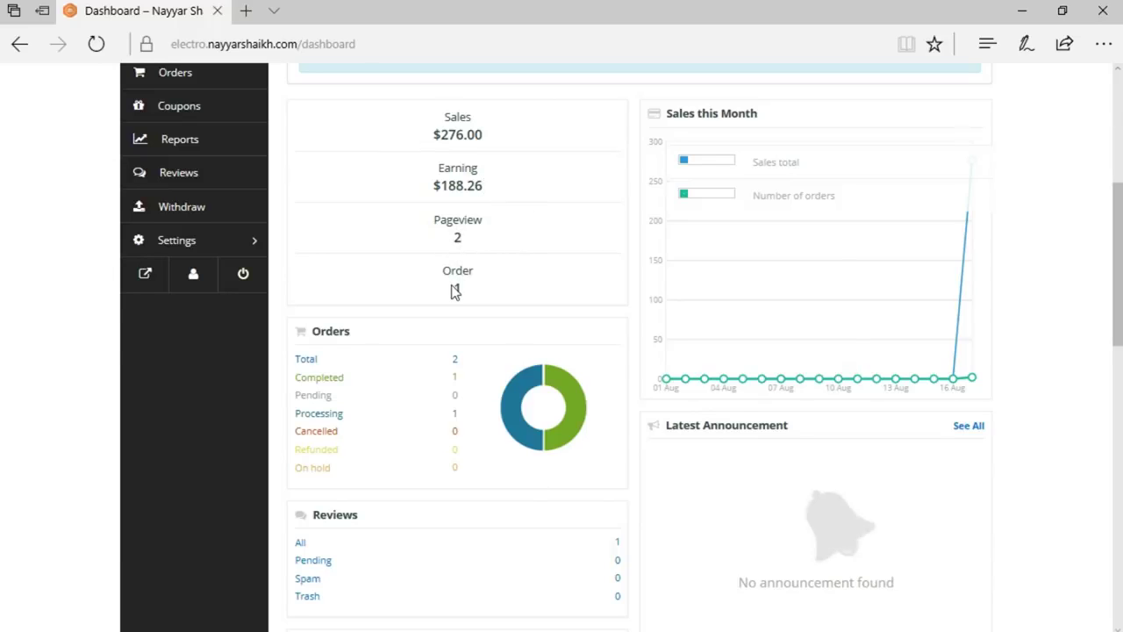
Open the vendor Products list showing Tablet Red EliteBook Revolve 810 G2, in stock at $59.13
scroll(542, 286, "up", 1)
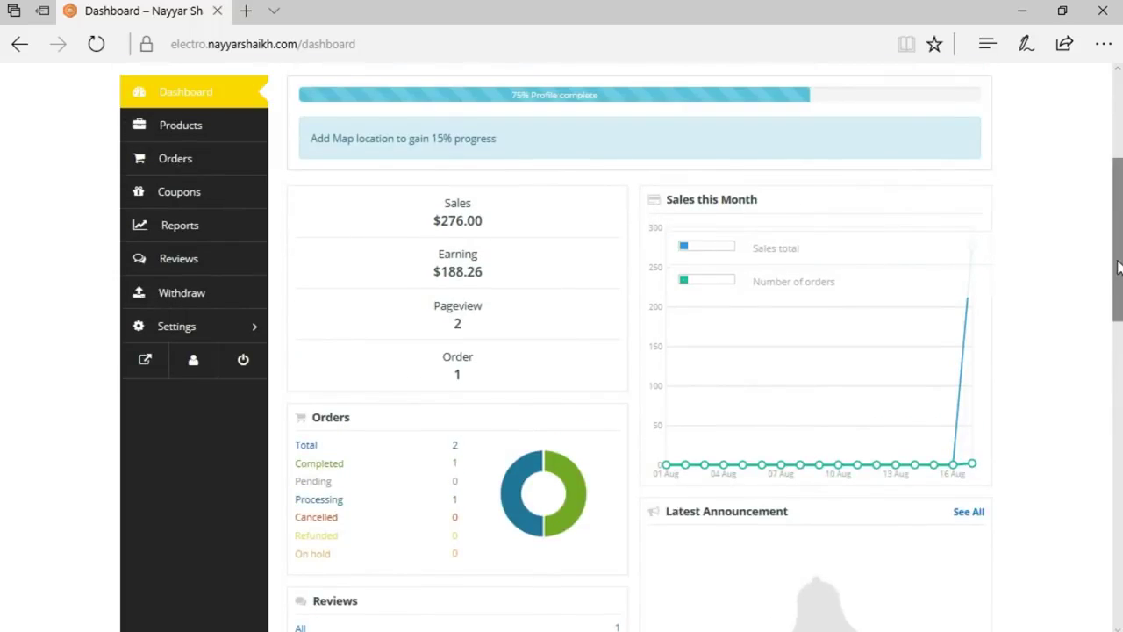
scroll(1120, 254, "down", 1)
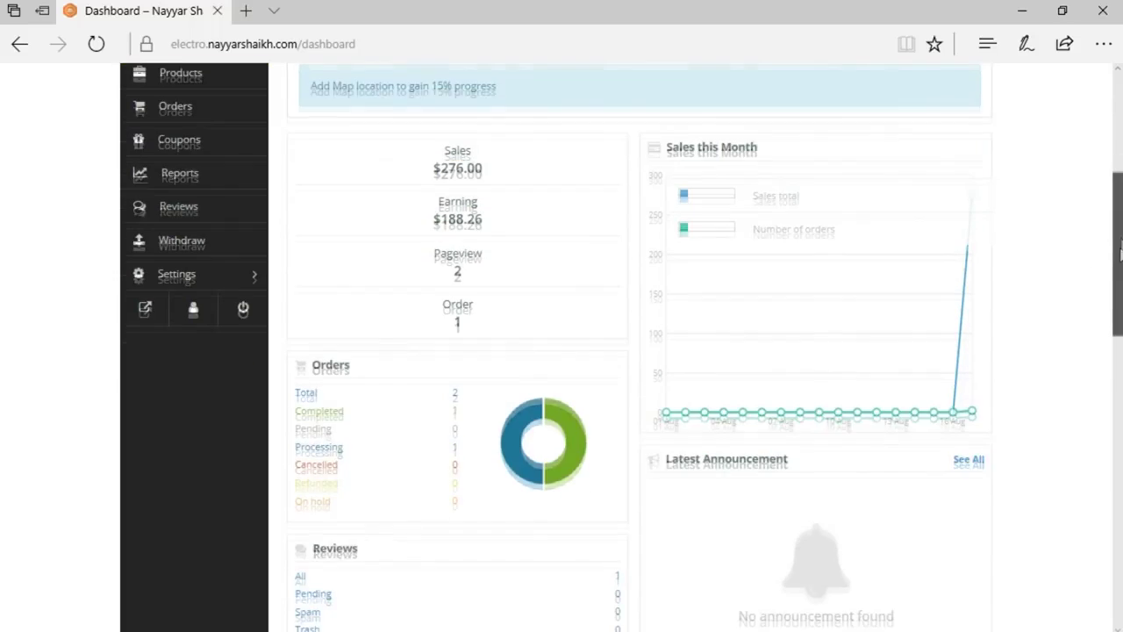
scroll(1120, 254, "down", 1)
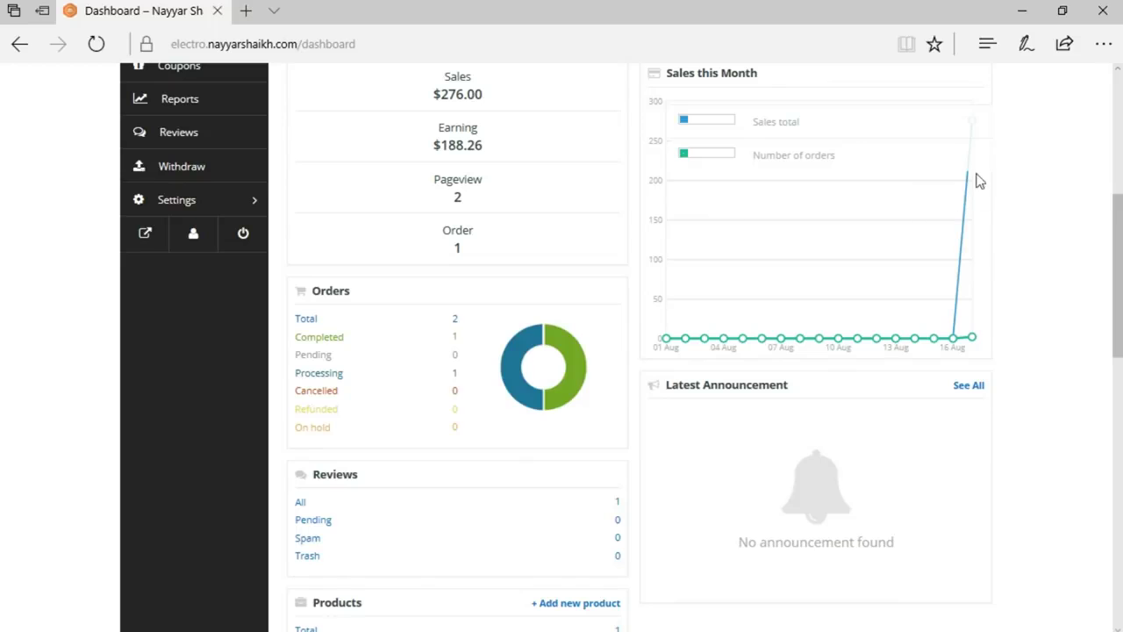
scroll(1066, 215, "down", 2)
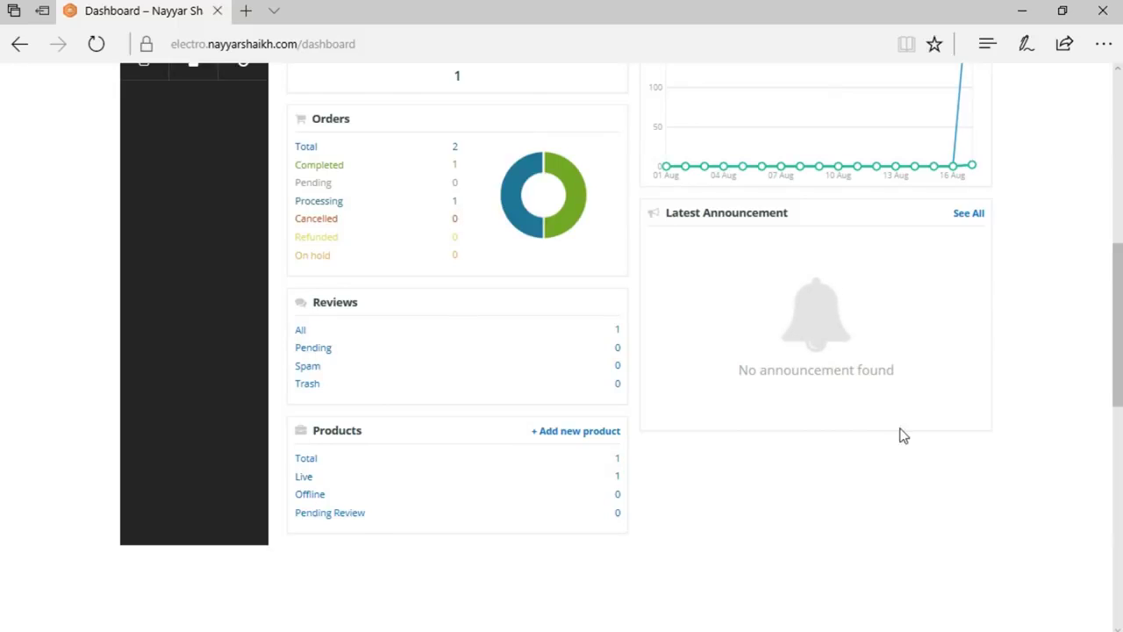
scroll(962, 451, "up", 5)
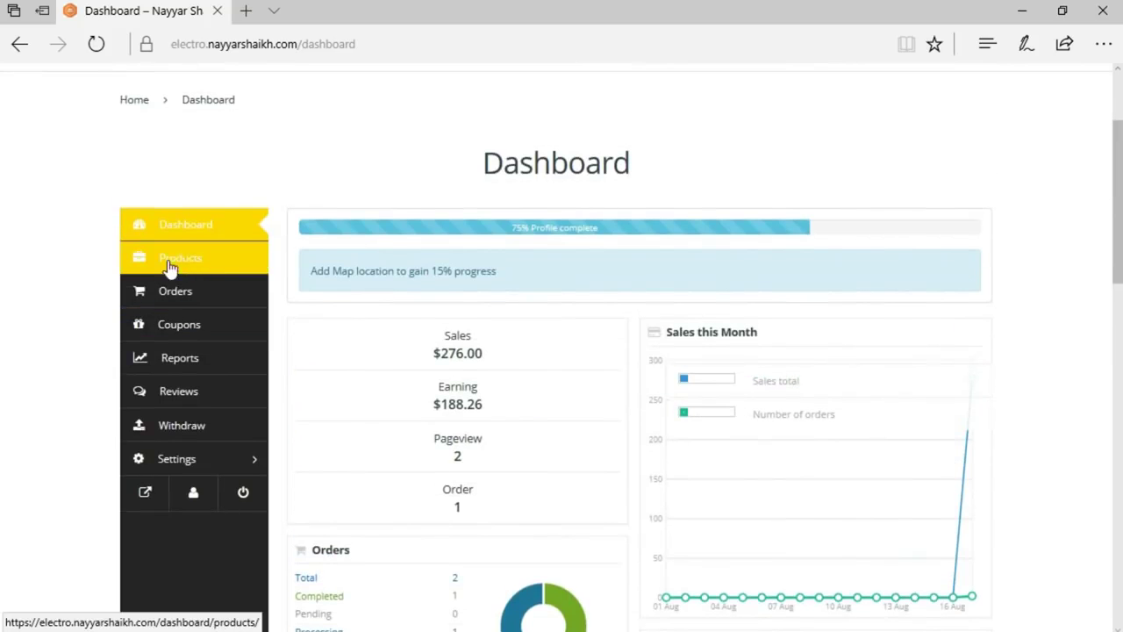
left_click(178, 268)
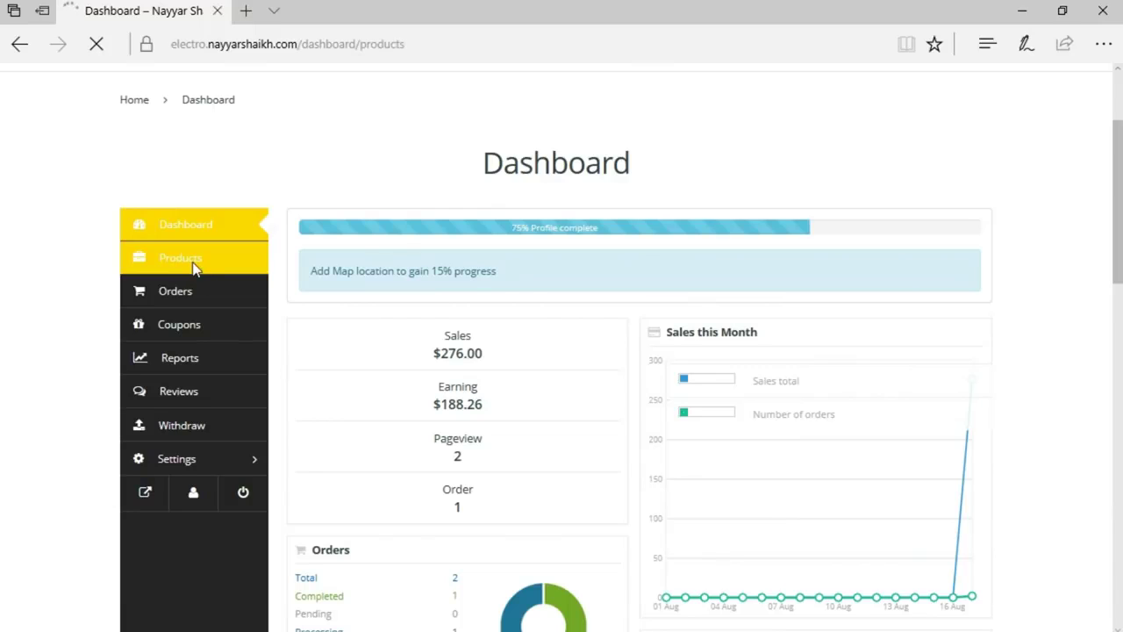
scroll(773, 390, "down", 1)
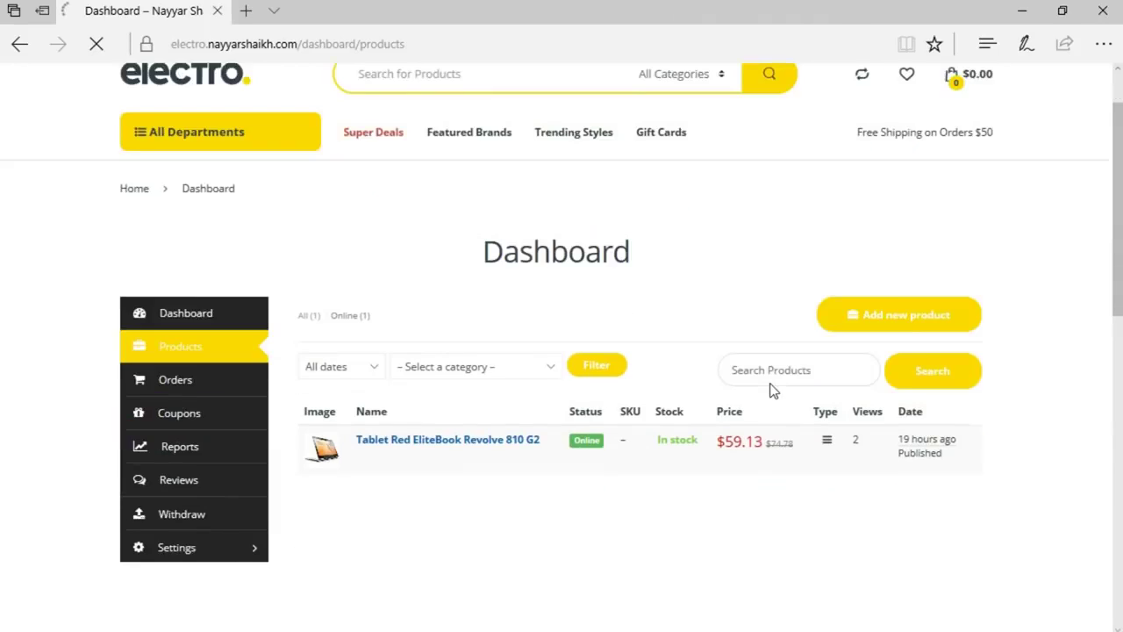
scroll(773, 391, "down", 1)
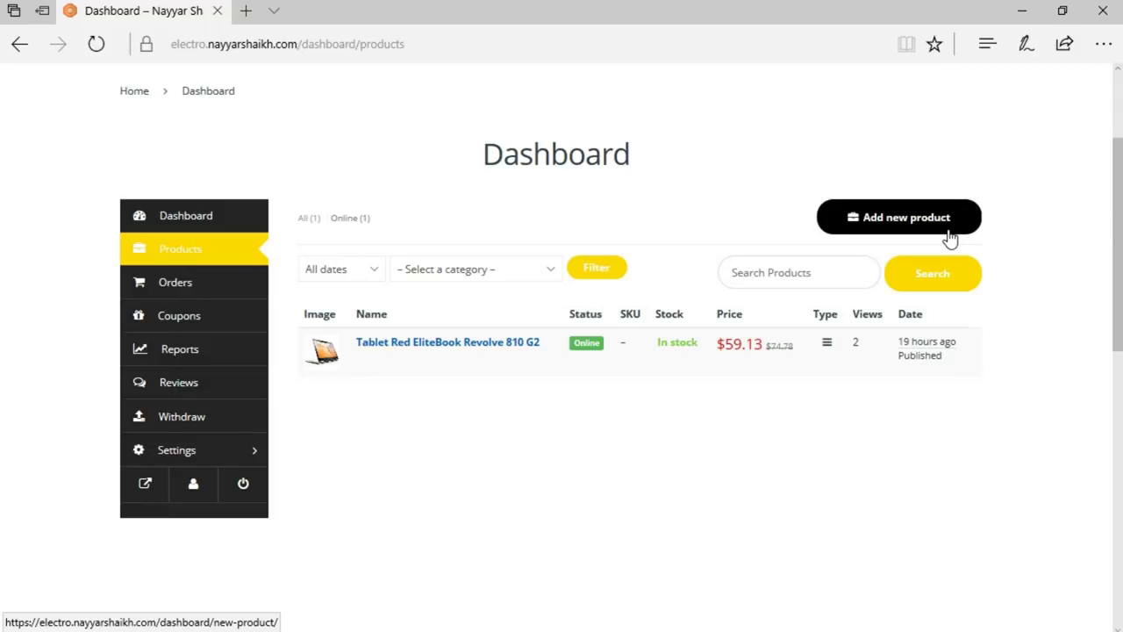
Open the vendor Orders list showing Order 204 ($206.00, completed) and Order 203 ($70.00, processing)
left_click(220, 295)
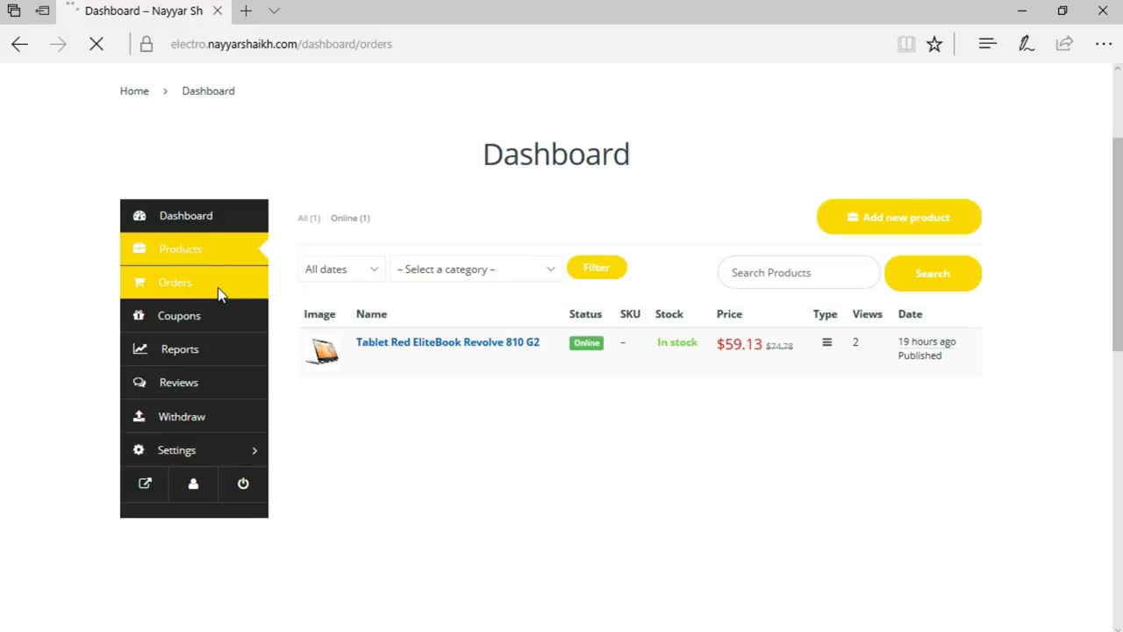
scroll(763, 326, "down", 2)
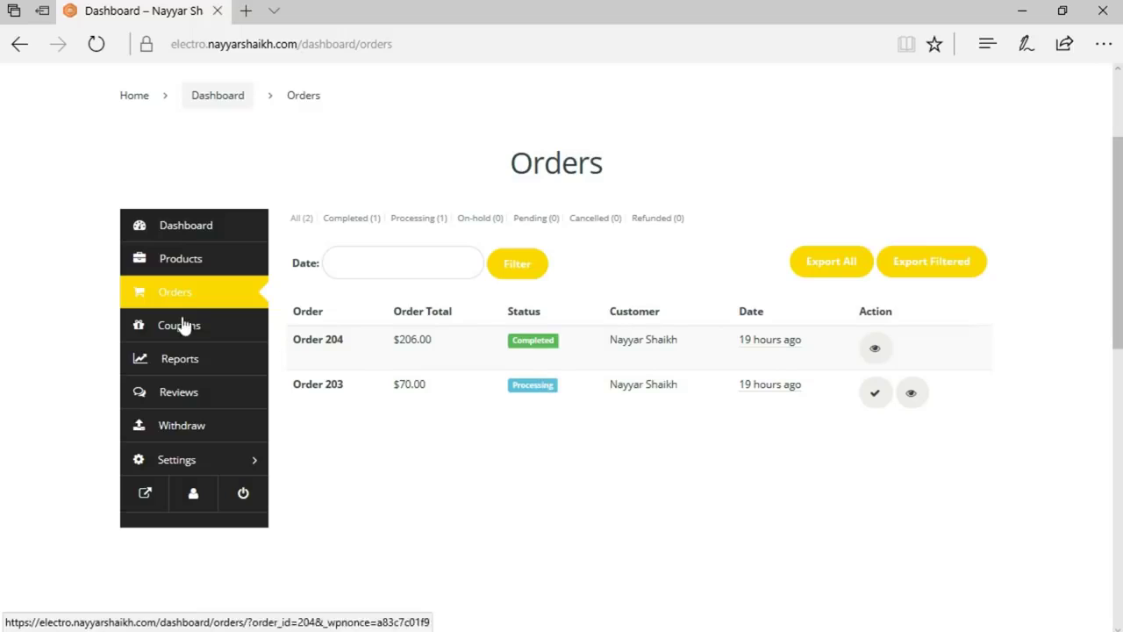
Open the vendor Coupons list and highlight the 60% amount of the coupon for product 201
left_click(211, 336)
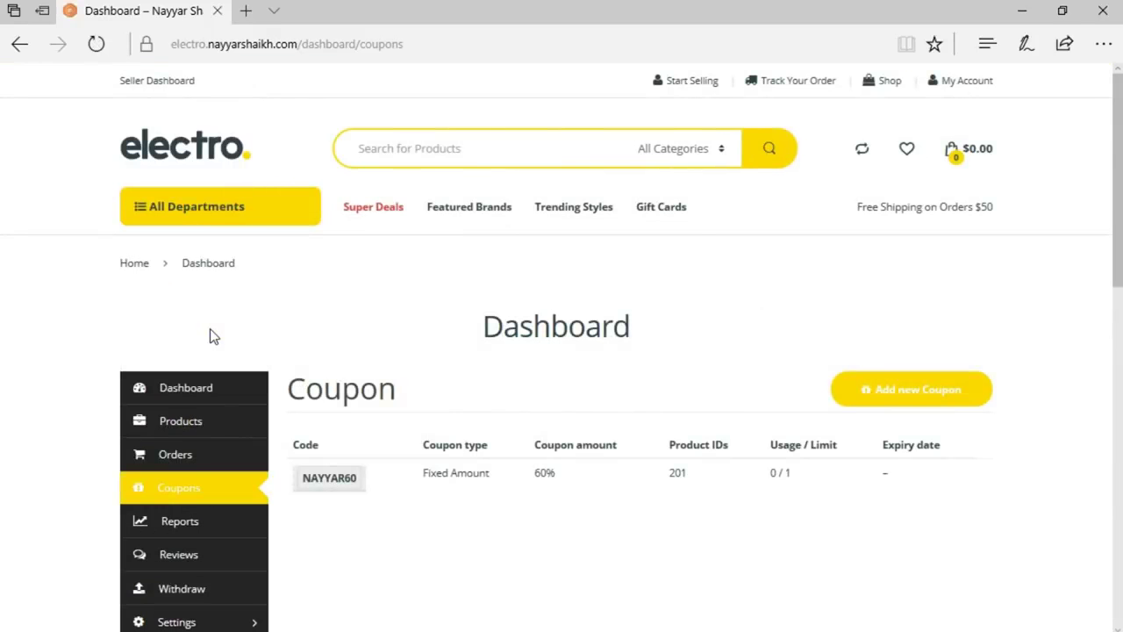
scroll(228, 360, "down", 3)
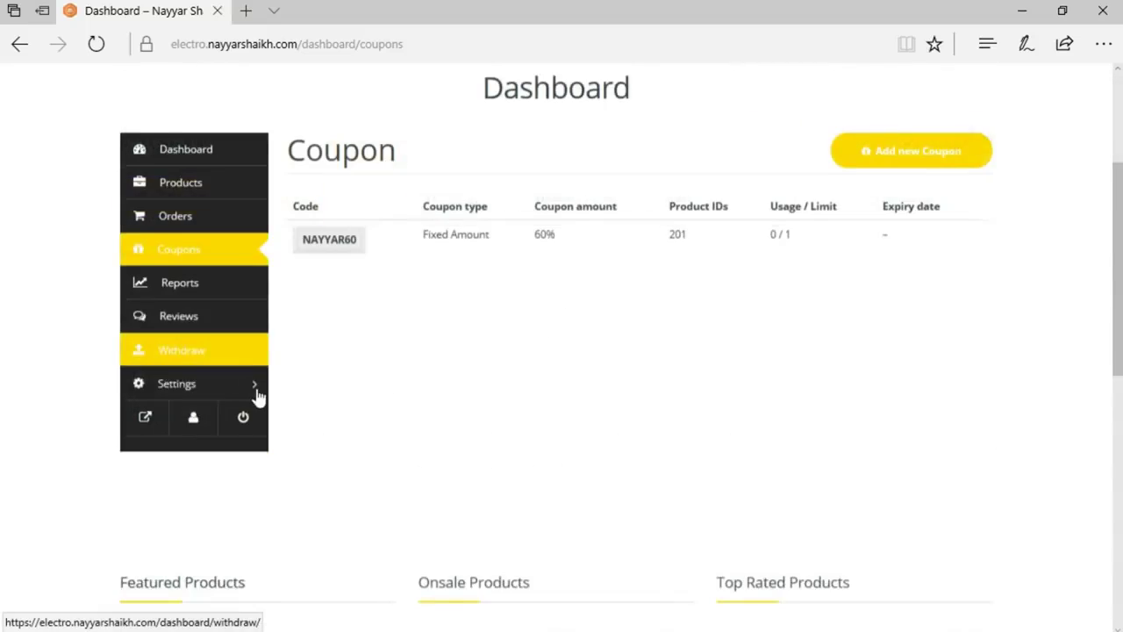
mouse_move(338, 232)
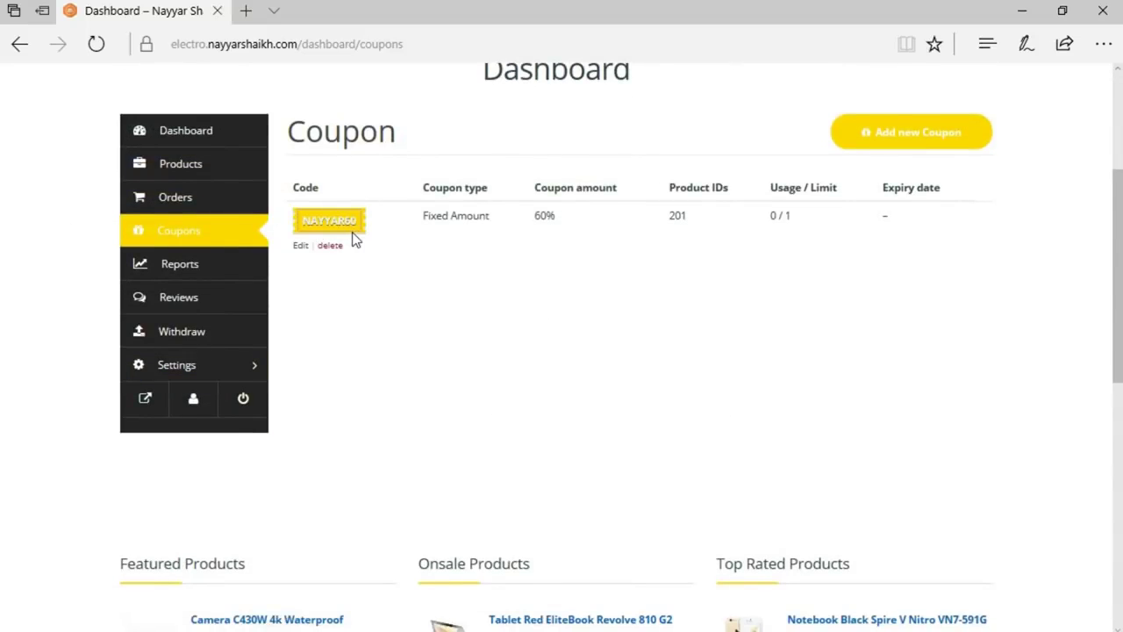
left_click_drag(530, 216, 569, 221)
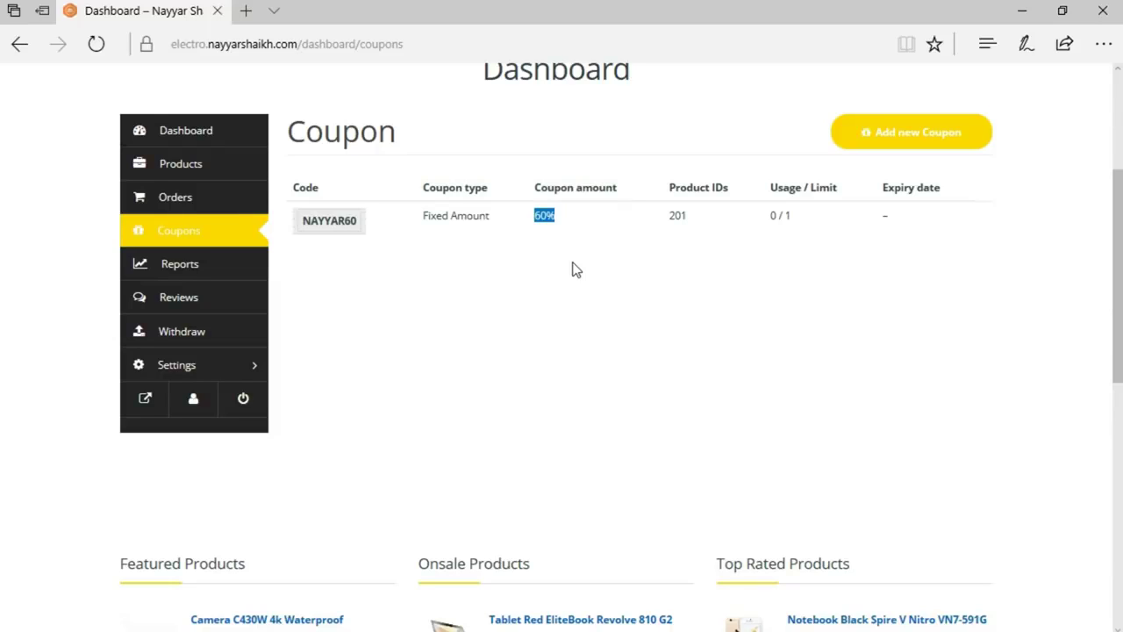
Review the Reports overview (2 orders, 4 items, $4.00 shipping), then show the Top selling report
left_click(186, 276)
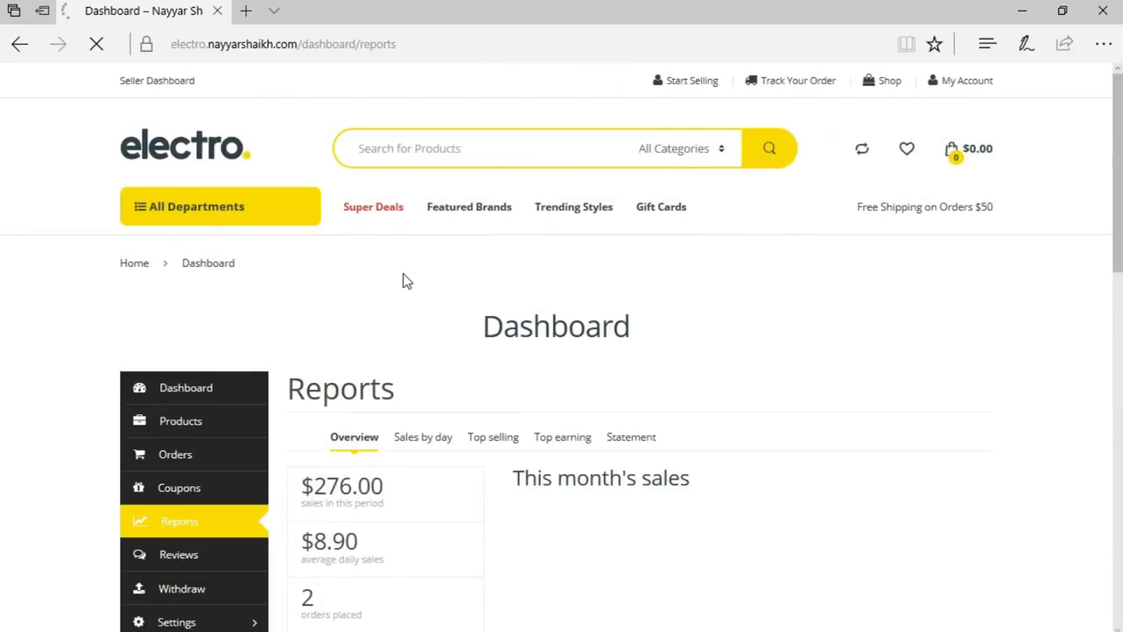
scroll(880, 361, "down", 2)
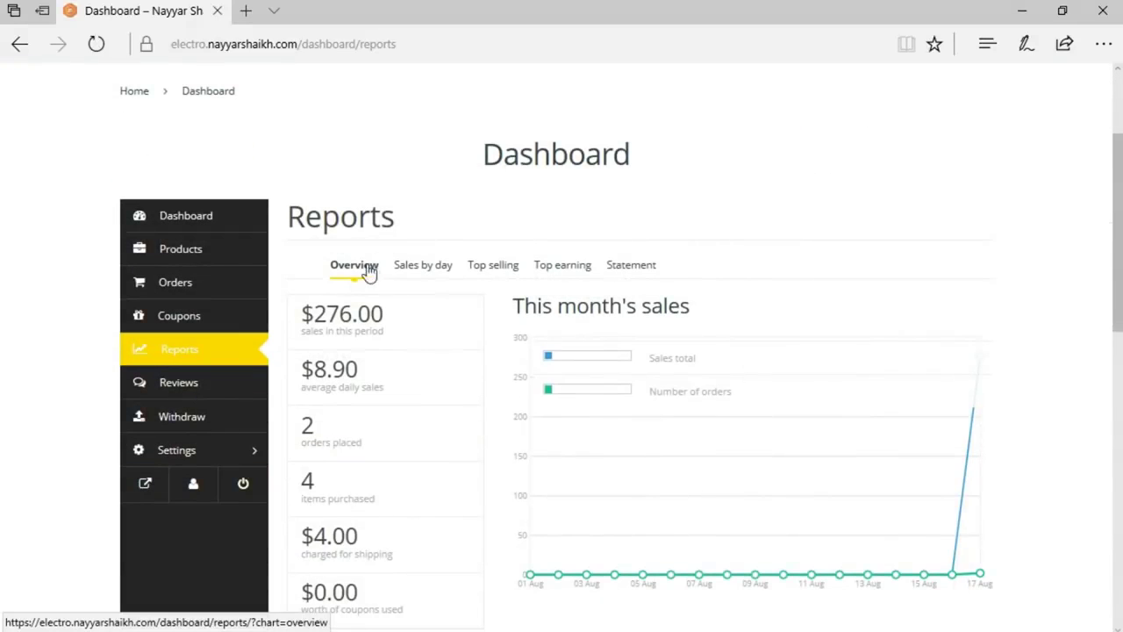
scroll(457, 298, "down", 1)
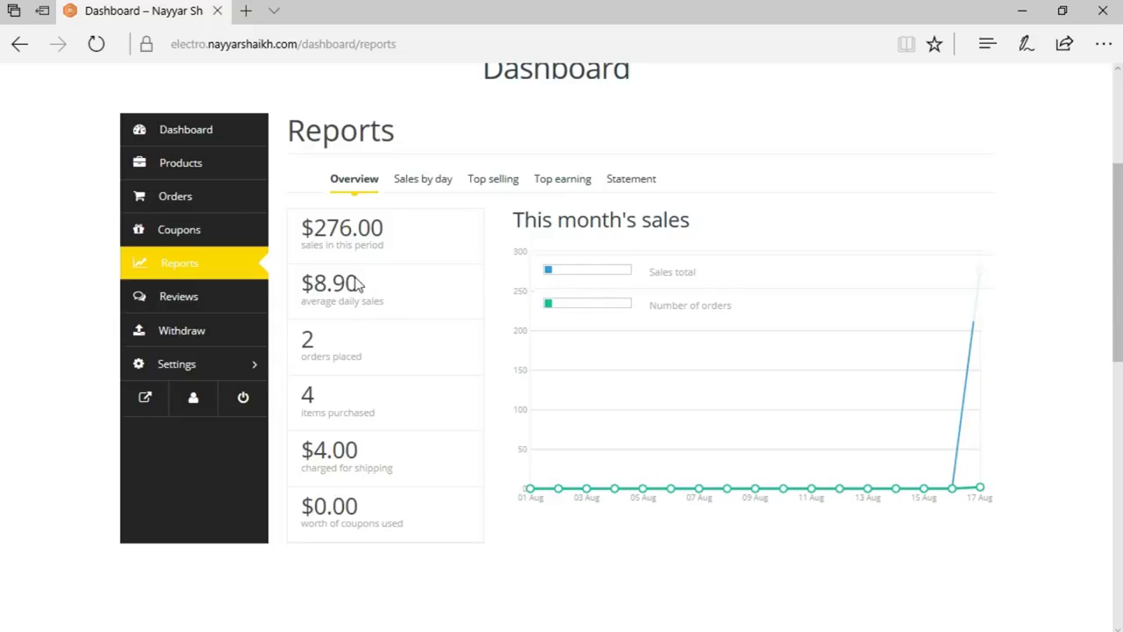
double_click(325, 338)
left_click(376, 361)
double_click(371, 387)
left_click(387, 391)
left_click_drag(359, 451, 323, 451)
left_click(324, 453)
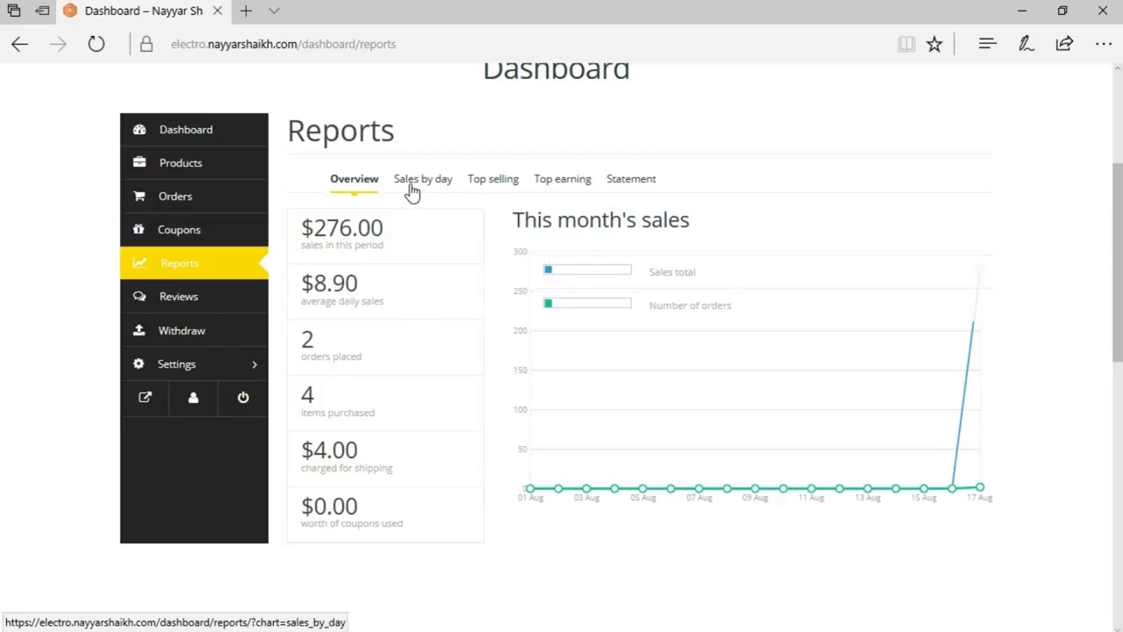
left_click(481, 193)
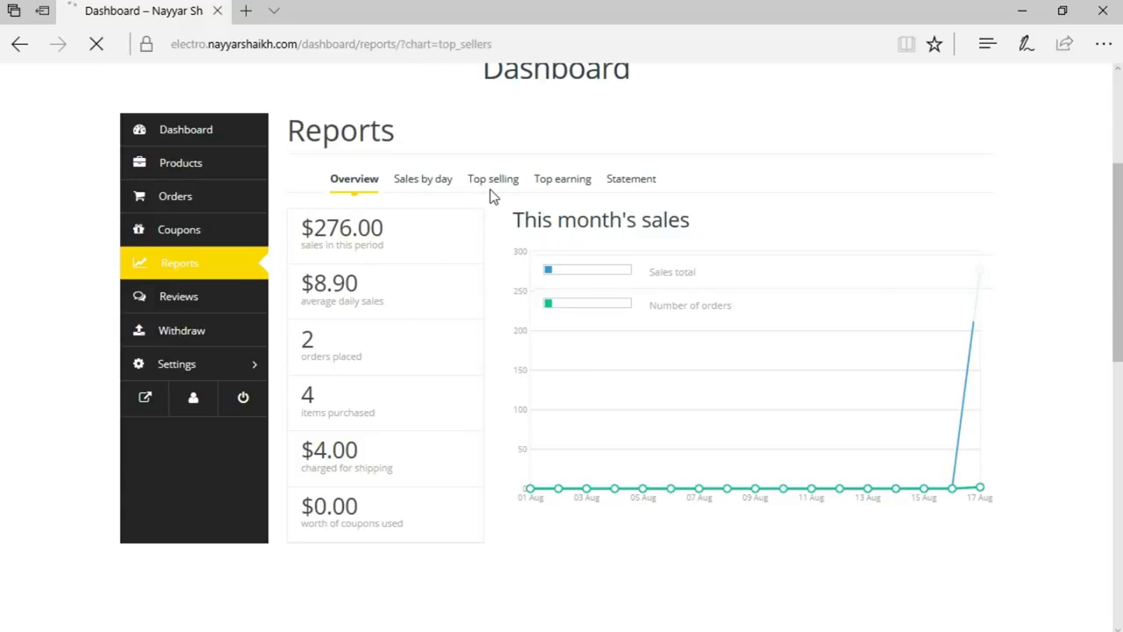
scroll(725, 358, "down", 2)
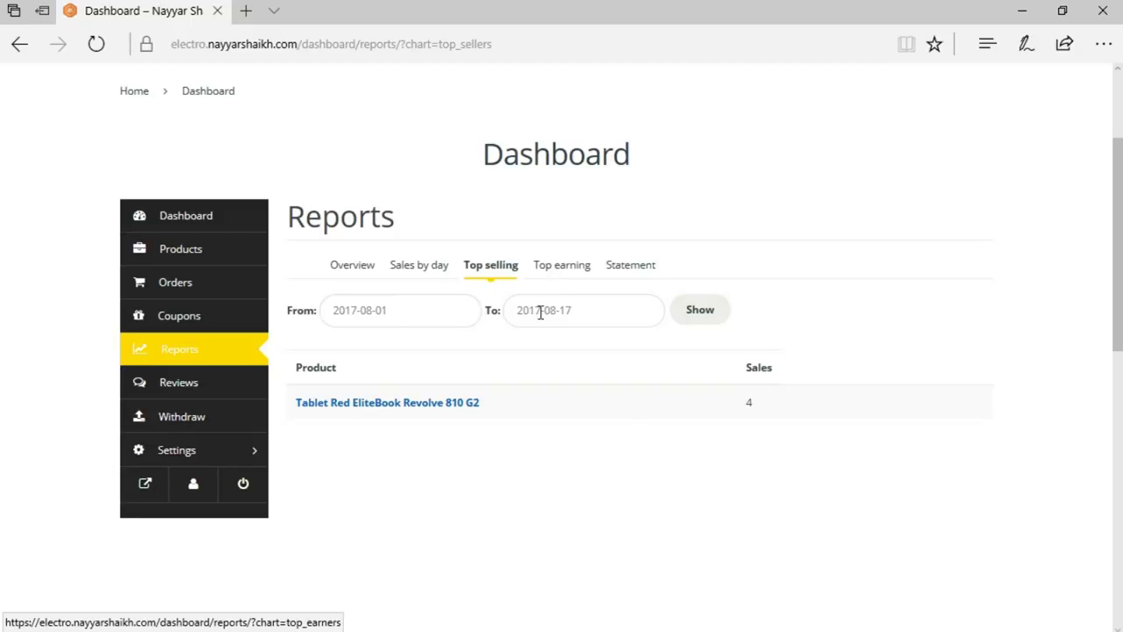
Open the vendor Reviews list showing the approved five-star "Excellent!" review from 2017/08/17
left_click(218, 394)
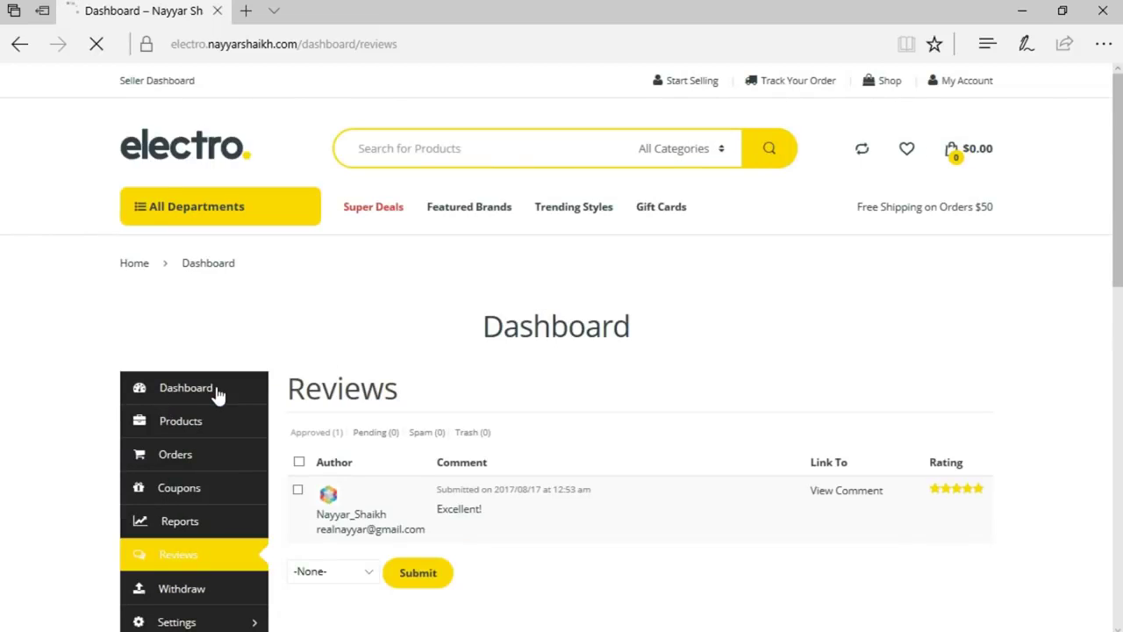
scroll(926, 376, "down", 2)
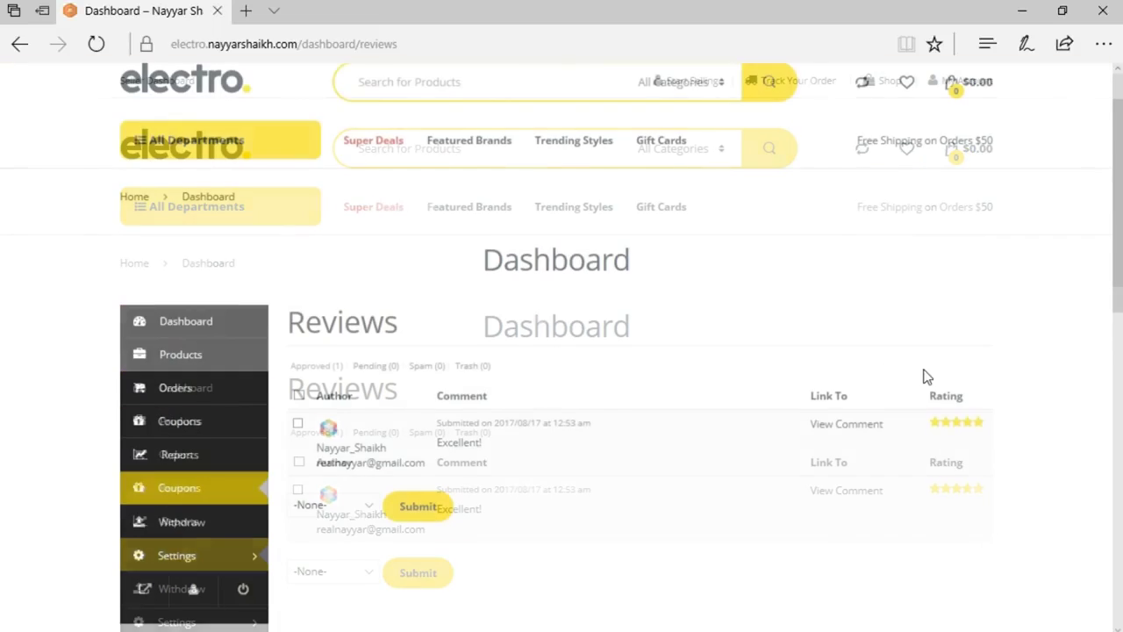
mouse_move(456, 358)
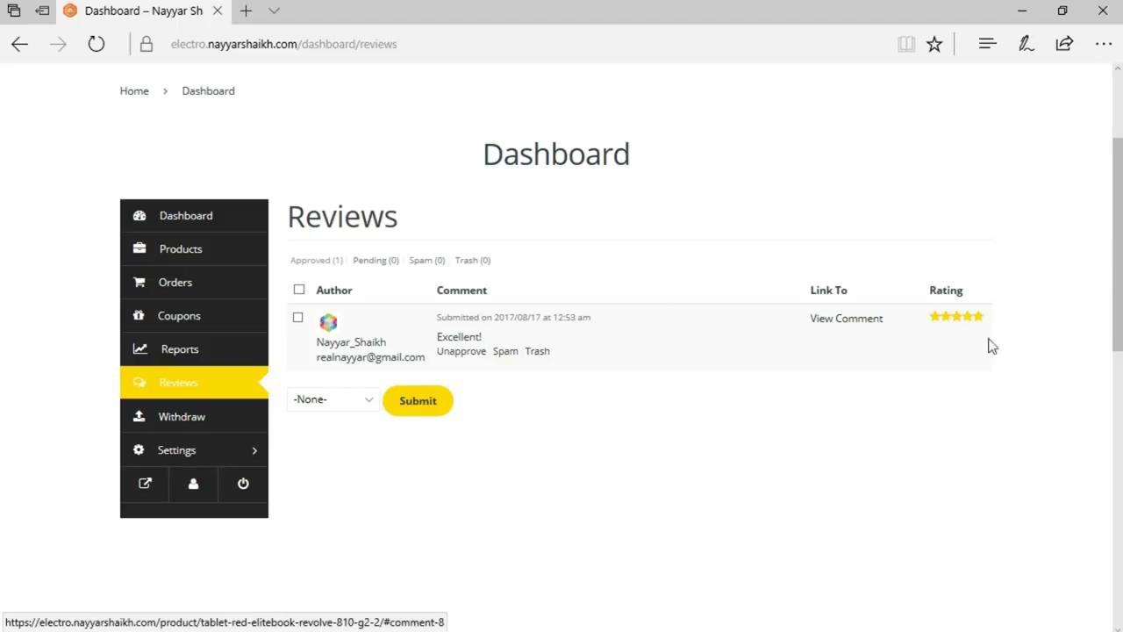
Open the Withdraw page with its $188.26 balance and choose PayPal as the payment method
left_click(211, 428)
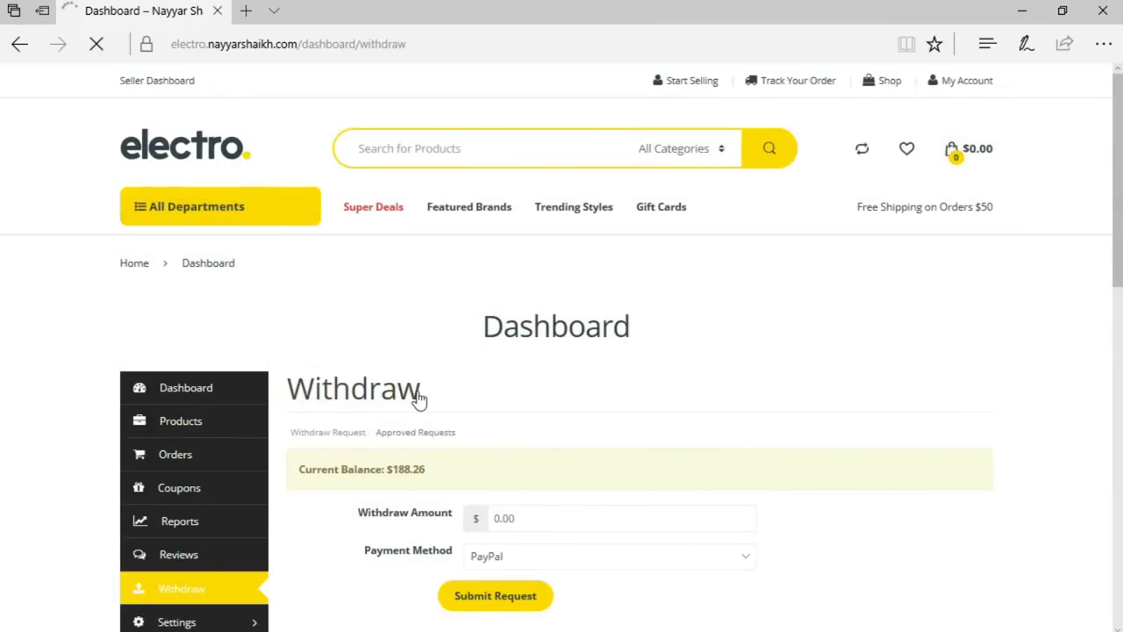
scroll(886, 378, "down", 2)
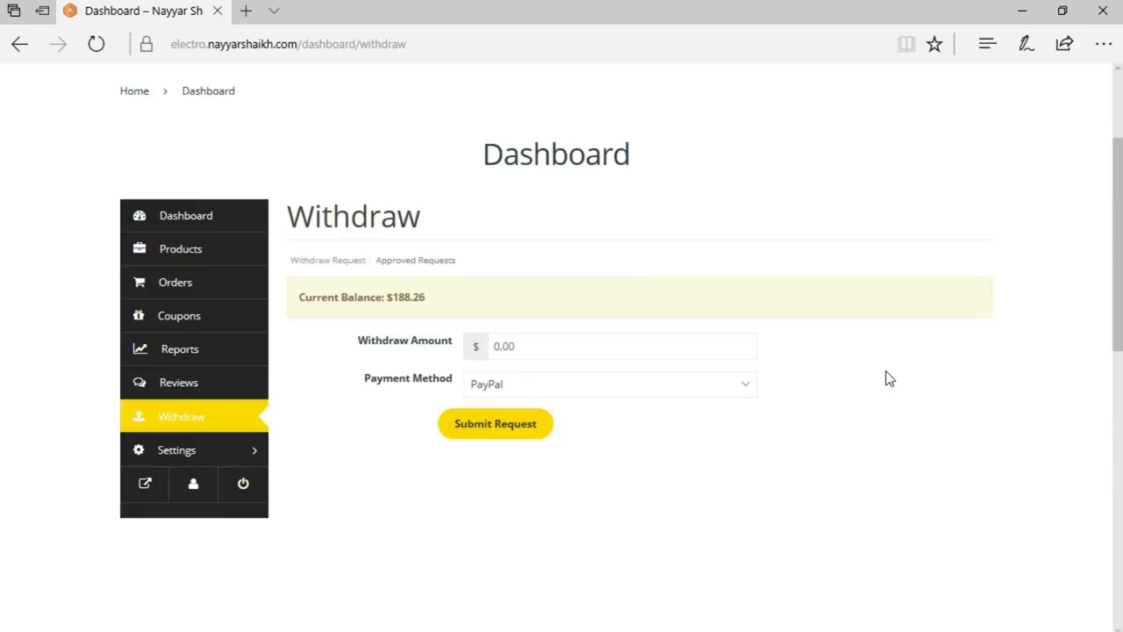
left_click(551, 392)
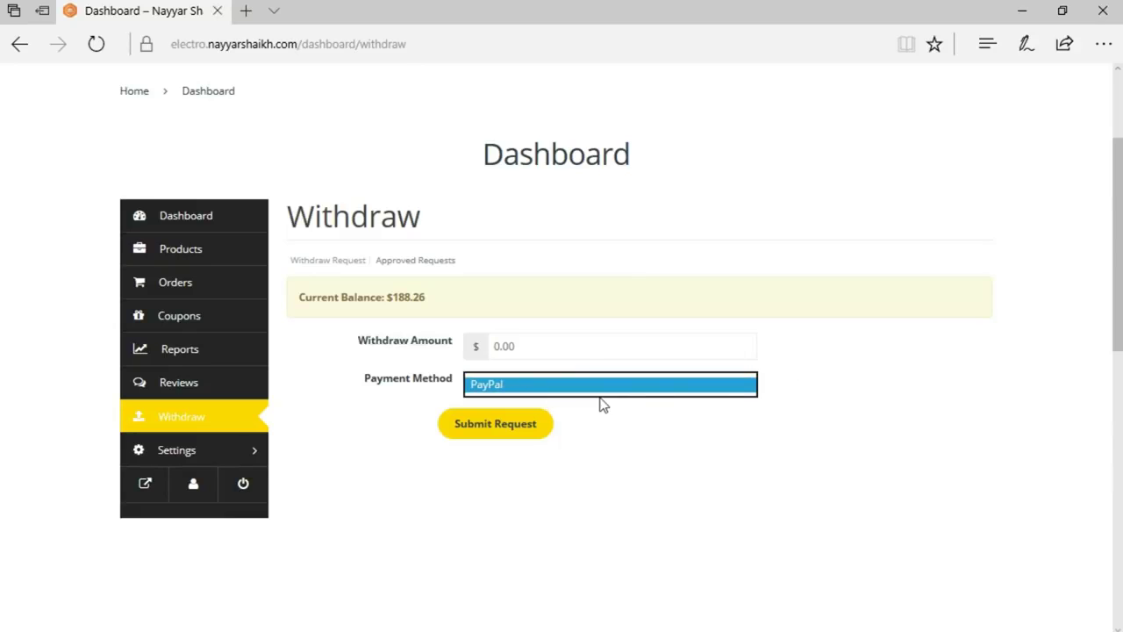
left_click(602, 395)
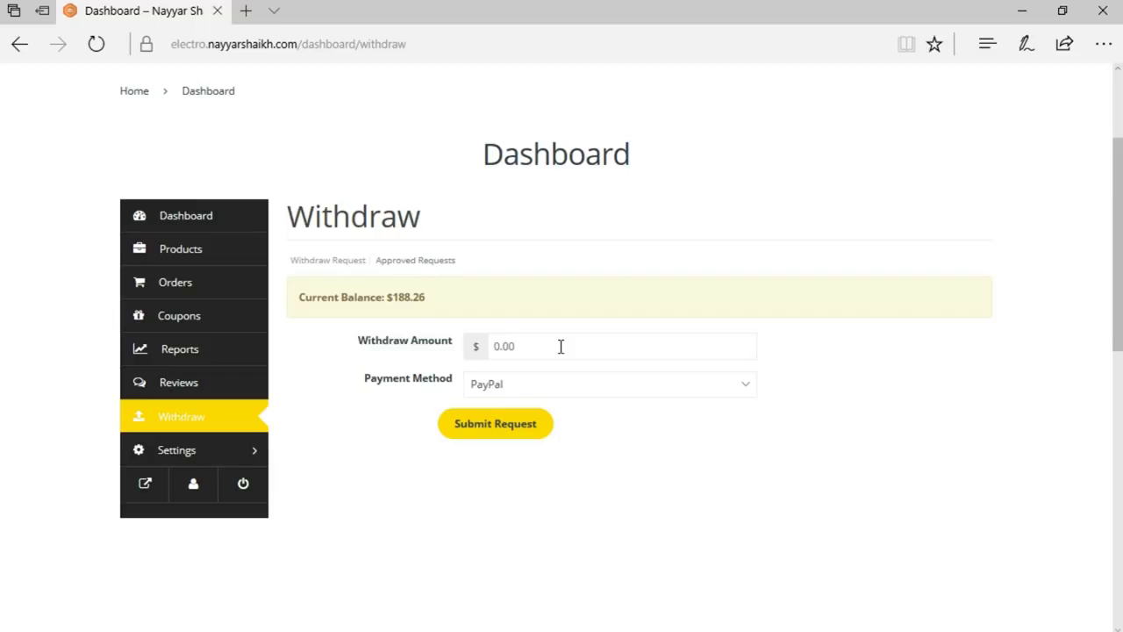
left_click(180, 458)
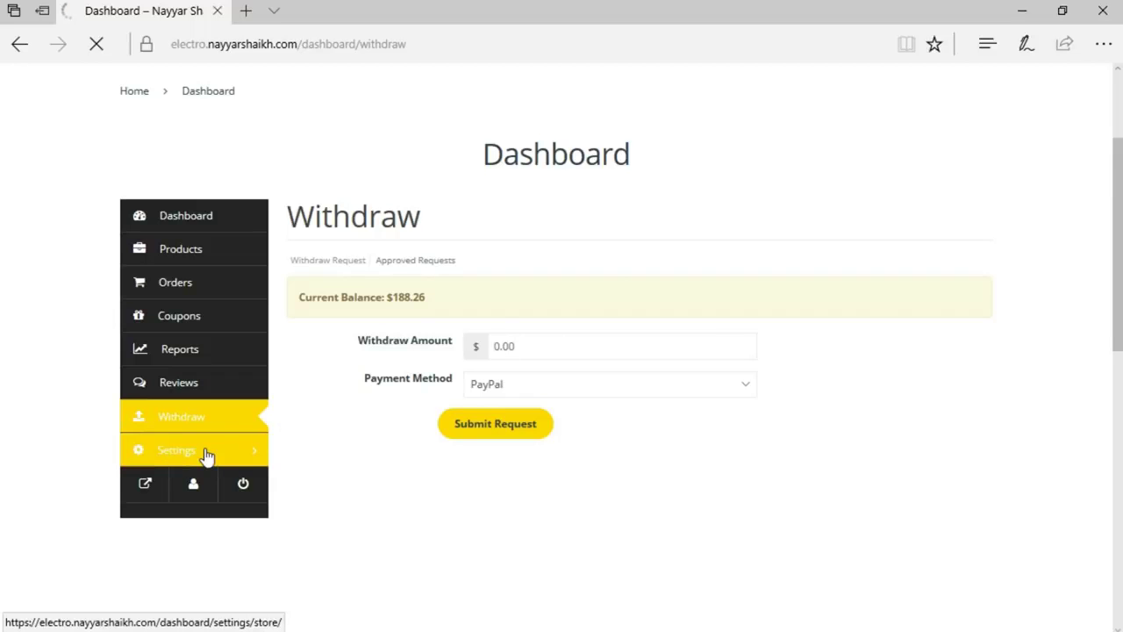
scroll(1018, 386, "down", 3)
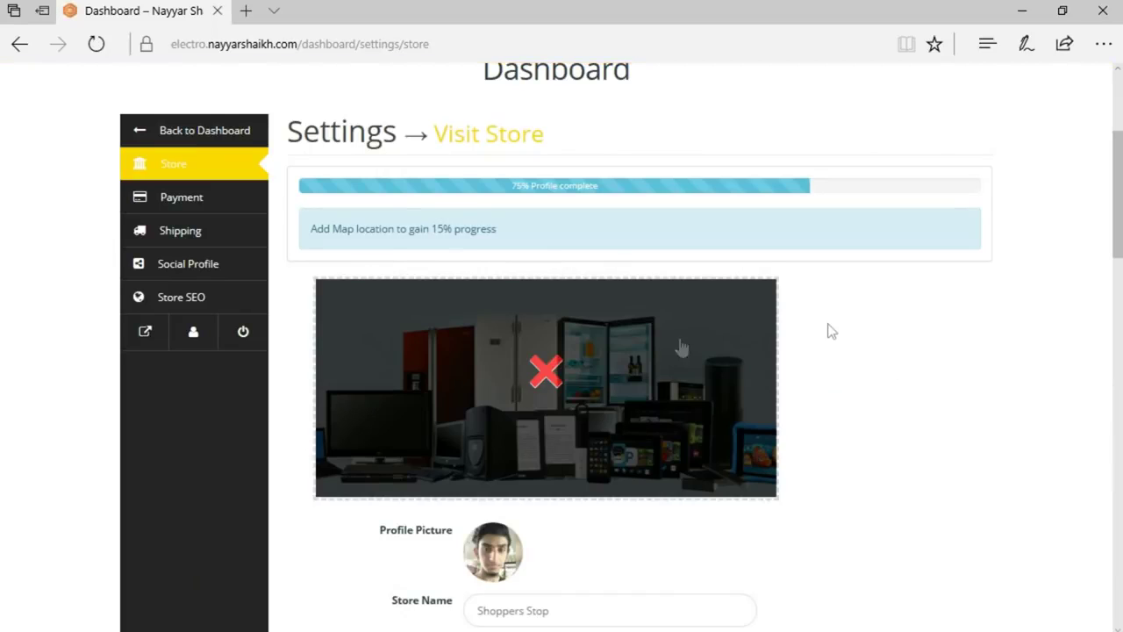
scroll(807, 336, "down", 3)
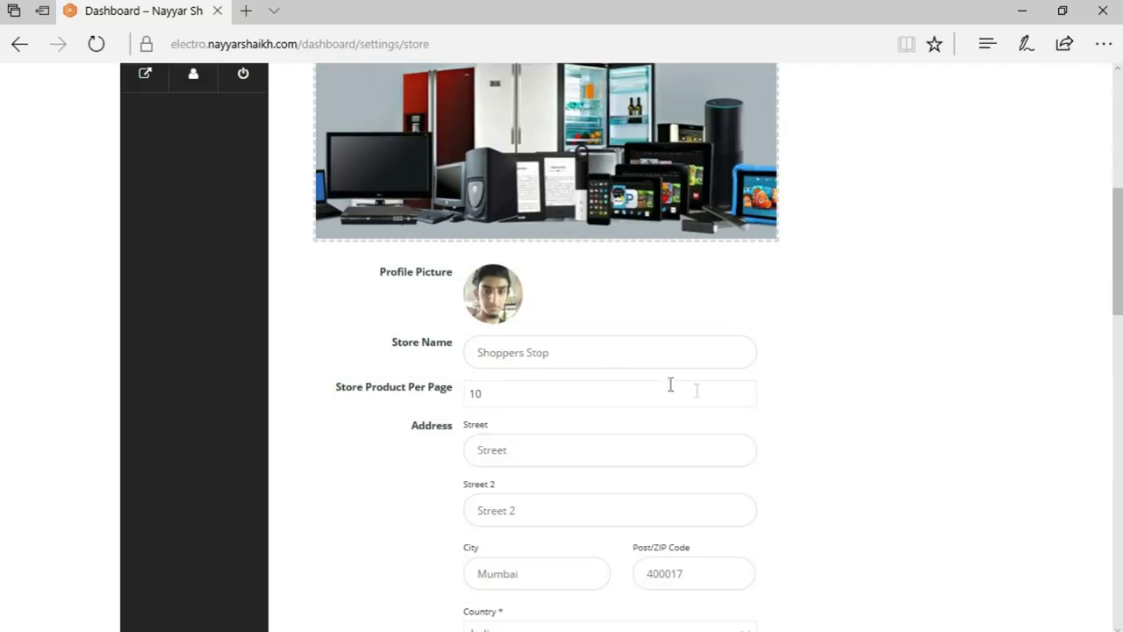
scroll(667, 381, "down", 1)
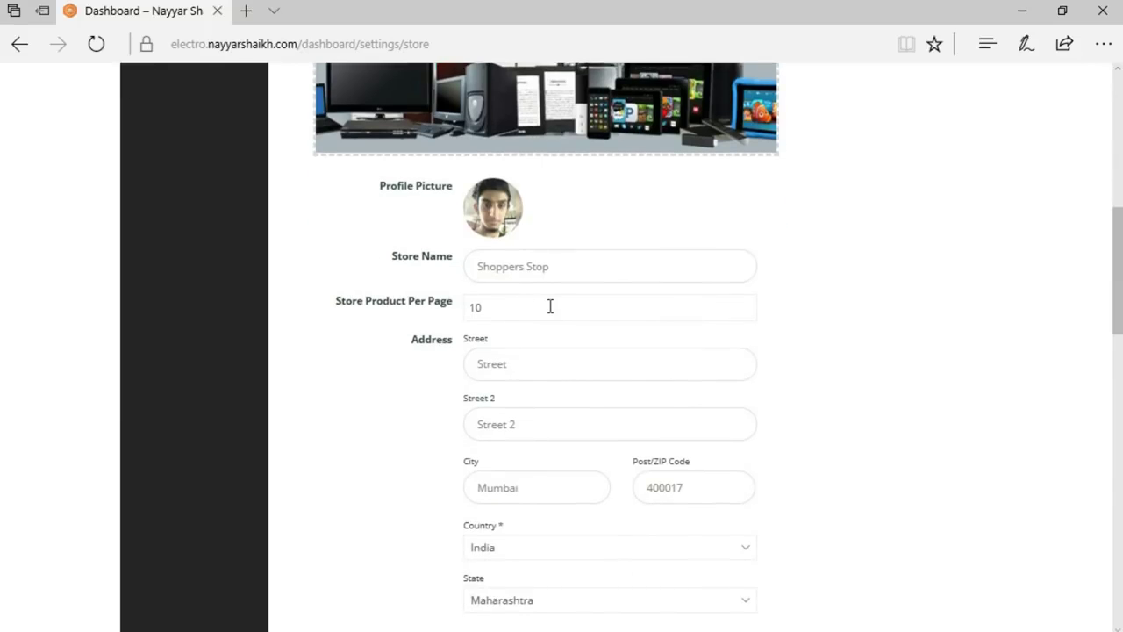
scroll(762, 366, "down", 3)
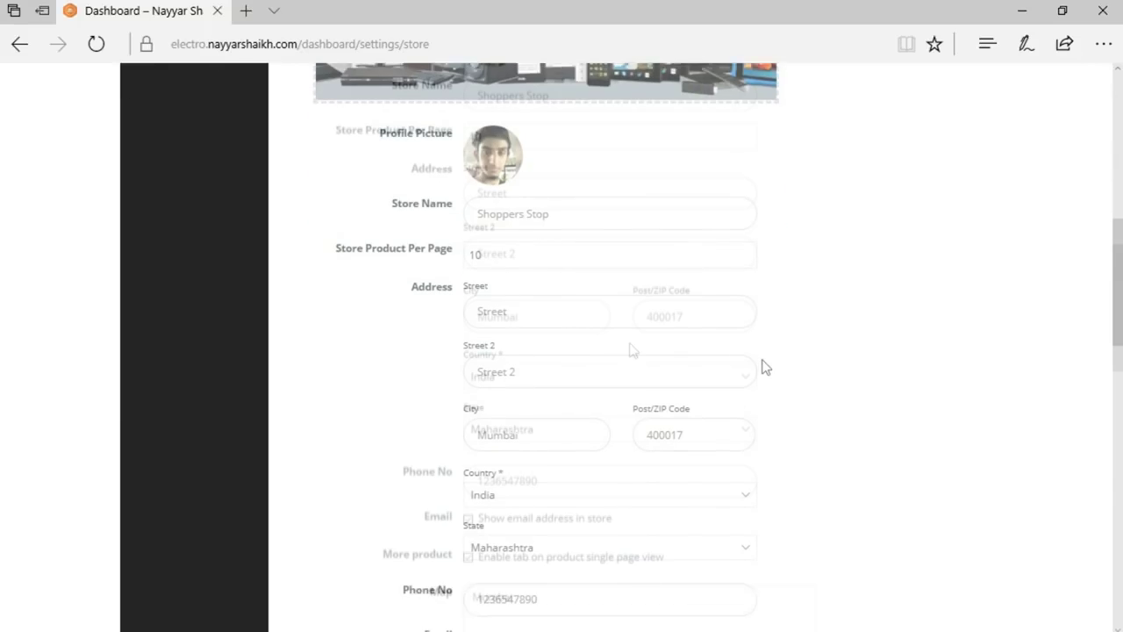
scroll(615, 454, "down", 5)
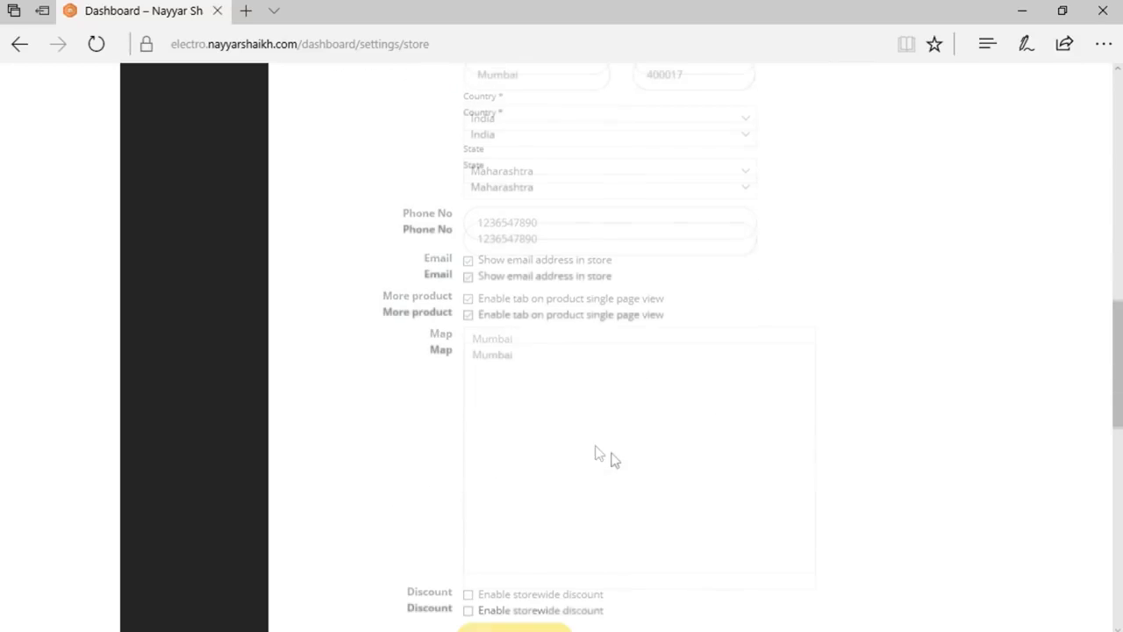
scroll(666, 453, "up", 7)
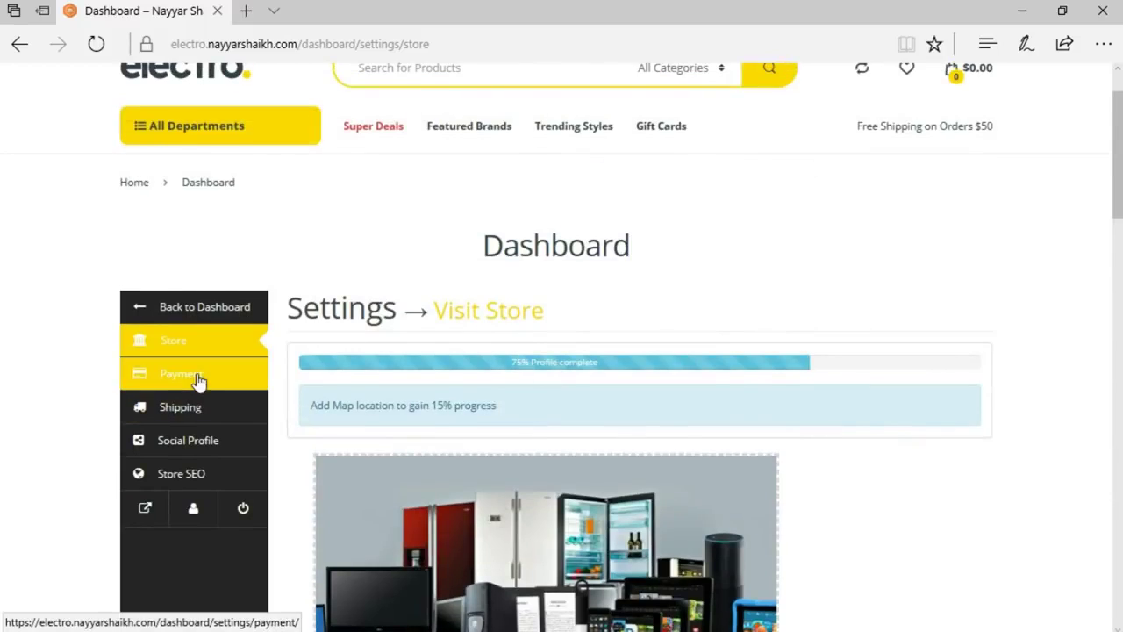
Open Payment Settings and scroll down to the PayPal withdraw e-mail field and Update Settings button
left_click(184, 377)
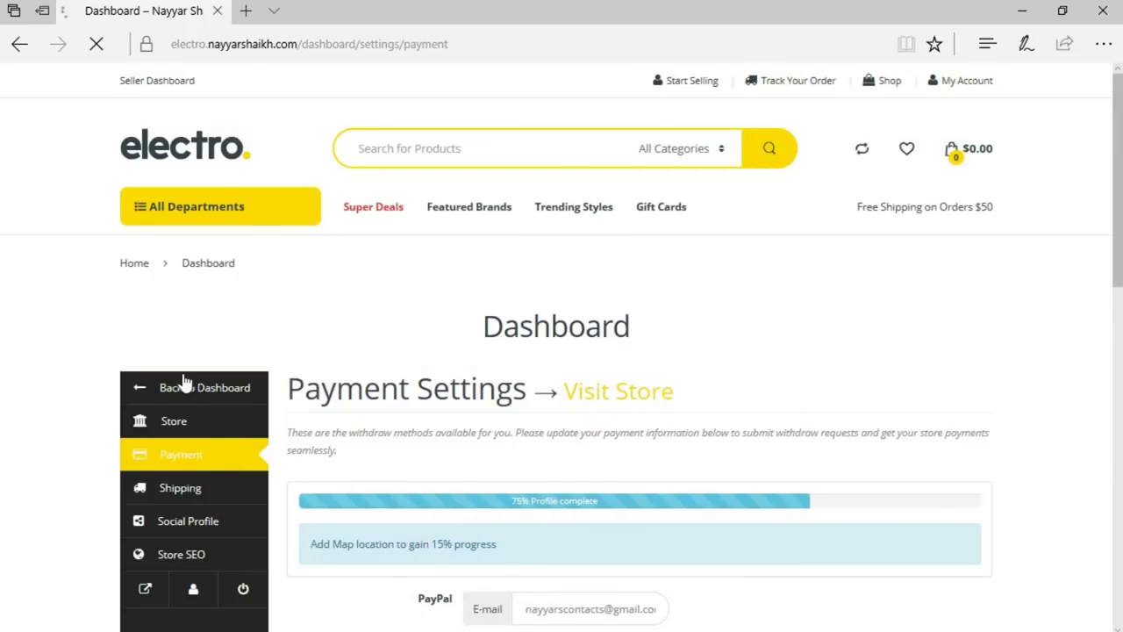
scroll(646, 431, "down", 1)
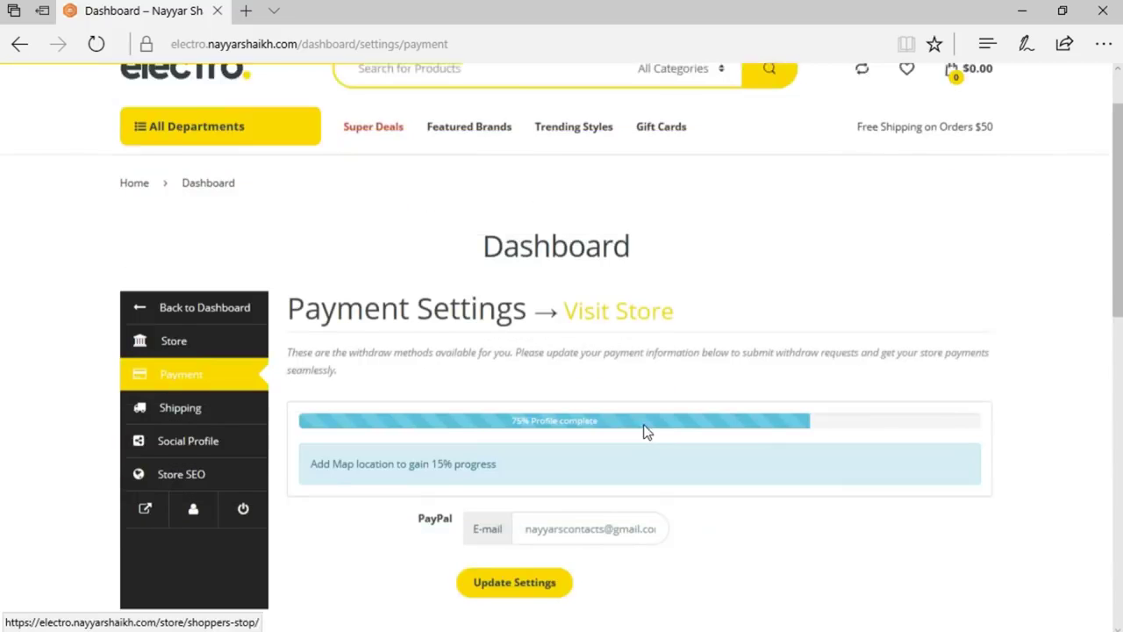
scroll(744, 519, "down", 2)
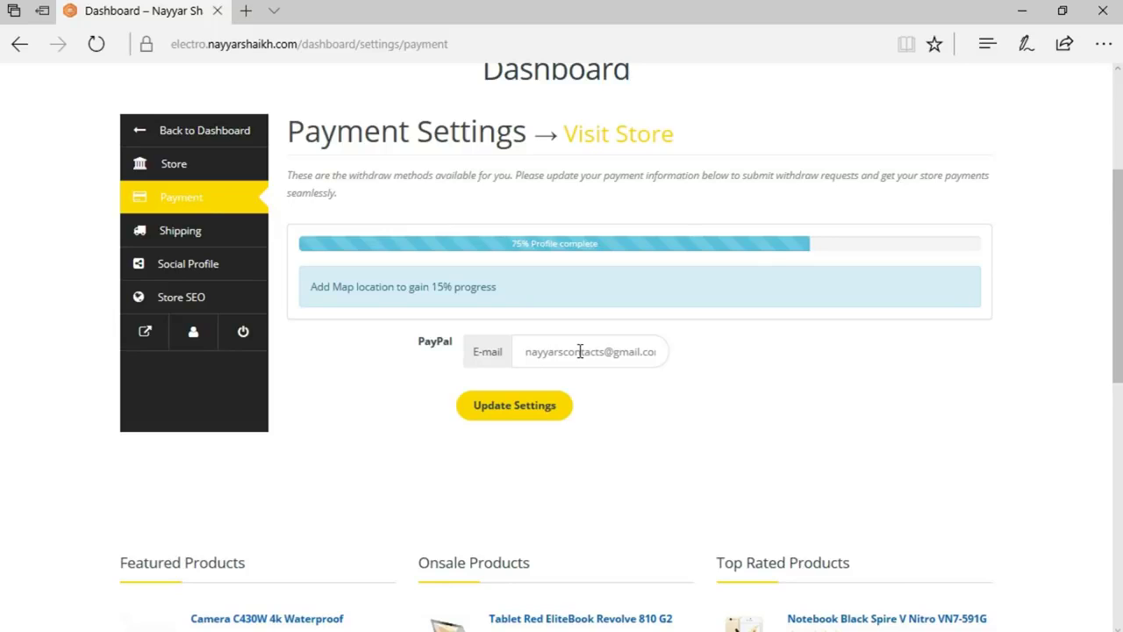
Open Shipping Settings and scroll through the form with shipping unchecked and all prices at 0.00
left_click(196, 245)
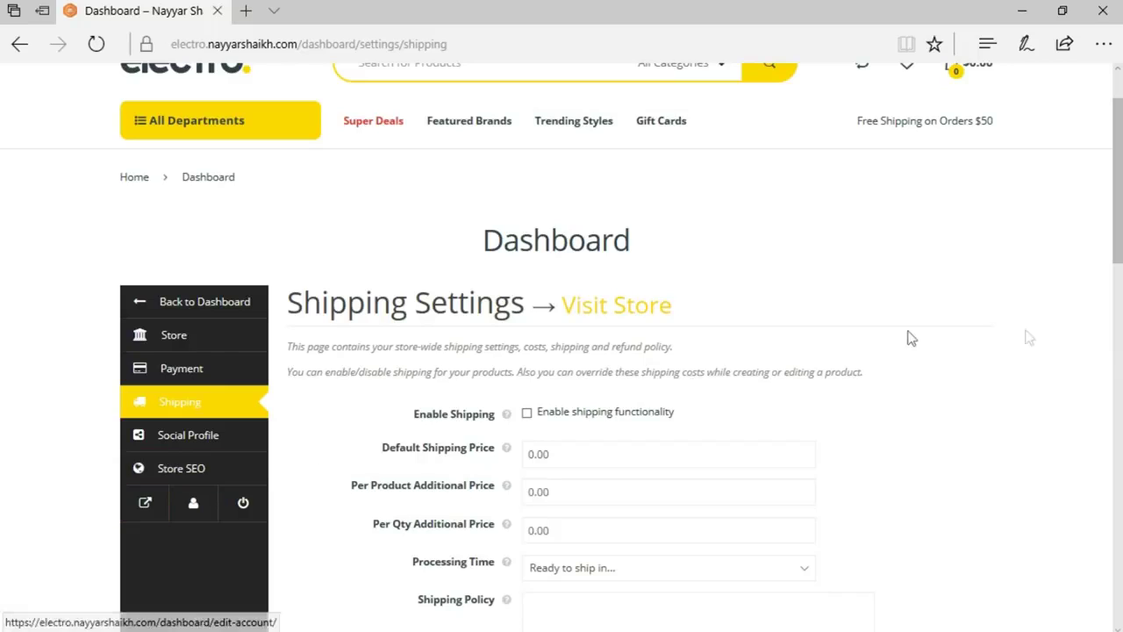
scroll(1029, 337, "down", 1)
scroll(1028, 360, "down", 3)
scroll(1030, 372, "up", 5)
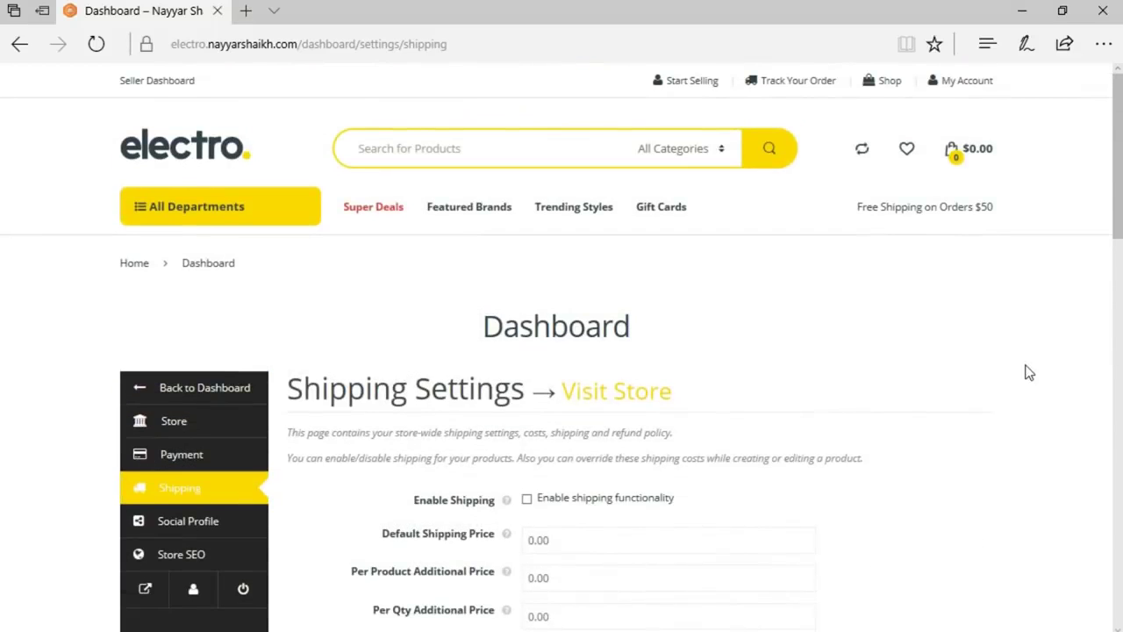
scroll(1029, 372, "down", 3)
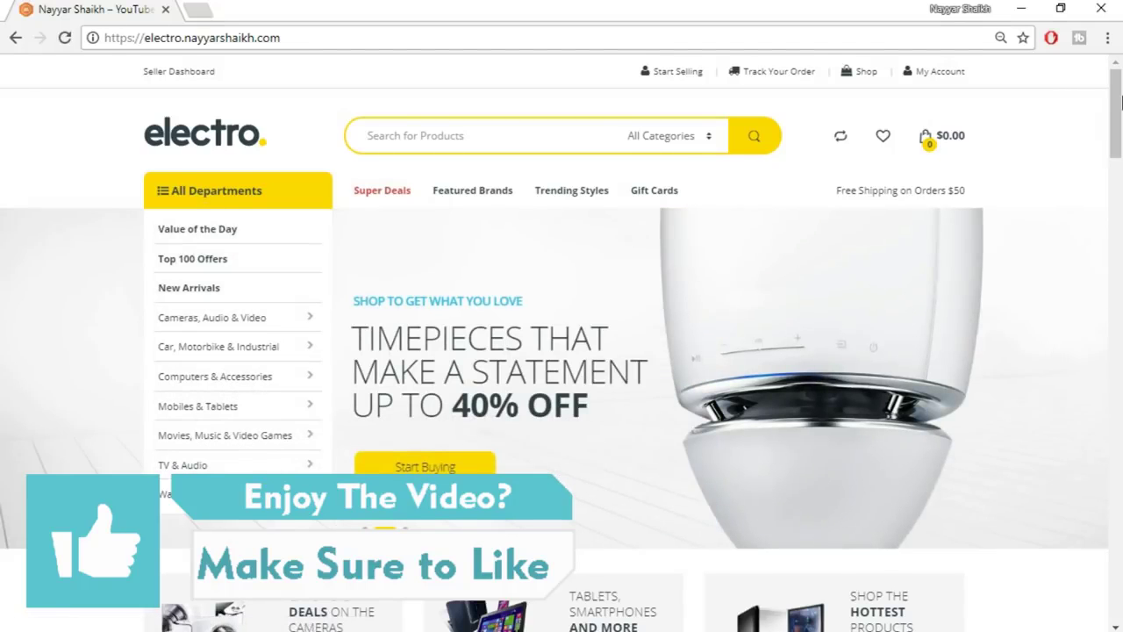
Switch the homepage product showcase to On Sale, then to Top Rated products
scroll(566, 308, "down", 4)
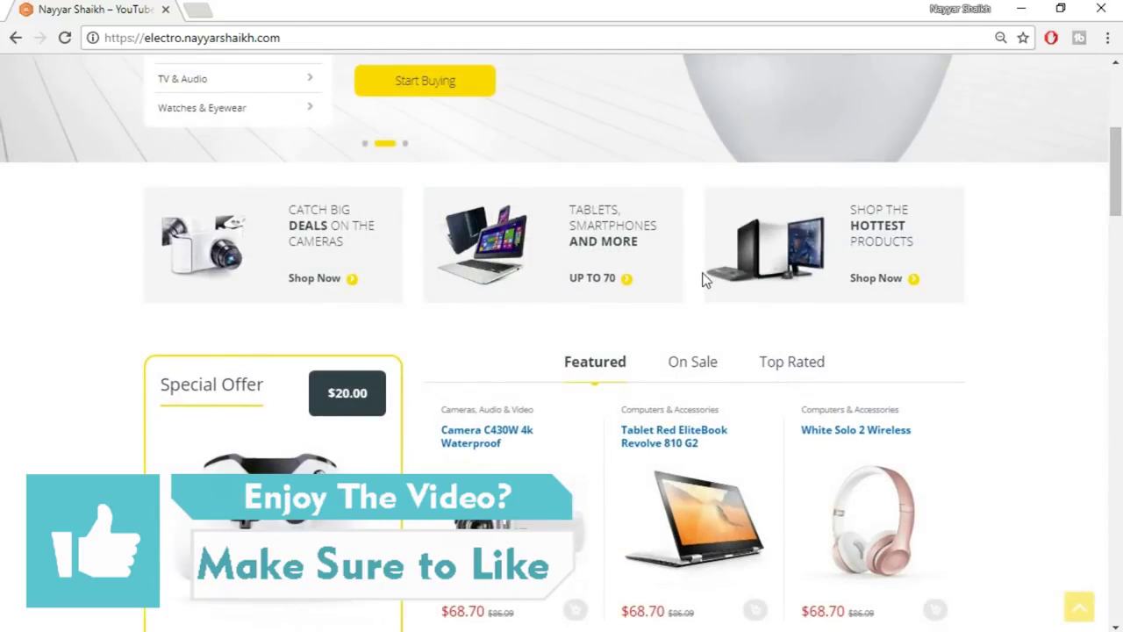
scroll(702, 279, "down", 1)
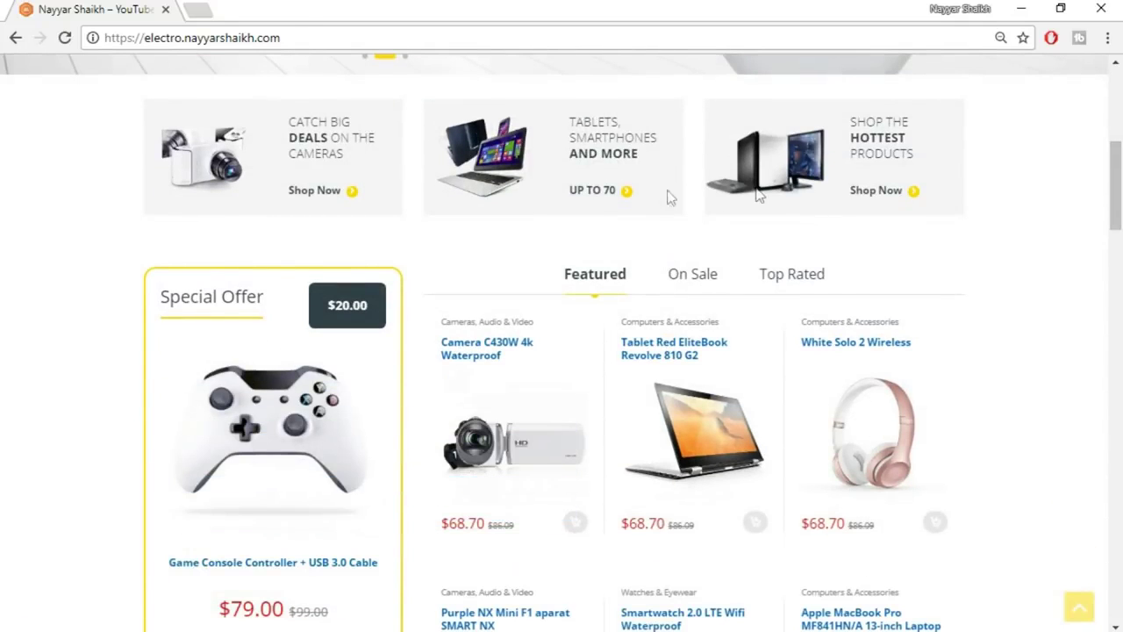
scroll(544, 198, "down", 3)
scroll(514, 191, "up", 1)
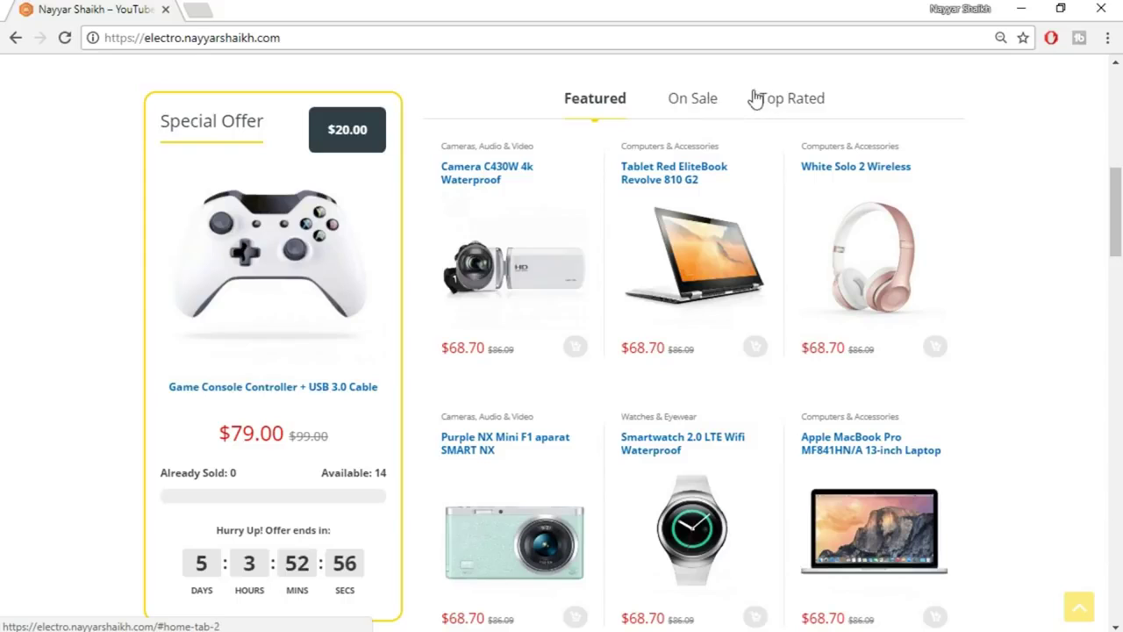
left_click(702, 108)
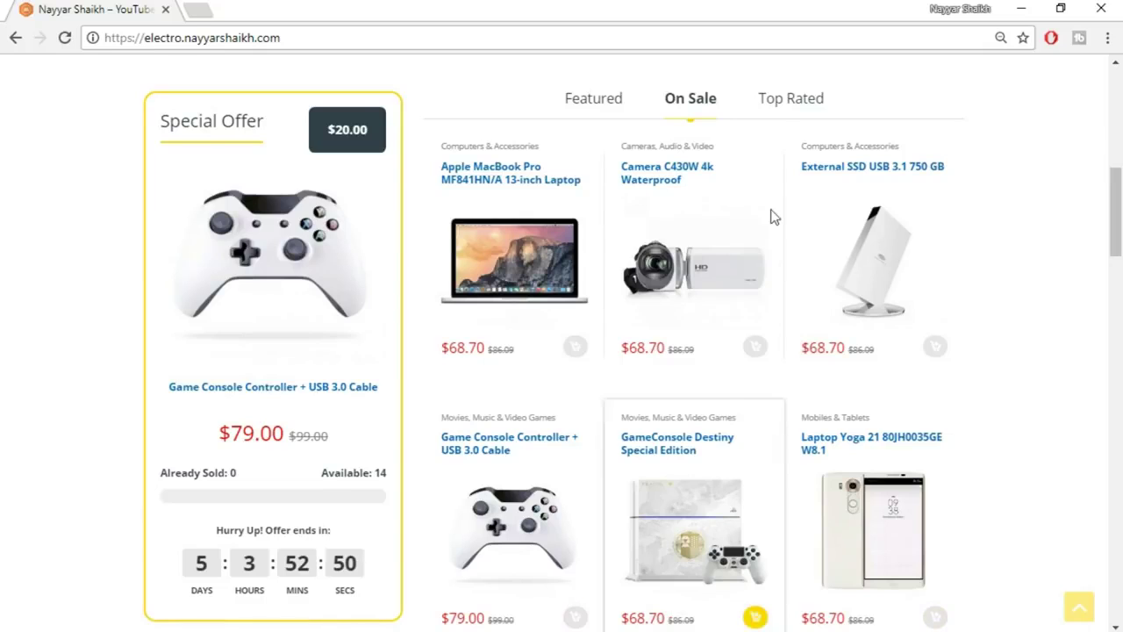
left_click(783, 115)
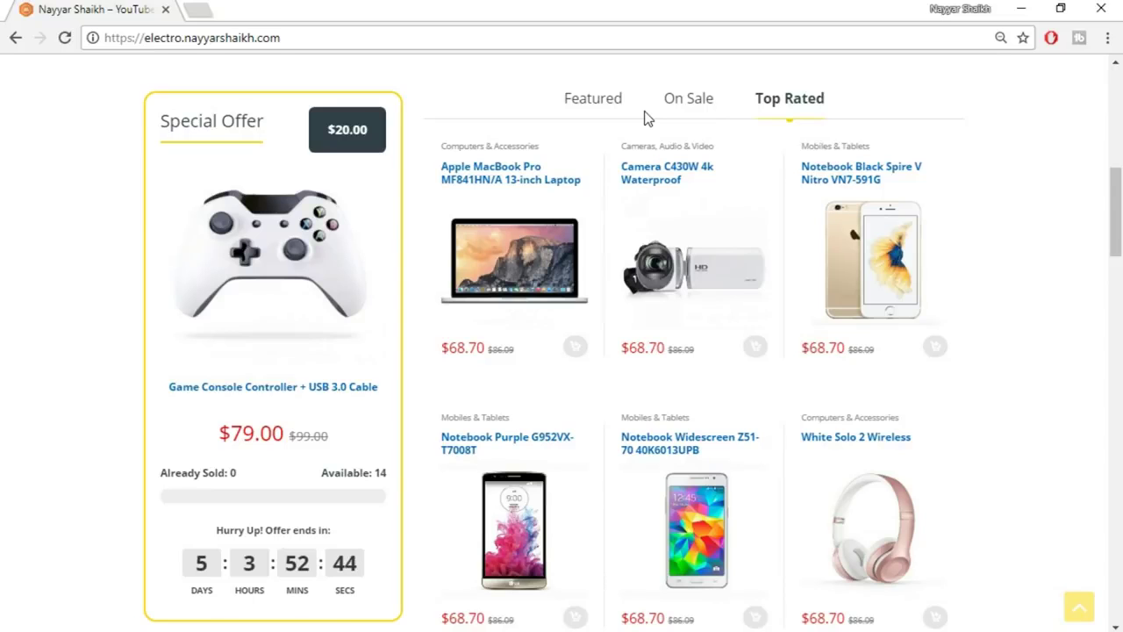
scroll(1027, 225, "down", 7)
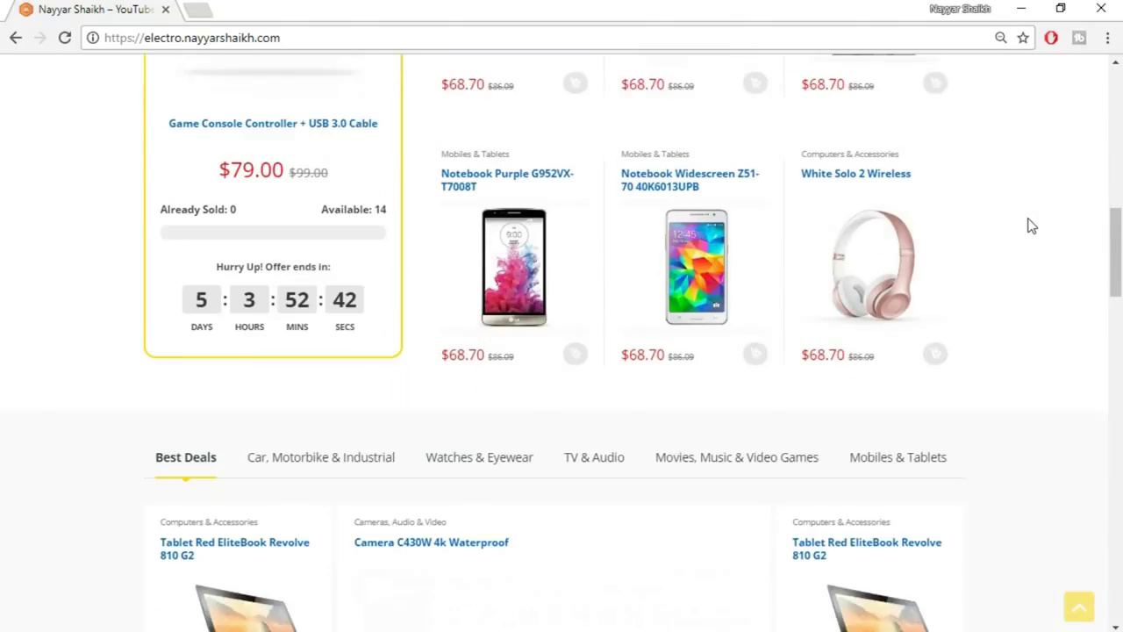
scroll(396, 213, "down", 1)
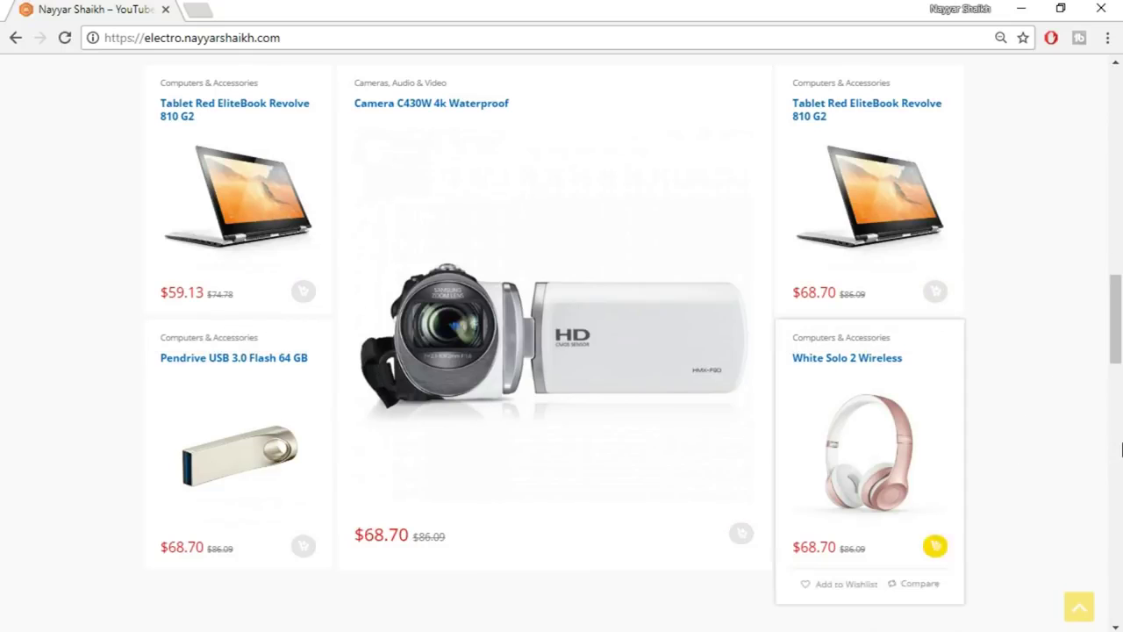
scroll(1119, 448, "down", 3)
scroll(1120, 447, "down", 5)
scroll(1003, 413, "up", 1)
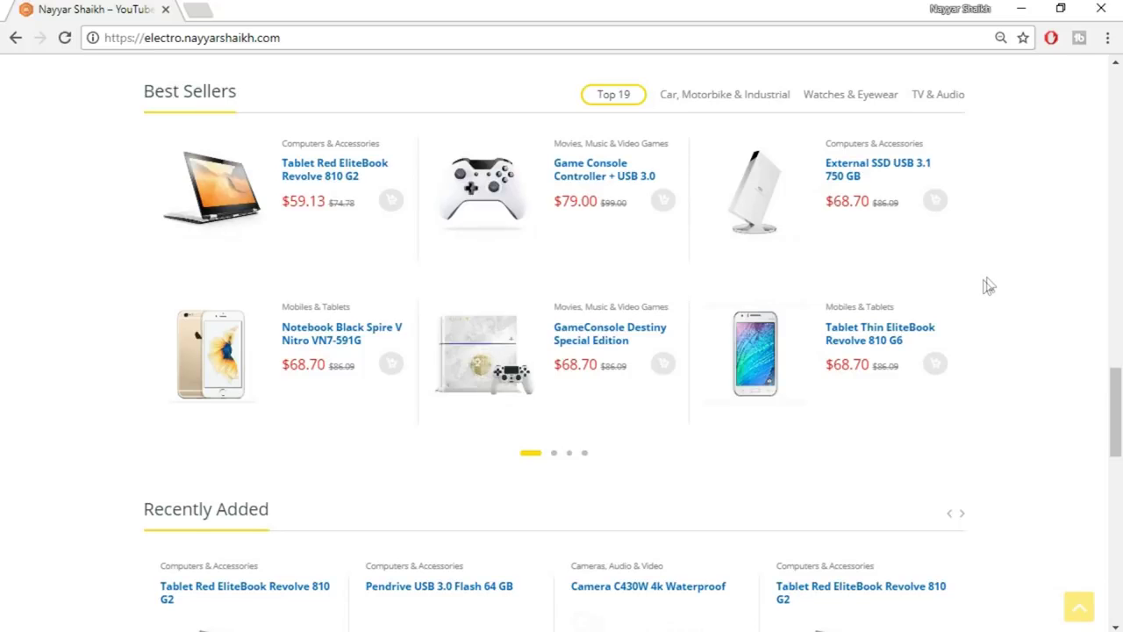
scroll(990, 285, "down", 5)
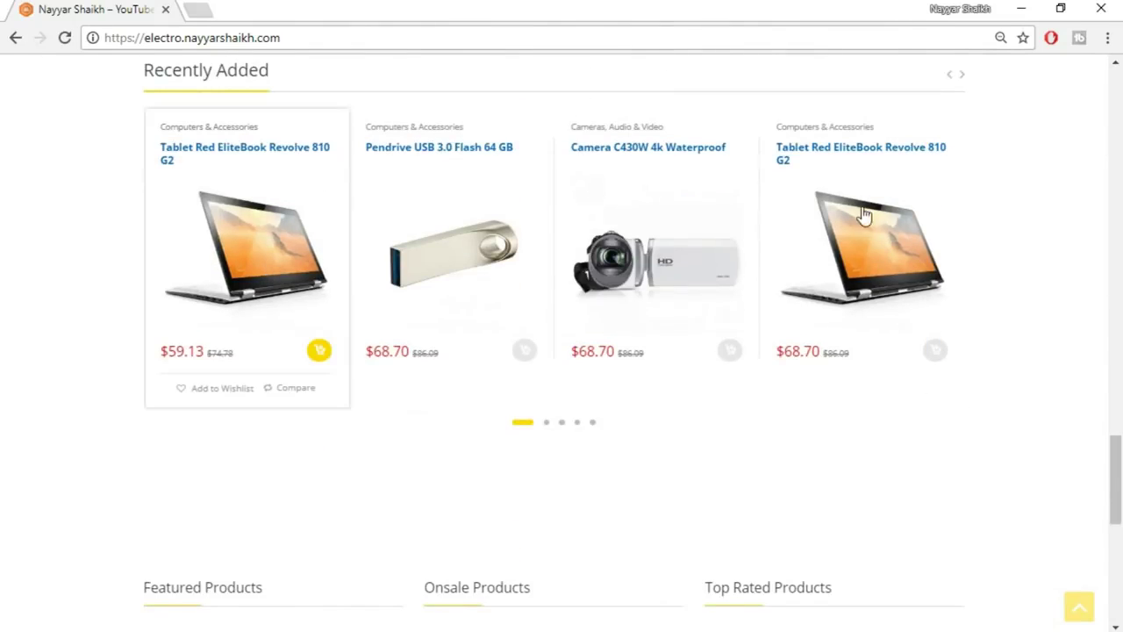
scroll(778, 441, "down", 5)
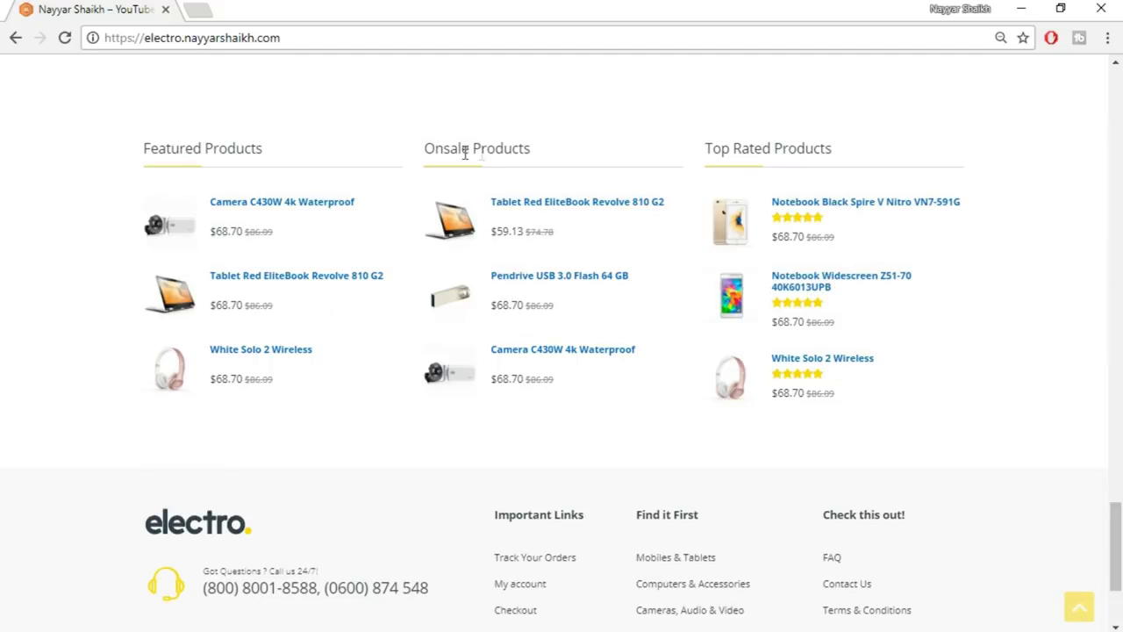
scroll(824, 307, "down", 3)
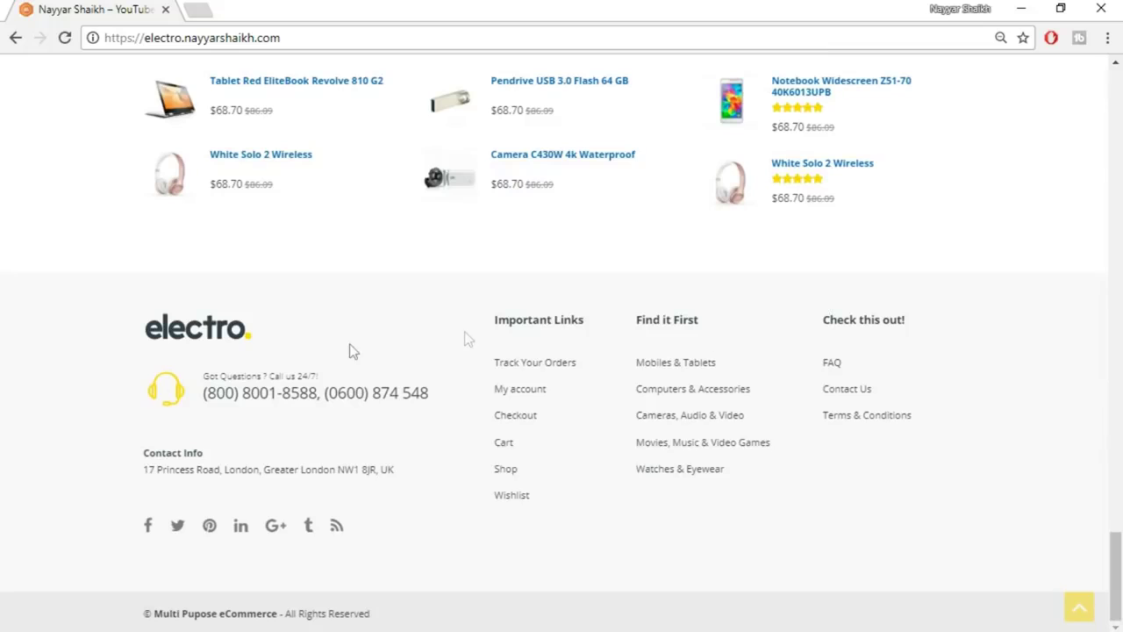
left_click_drag(1117, 548, 1119, 70)
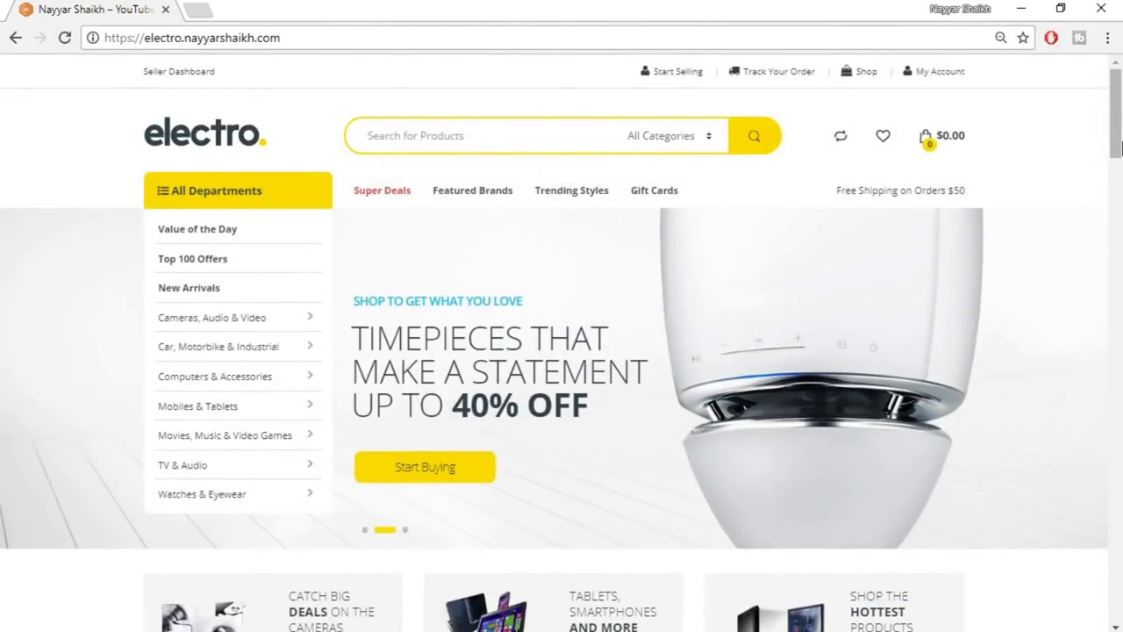
scroll(649, 277, "down", 8)
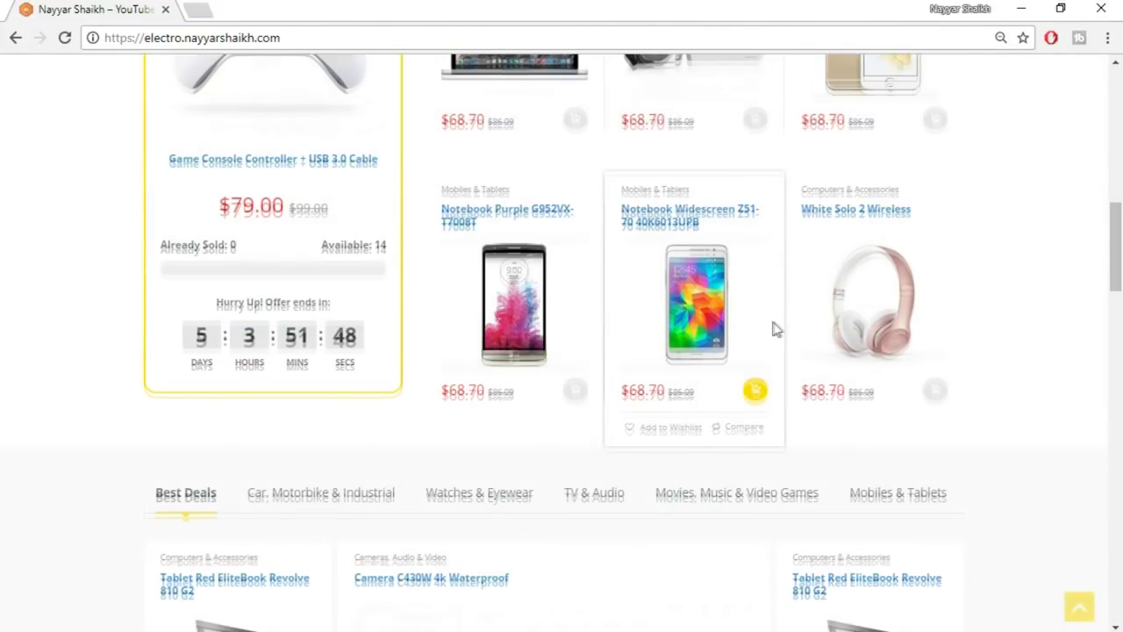
scroll(775, 326, "up", 3)
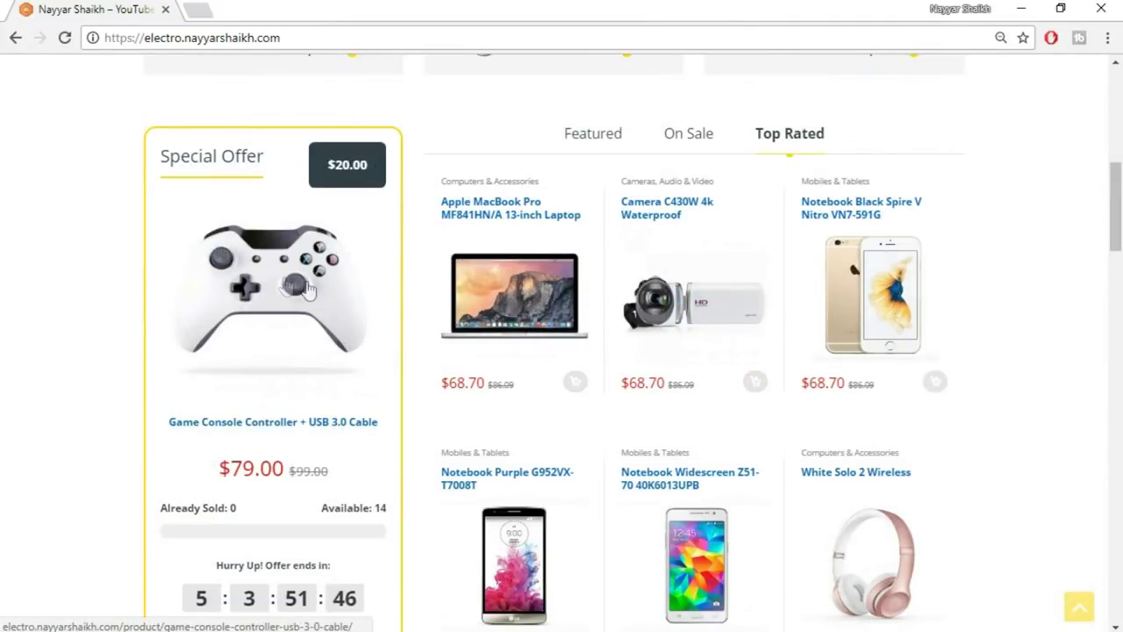
Open the Game Console Controller + USB 3.0 Cable page, view its $216.39 accessory bundle, and reload it
left_click(252, 285)
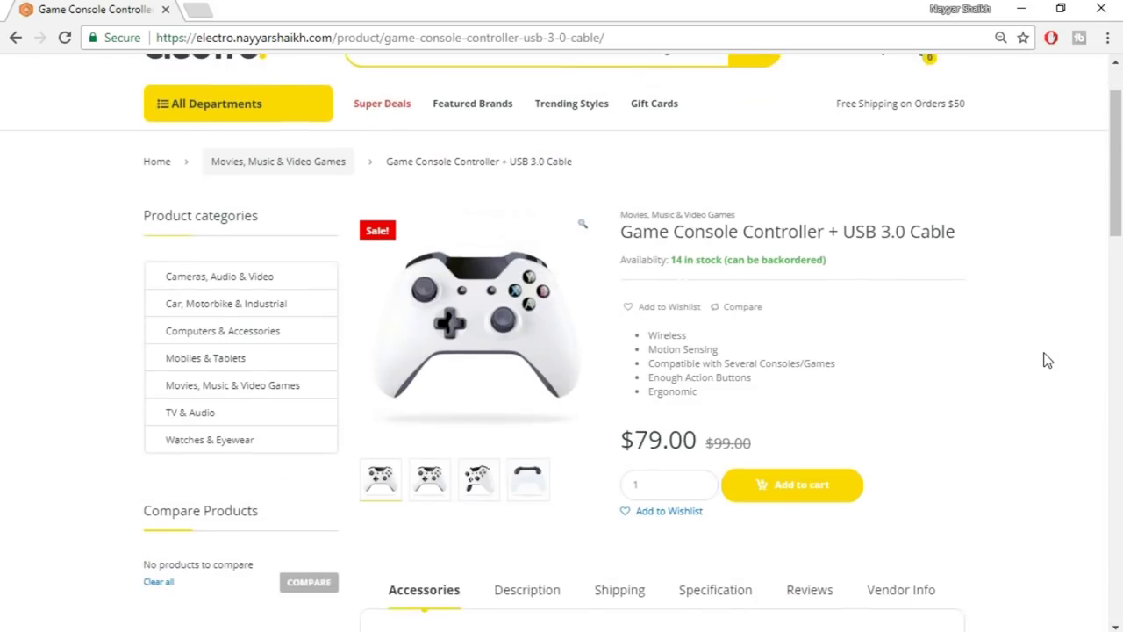
scroll(1047, 359, "down", 2)
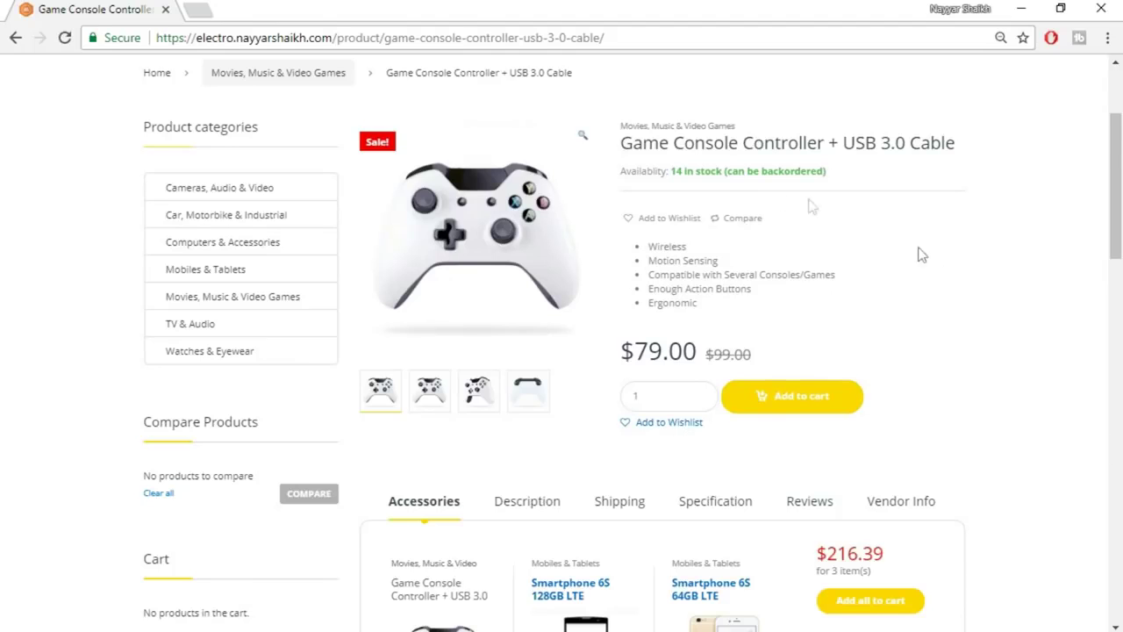
scroll(943, 281, "down", 2)
scroll(500, 273, "up", 2)
scroll(1115, 375, "down", 4)
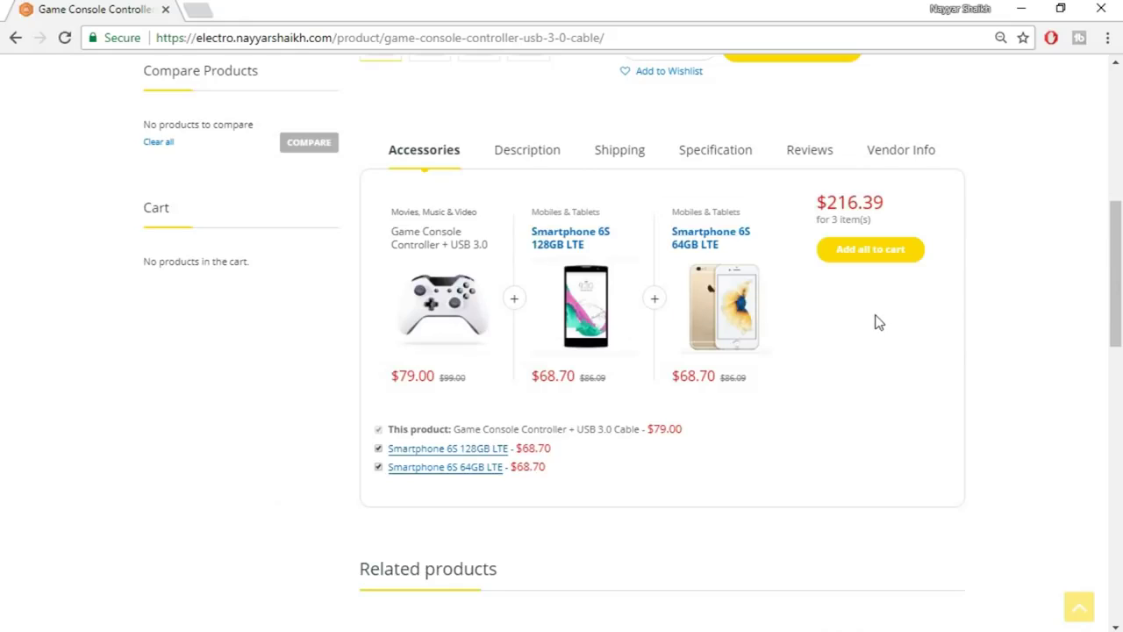
scroll(790, 381, "up", 6)
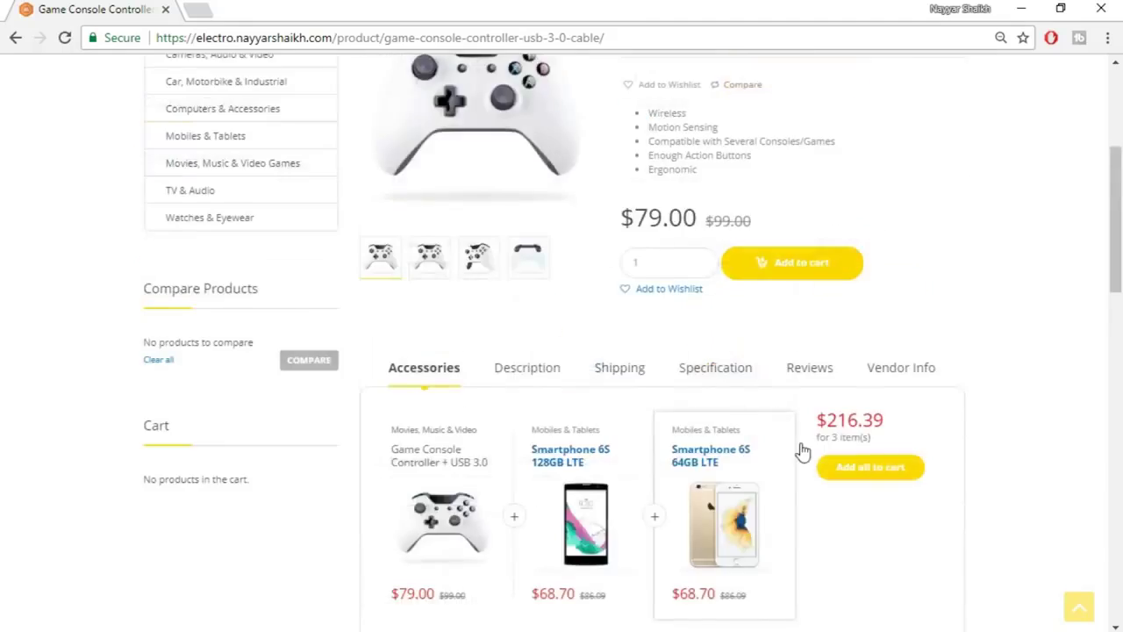
scroll(804, 448, "down", 5)
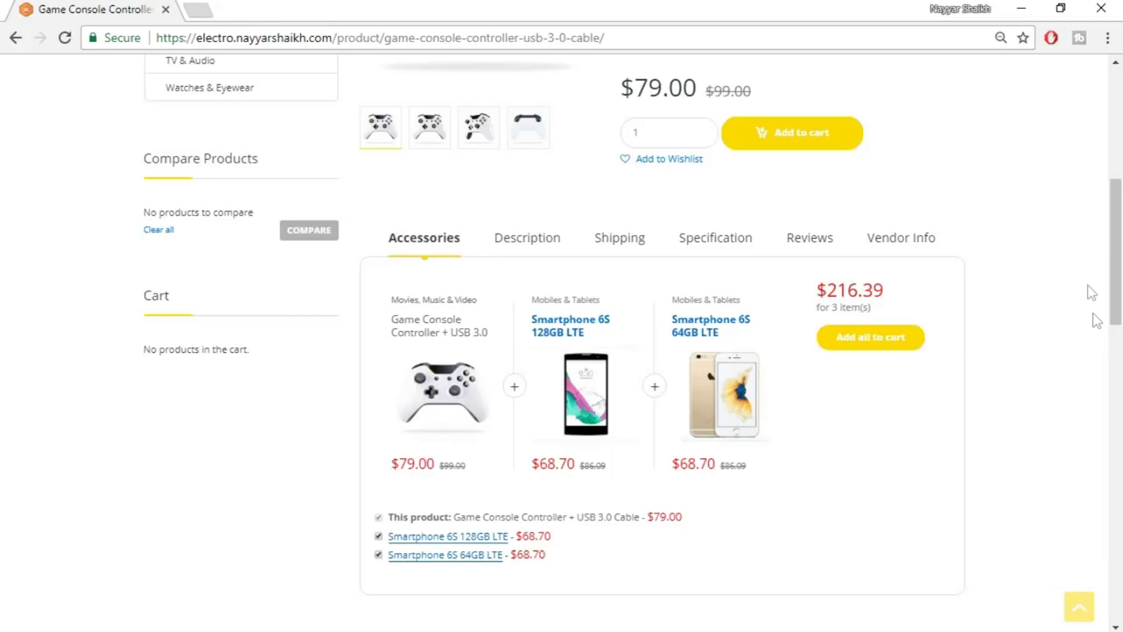
scroll(965, 318, "down", 2)
scroll(901, 293, "up", 1)
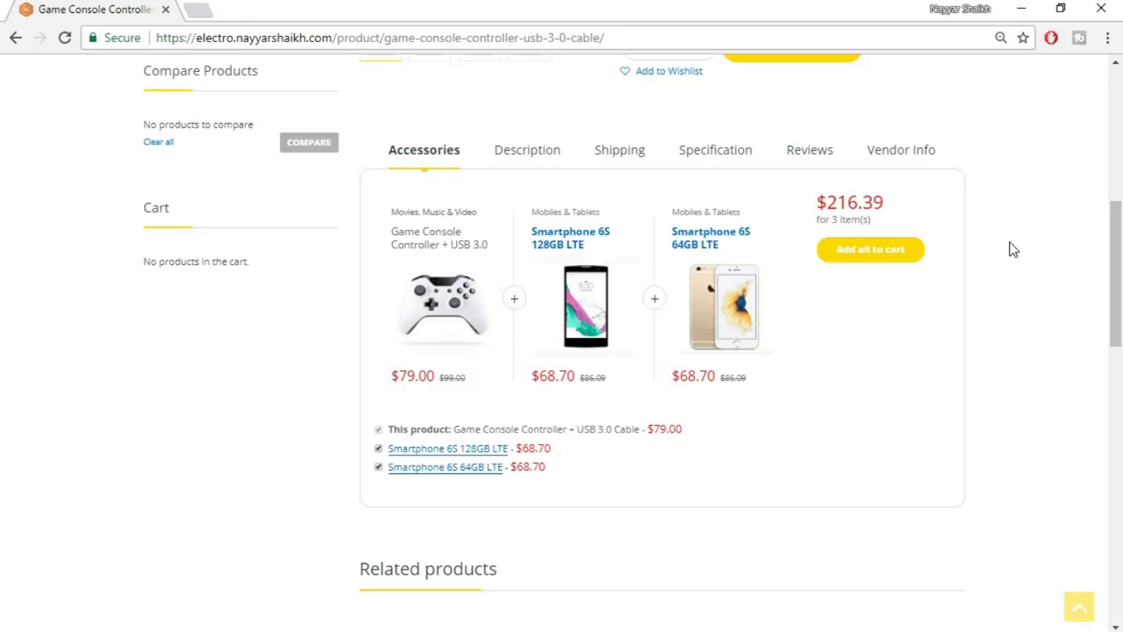
key("F5")
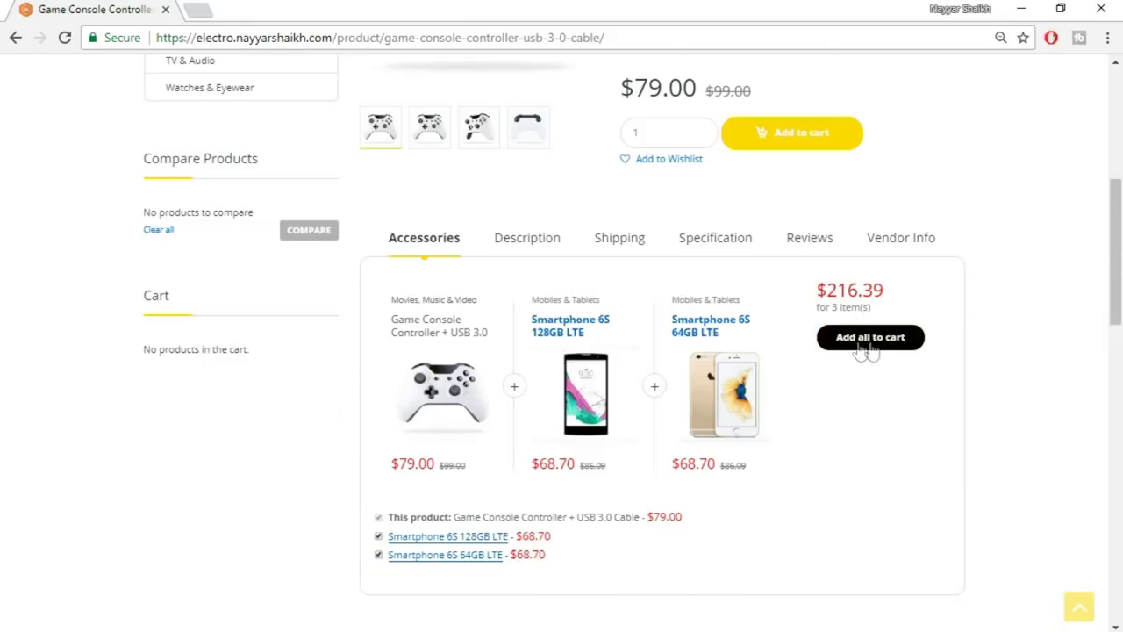
View the product's Description tab
left_click(533, 238)
scroll(700, 364, "down", 9)
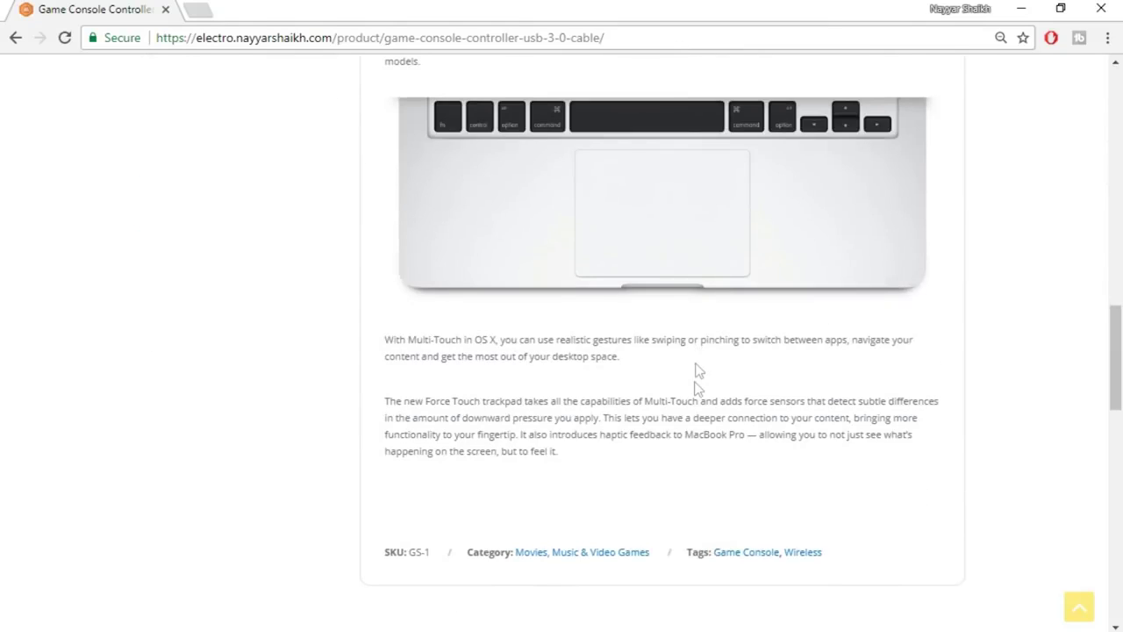
scroll(697, 371, "up", 10)
Calculate shipping to Maharashtra, India, getting a $6.00 shipping cost
left_click(621, 326)
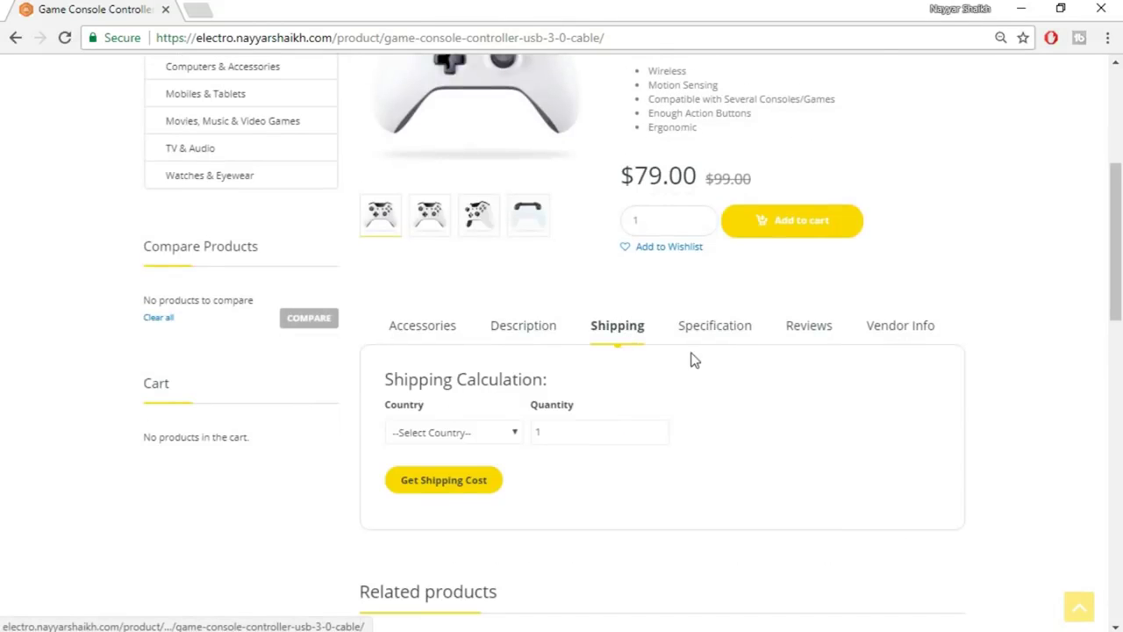
left_click(494, 448)
left_click(485, 464)
left_click(489, 490)
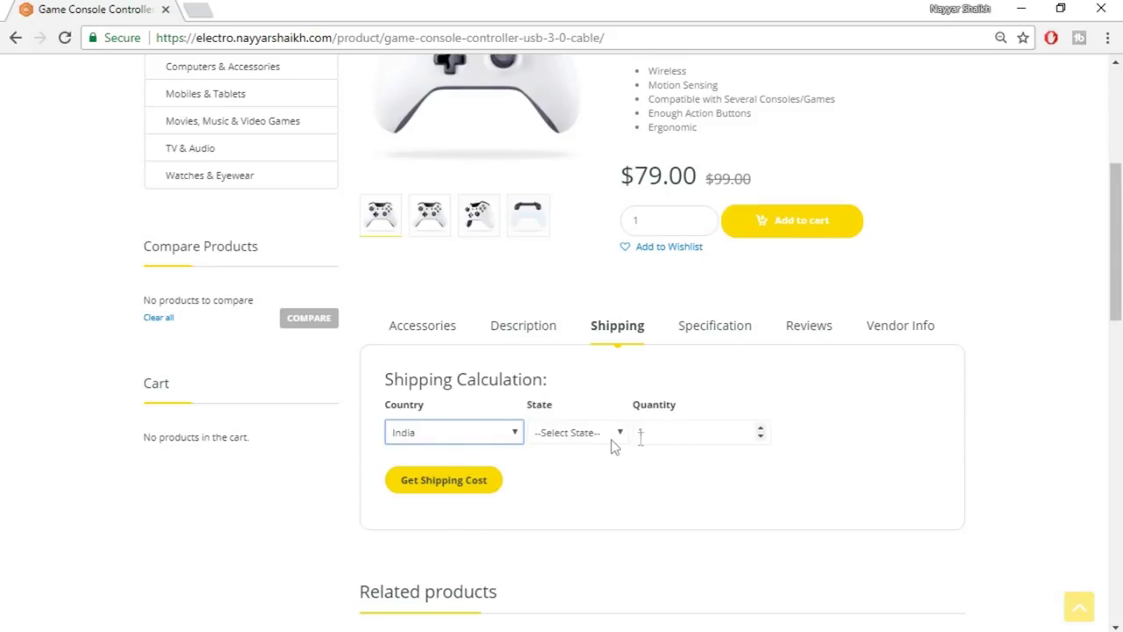
left_click(602, 438)
left_click(581, 464)
left_click(468, 487)
left_click_drag(484, 466, 451, 467)
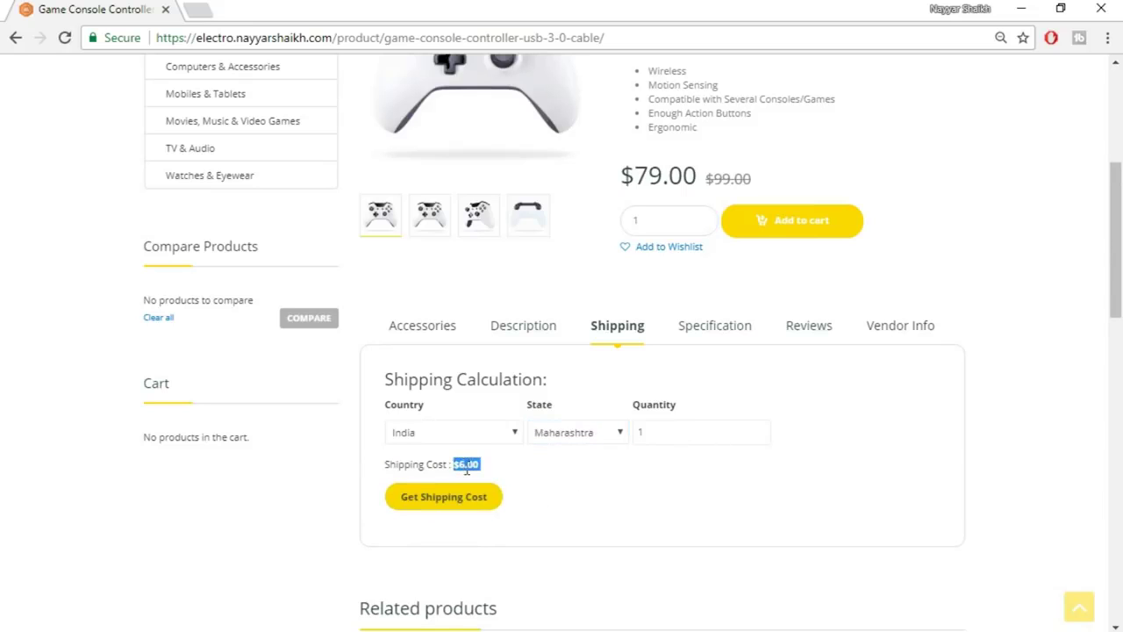
Browse the Specification and Reviews tabs, ending on Vendor Info
left_click(715, 339)
scroll(895, 392, "down", 3)
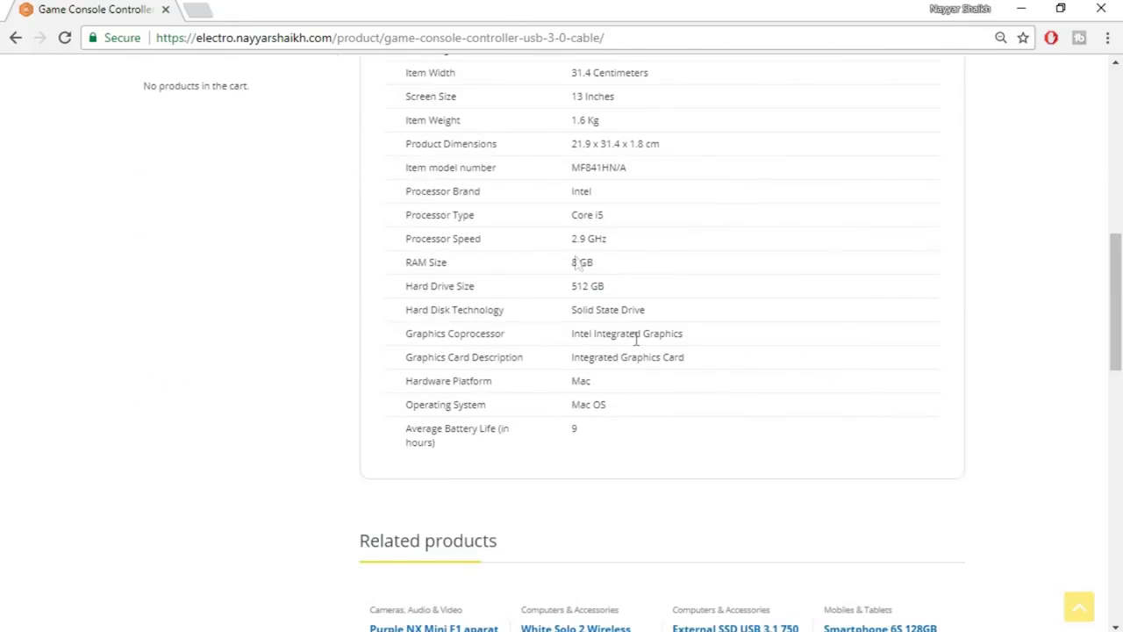
scroll(658, 281, "up", 3)
left_click(800, 245)
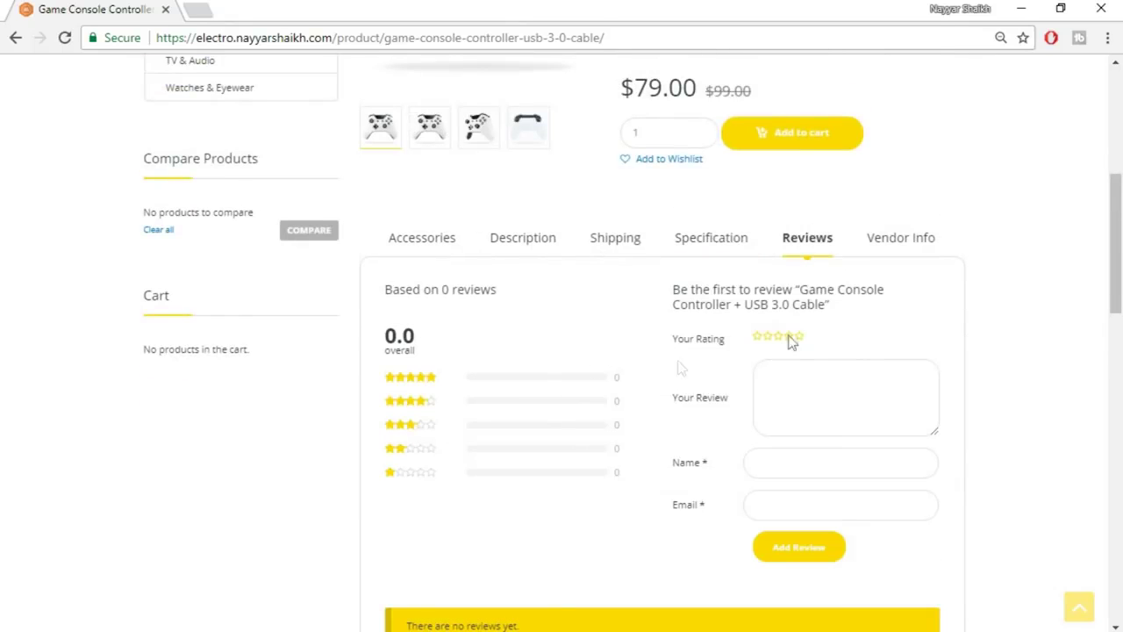
scroll(967, 337, "down", 4)
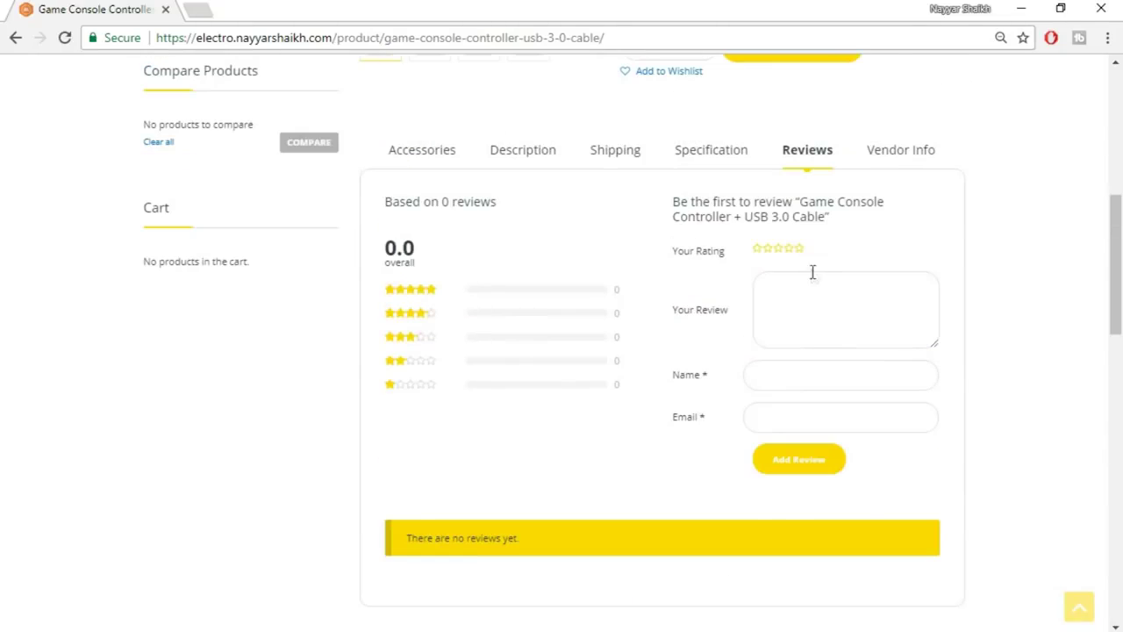
left_click(812, 288)
left_click(919, 154)
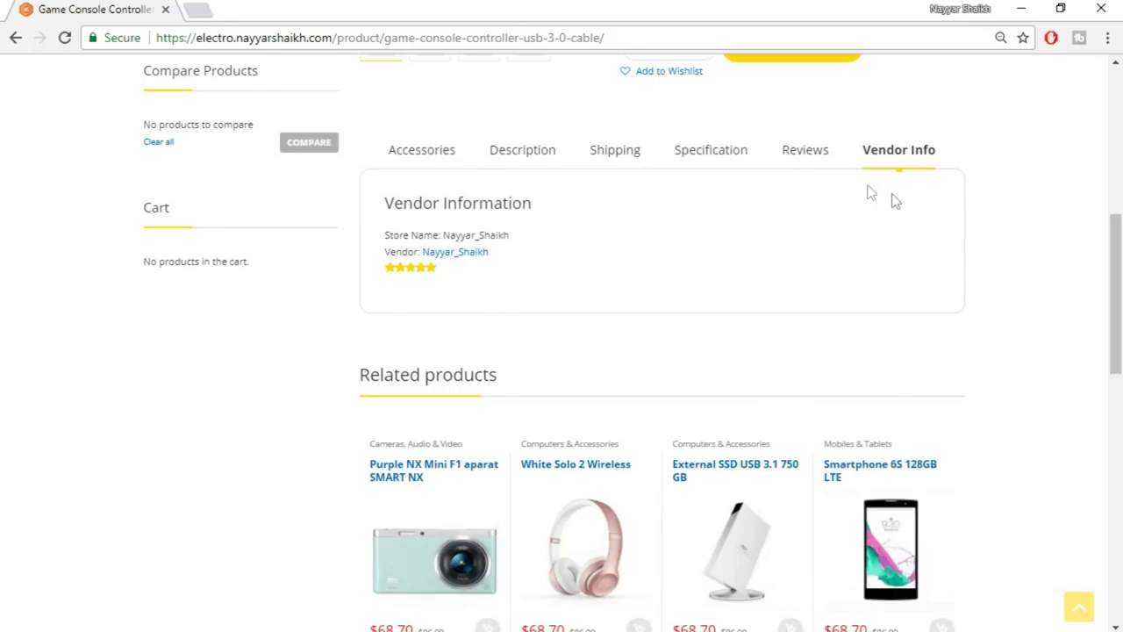
Return to the Accessories tab, browse Related products, and go back to the page top
left_click(425, 161)
scroll(769, 223, "down", 7)
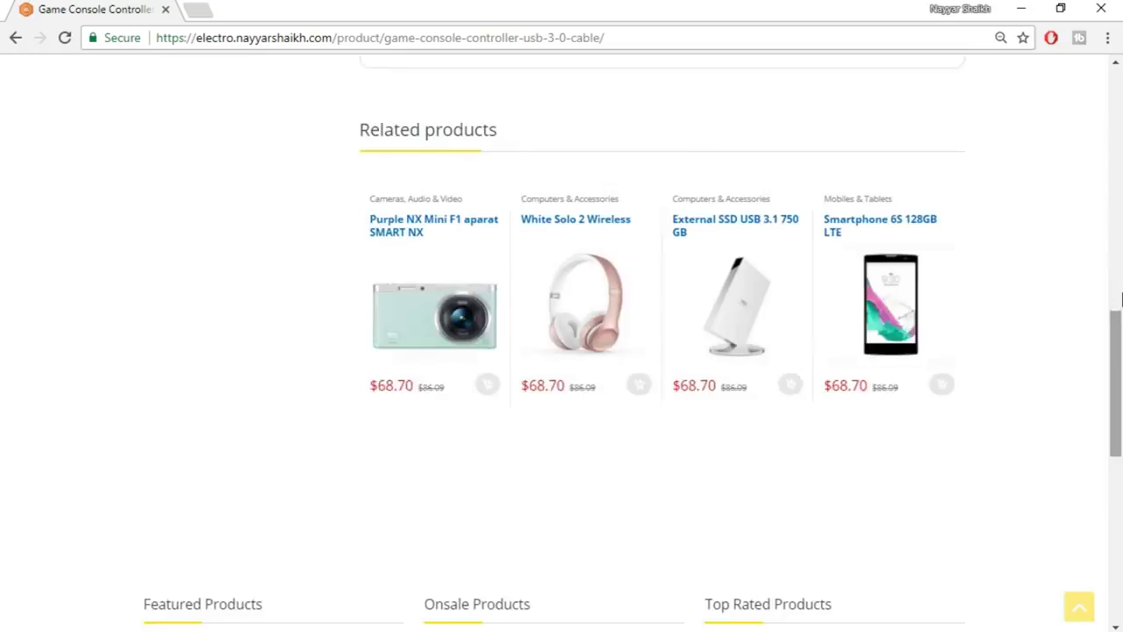
scroll(1005, 276, "up", 4)
scroll(1121, 313, "down", 1)
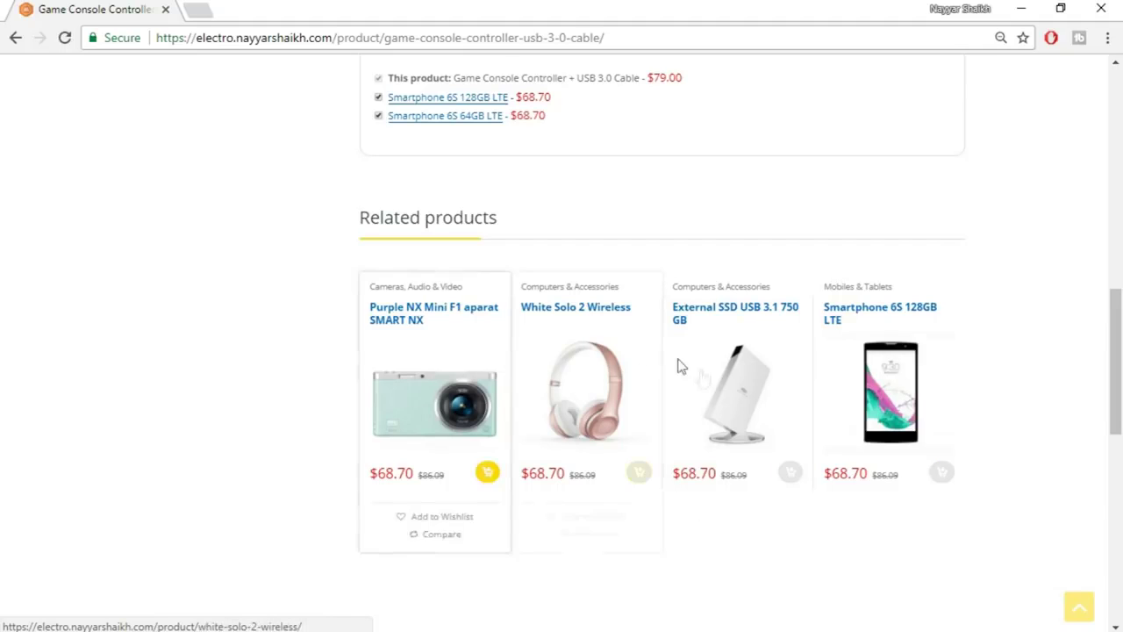
scroll(1079, 466, "down", 5)
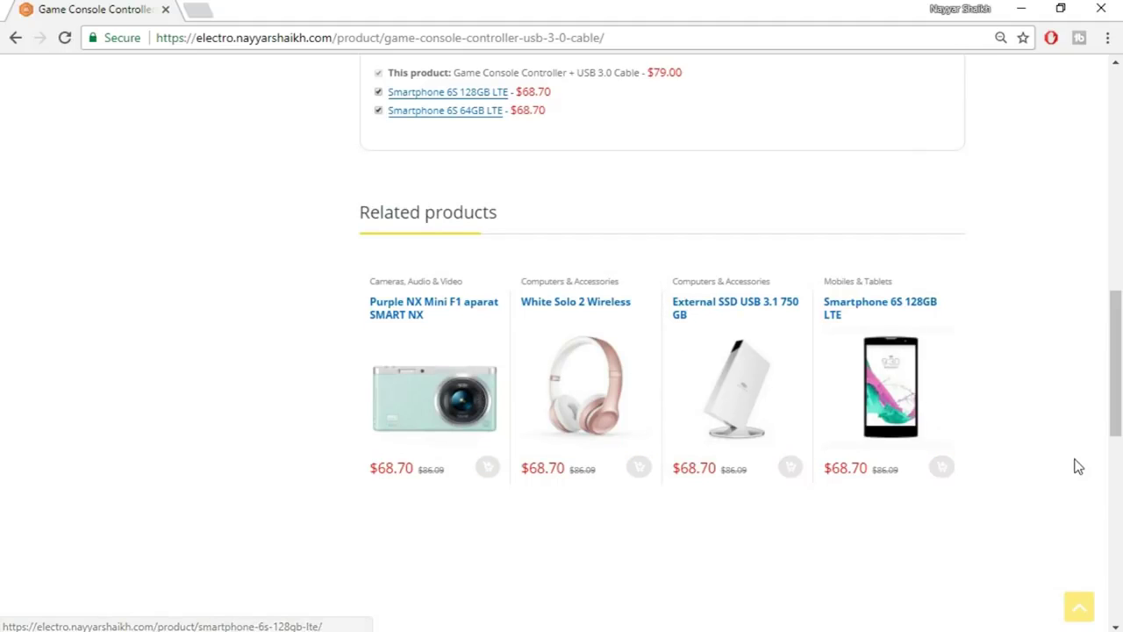
scroll(1078, 470, "up", 3)
left_click_drag(1116, 409, 1119, 192)
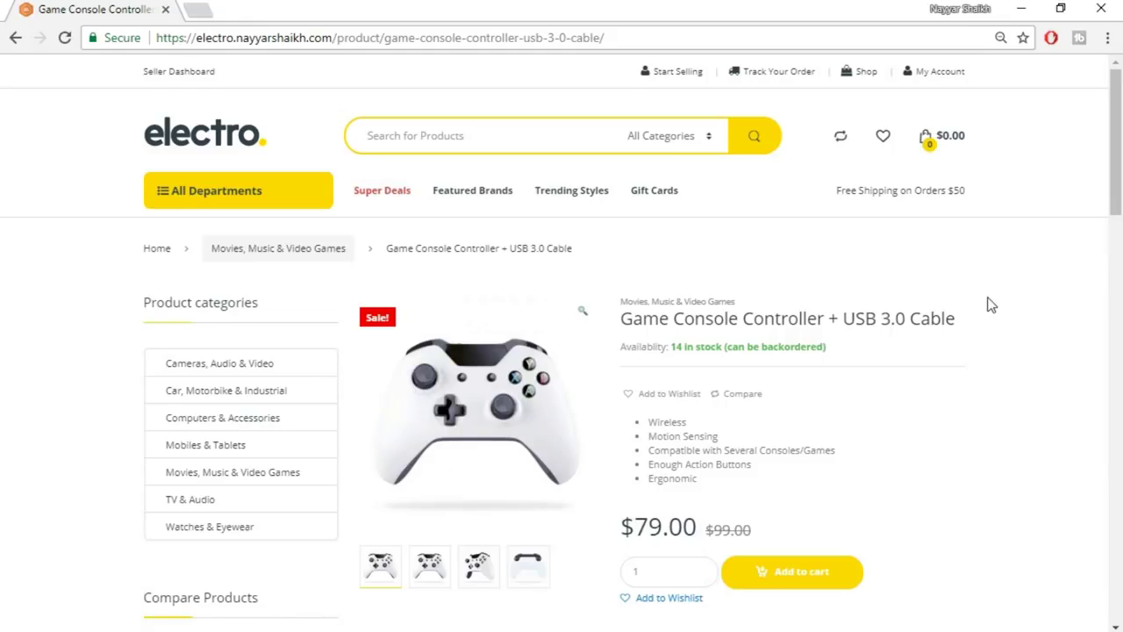
mouse_move(1115, 140)
left_mouse_down()
mouse_move(1117, 566)
mouse_move(1120, 150)
left_mouse_up()
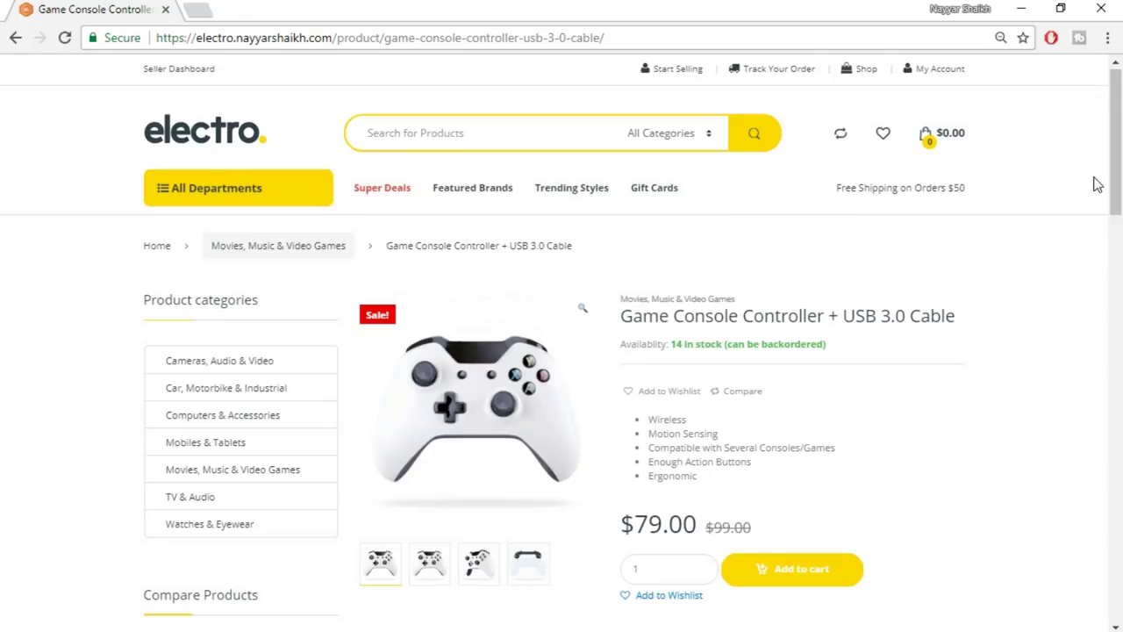
Select the start of the product page's address in the URL bar
left_click_drag(156, 37, 337, 37)
left_click(337, 38)
left_click(331, 37)
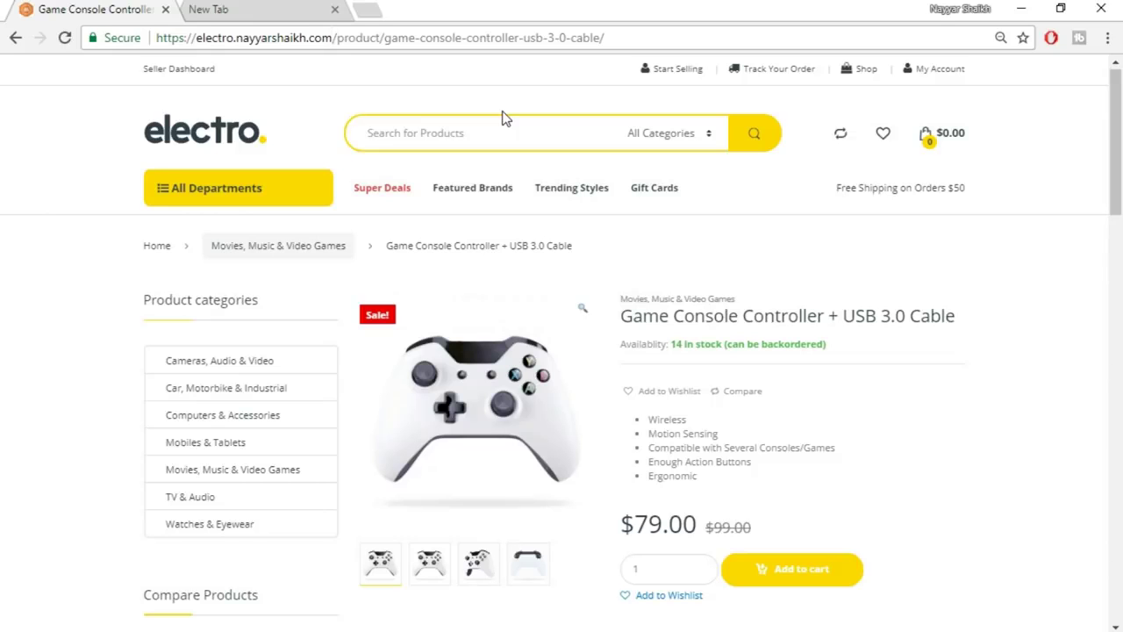
Load bloggdude.com/tmd in the new tab to reach TMDHosting's cloud hosting page
left_click(246, 11)
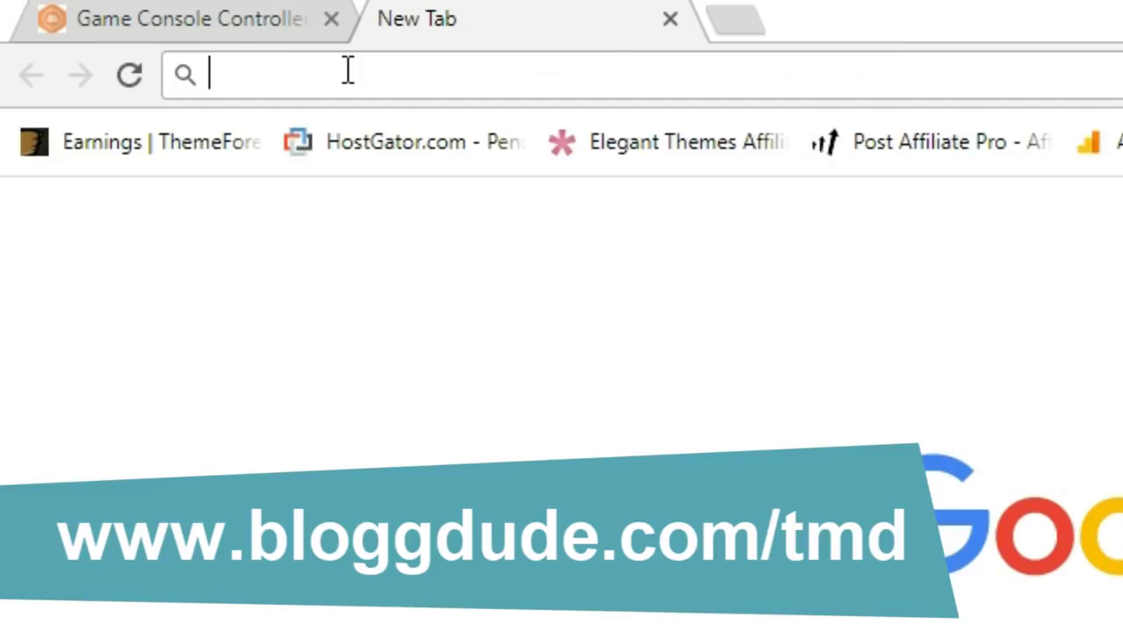
type("blo")
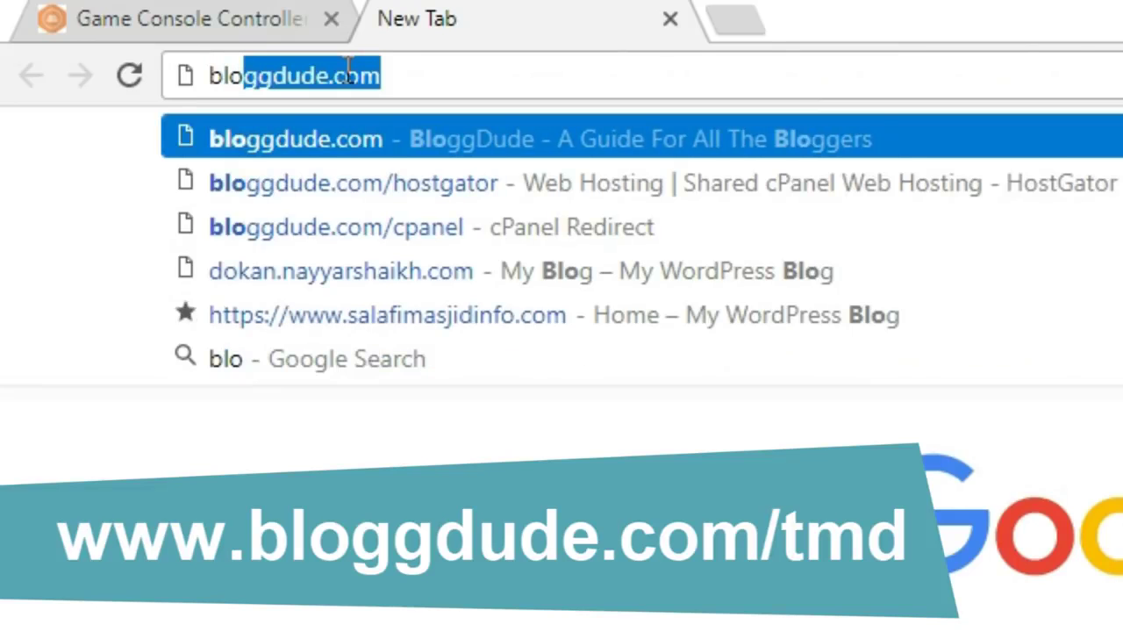
key("Right")
key("Down")
key("Return")
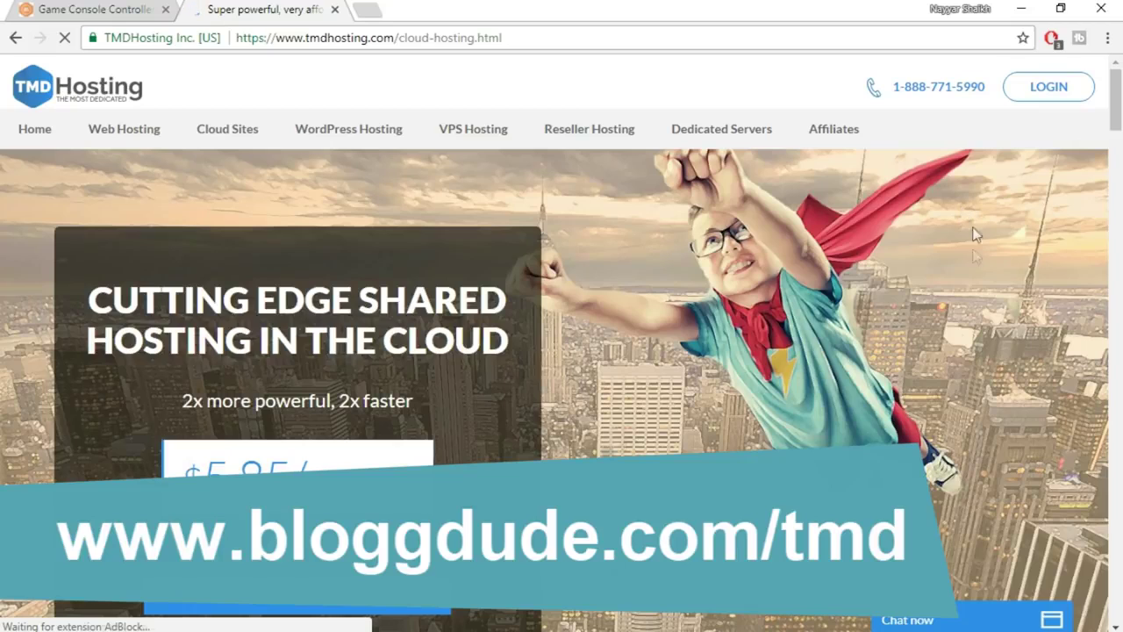
Zoom out to fit the pricing cards and select Storm Cloud's 'SSD Space' label
scroll(976, 265, "down", 10)
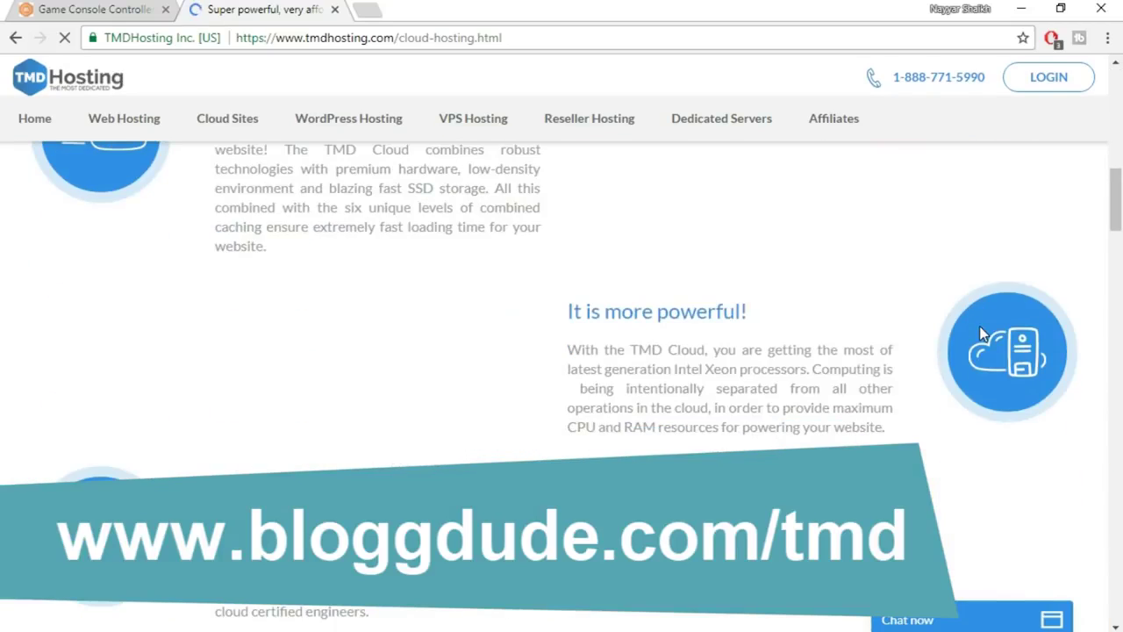
scroll(981, 333, "down", 10)
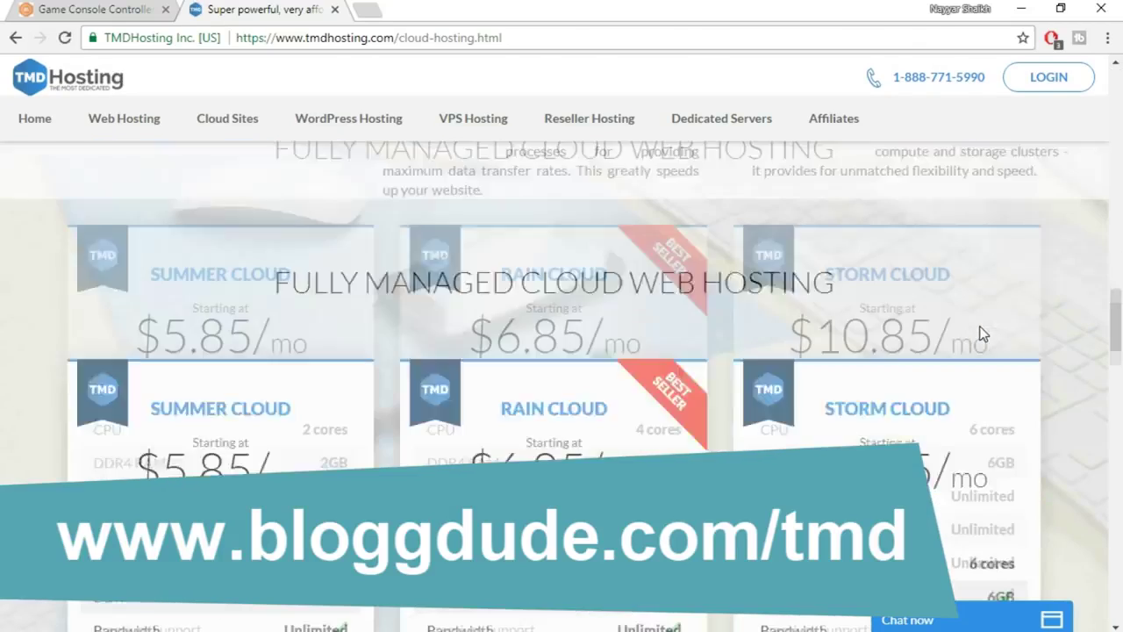
scroll(981, 332, "down", 2)
key("ctrl+minus")
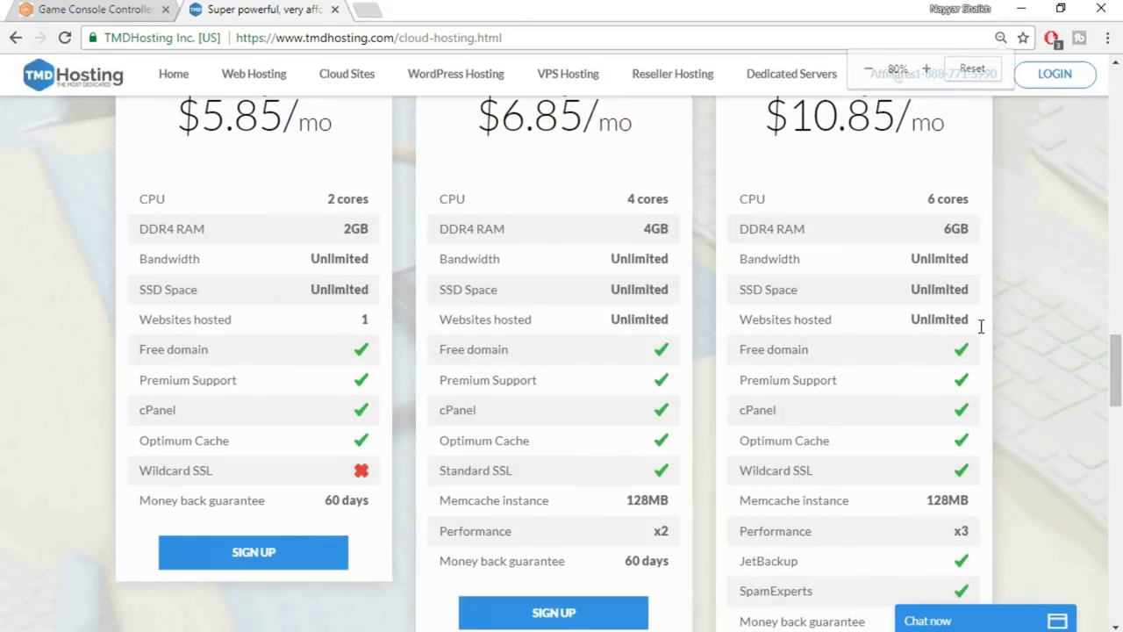
key("ctrl+minus")
scroll(997, 336, "up", 1)
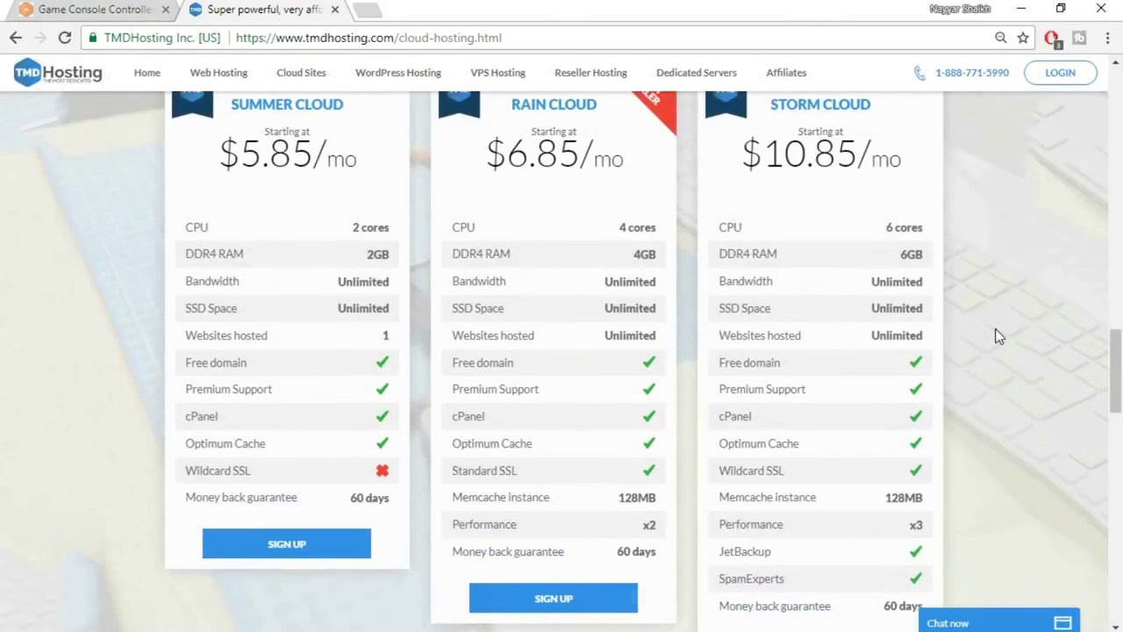
key("ctrl+minus")
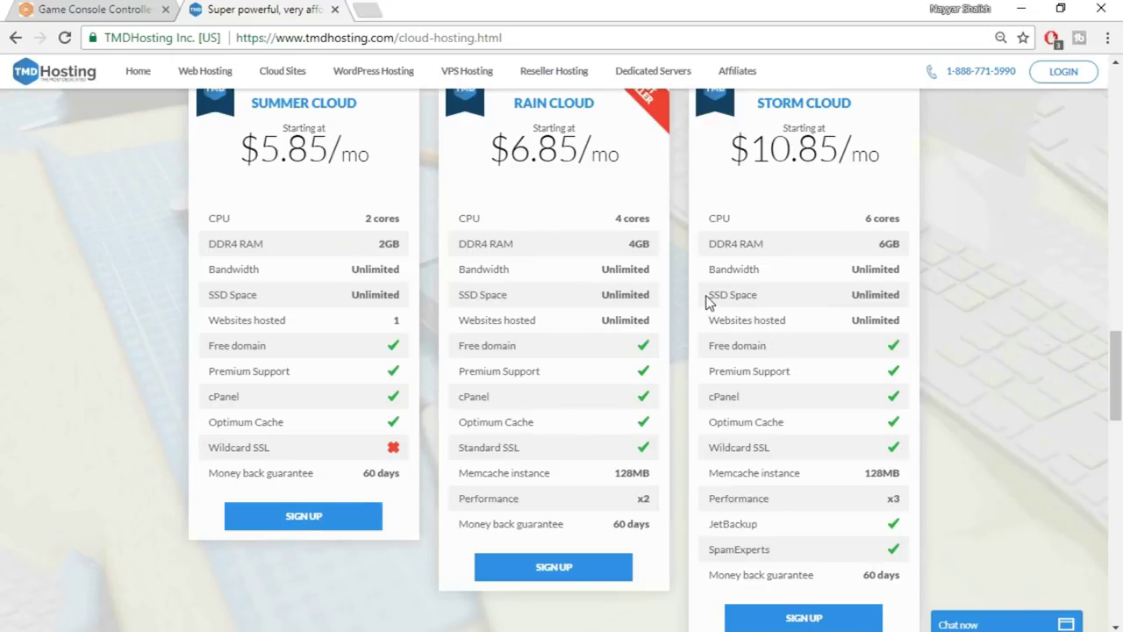
left_click_drag(709, 302, 776, 302)
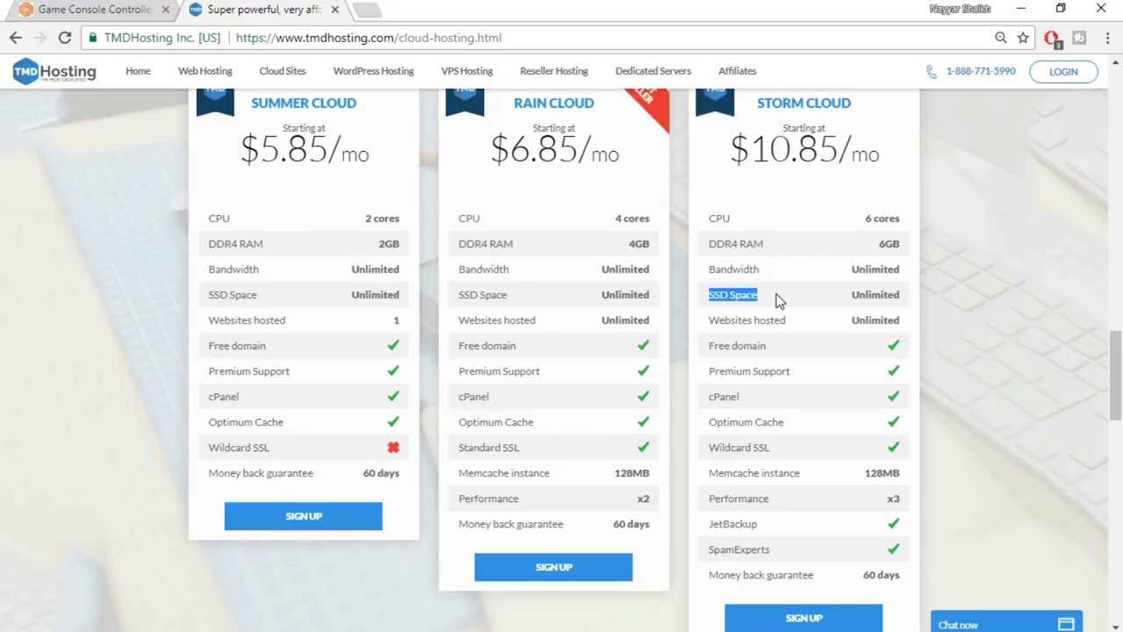
Search Google for 'ssd vs hdd web hosting' in a new tab
left_click(371, 7)
type("ssd")
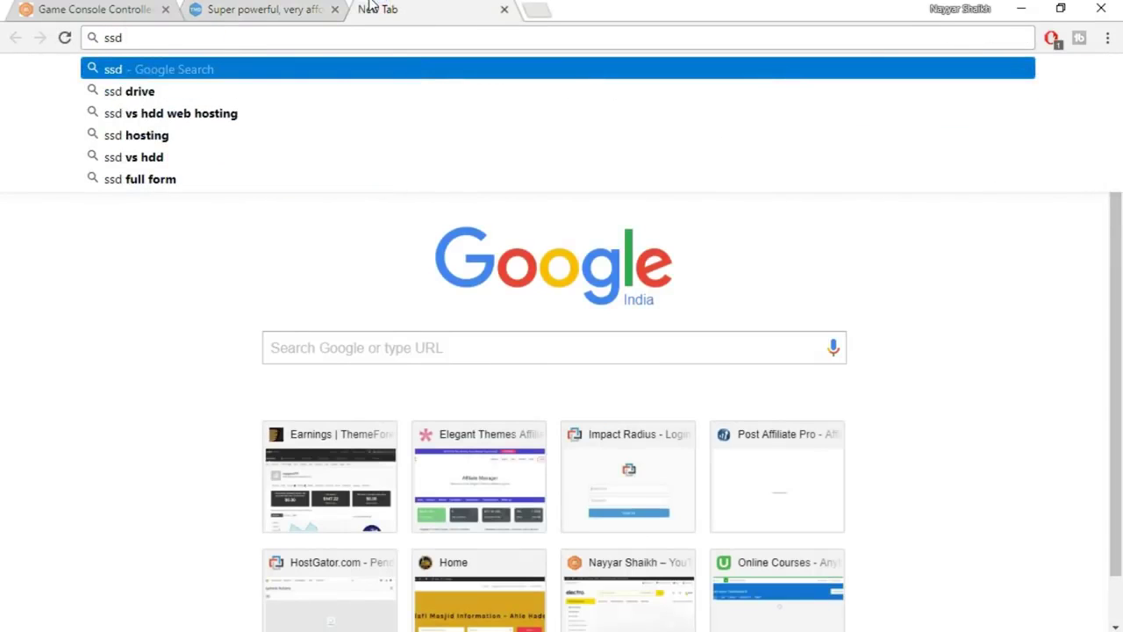
key("Down")
key("Down")
key("Return")
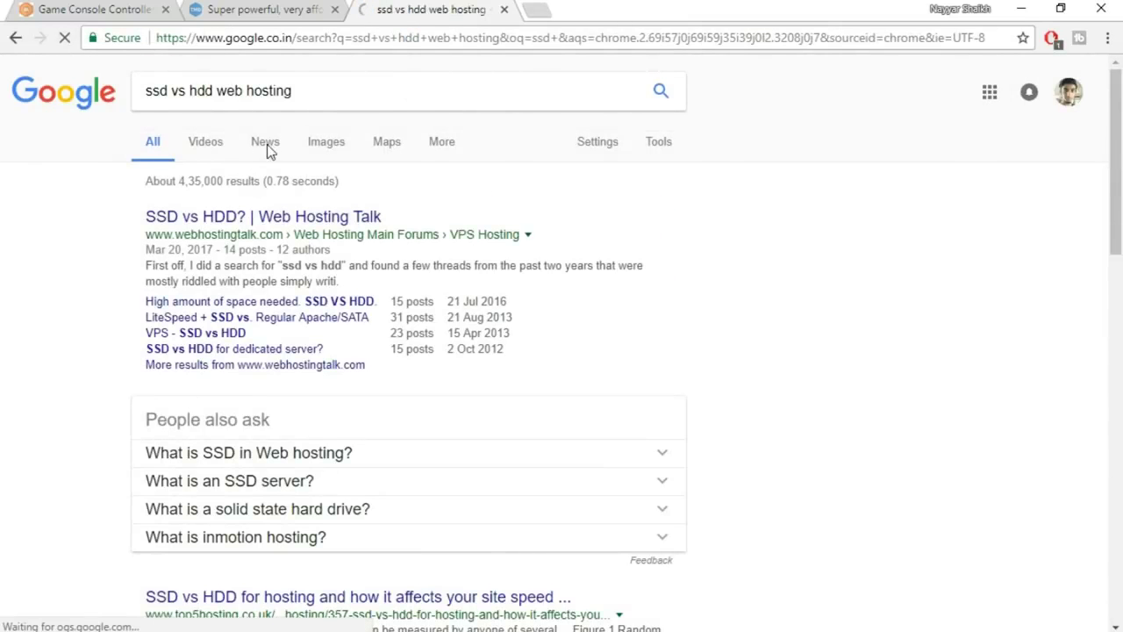
Preview an SSD vs HDD chart in image results, then close that tab
left_click(328, 147)
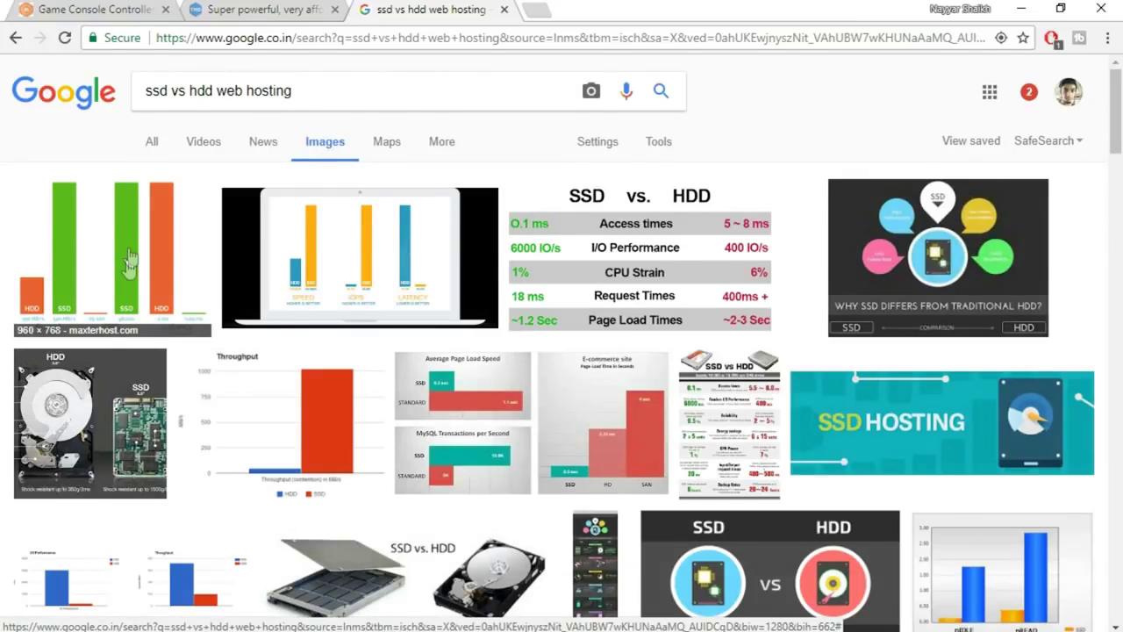
left_click(128, 257)
scroll(551, 416, "down", 1)
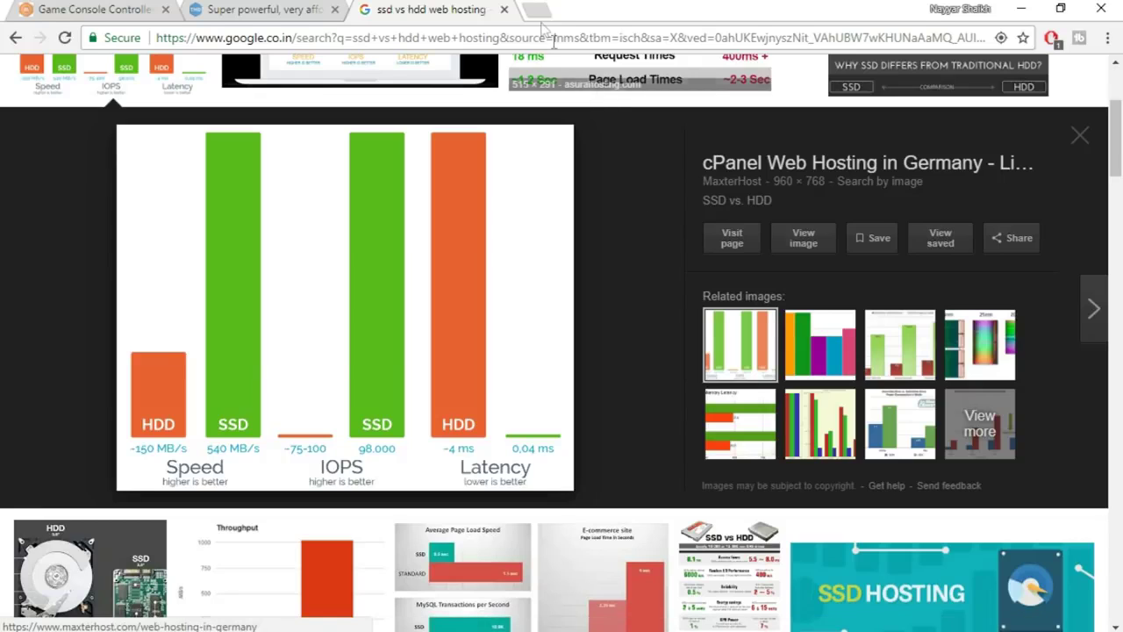
left_click(504, 9)
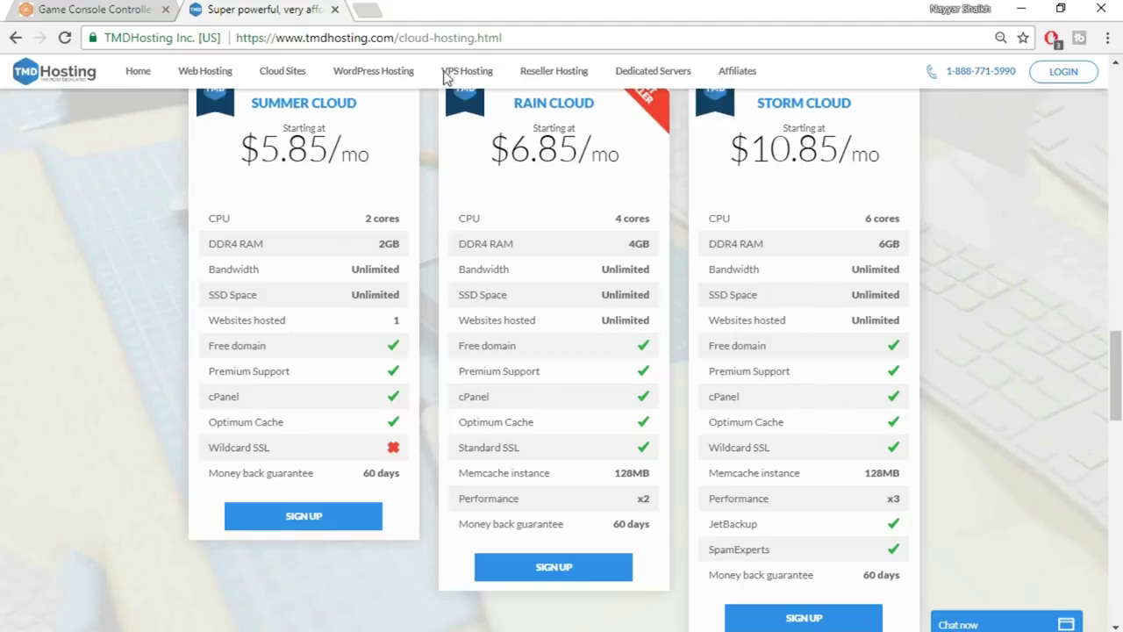
left_click(103, 7)
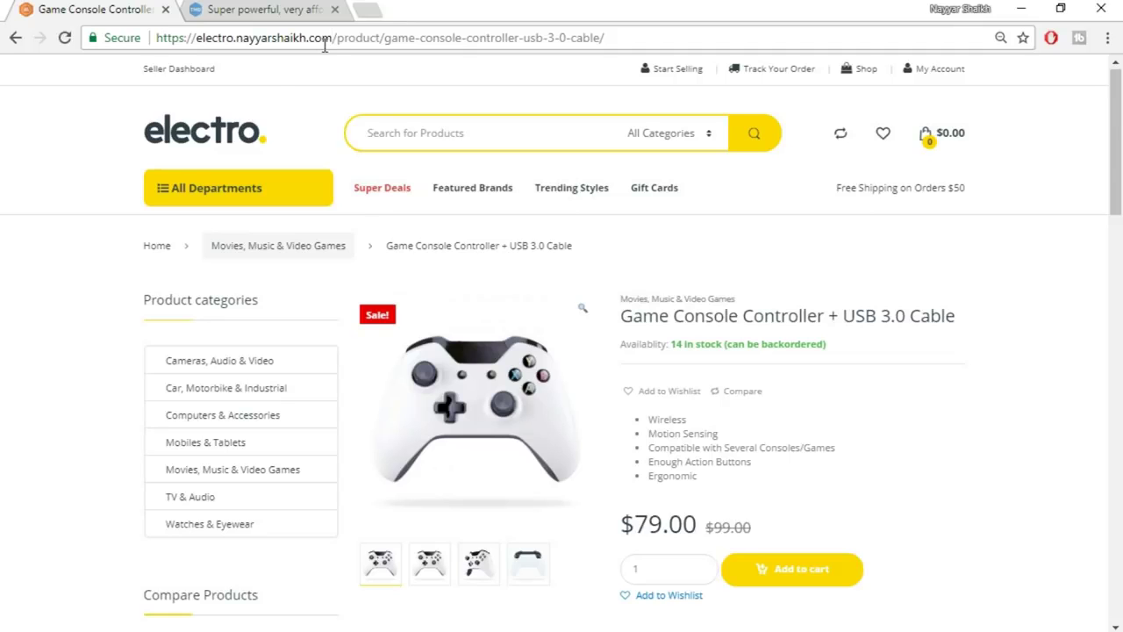
left_click(246, 9)
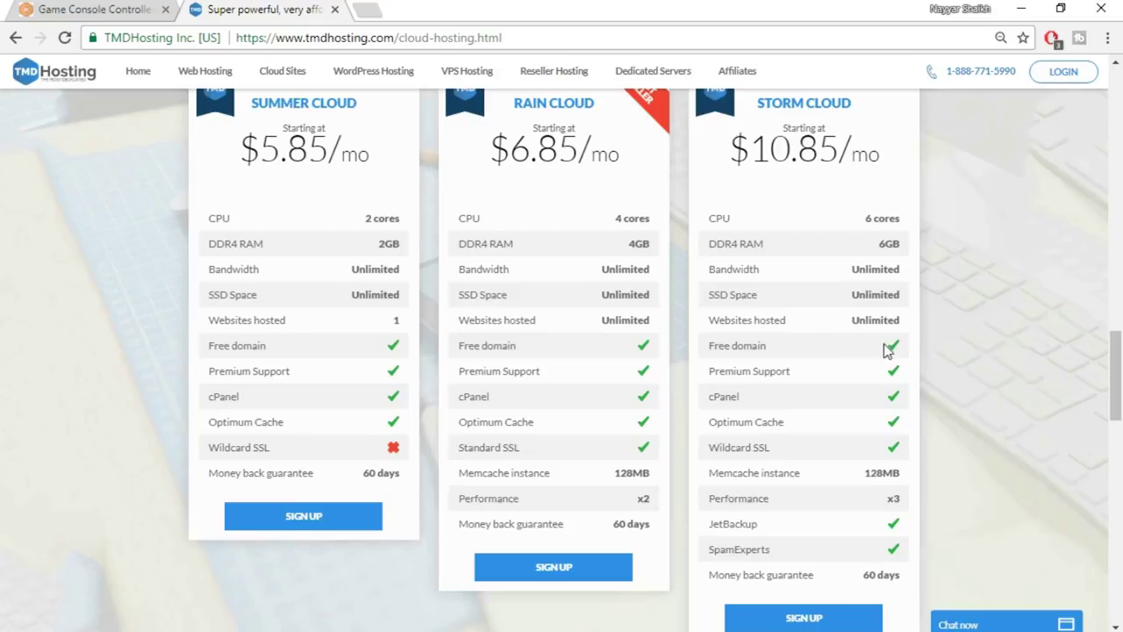
left_click(132, 7)
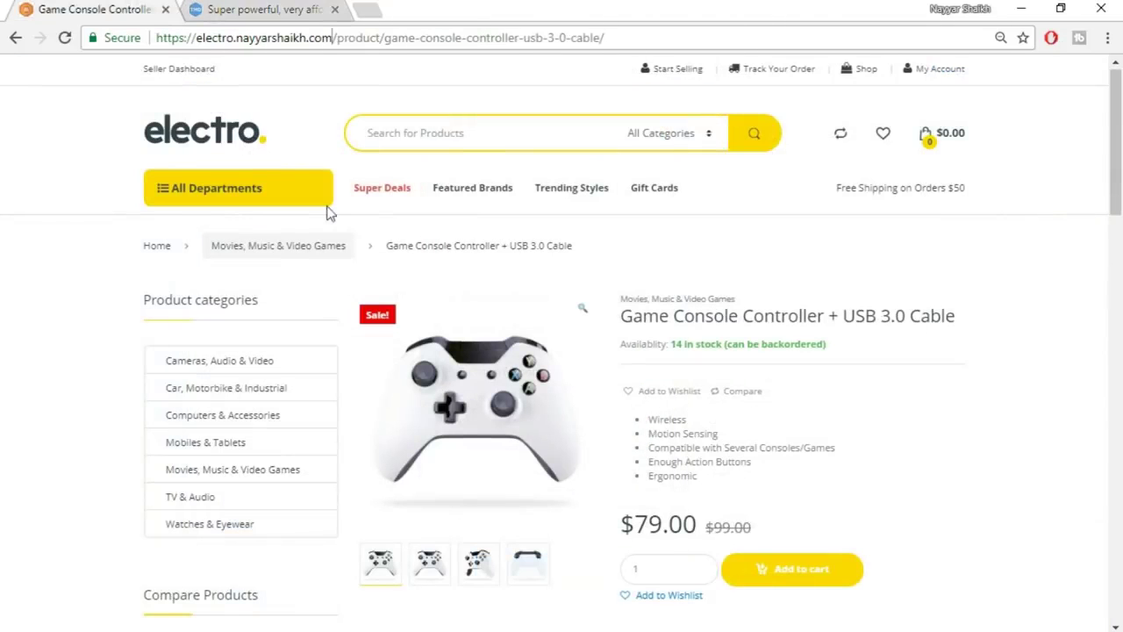
left_click(302, 7)
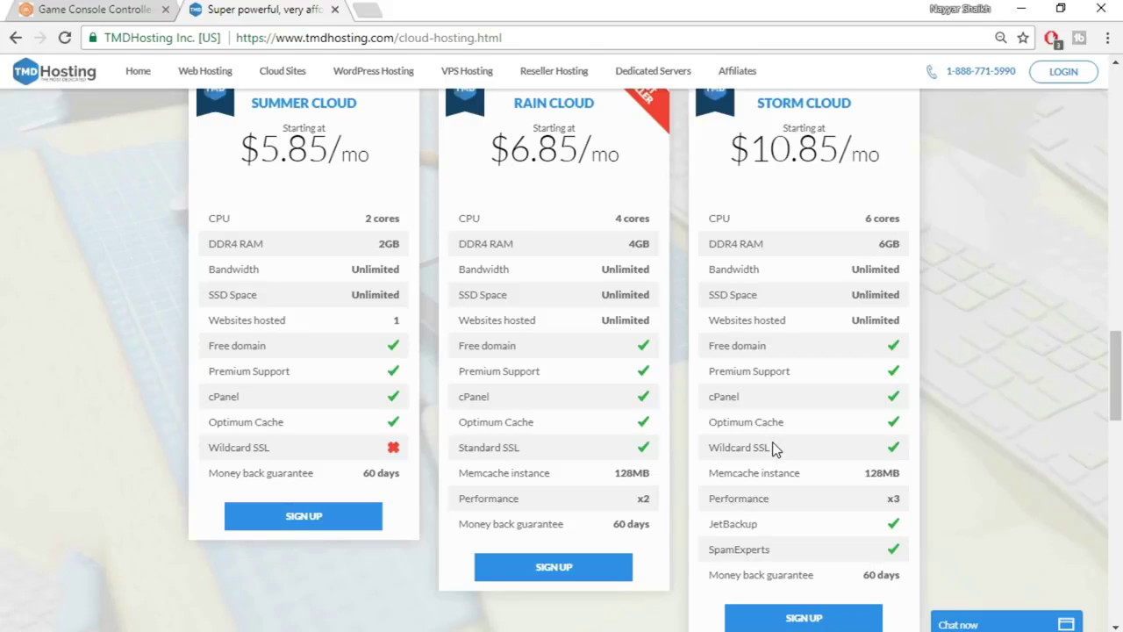
left_click(85, 8)
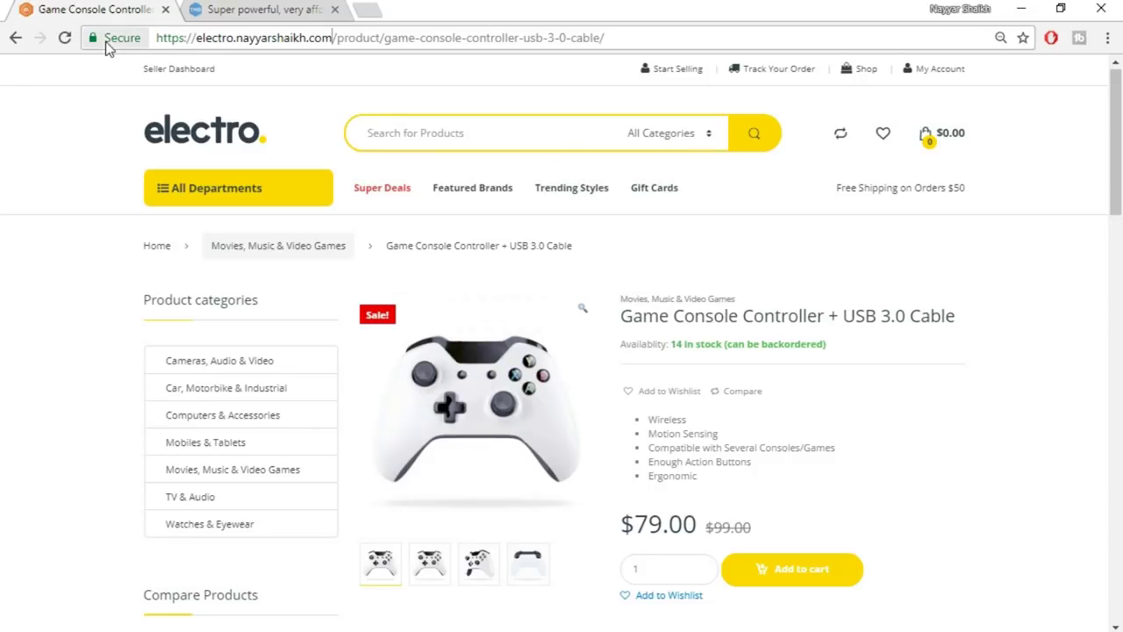
left_click(263, 10)
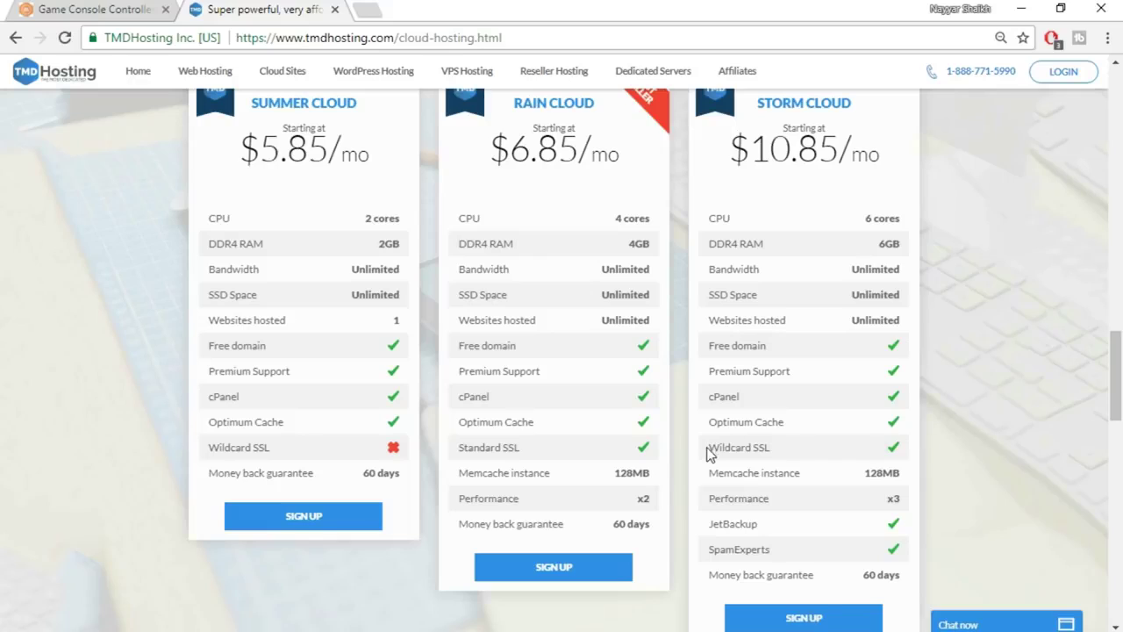
left_click_drag(706, 449, 812, 451)
left_click(812, 450)
left_click(144, 8)
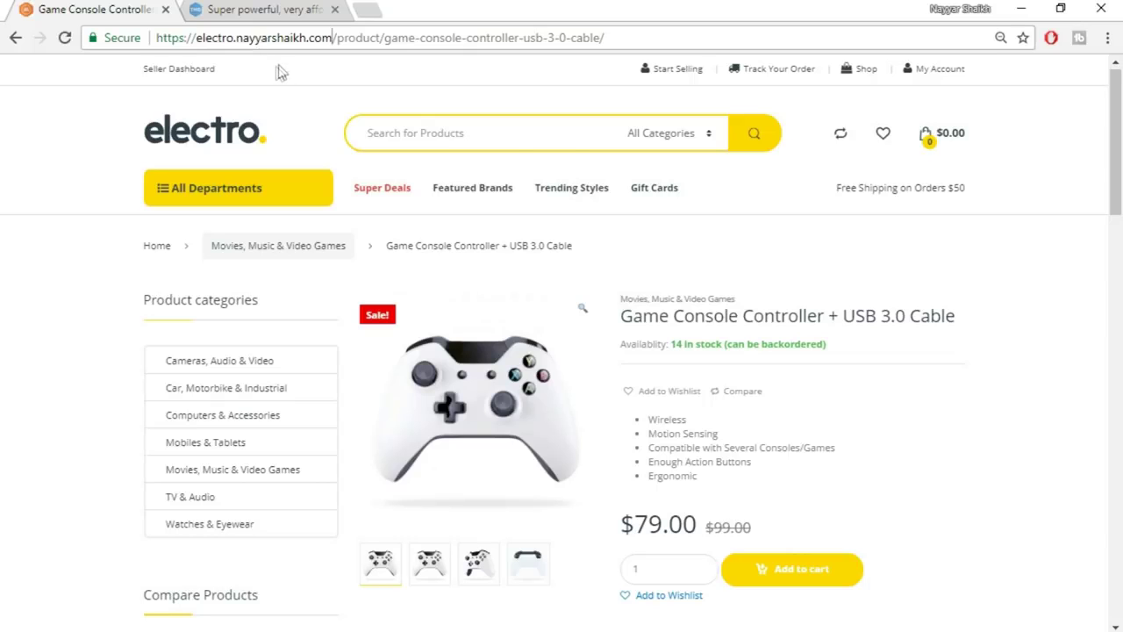
left_click(274, 7)
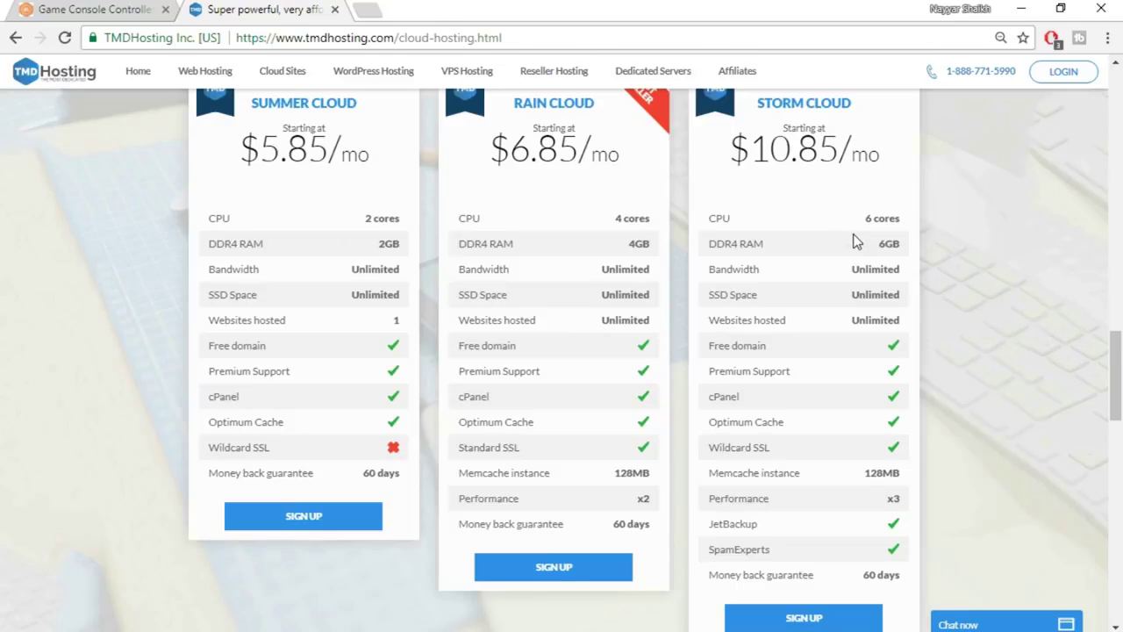
Compare the Summer, Rain and Storm Cloud plans and sign up for Storm Cloud
scroll(412, 263, "up", 1)
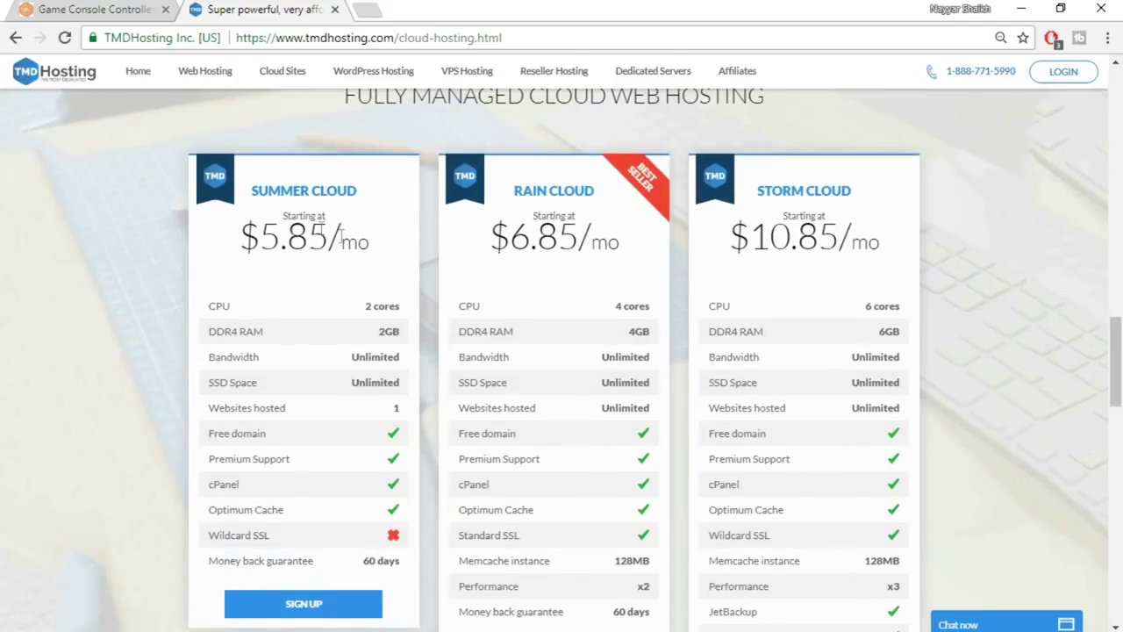
scroll(843, 232, "down", 1)
scroll(846, 243, "up", 1)
scroll(907, 316, "down", 2)
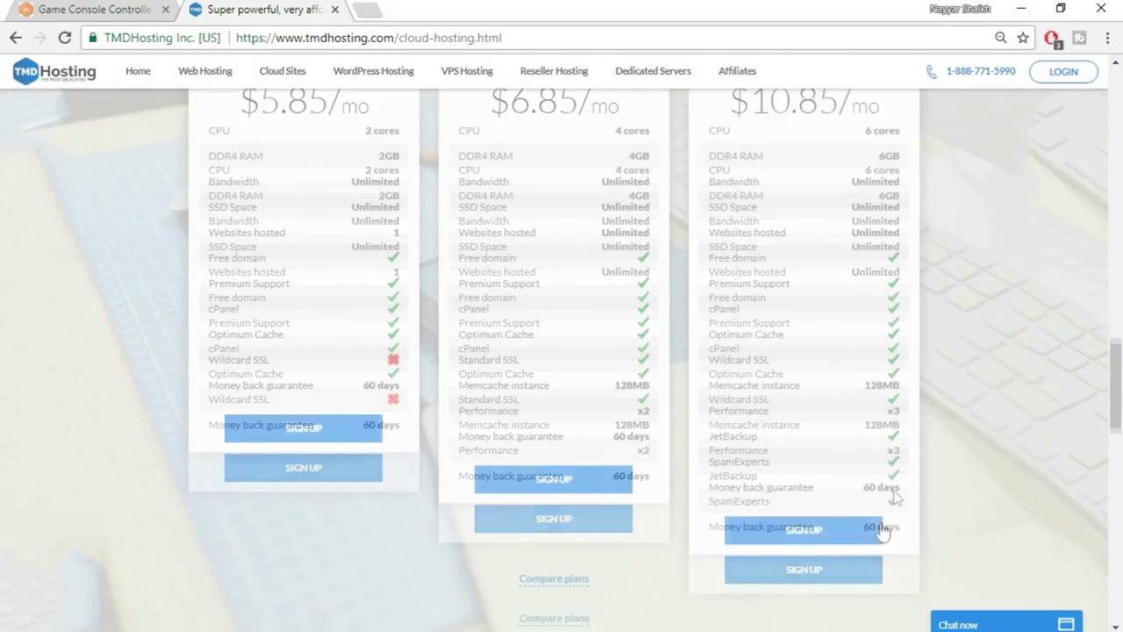
scroll(860, 491, "up", 1)
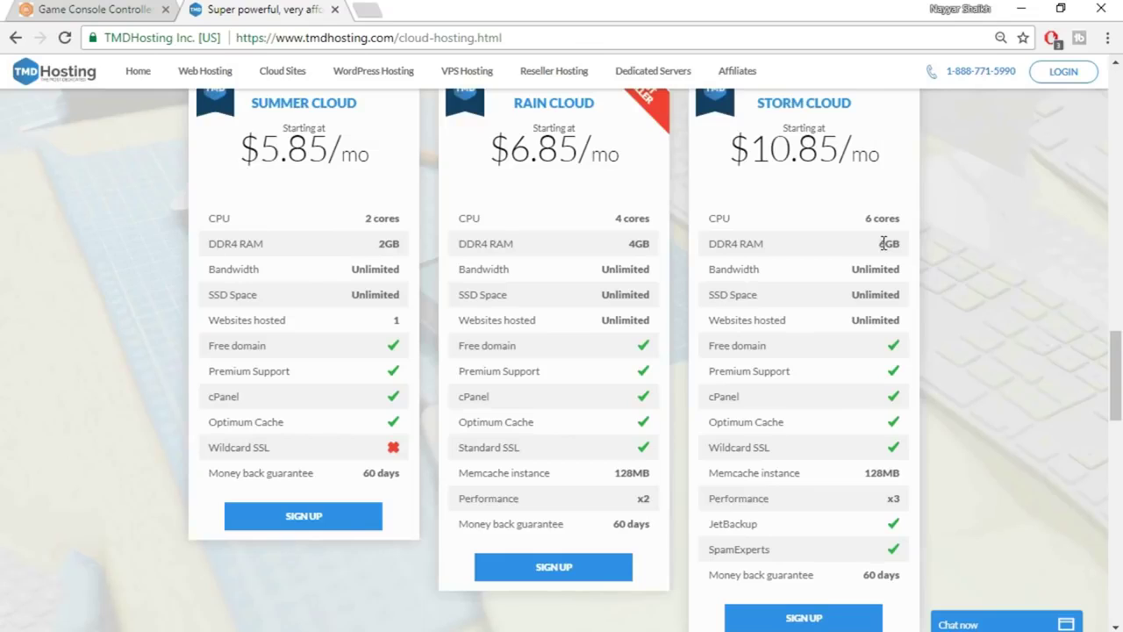
scroll(913, 318, "down", 1)
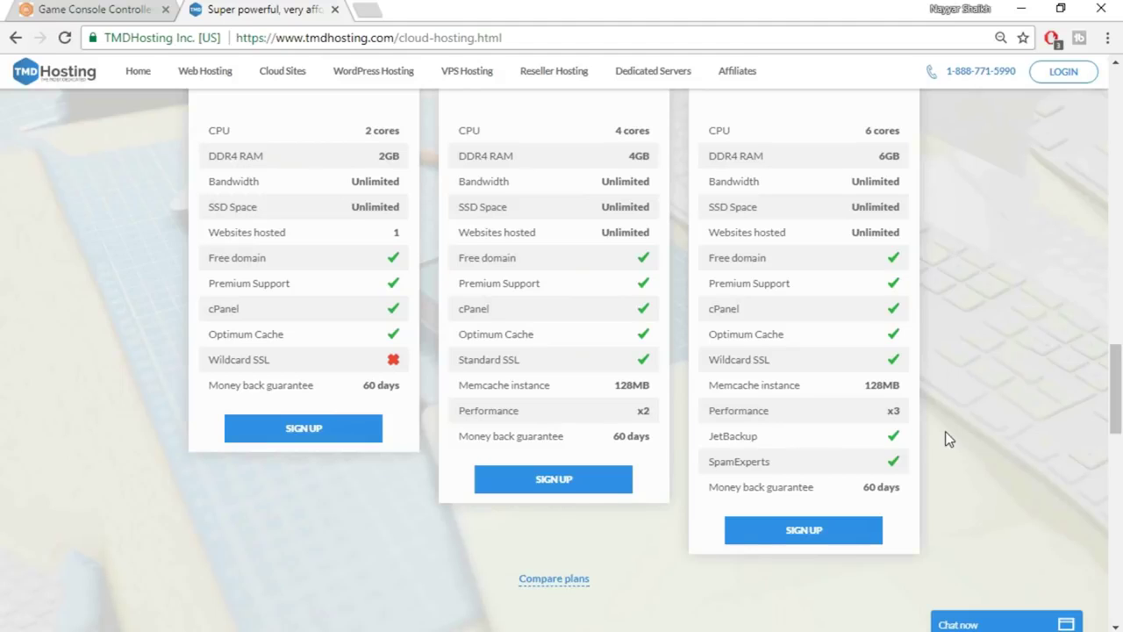
scroll(951, 434, "up", 1)
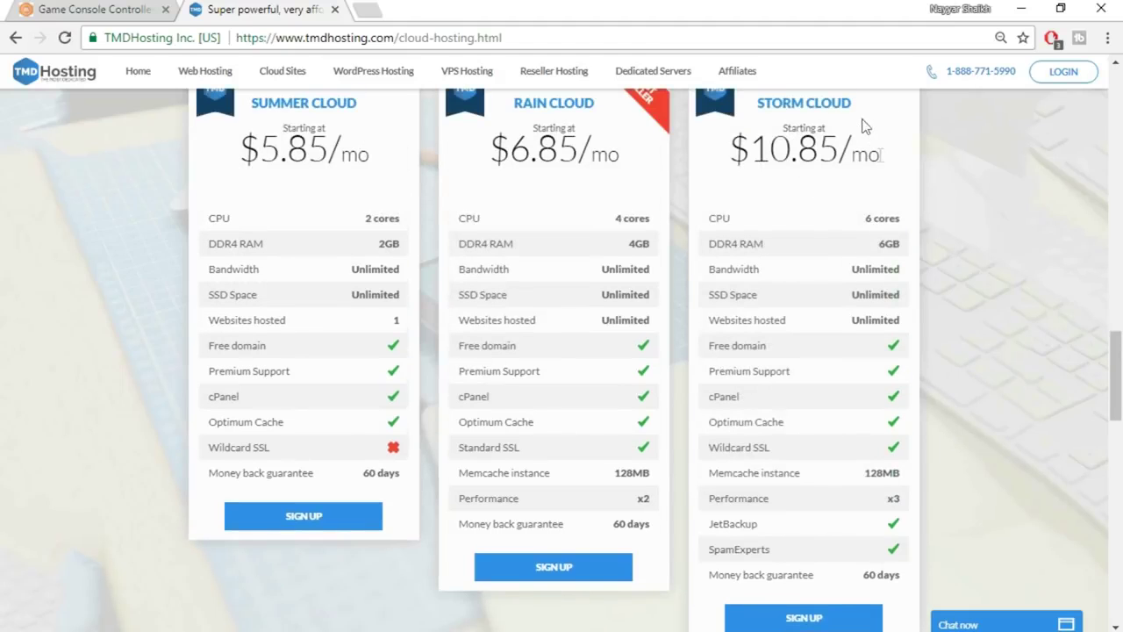
scroll(829, 226, "up", 2)
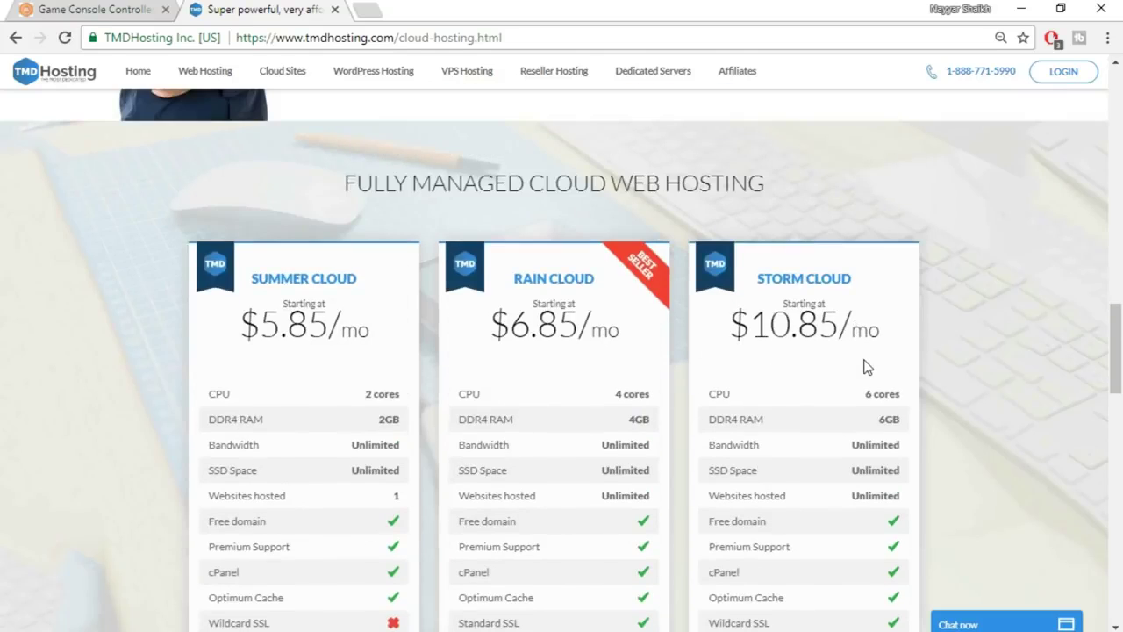
scroll(865, 368, "down", 3)
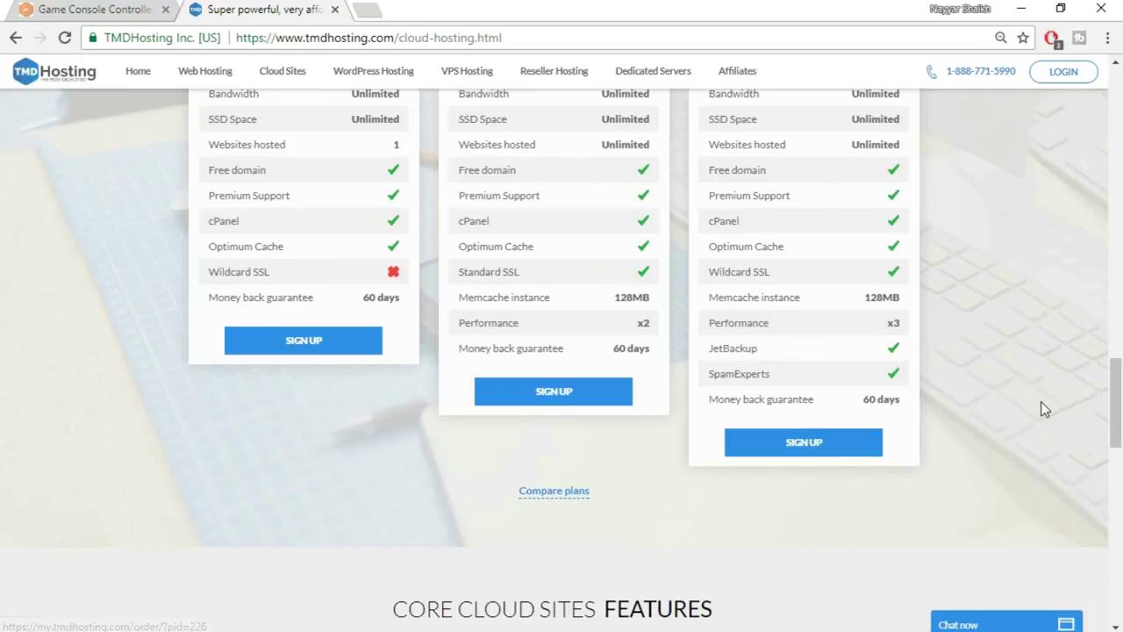
scroll(1040, 406, "up", 1)
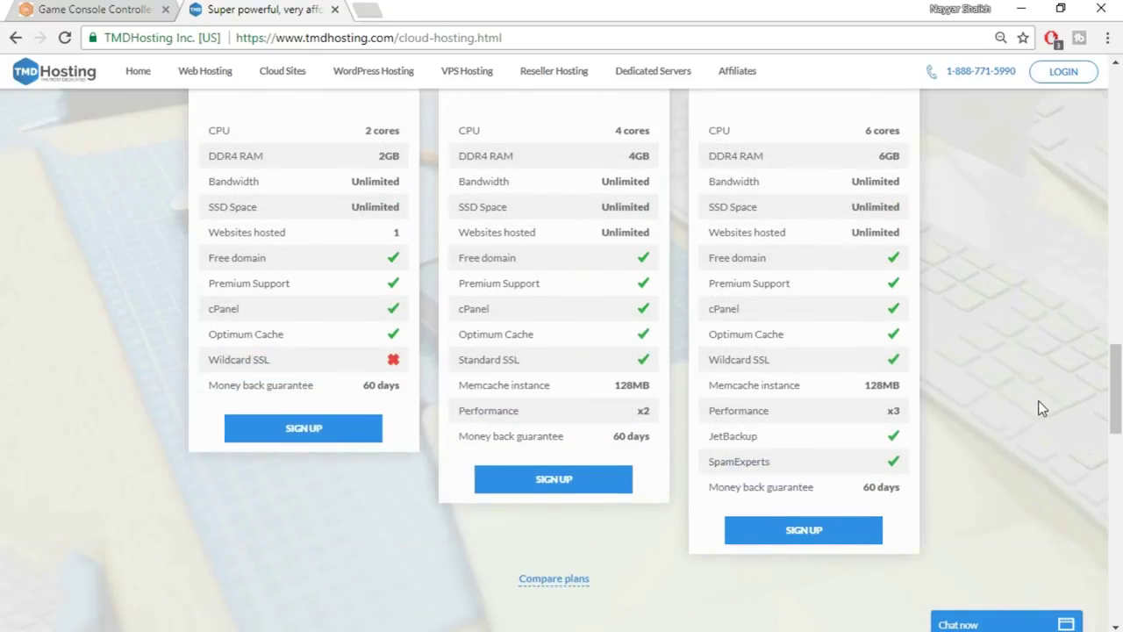
scroll(816, 510, "down", 1)
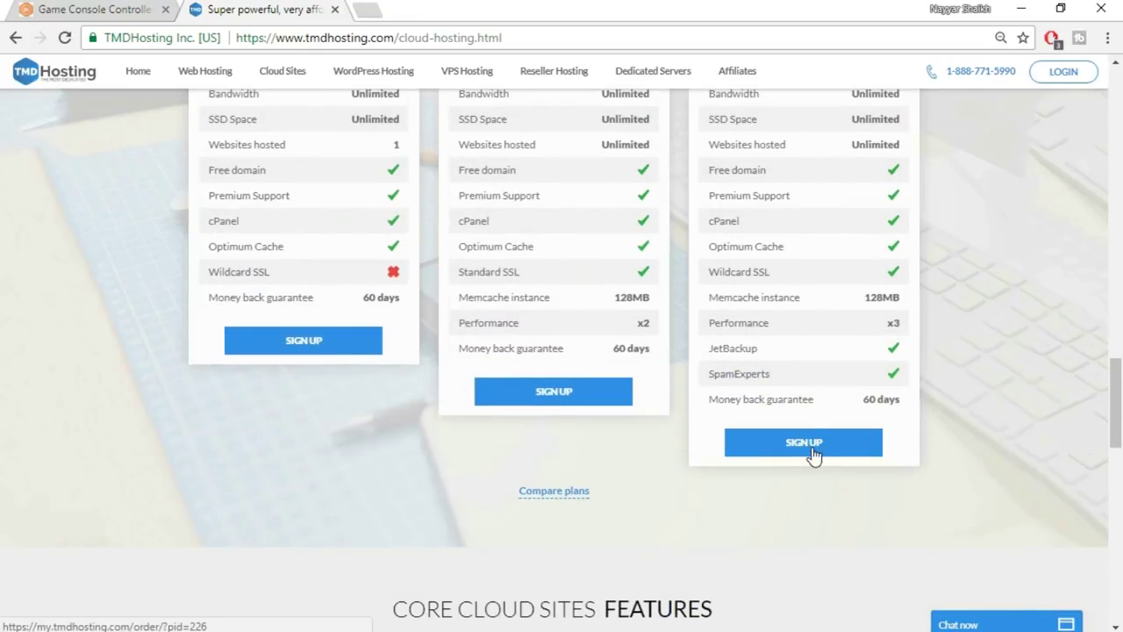
left_click(815, 452)
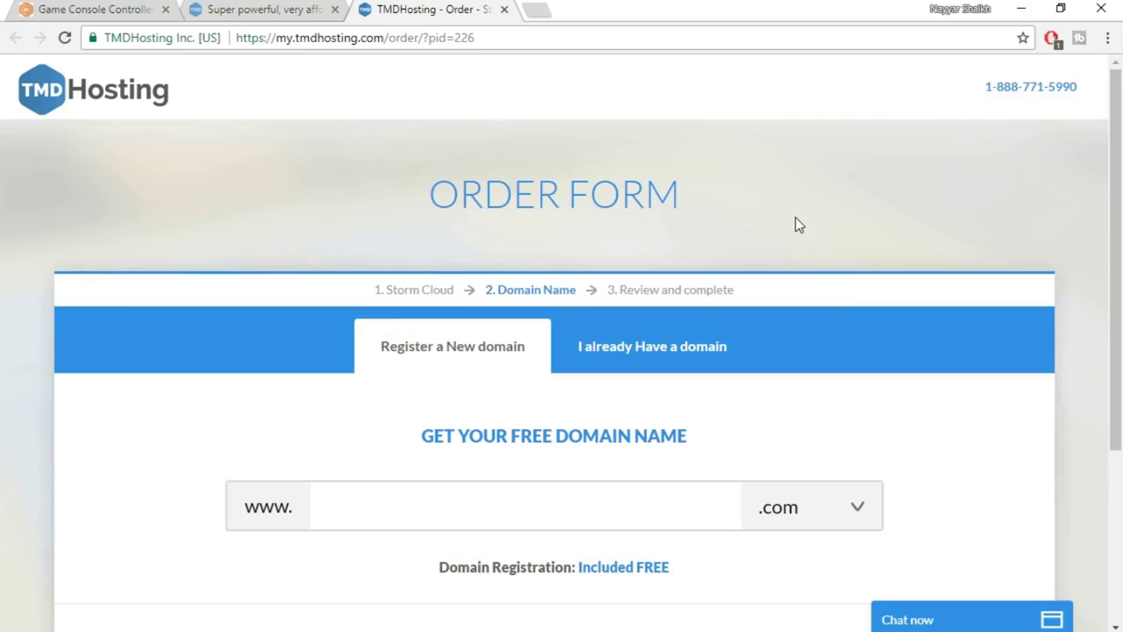
Choose 'I already Have a domain', paste the existing domain, and proceed
scroll(852, 303, "down", 1)
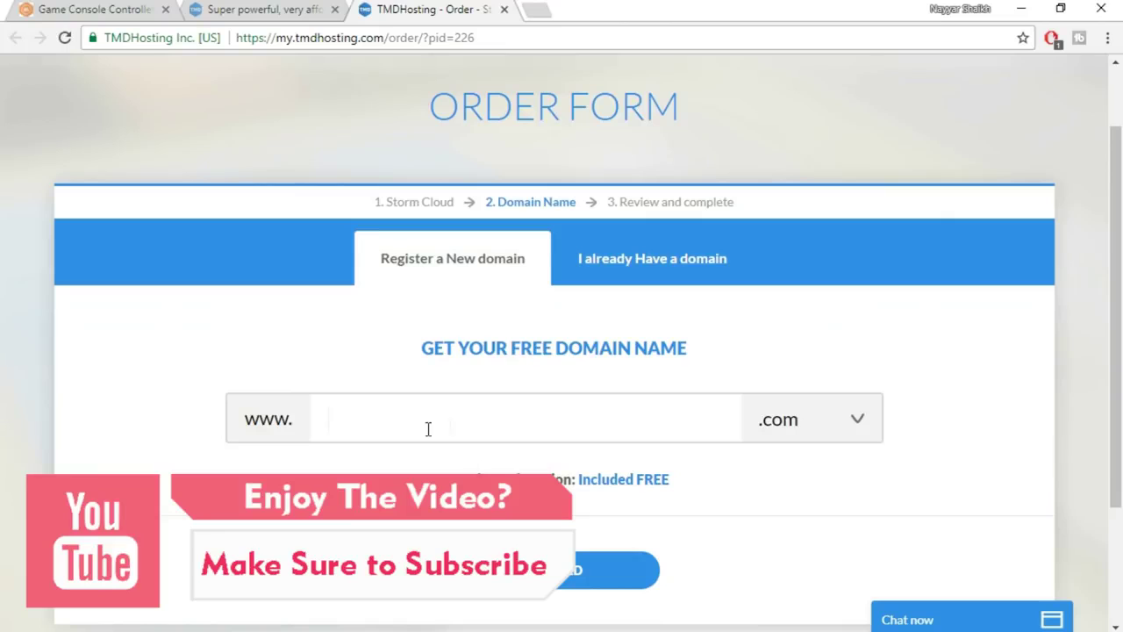
left_click(779, 430)
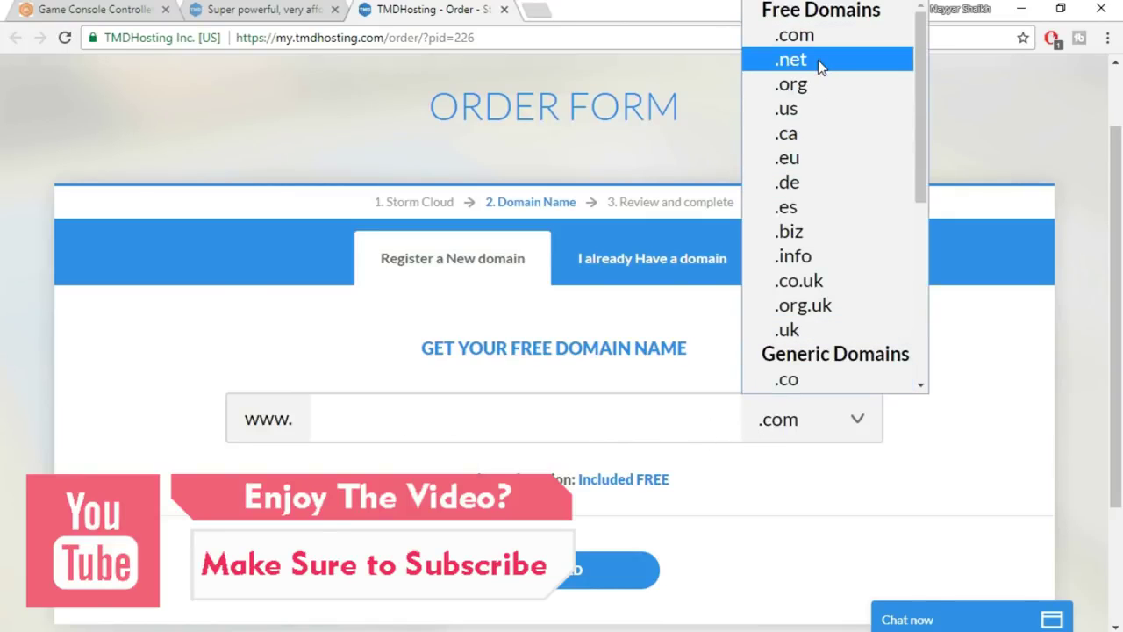
left_click(624, 304)
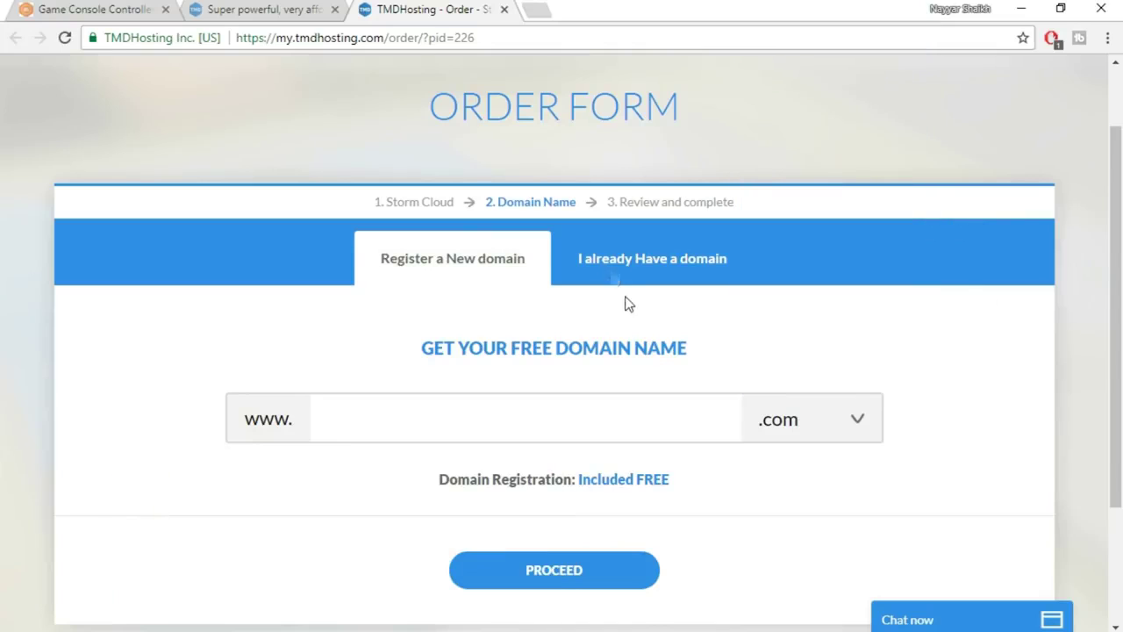
left_click(614, 272)
left_click(622, 419)
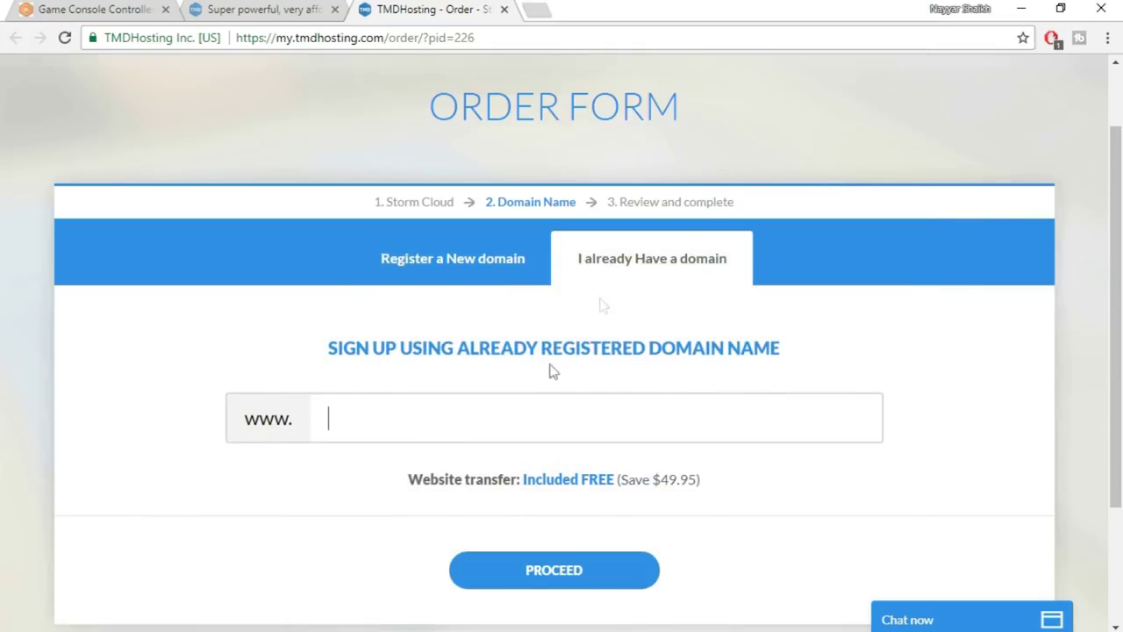
left_click(496, 277)
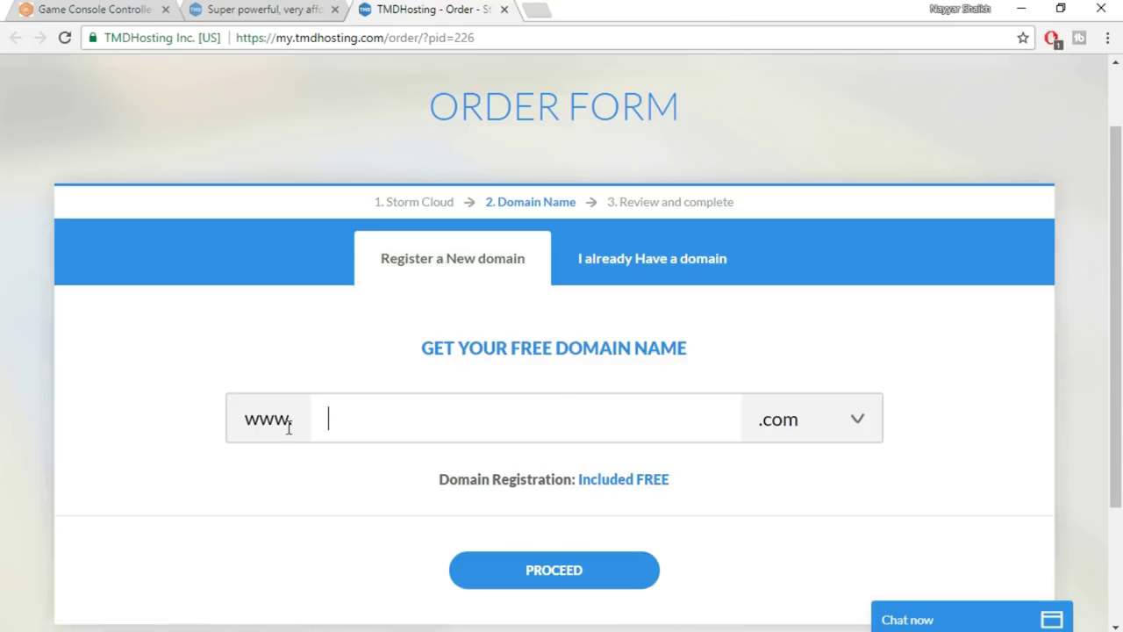
left_click(623, 263)
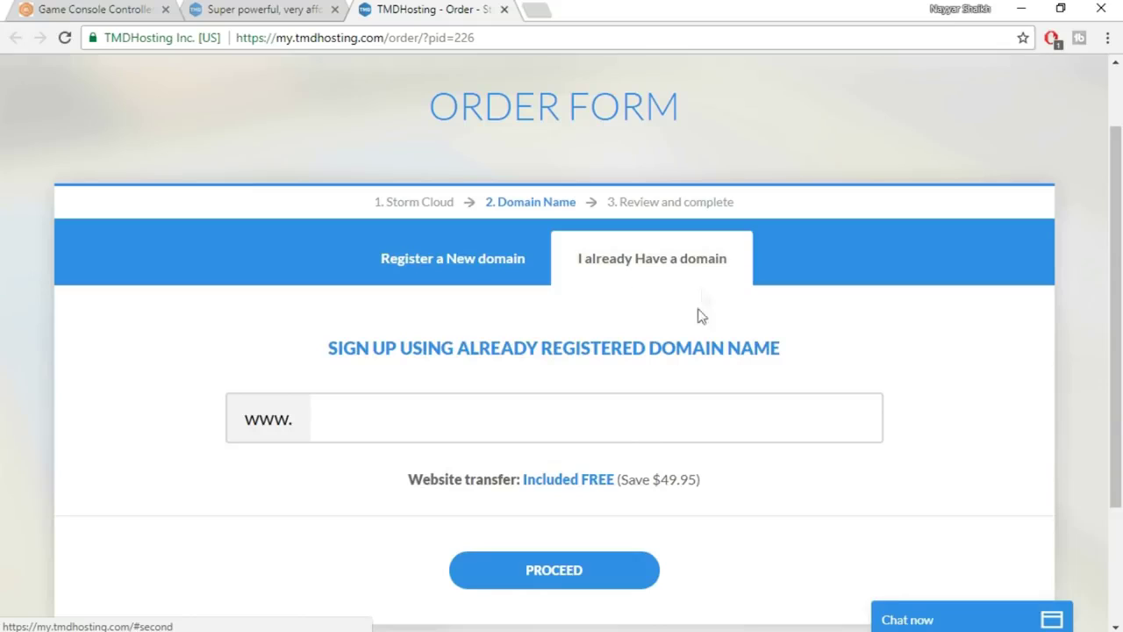
left_click(642, 406)
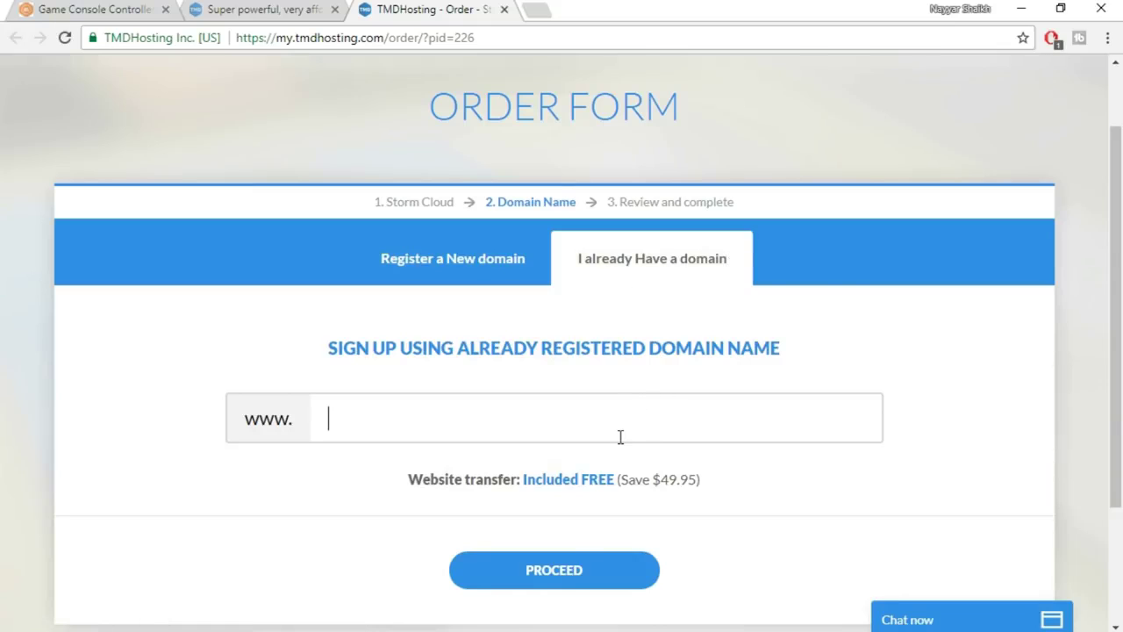
left_click(580, 566)
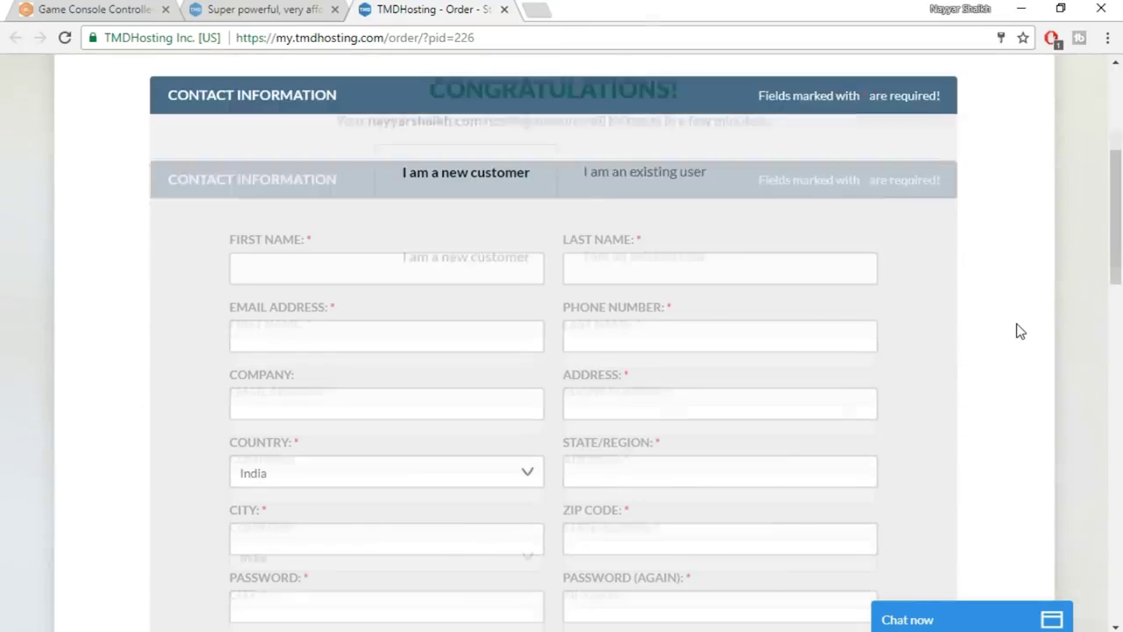
scroll(1021, 331, "down", 1)
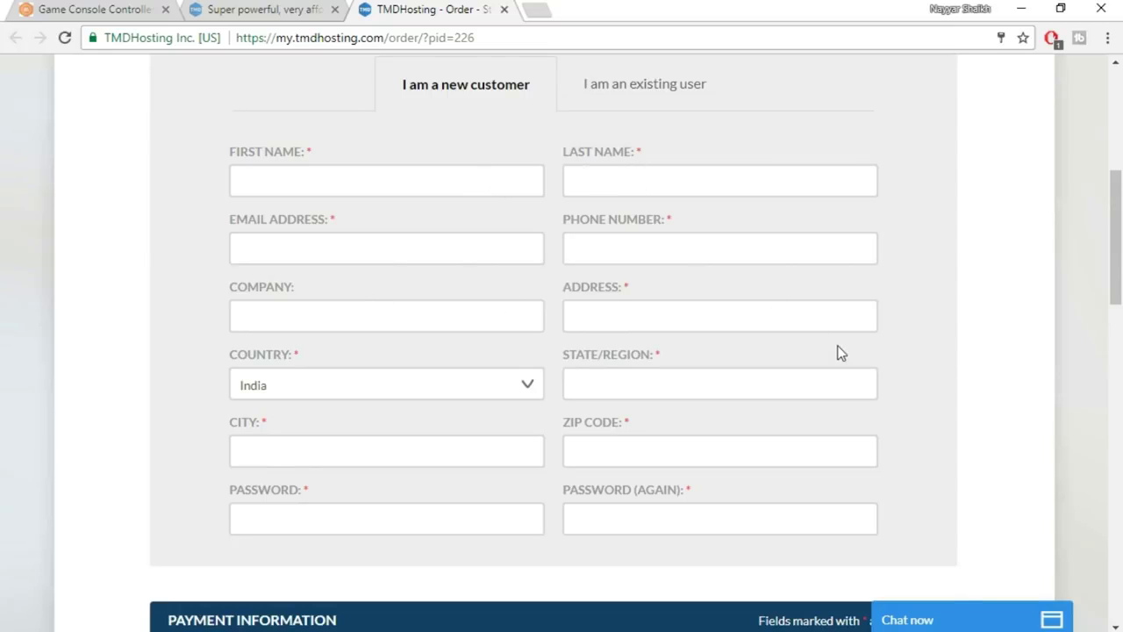
scroll(838, 348, "down", 5)
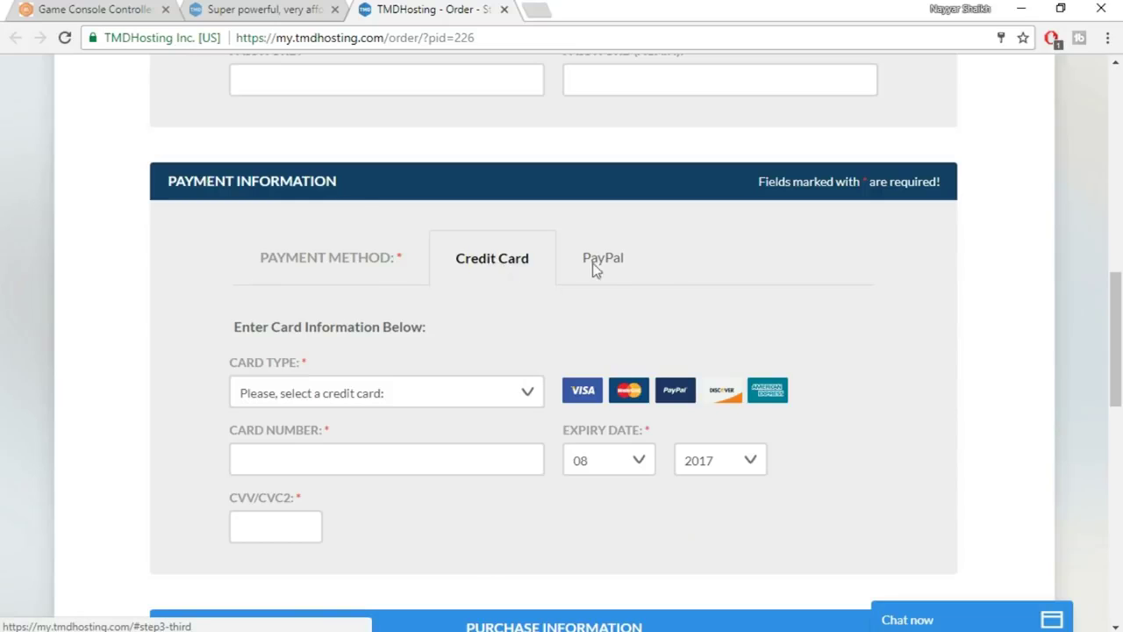
left_click(623, 268)
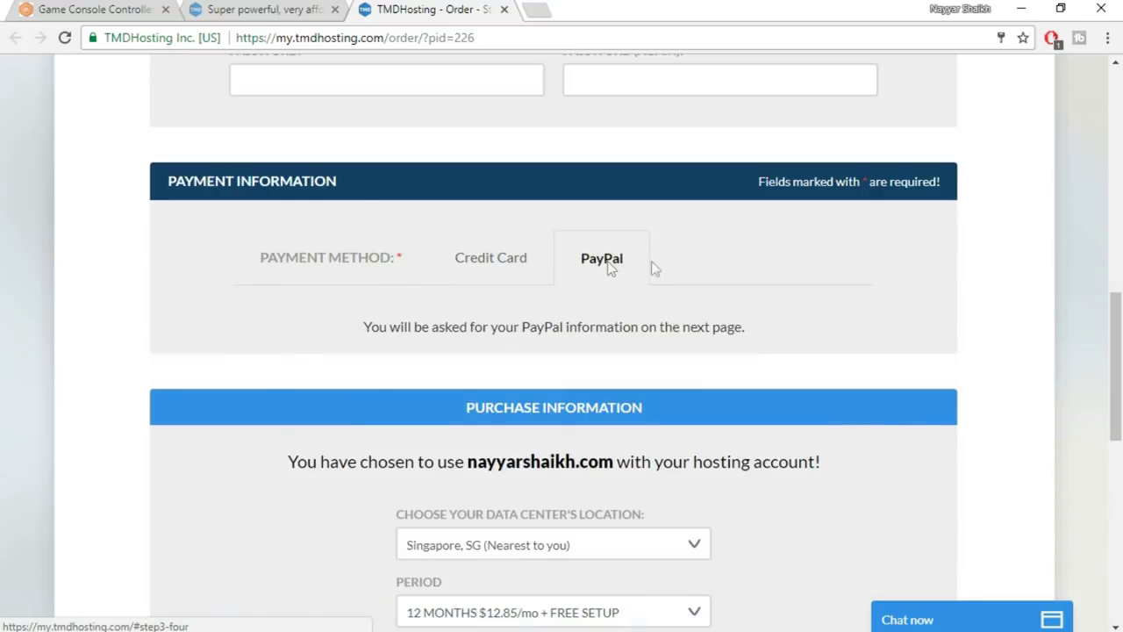
left_click(502, 268)
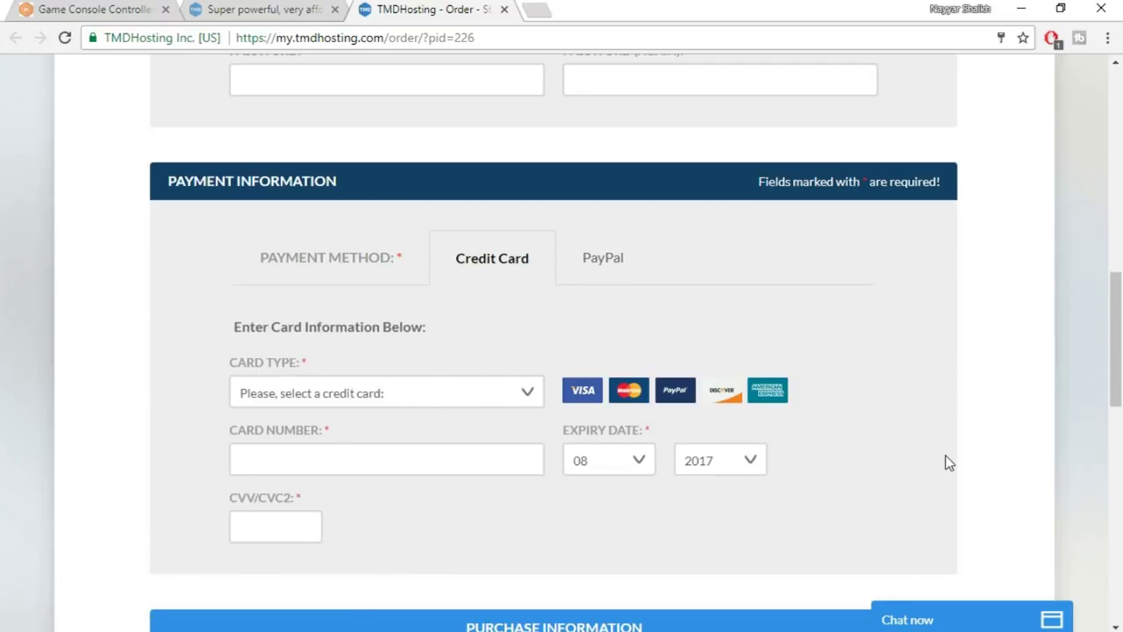
scroll(948, 461, "down", 6)
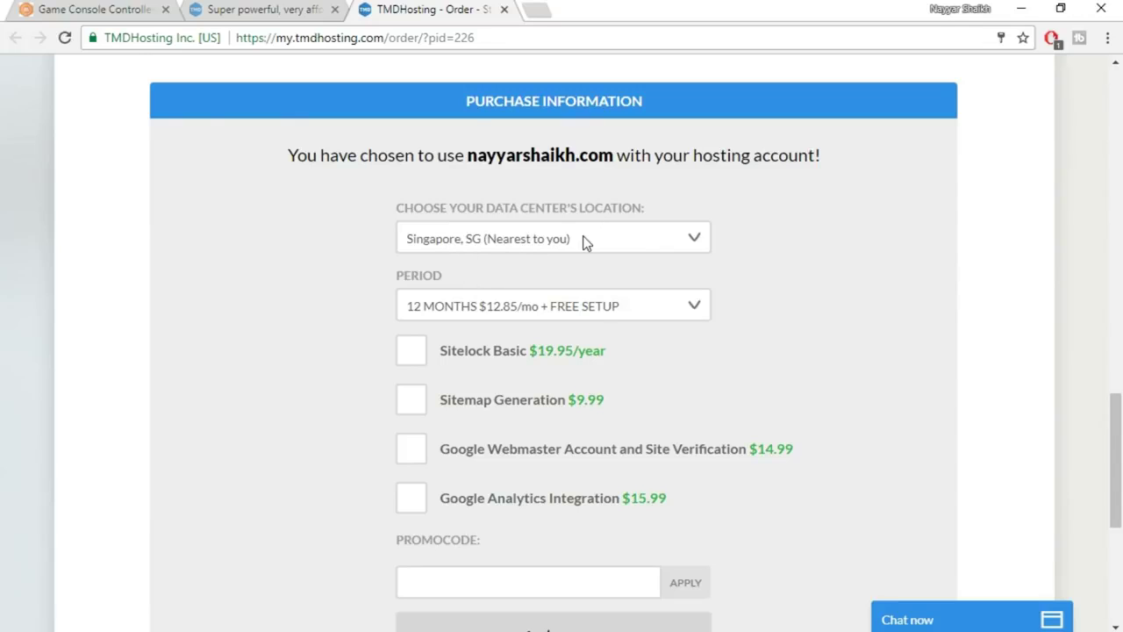
left_click(635, 238)
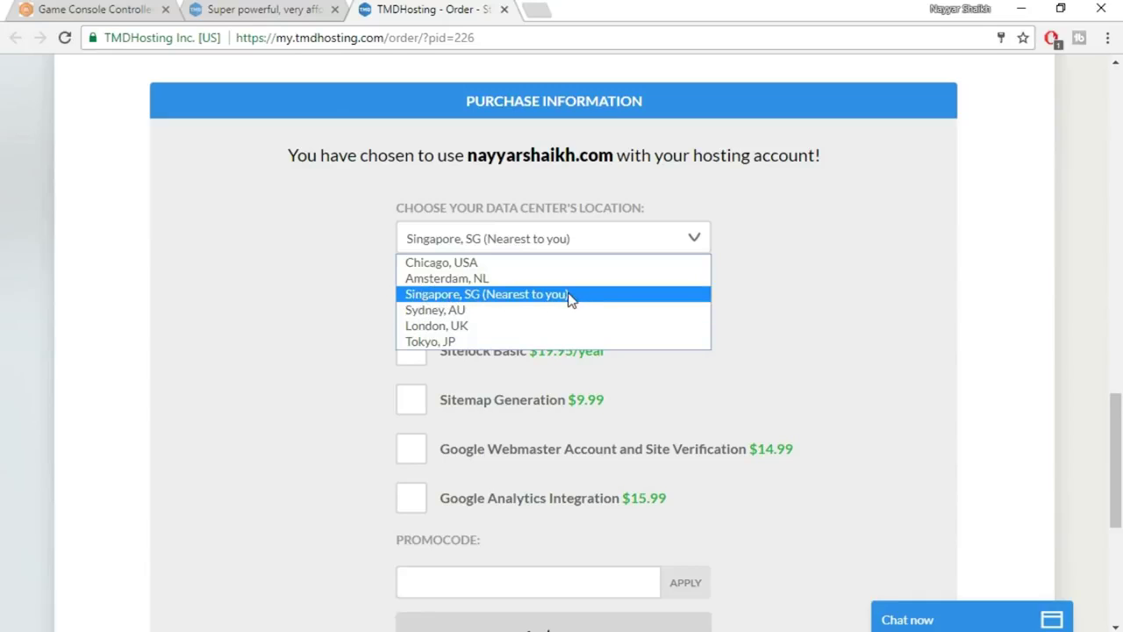
left_click(568, 299)
scroll(860, 301, "down", 1)
left_click(514, 219)
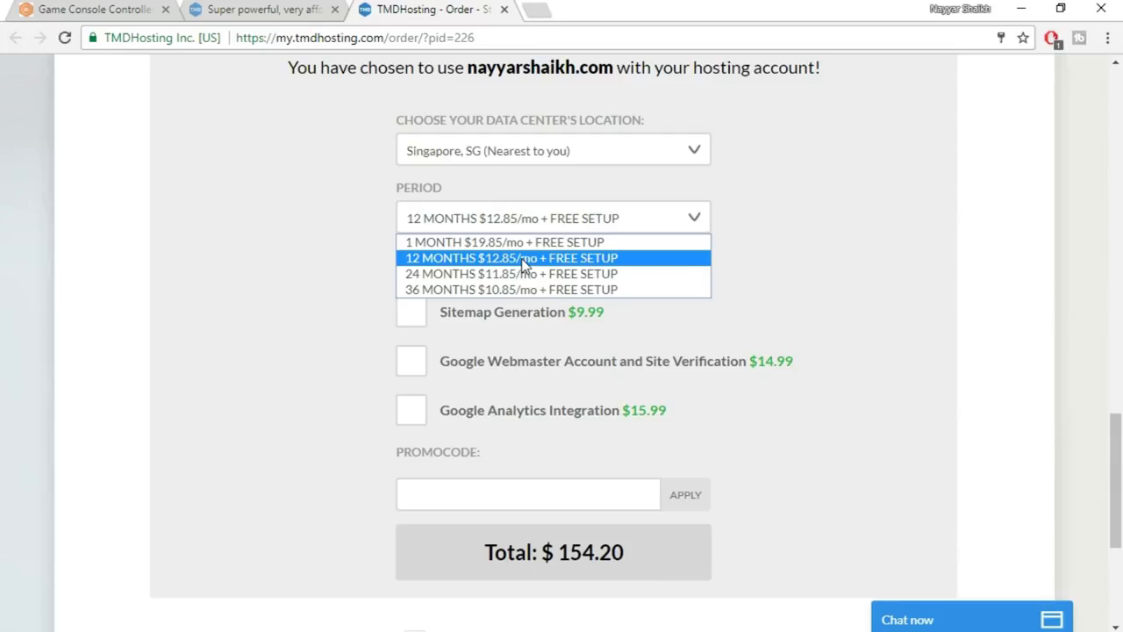
left_click(524, 263)
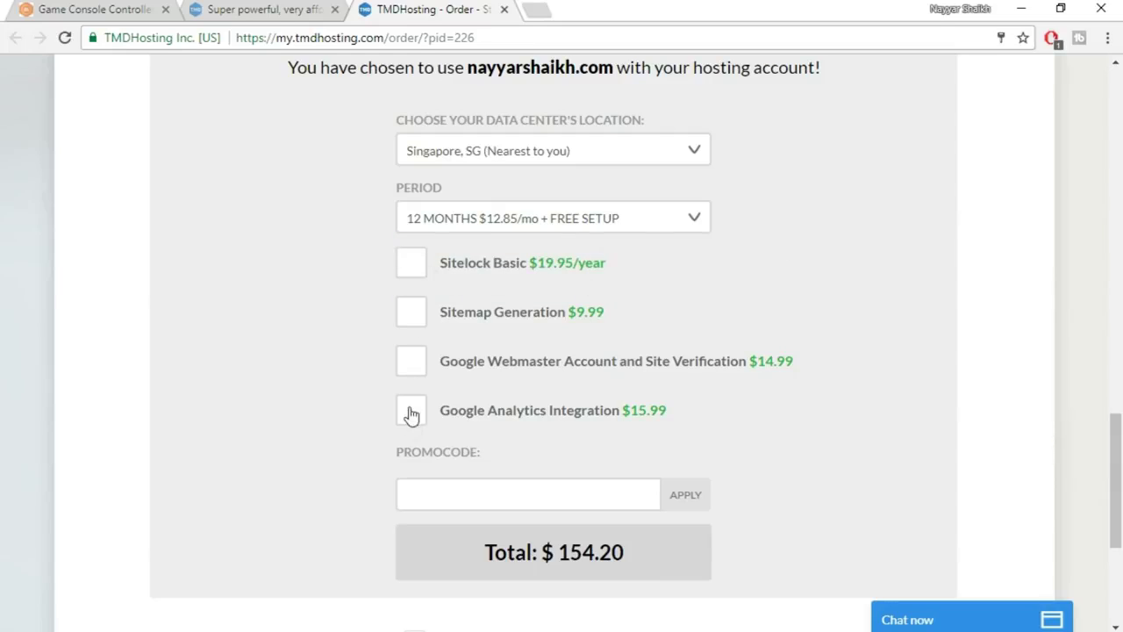
Apply the promo code for 7.00% off, bringing the total to $143.41
scroll(745, 355, "down", 2)
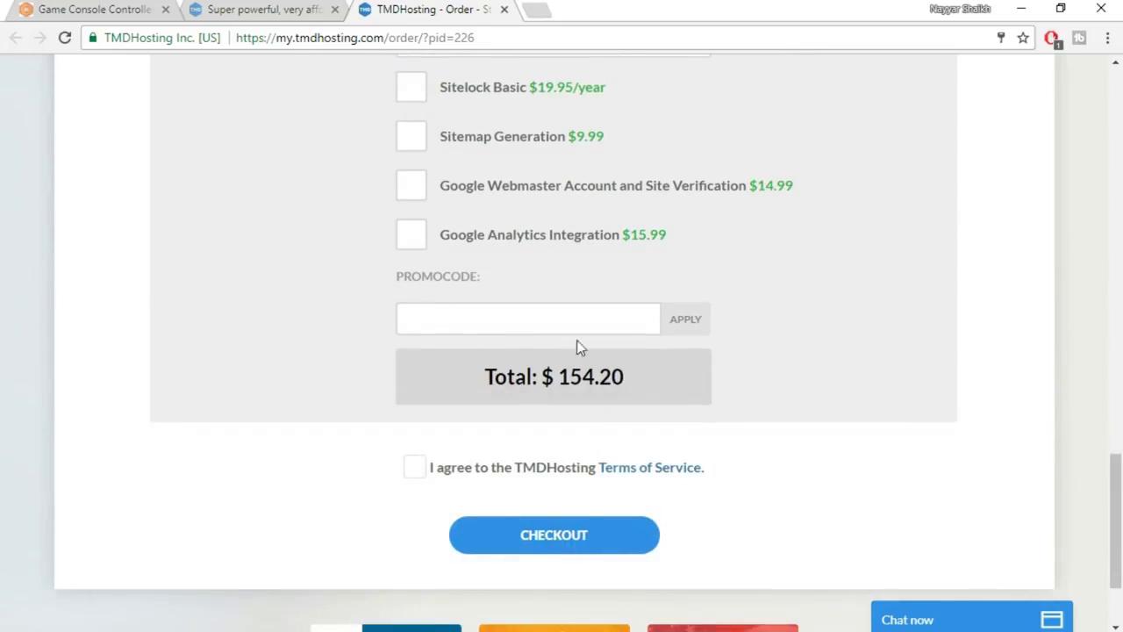
left_click(538, 322)
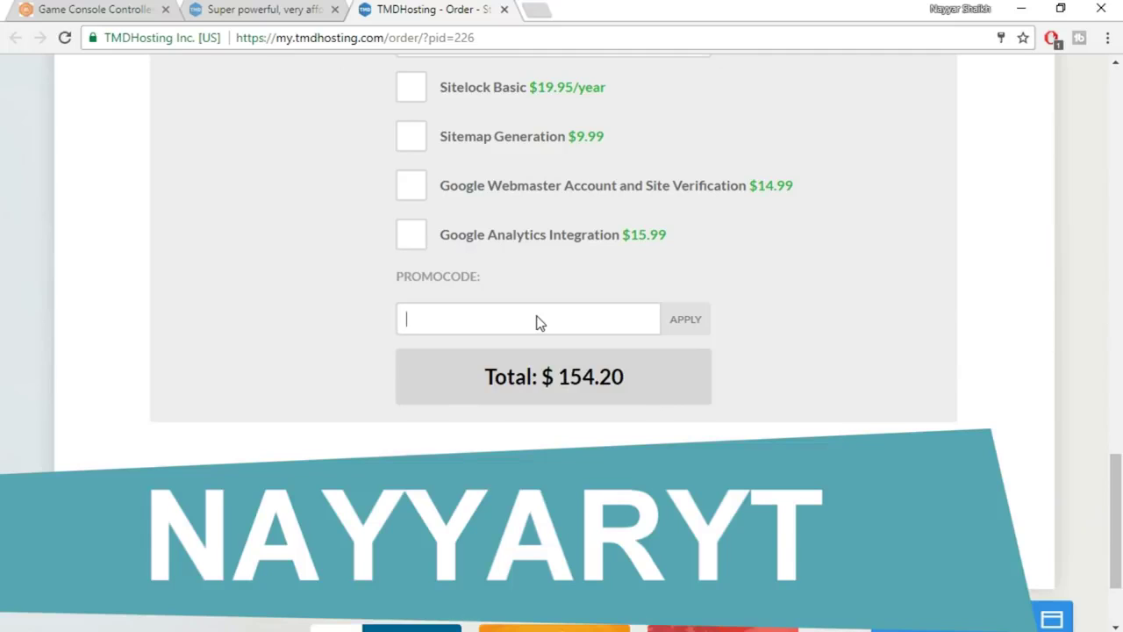
type("NAYYARYT")
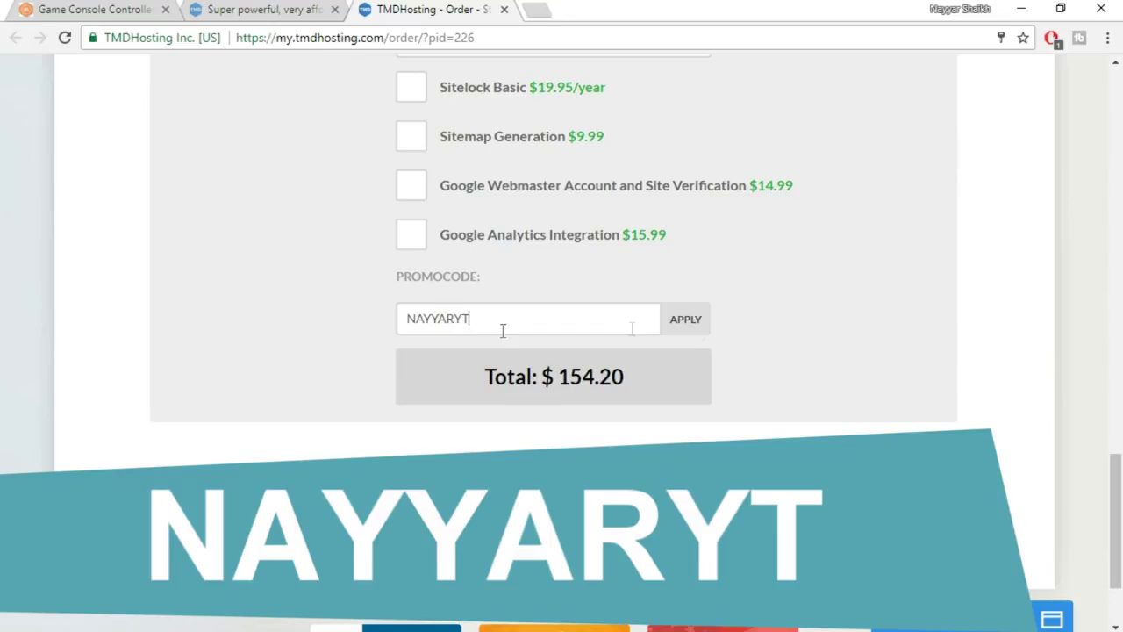
left_click(695, 327)
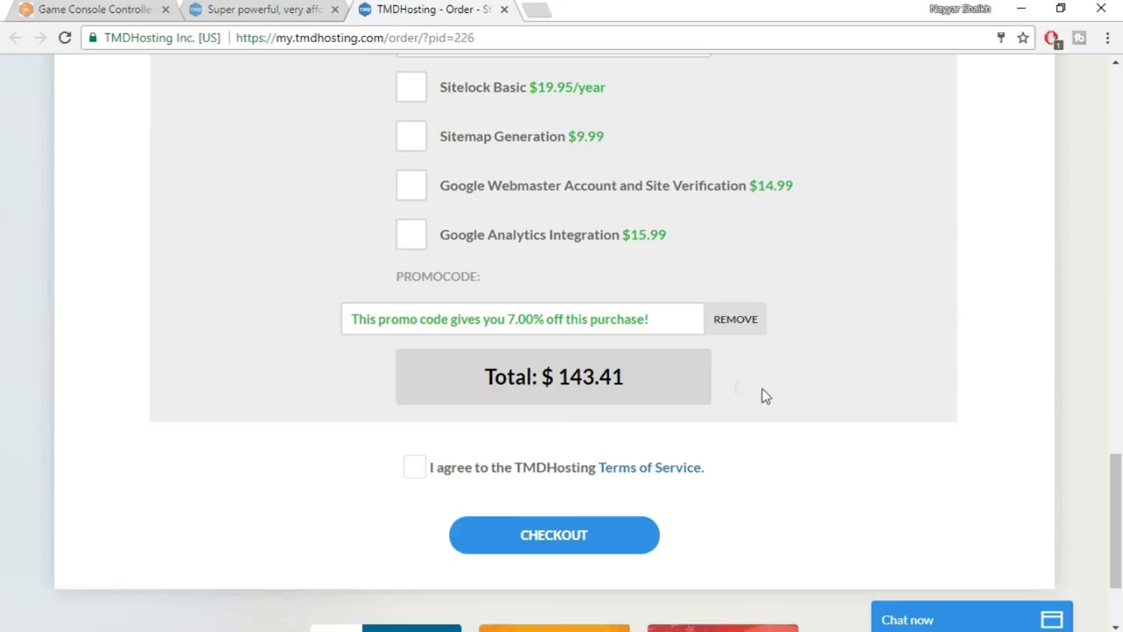
Agree to the TMDHosting Terms of Service
left_click(414, 472)
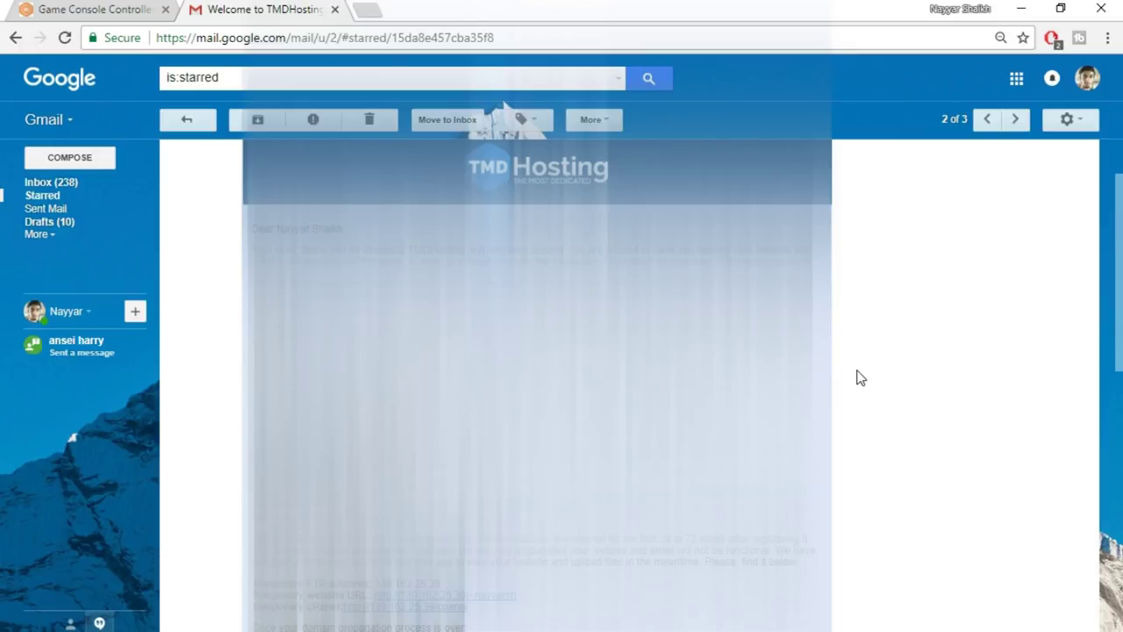
Open the cPanel Login page from the welcome email's cPanel link
scroll(861, 377, "down", 5)
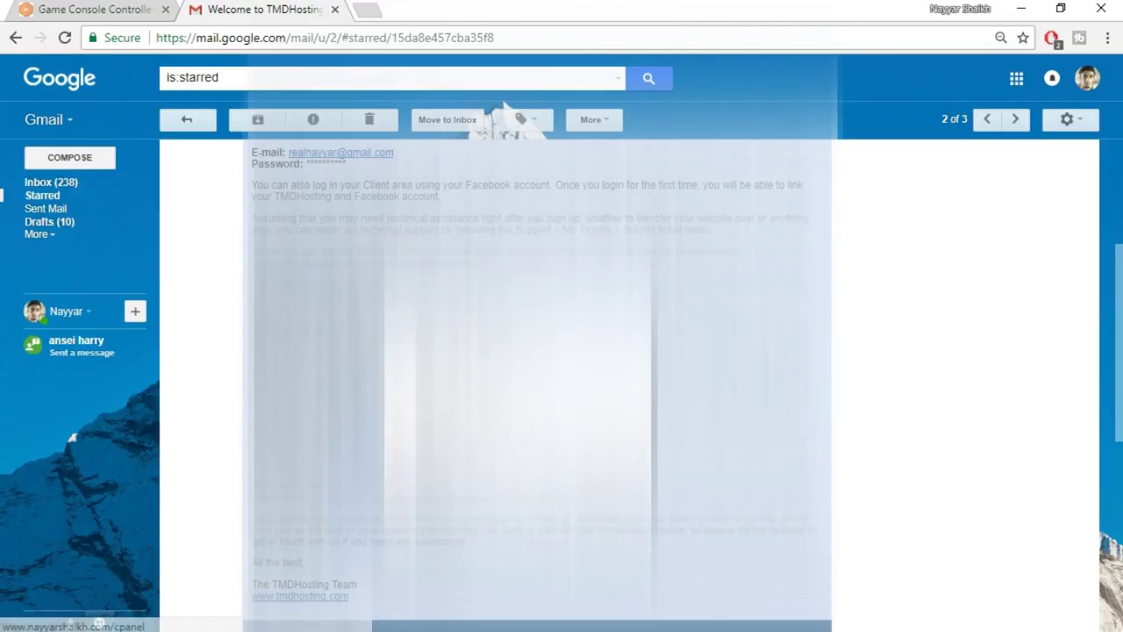
left_click(422, 7)
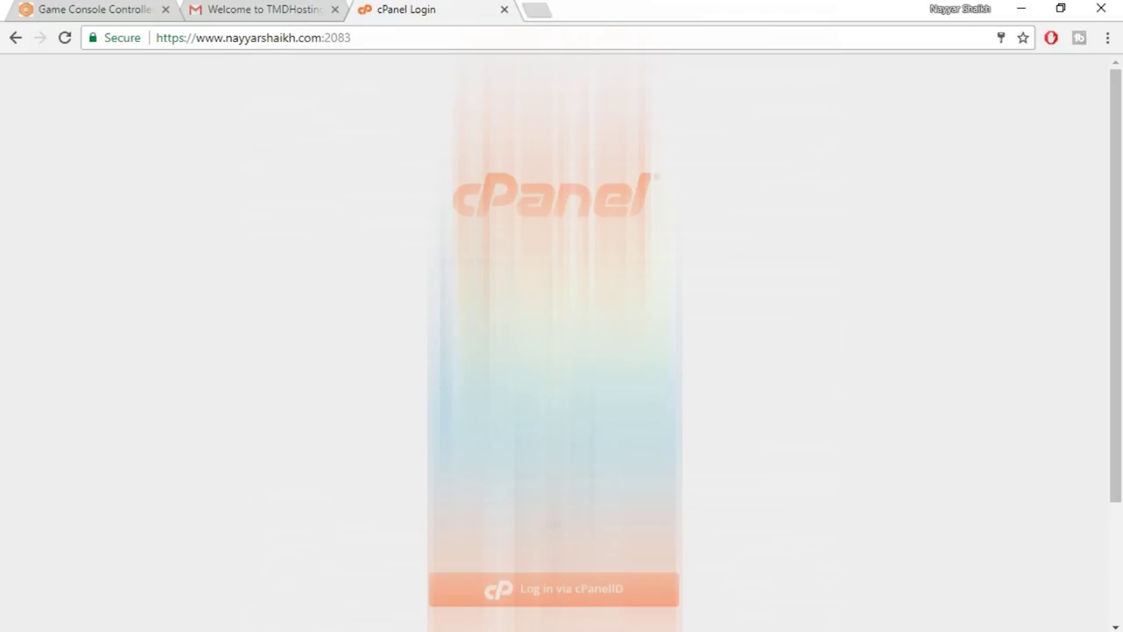
left_click(289, 7)
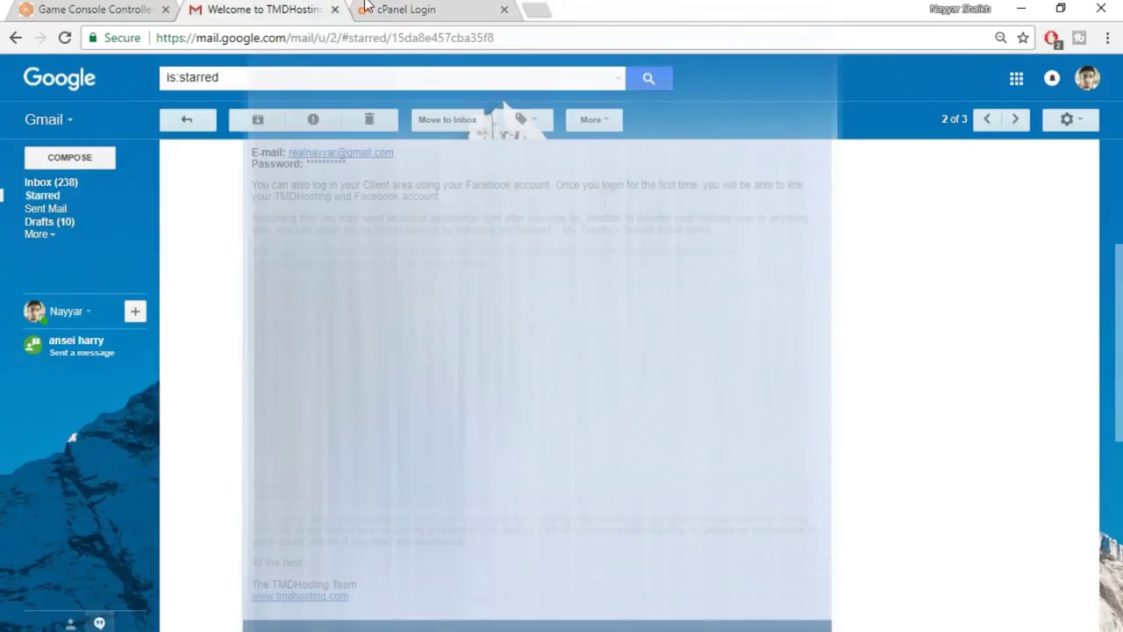
left_click(478, 8)
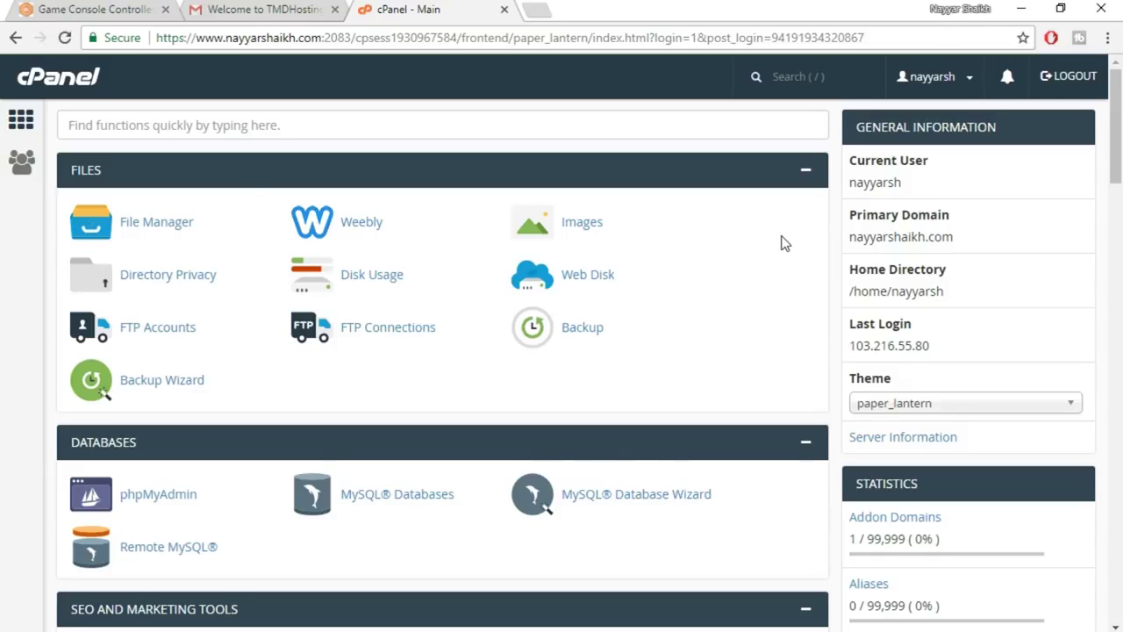
Launch WordPress from Softaculous Apps Installer's Scripts in cPanel
scroll(777, 277, "down", 10)
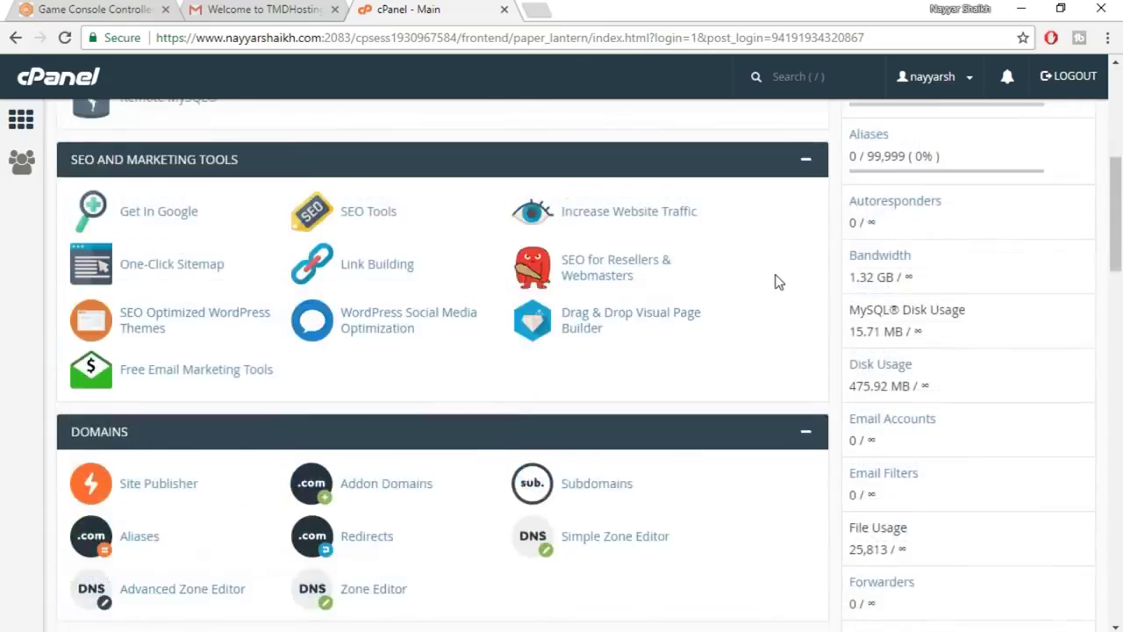
scroll(777, 281, "down", 14)
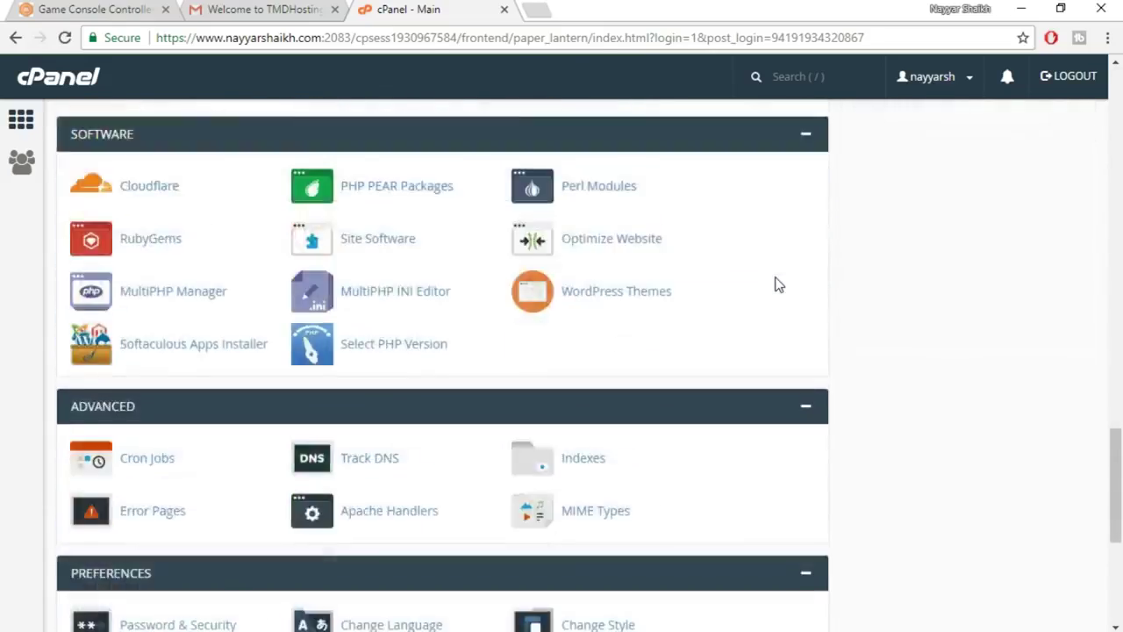
scroll(777, 284, "down", 2)
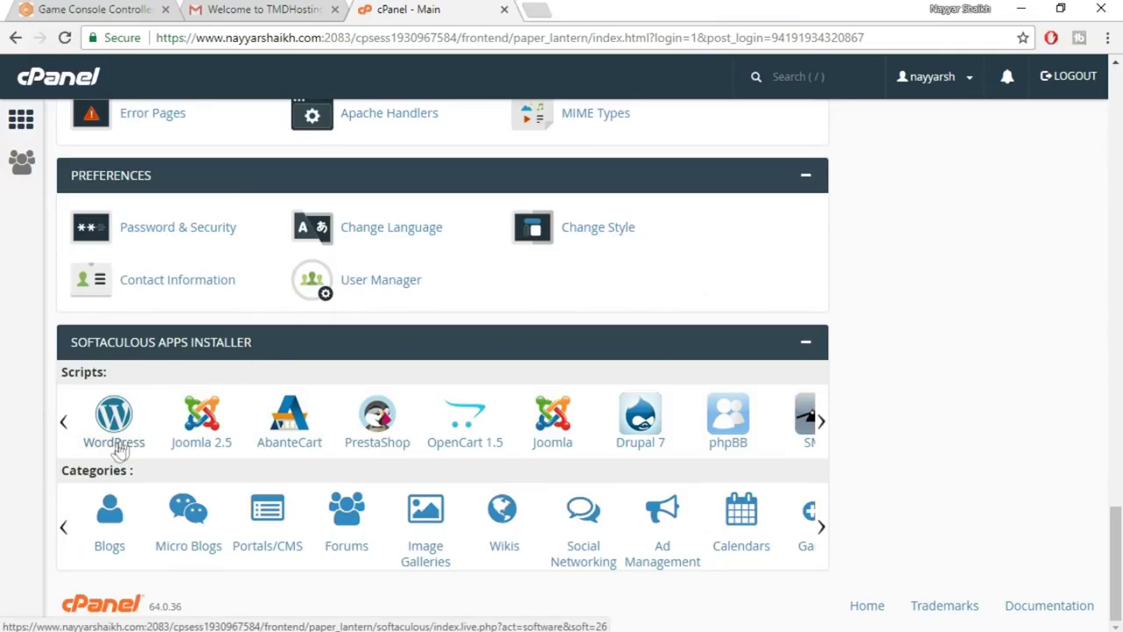
left_click(123, 450)
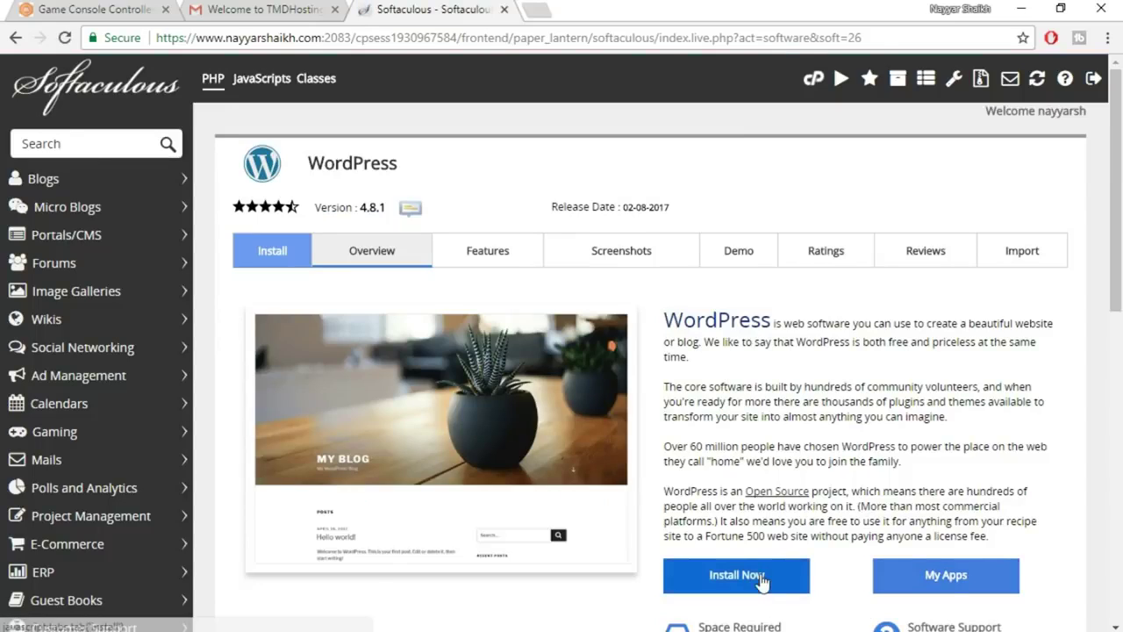
left_click(765, 581)
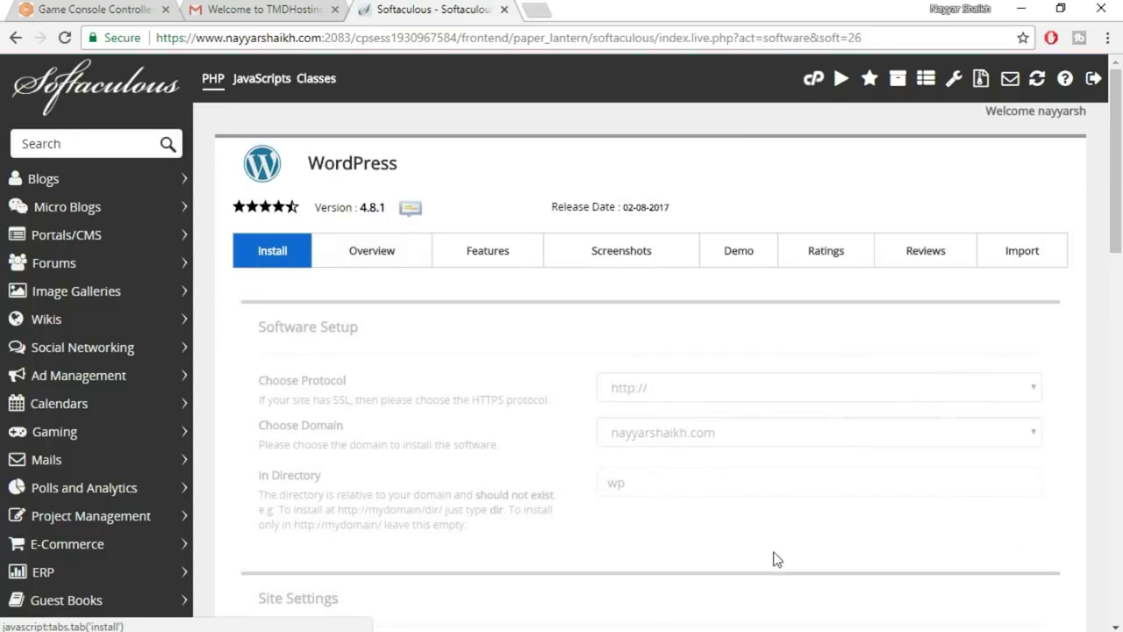
left_click(707, 388)
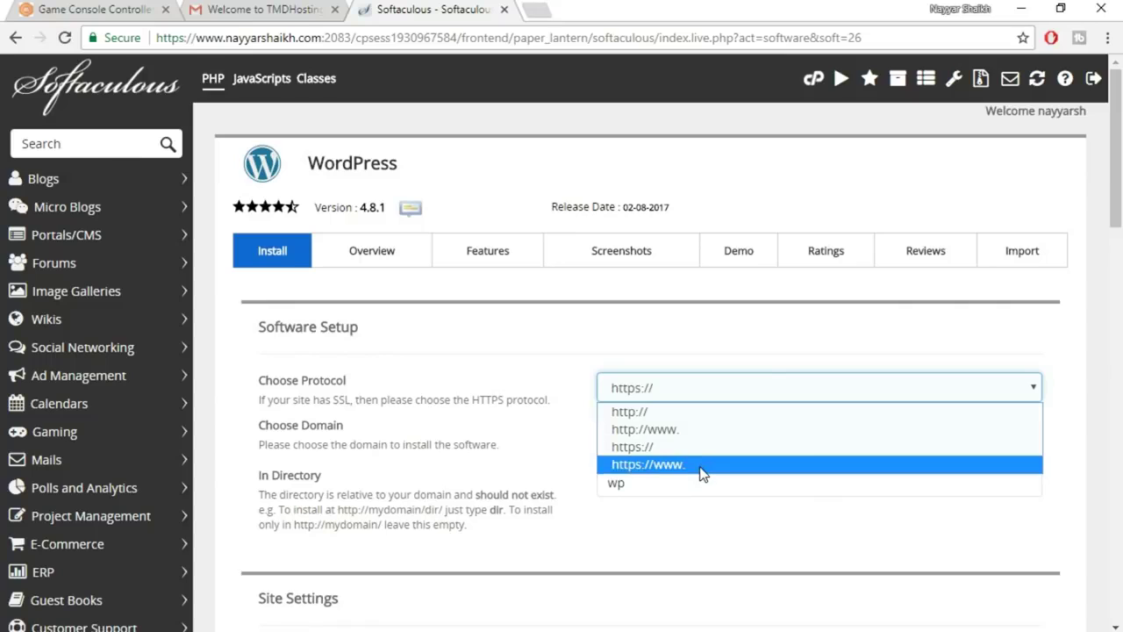
left_click(669, 465)
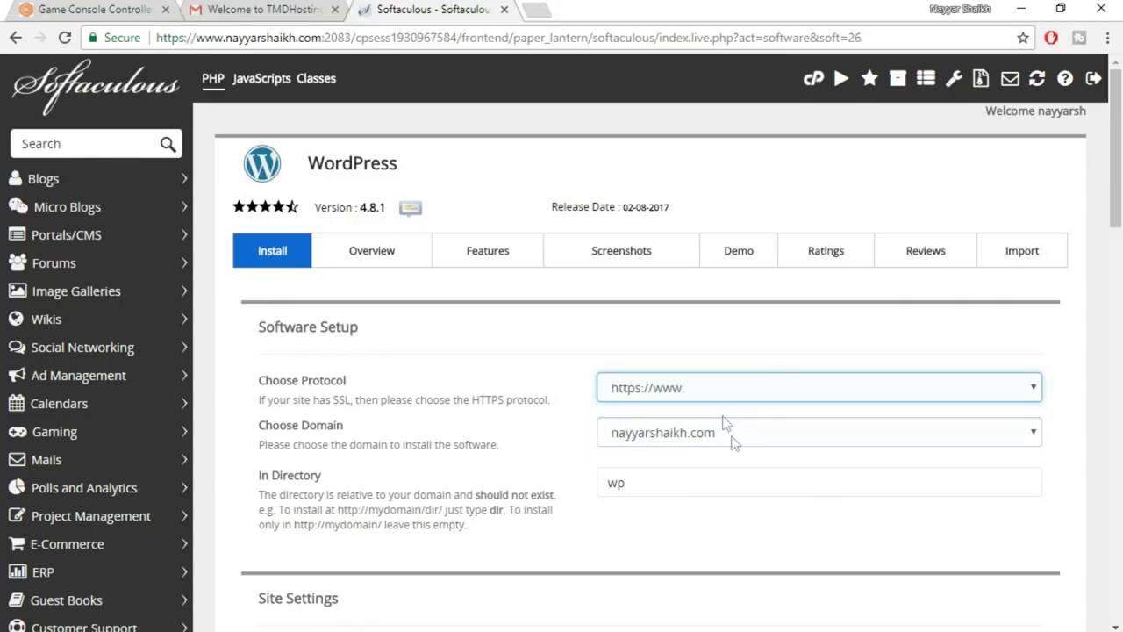
left_click(721, 443)
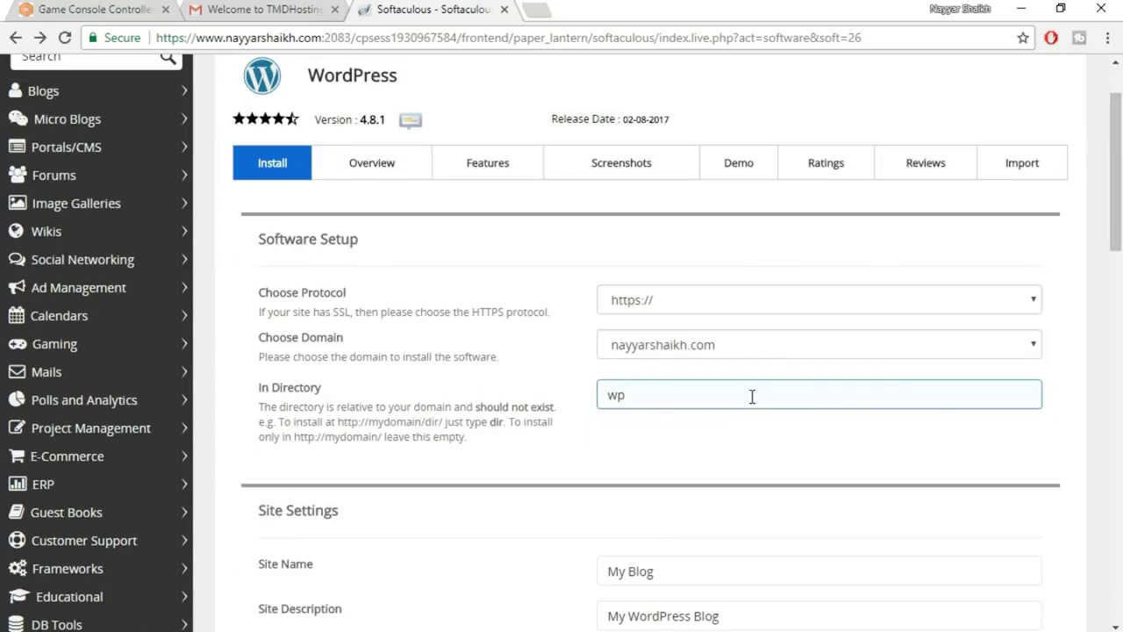
Clear 'wp' from In Directory so WordPress installs at the domain root
left_click_drag(752, 397, 571, 402)
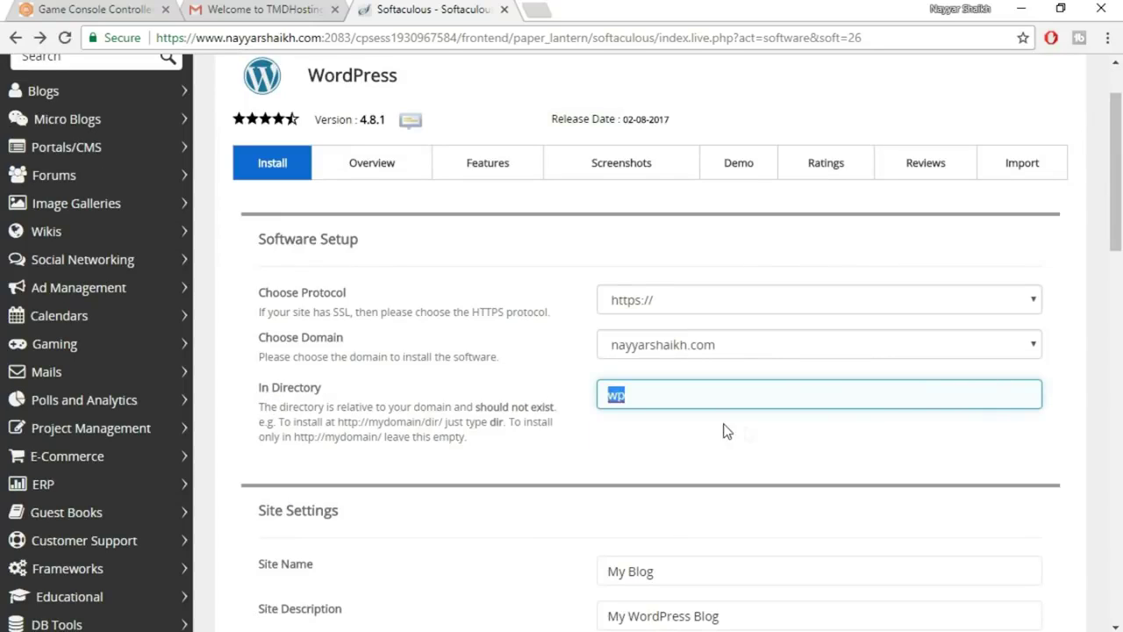
left_click_drag(714, 401, 597, 408)
key("BackSpace")
scroll(797, 475, "down", 3)
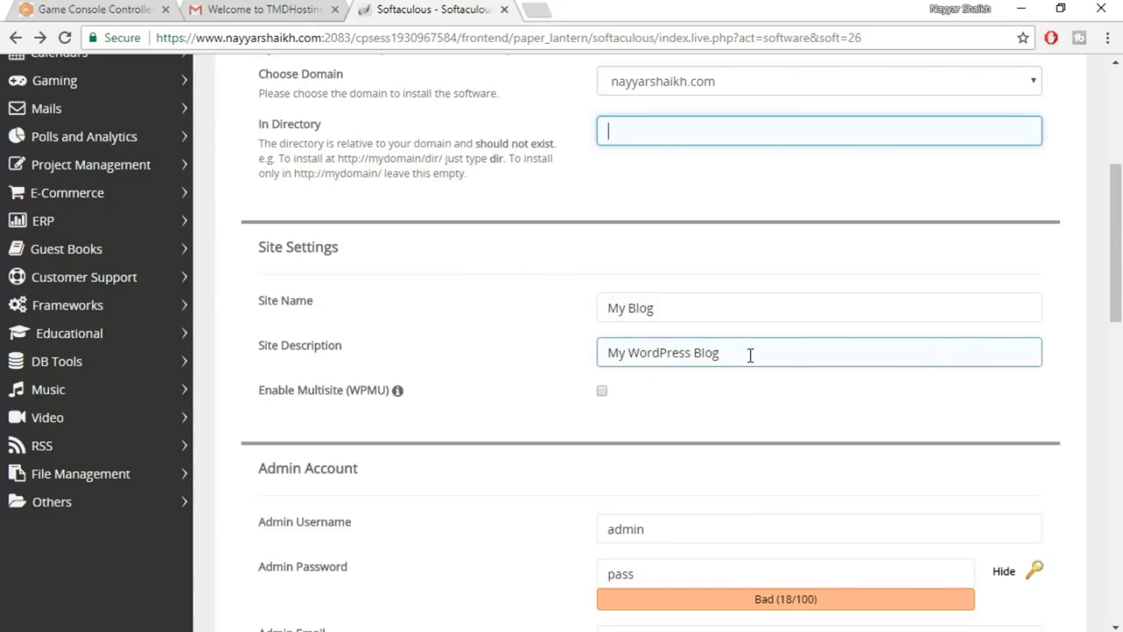
scroll(798, 404, "down", 2)
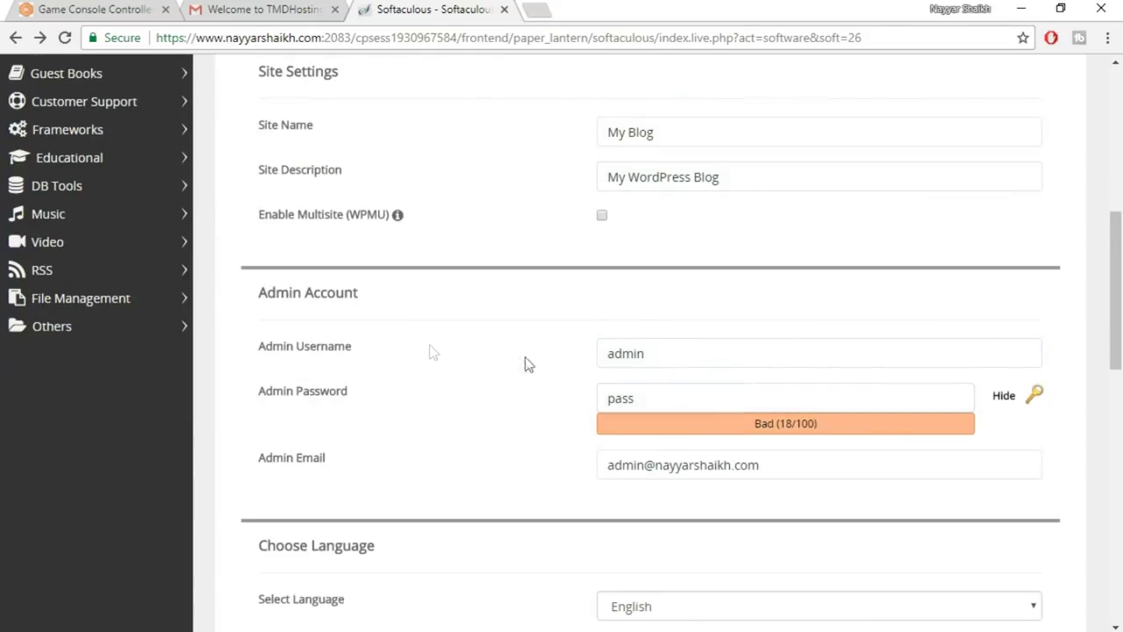
Fill in the suggested admin username and paste a new 10-character admin password
left_click_drag(667, 348, 568, 344)
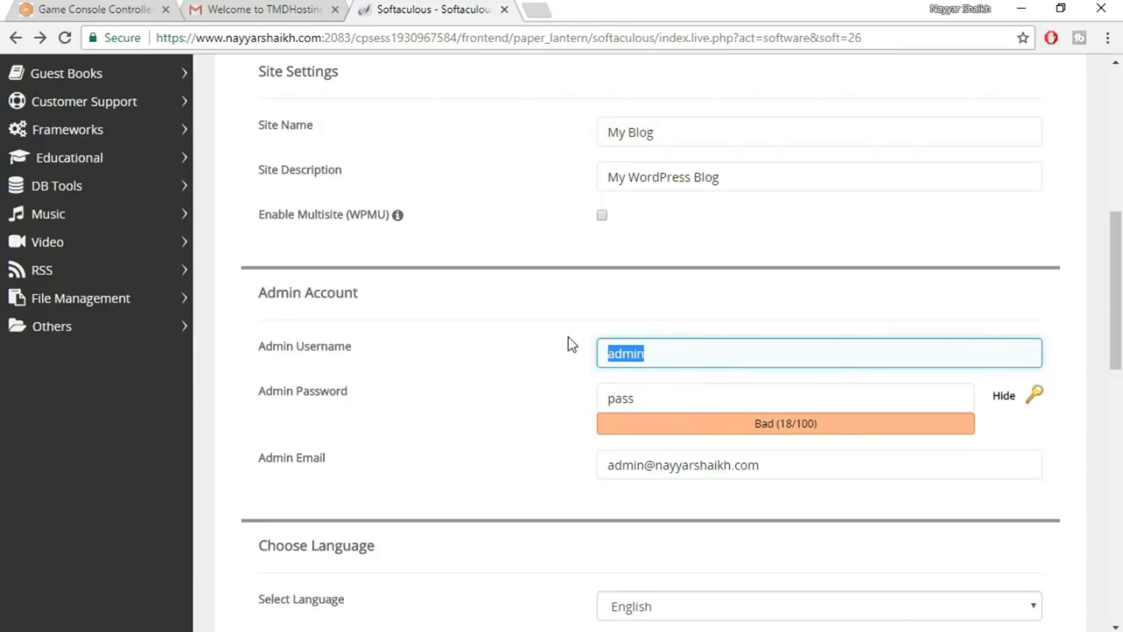
type("N")
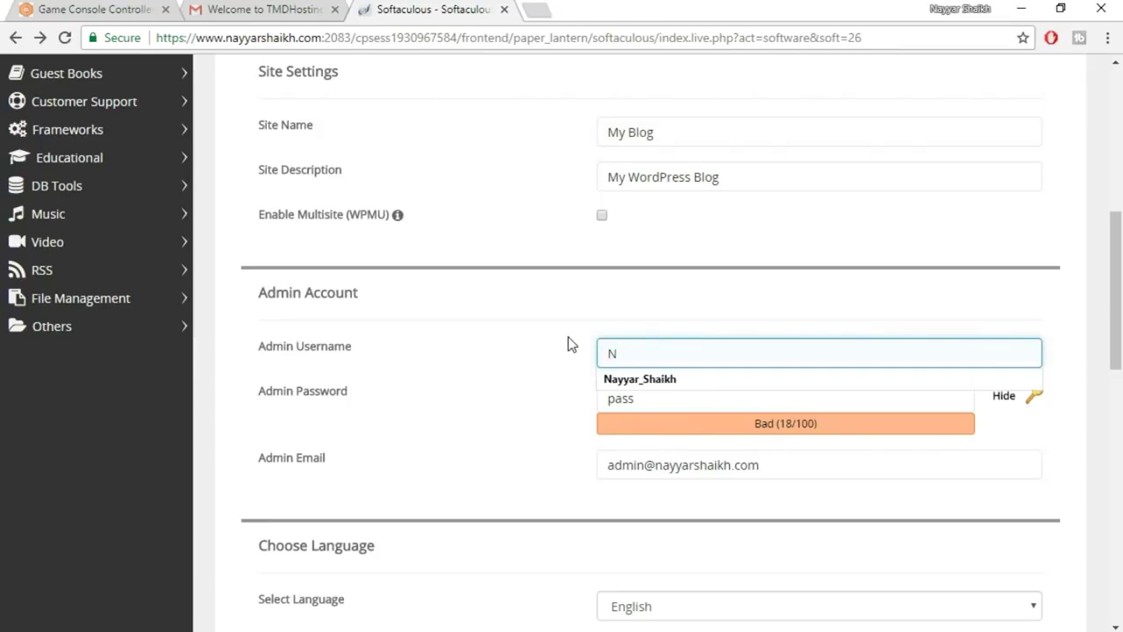
left_click(676, 390)
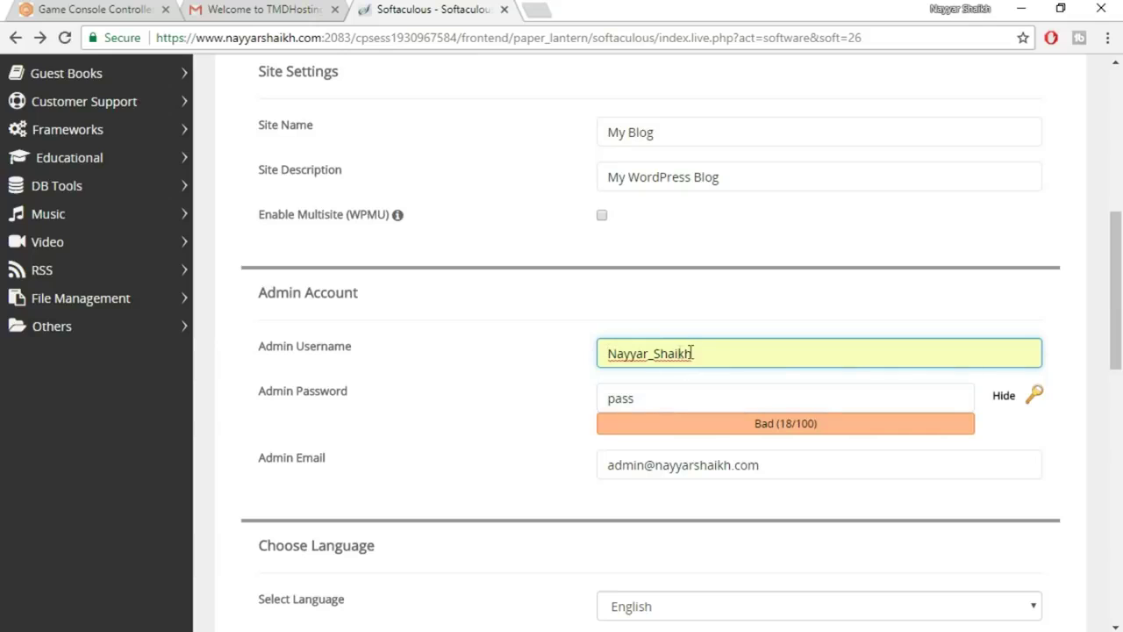
left_click_drag(707, 396, 571, 406)
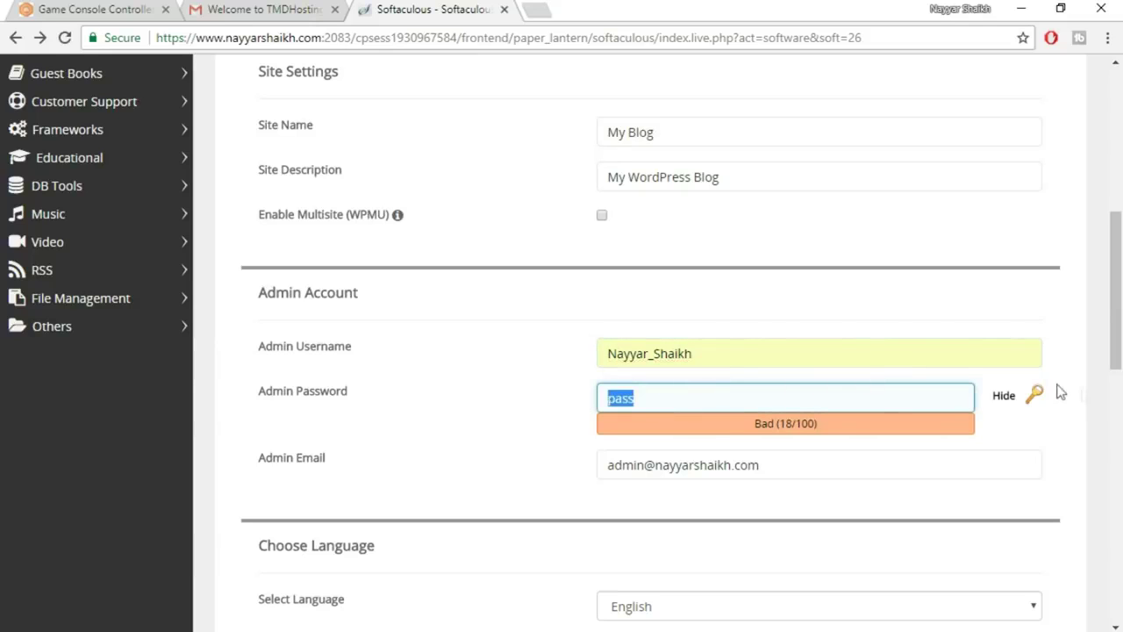
left_click(1006, 396)
left_click(785, 405)
left_click_drag(784, 405, 579, 386)
key("ctrl+v")
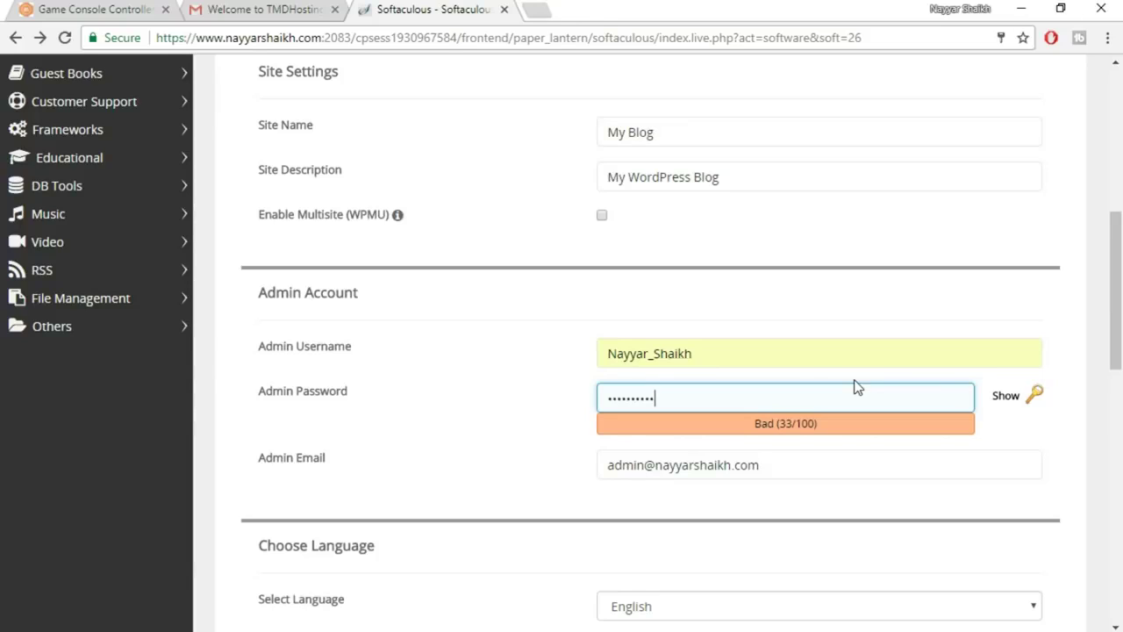
Use the suggested Gmail address as admin e-mail and start the WordPress installation
left_click(782, 463)
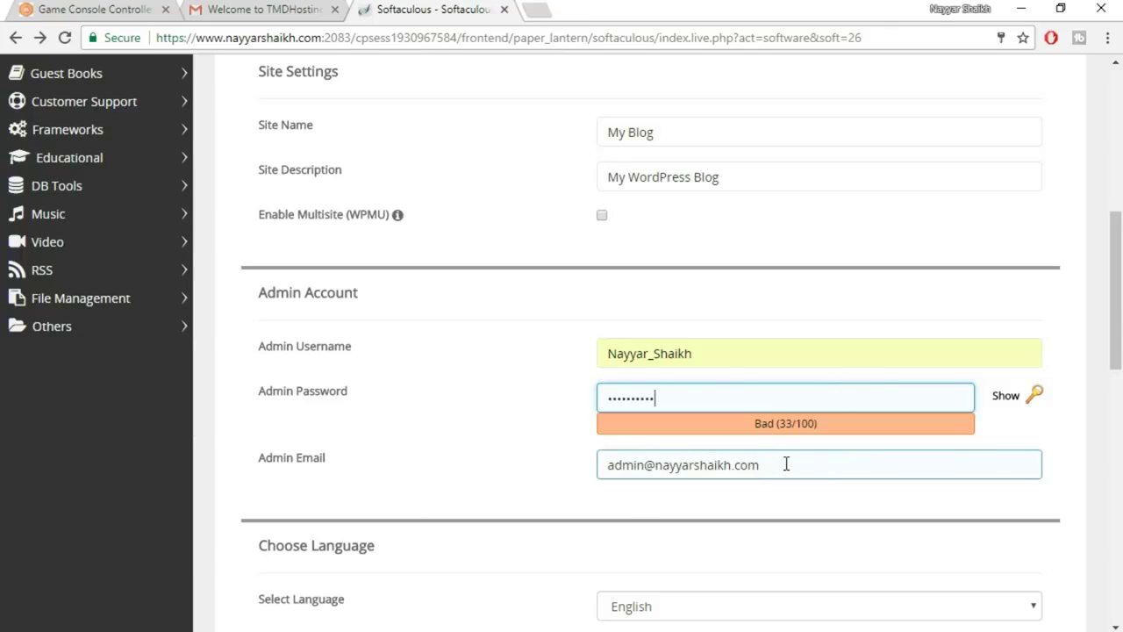
left_click_drag(786, 464, 589, 470)
type("r")
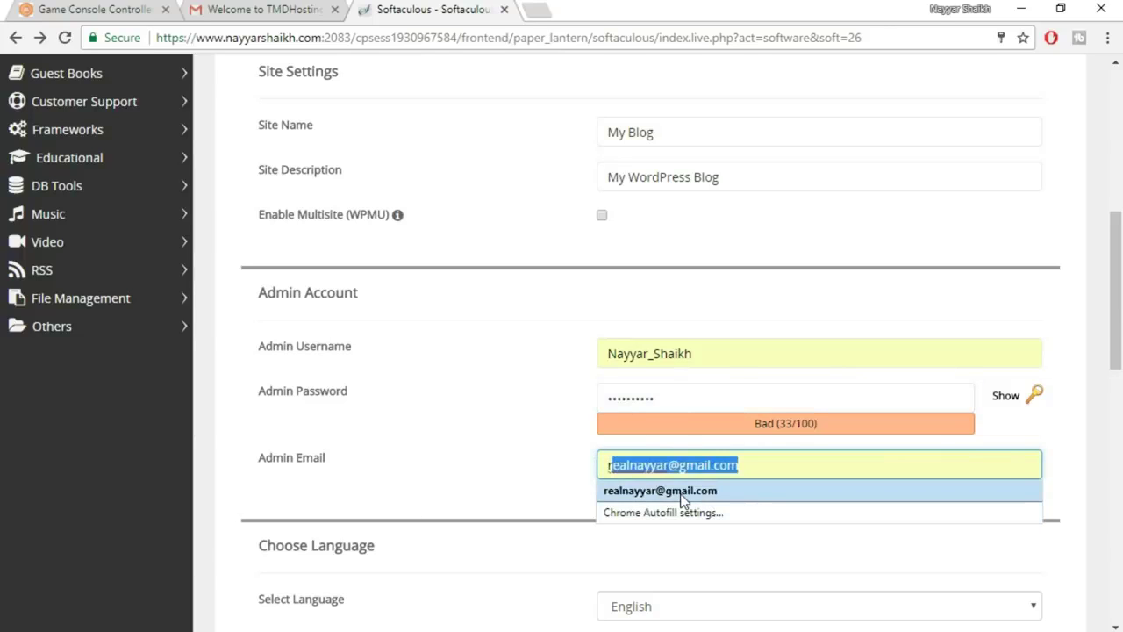
left_click(684, 496)
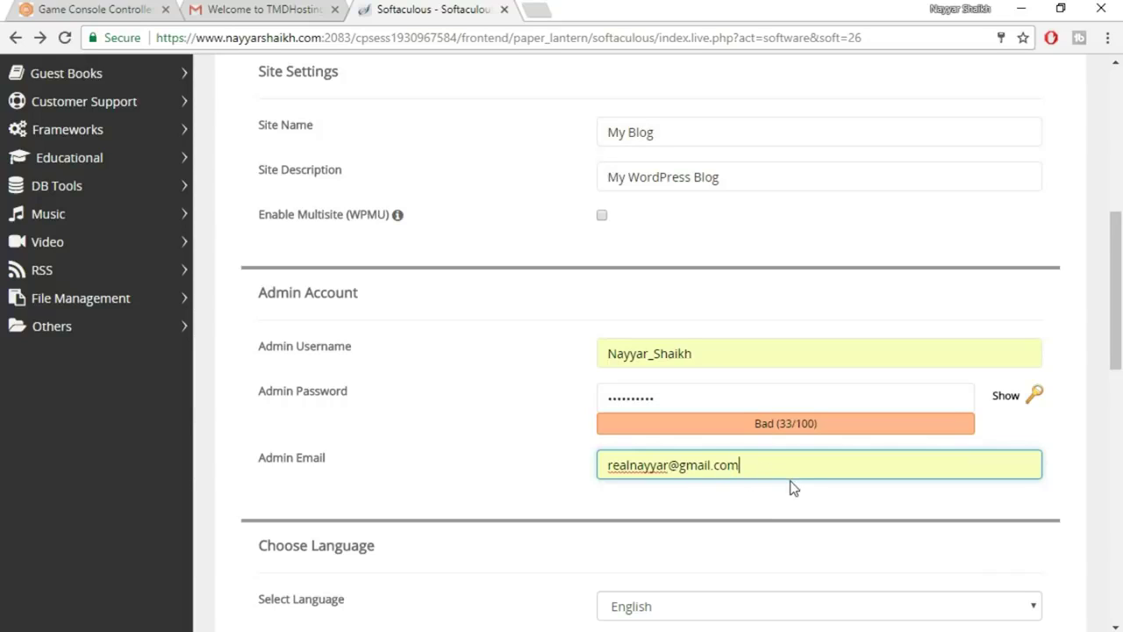
scroll(792, 488, "down", 4)
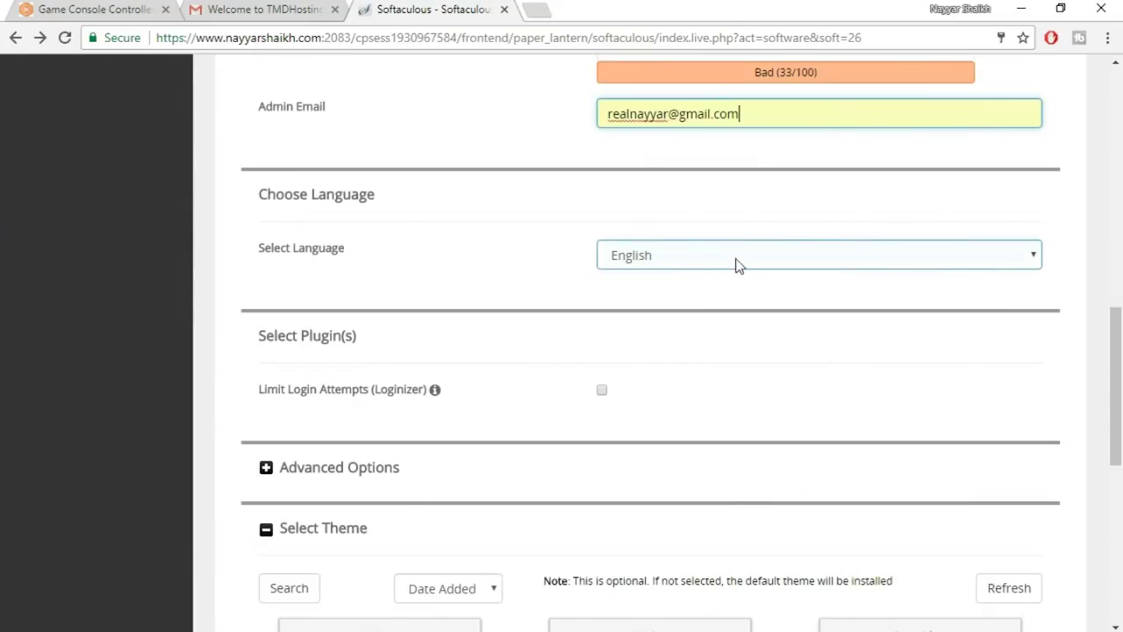
scroll(739, 416, "down", 2)
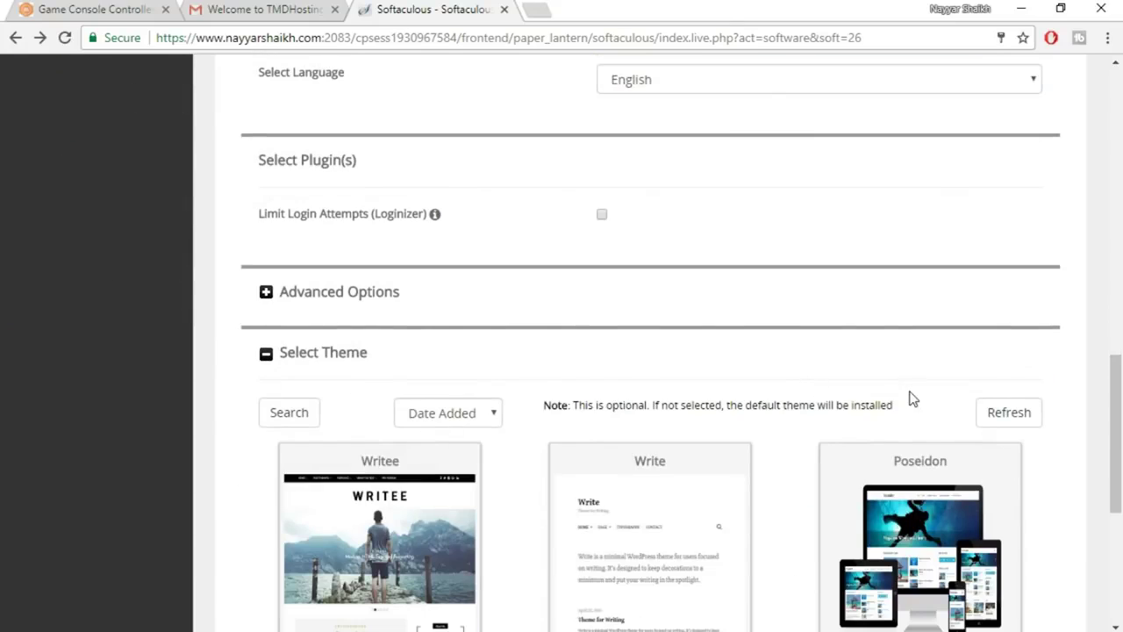
scroll(913, 399, "down", 4)
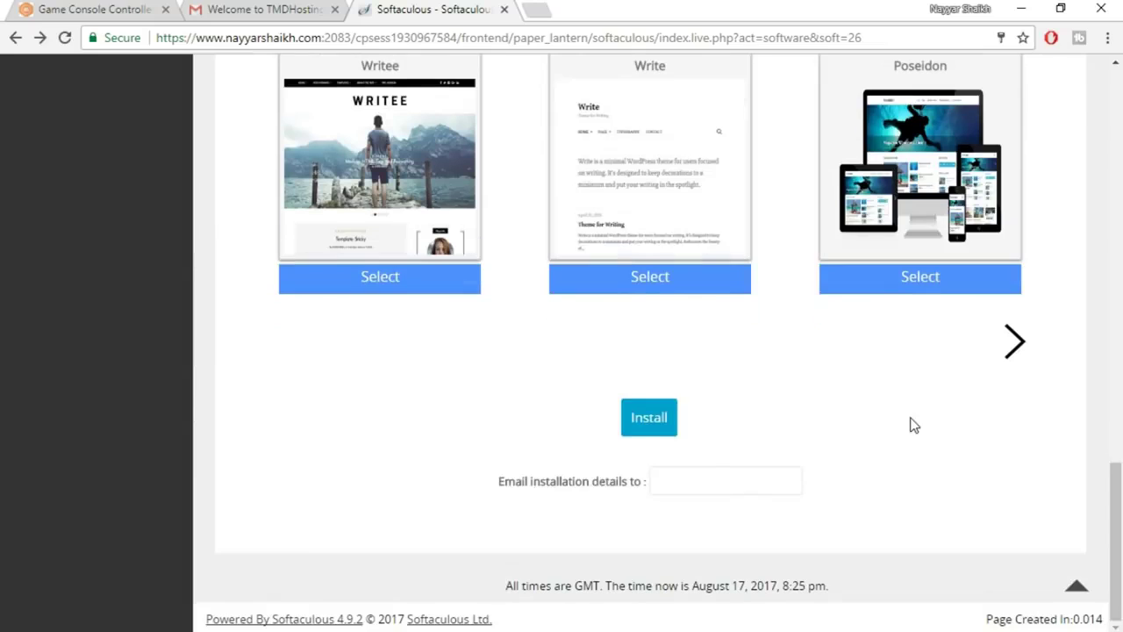
left_click(651, 419)
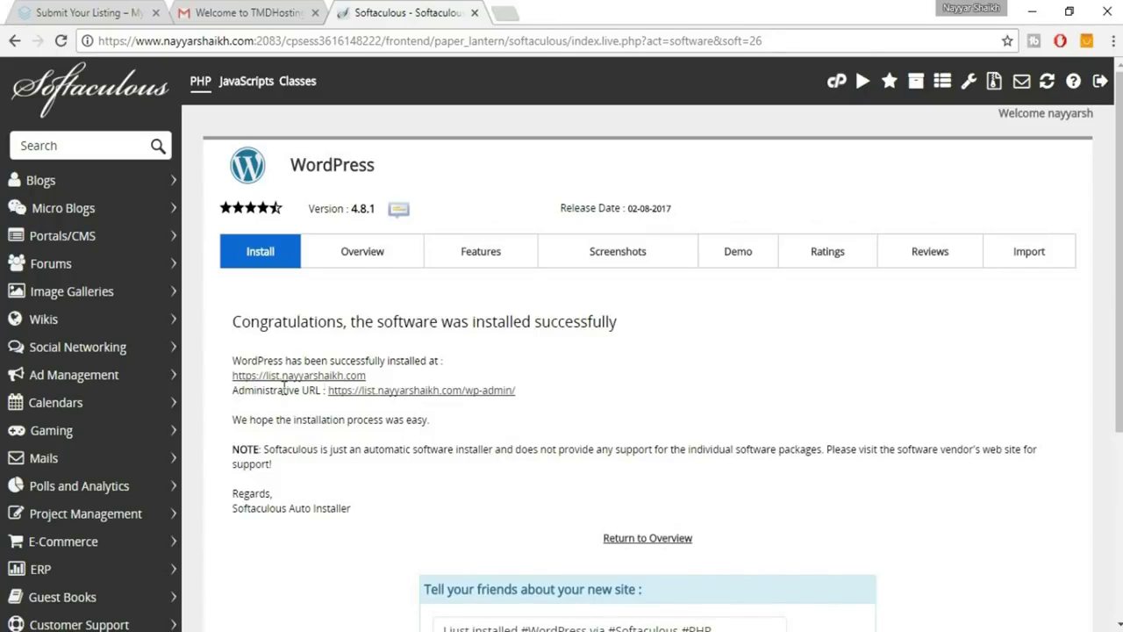
Open the Administrative URL in a new tab to reach the WordPress Dashboard
right_click(409, 391)
left_click(447, 402)
key("ctrl+Tab")
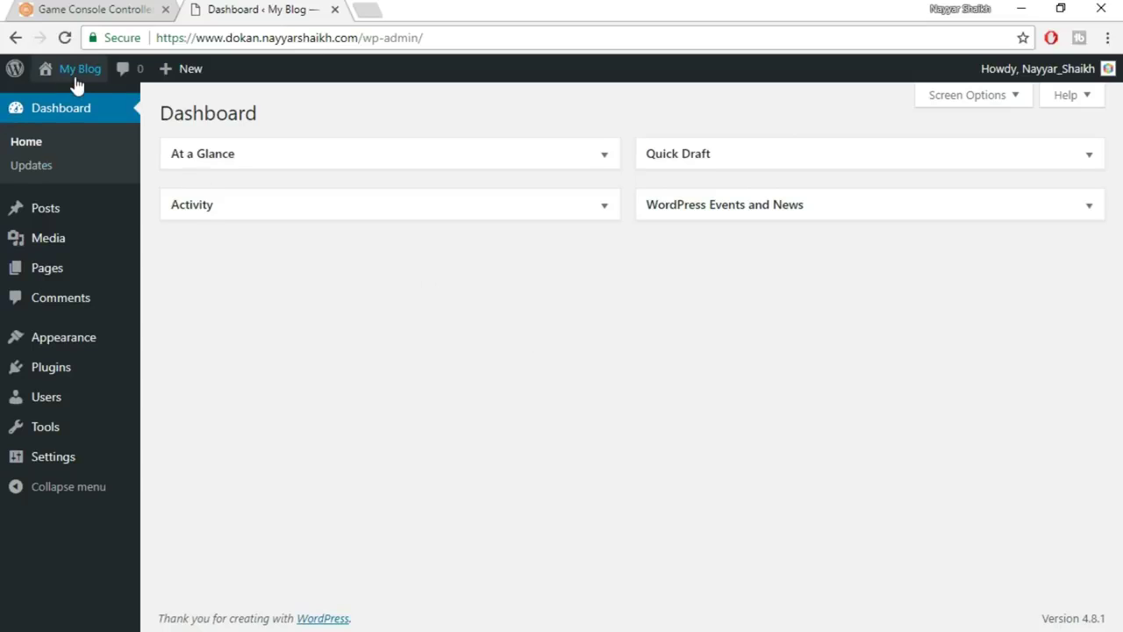
Open My Blog > Visit Site in a new tab and look over the homepage
mouse_move(76, 77)
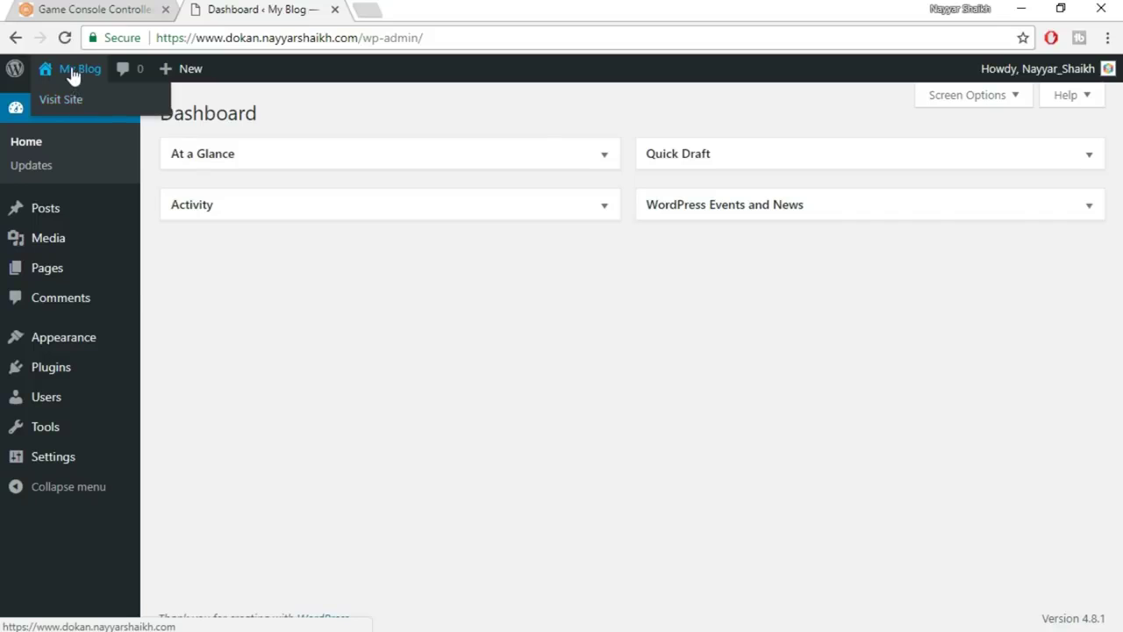
right_click(79, 104)
left_click(104, 117)
left_click(501, 9)
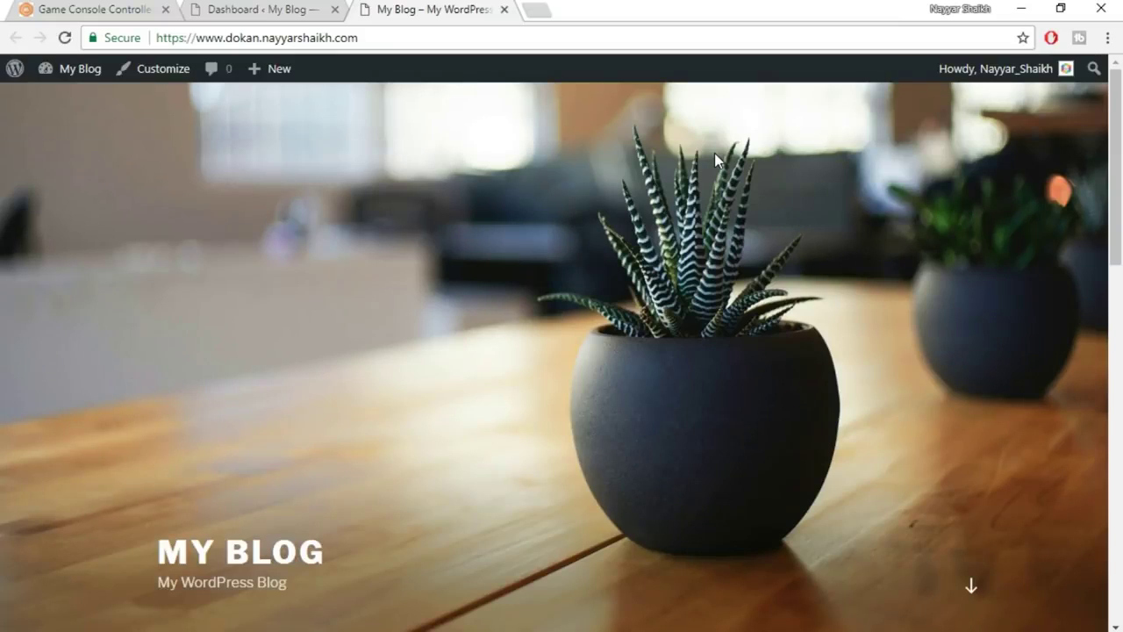
scroll(785, 325, "down", 5)
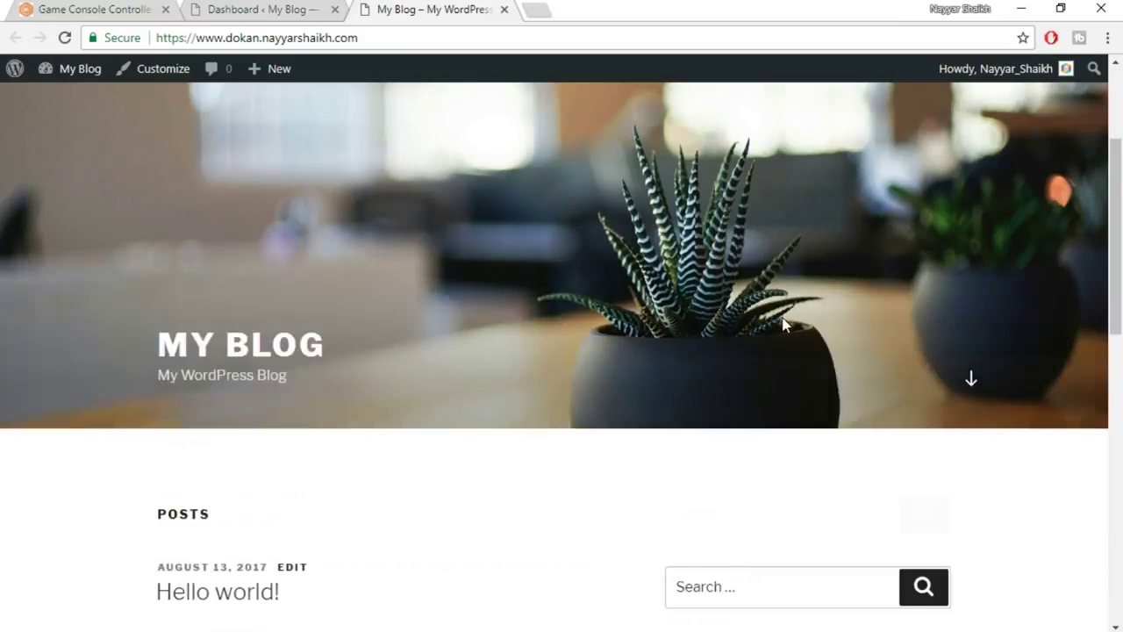
scroll(785, 324, "up", 5)
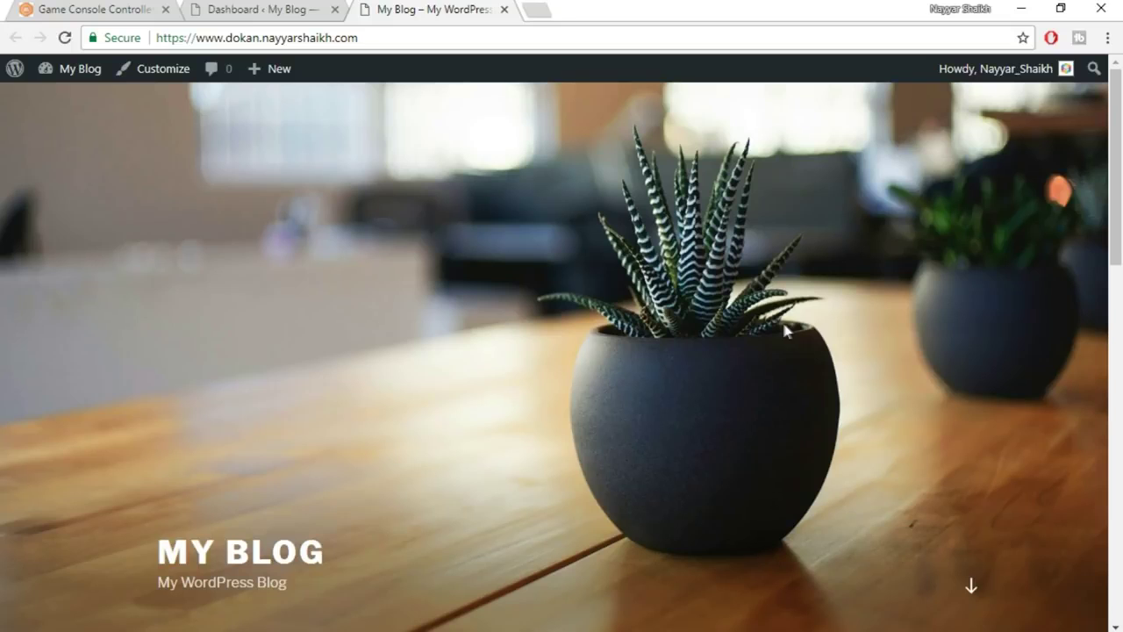
Back in the Dashboard, go to Appearance > Themes > Add New, then view the Electro product tab
left_click(256, 11)
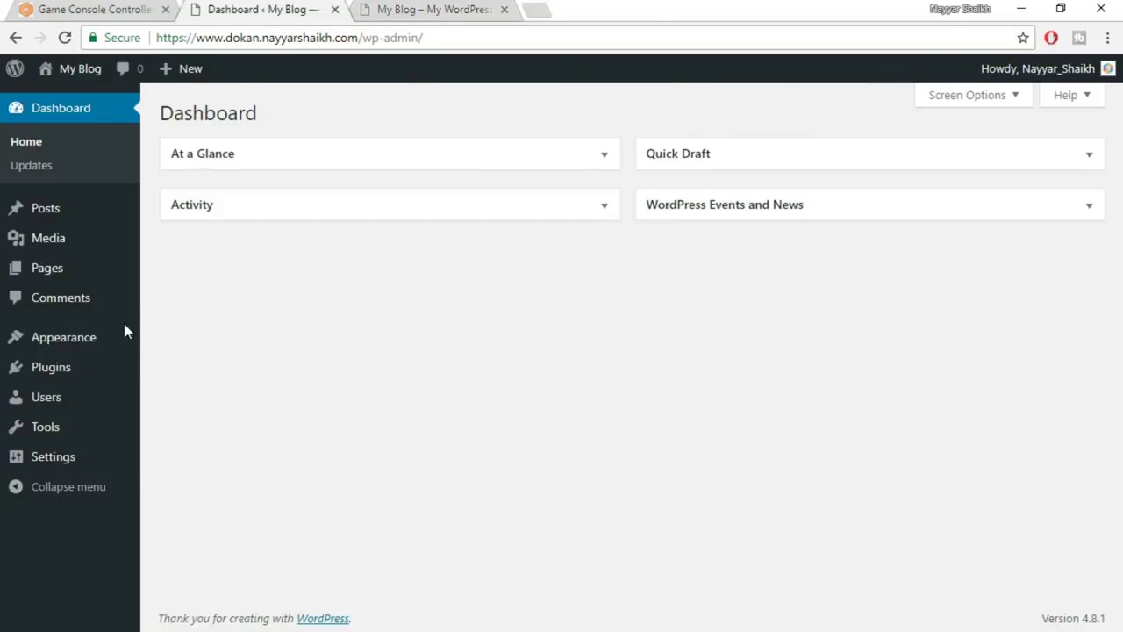
mouse_move(90, 342)
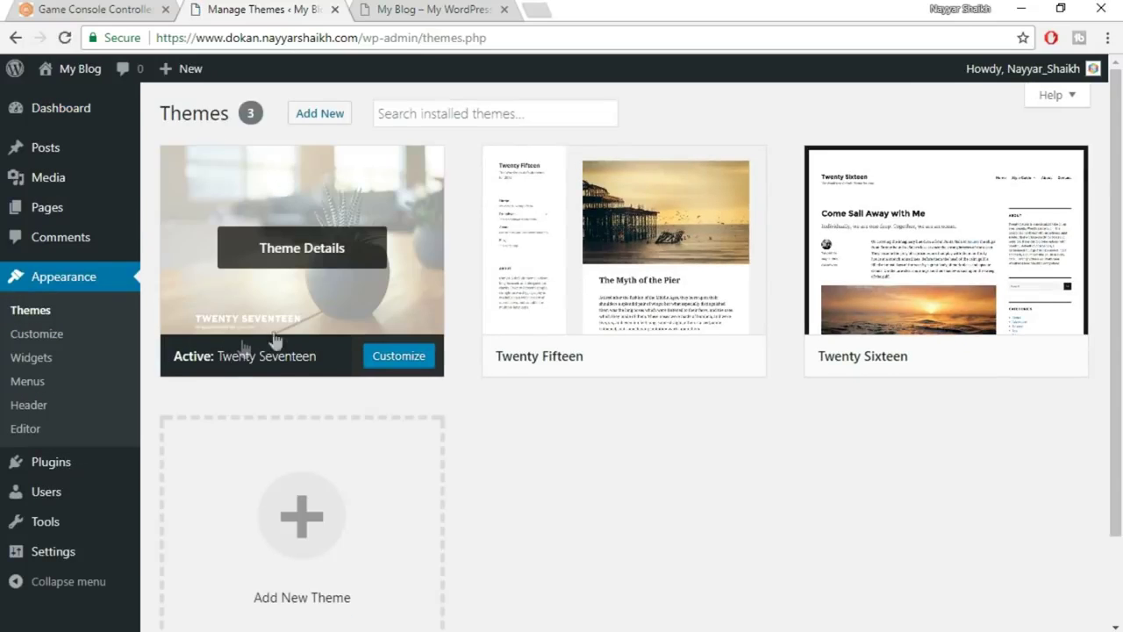
left_click(316, 123)
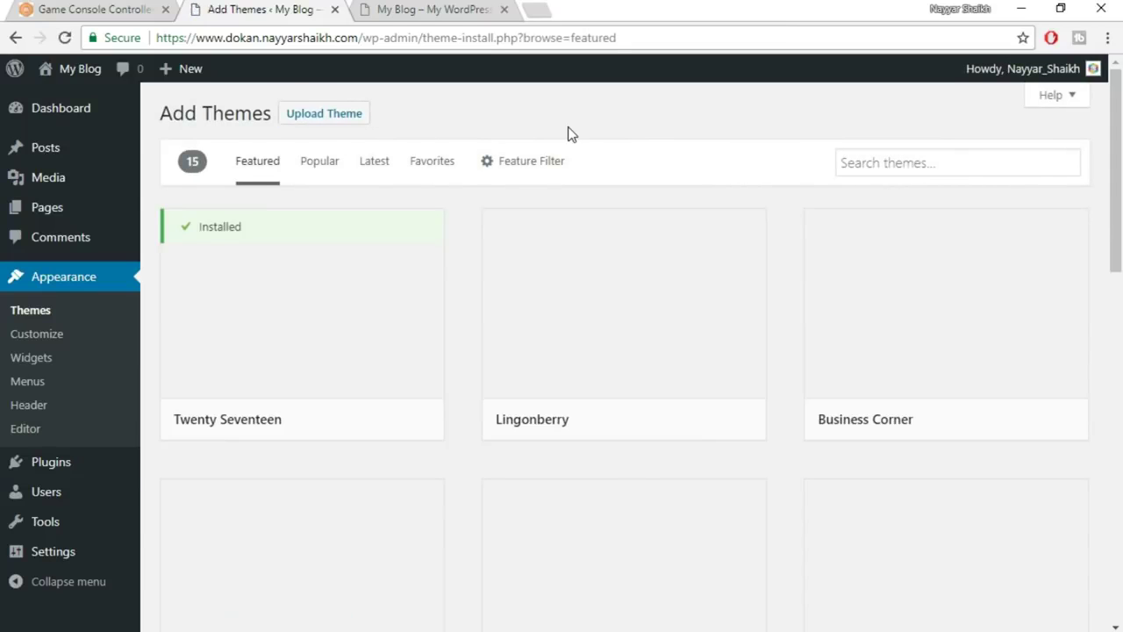
left_click(107, 9)
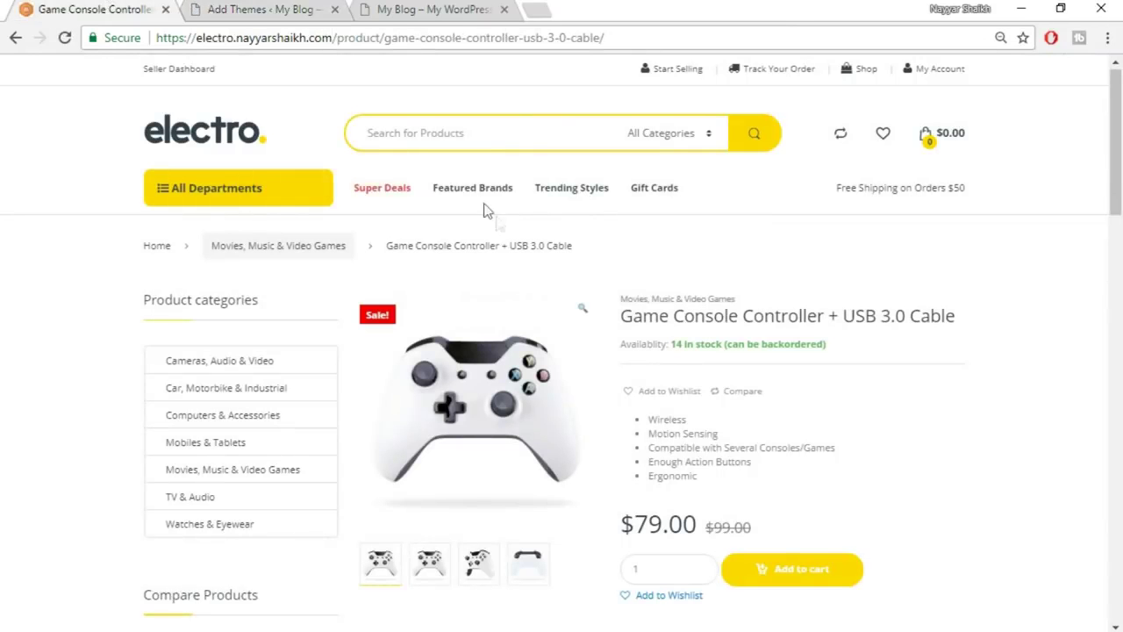
Load the Electro theme's ThemeForest page from a pasted address in a new tab
left_click(298, 9)
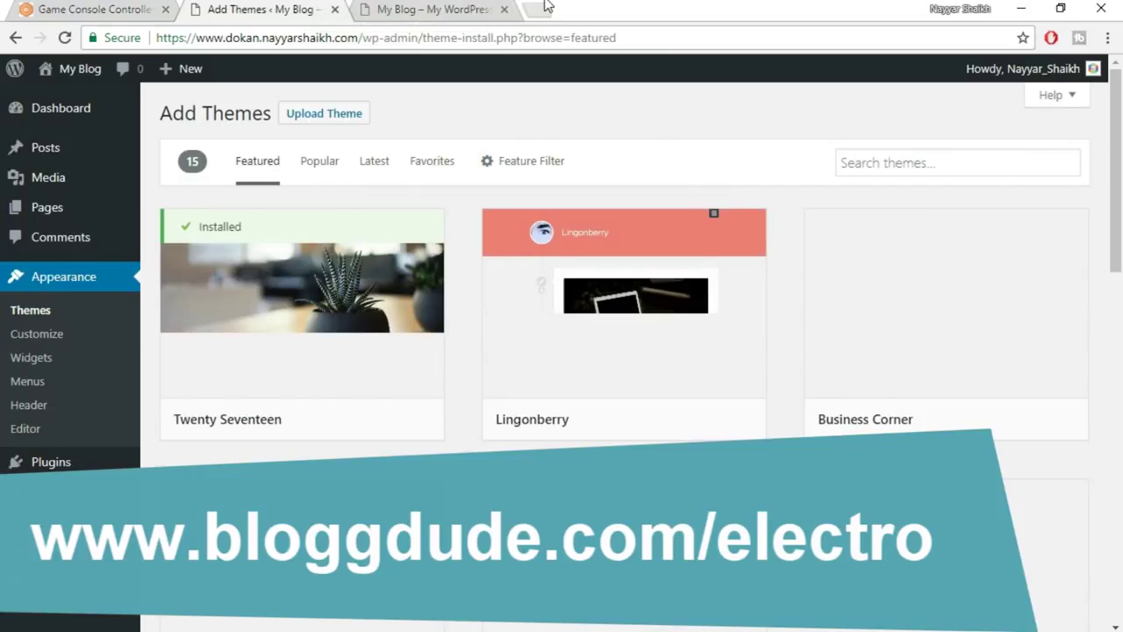
left_click(545, 6)
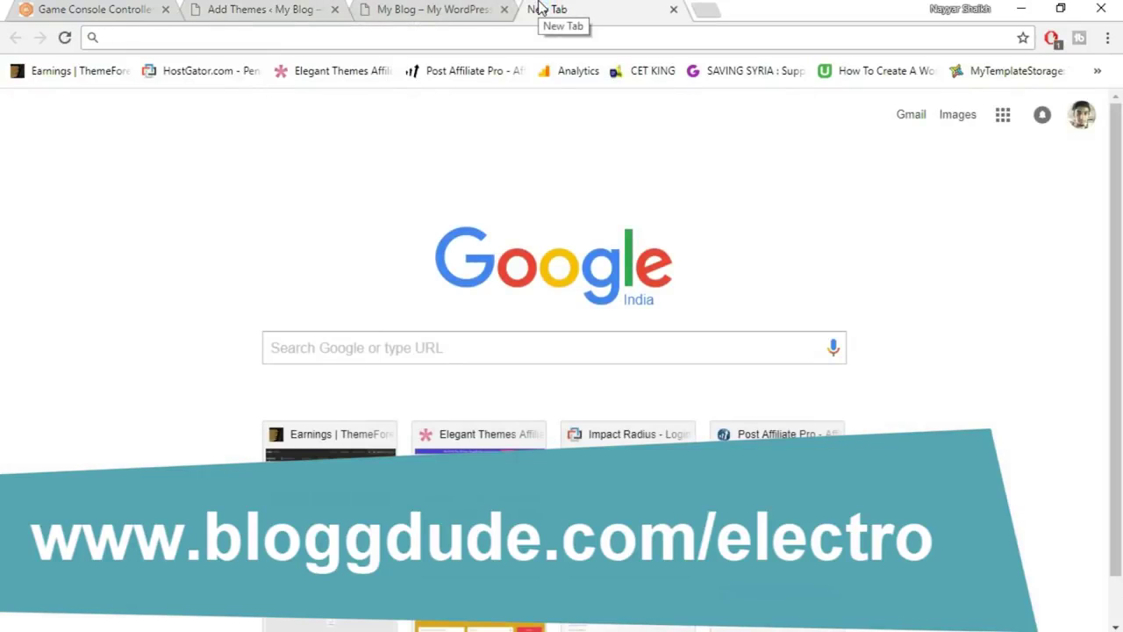
type("bloggdude.com/electro")
key("Return")
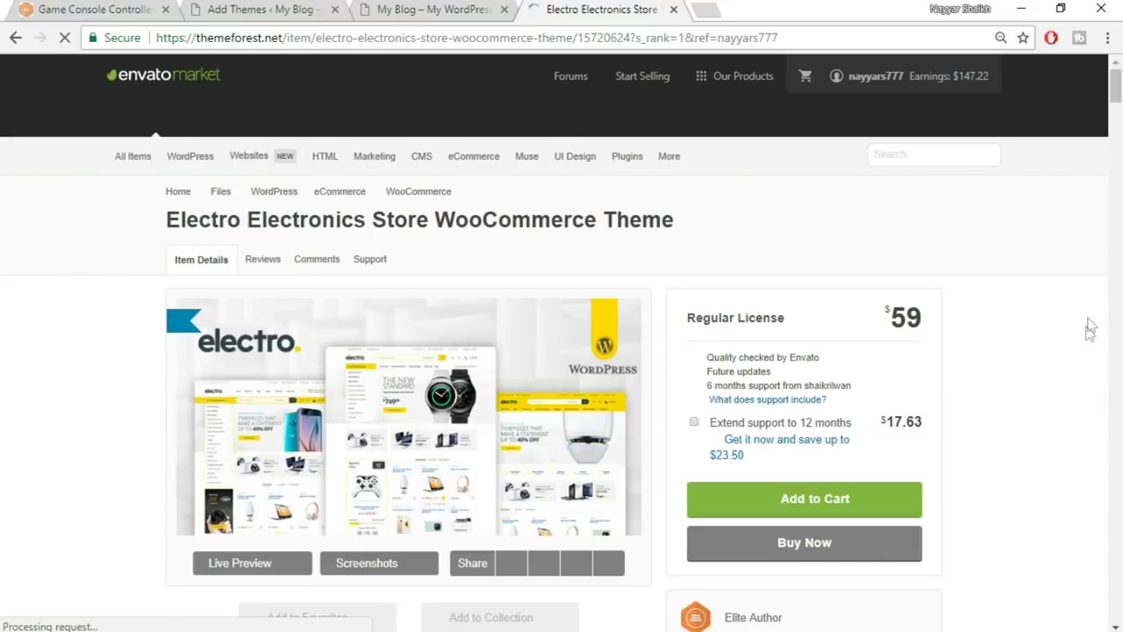
scroll(1088, 339, "down", 2)
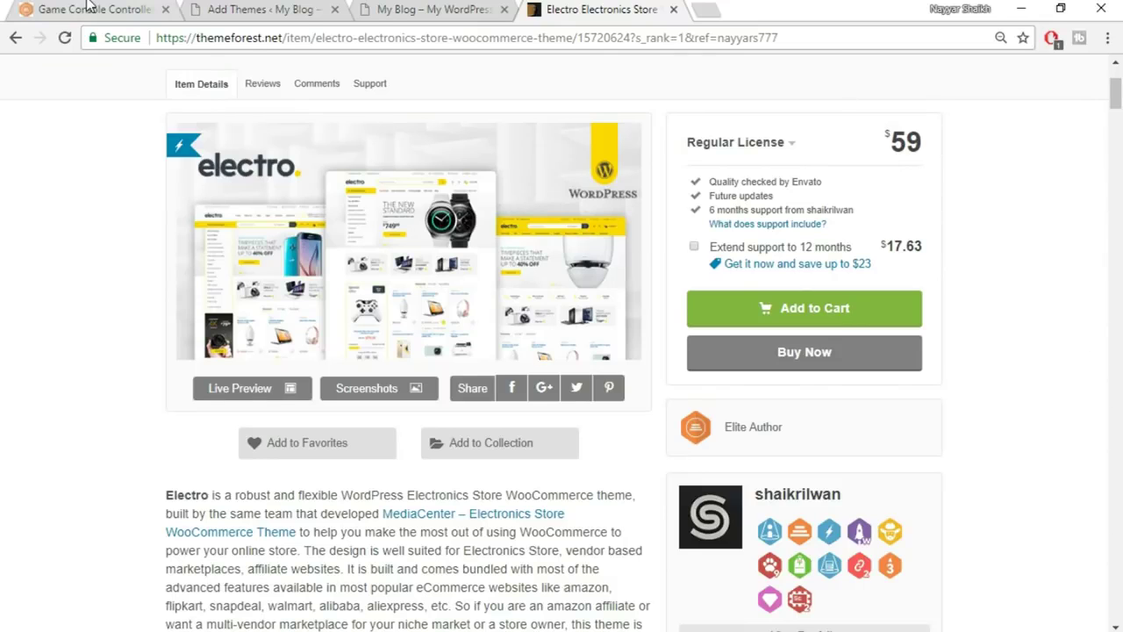
Compare the storefront with the ThemeForest page and highlight the 2,816 sales figure
left_click(88, 7)
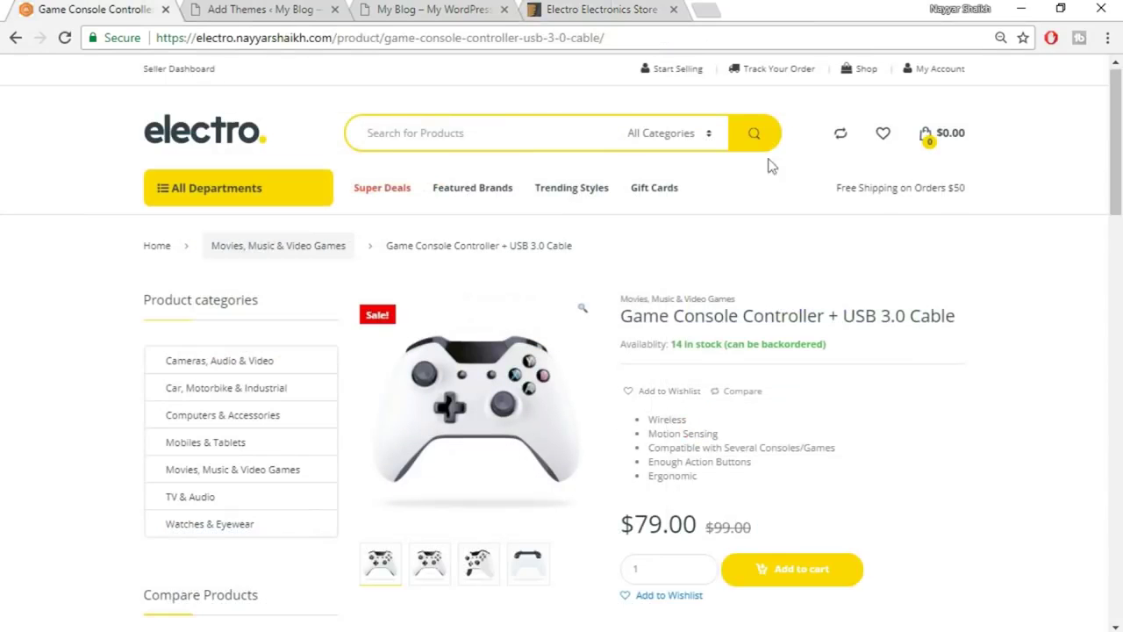
left_click(612, 7)
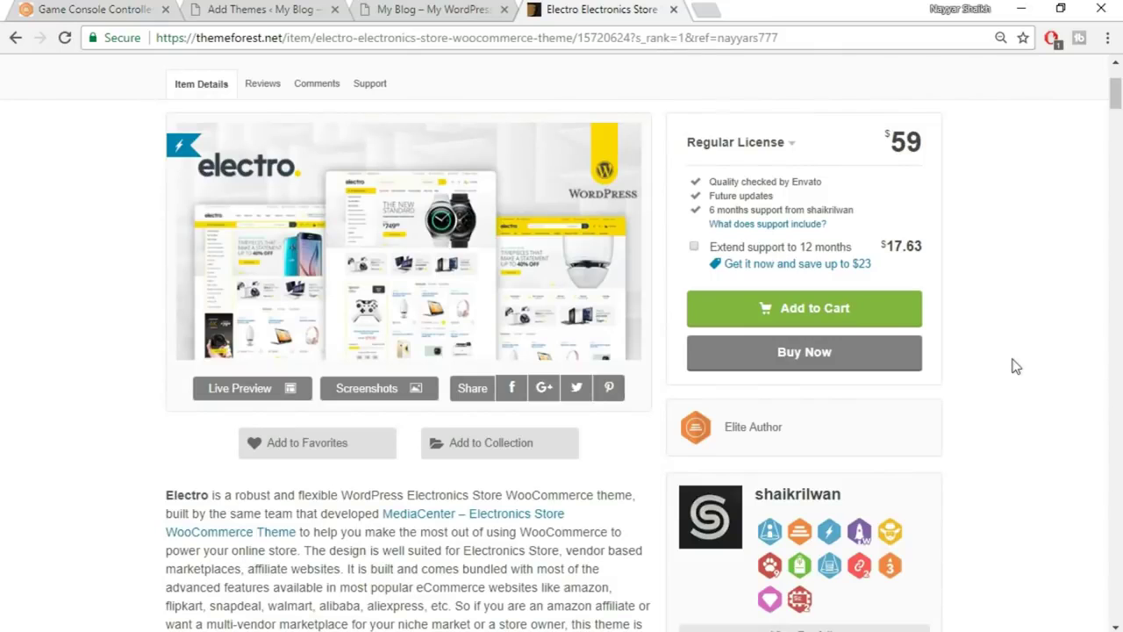
scroll(1069, 391, "down", 4)
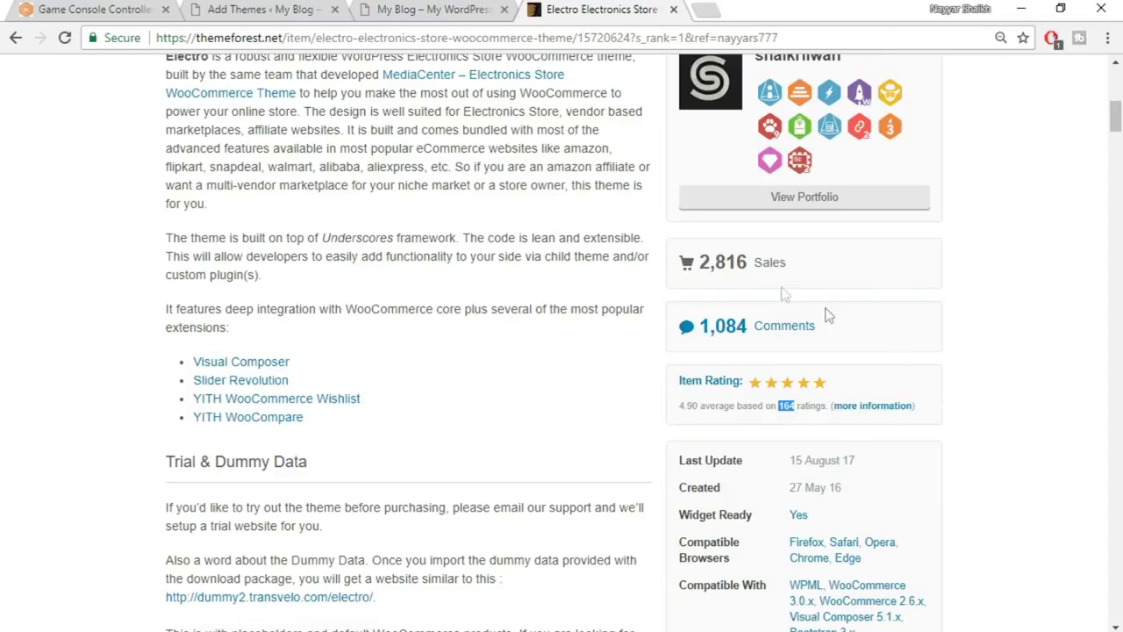
left_click_drag(701, 267, 748, 262)
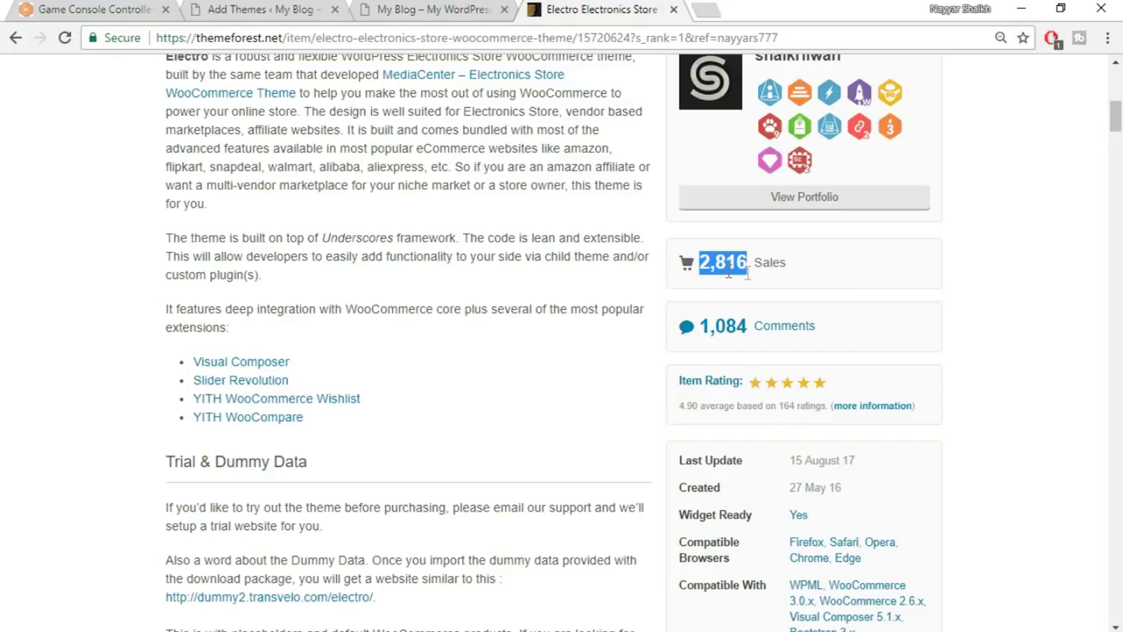
scroll(1048, 395, "up", 5)
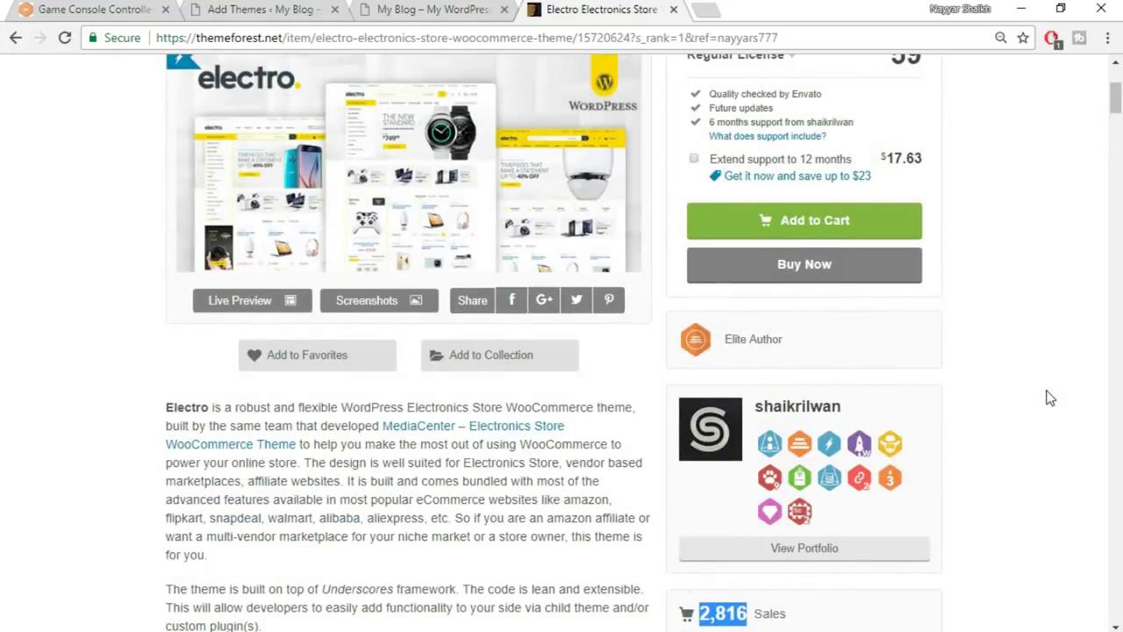
scroll(1048, 395, "up", 2)
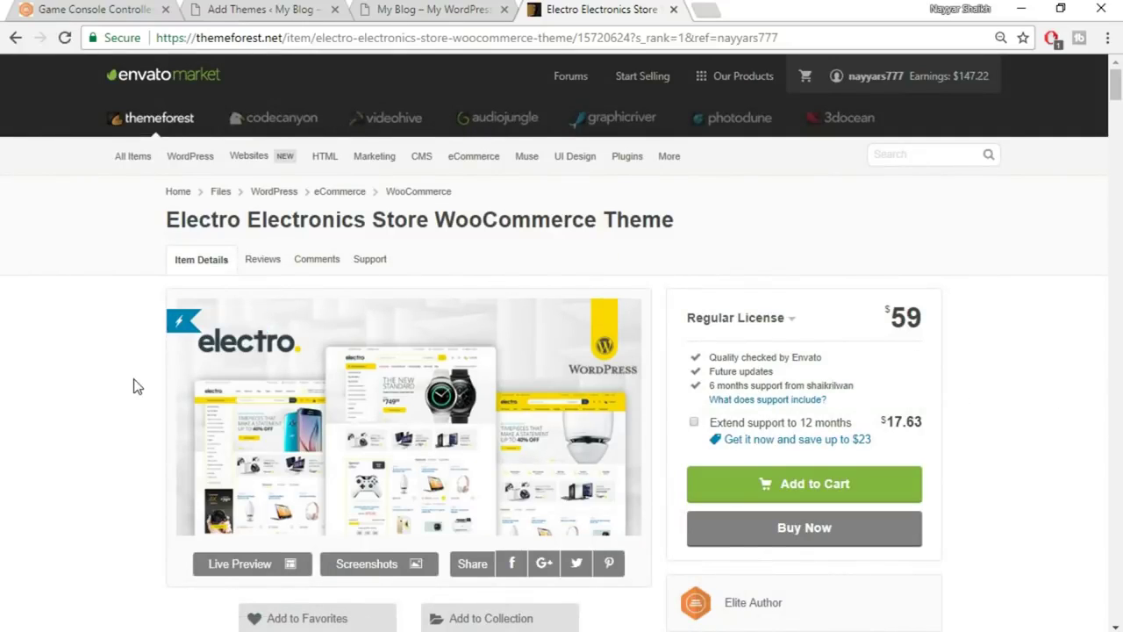
Review the Electro demo's game controller product, then return to the ThemeForest page
left_click(77, 8)
scroll(983, 368, "down", 3)
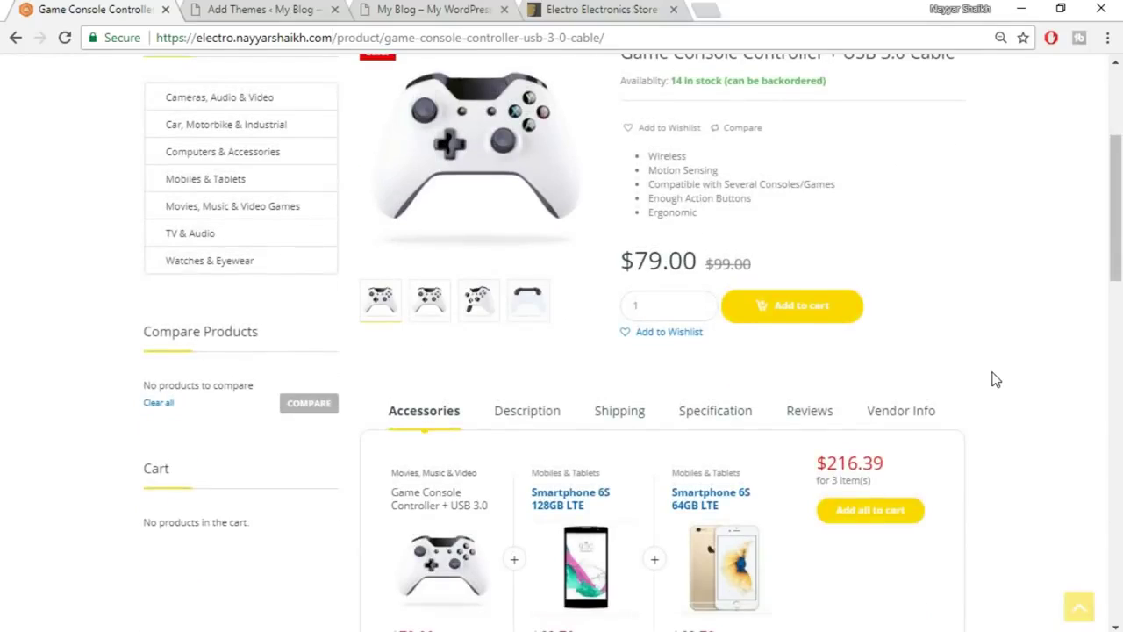
scroll(996, 379, "up", 3)
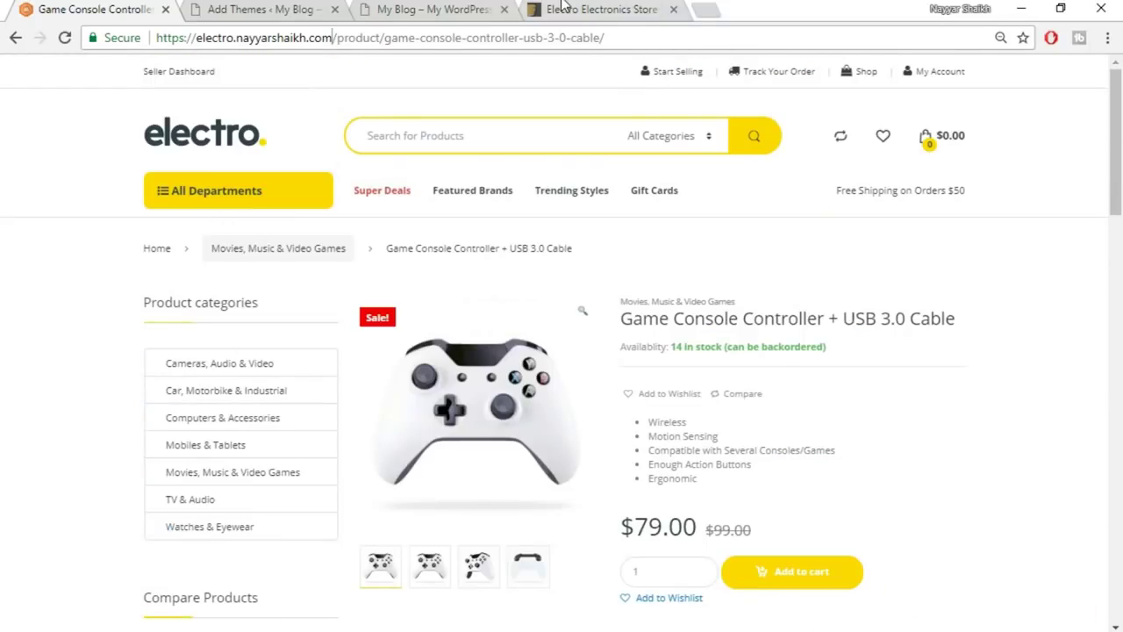
left_click(565, 8)
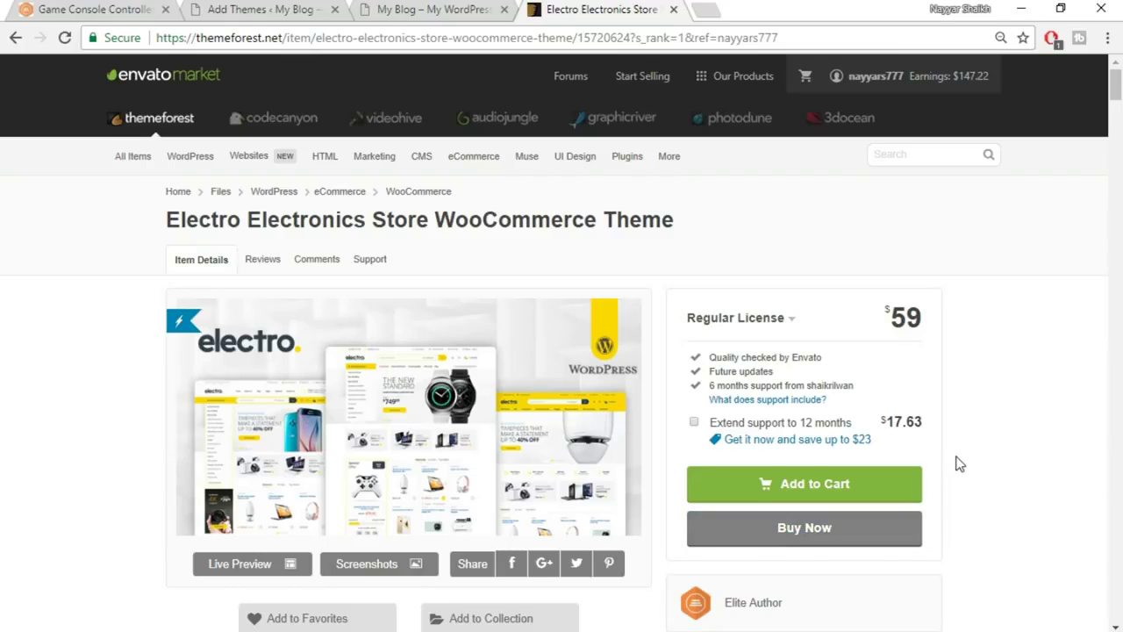
Close the ThemeForest tab and bring up the Upload Theme form on Add Themes
left_click(674, 10)
left_click(215, 9)
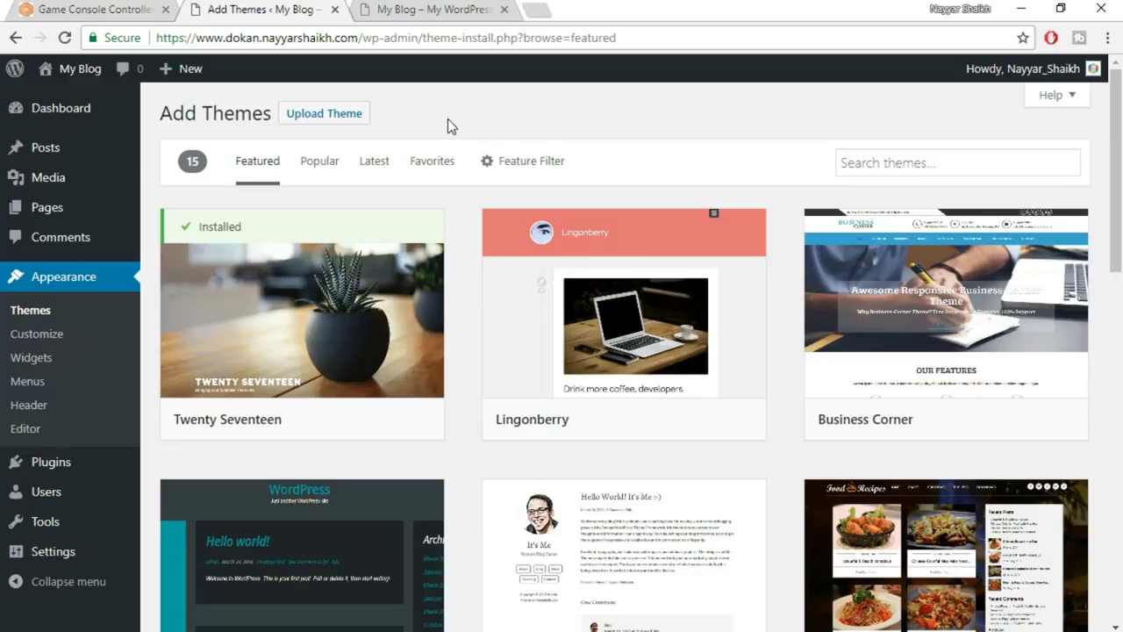
left_click(339, 123)
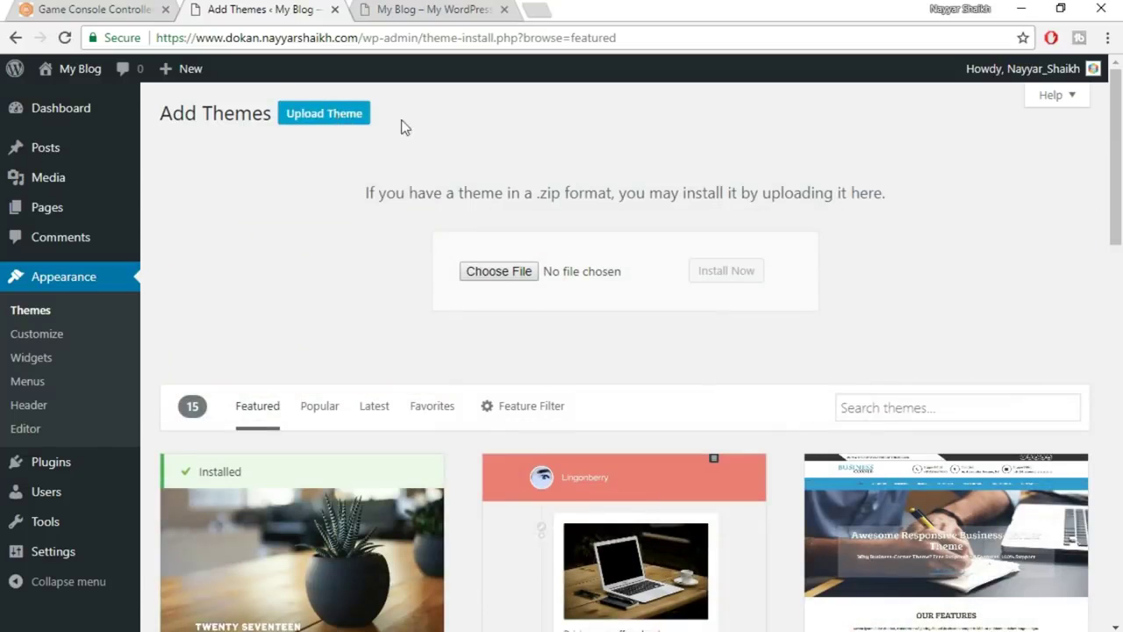
Choose electro.zip from the computer and install it
left_click(494, 272)
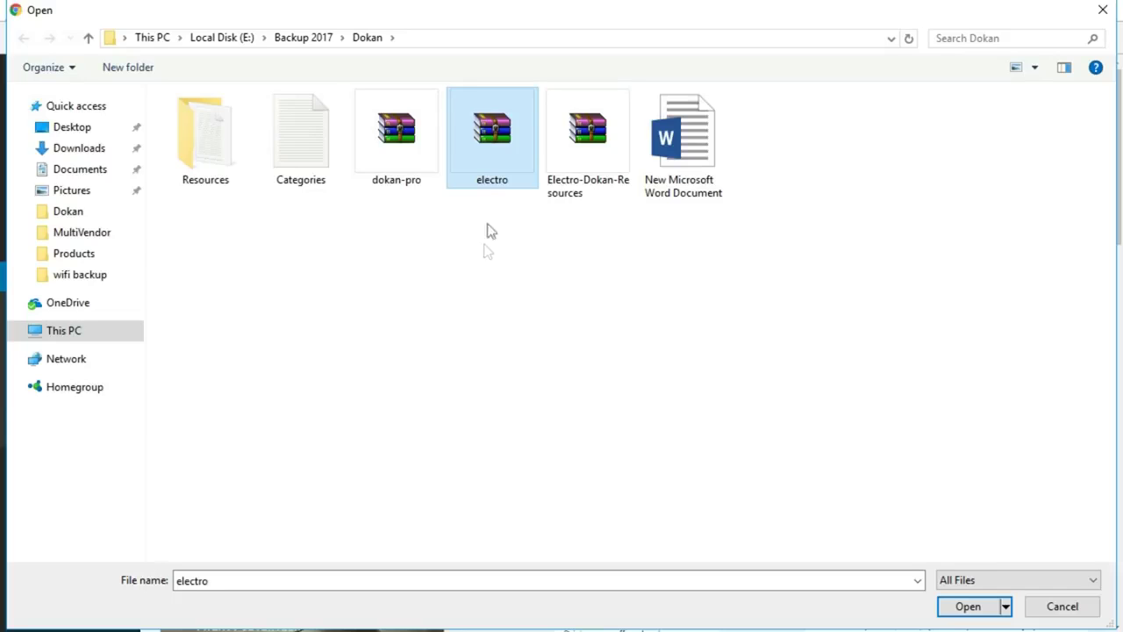
mouse_move(489, 147)
left_click(983, 609)
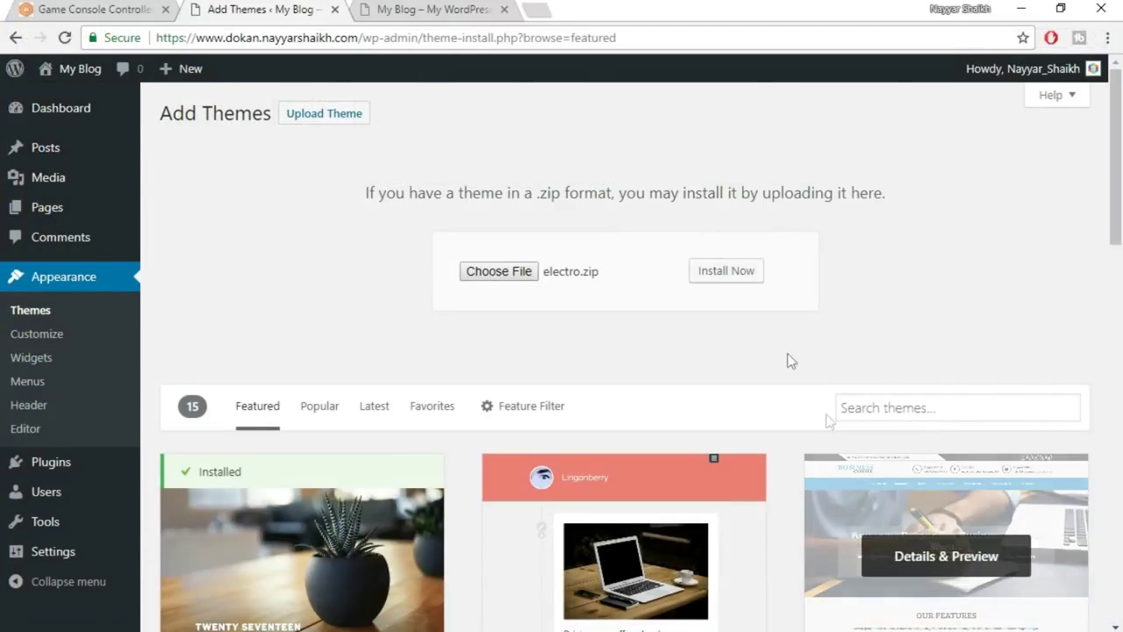
left_click(738, 275)
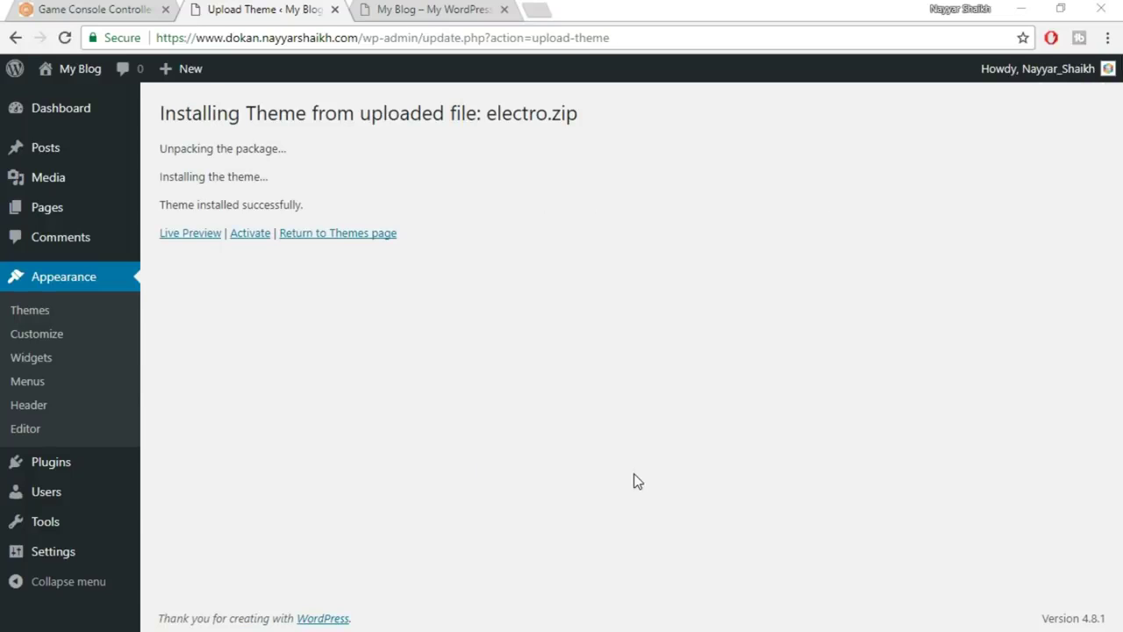
Activate Electro and select all of its required and recommended plugins
left_click(252, 243)
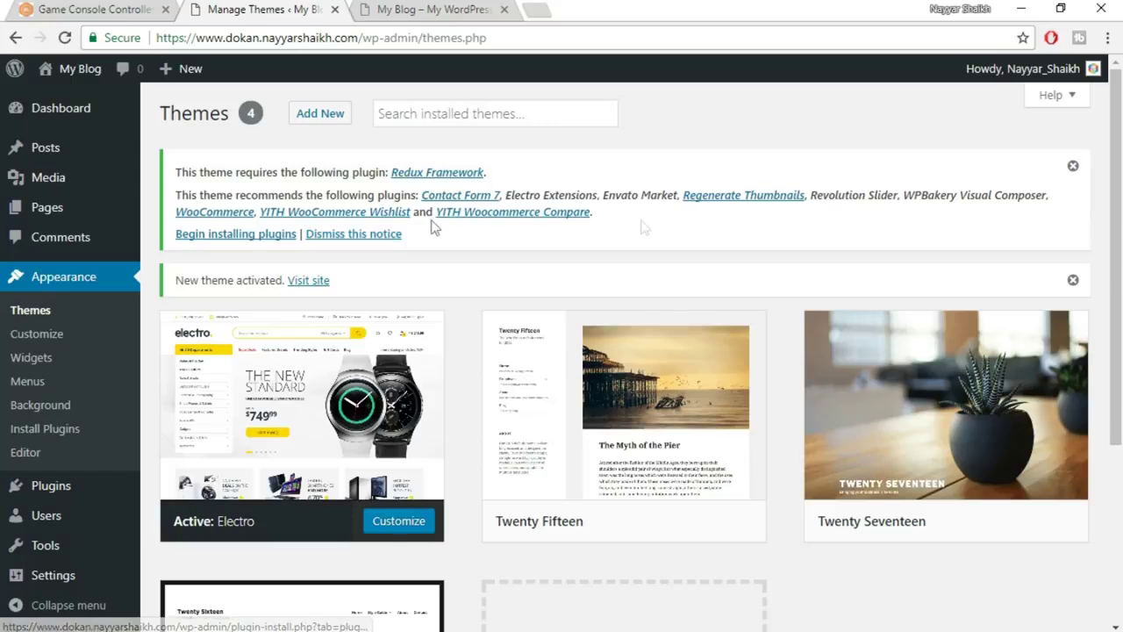
left_click(240, 234)
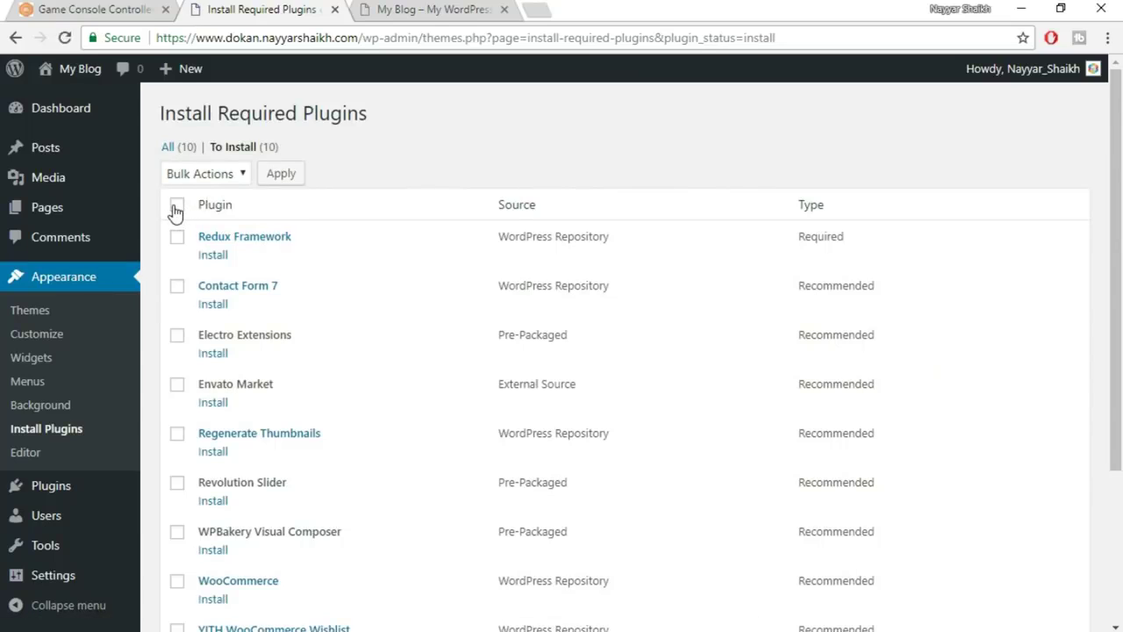
left_click(176, 207)
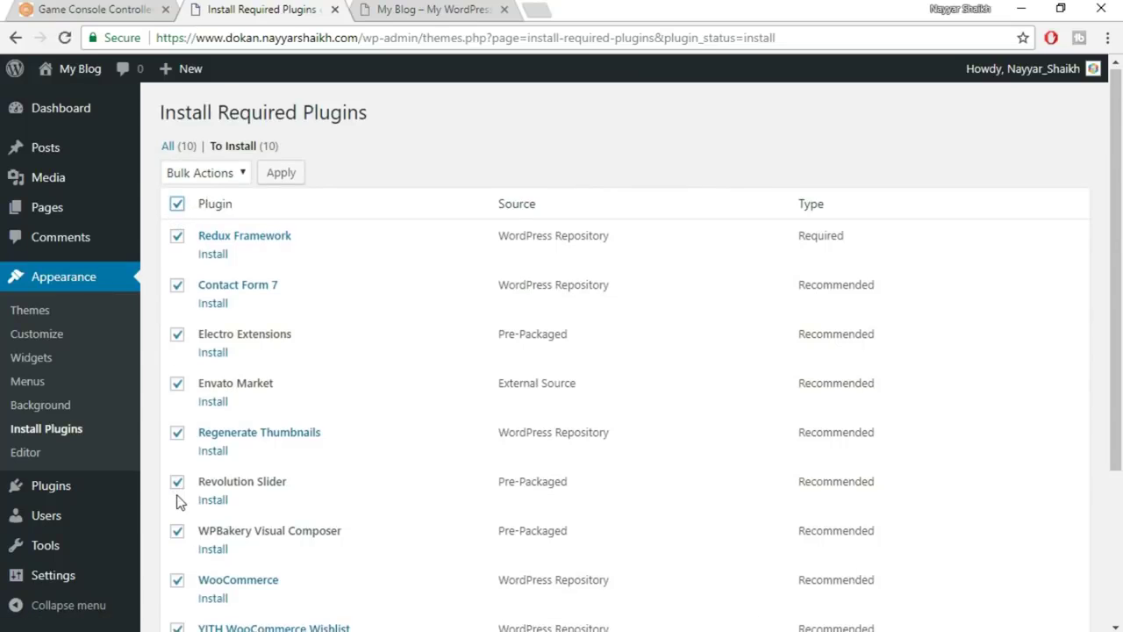
scroll(177, 501, "down", 3)
scroll(177, 501, "up", 3)
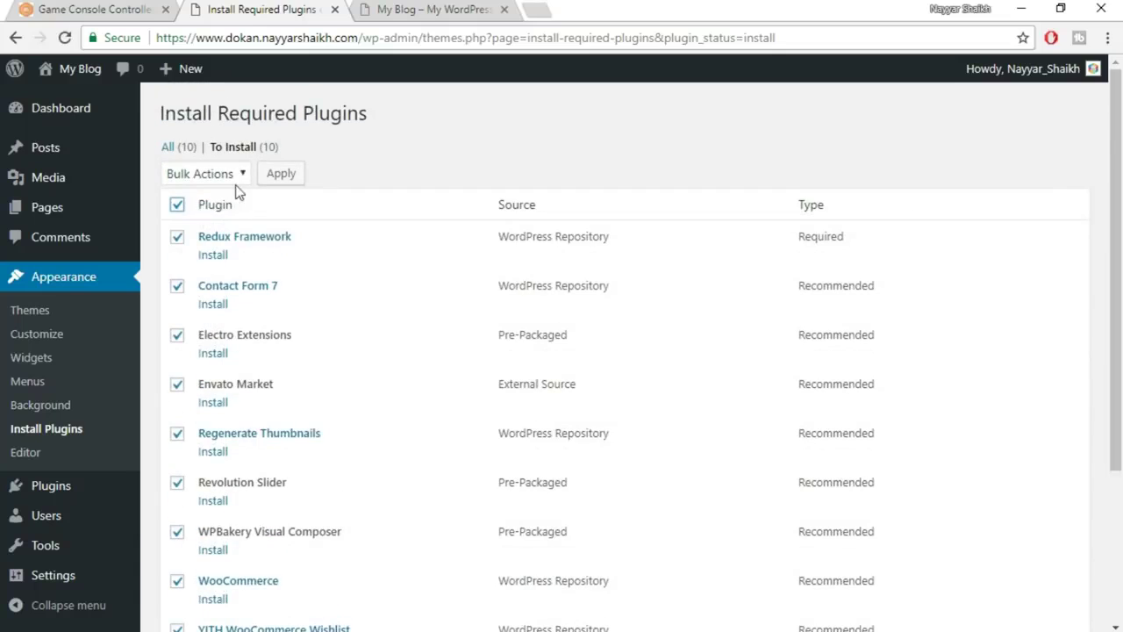
Bulk-install all ten selected plugins via Bulk Actions > Install
left_click(226, 174)
left_click(202, 214)
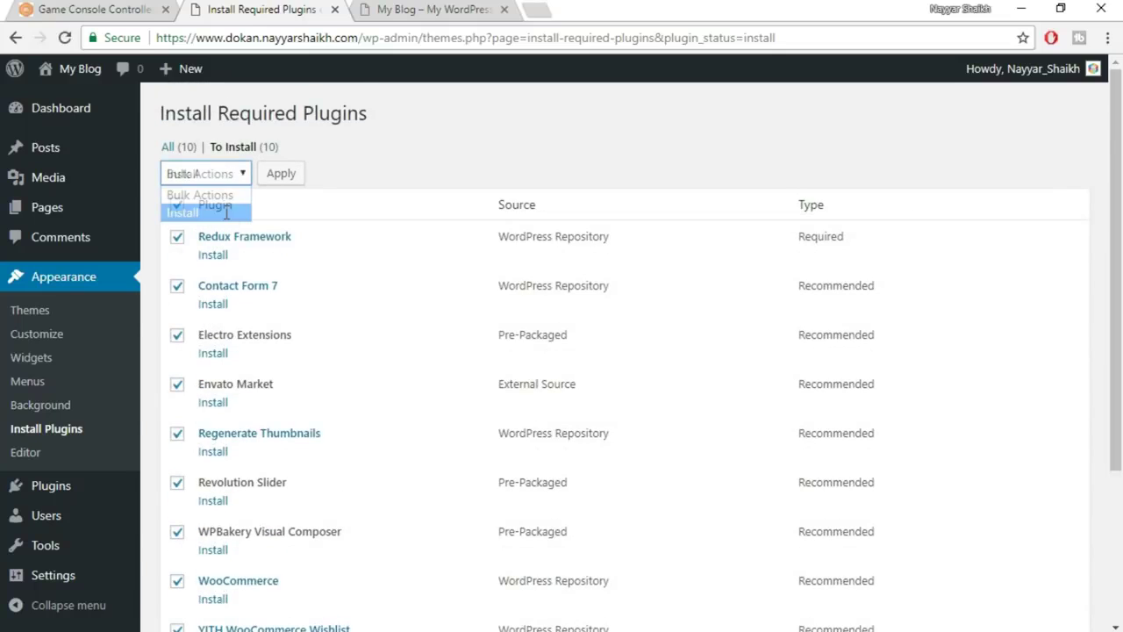
left_click(279, 176)
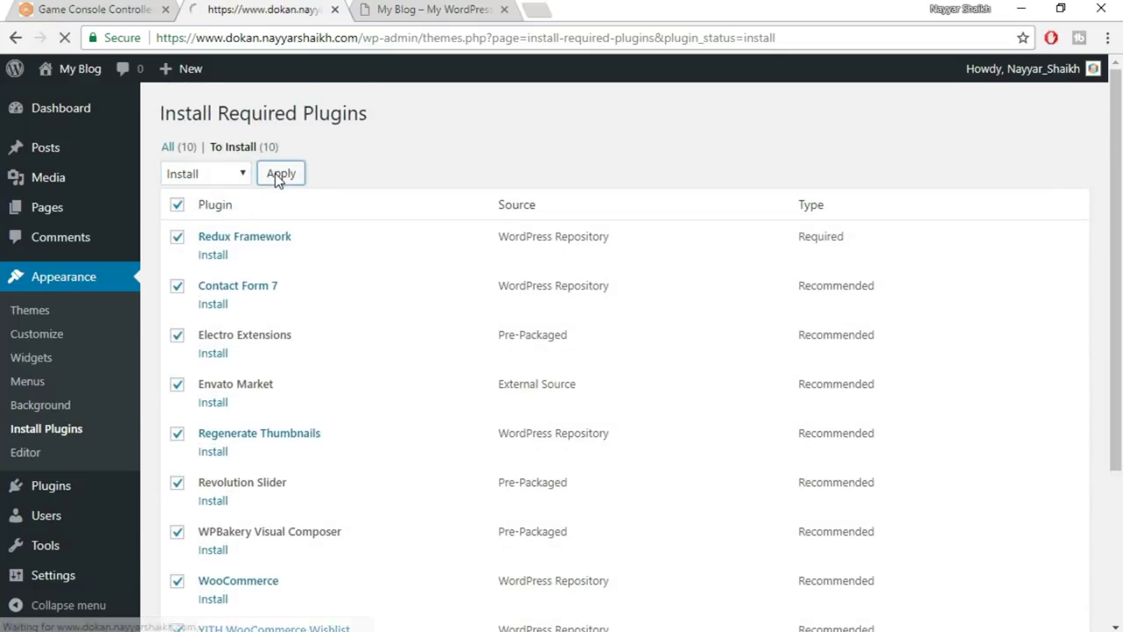
scroll(591, 363, "down", 5)
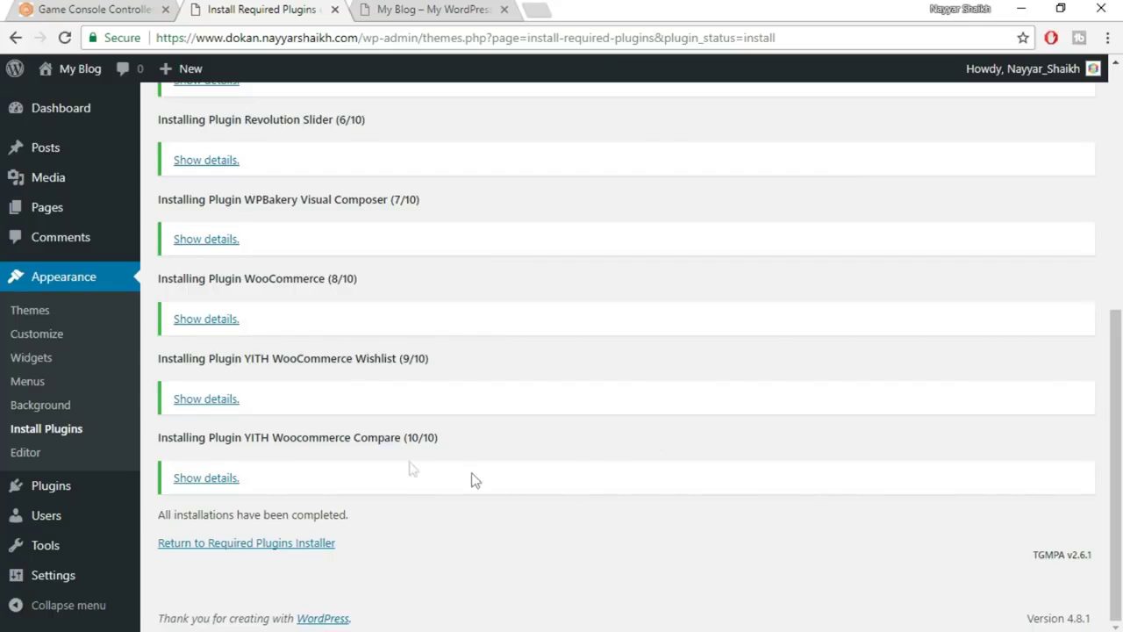
Bulk-activate all ten installed Electro plugins, then open a blank browser tab
left_click(307, 548)
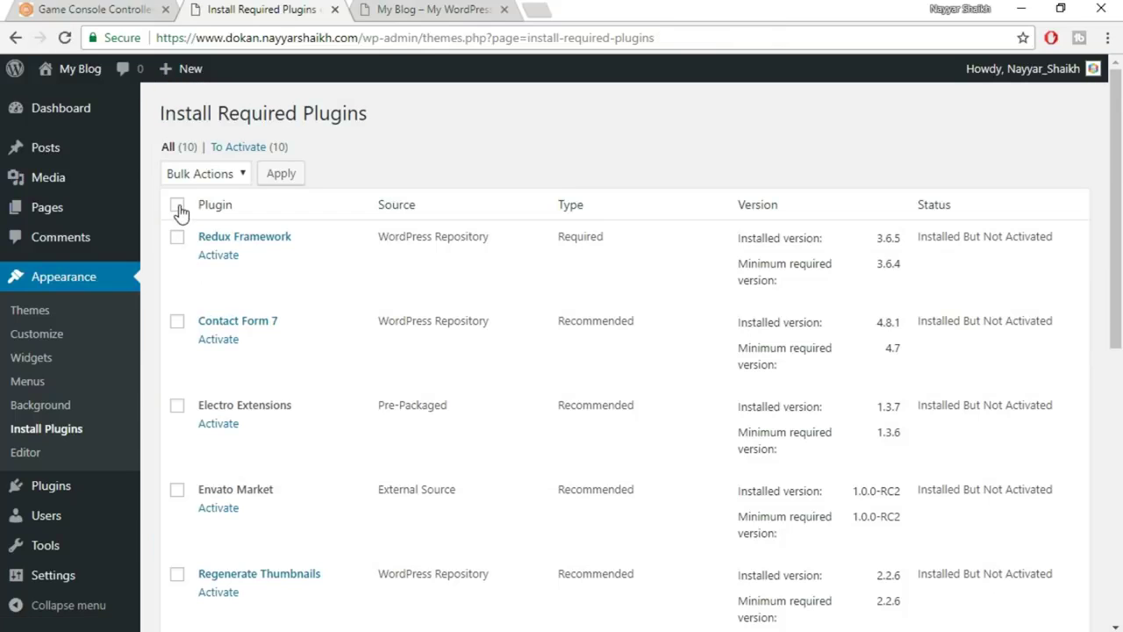
left_click(178, 208)
left_click(219, 176)
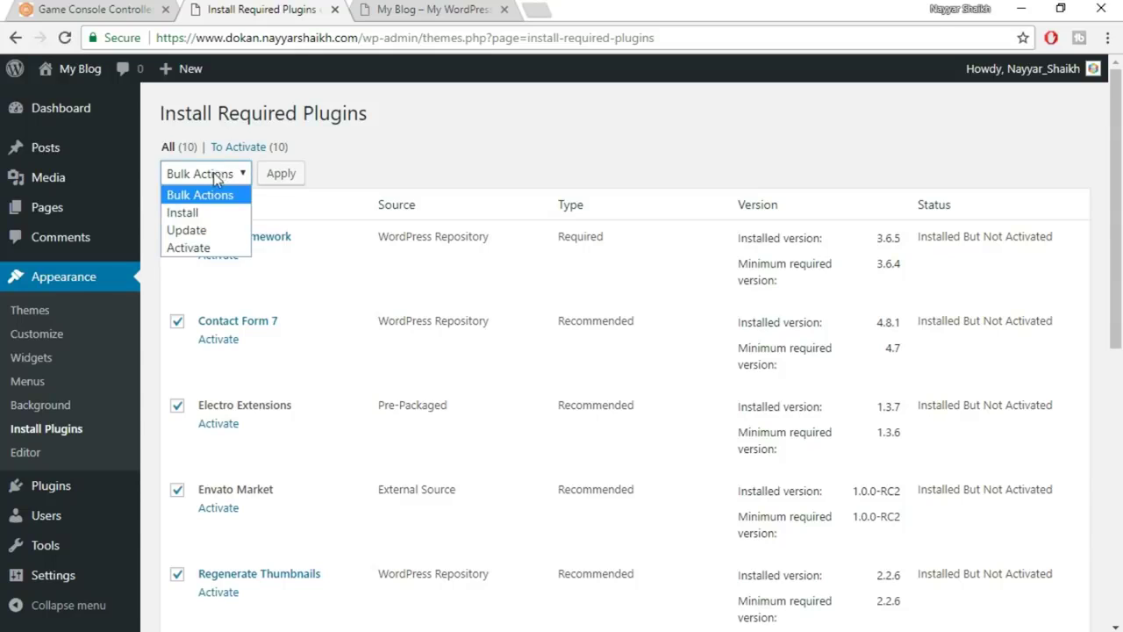
left_click(192, 250)
left_click(283, 174)
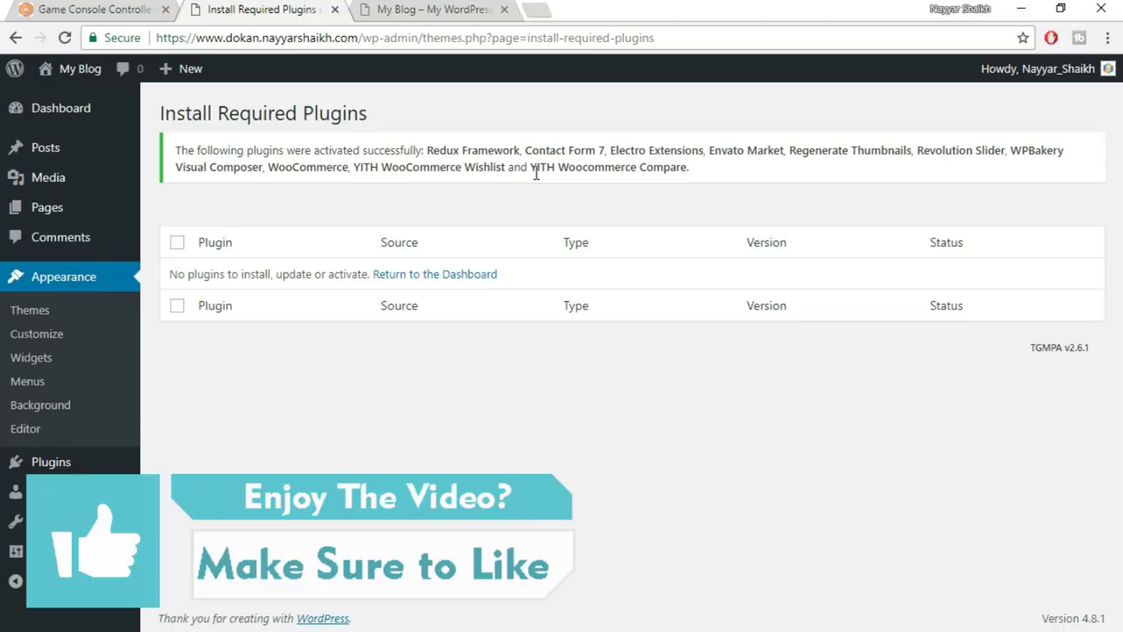
left_click(537, 10)
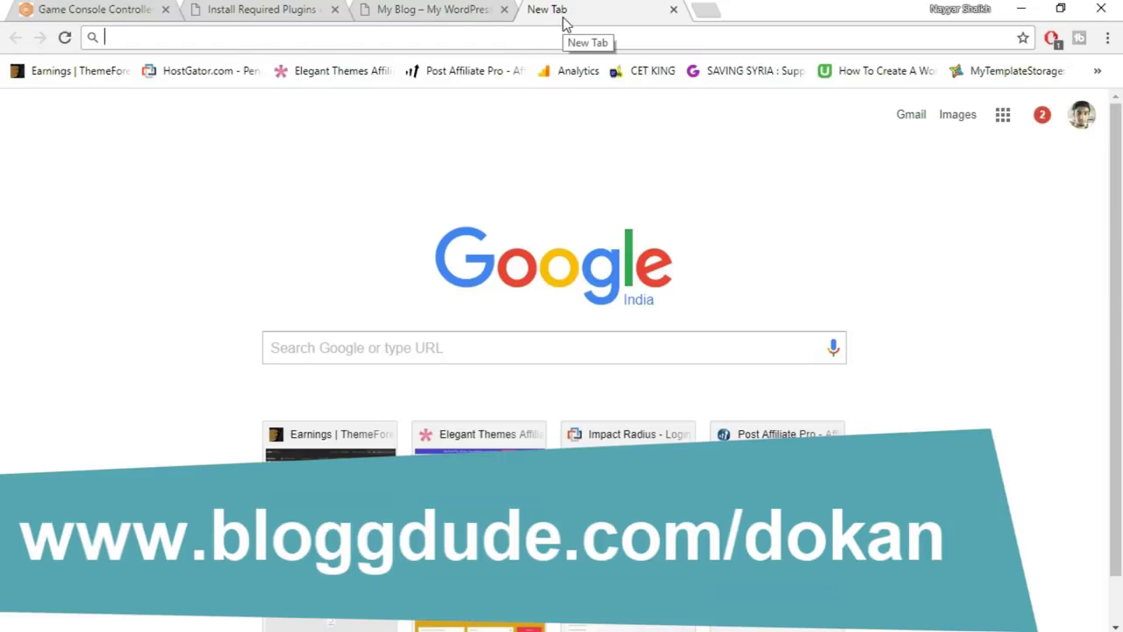
Load bloggdude.com/dokan and view the Free, $199, $299 and $499 pricing plans
type("bloggdude.com/dokan")
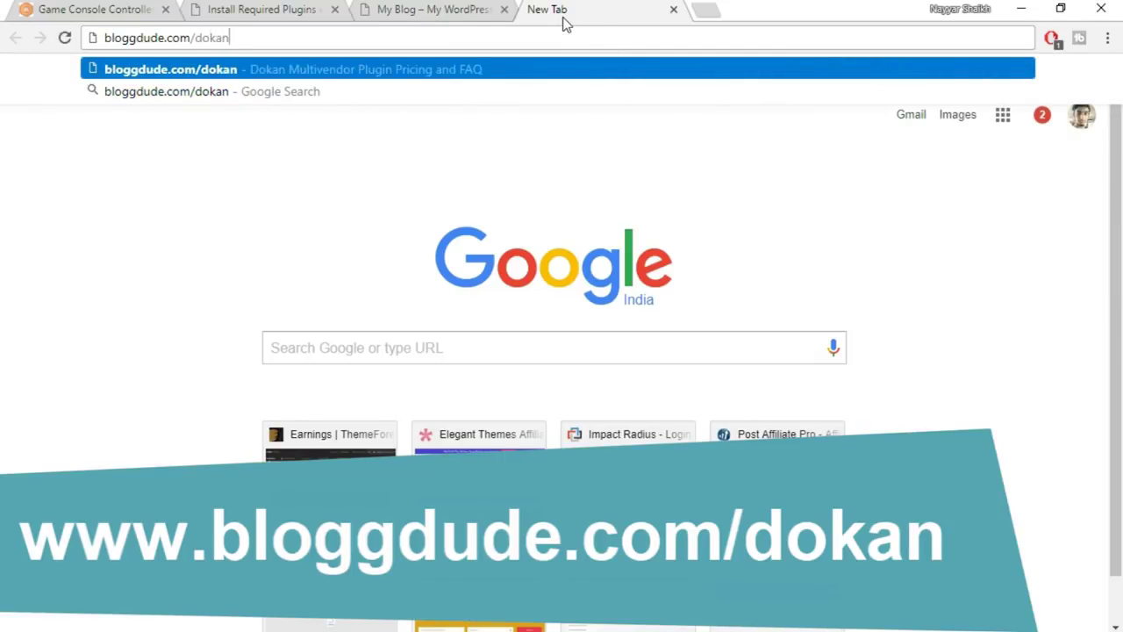
key("Return")
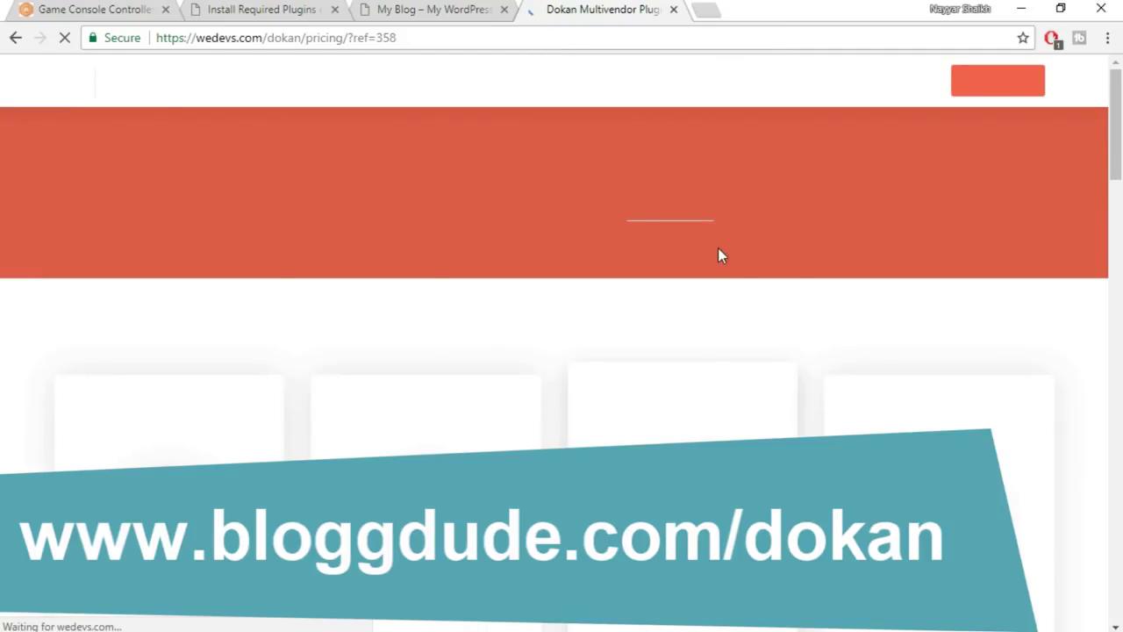
scroll(1007, 250, "down", 4)
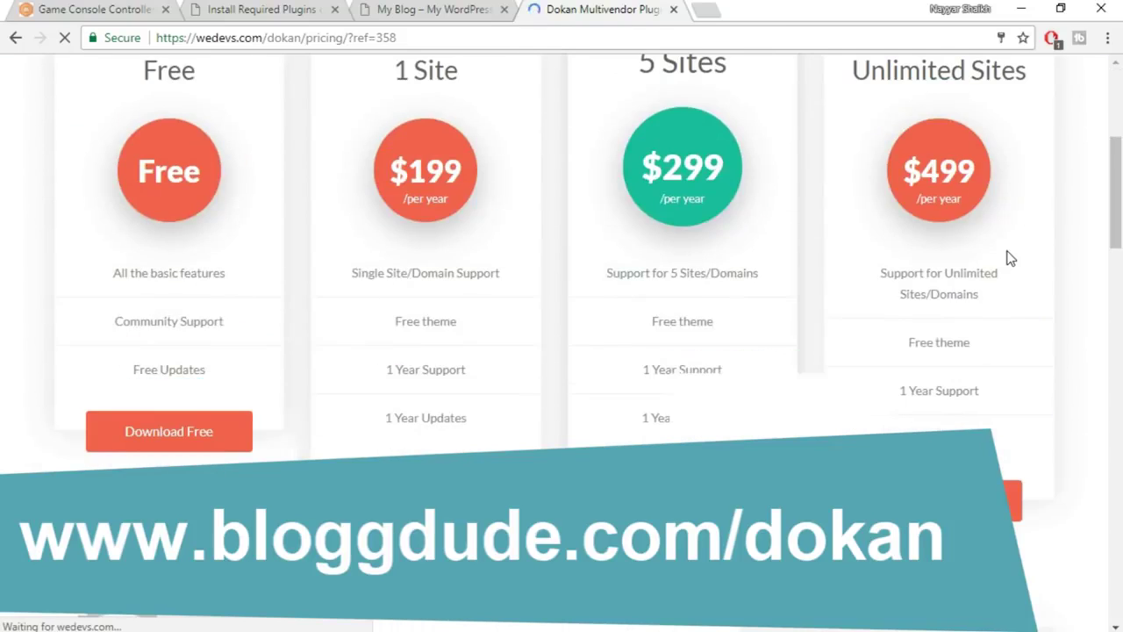
scroll(1007, 254, "up", 1)
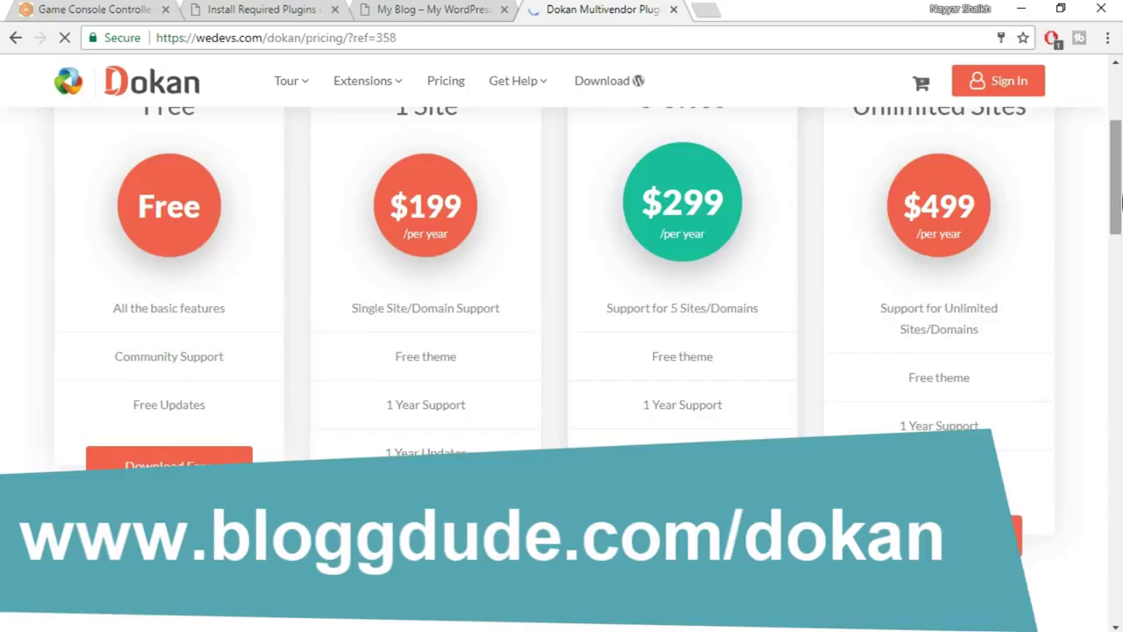
left_click_drag(1116, 219, 1118, 201)
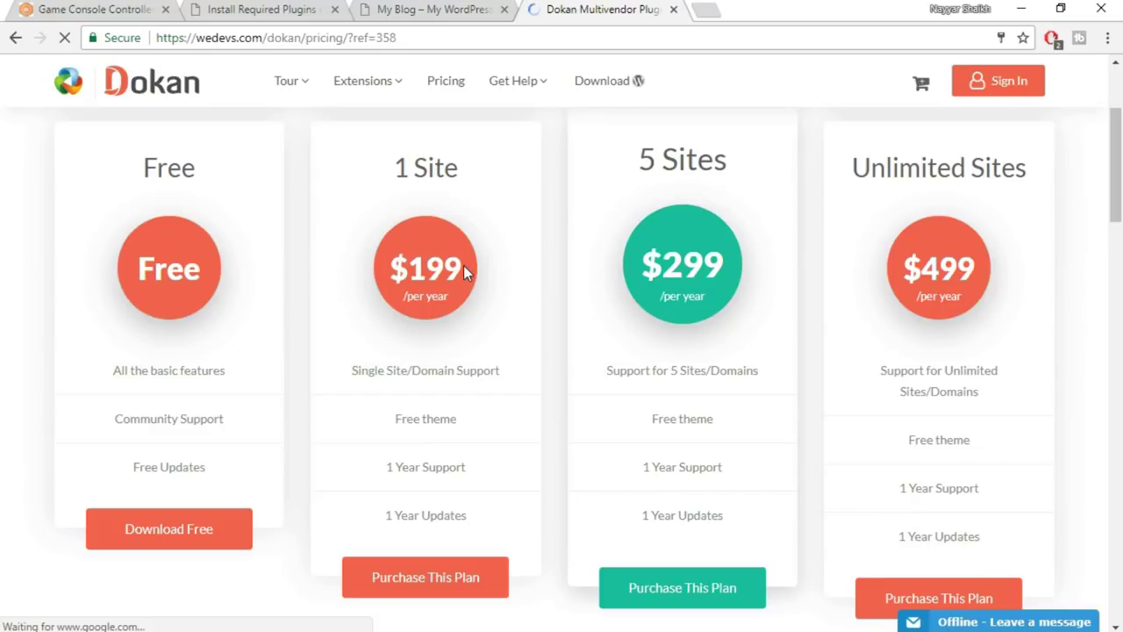
left_click_drag(389, 171, 472, 175)
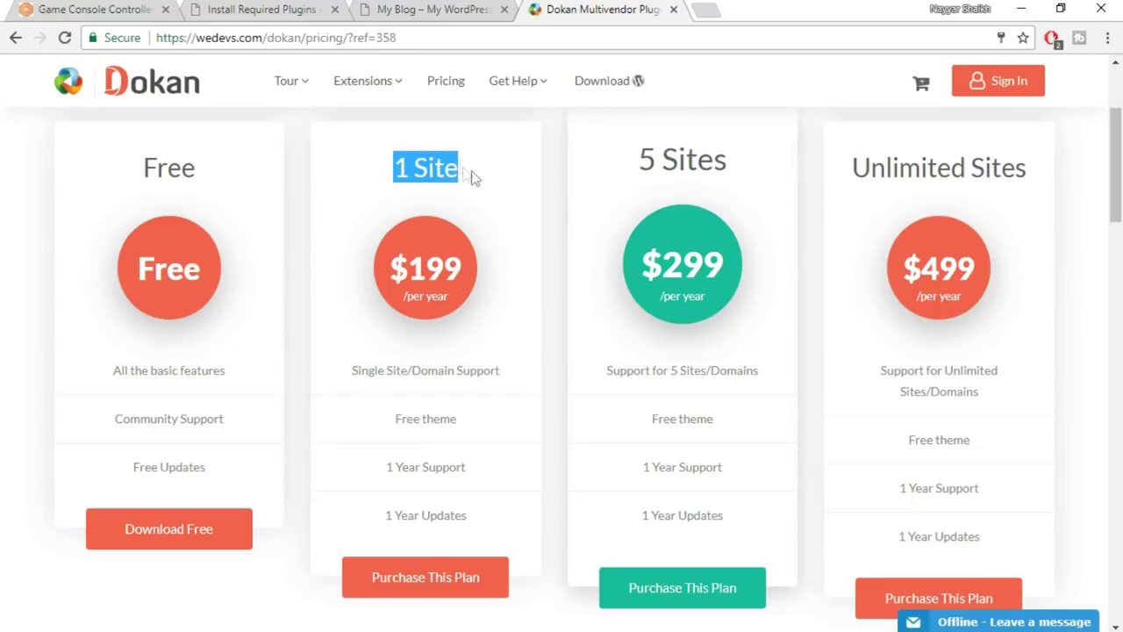
left_click(472, 177)
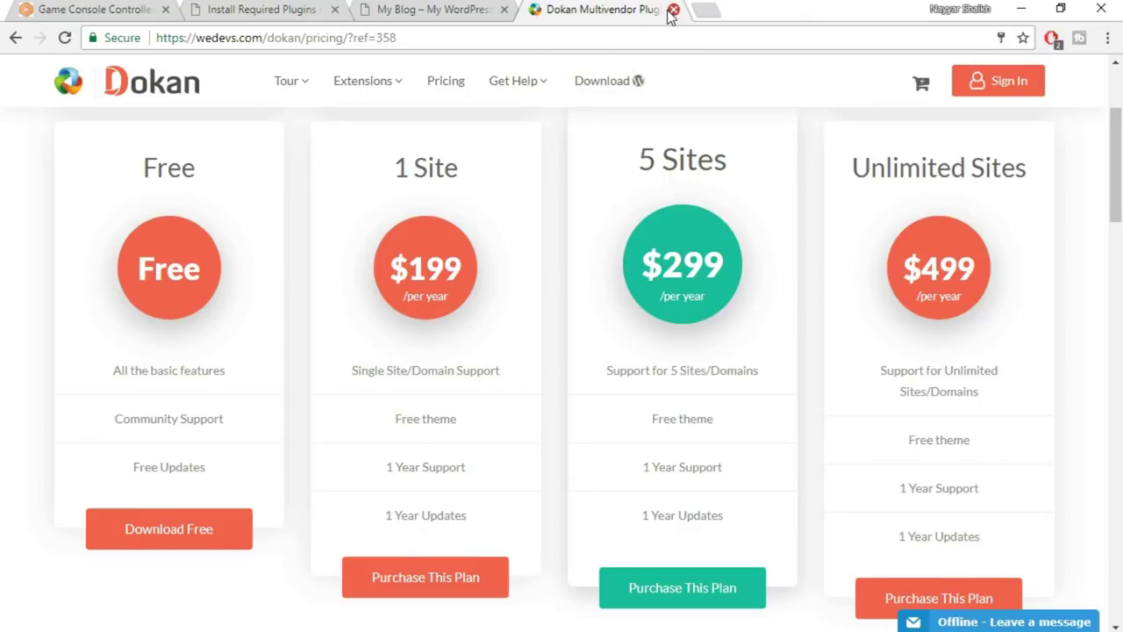
Close the Dokan pricing page and go to the Add New Plugins page
left_click(673, 9)
left_click(250, 9)
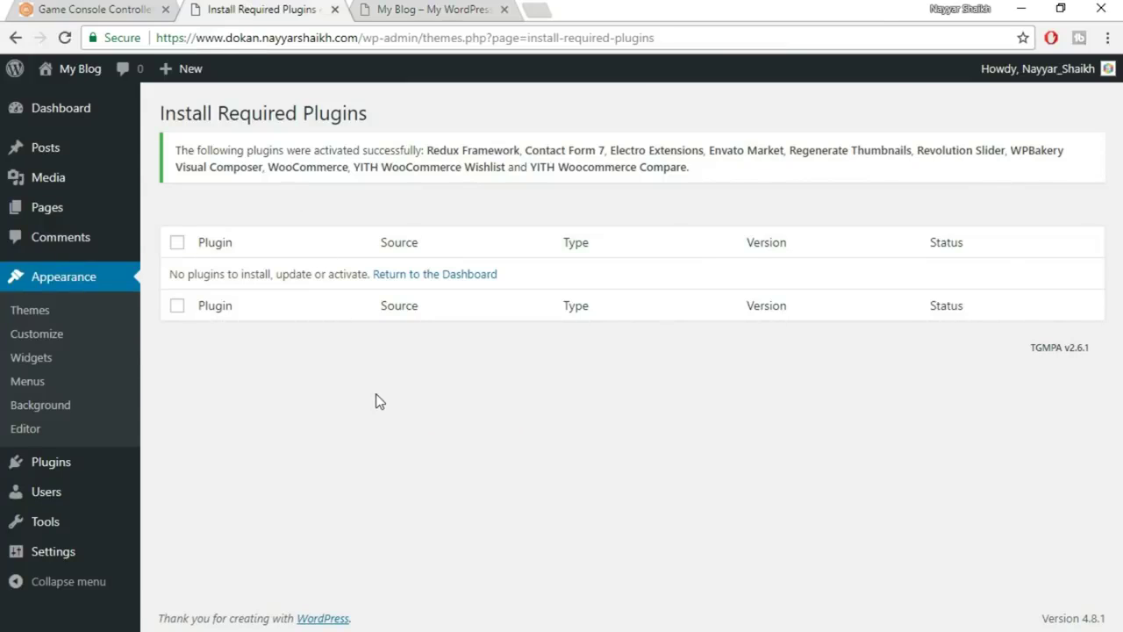
mouse_move(82, 472)
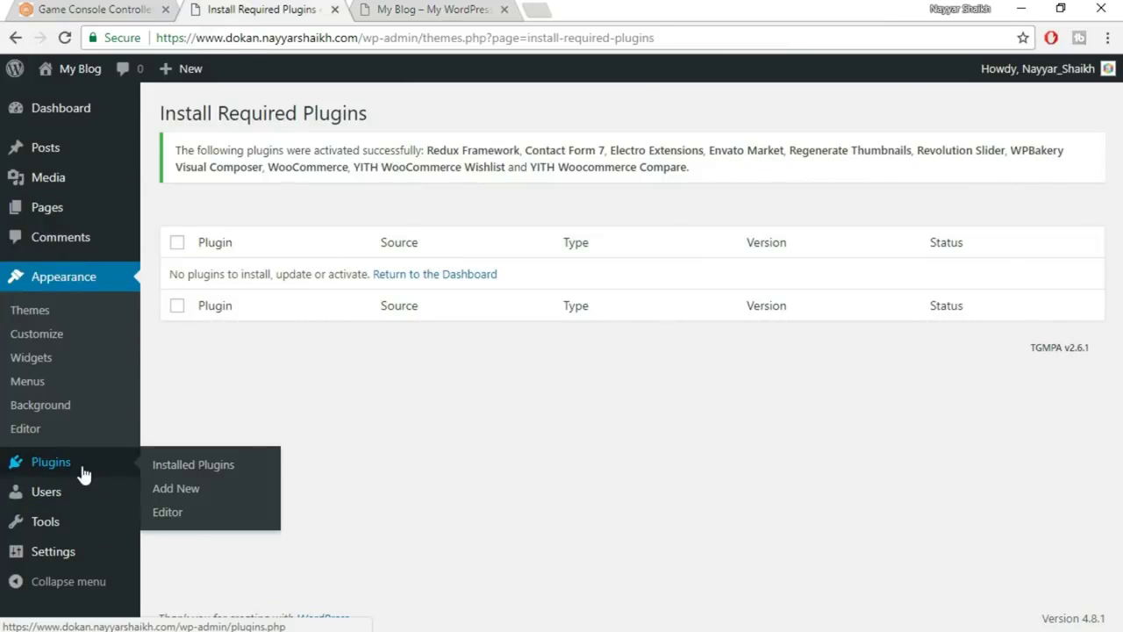
left_click(189, 488)
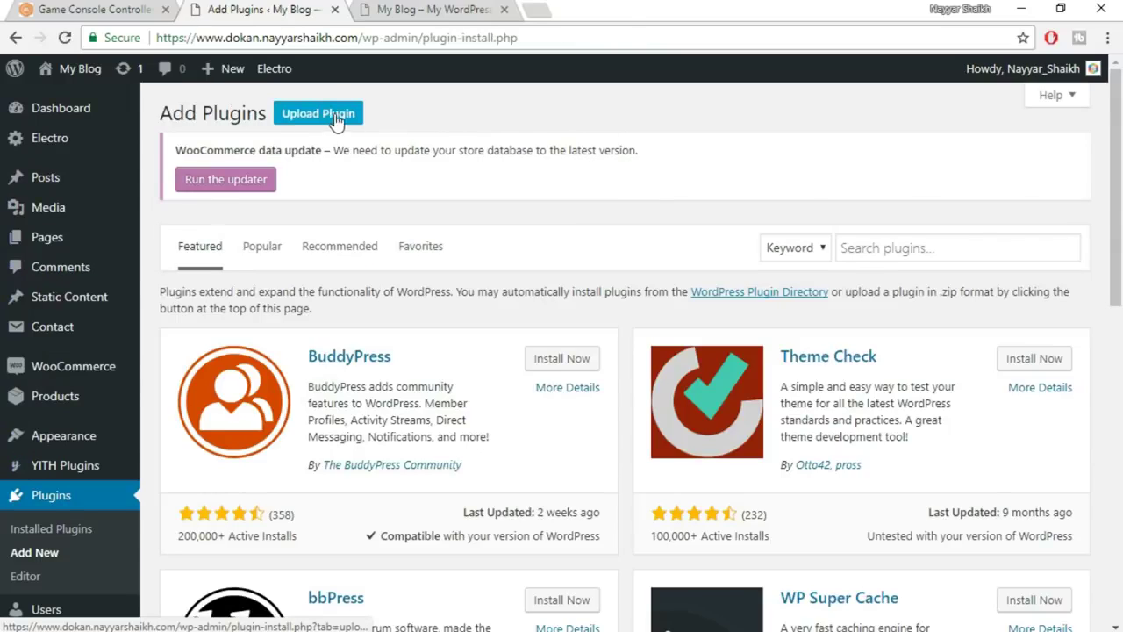
Upload the dokan-pro.zip archive and install it
left_click(316, 120)
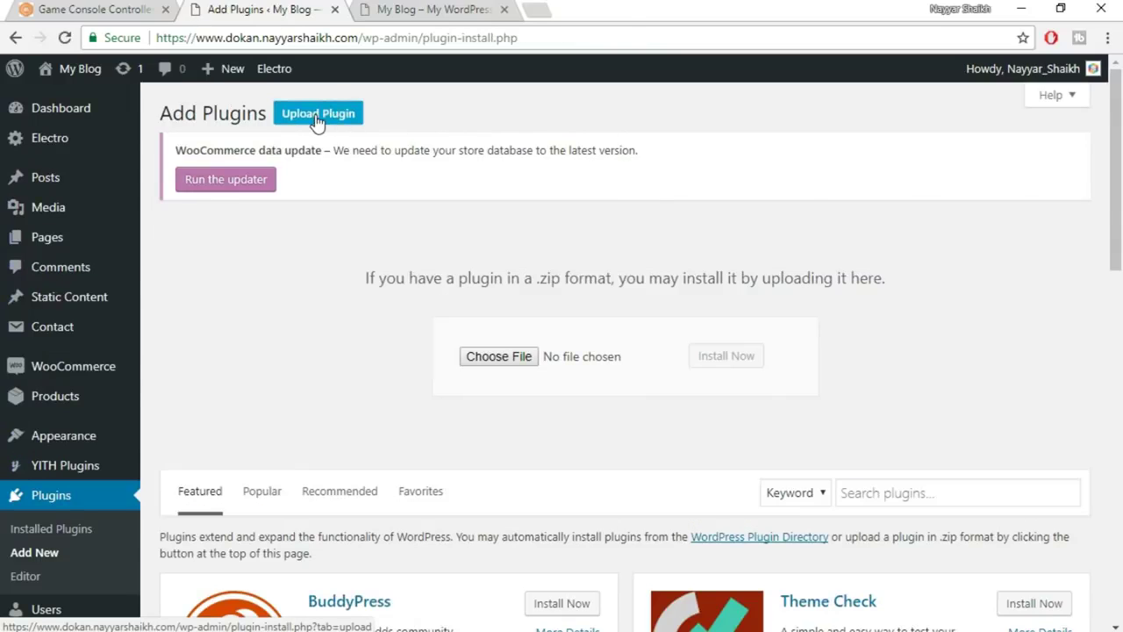
left_click(499, 356)
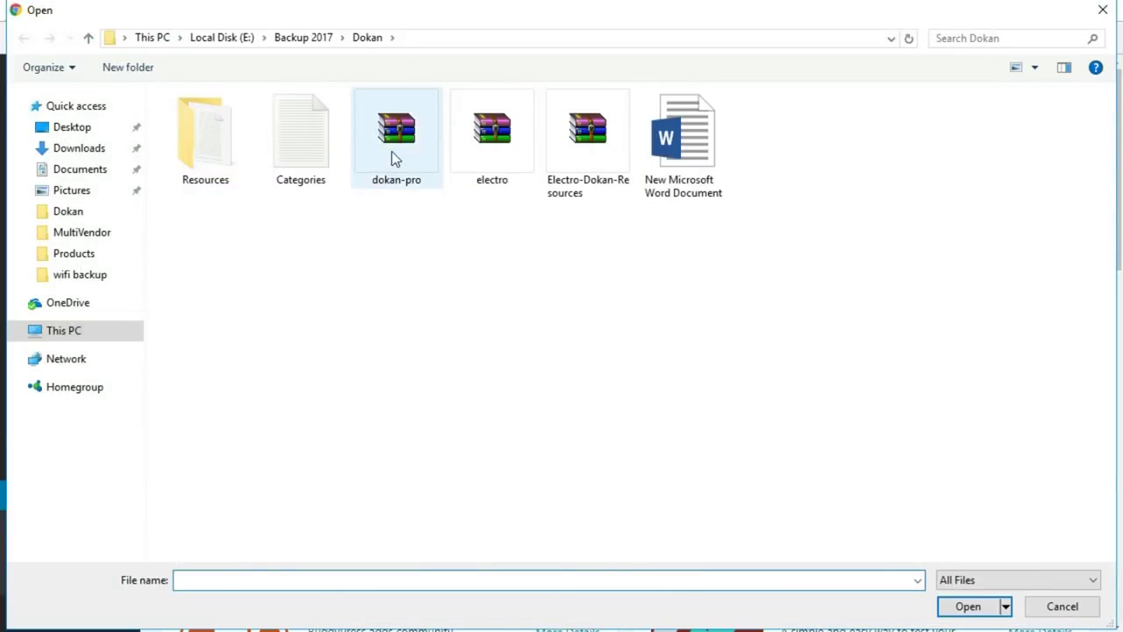
left_click(386, 172)
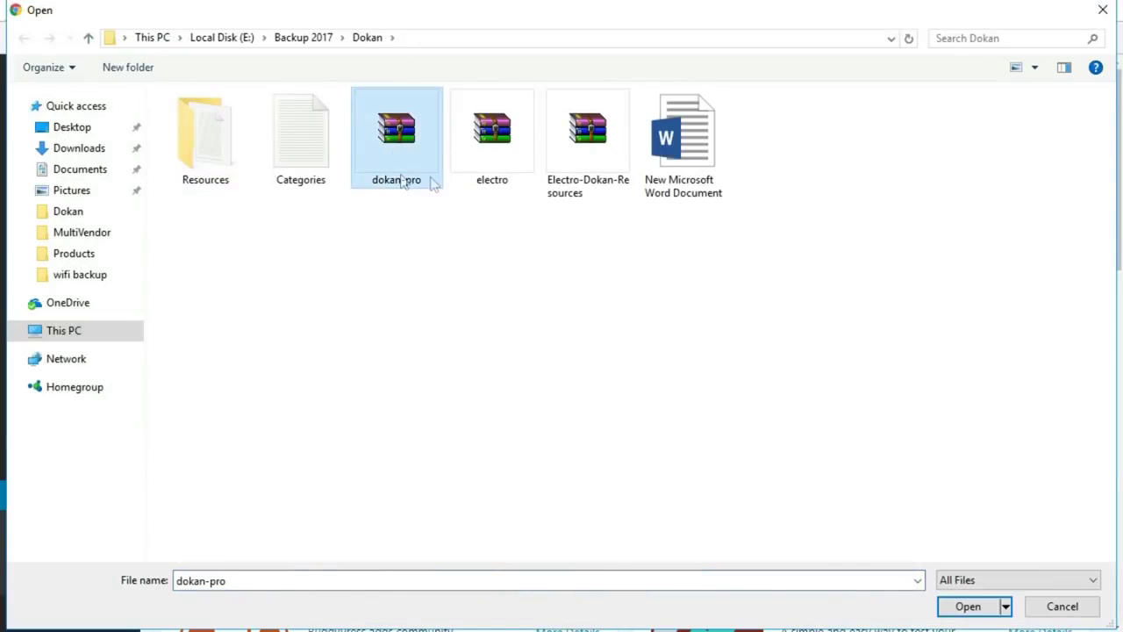
left_click(965, 606)
left_click(751, 369)
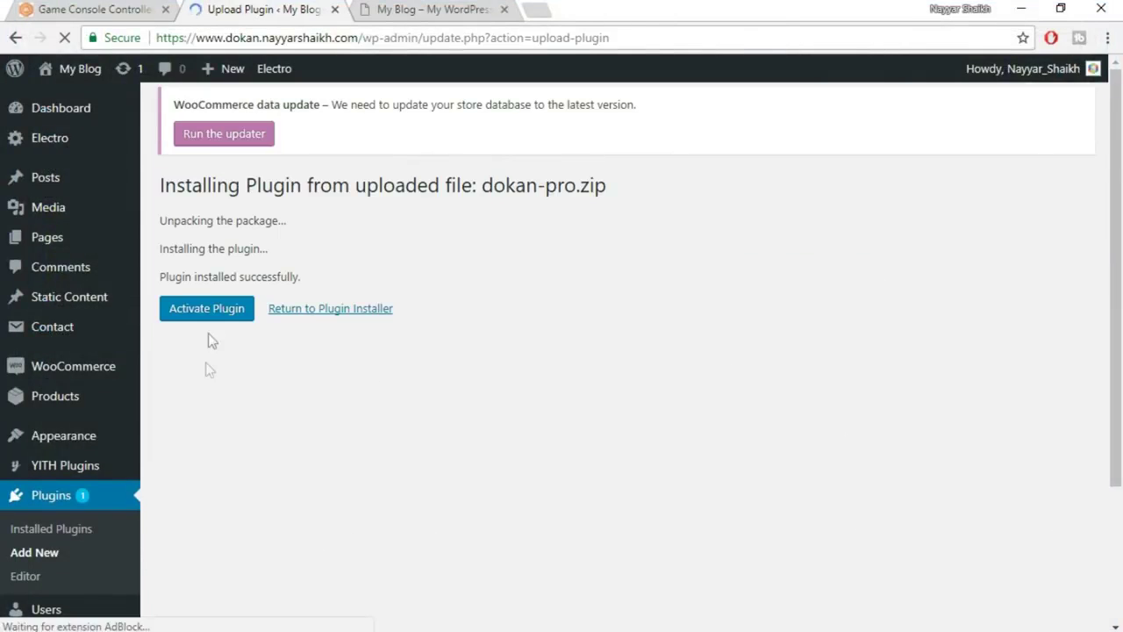
Activate Dokan Pro, install the core Dokan plugin and run the WooCommerce database updater
left_click(217, 315)
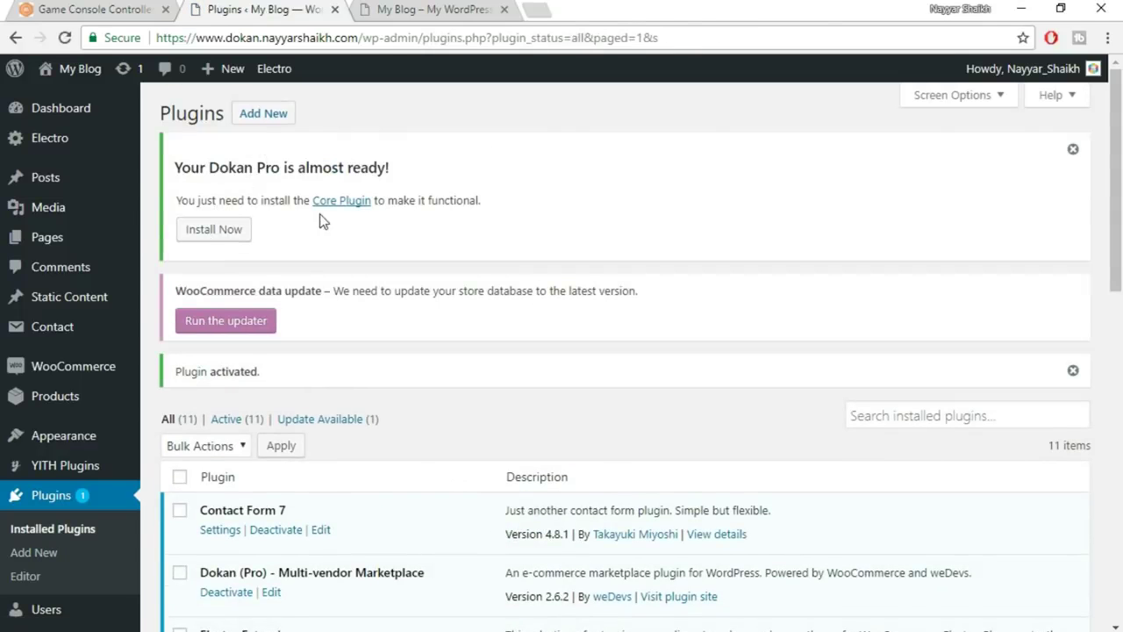
left_click(221, 230)
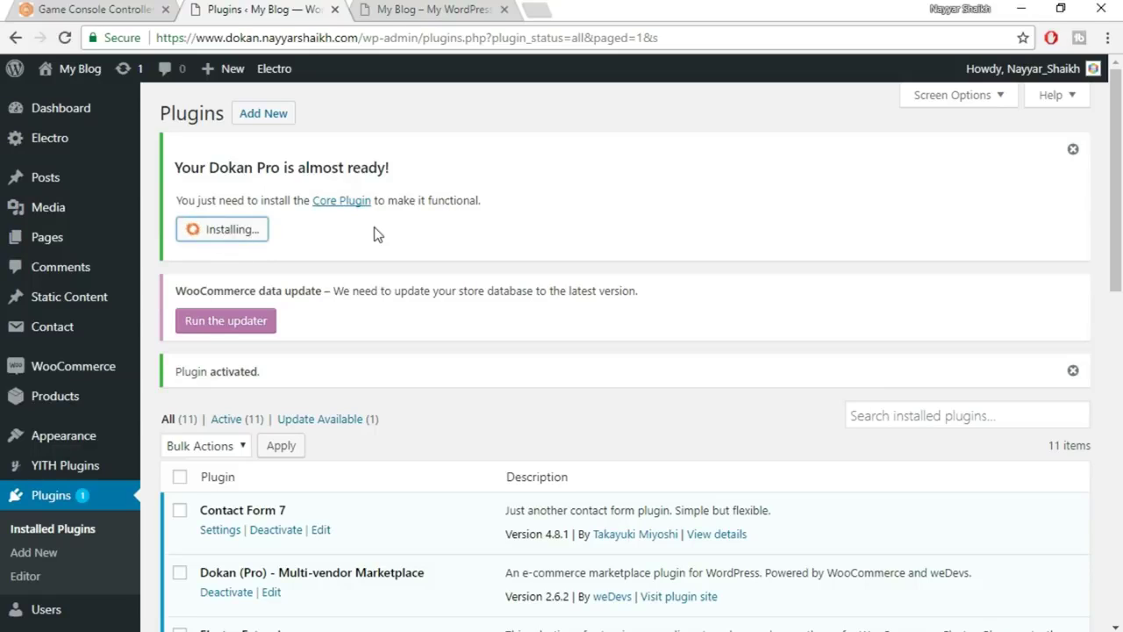
left_click(277, 211)
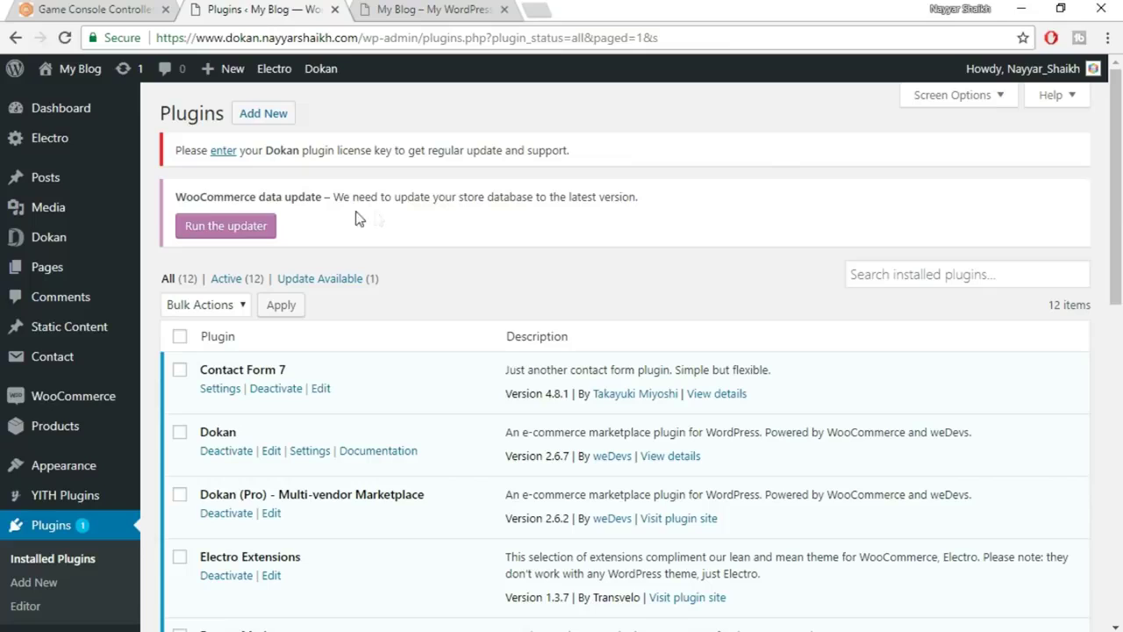
left_click(239, 233)
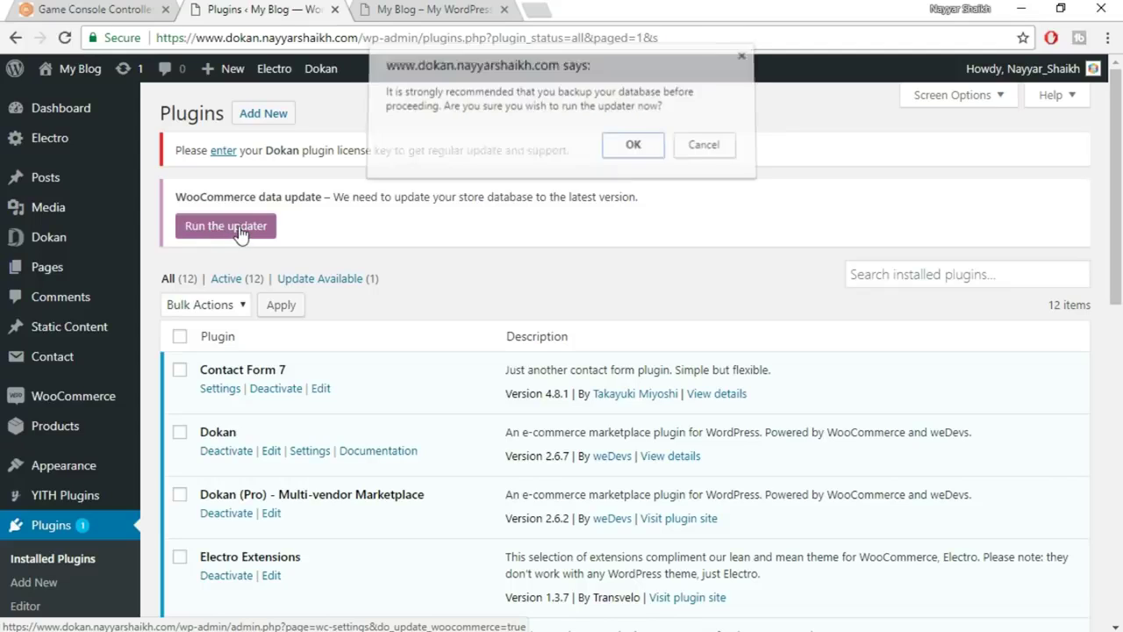
left_click(619, 158)
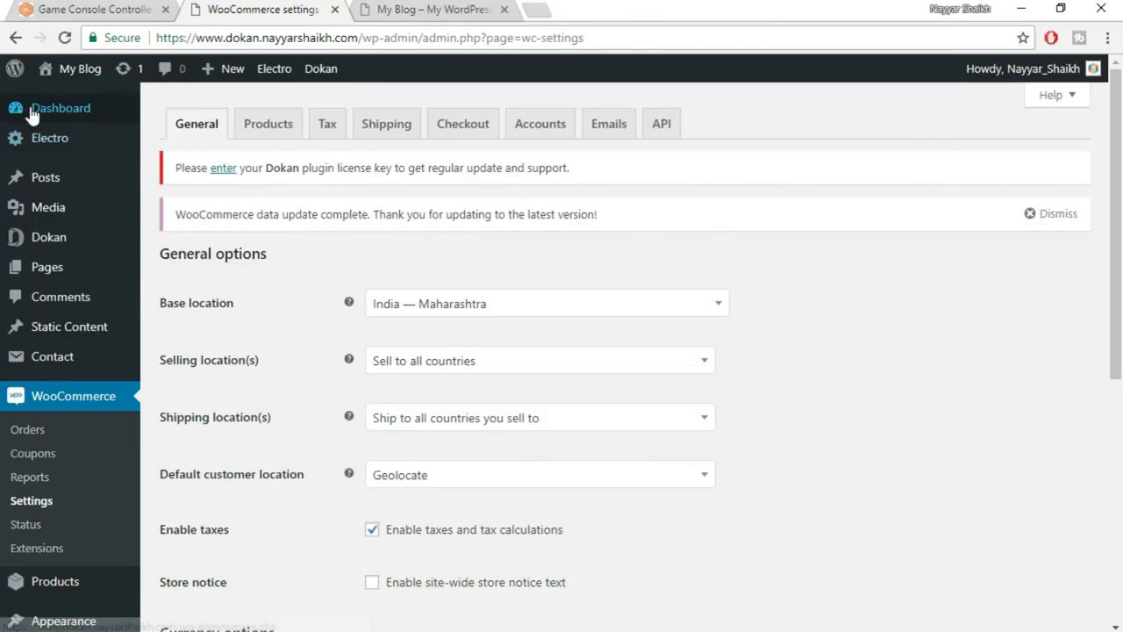
Go from the dashboard to the installed Themes page
left_click(66, 111)
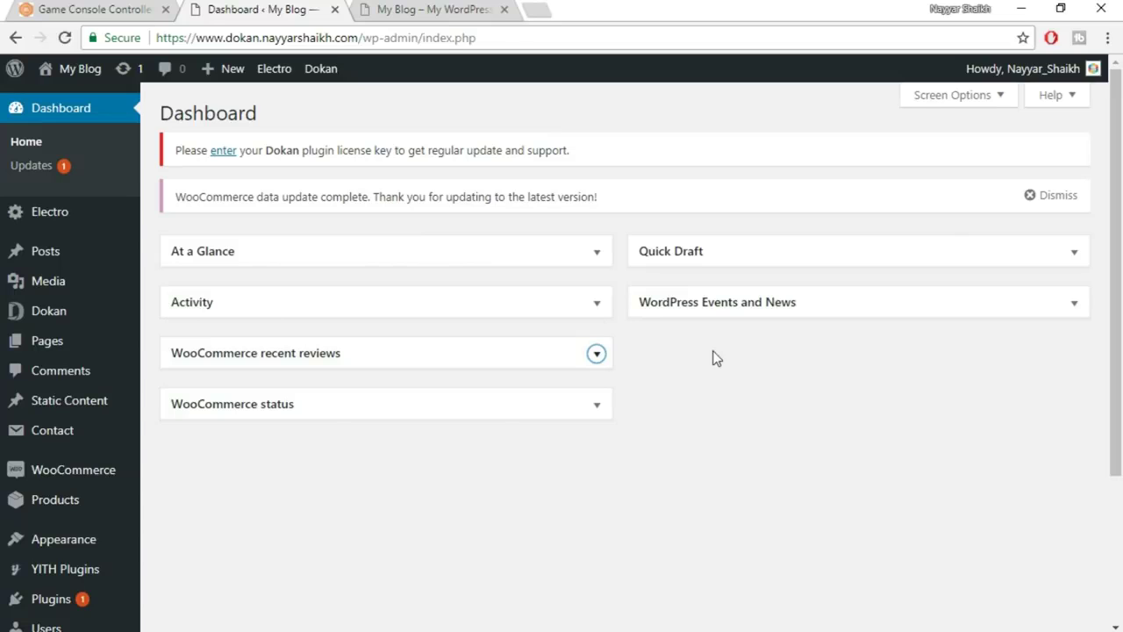
mouse_move(50, 553)
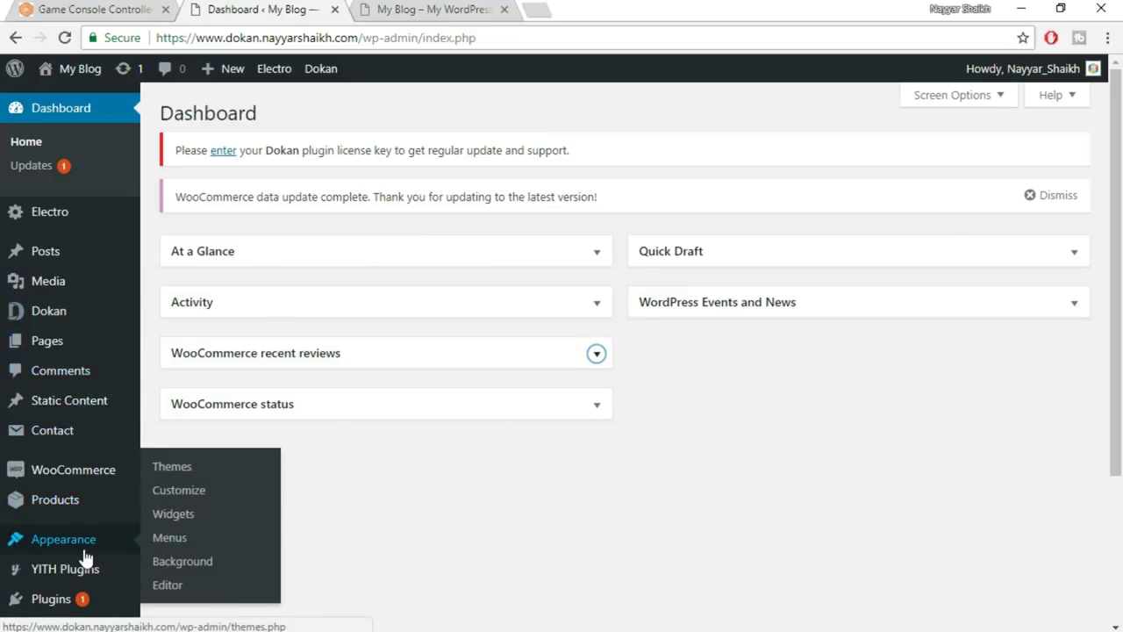
left_click(182, 466)
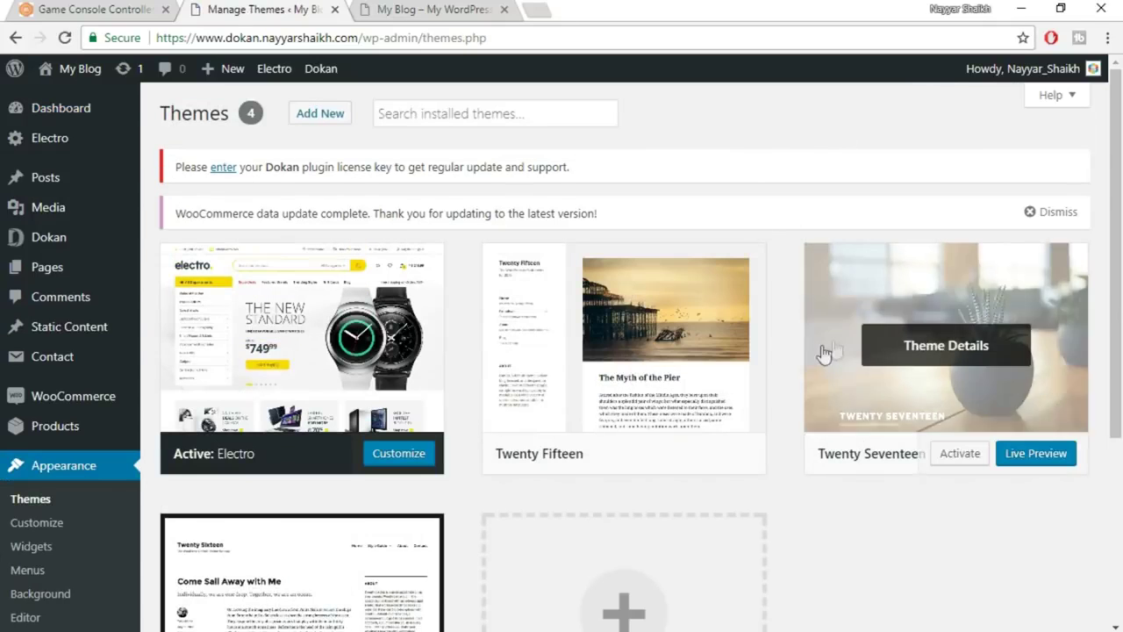
scroll(342, 279, "down", 1)
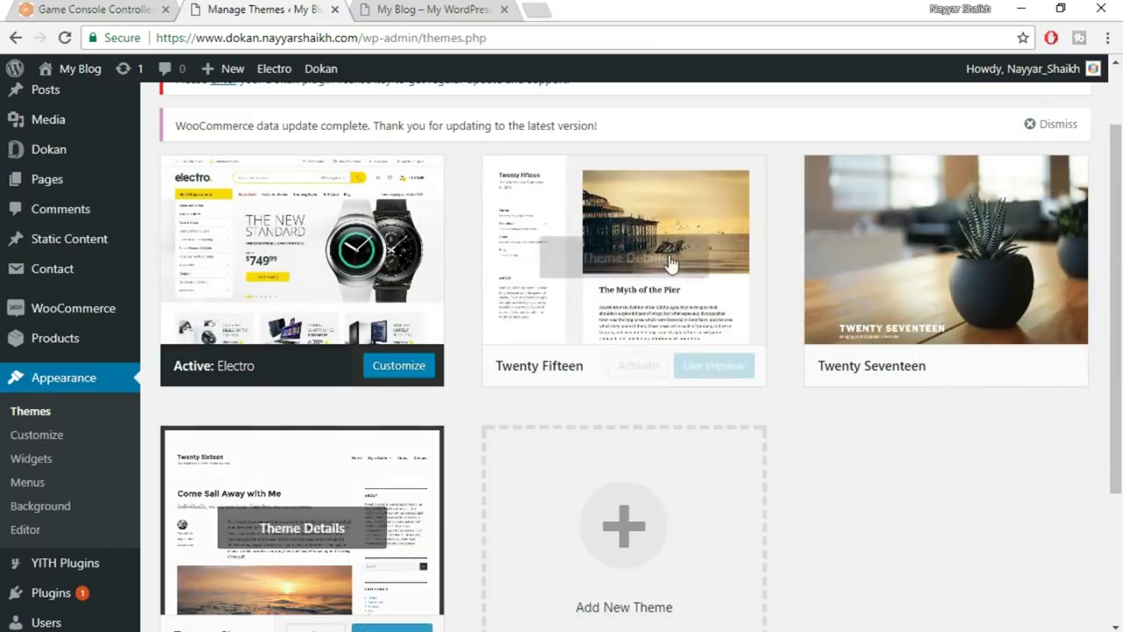
Delete the Twenty Fifteen, Twenty Seventeen and Twenty Sixteen themes
left_click(672, 258)
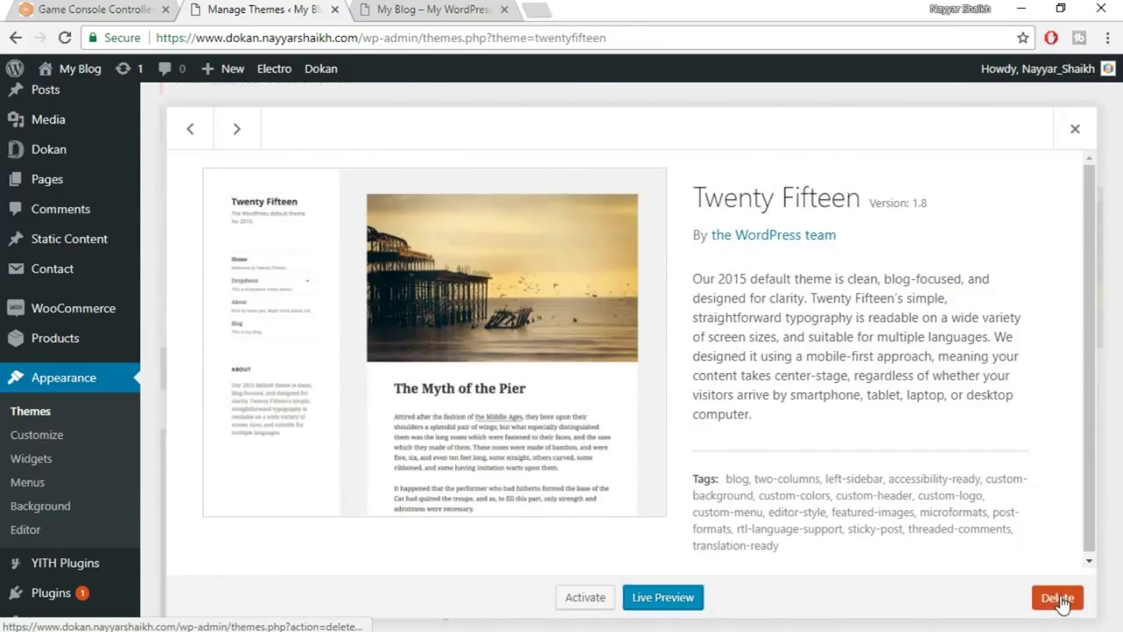
left_click(1060, 599)
left_click(641, 175)
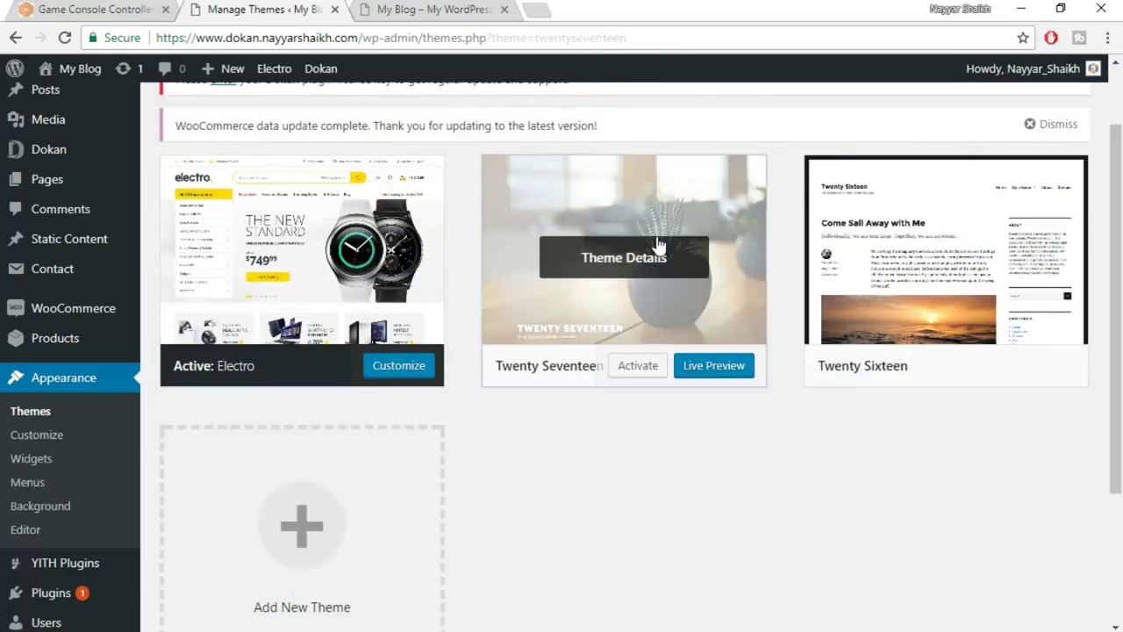
left_click(659, 254)
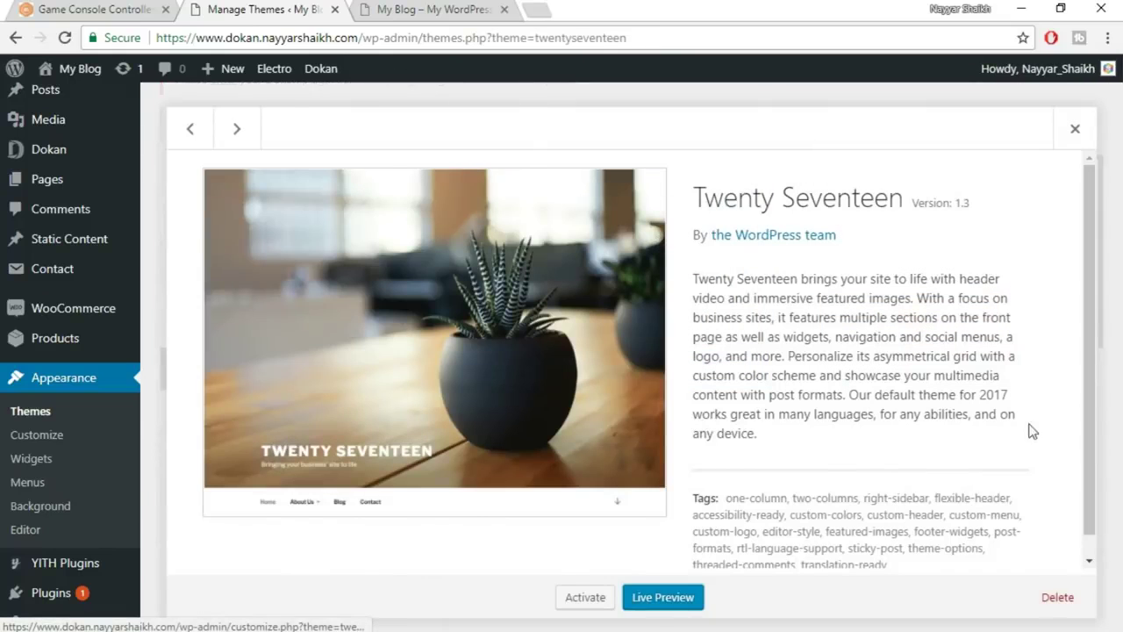
left_click(1057, 598)
left_click(652, 176)
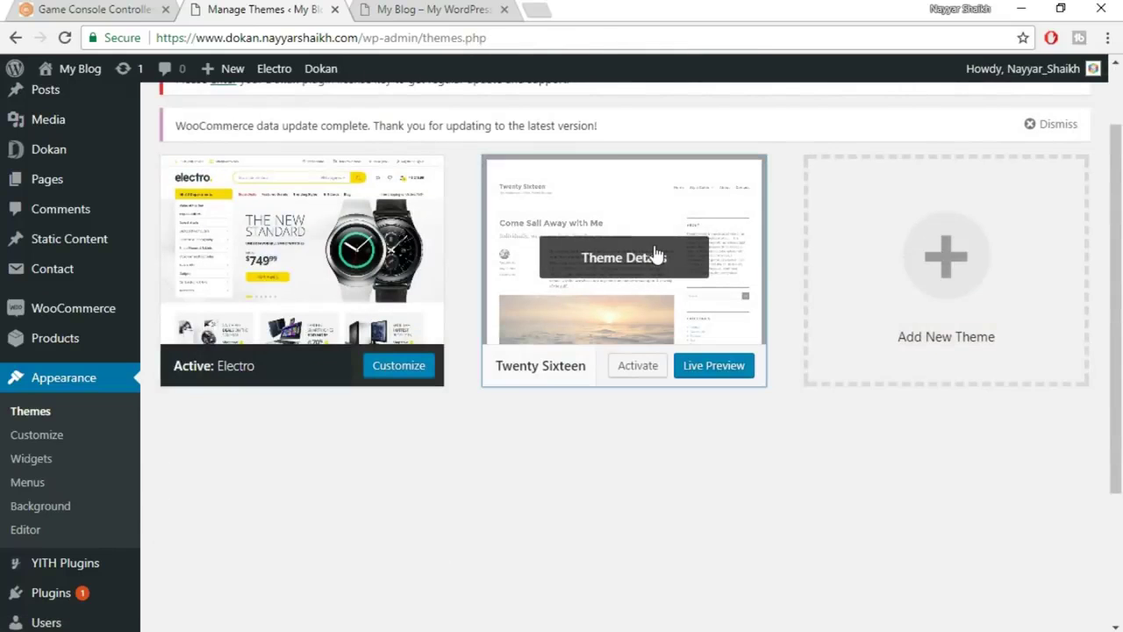
left_click(649, 254)
left_click(1058, 597)
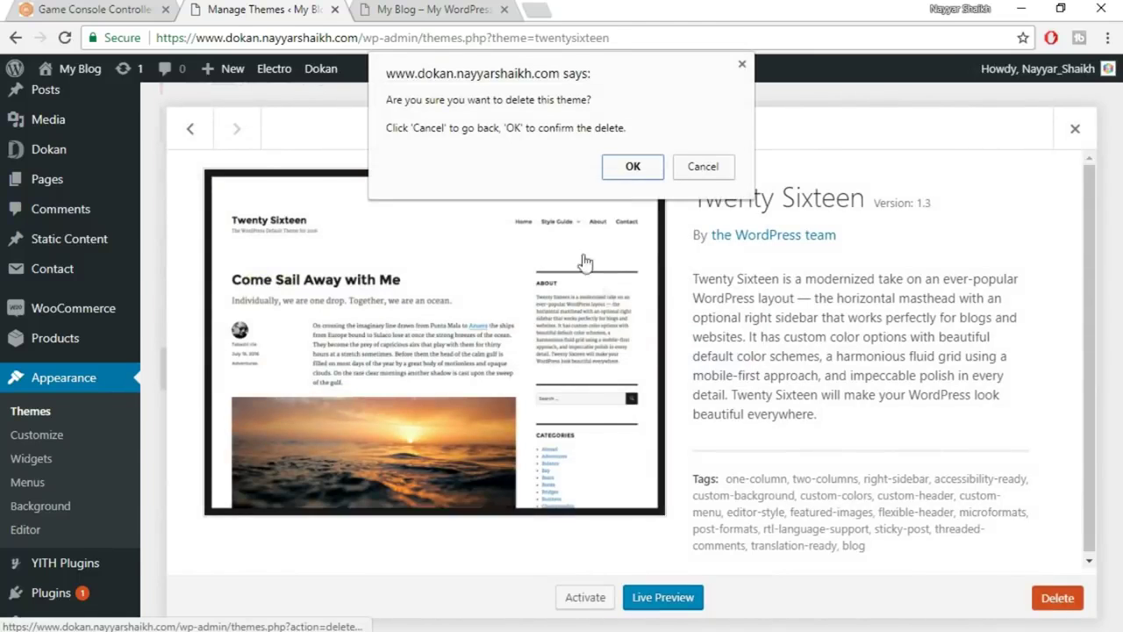
left_click(634, 172)
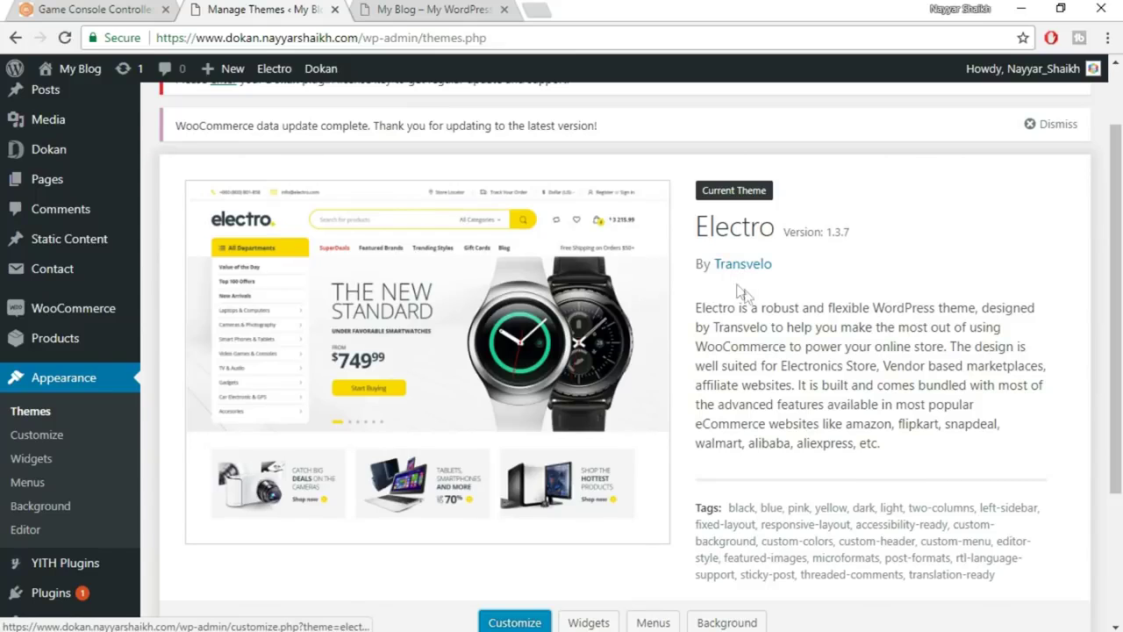
scroll(838, 342, "up", 2)
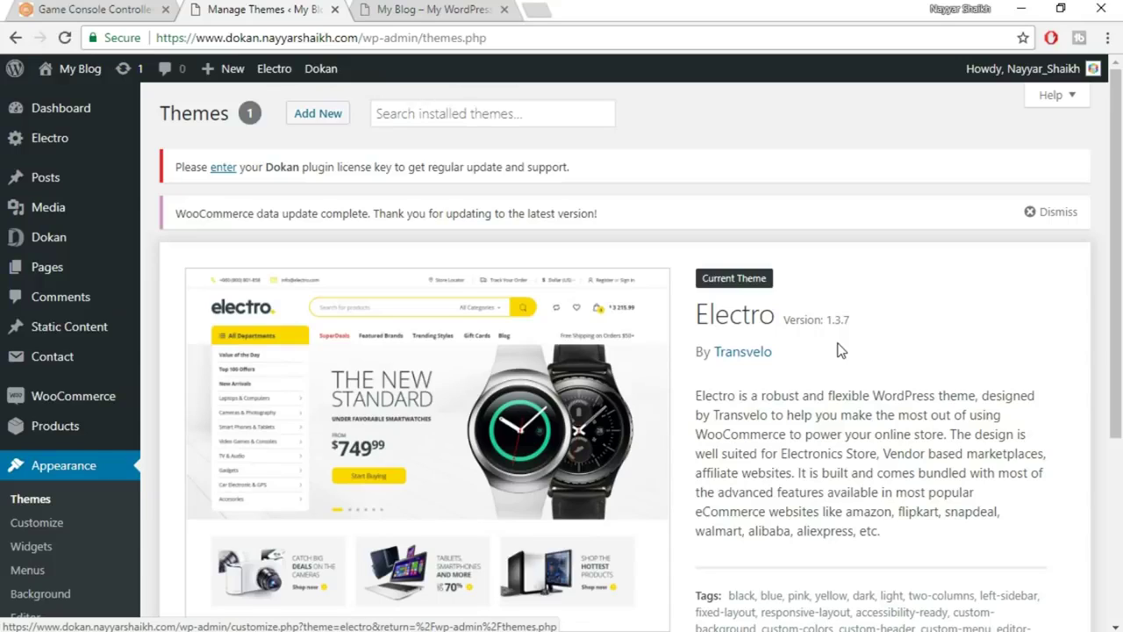
mouse_move(88, 410)
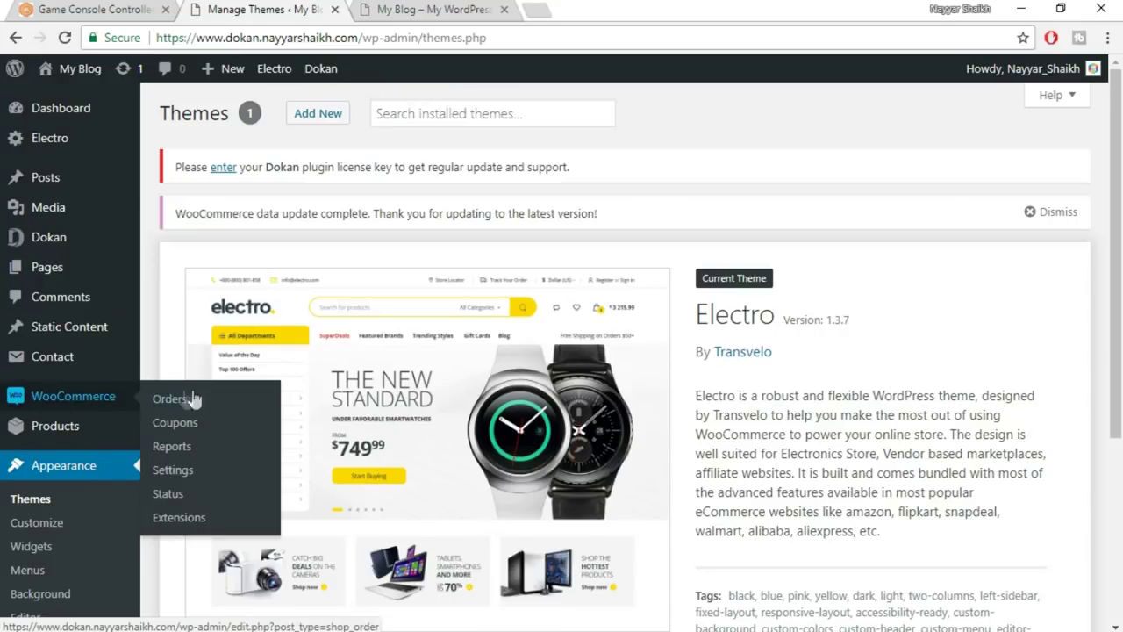
In WooCommerce Settings, set the base location to India — Maharashtra
left_click(173, 474)
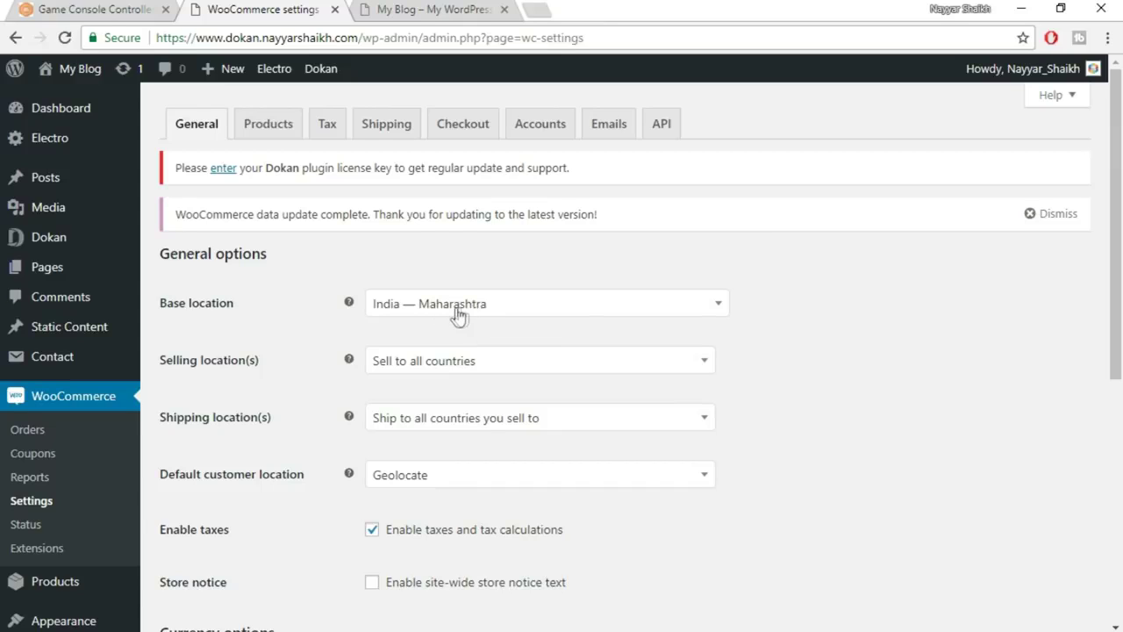
left_click(481, 314)
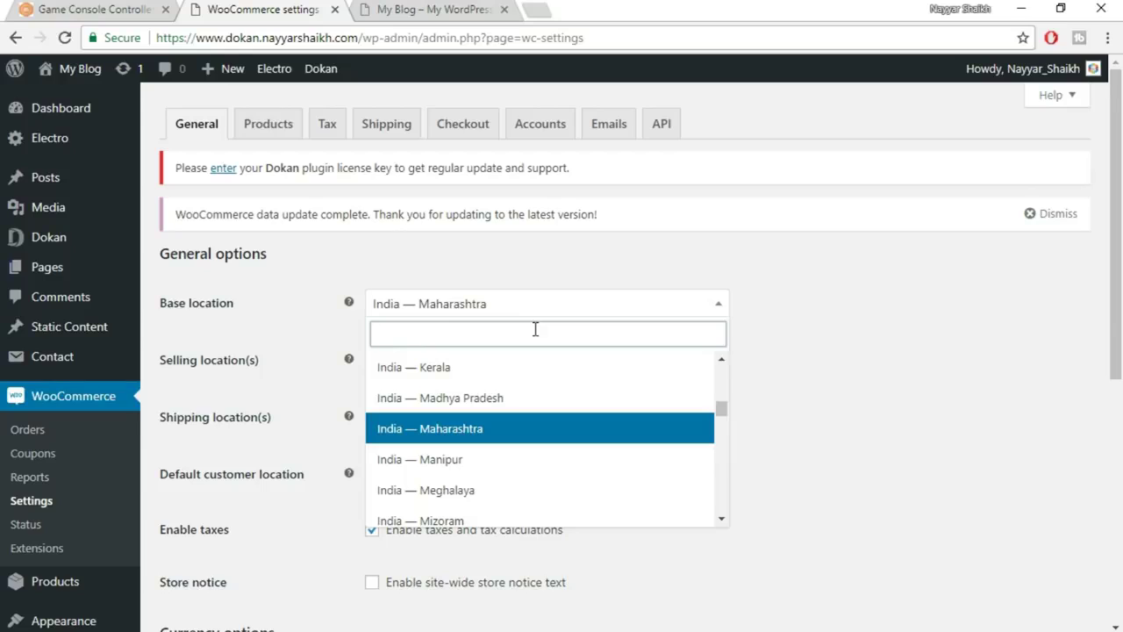
type("maha")
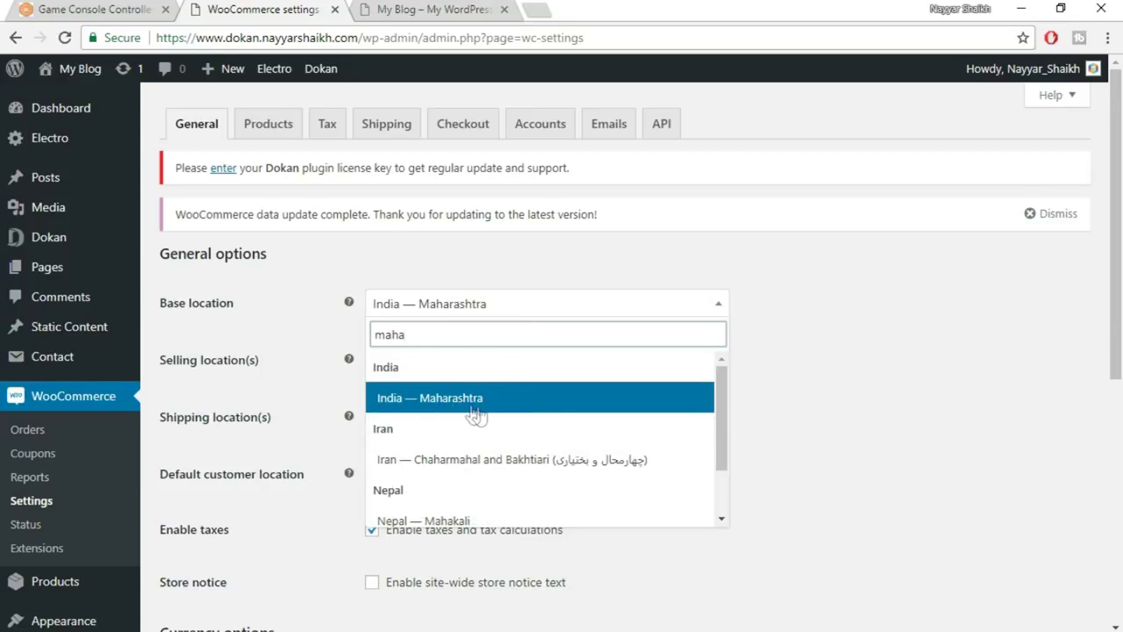
left_click(469, 408)
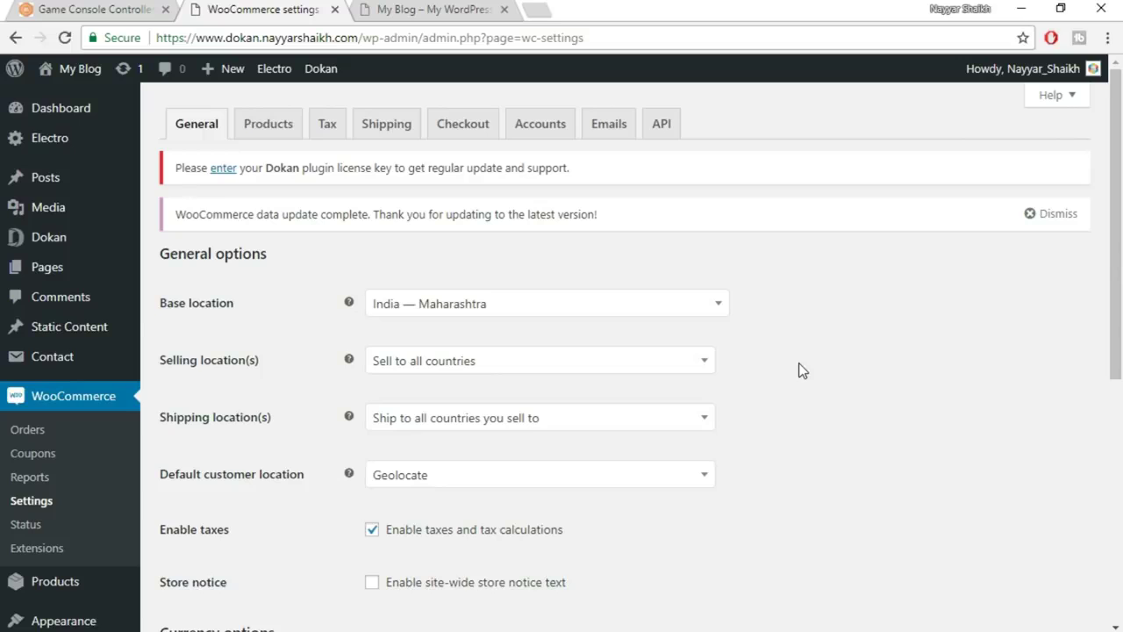
Restrict selling to specific countries, with India as the country sold to
left_click(541, 372)
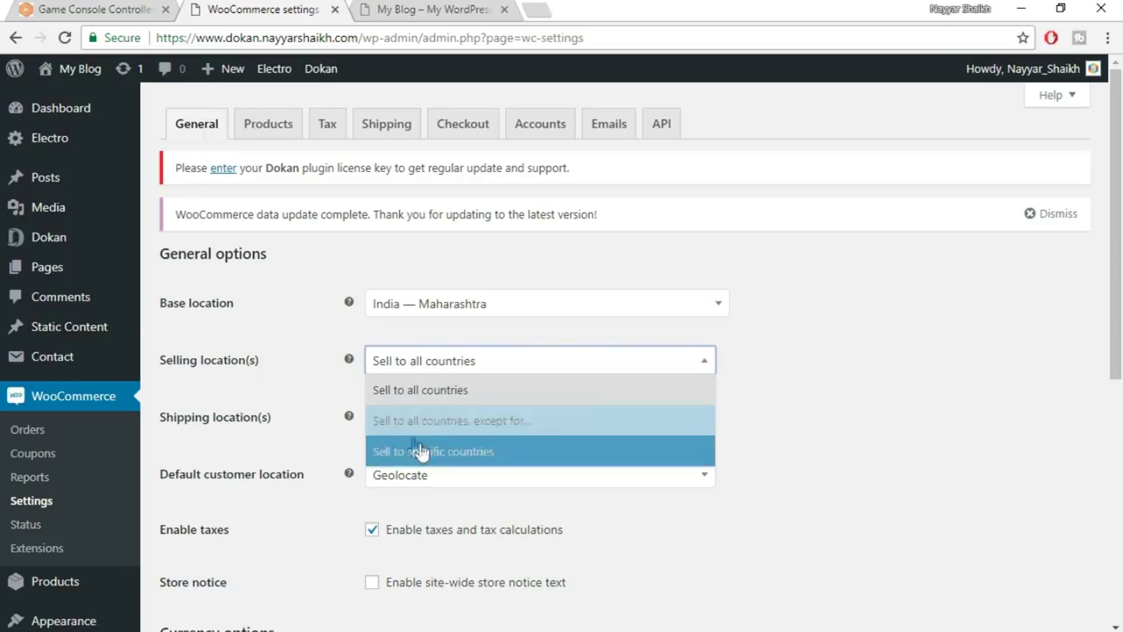
left_click(465, 458)
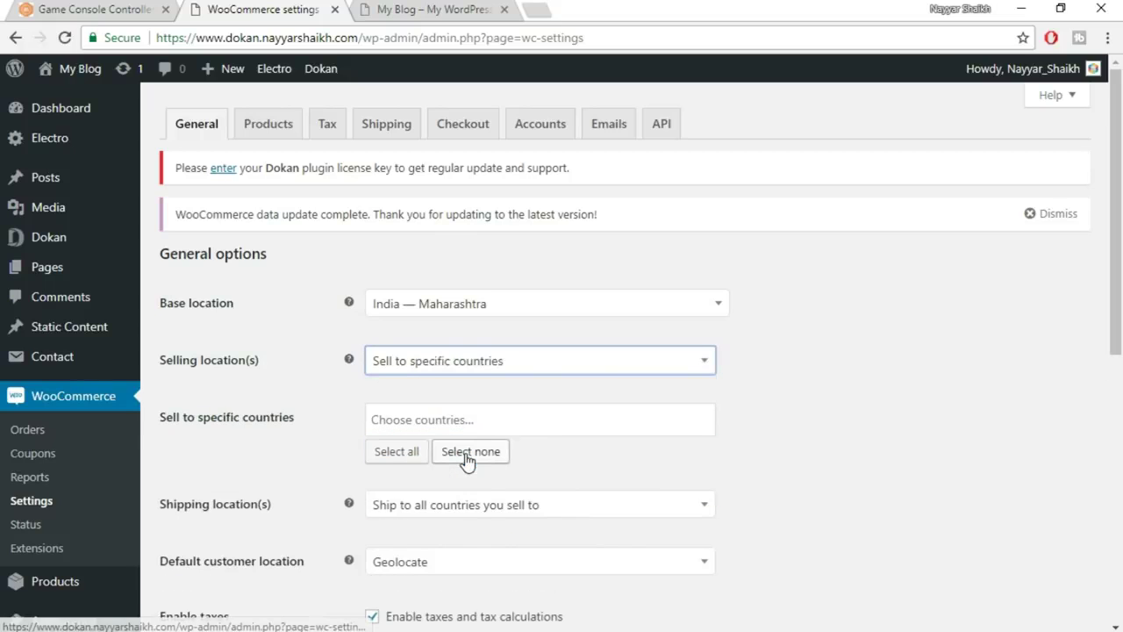
left_click(485, 419)
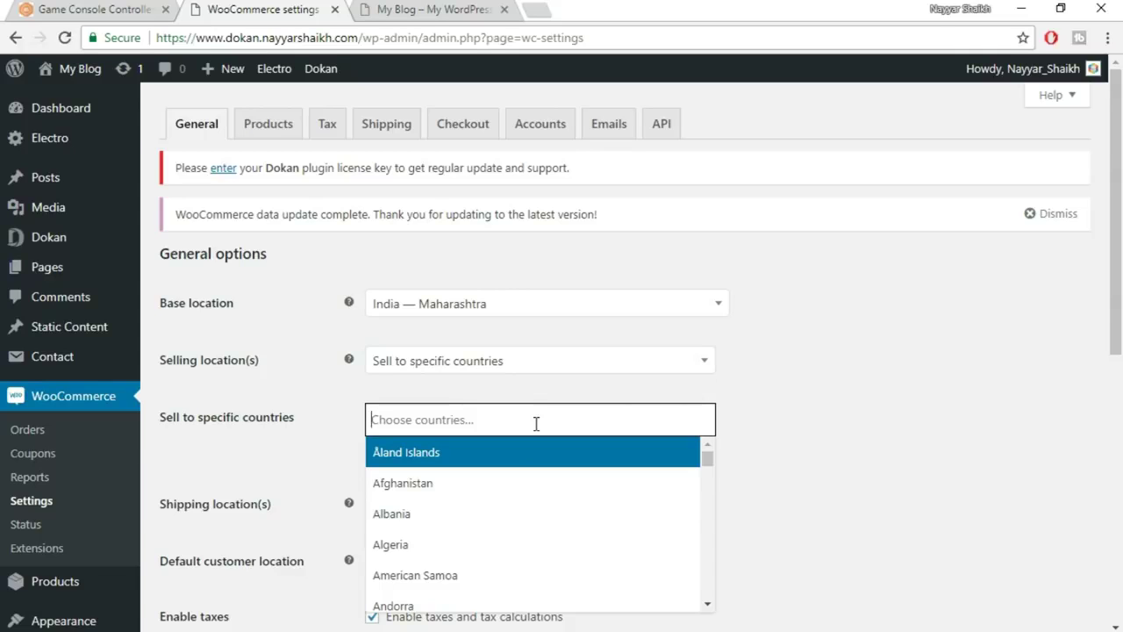
type("ind")
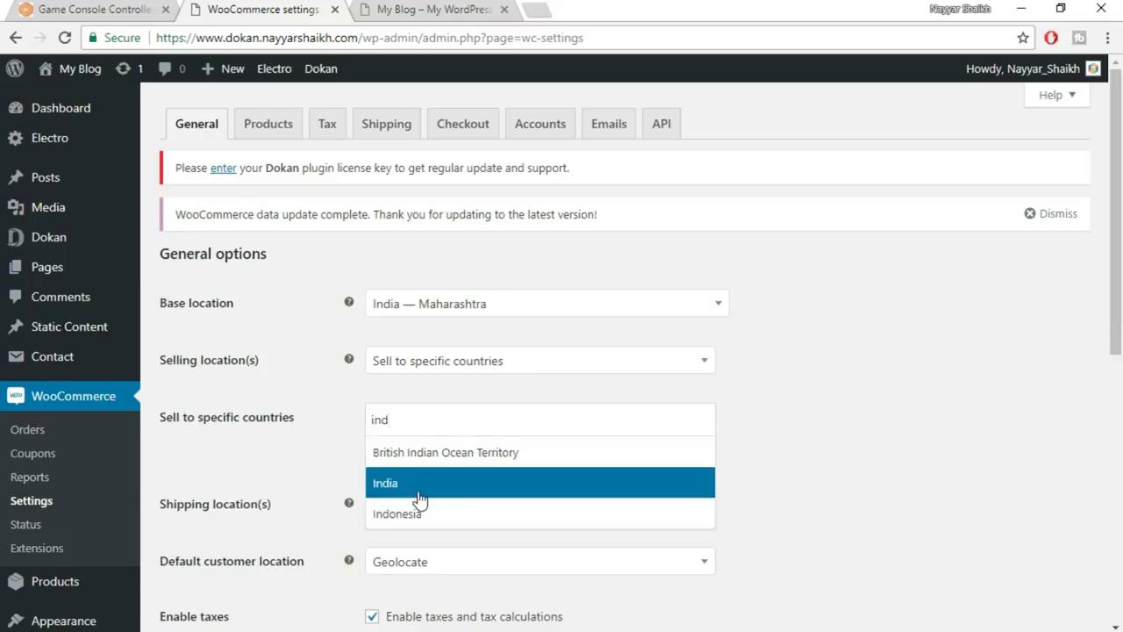
left_click(420, 498)
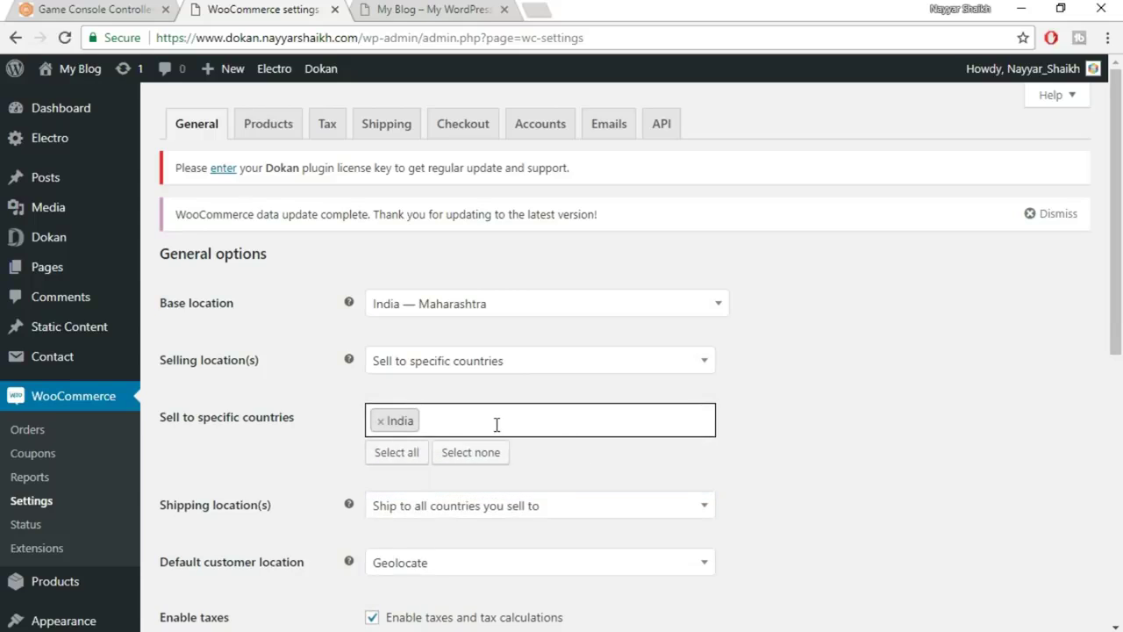
type("pakis")
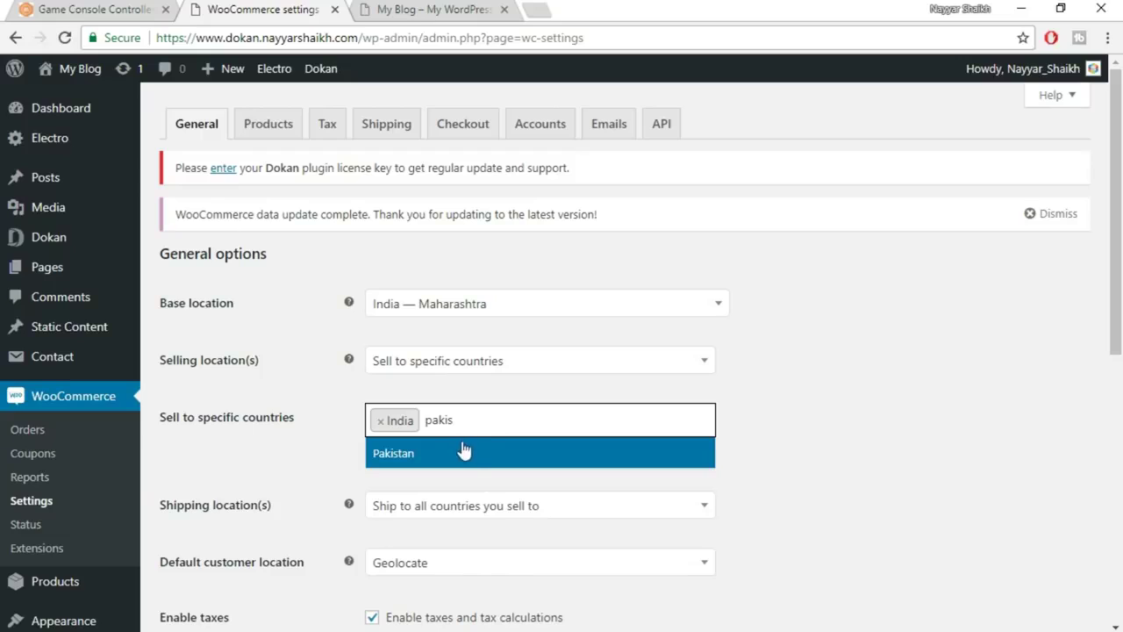
left_click(462, 453)
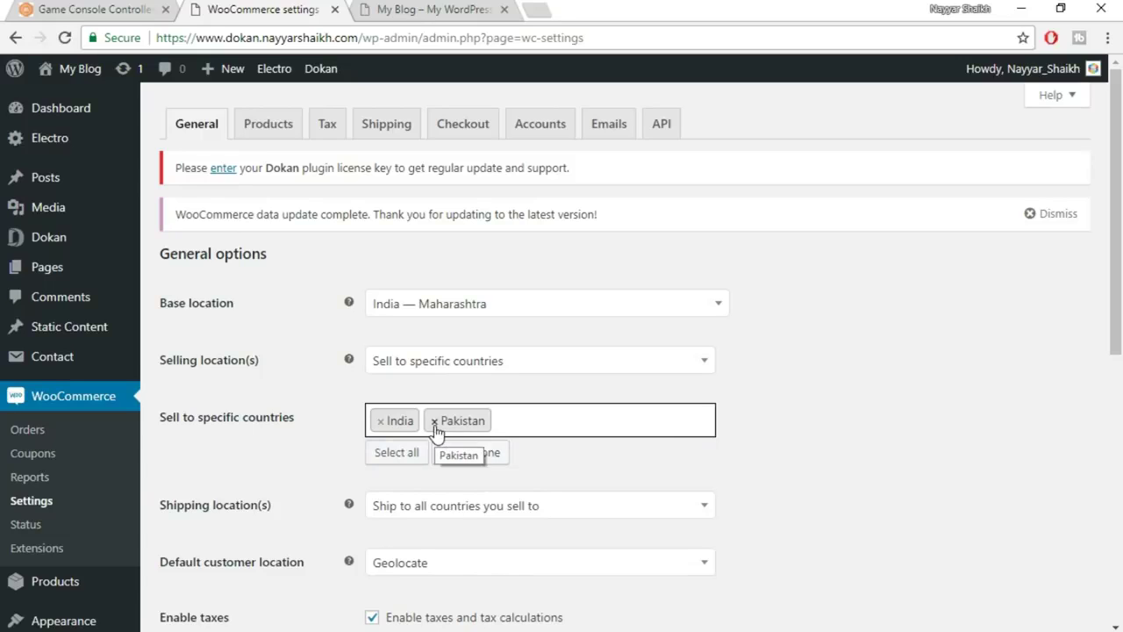
left_click(918, 444)
Keep US dollar currency with Left ($99.99) position and save the general settings
scroll(918, 444, "down", 3)
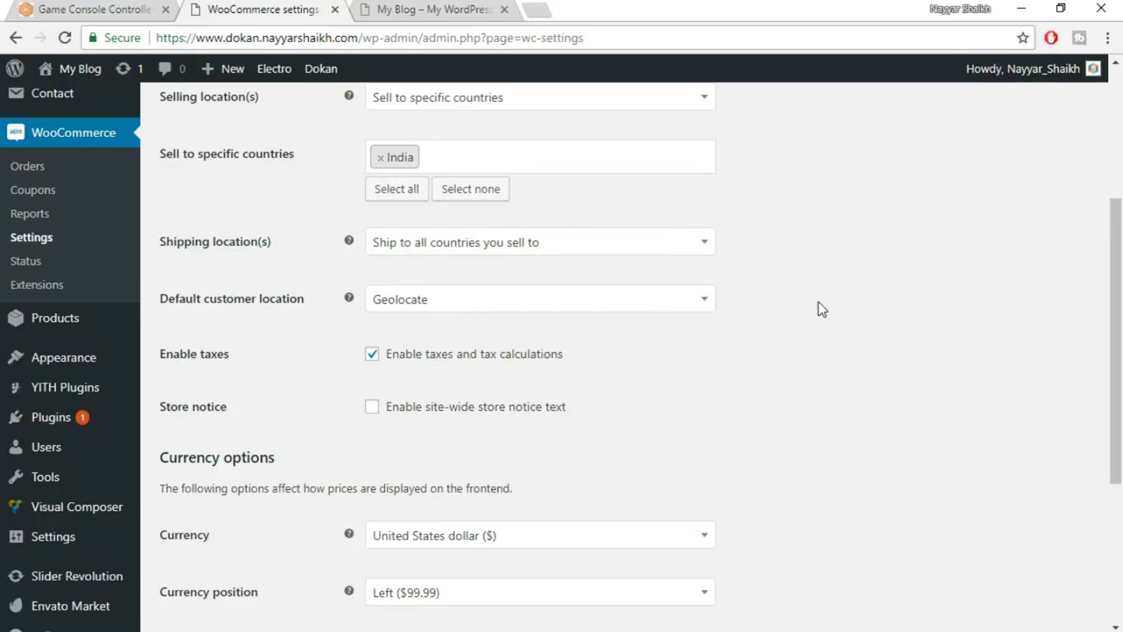
scroll(821, 309, "down", 2)
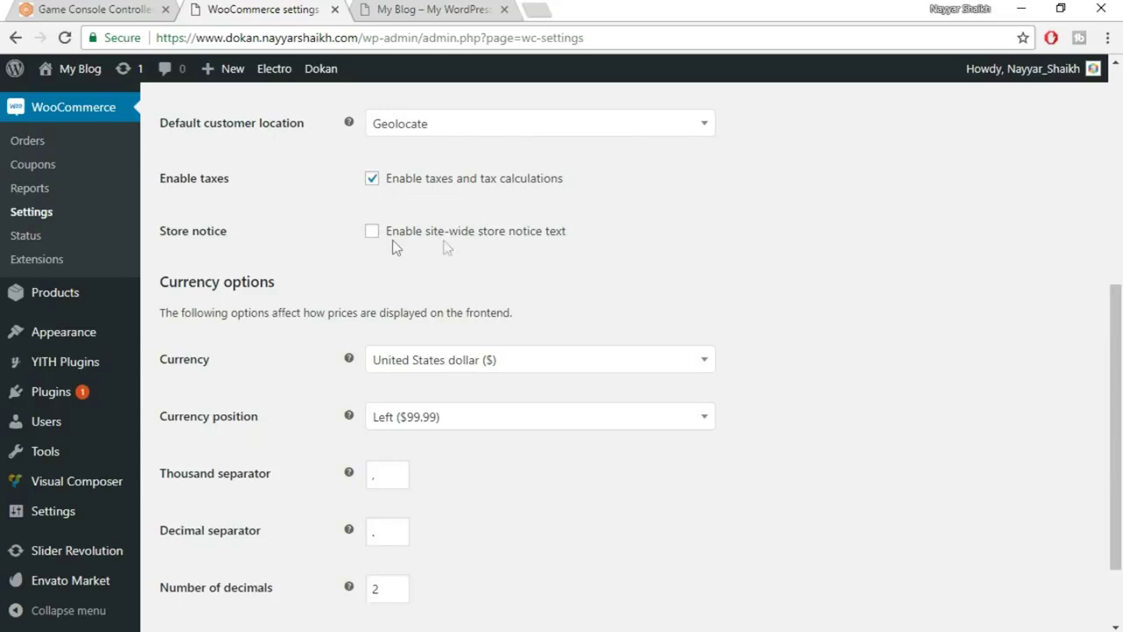
scroll(845, 255, "down", 1)
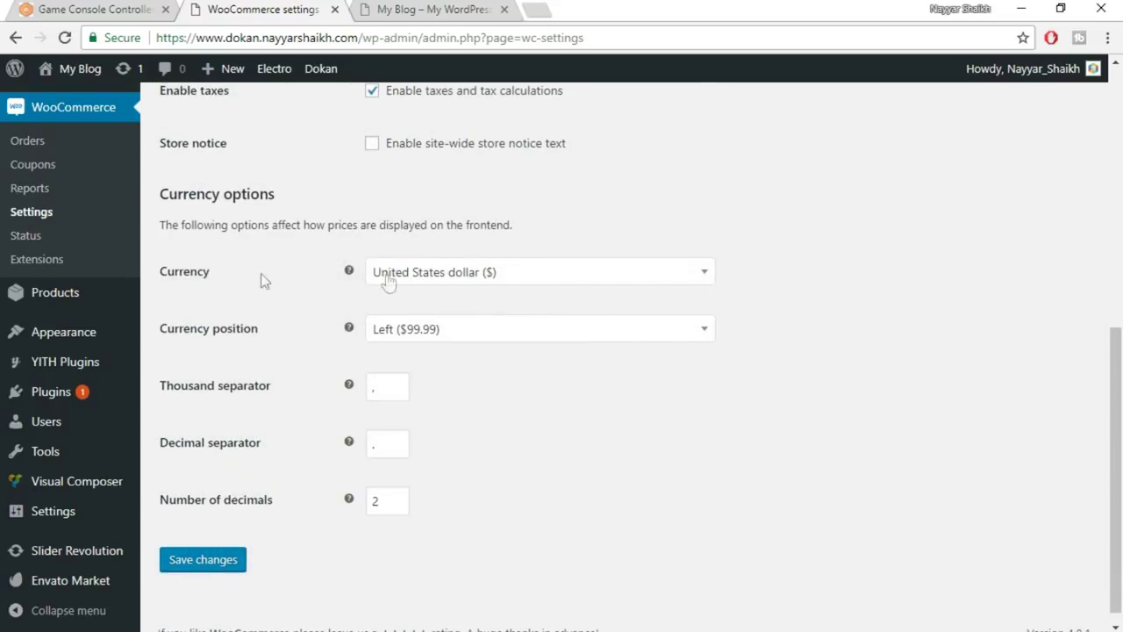
left_click(518, 281)
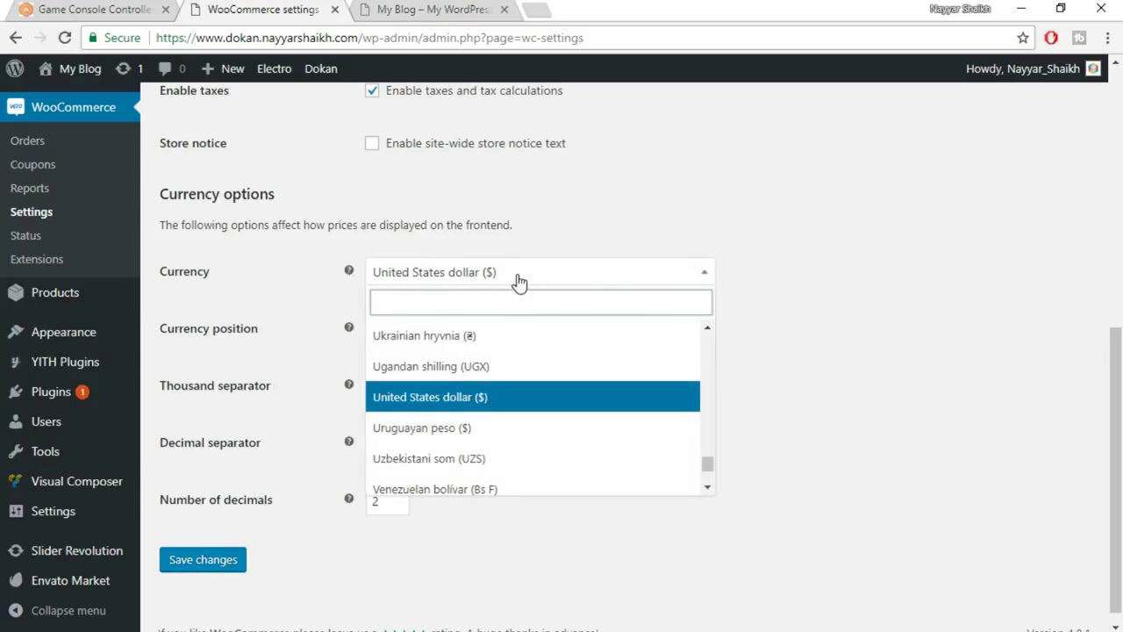
type("india")
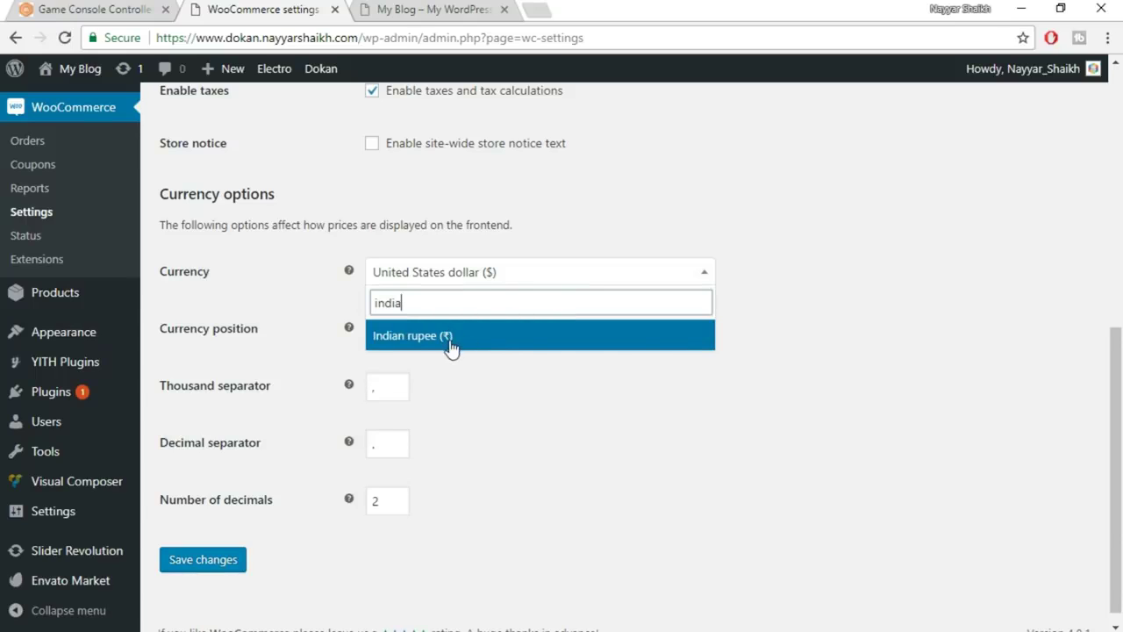
left_click(520, 406)
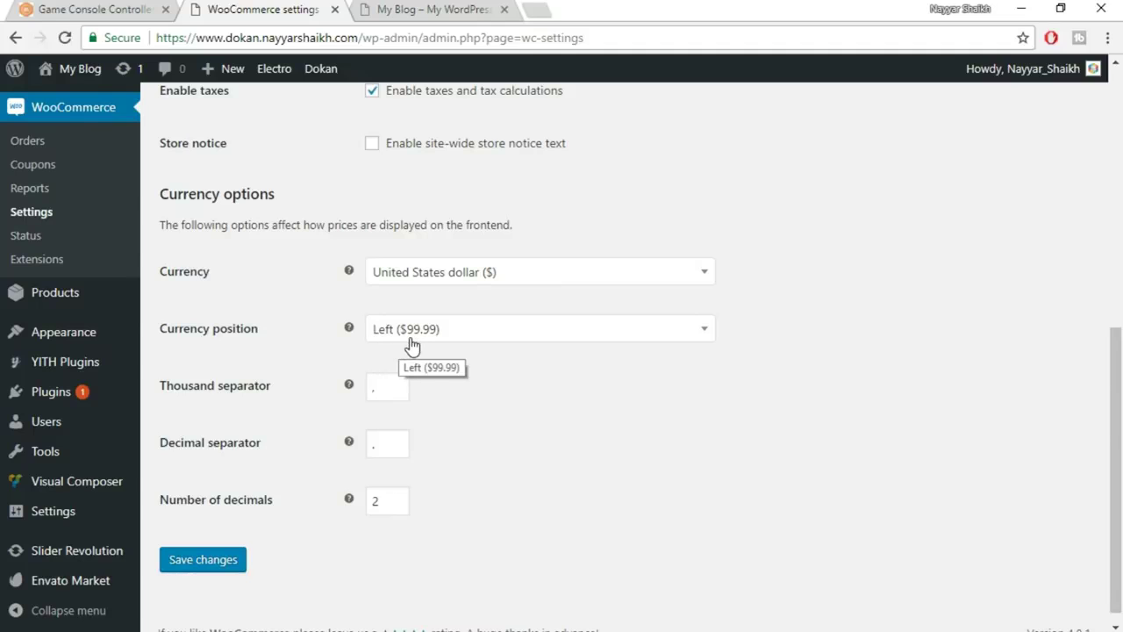
left_click(488, 342)
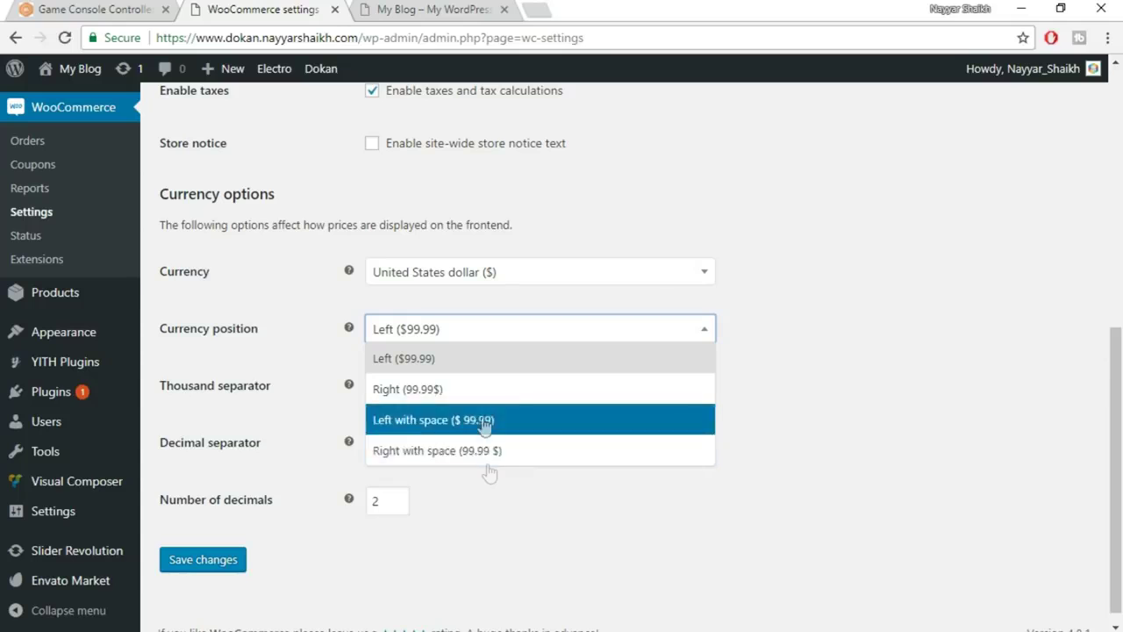
left_click(455, 367)
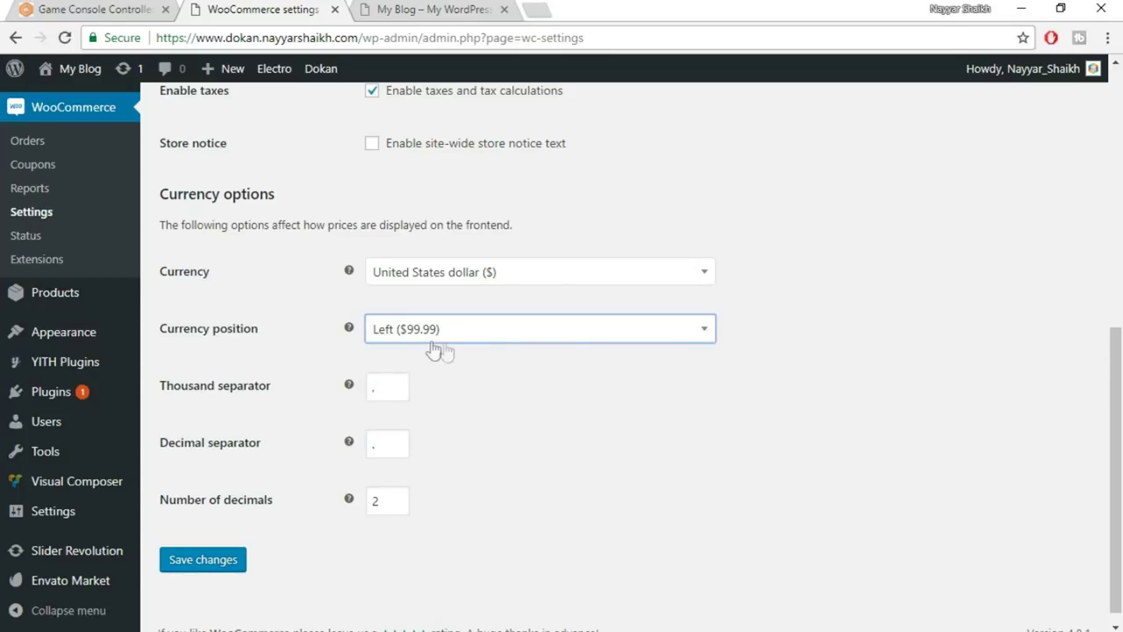
scroll(576, 407, "down", 1)
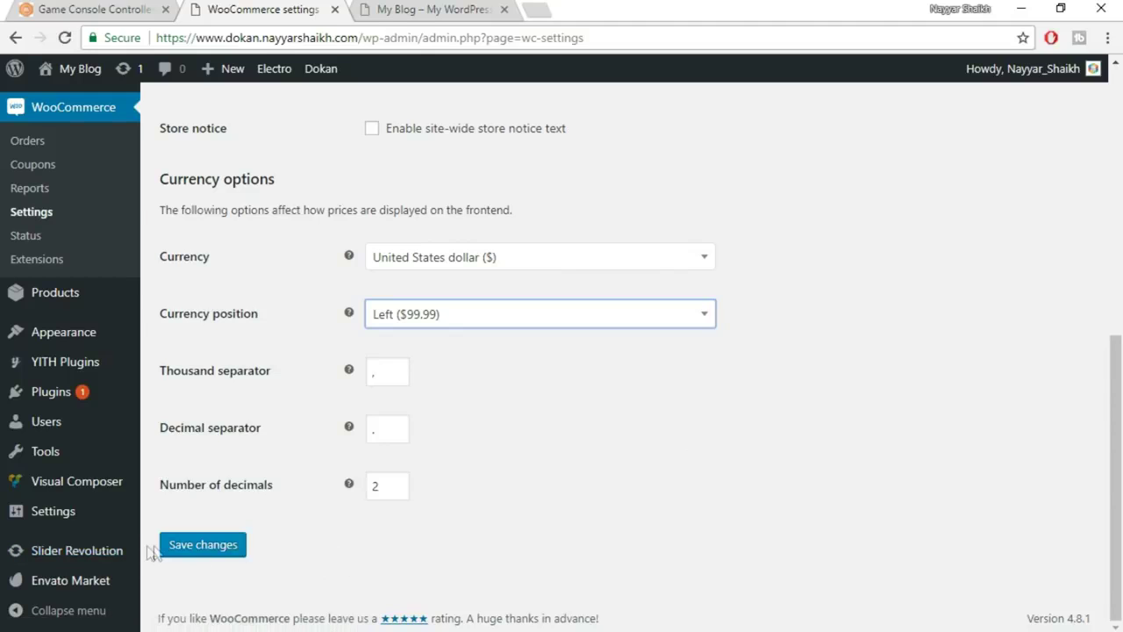
left_click(229, 558)
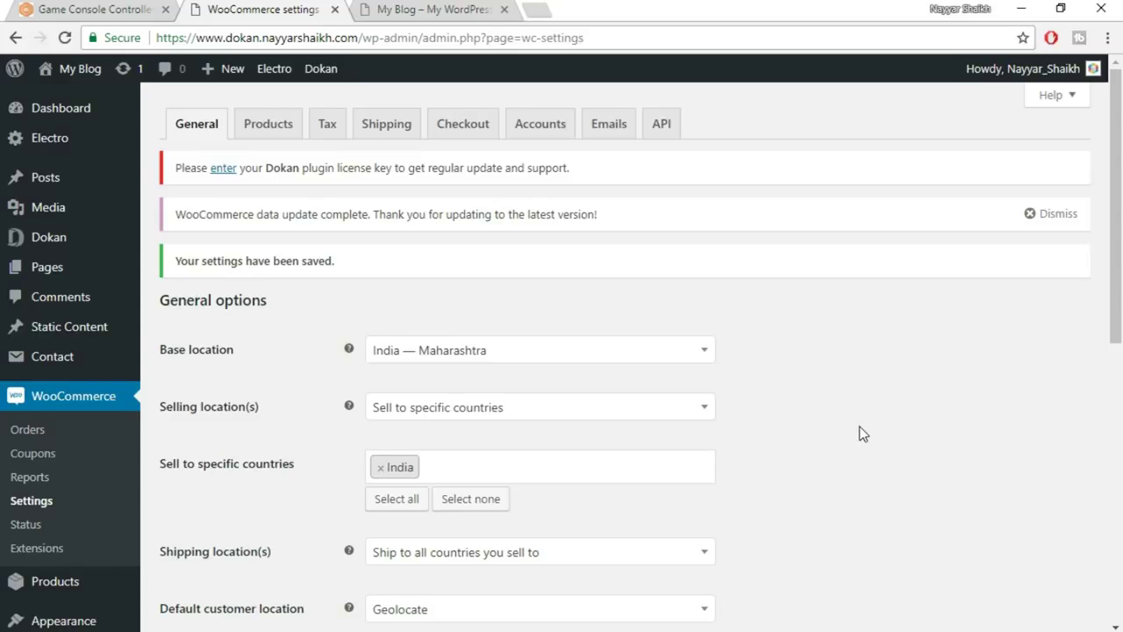
On the Products settings, keep weight unit g and dimensions unit cm
left_click(265, 127)
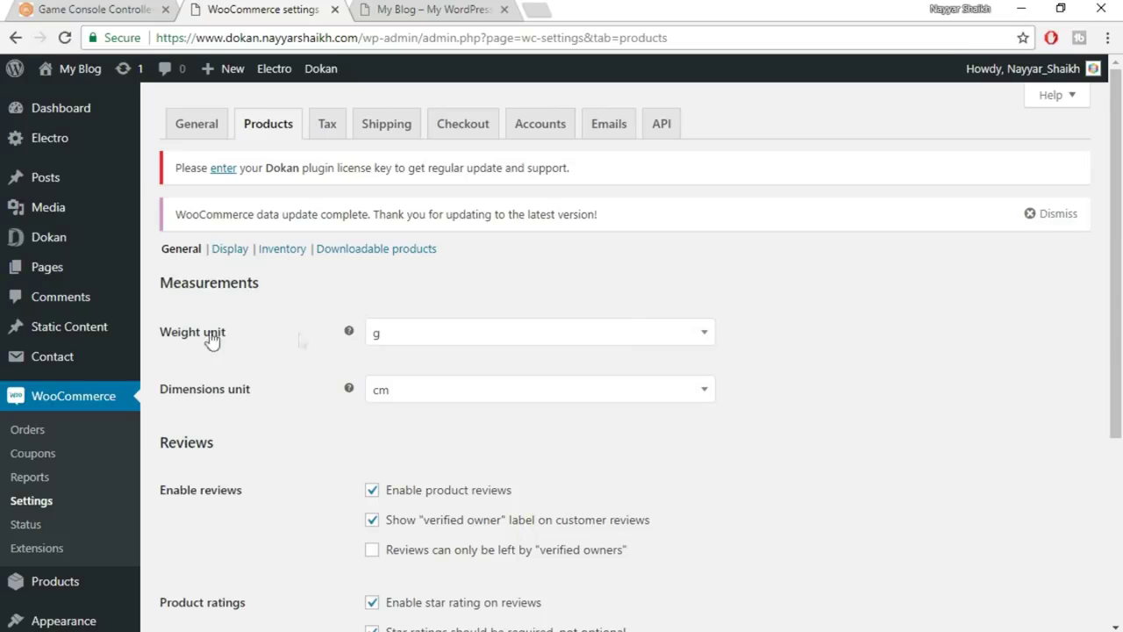
left_click(389, 337)
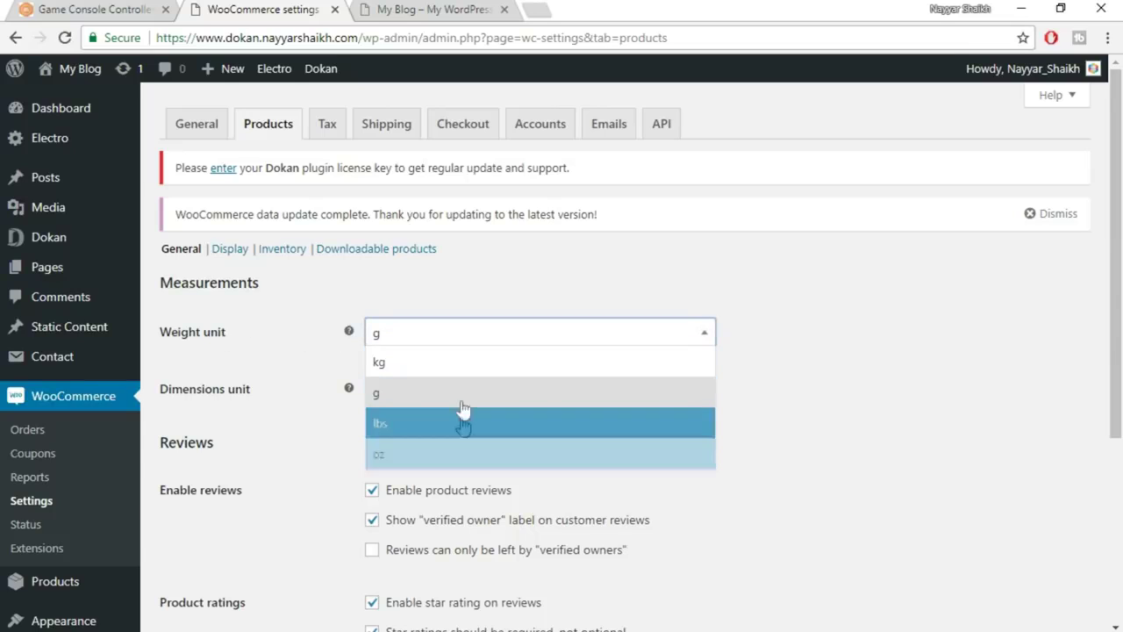
left_click(433, 404)
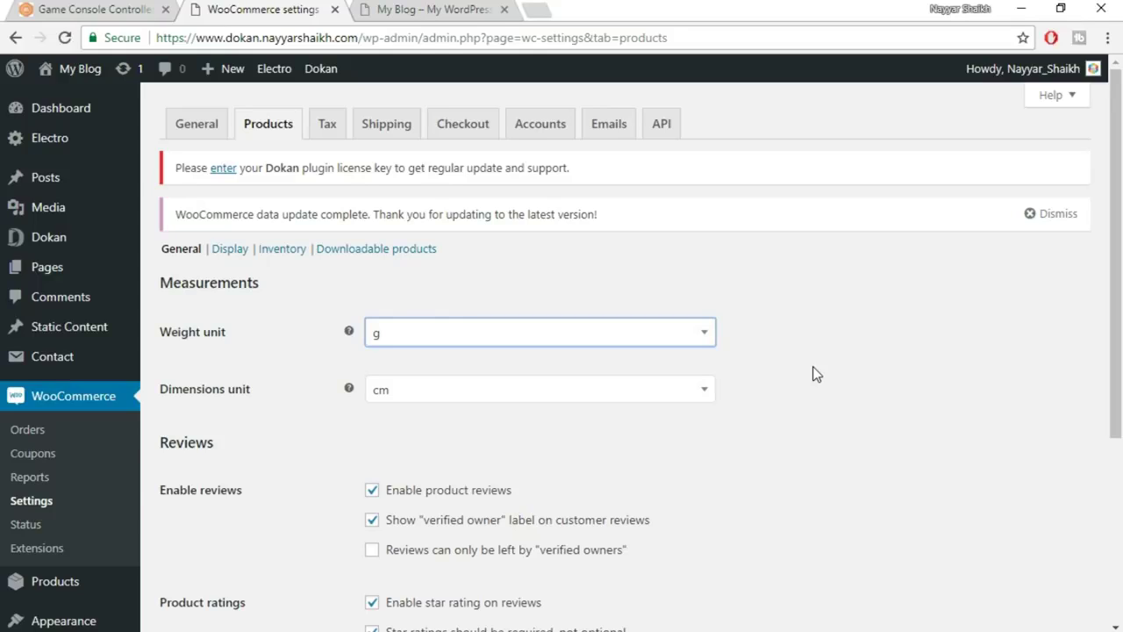
left_click(622, 341)
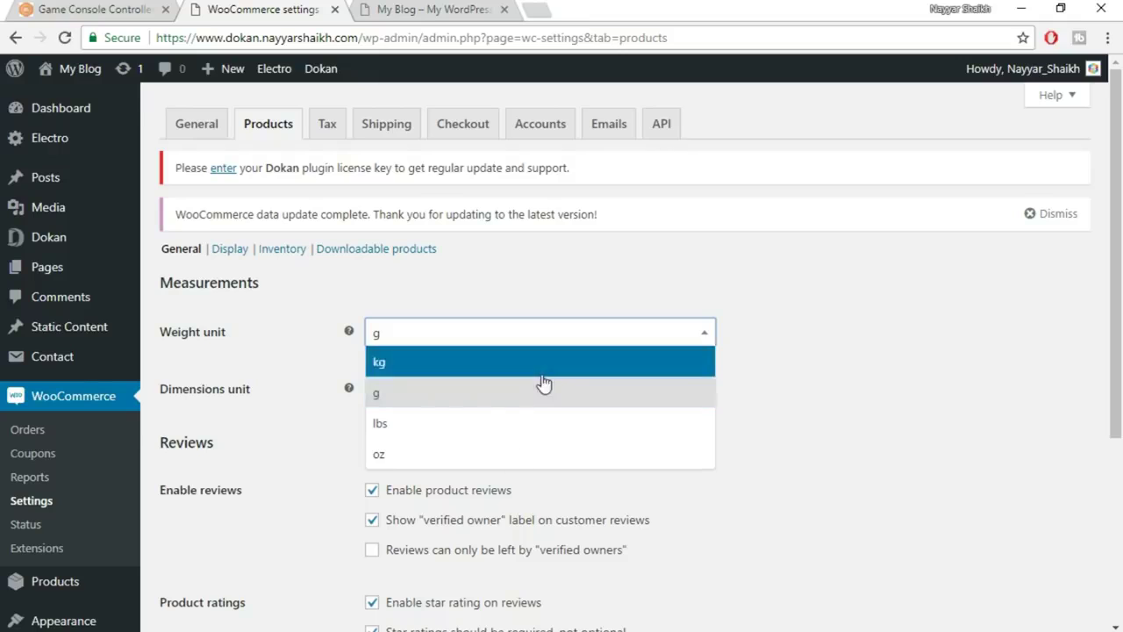
left_click(776, 384)
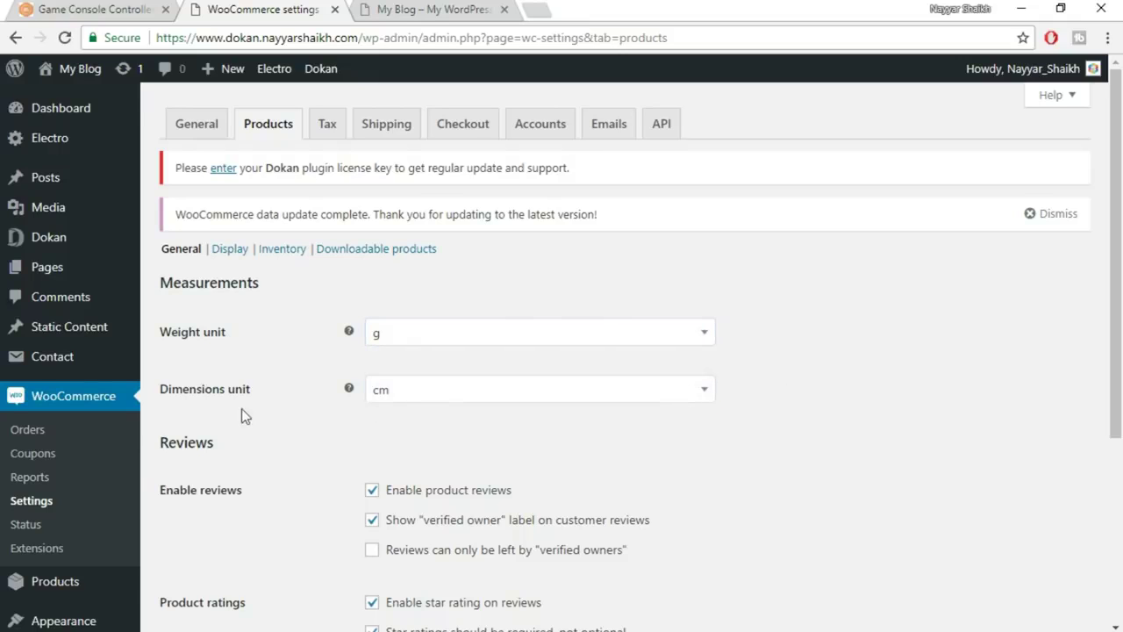
left_click(437, 393)
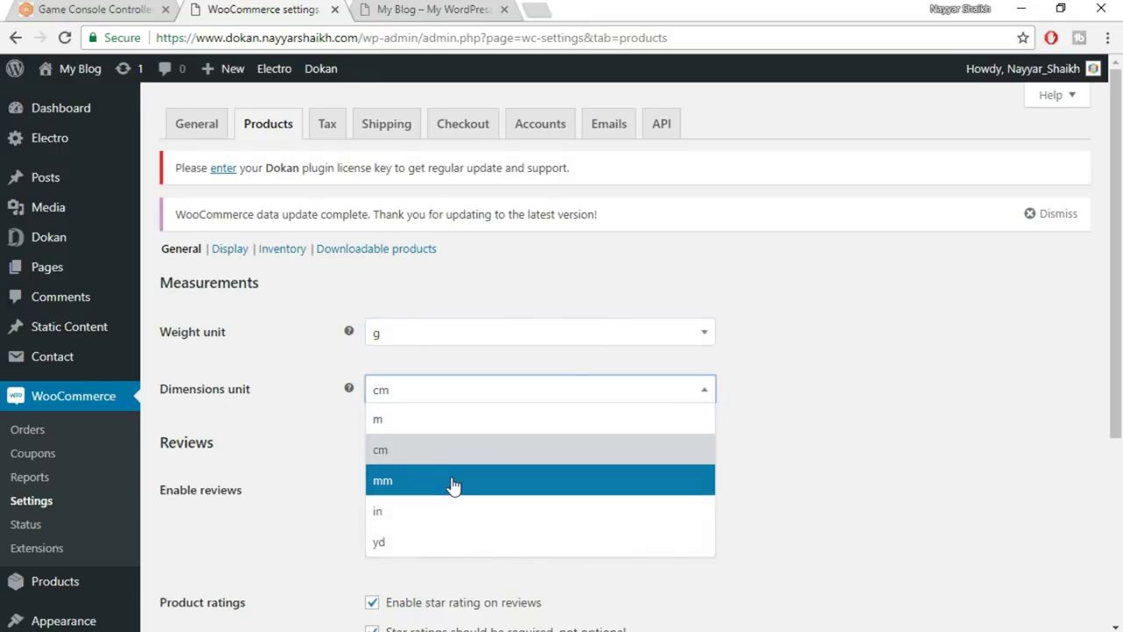
left_click(401, 455)
Leave the verified-owners-only review option off and save the product settings
scroll(878, 421, "down", 3)
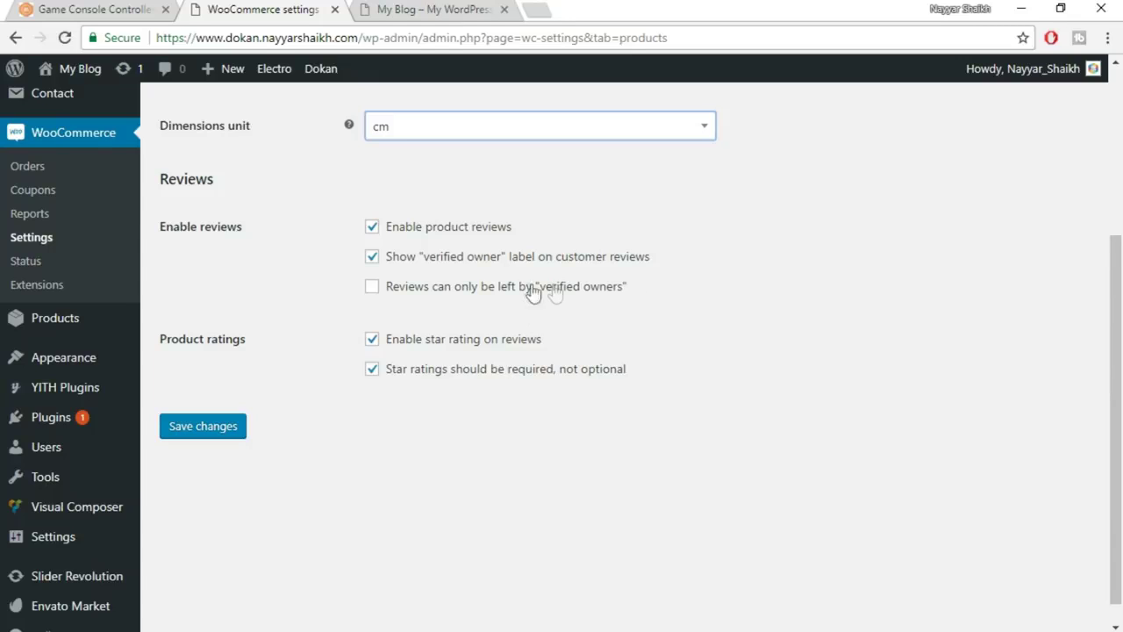
left_click(374, 294)
left_click(374, 295)
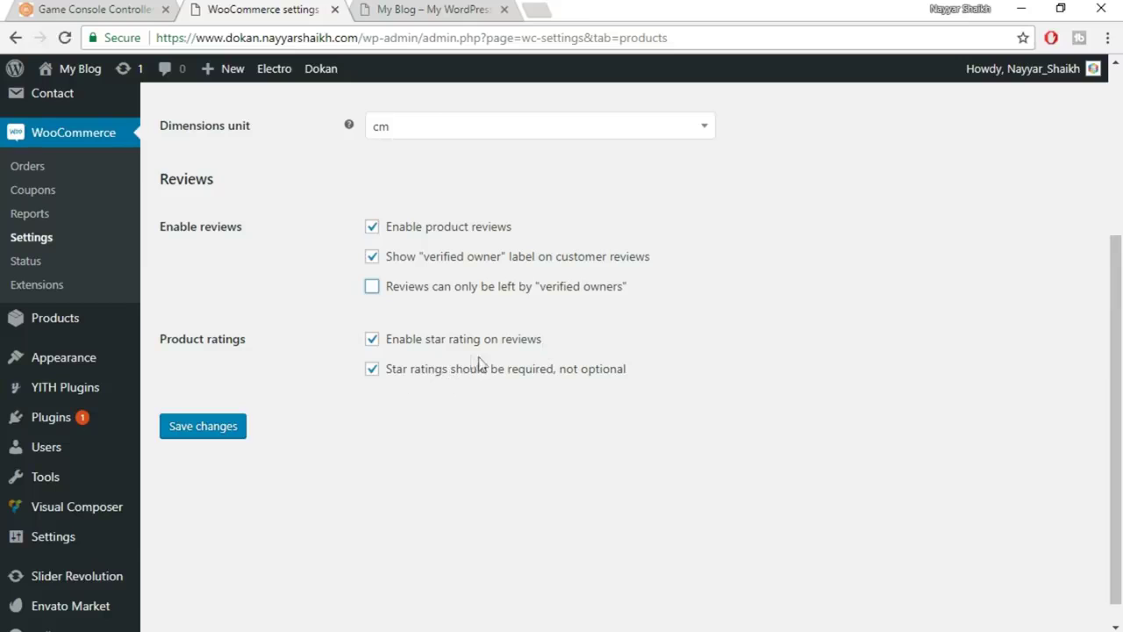
left_click(221, 436)
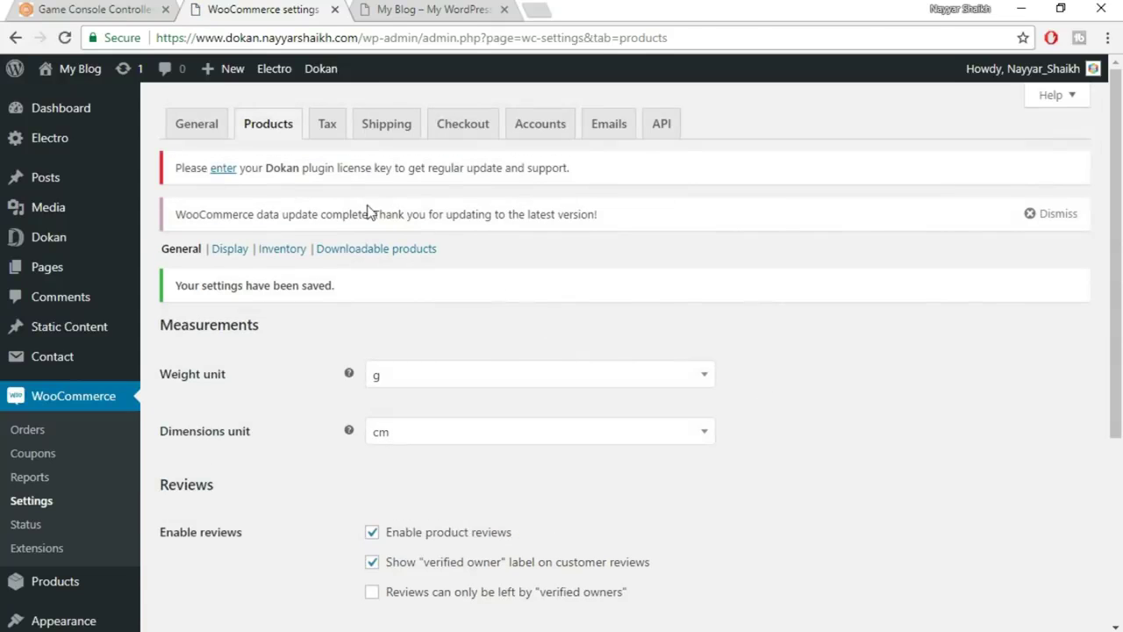
Open the Tax settings, check the 79 price on the storefront product page, and return
left_click(328, 124)
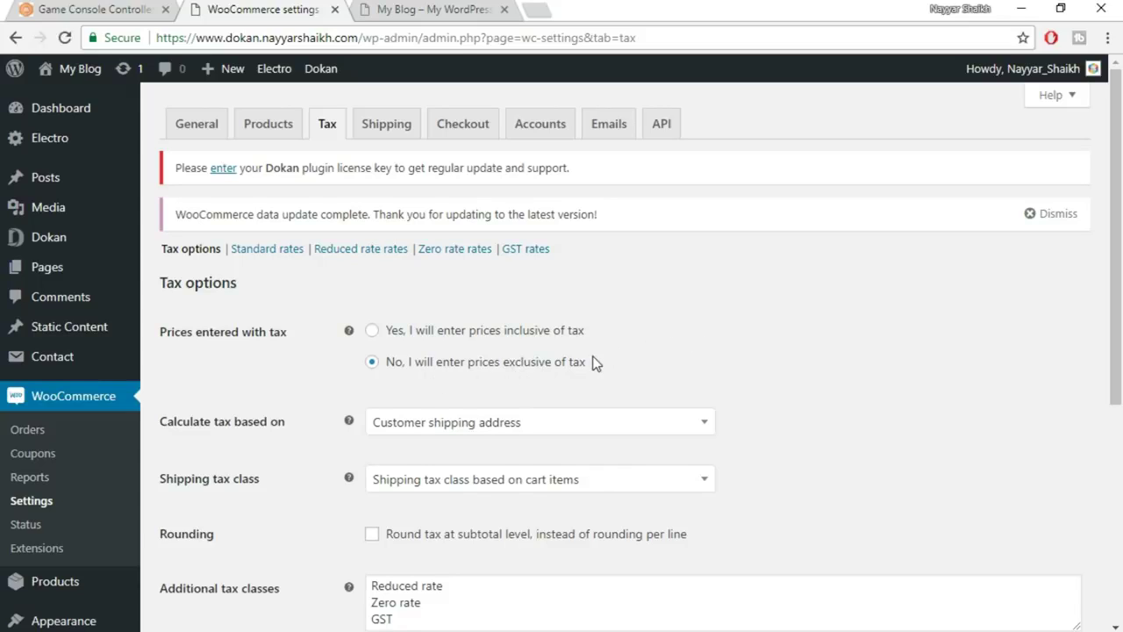
left_click(70, 9)
scroll(943, 369, "down", 2)
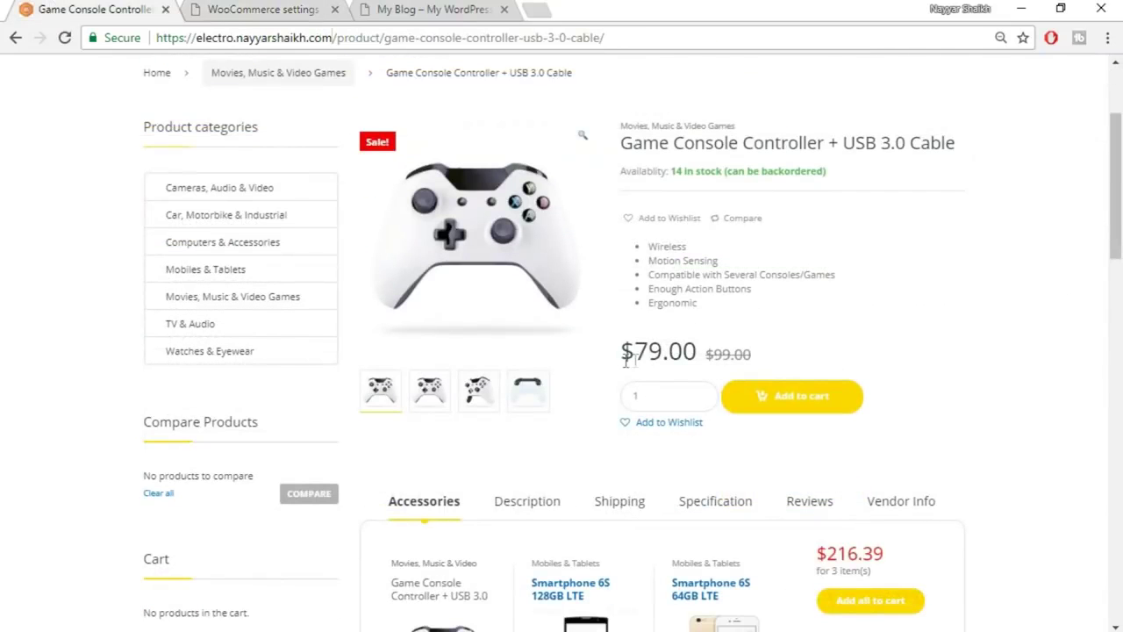
left_click_drag(638, 351, 664, 351)
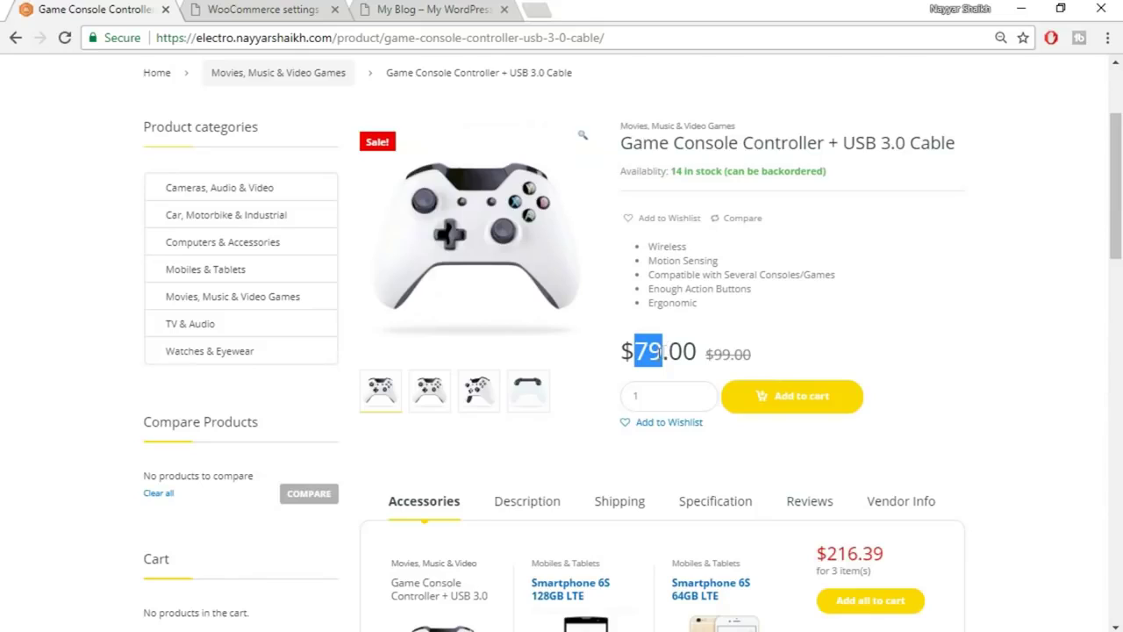
left_click(816, 339)
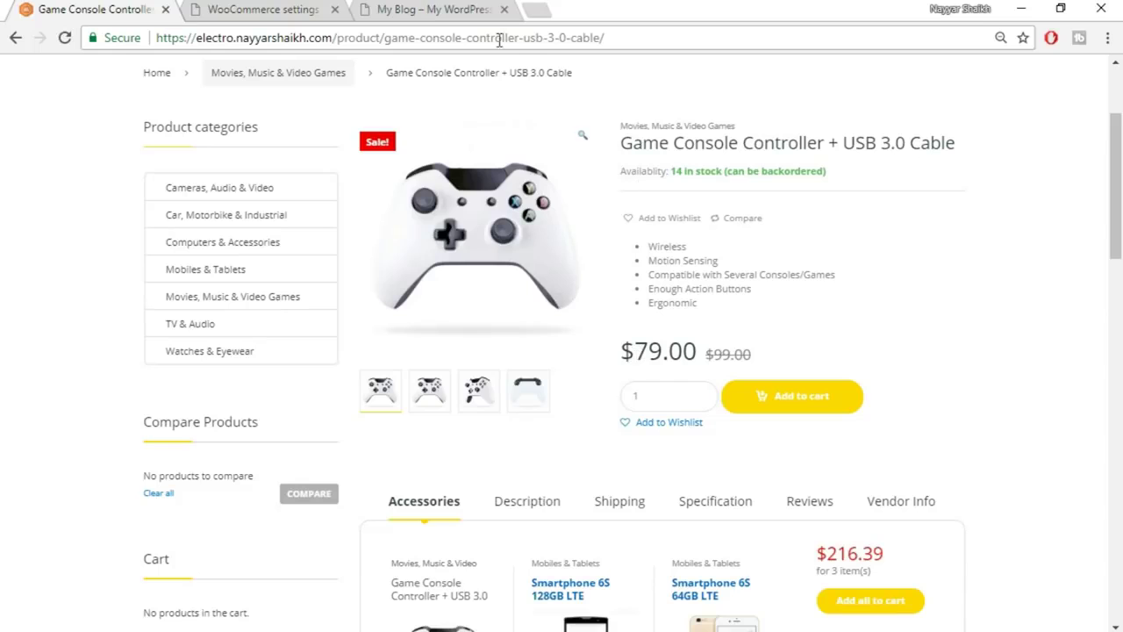
left_click(245, 8)
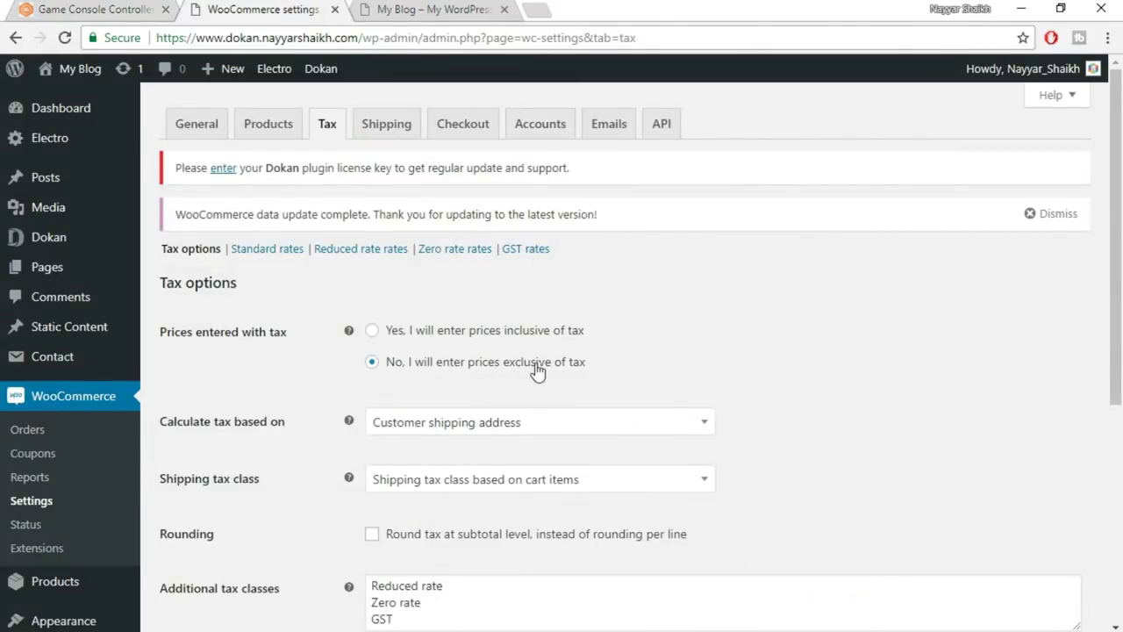
Keep tax based on customer shipping address and leave the shipping tax class unchanged
scroll(886, 373, "down", 2)
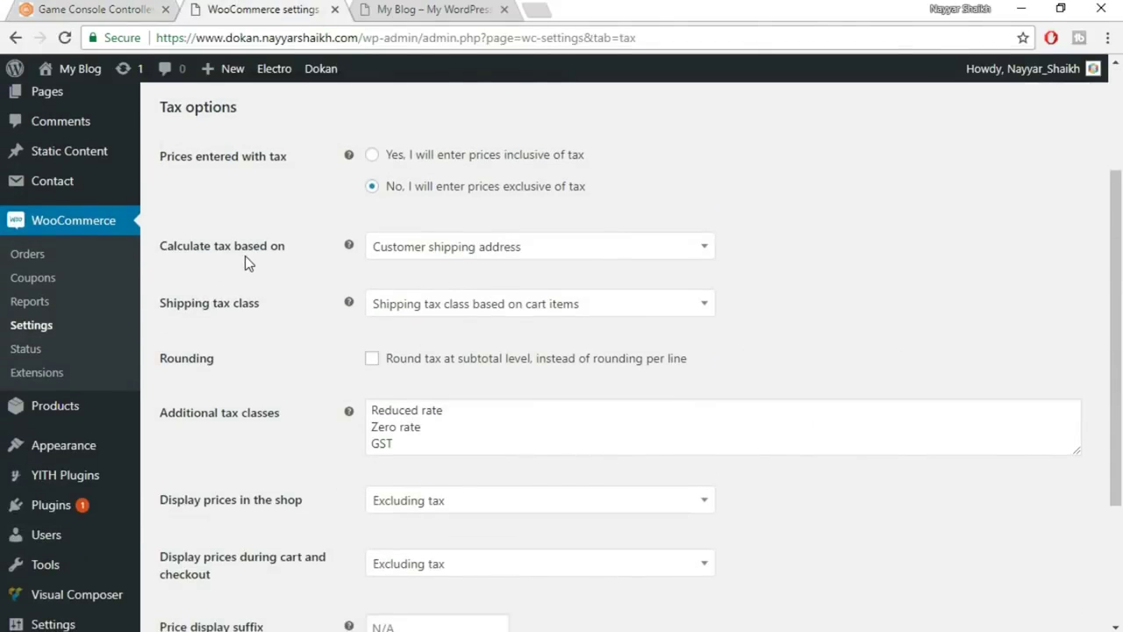
left_click(533, 253)
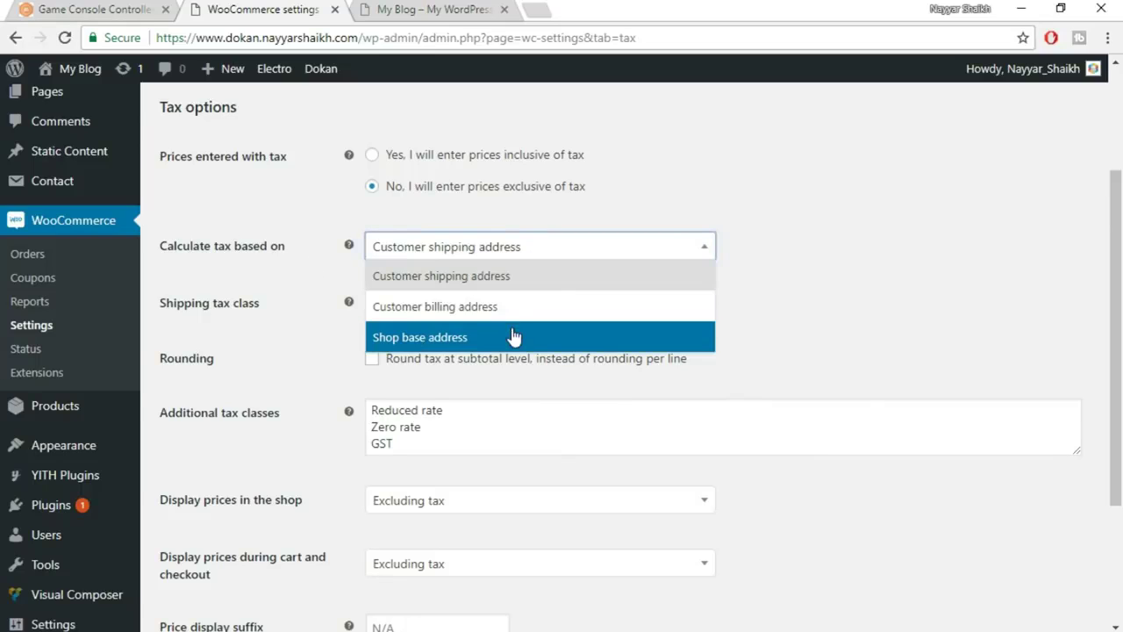
left_click(780, 261)
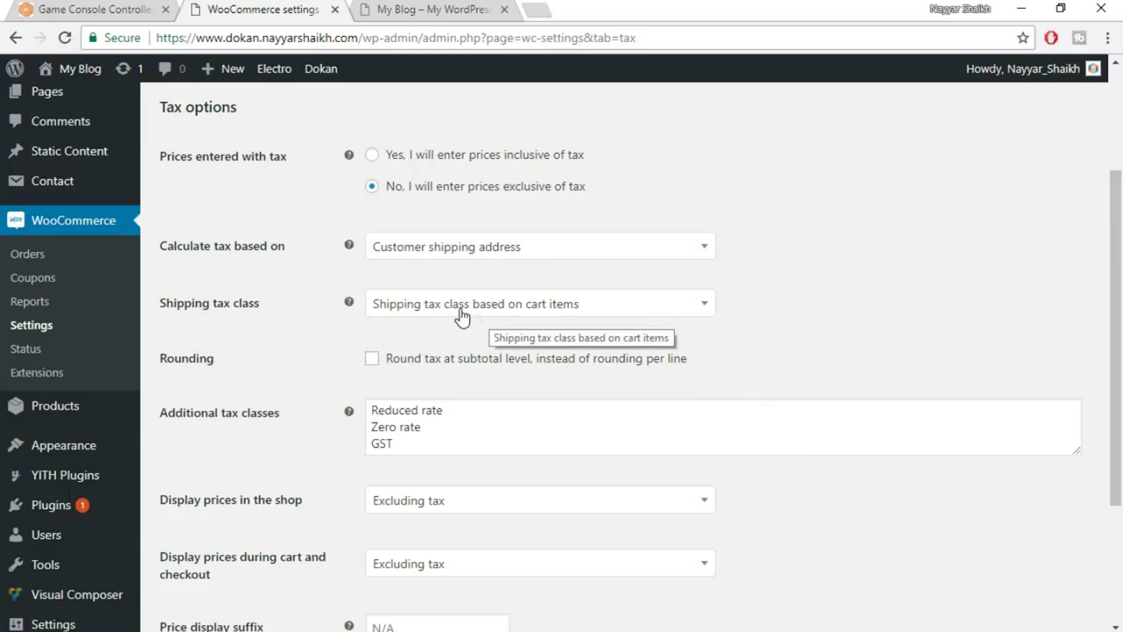
left_click(495, 307)
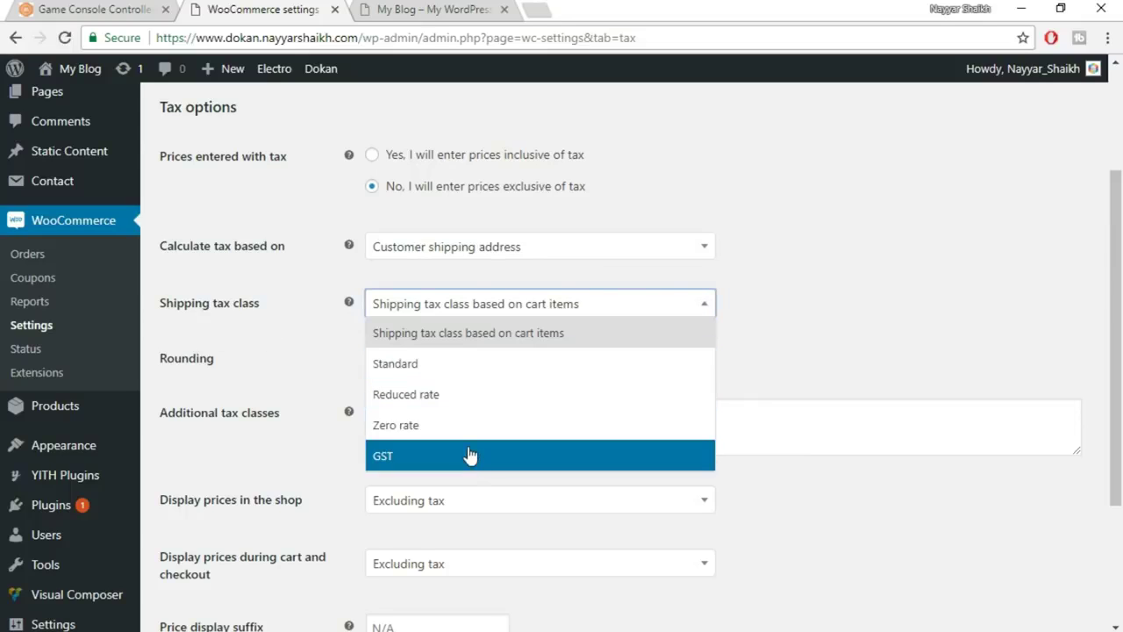
left_click(771, 332)
Retype GST as the third additional tax class and save the tax options
left_click(430, 439)
key("BackSpace")
key("BackSpace")
key("BackSpace")
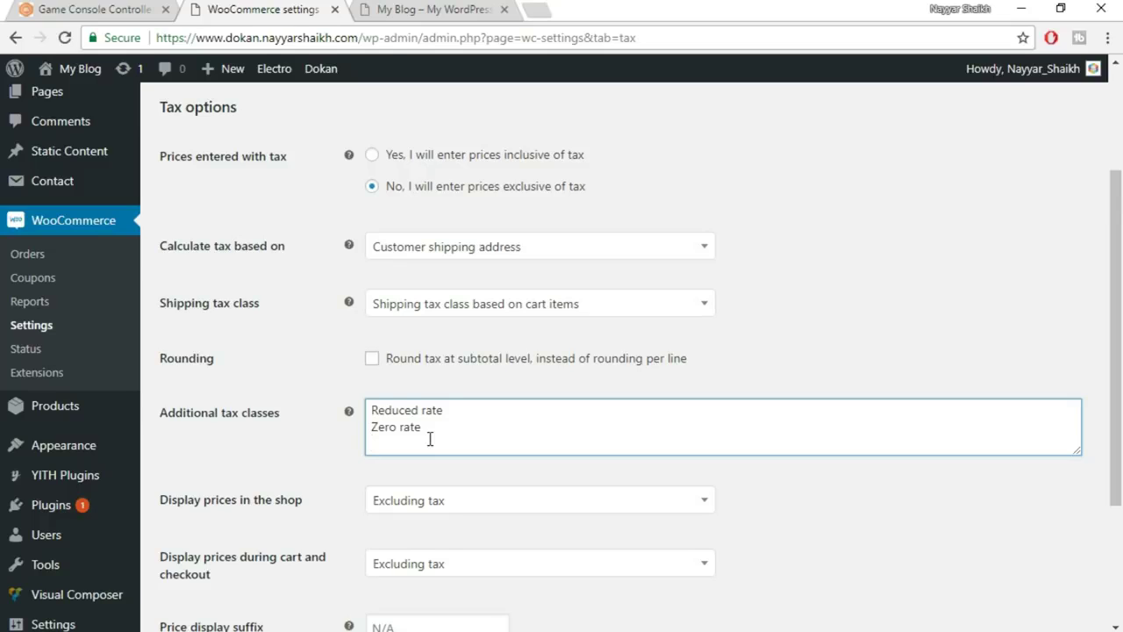
left_click(885, 323)
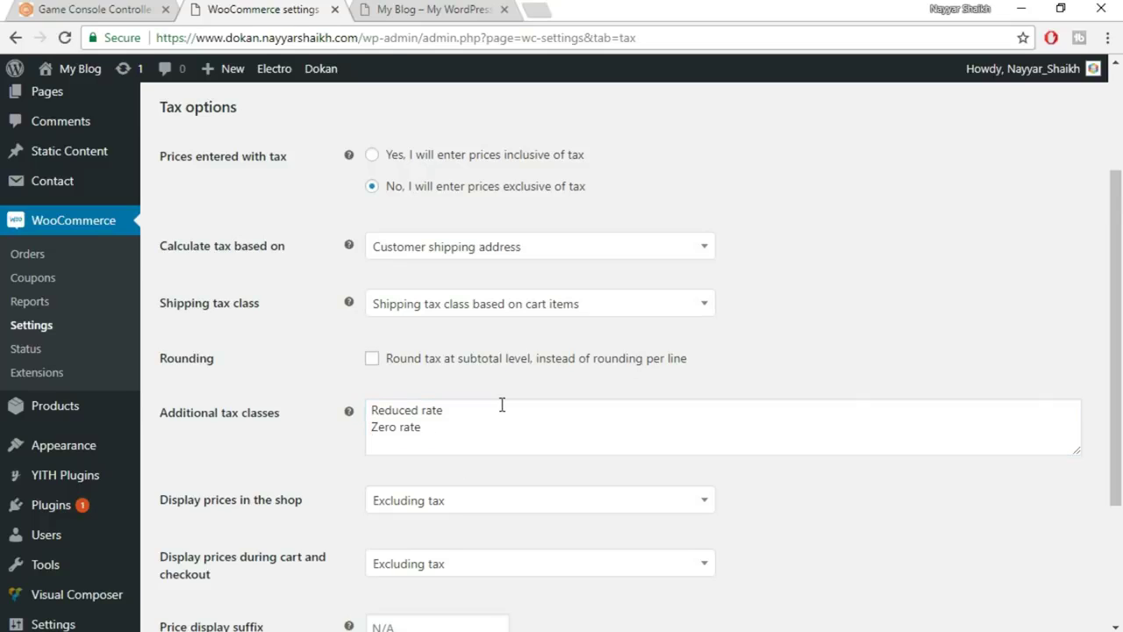
left_click(412, 442)
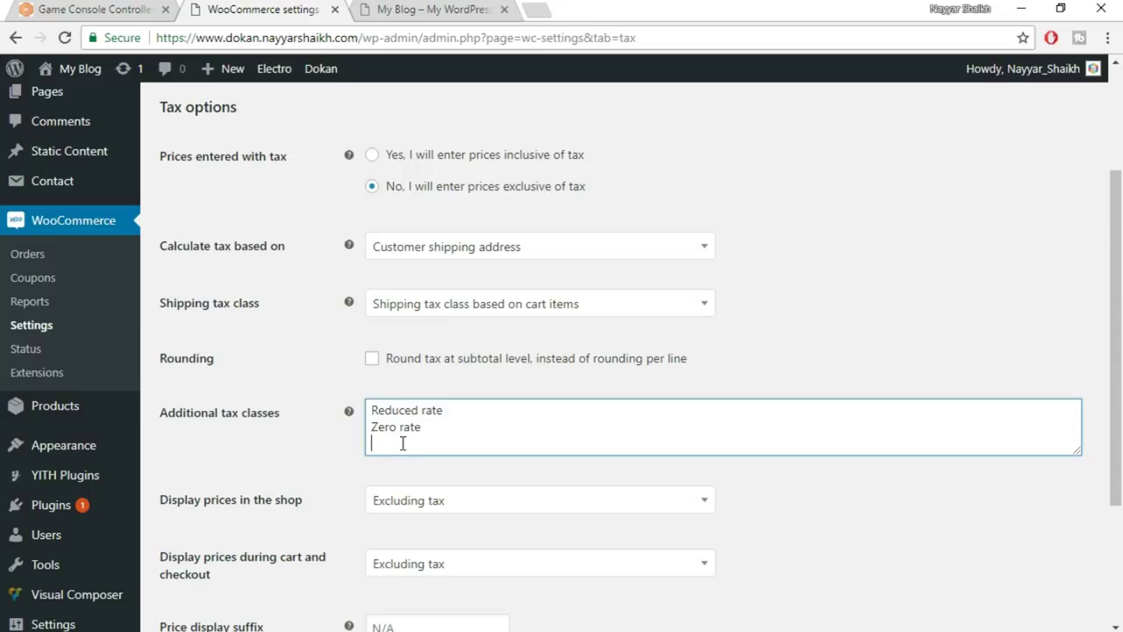
type("GST")
scroll(1111, 469, "down", 2)
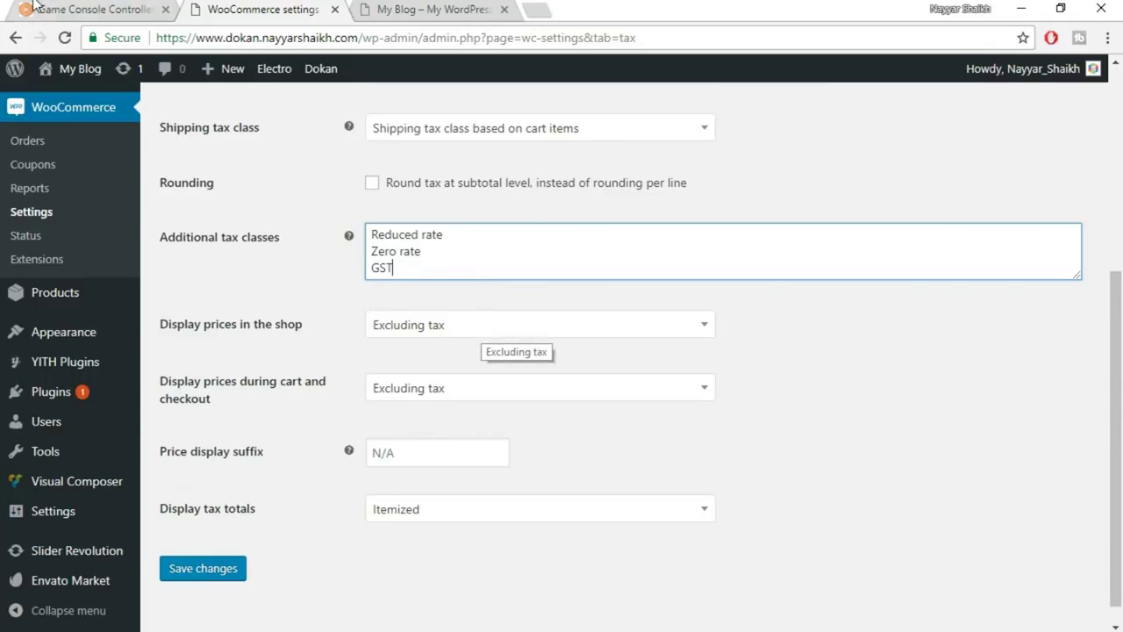
key("ctrl+shift+Tab")
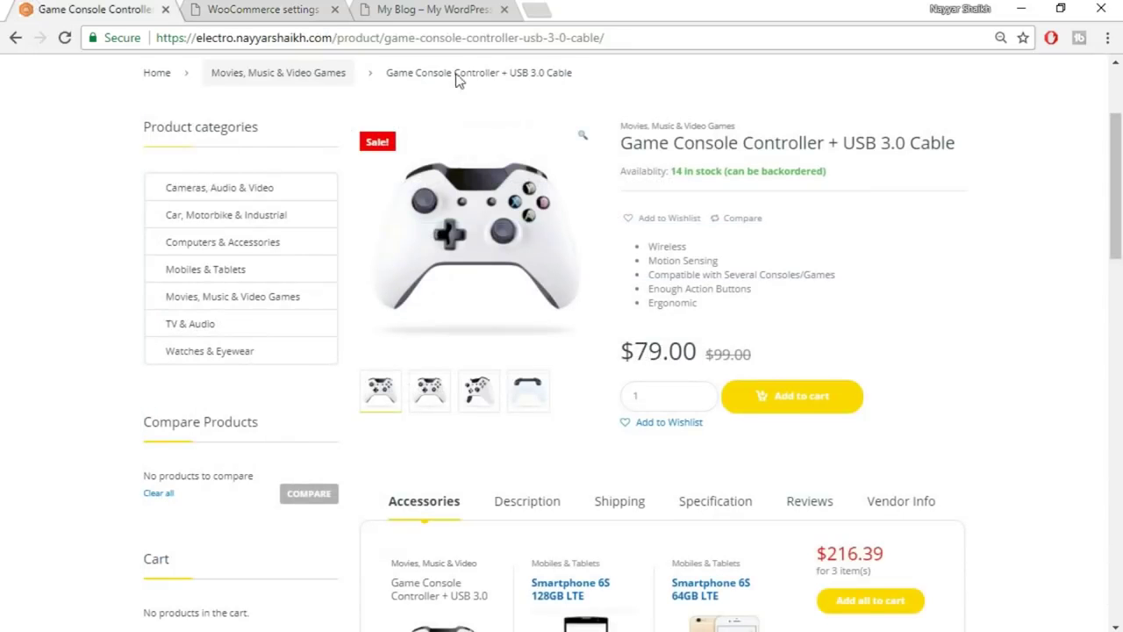
key("ctrl+Tab")
scroll(790, 386, "down", 1)
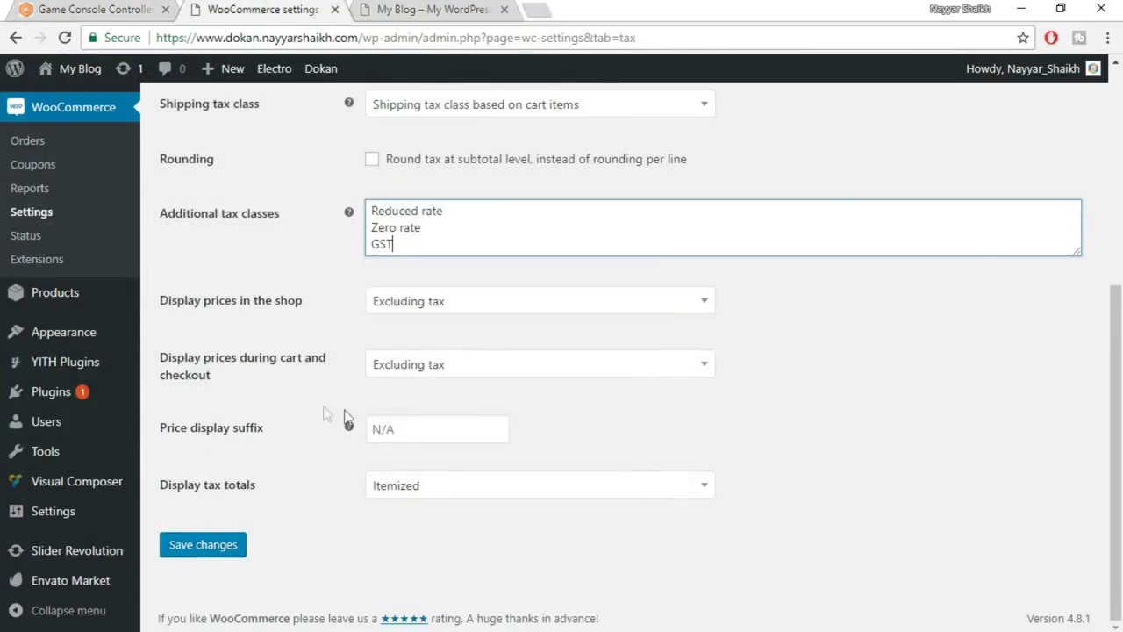
left_click(225, 558)
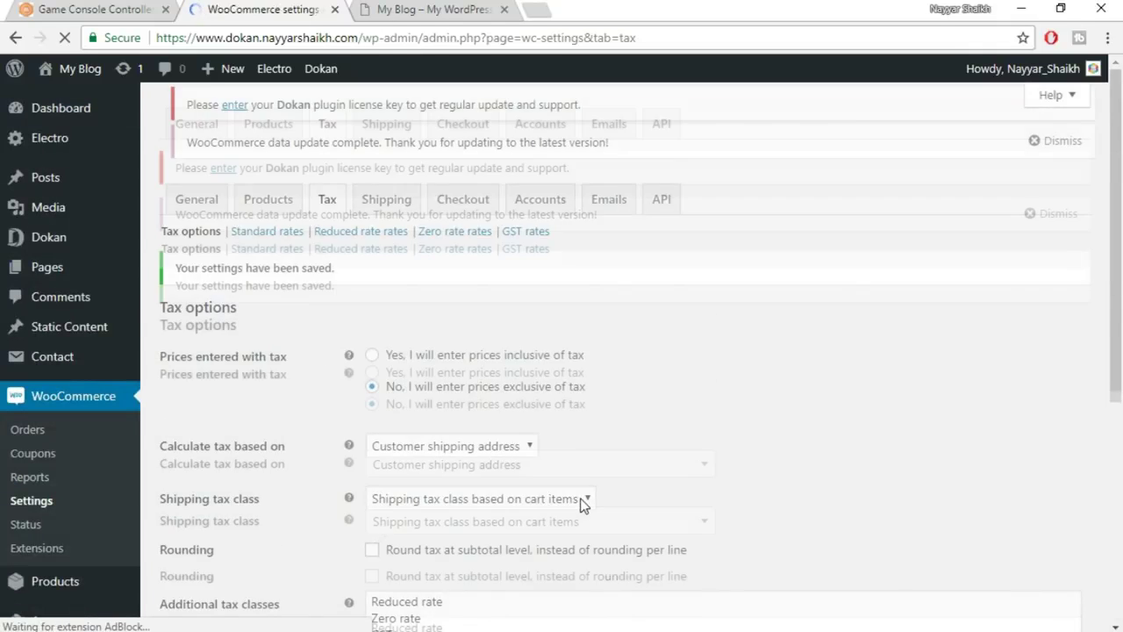
scroll(584, 505, "down", 4)
scroll(409, 457, "up", 1)
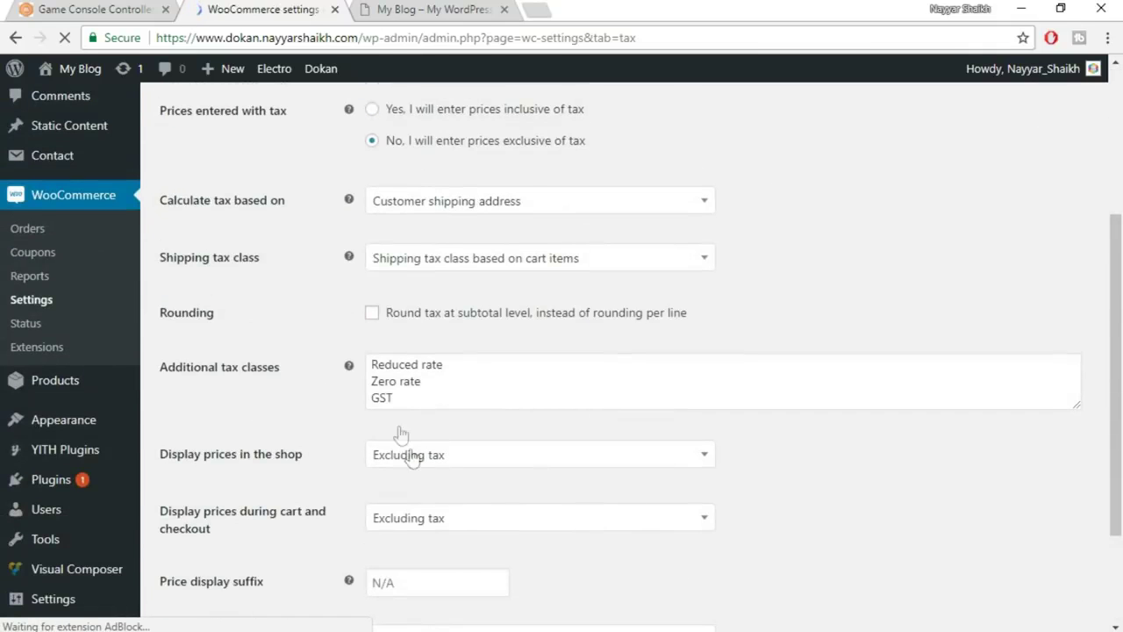
scroll(594, 439, "up", 3)
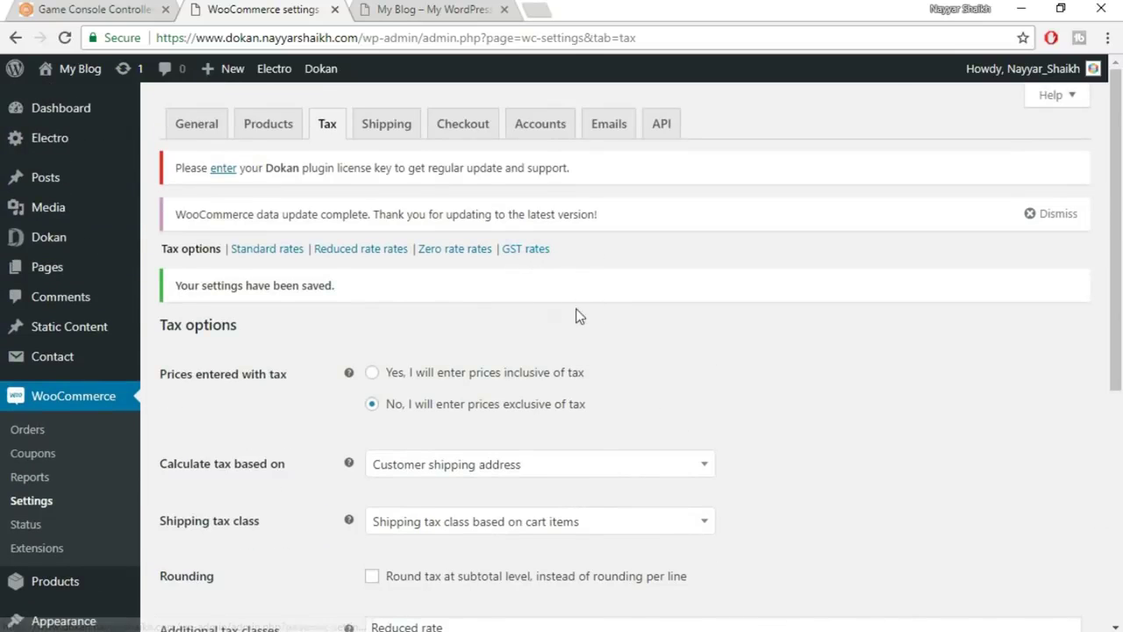
Open the GST rates table, insert a new row and enter country code IN
left_click(537, 252)
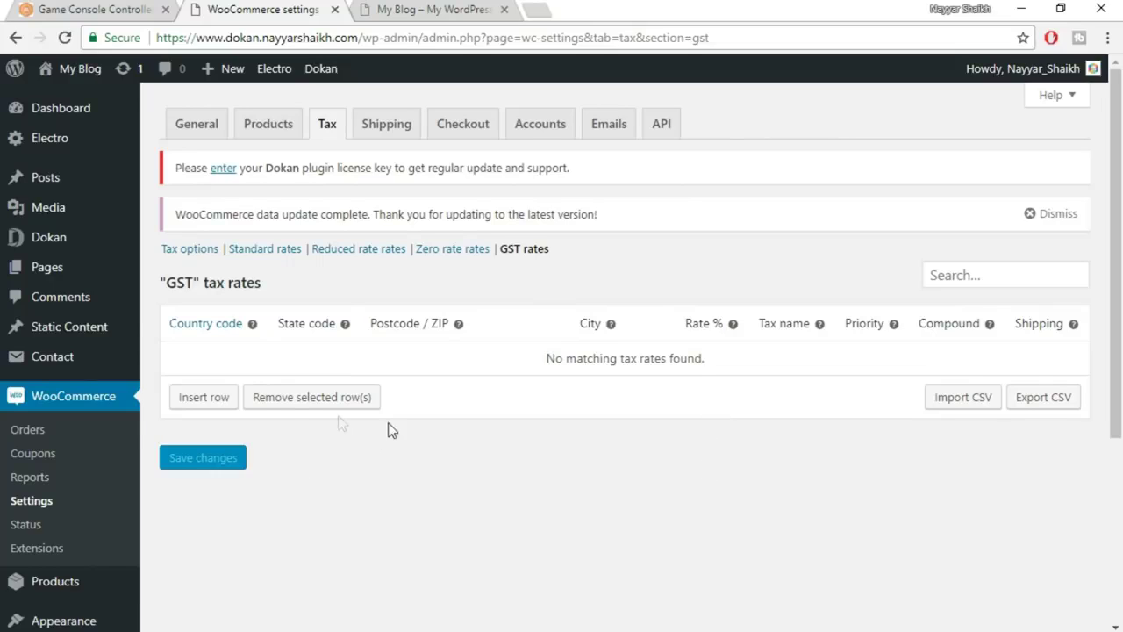
left_click(207, 406)
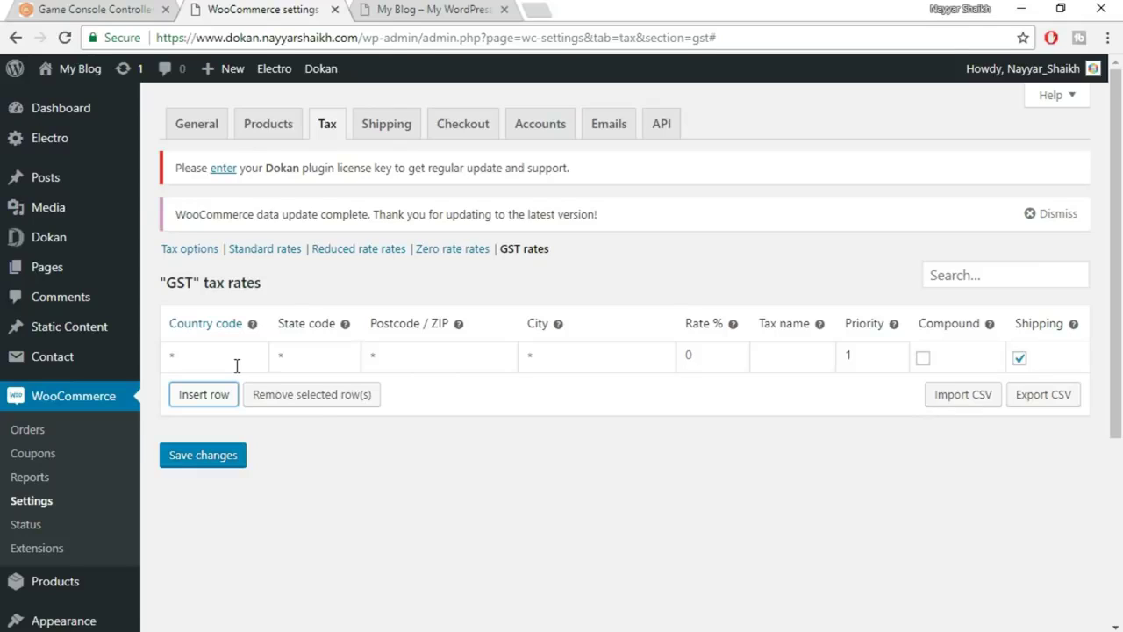
left_click(237, 365)
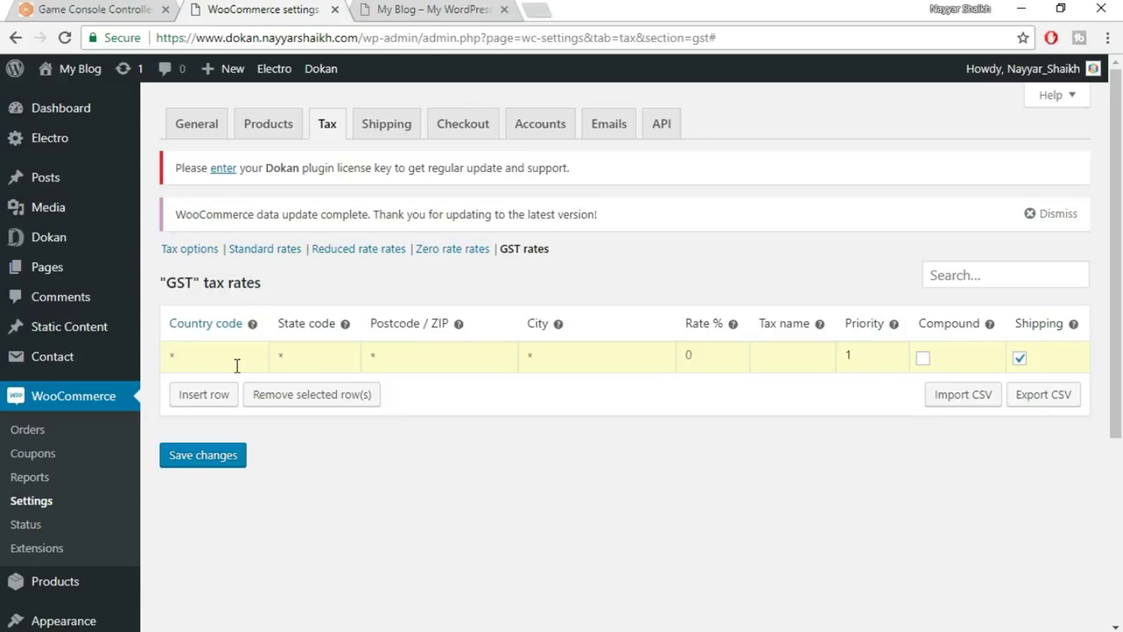
left_click(261, 353)
type("IN")
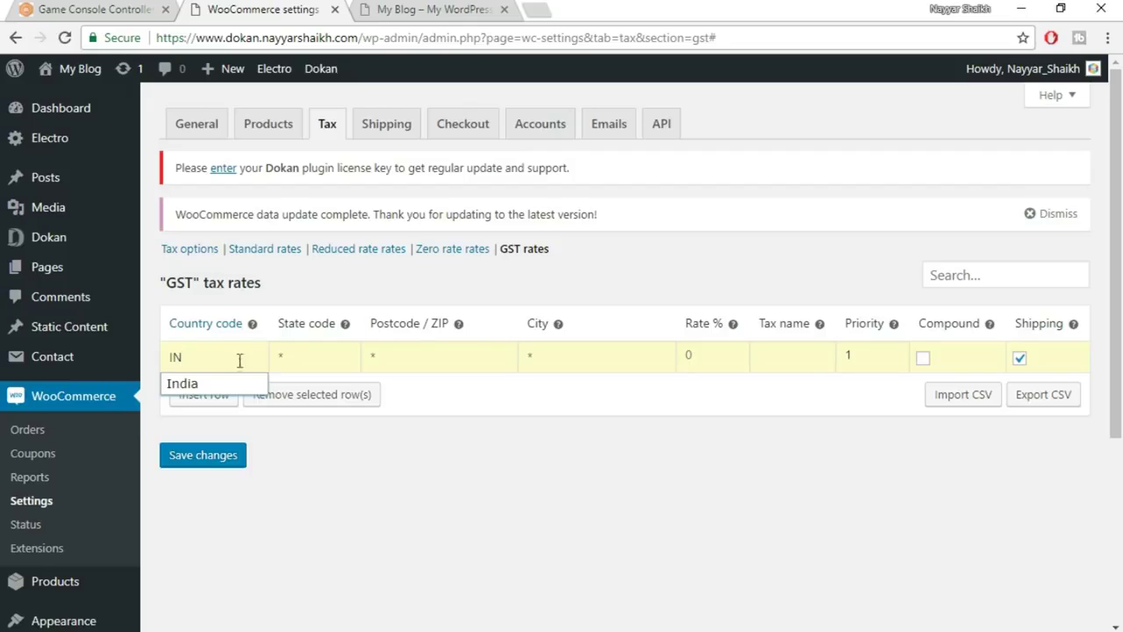
Enter a 12% CGST rate for India that is not applied to shipping
left_click(200, 390)
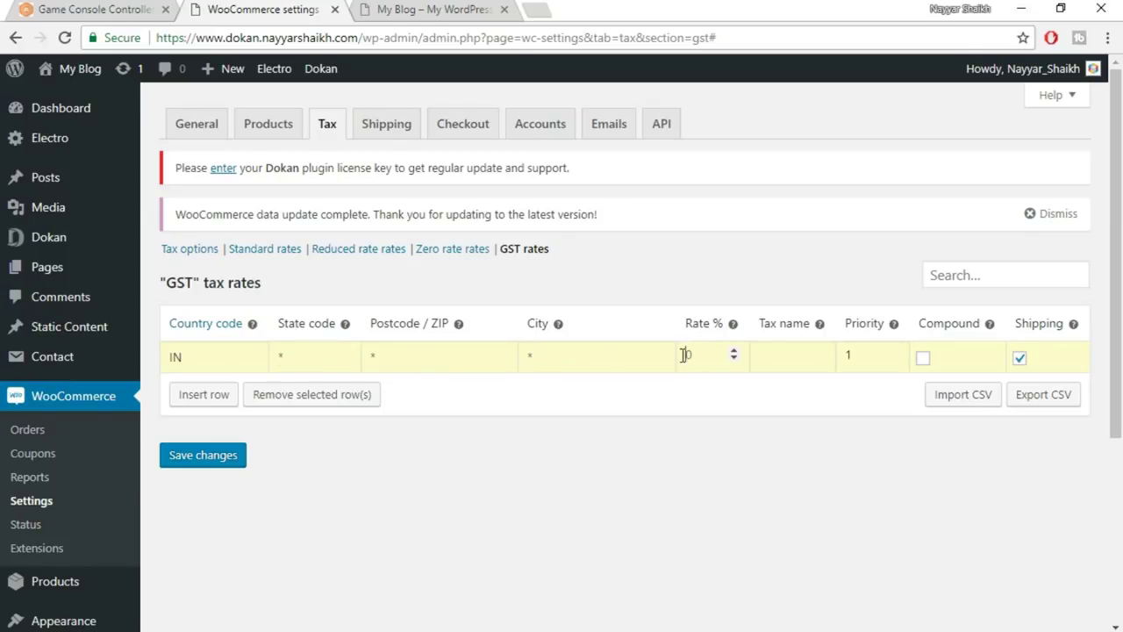
left_click(750, 349)
type("12")
left_click(809, 359)
type("CGST")
left_click(1019, 359)
Add a 12% SGST row for India state MH without shipping, and save both rates
left_click(204, 397)
left_click(201, 393)
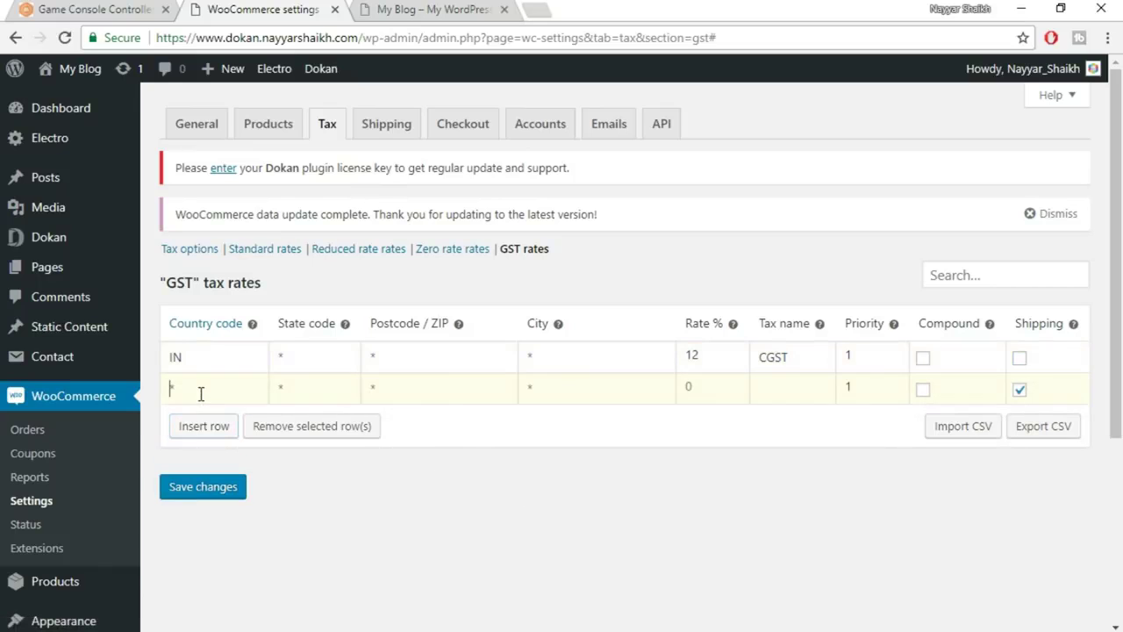
type("IN")
left_click(202, 415)
type("MH")
key("Tab")
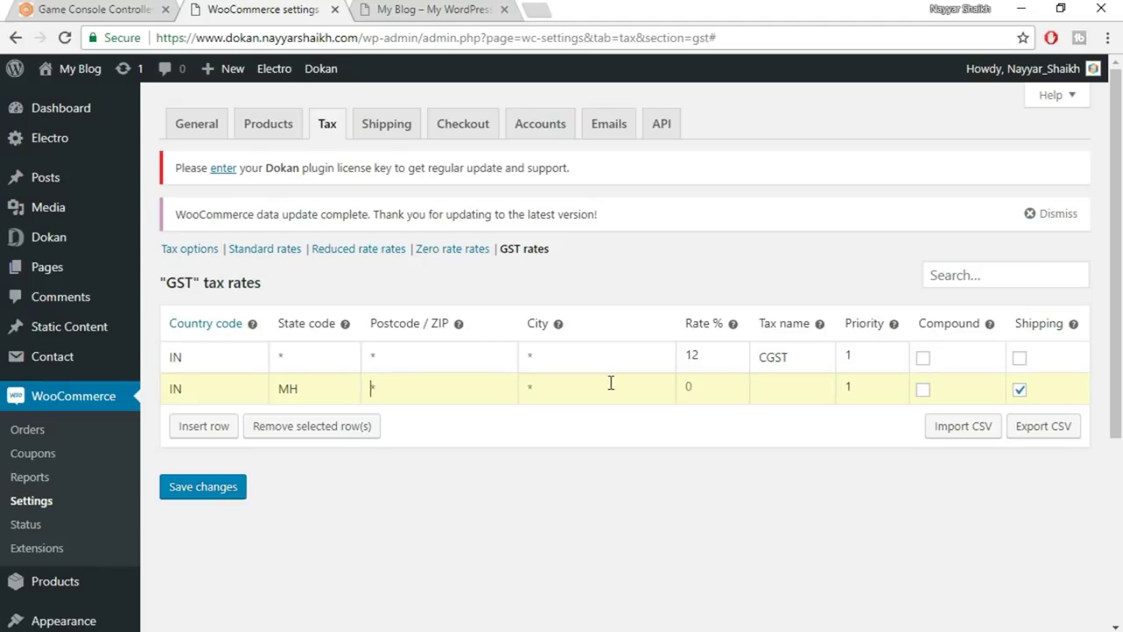
left_click(694, 387)
type("12")
left_click(811, 383)
type("SGST")
left_click(1020, 389)
left_click(237, 493)
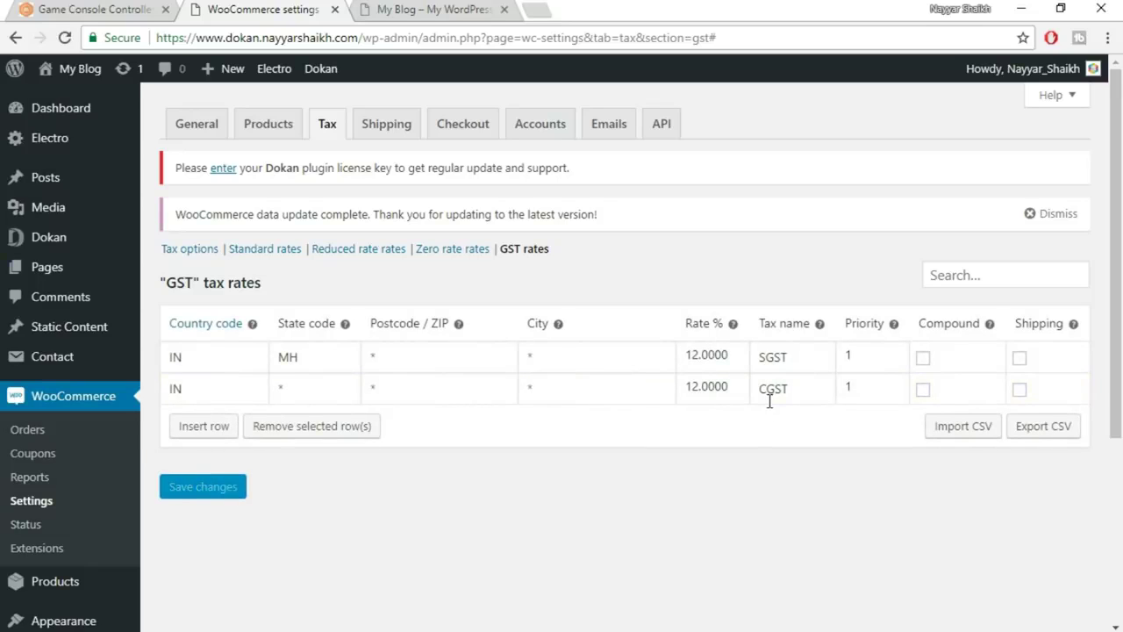
Create a shipping zone named India covering the India region and save it
left_click(384, 136)
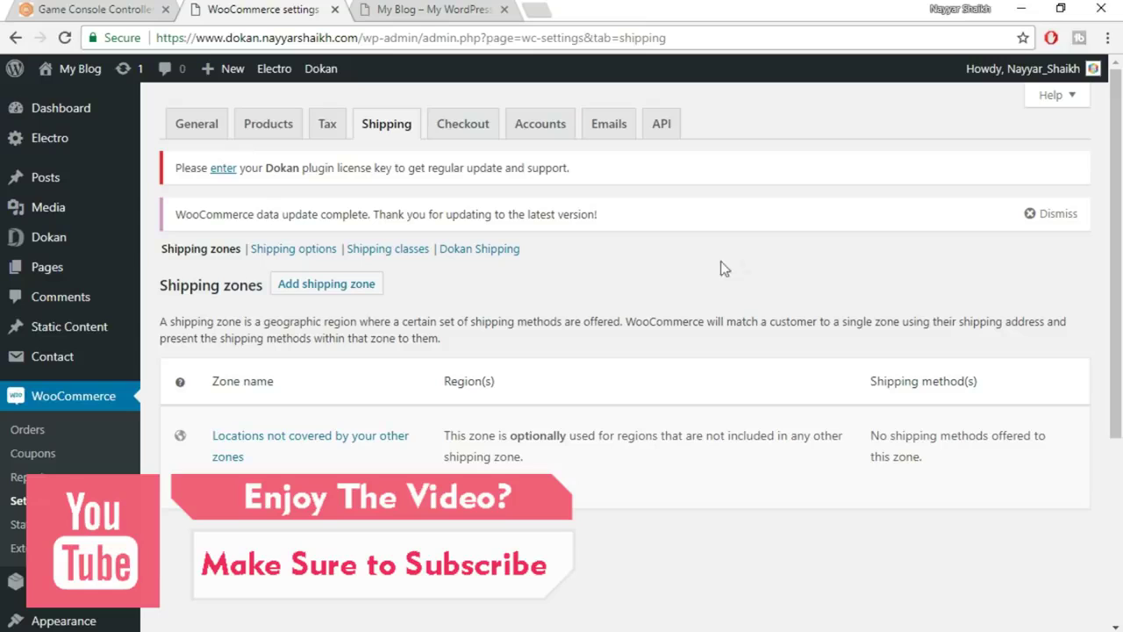
left_click(345, 295)
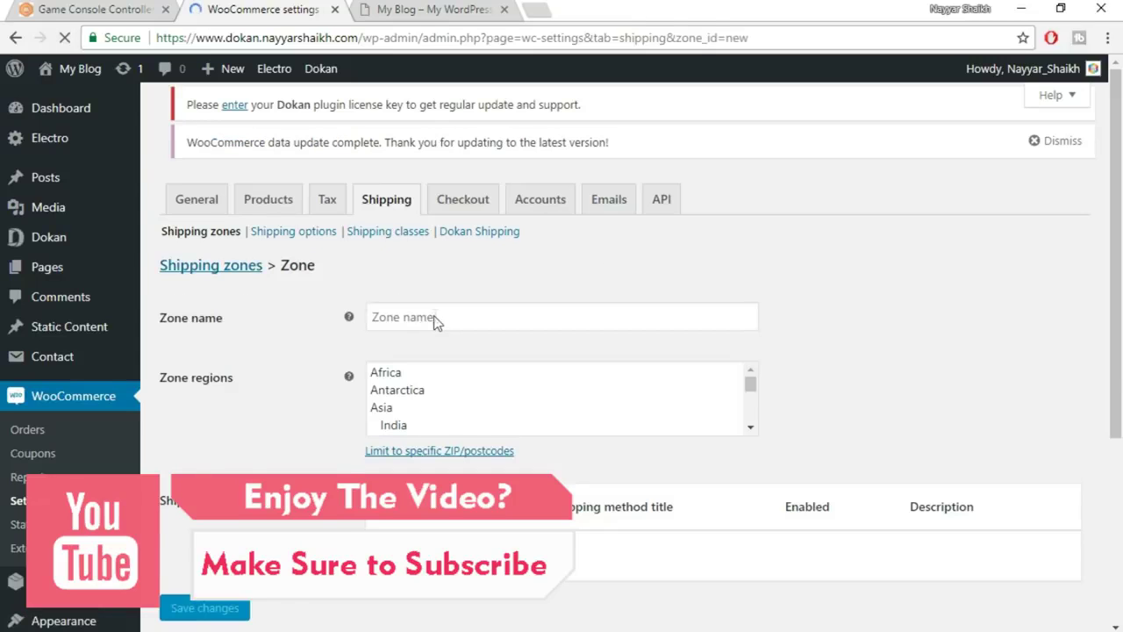
left_click(450, 336)
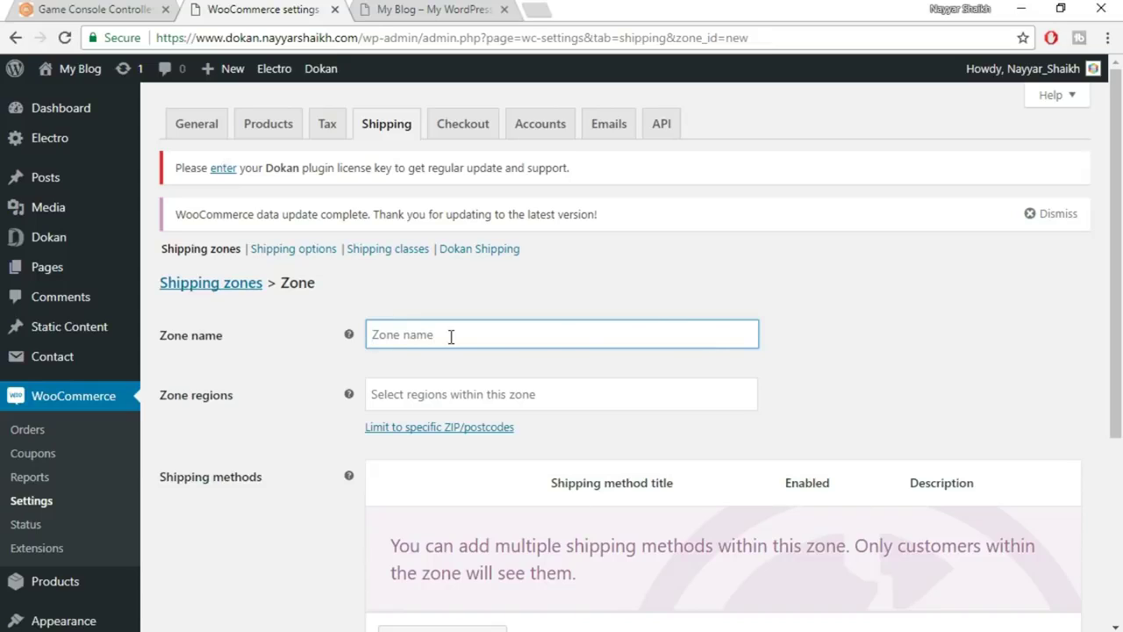
type("Indi")
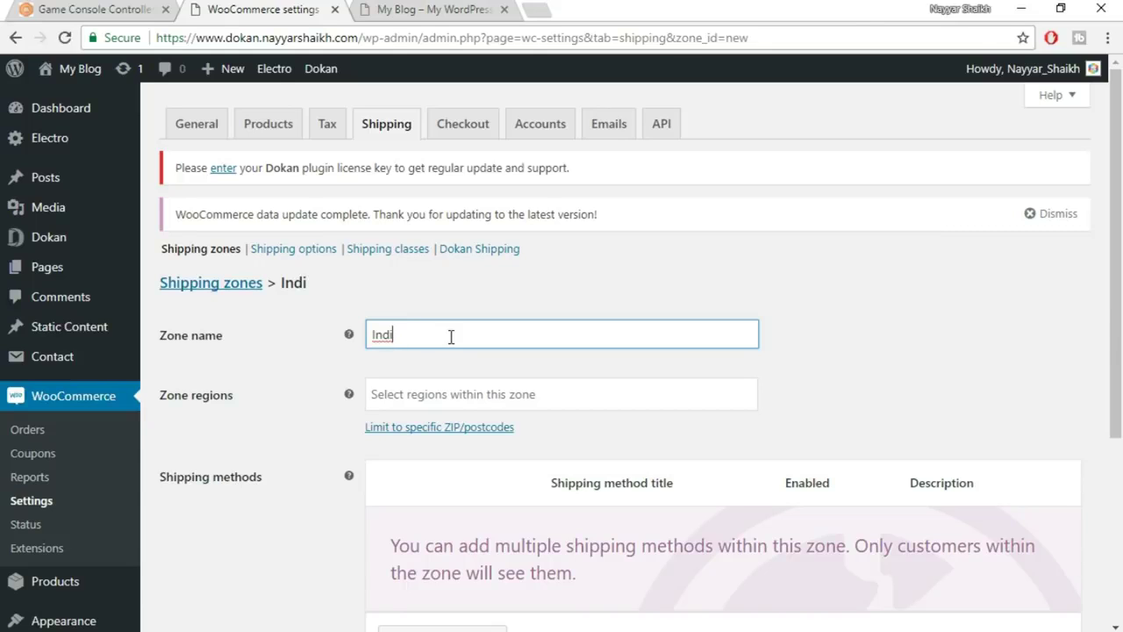
type("a")
scroll(501, 293, "down", 1)
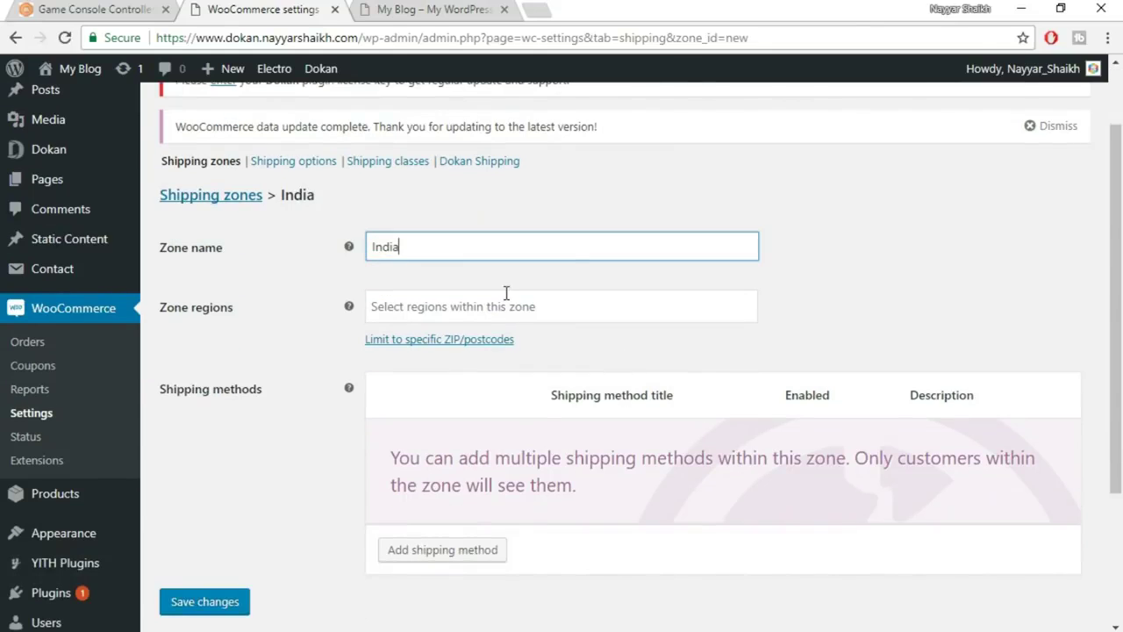
left_click(513, 305)
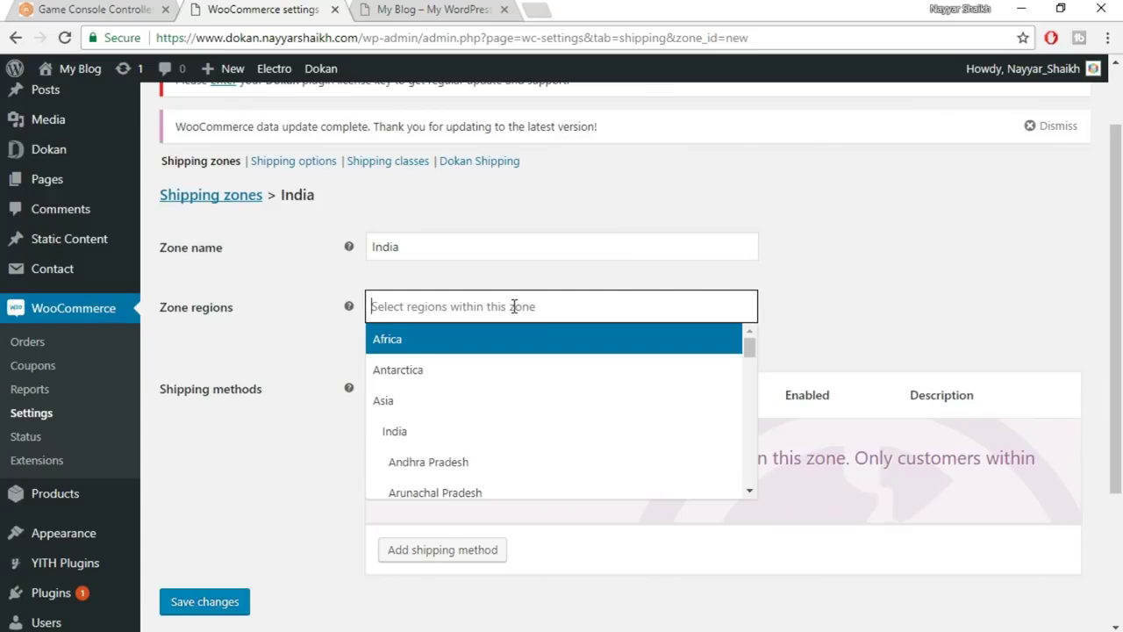
left_click(443, 432)
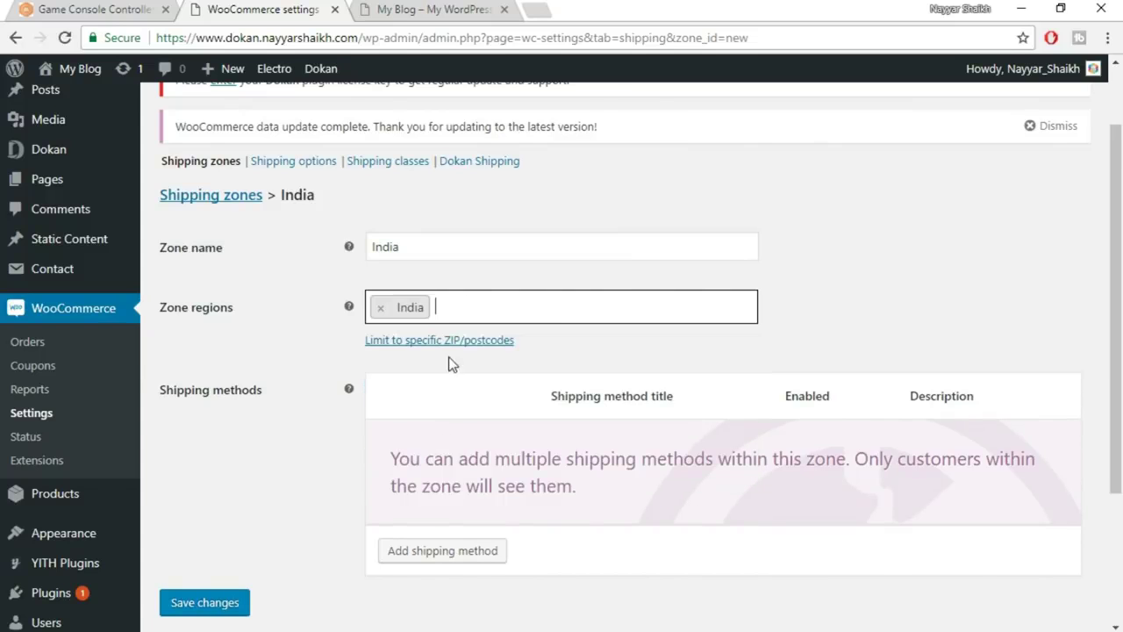
scroll(610, 366, "down", 1)
left_click(201, 517)
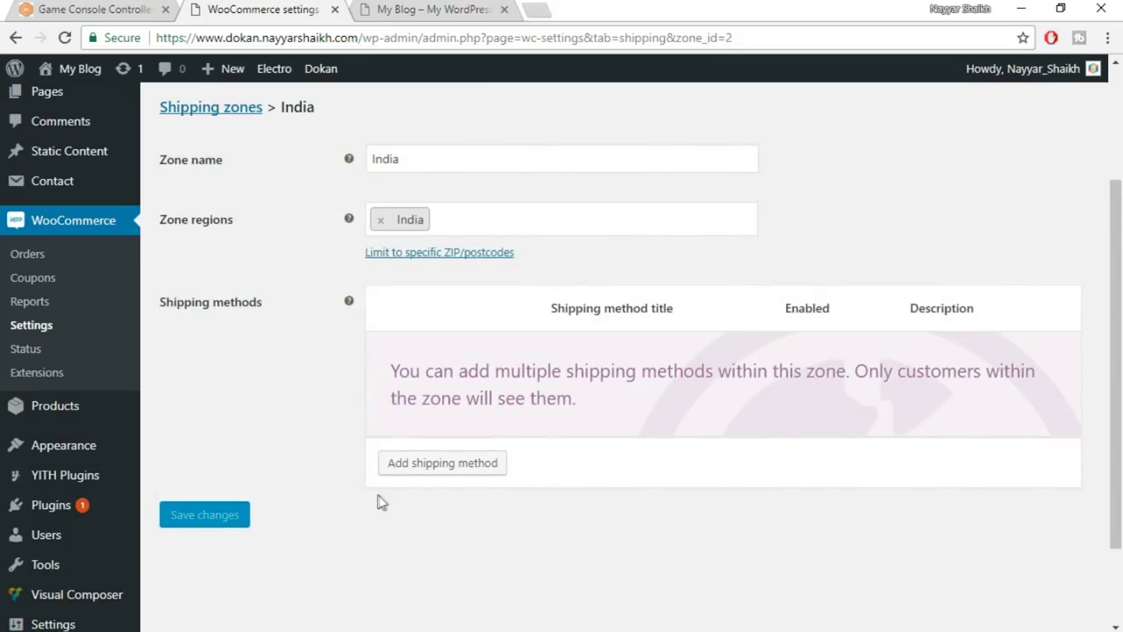
Add a Flat rate shipping method to the India zone with a cost of 2
left_click(457, 465)
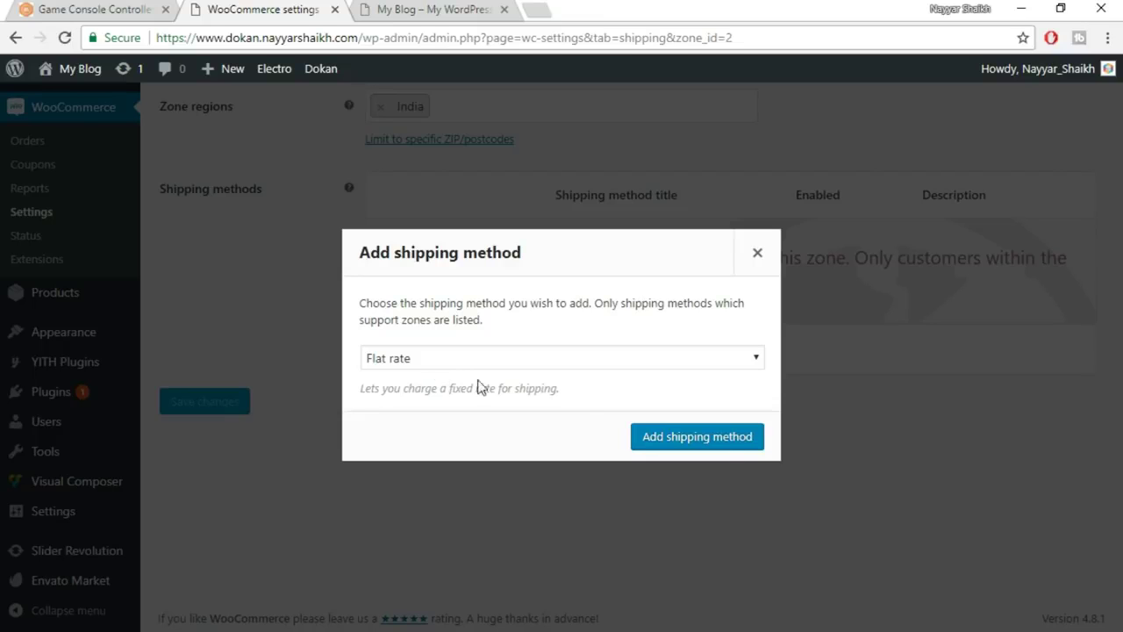
left_click(728, 446)
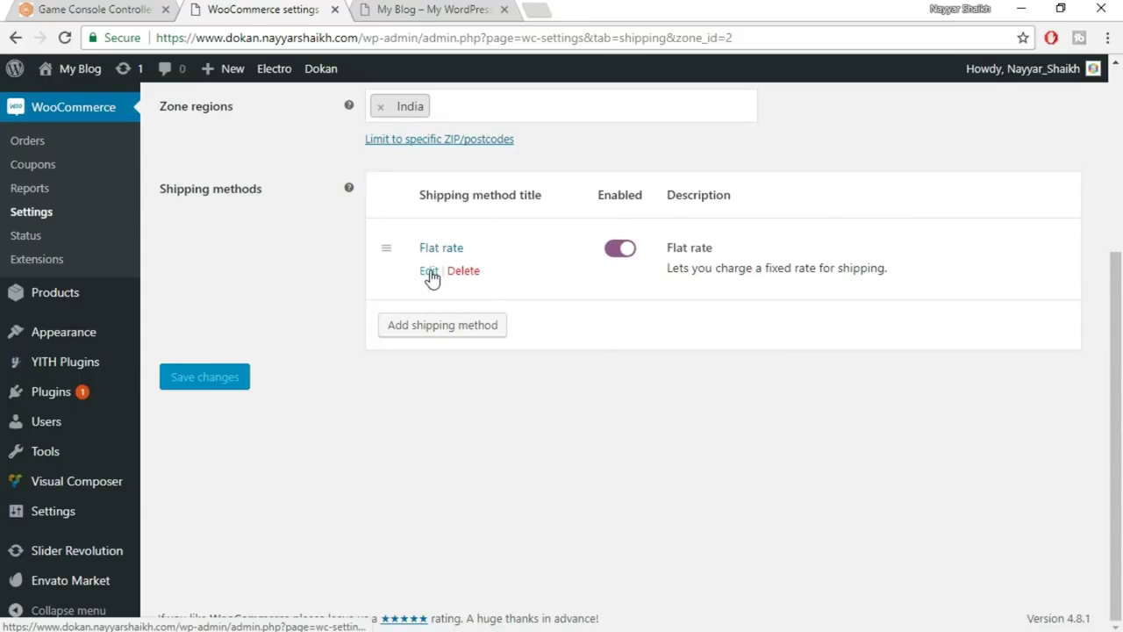
left_click(428, 272)
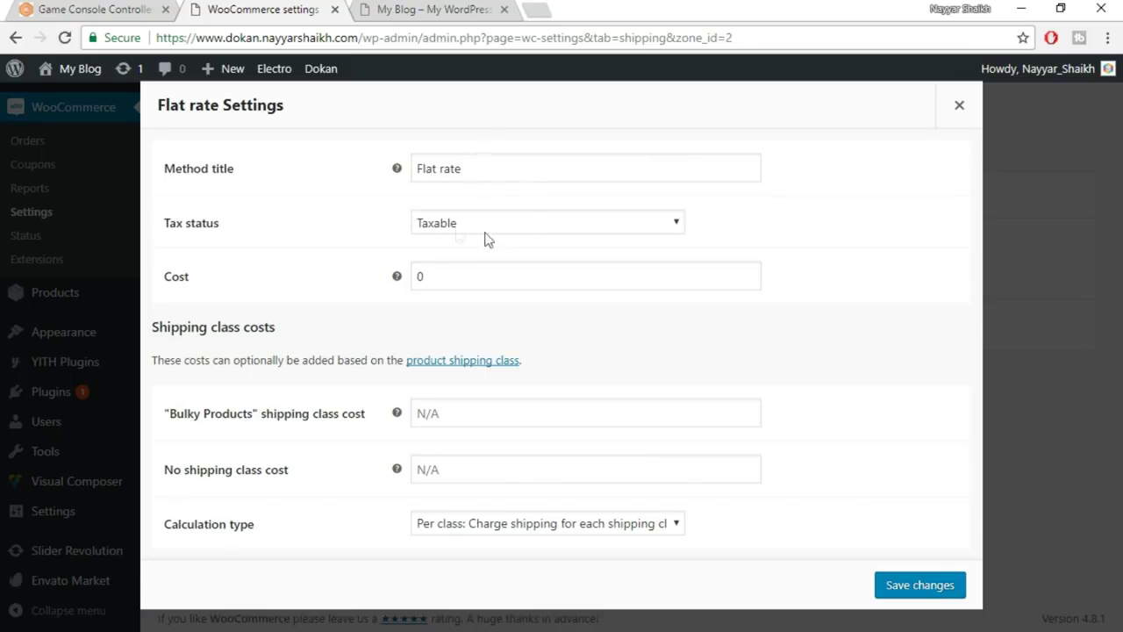
left_click(440, 281)
double_click(425, 278)
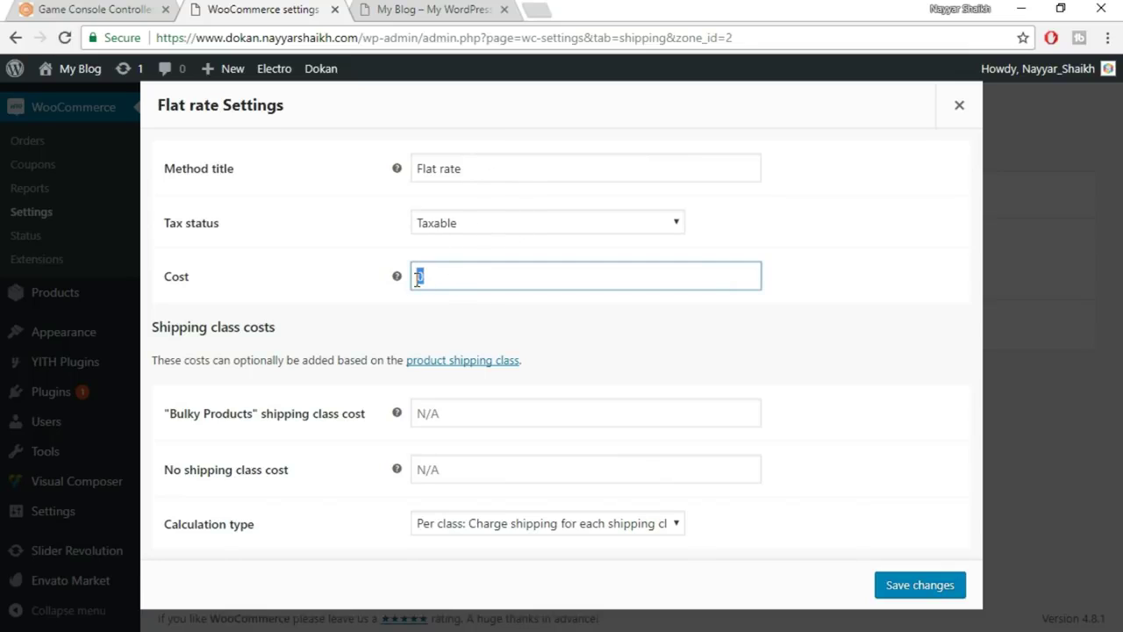
type("2")
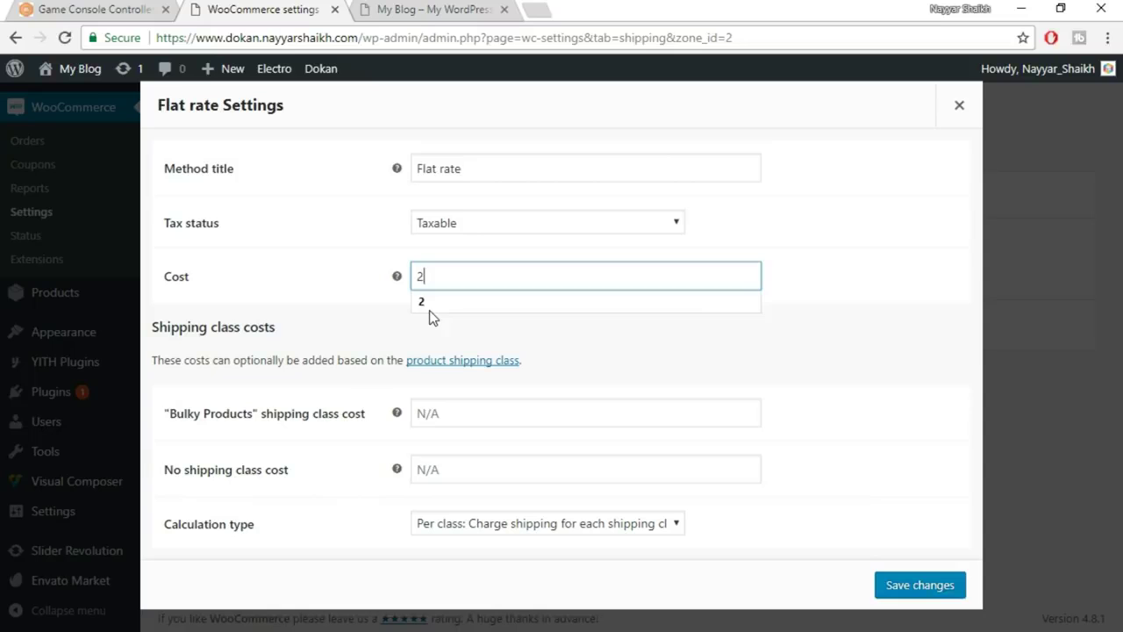
left_click(920, 588)
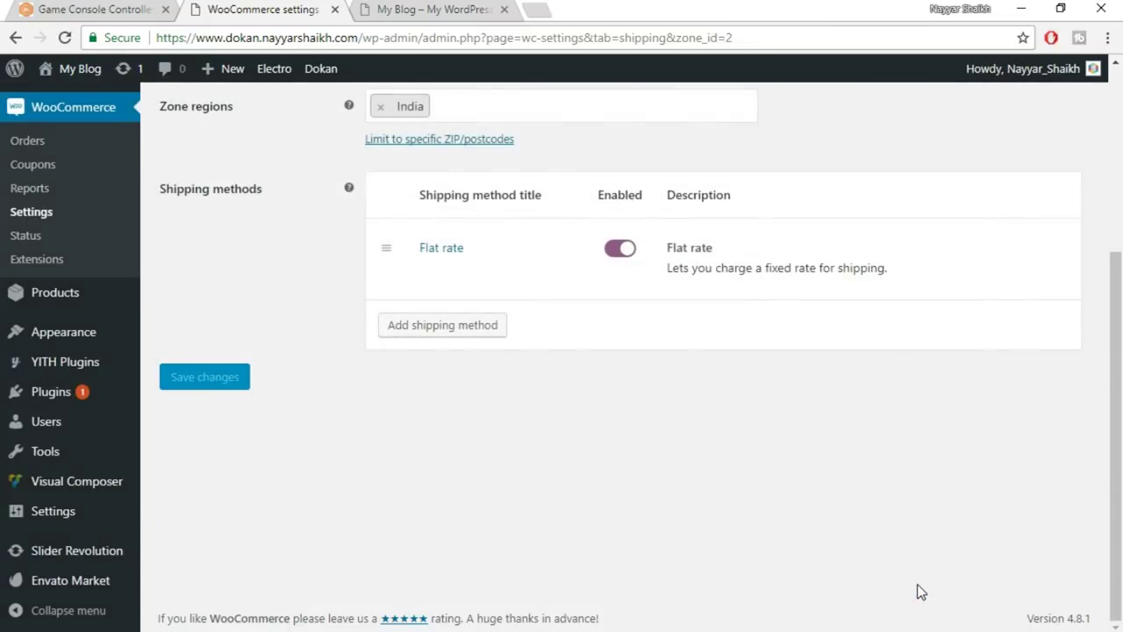
scroll(908, 592, "up", 3)
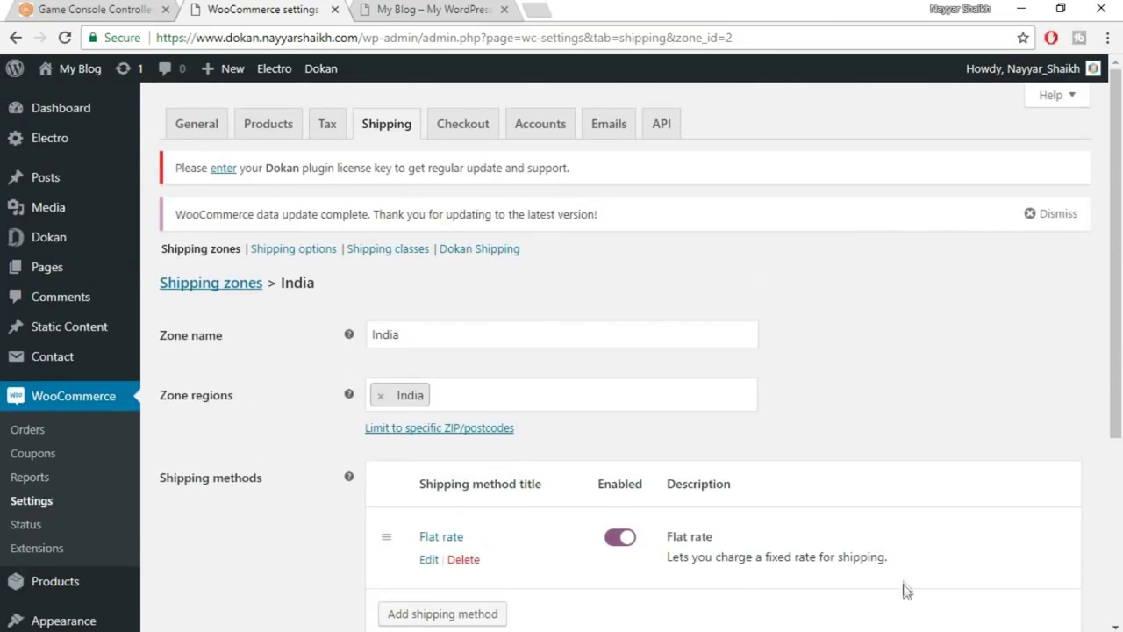
Review the Shipping options page, then view the still-empty Shipping classes list
left_click(306, 256)
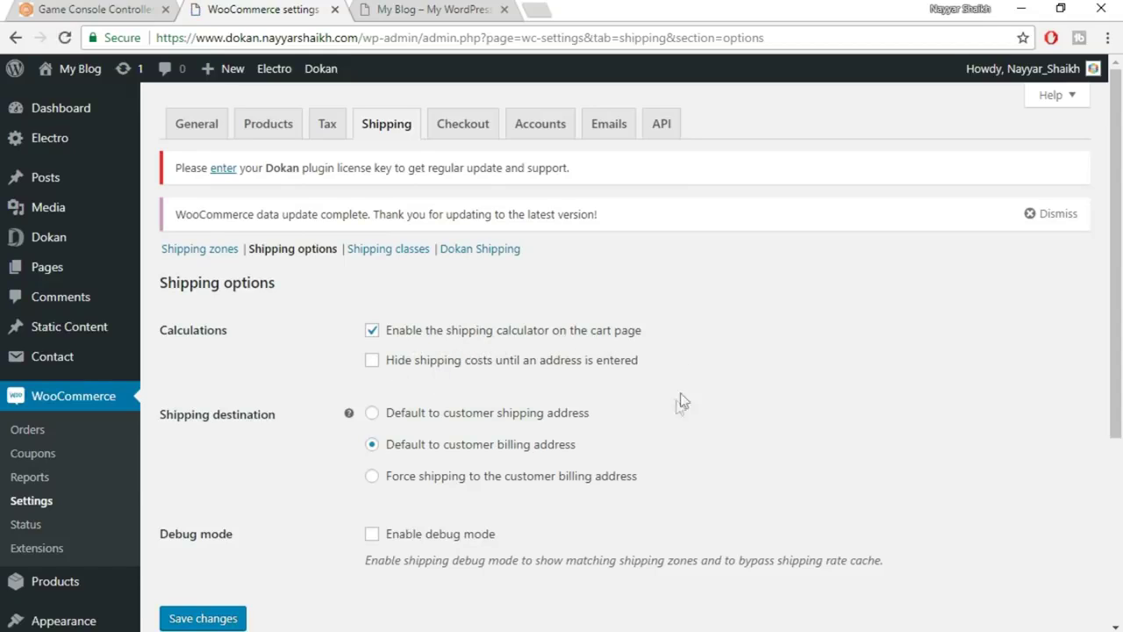
left_click(385, 248)
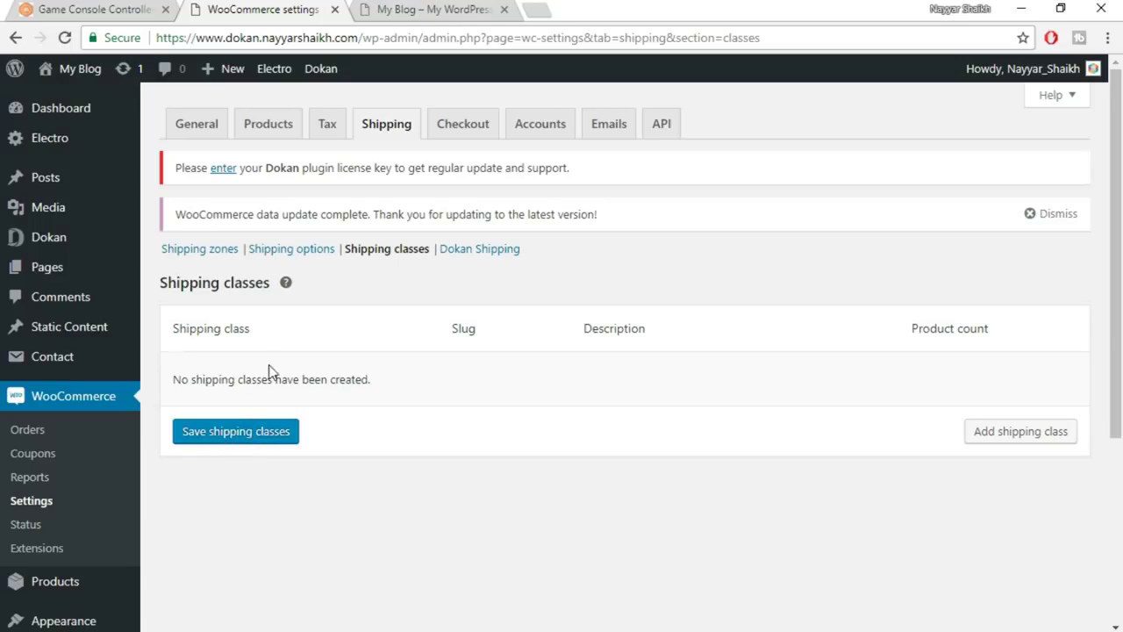
Create and save a shipping class named Bulky with description 'Over 10Kgs'
left_click(1017, 434)
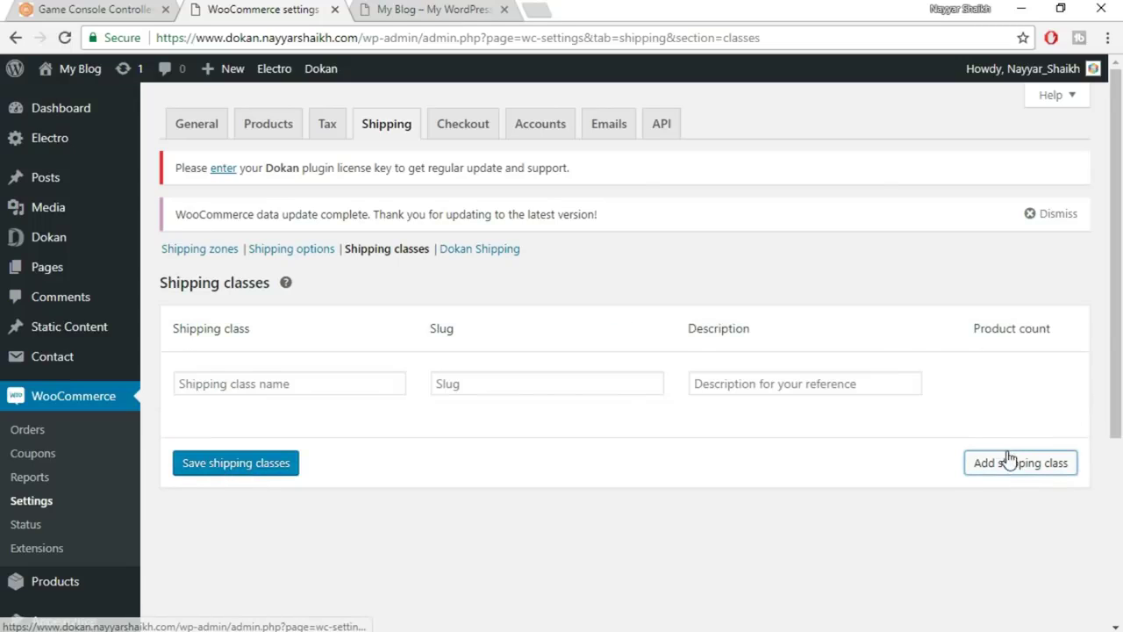
left_click(299, 384)
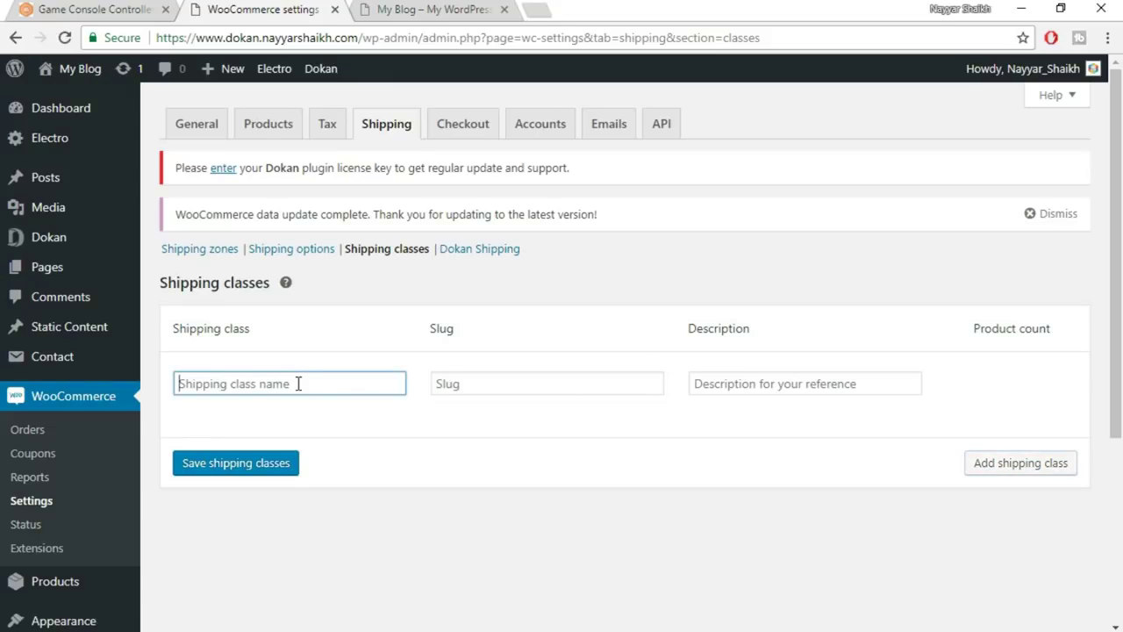
type("Bulky")
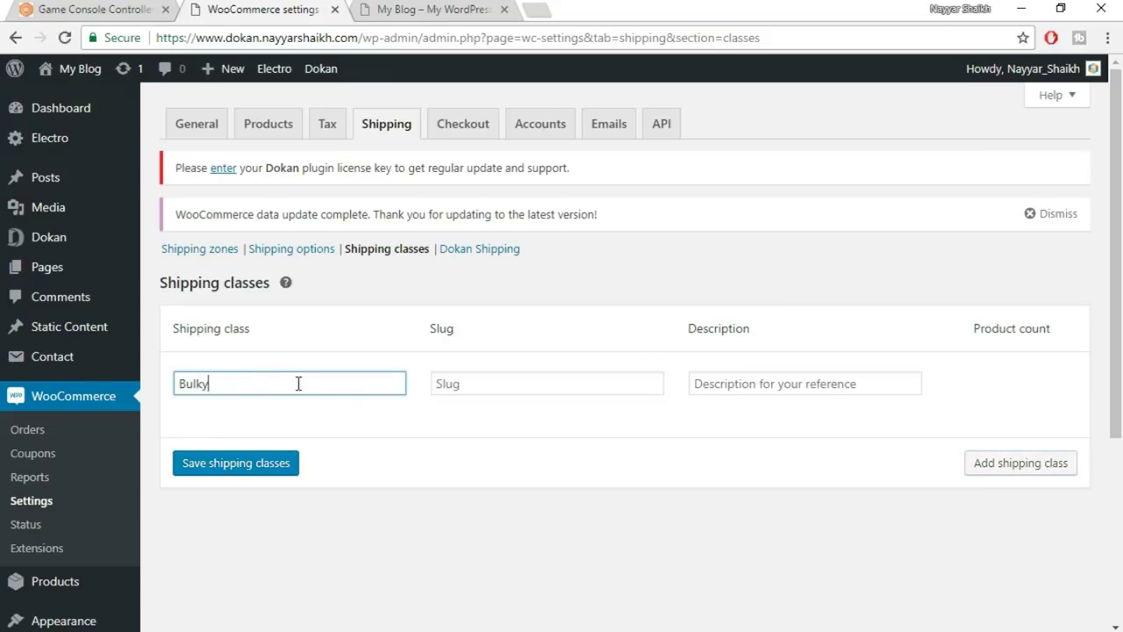
left_click(752, 384)
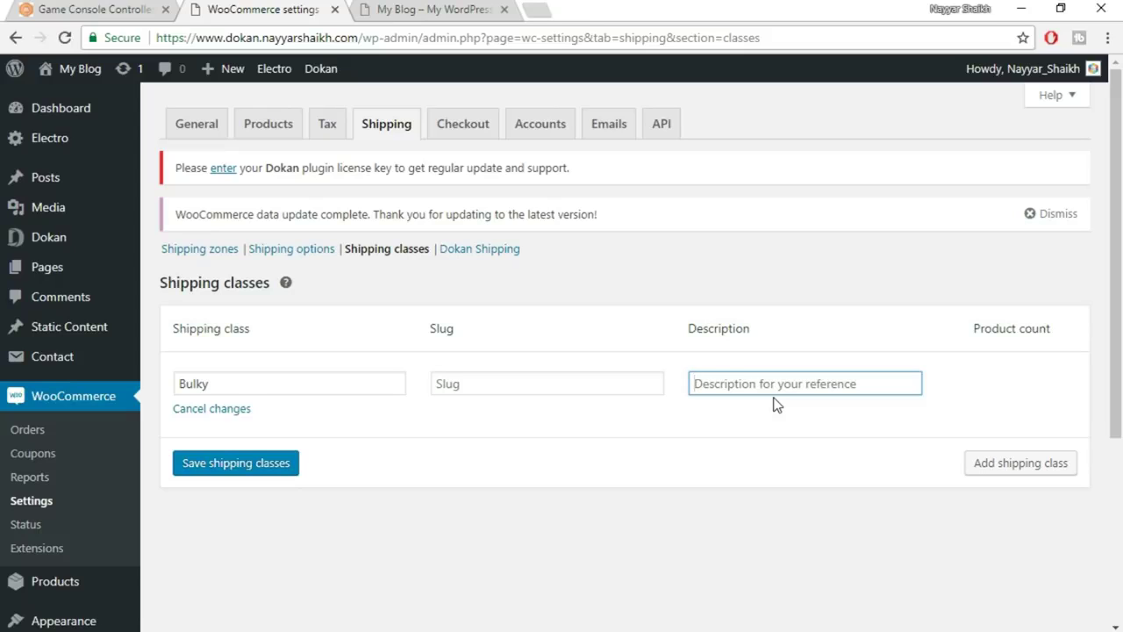
type("Over")
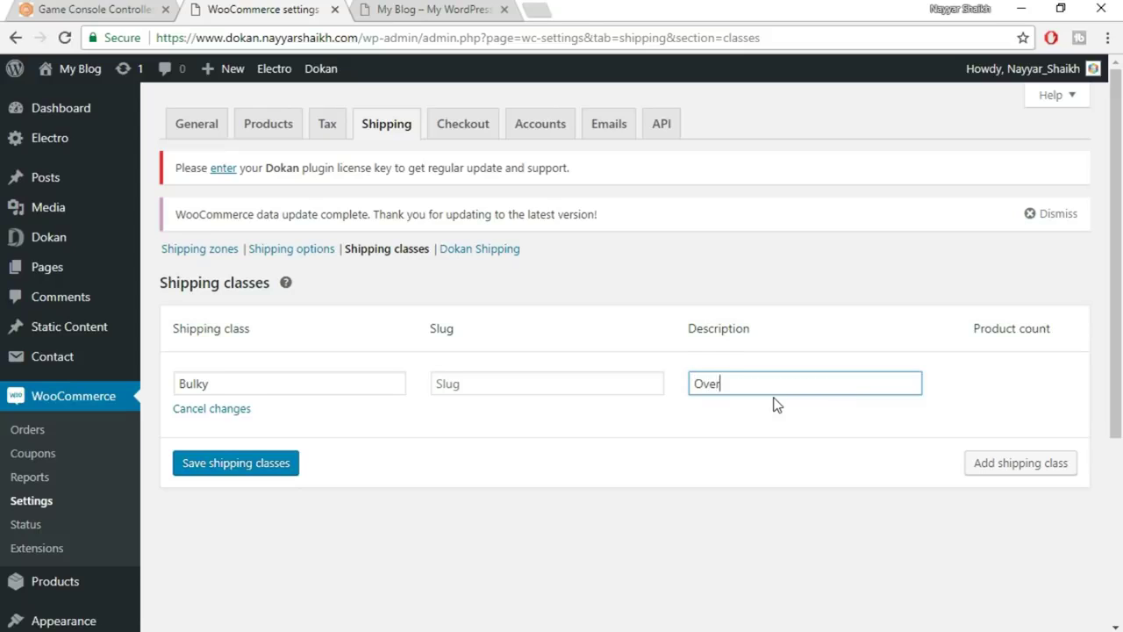
type(" 10Kgs")
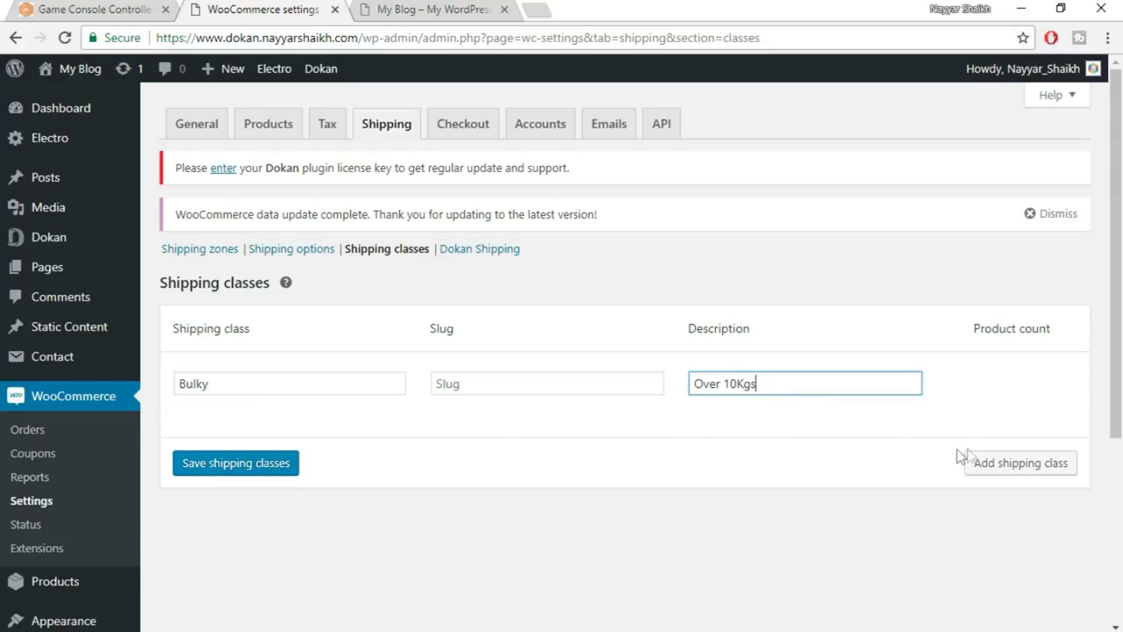
left_click(248, 475)
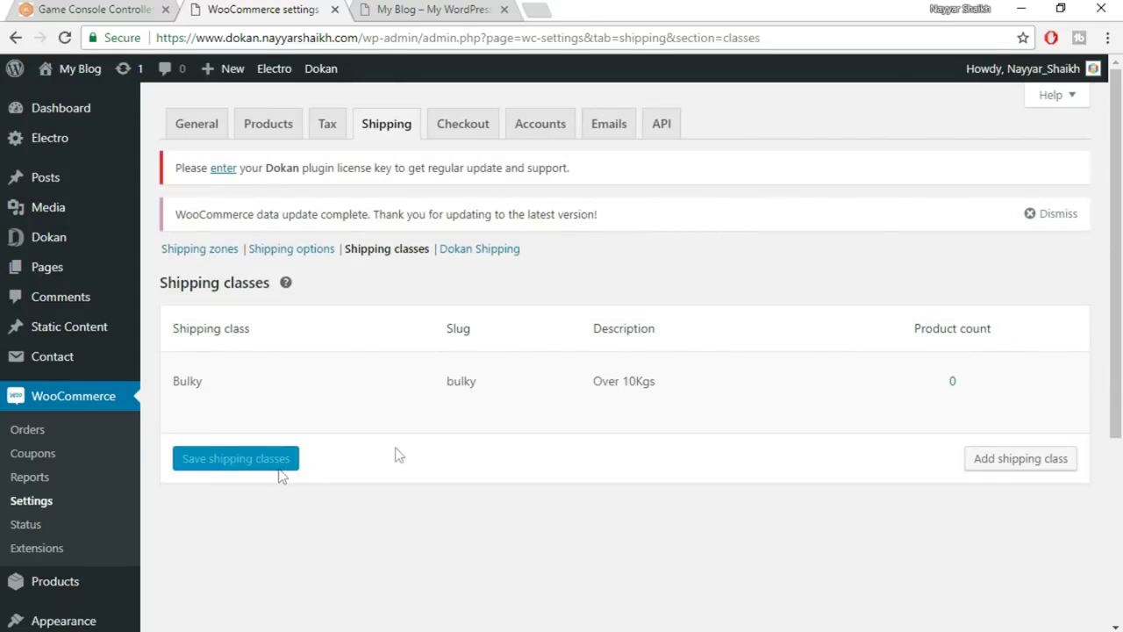
Reopen the India zone's Flat rate settings and enter a Bulky class cost of 5
left_click(221, 251)
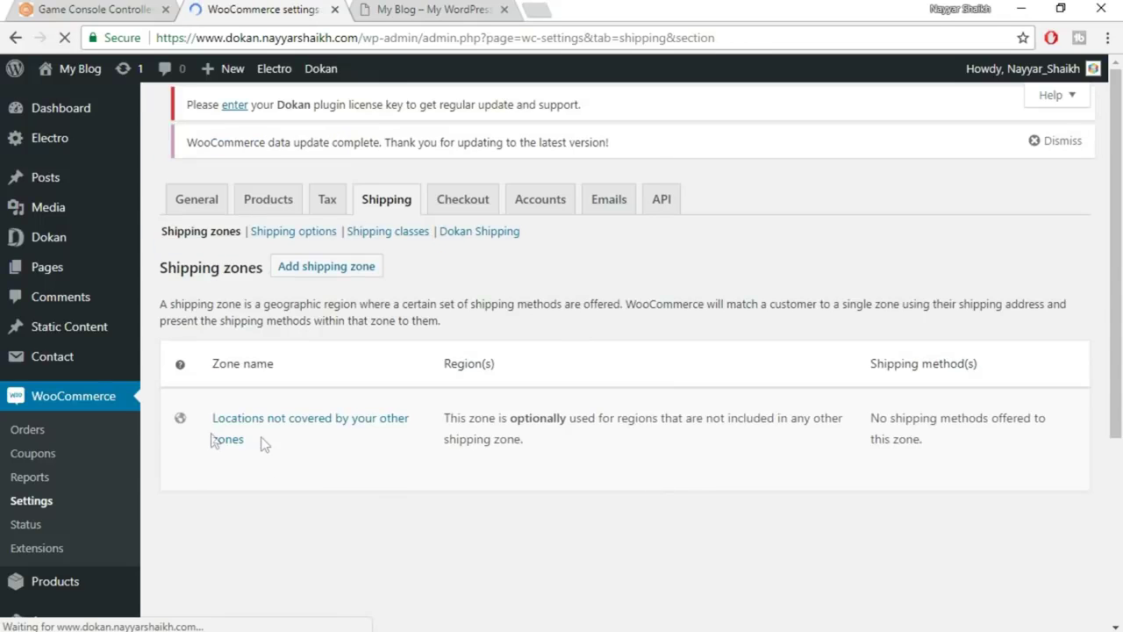
left_click(222, 459)
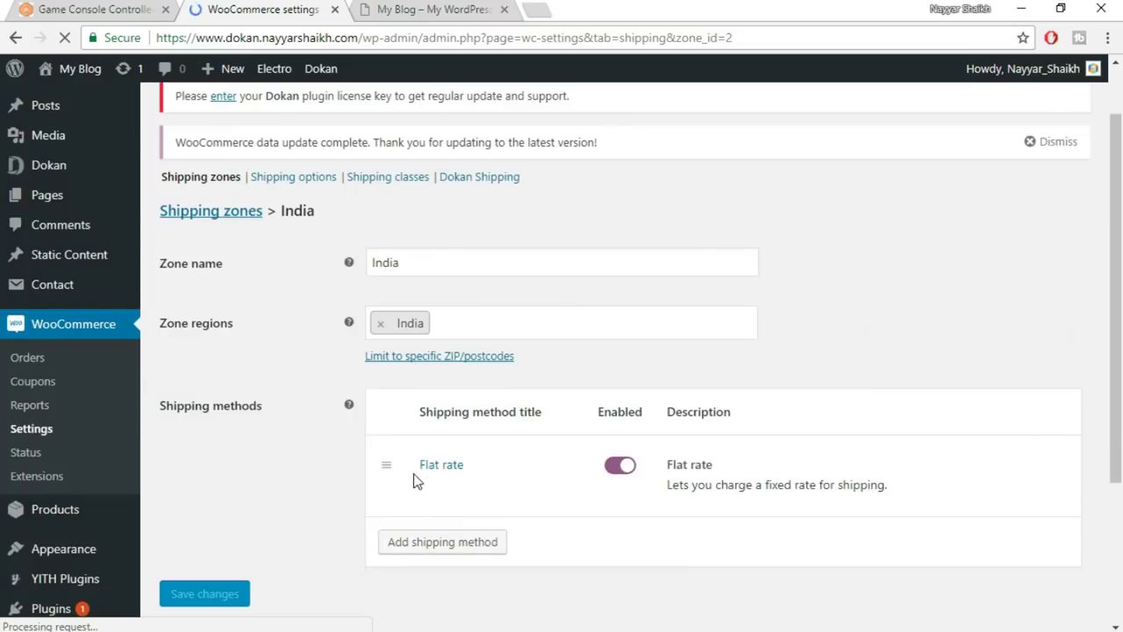
mouse_move(428, 481)
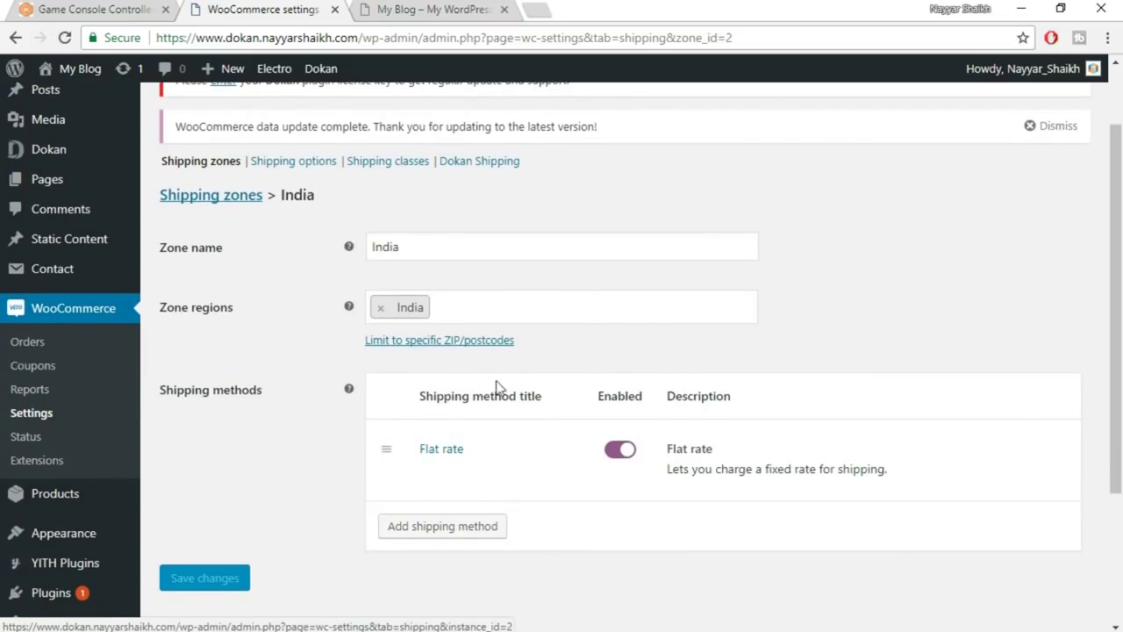
left_click(429, 473)
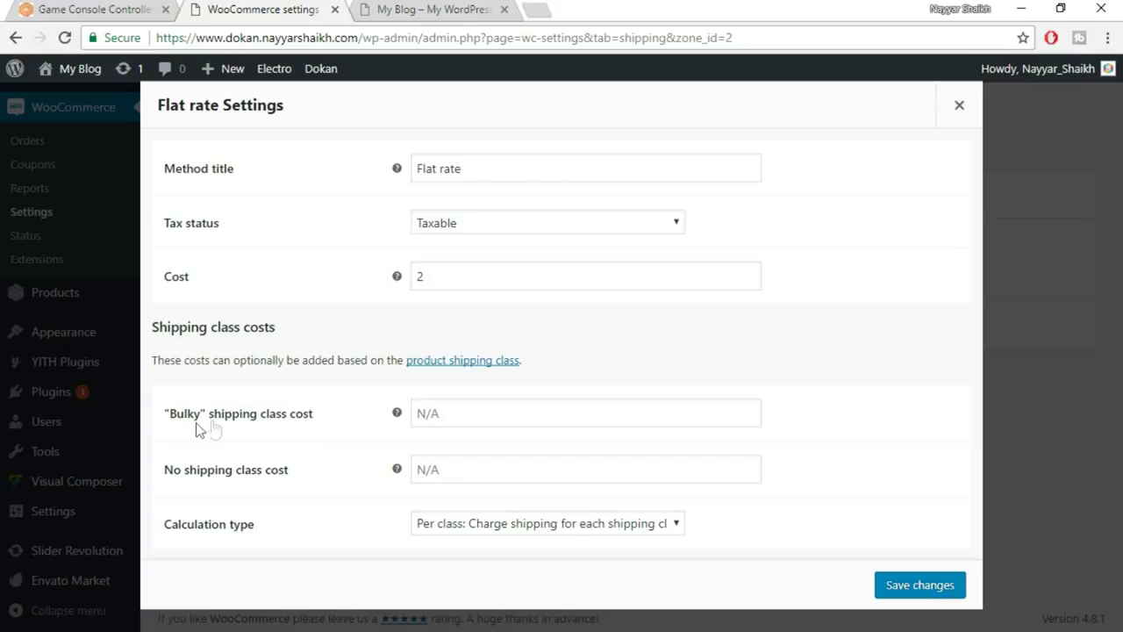
left_click(456, 419)
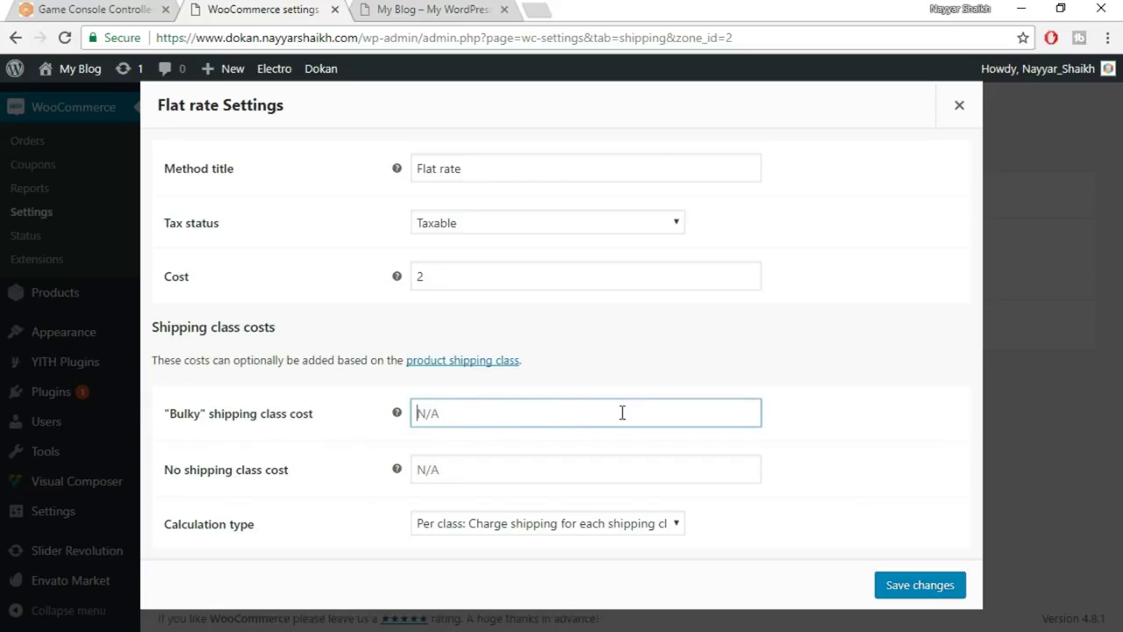
type("5")
left_click_drag(459, 276, 421, 275)
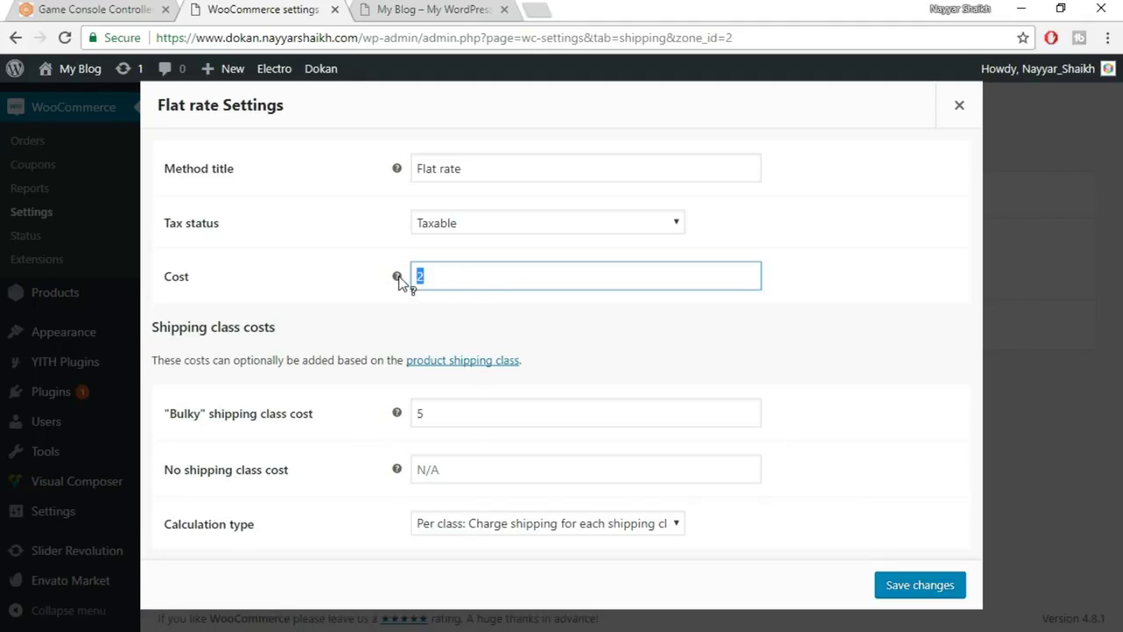
Save the Flat rate with cost '2 * [qty]' and Bulky class cost '5 * [qty]'
left_click(564, 280)
type("2")
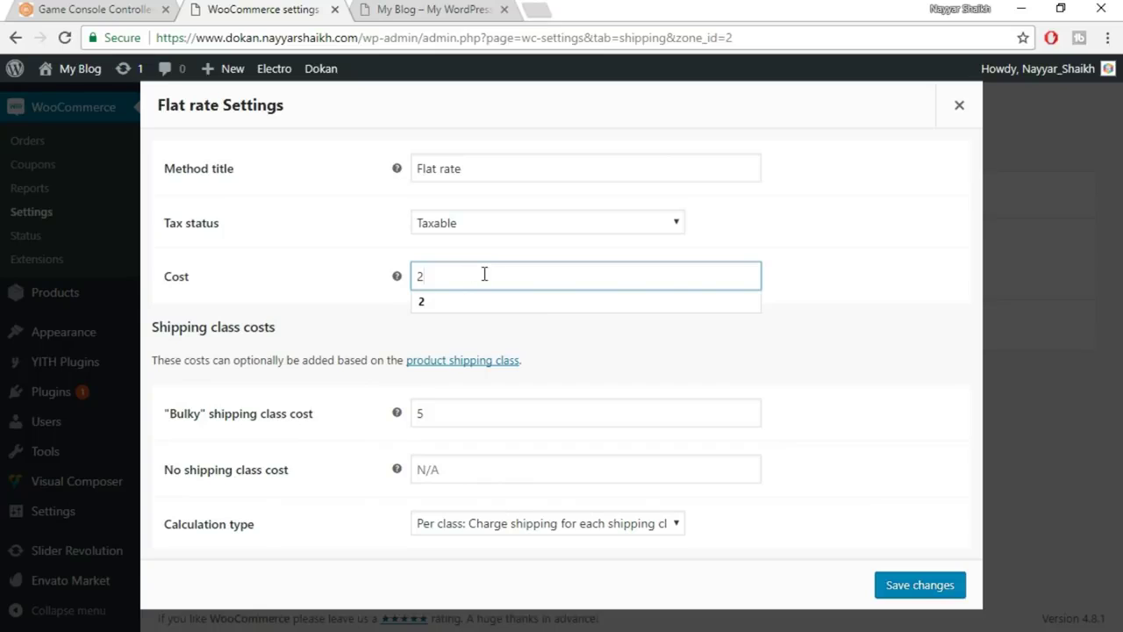
key("Escape")
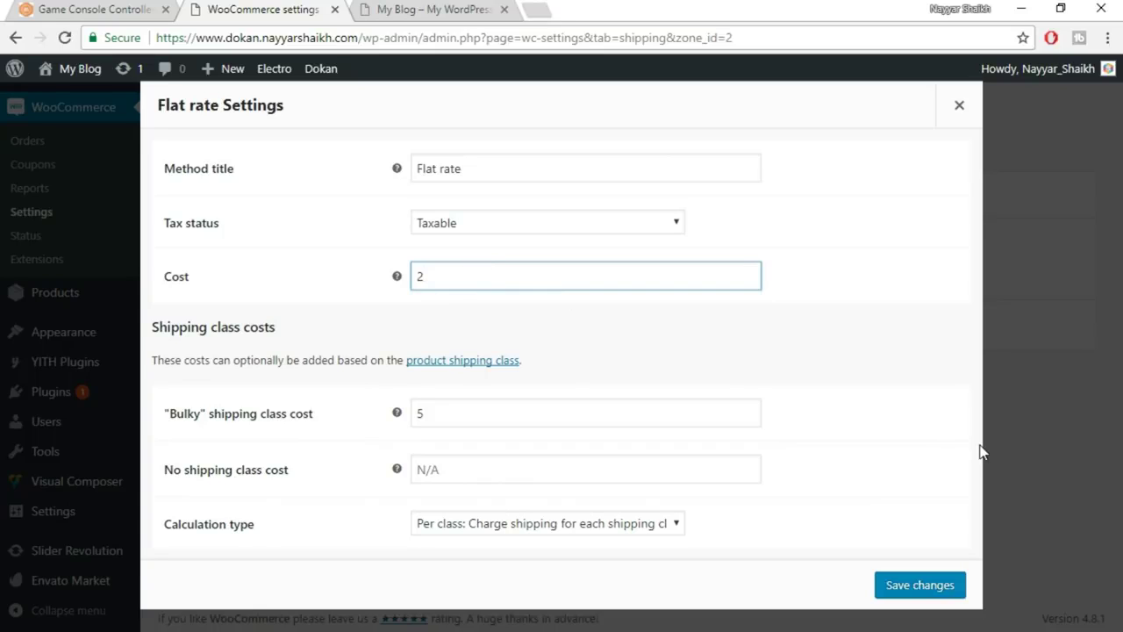
type("* [qty]")
left_click_drag(414, 286, 427, 281)
left_click(432, 413)
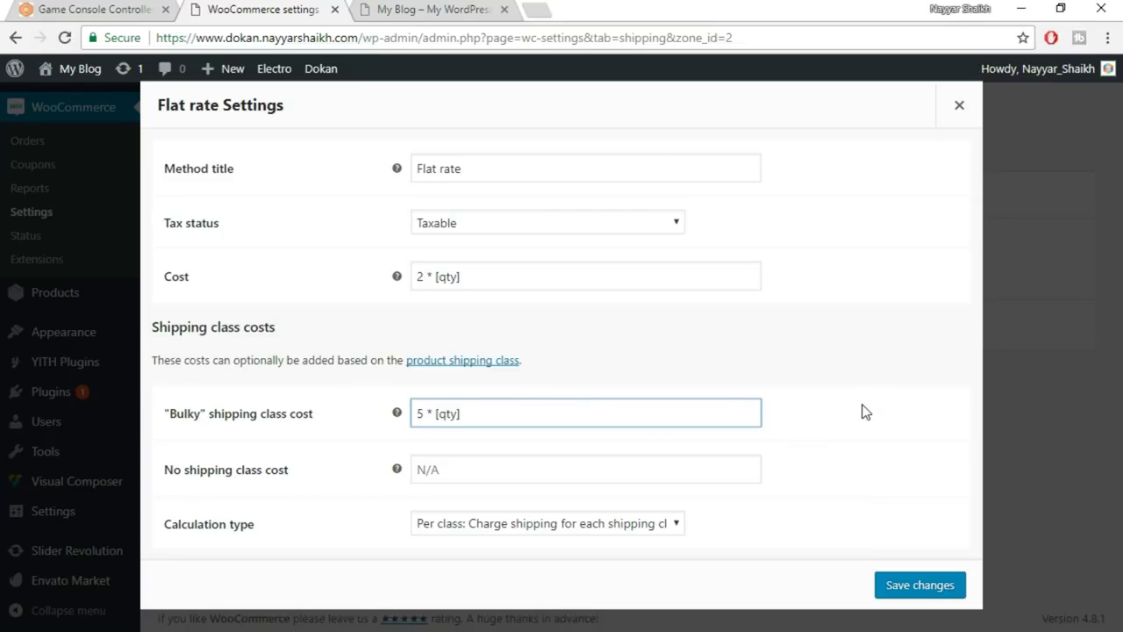
left_click(919, 584)
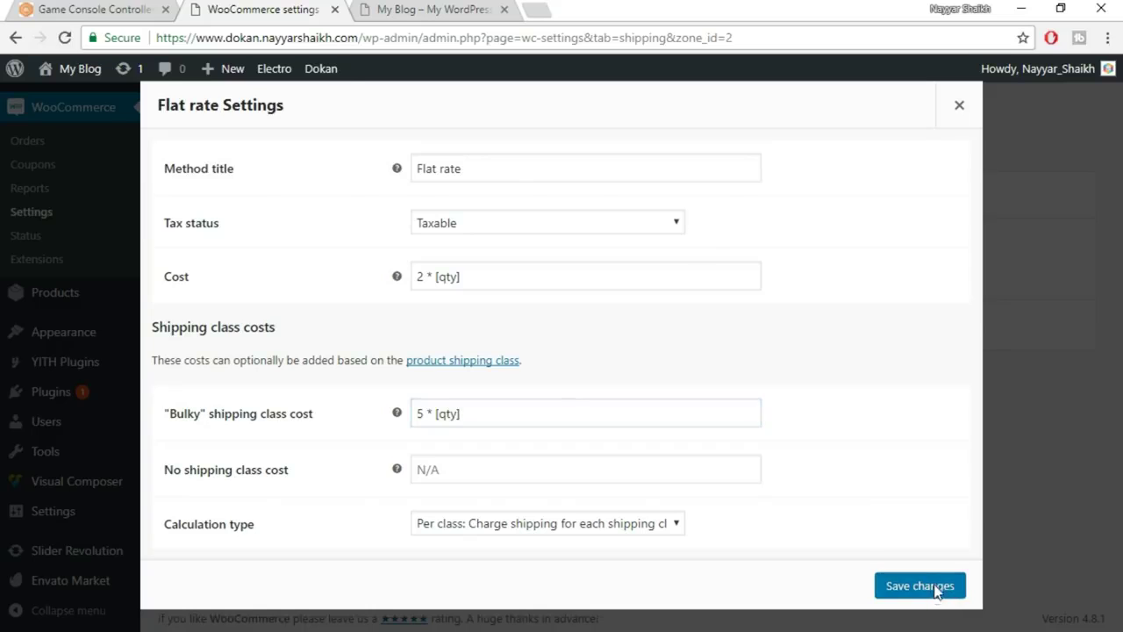
scroll(934, 561, "up", 3)
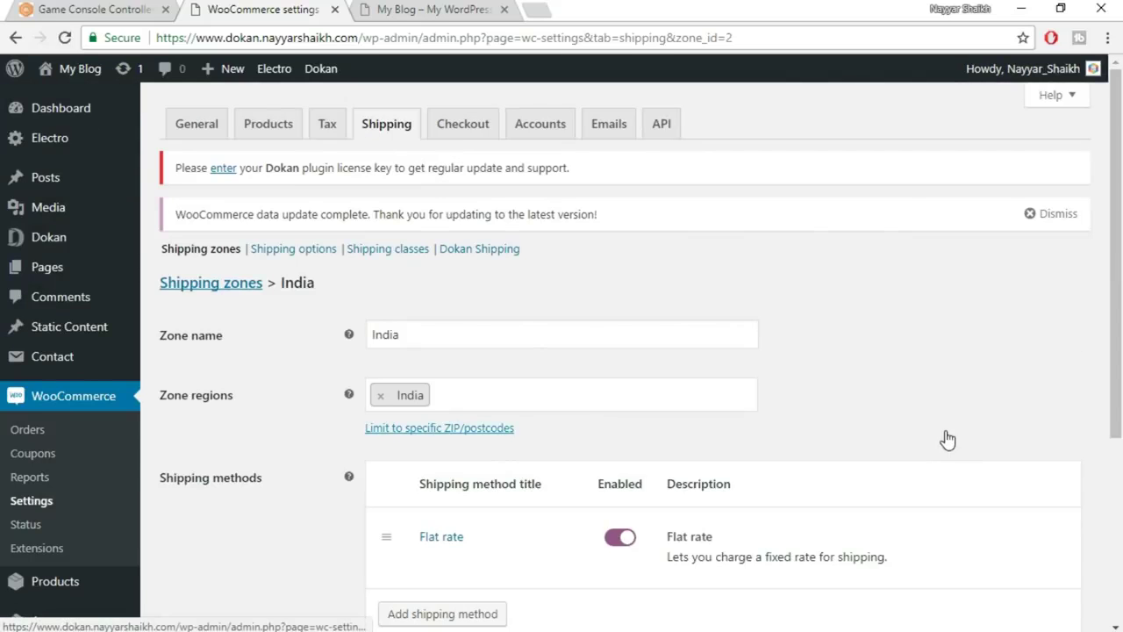
Confirm the Cart and Checkout page assignments unchanged and save the Checkout settings
left_click(449, 130)
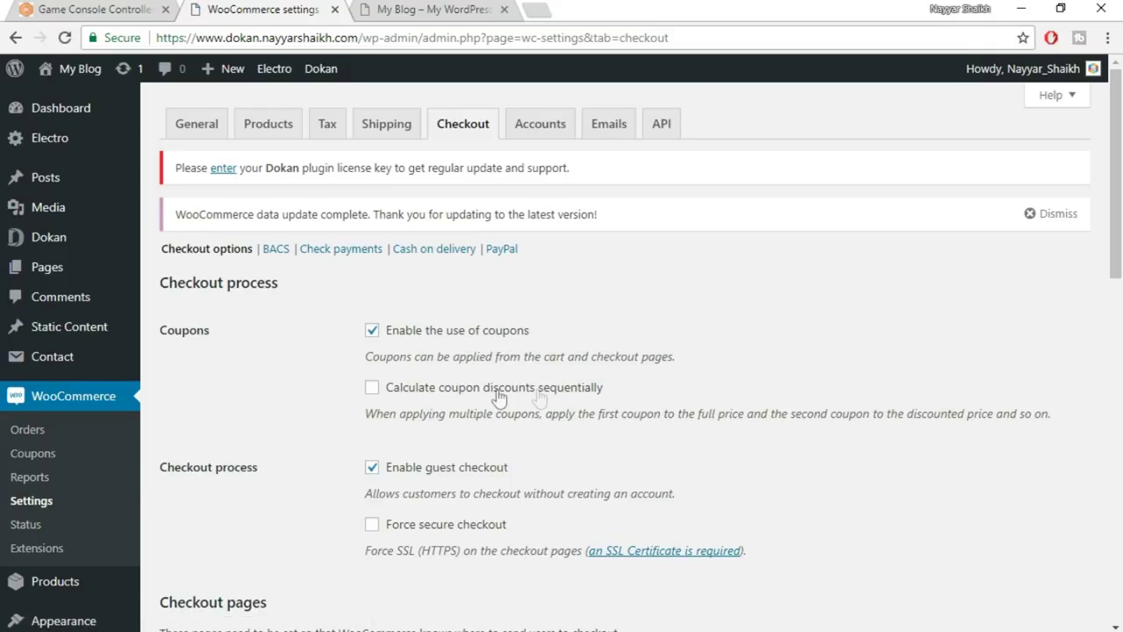
scroll(849, 416, "down", 2)
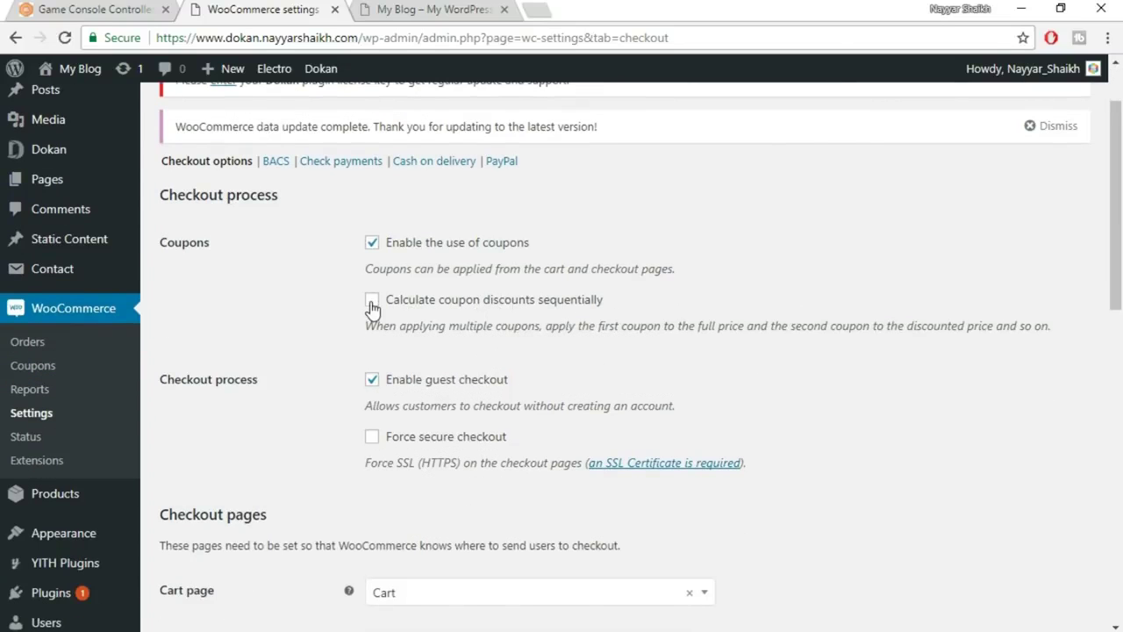
scroll(976, 455, "down", 4)
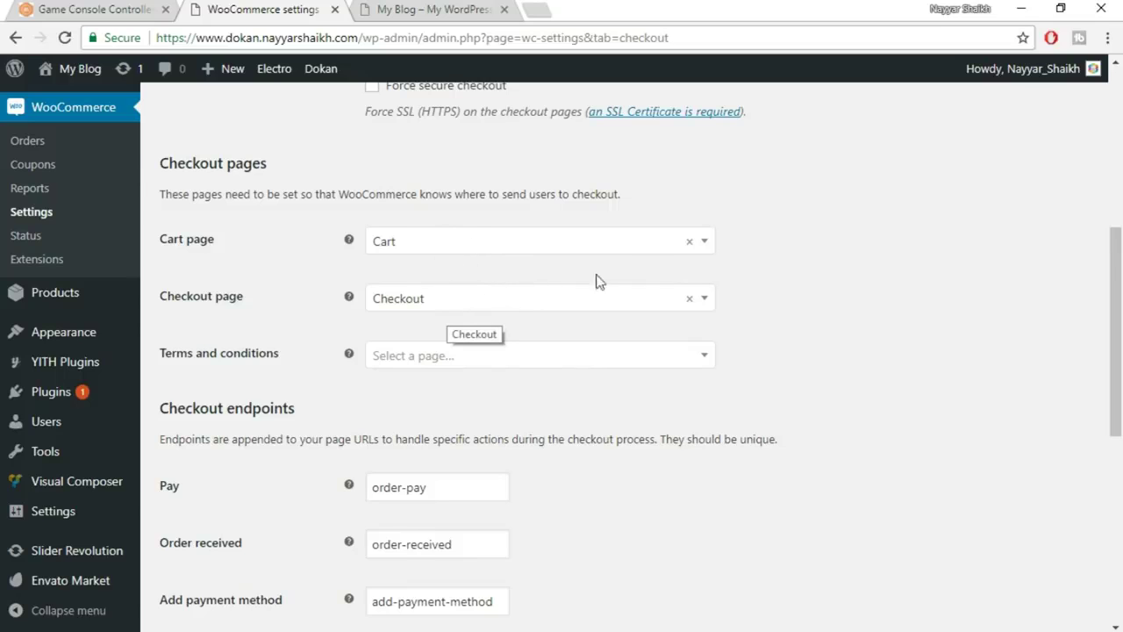
left_click(621, 245)
left_click(621, 246)
left_click(503, 298)
left_click(506, 304)
scroll(948, 408, "down", 4)
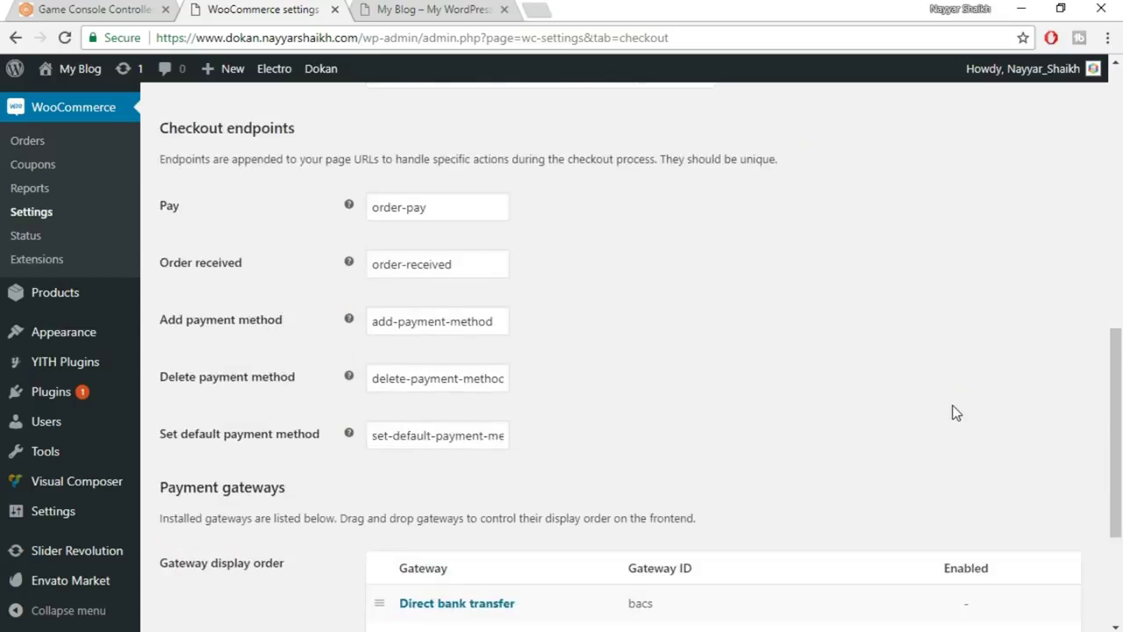
scroll(494, 351, "down", 2)
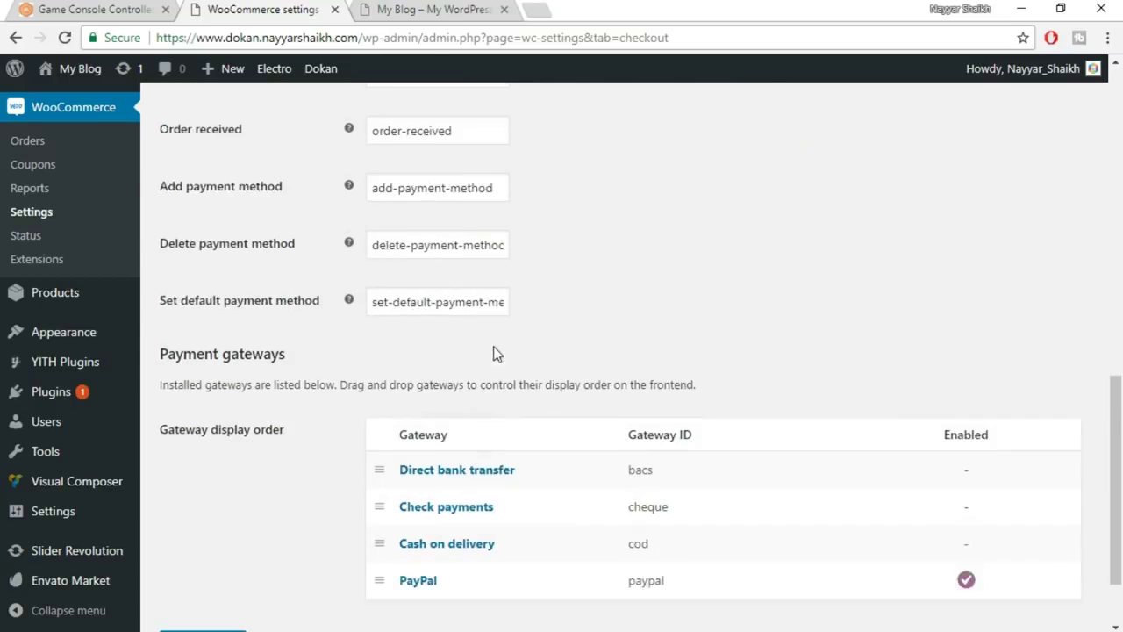
left_click(222, 558)
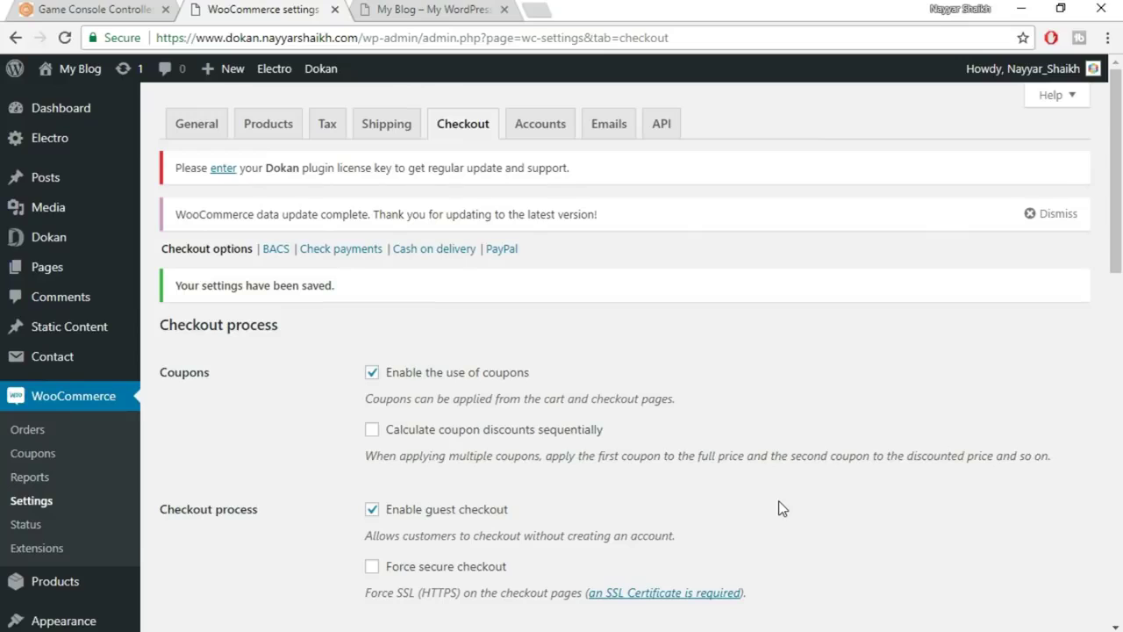
Enable and save the Cash on delivery gateway, then scroll to PayPal's API credentials
left_click(439, 252)
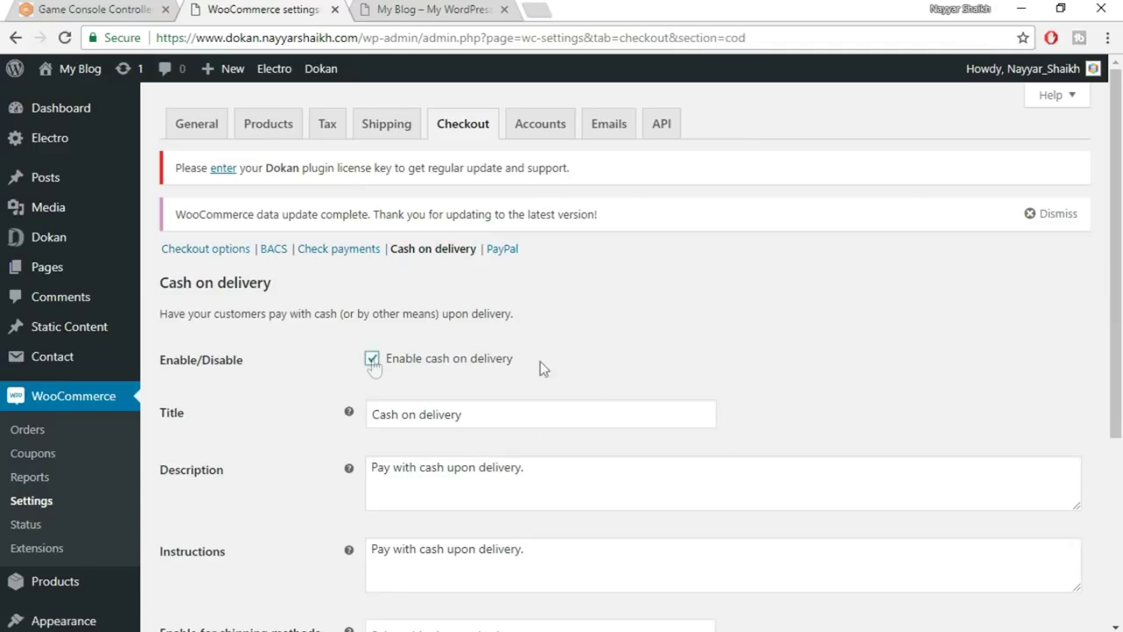
scroll(679, 412, "down", 3)
left_click(204, 465)
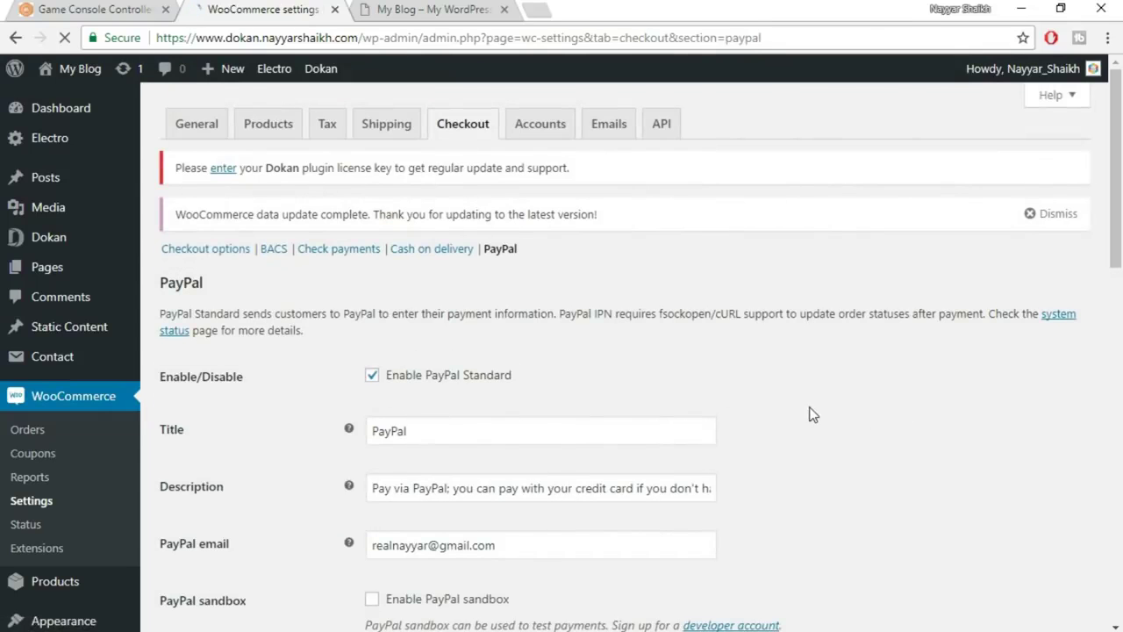
scroll(809, 414, "down", 1)
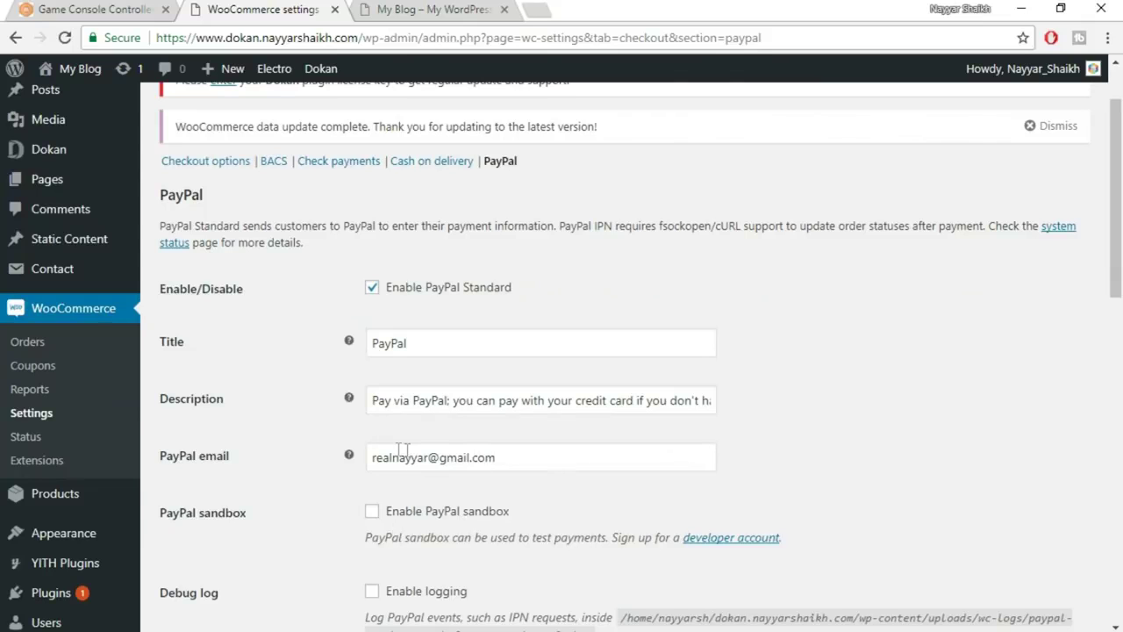
scroll(772, 412, "down", 8)
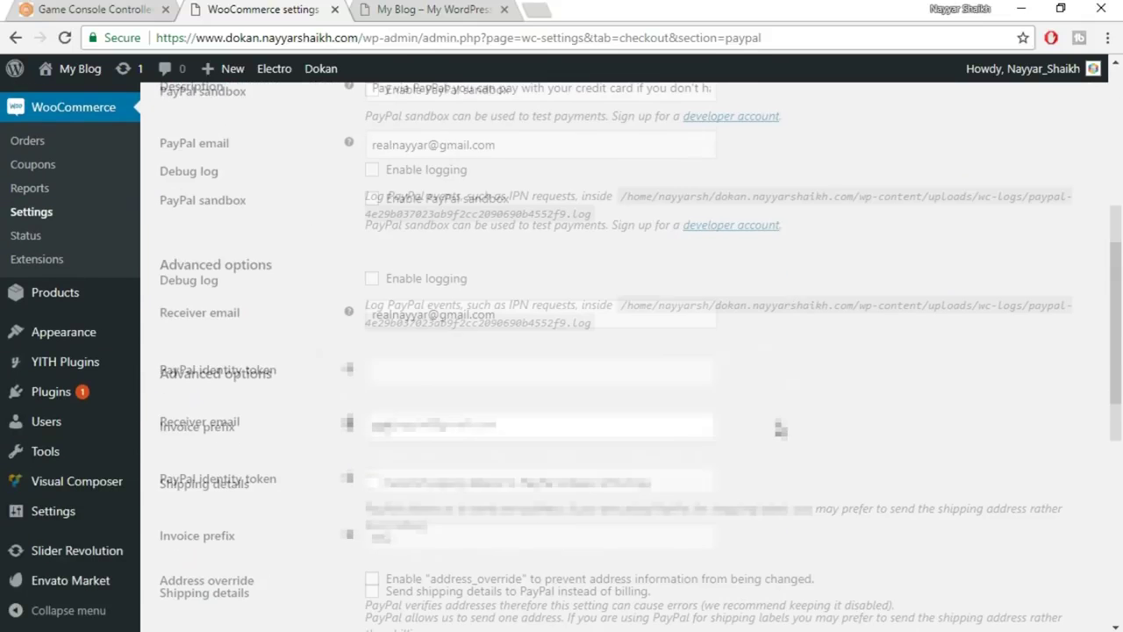
scroll(781, 430, "down", 3)
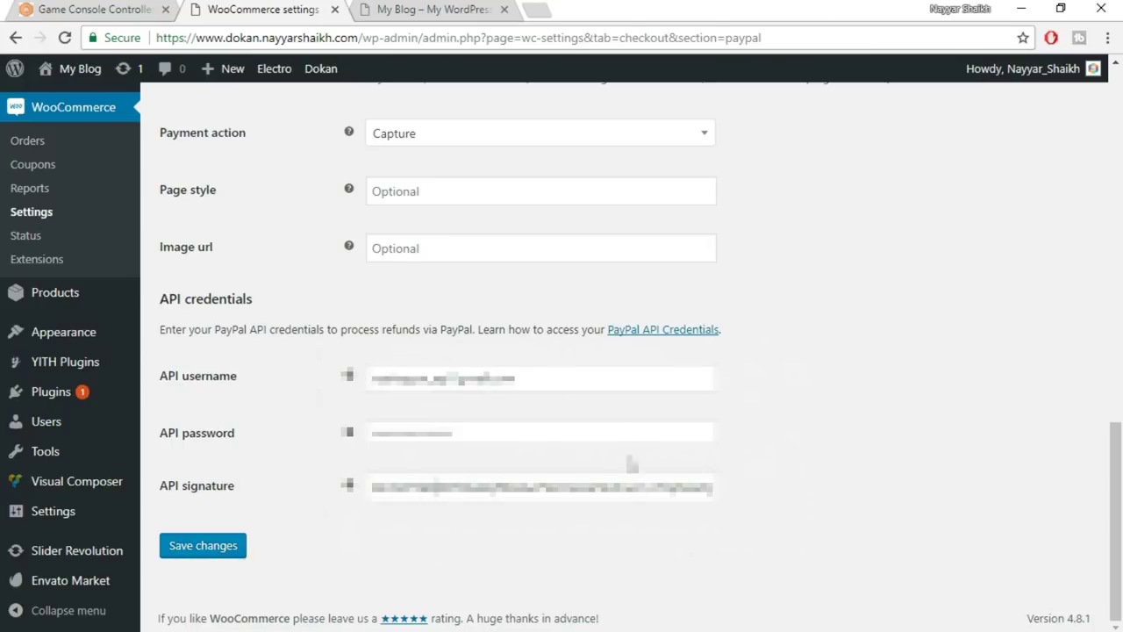
Open paypal.com in a new tab and sign in to the PayPal account
left_click(537, 14)
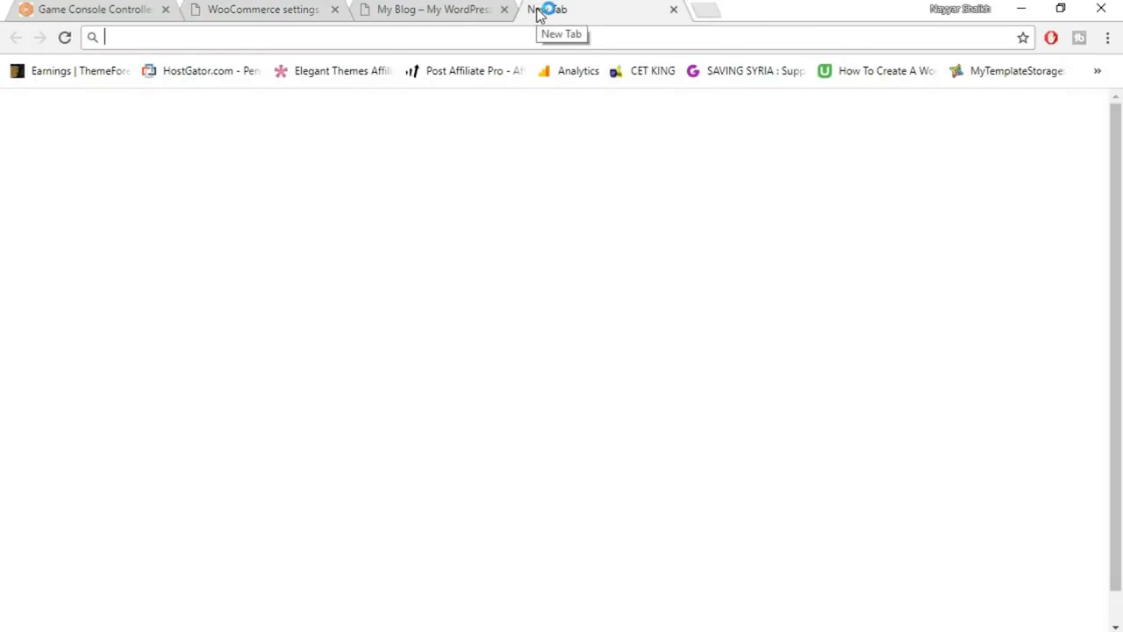
type("paypal.com")
key("Return")
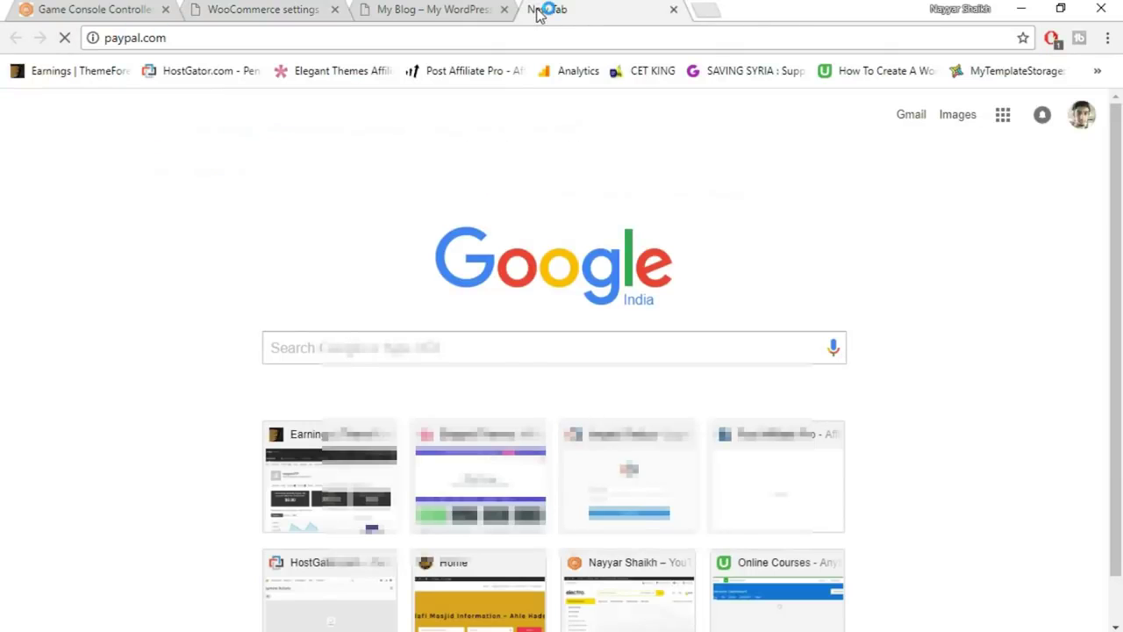
left_click_drag(614, 12, 445, 12)
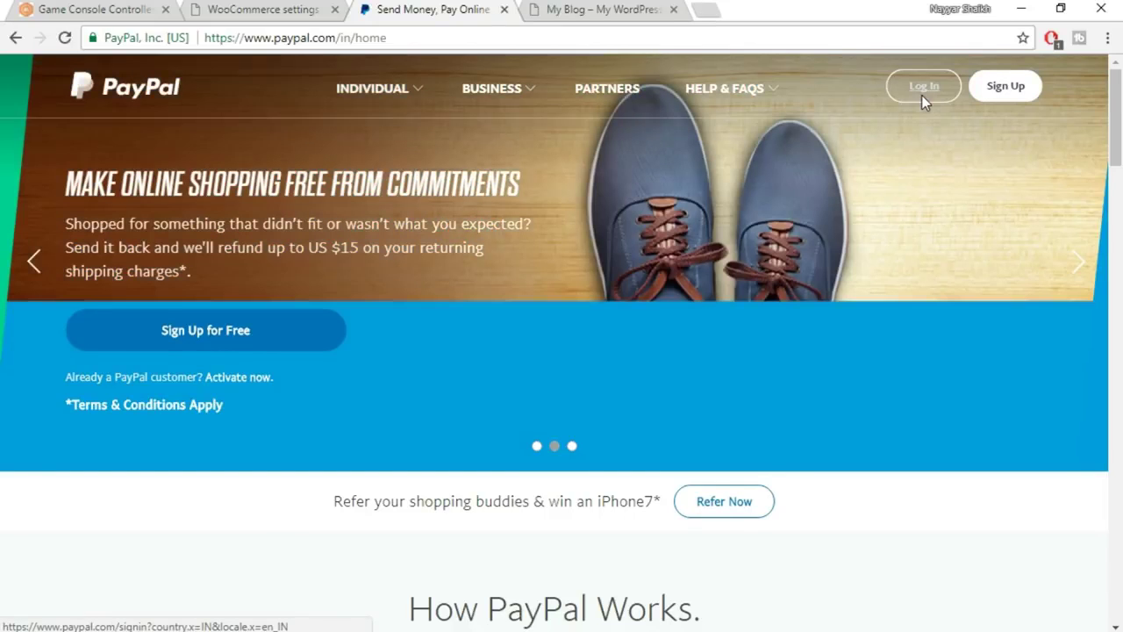
left_click(921, 87)
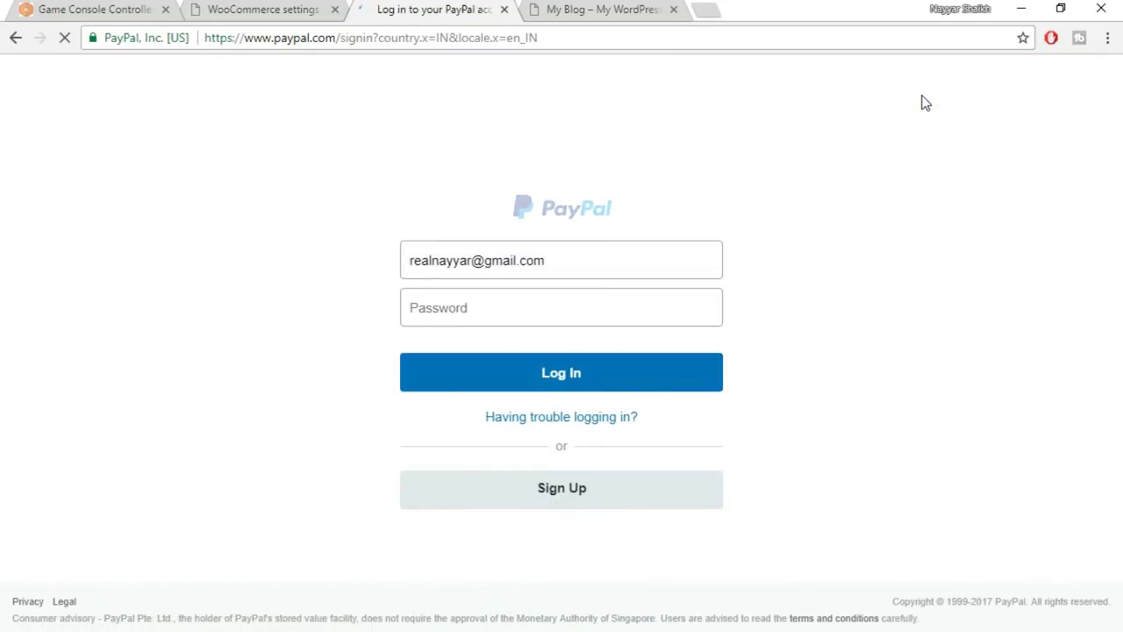
left_click(600, 386)
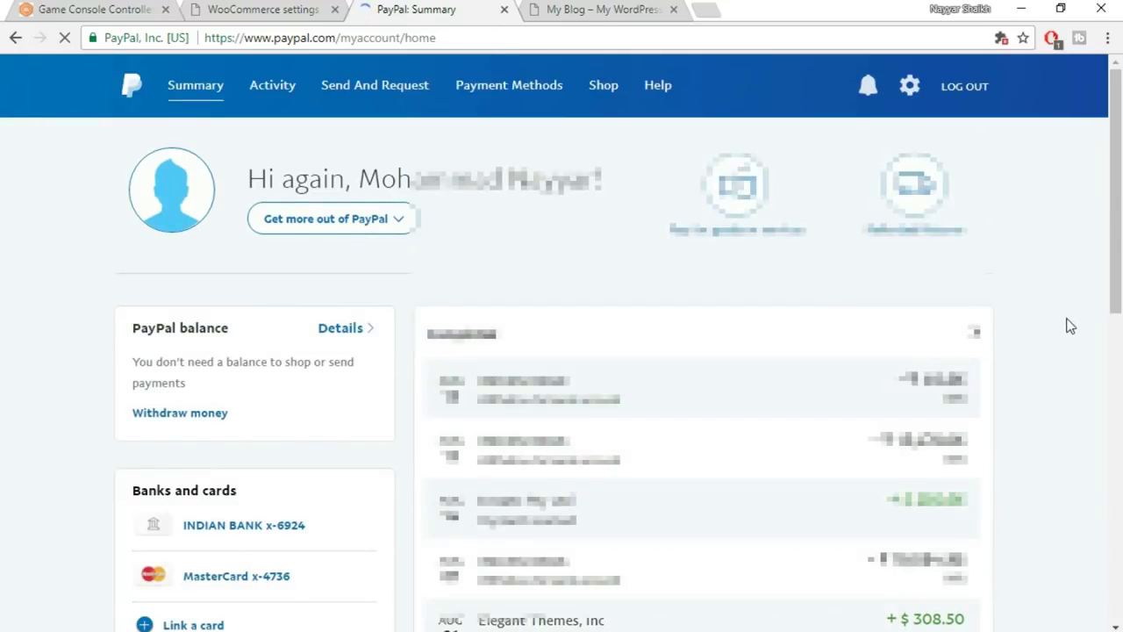
Go to Seller preferences, update API access, and request to view the API signature
scroll(1069, 325, "down", 6)
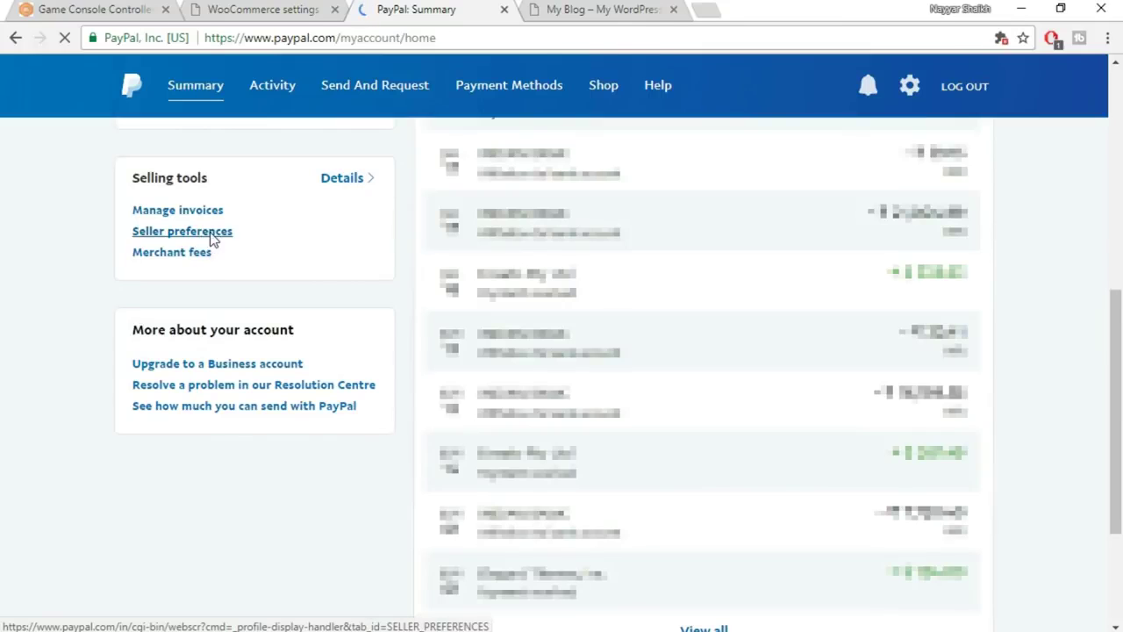
left_click(209, 244)
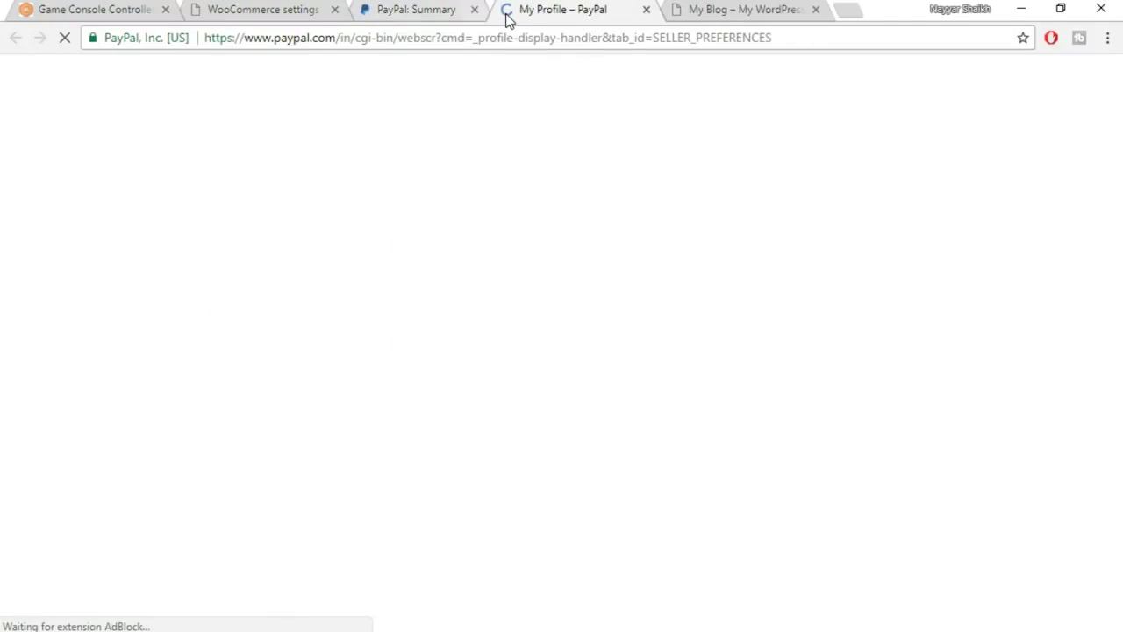
left_click(505, 10)
left_click_drag(138, 320, 802, 313)
left_click(870, 313)
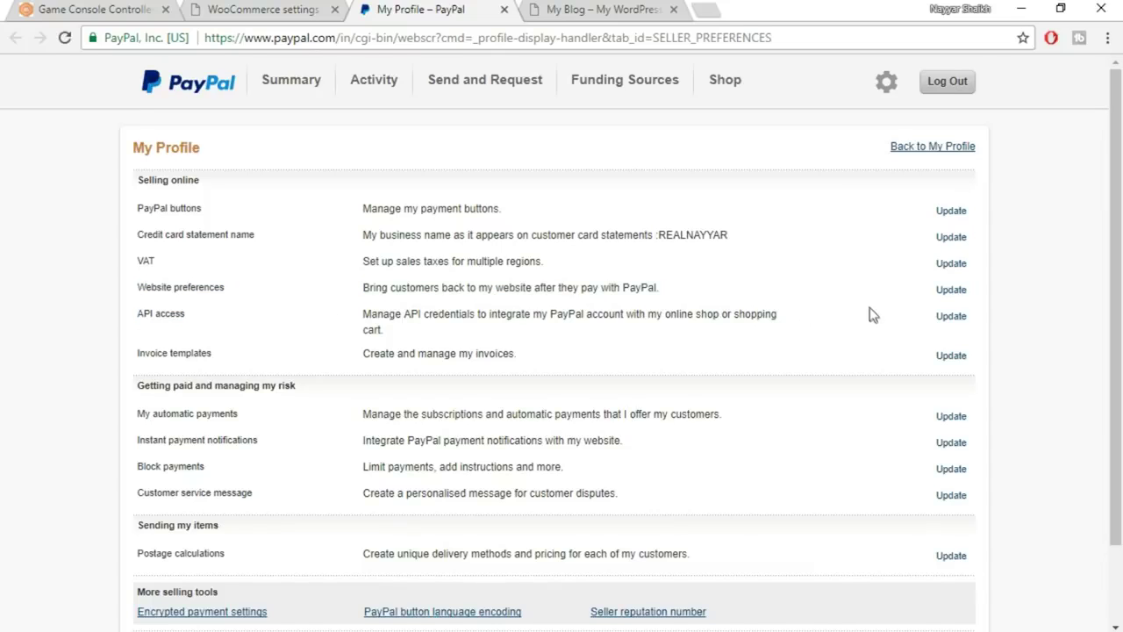
left_click(953, 320)
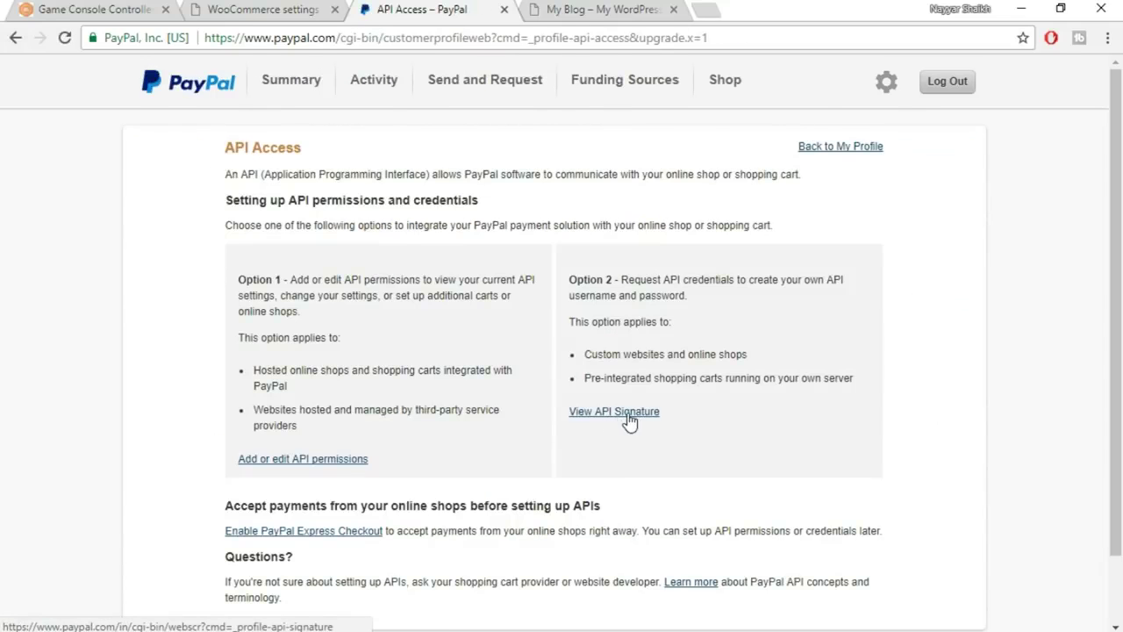
left_click(627, 414)
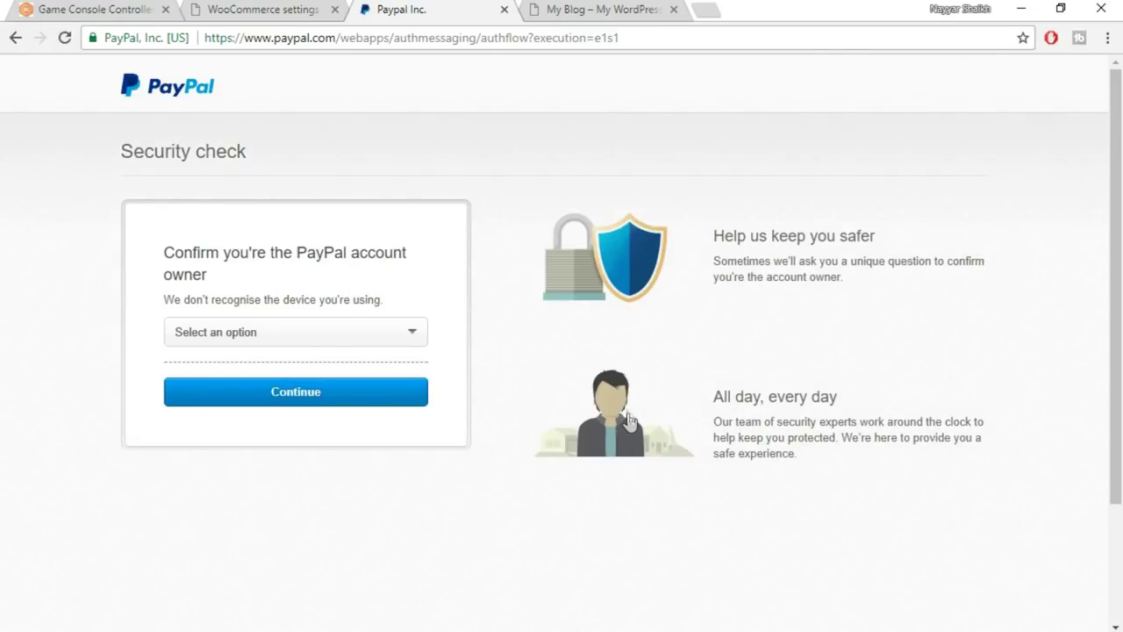
Request a PayPal security code by SMS to the registered mobile number
left_click(401, 334)
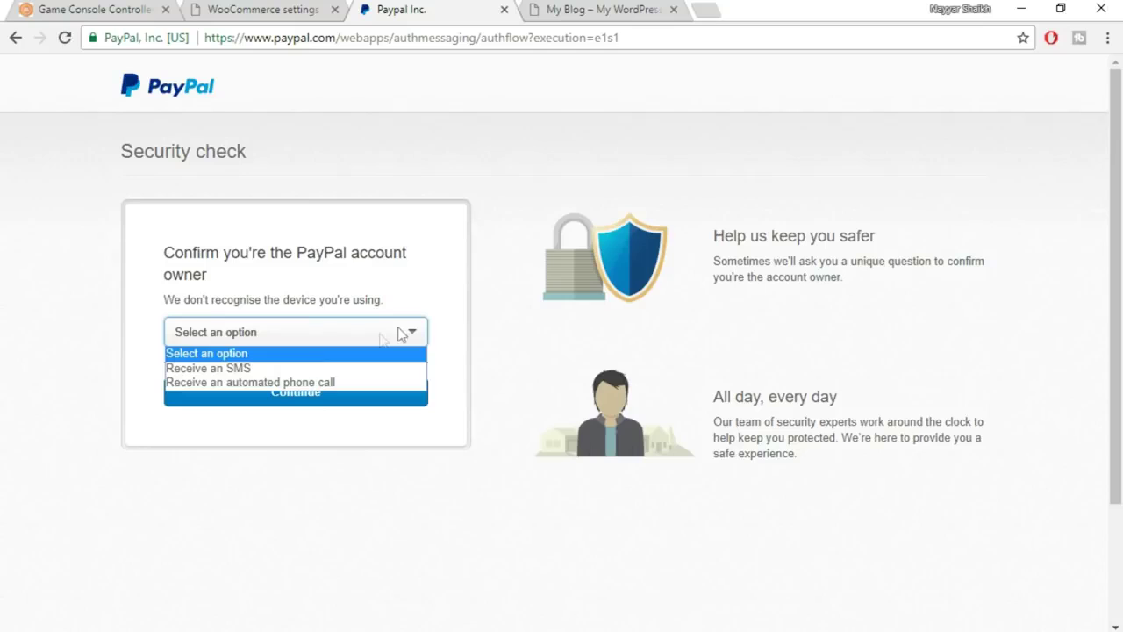
left_click(291, 373)
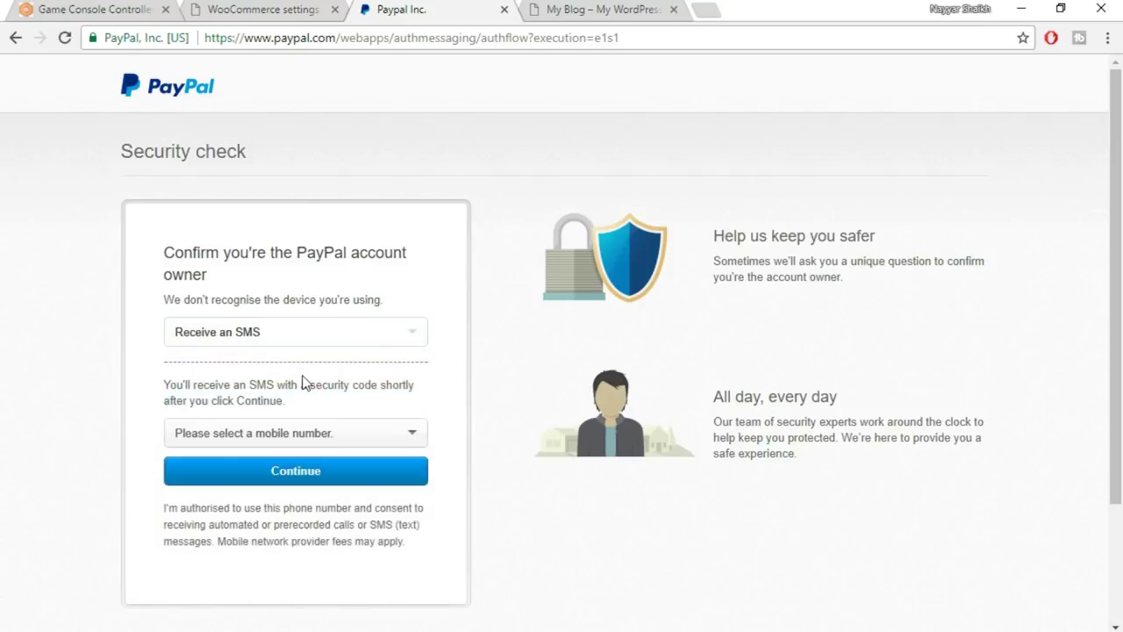
left_click(339, 435)
left_click(318, 471)
left_click(303, 466)
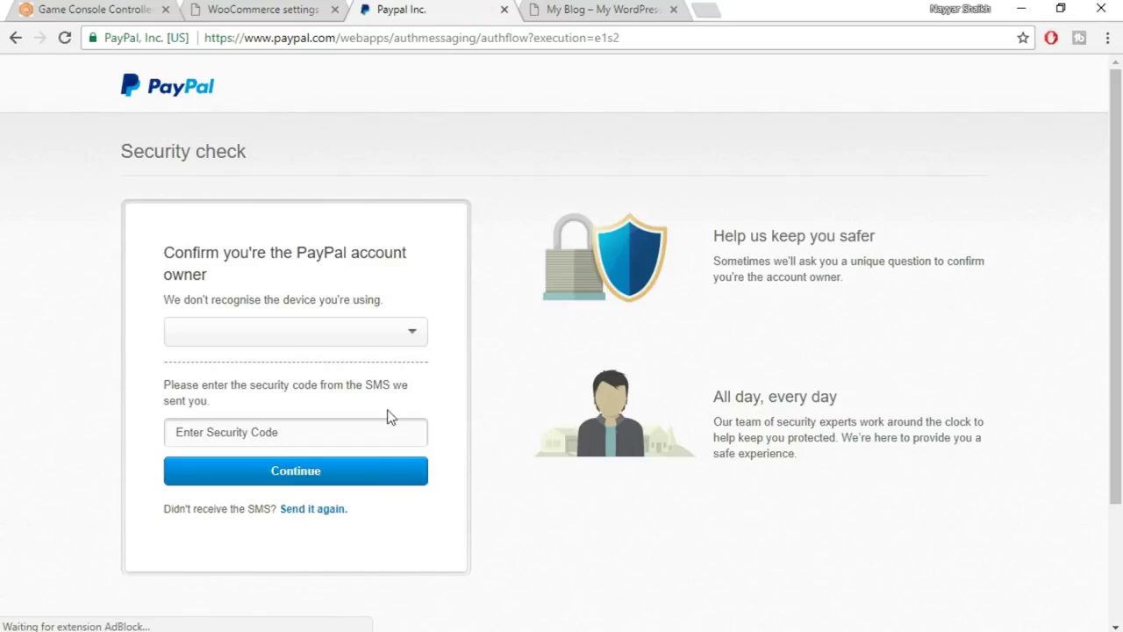
Enter the received SMS security code and submit it to pass the check
left_click(286, 429)
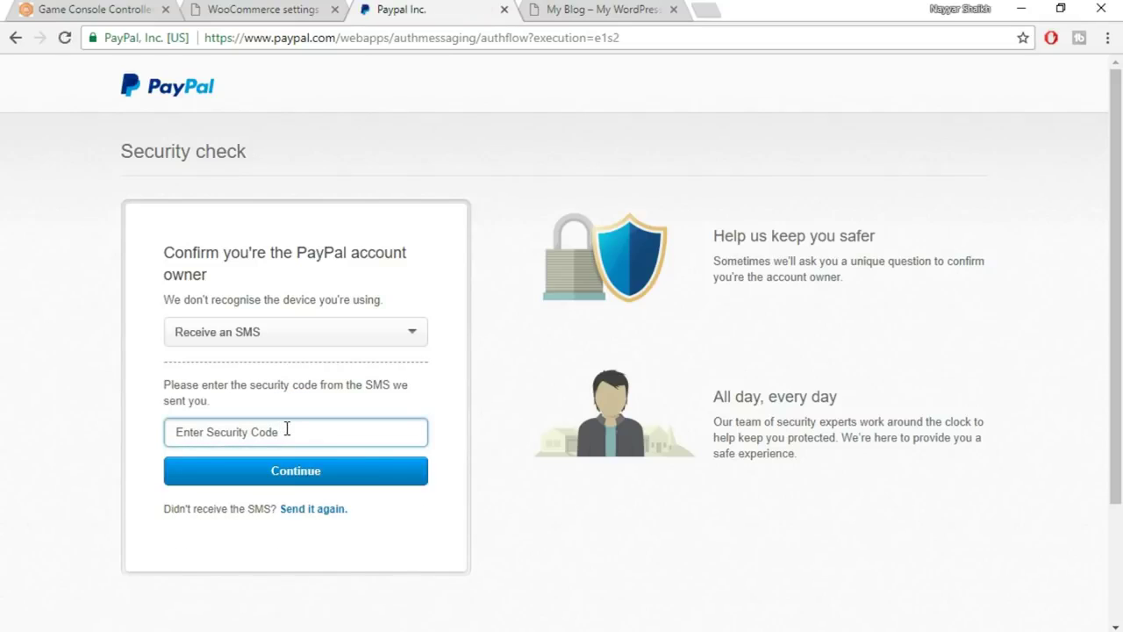
left_click(330, 474)
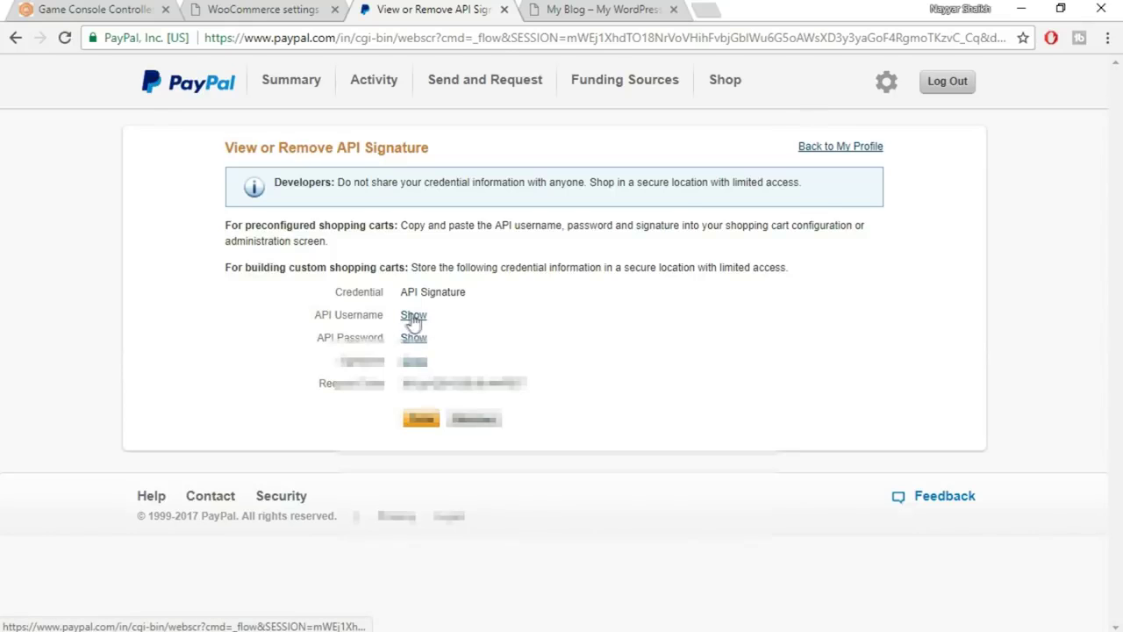
Check the PayPal API signature, then save the WooCommerce PayPal gateway settings with those credentials
left_click(330, 10)
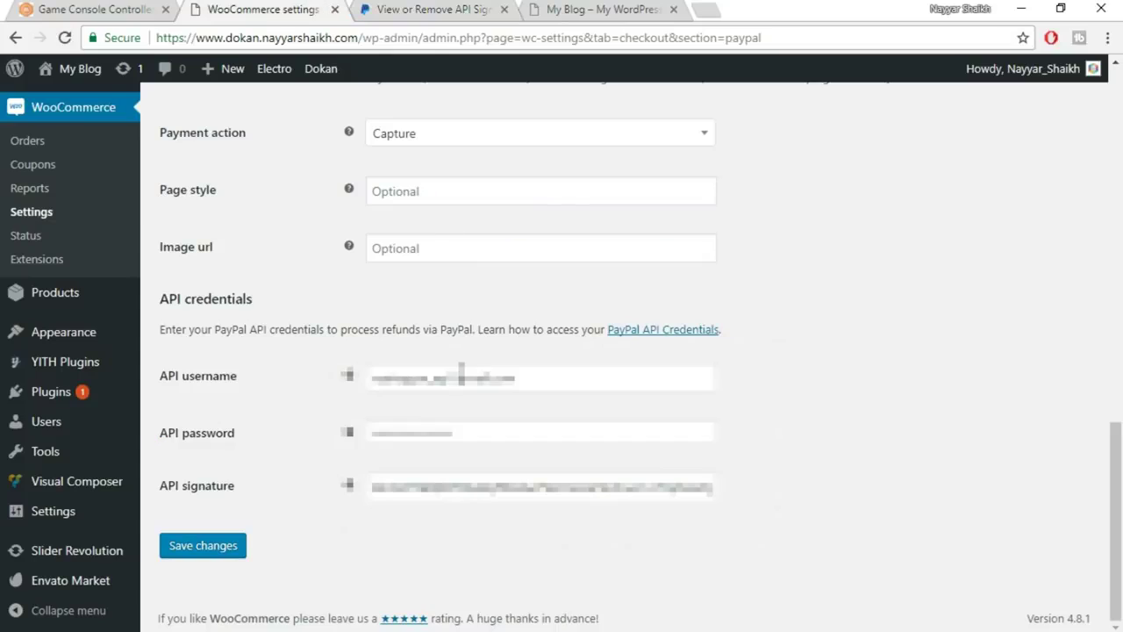
left_click(395, 4)
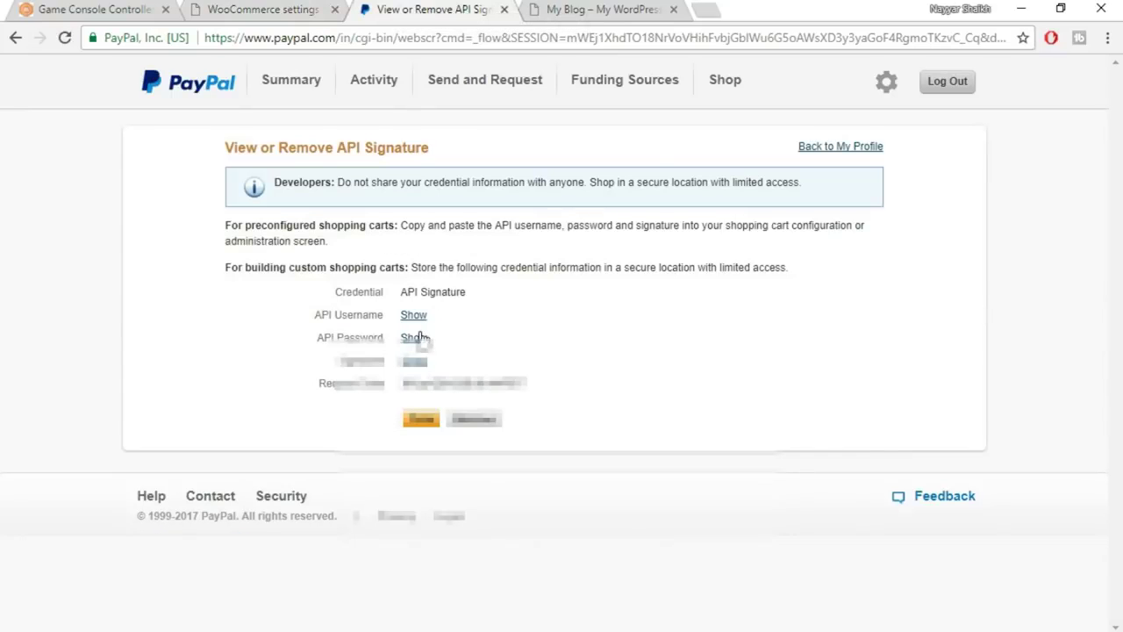
left_click(264, 10)
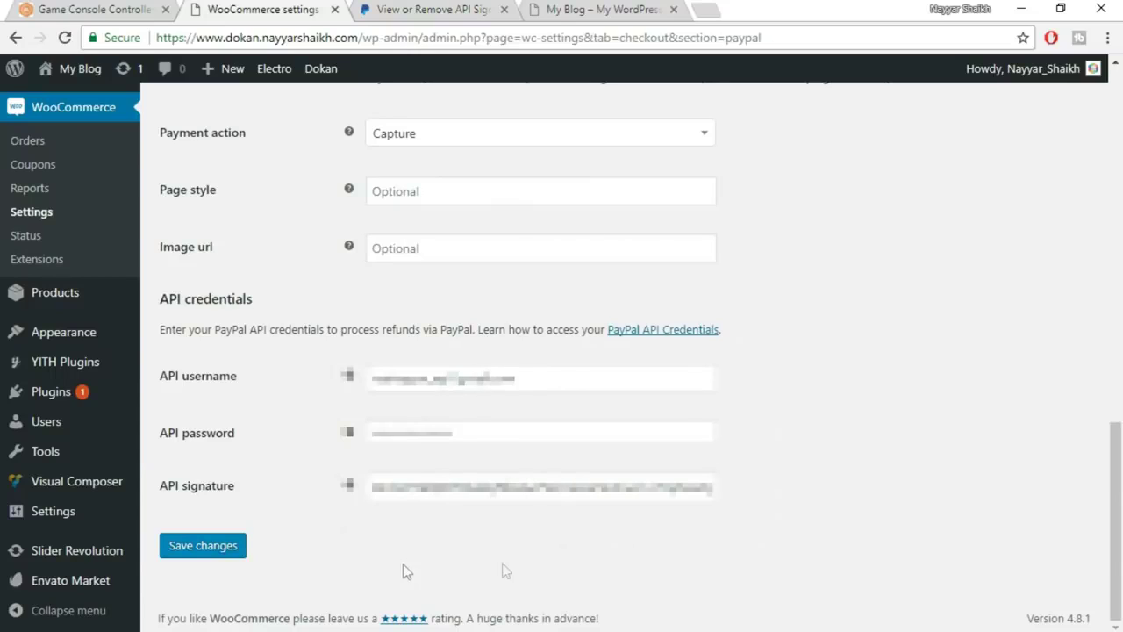
left_click(230, 564)
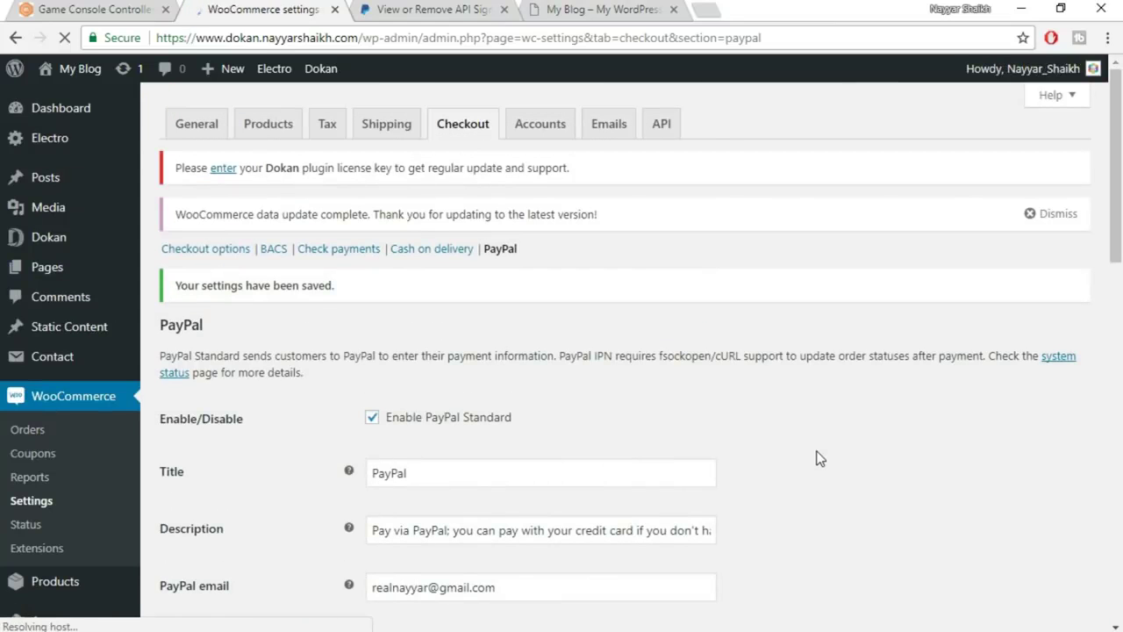
Look over the WooCommerce Accounts options, then review the order emails and their recipients
left_click(541, 127)
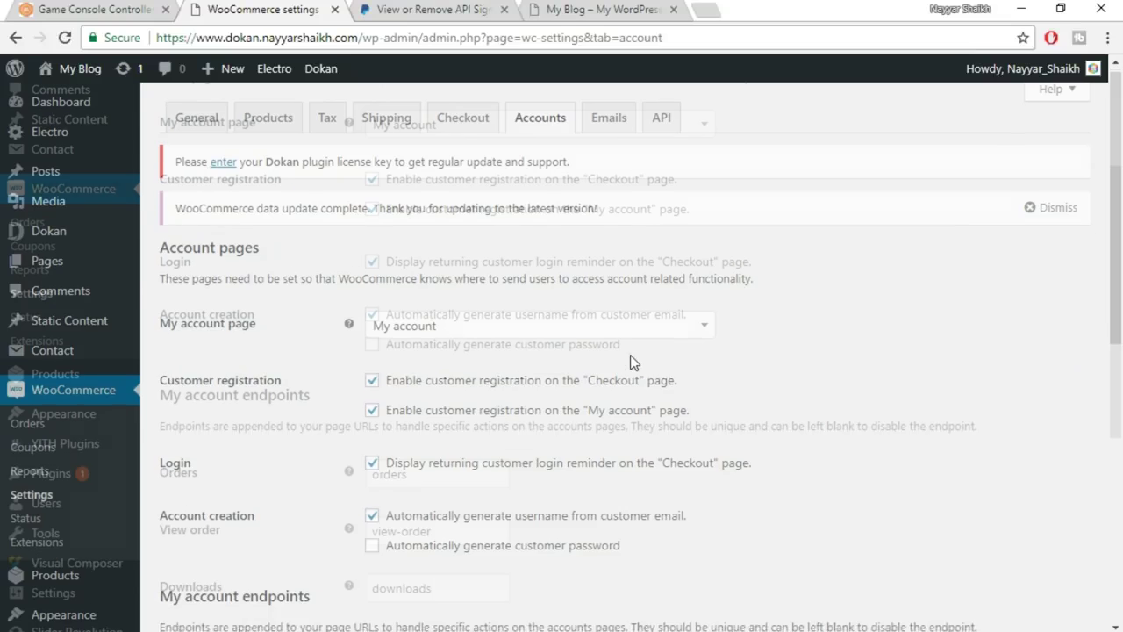
scroll(634, 361, "down", 7)
scroll(645, 431, "up", 8)
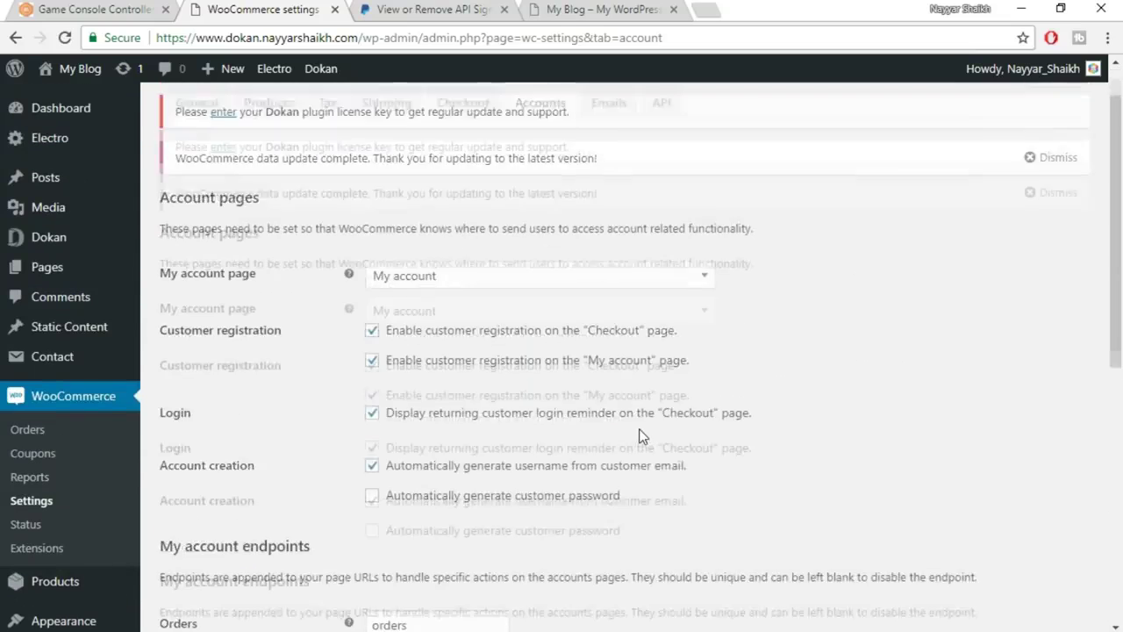
left_click(614, 130)
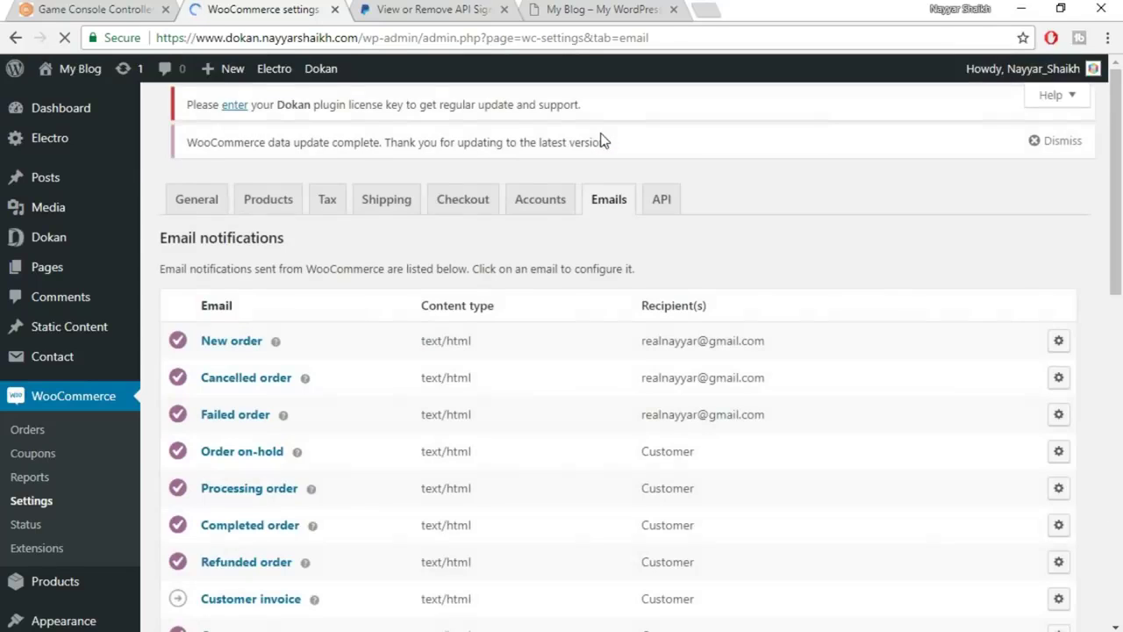
left_click_drag(644, 351, 801, 428)
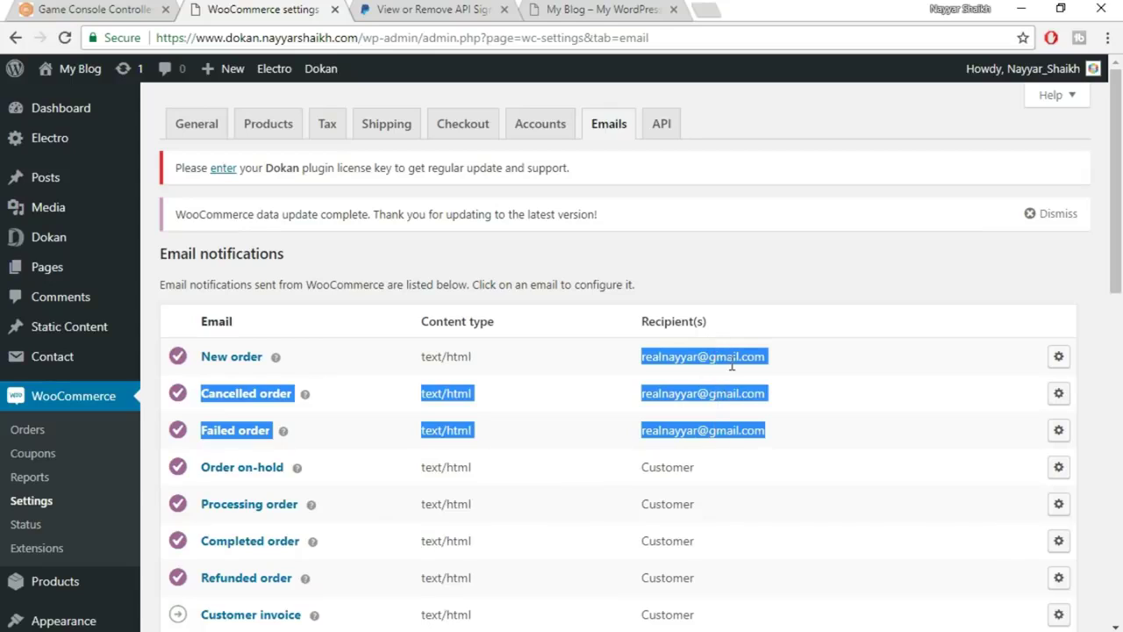
left_click(769, 362)
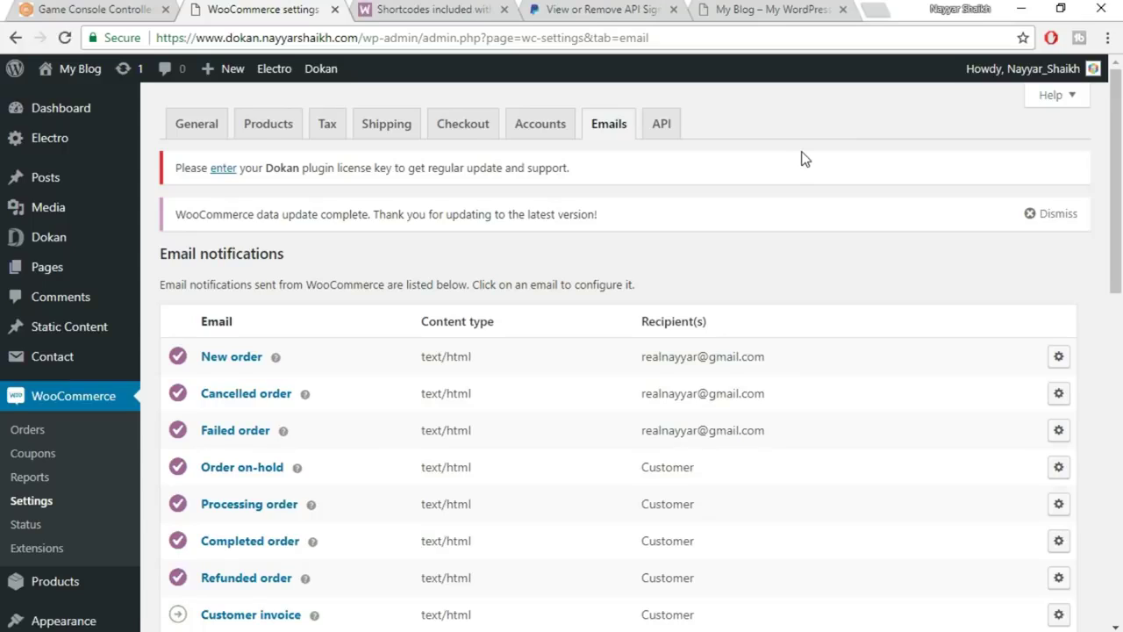
In Checkout settings, keep Cart as the cart page and Checkout as the checkout page
left_click(479, 128)
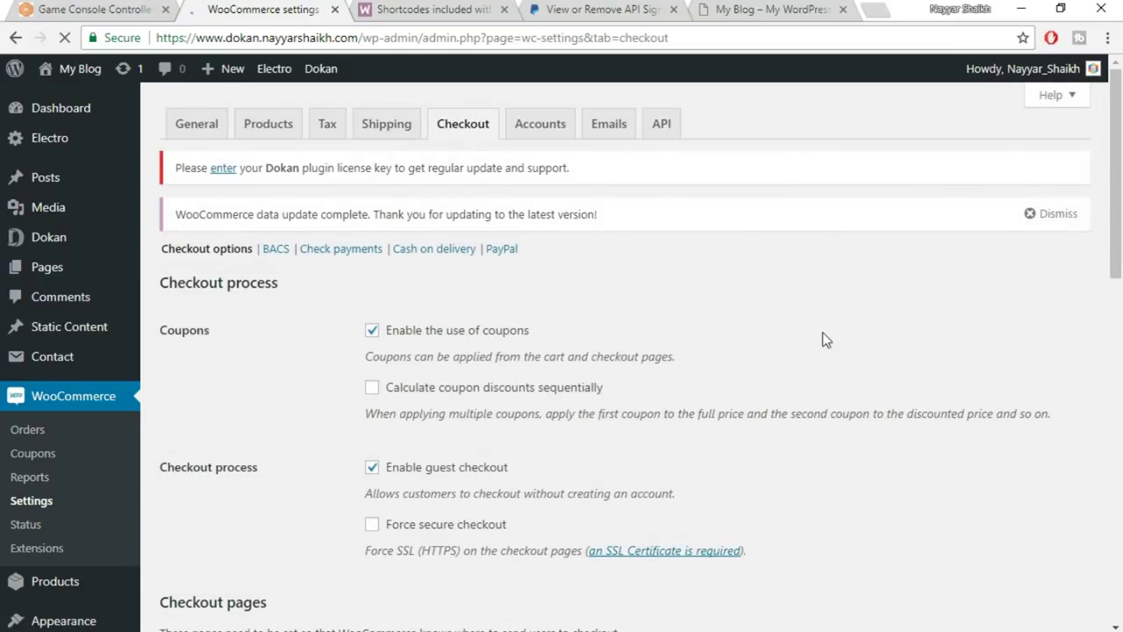
scroll(824, 341, "down", 3)
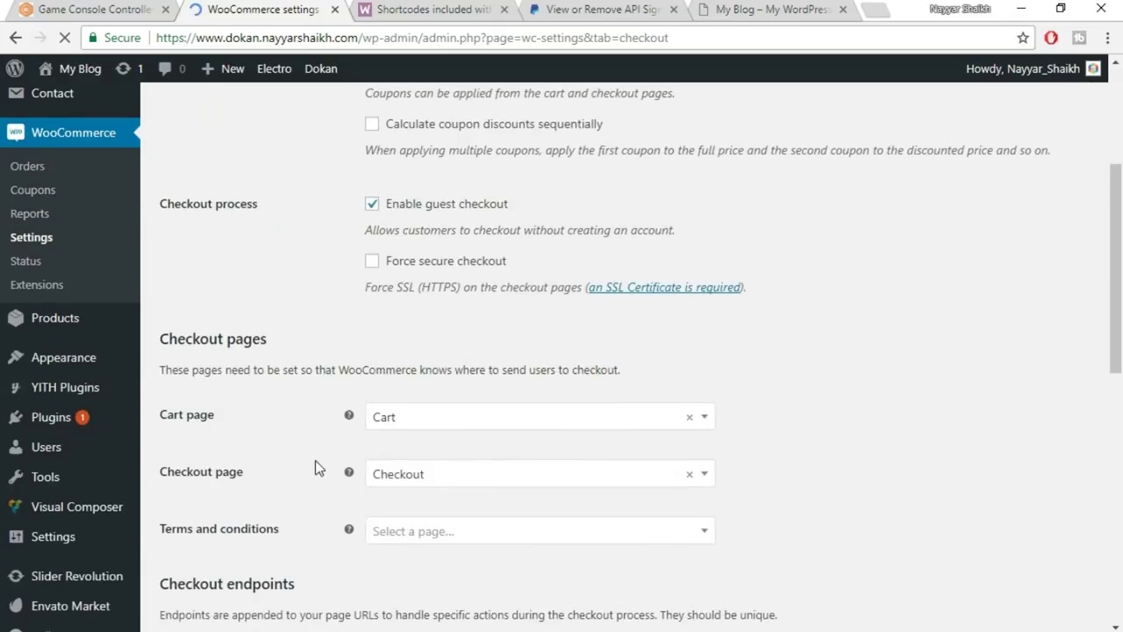
left_click(460, 426)
left_click(474, 342)
left_click(476, 487)
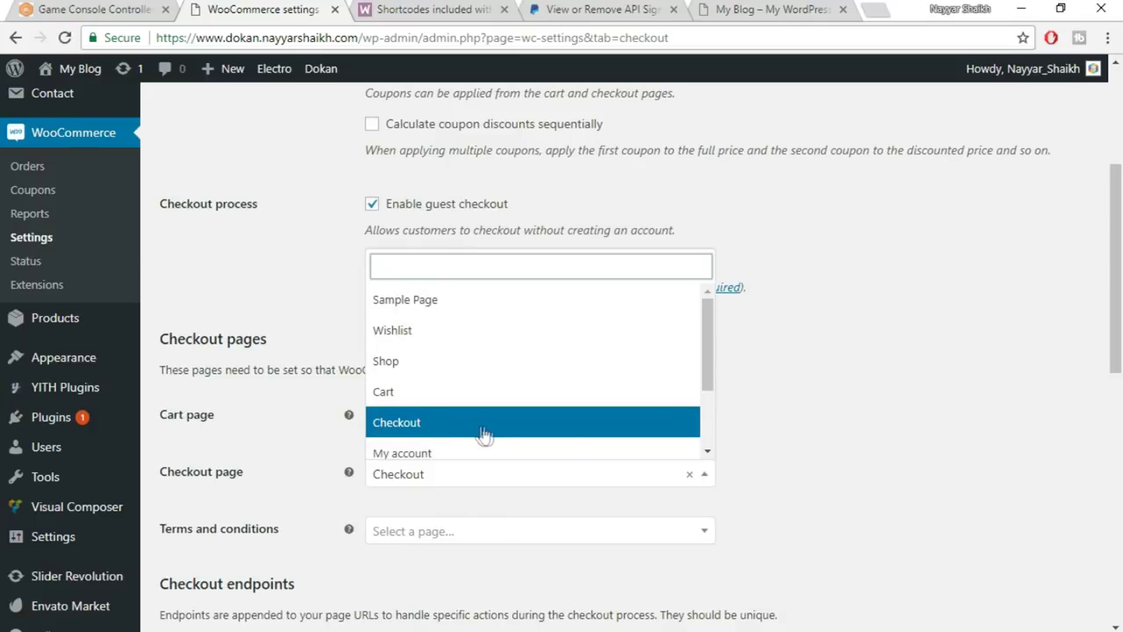
left_click(840, 434)
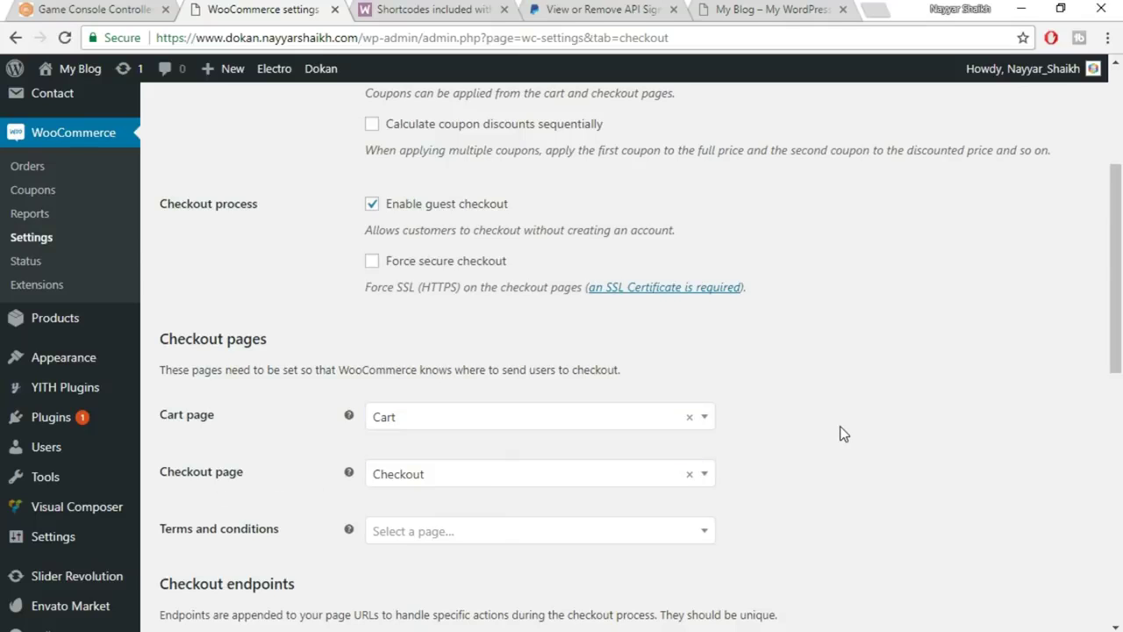
Start a new page from Pages > Add New
scroll(840, 433, "up", 3)
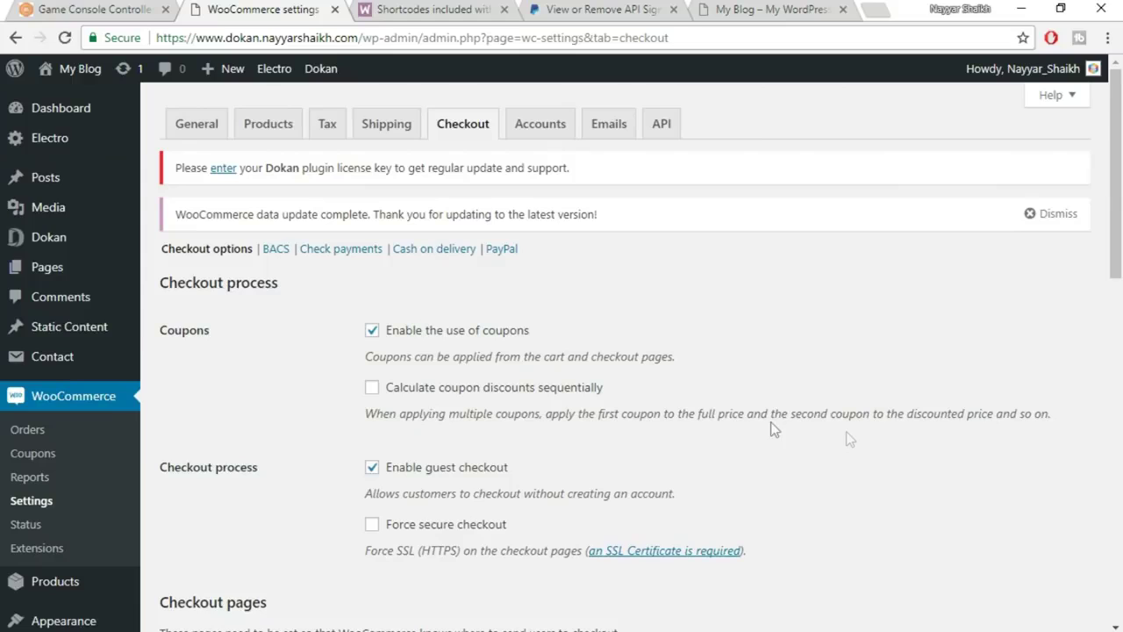
mouse_move(67, 272)
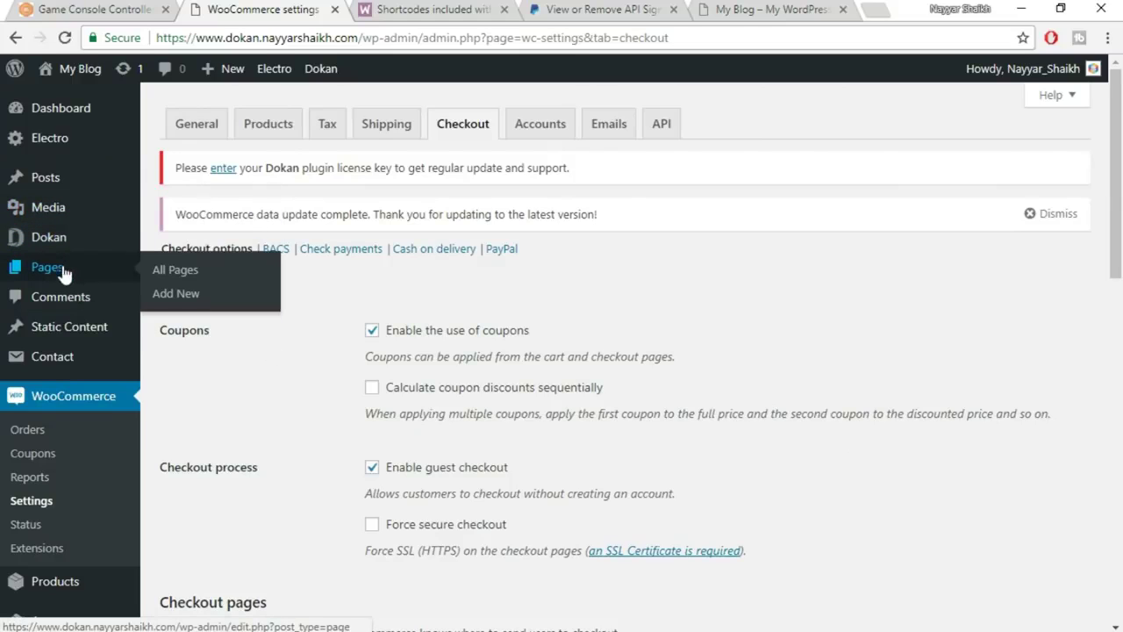
left_click(175, 294)
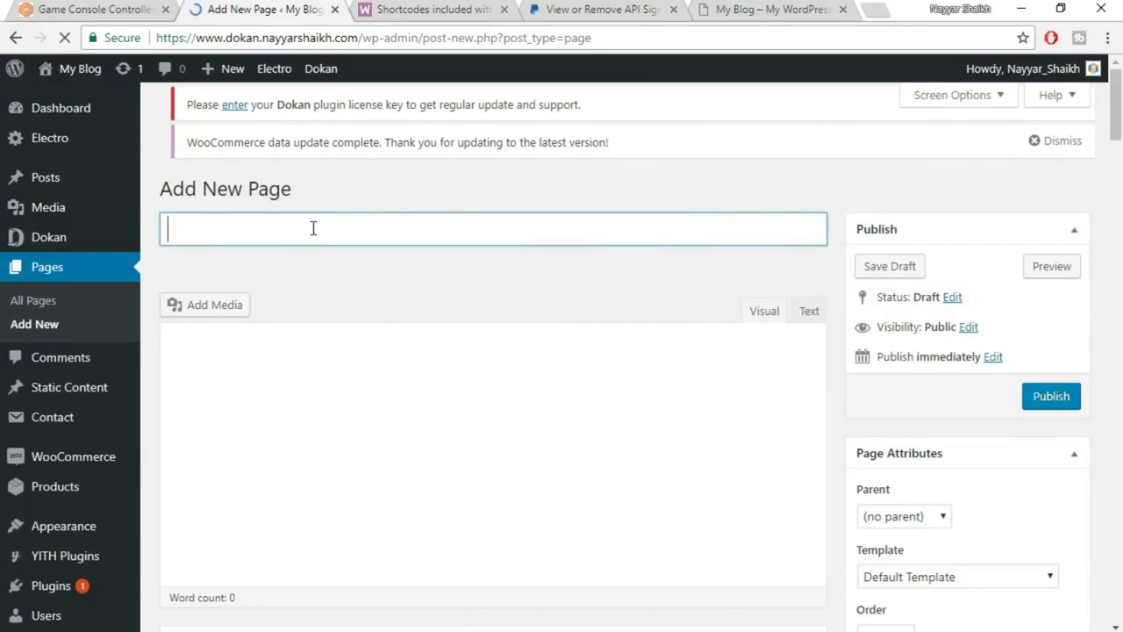
Title the new page 'Cart' and copy [woocommerce_cart] from the WooCommerce shortcodes docs
type("Cart")
left_click(474, 8)
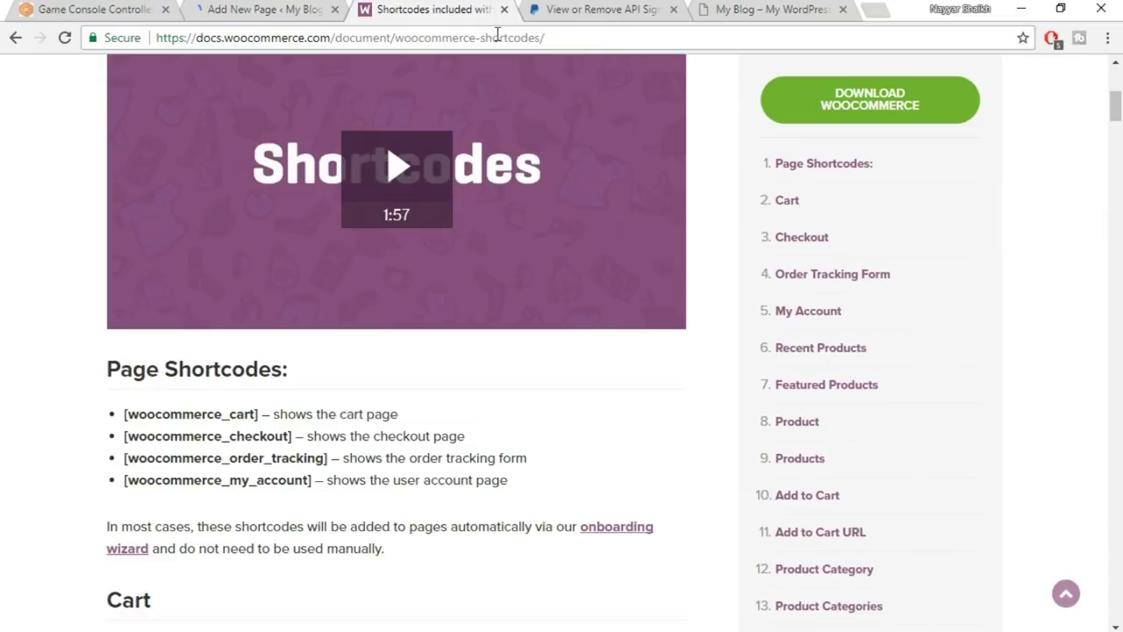
scroll(716, 104, "up", 3)
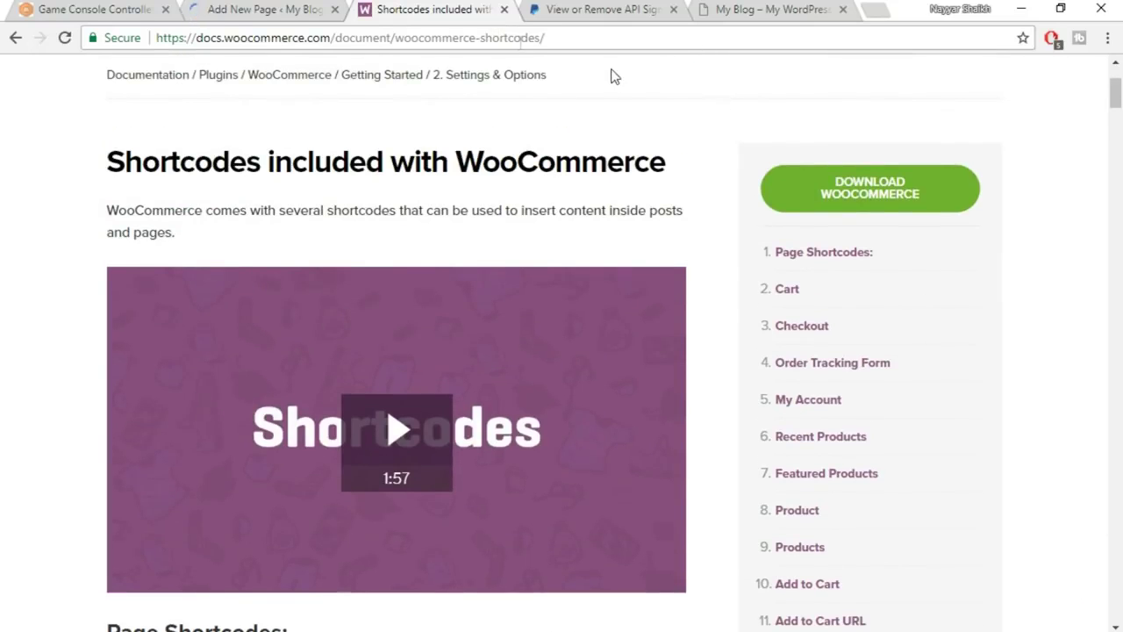
left_click_drag(396, 39, 542, 49)
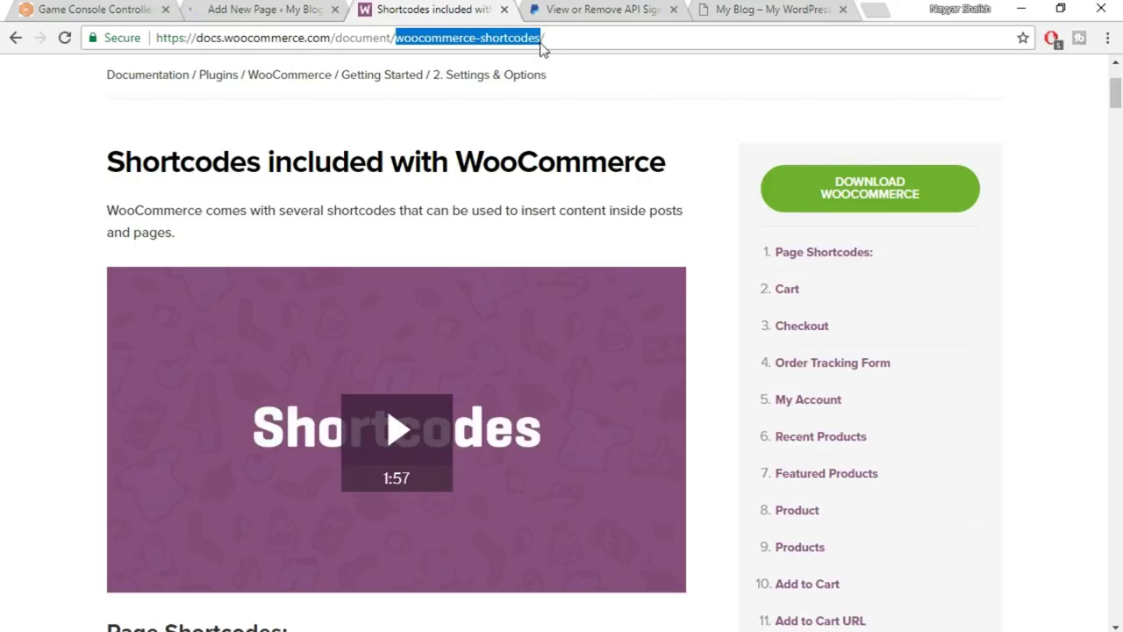
left_click(647, 118)
scroll(663, 191, "down", 3)
scroll(664, 192, "down", 2)
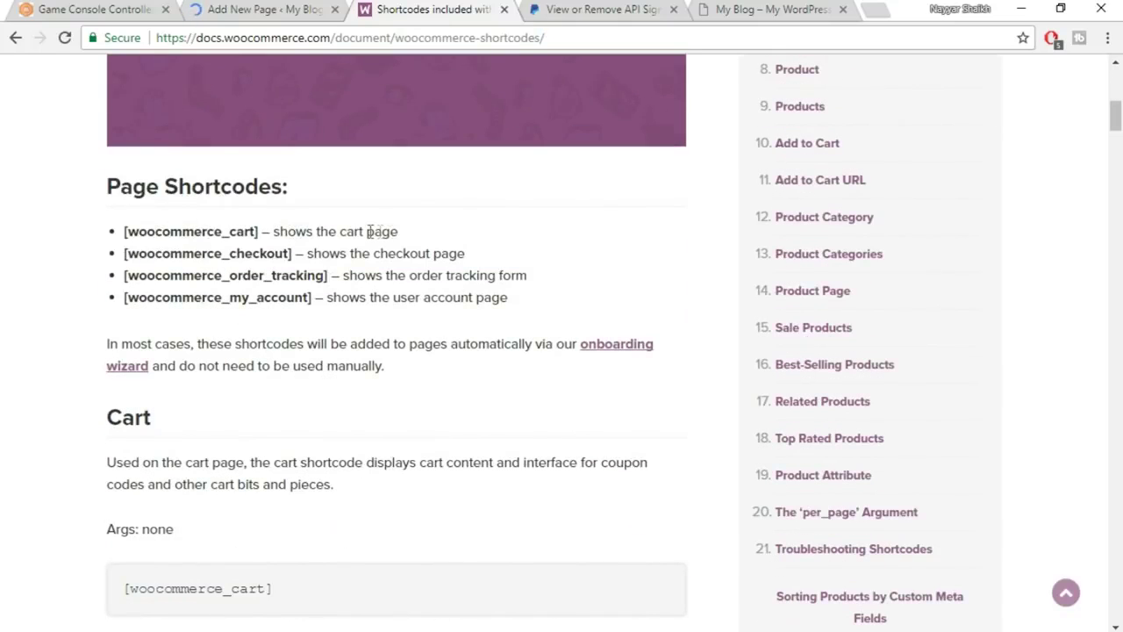
left_click_drag(125, 231, 264, 232)
key("ctrl+c")
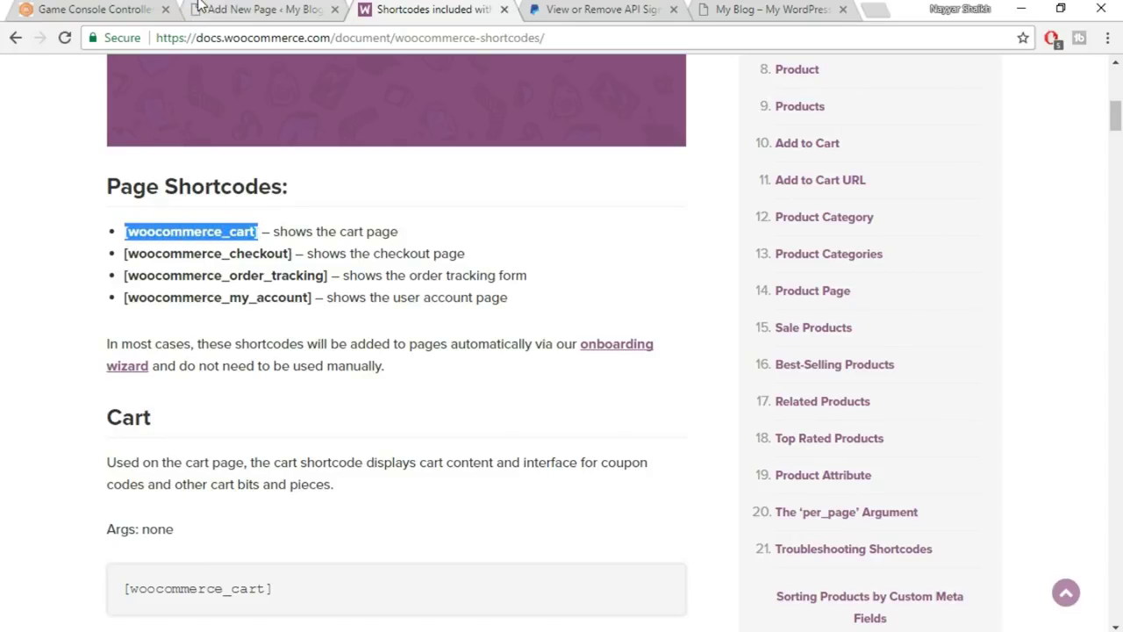
Paste [woocommerce_cart] into the page body, then look at the checkout and my-account shortcodes
key("ctrl+shift+Tab")
left_click(649, 220)
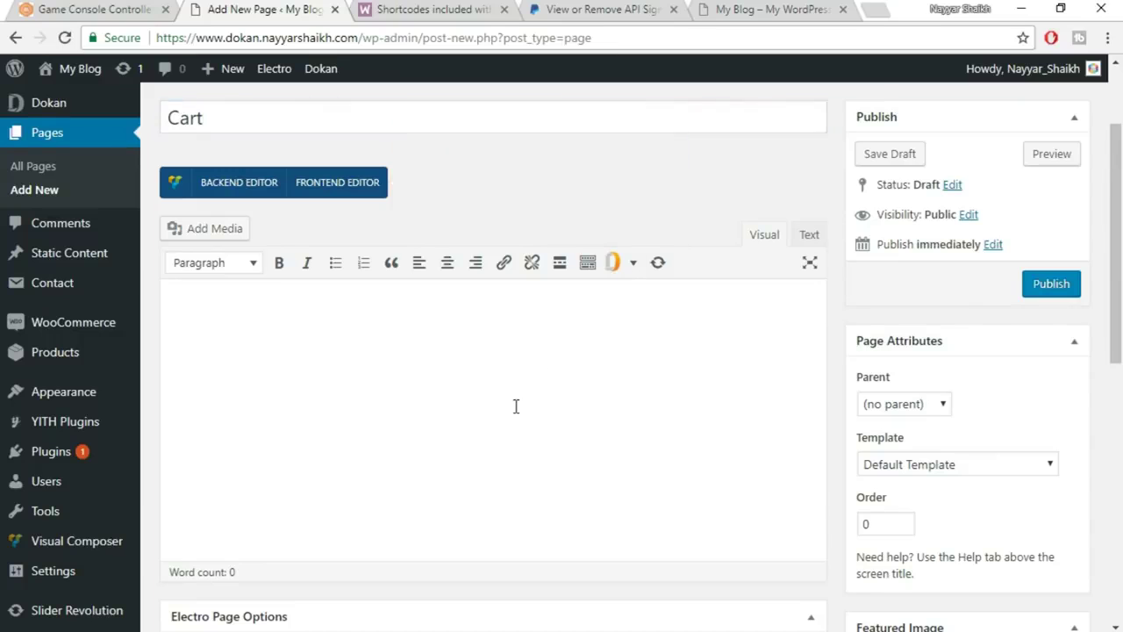
scroll(515, 406, "up", 2)
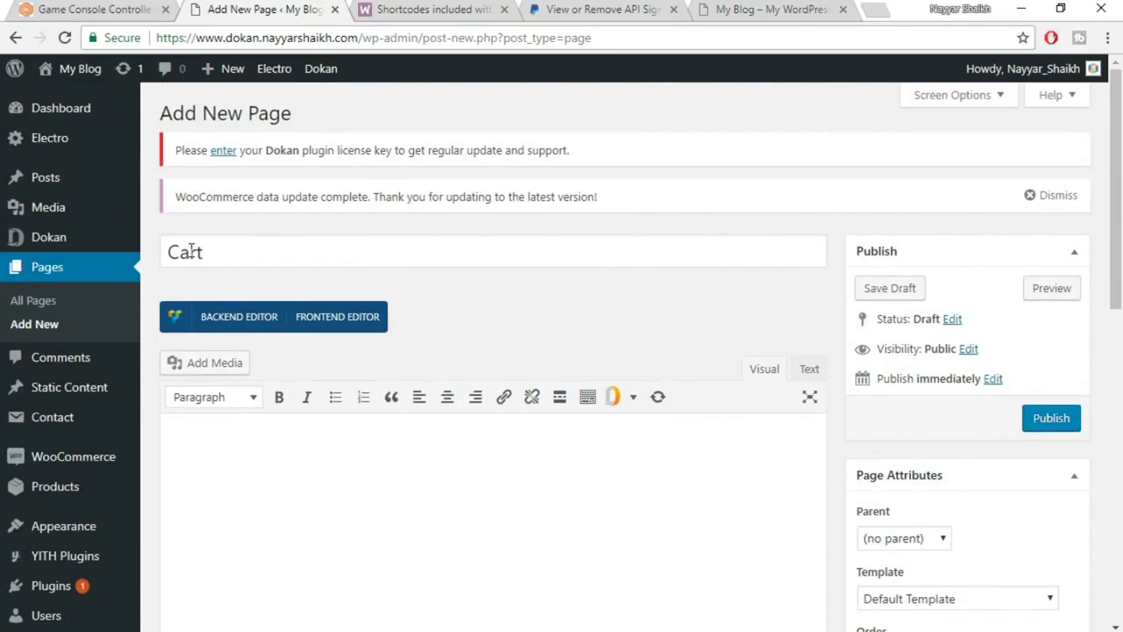
left_click(311, 455)
key("ctrl+v")
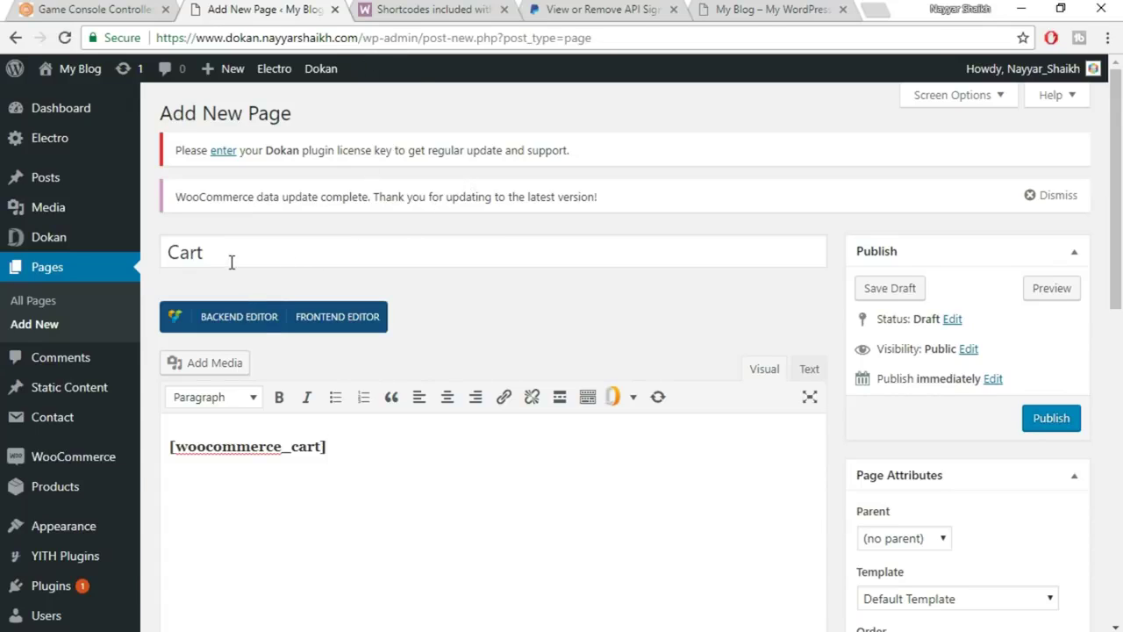
key("ctrl+Tab")
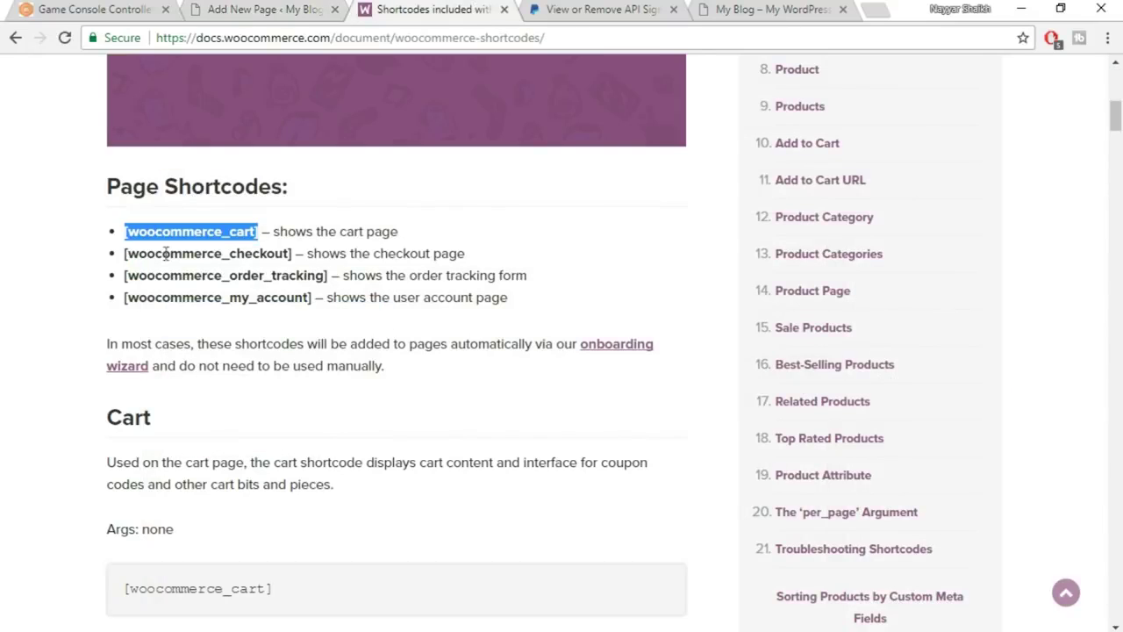
left_click_drag(125, 253, 305, 249)
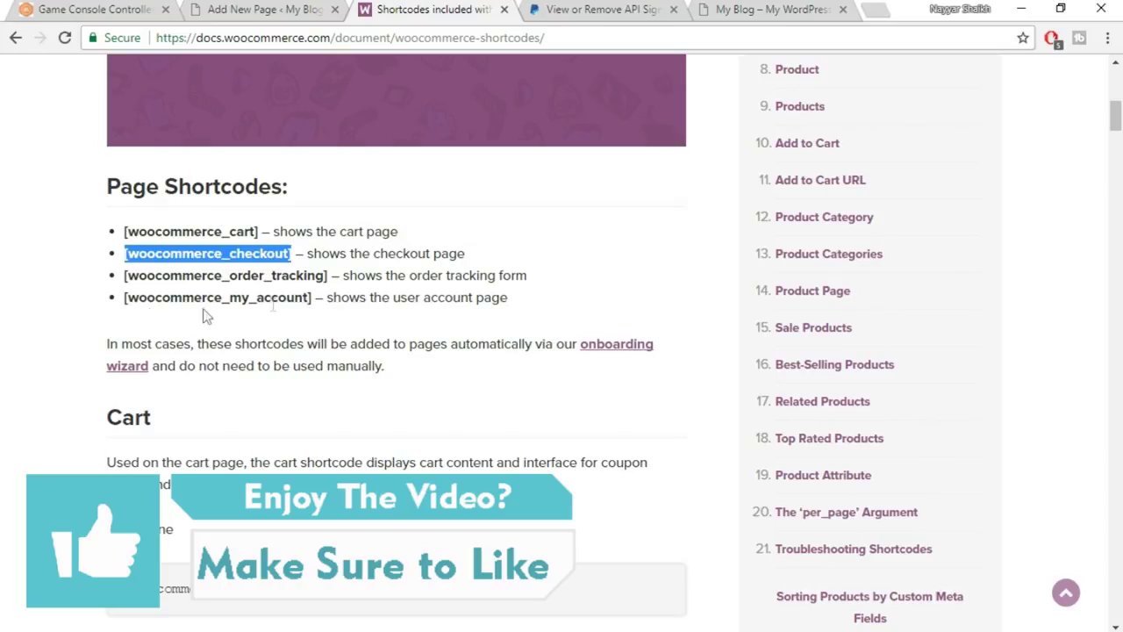
left_click_drag(125, 297, 321, 299)
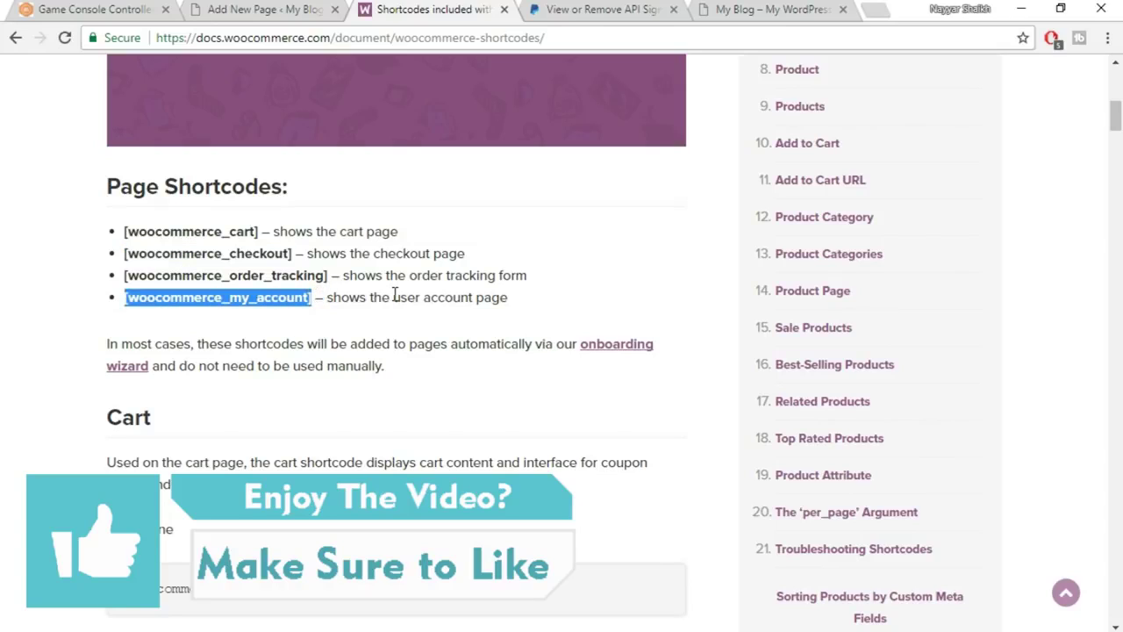
key("ctrl+shift+Tab")
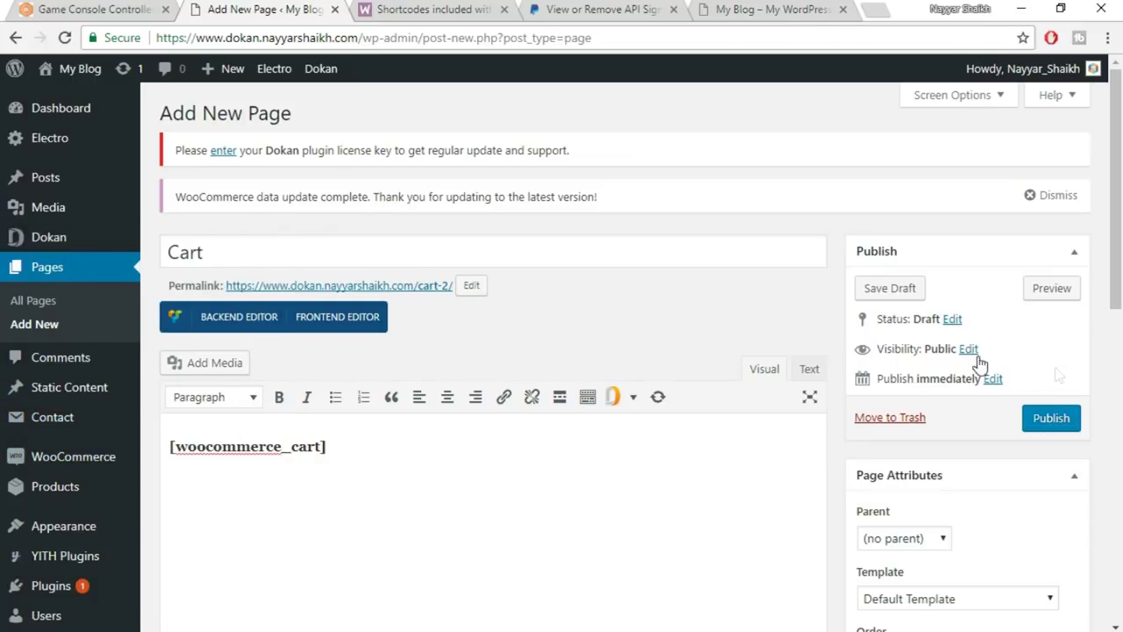
left_click(888, 419)
left_click(641, 146)
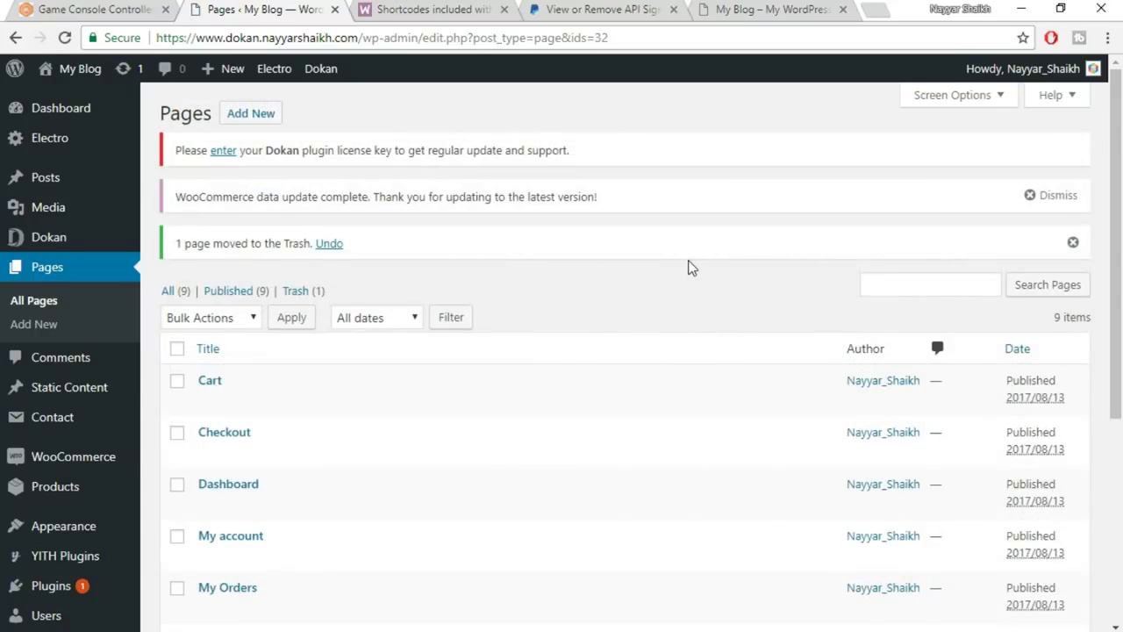
mouse_move(44, 239)
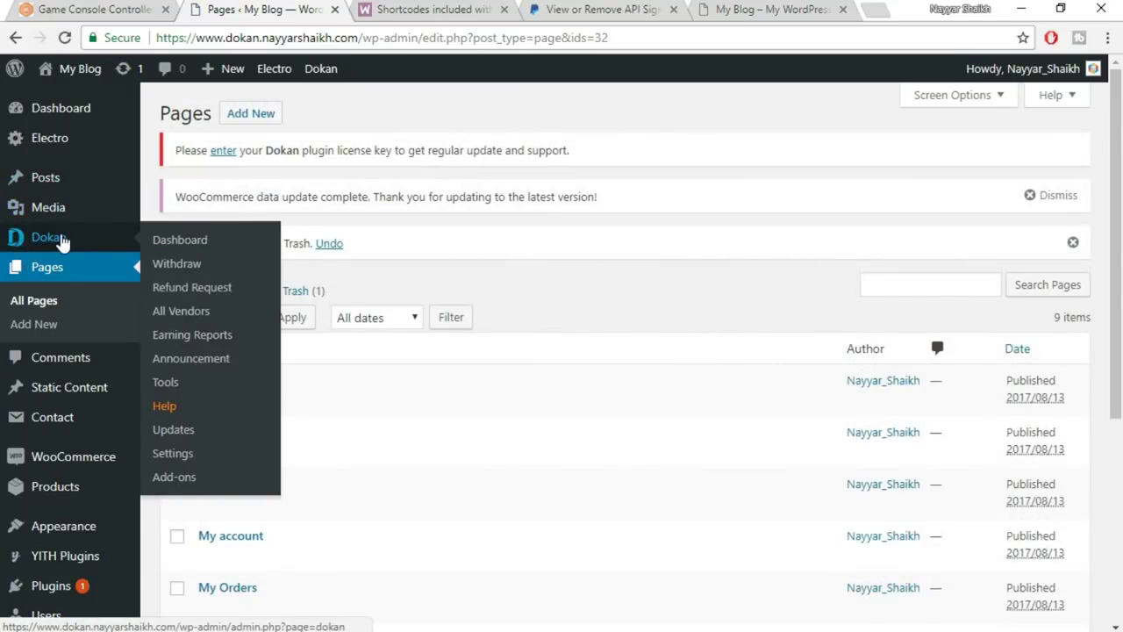
Open Dokan Settings and review the General options, including the example Vendor Store URL format
left_click(186, 465)
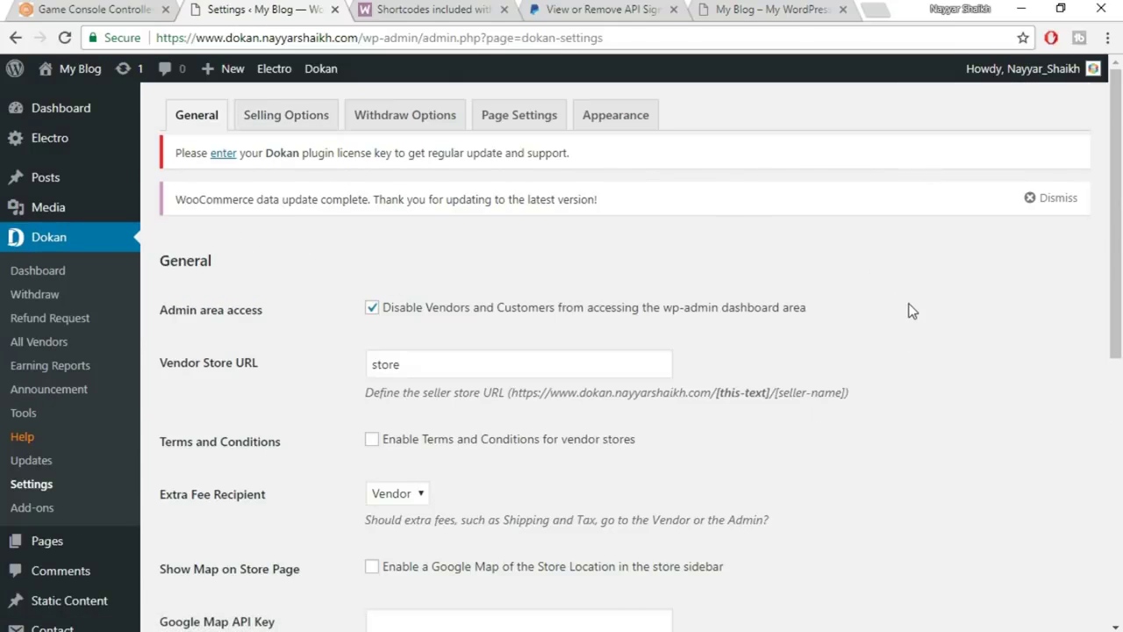
scroll(702, 298, "down", 1)
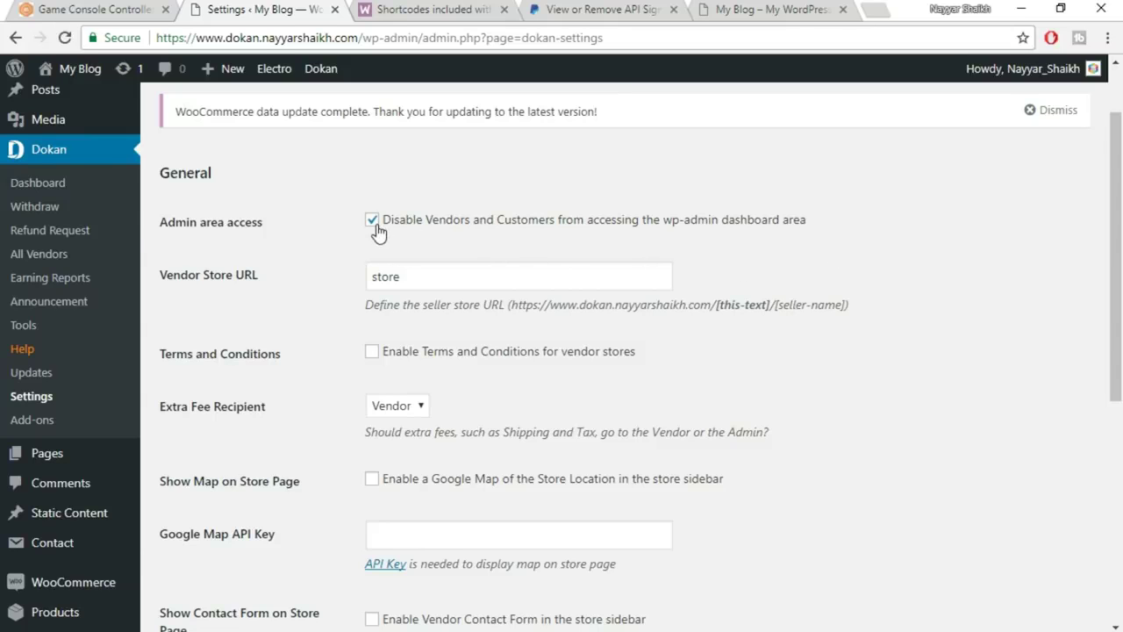
scroll(368, 289, "down", 1)
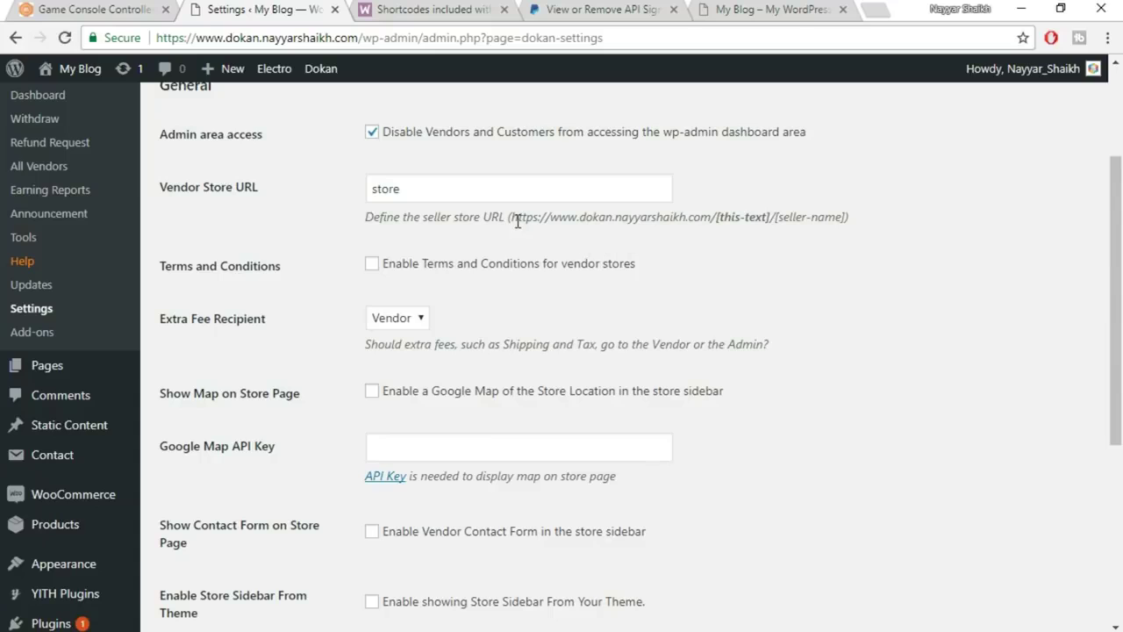
left_click_drag(510, 217, 842, 214)
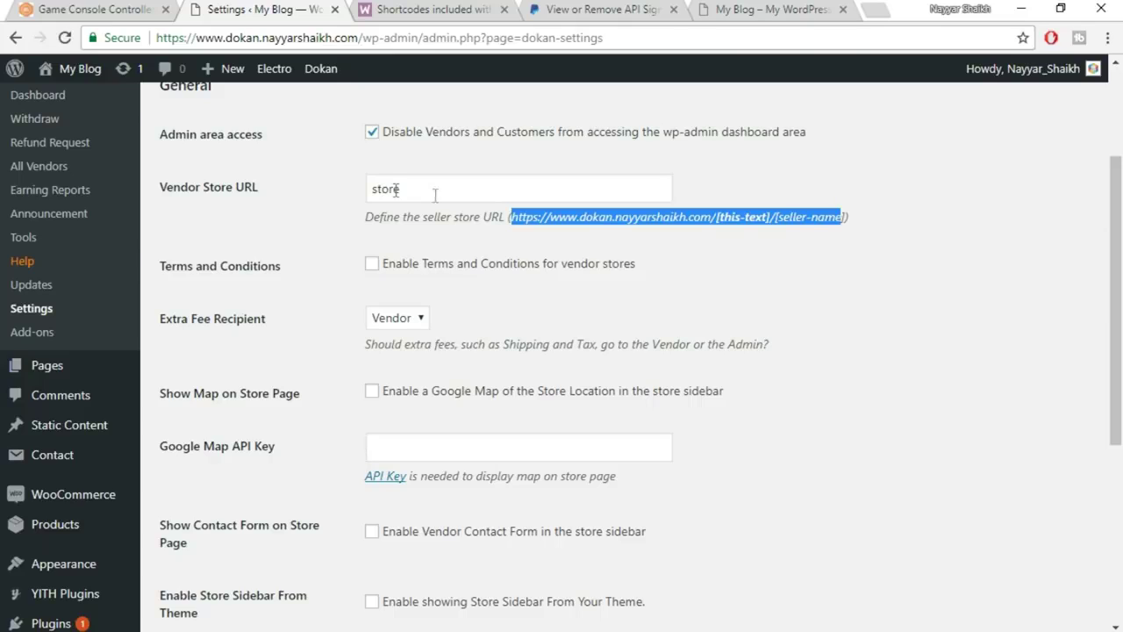
left_click(480, 216)
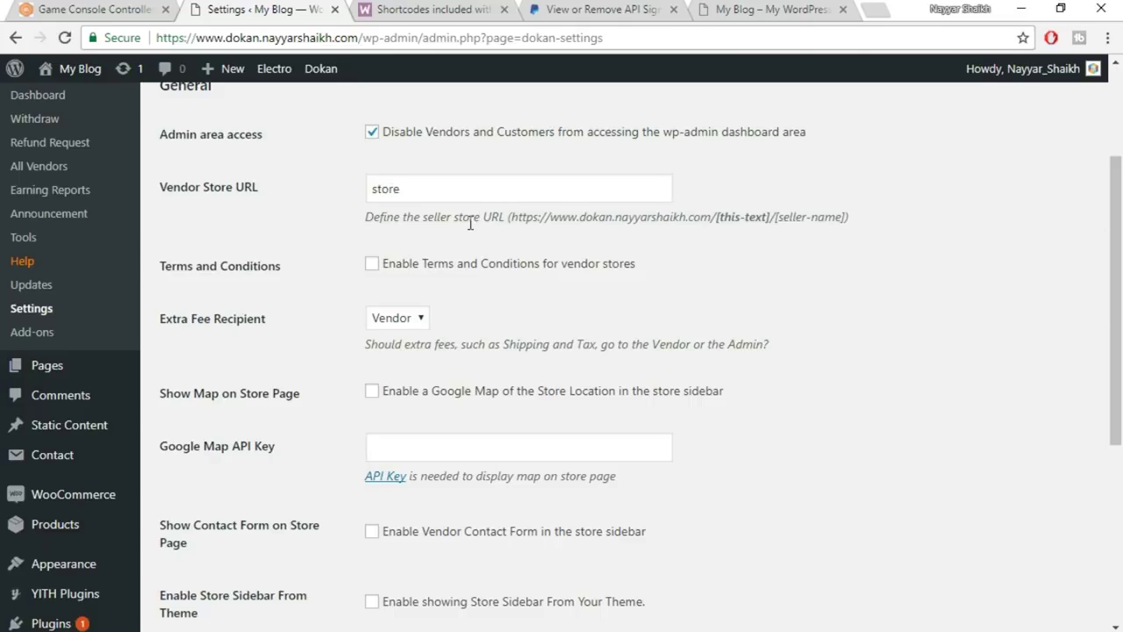
scroll(571, 283, "down", 2)
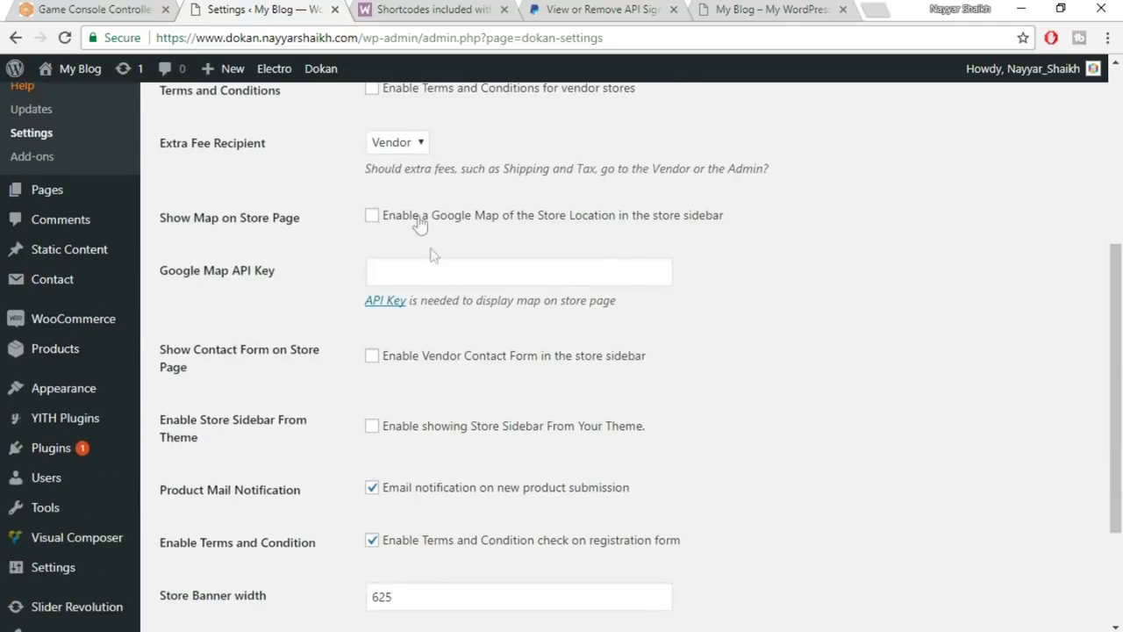
scroll(417, 240, "up", 1)
left_click(417, 239)
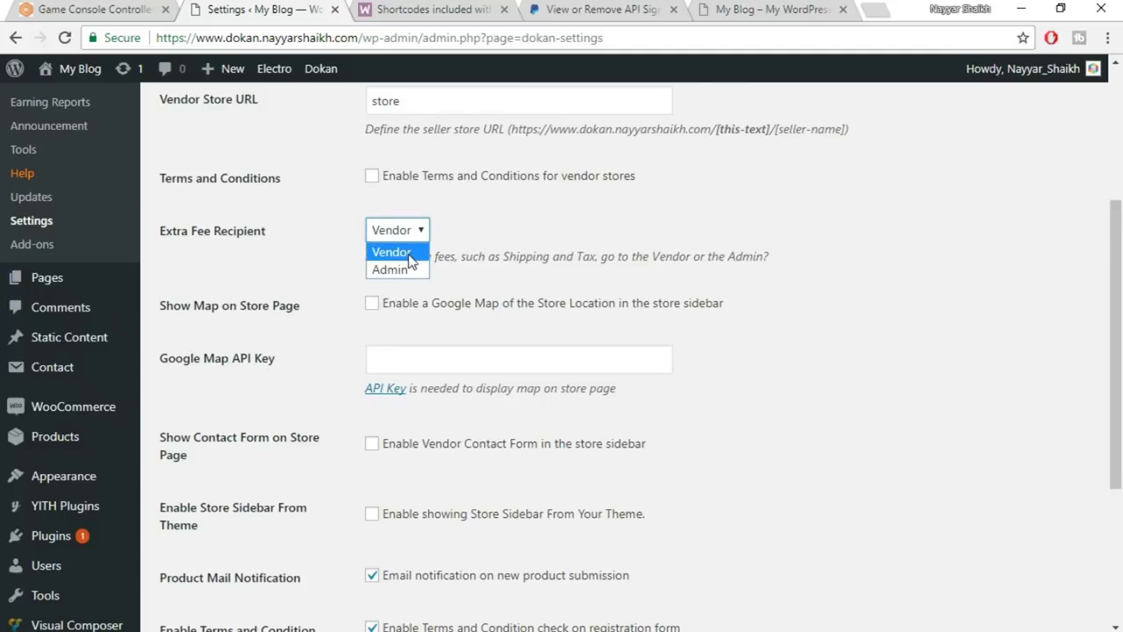
left_click(400, 252)
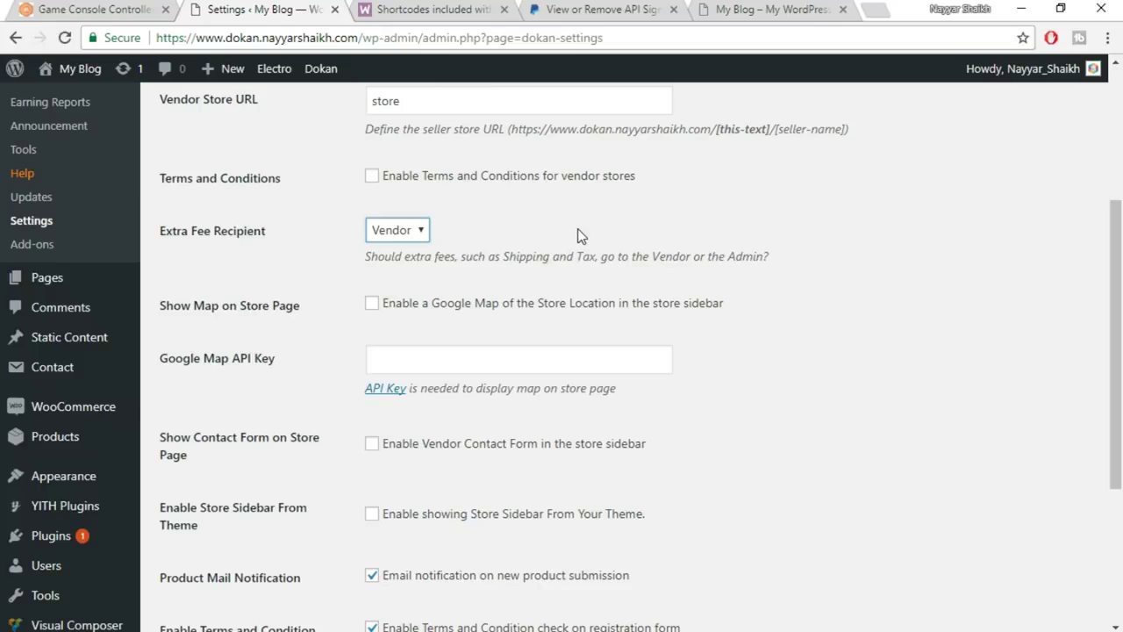
left_click(423, 234)
left_click(478, 227)
scroll(483, 235, "down", 1)
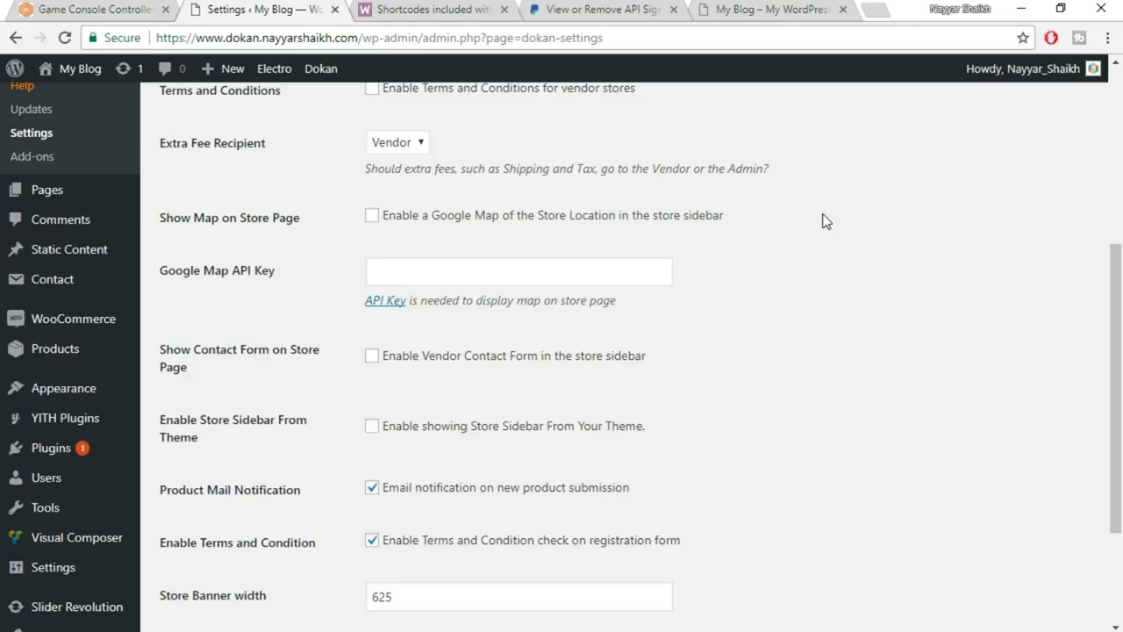
Save the Dokan General settings, with store banner height left at 300
scroll(851, 298, "down", 1)
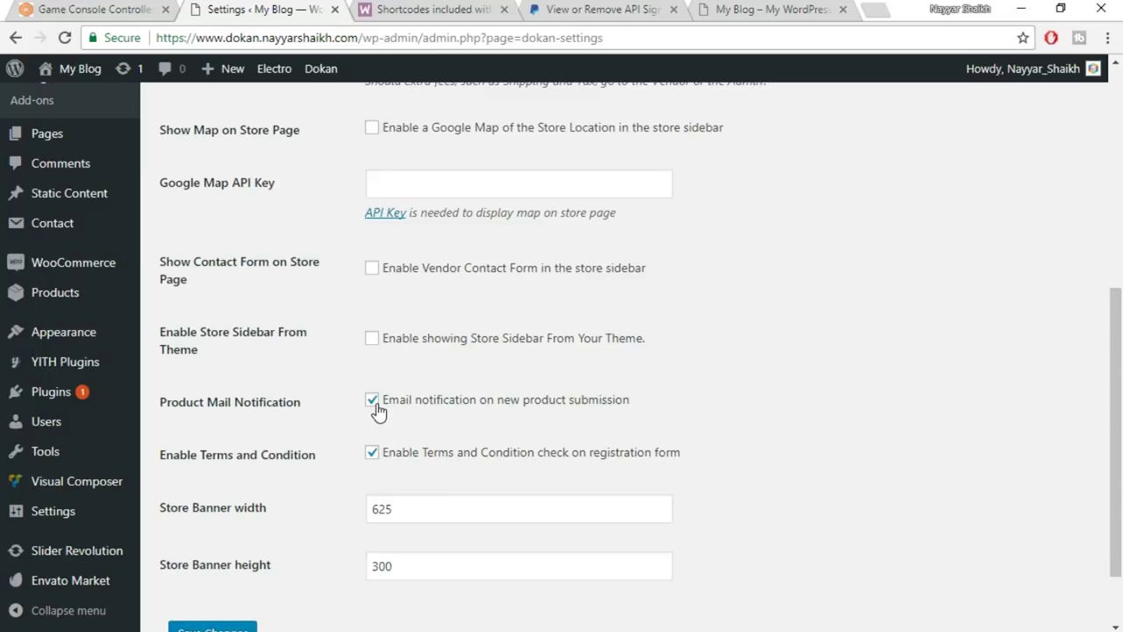
scroll(512, 544, "down", 2)
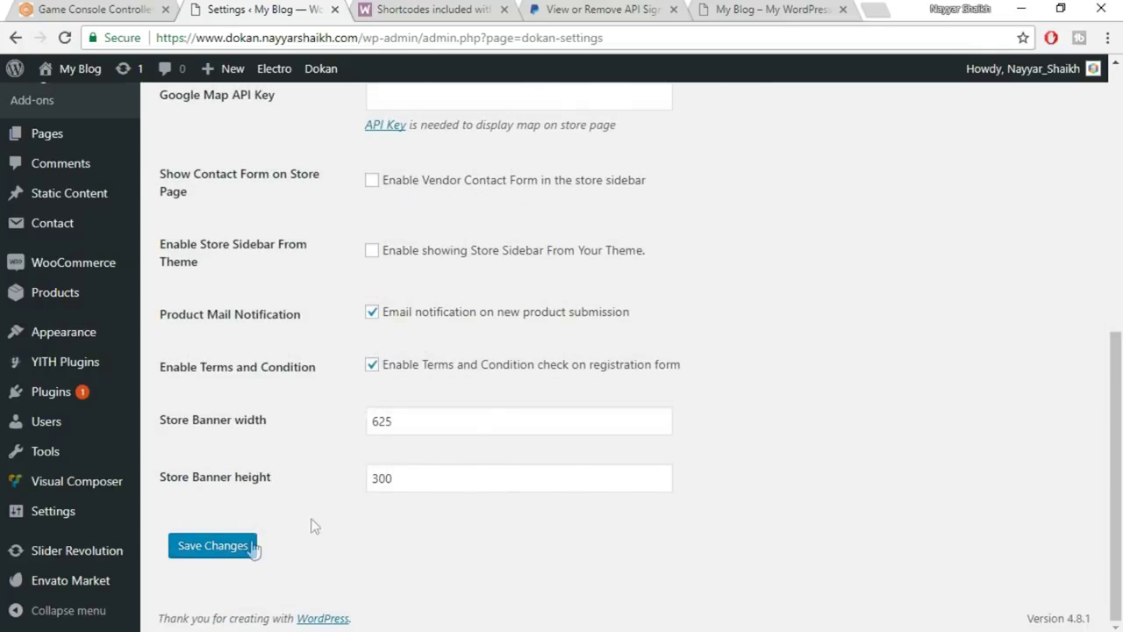
left_click(215, 549)
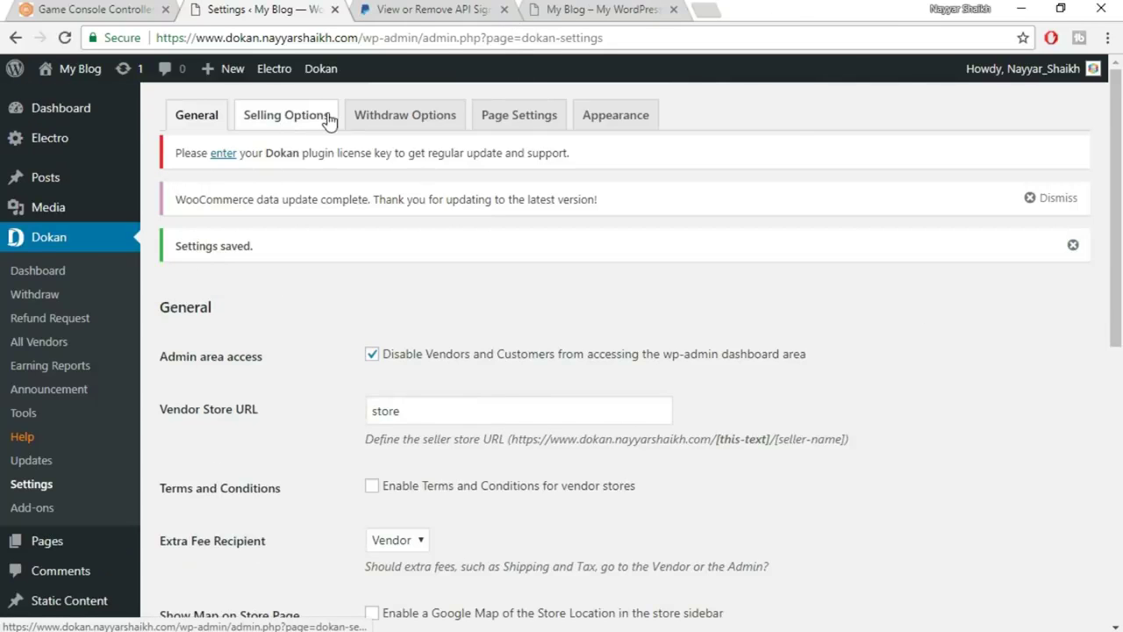
In Dokan Selling Options, confirm the vendor commission is 90
left_click(327, 118)
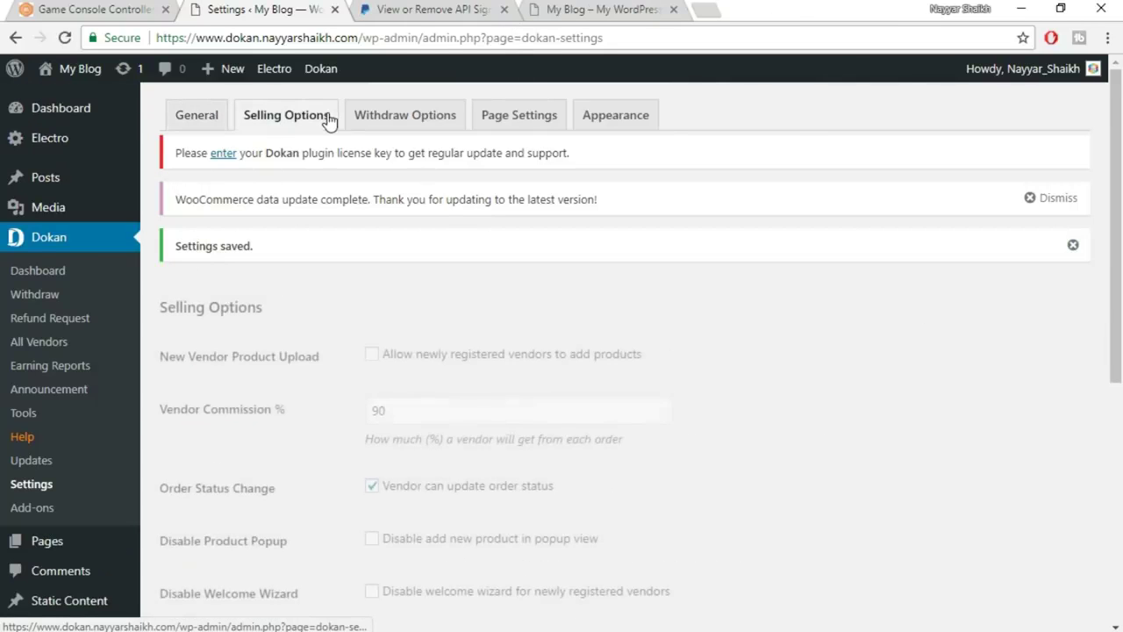
scroll(745, 316, "down", 2)
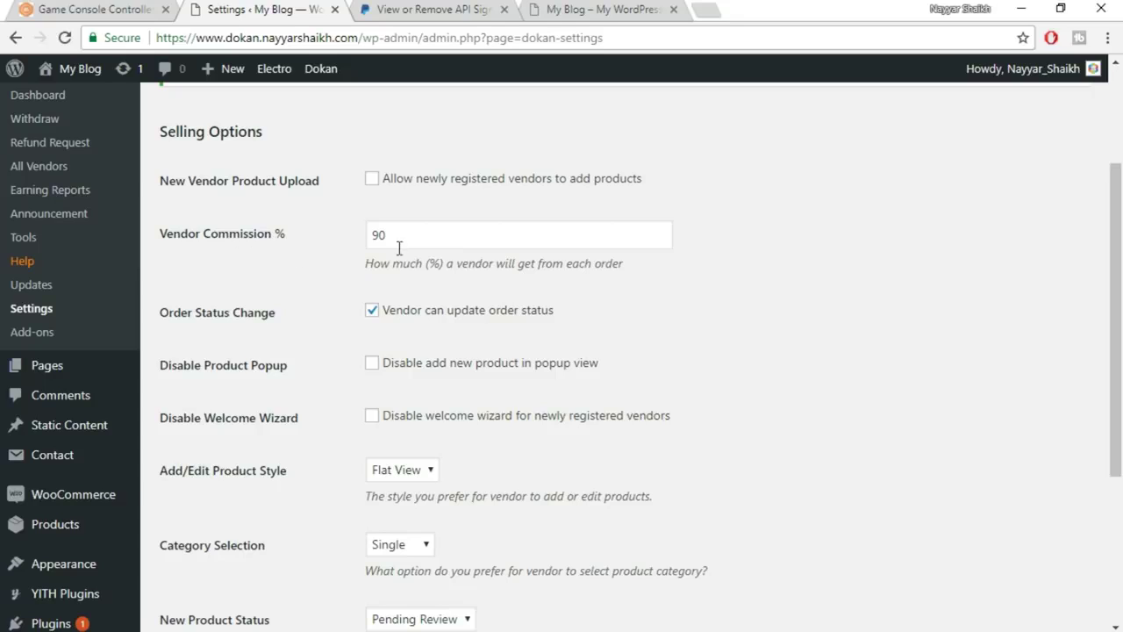
double_click(400, 237)
left_click(760, 215)
Keep new product status as Pending Review and save the Selling Options
scroll(855, 304, "down", 2)
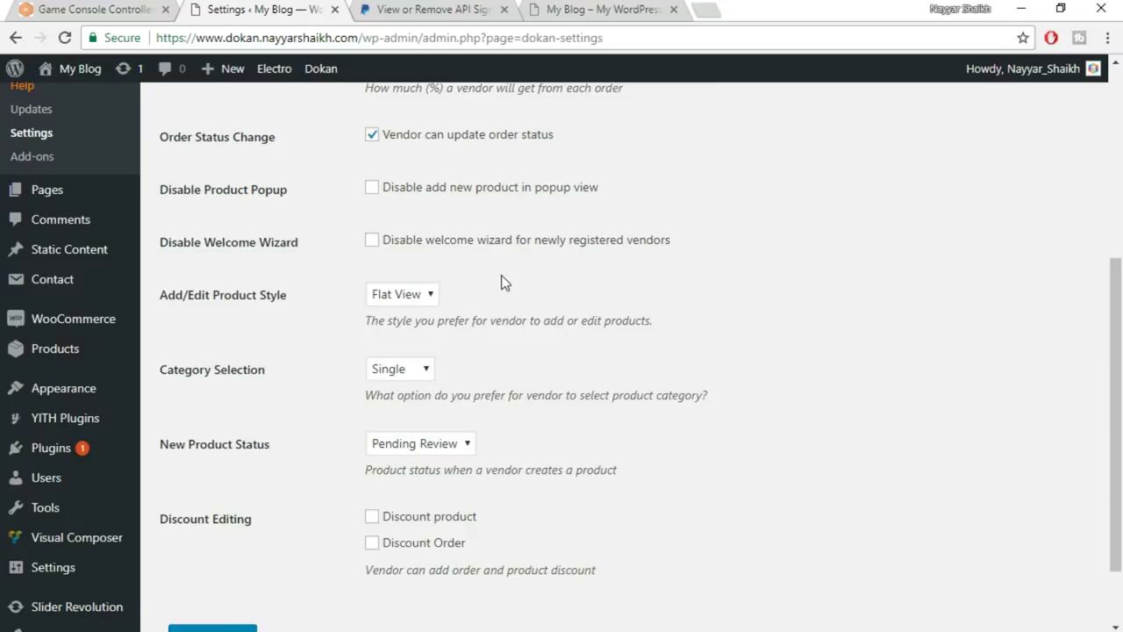
scroll(518, 285, "down", 1)
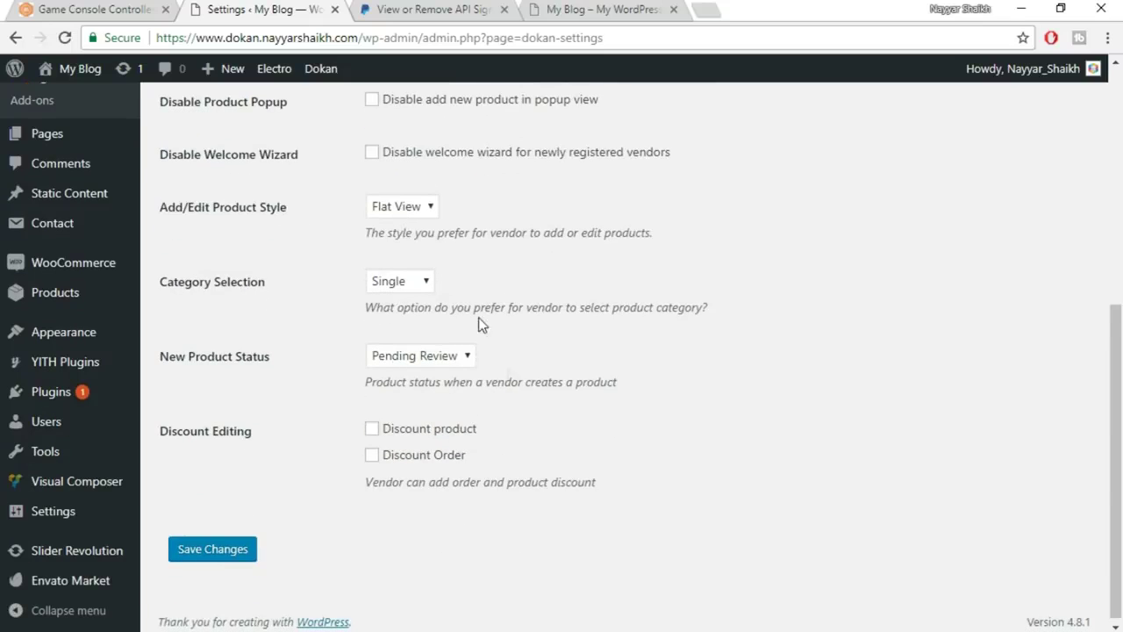
scroll(509, 368, "down", 1)
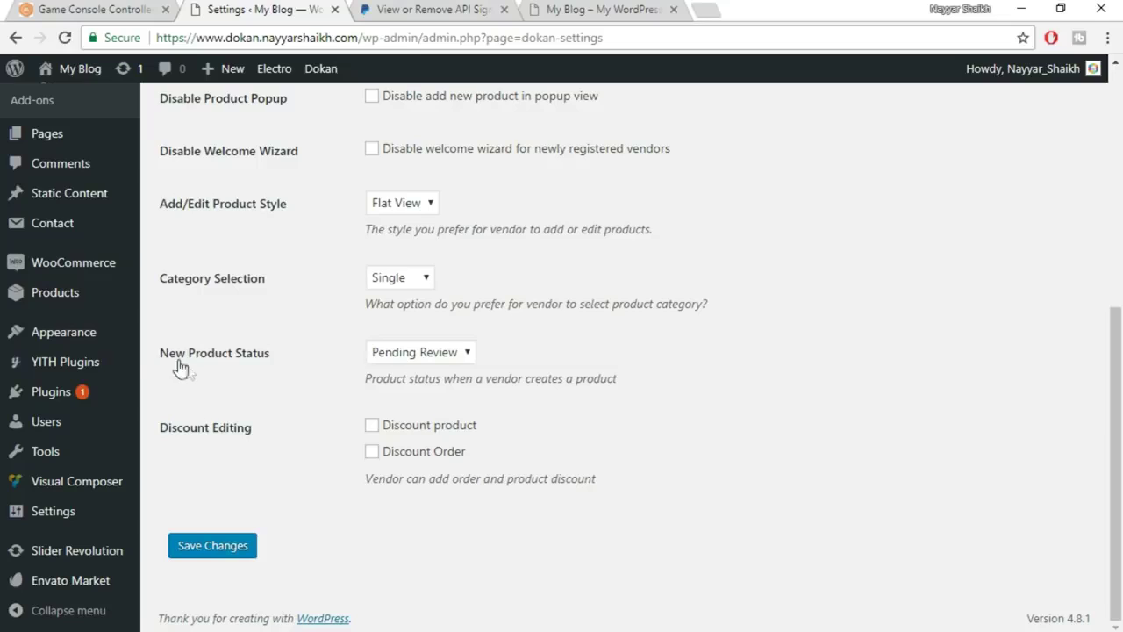
left_click(447, 354)
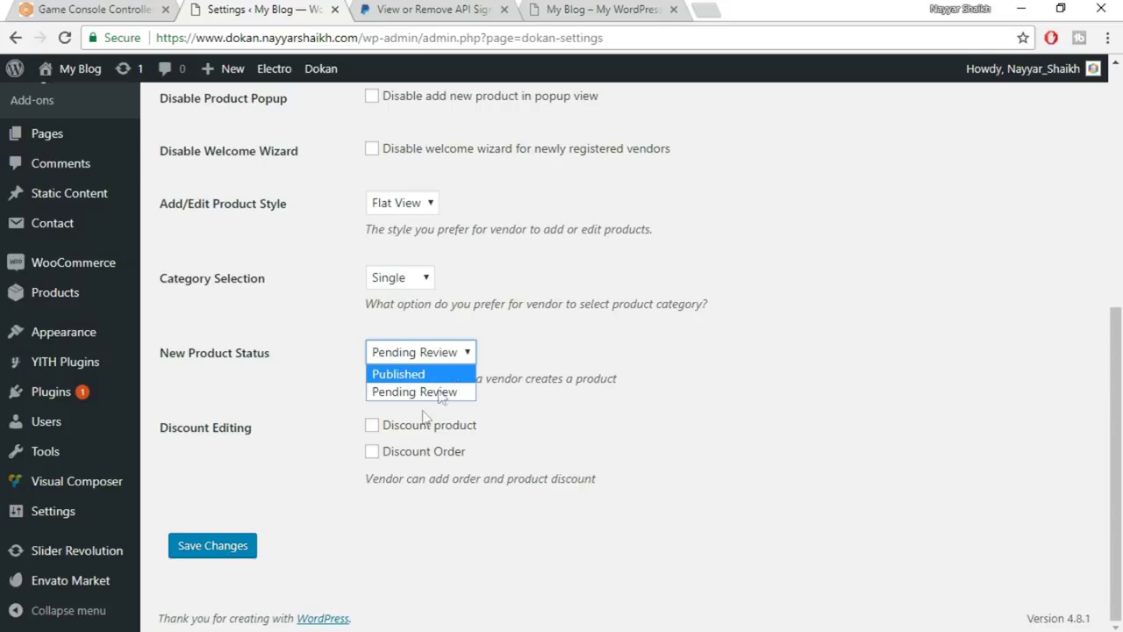
left_click(428, 395)
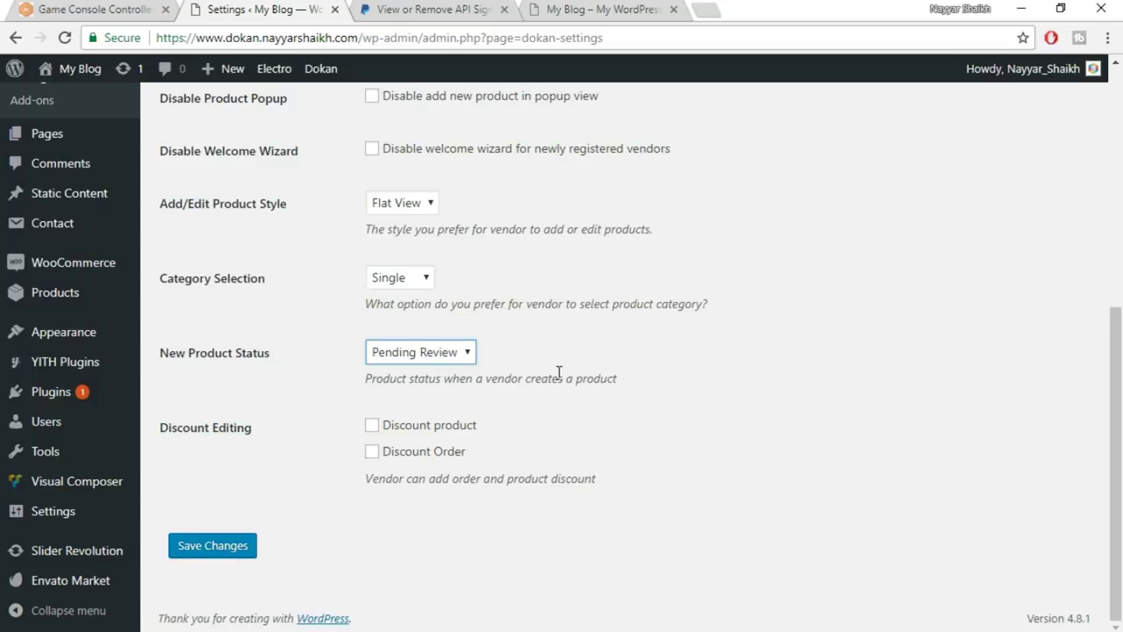
left_click(230, 557)
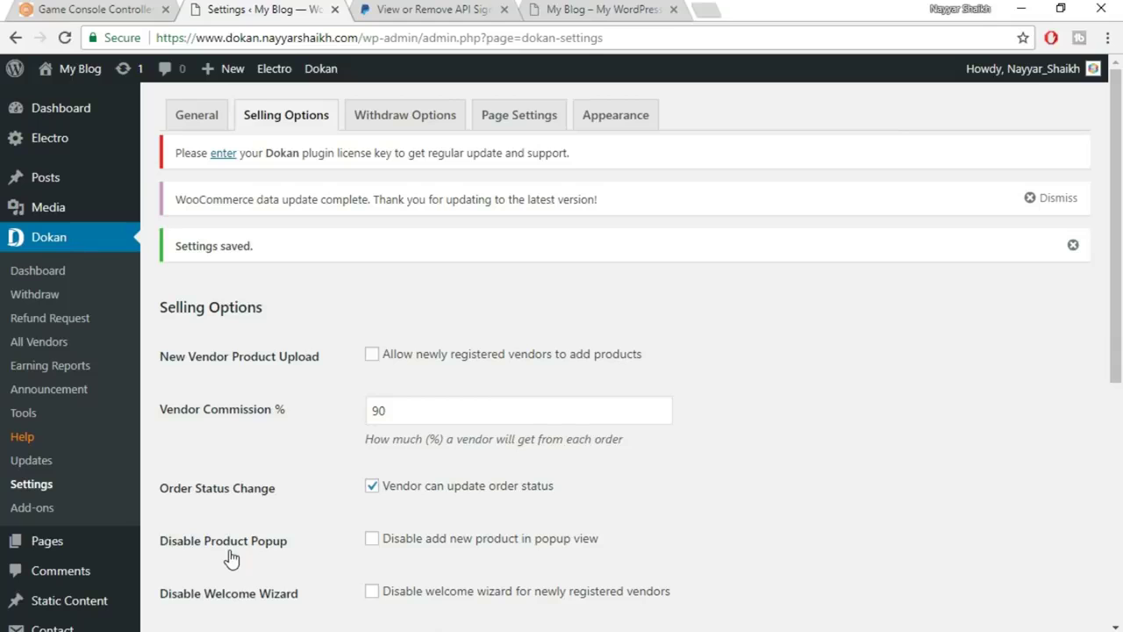
left_click(407, 120)
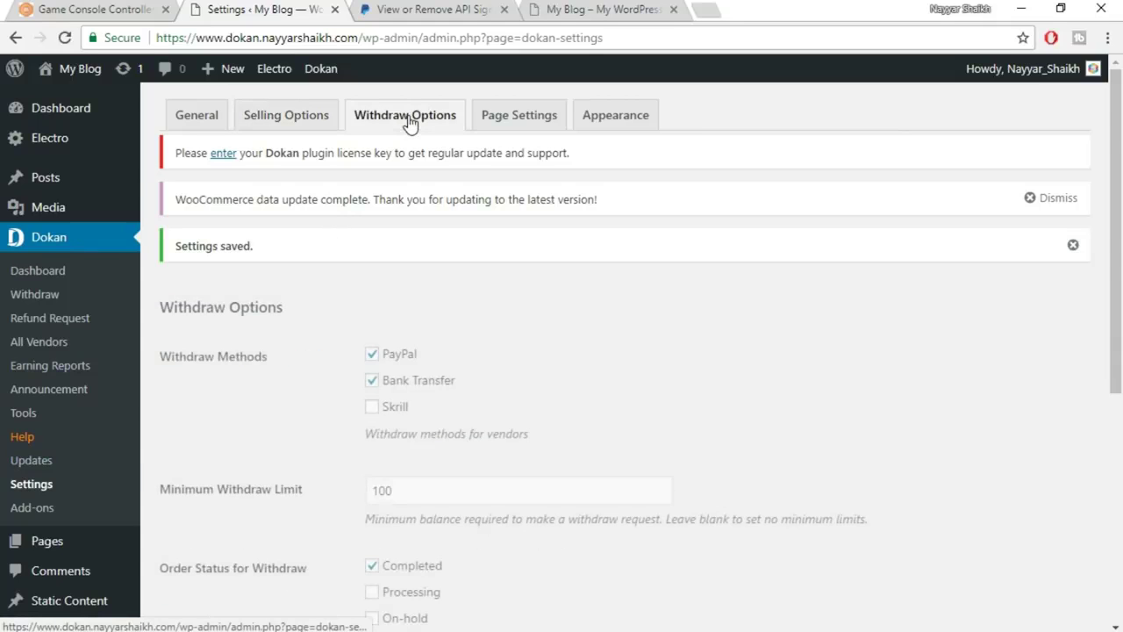
scroll(772, 281, "down", 2)
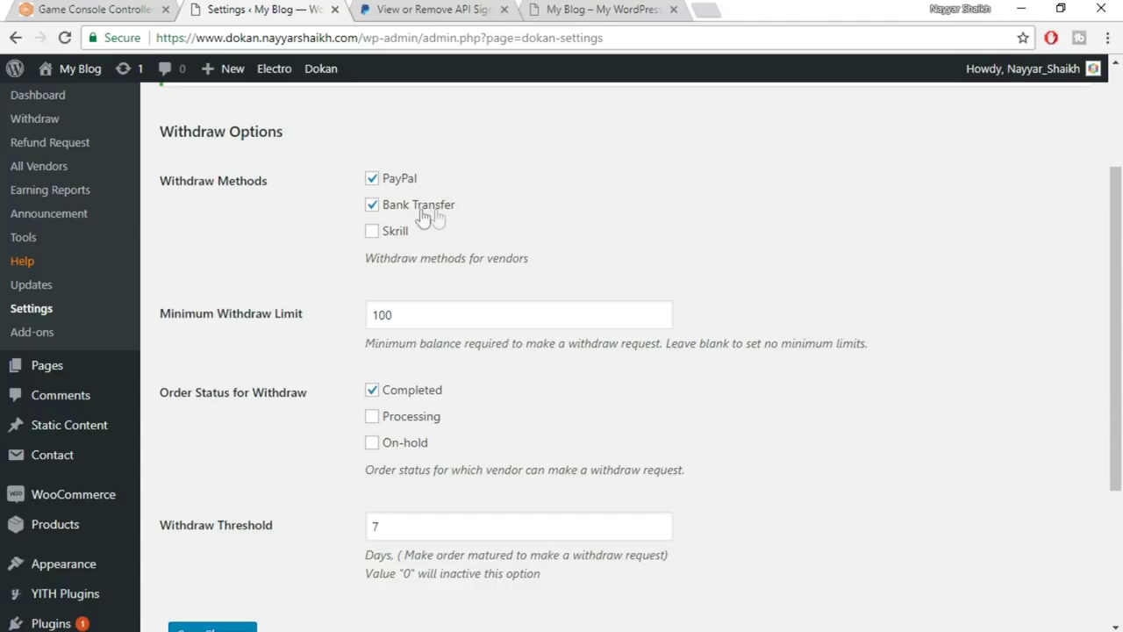
scroll(391, 320, "down", 1)
left_click_drag(444, 233, 373, 230)
left_click(589, 195)
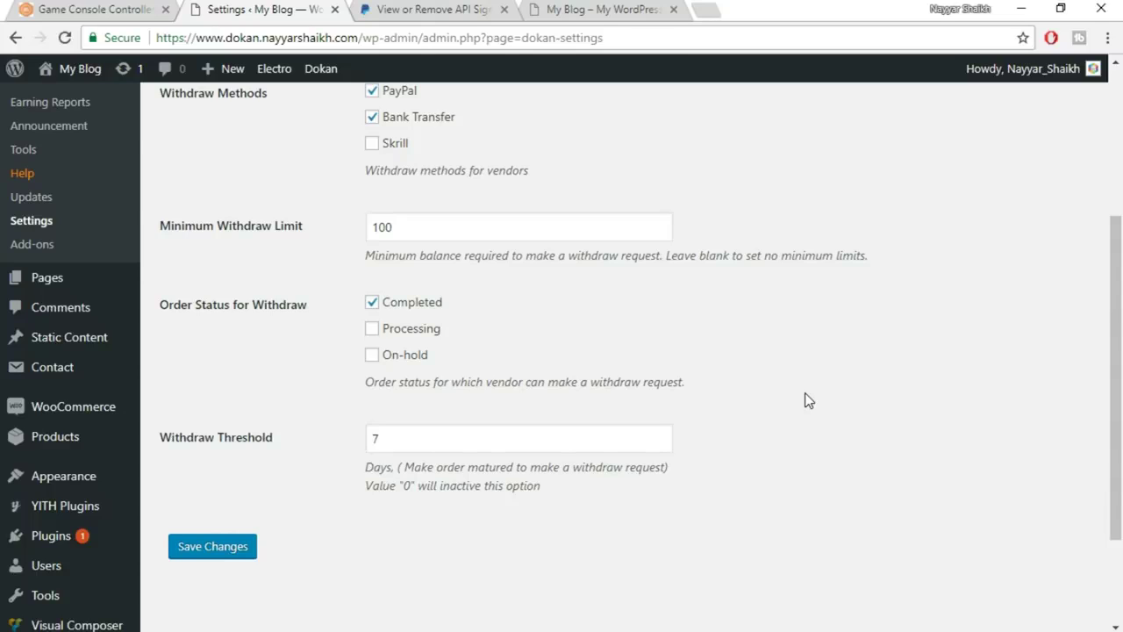
Save the Dokan withdraw options with limit 100 and a 7-day threshold
left_click(201, 546)
left_click(403, 439)
left_click(222, 548)
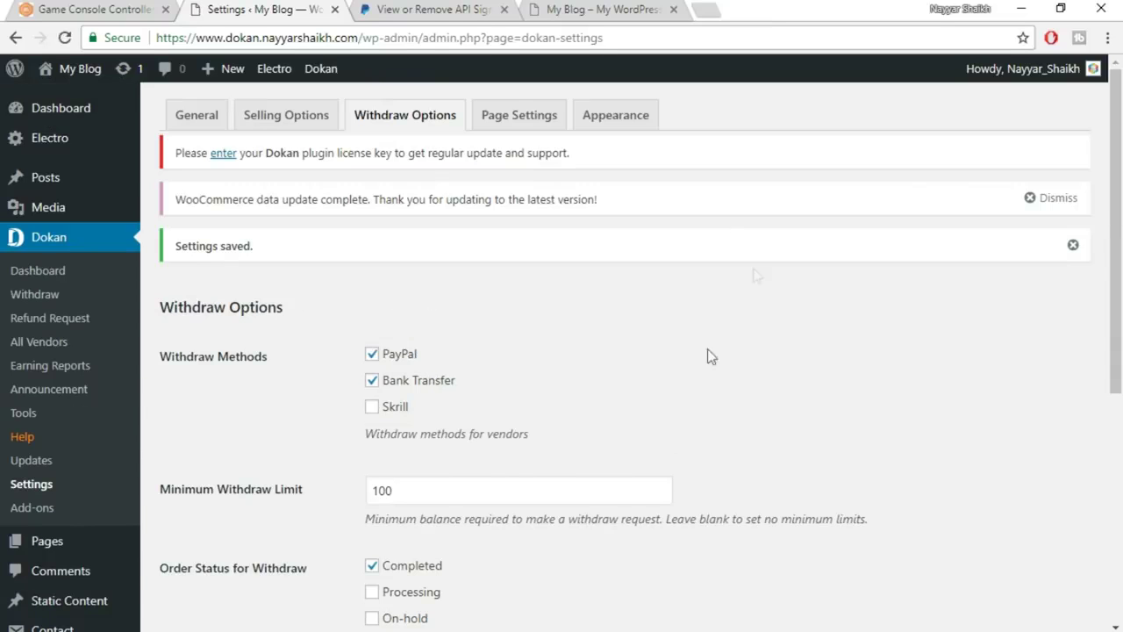
In Dokan Page Settings, keep Dashboard and My Orders as the assigned pages and save
left_click(520, 123)
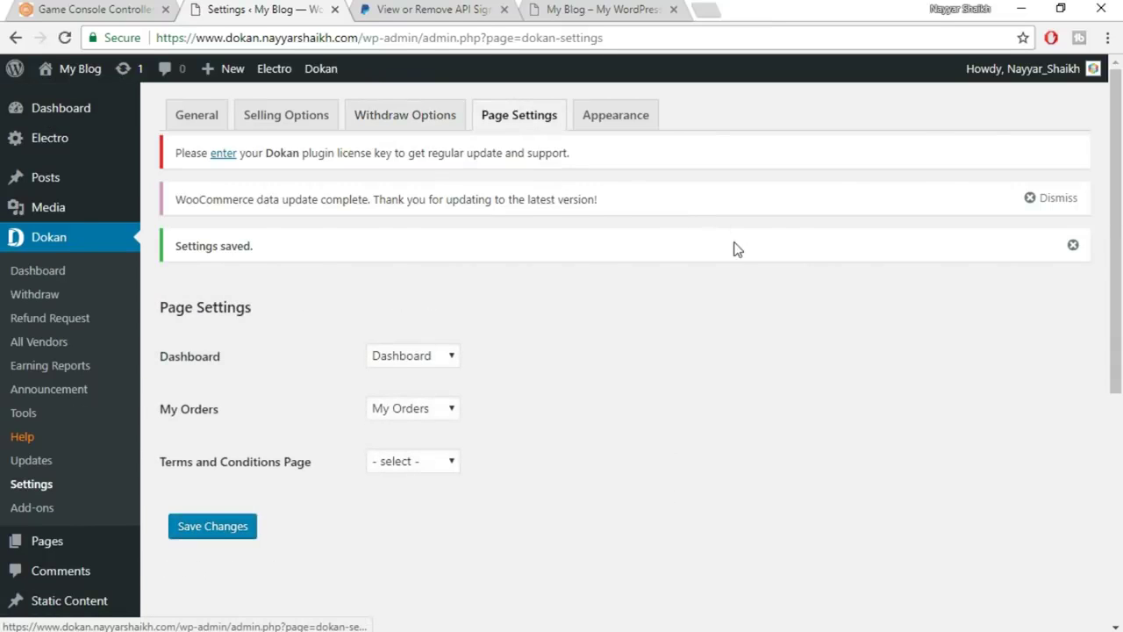
scroll(810, 337, "down", 1)
left_click(444, 275)
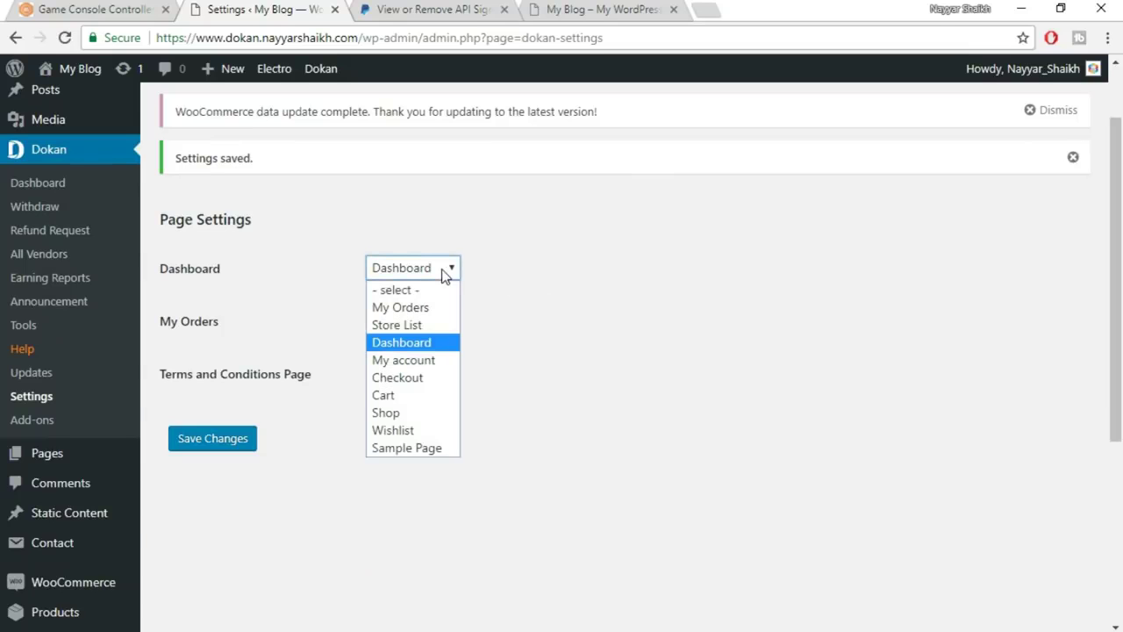
left_click(424, 344)
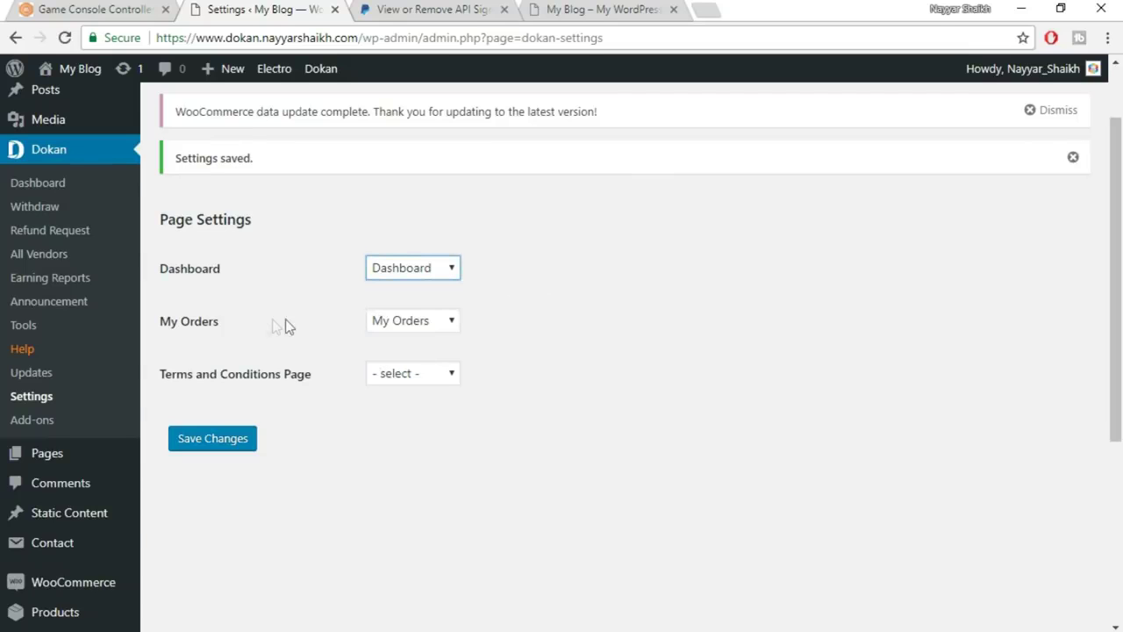
left_click(425, 327)
left_click(425, 326)
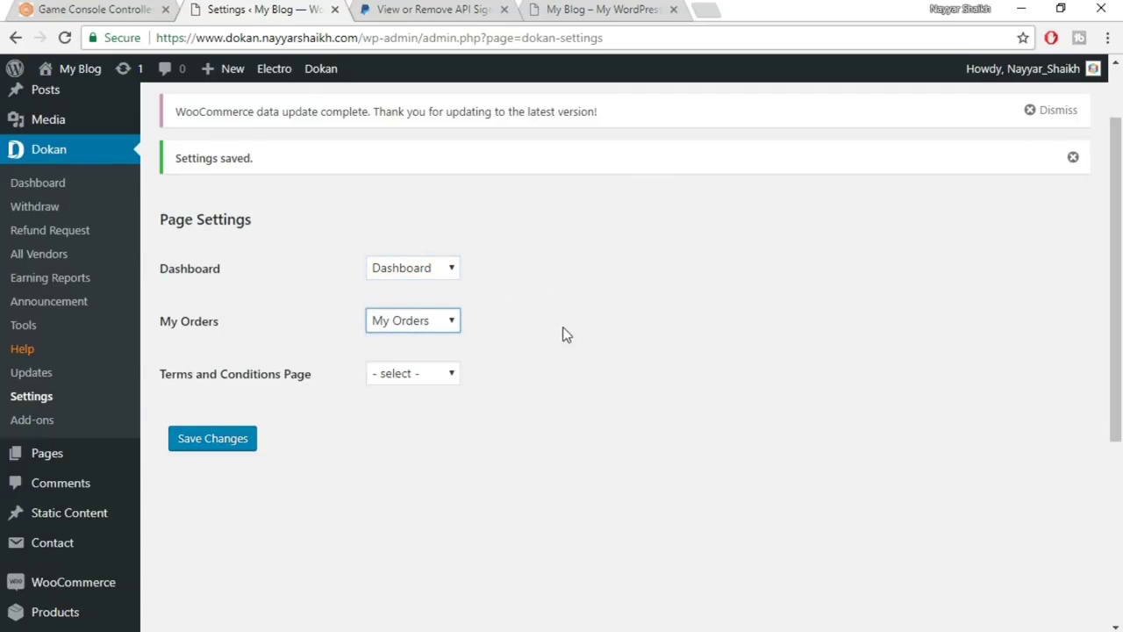
left_click(214, 441)
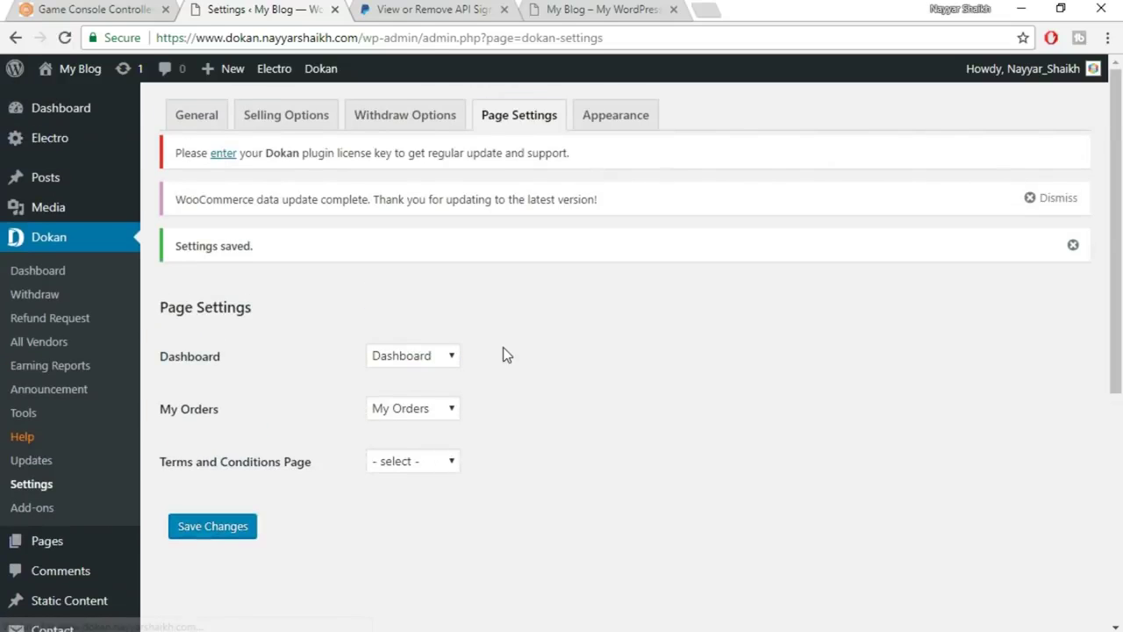
Review the Appearance store header templates and save with the first template still Active
left_click(616, 117)
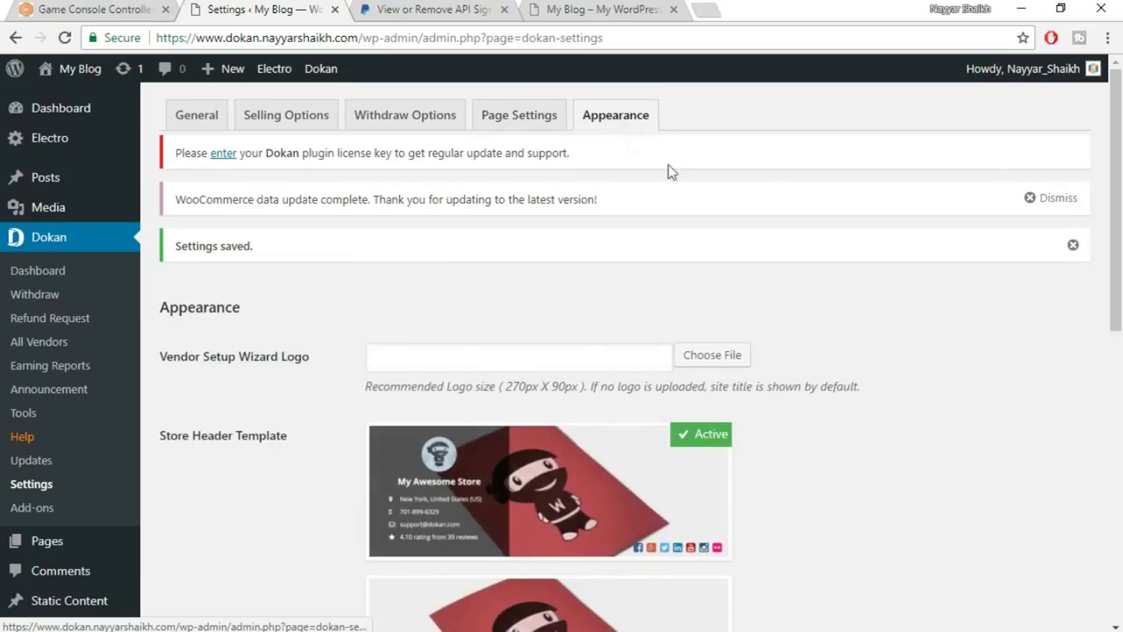
scroll(825, 408, "down", 2)
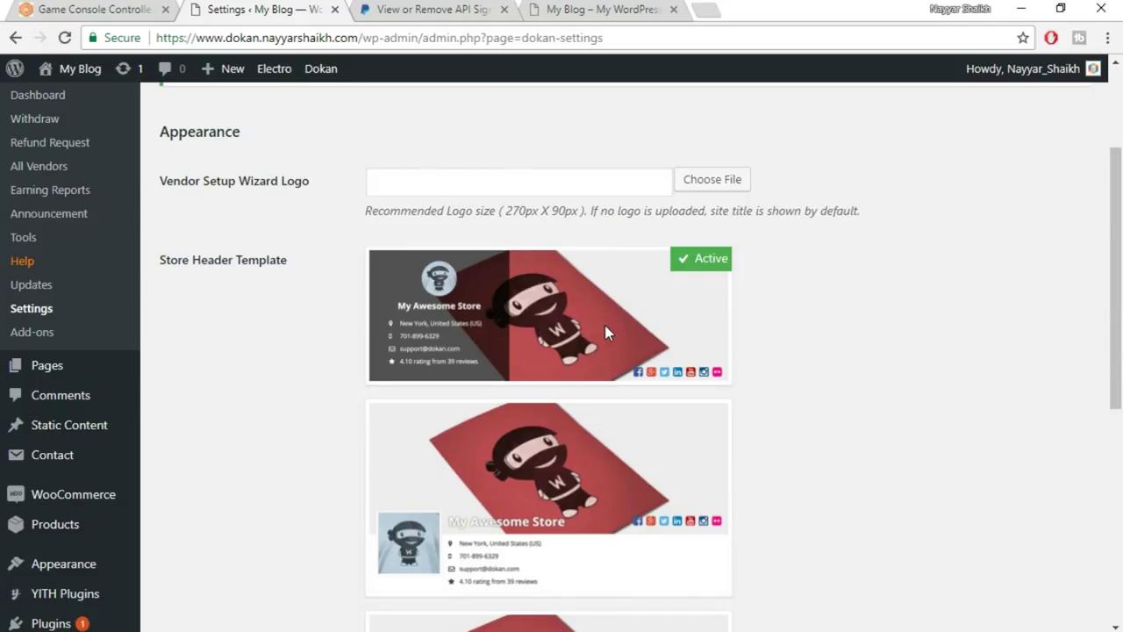
scroll(626, 371, "down", 4)
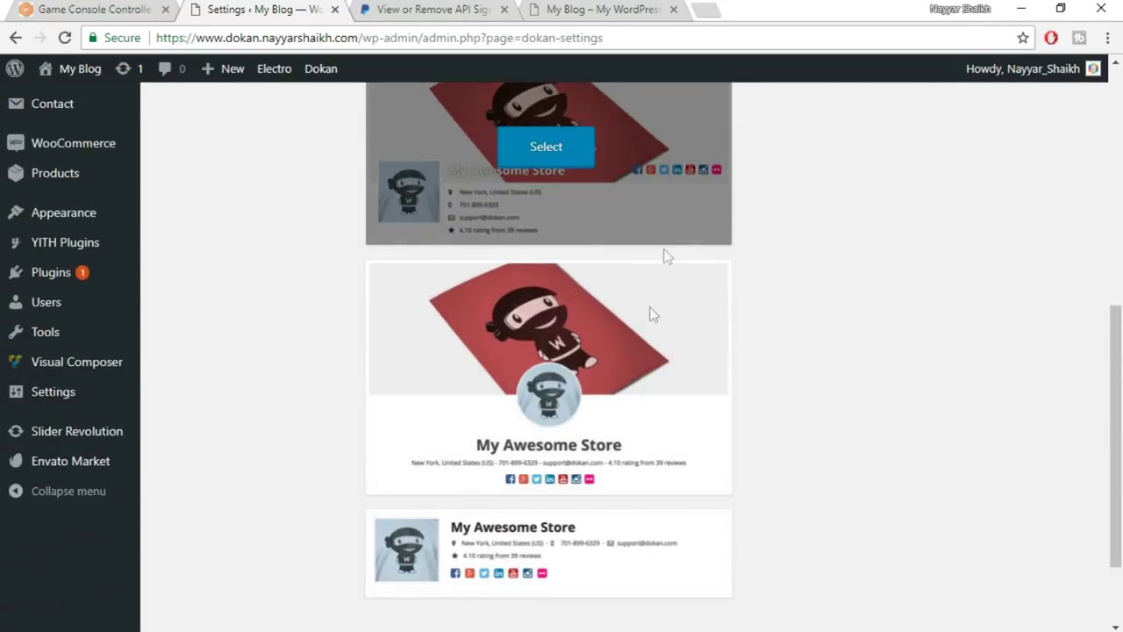
scroll(649, 374, "down", 2)
scroll(764, 457, "up", 6)
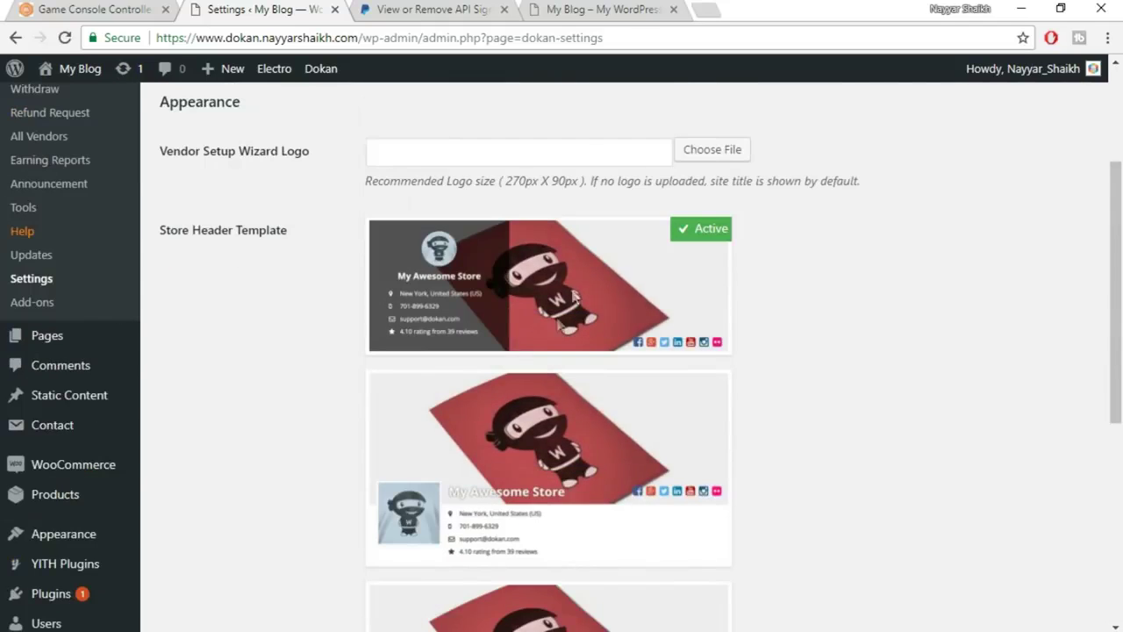
scroll(857, 359, "down", 5)
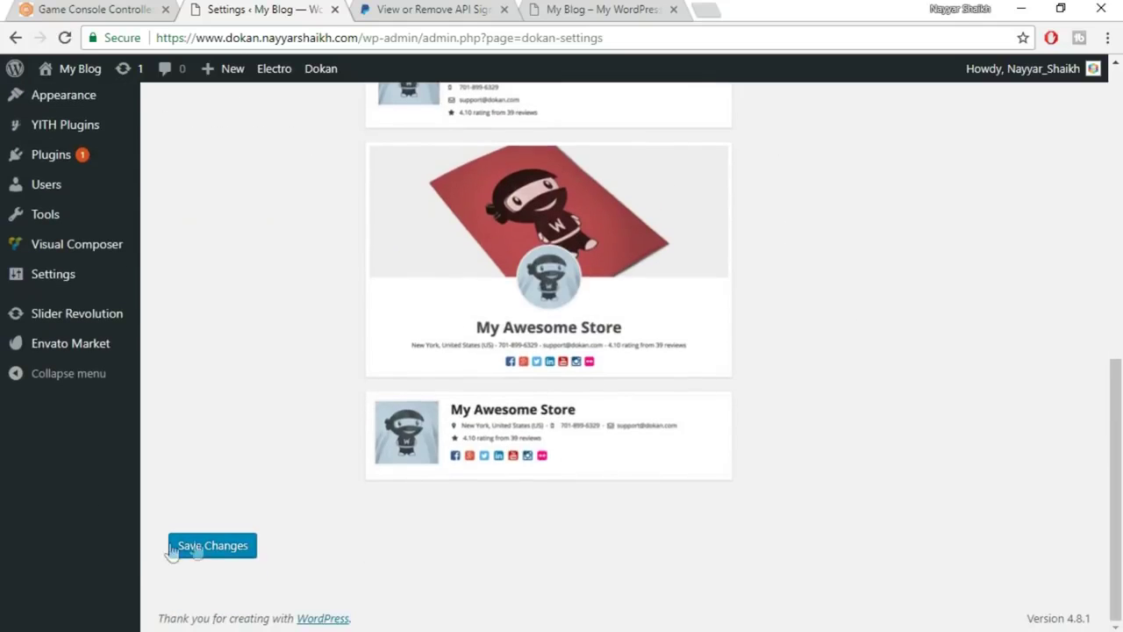
left_click(180, 547)
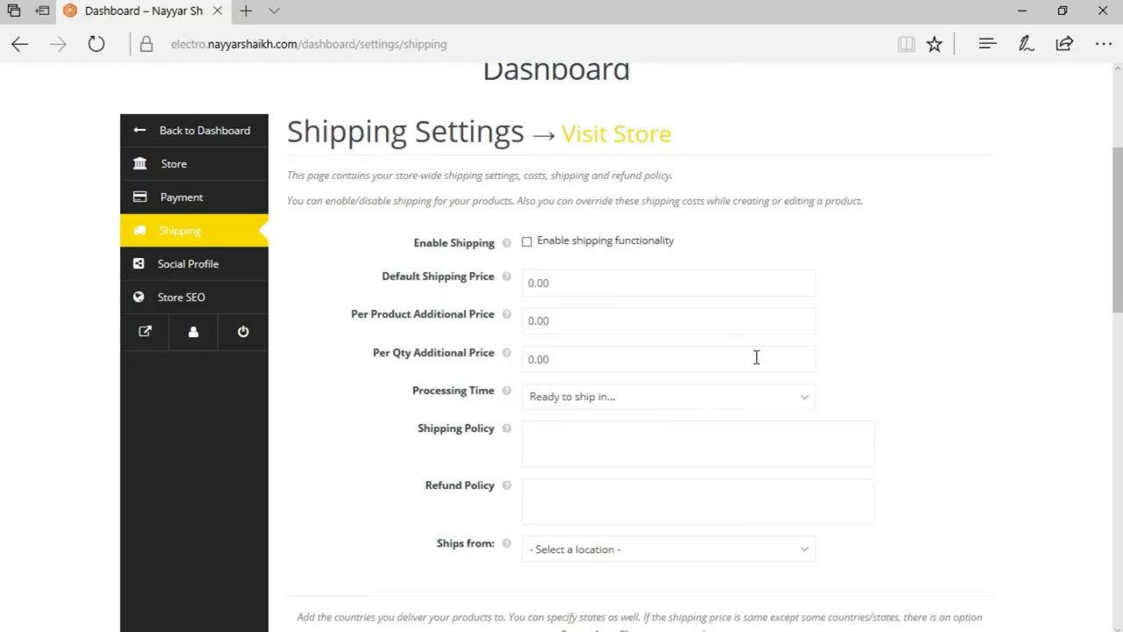
scroll(246, 250, "up", 3)
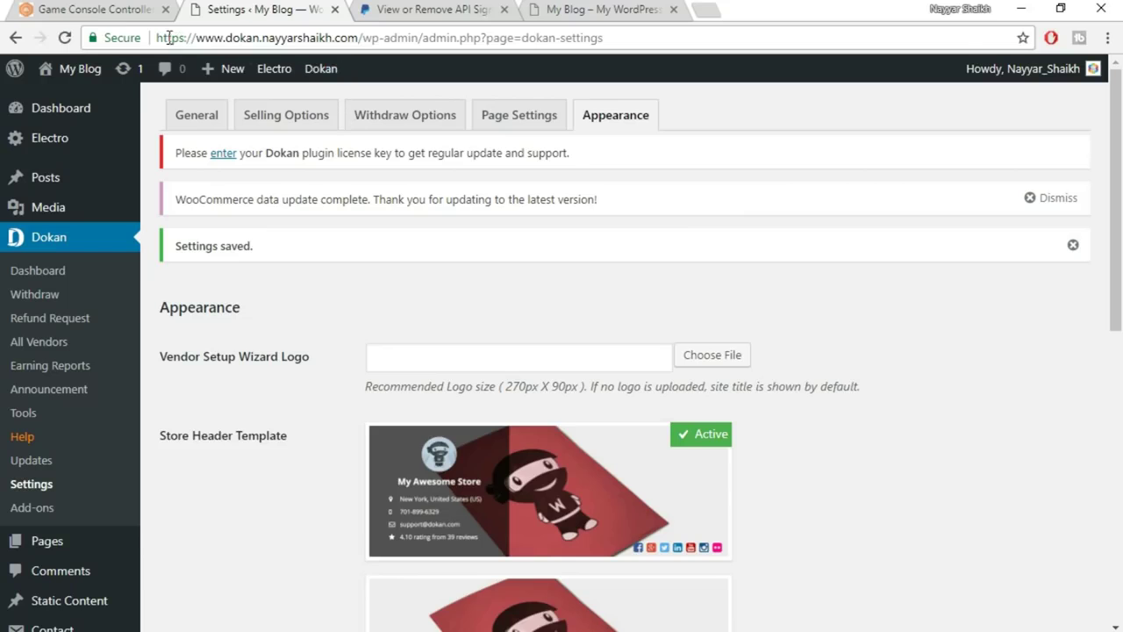
left_click_drag(156, 38, 358, 35)
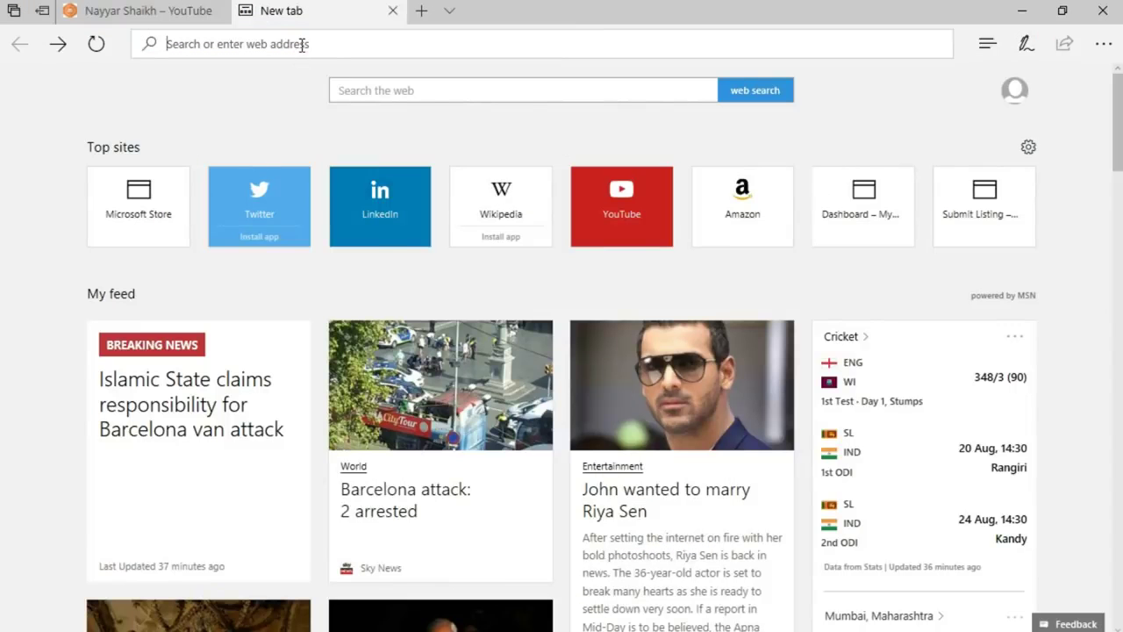
key("Return")
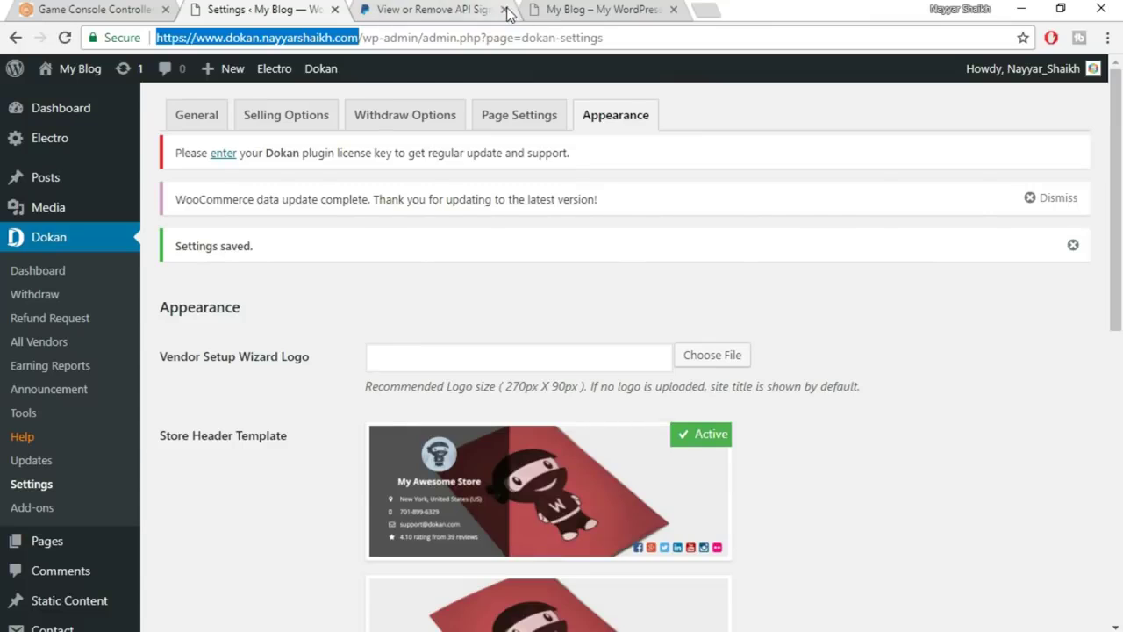
left_click(511, 13)
Reload the front page to show the Electro storefront, check the product, then return to Dokan Settings
key("ctrl+w")
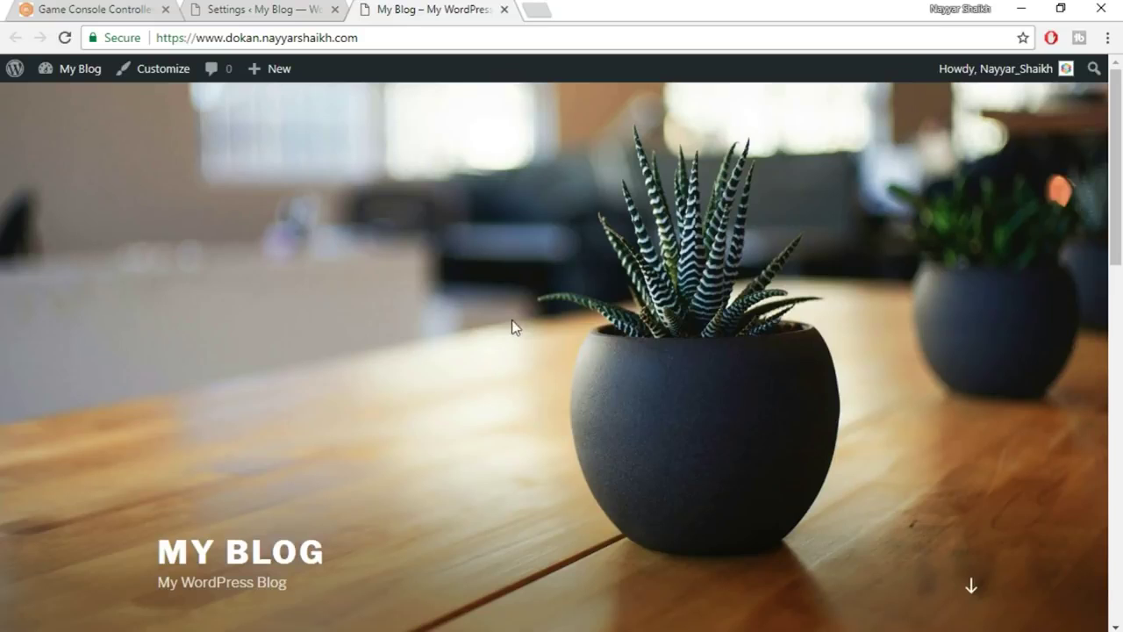
left_click(65, 39)
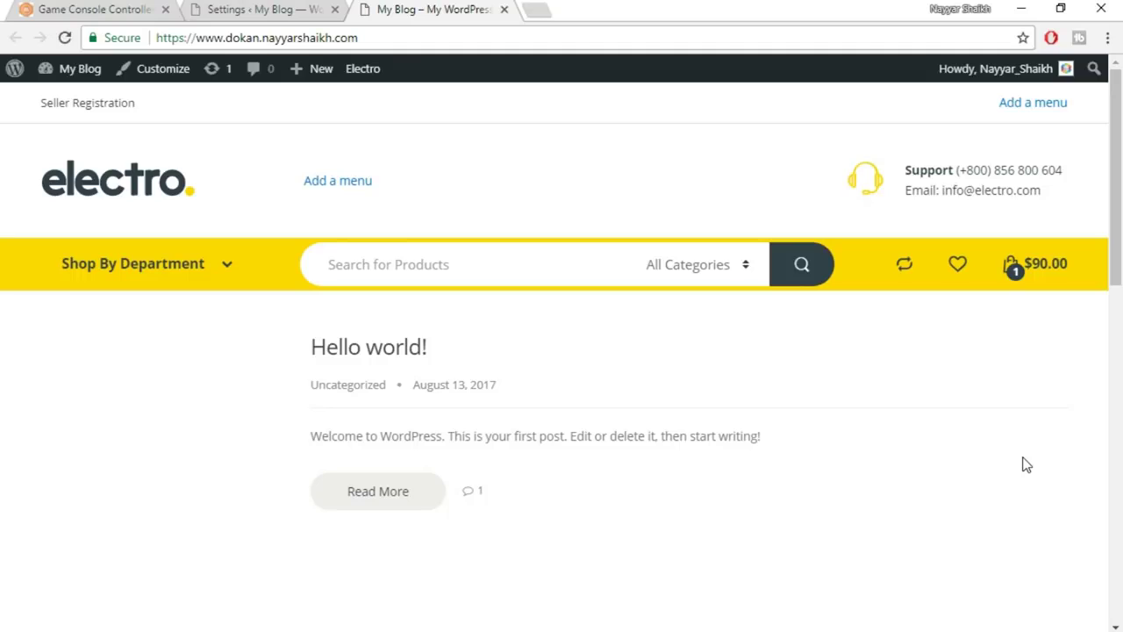
left_click(97, 7)
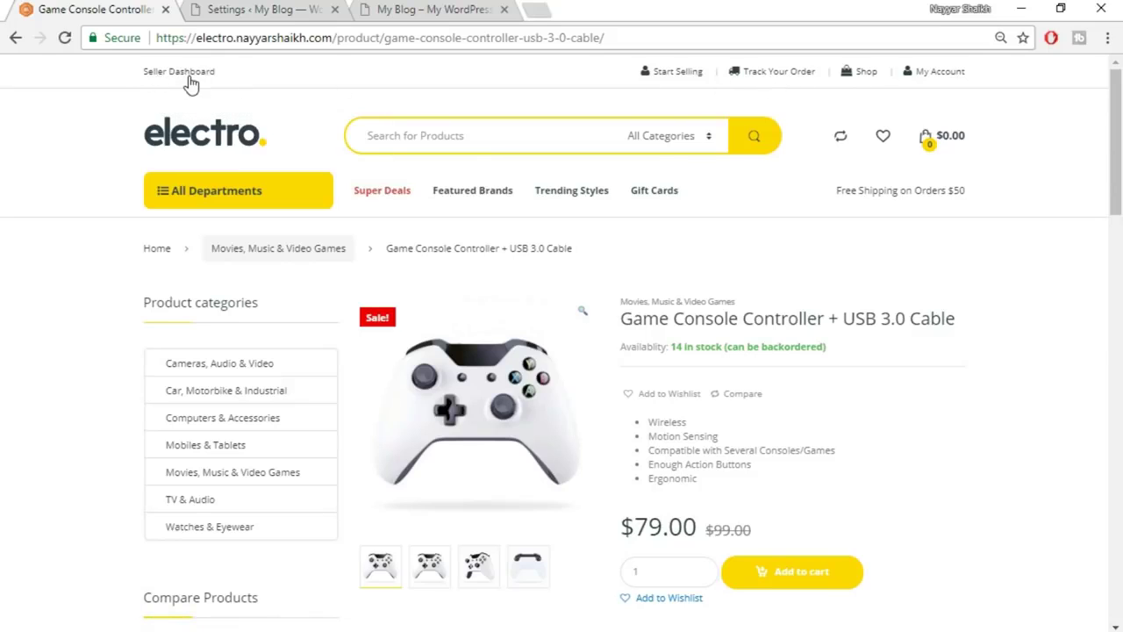
left_click(256, 10)
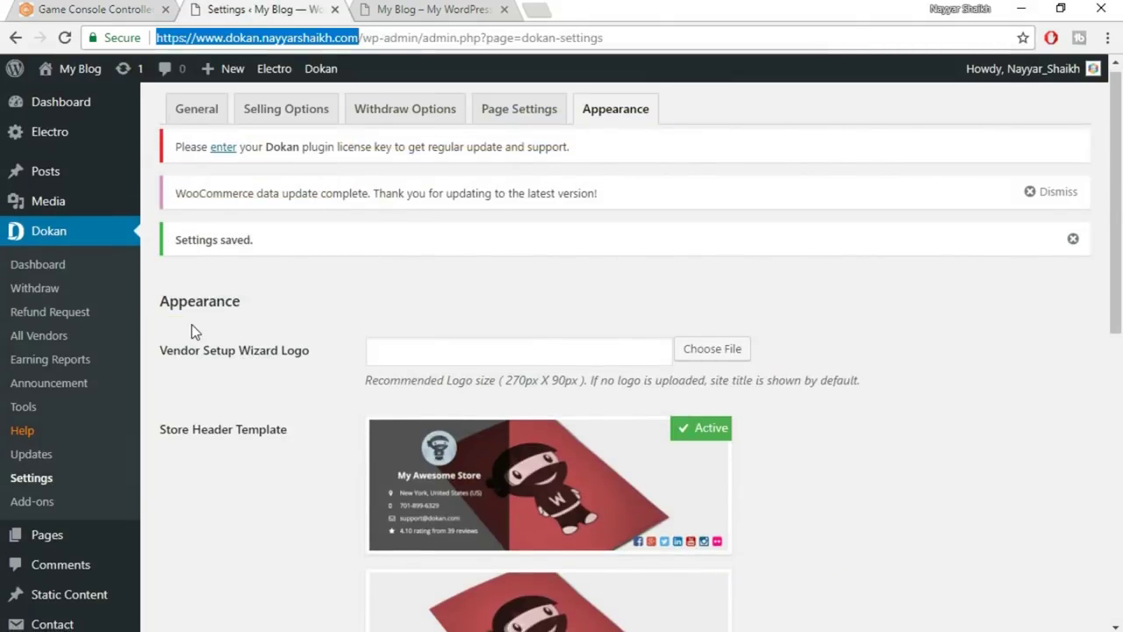
scroll(196, 325, "down", 3)
mouse_move(64, 487)
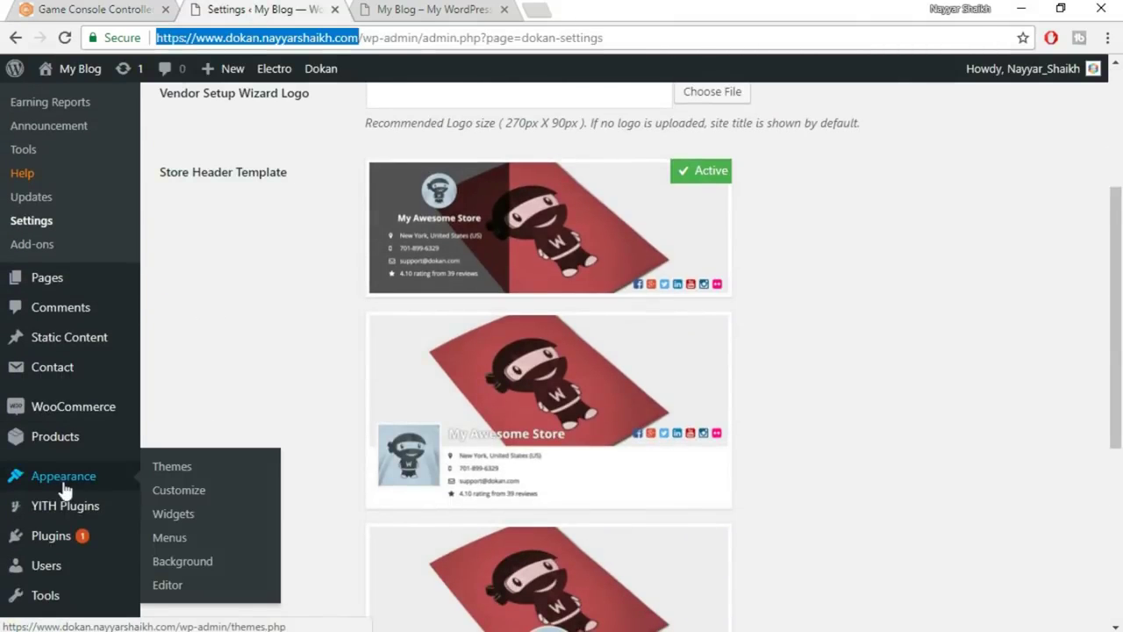
Create a new navigation menu named 'Top Left' under Appearance > Menus
left_click(159, 544)
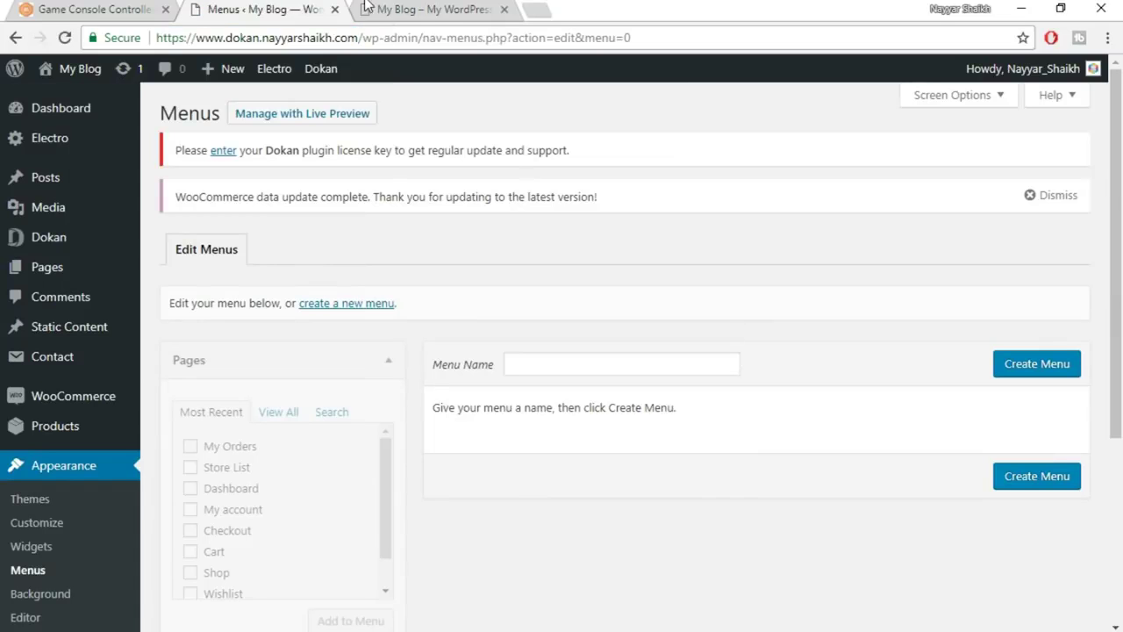
left_click(373, 9)
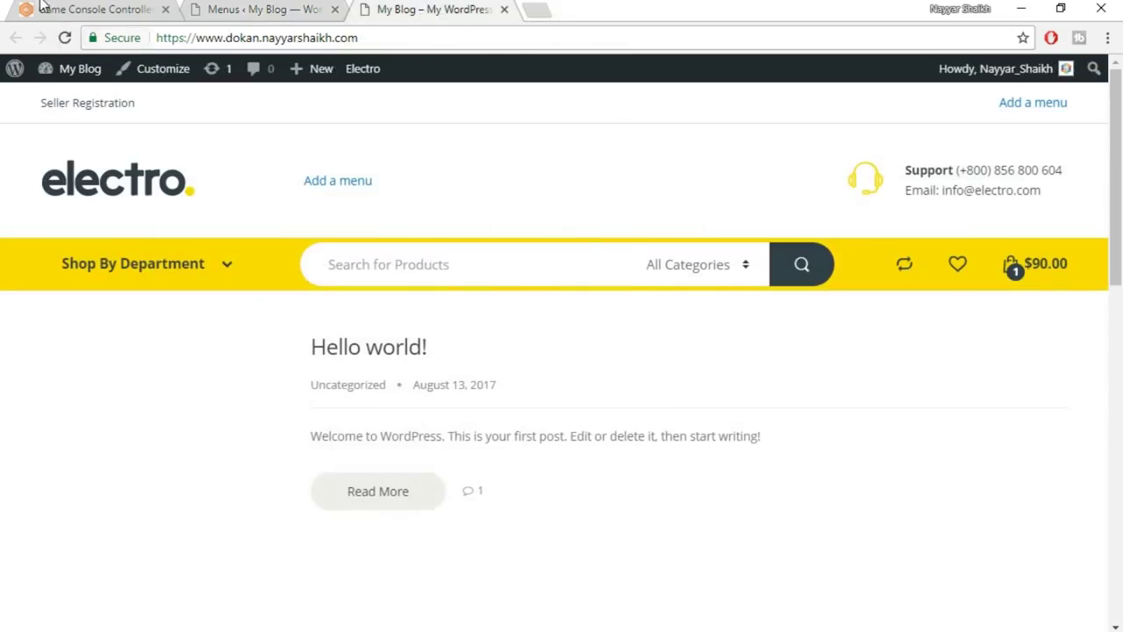
left_click(40, 7)
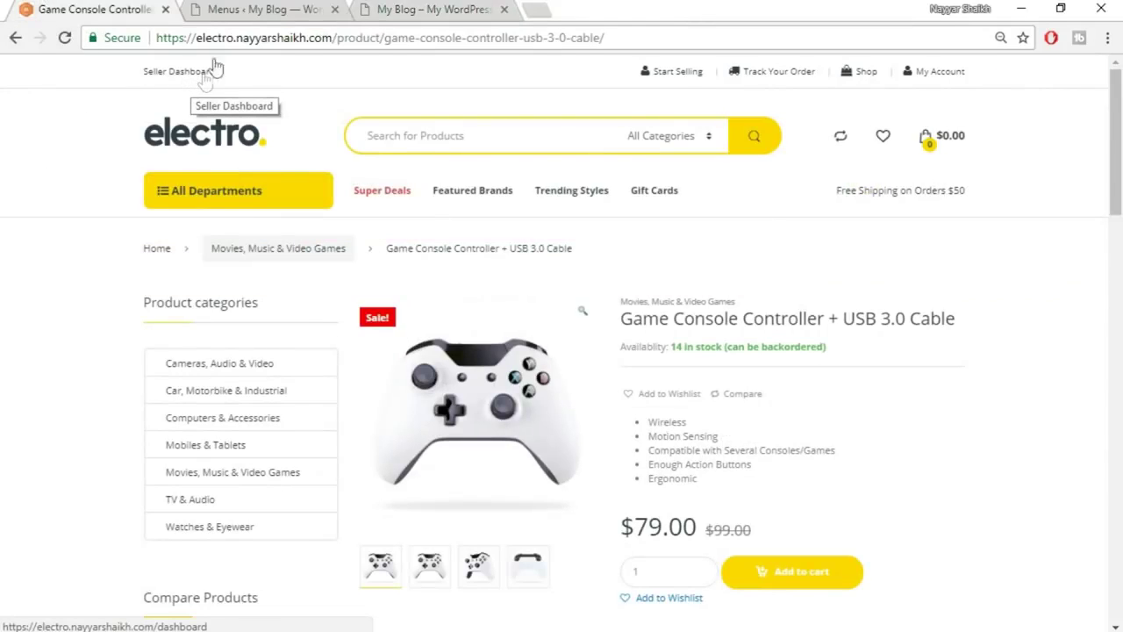
left_click(263, 8)
left_click(640, 363)
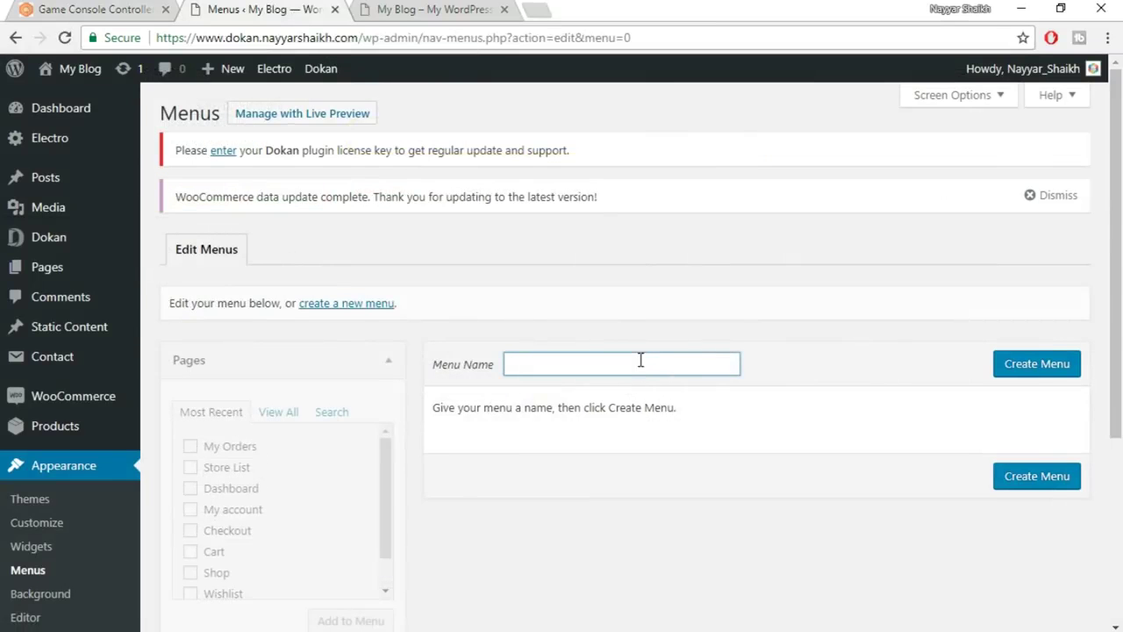
type("Top Left")
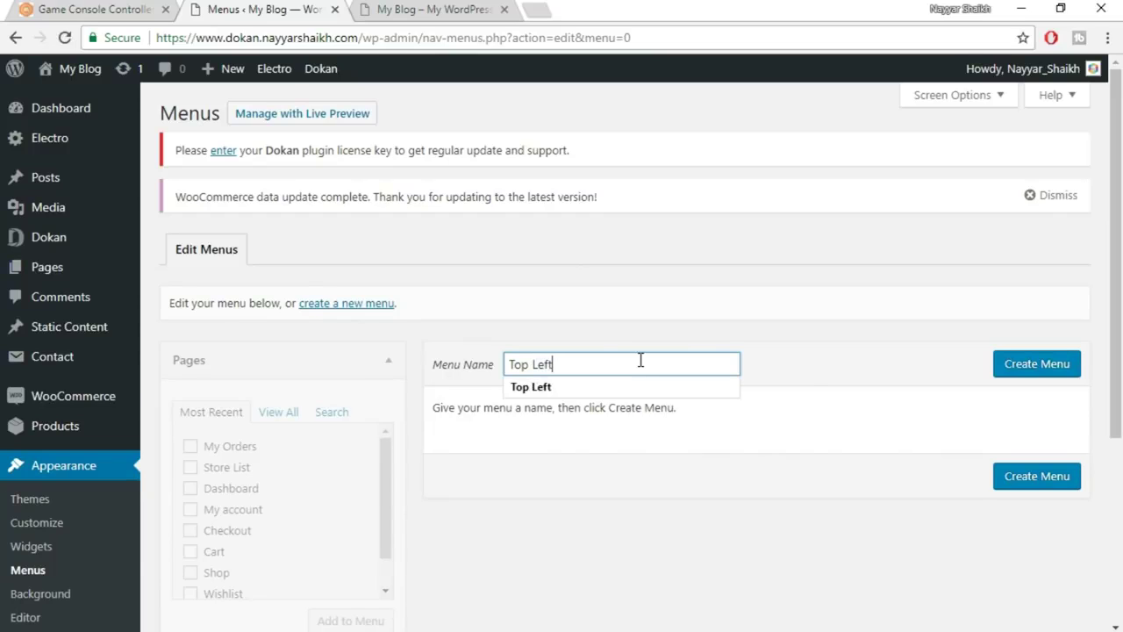
left_click(1060, 379)
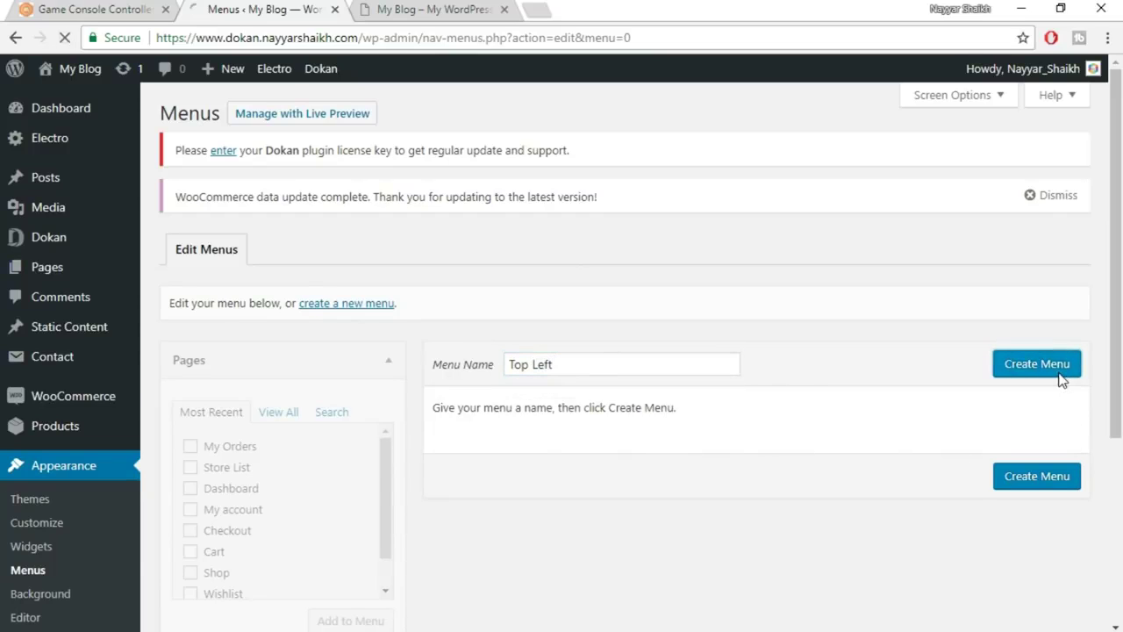
scroll(1088, 373, "down", 2)
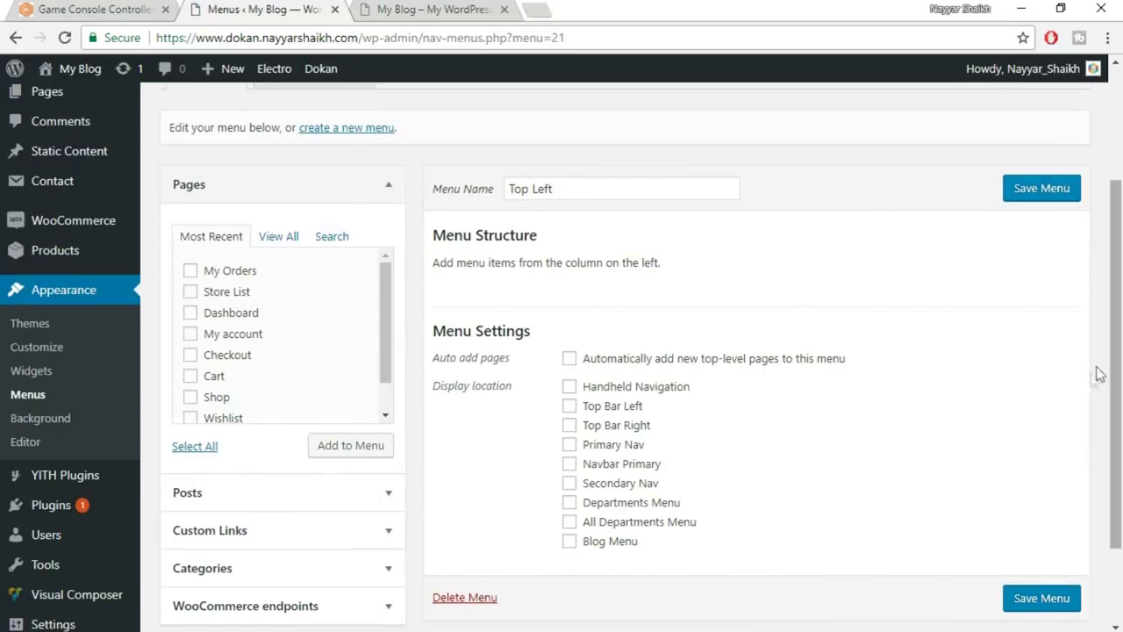
Assign the Top Left menu to Top Bar Left and add the Dashboard page
left_click(621, 413)
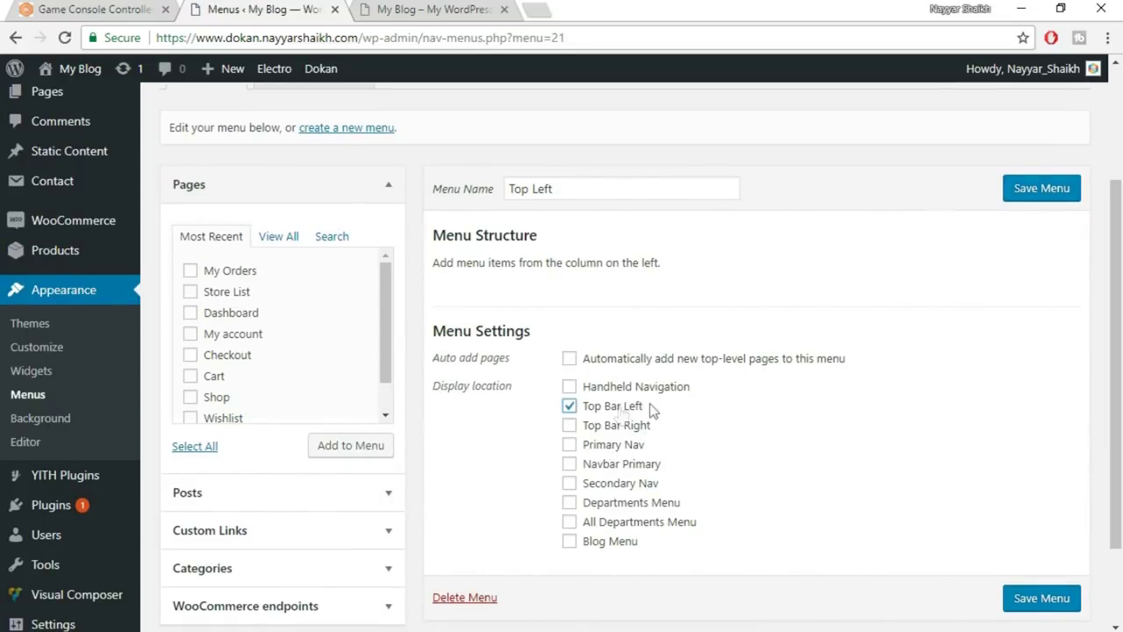
left_click(145, 9)
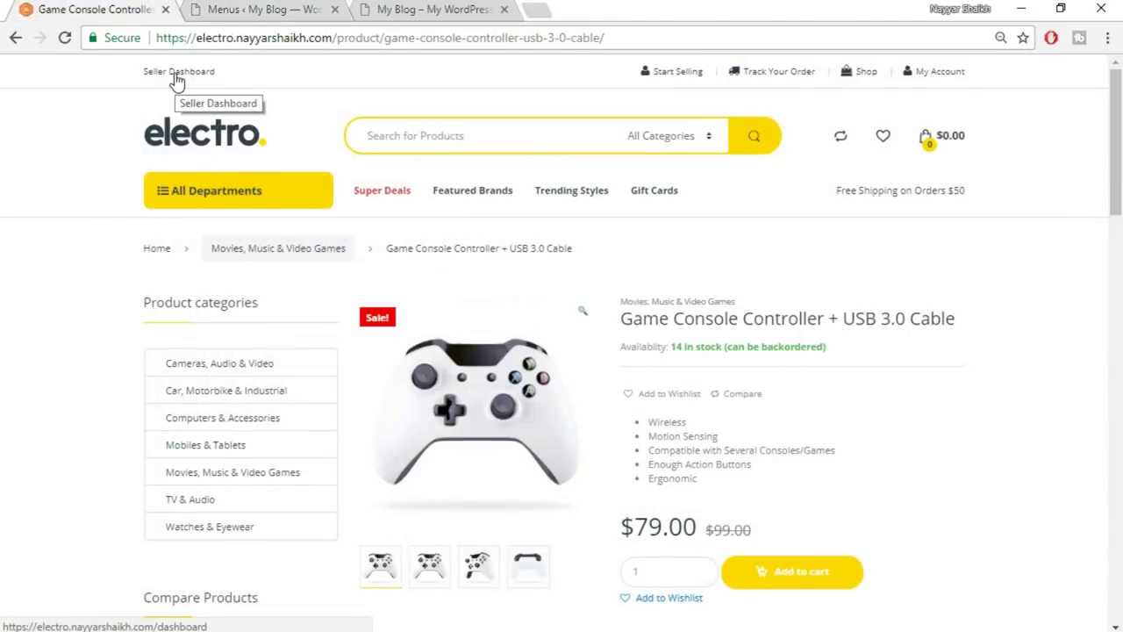
left_click(307, 10)
left_click(190, 313)
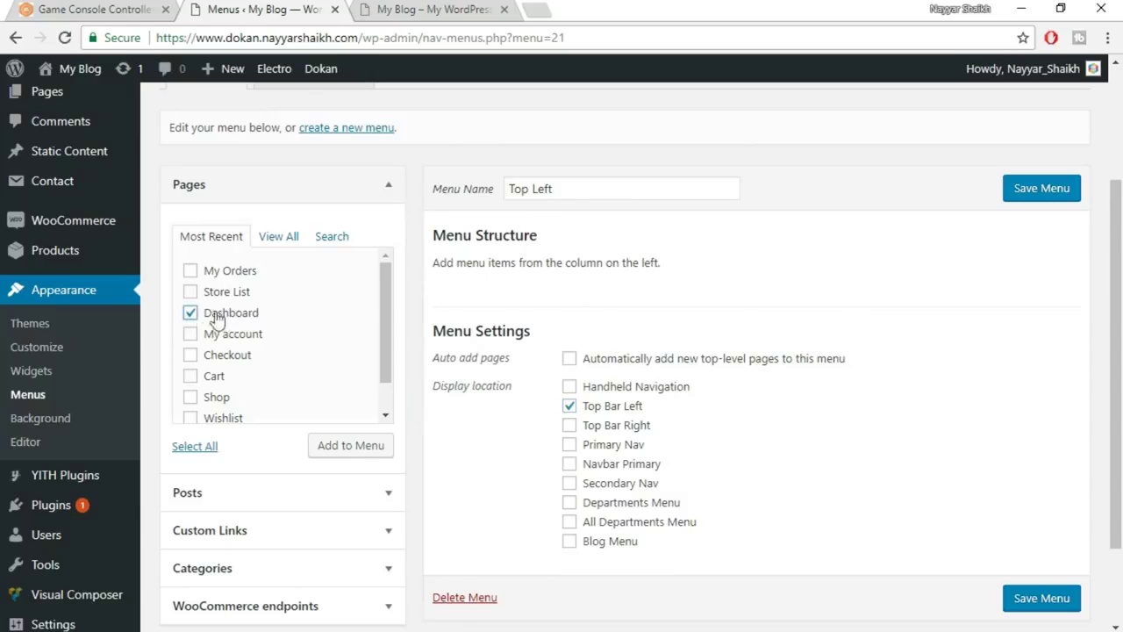
left_click(363, 452)
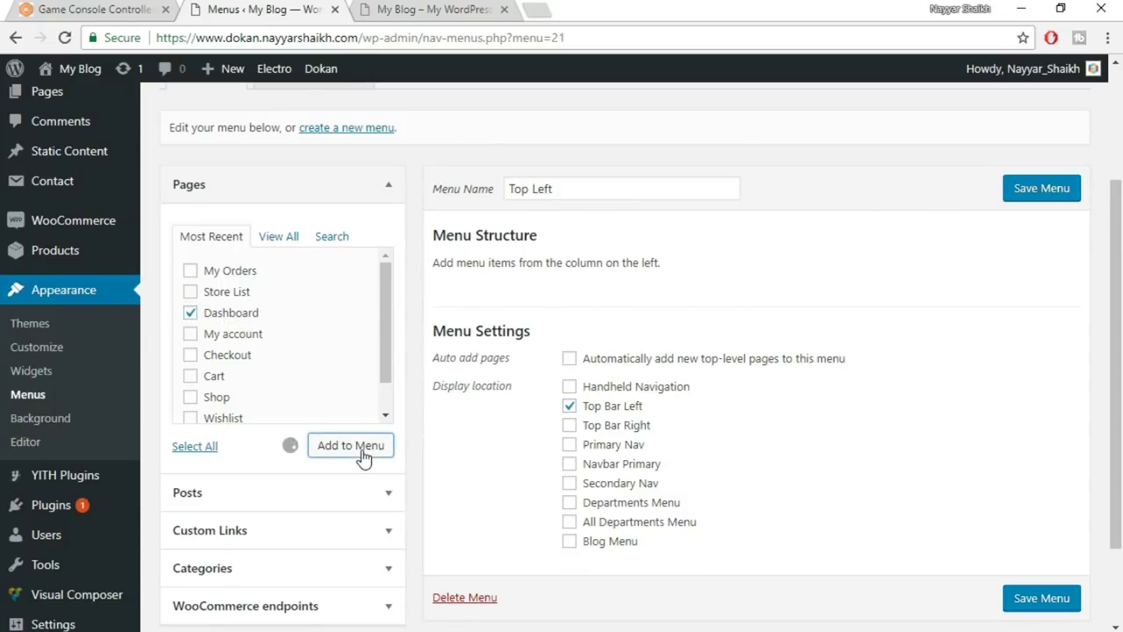
Relabel the Dashboard item 'Seller Dashboard' and save the Top Left menu
left_click(780, 309)
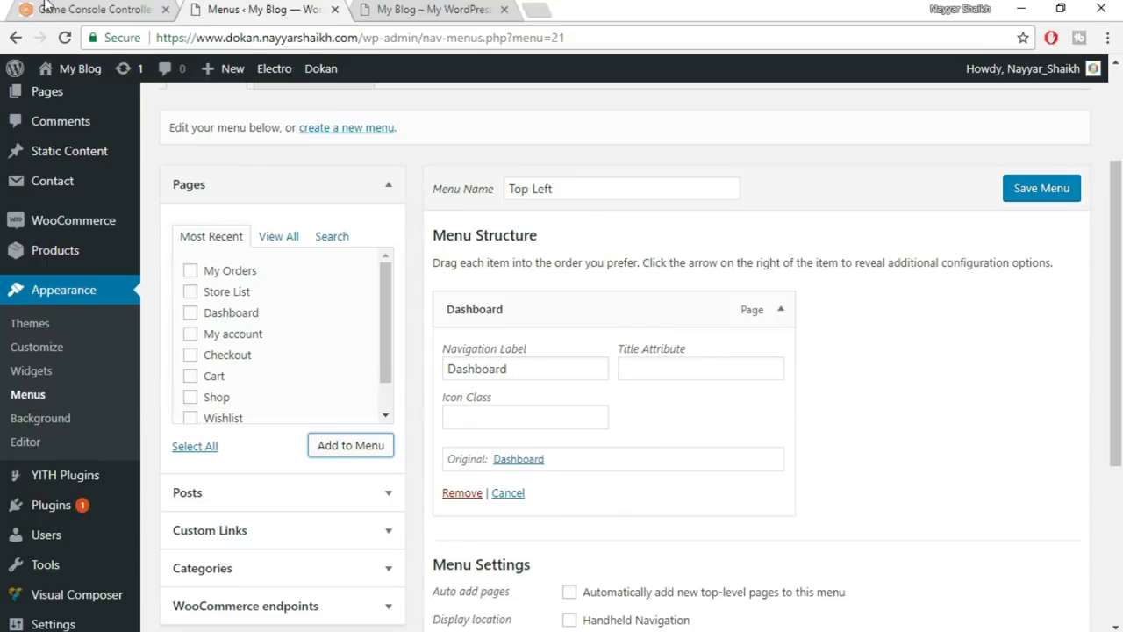
left_click(160, 6)
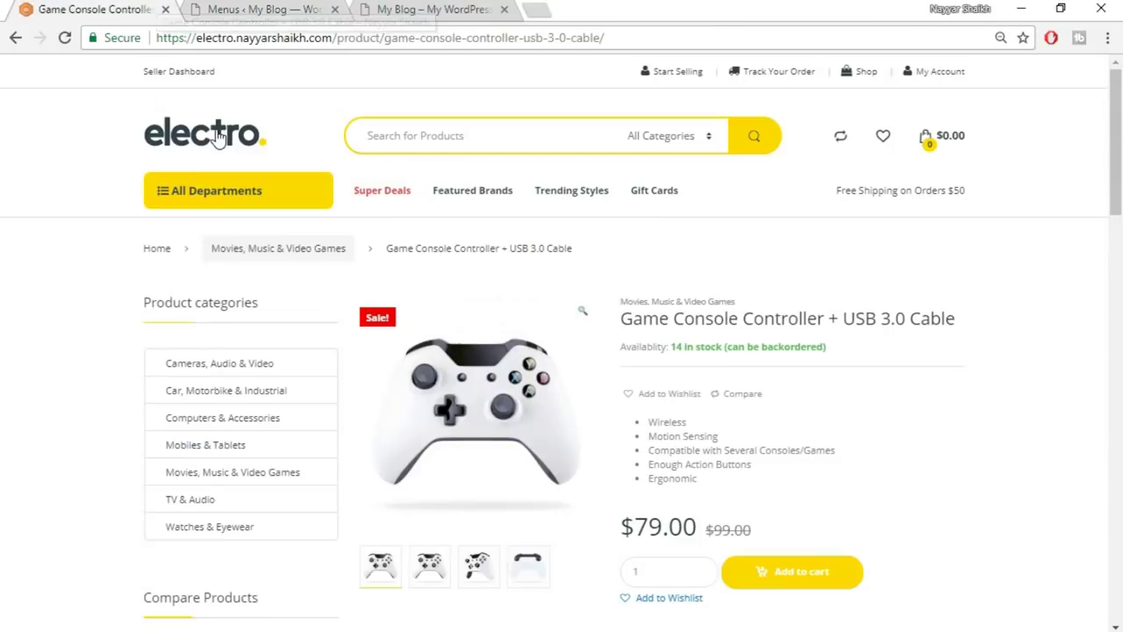
left_click(234, 6)
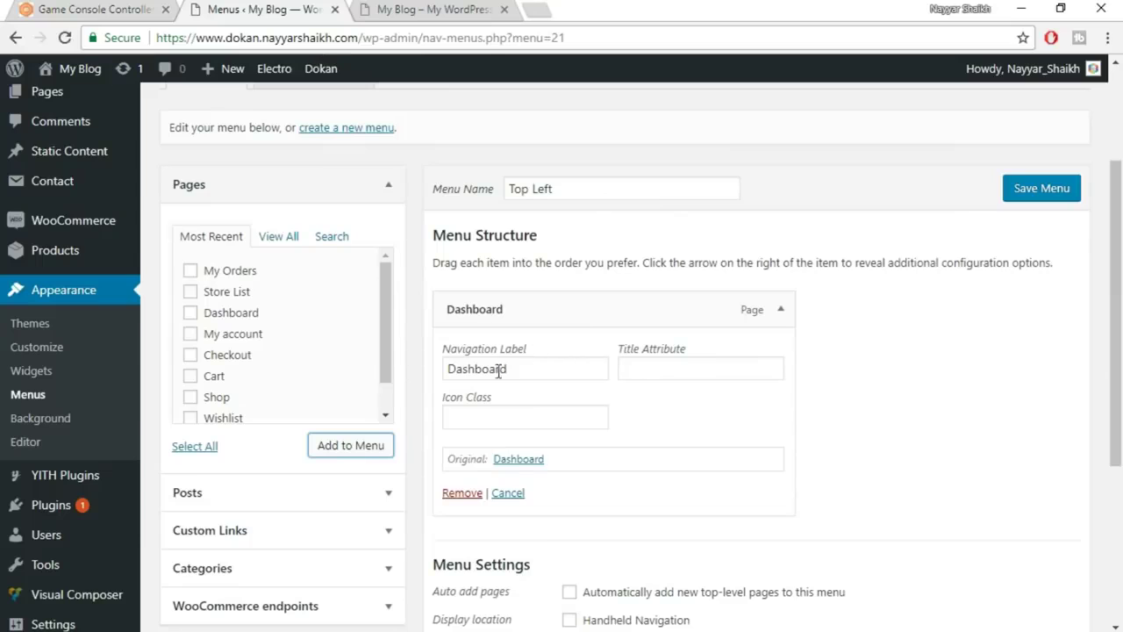
left_click(448, 368)
type("Seller")
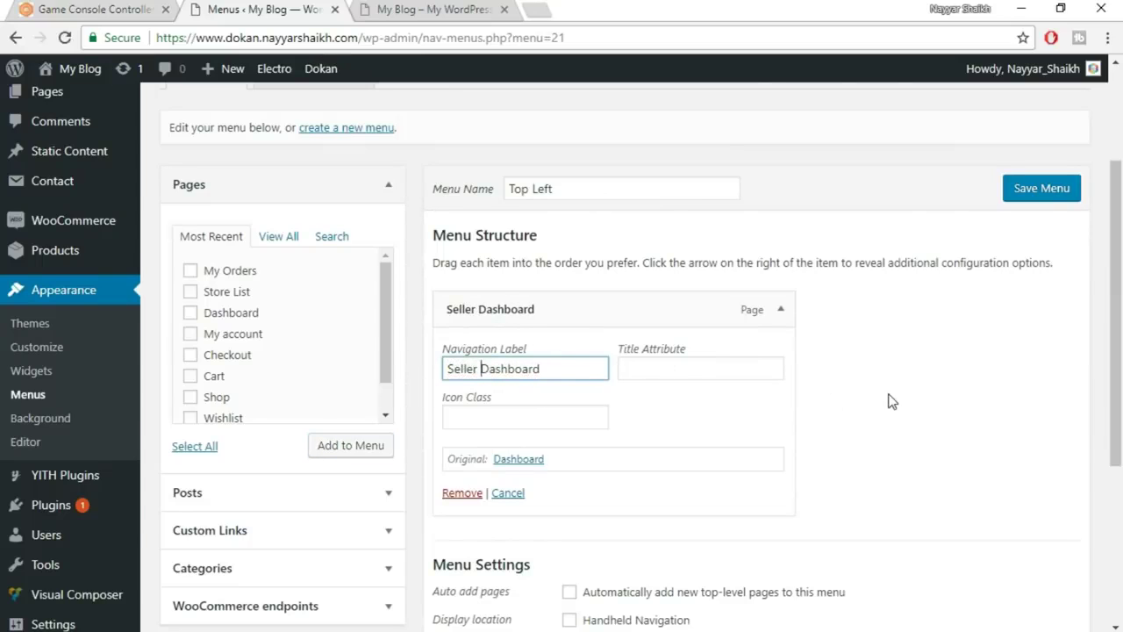
scroll(913, 526, "down", 1)
scroll(958, 561, "down", 3)
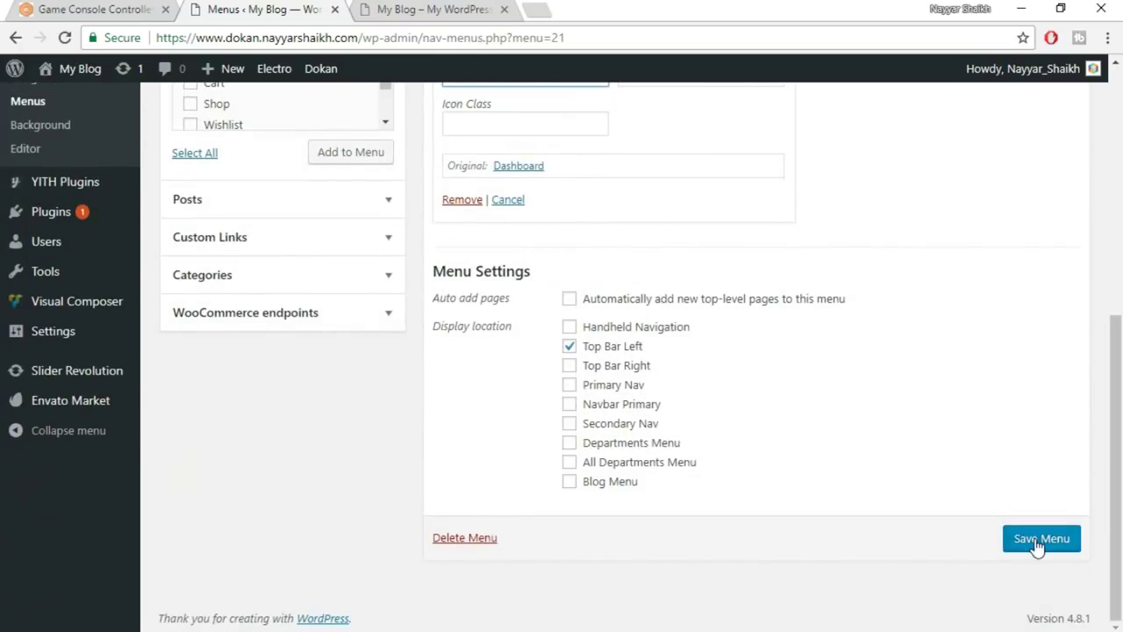
left_click(1038, 540)
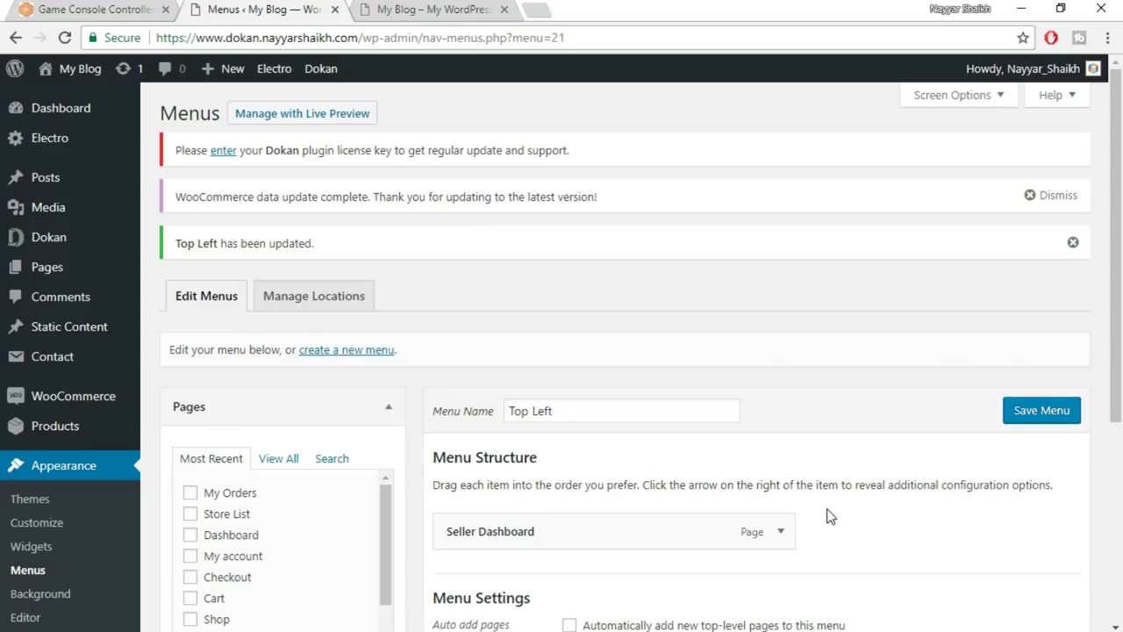
Start a new menu, name it 'Top Right' and create it
left_click(87, 9)
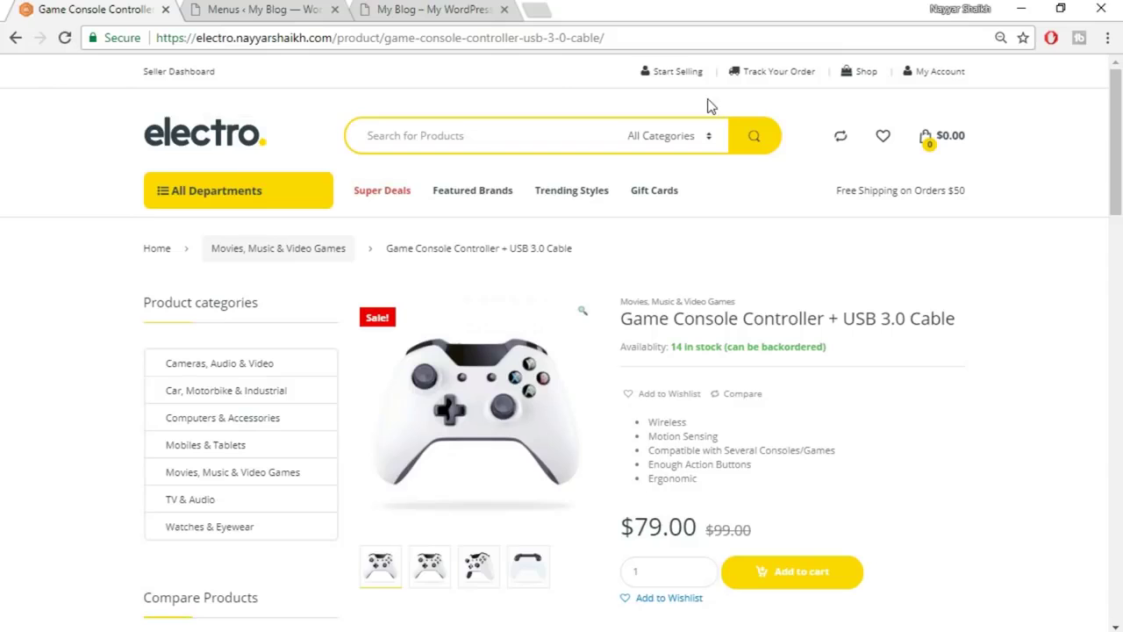
left_click(226, 7)
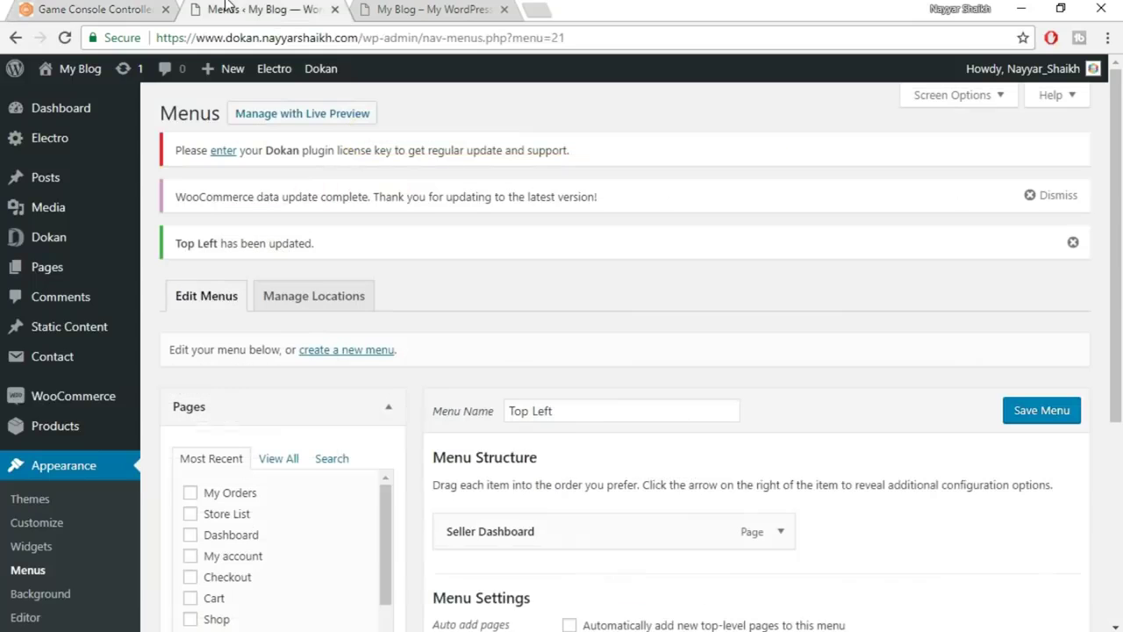
scroll(718, 277, "down", 1)
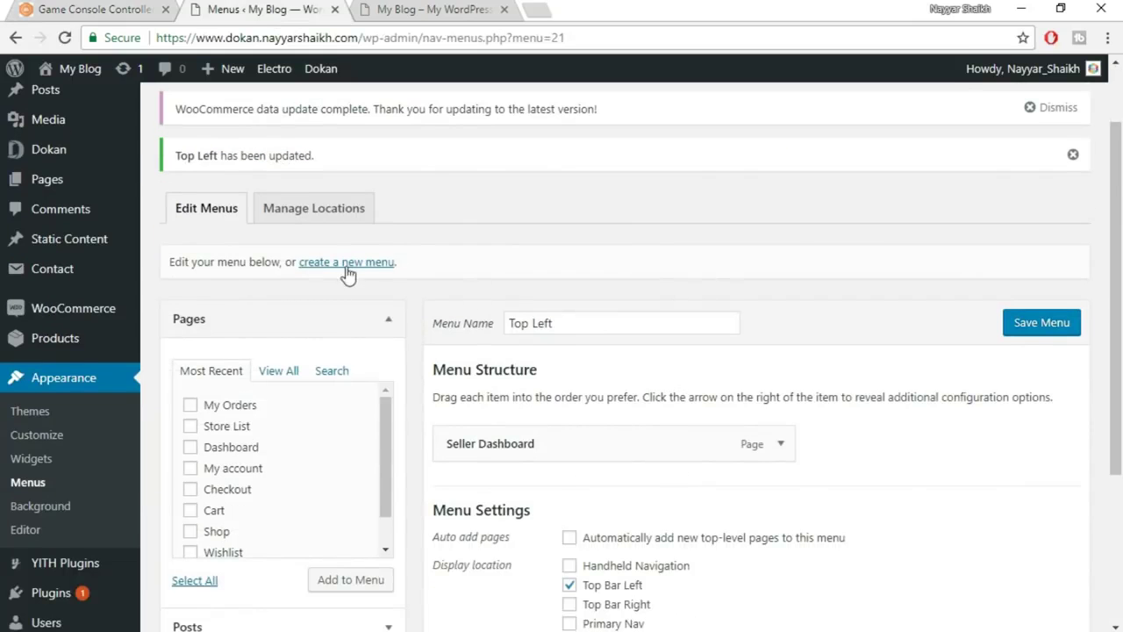
left_click(358, 265)
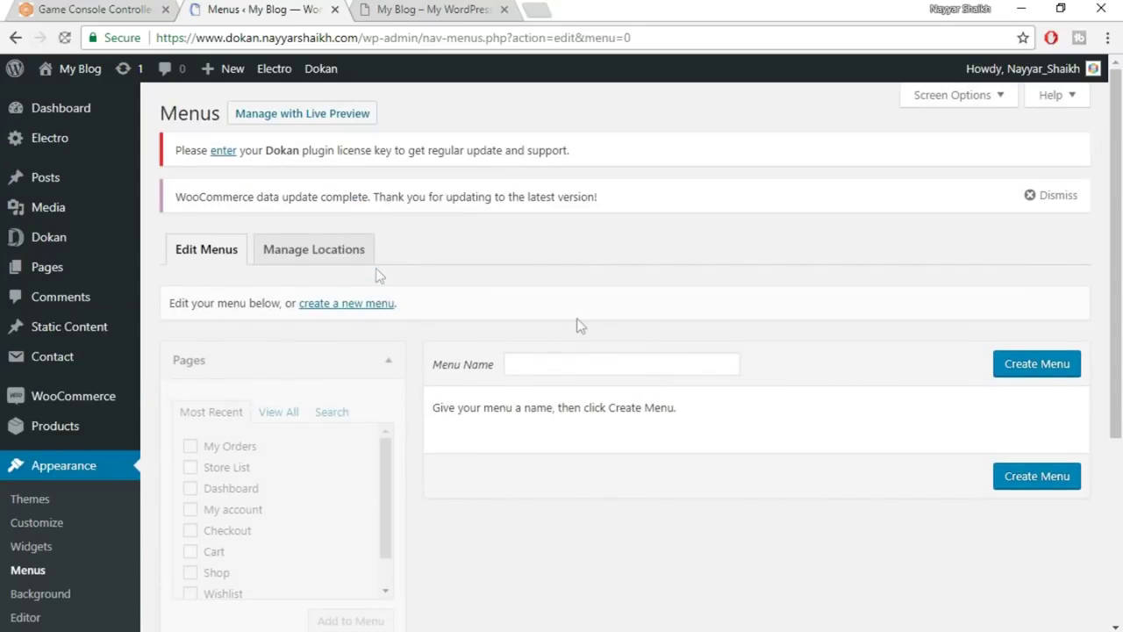
left_click(627, 366)
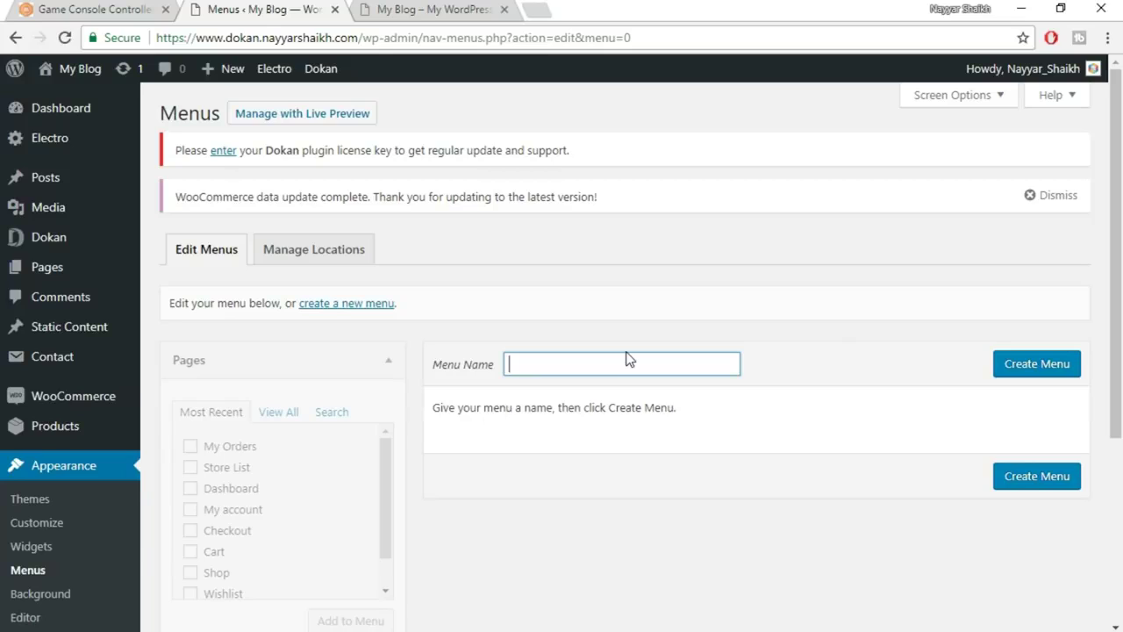
type("Top Ri")
left_click(1022, 374)
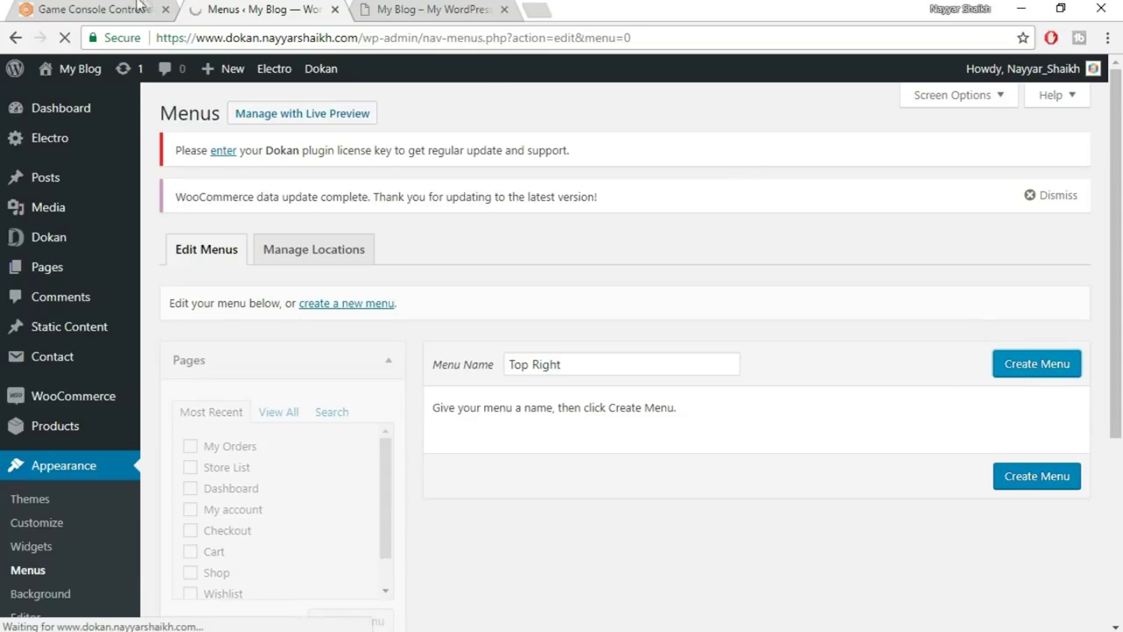
left_click(136, 8)
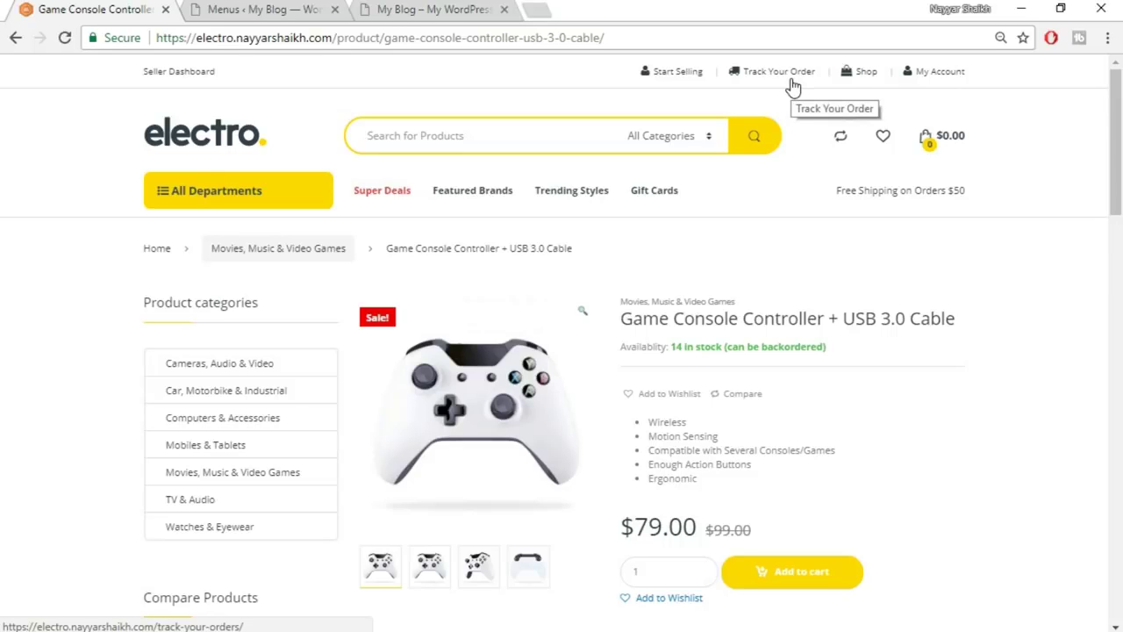
left_click(332, 7)
scroll(521, 188, "down", 2)
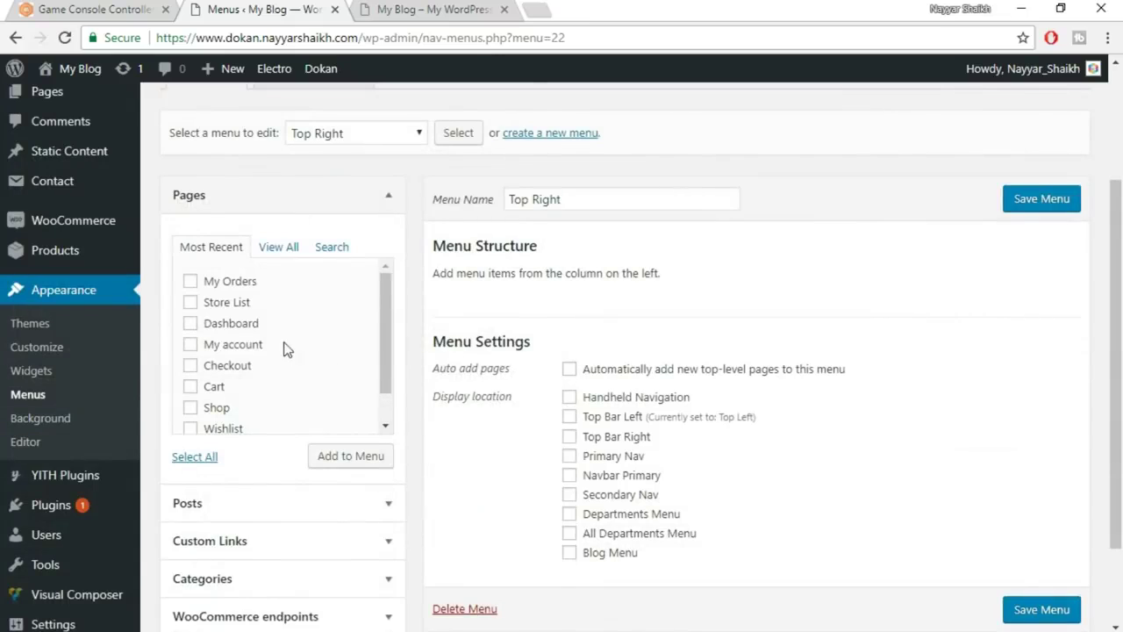
Tick Dashboard, My account and Shop in the recent Pages list
left_click(207, 323)
left_click(240, 346)
left_click(114, 8)
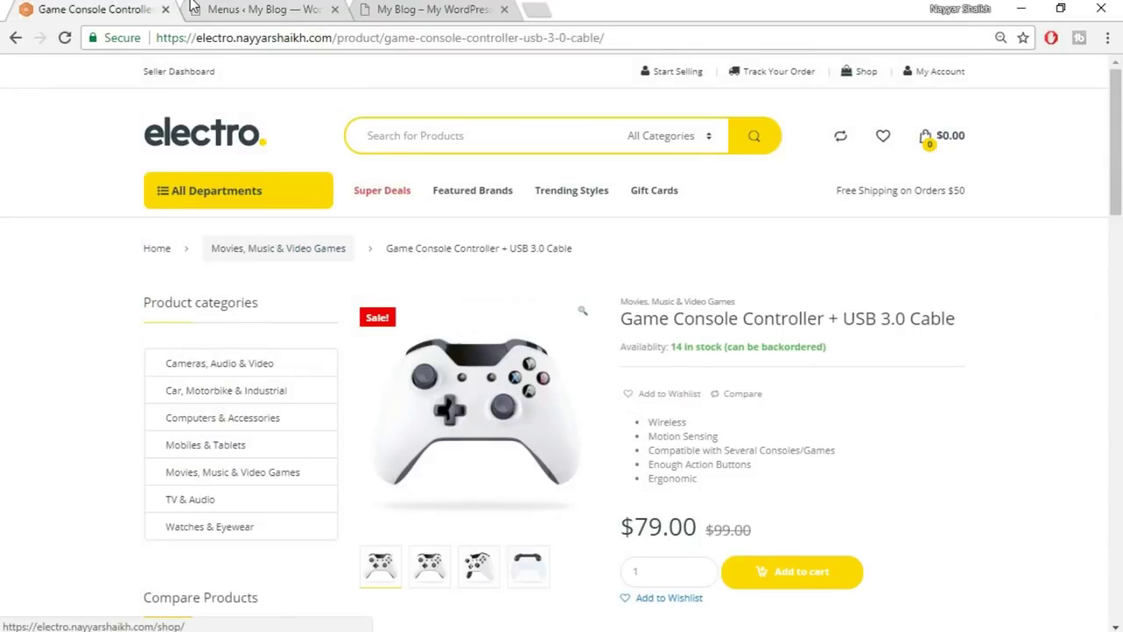
left_click(194, 7)
left_click(190, 407)
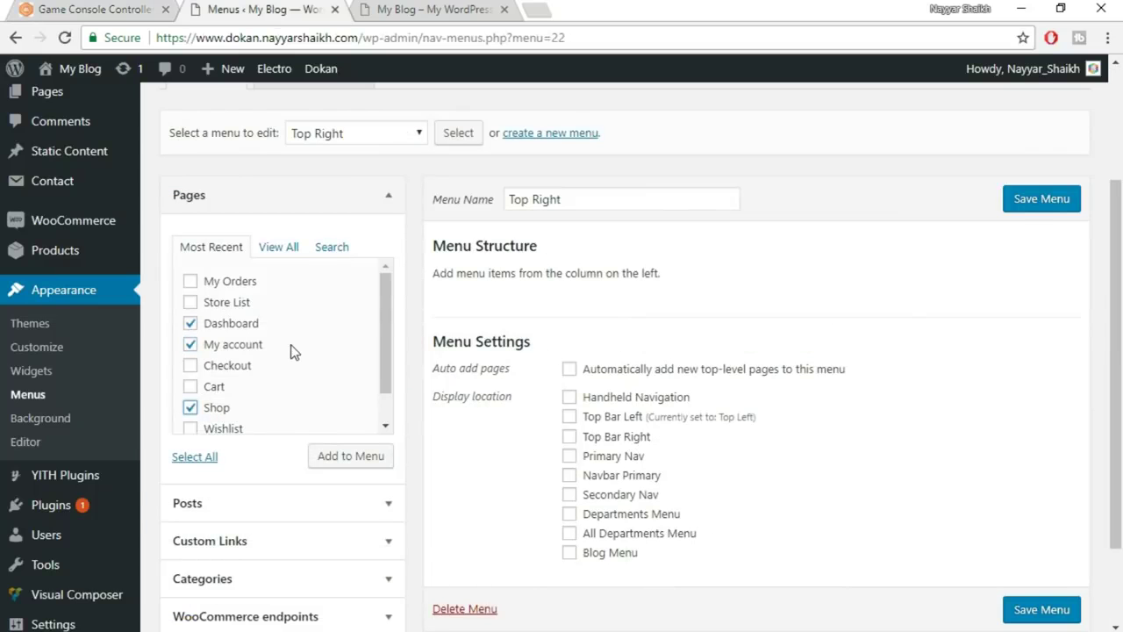
scroll(294, 352, "down", 1)
From View All pages, select Dashboard, My account and Shop and add them to Top Right
left_click(281, 251)
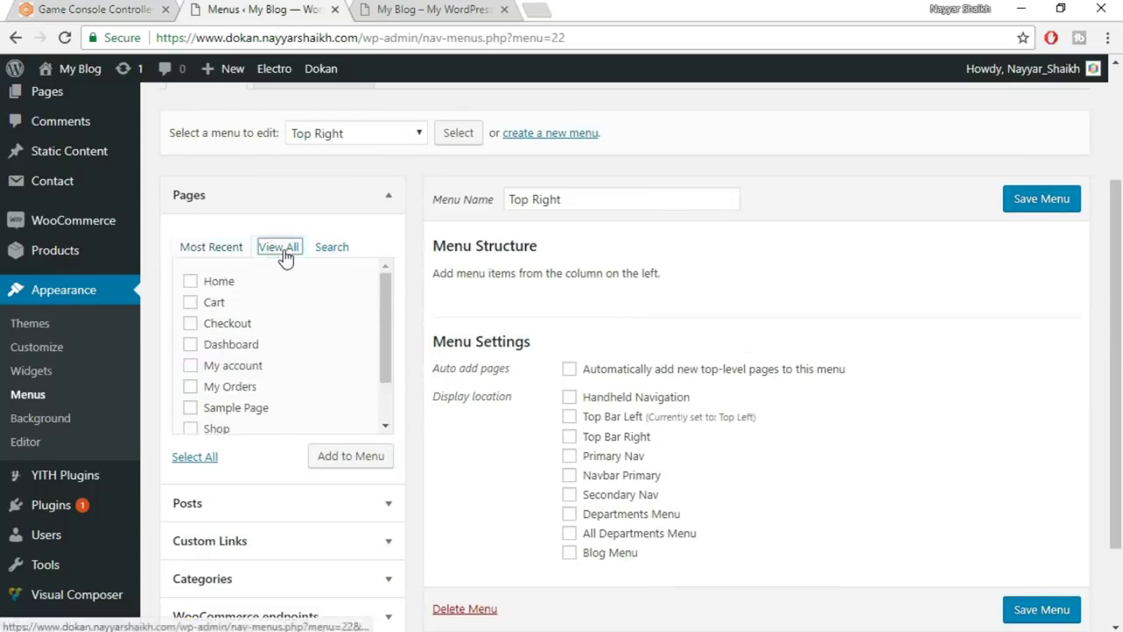
left_click(233, 350)
left_click(247, 366)
scroll(251, 394, "down", 1)
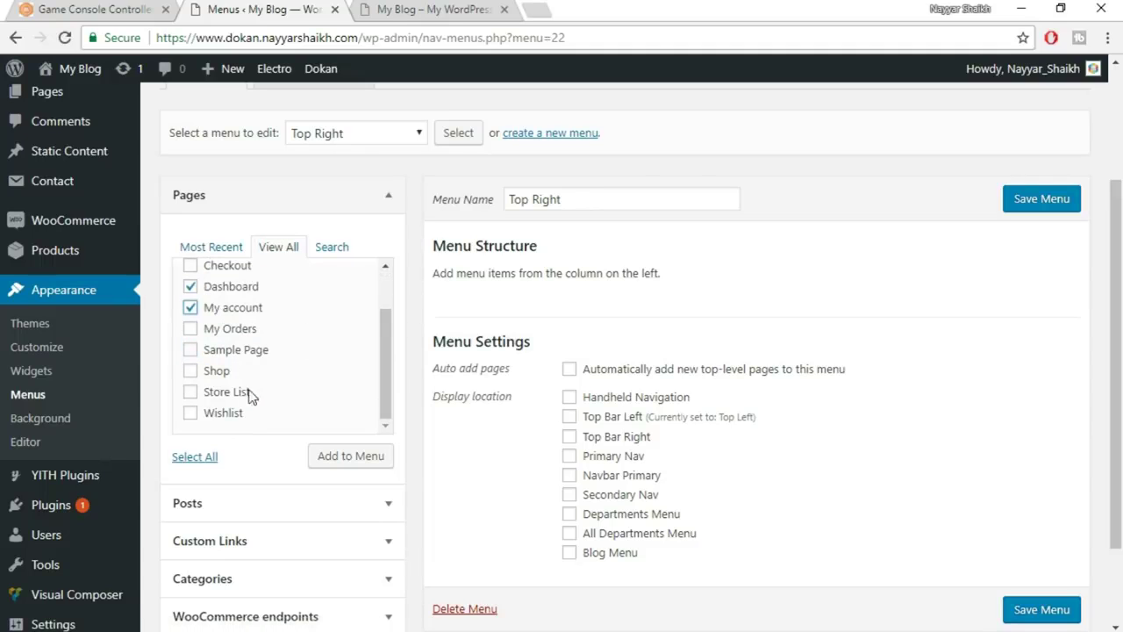
left_click(221, 373)
scroll(304, 383, "down", 1)
left_click(360, 368)
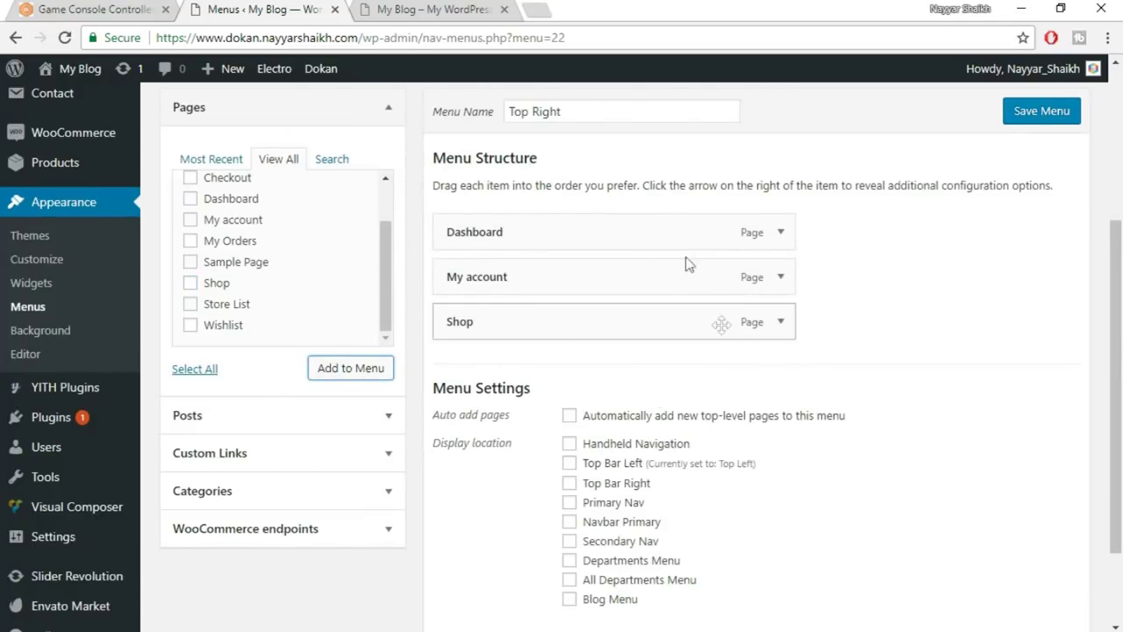
left_click(133, 7)
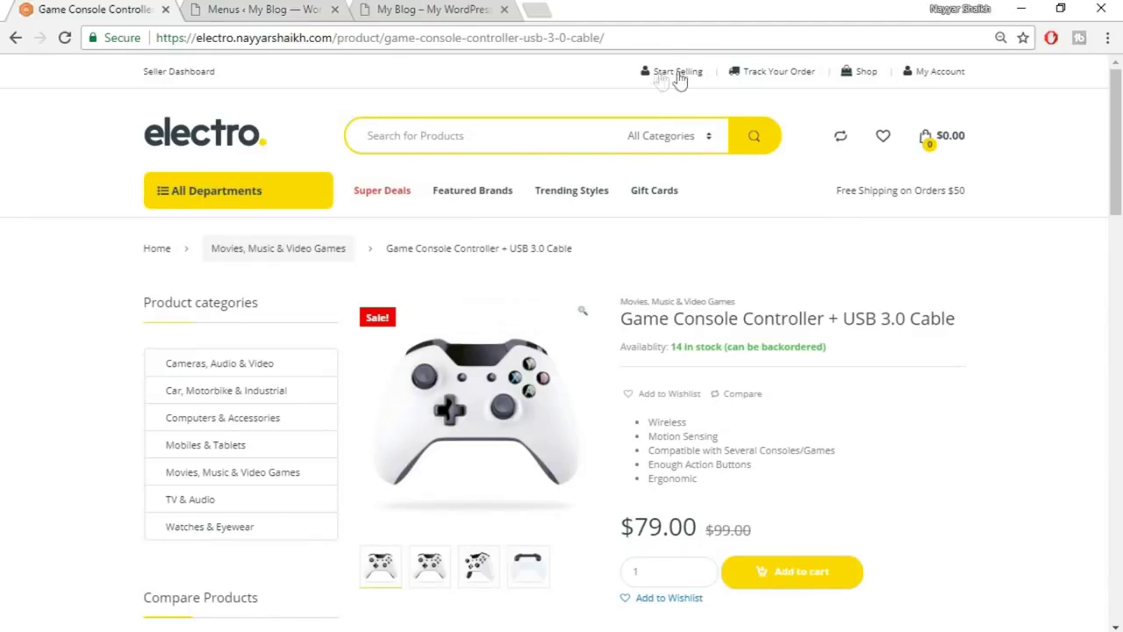
Rename the Dashboard item's navigation label to 'Start Selling'
left_click(260, 7)
left_click(779, 233)
left_click_drag(507, 292, 444, 291)
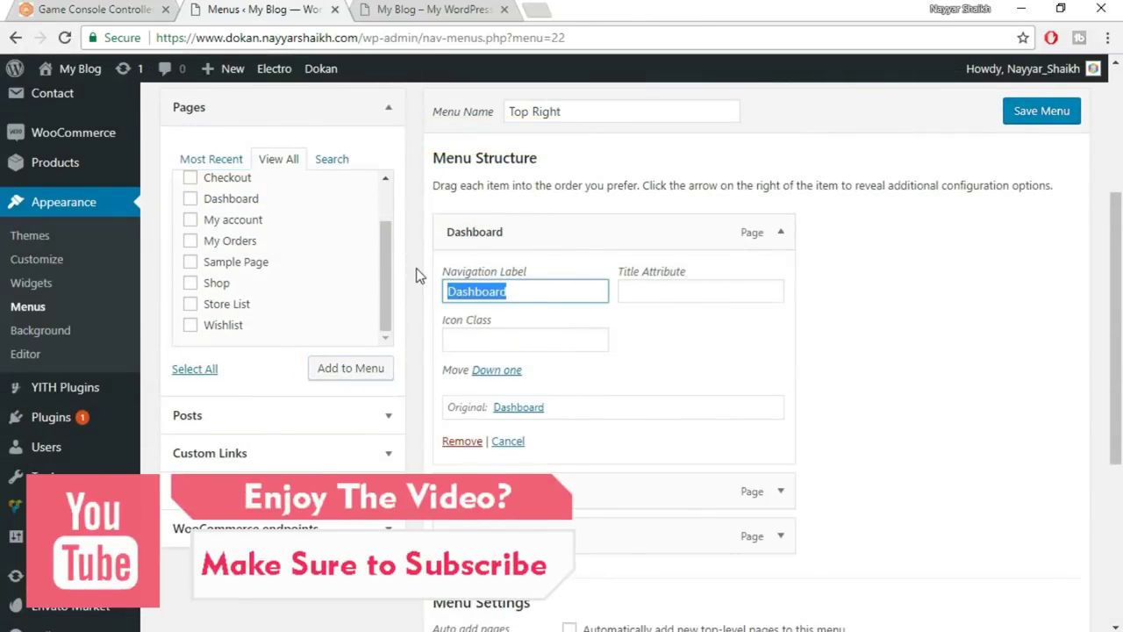
type("S")
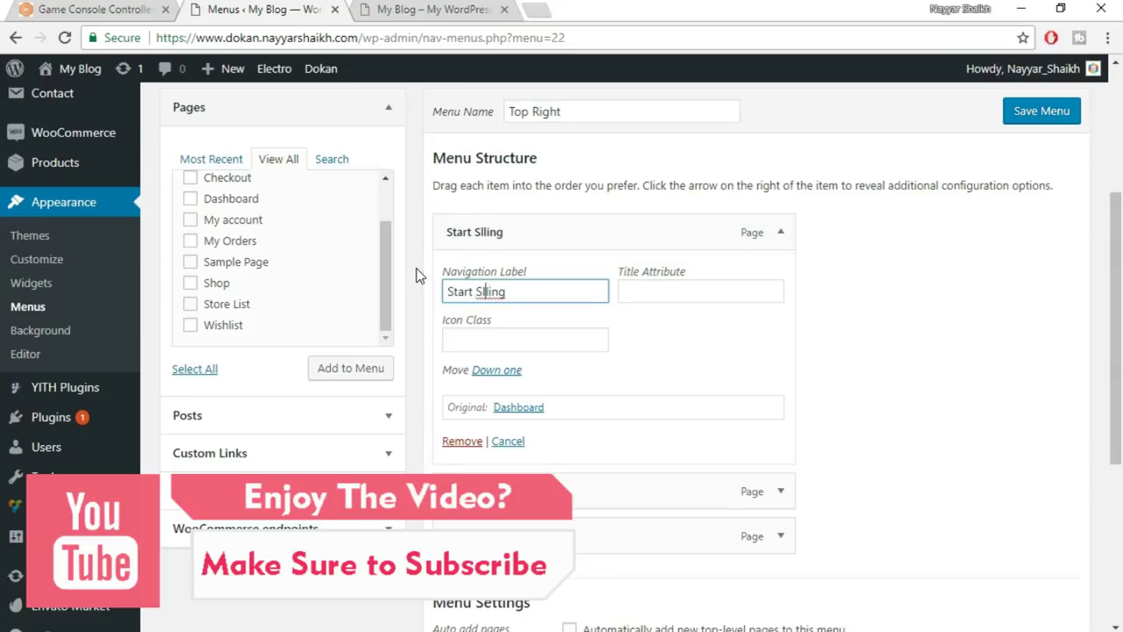
type("e")
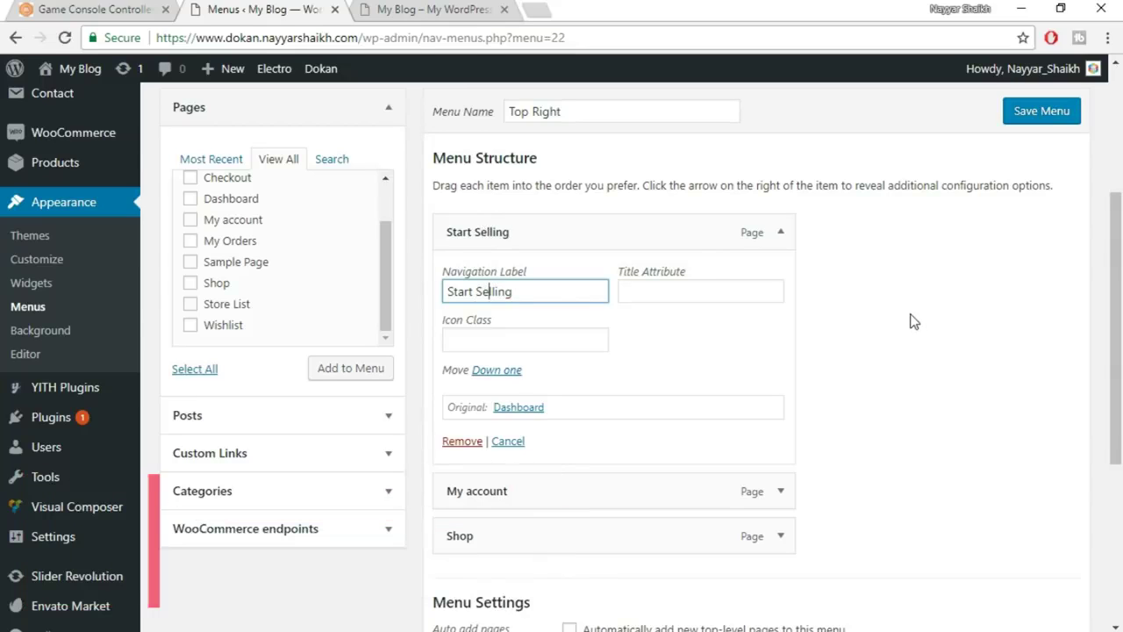
left_click(781, 232)
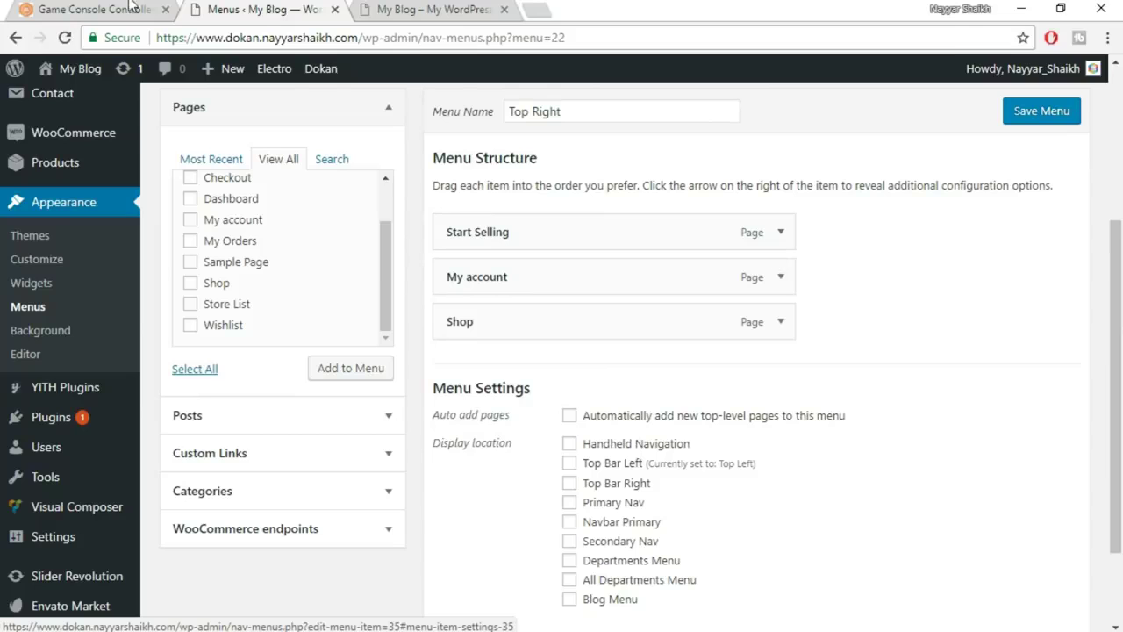
left_click(79, 10)
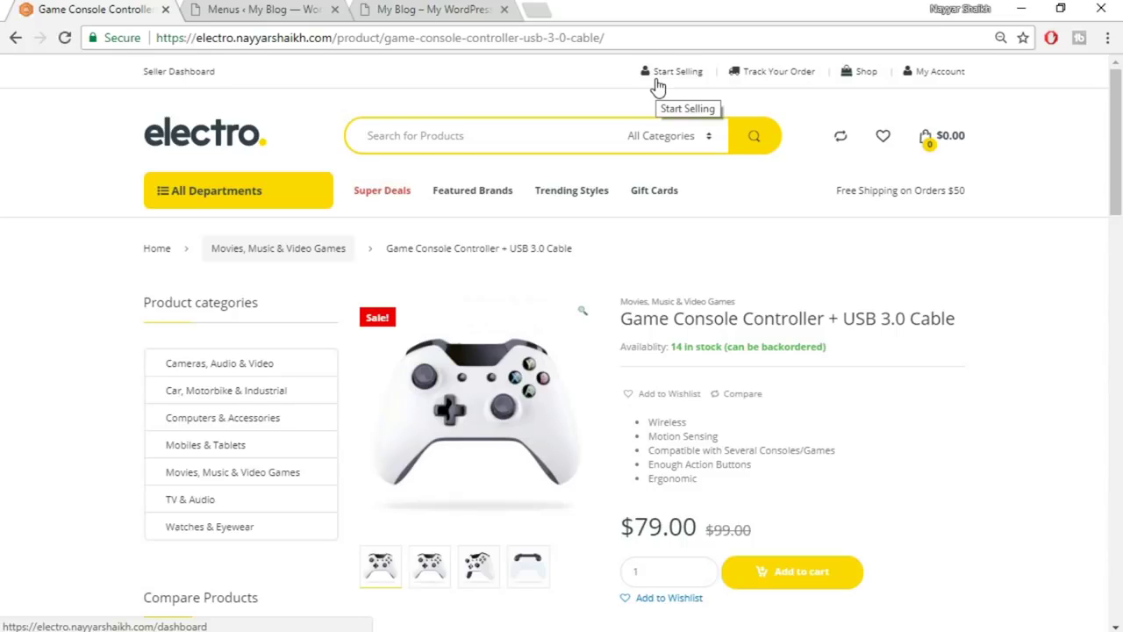
left_click(268, 11)
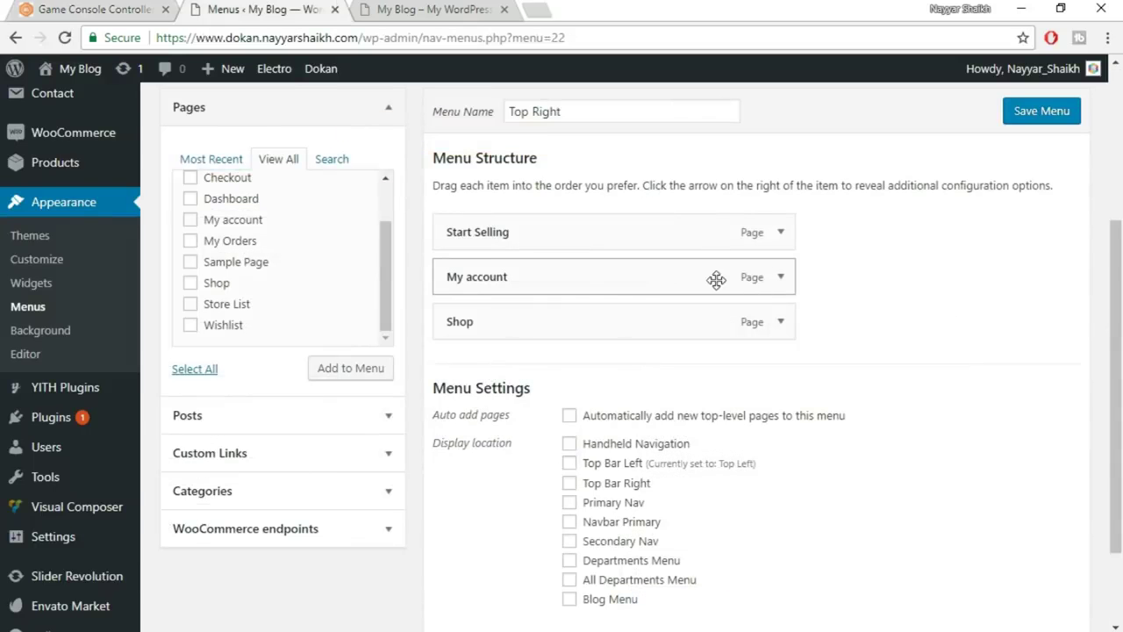
Move Shop above My account and assign the menu to Top Bar Right
left_click_drag(524, 313, 579, 281)
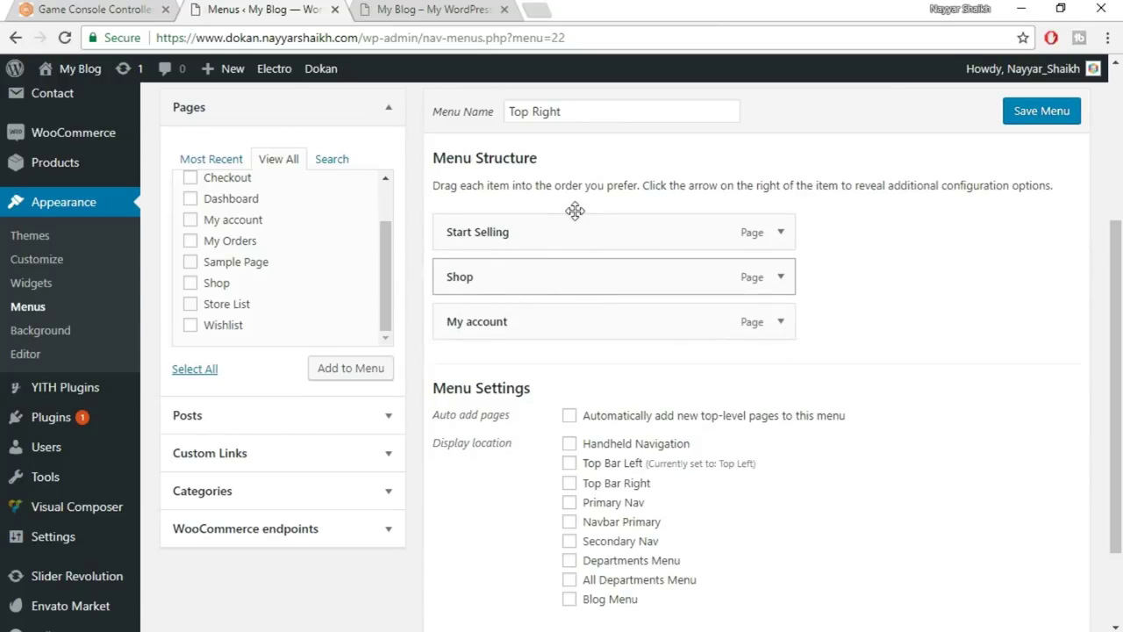
left_click(139, 5)
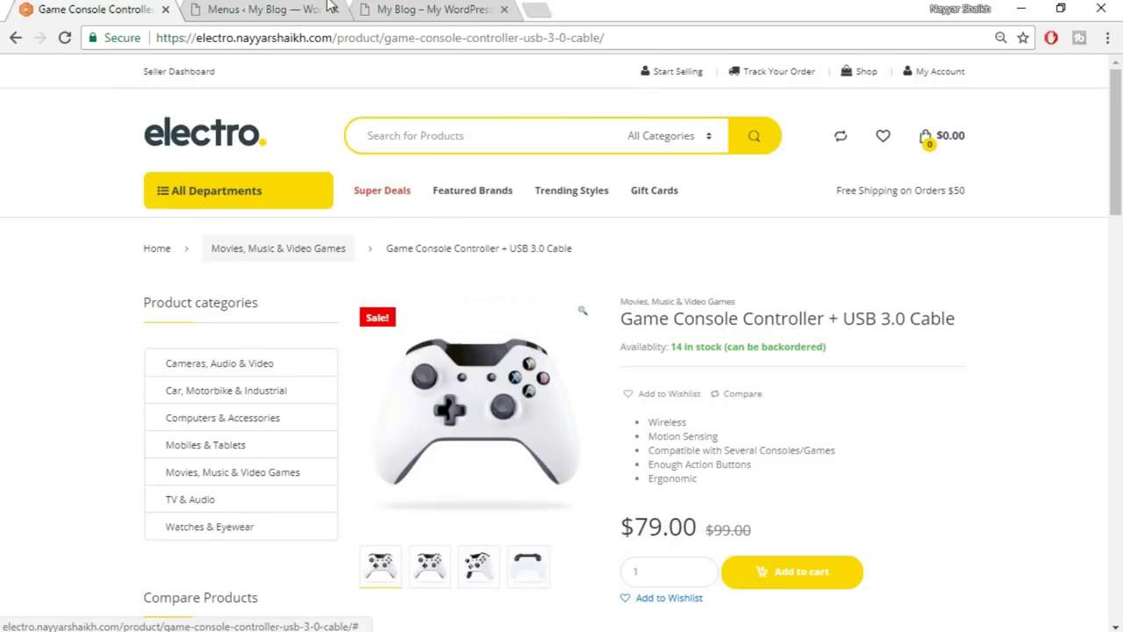
left_click(290, 9)
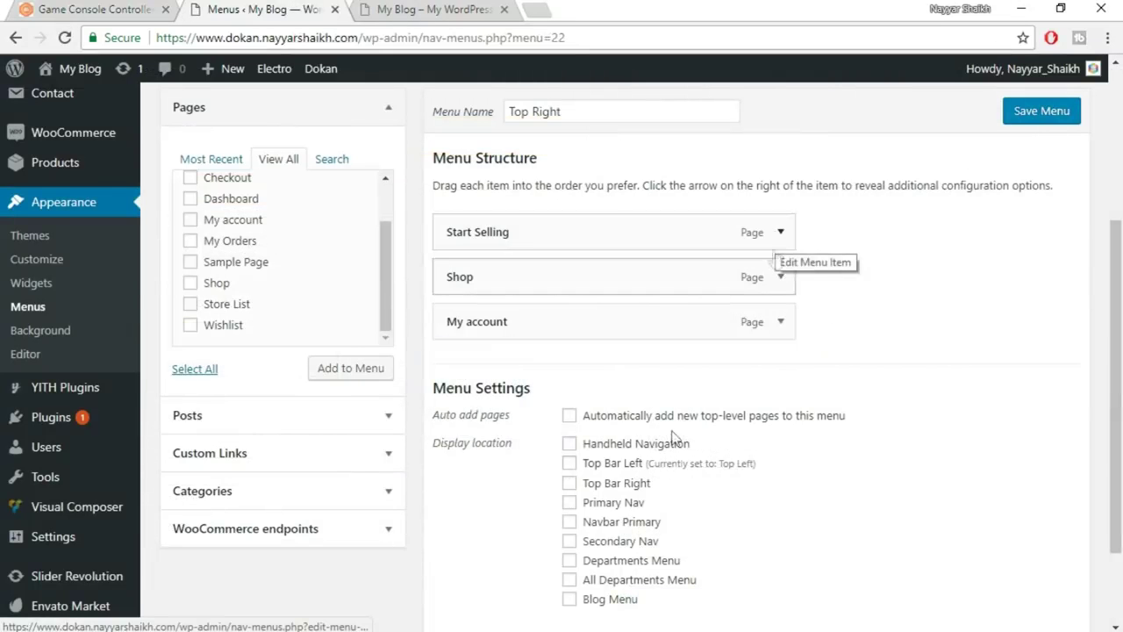
left_click(602, 489)
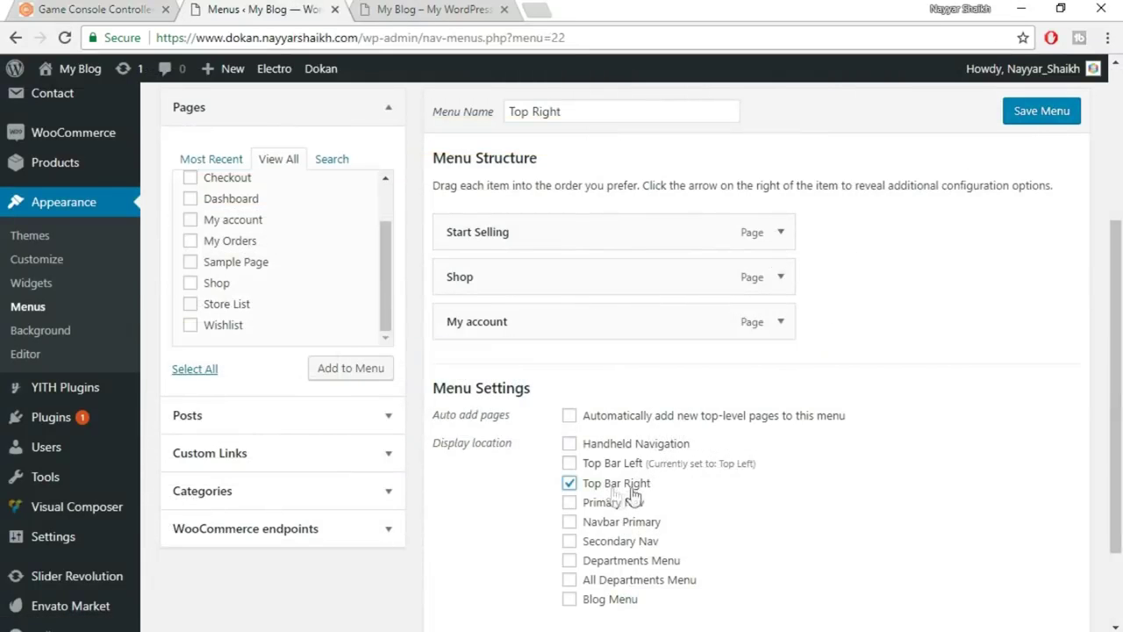
left_click(781, 235)
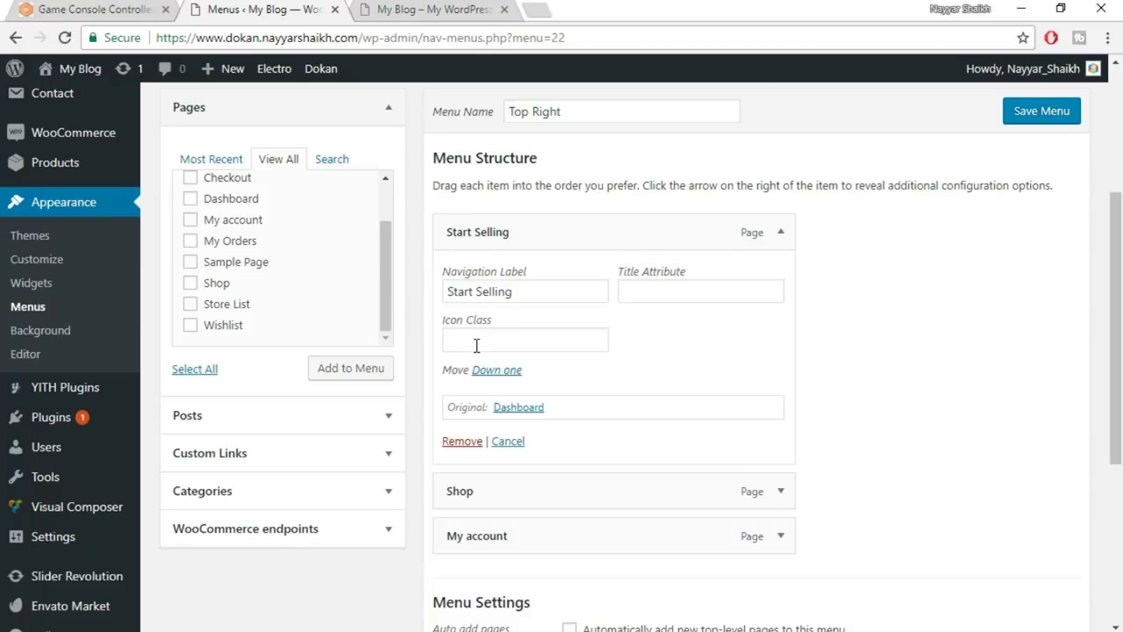
Open fontawesome.io in a new browser tab
left_click(542, 11)
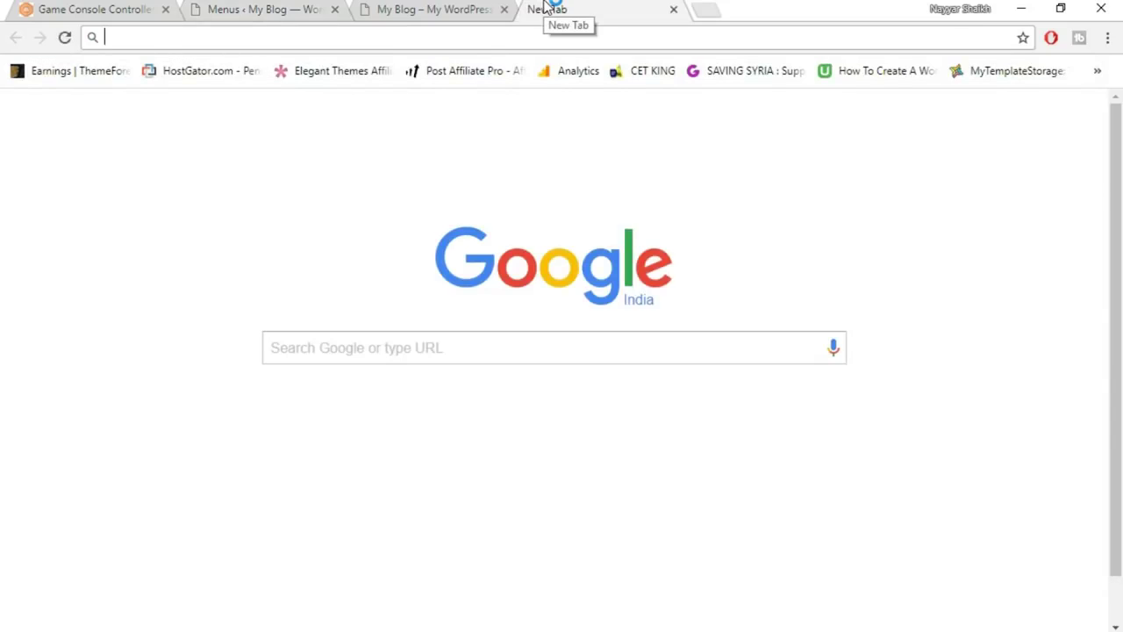
type("font")
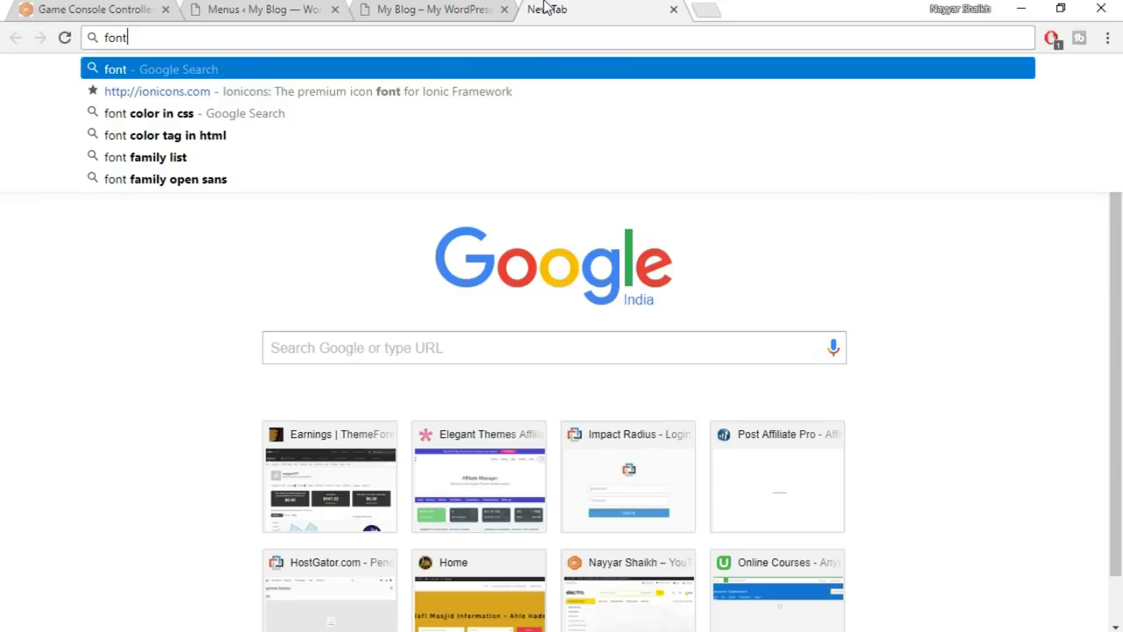
type("awes")
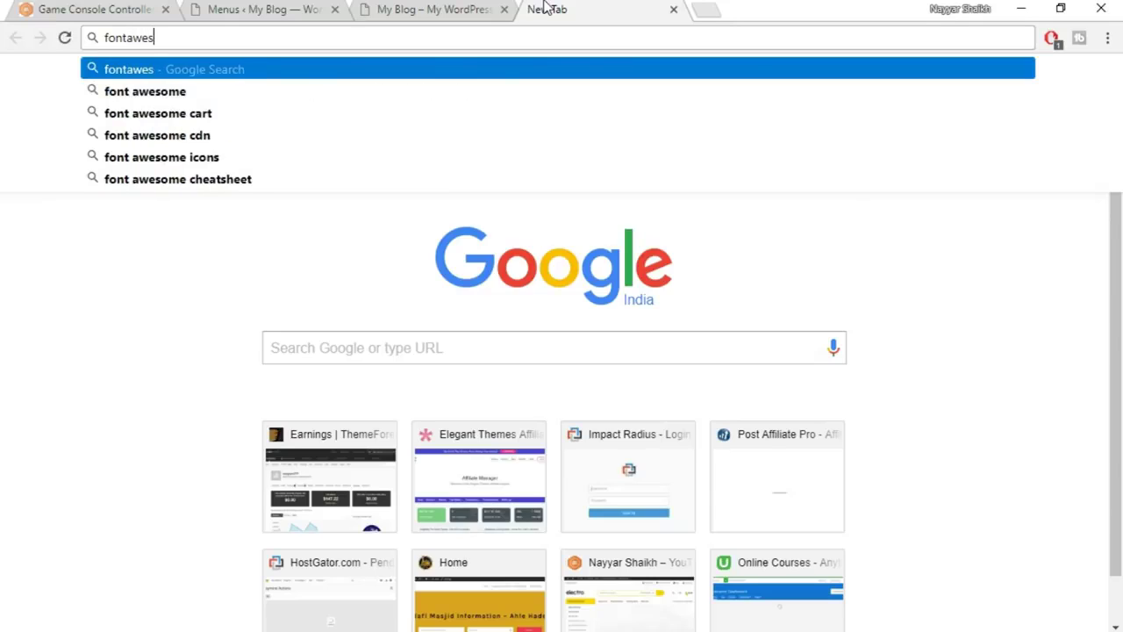
type("ome.com")
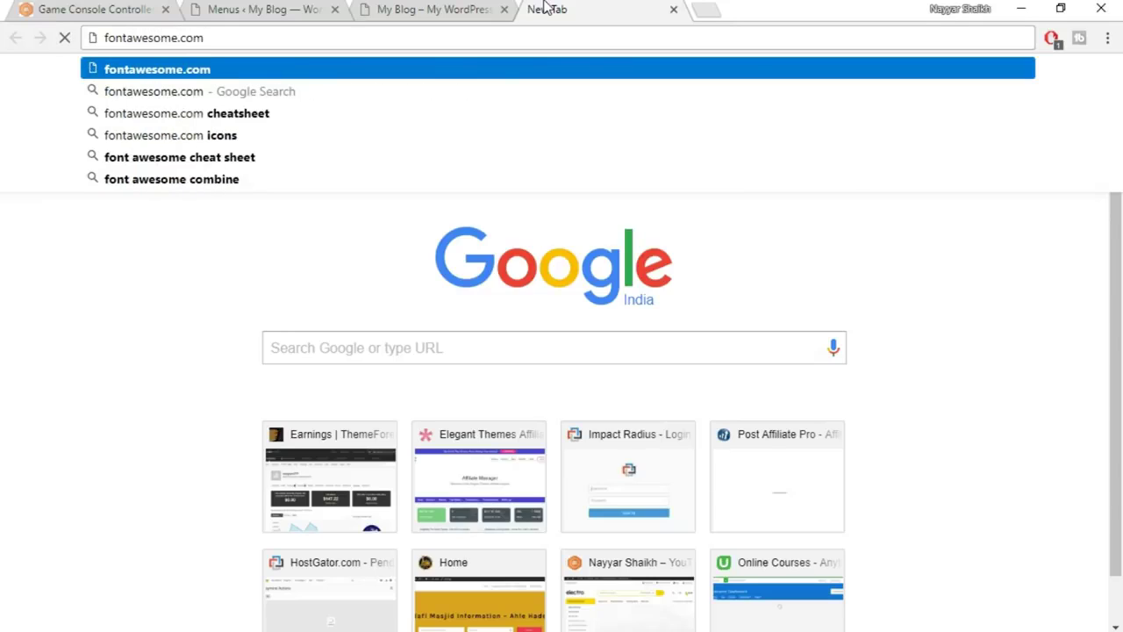
key("BackSpace")
key("BackSpace")
key("BackSpace")
type("io")
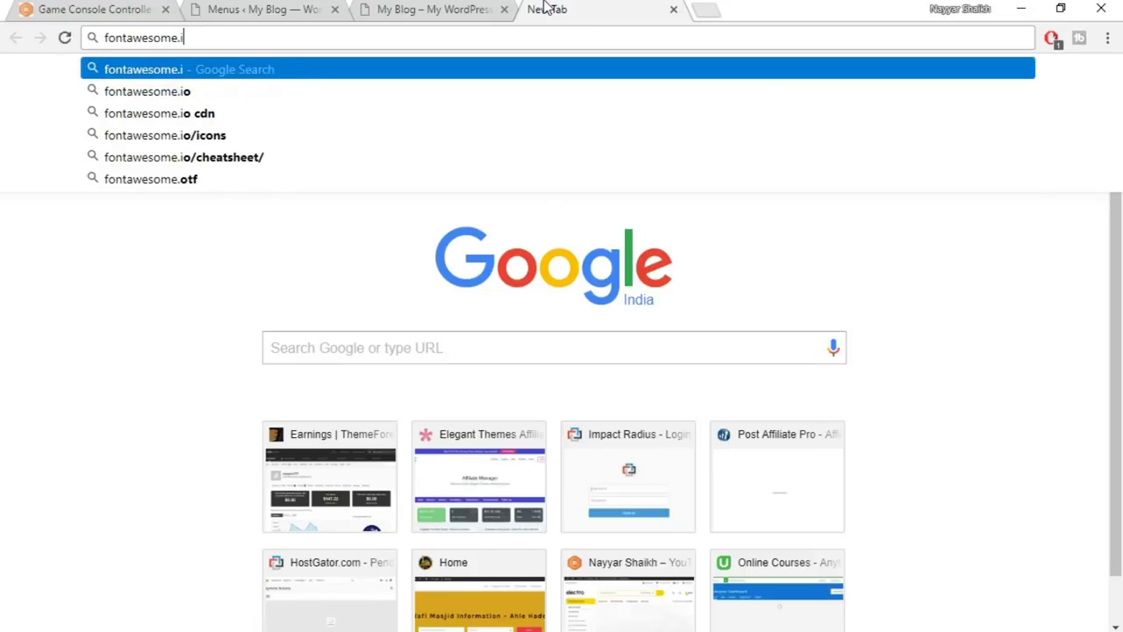
key("Return")
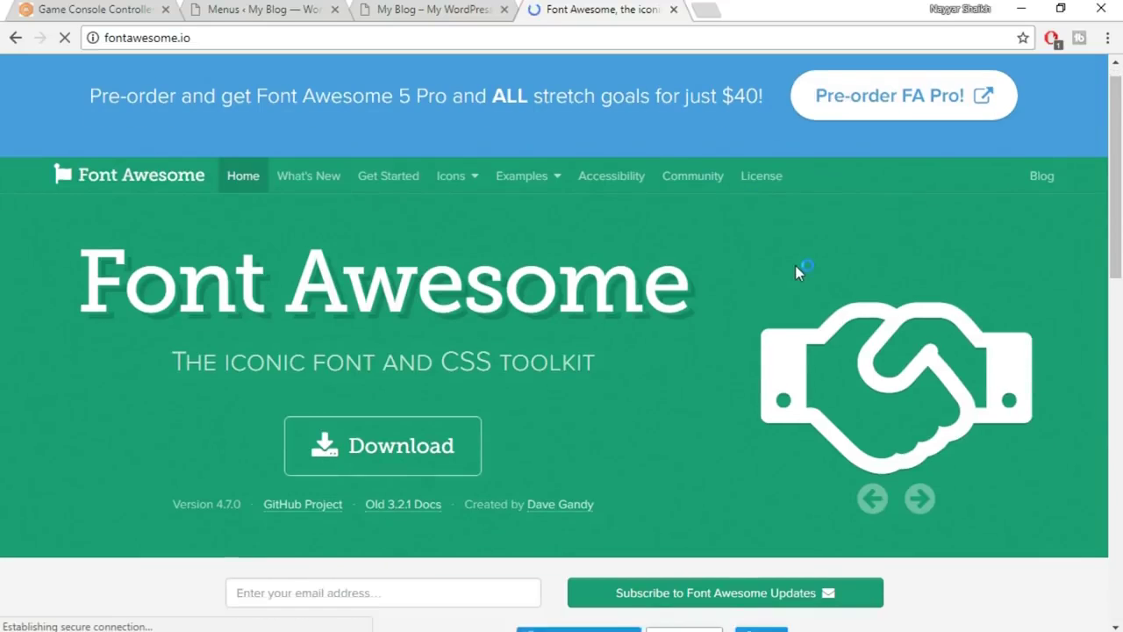
scroll(795, 265, "down", 2)
scroll(463, 381, "down", 3)
scroll(453, 373, "down", 2)
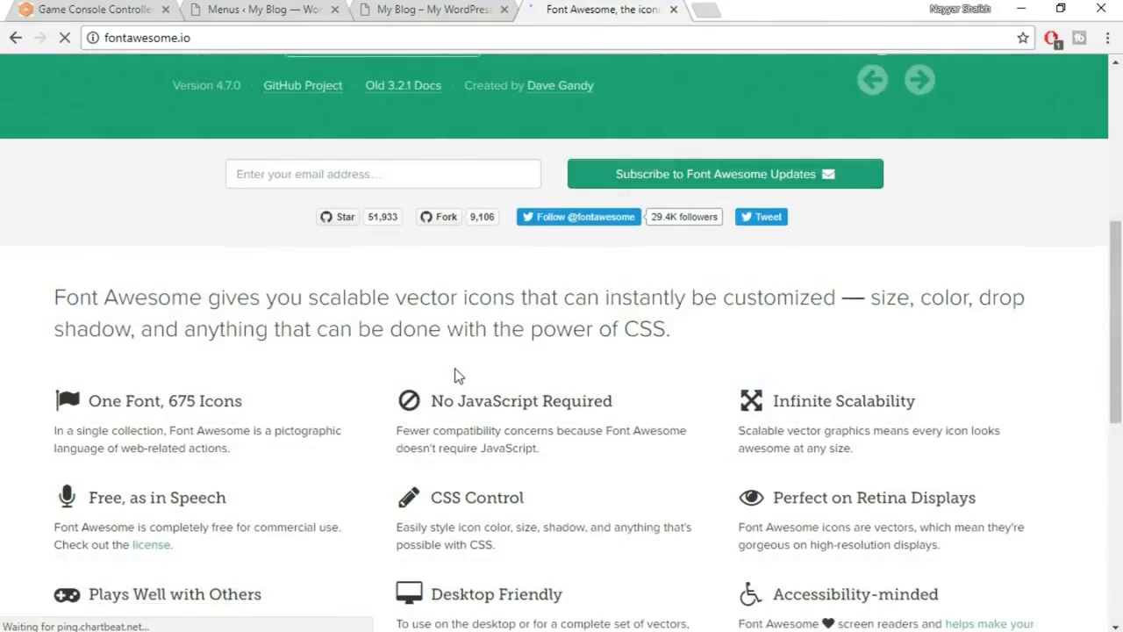
scroll(456, 368, "up", 6)
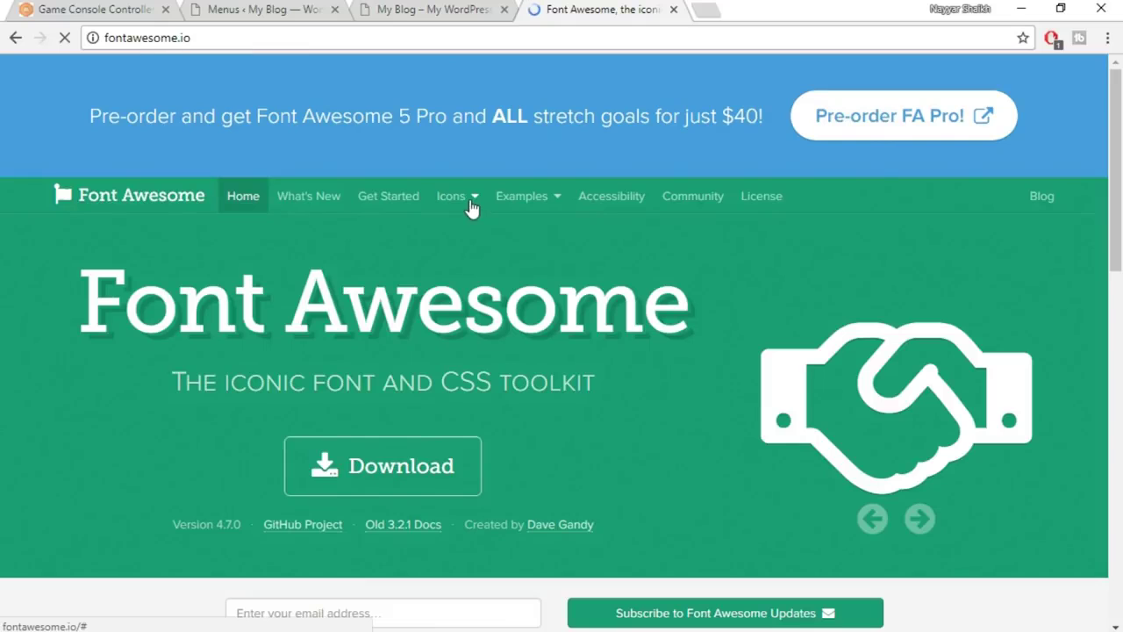
Open the All Icons gallery, search it for 'user' and open the user icon
left_click(472, 208)
left_click(436, 230)
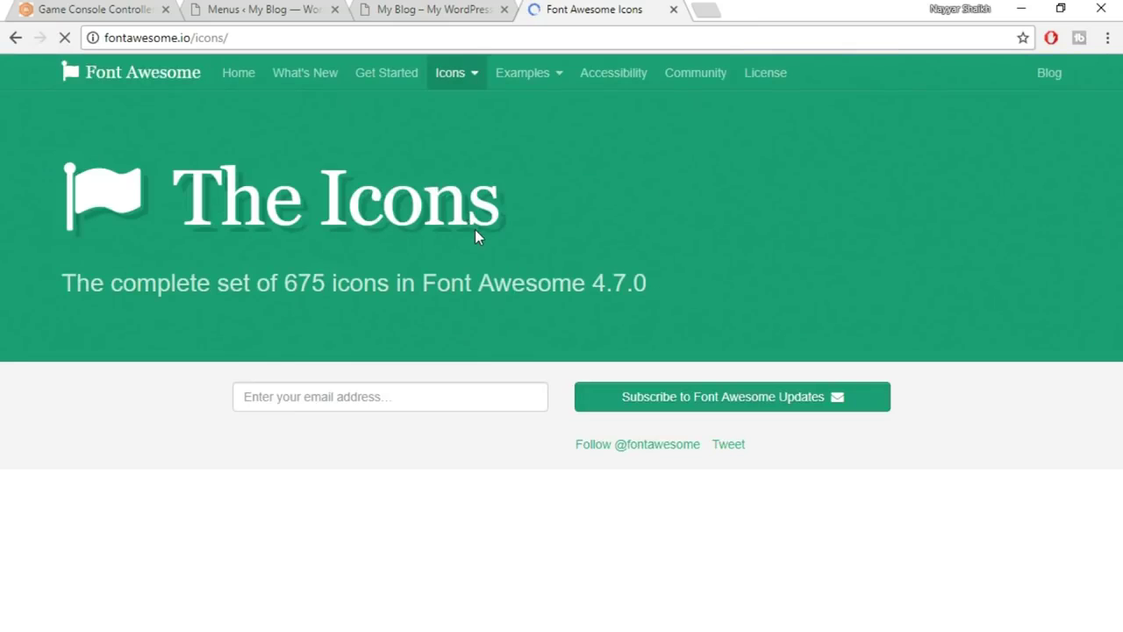
scroll(475, 230, "down", 6)
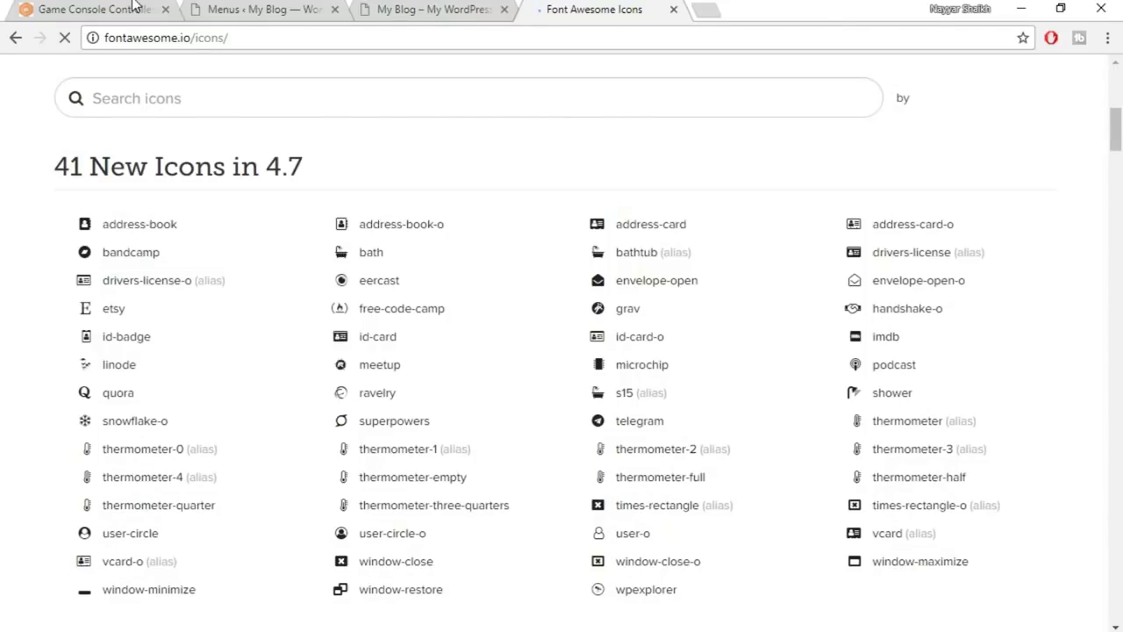
left_click(134, 7)
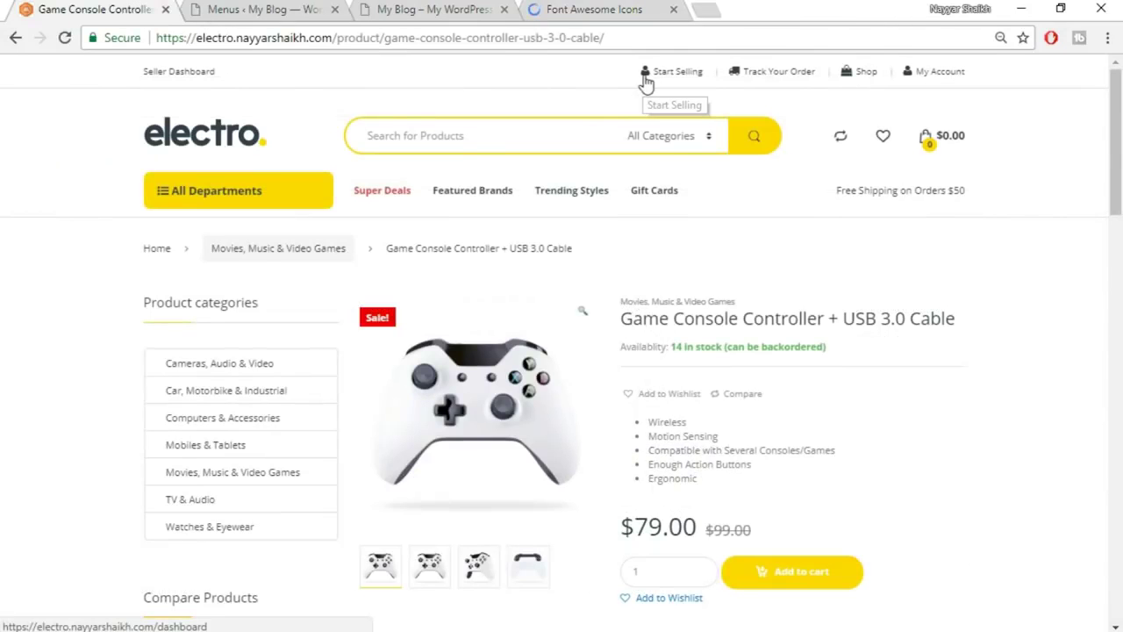
left_click(610, 13)
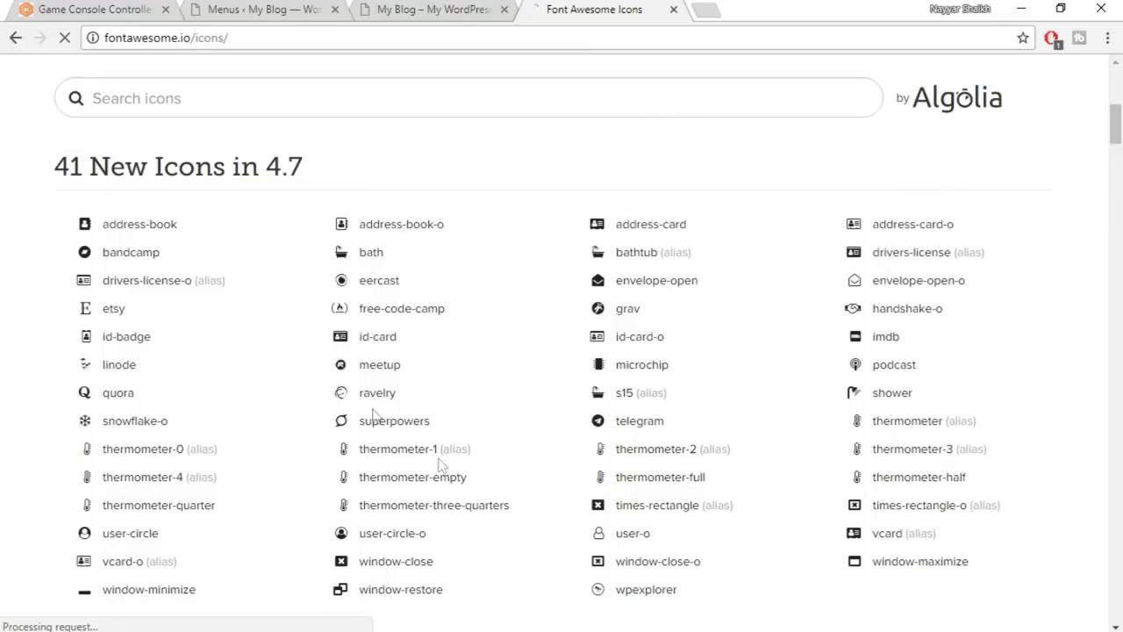
scroll(489, 406, "down", 3)
scroll(489, 406, "up", 4)
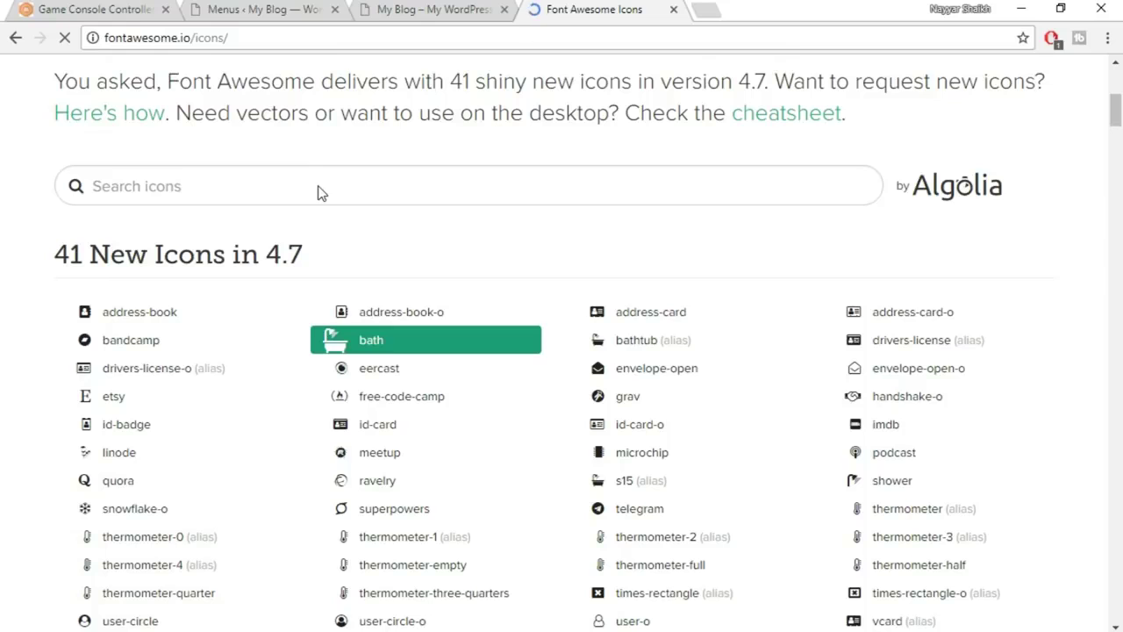
left_click(321, 196)
type("user")
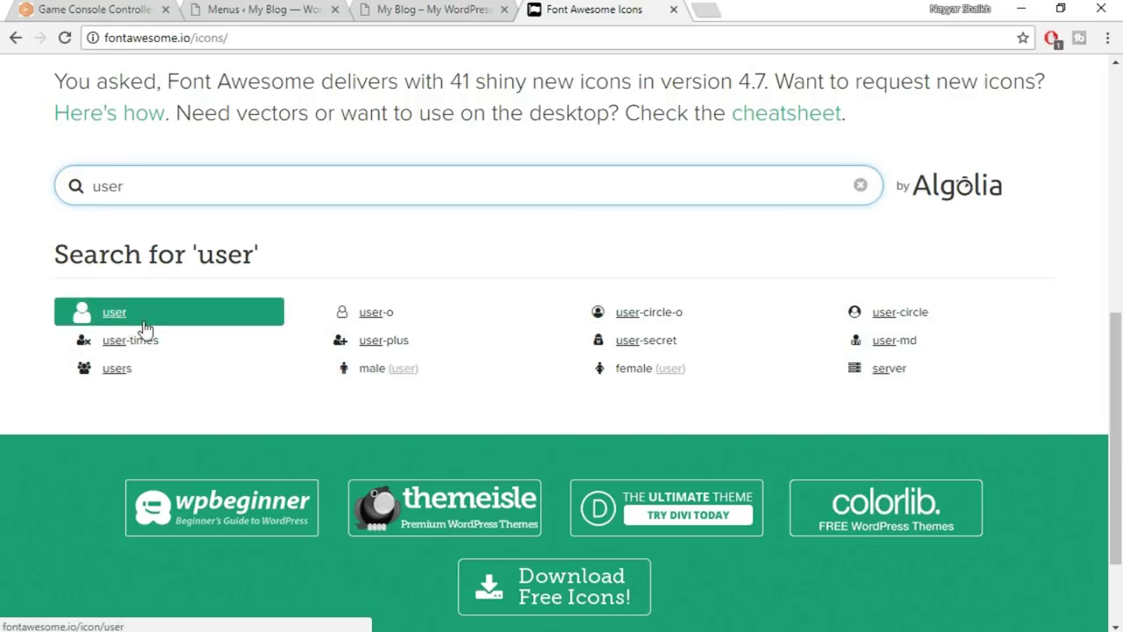
left_click(368, 313)
Give the Start Selling menu item the icon class 'fa fa-user' and save the menu
left_click(474, 8)
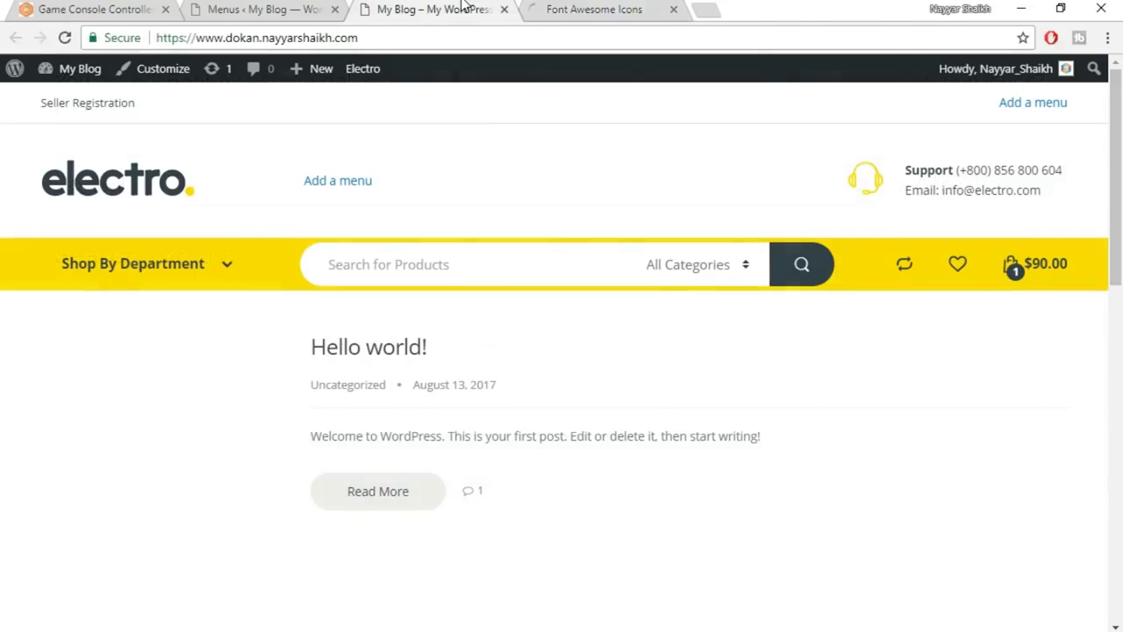
left_click(226, 9)
left_click(524, 340)
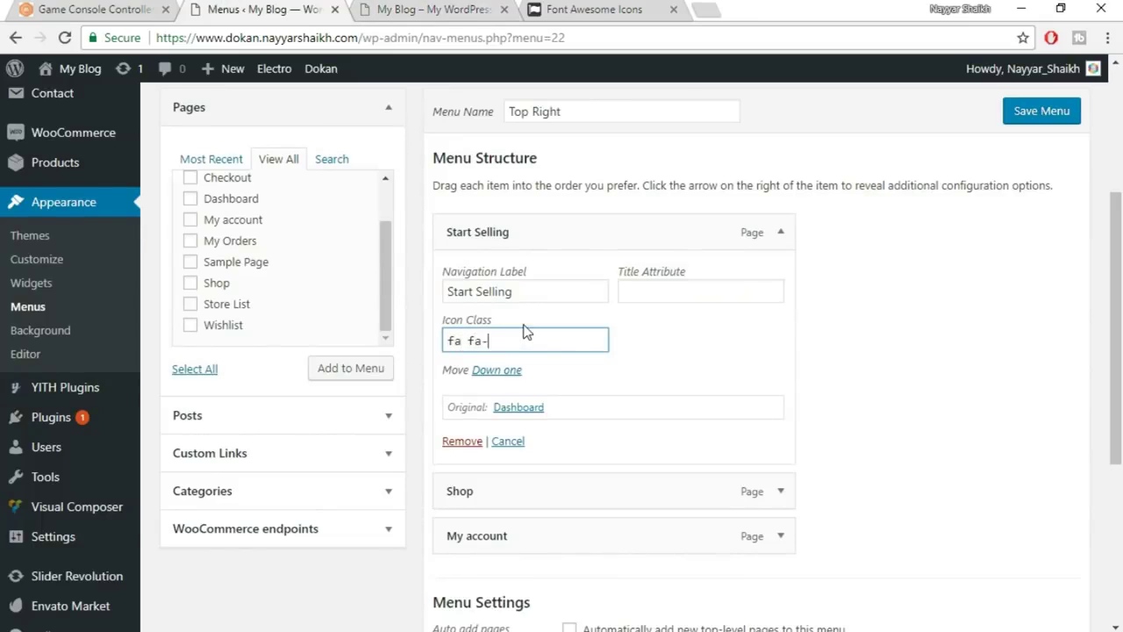
type("fa fa-user")
left_click(1075, 113)
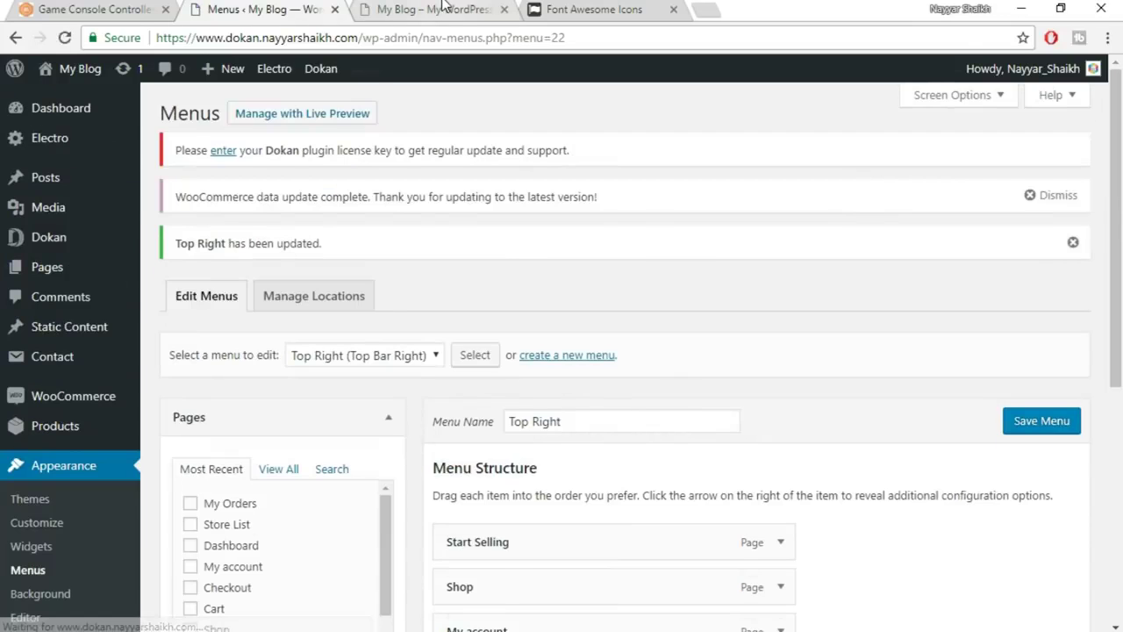
Reload the storefront front page to check the new user icon
left_click(439, 9)
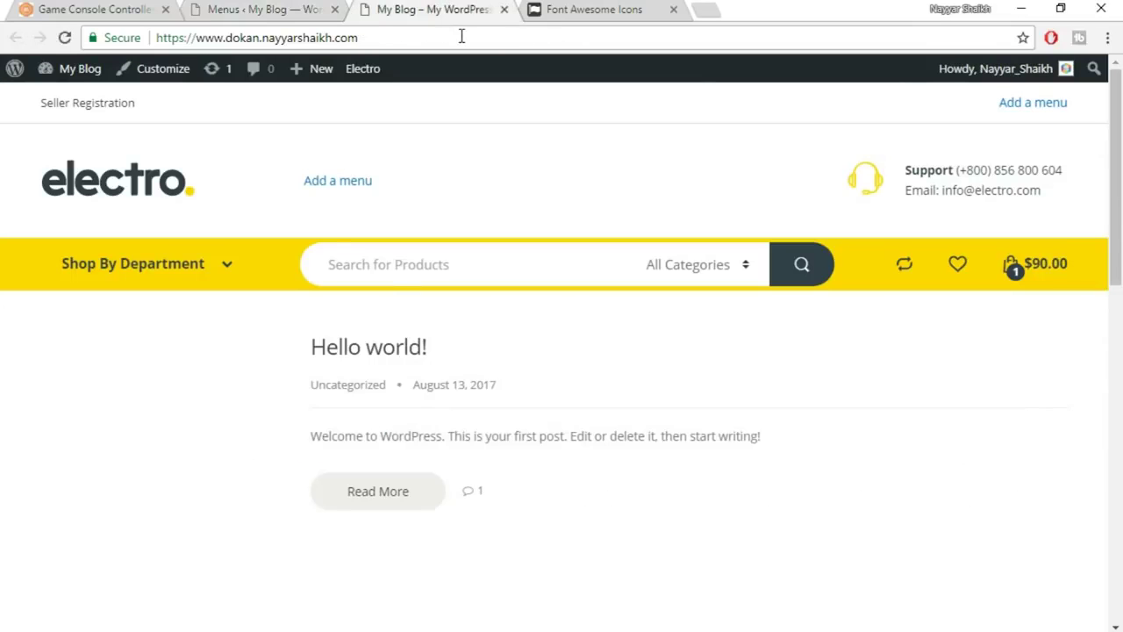
left_click(461, 36)
key("Return")
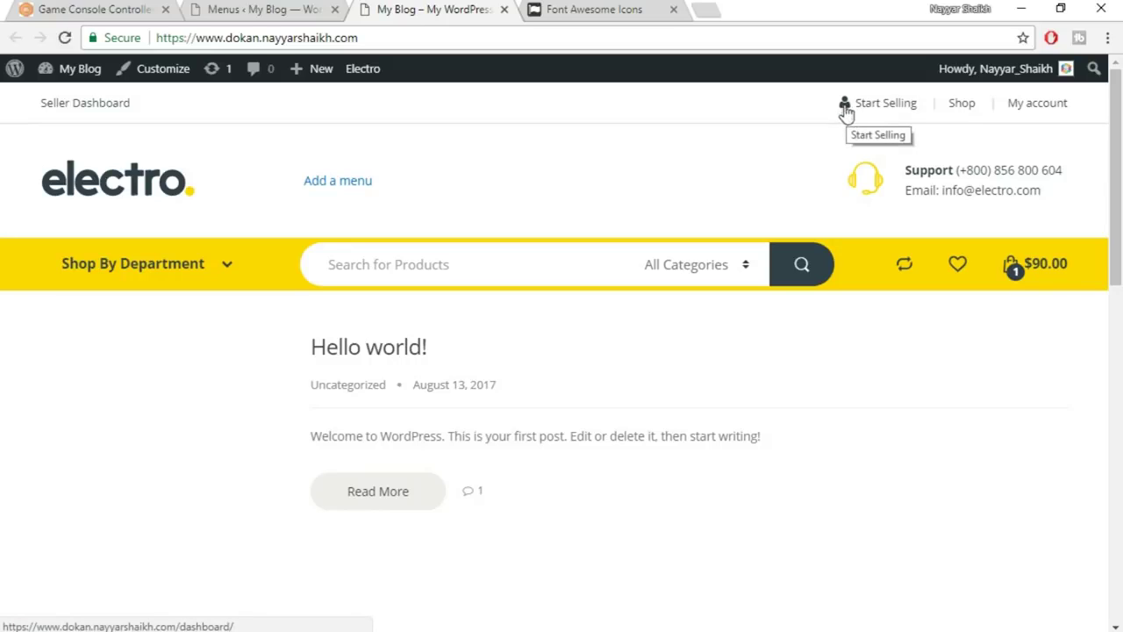
Look up a shop icon in Font Awesome and set Shop's icon class to 'fa fa-shopping-bag'
left_click(295, 9)
scroll(603, 418, "down", 2)
left_click(782, 413)
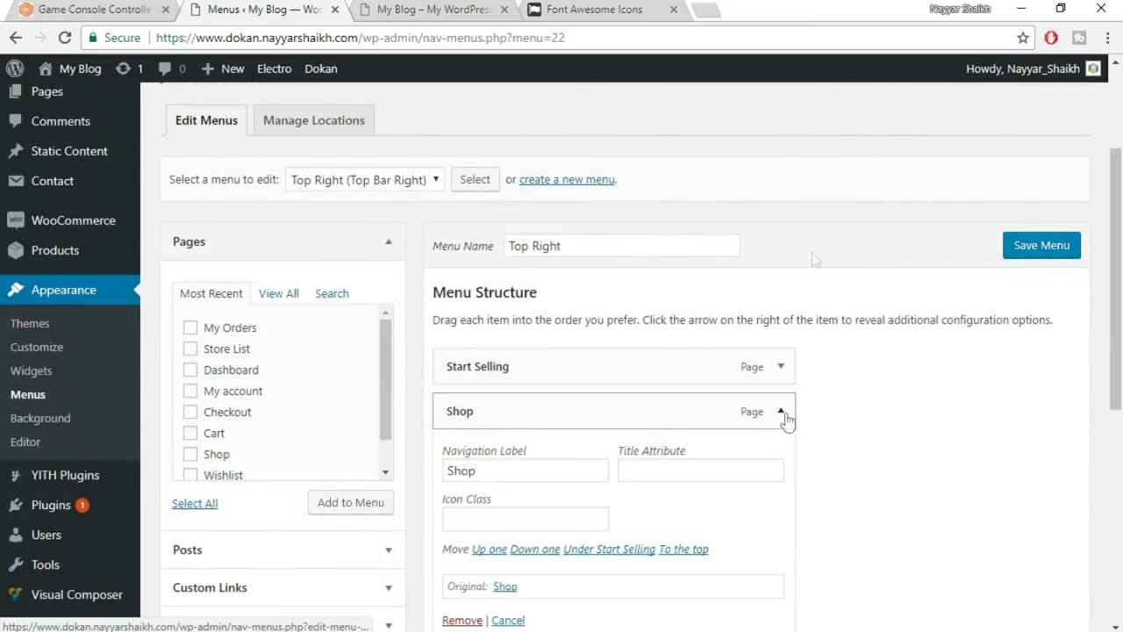
left_click(596, 10)
double_click(374, 203)
type("shop")
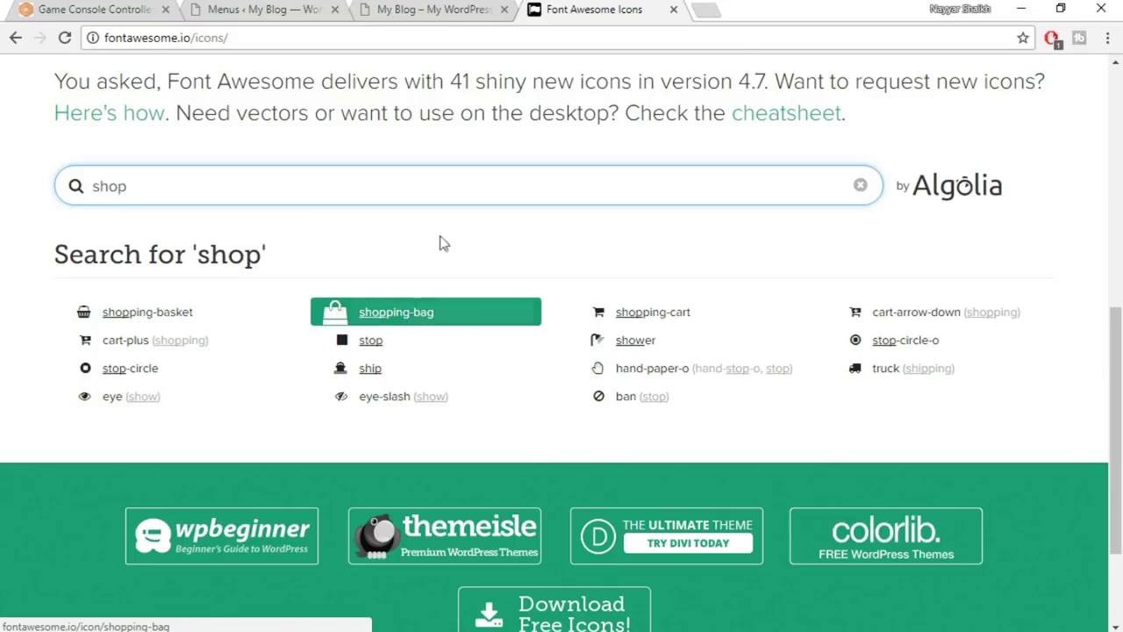
left_click(451, 7)
left_click(248, 12)
left_click(526, 522)
scroll(595, 478, "down", 2)
type("fa fa-shopping-bag")
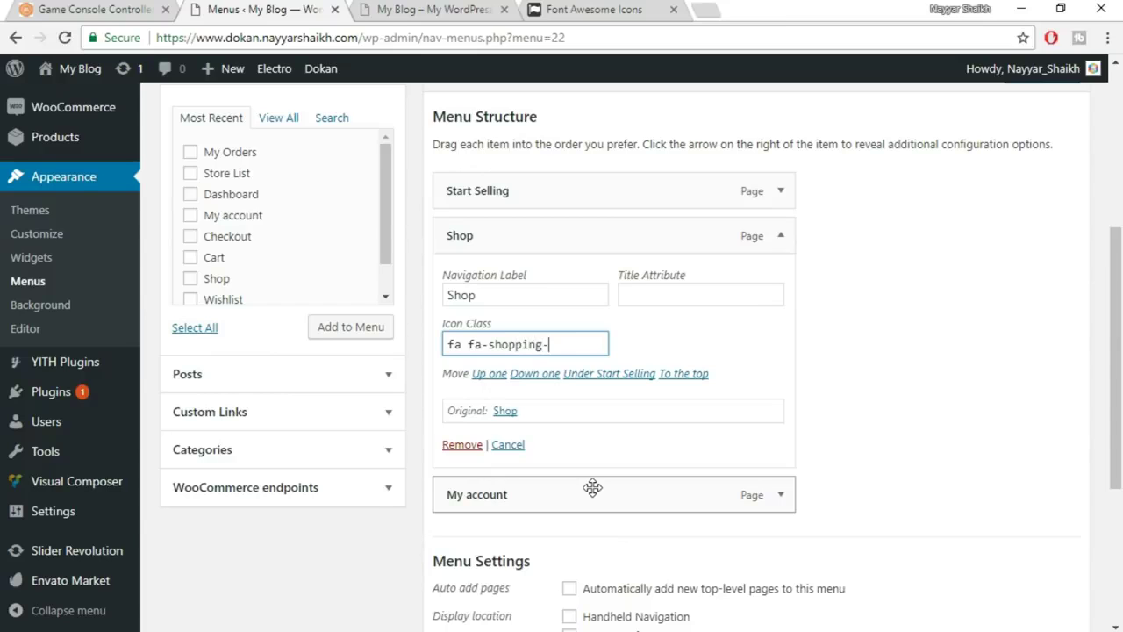
left_click(781, 236)
Set My account's icon class to 'fa fa-user' and save the Top Right menu
left_click(780, 280)
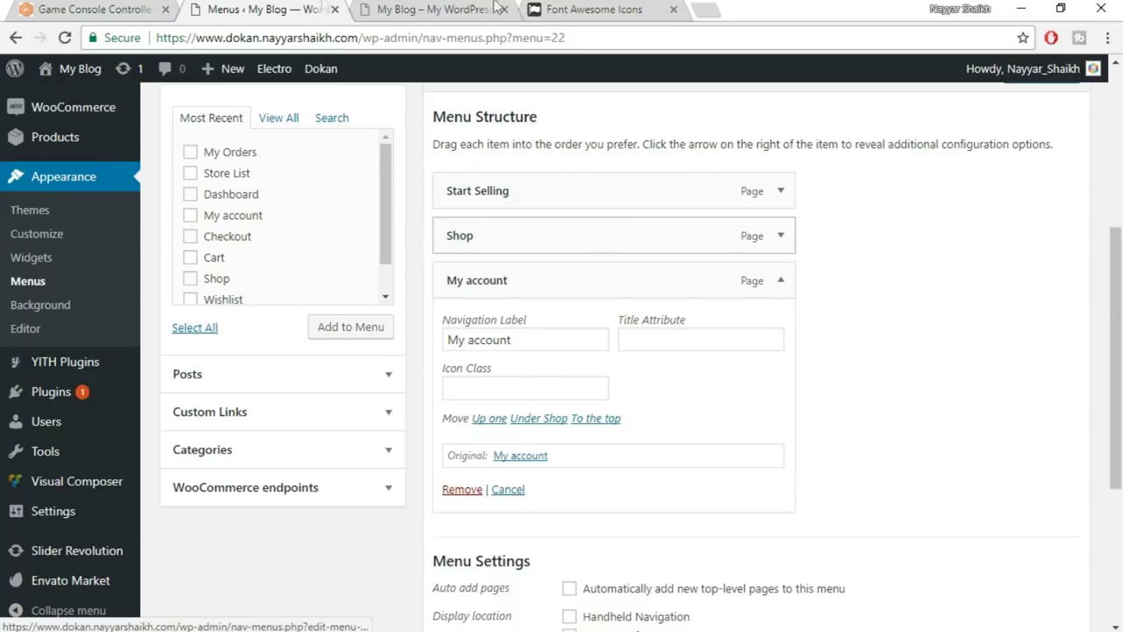
left_click(97, 9)
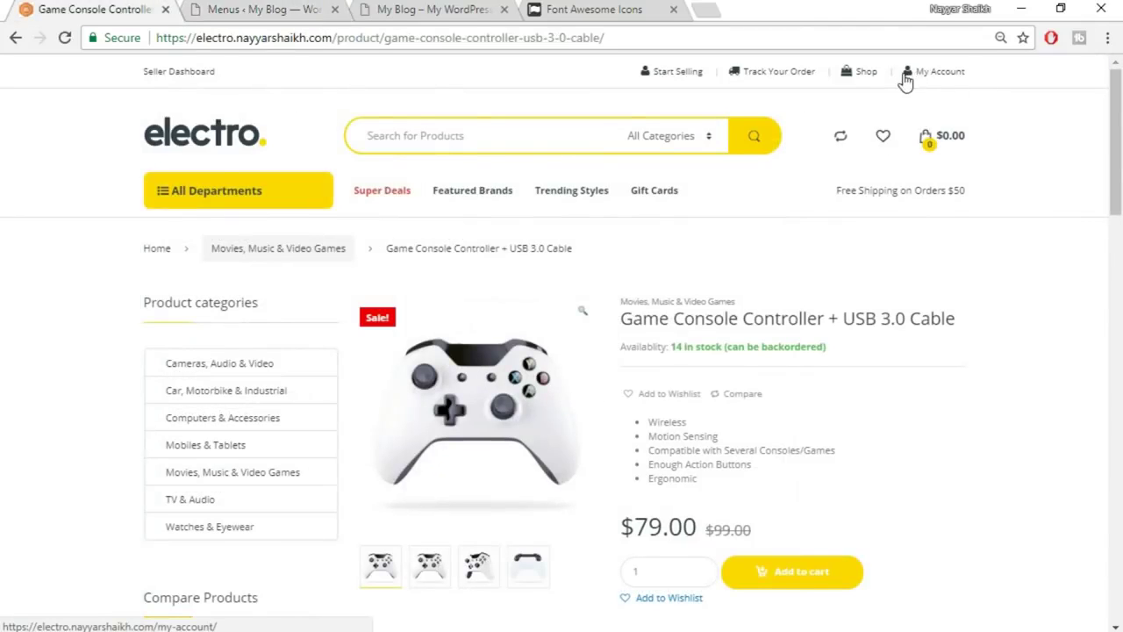
left_click(323, 7)
left_click(568, 397)
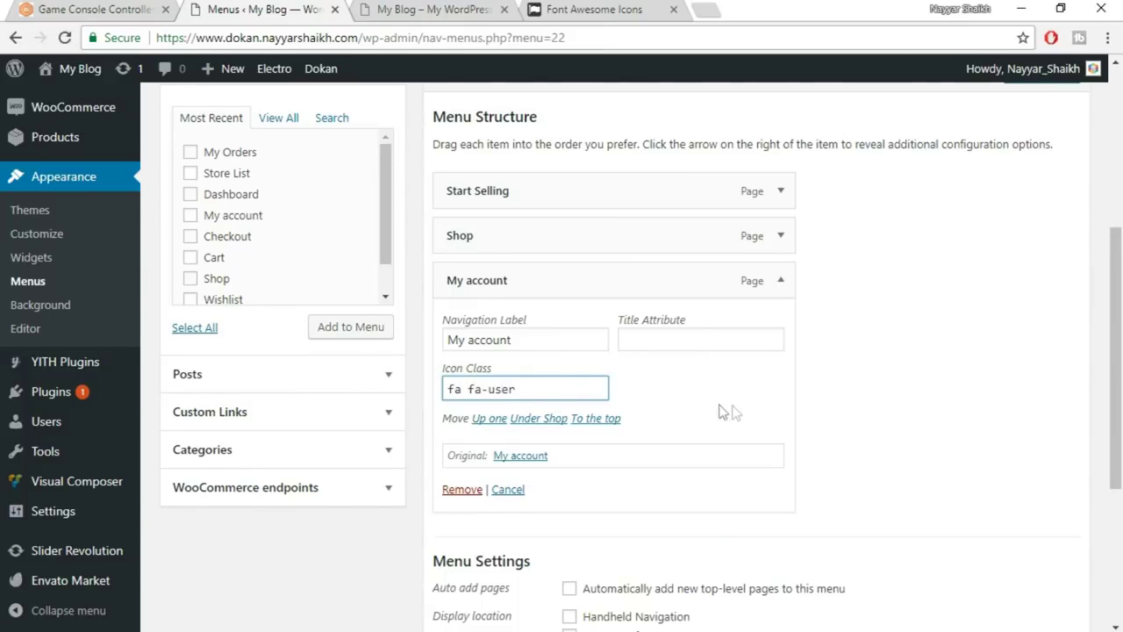
scroll(720, 412, "down", 3)
left_click(1044, 540)
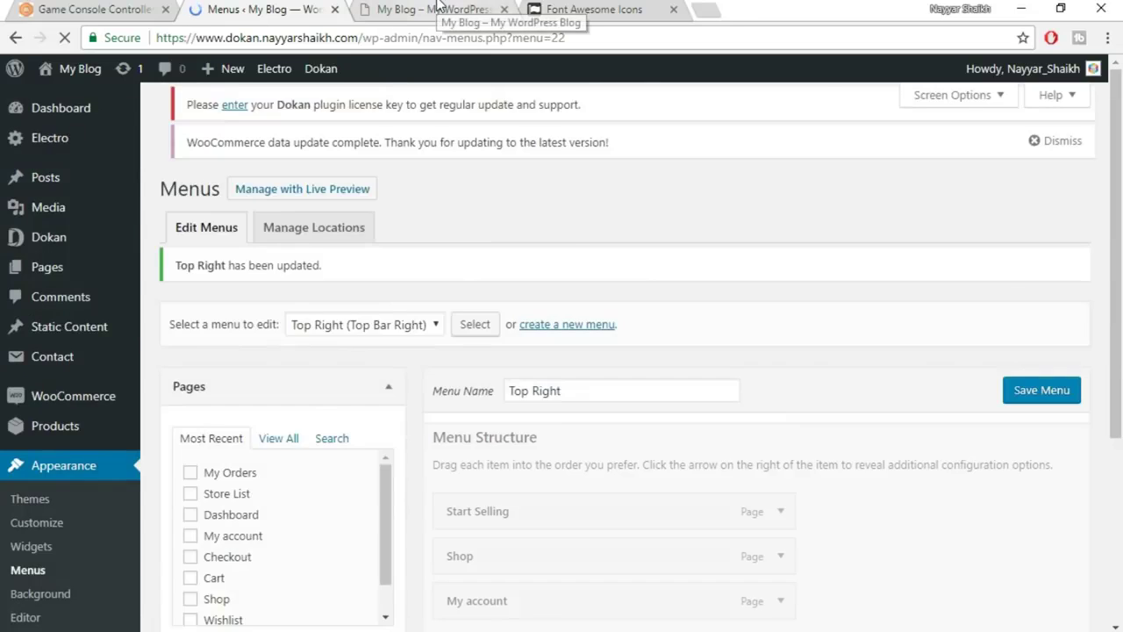
left_click(436, 8)
left_click(460, 29)
Reload the storefront, follow Start Selling to the My account page and scroll to Register
key("Return")
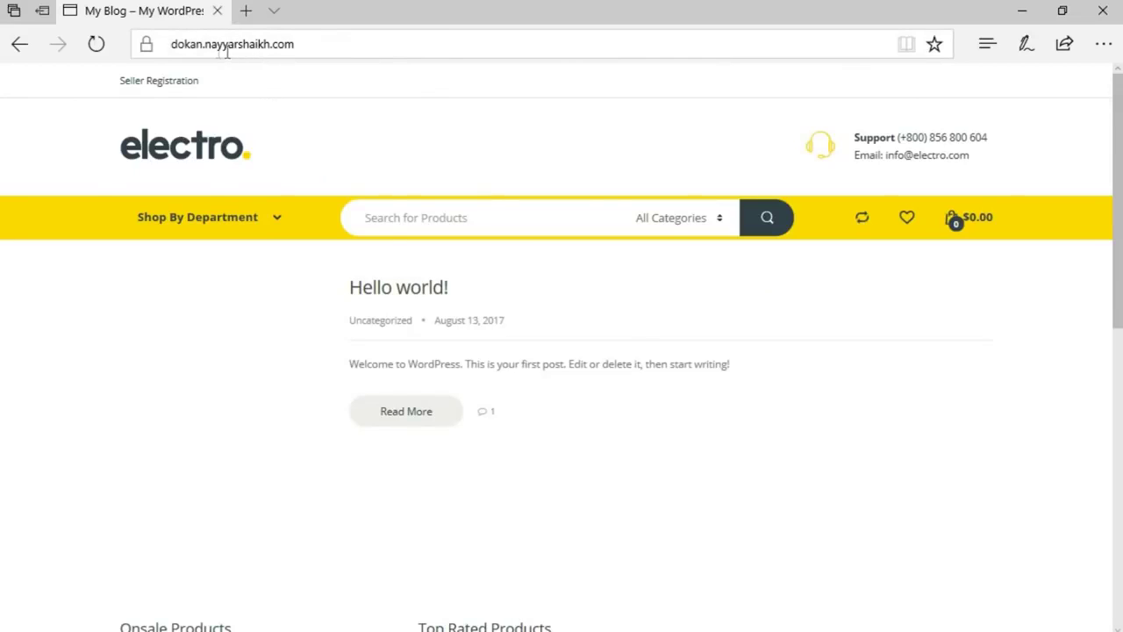
left_click(95, 44)
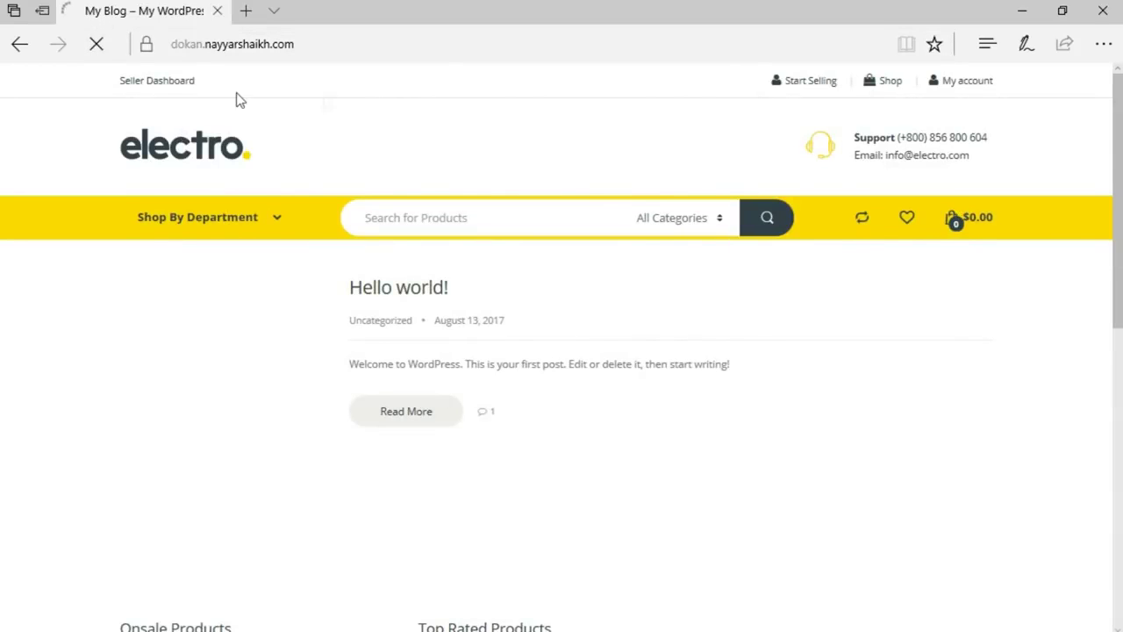
left_click(811, 89)
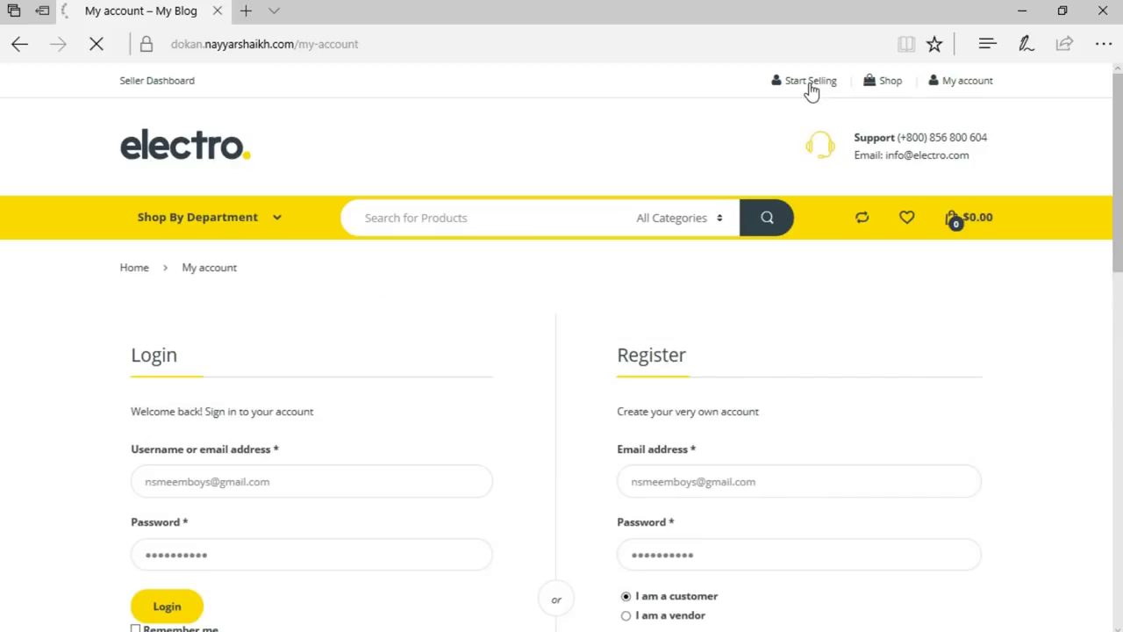
scroll(965, 296, "down", 3)
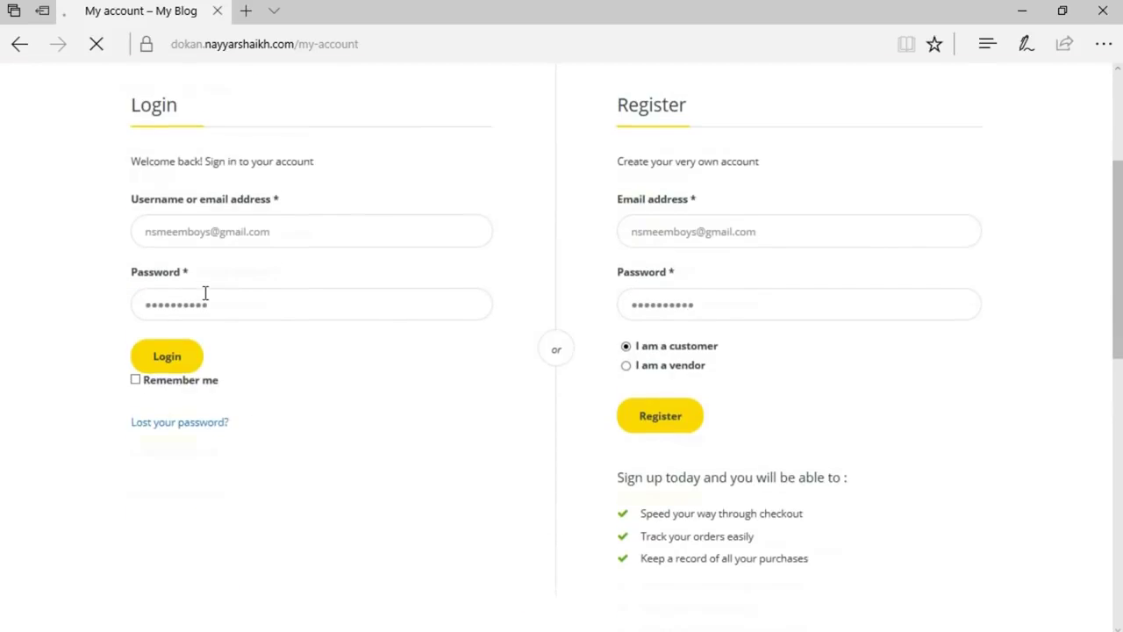
scroll(206, 294, "up", 1)
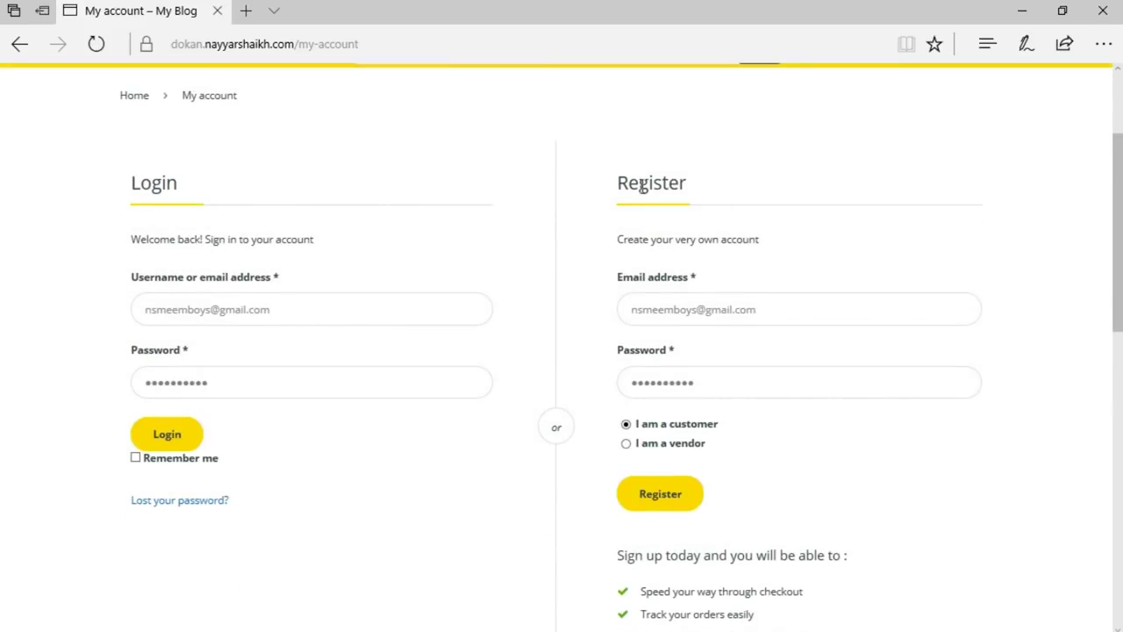
scroll(1029, 422, "down", 1)
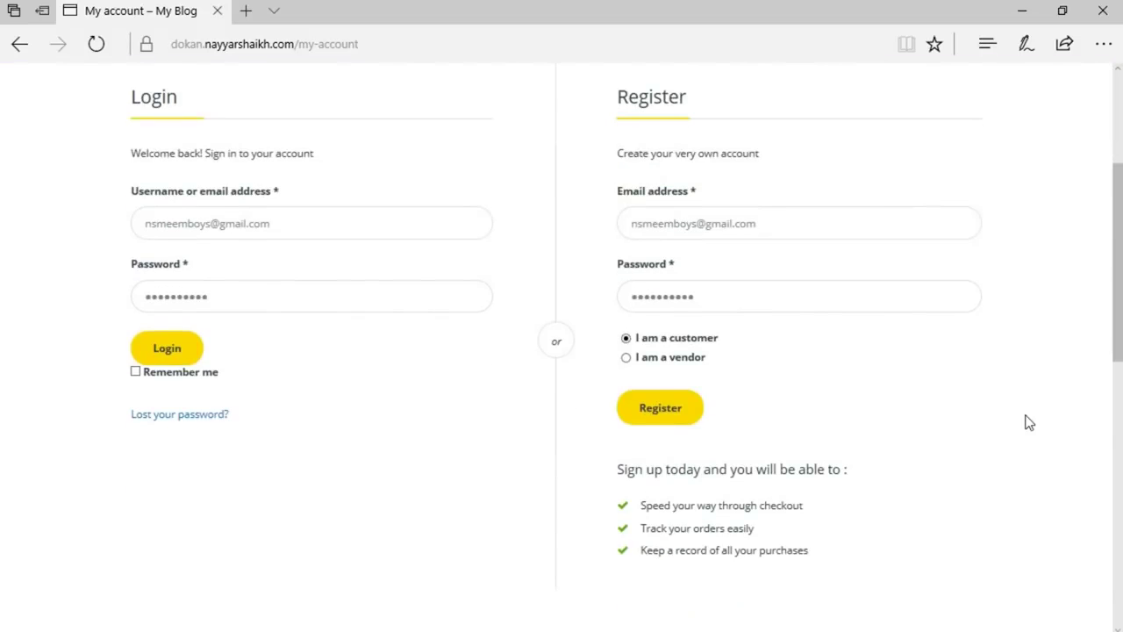
Choose 'I am a vendor' and enter the account's e-mail address and password
left_click(663, 366)
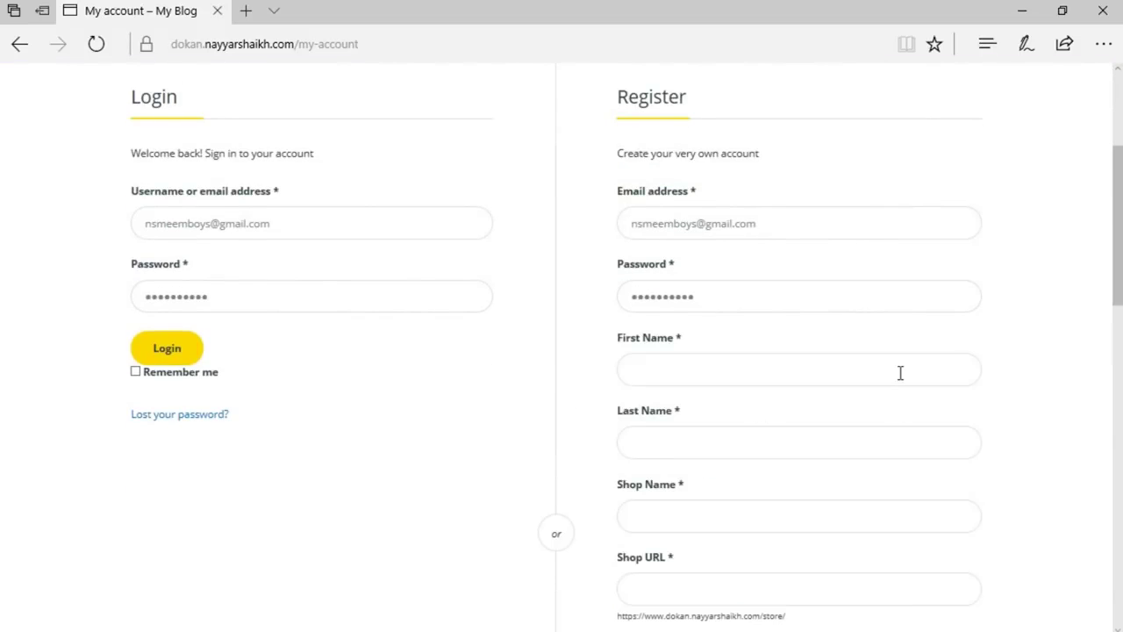
scroll(760, 372, "up", 2)
left_click(778, 401)
scroll(1120, 168, "down", 2)
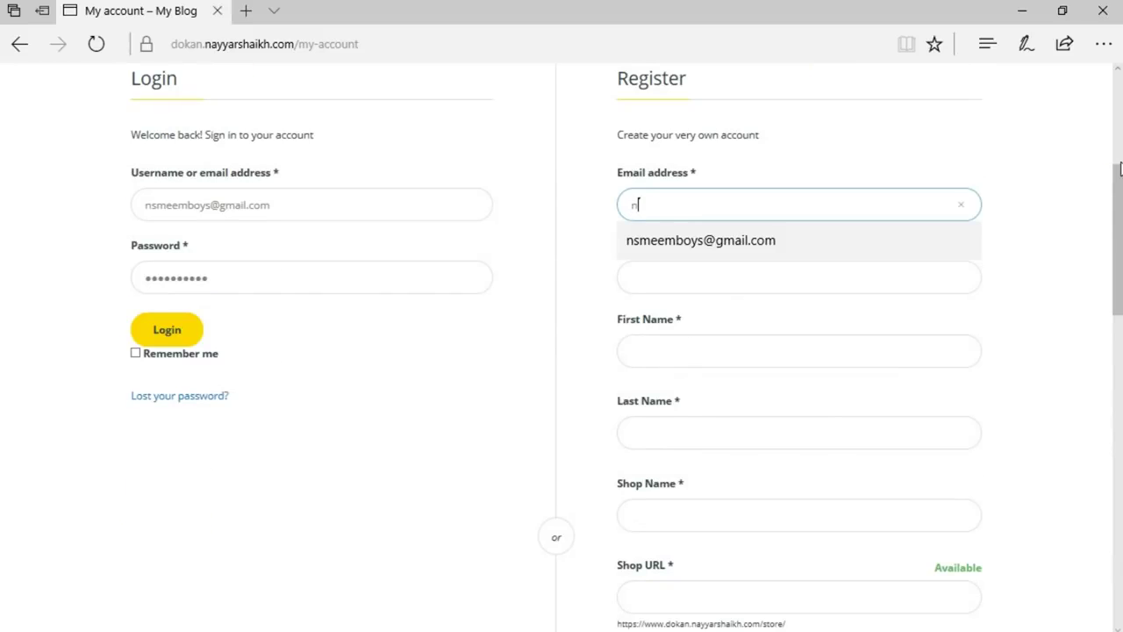
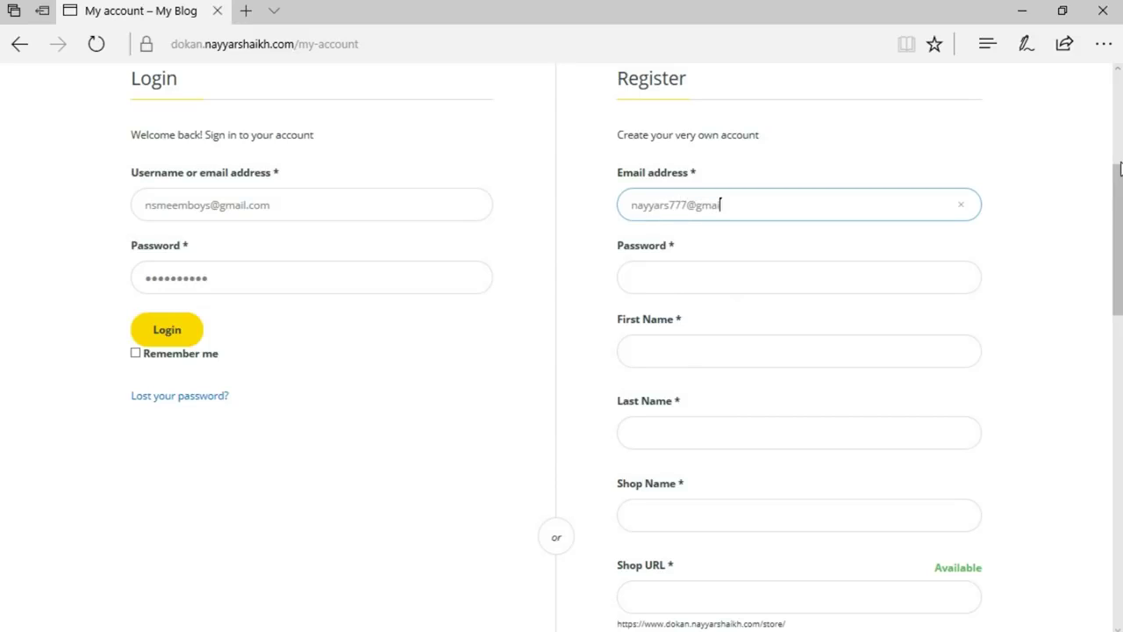
left_click(678, 284)
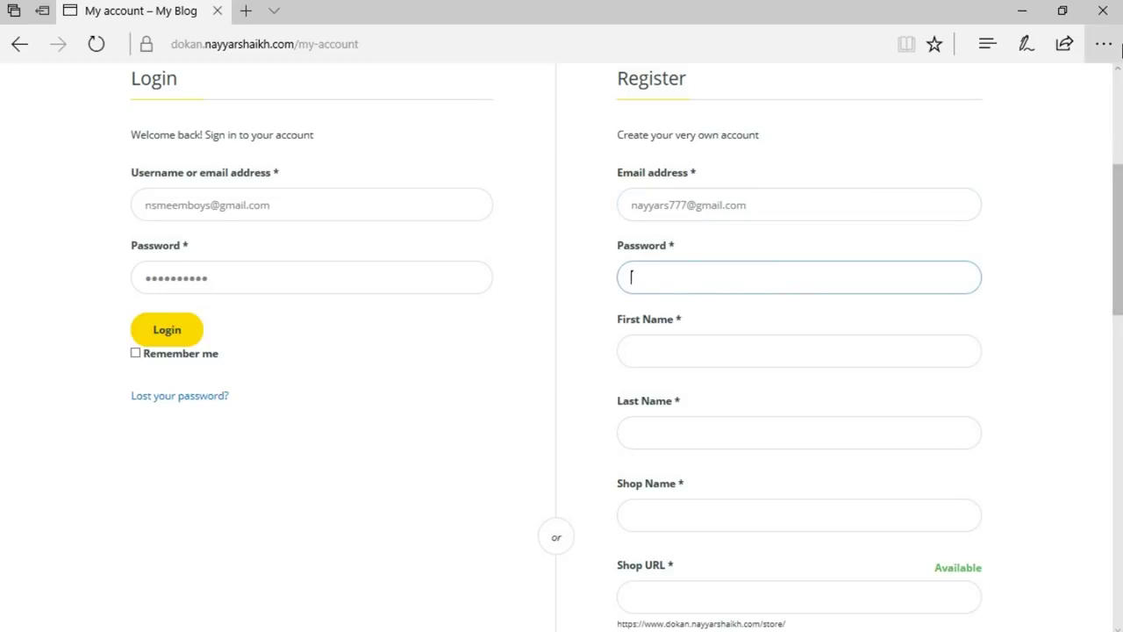
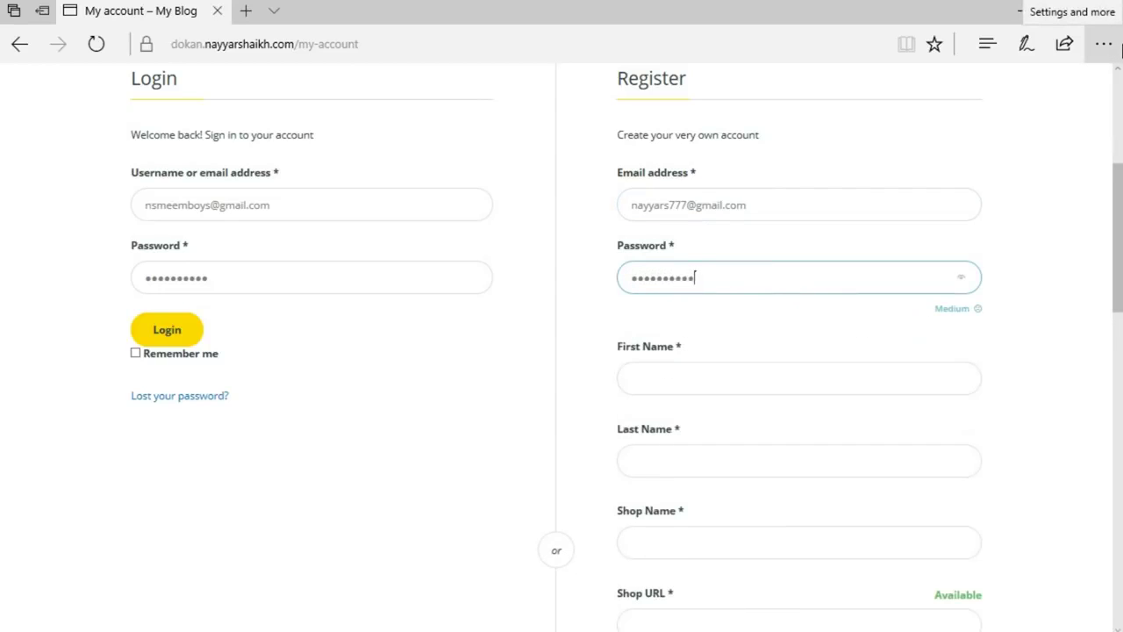
Fill in first and last name, shop name 'Ntech', shop URL and phone, then register
left_click(664, 376)
left_click(687, 414)
scroll(808, 394, "down", 3)
left_click(668, 211)
left_click(669, 243)
left_click(679, 286)
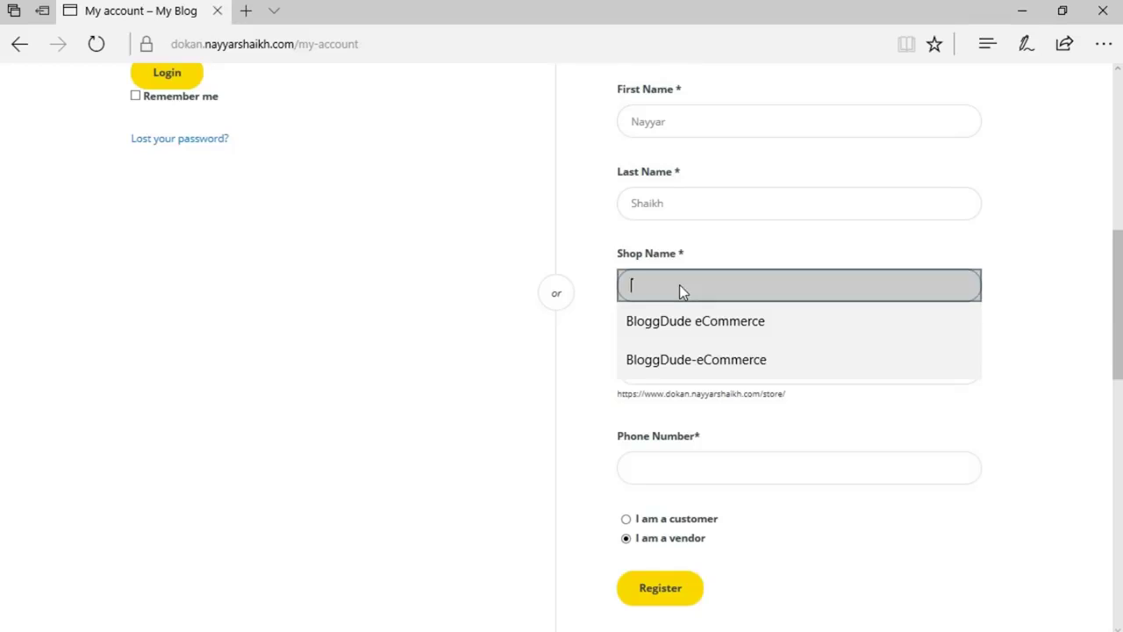
type("N")
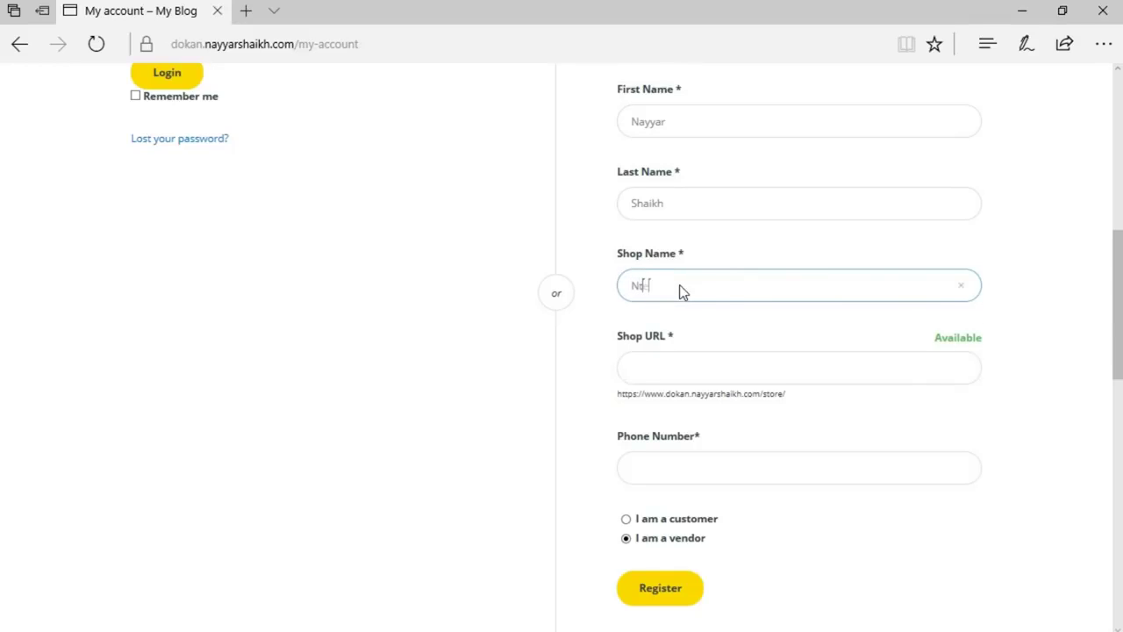
type("tech")
key("Tab")
scroll(1041, 356, "down", 2)
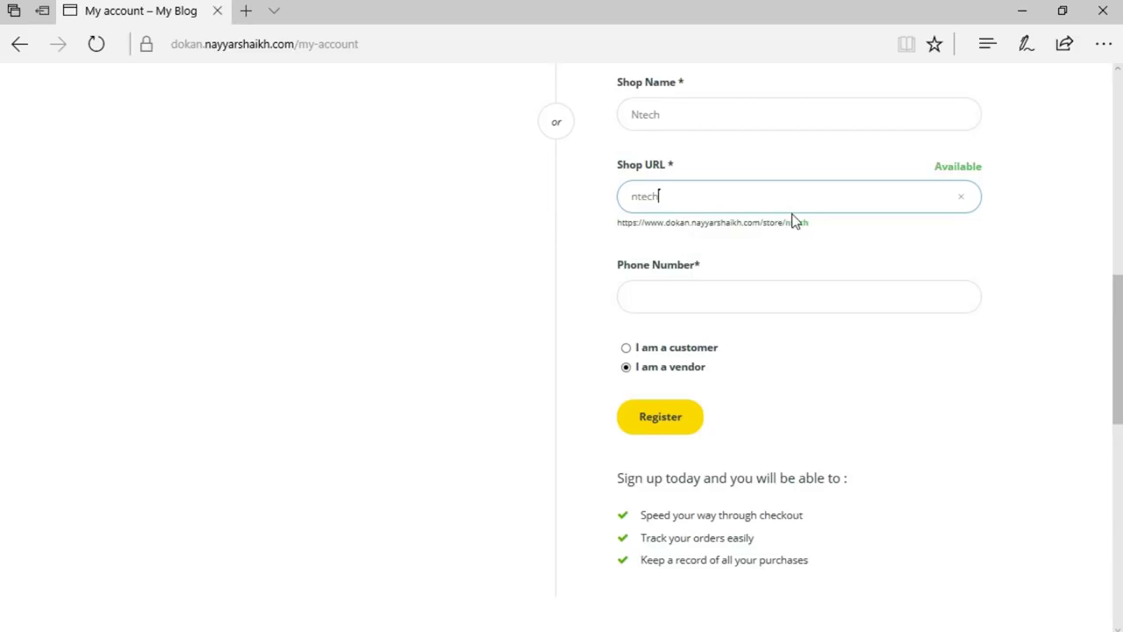
left_click(826, 298)
left_click(793, 341)
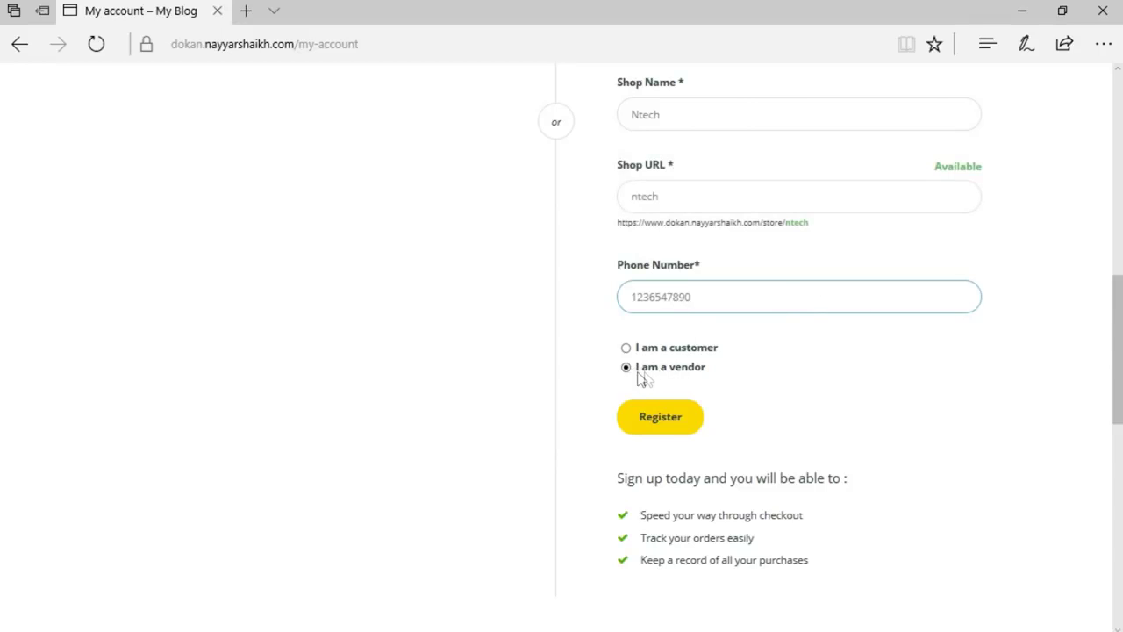
left_click(671, 430)
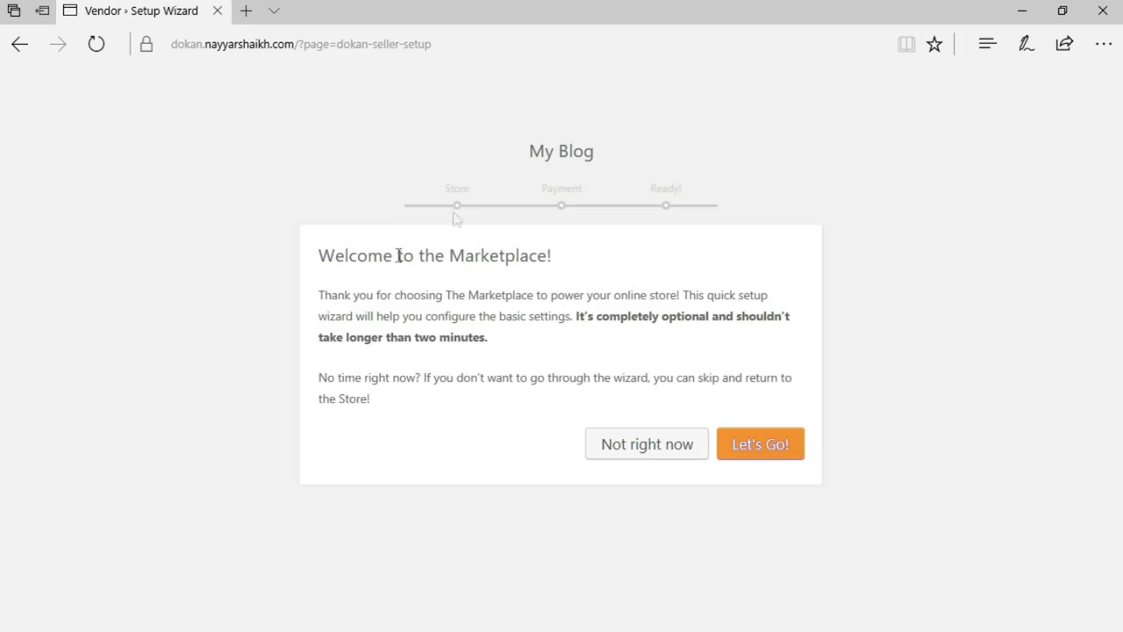
Start the setup wizard and enter both street lines, city Mumbai and post code 400017
left_click(782, 446)
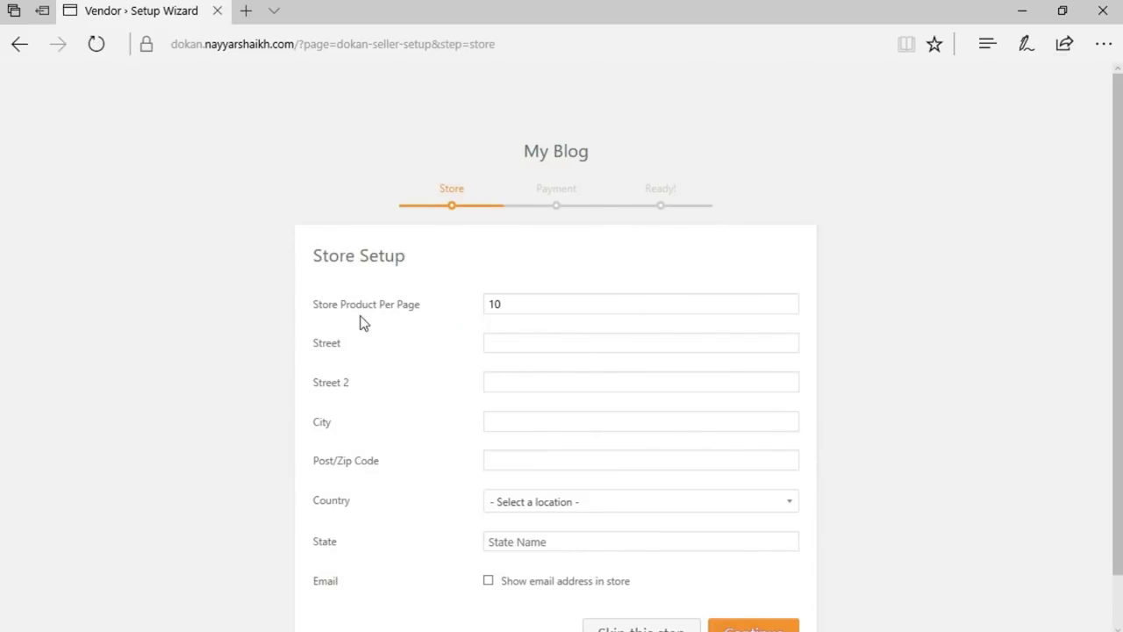
scroll(523, 305, "down", 1)
left_click(528, 291)
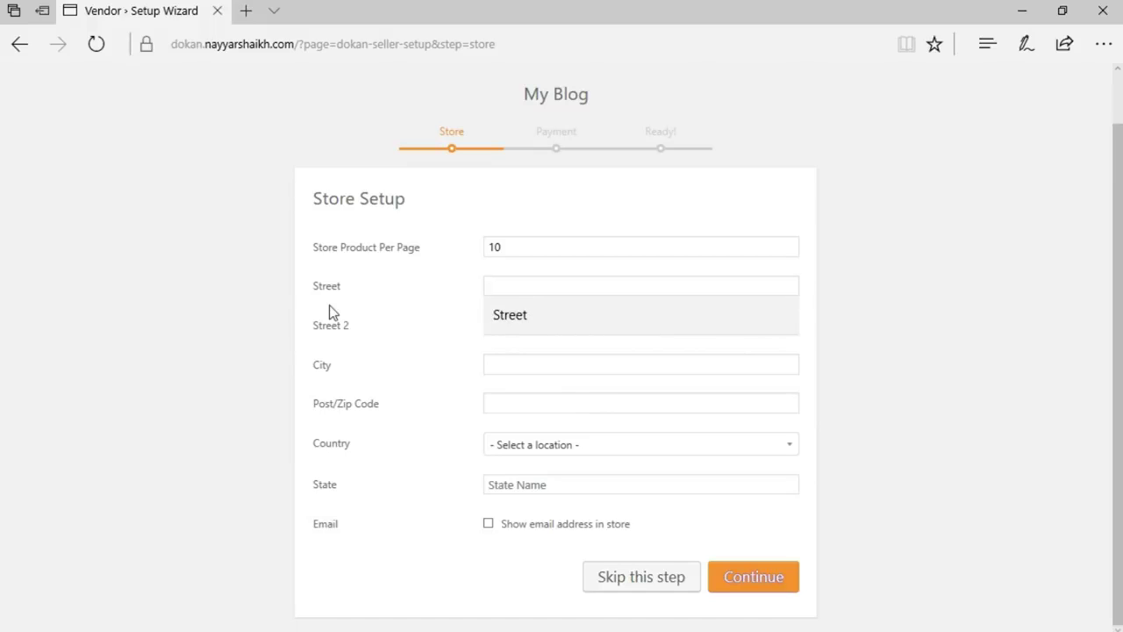
left_click(534, 314)
left_click(529, 323)
left_click(529, 357)
left_click(547, 364)
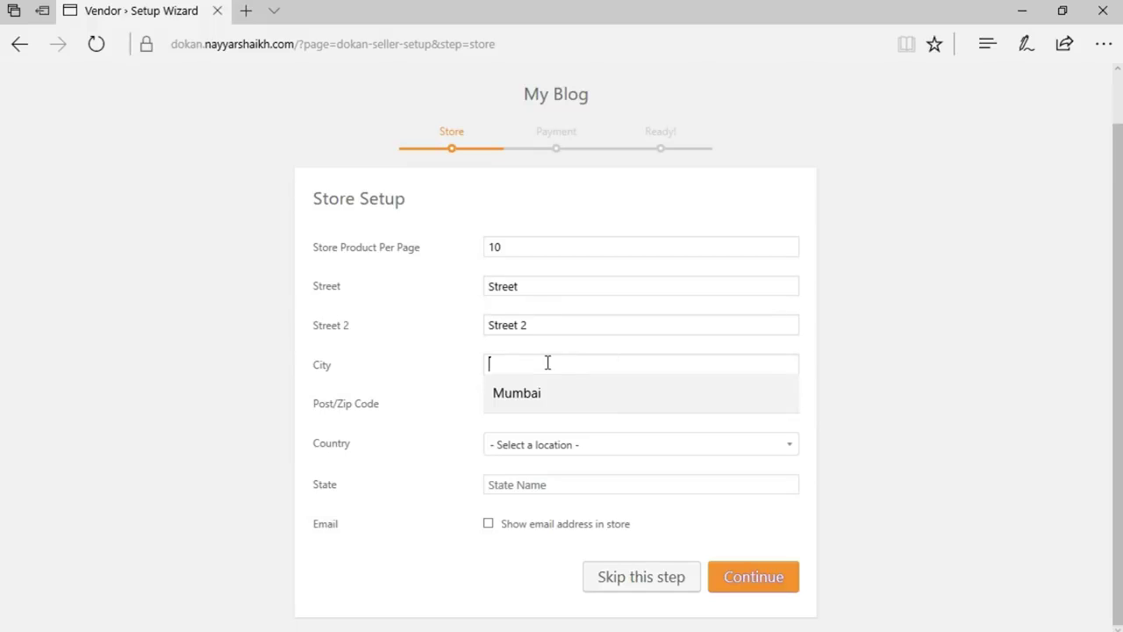
left_click(535, 396)
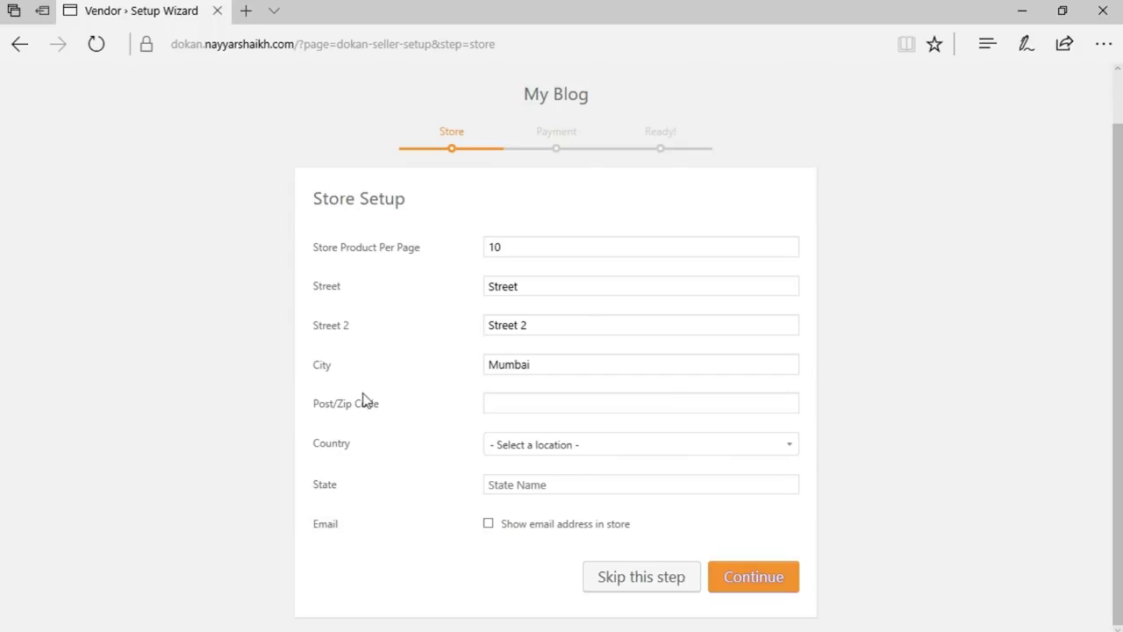
left_click(568, 396)
left_click(562, 429)
Choose country India and state Maharashtra, save the store details, and continue past payment setup
left_click(600, 452)
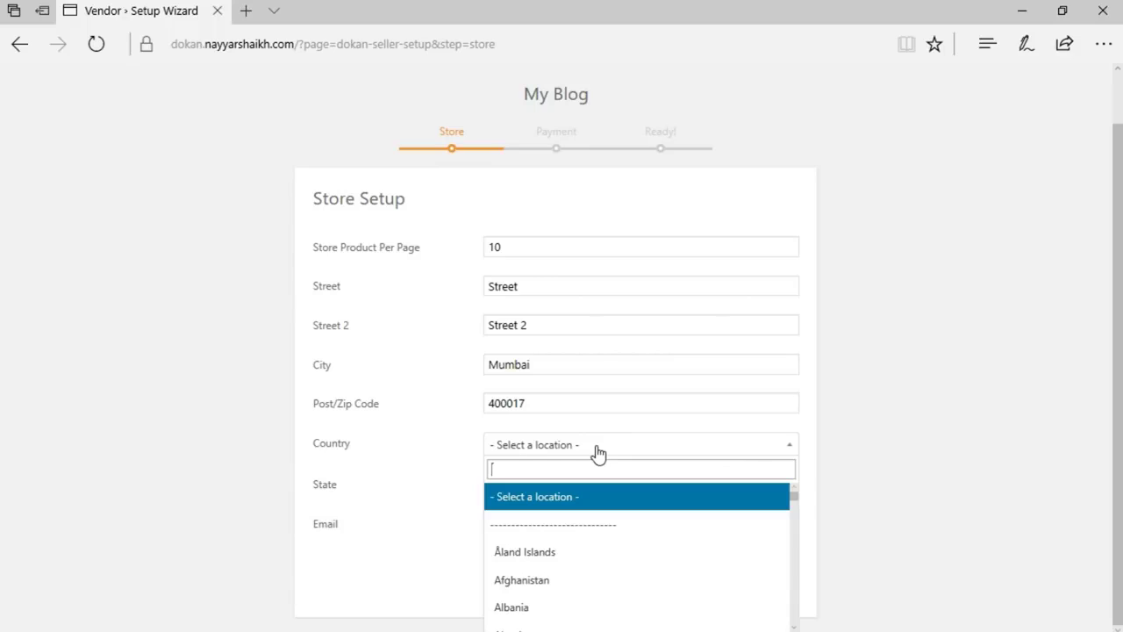
type("ind")
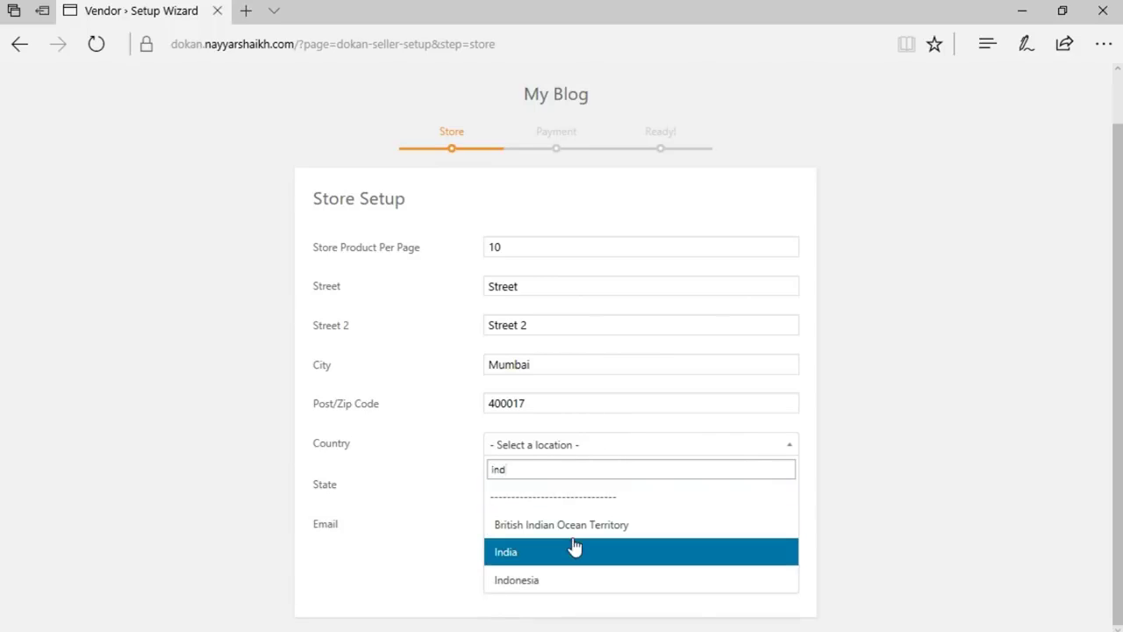
left_click(575, 545)
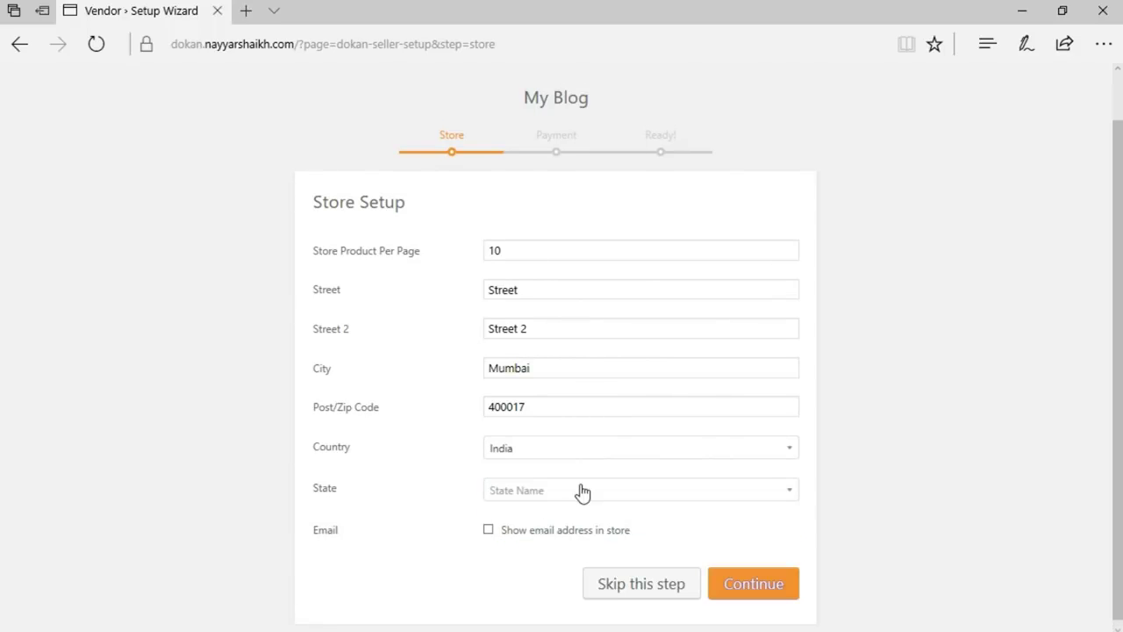
left_click(581, 493)
type("maha")
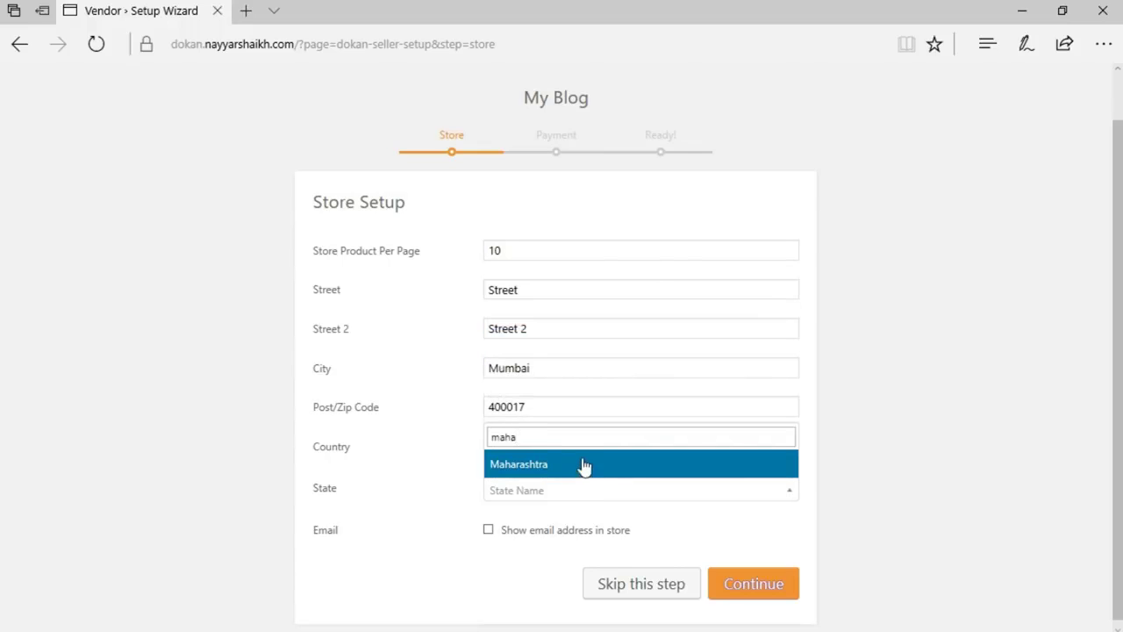
left_click(585, 465)
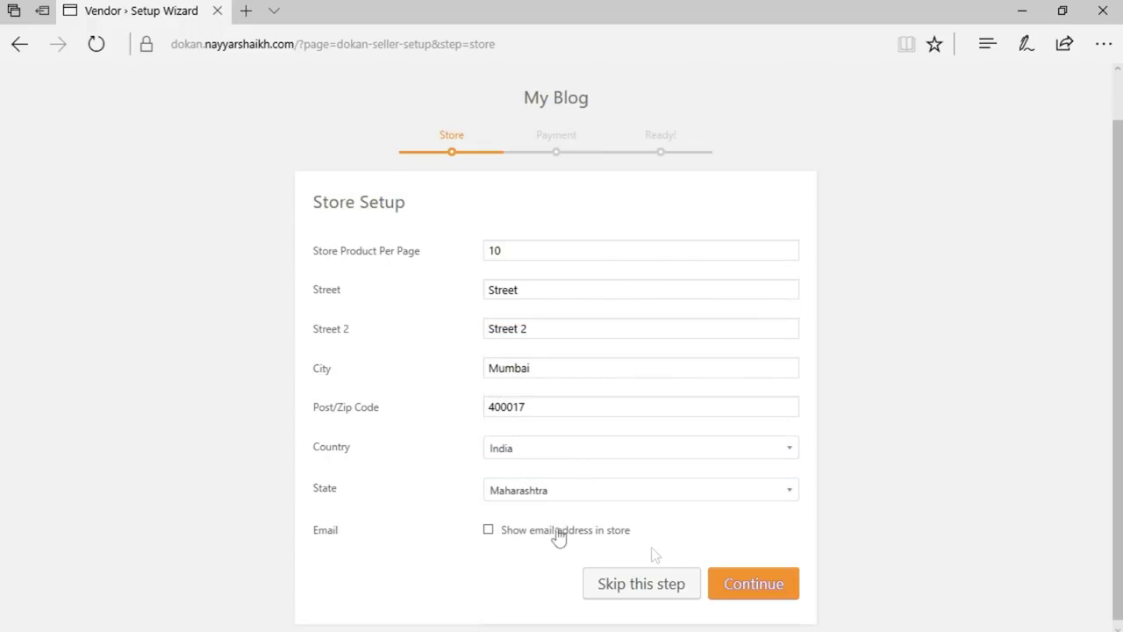
left_click(753, 581)
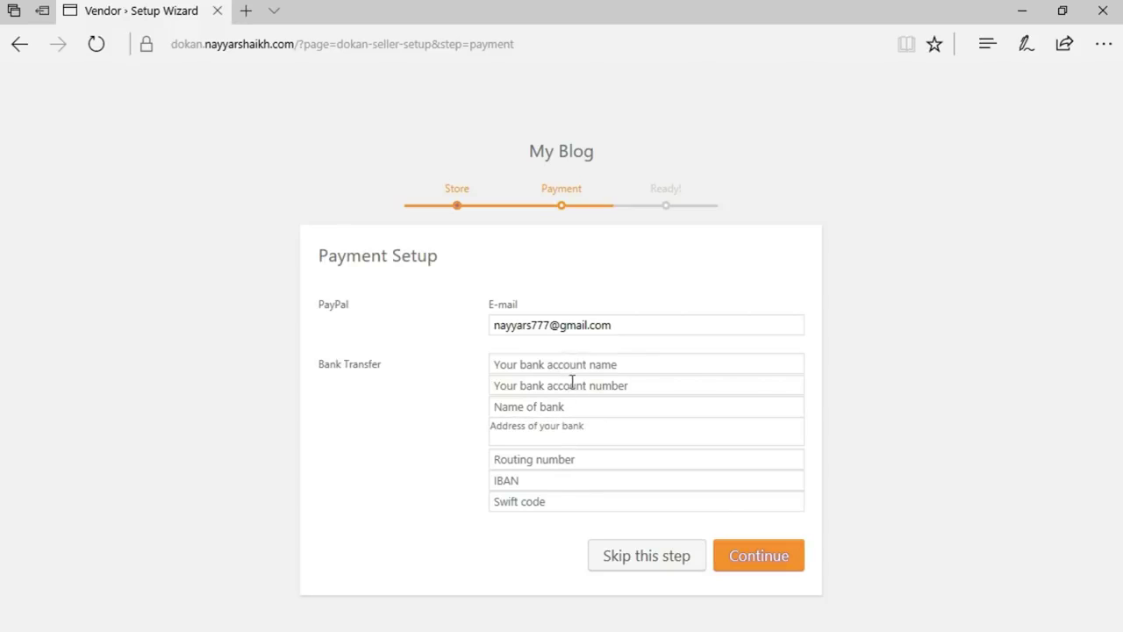
left_click(754, 548)
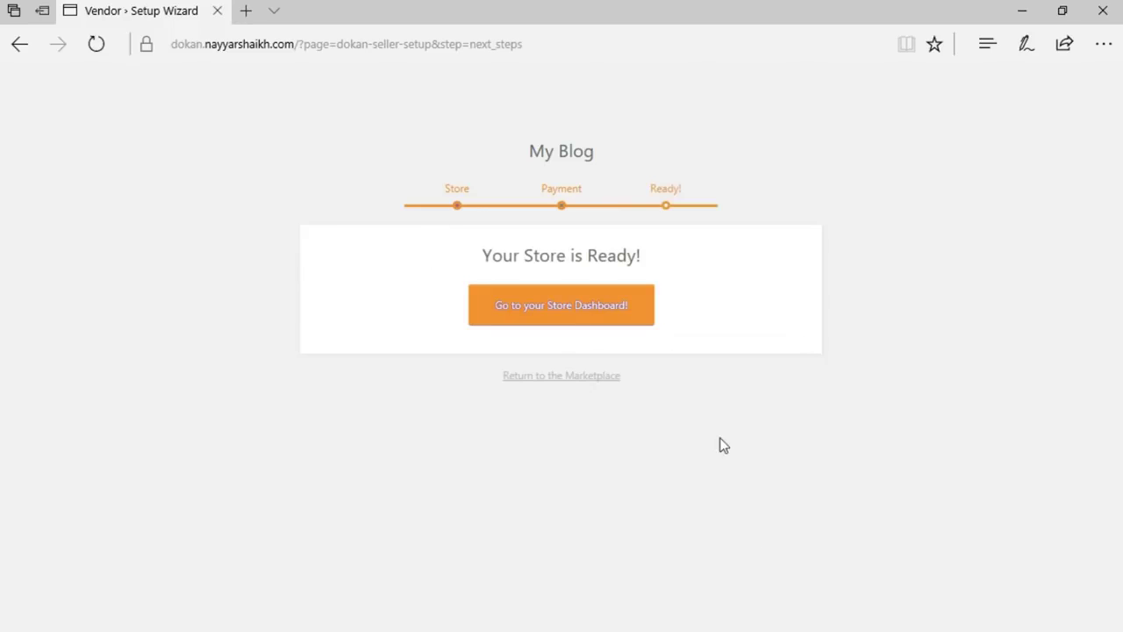
Open the vendor dashboard, read the not-enabled-for-selling error, and switch to the admin browser
left_click(577, 319)
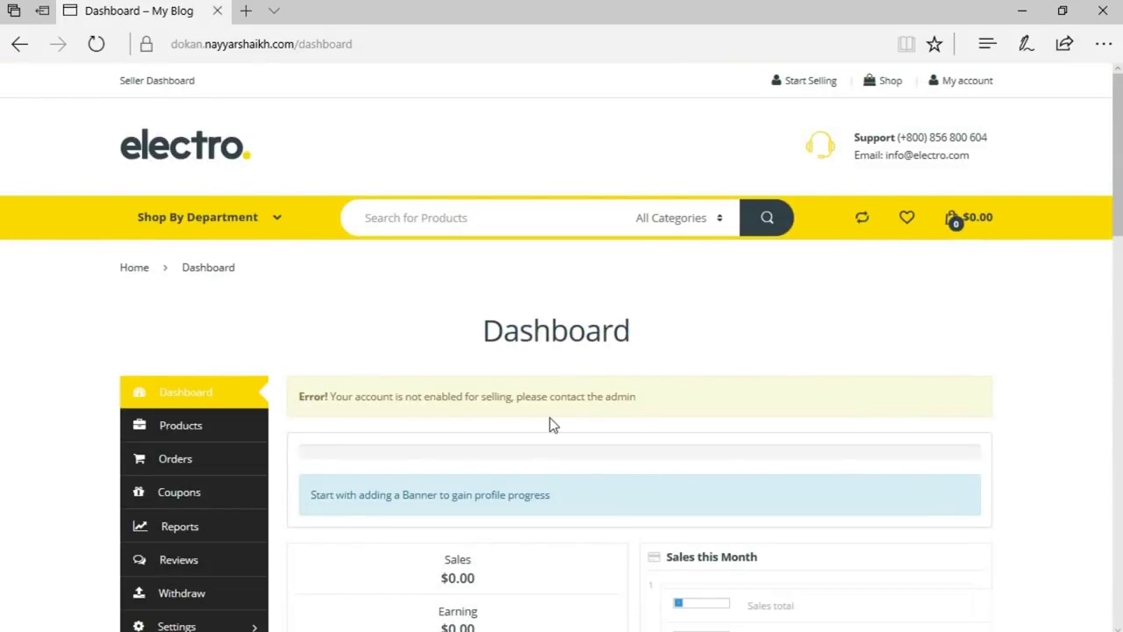
scroll(788, 414, "down", 3)
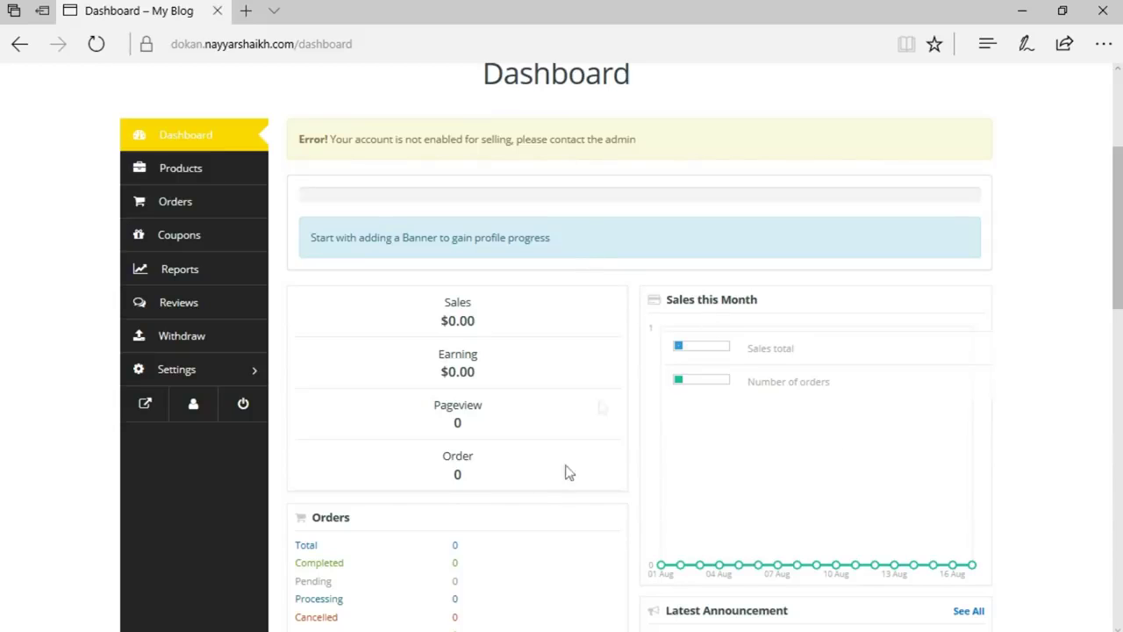
left_click(470, 631)
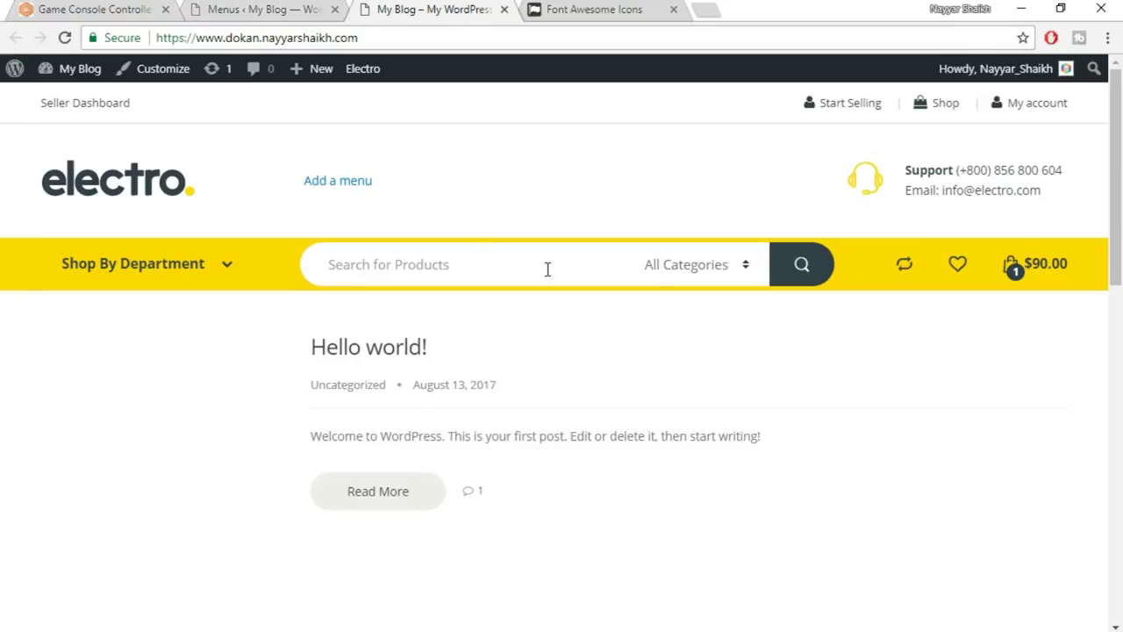
Activate selling for the Ntech vendor in Dokan's All Vendors list, then highlight the dashboard error
left_click(245, 9)
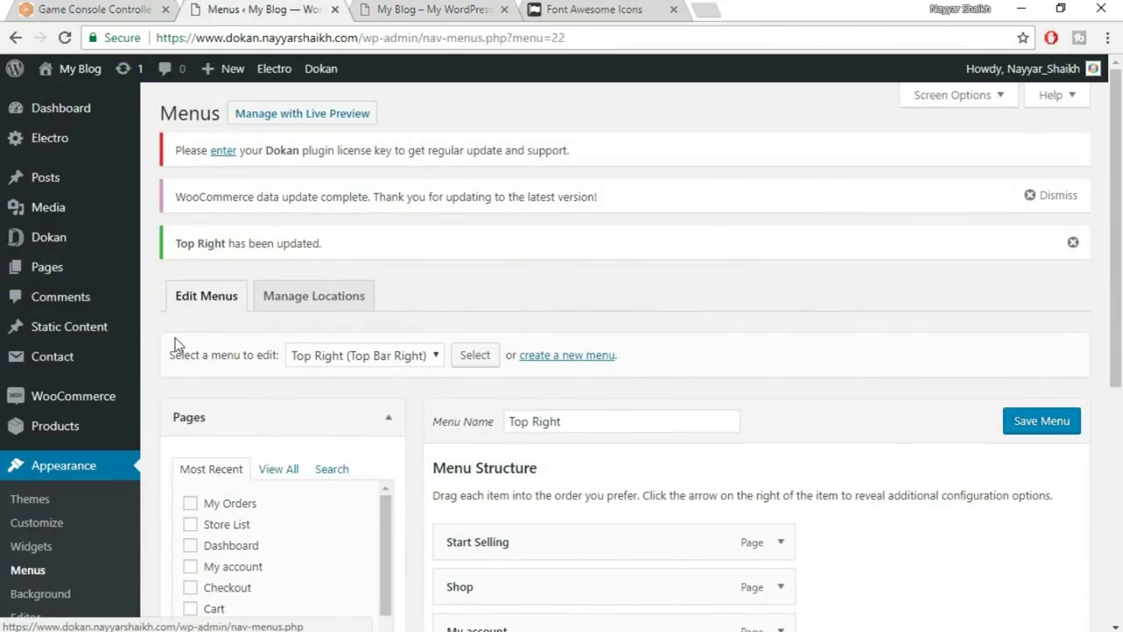
mouse_move(42, 239)
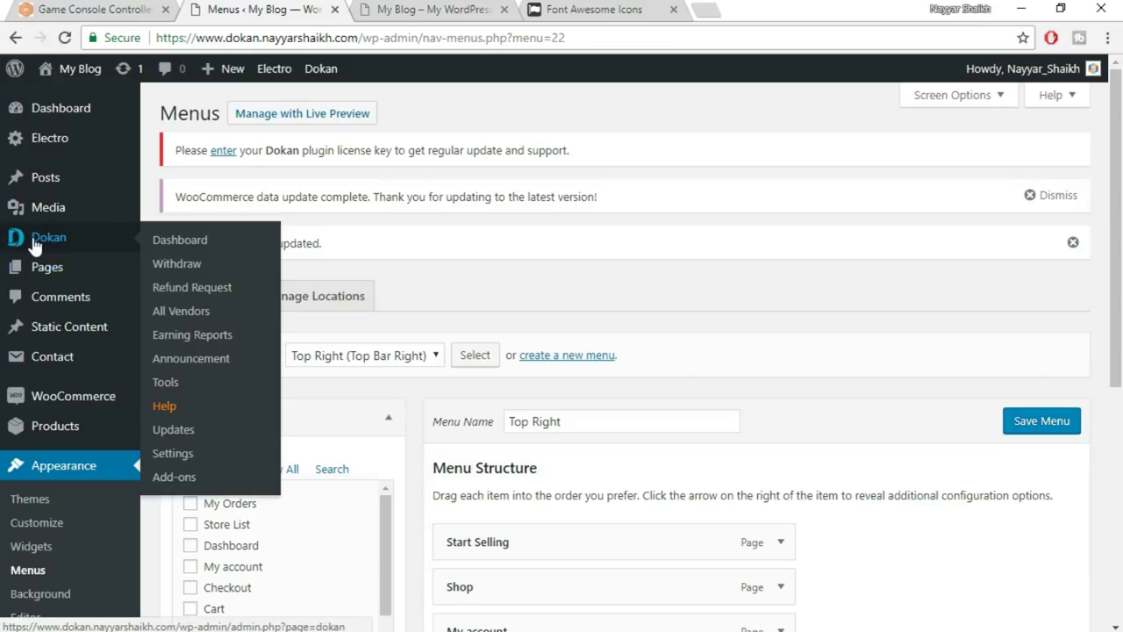
left_click(186, 316)
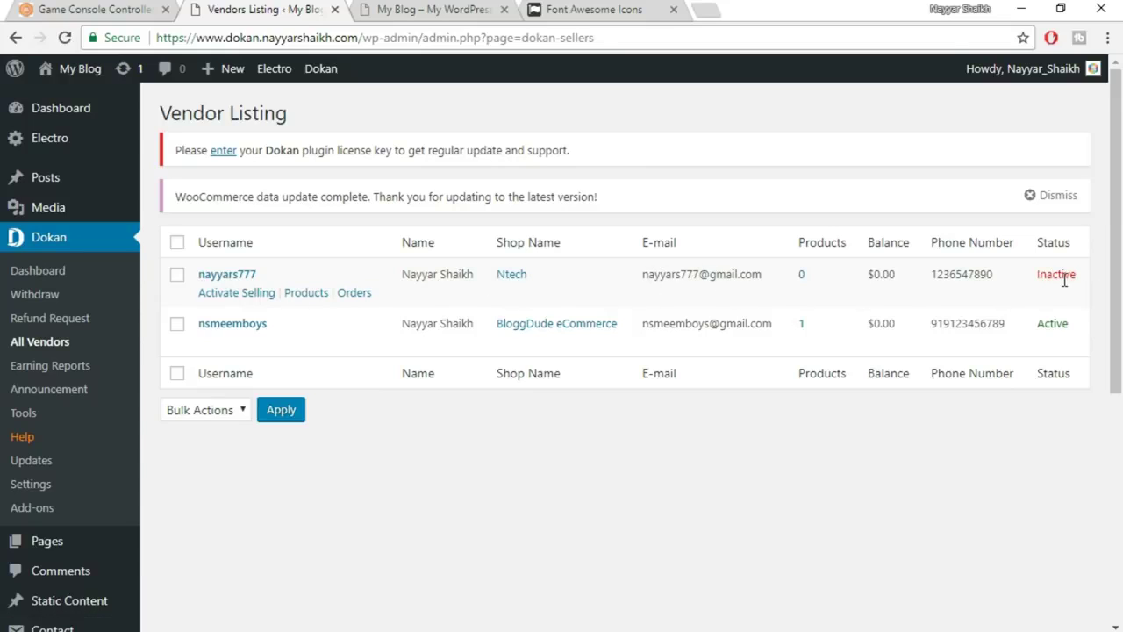
left_click(229, 301)
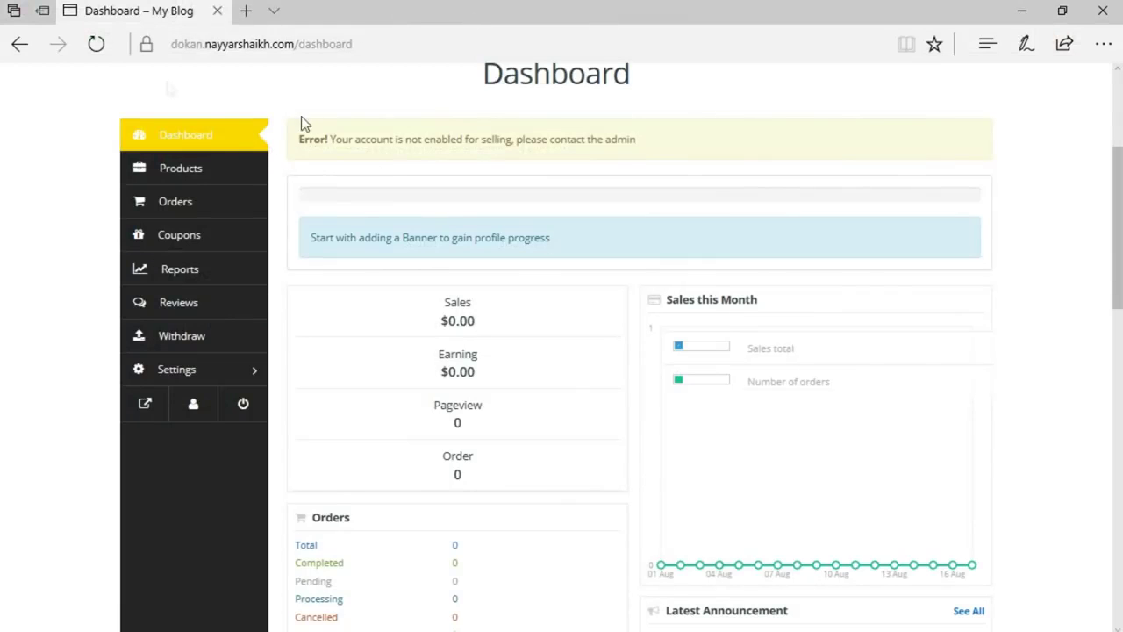
left_click_drag(299, 145, 629, 153)
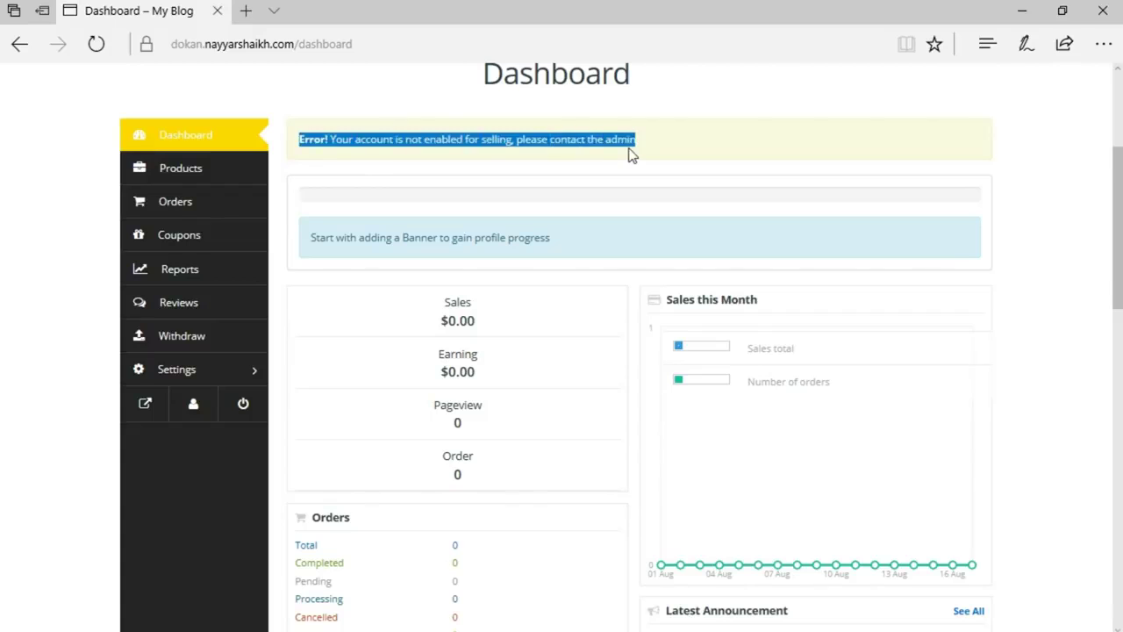
Deselect the error text and refresh the Ntech vendor dashboard
left_click(629, 152)
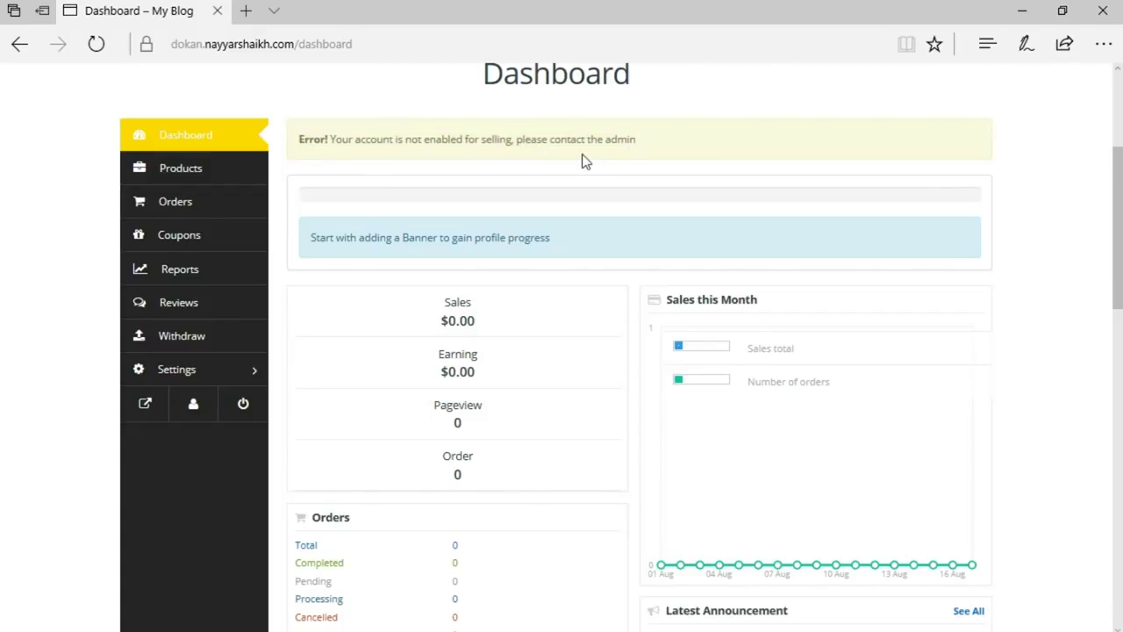
left_click(95, 44)
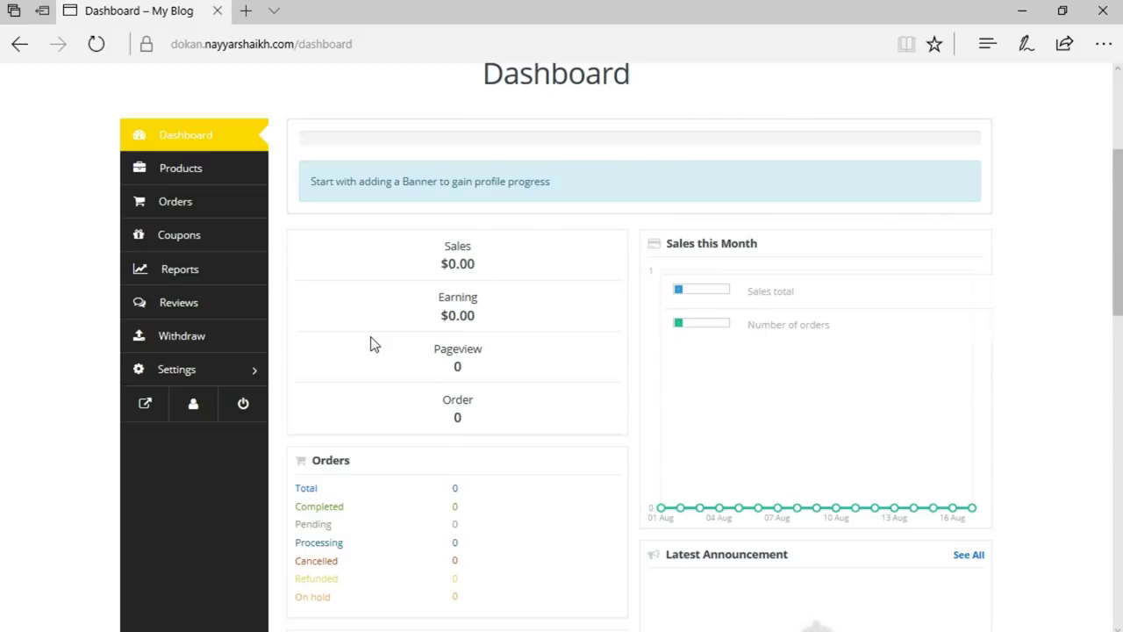
Open the Ntech public store page in a new tab and scroll through it
left_click(146, 406)
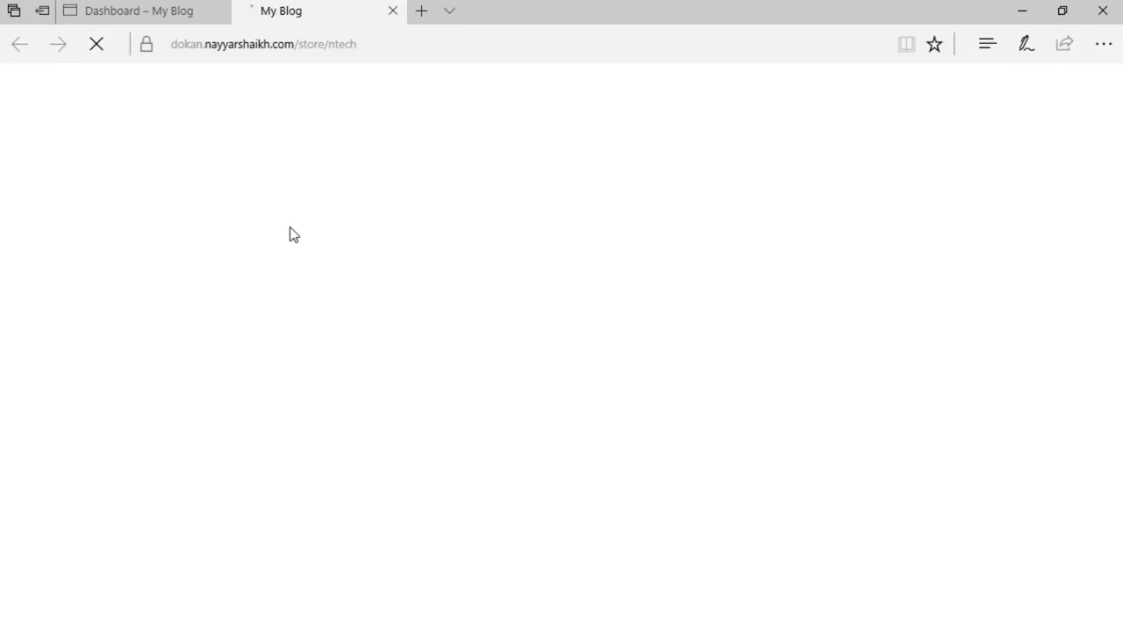
scroll(1084, 340, "down", 1)
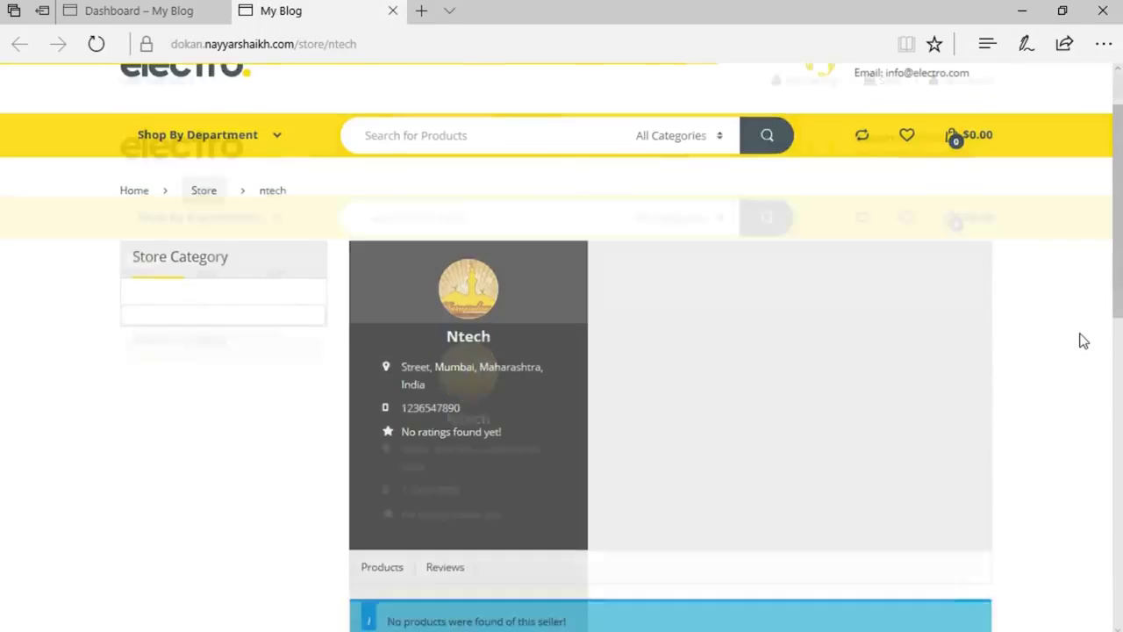
scroll(1084, 341, "down", 1)
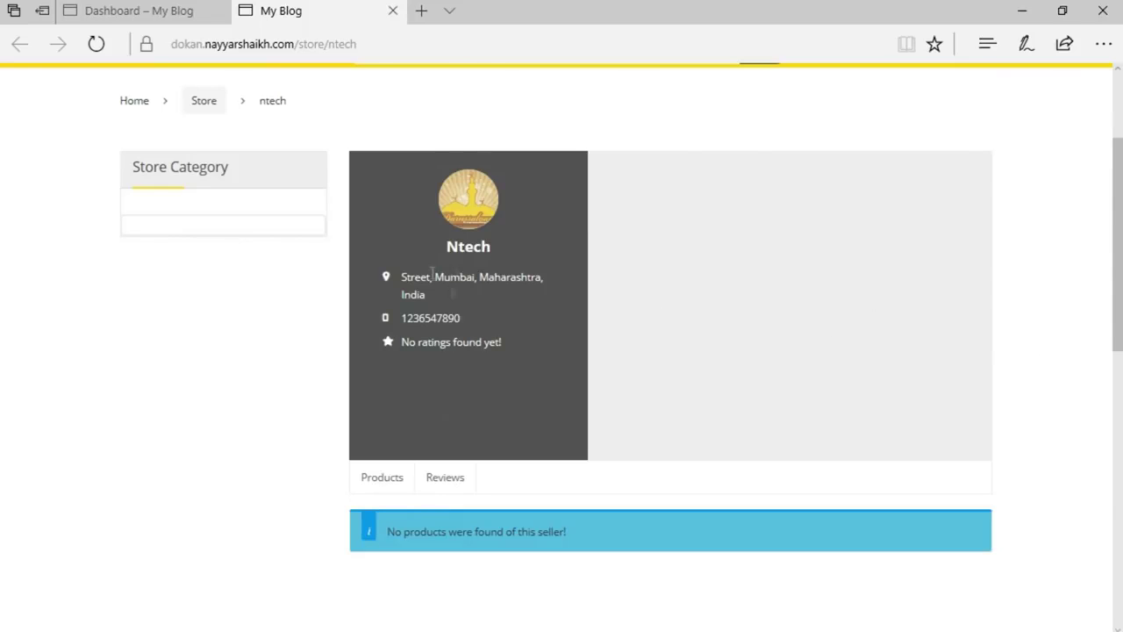
scroll(499, 523, "down", 2)
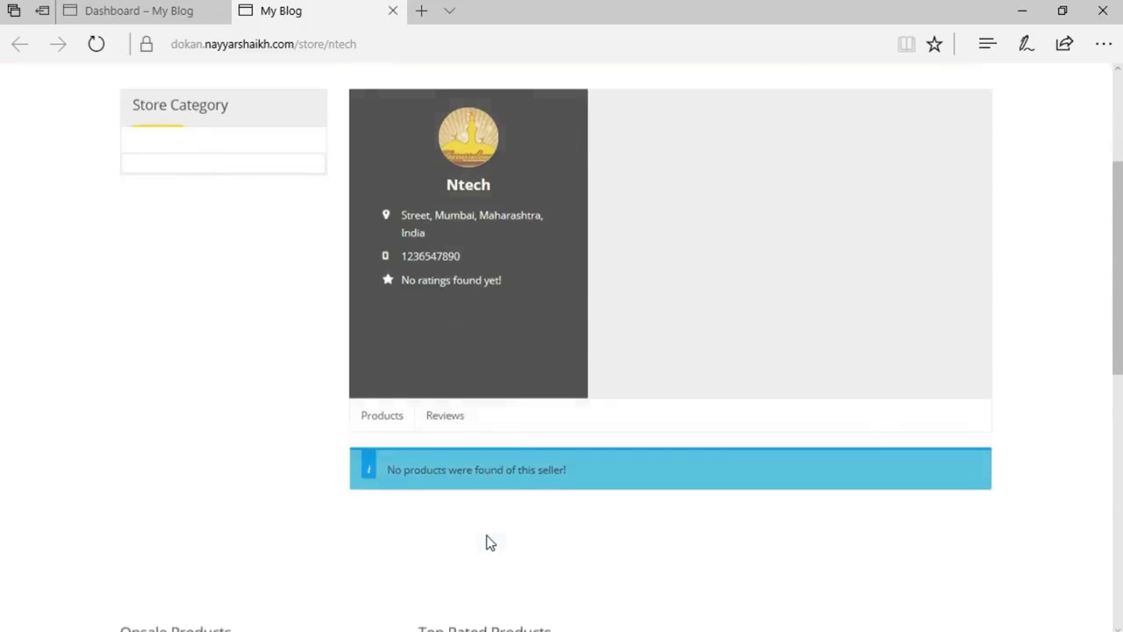
scroll(510, 351, "up", 3)
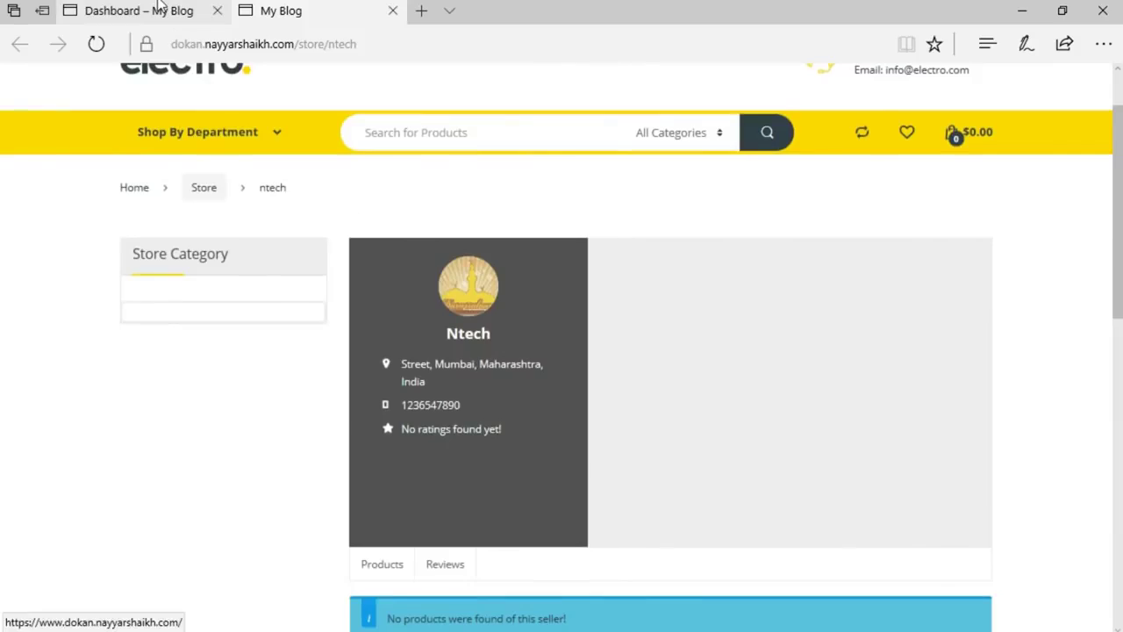
Open the vendor's Edit Account Details form and review it alongside the store page
left_click(155, 10)
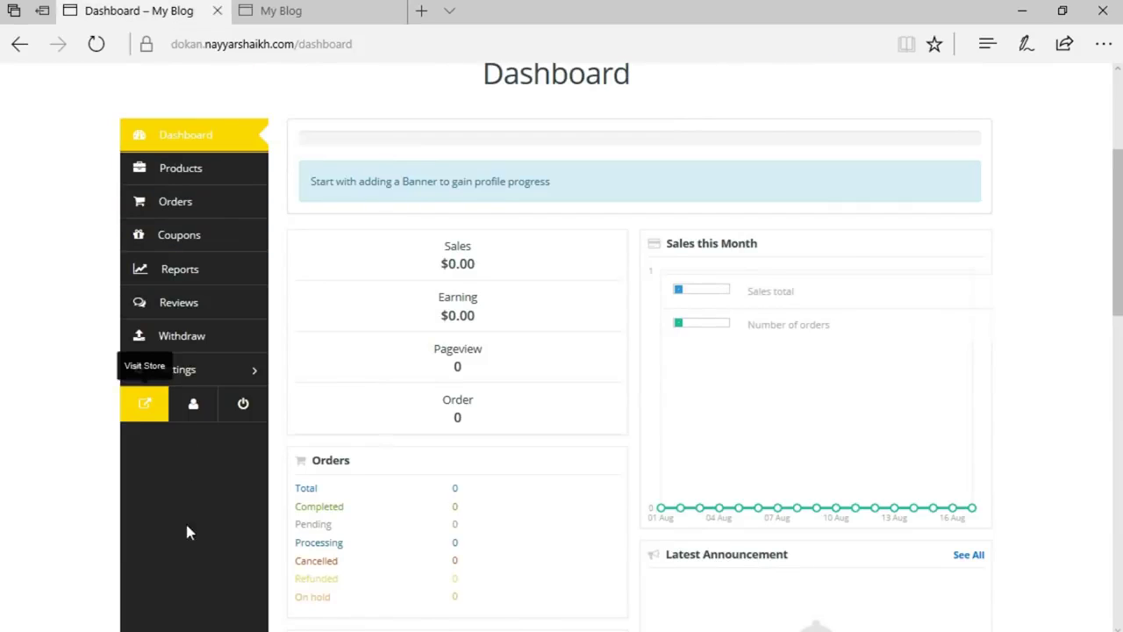
left_click(198, 411)
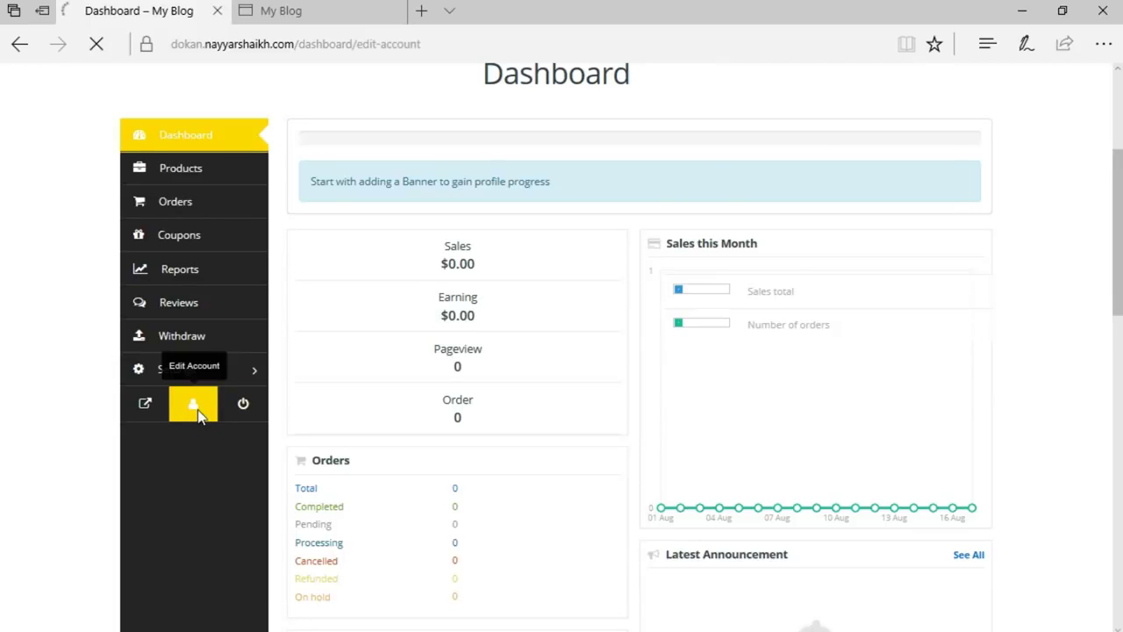
scroll(778, 447, "down", 3)
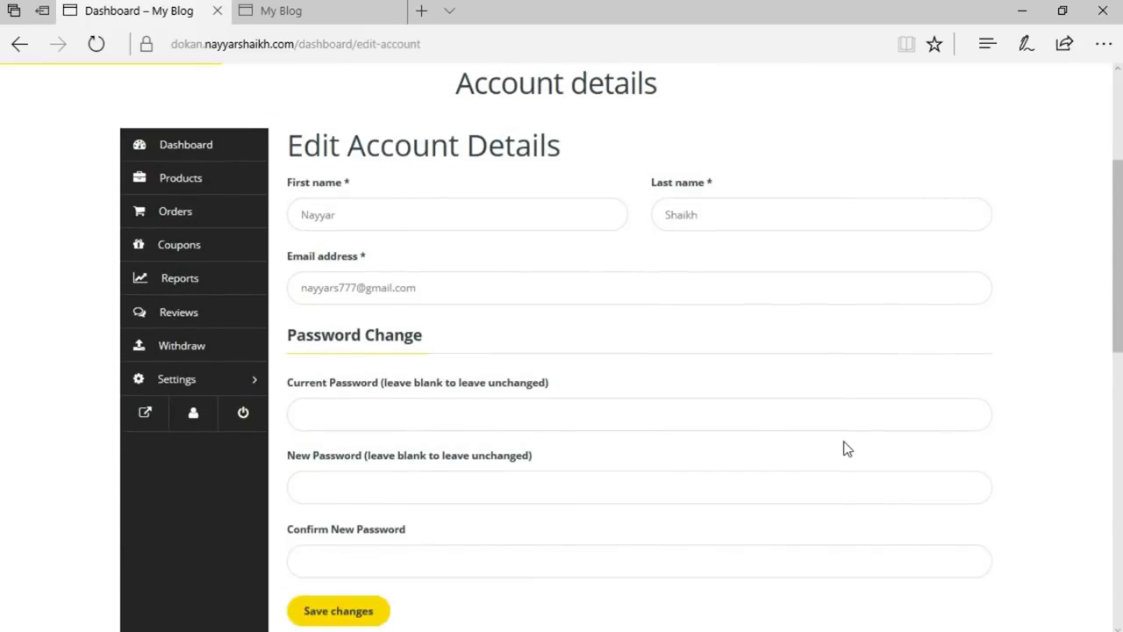
scroll(426, 501, "down", 1)
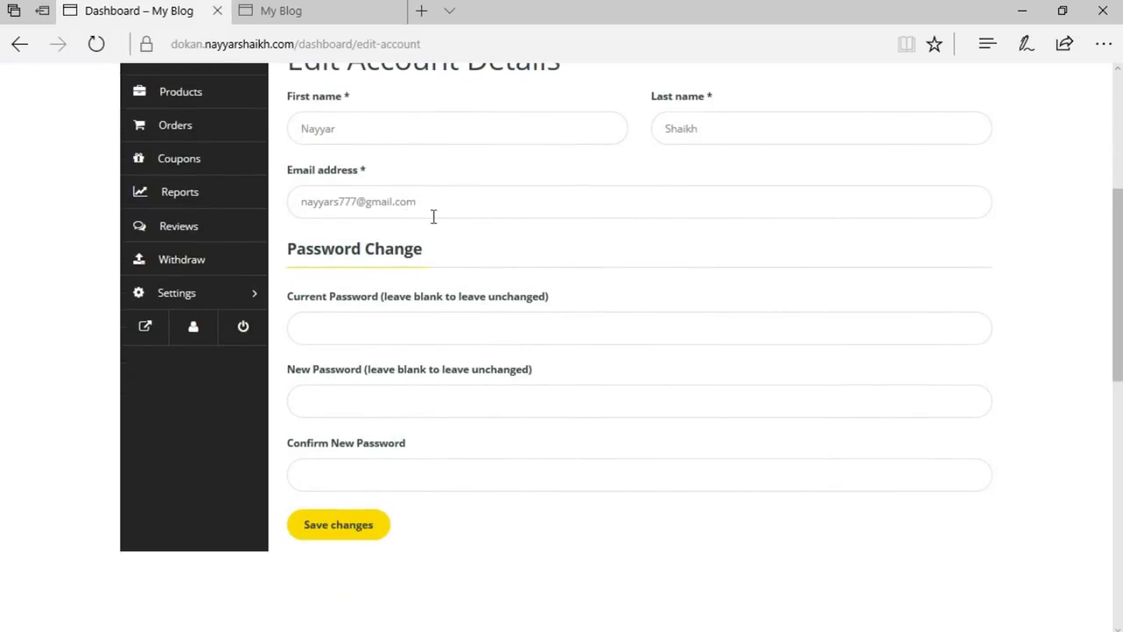
left_click(296, 8)
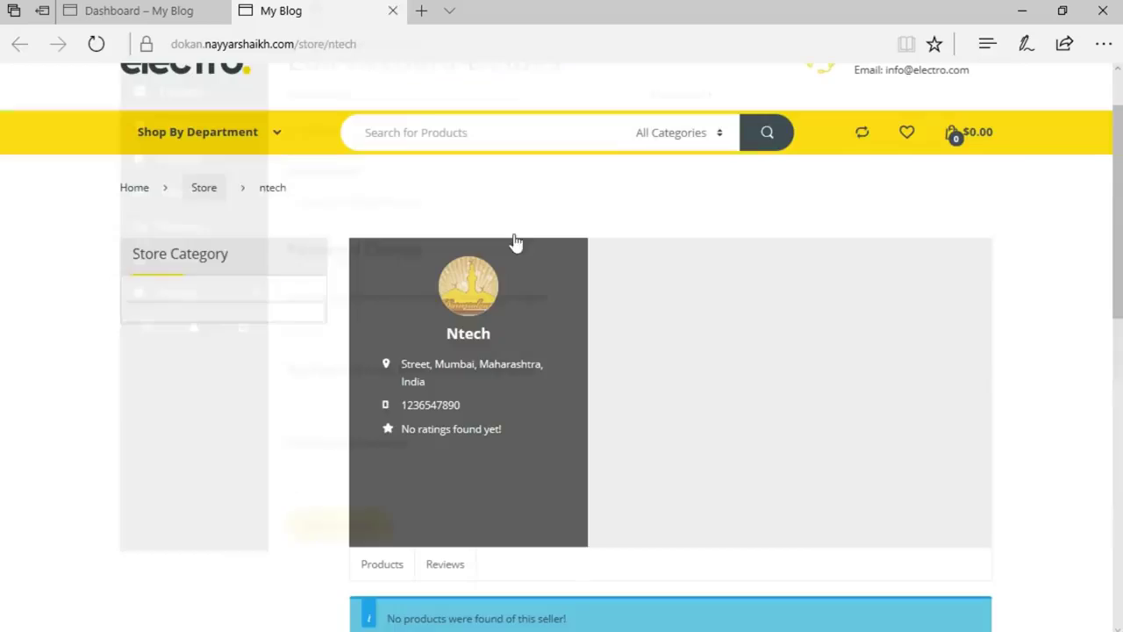
scroll(721, 314, "down", 2)
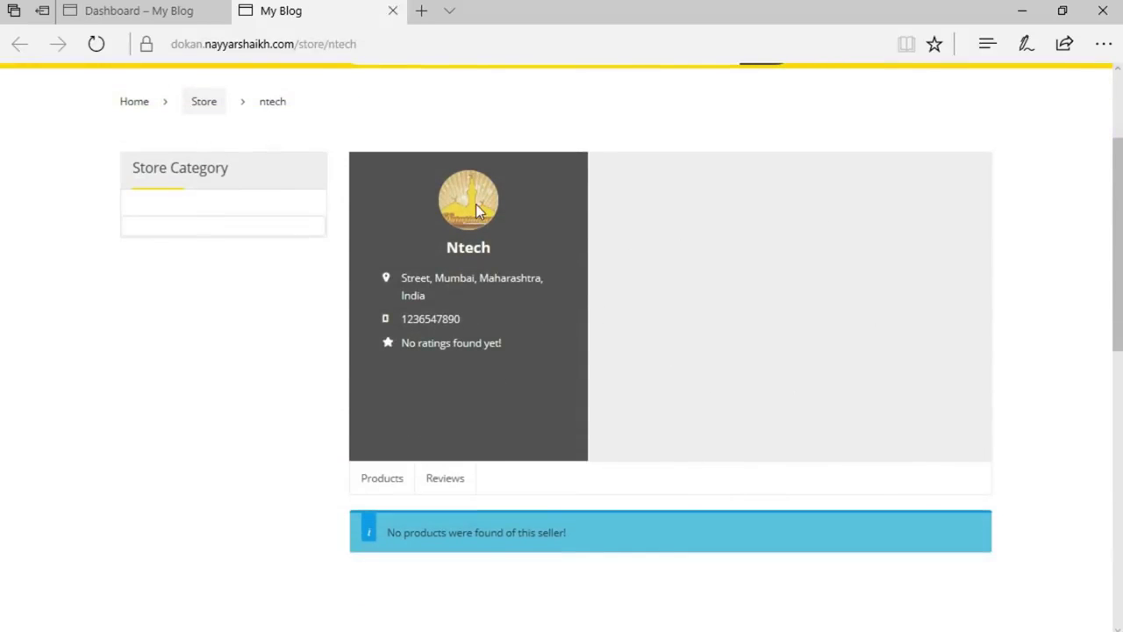
left_click(131, 11)
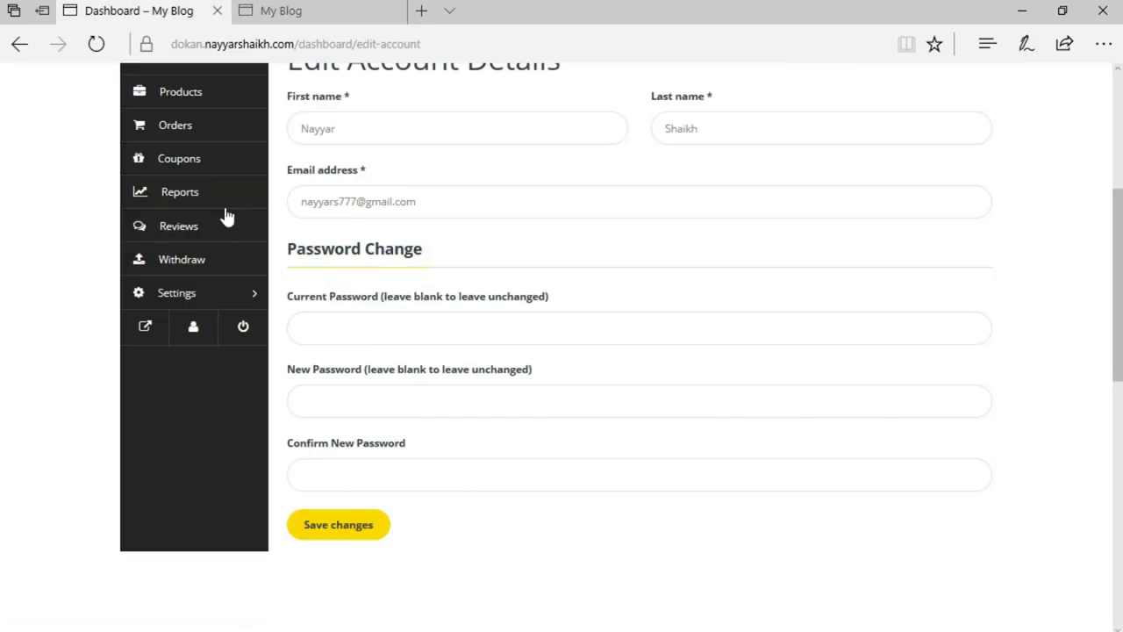
Upload banner7 as the Ntech store banner and shift its crop area right
left_click(197, 303)
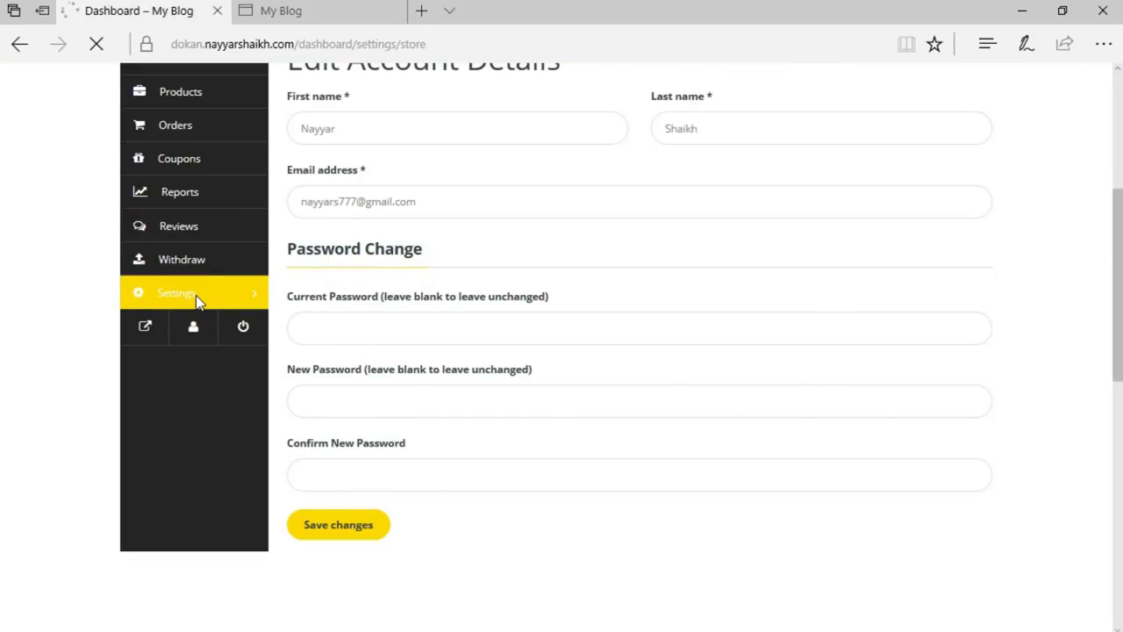
scroll(276, 318, "down", 1)
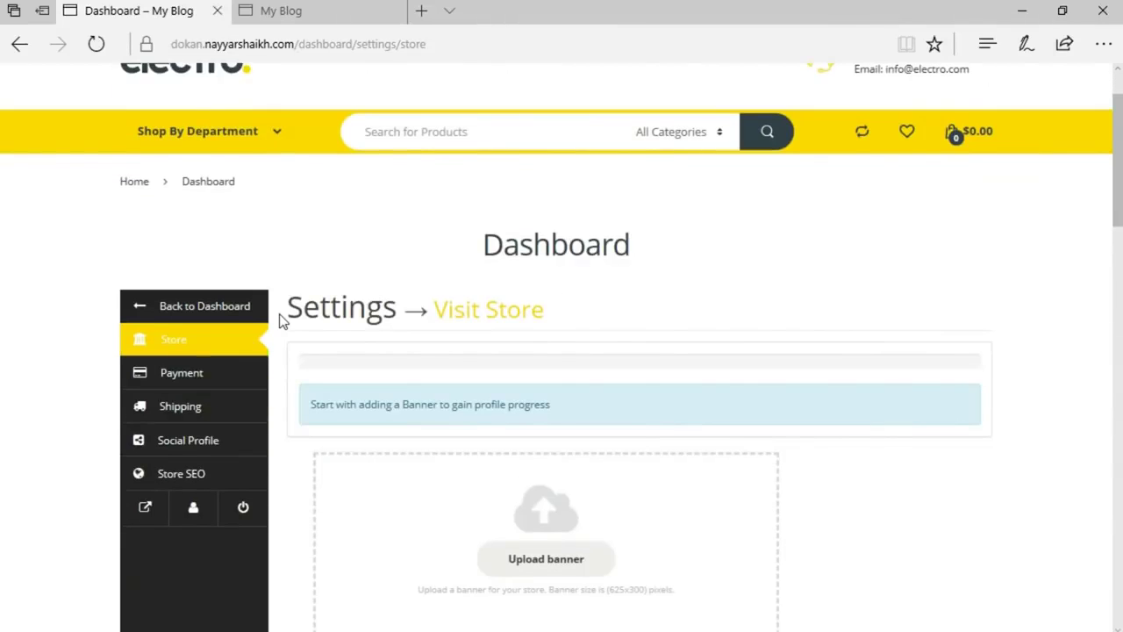
scroll(279, 320, "down", 3)
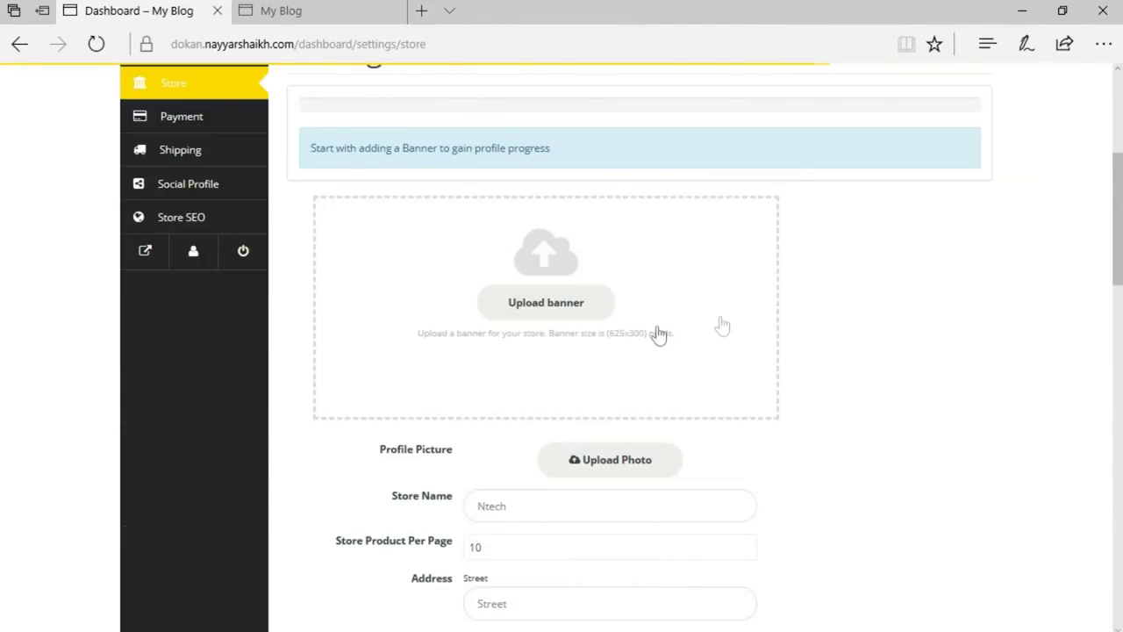
left_click(570, 314)
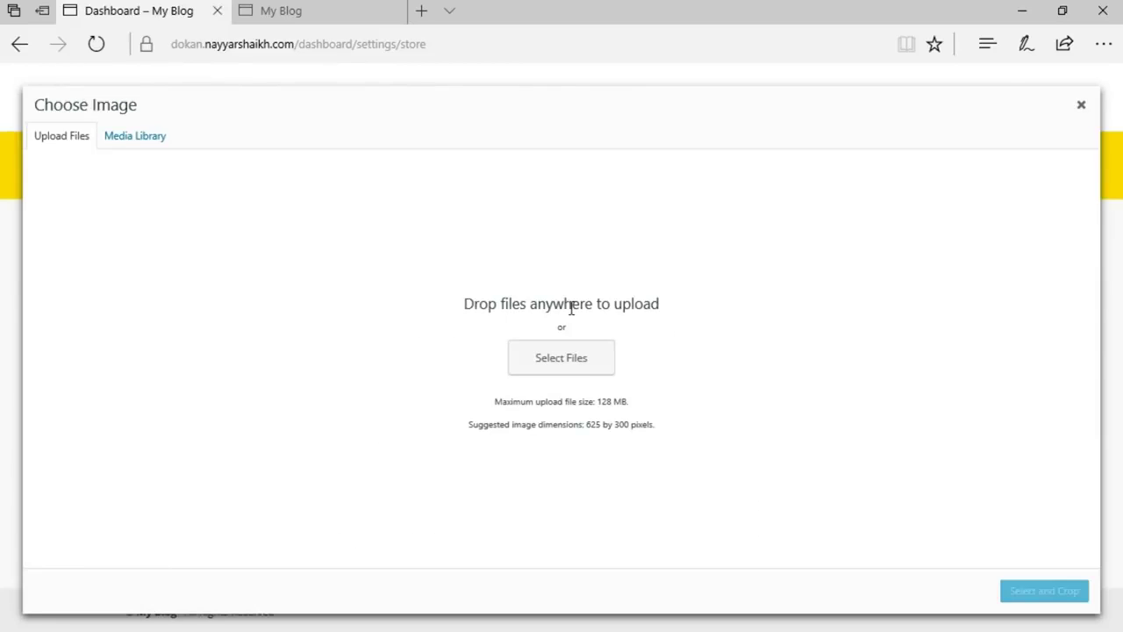
left_click(573, 368)
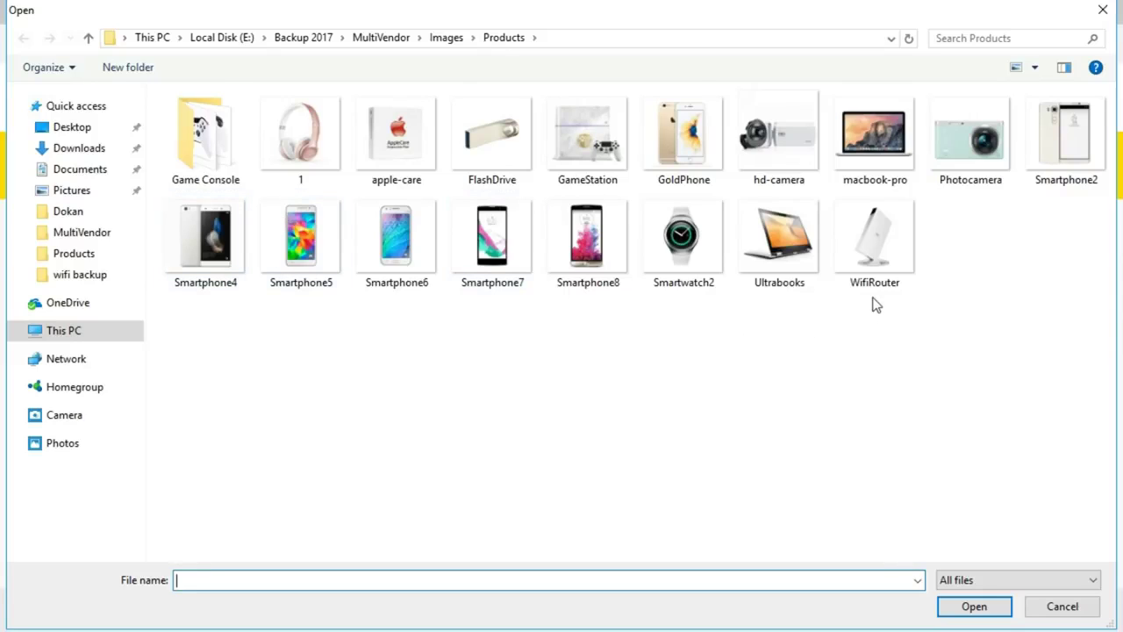
left_click(383, 38)
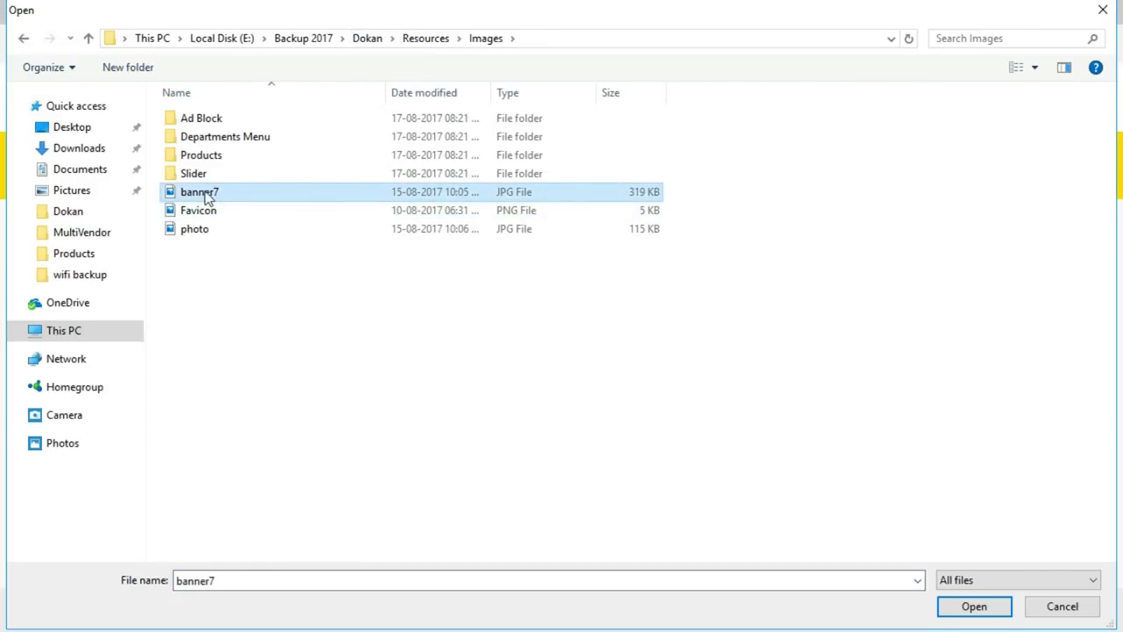
left_click(972, 606)
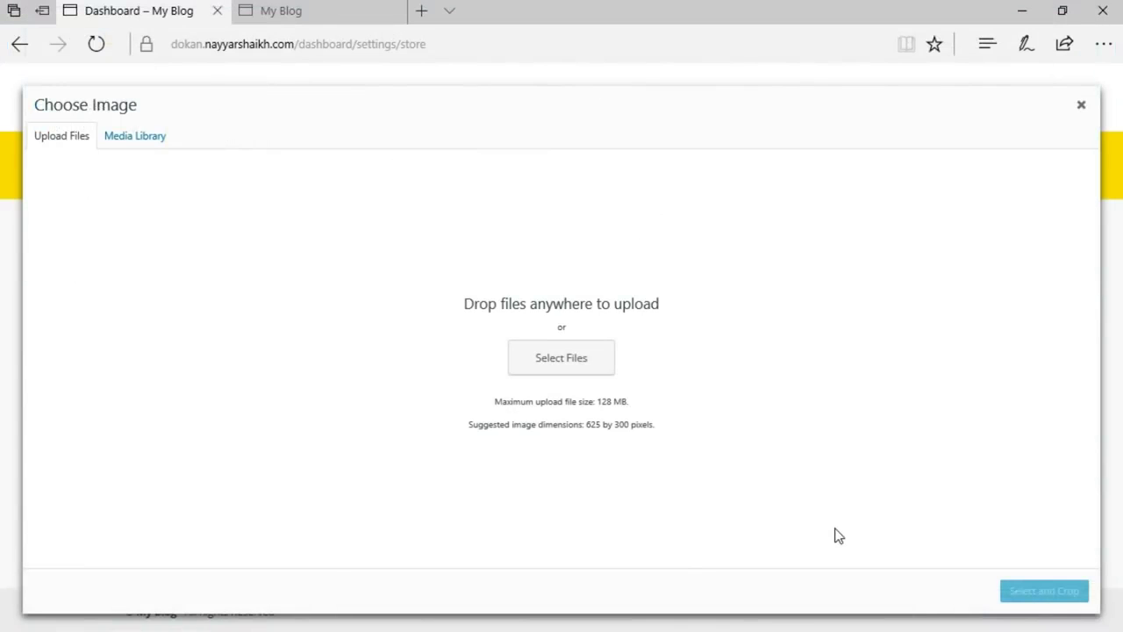
left_click(1052, 600)
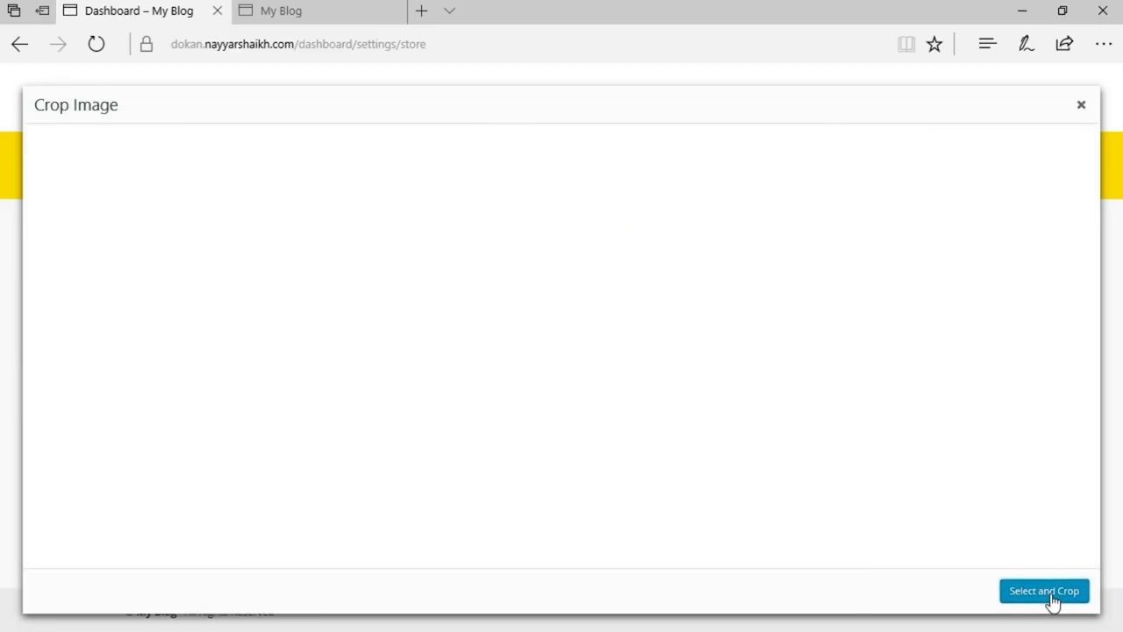
left_click_drag(660, 425, 716, 426)
Apply the banner crop, then upload photo-1.jpg and set it, cropped, as the Profile Picture
left_click(1070, 592)
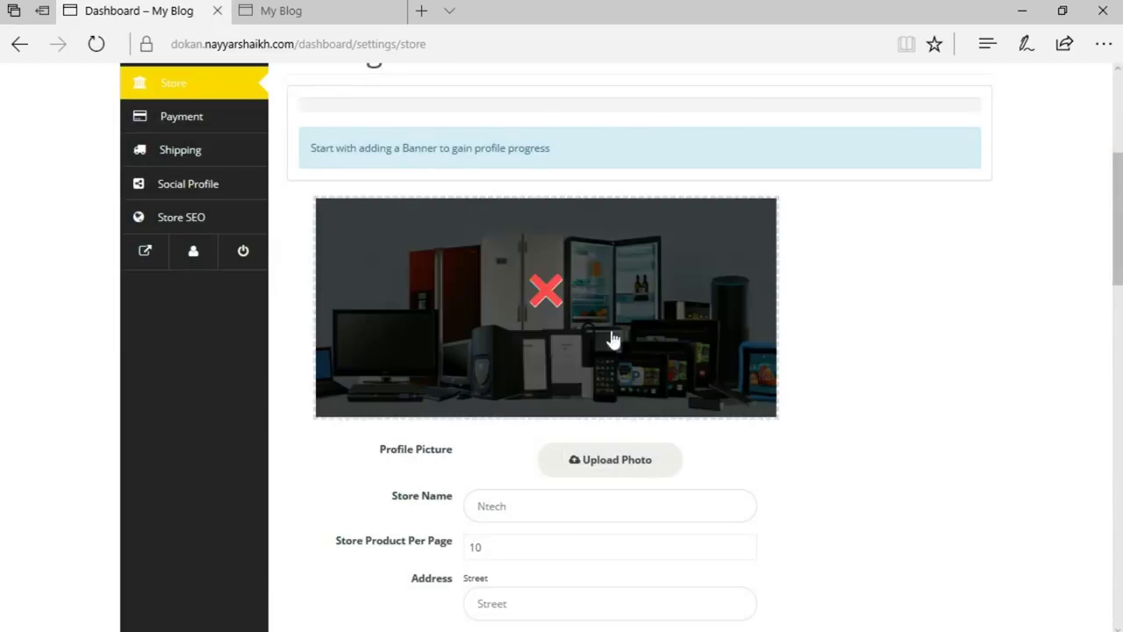
scroll(807, 392, "down", 2)
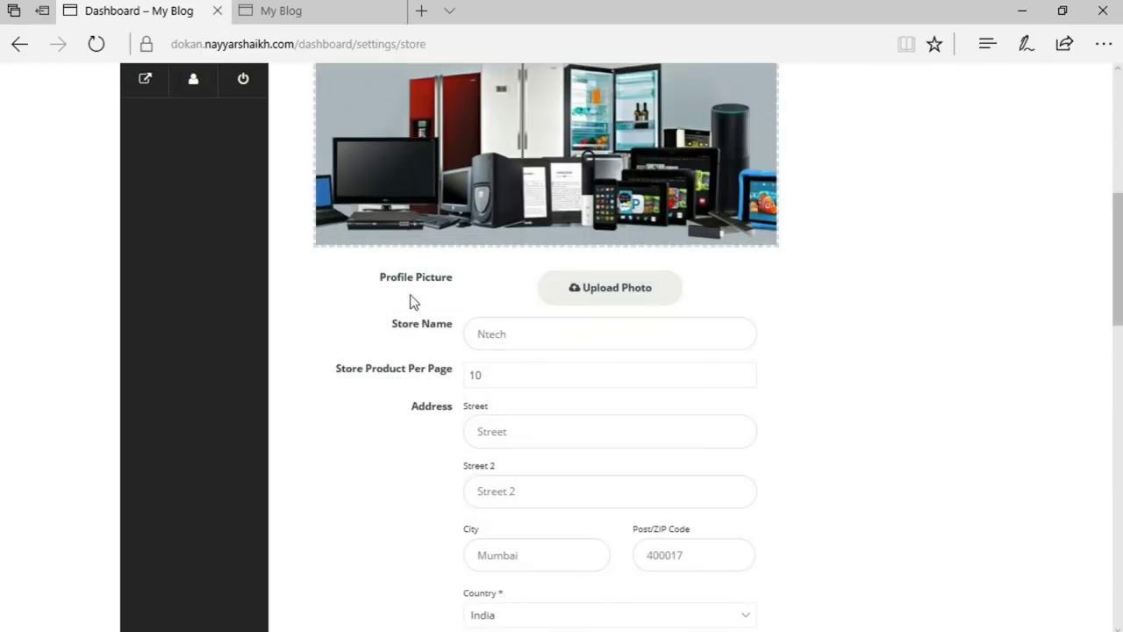
left_click(615, 299)
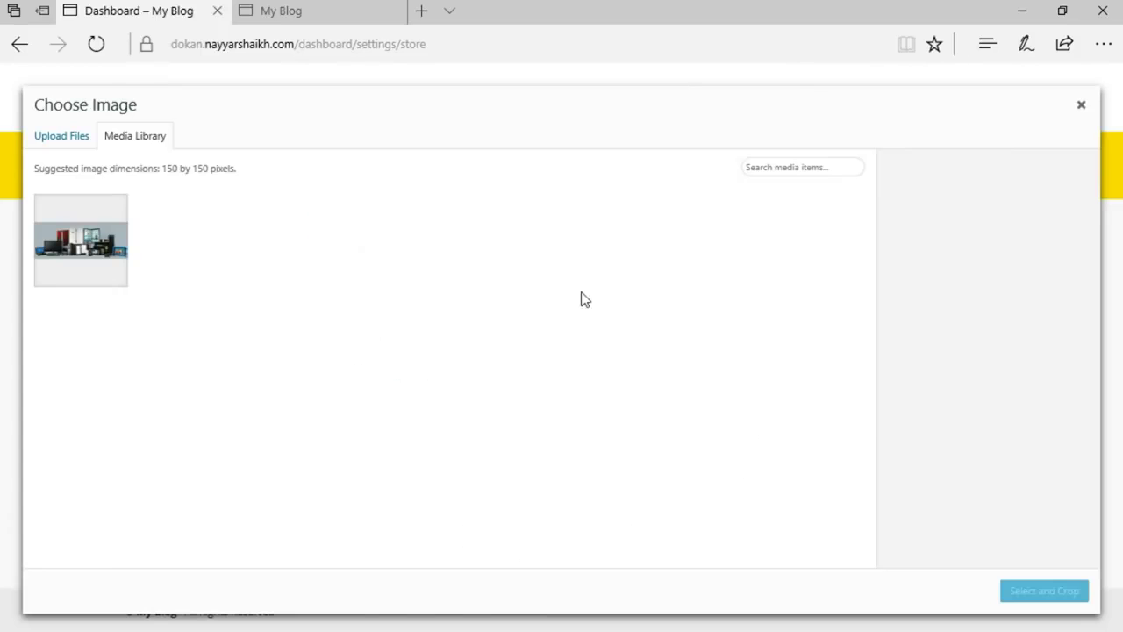
left_click(83, 140)
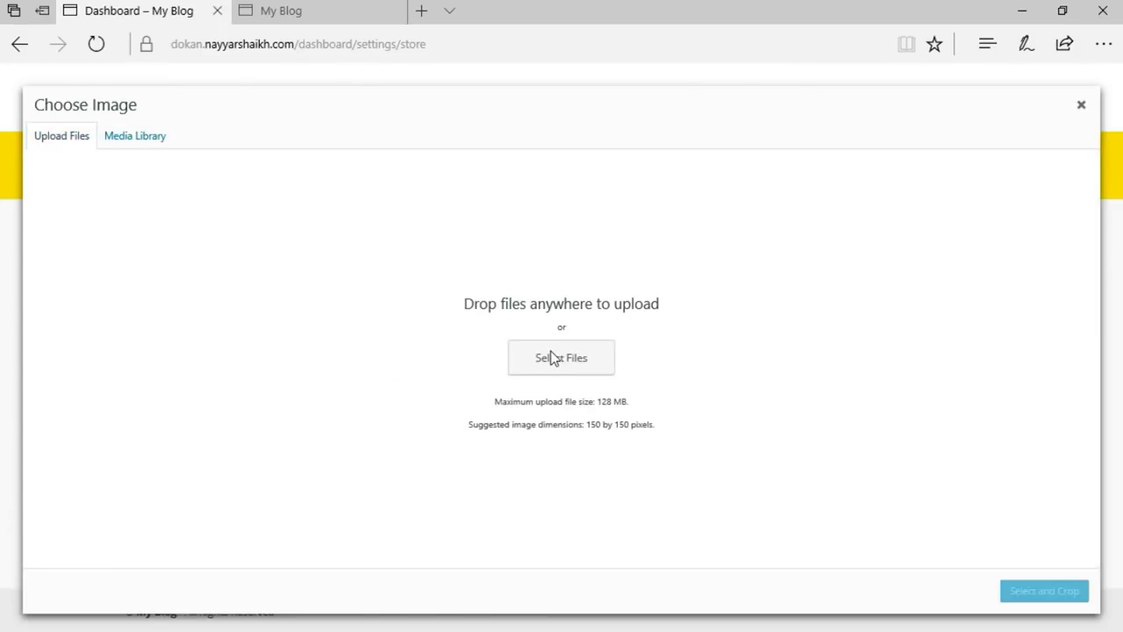
left_click(585, 356)
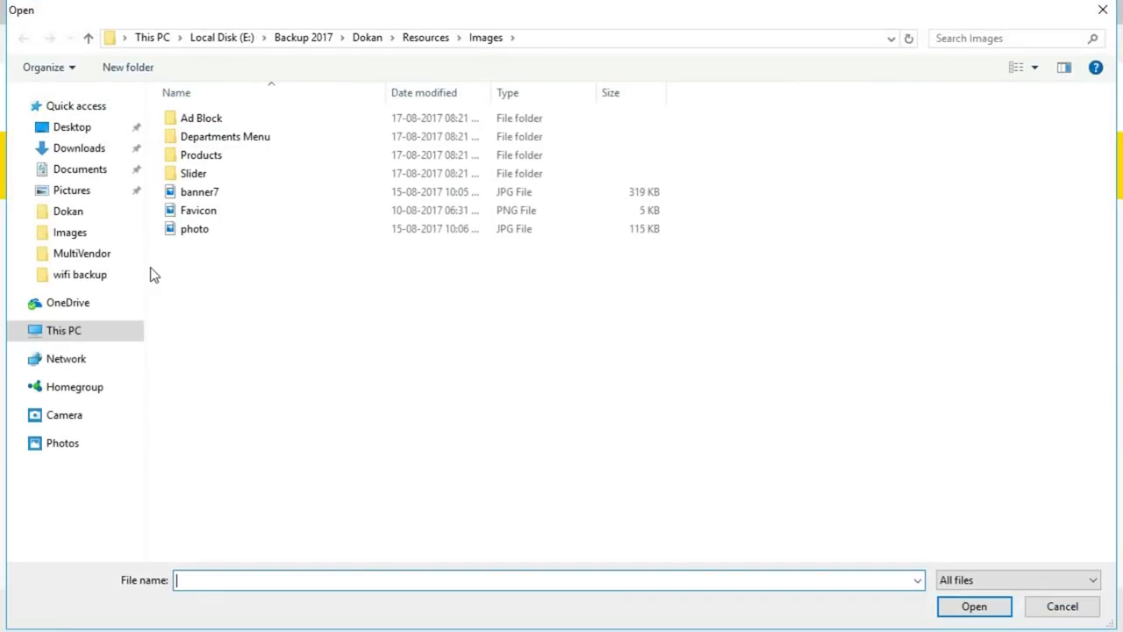
left_click(220, 226)
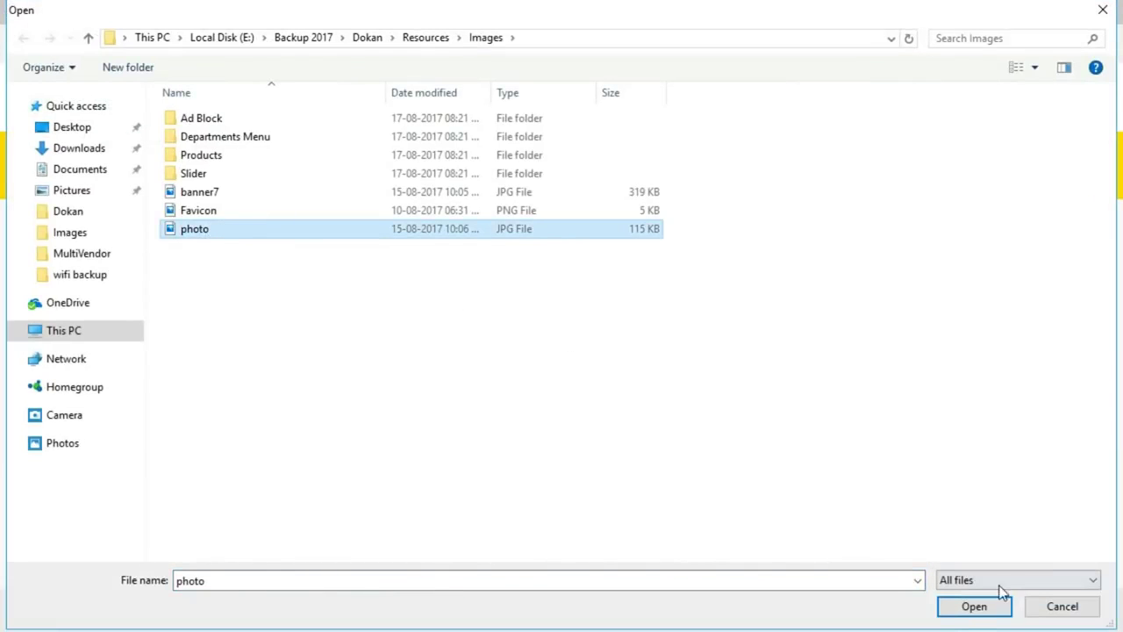
left_click(962, 613)
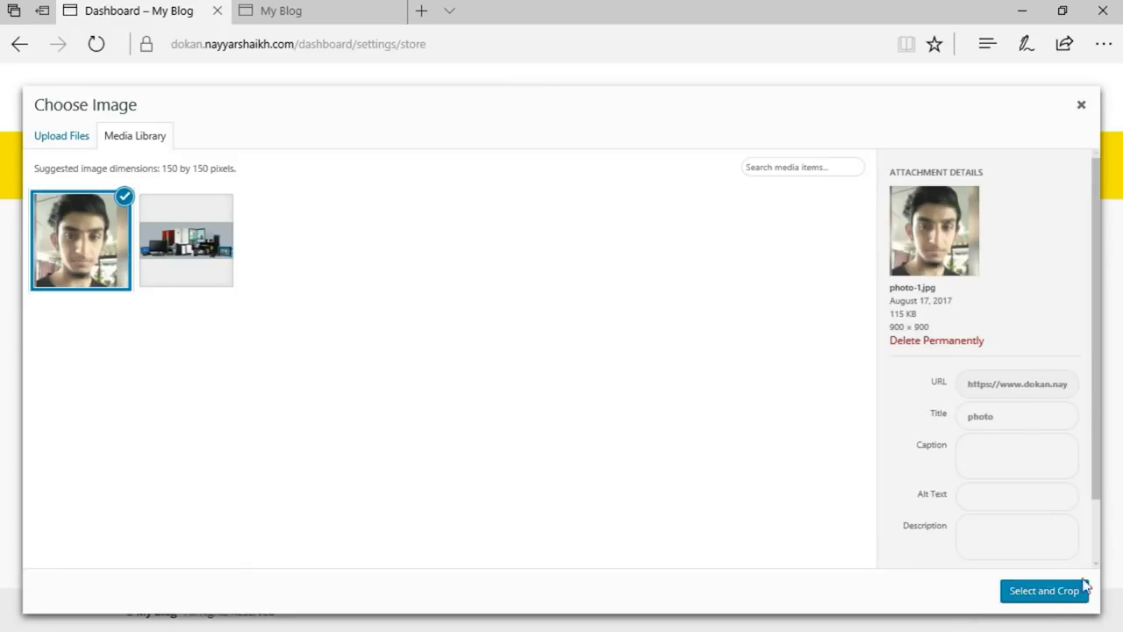
left_click(1053, 594)
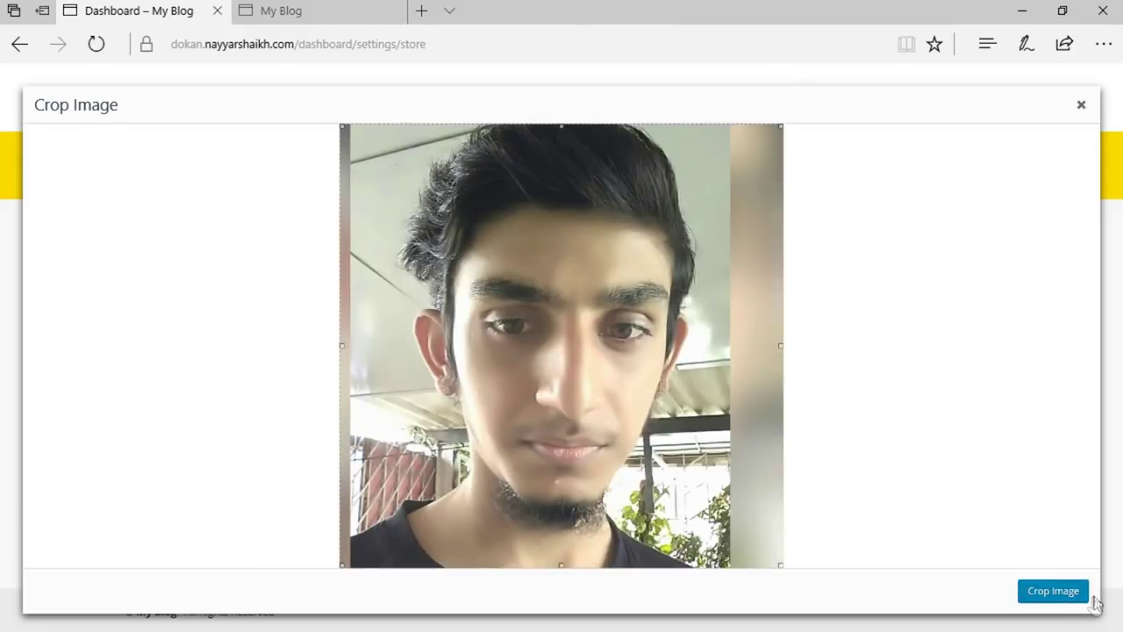
left_click(1066, 592)
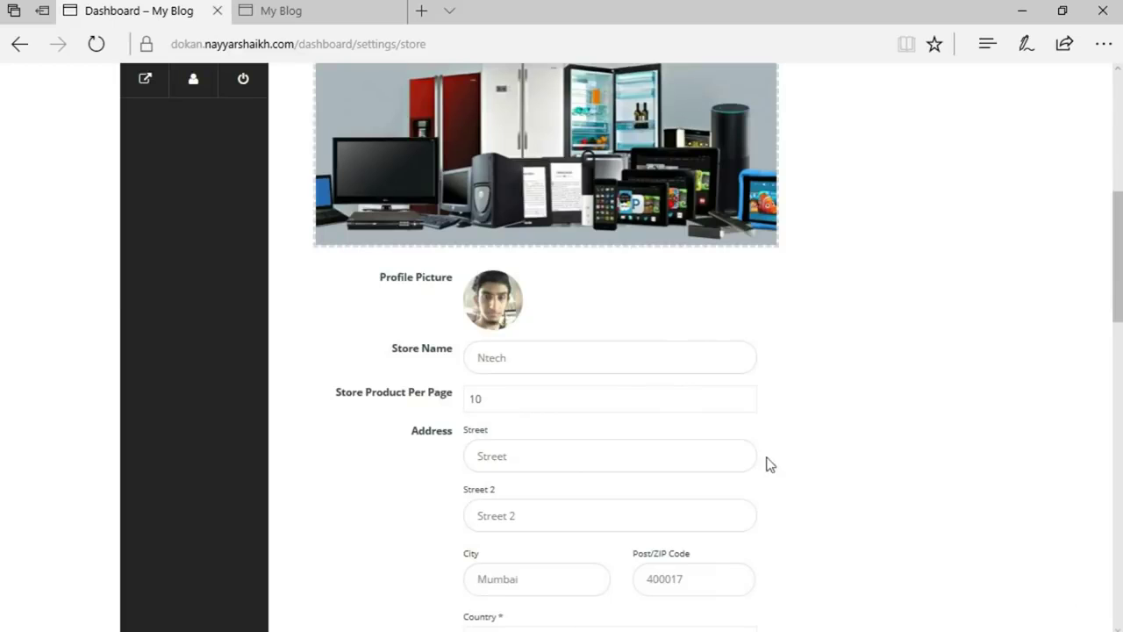
scroll(903, 394, "down", 1)
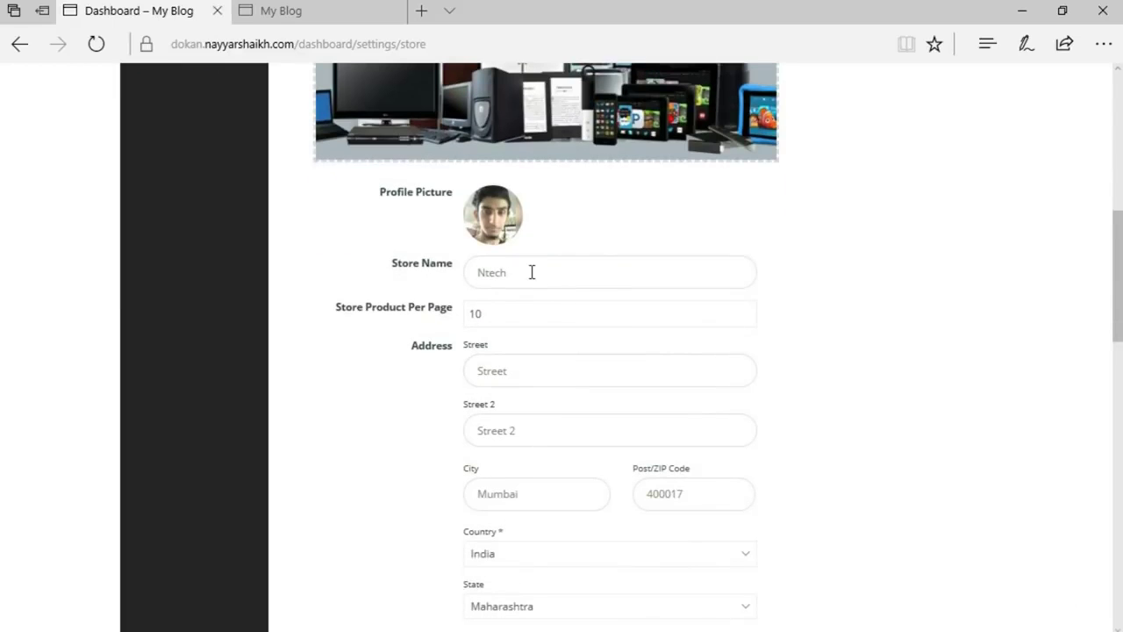
scroll(661, 339, "down", 2)
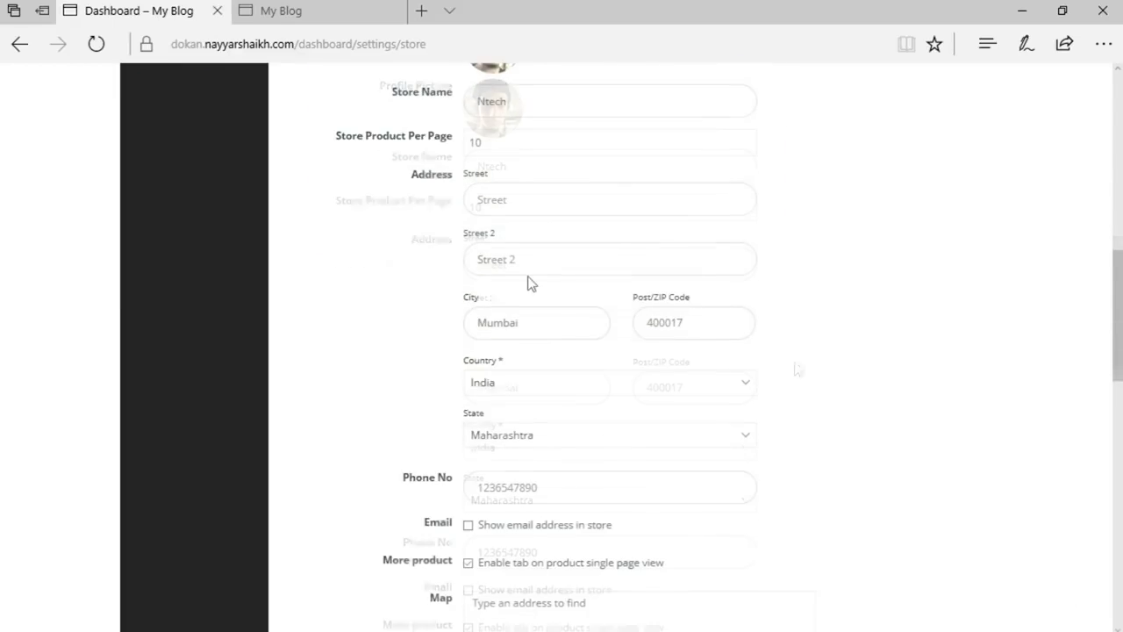
scroll(591, 395, "down", 4)
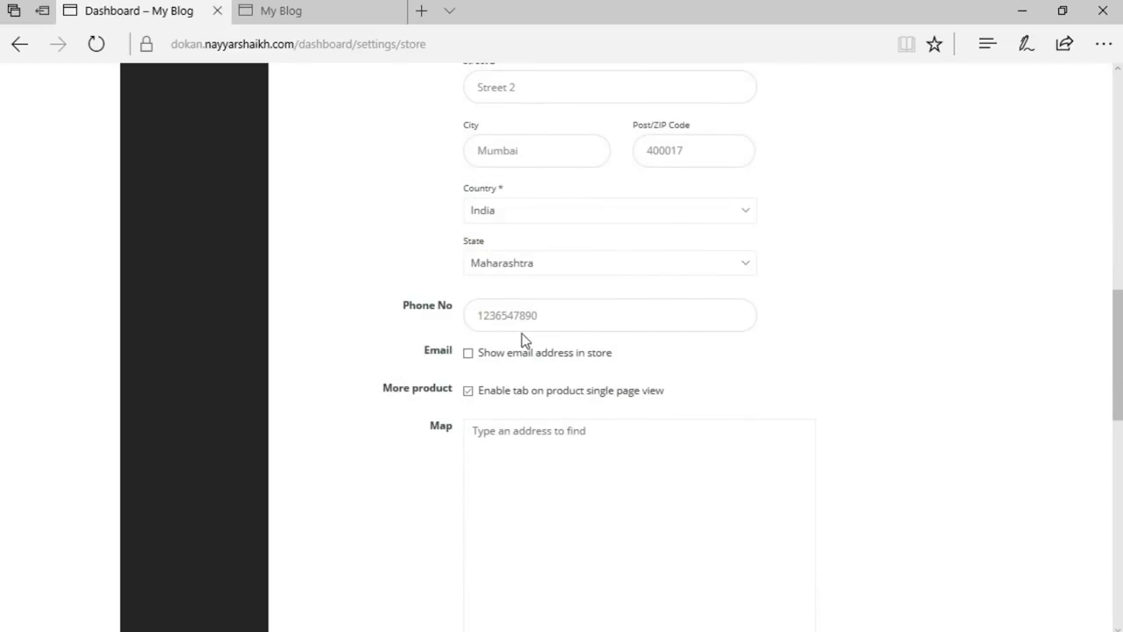
Save the Ntech store settings and view the dashboard's empty Products list
left_click(514, 530)
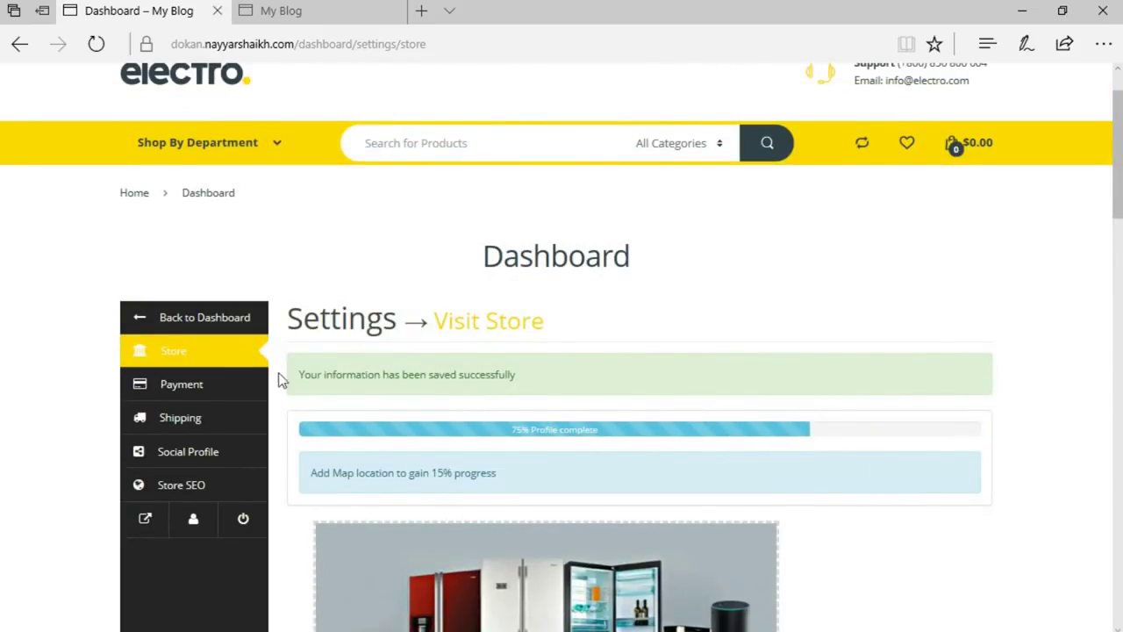
left_click(223, 325)
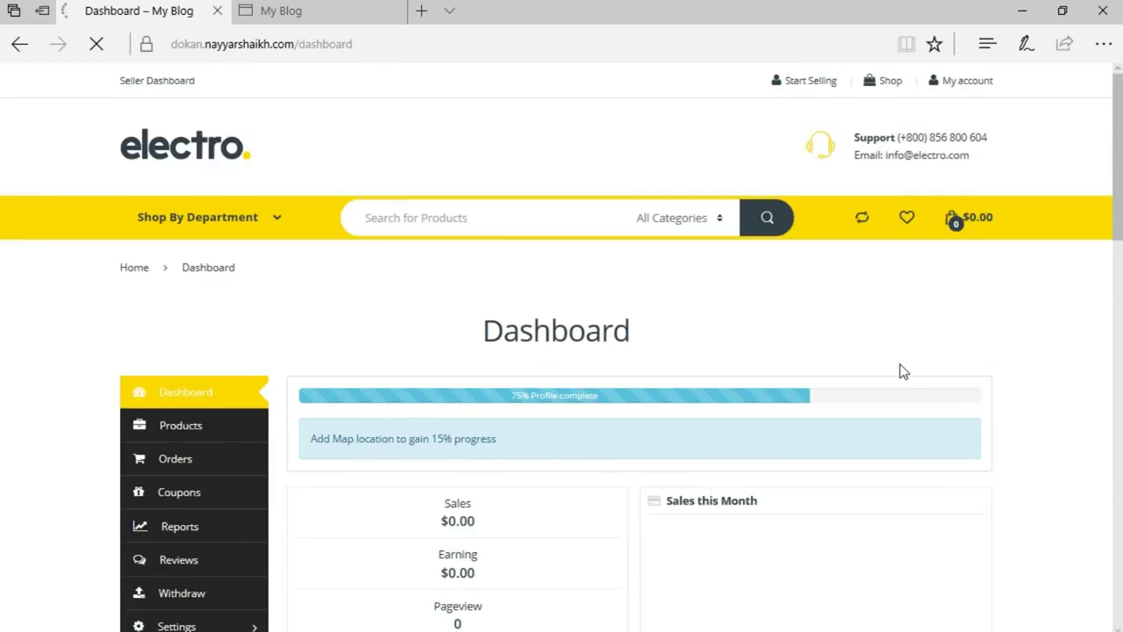
scroll(901, 371, "down", 2)
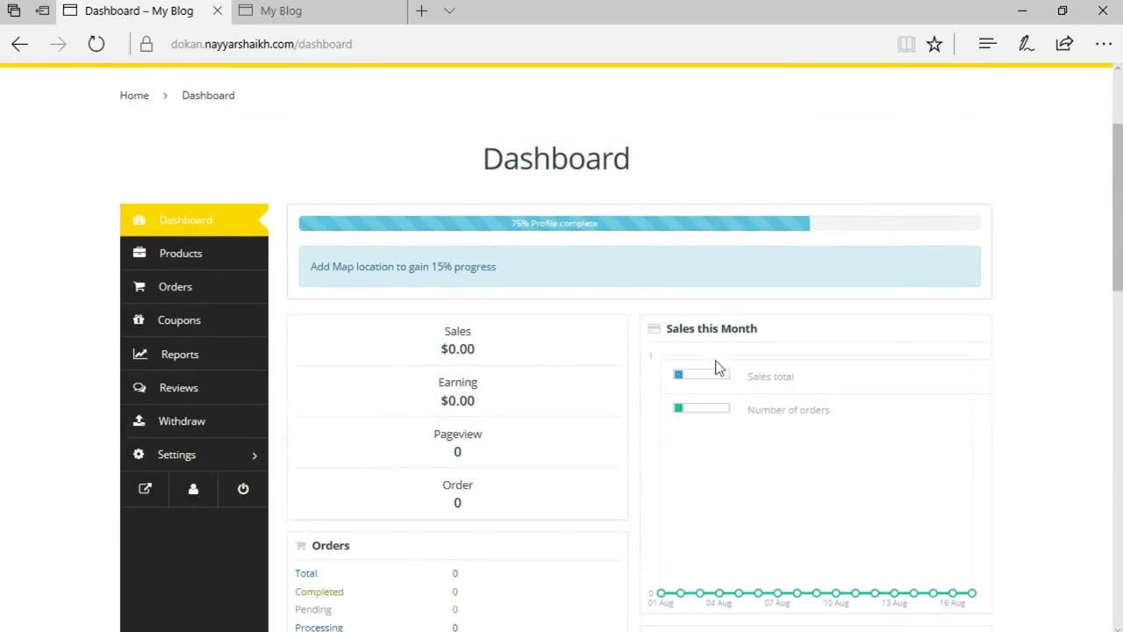
scroll(852, 477, "down", 3)
scroll(852, 477, "up", 5)
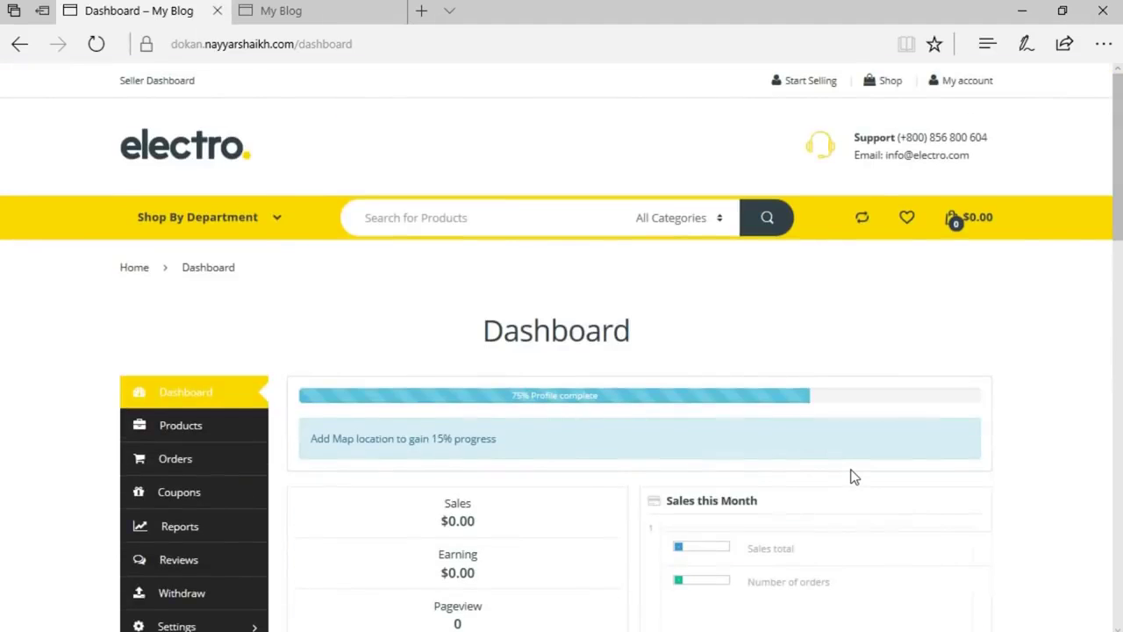
scroll(851, 474, "down", 1)
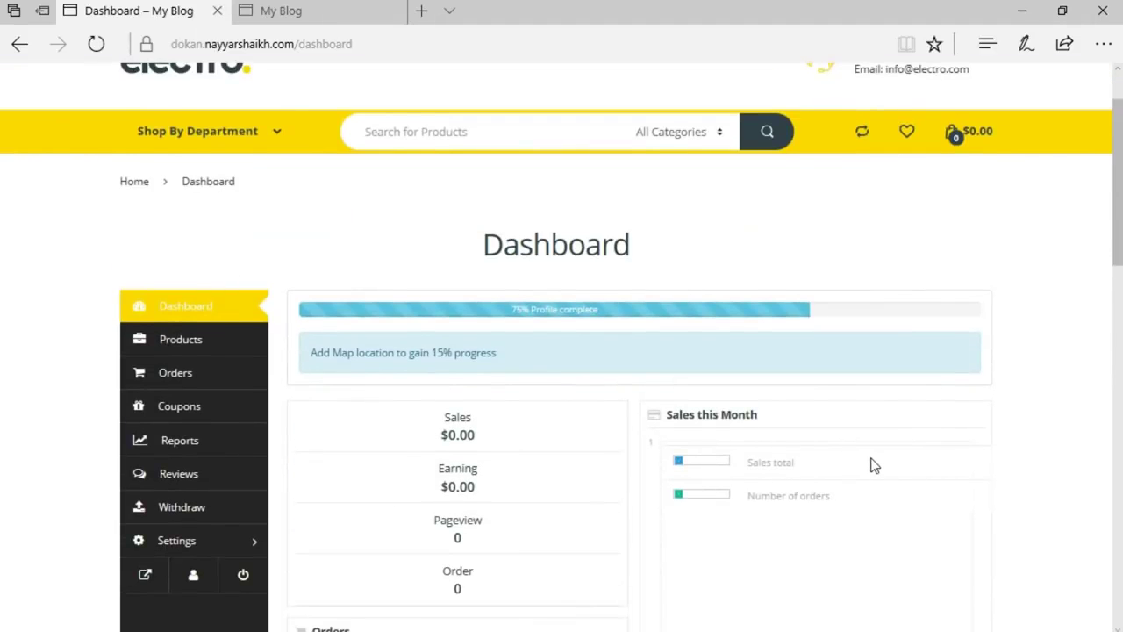
left_click(203, 343)
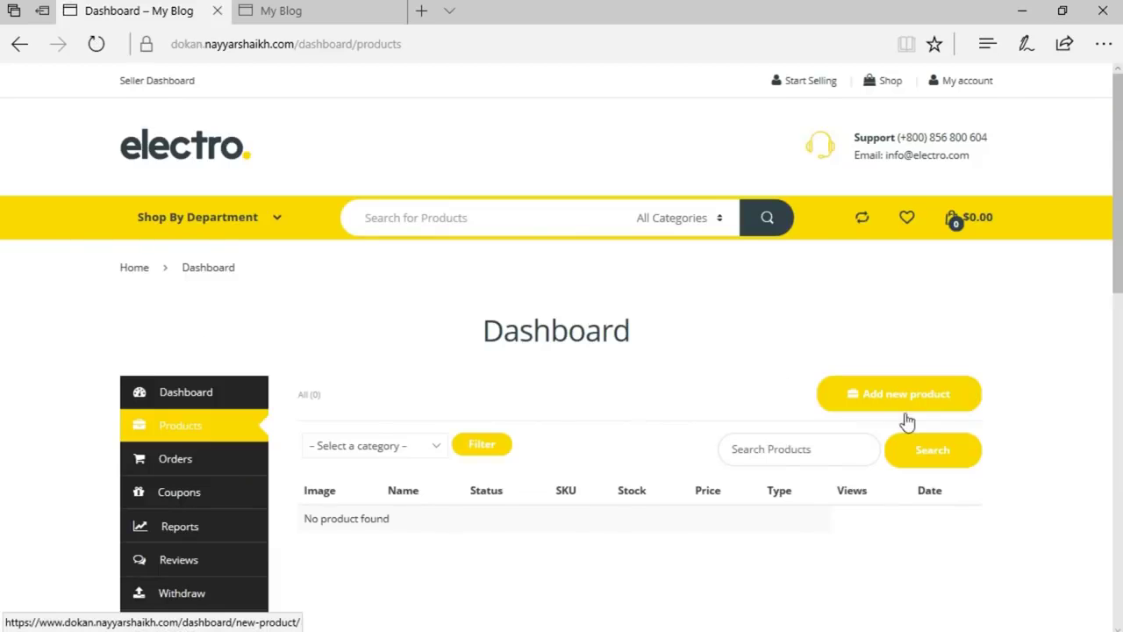
scroll(990, 405, "down", 2)
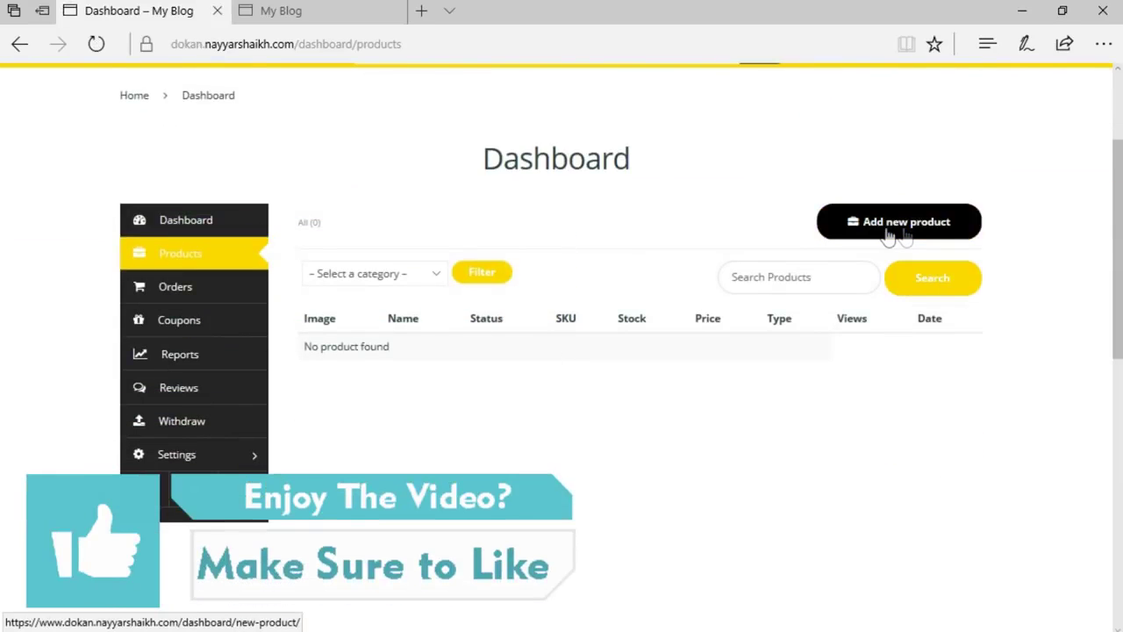
Start a new product named 'Game Console Controller + USB 3.0 Cable', copied from the reference page
left_click(897, 235)
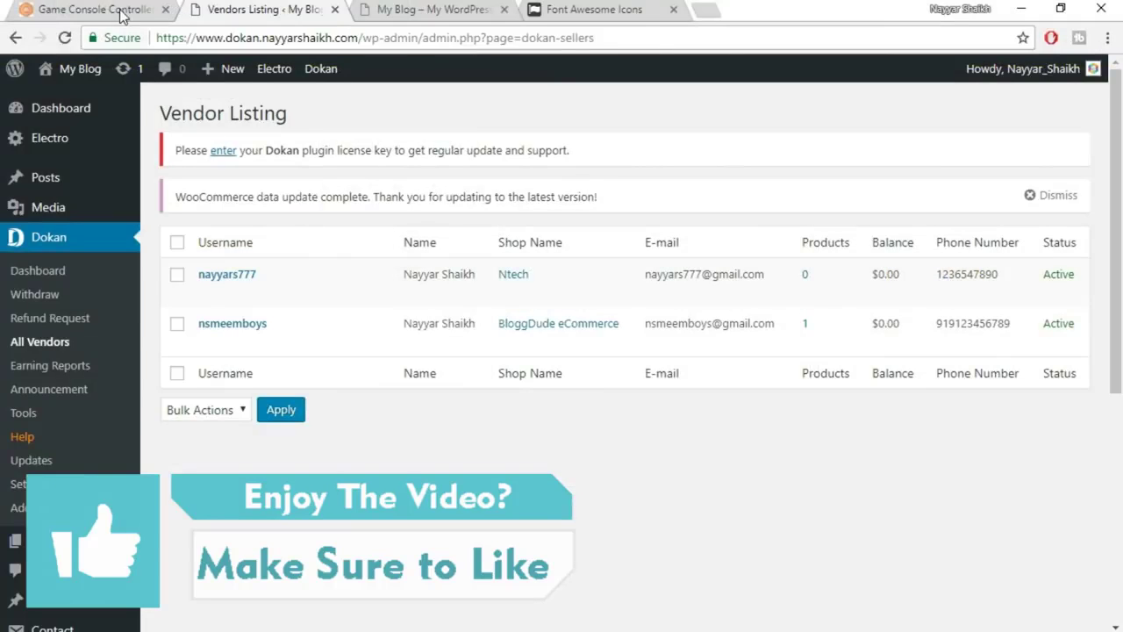
left_click(121, 14)
left_click_drag(621, 318, 961, 328)
key("alt+Tab")
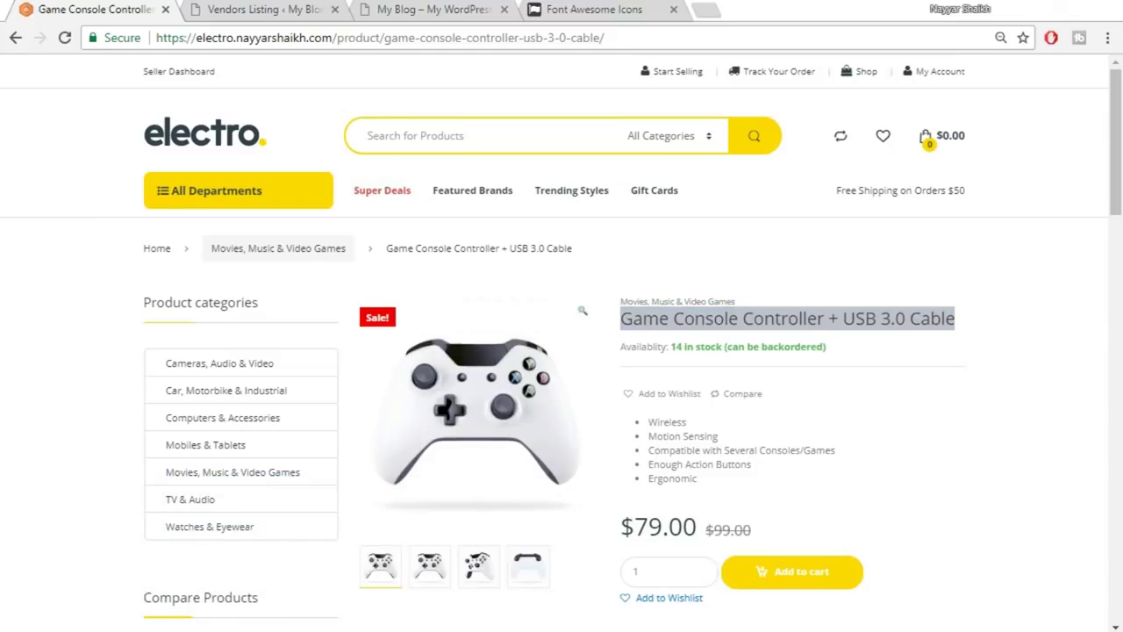
left_click(602, 201)
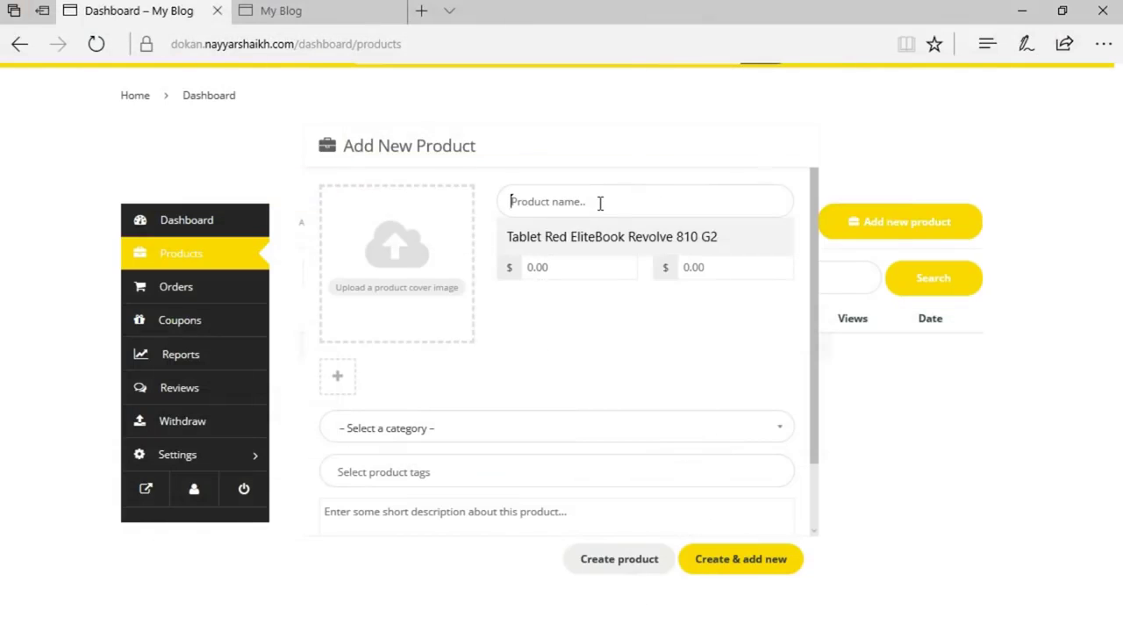
type("Game Console Controller + USB 3.0 Cable")
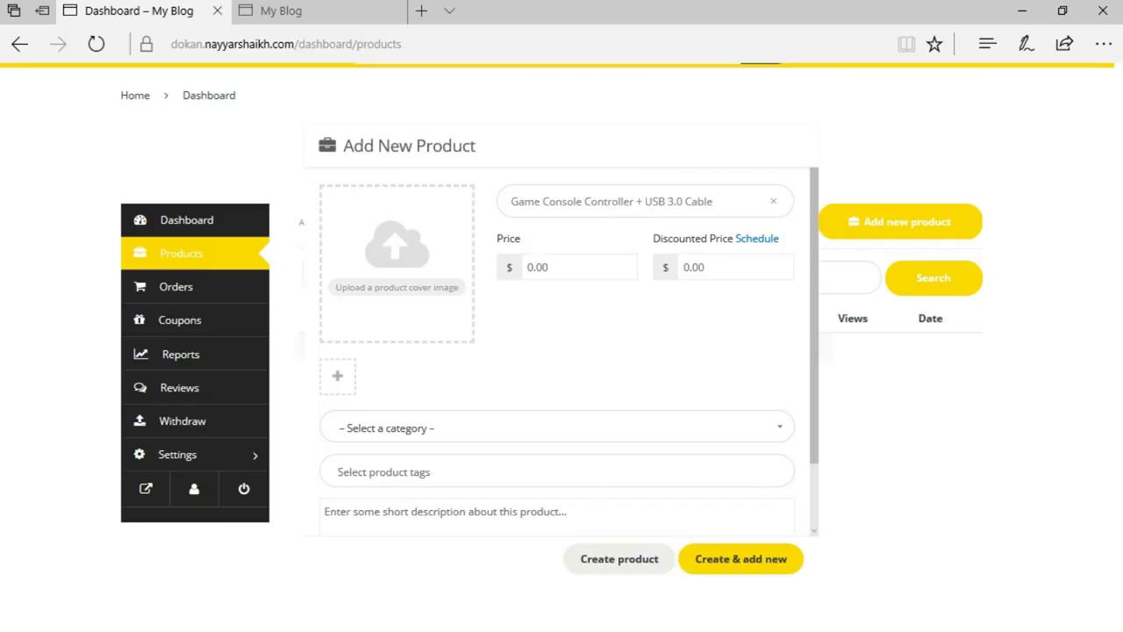
Give the product a regular price of 99 and a discounted price of 79
key("alt+Tab")
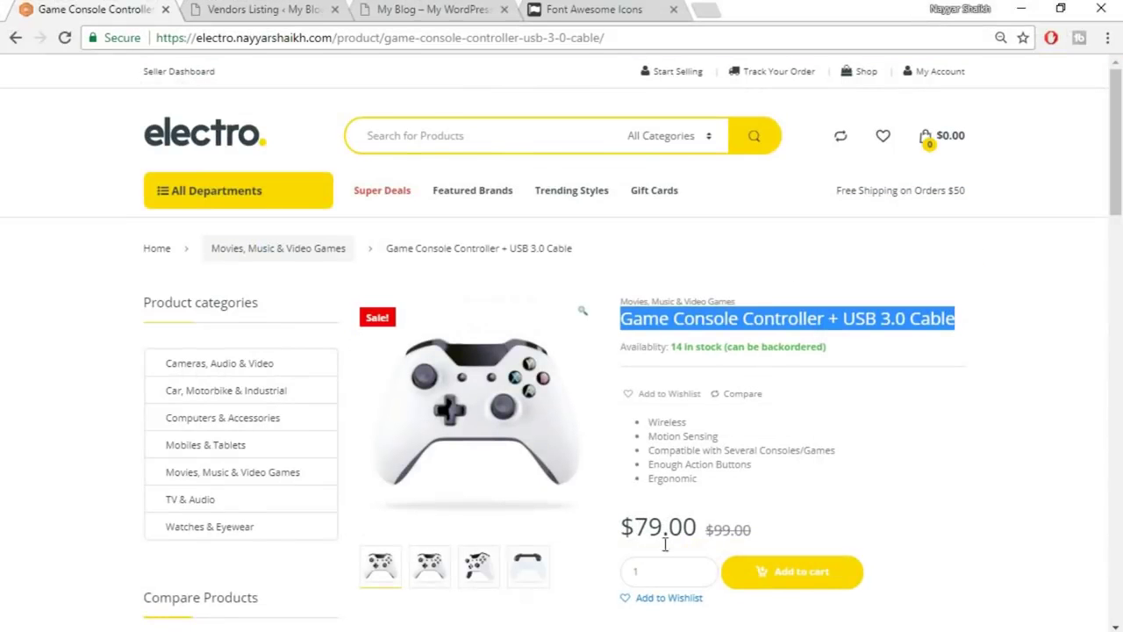
key("alt+Tab")
left_click(587, 275)
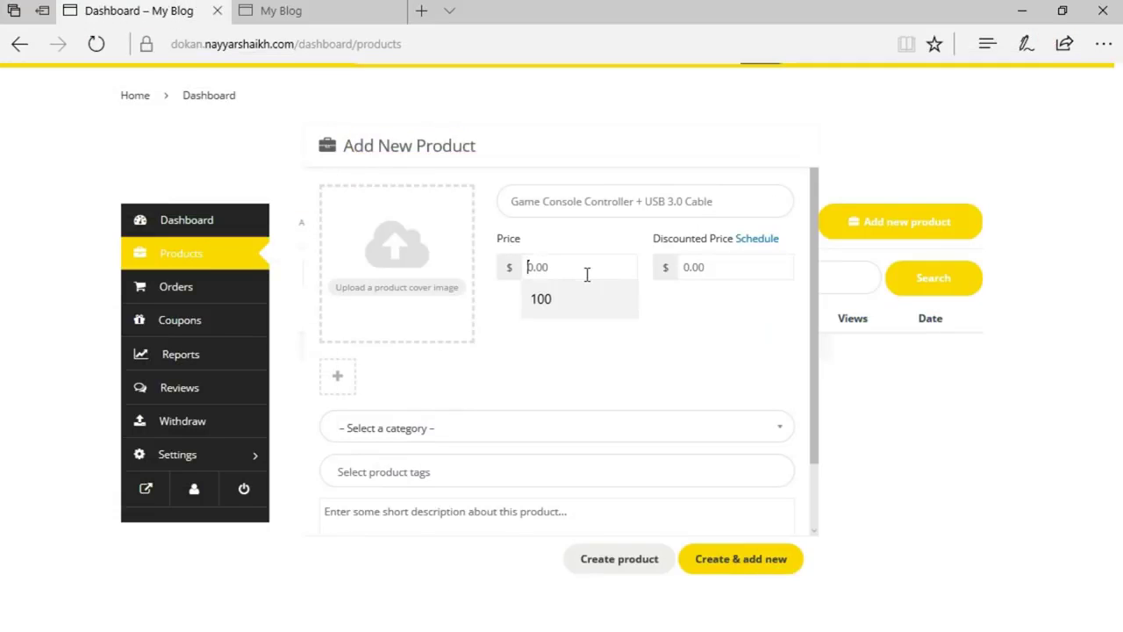
type("99")
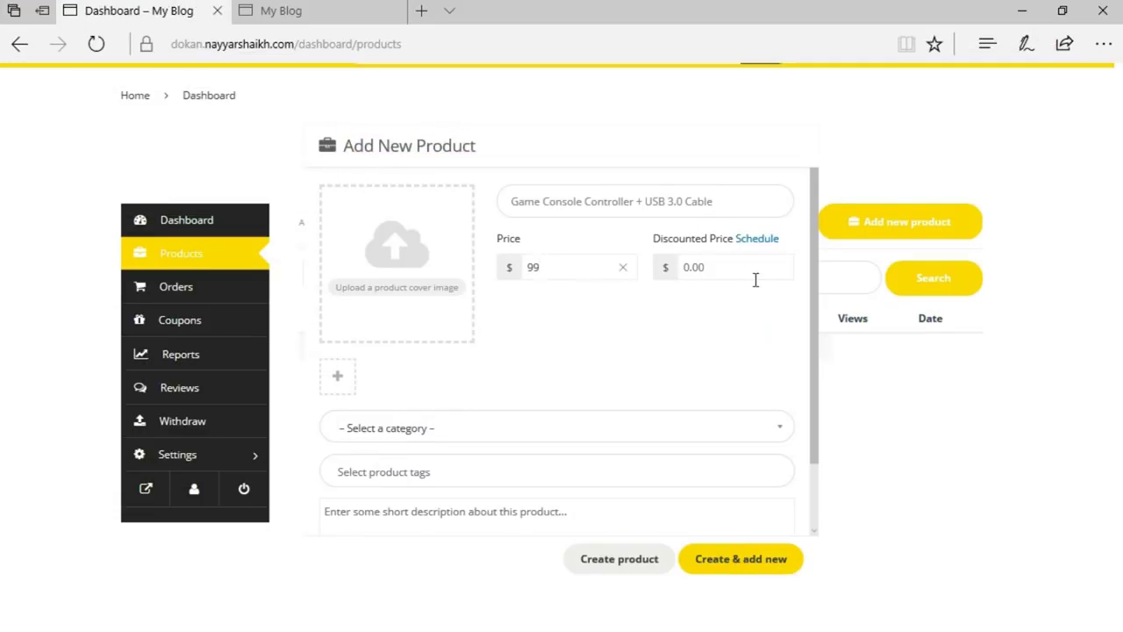
left_click(734, 268)
type("79")
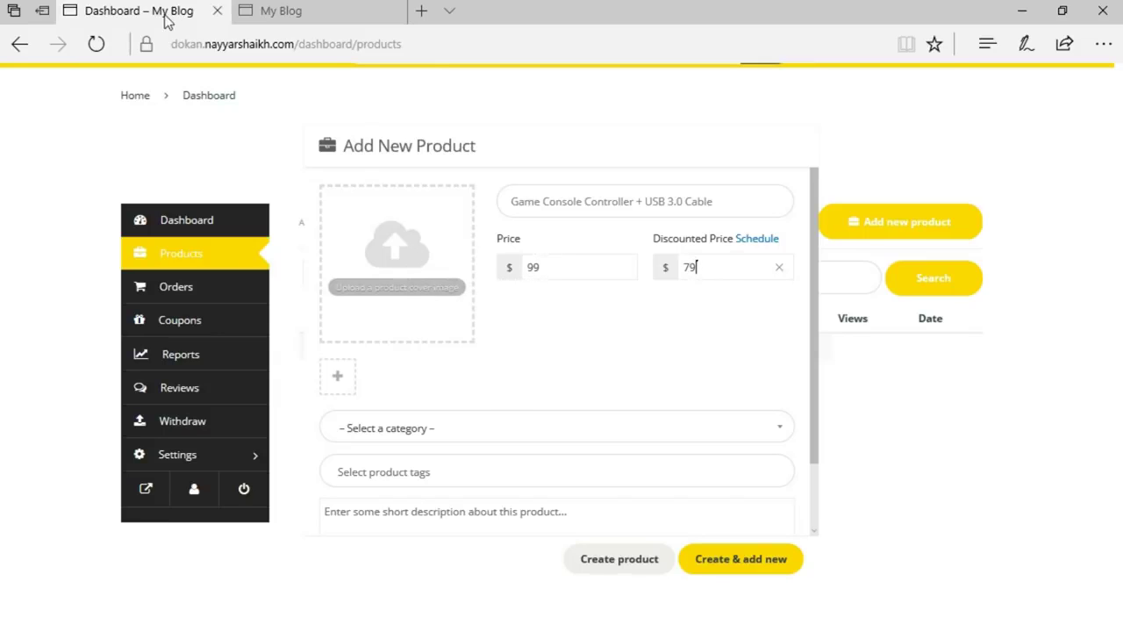
key("alt+Tab")
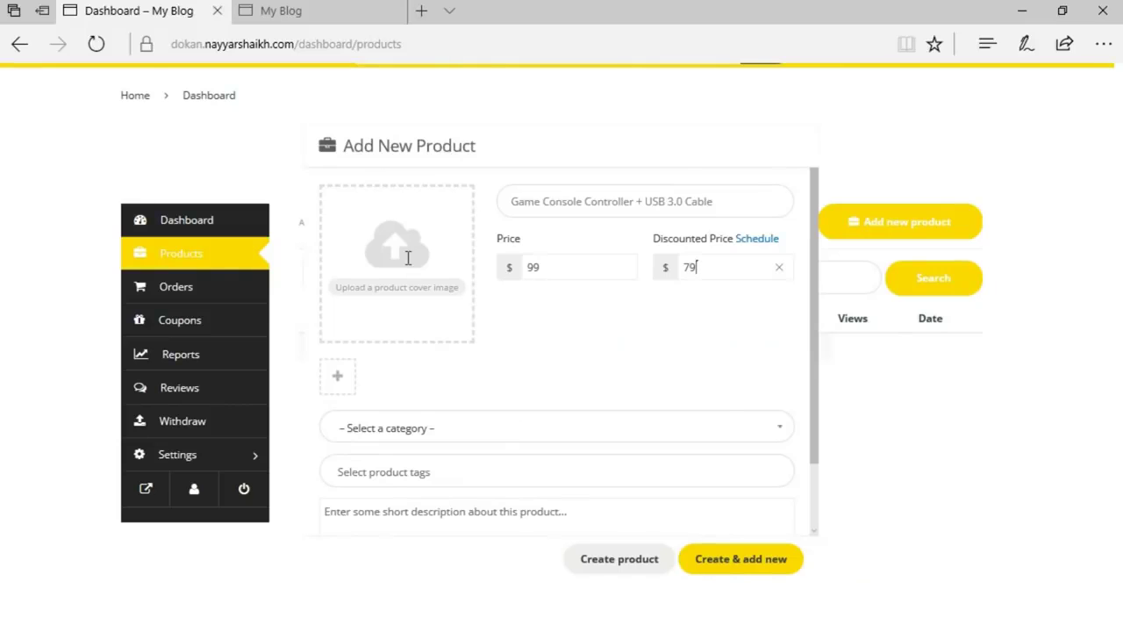
Upload GamePad.jpg from Products > Game Console and set it as the featured image
left_click(406, 291)
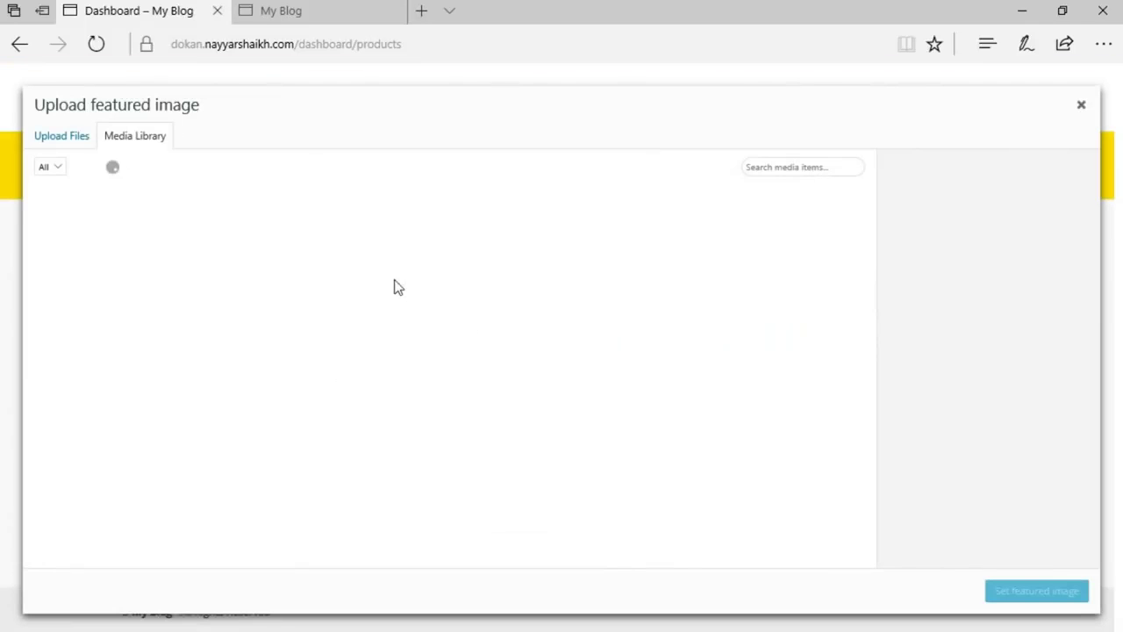
left_click(56, 138)
left_click(565, 369)
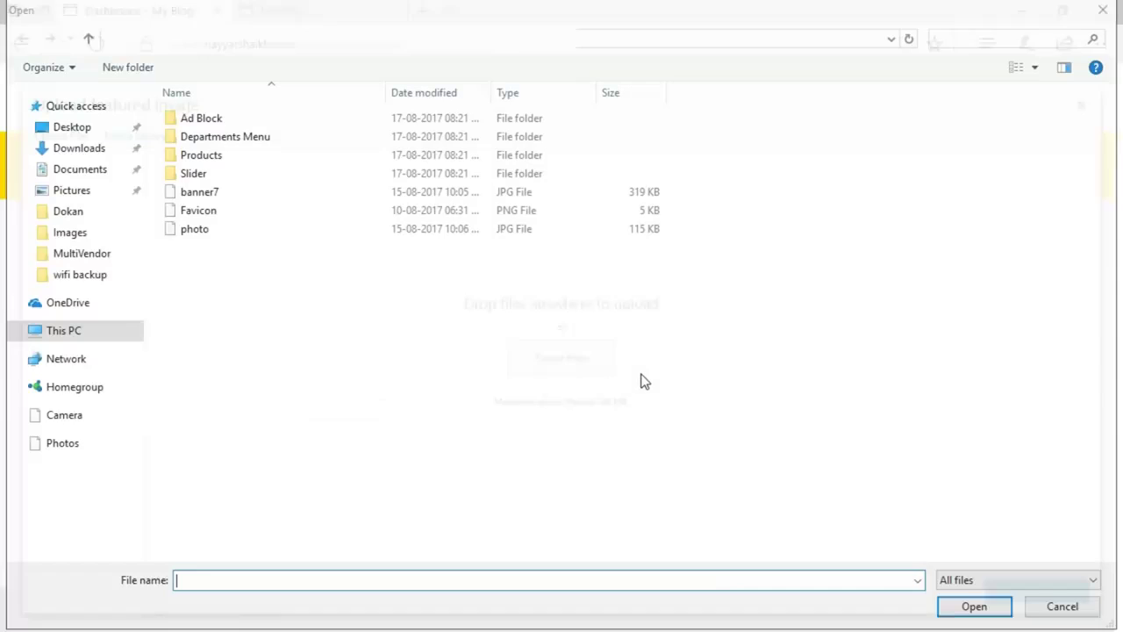
double_click(226, 161)
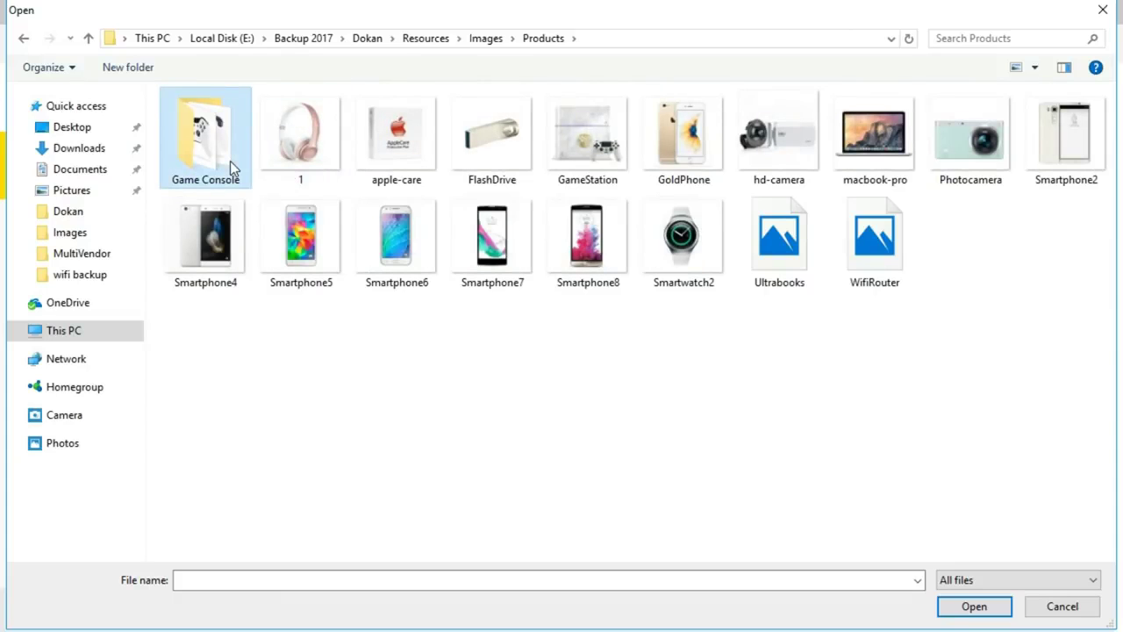
double_click(231, 163)
left_click(228, 161)
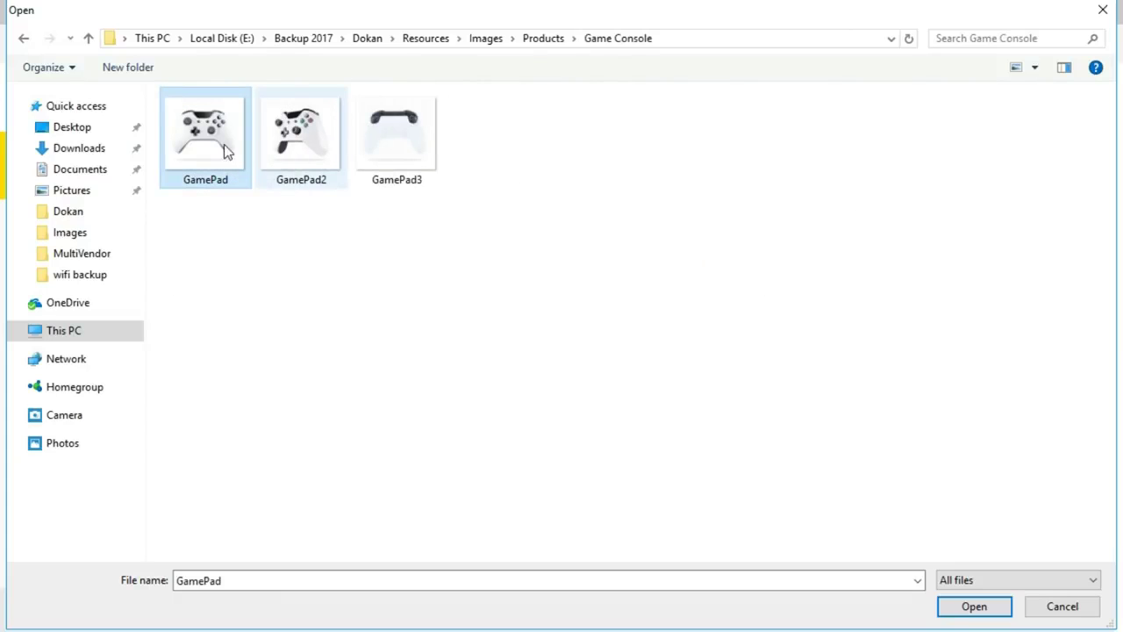
left_click(979, 610)
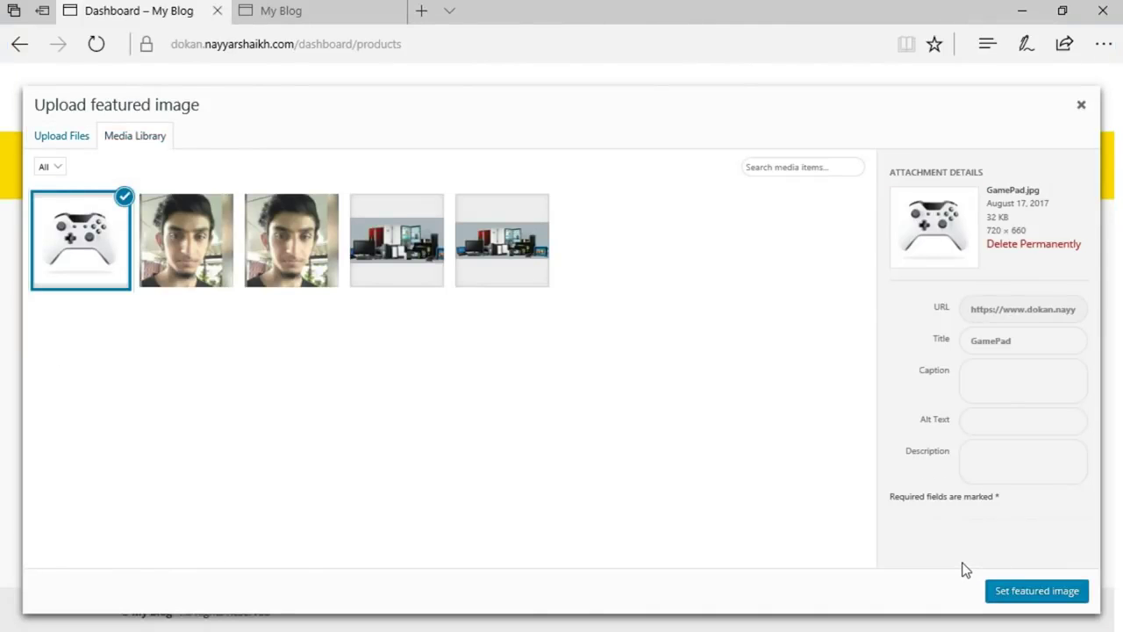
left_click(1028, 600)
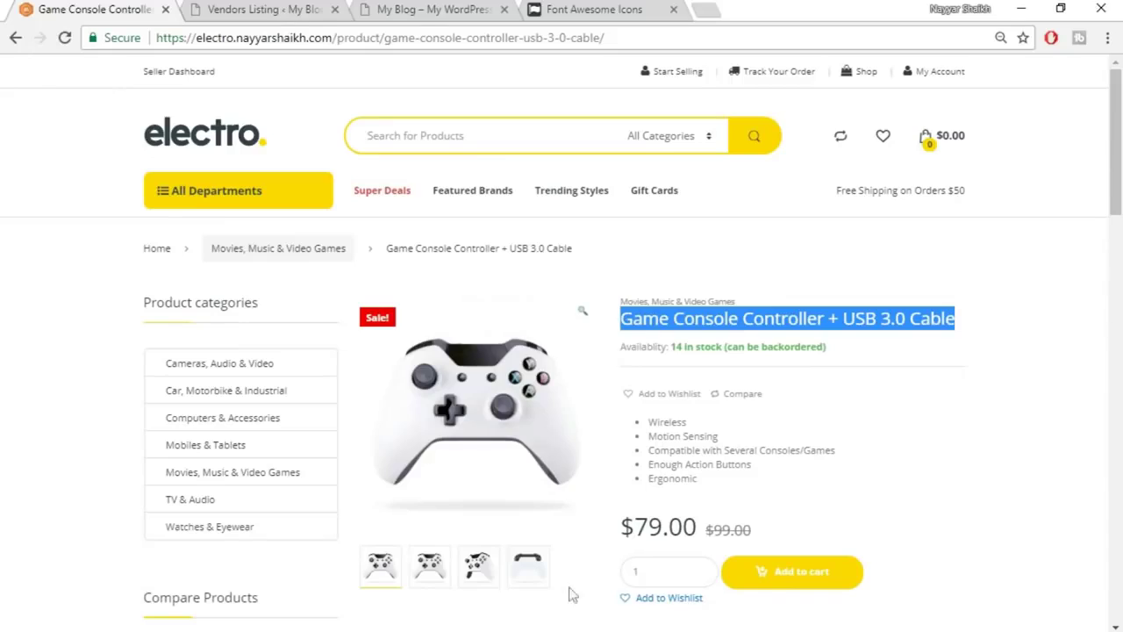
scroll(1016, 354, "down", 2)
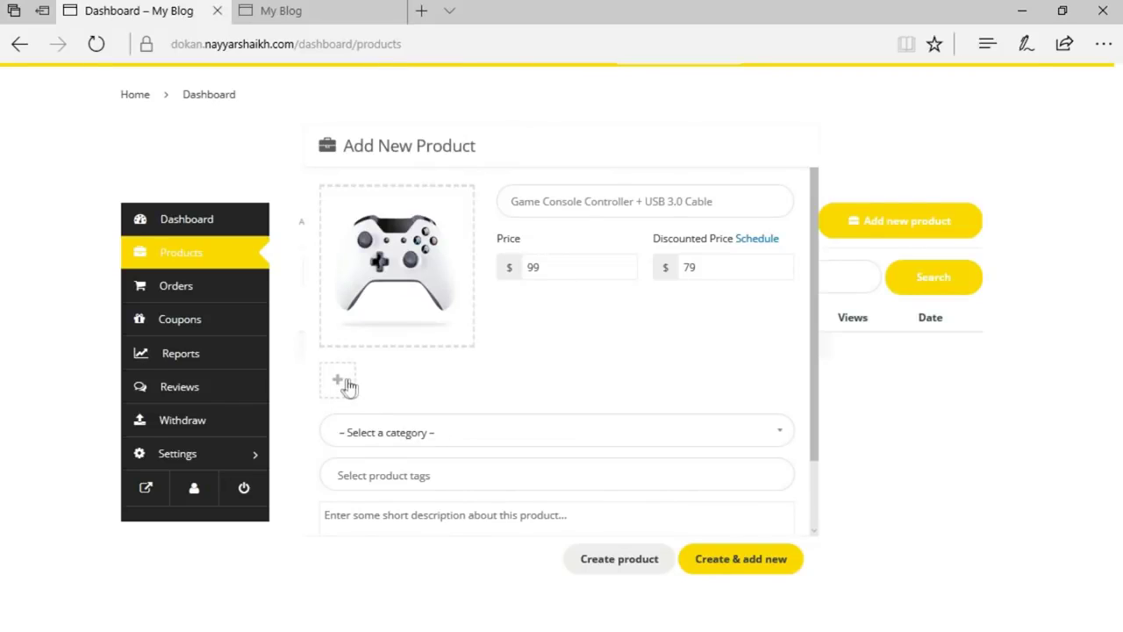
Upload GamePad, GamePad2 and GamePad3 together and add them to the product gallery
left_click(344, 385)
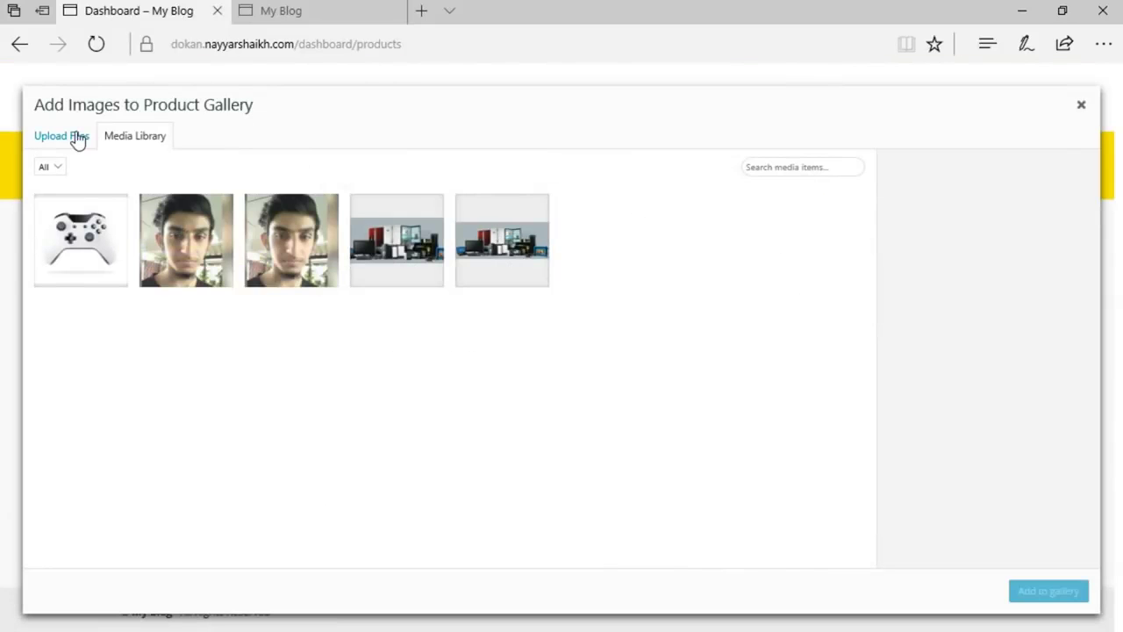
left_click(83, 138)
left_click(587, 368)
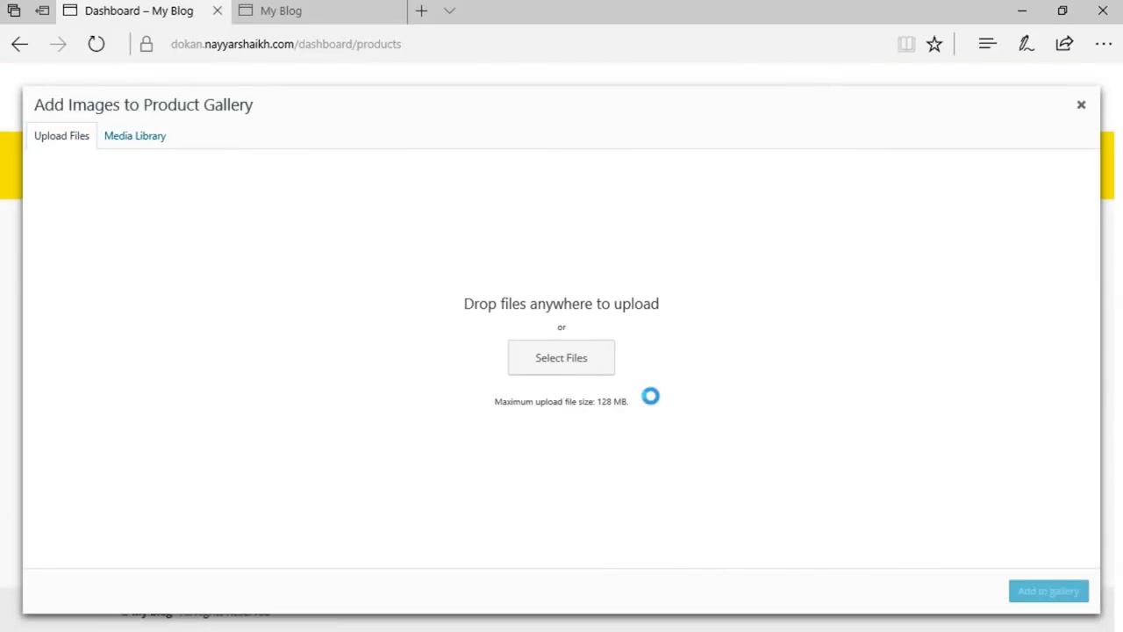
left_click(309, 143)
left_click(205, 136, "ctrl")
left_click(380, 141, "ctrl")
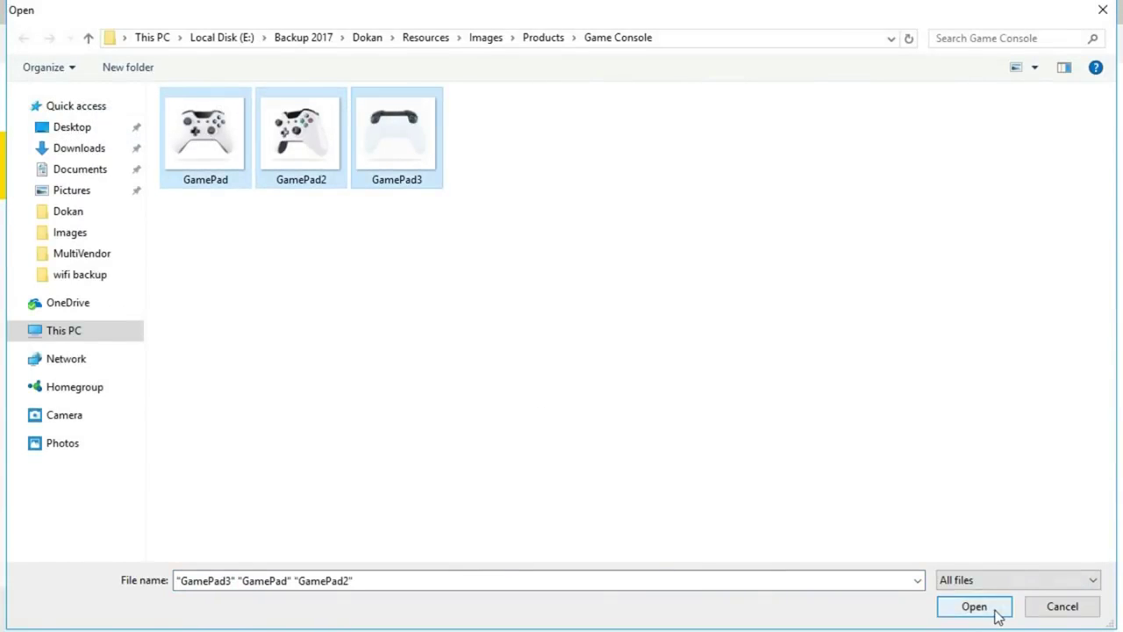
left_click(995, 612)
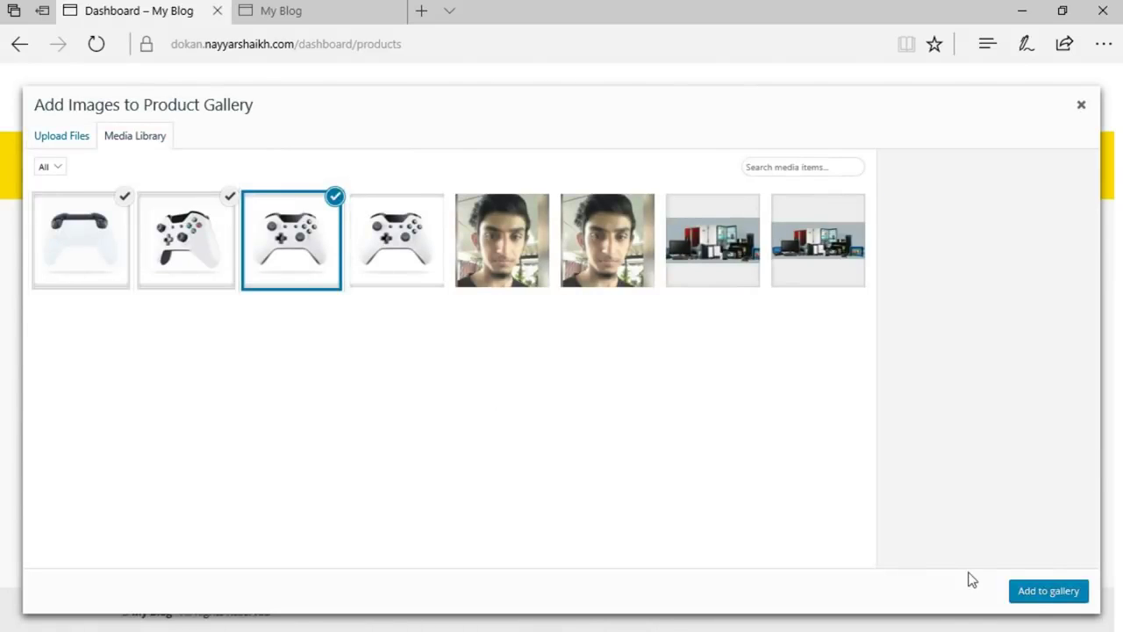
left_click(1049, 591)
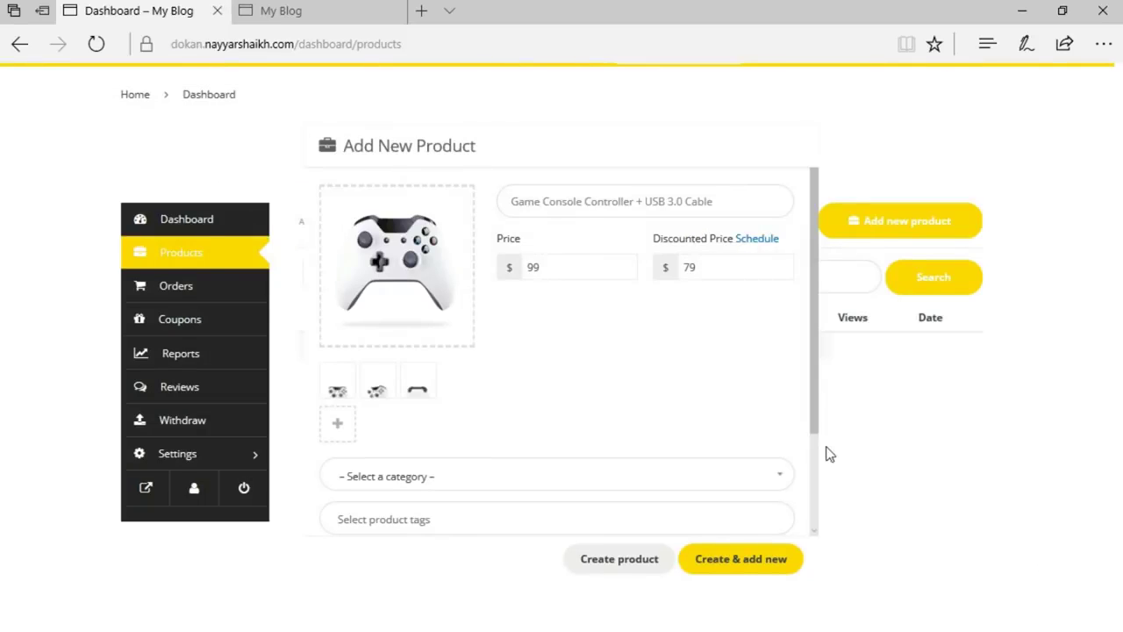
Set the product category to Computer & Accessories
scroll(580, 389, "down", 1)
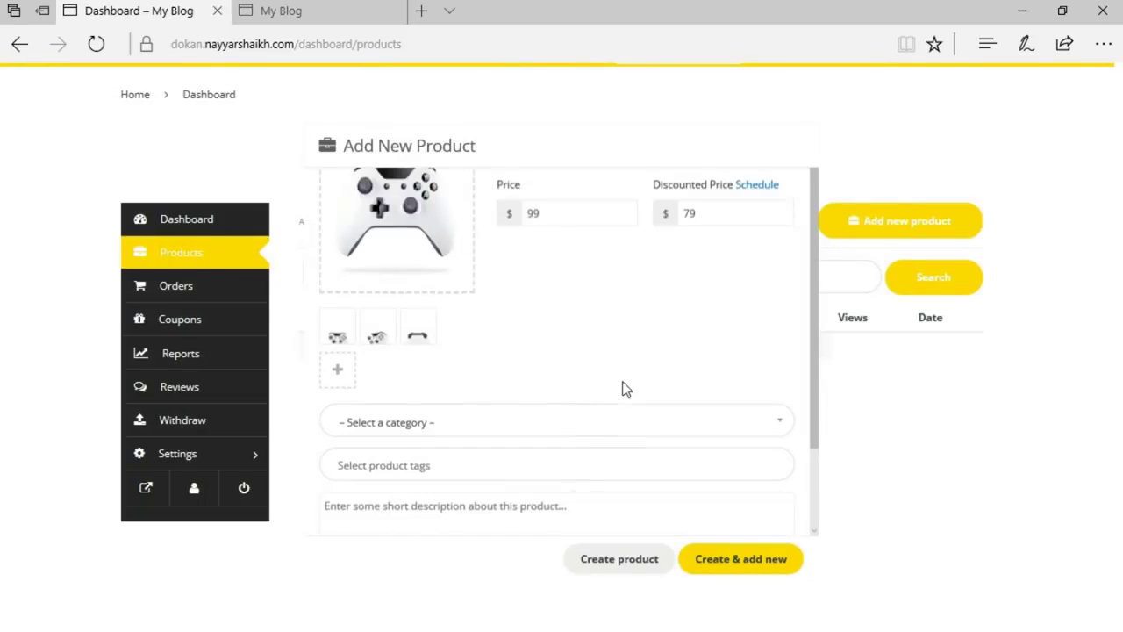
left_click(473, 415)
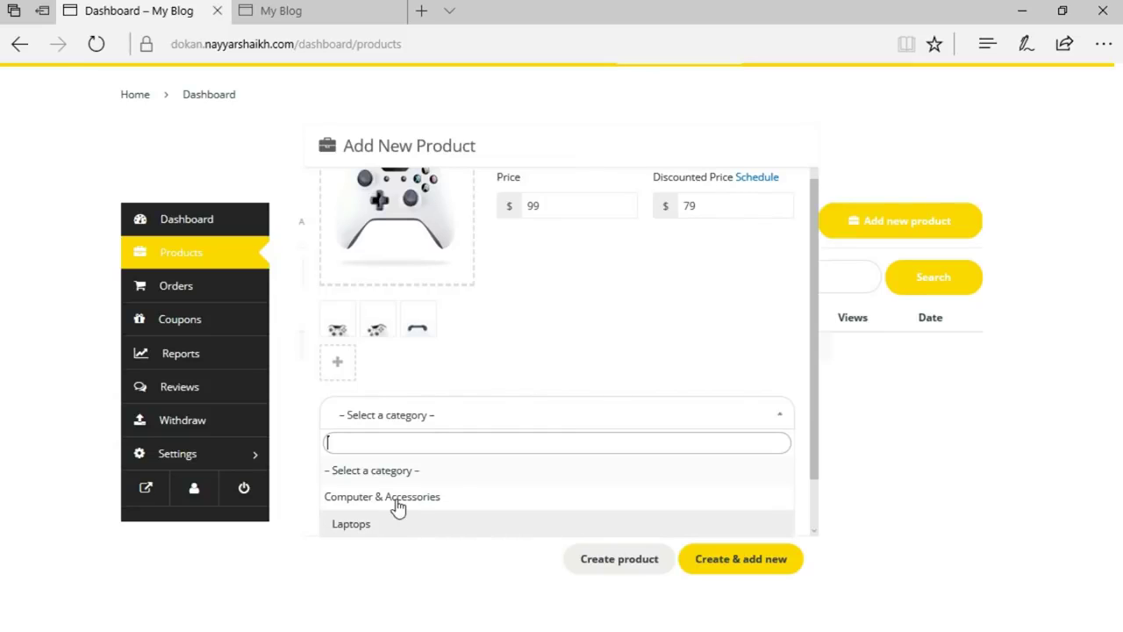
left_click(452, 502)
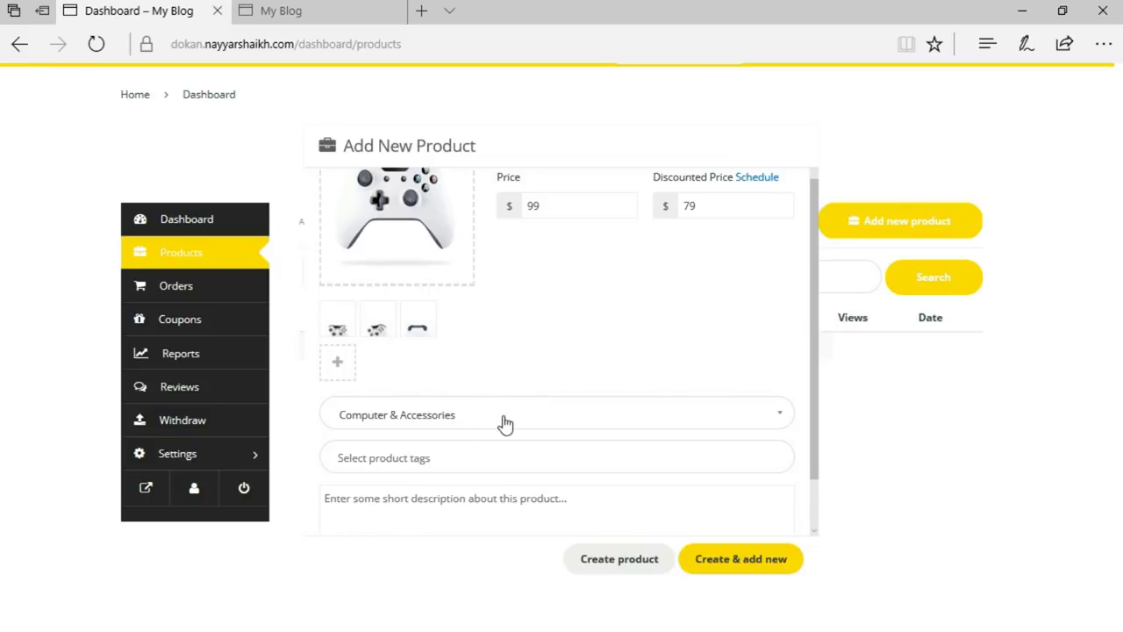
scroll(709, 431, "down", 2)
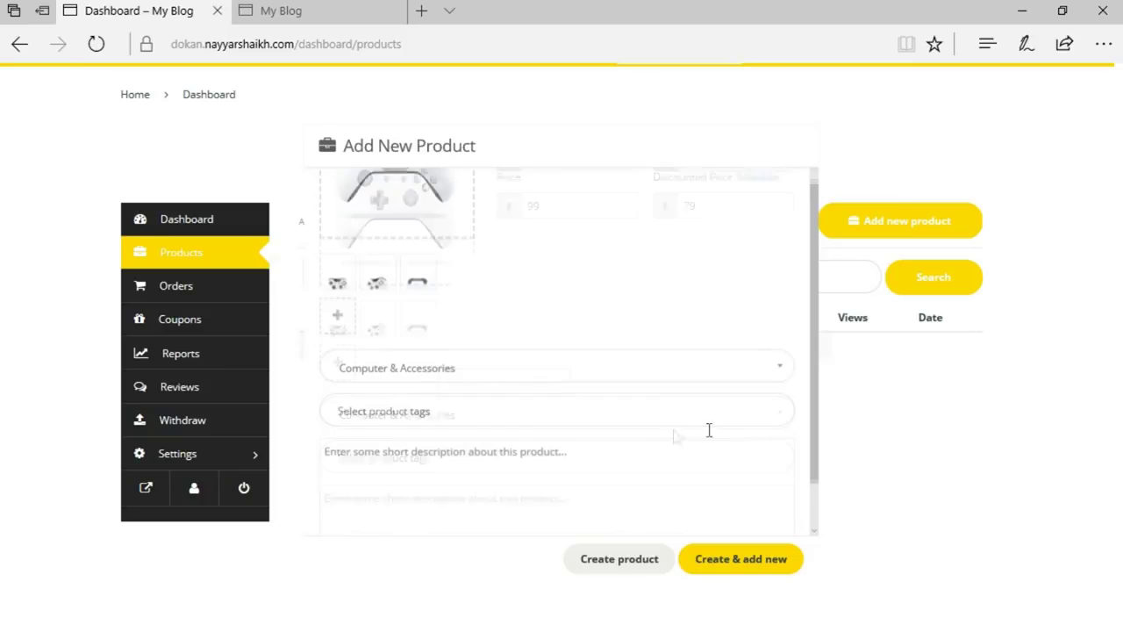
Paste the five copied feature bullets into the Short Description and create the product
left_click(474, 464)
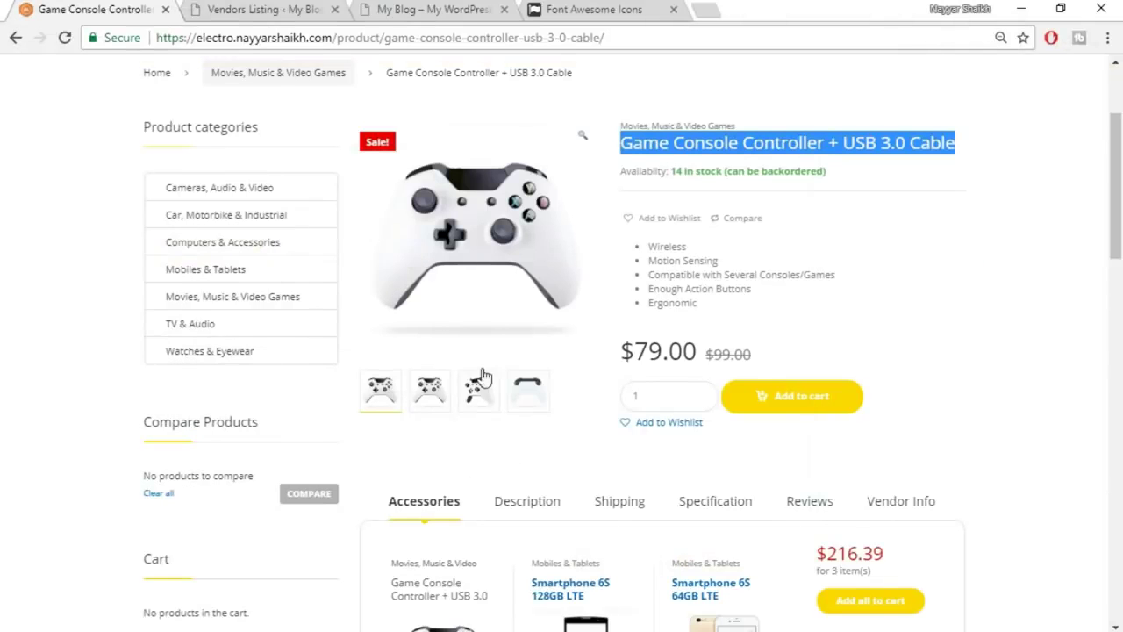
left_click(803, 274)
left_click_drag(645, 249, 762, 306)
key("ctrl+c")
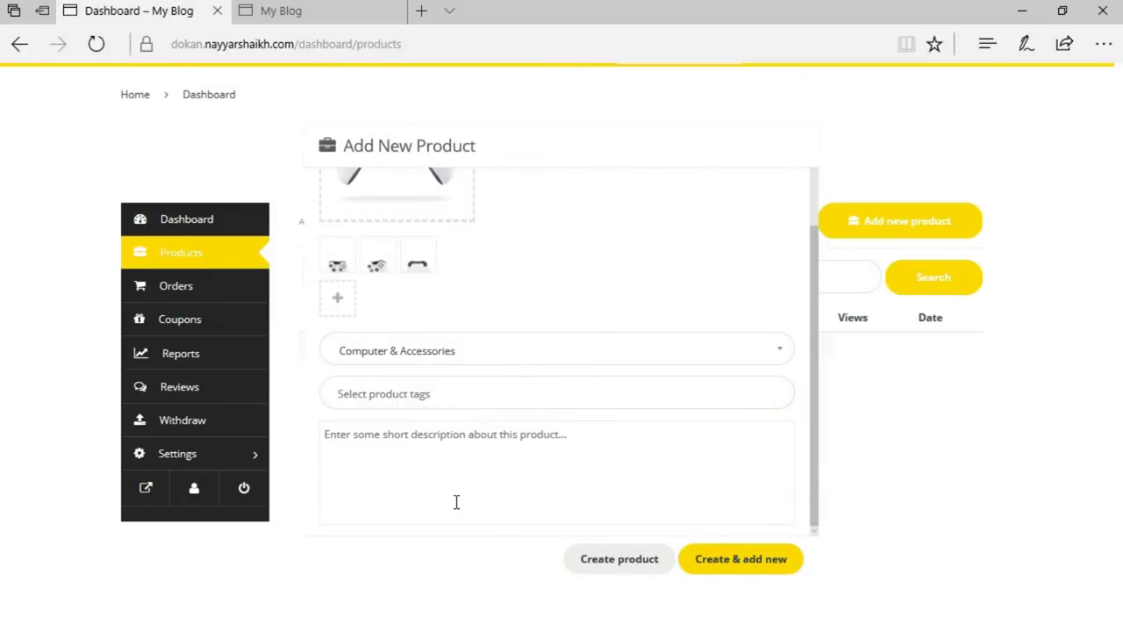
left_click(457, 502)
key("ctrl+v")
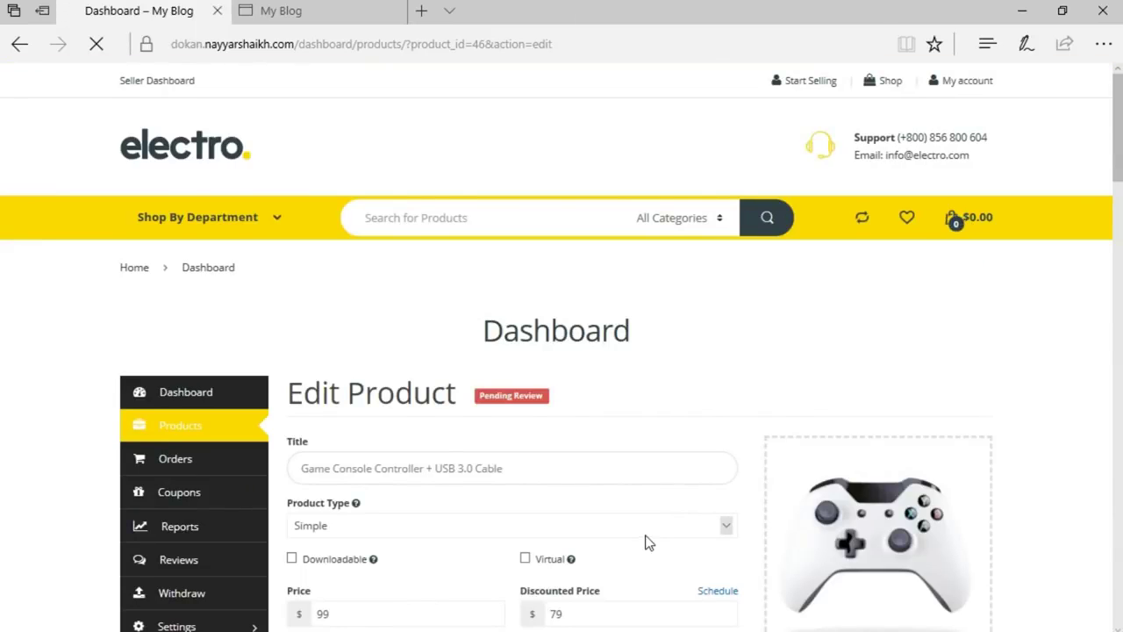
scroll(645, 542, "down", 3)
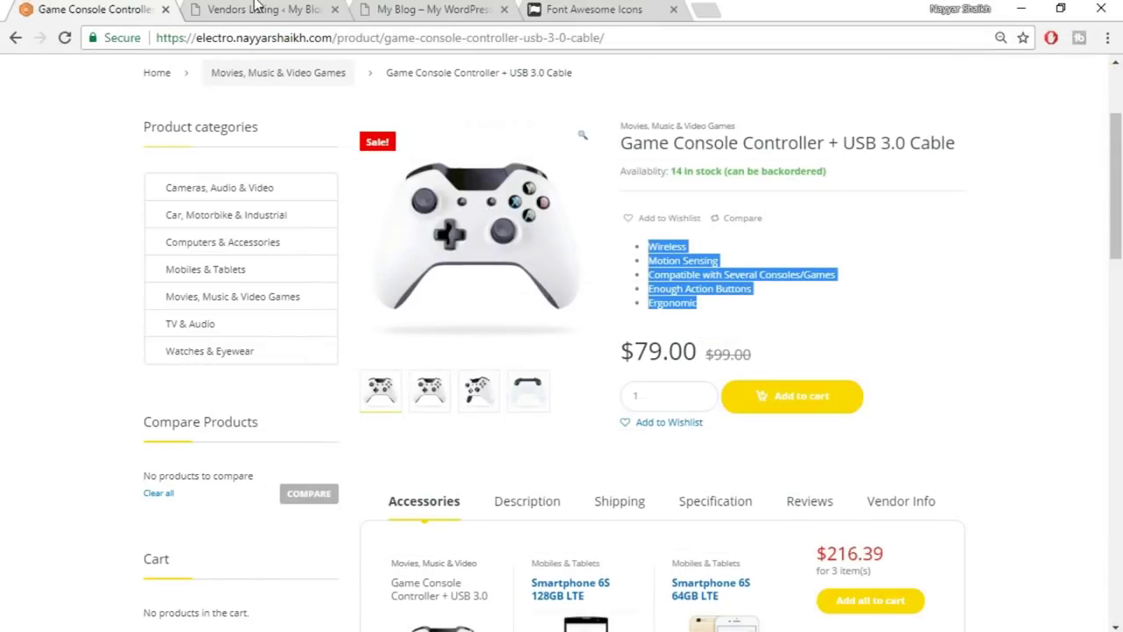
left_click(255, 8)
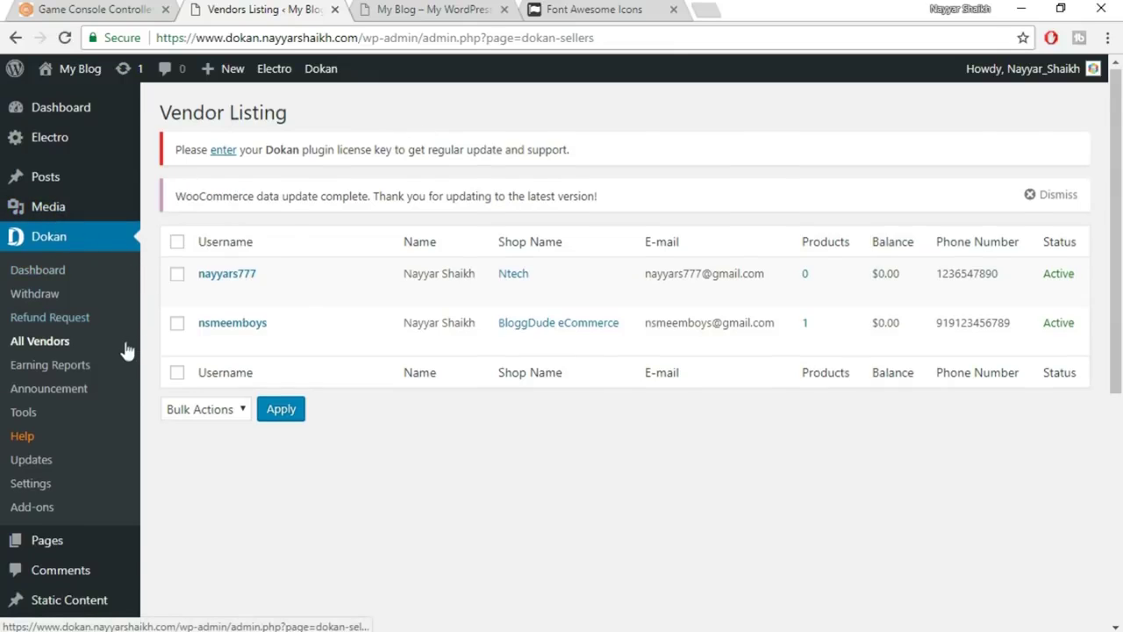
Open Products > Categories and check which category the sample product uses
scroll(118, 413, "down", 2)
mouse_move(80, 507)
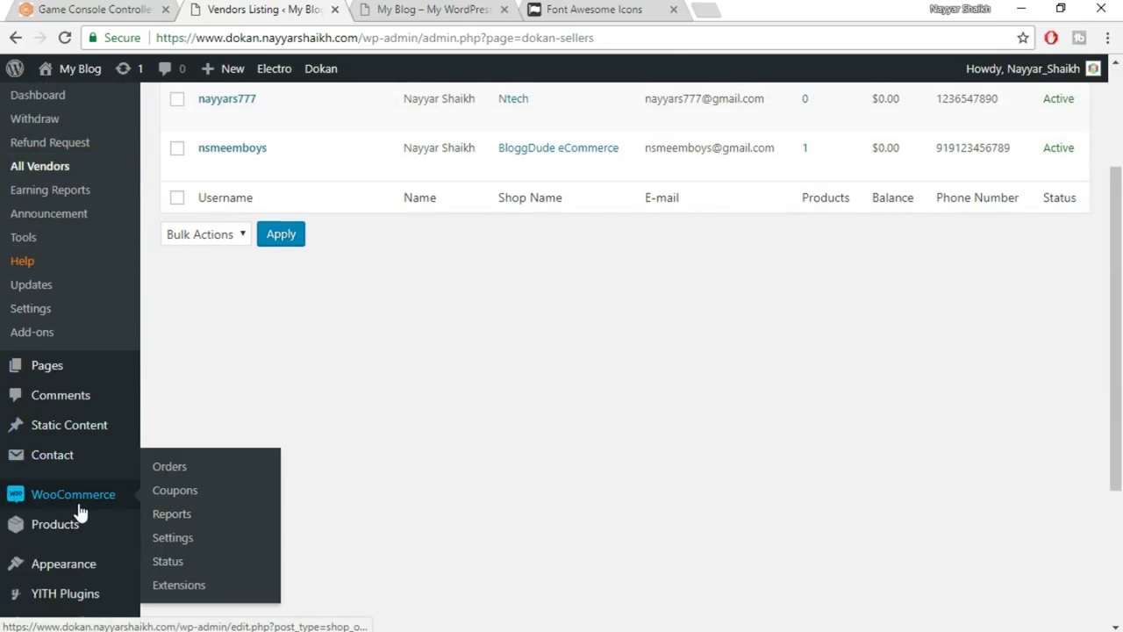
scroll(26, 510, "down", 1)
mouse_move(30, 436)
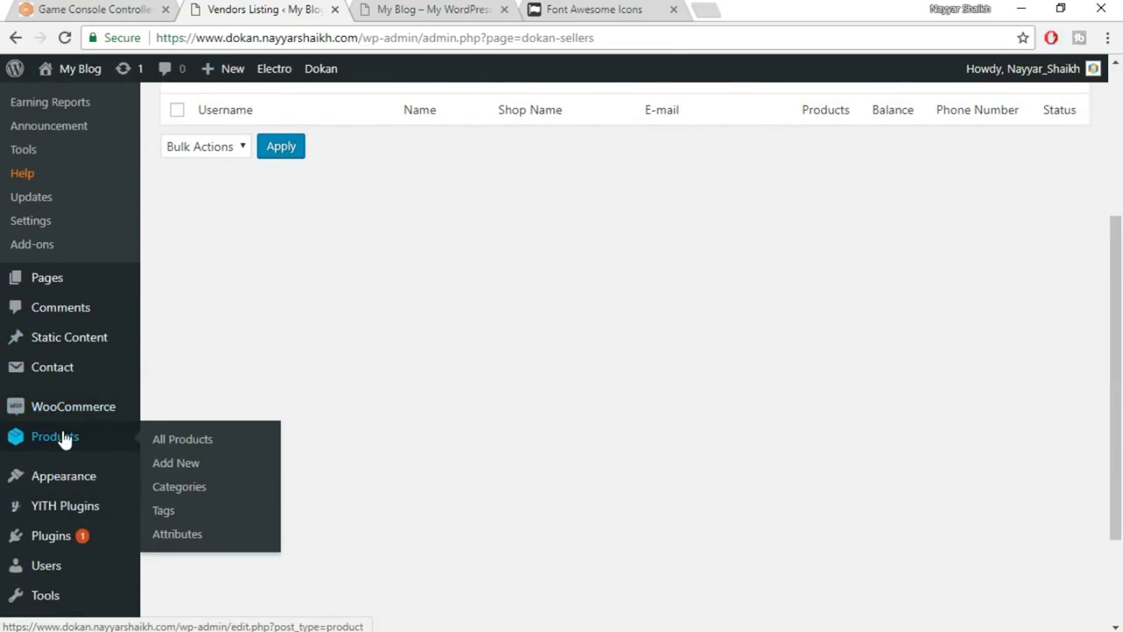
left_click(203, 487)
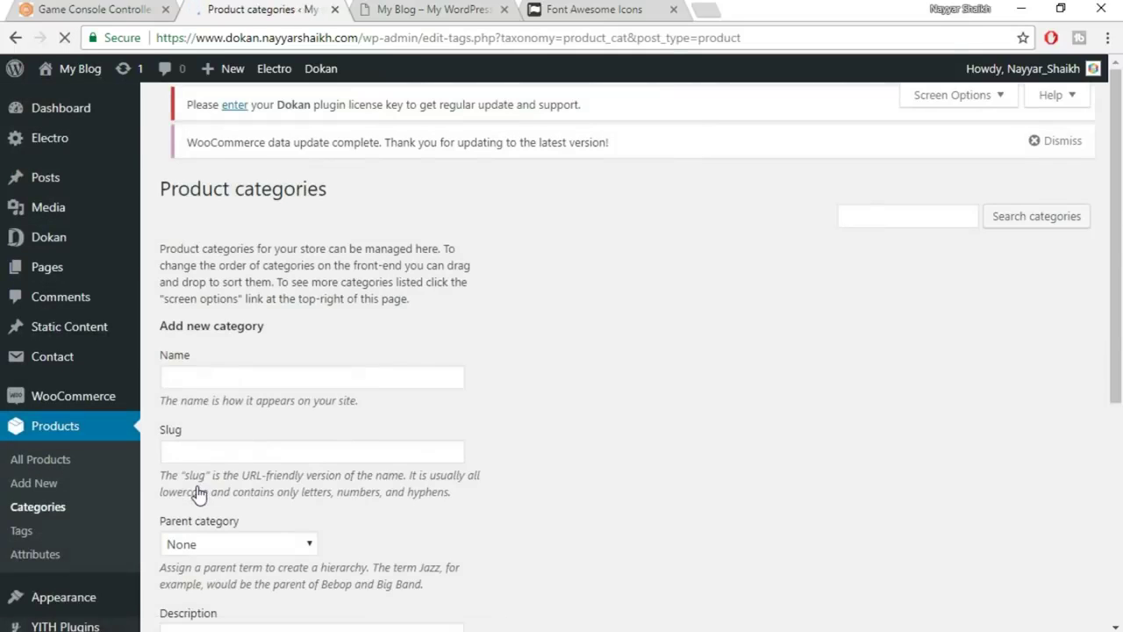
scroll(426, 384, "down", 2)
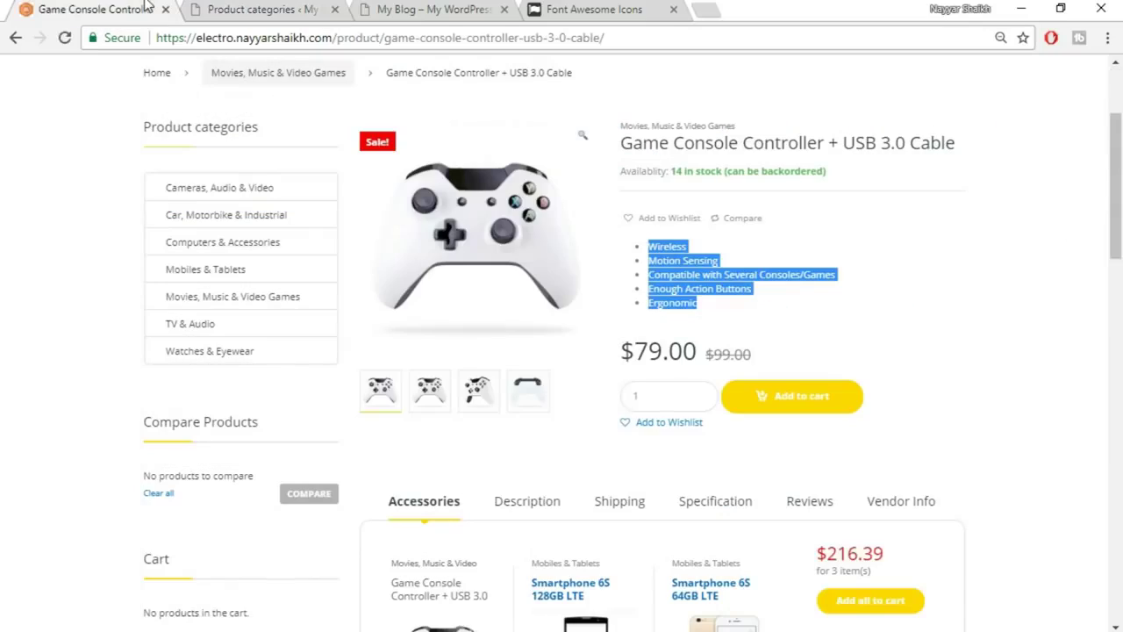
left_click(97, 10)
scroll(721, 241, "up", 1)
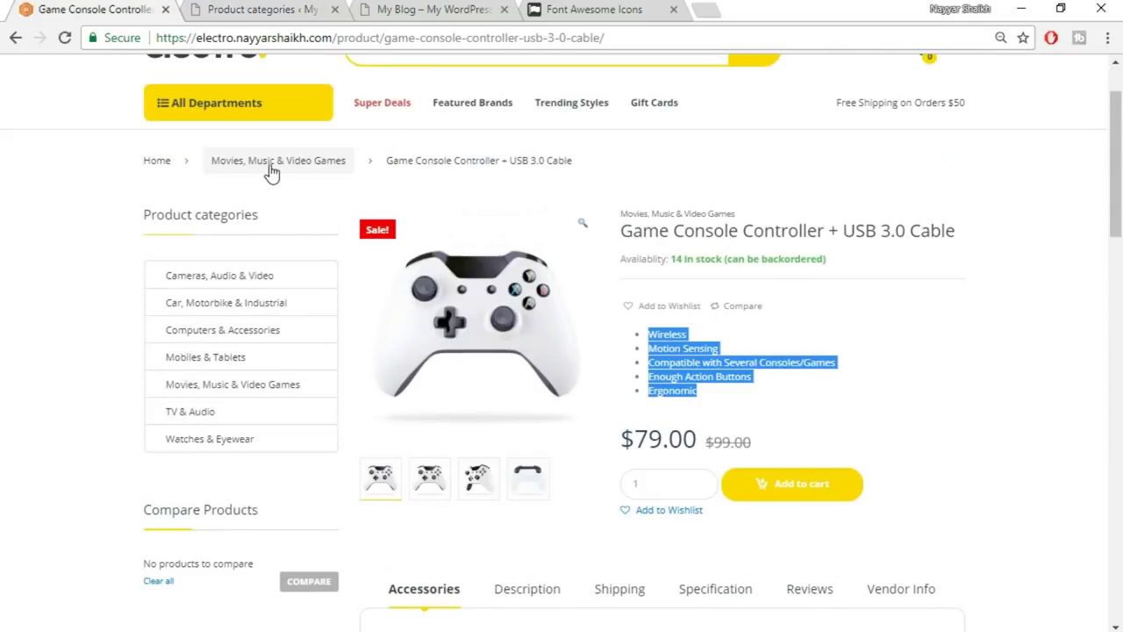
left_click(246, 8)
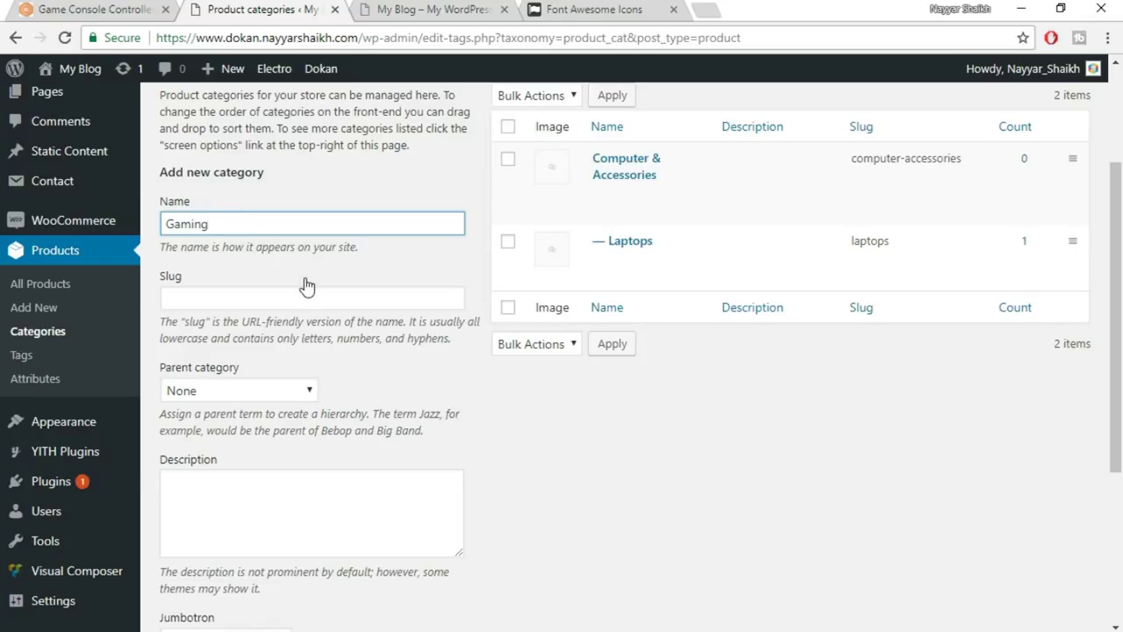
Add a Gaming category, then a Game Console category with Gaming as its parent
scroll(260, 512, "down", 2)
scroll(280, 582, "down", 1)
left_click(246, 546)
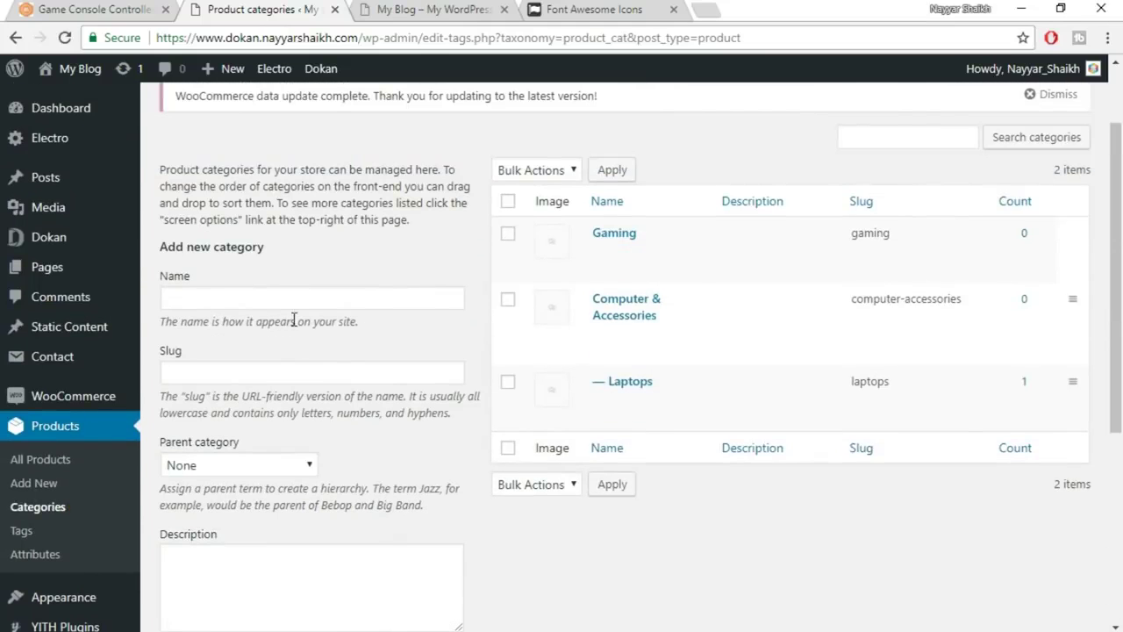
left_click(299, 305)
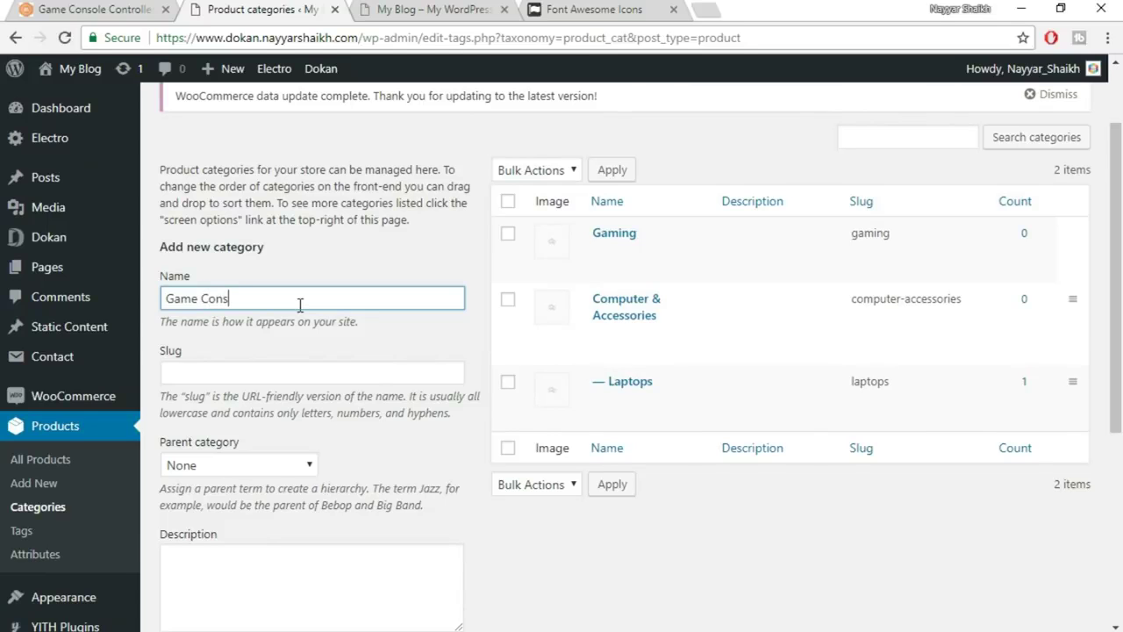
scroll(371, 389, "down", 2)
left_click(237, 289)
left_click(228, 328)
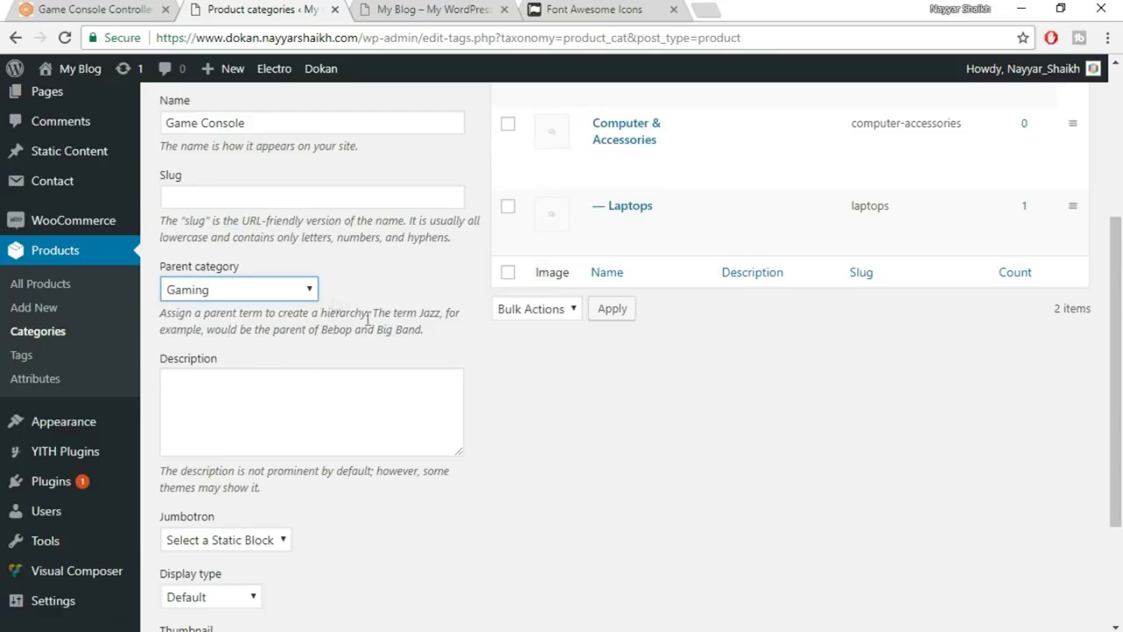
scroll(376, 329, "down", 2)
left_click(230, 548)
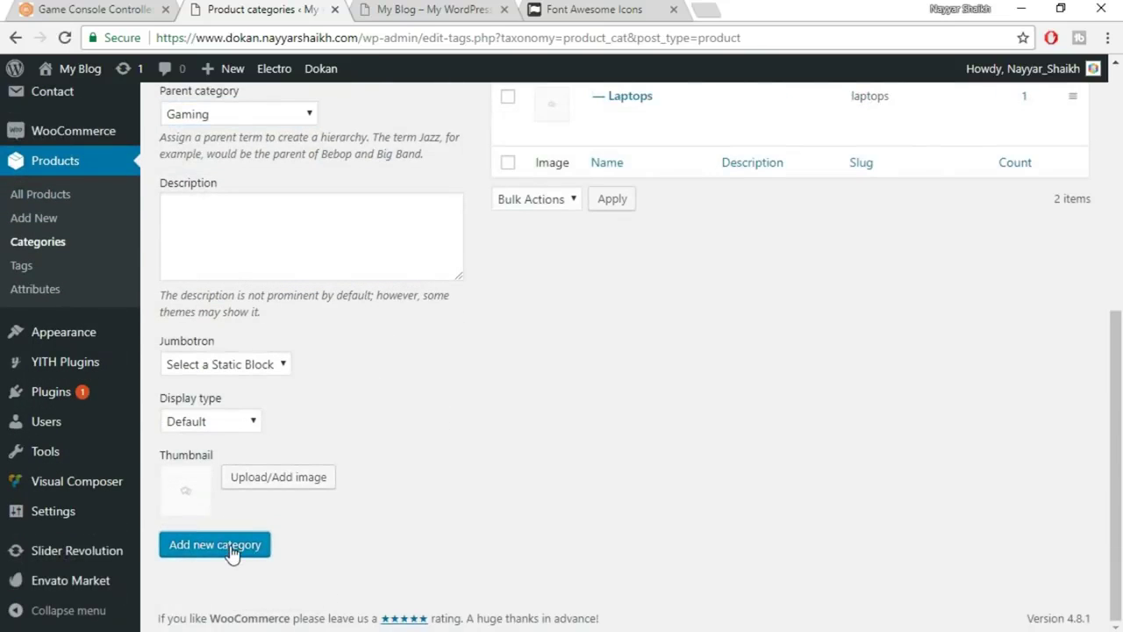
scroll(605, 438, "up", 3)
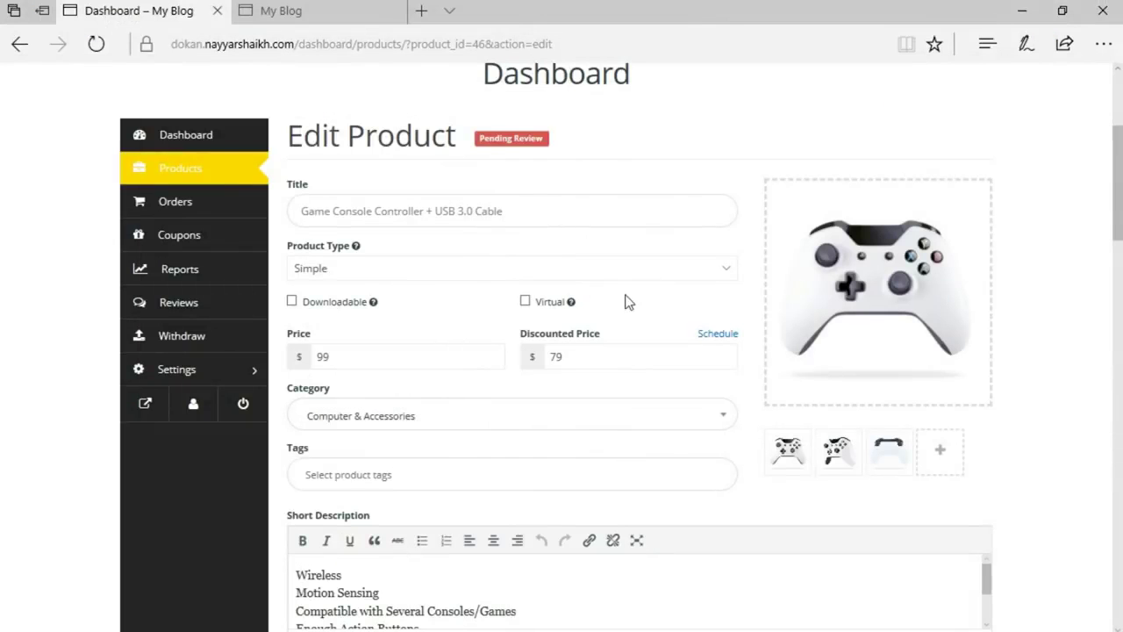
Reload the Edit Product page and switch the category to Game Console
left_click(96, 43)
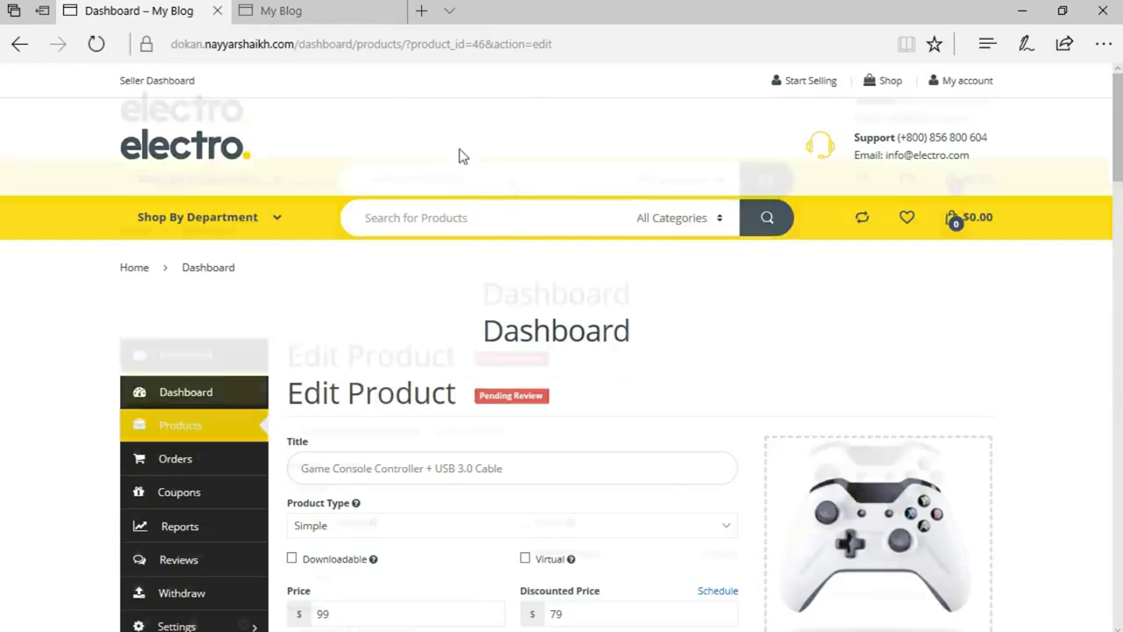
scroll(515, 188, "down", 5)
scroll(492, 235, "up", 1)
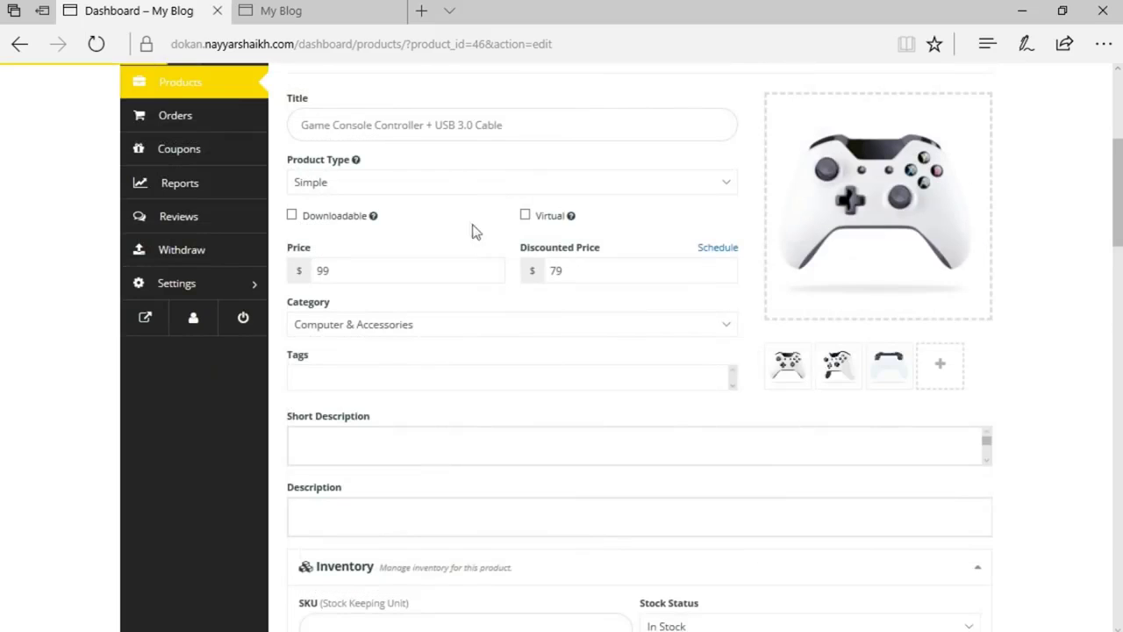
scroll(471, 215, "up", 1)
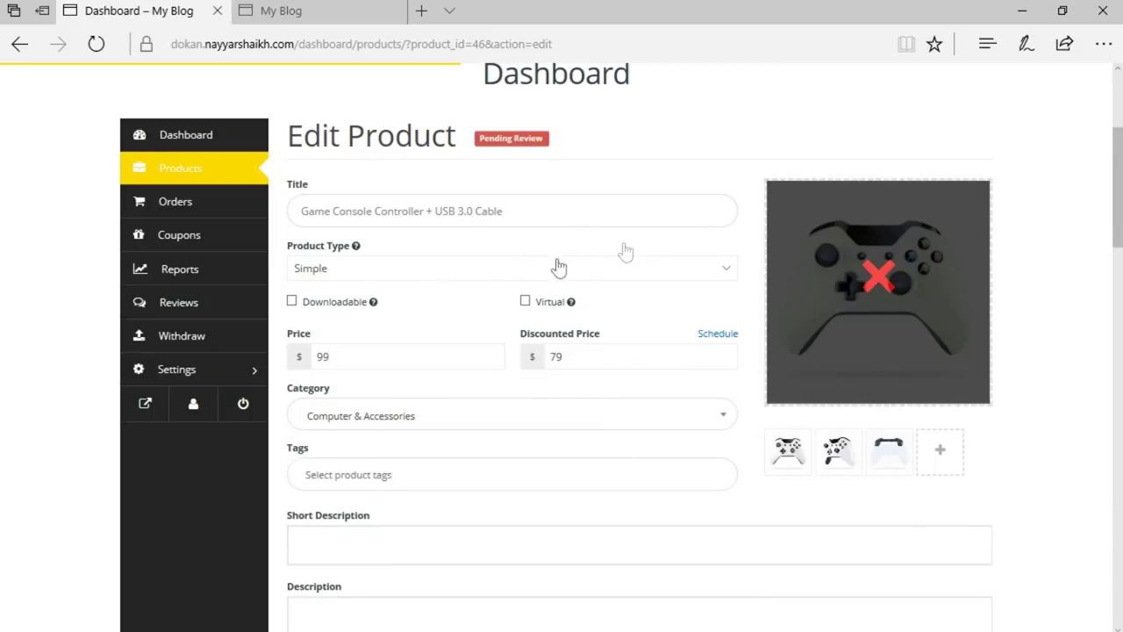
scroll(466, 399, "down", 2)
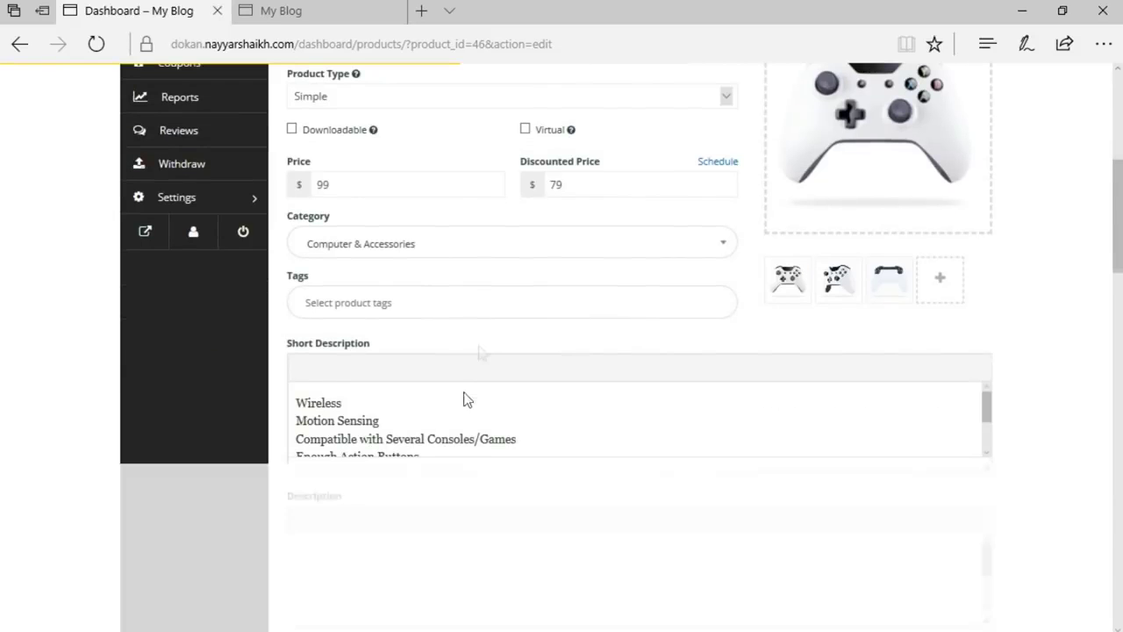
left_click(439, 255)
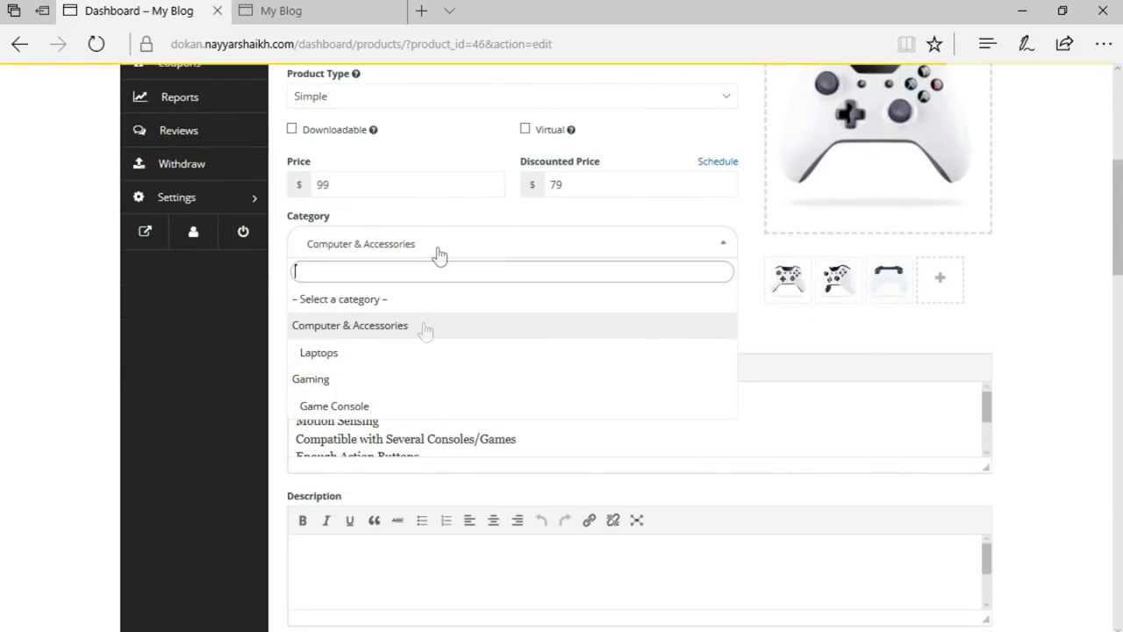
left_click(373, 408)
scroll(559, 328, "up", 1)
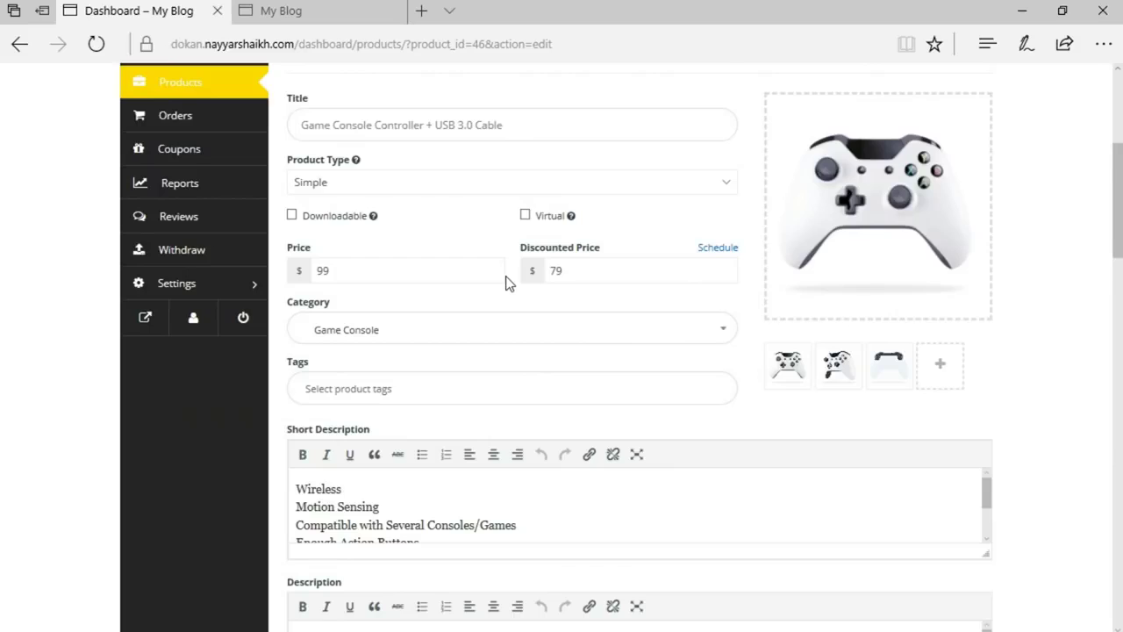
scroll(507, 283, "down", 2)
scroll(428, 364, "down", 1)
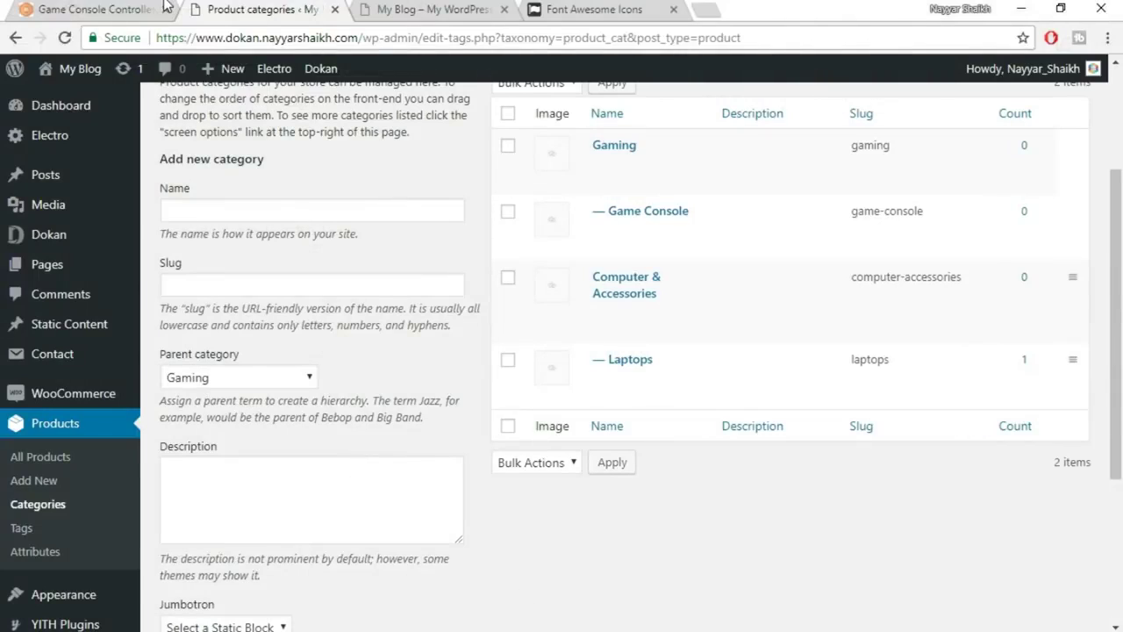
Copy the MacBook Pro description text from the sample product into the Description editor
left_click(145, 9)
scroll(1108, 210, "down", 1)
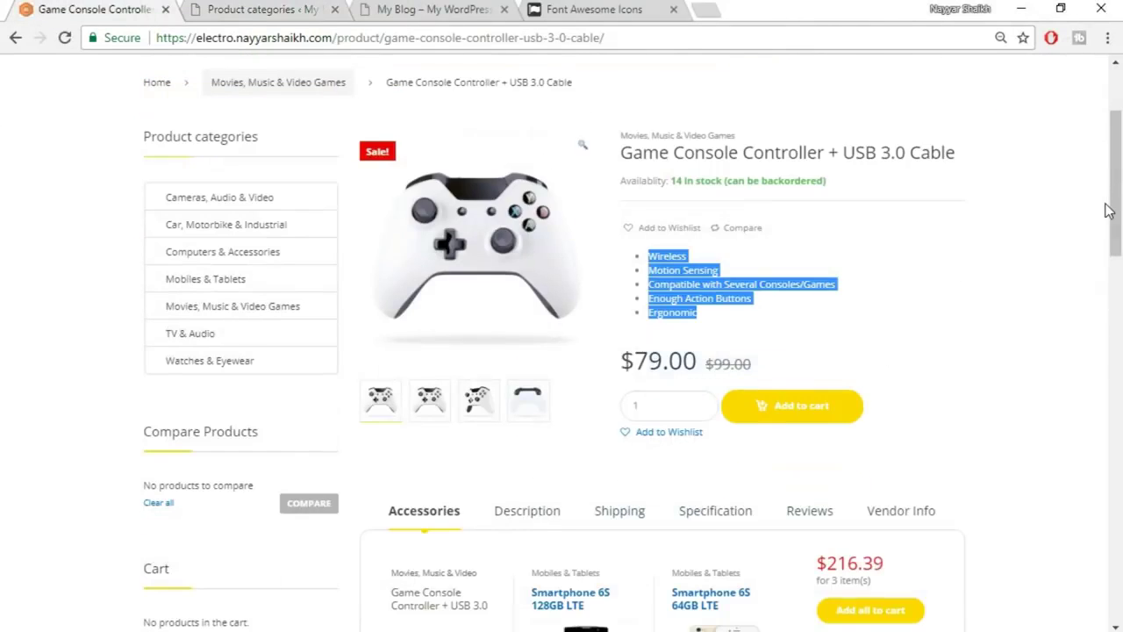
scroll(1108, 210, "down", 3)
left_click(527, 250)
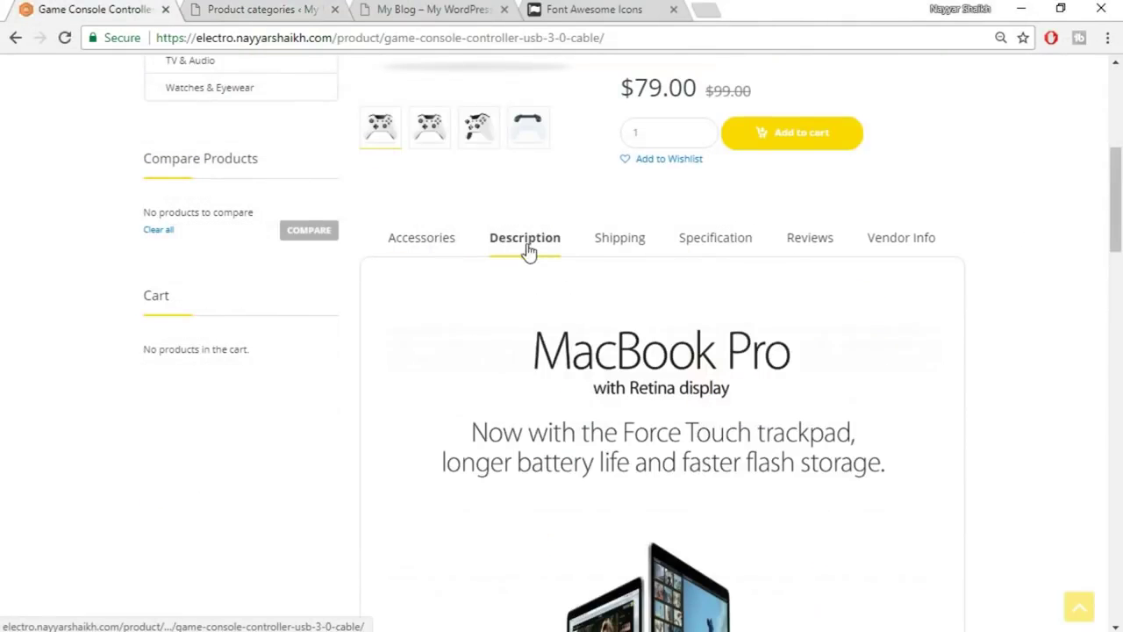
left_click_drag(396, 299, 581, 609)
key("ctrl+a")
scroll(620, 115, "down", 10)
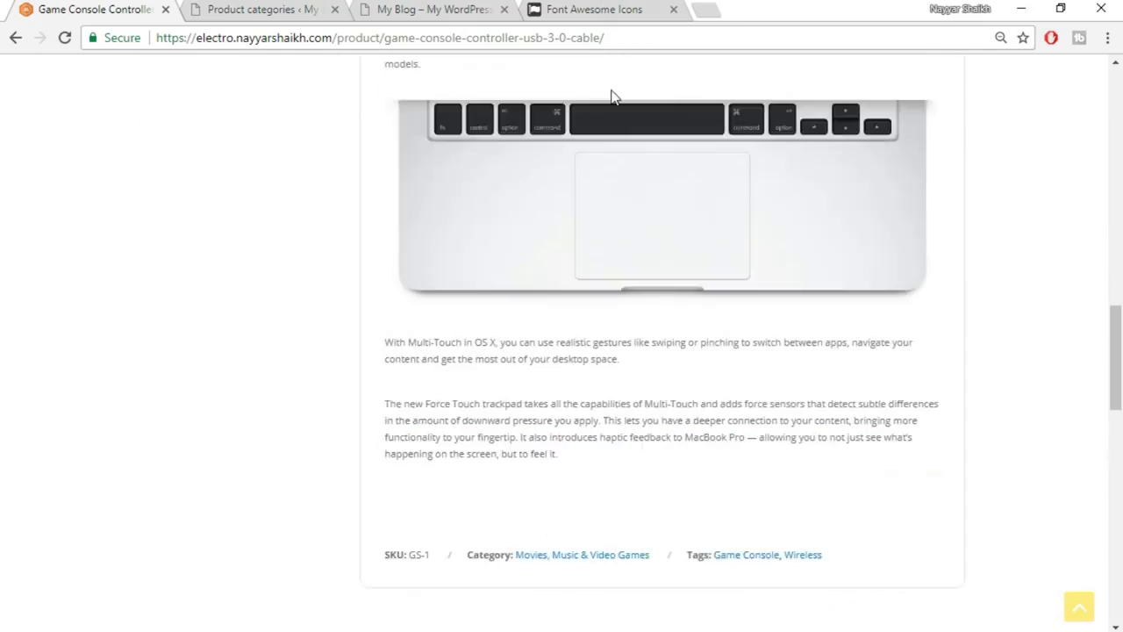
left_click_drag(612, 96, 642, 582)
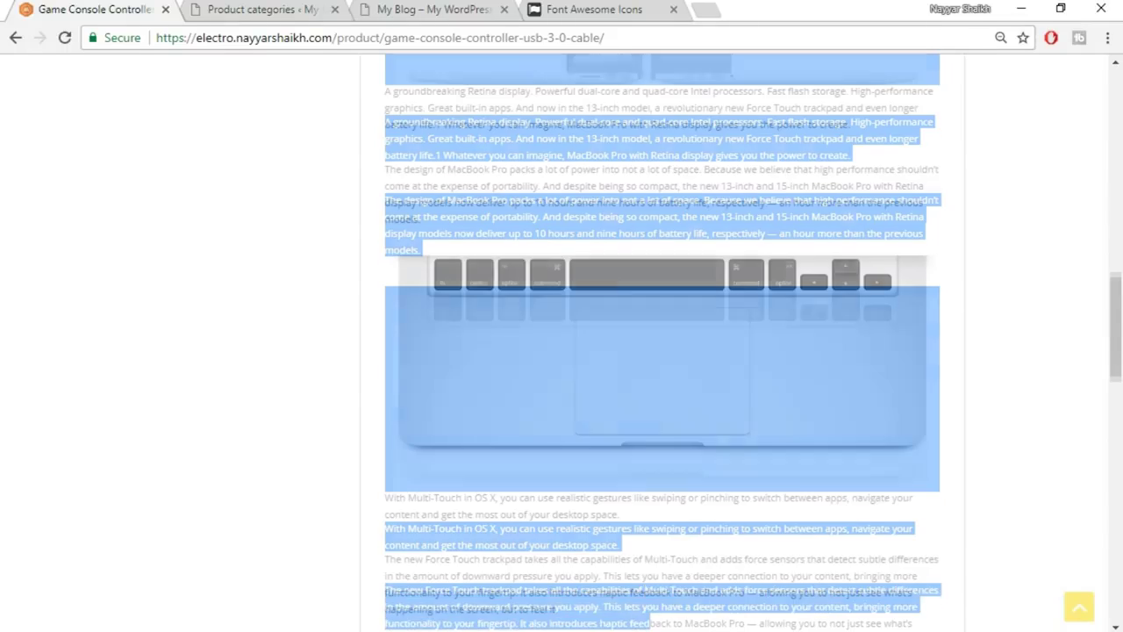
left_click_drag(641, 582, 643, 241)
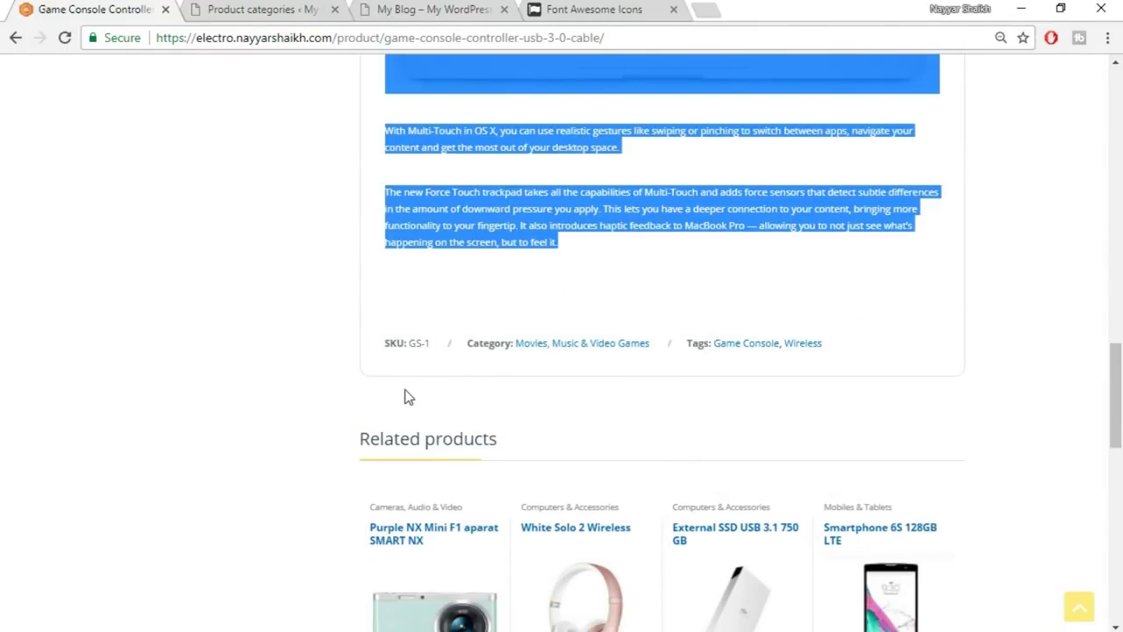
key("alt+Tab")
key("ctrl+v")
Give the product SKU Wh-1, keep it In Stock, and enable stock management
scroll(821, 379, "up", 5)
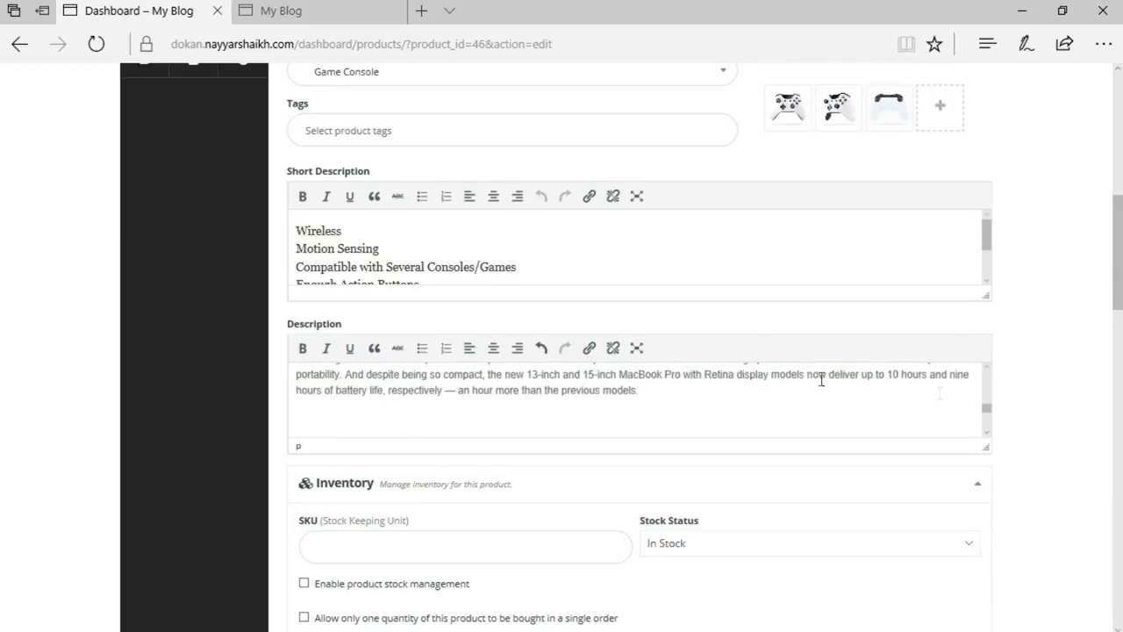
scroll(1081, 377, "down", 2)
scroll(1081, 377, "down", 1)
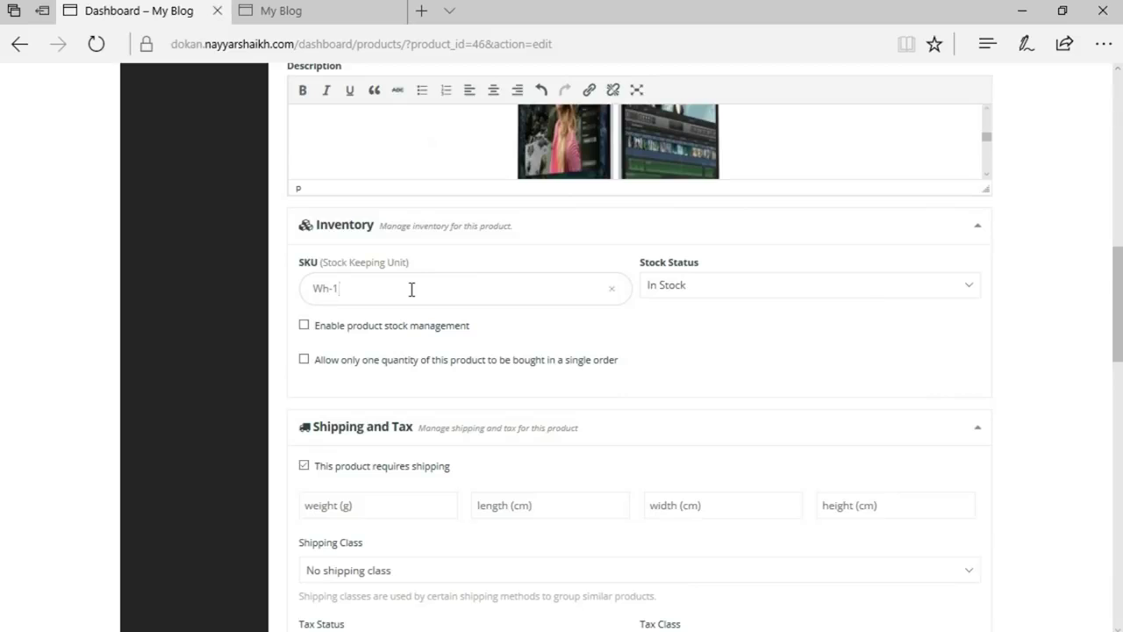
left_click(785, 289)
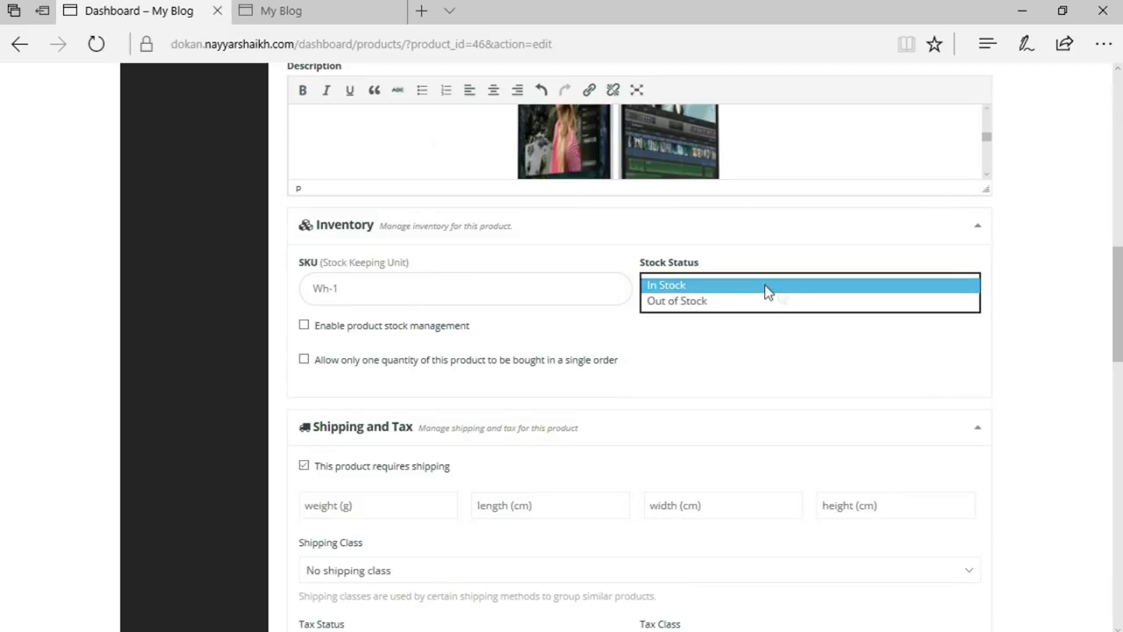
left_click(766, 287)
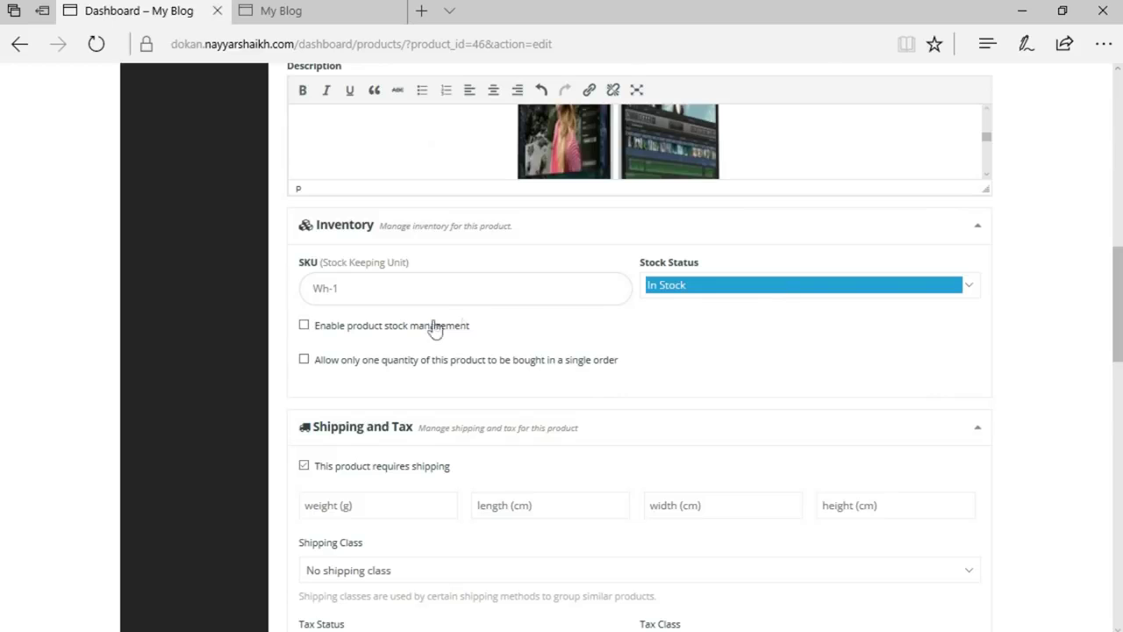
left_click(331, 331)
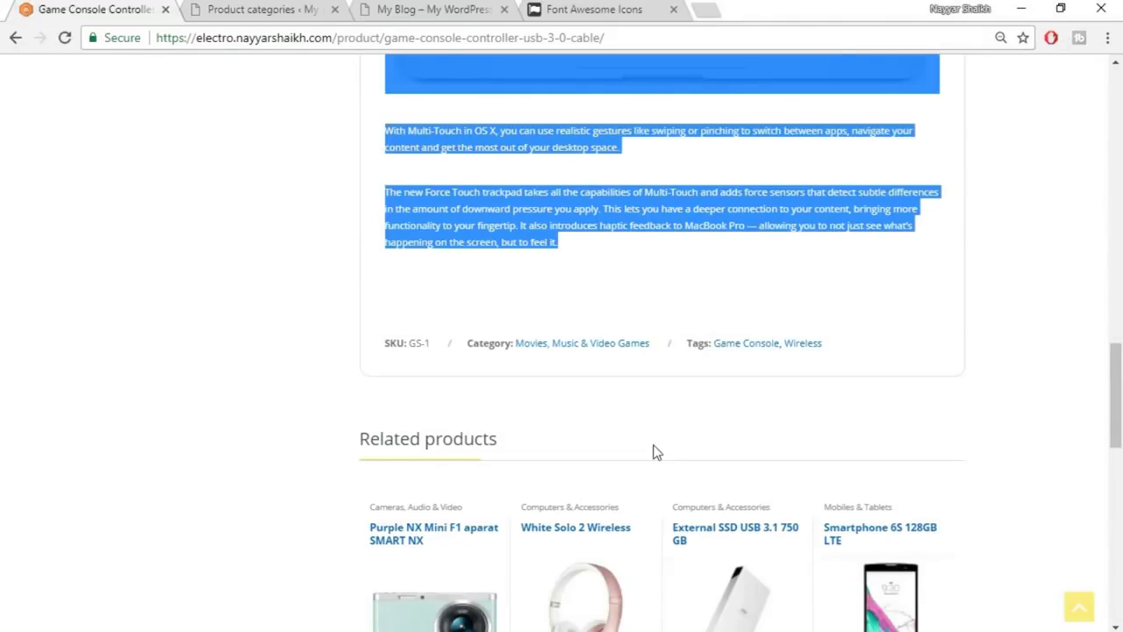
Set the stock quantity to 14 and allow backorders
scroll(658, 448, "up", 10)
scroll(664, 445, "up", 4)
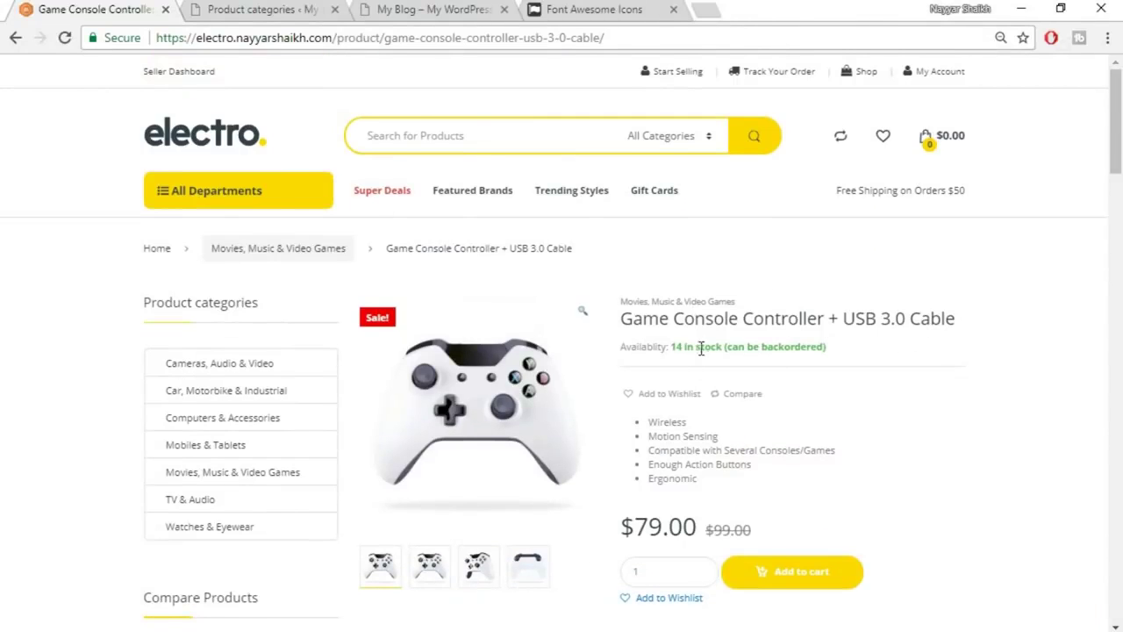
left_click_drag(674, 348, 830, 354)
left_click(833, 354)
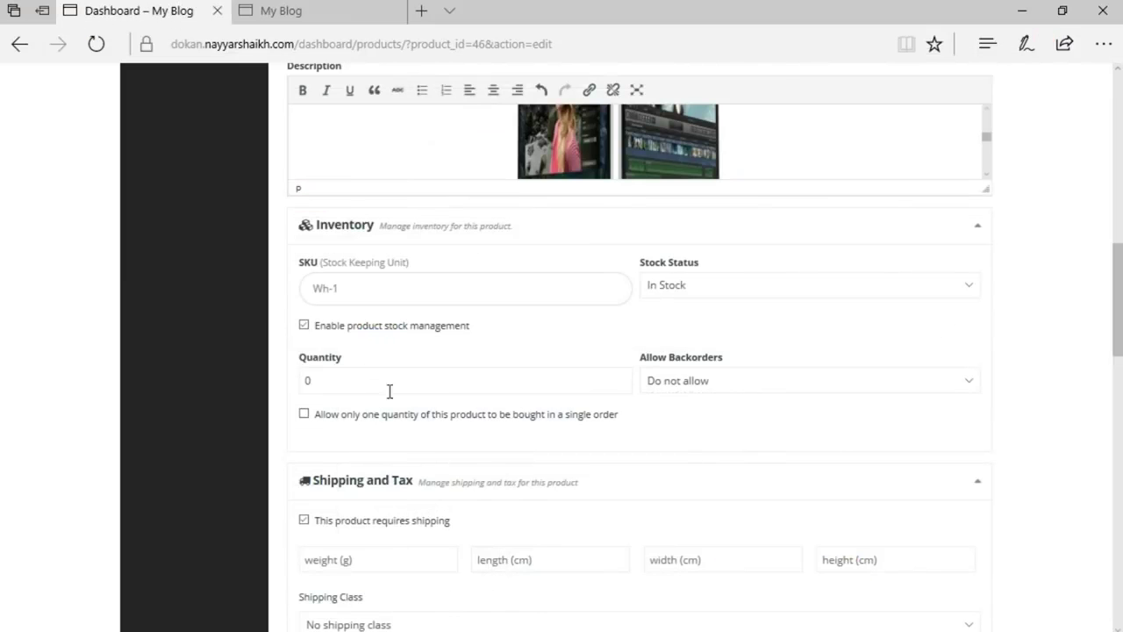
double_click(299, 380)
scroll(1096, 380, "down", 2)
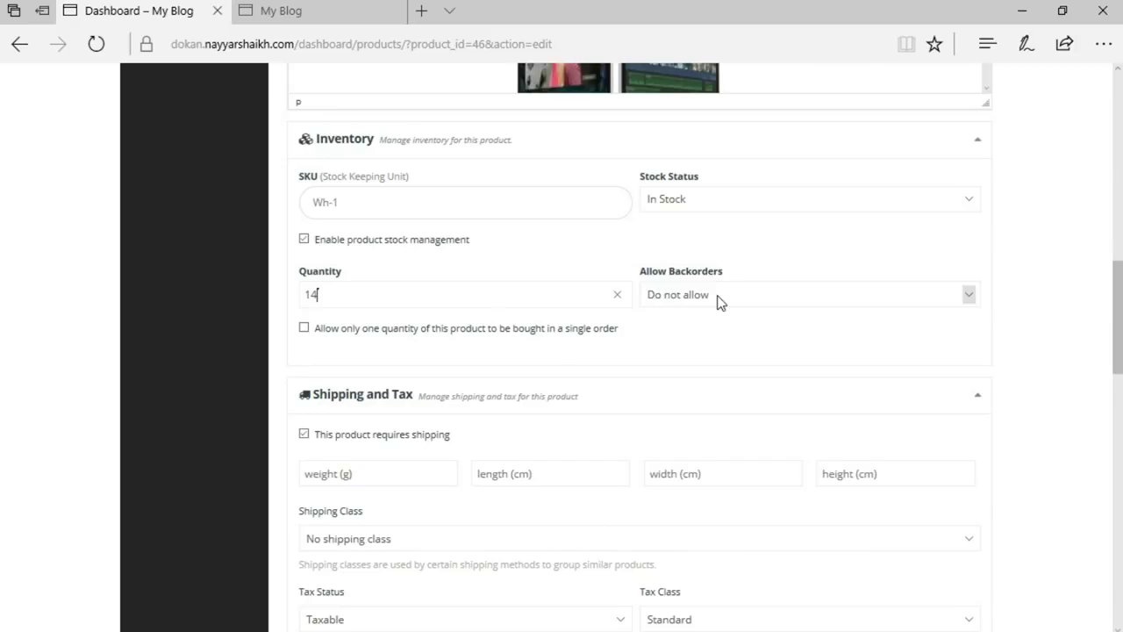
left_click(717, 298)
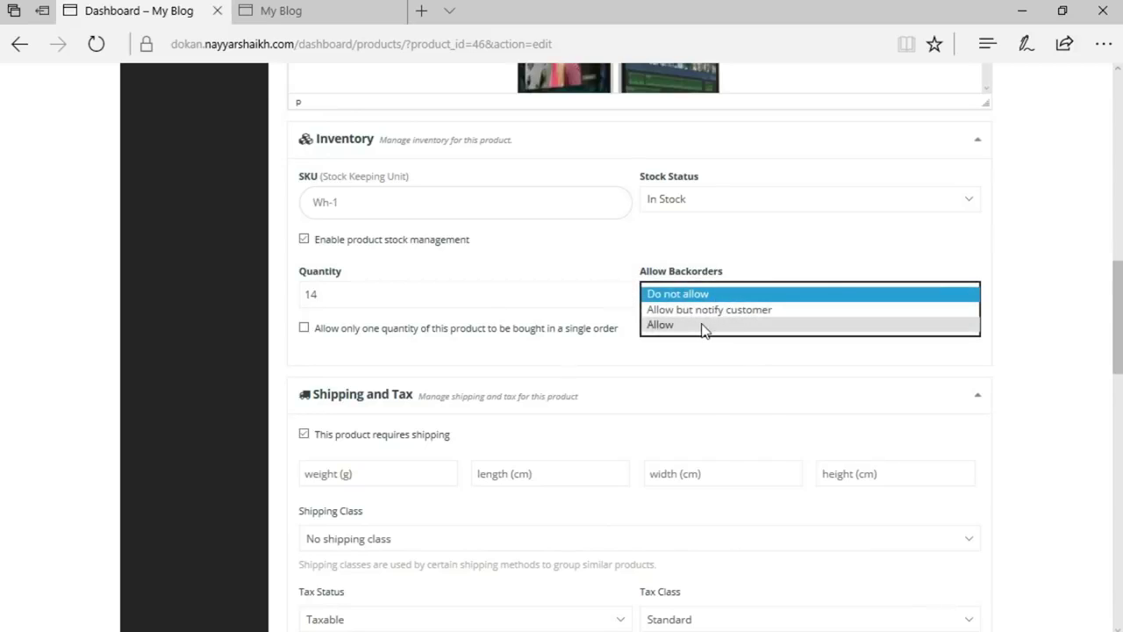
left_click(703, 327)
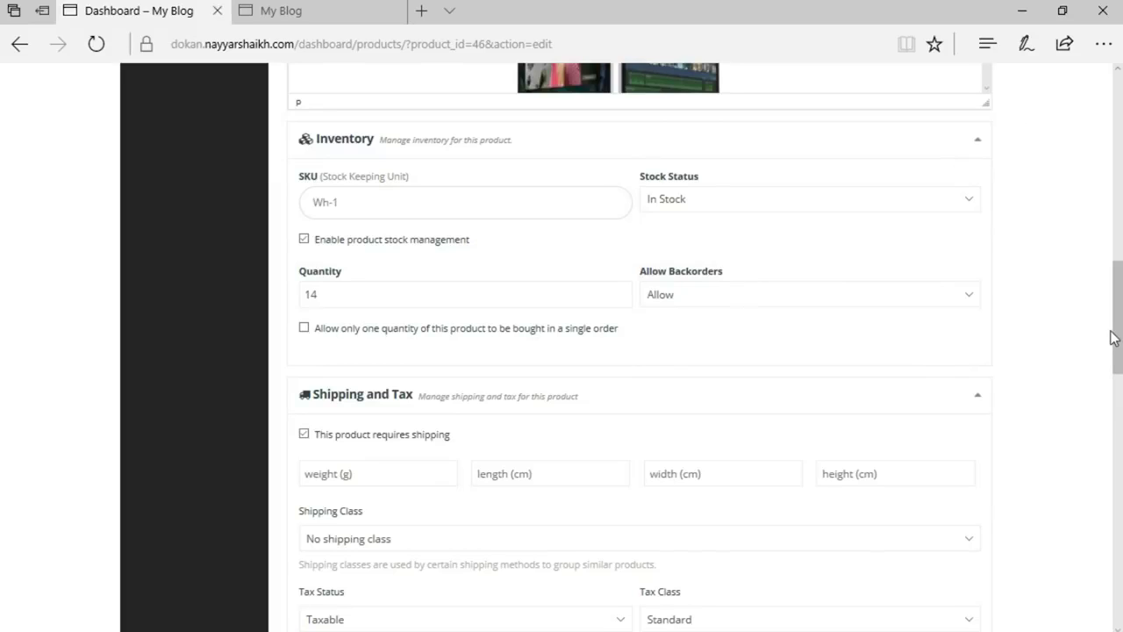
Enter shipping weight 200 and package dimensions 10 × 4 × 10 for length, width and height
scroll(1115, 336, "down", 1)
scroll(1115, 336, "down", 2)
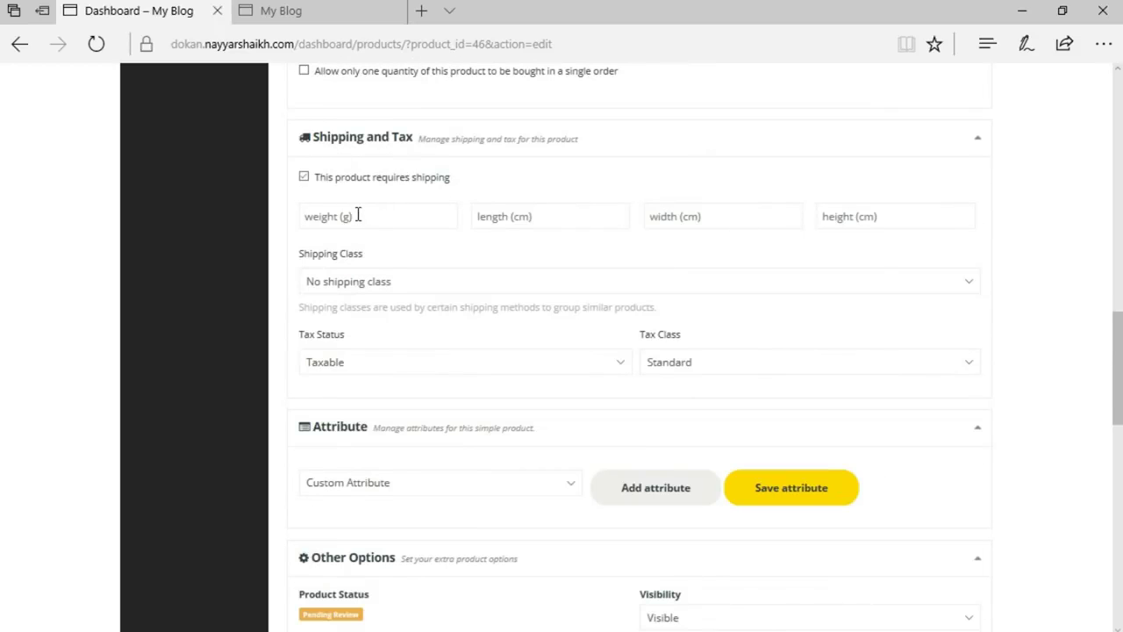
type("200")
left_click(512, 211)
type("10")
left_click(673, 225)
type("4")
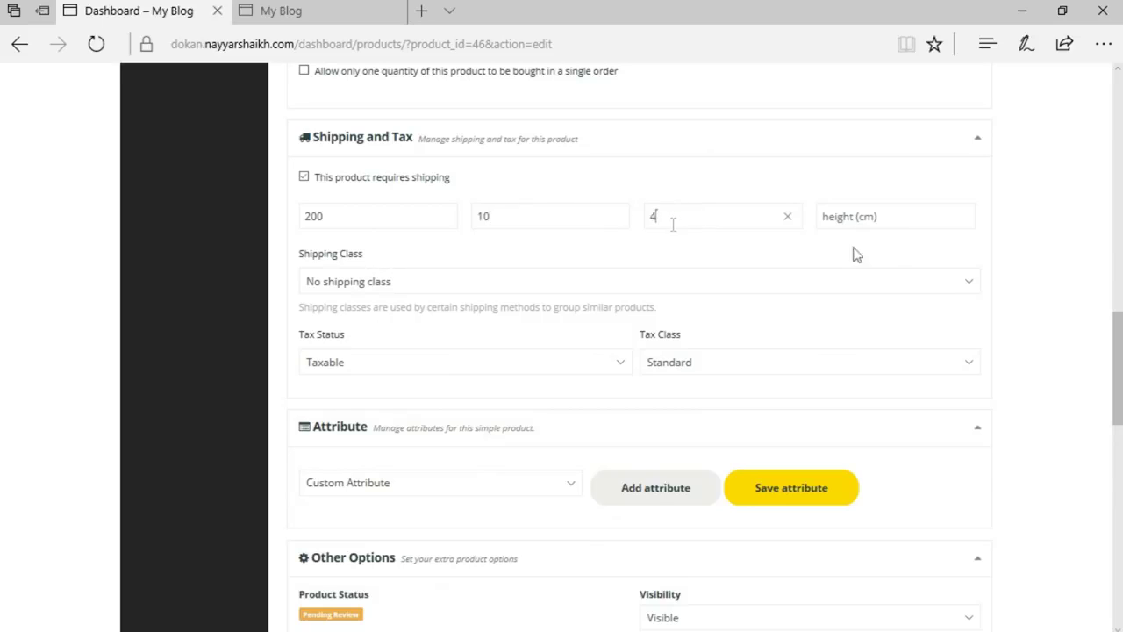
left_click(899, 215)
type("10")
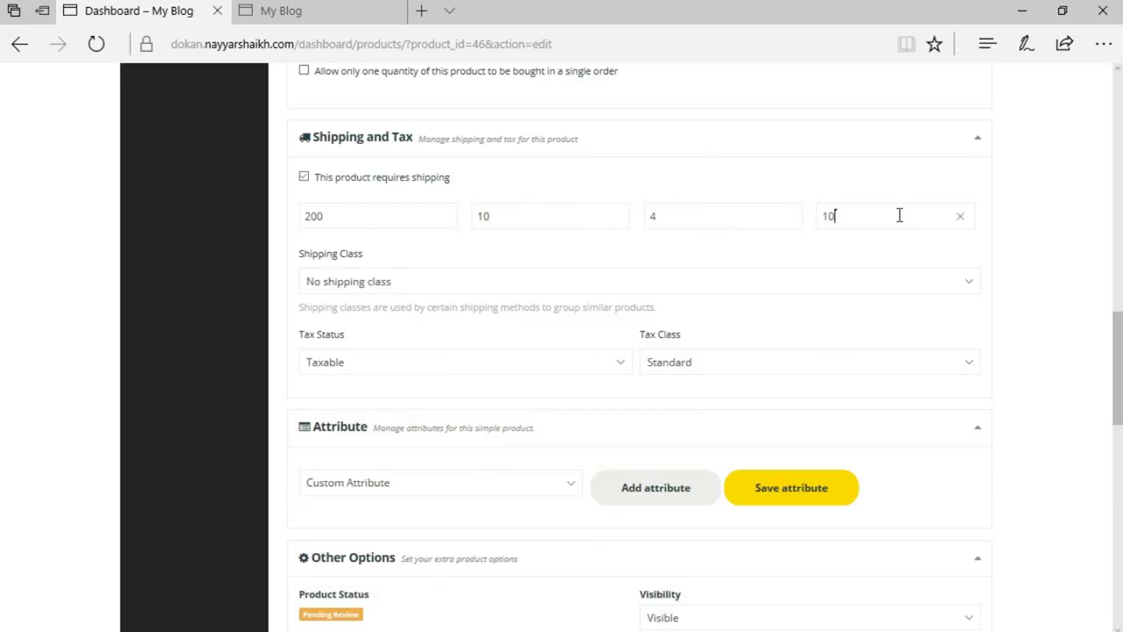
Keep the shipping class as No shipping class, reverting a brief Bulky selection
left_click(382, 285)
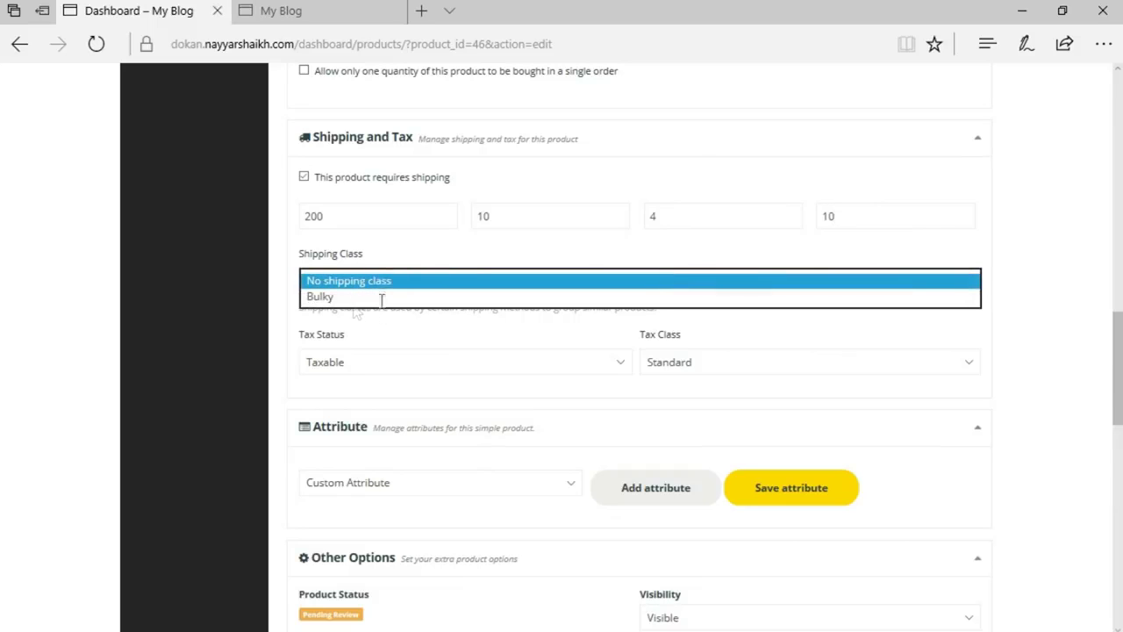
left_click(364, 299)
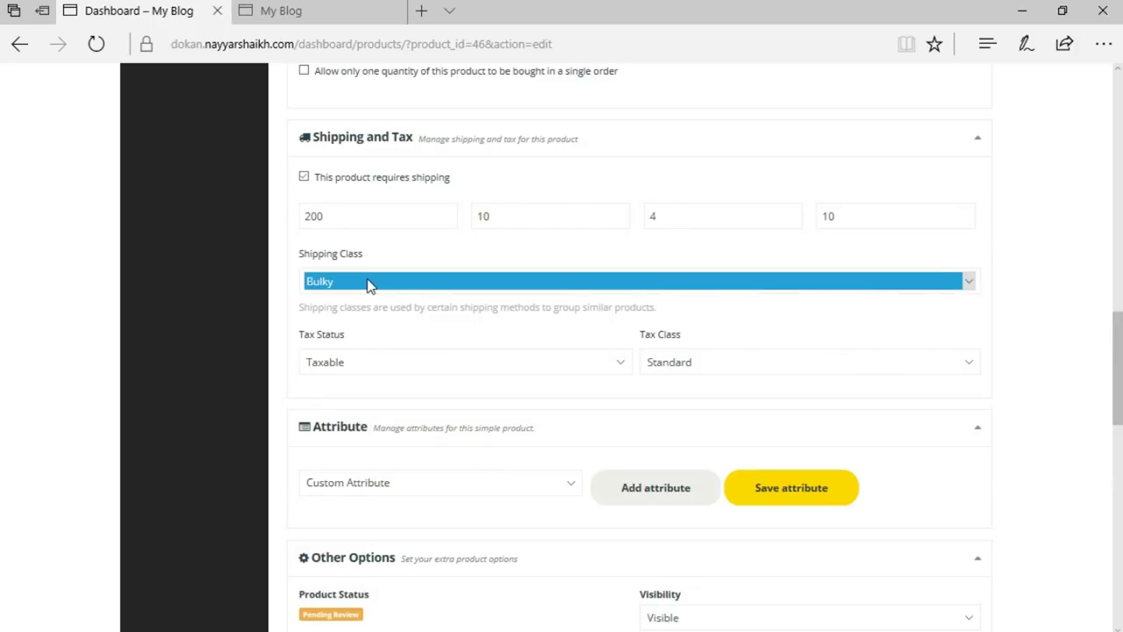
scroll(922, 342, "down", 1)
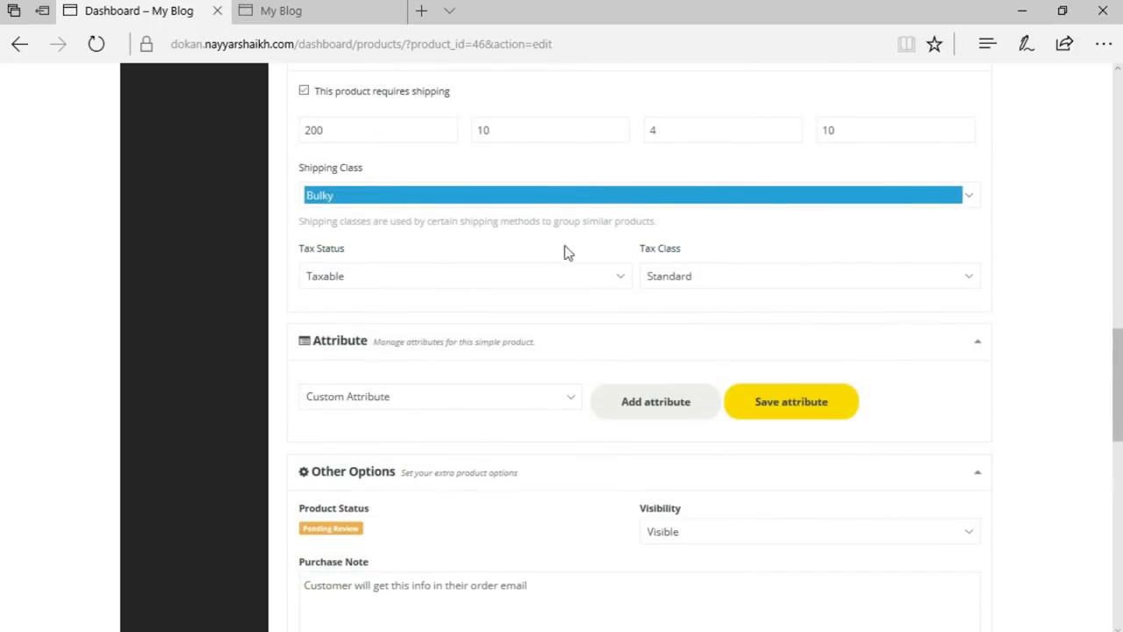
left_click(465, 190)
left_click(380, 180)
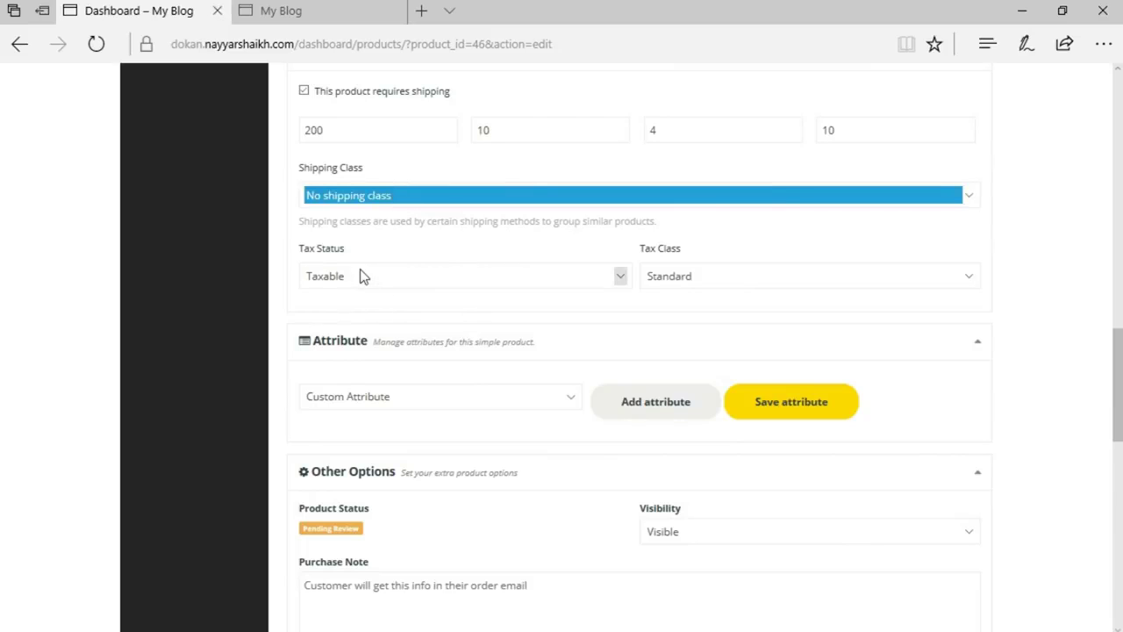
Set the tax status to Taxable and the tax class to GST
left_click(459, 283)
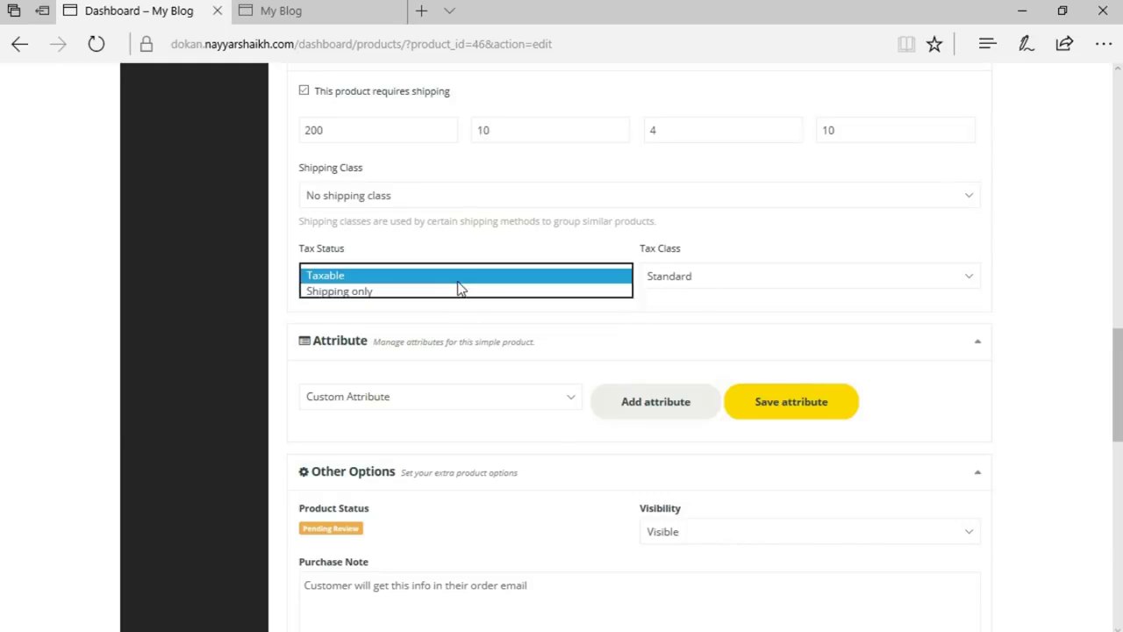
left_click(405, 305)
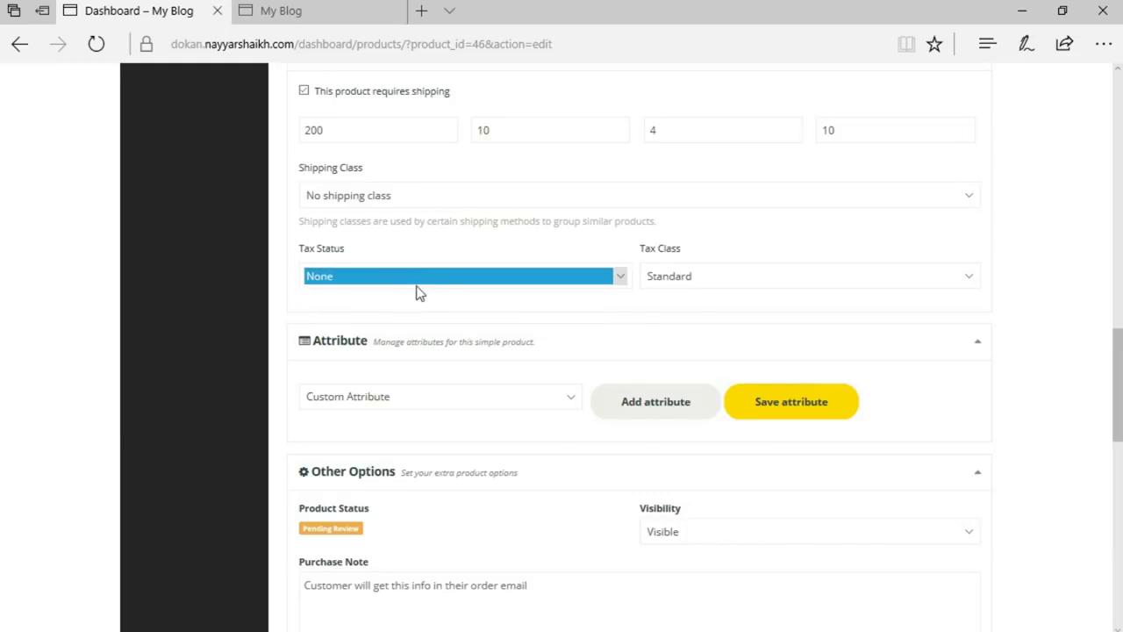
left_click(448, 281)
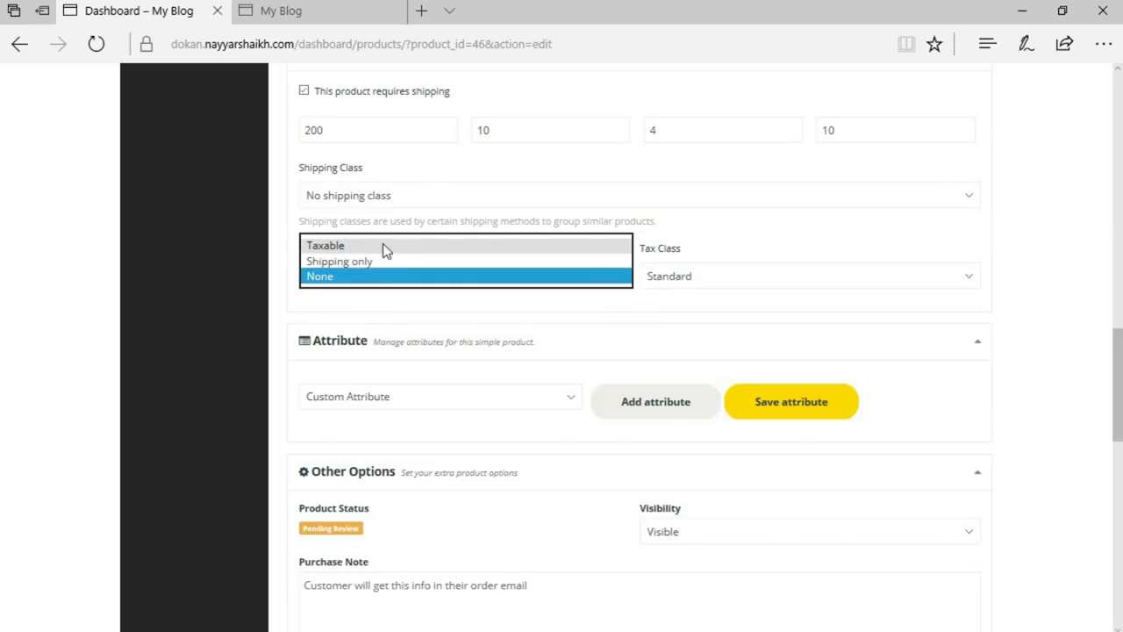
left_click(384, 248)
left_click(737, 279)
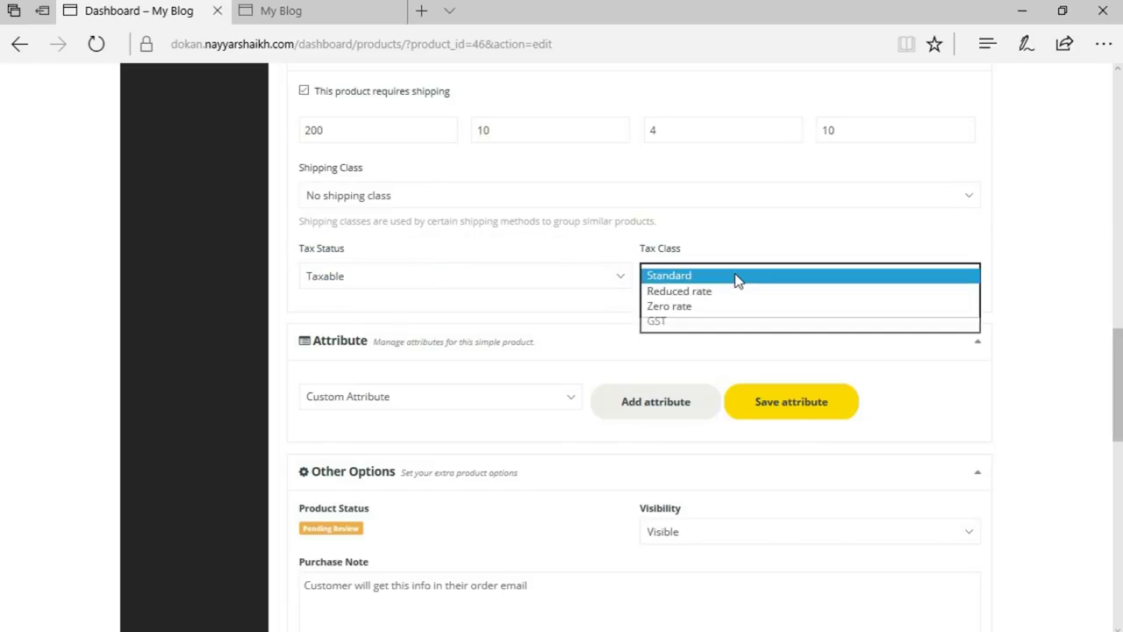
left_click(697, 322)
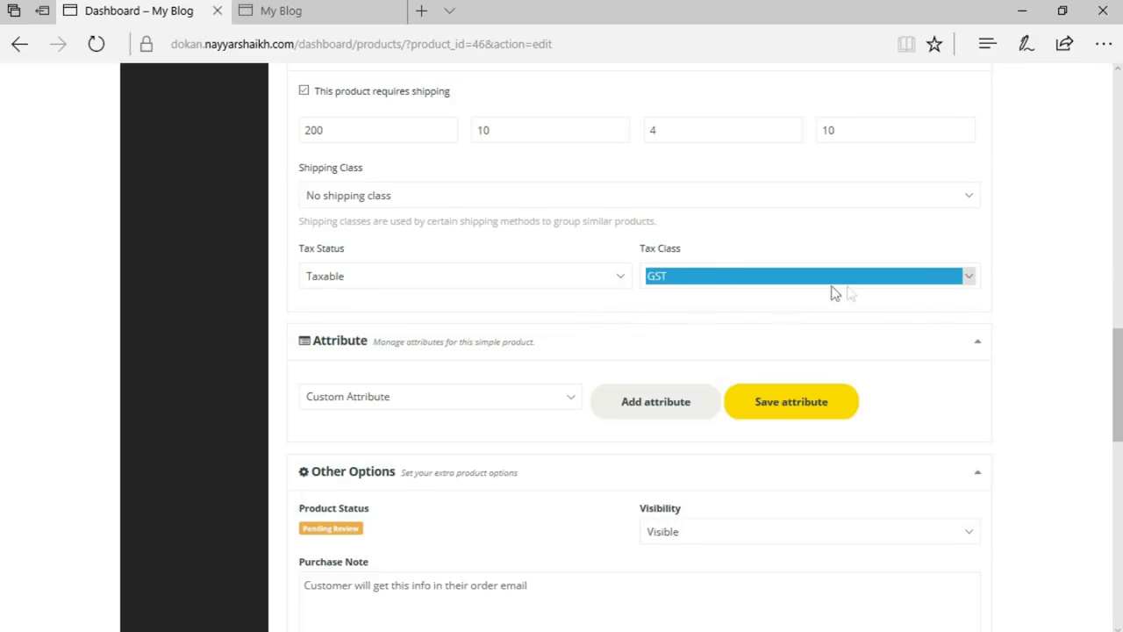
scroll(1055, 311, "down", 2)
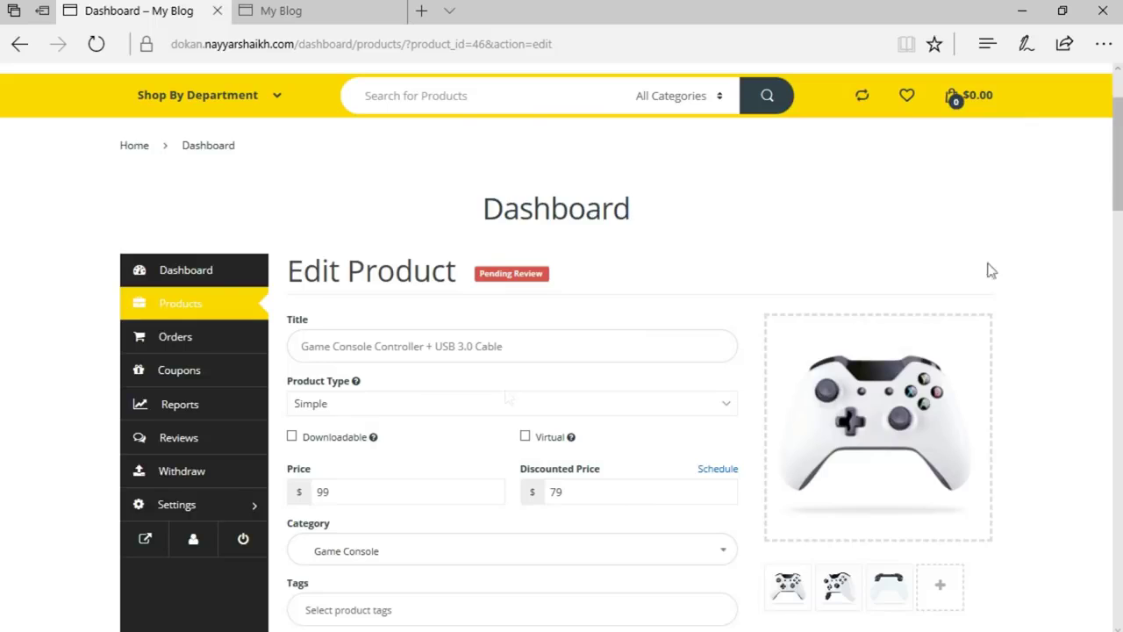
Save the Game Console Controller product with Save Product at the bottom of the form
scroll(1122, 450, "down", 1)
left_click(1122, 449)
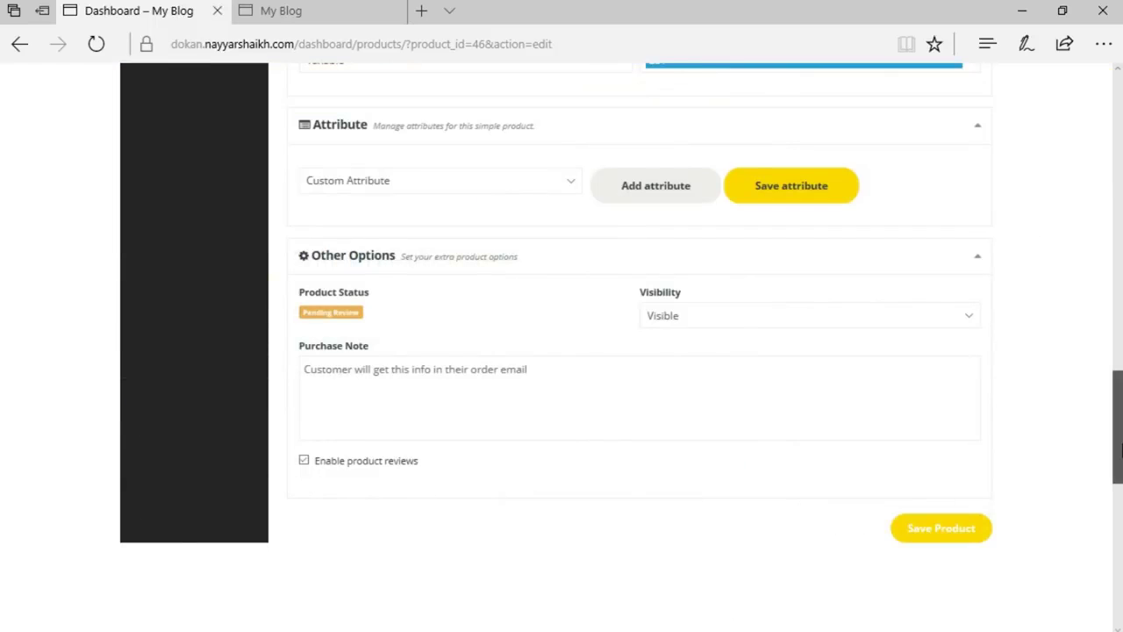
scroll(1119, 425, "up", 2)
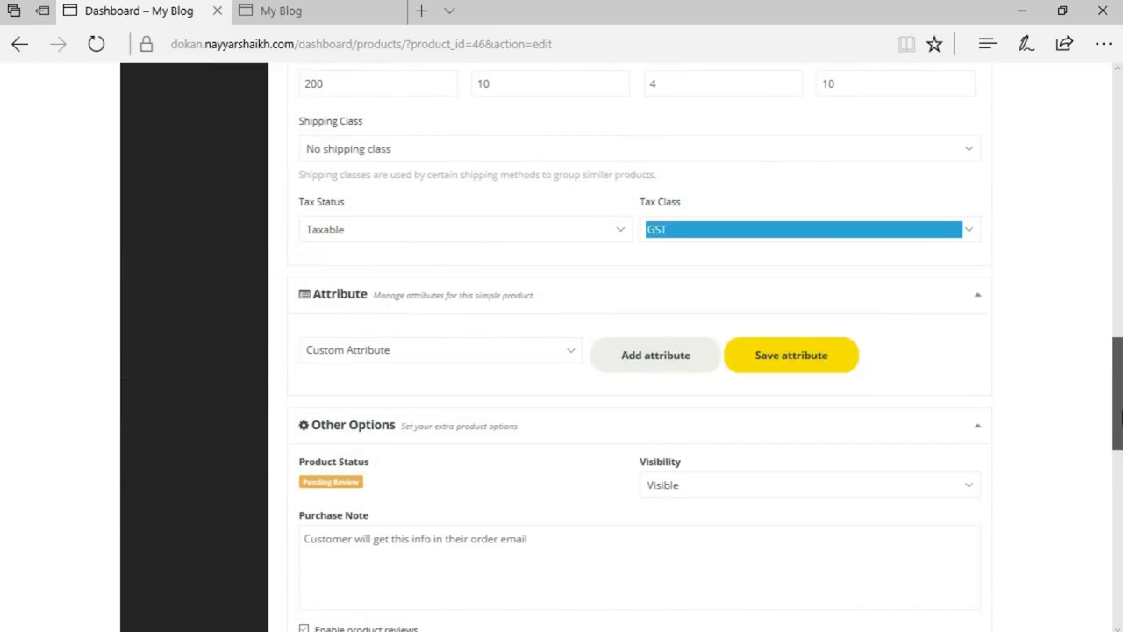
left_click_drag(1120, 419, 1120, 456)
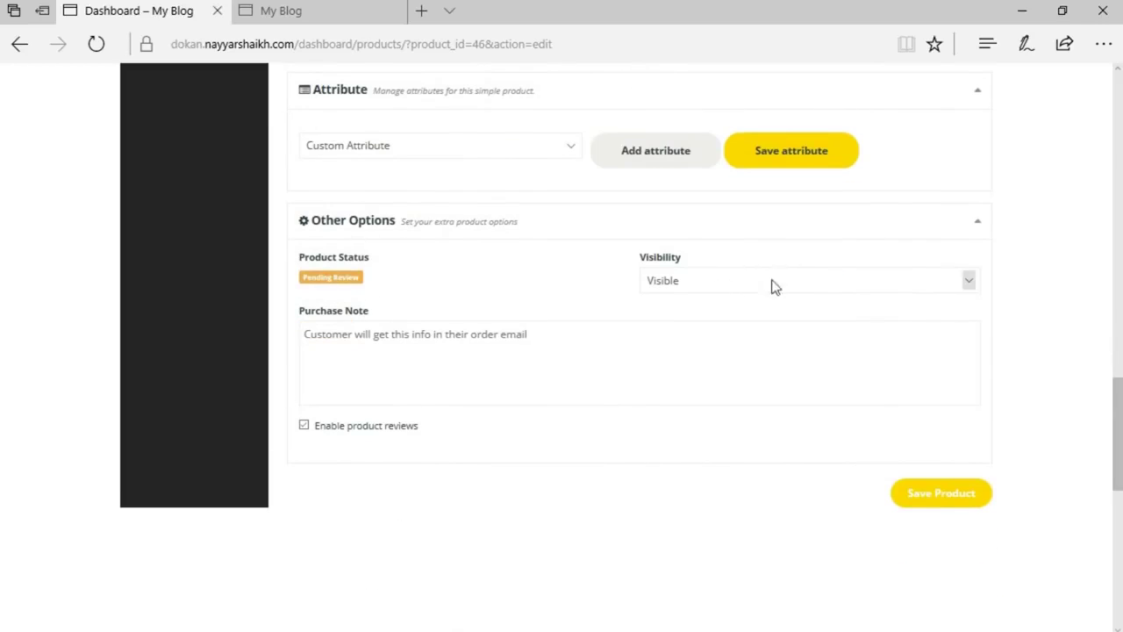
left_click(956, 495)
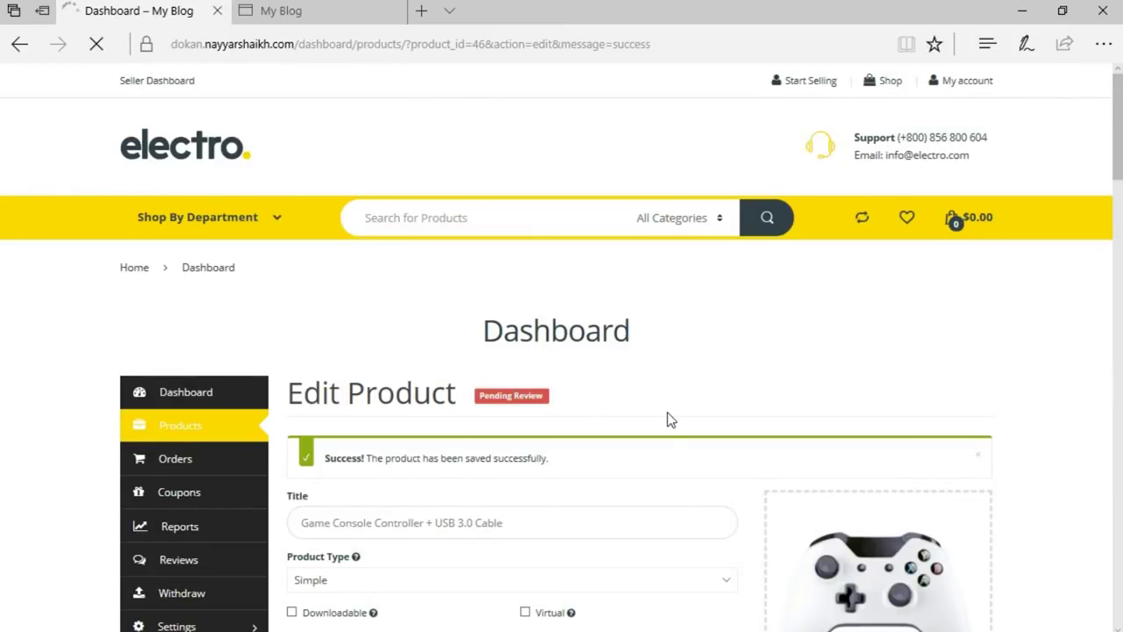
scroll(667, 420, "down", 1)
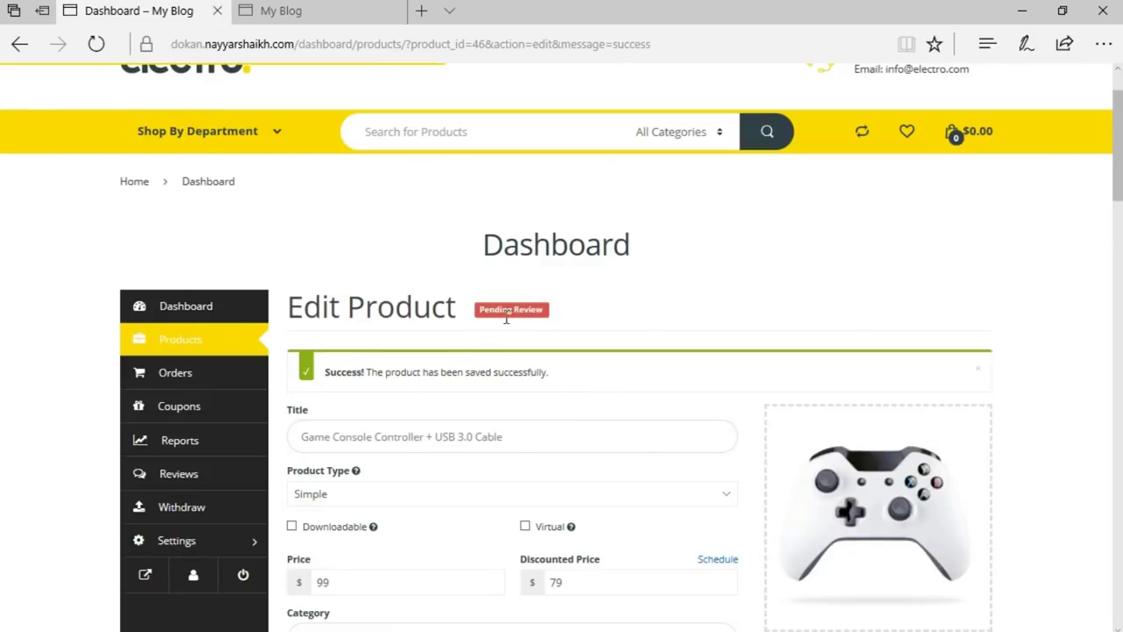
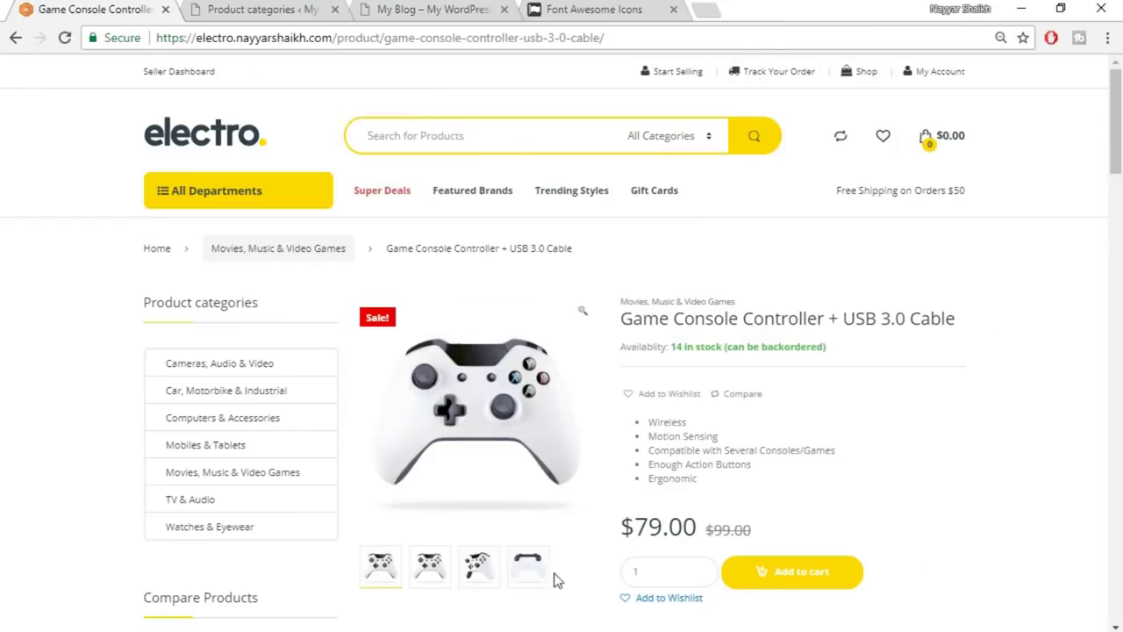
Open the full WooCommerce products list and check the game controller's Pending status
left_click(270, 8)
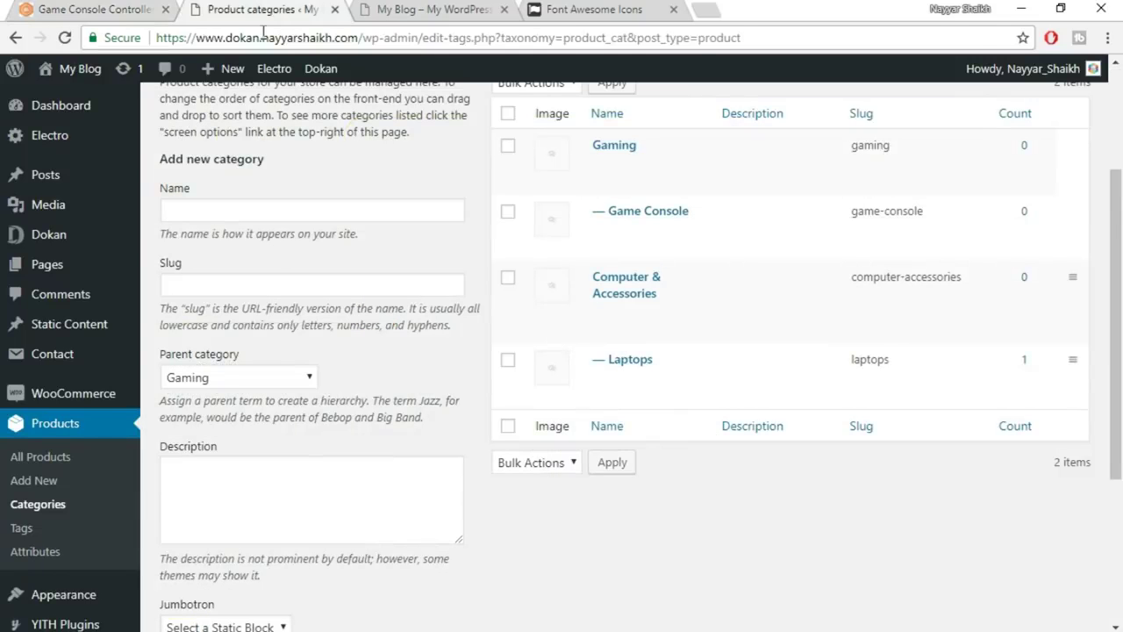
mouse_move(23, 371)
scroll(120, 375, "down", 2)
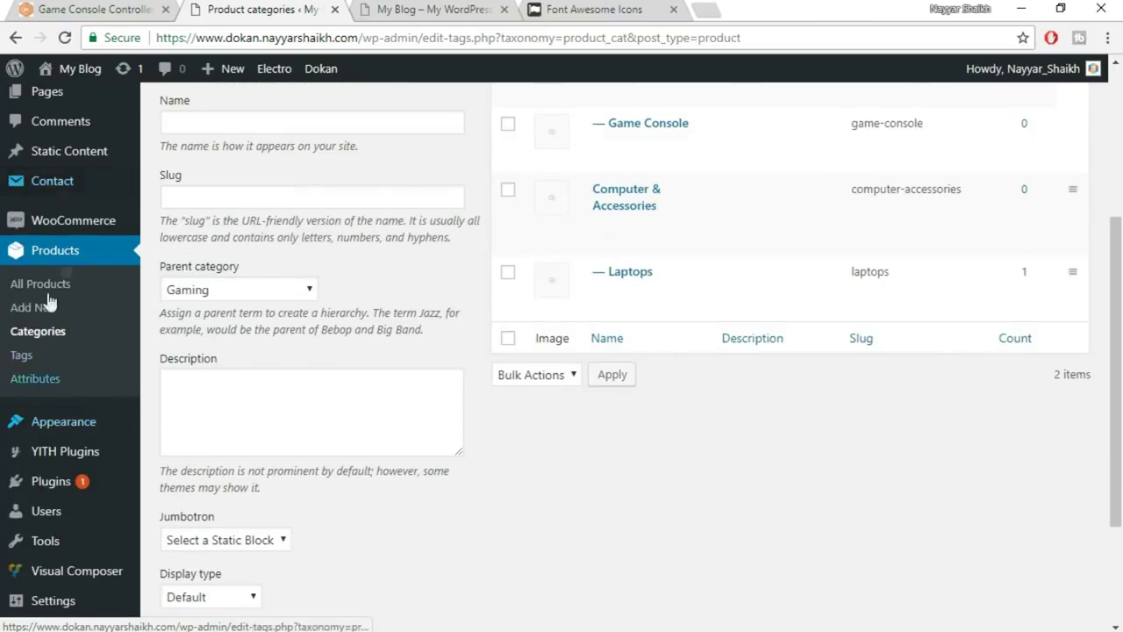
left_click(51, 294)
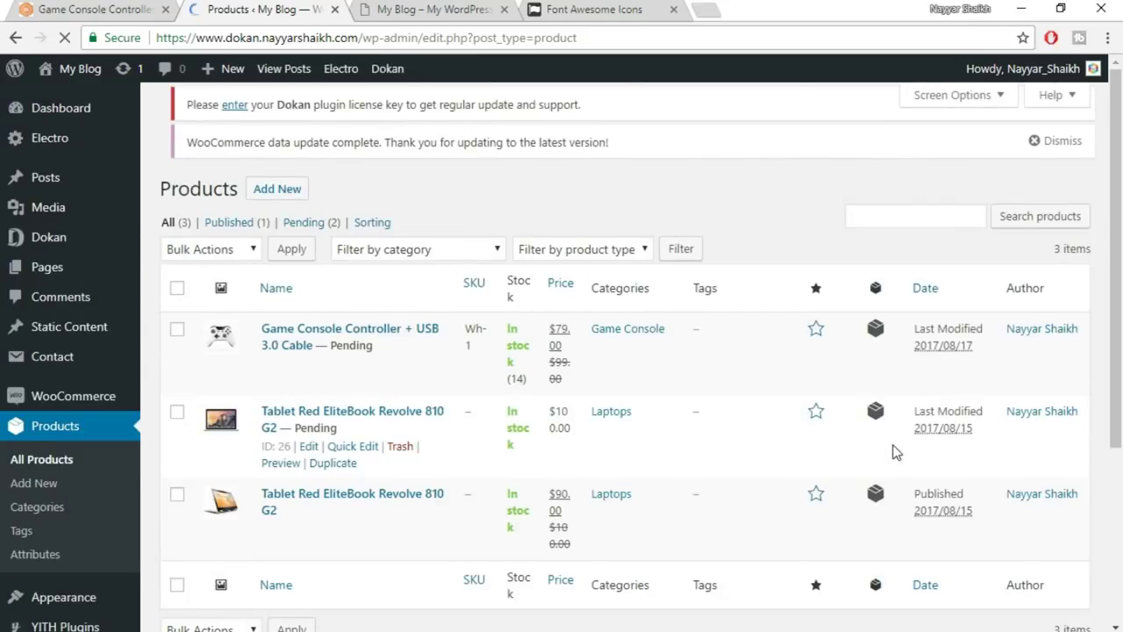
scroll(878, 449, "down", 1)
scroll(263, 307, "down", 2)
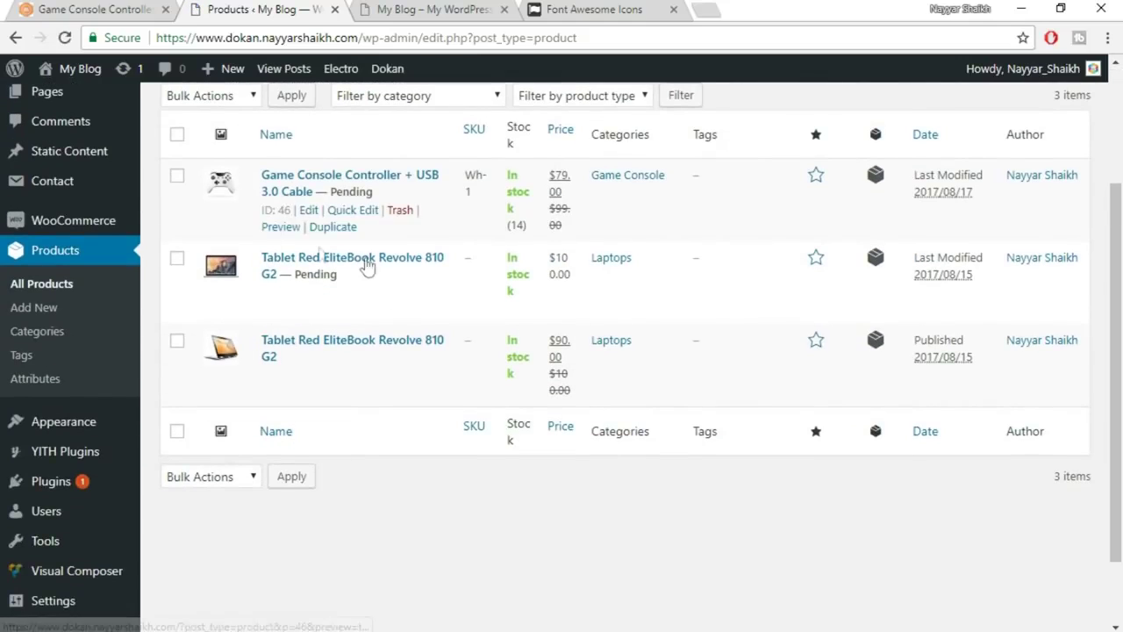
scroll(877, 307, "up", 2)
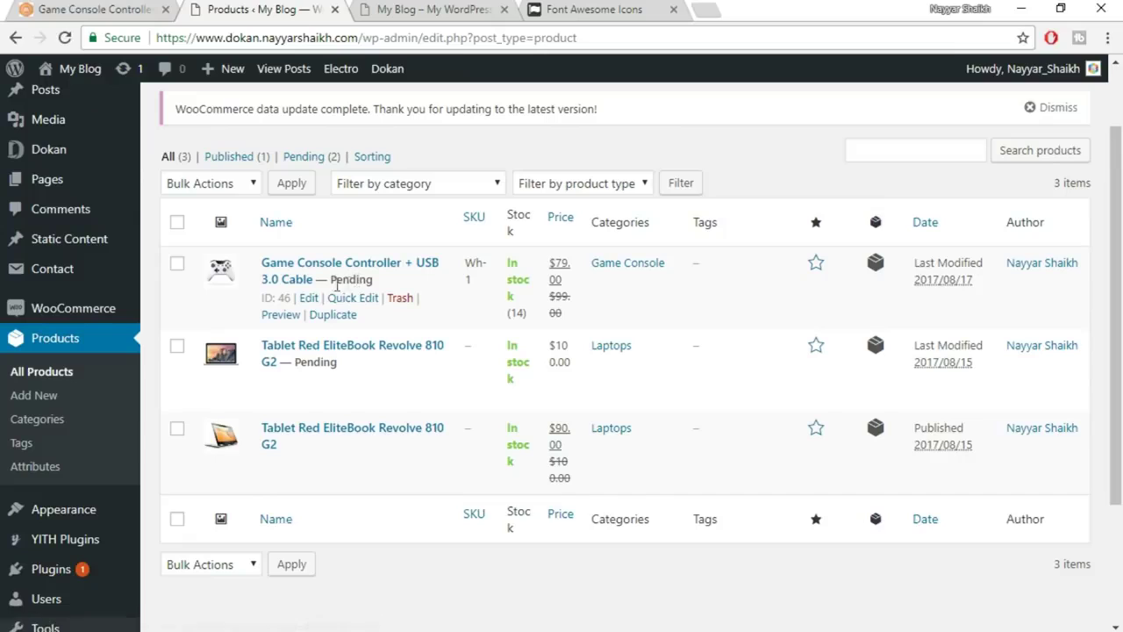
left_click_drag(331, 280, 390, 287)
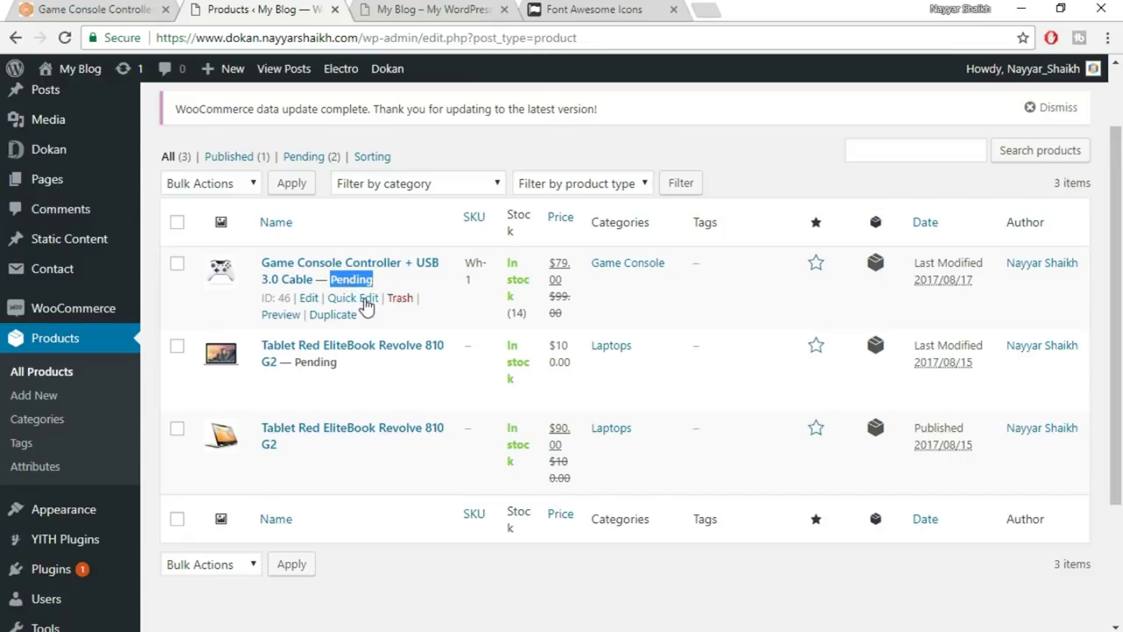
Open the Game Console Controller + USB 3.0 Cable product for editing
left_click(308, 299)
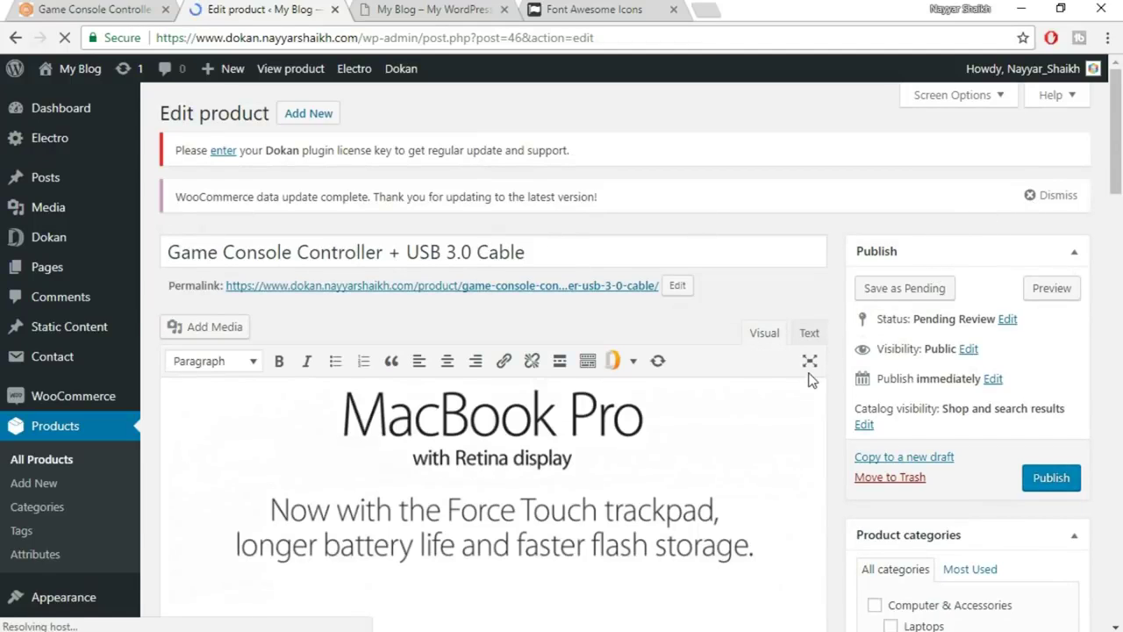
scroll(1057, 437, "down", 5)
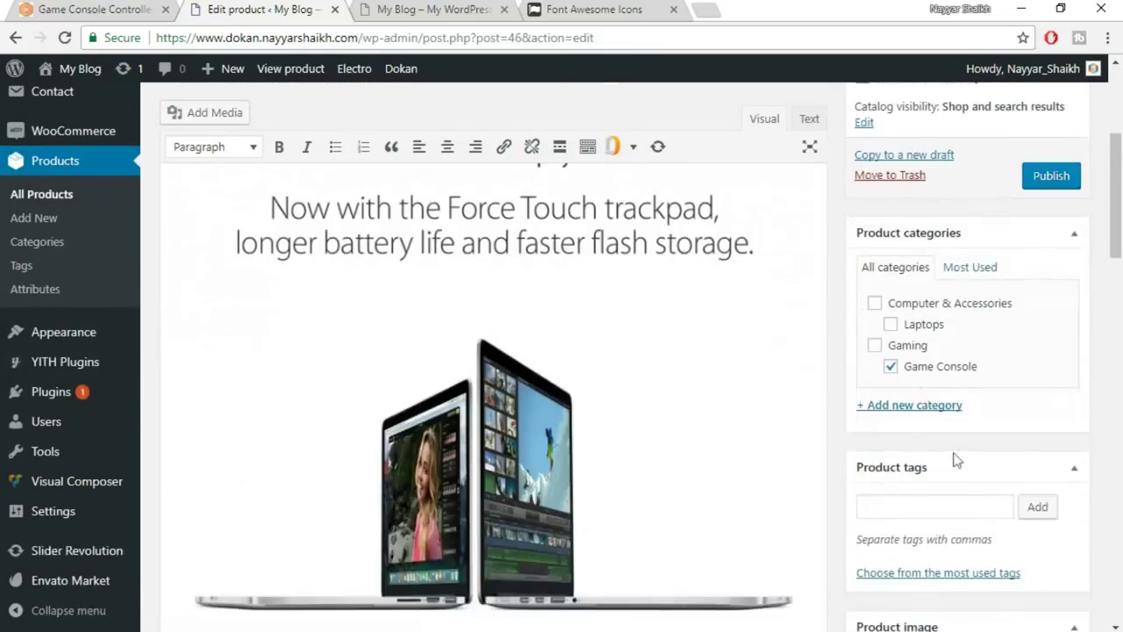
scroll(1033, 514, "down", 2)
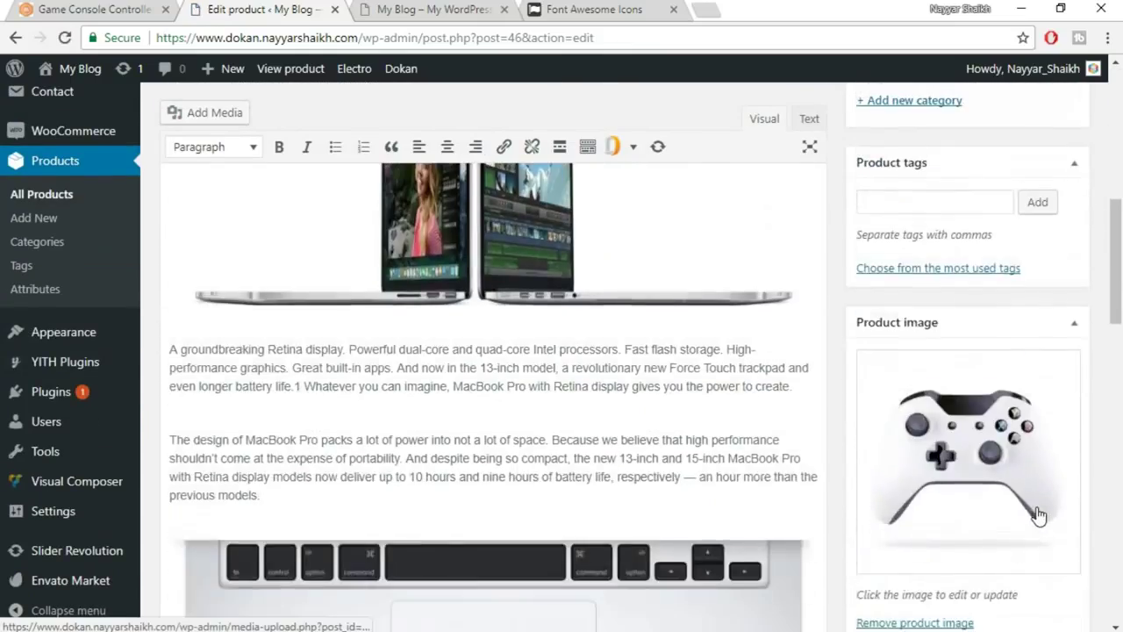
scroll(1036, 514, "up", 4)
scroll(915, 610, "down", 2)
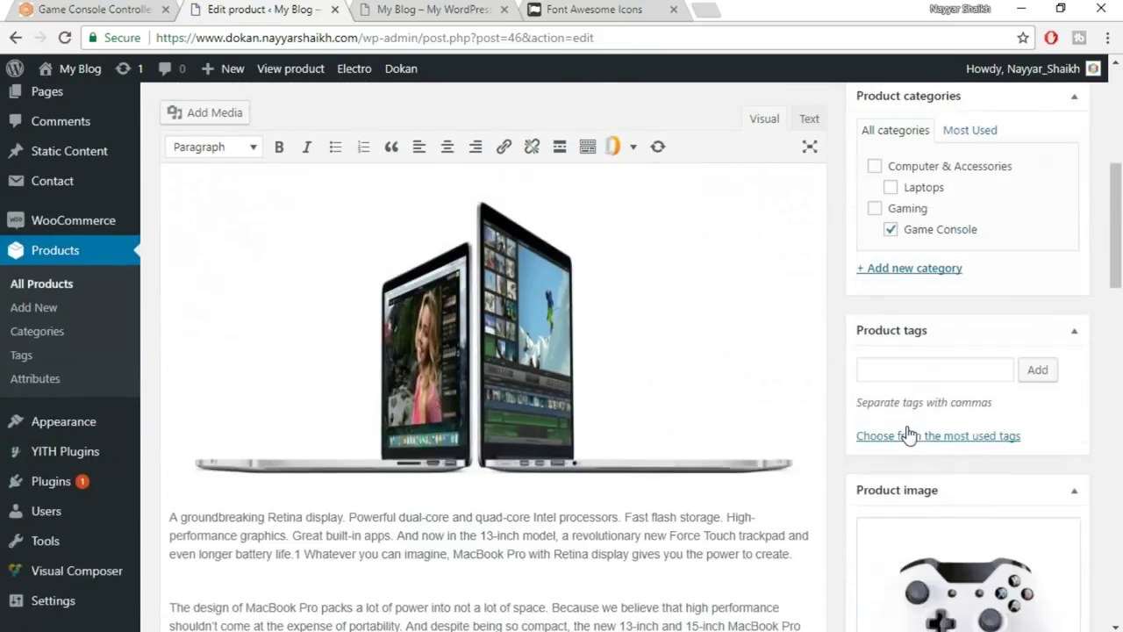
Add the product tag 'game' to the controller
left_click(915, 369)
type("gam")
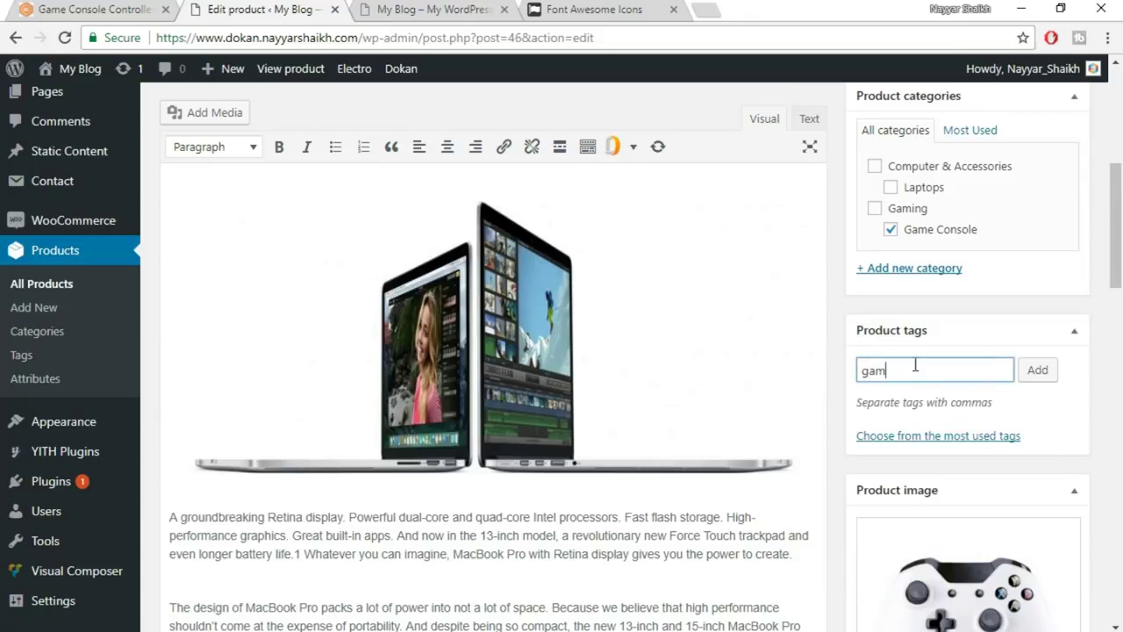
type("e")
key("Return")
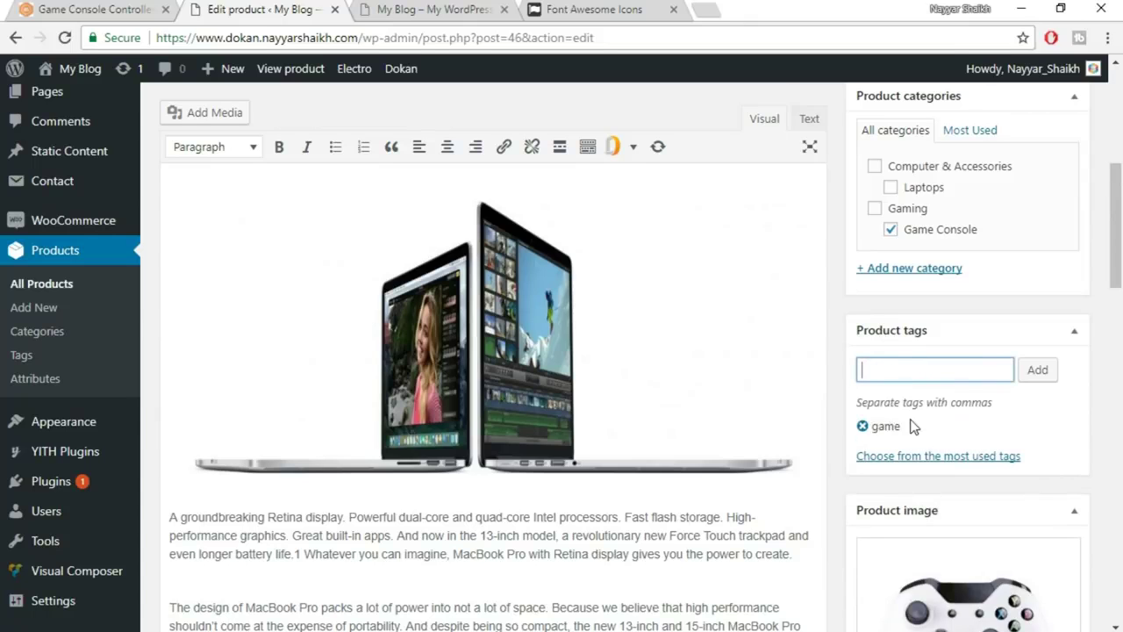
scroll(1012, 426, "down", 1)
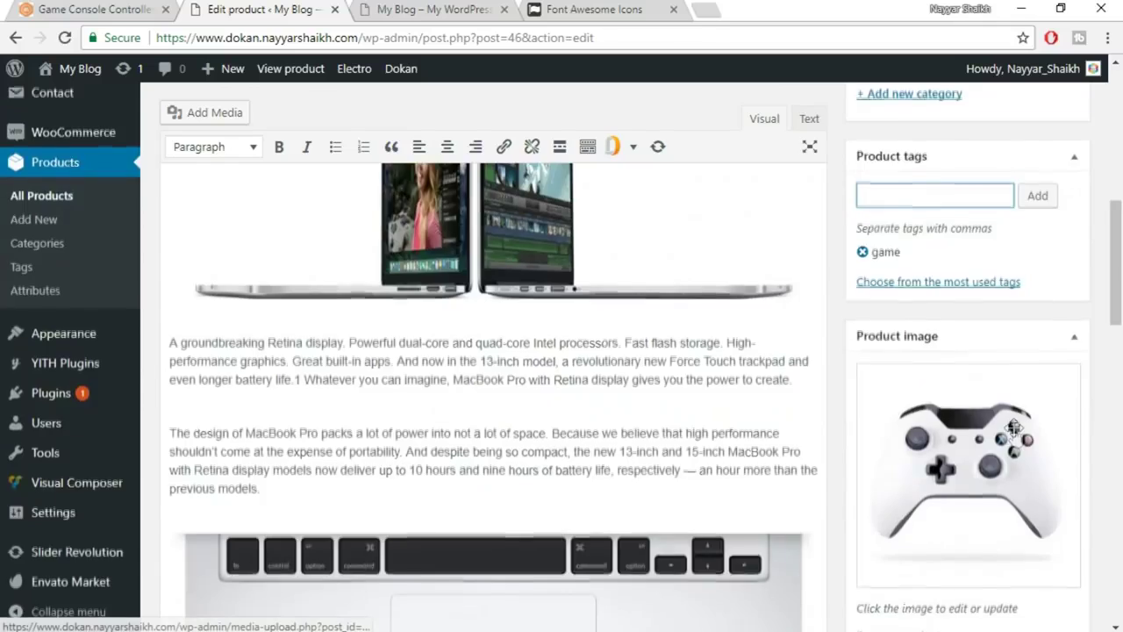
scroll(1016, 434, "up", 4)
scroll(1009, 404, "up", 1)
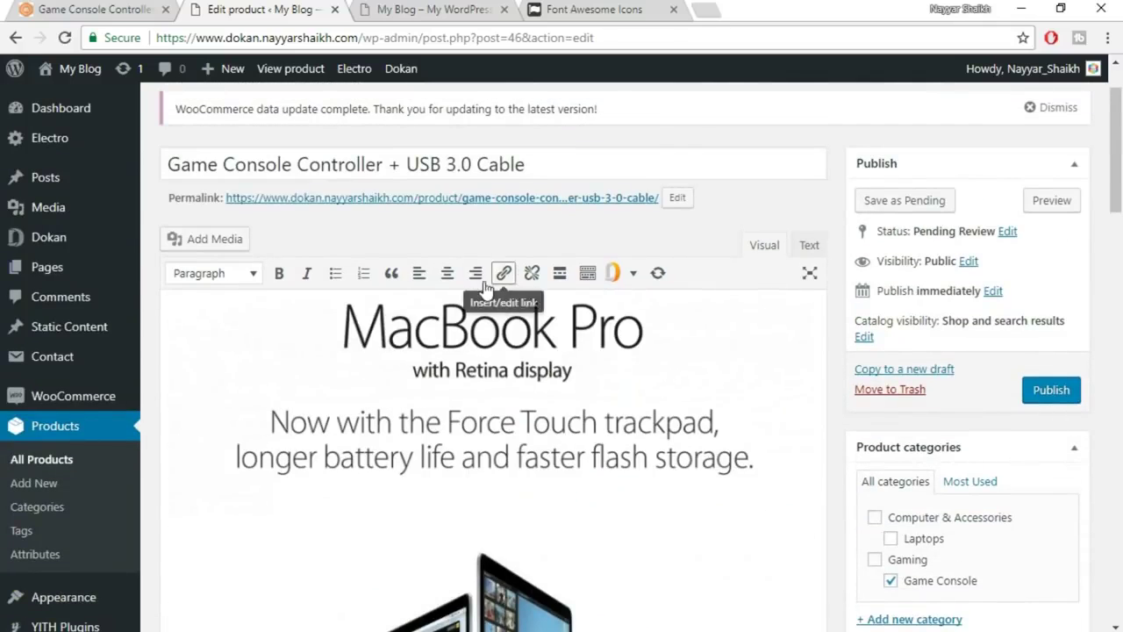
Publish the game controller product from WordPress admin
left_click(1038, 393)
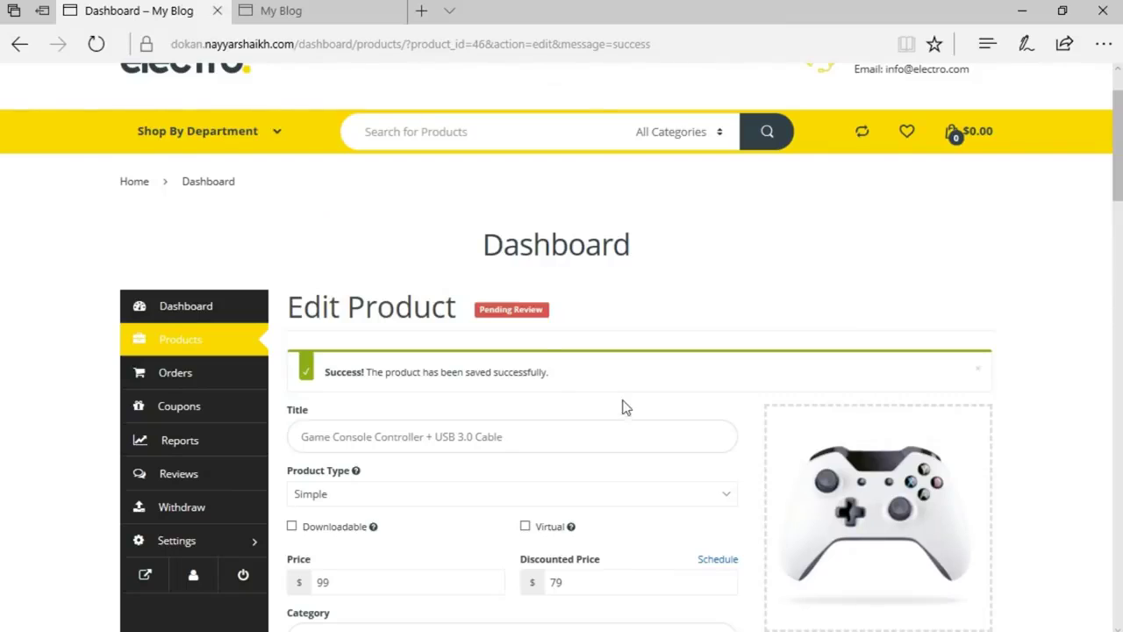
left_click_drag(474, 316, 566, 314)
left_click(566, 314)
Reload the Dokan Edit Product page to confirm Online status, Game Console category and game tag
left_click(97, 44)
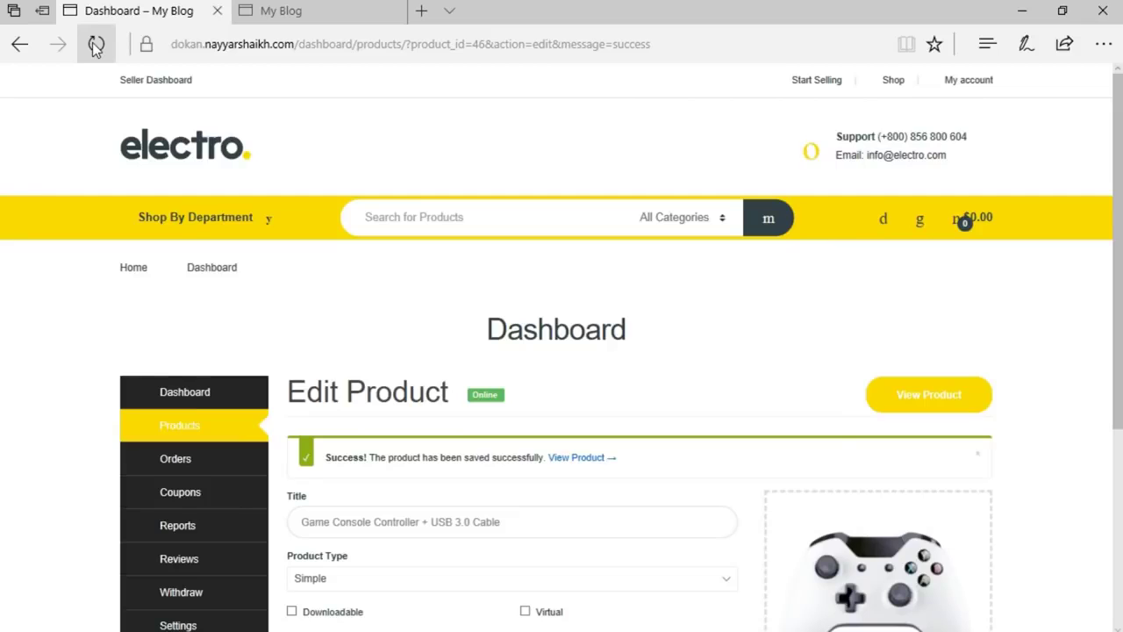
scroll(784, 368, "down", 1)
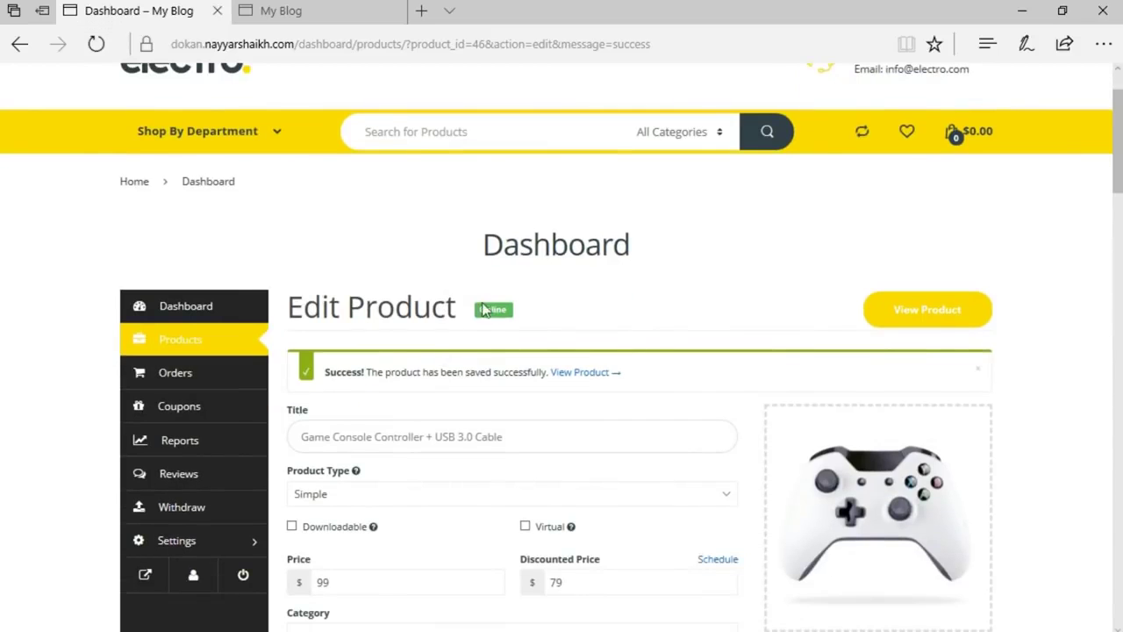
scroll(732, 326, "down", 1)
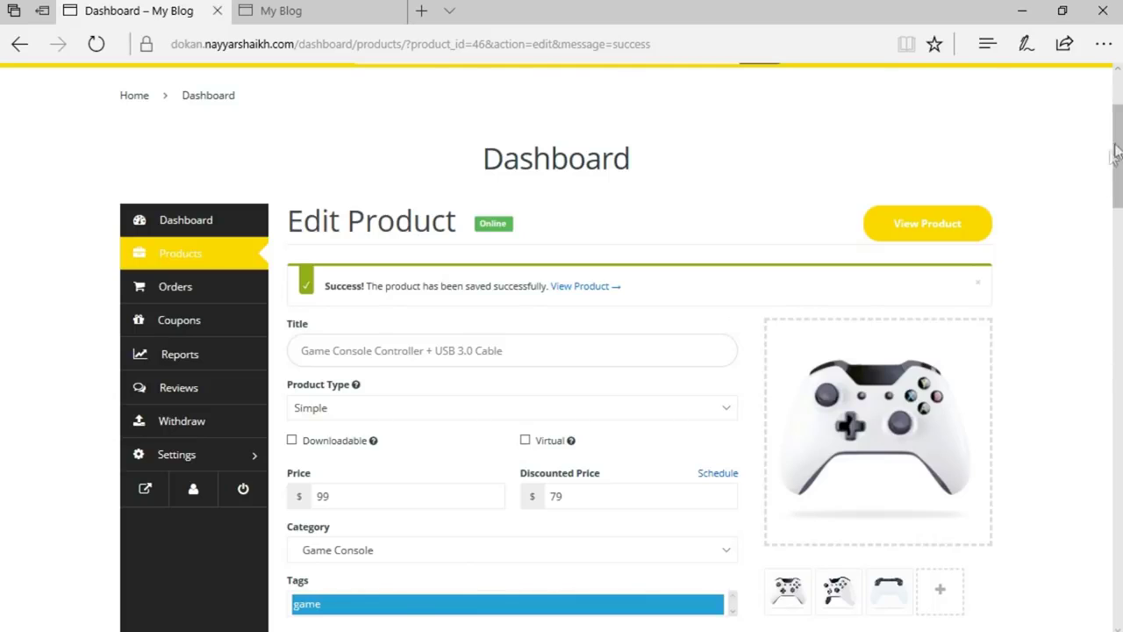
left_click_drag(1119, 427, 1110, 162)
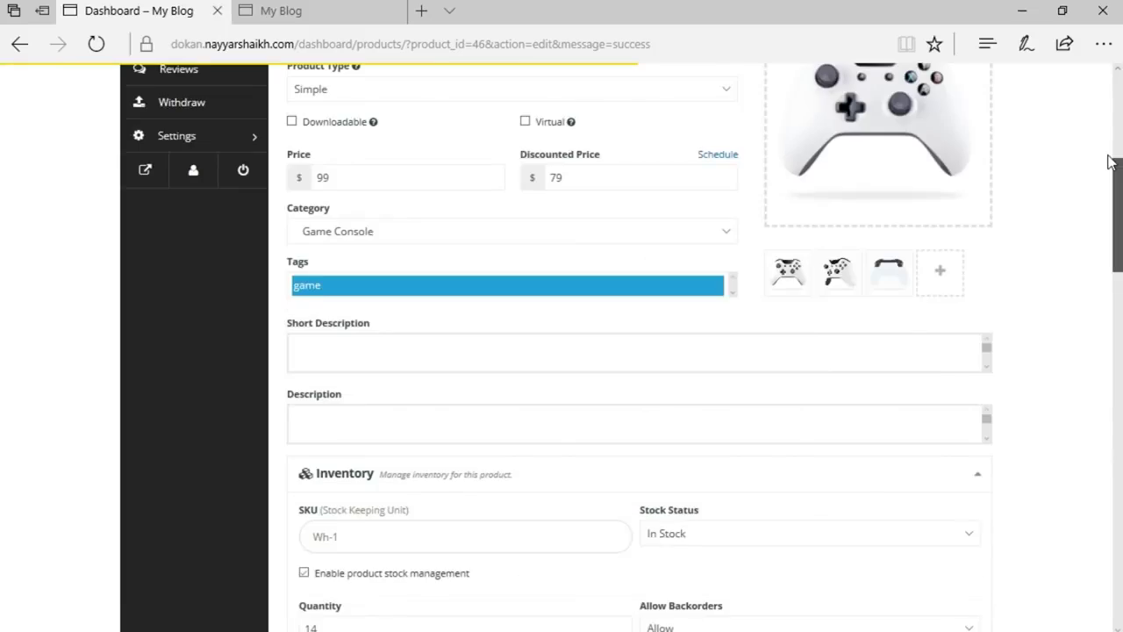
scroll(1088, 201, "up", 4)
scroll(1077, 247, "up", 1)
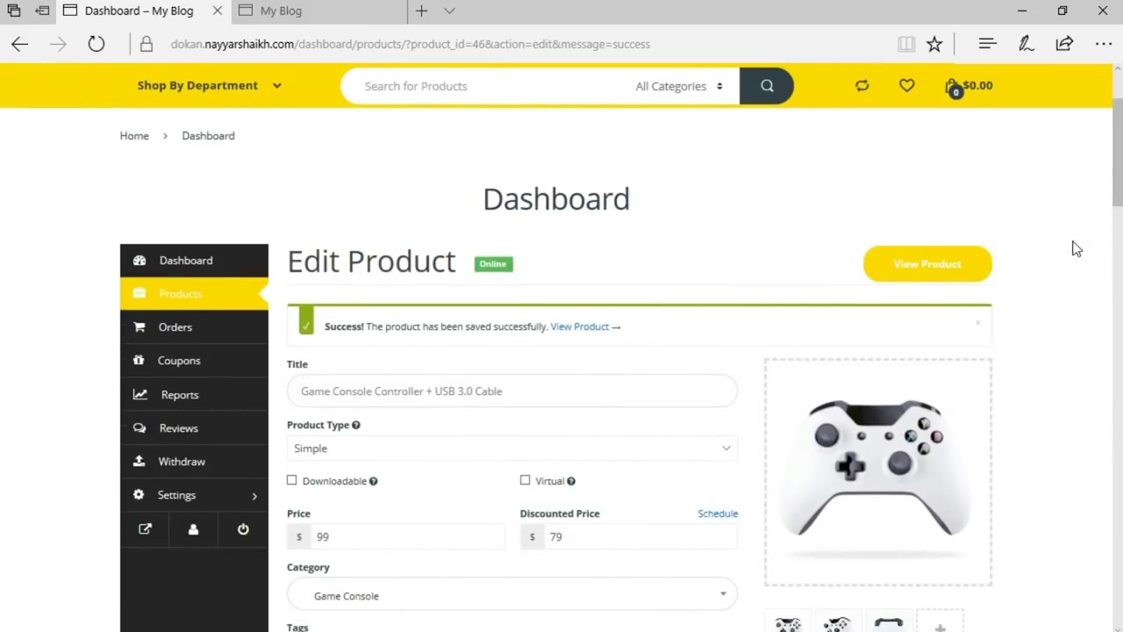
scroll(1113, 300, "down", 1)
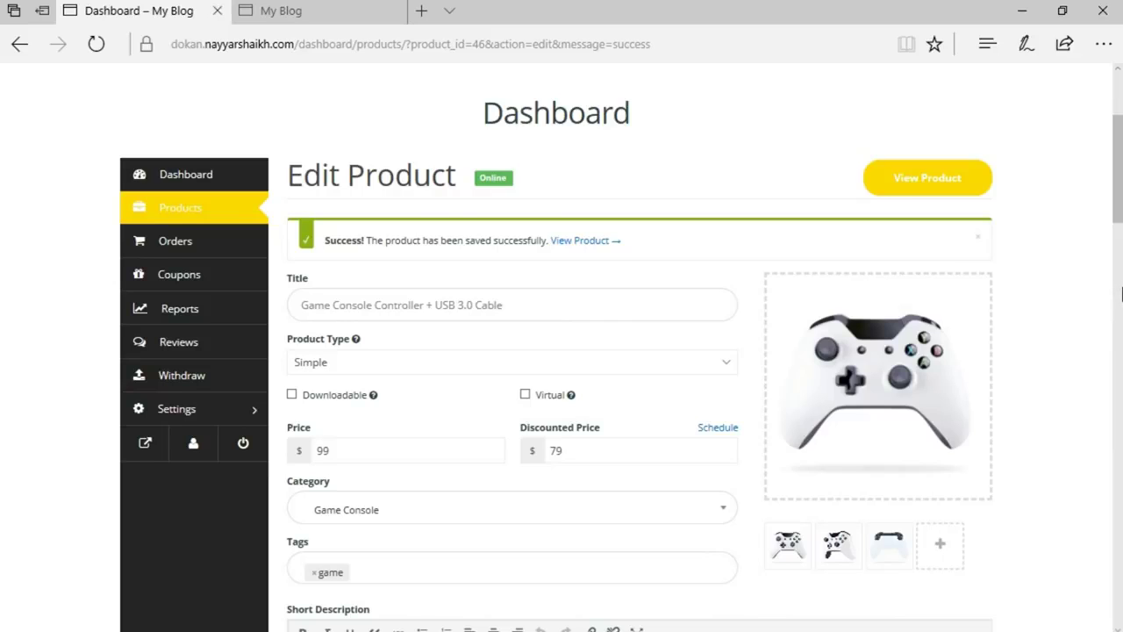
scroll(1121, 294, "down", 1)
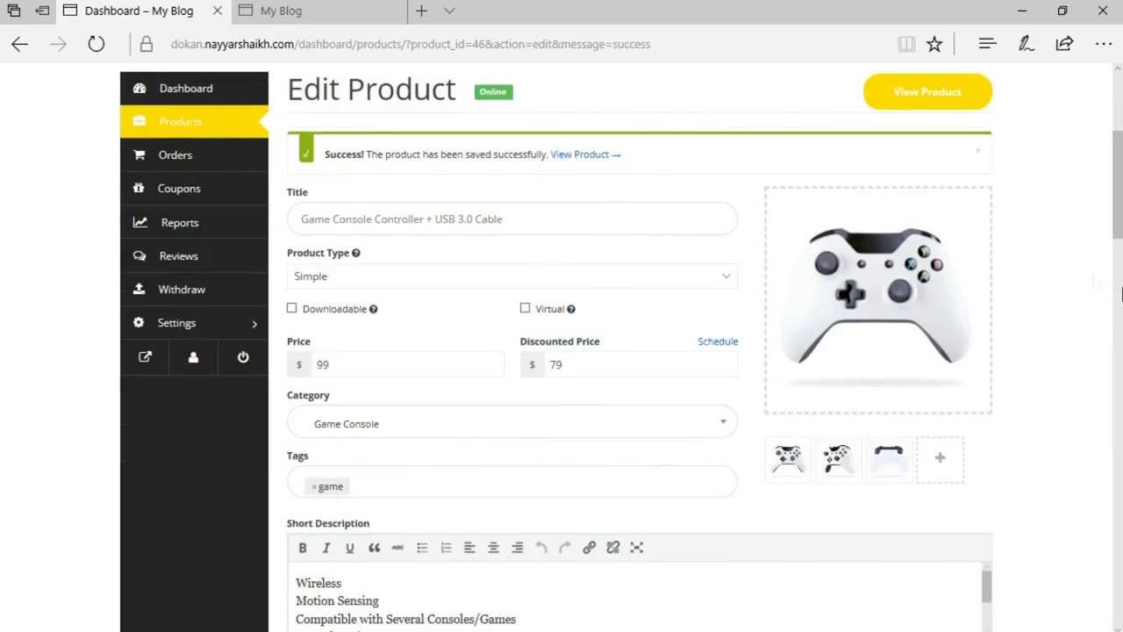
Make the controller a Variable product, keeping its Game Console category
left_click(351, 276)
left_click(342, 292)
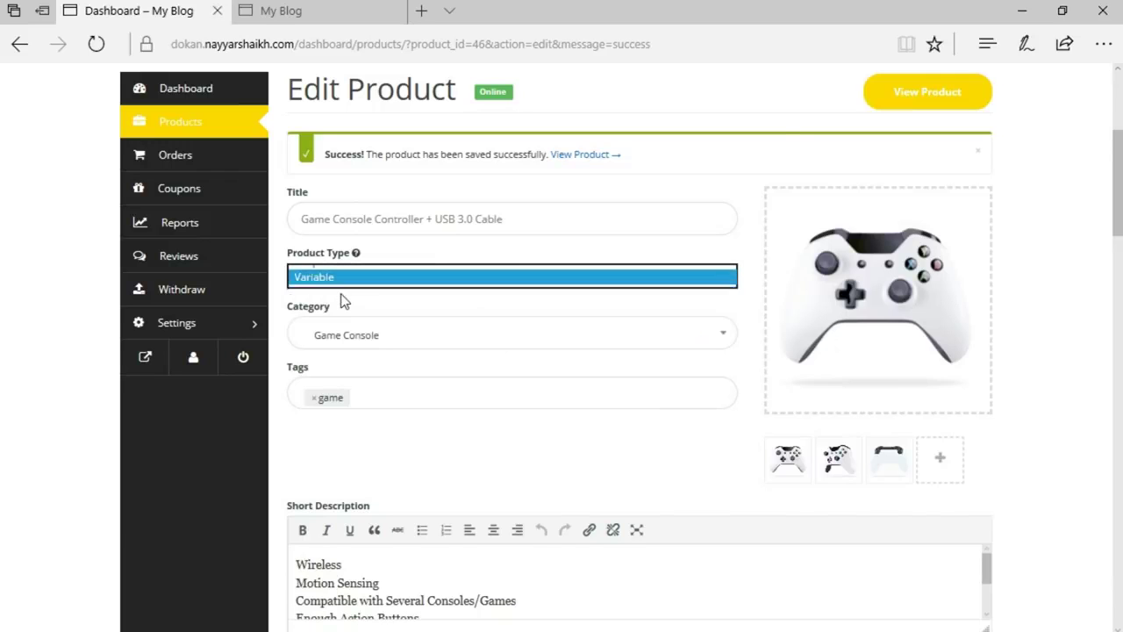
scroll(494, 326, "down", 2)
left_click(386, 165)
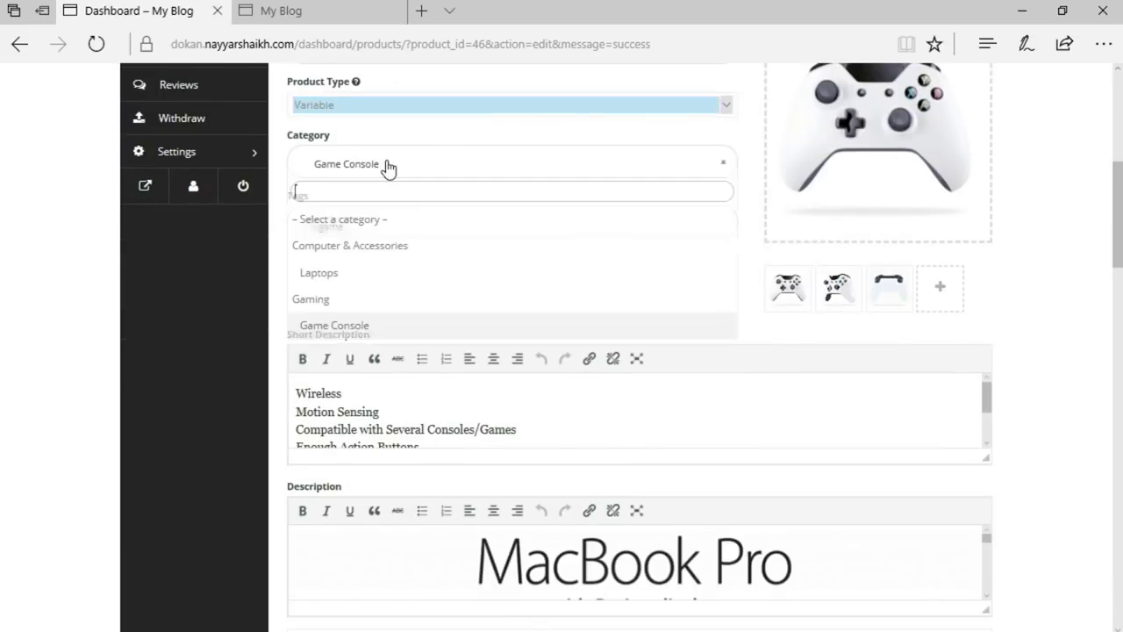
left_click(427, 167)
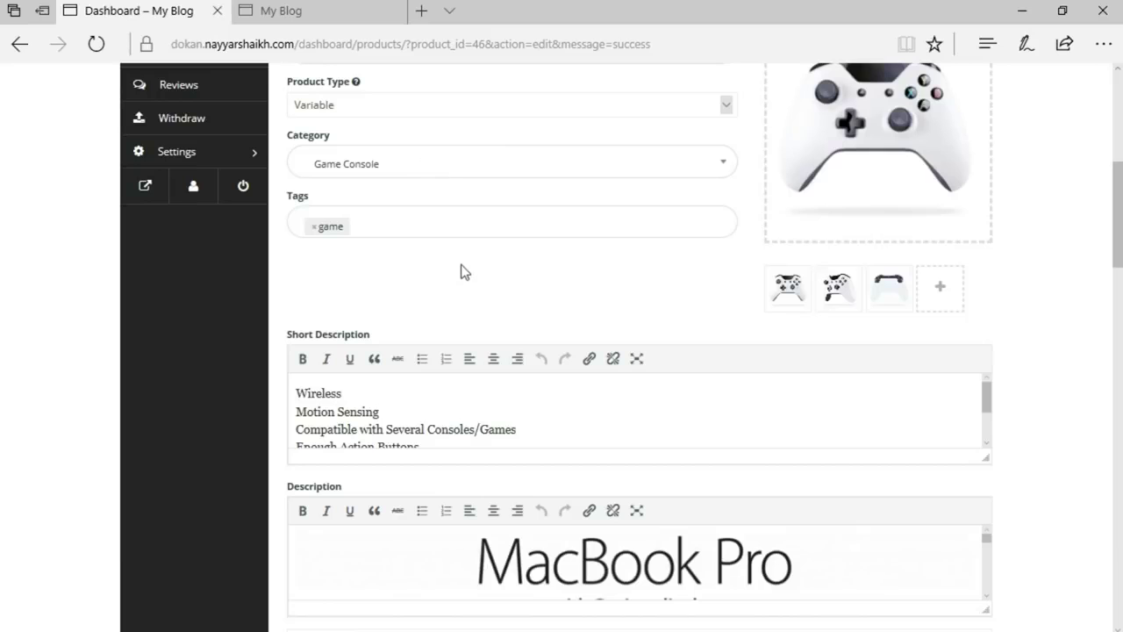
scroll(457, 267, "down", 4)
scroll(494, 308, "down", 5)
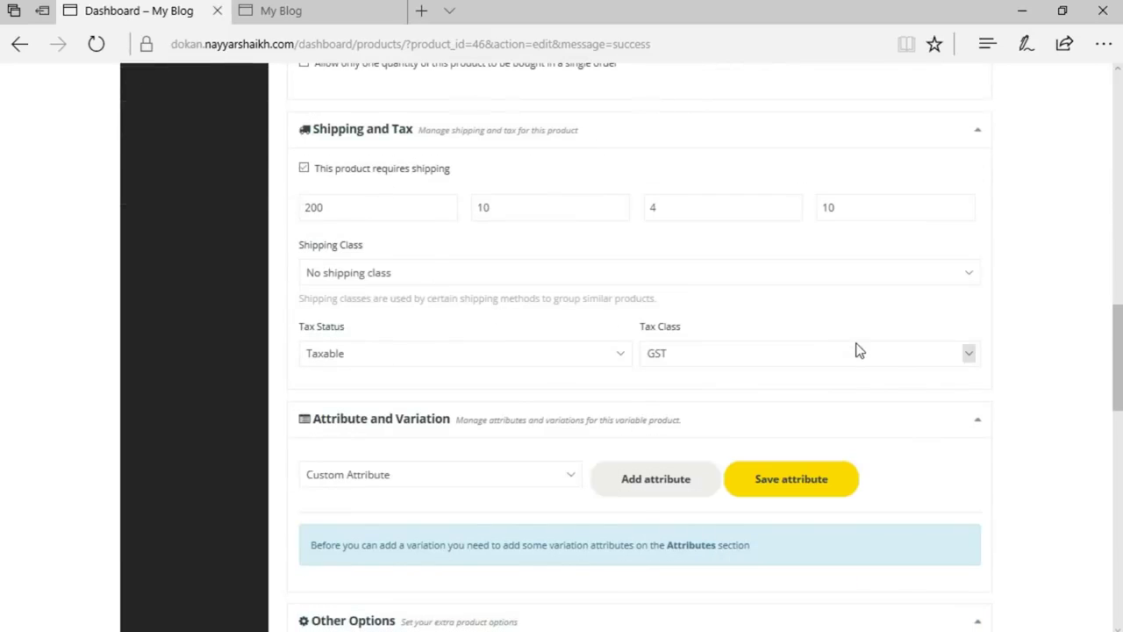
scroll(856, 351, "down", 2)
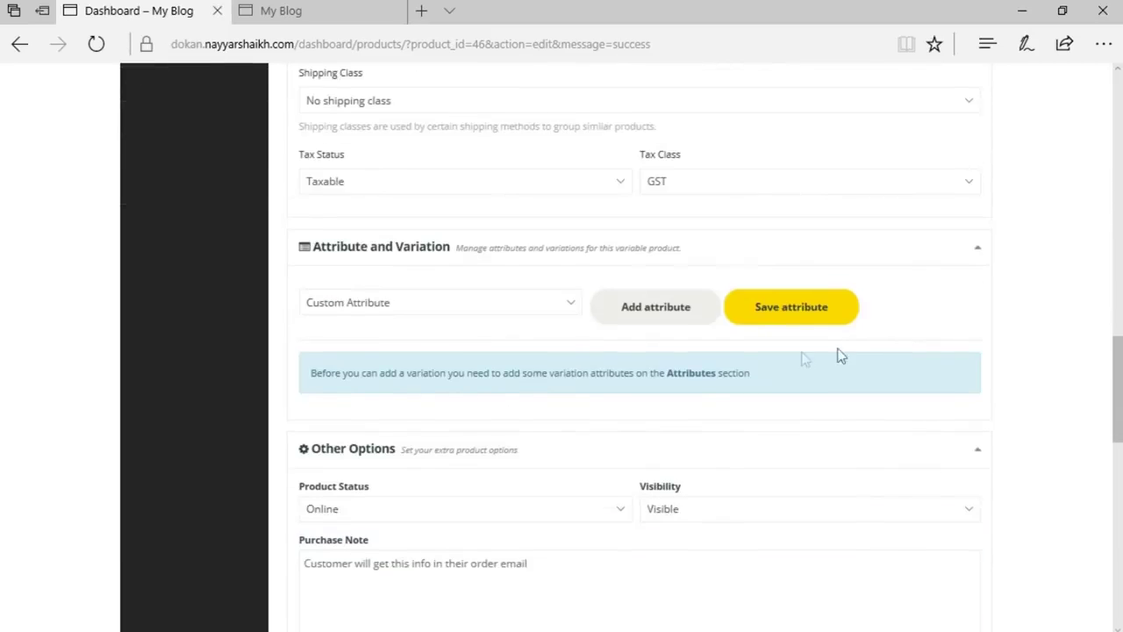
Add a custom product attribute named Memory
left_click(399, 309)
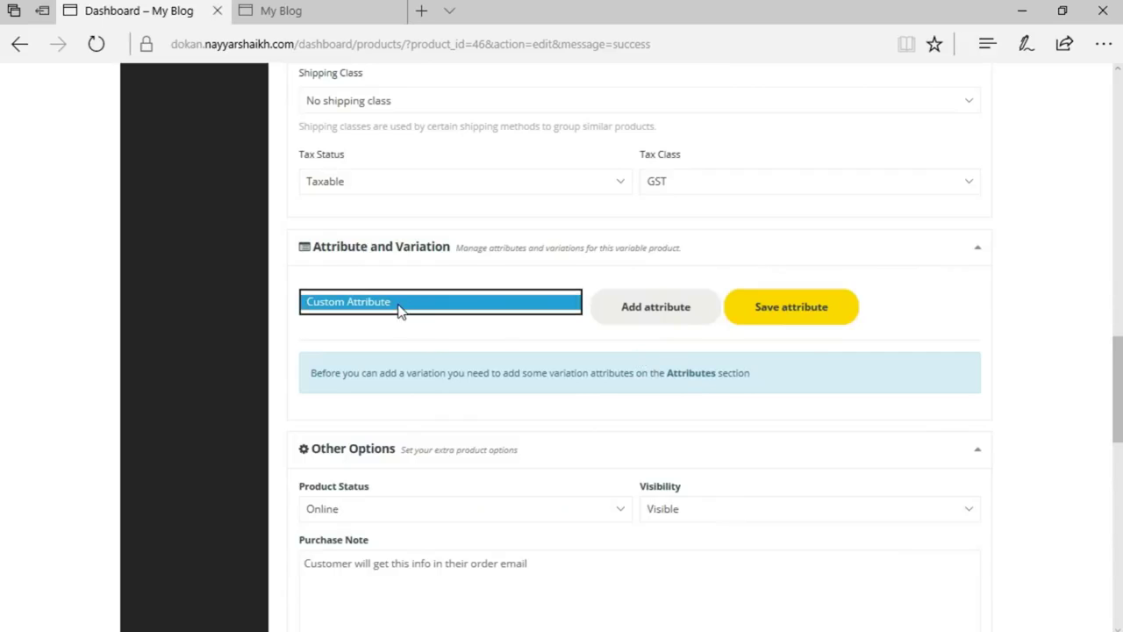
left_click(646, 314)
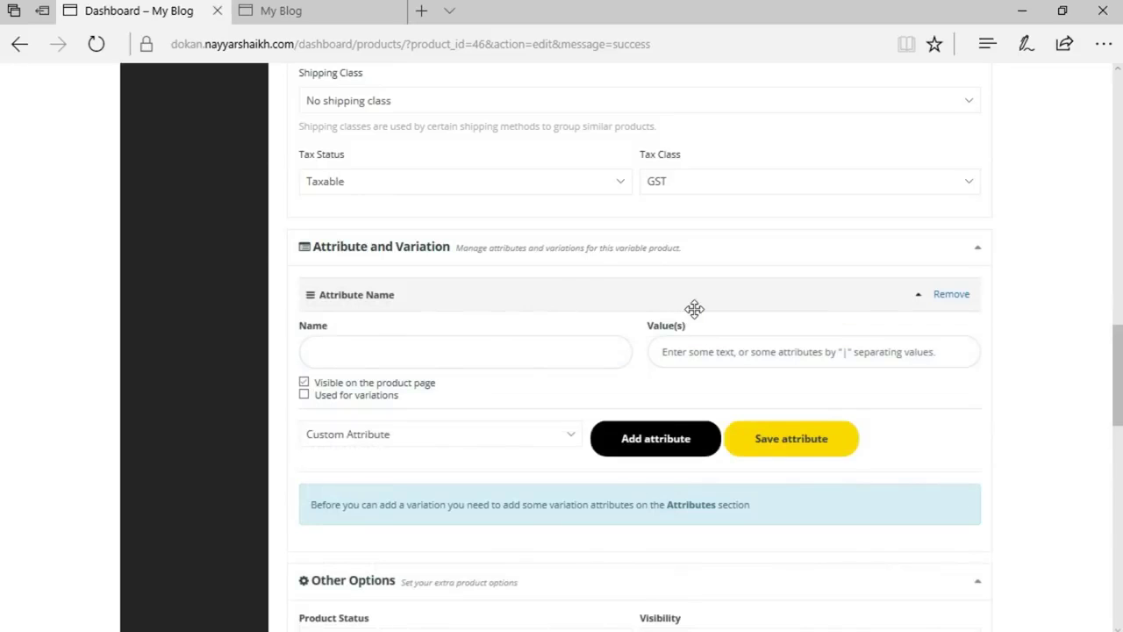
scroll(697, 312, "down", 1)
left_click(443, 270)
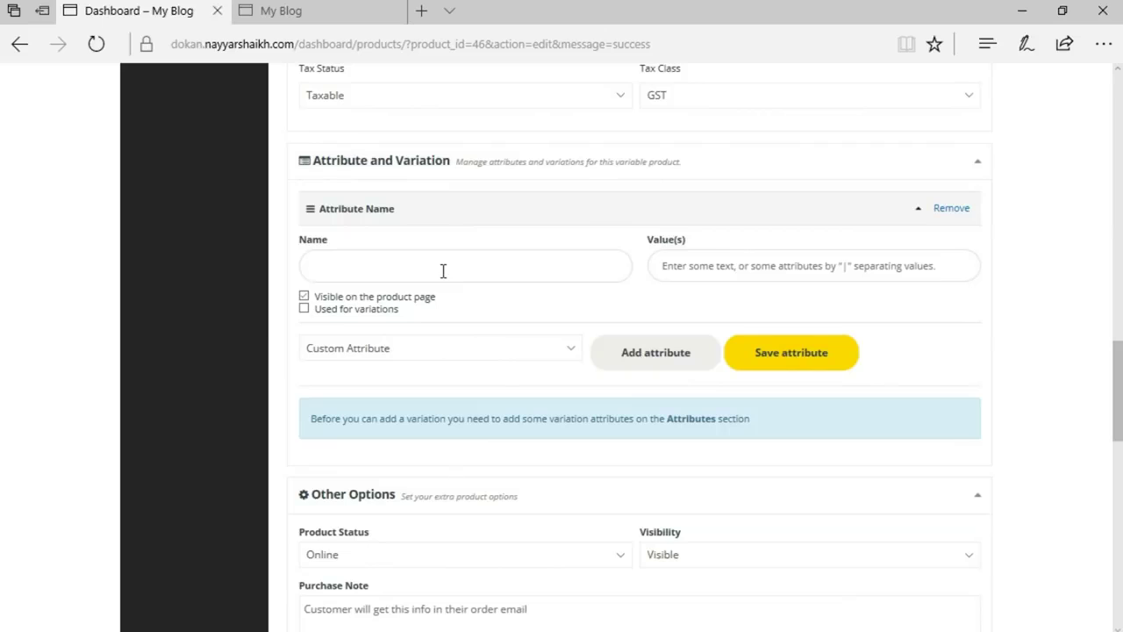
type("|Mem")
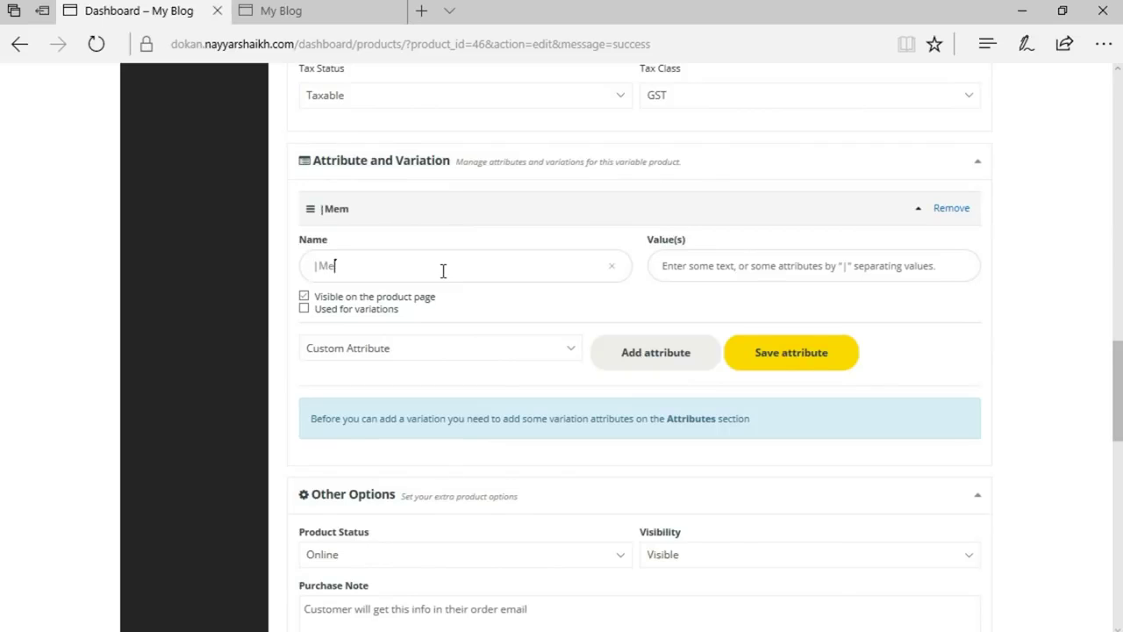
key("BackSpace")
type("Me")
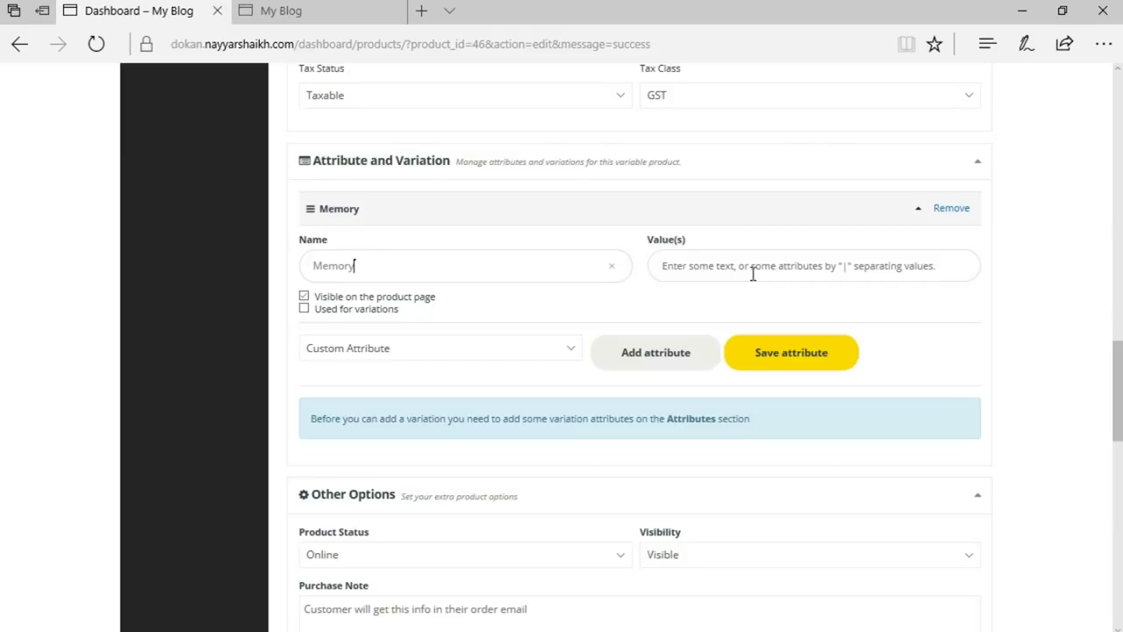
Give Memory the values 32 GB and 64 GB, mark it for variations, and save
left_click(752, 273)
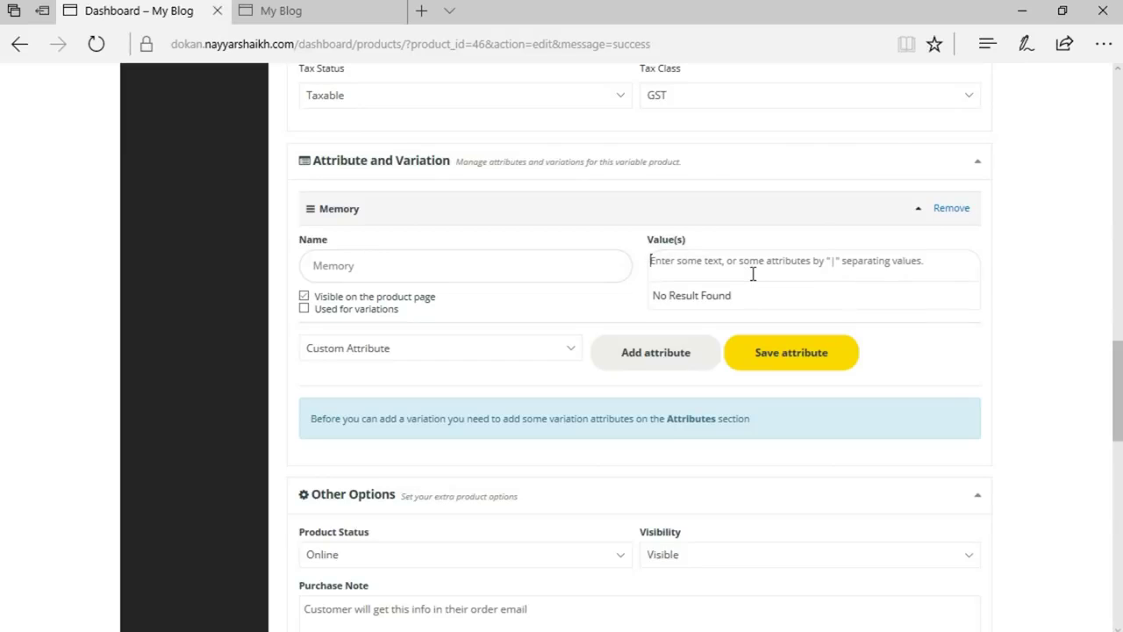
type("32 GB")
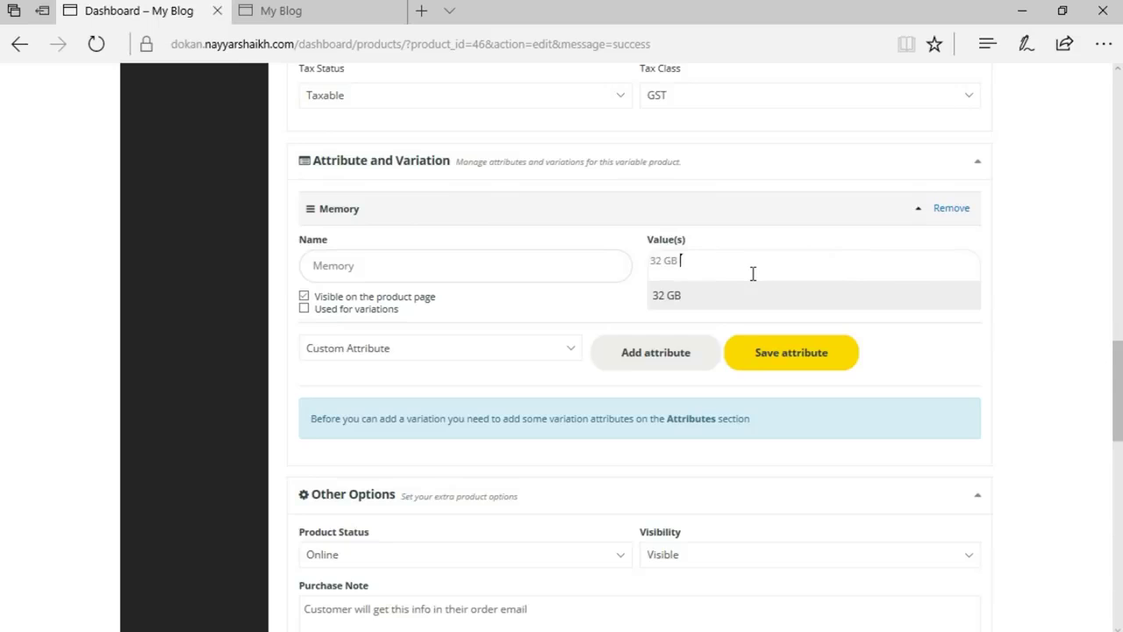
key("Return")
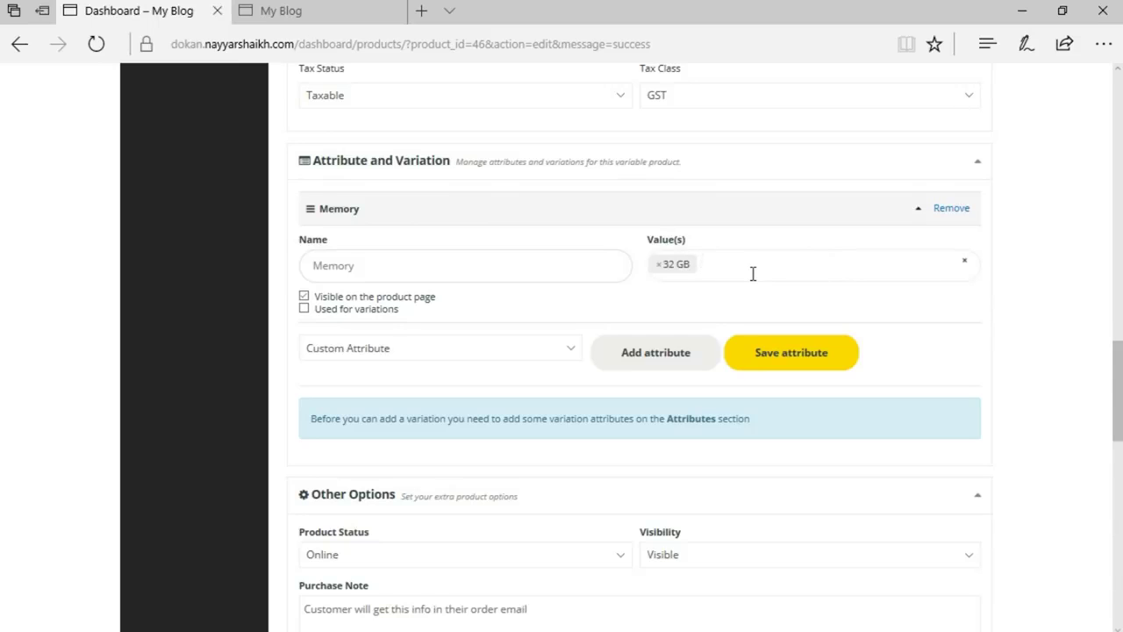
type("64")
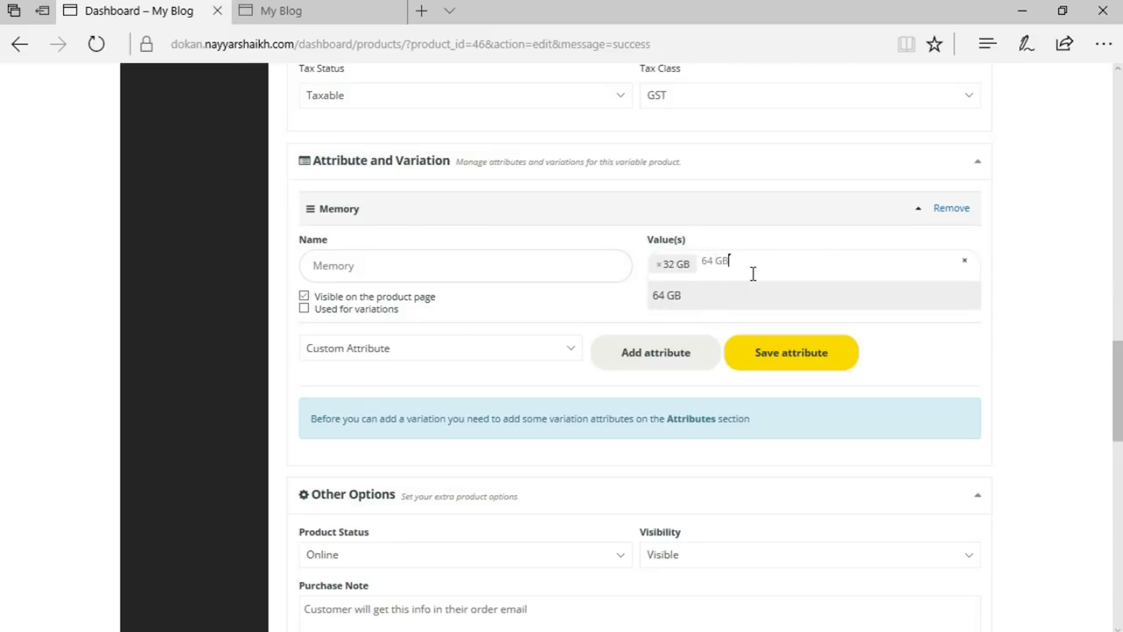
type(" GB")
key("Return")
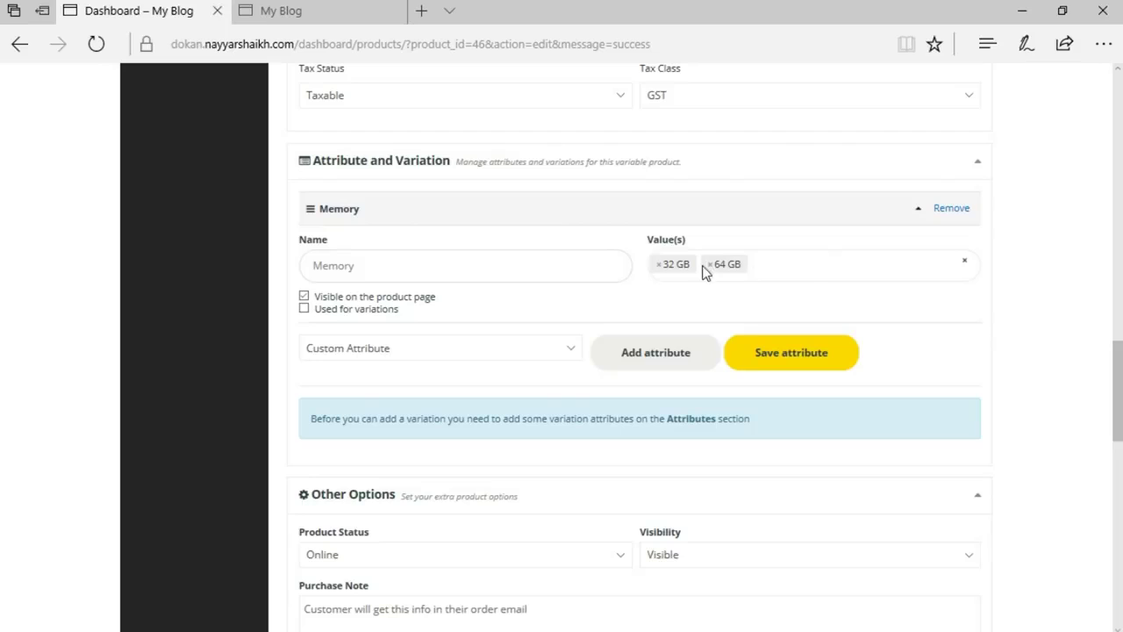
left_click(330, 312)
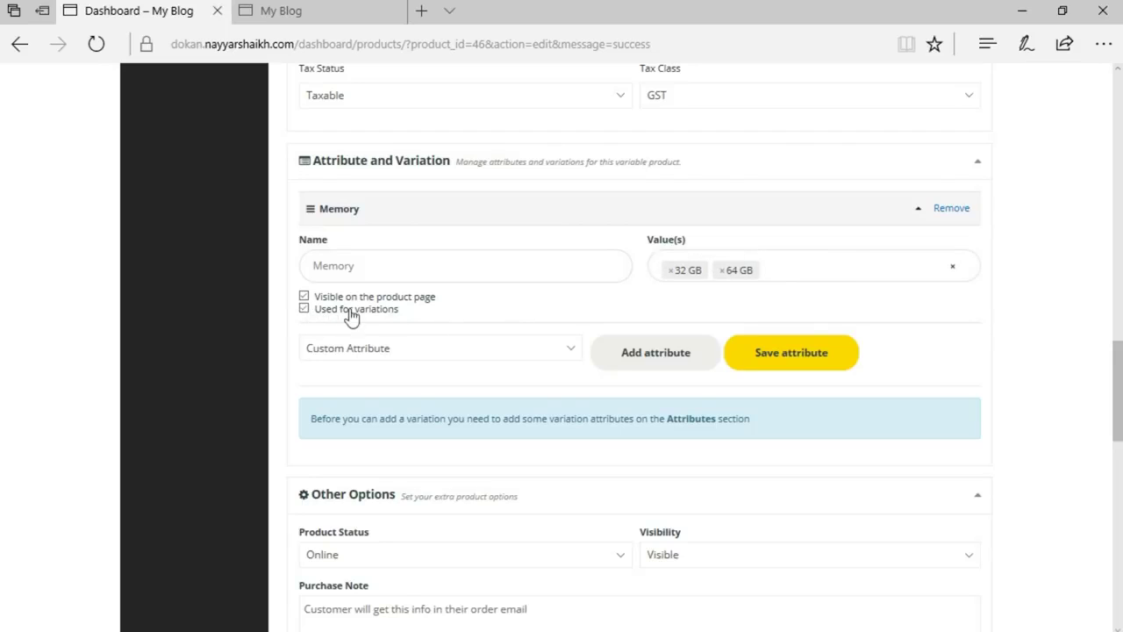
left_click(838, 367)
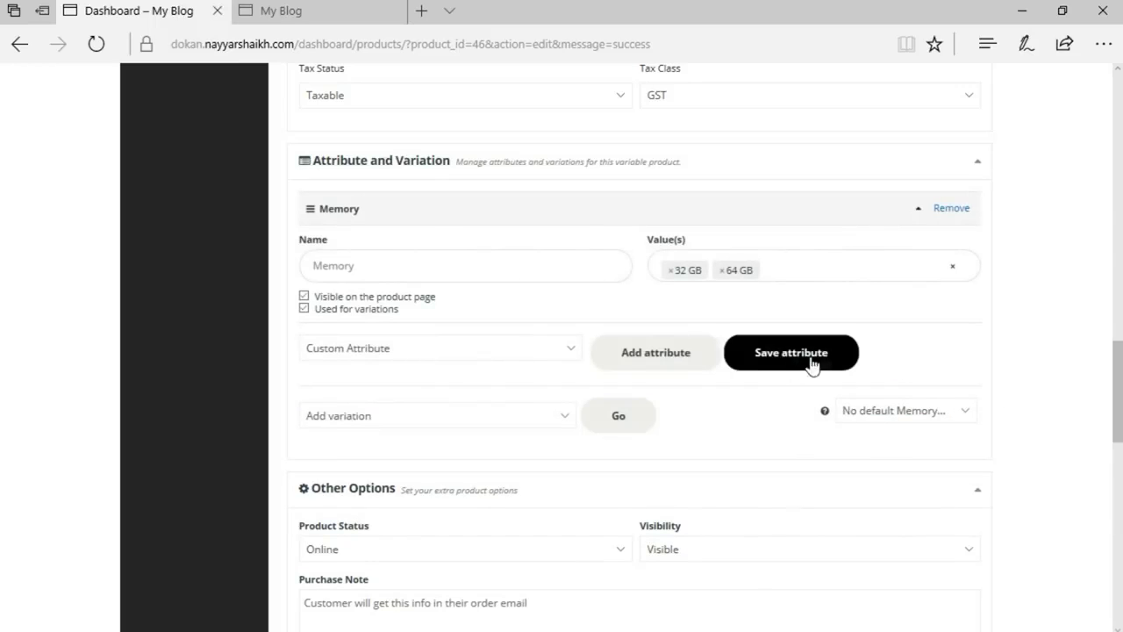
Generate two variations from all attributes and confirm the prompt
left_click(409, 426)
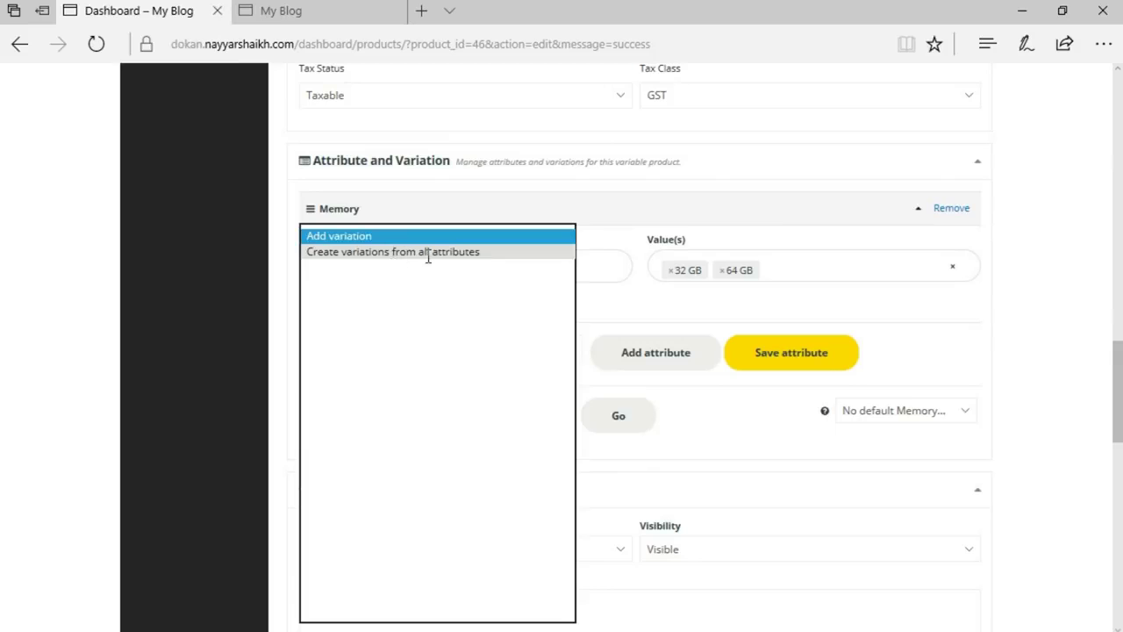
left_click(428, 251)
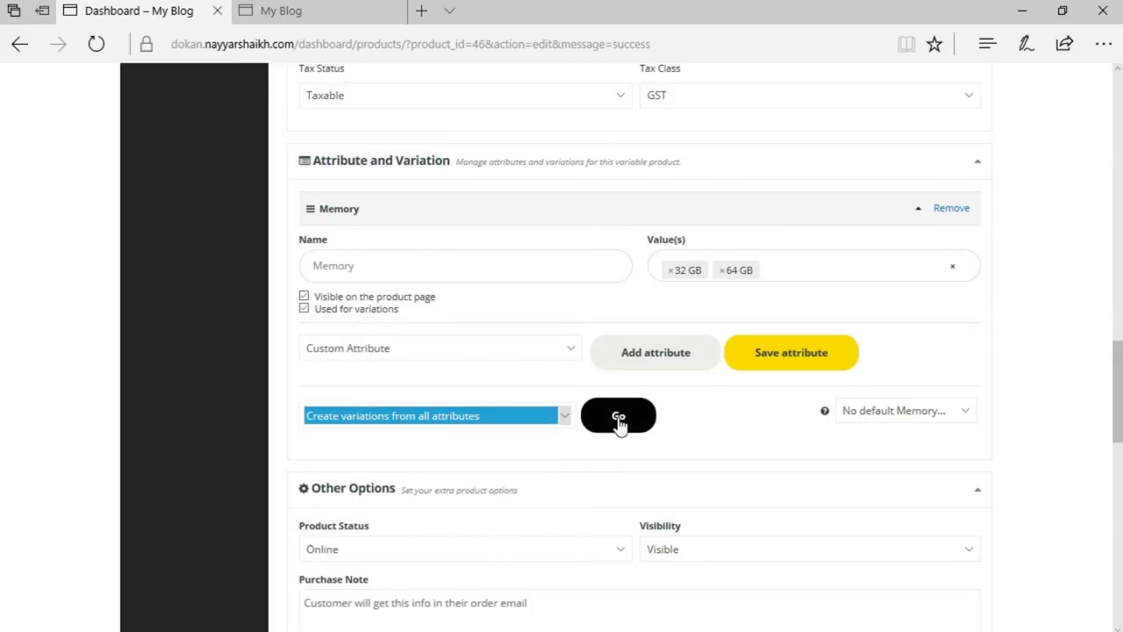
left_click(619, 418)
left_click(504, 387)
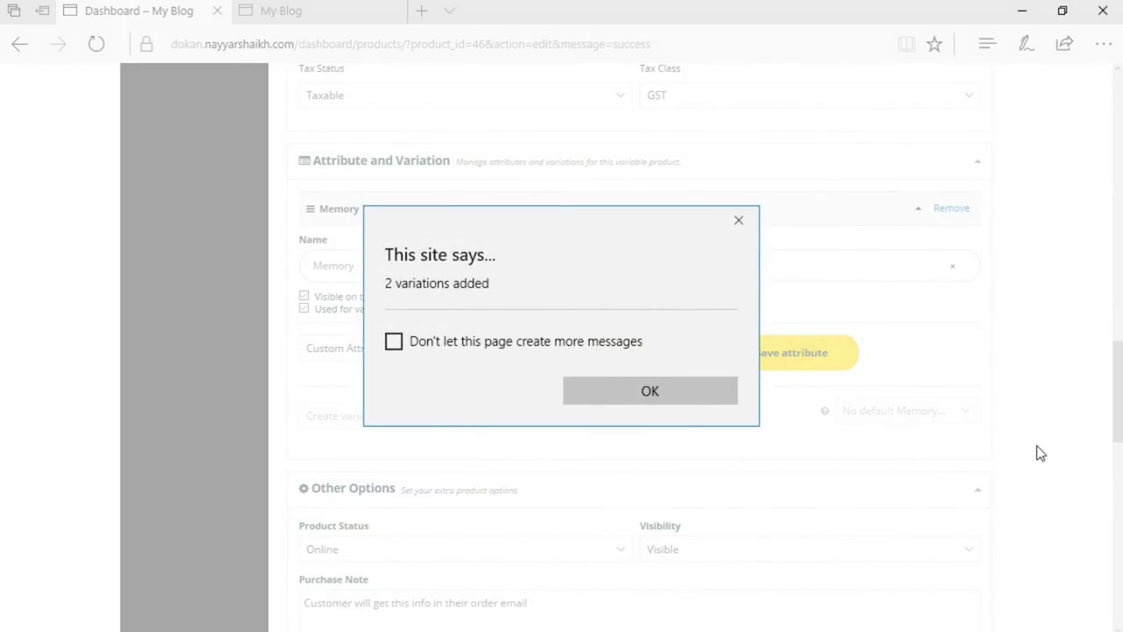
left_click(605, 391)
scroll(553, 319, "down", 2)
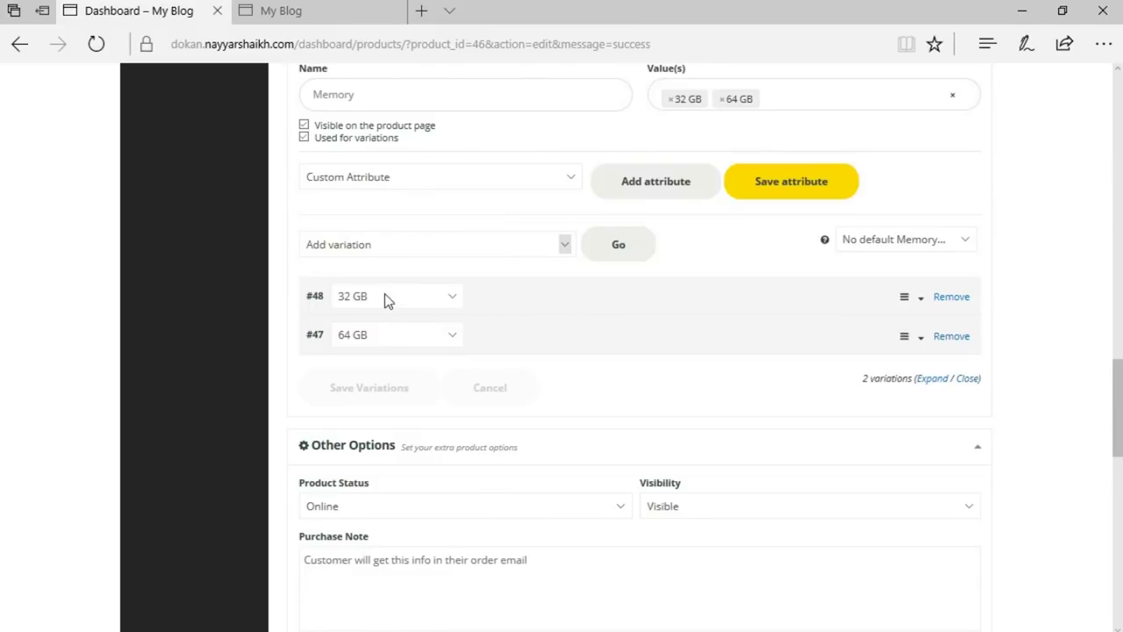
Set regular prices of 100 for the 32 GB variation and 150 for 64 GB
left_click(922, 298)
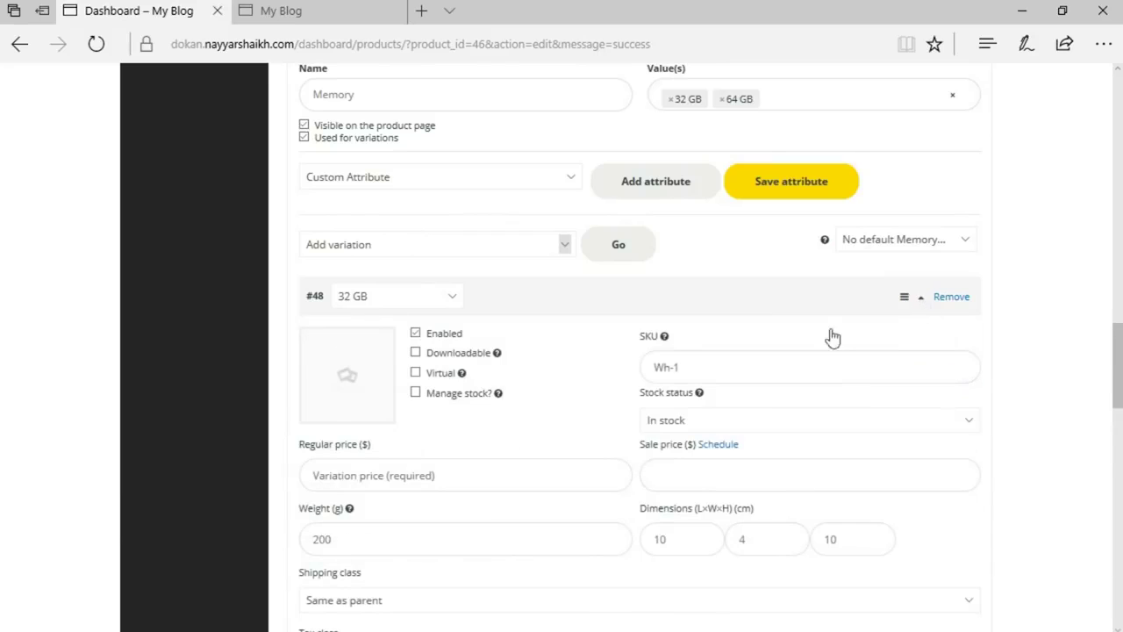
scroll(1110, 418, "down", 2)
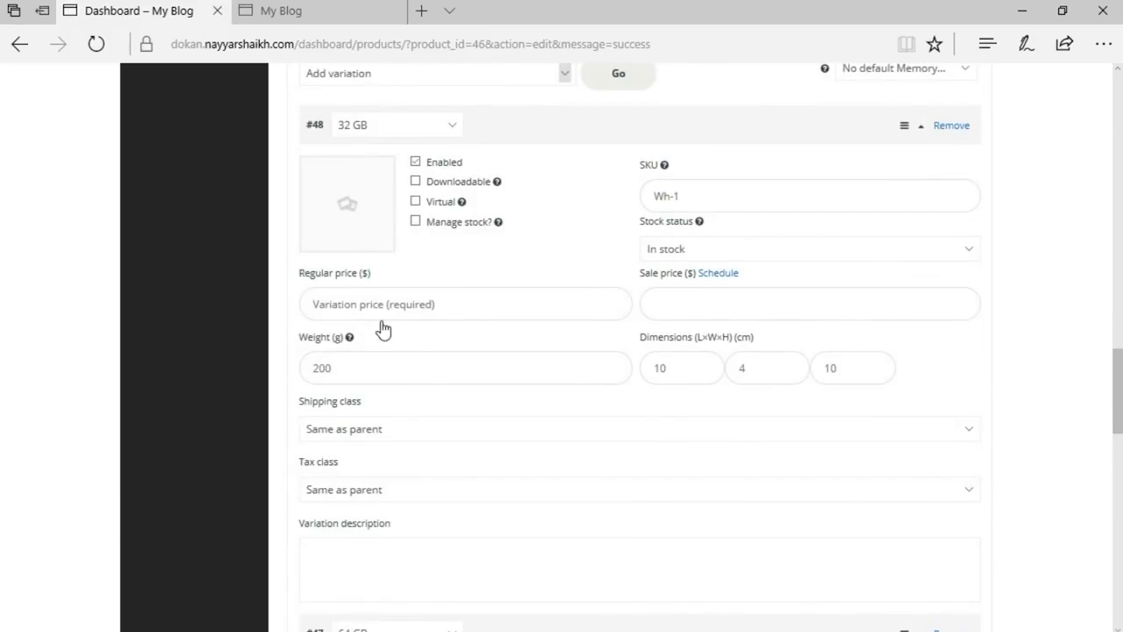
scroll(734, 299, "up", 1)
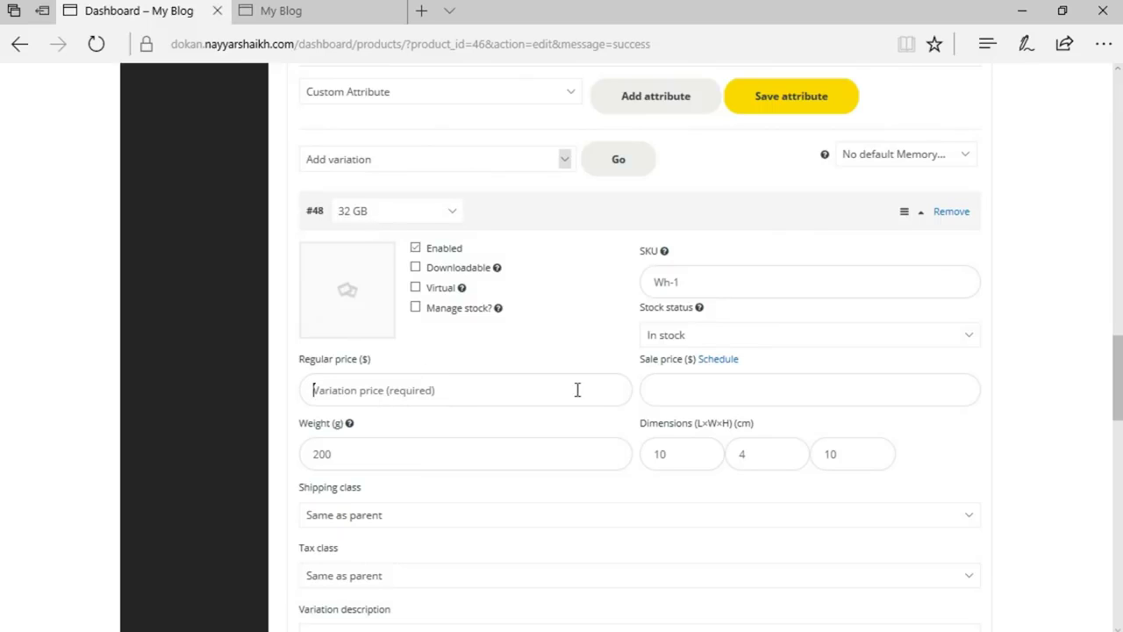
type("100")
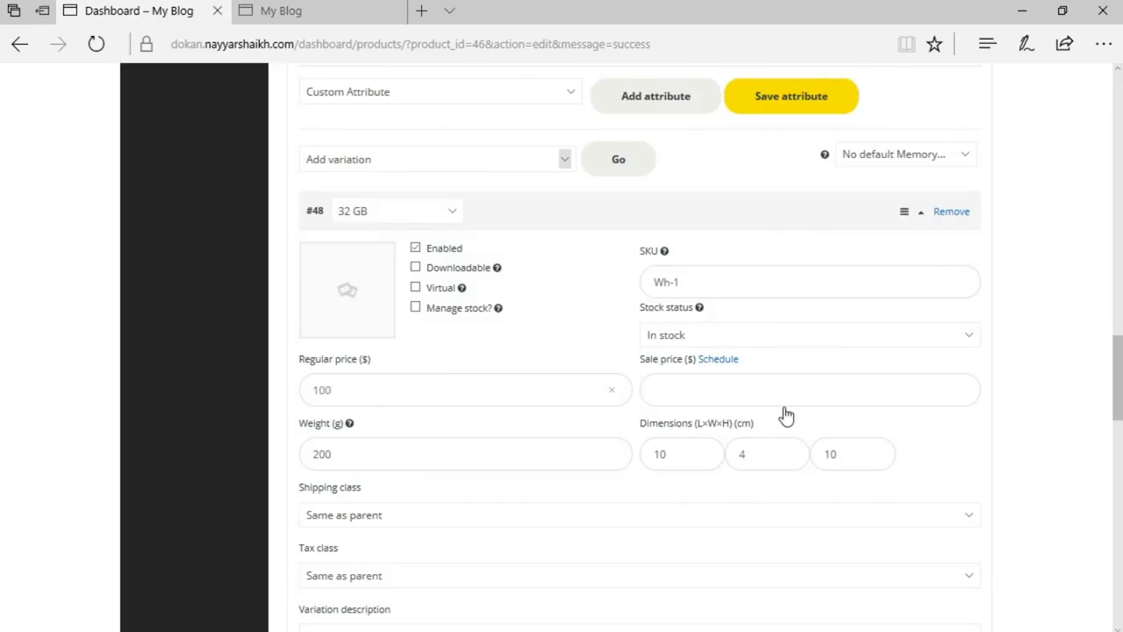
scroll(1003, 403, "down", 1)
scroll(1006, 407, "up", 2)
left_click(920, 299)
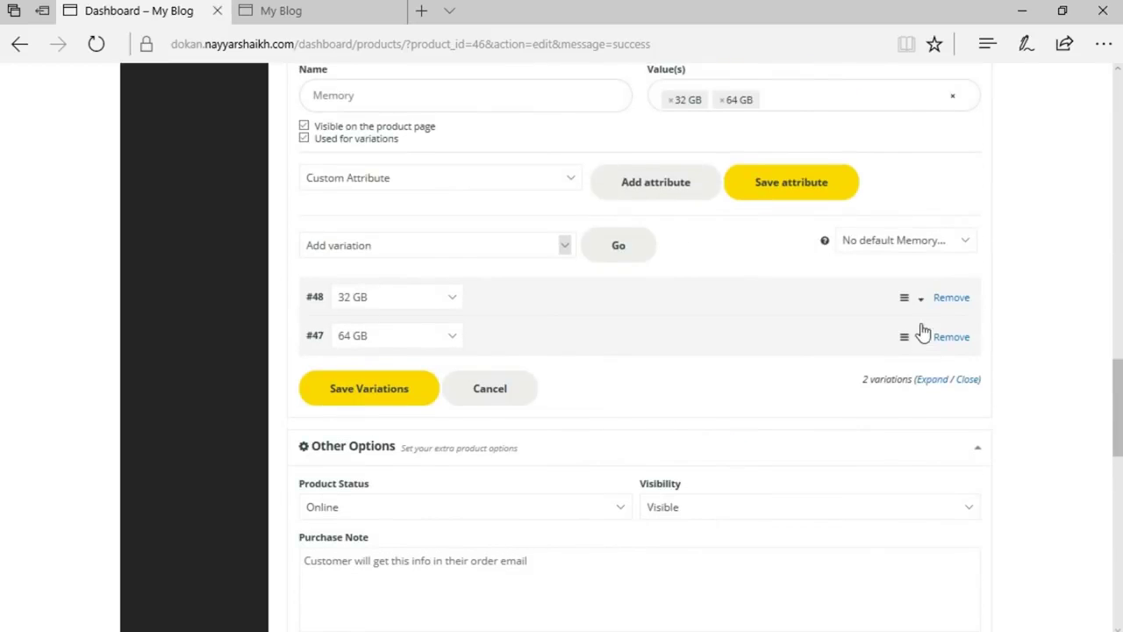
left_click(920, 354)
scroll(421, 486, "down", 1)
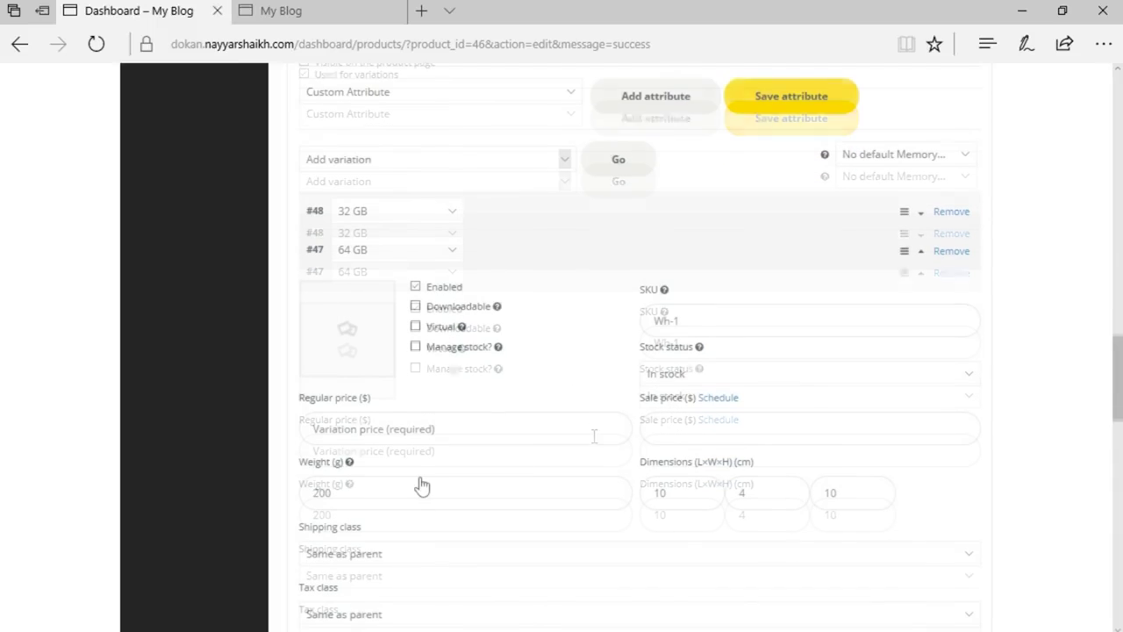
left_click(385, 428)
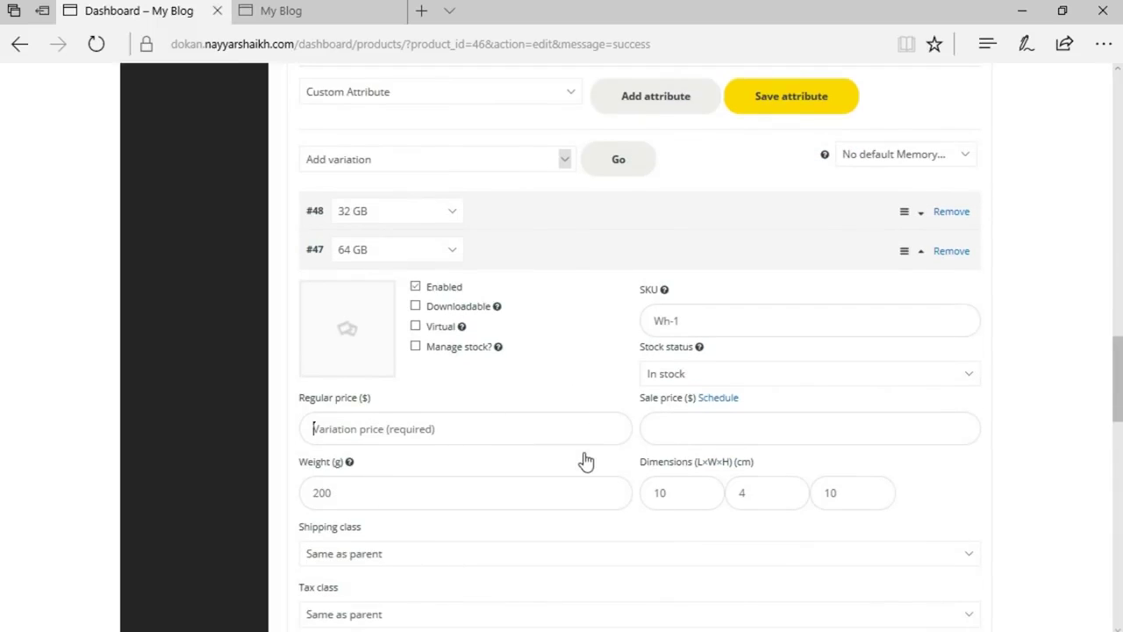
type("150")
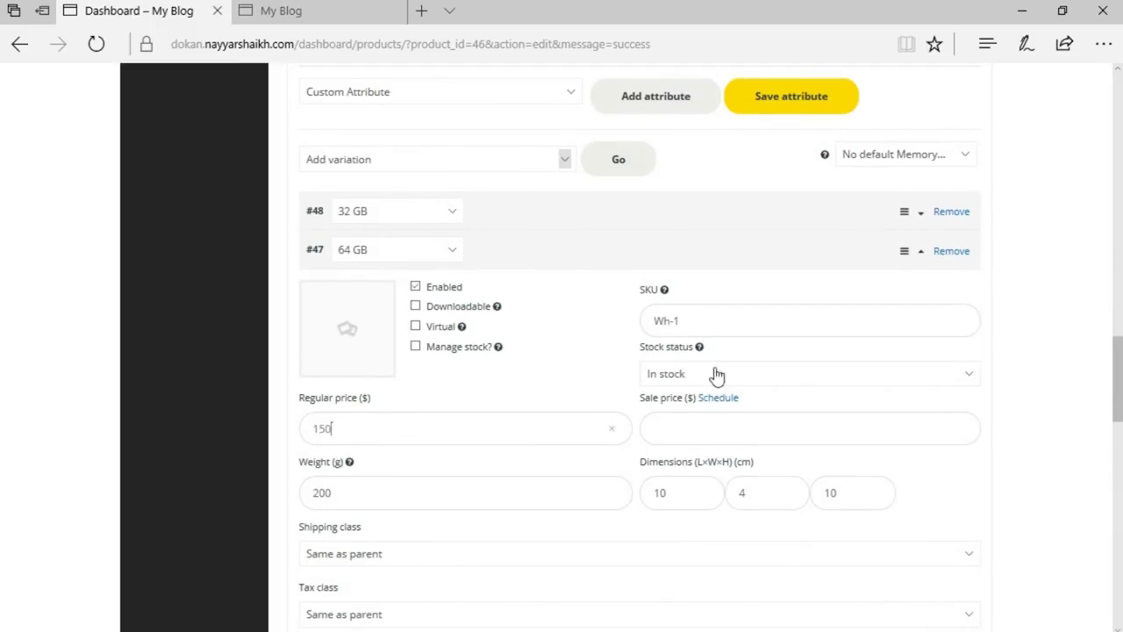
left_click(925, 254)
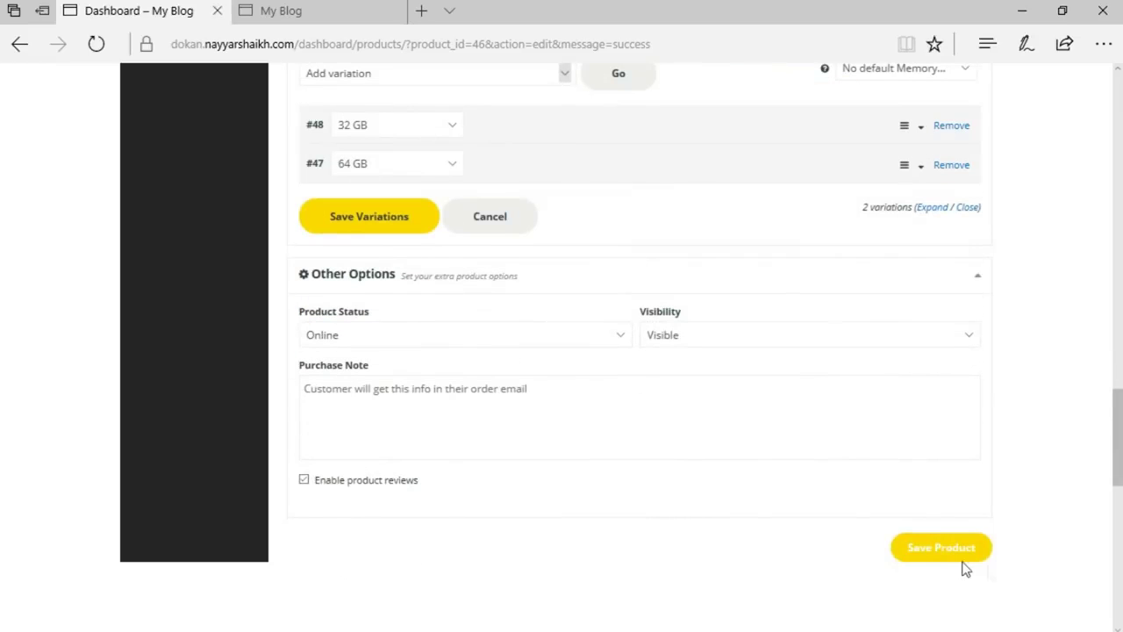
Save the variable product and open its storefront page in a new tab
left_click(957, 555)
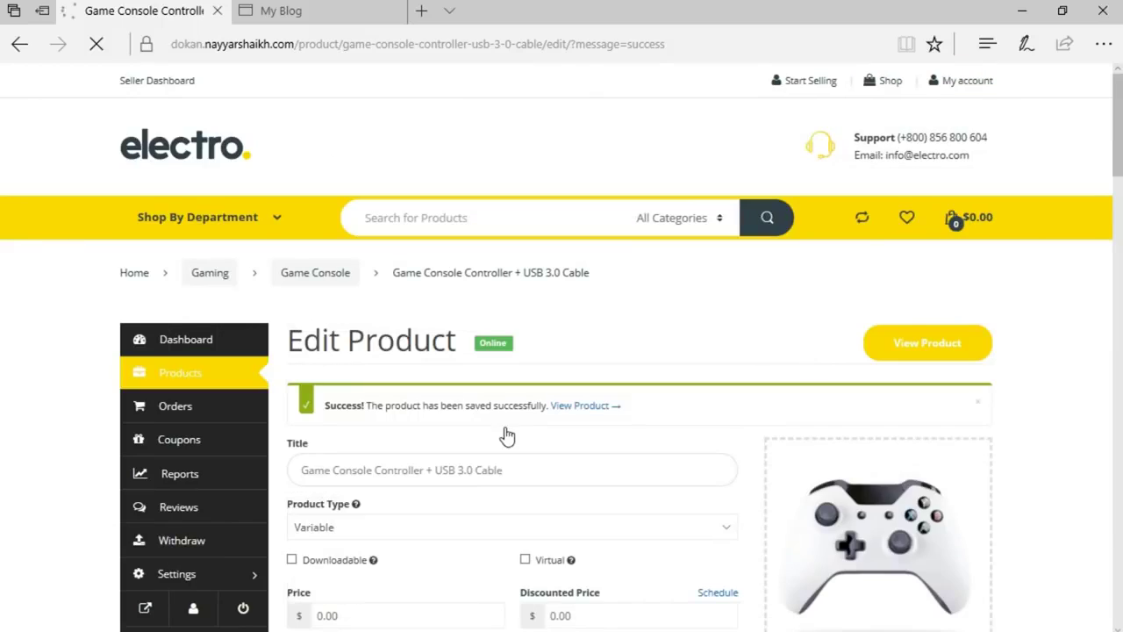
right_click(597, 417)
key("Escape")
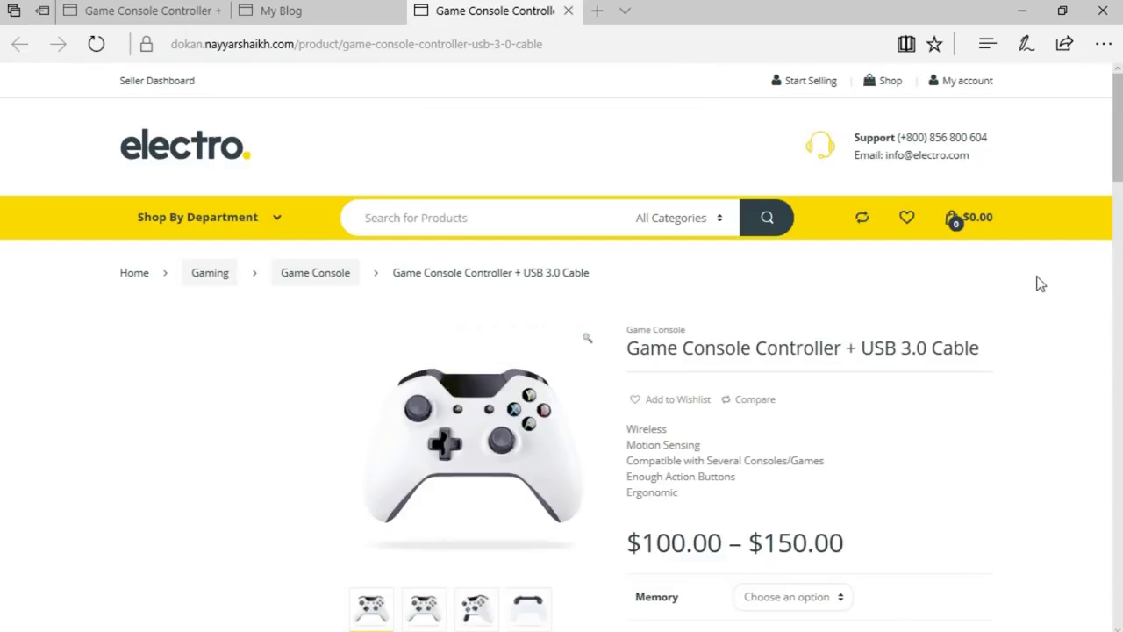
Verify storefront prices: 32 GB at $100.00 and 64 GB at $150.00
scroll(1122, 392, "down", 2)
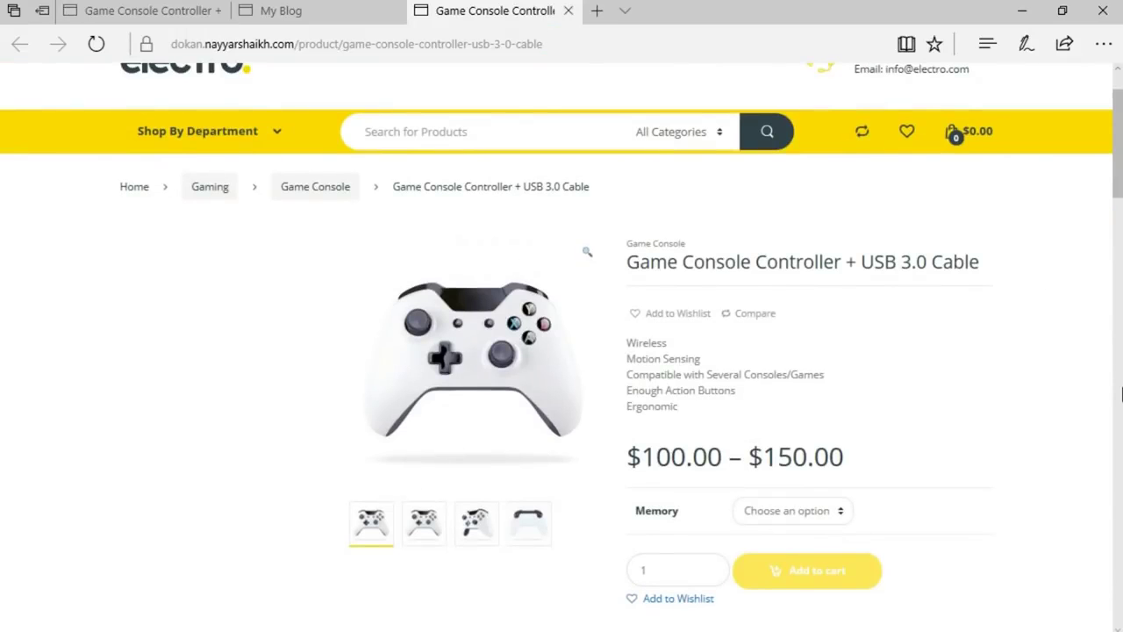
scroll(1121, 392, "down", 1)
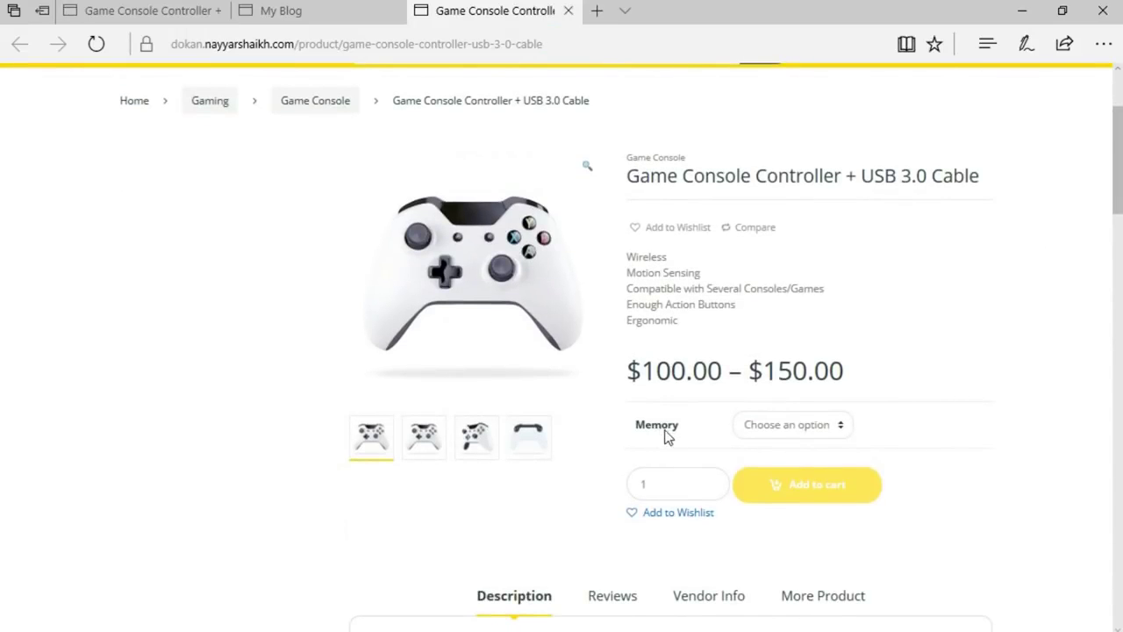
left_click(828, 429)
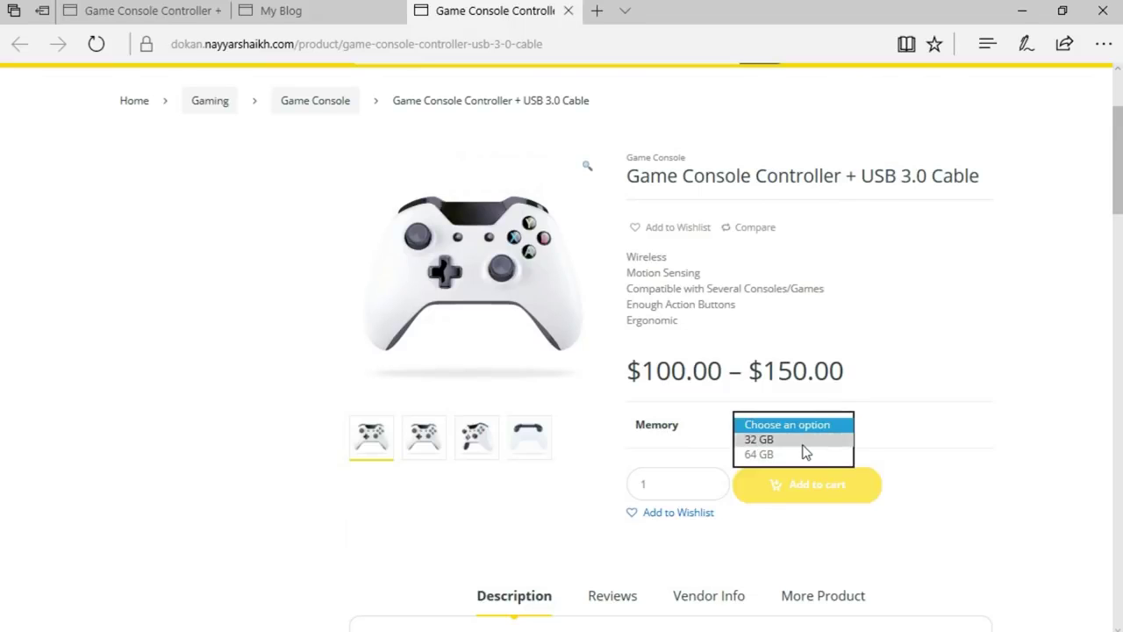
left_click(802, 442)
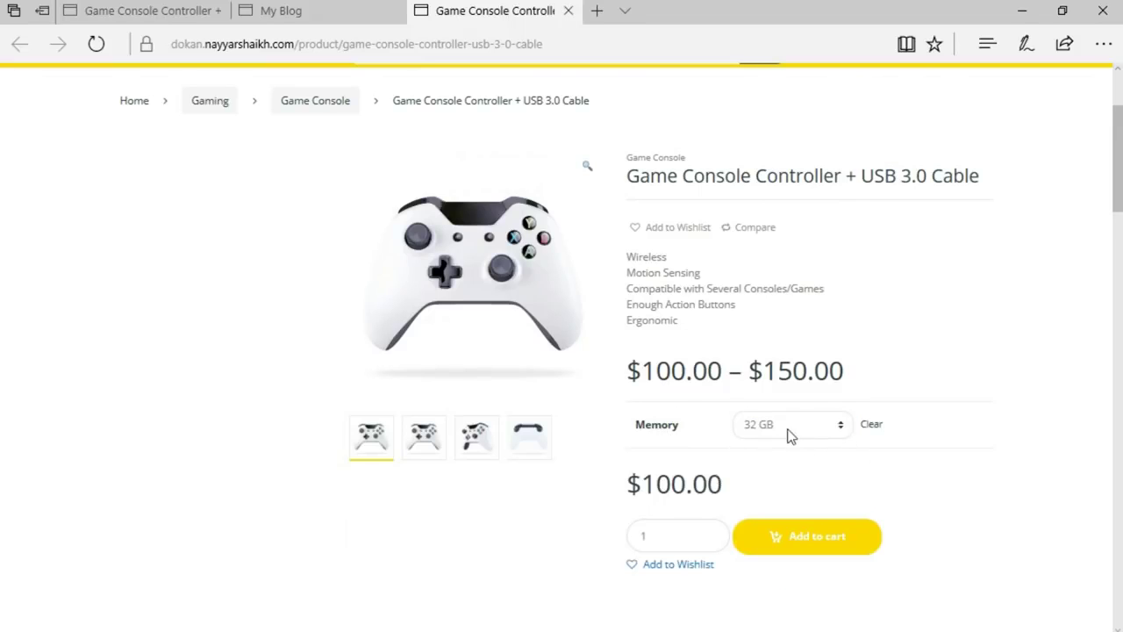
double_click(708, 481)
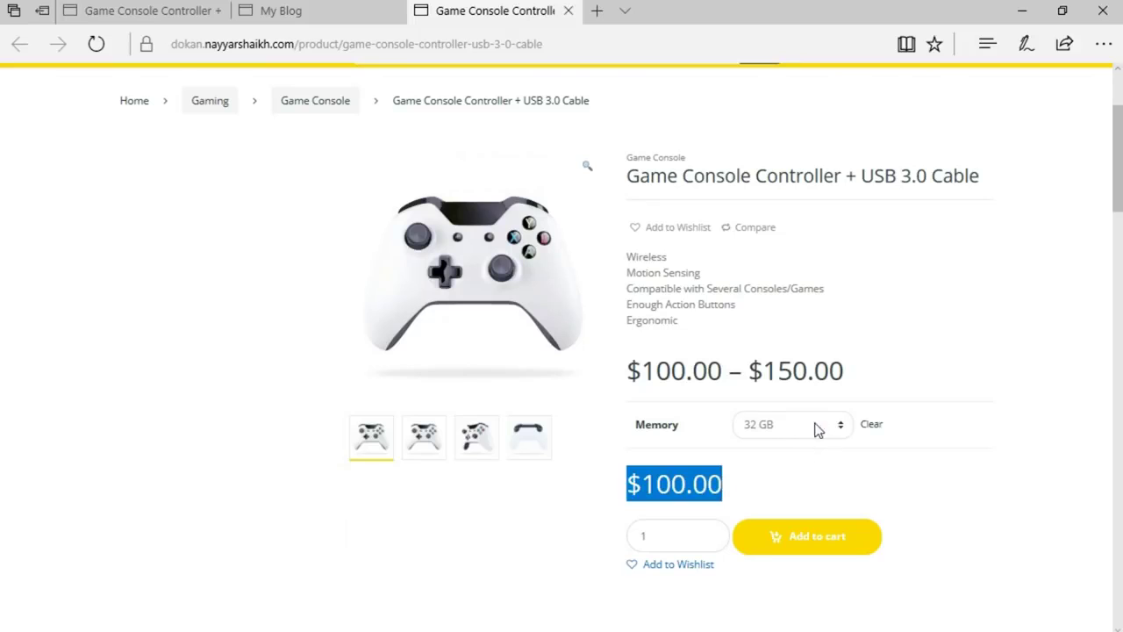
left_click(819, 426)
left_click(789, 444)
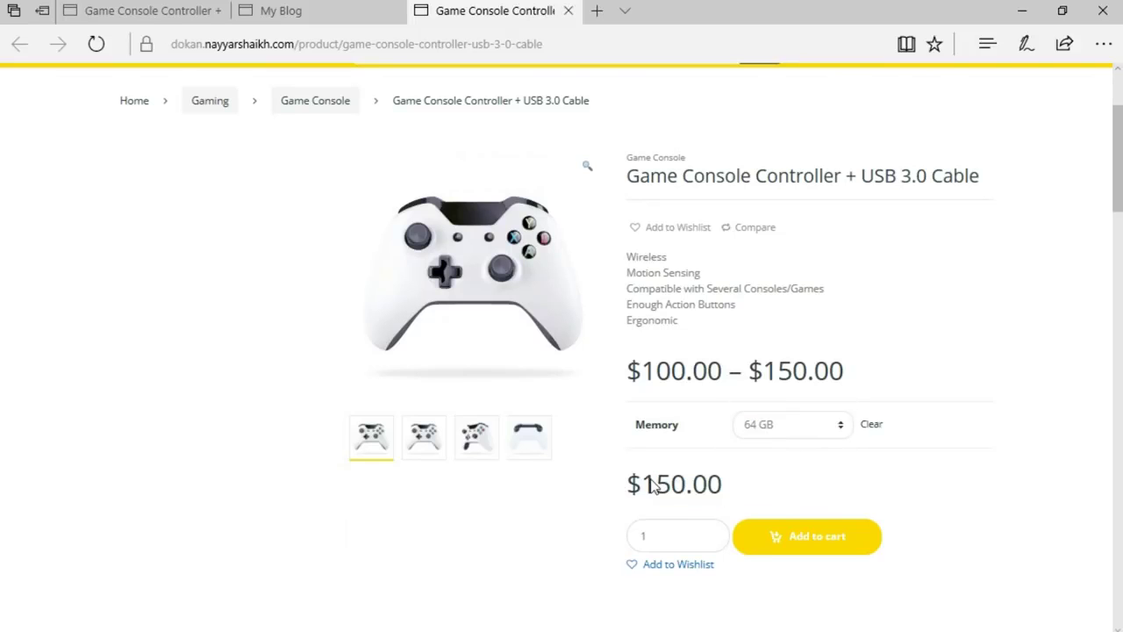
scroll(955, 388, "up", 2)
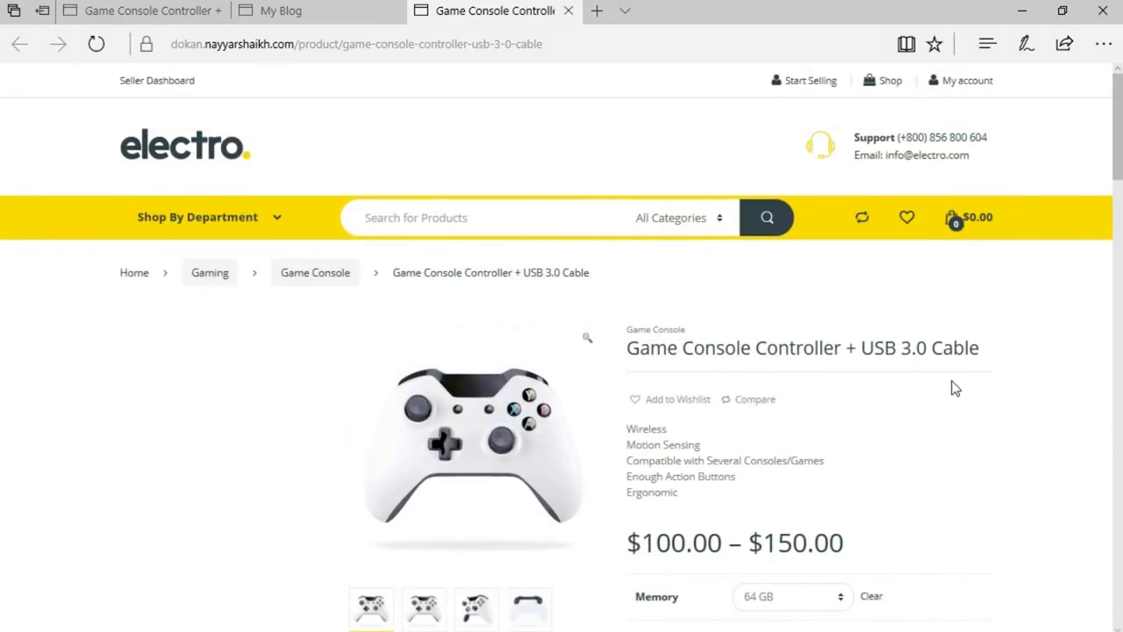
scroll(954, 388, "down", 2)
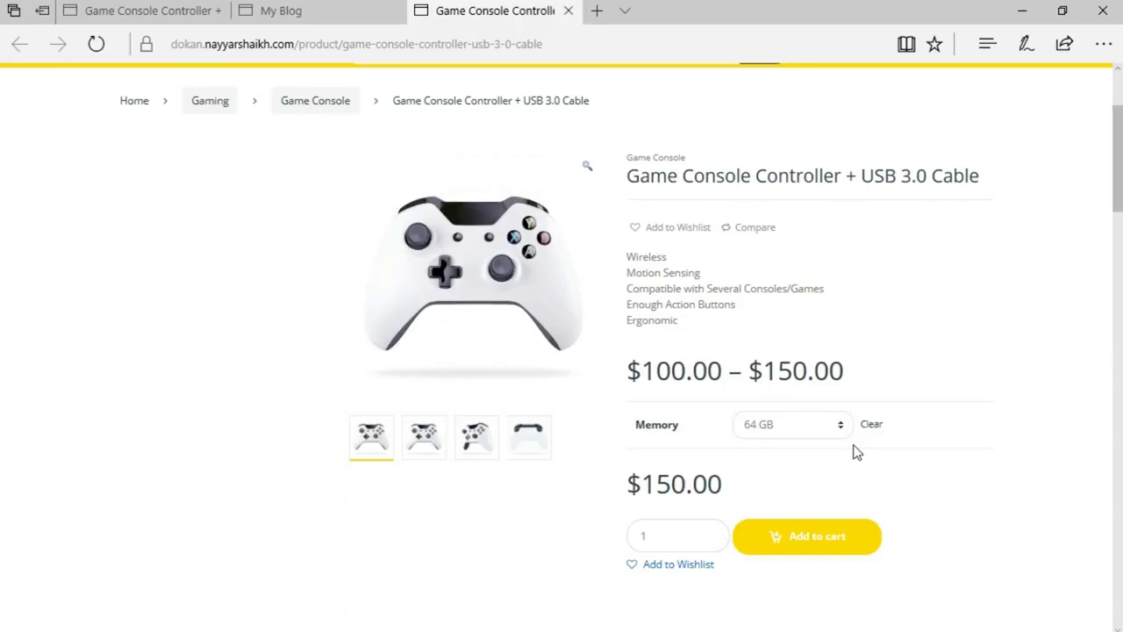
left_click(120, 11)
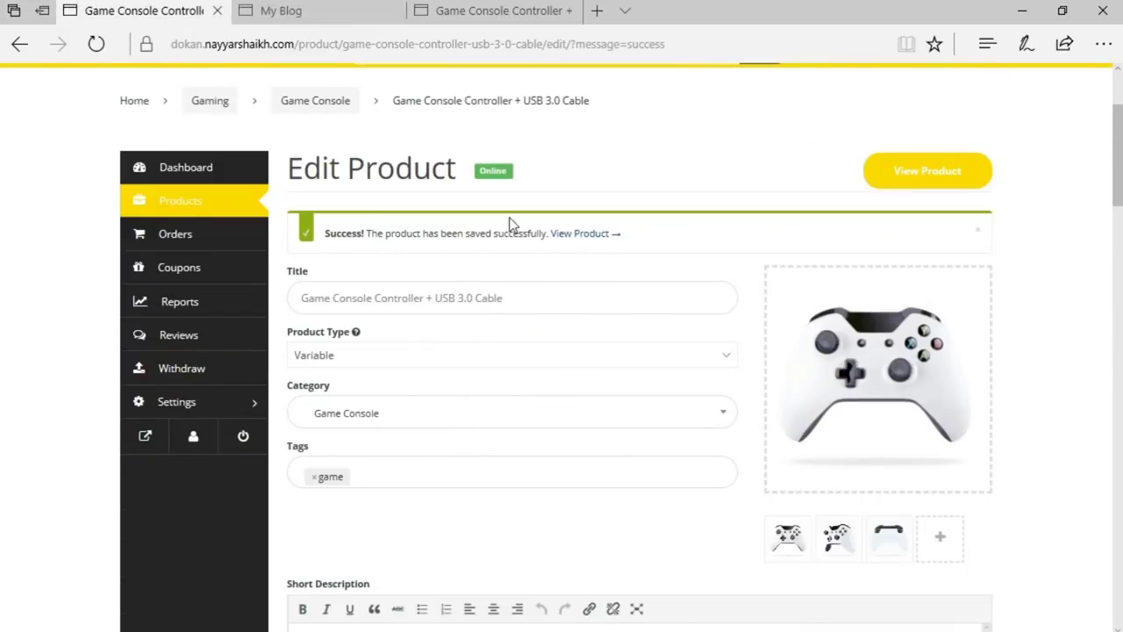
Reload the storefront home page and open the controller from Top Rated Products
left_click(180, 241)
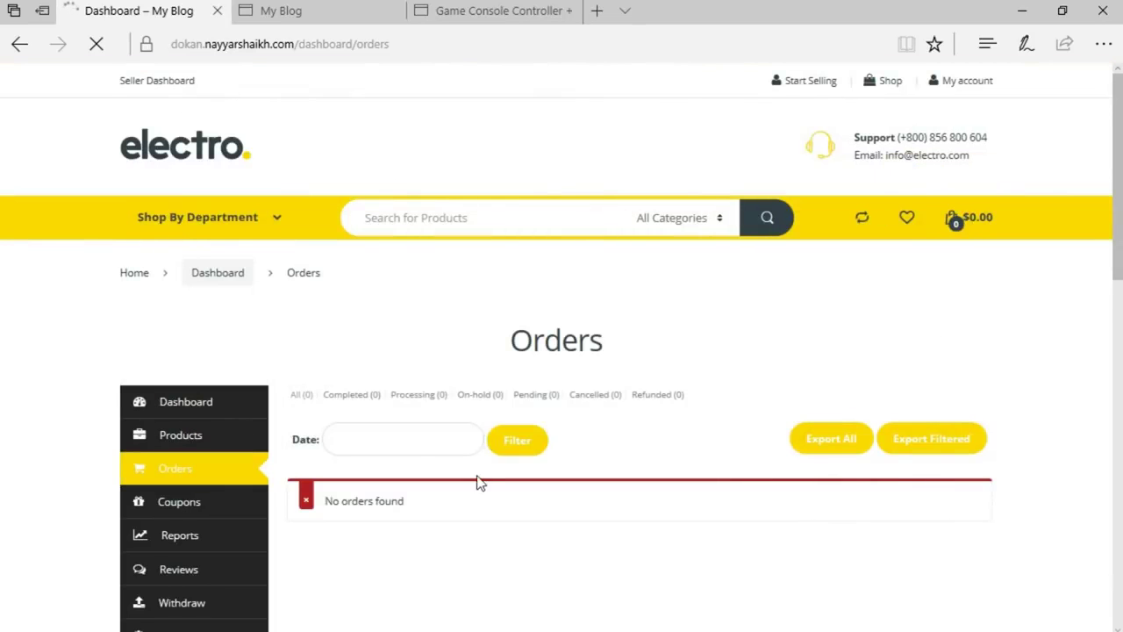
scroll(309, 425, "down", 1)
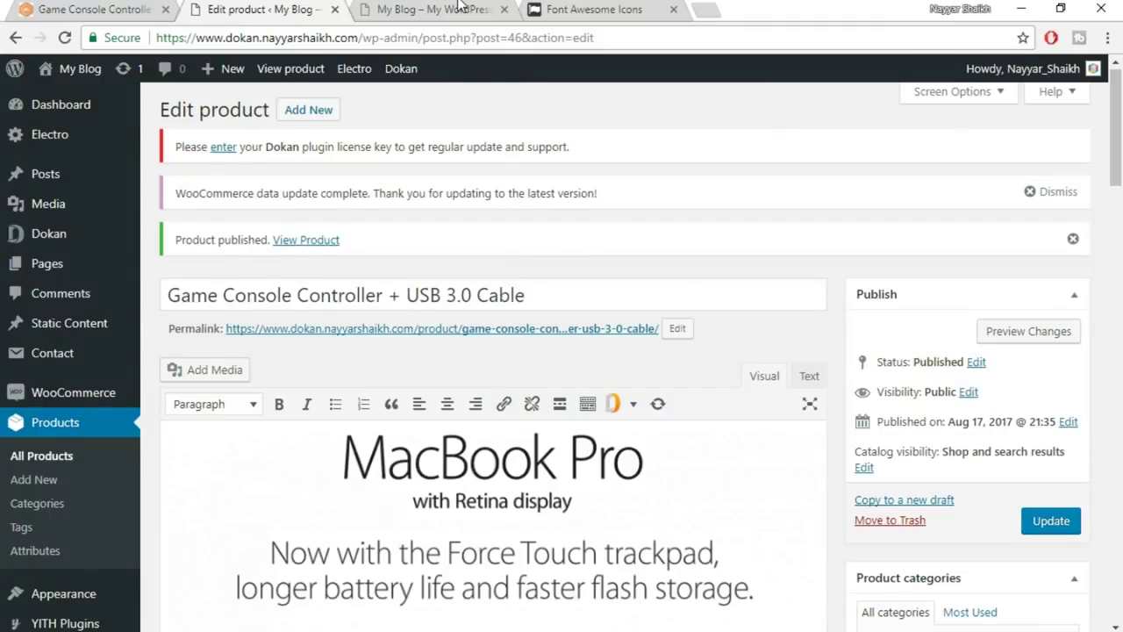
left_click(459, 8)
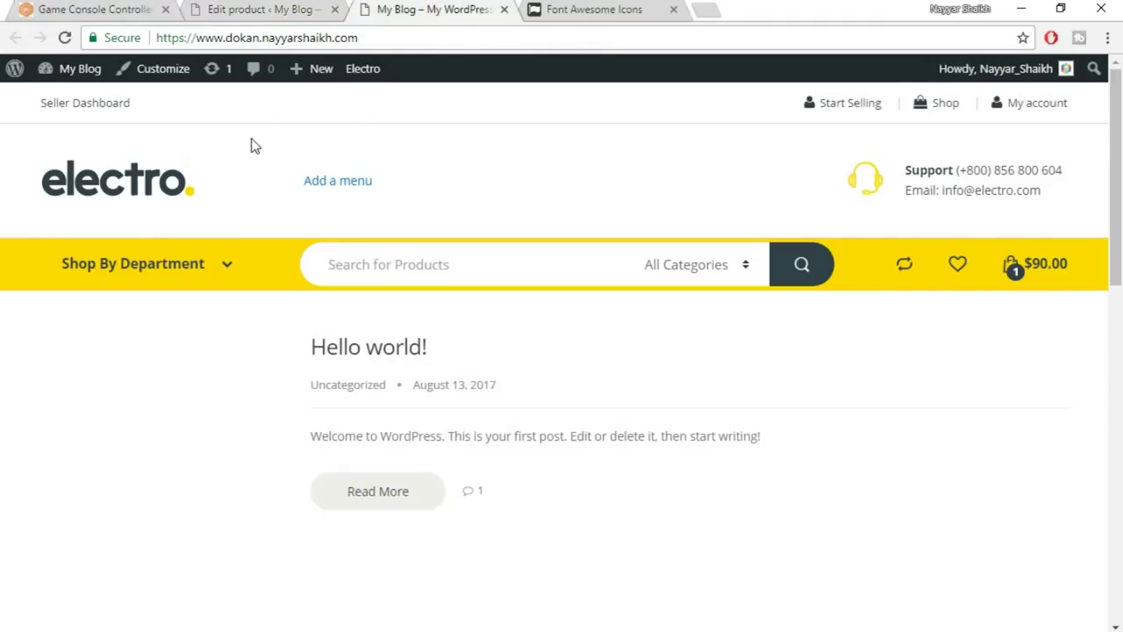
left_click(155, 180)
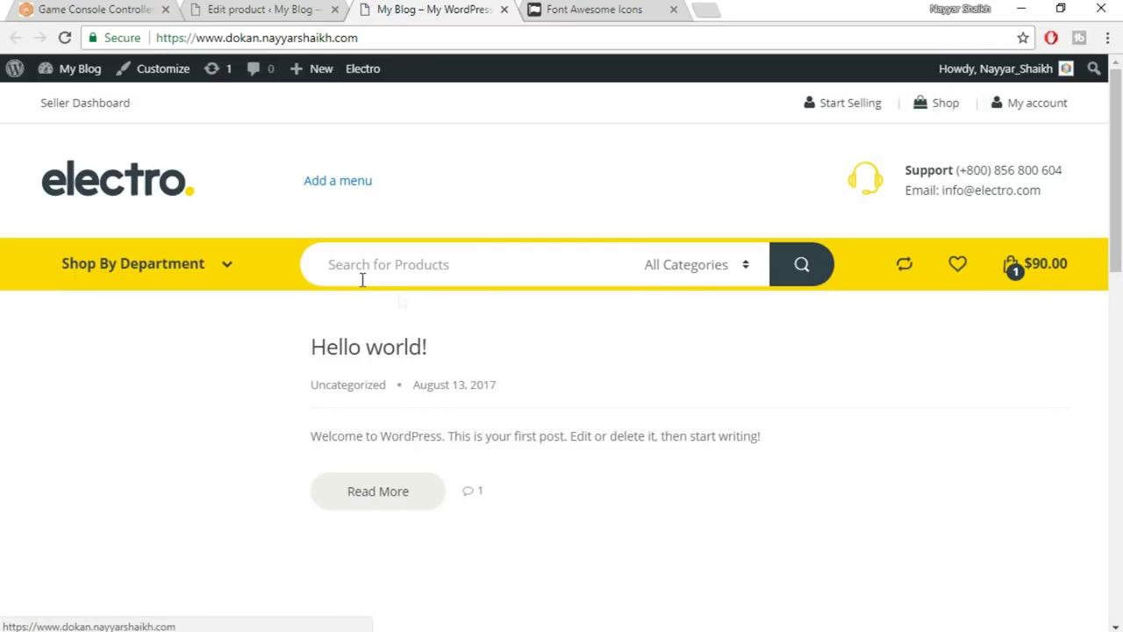
scroll(399, 301, "down", 7)
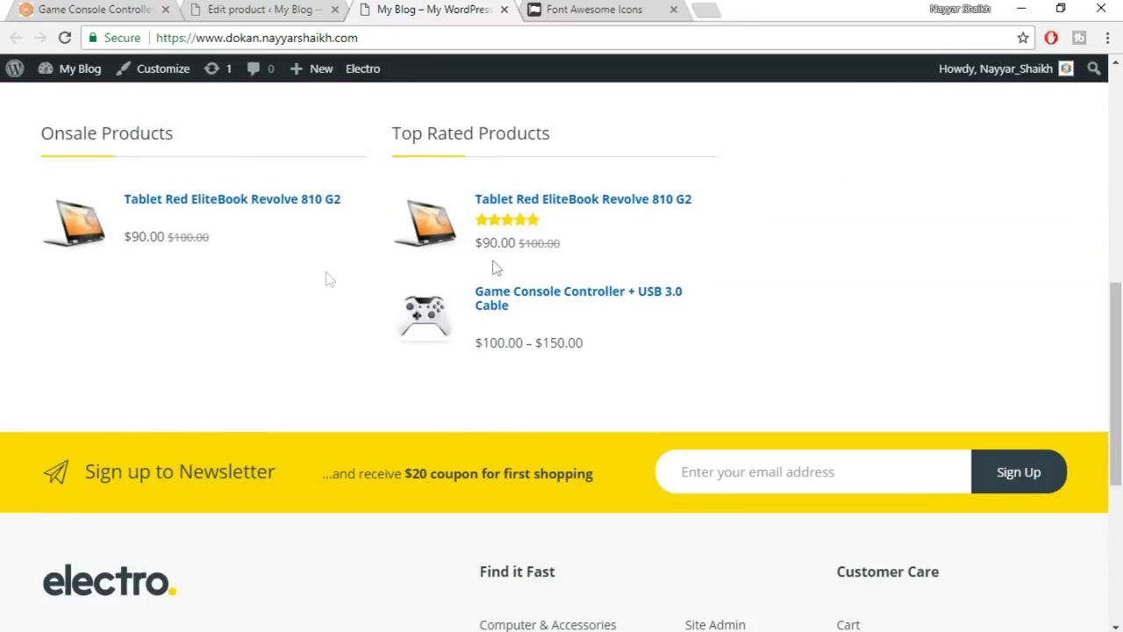
left_click(500, 306)
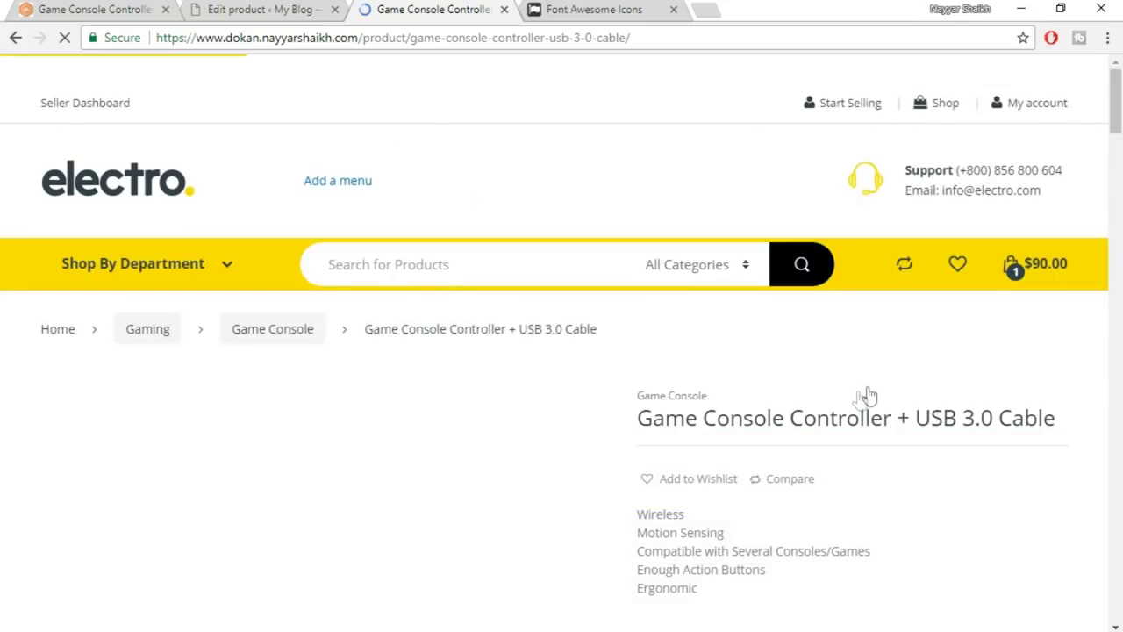
scroll(974, 408, "down", 4)
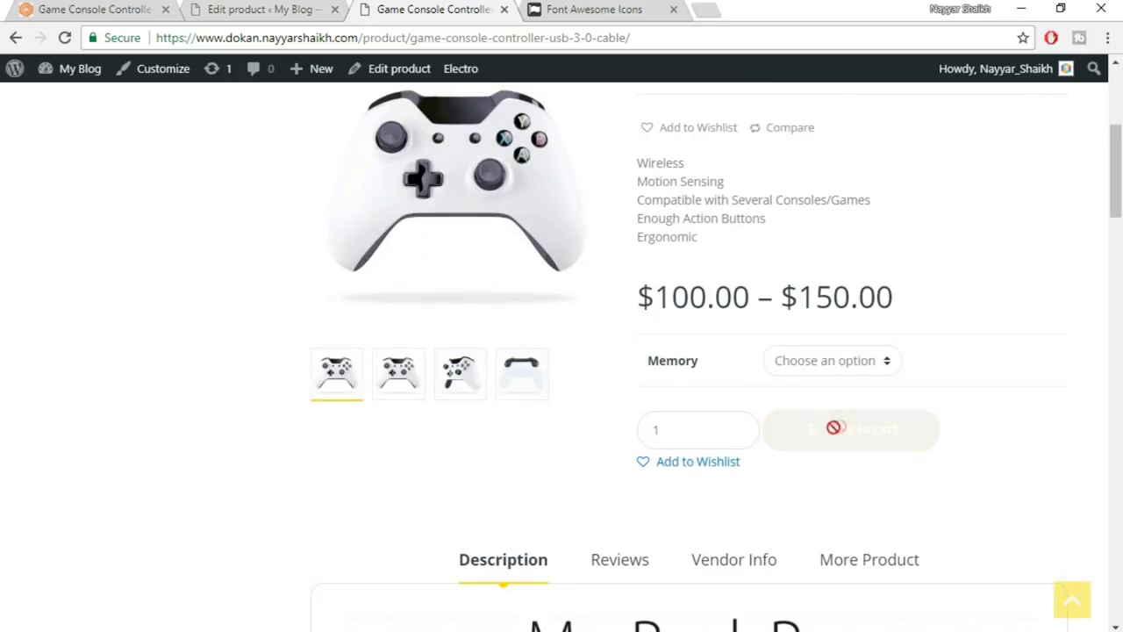
Add the 32 GB Game Console Controller to the cart
left_click(827, 360)
left_click(823, 409)
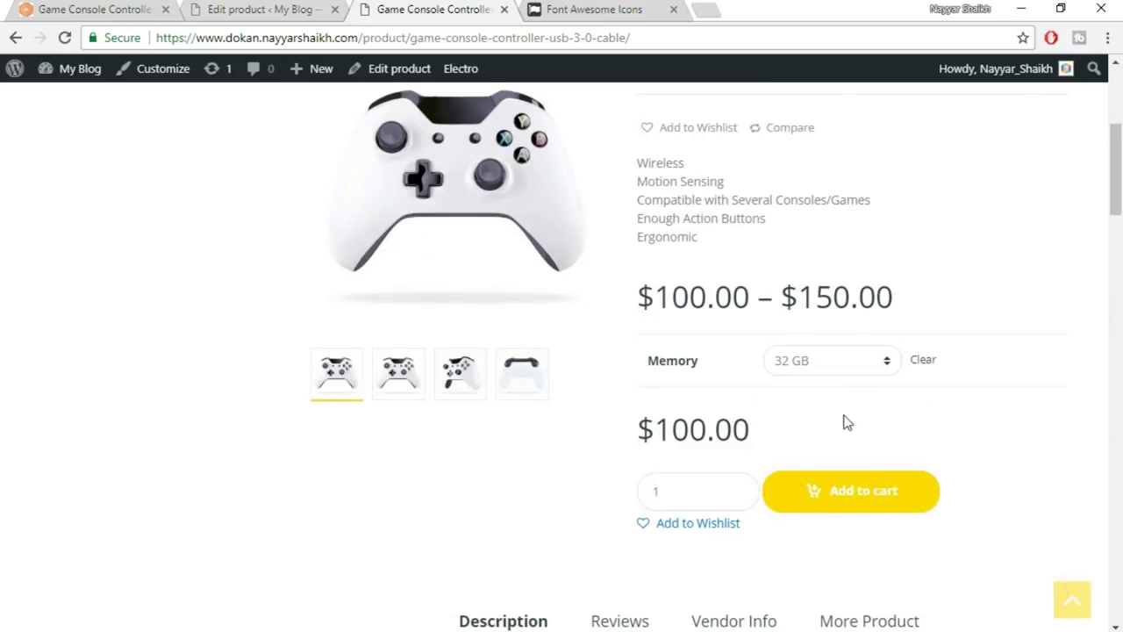
left_click(872, 509)
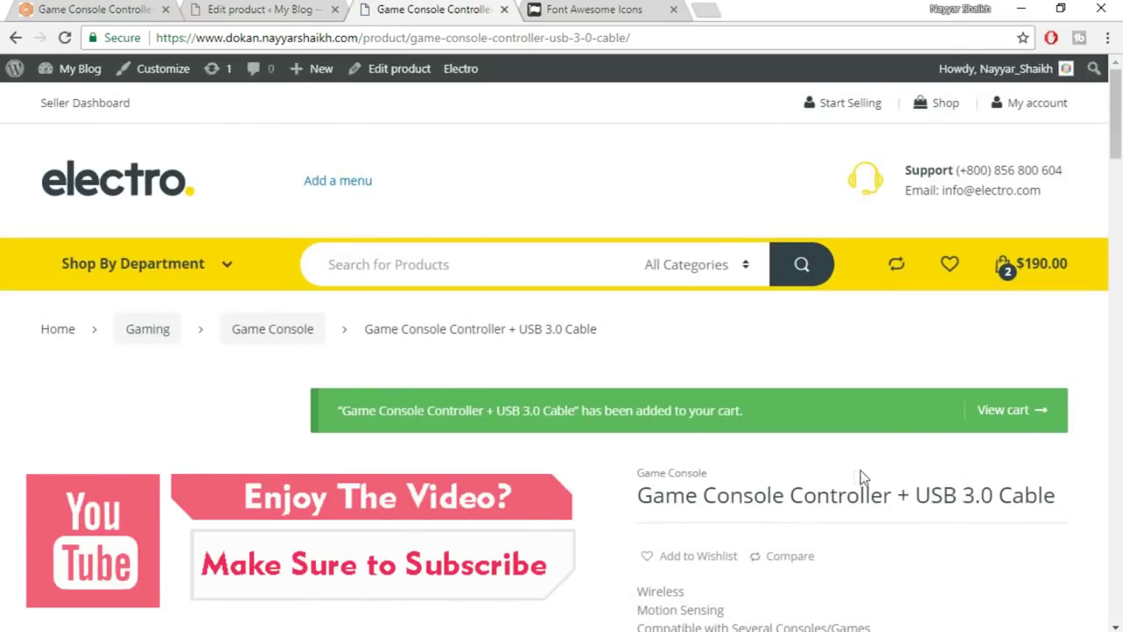
Remove the Tablet Red EliteBook Revolve 810 G2 from the cart, adjust quantity, and go to checkout
left_click(1026, 411)
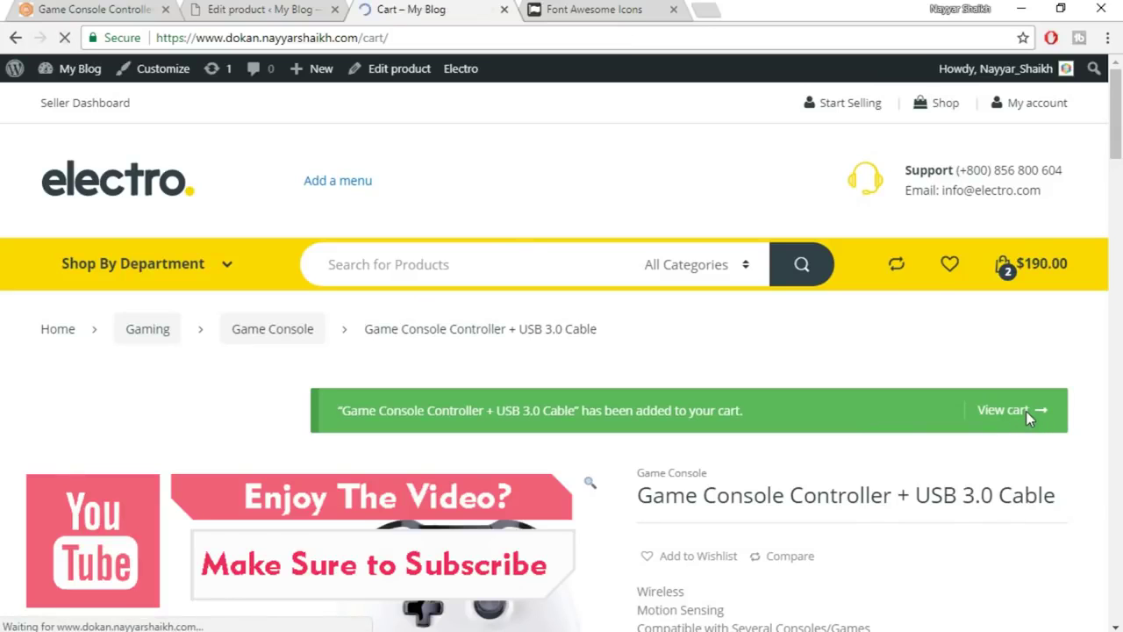
scroll(1029, 421, "down", 2)
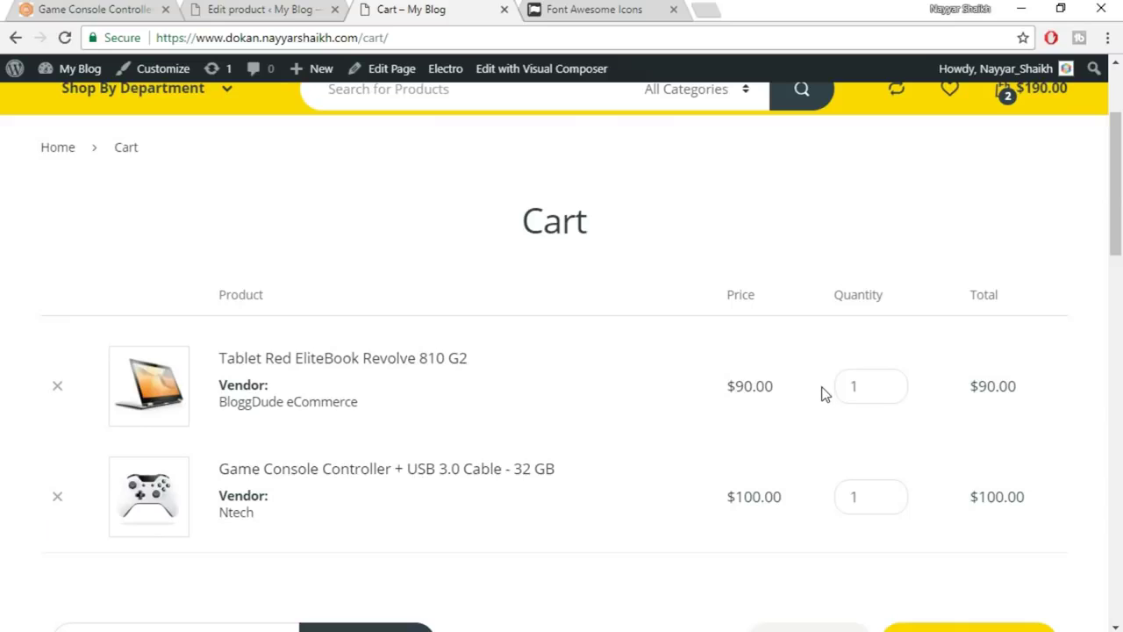
scroll(820, 392, "down", 1)
left_click(56, 301)
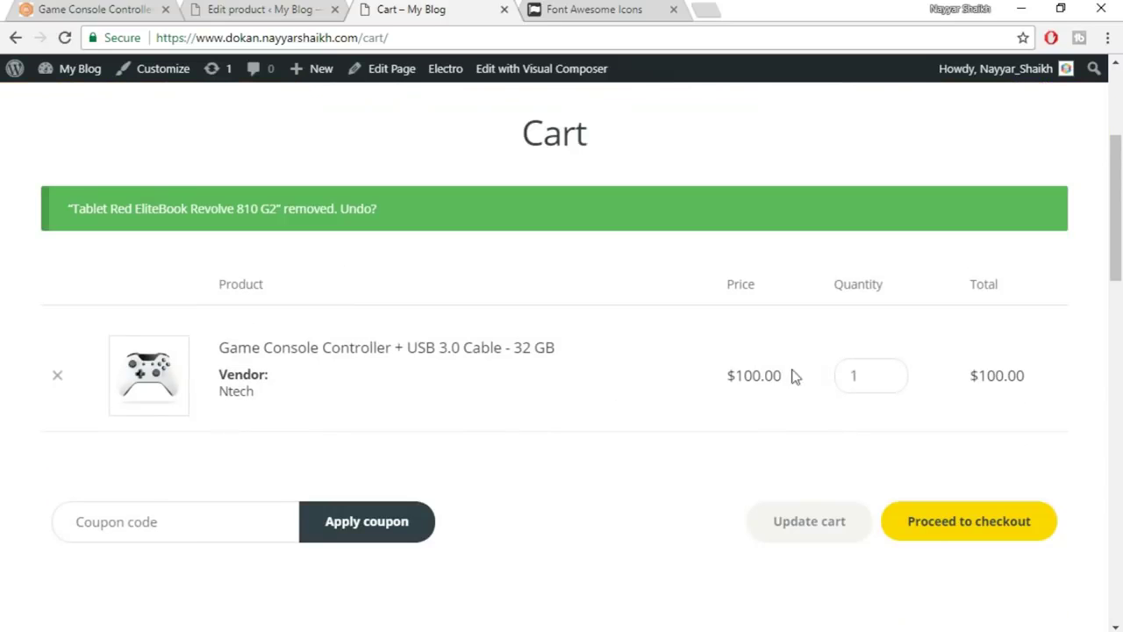
left_click(886, 372)
left_click(887, 372)
left_click(886, 372)
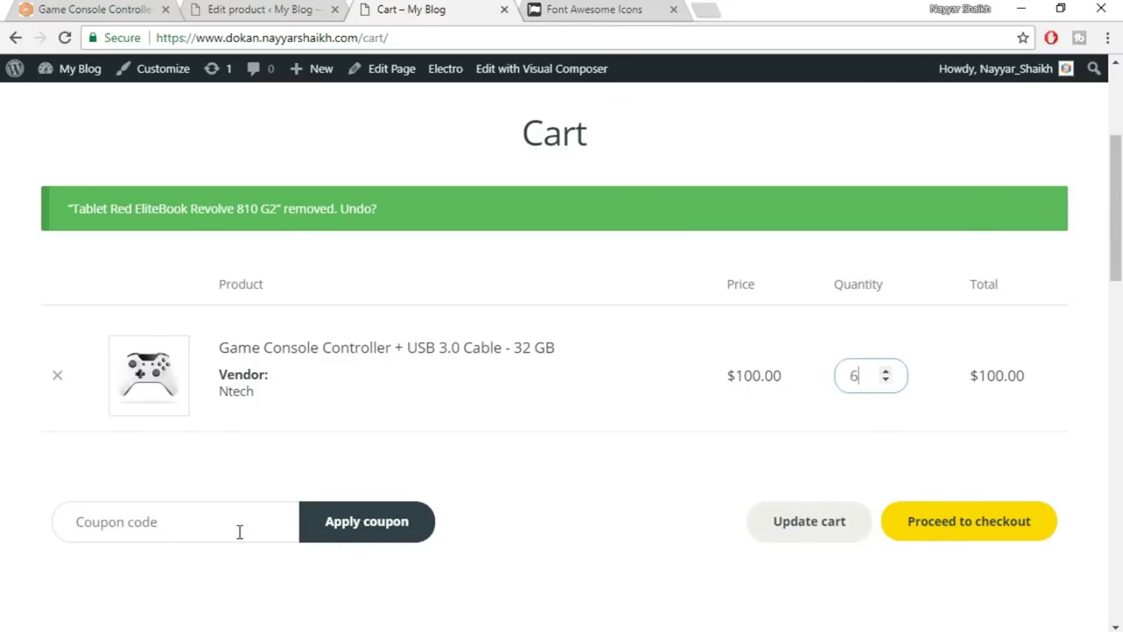
left_click(946, 532)
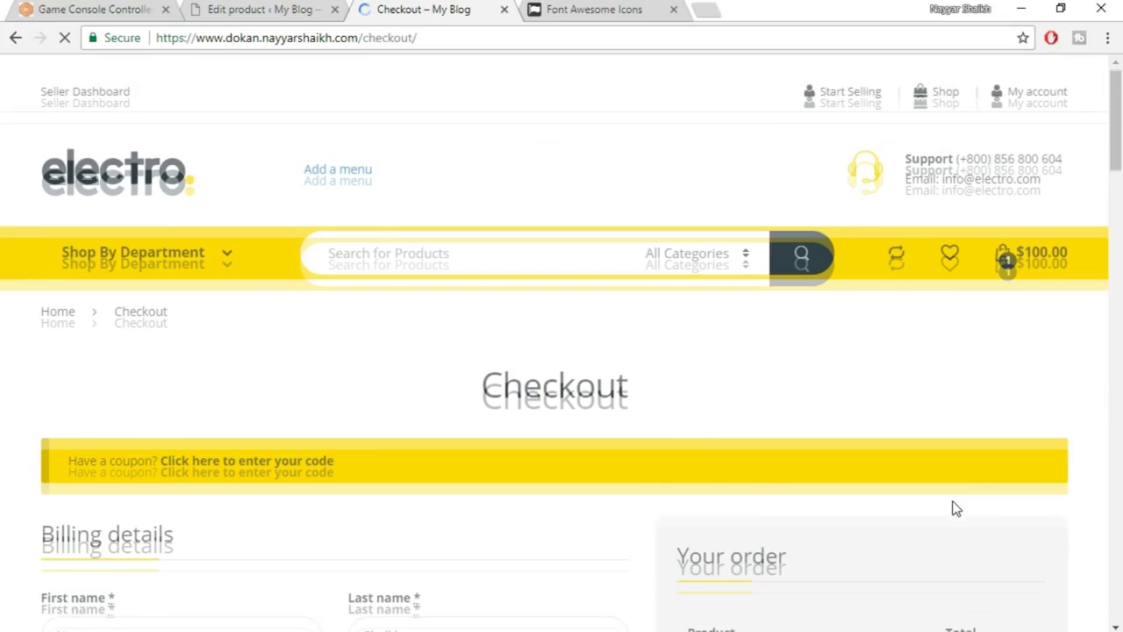
Go through the checkout's house number and apartment street address fields
scroll(289, 356, "down", 4)
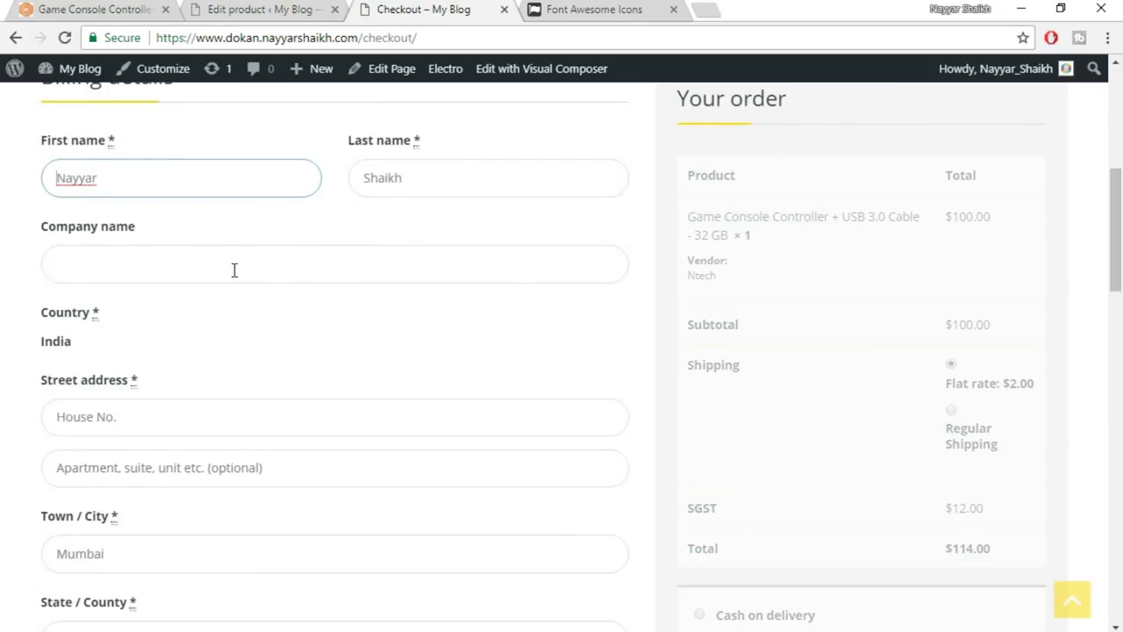
scroll(319, 303, "down", 2)
left_click(133, 245)
left_click(202, 299)
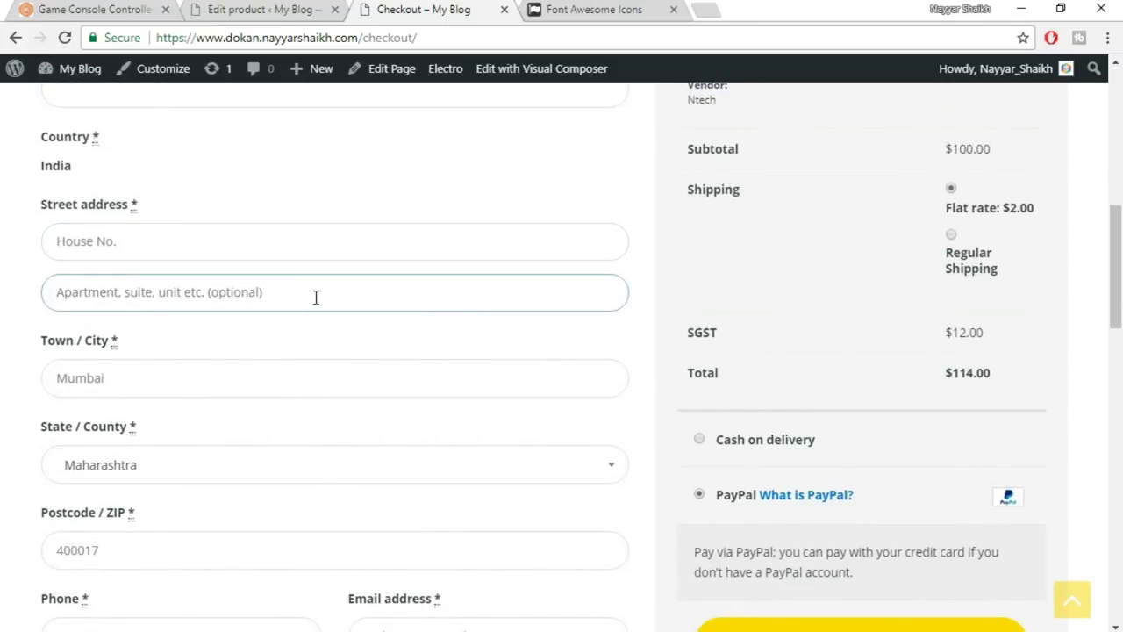
scroll(285, 310, "down", 1)
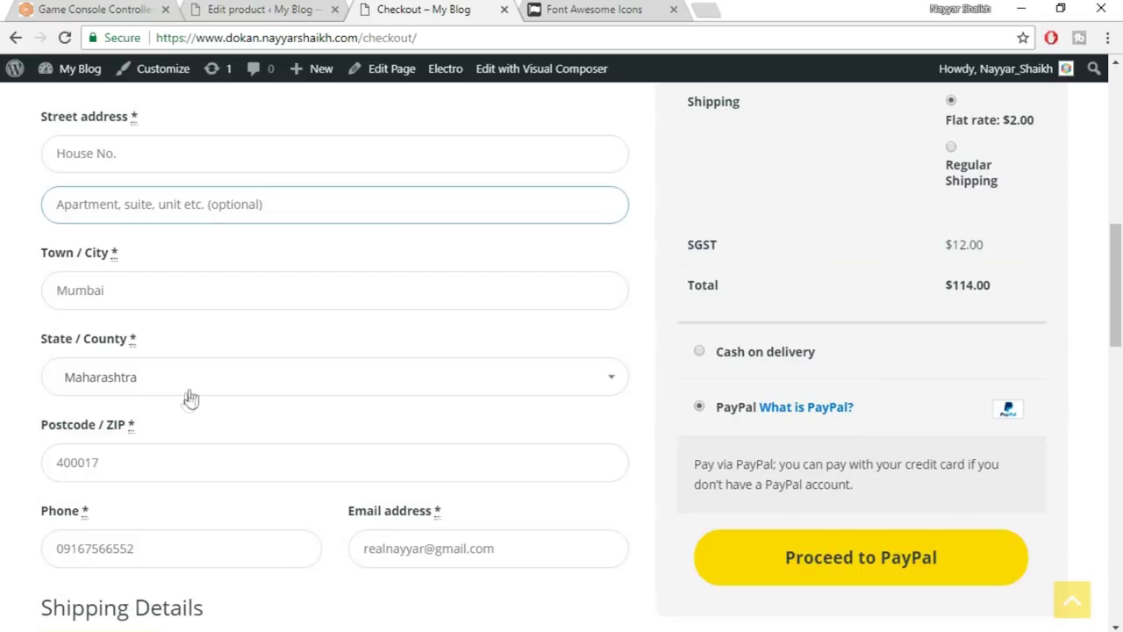
scroll(188, 396, "down", 3)
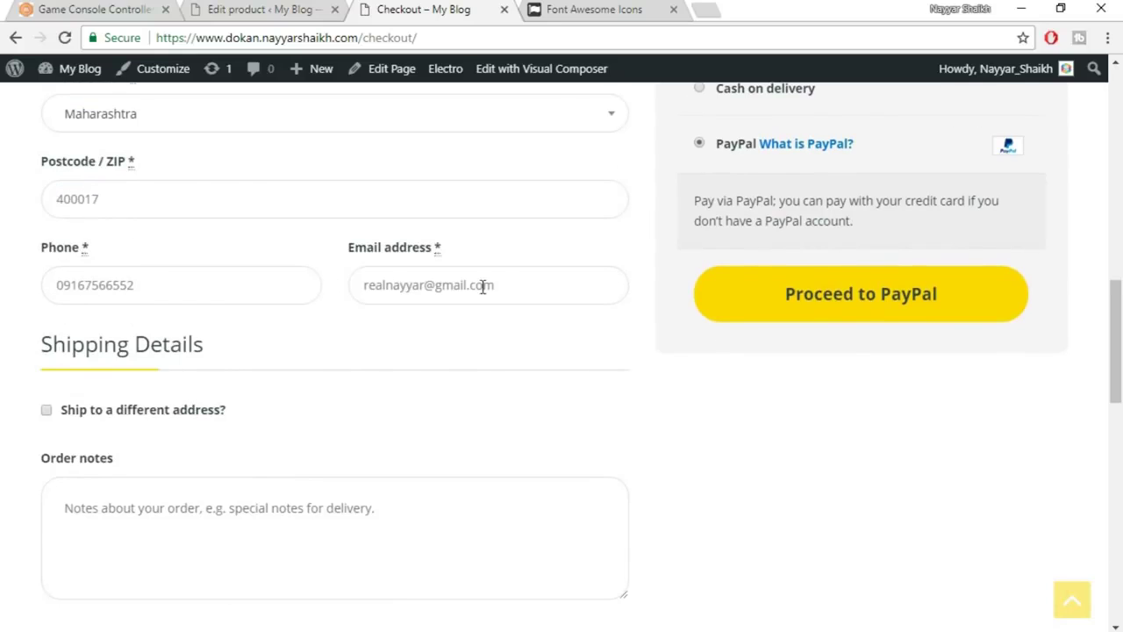
scroll(363, 419, "up", 4)
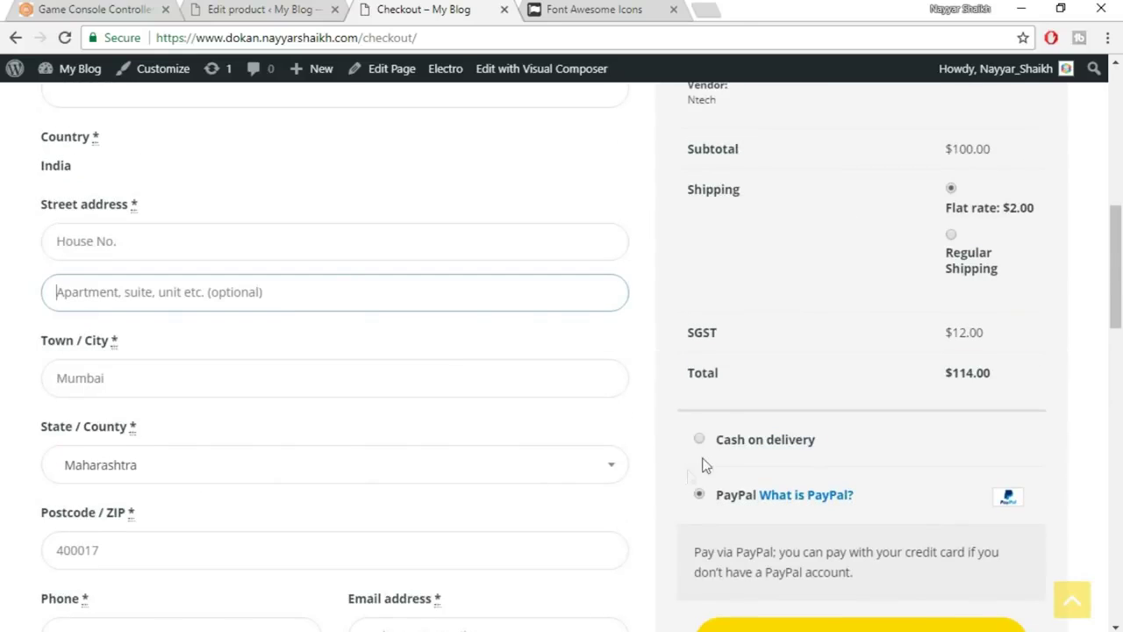
Choose Cash on delivery and review totals: $100.00, $2.00 shipping, $12.00 SGST, $114.00
left_click(699, 441)
scroll(865, 433, "up", 1)
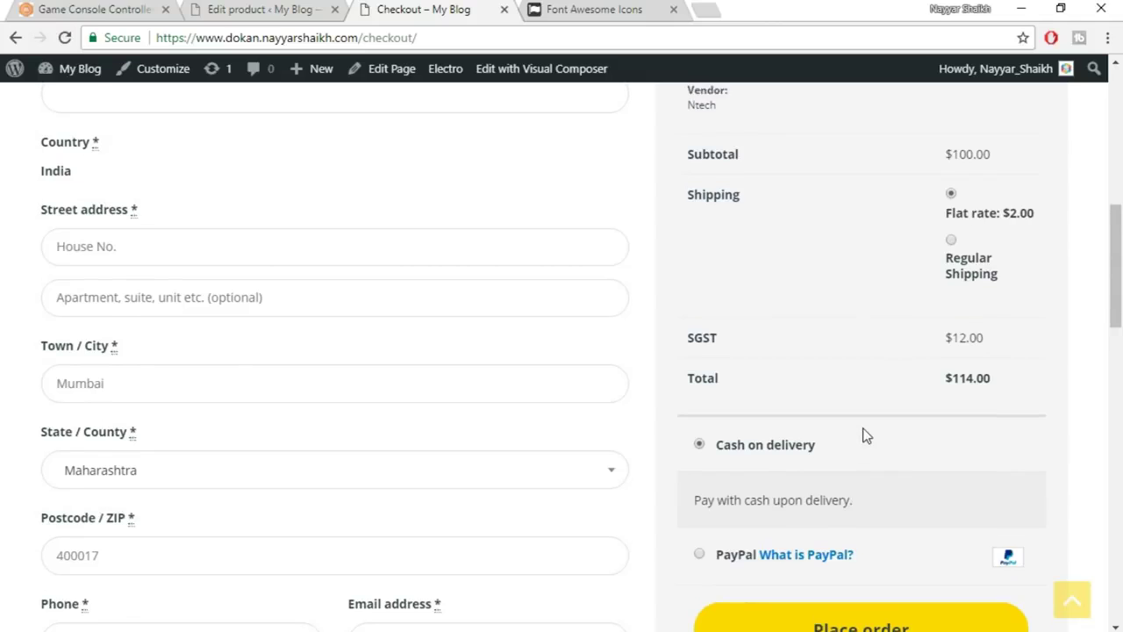
scroll(885, 421, "up", 1)
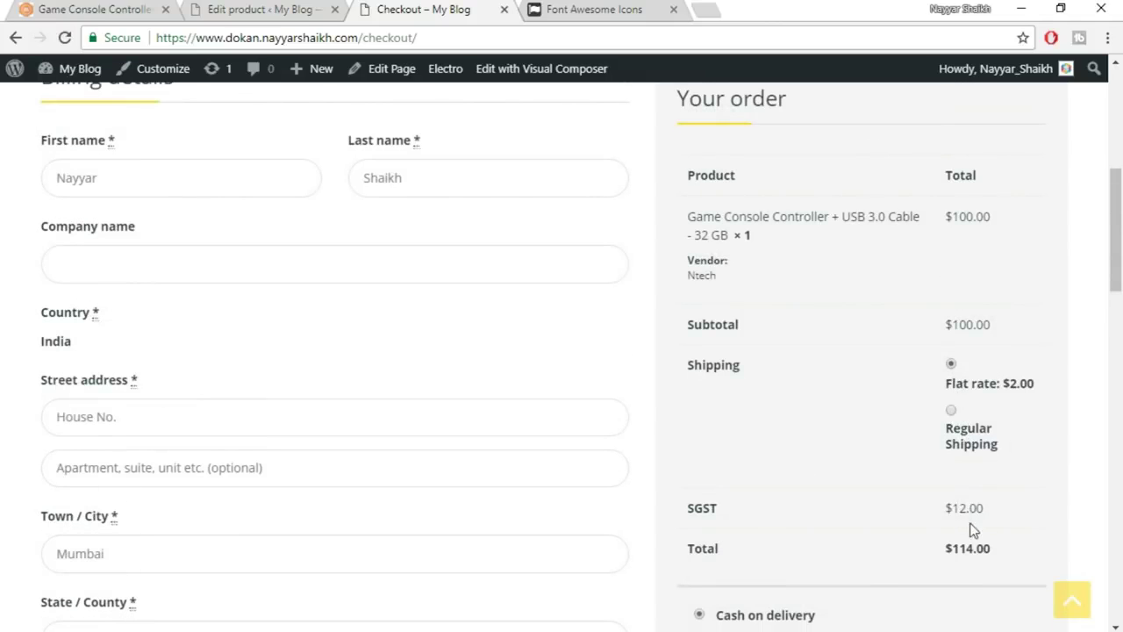
scroll(960, 534, "down", 1)
left_click_drag(688, 420, 1003, 429)
left_click(1005, 429)
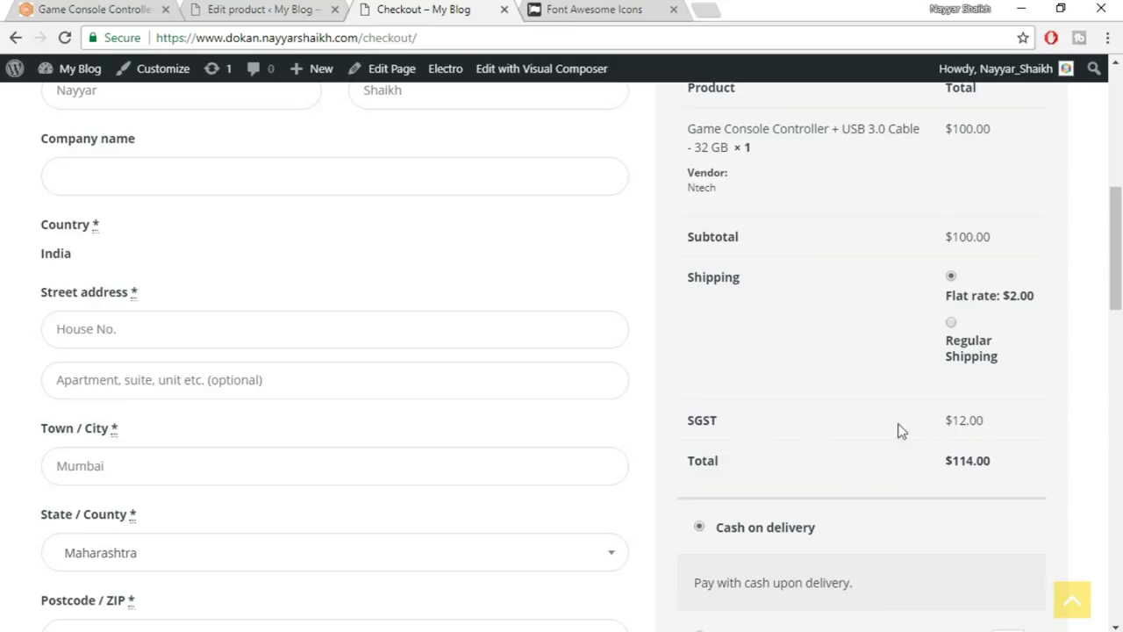
scroll(960, 421, "up", 1)
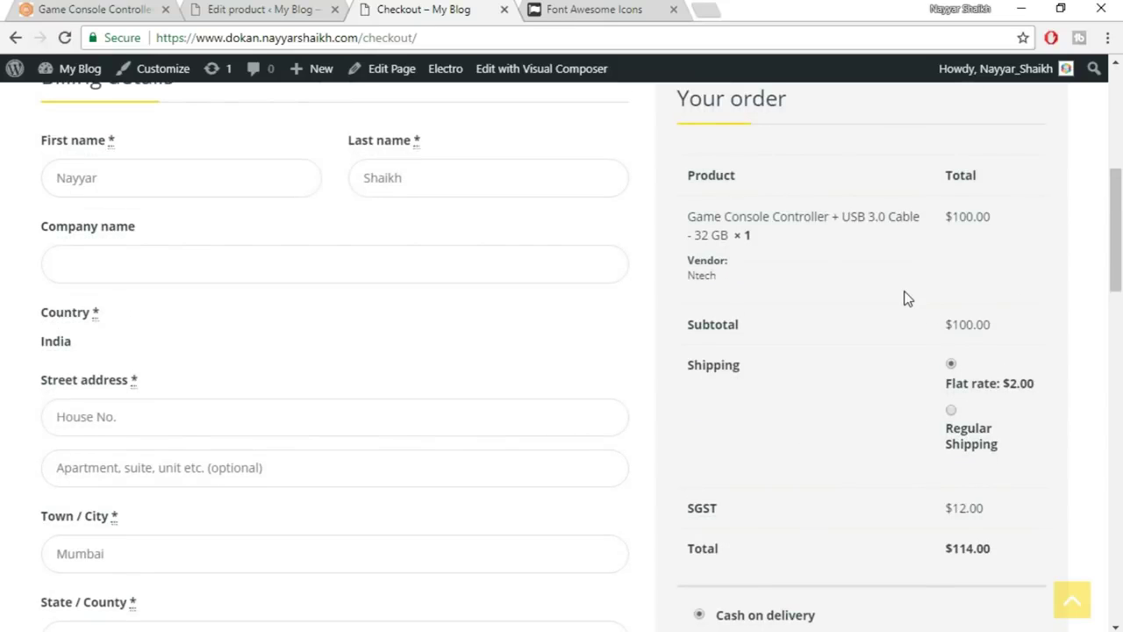
scroll(907, 298, "up", 1)
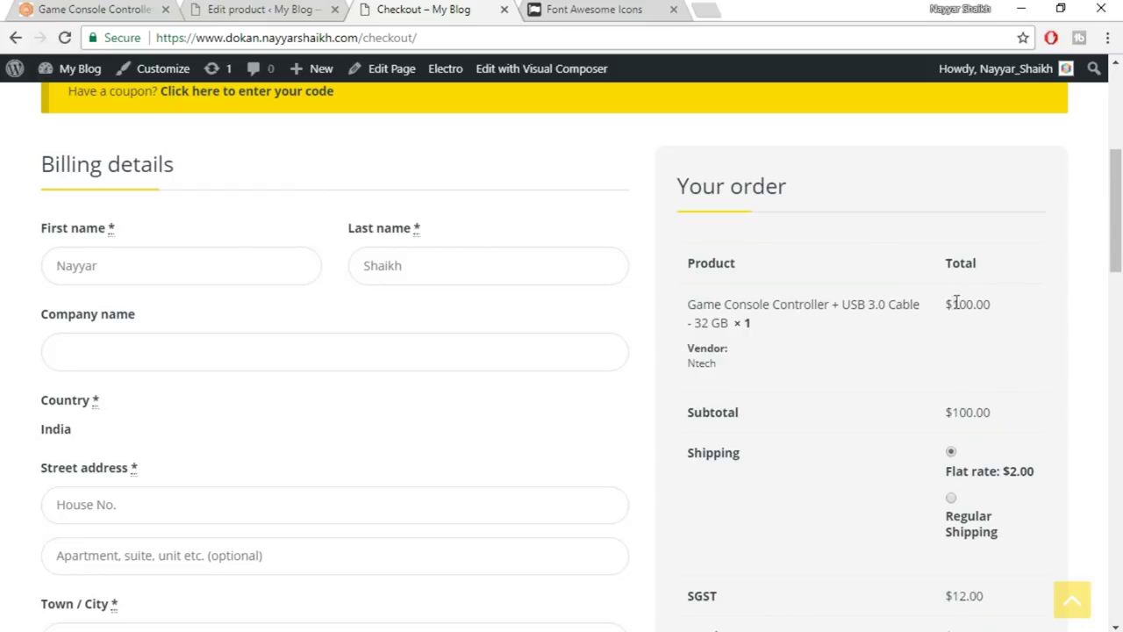
scroll(984, 340, "down", 1)
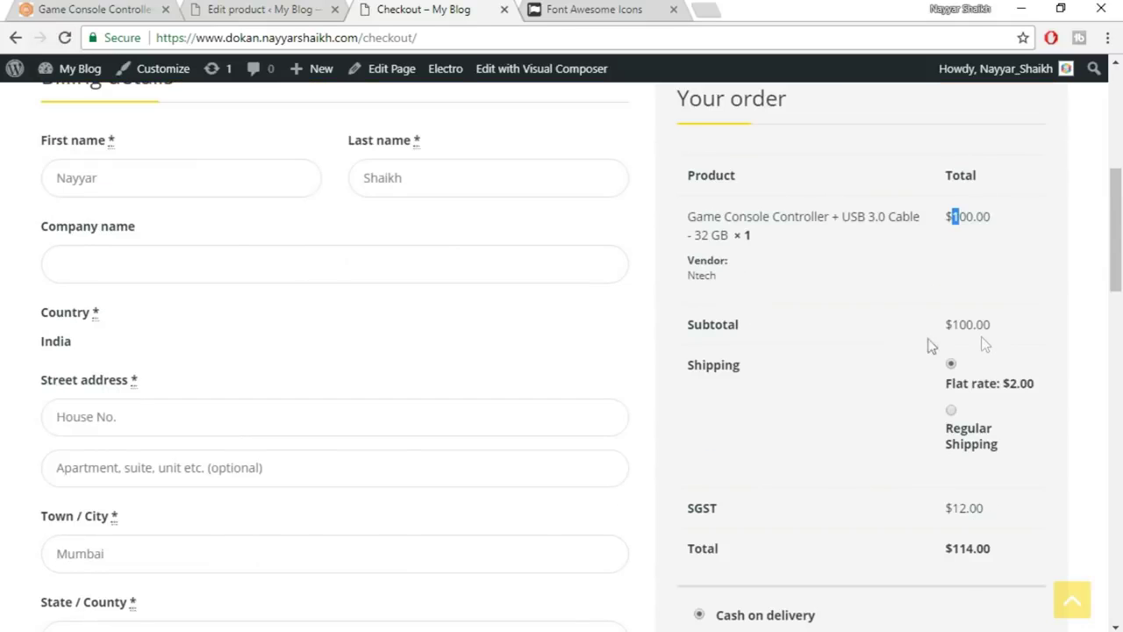
scroll(905, 459, "down", 1)
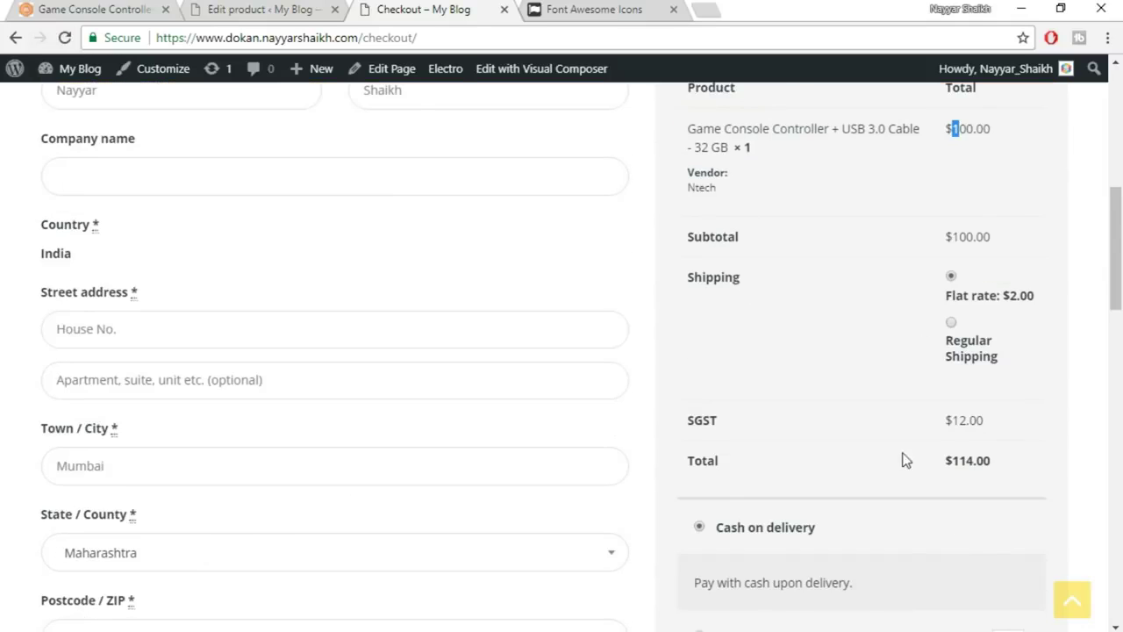
scroll(967, 457, "down", 2)
scroll(967, 457, "up", 5)
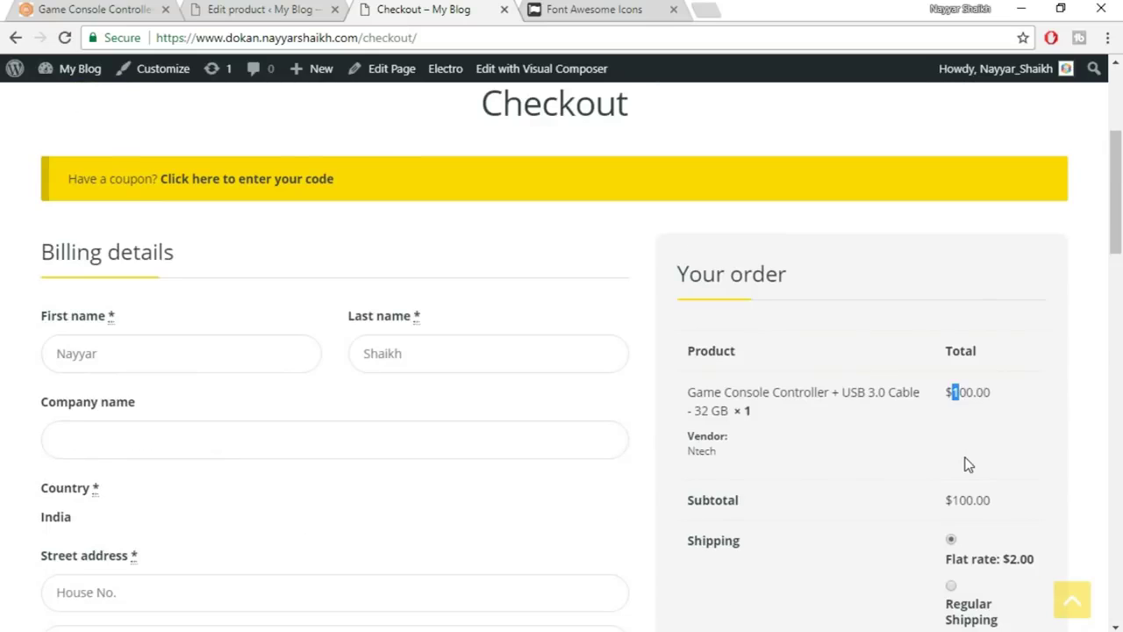
Place the $114.00 cash-on-delivery order, review the confirmation, then switch to the Dokan Orders window
scroll(968, 464, "down", 6)
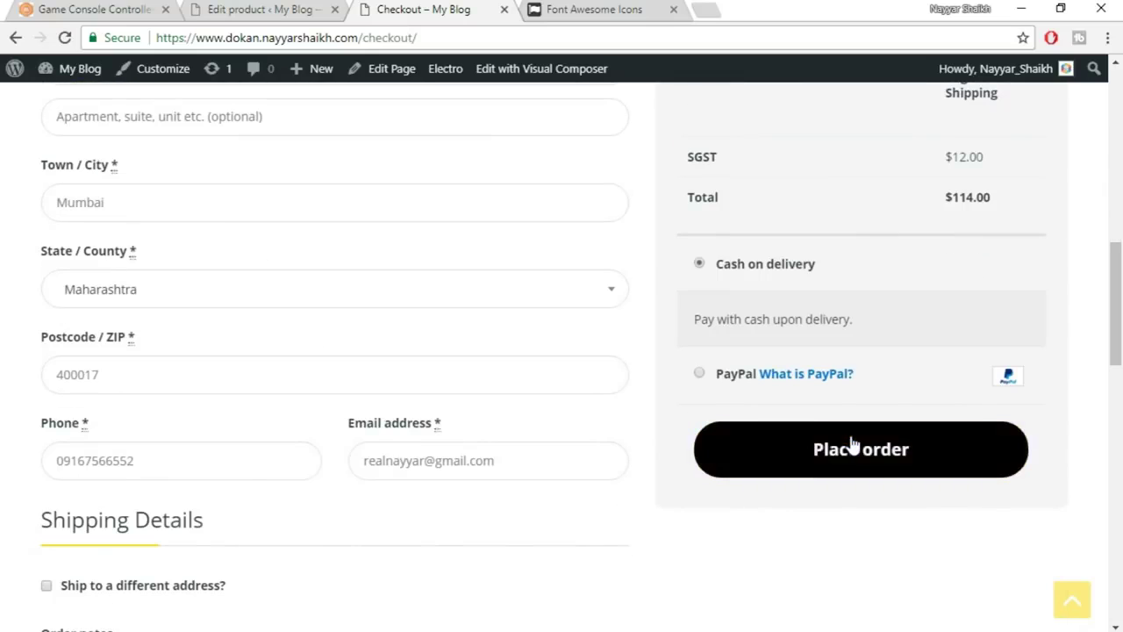
left_click(851, 445)
scroll(852, 444, "down", 1)
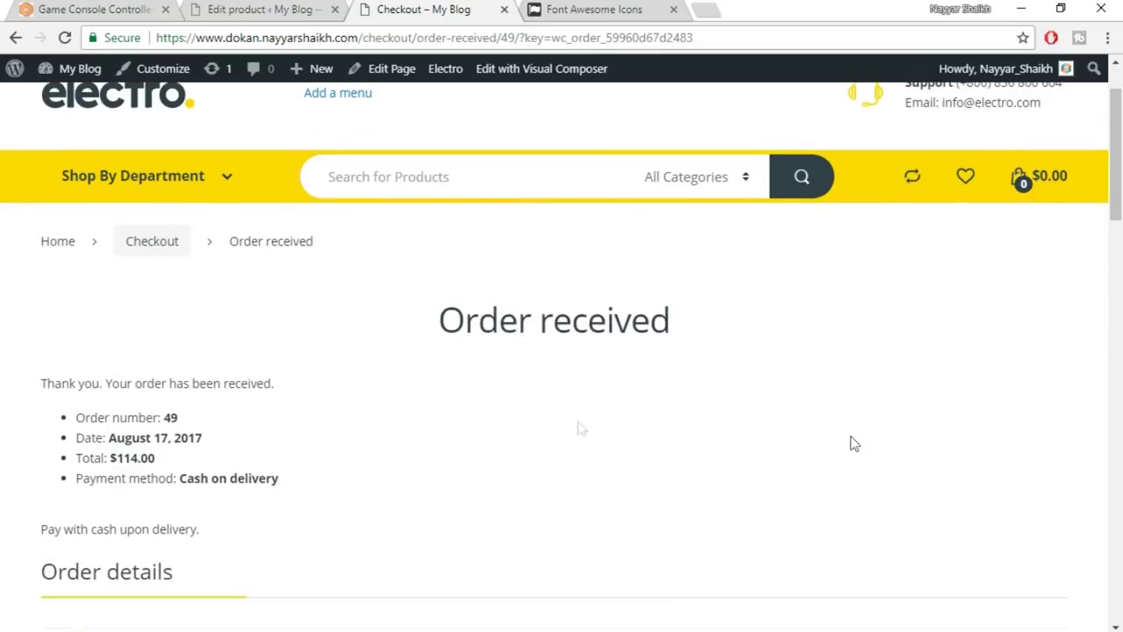
scroll(752, 334, "down", 2)
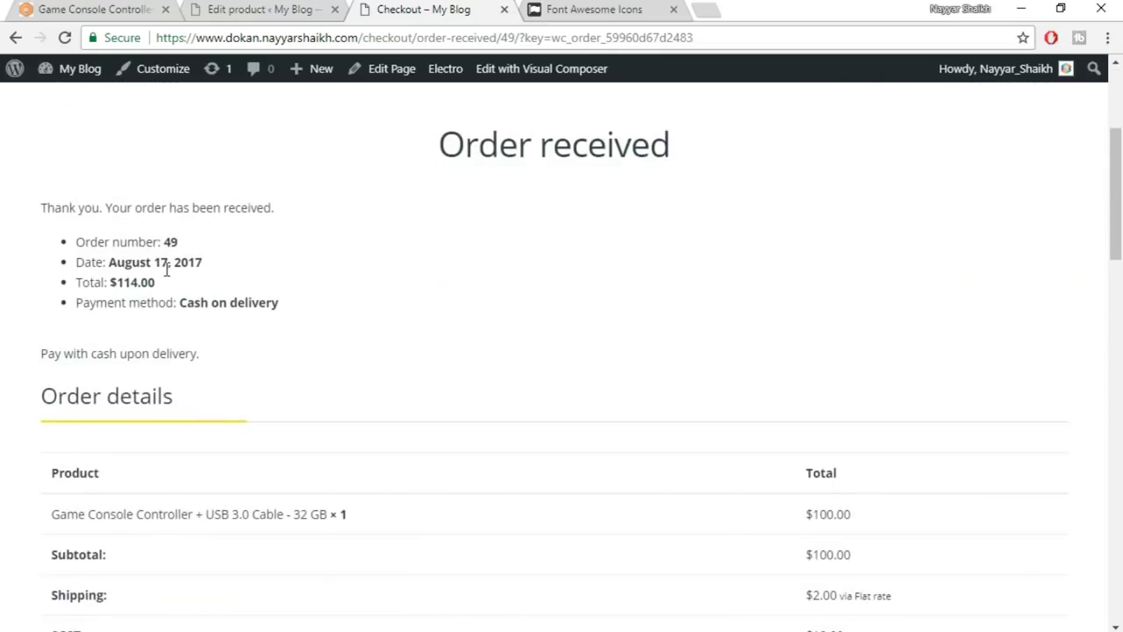
scroll(376, 364, "down", 3)
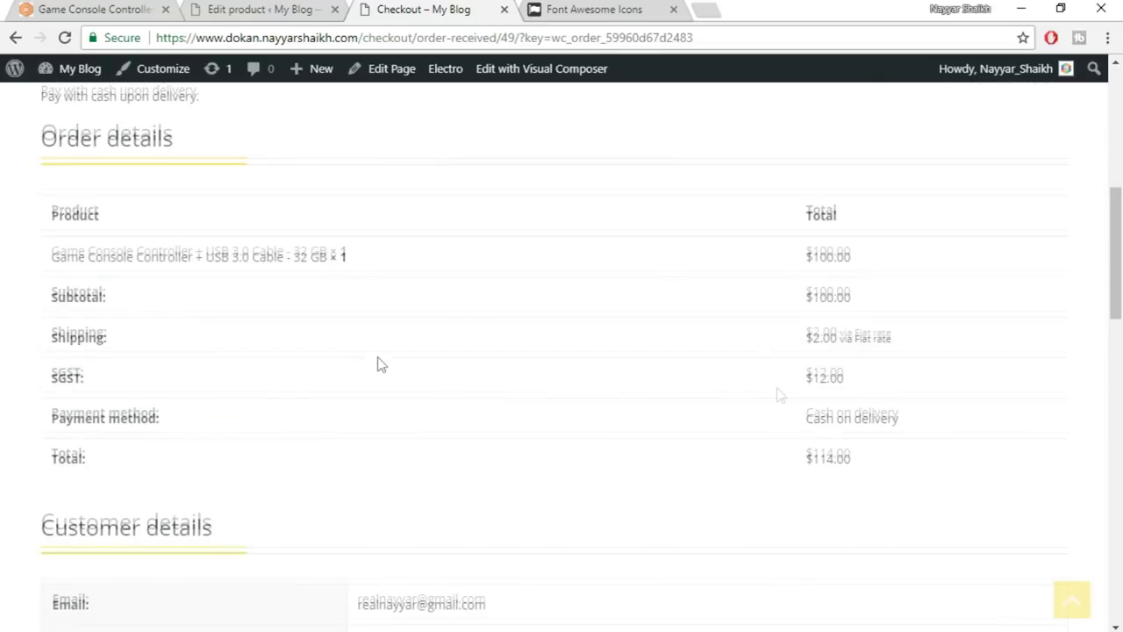
scroll(619, 482, "down", 3)
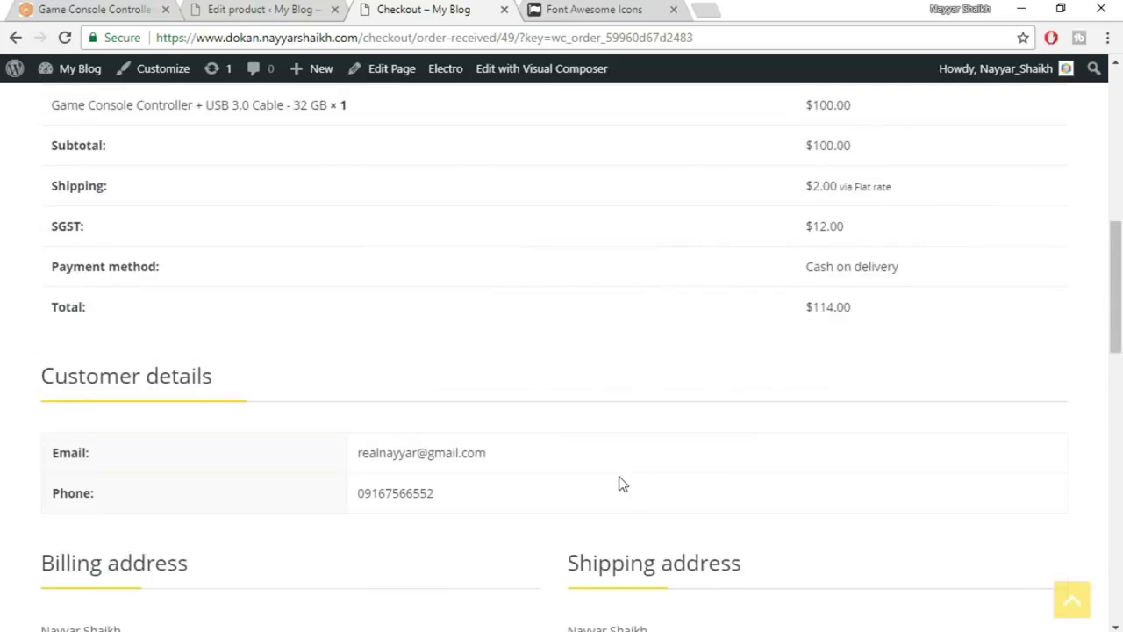
scroll(653, 418, "down", 2)
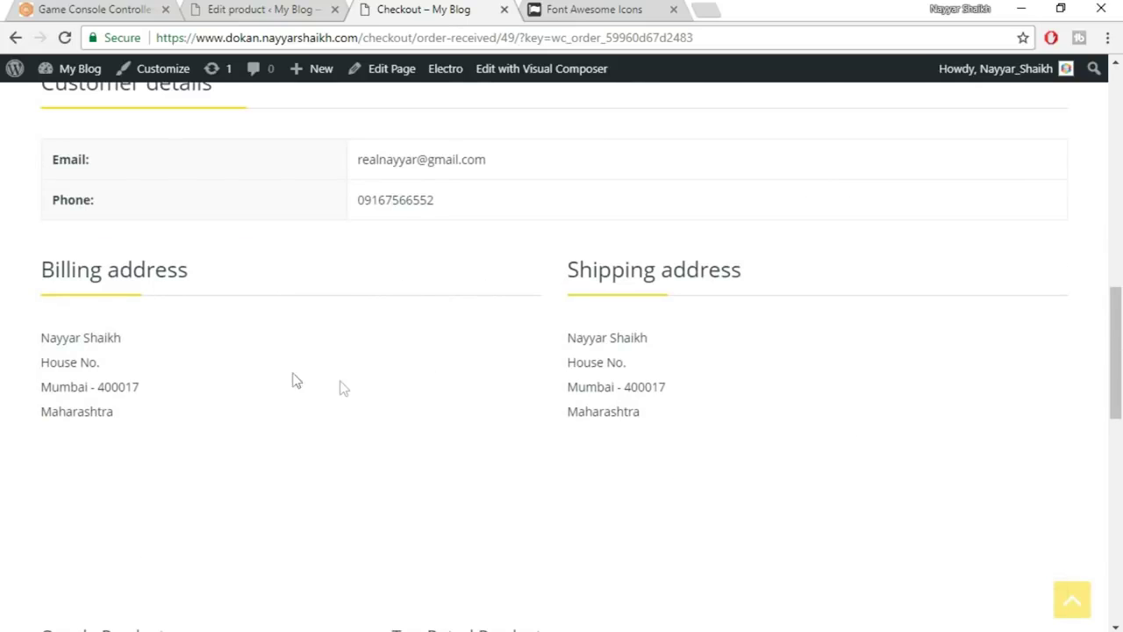
scroll(629, 388, "up", 3)
scroll(625, 413, "down", 3)
scroll(660, 385, "down", 2)
scroll(662, 389, "up", 4)
scroll(549, 386, "up", 3)
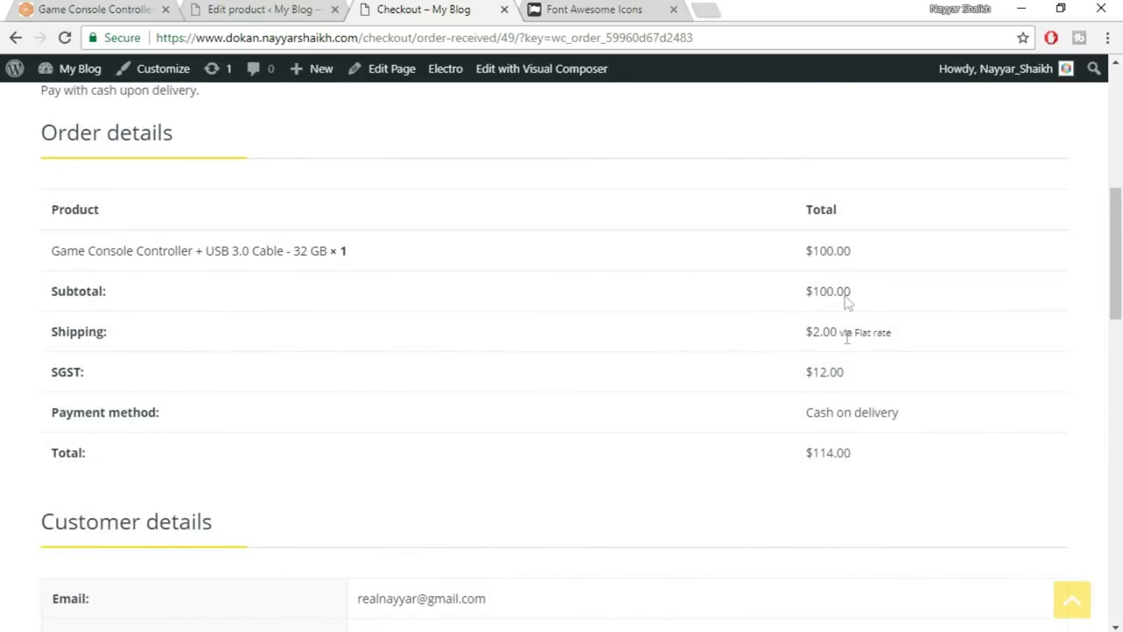
key("alt+Tab")
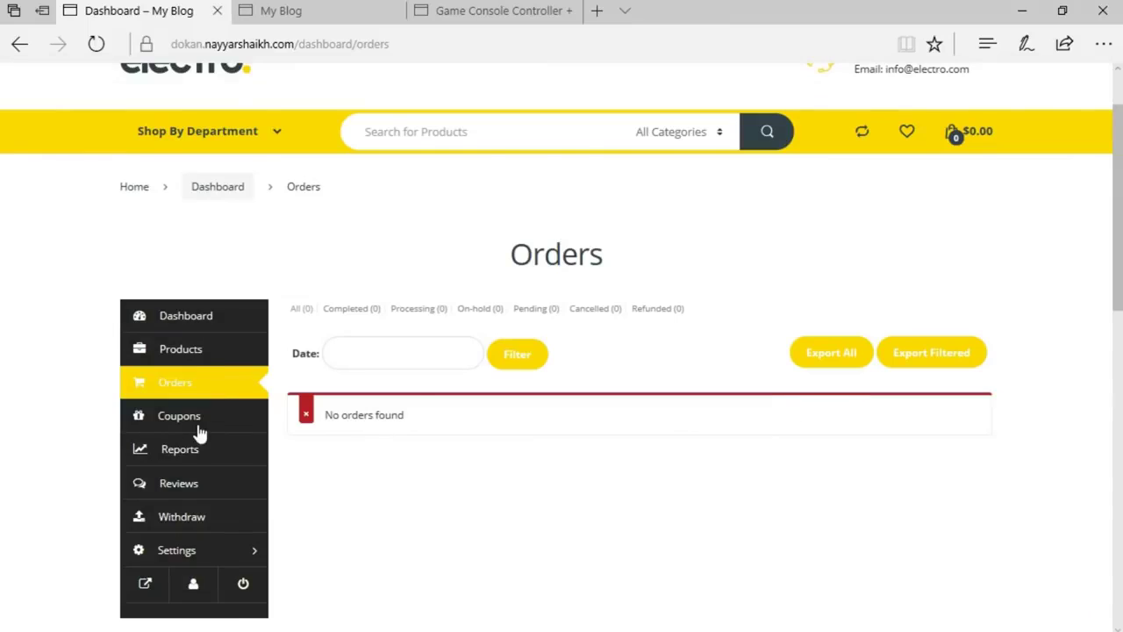
Reload the vendor Orders list and open the new $114.00 order's details
left_click(96, 44)
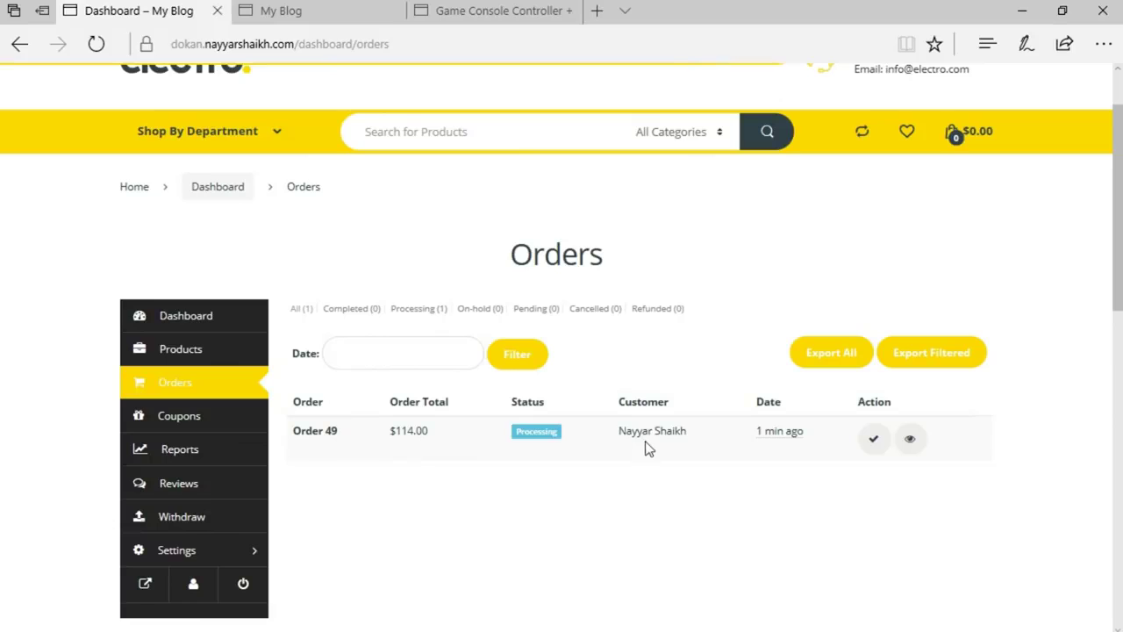
left_click(911, 442)
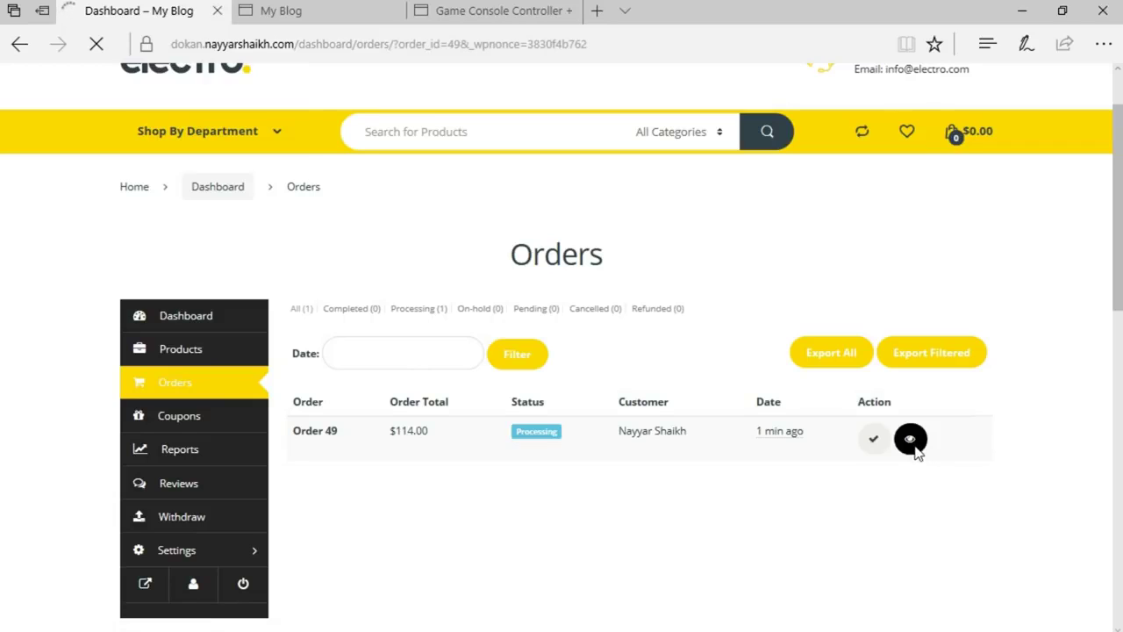
scroll(1042, 347, "down", 2)
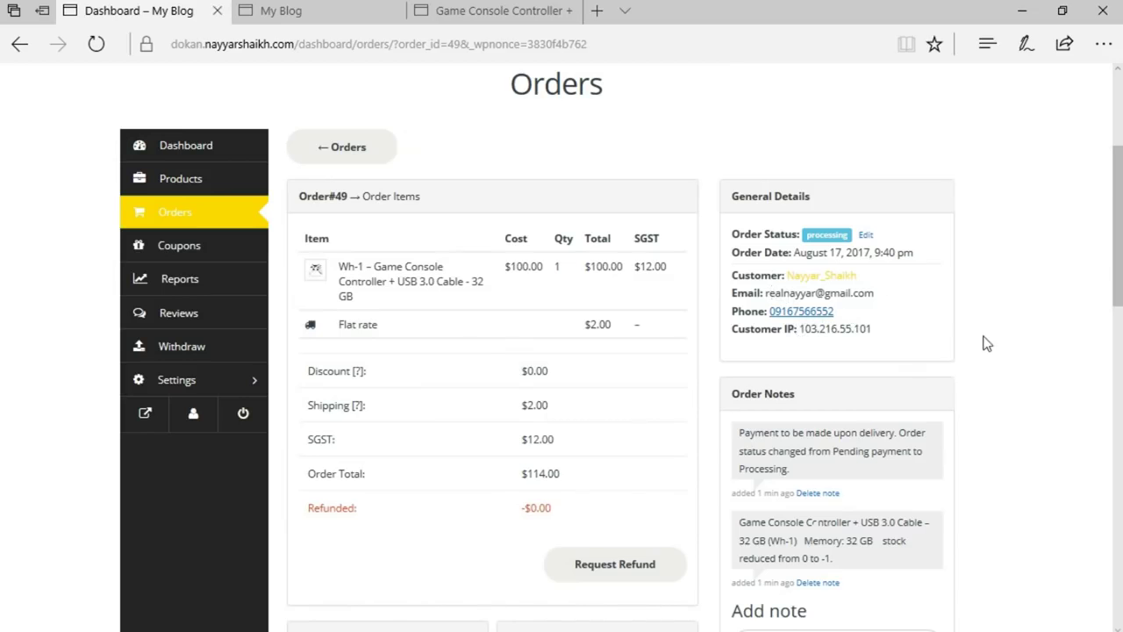
scroll(967, 337, "down", 4)
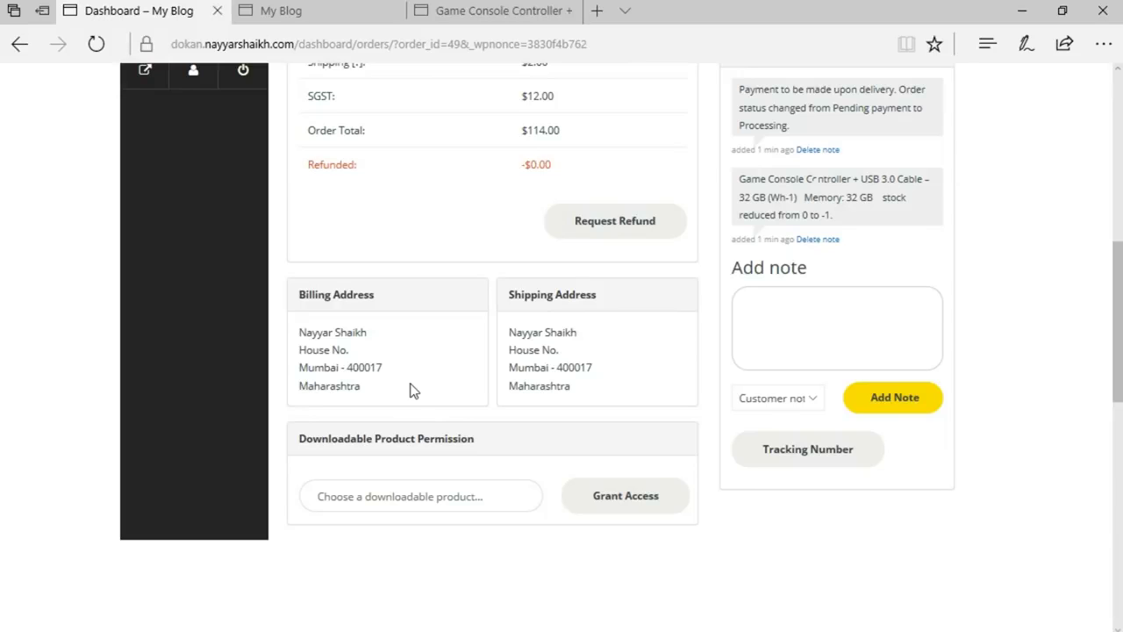
Check the order's Add note box and Customer note type, then return to Orders
left_click(857, 345)
scroll(1012, 308, "up", 1)
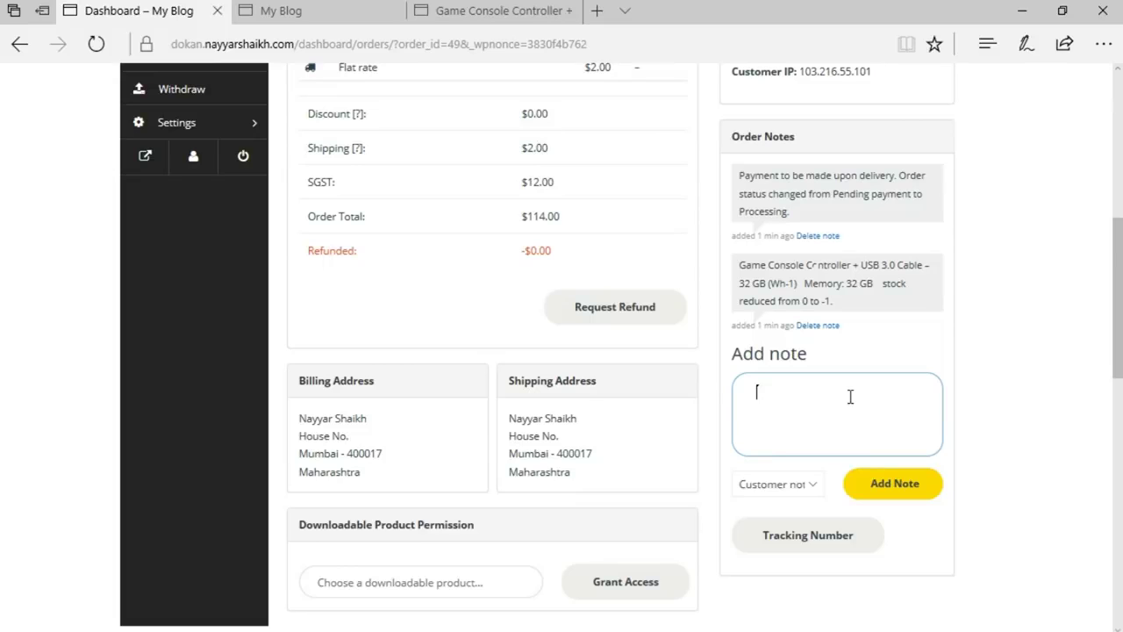
left_click(809, 488)
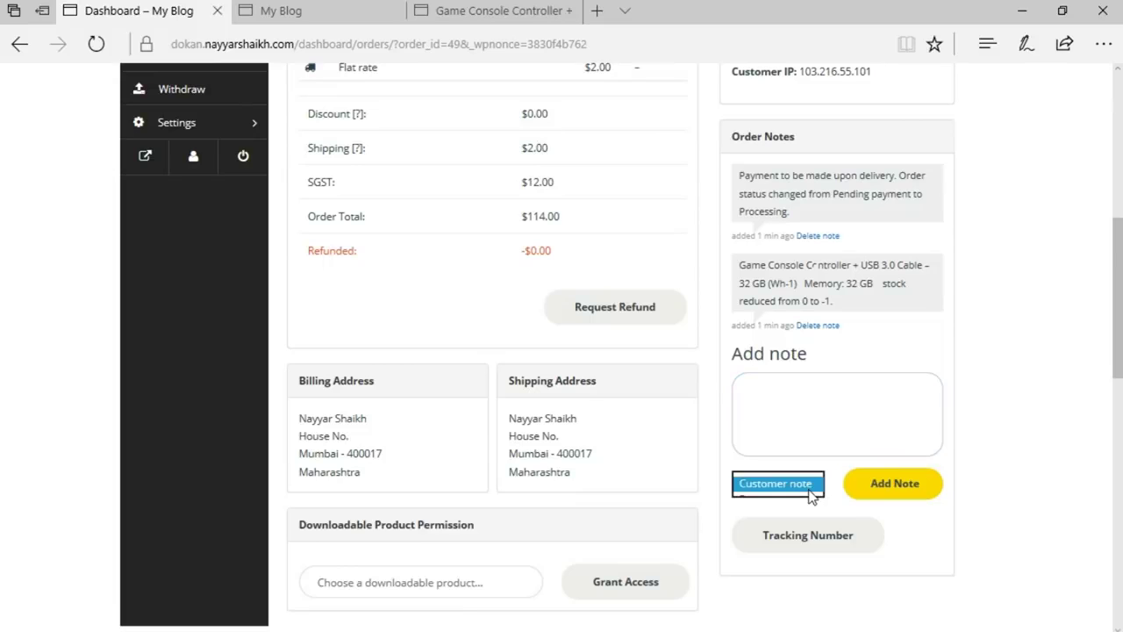
left_click(907, 491)
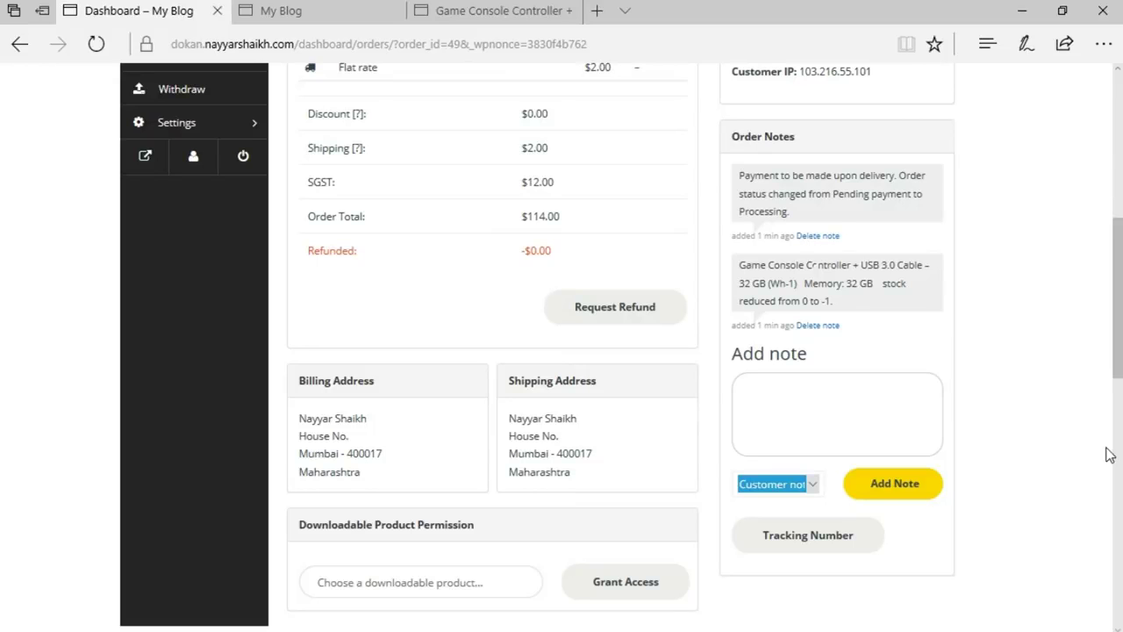
scroll(1109, 454, "up", 4)
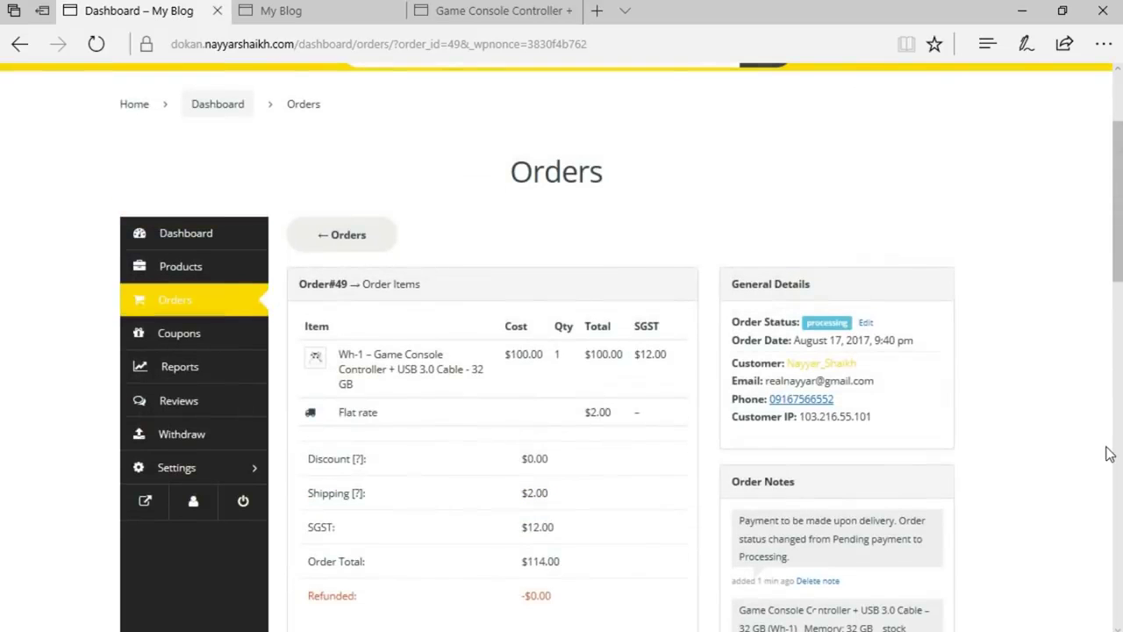
left_click(170, 302)
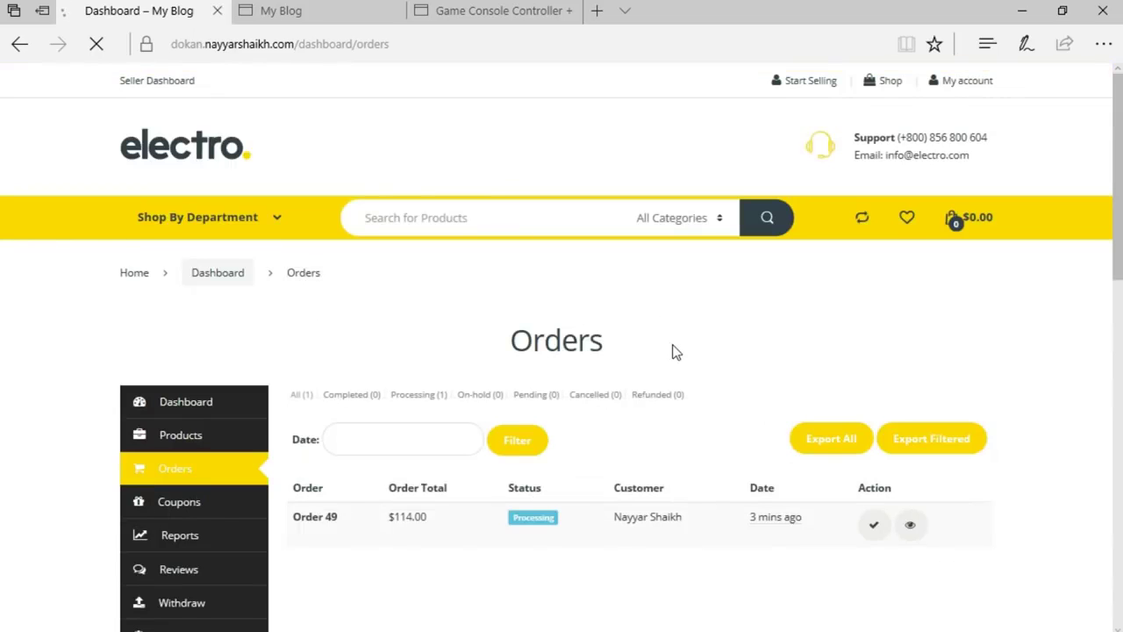
Mark Order 49 ($114.00) as Completed, then go to the vendor Coupons page
scroll(672, 351, "down", 1)
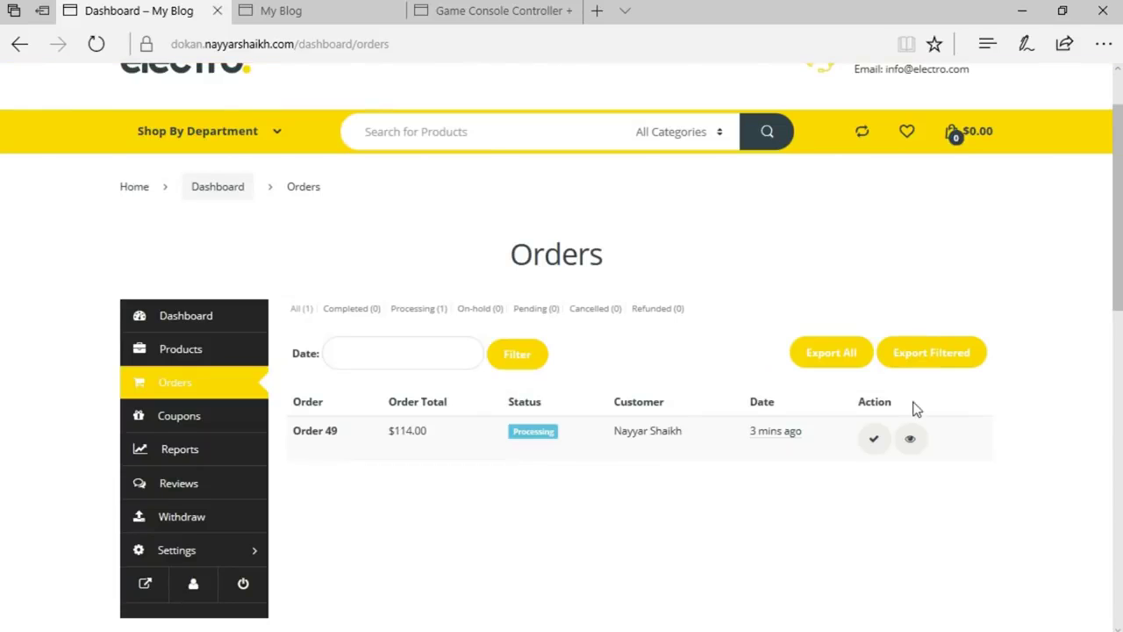
left_click(874, 443)
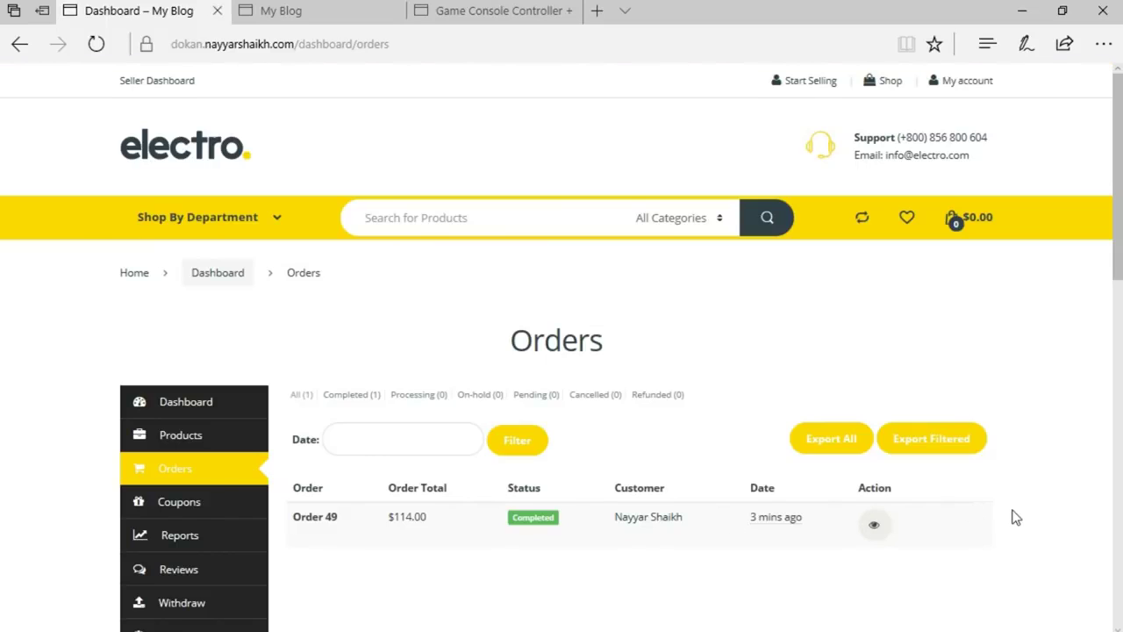
scroll(1015, 518, "down", 2)
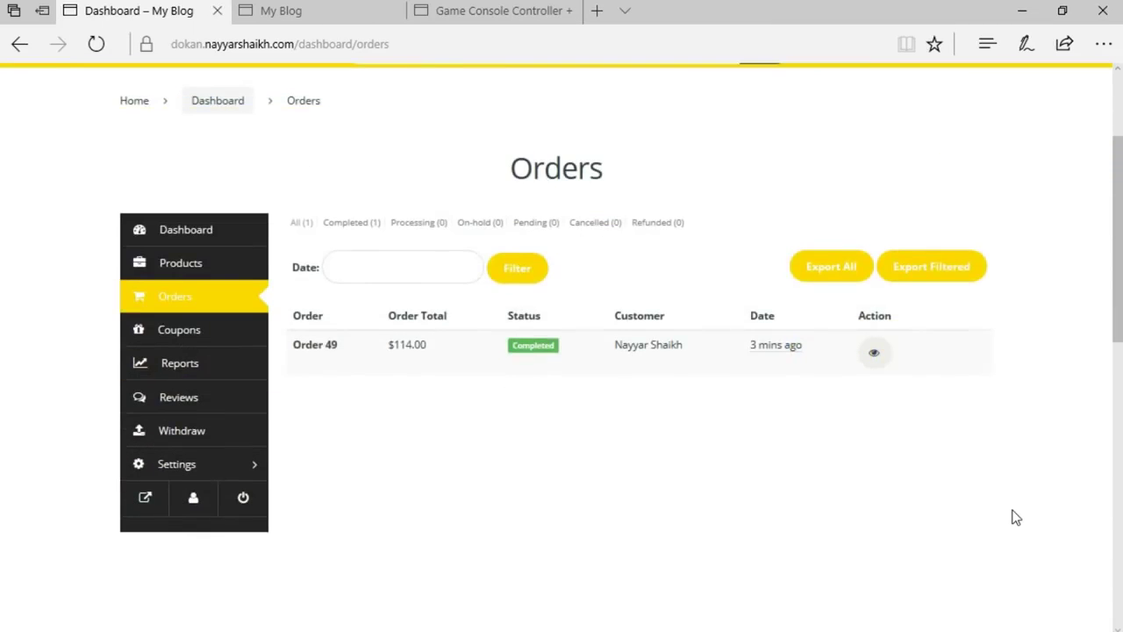
left_click(188, 335)
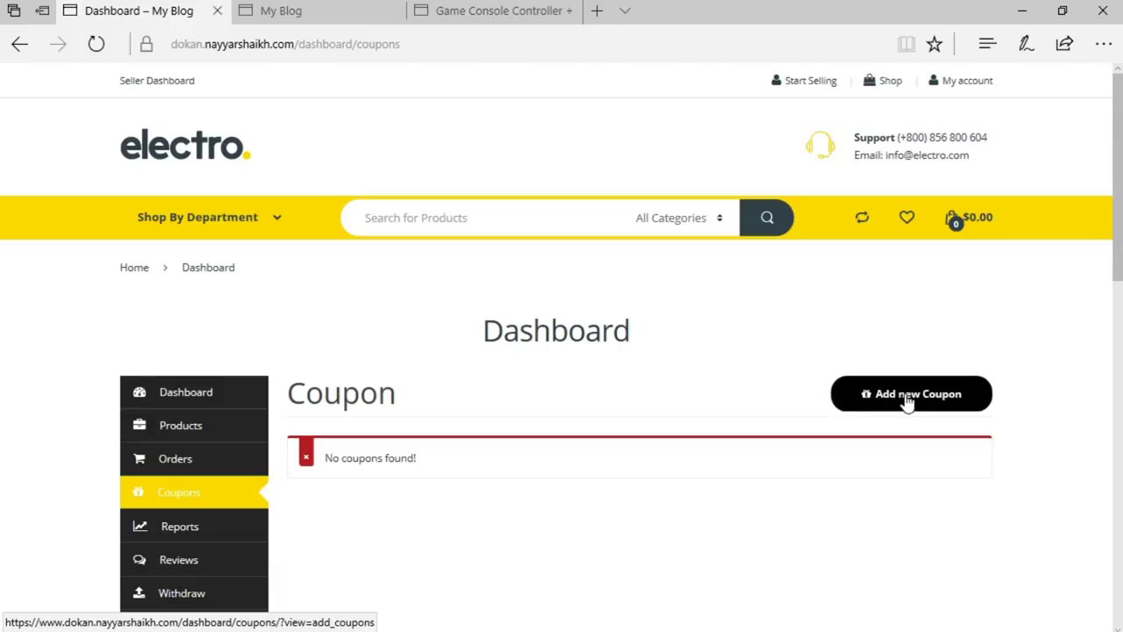
Start a new coupon and enter the title D10
left_click(910, 401)
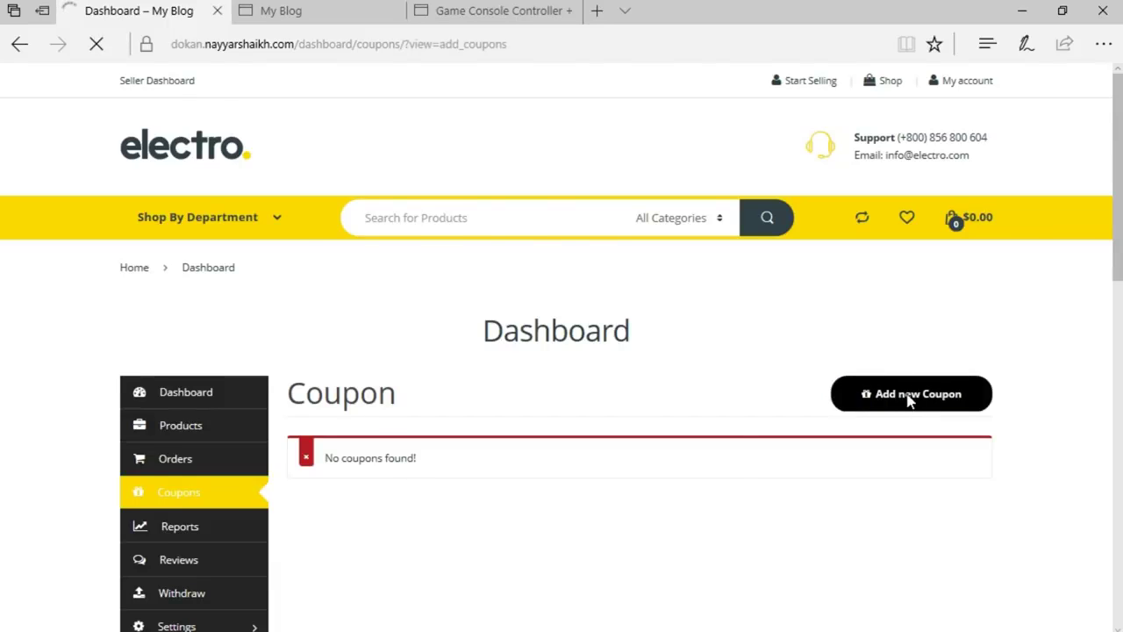
scroll(537, 307, "down", 2)
left_click(541, 280)
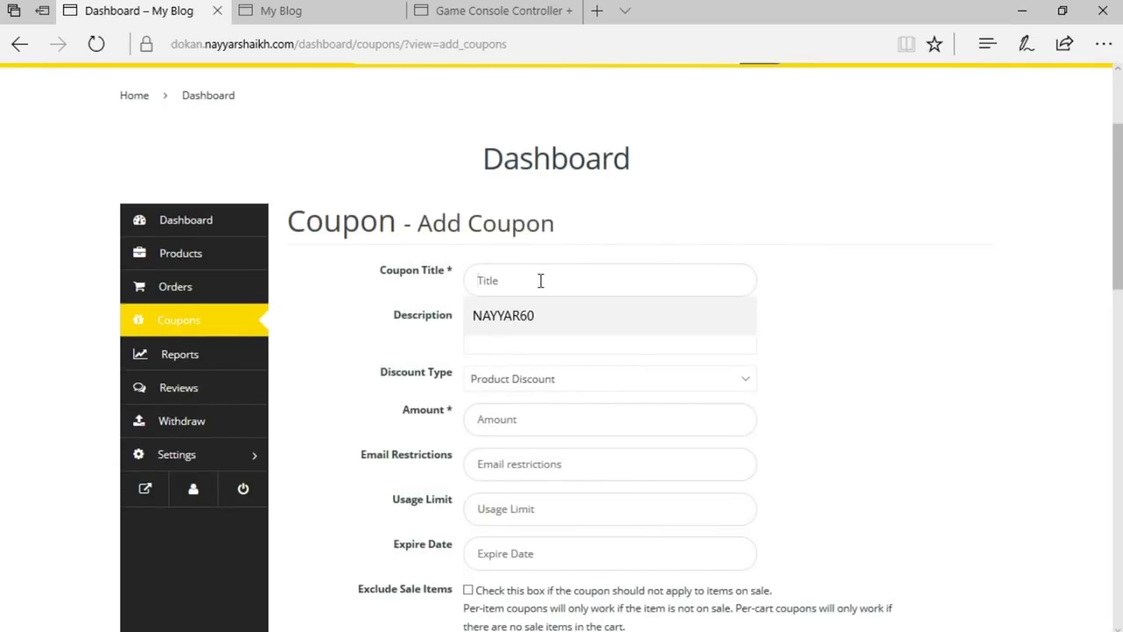
type("C")
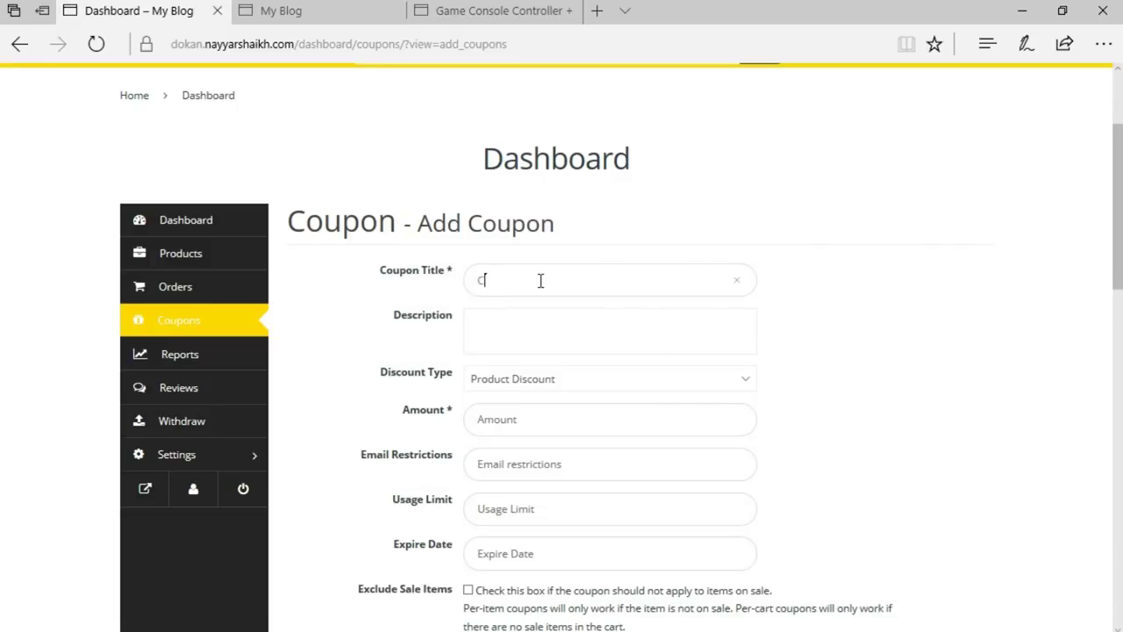
key("BackSpace")
type("D10")
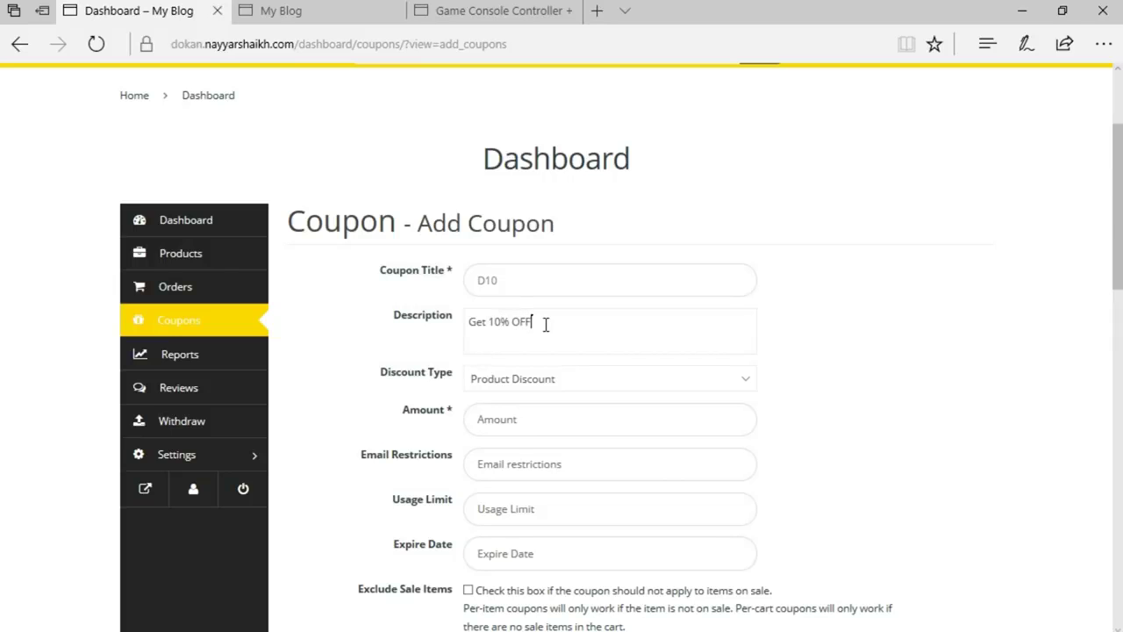
scroll(727, 331, "down", 1)
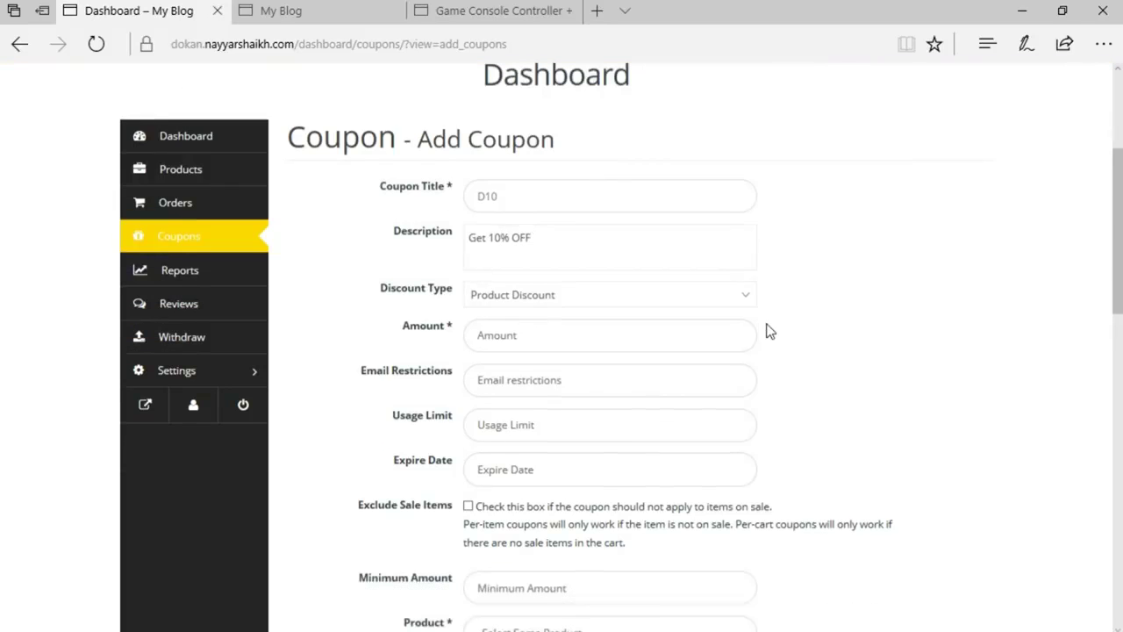
Make it a 10% percentage discount expiring on 2017-08-31
left_click(556, 294)
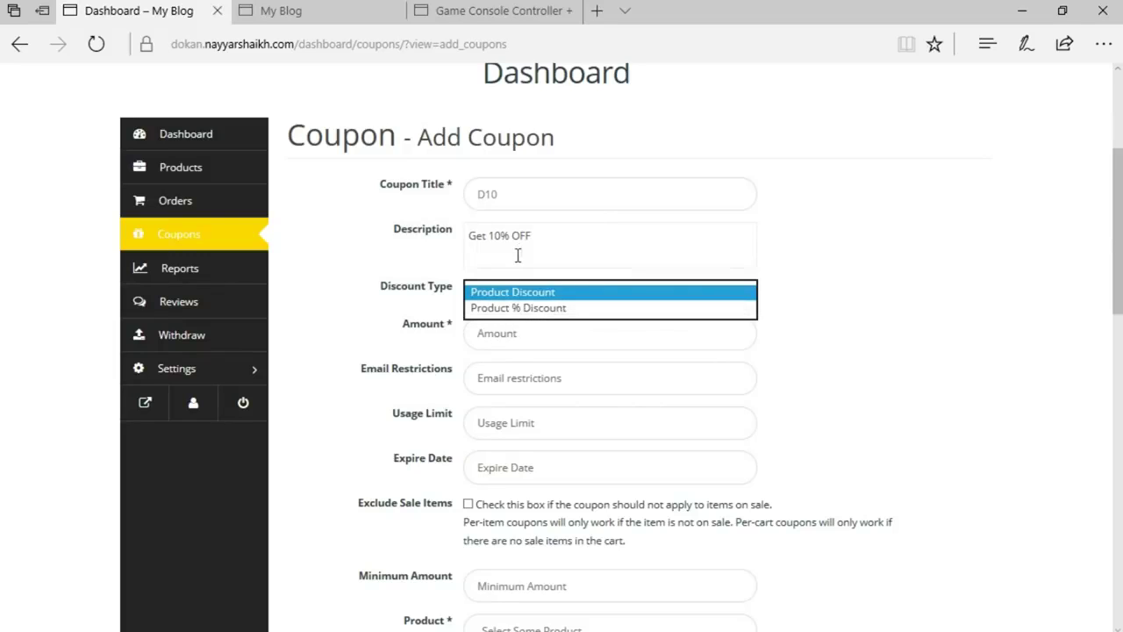
left_click(518, 309)
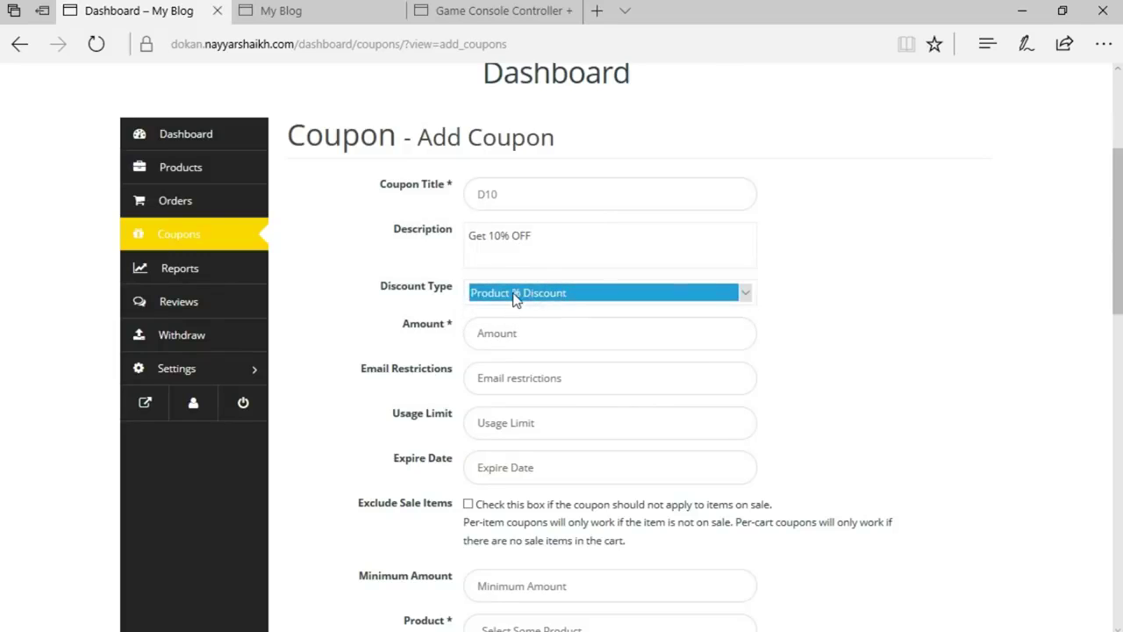
left_click(543, 332)
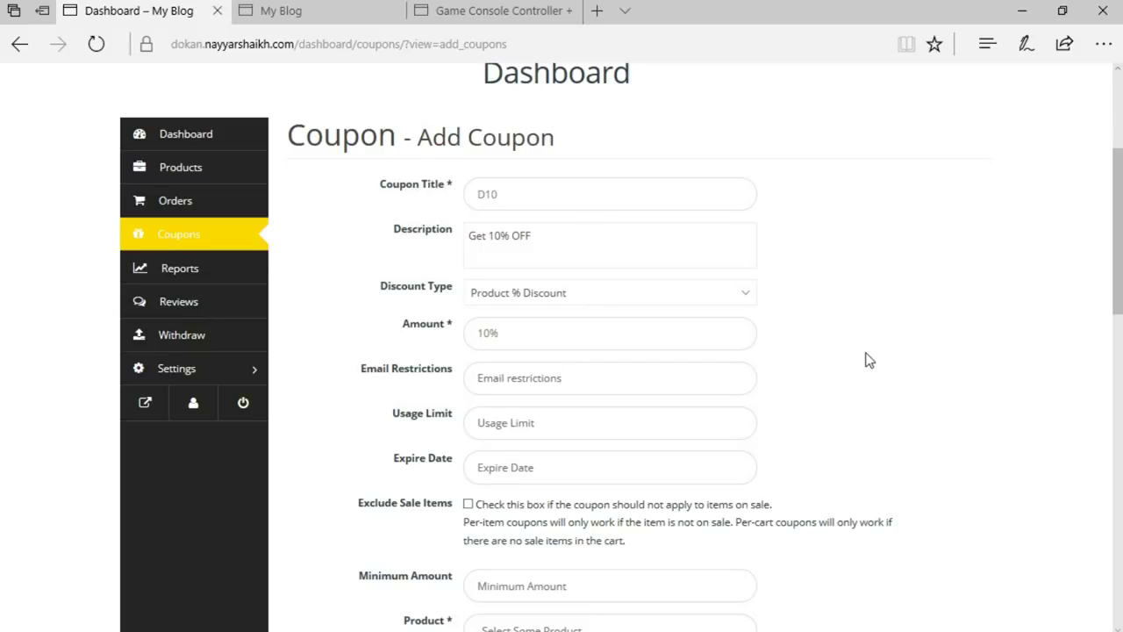
scroll(839, 387, "down", 2)
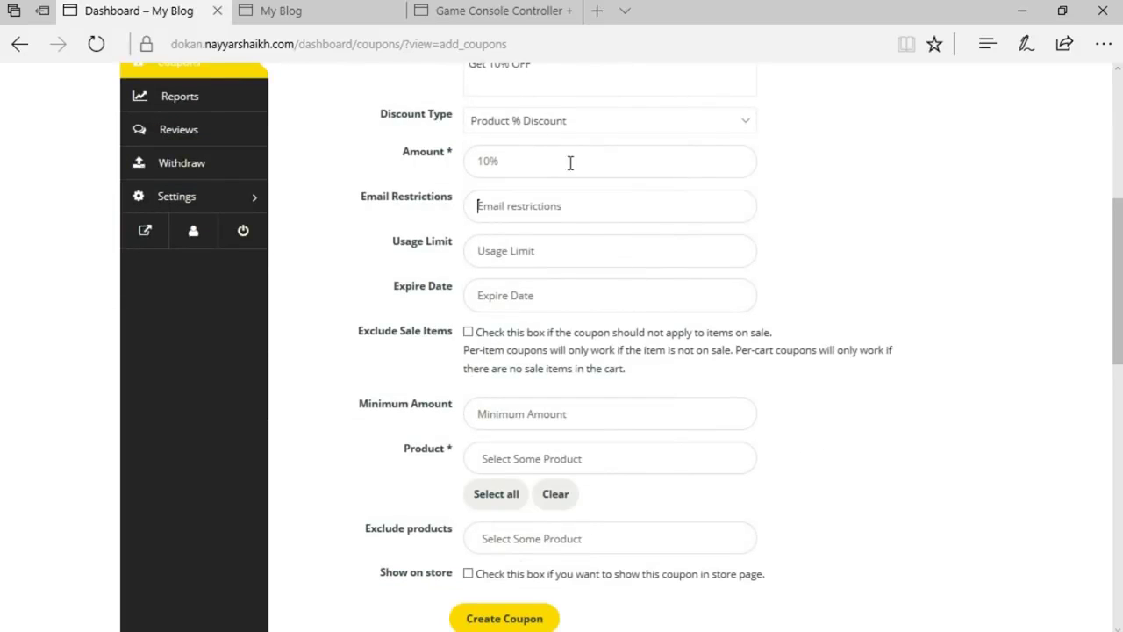
scroll(556, 275, "up", 1)
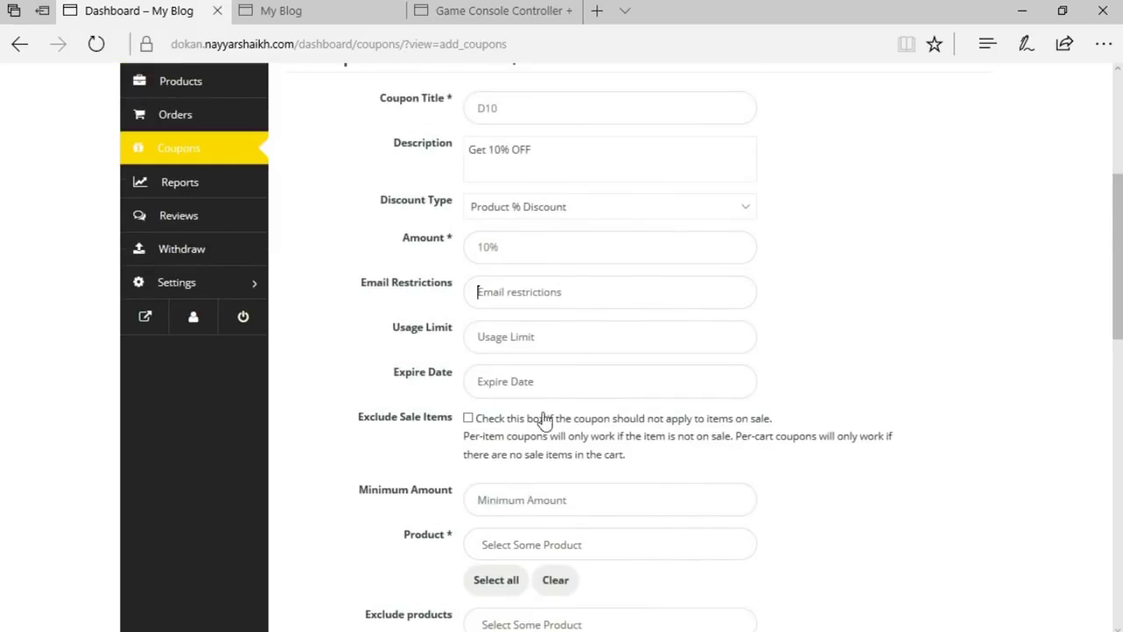
left_click(538, 381)
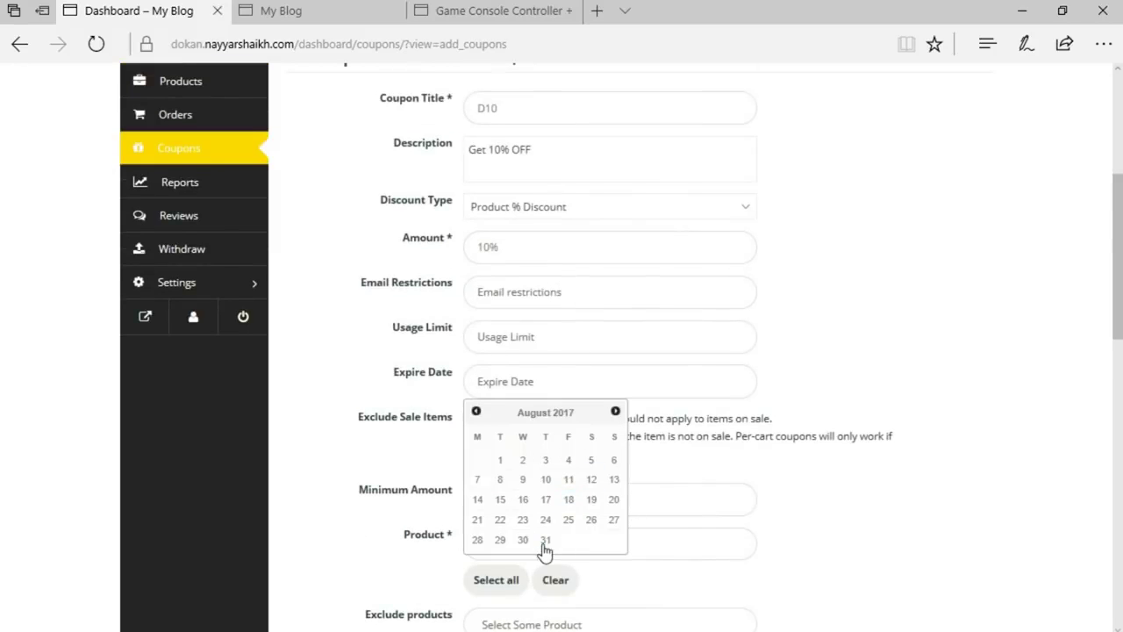
left_click(545, 542)
scroll(968, 386, "down", 1)
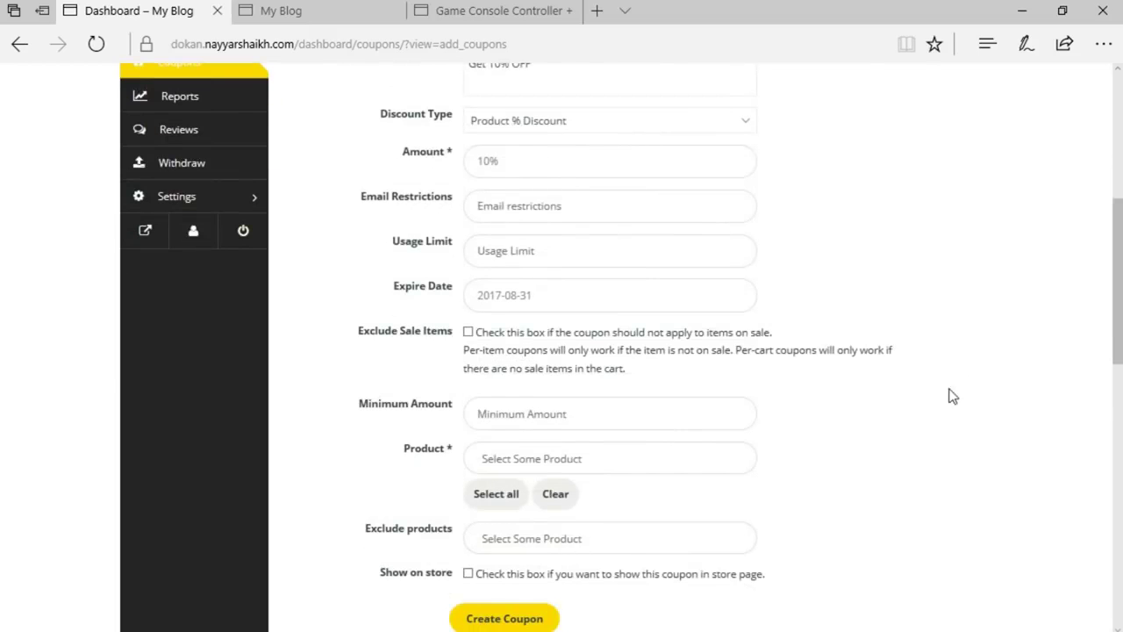
Set the minimum amount to 100 and tick Exclude Sale Items, leaving products unselected
left_click(561, 413)
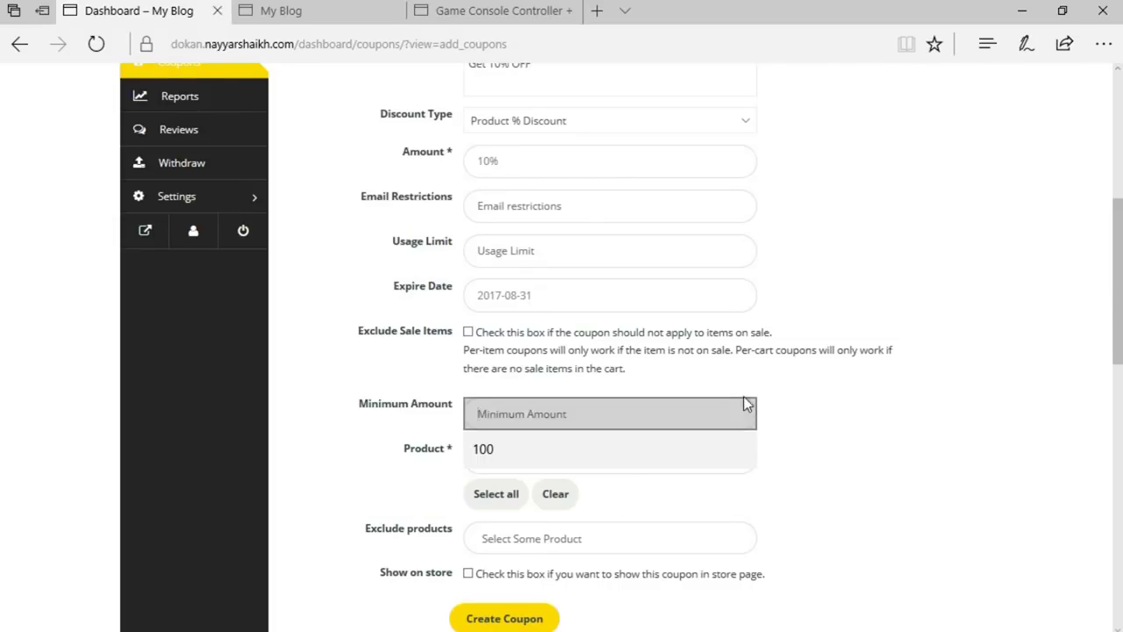
type("100")
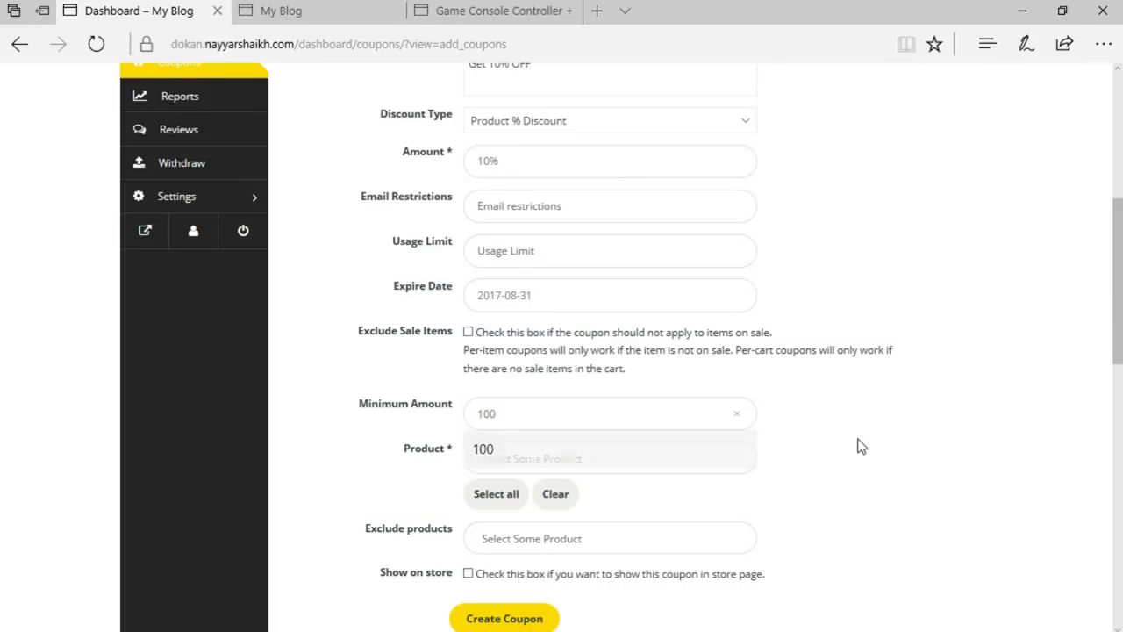
left_click(861, 447)
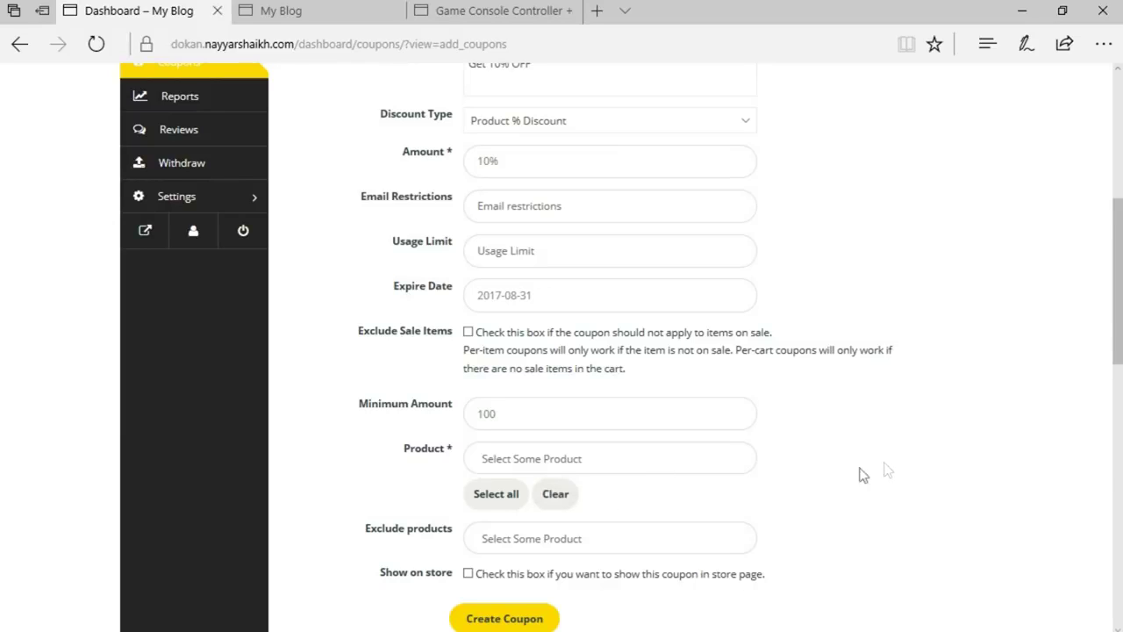
left_click(515, 458)
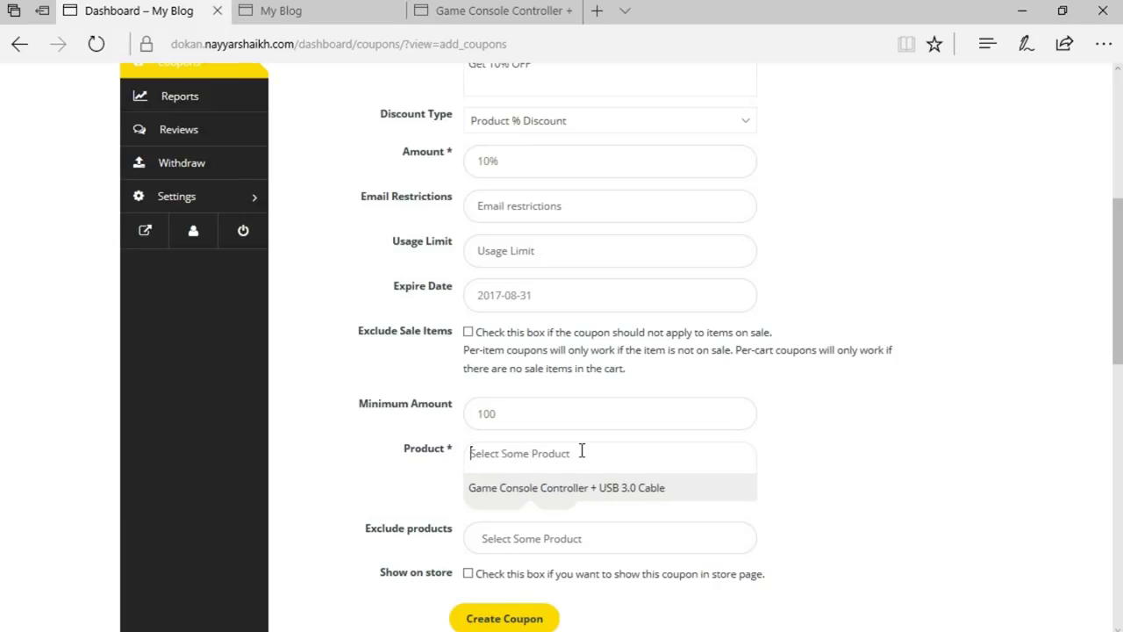
left_click(903, 430)
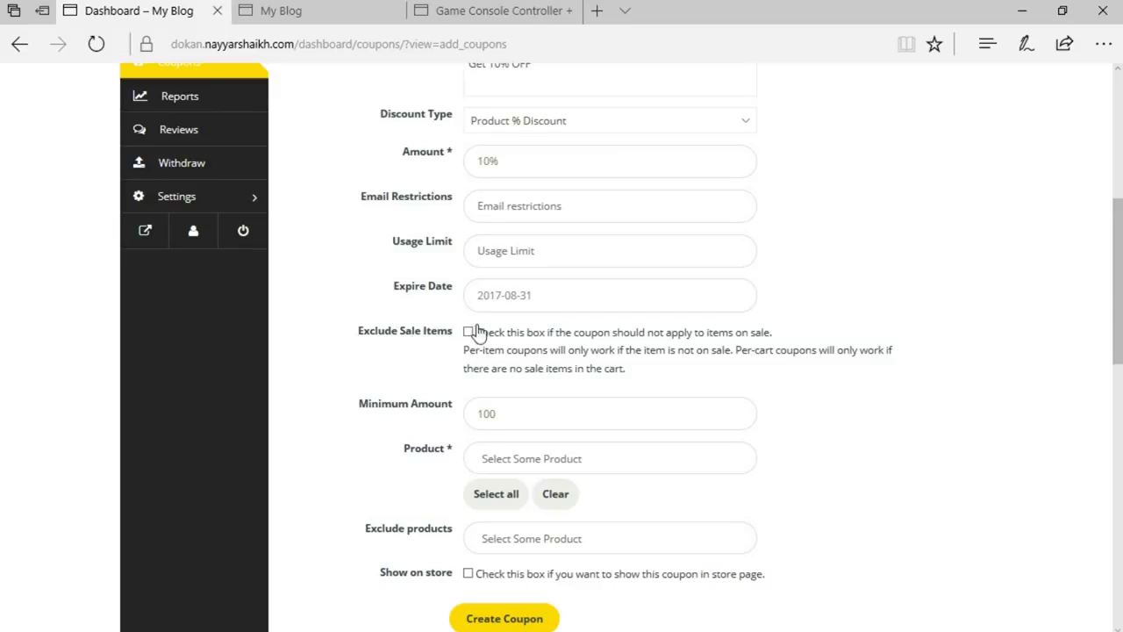
left_click(468, 333)
scroll(833, 417, "down", 3)
Try to create the coupon, which is rejected for lacking products
left_click(507, 369)
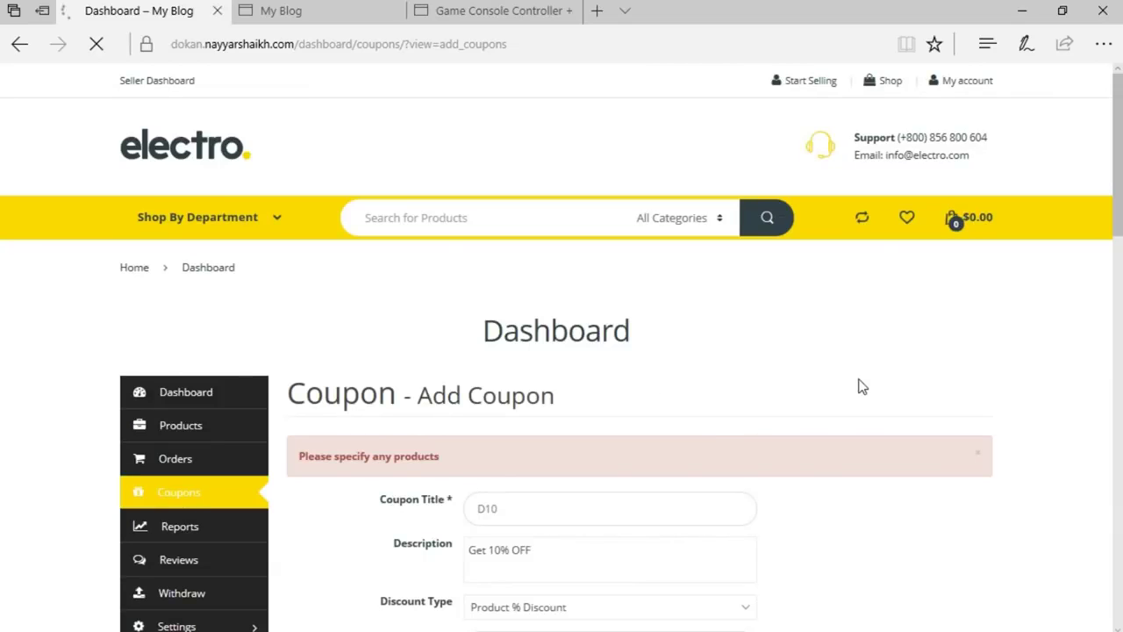
scroll(861, 387, "down", 6)
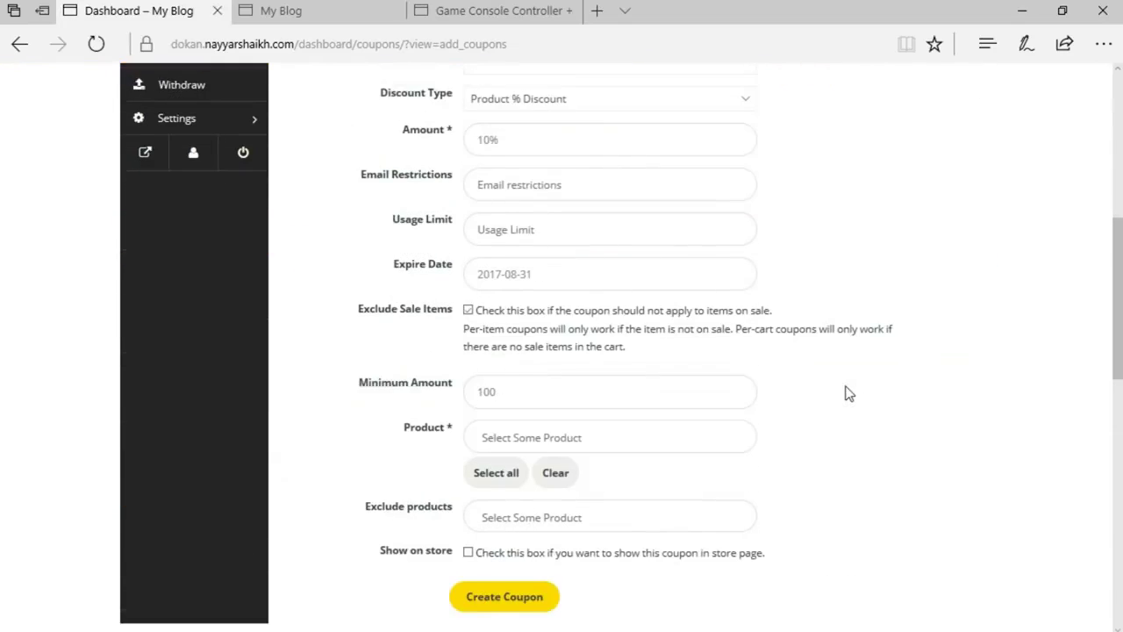
scroll(849, 393, "down", 2)
Apply coupon D10 to Game Console Controller + USB 3.0 Cable and save it
left_click(582, 341)
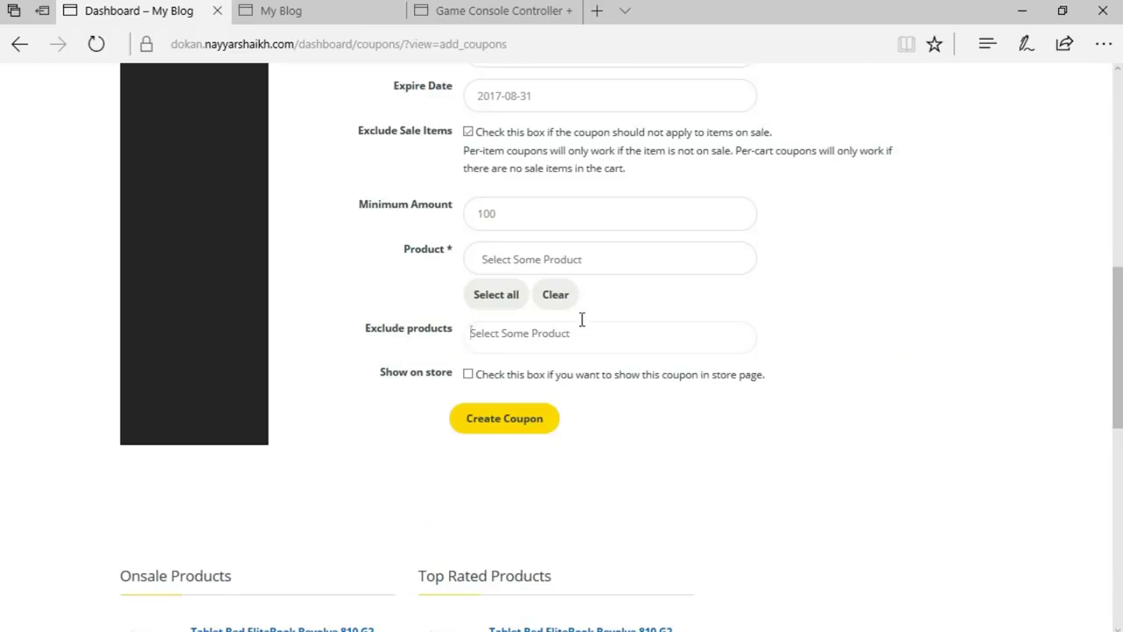
left_click(579, 264)
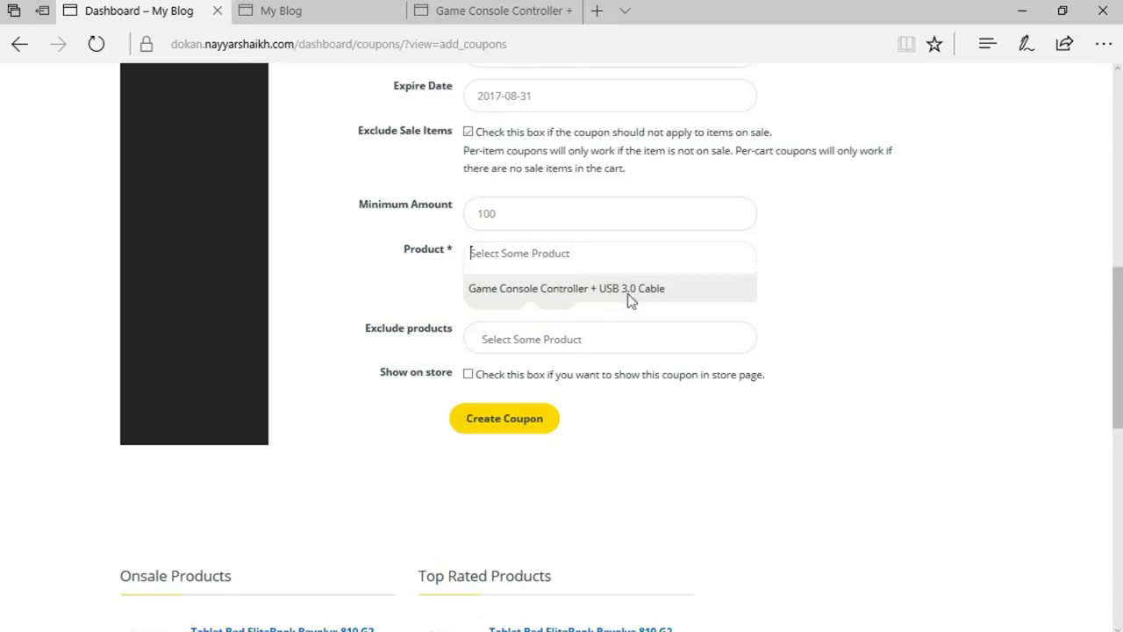
left_click(629, 300)
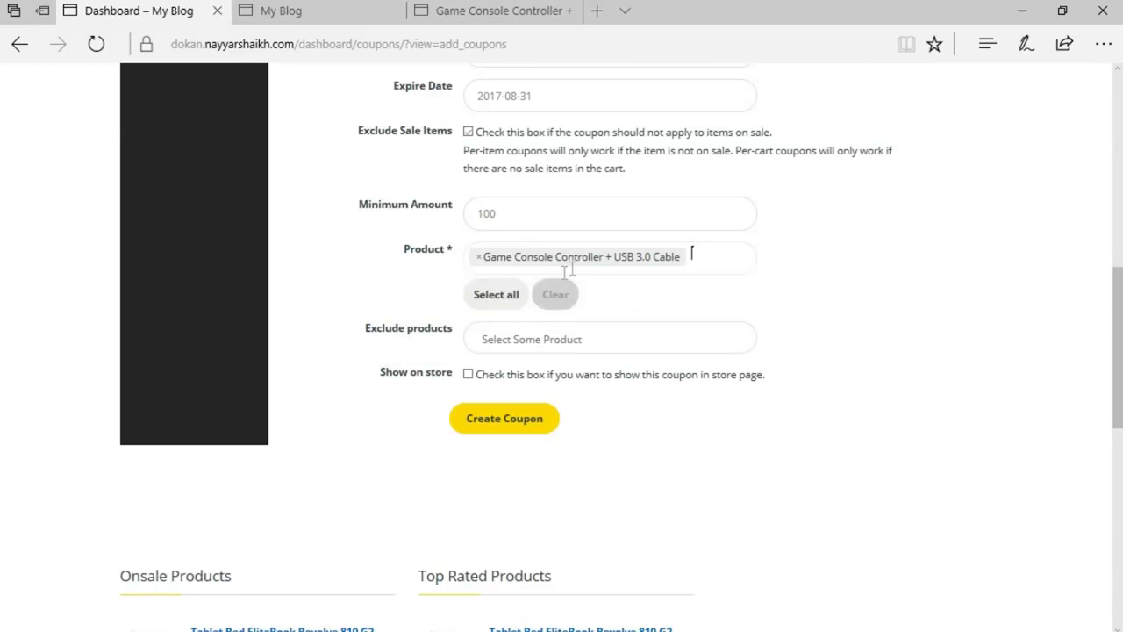
left_click(526, 427)
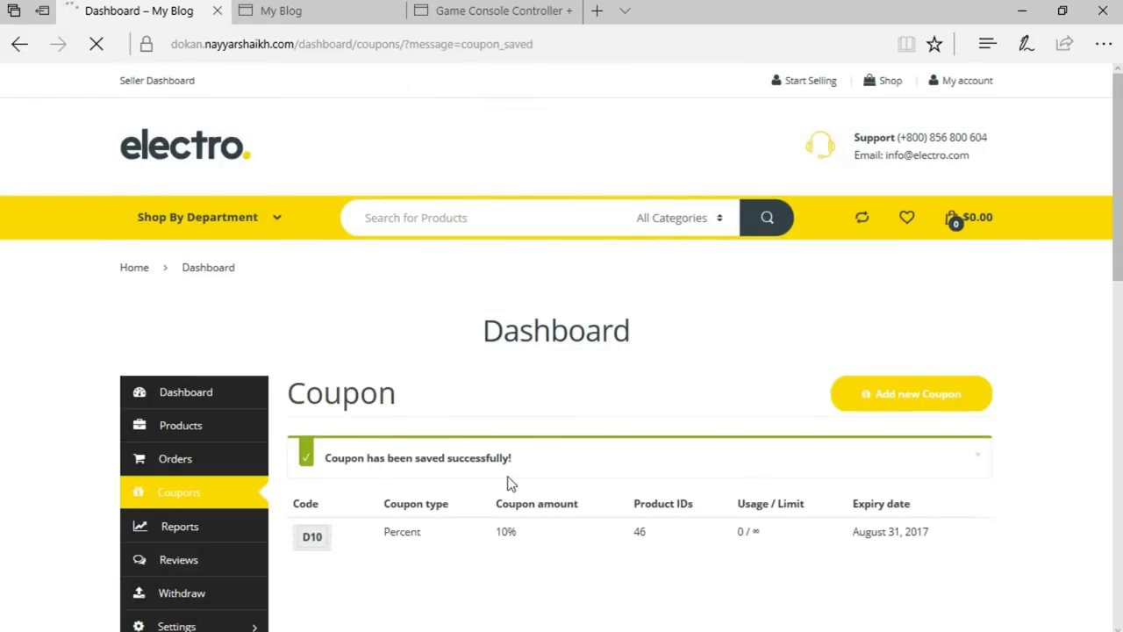
scroll(657, 469, "down", 1)
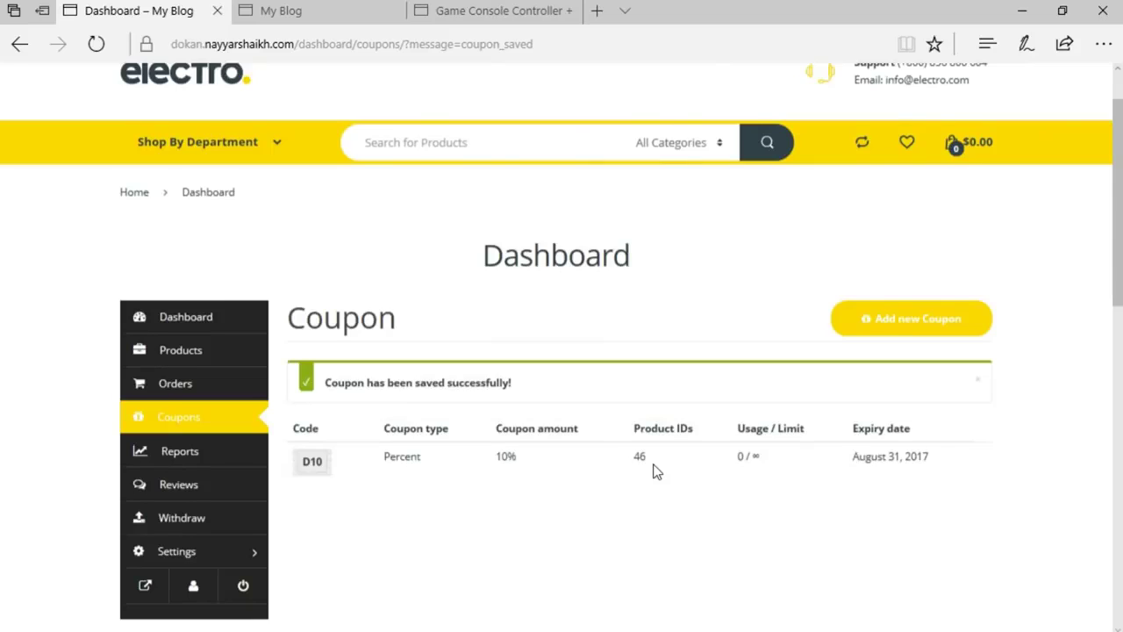
Review the sales report, highlighting the $114.00 total and $3.68 daily average, then open Reviews
left_click(219, 447)
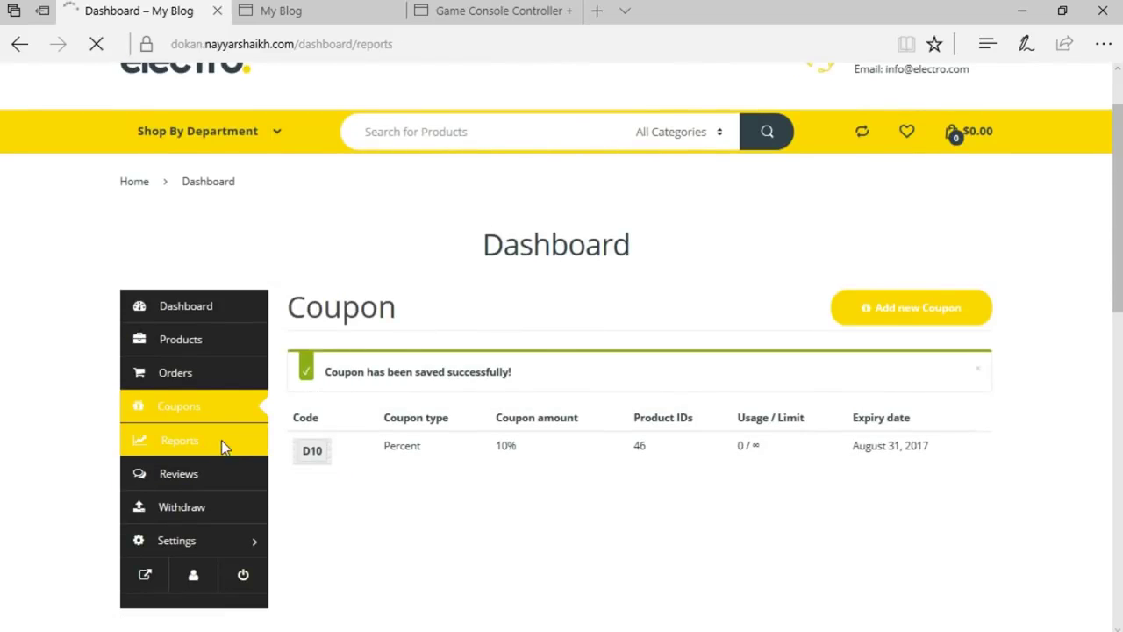
scroll(670, 407, "down", 3)
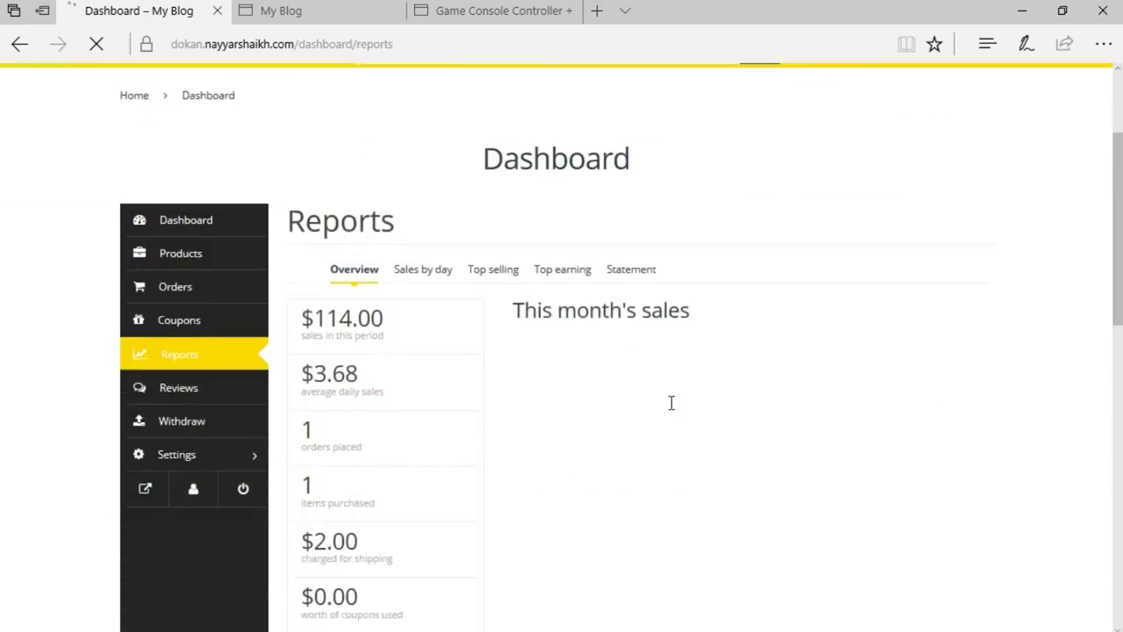
left_click_drag(313, 233, 352, 234)
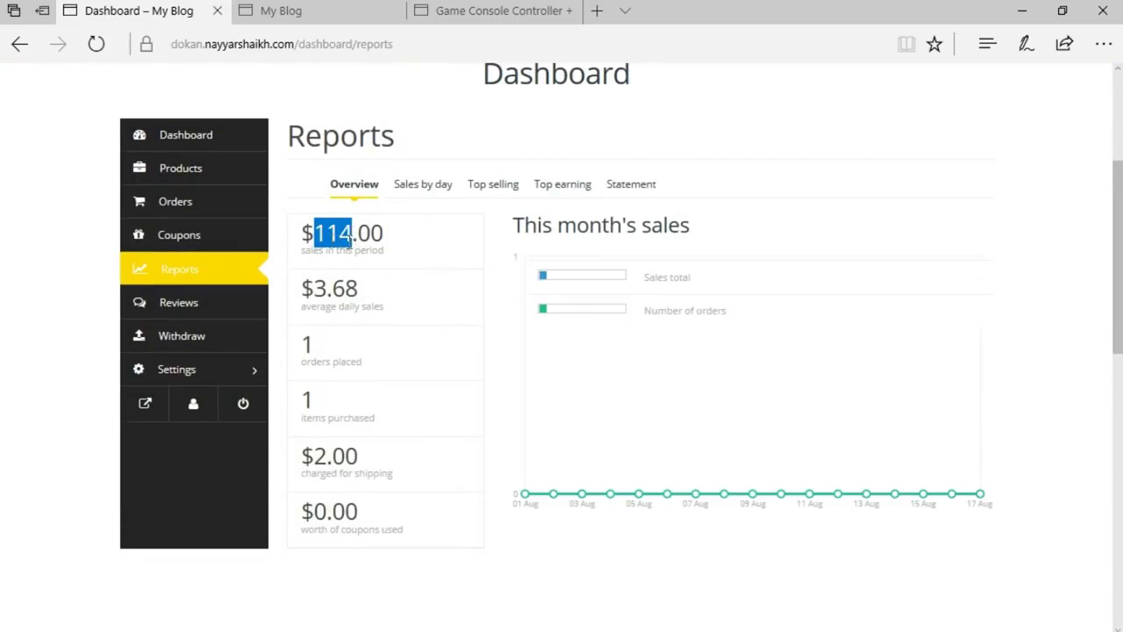
left_click_drag(359, 289, 313, 290)
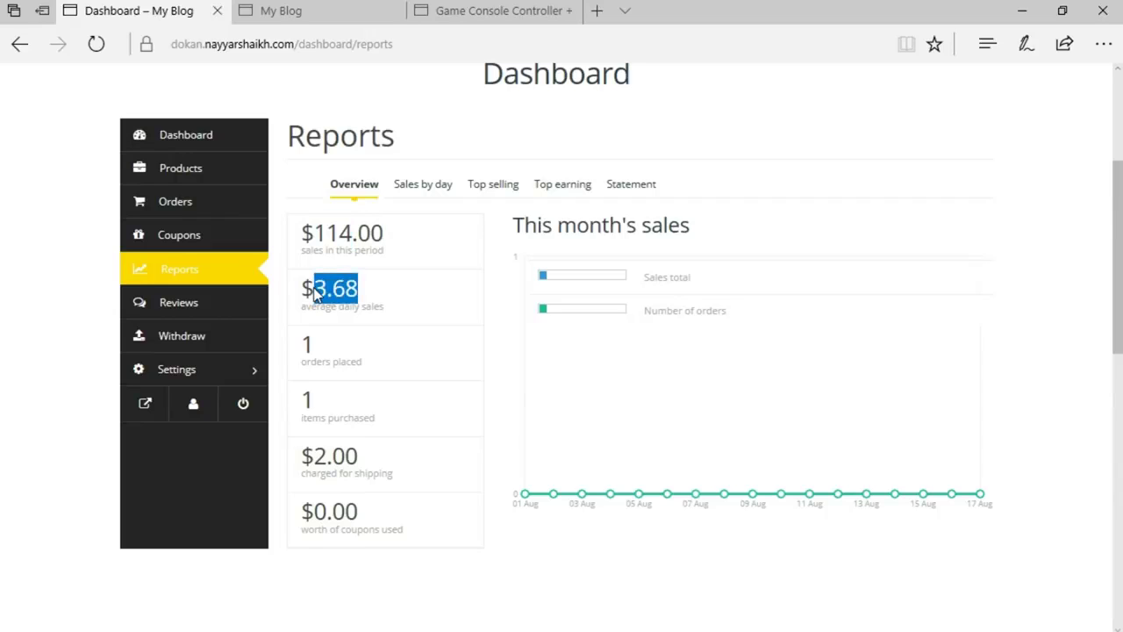
left_click(428, 311)
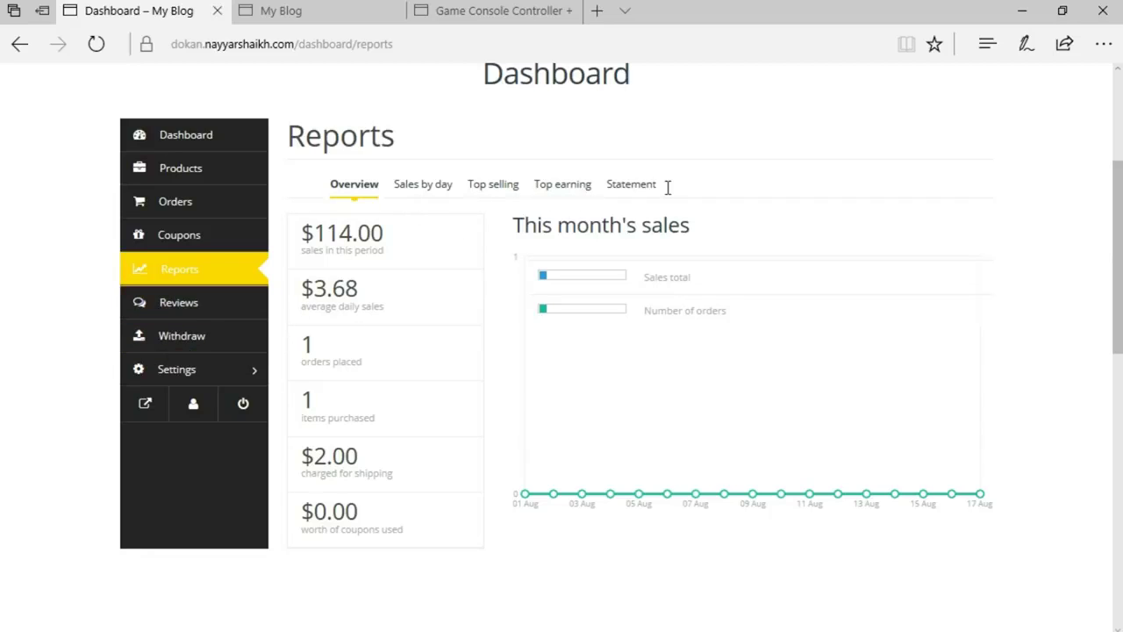
left_click(210, 312)
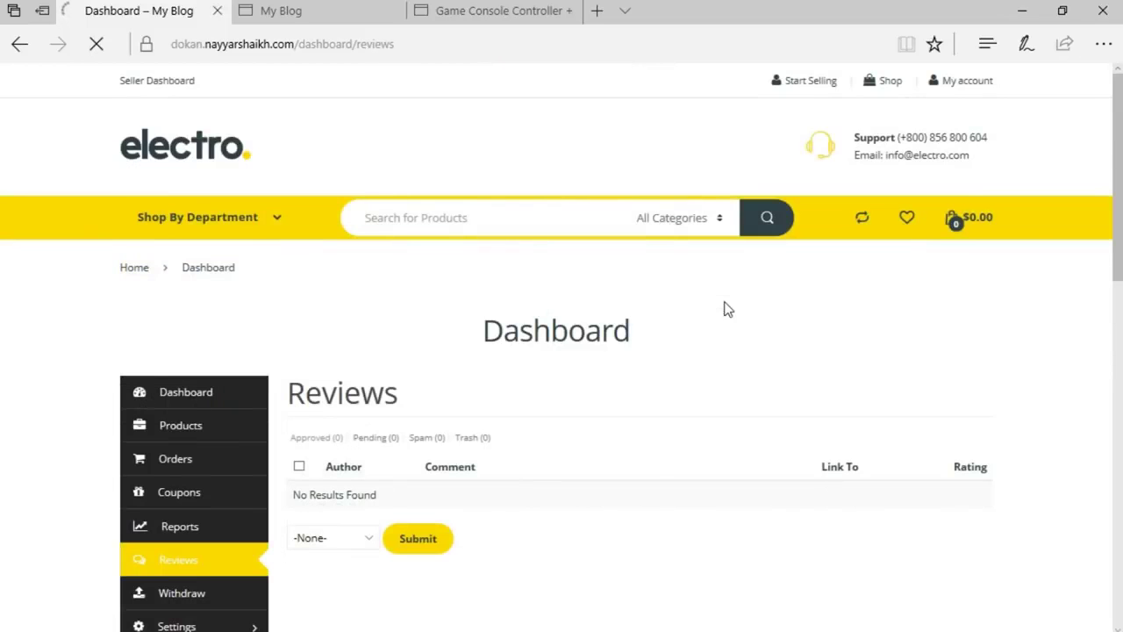
Open the Withdraw page and highlight the $100.00 minimum amount and 7-day threshold
scroll(722, 301, "down", 2)
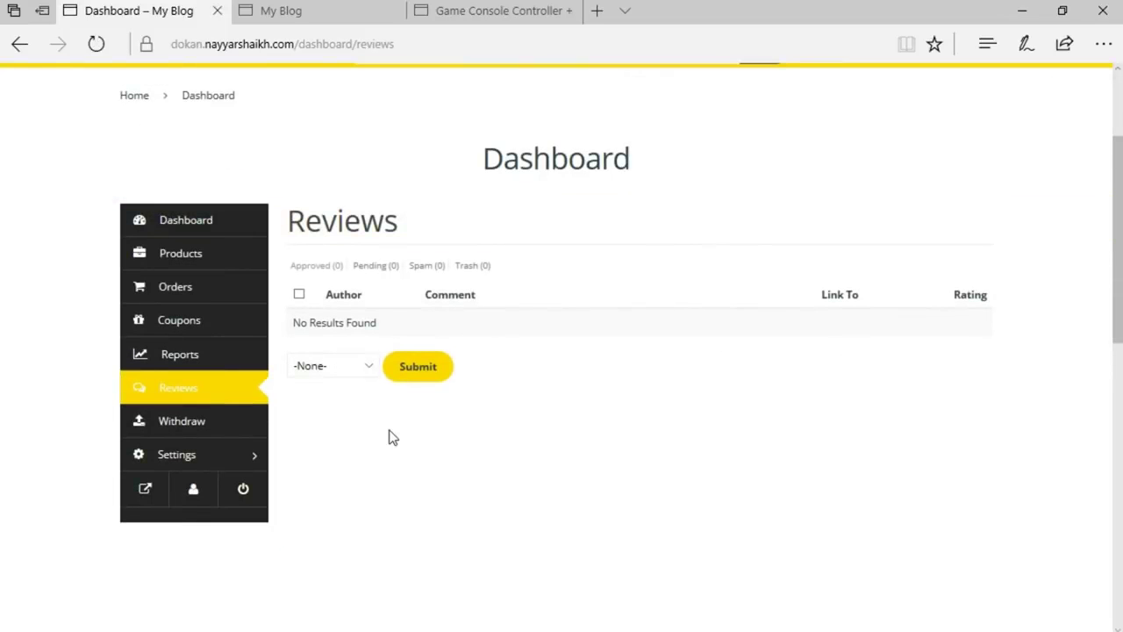
left_click(228, 435)
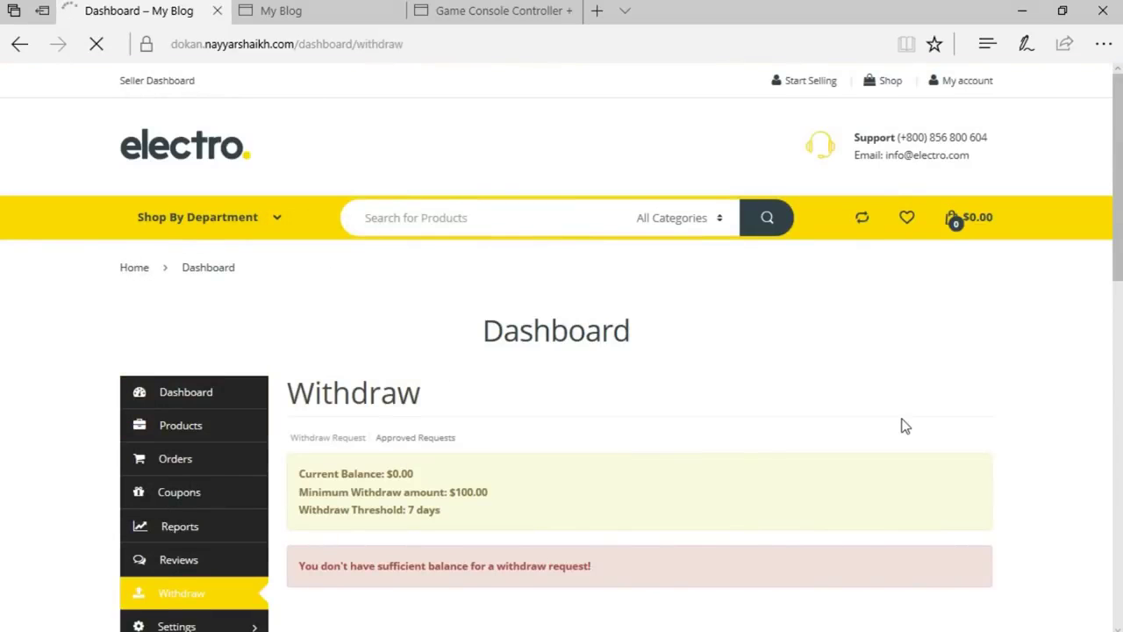
scroll(904, 427, "down", 2)
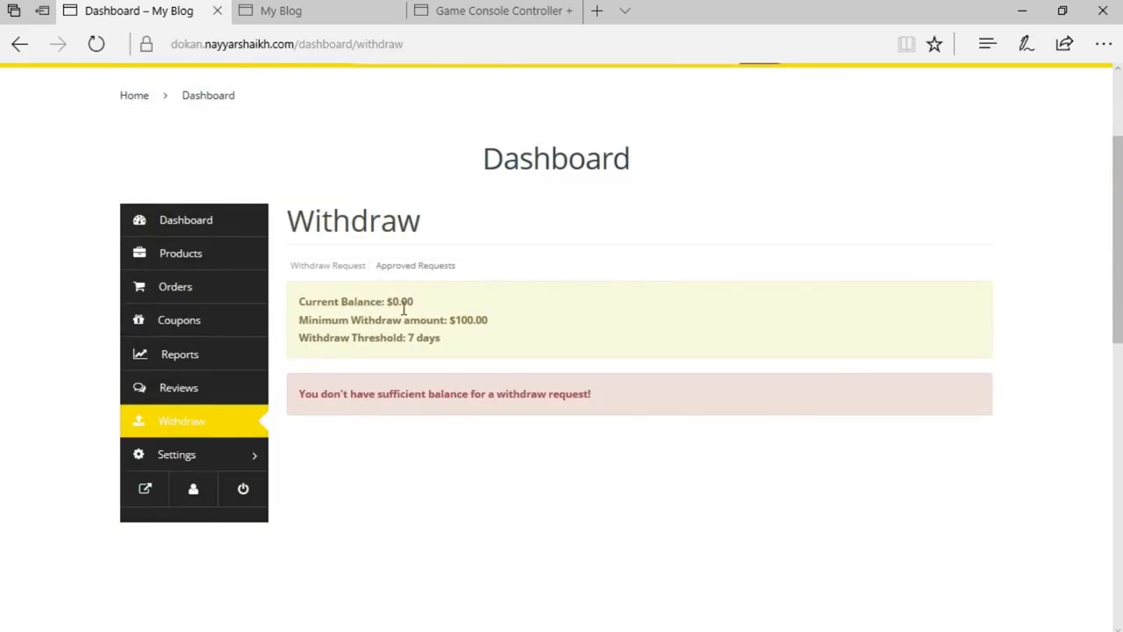
left_click_drag(488, 321, 444, 324)
left_click_drag(312, 342, 506, 347)
left_click(455, 344)
Open Store Settings and scroll through the 75%-complete profile and store banner
left_click(206, 465)
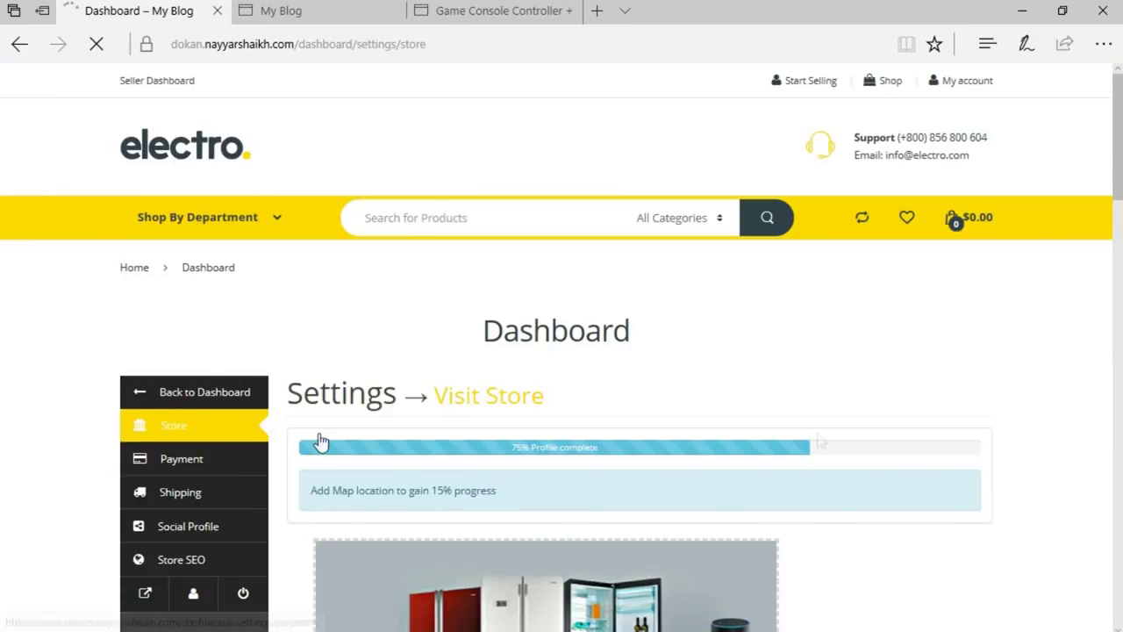
scroll(819, 440, "down", 2)
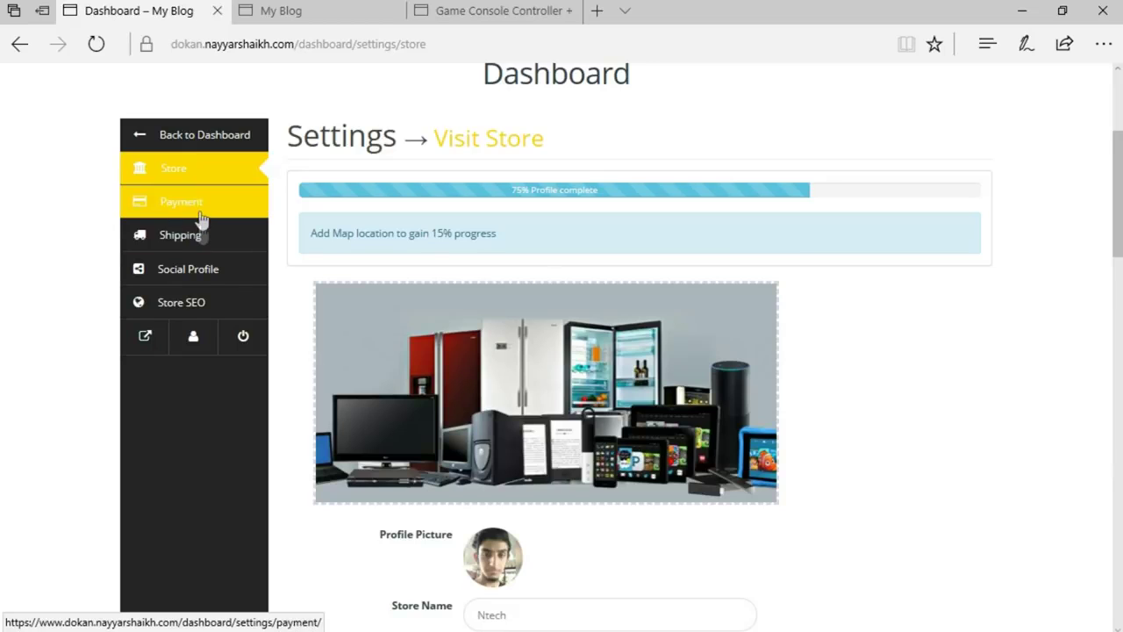
scroll(185, 467, "up", 1)
scroll(185, 467, "up", 2)
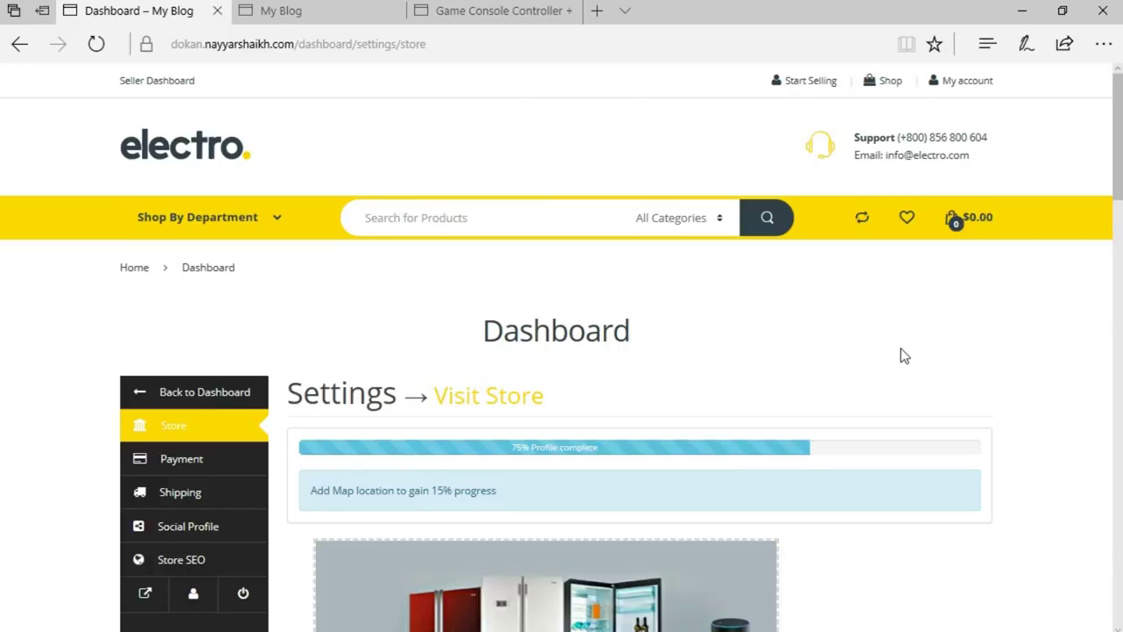
scroll(904, 355, "down", 1)
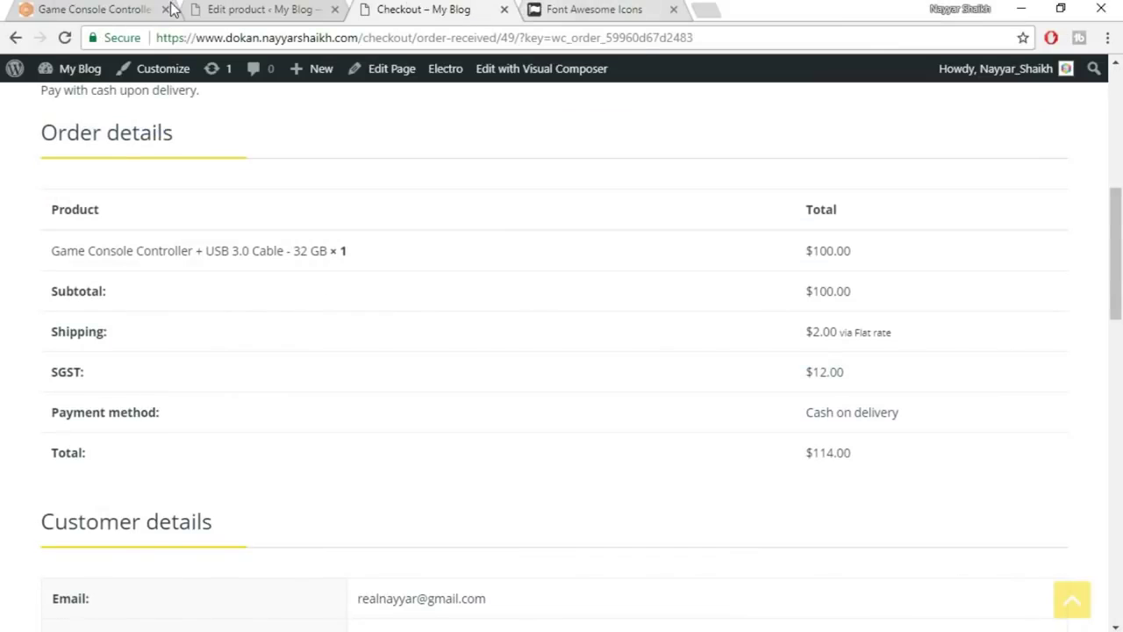
Go to the Electro home page, close the Font Awesome Icons tab, and return to Edit product
scroll(498, 167, "up", 6)
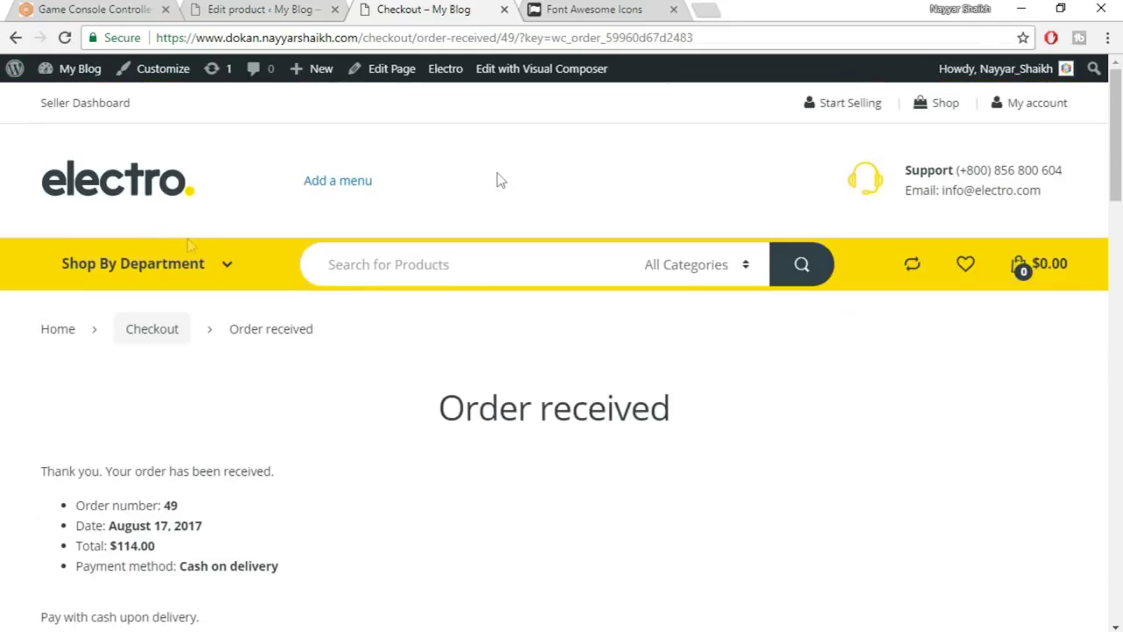
left_click(149, 199)
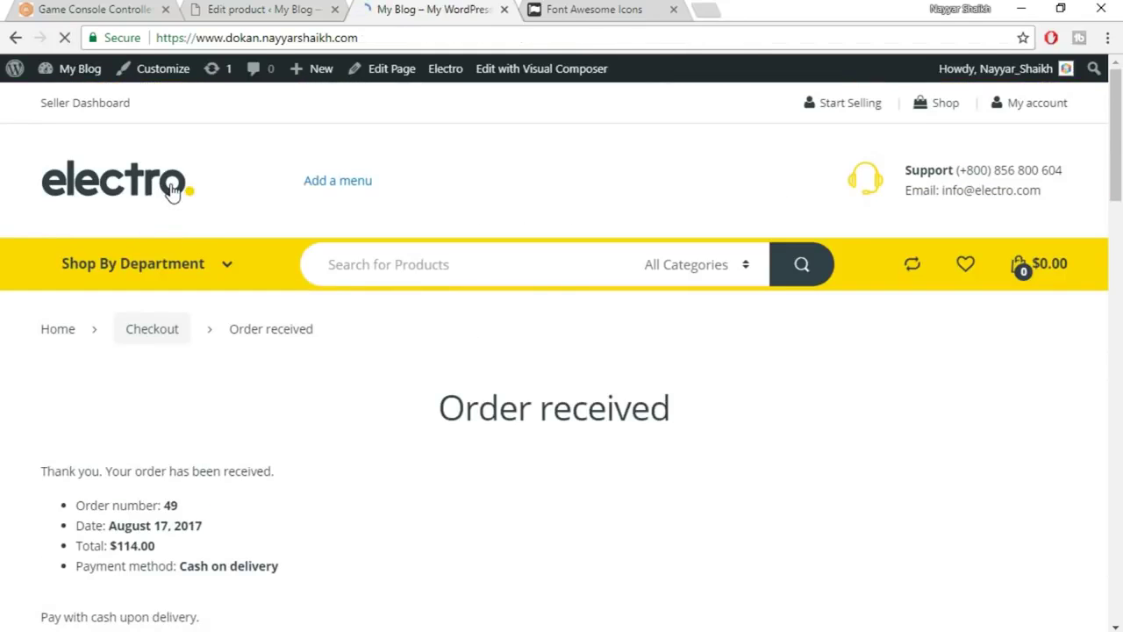
left_click_drag(1120, 191, 1120, 116)
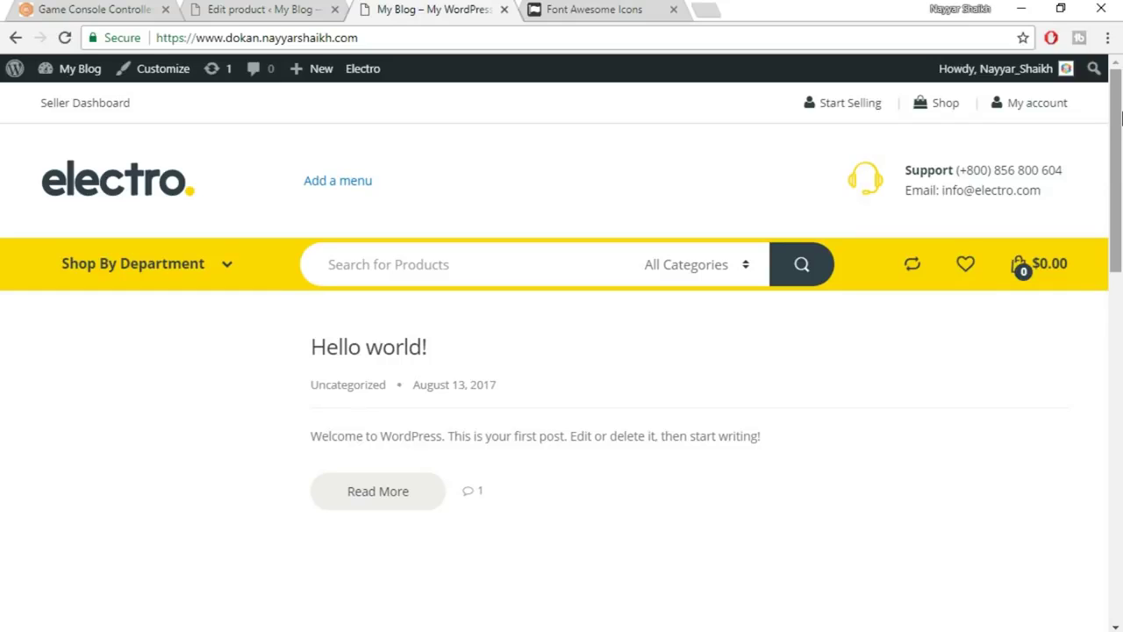
left_click(673, 8)
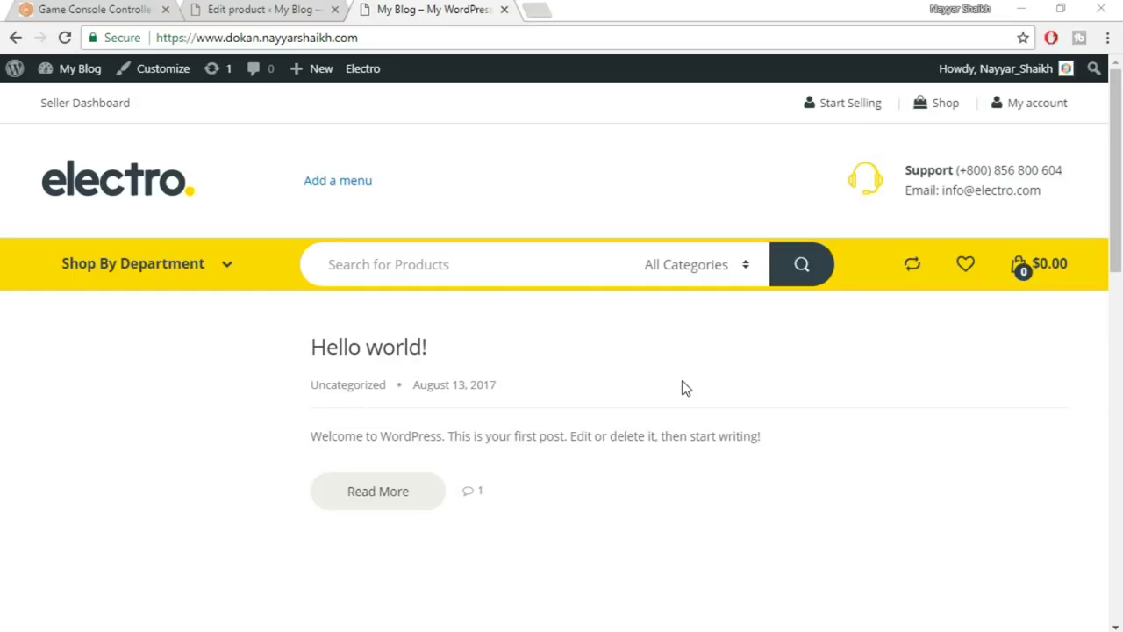
left_click(297, 7)
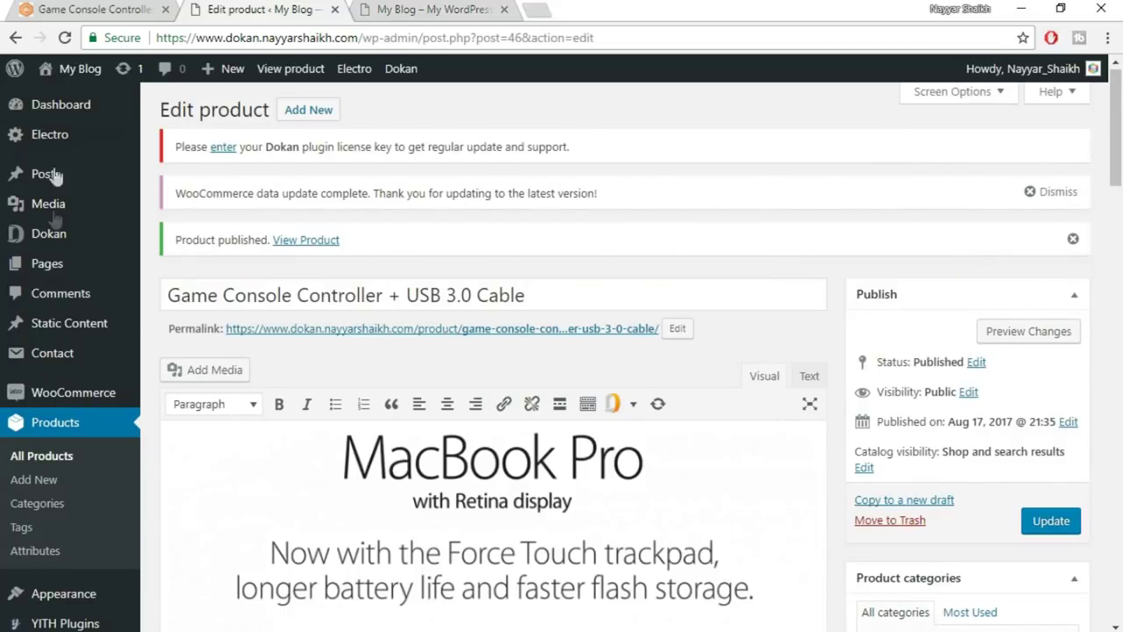
Check the departments menu on the Electro storefront home page, then return to Edit product
left_click(109, 8)
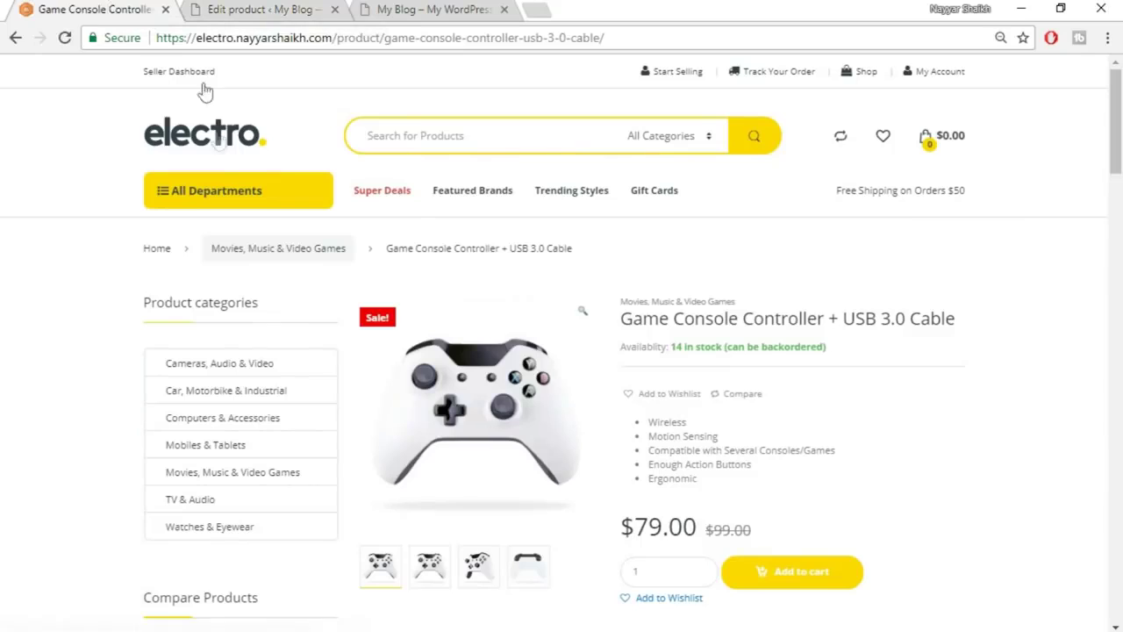
left_click(234, 144)
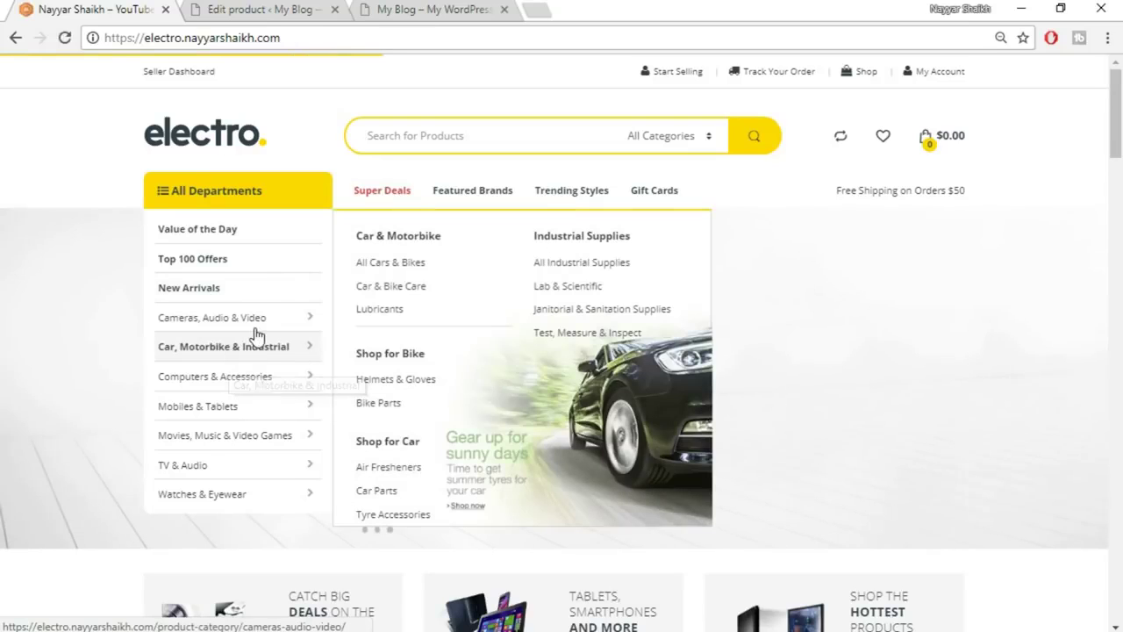
mouse_move(255, 328)
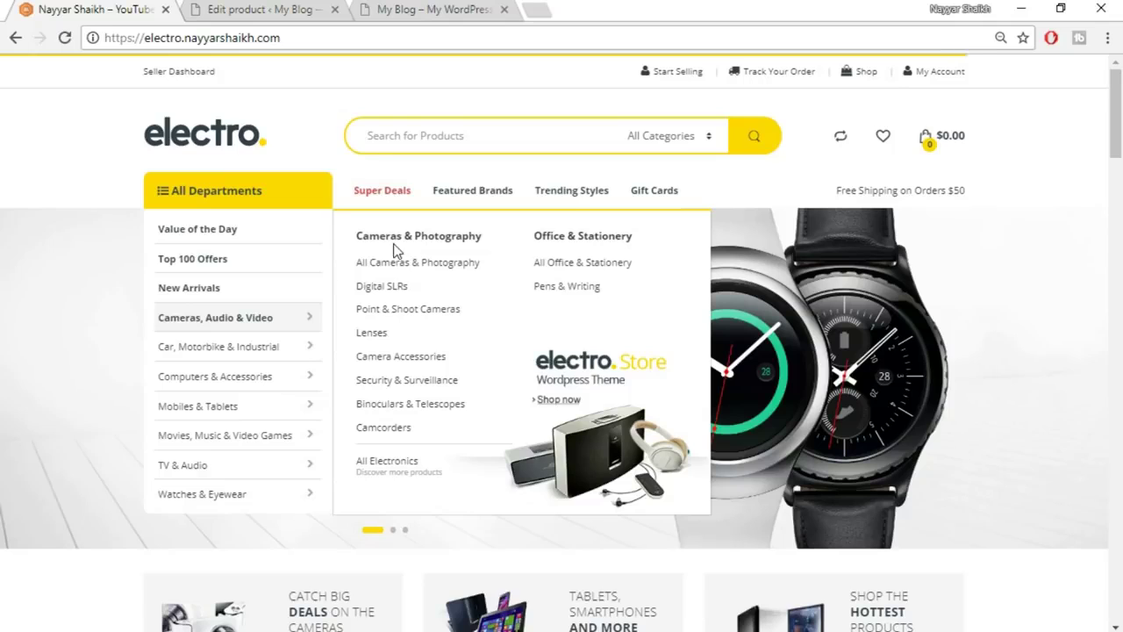
mouse_move(226, 428)
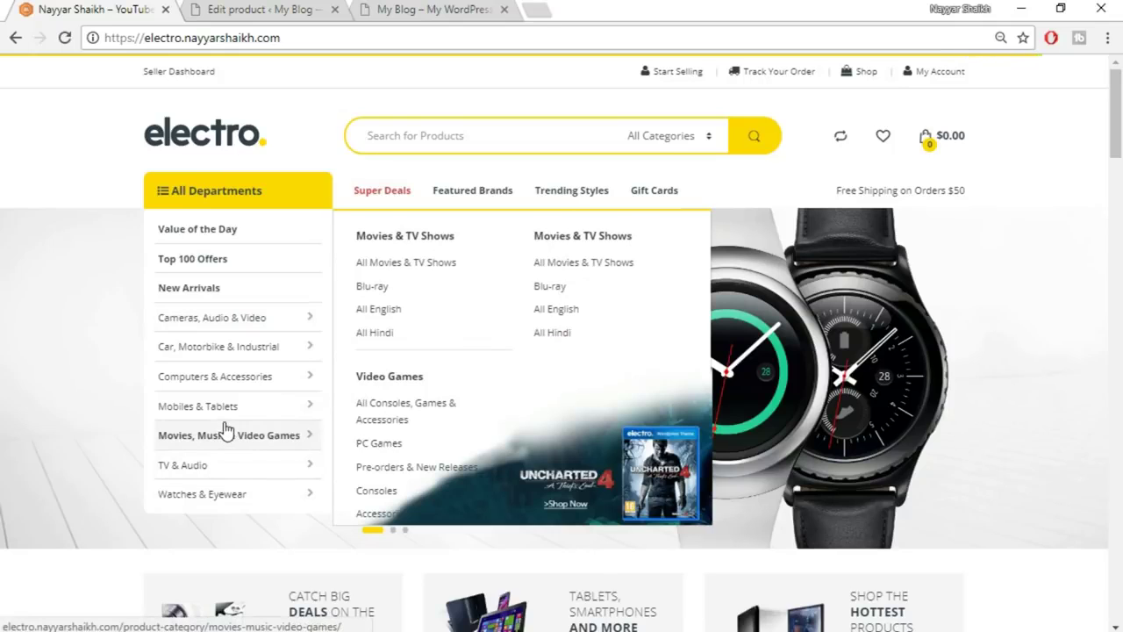
mouse_move(298, 379)
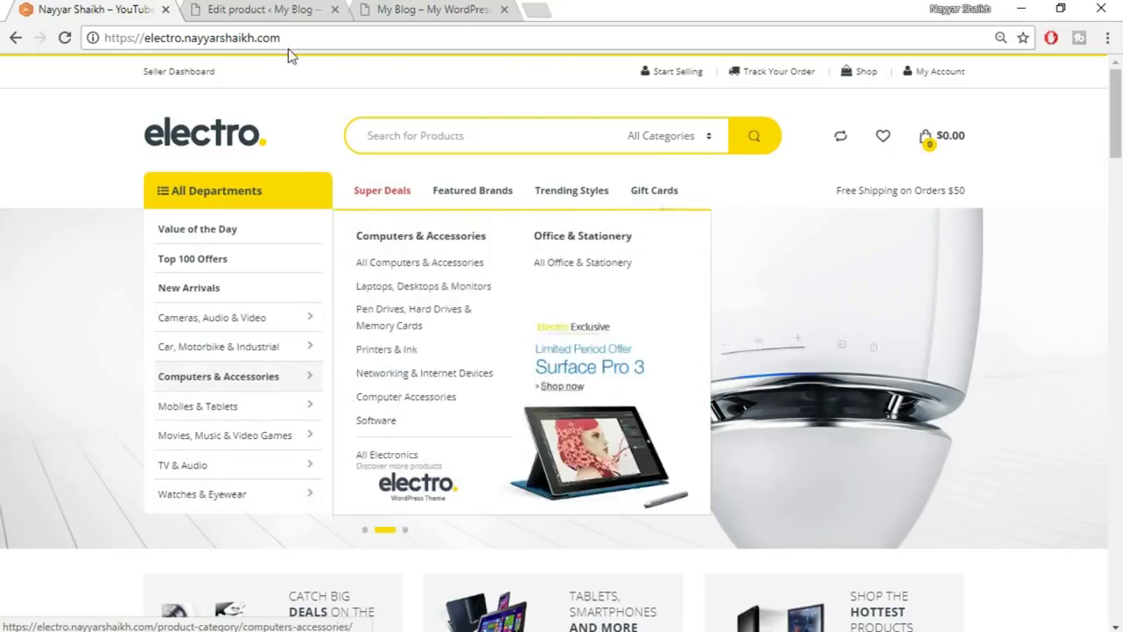
left_click(272, 11)
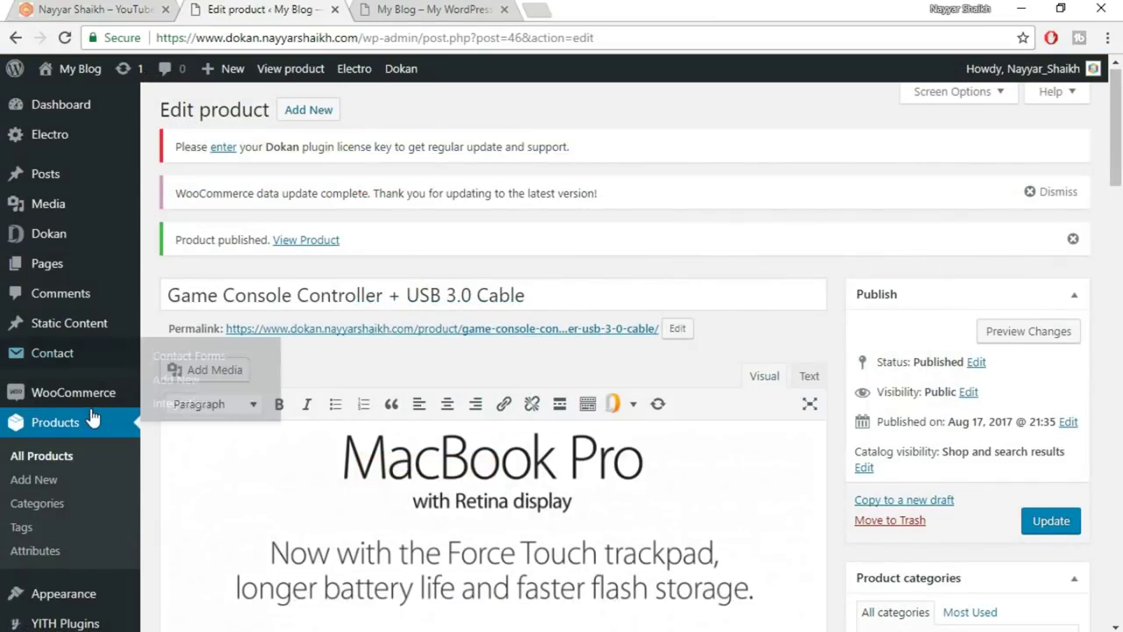
Open Products > Categories, comparing against the storefront's departments list
left_click(51, 509)
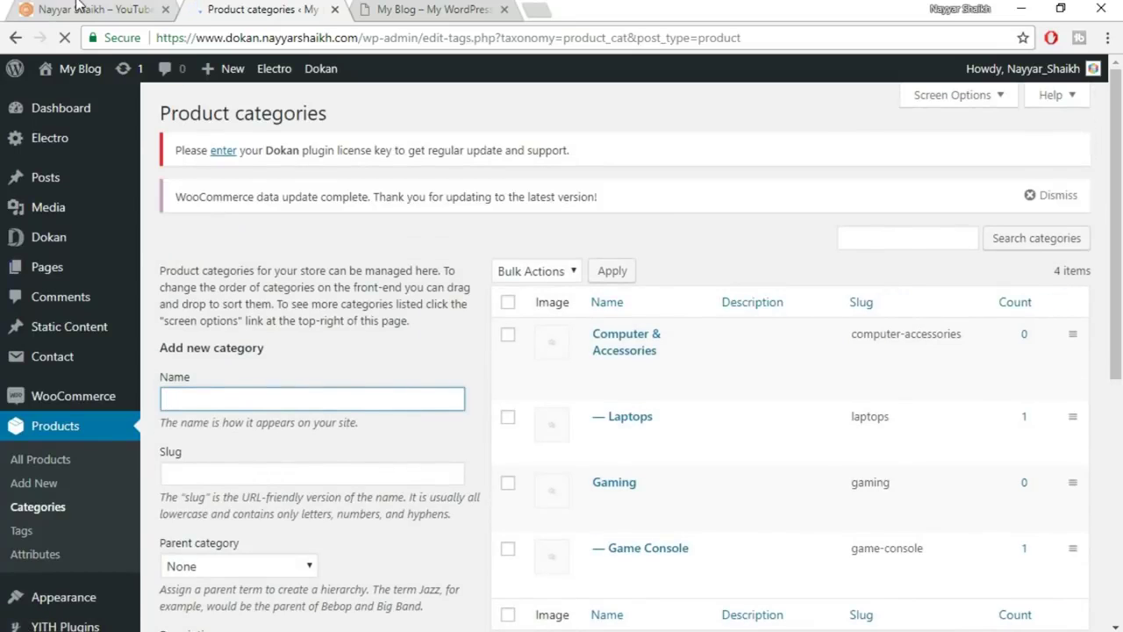
key("ctrl+1")
mouse_move(228, 332)
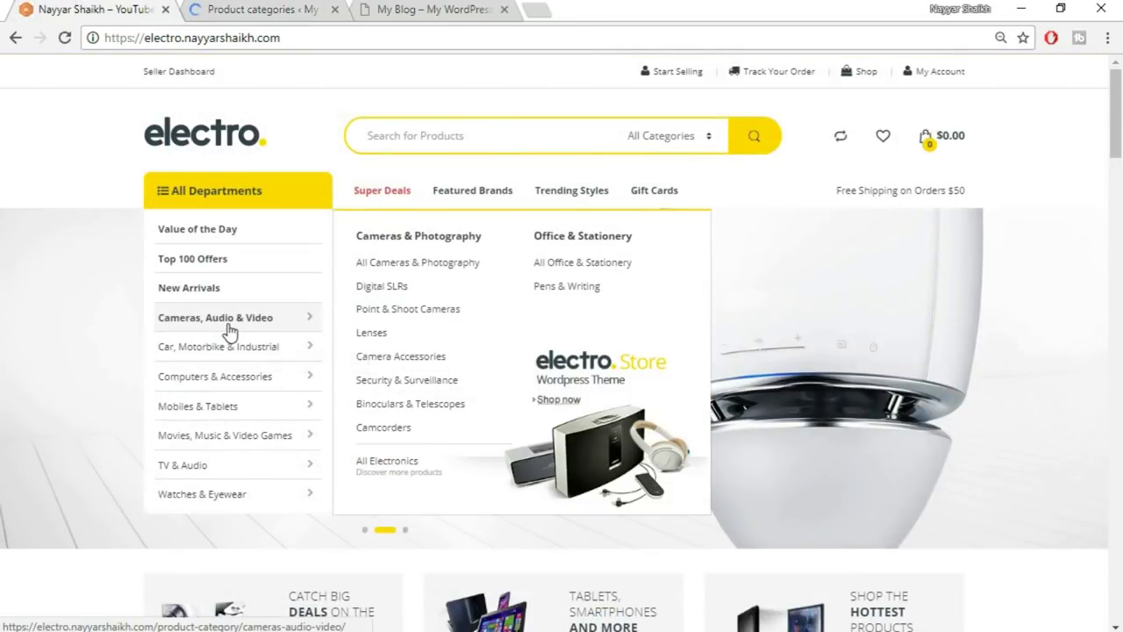
left_click(279, 7)
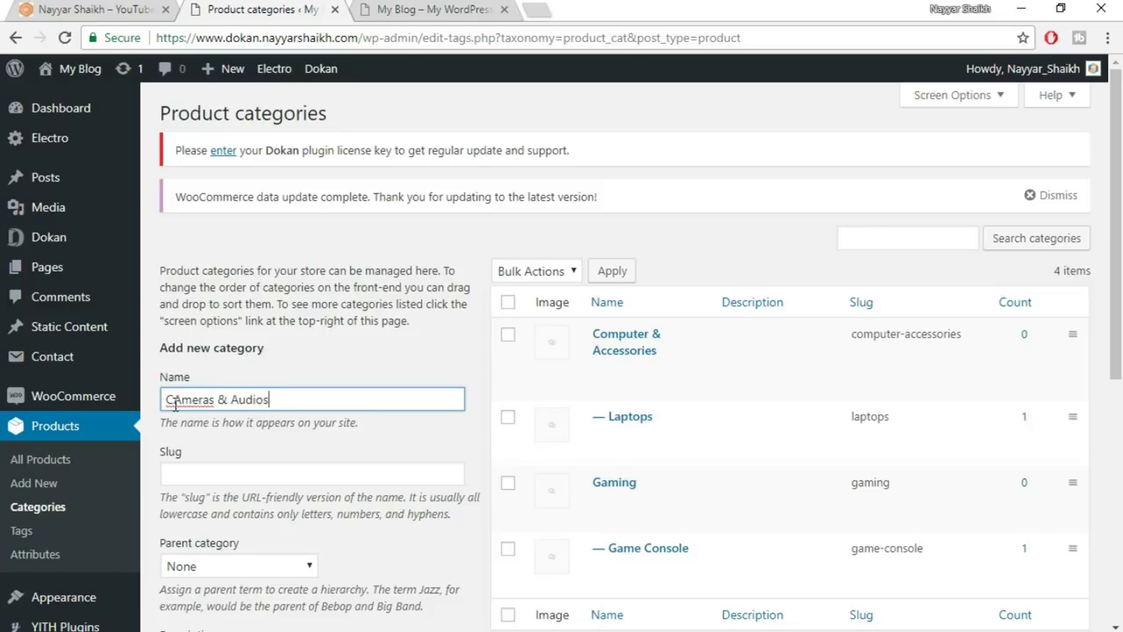
Add the Cameras & Audios category and begin entering Car &Motorbikes as the next name
type("a")
scroll(220, 416, "down", 3)
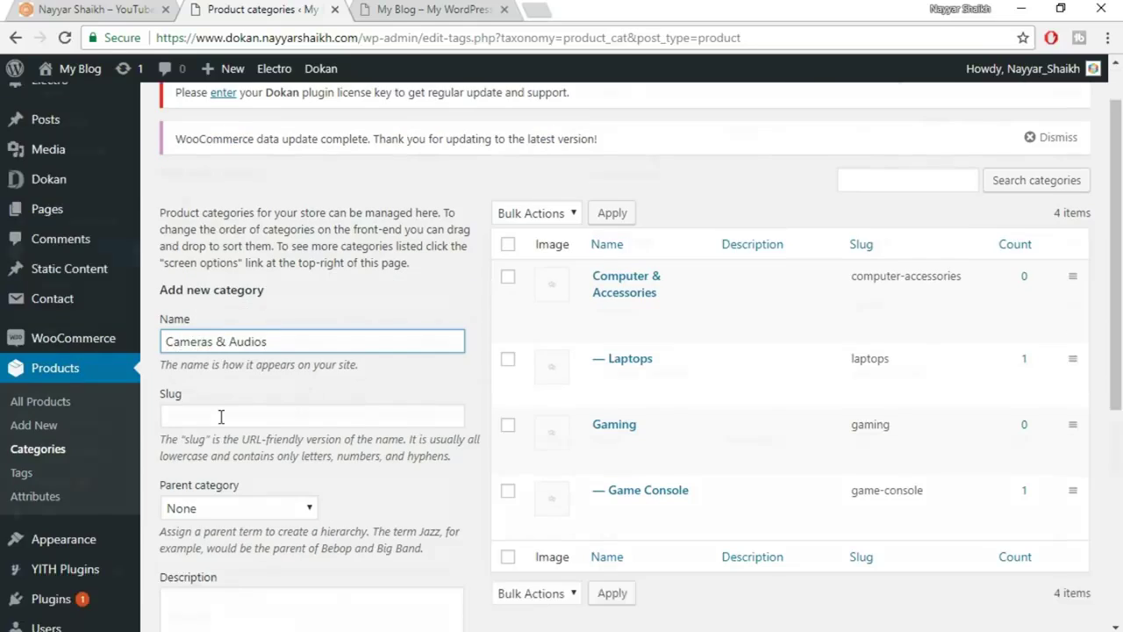
scroll(283, 340, "down", 2)
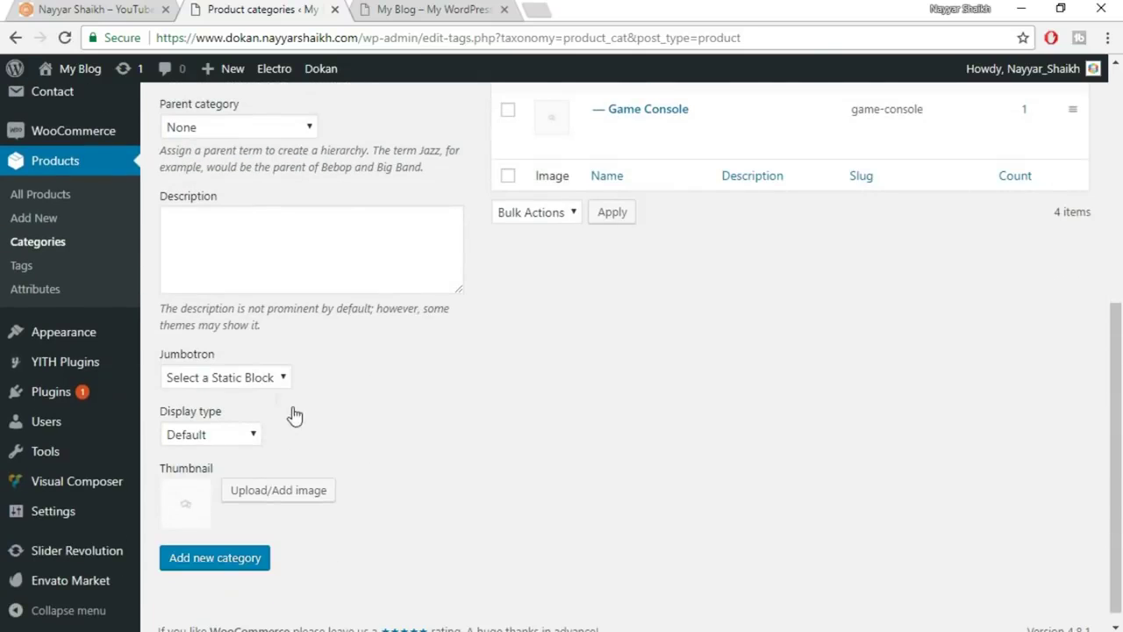
left_click(215, 558)
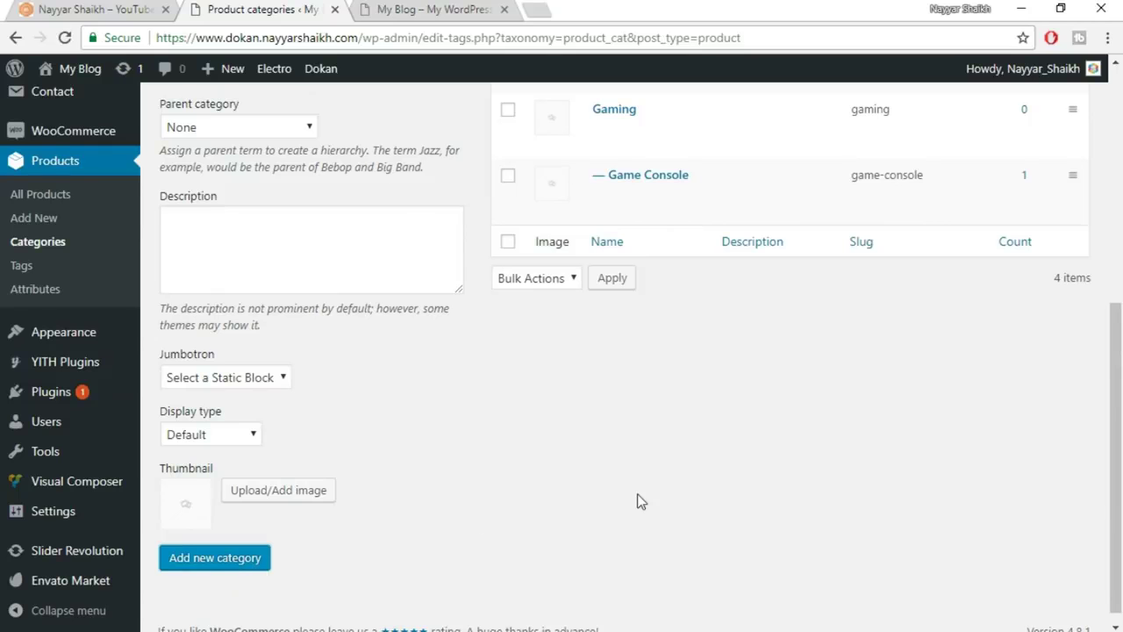
scroll(637, 501, "up", 4)
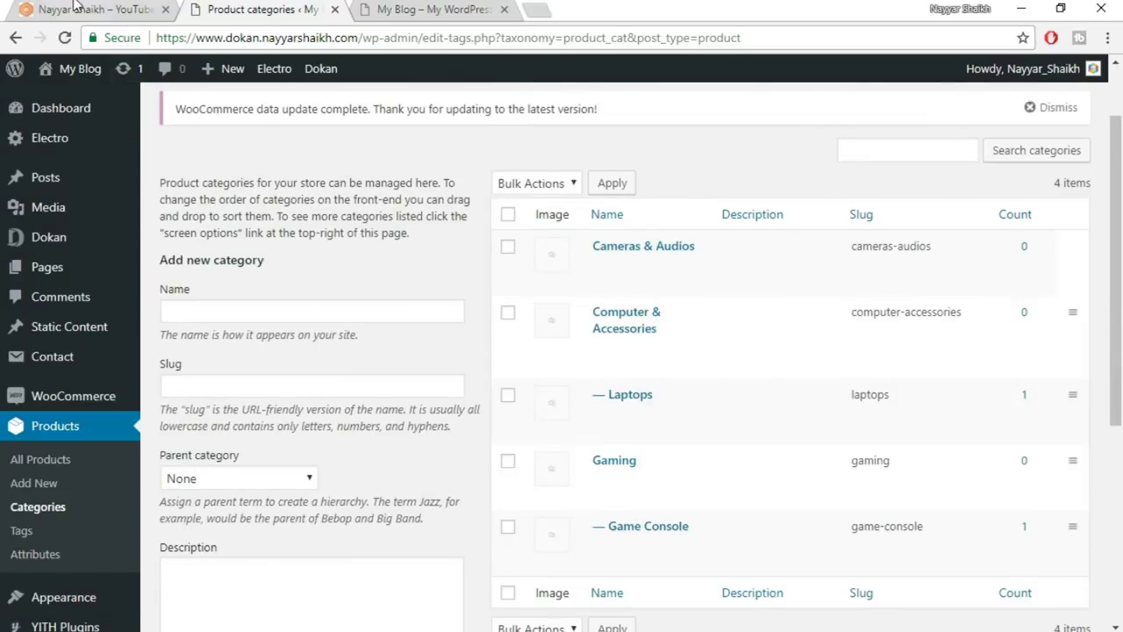
left_click(76, 4)
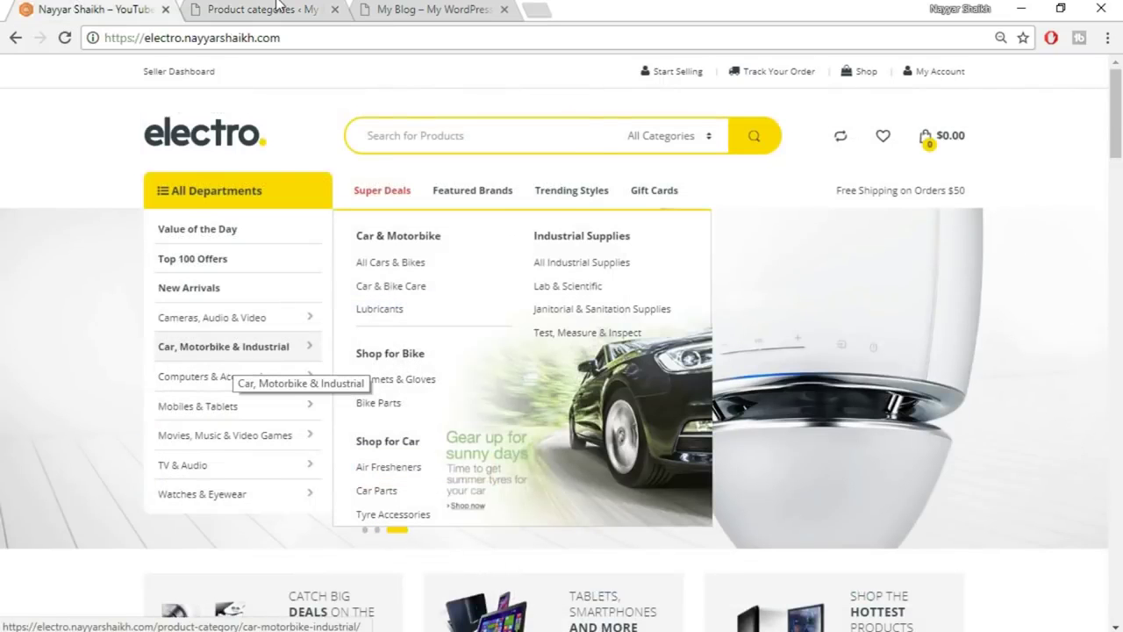
left_click(264, 8)
left_click(285, 312)
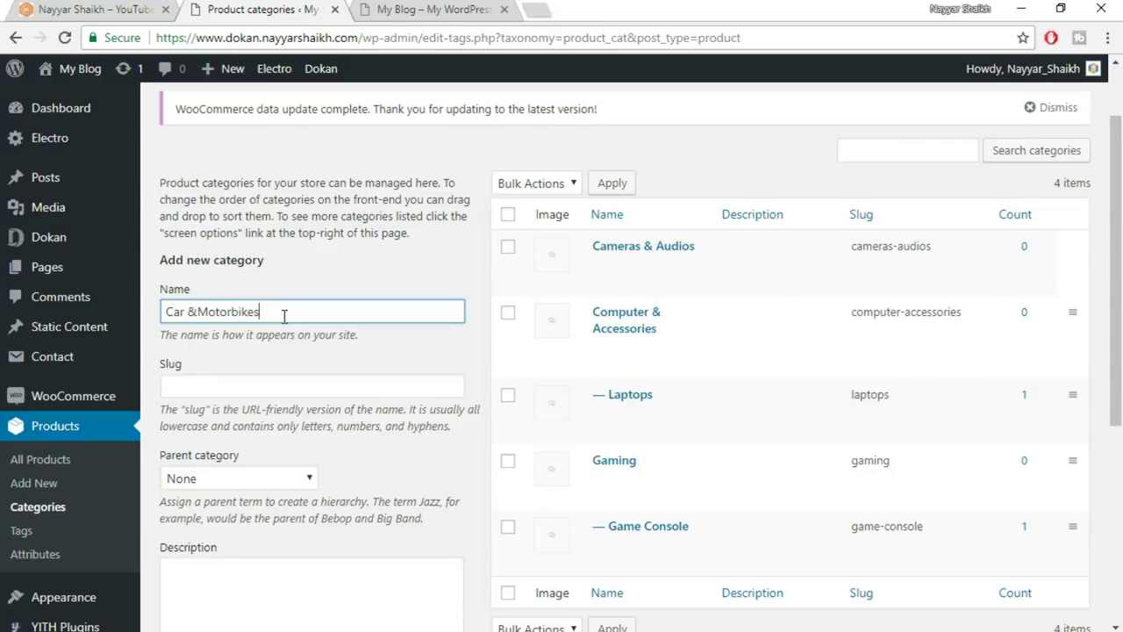
scroll(358, 465, "down", 4)
Add the Car &Motorbikes and Computer product categories, checking storefront departments in between
left_click(238, 551)
left_click(35, 9)
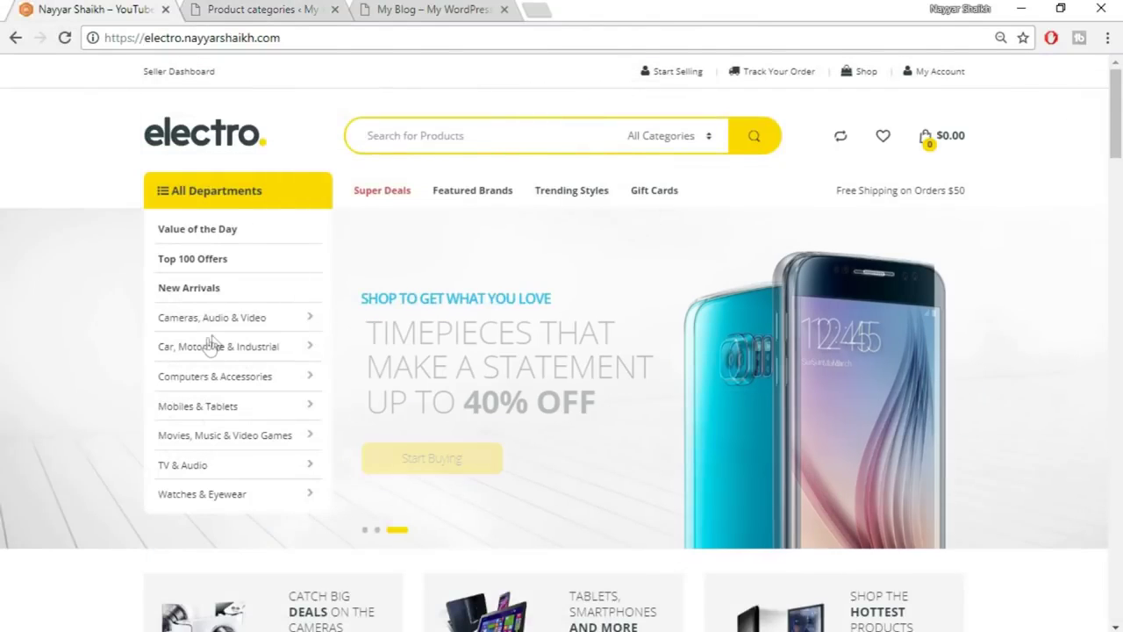
left_click(280, 7)
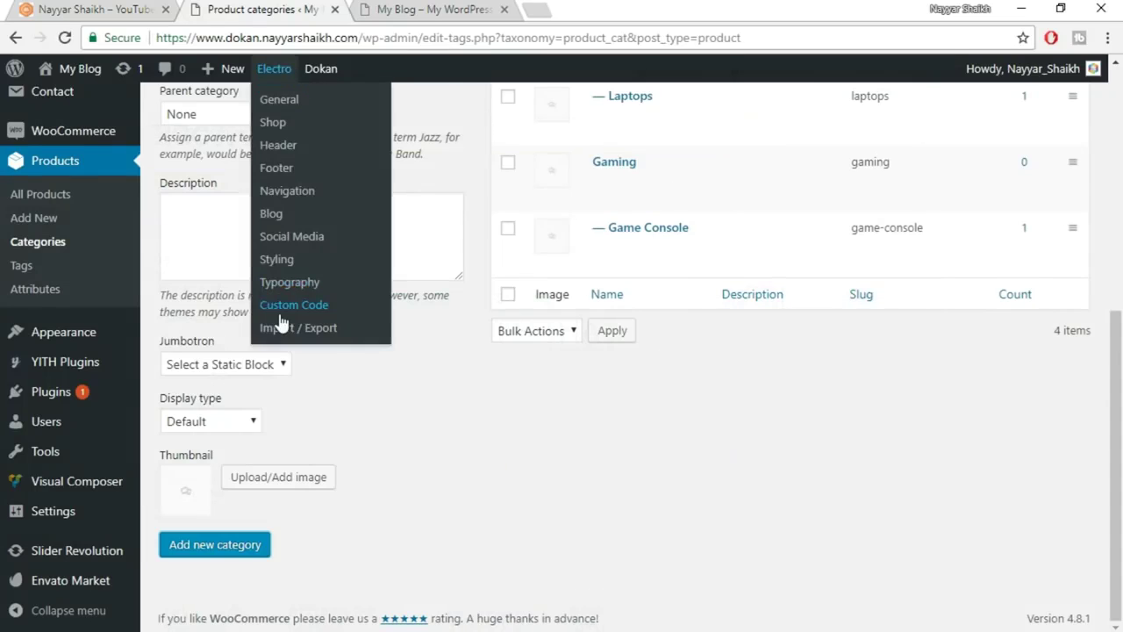
scroll(254, 351, "up", 4)
left_click(232, 396)
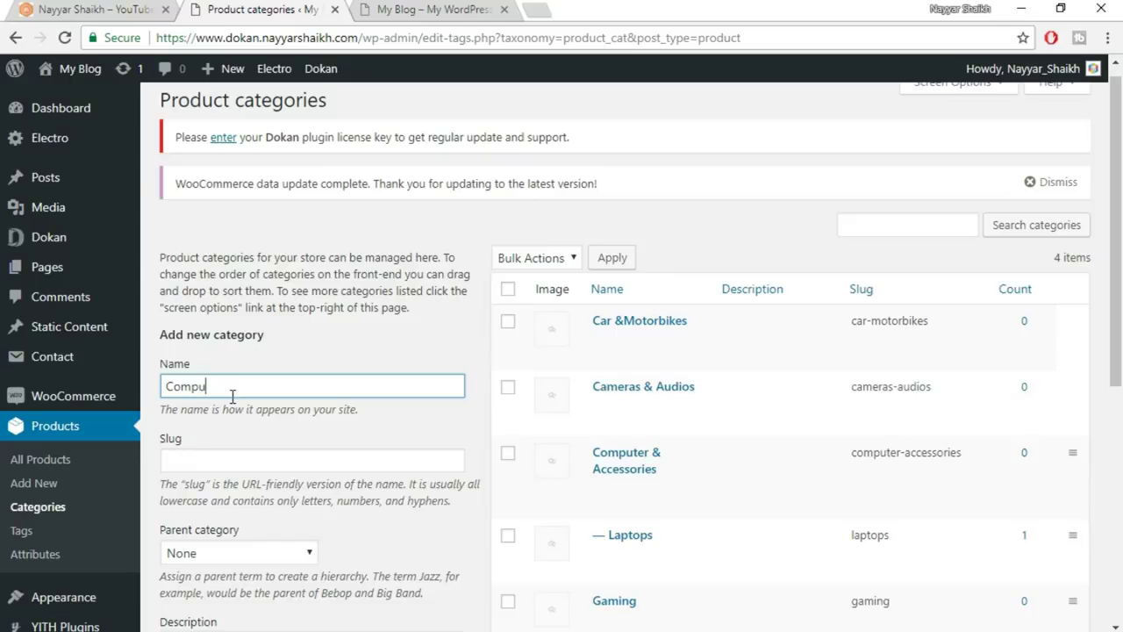
scroll(237, 405, "down", 5)
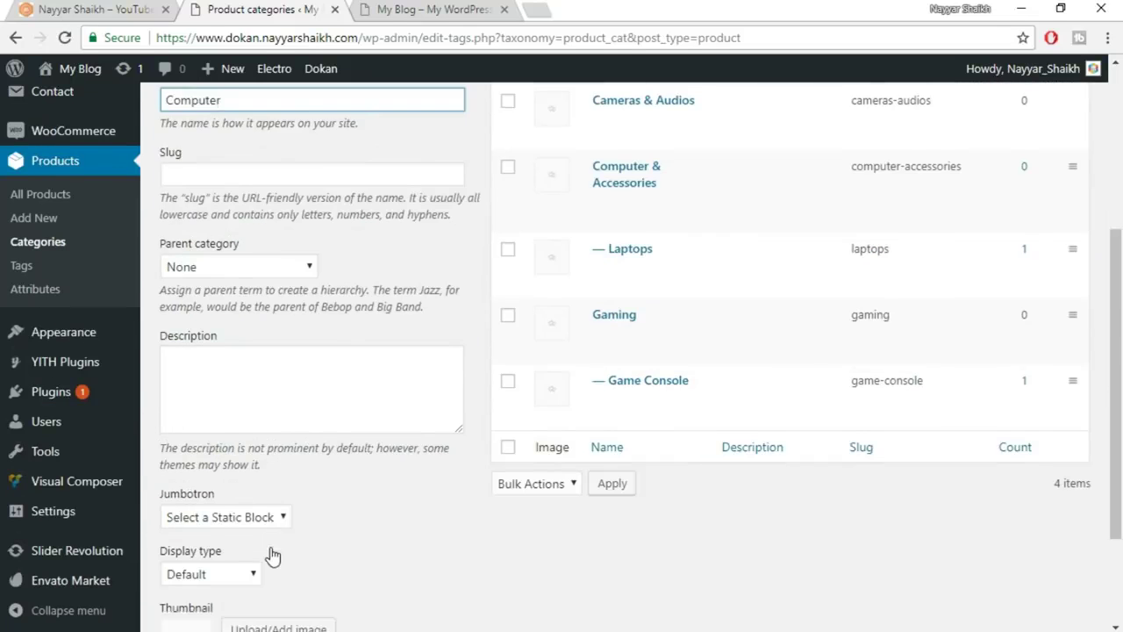
left_click(122, 9)
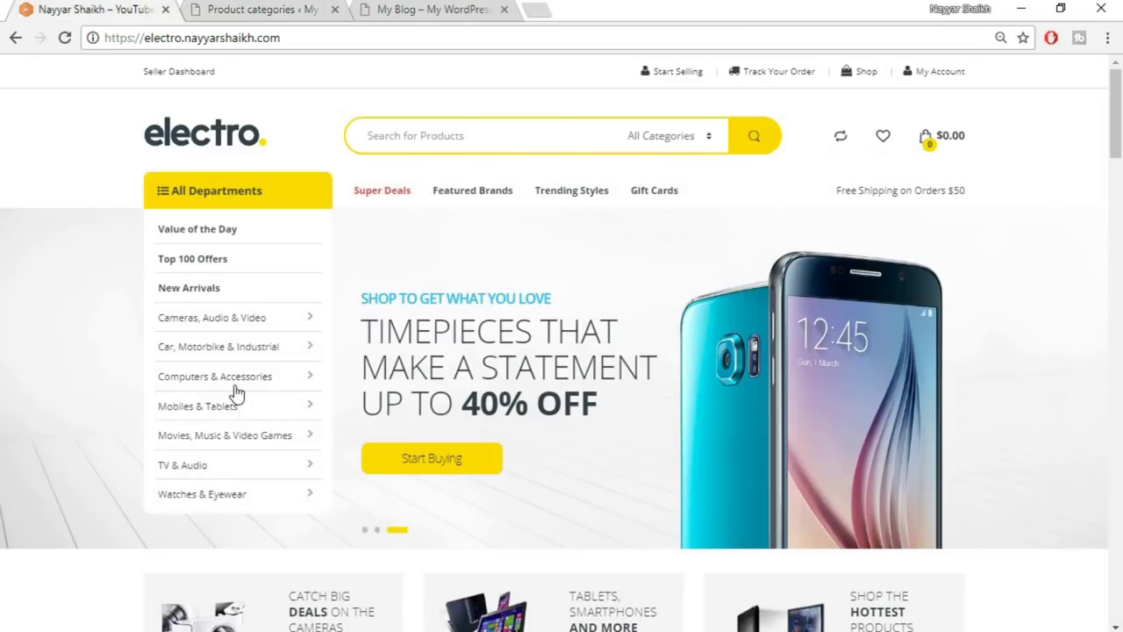
left_click(259, 9)
scroll(321, 301, "up", 5)
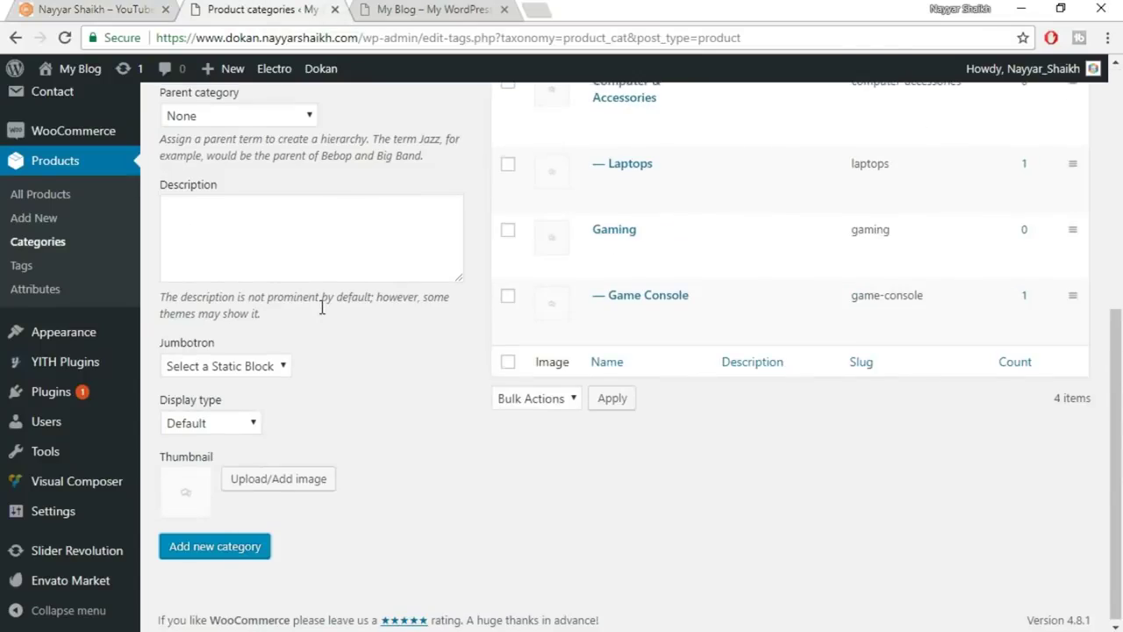
left_click(267, 298)
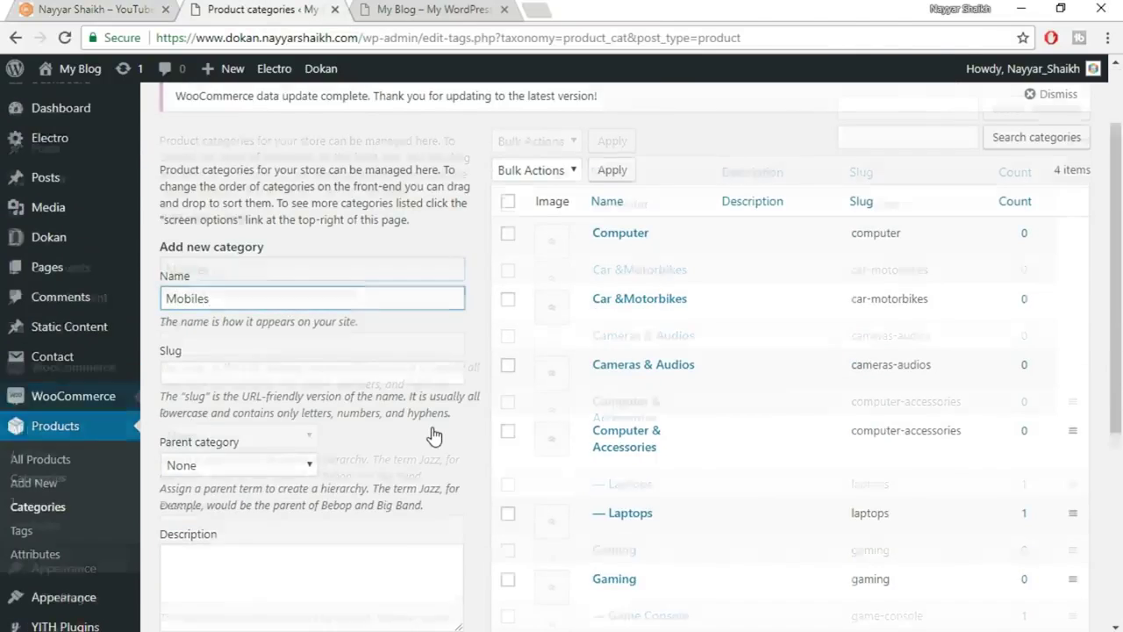
Add the Mobiles and Movies product categories
scroll(421, 439, "down", 4)
left_click(239, 546)
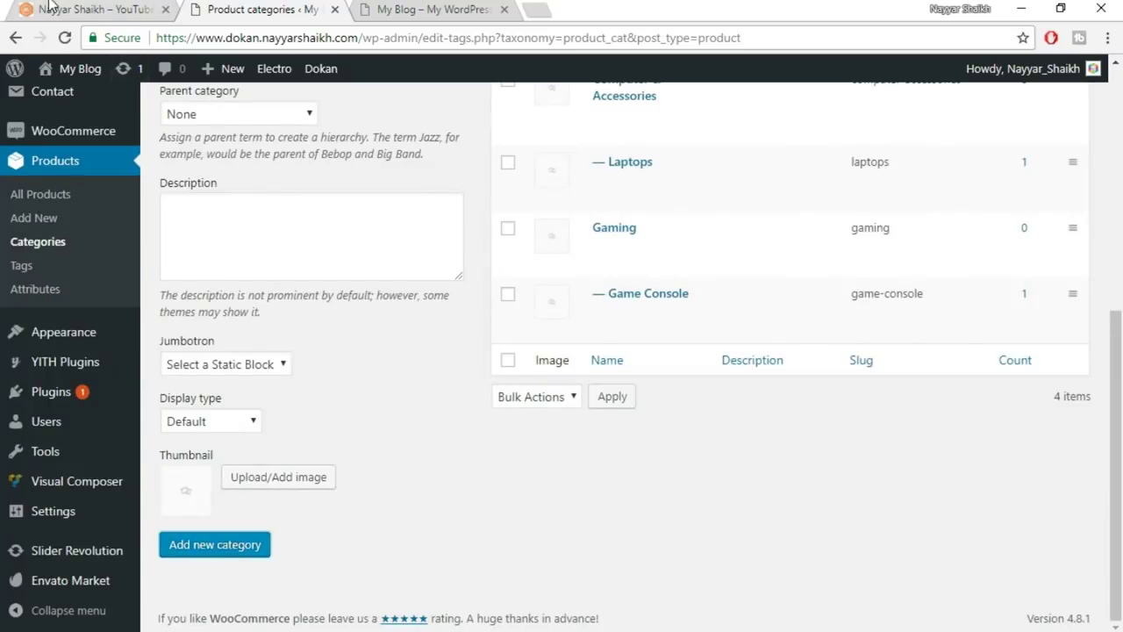
key("ctrl+1")
mouse_move(227, 471)
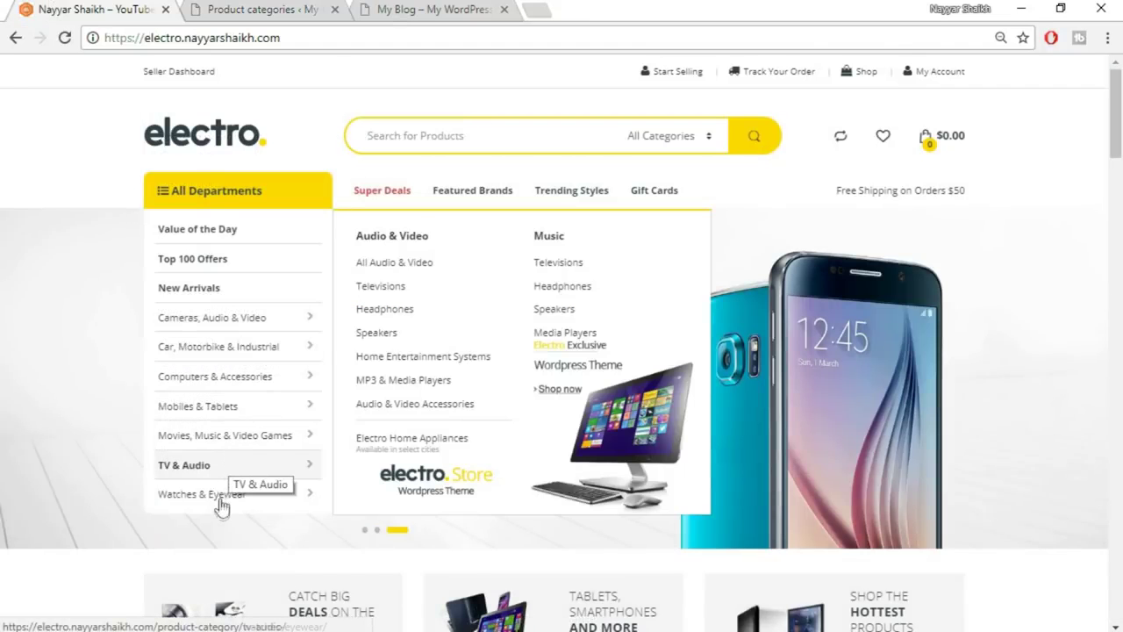
left_click(277, 7)
scroll(308, 228, "up", 3)
left_click(262, 215)
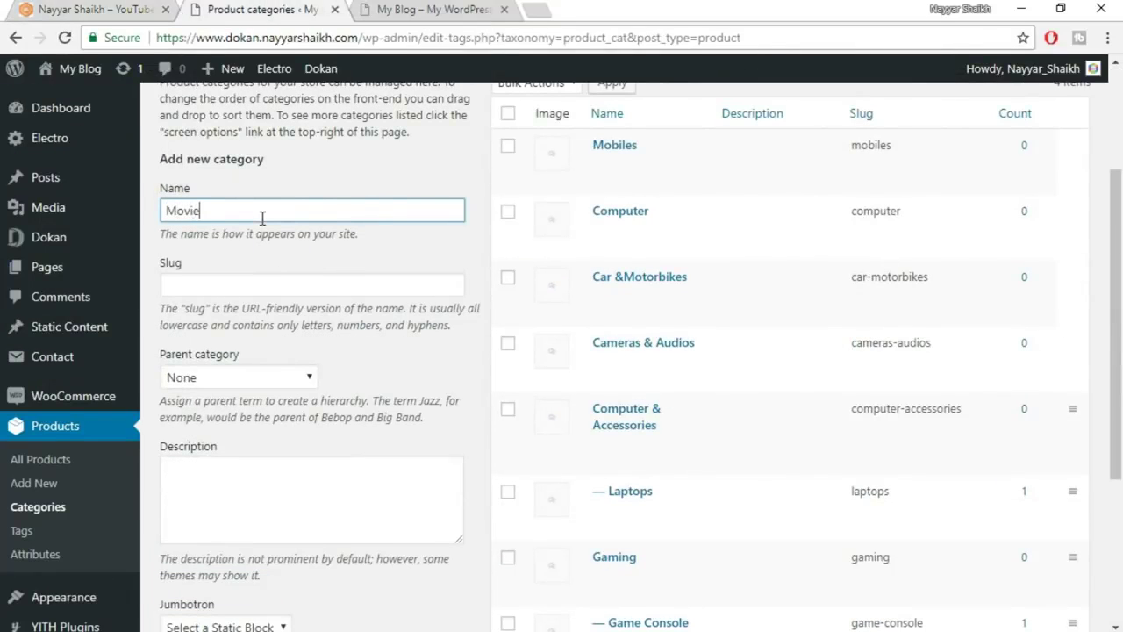
scroll(263, 351, "down", 3)
left_click(251, 545)
Add the TVs and Watches product categories
scroll(237, 351, "up", 4)
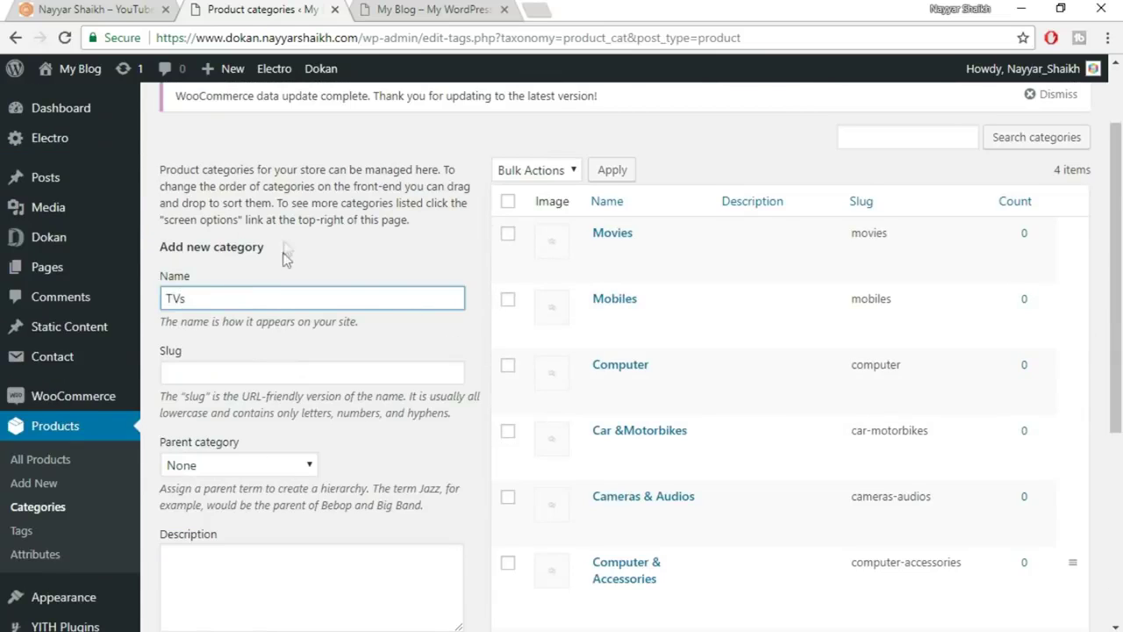
type("TVs")
scroll(290, 351, "down", 3)
left_click(214, 625)
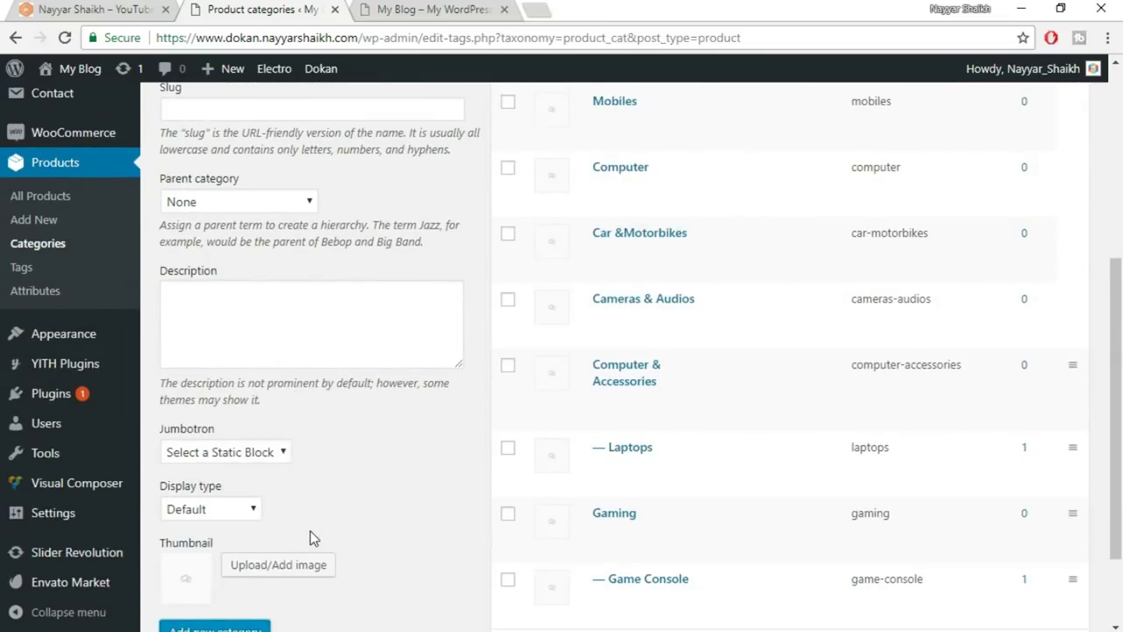
scroll(298, 439, "up", 4)
left_click(281, 396)
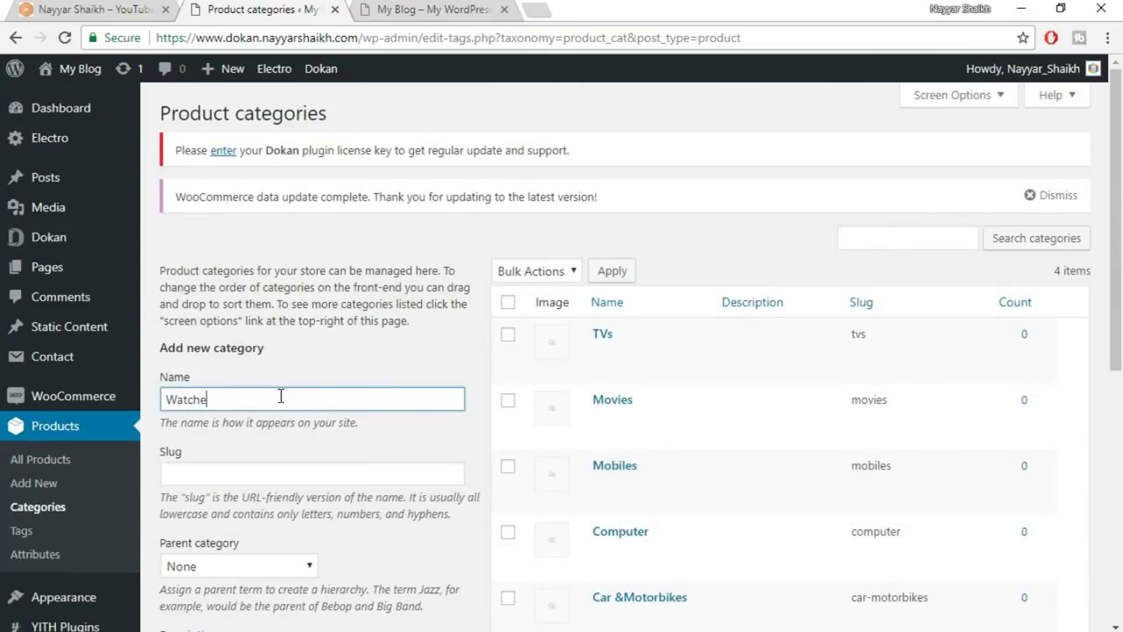
scroll(289, 404, "down", 5)
left_click(214, 514)
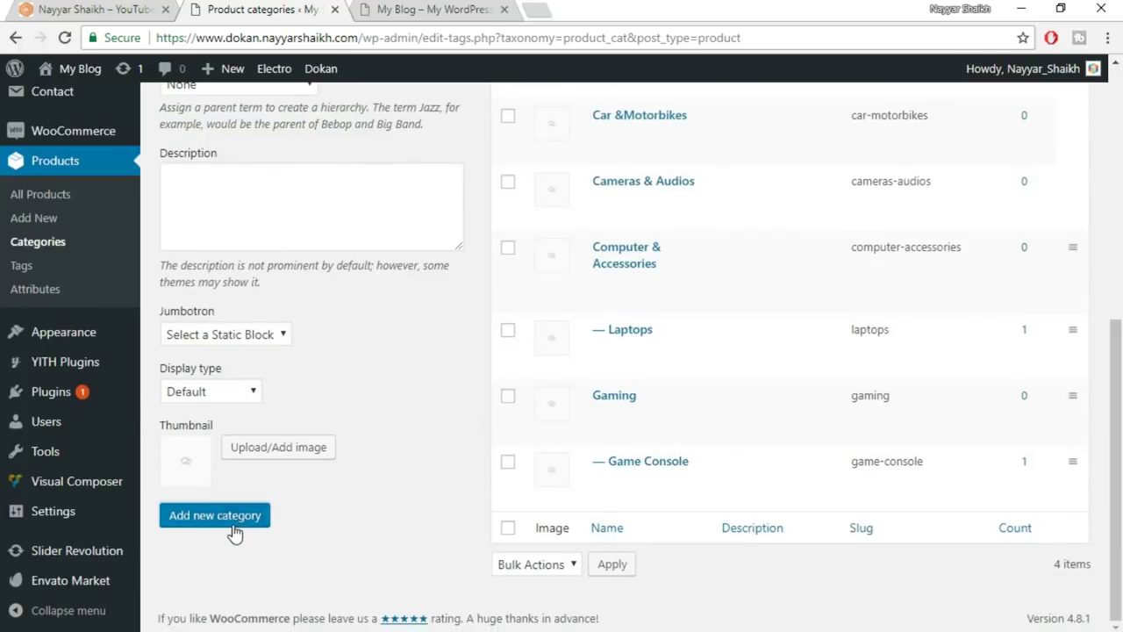
scroll(764, 346, "up", 4)
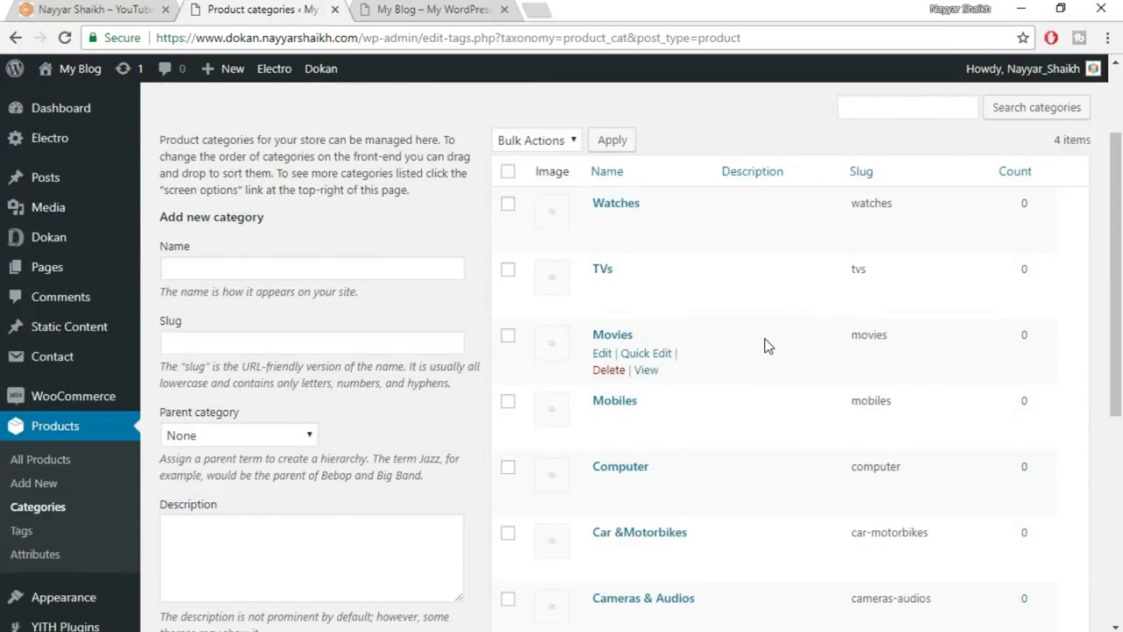
View the Cameras, Audio & Video mega menu on the storefront, then return to Product categories
left_click(74, 8)
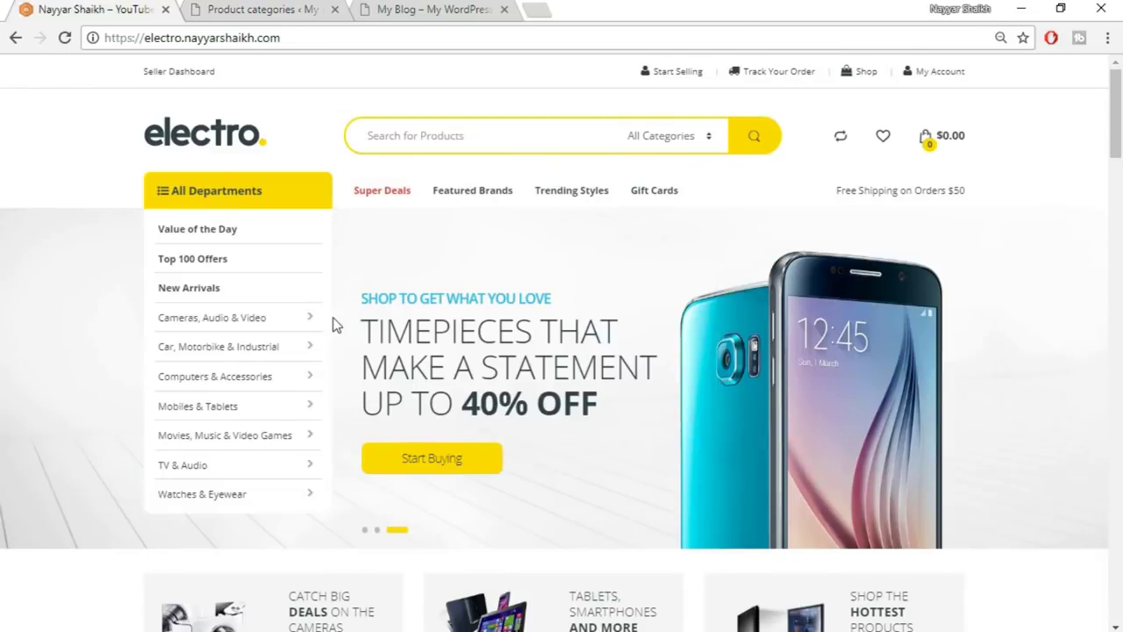
mouse_move(263, 321)
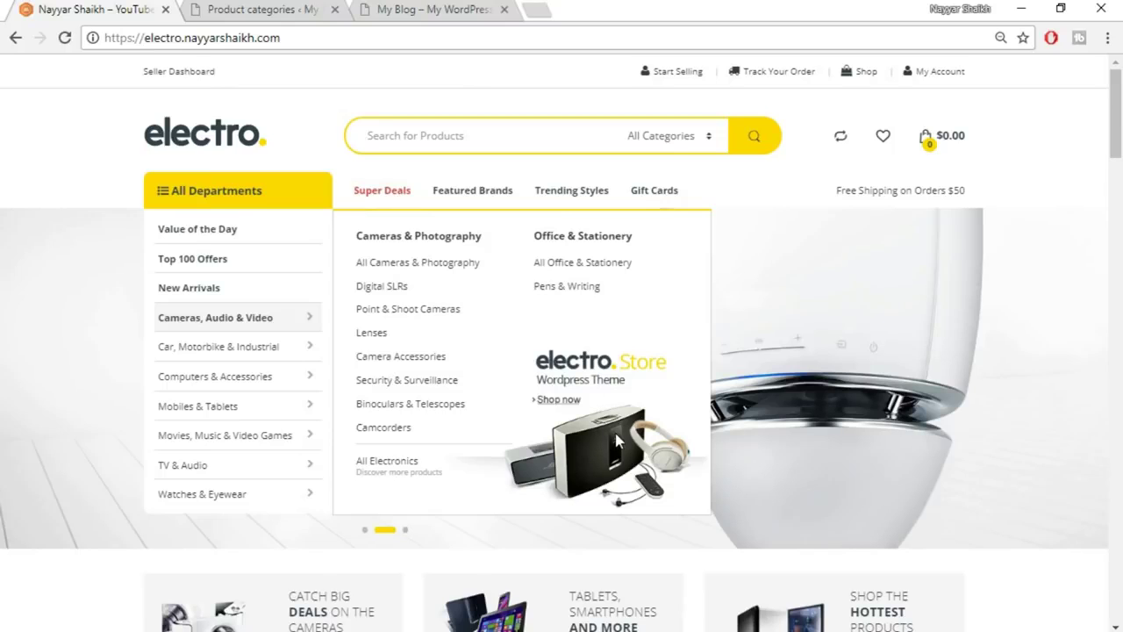
left_click(263, 10)
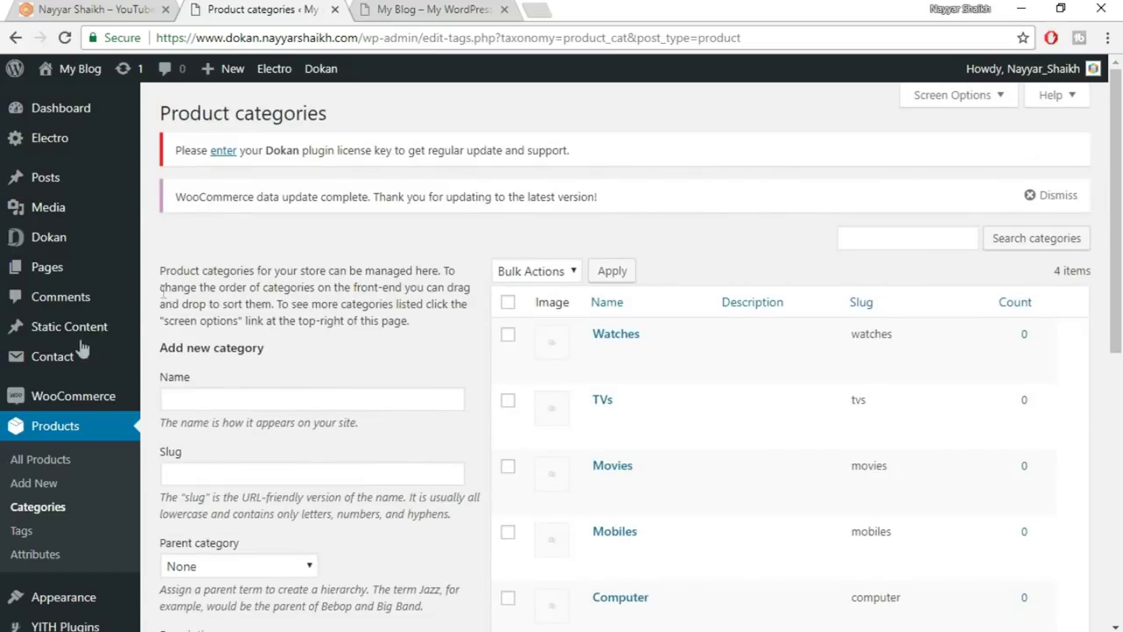
Create a new static block titled 'Cameras' and publish it
mouse_move(70, 332)
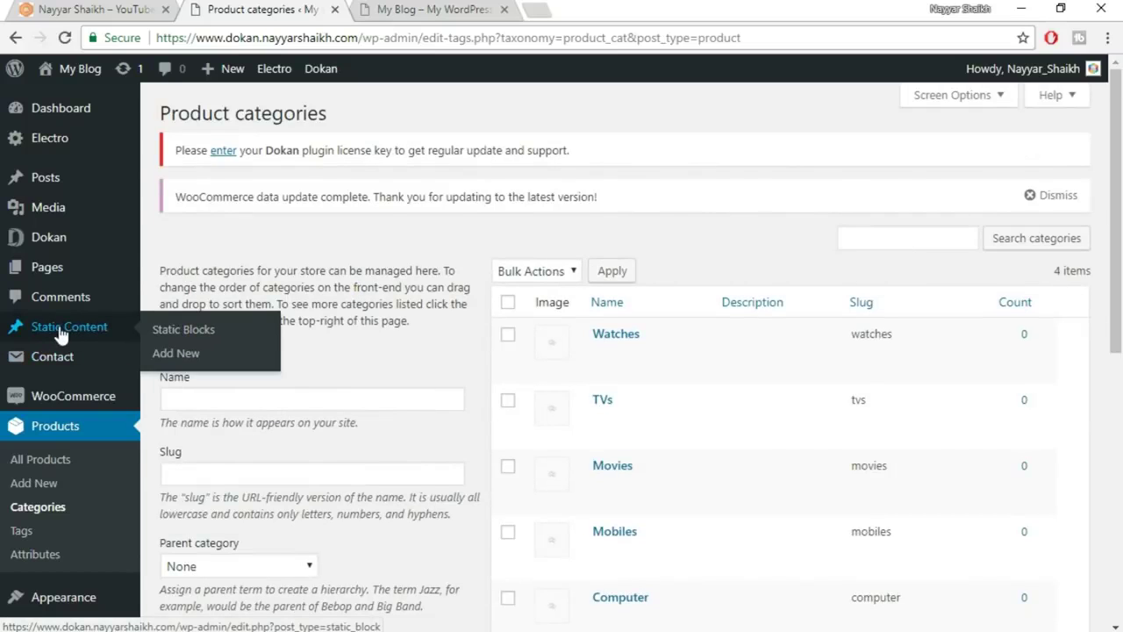
left_click(185, 359)
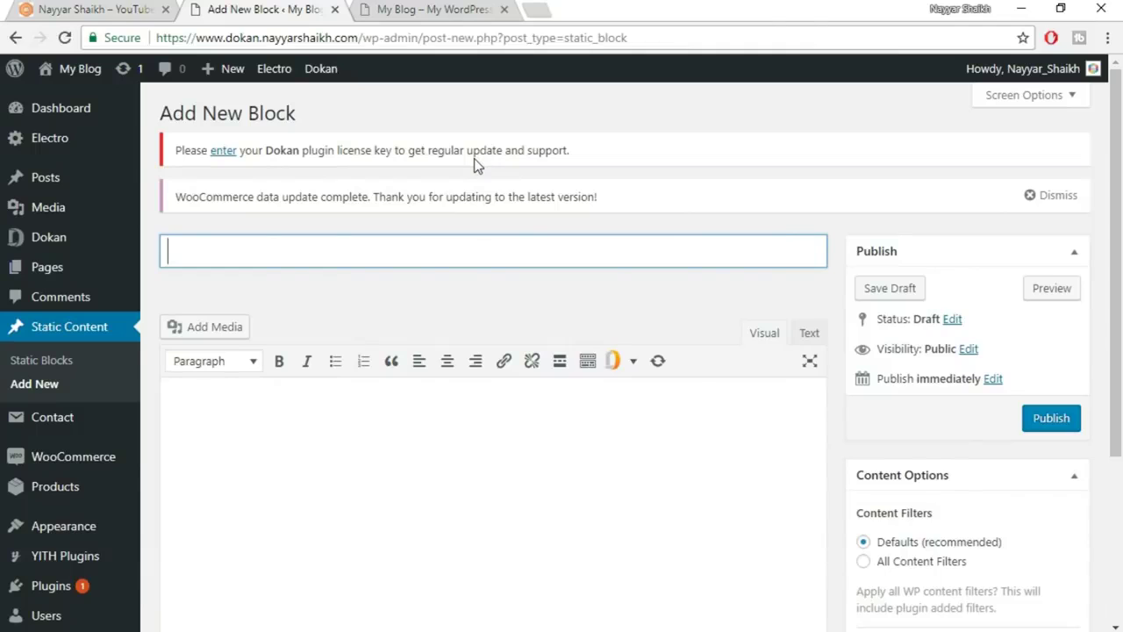
type("Cameras")
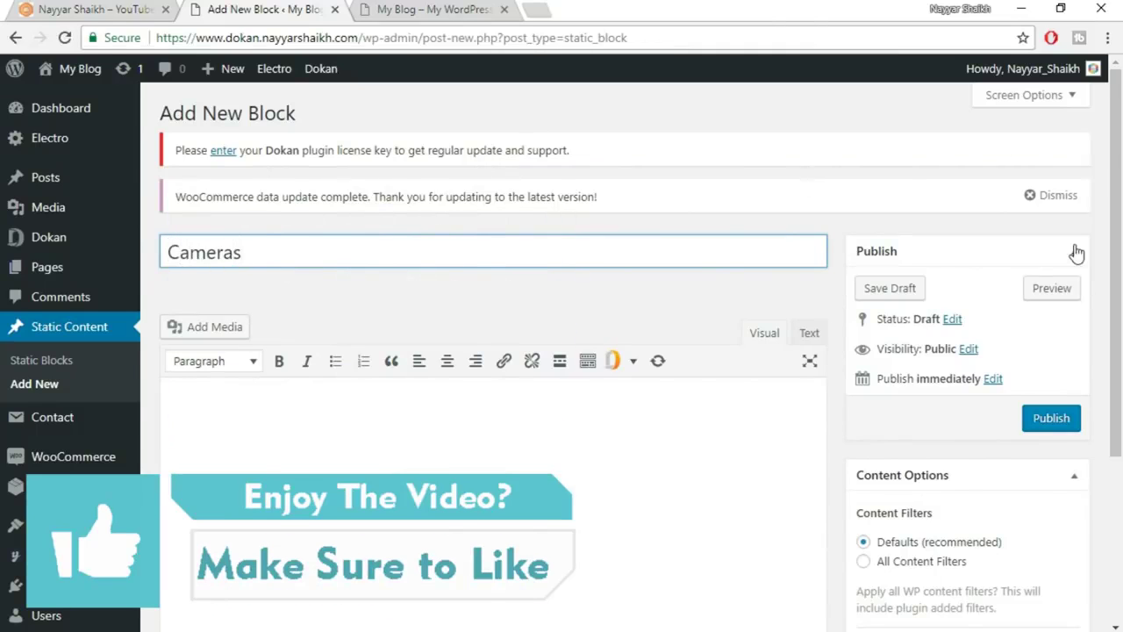
scroll(1074, 255, "down", 2)
scroll(1074, 255, "down", 1)
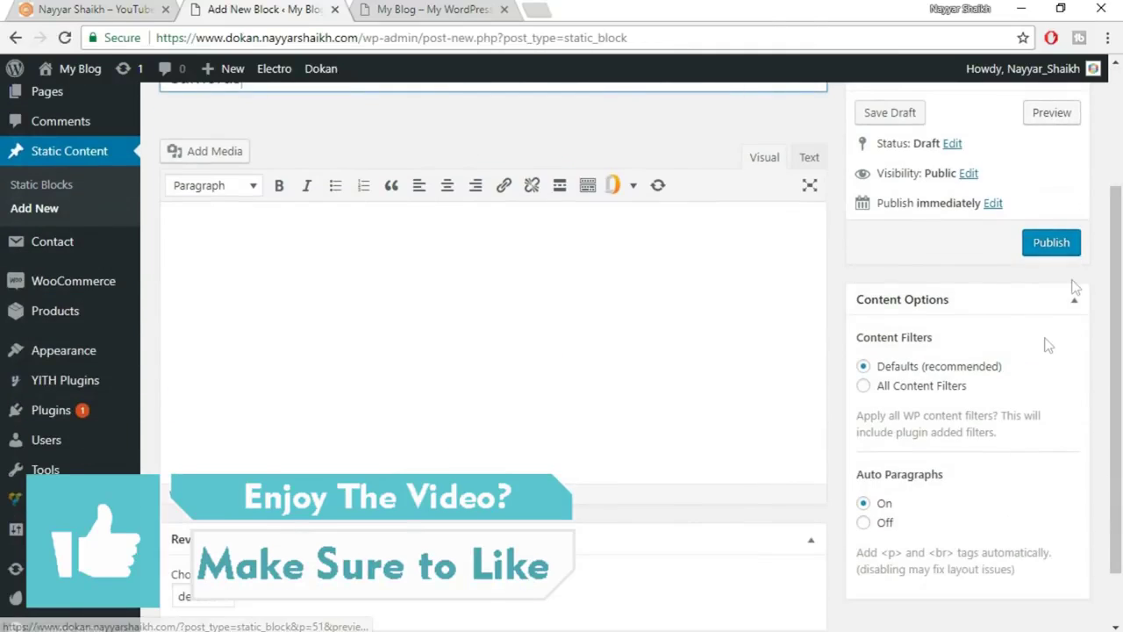
scroll(366, 325, "up", 1)
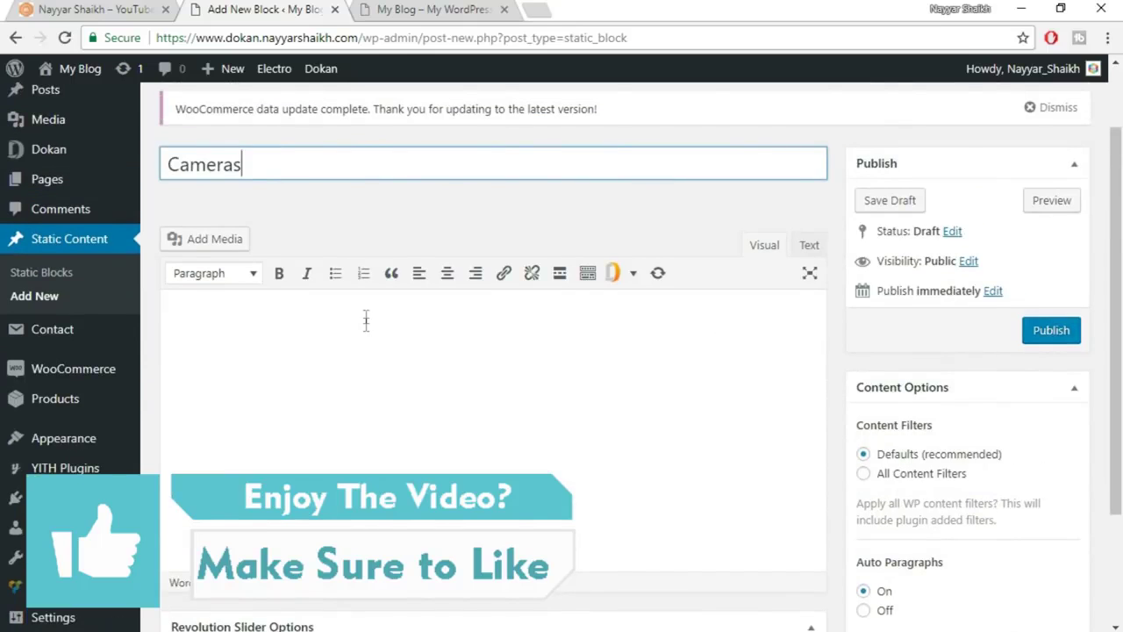
left_click(1047, 330)
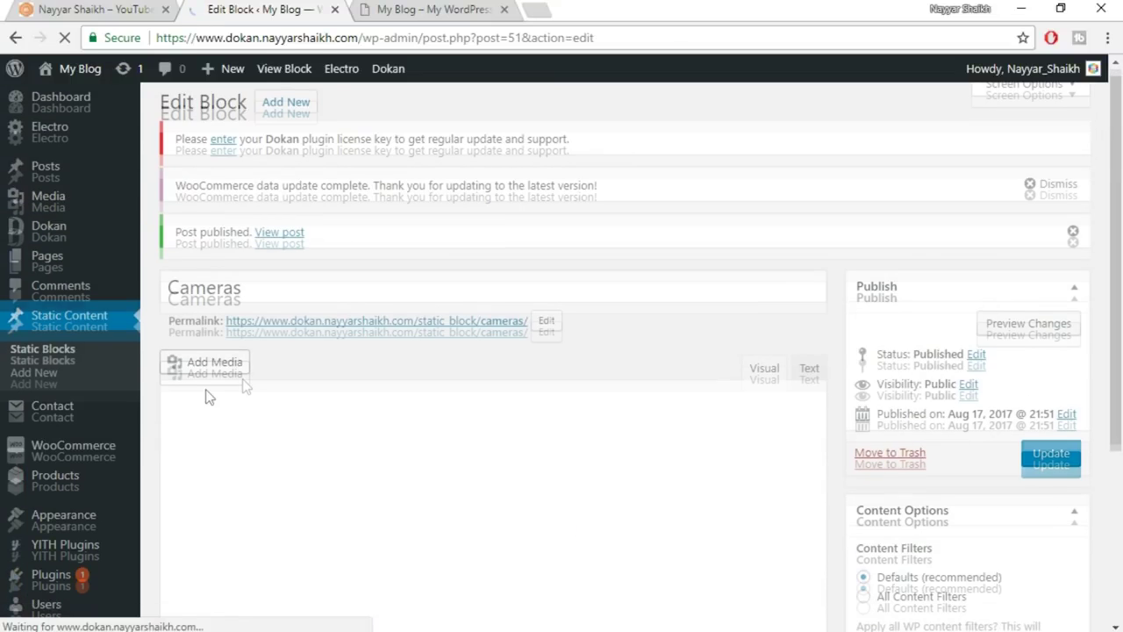
scroll(71, 452, "down", 2)
scroll(79, 509, "down", 1)
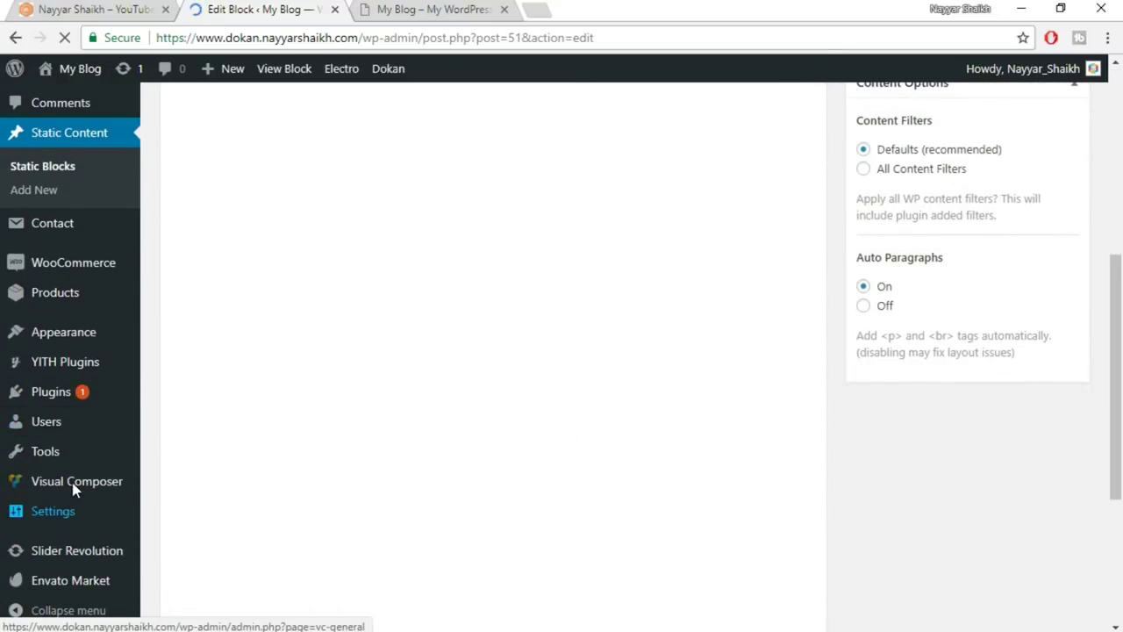
scroll(72, 483, "up", 3)
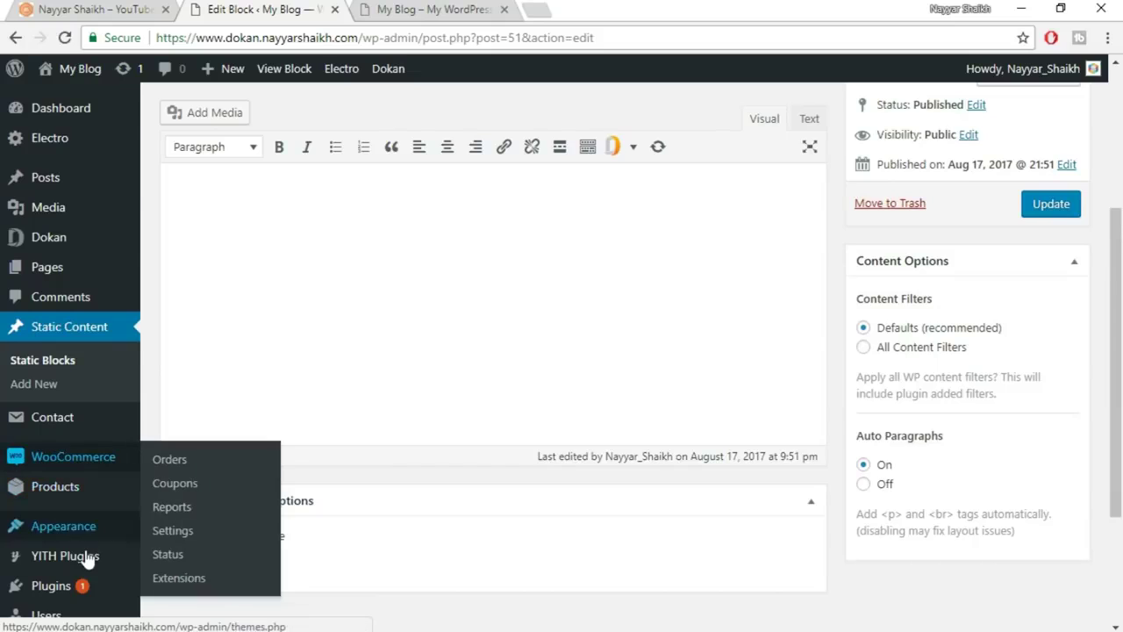
scroll(84, 546, "down", 2)
mouse_move(75, 482)
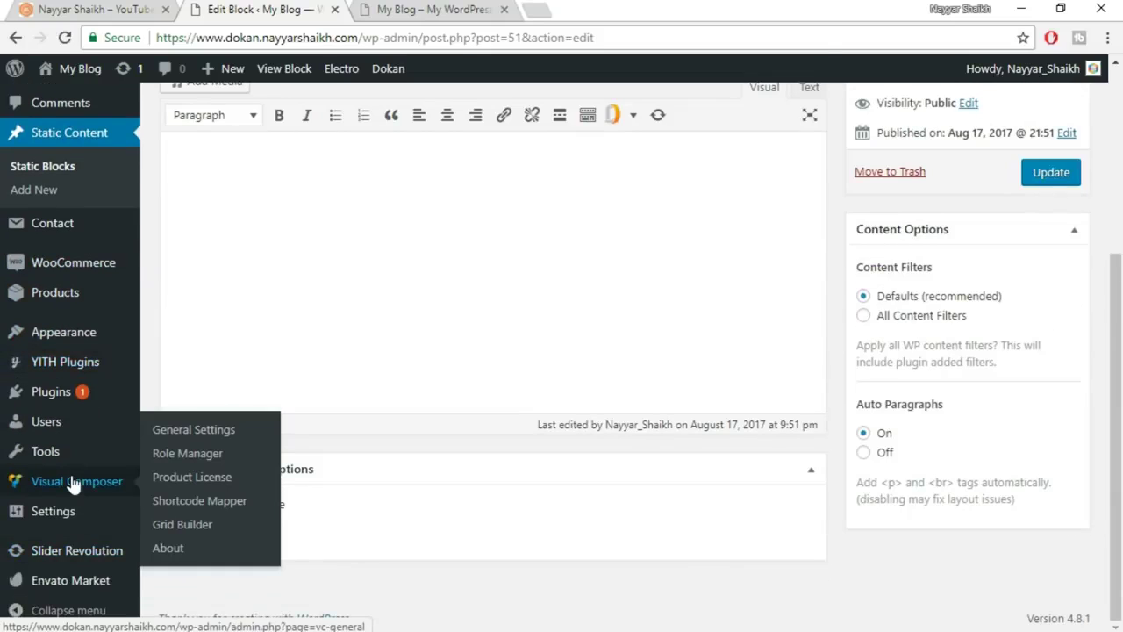
In Visual Composer's Role Manager, set post types to Custom with post, product and static_block ticked, and save
left_click(195, 456)
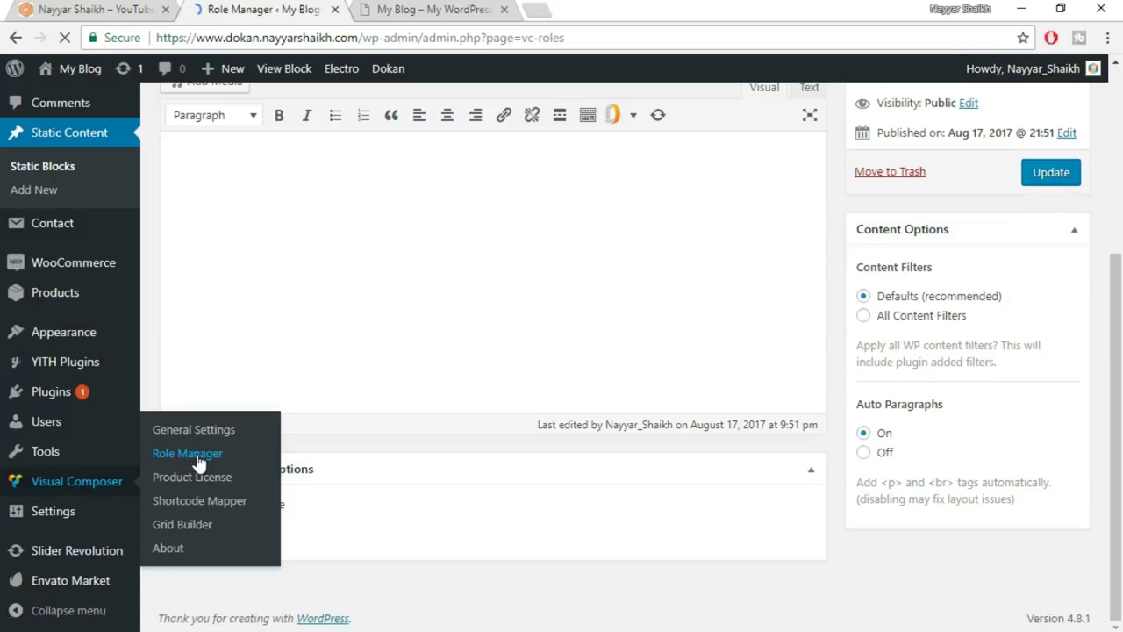
scroll(663, 403, "down", 1)
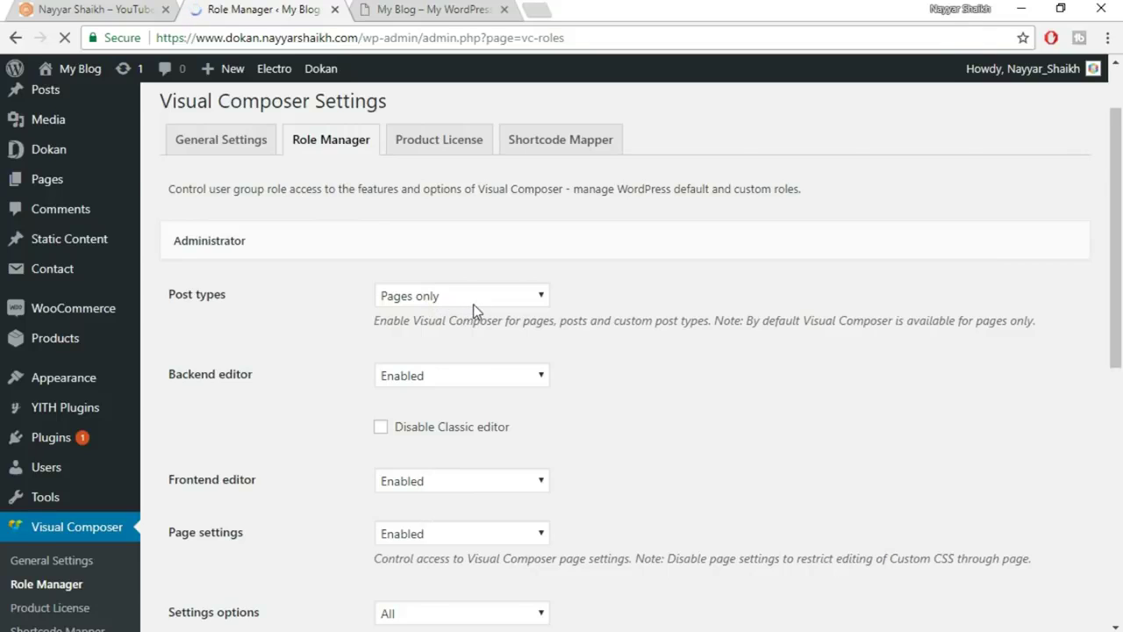
left_click(473, 303)
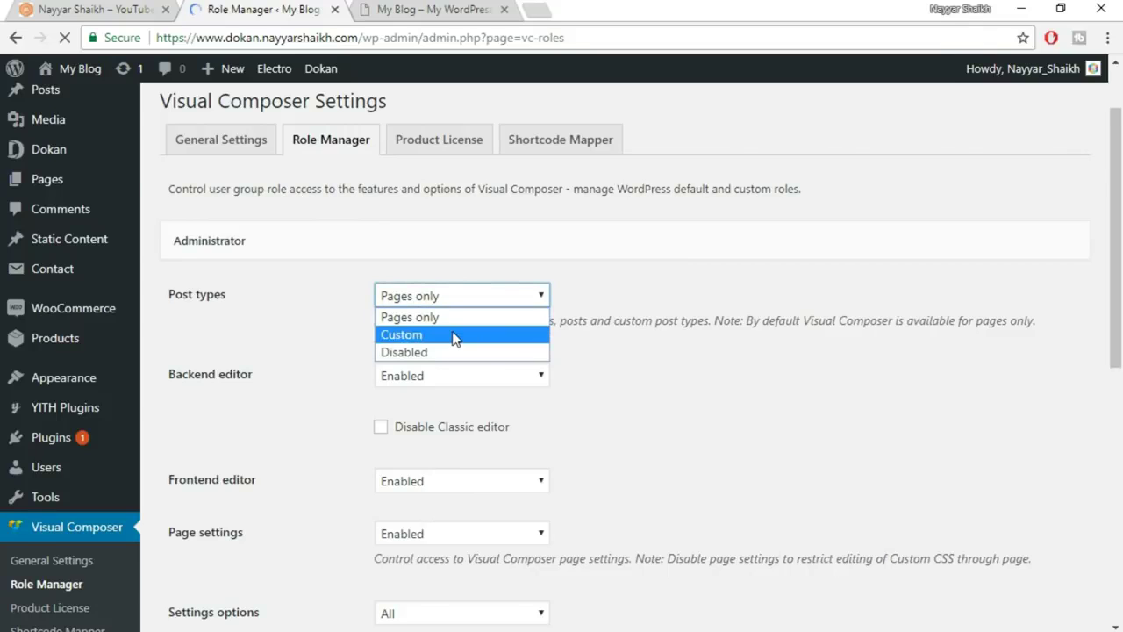
left_click(455, 338)
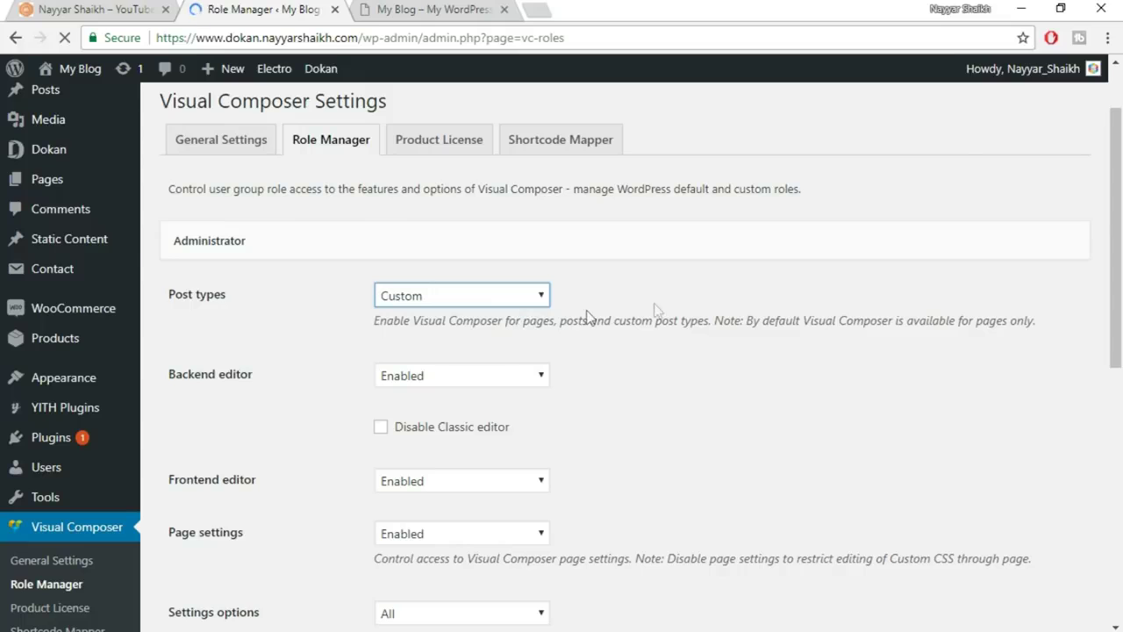
left_click(407, 400)
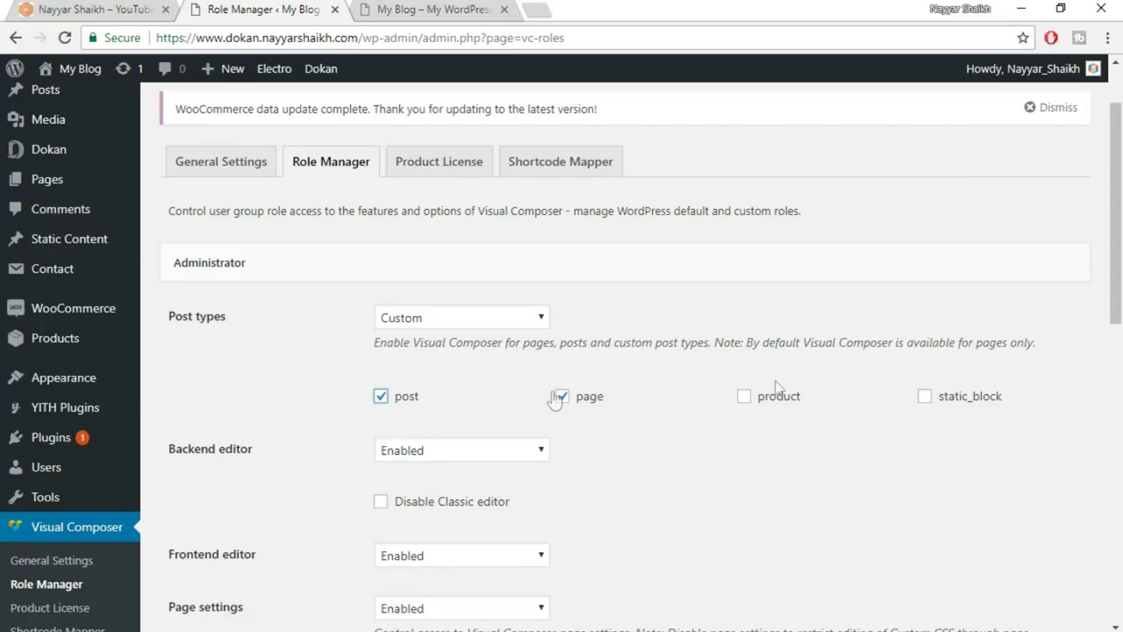
left_click(965, 399)
scroll(1024, 424, "down", 8)
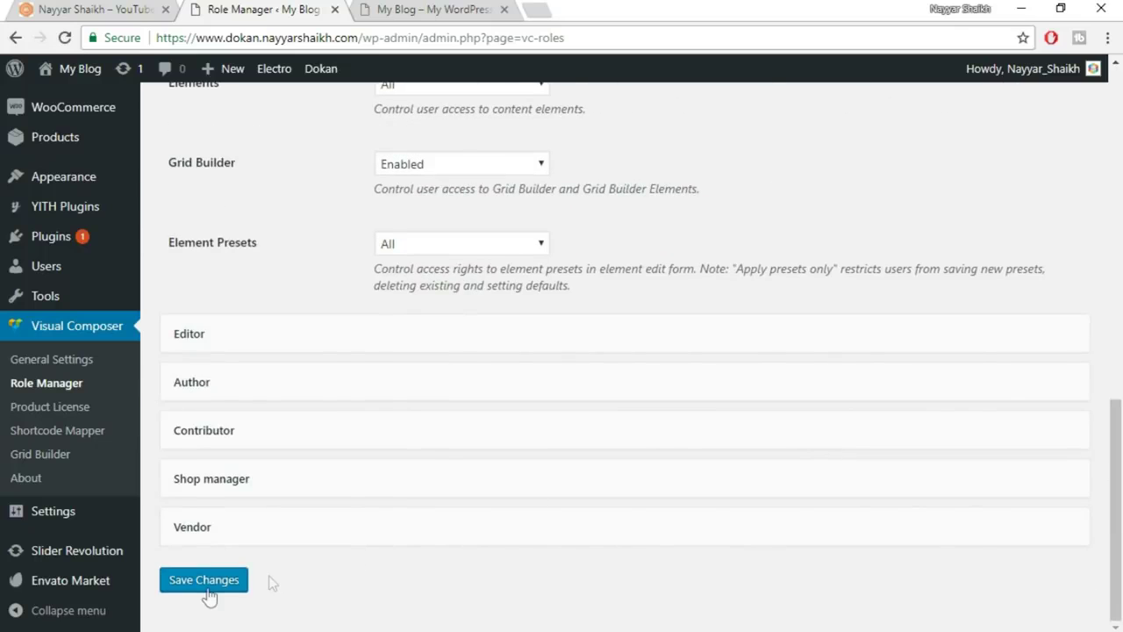
left_click(208, 583)
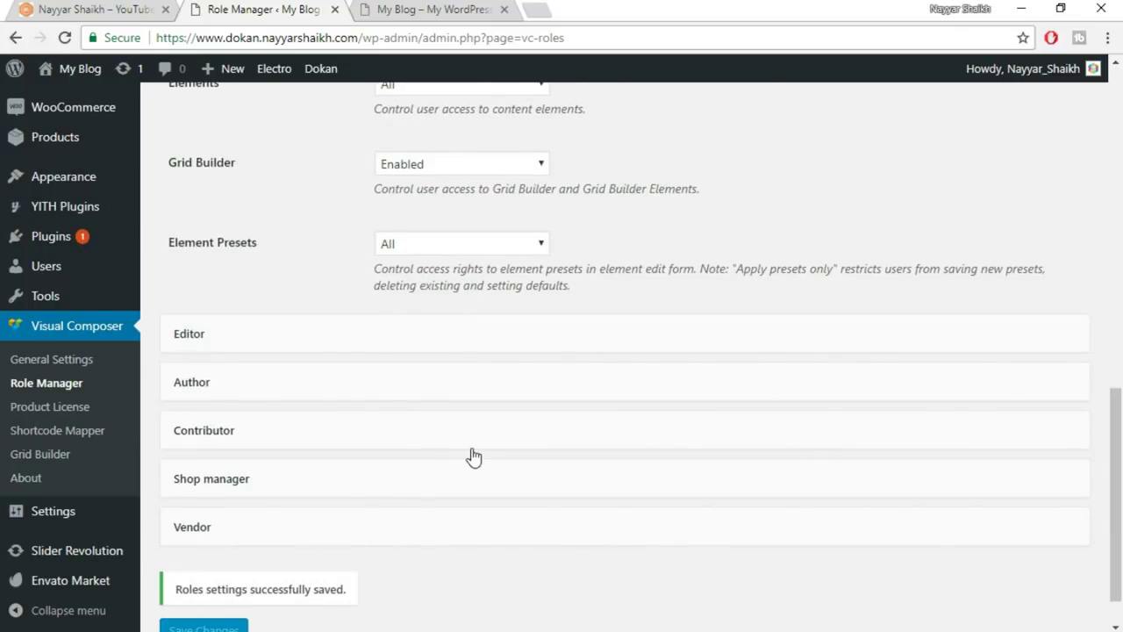
scroll(474, 456, "up", 10)
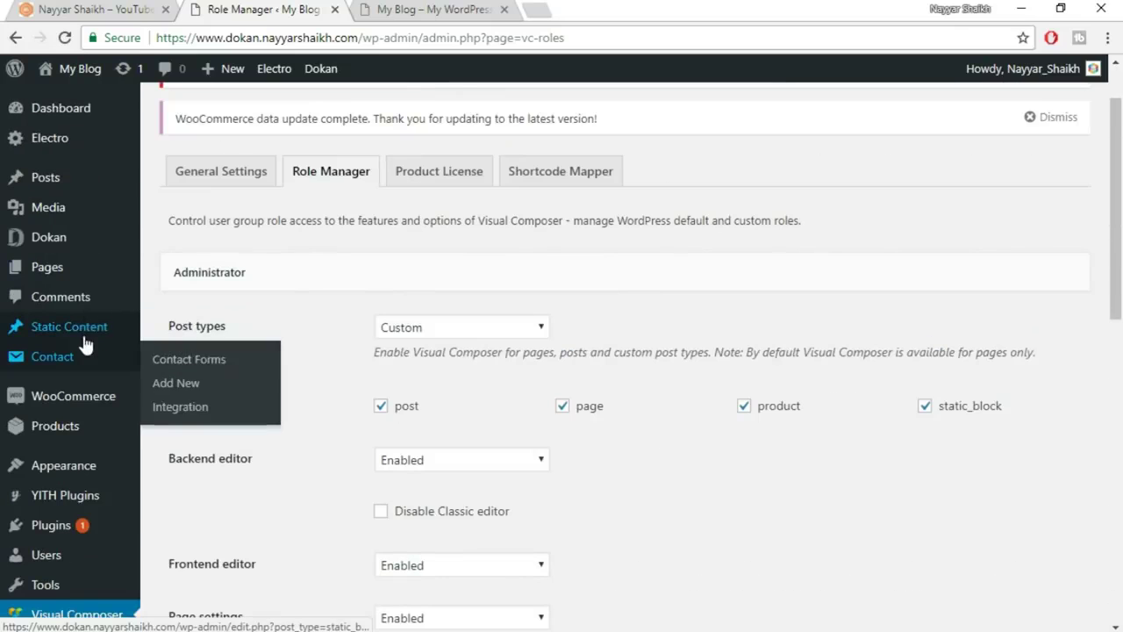
Edit the Cameras static block and switch it to the Visual Composer Backend Editor
left_click(82, 327)
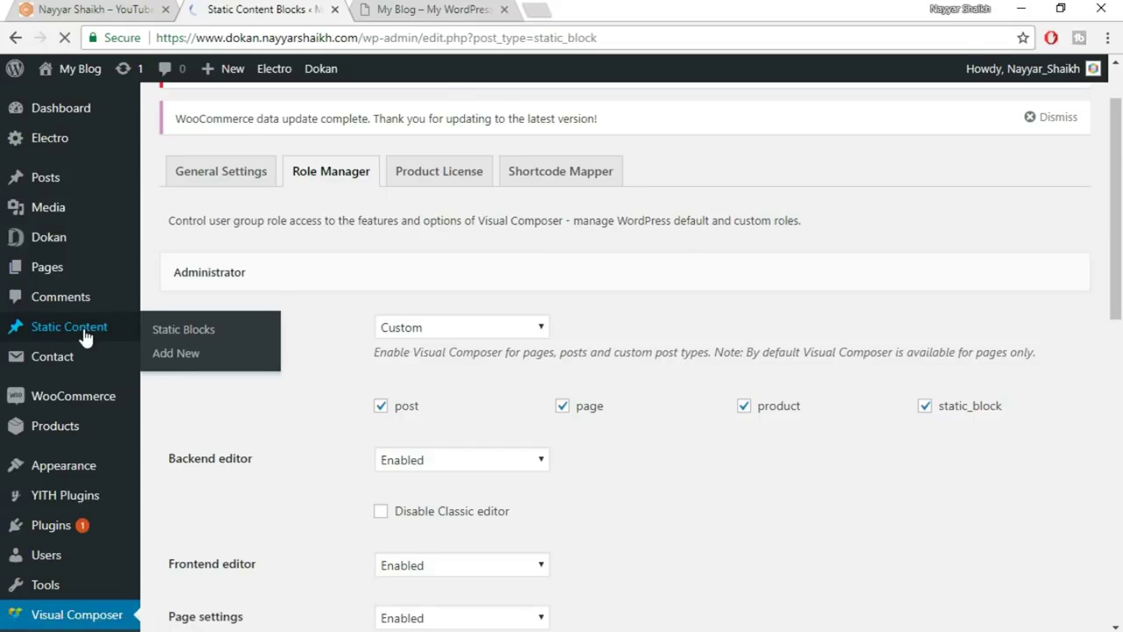
mouse_move(208, 363)
left_click(208, 362)
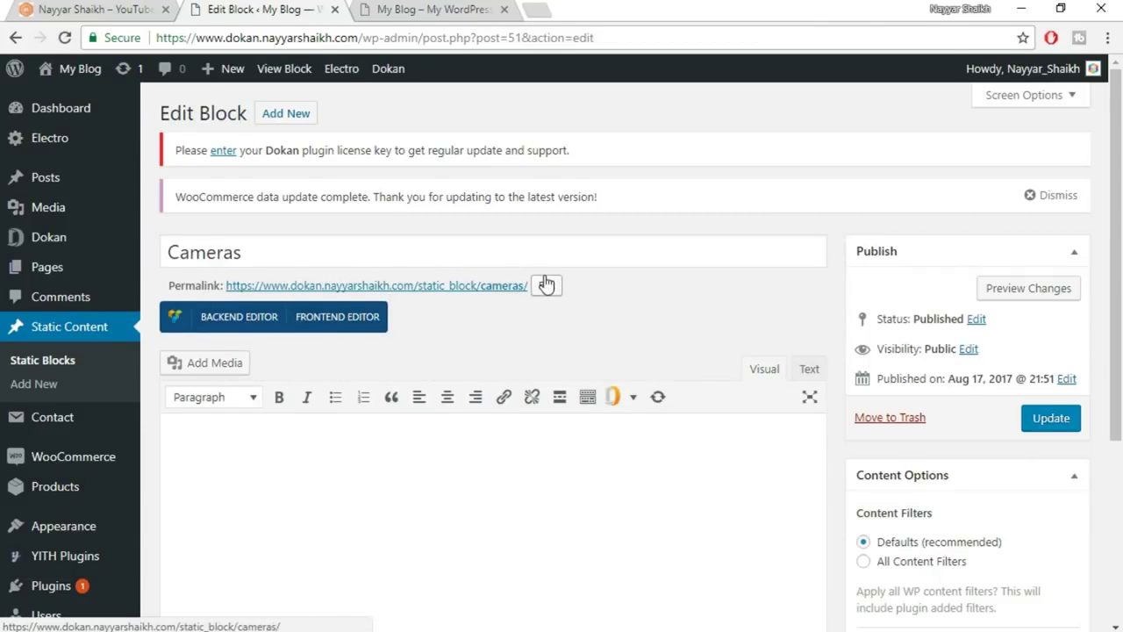
scroll(394, 281, "down", 1)
left_click(262, 249)
Add a Single Image element found by searching 'ima', then compare with the storefront mega menu
scroll(384, 401, "down", 3)
left_click(333, 398)
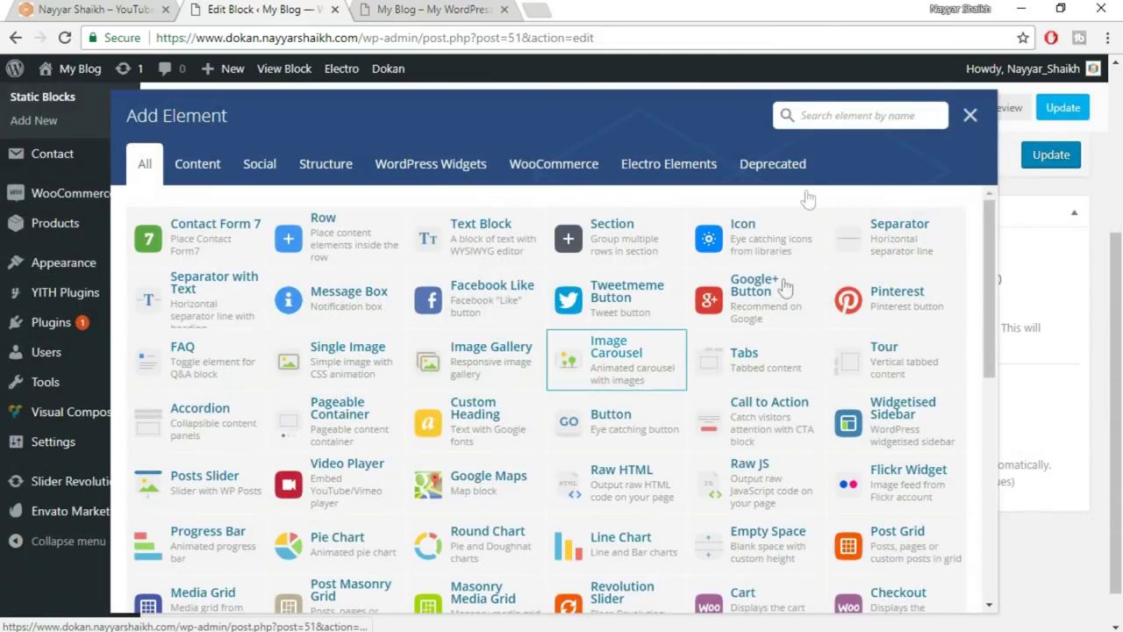
type("ima")
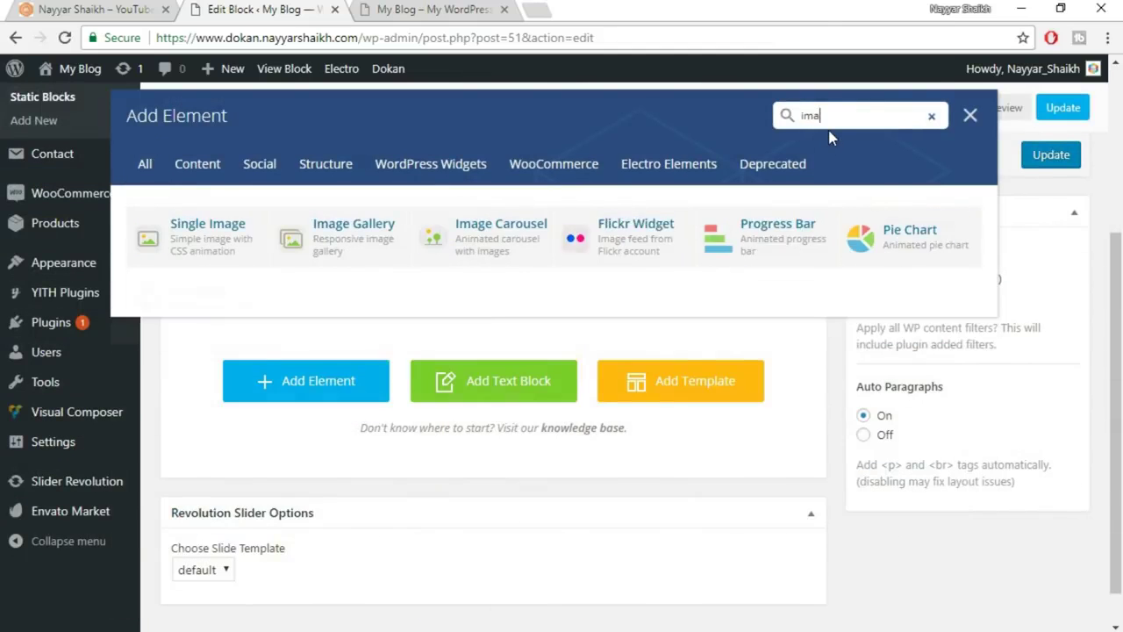
left_click(202, 252)
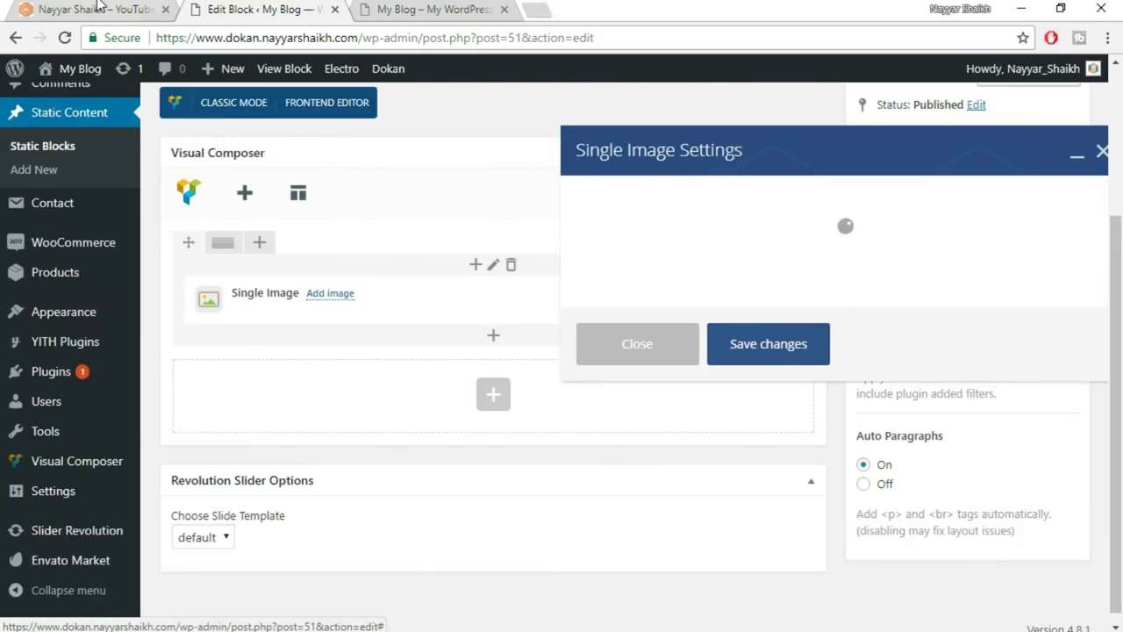
left_click(99, 8)
mouse_move(176, 317)
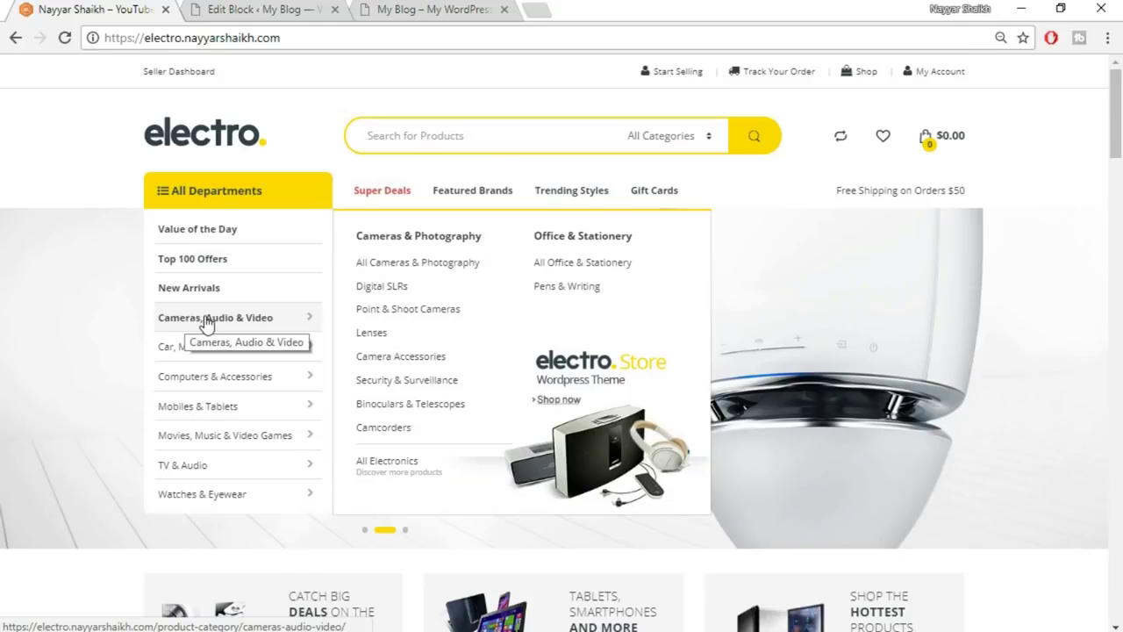
left_click(226, 8)
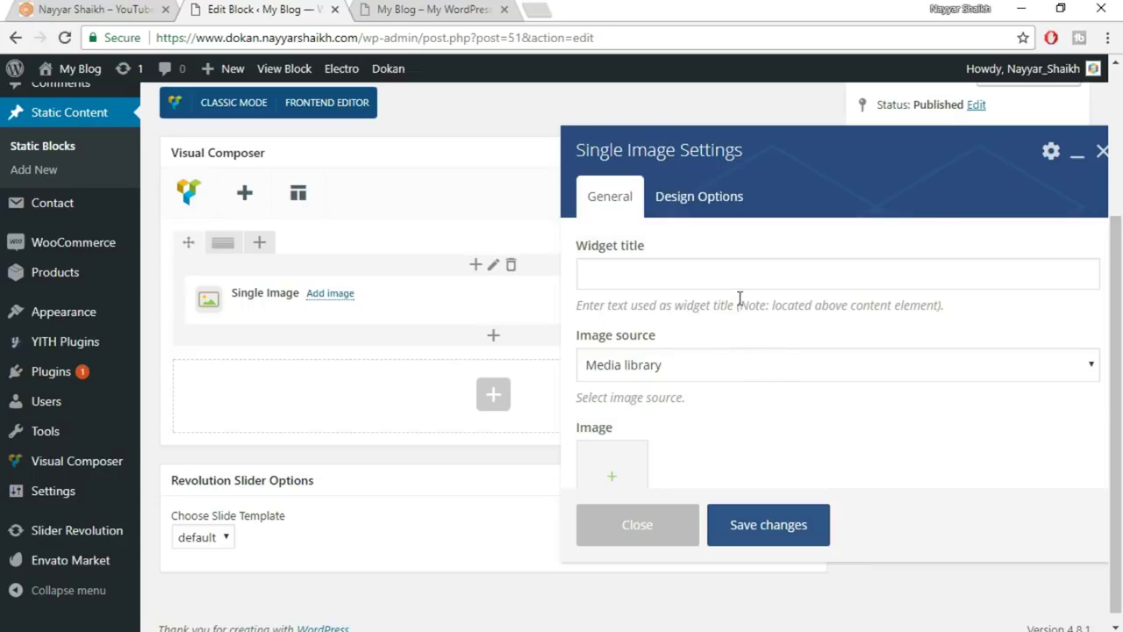
Upload Cameras.png from Images > Departments Menu and set it as the Single Image picture
scroll(752, 303, "down", 2)
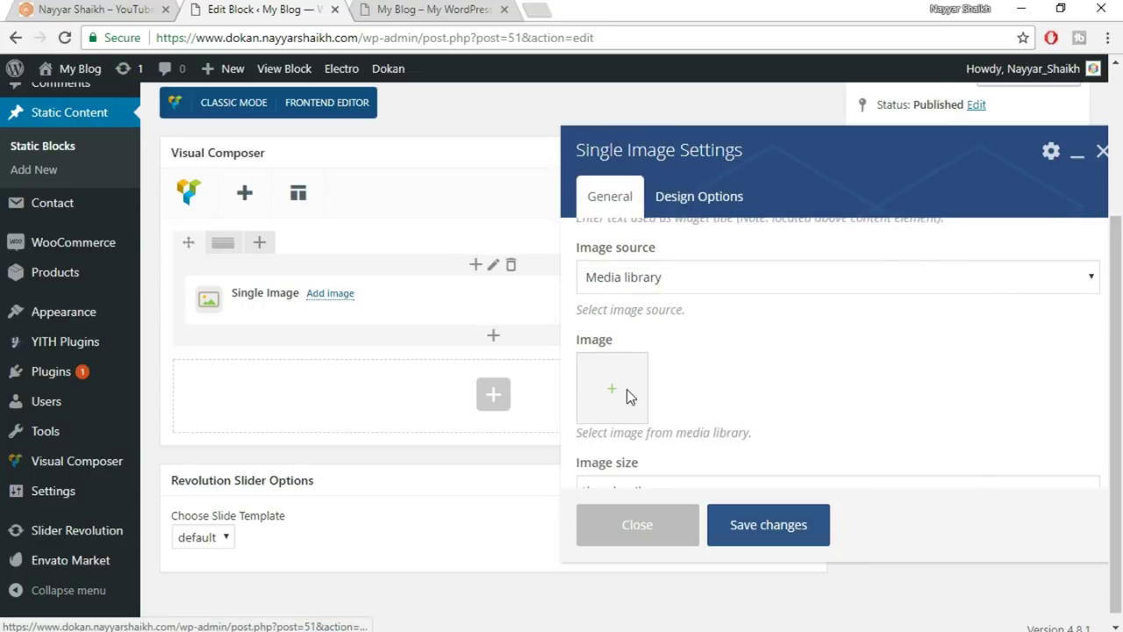
left_click(626, 395)
left_click(557, 369)
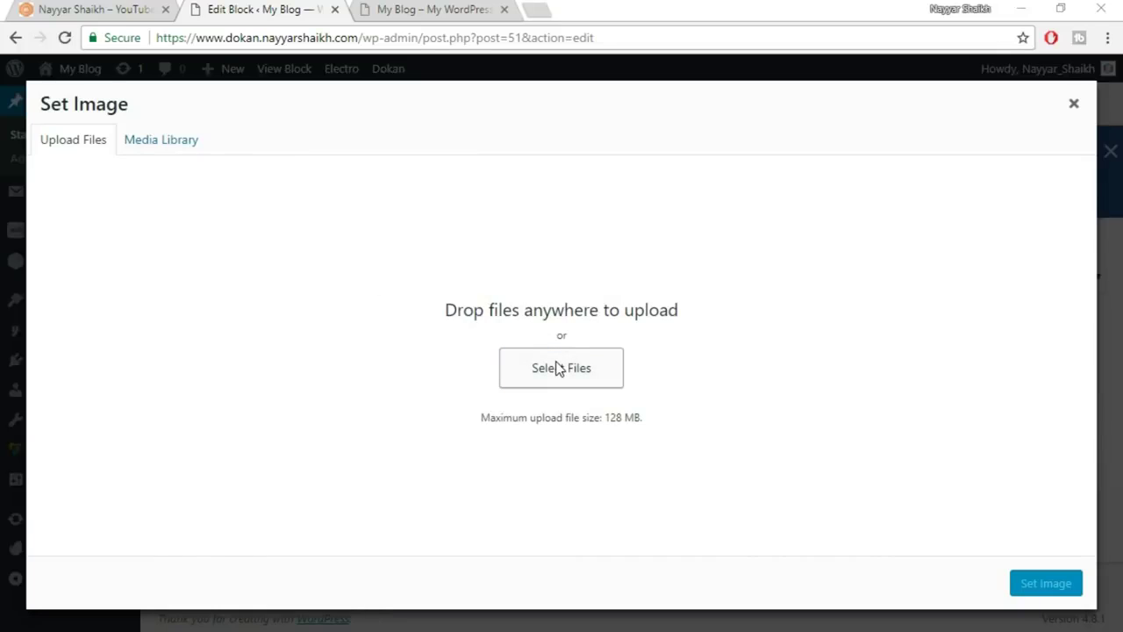
double_click(242, 145)
double_click(194, 121)
double_click(221, 120)
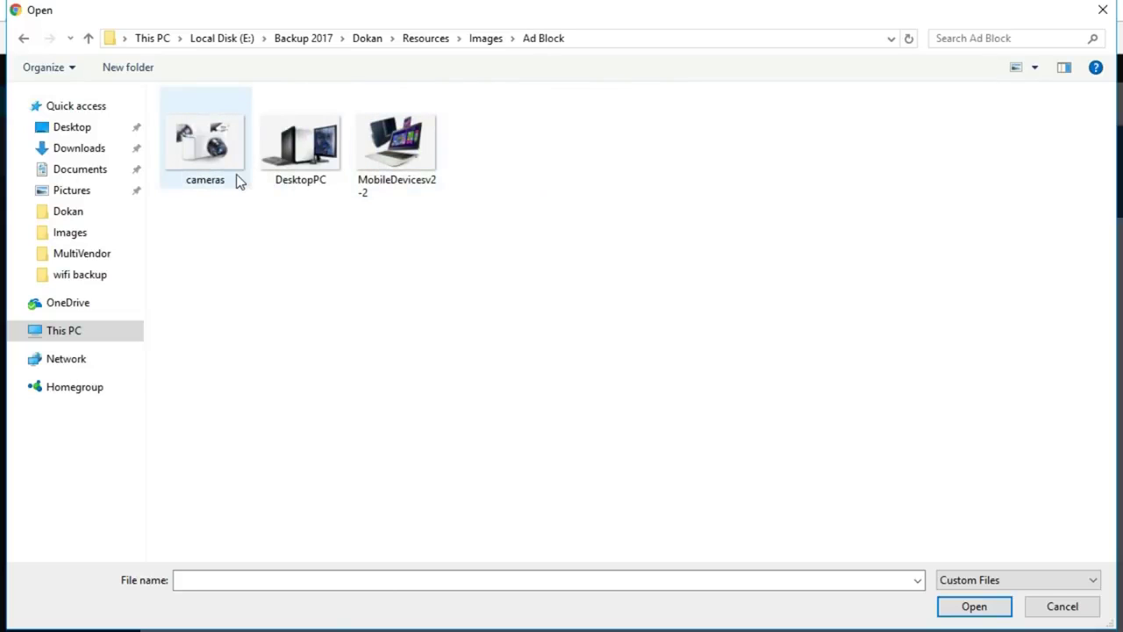
left_click(491, 40)
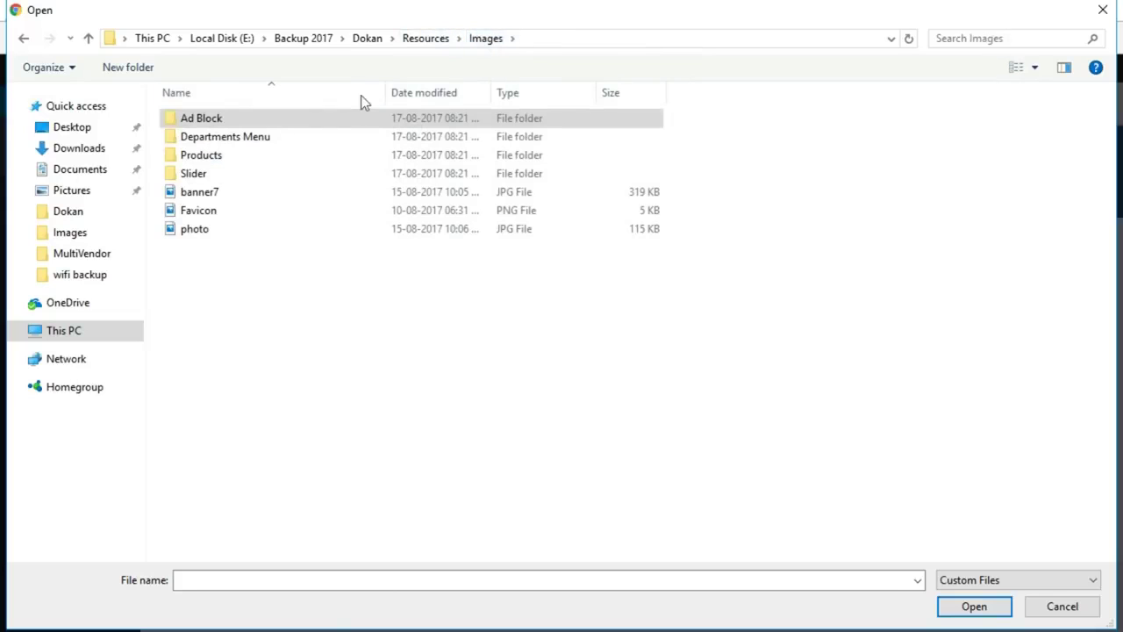
double_click(294, 140)
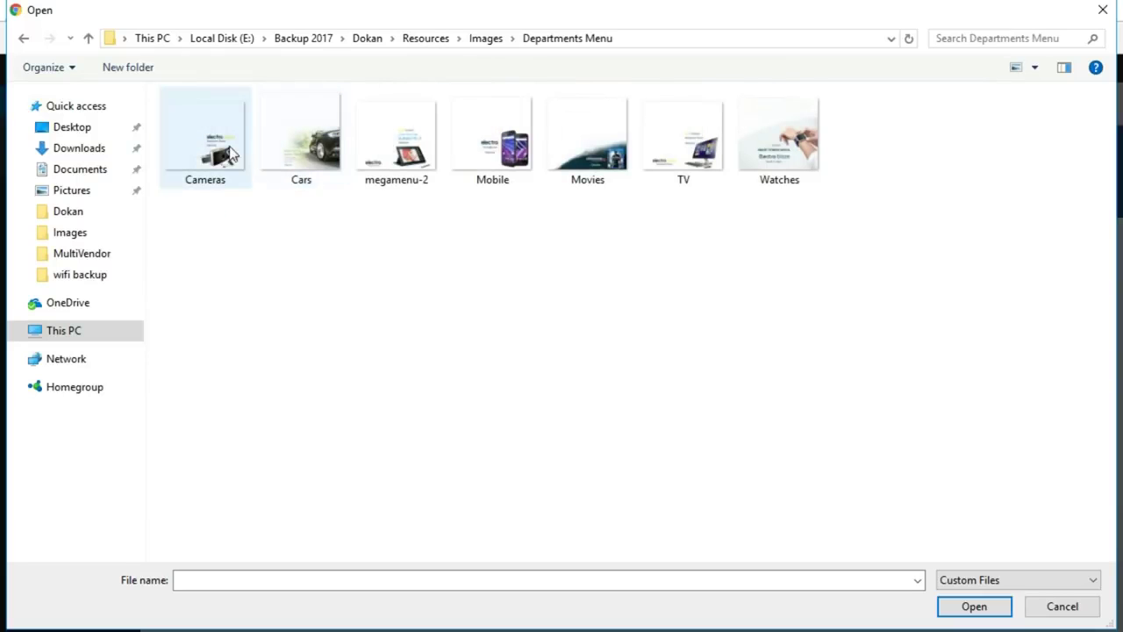
left_click(219, 170)
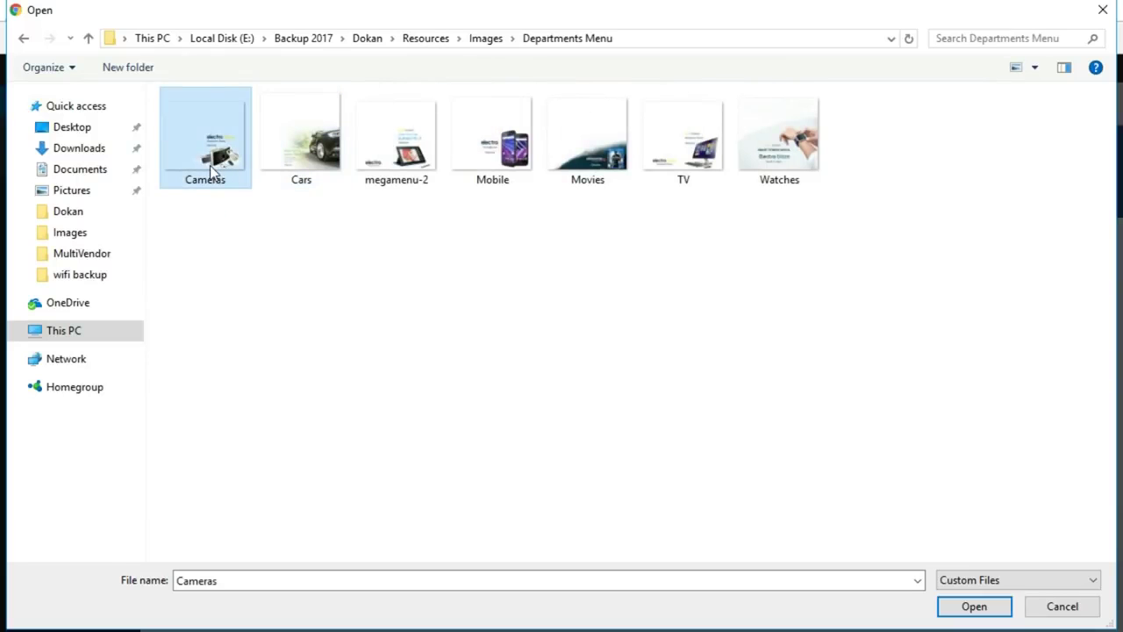
left_click(978, 610)
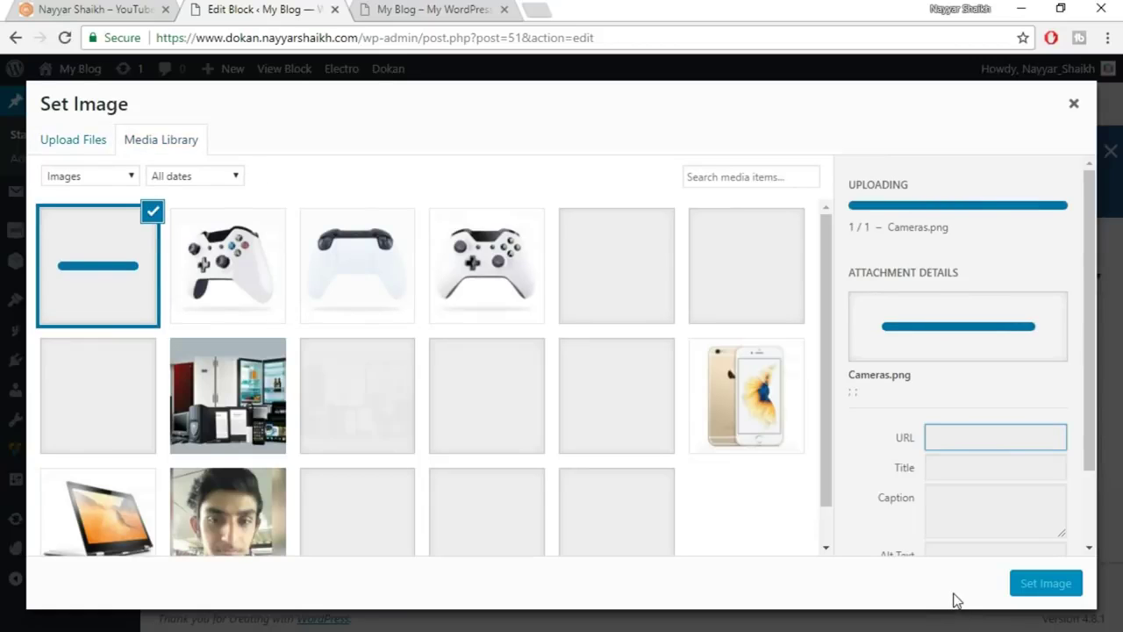
left_click(1046, 583)
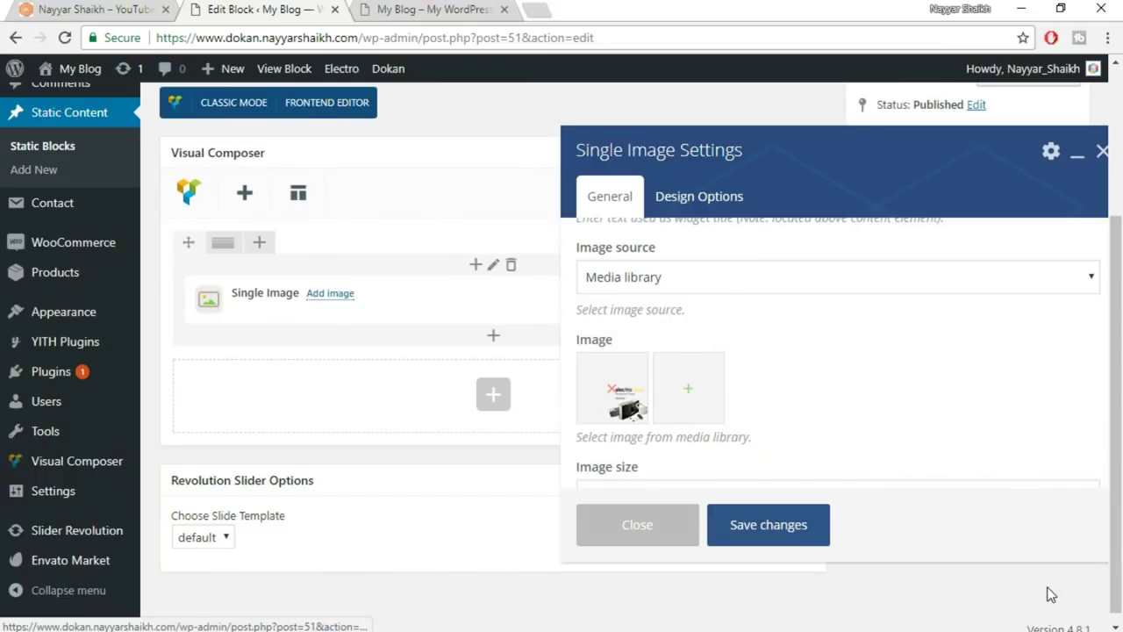
Save the Single Image settings (Image: 53) and open the row's Extra class name field
left_click(784, 527)
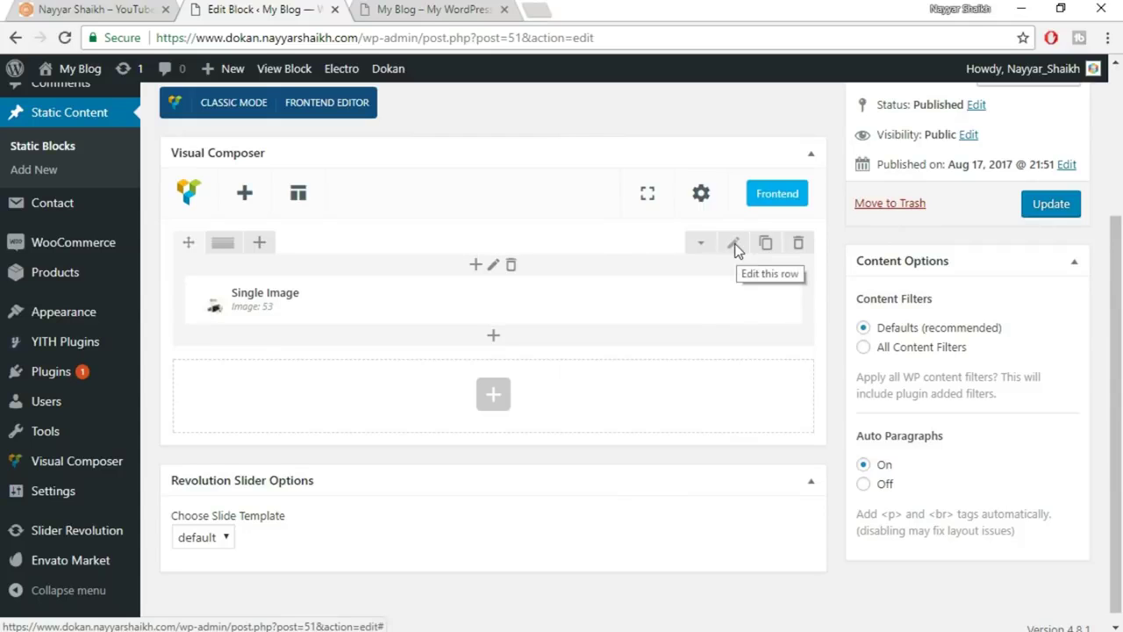
left_click(738, 251)
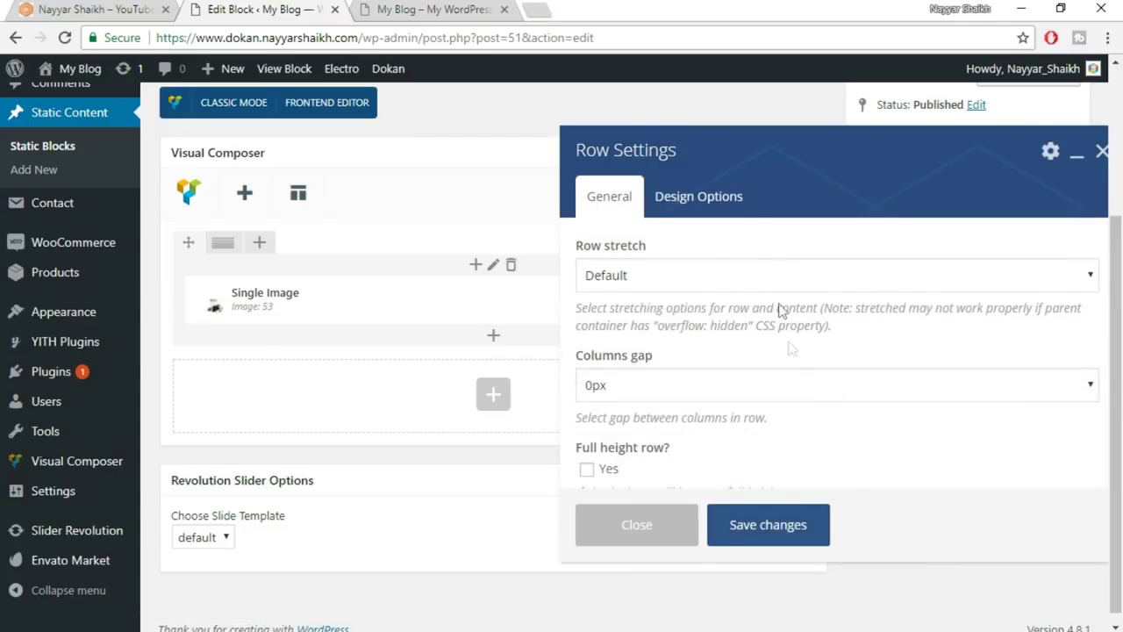
scroll(794, 367, "down", 5)
scroll(794, 367, "down", 3)
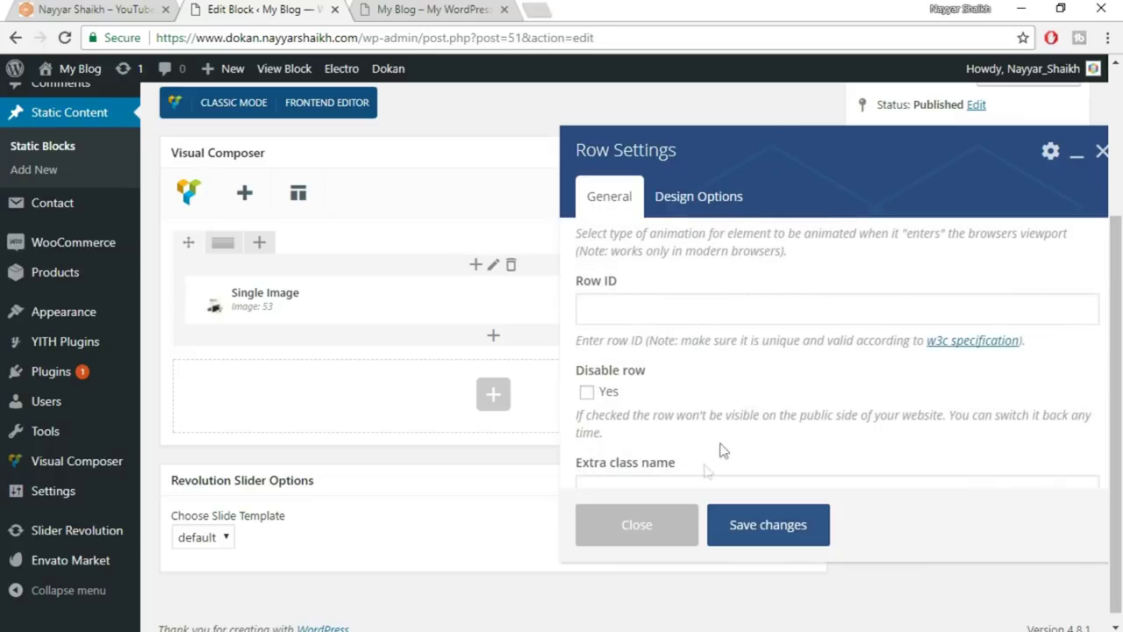
left_click(688, 430)
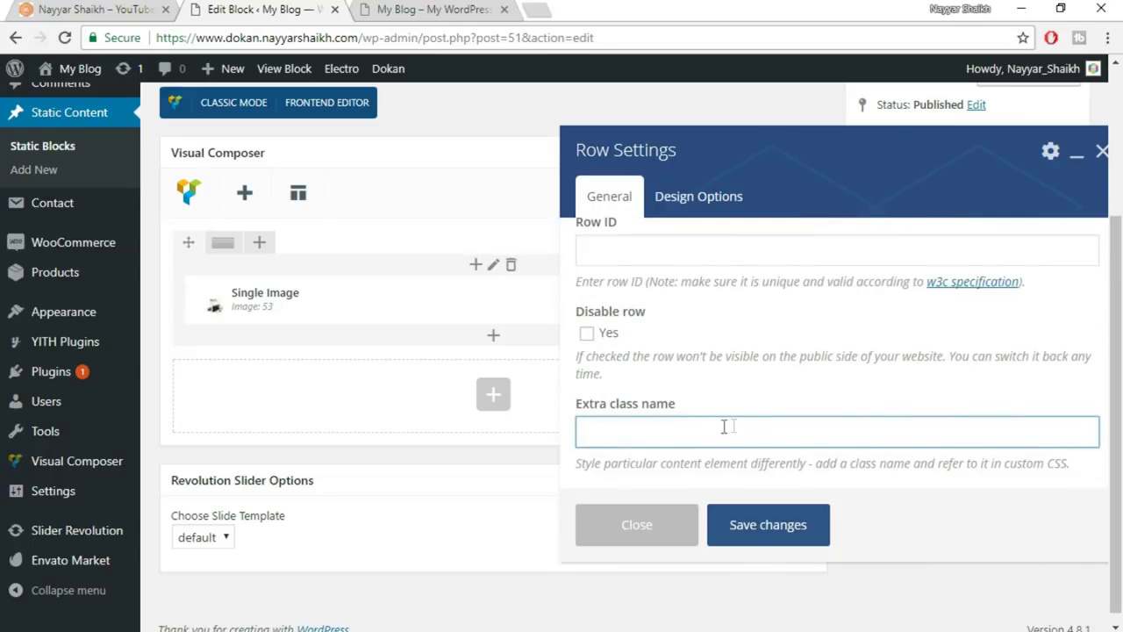
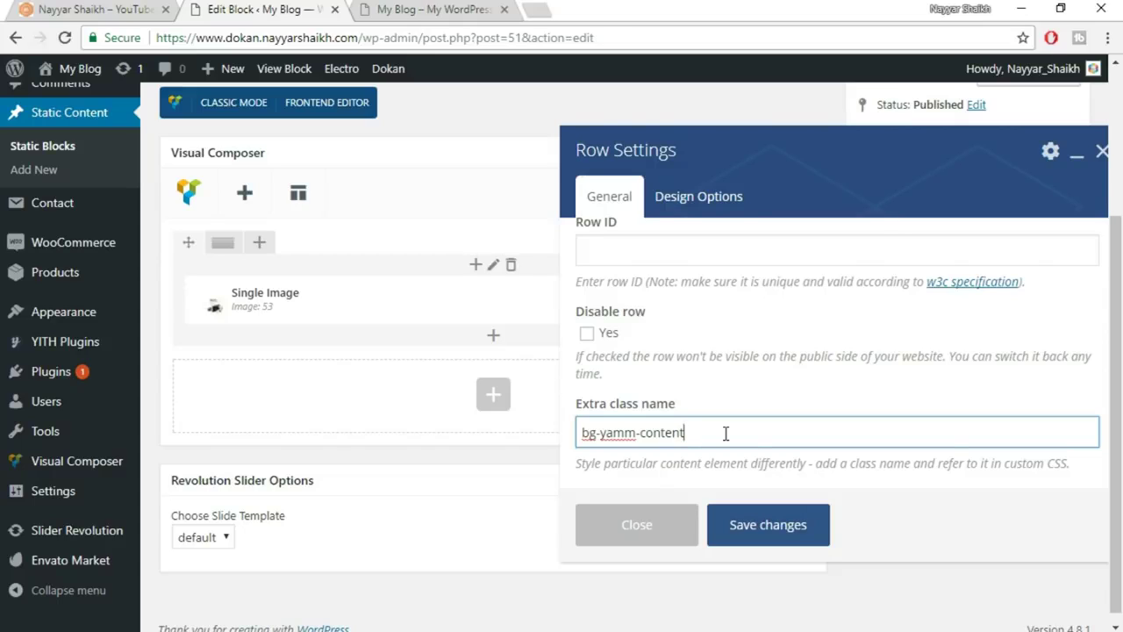
Save the row's extra class bg-yamm-content and compare with the storefront's department menu
left_click(760, 526)
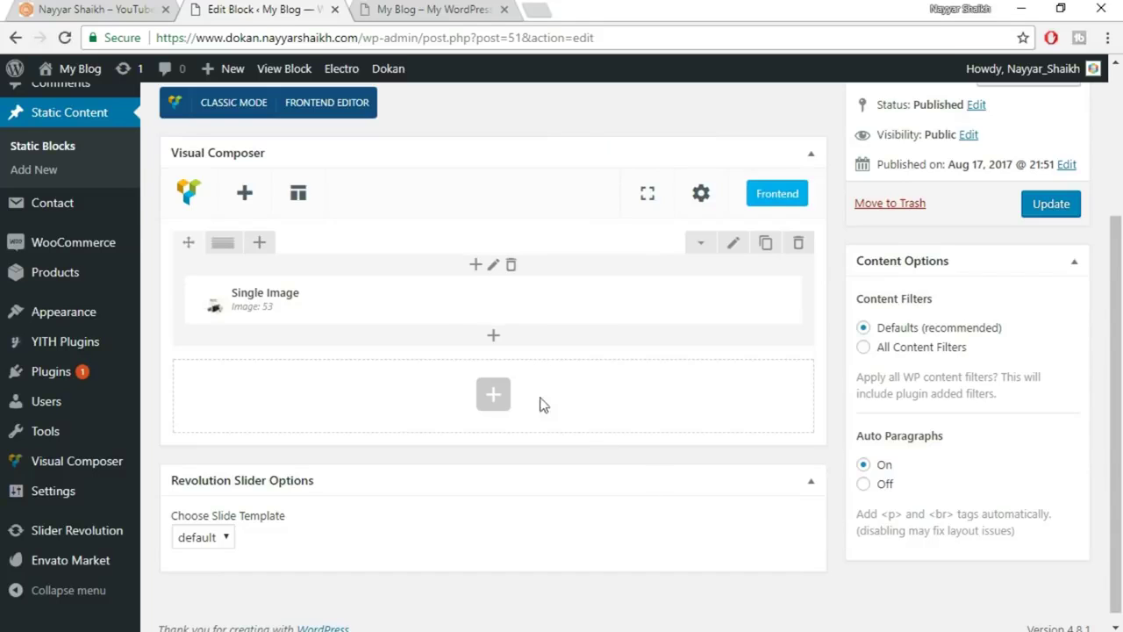
left_click(127, 9)
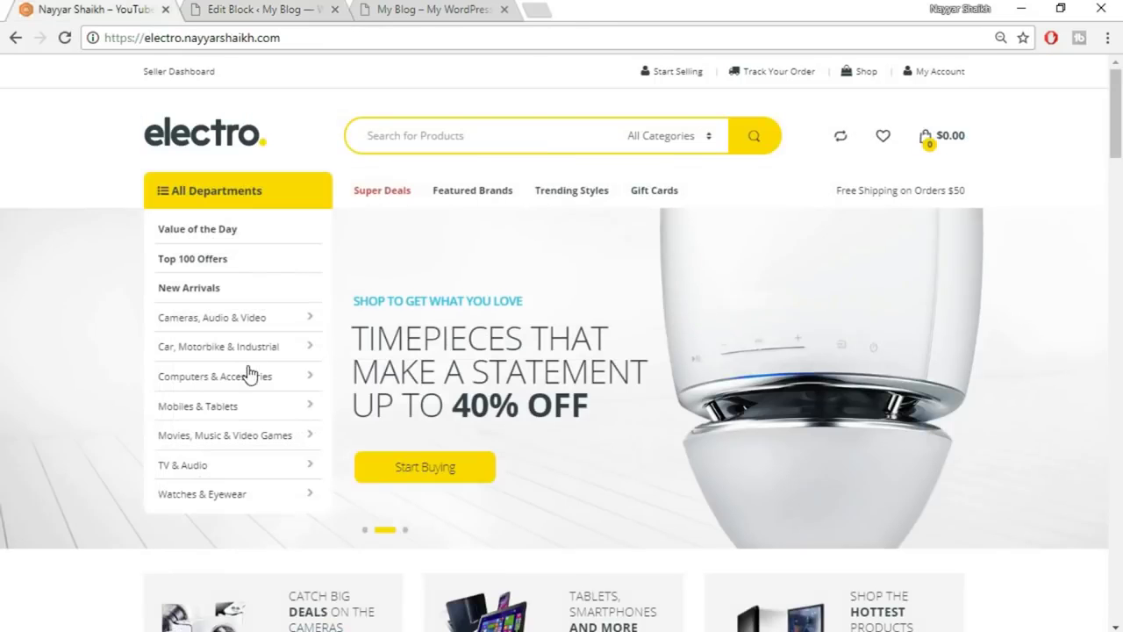
mouse_move(228, 317)
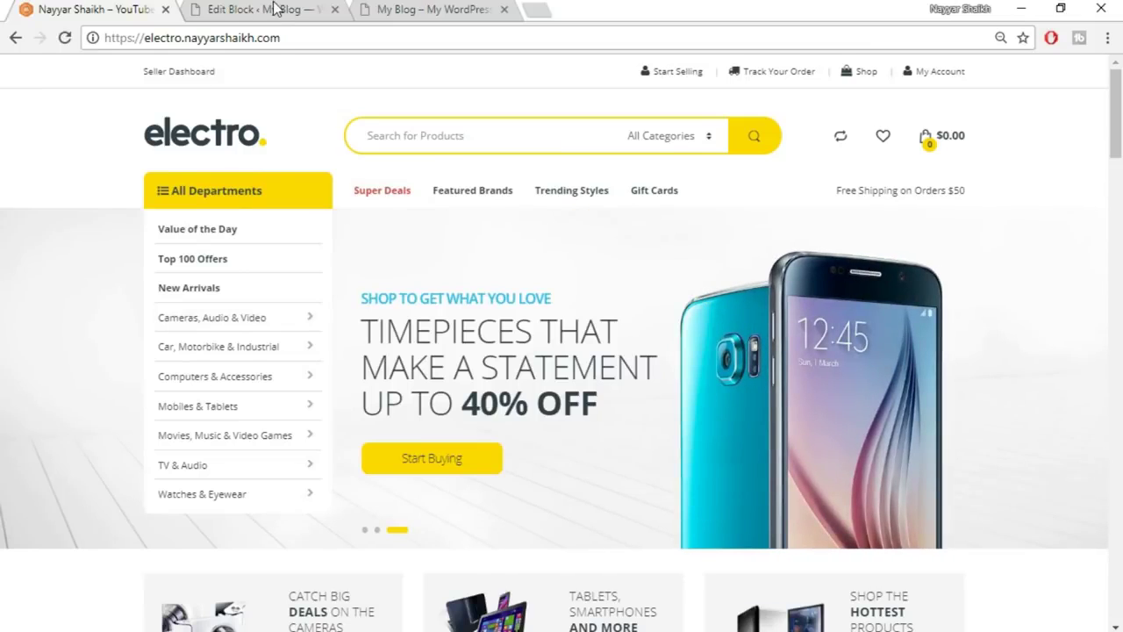
left_click(225, 8)
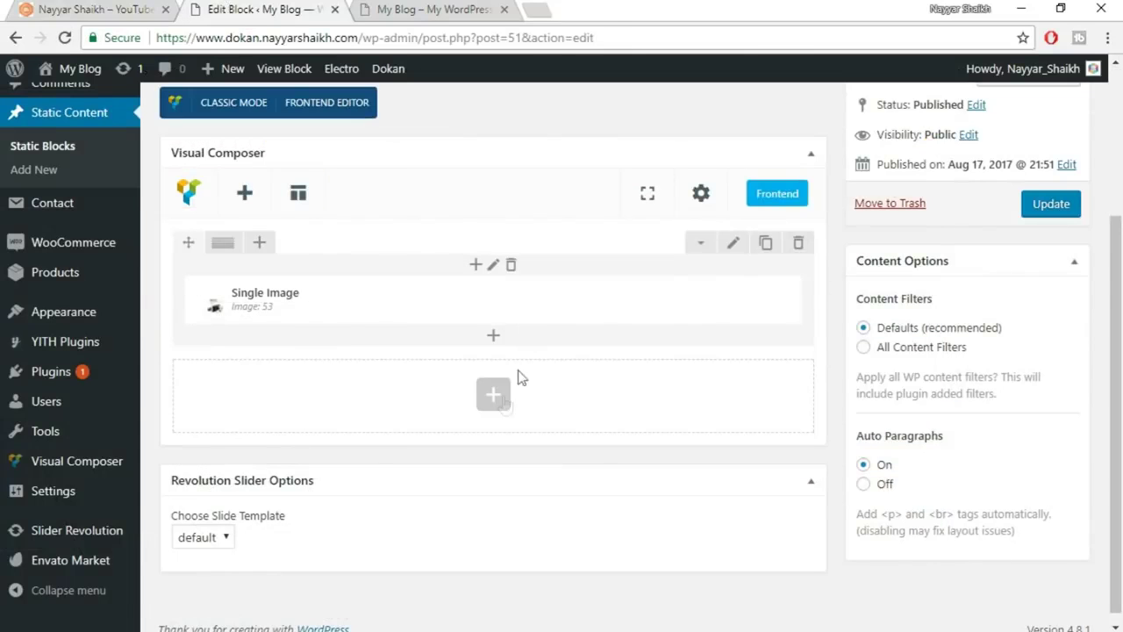
Add a placeholder Text Block beneath the Single Image row, then recheck the storefront menu
left_click(496, 400)
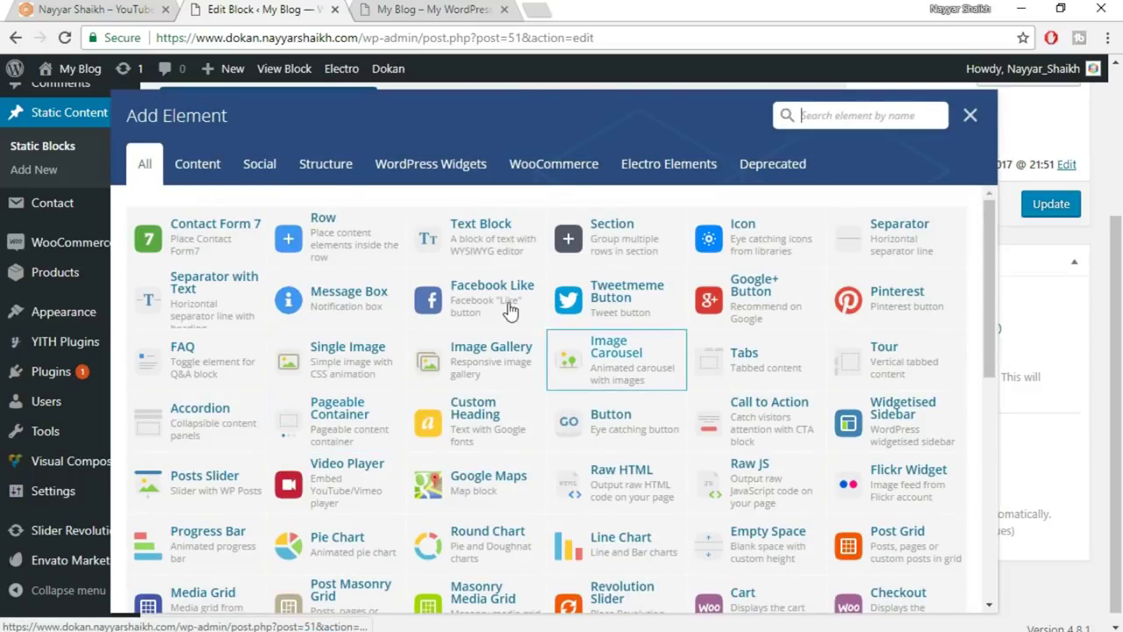
left_click(497, 250)
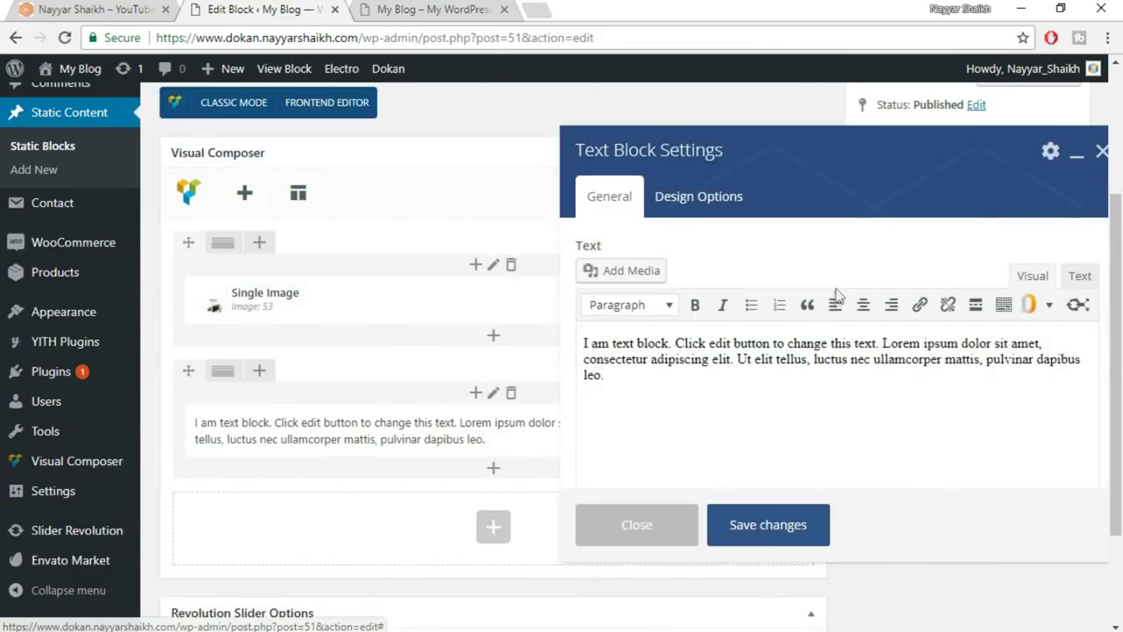
left_click(98, 9)
mouse_move(243, 321)
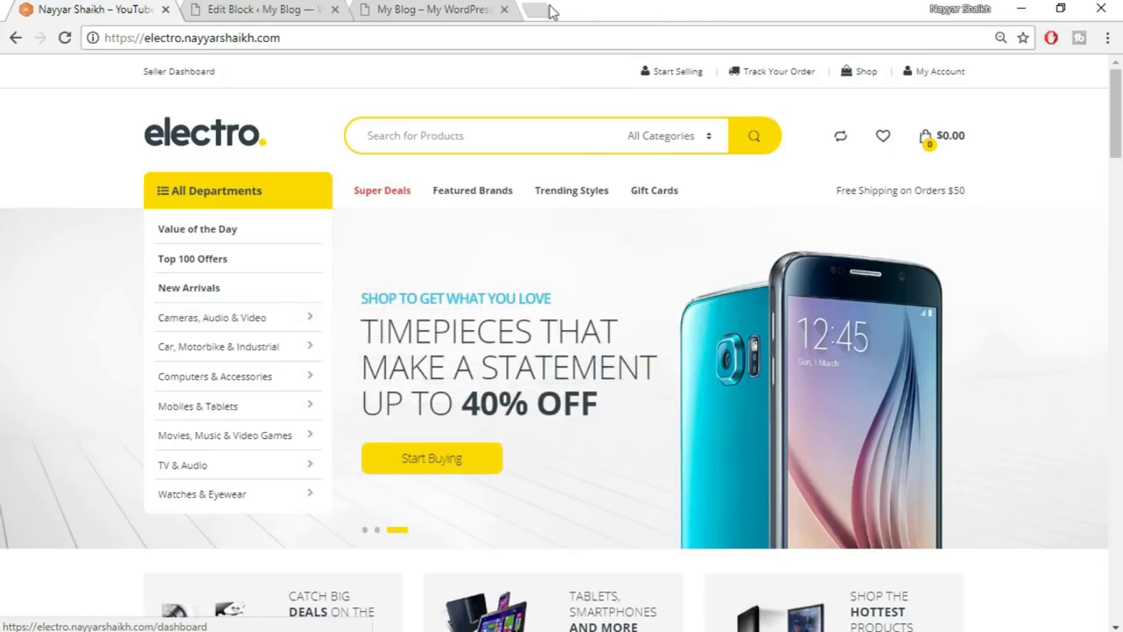
left_click(546, 9)
Load bloggdude.com, open the Multi Vendor marketplace tutorial's download links, then return to the editor
type("bloggdude.com")
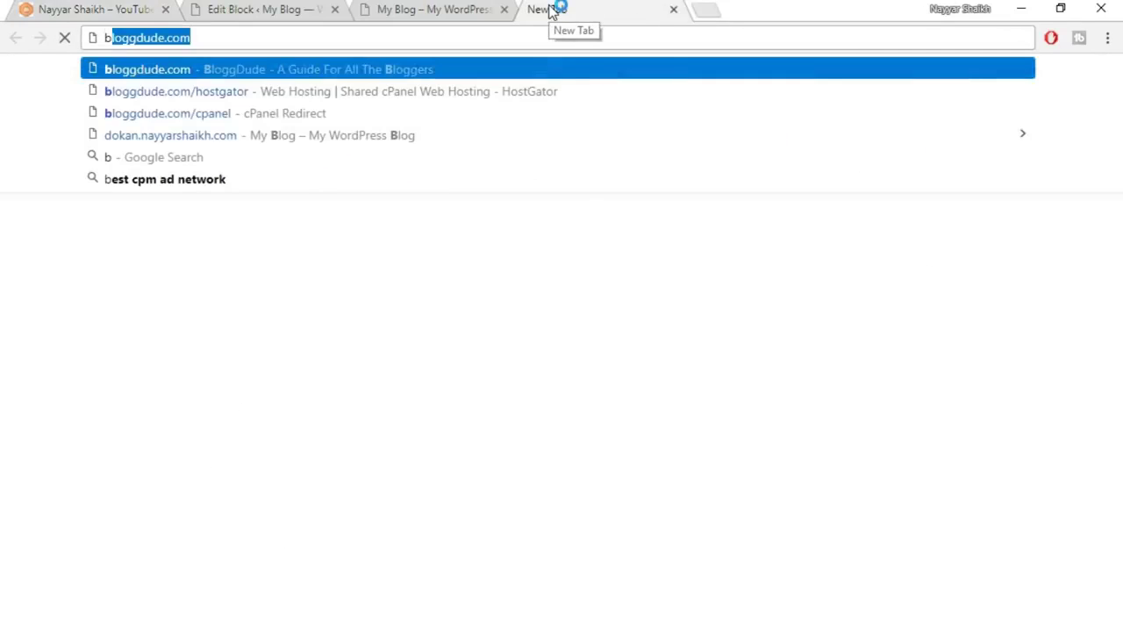
key("Return")
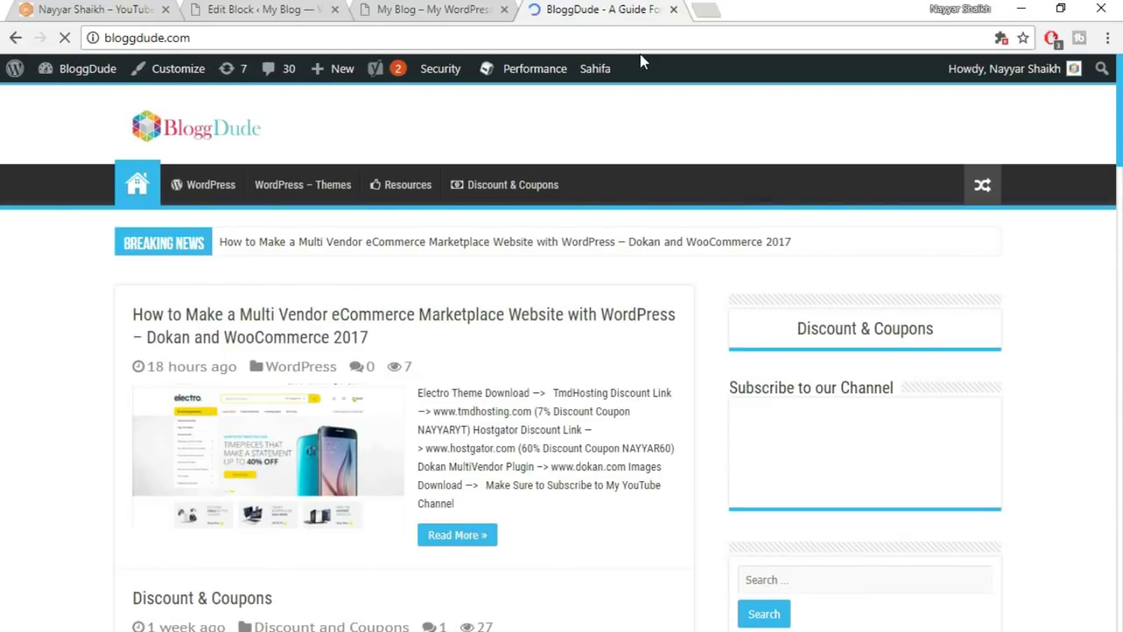
left_click(557, 325)
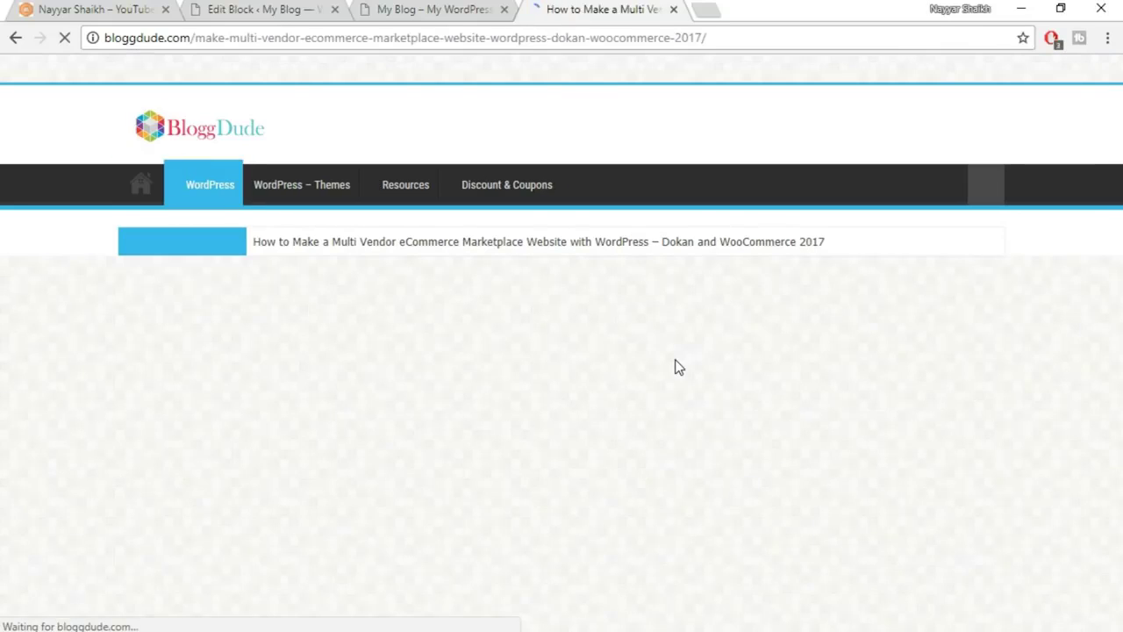
scroll(697, 371, "down", 4)
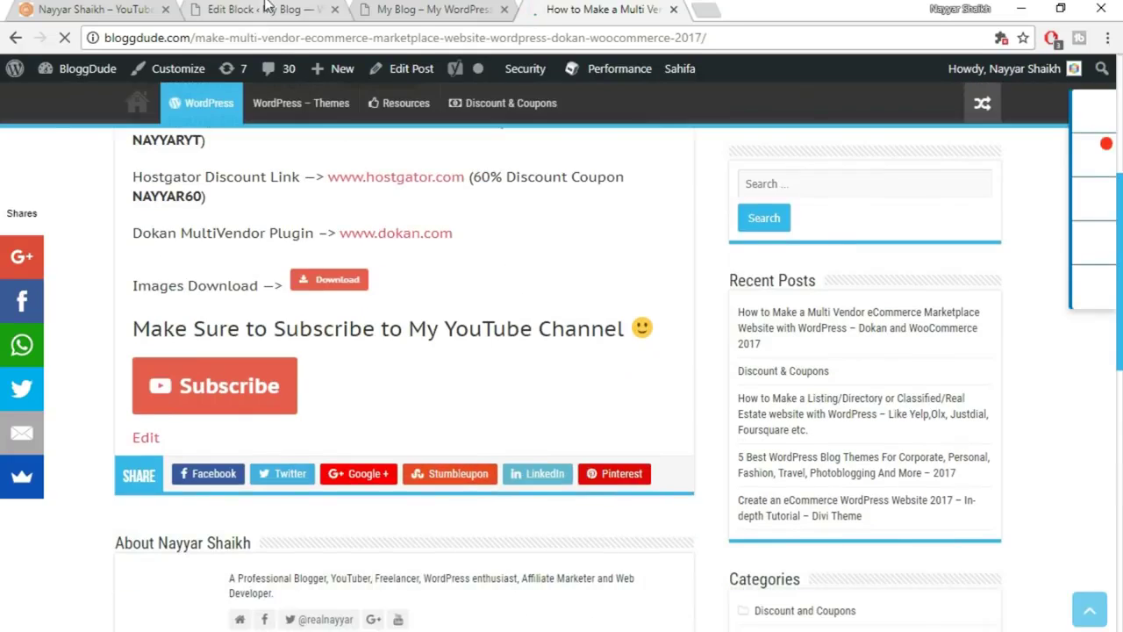
key("ctrl+shift+Tab")
key("ctrl+shift+Tab")
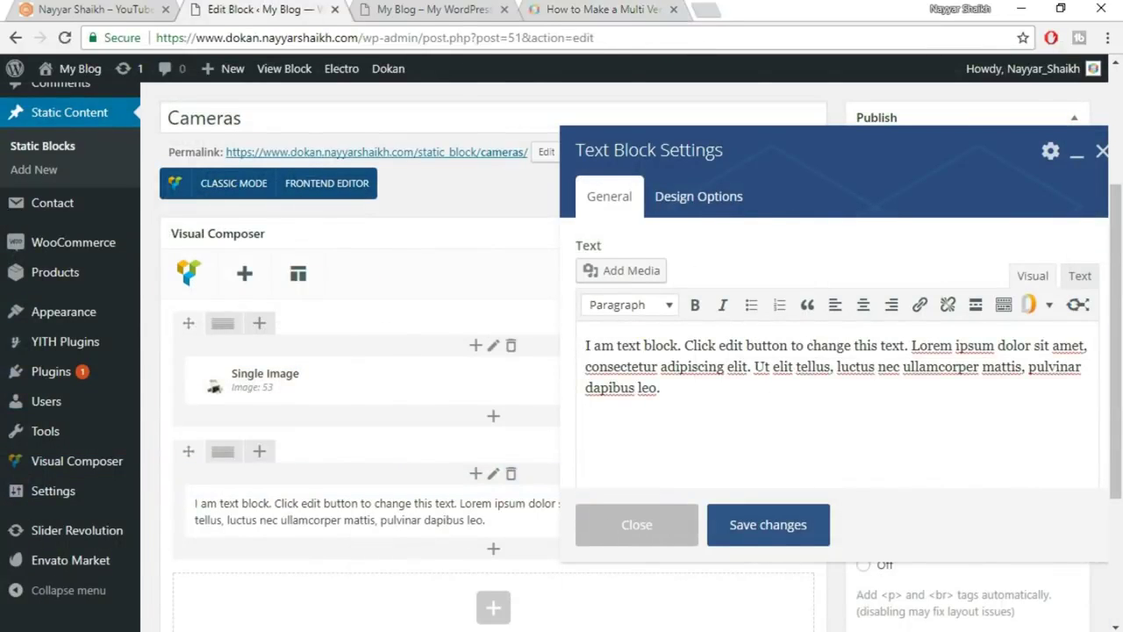
Open the CSS notes in Notepad and copy the Static Block <ul> list markup
left_click(453, 628)
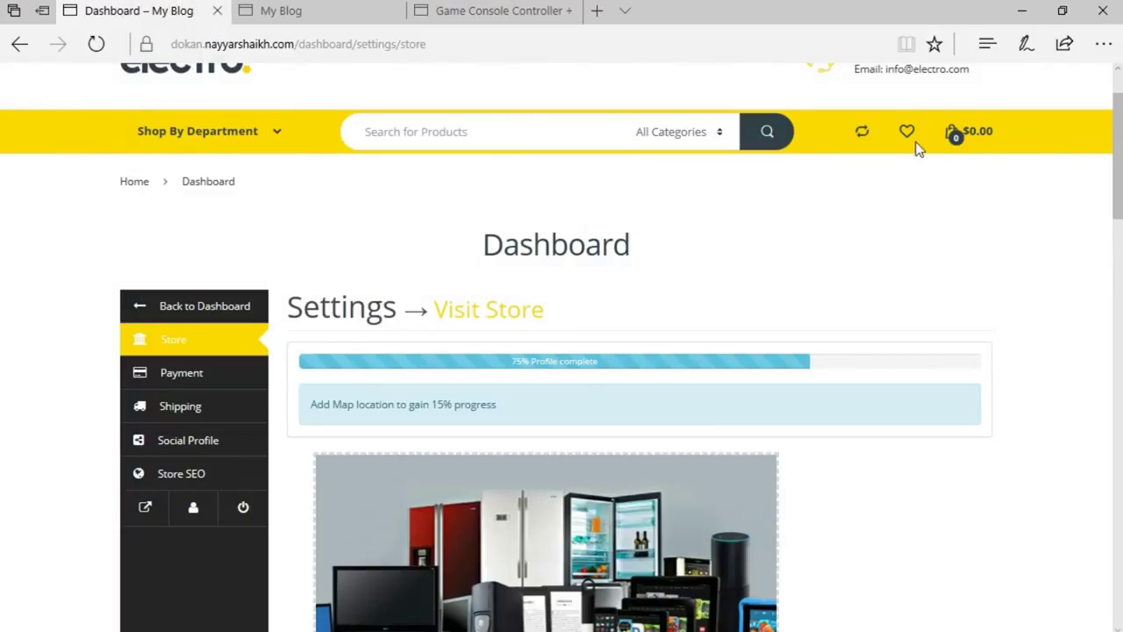
key("alt+Tab")
double_click(192, 130)
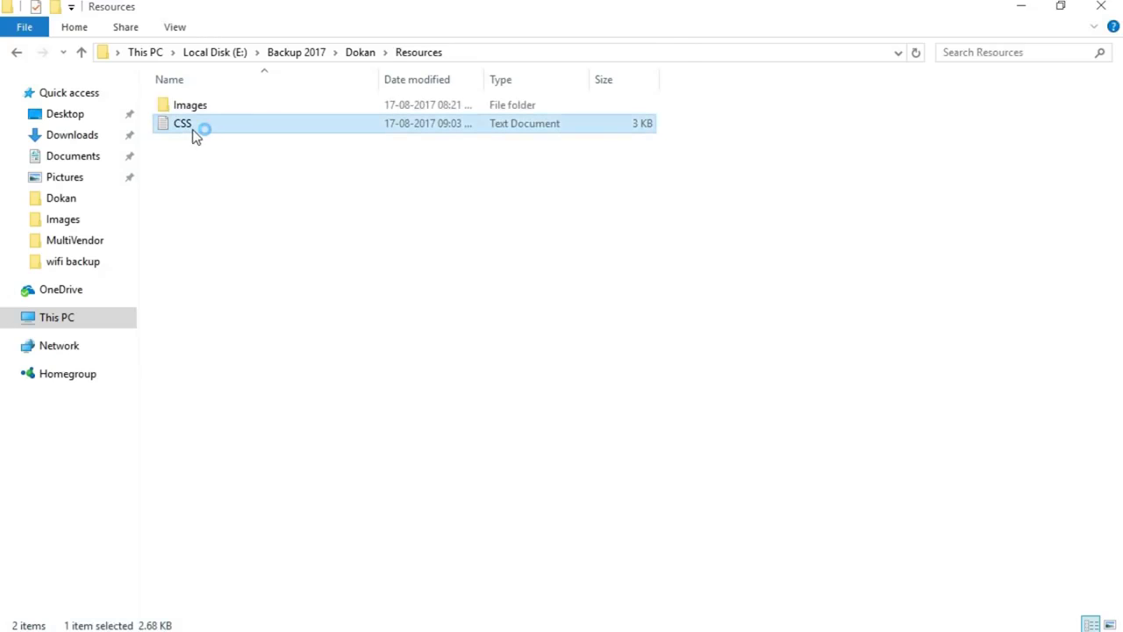
left_click(610, 53)
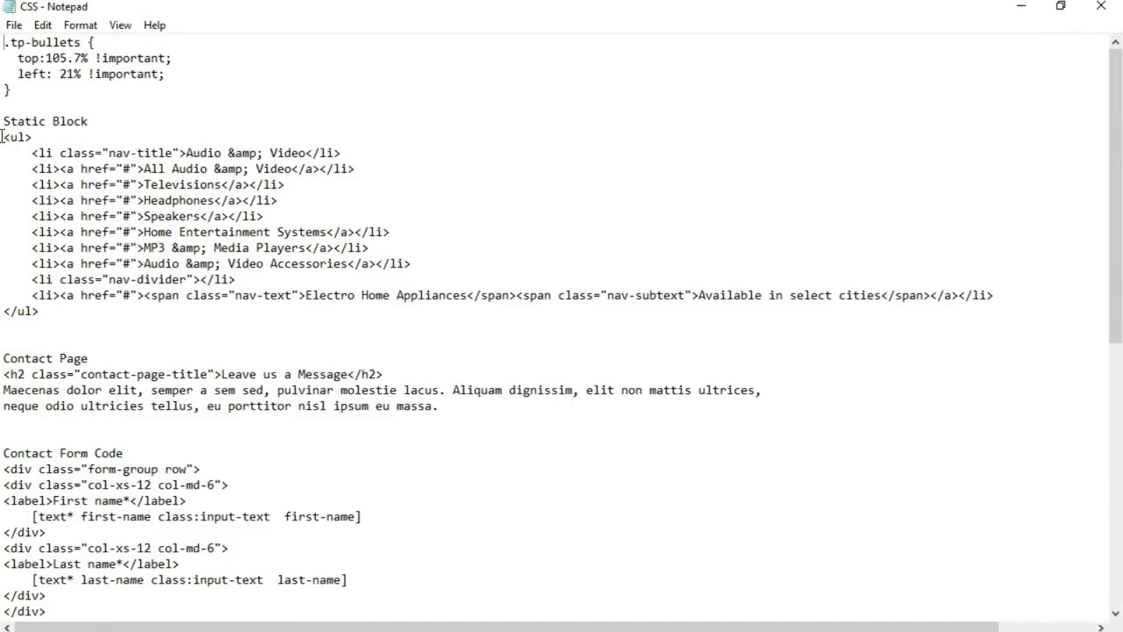
left_click_drag(3, 136, 71, 316)
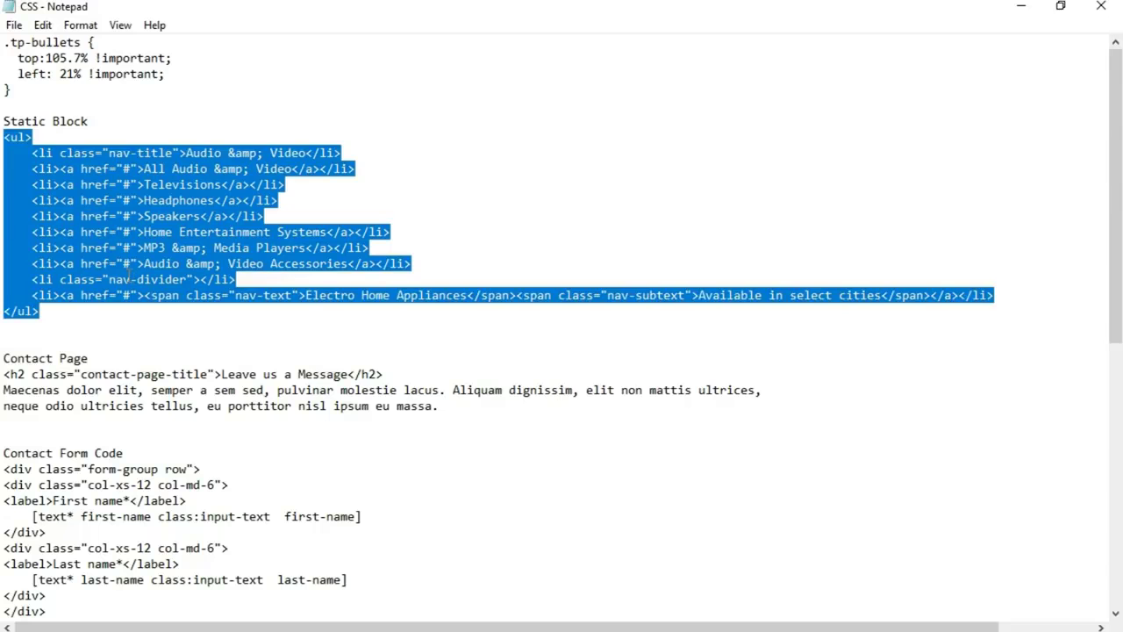
key("alt+Tab")
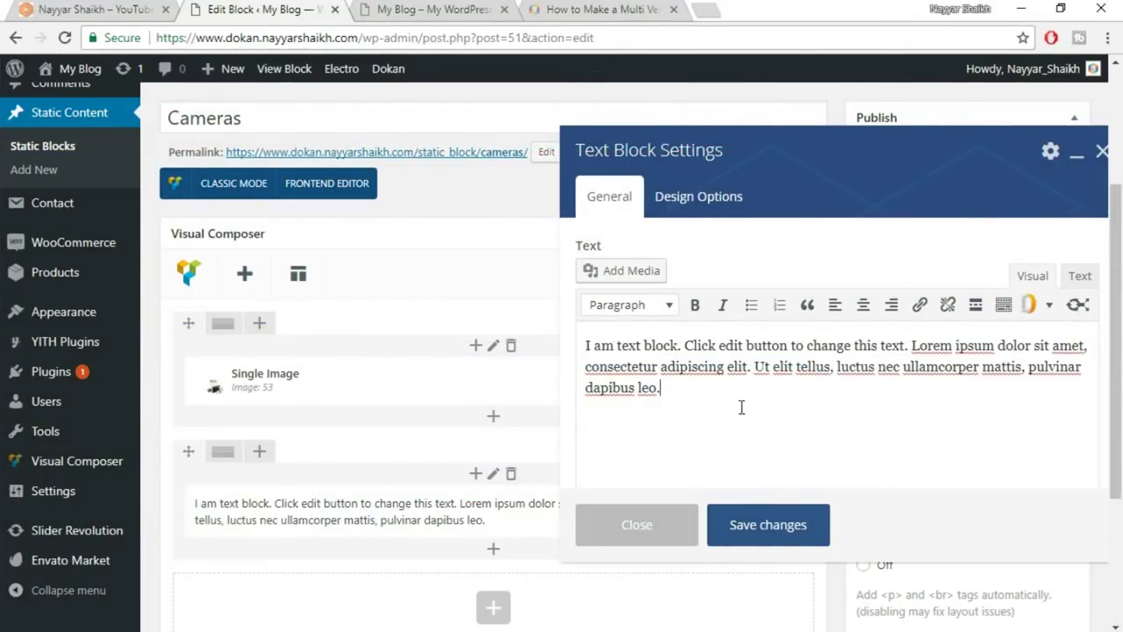
Replace the text block's placeholder with the pasted Audio & Video list and save it
key("ctrl+a")
key("BackSpace")
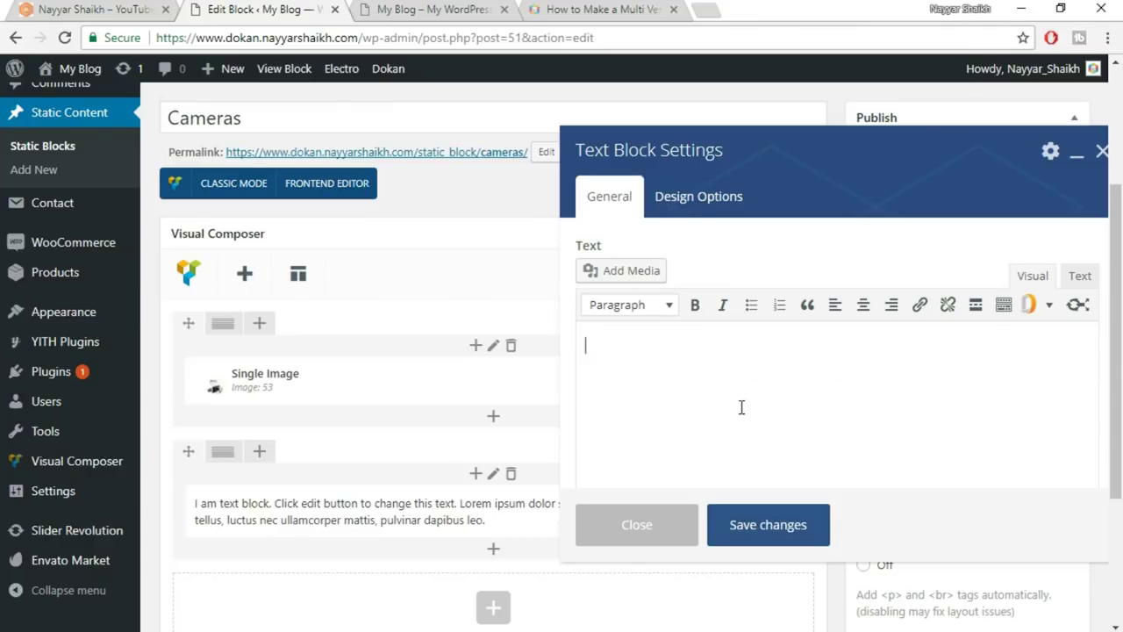
key("ctrl+v")
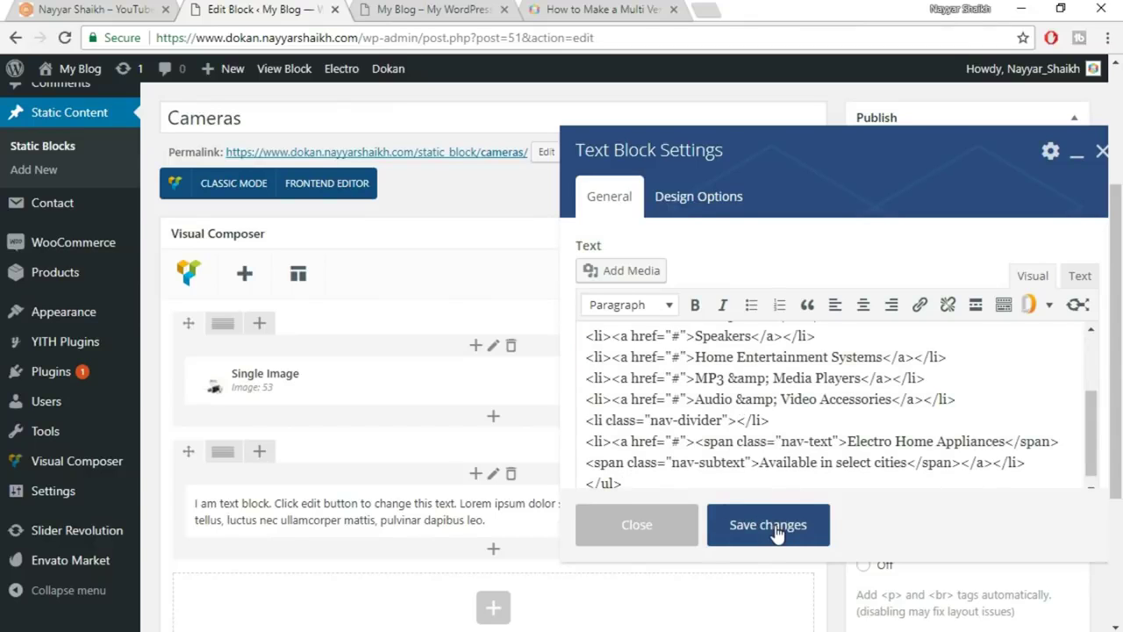
left_click(776, 524)
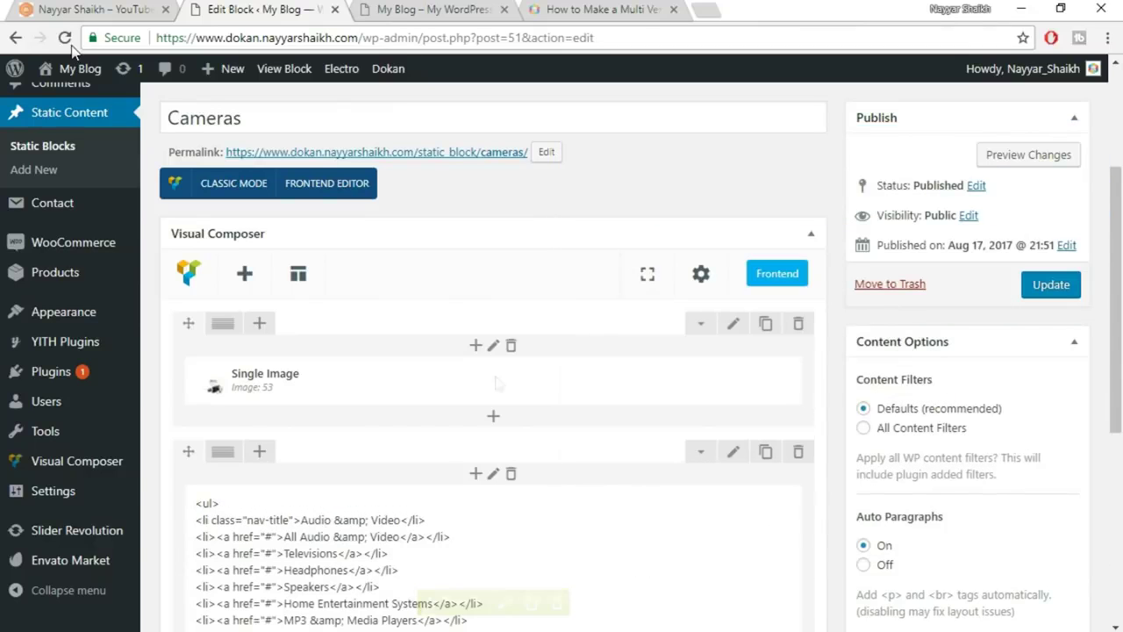
left_click(88, 10)
mouse_move(230, 321)
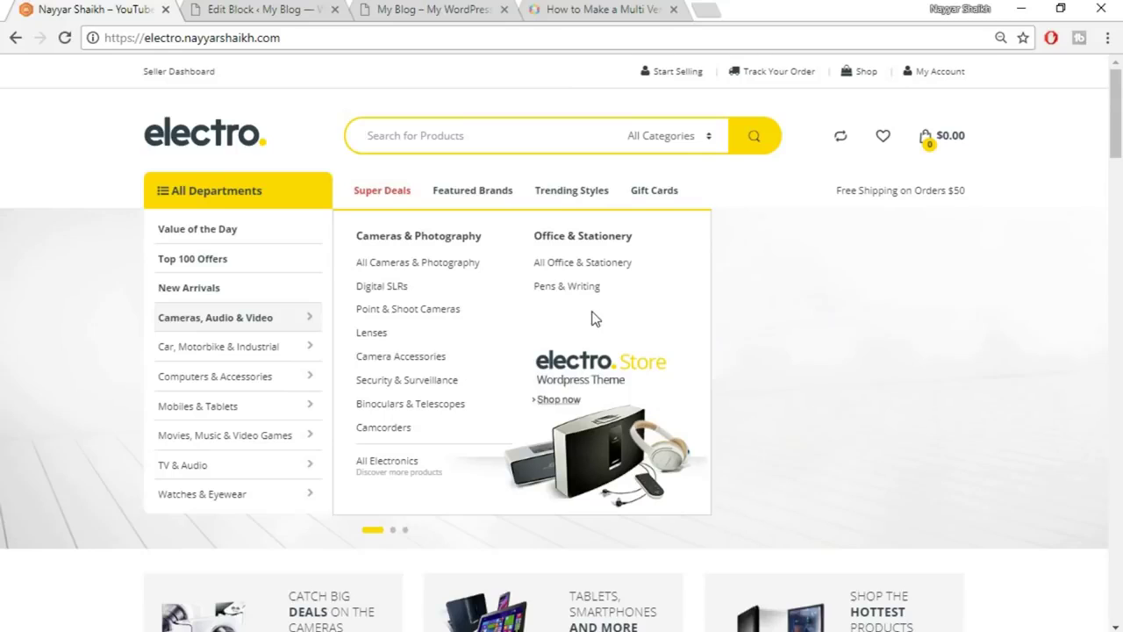
left_click(298, 10)
scroll(551, 364, "down", 4)
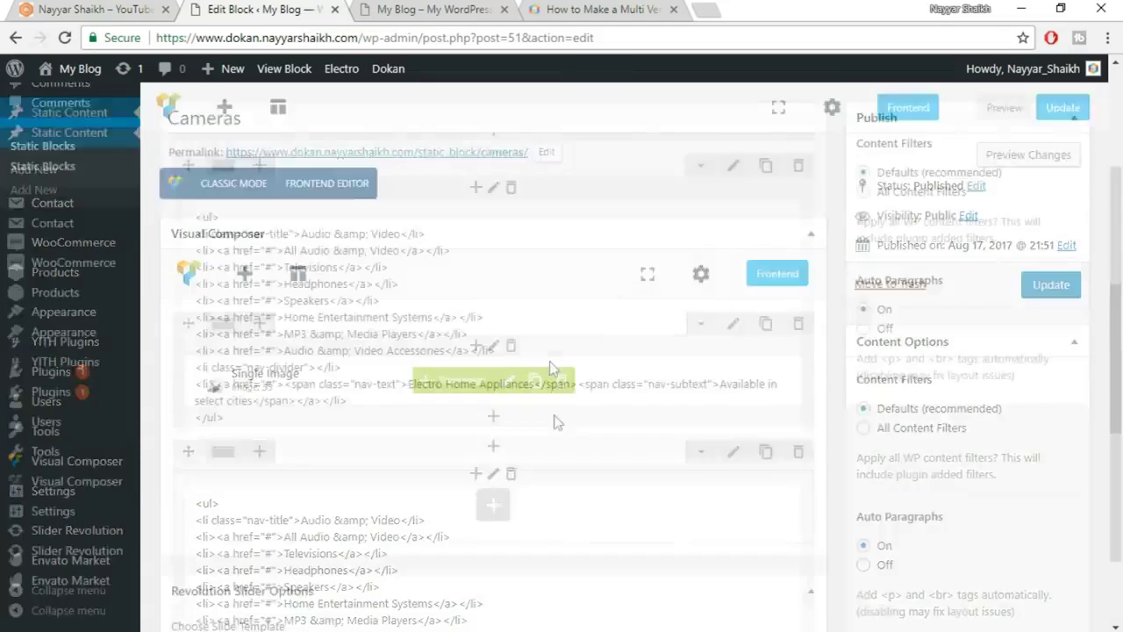
Review the list's Audio & Video title and link text against the storefront, then resave
left_click(503, 288)
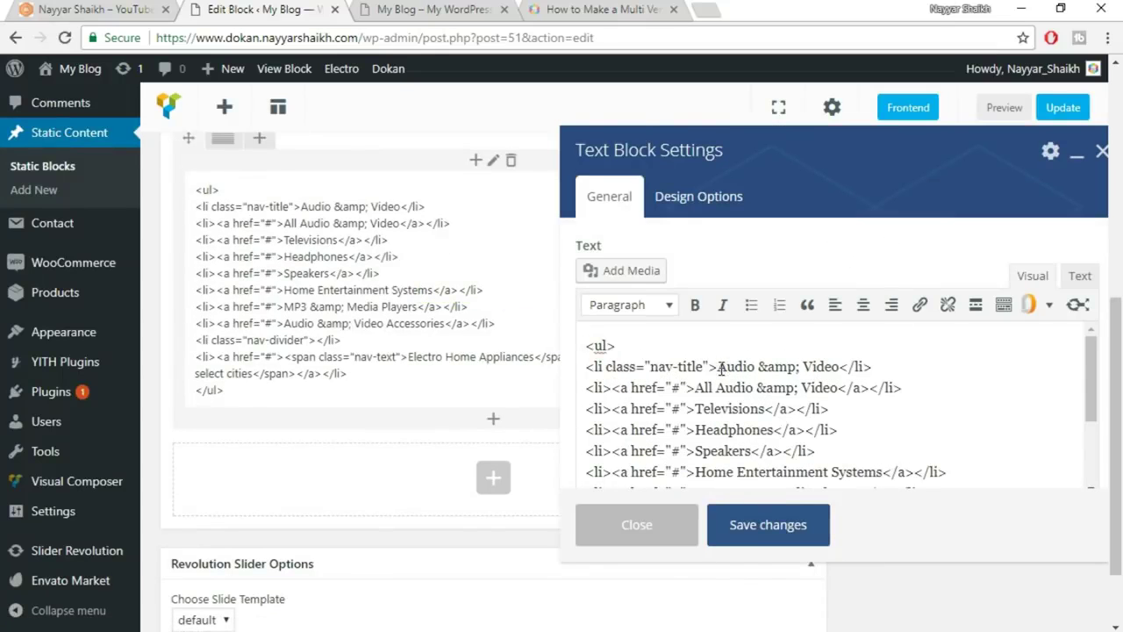
left_click_drag(718, 369, 841, 364)
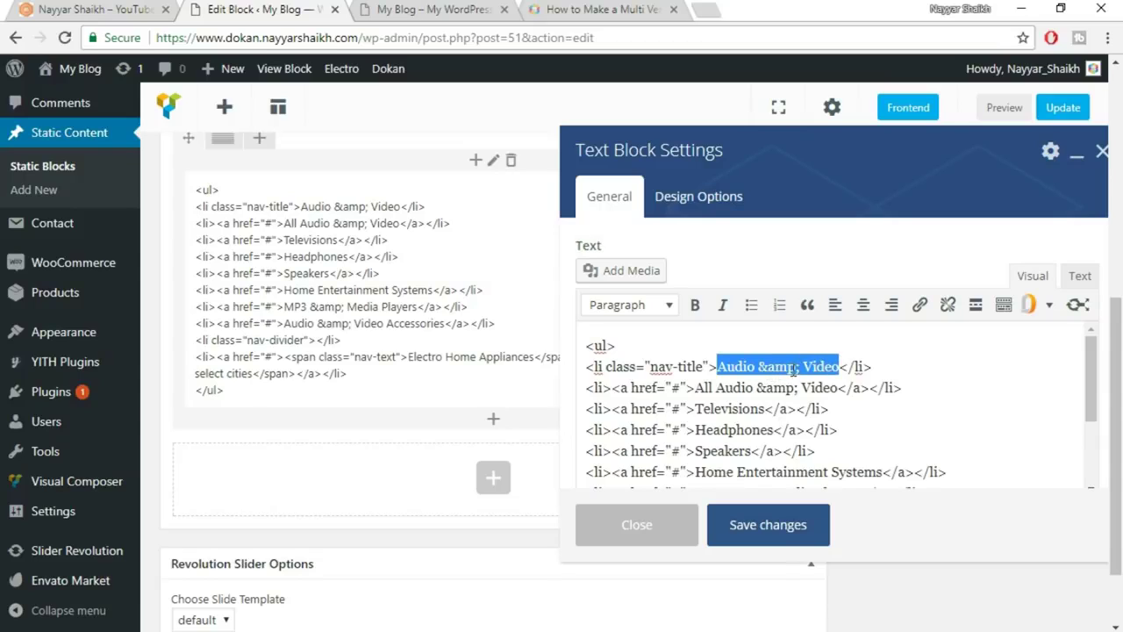
left_click_drag(697, 388, 830, 388)
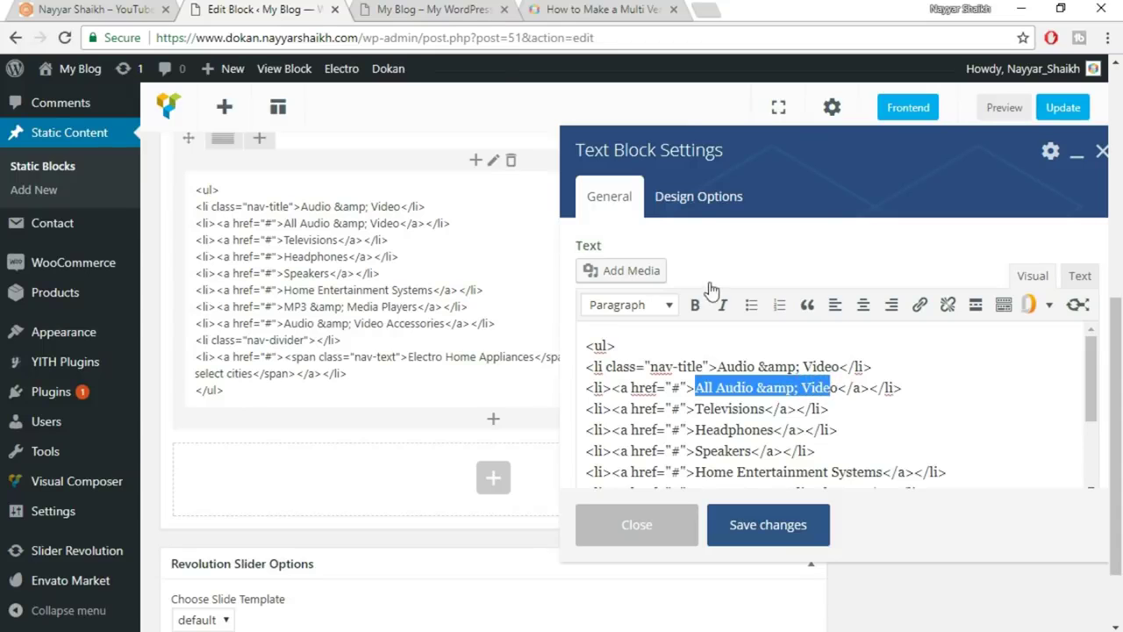
left_click(88, 10)
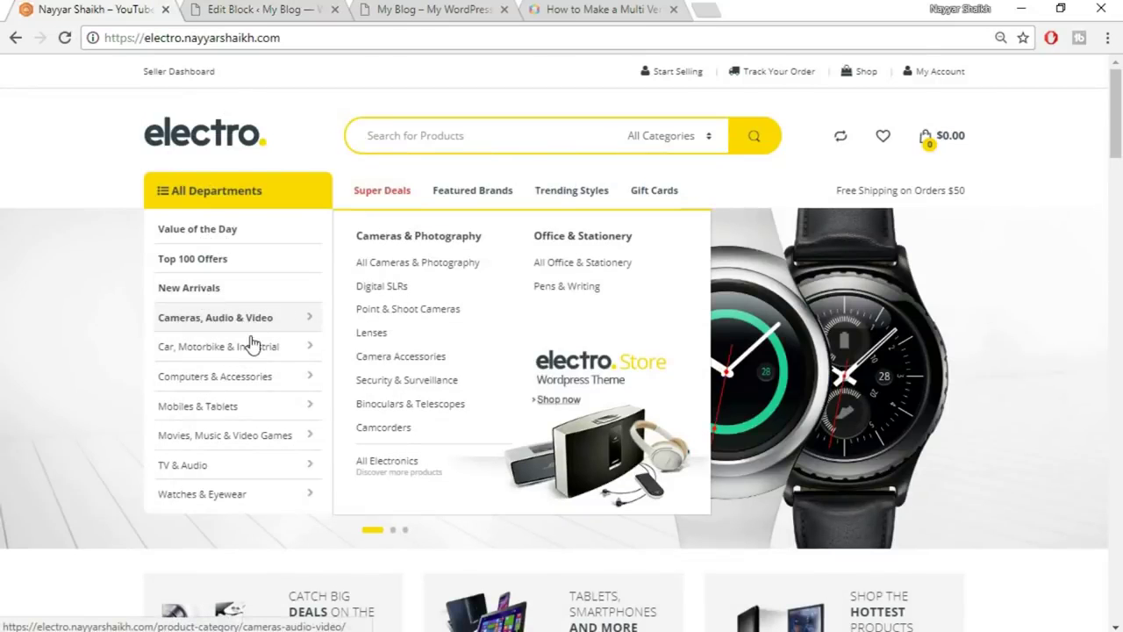
left_click(264, 8)
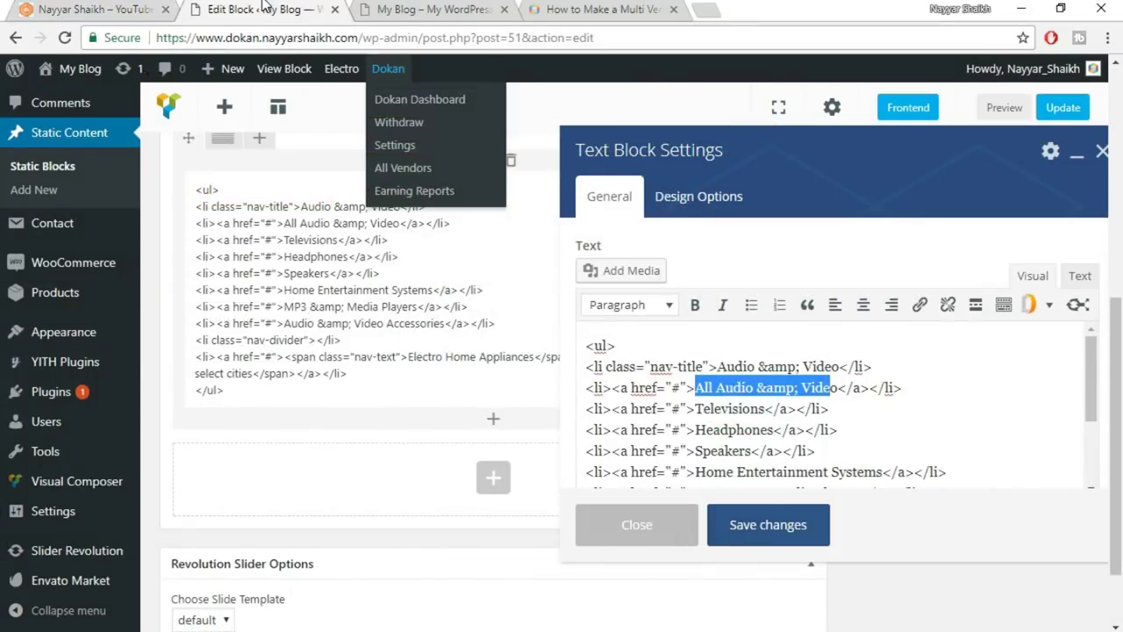
scroll(790, 403, "down", 5)
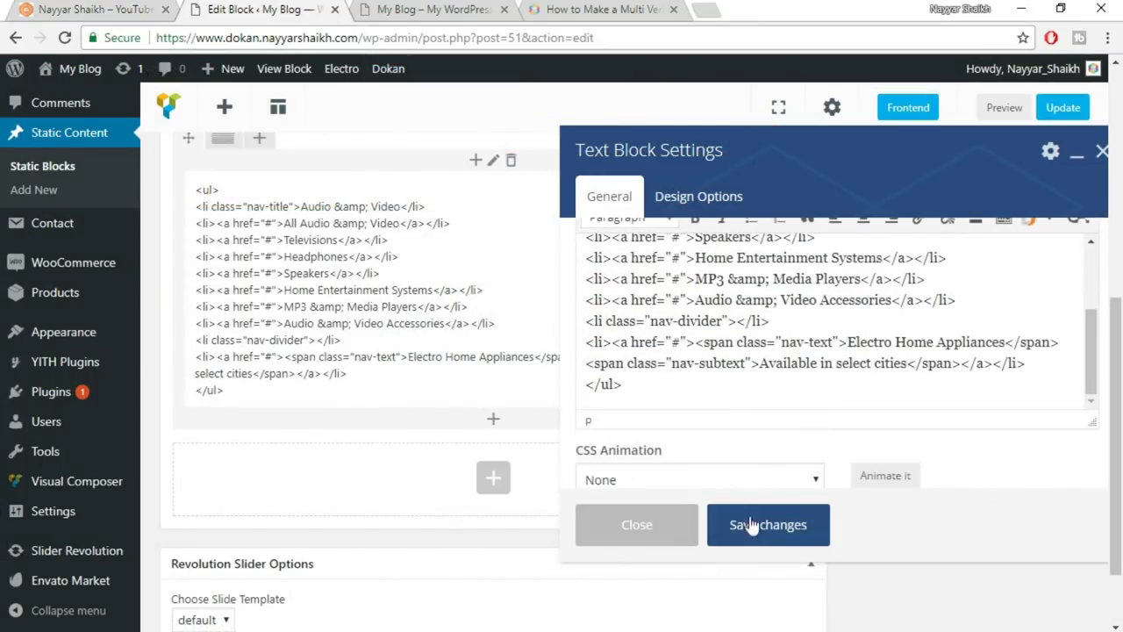
left_click(750, 525)
scroll(363, 167, "up", 2)
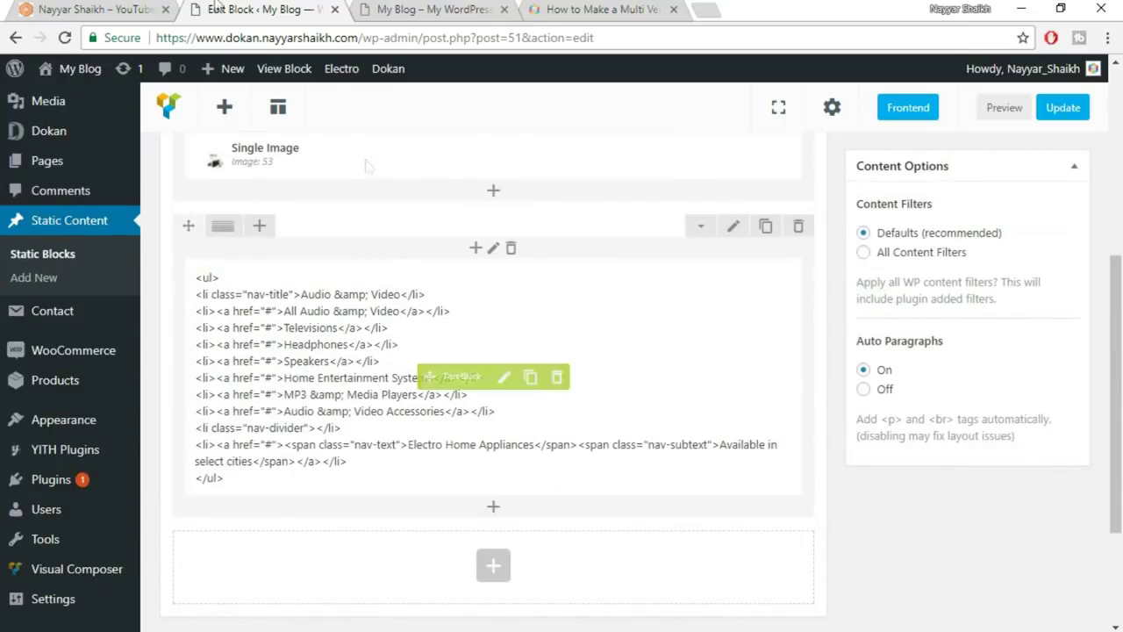
key("ctrl+1")
mouse_move(210, 318)
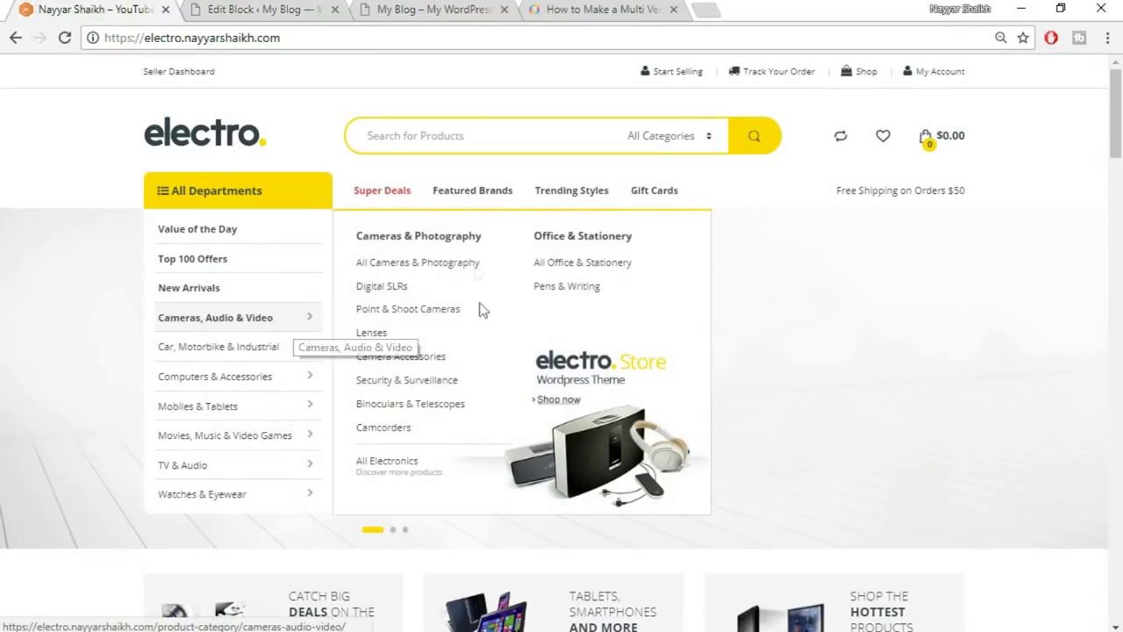
key("ctrl+2")
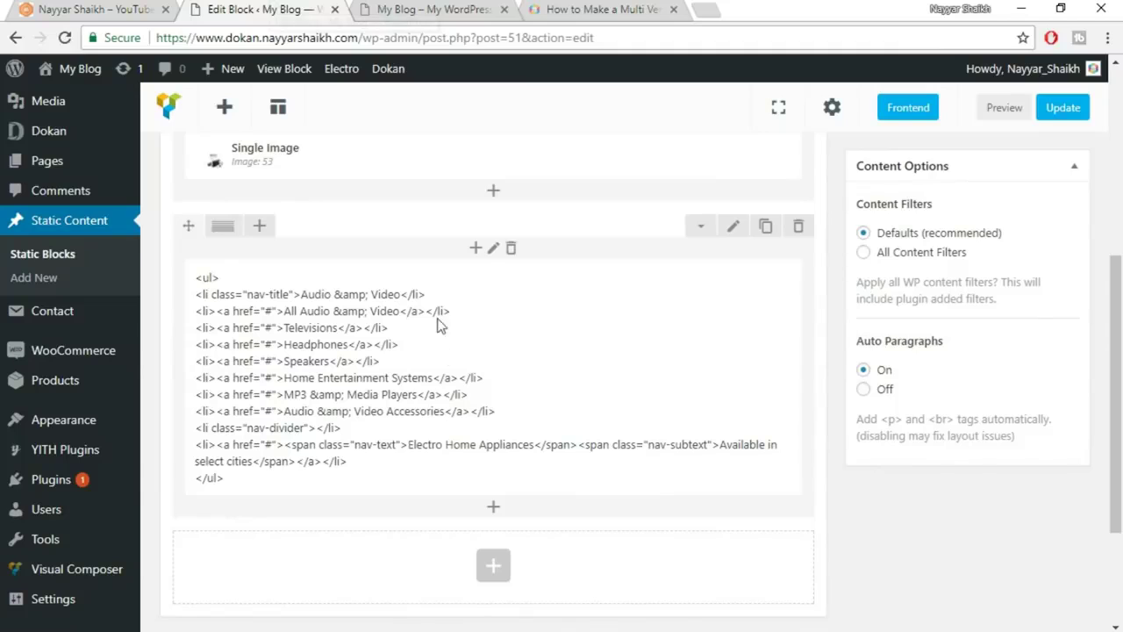
mouse_move(222, 233)
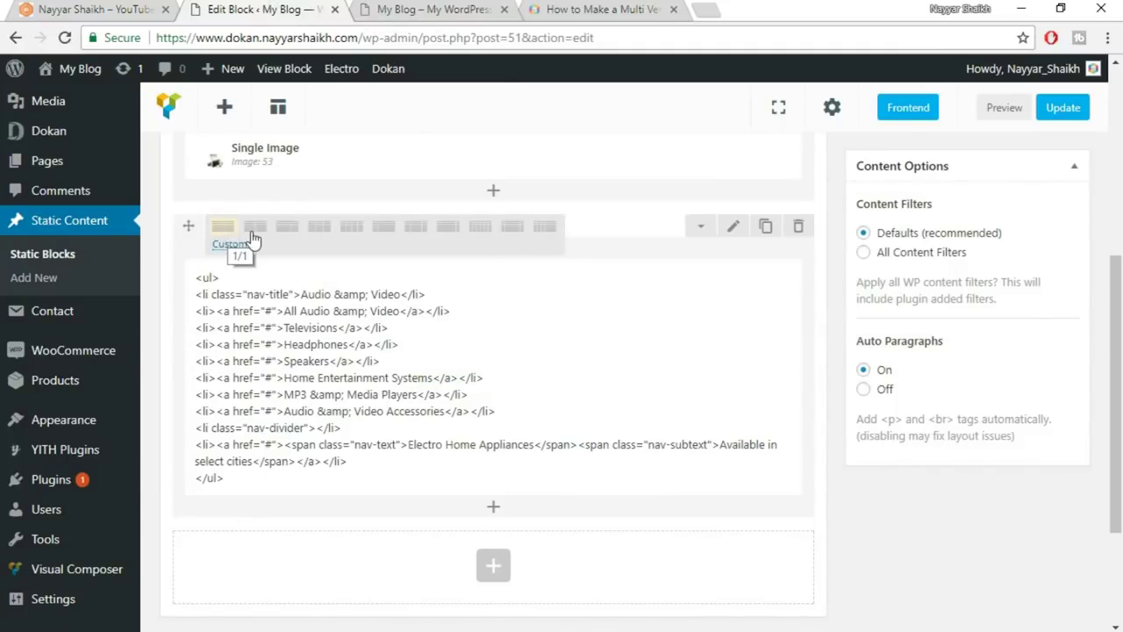
Split the row into 1/2+1/2 columns and add a Text Block to the right column
left_click(254, 229)
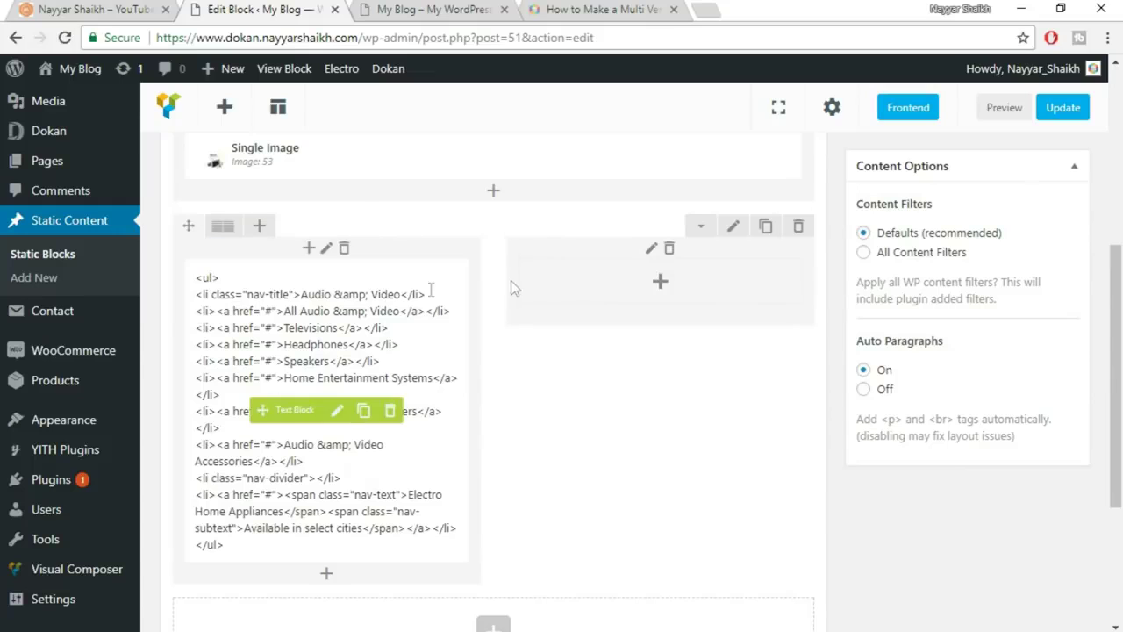
left_click(660, 281)
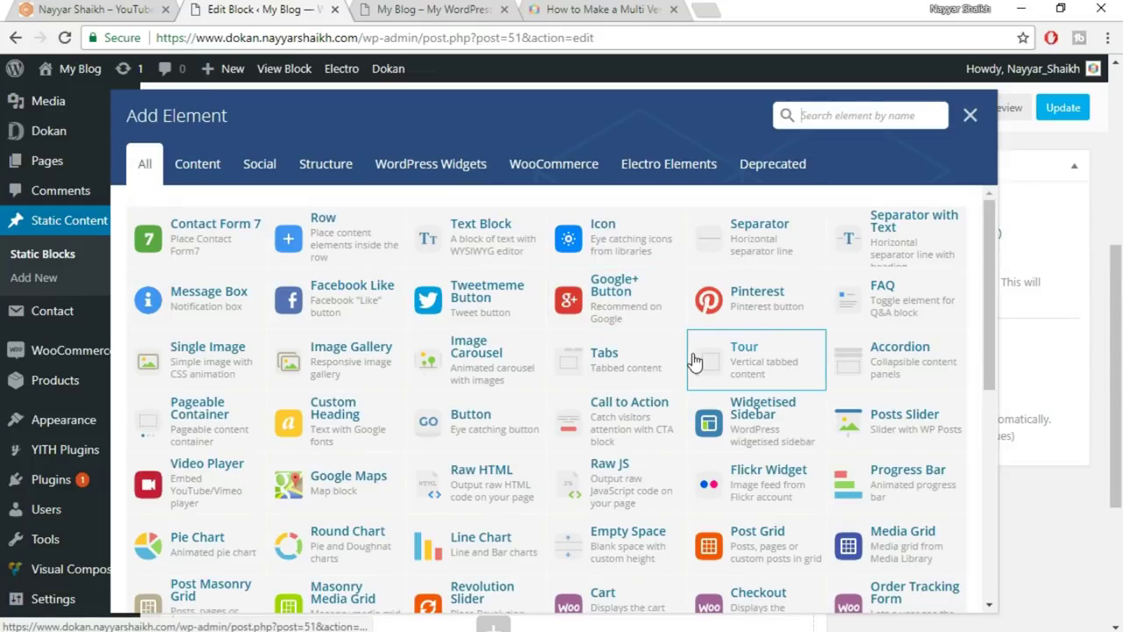
type("tex")
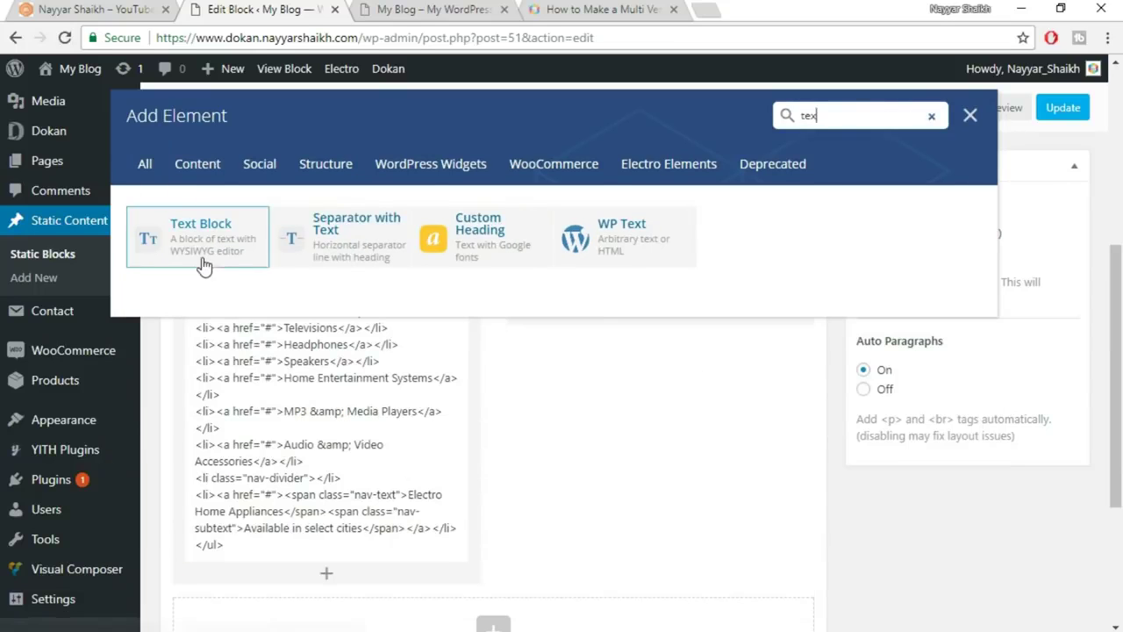
left_click(204, 263)
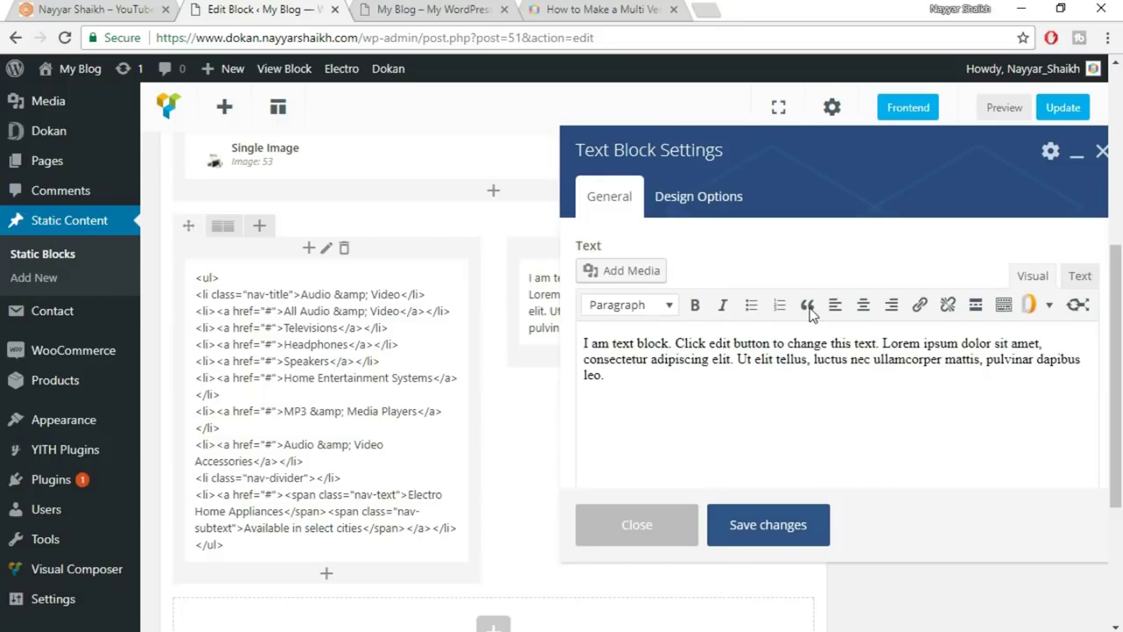
Paste the list, delete the Headphones through nav-divider lines, save, and update the static block
triple_click(816, 349)
key("ctrl+v")
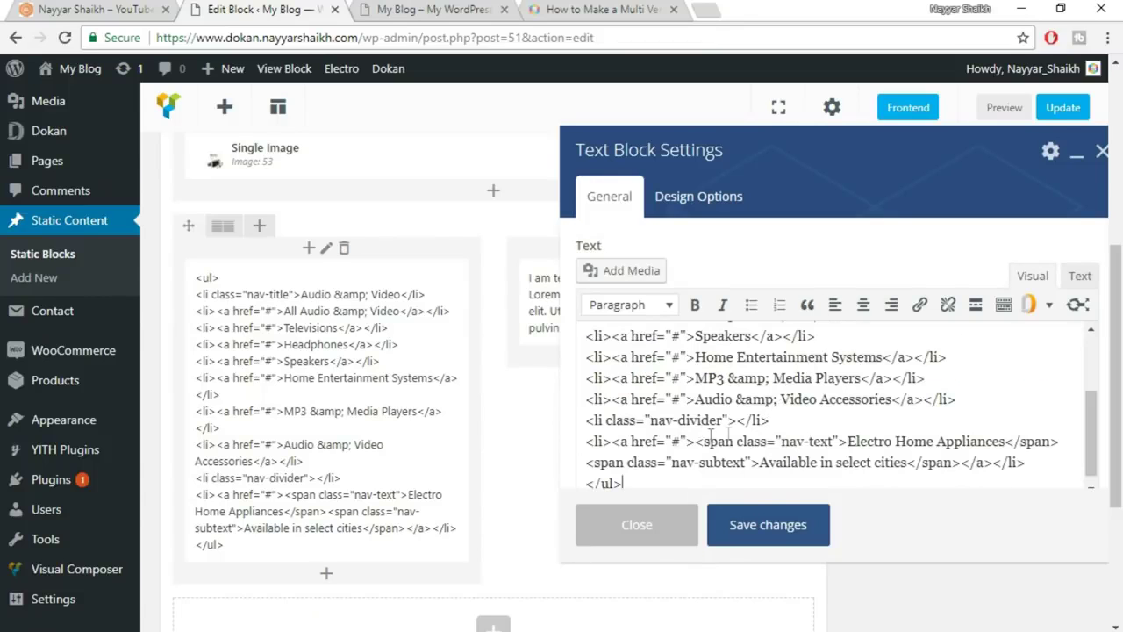
left_click_drag(792, 427, 567, 434)
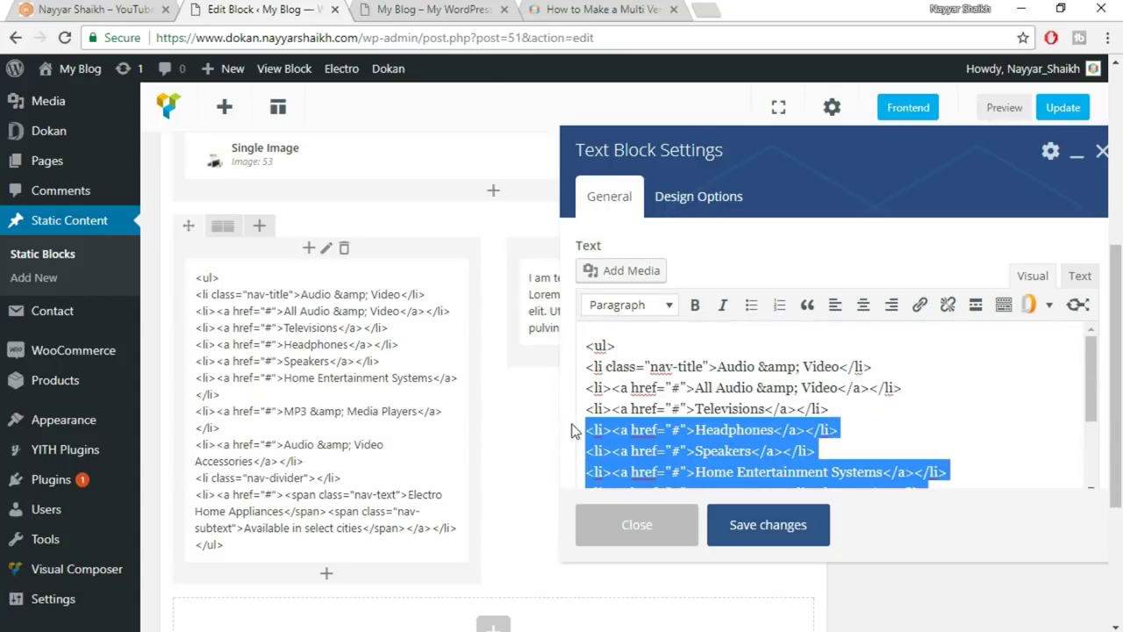
key("Delete")
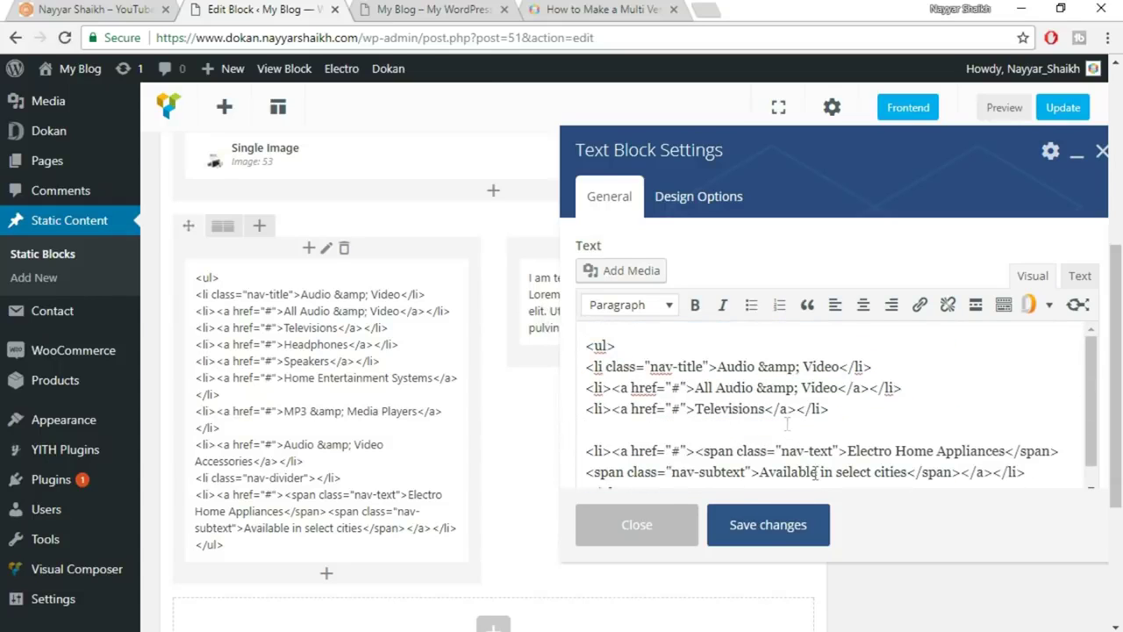
left_click(775, 533)
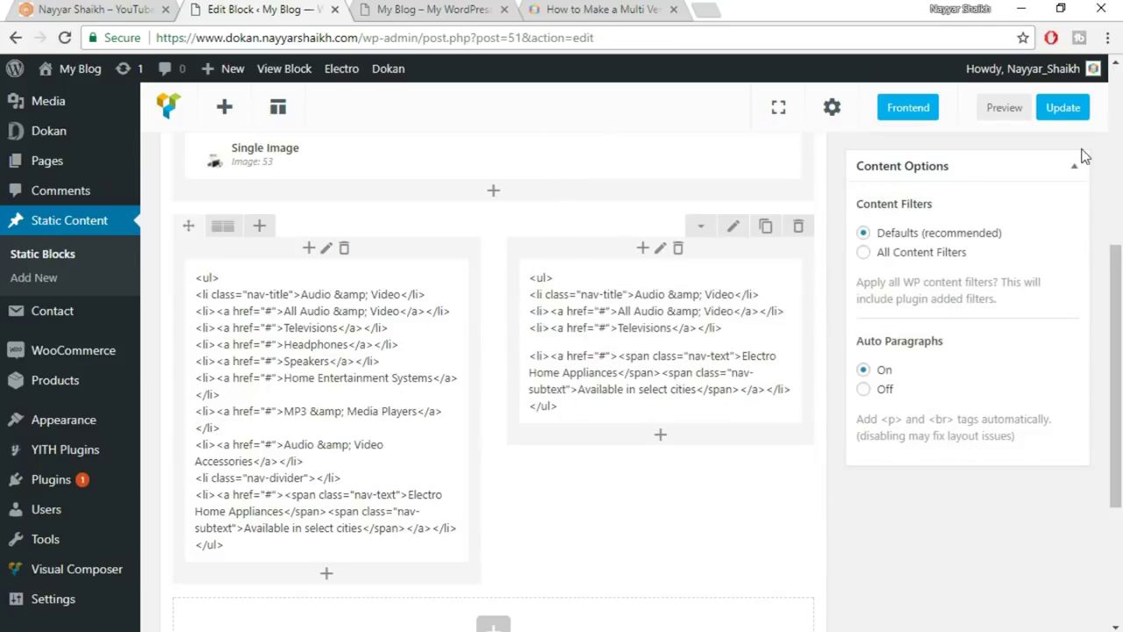
scroll(1083, 163, "up", 5)
left_click(1051, 460)
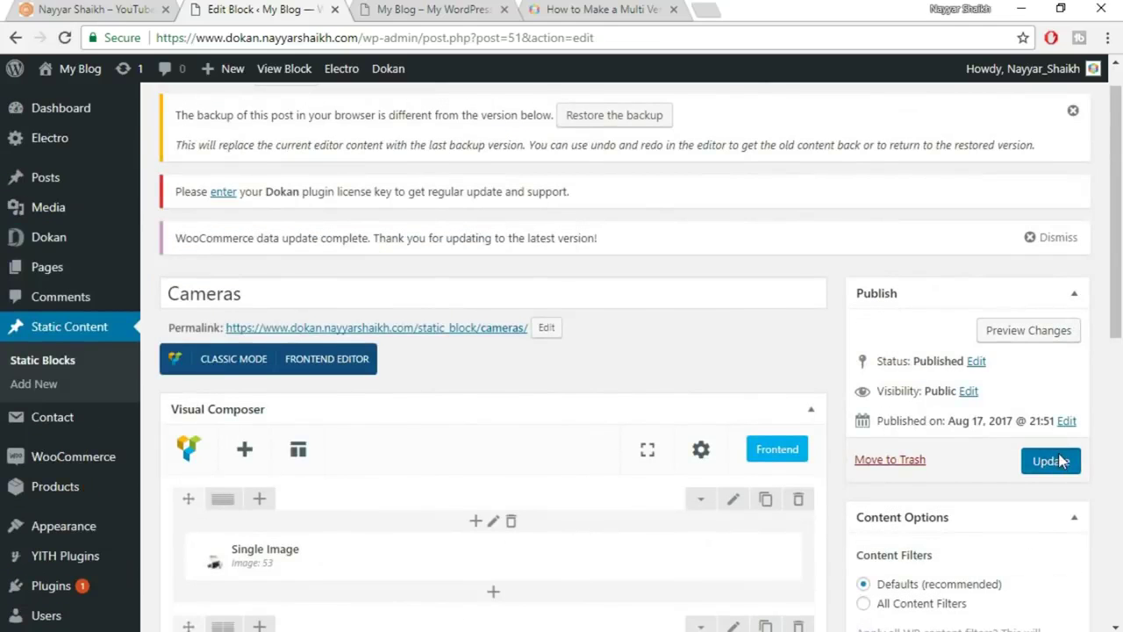
scroll(735, 302, "down", 2)
scroll(736, 302, "down", 1)
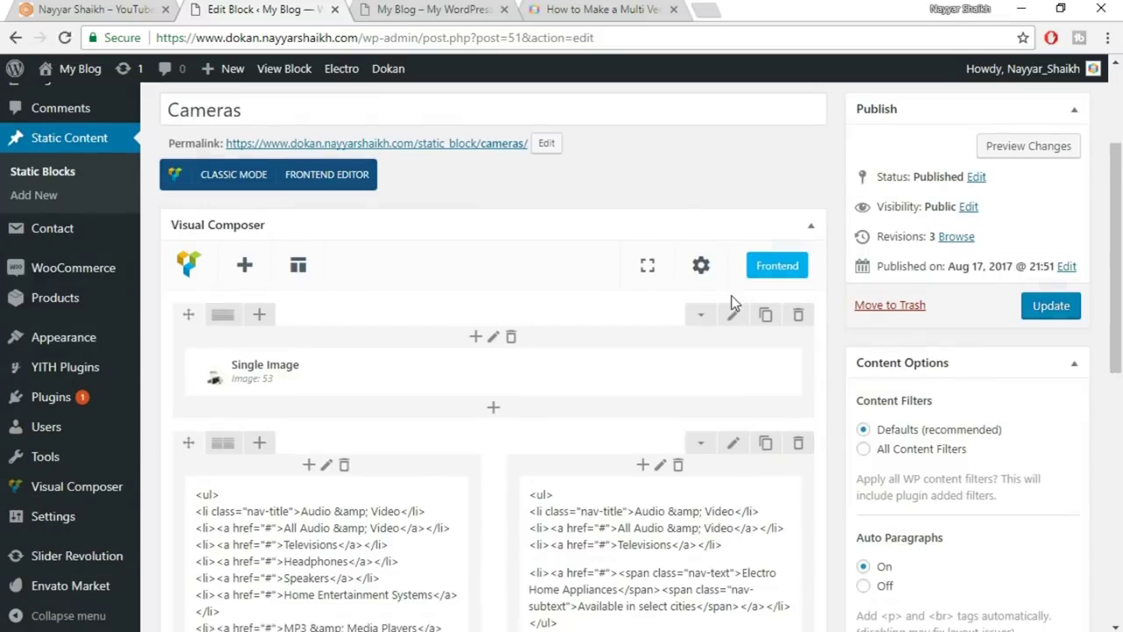
left_click(49, 8)
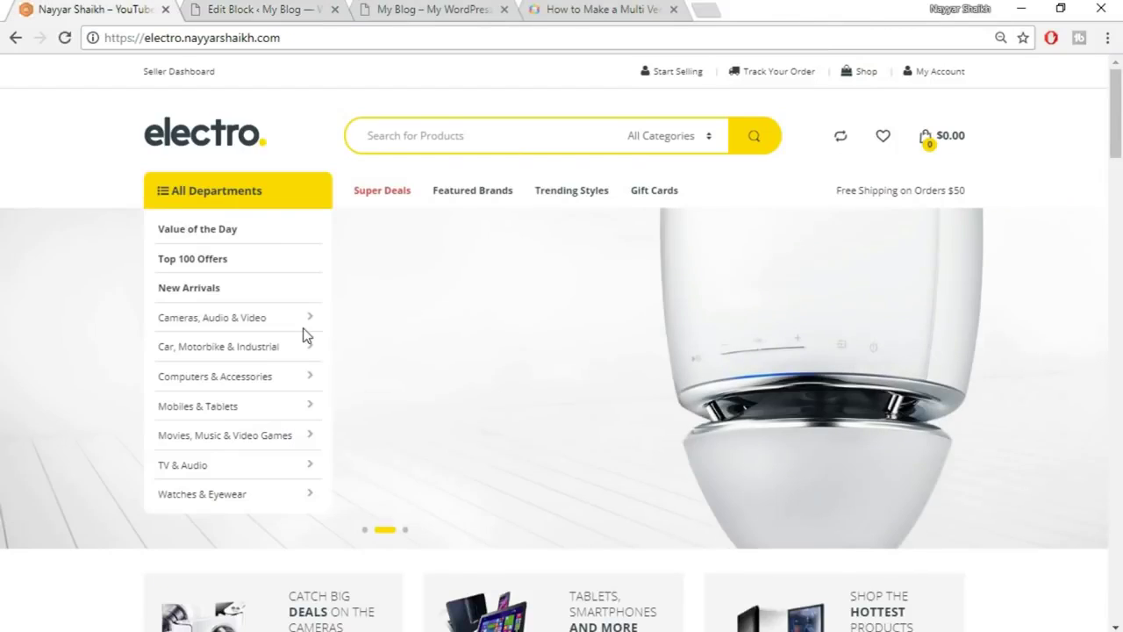
Check the storefront's All Departments Cameras menu shows two columns, then return to the static blocks list
mouse_move(276, 351)
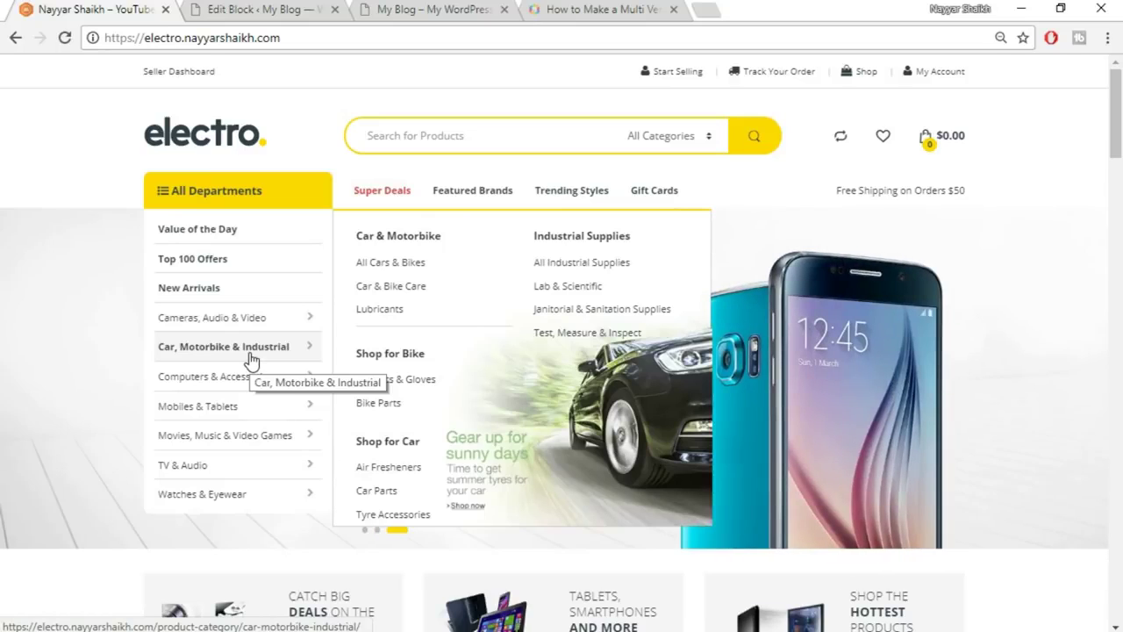
mouse_move(260, 326)
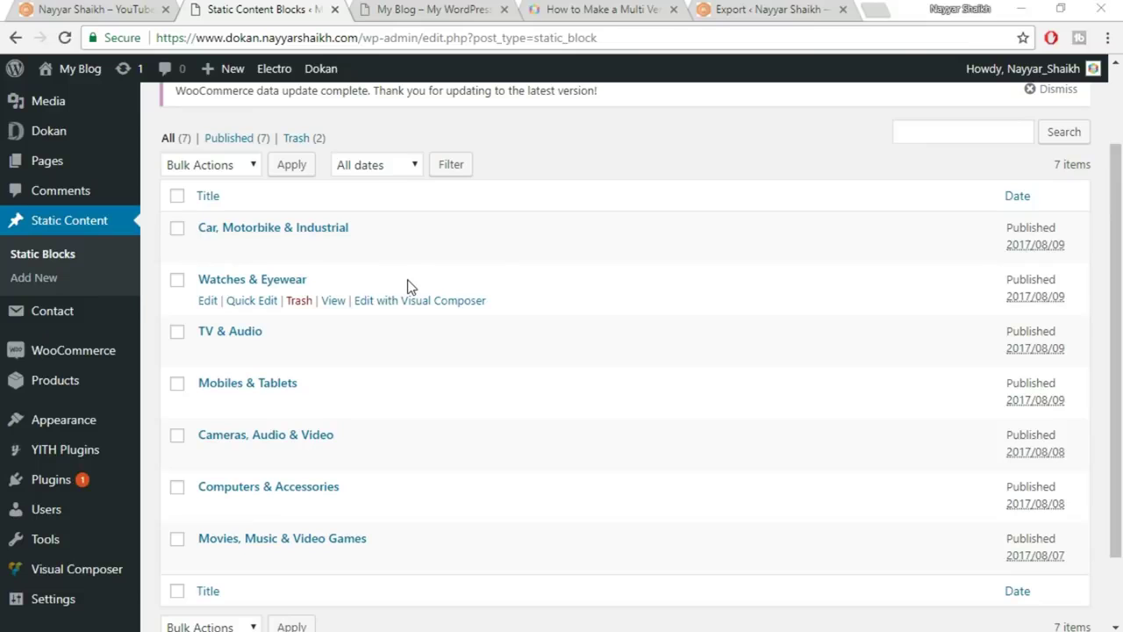
left_click(112, 7)
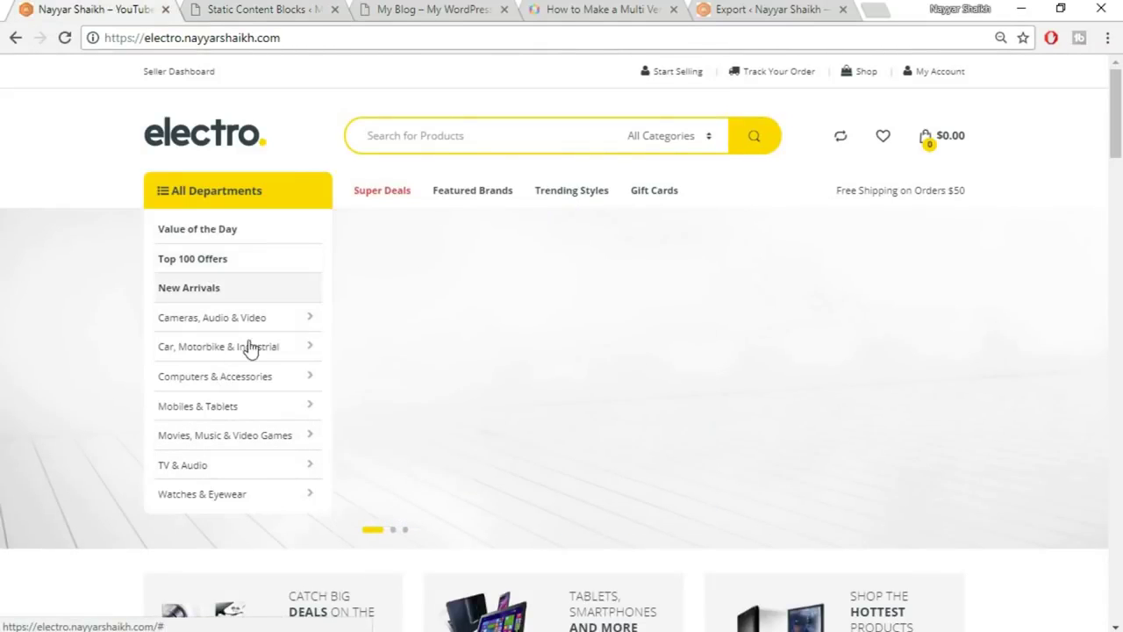
left_click(243, 8)
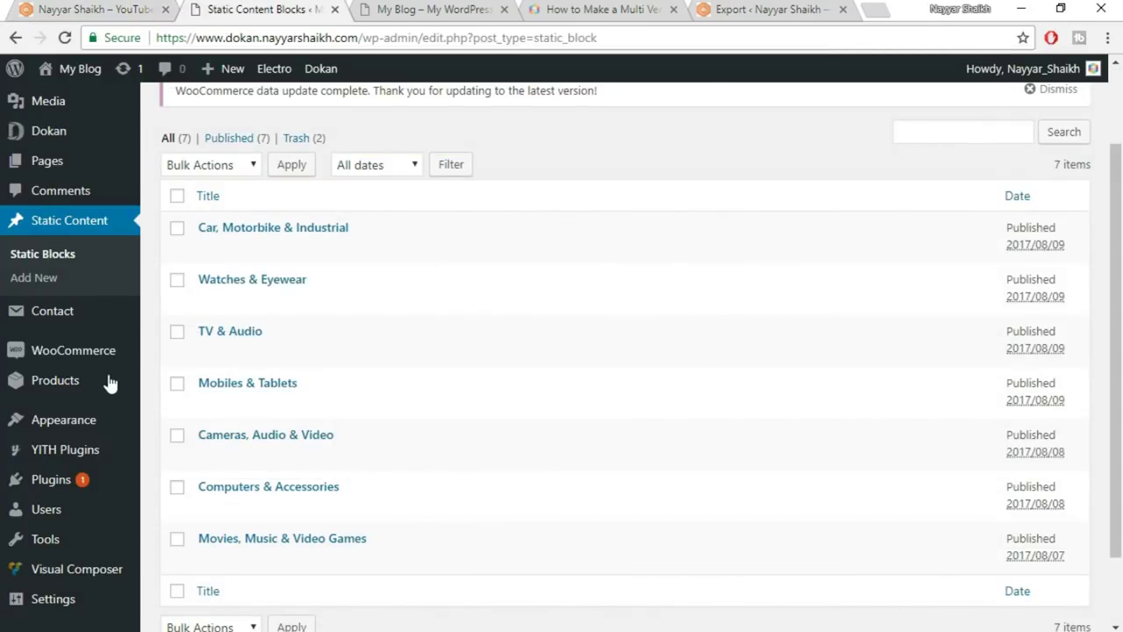
Create a new menu named Departments under Appearance > Menus
mouse_move(82, 434)
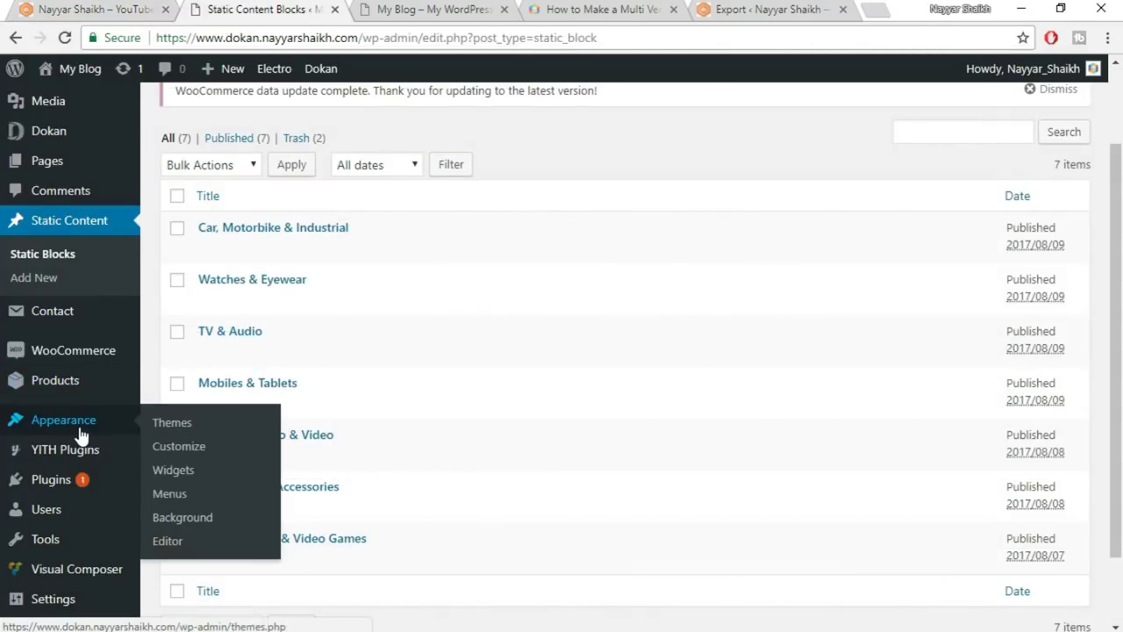
left_click(173, 496)
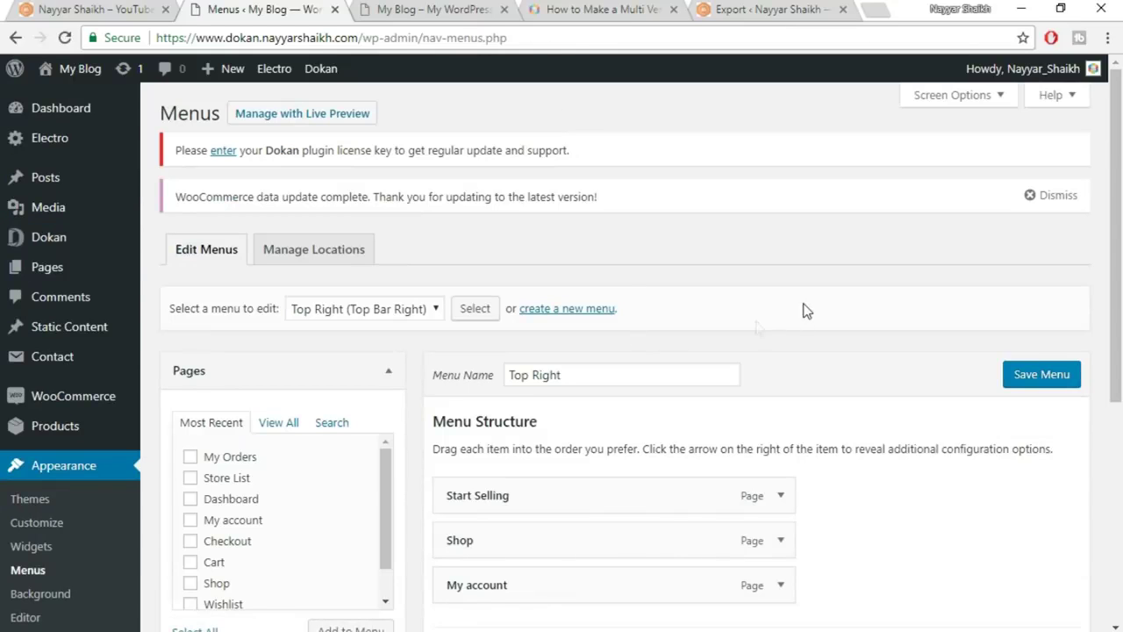
left_click(594, 314)
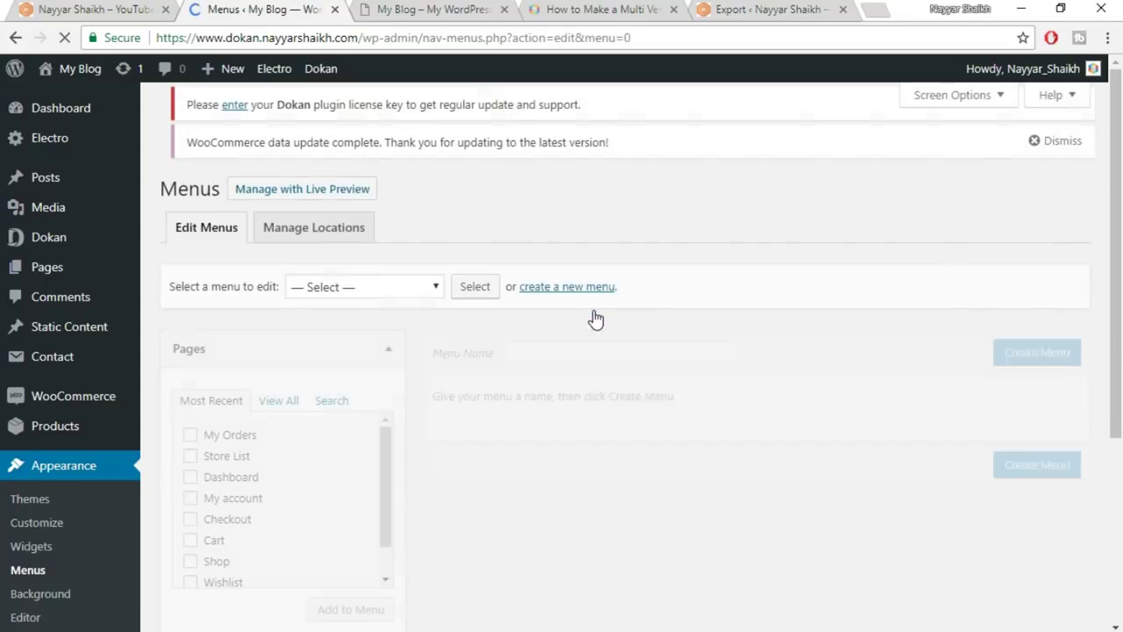
left_click(617, 377)
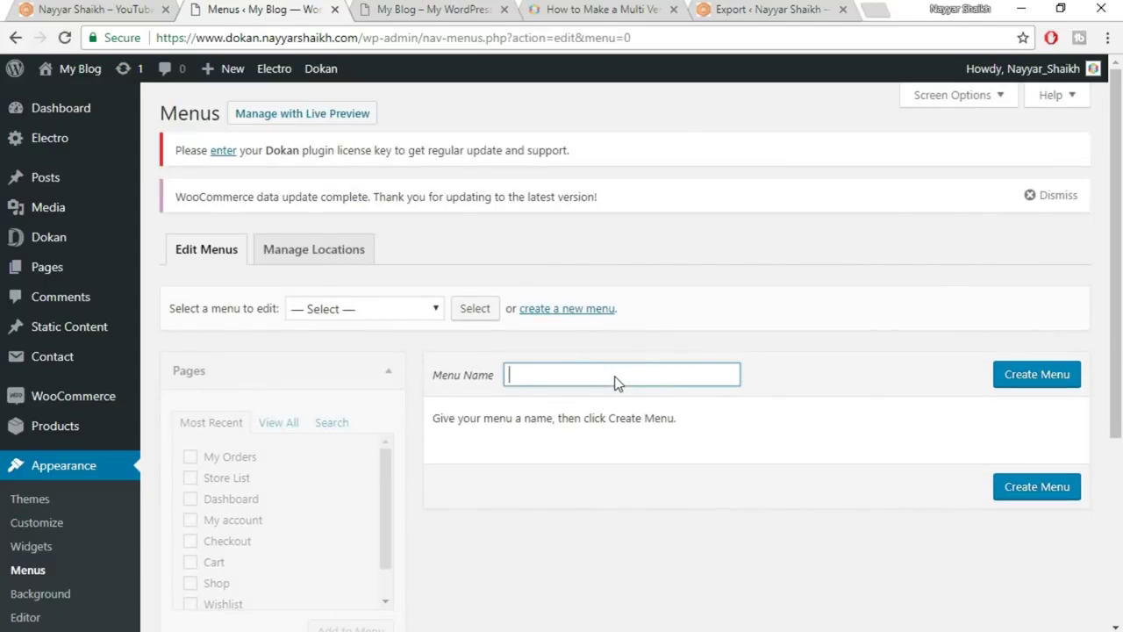
type("De")
key("Down")
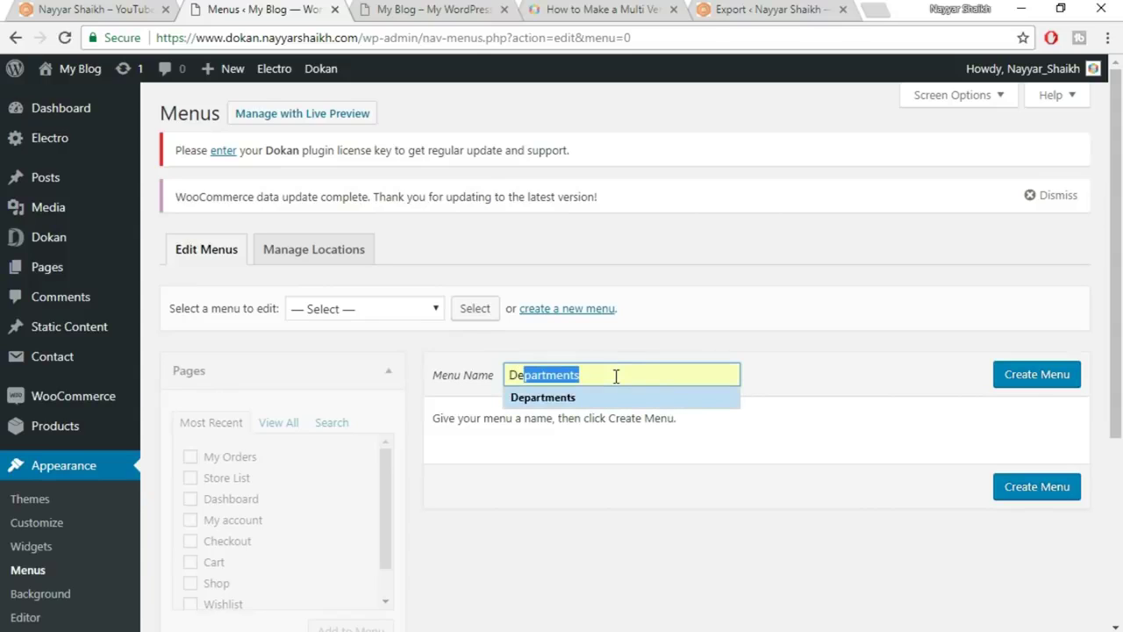
left_click(618, 399)
left_click(1035, 386)
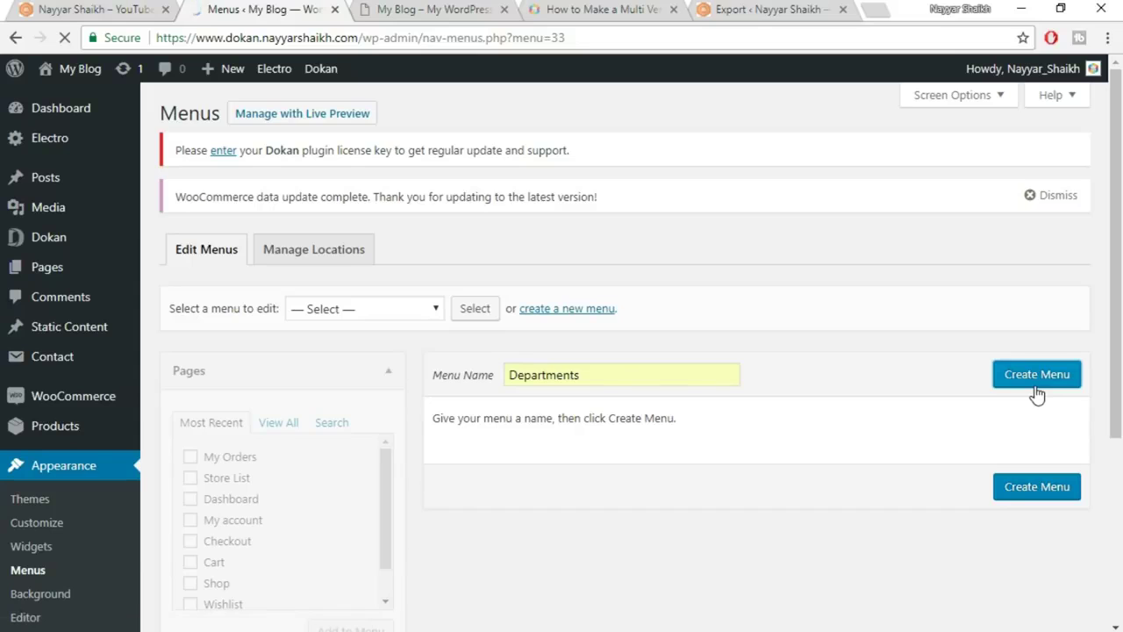
Assign the Departments menu to the All Departments Menu display location
scroll(1037, 395, "down", 2)
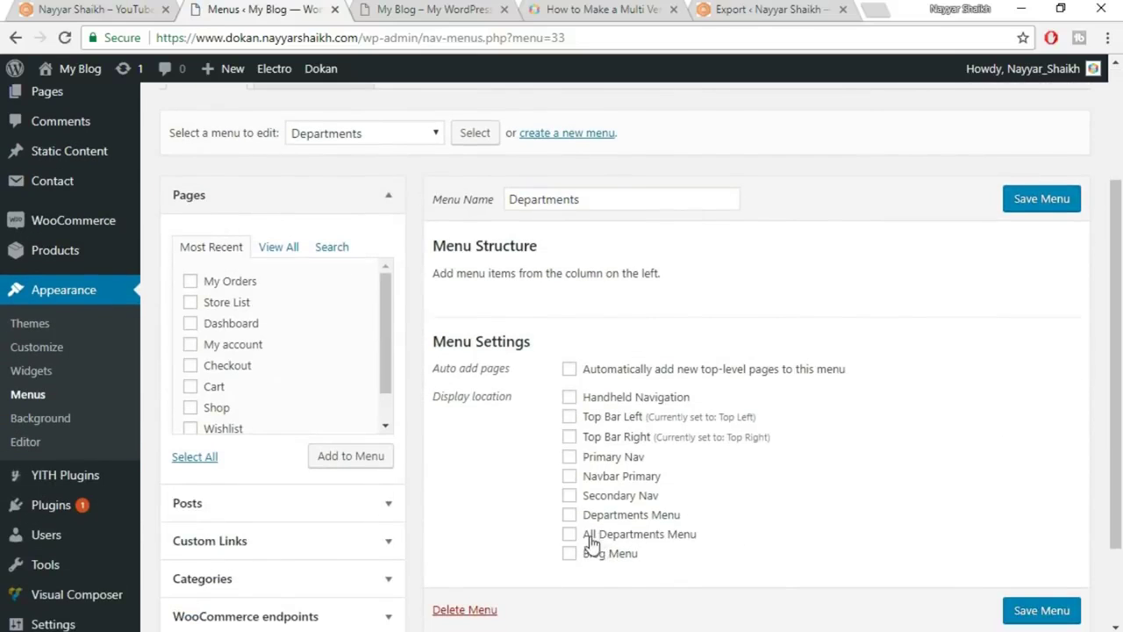
left_click(604, 537)
scroll(863, 507, "up", 1)
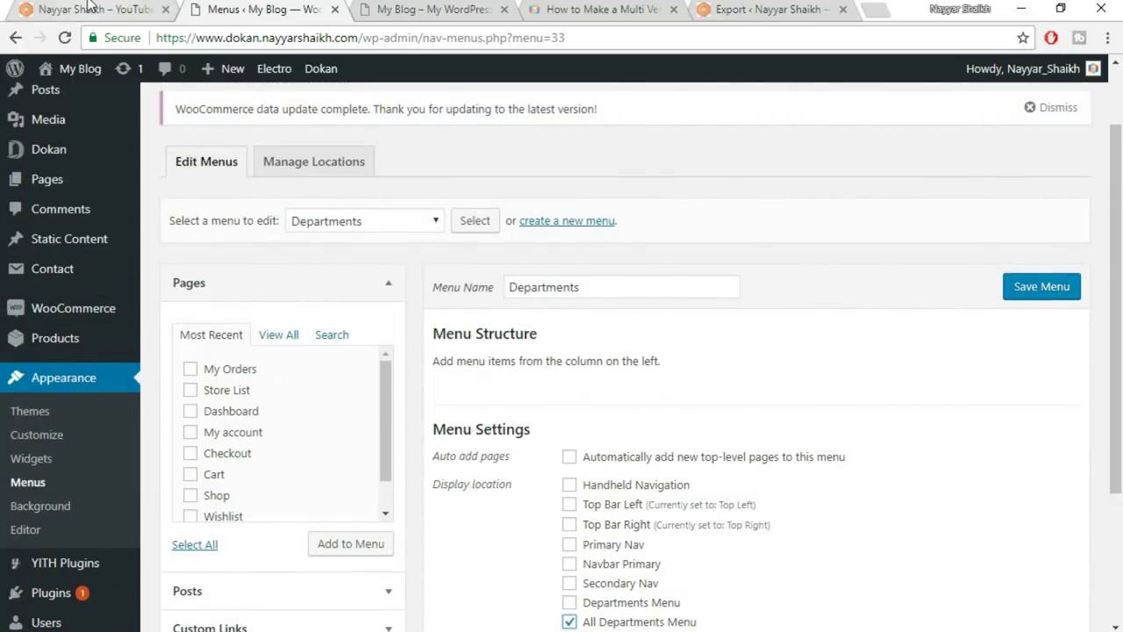
left_click(92, 9)
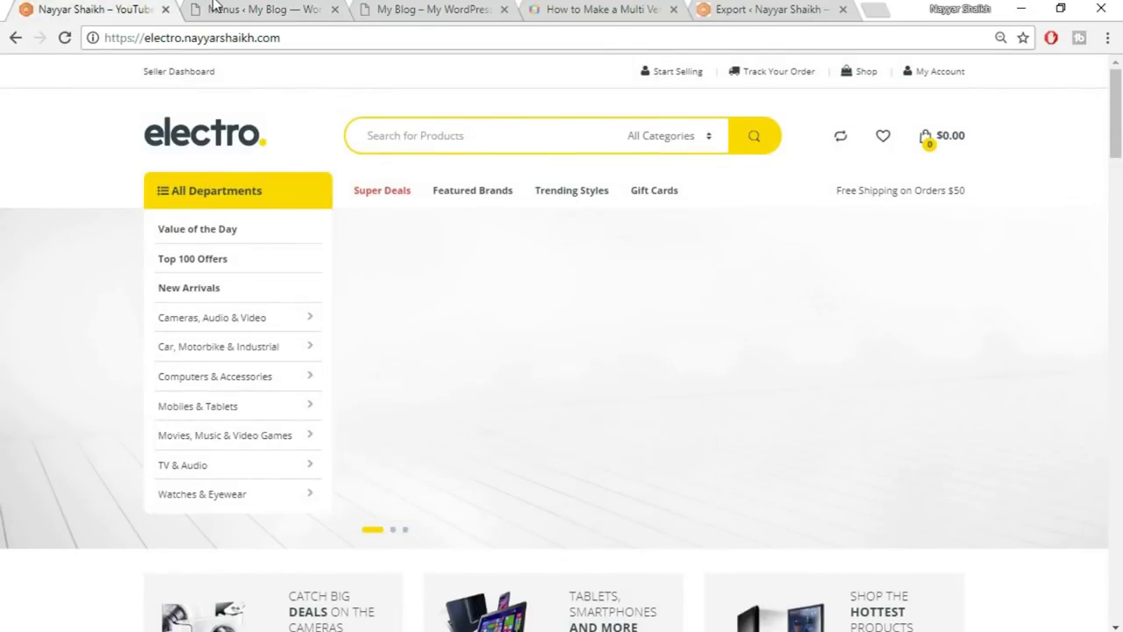
left_click(263, 10)
Collapse Pages and browse the full Categories list of menu items
left_click(386, 285)
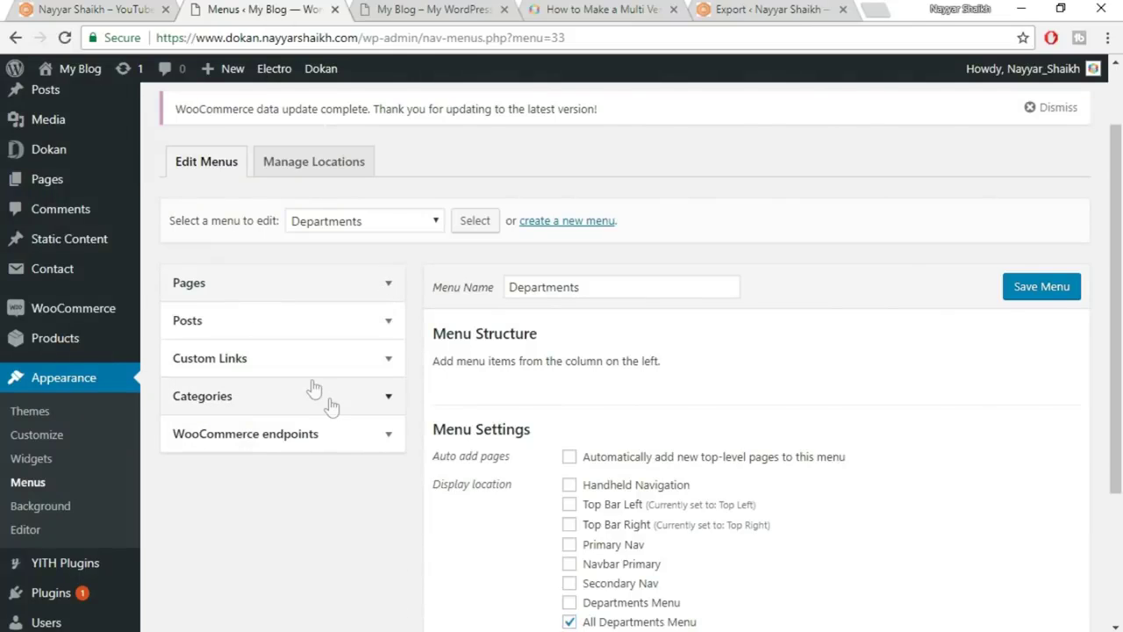
left_click(390, 399)
scroll(404, 406, "down", 1)
left_click(277, 362)
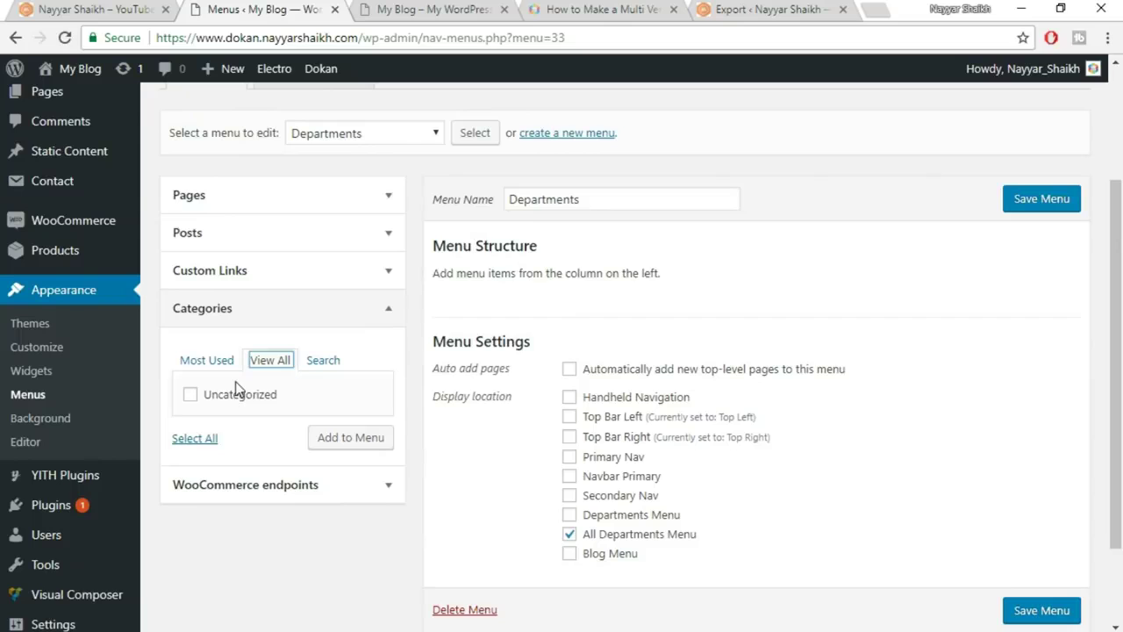
left_click(379, 308)
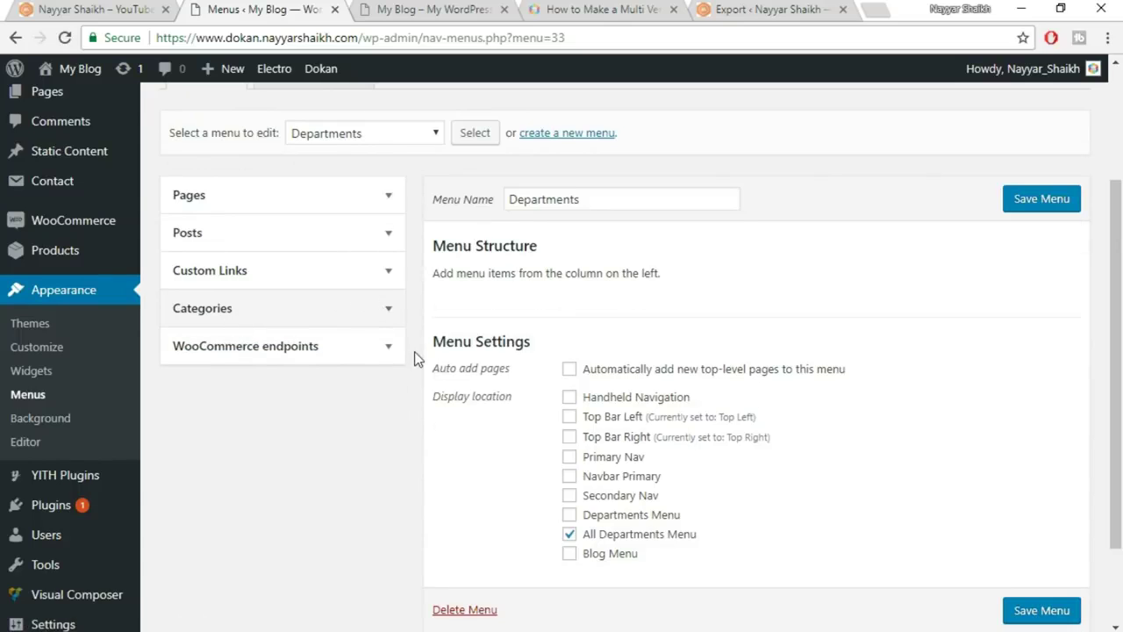
scroll(416, 356, "up", 2)
Enable Product categories in Screen Options and expand its item box
left_click(972, 100)
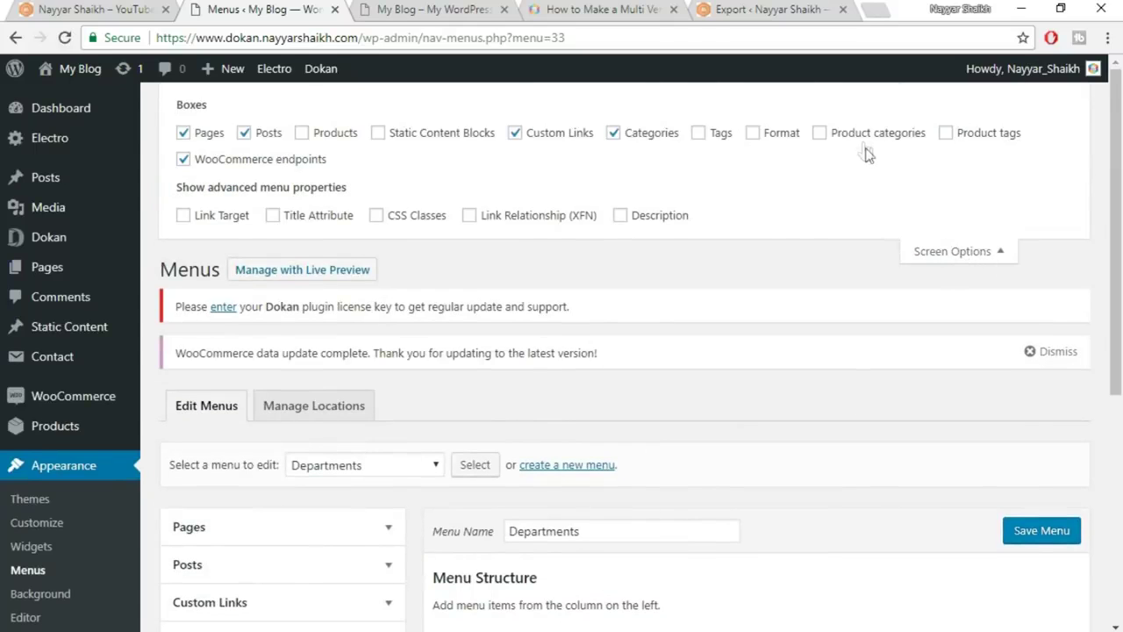
left_click(989, 251)
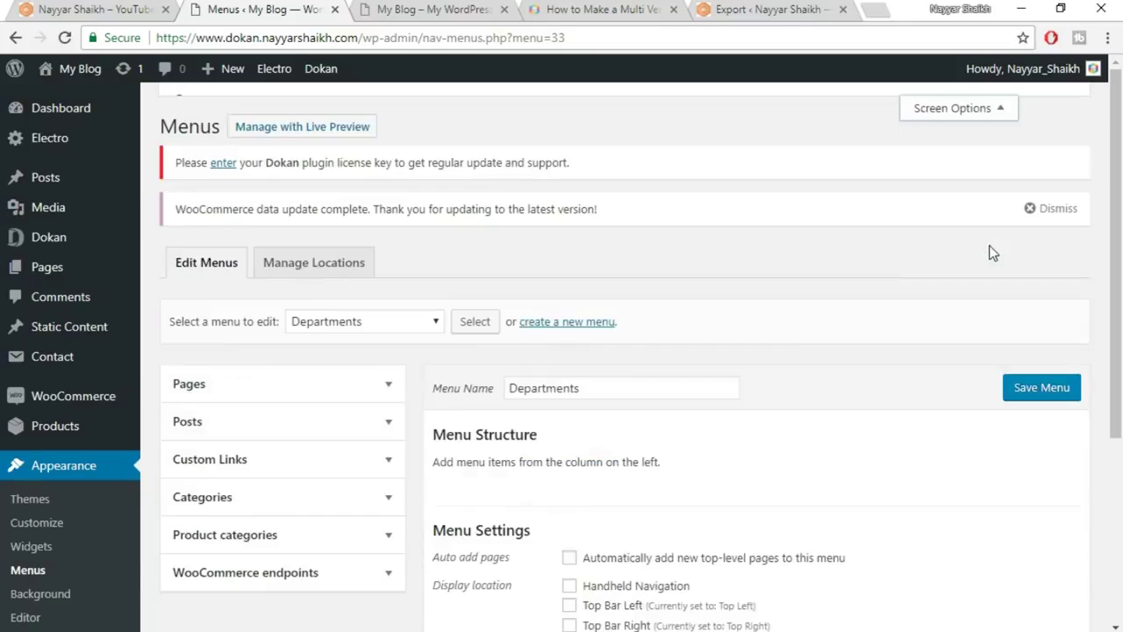
scroll(992, 253, "down", 1)
scroll(990, 256, "down", 2)
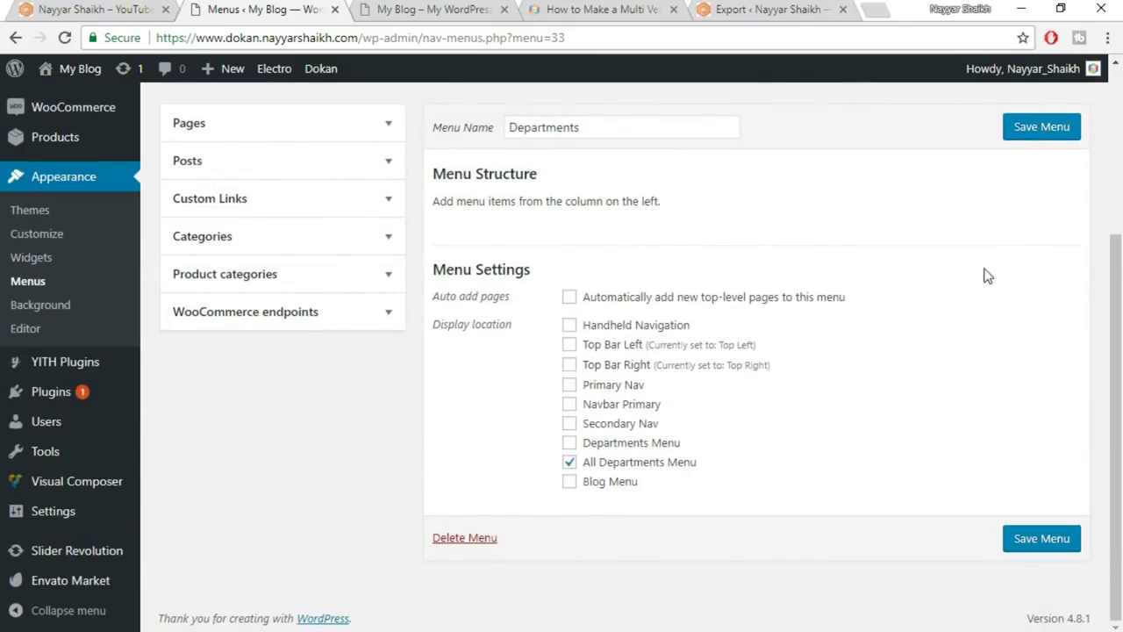
left_click(381, 286)
Tick Cameras & Audios, Car &Motorbikes, Gaming, Mobiles, Movies, TVs and Watches under Product categories
left_click(274, 327)
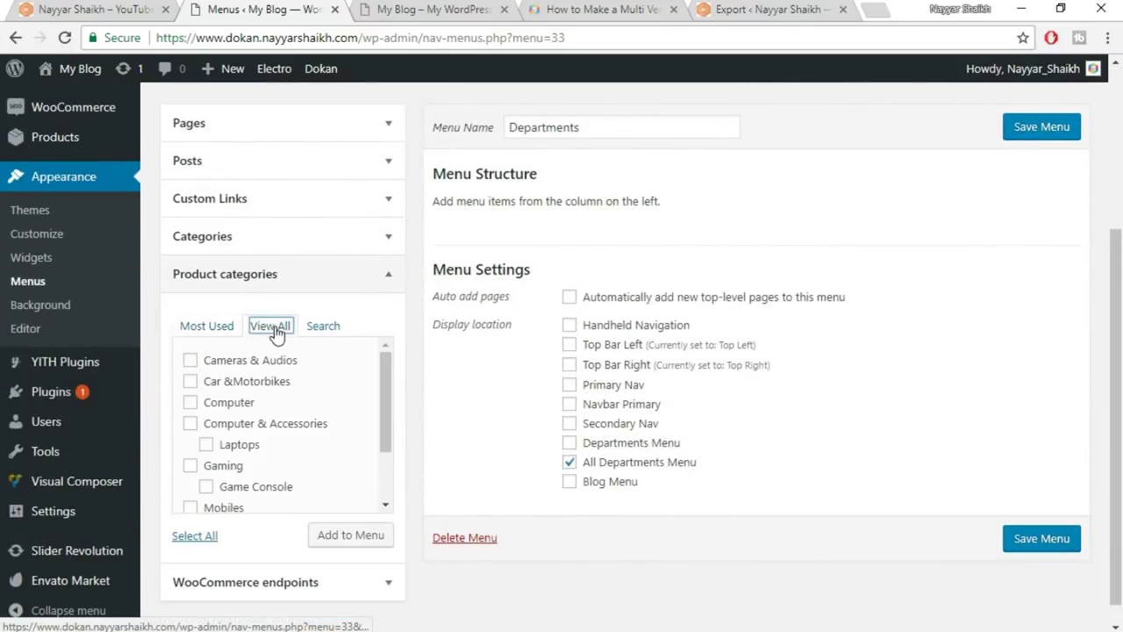
left_click(189, 364)
left_click(190, 382)
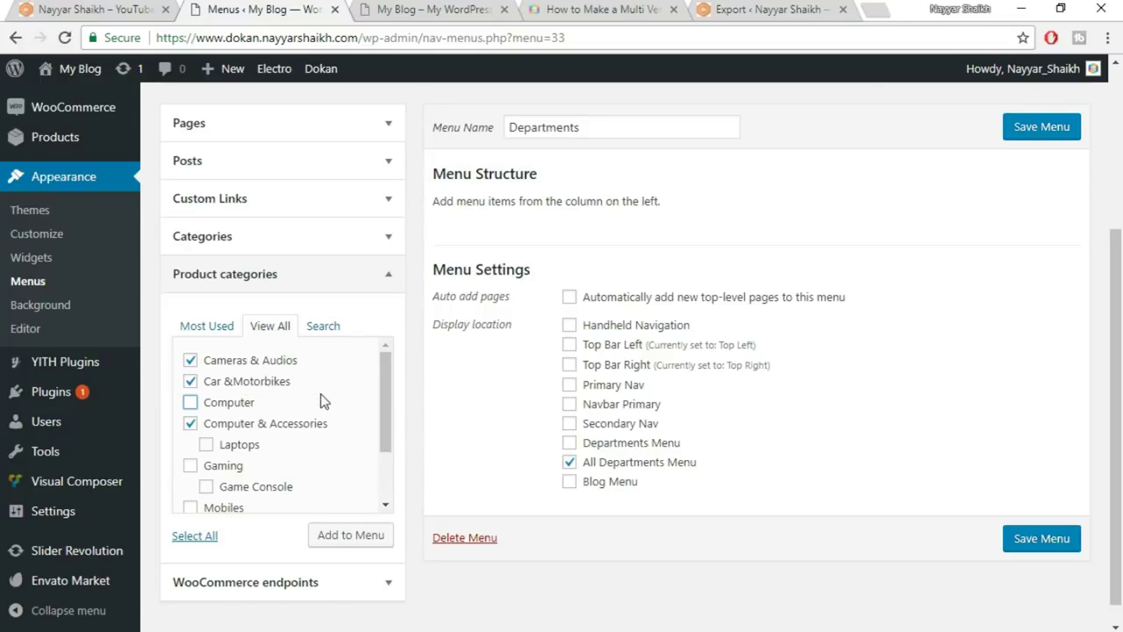
scroll(263, 412, "down", 2)
left_click(190, 386)
left_click(190, 428)
left_click(191, 449)
left_click(191, 471)
left_click(190, 491)
Untick Gaming and add the seven remaining categories to the Departments menu
scroll(355, 469, "up", 5)
scroll(356, 469, "down", 5)
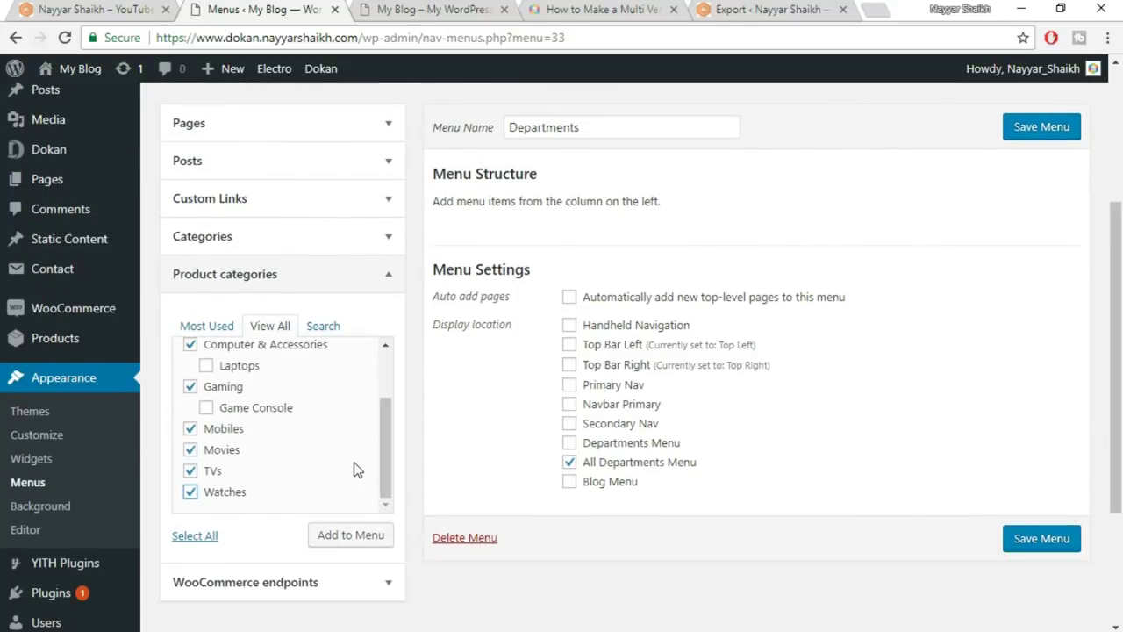
left_click(190, 386)
scroll(246, 496, "up", 1)
left_click(369, 539)
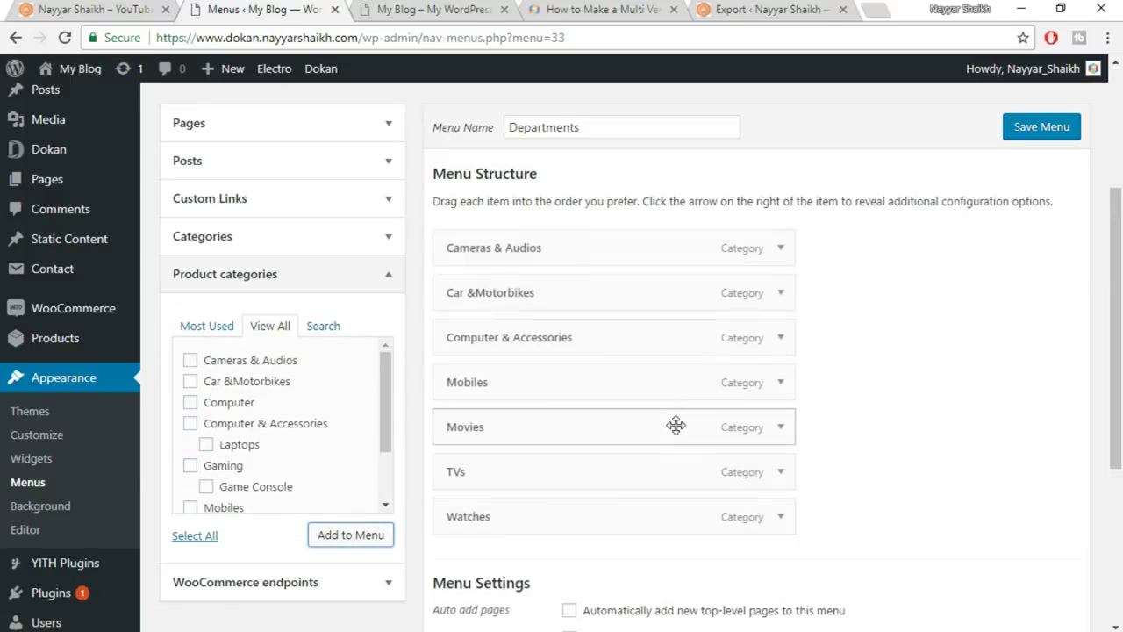
left_click(70, 5)
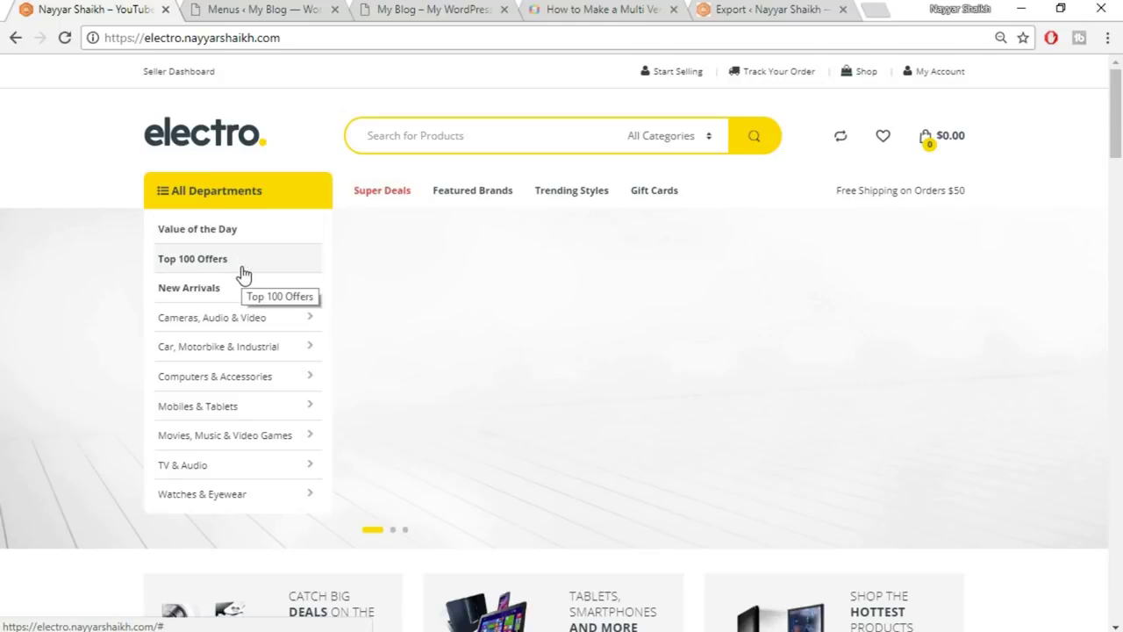
Add a 'Value of the Day' custom link with URL # to the end of the Departments menu
left_click(263, 10)
left_click(398, 279)
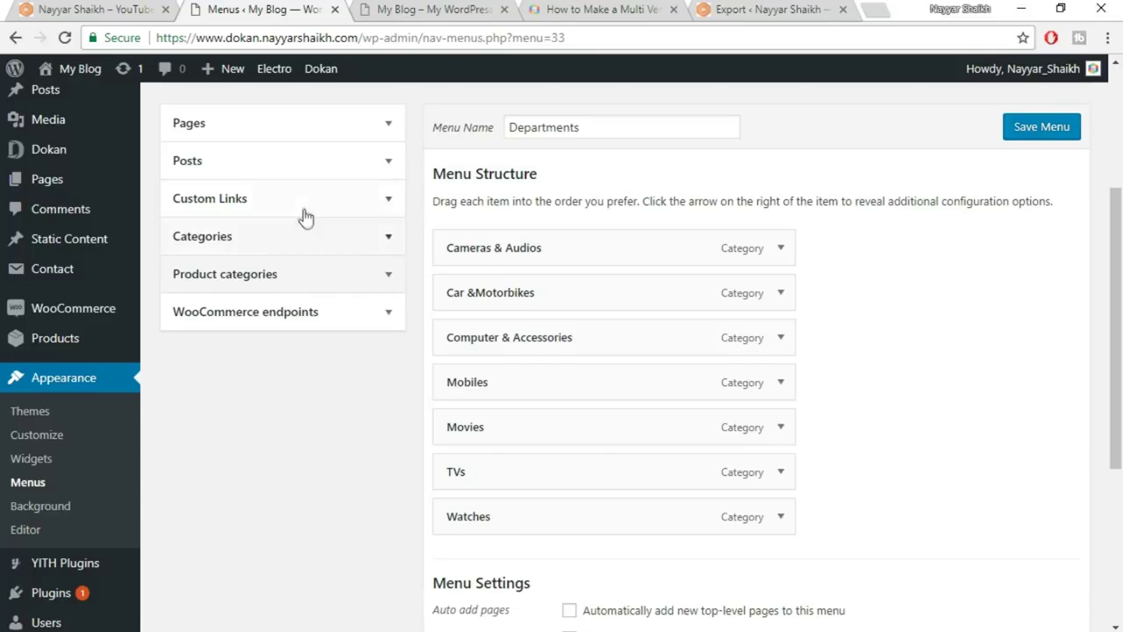
left_click(304, 213)
left_click_drag(297, 257, 239, 253)
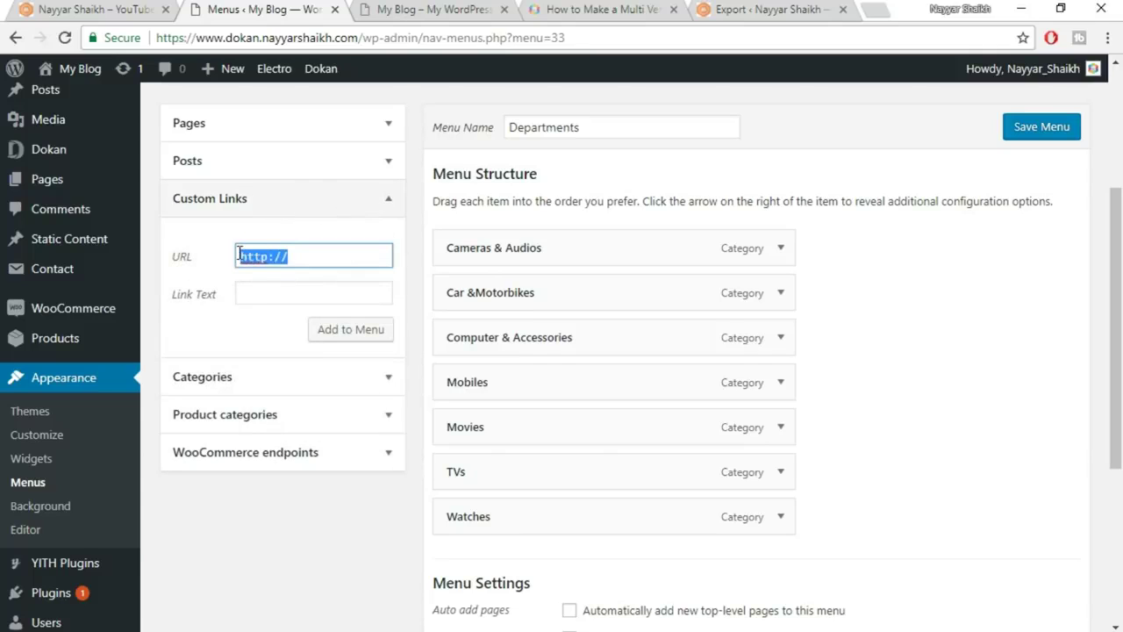
type("#")
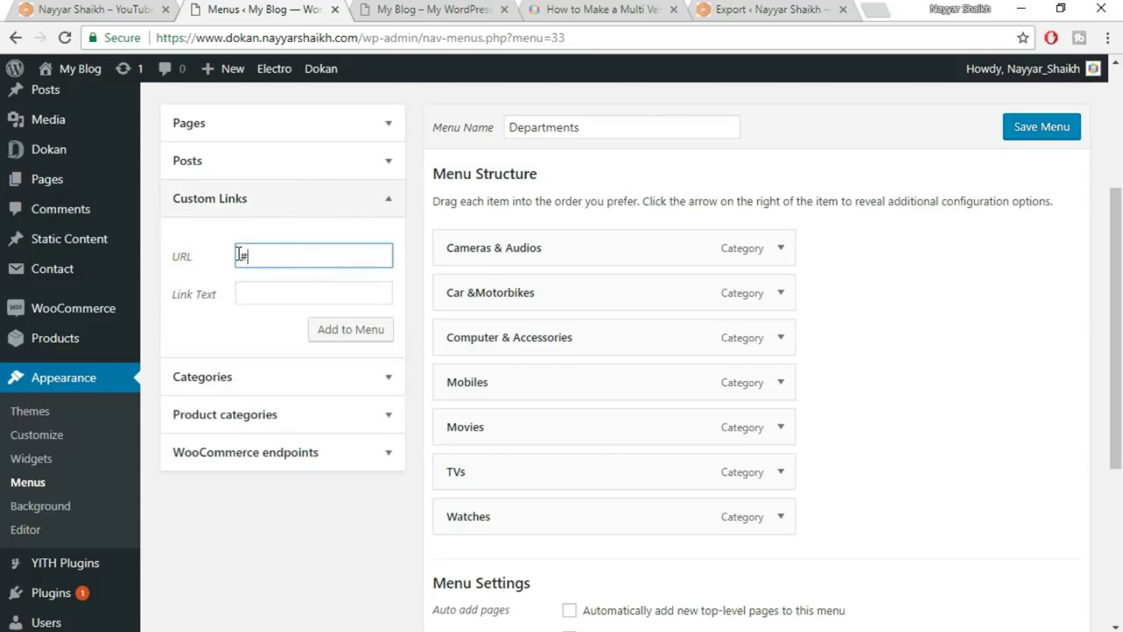
key("ctrl+1")
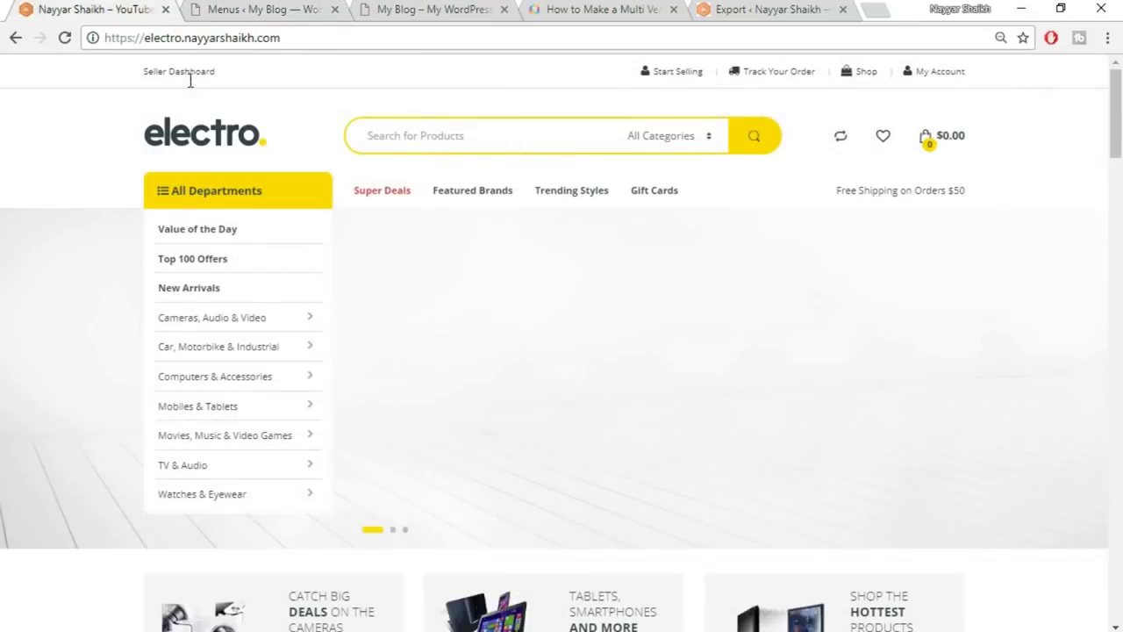
left_click(264, 11)
left_click(319, 284)
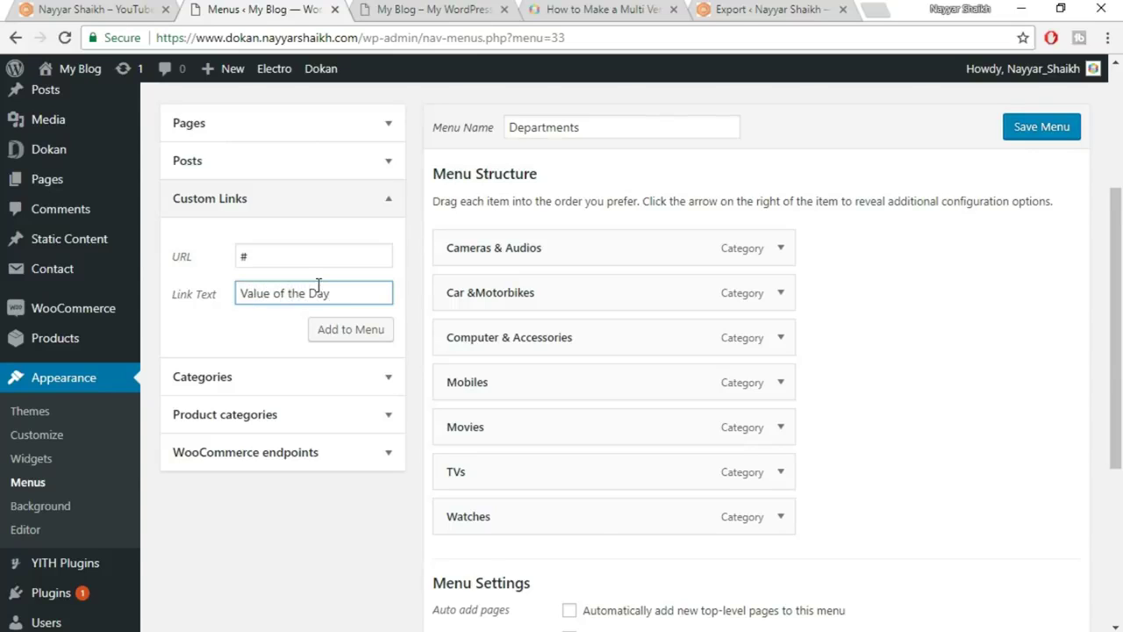
left_click(358, 335)
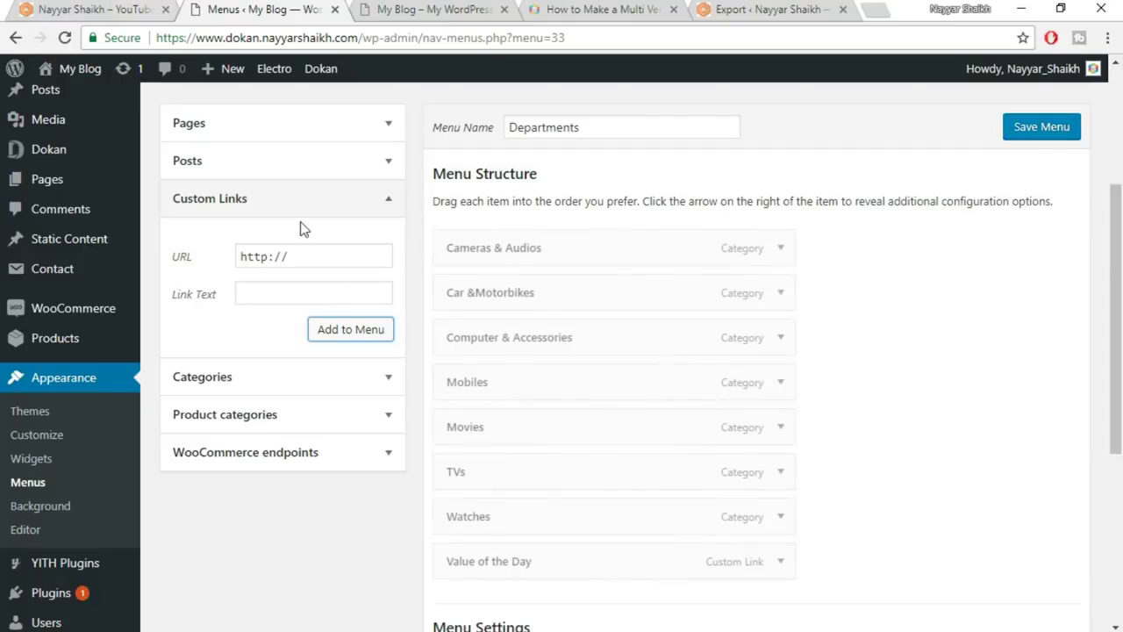
scroll(746, 491, "down", 1)
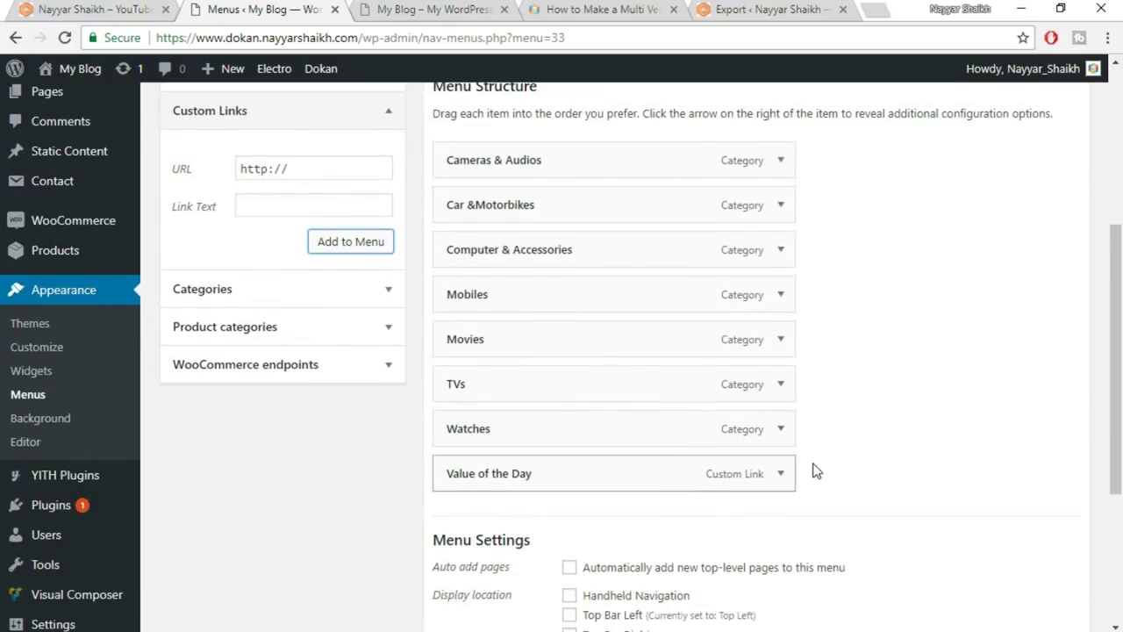
Drag Value of the Day to the top of the Departments menu, above Cameras & Audios
left_click(780, 473)
scroll(492, 456, "down", 2)
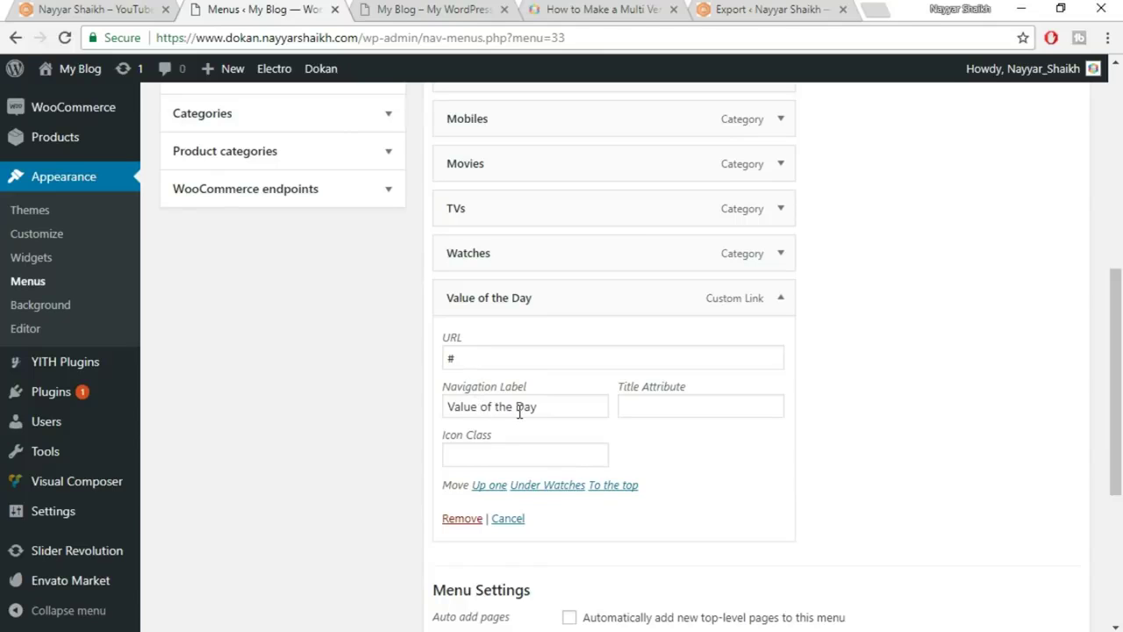
left_click(140, 6)
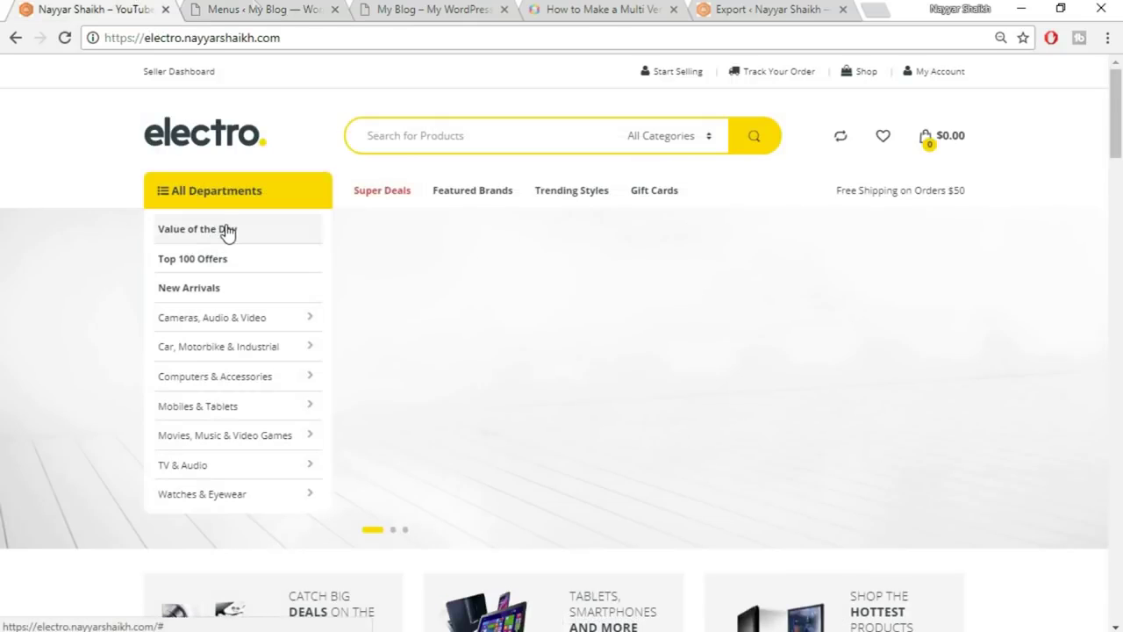
left_click(253, 8)
left_click(784, 303)
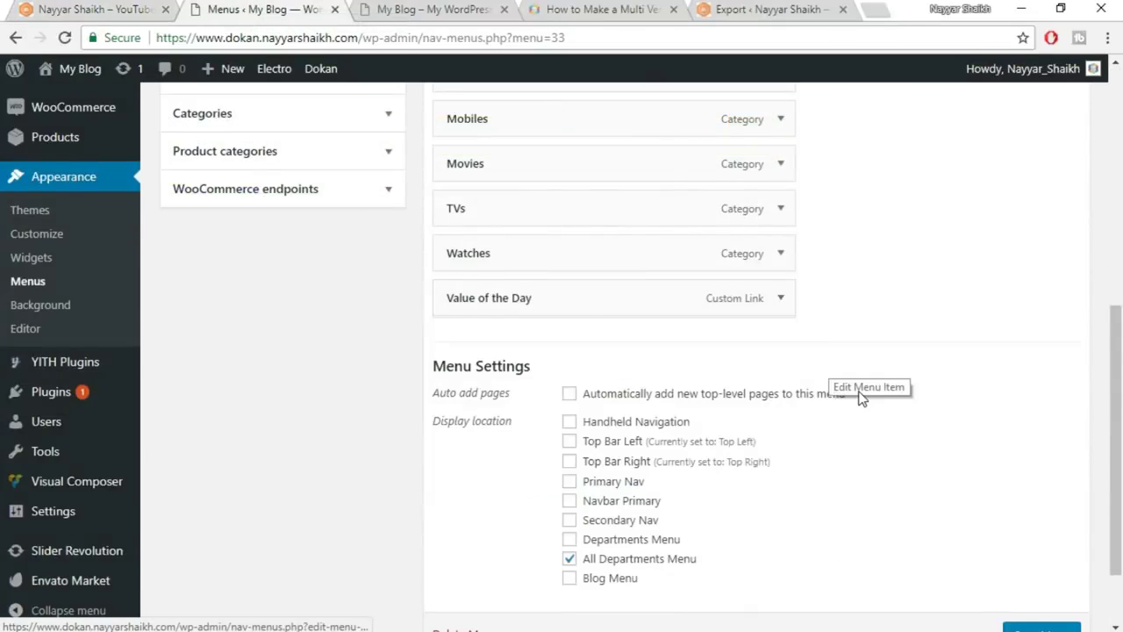
scroll(860, 400, "up", 3)
left_click_drag(539, 568, 544, 221)
Enable the CSS Classes field for menu items in Screen Options
left_click(782, 247)
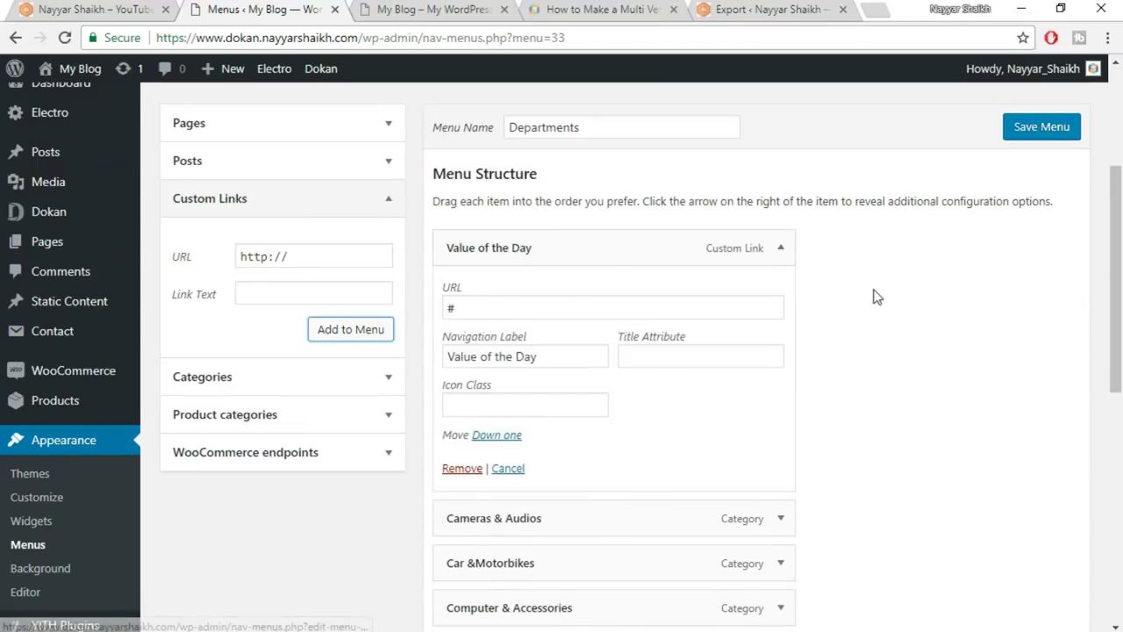
scroll(842, 307, "down", 1)
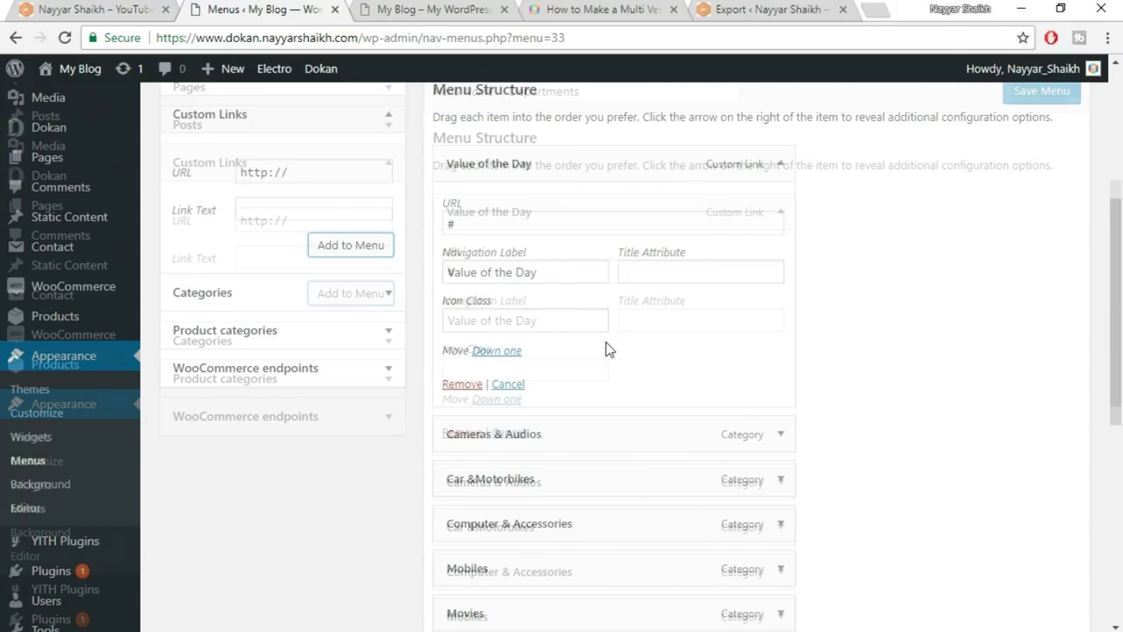
scroll(606, 349, "up", 4)
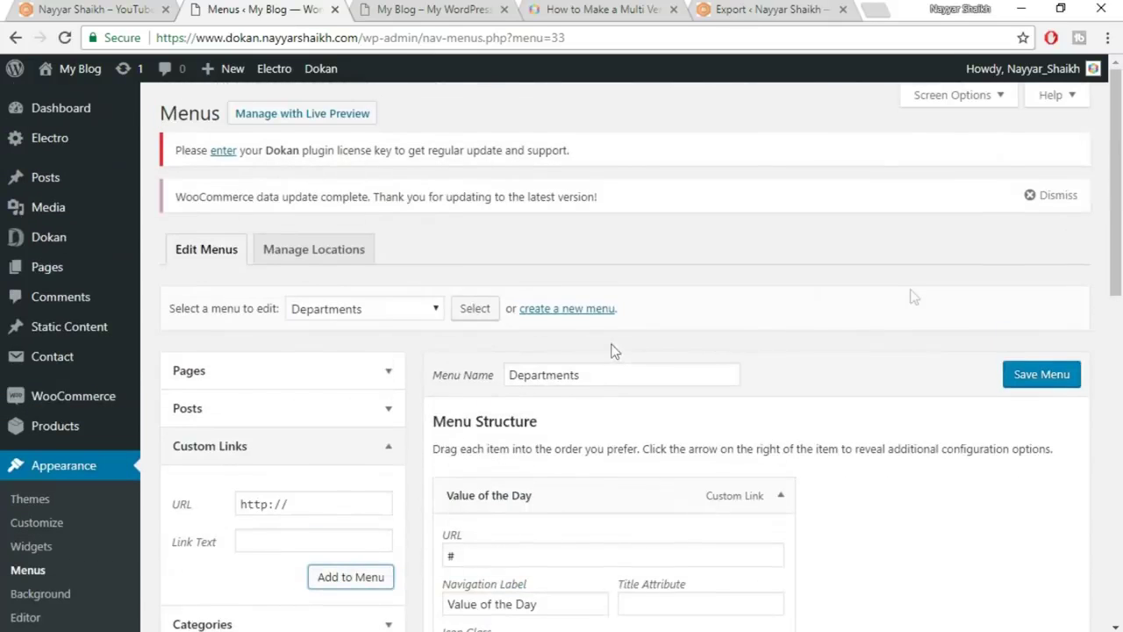
left_click(955, 96)
left_click(392, 227)
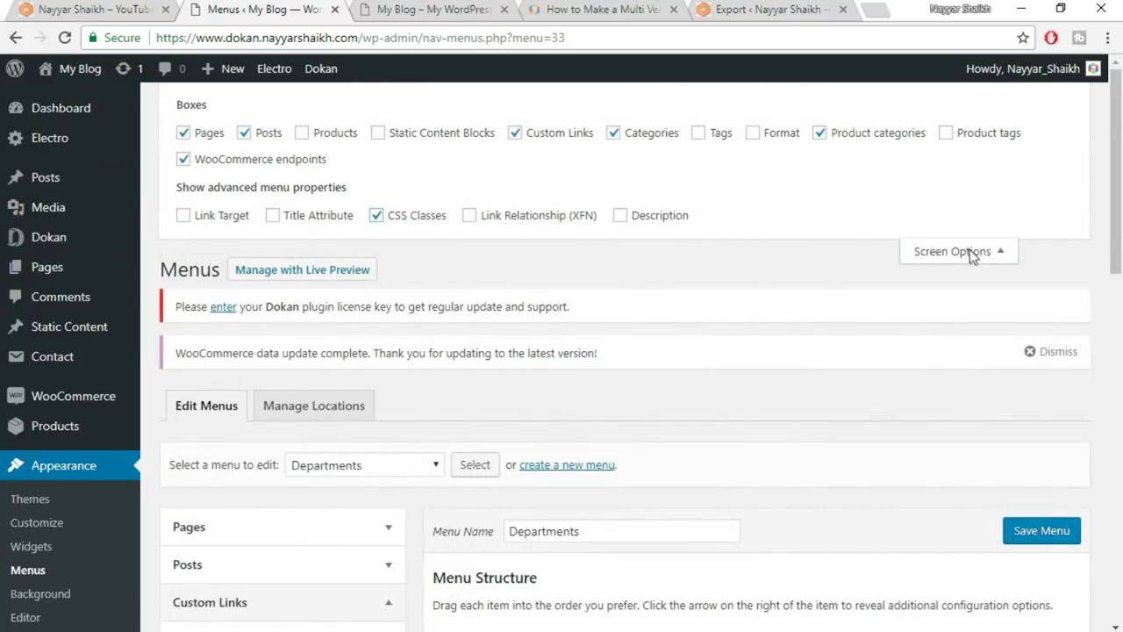
left_click(966, 254)
Give Value of the Day the CSS class highlight and compare with the storefront
scroll(903, 357, "down", 3)
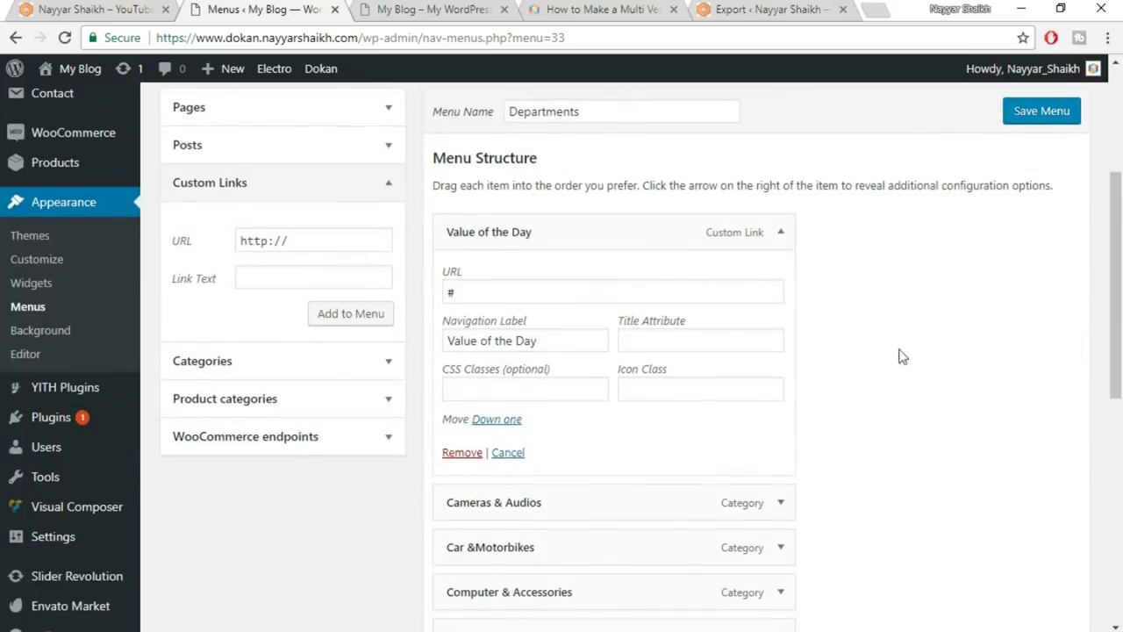
left_click(531, 393)
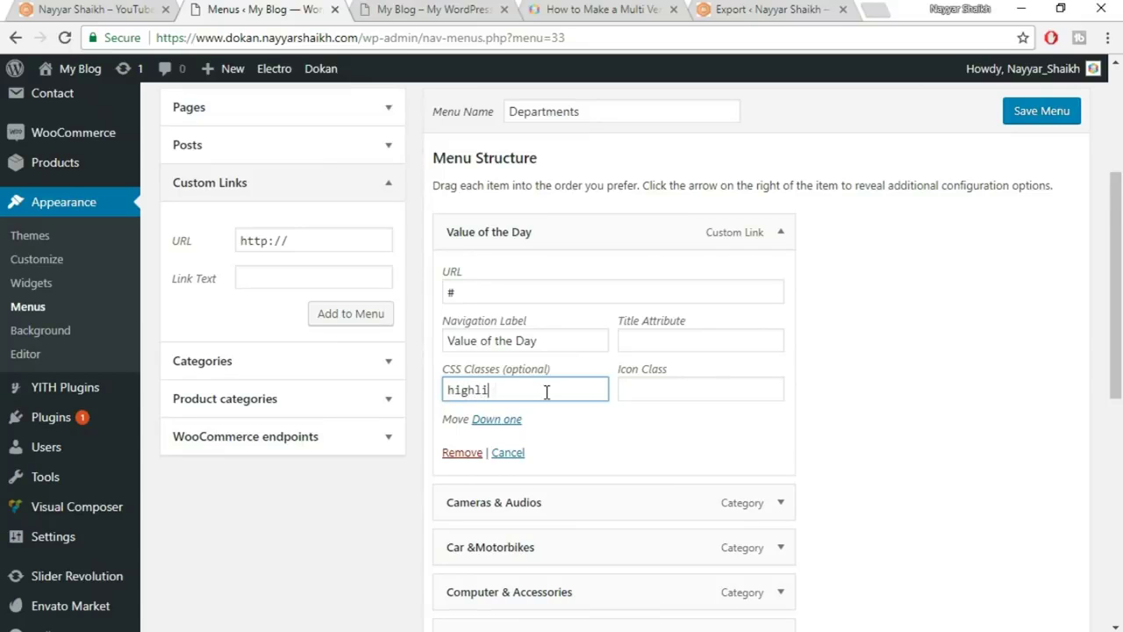
left_click(781, 233)
left_click(40, 6)
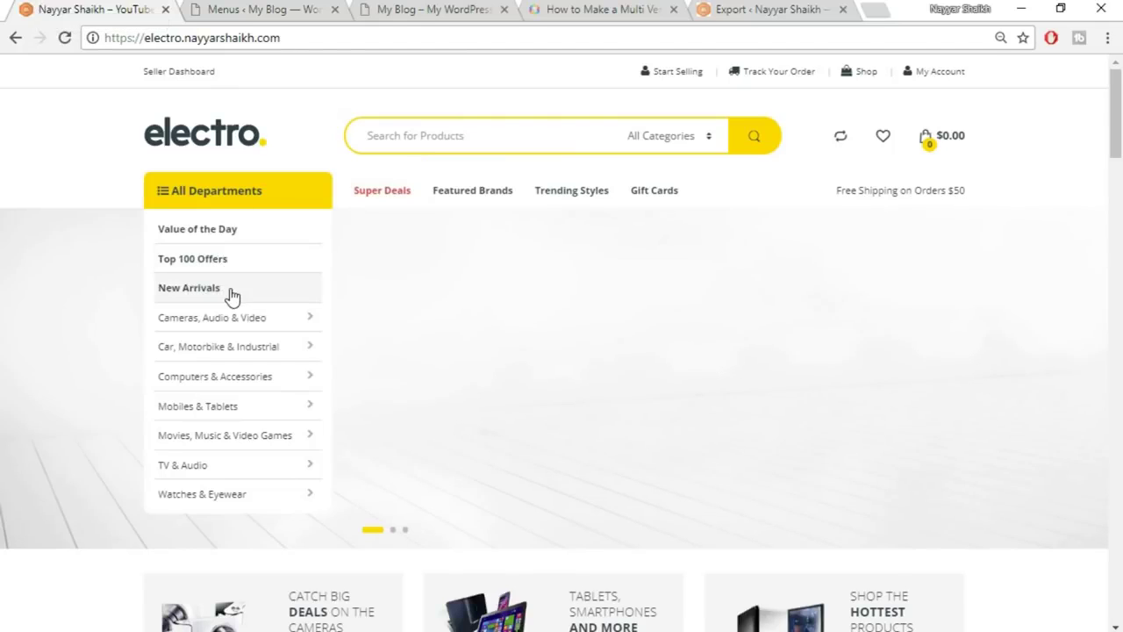
left_click(288, 7)
Add custom links Top 100 Offers and New Arrivals with URL # to the menu
double_click(308, 241)
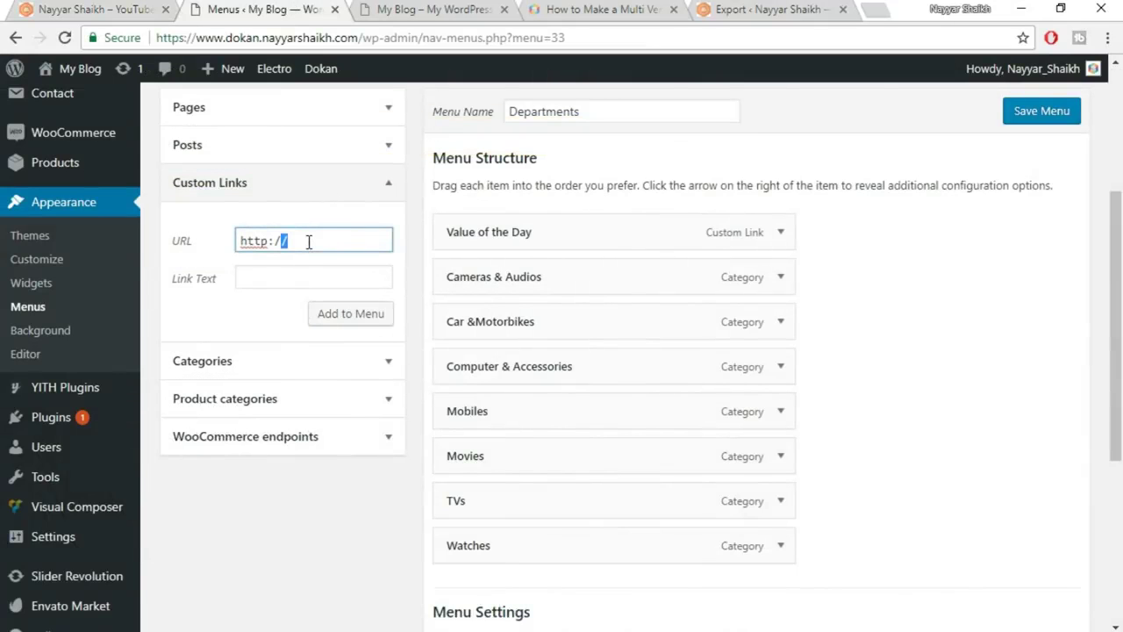
key("Tab")
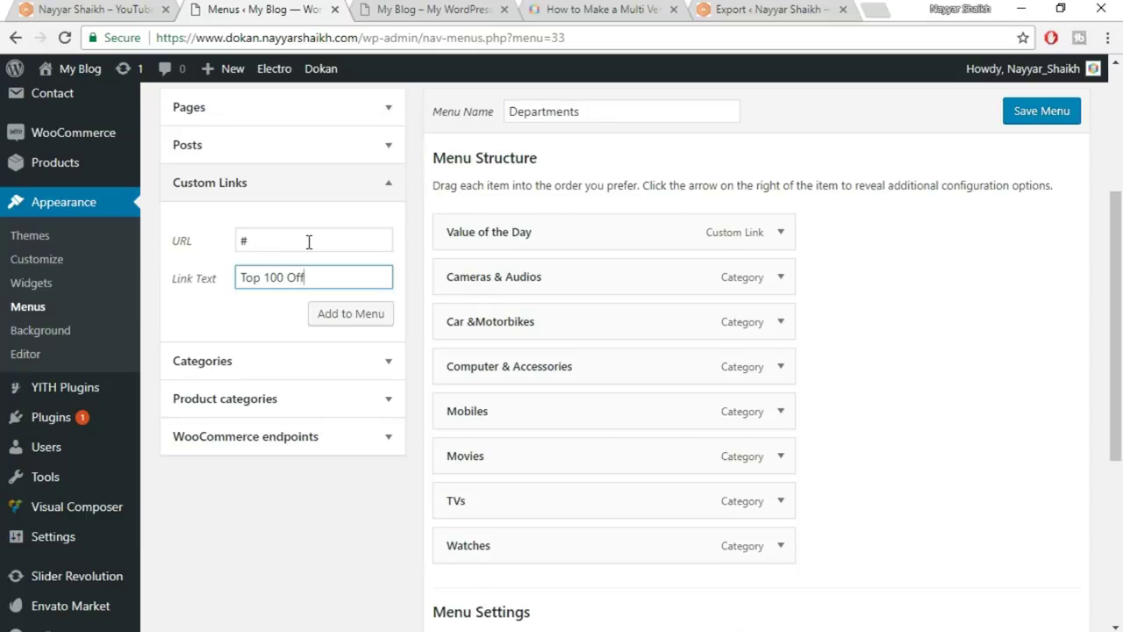
type("Top 100 Offers")
left_click(354, 321)
left_click(330, 247)
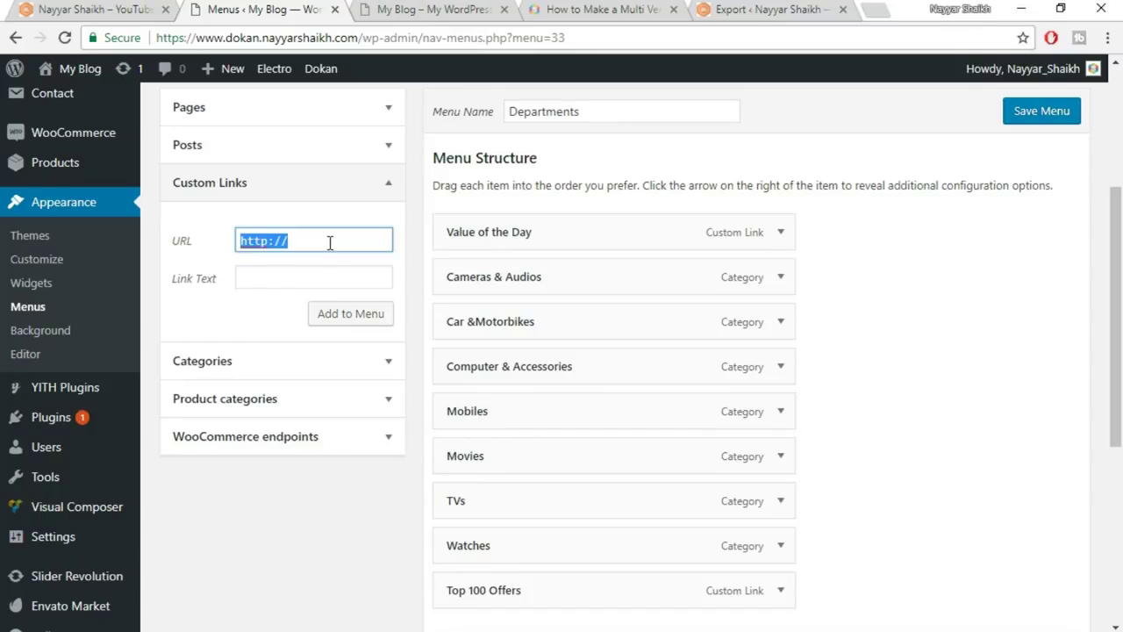
key("Tab")
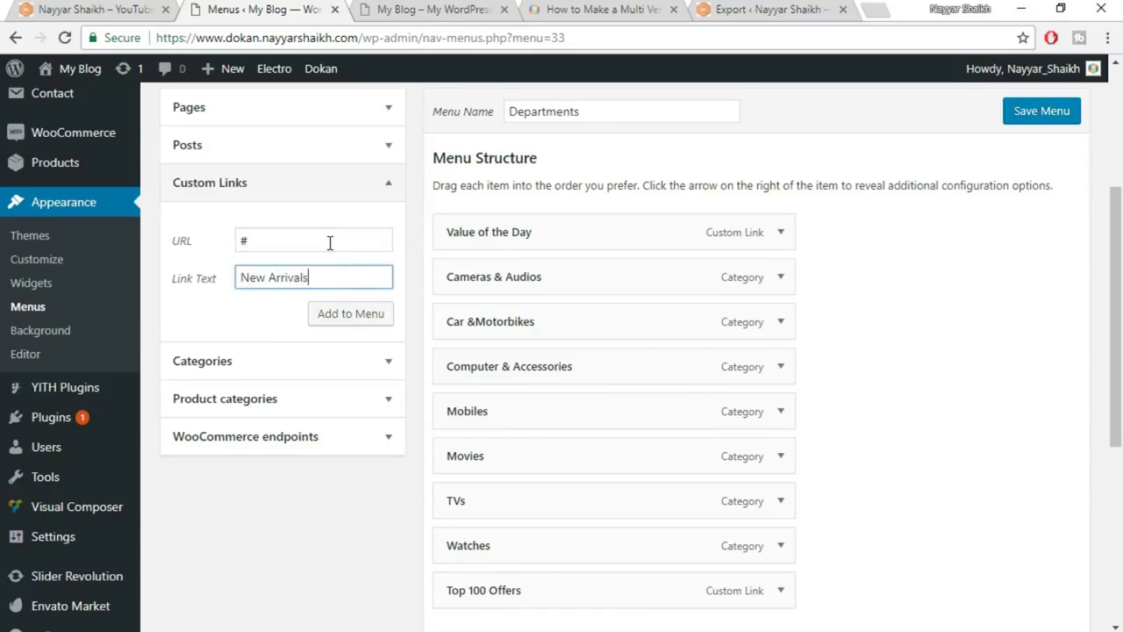
type("New Arrivals")
left_click(376, 322)
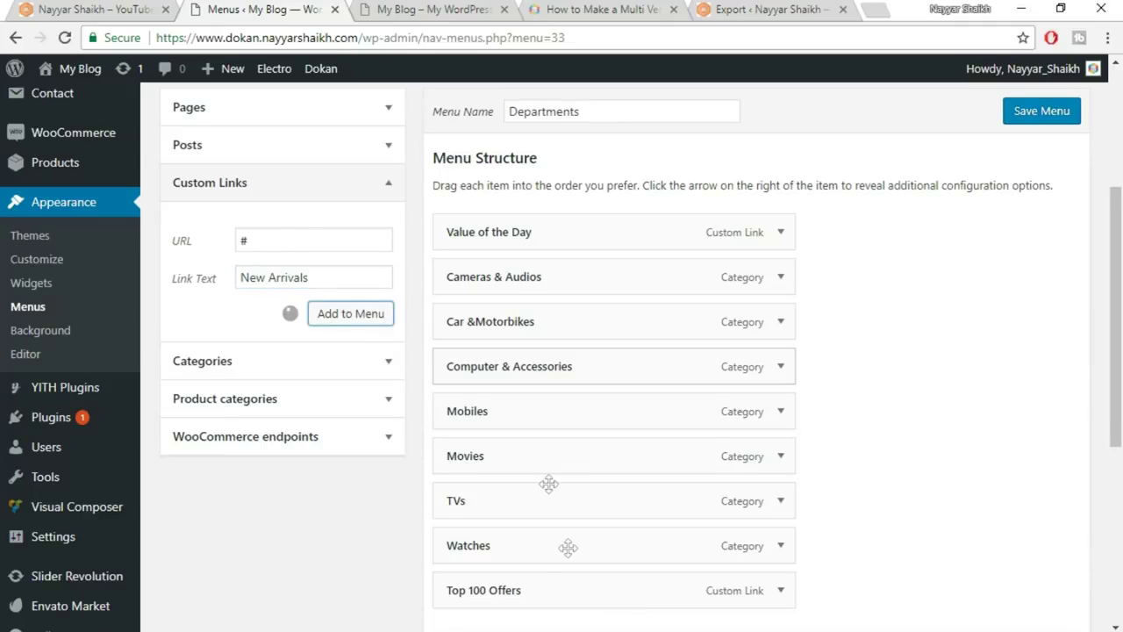
Move Top 100 Offers and New Arrivals to just below Value of the Day
left_click_drag(532, 556, 502, 271)
left_click_drag(580, 287, 579, 281)
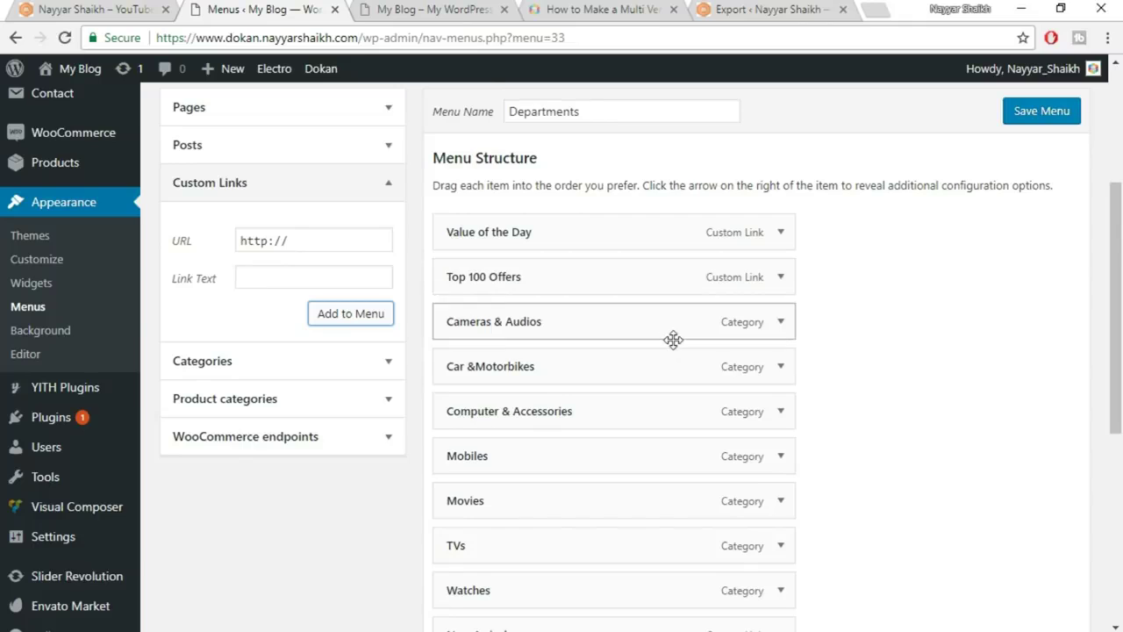
scroll(574, 533, "down", 2)
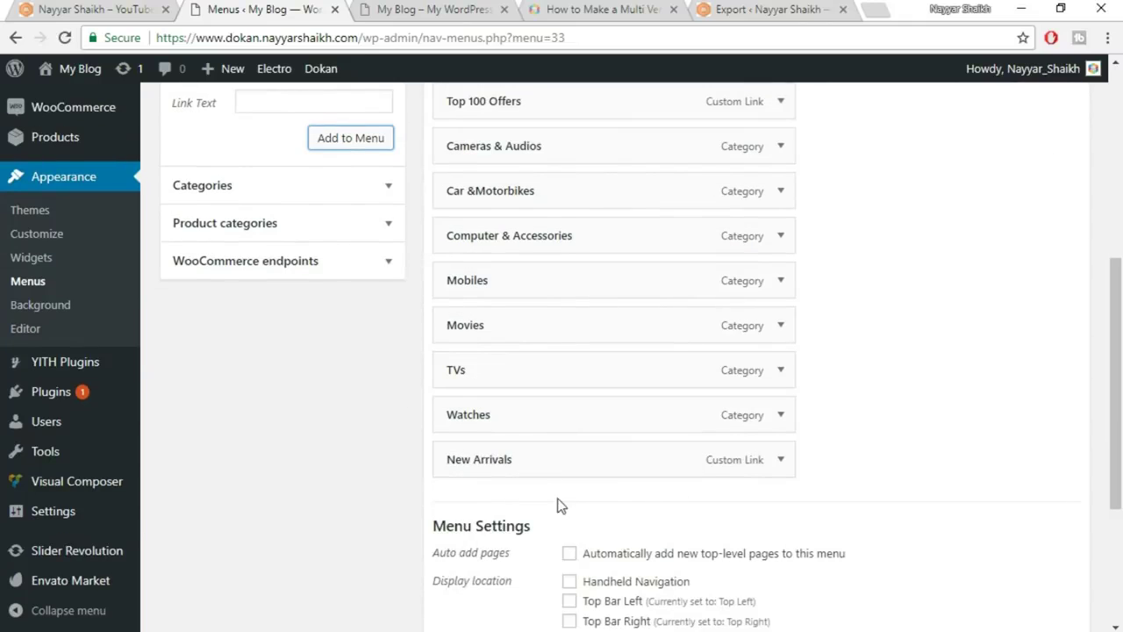
left_click_drag(549, 459, 535, 216)
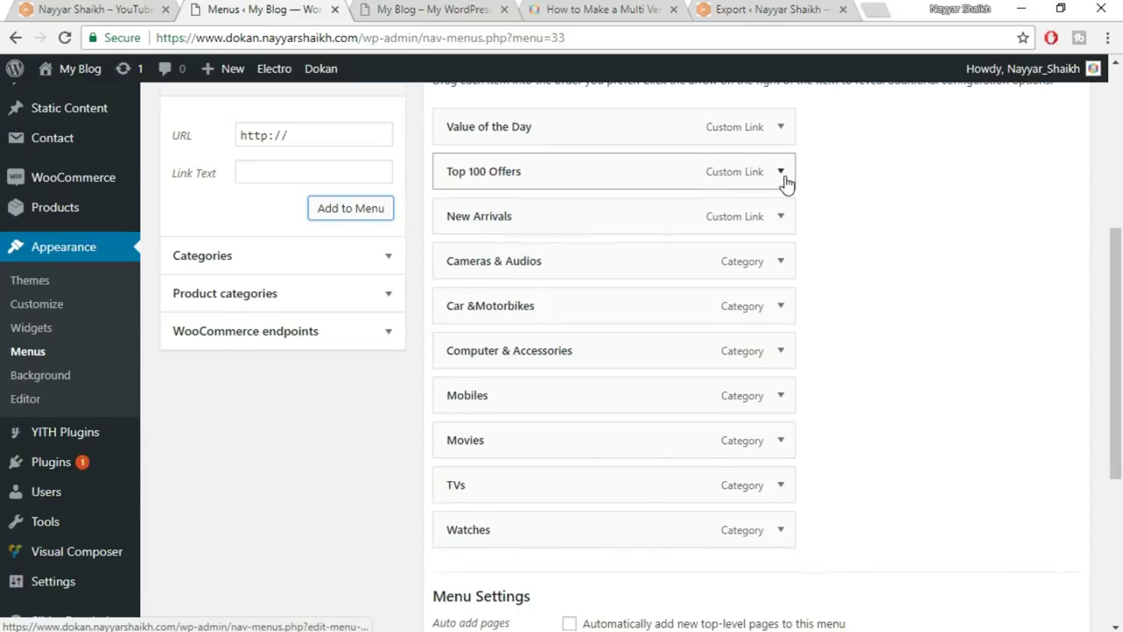
Set the CSS class highlight on both Top 100 Offers and New Arrivals
left_click(781, 173)
left_click(514, 329)
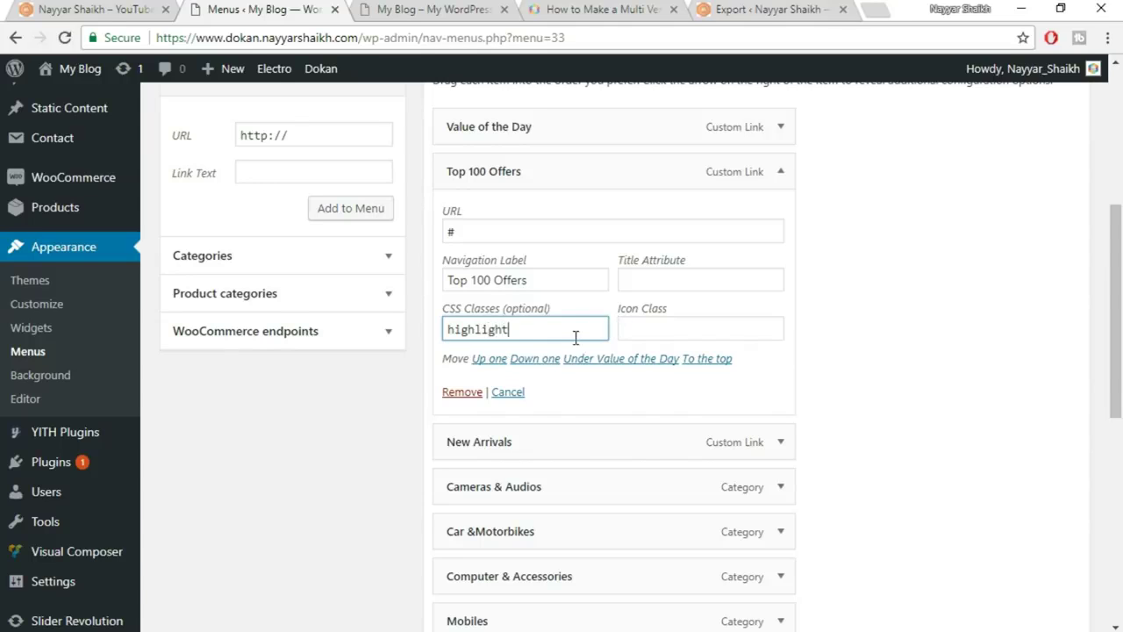
left_click(780, 174)
left_click(783, 225)
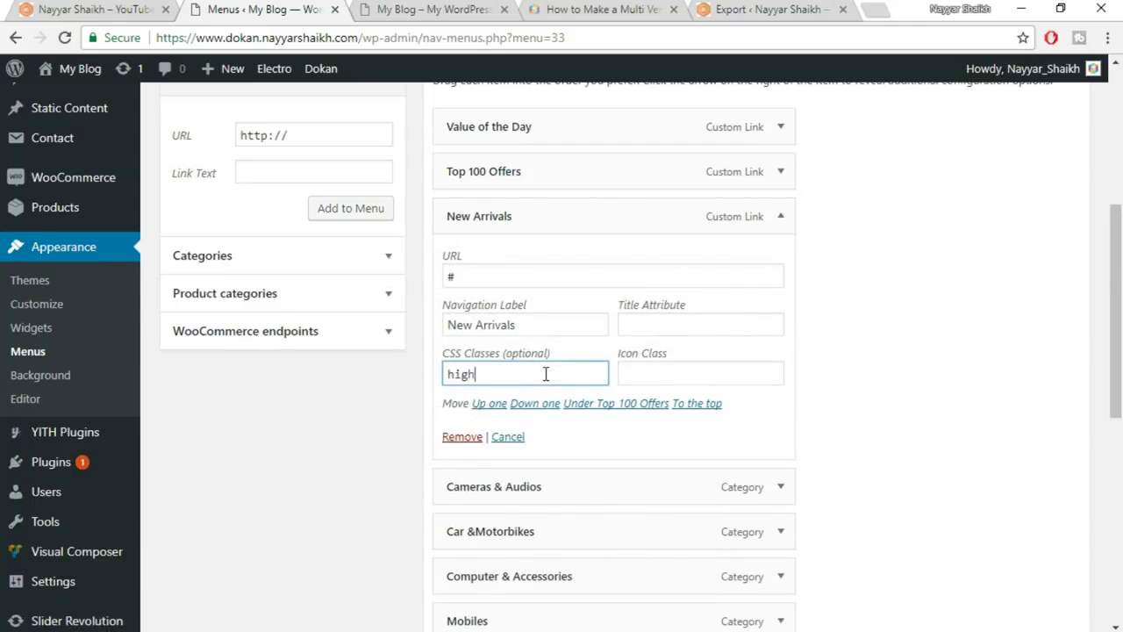
left_click(546, 373)
type("highlight")
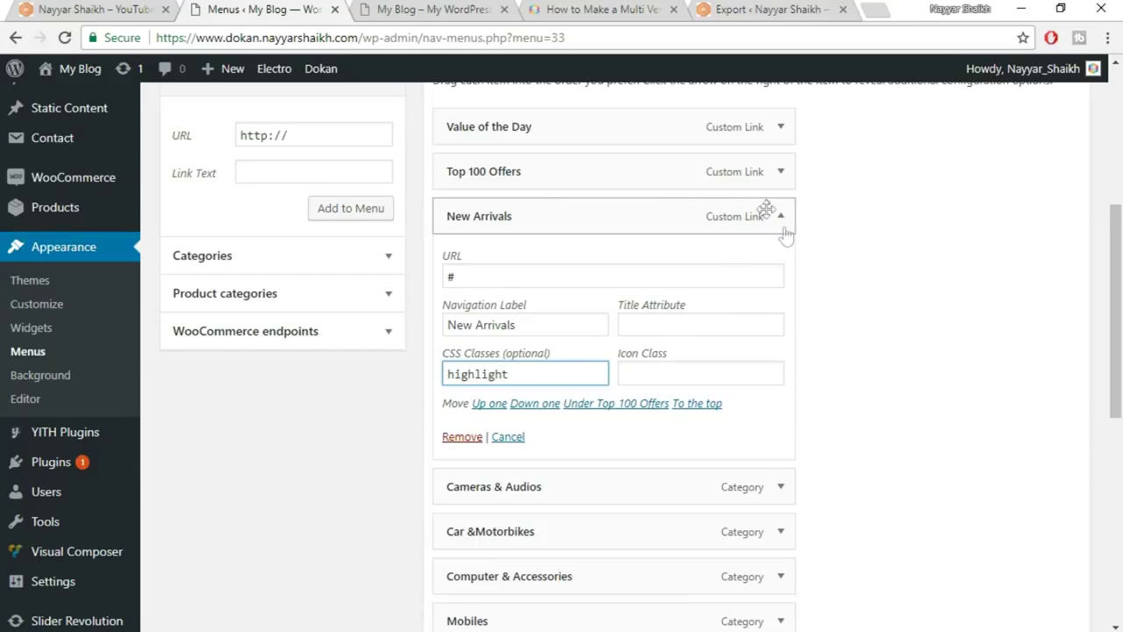
left_click(781, 216)
scroll(677, 333, "up", 2)
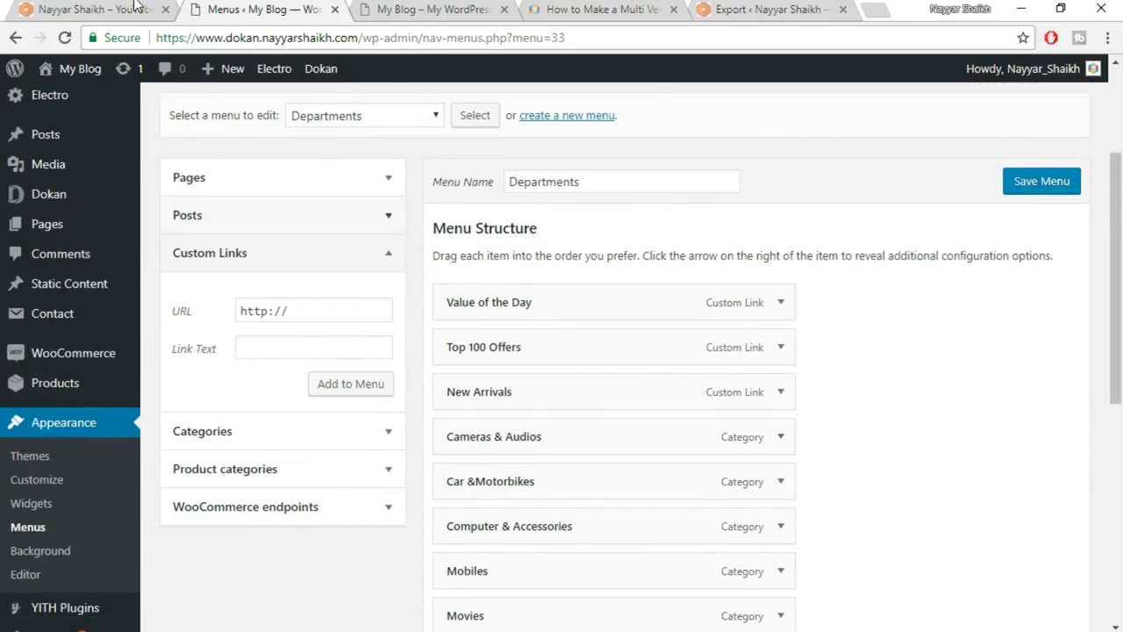
key("ctrl+1")
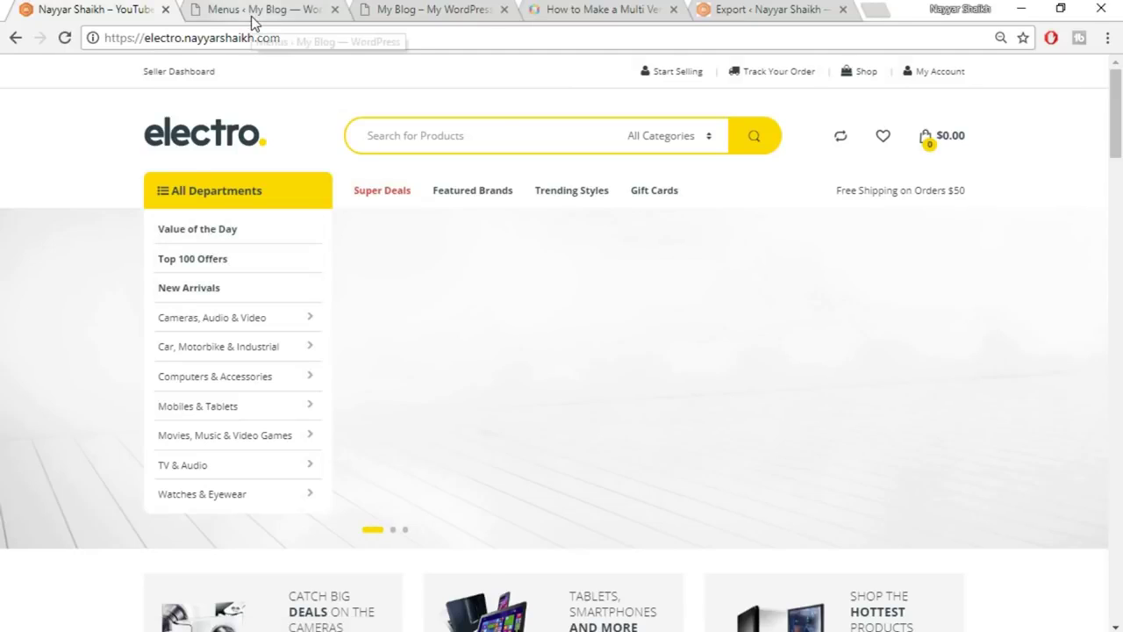
left_click(288, 18)
scroll(769, 376, "down", 2)
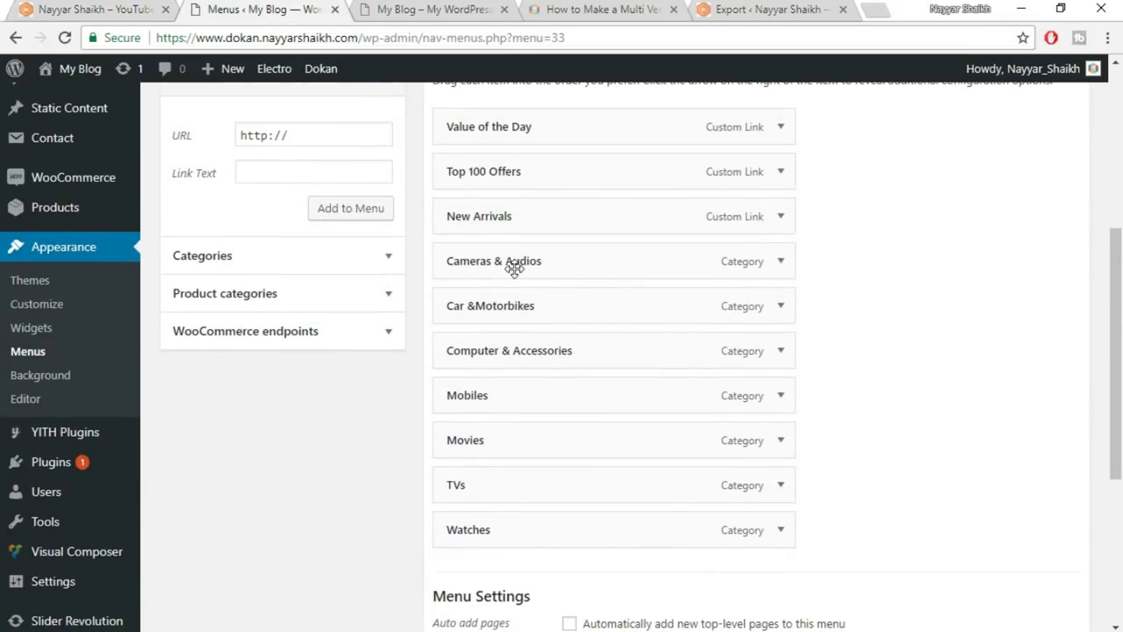
left_click(144, 7)
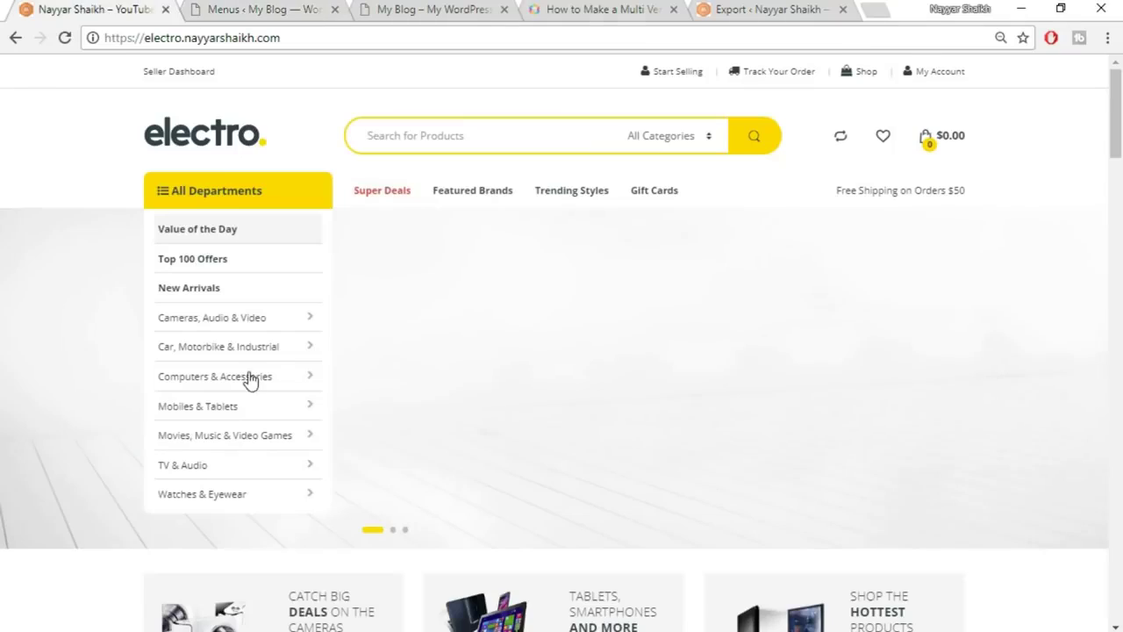
left_click(306, 318)
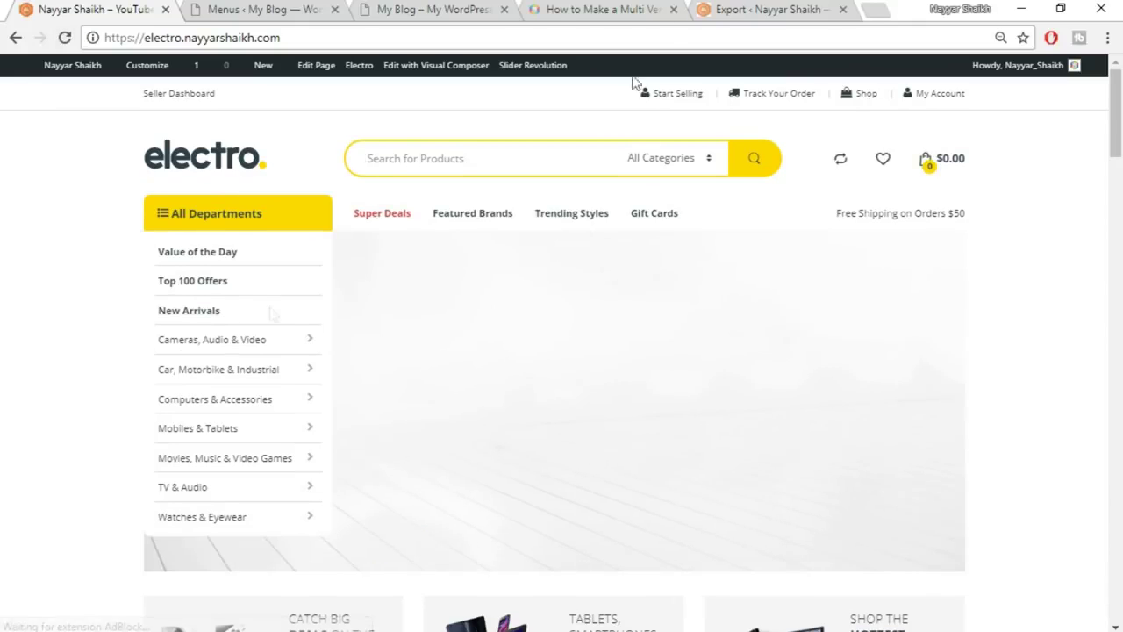
mouse_move(261, 348)
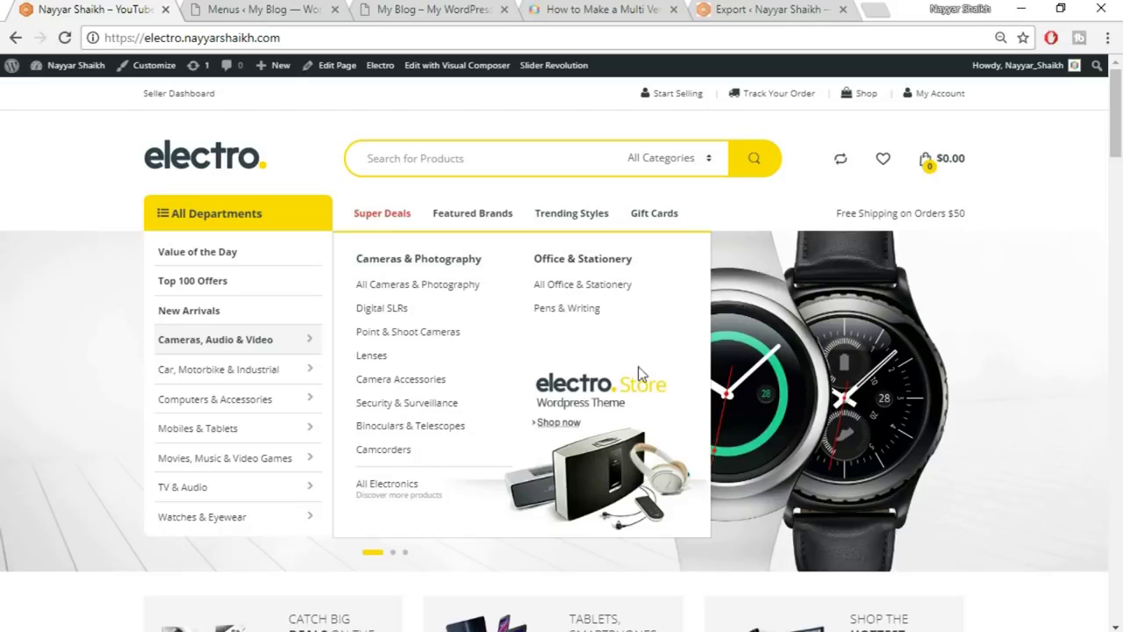
left_click(259, 9)
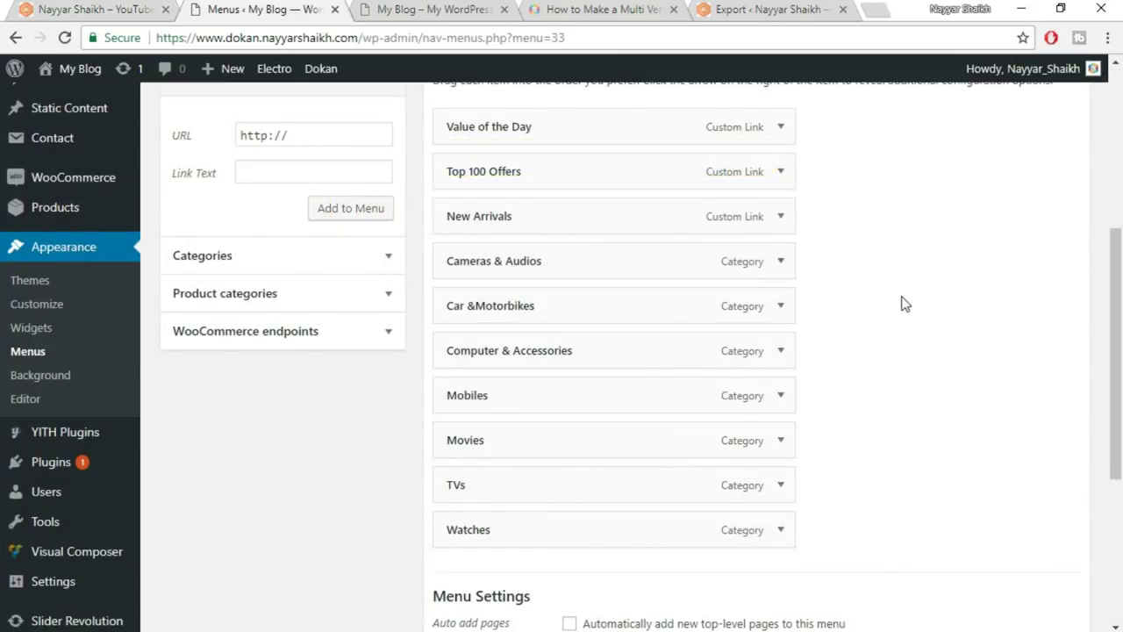
scroll(903, 301, "up", 2)
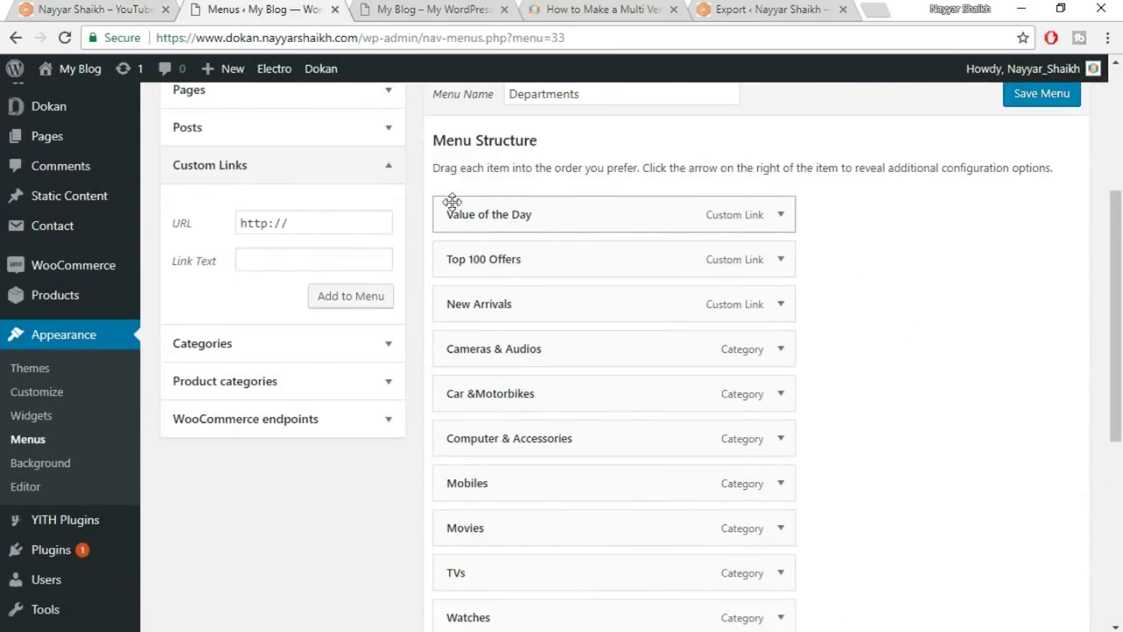
Collapse Custom Links and tick Static Content Blocks in the Menus Screen Options
left_click(394, 175)
scroll(394, 226, "up", 2)
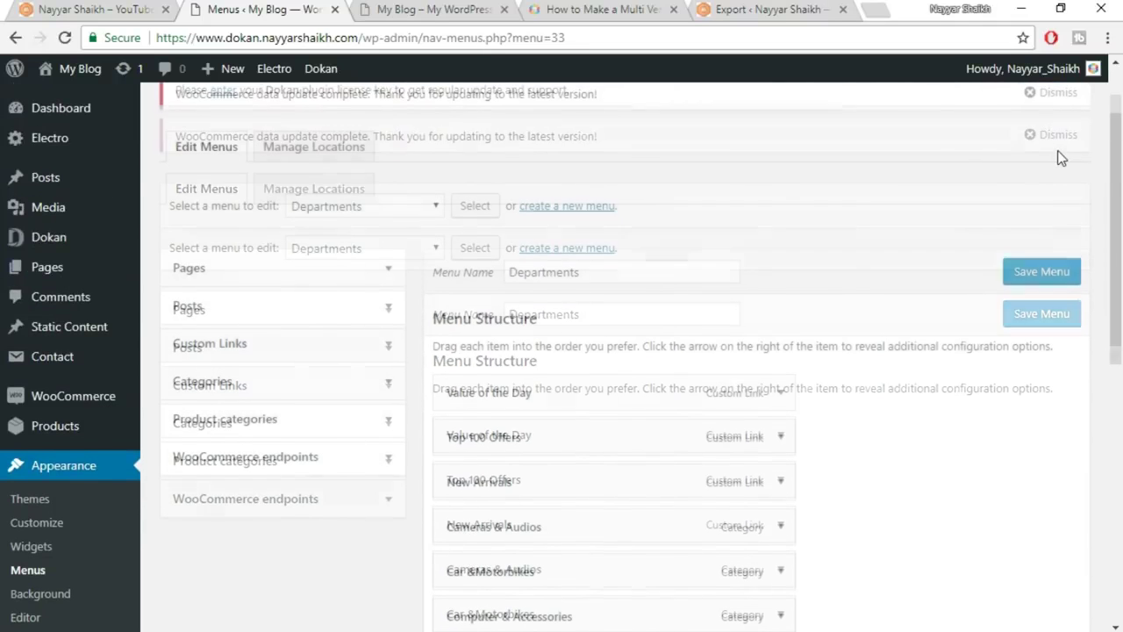
scroll(1053, 157, "up", 2)
left_click(955, 96)
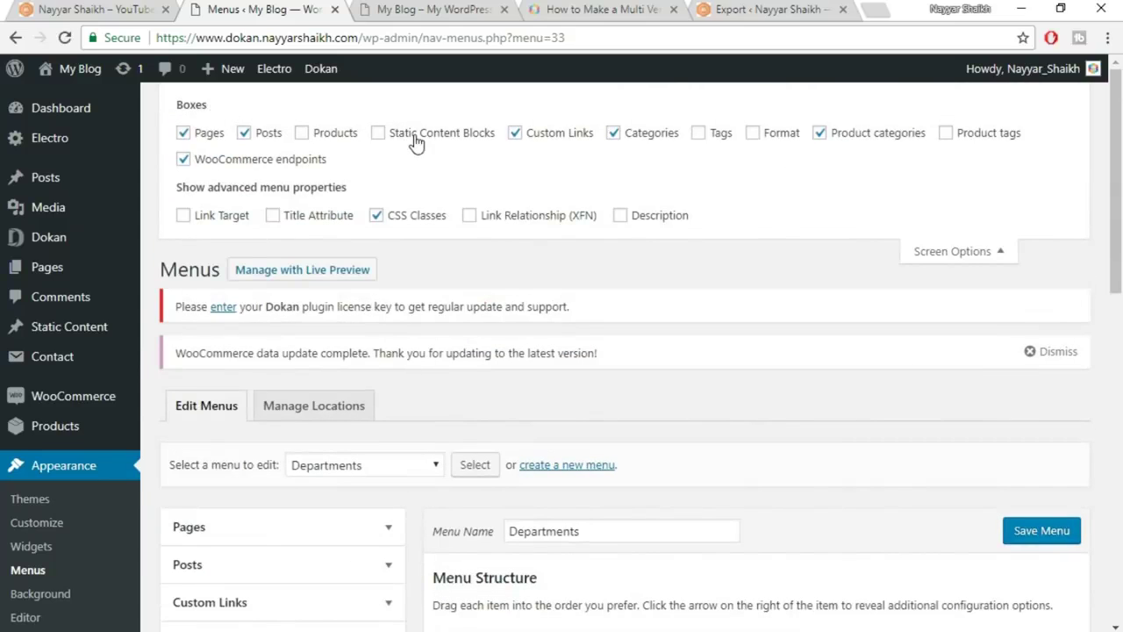
left_click(416, 143)
left_click(983, 254)
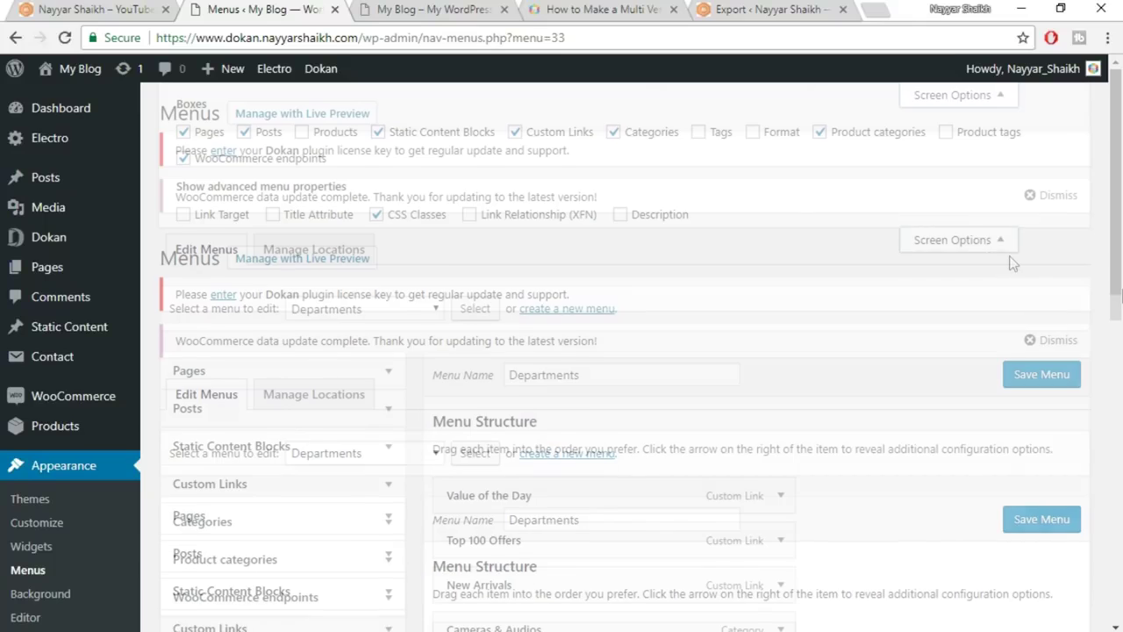
scroll(1121, 303, "down", 2)
Add the Cameras, Audio & Video block and nest it under its category
left_click(366, 274)
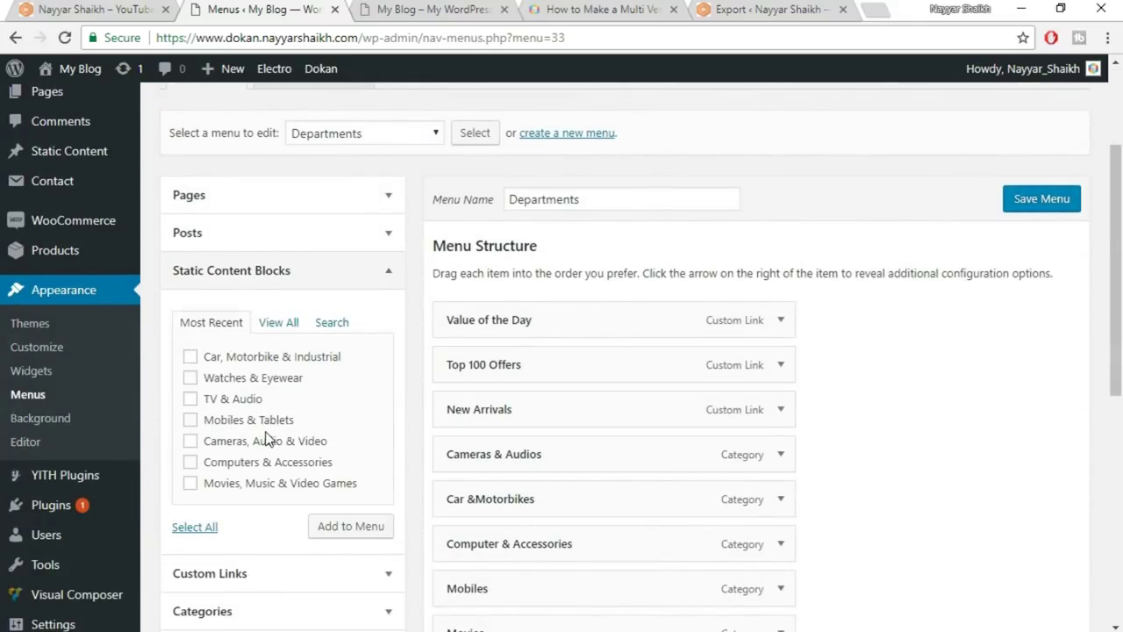
left_click(377, 524)
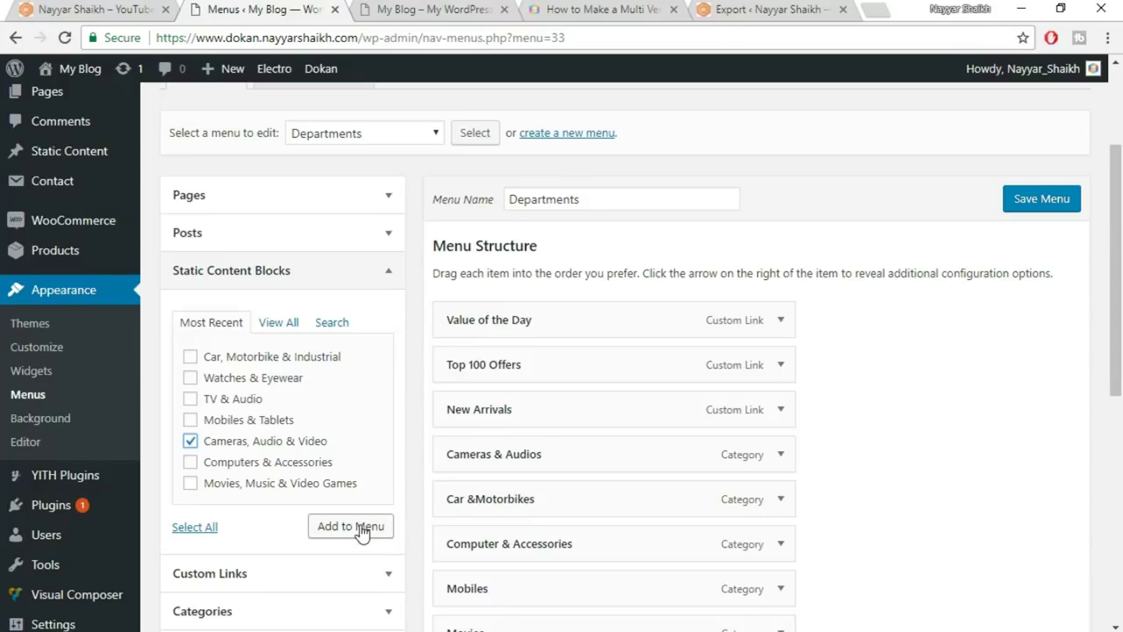
scroll(778, 509, "down", 2)
scroll(709, 556, "down", 1)
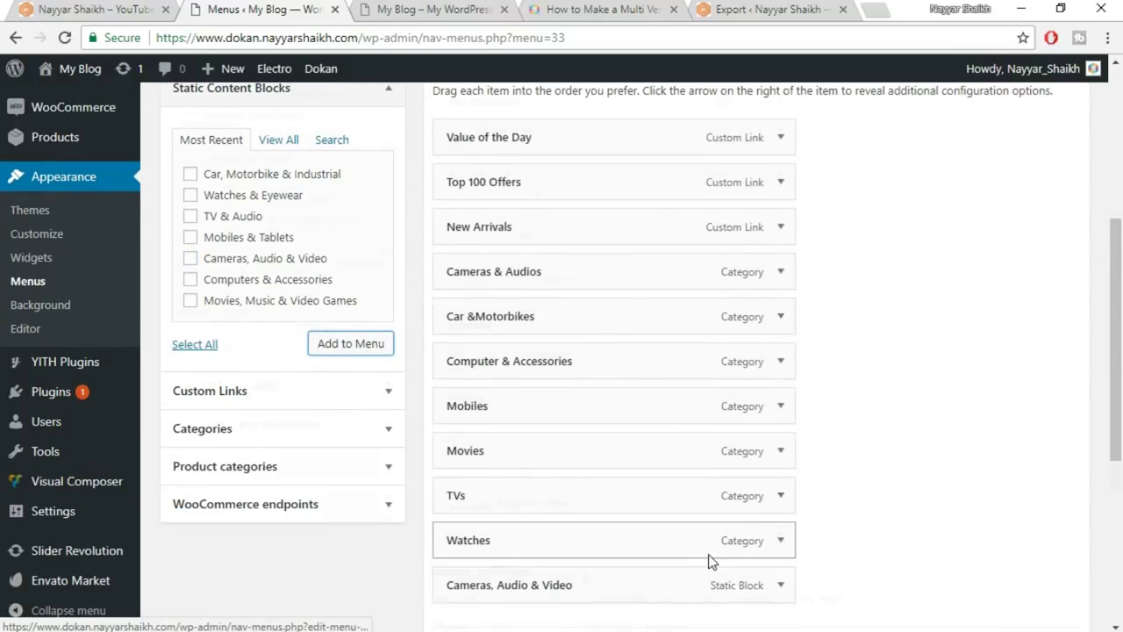
left_click_drag(534, 522, 559, 221)
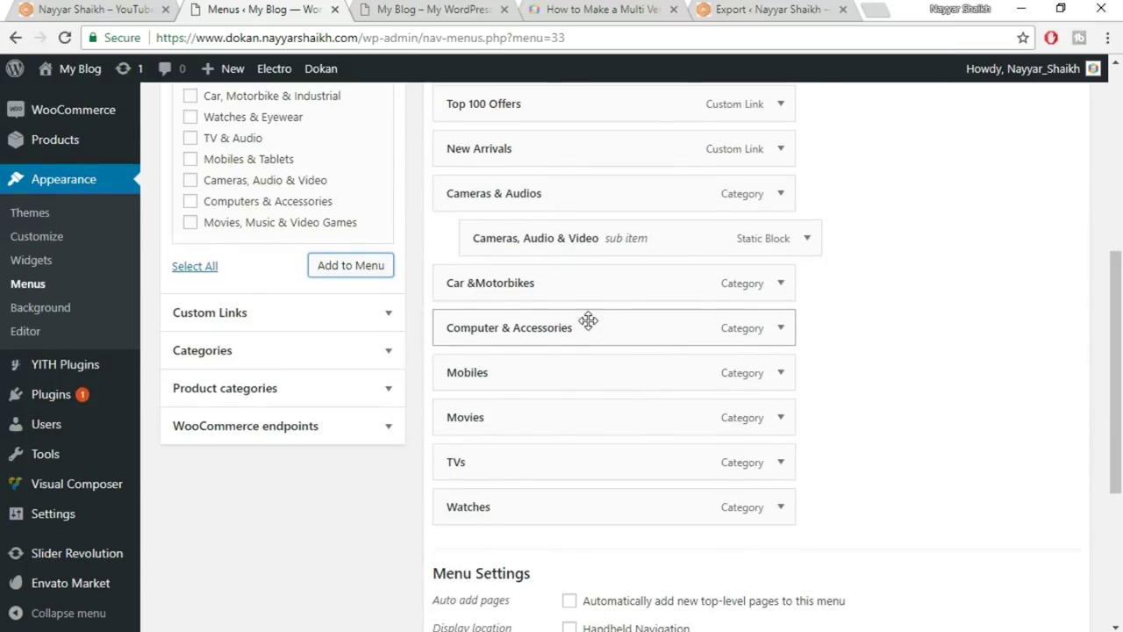
scroll(204, 219, "up", 1)
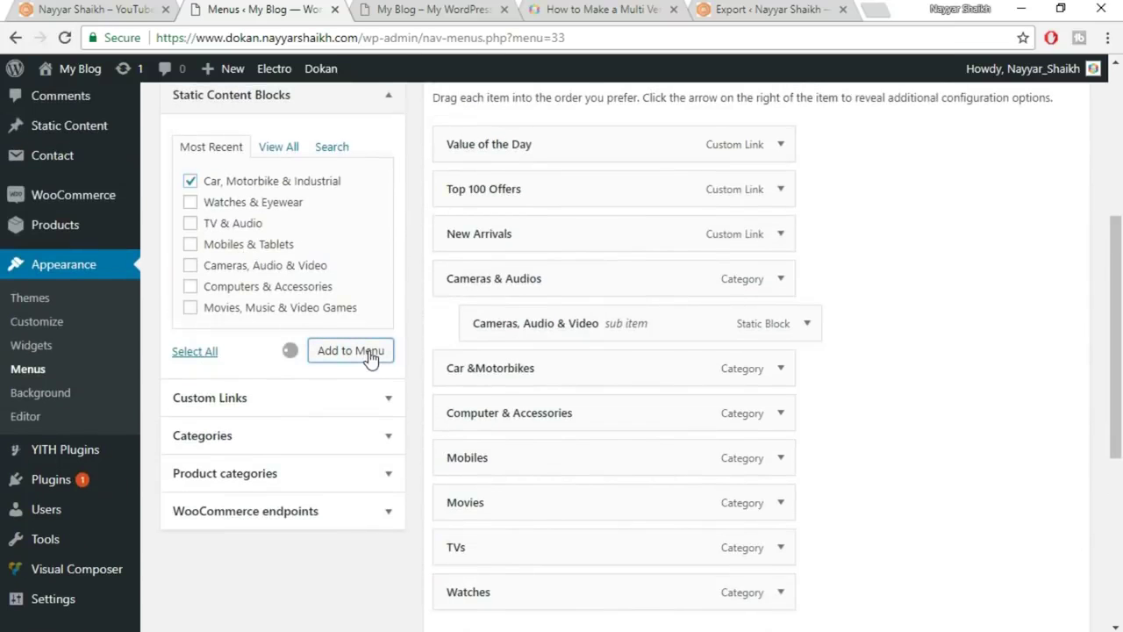
scroll(476, 354, "down", 1)
left_click_drag(541, 552, 519, 305)
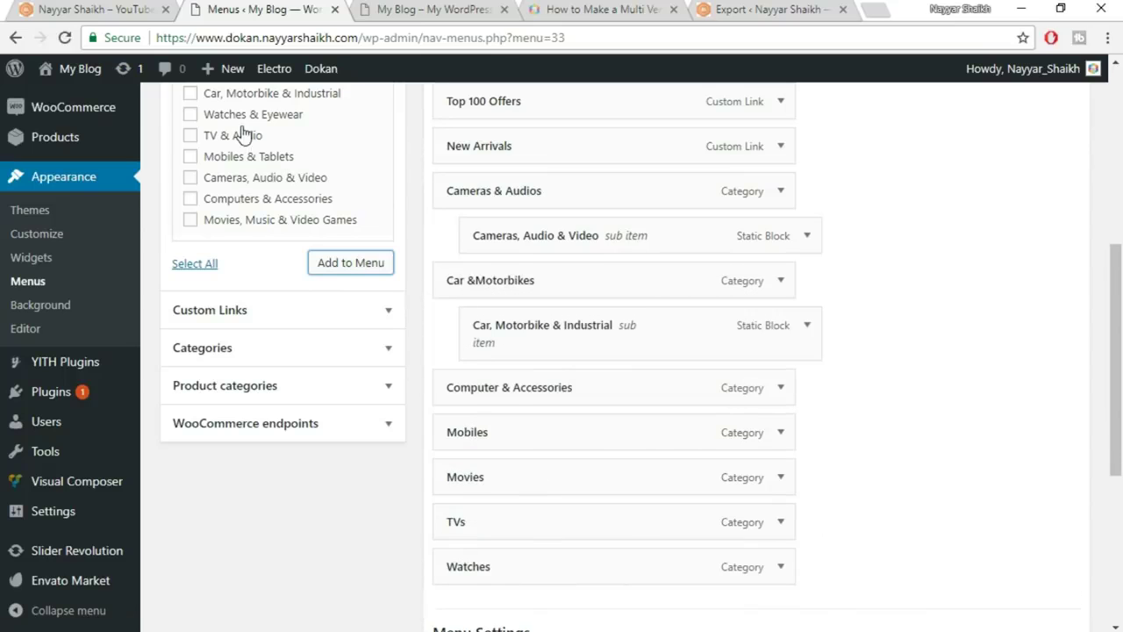
Add Watches & Eyewear under Watches and the TV & Audio block under its category
left_click(364, 268)
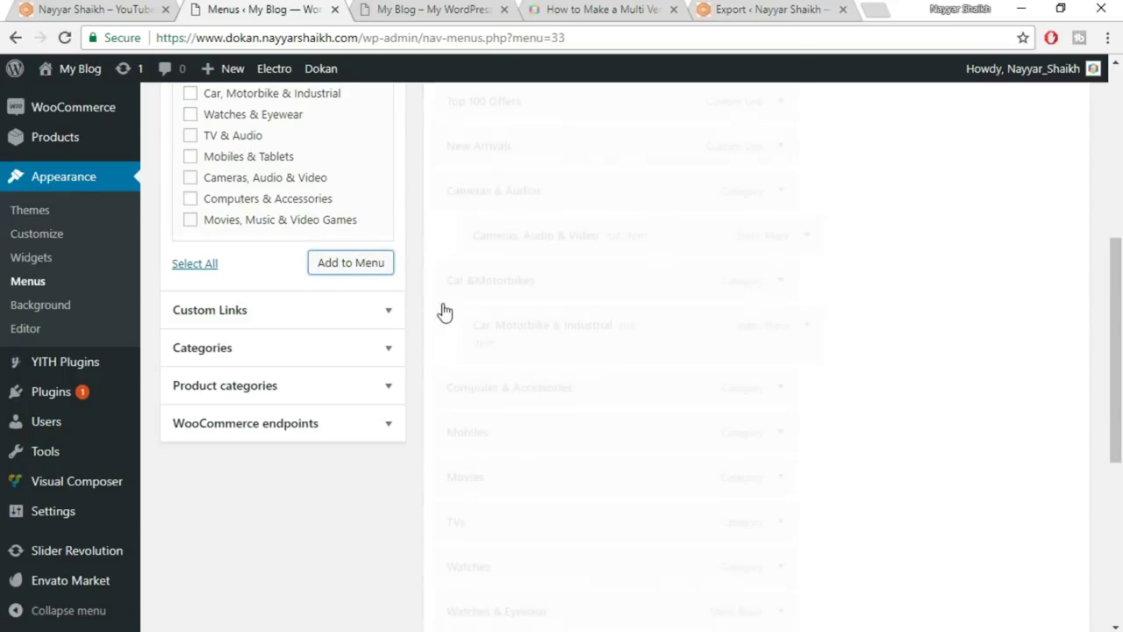
scroll(538, 553, "down", 2)
left_click_drag(517, 431, 568, 437)
scroll(304, 244, "up", 2)
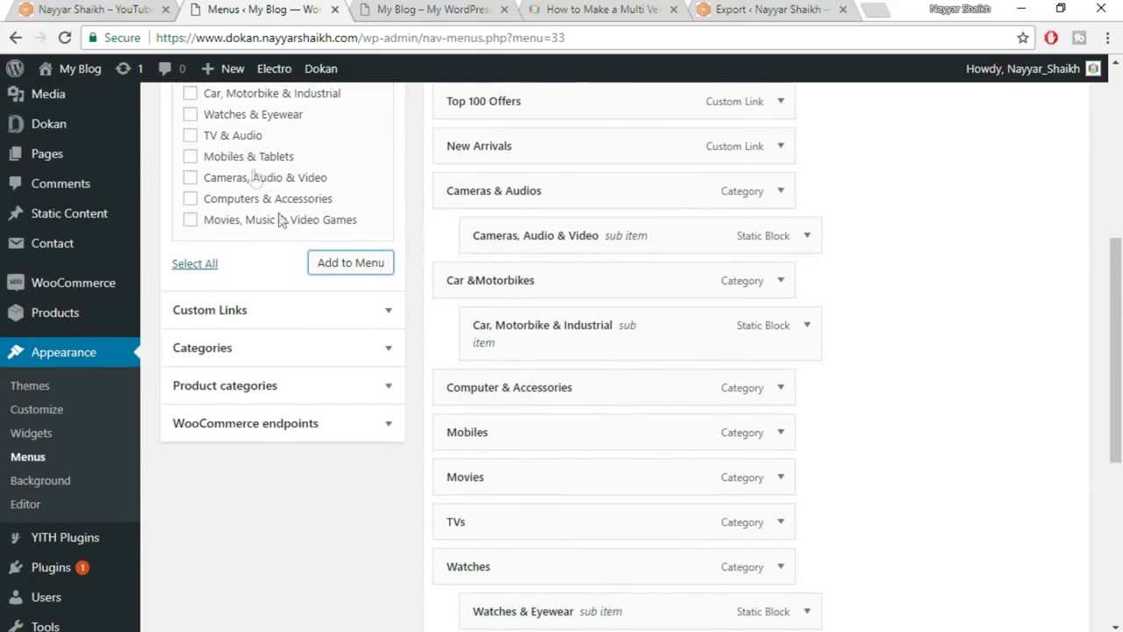
left_click(348, 271)
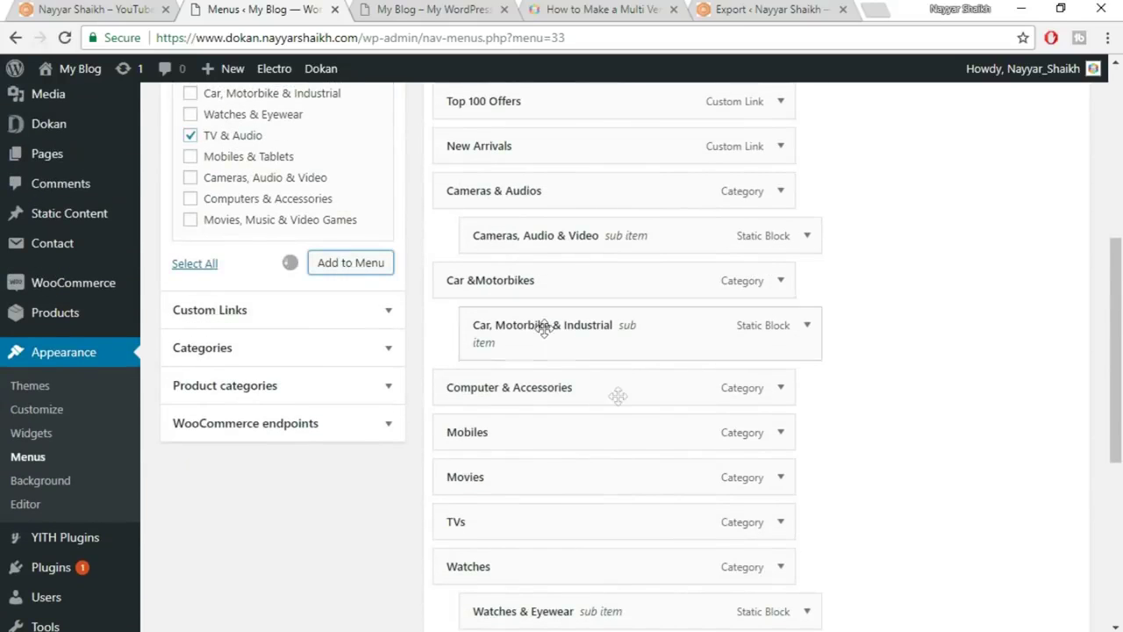
scroll(614, 439, "down", 1)
left_click_drag(529, 576, 546, 456)
scroll(193, 373, "up", 1)
scroll(193, 373, "up", 2)
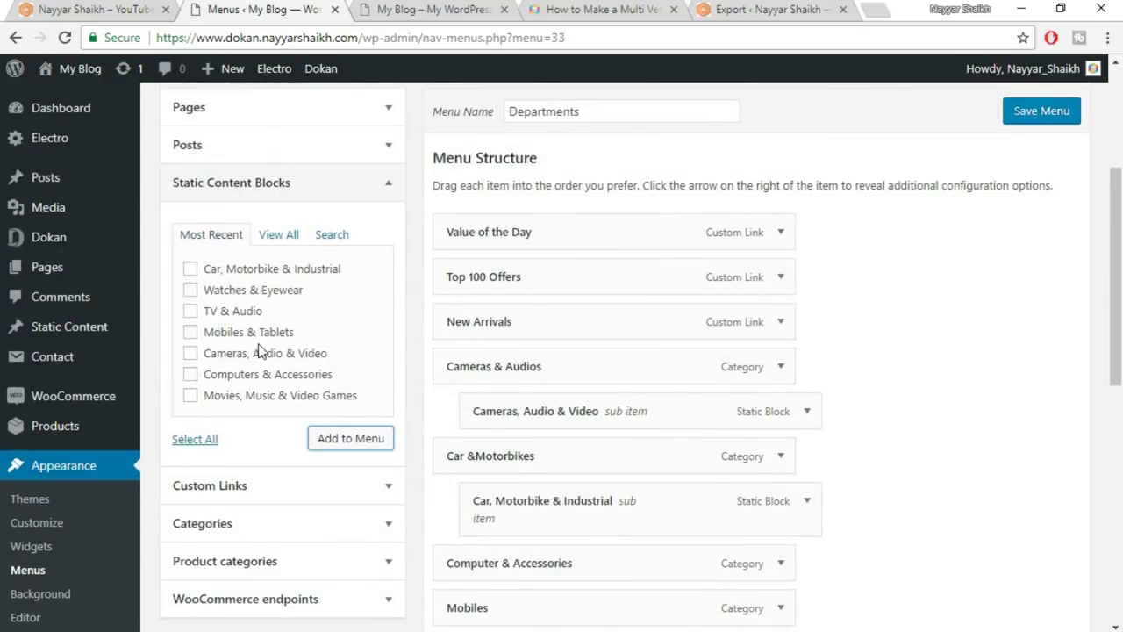
Add the Mobiles & Tablets block and nest it under Mobiles
left_click(262, 338)
left_click(379, 445)
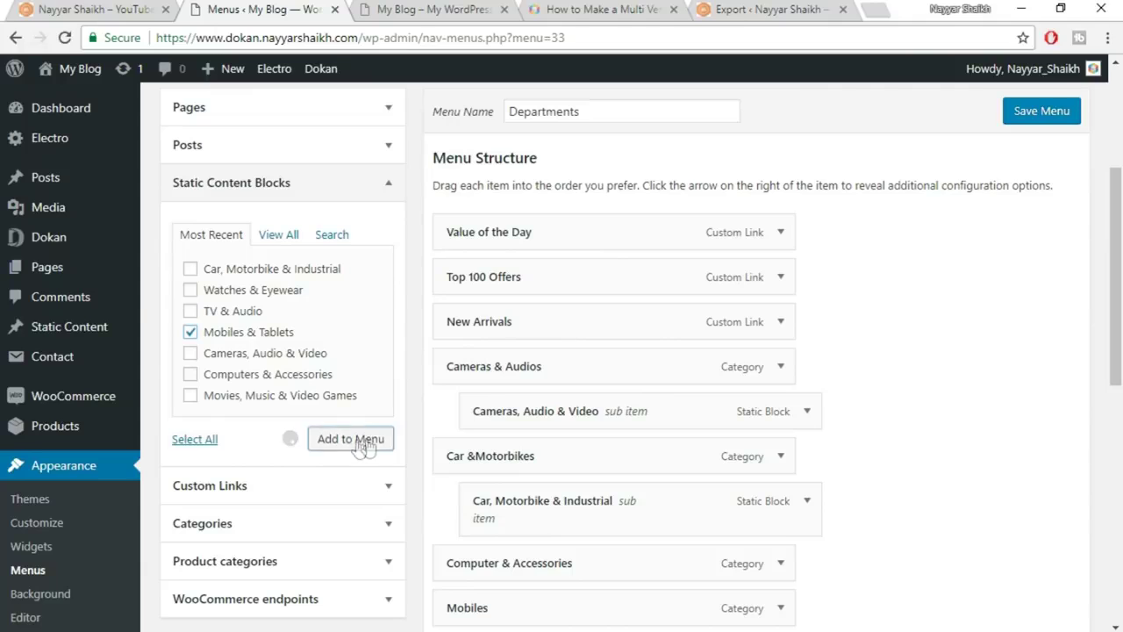
scroll(436, 441, "down", 3)
scroll(571, 597, "down", 1)
left_click_drag(547, 524, 575, 298)
scroll(483, 402, "up", 2)
scroll(483, 402, "up", 2)
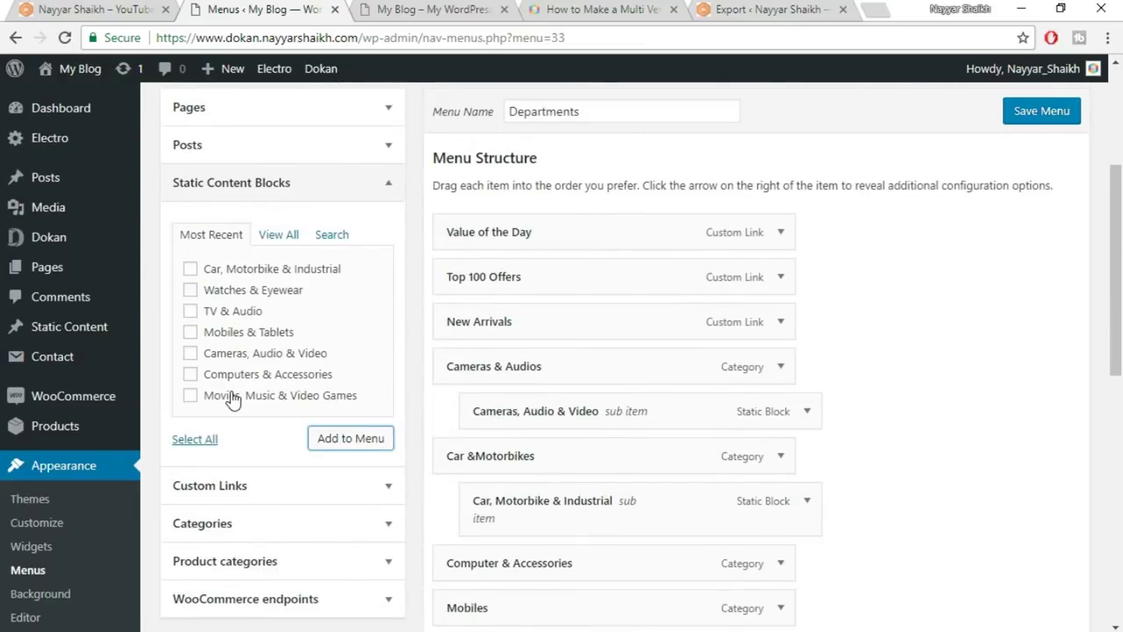
Add a second Cameras, Audio & Video block, then remove the duplicate item
left_click(243, 360)
left_click(367, 441)
scroll(817, 453, "down", 3)
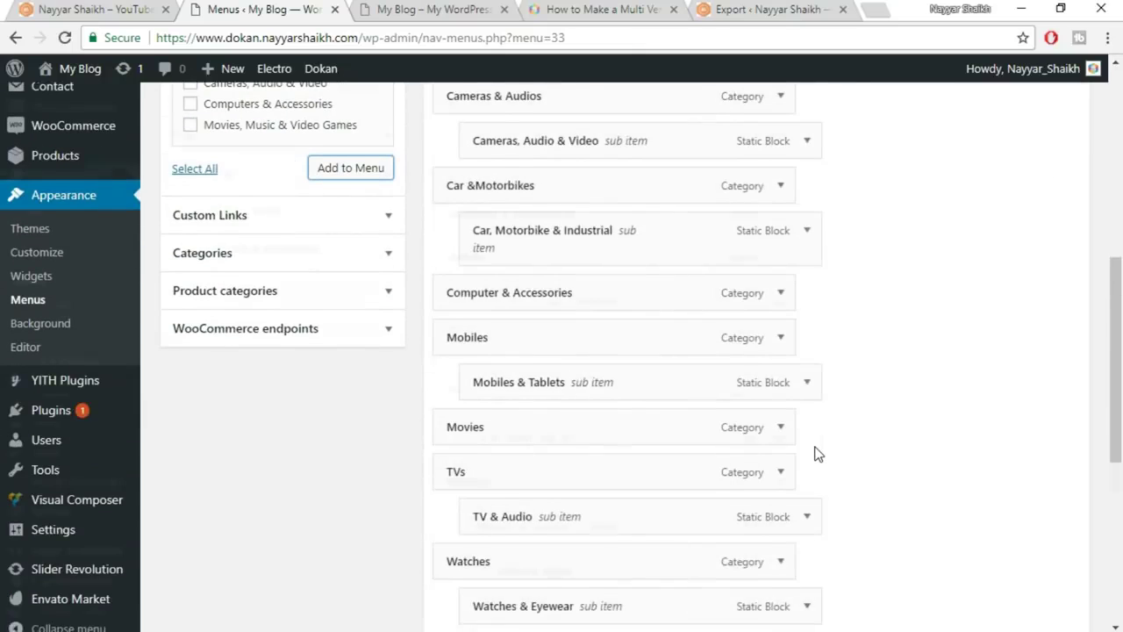
scroll(815, 453, "down", 2)
left_click_drag(567, 480, 653, 145)
left_click(805, 193)
left_click(488, 420)
scroll(980, 328, "up", 1)
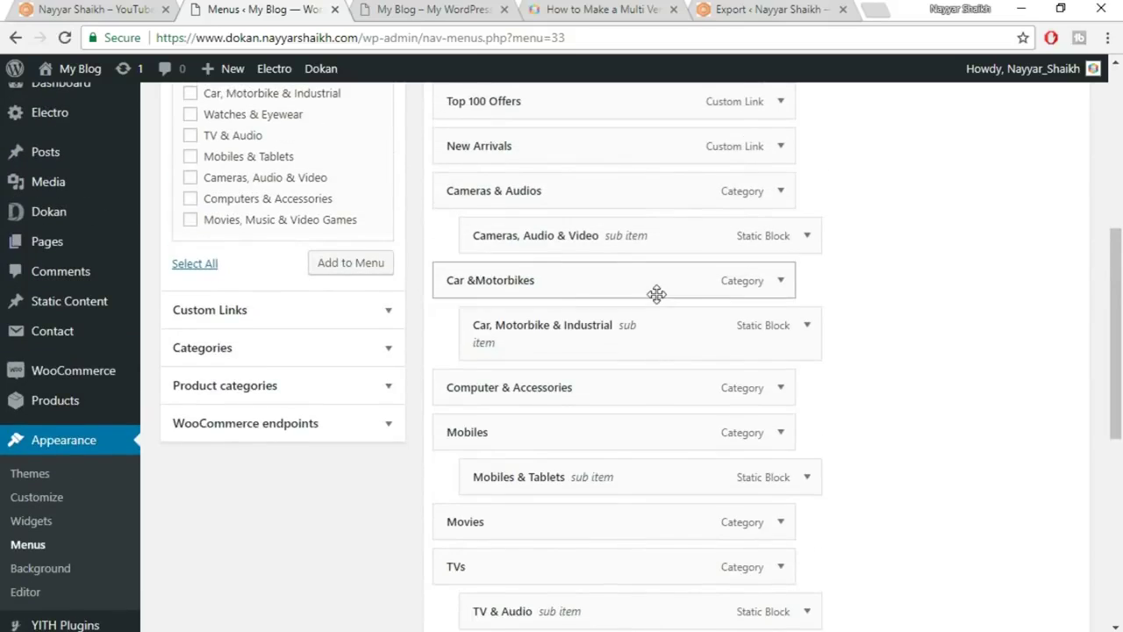
scroll(615, 293, "up", 1)
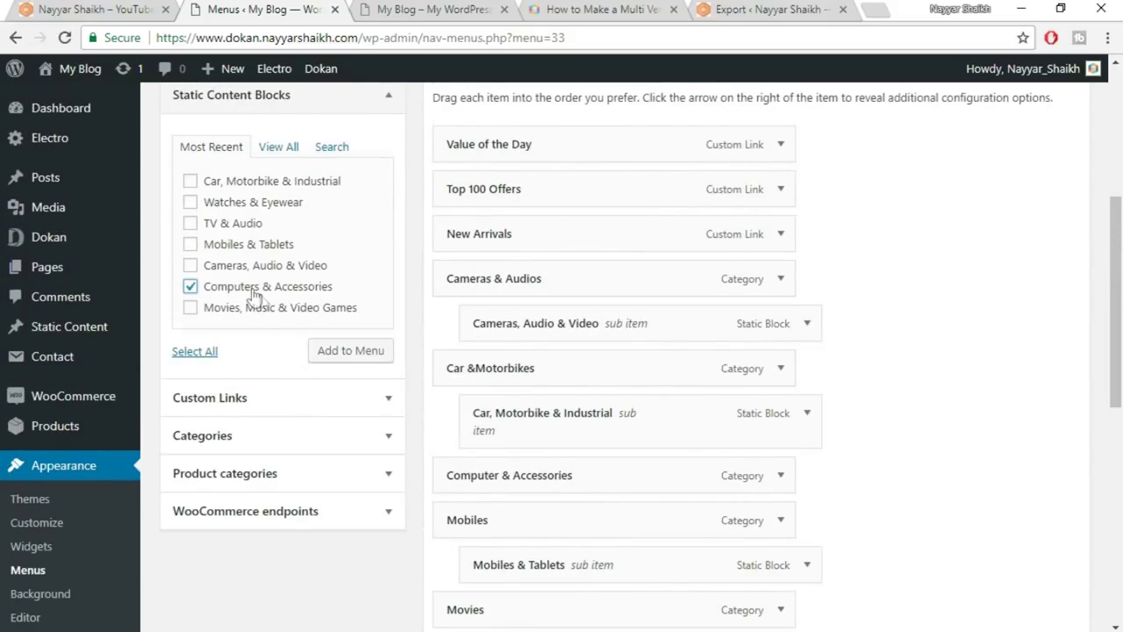
Nest Computers & Accessories and Movies, Music & Video Games blocks under their matching categories
left_click(354, 349)
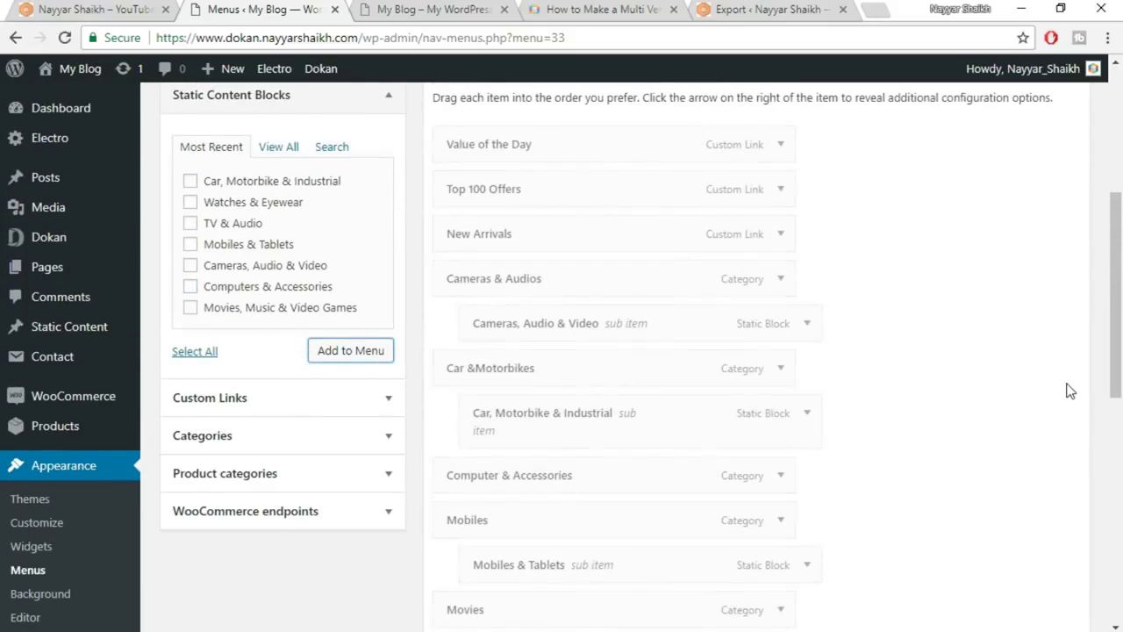
scroll(1070, 390, "down", 4)
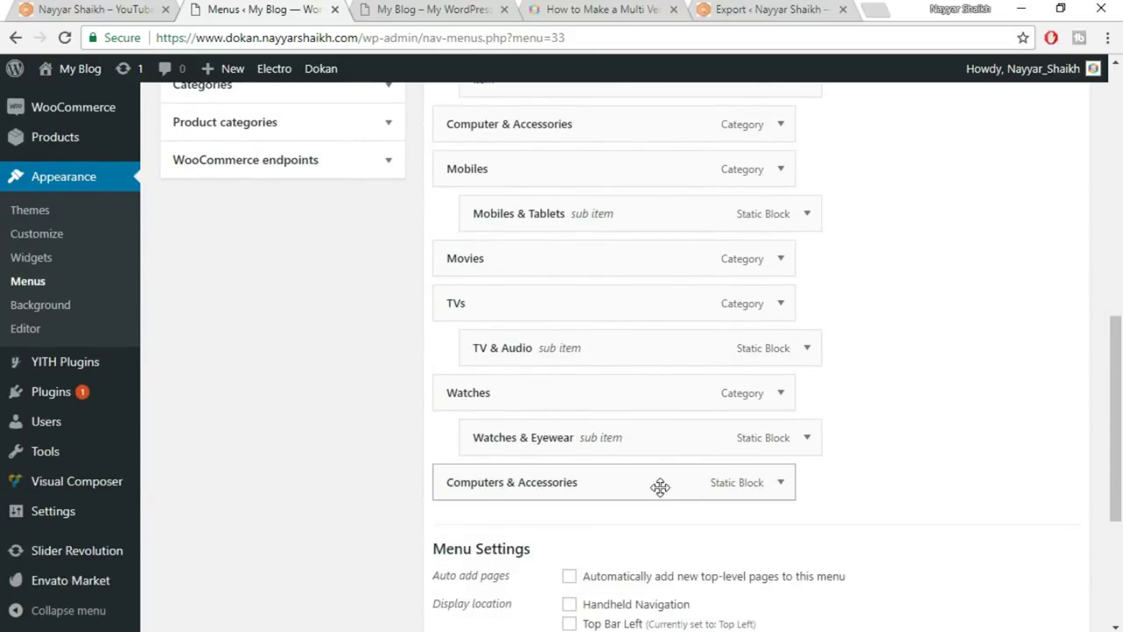
left_click_drag(655, 482, 1068, 301)
scroll(1068, 301, "up", 1)
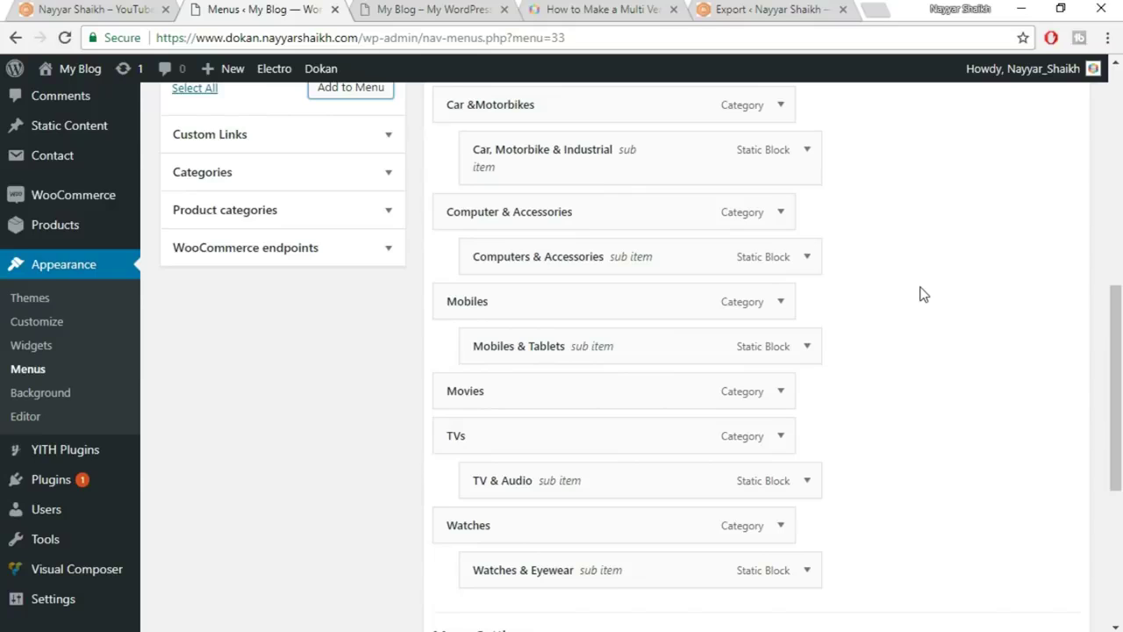
scroll(921, 294, "up", 2)
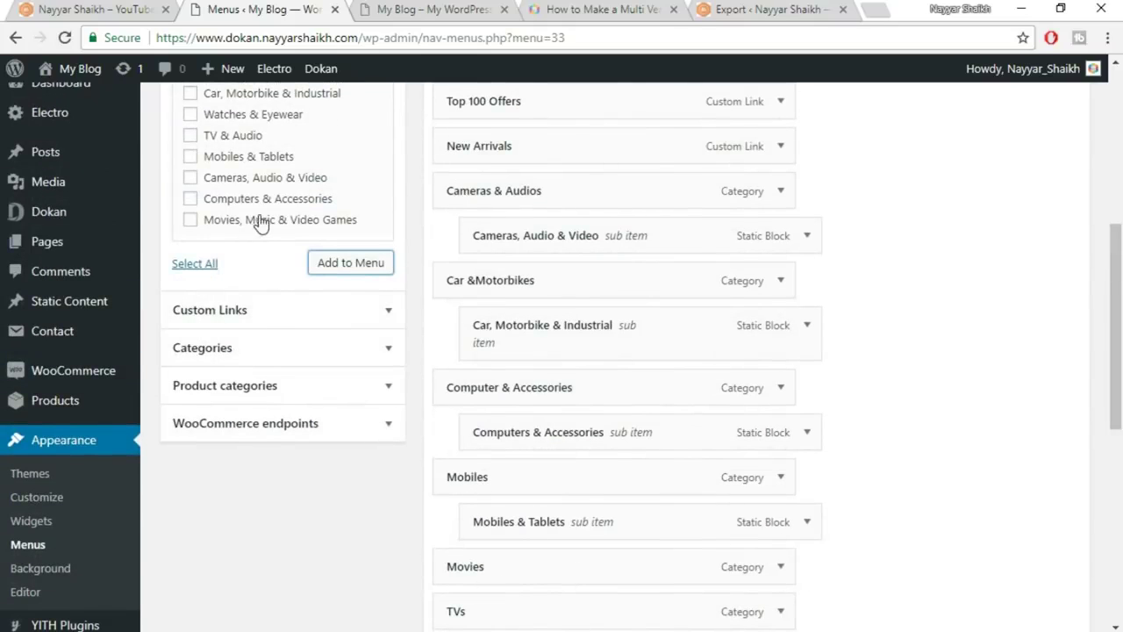
left_click(264, 221)
left_click(366, 259)
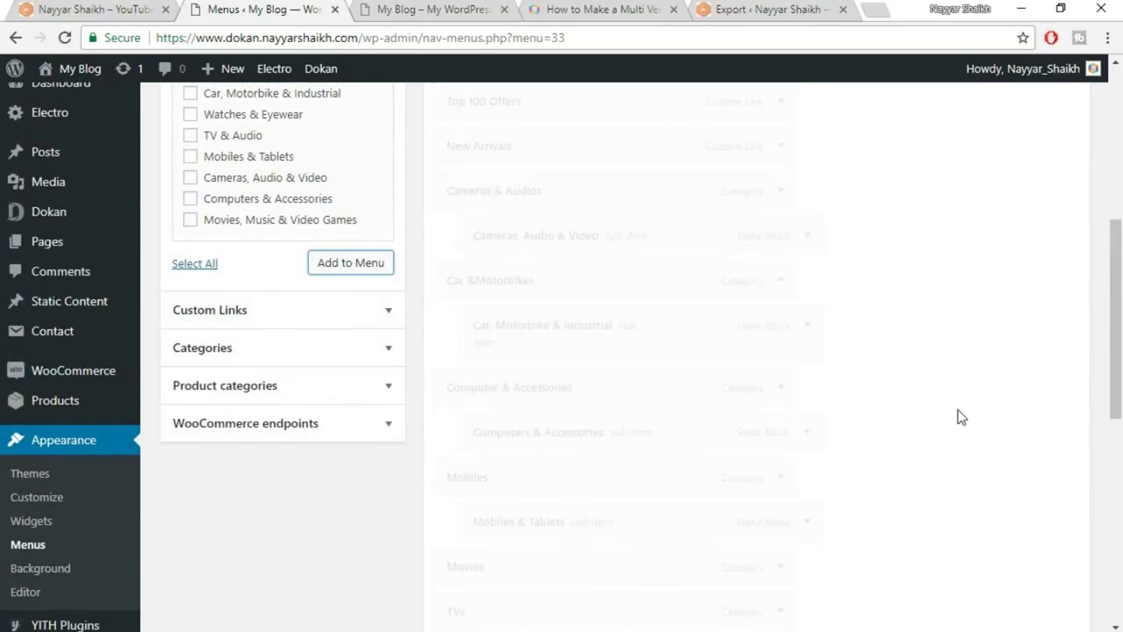
scroll(960, 416, "down", 2)
scroll(789, 491, "down", 3)
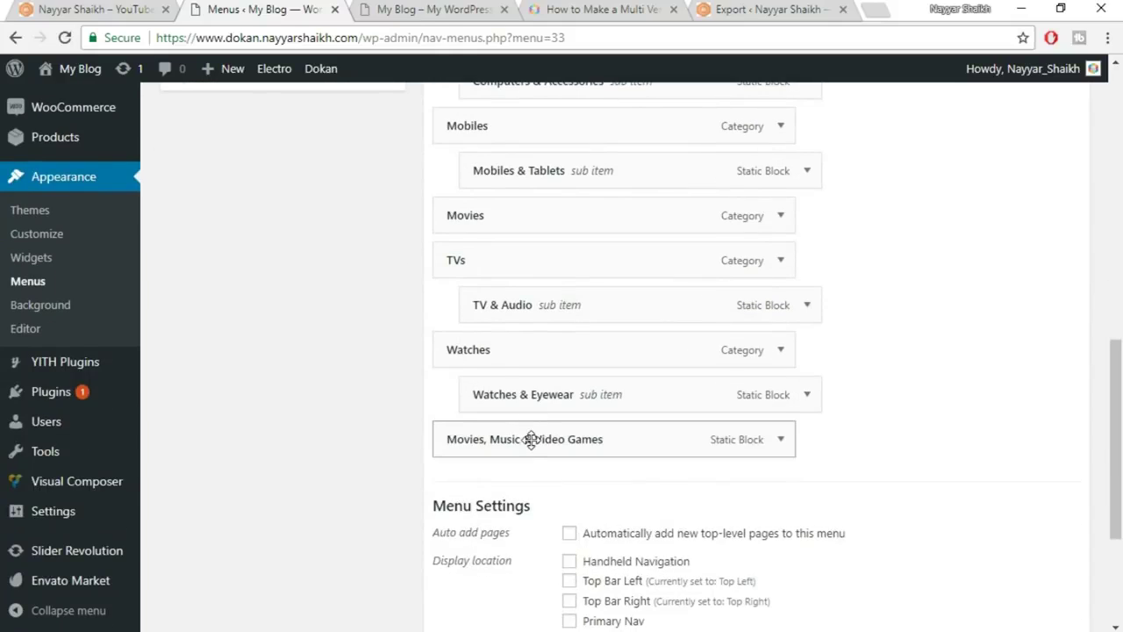
left_click_drag(528, 439, 610, 232)
scroll(927, 341, "up", 5)
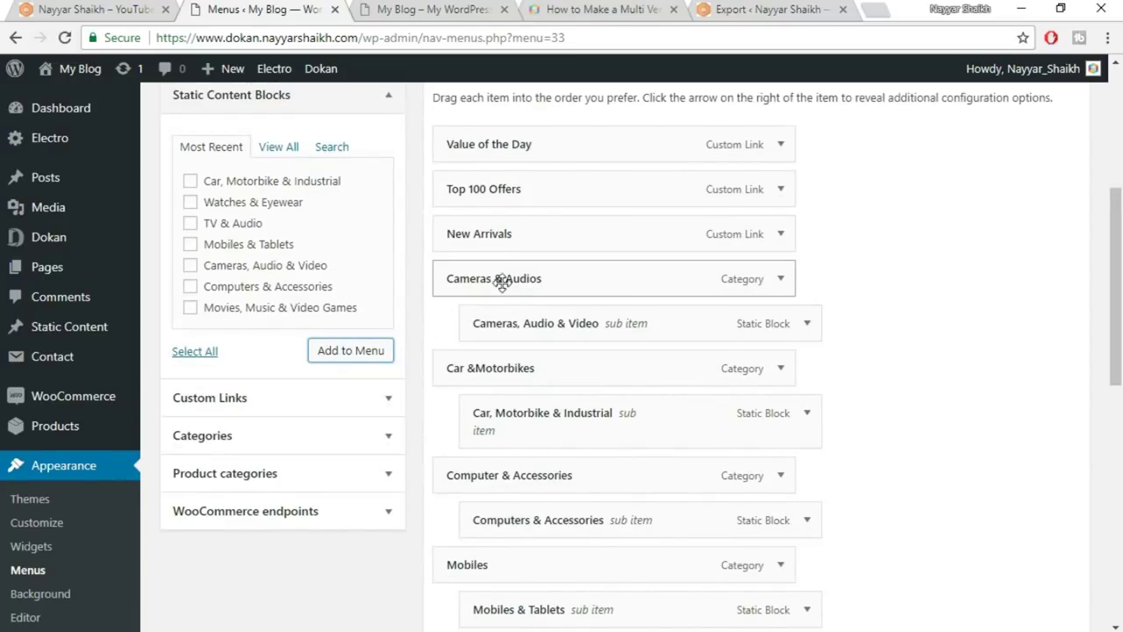
Enter yamm-tfw as the Cameras & Audios CSS class and copy it
left_click(781, 278)
scroll(569, 289, "down", 1)
left_click(535, 295)
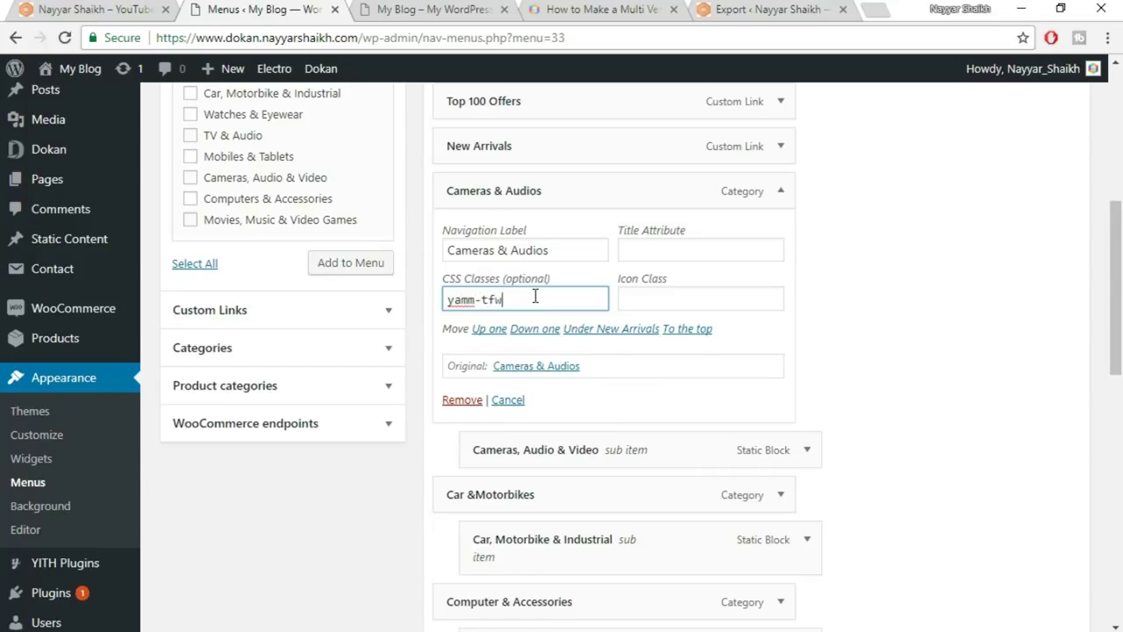
type("yamm-tfw")
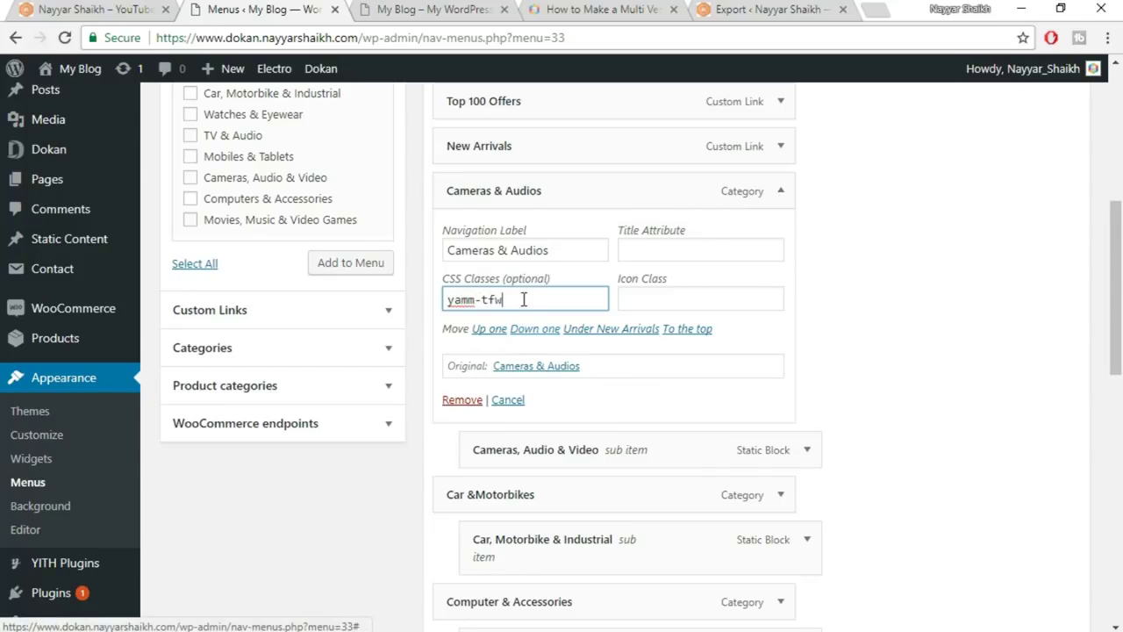
left_click_drag(561, 299, 441, 302)
key("ctrl+c")
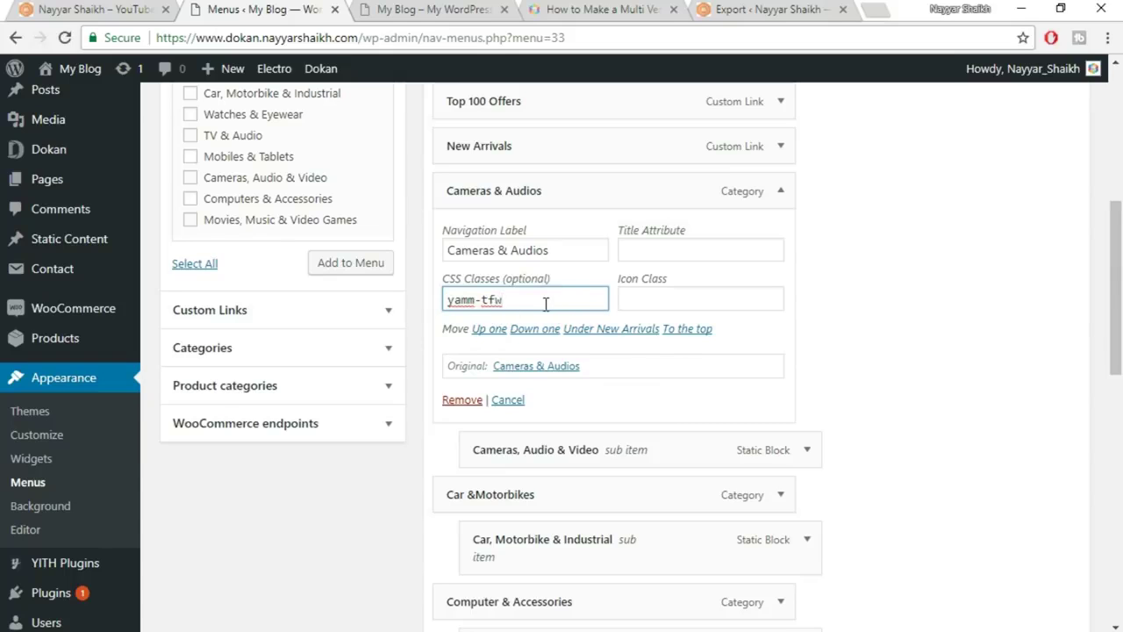
left_click(790, 194)
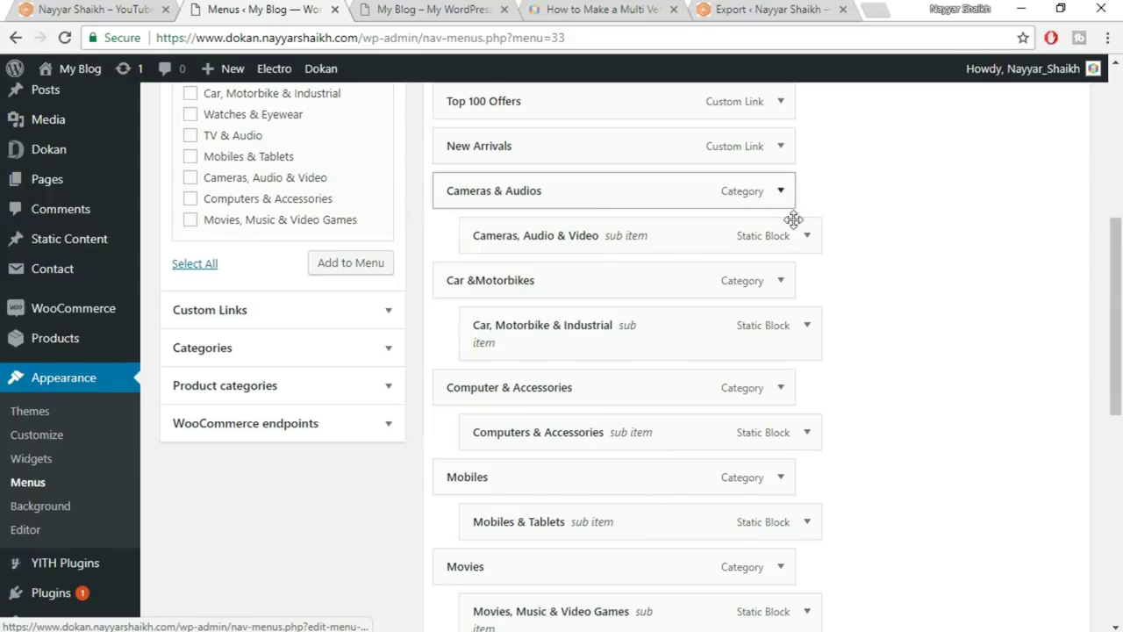
Add the yamm-tfw class to Car & Motorbikes and Computer & Accessories
left_click(781, 281)
scroll(877, 281, "down", 1)
left_click(549, 301)
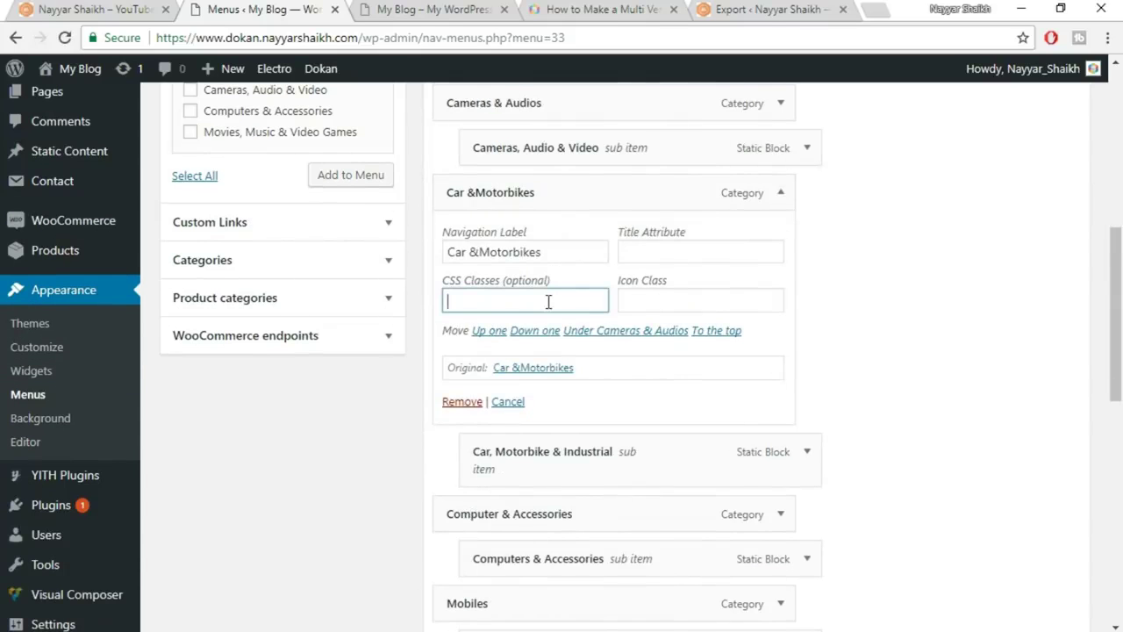
left_click(793, 194)
left_click(793, 303)
left_click(484, 410)
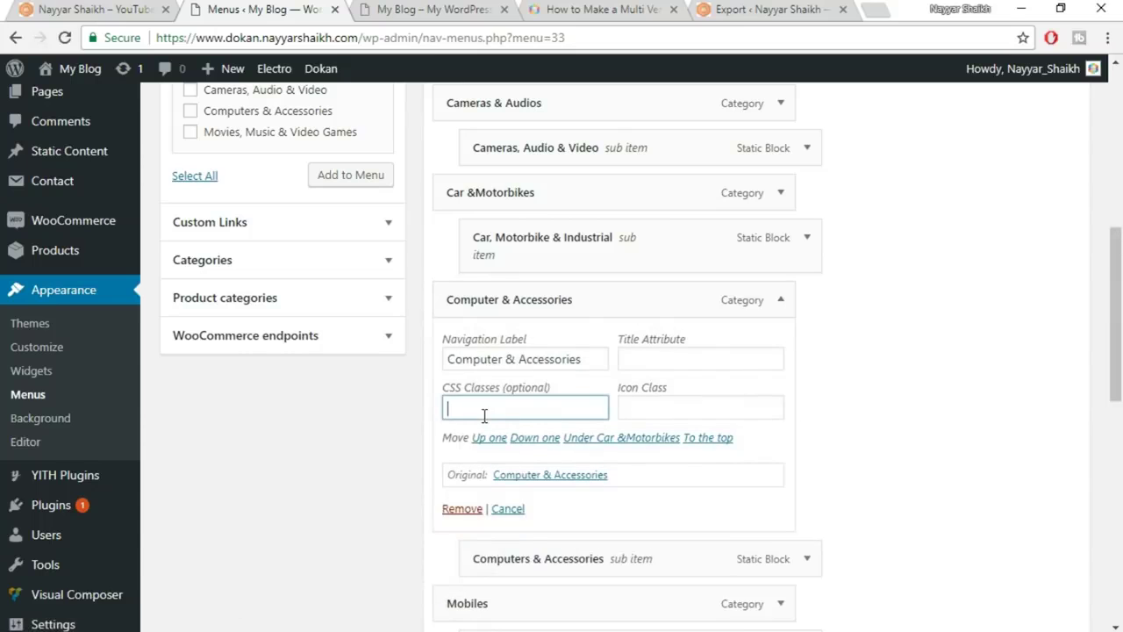
type("yamm-tfw")
left_click(790, 301)
scroll(790, 301, "down", 2)
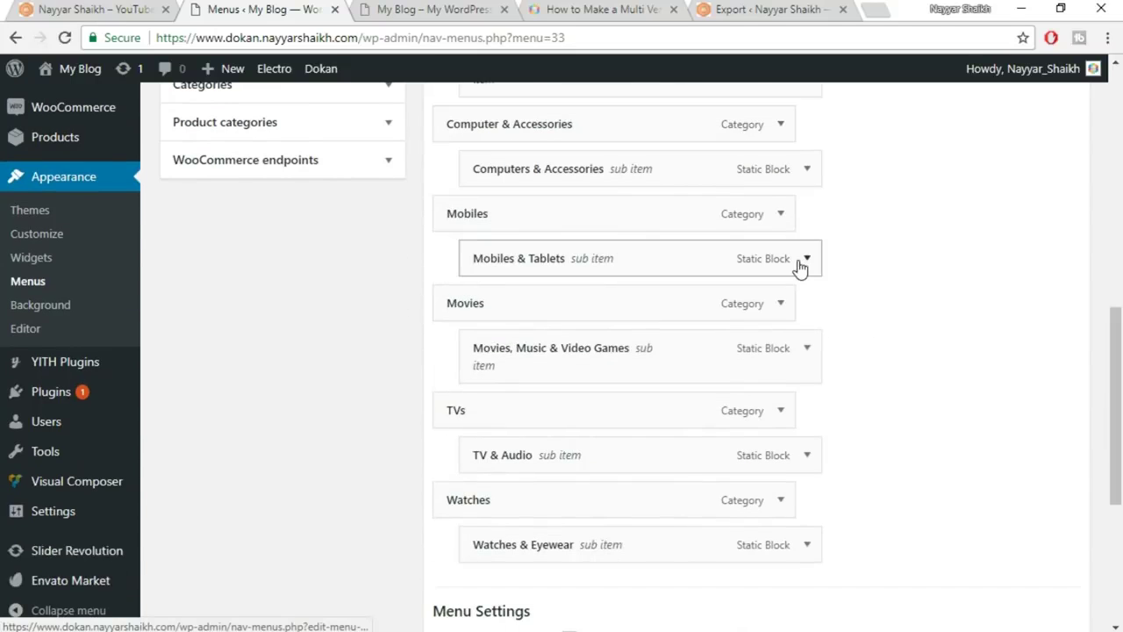
Paste yamm-tfw into the Mobiles item's CSS Classes field
left_click(801, 260)
left_click(780, 215)
left_click(527, 322)
key("ctrl+v")
left_click(780, 215)
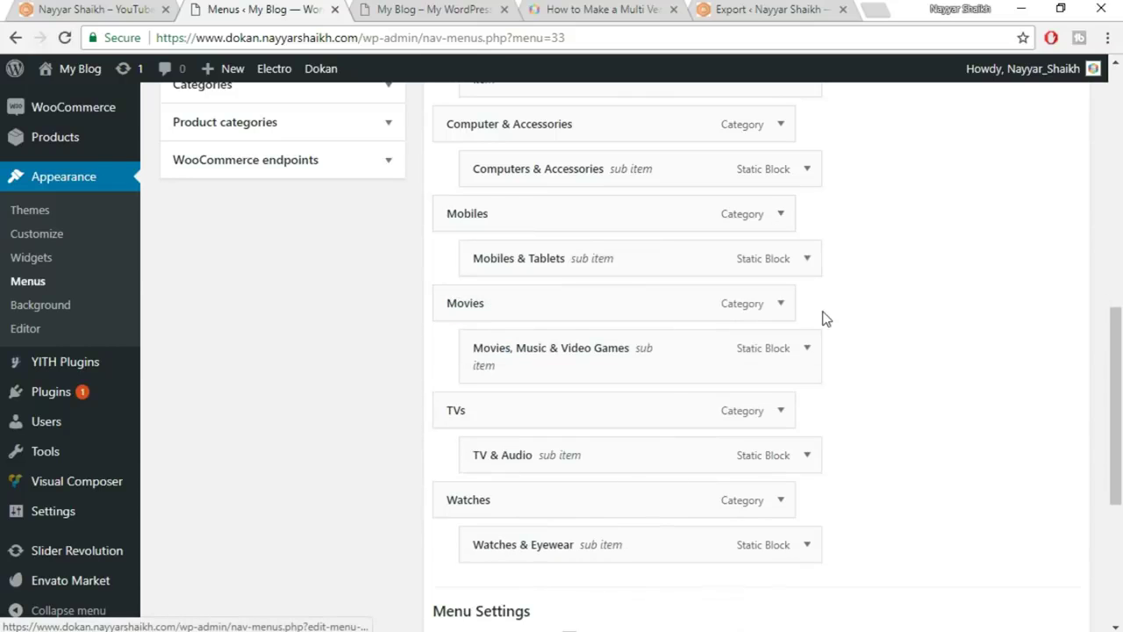
Expand and review the Movies and TVs item settings
left_click(780, 303)
left_click(780, 303)
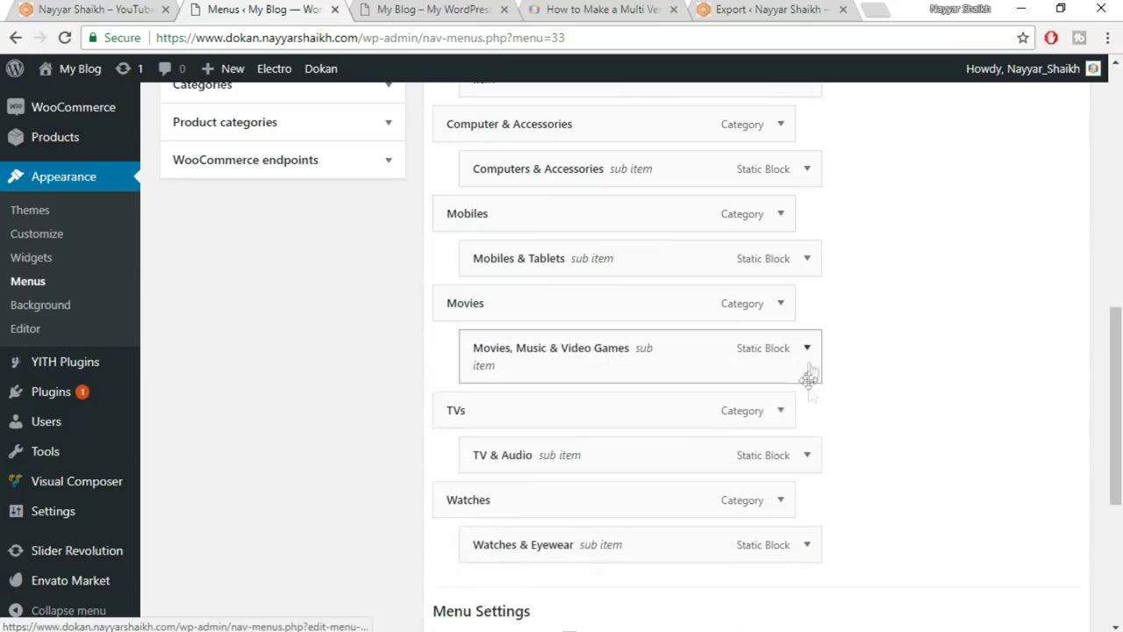
left_click(781, 410)
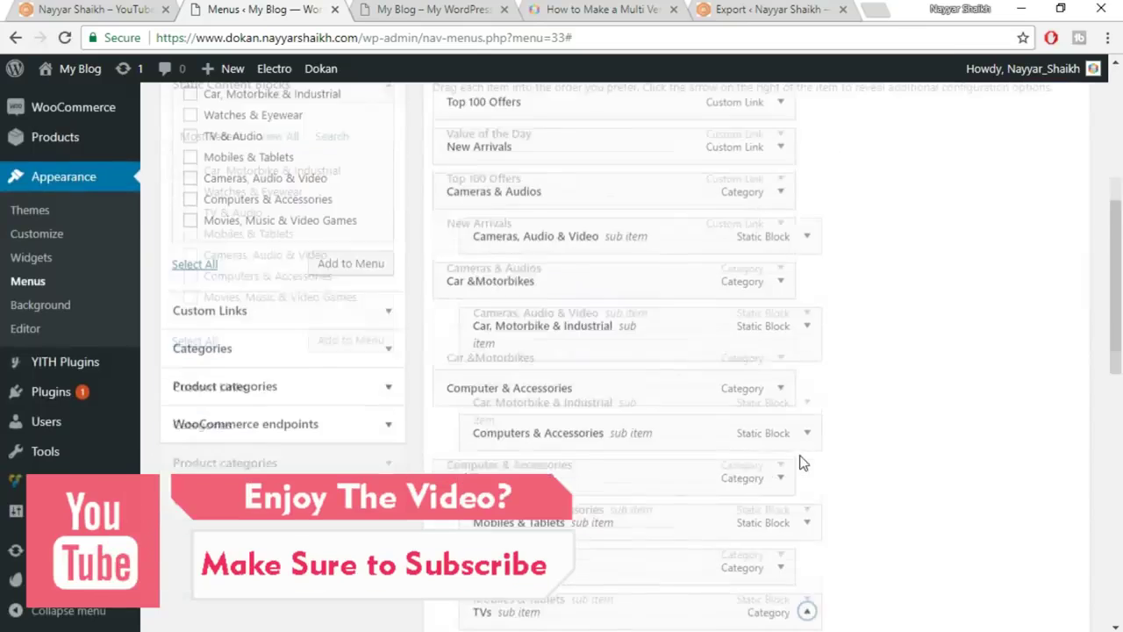
left_click(782, 201)
left_click(782, 201)
left_click(782, 304)
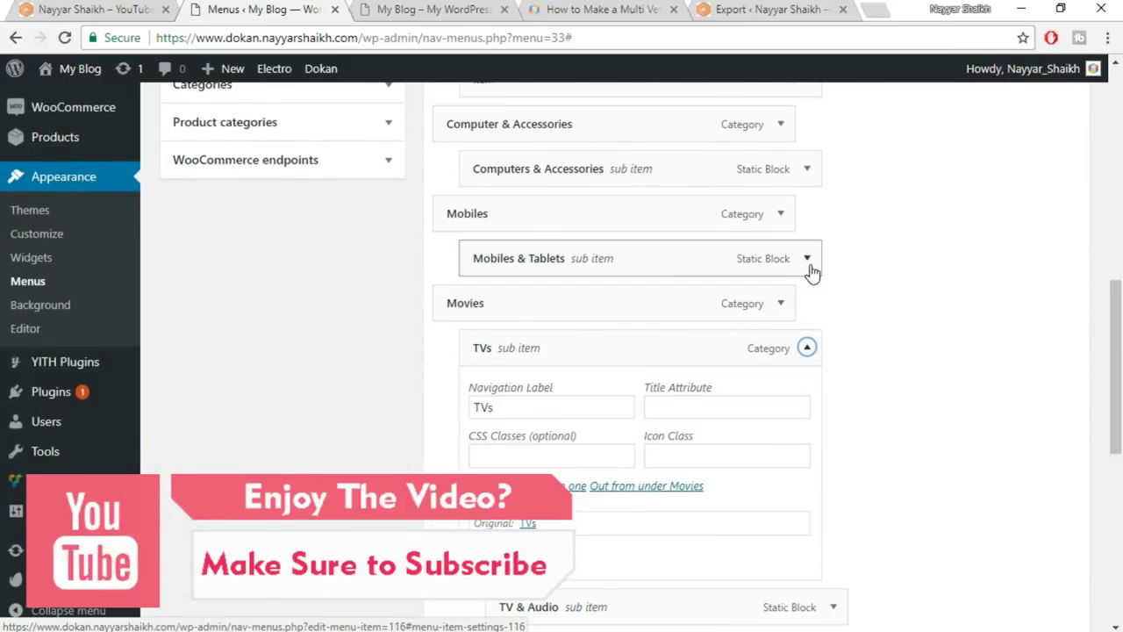
left_click(781, 215)
left_click(788, 306)
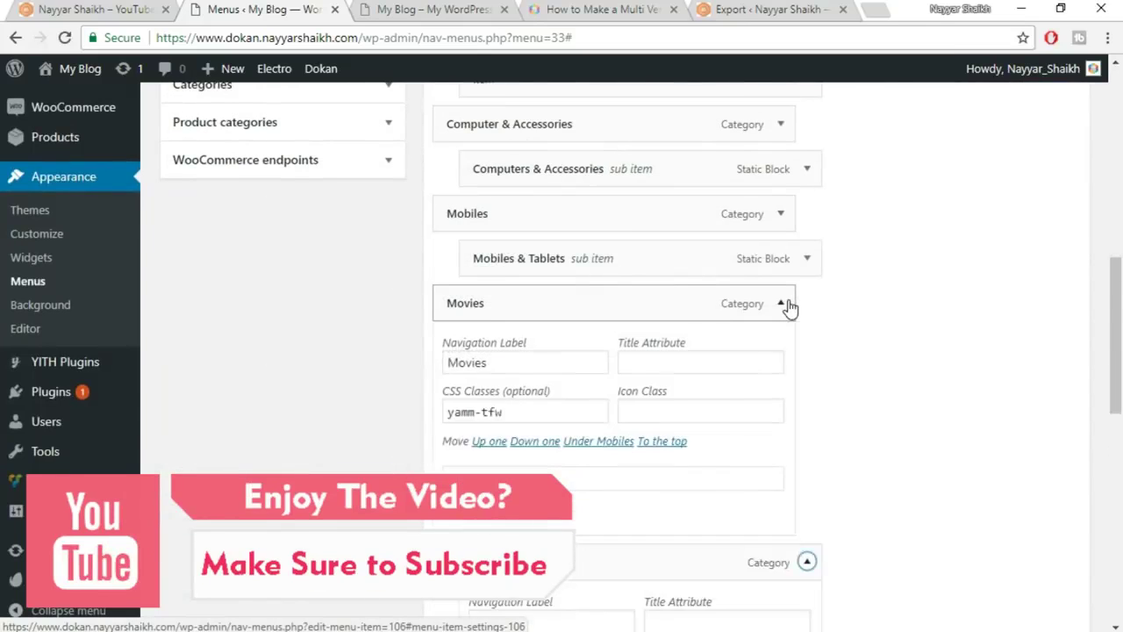
left_click(787, 307)
left_click(806, 348)
scroll(622, 439, "down", 1)
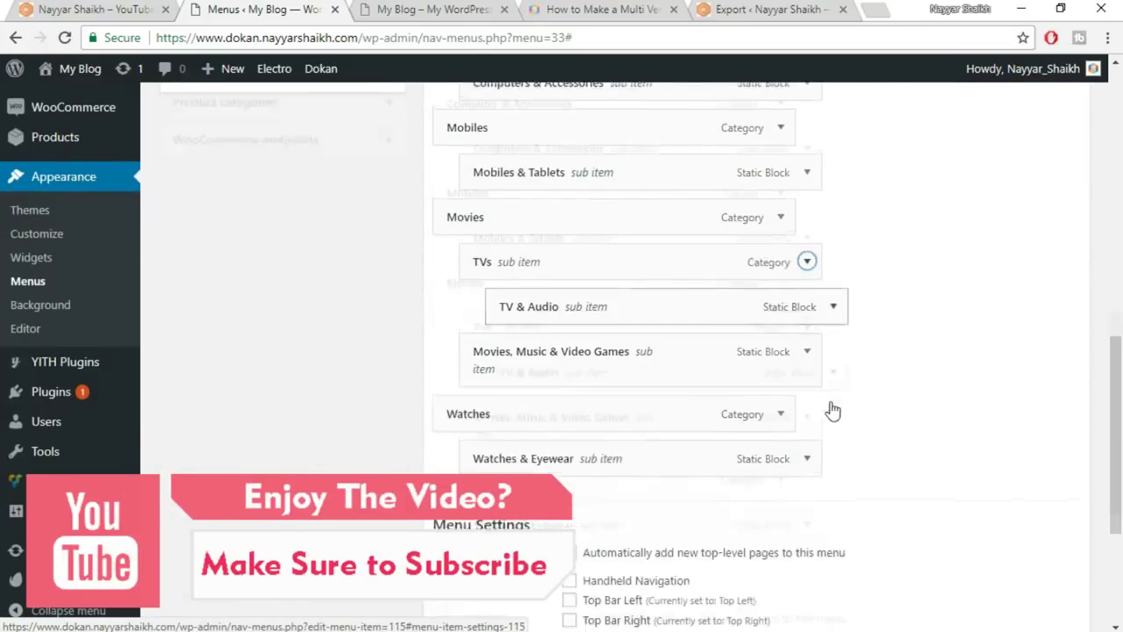
left_click_drag(518, 260, 517, 334)
Paste yamm-tfw into the Watches item's CSS Classes field
left_click(780, 323)
left_click(780, 323)
left_click(780, 411)
scroll(790, 419, "down", 1)
left_click(546, 430)
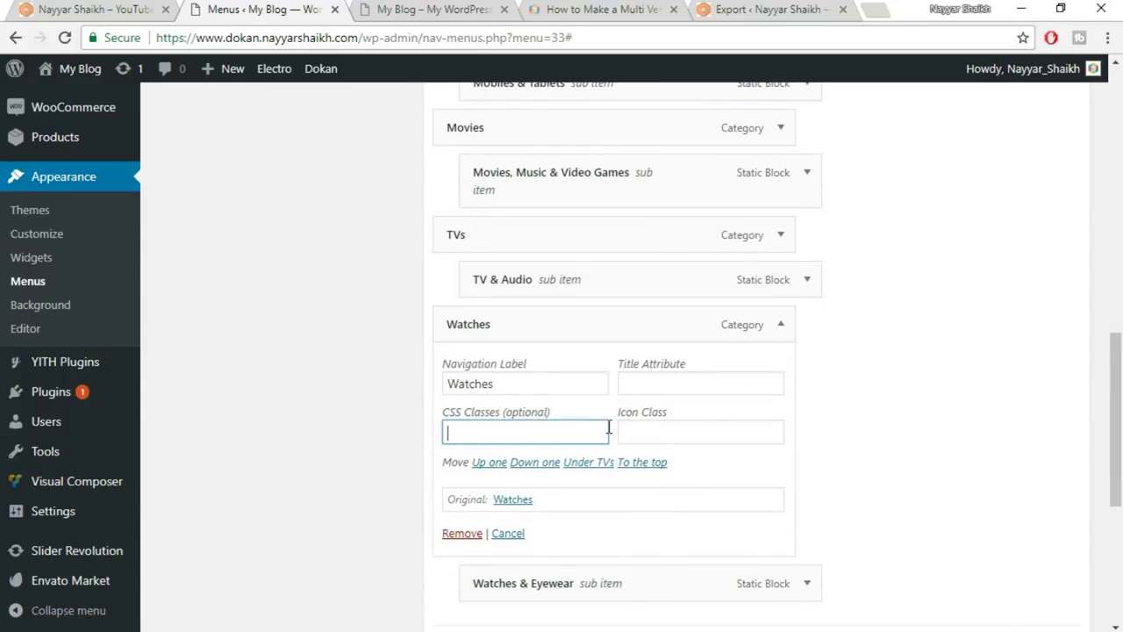
key("ctrl+v")
left_click(780, 324)
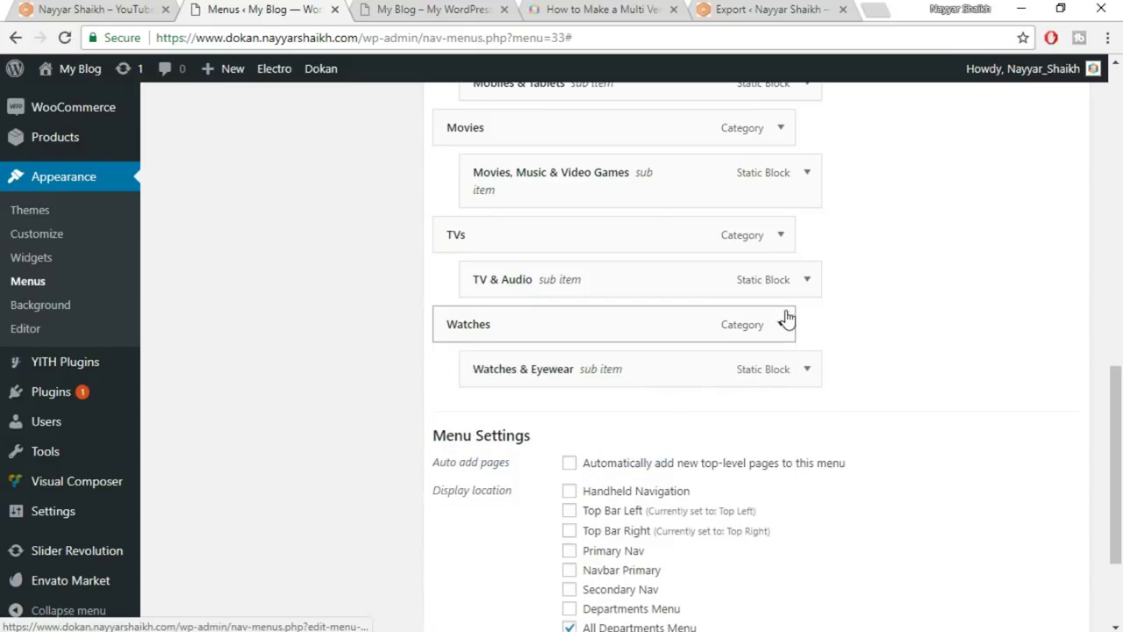
Save the Departments menu and return to the storefront
scroll(1037, 377, "down", 2)
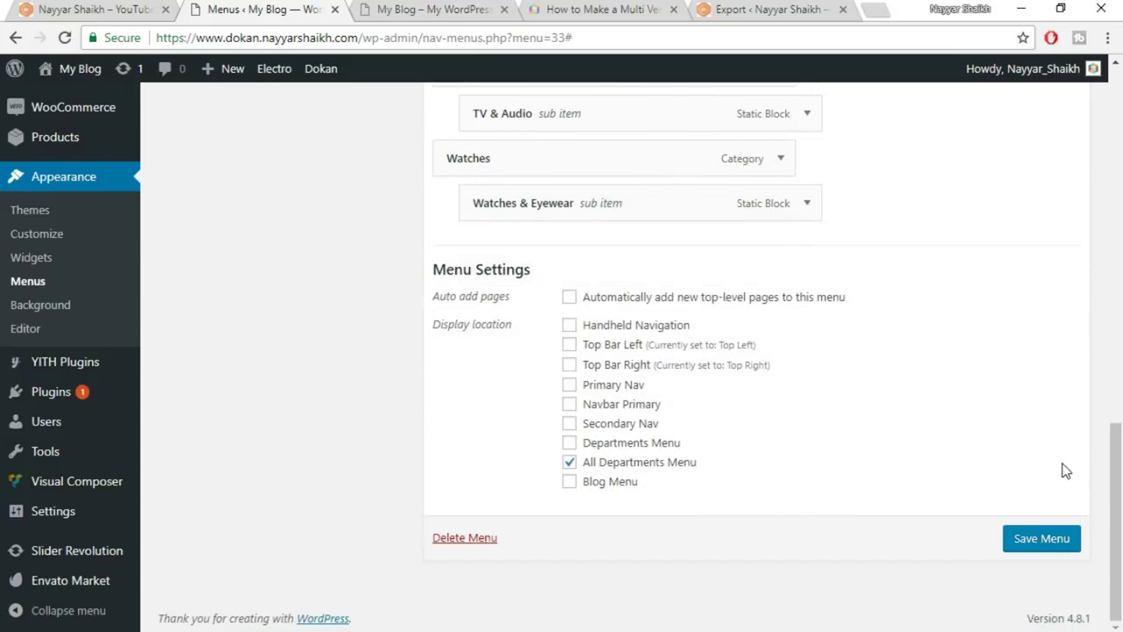
scroll(1065, 471, "up", 12)
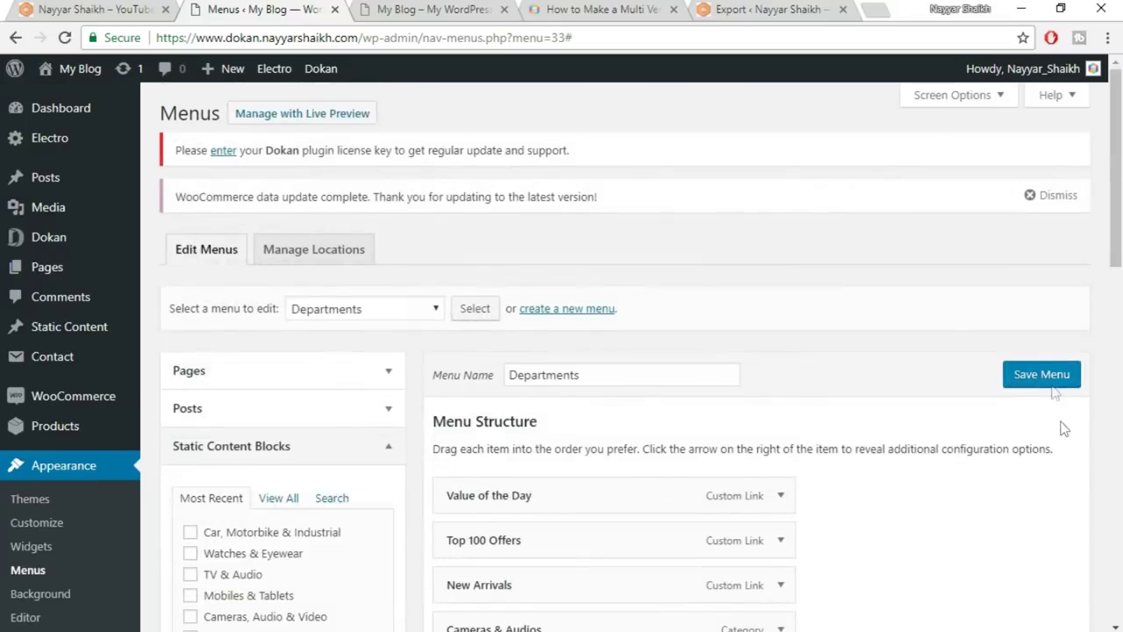
left_click(1042, 375)
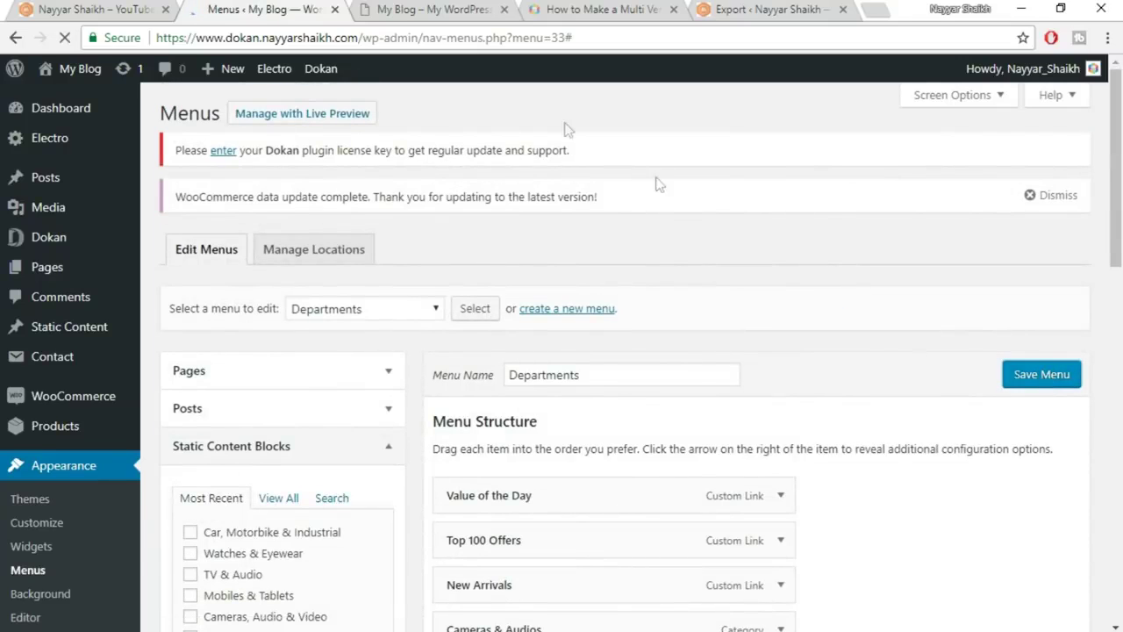
left_click(439, 9)
Reload the storefront and check the Shop By Department bar
left_click(436, 44)
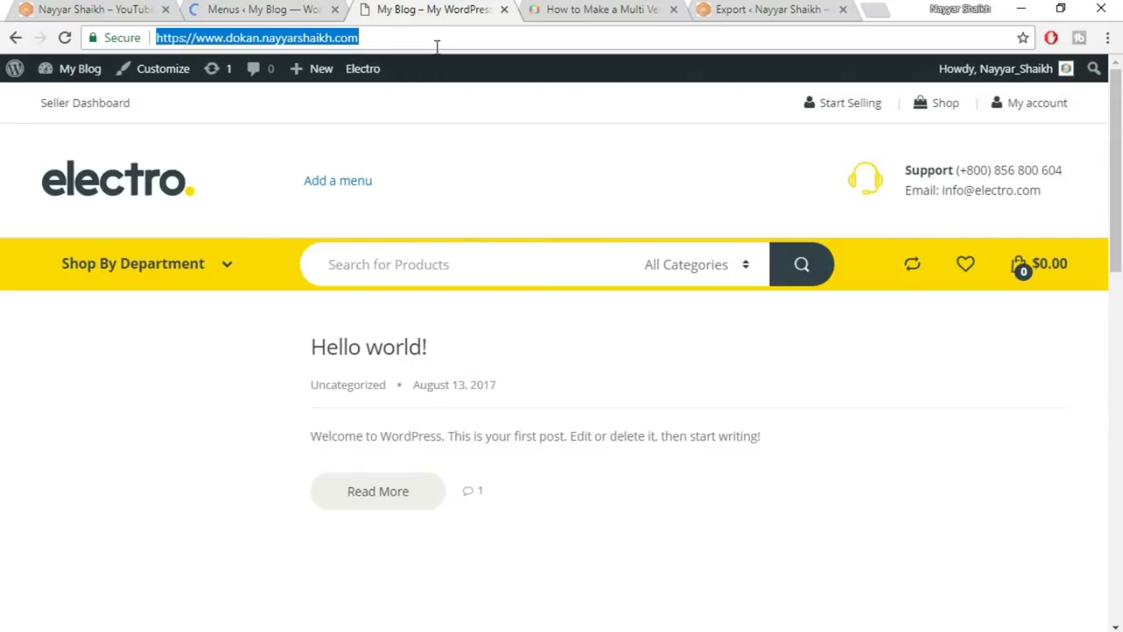
key("Return")
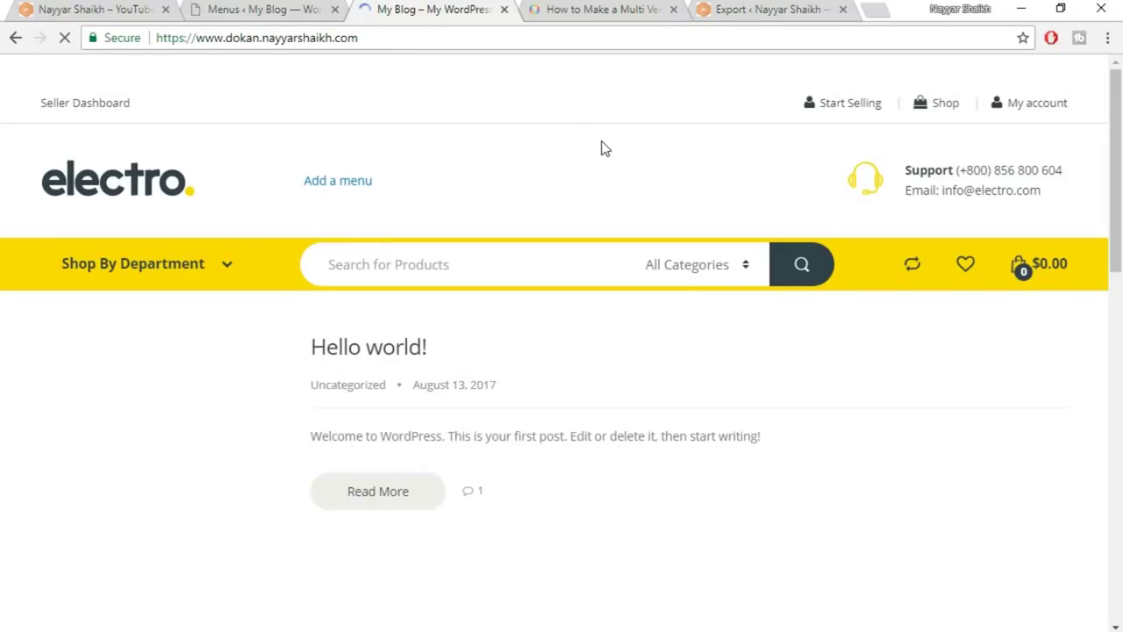
scroll(601, 147, "down", 1)
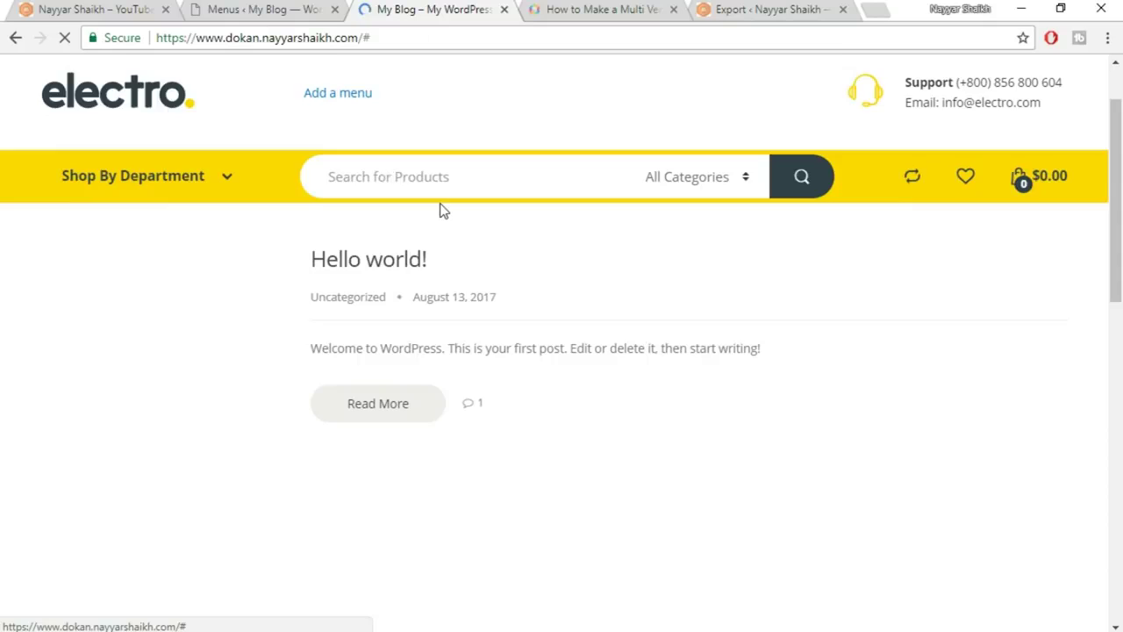
scroll(443, 211, "up", 1)
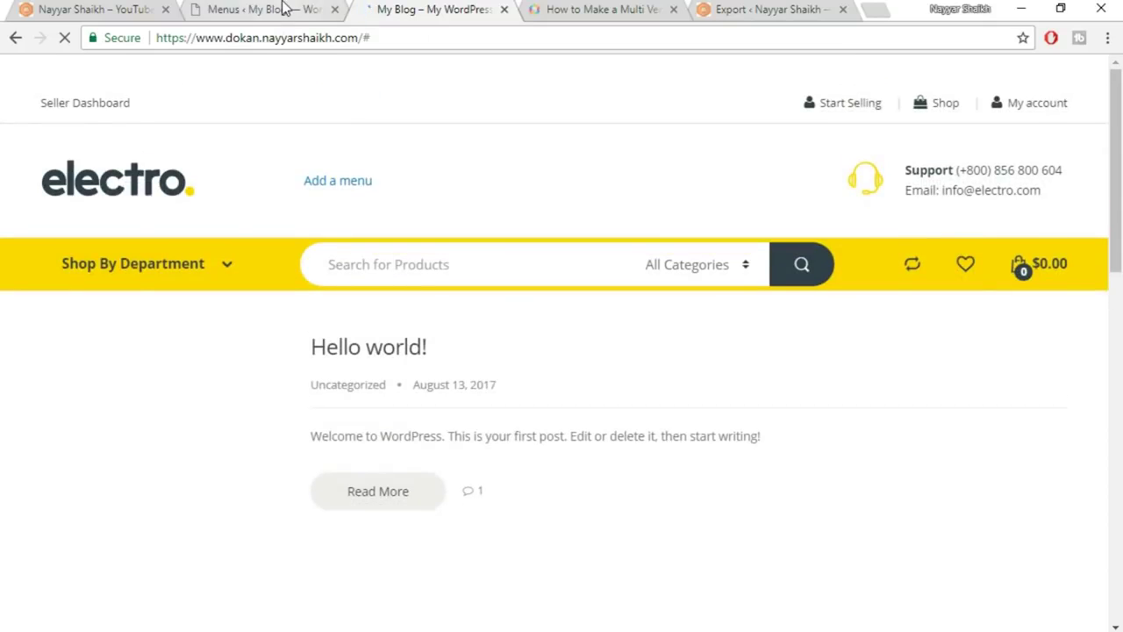
Tick the Departments Menu display location and save the menu
left_click(283, 7)
scroll(662, 231, "down", 12)
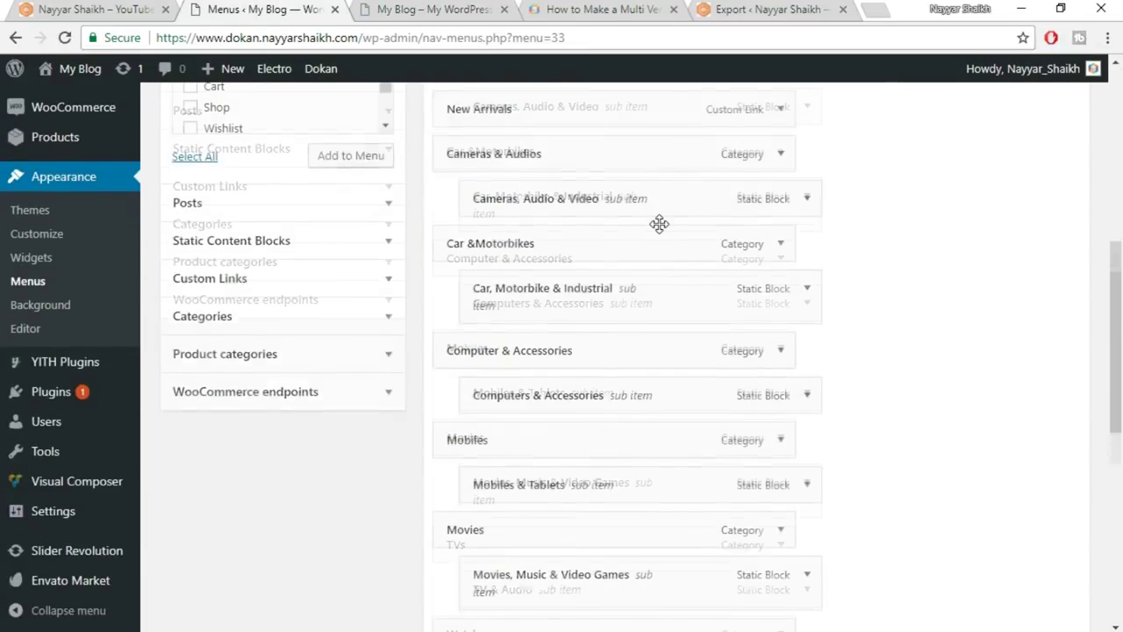
left_click(596, 443)
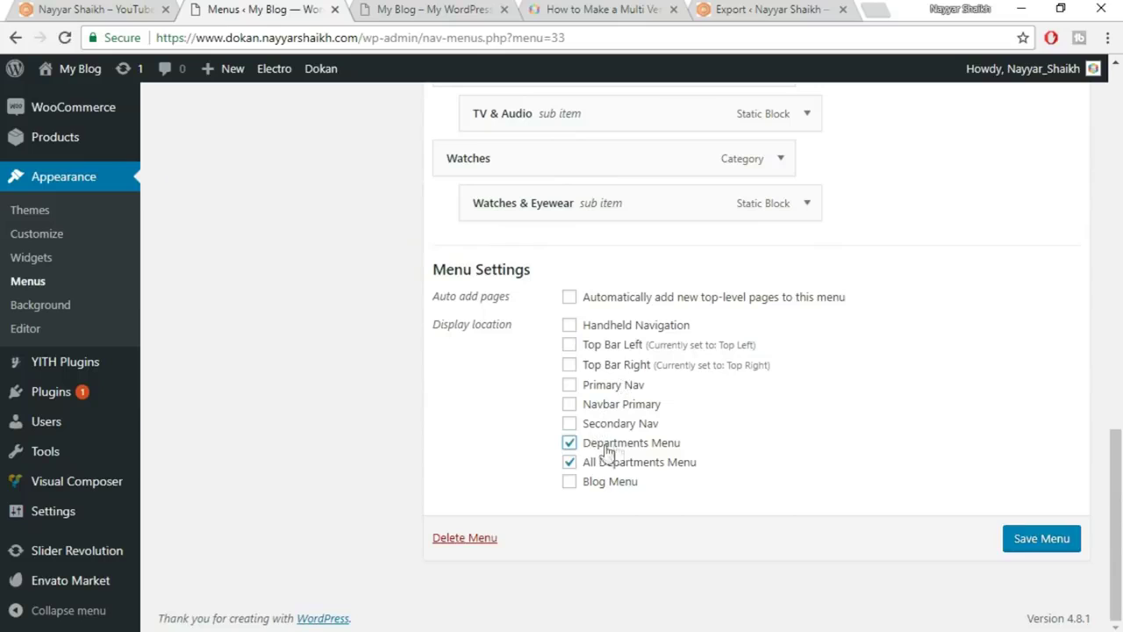
left_click(1037, 544)
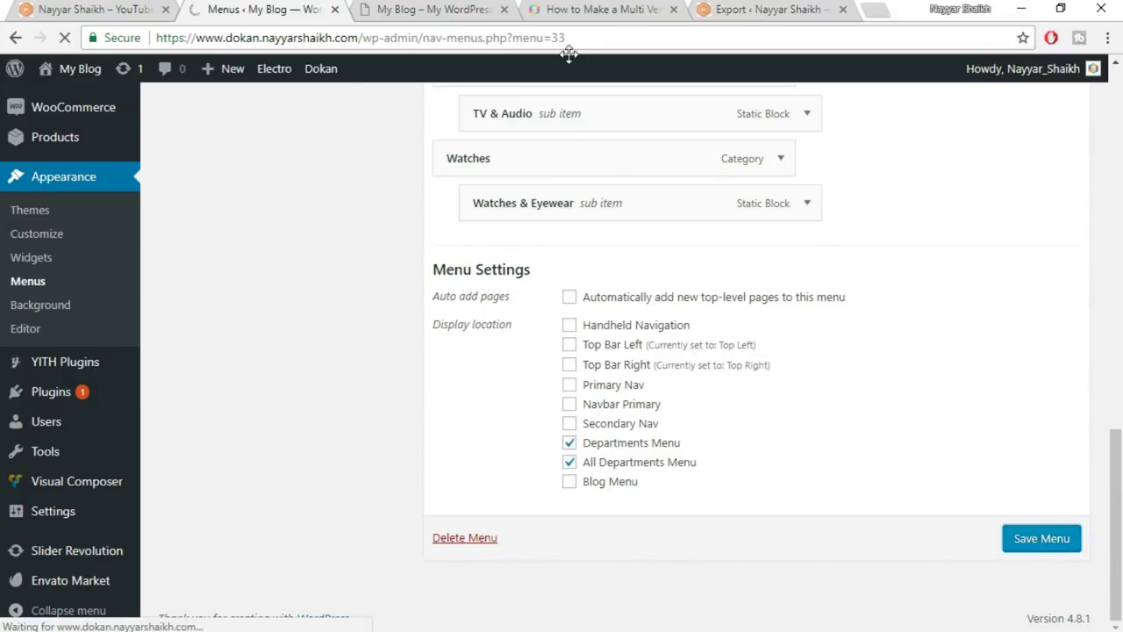
left_click(479, 9)
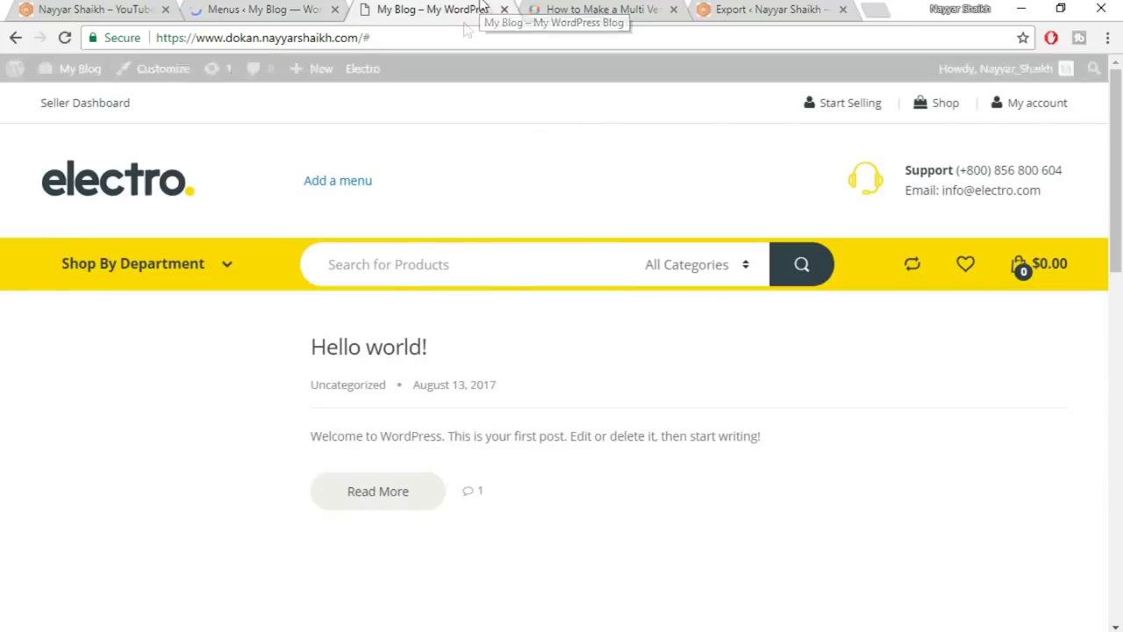
key("BackSpace")
key("BackSpace")
key("Return")
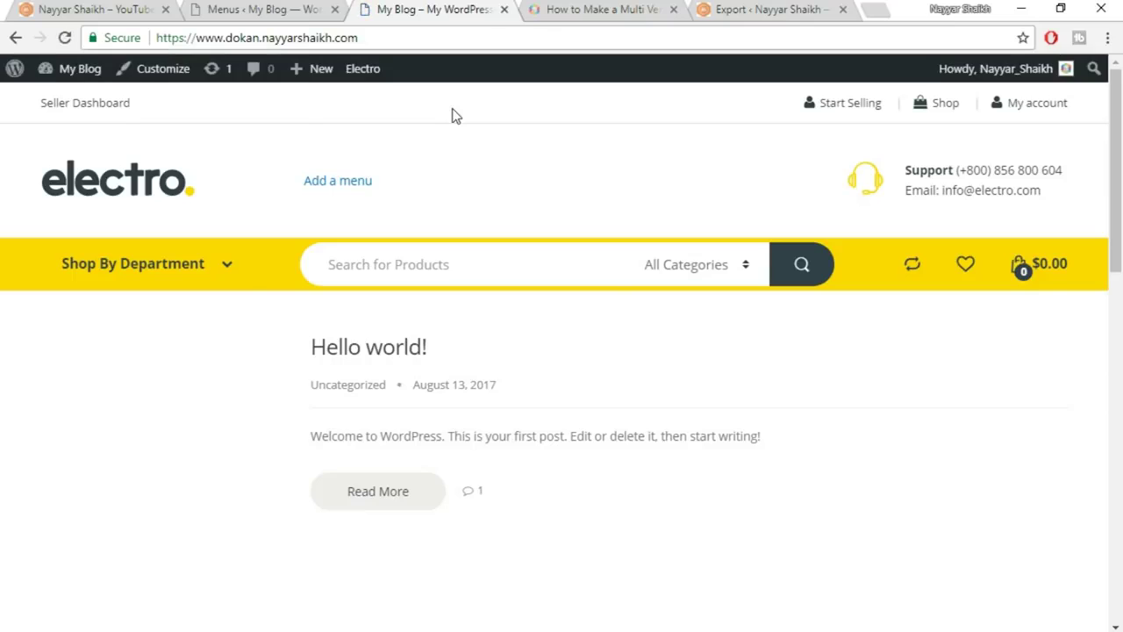
left_click(231, 270)
scroll(232, 275, "down", 2)
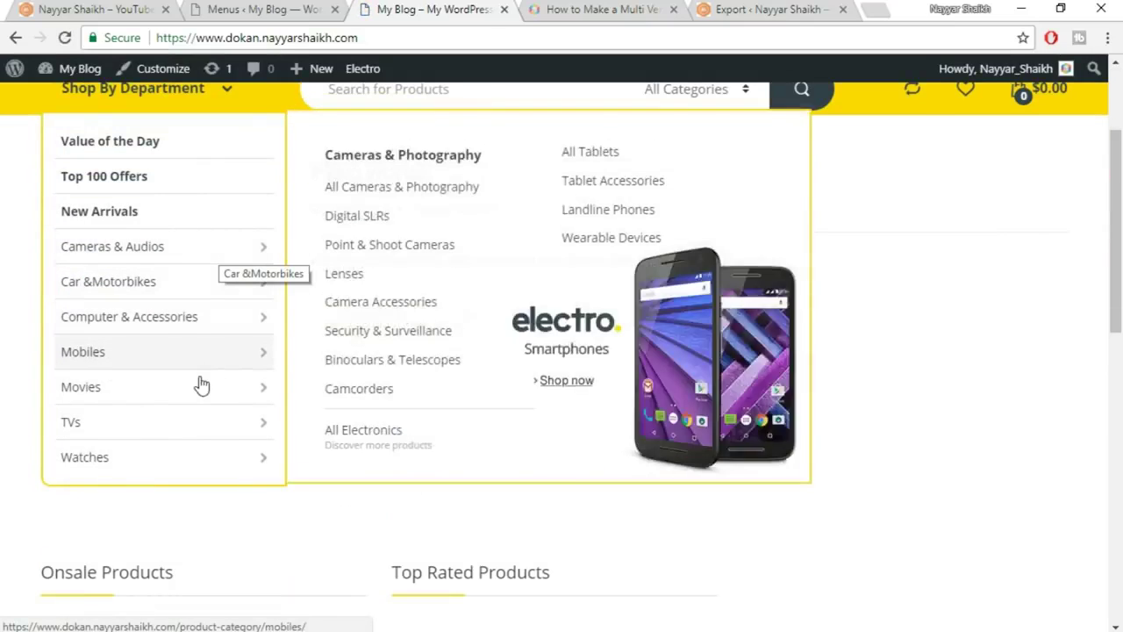
mouse_move(191, 281)
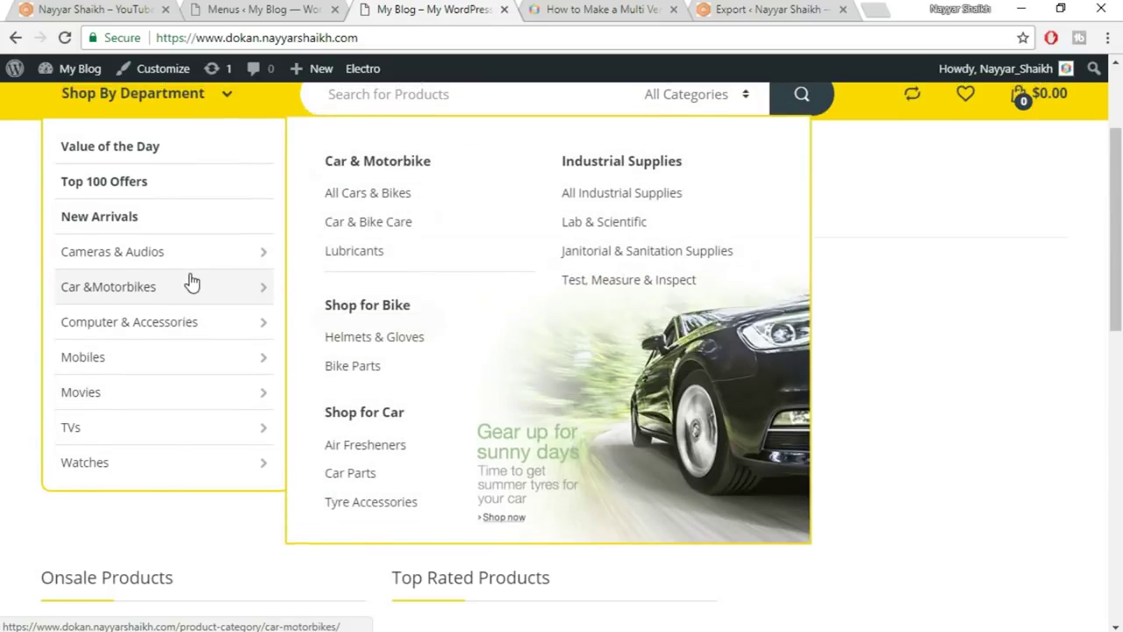
scroll(202, 279, "up", 2)
left_click(865, 386)
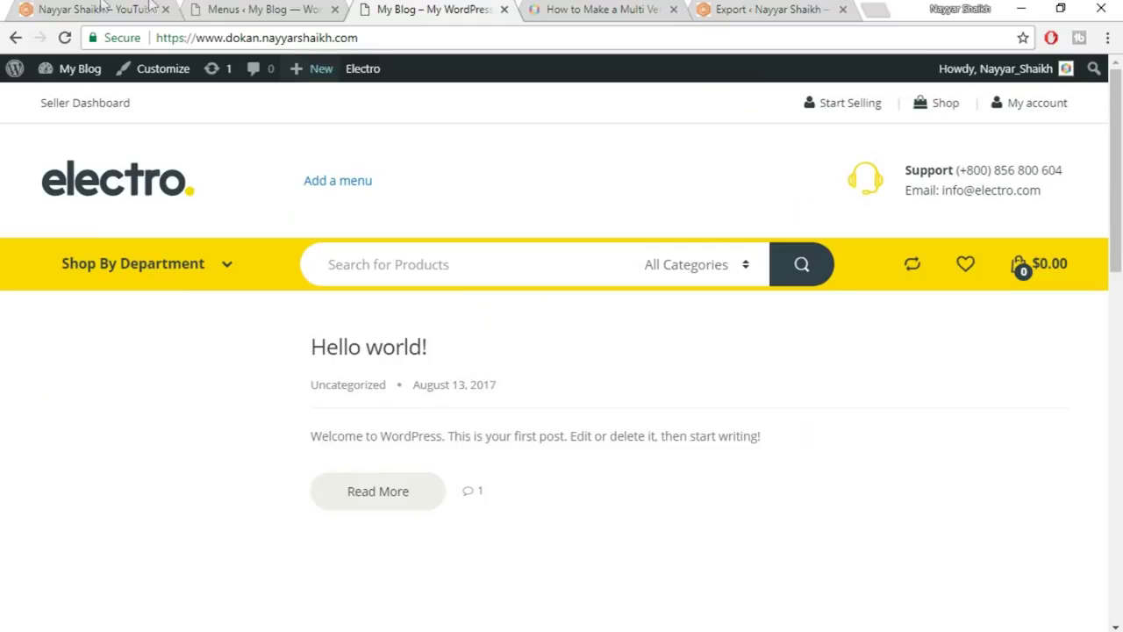
left_click(87, 9)
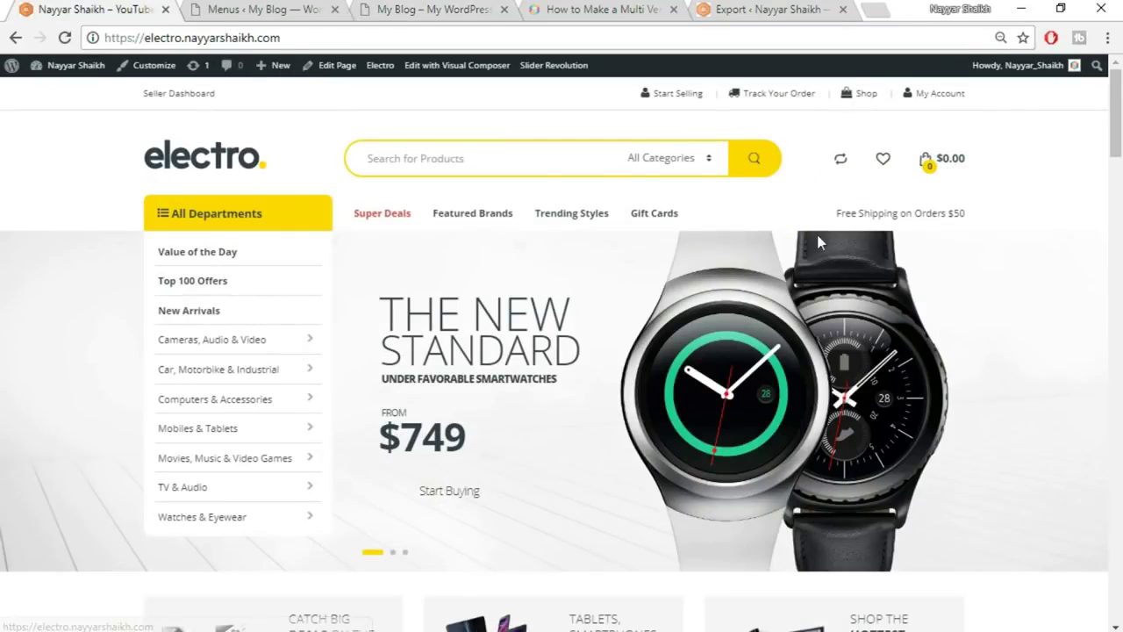
left_click(420, 9)
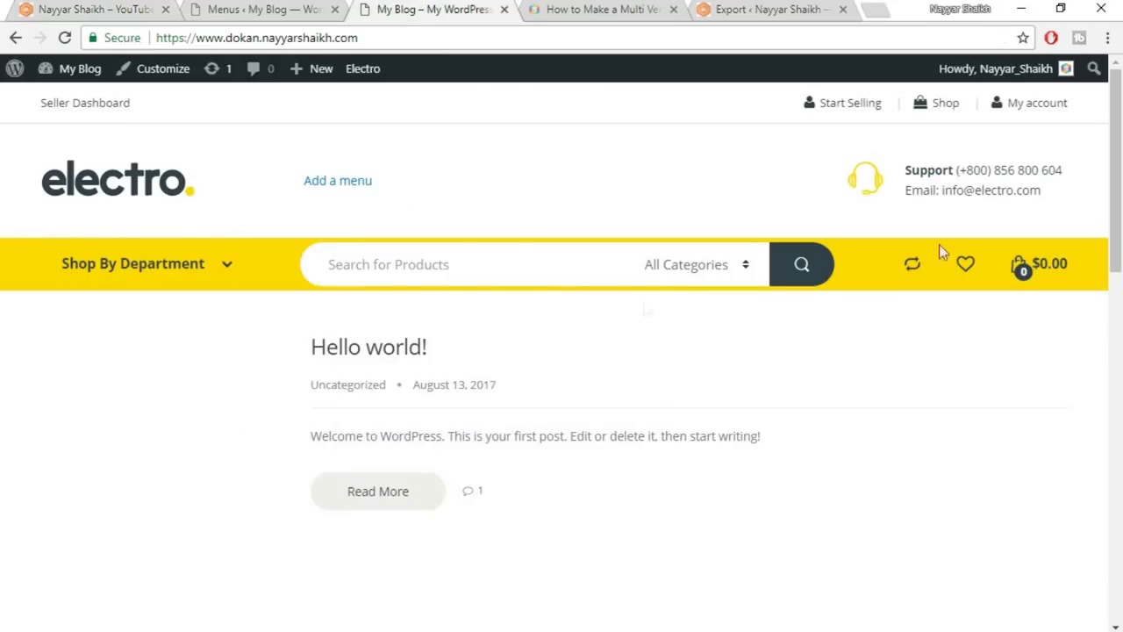
left_click(287, 7)
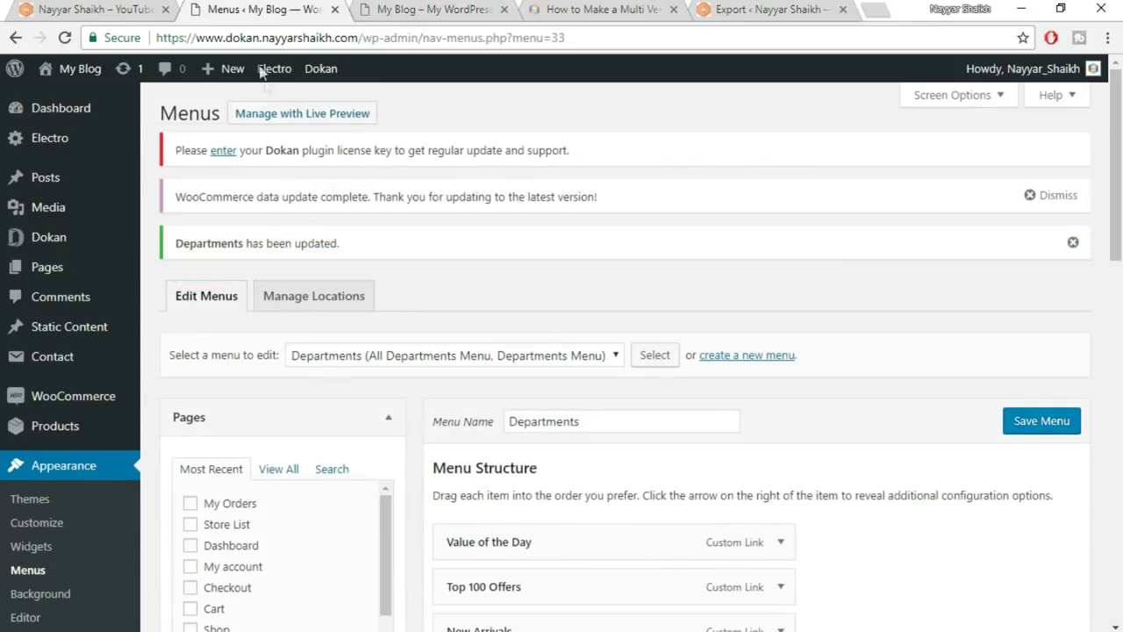
Set the Electro Header Style to Header v1 and save the changes
mouse_move(314, 79)
mouse_move(268, 77)
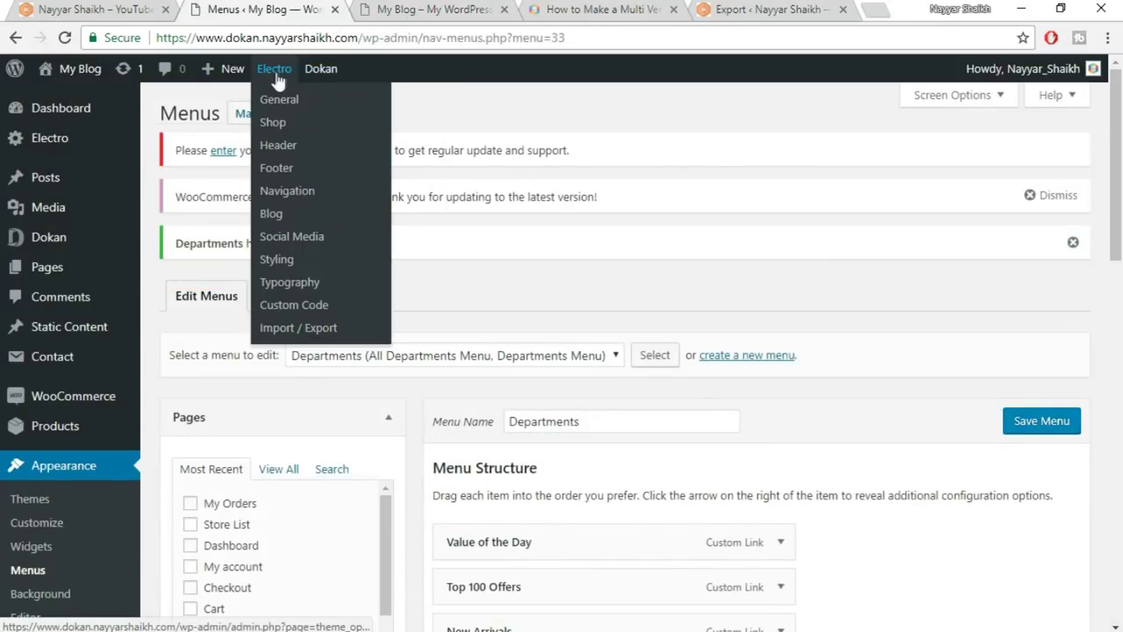
left_click(279, 146)
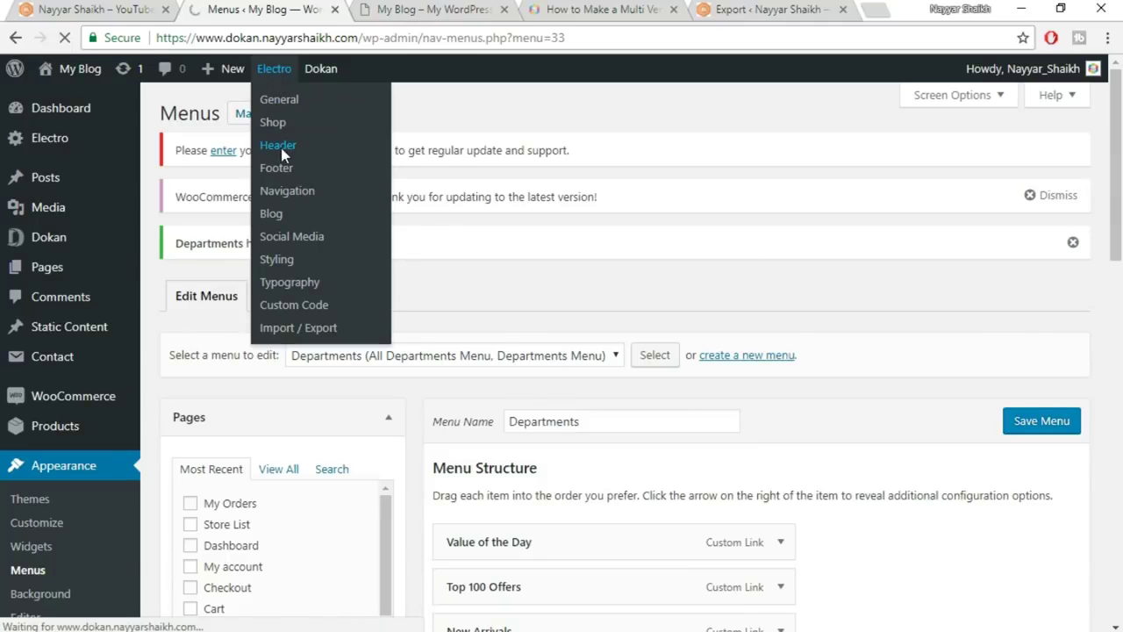
scroll(840, 318, "down", 2)
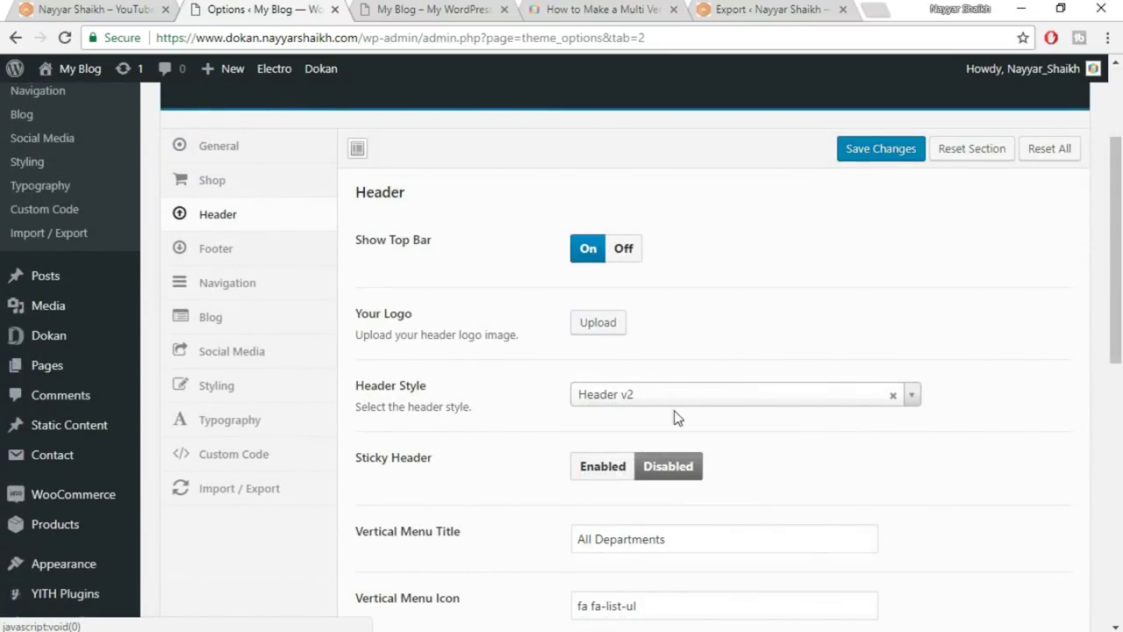
left_click(690, 406)
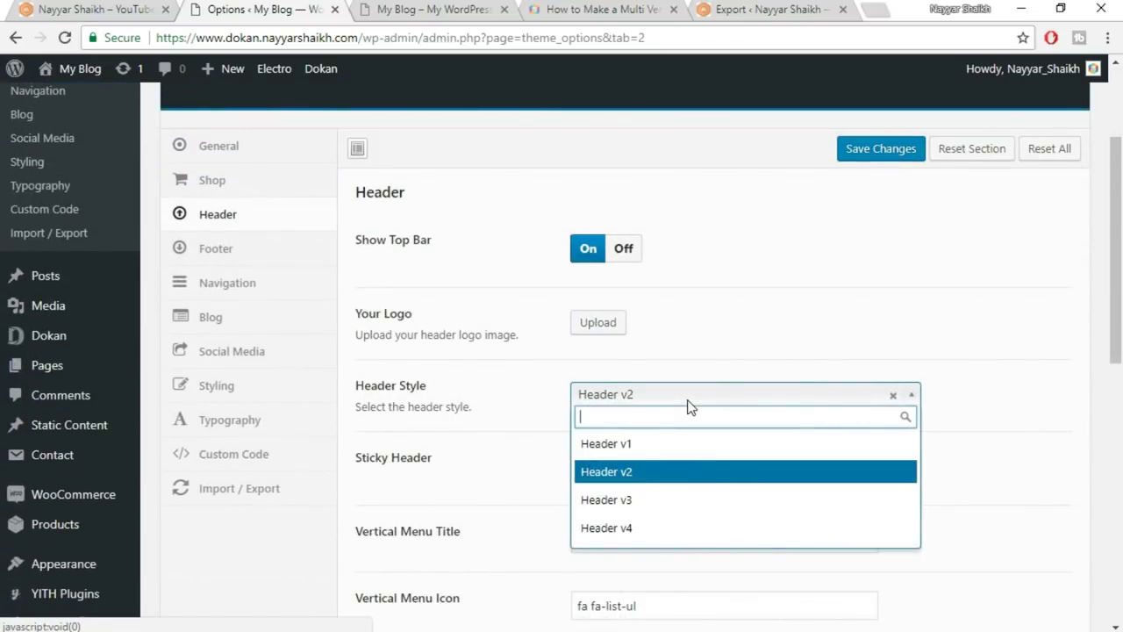
left_click(658, 445)
scroll(1018, 415, "down", 3)
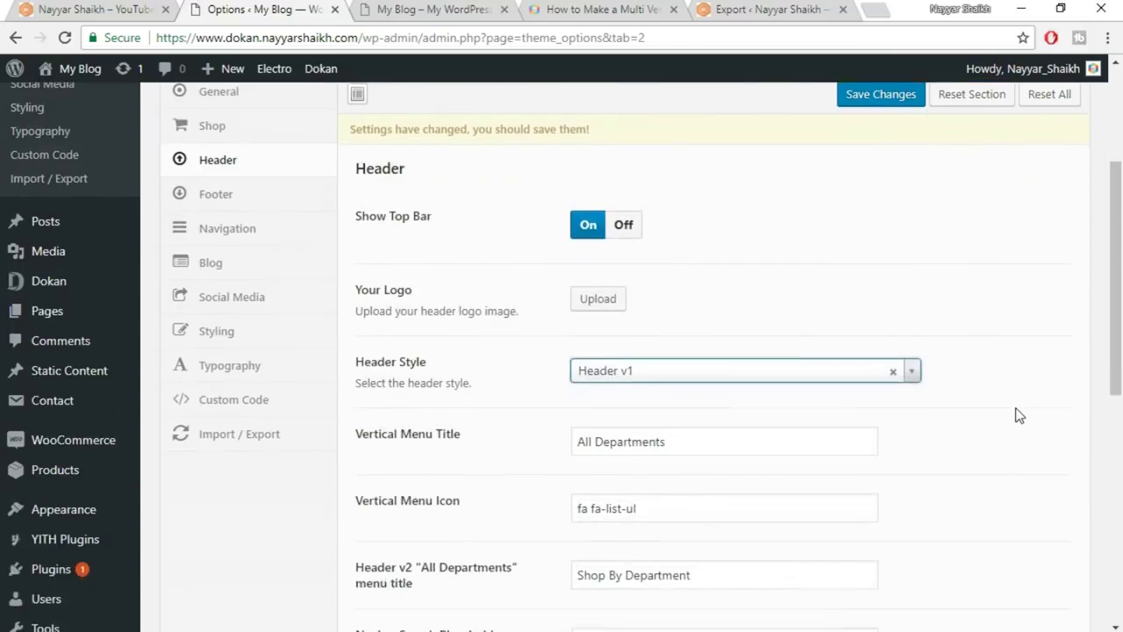
scroll(1018, 397, "down", 3)
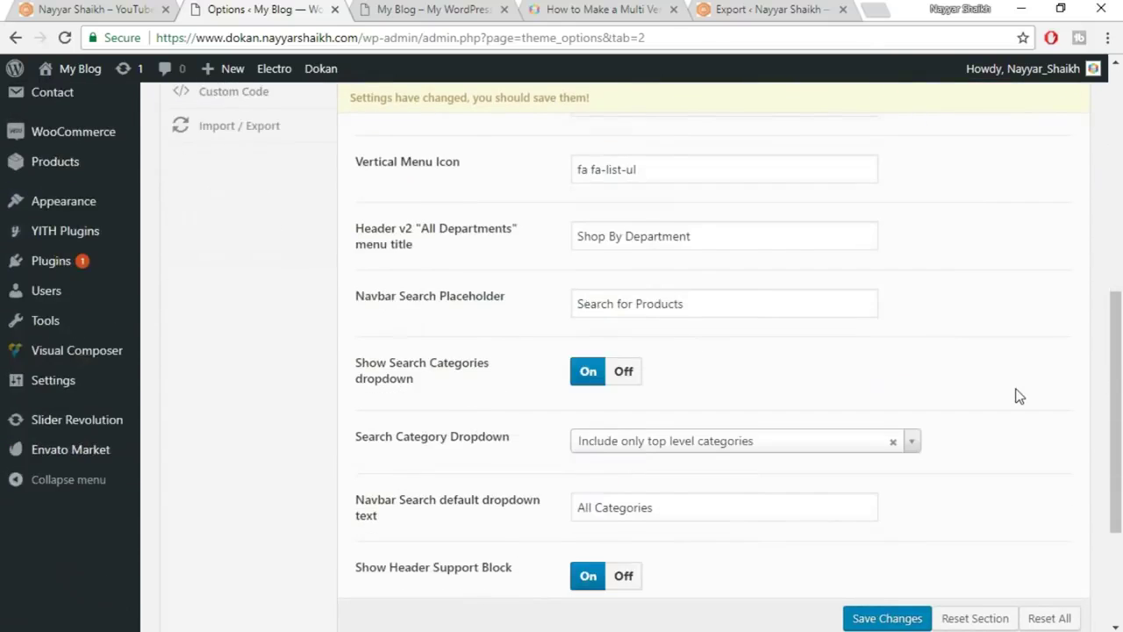
left_click(894, 562)
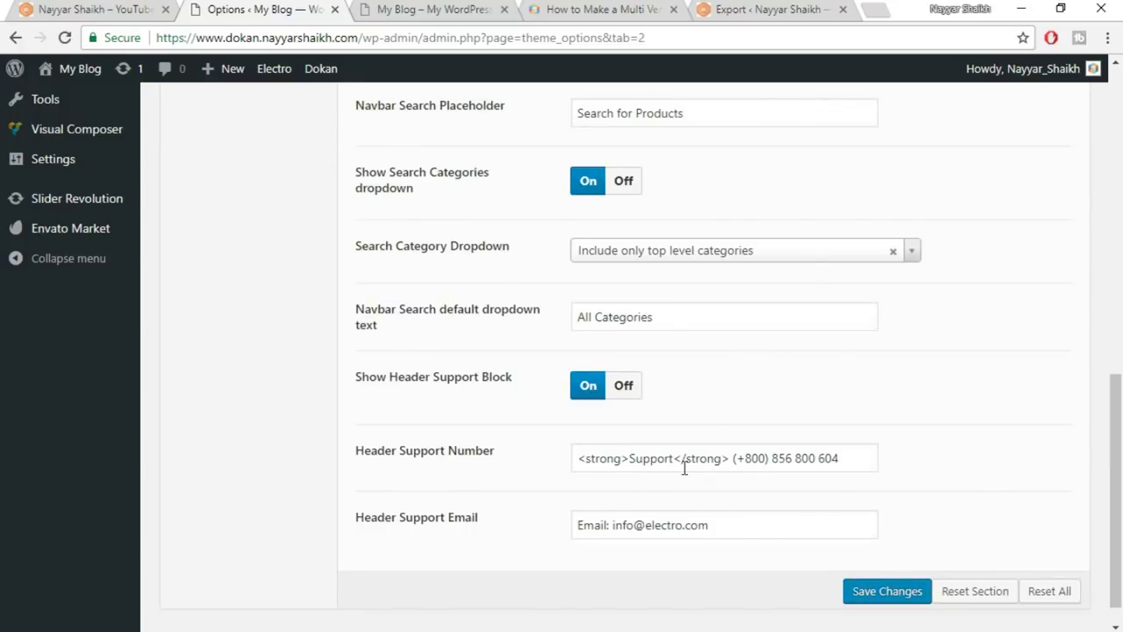
Compare the site with the Electro demo storefront, then save the header settings again
left_click(84, 9)
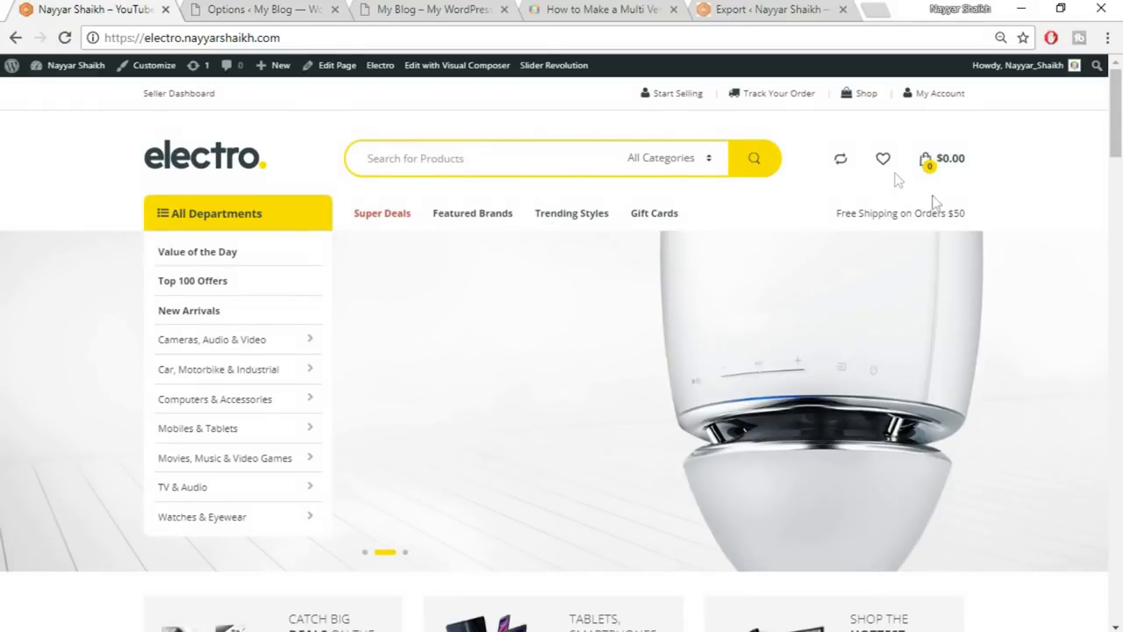
left_click(408, 9)
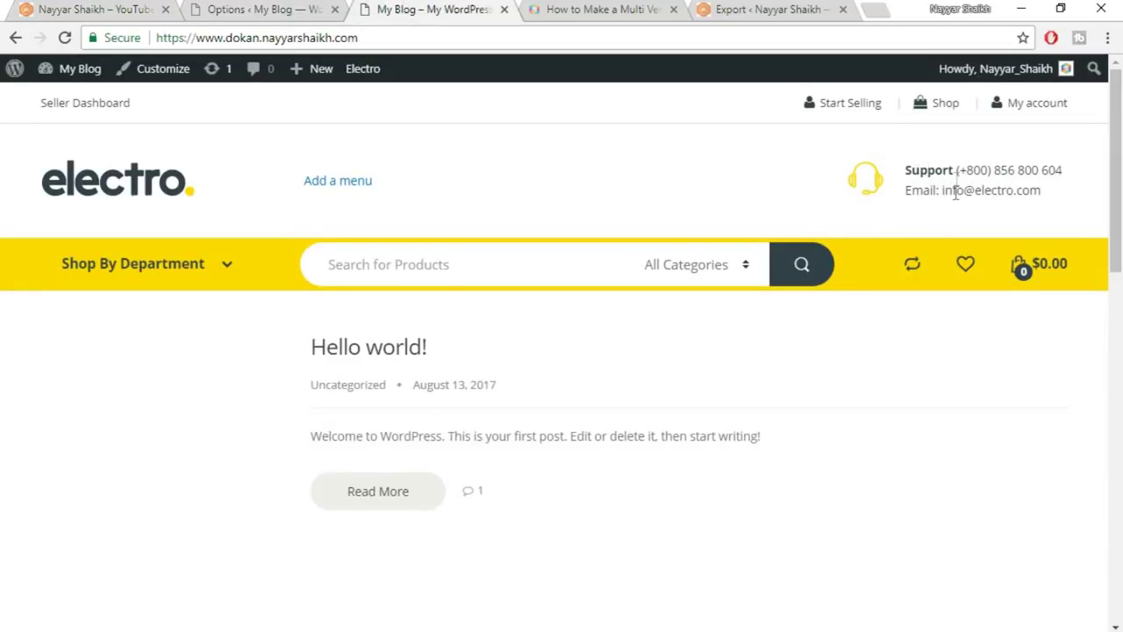
left_click(321, 7)
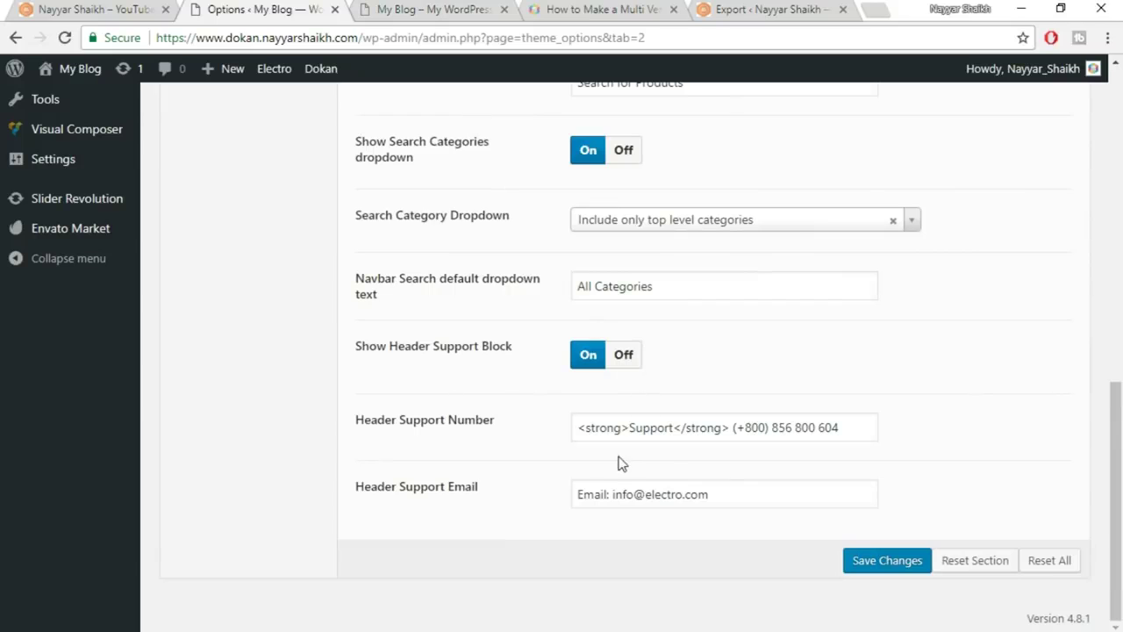
scroll(703, 273, "up", 6)
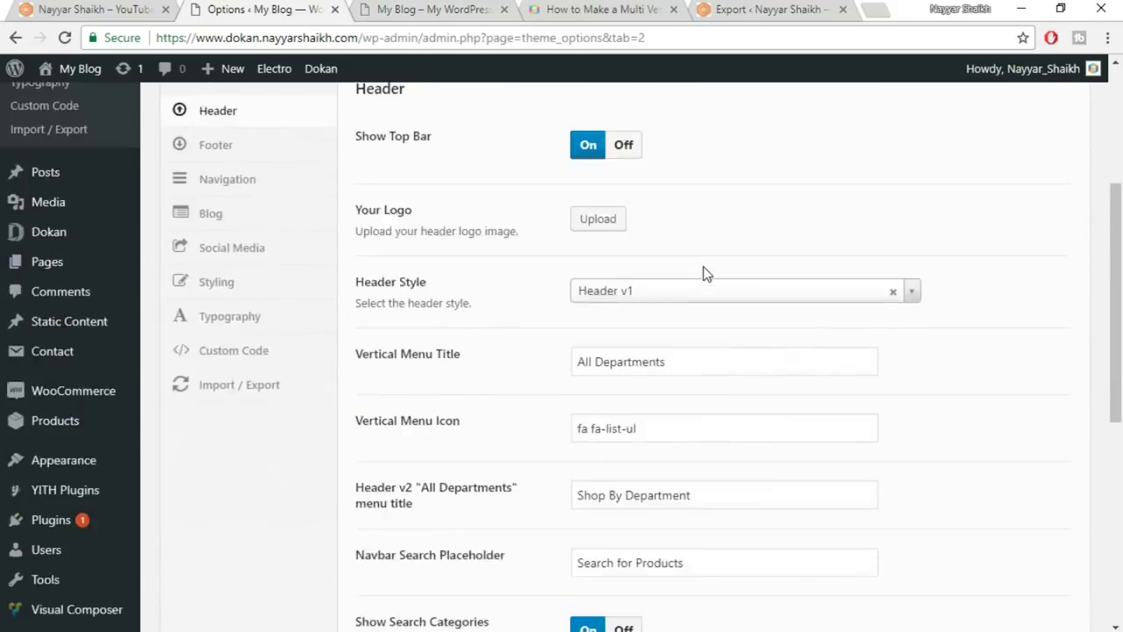
scroll(703, 273, "up", 3)
left_click(875, 332)
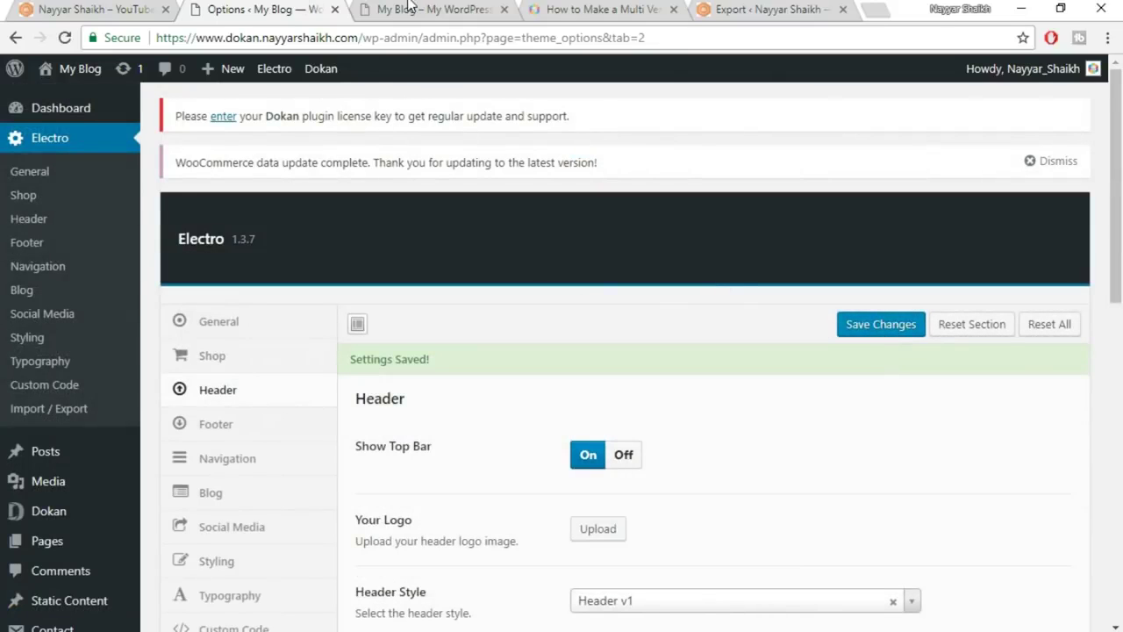
left_click(408, 7)
Reload the site to see the v1 header, compare it with the demo, and return to Header options
left_click(416, 32)
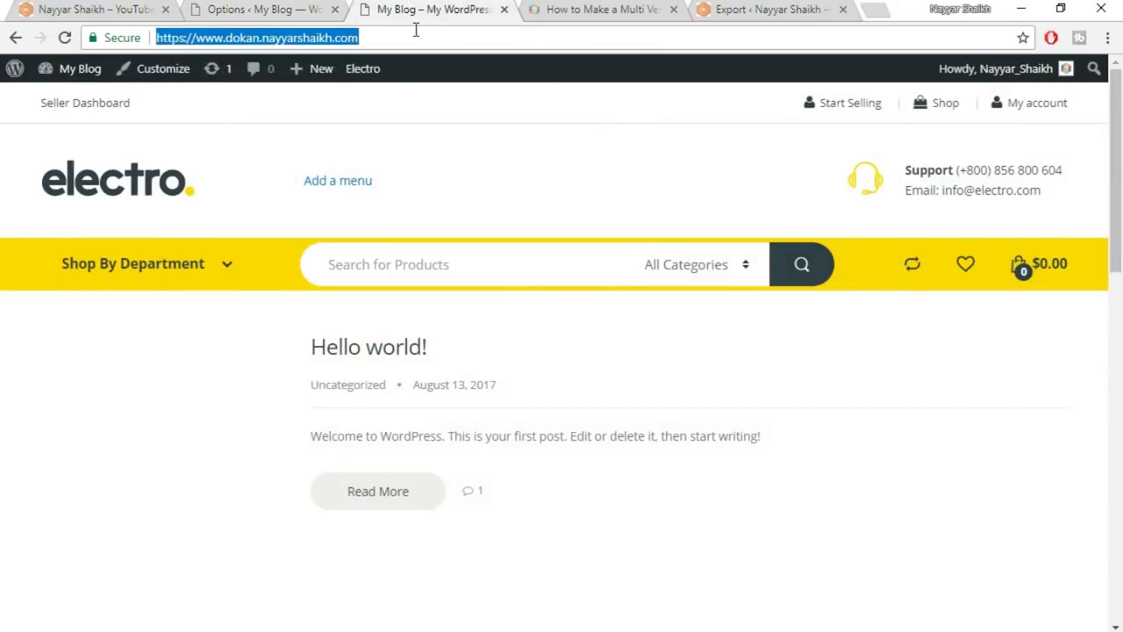
key("Return")
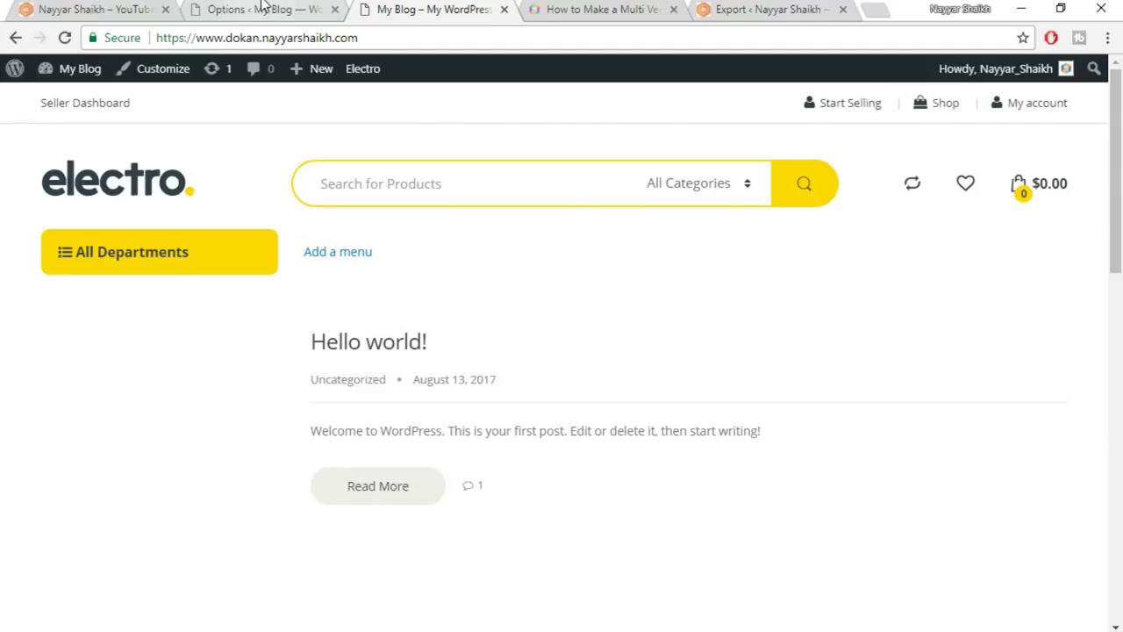
left_click(122, 9)
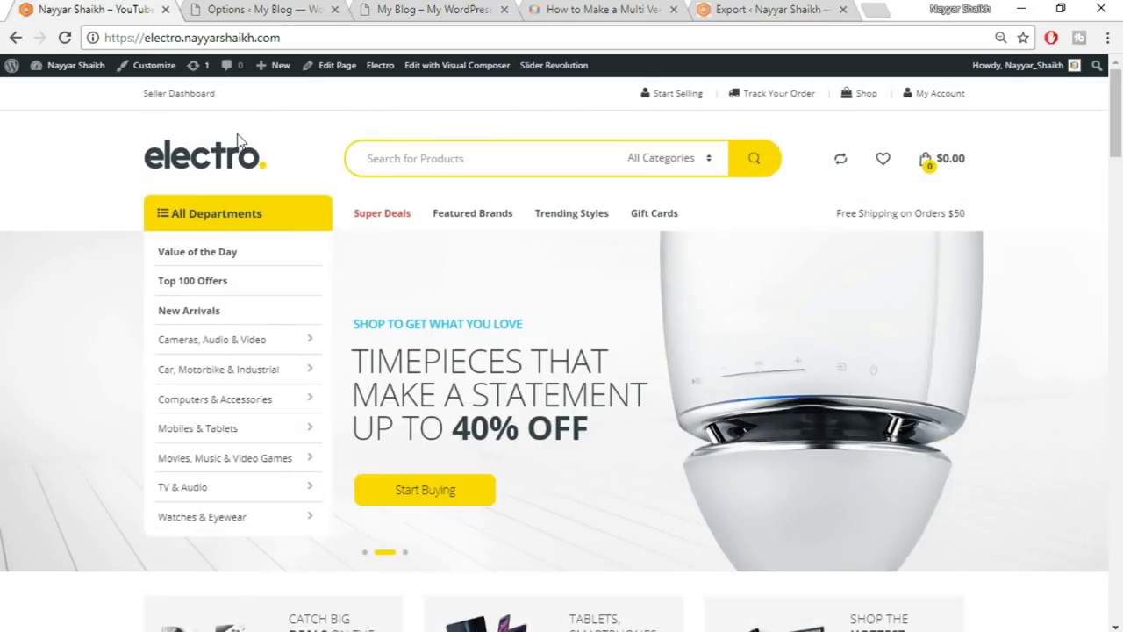
scroll(833, 309, "down", 3)
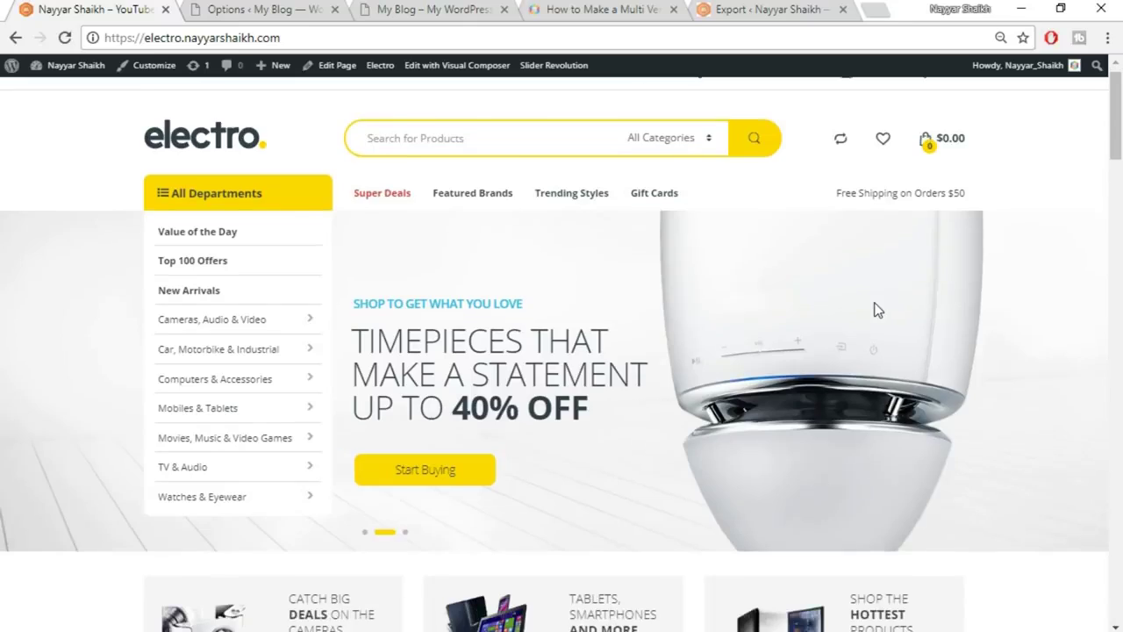
scroll(918, 554, "up", 3)
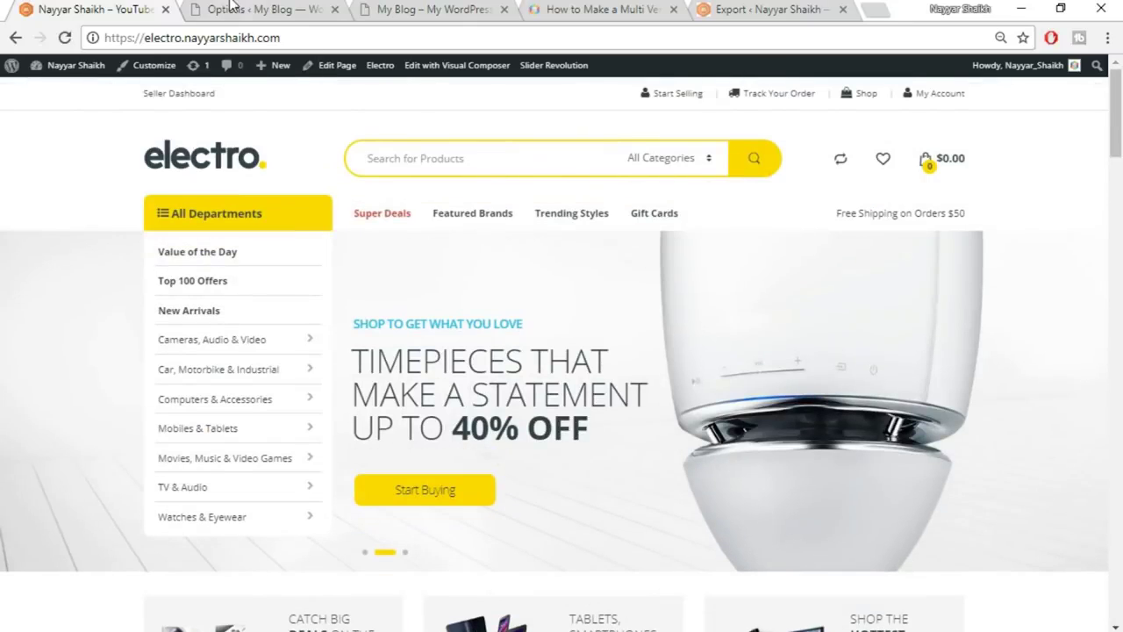
left_click(233, 9)
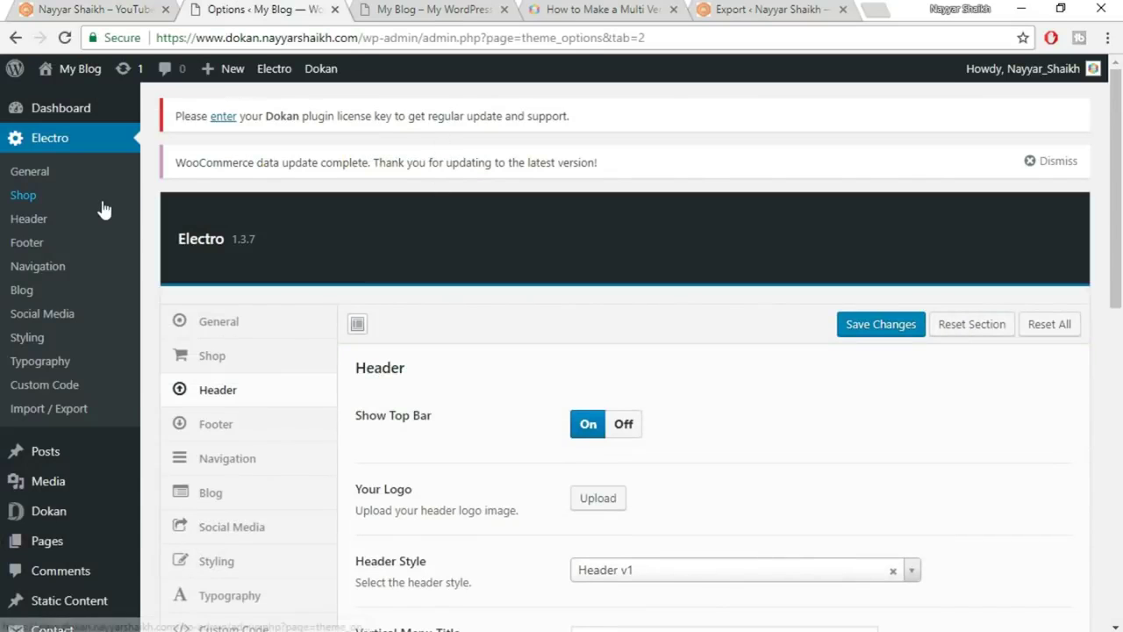
scroll(61, 399, "down", 3)
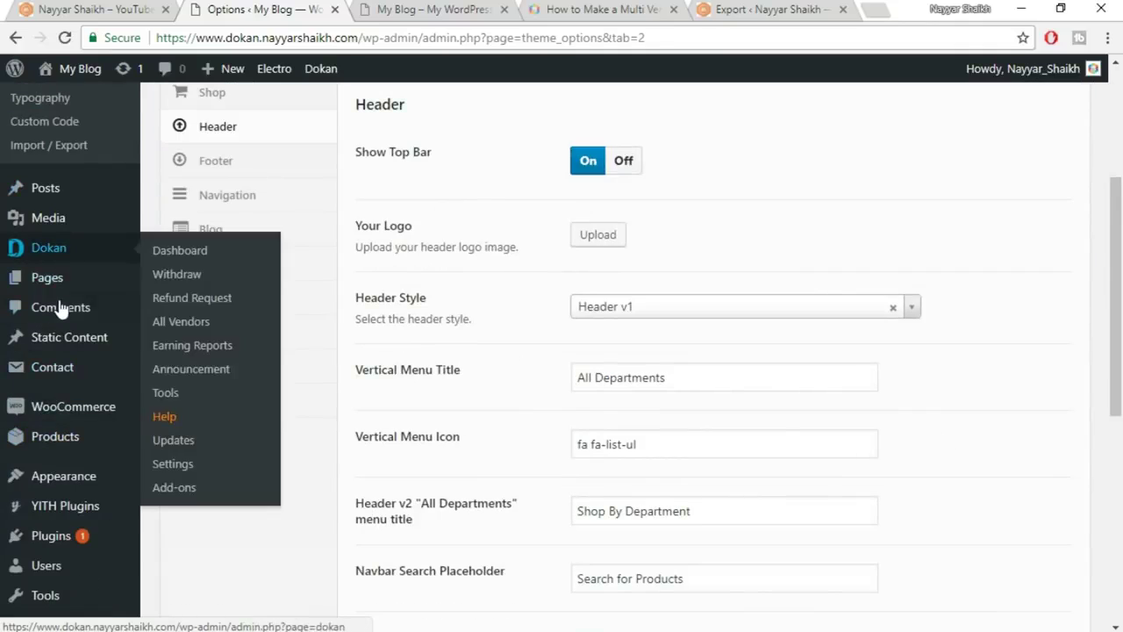
Create and publish an empty page titled 'Home Page'
mouse_move(60, 281)
left_click(201, 309)
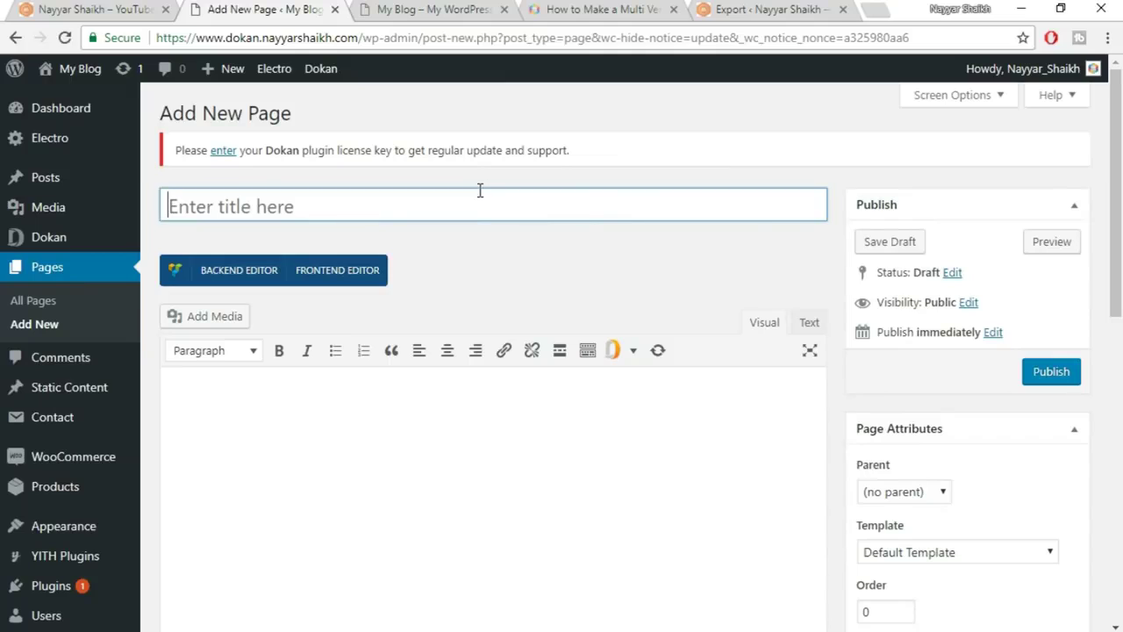
type("Home Page")
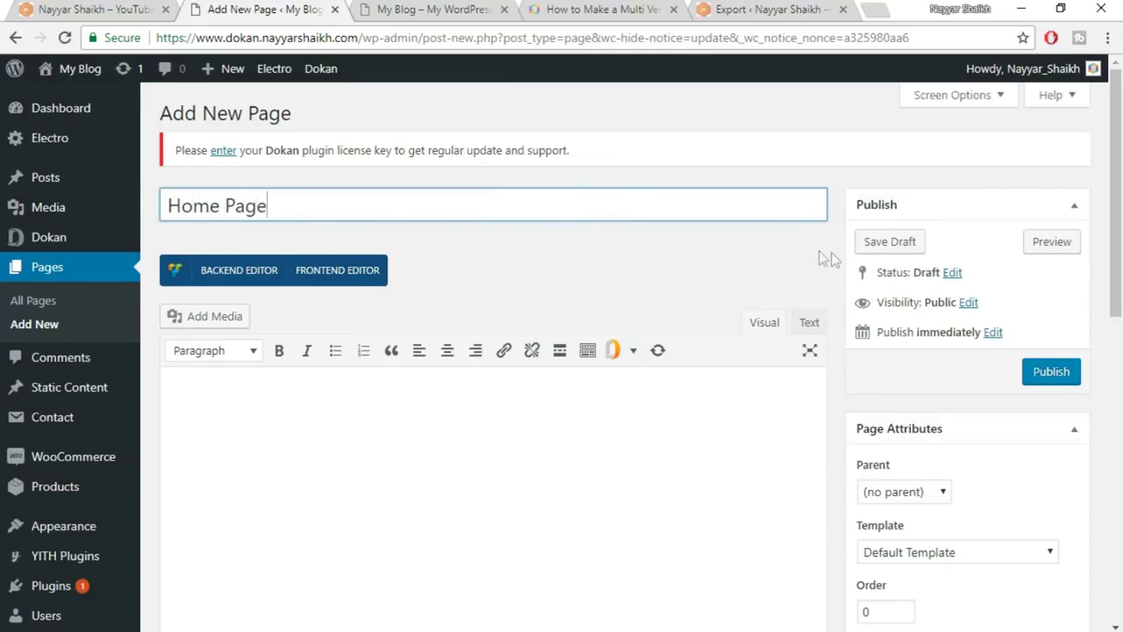
scroll(828, 258, "down", 2)
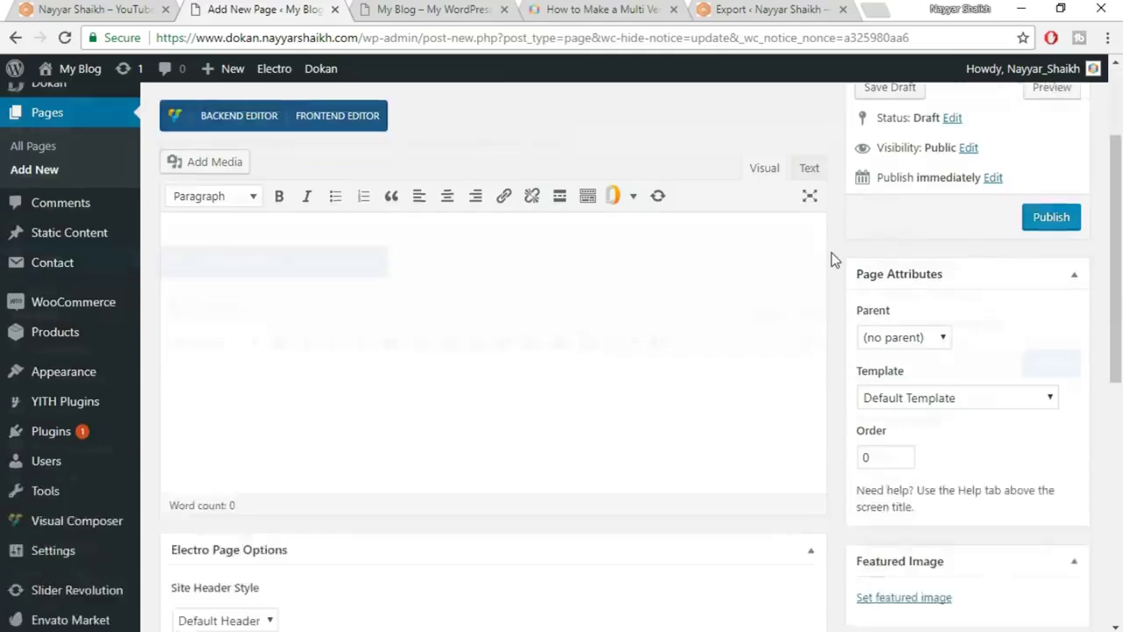
left_click(1050, 197)
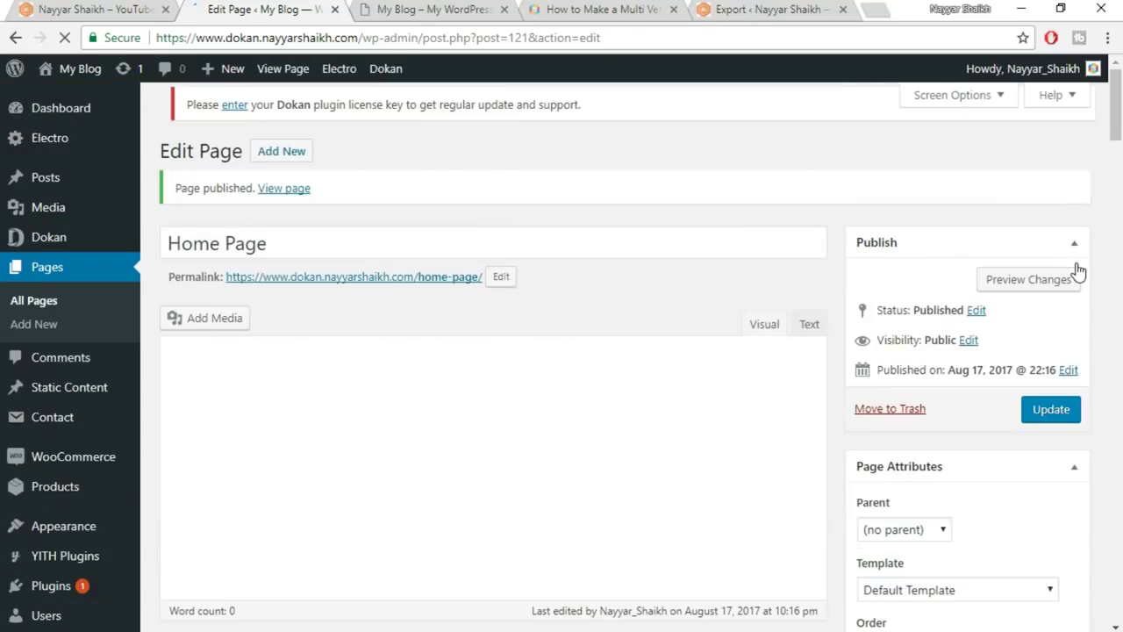
left_click(432, 7)
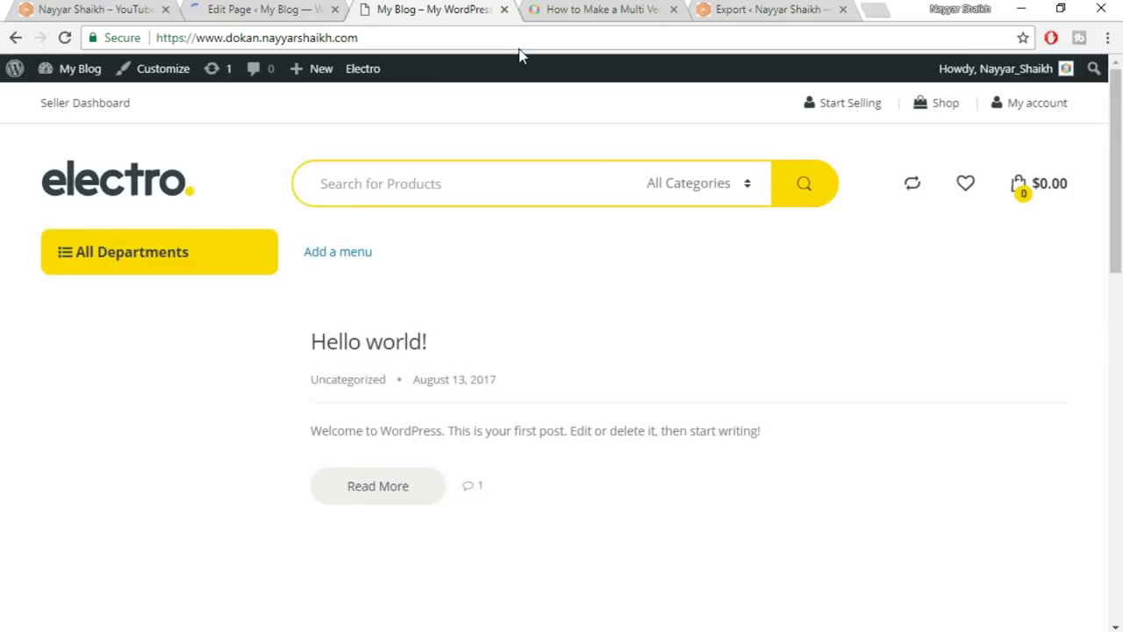
In the Customizer, make the static page 'Home Page' the front page and Save & Publish
left_click(167, 79)
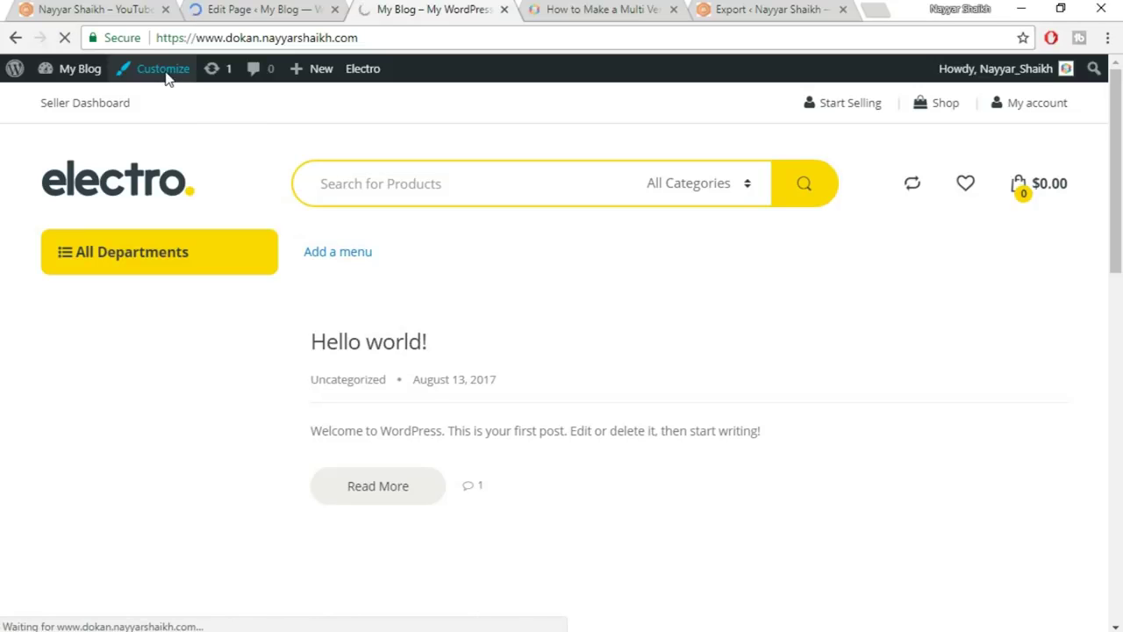
scroll(208, 296, "down", 3)
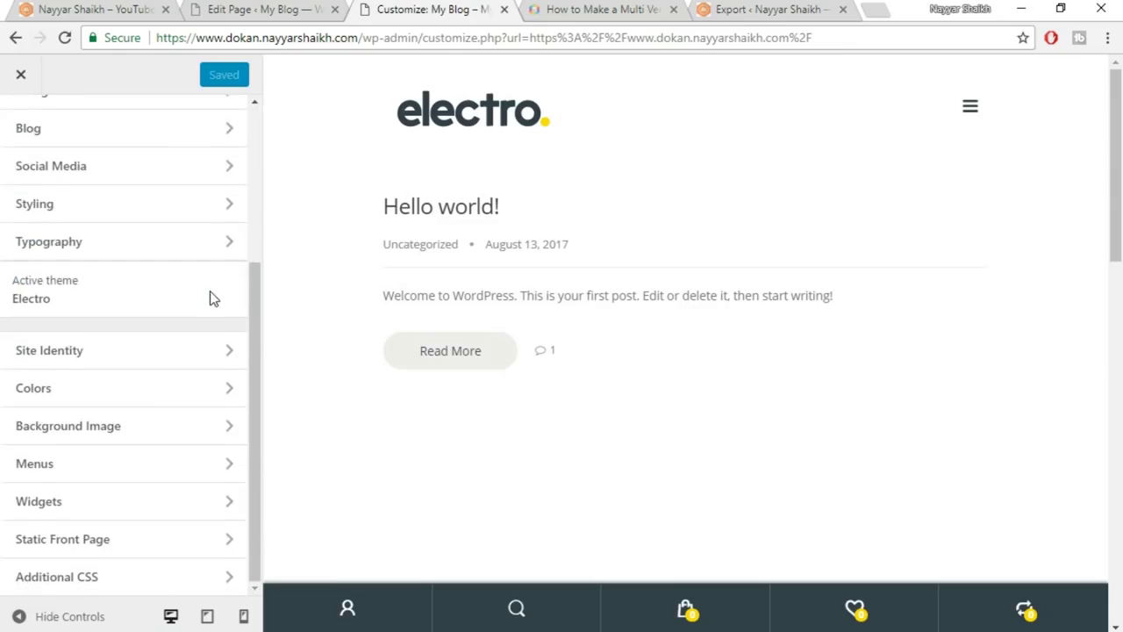
left_click(143, 544)
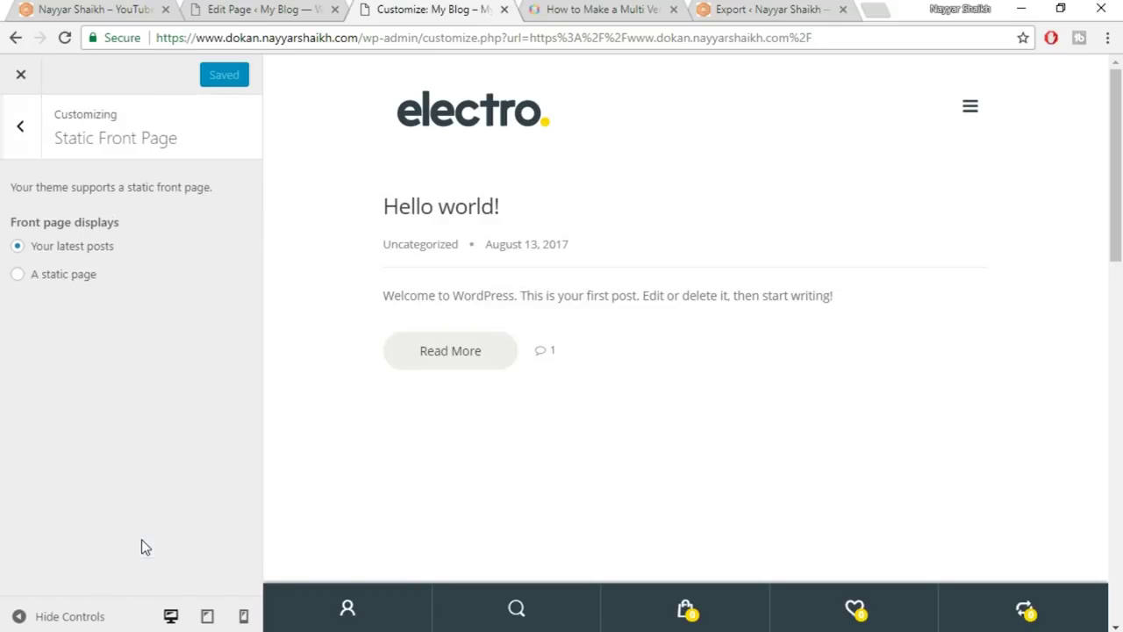
left_click(63, 276)
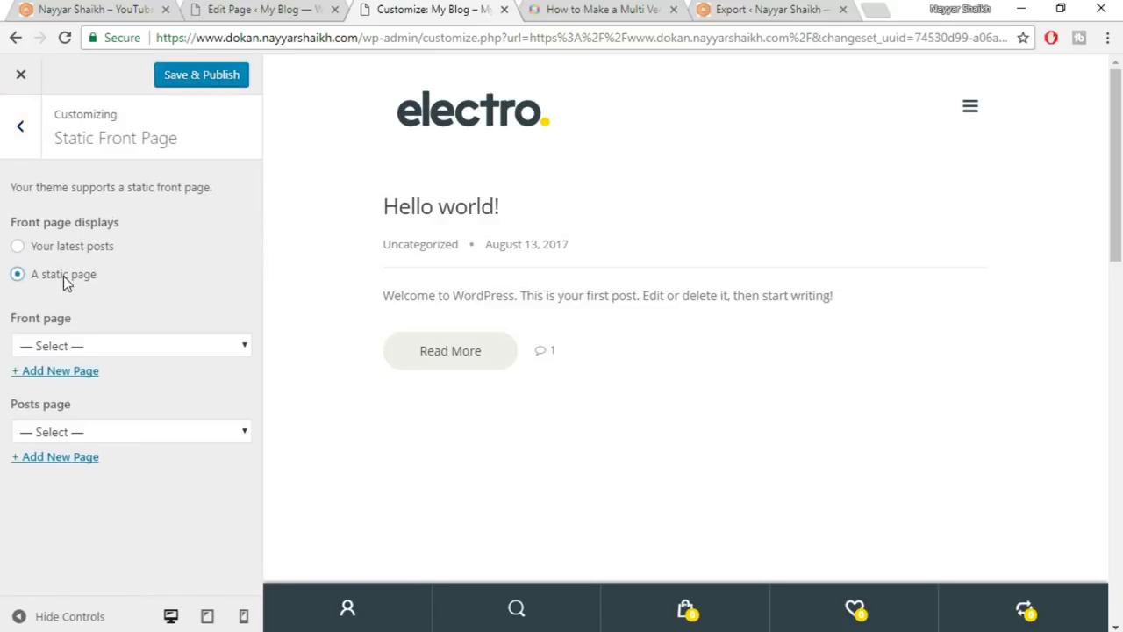
left_click(83, 345)
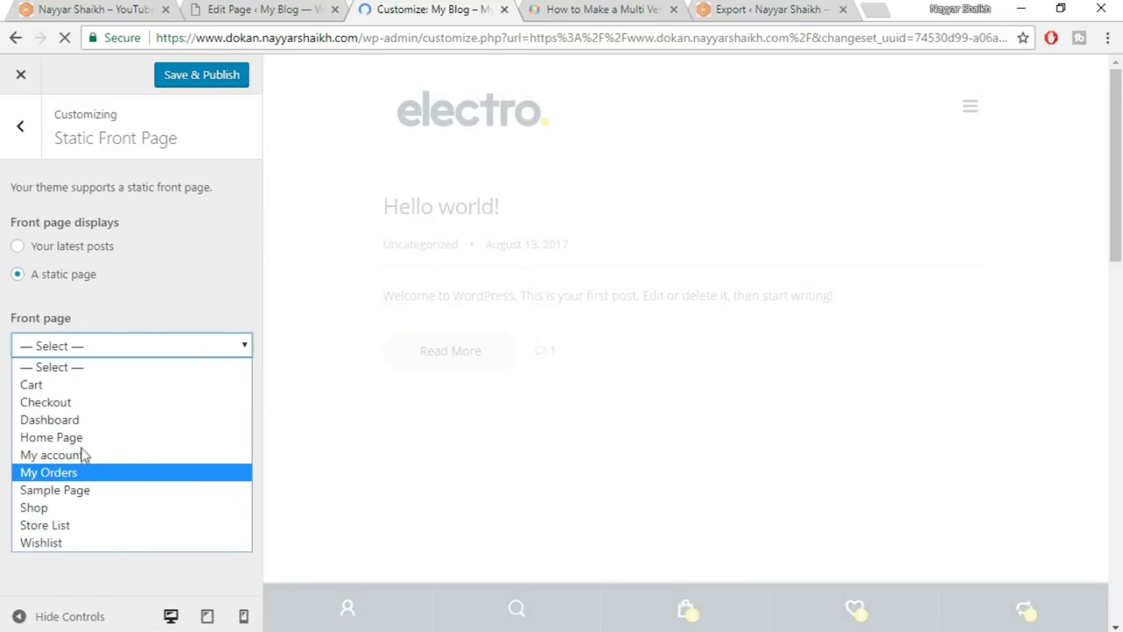
left_click(81, 439)
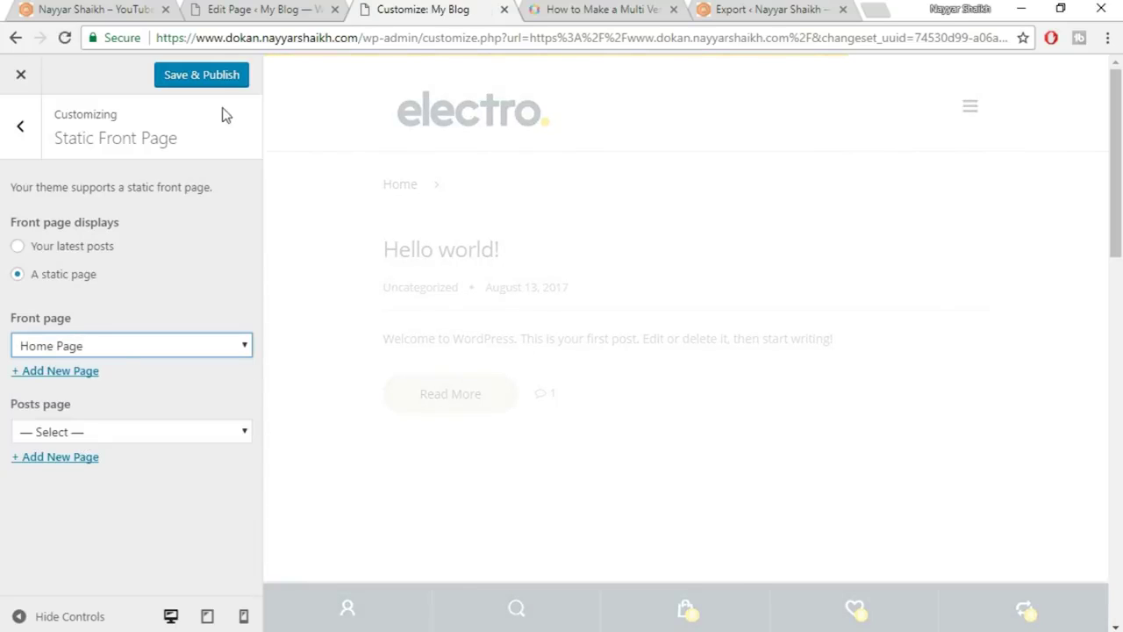
left_click(211, 82)
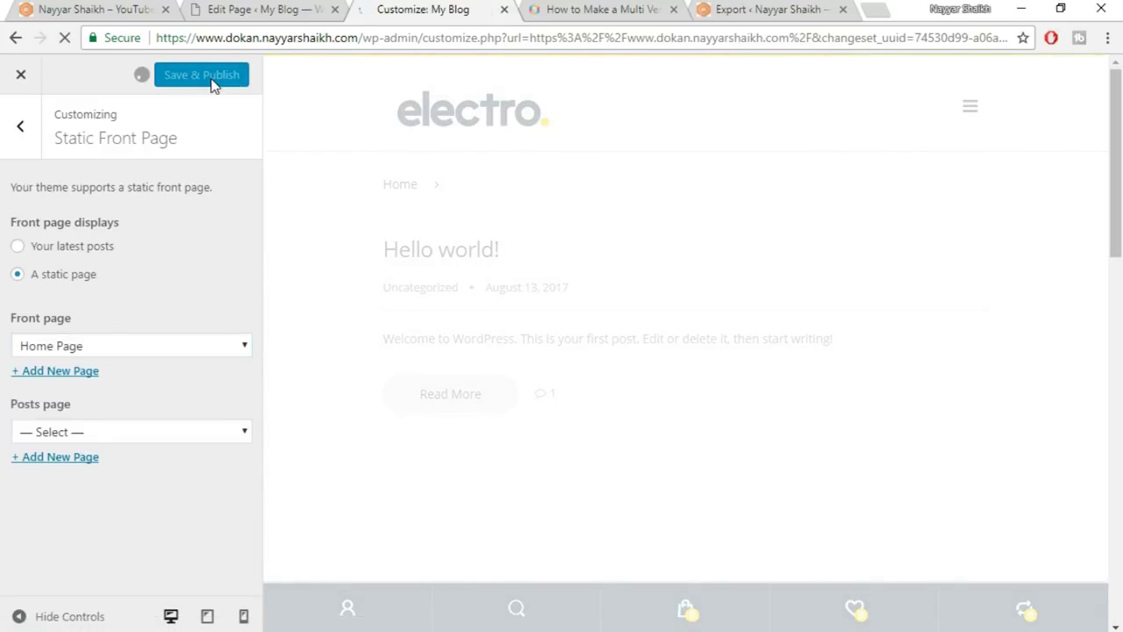
left_click(22, 82)
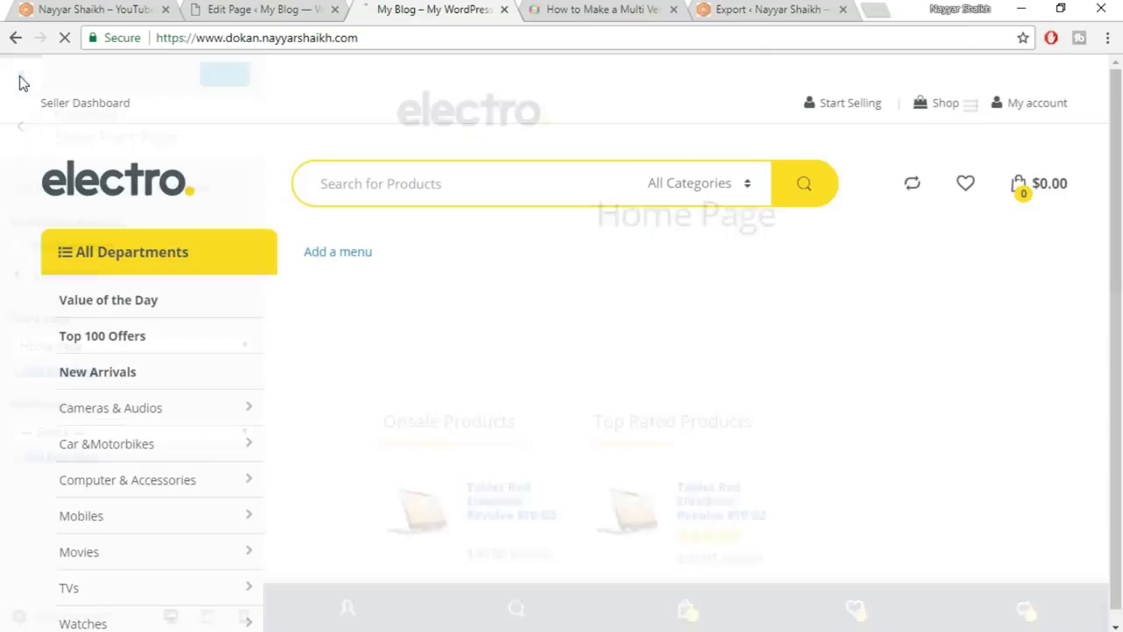
Zoom the browser to 80% and compare the site's Home Page with the Electro demo slider
key("ctrl+minus")
key("ctrl+minus")
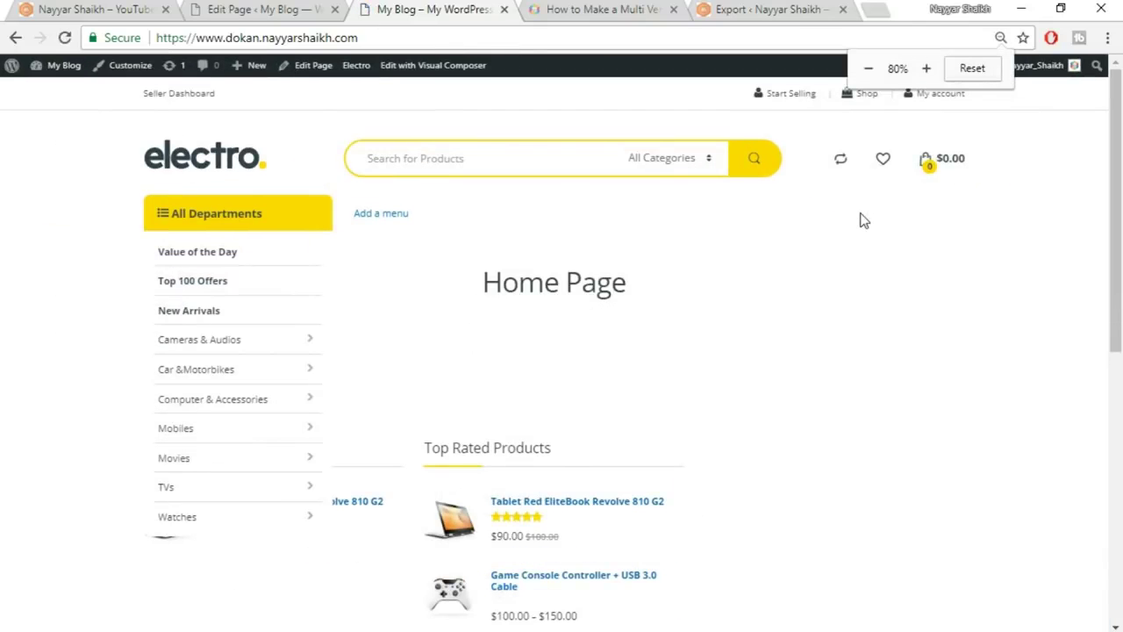
left_click(99, 7)
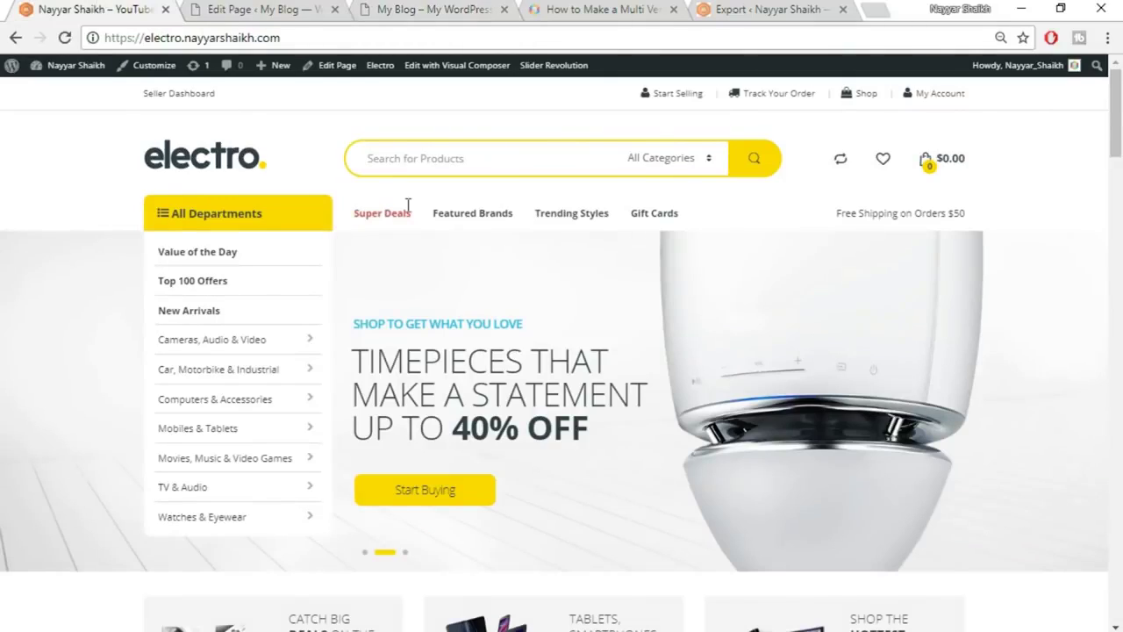
left_click(432, 8)
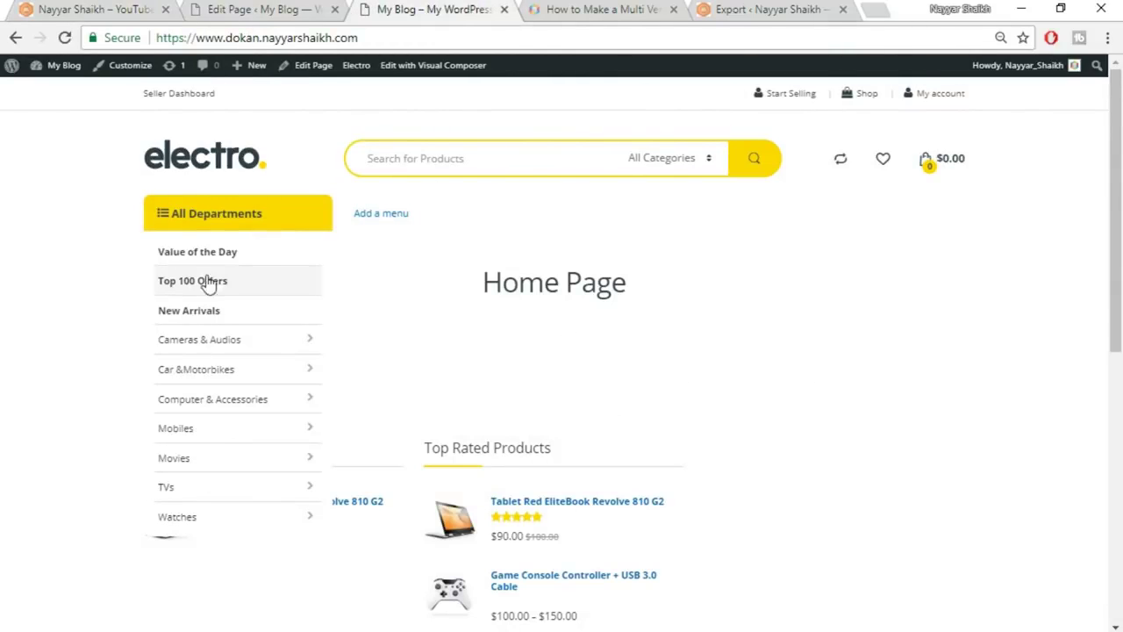
mouse_move(419, 252)
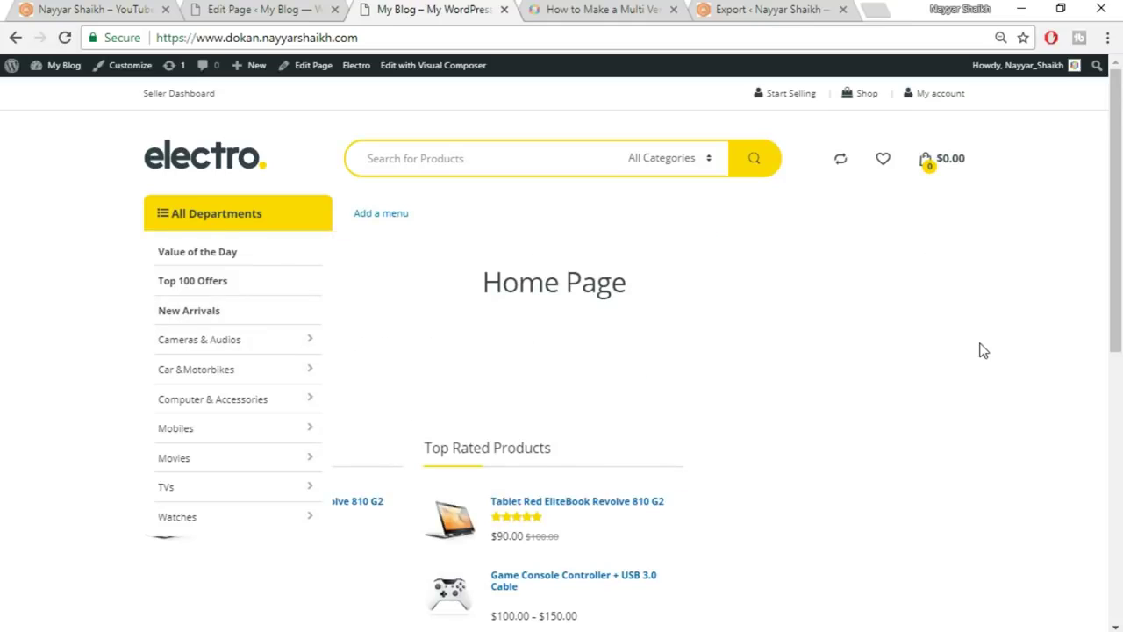
left_click(158, 13)
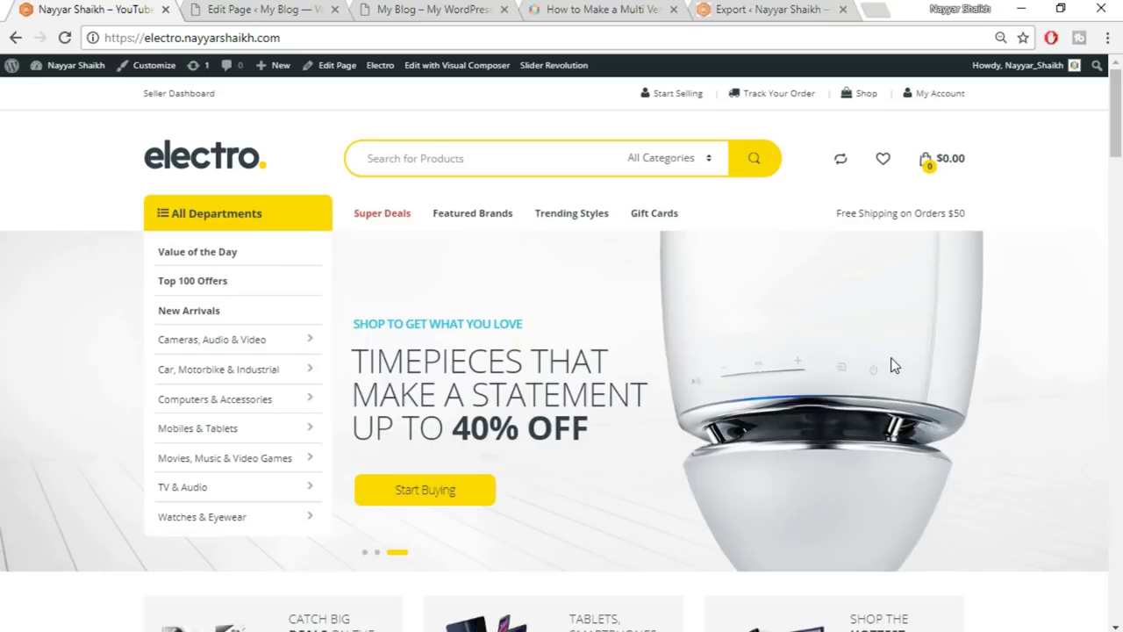
left_click(266, 9)
Create a new Slider Revolution slider named Slider1 with alias slider1
scroll(241, 271, "down", 5)
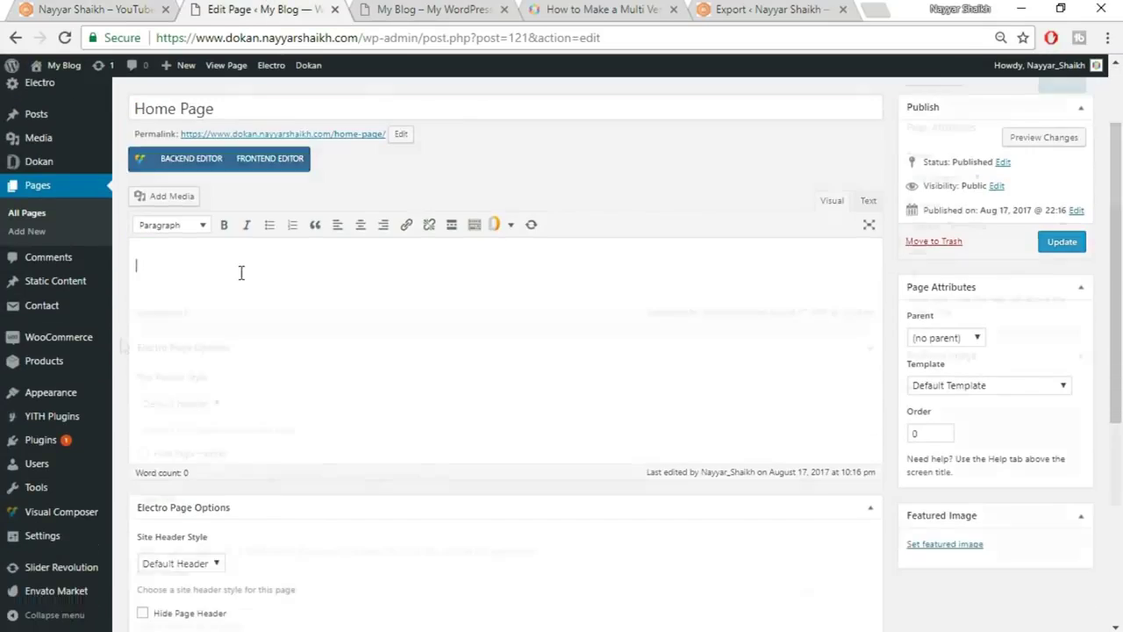
mouse_move(75, 574)
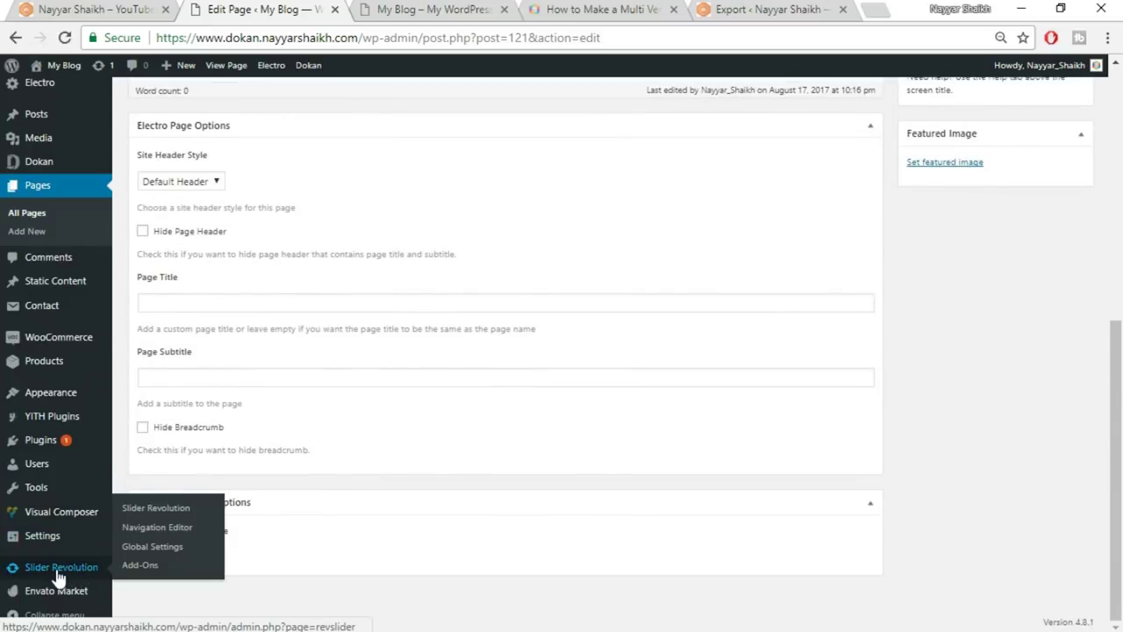
left_click(61, 572)
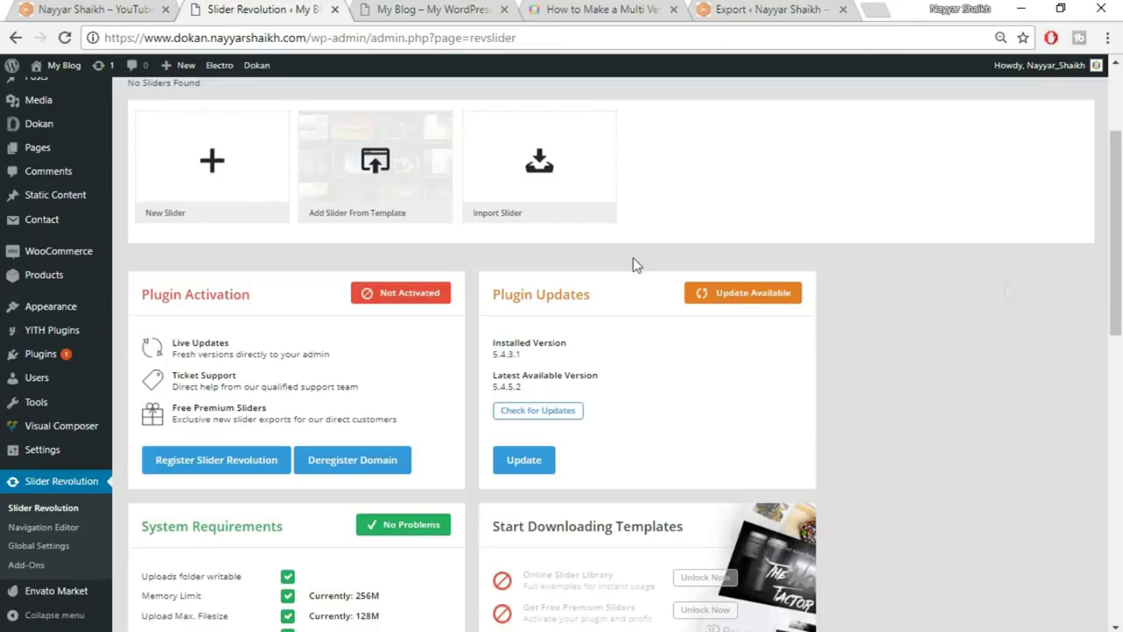
left_click(229, 187)
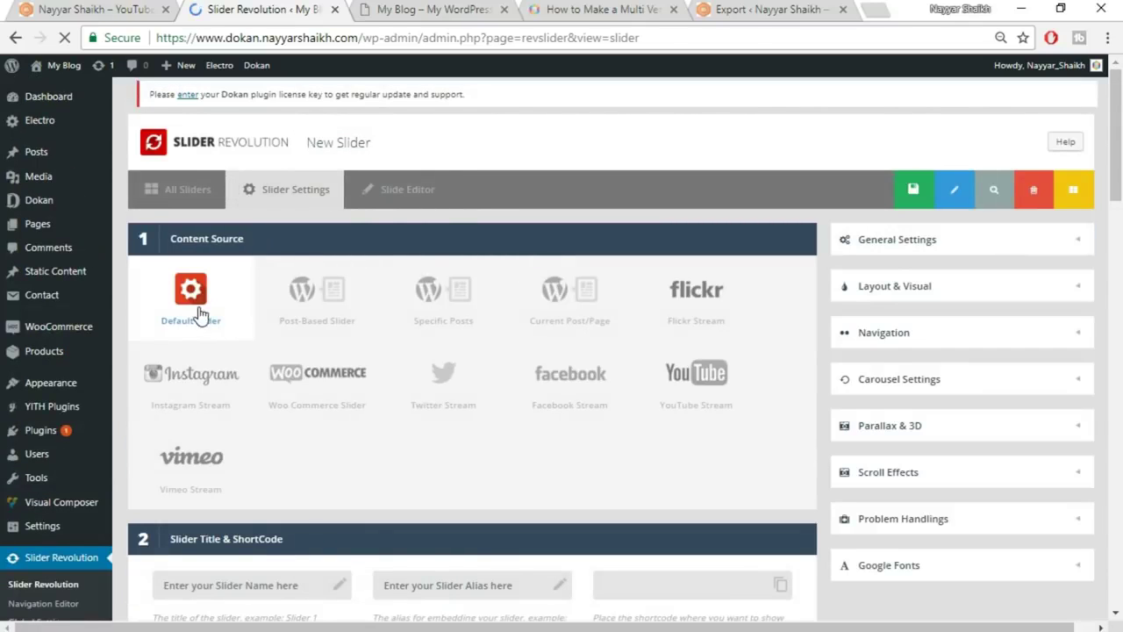
scroll(195, 309, "down", 3)
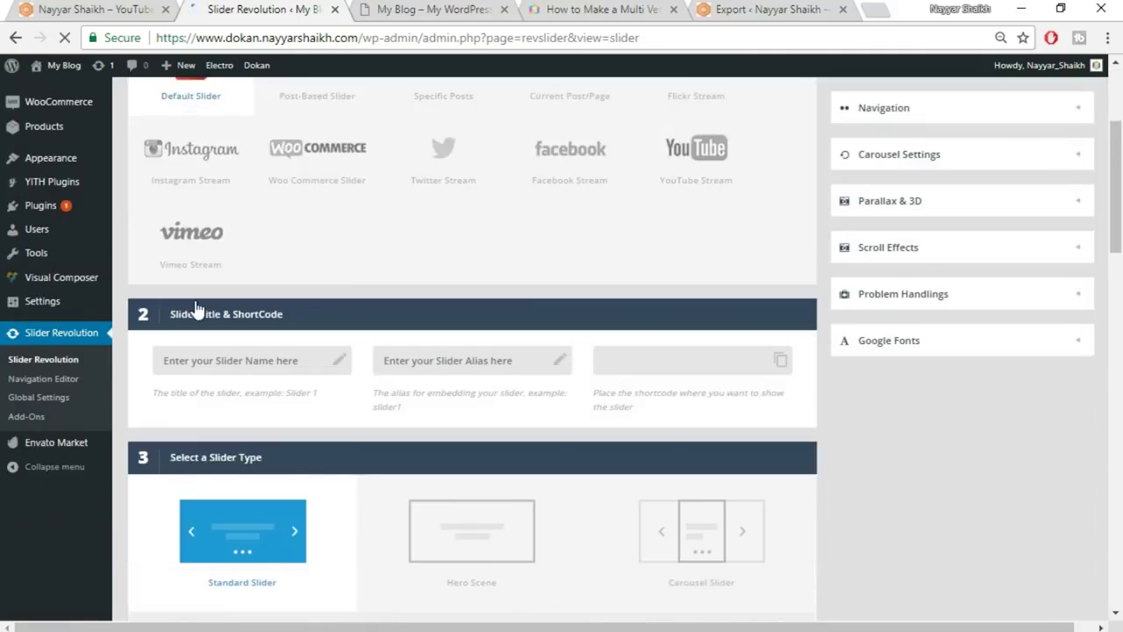
left_click(336, 316)
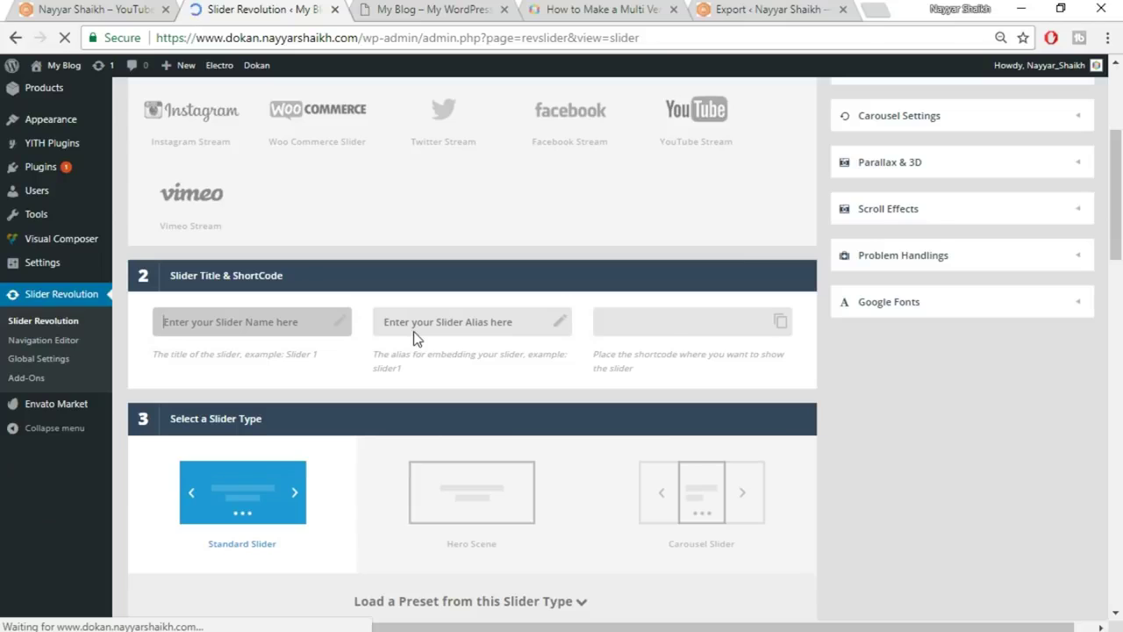
type("Slider1")
left_click(457, 318)
type("s")
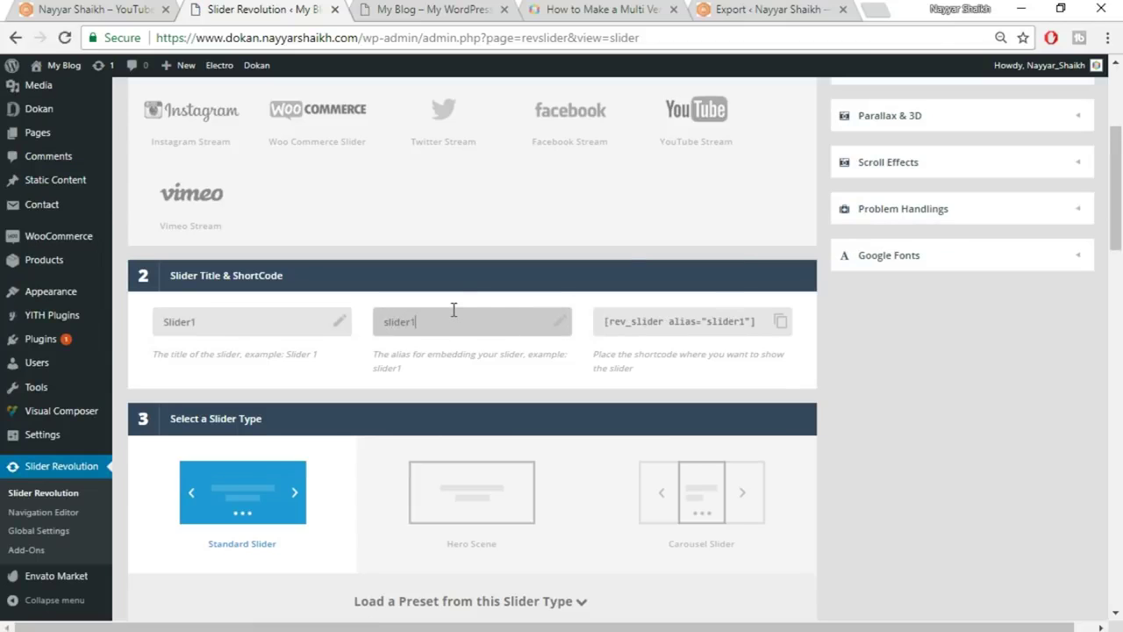
Choose the Full-Screen slide layout and set the desktop layer grid to 1170×485
left_click(865, 395)
scroll(865, 395, "down", 4)
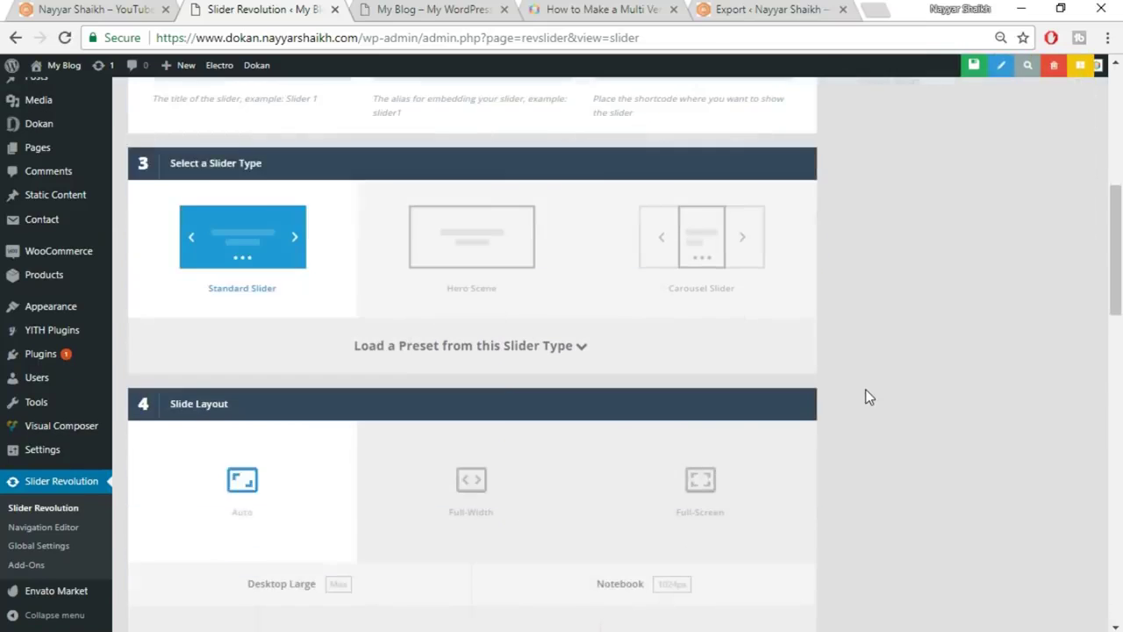
scroll(865, 396, "down", 1)
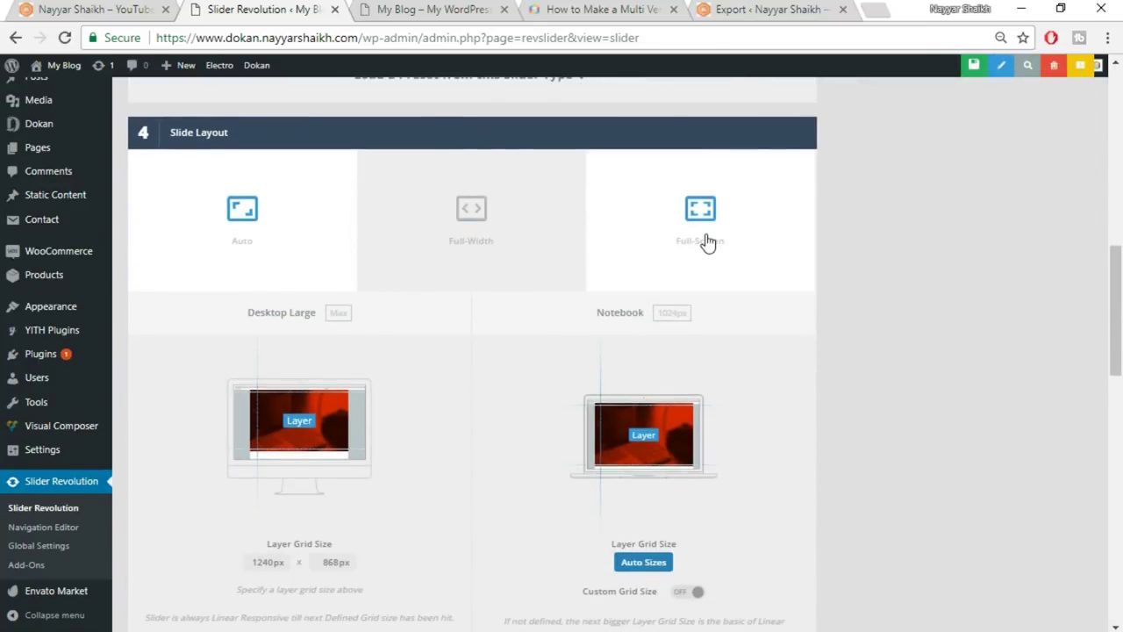
left_click(707, 243)
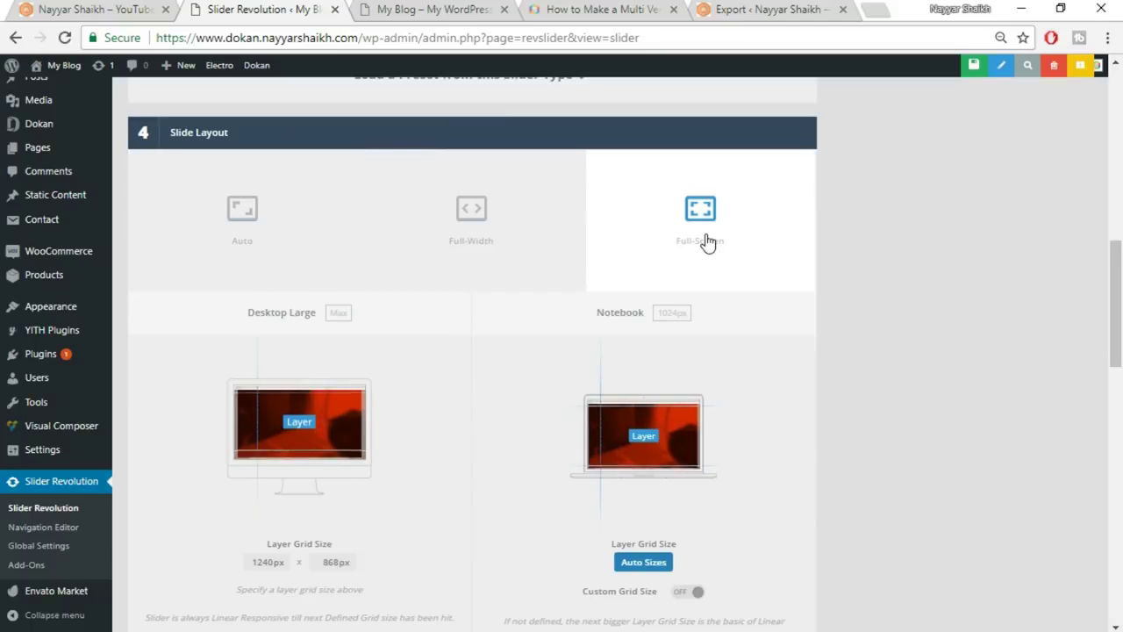
scroll(501, 372, "down", 1)
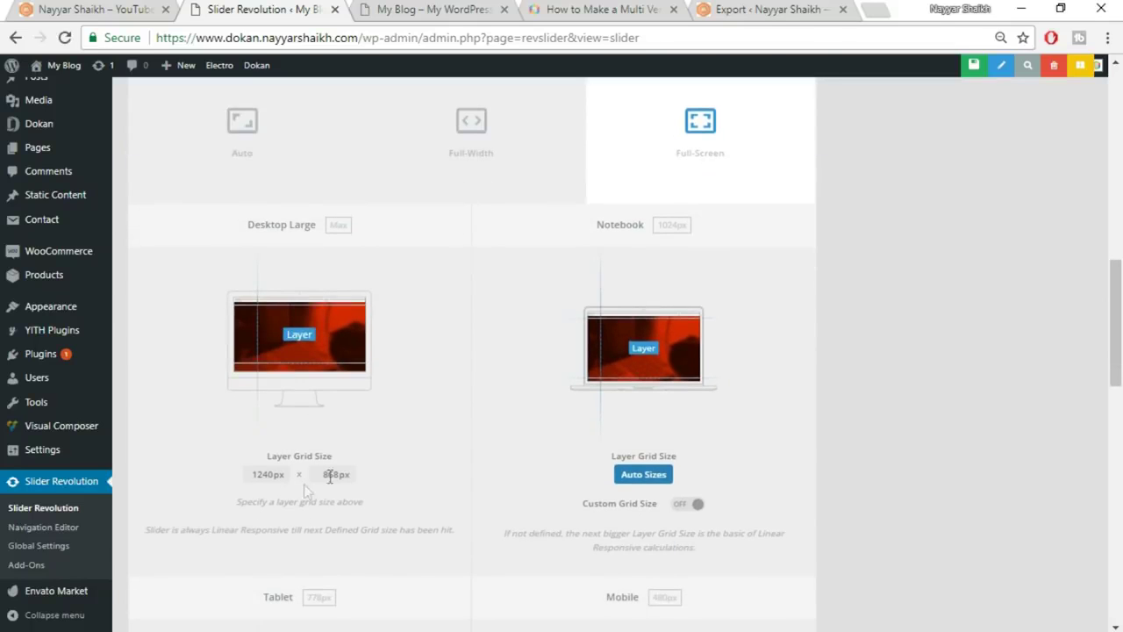
double_click(256, 475)
type("117")
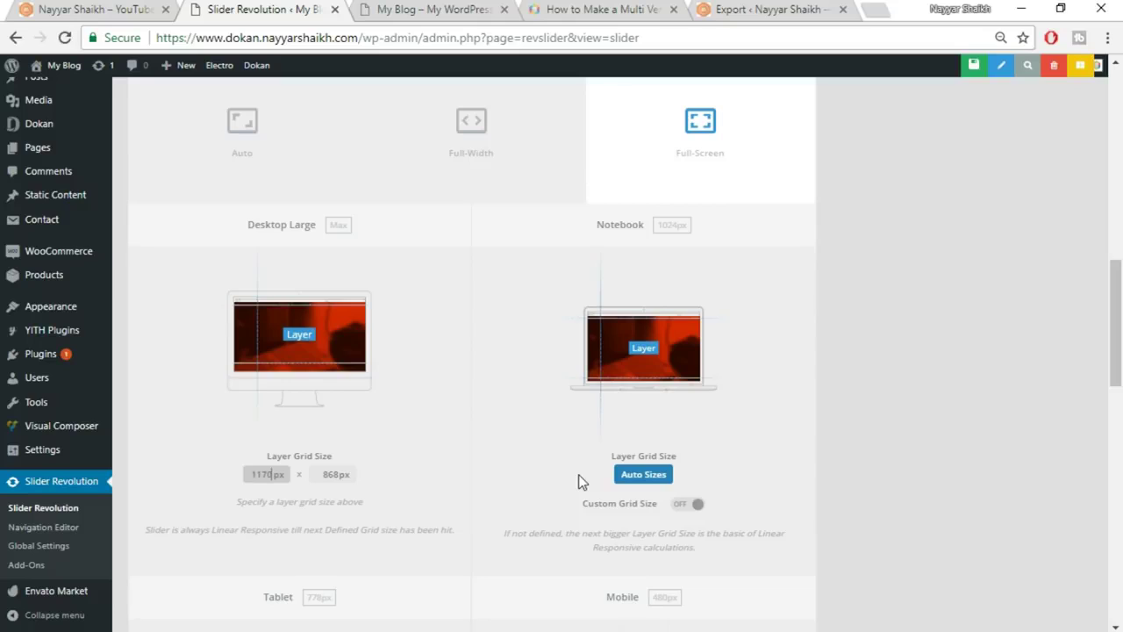
key("Tab")
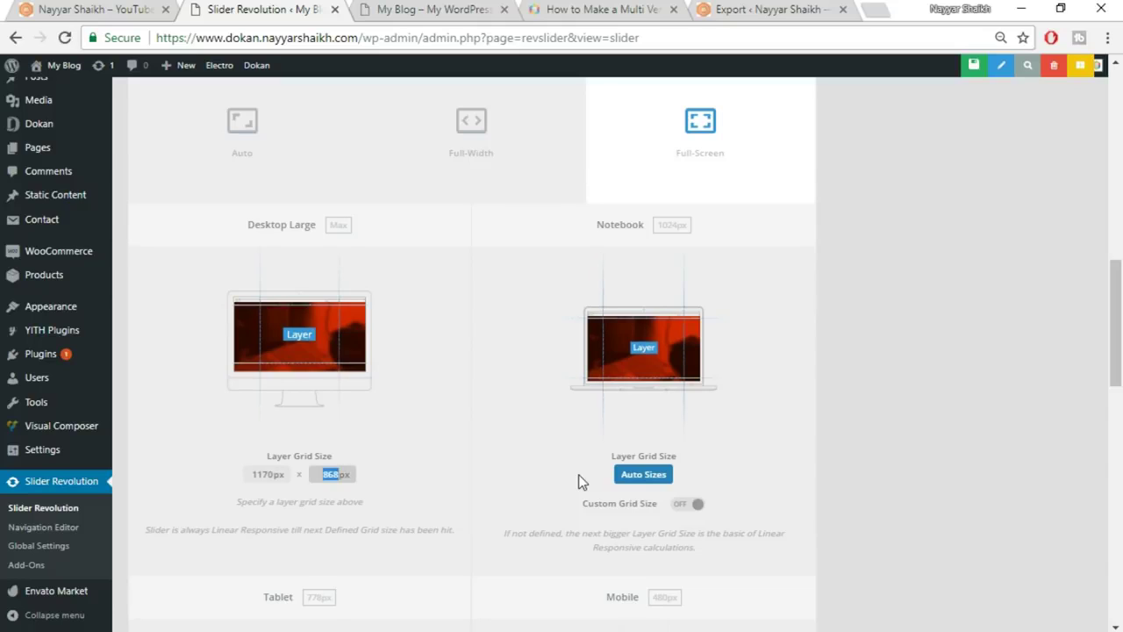
type("485")
left_click(912, 443)
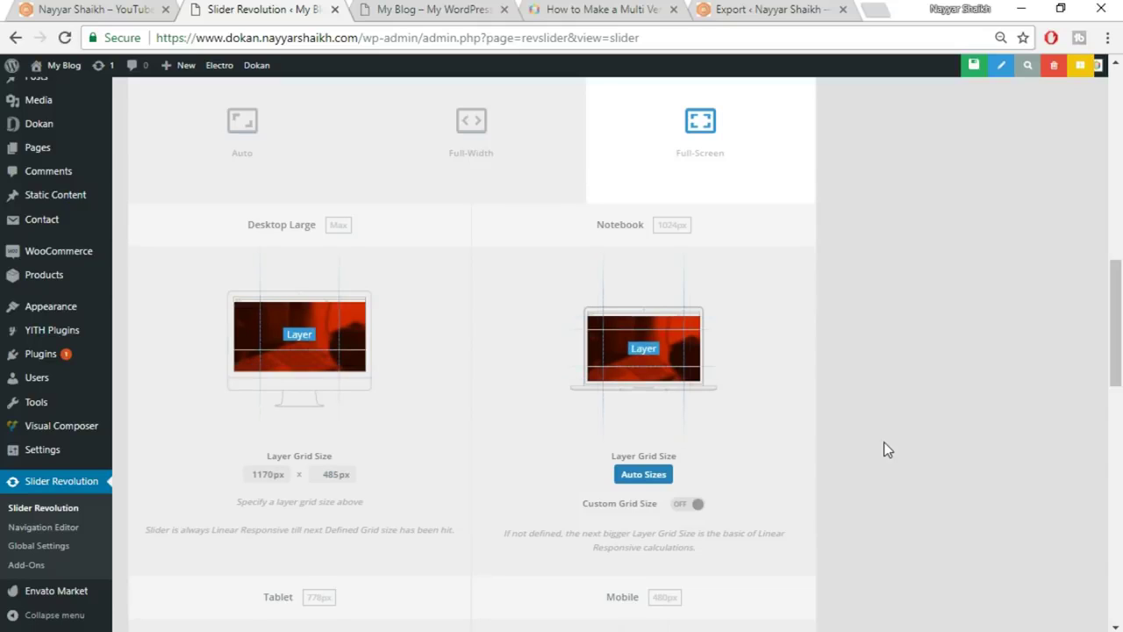
Enable a custom Notebook grid size of 1170×490
left_click(681, 505)
double_click(606, 474)
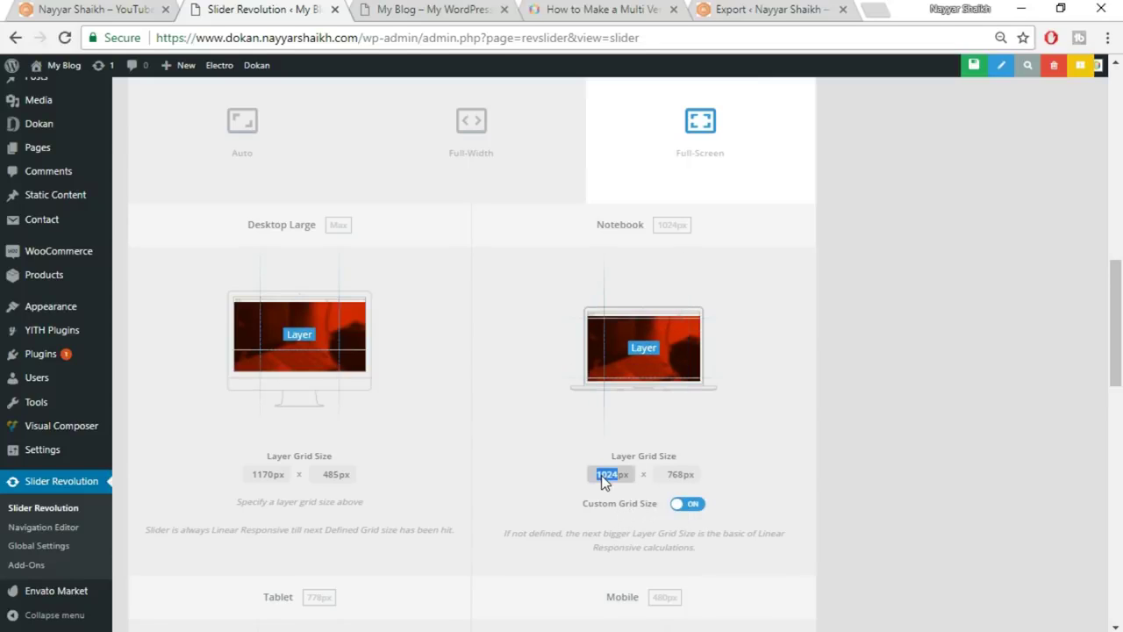
type("11")
key("Tab")
type("4")
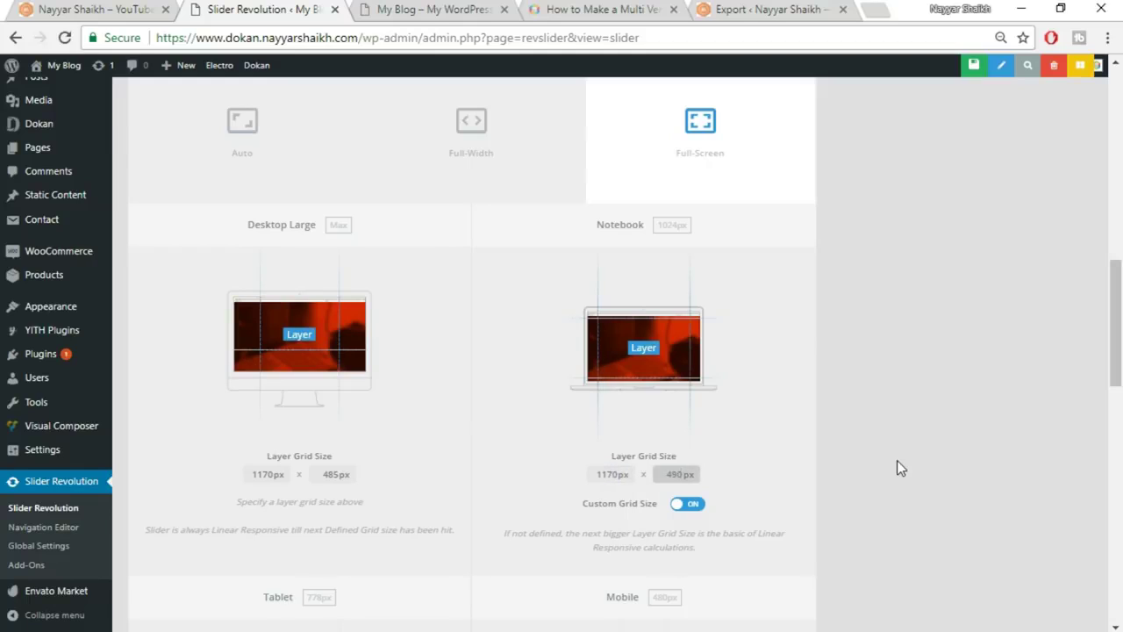
left_click(901, 468)
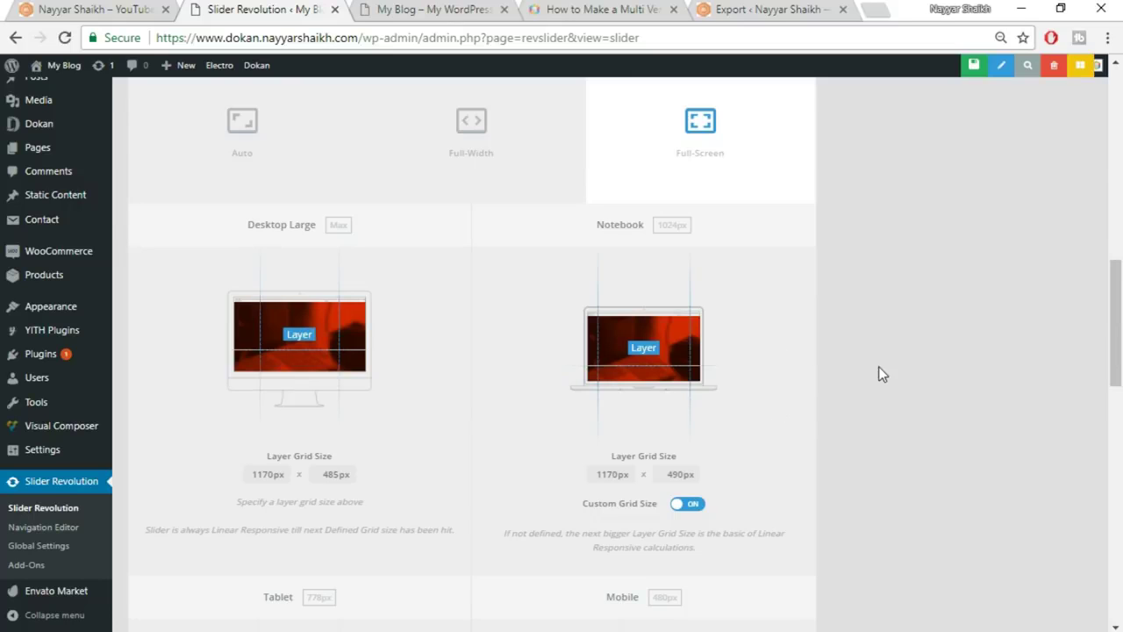
scroll(878, 366, "down", 3)
scroll(879, 366, "down", 2)
Enable custom grid sizes for Tablet (778×324) and Mobile (680×320)
left_click(344, 439)
double_click(262, 408)
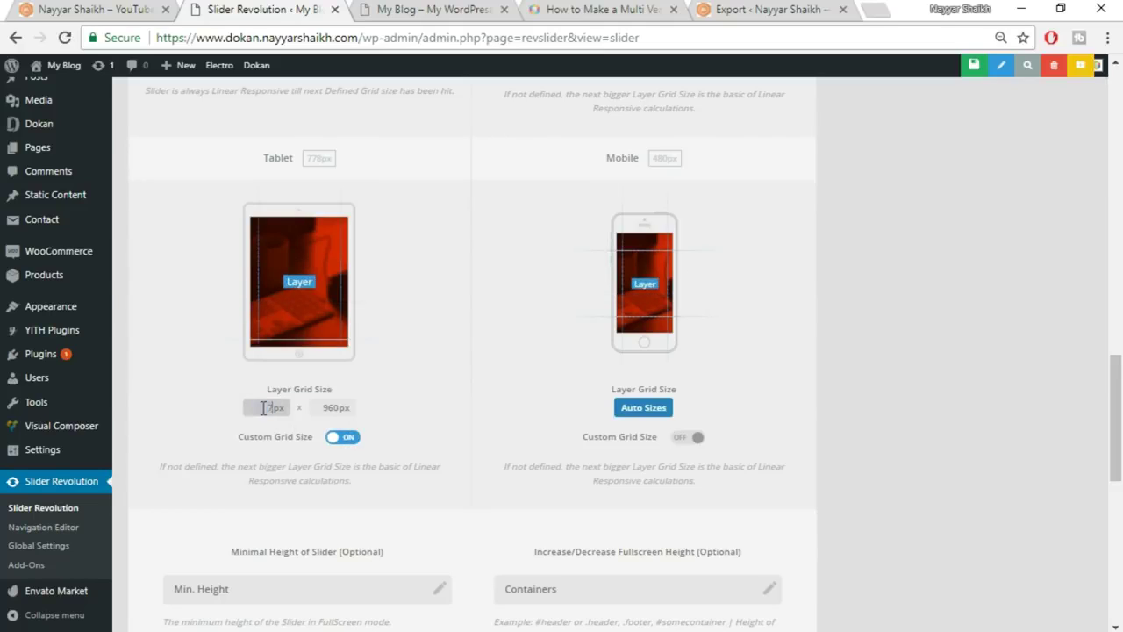
key("Tab")
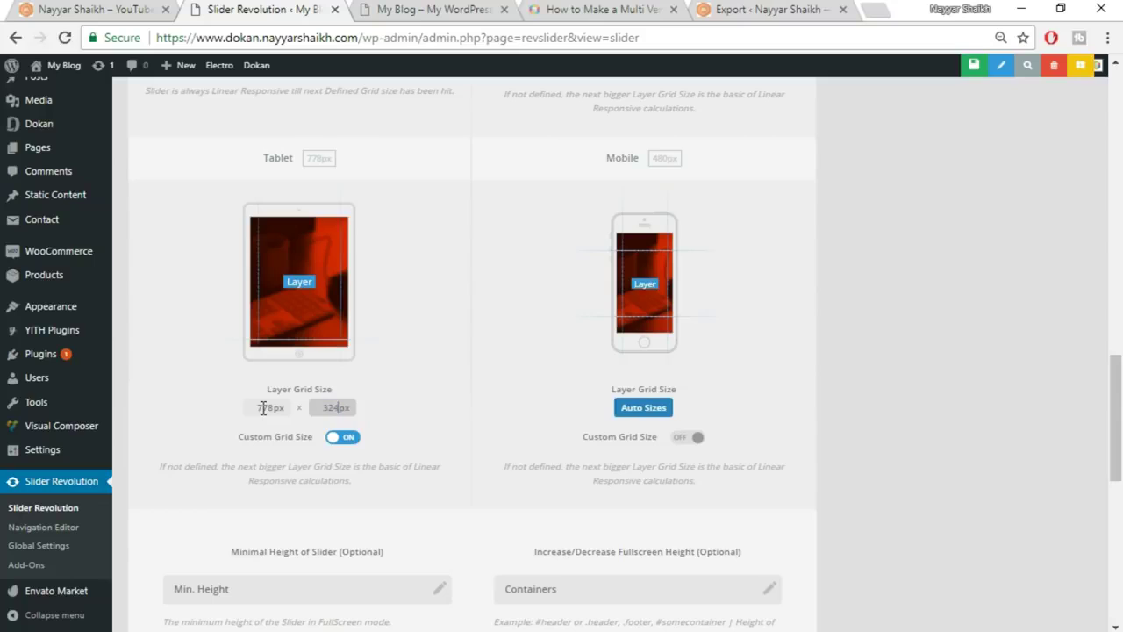
left_click(444, 363)
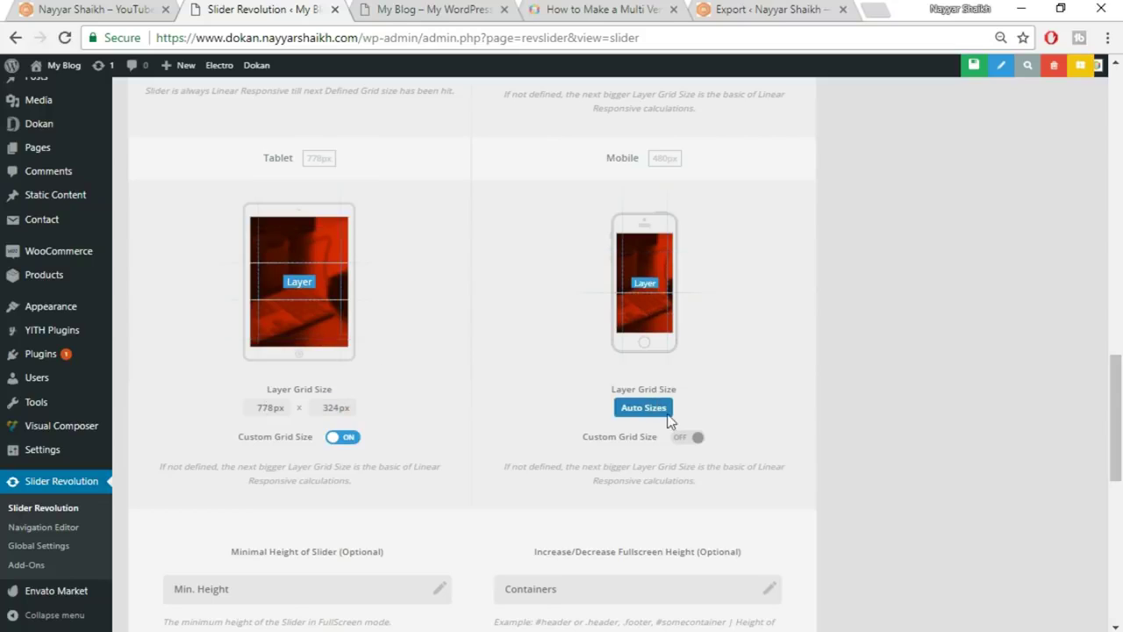
left_click(701, 437)
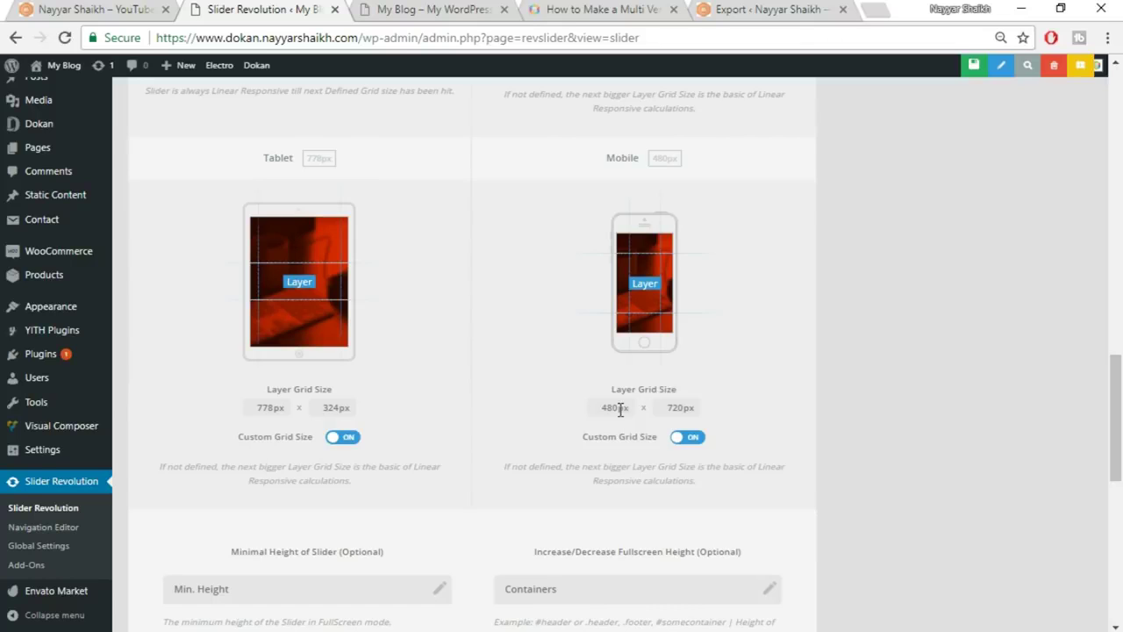
scroll(620, 414, "up", 15)
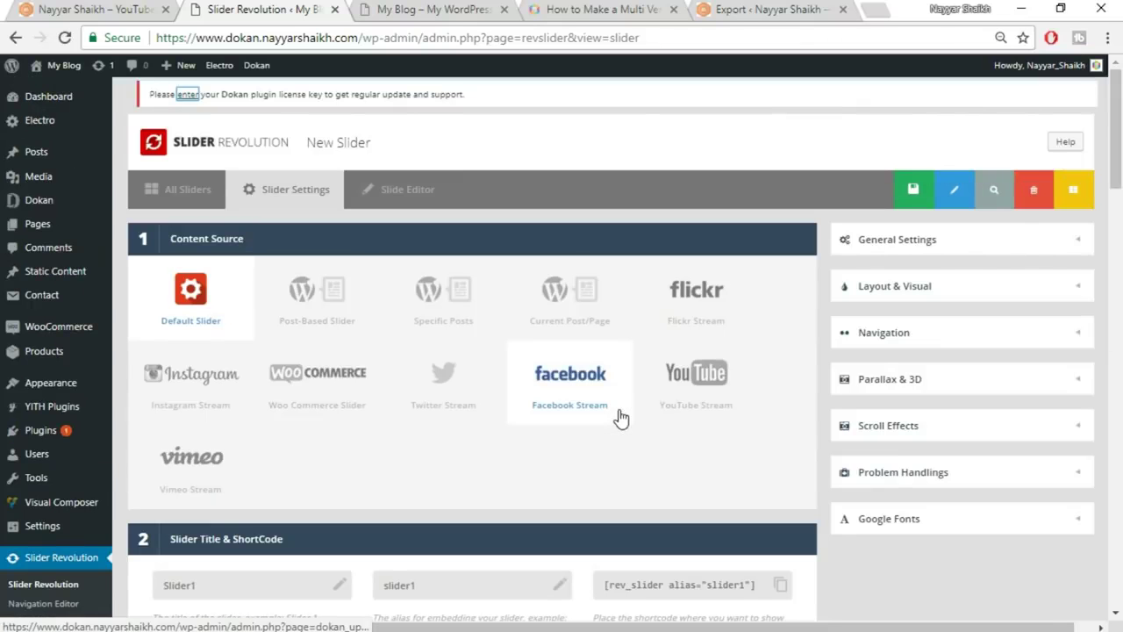
scroll(698, 404, "down", 12)
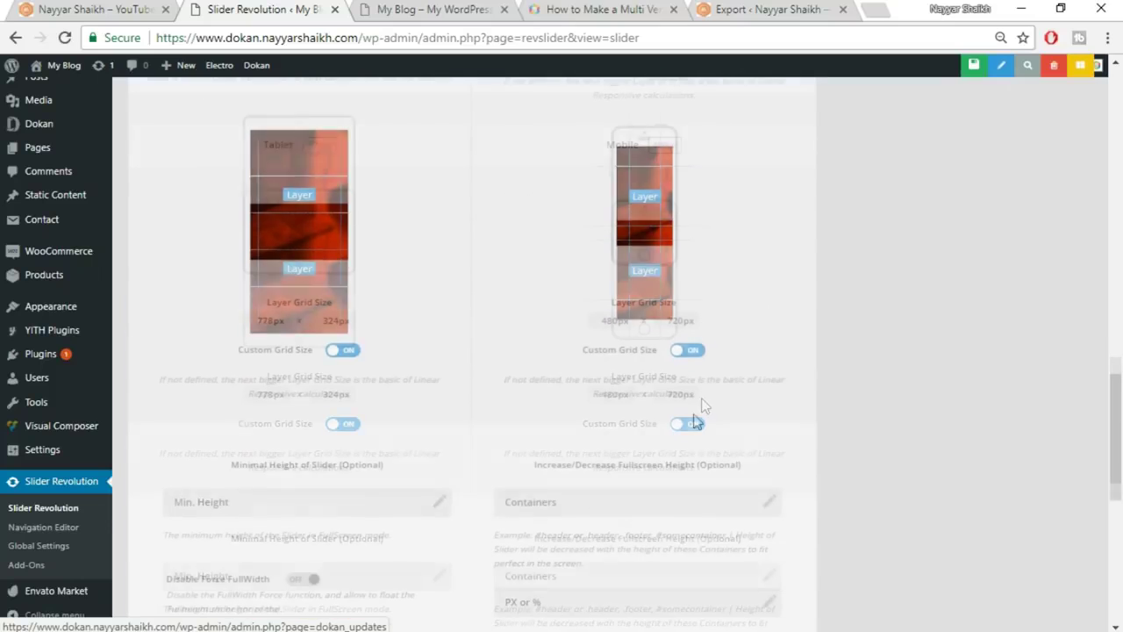
double_click(623, 321)
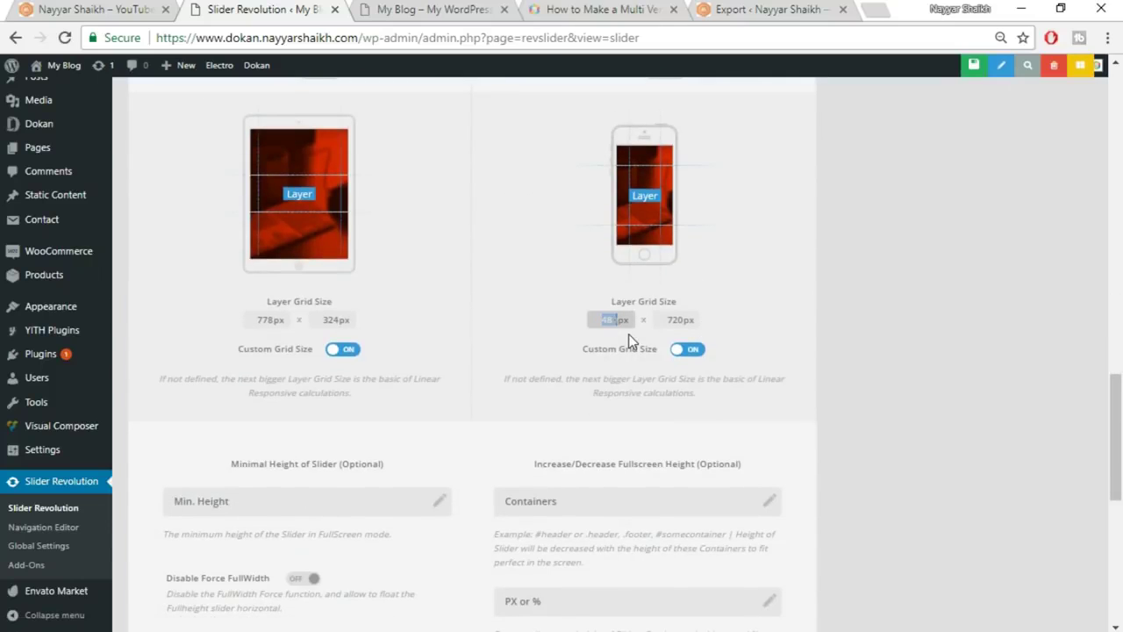
key("Tab")
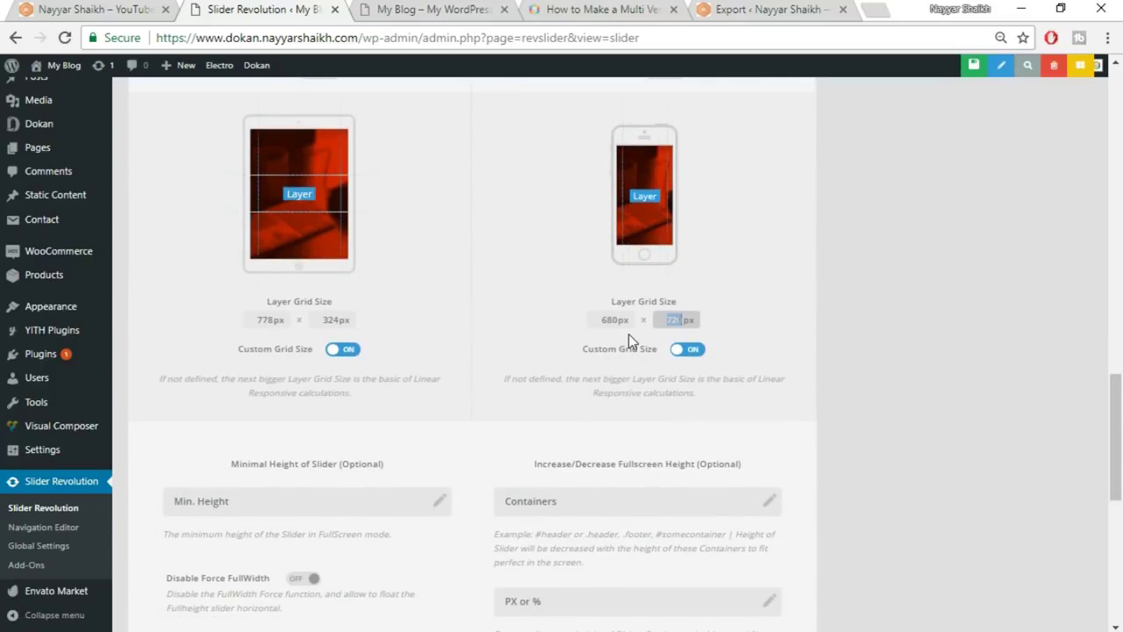
type("320")
scroll(852, 333, "down", 10)
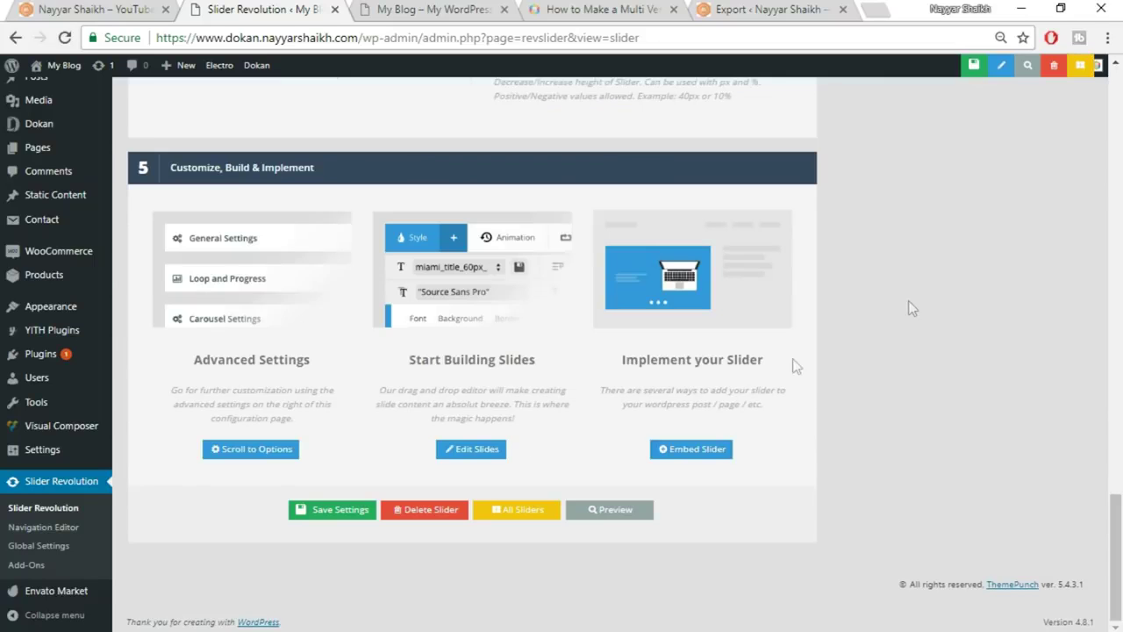
Save Slider1's settings, reopen them, and scroll down to the Custom CSS section
left_click(338, 514)
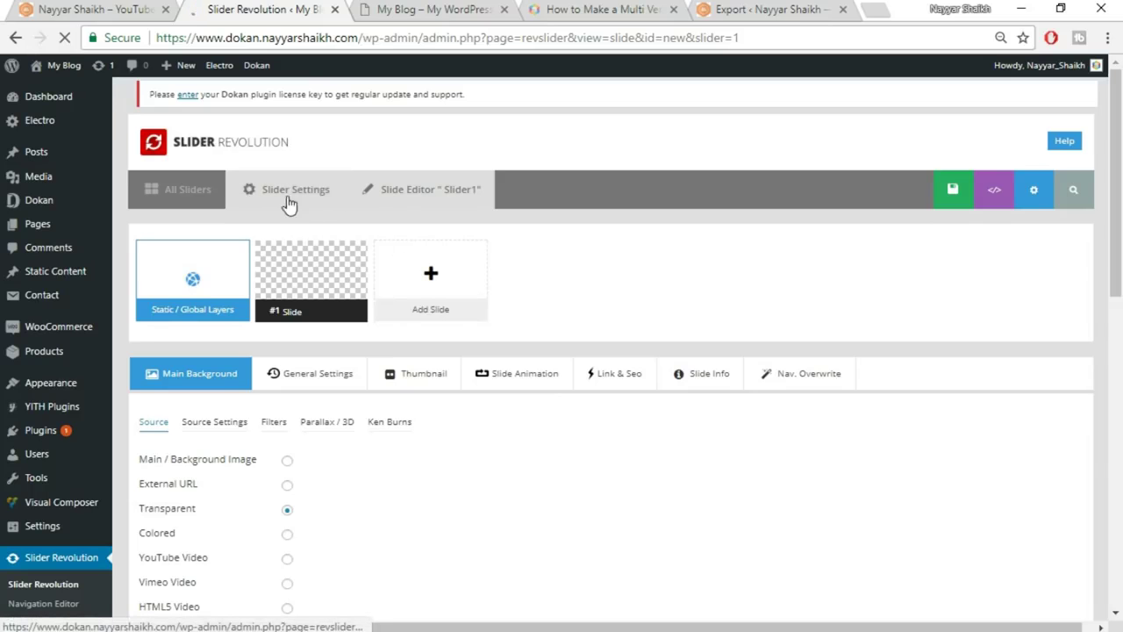
left_click(293, 194)
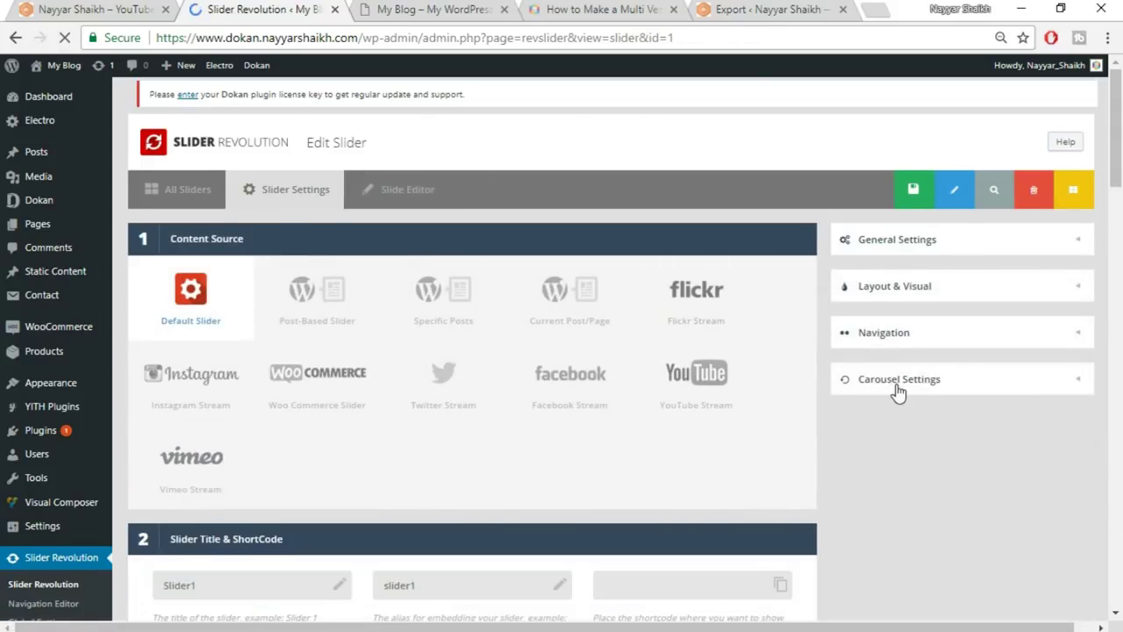
scroll(896, 392, "down", 15)
scroll(896, 384, "down", 6)
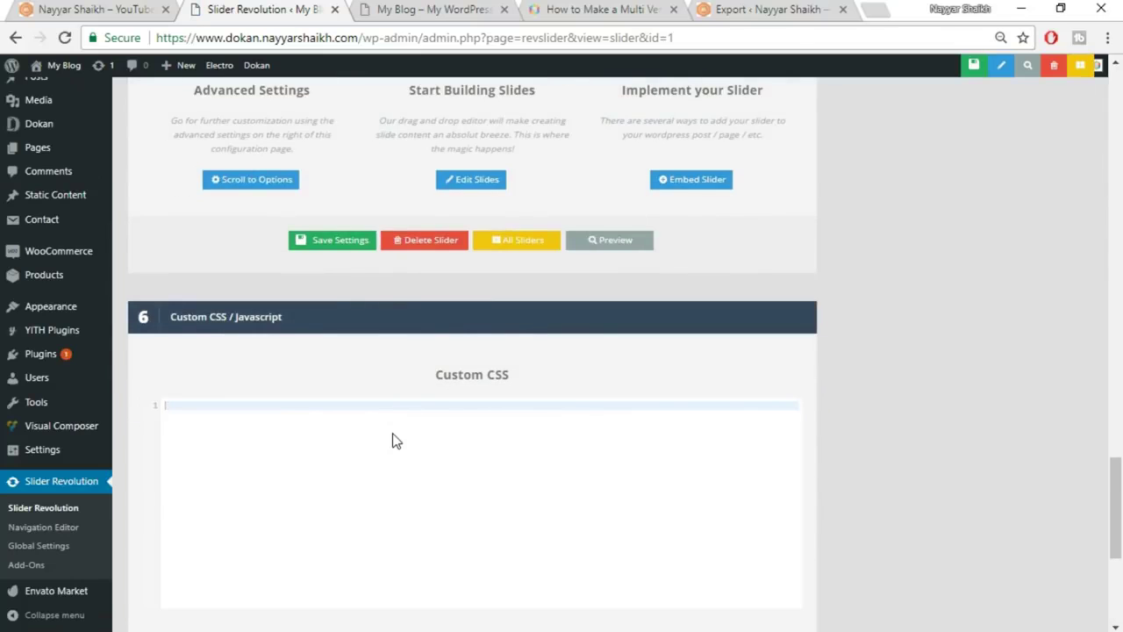
Copy the .tp-bullets rule (top 105.7%, left 21%) from Notepad into the slider's Custom CSS
key("alt+Tab")
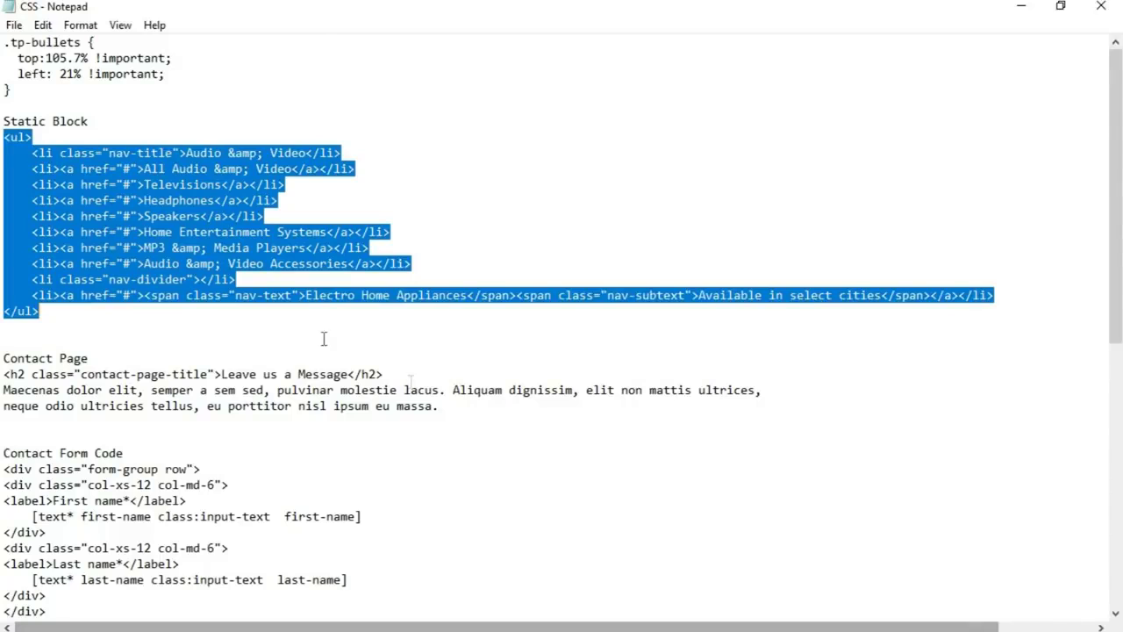
left_click_drag(5, 42, 40, 88)
key("ctrl+c")
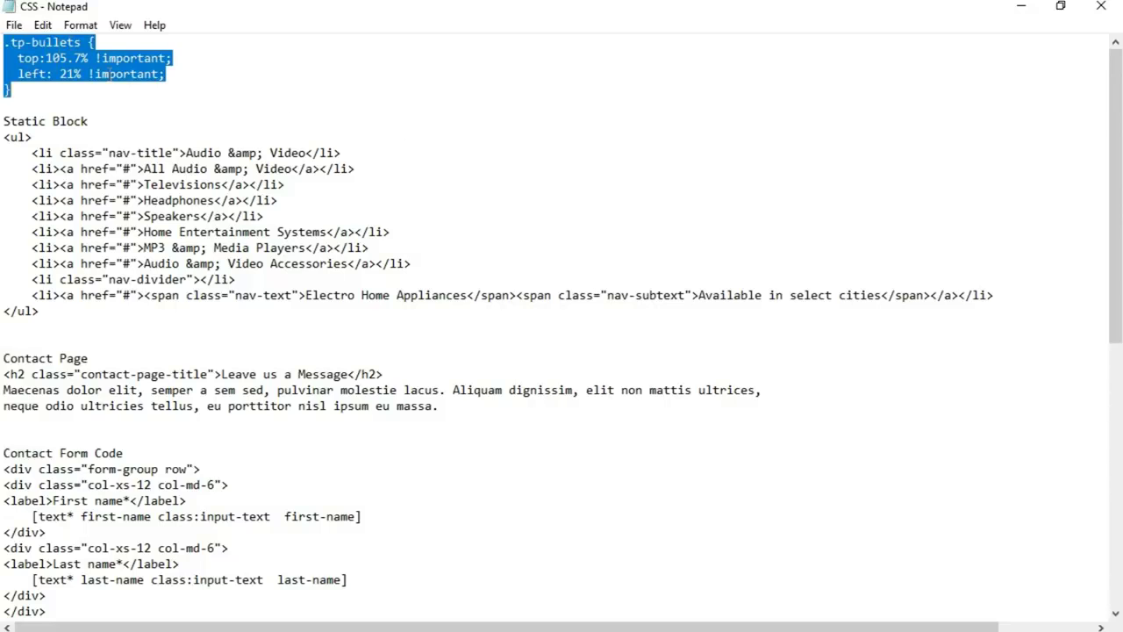
key("alt+Tab")
key("ctrl+v")
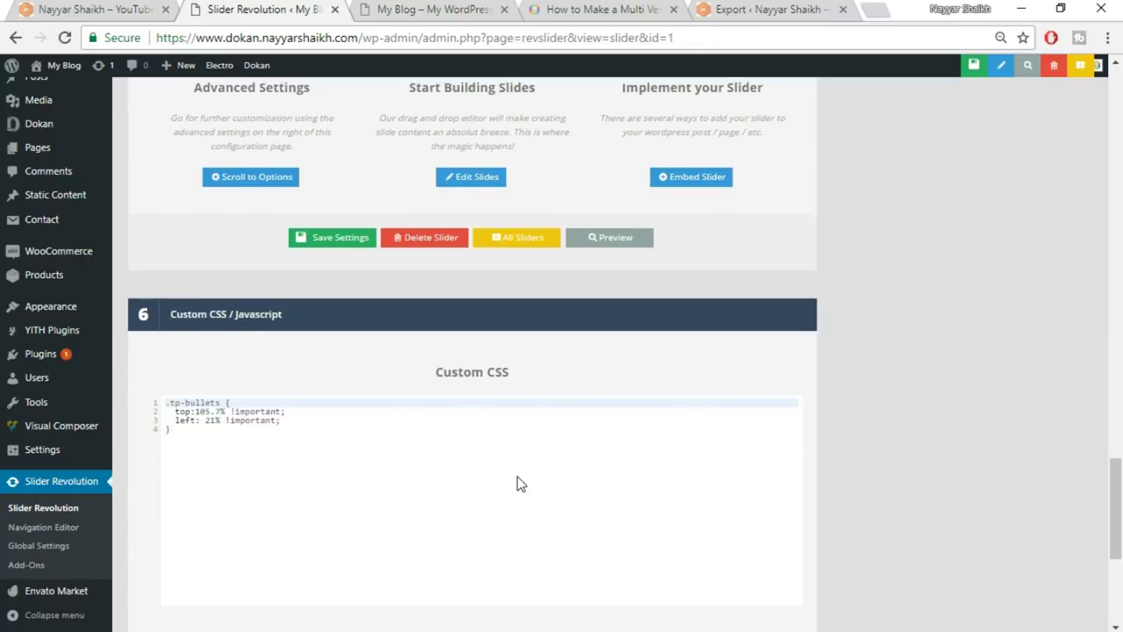
Turn Show Background Image on under Layout & Visual, then view the demo storefront slider for reference
scroll(519, 482, "down", 2)
scroll(521, 486, "up", 1)
scroll(522, 486, "up", 20)
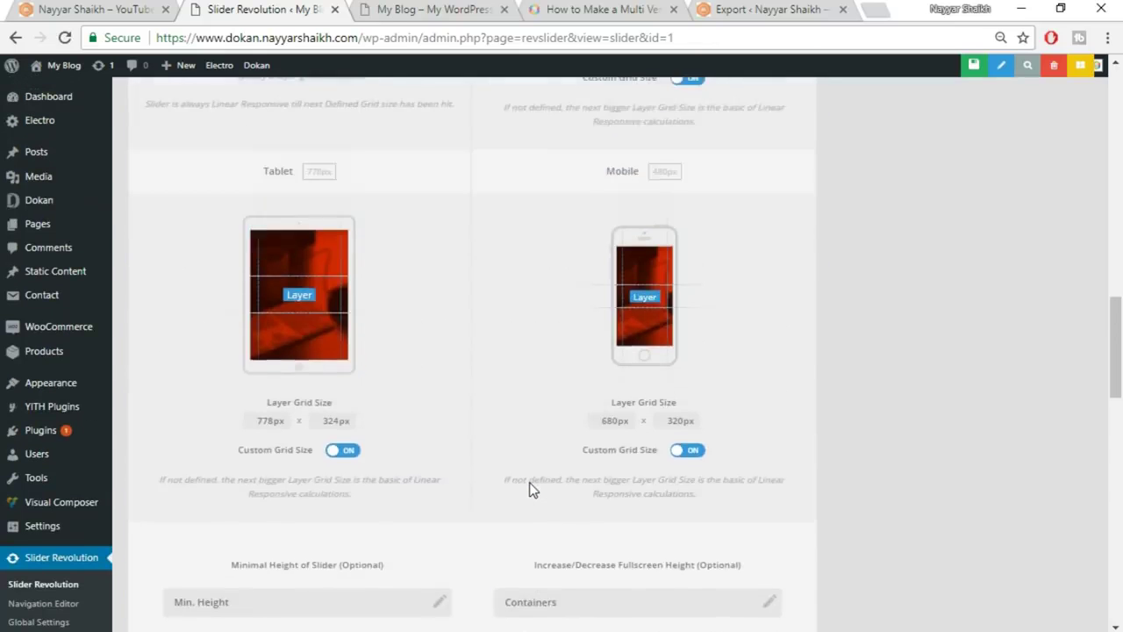
scroll(544, 489, "up", 6)
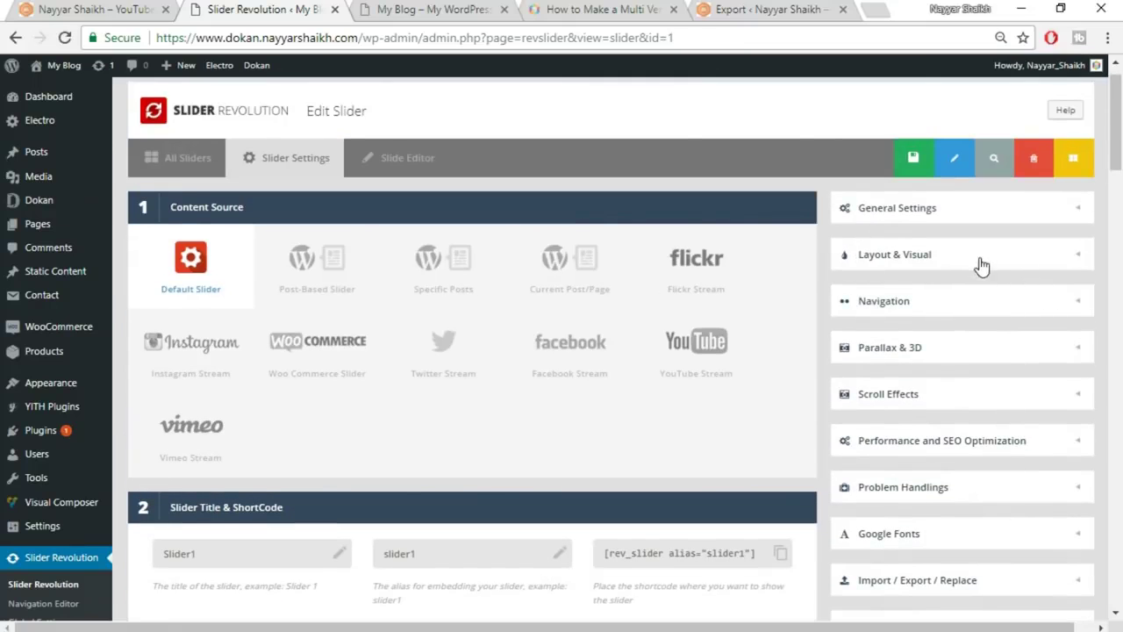
left_click(934, 264)
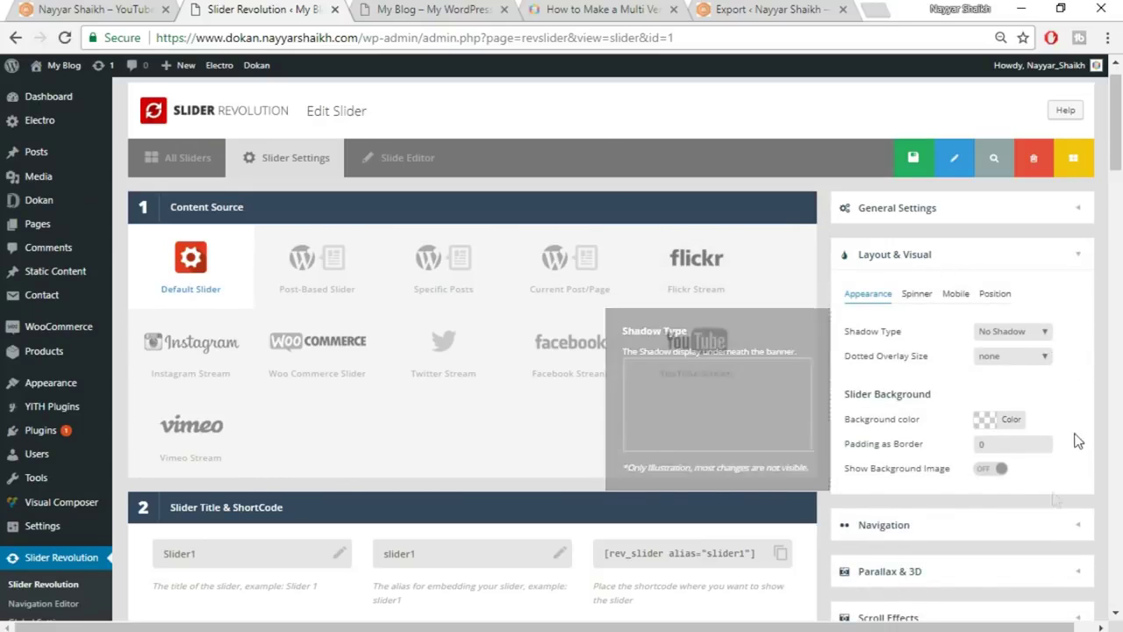
left_click(989, 471)
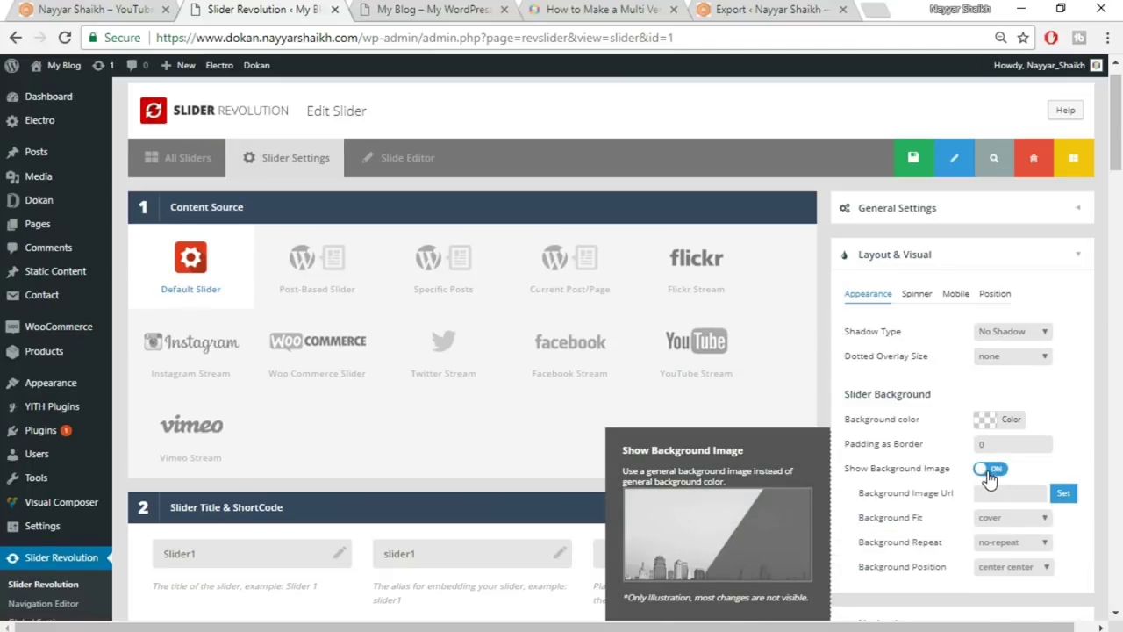
scroll(1103, 426, "down", 1)
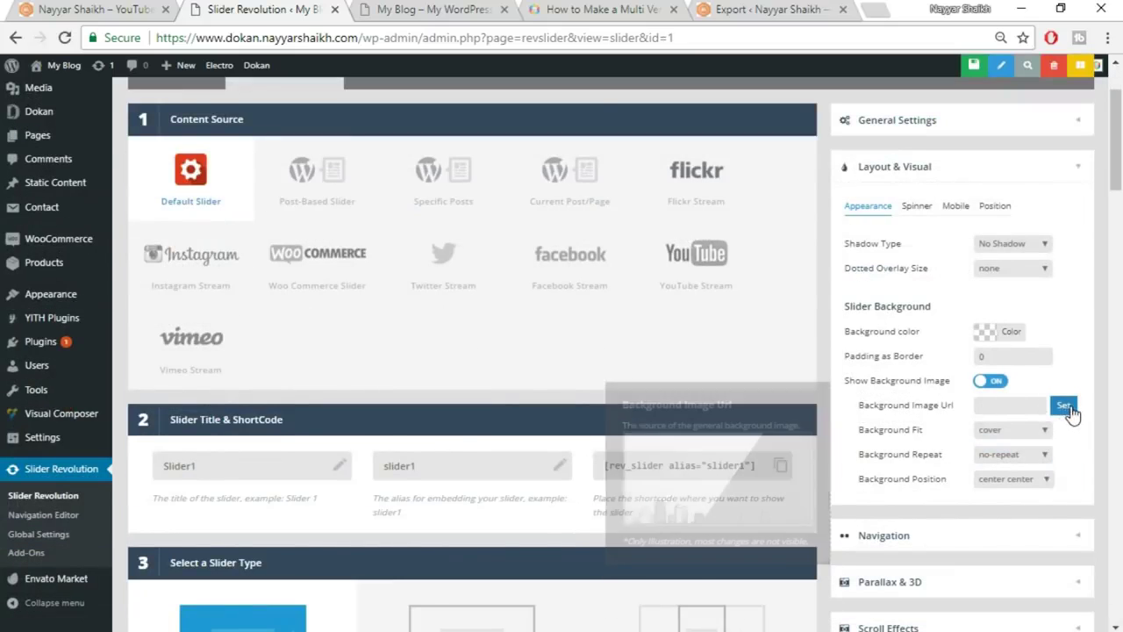
left_click(153, 9)
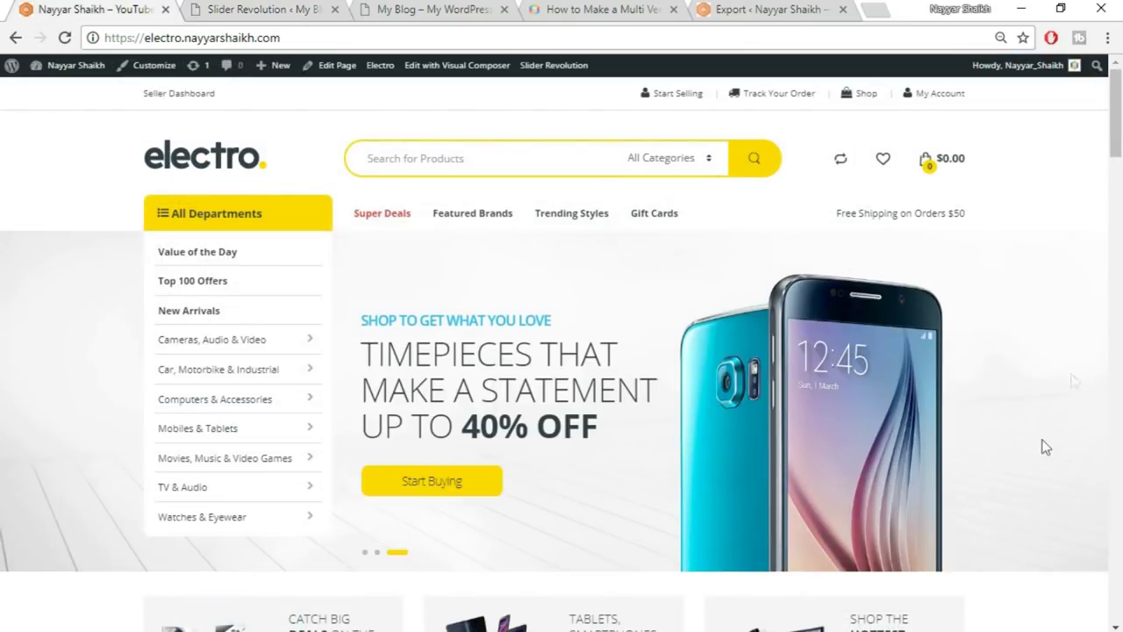
Upload Slider BG.jpg from Resources/Images/Slider and insert it as Slider1's background image
left_click(272, 9)
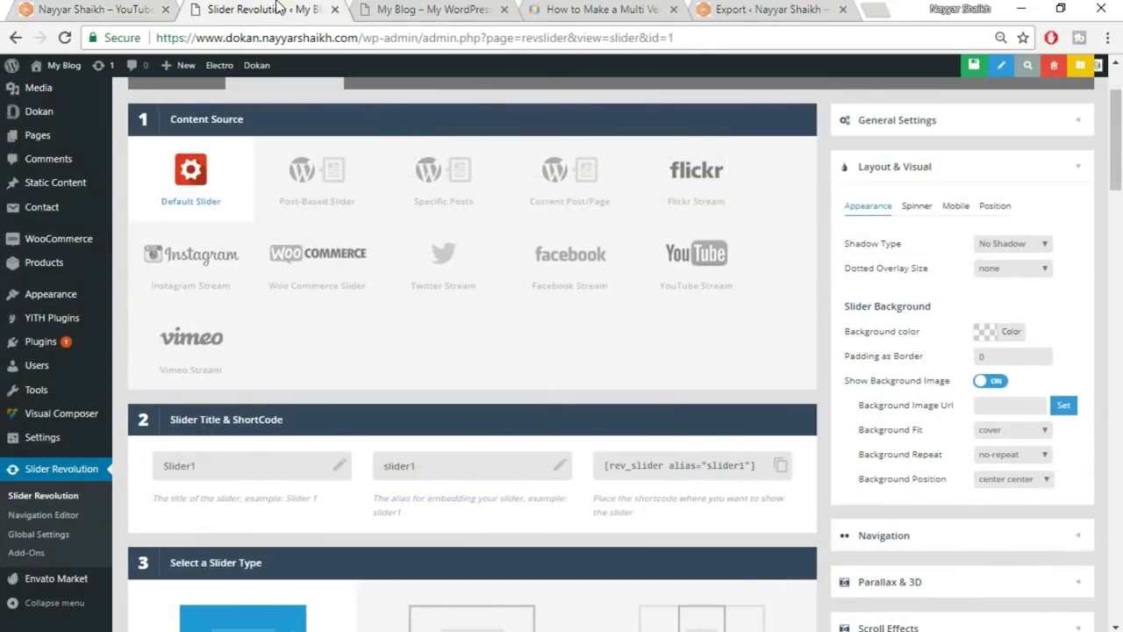
left_click(1063, 404)
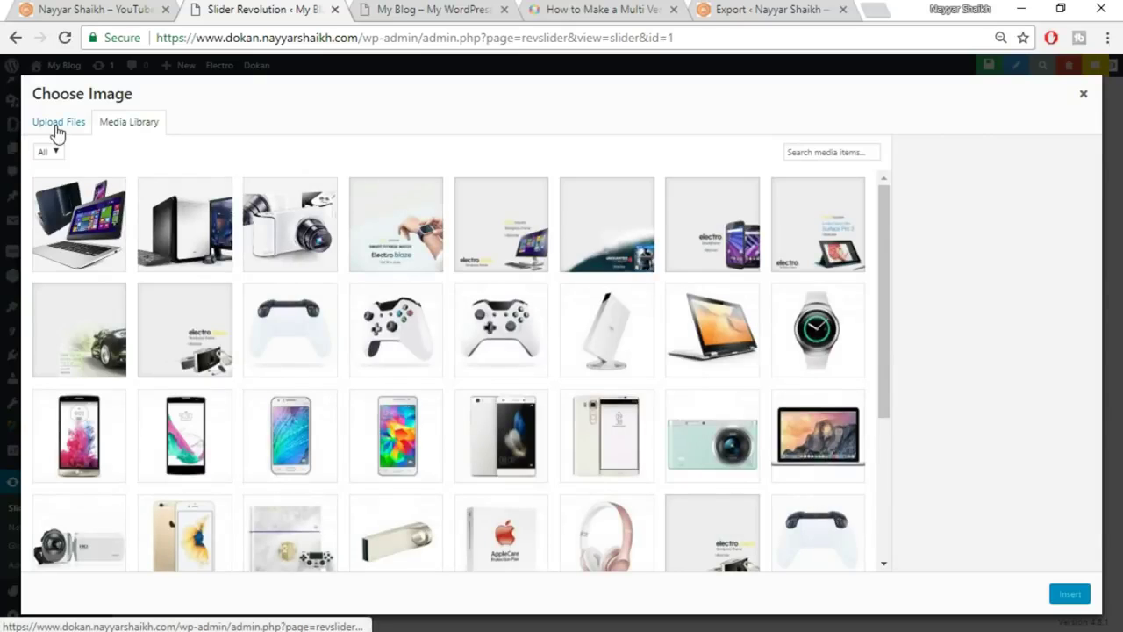
left_click(57, 127)
left_click(546, 339)
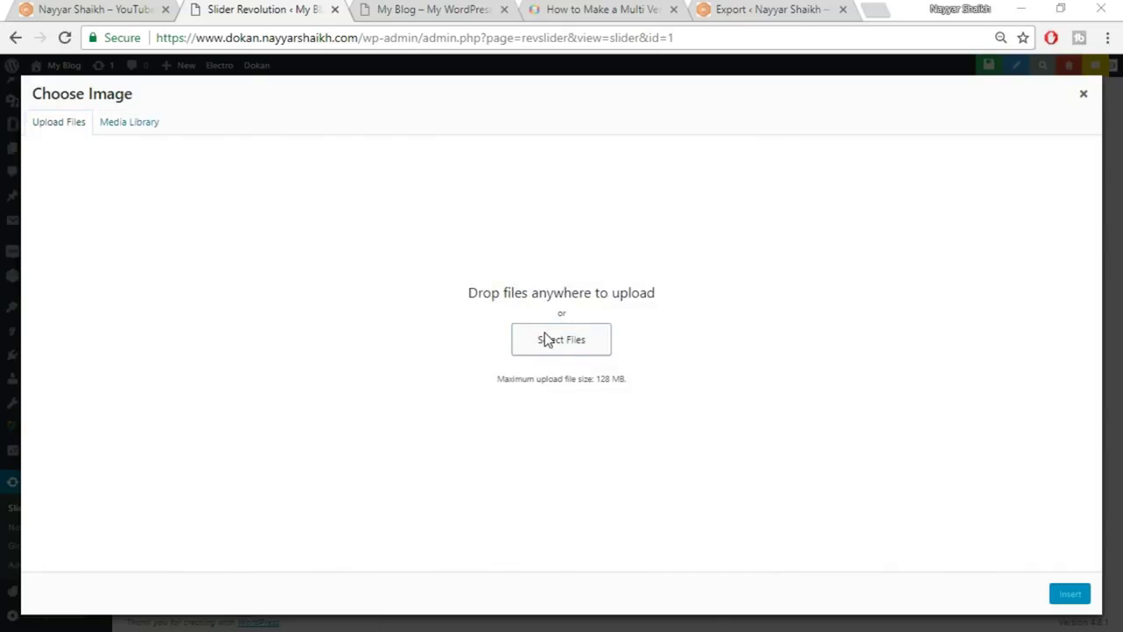
left_click(424, 38)
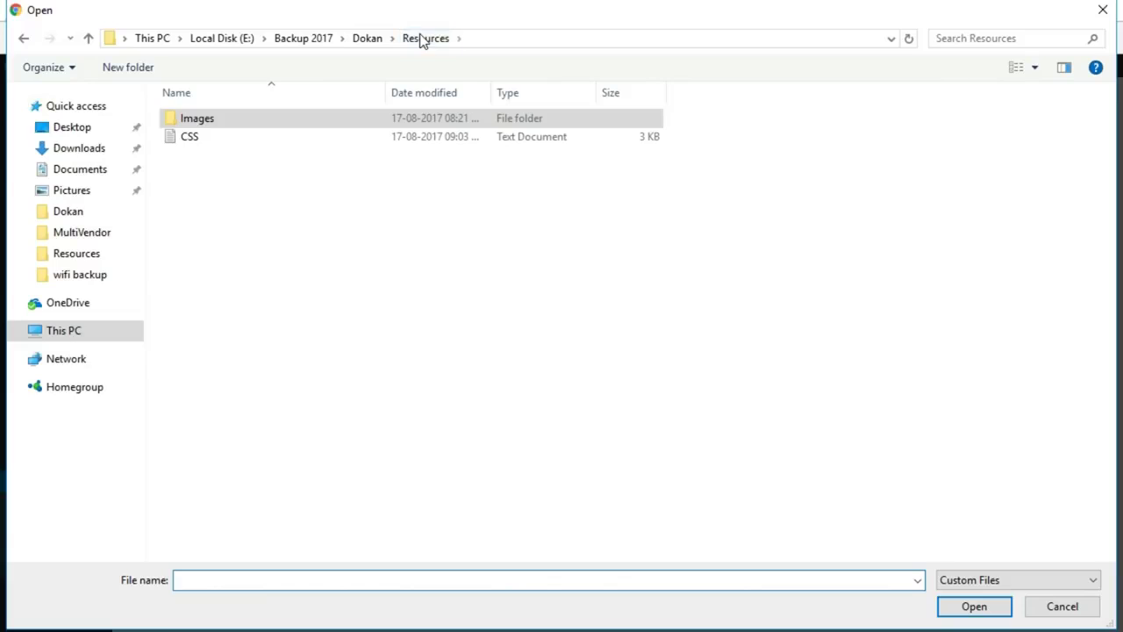
double_click(245, 129)
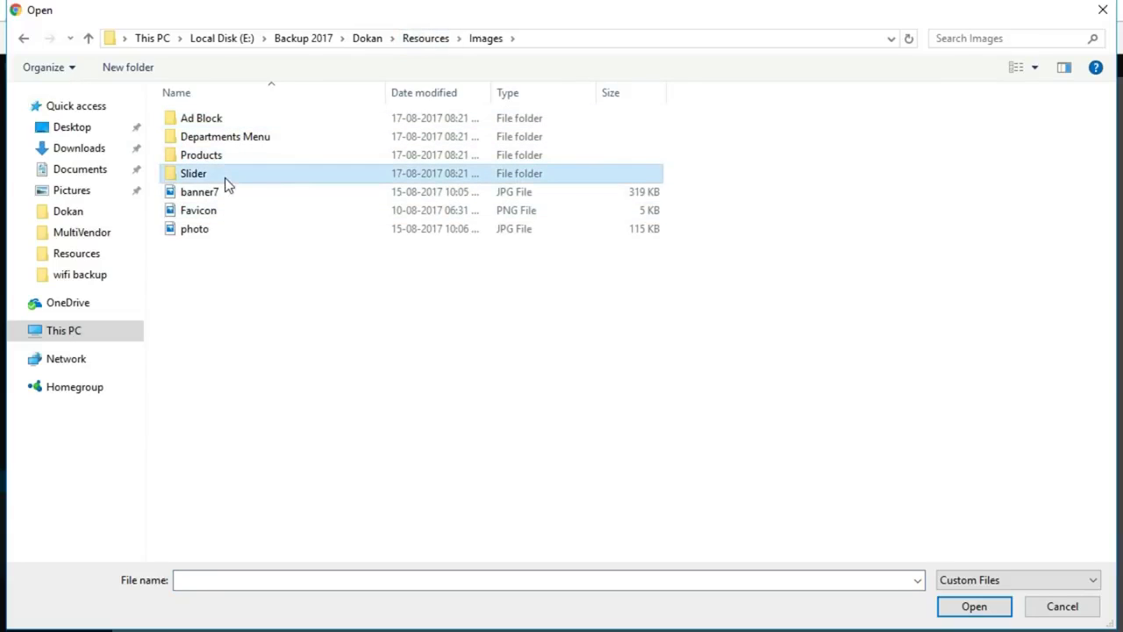
double_click(225, 176)
left_click(203, 142)
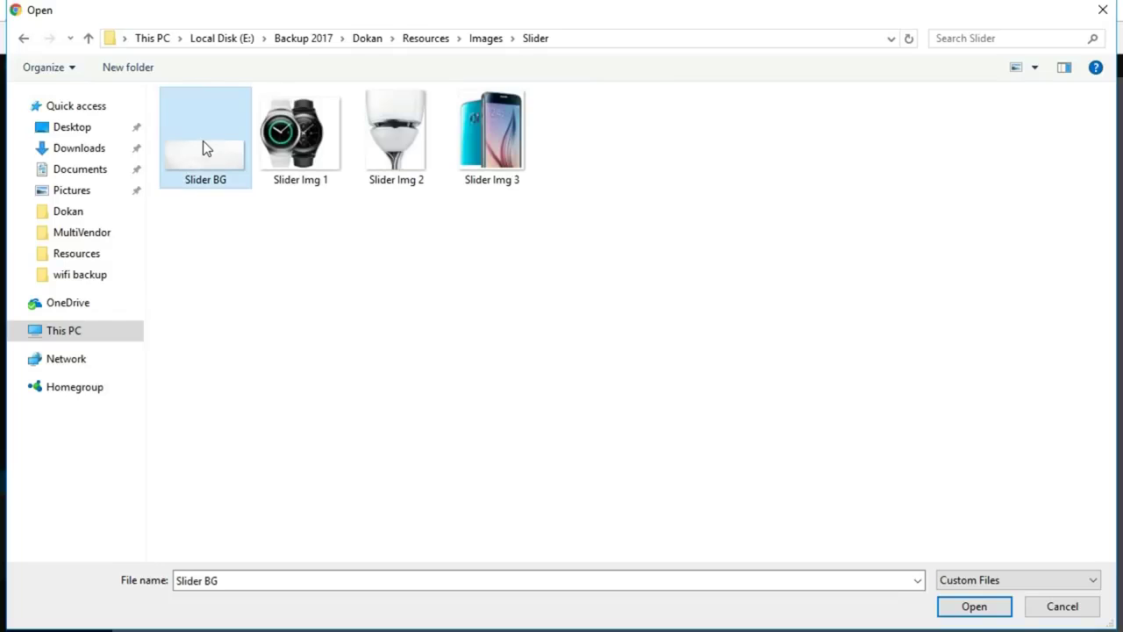
left_click(974, 607)
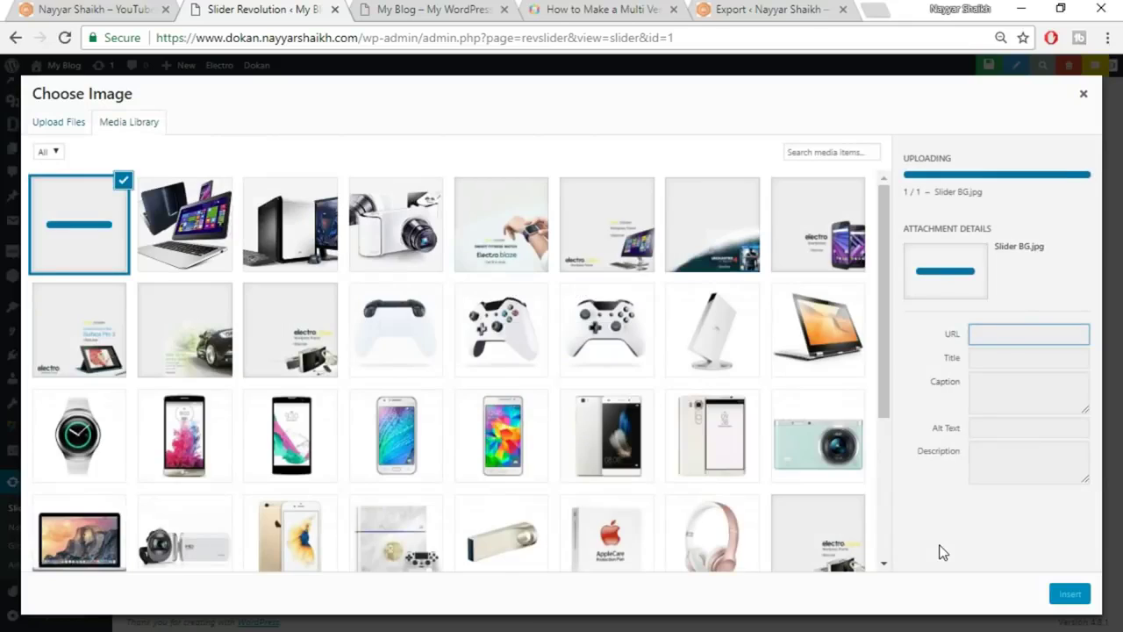
left_click(1072, 596)
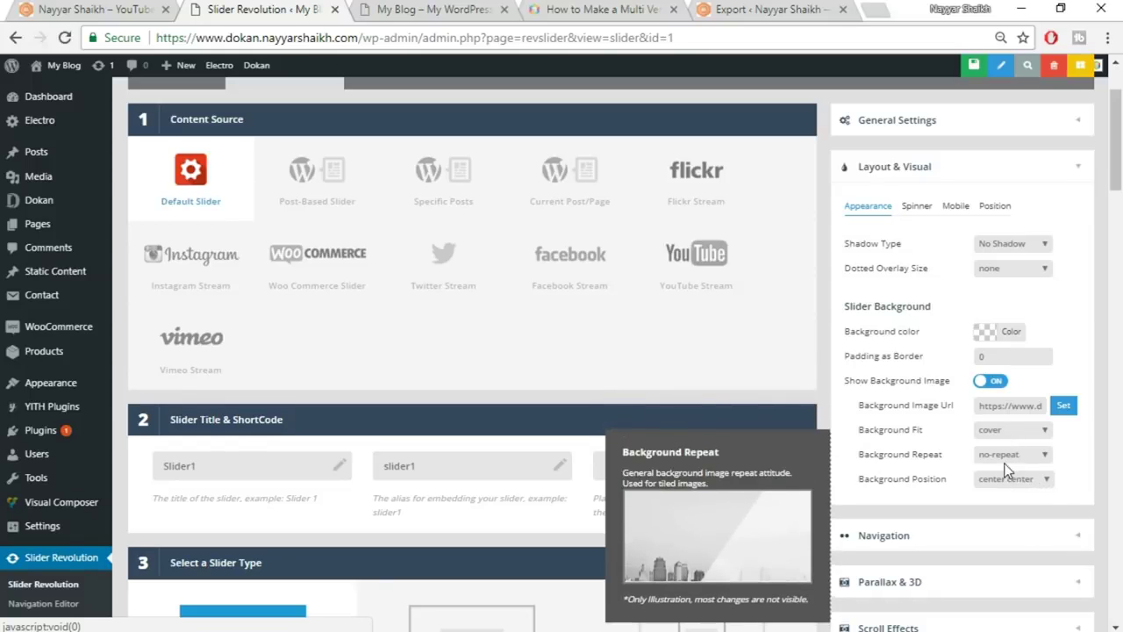
Enable navigation arrows and bullets for Slider1 and save the slider settings
left_click(1082, 178)
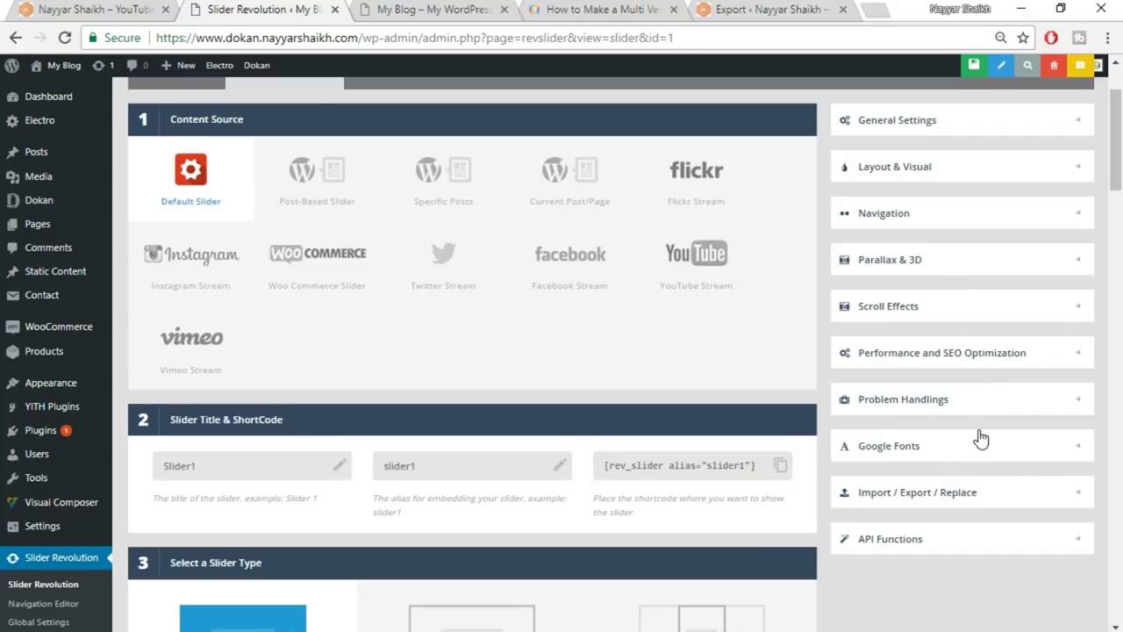
left_click(967, 214)
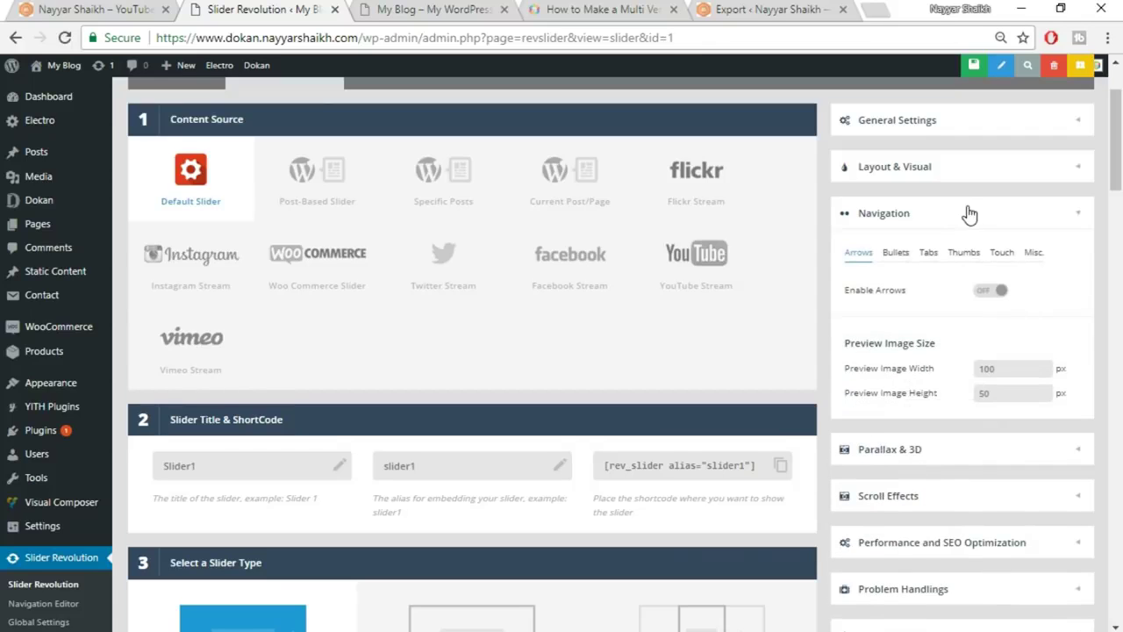
left_click(990, 290)
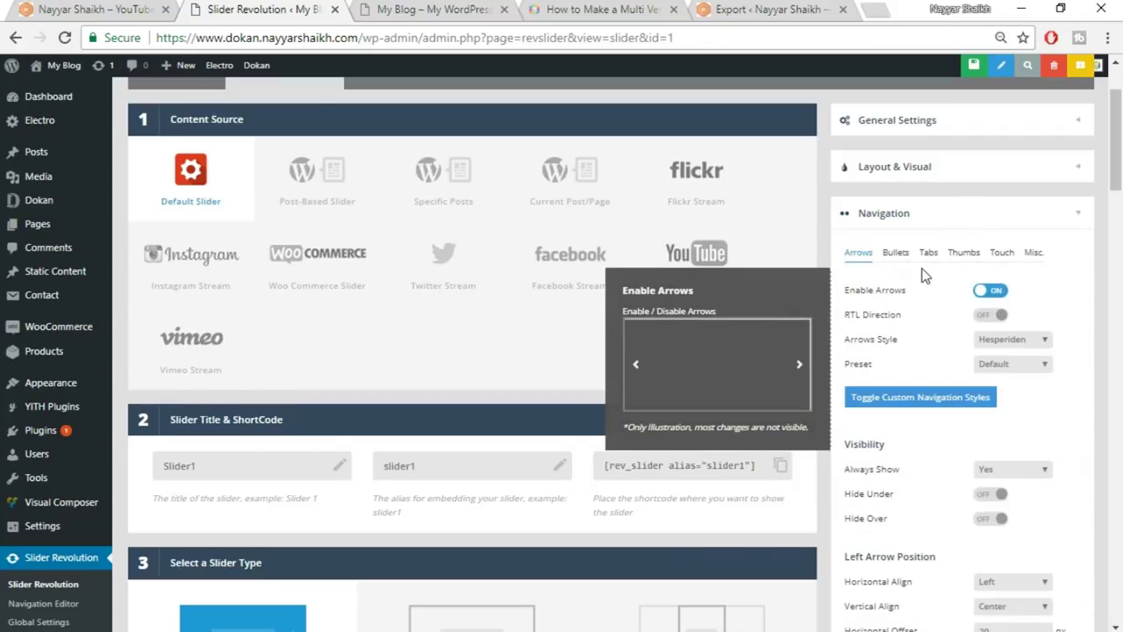
left_click(894, 256)
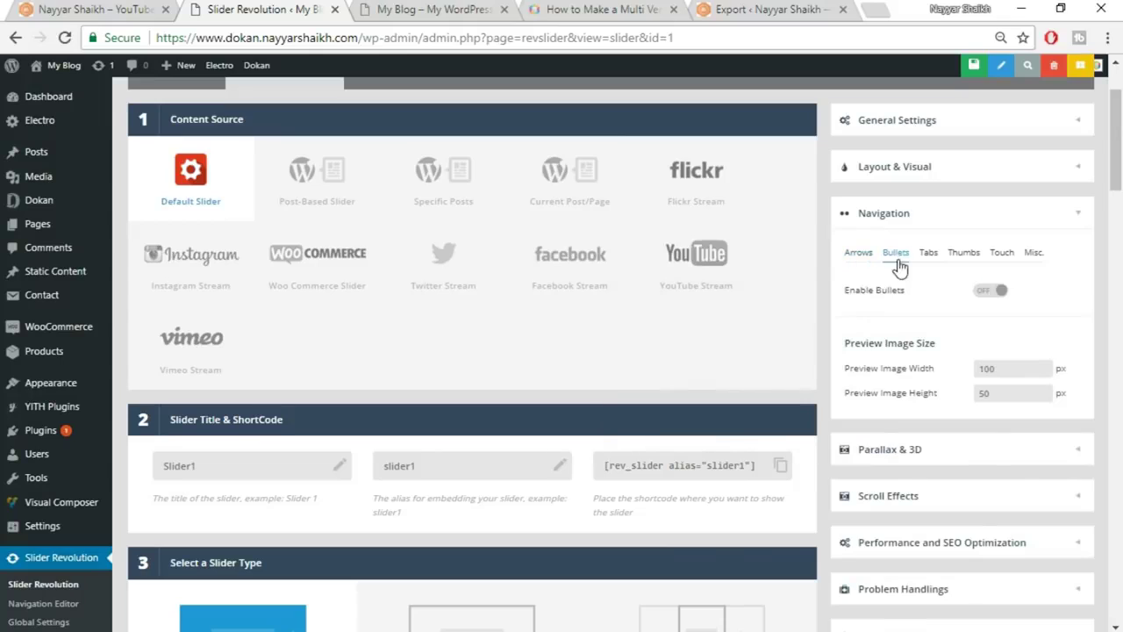
left_click(992, 293)
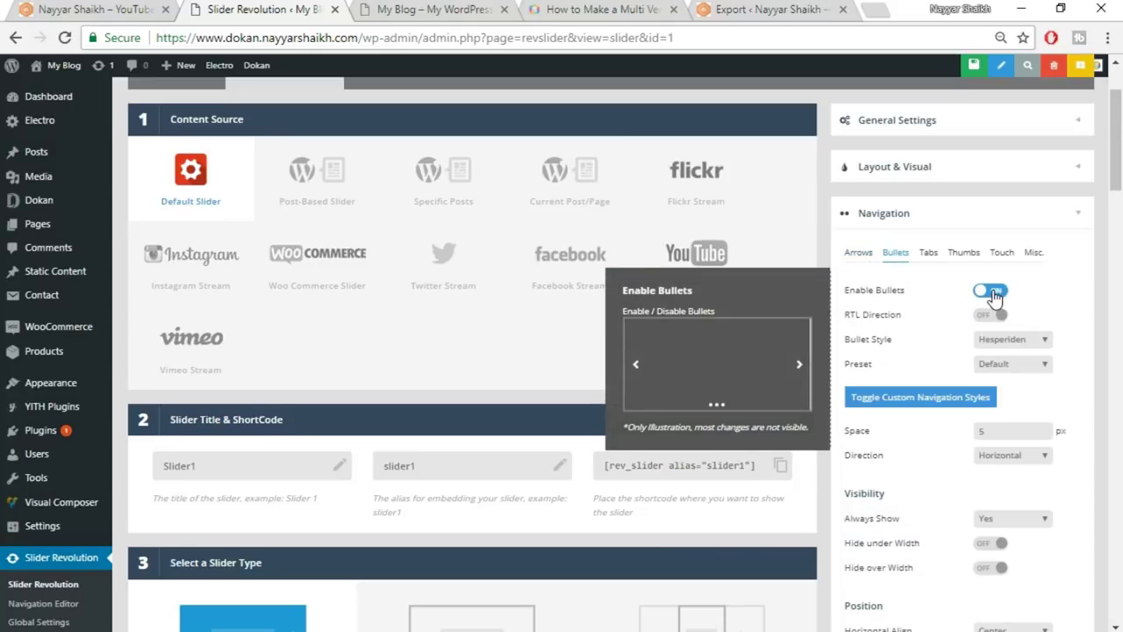
left_click(1077, 220)
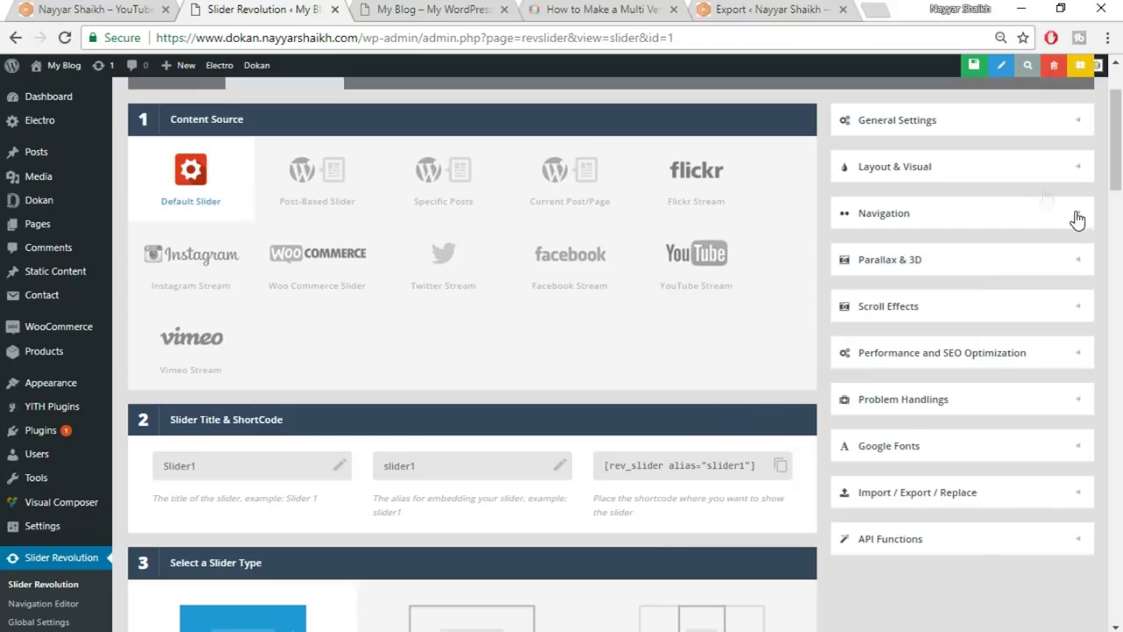
left_click(943, 67)
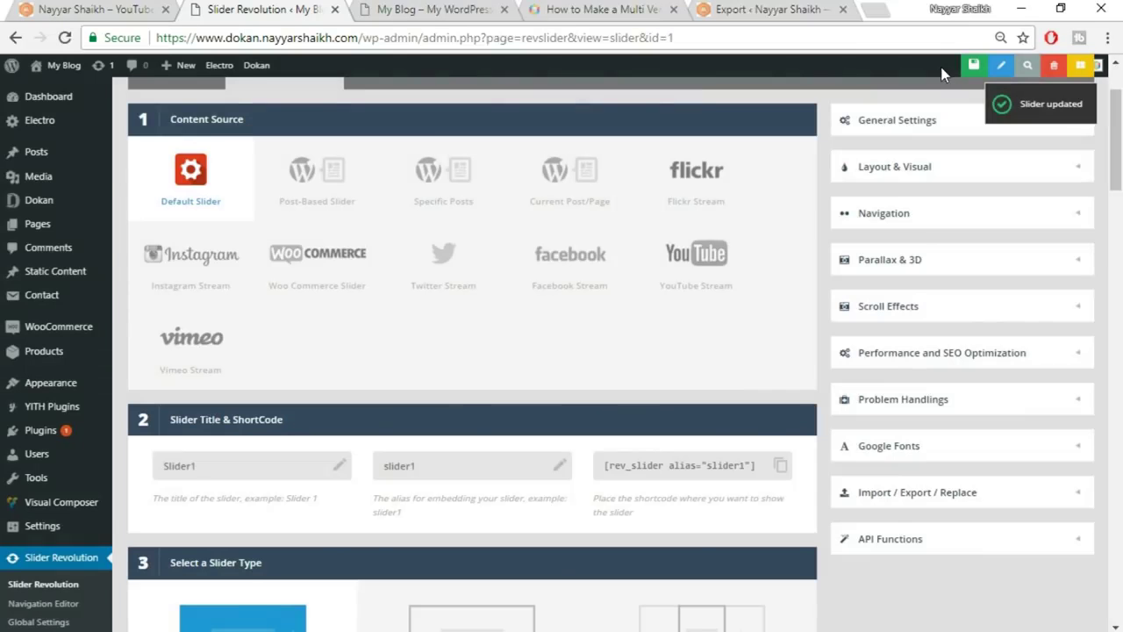
scroll(924, 266, "up", 2)
Open Slider1's slide editor and review the live storefront's first smartwatch slide
left_click(414, 192)
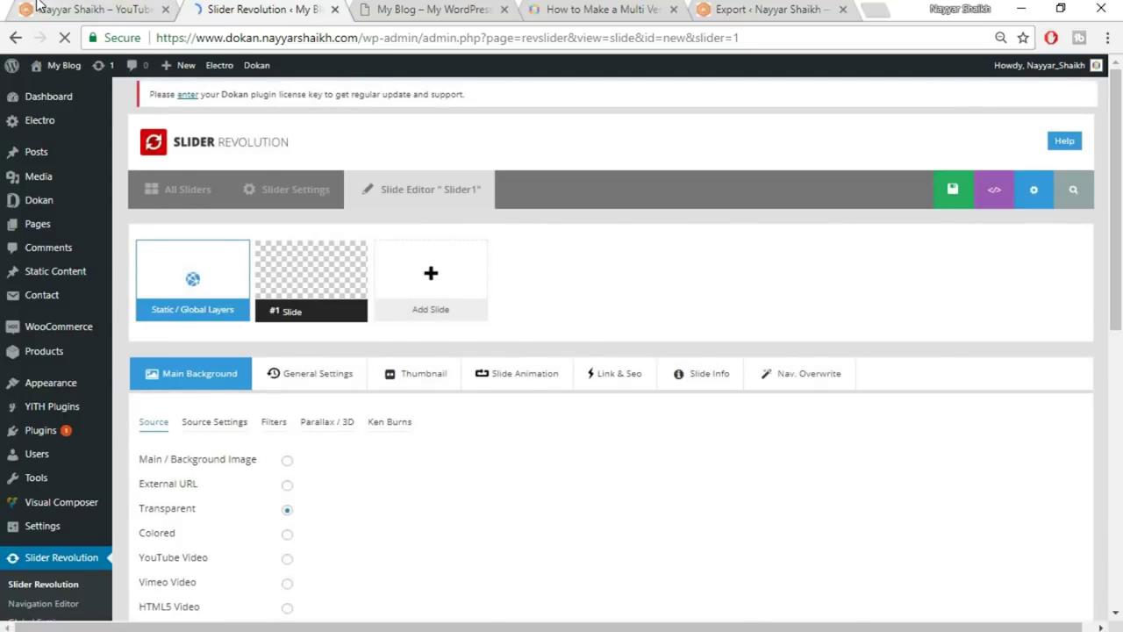
left_click(36, 5)
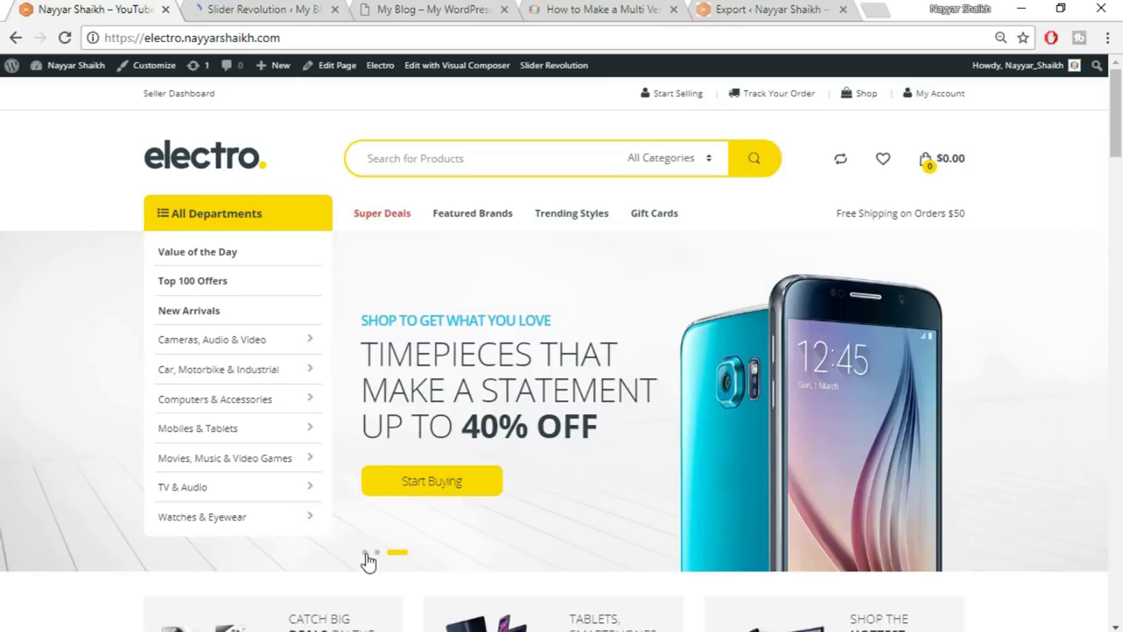
left_click(367, 554)
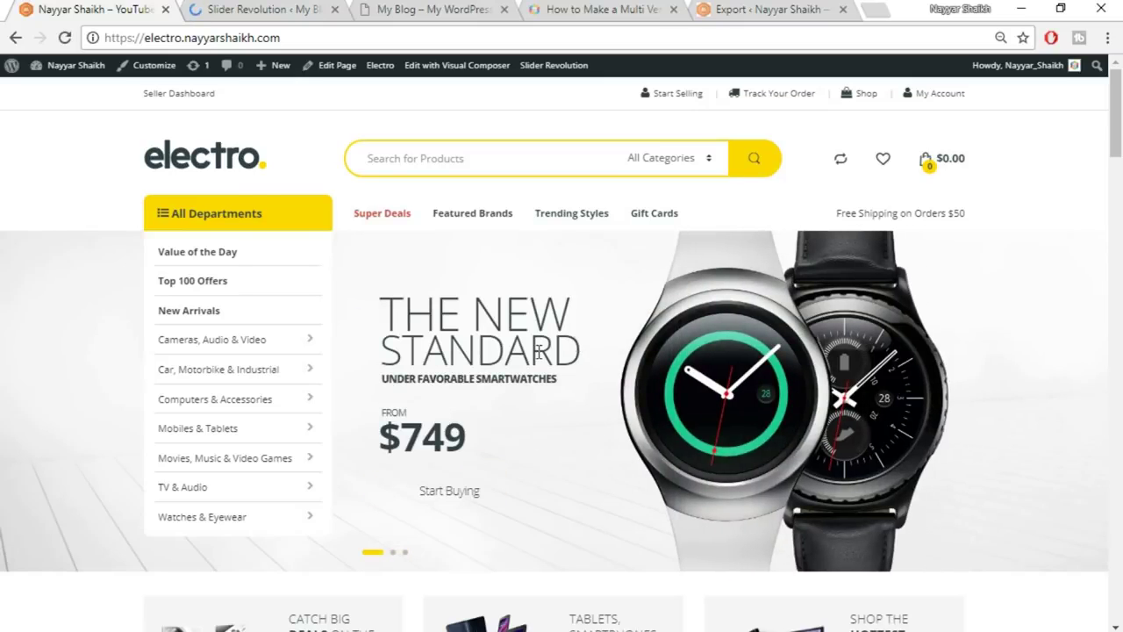
scroll(718, 211, "down", 3)
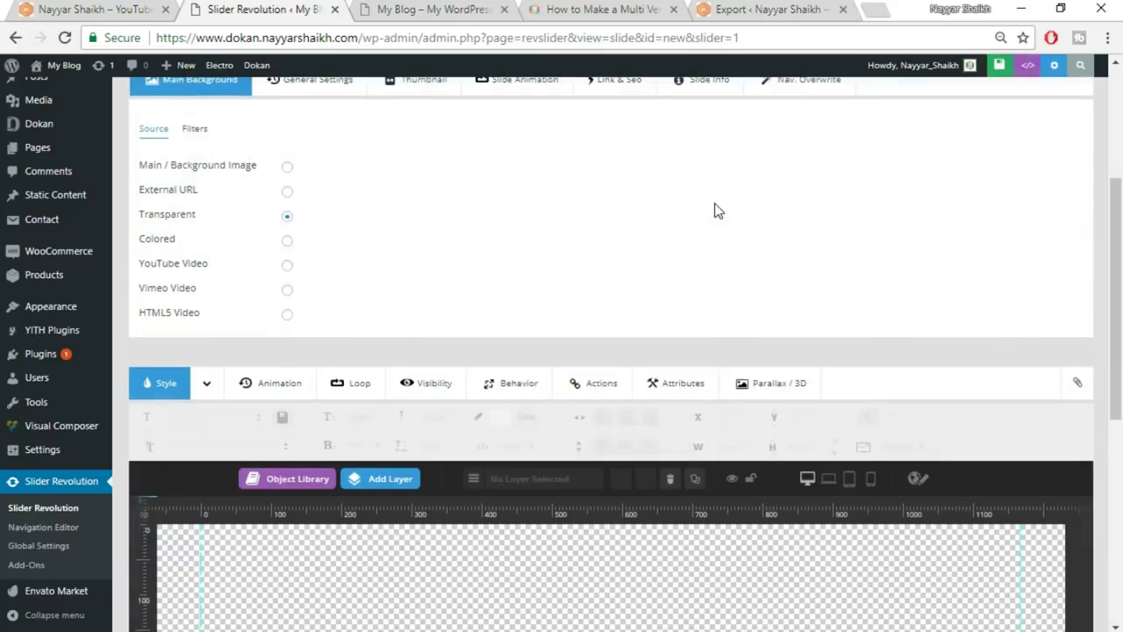
scroll(718, 211, "down", 3)
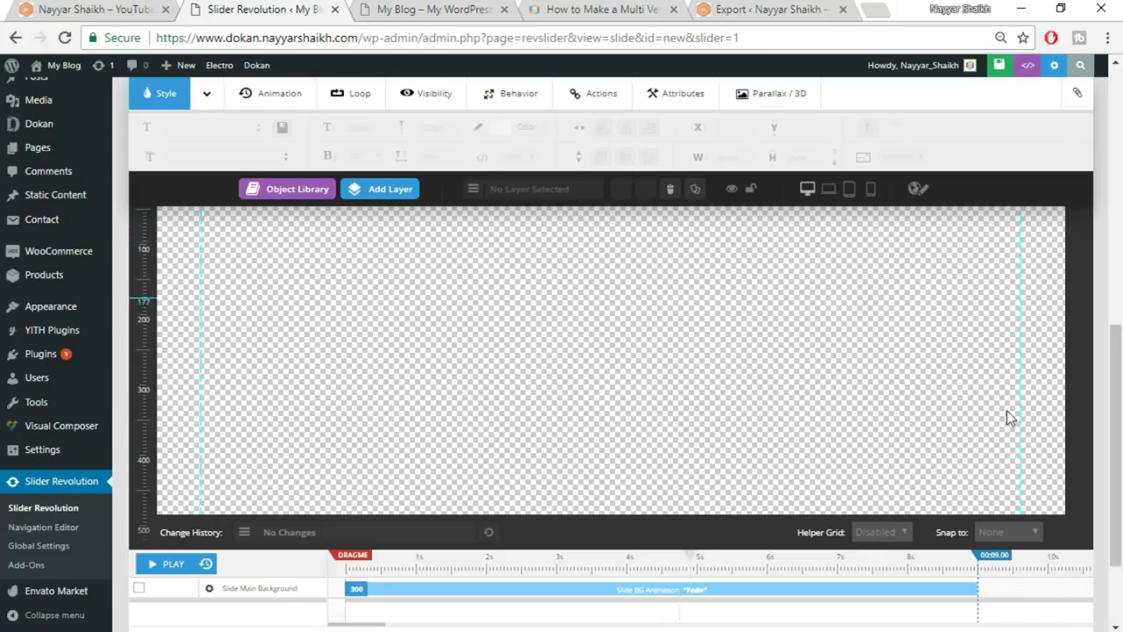
Go back to the slide editor and bring up the Add Layer type choices
left_click(28, 9)
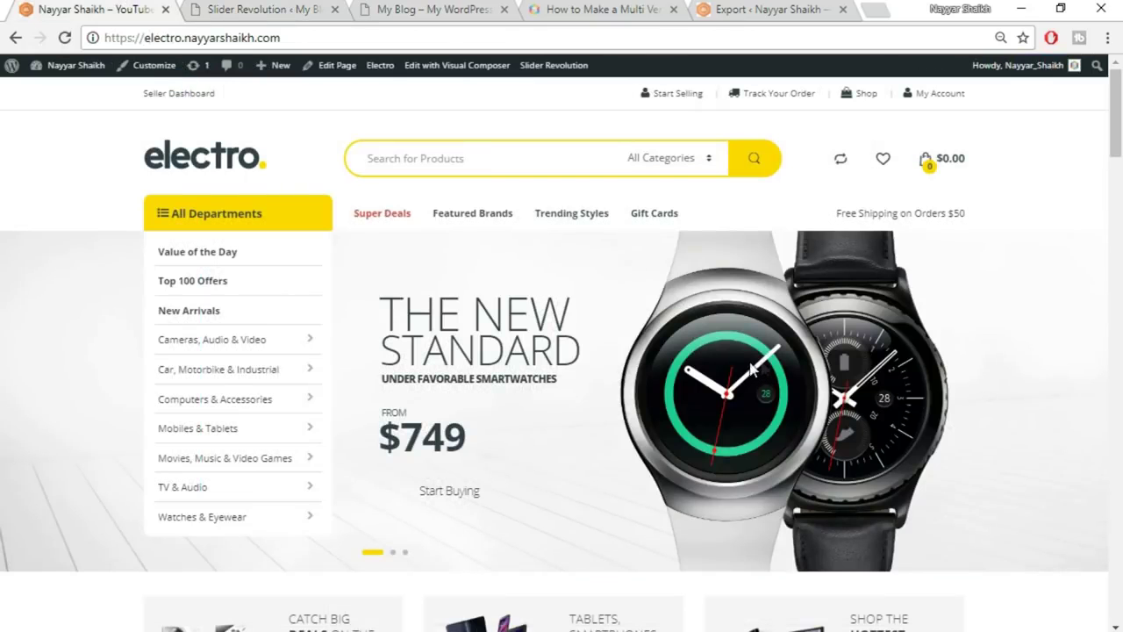
left_click(257, 9)
left_click(394, 193)
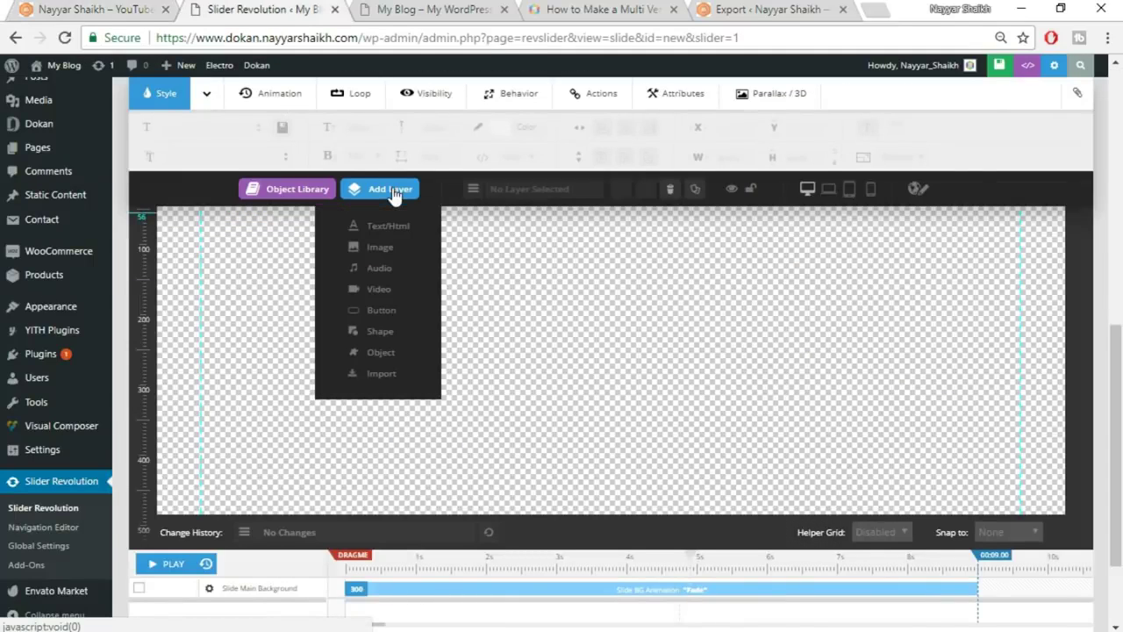
Add an image layer with the uploaded Slider Img 1 watch picture, dragged toward the top-left
left_click(387, 253)
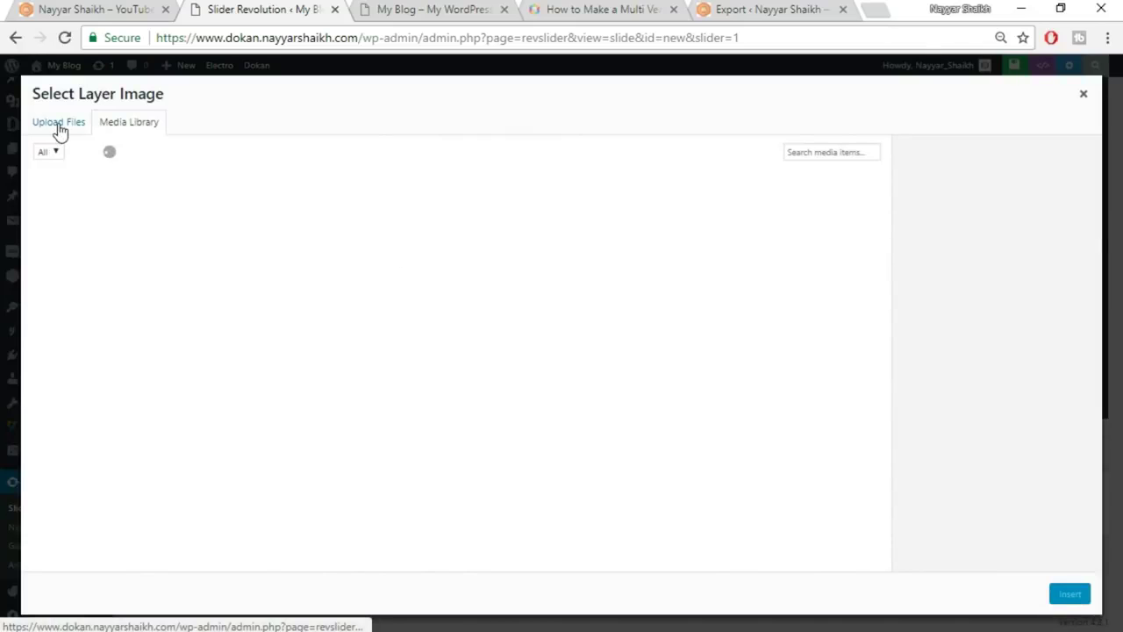
left_click(59, 127)
left_click(571, 344)
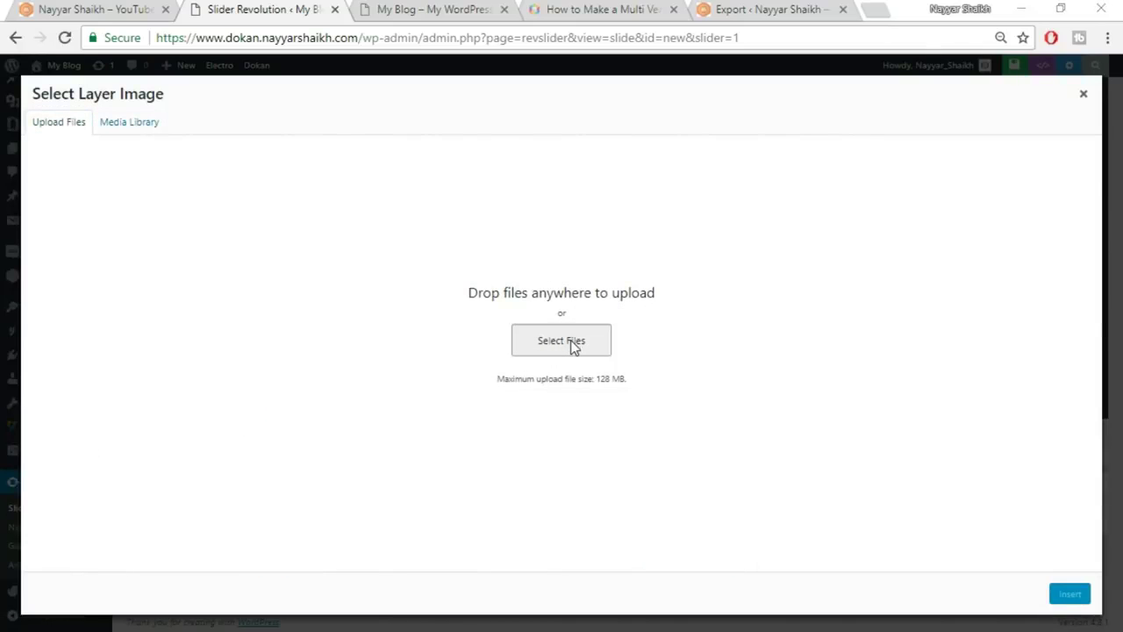
left_click(332, 153)
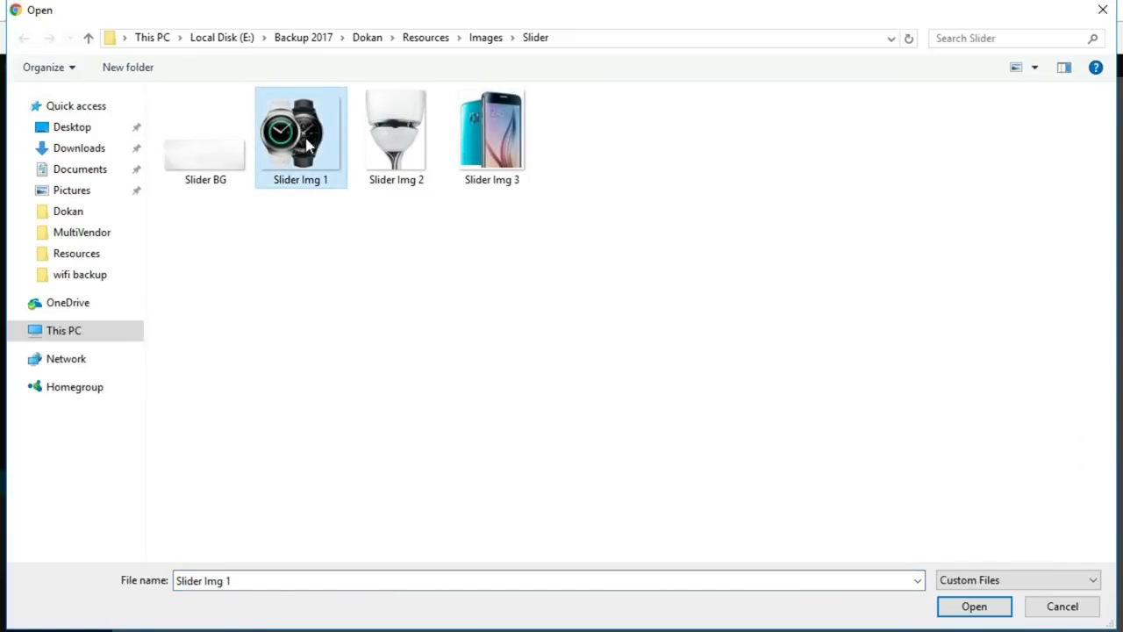
left_click(981, 611)
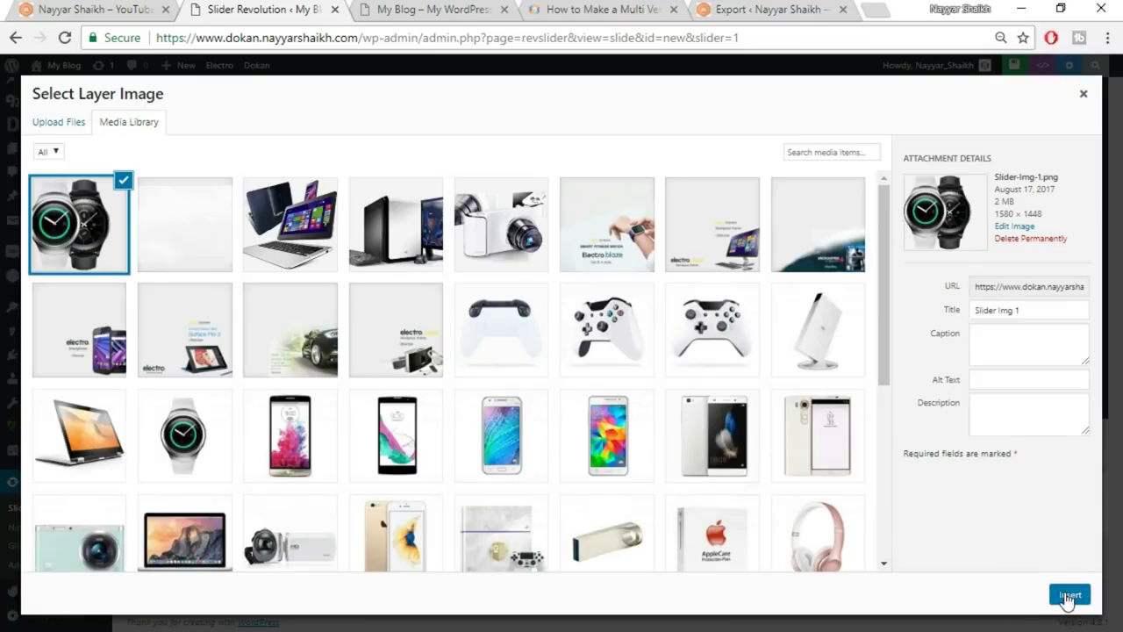
left_click(1068, 598)
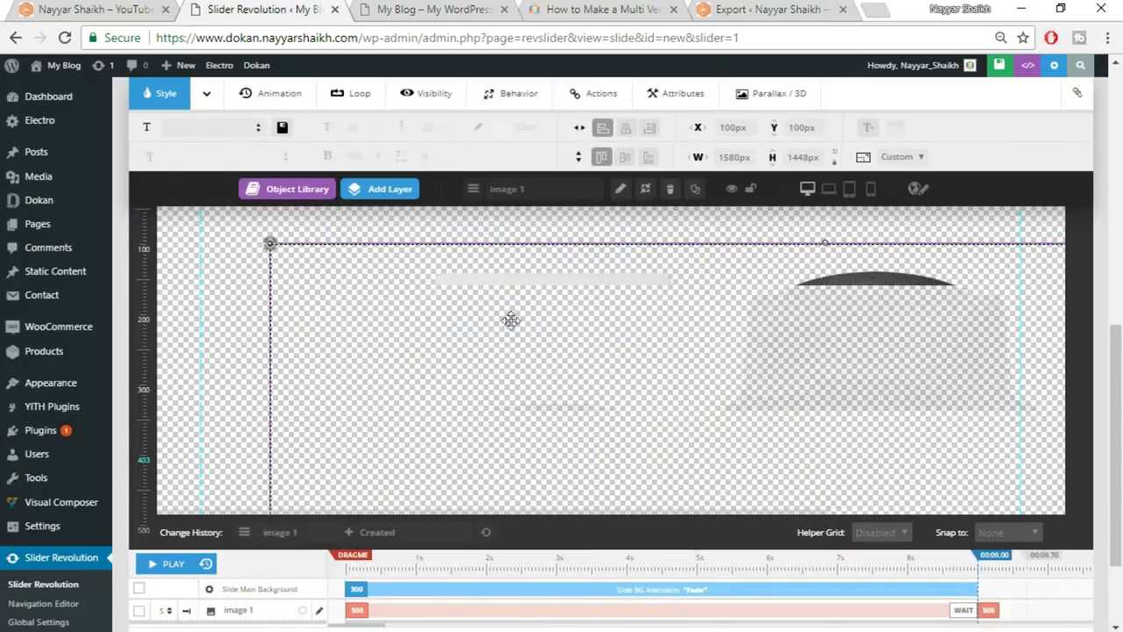
left_click_drag(797, 290, 817, 233)
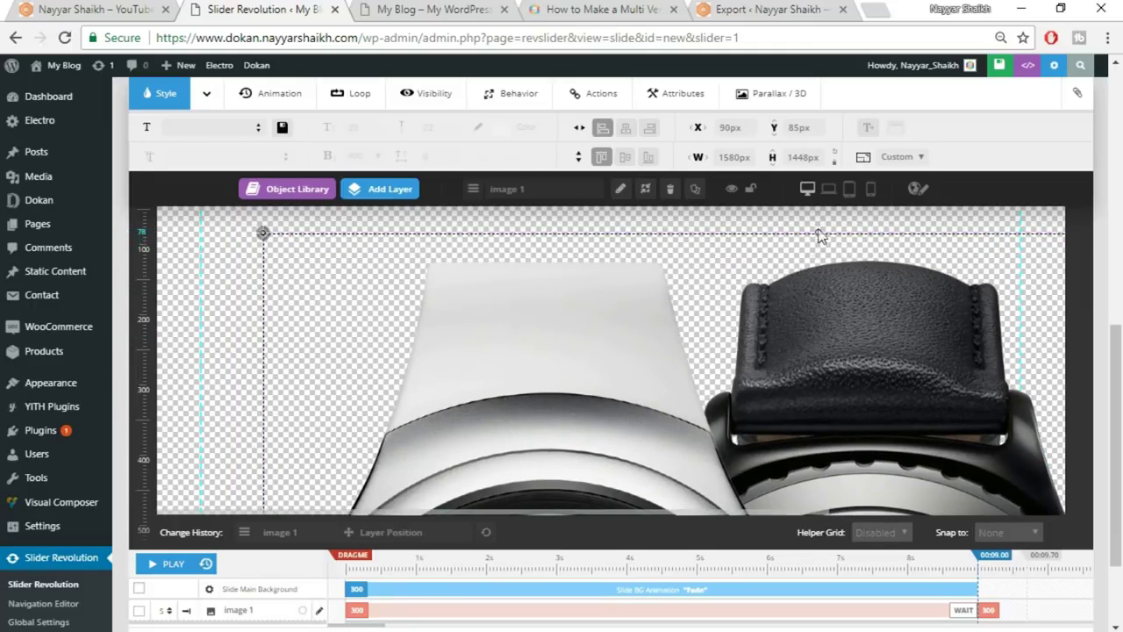
left_click(811, 253)
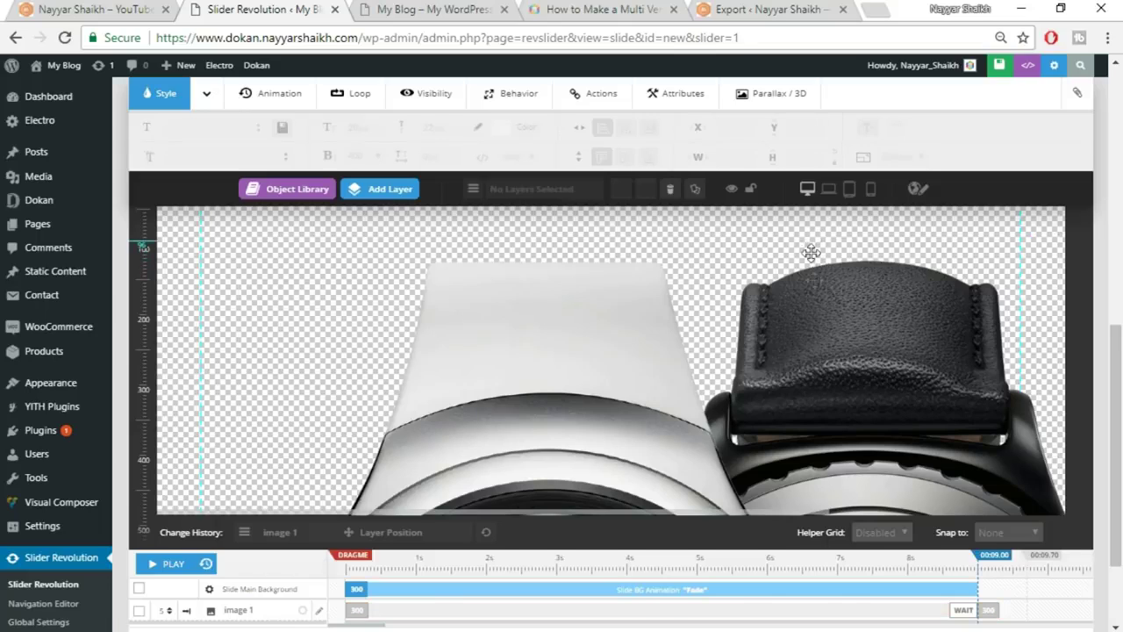
Resize the watch image layer to 546×500px and move it to the slide's right and top edge
left_click(792, 316)
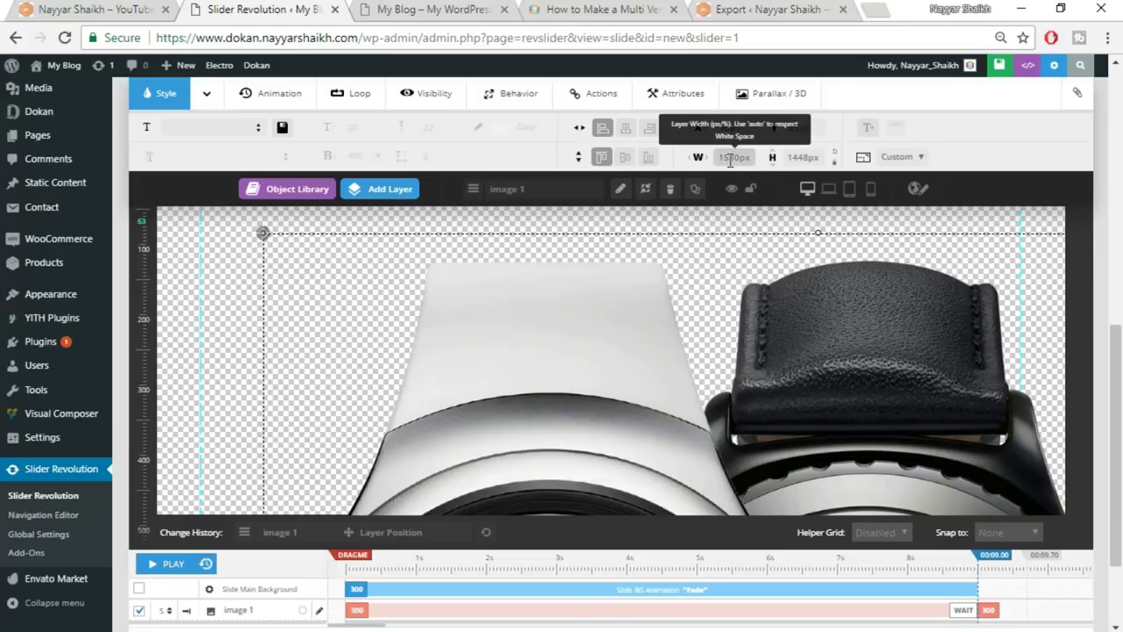
left_click(802, 157)
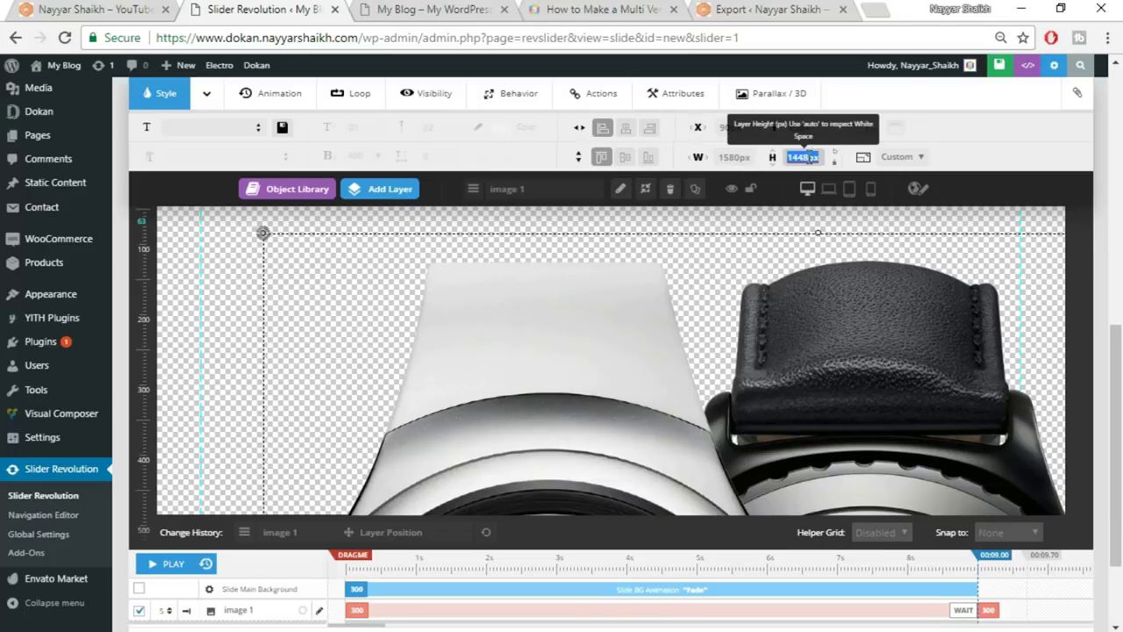
type("500")
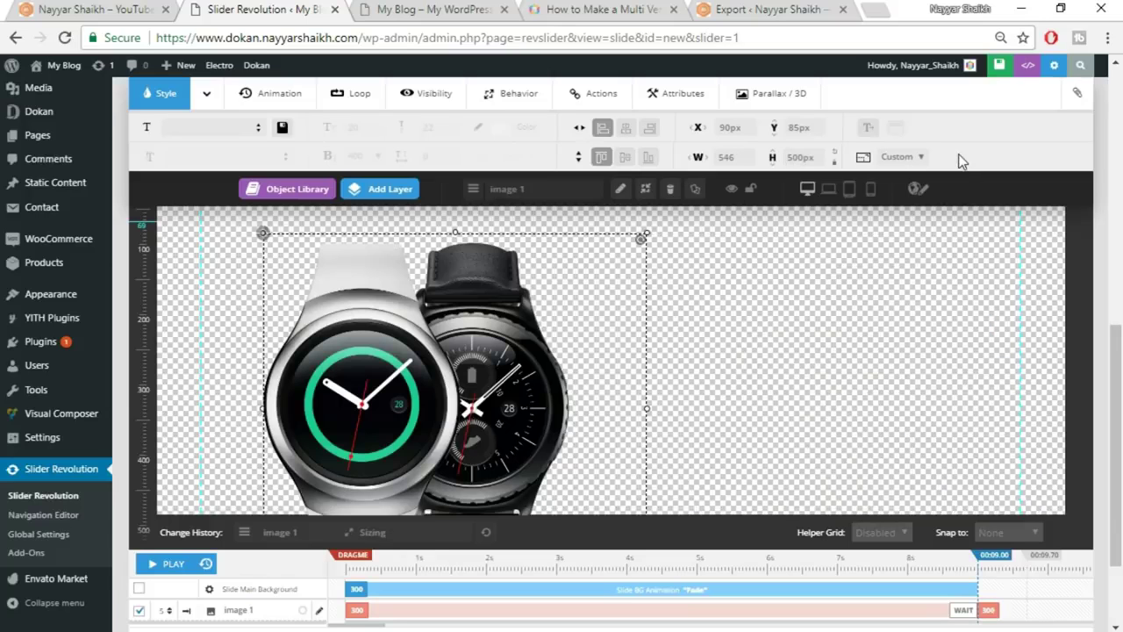
left_click_drag(509, 381, 966, 363)
mouse_move(819, 367)
left_mouse_down()
mouse_move(893, 365)
mouse_move(838, 361)
left_mouse_up()
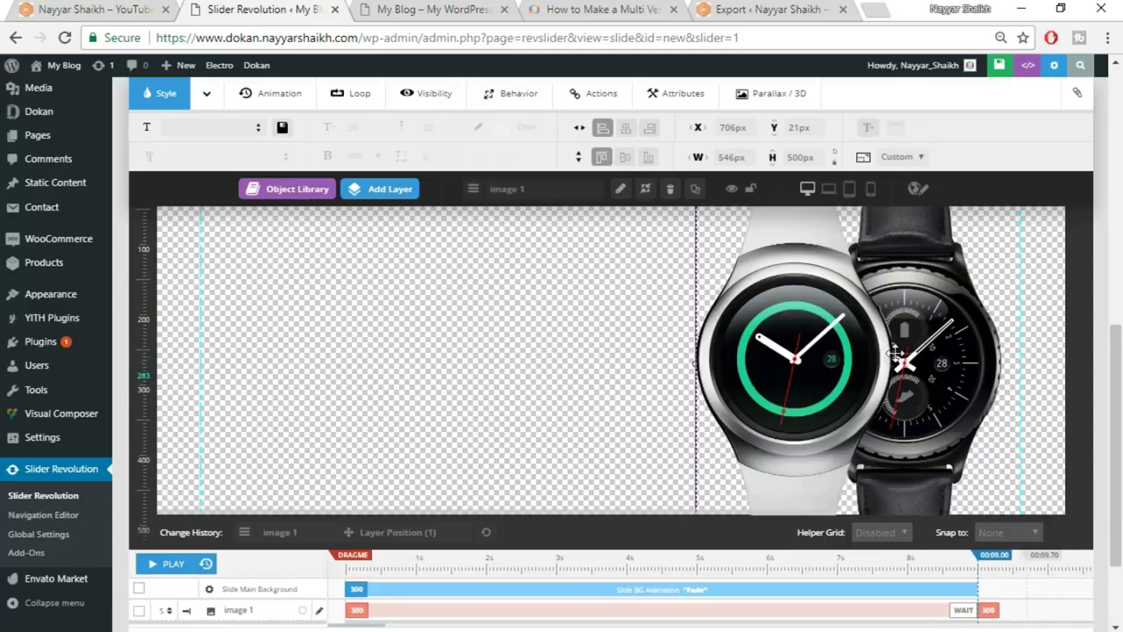
left_click_drag(1113, 363, 1116, 332)
left_click_drag(877, 394, 852, 383)
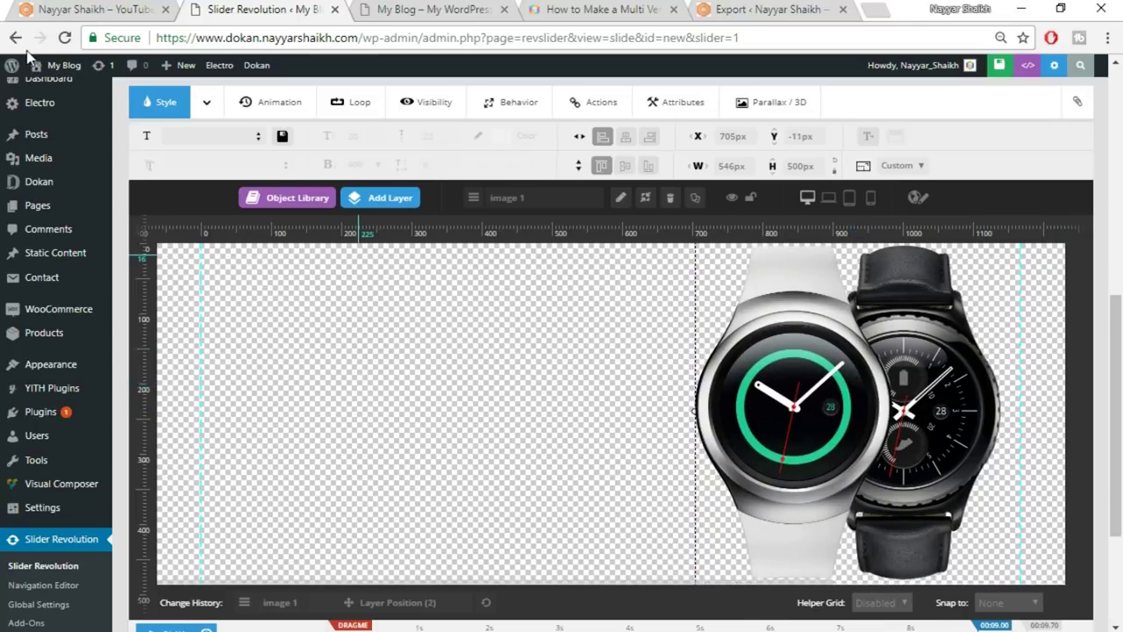
Compare the layout against the live storefront's first watch slide, then return to the editor
left_click(35, 7)
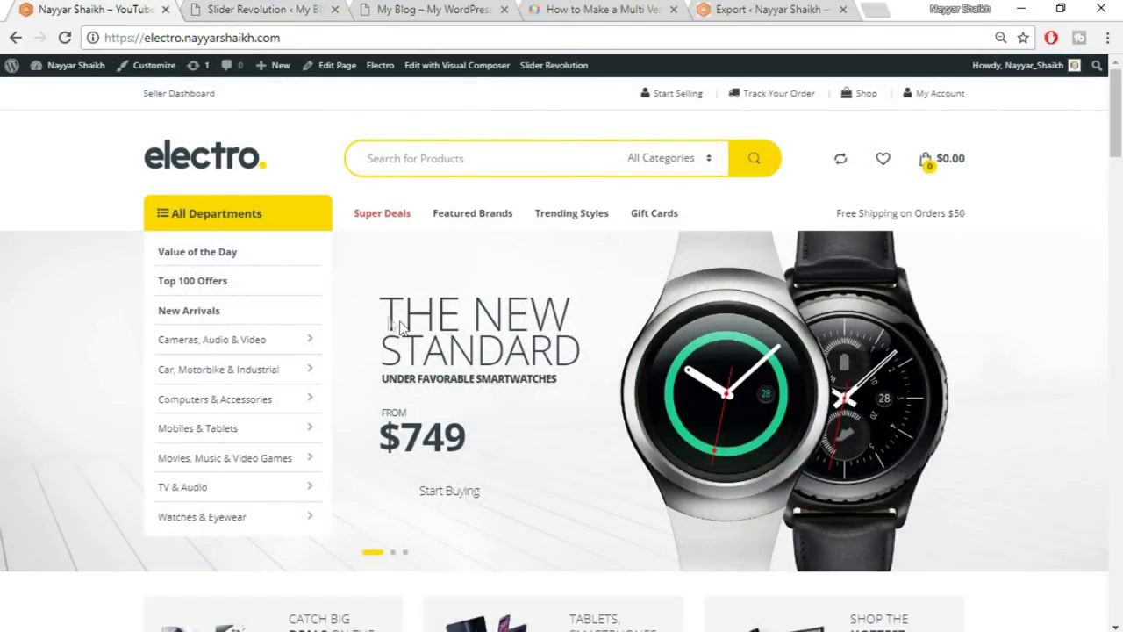
left_click(364, 555)
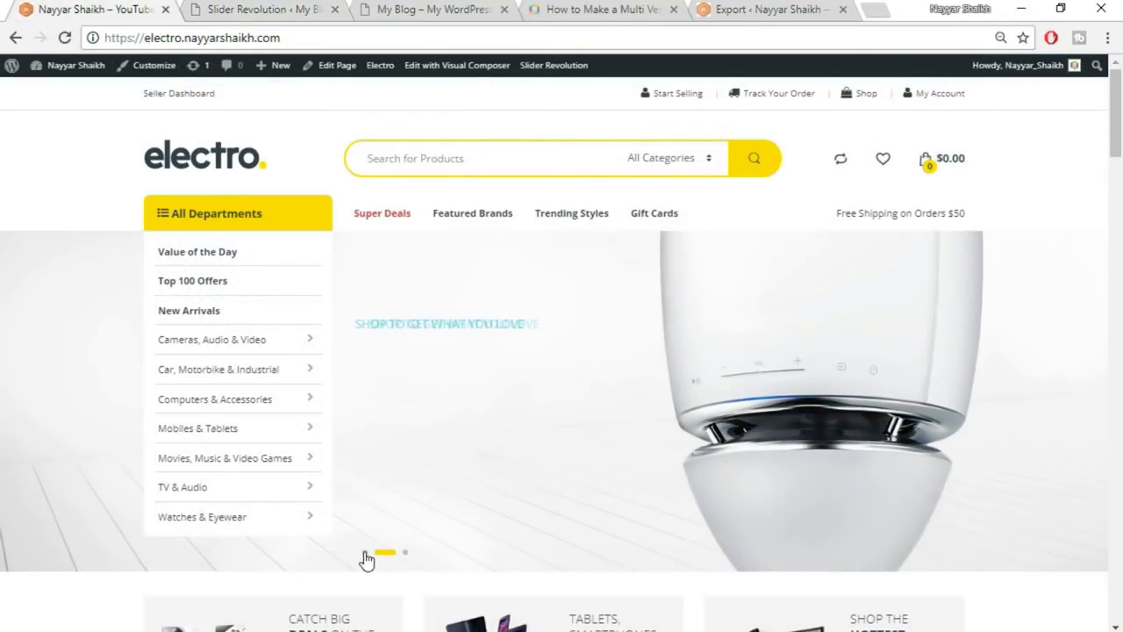
left_click(367, 556)
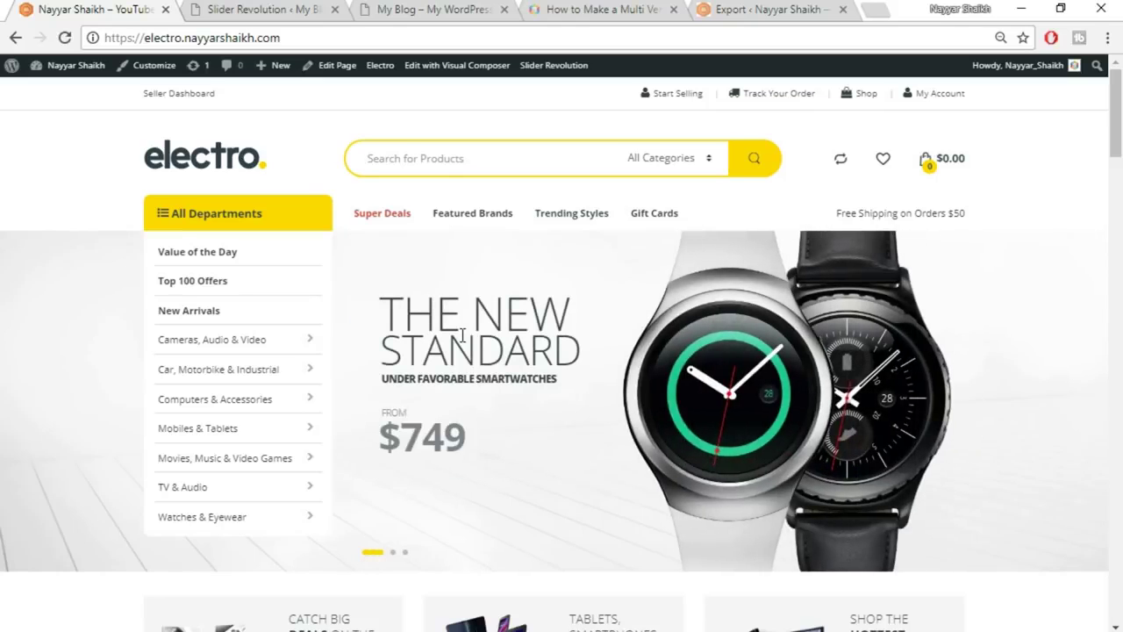
left_click(279, 7)
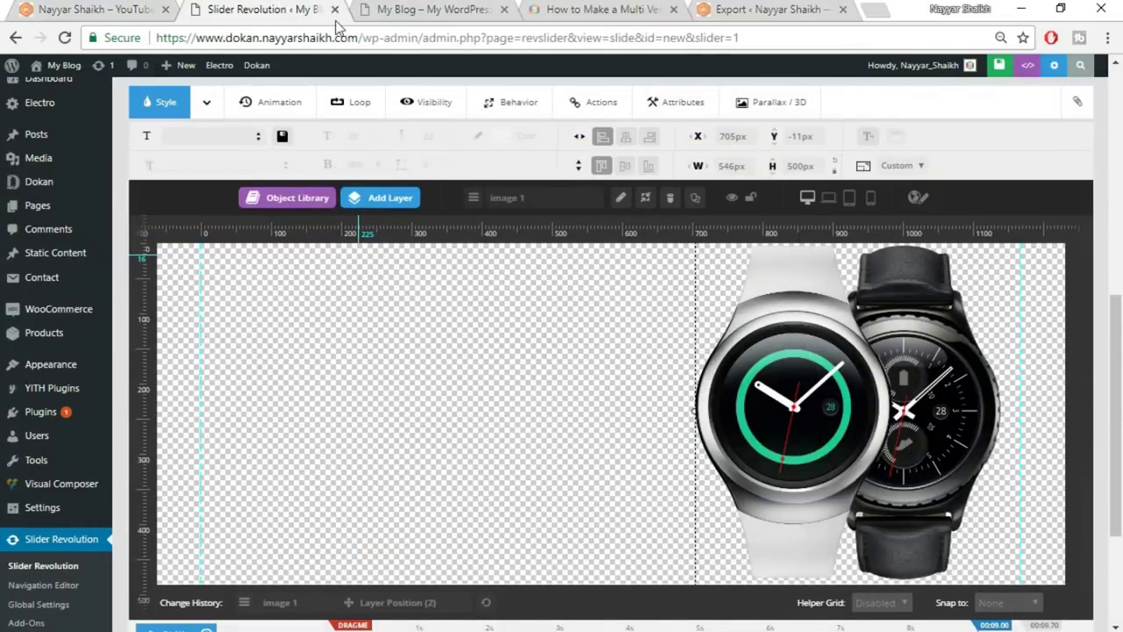
mouse_move(370, 196)
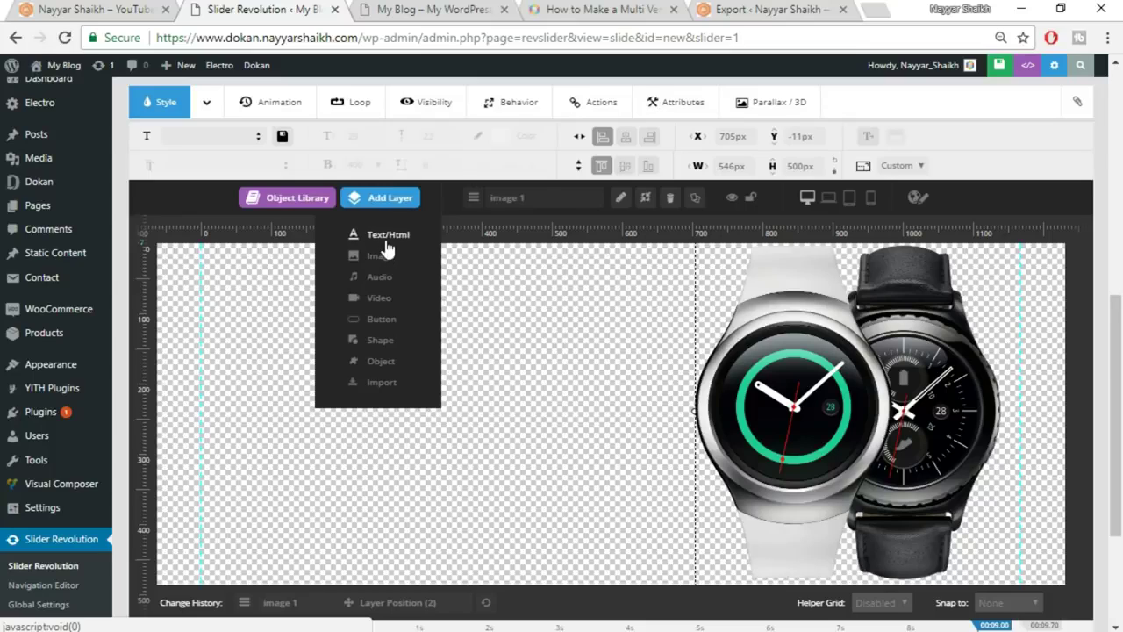
Add a Text/Html layer reading 'THE NEW', checked against the live slide's headline
left_click(386, 235)
key("ctrl+a")
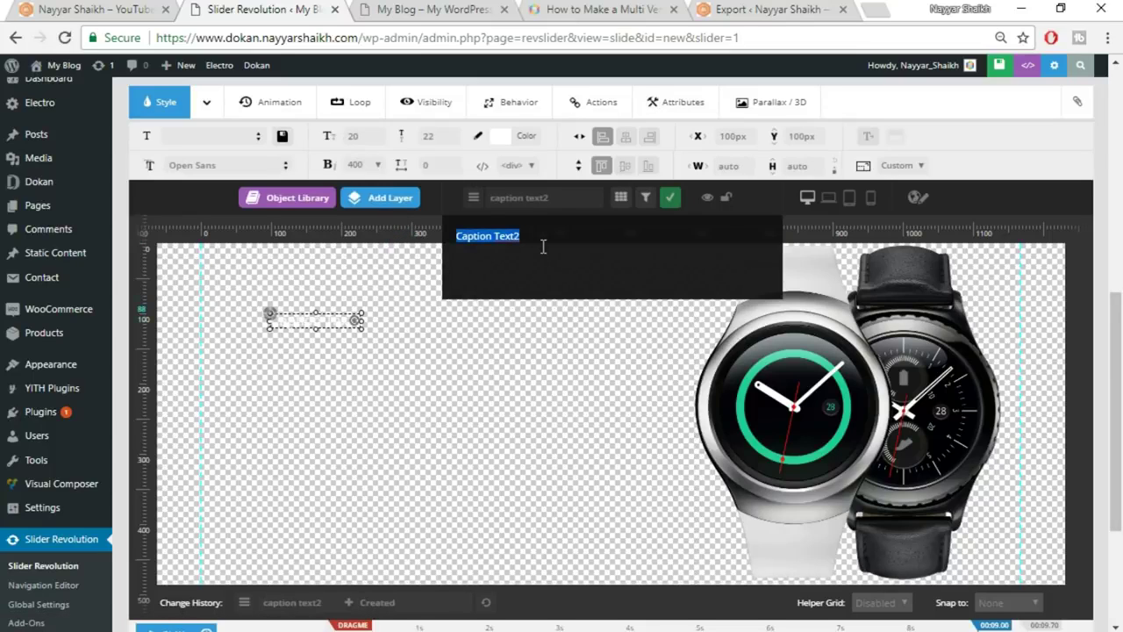
type("T")
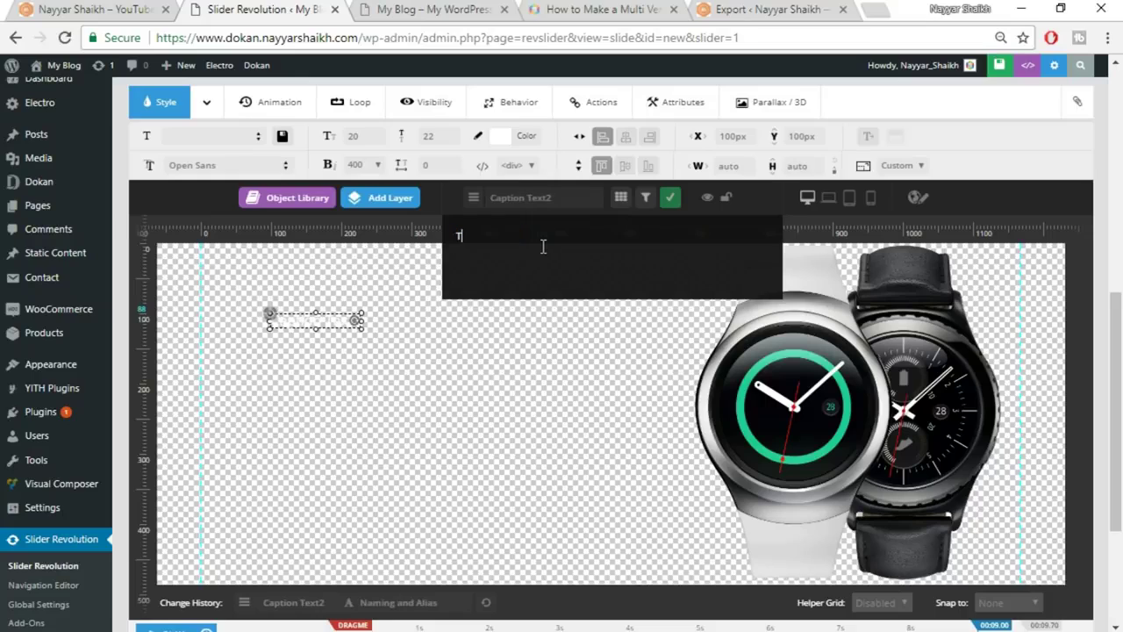
type("HE NEW")
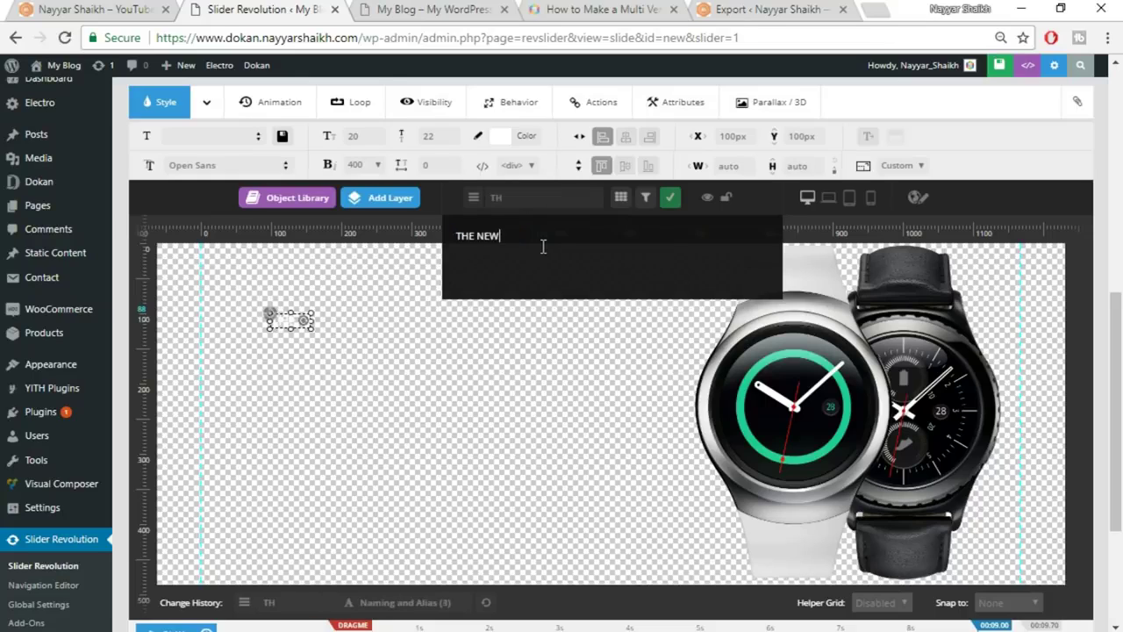
key("alt+space")
left_click(61, 7)
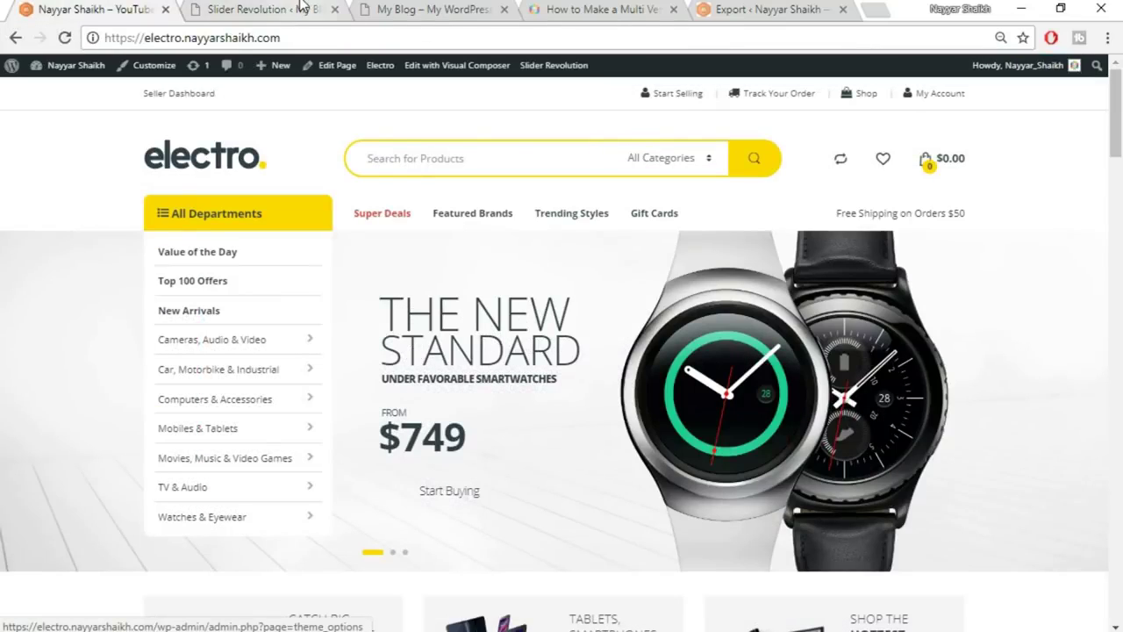
left_click(301, 7)
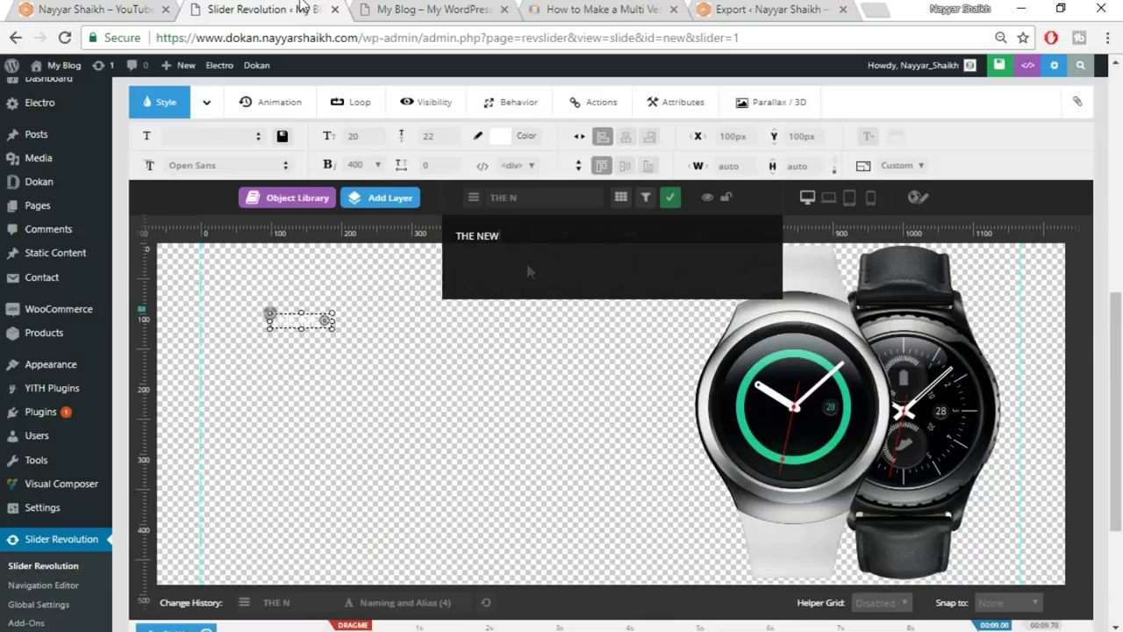
left_click(671, 198)
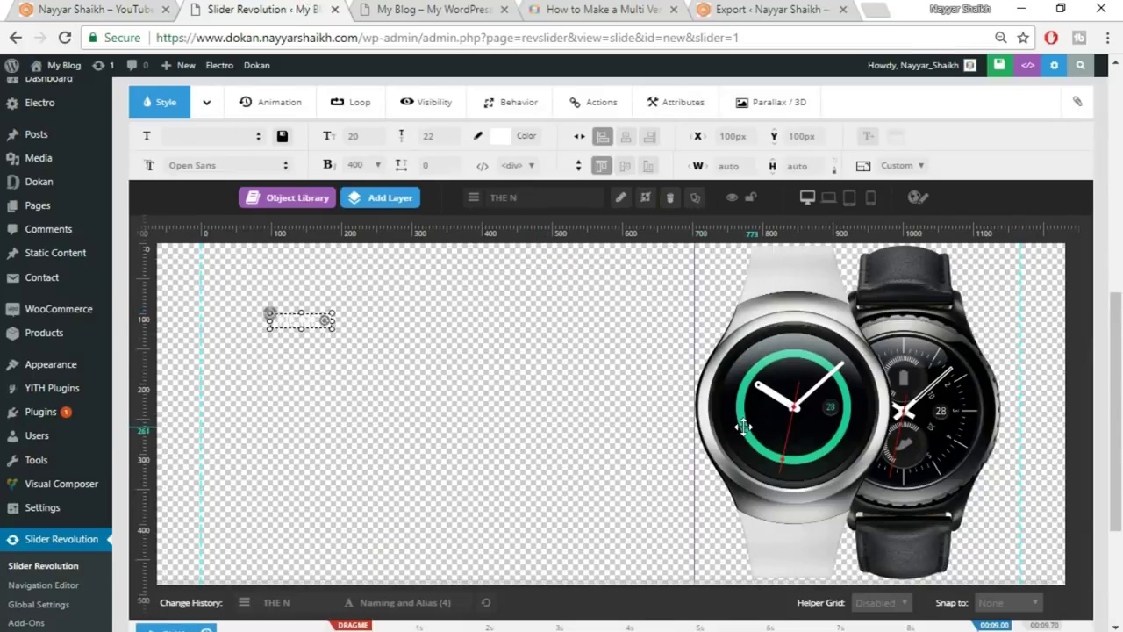
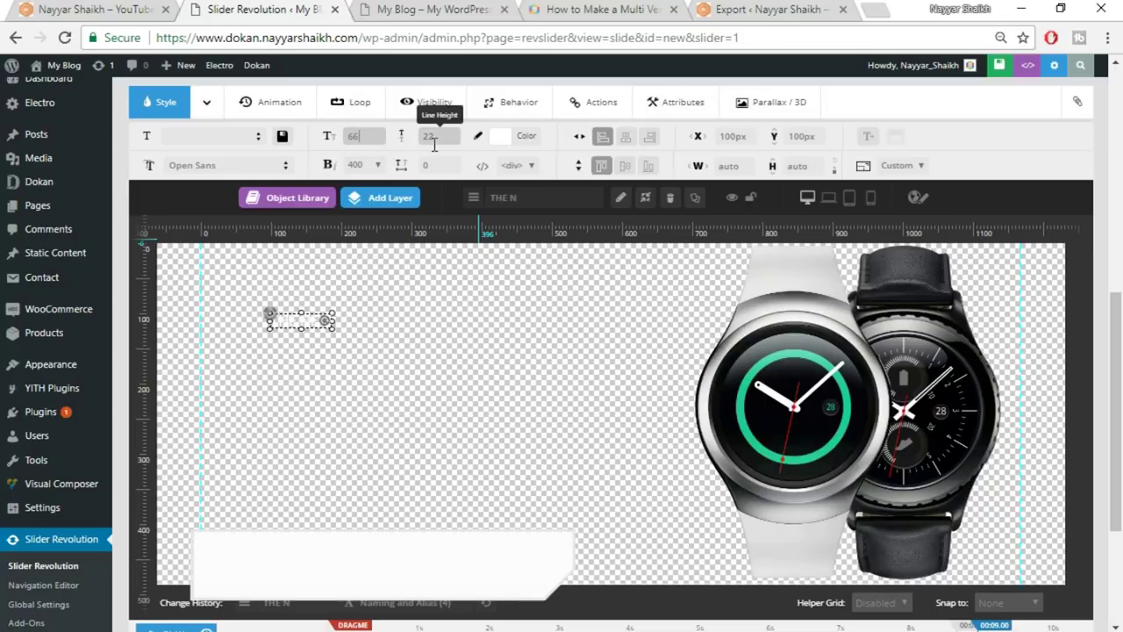
Set THE NEW to 66px in a light 300 weight, comparing with the live storefront
key("Tab")
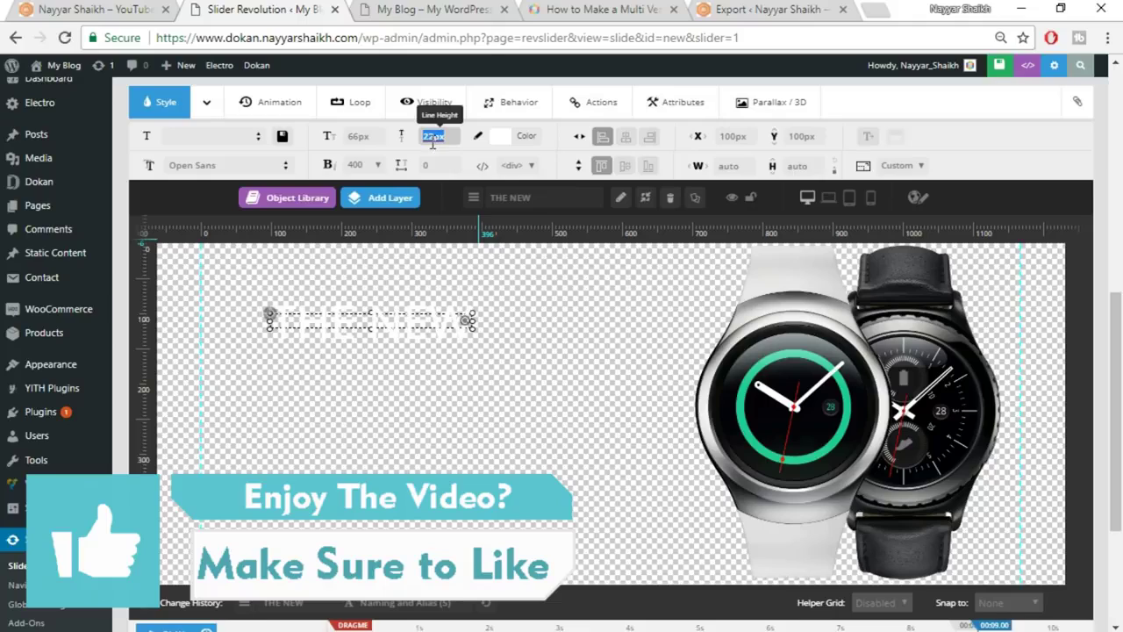
left_click(365, 163)
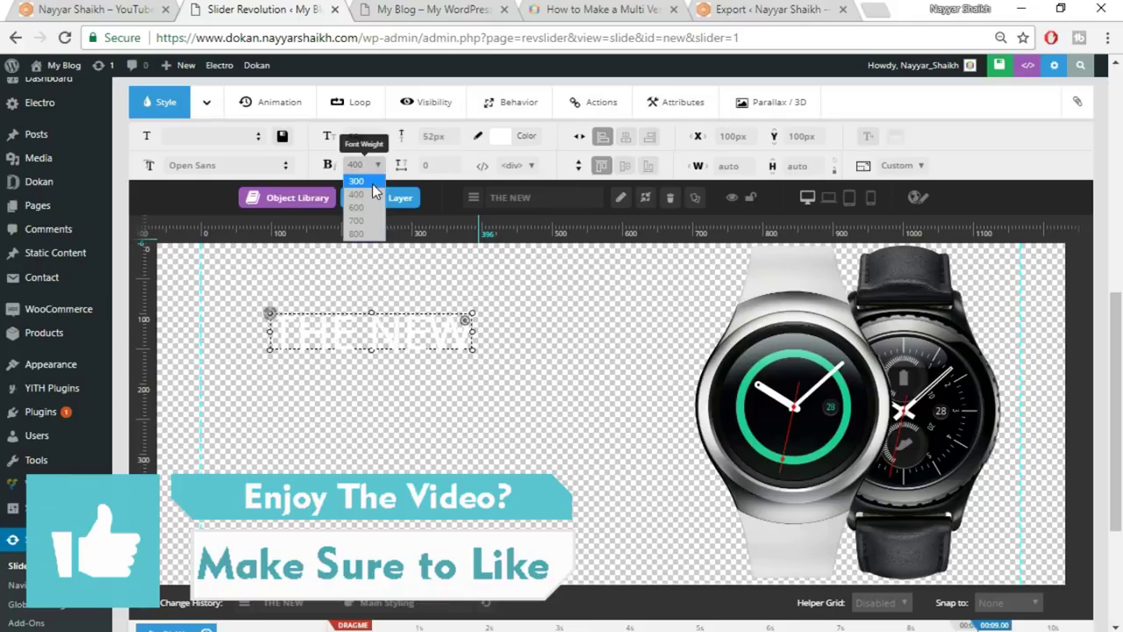
left_click(365, 180)
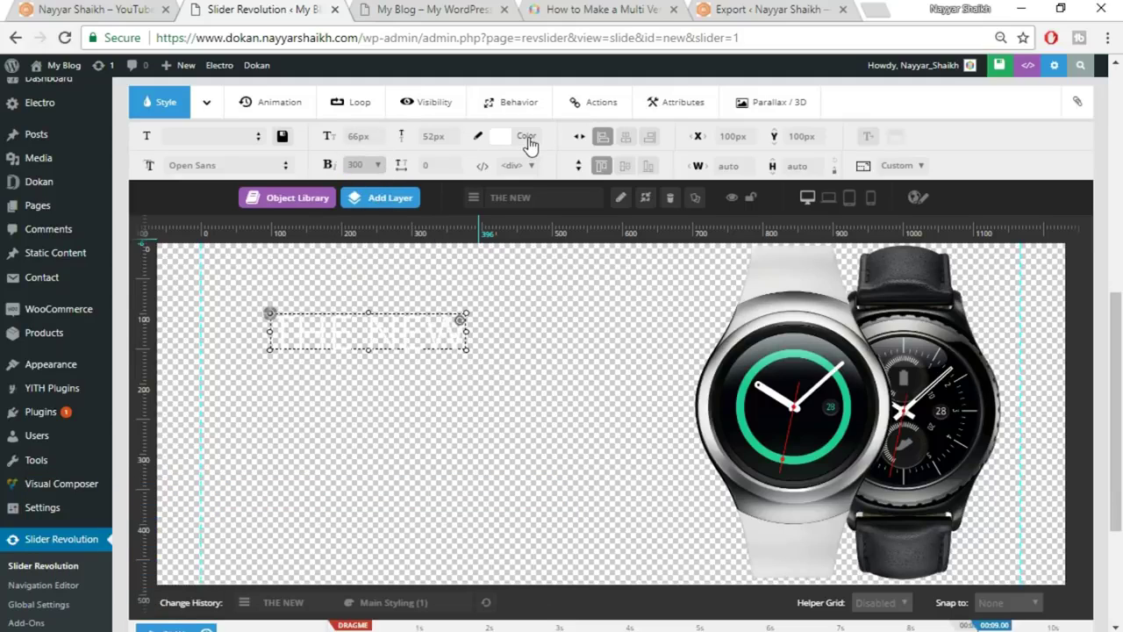
left_click(143, 9)
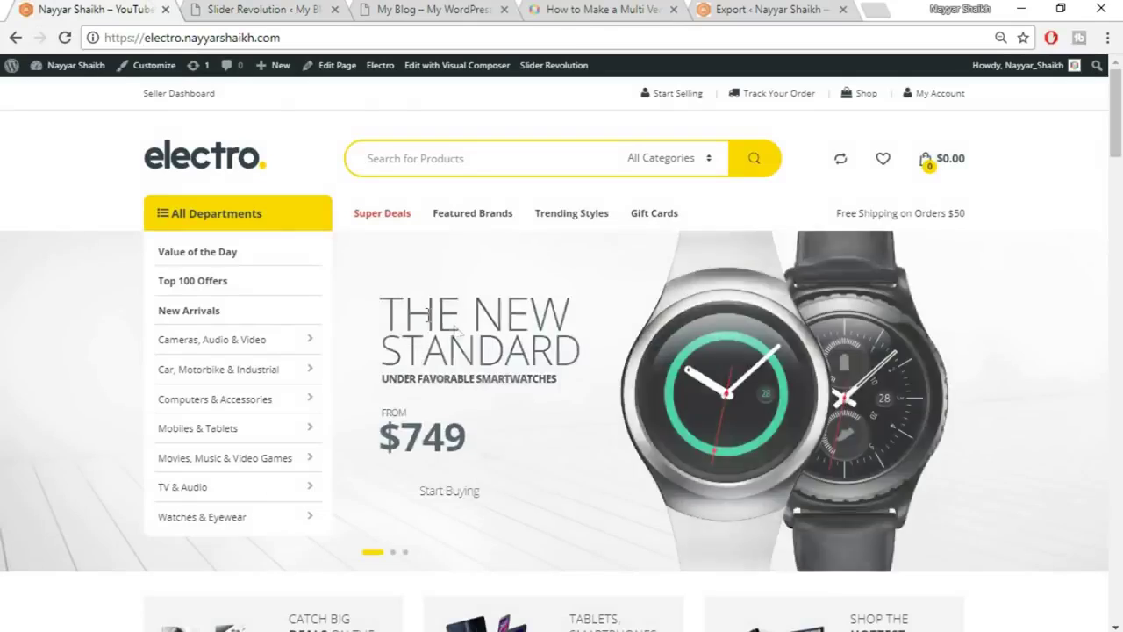
left_click(281, 8)
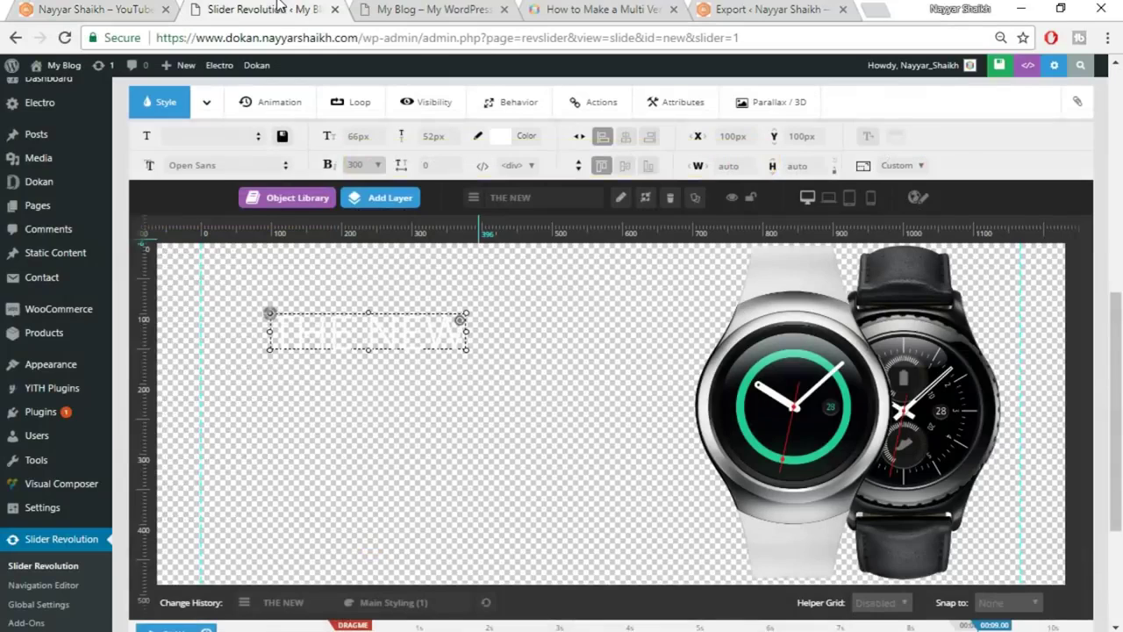
Colour THE NEW dark #333248 and move it higher on the slide
left_click(524, 140)
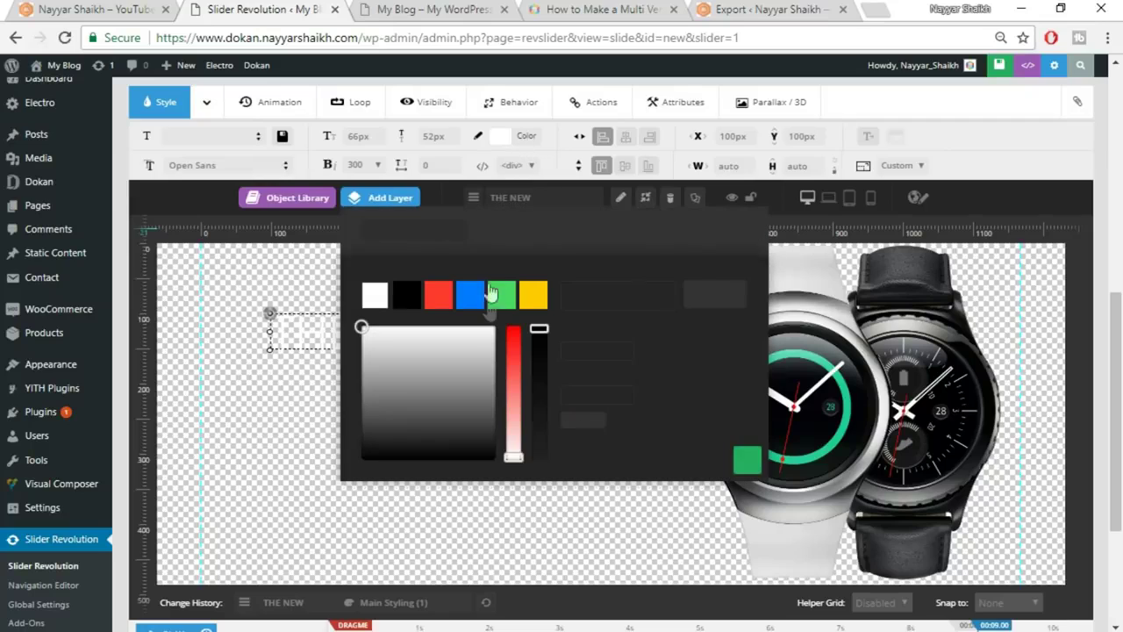
left_click(564, 350)
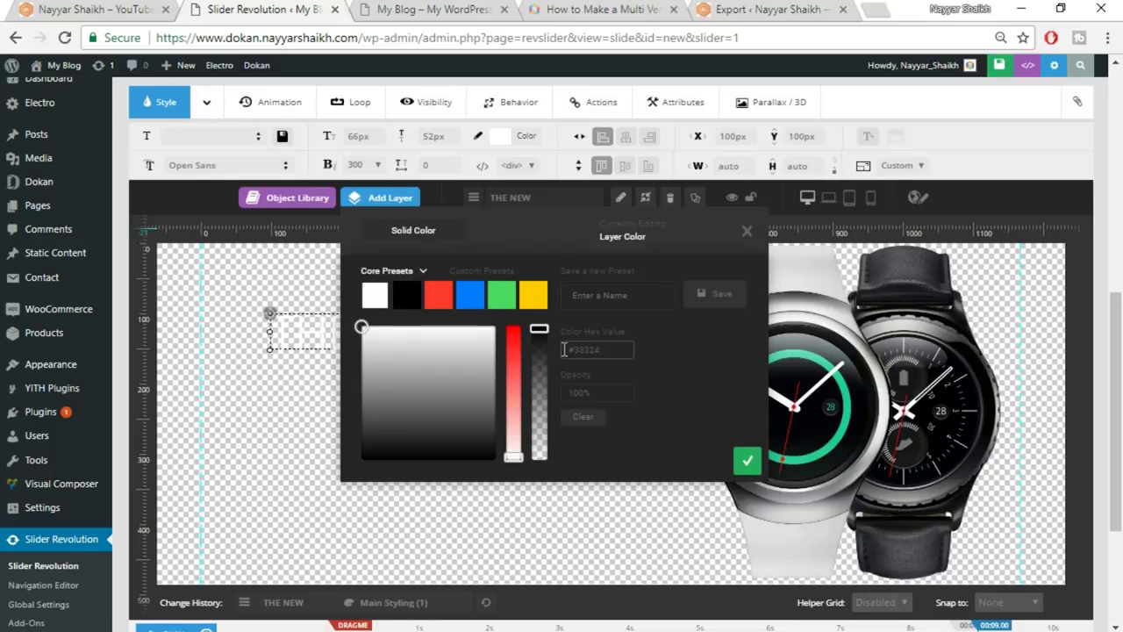
left_click(672, 368)
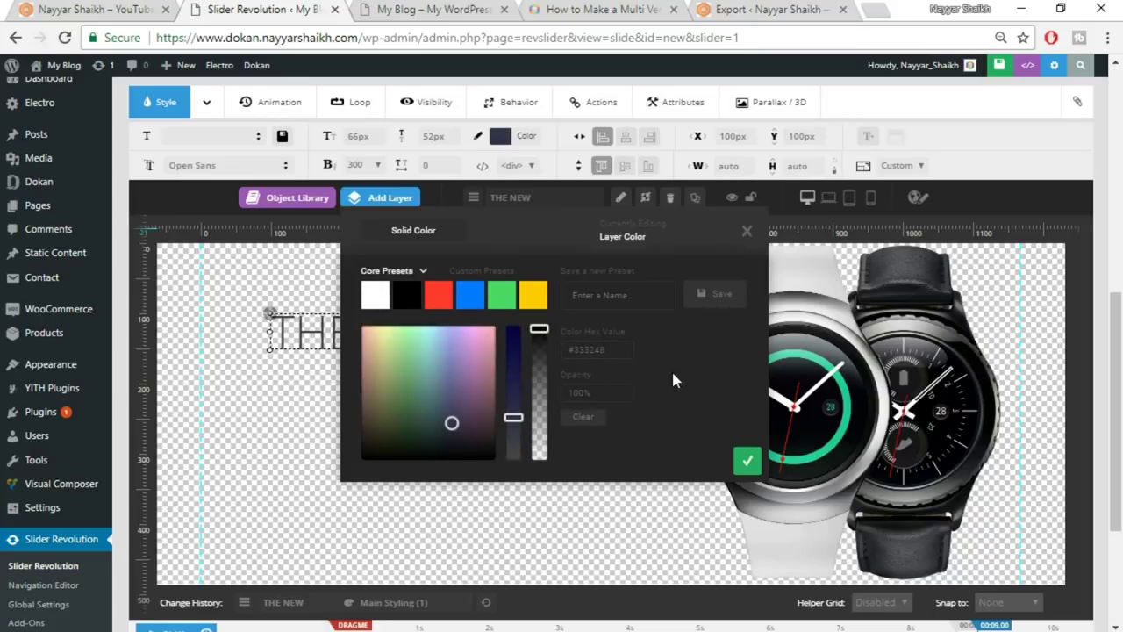
left_click(747, 464)
left_click_drag(441, 330, 482, 301)
left_click(138, 8)
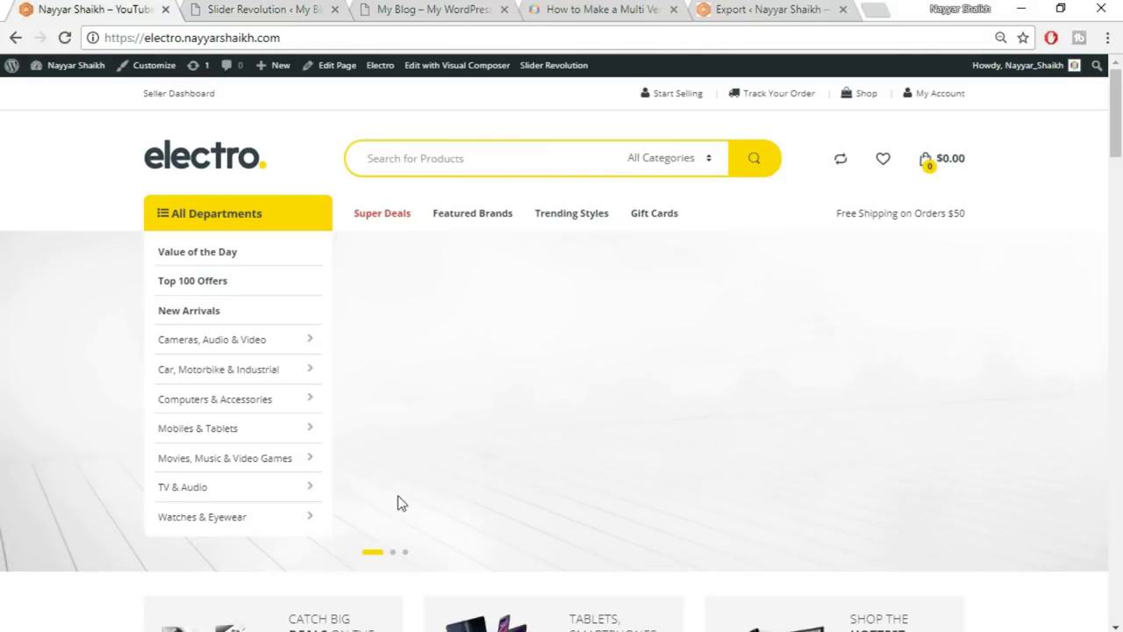
left_click(363, 553)
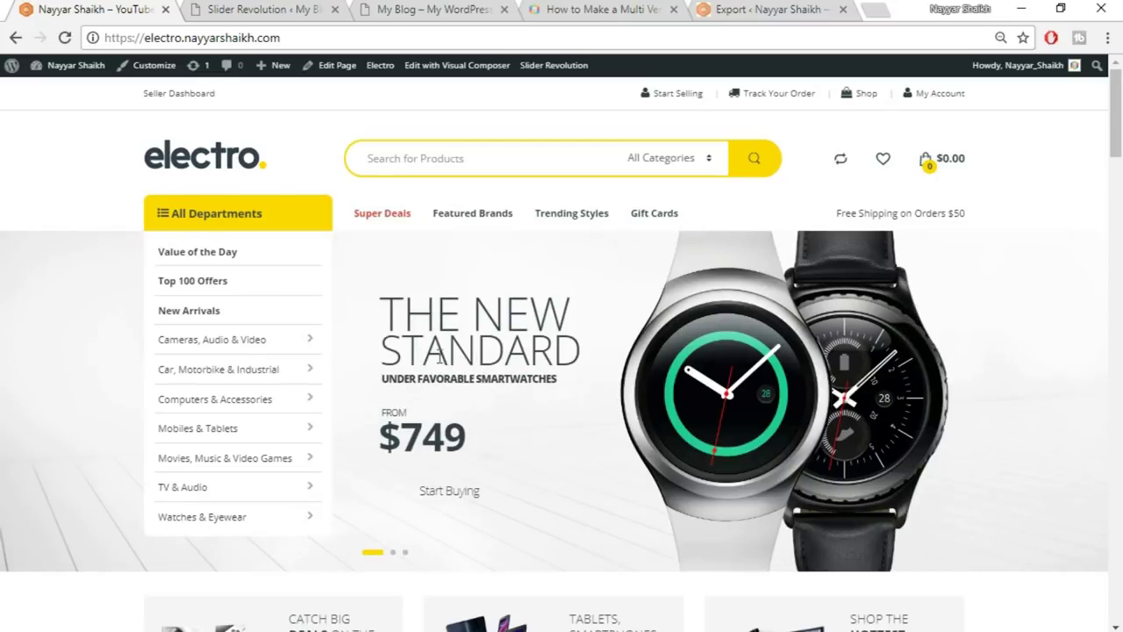
left_click(263, 10)
mouse_move(380, 200)
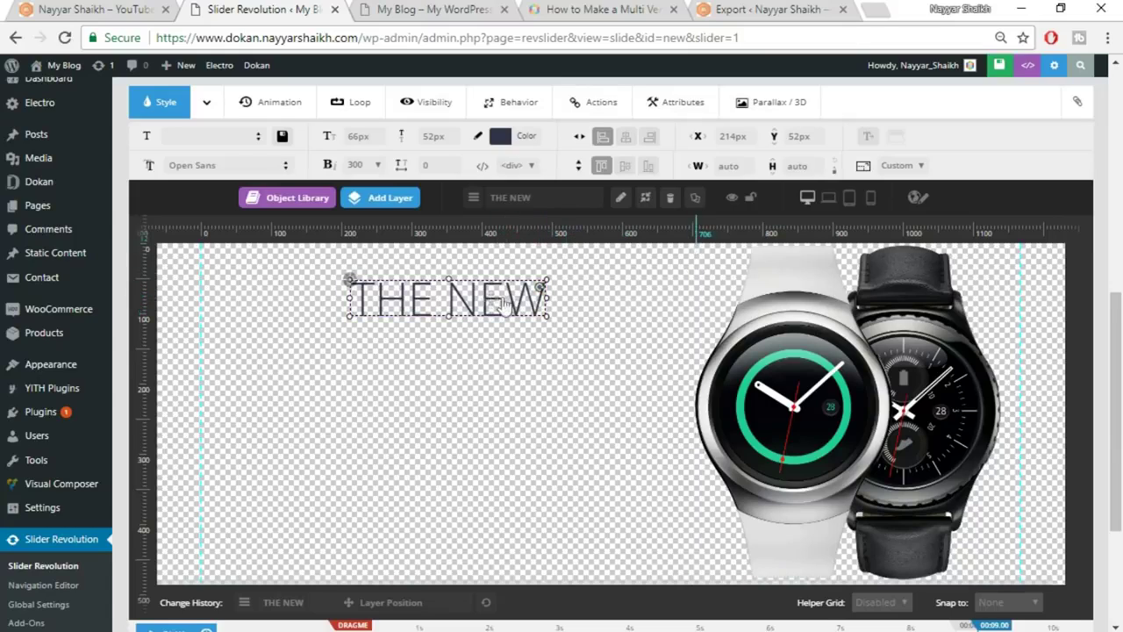
Duplicate THE NEW below the original and change the copy's text to STANDARD
left_click(696, 198)
left_click_drag(467, 309, 460, 337)
double_click(460, 336)
key("ctrl+a")
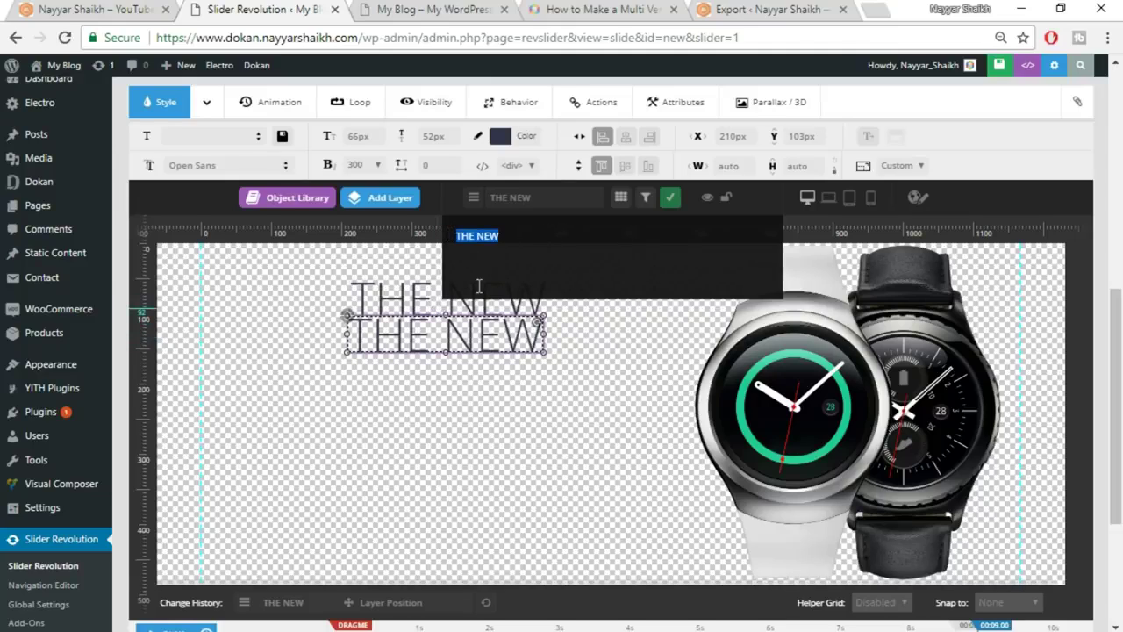
type("s")
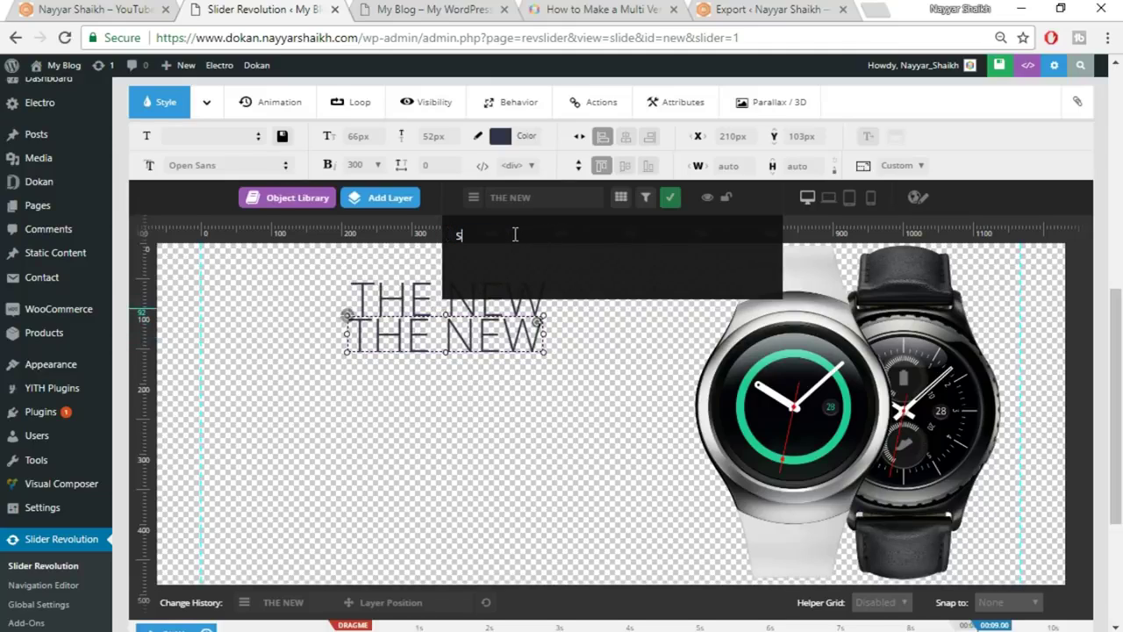
type("TANDARD")
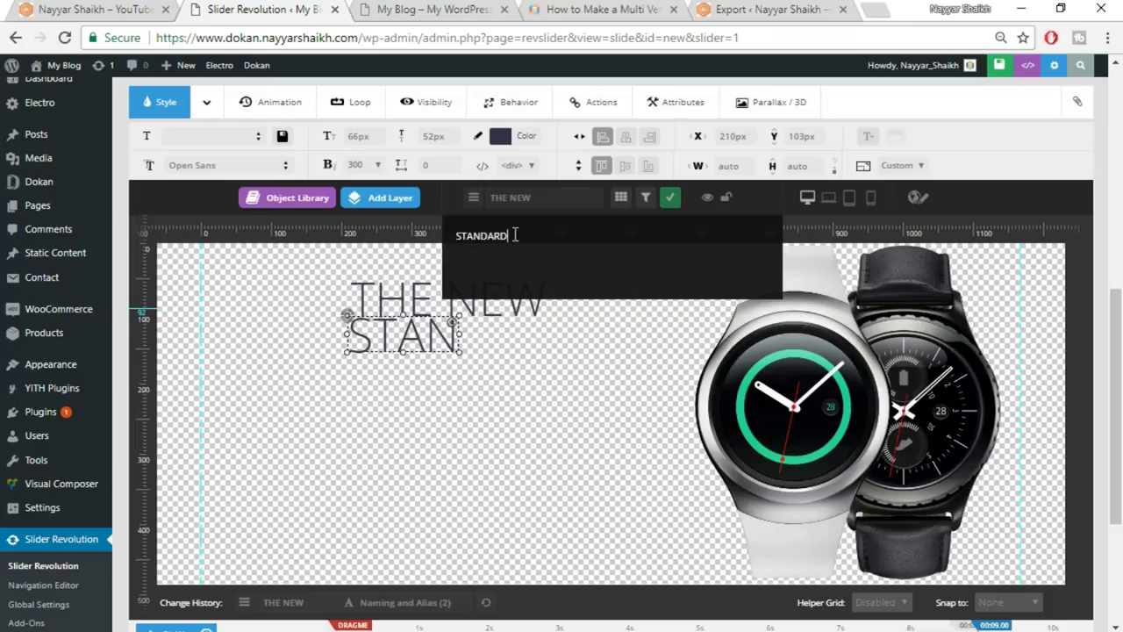
left_click(533, 373)
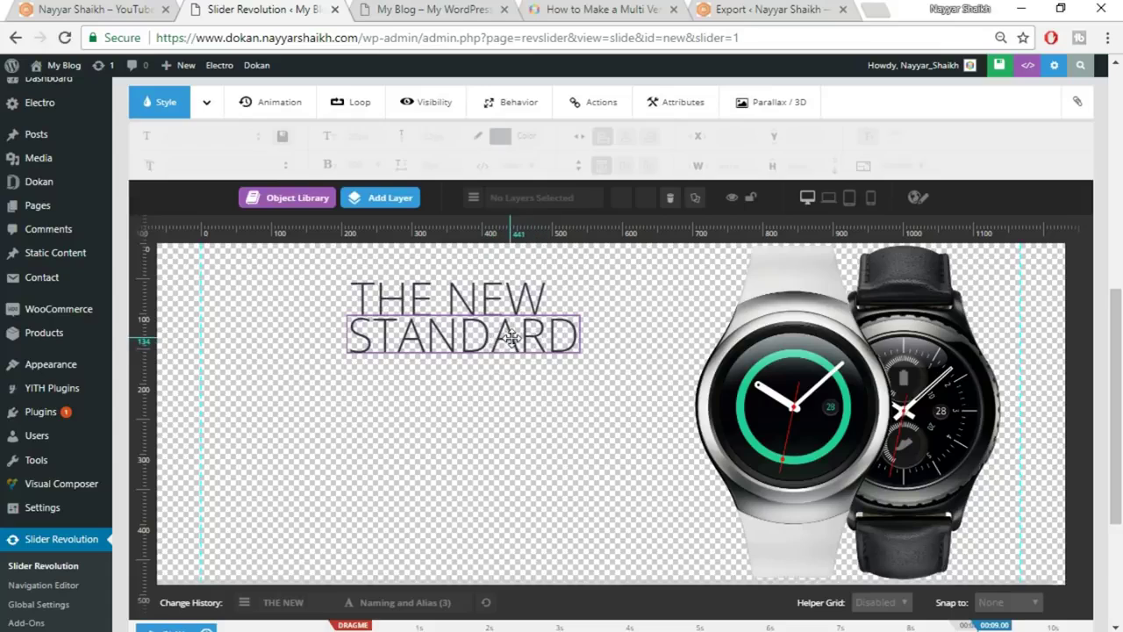
Give STANDARD a 55px font size, align it under THE NEW, and compare with the storefront
left_click_drag(520, 340, 524, 344)
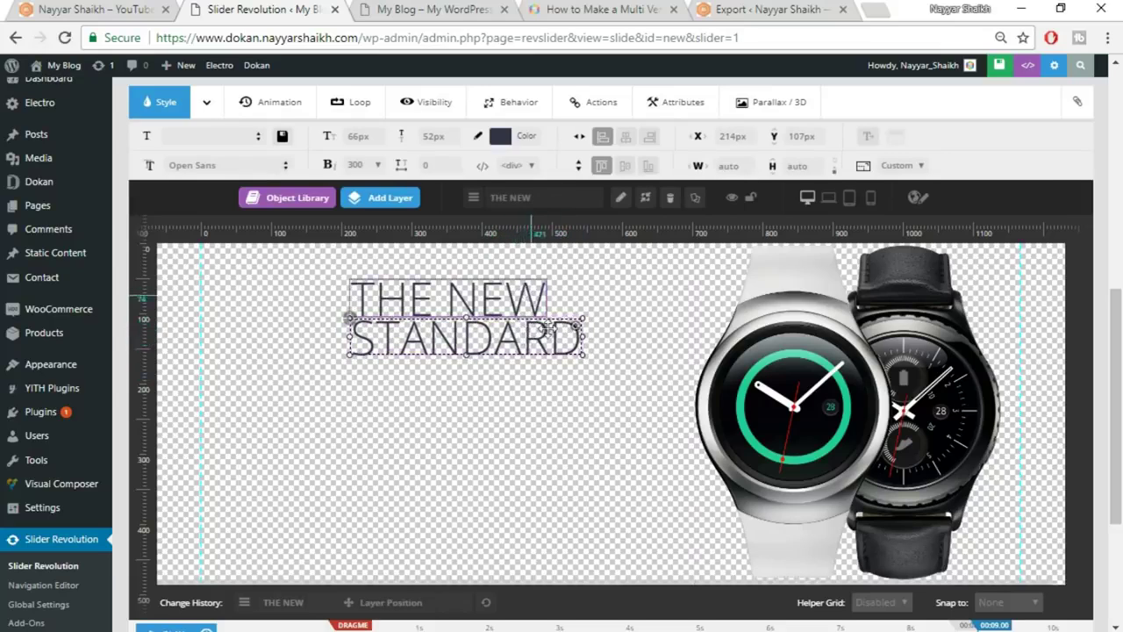
left_click(359, 136)
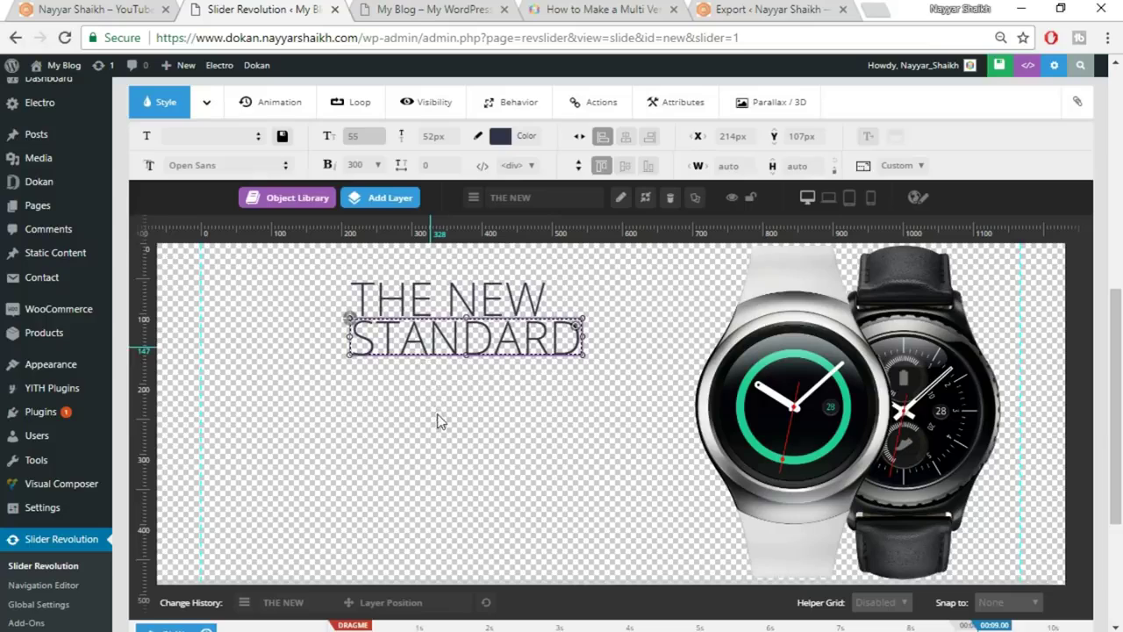
key("Return")
left_click_drag(494, 342, 497, 345)
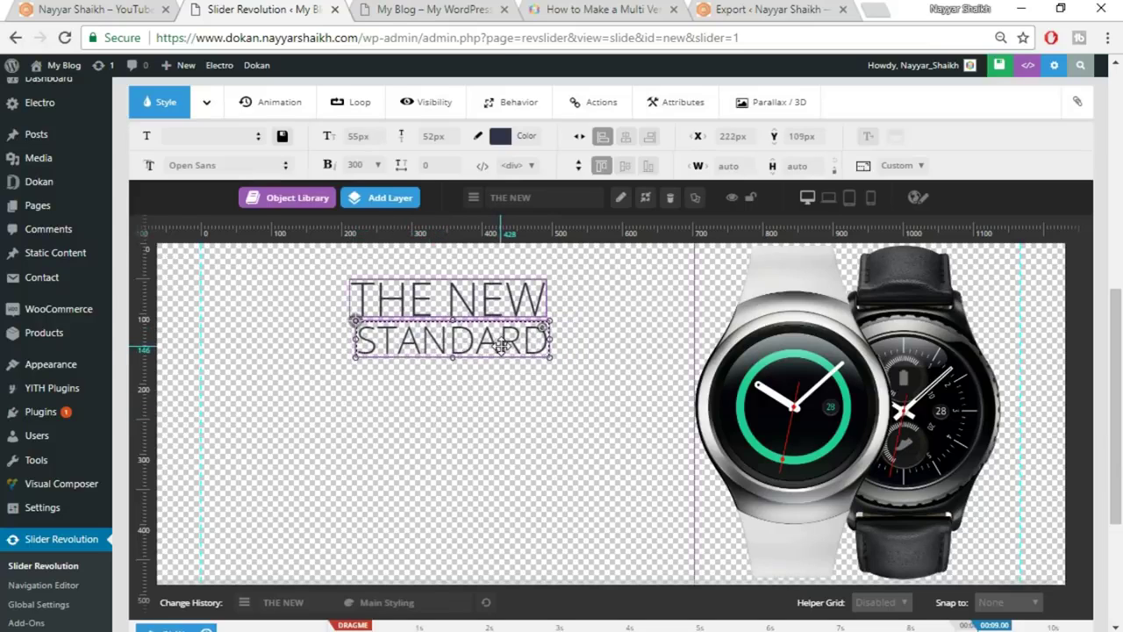
left_click(111, 8)
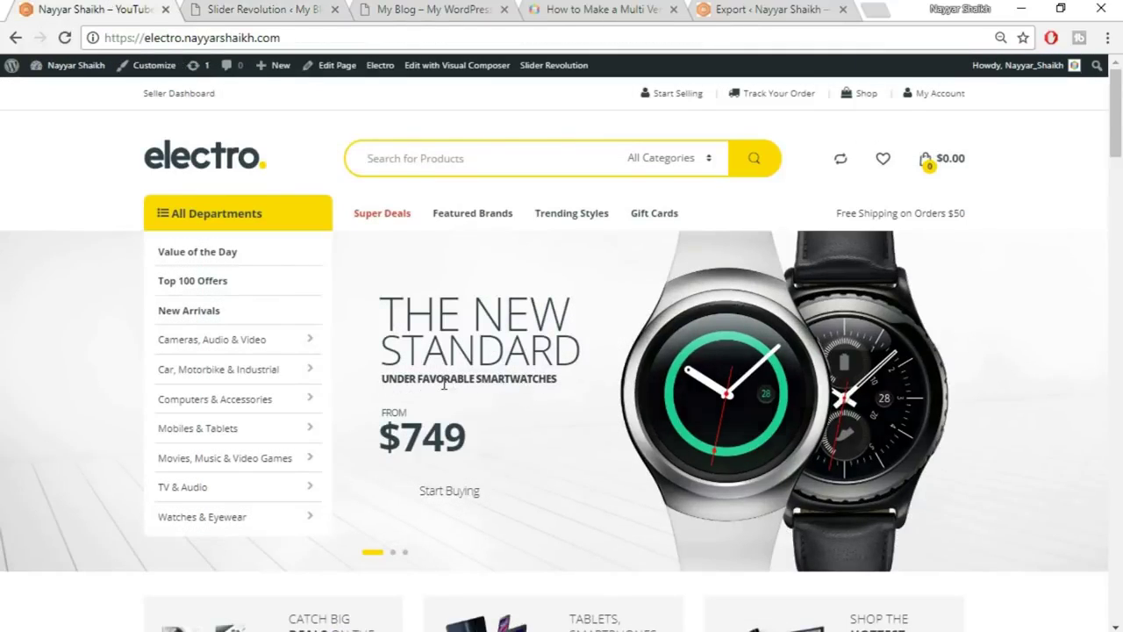
left_click(365, 555)
left_click(263, 9)
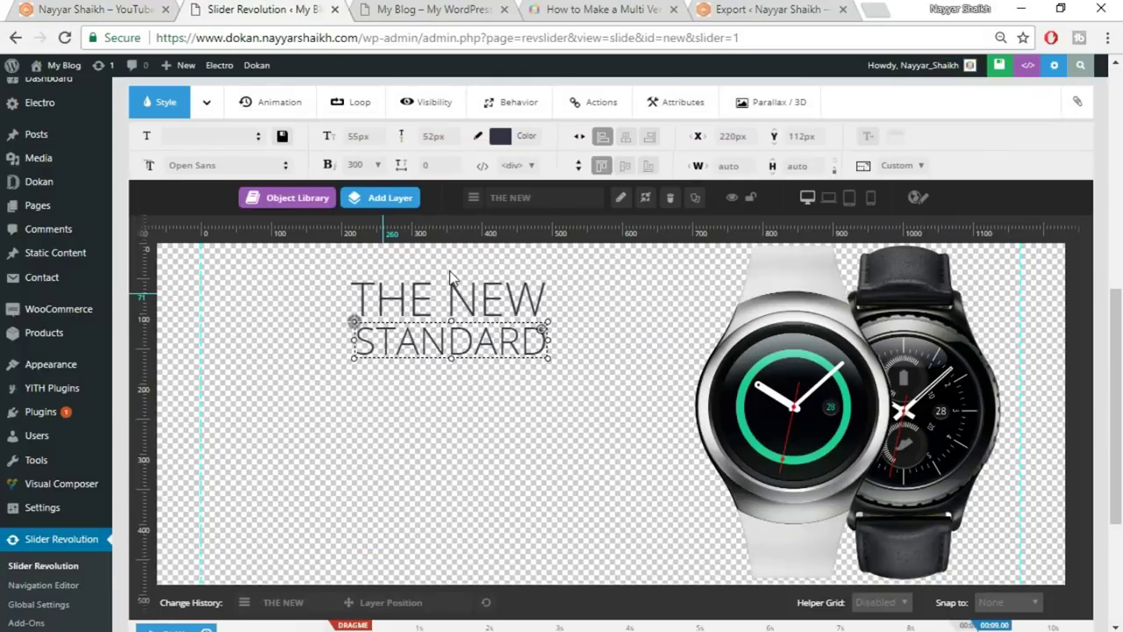
Add an UNDER FAVOREABLE SMARTWATCHES text layer below STANDARD
left_click(386, 199)
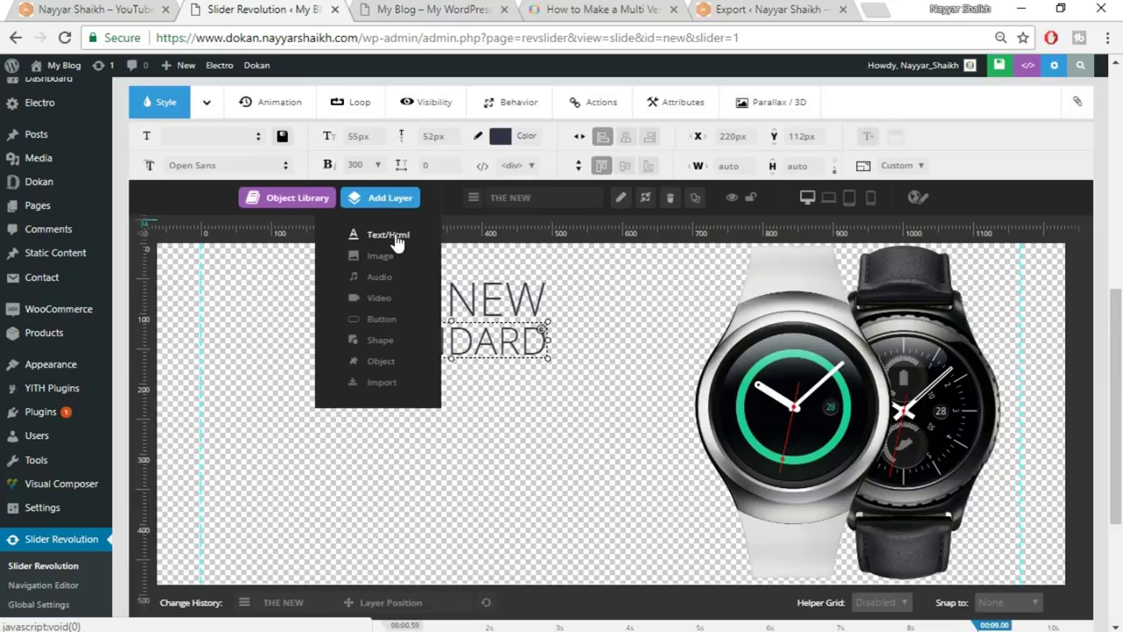
left_click(386, 235)
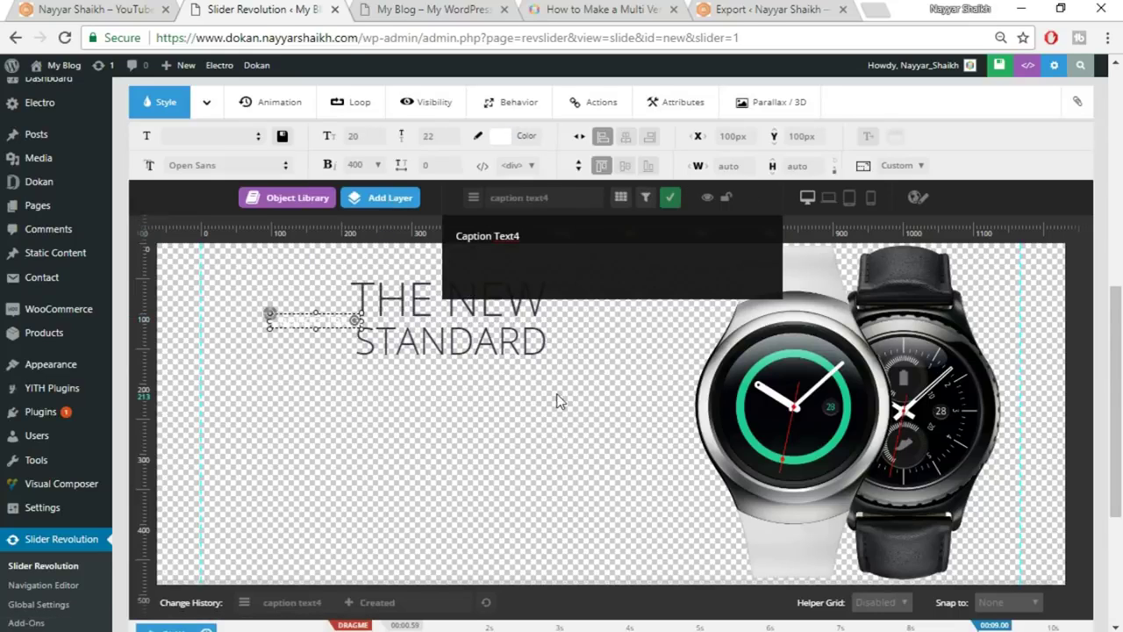
key("ctrl+a")
type("UN")
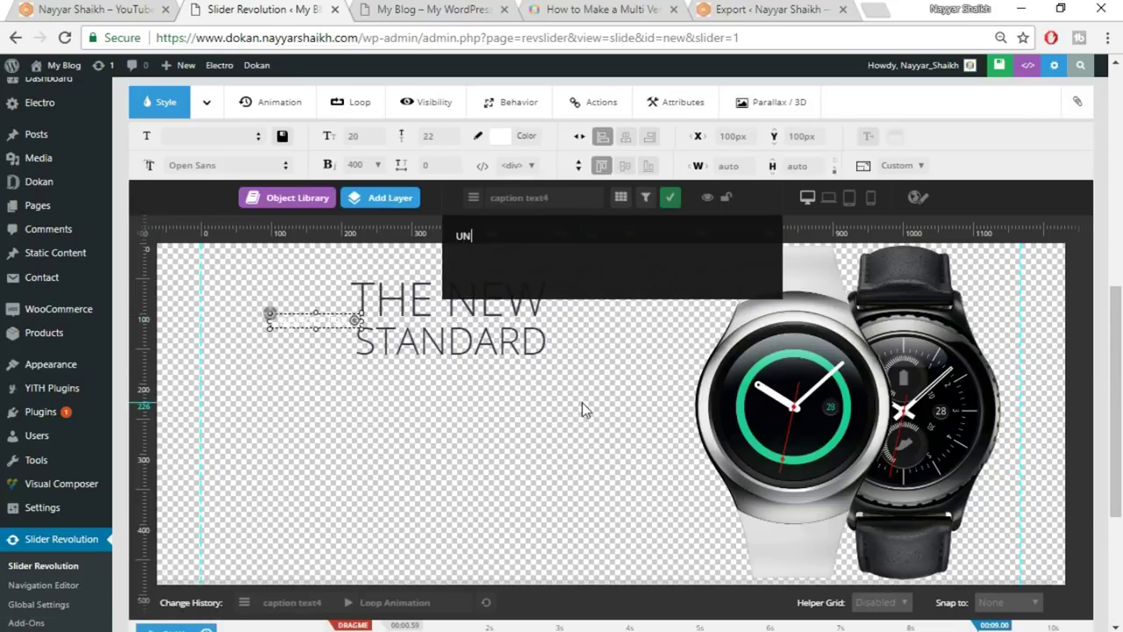
type("DER FAV")
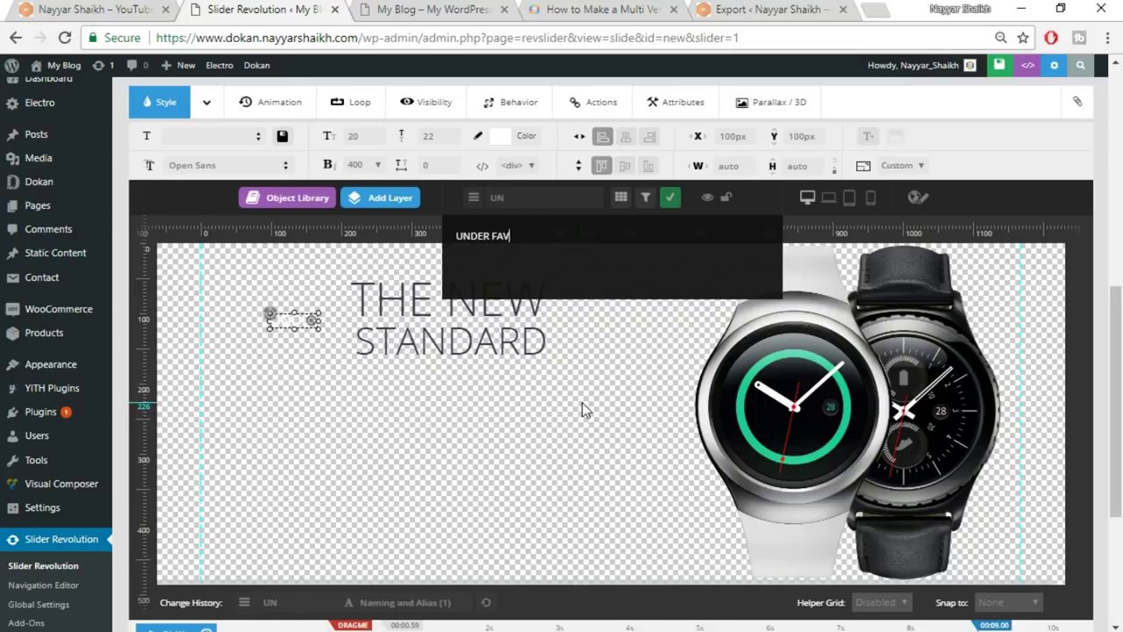
type("OREABLE SMARTW")
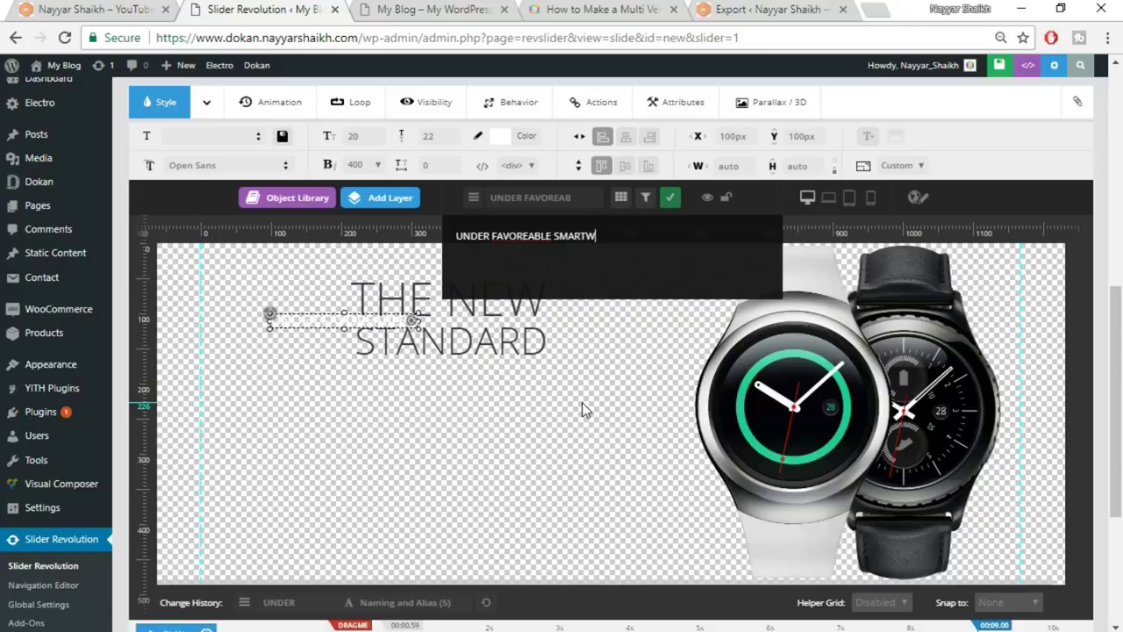
type("ATCHES")
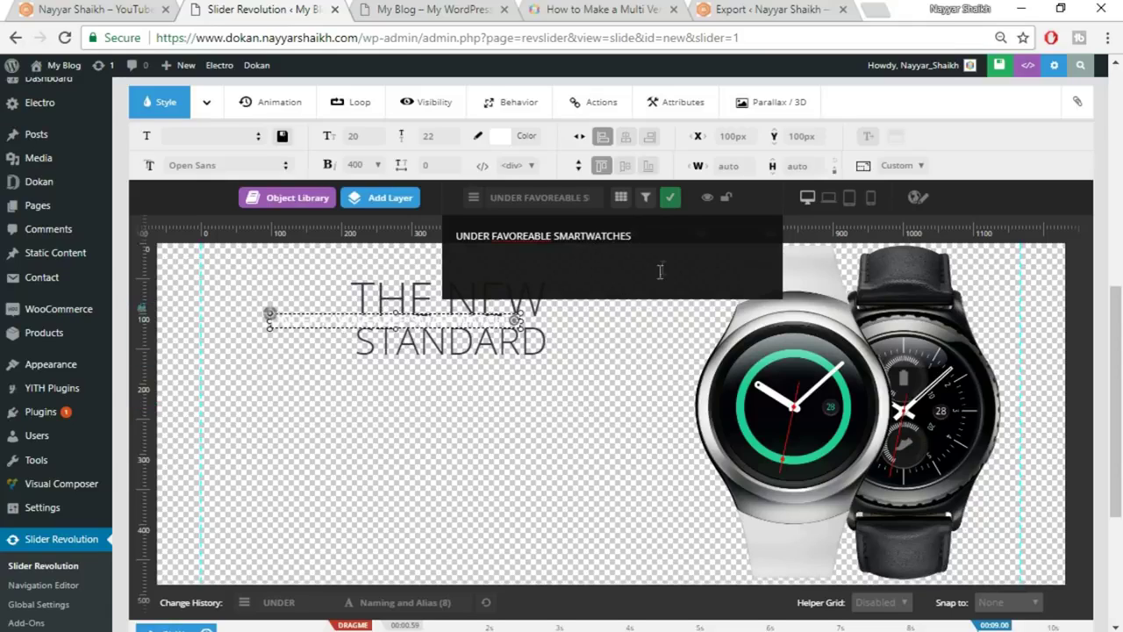
left_click(669, 197)
mouse_move(383, 322)
left_mouse_down()
mouse_move(431, 367)
mouse_move(465, 379)
left_mouse_up()
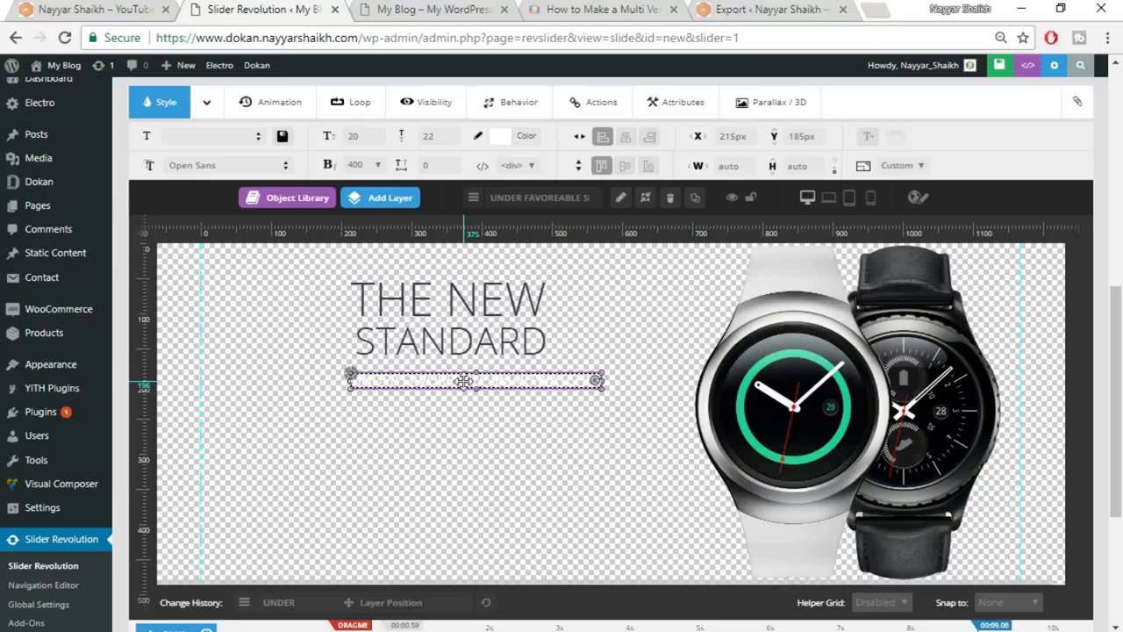
Set the subtitle to 15px and adjust its font weight, checking the storefront
left_click(365, 139)
type("15")
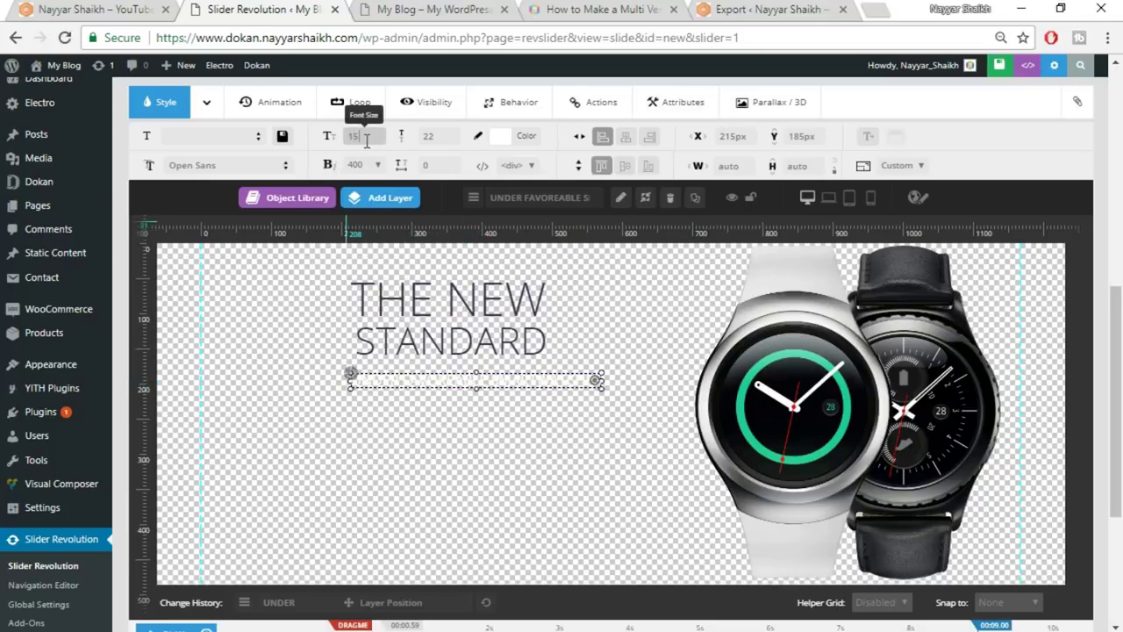
left_click(456, 135)
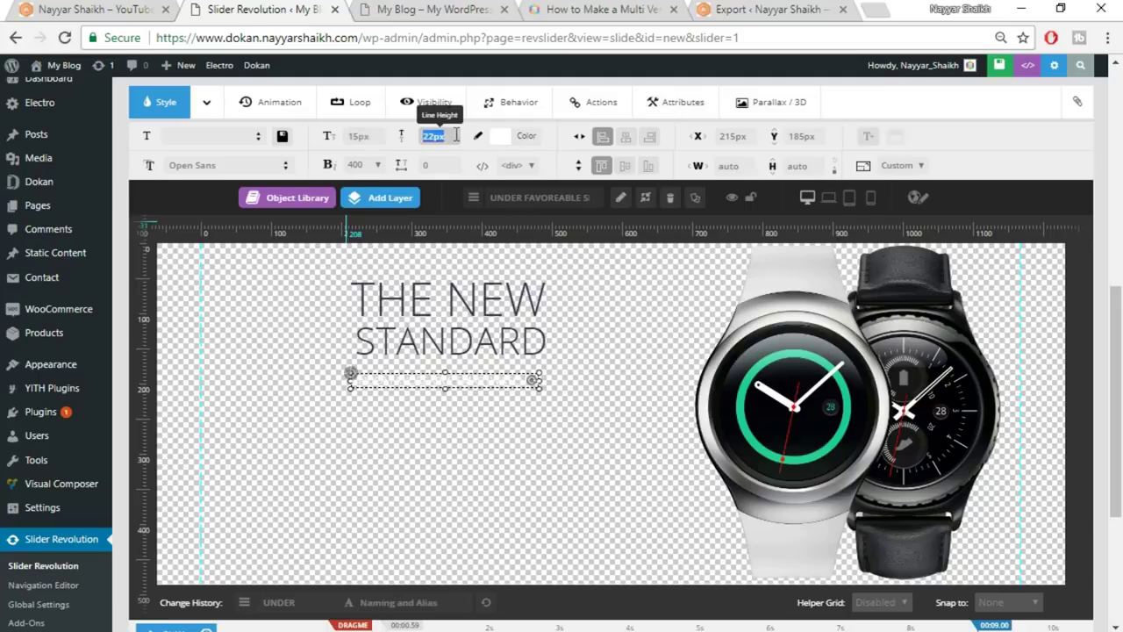
left_click(365, 167)
left_click(156, 8)
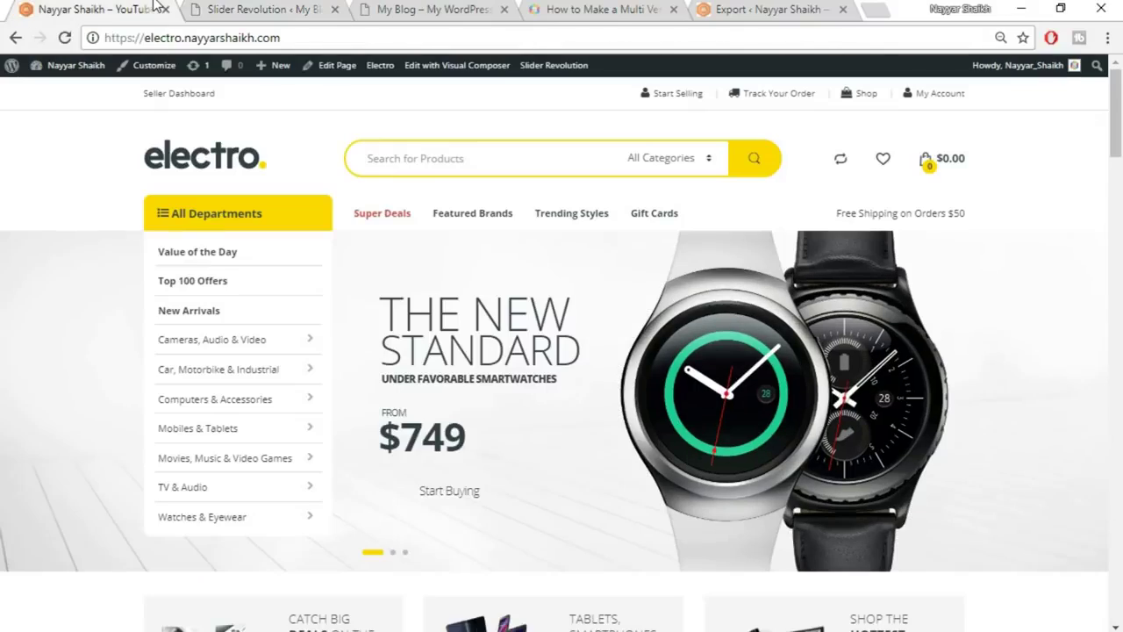
left_click(277, 10)
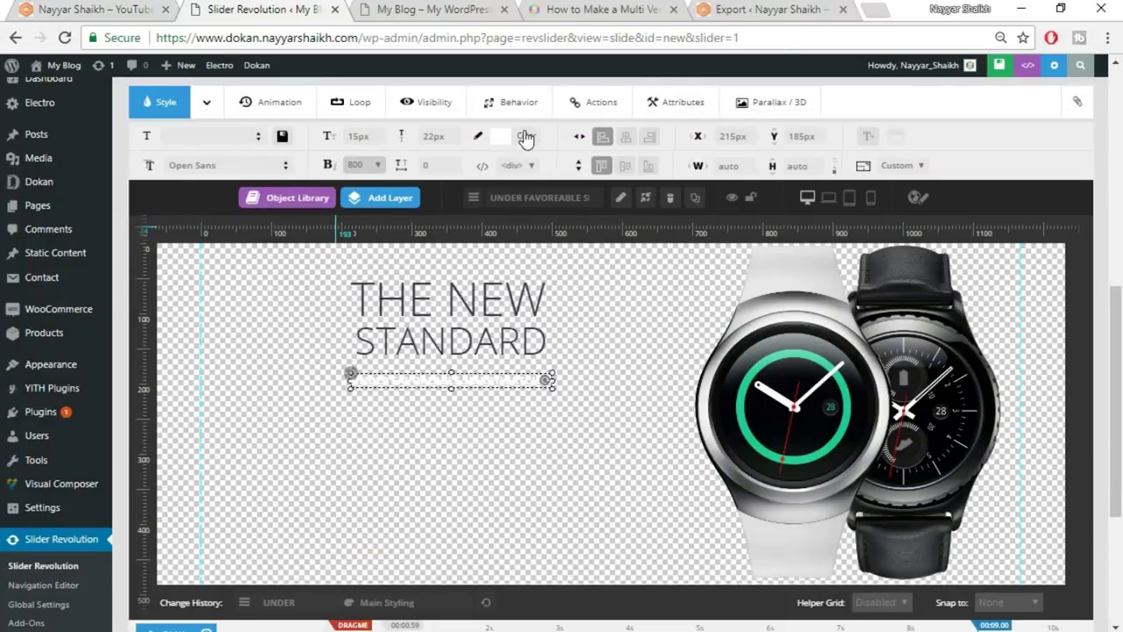
Colour the subtitle dark grey #333E48, nudge it up, and check the live storefront
left_click(525, 138)
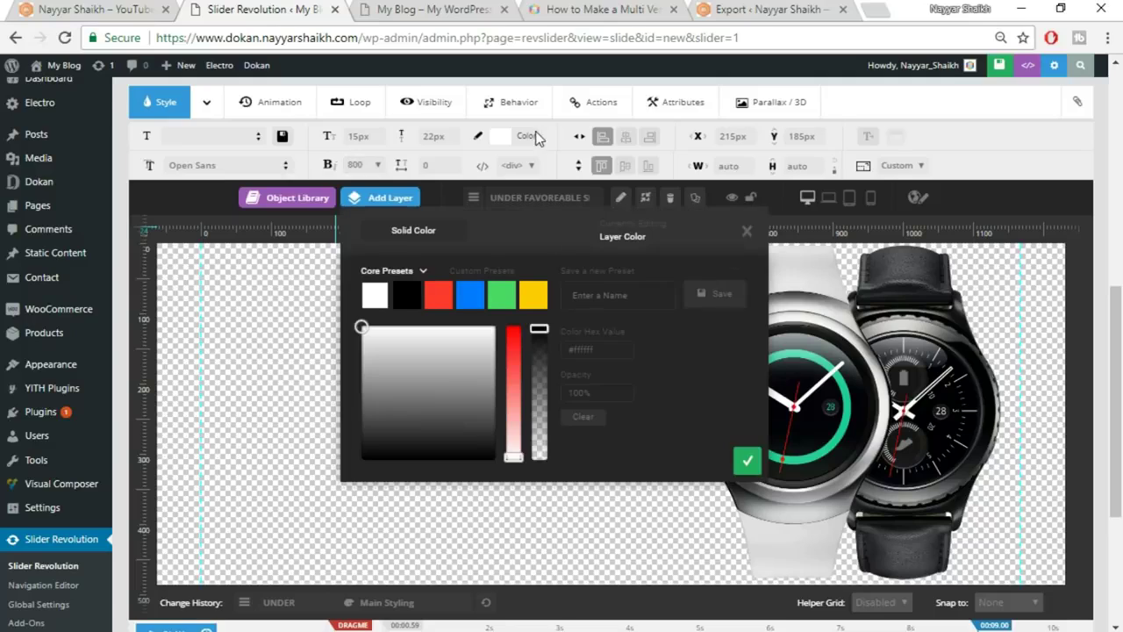
left_click(617, 344)
double_click(618, 344)
type("#")
left_click(747, 460)
left_click_drag(498, 380, 497, 372)
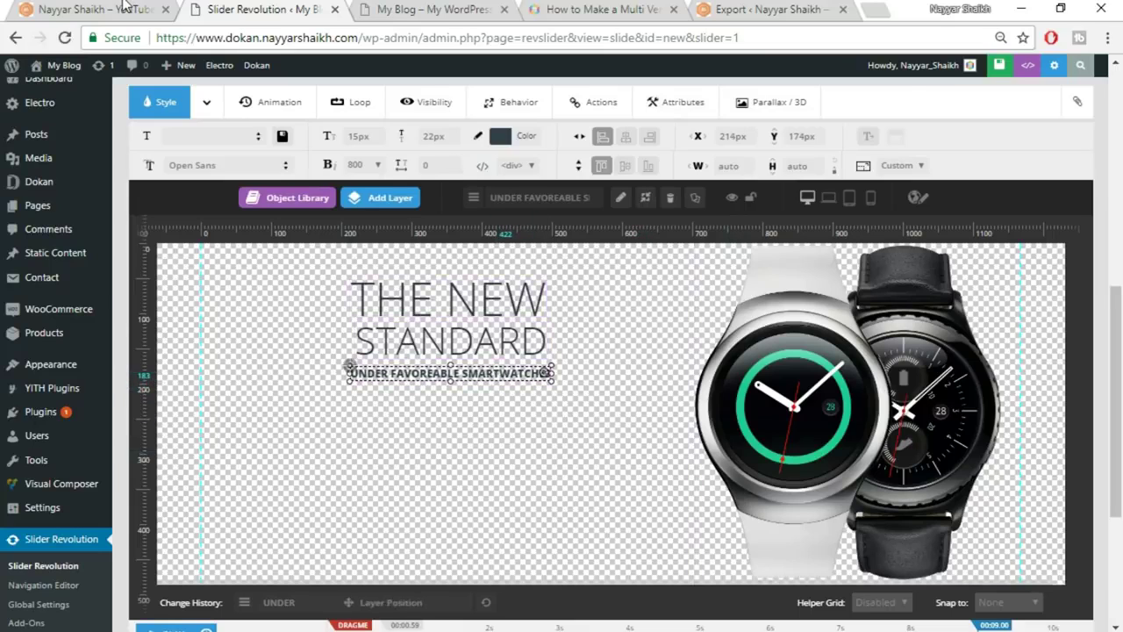
left_click(126, 10)
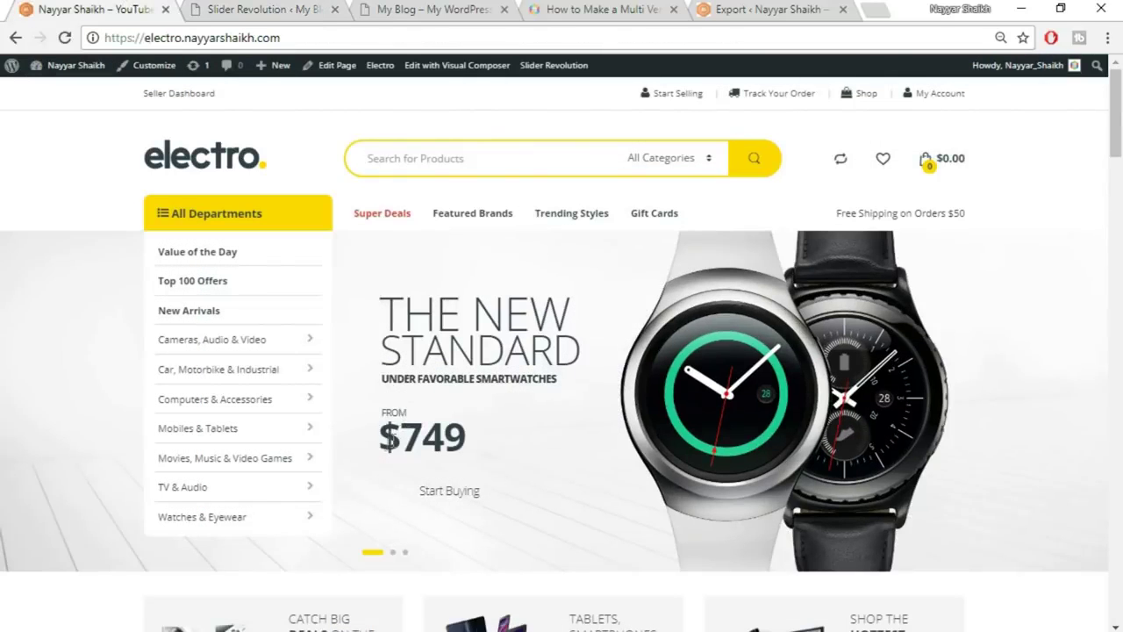
Add a new text layer reading FROM
left_click(292, 7)
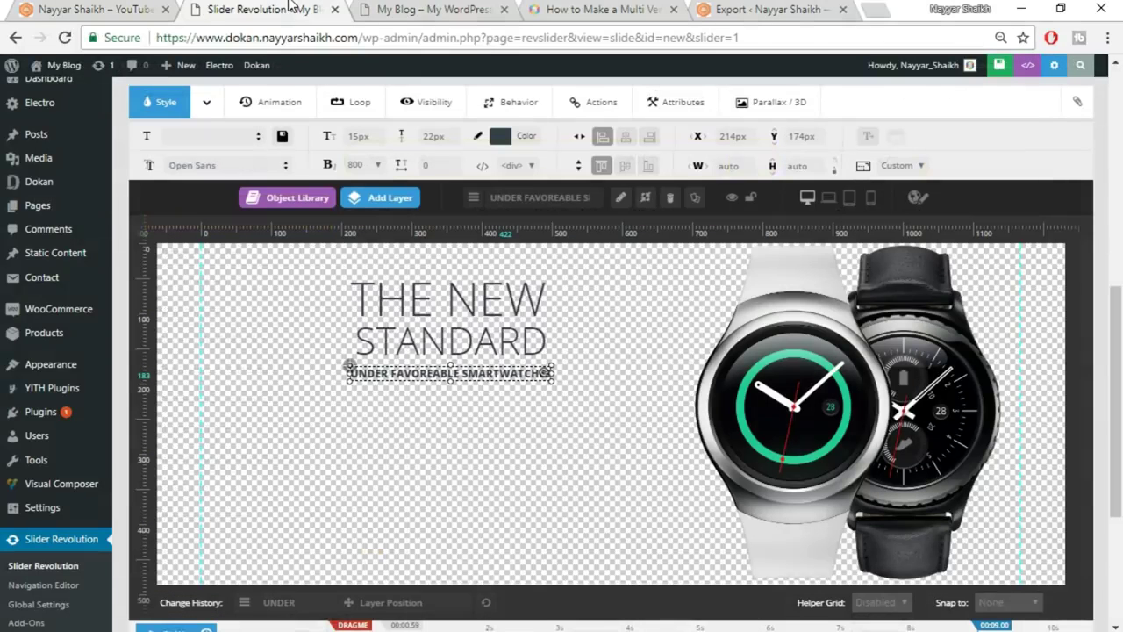
left_click(386, 200)
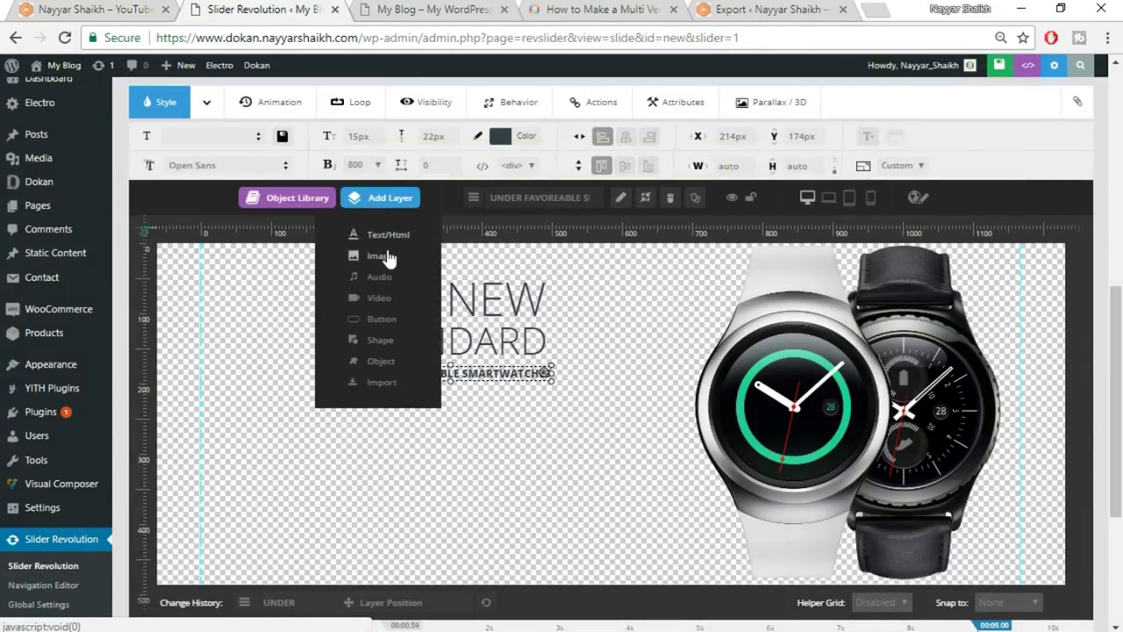
left_click(389, 235)
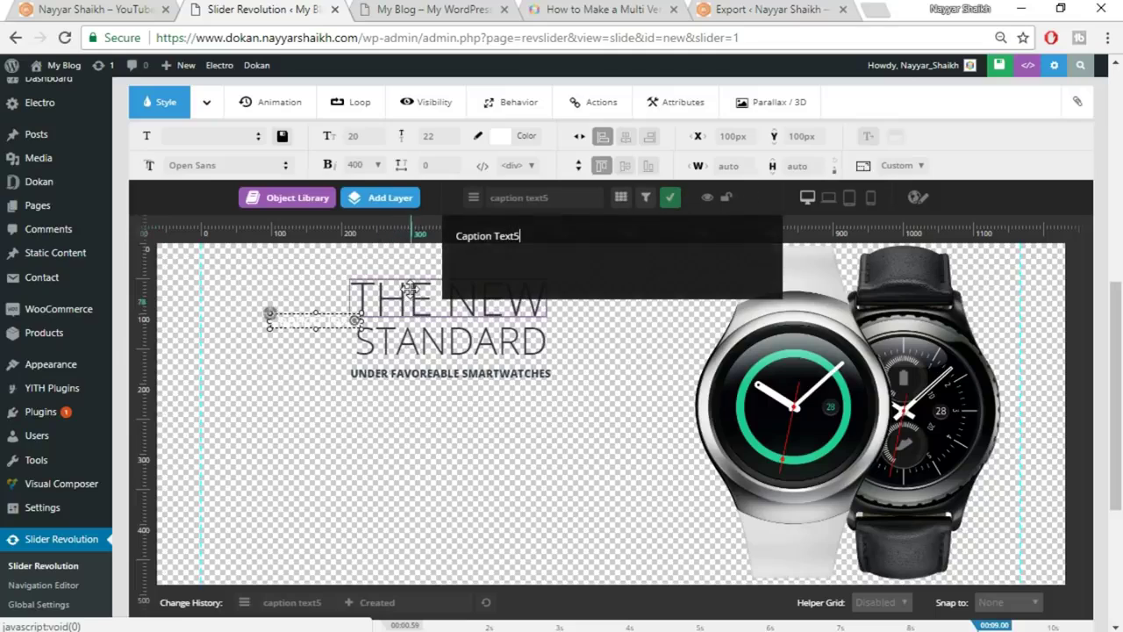
triple_click(510, 239)
type("FROM")
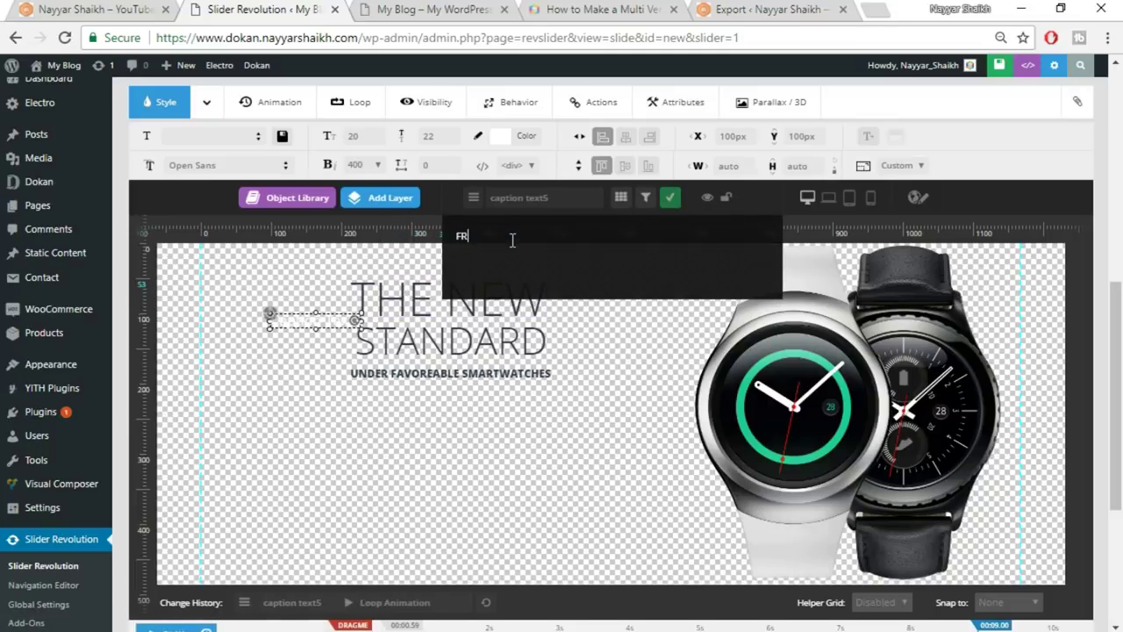
left_click(670, 198)
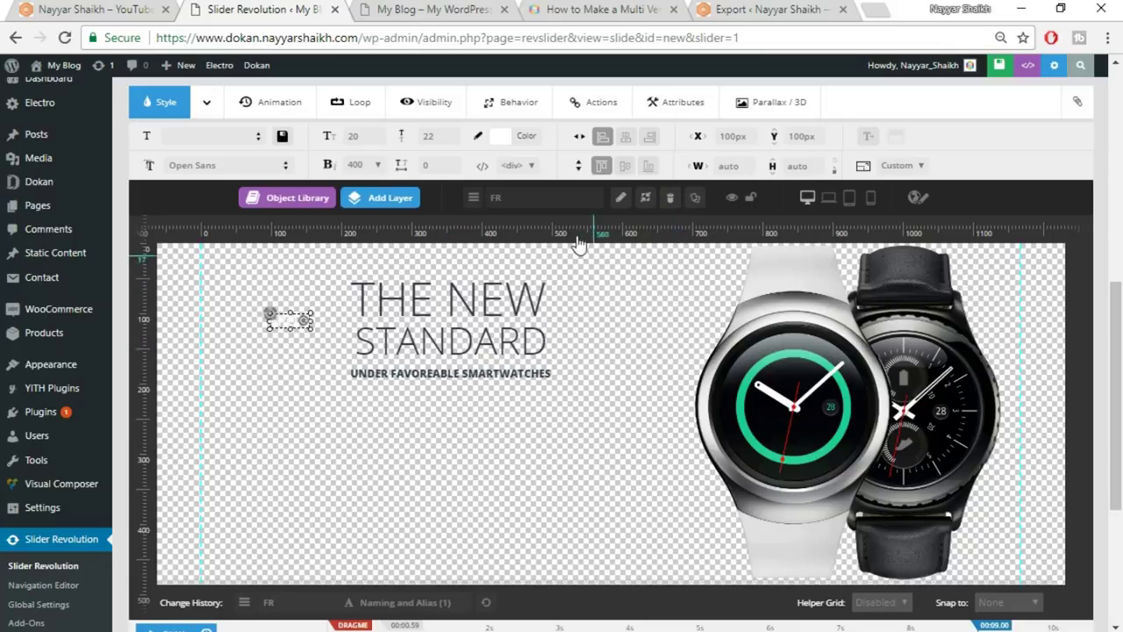
Set the FROM layer's font size to 14px
left_click(358, 136)
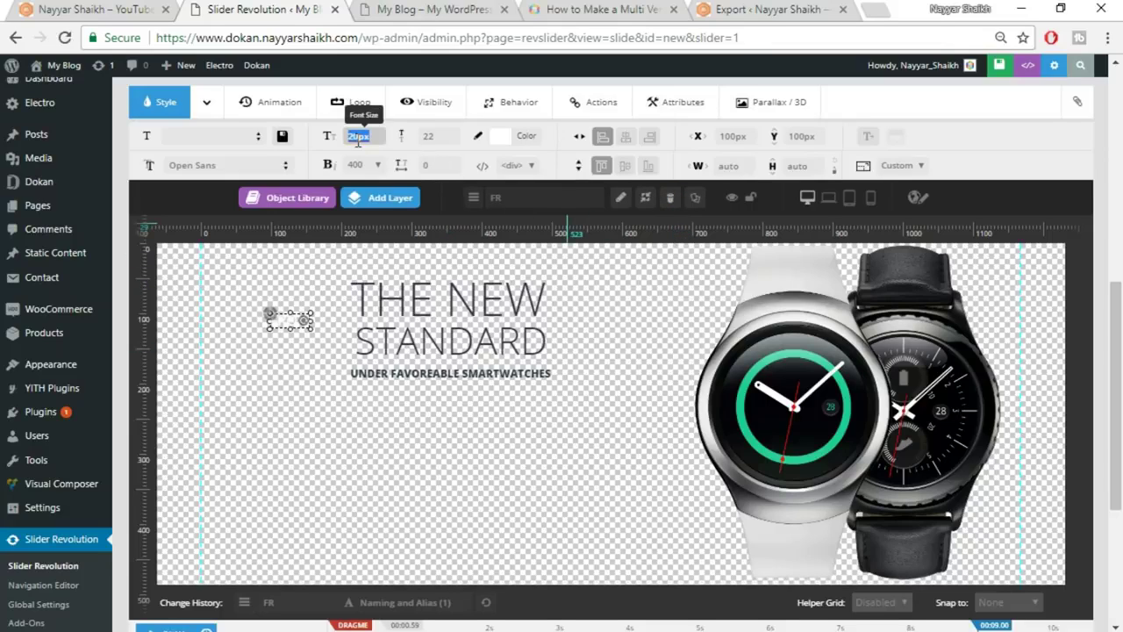
type("14")
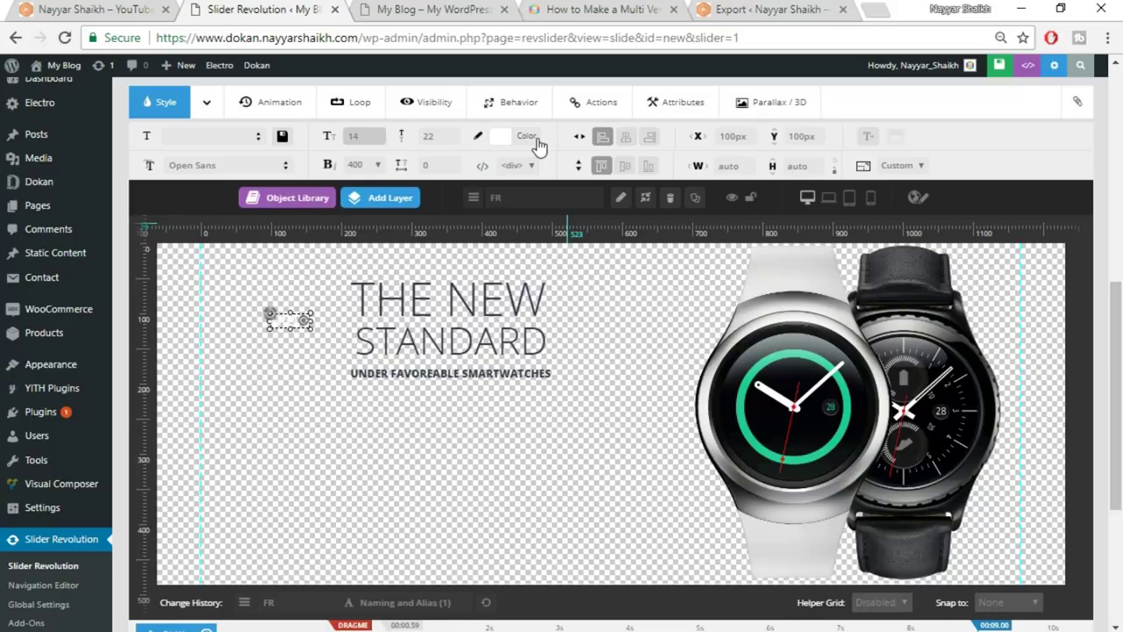
left_click(526, 142)
left_click(522, 149)
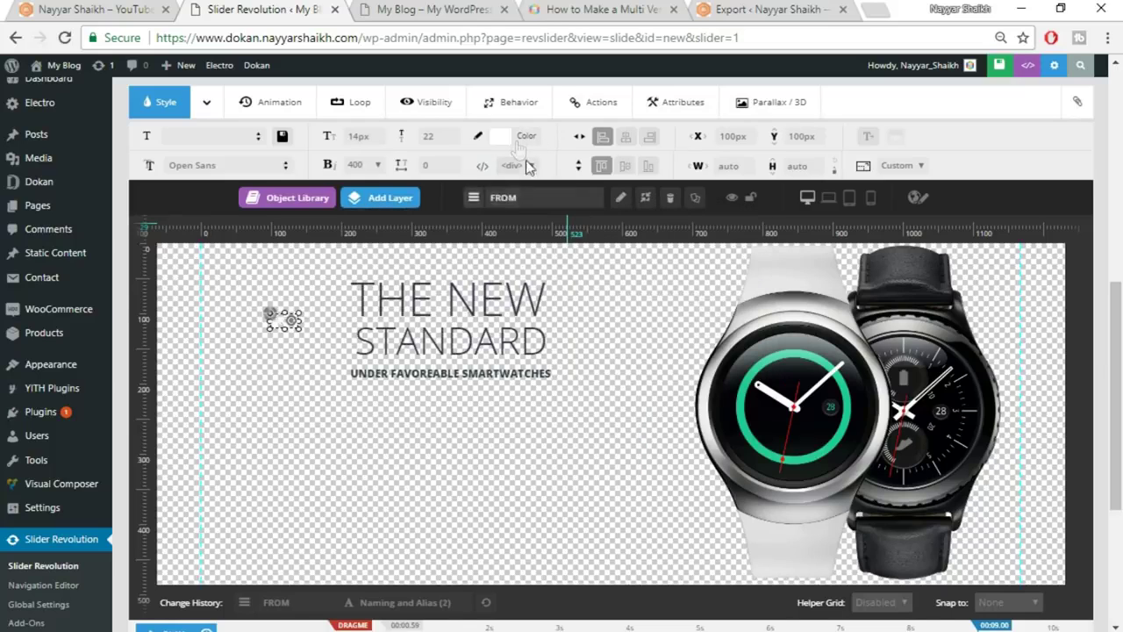
Colour FROM #333E48 and move it below the subtitle
left_click(519, 142)
left_click(601, 349)
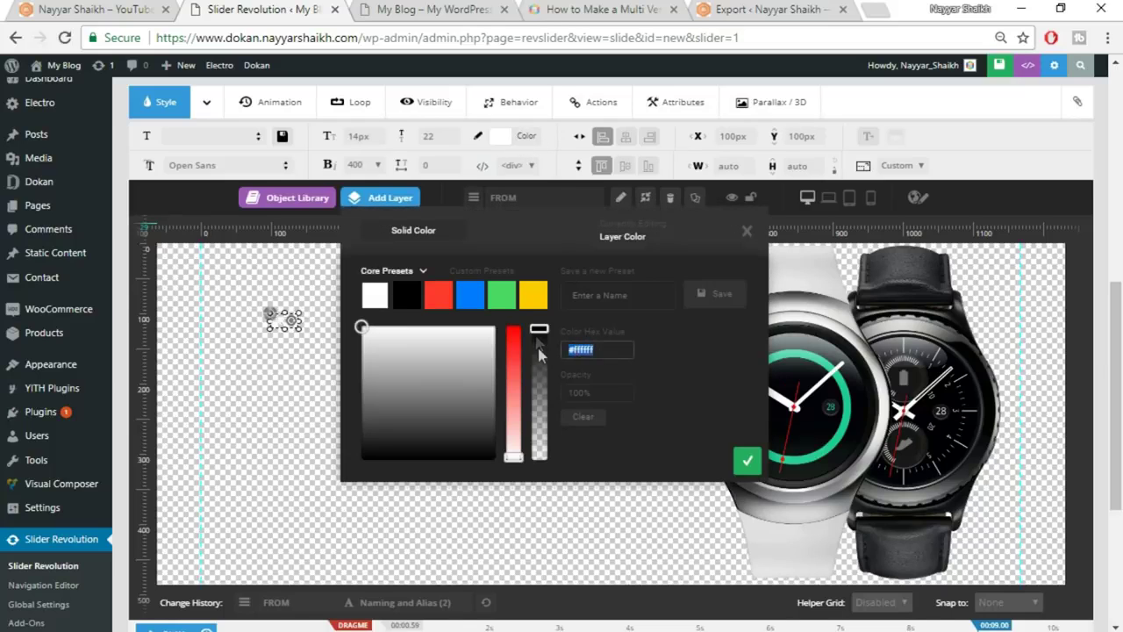
key("BackSpace")
left_click(606, 350)
key("ctrl+c")
left_click(747, 463)
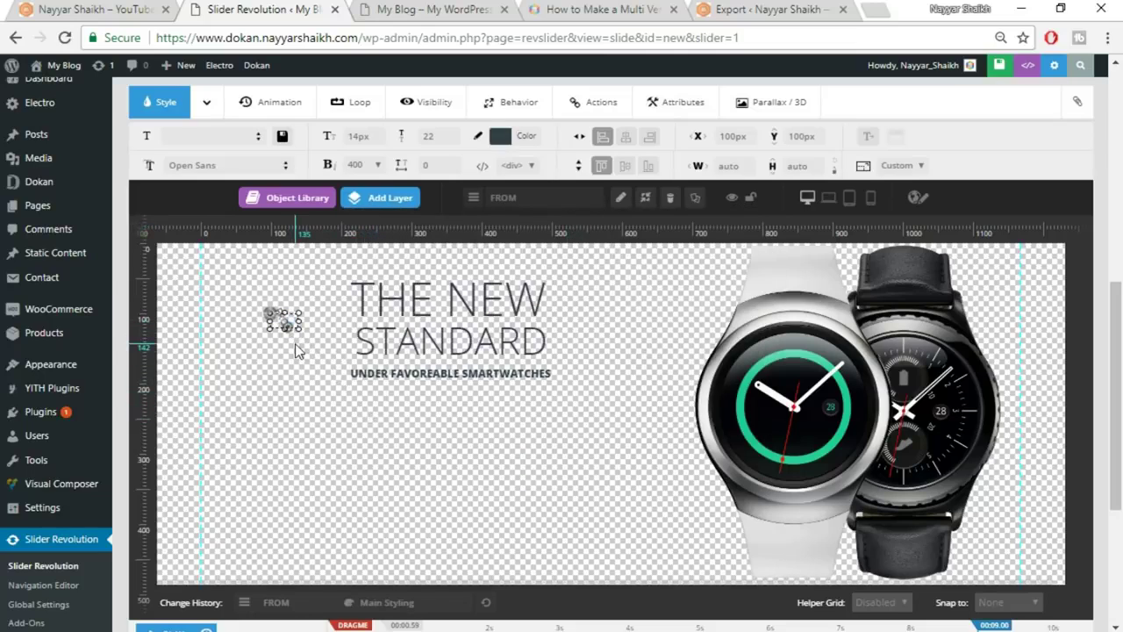
left_click_drag(289, 334, 369, 428)
Reapply #333E48 to FROM, nudge it right, and compare with the storefront's first slide
left_click(524, 140)
left_click(589, 350)
key("ctrl+v")
left_click(750, 463)
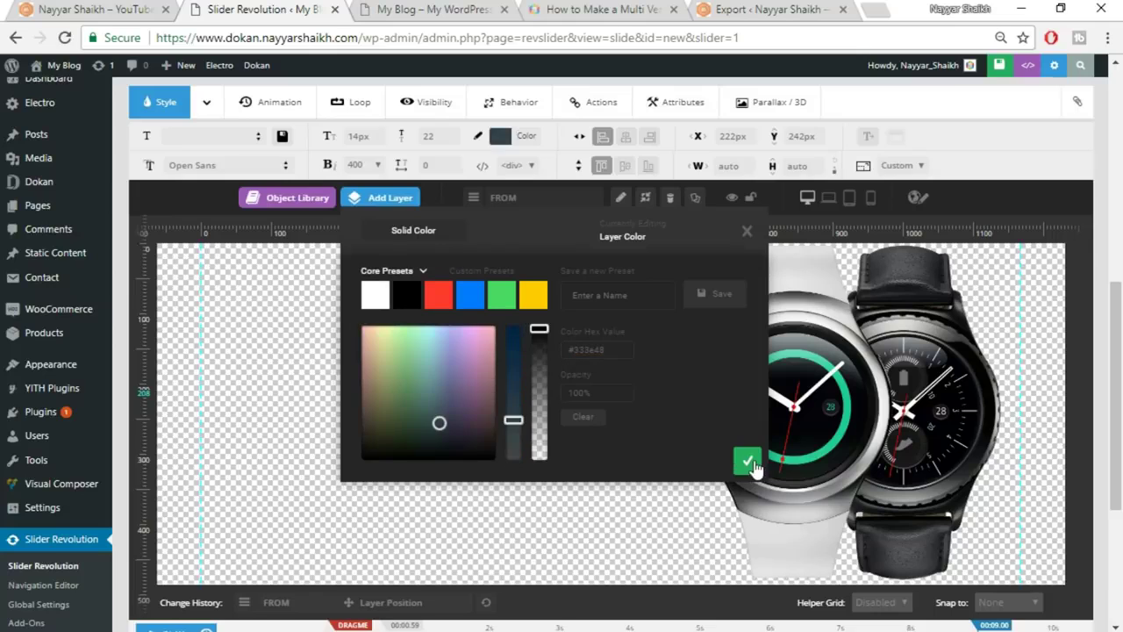
left_click(750, 465)
left_click_drag(366, 420, 369, 422)
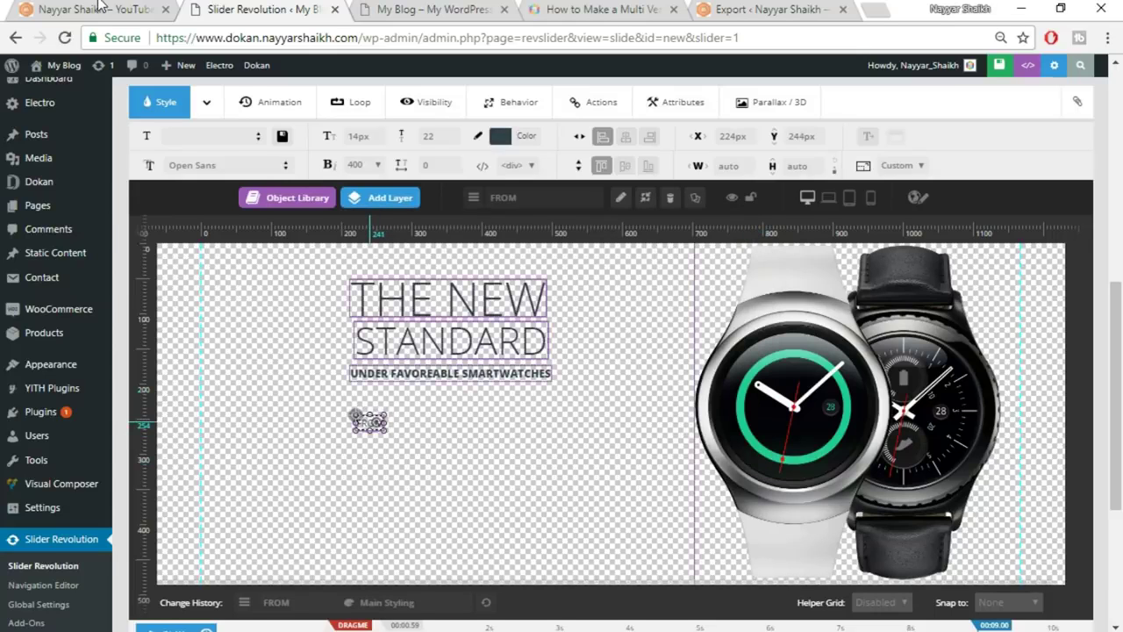
left_click(98, 7)
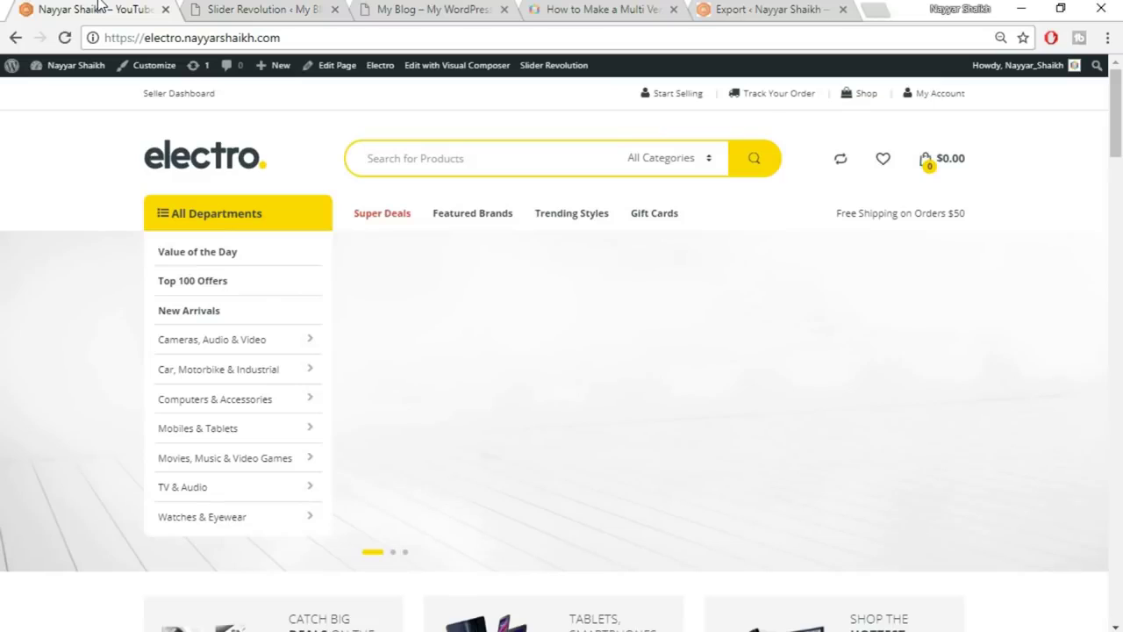
left_click(370, 555)
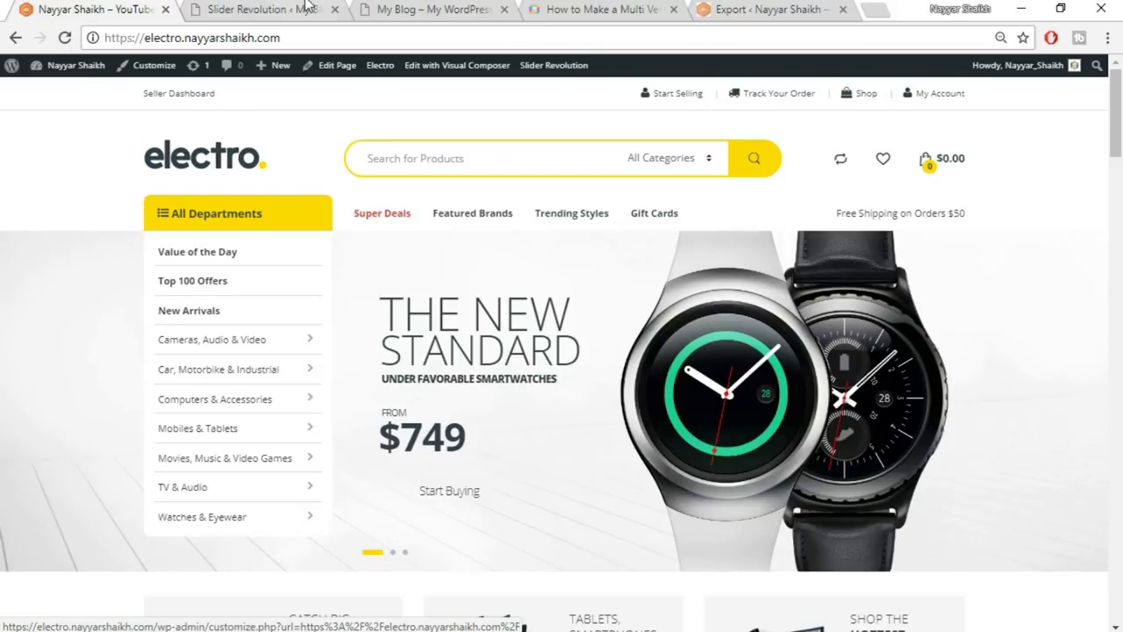
left_click(307, 7)
mouse_move(378, 201)
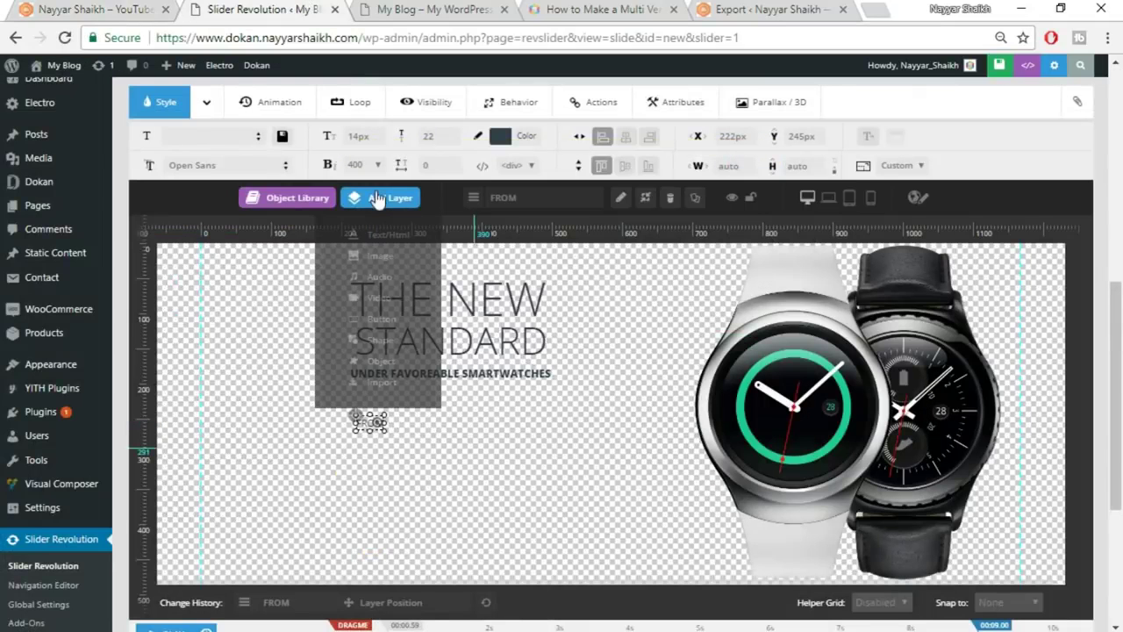
Add a $749 text layer at 56px with 700 font weight
left_click(383, 244)
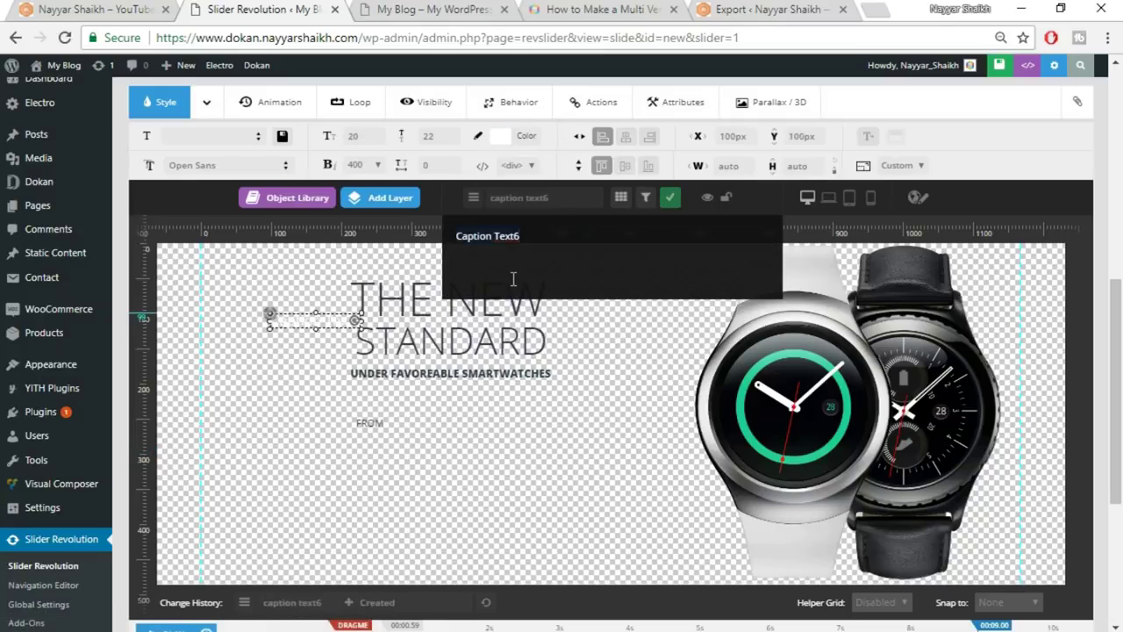
type("$")
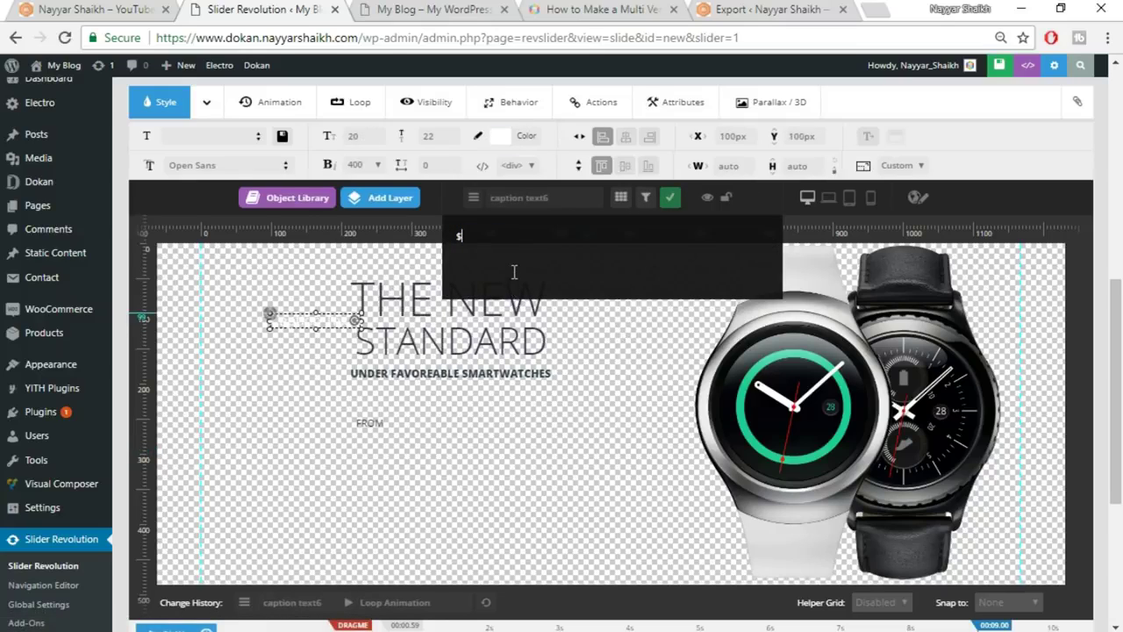
type("749")
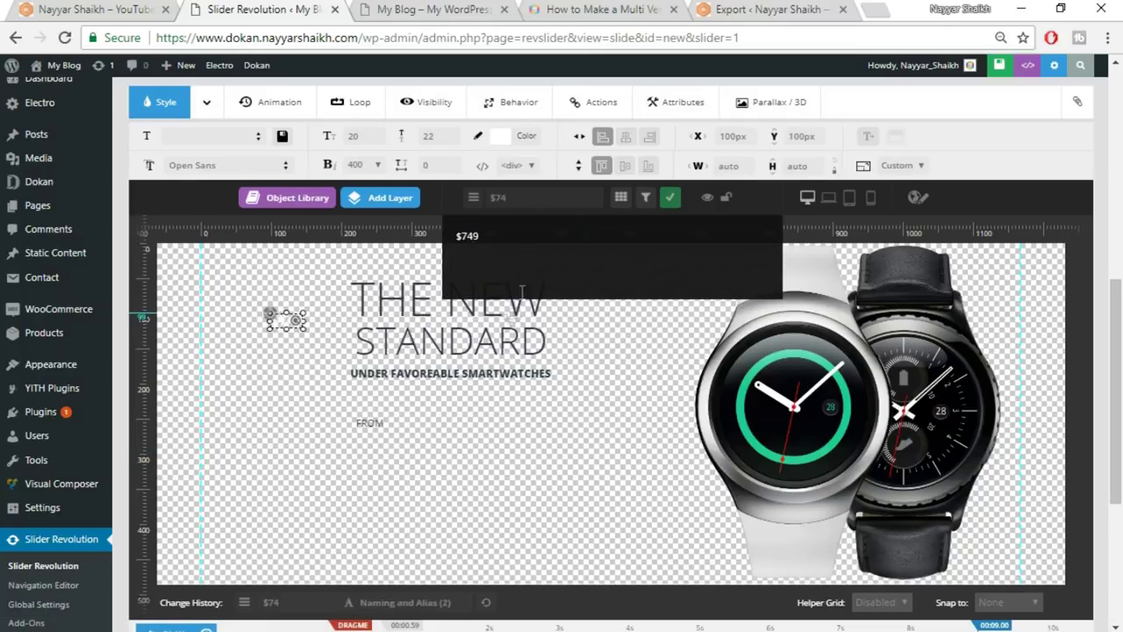
left_click(670, 197)
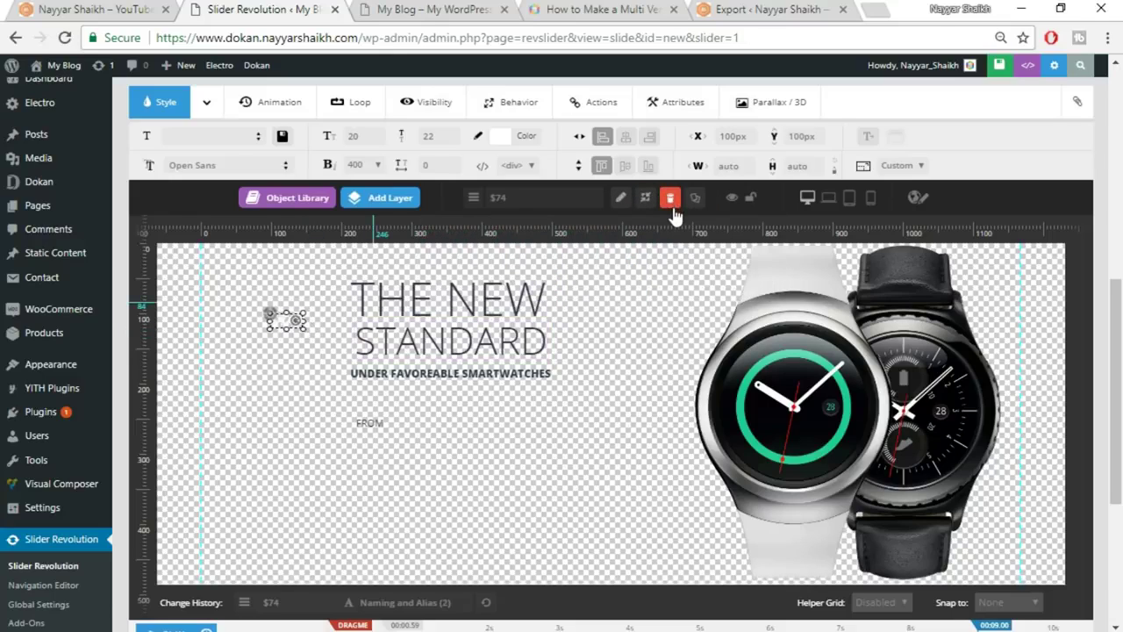
left_click(356, 136)
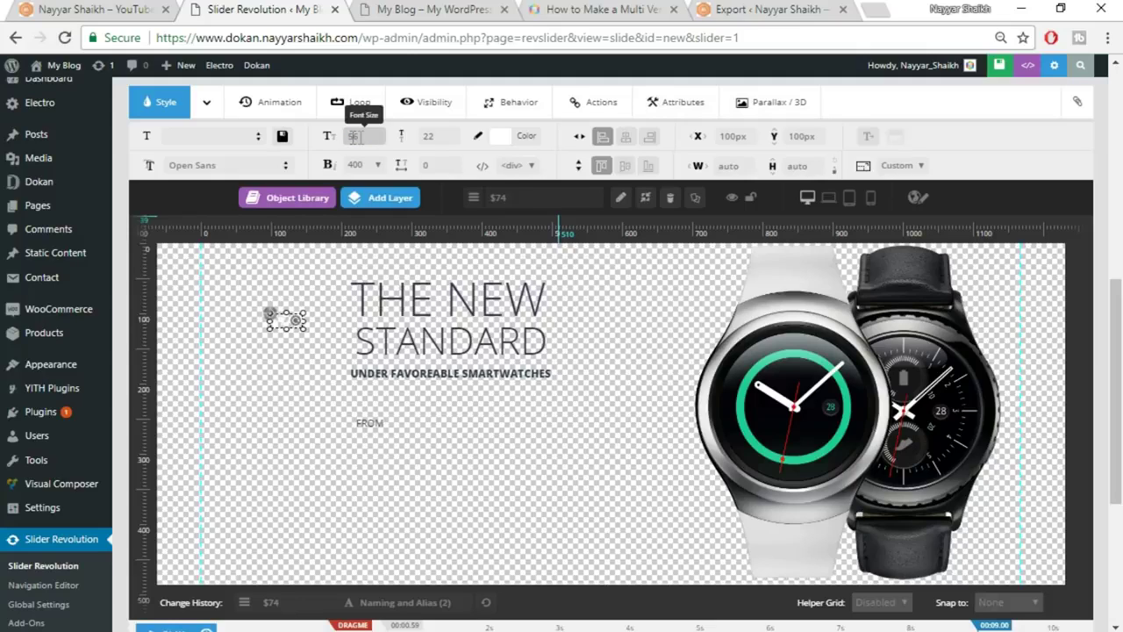
type("56")
left_click(427, 136)
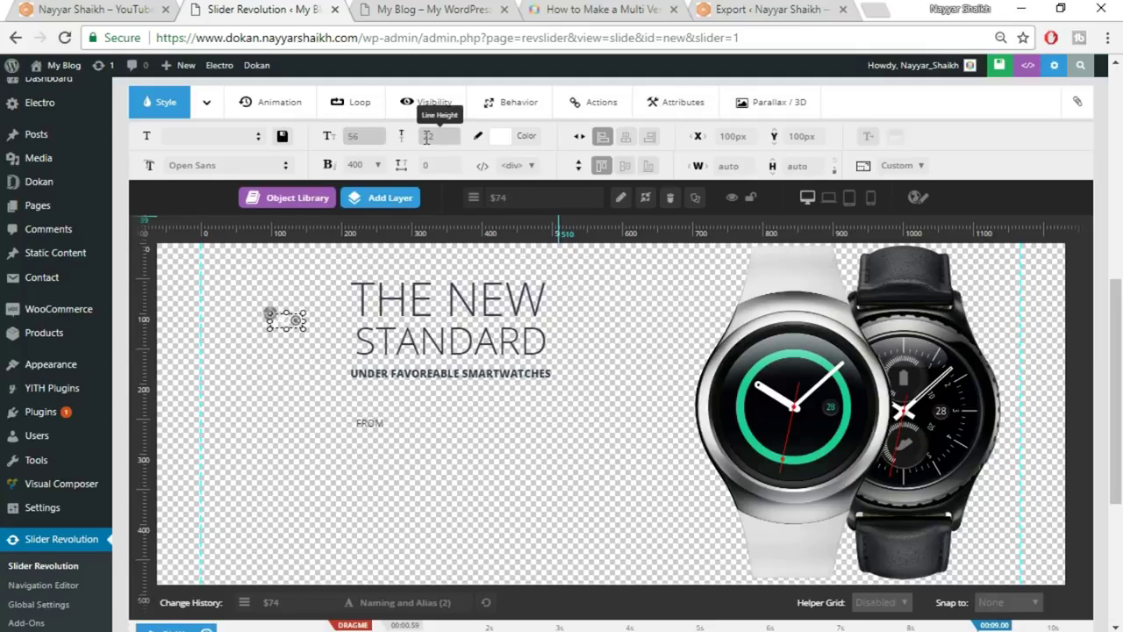
left_click(427, 136)
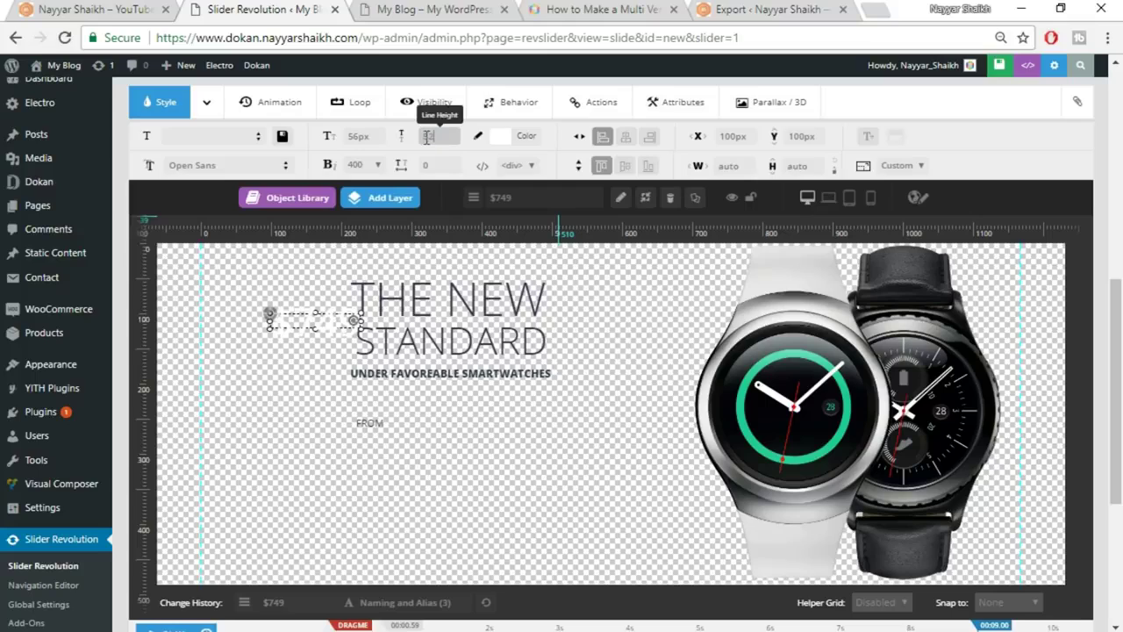
left_click(373, 167)
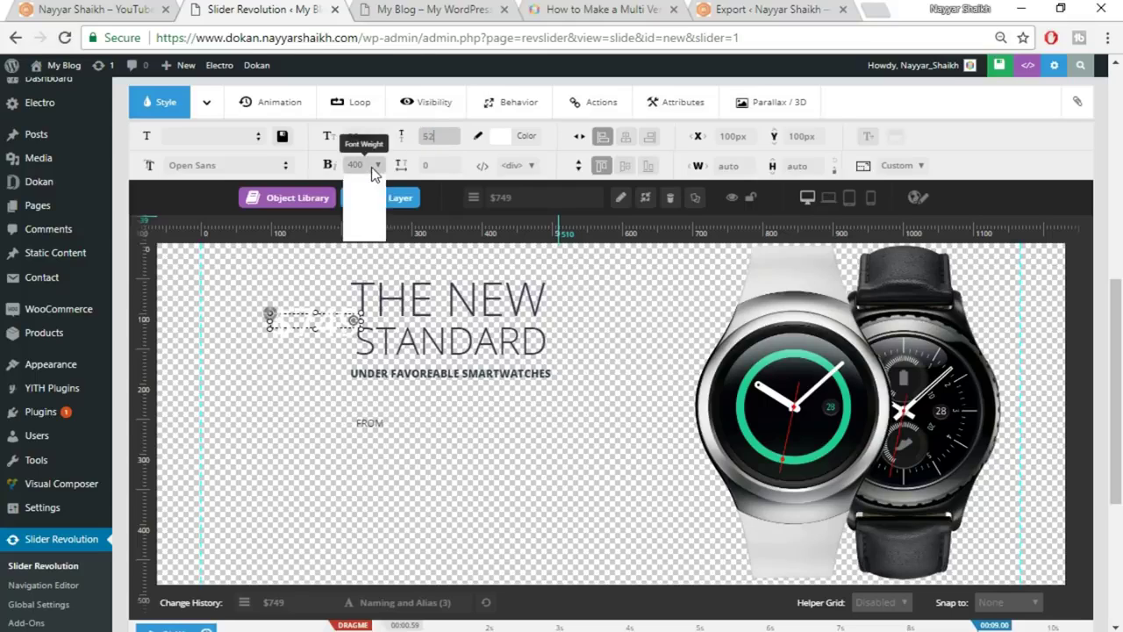
left_click(366, 221)
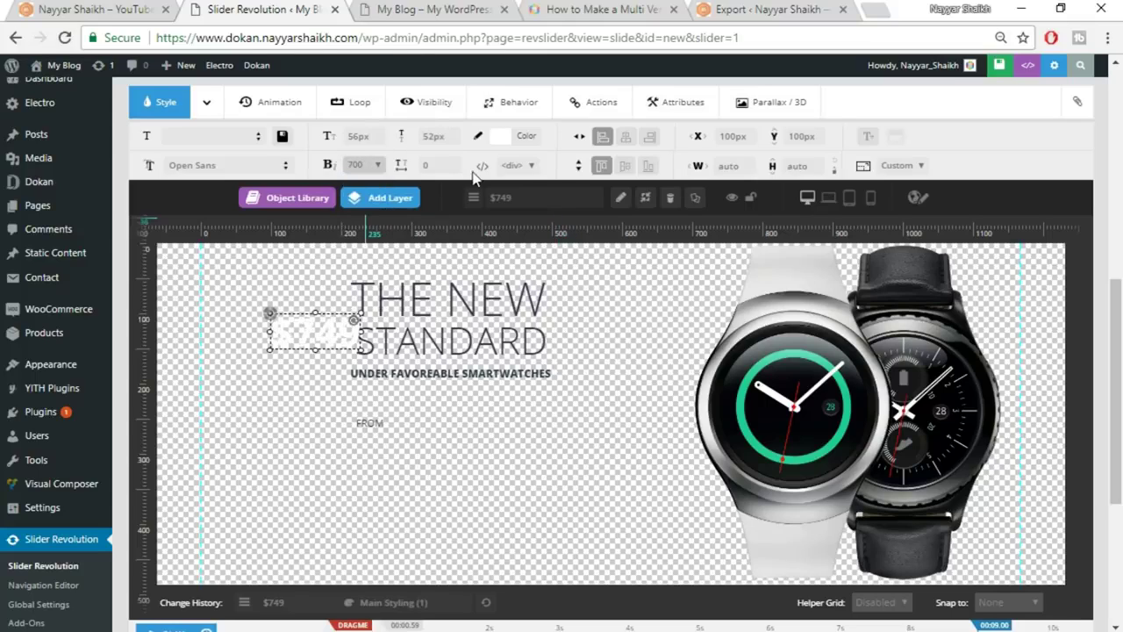
Colour $749 dark grey, move it below FROM, and compare with the storefront
left_click(532, 137)
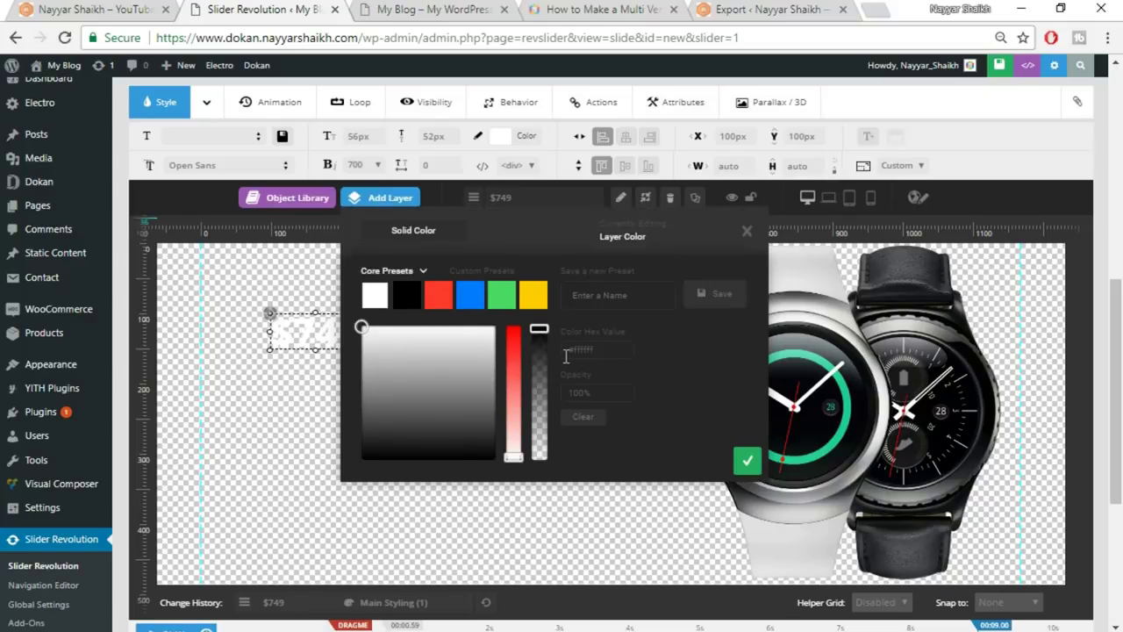
key("ctrl+v")
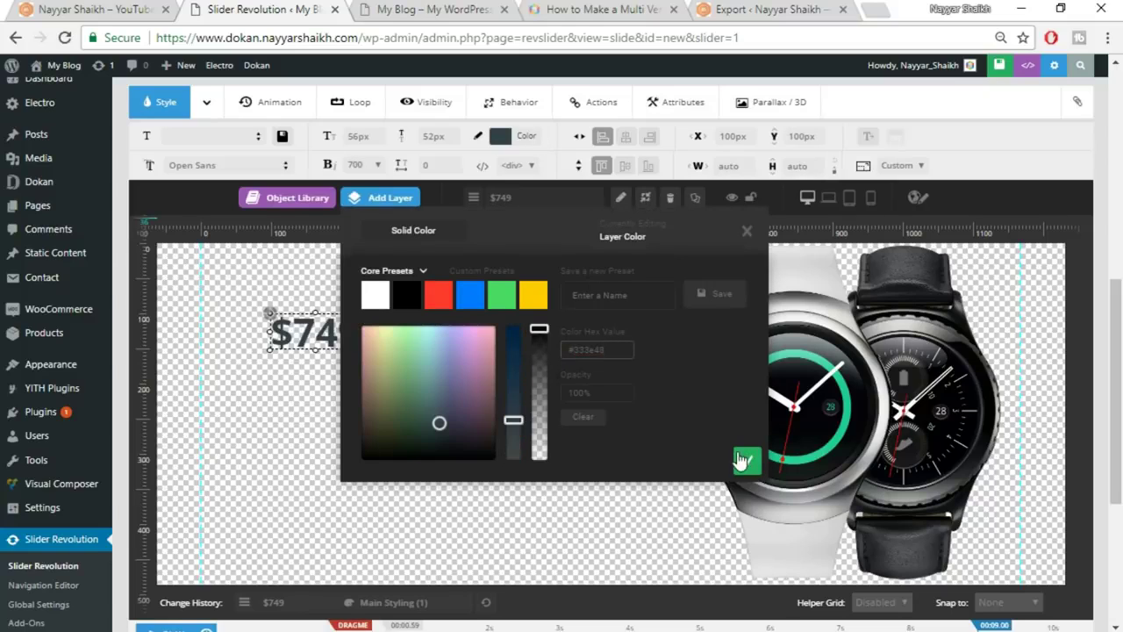
left_click(747, 459)
left_click_drag(289, 336, 377, 457)
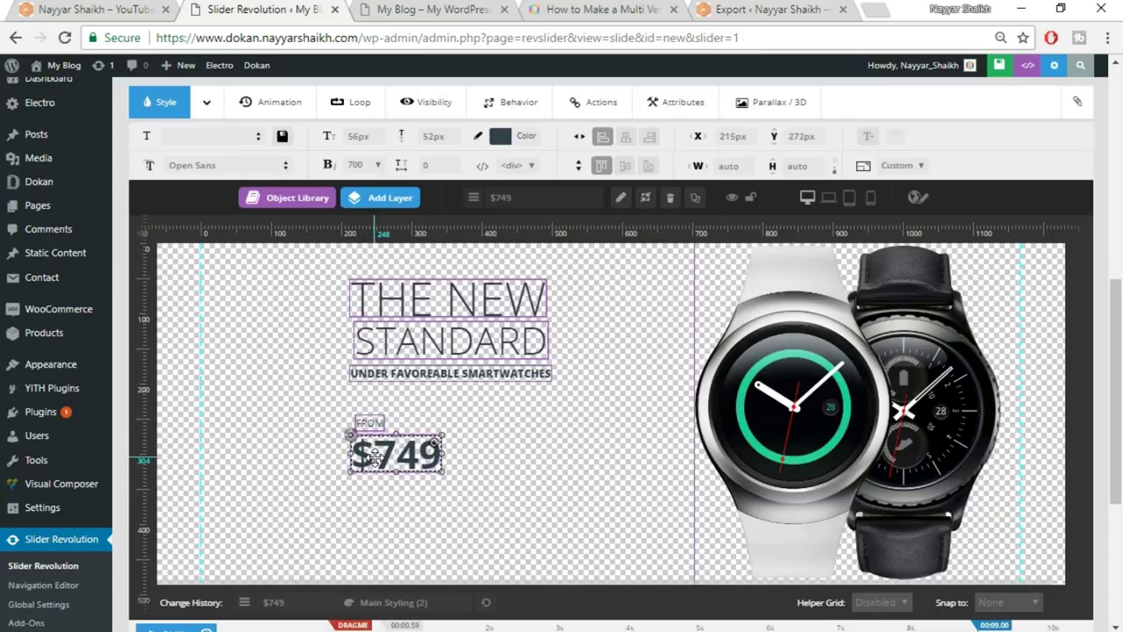
key("ctrl+1")
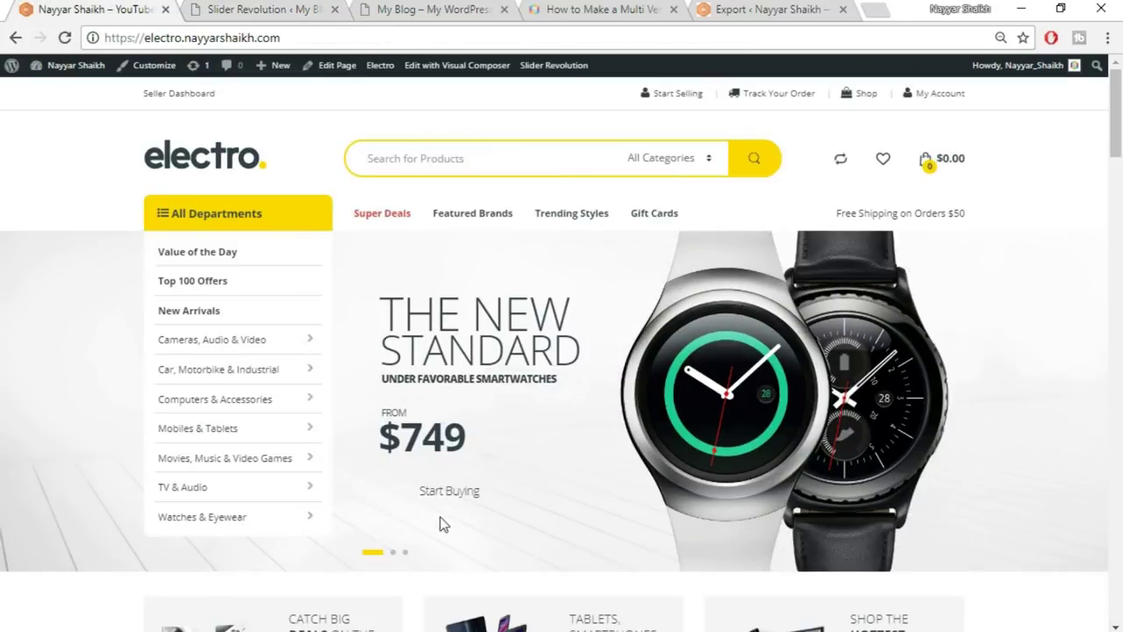
left_click(224, 7)
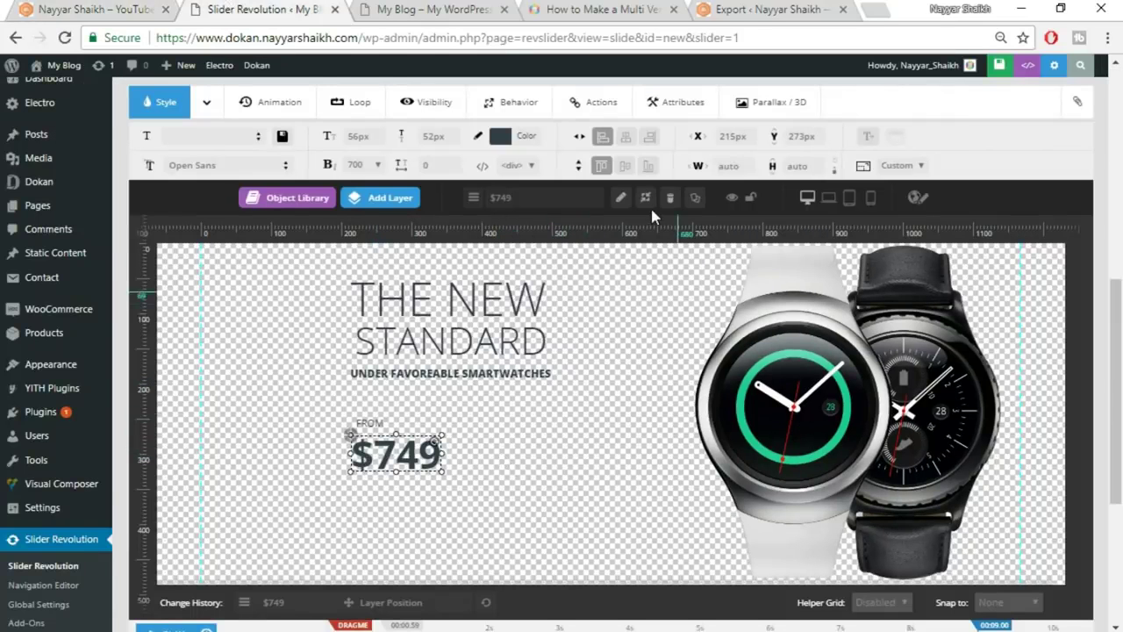
Add a button layer with a yellow idle background
mouse_move(391, 203)
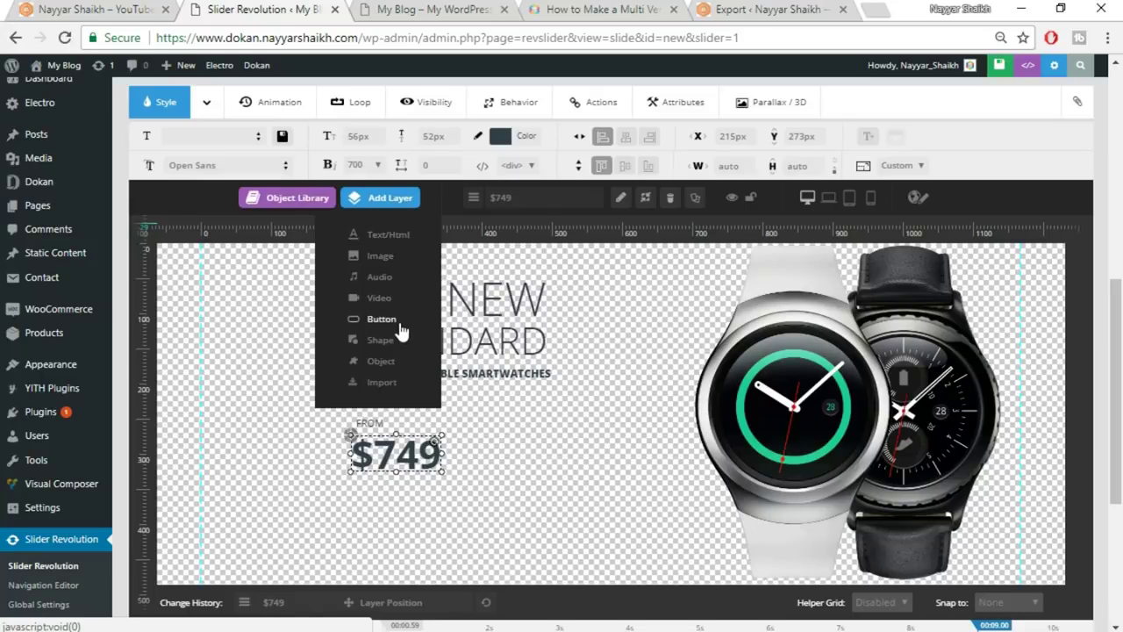
left_click(420, 296)
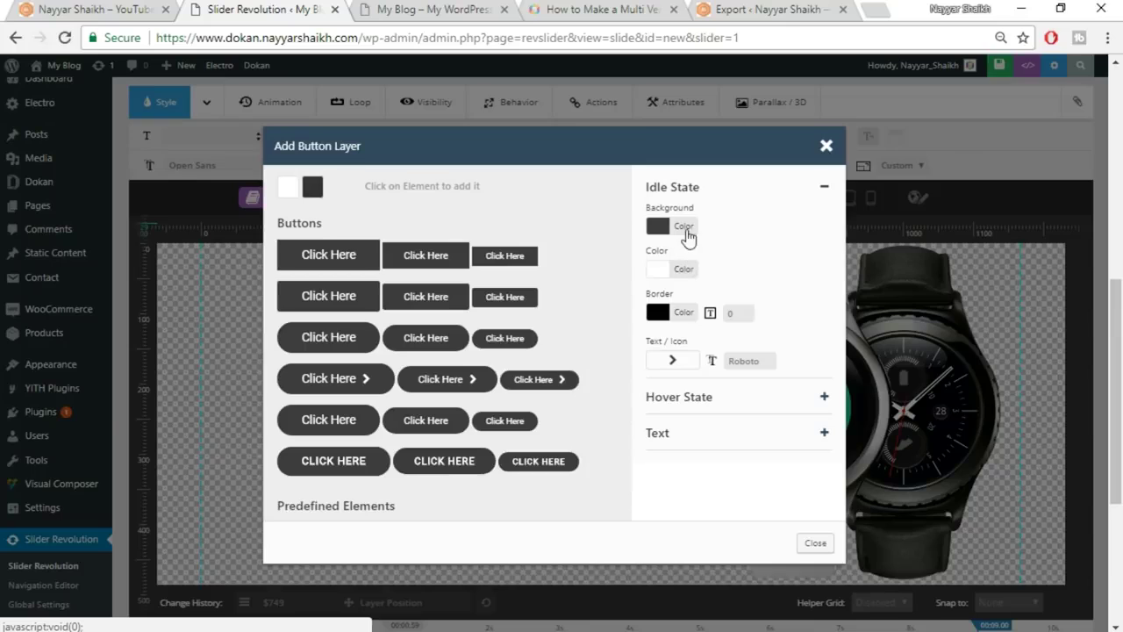
left_click(687, 230)
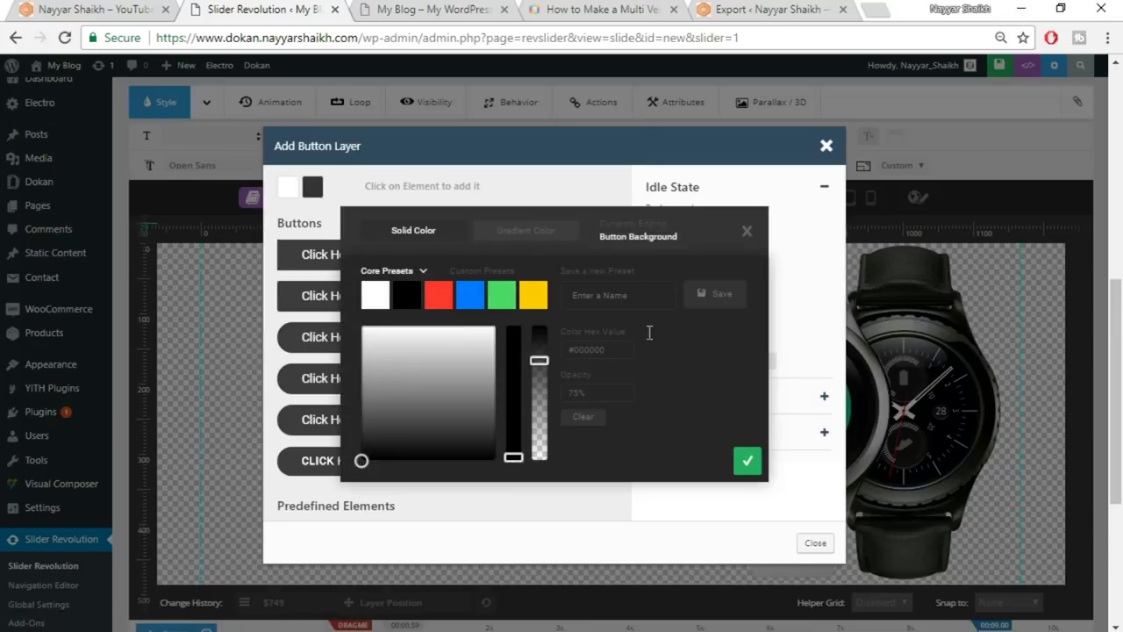
left_click(532, 299)
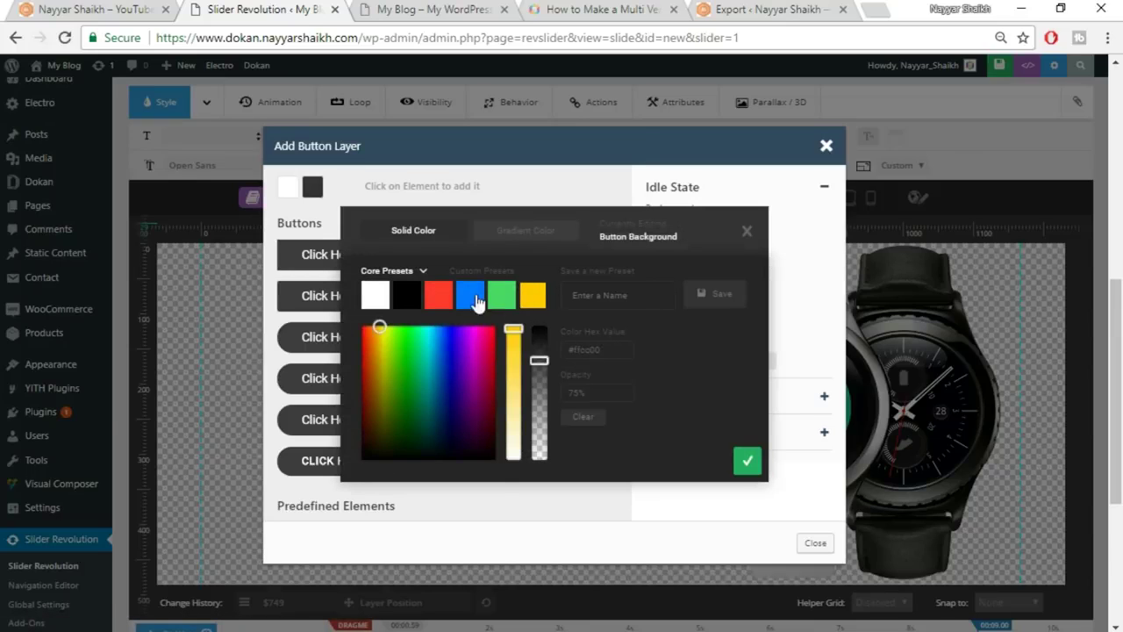
left_click(512, 354)
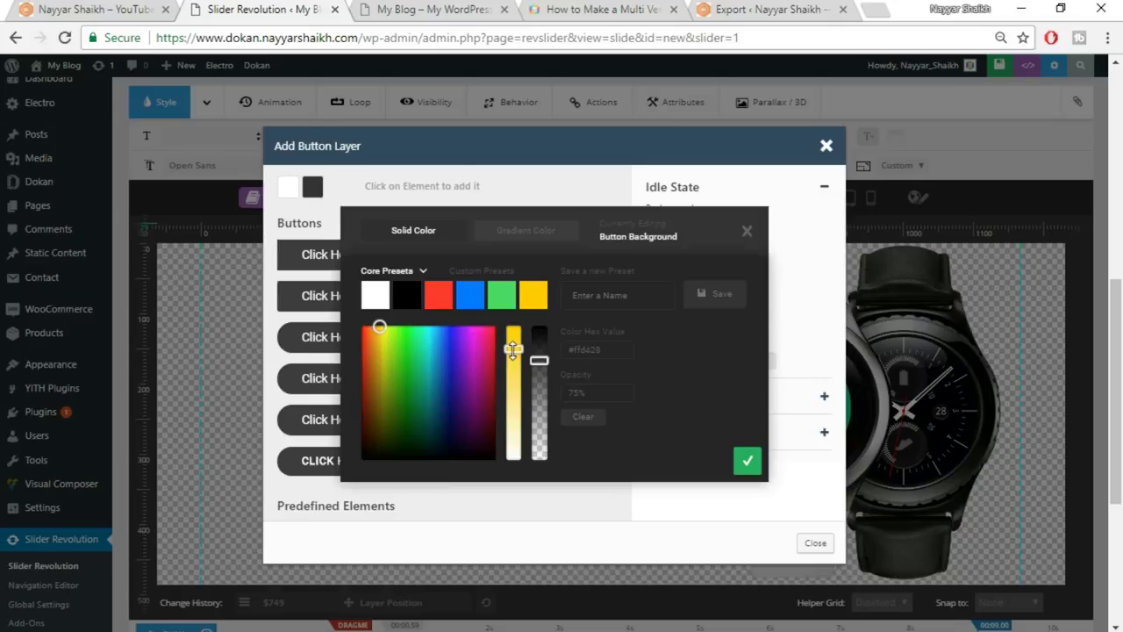
left_click(749, 460)
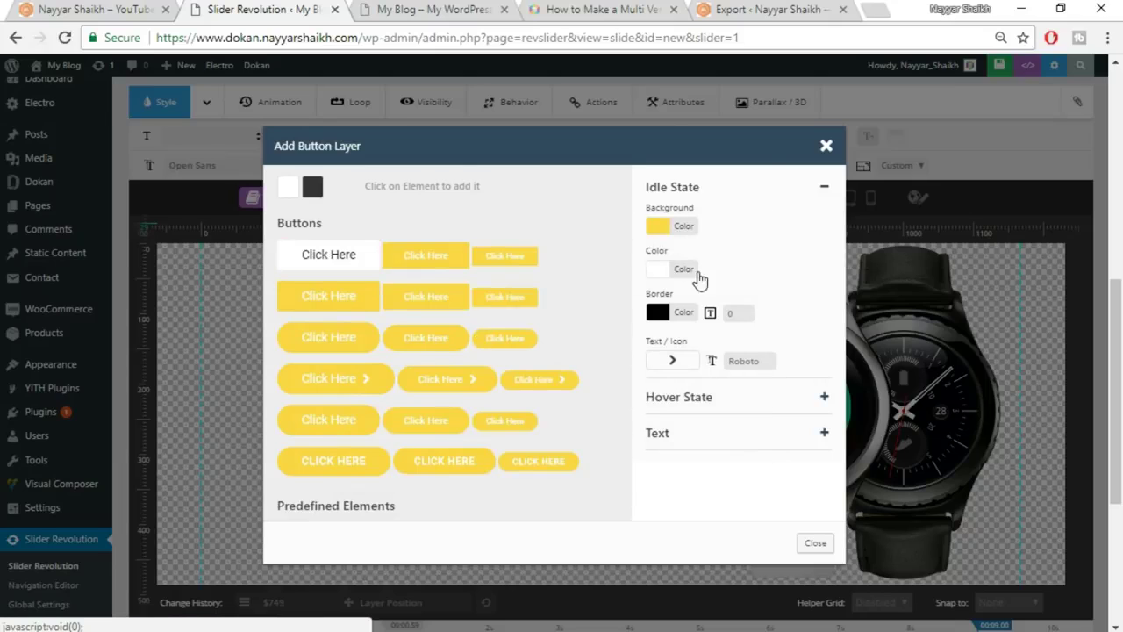
Make the button text black, use the arrowed Click Here style, and place it below $749
left_click(684, 270)
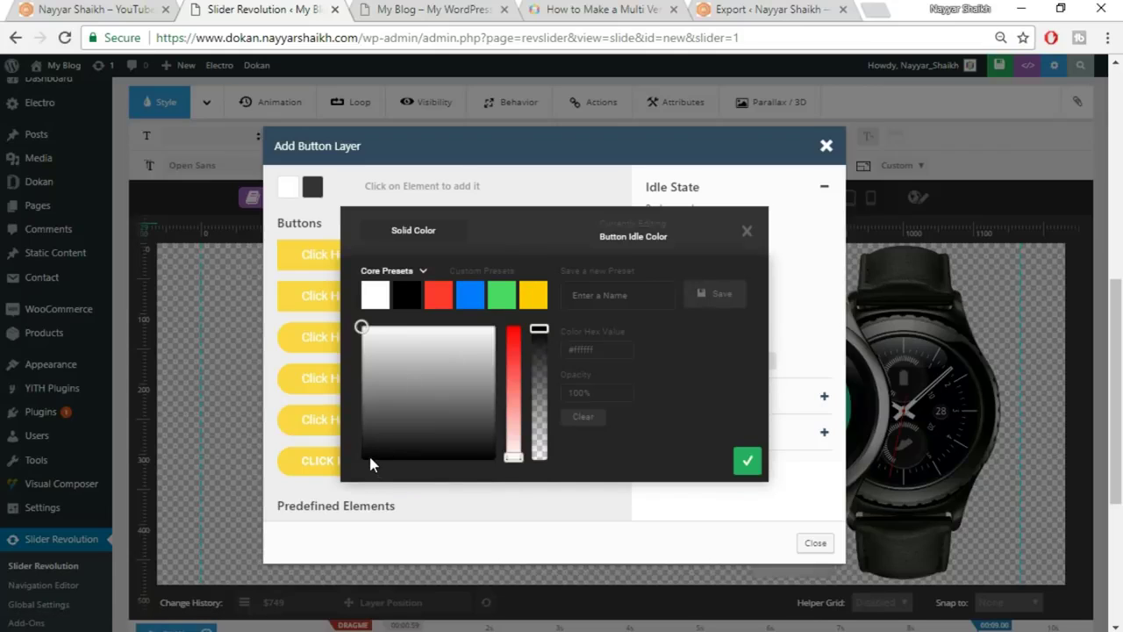
left_click(407, 302)
left_click(407, 298)
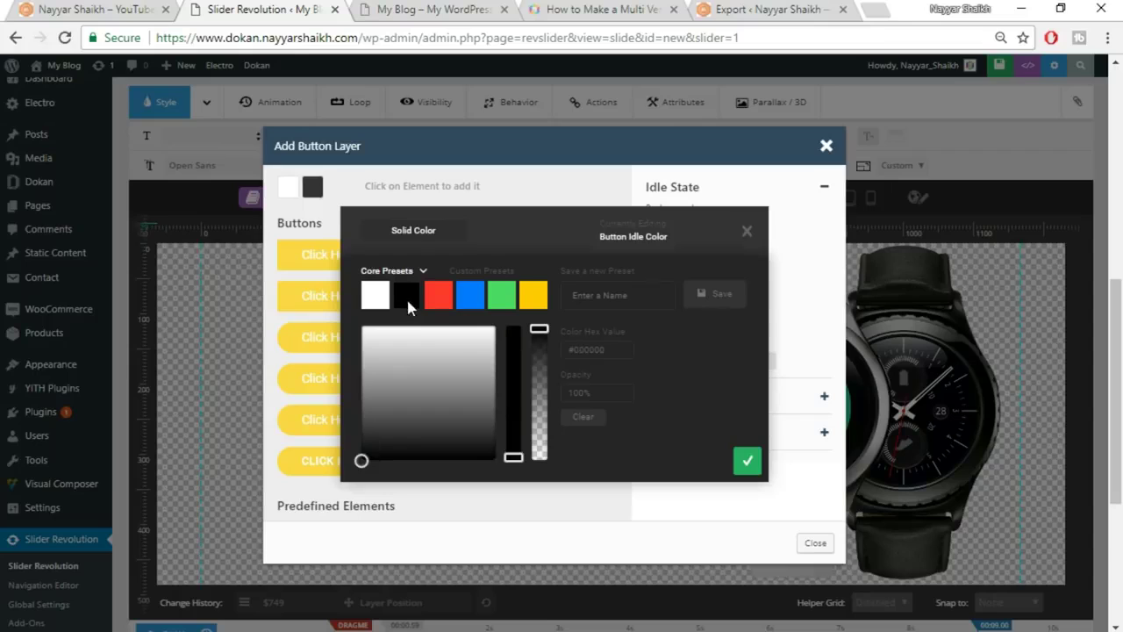
left_click(746, 461)
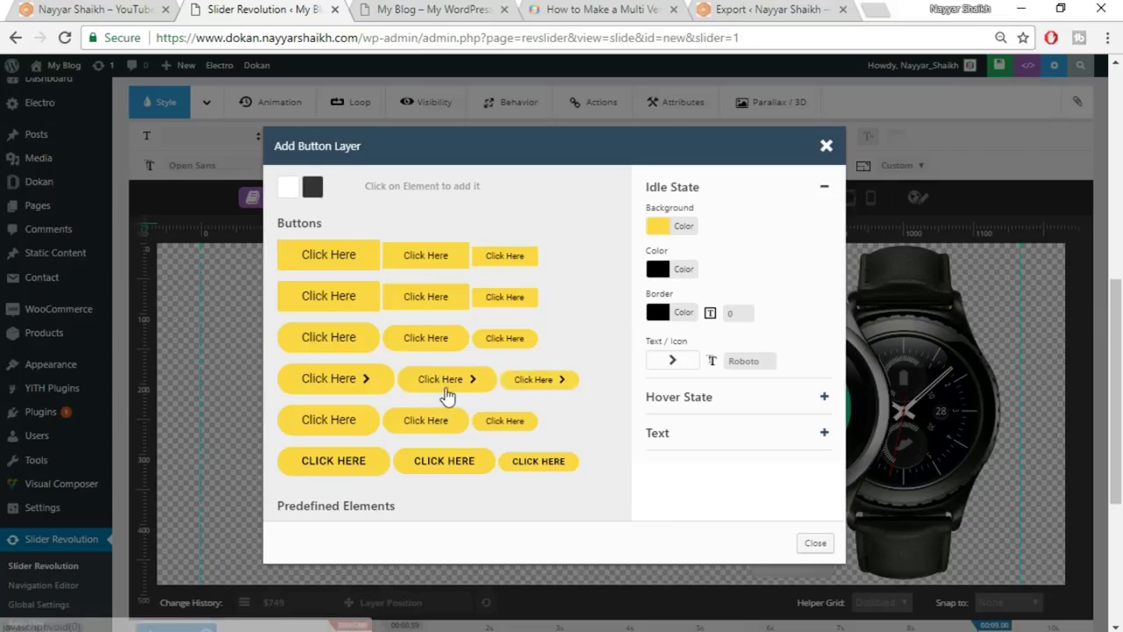
left_click(450, 392)
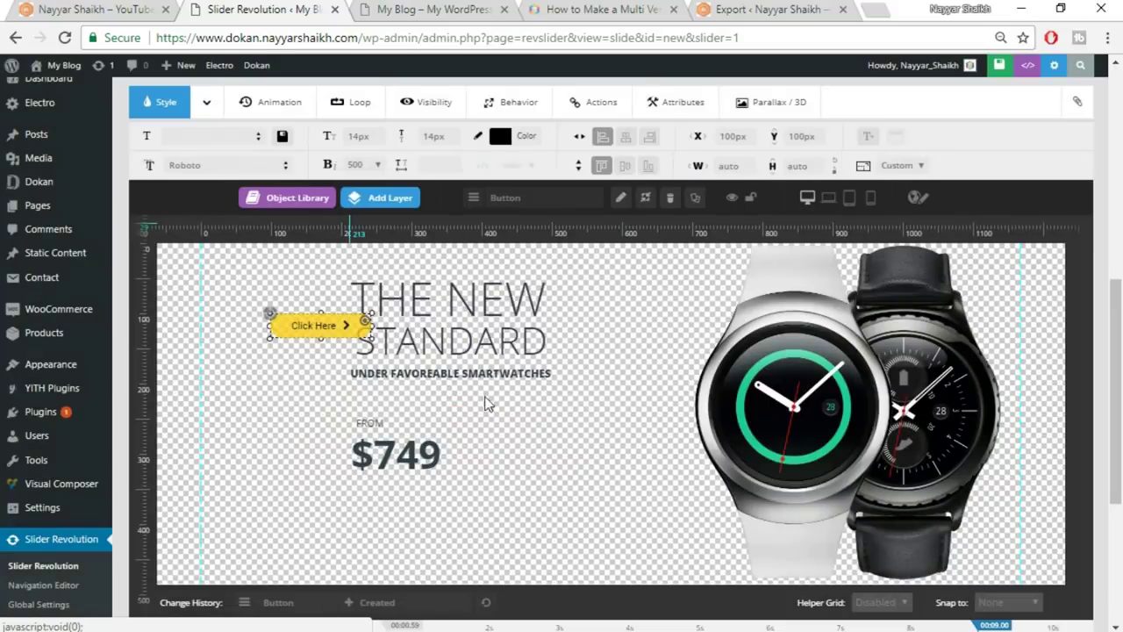
left_click_drag(289, 327, 373, 502)
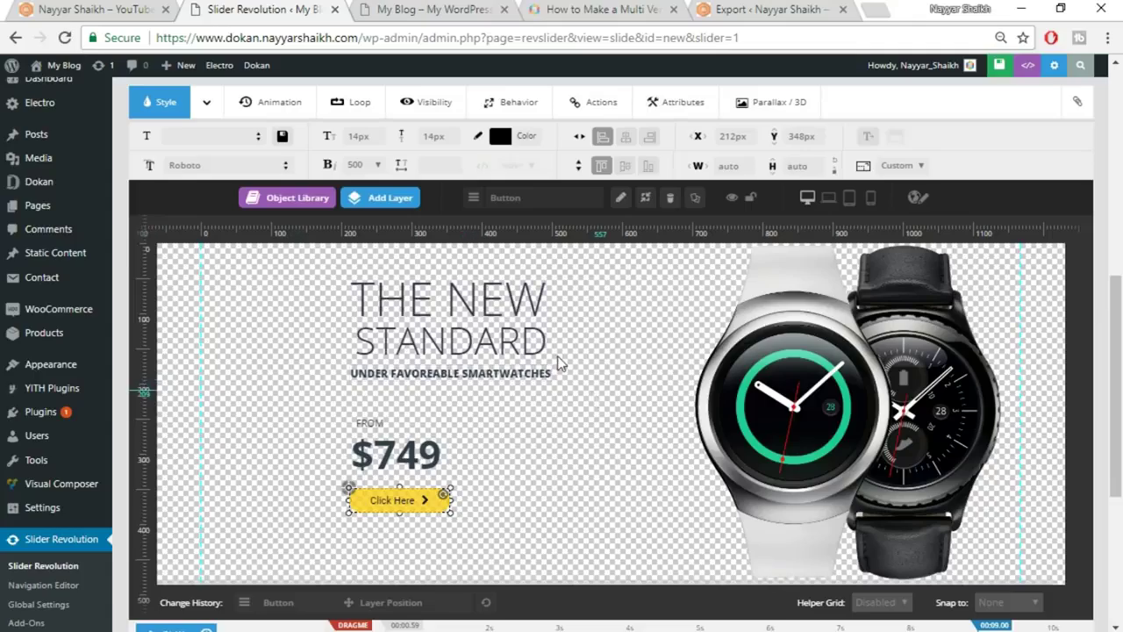
Shift THE NEW, STANDARD and the subtitle rightward, aligned with each other
left_click(50, 7)
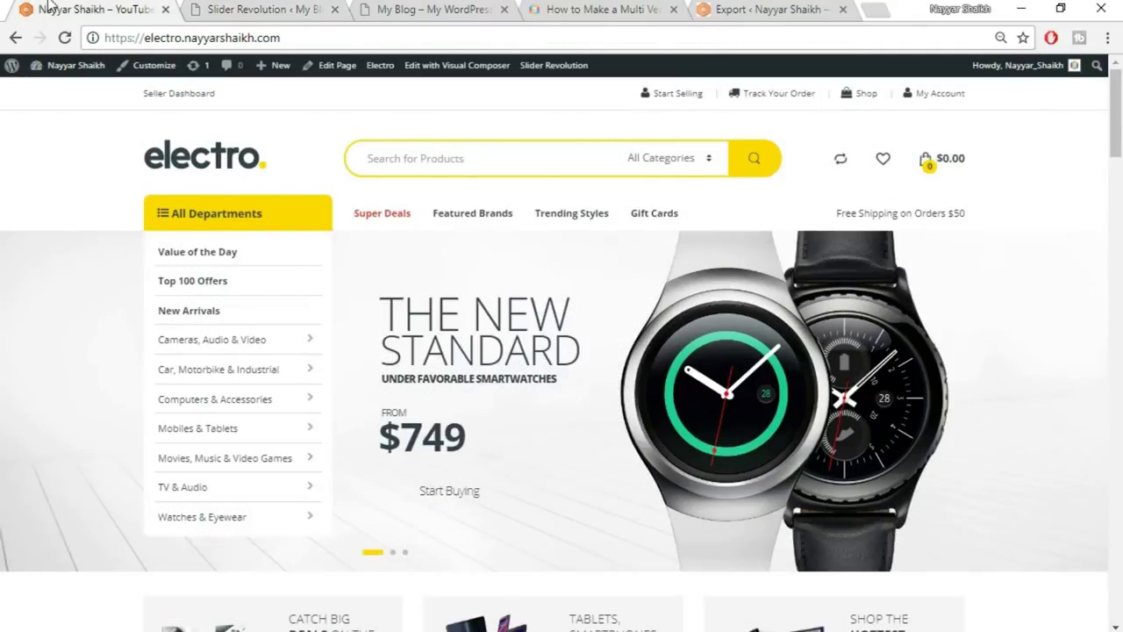
left_click(321, 8)
left_click_drag(465, 288, 592, 298)
left_click_drag(481, 346, 597, 349)
left_click_drag(449, 377, 580, 384)
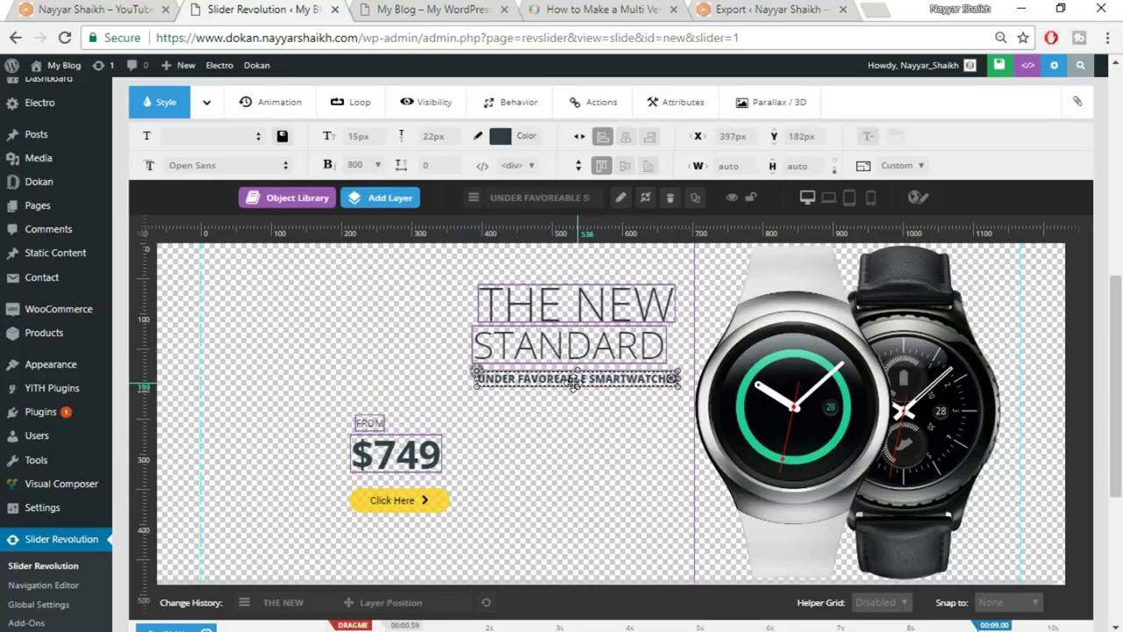
left_click(533, 342)
left_click_drag(533, 341, 539, 342)
Move FROM, the $749 price and the Click Here button right beneath the headline
left_click_drag(369, 422, 491, 422)
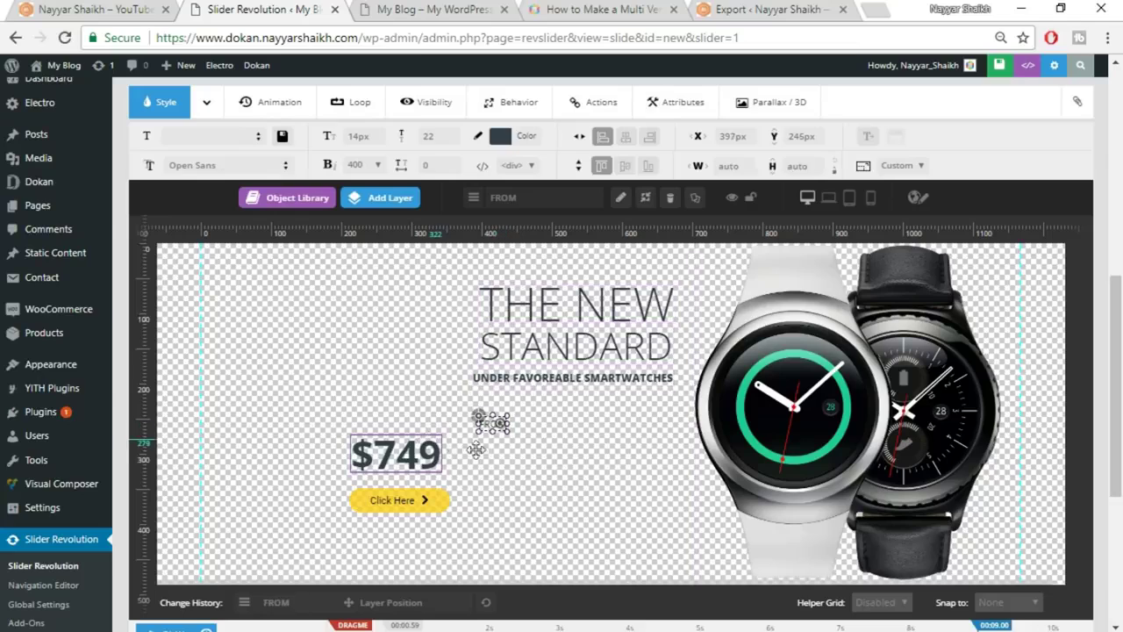
left_click_drag(441, 439, 561, 449)
left_click_drag(394, 500, 572, 508)
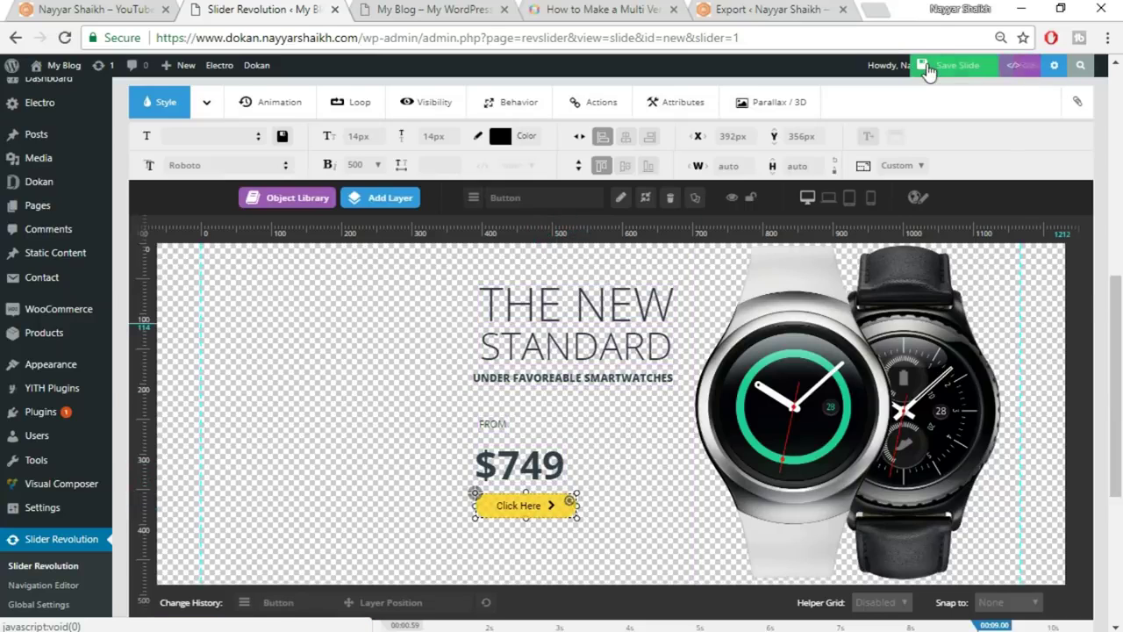
Save the slide, review it on the live storefront, then return to the editor's layer timeline
left_click(933, 70)
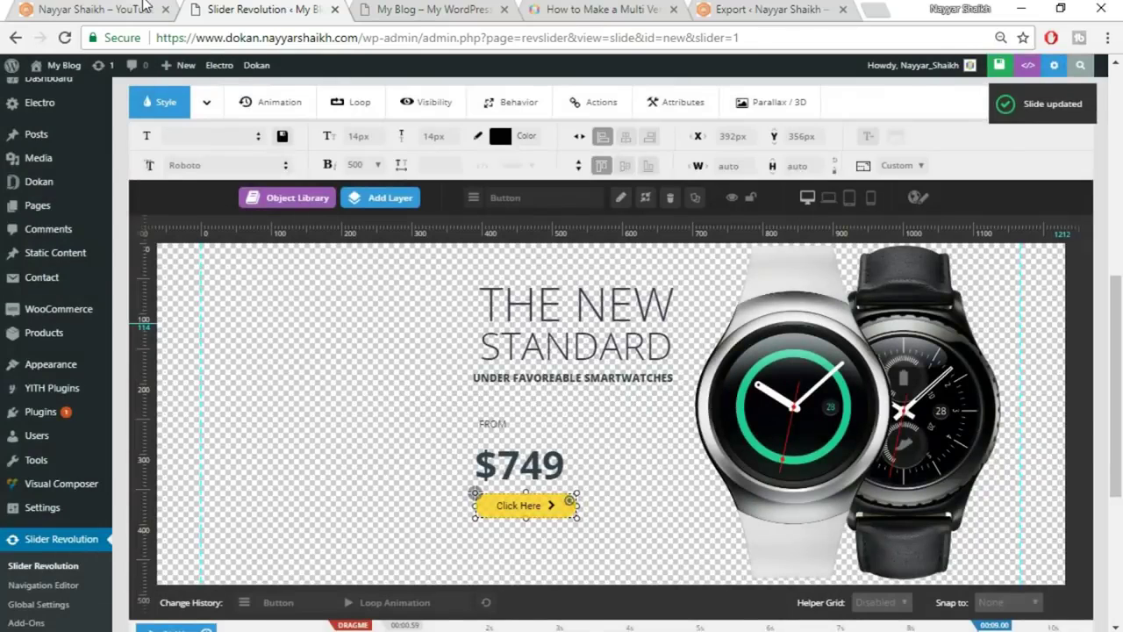
left_click(145, 8)
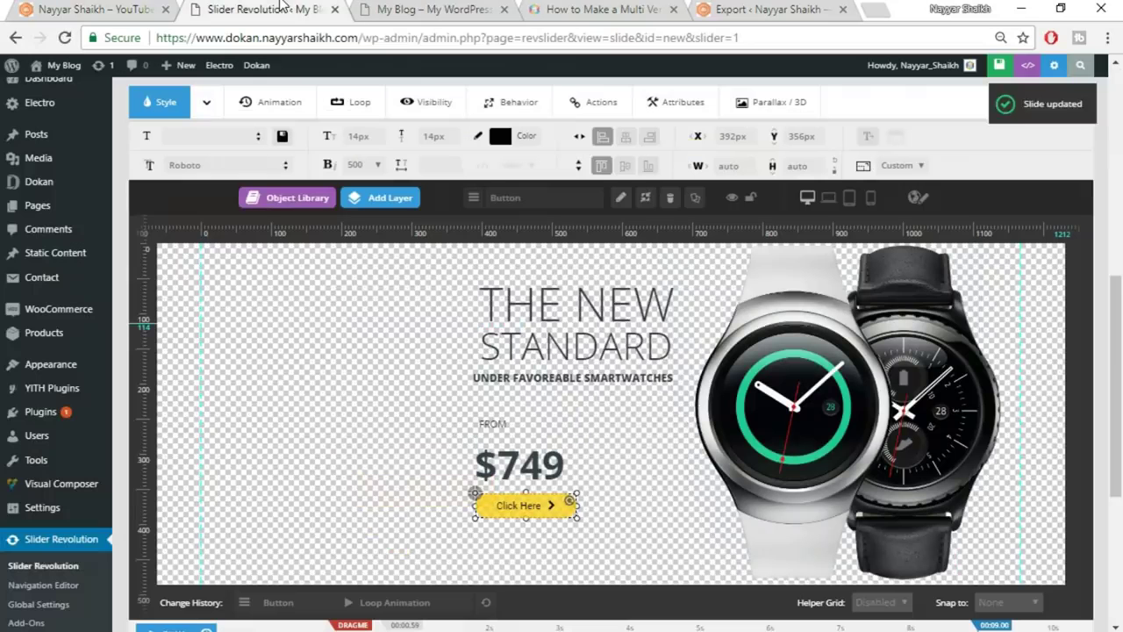
left_click(263, 9)
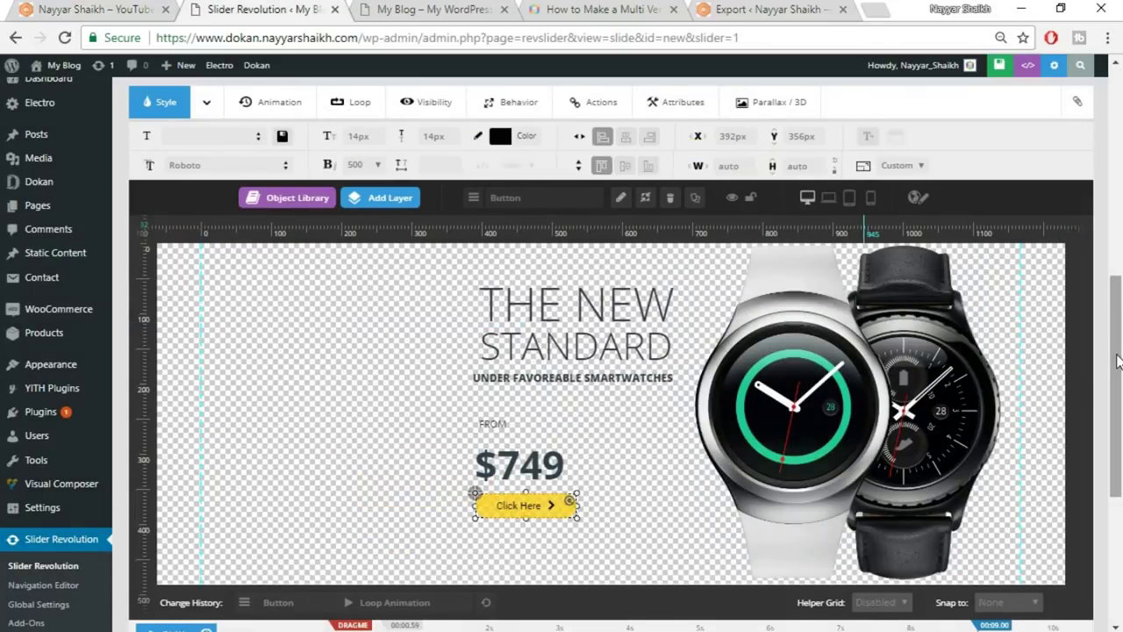
scroll(1117, 362, "down", 3)
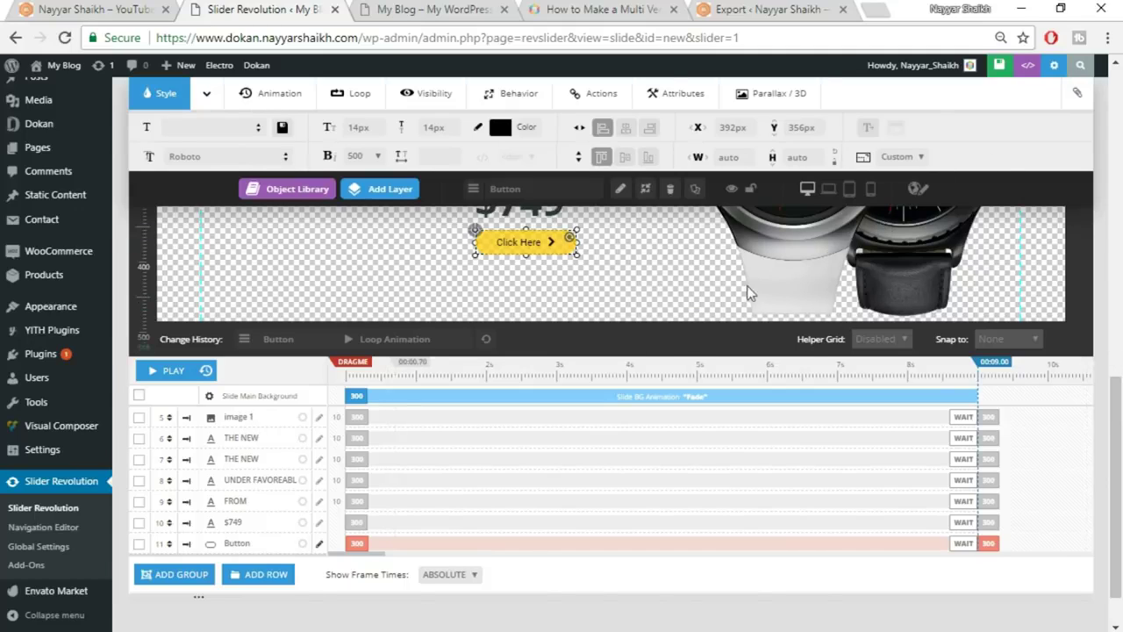
Give the image 1 layer a 500 ms start and 1500 ms duration
left_click(806, 252)
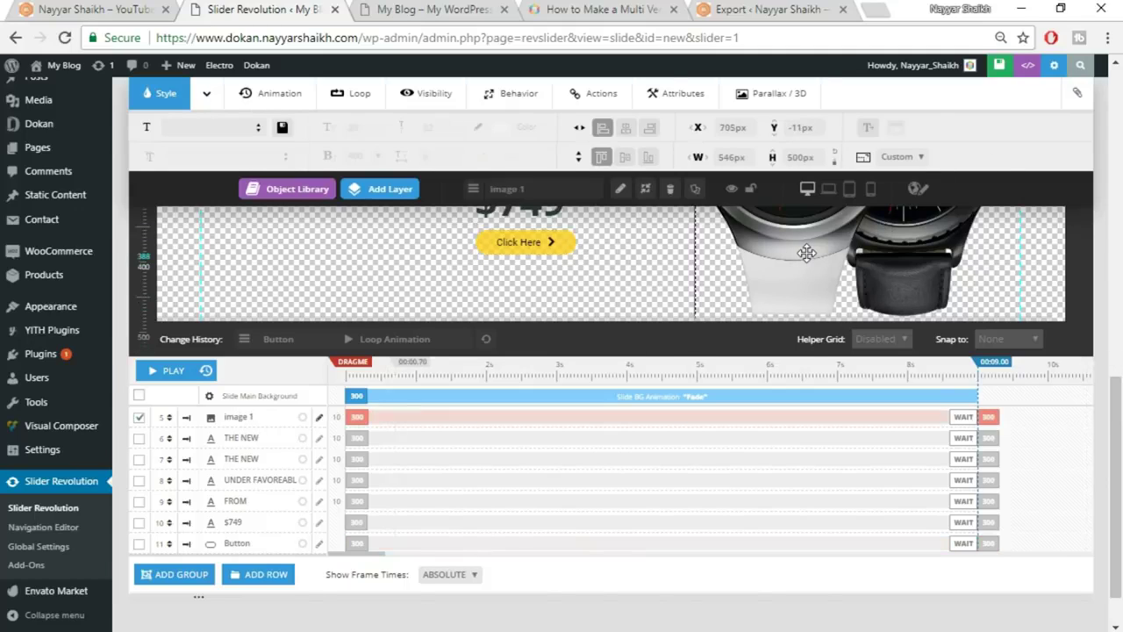
left_click(357, 423)
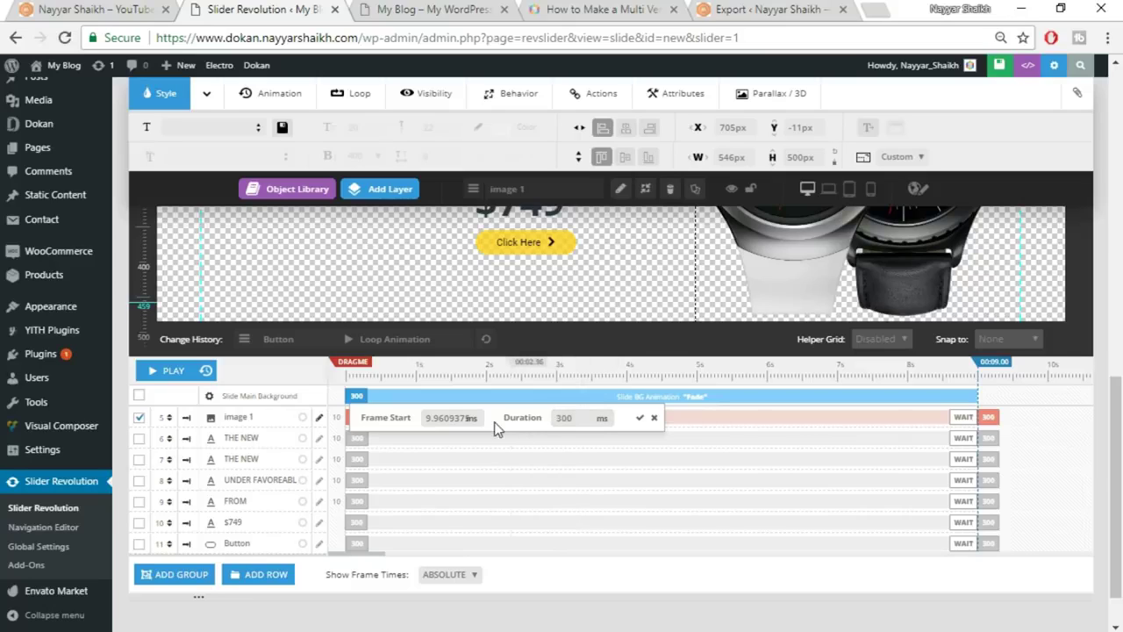
left_click(449, 419)
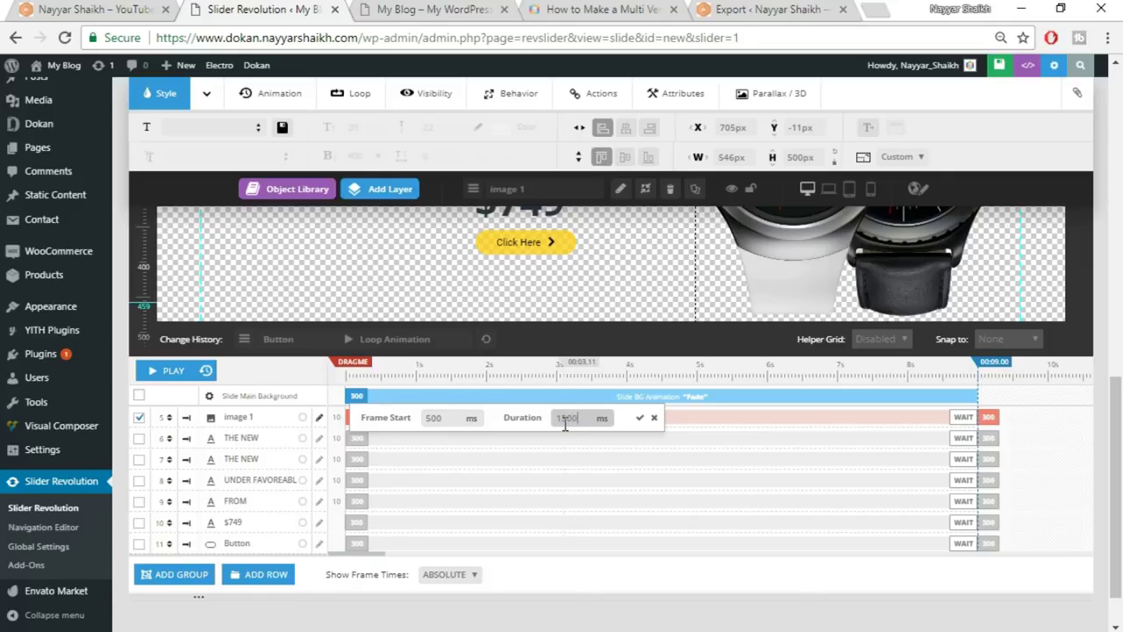
left_click(641, 422)
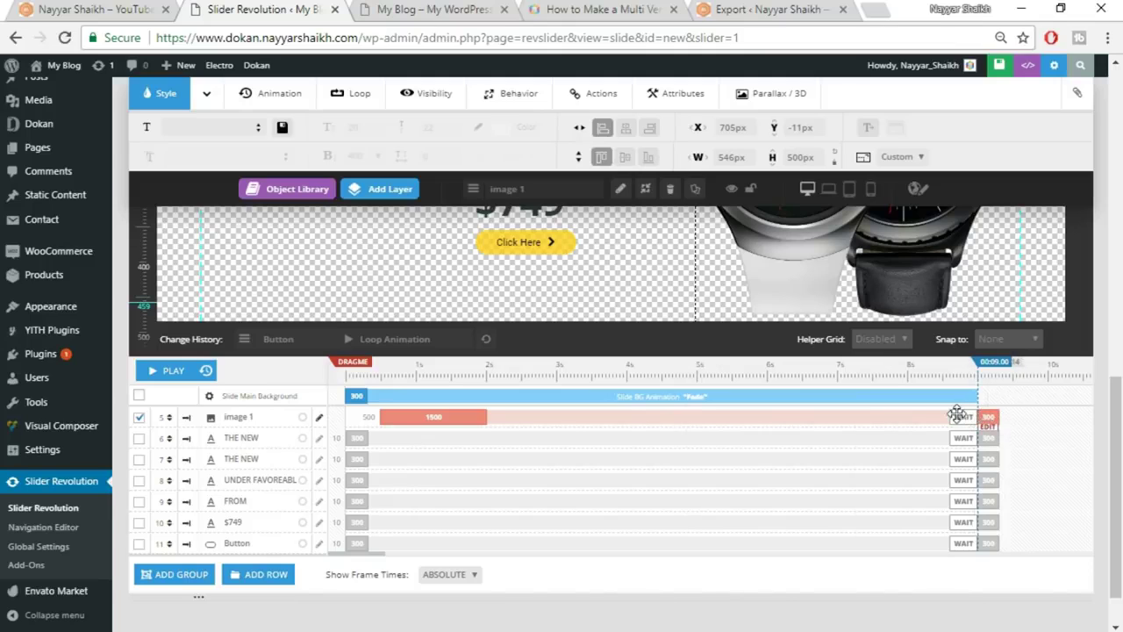
Preview the live slider, then set THE NEW headline layer to start at 800 ms
left_click(252, 438)
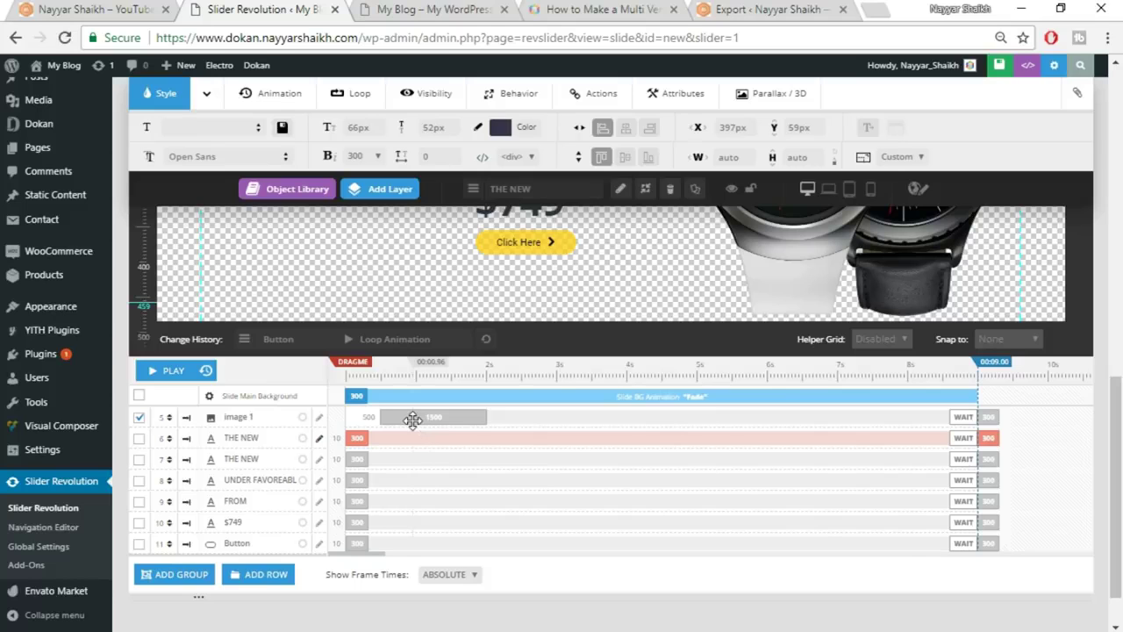
key("ctrl+1")
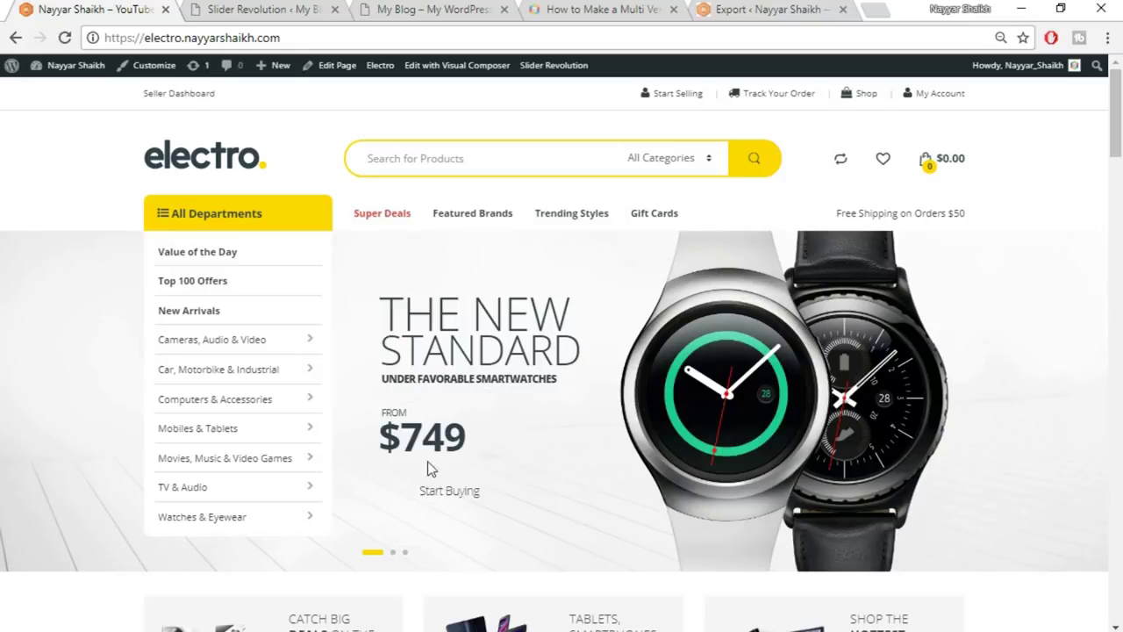
left_click(259, 7)
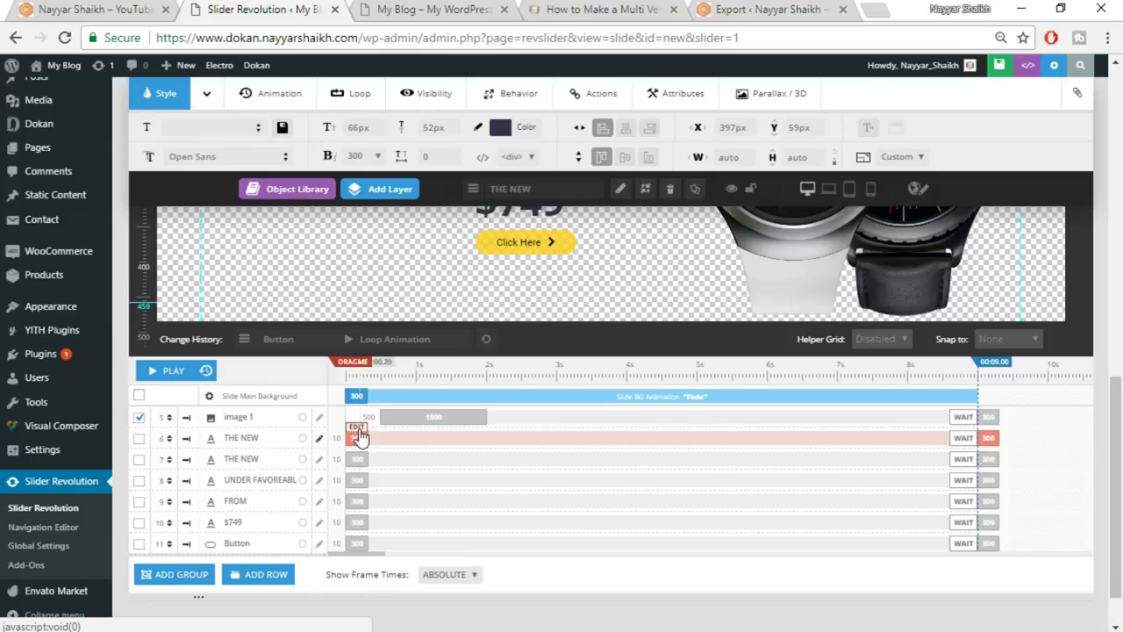
left_click(358, 435)
double_click(465, 441)
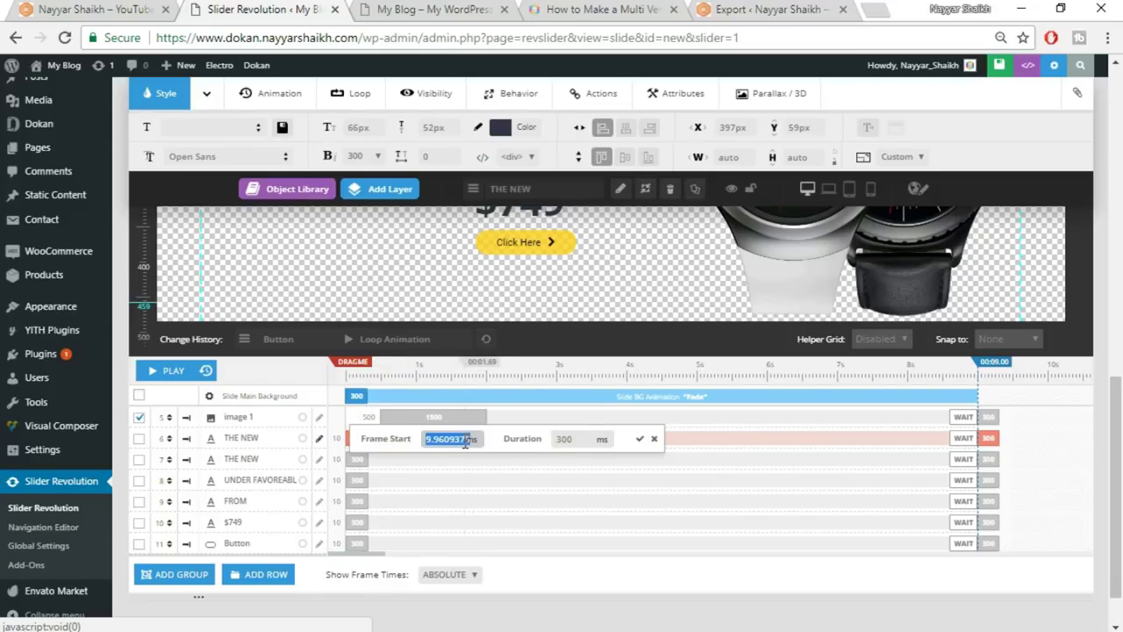
double_click(569, 443)
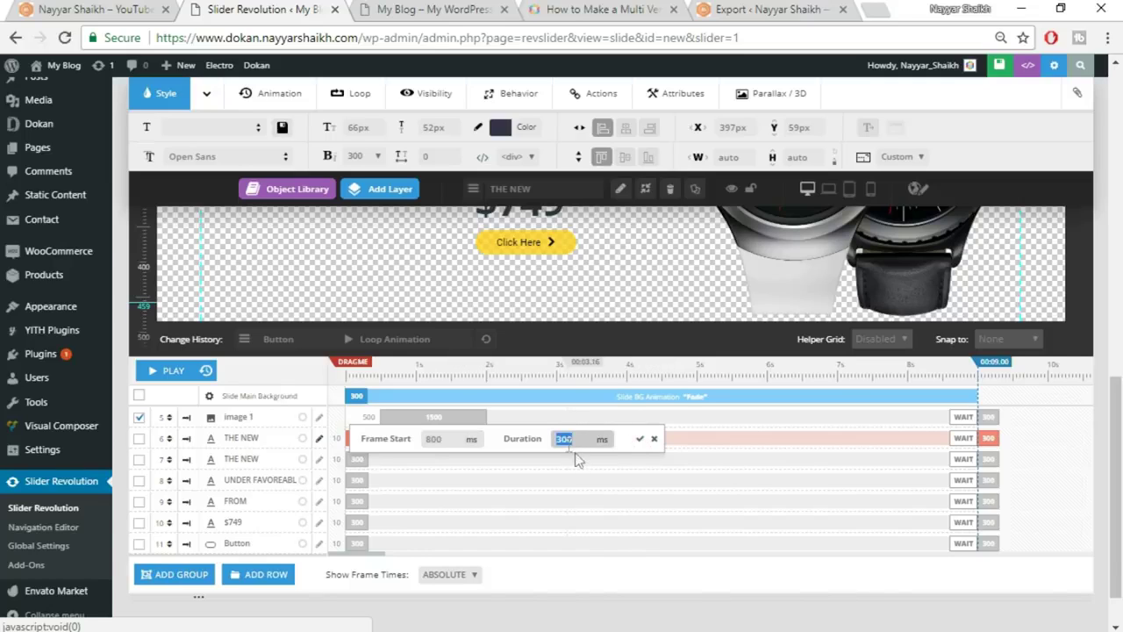
left_click(641, 439)
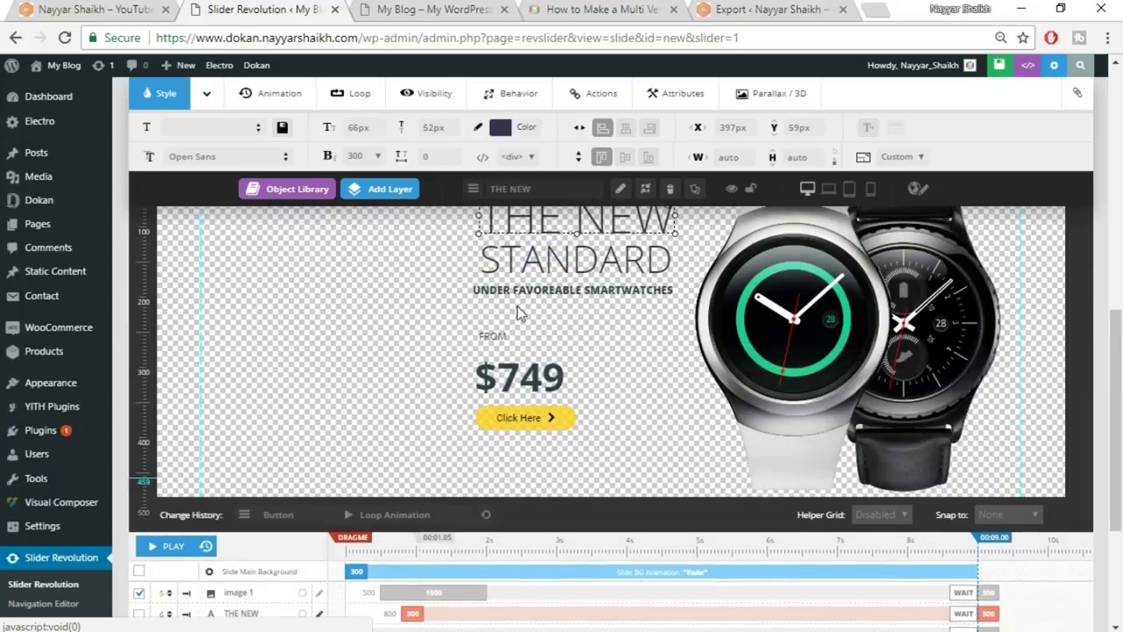
Set the next headline layer's Frame Start to 1000 ms
left_click(518, 376)
left_click(584, 348)
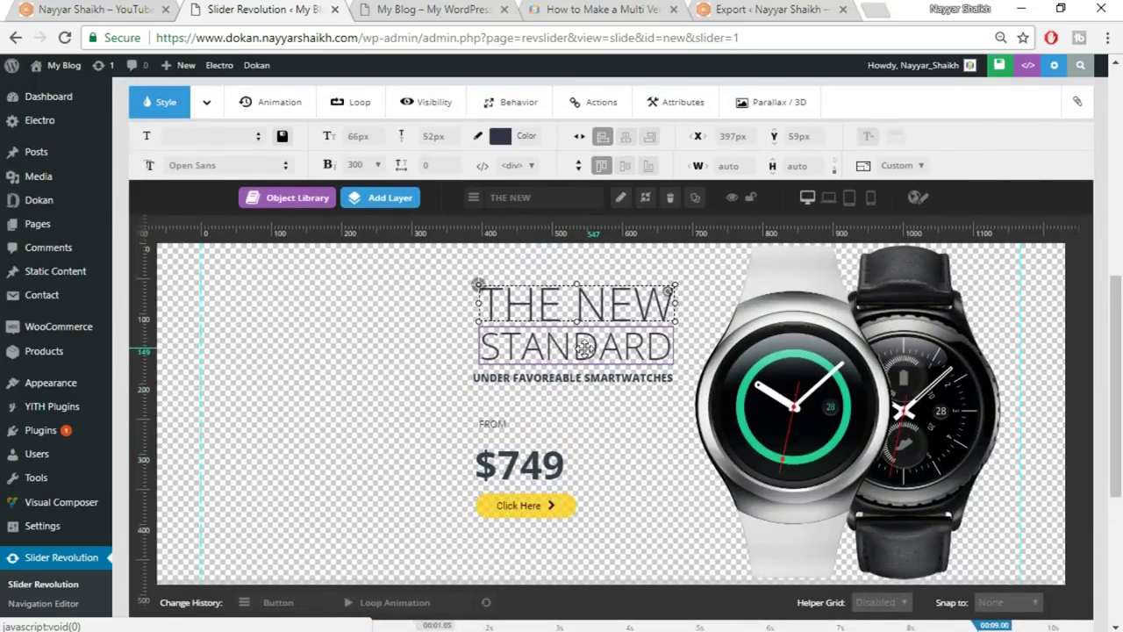
left_click(585, 347)
scroll(662, 473, "down", 5)
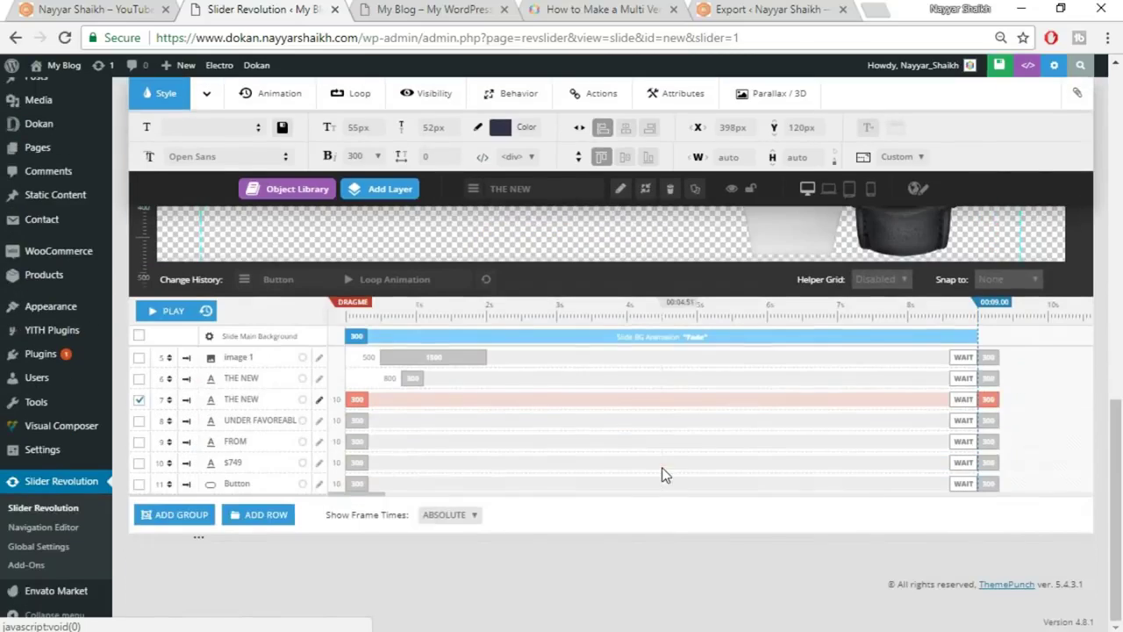
left_click(358, 395)
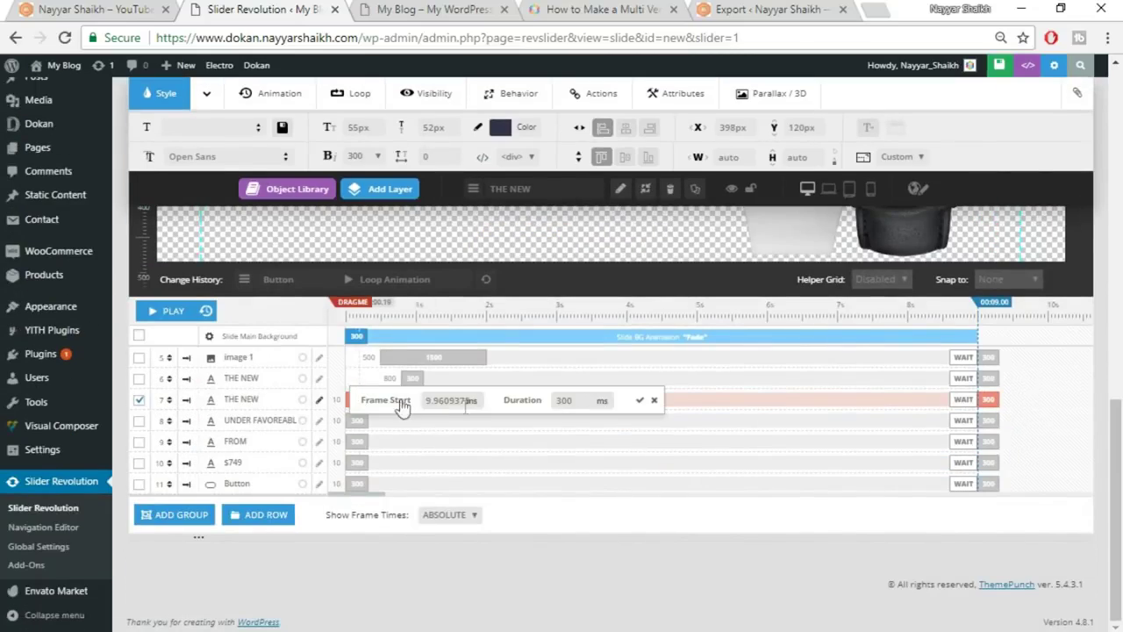
double_click(447, 400)
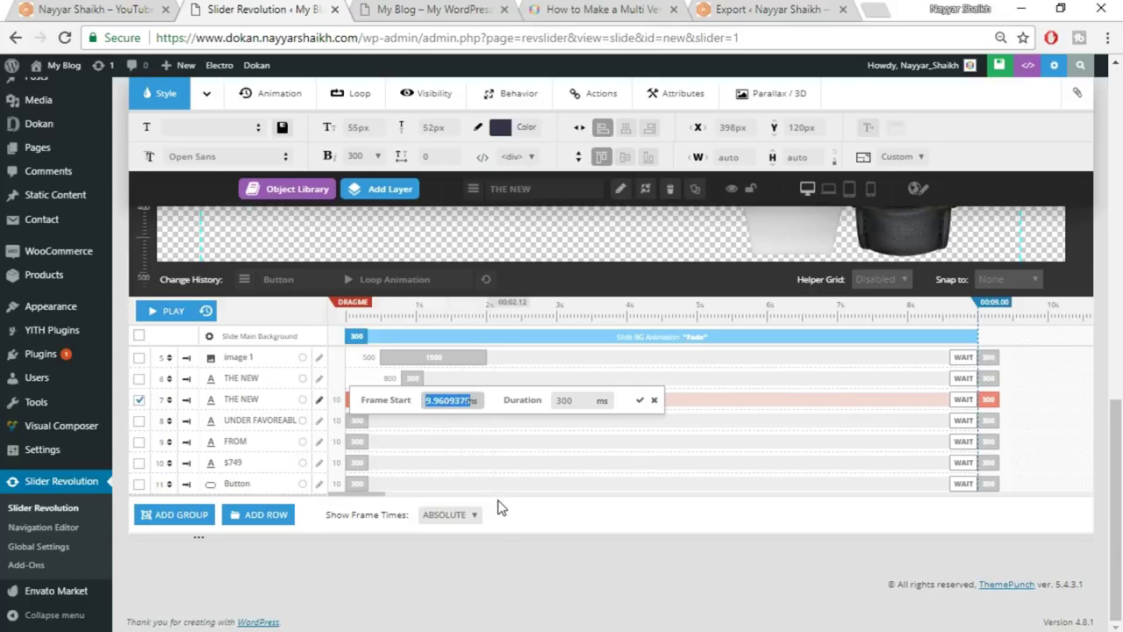
type("1000")
left_click(640, 402)
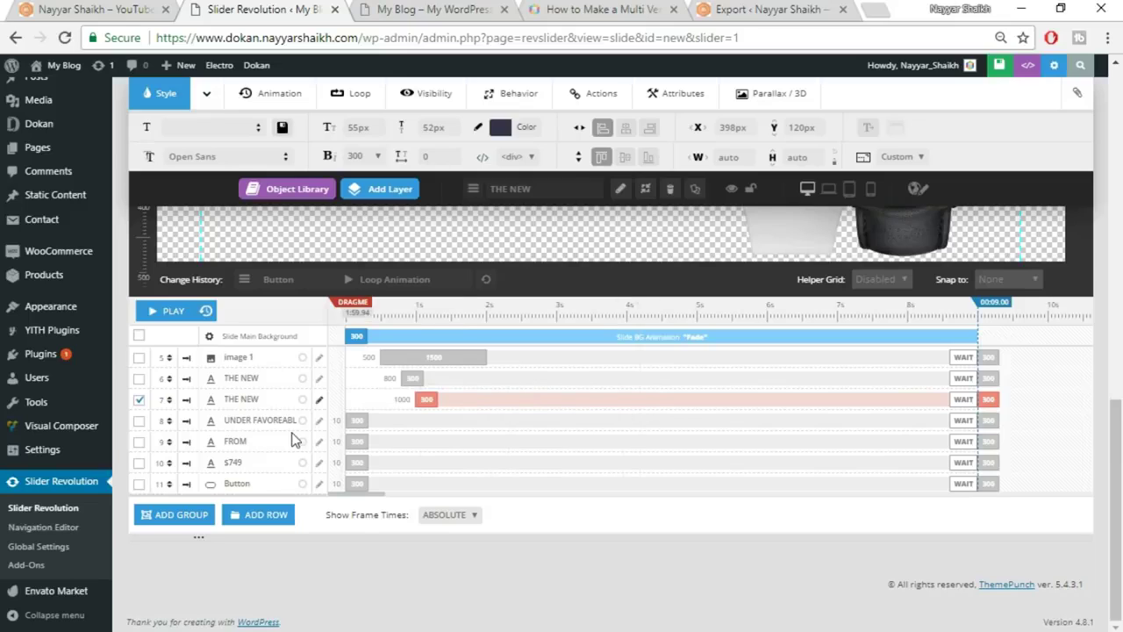
Start the UNDER FAVOREABLE SMARTWATCHES subtitle layer at 1200 ms
left_click(358, 423)
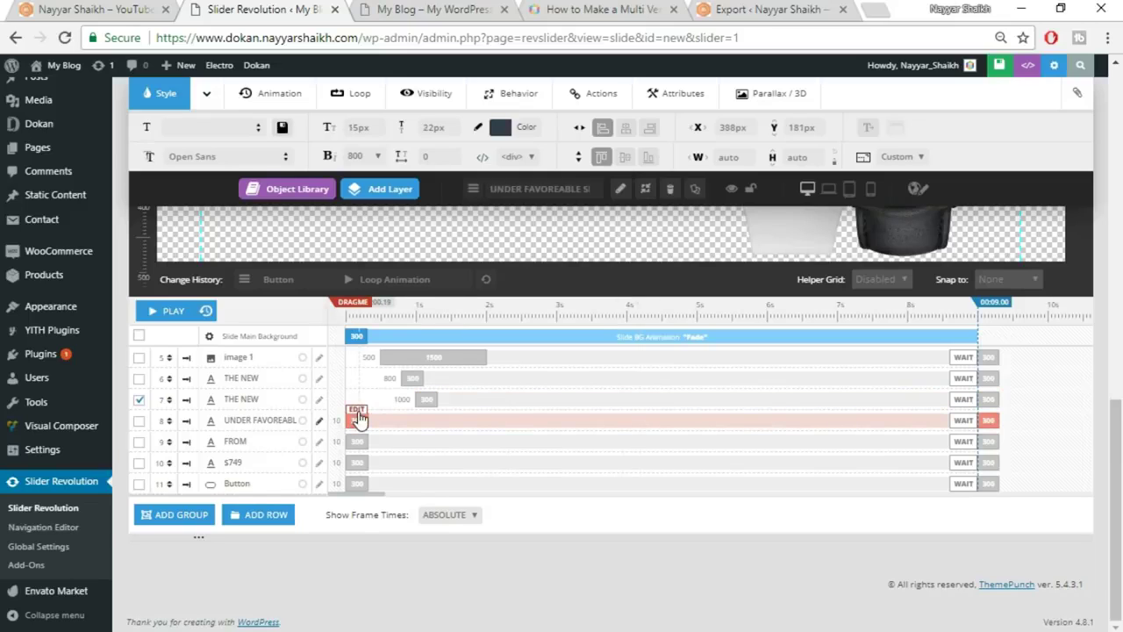
left_click(358, 418)
double_click(452, 422)
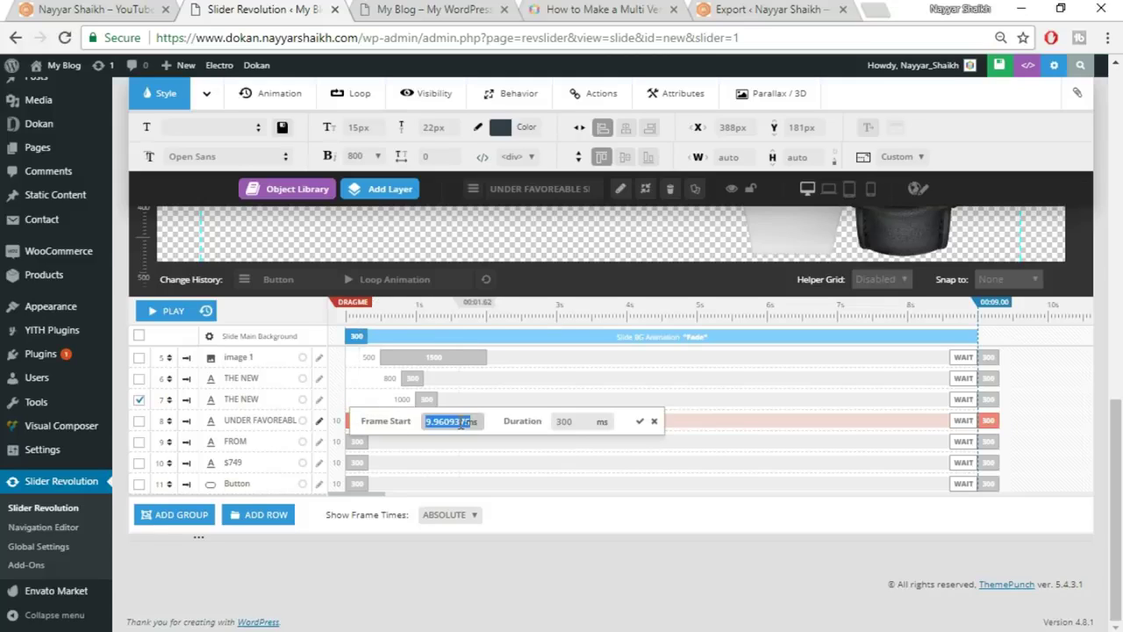
type("1200")
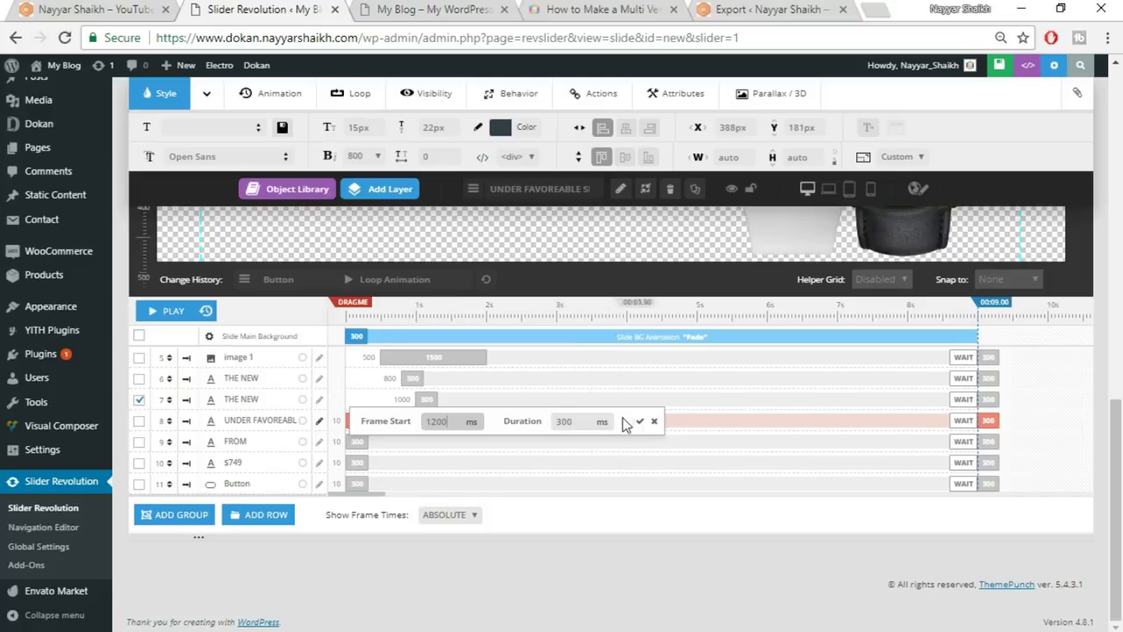
key("Return")
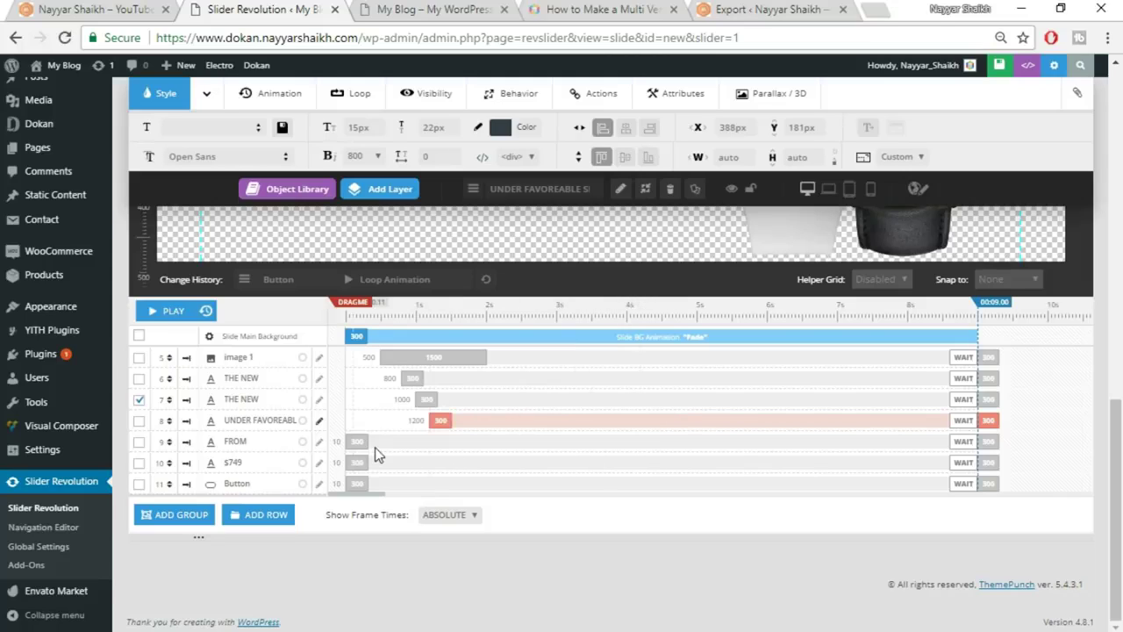
Start both the FROM text layer and the $749 price layer at 1400 ms
left_click(365, 441)
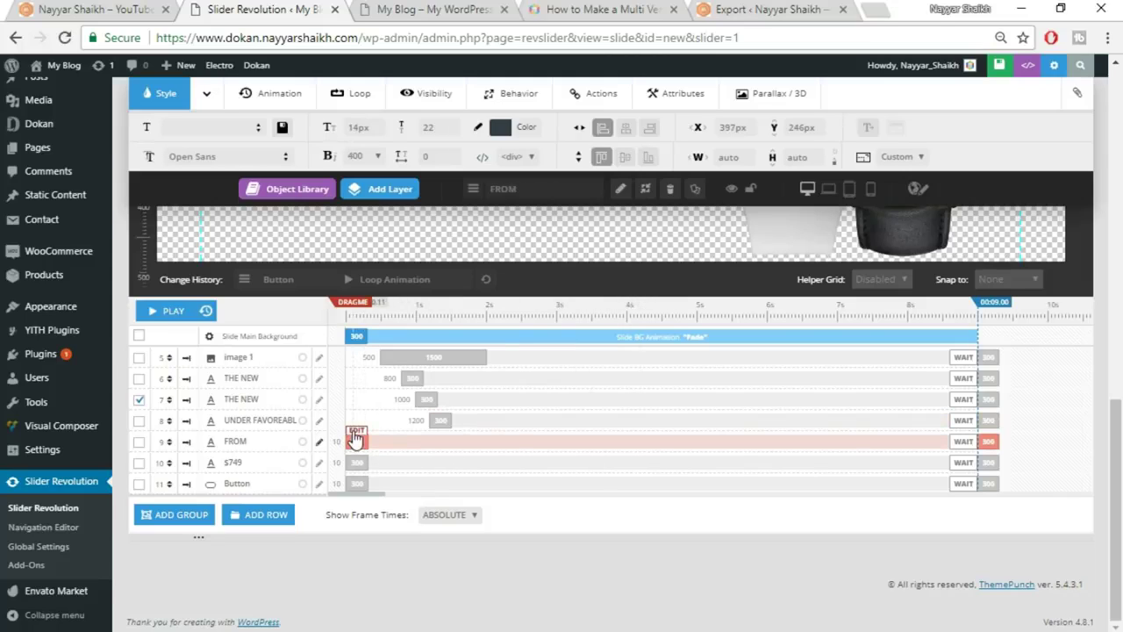
left_click(355, 437)
left_click_drag(425, 442, 456, 436)
type("1400")
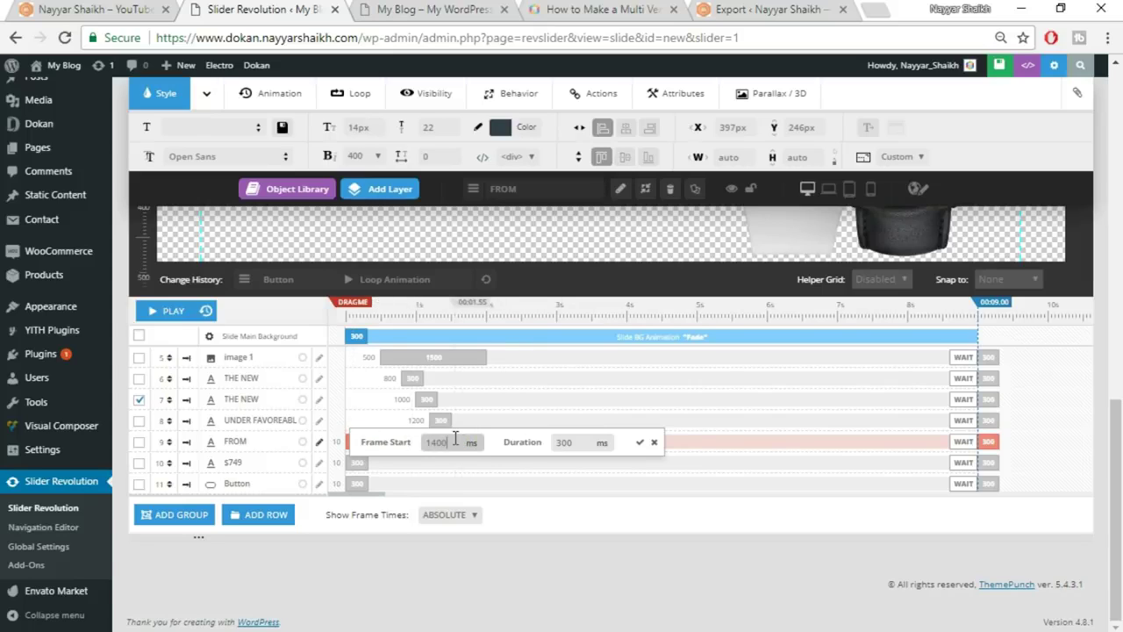
left_click(639, 442)
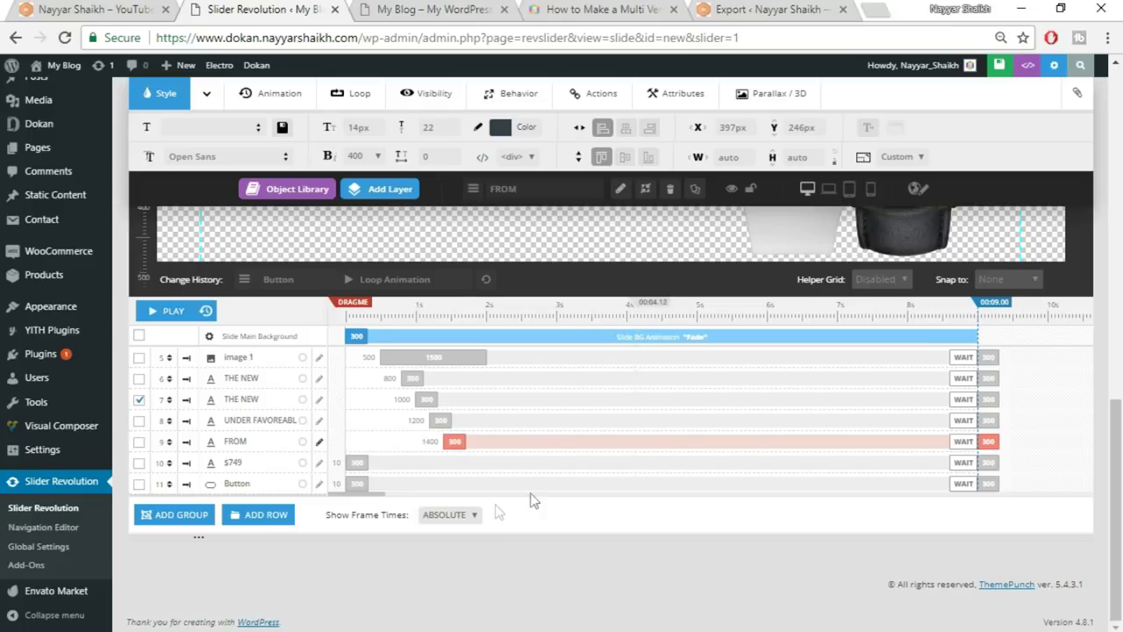
left_click(355, 457)
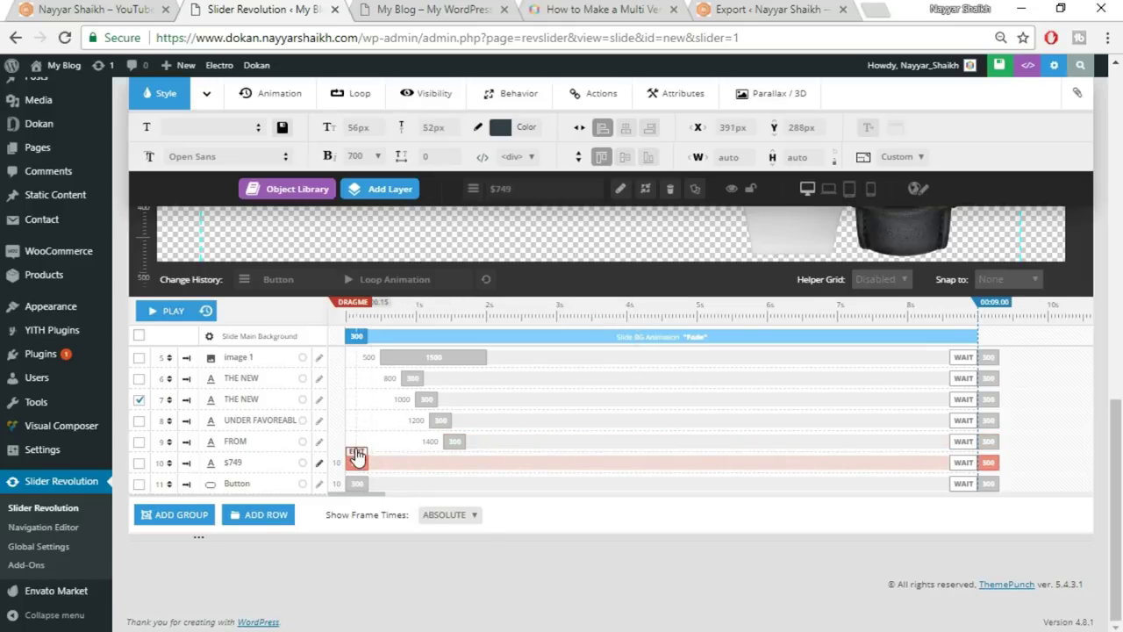
left_click(357, 455)
left_click(425, 464)
double_click(427, 463)
type("14")
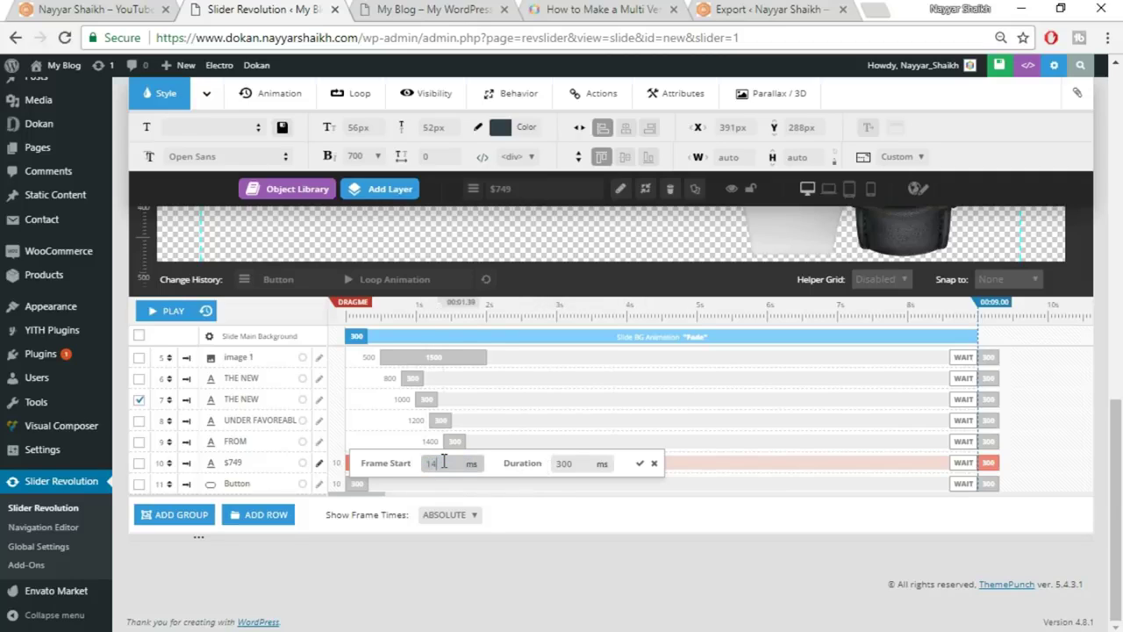
type("00")
left_click(640, 464)
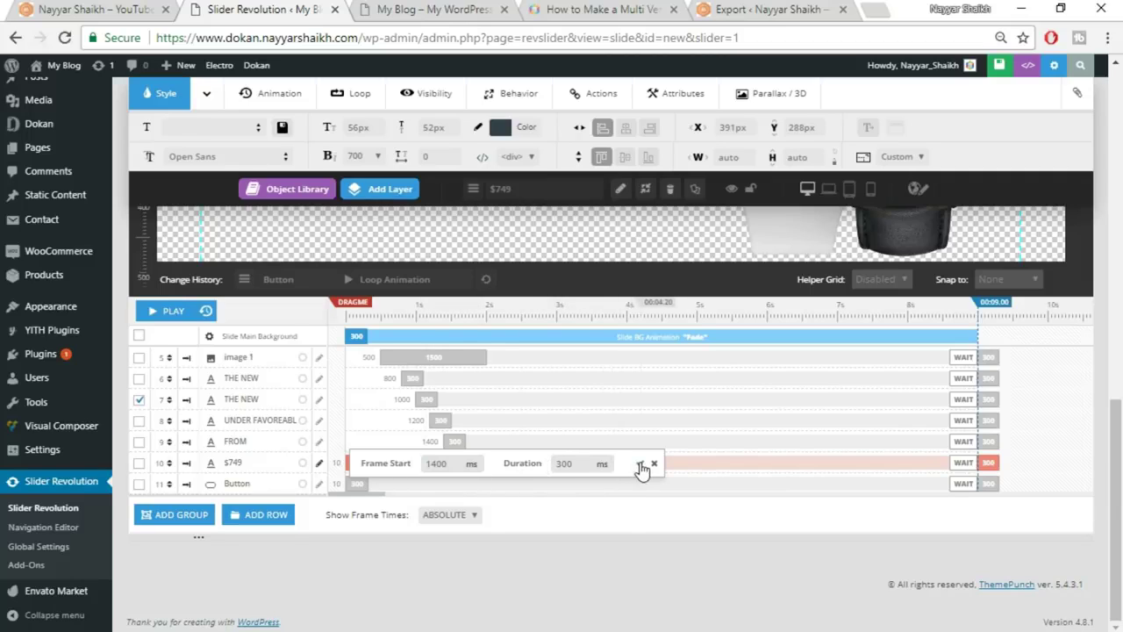
Start the Click Here button layer at 1600 ms
left_click(356, 484)
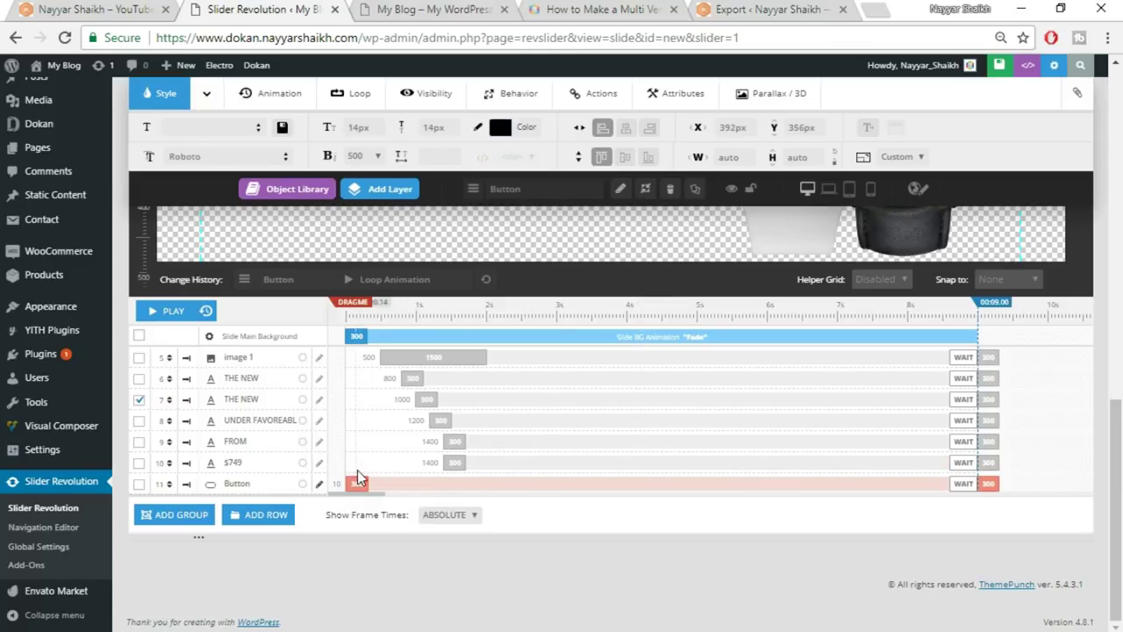
left_click(356, 482)
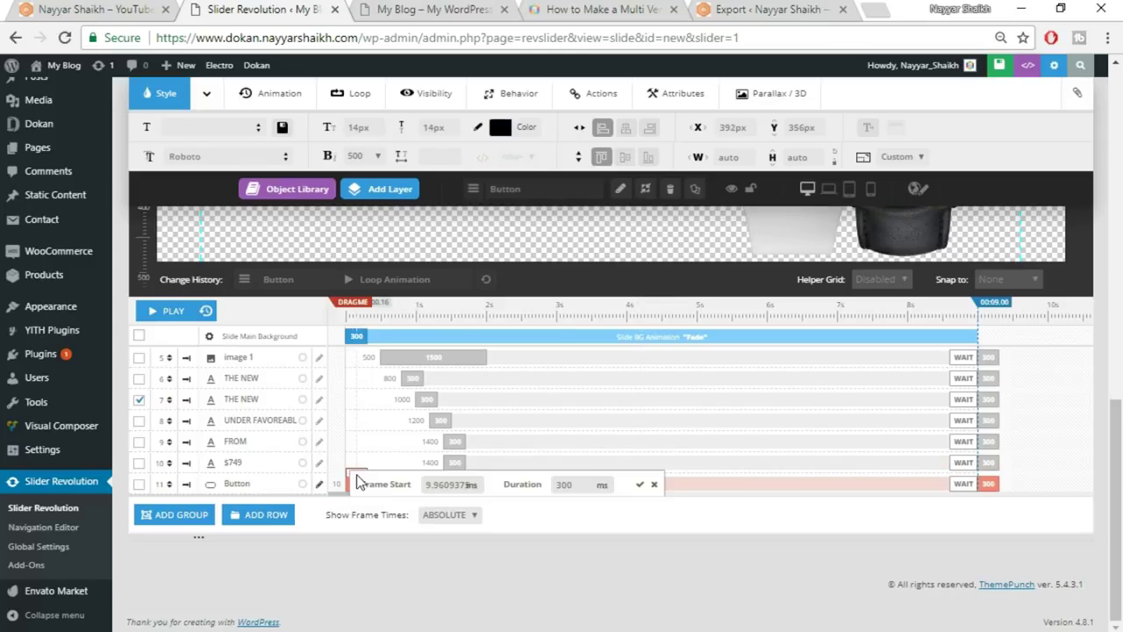
type("1600")
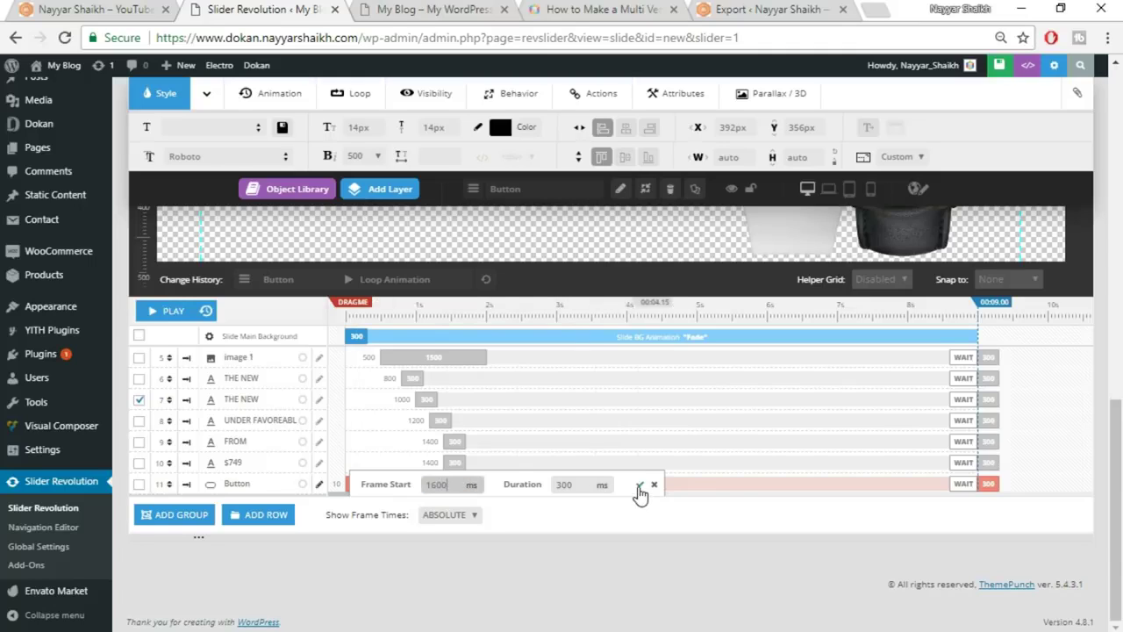
left_click(640, 484)
Give the watch image layer the RotateInFromZero entrance animation
scroll(737, 519, "up", 5)
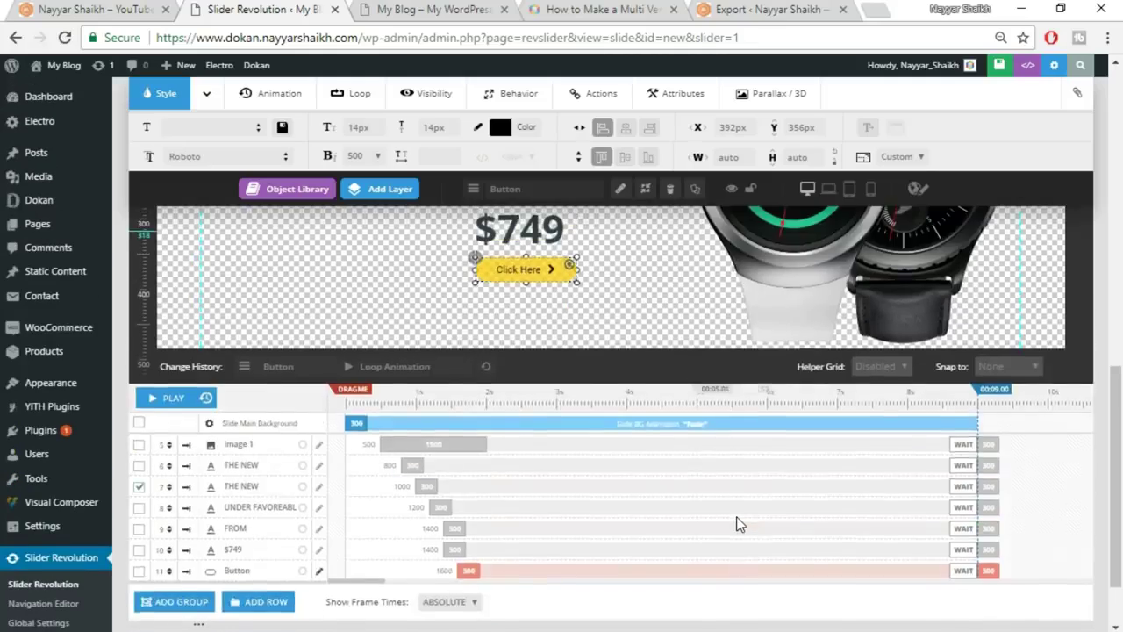
scroll(738, 519, "down", 3)
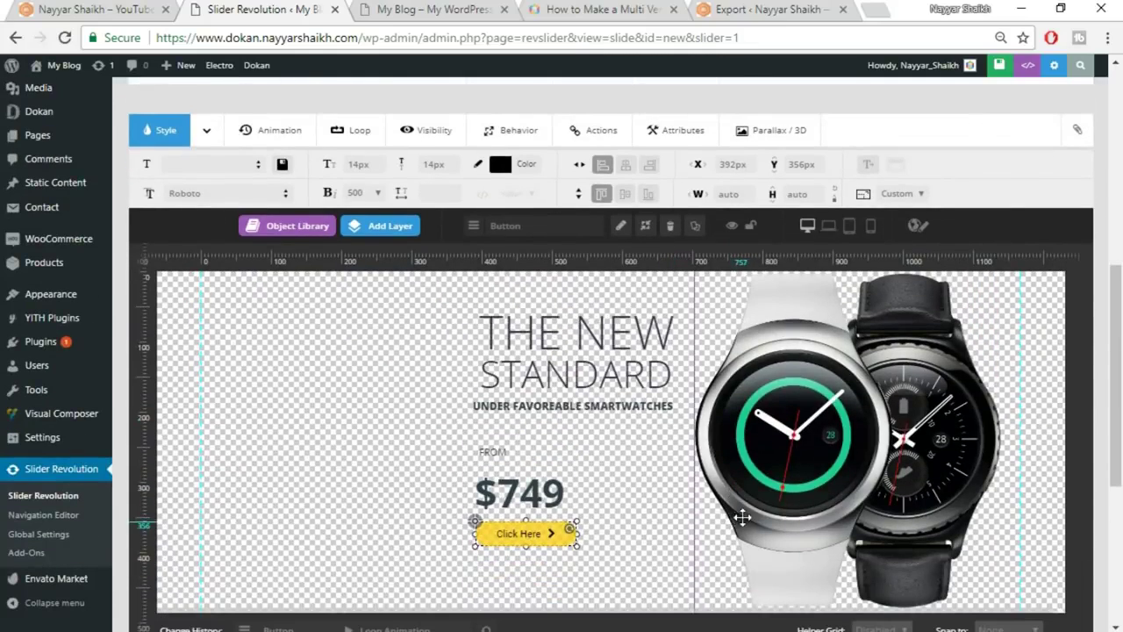
left_click(843, 401)
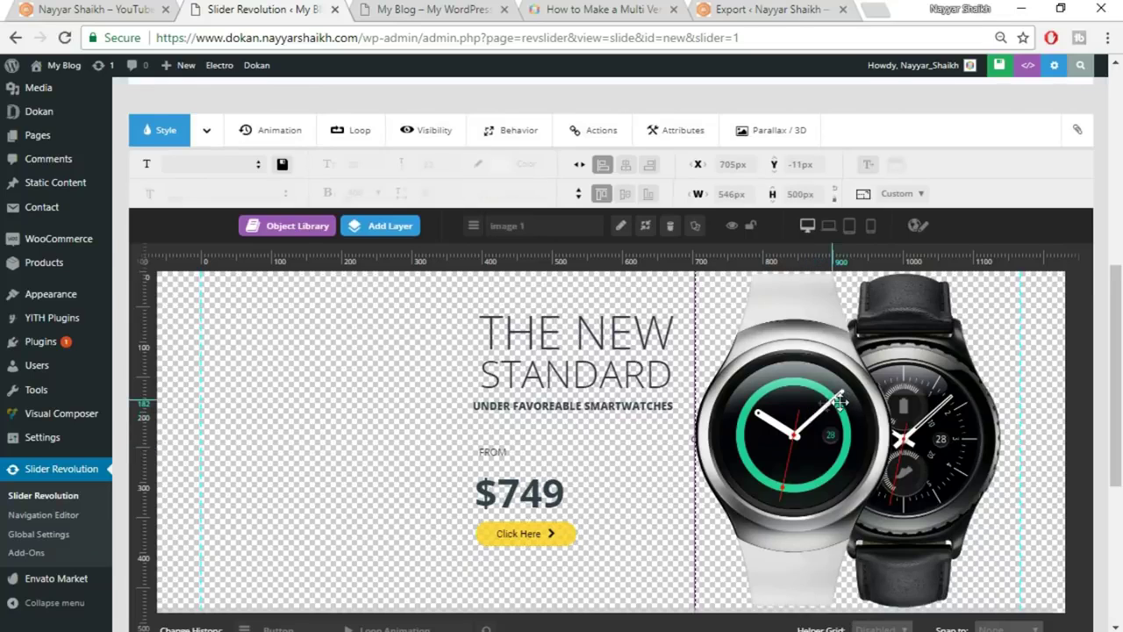
left_click(294, 140)
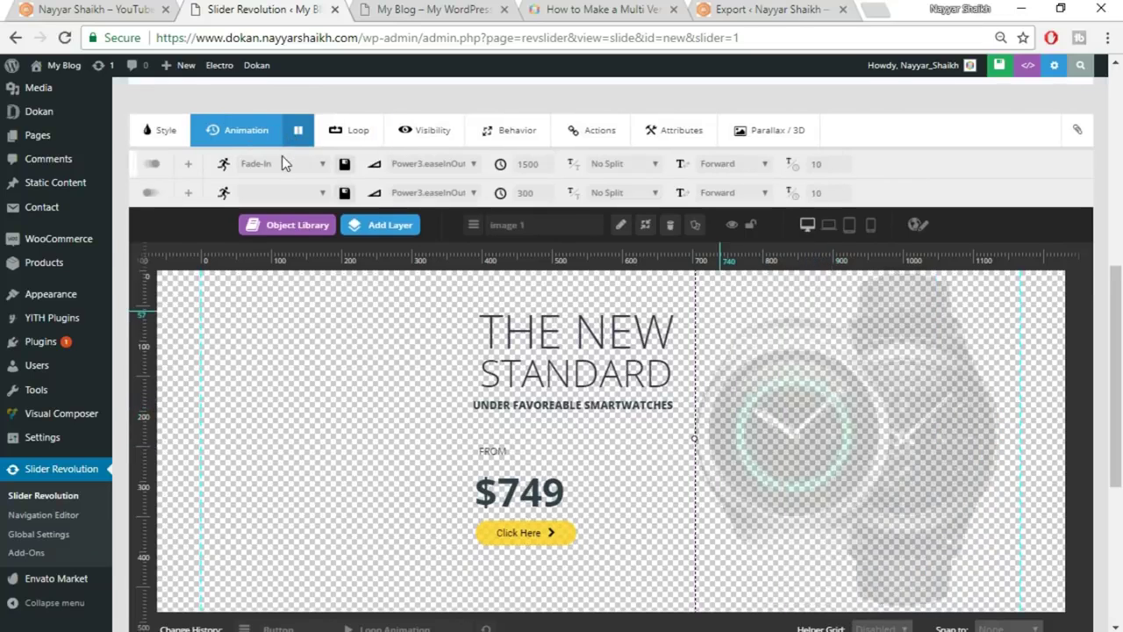
left_click(269, 166)
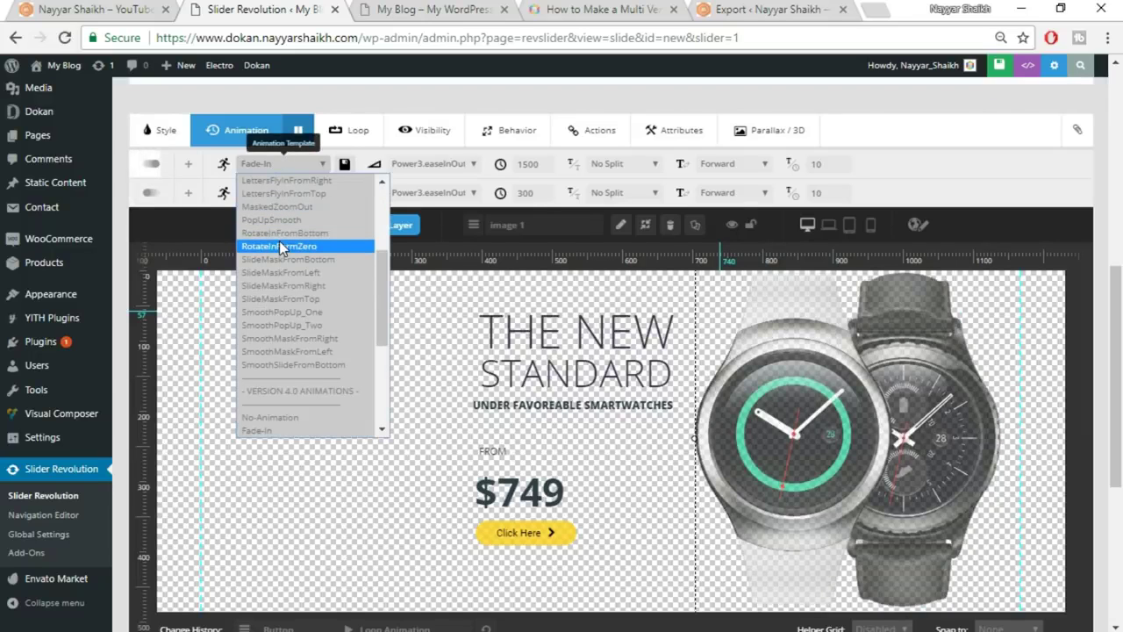
left_click(279, 246)
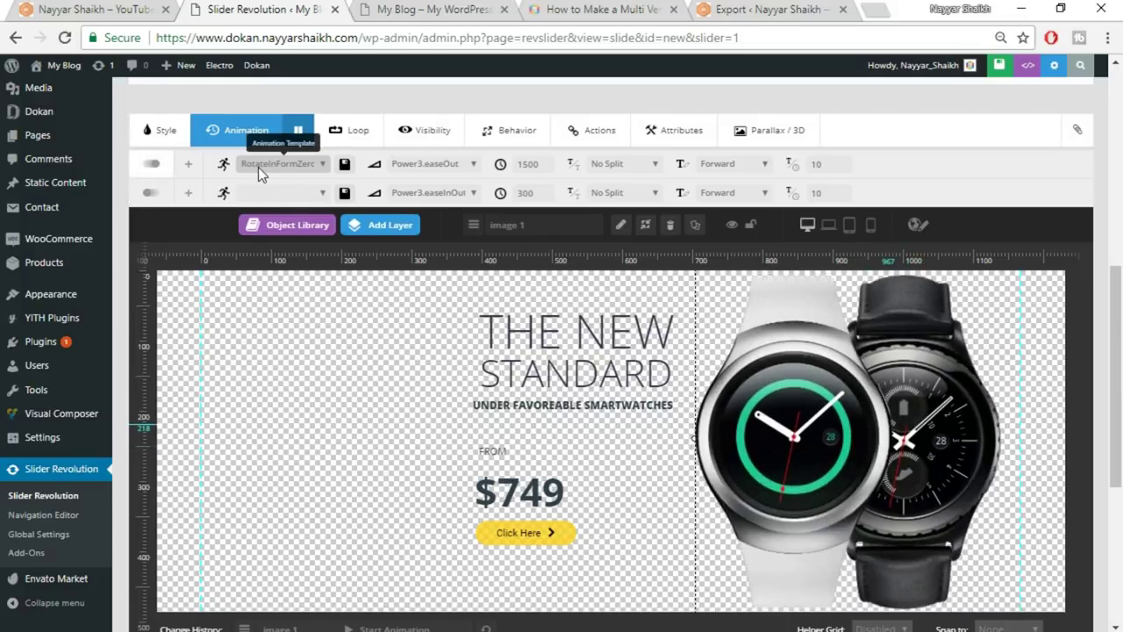
left_click(258, 167)
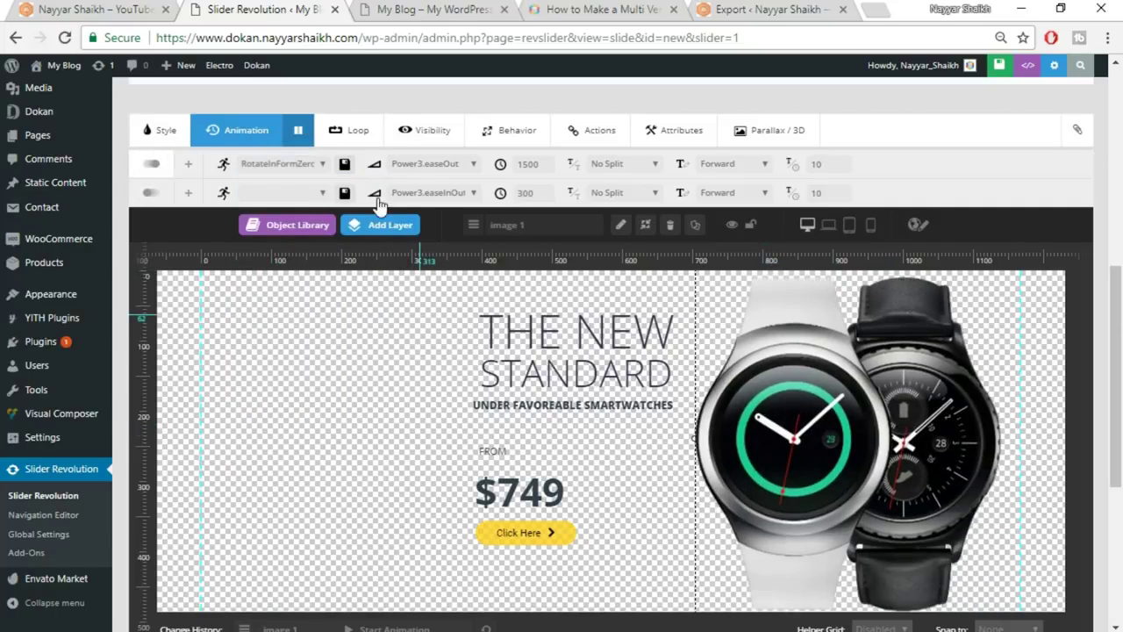
Apply the SlideMaskFromLeft entrance template to THE NEW headline layer
left_click(577, 332)
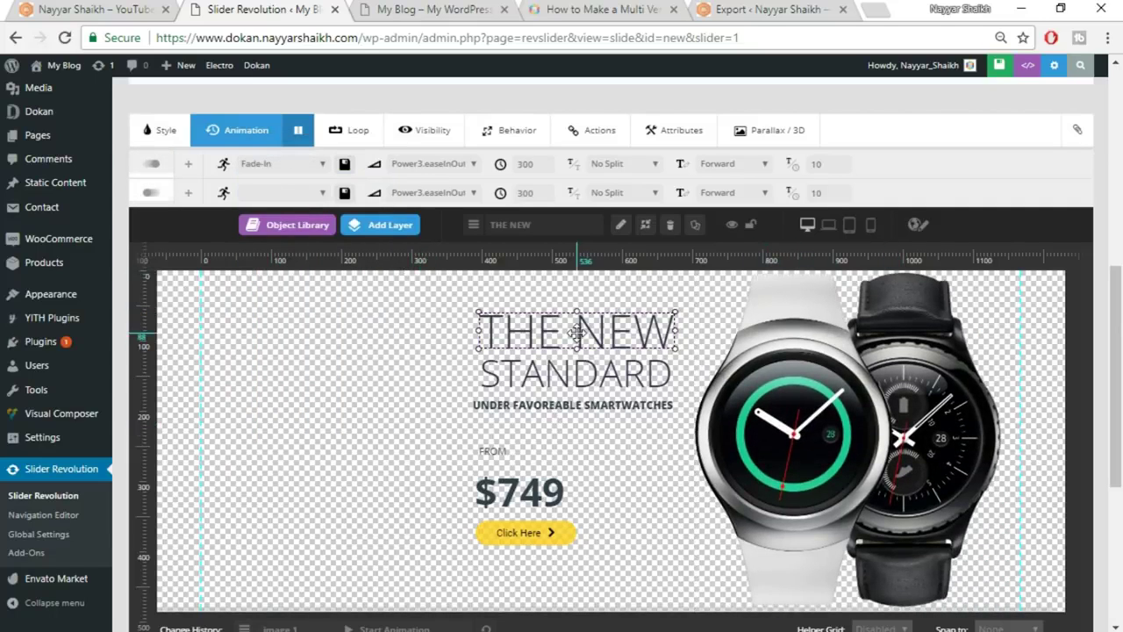
left_click(268, 160)
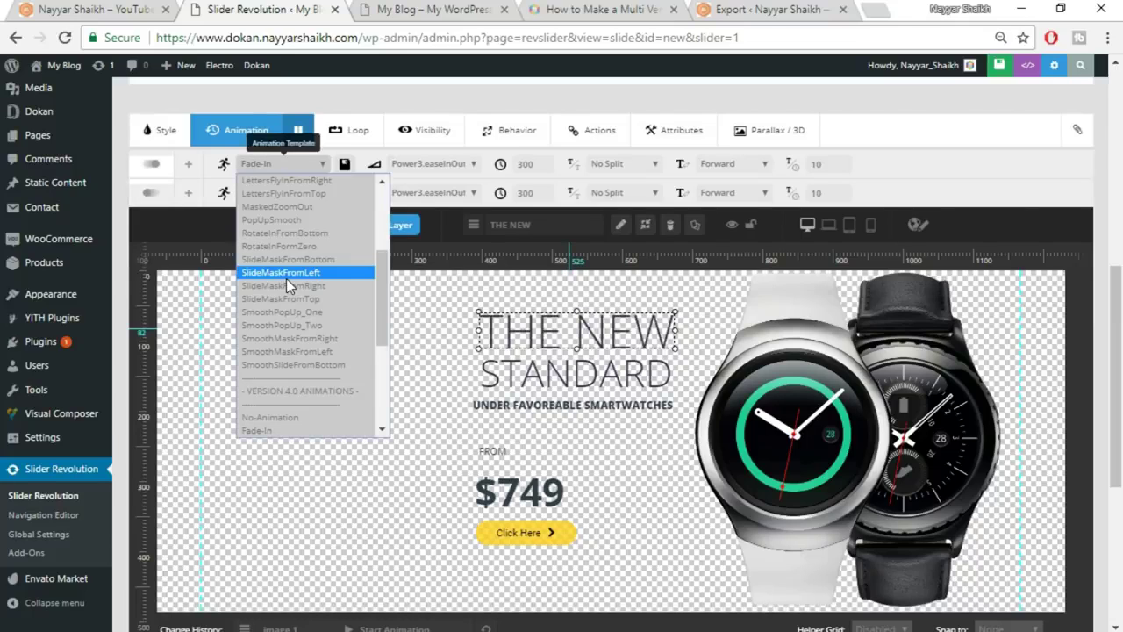
left_click(287, 277)
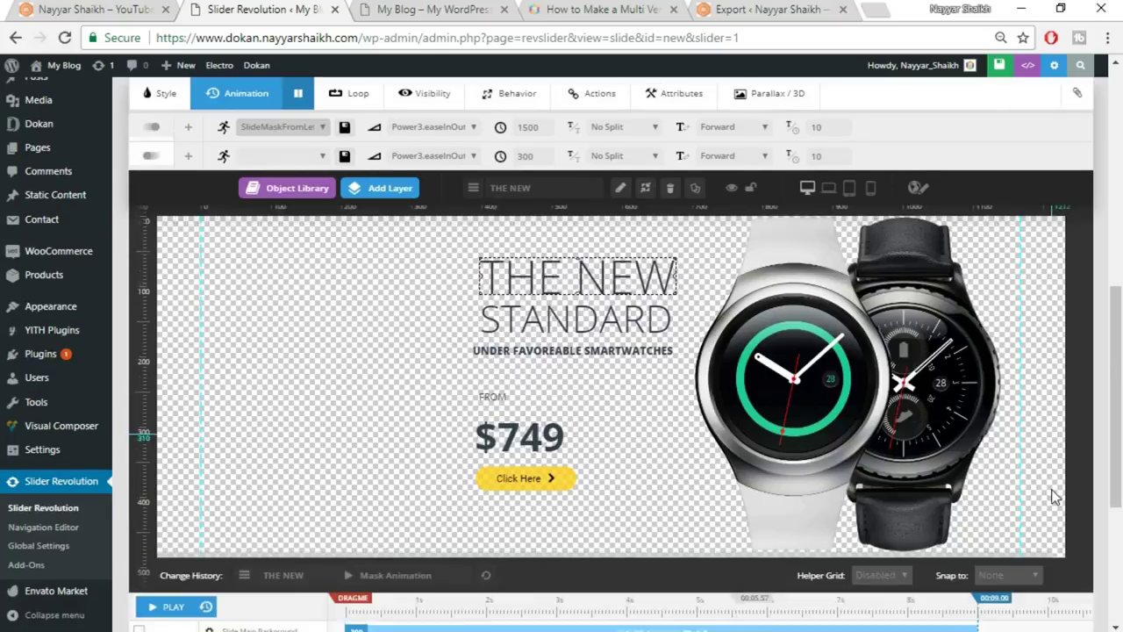
scroll(1051, 488, "down", 5)
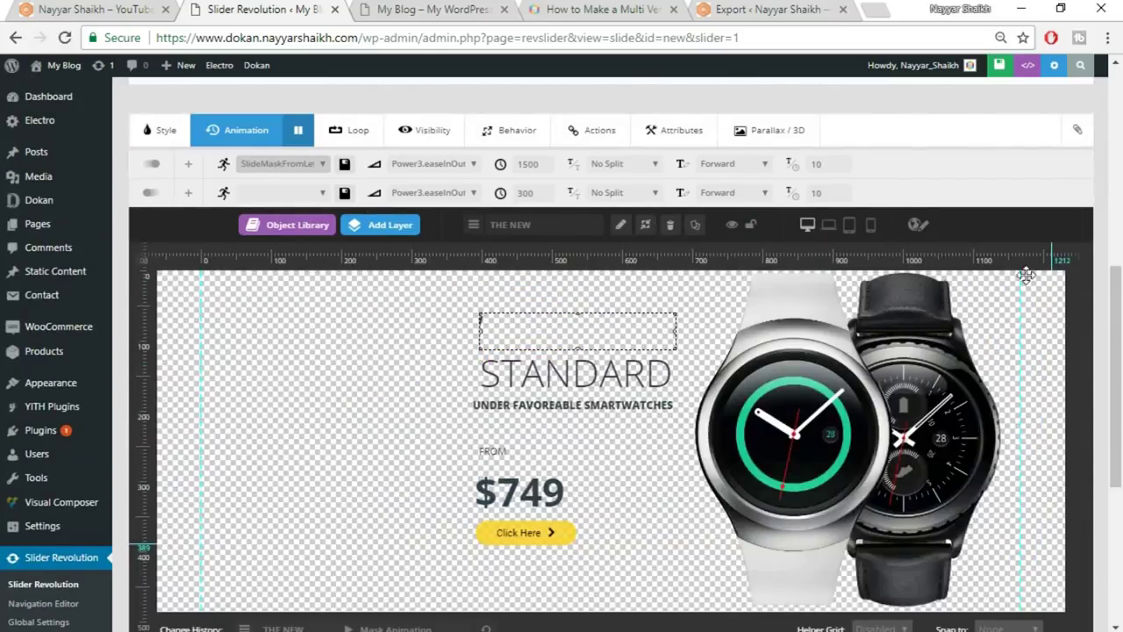
scroll(990, 120, "up", 6)
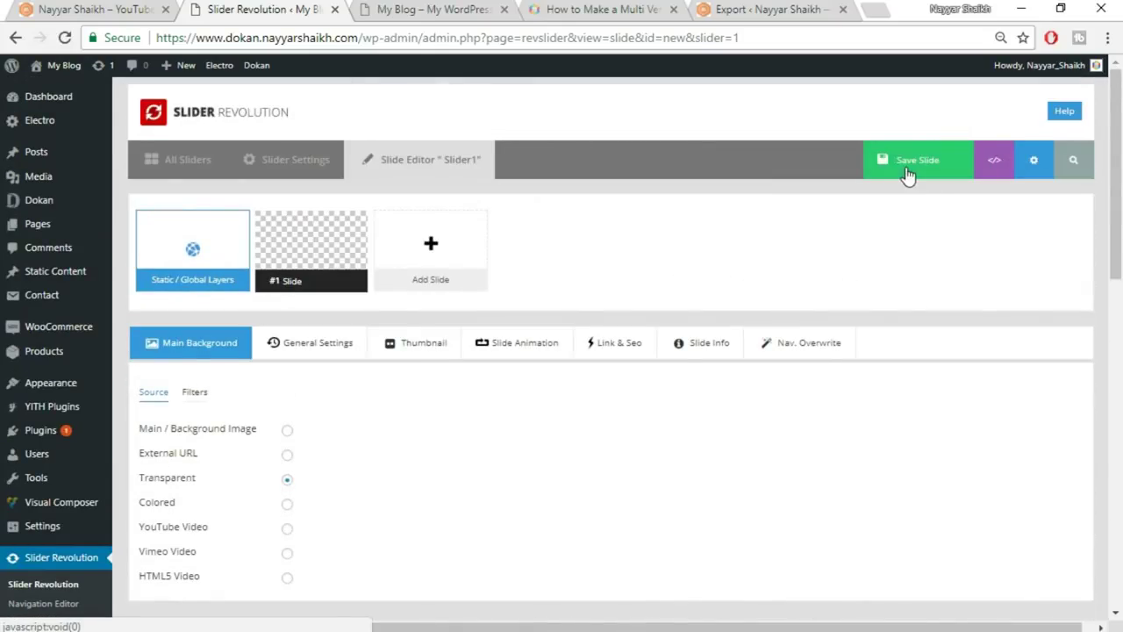
Save the slide, check the live Electro storefront and My Blog home page, then return to the sliders
left_click(909, 171)
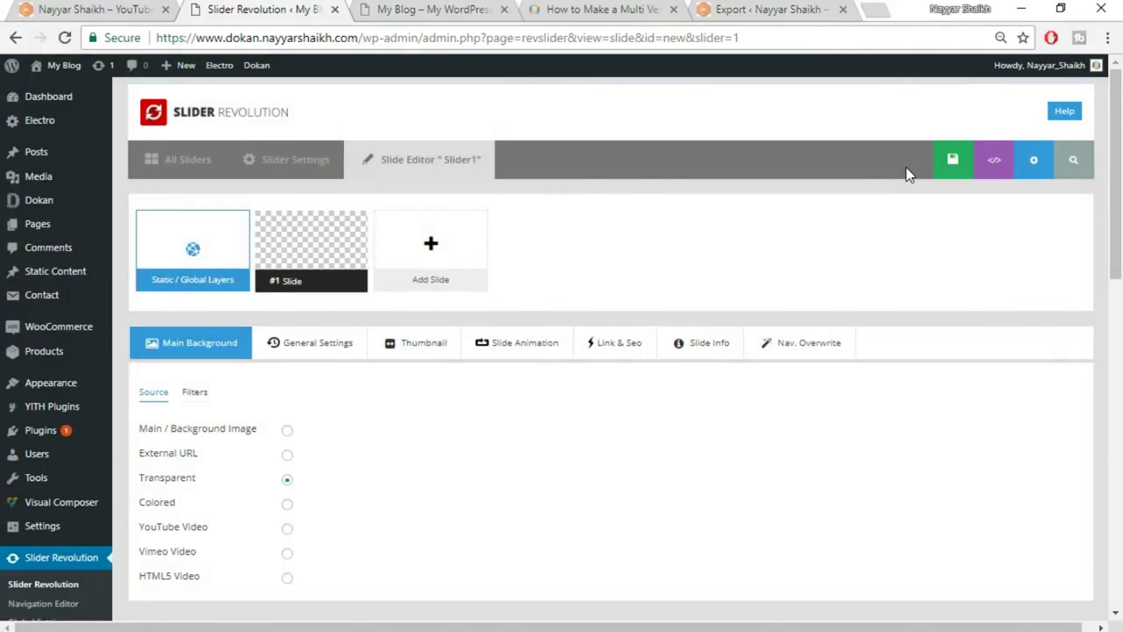
left_click(59, 7)
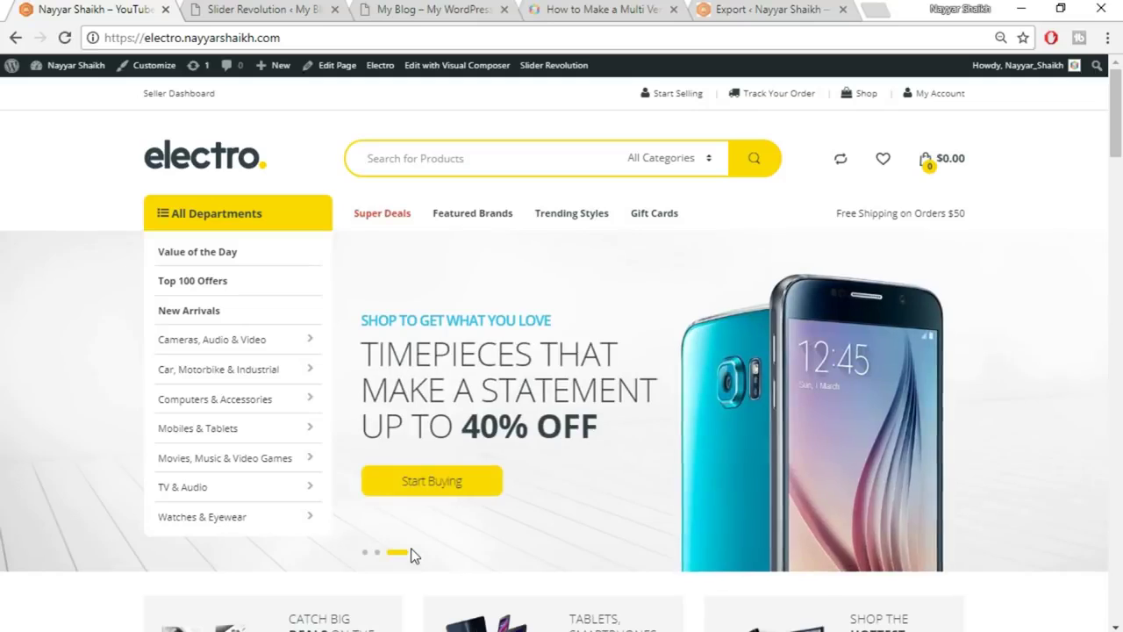
left_click(283, 7)
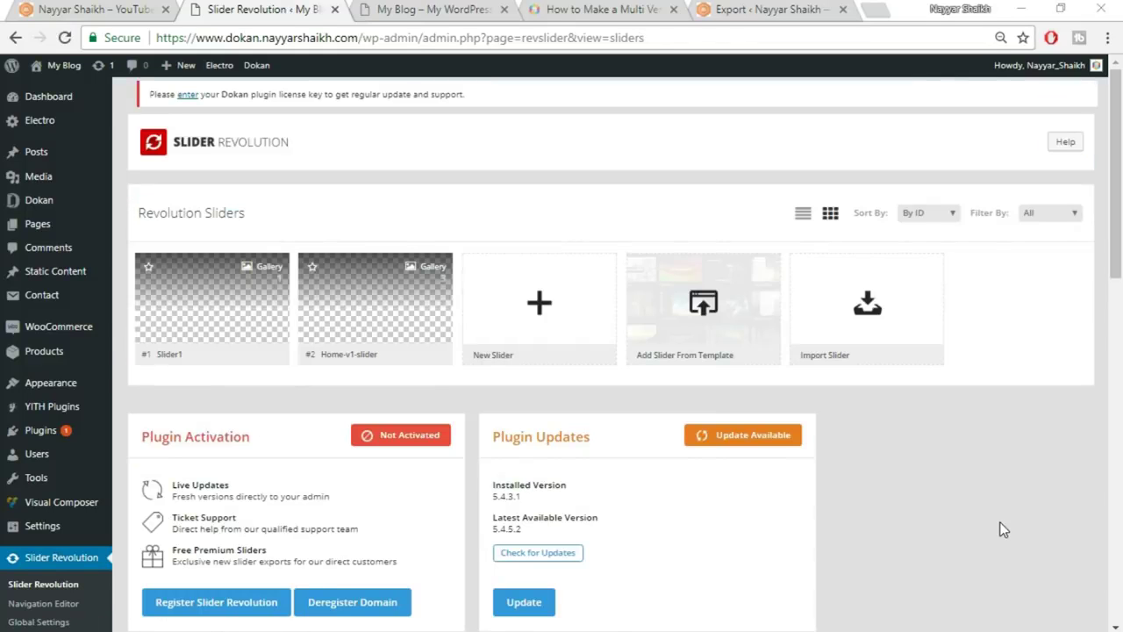
left_click(392, 6)
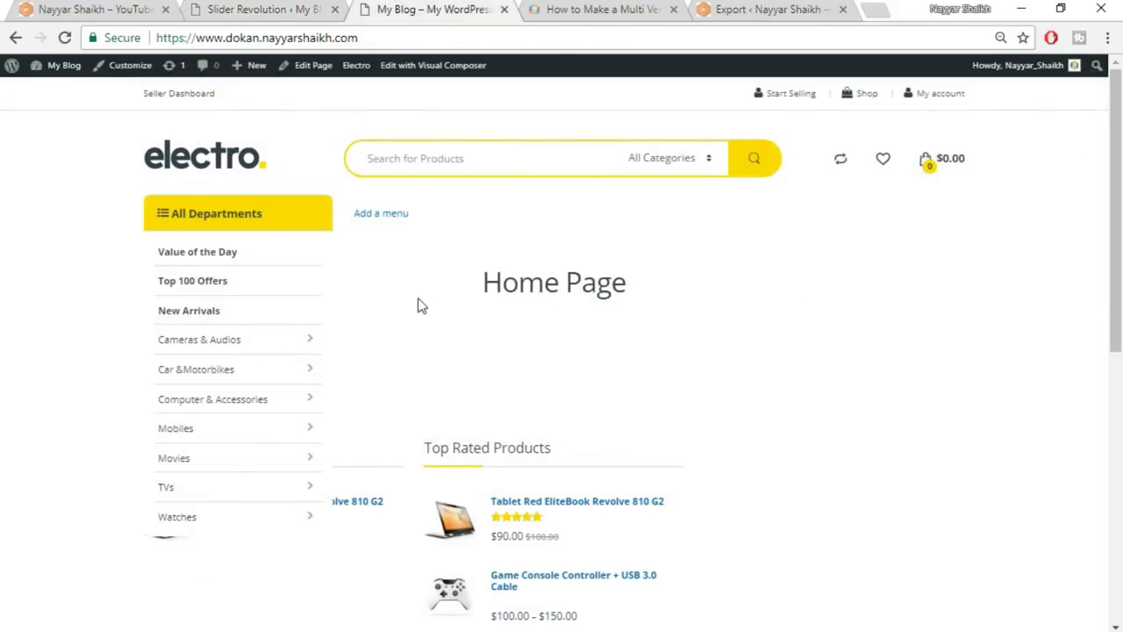
left_click(301, 6)
left_click(397, 7)
left_click(261, 6)
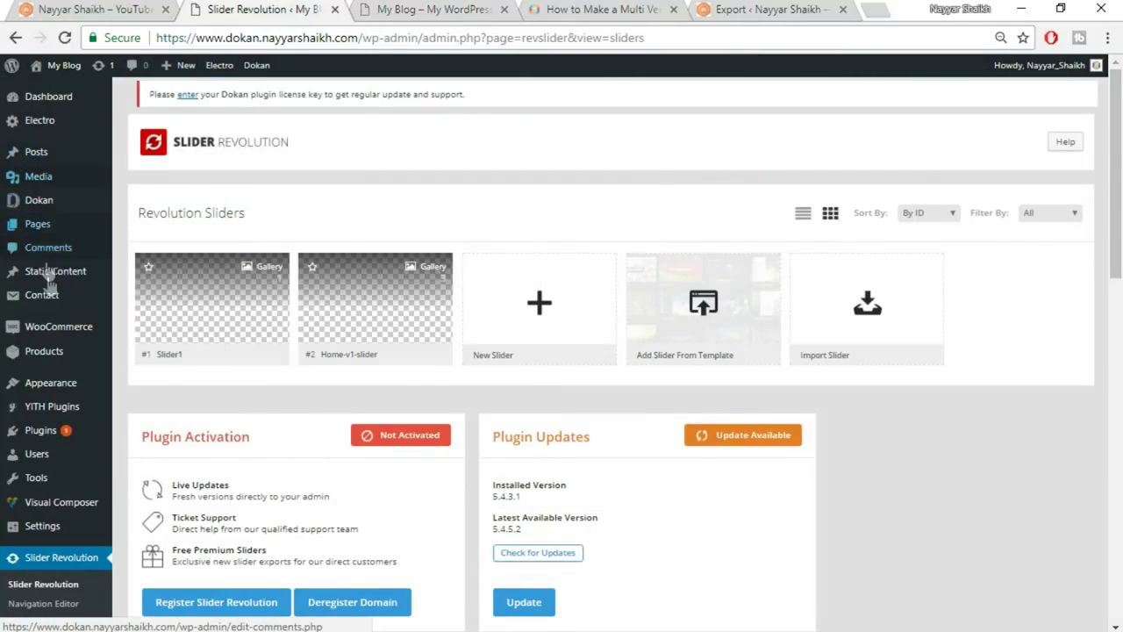
Open the Home Page in Visual Composer's Backend Editor
left_click(48, 229)
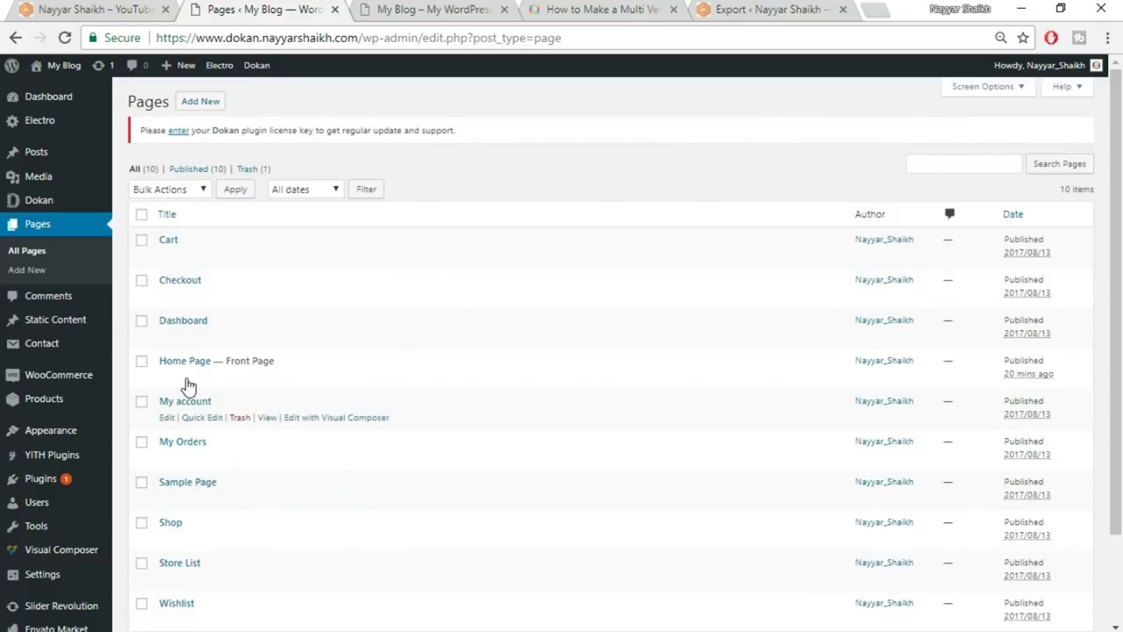
mouse_move(184, 381)
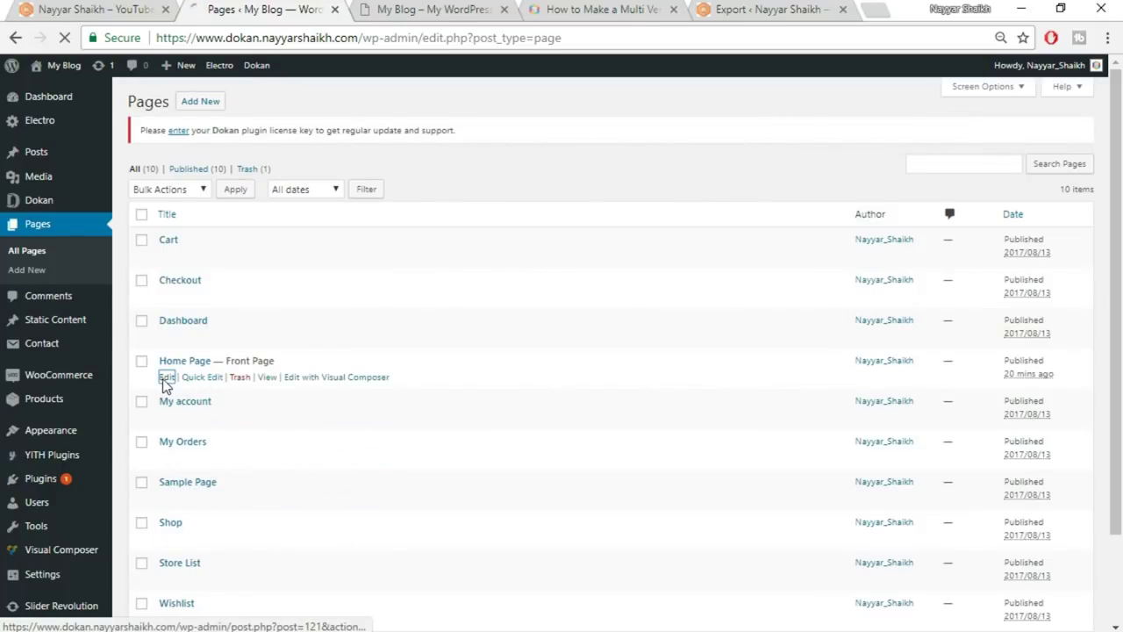
left_click(164, 379)
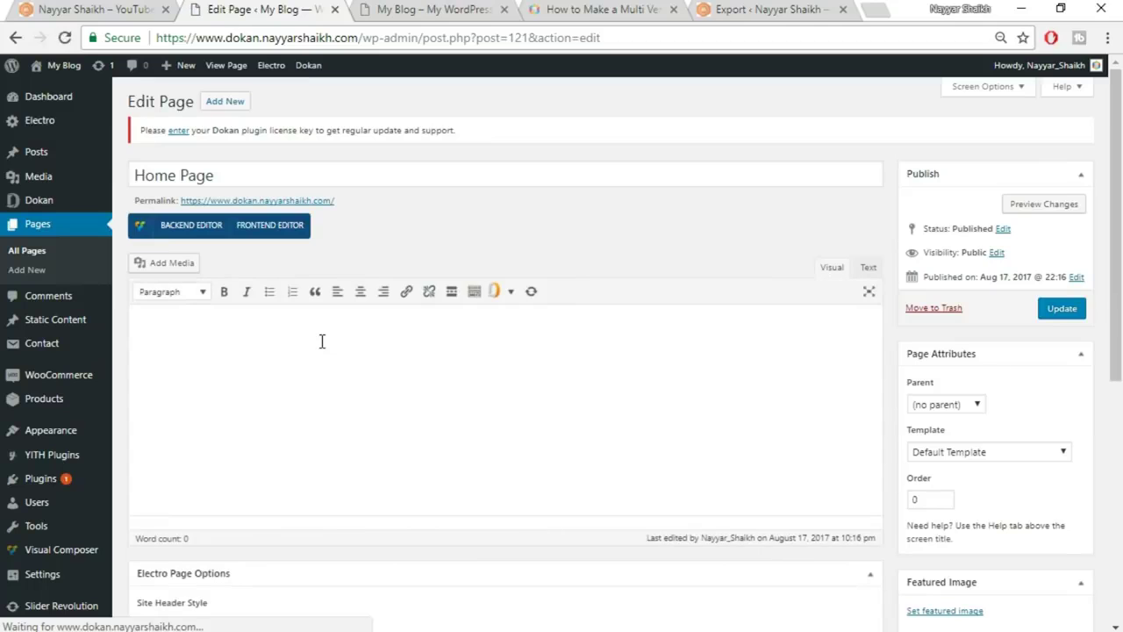
left_click(175, 232)
Add a Revolution Slider element showing Home-v1-slider and update the Home Page
left_click(387, 533)
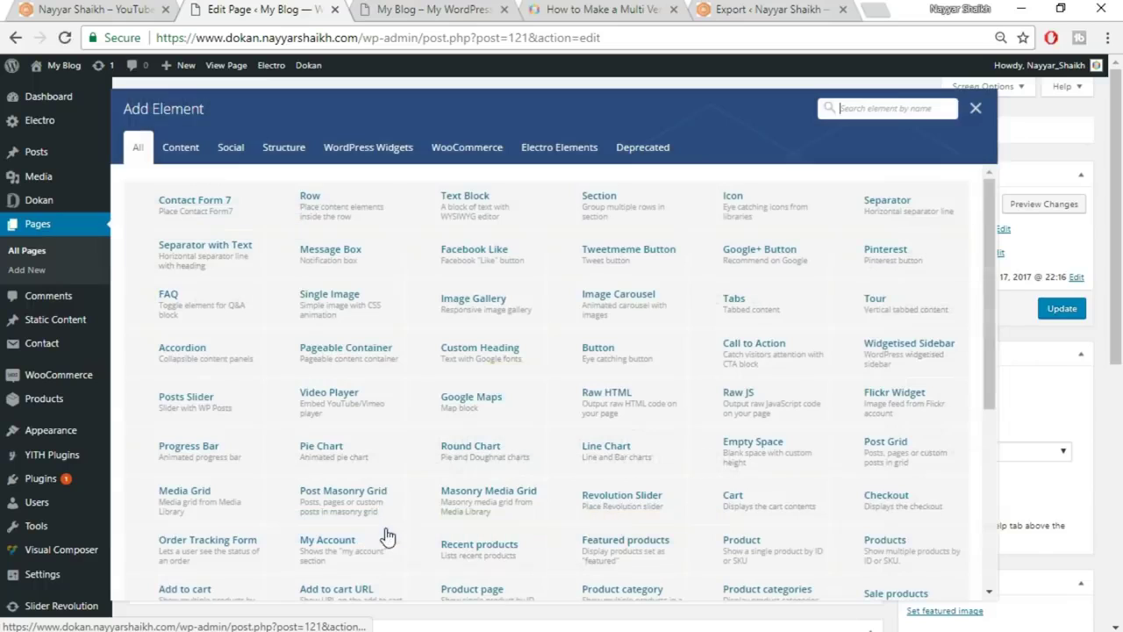
type("sli")
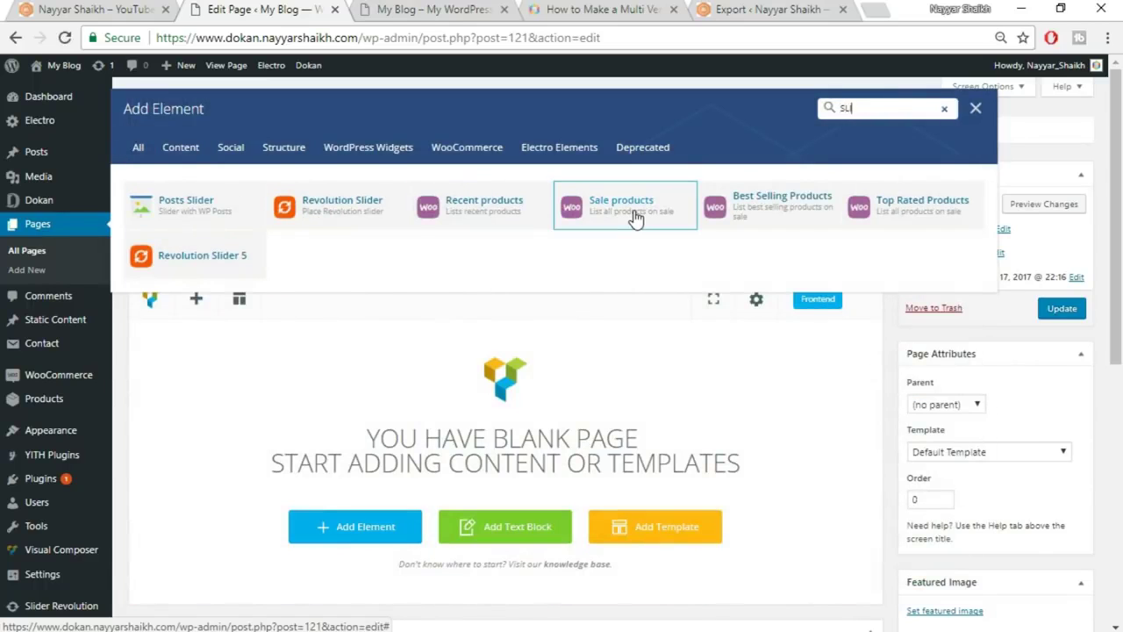
left_click(331, 209)
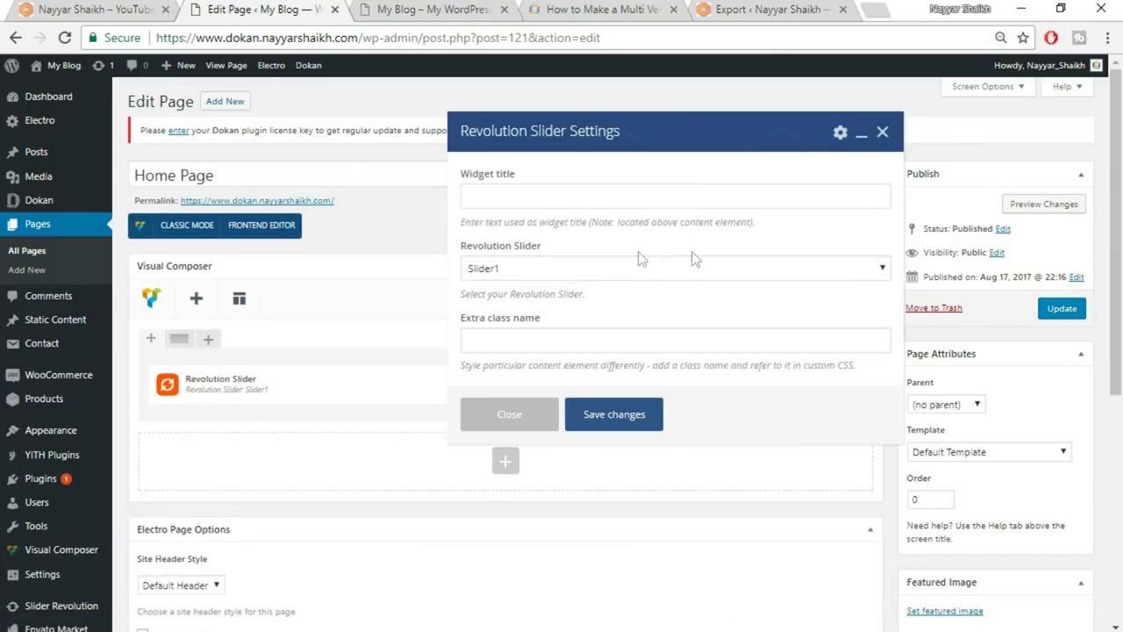
left_click(568, 277)
left_click(544, 303)
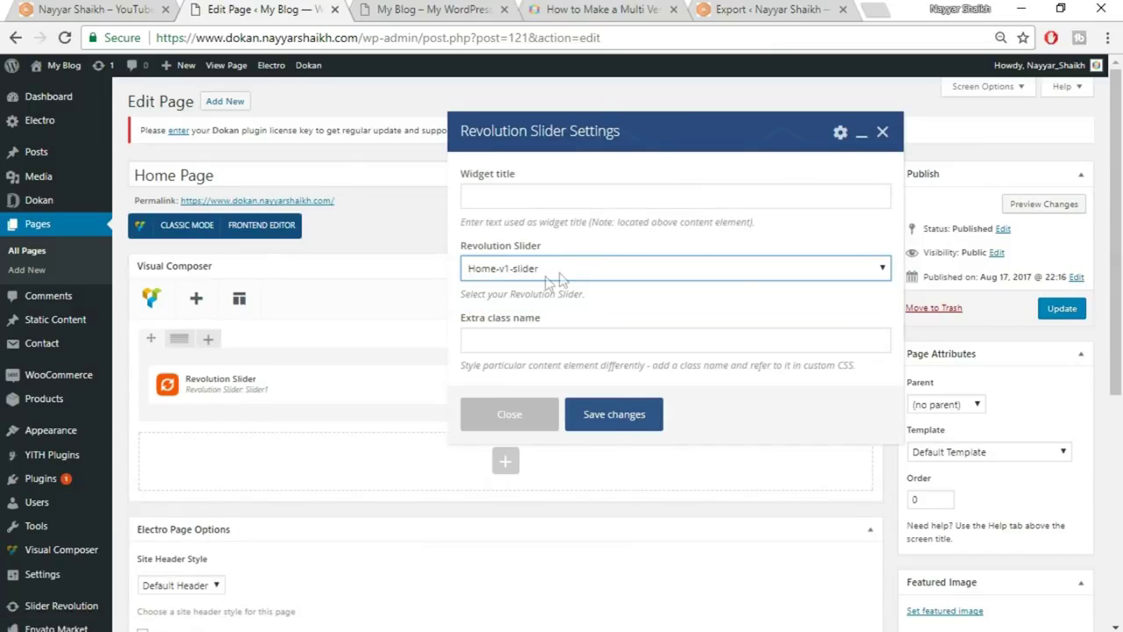
left_click(616, 415)
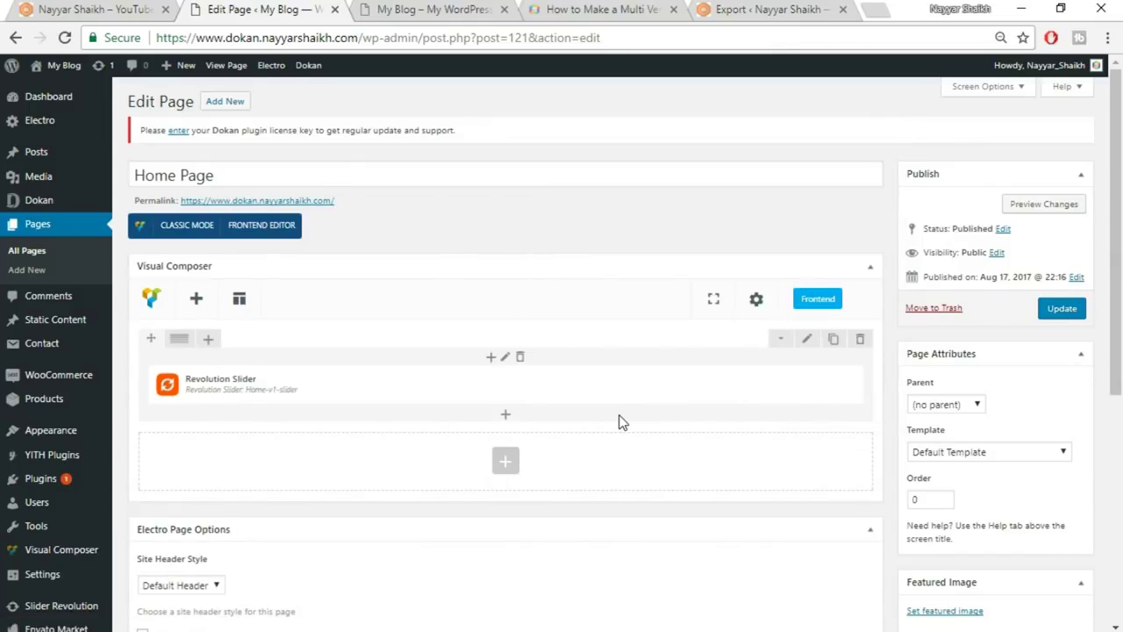
left_click(1081, 311)
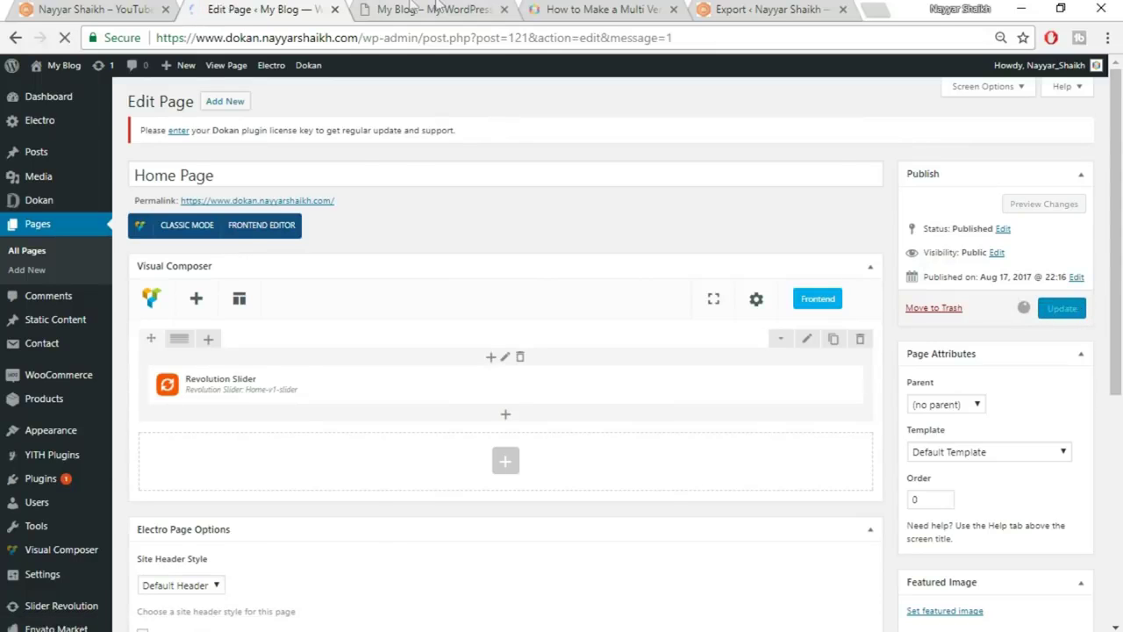
Reload the live home page to confirm the slider sits under the Home Page heading, then go back to the editor
left_click(435, 10)
left_click(450, 35)
key("Return")
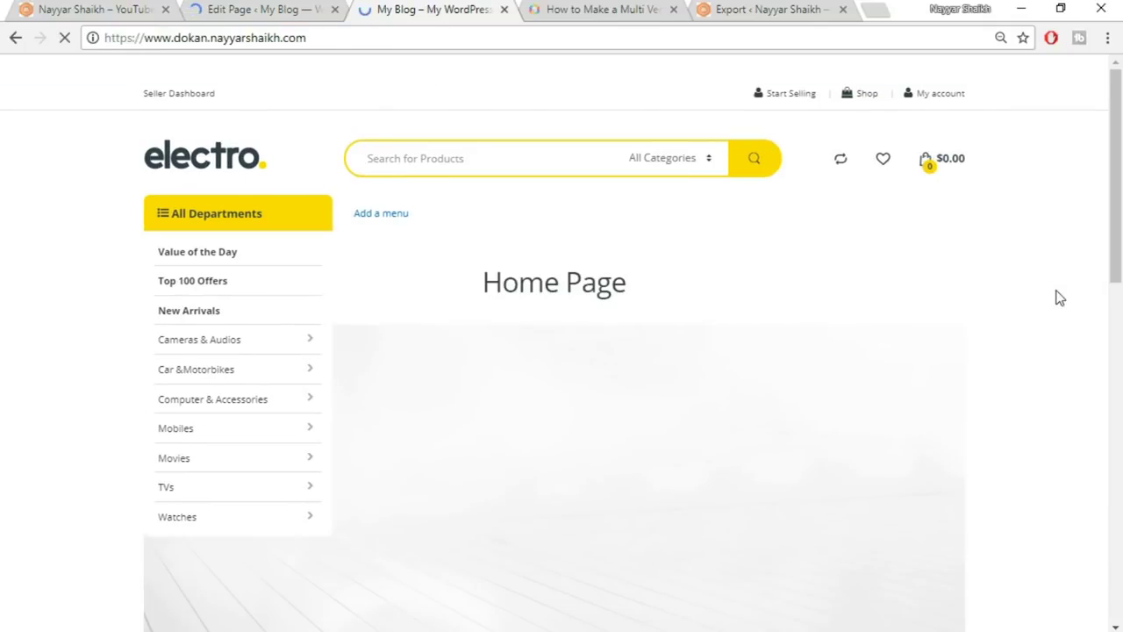
scroll(855, 437, "down", 2)
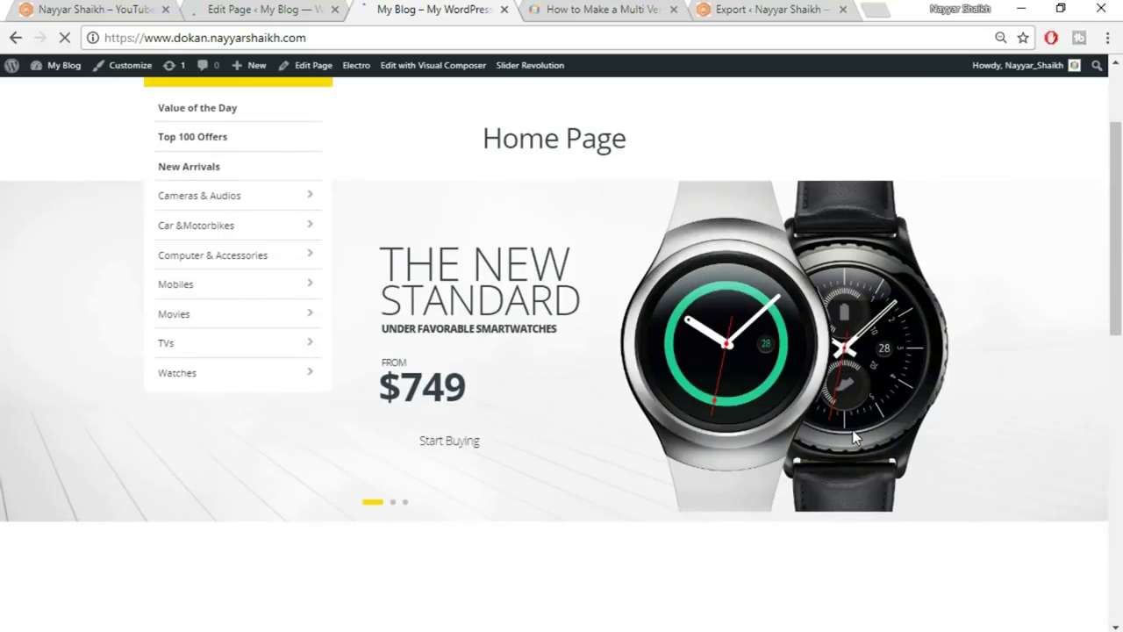
scroll(856, 437, "up", 2)
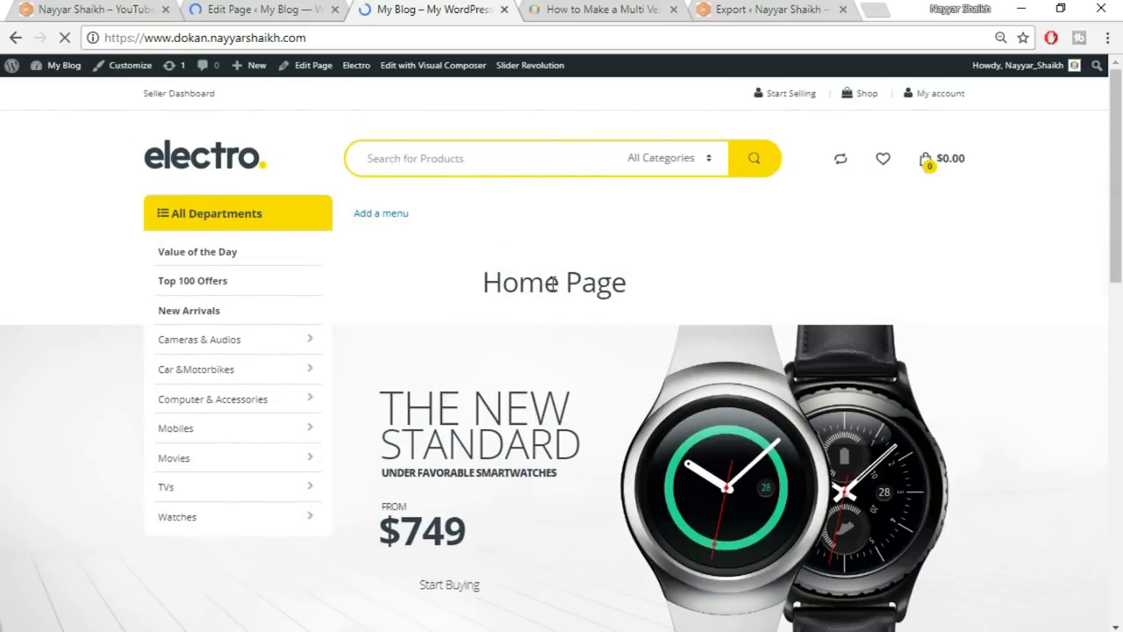
scroll(587, 298, "down", 2)
scroll(552, 220, "up", 2)
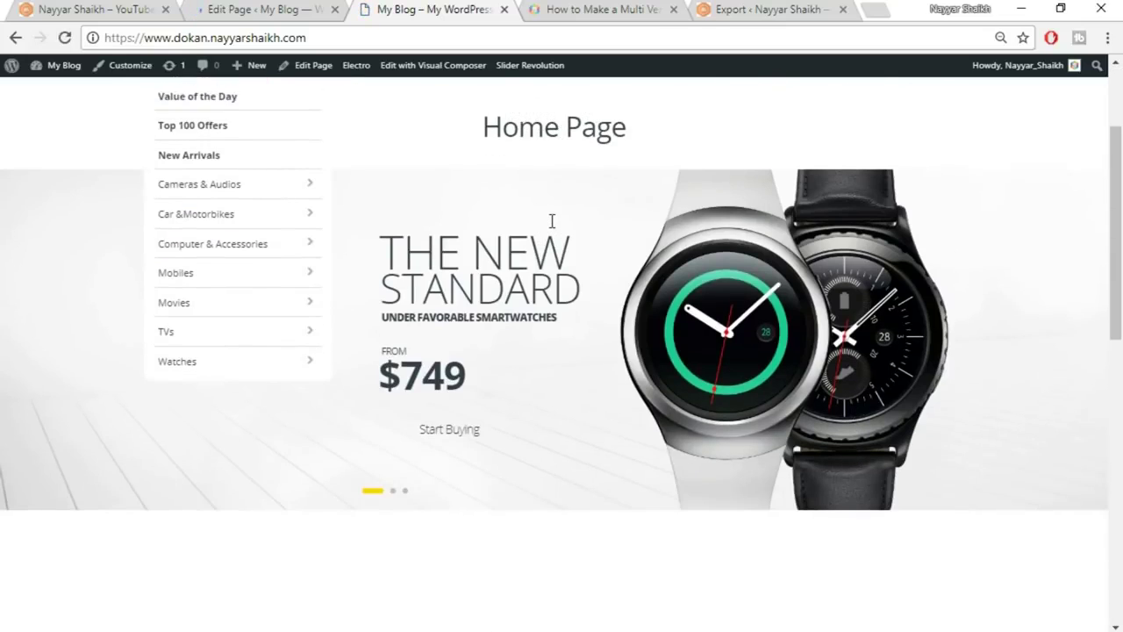
left_click_drag(502, 283, 665, 278)
left_click(664, 278)
scroll(665, 277, "down", 2)
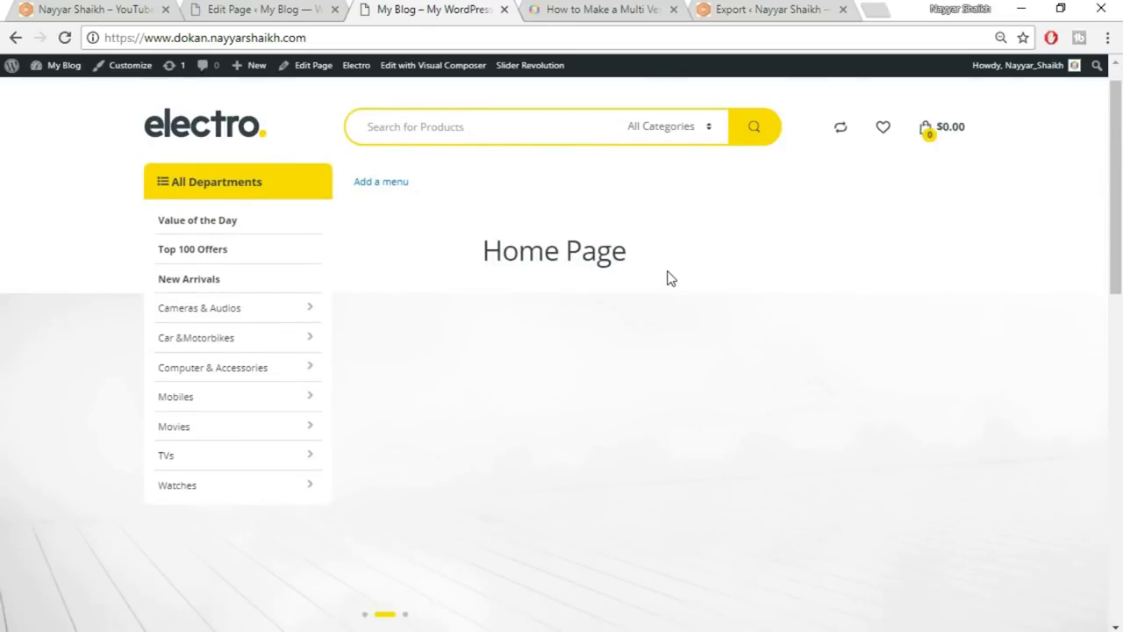
scroll(664, 285, "up", 2)
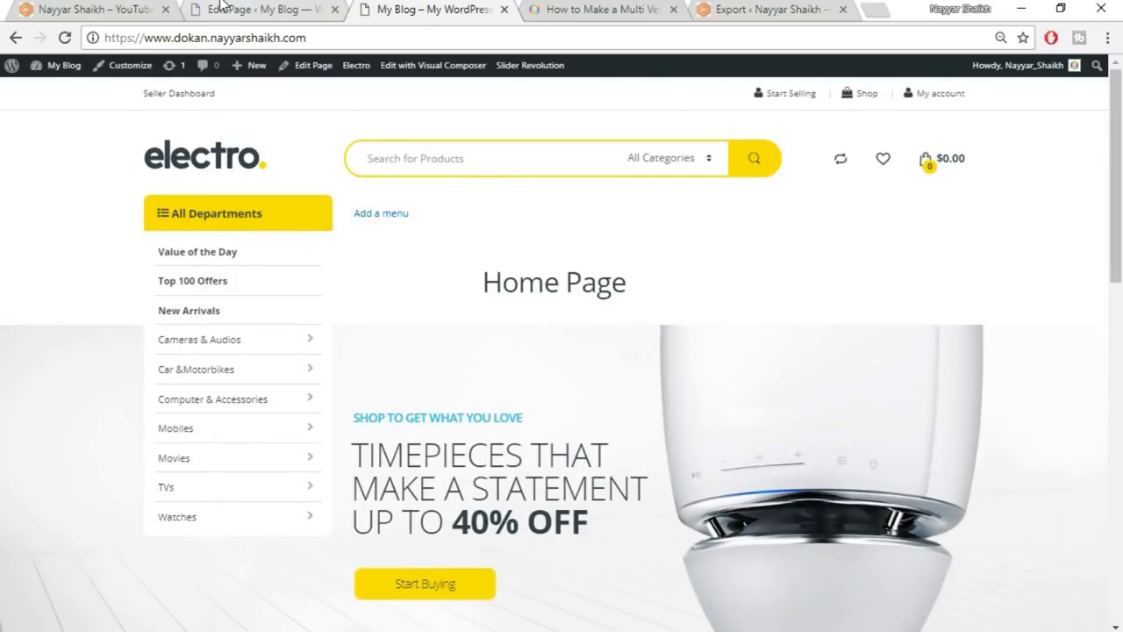
left_click(241, 7)
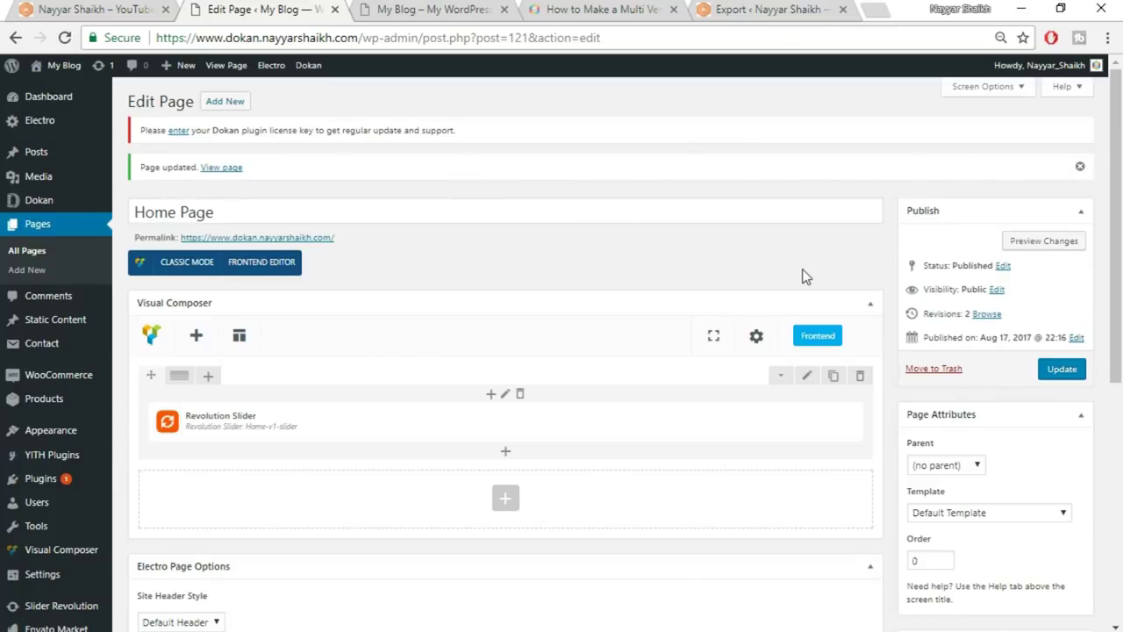
Tick Hide Page Header in Electro Page Options and update the page
scroll(806, 277, "down", 5)
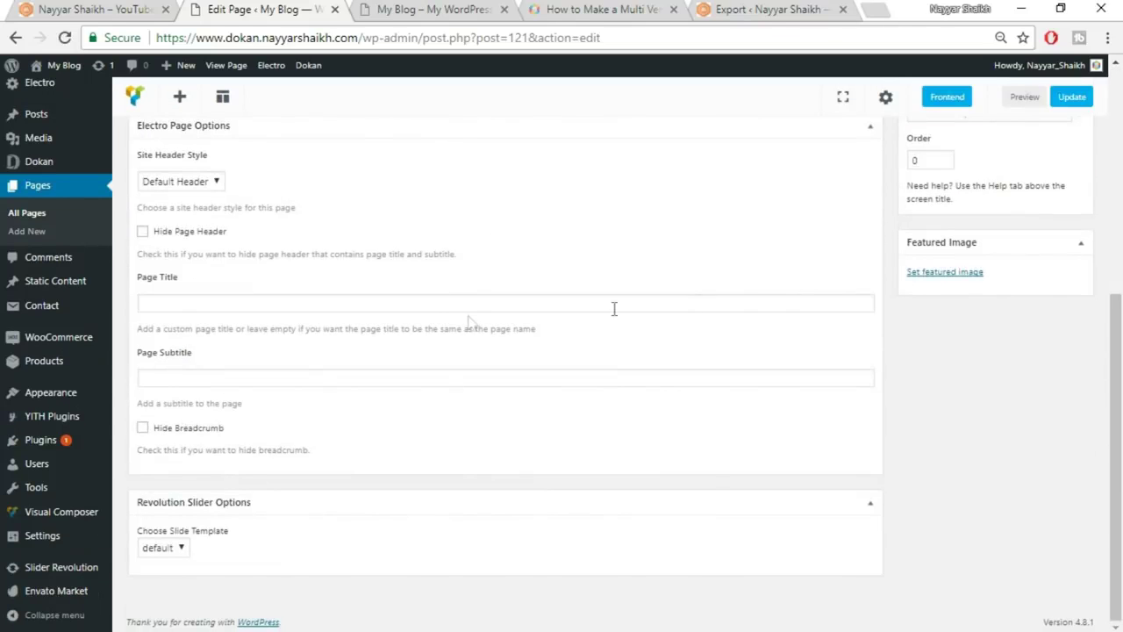
scroll(414, 314, "up", 1)
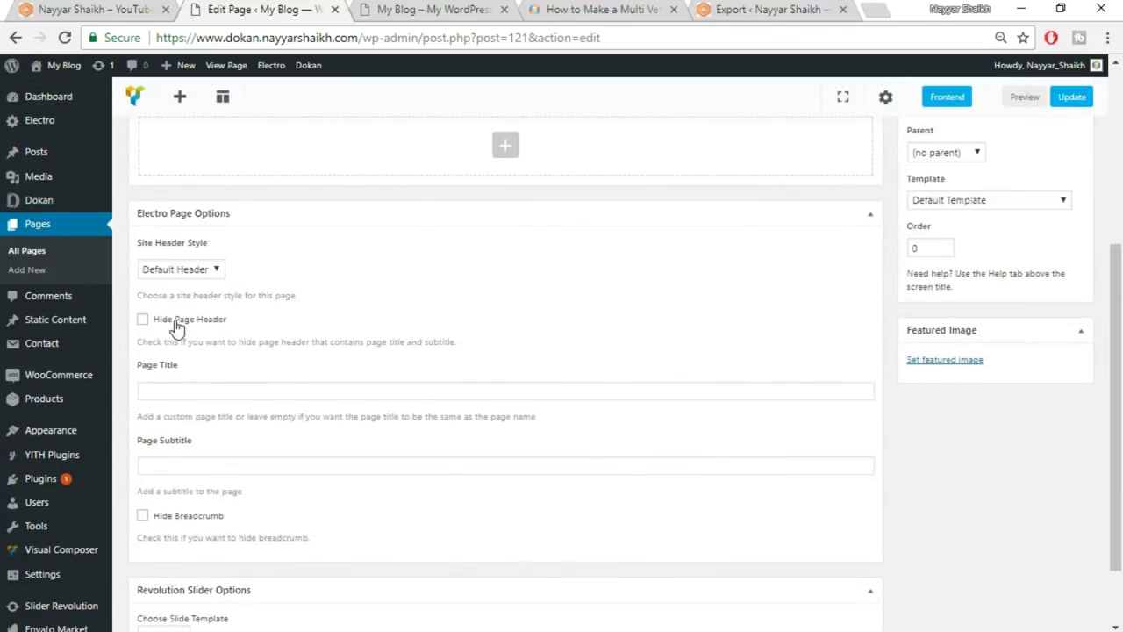
left_click(164, 325)
left_click(1076, 100)
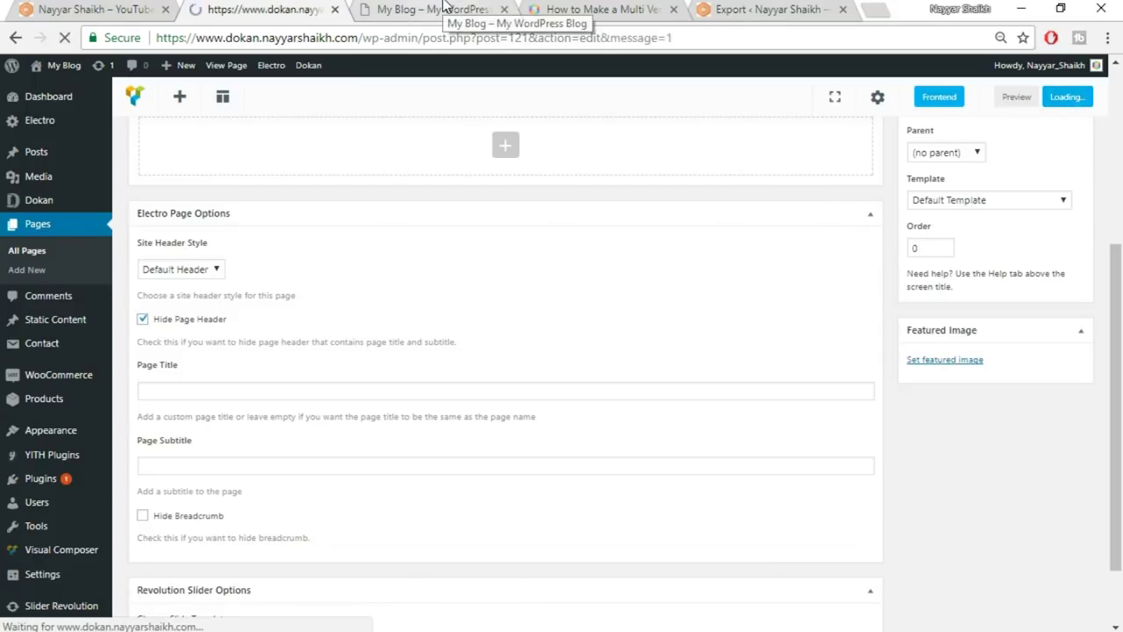
Reload the live site to verify the header is gone, then return to the editor
left_click(445, 8)
left_click(440, 33)
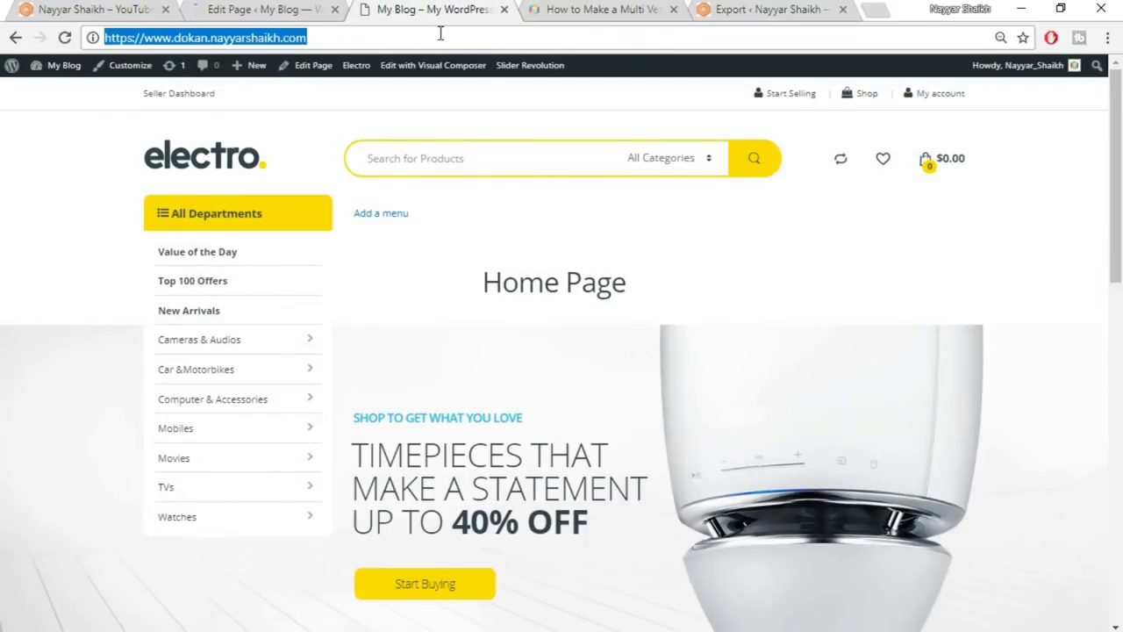
key("Return")
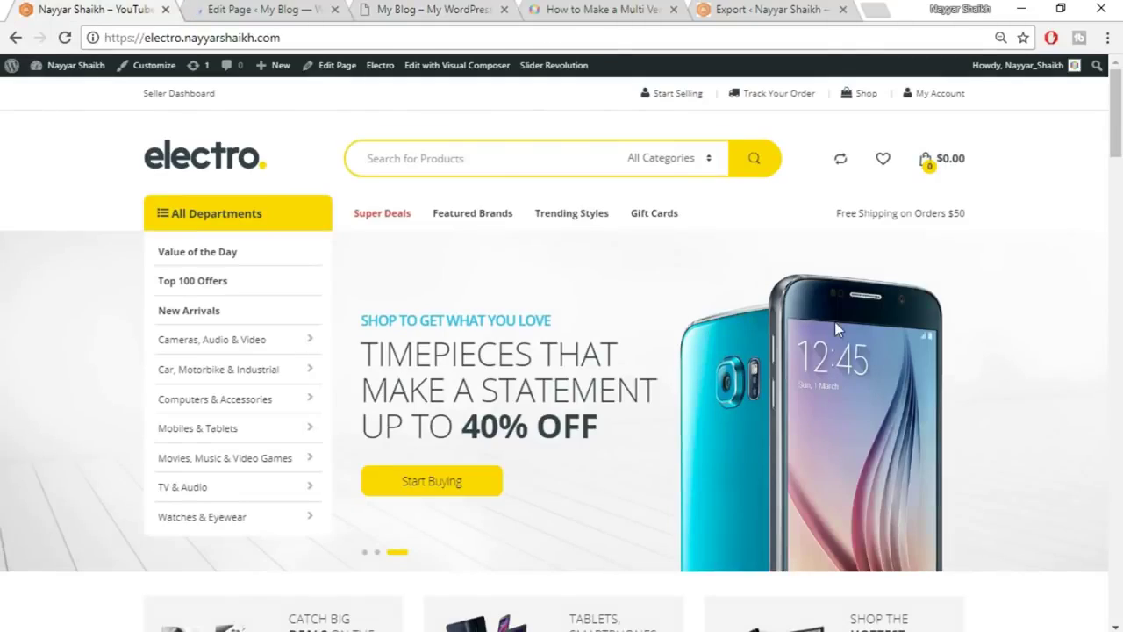
scroll(835, 325, "down", 3)
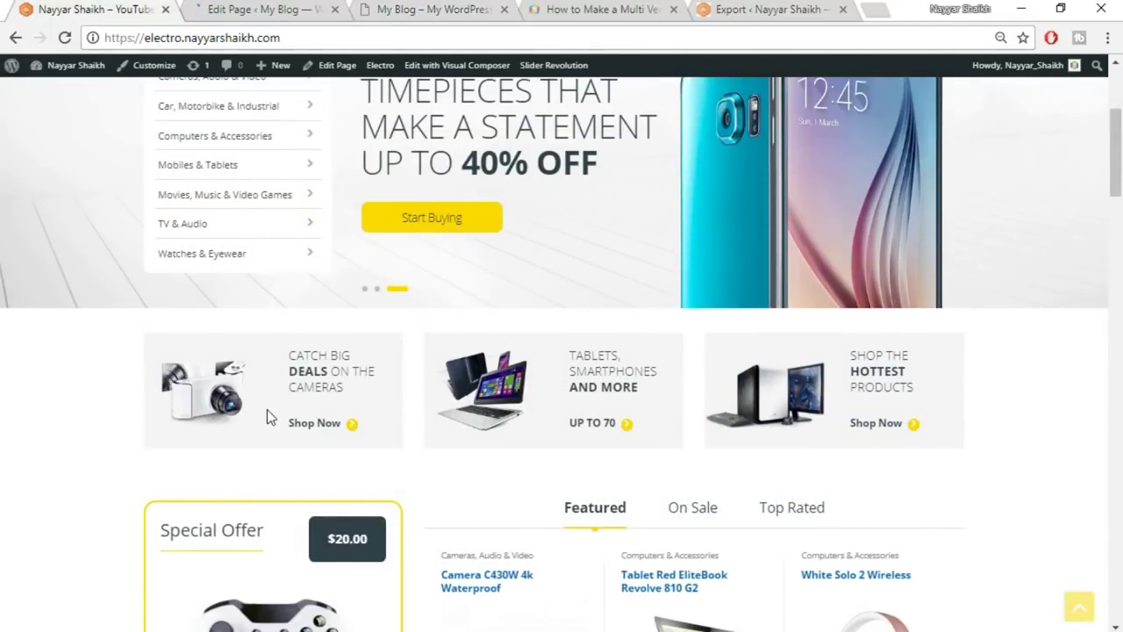
left_click(270, 8)
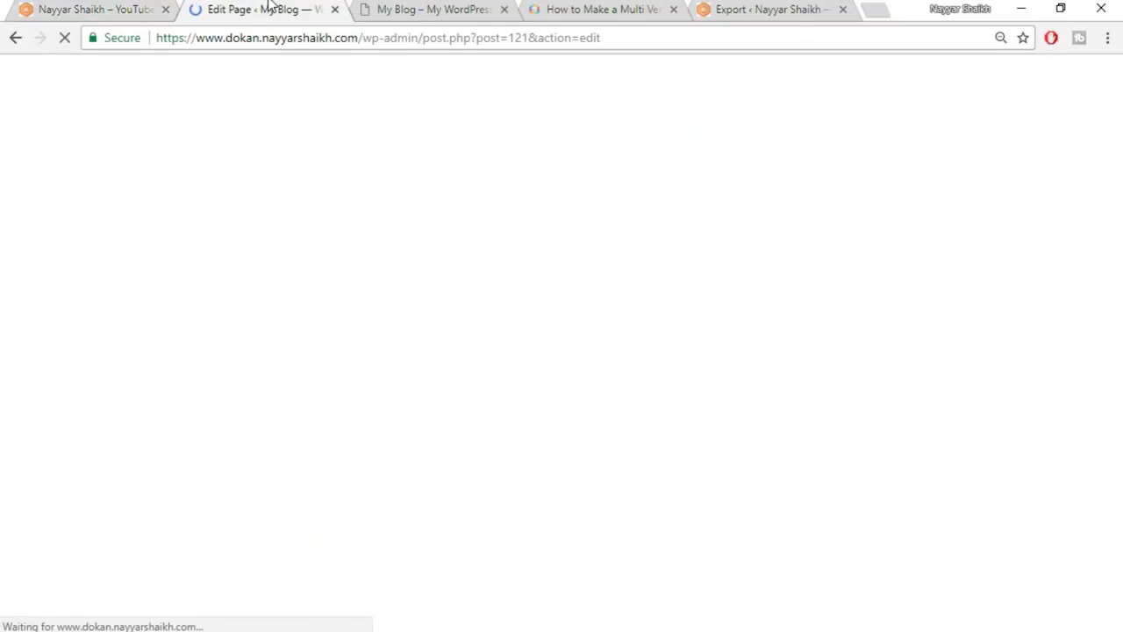
scroll(651, 331, "down", 2)
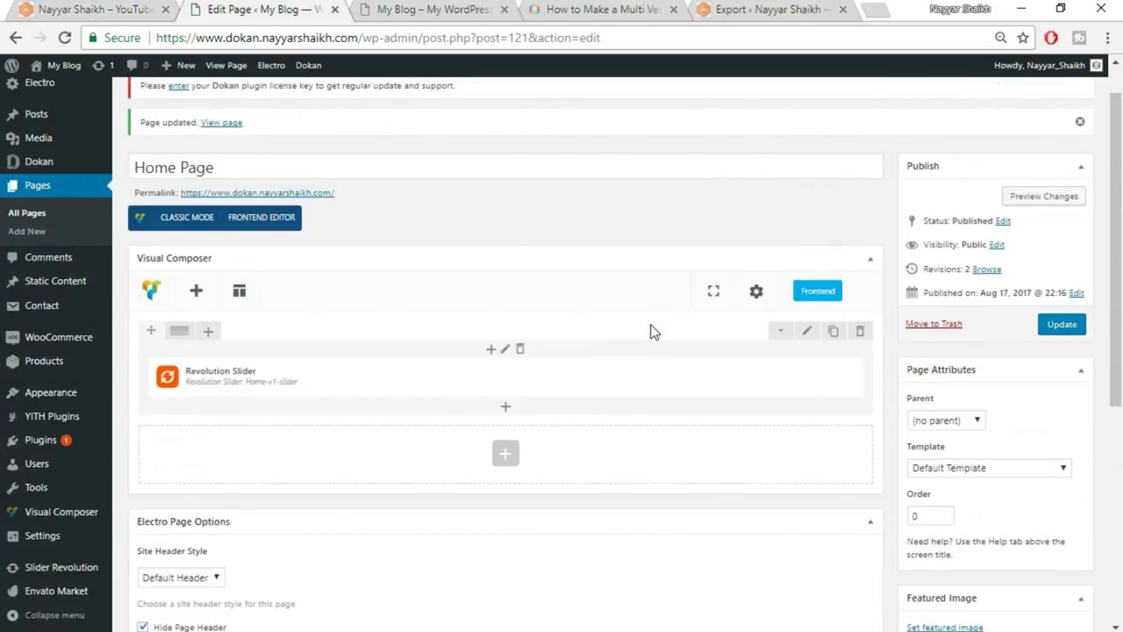
Add an Ad Block element below the slider, found by searching 'AD B'
left_click(505, 324)
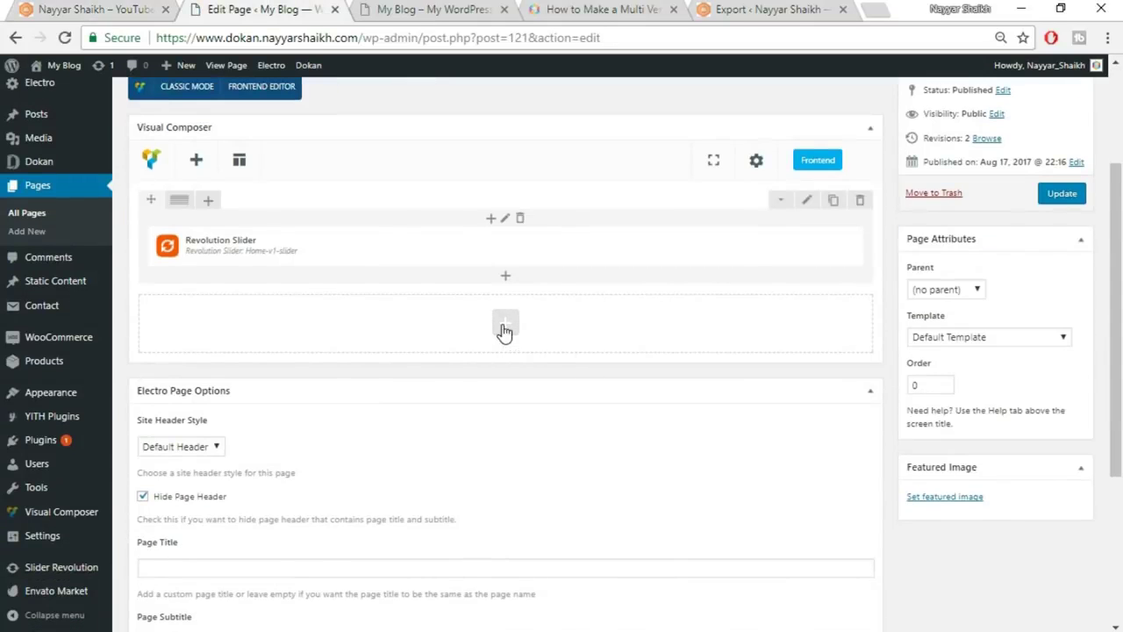
type("AD")
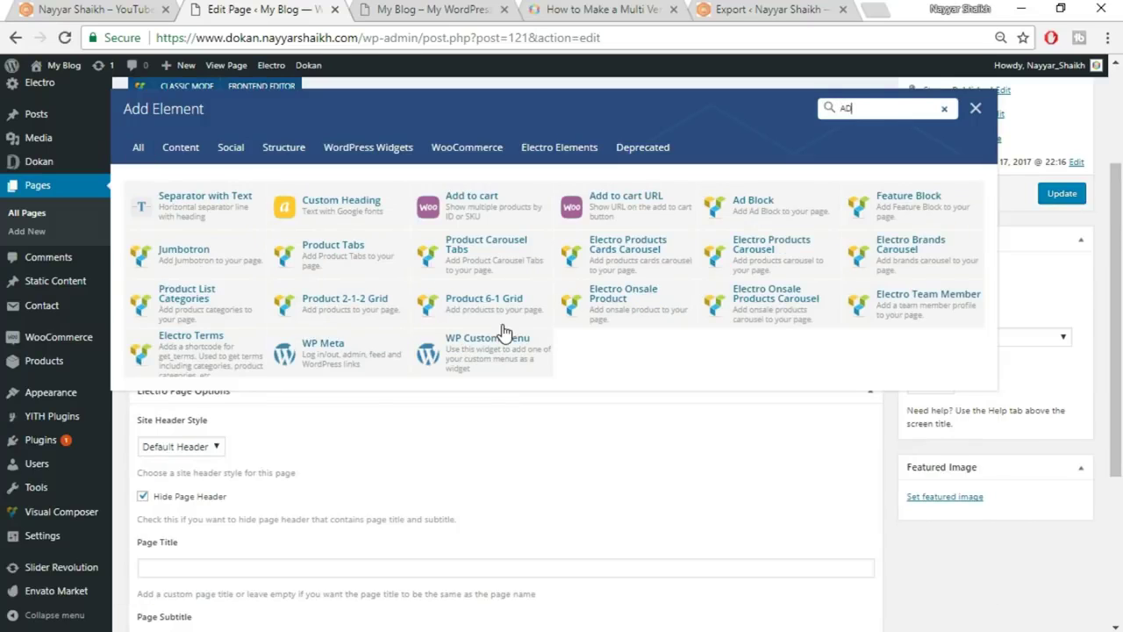
type(" B")
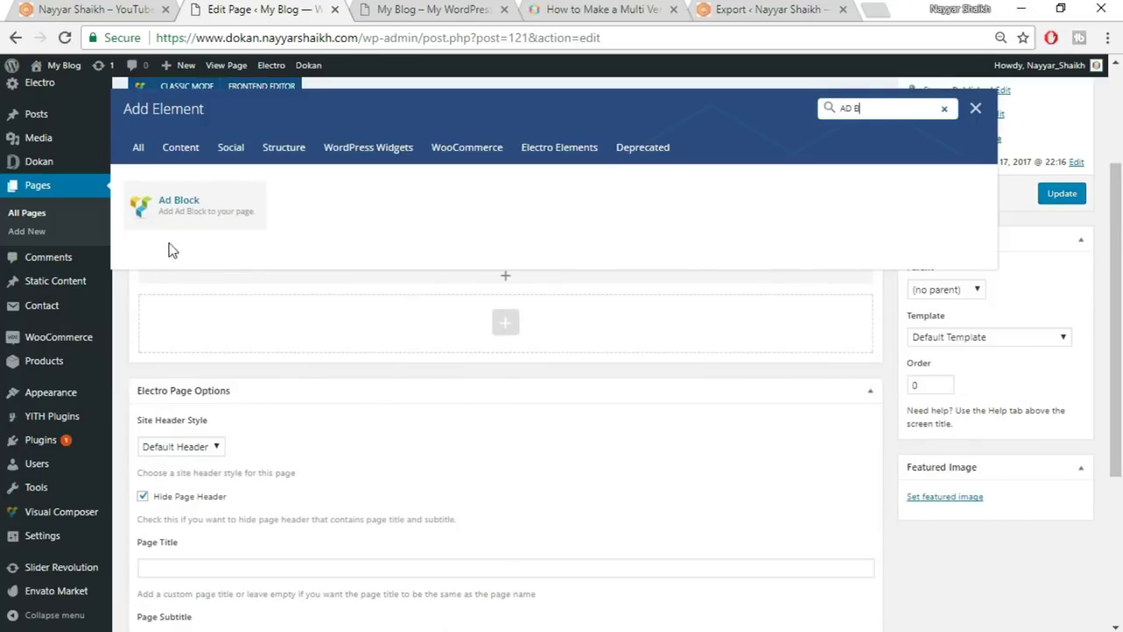
left_click(182, 200)
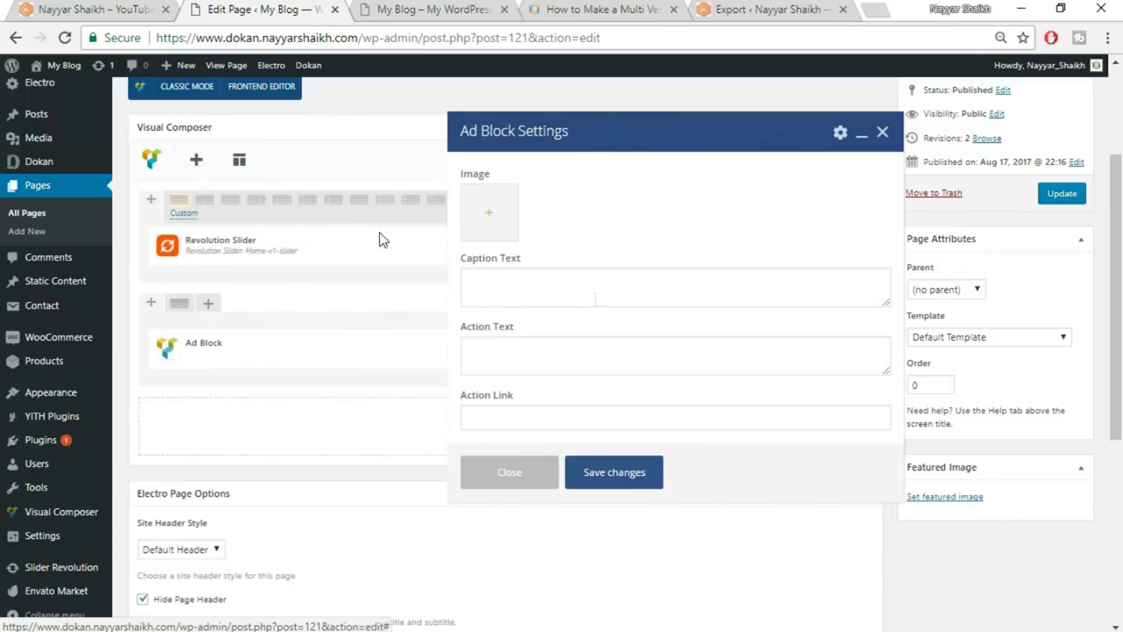
Set the Ad Block image to the white camera picture and select the demo's camera caption
left_click(516, 226)
left_click(122, 8)
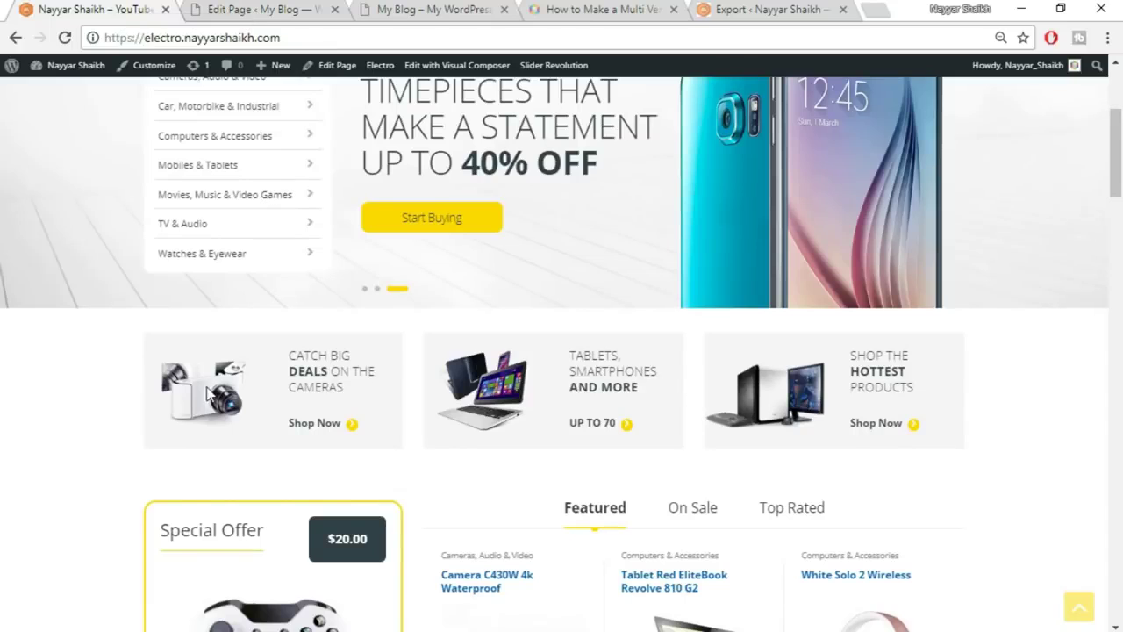
left_click(224, 13)
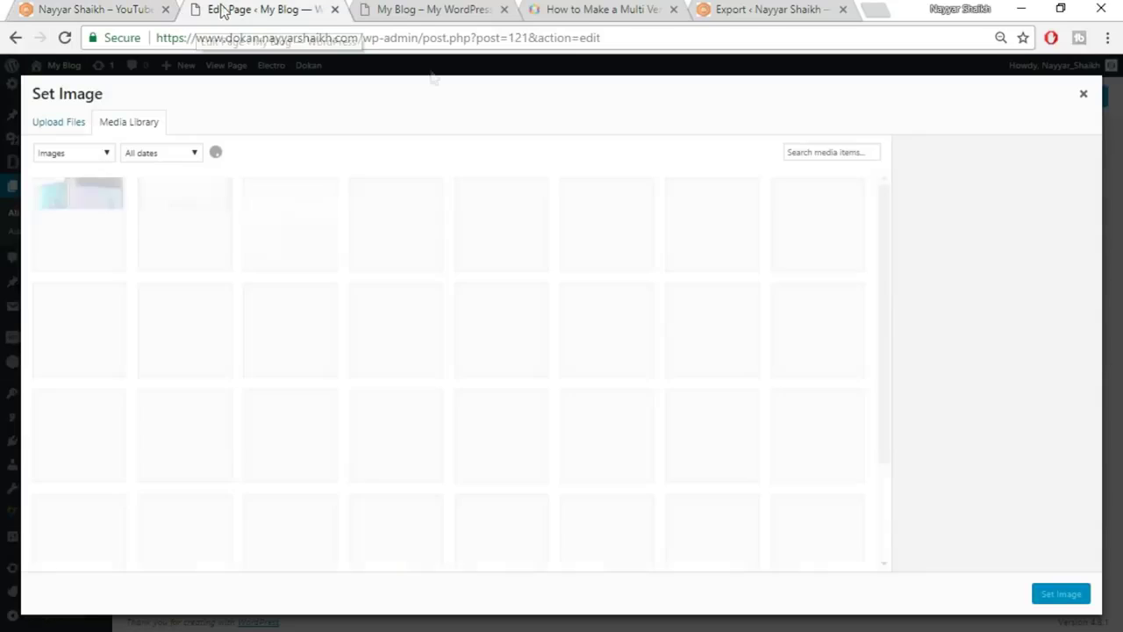
left_click(232, 338)
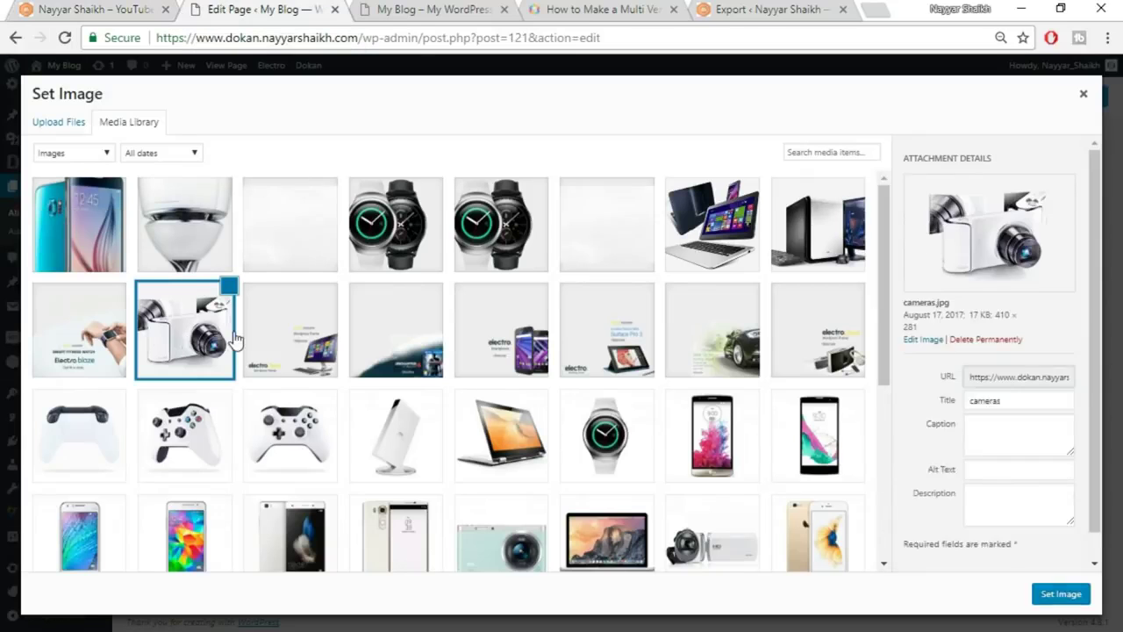
left_click(1050, 595)
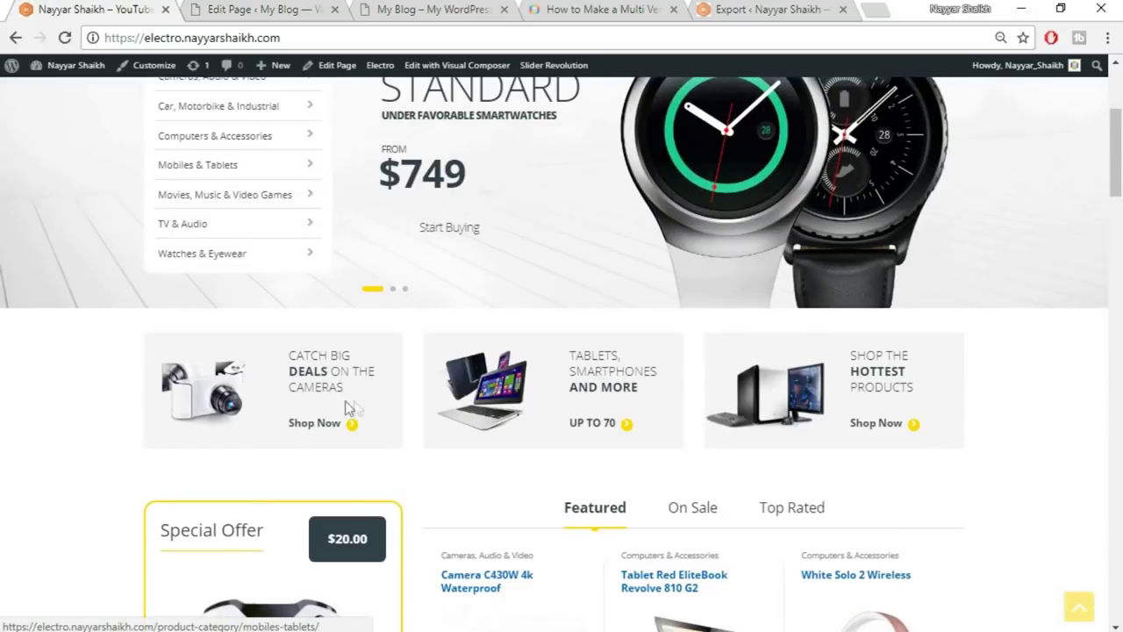
mouse_move(350, 384)
left_mouse_down()
mouse_move(371, 401)
mouse_move(363, 391)
left_mouse_up()
key("ctrl+c")
Paste CATCH BIG DEALS ON THE CAMERAS into the Ad Block's Caption Text
left_click(232, 9)
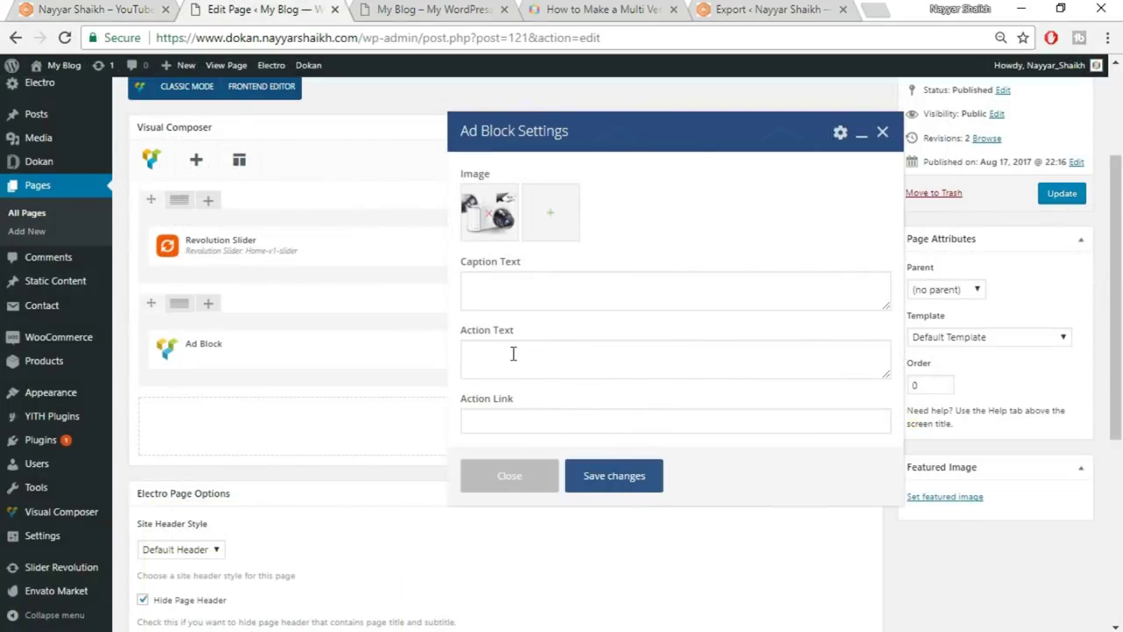
left_click(516, 306)
key("ctrl+v")
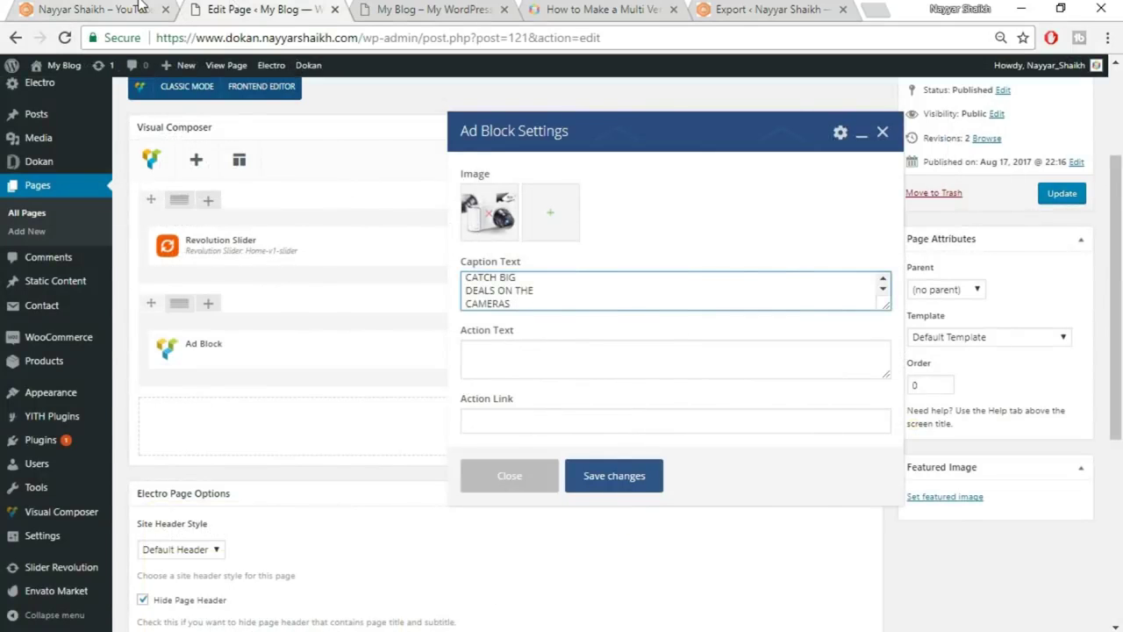
left_click(141, 7)
left_click(369, 362)
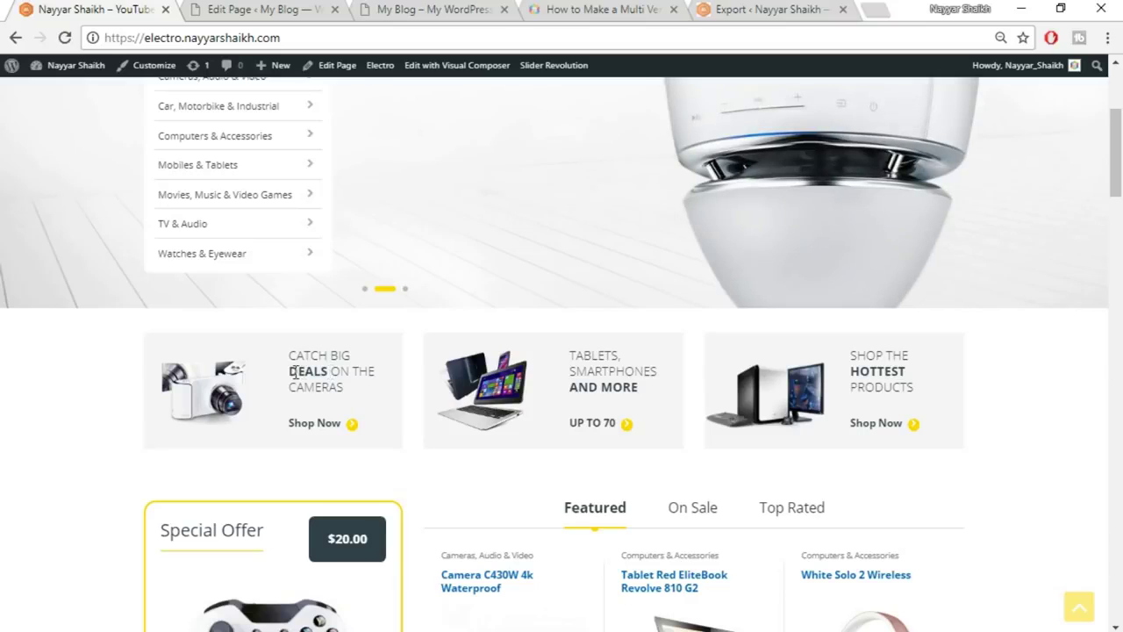
left_click(285, 9)
Wrap DEALS in <strong></strong> tags and save the Ad Block settings
left_click(464, 290)
type("<STRO")
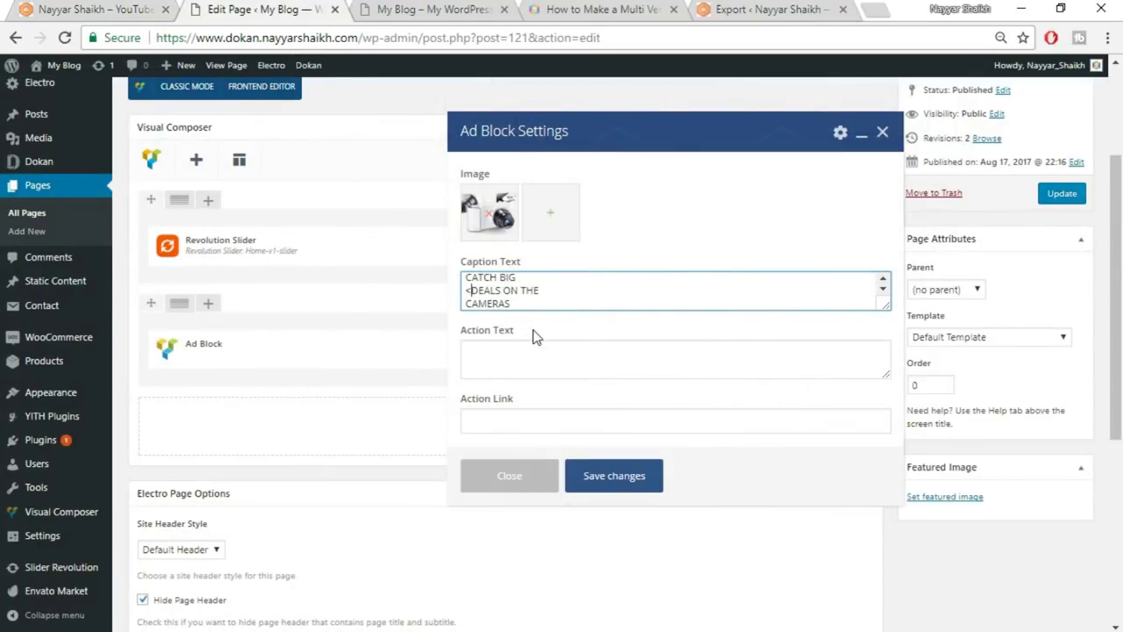
type("NG")
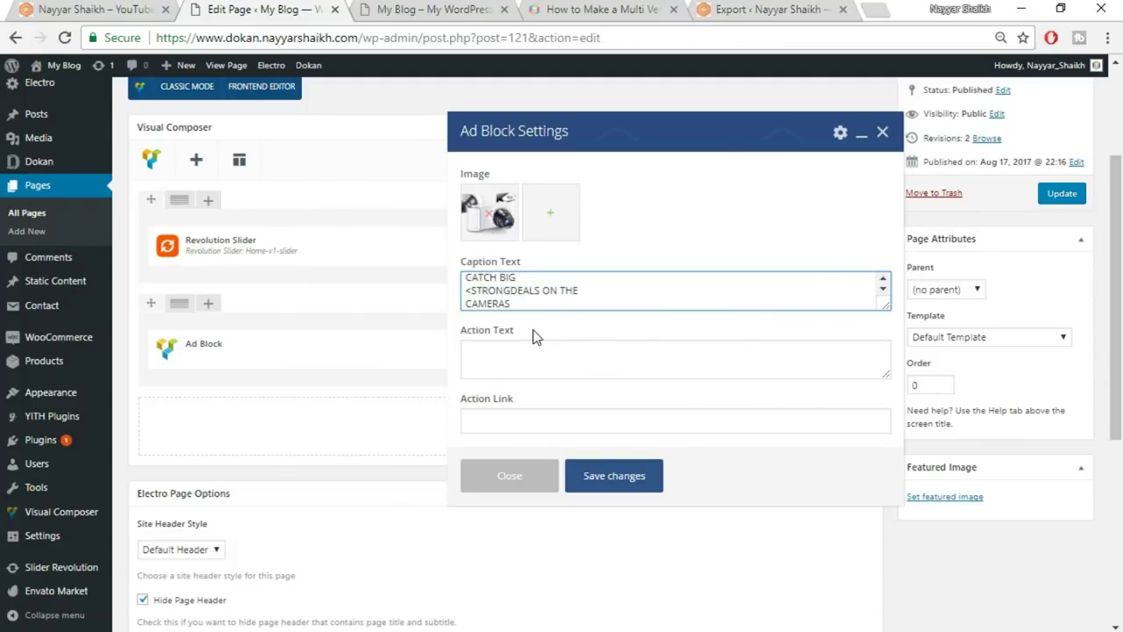
key("BackSpace")
key("BackSpace")
key("BackSpace")
key("BackSpace")
key("BackSpace")
key("BackSpace")
type("strong>")
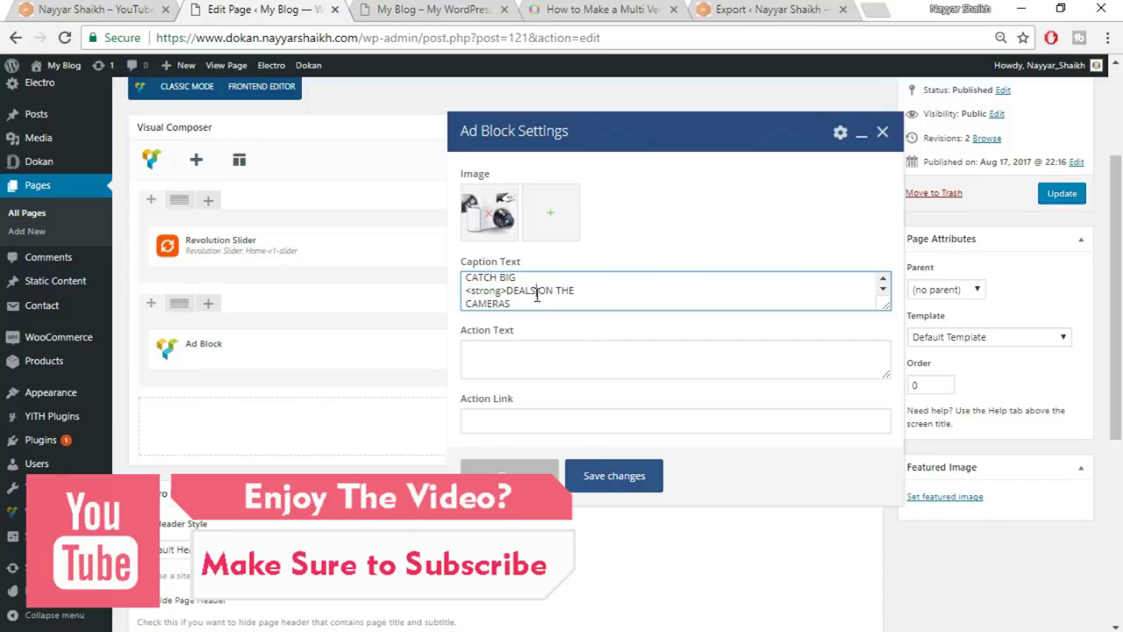
type("</strong>")
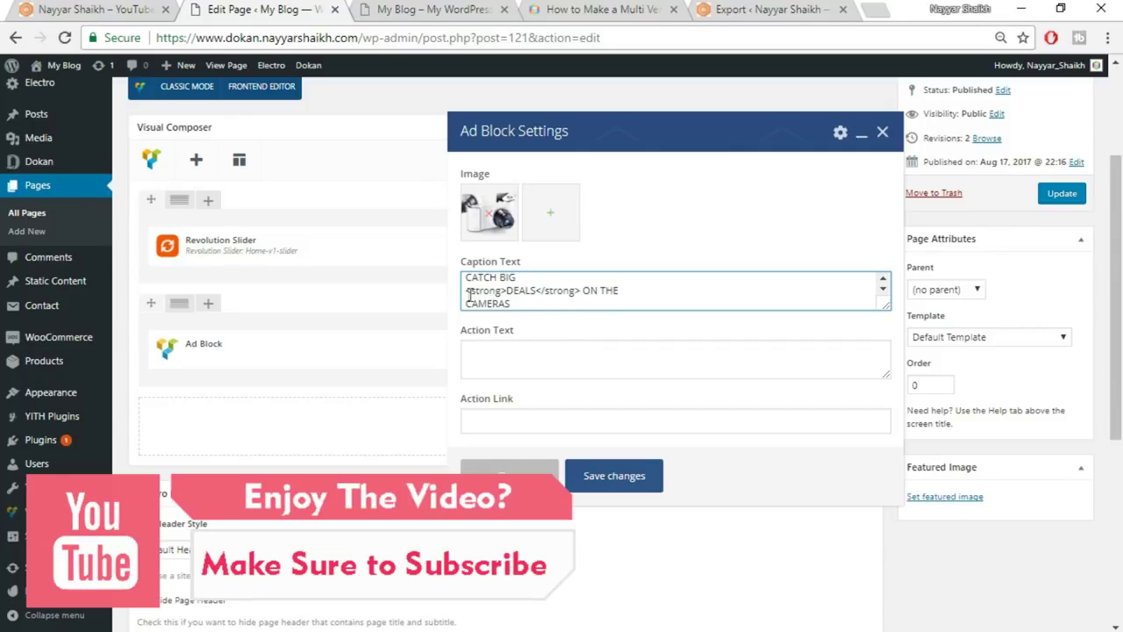
left_click_drag(506, 291, 465, 292)
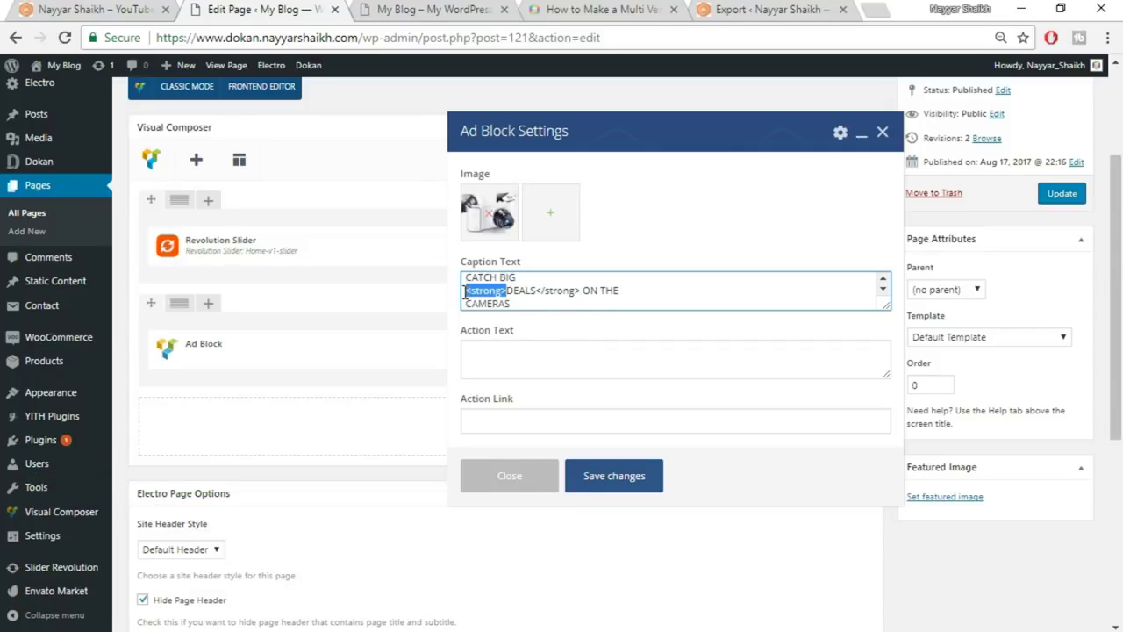
left_click_drag(536, 292, 584, 294)
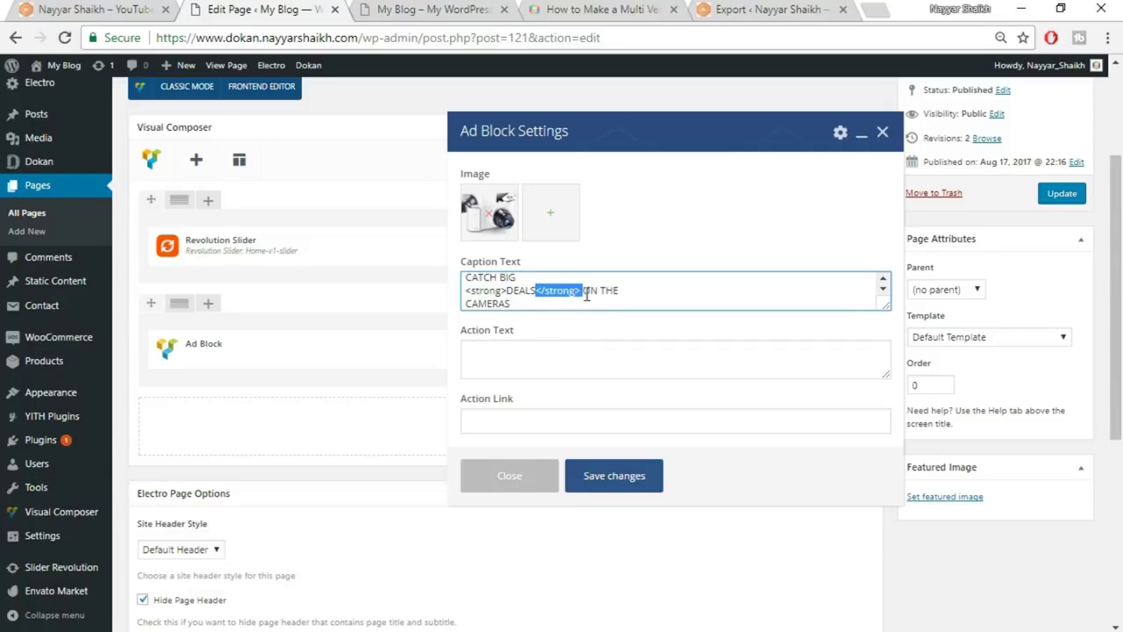
left_click(544, 306)
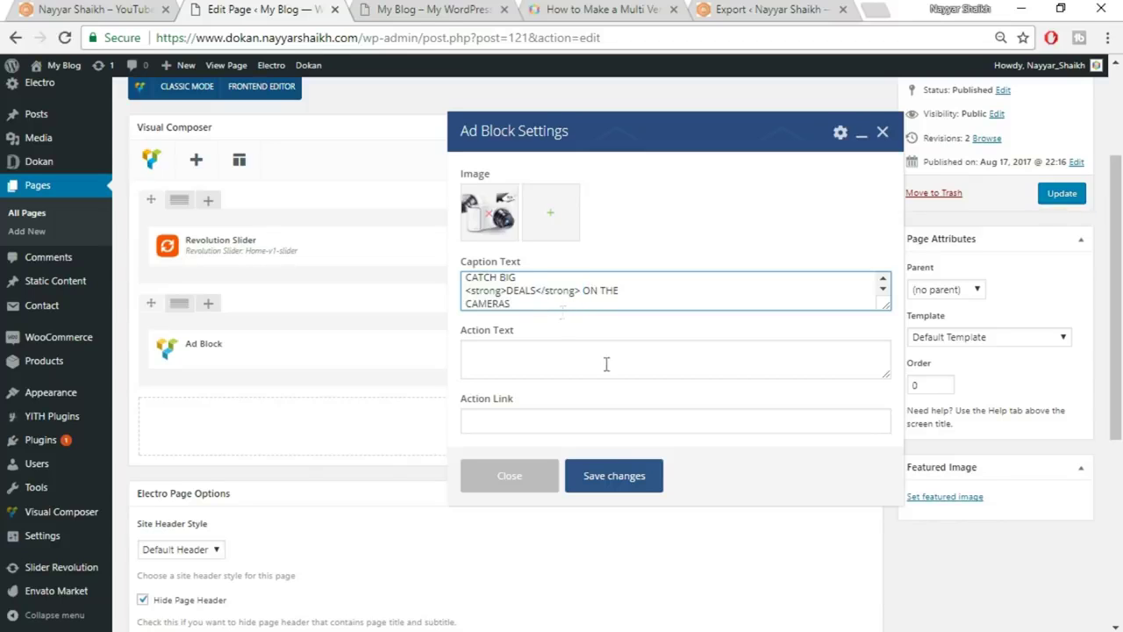
left_click(647, 481)
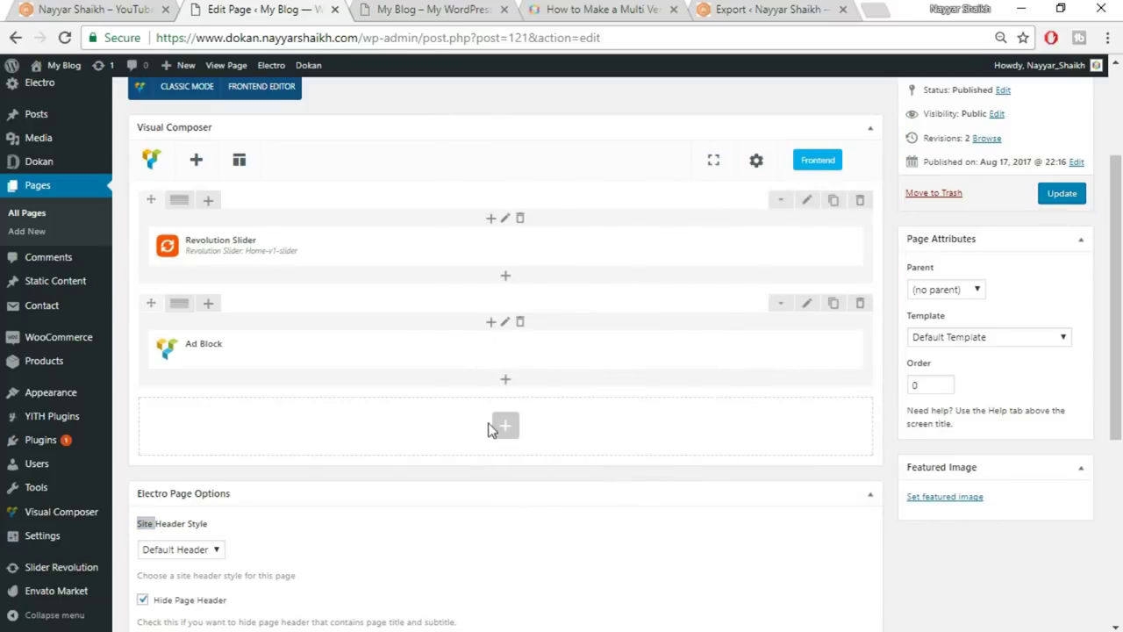
Split the second row into three equal 1/3+1/3+1/3 columns
left_click(112, 8)
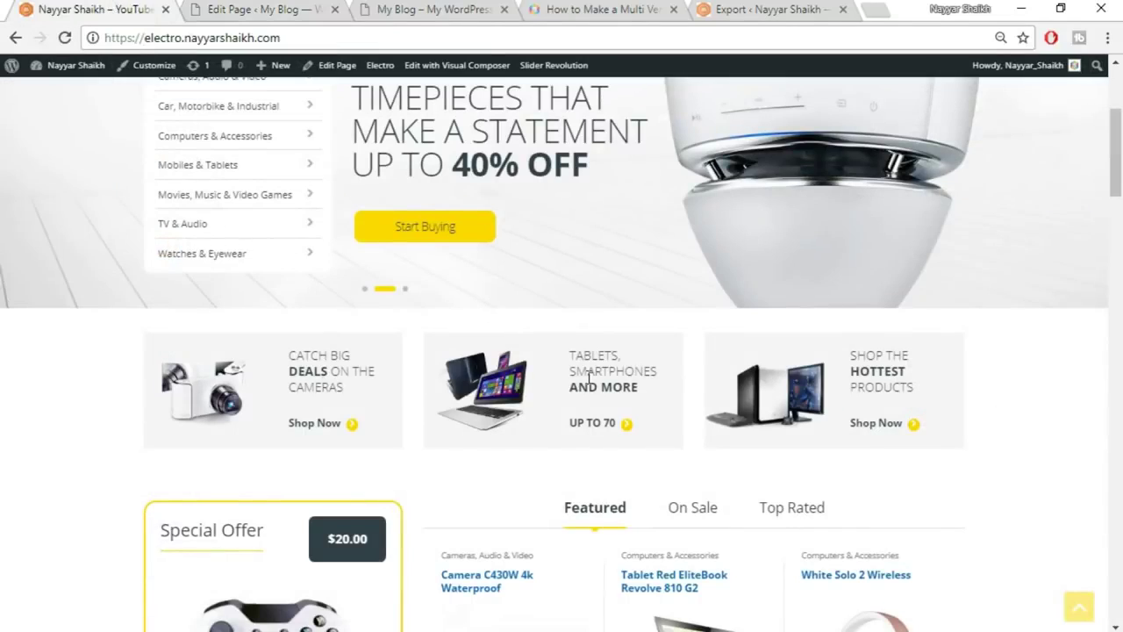
left_click(226, 8)
mouse_move(173, 302)
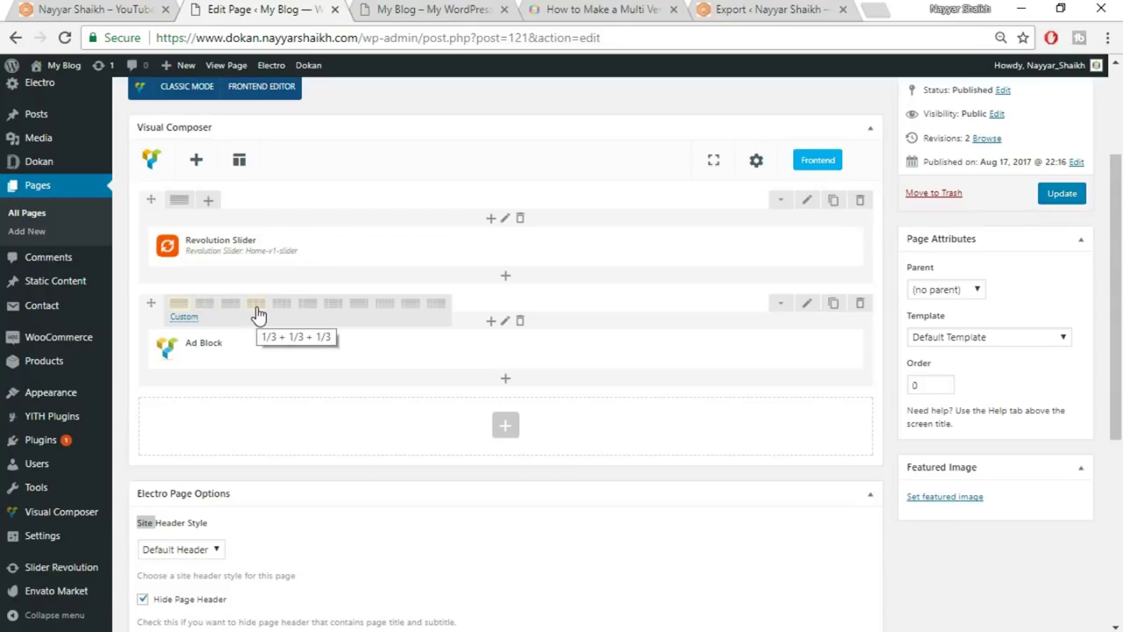
left_click(257, 313)
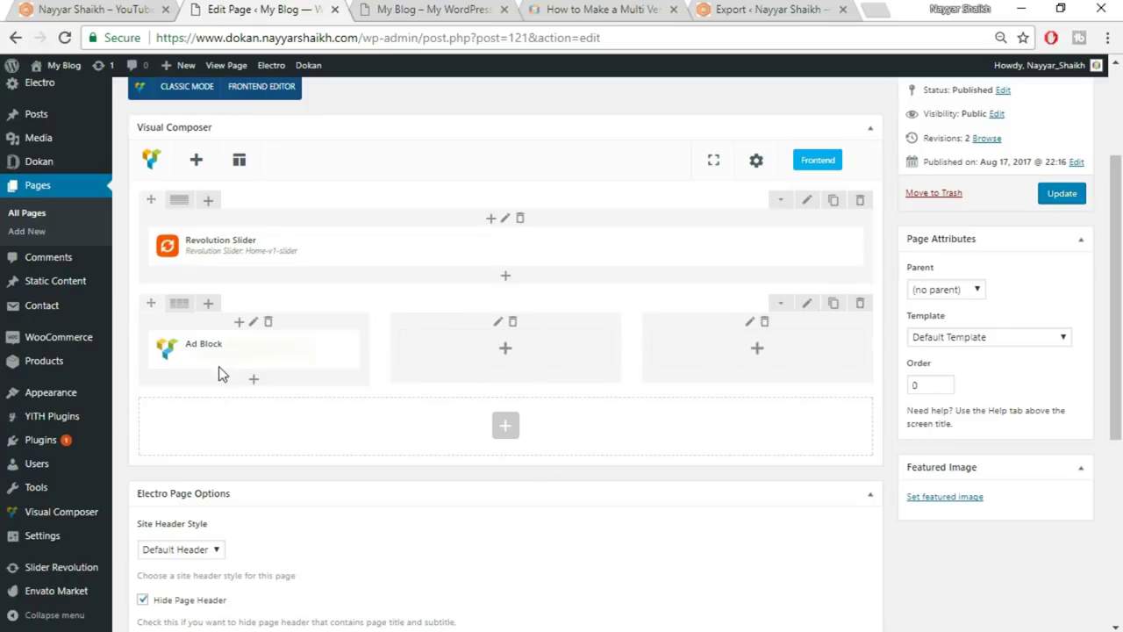
Add an Ad Block to the middle column, searching 'ad'
mouse_move(263, 360)
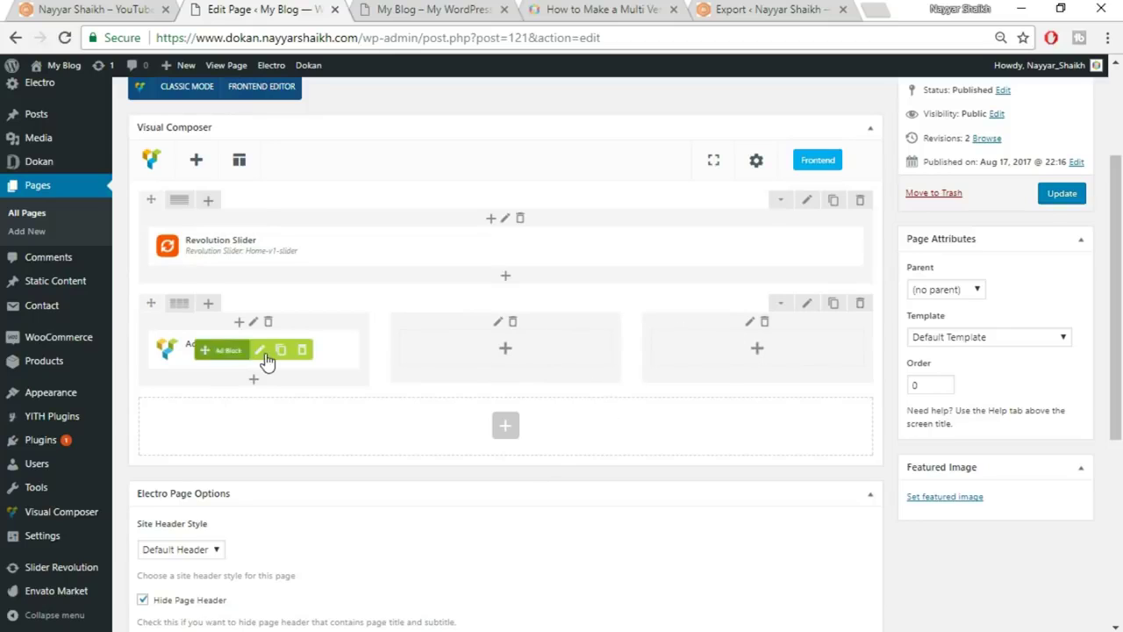
left_click(511, 354)
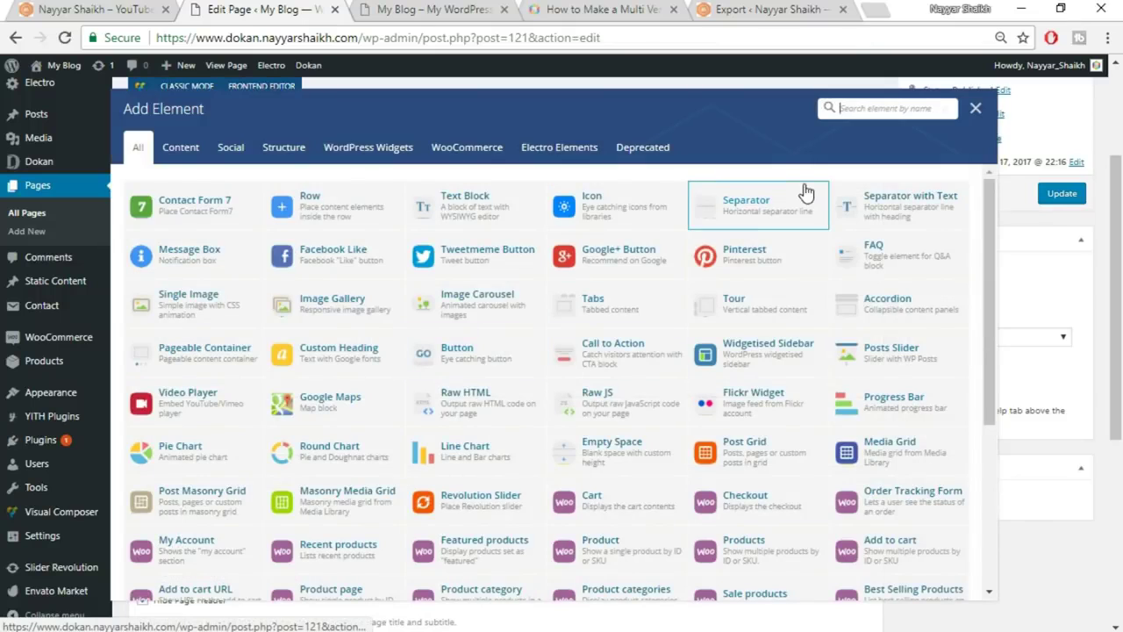
type("ad")
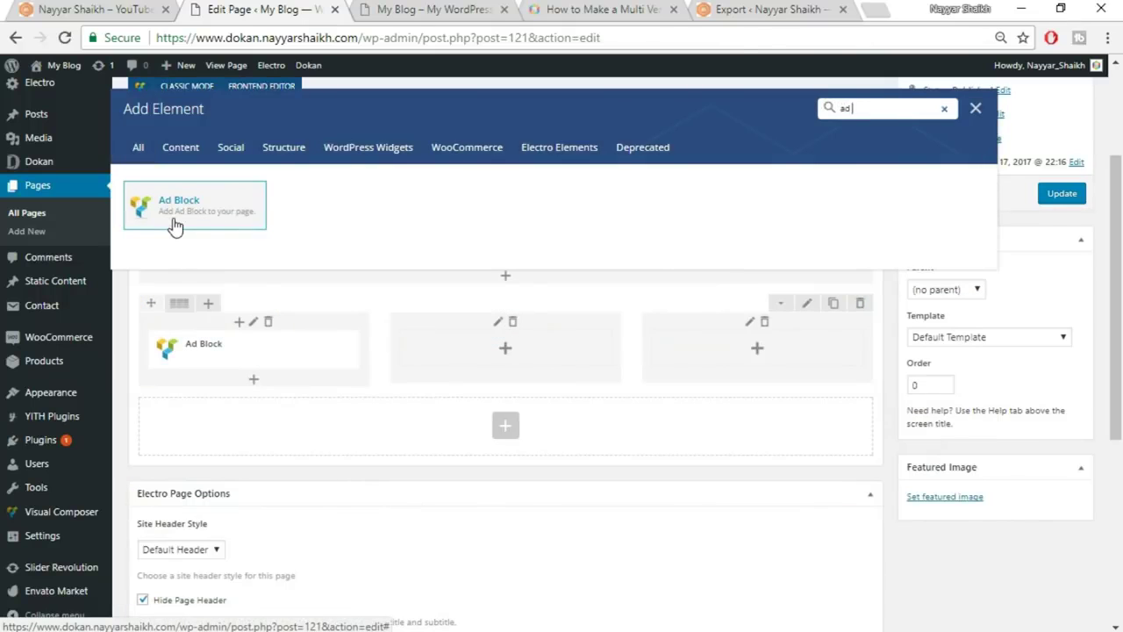
left_click(175, 224)
Copy the demo's TABLETS, SMARTPHONES AND MORE caption
left_click(131, 7)
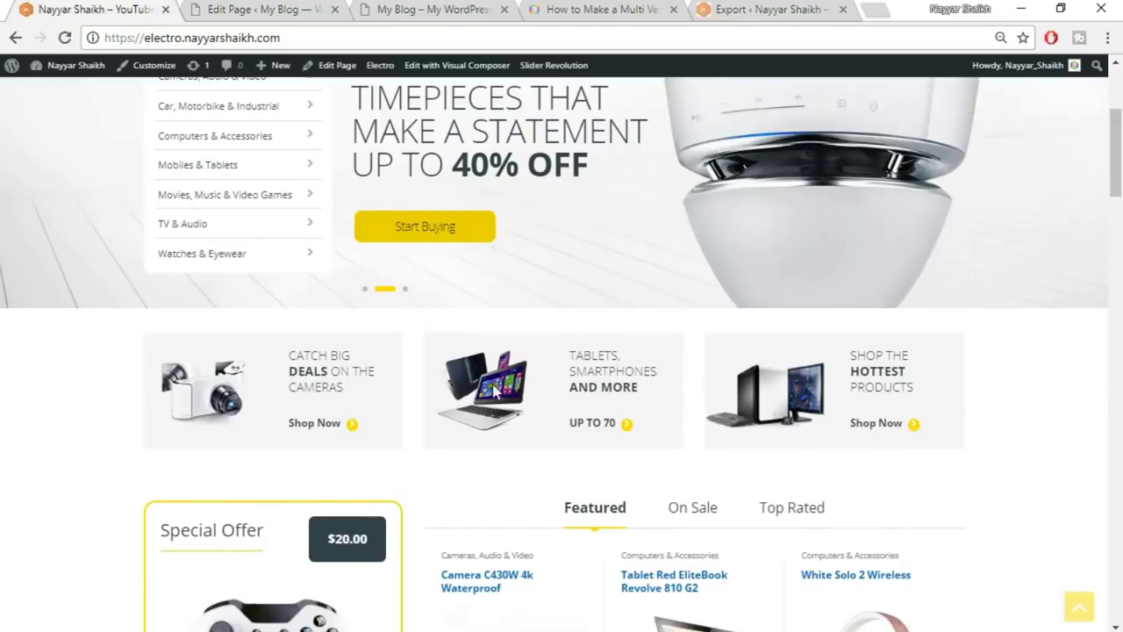
left_click_drag(593, 369, 640, 399)
key("ctrl+c")
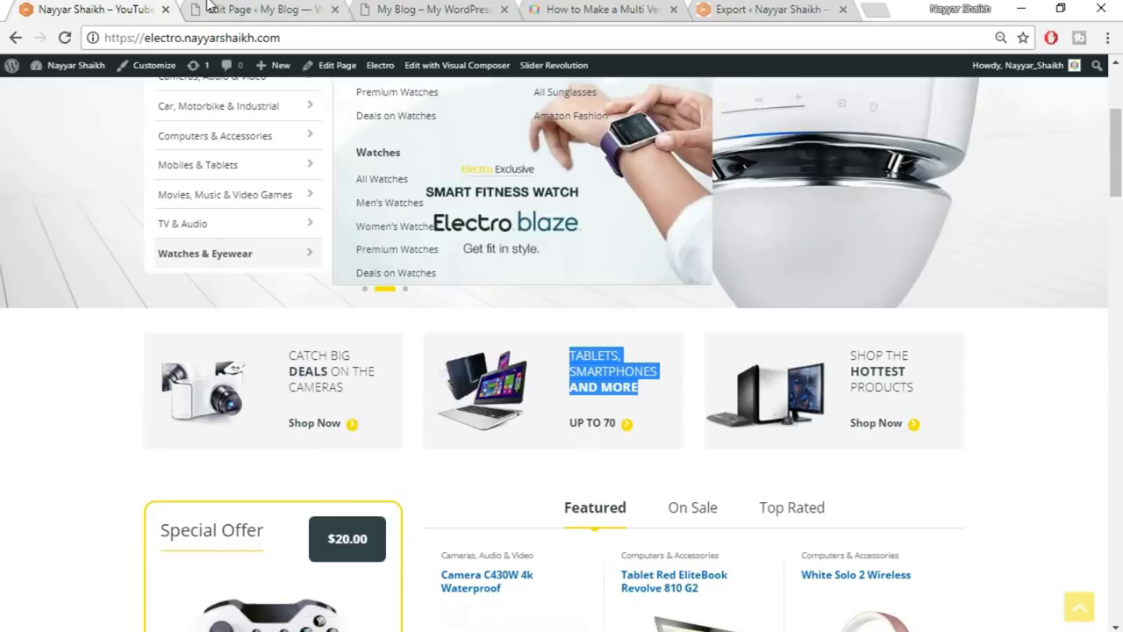
key("ctrl+Tab")
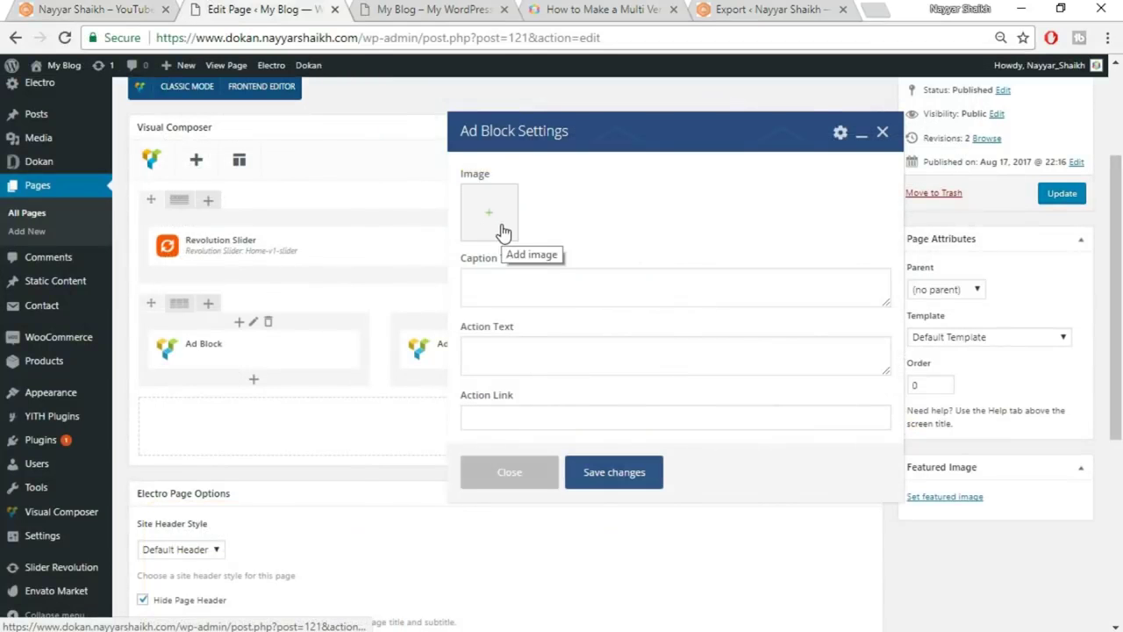
Set the second Ad Block's image to the tablet-and-laptop picture
left_click(514, 228)
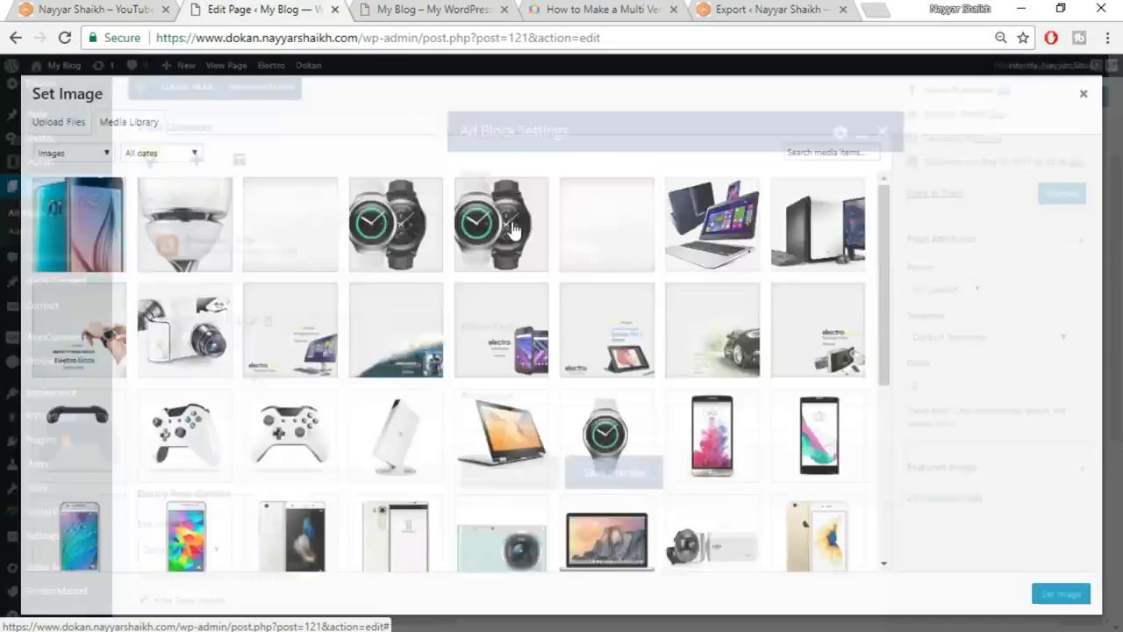
left_click(718, 254)
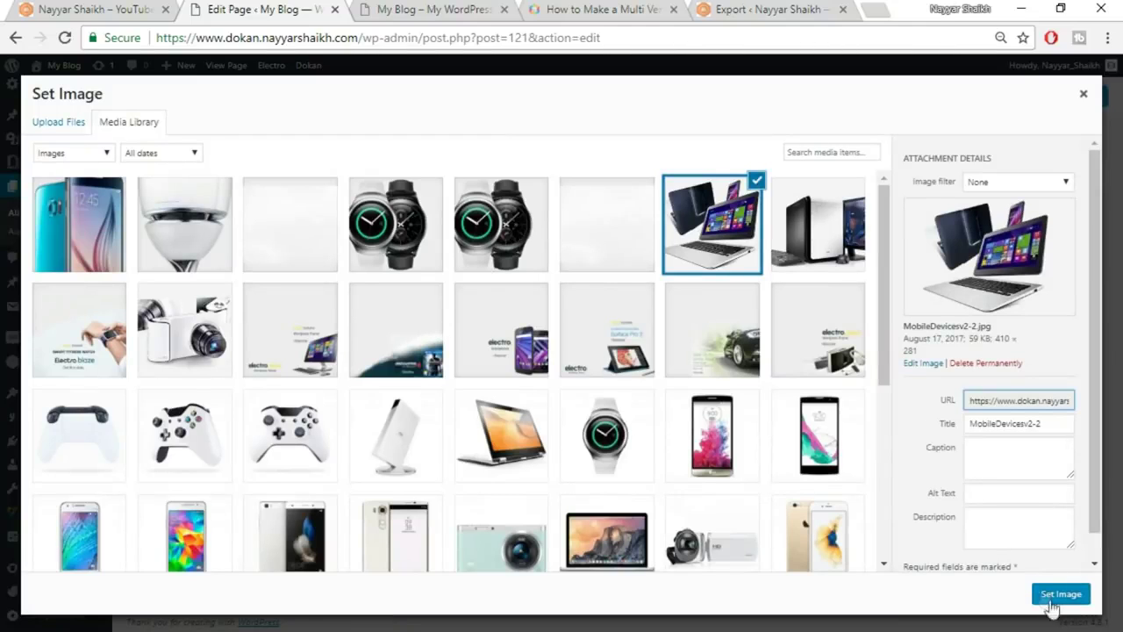
left_click(1058, 602)
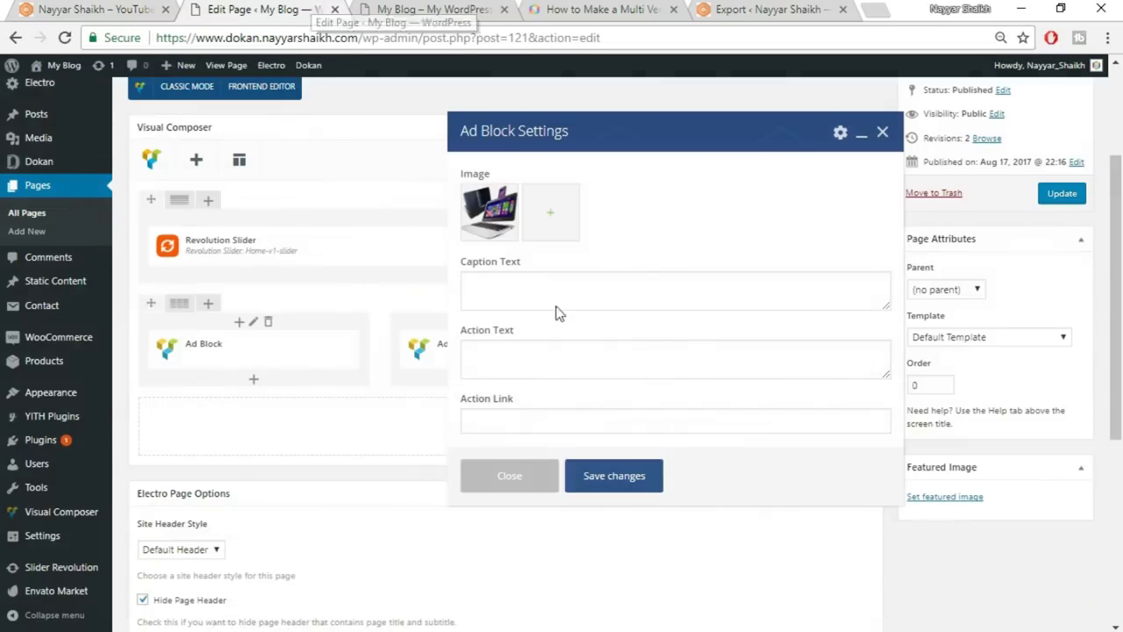
Paste the caption TABLETS, SMARTPHONES AND MORE, adding <strong> tags around part of it
left_click(534, 299)
key("ctrl+v")
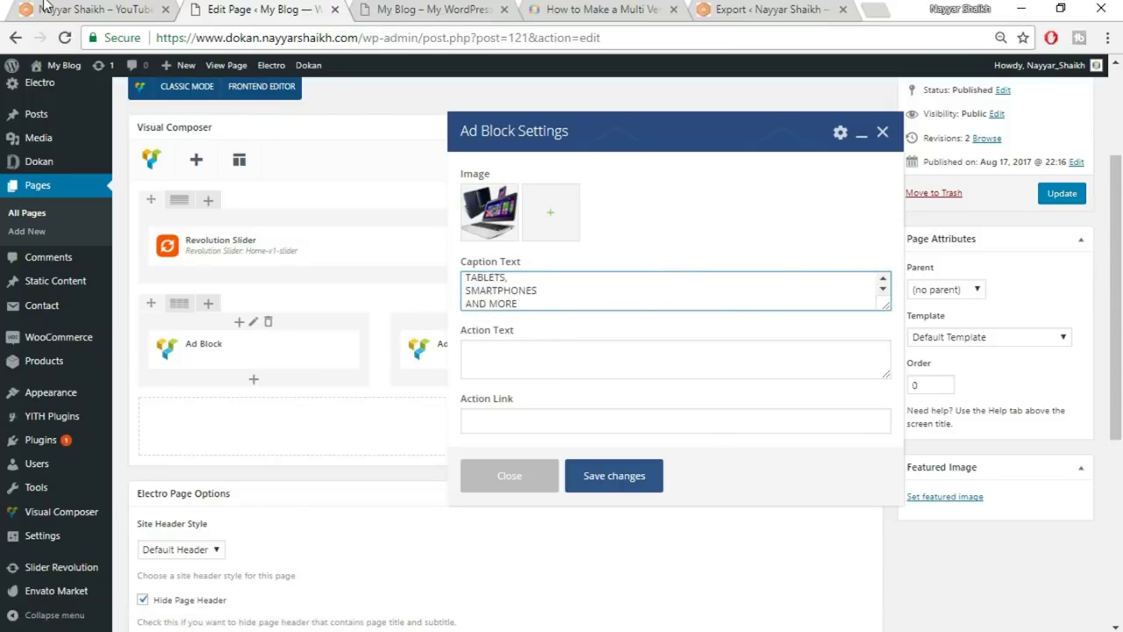
left_click(44, 9)
left_click(624, 394)
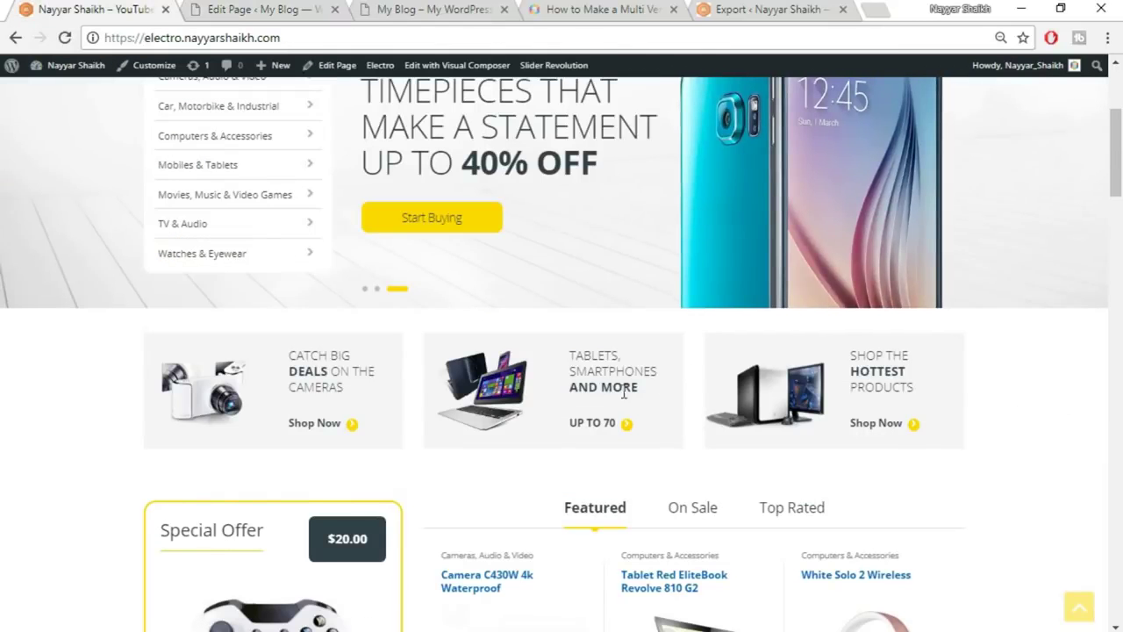
left_click(296, 9)
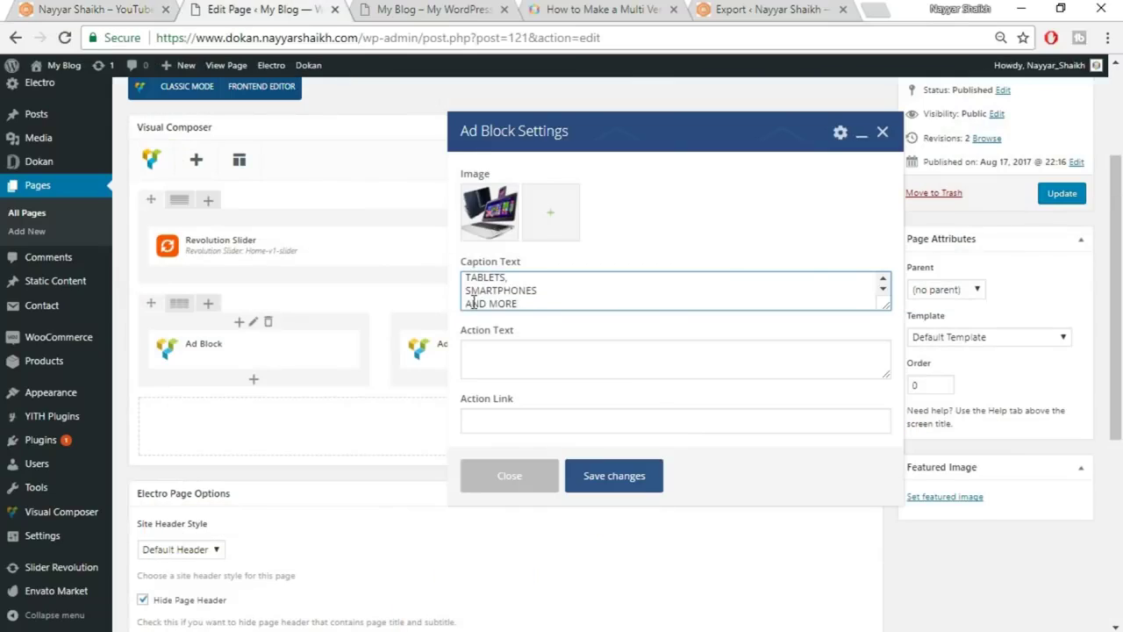
type("<s")
type("trong")
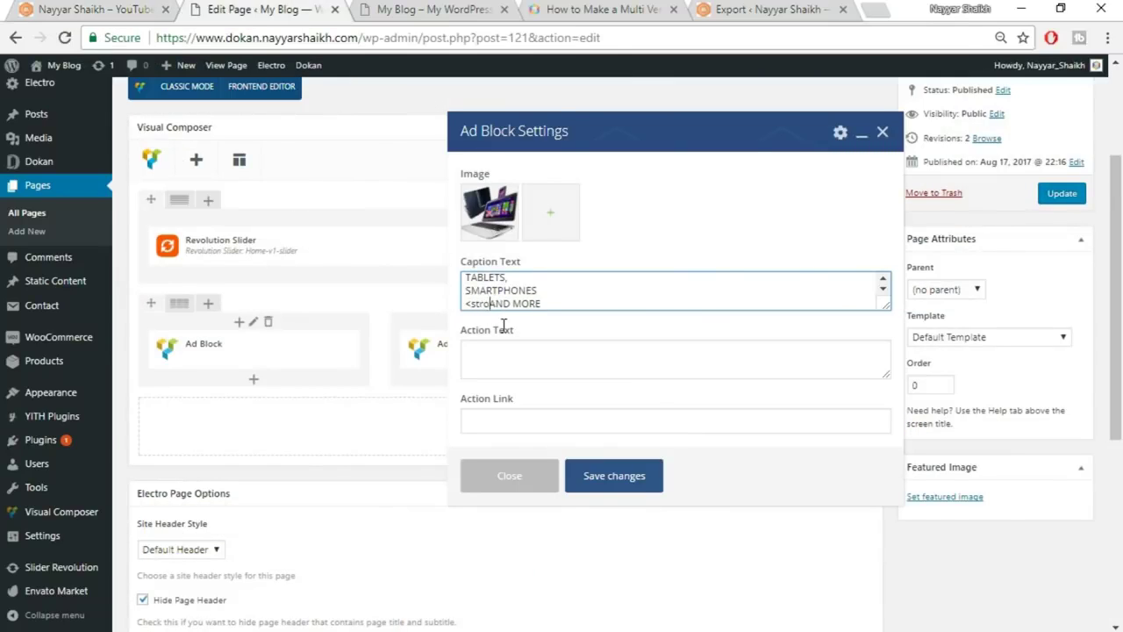
type(">")
key("BackSpace")
type(">")
left_click(570, 300)
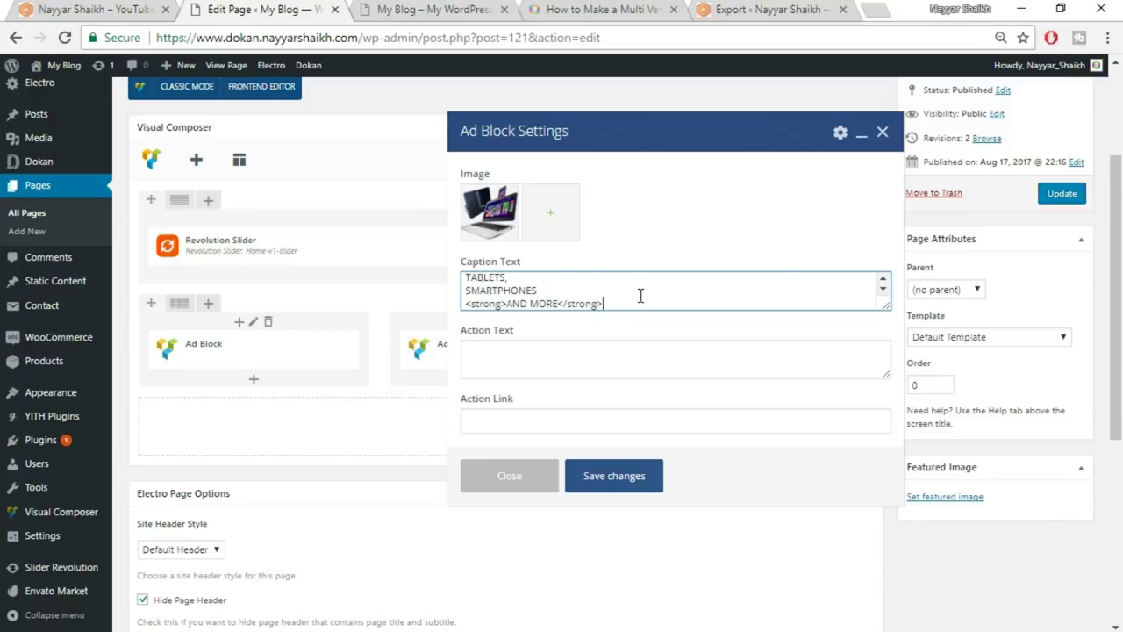
Enter the action text UP TO 70 and save the Ad Block settings
left_click(607, 369)
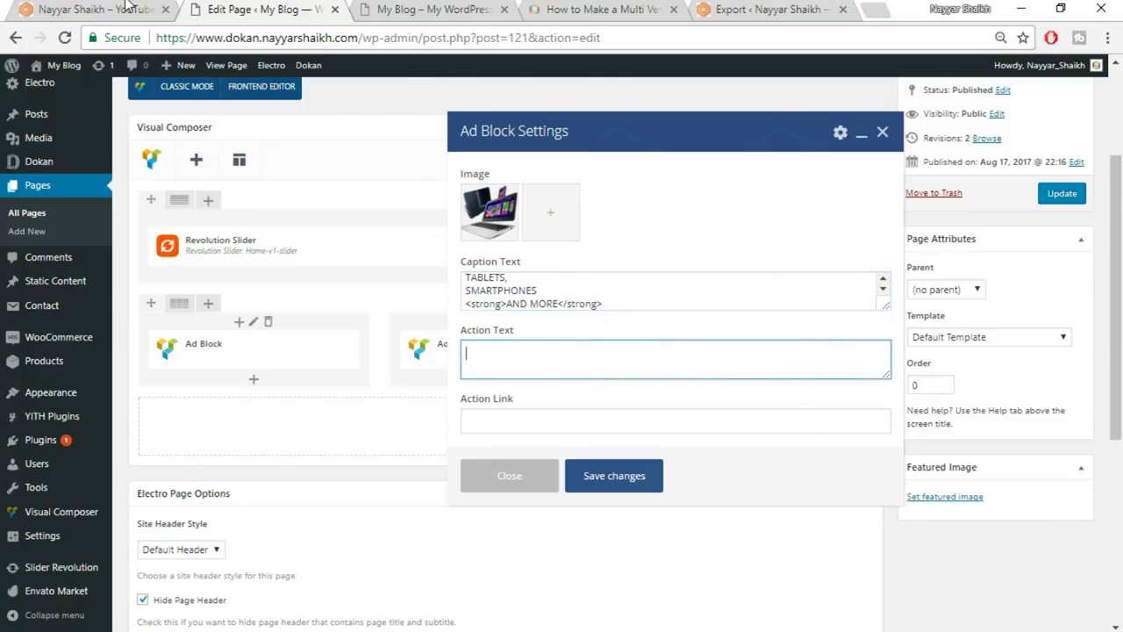
left_click(120, 7)
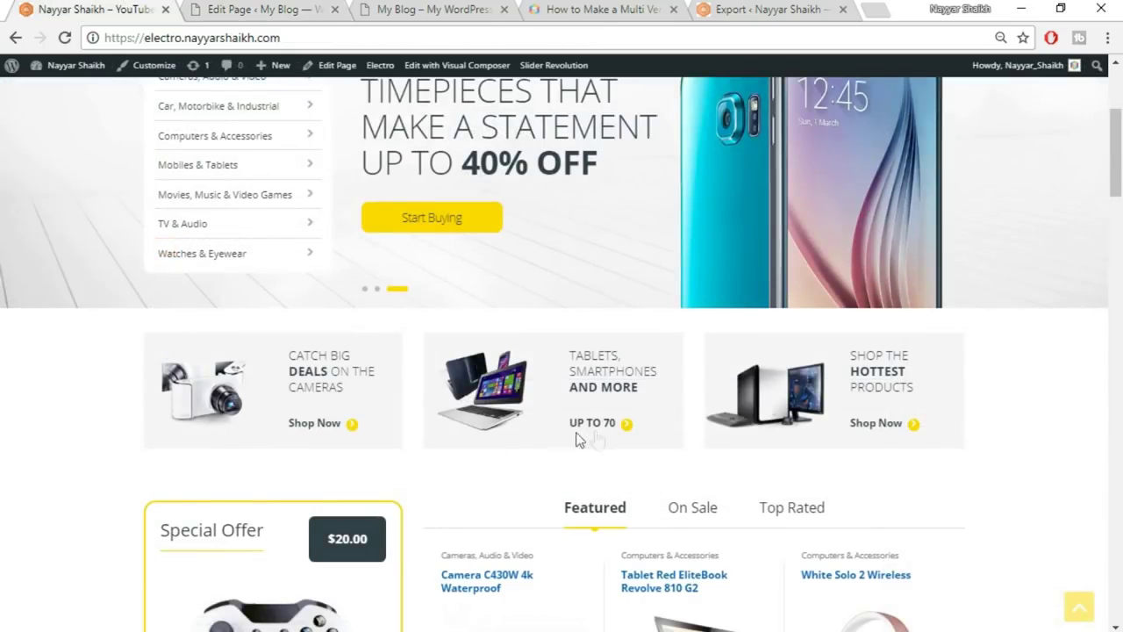
left_click(254, 9)
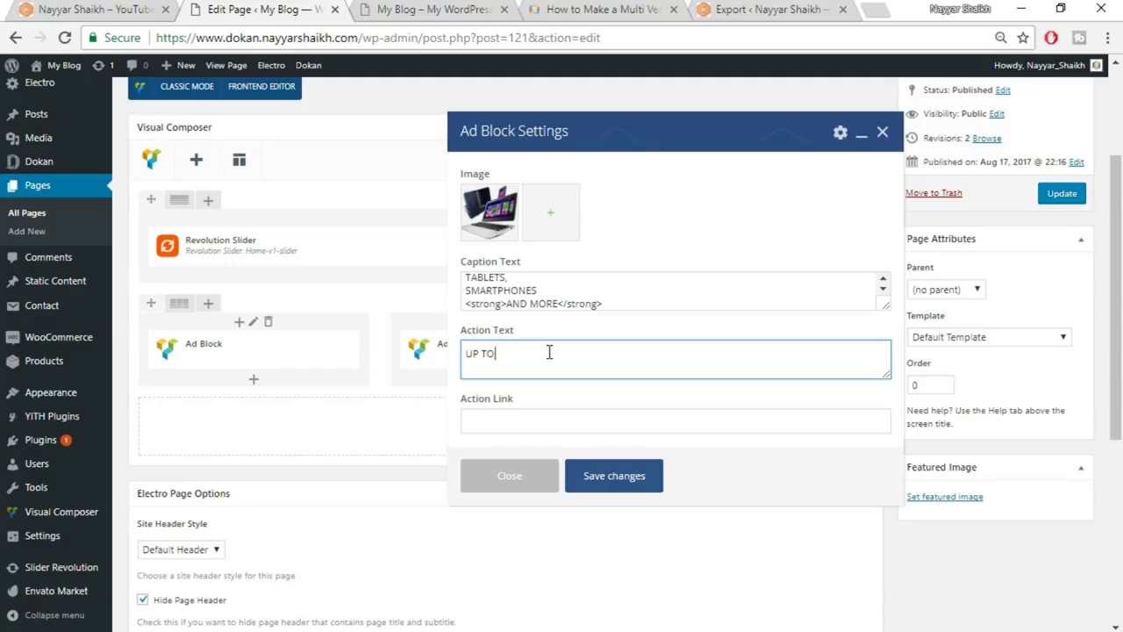
left_click(551, 419)
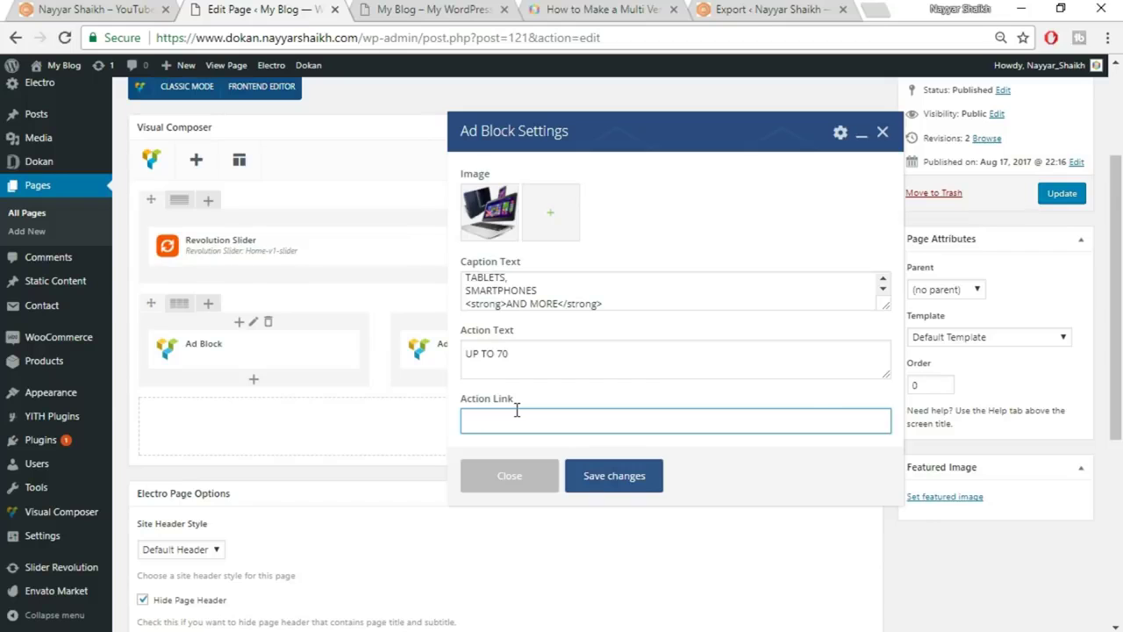
key("ctrl+1")
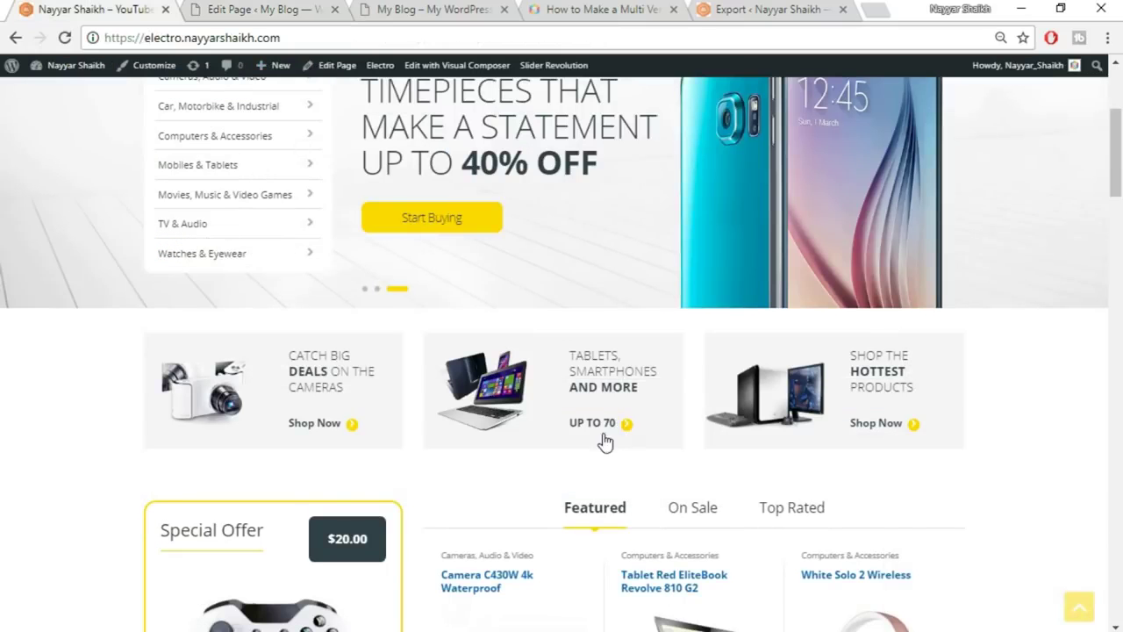
left_click(274, 6)
left_click(641, 476)
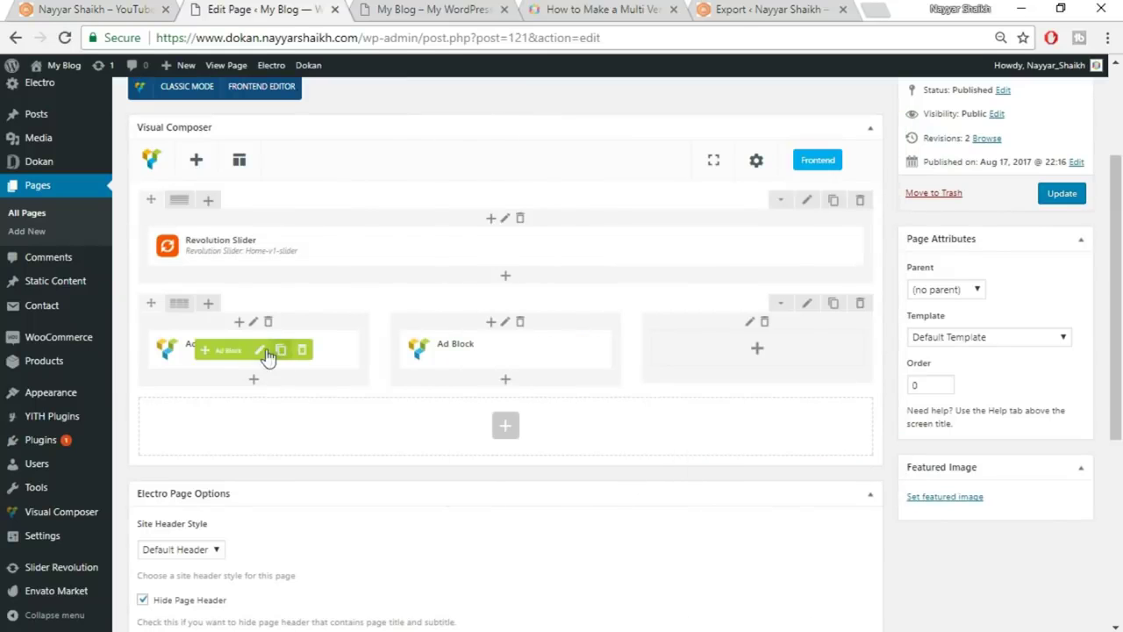
Give the first camera Ad Block the action text SHOP NOW and link #, and save it
left_click(260, 349)
key("ctrl+1")
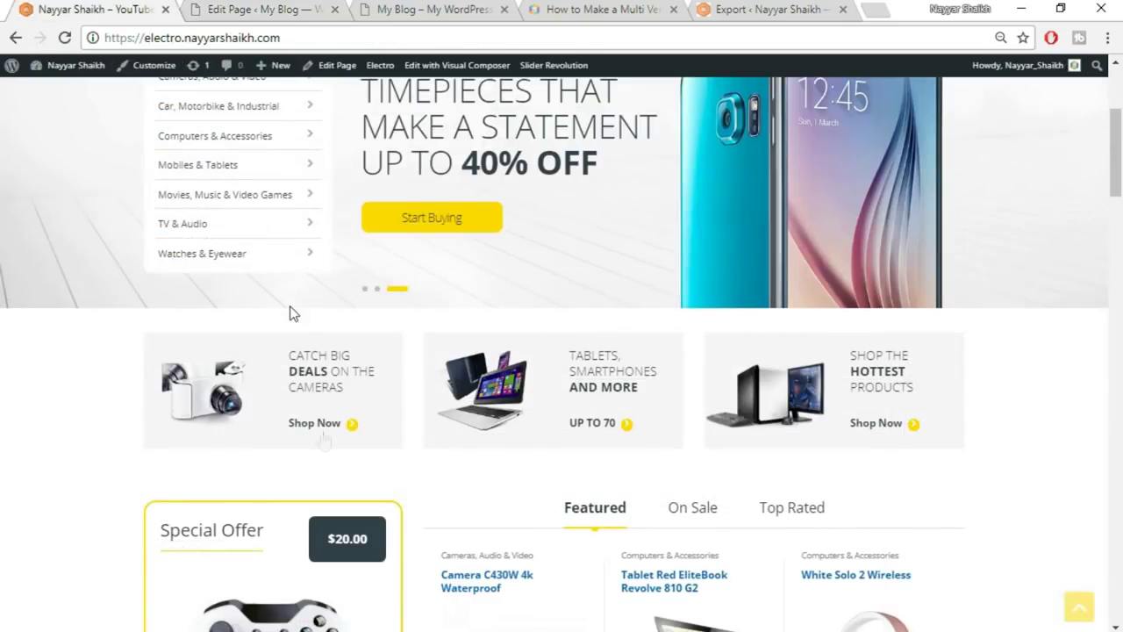
left_click(263, 8)
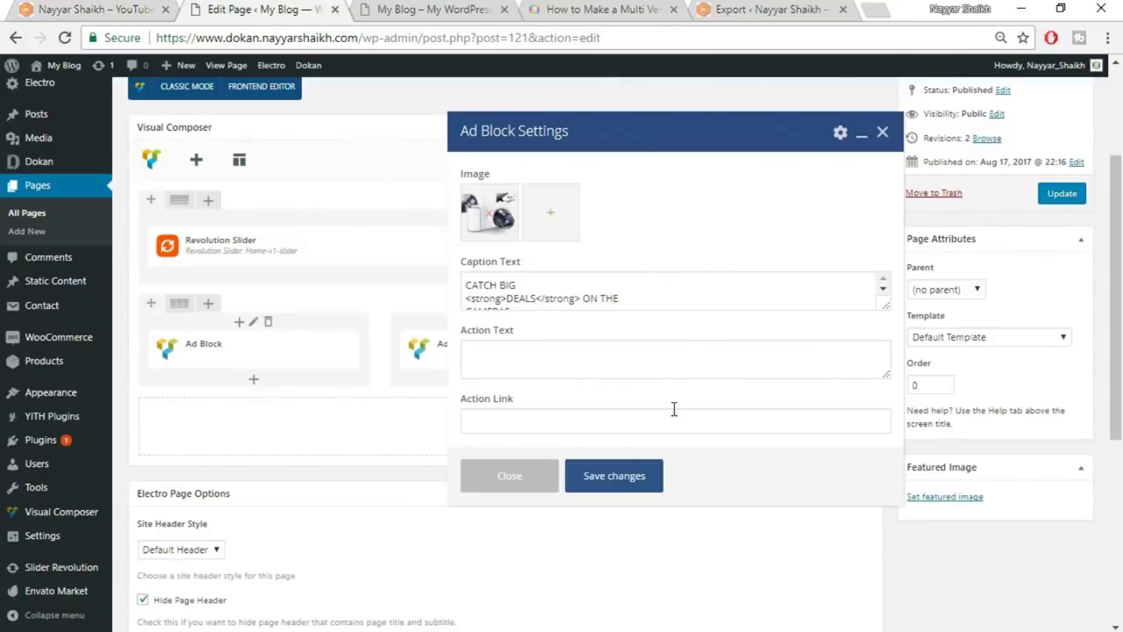
scroll(549, 351, "down", 2)
left_click(549, 351)
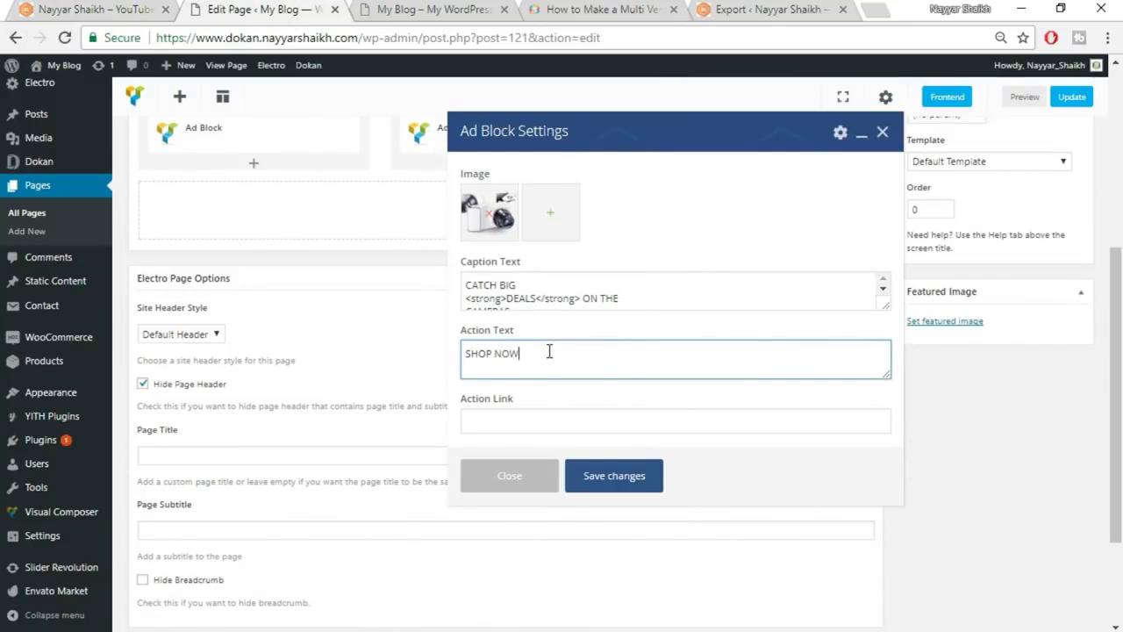
left_click(534, 409)
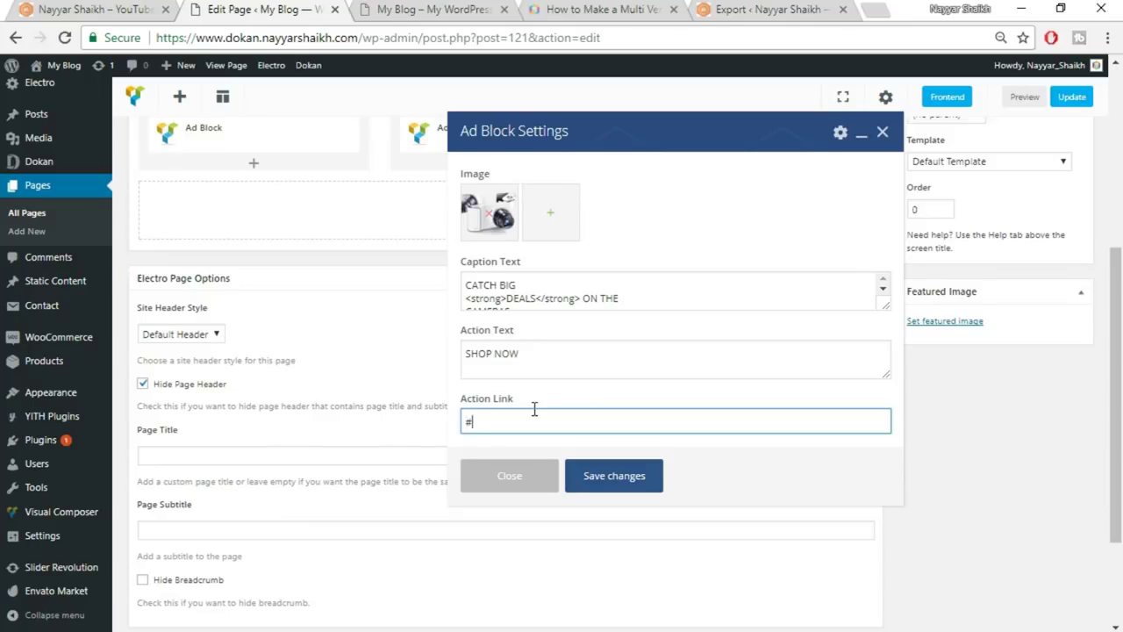
left_click(607, 476)
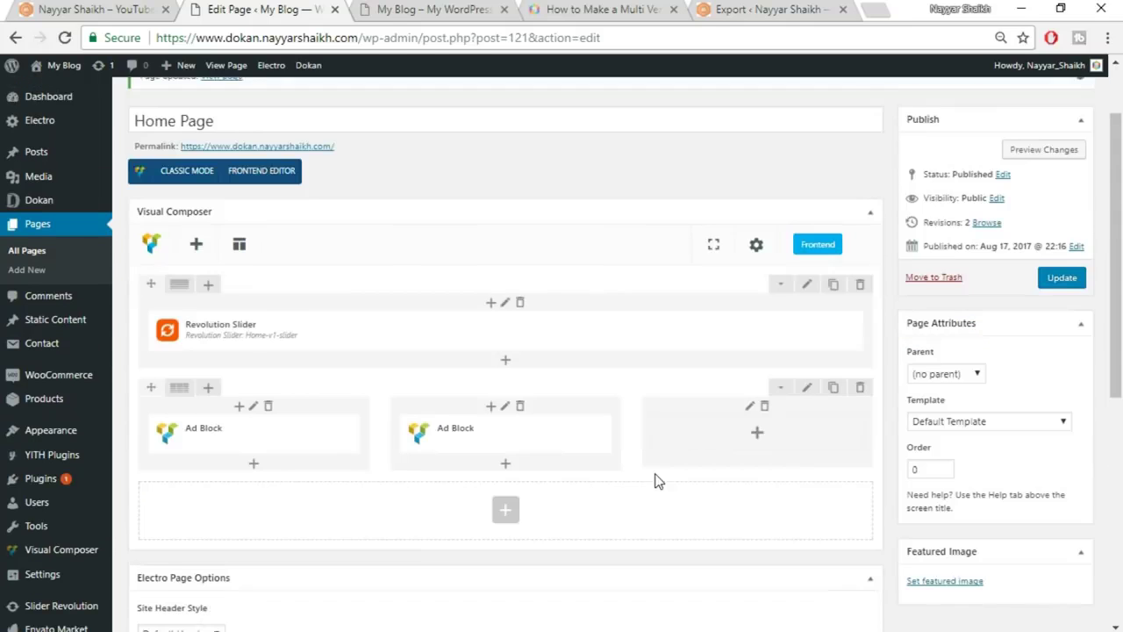
Insert an Ad Block into the empty third column and copy the demo's SHOP THE HOTTEST PRODUCTS caption
left_click(757, 439)
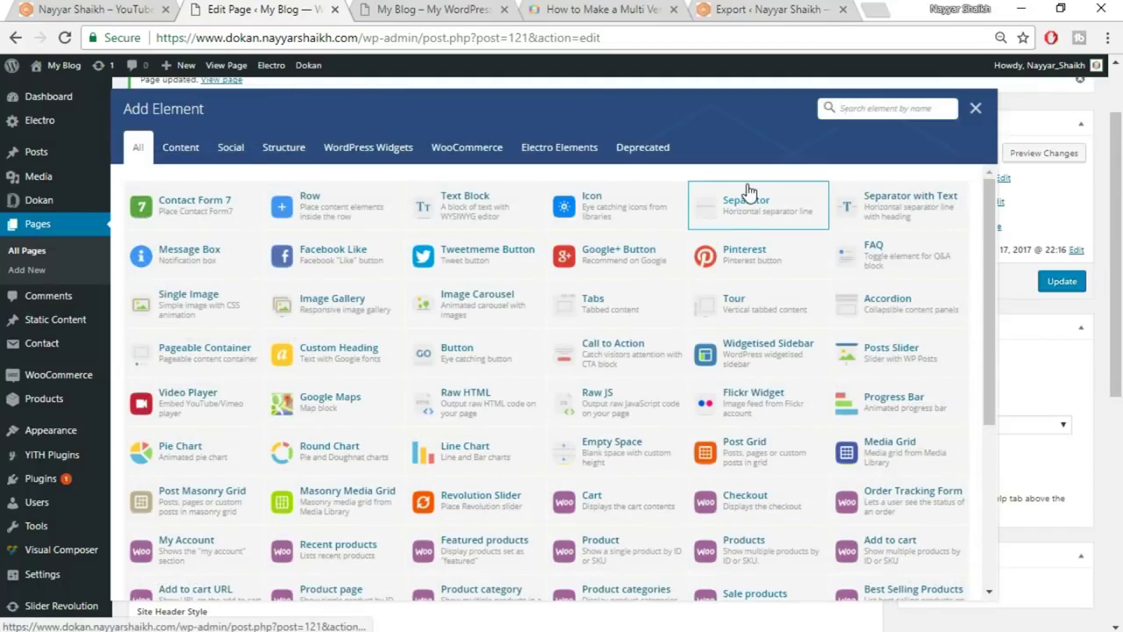
type("AD")
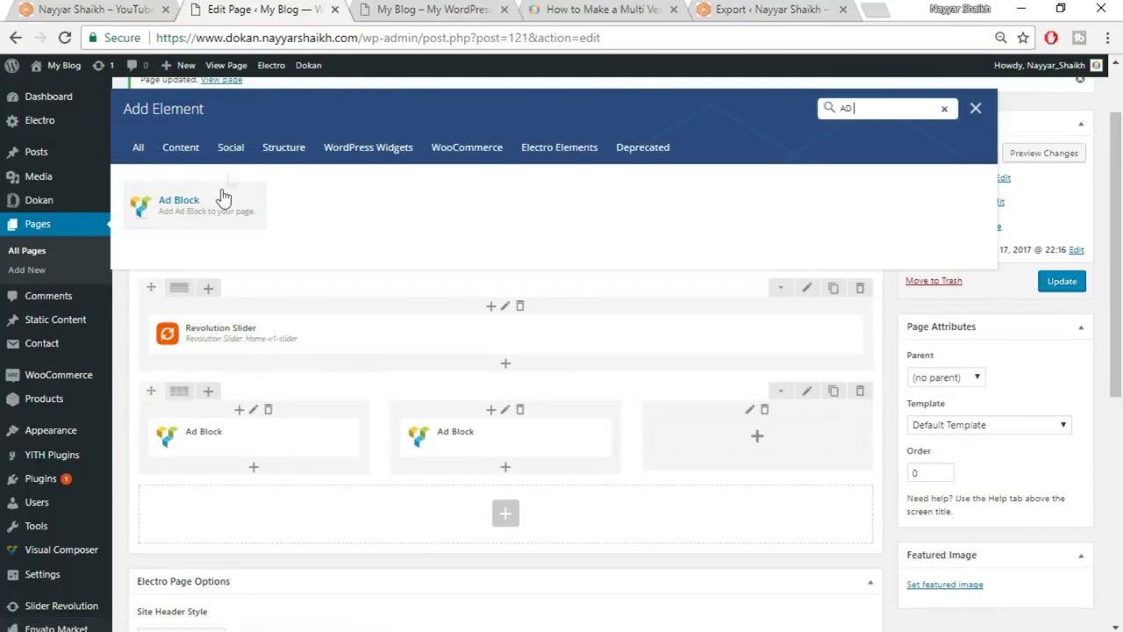
left_click(221, 194)
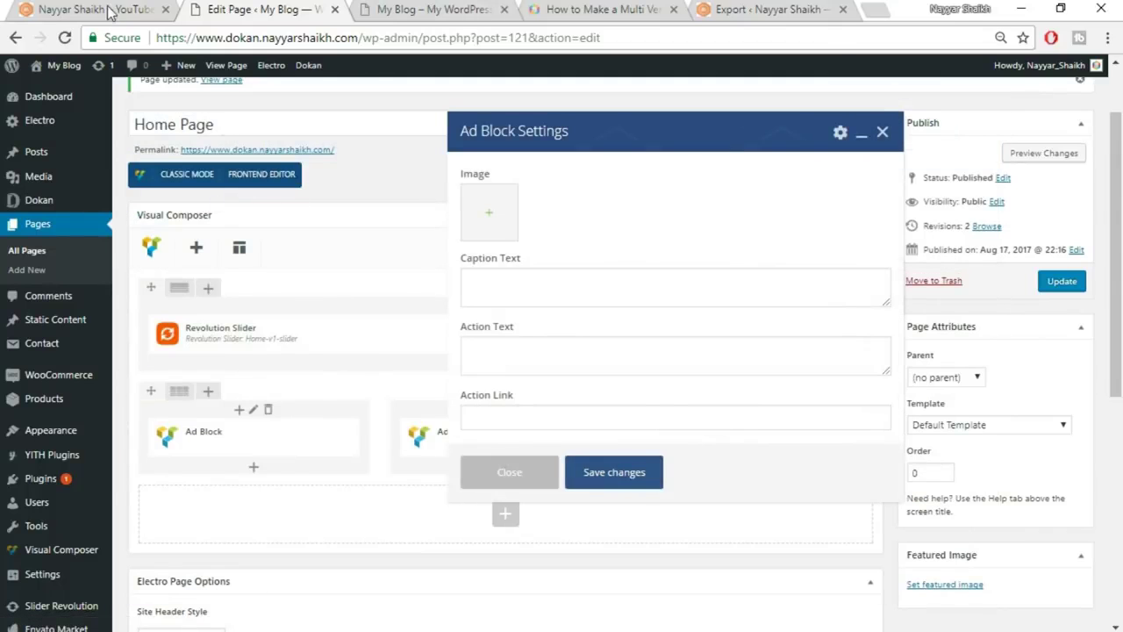
left_click(108, 13)
left_click_drag(849, 353, 946, 395)
key("ctrl+c")
left_click(289, 9)
Set the desktop PC image and paste the SHOP THE HOTTEST PRODUCTS caption with <strong> tags
left_click(494, 221)
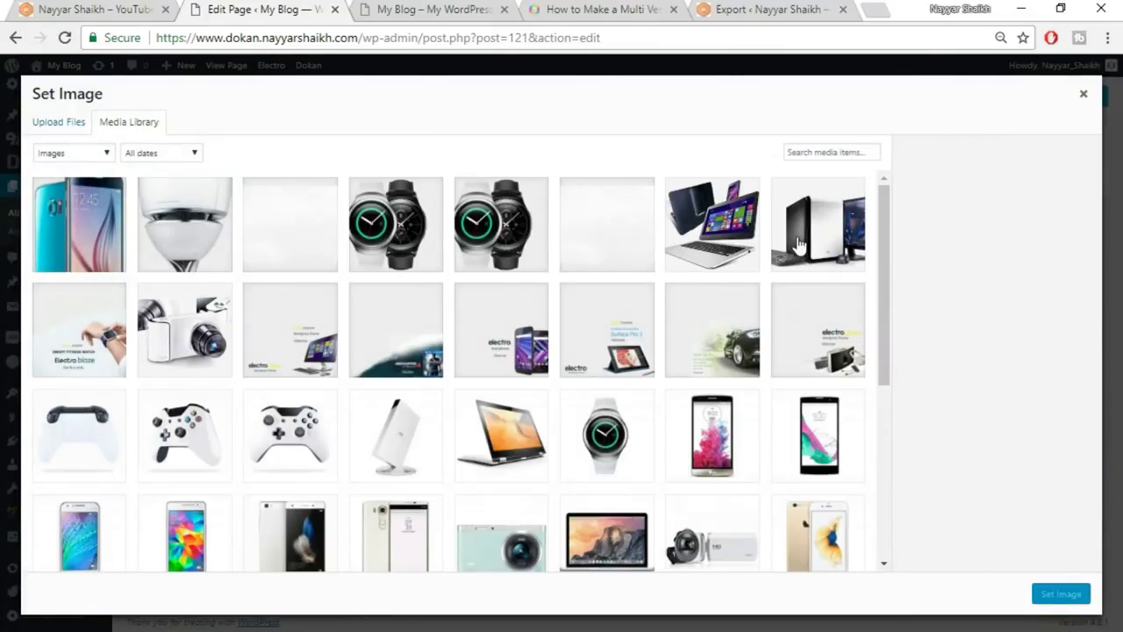
left_click(829, 259)
left_click(1072, 594)
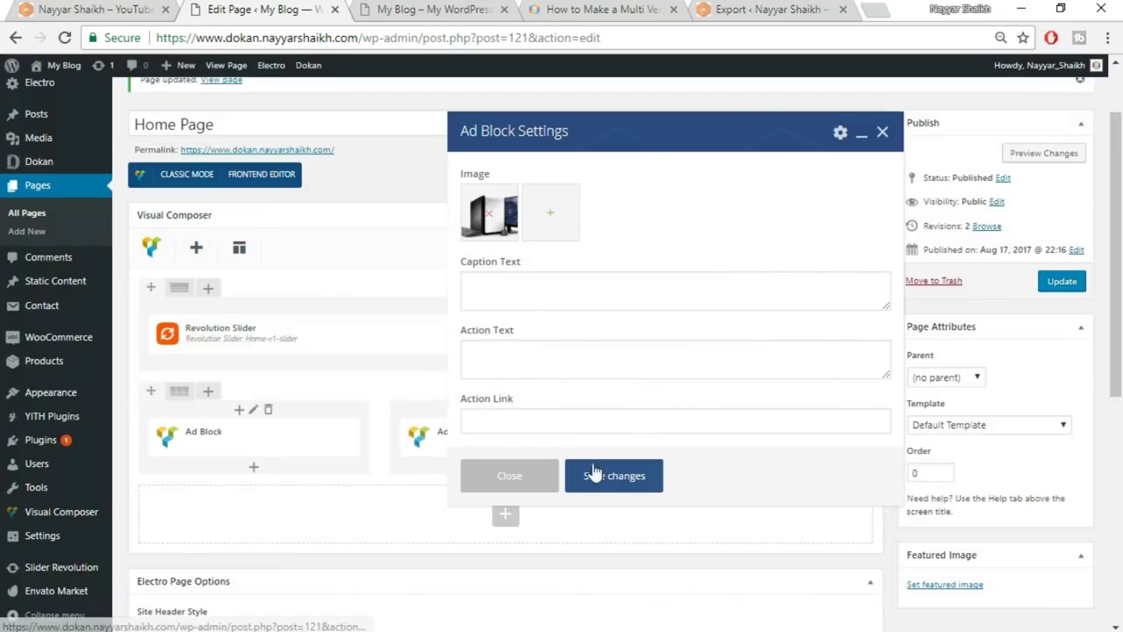
left_click(564, 289)
key("ctrl+v")
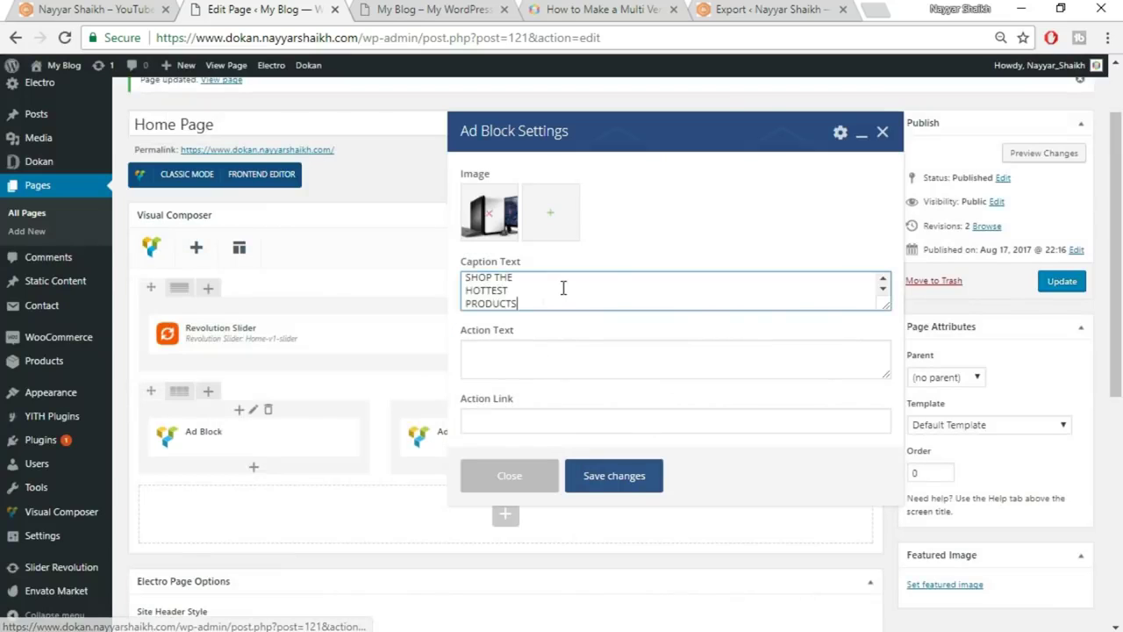
type("<str")
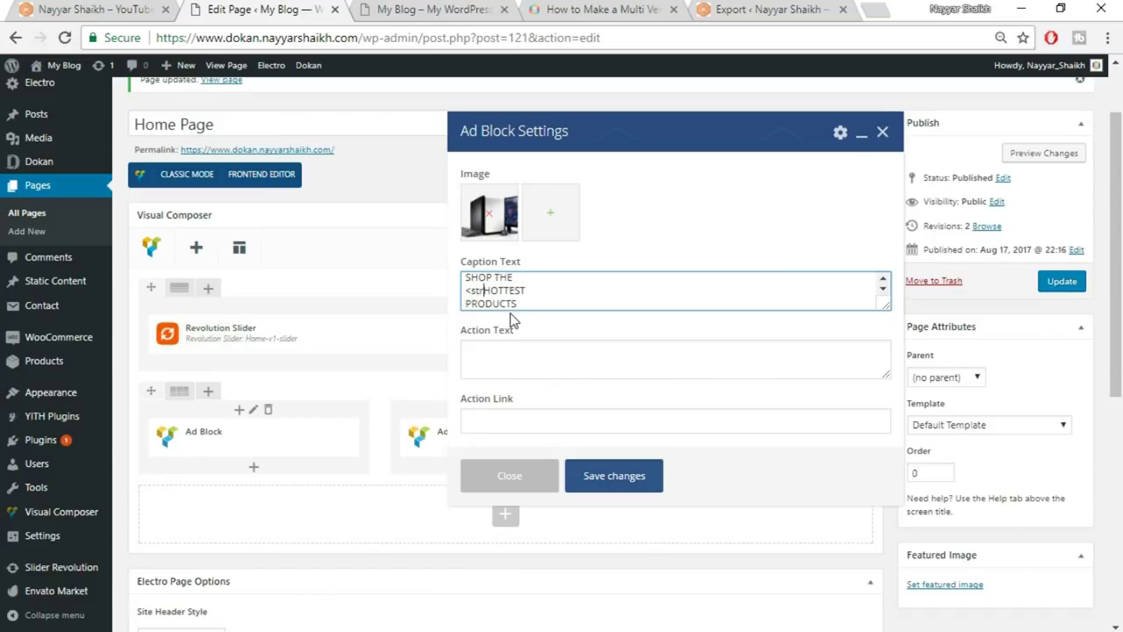
type("ong>")
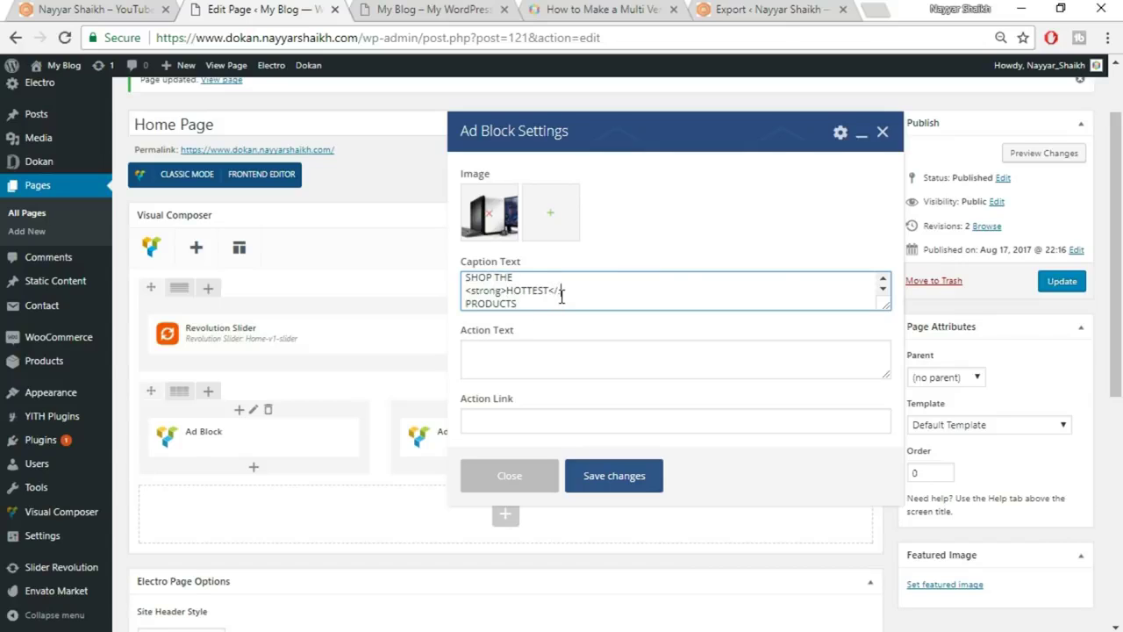
type("rong")
Enter action text SHOP NOW with link #, save the block, and update the home page
left_click(606, 354)
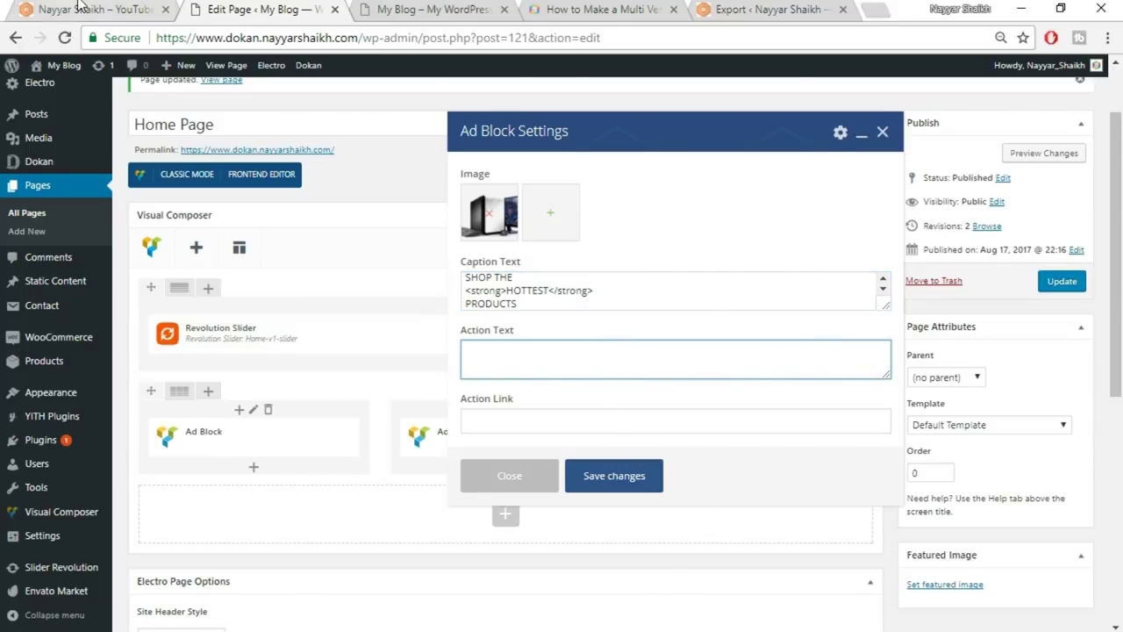
left_click(79, 7)
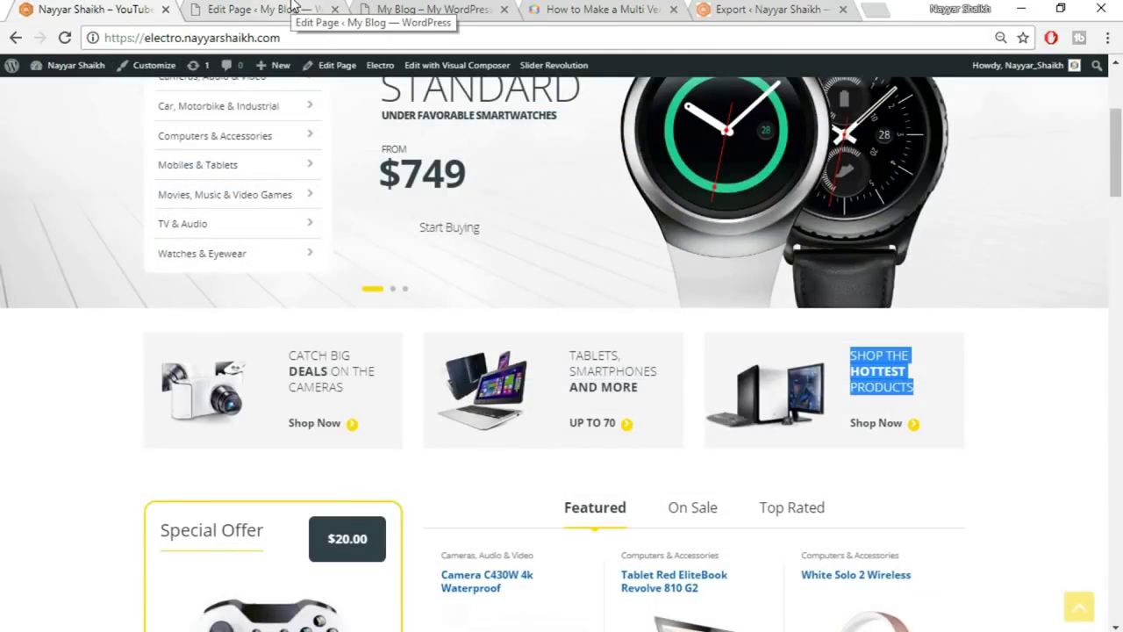
left_click(272, 9)
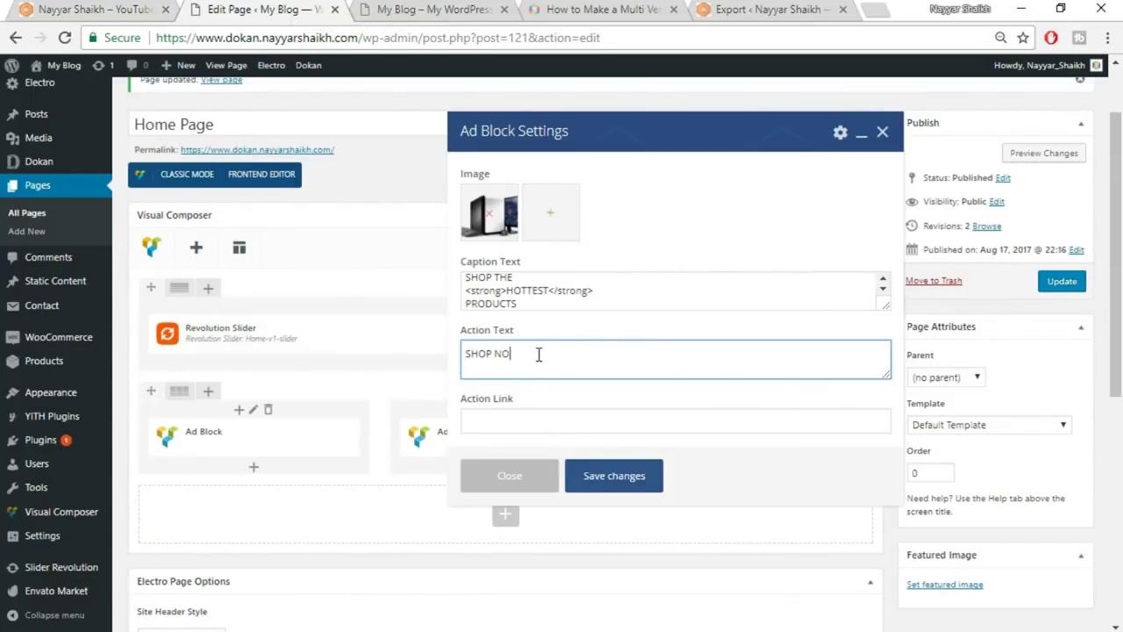
left_click(560, 423)
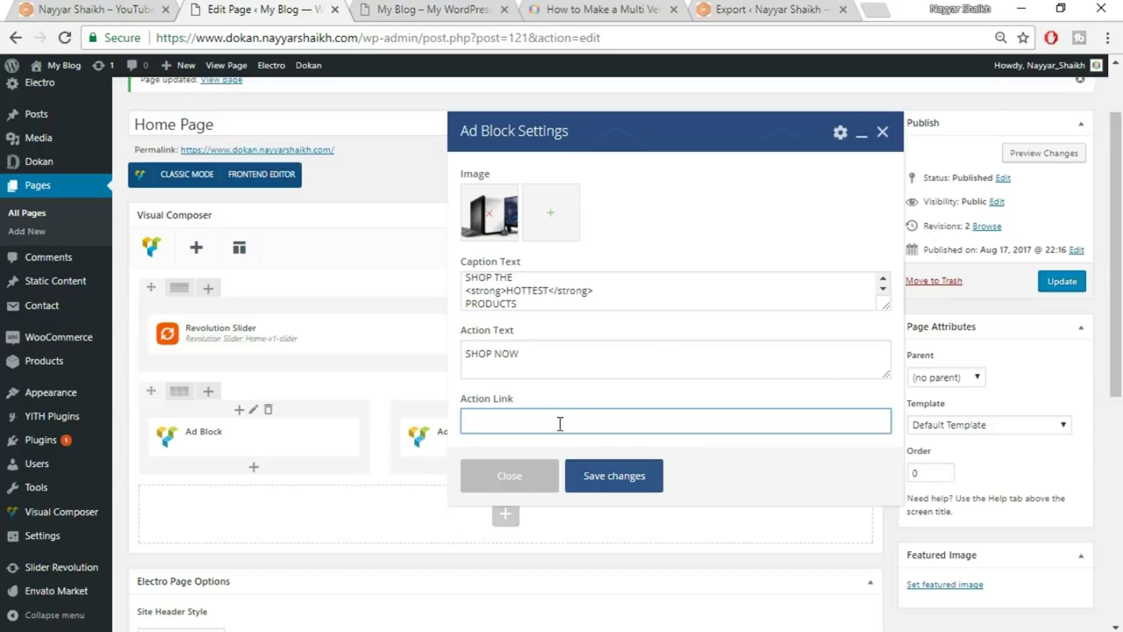
left_click(614, 477)
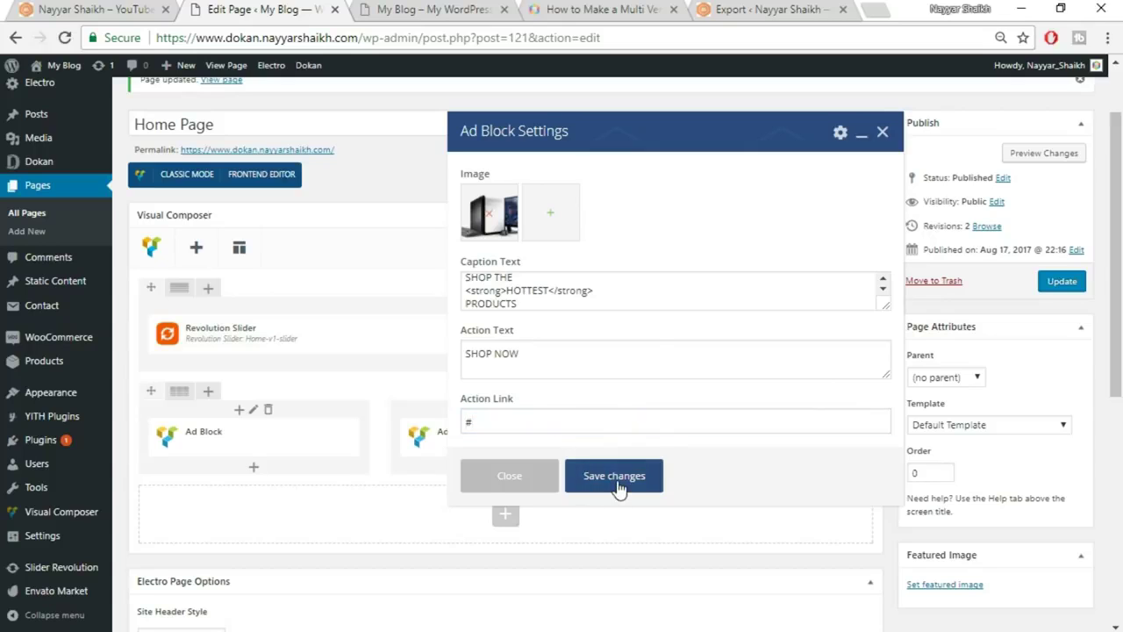
left_click(1079, 290)
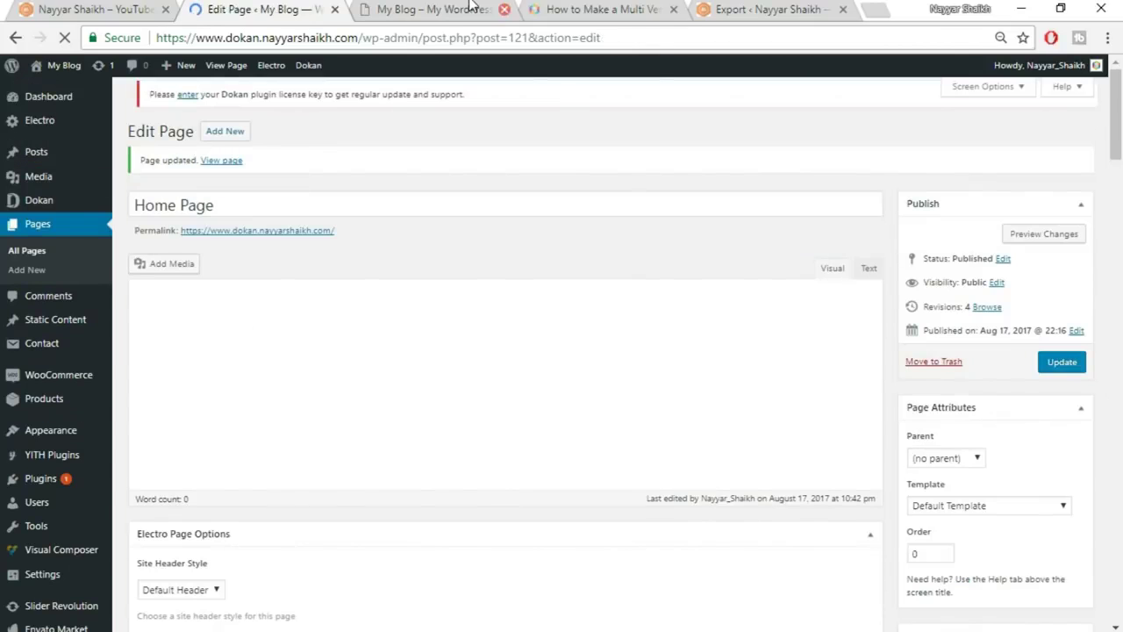
Reload the live site and compare its three ad banners with the Electro demo front page
left_click(492, 11)
left_click(479, 37)
key("Return")
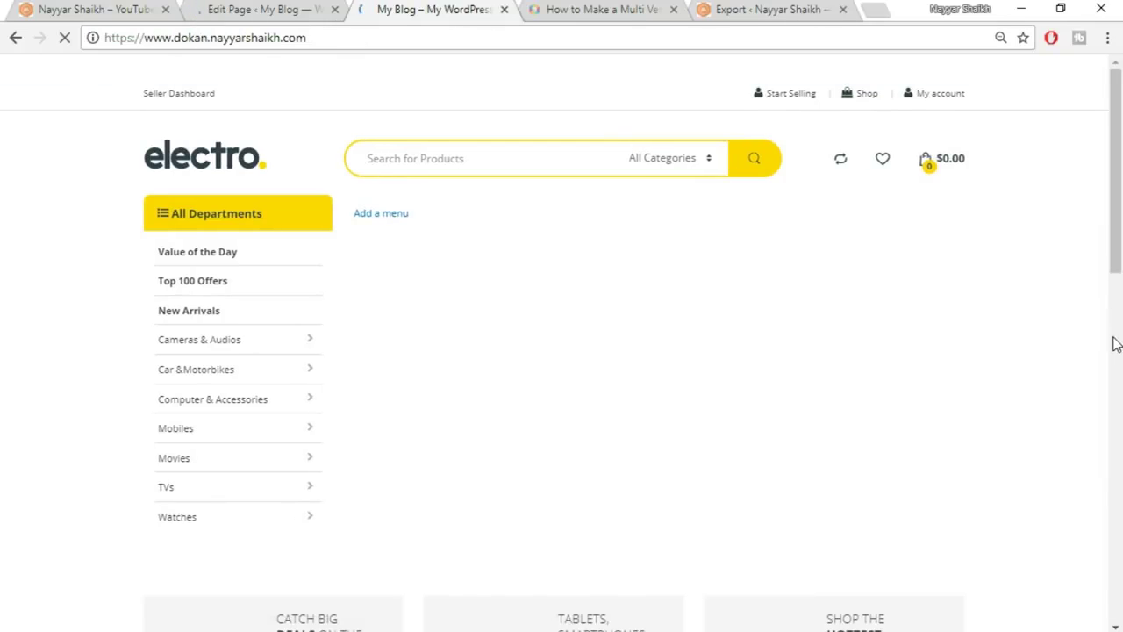
scroll(1115, 344, "down", 3)
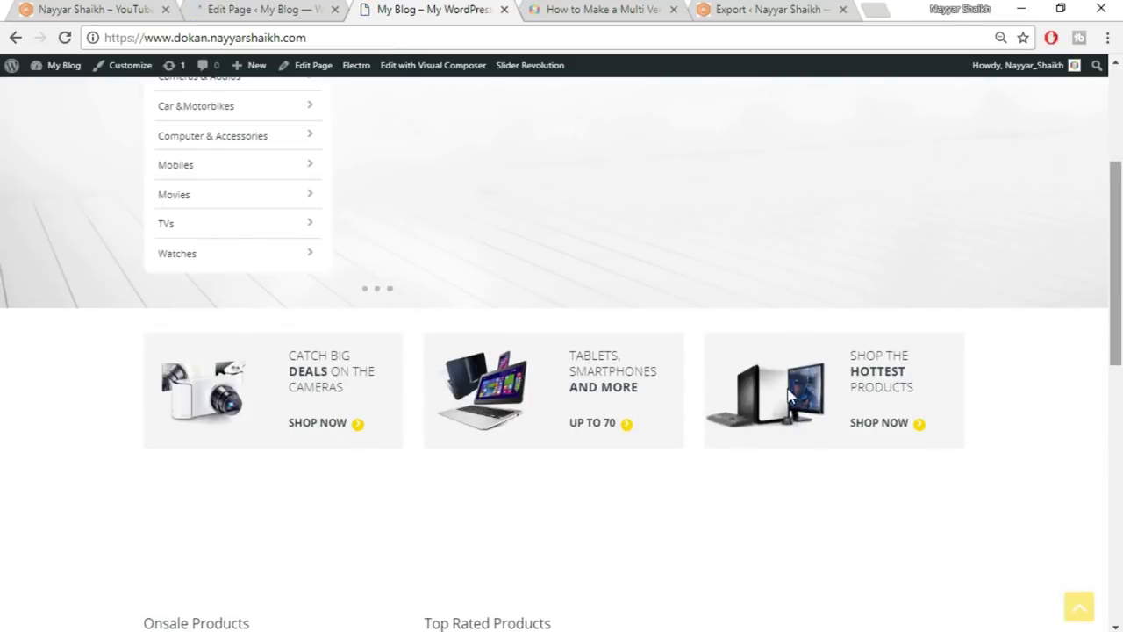
left_click(118, 9)
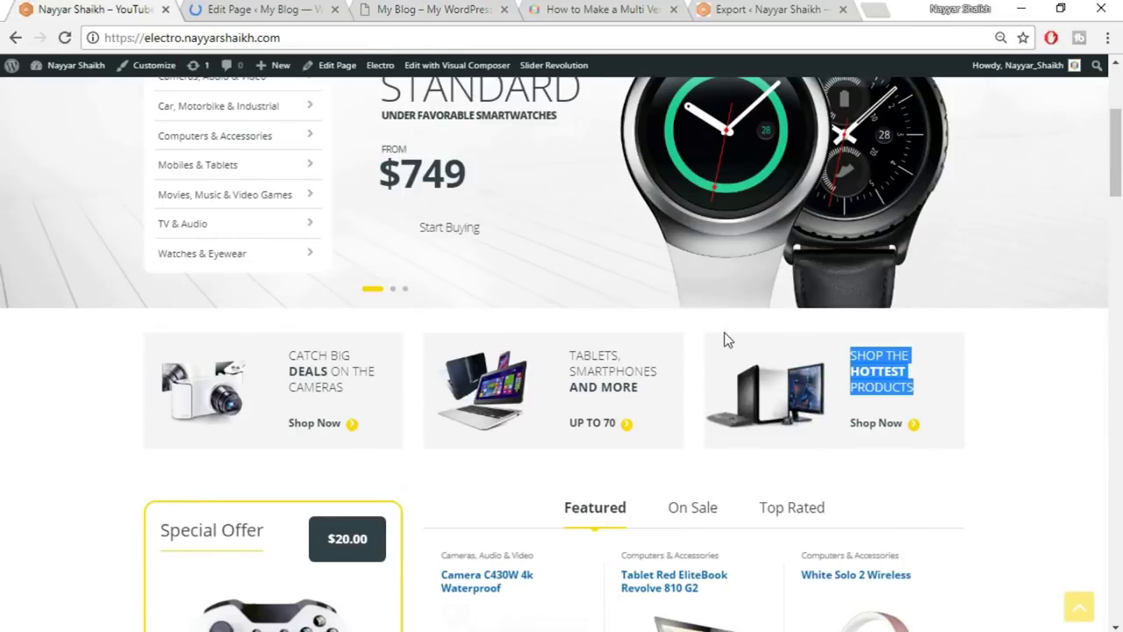
scroll(725, 338, "down", 3)
scroll(628, 542, "down", 2)
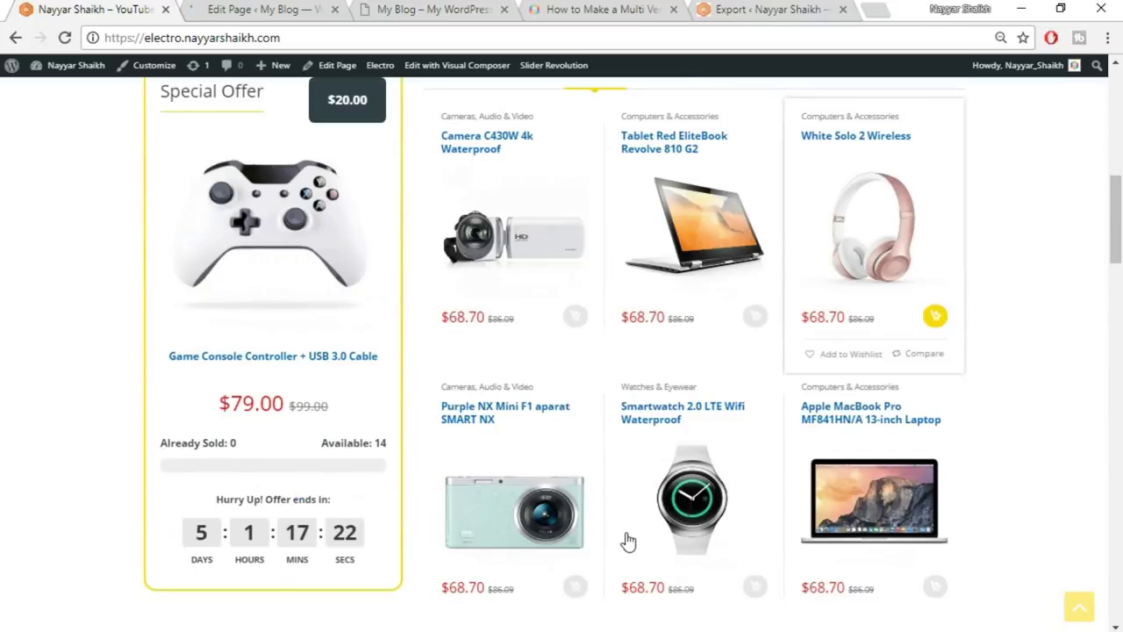
scroll(271, 369, "up", 1)
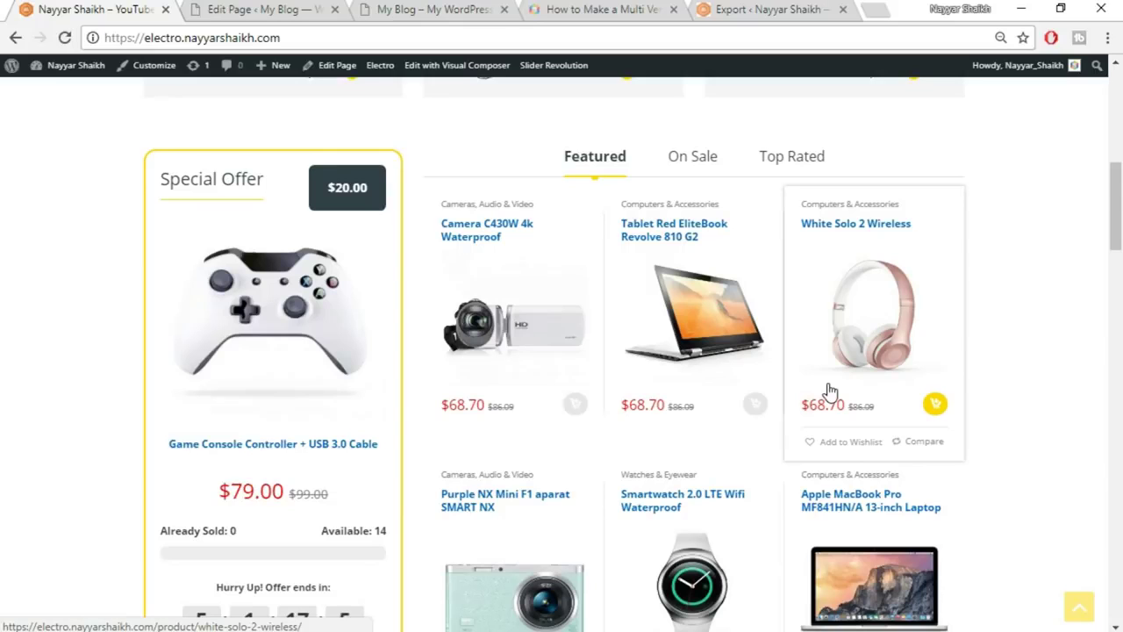
left_click(302, 9)
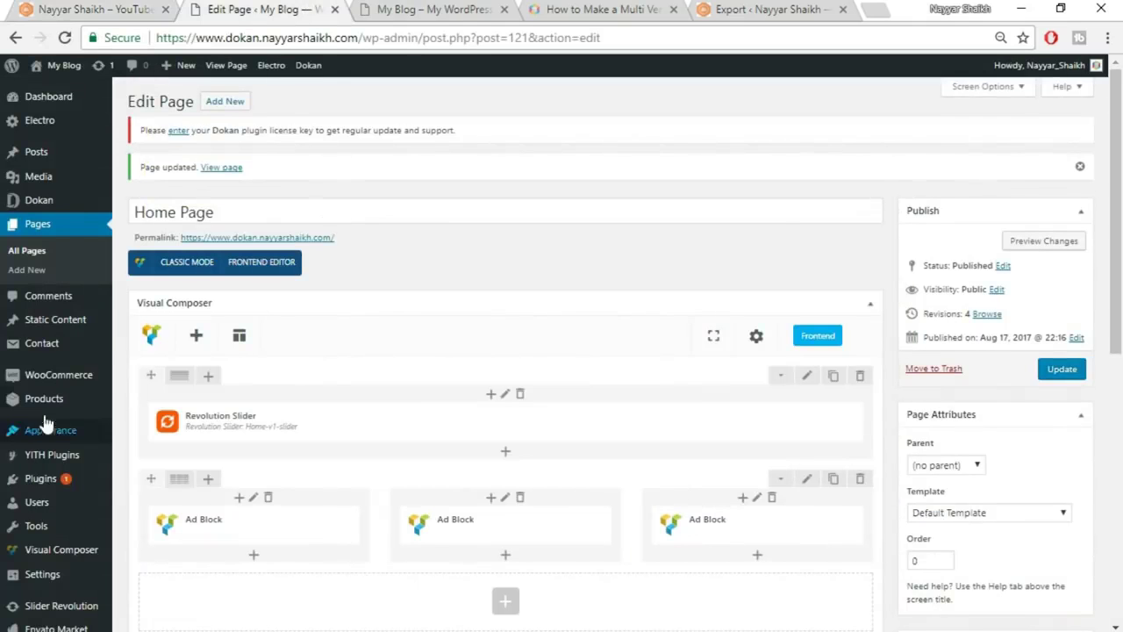
Start a new product named after the demo's Tablet Red EliteBook Revolve 810 G2
mouse_move(48, 405)
left_click(149, 430)
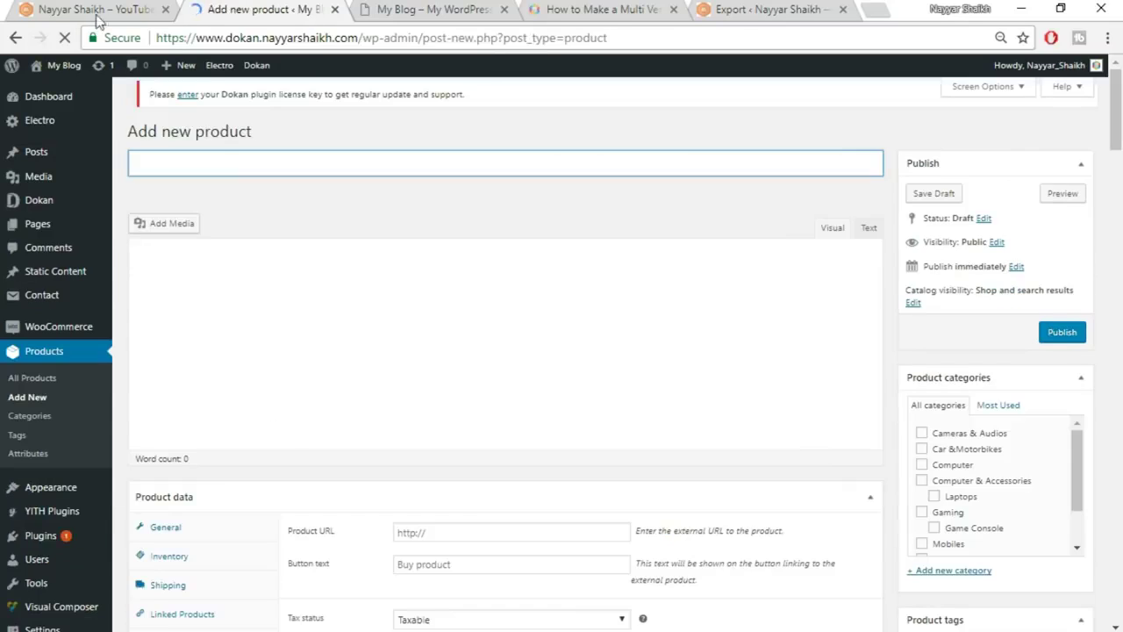
left_click(97, 10)
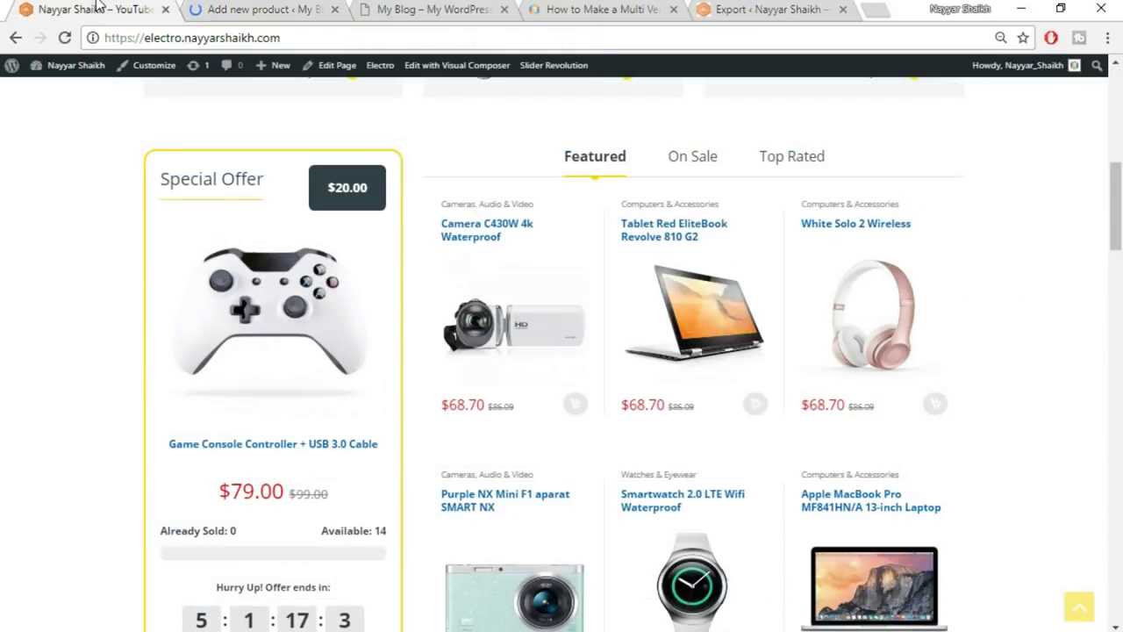
left_click(721, 272)
left_click_drag(622, 341, 929, 344)
key("ctrl+c")
left_click(305, 9)
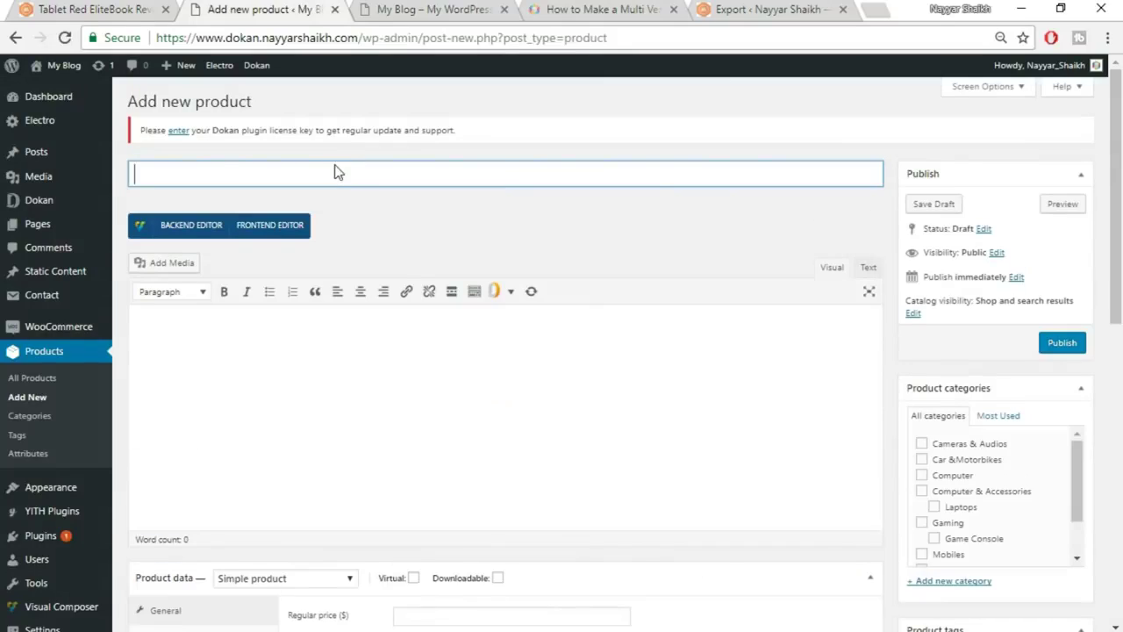
key("ctrl+v")
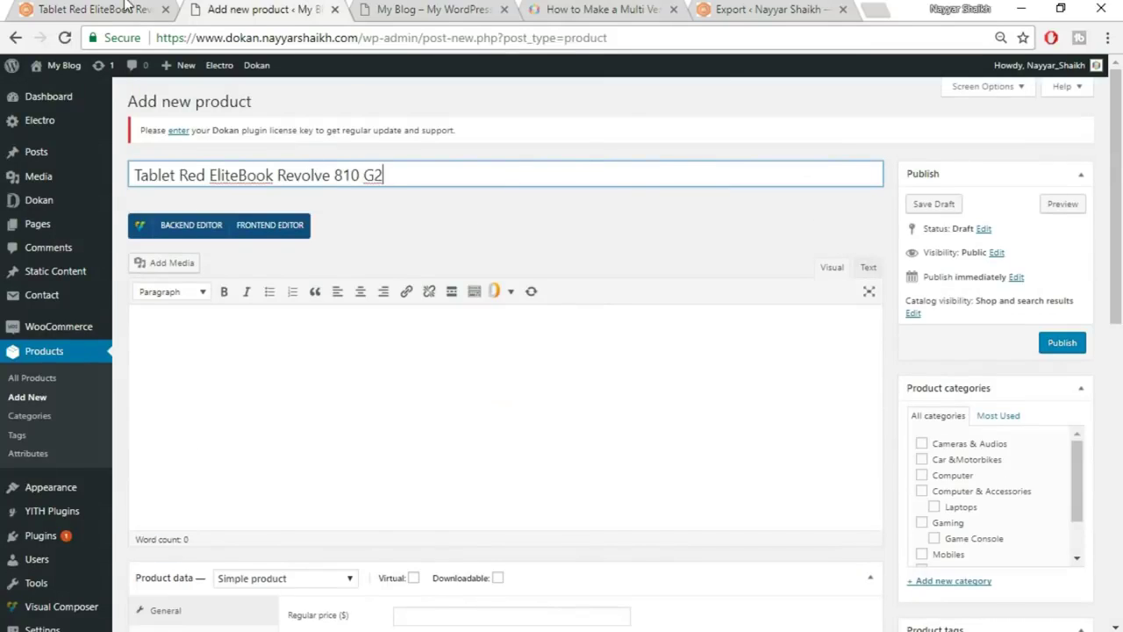
Paste the demo's four feature bullet lines into the product short description
left_click(95, 9)
left_click_drag(644, 441, 776, 497)
key("ctrl+c")
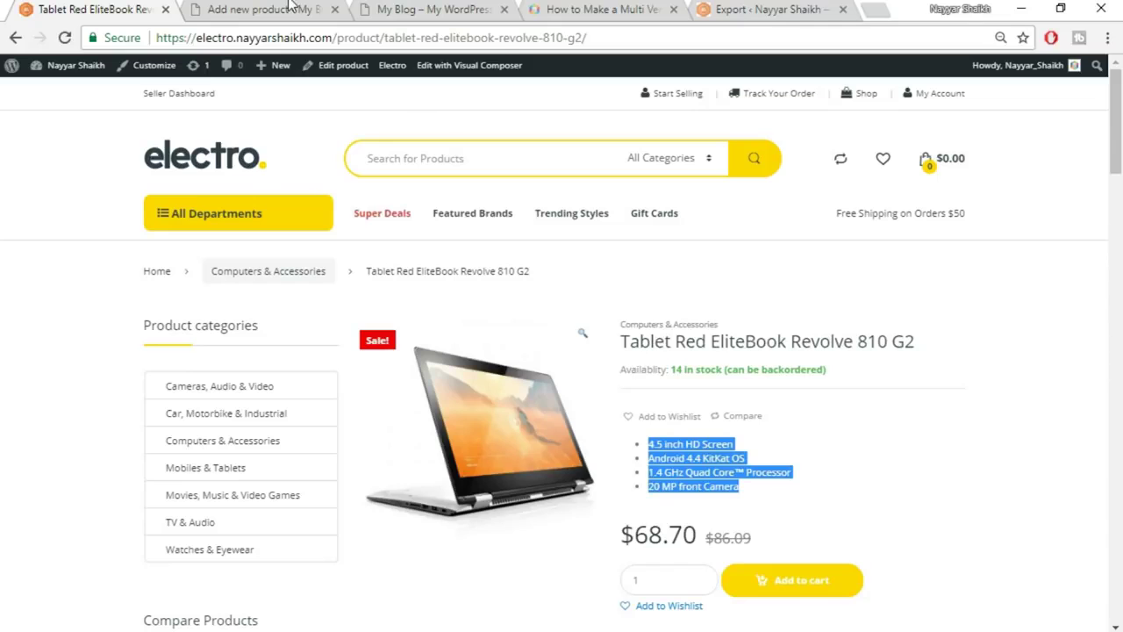
left_click(290, 7)
middle_click(794, 376)
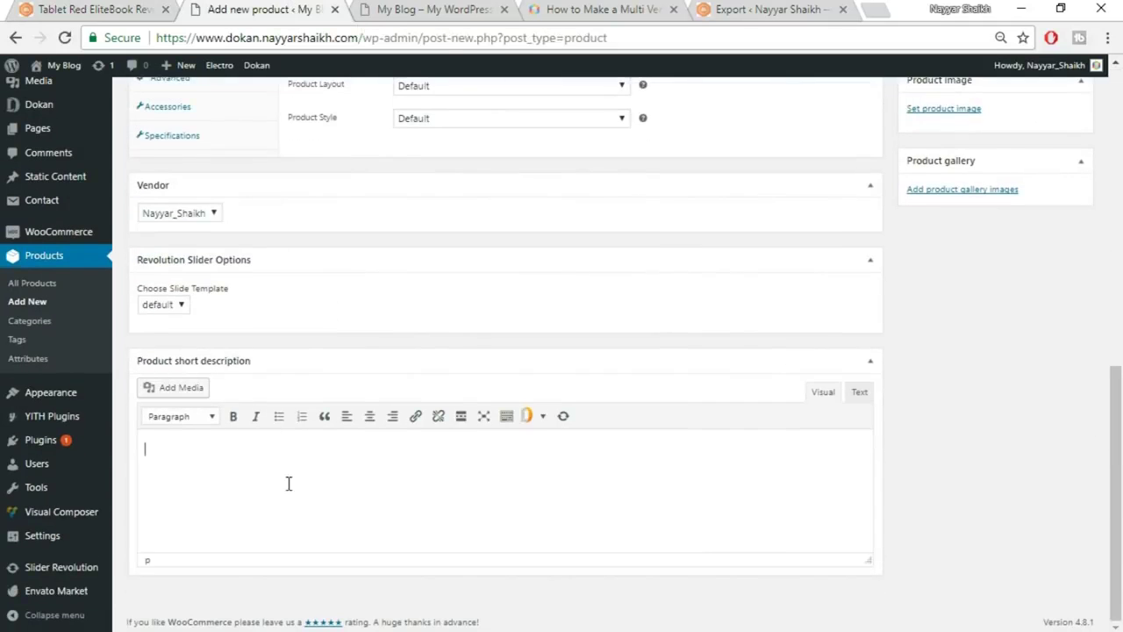
key("ctrl+v")
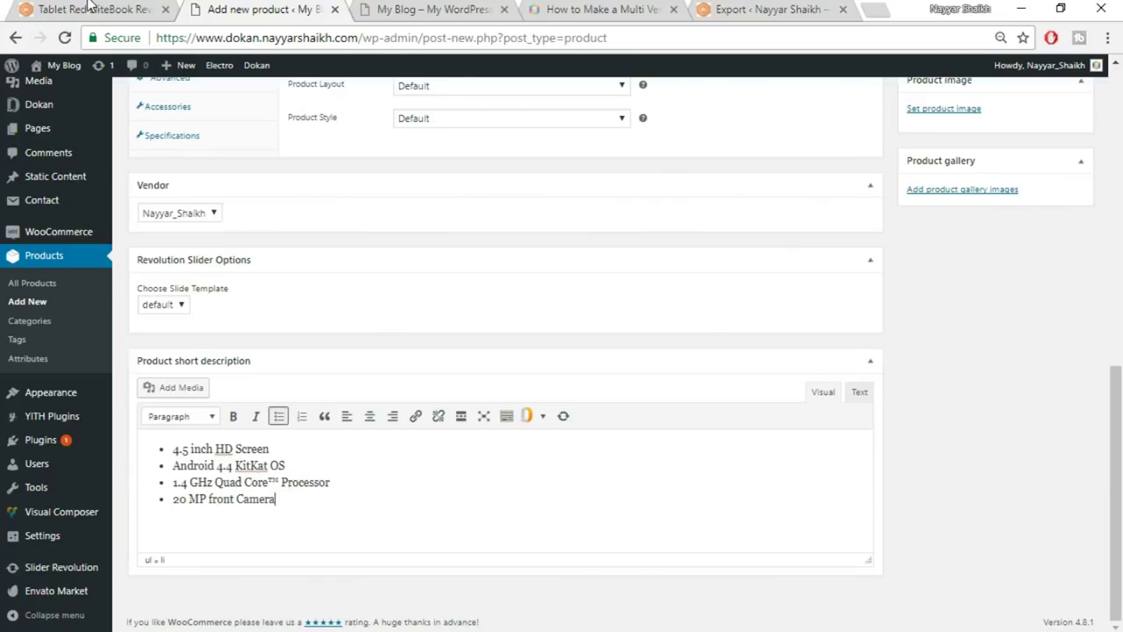
Set the regular price to 68
left_click(90, 7)
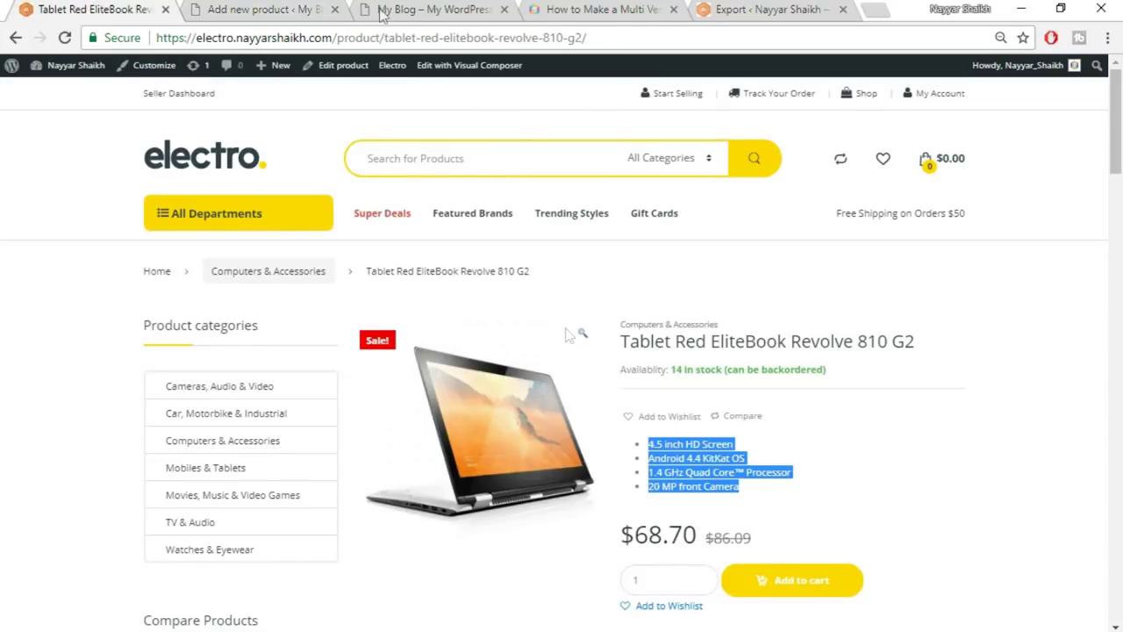
left_click(336, 10)
scroll(895, 381, "up", 5)
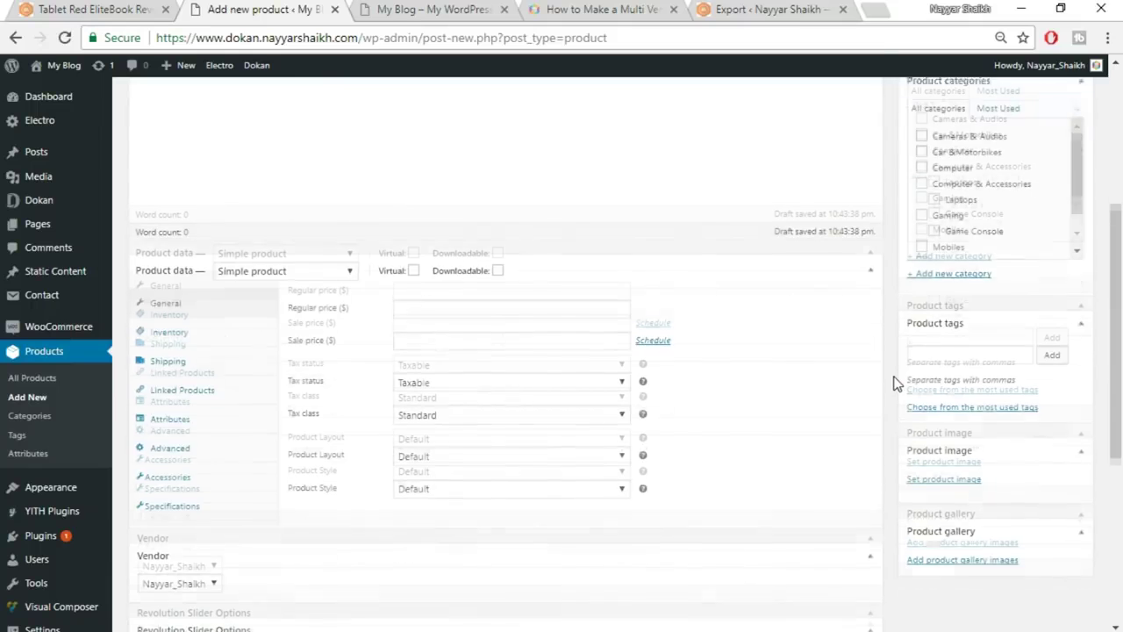
scroll(895, 380, "up", 3)
scroll(1038, 401, "down", 1)
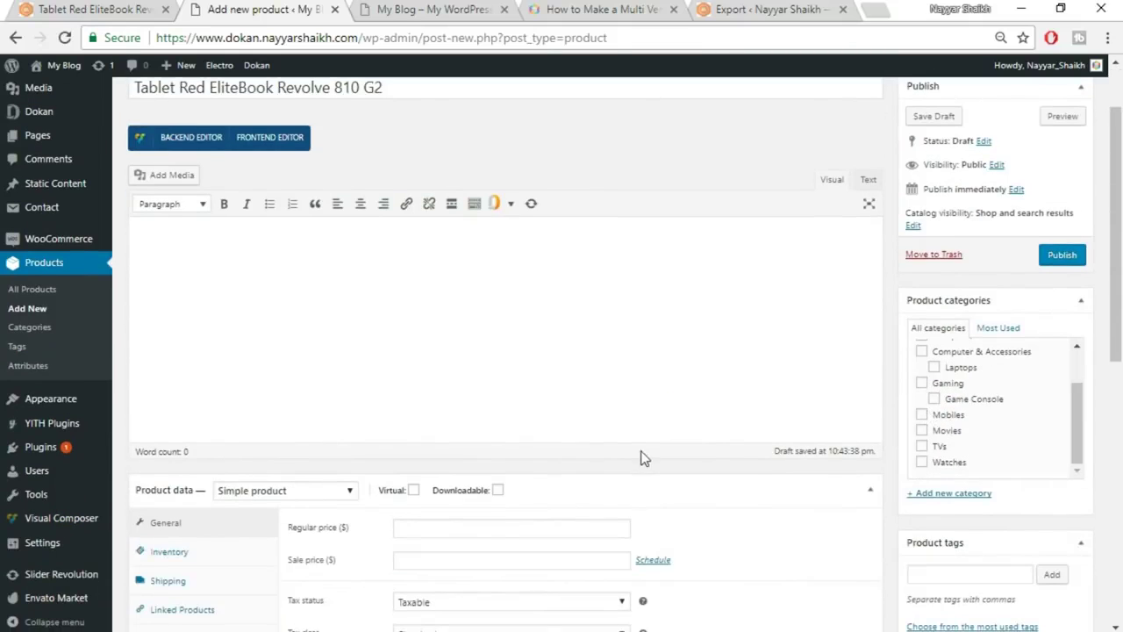
left_click(497, 524)
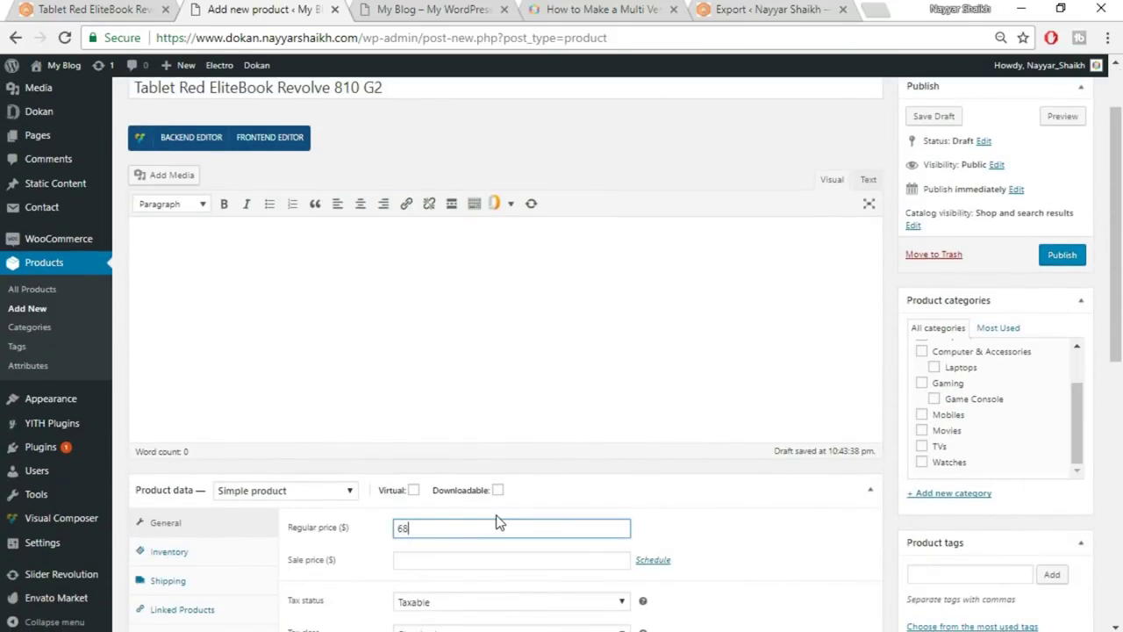
scroll(334, 326, "up", 1)
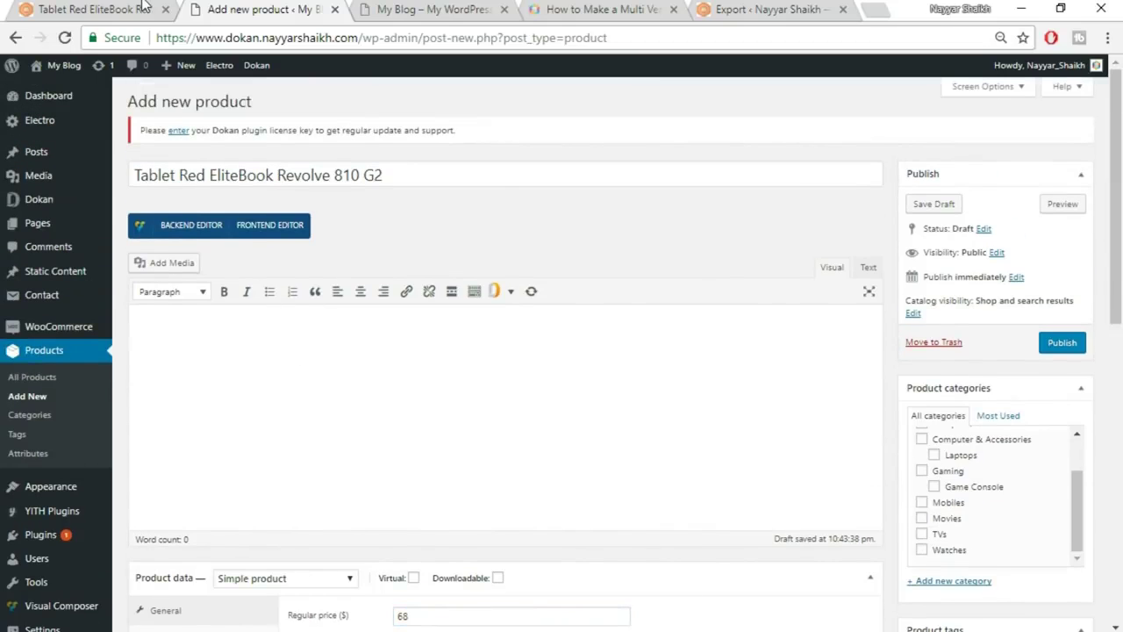
Copy the MacBook Pro description from the live product page into the product editor
key("ctrl+Page_Up")
scroll(728, 251, "down", 3)
scroll(728, 259, "down", 2)
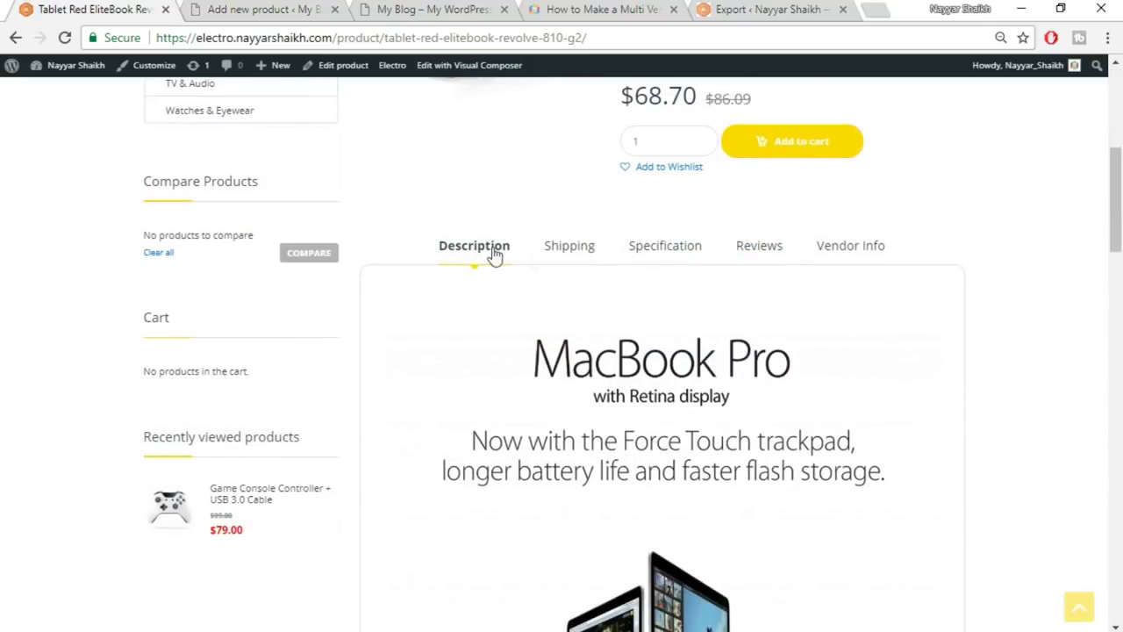
left_click_drag(491, 322, 626, 390)
left_click(264, 9)
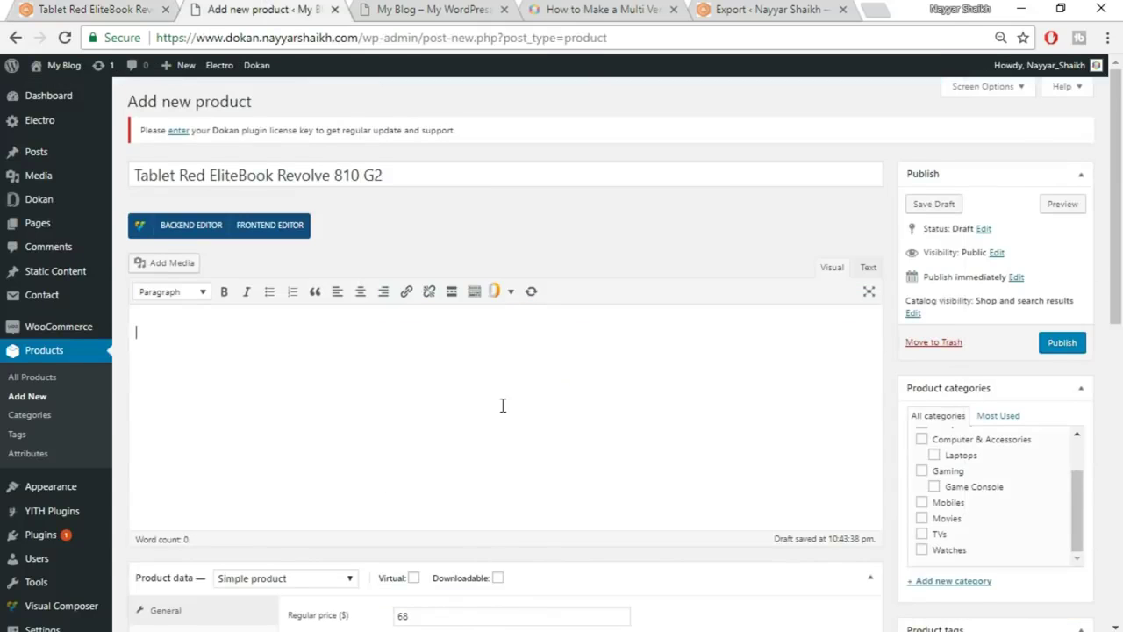
key("ctrl+v")
Assign the product to the Laptops category
scroll(983, 359, "down", 2)
scroll(983, 364, "up", 1)
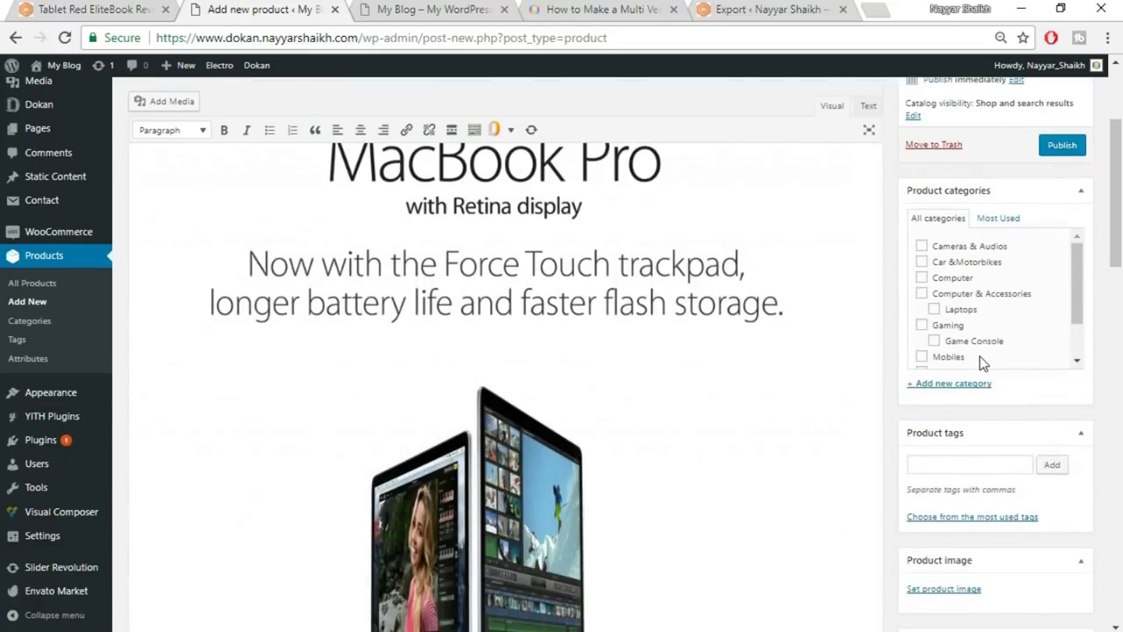
scroll(983, 364, "up", 3)
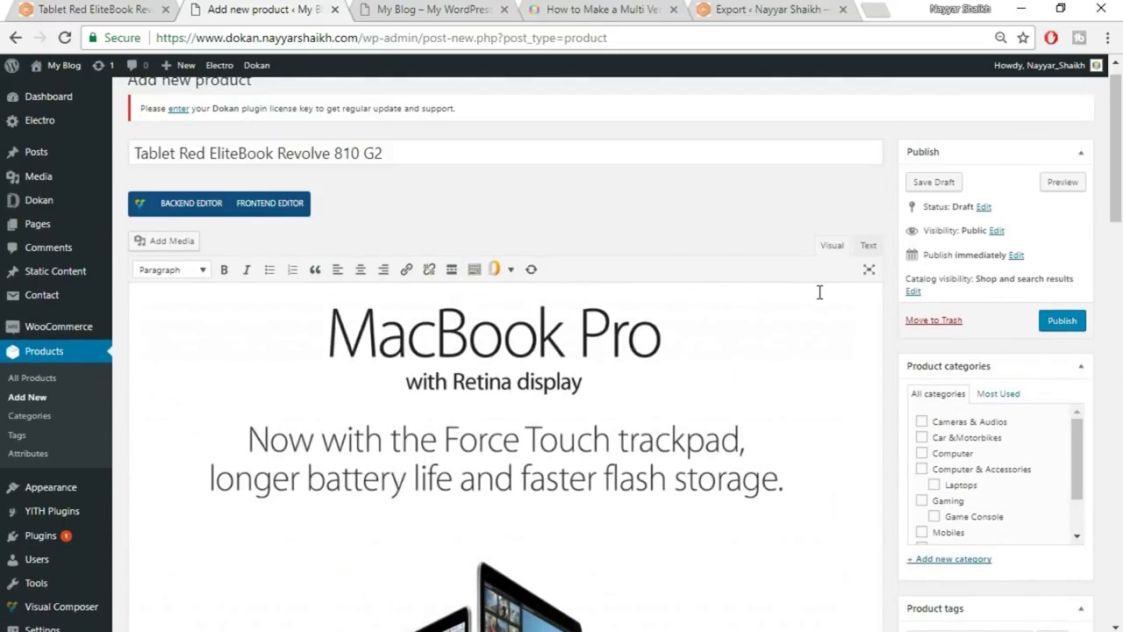
scroll(971, 303, "down", 3)
left_click(934, 309)
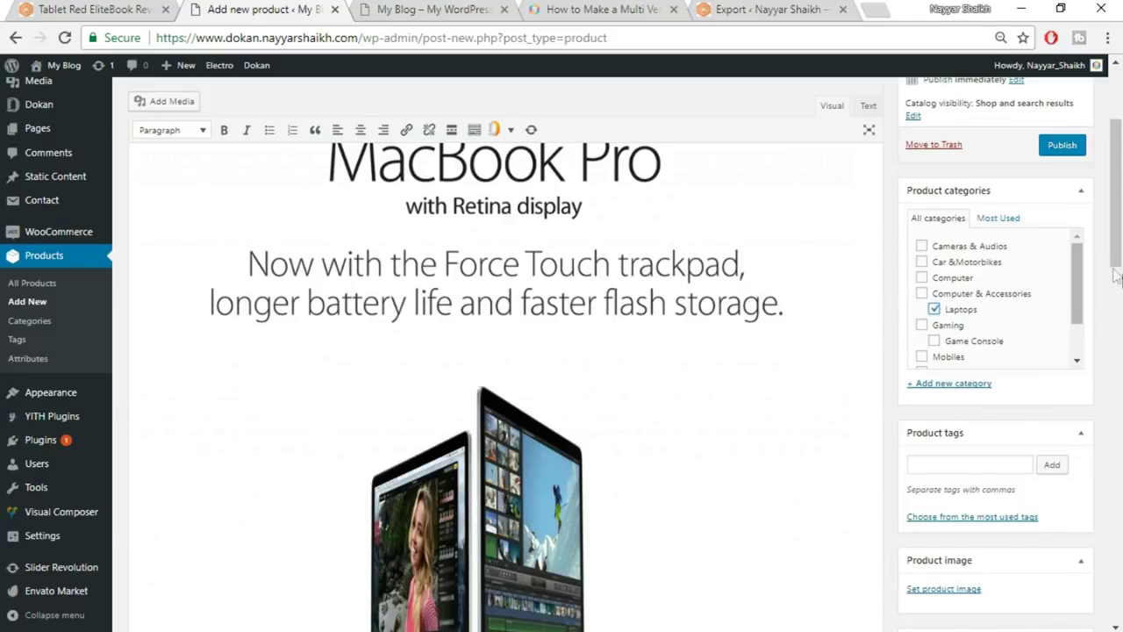
Set the product image to the orange-screen Ultrabooks-1.jpg laptop photo
scroll(1116, 274, "down", 3)
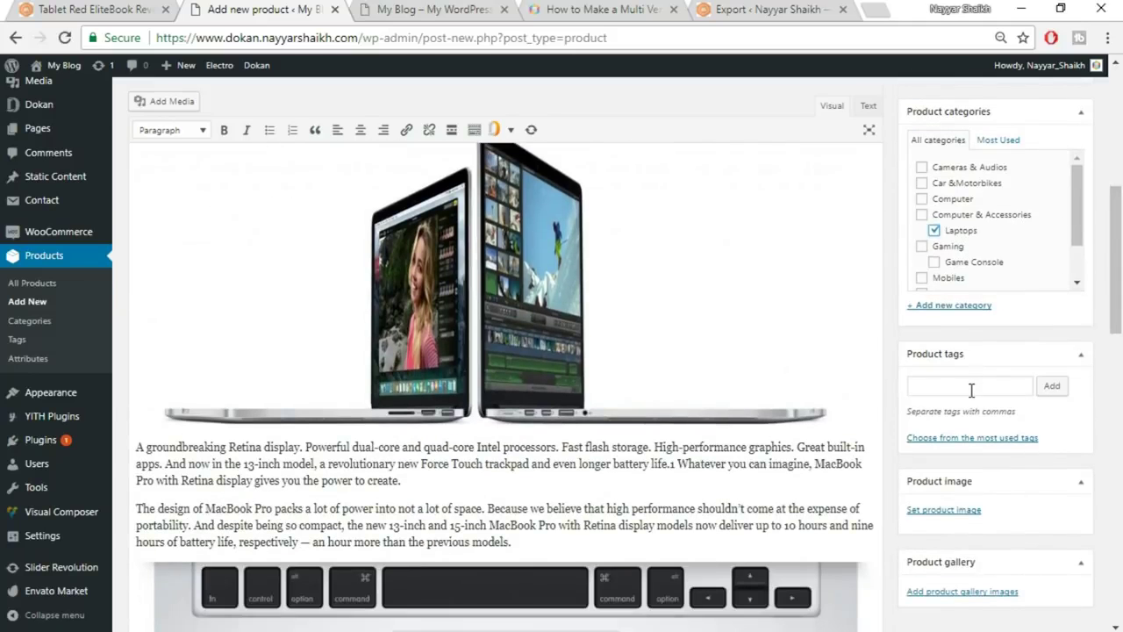
scroll(1121, 386, "down", 3)
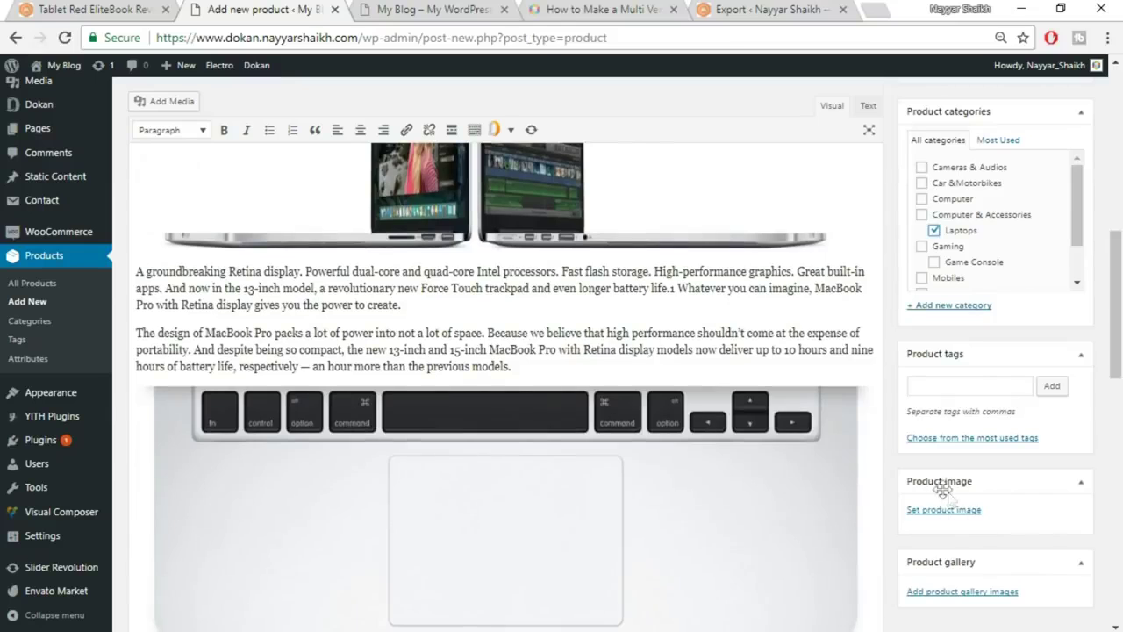
left_click(144, 9)
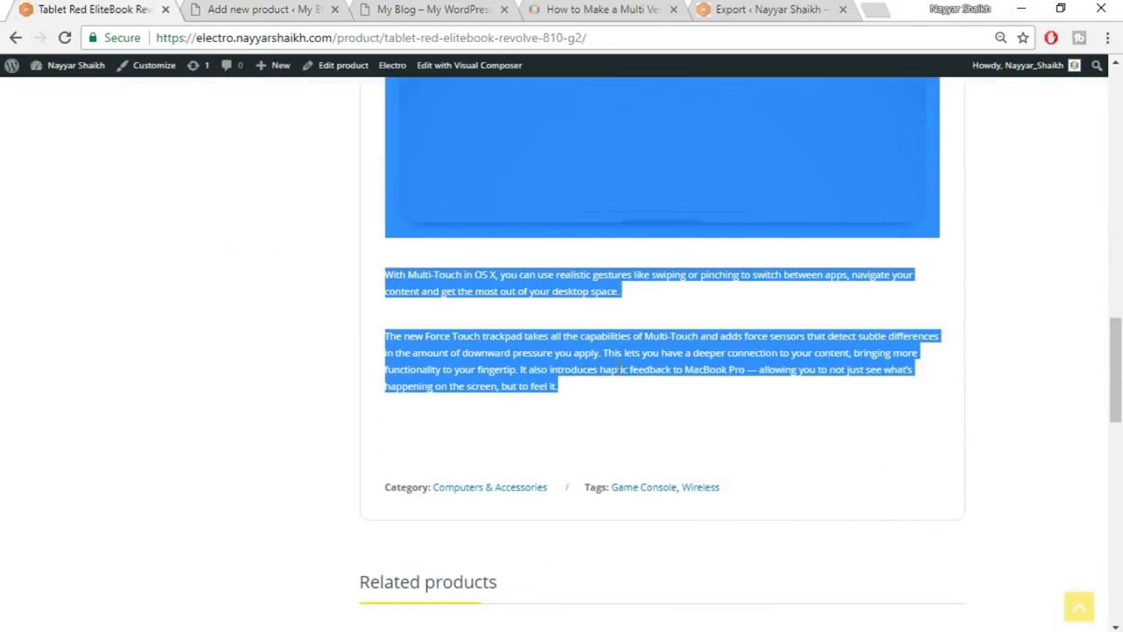
scroll(620, 368, "up", 15)
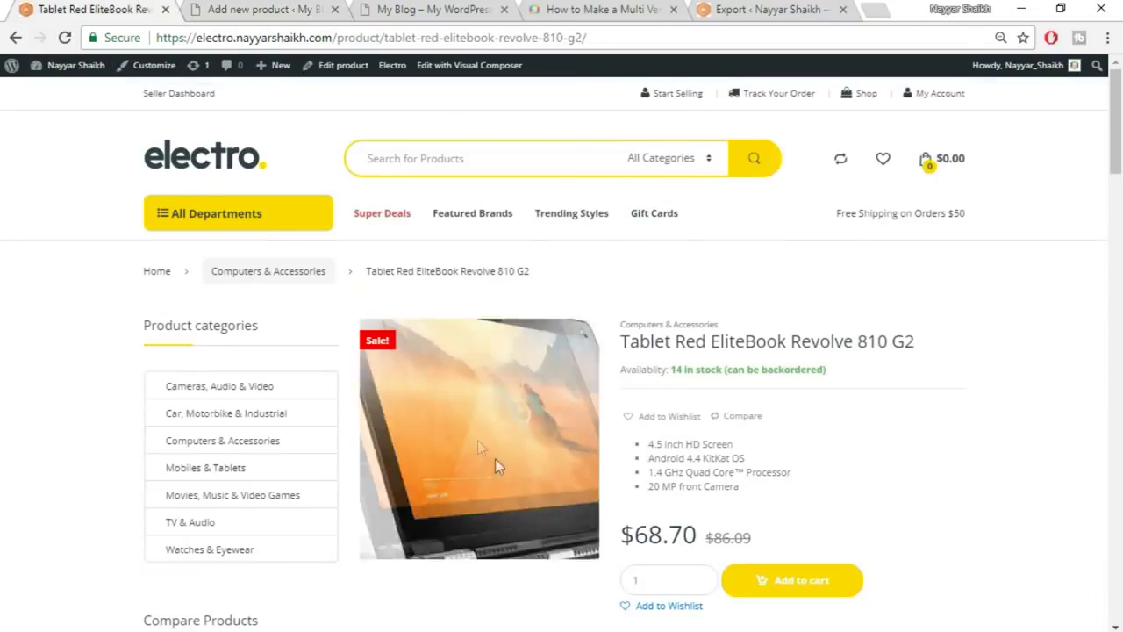
left_click(263, 9)
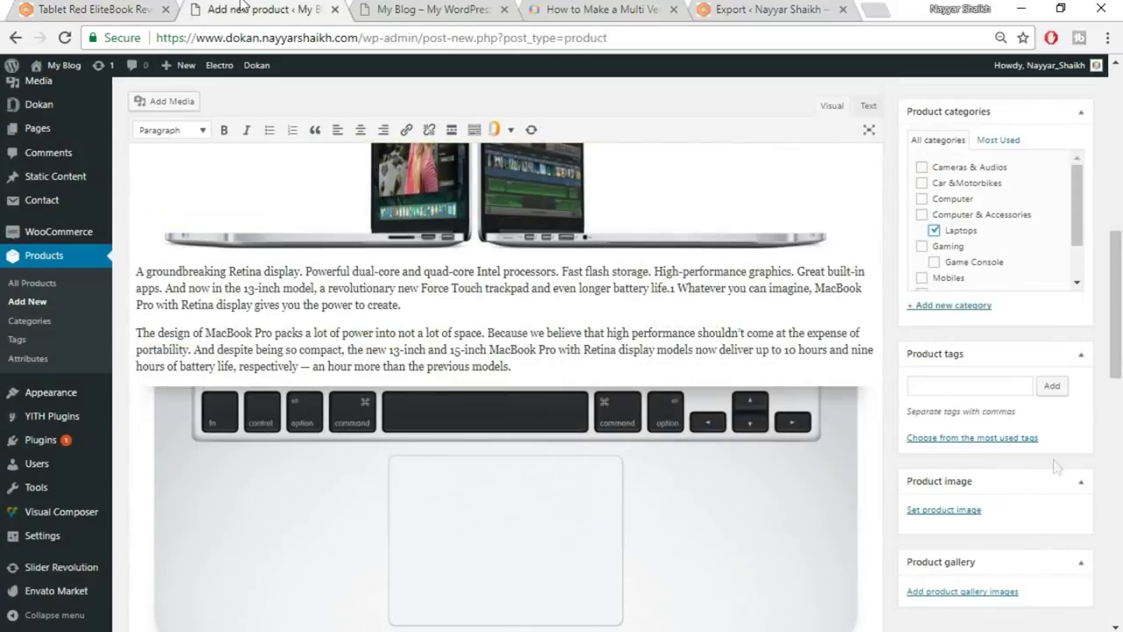
left_click(939, 517)
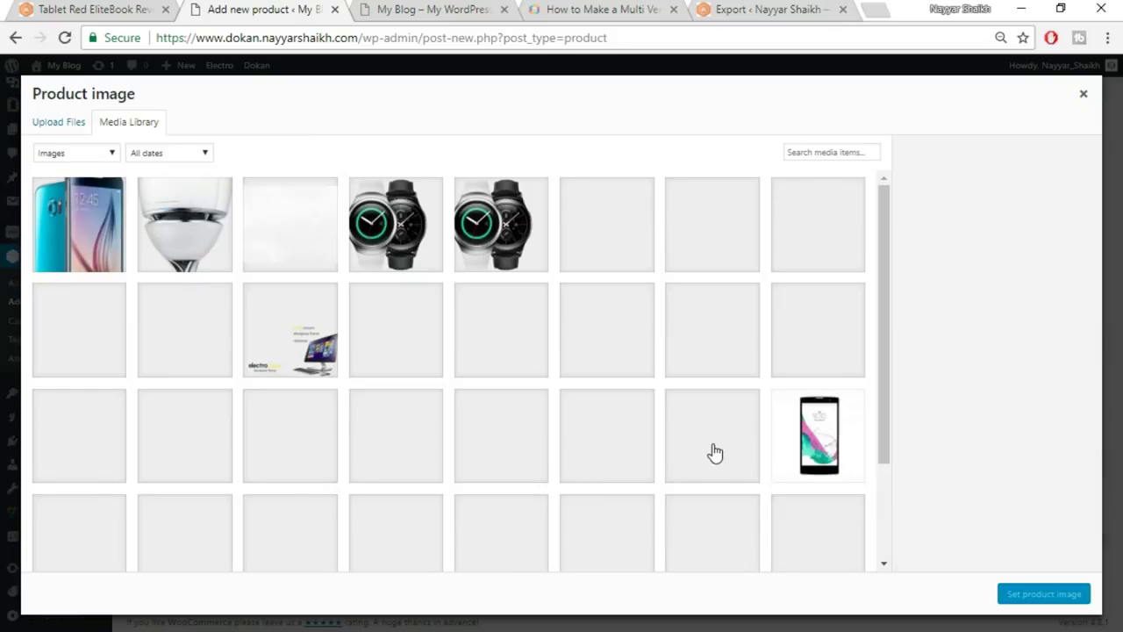
left_click(489, 450)
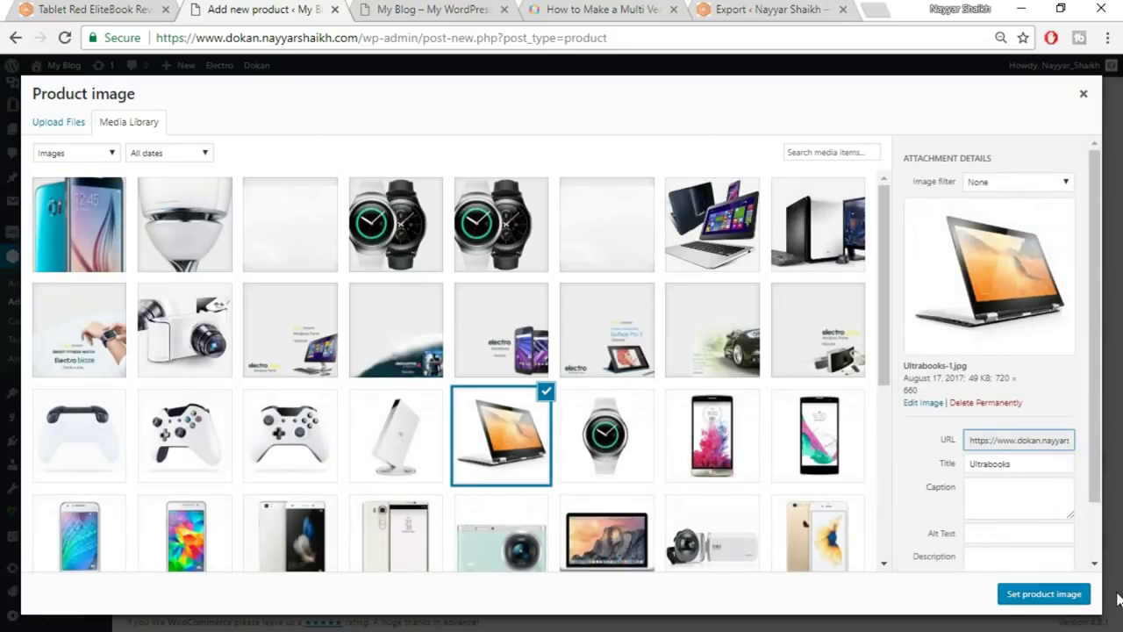
left_click(1049, 601)
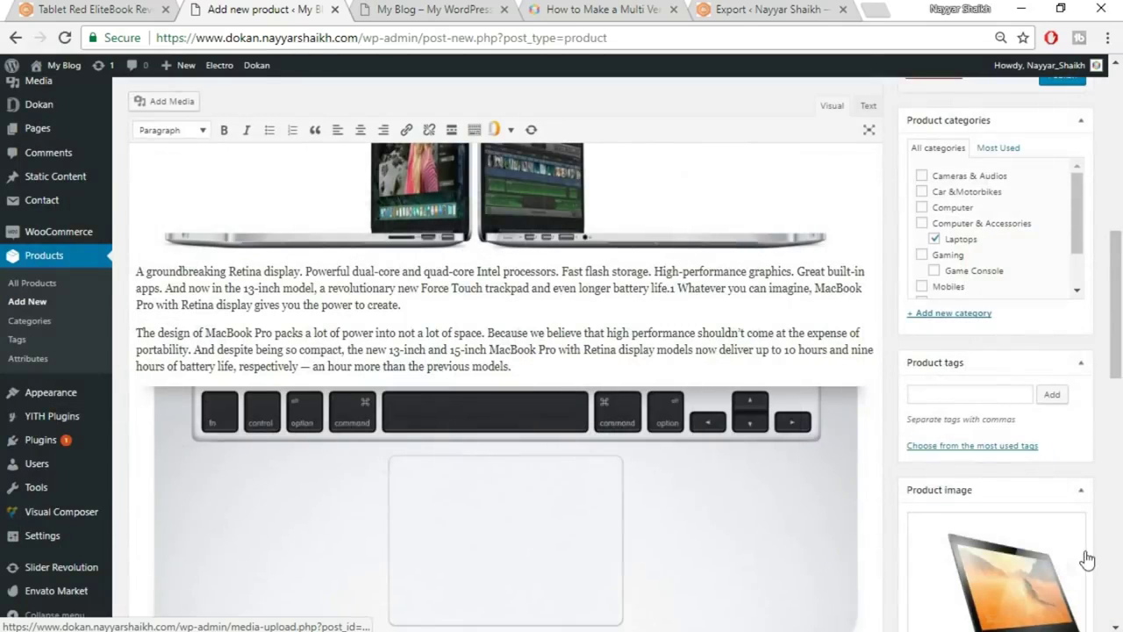
Change the regular price from 68 to 86 after comparing with the live product page
scroll(1103, 546, "down", 10)
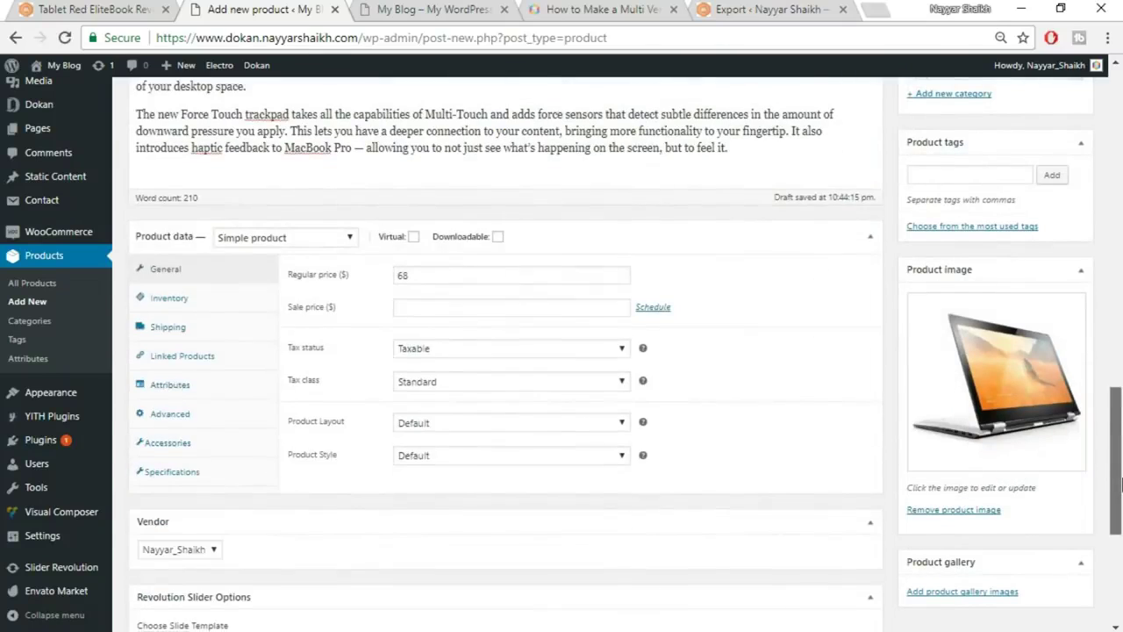
scroll(1121, 487, "up", 1)
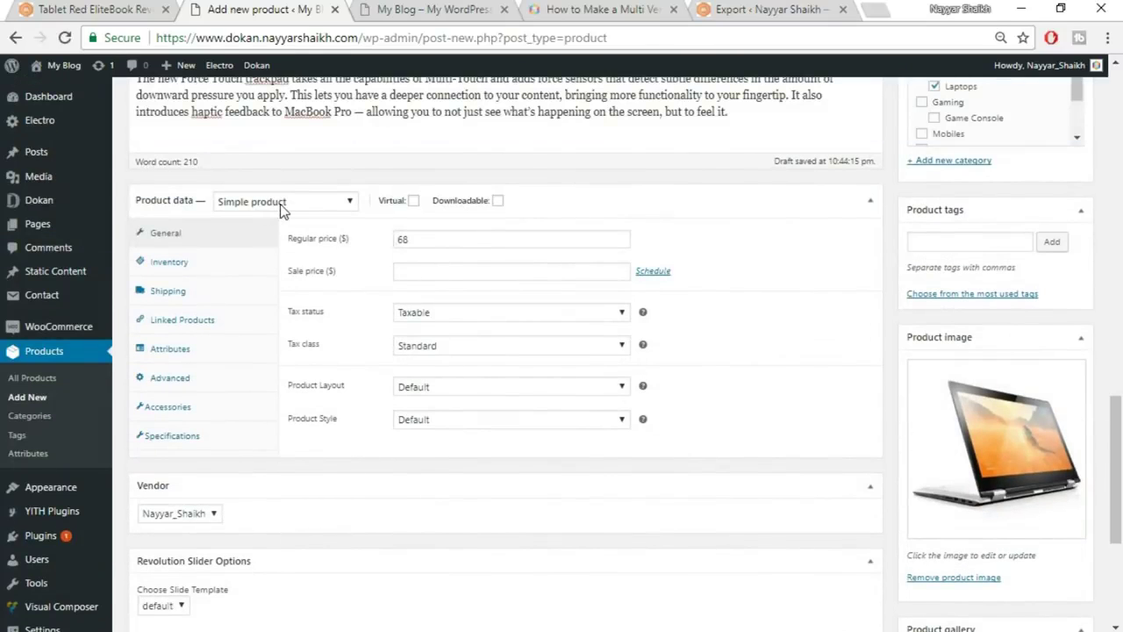
left_click(100, 7)
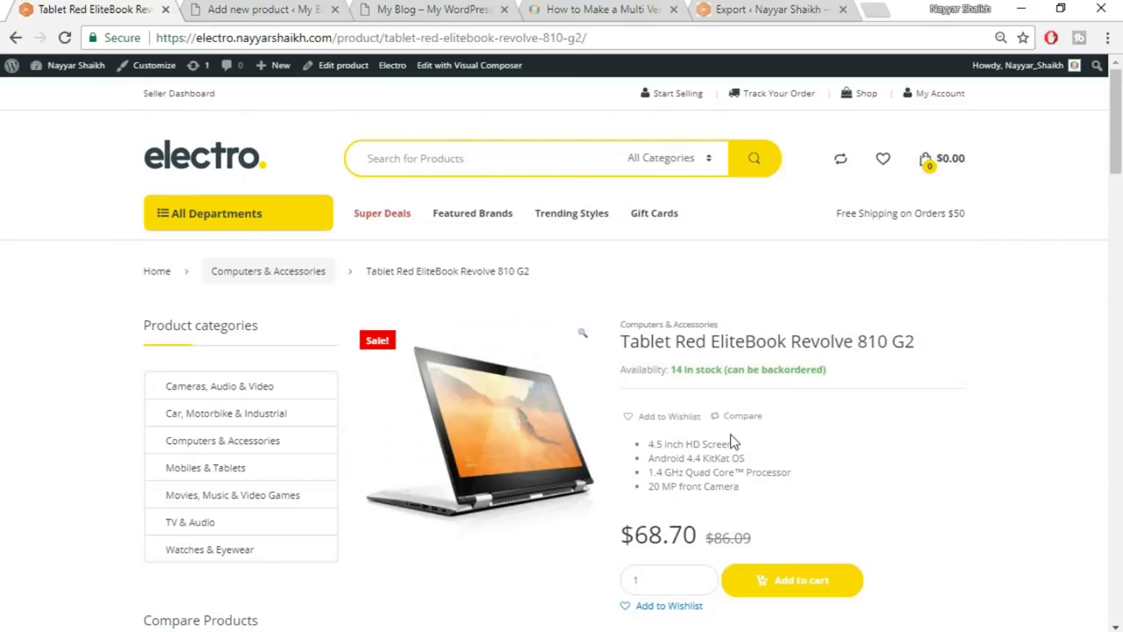
left_click(223, 10)
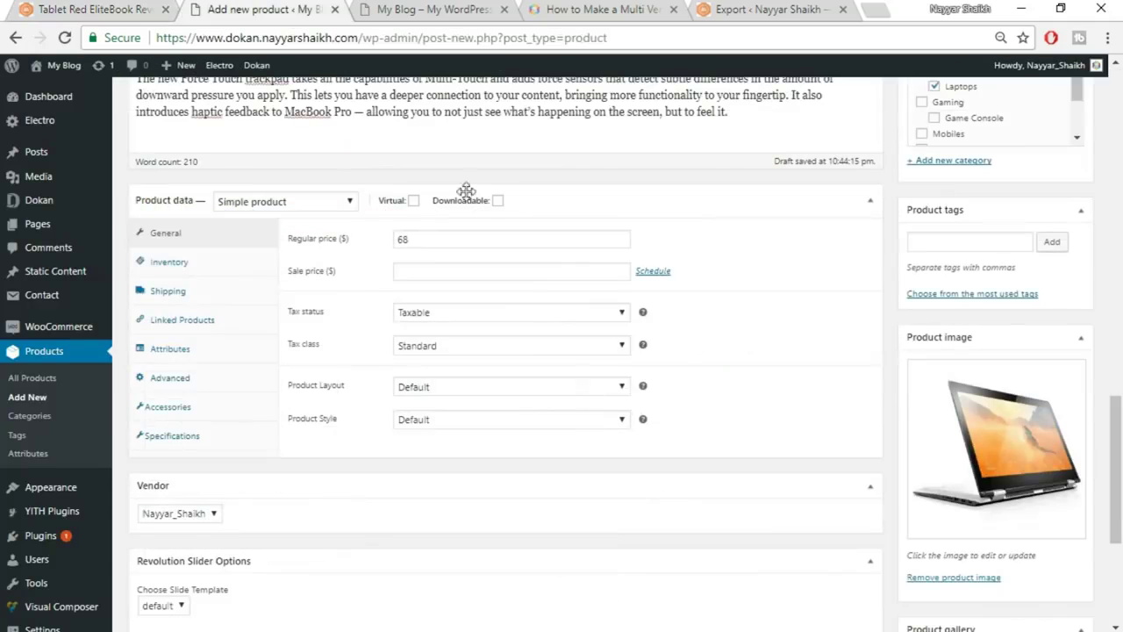
left_click(450, 266)
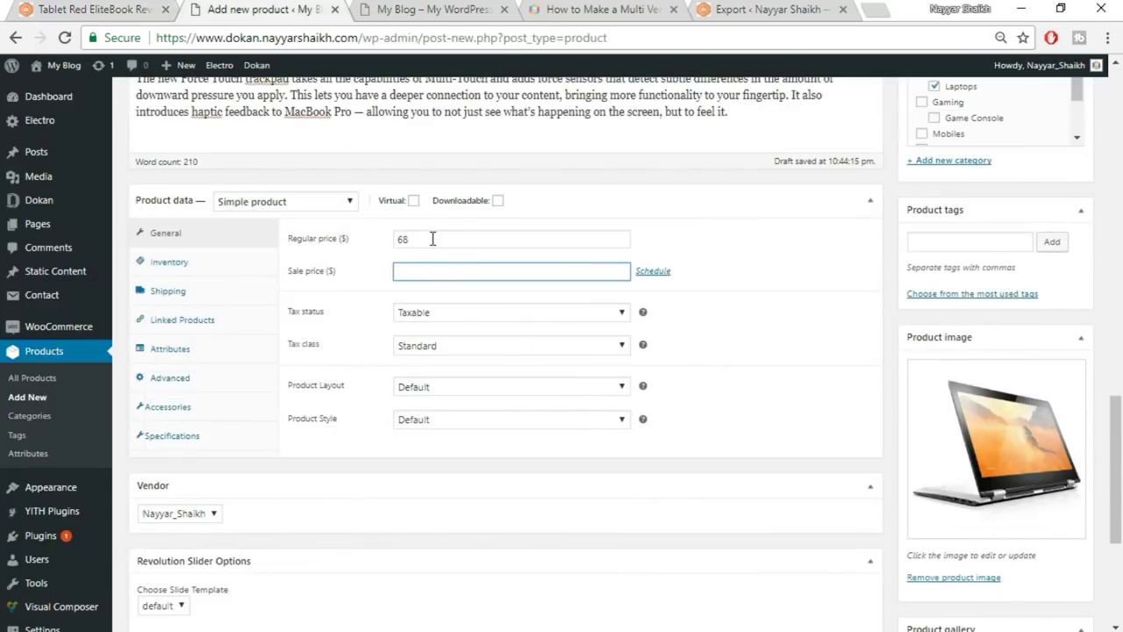
left_click_drag(420, 248, 376, 249)
key("BackSpace")
left_click(453, 275)
left_click(445, 238)
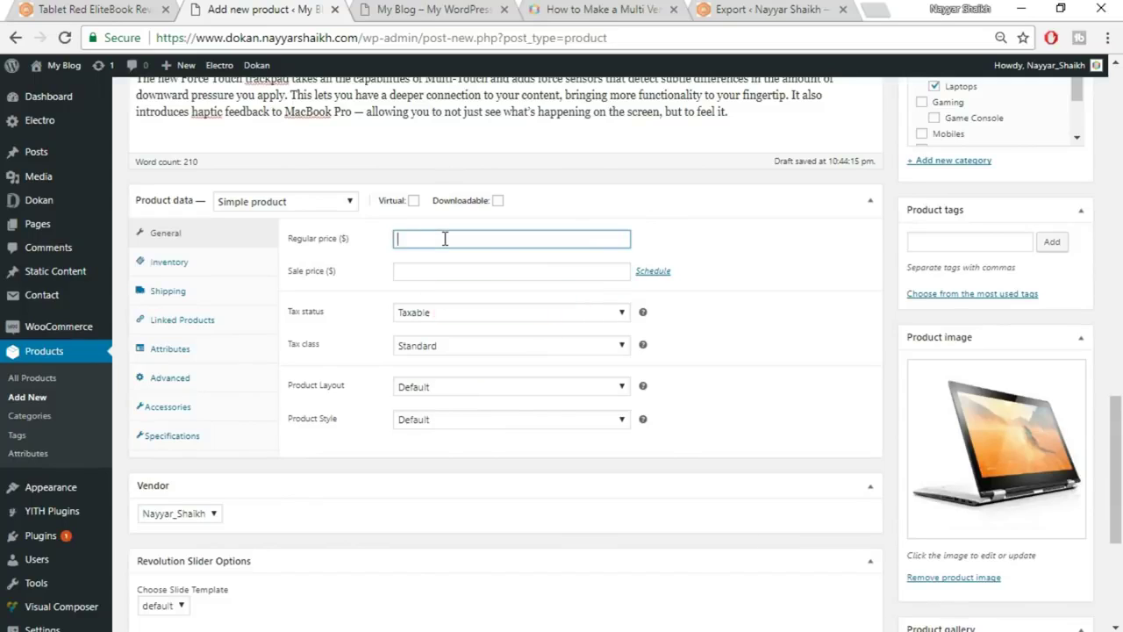
type("86")
left_click(722, 359)
Set the tax class to GST and enter the SKU sc-1
left_click(468, 345)
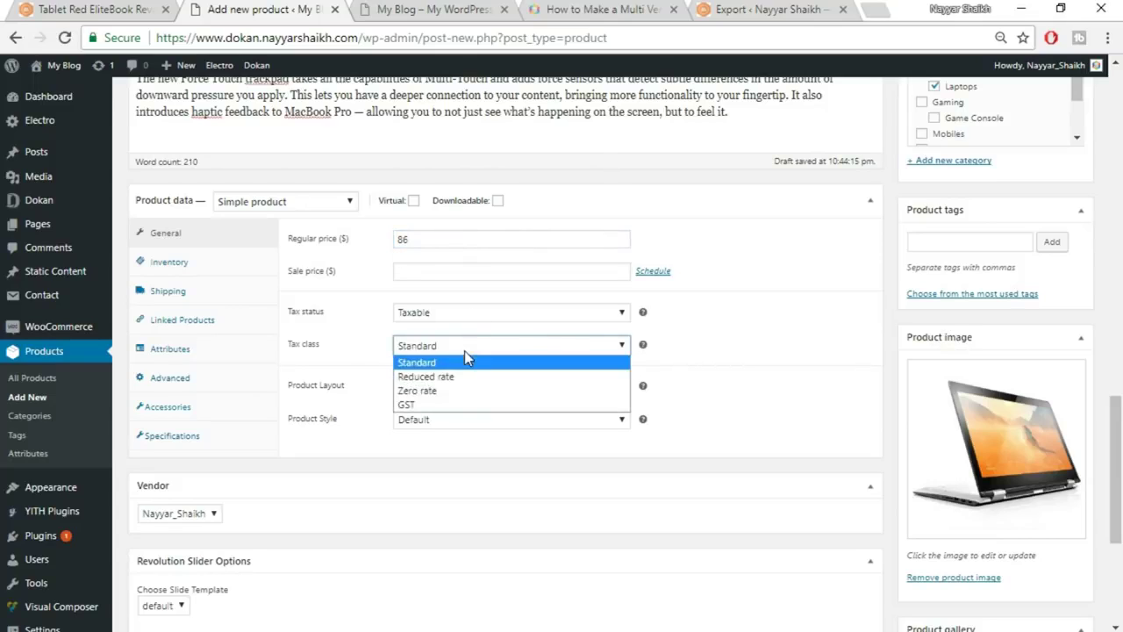
left_click(444, 402)
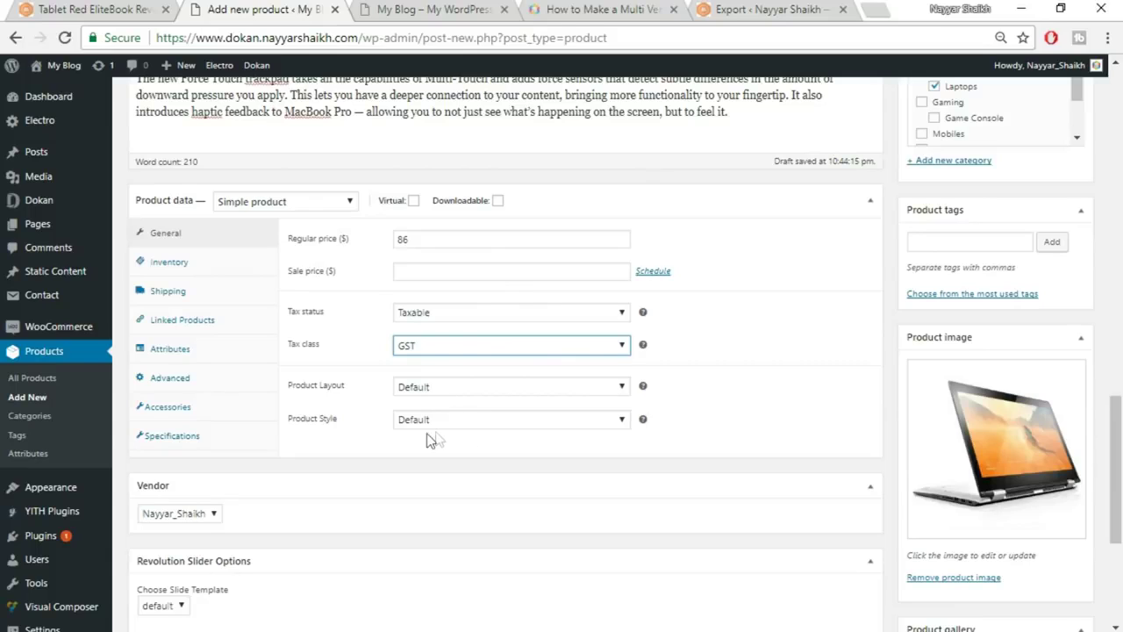
left_click(202, 271)
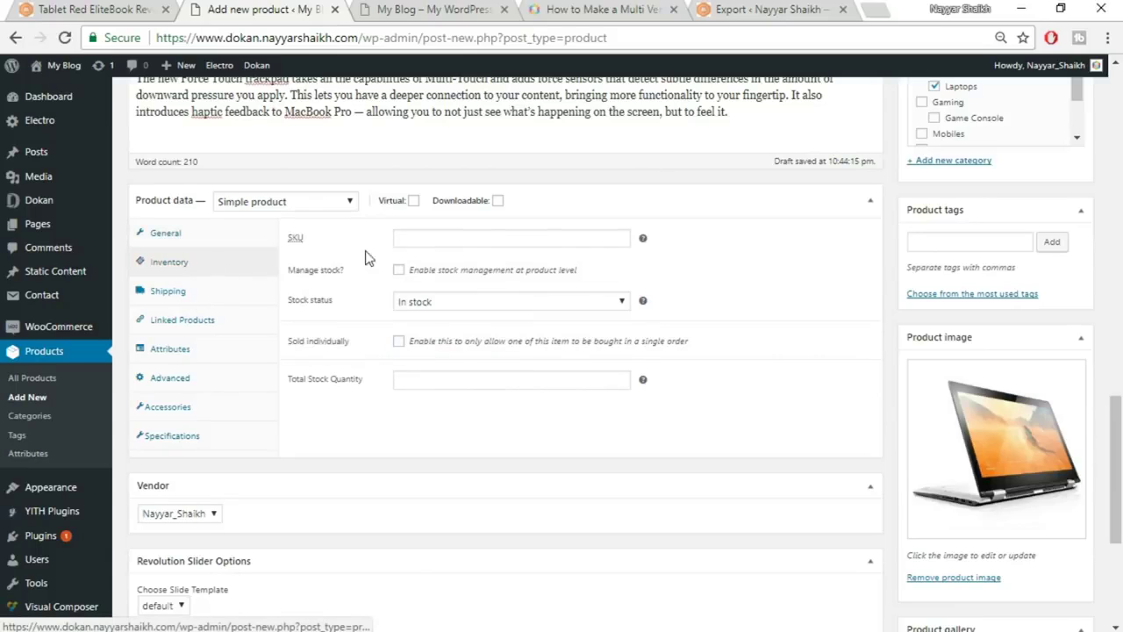
left_click(420, 234)
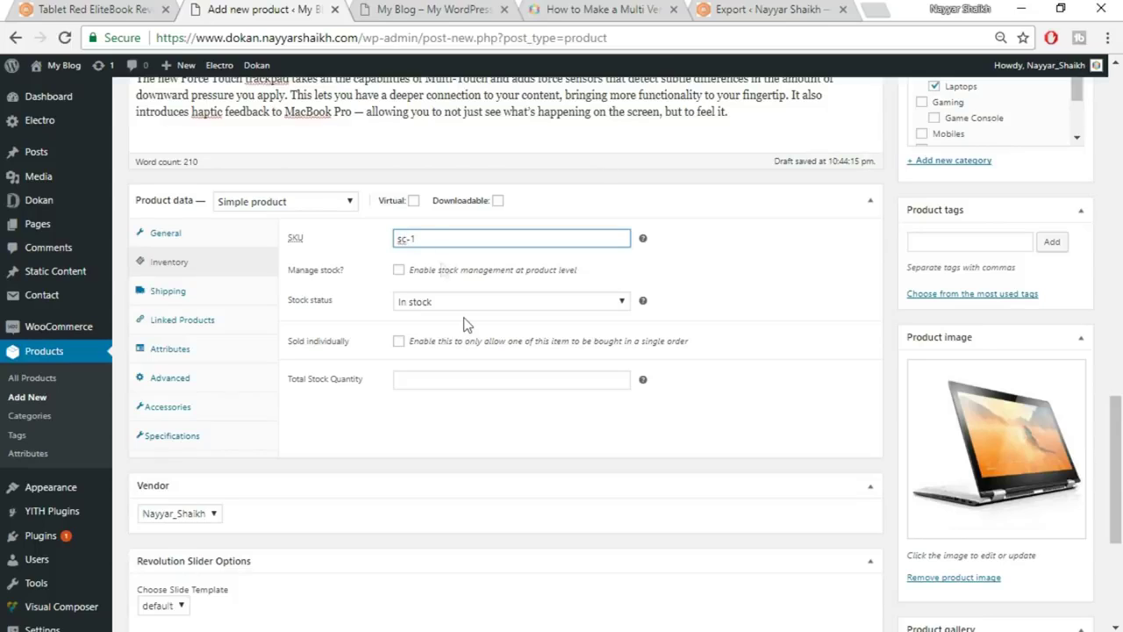
Leave the shipping class as No shipping class and show the upsell and cross-sell settings
left_click(213, 295)
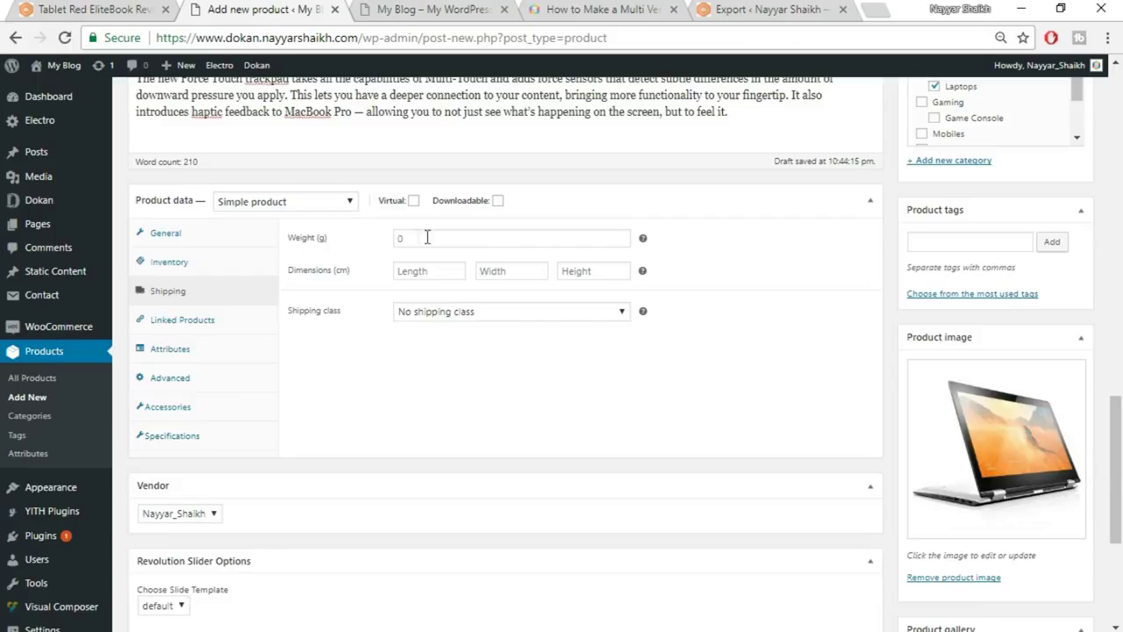
left_click(485, 314)
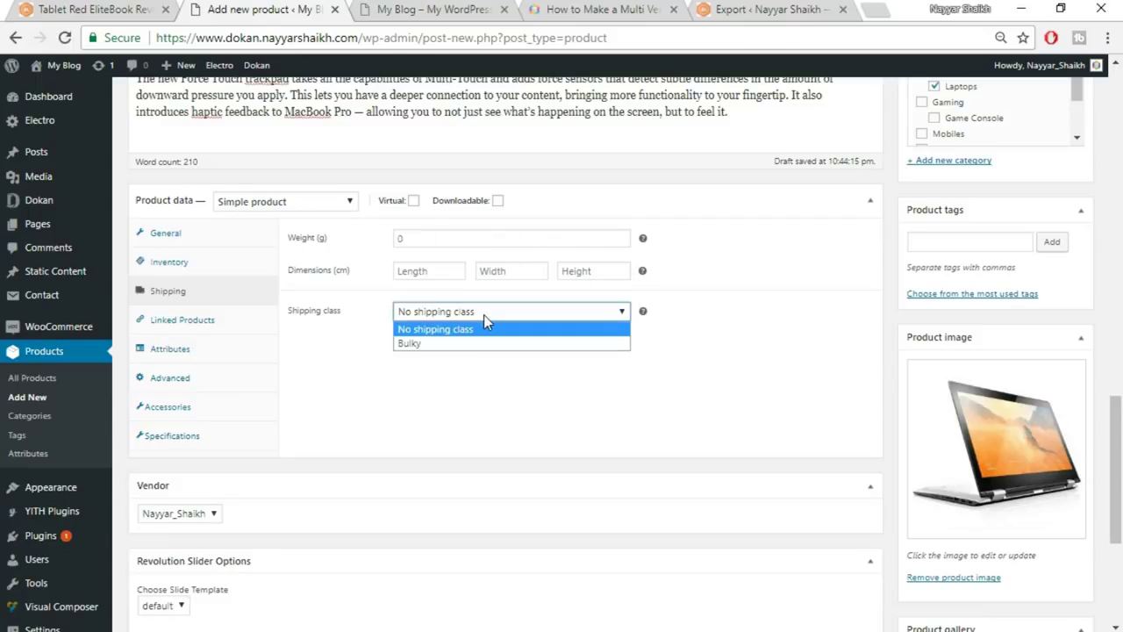
left_click(469, 331)
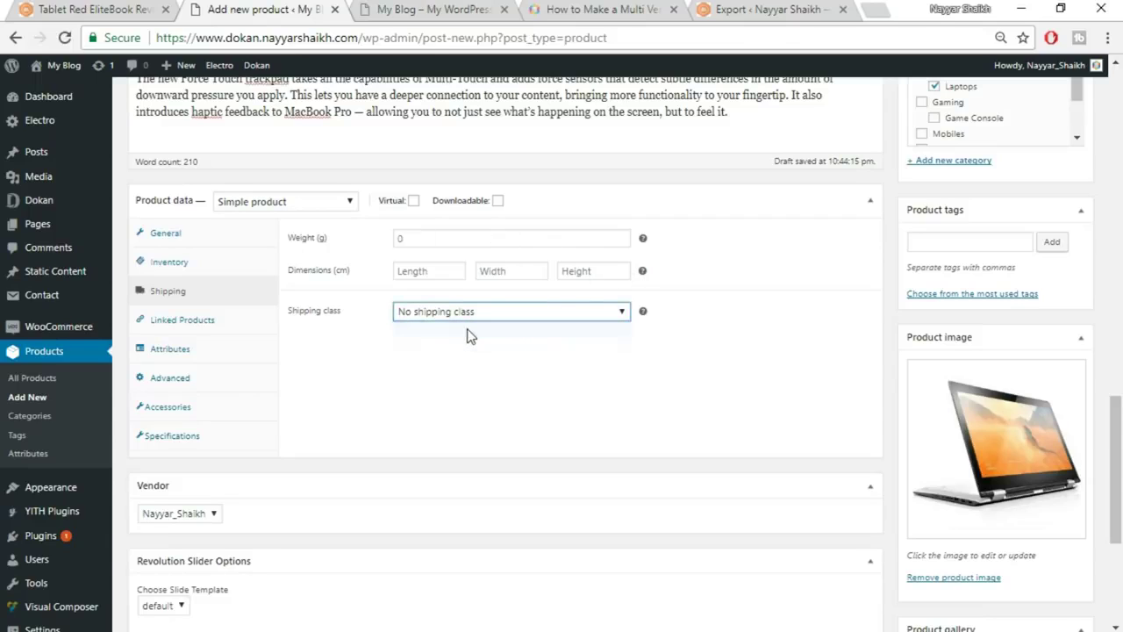
left_click(437, 315)
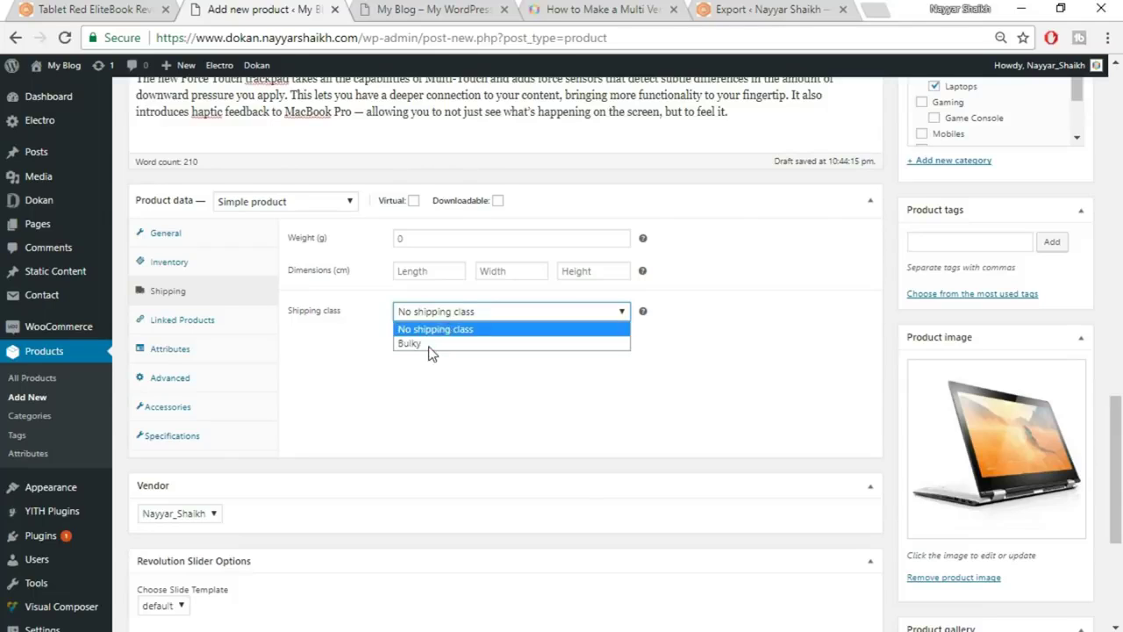
left_click(445, 390)
left_click(218, 330)
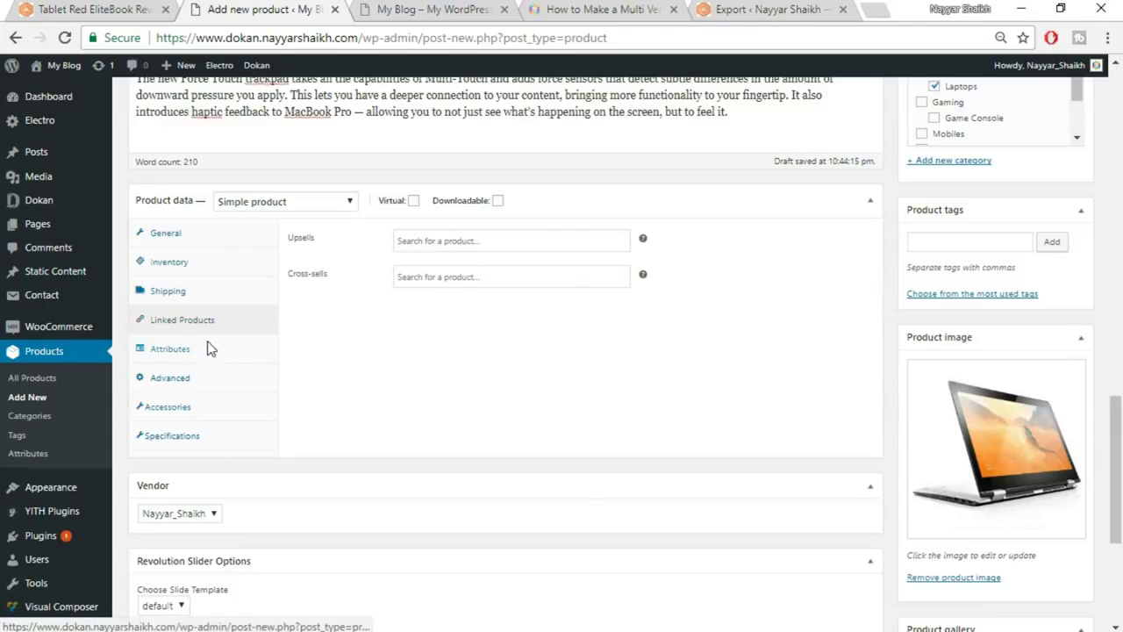
Review the attribute types and accessory search without adding any attributes or accessories
left_click(208, 347)
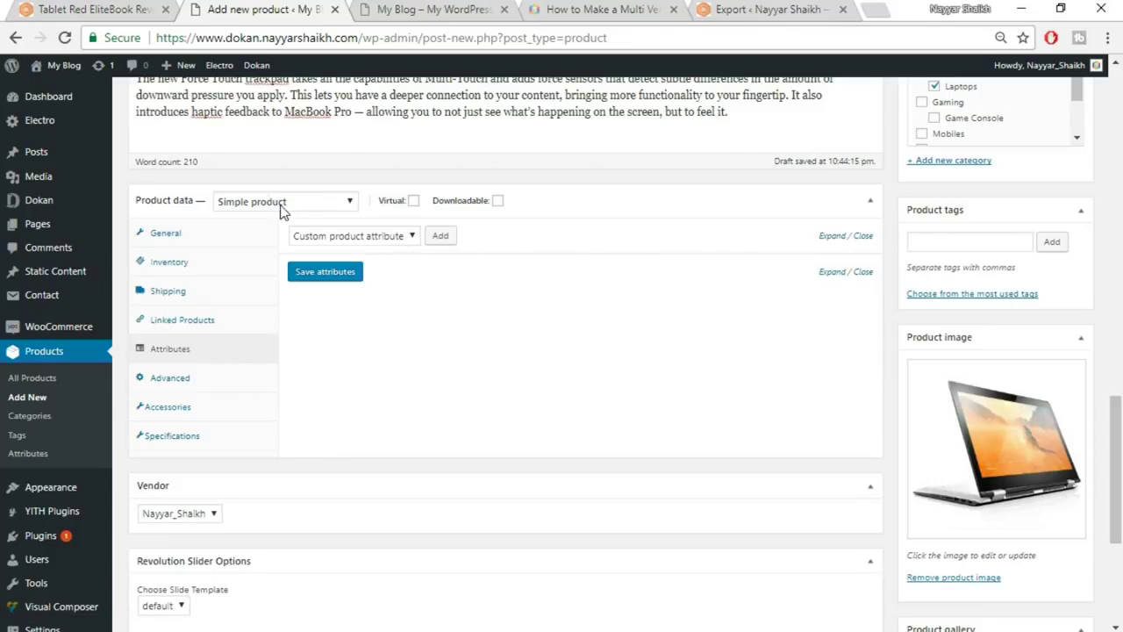
left_click(360, 243)
left_click(624, 245)
left_click(194, 407)
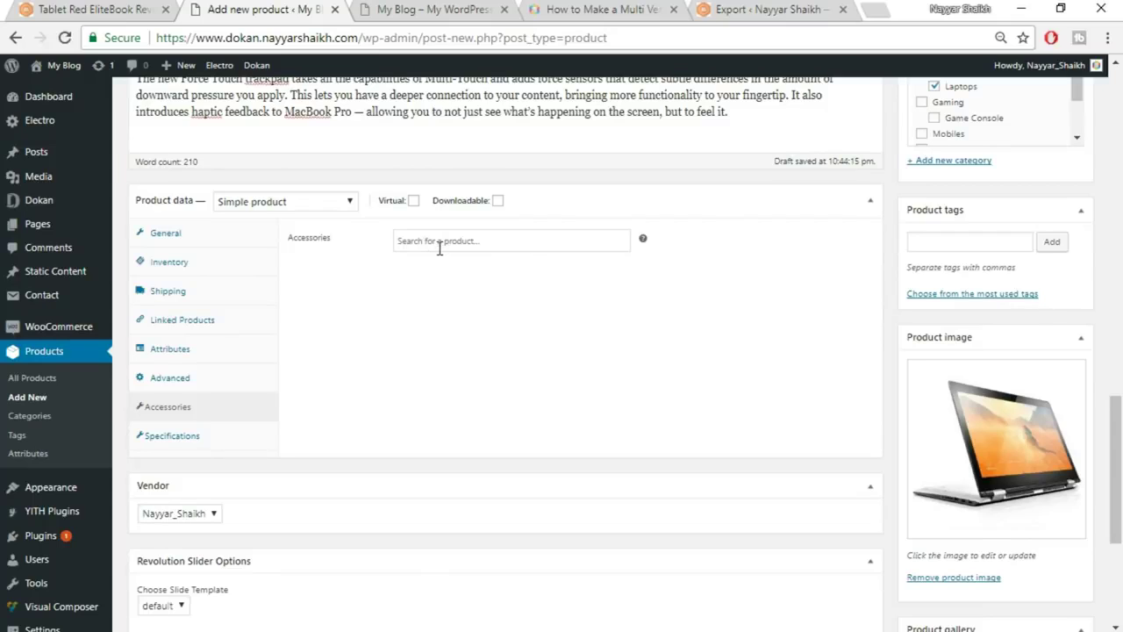
left_click(443, 242)
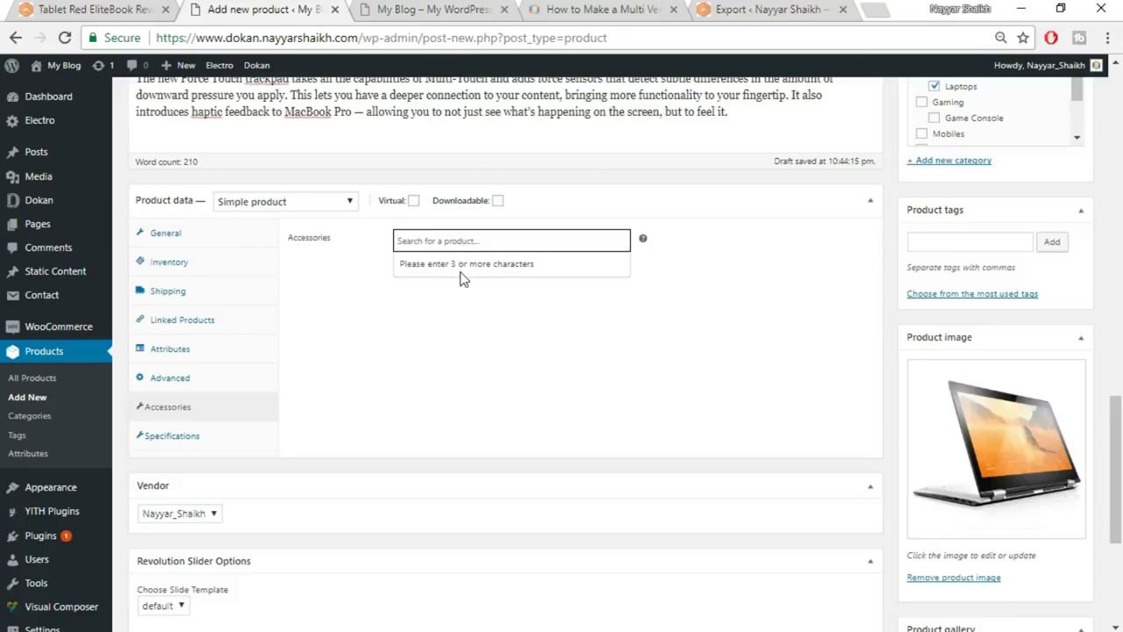
left_click(453, 324)
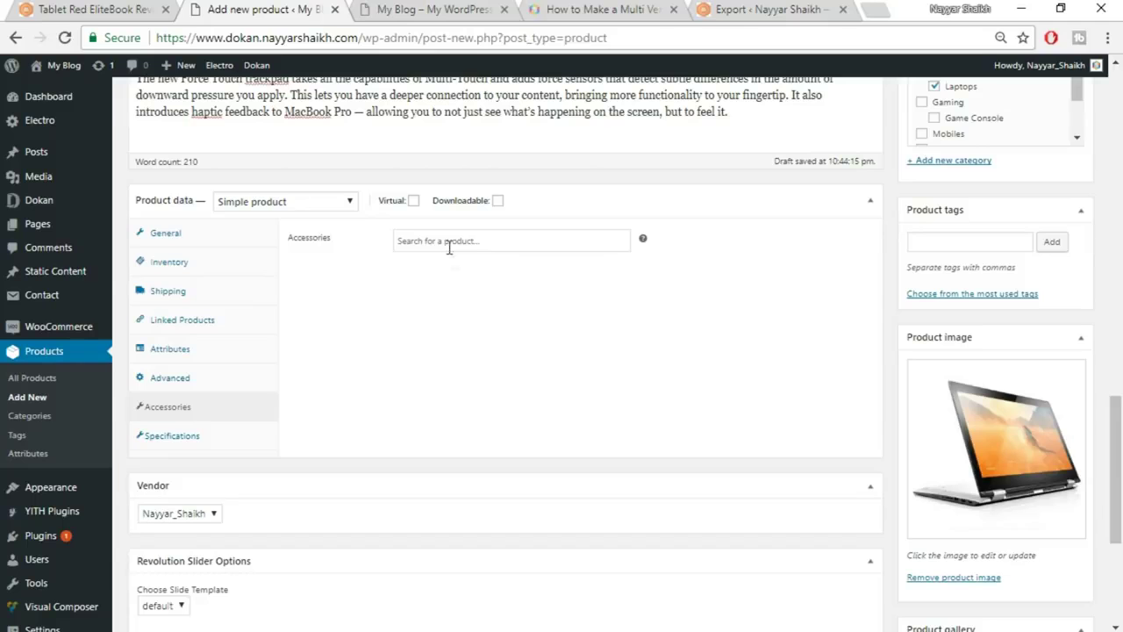
Check the existing product's storefront page for reference
left_click(90, 10)
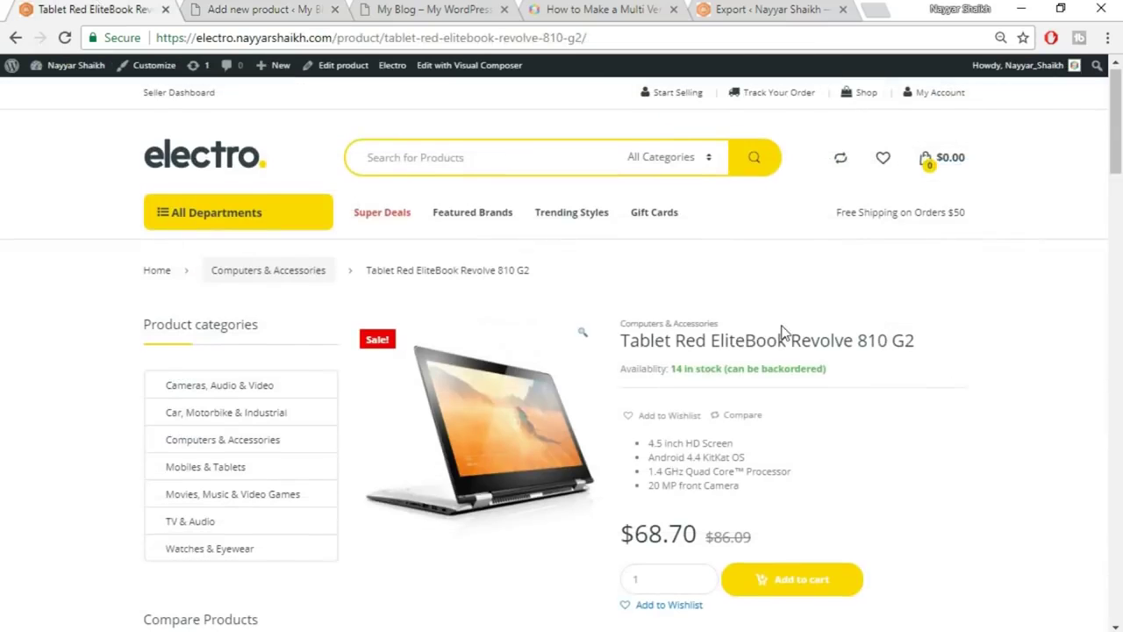
scroll(781, 332, "down", 15)
scroll(788, 351, "up", 7)
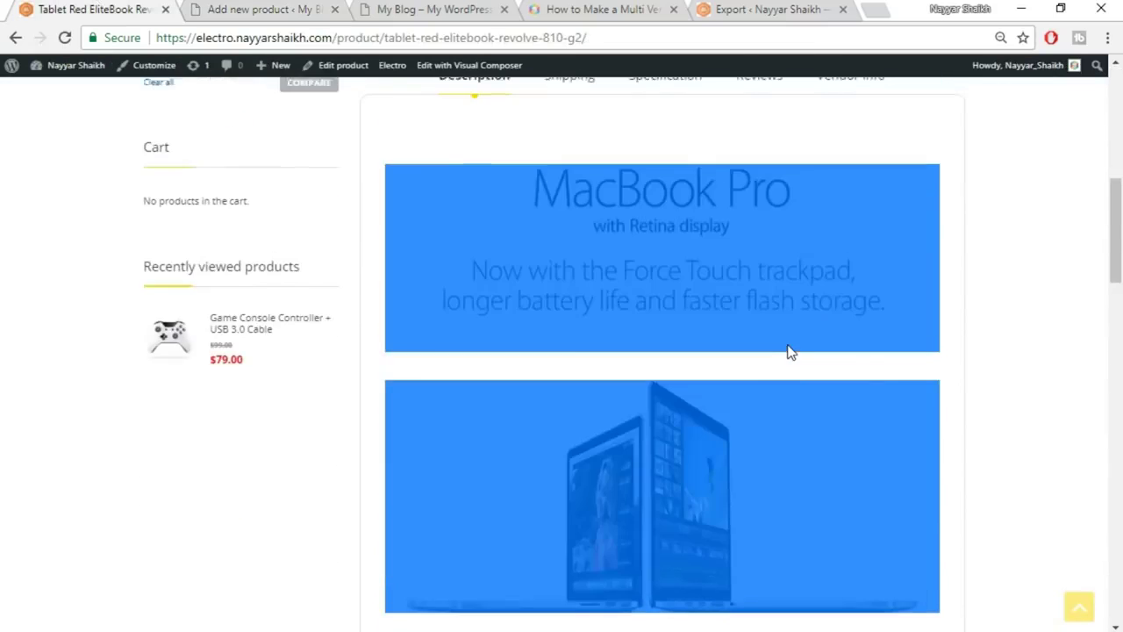
scroll(788, 351, "up", 4)
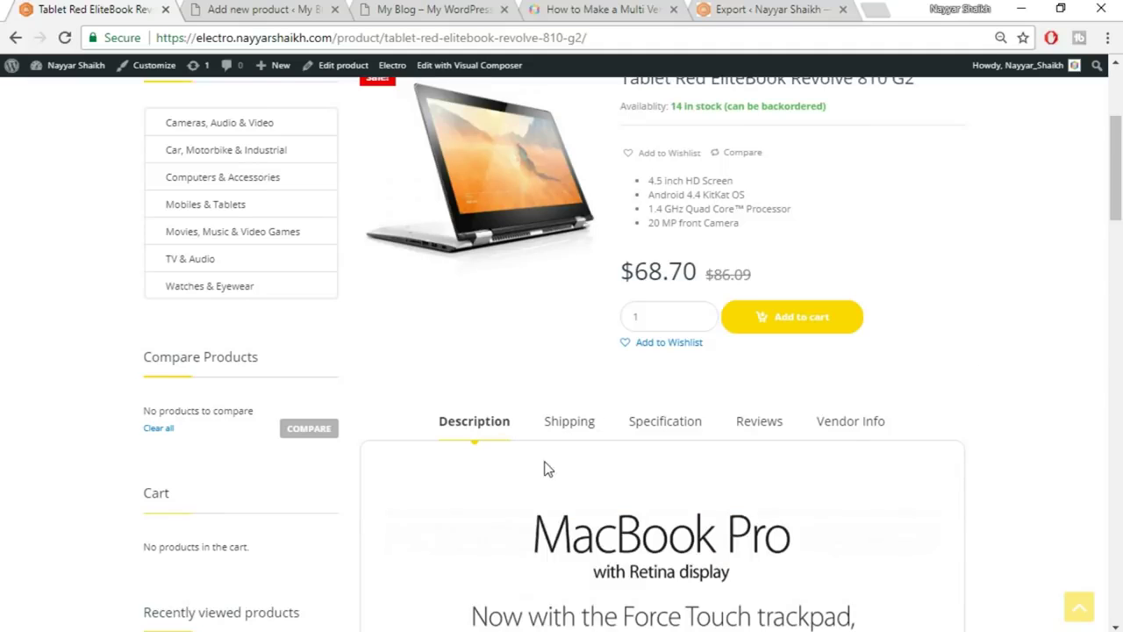
scroll(544, 469, "down", 3)
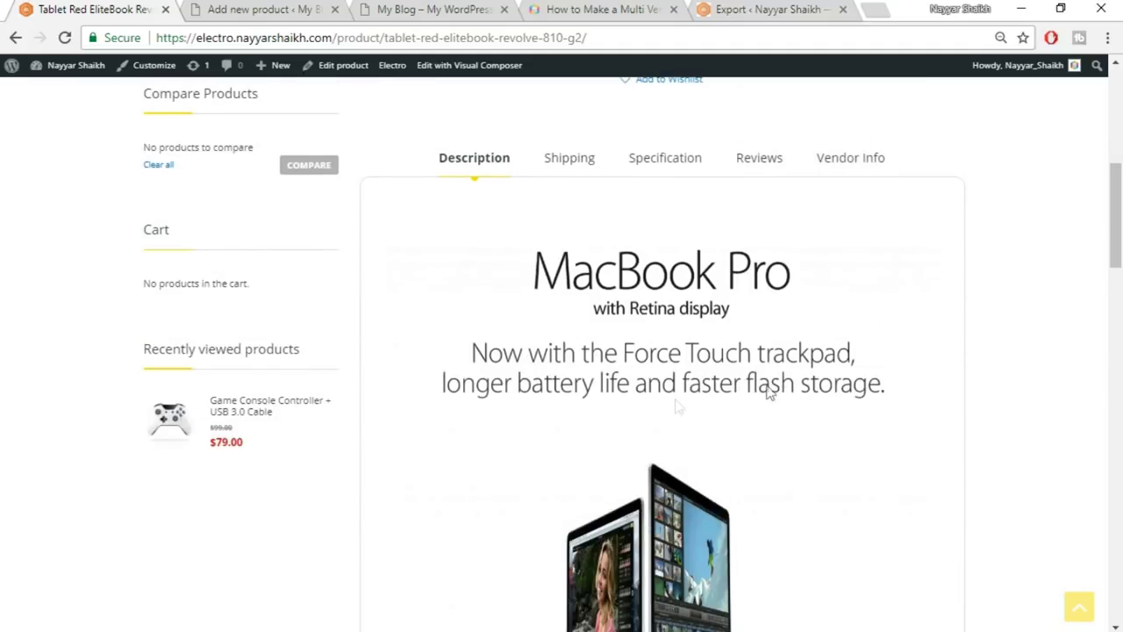
left_click(243, 8)
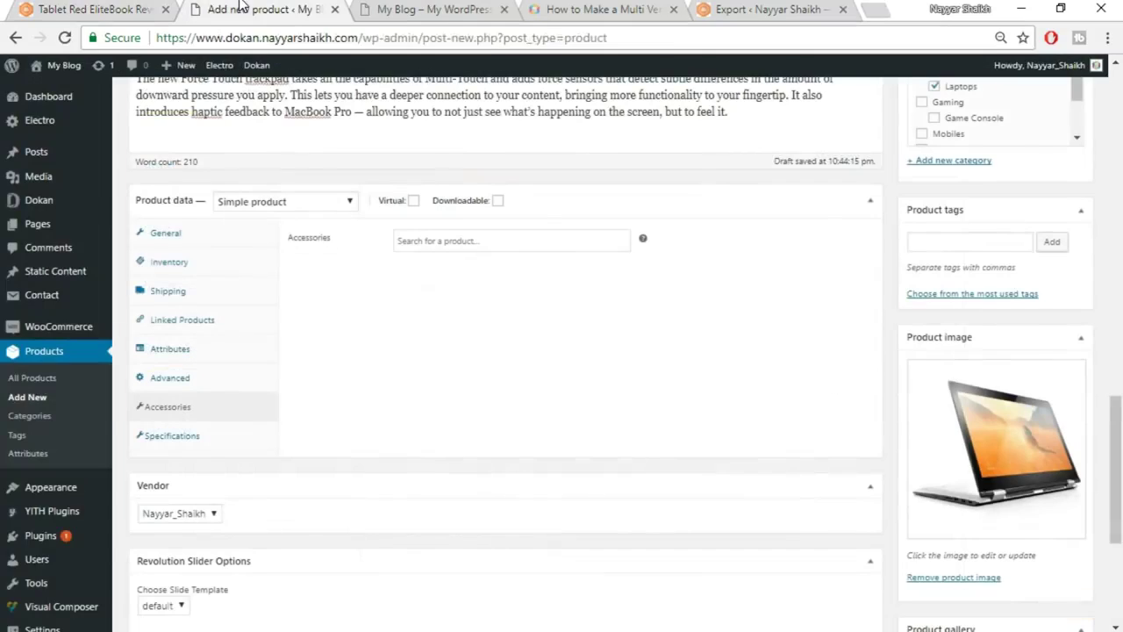
Copy the storefront product's Specification table and paste it into the new product's Specifications section
left_click(219, 441)
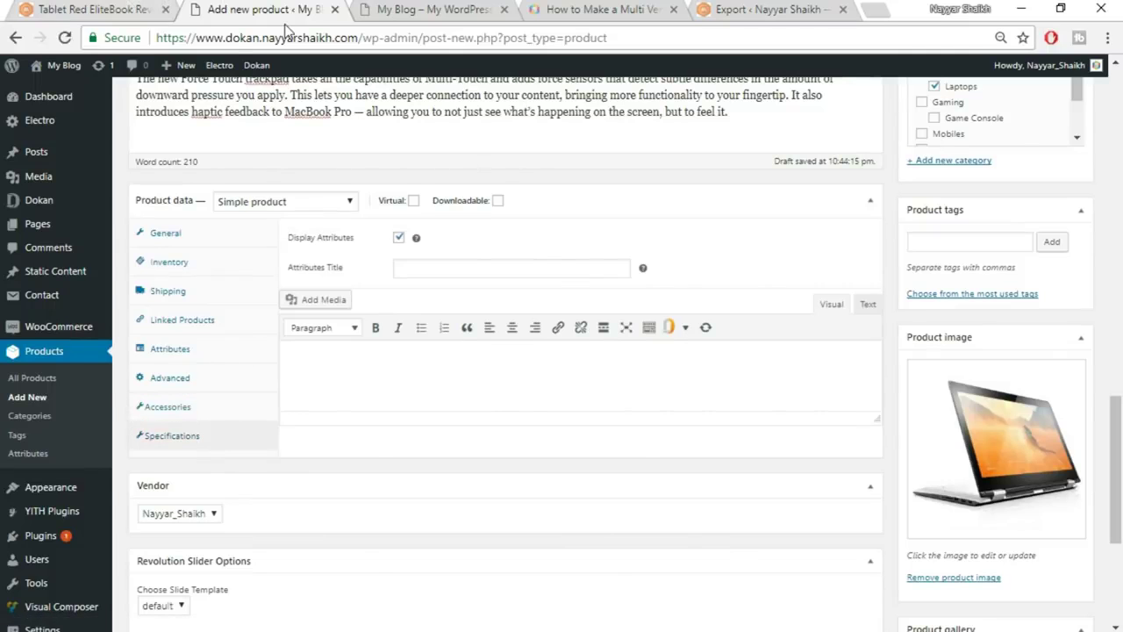
key("ctrl+shift+Tab")
left_click(675, 168)
left_click_drag(401, 210, 616, 376)
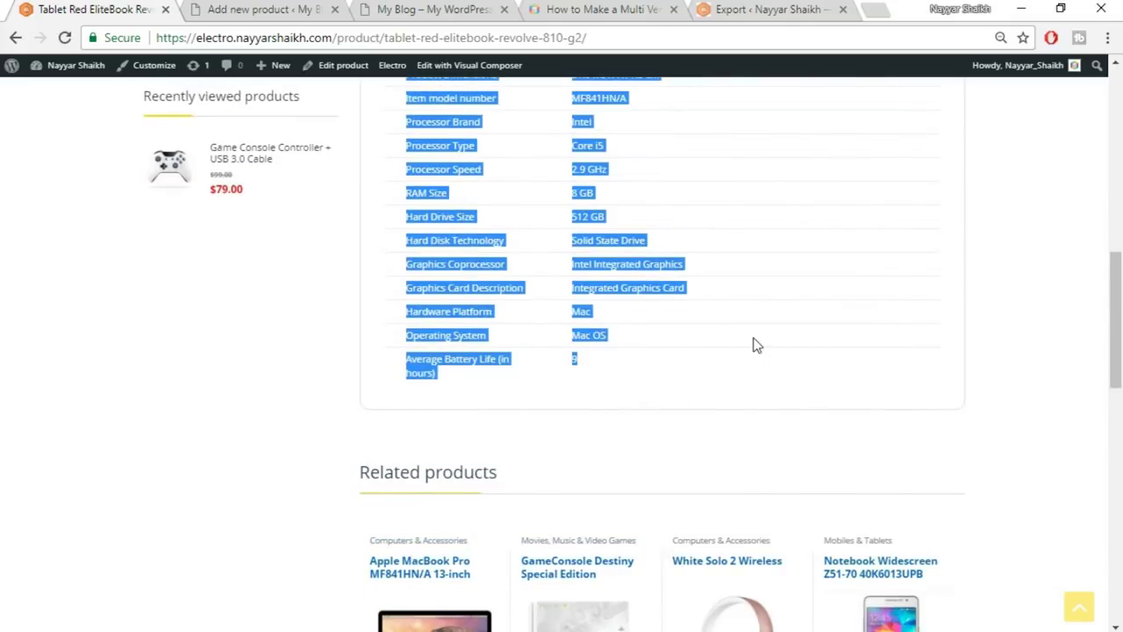
scroll(752, 343, "up", 3)
key("ctrl+Tab")
key("ctrl+v")
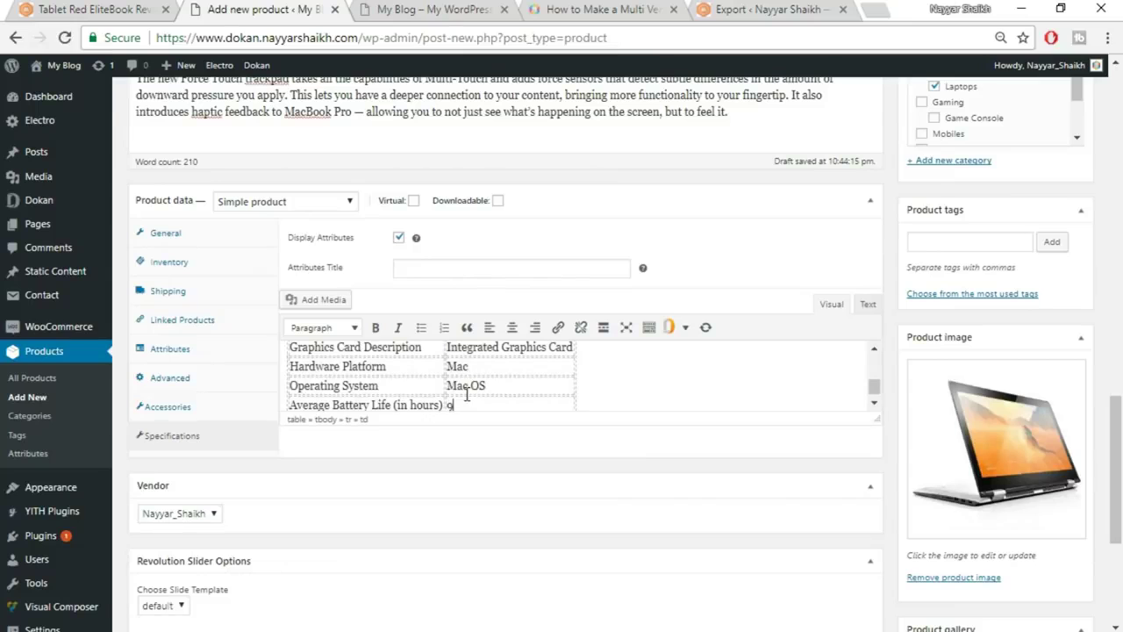
Scroll through the storefront specs and the pasted table in the editor to compare them
left_click(79, 7)
left_click(1009, 292)
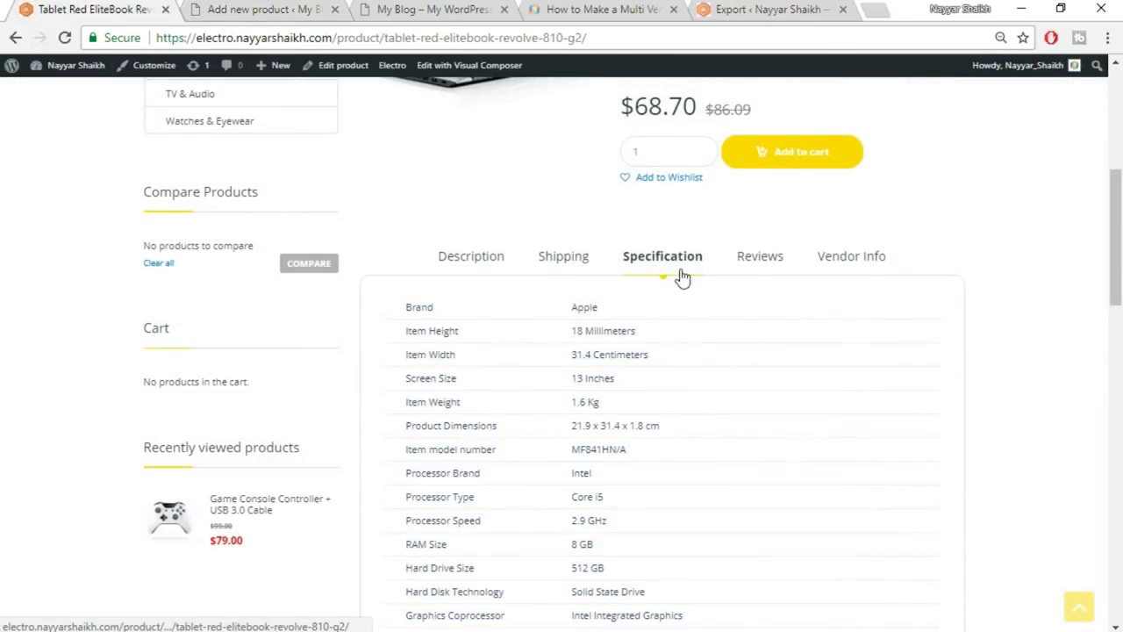
scroll(722, 308, "down", 1)
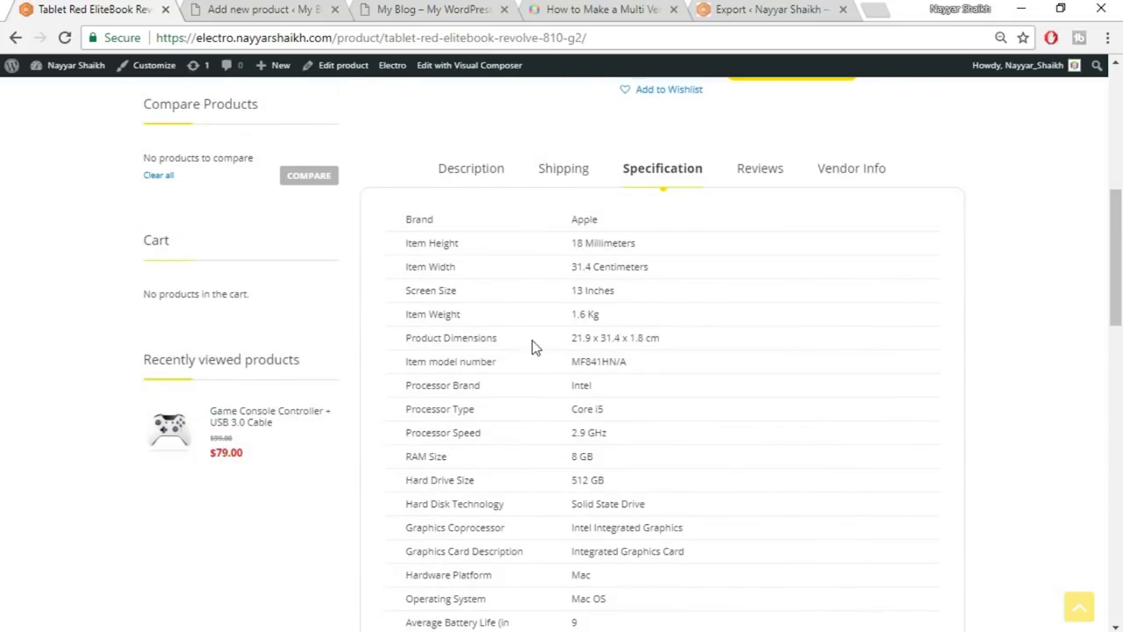
left_click(247, 7)
scroll(655, 351, "down", 1)
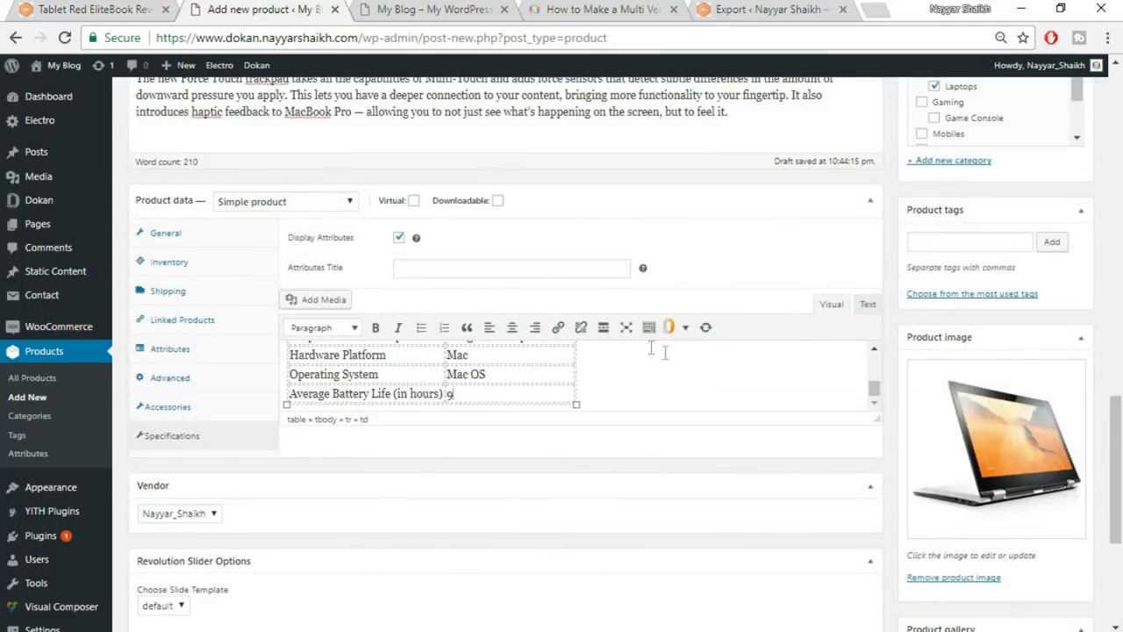
scroll(1122, 460, "down", 3)
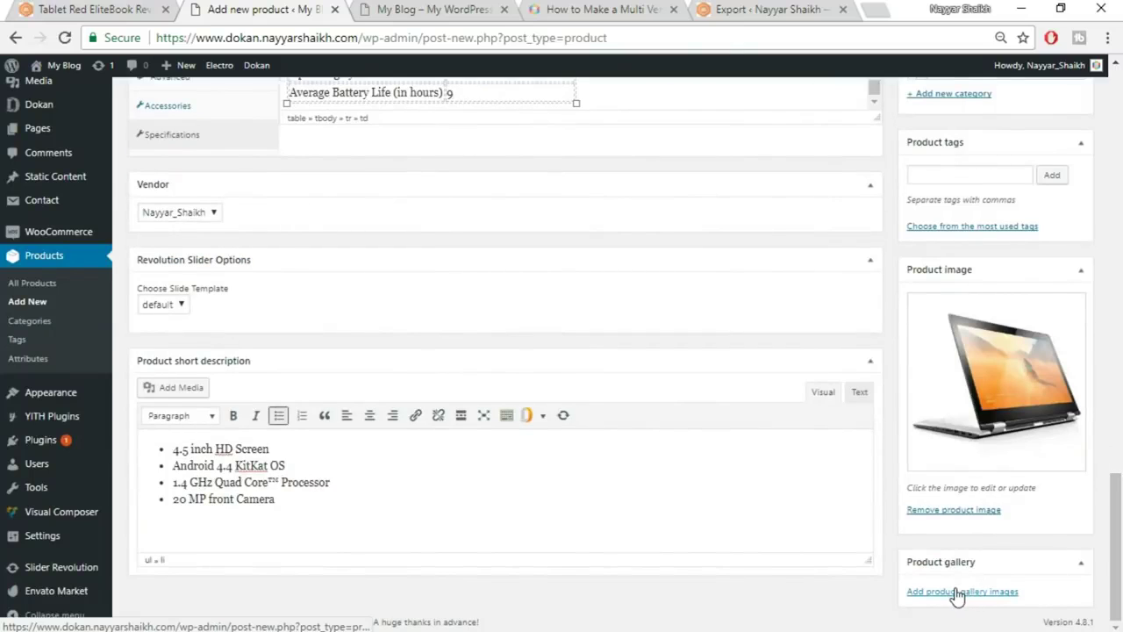
Confirm the pasted table matches, ending with Hardware Platform Mac, Mac OS and 9-hour battery life
left_click(68, 7)
scroll(430, 275, "up", 5)
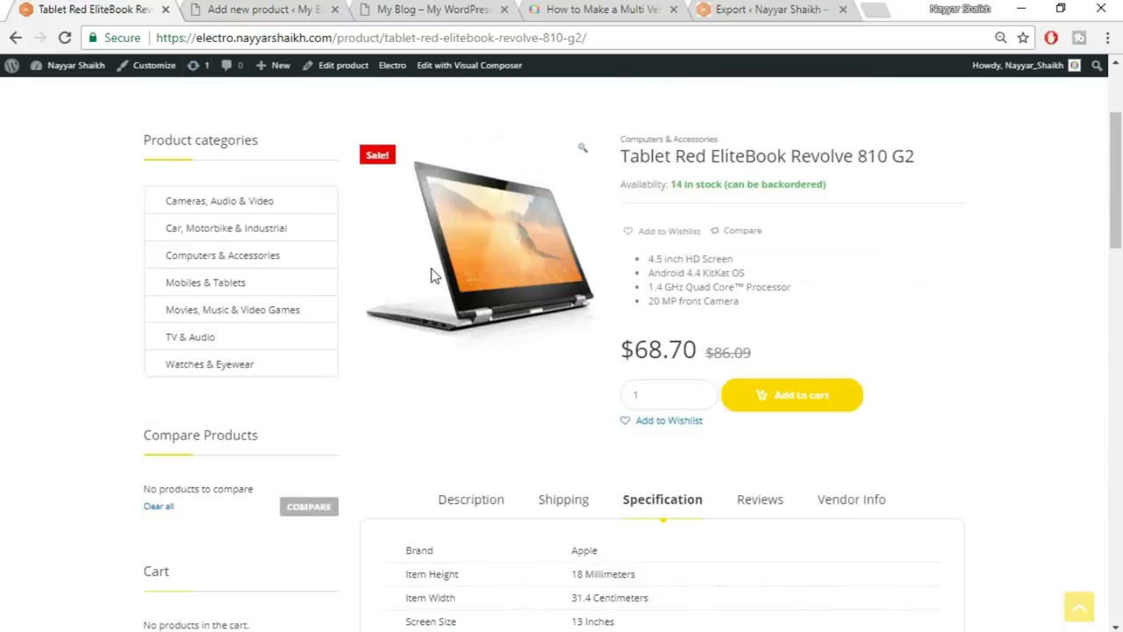
scroll(430, 275, "up", 1)
scroll(444, 442, "down", 1)
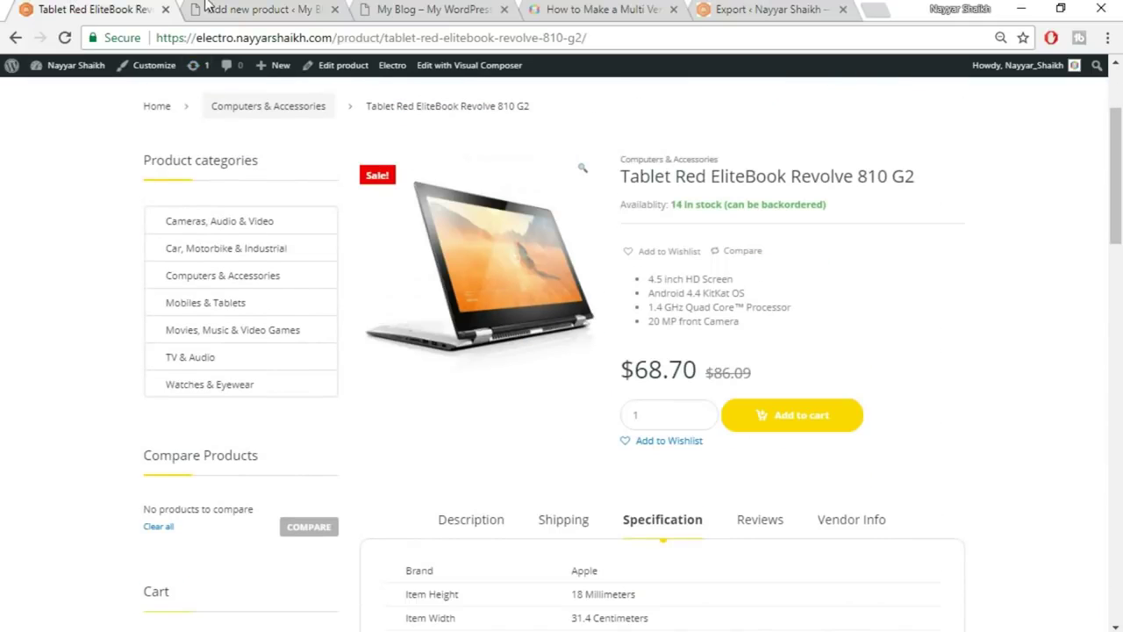
left_click(245, 9)
scroll(1119, 379, "up", 8)
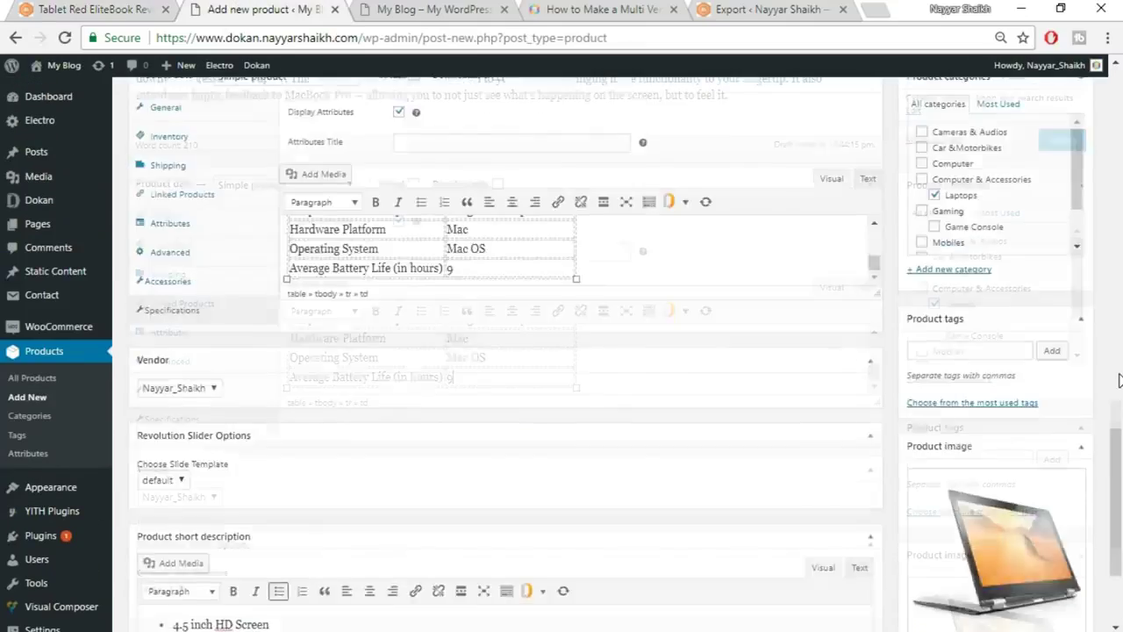
scroll(1116, 375, "up", 10)
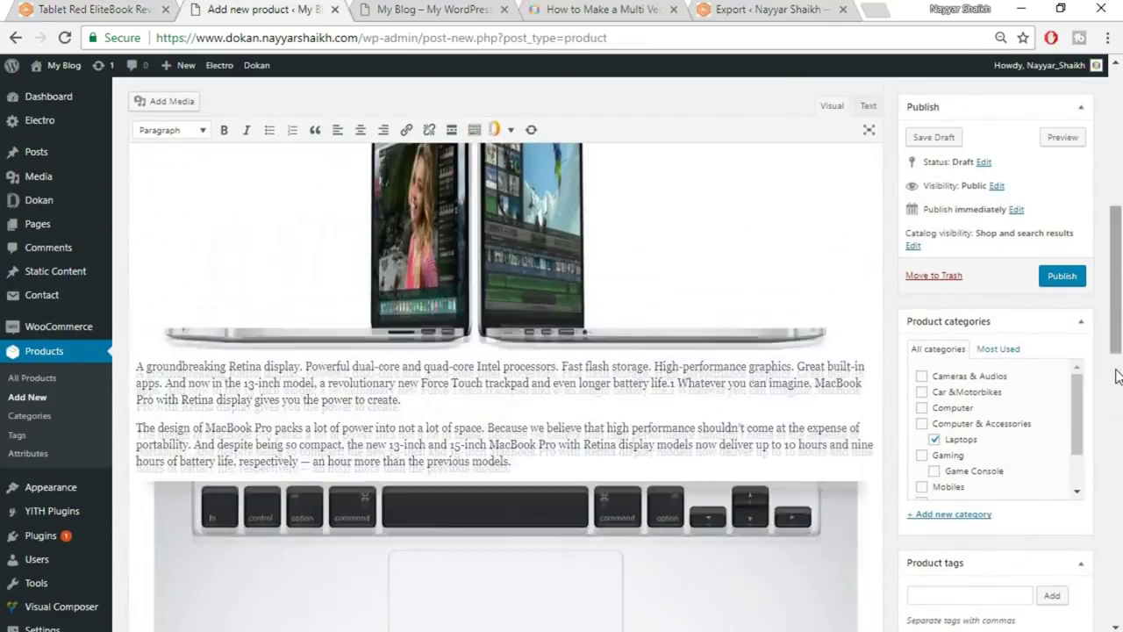
scroll(1116, 376, "up", 4)
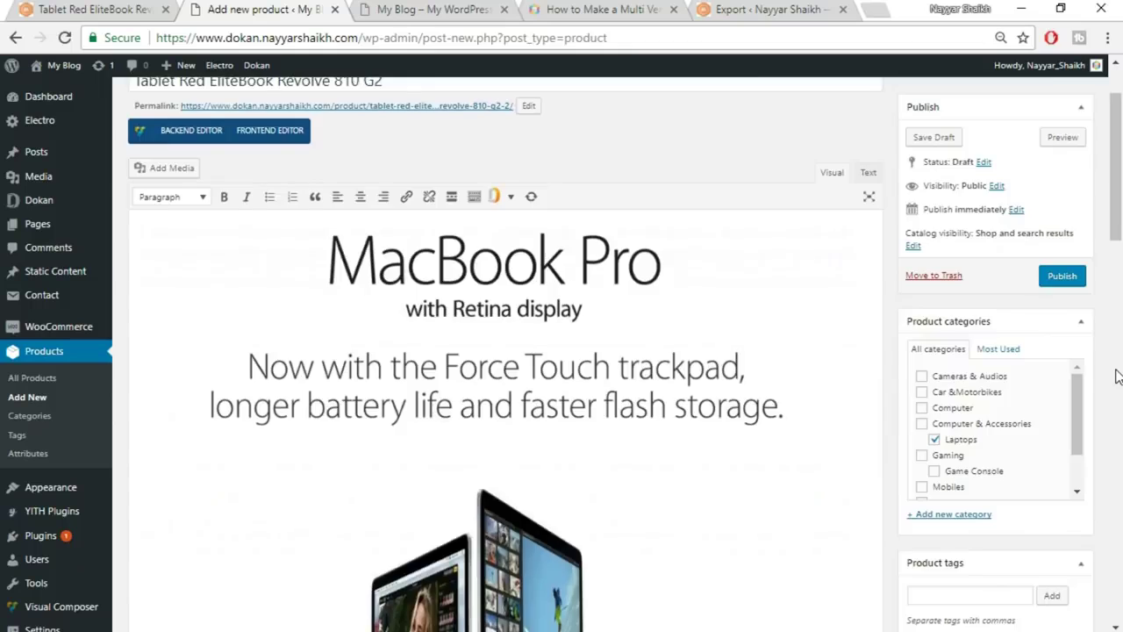
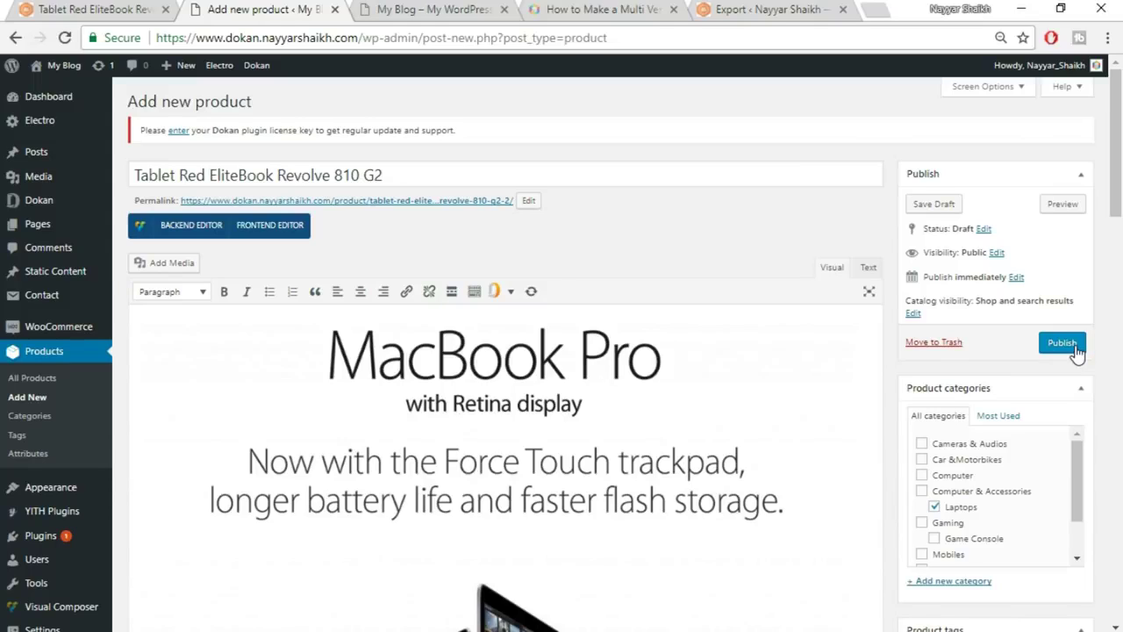
Publish the Tablet Red EliteBook Revolve 810 G2 product and review it on the storefront
left_click(1062, 344)
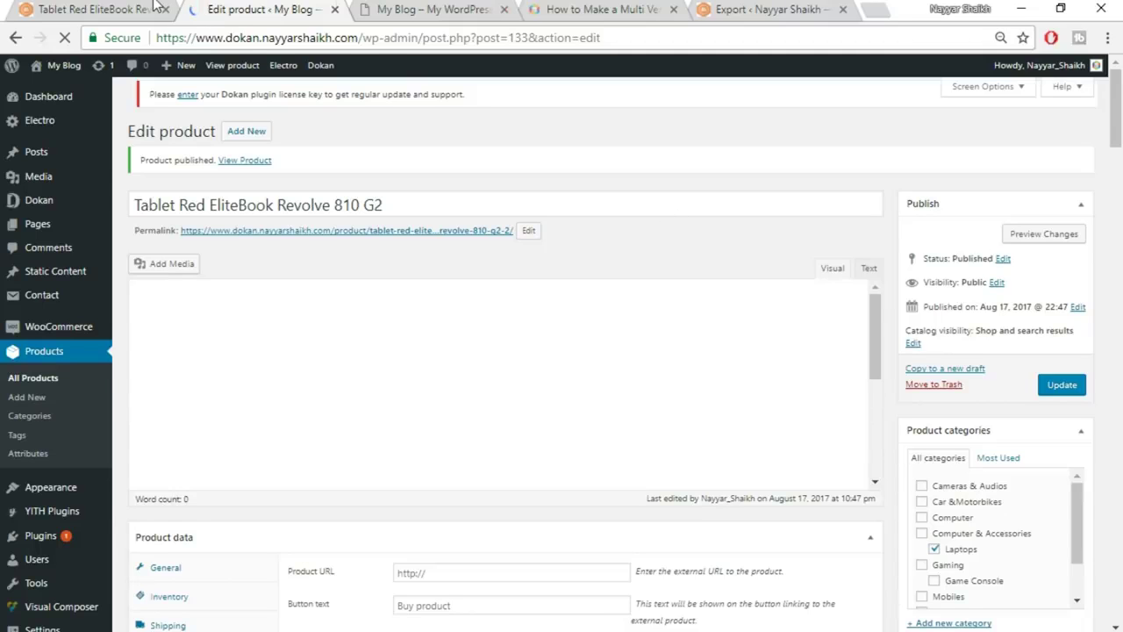
left_click(154, 7)
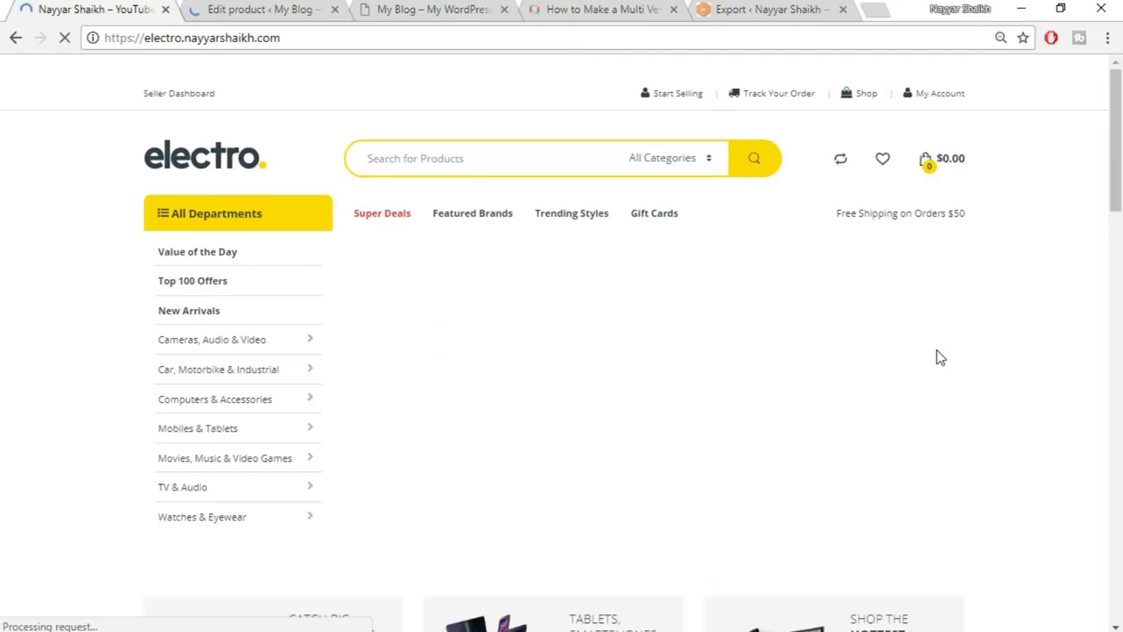
scroll(975, 339, "down", 5)
scroll(980, 340, "down", 3)
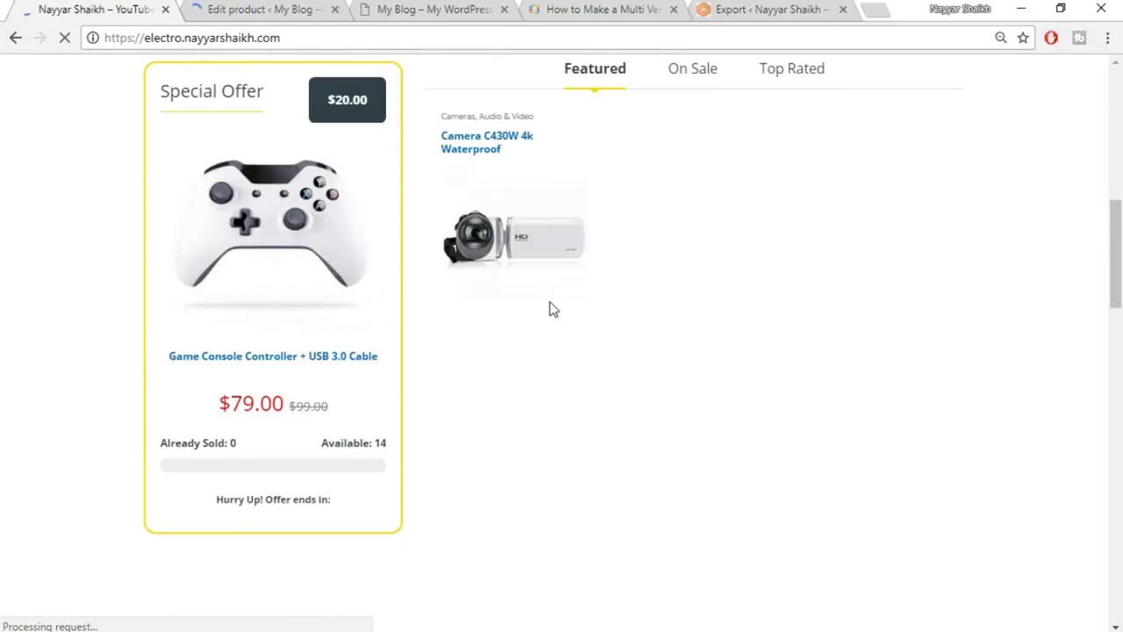
scroll(945, 368, "down", 8)
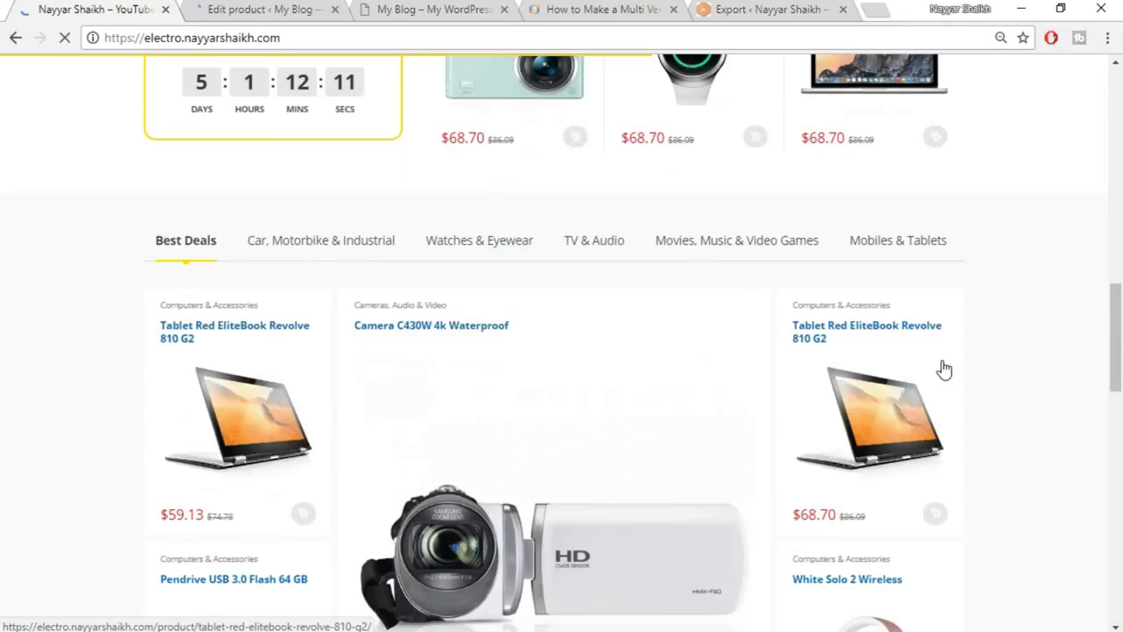
scroll(1119, 448, "down", 2)
left_click_drag(1121, 494, 1120, 603)
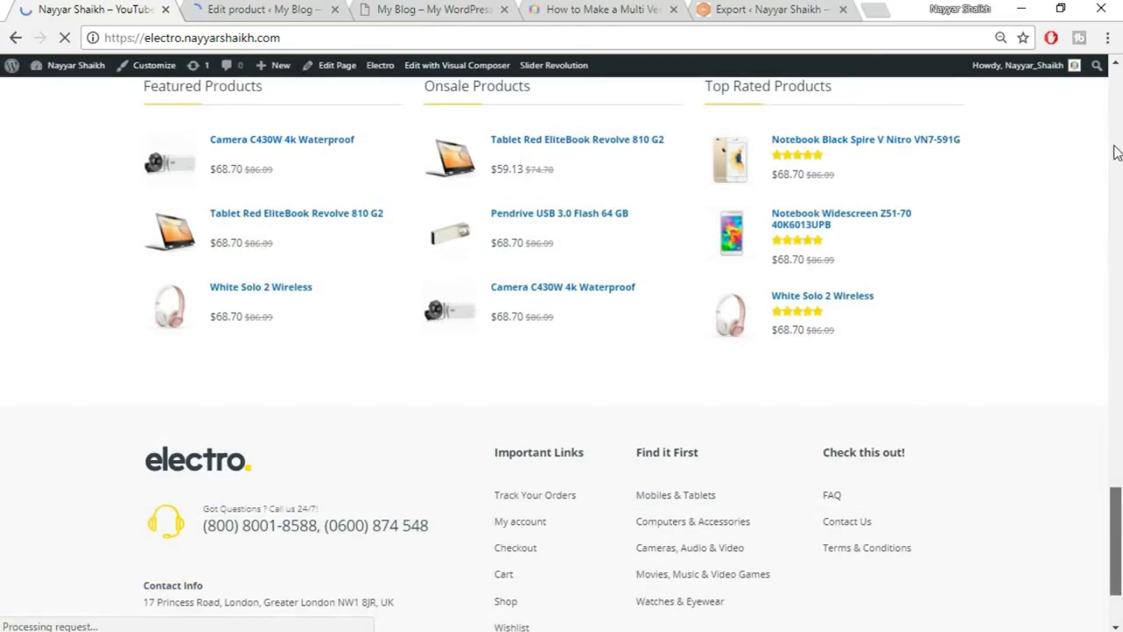
scroll(1096, 188, "up", 7)
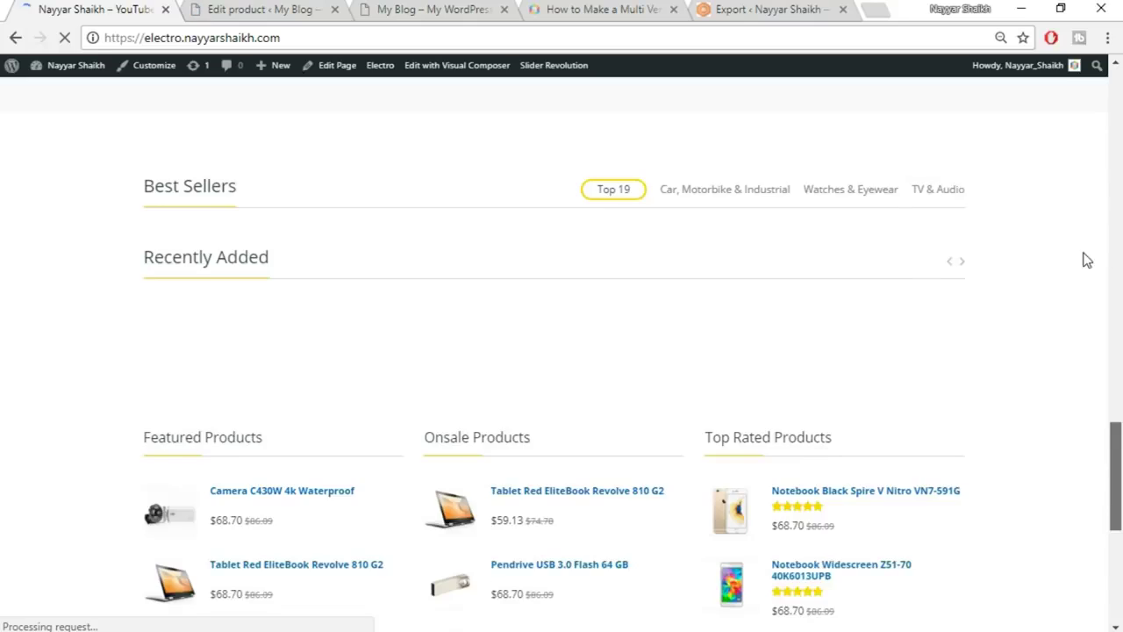
scroll(1119, 377, "up", 3)
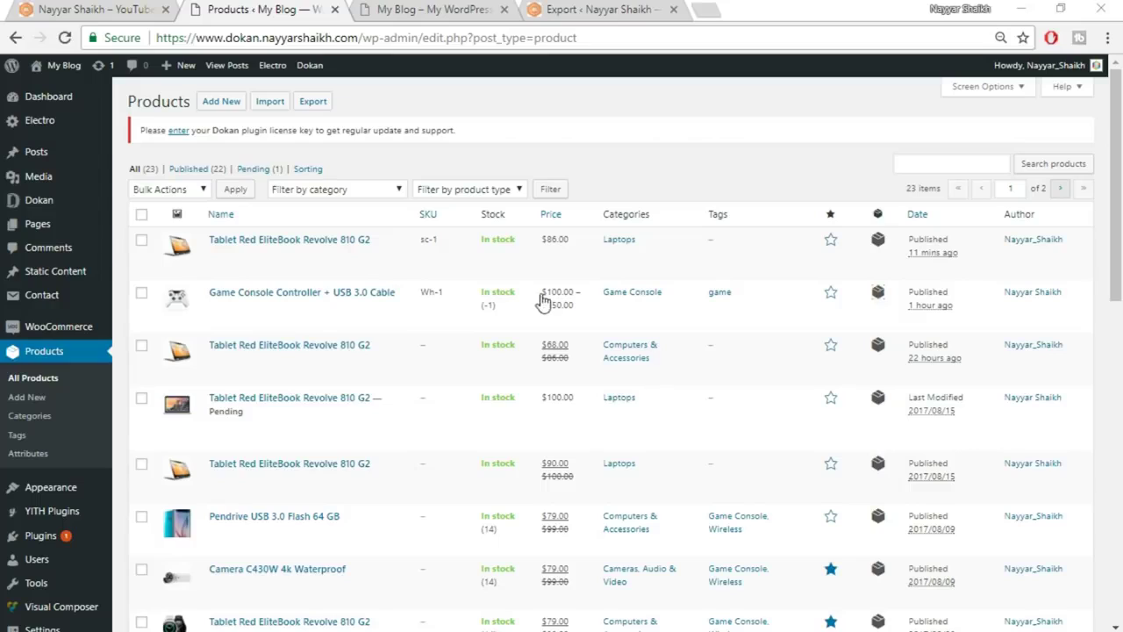
Check the live storefront, then return to the admin products list
scroll(333, 415, "down", 3)
scroll(336, 465, "down", 2)
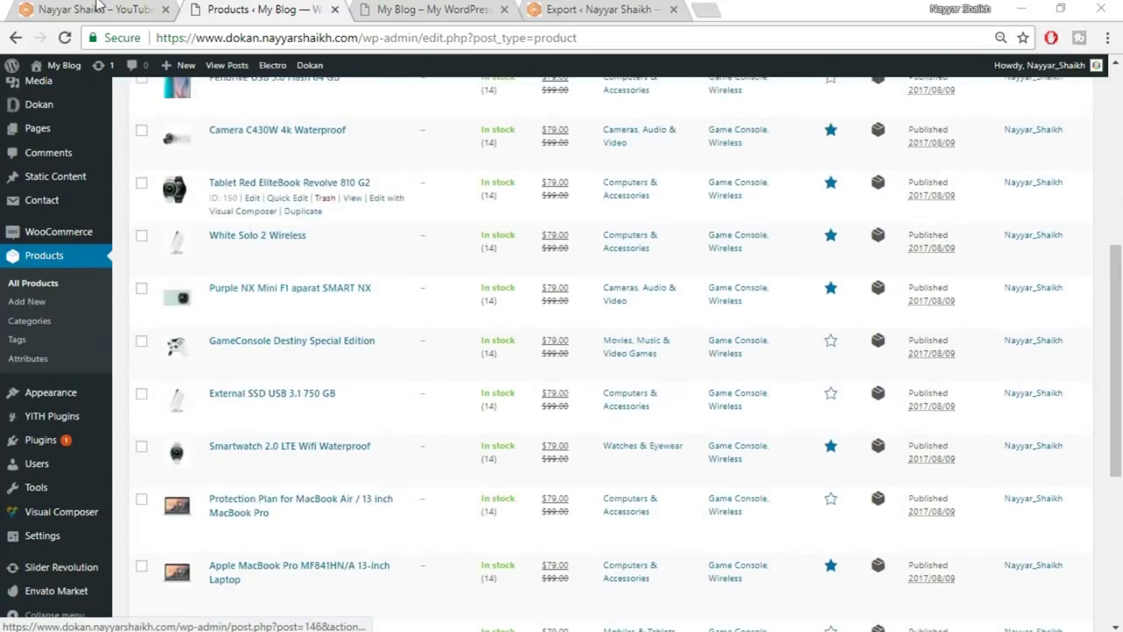
scroll(519, 394, "up", 5)
left_click(119, 8)
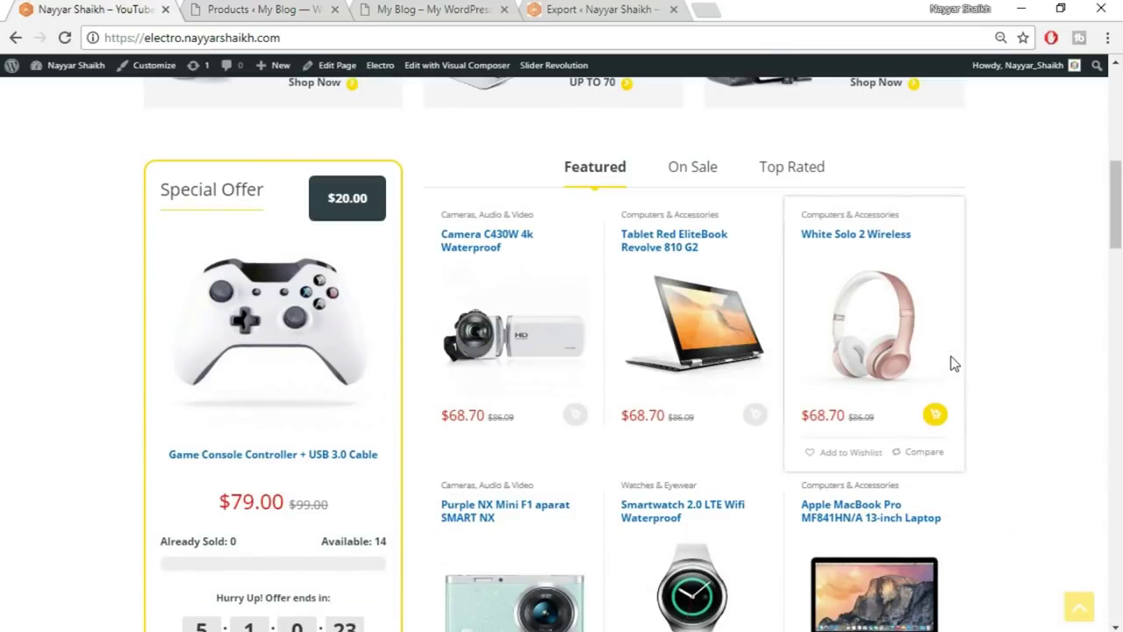
scroll(954, 367, "down", 1)
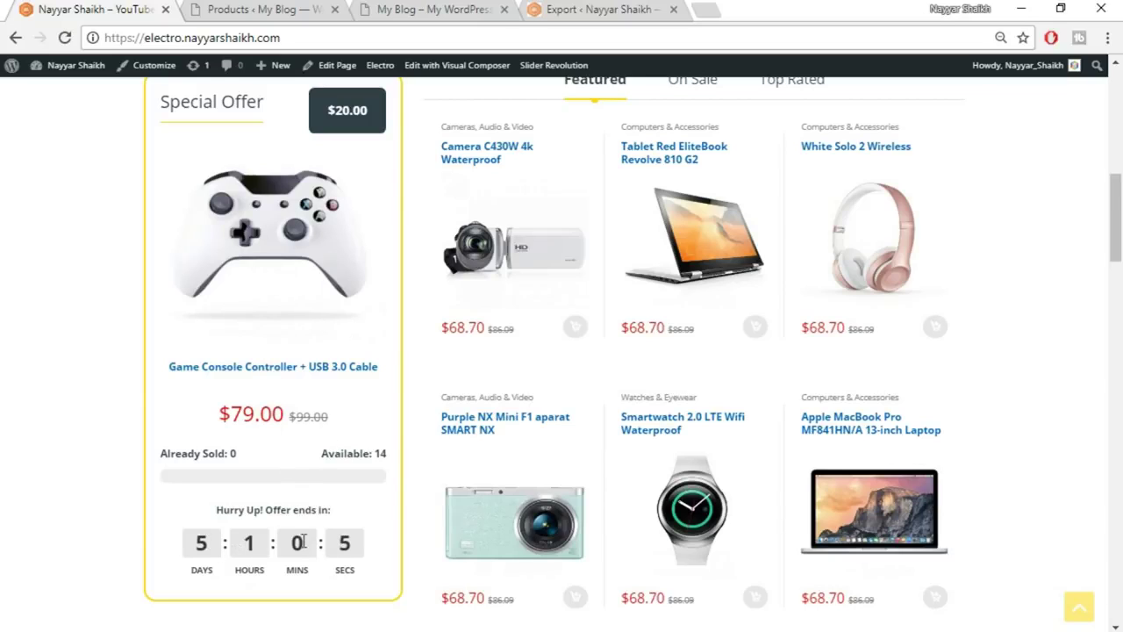
left_click(277, 9)
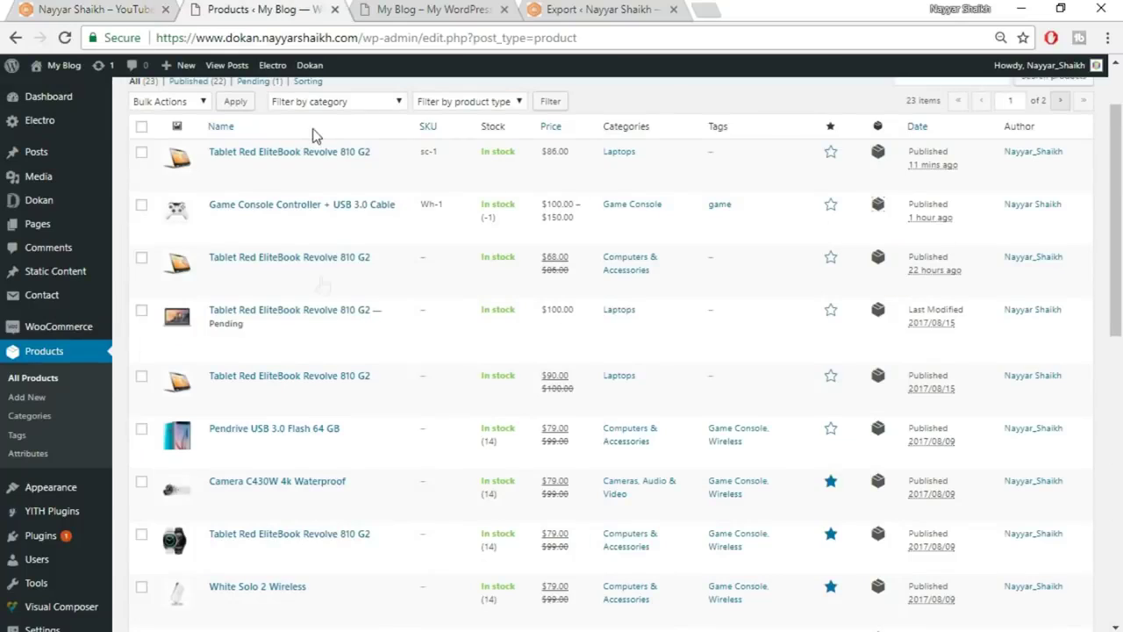
Schedule the Game Console Controller's sale from 2017-08-17 to 2017-08-25 and update the product
left_click(249, 221)
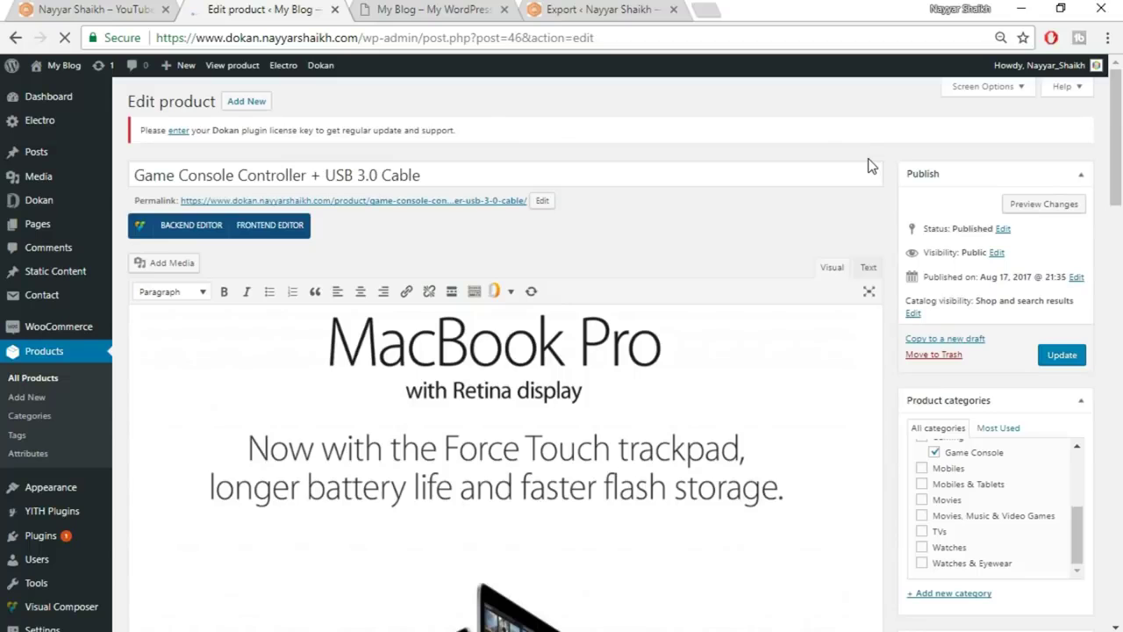
scroll(870, 159, "down", 10)
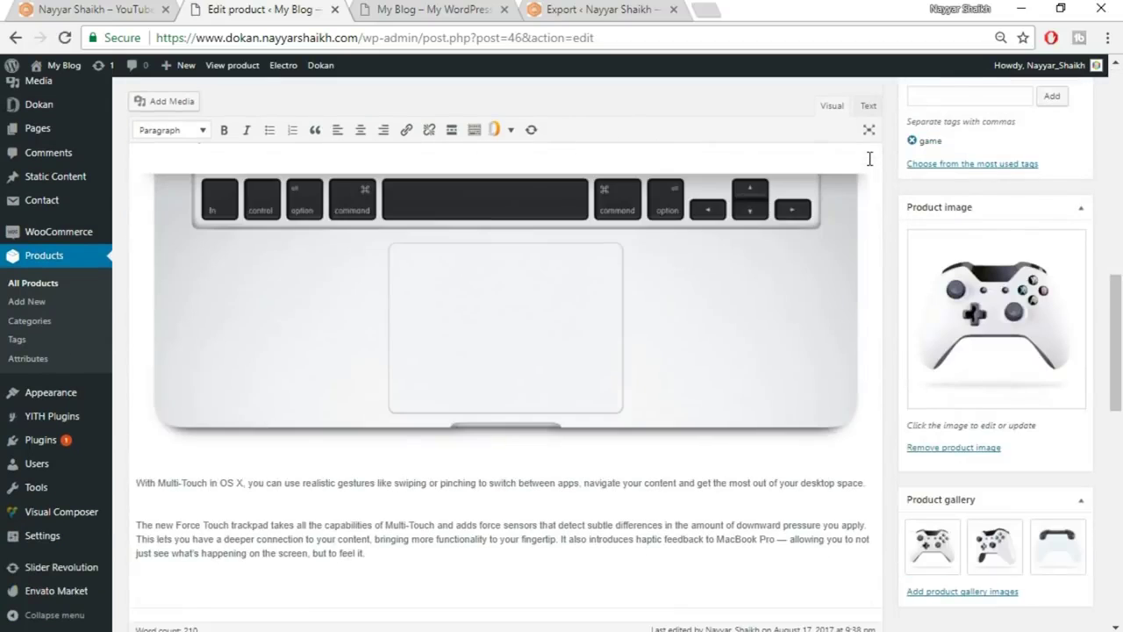
scroll(870, 158, "down", 1)
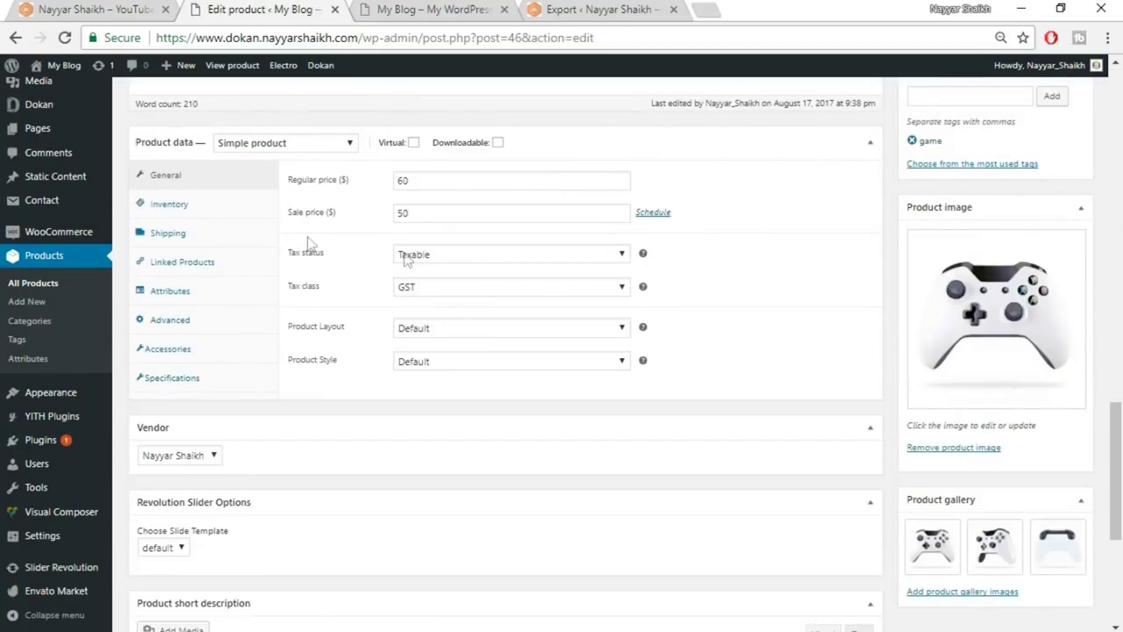
left_click(649, 214)
left_click(496, 247)
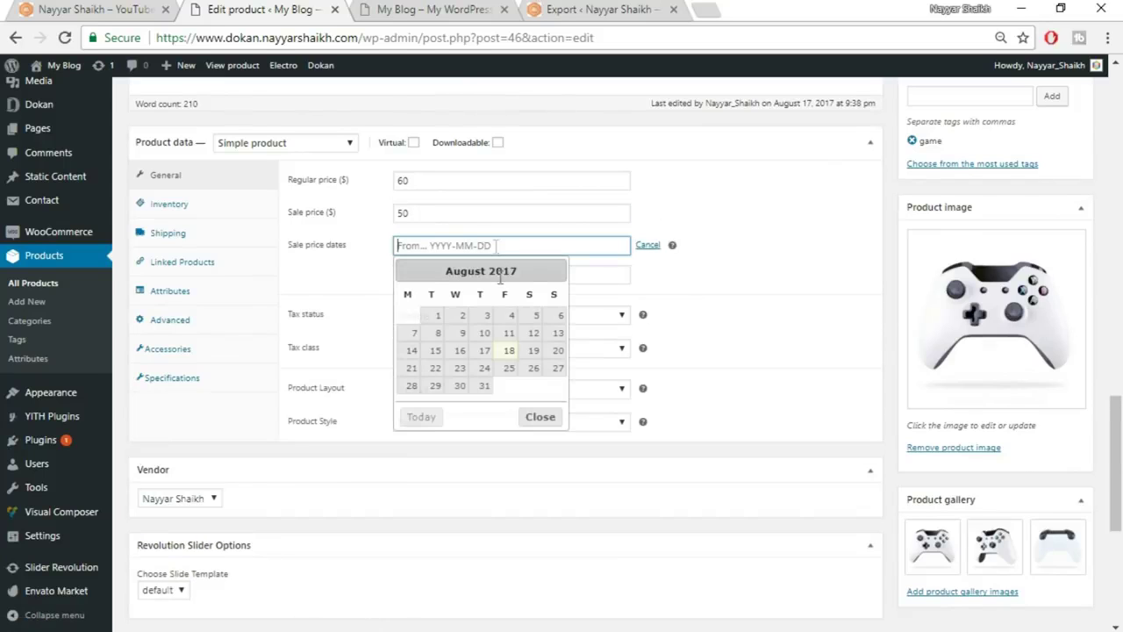
left_click(491, 348)
left_click(459, 273)
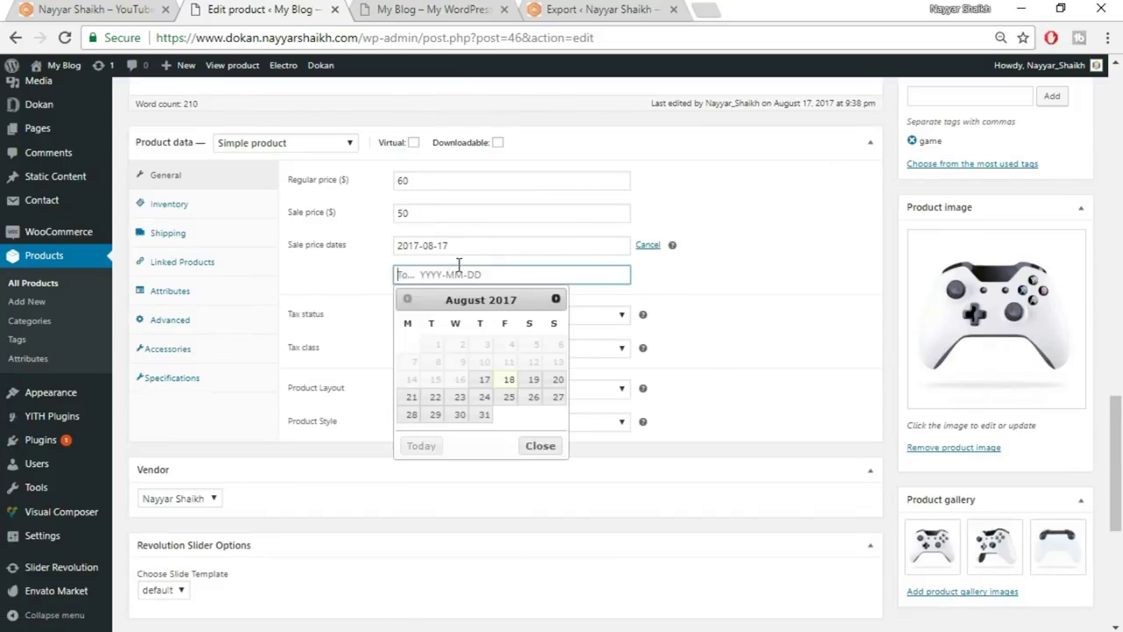
left_click(508, 400)
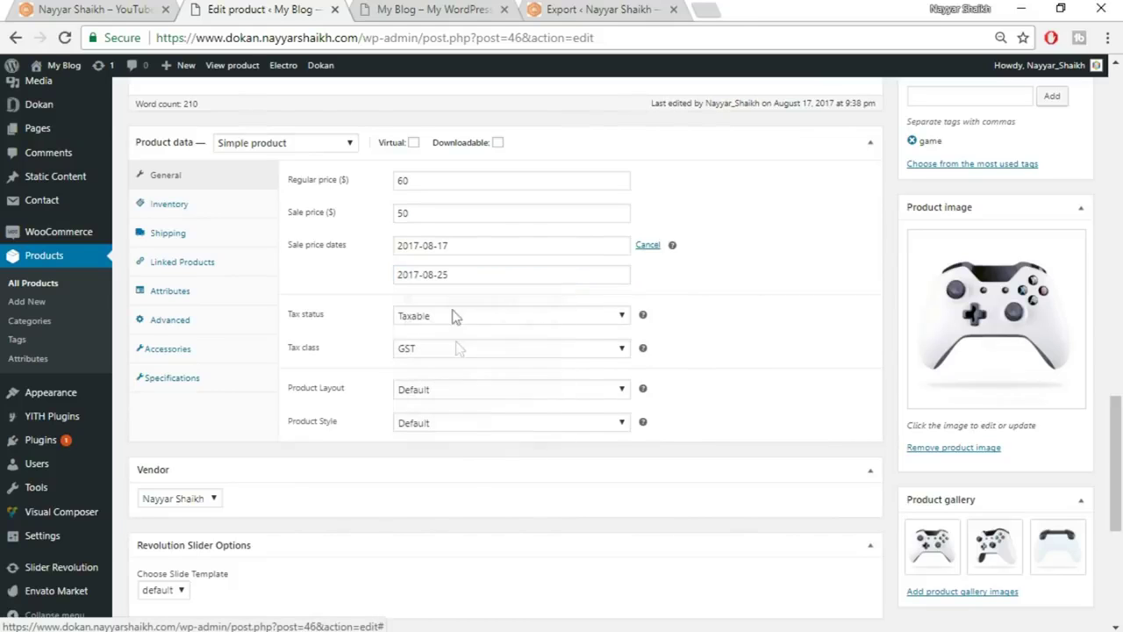
scroll(614, 326, "up", 4)
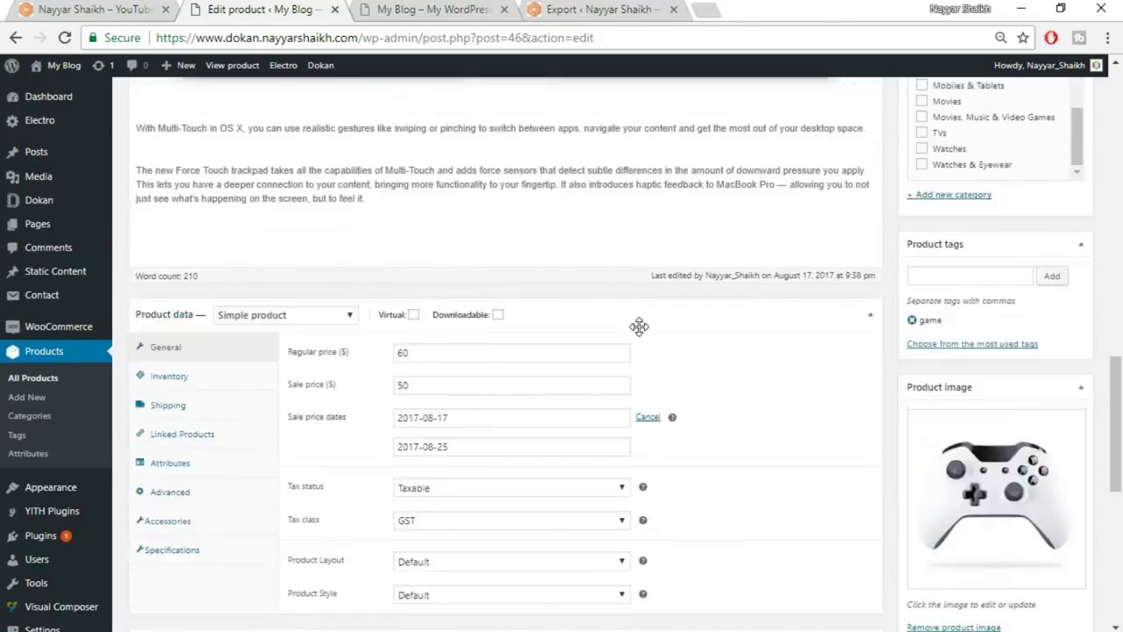
scroll(991, 289, "up", 3)
left_click(1062, 137)
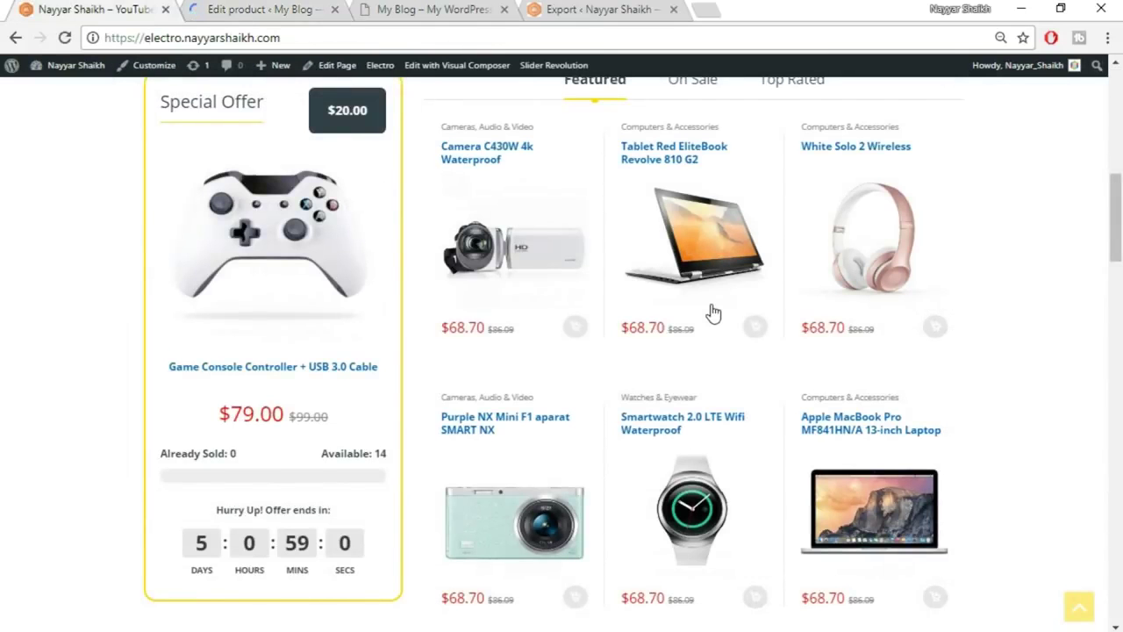
Open the homepage in the page builder and add an Electro Onsale Product element
left_click(456, 7)
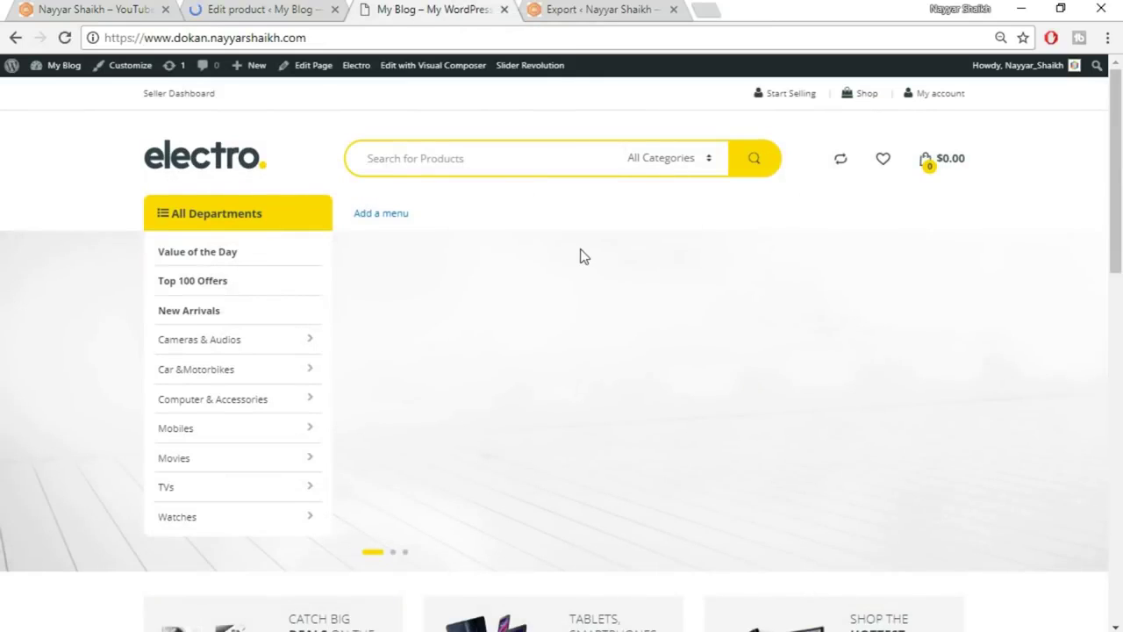
scroll(581, 260, "down", 1)
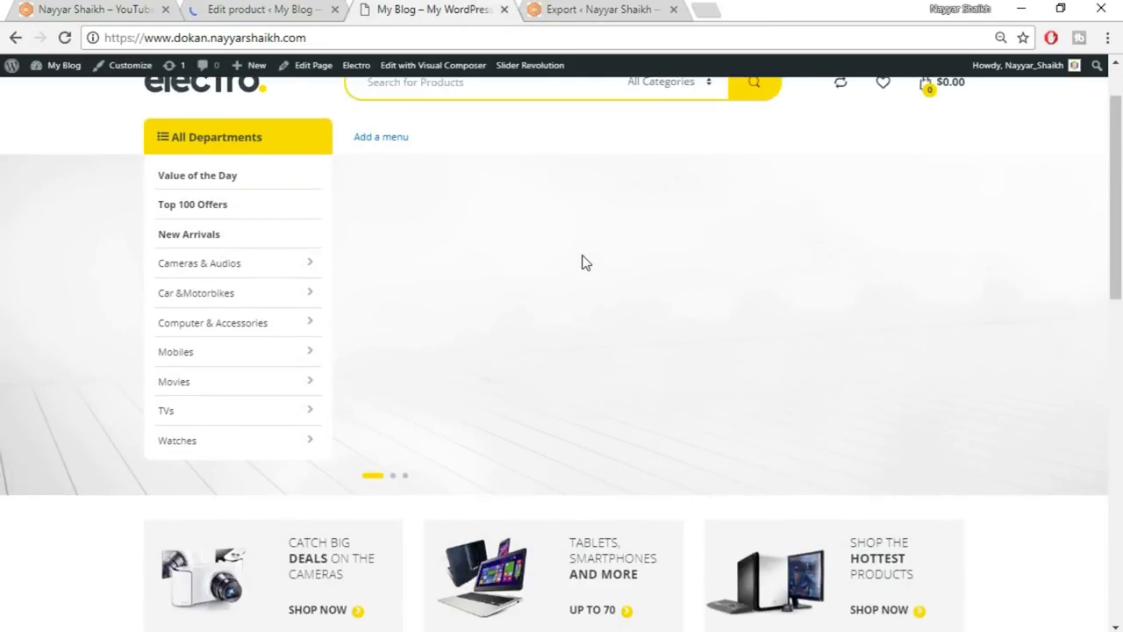
scroll(527, 220, "up", 1)
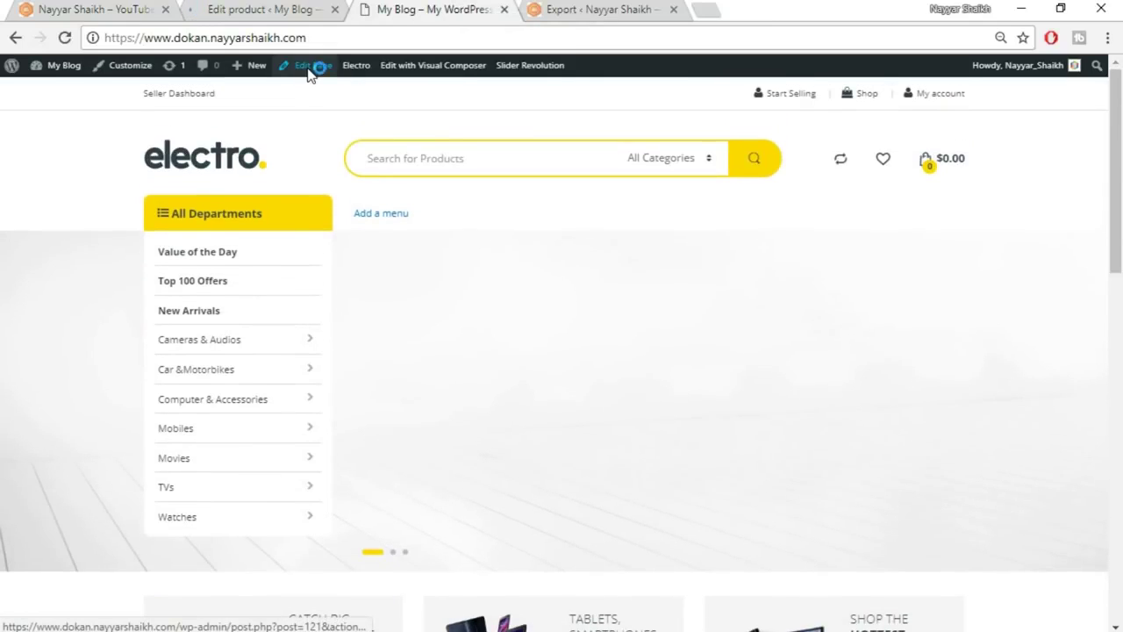
middle_click(311, 71)
left_click(646, 12)
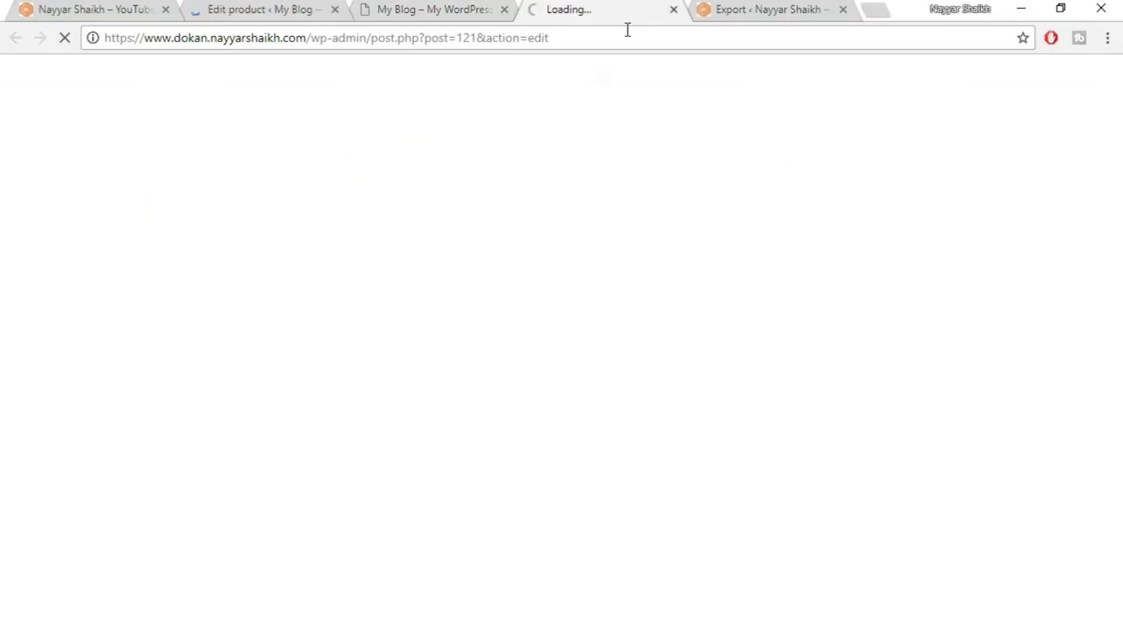
scroll(508, 443, "down", 3)
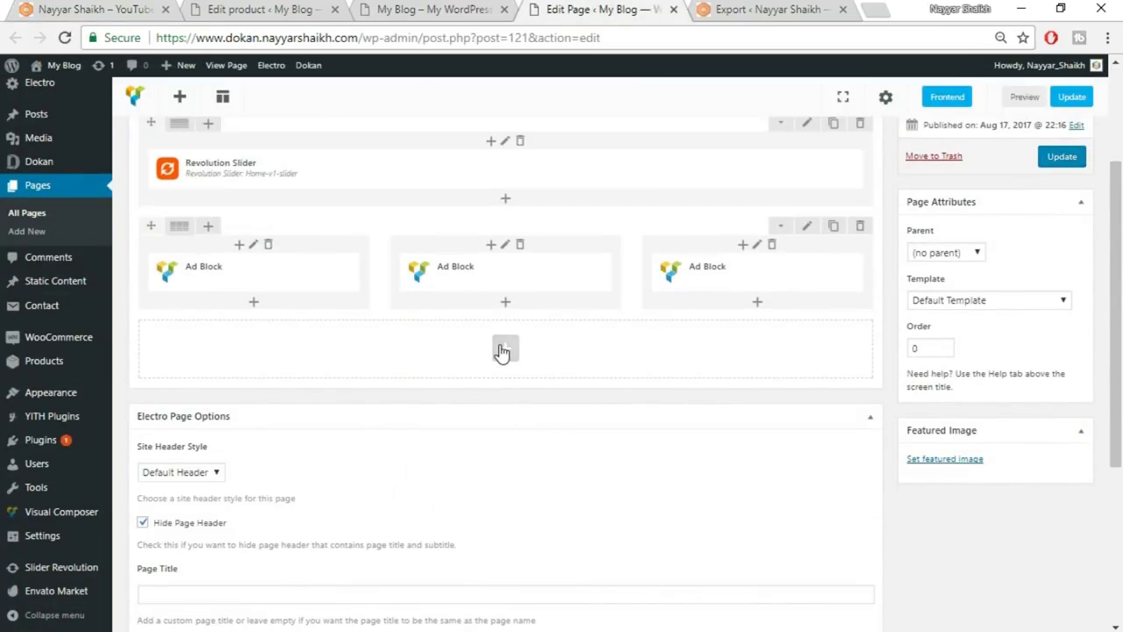
left_click(503, 350)
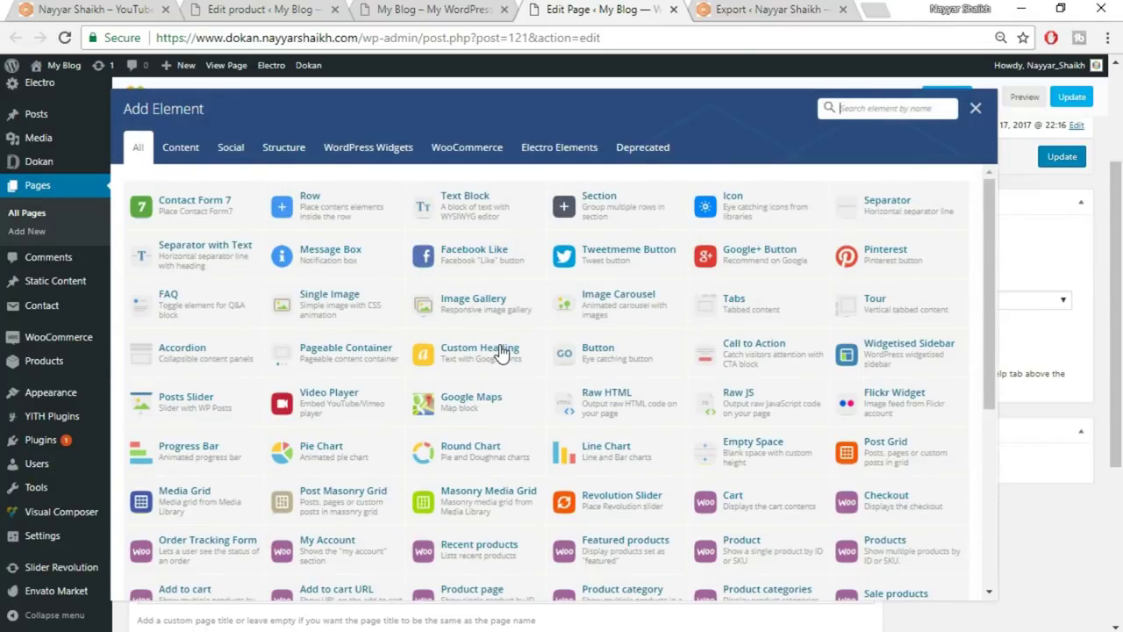
type("ele")
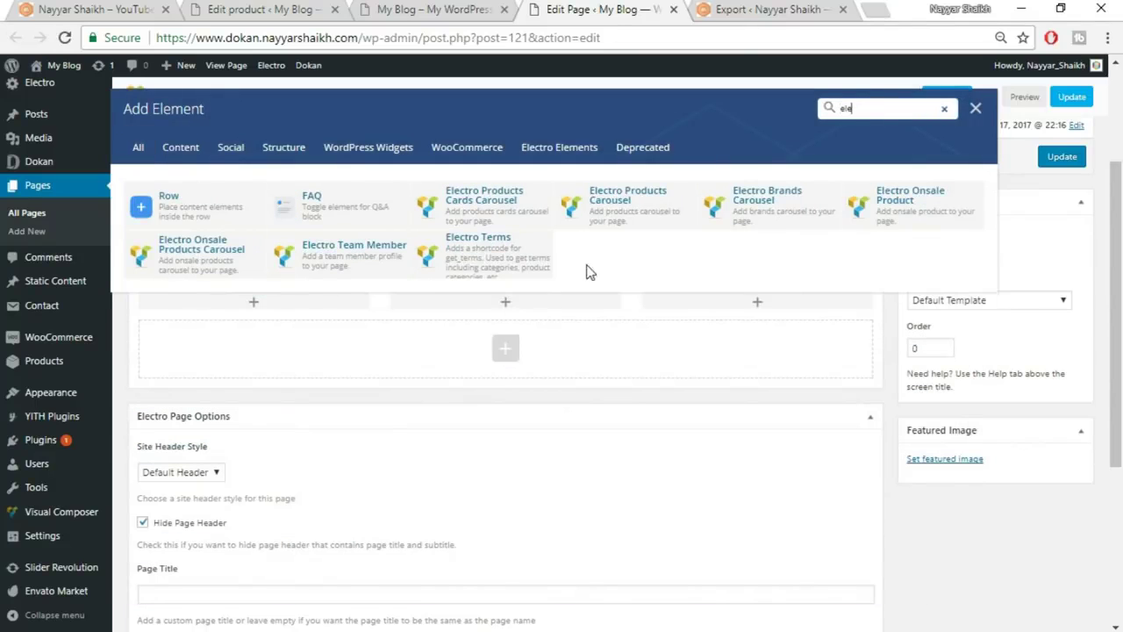
left_click(945, 206)
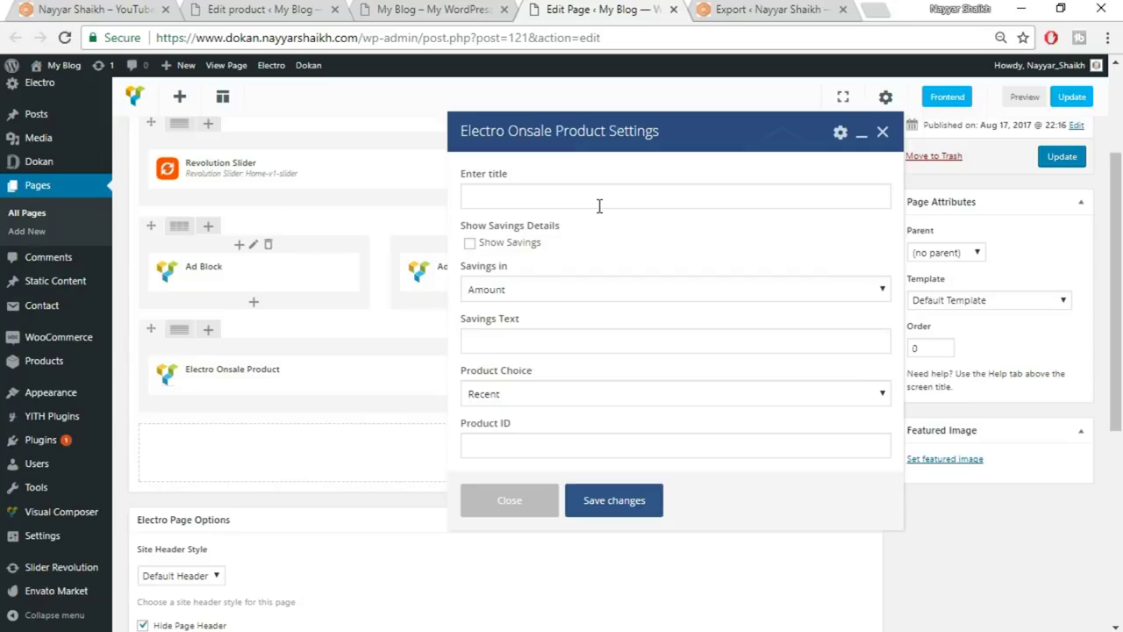
Title the onsale element 'Special Offer', copied from the storefront, and enable Show Savings
key("ctrl+1")
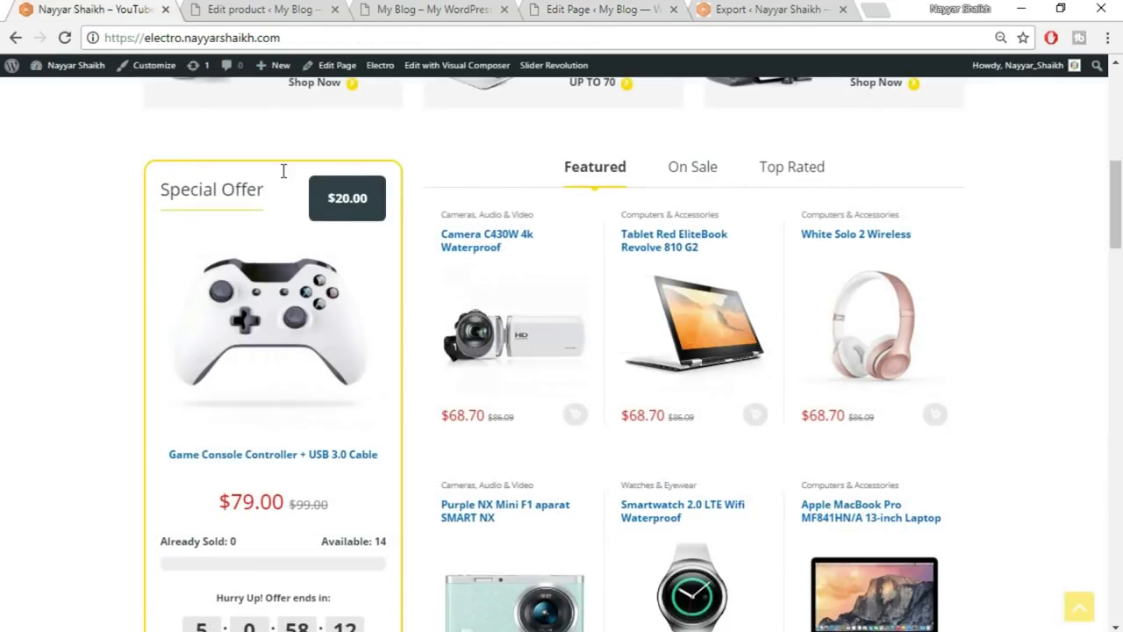
left_click_drag(161, 189, 301, 187)
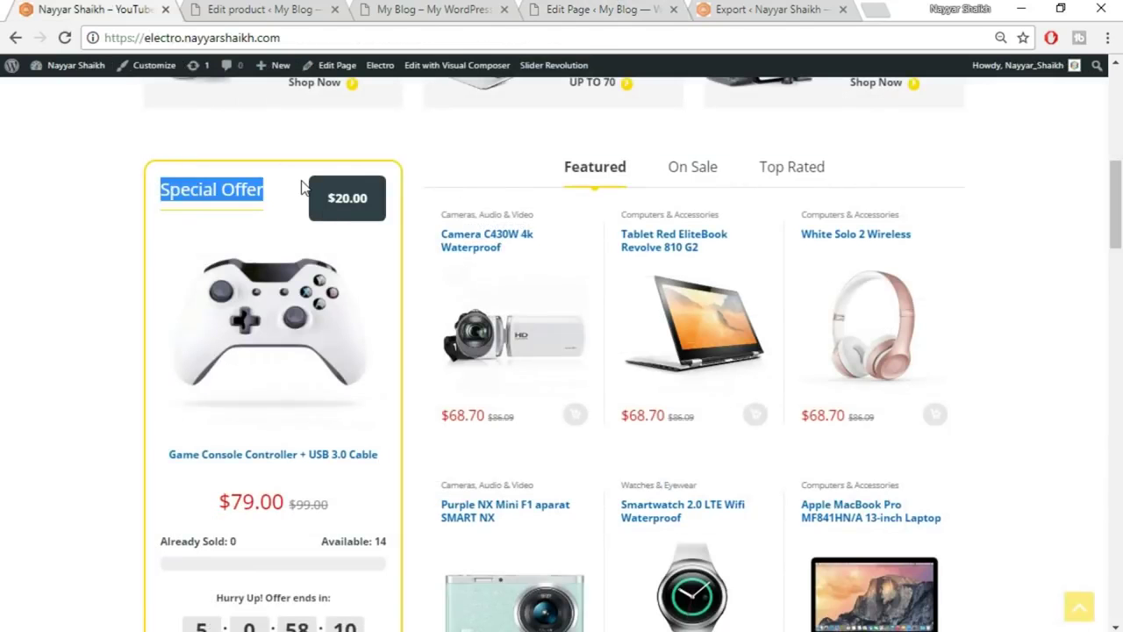
key("ctrl+c")
left_click(579, 9)
left_click(549, 191)
key("ctrl+v")
left_click(508, 245)
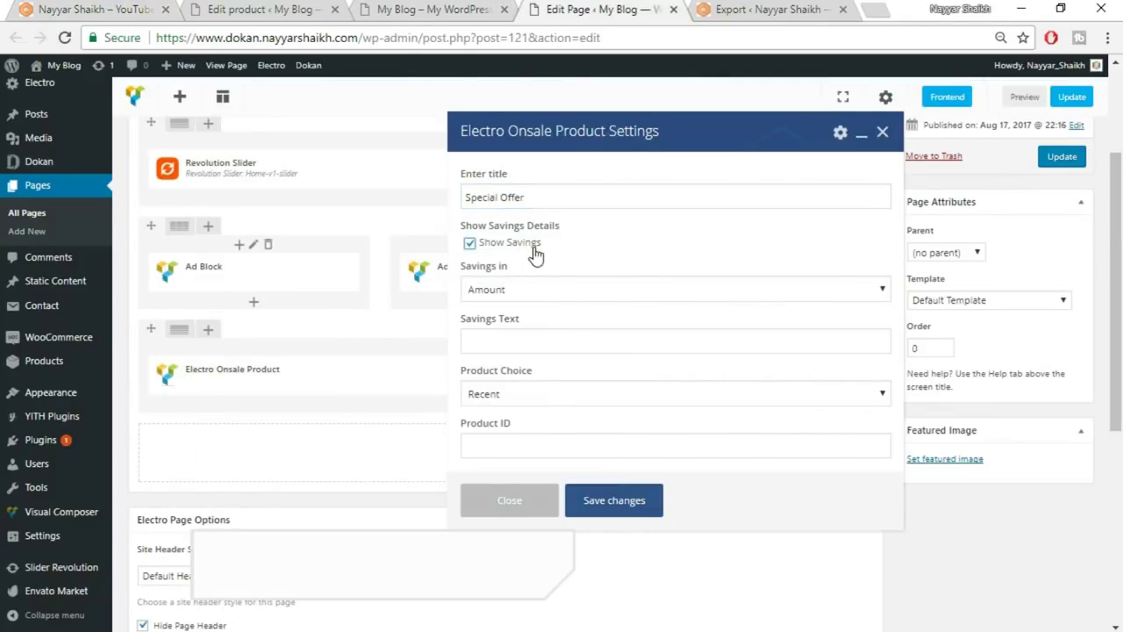
Enter 20 as the savings text and set Product Choice to Specific
left_click(124, 8)
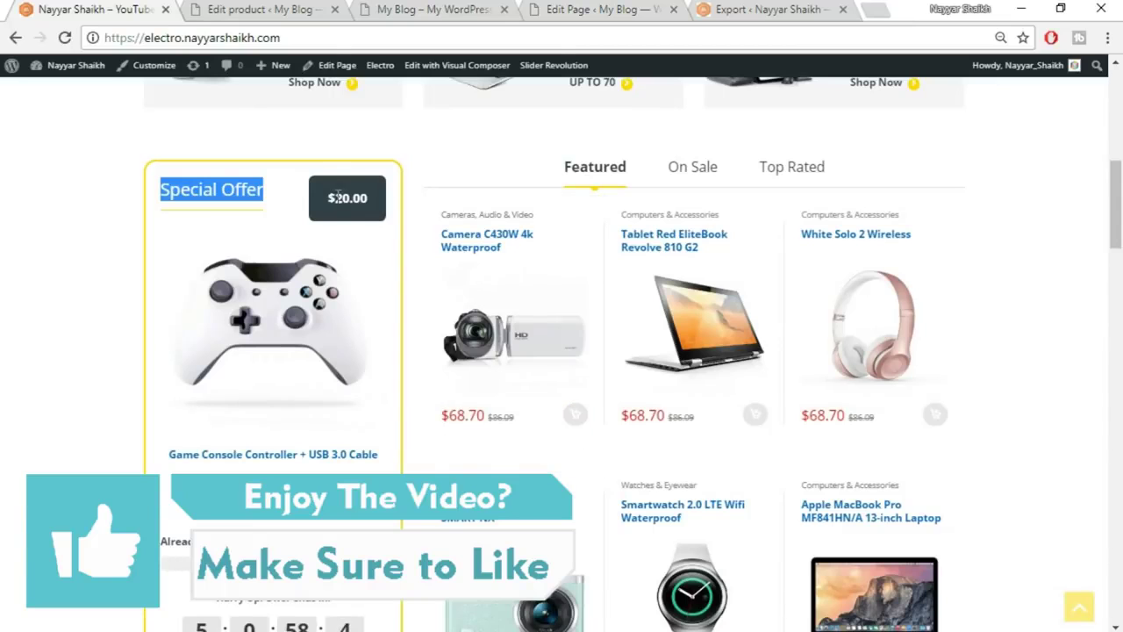
left_click(553, 9)
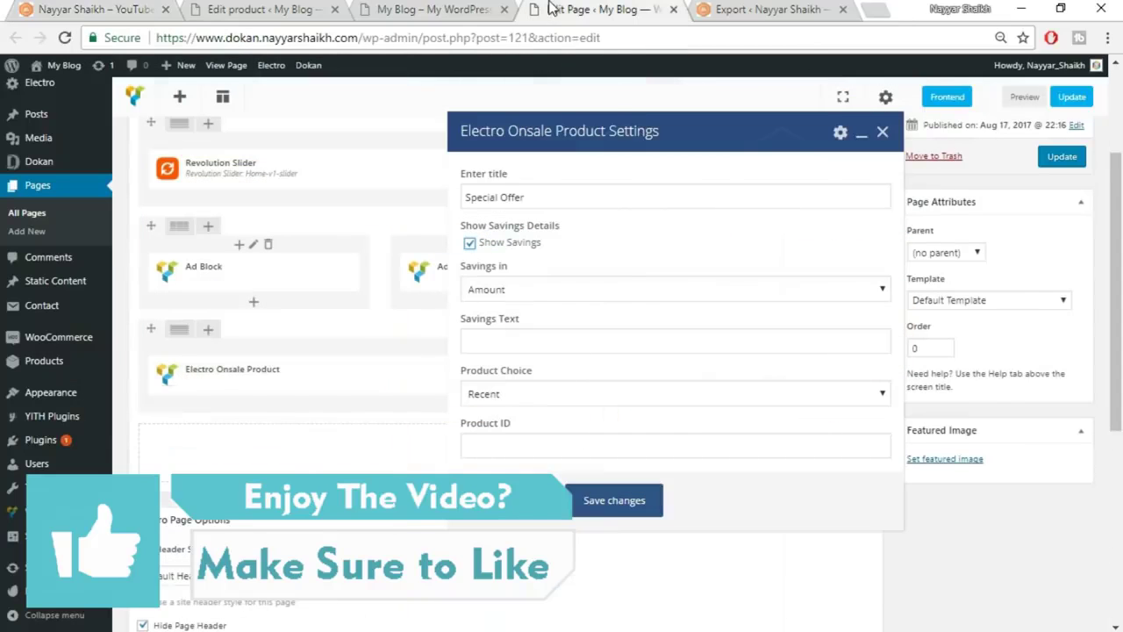
scroll(570, 338, "down", 1)
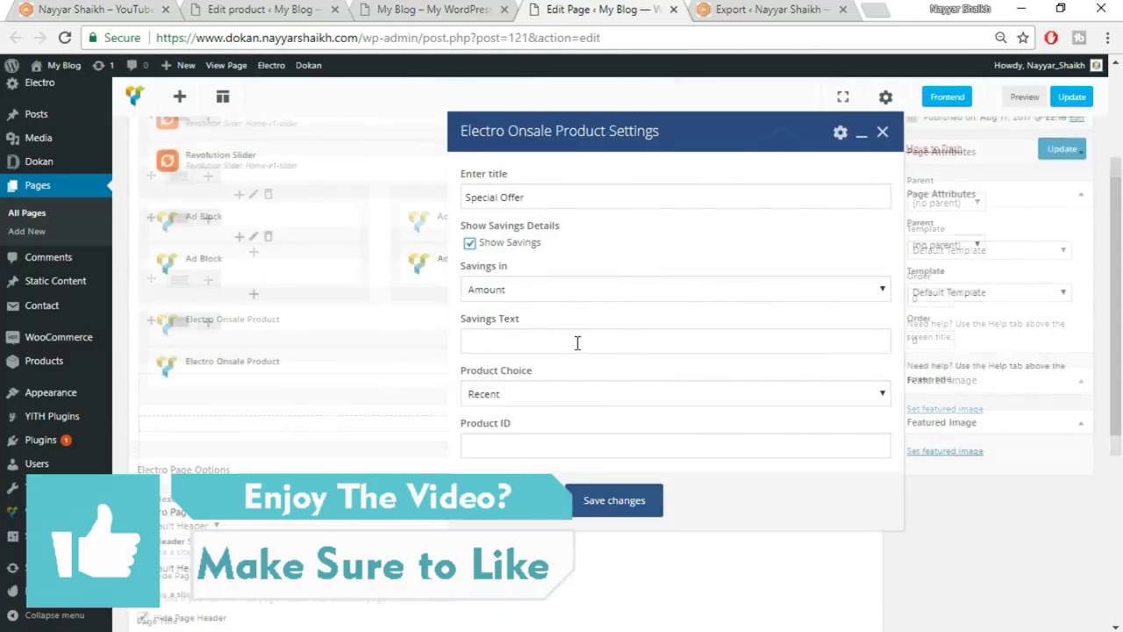
left_click(568, 341)
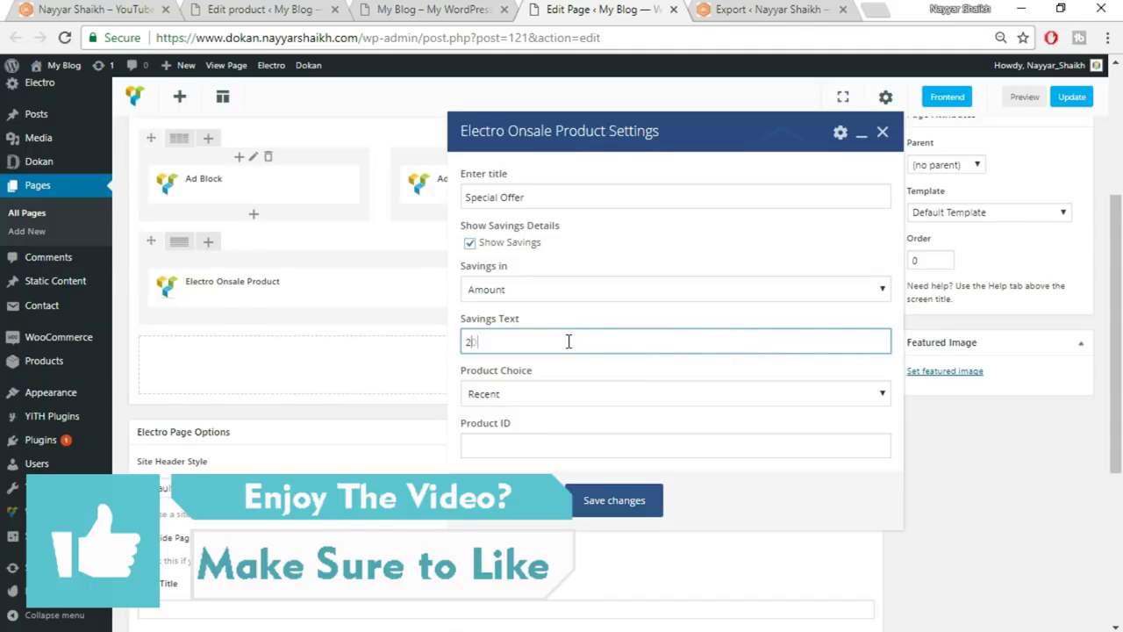
left_click(542, 398)
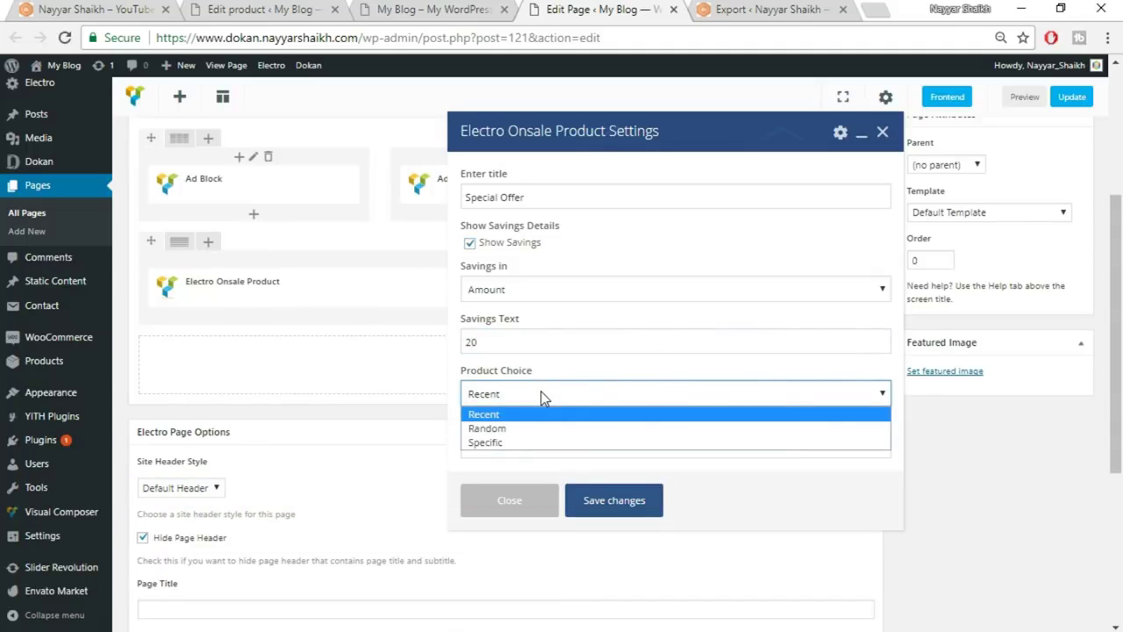
left_click(518, 443)
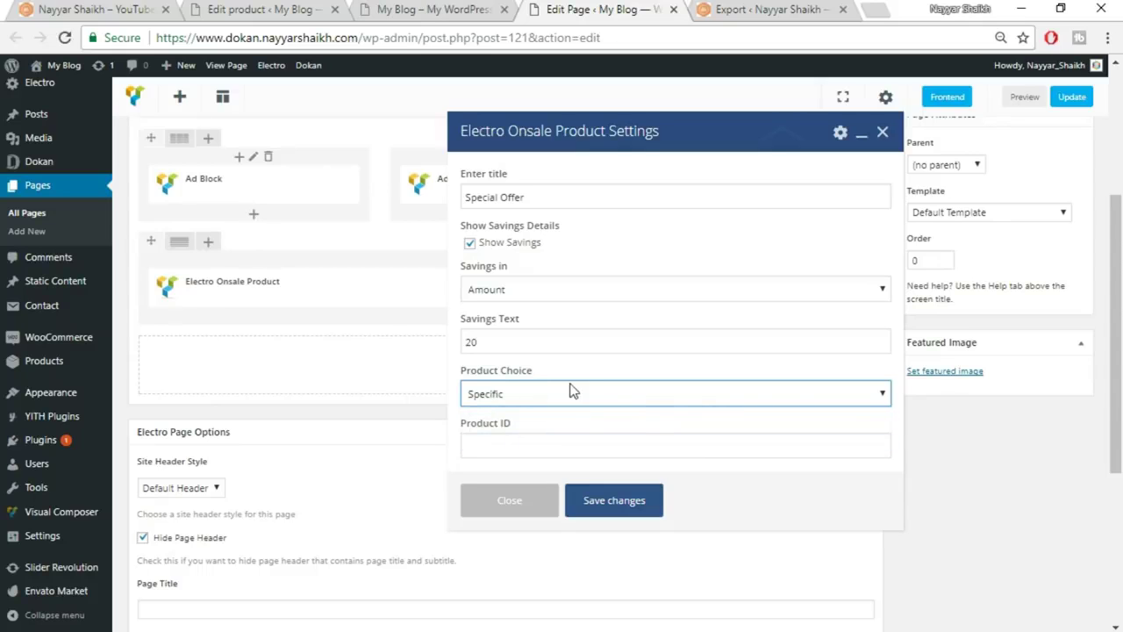
Enter the Game Console Controller's product ID 46 and save the onsale settings
left_click(259, 7)
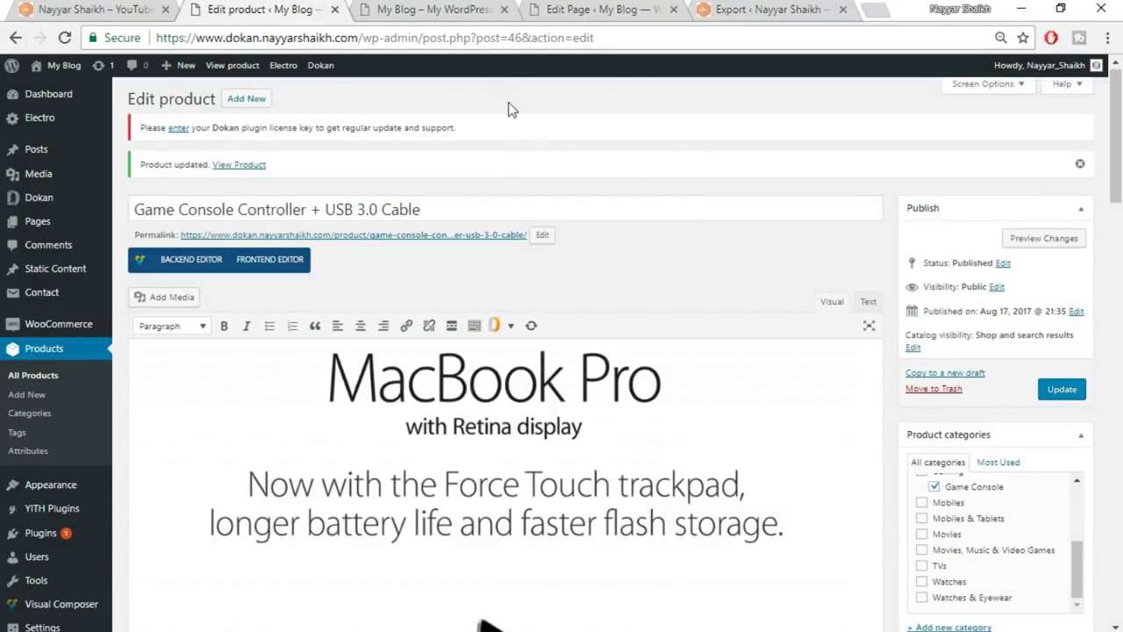
left_click_drag(509, 38, 531, 36)
left_click(597, 9)
left_click(606, 444)
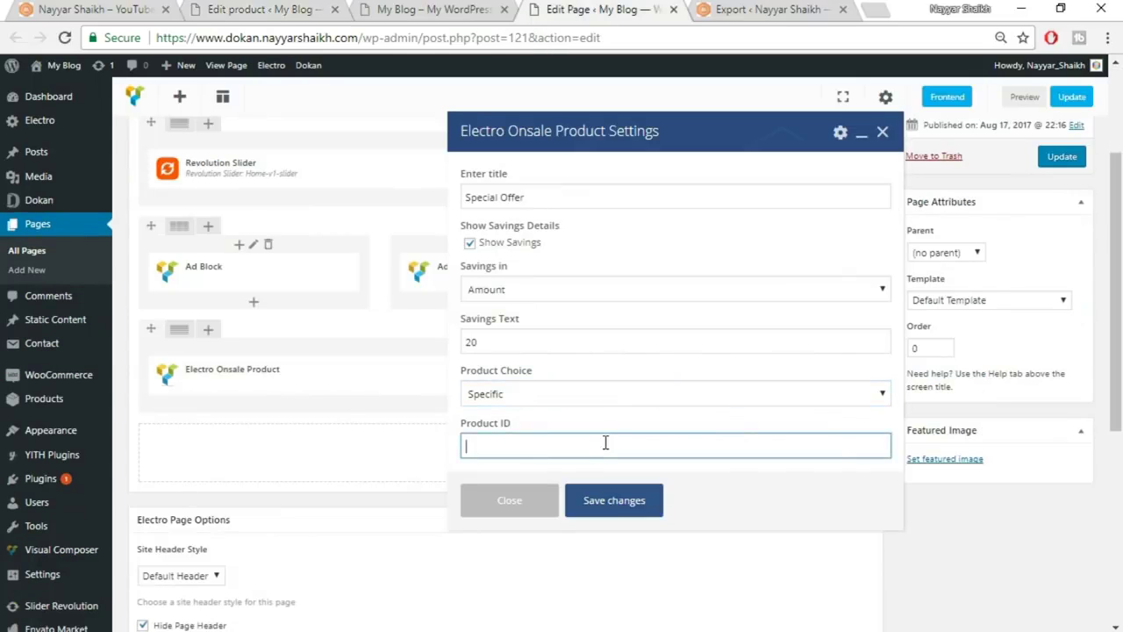
left_click(612, 502)
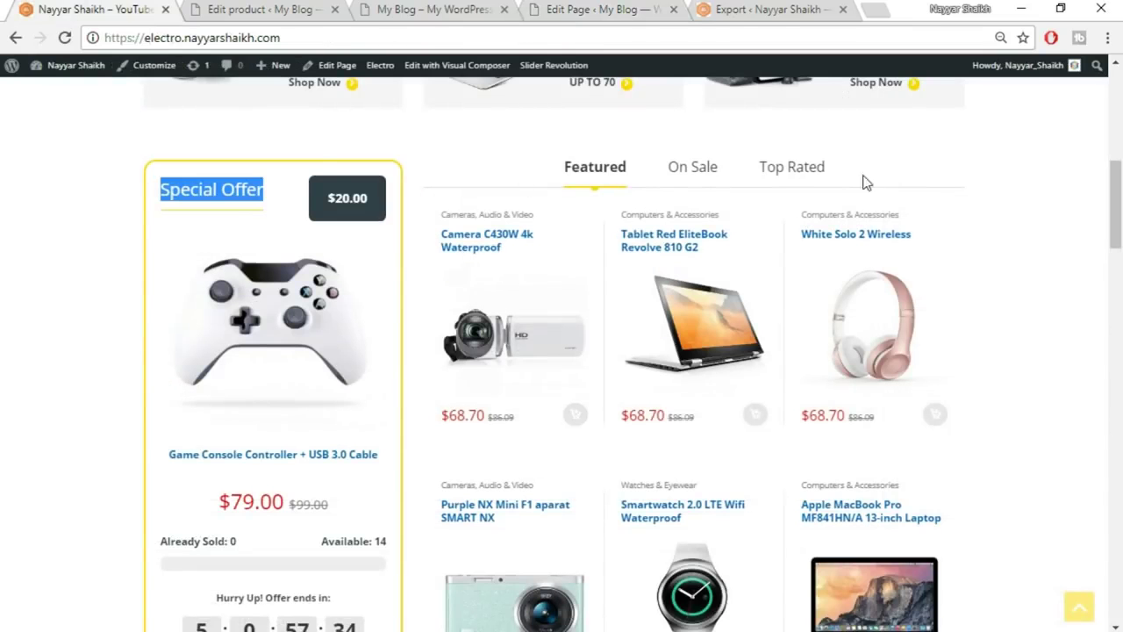
left_click(1010, 198)
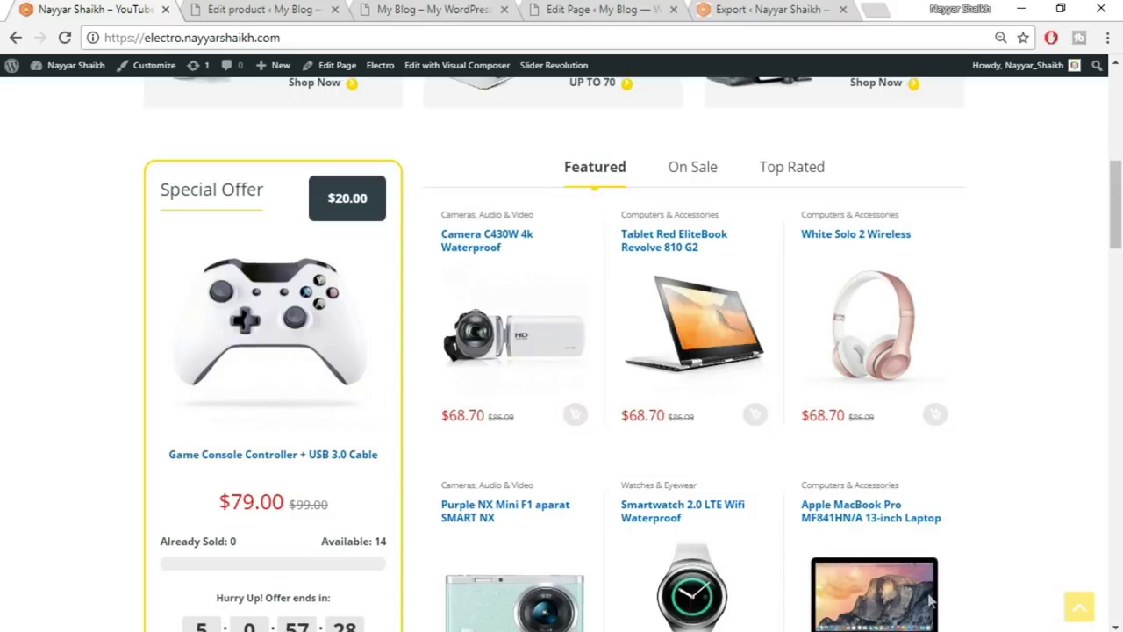
left_click(285, 9)
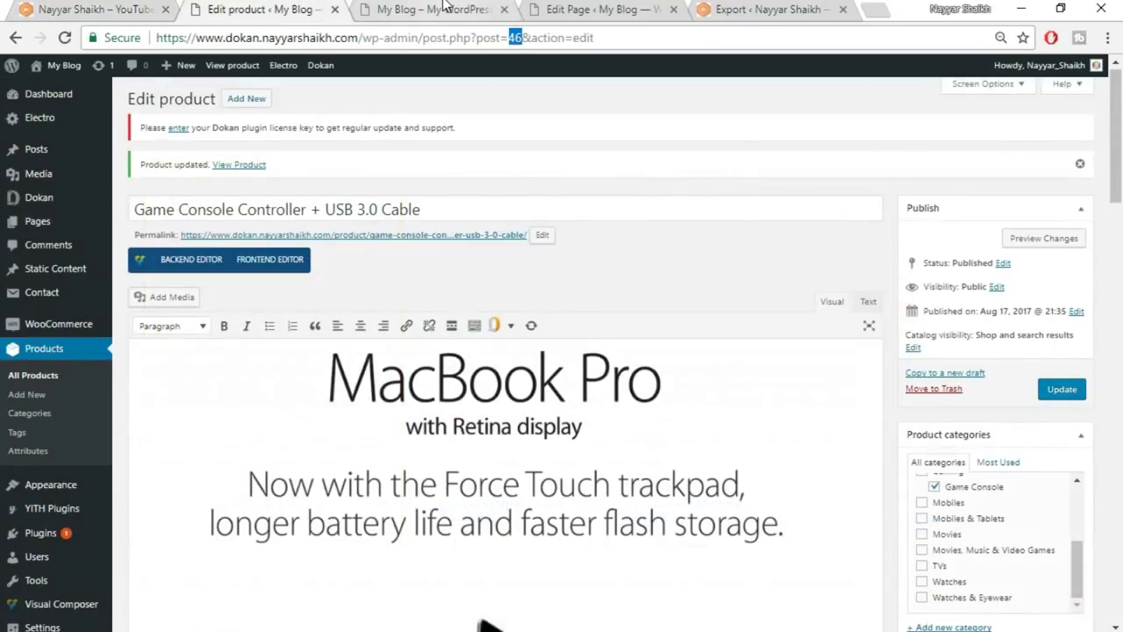
left_click(445, 8)
left_click(638, 6)
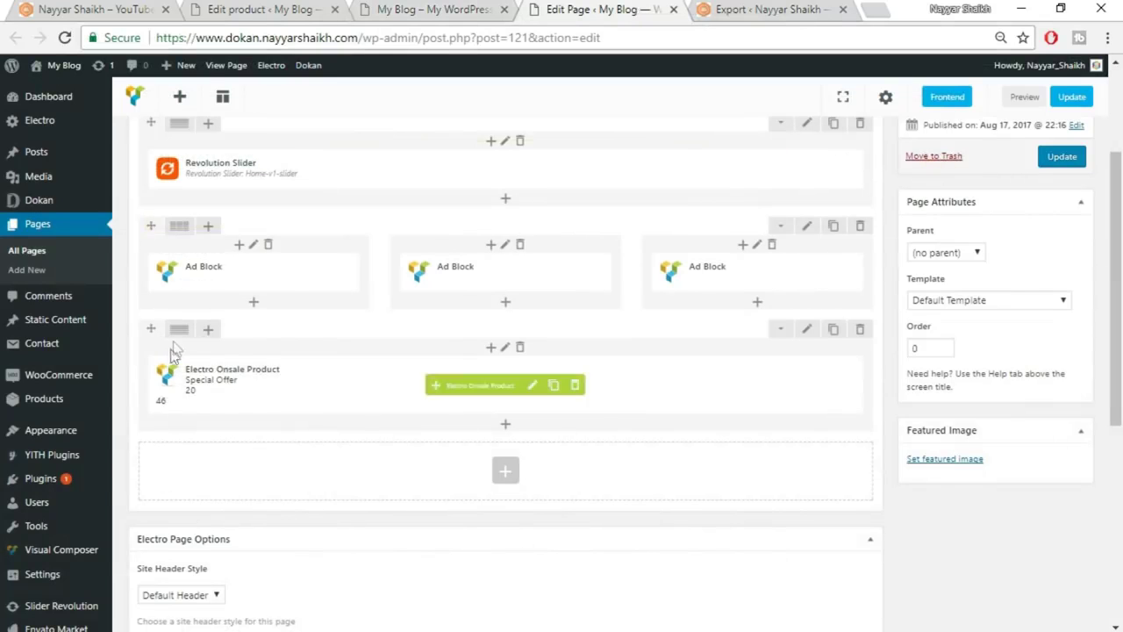
Give the onsale row a custom 1/3 + 2/3 column layout
mouse_move(178, 335)
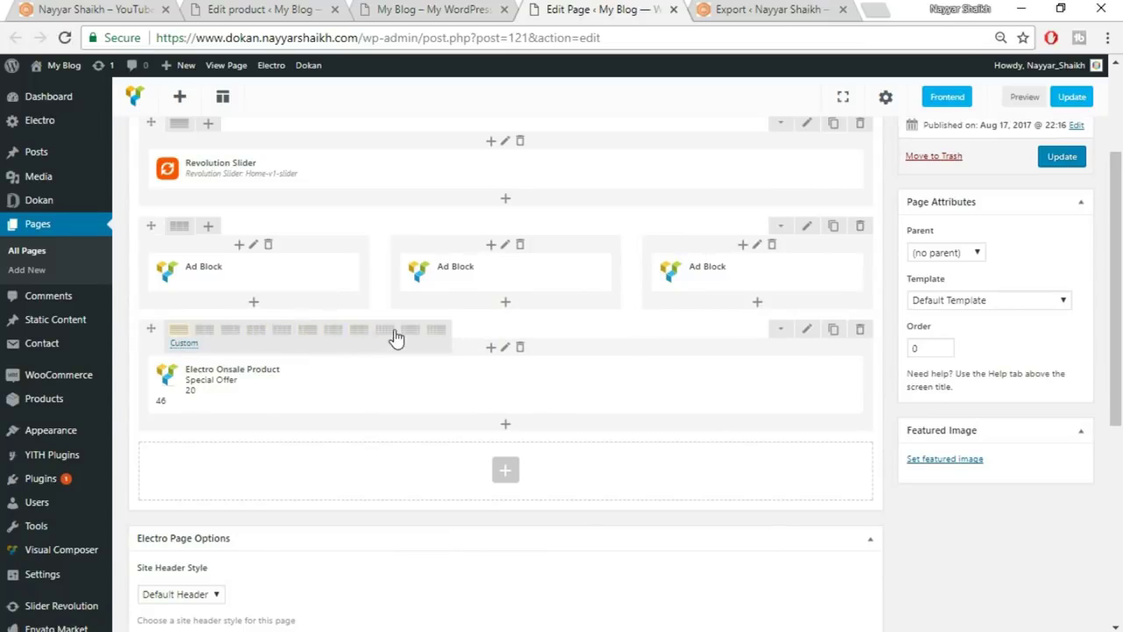
left_click(180, 348)
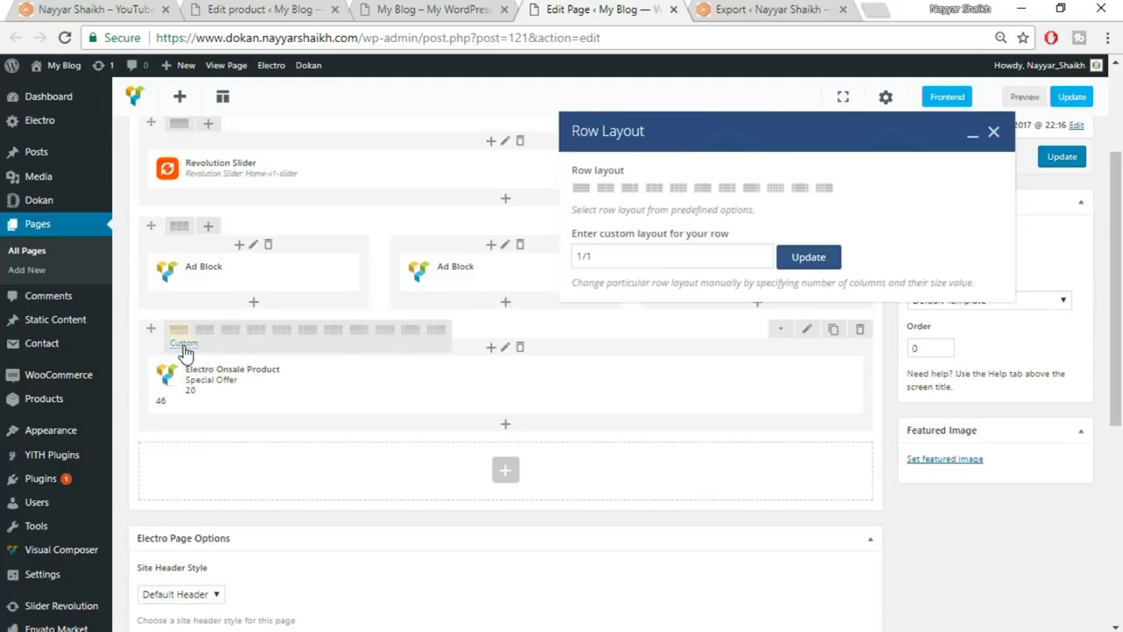
left_click(599, 258)
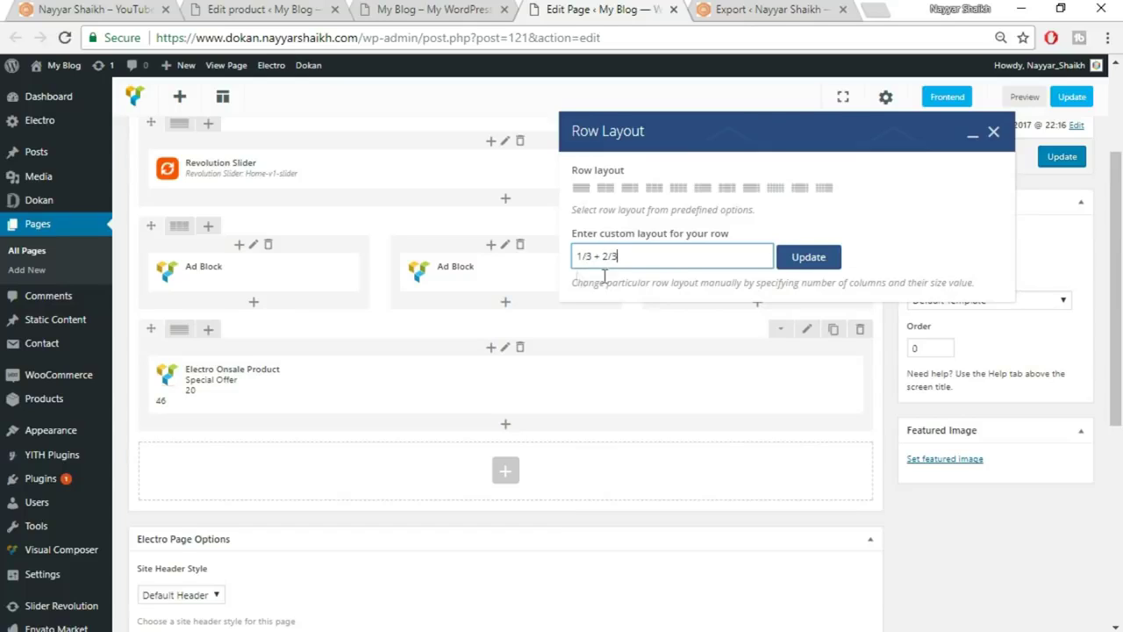
left_click(809, 263)
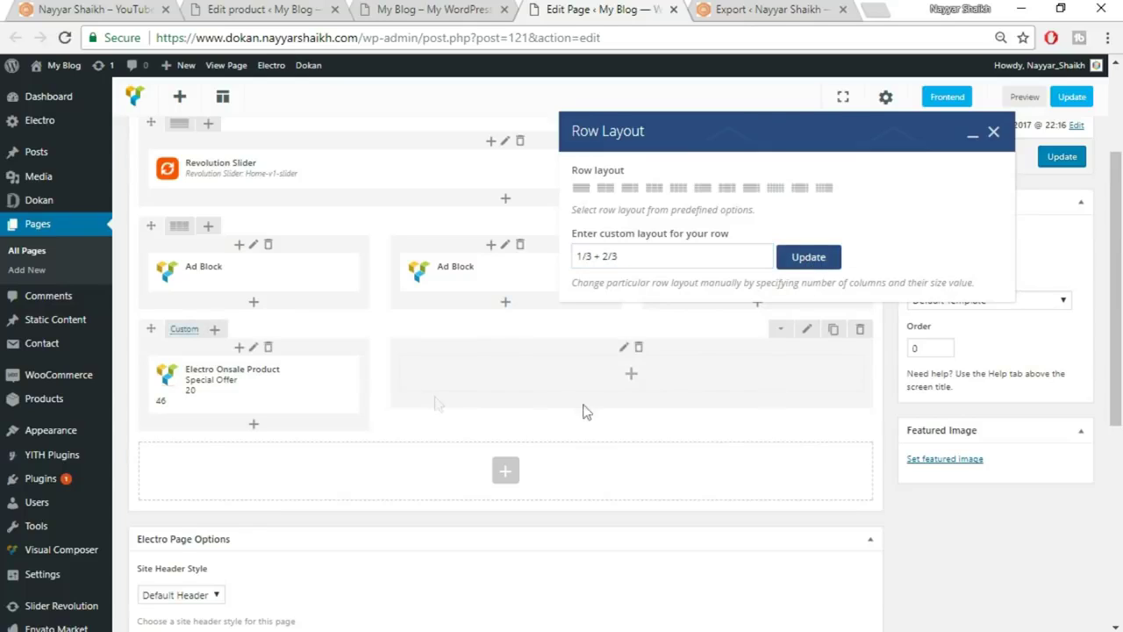
left_click(994, 131)
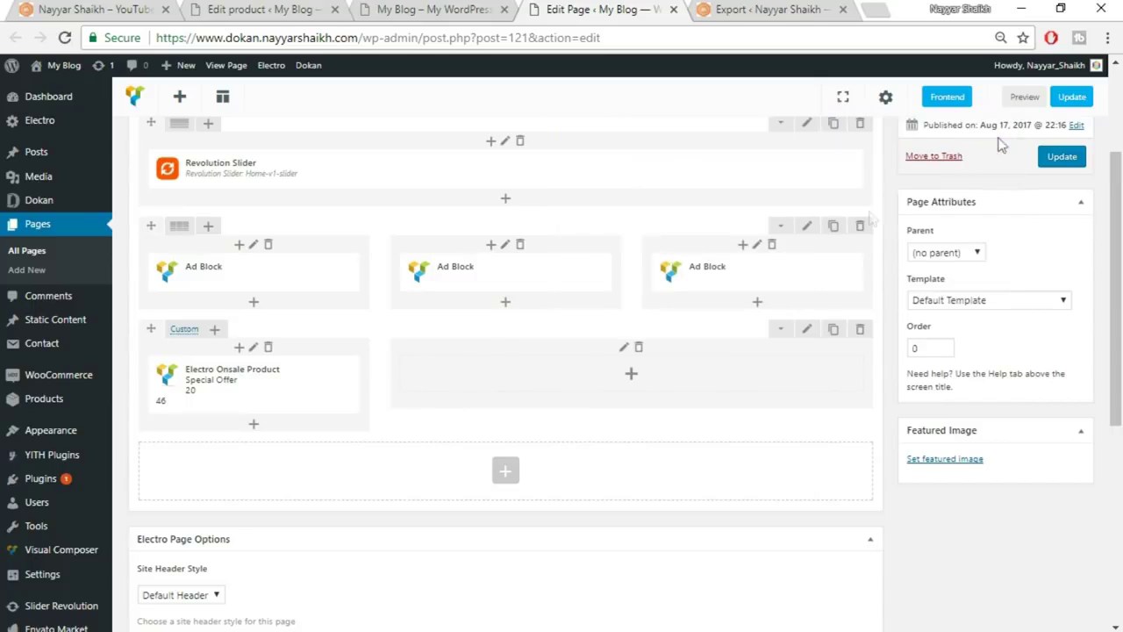
left_click(632, 375)
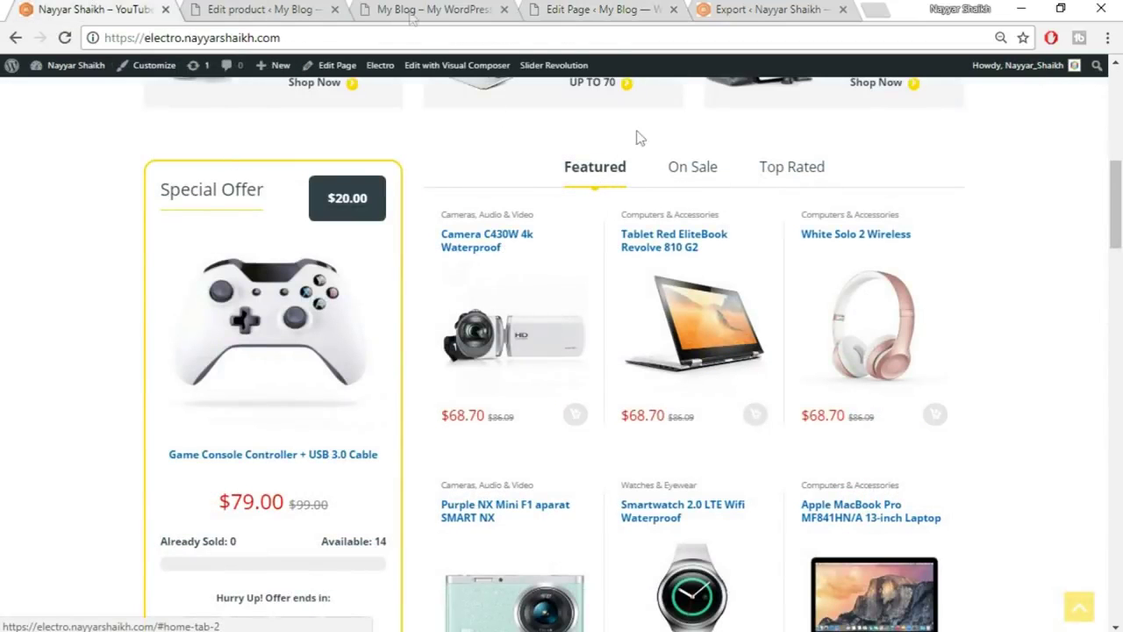
Search 'pro' and insert a Product Tabs element into the wide column
left_click(604, 7)
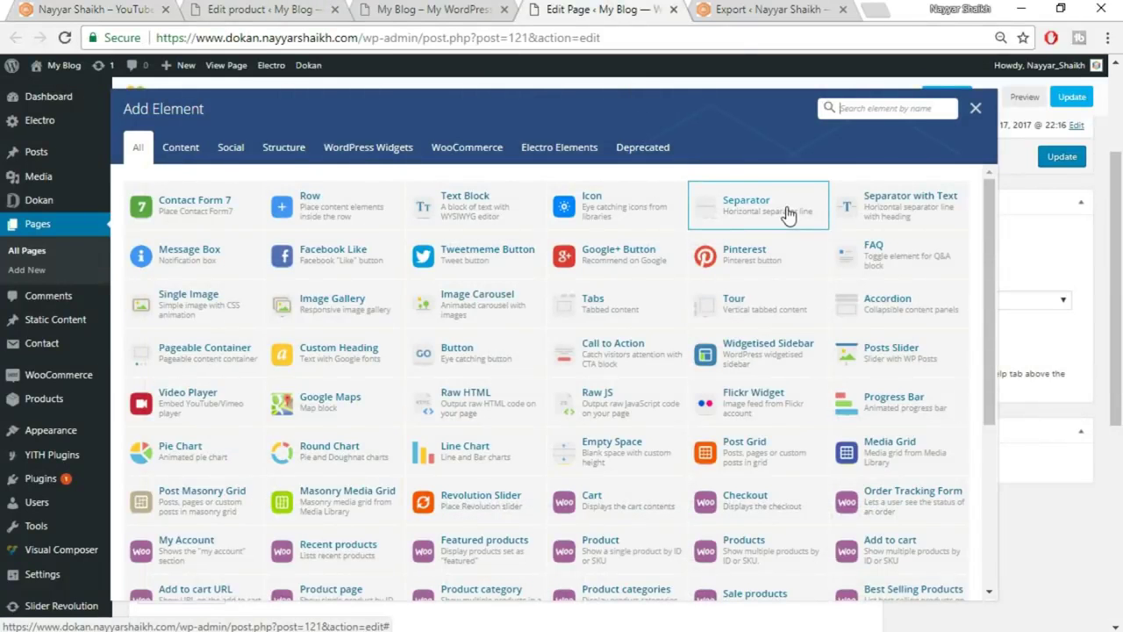
type("pro")
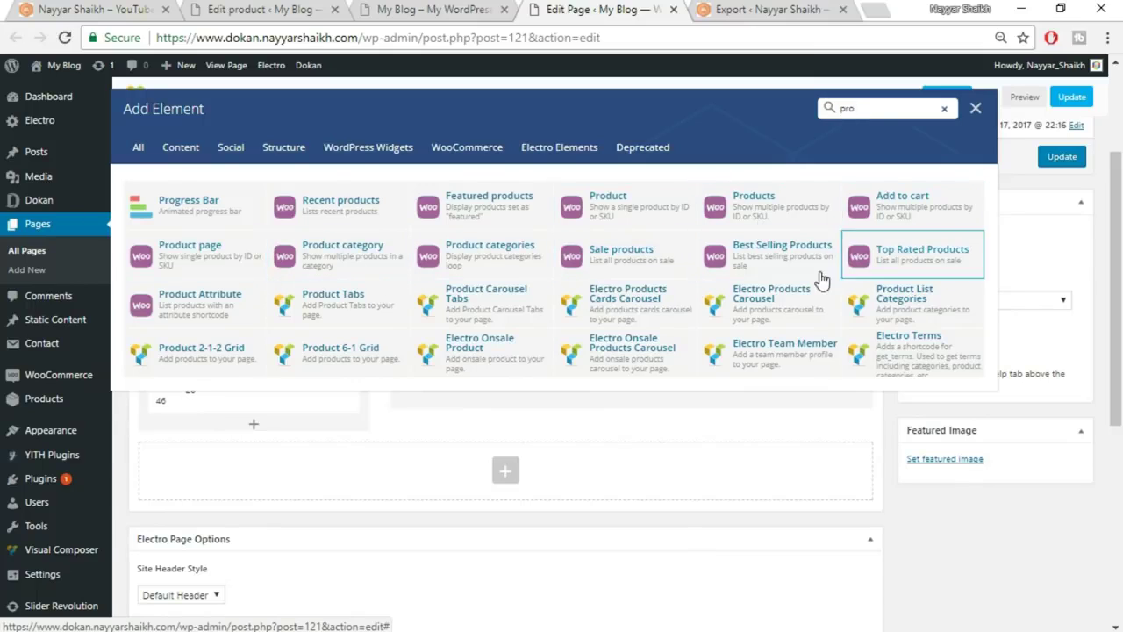
left_click(364, 308)
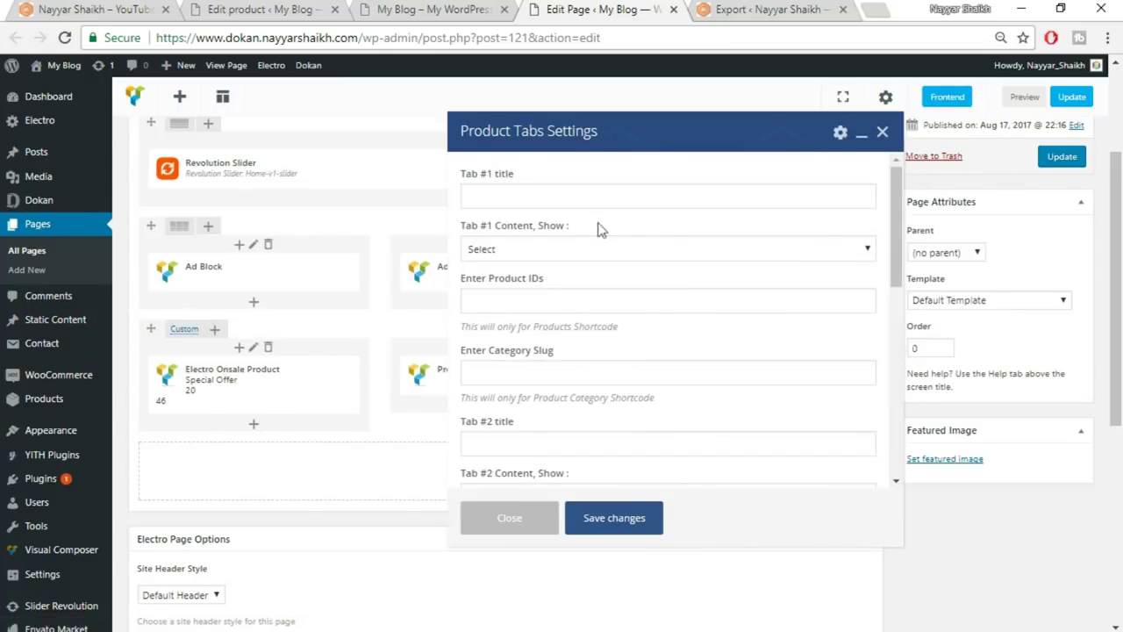
Title the first tab and set it to show Featured Products
left_click(562, 197)
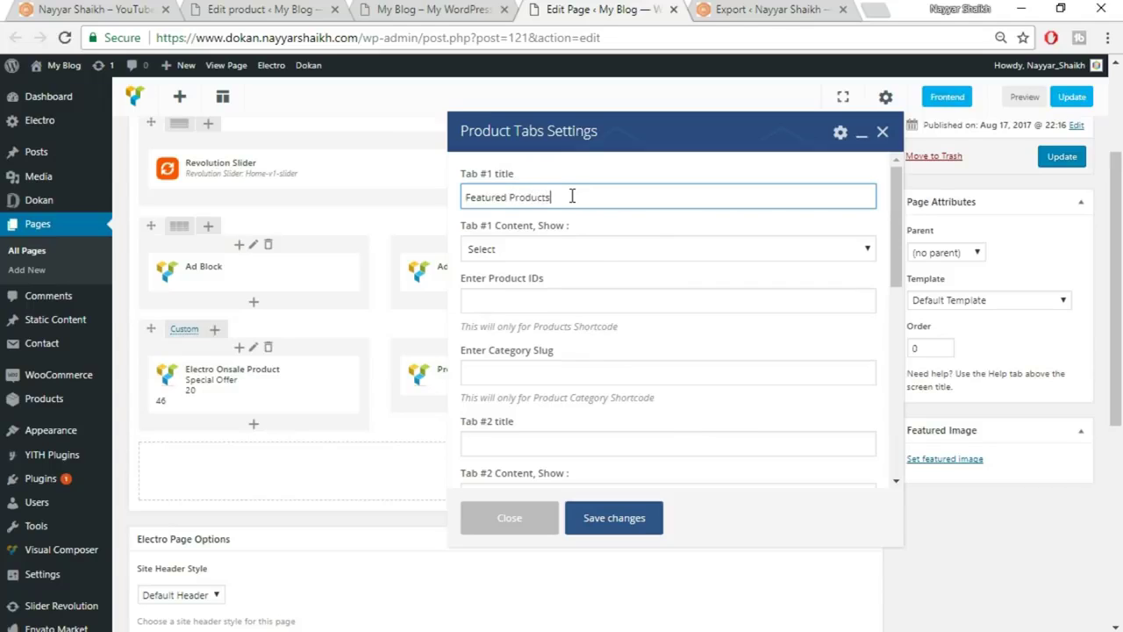
left_click(587, 253)
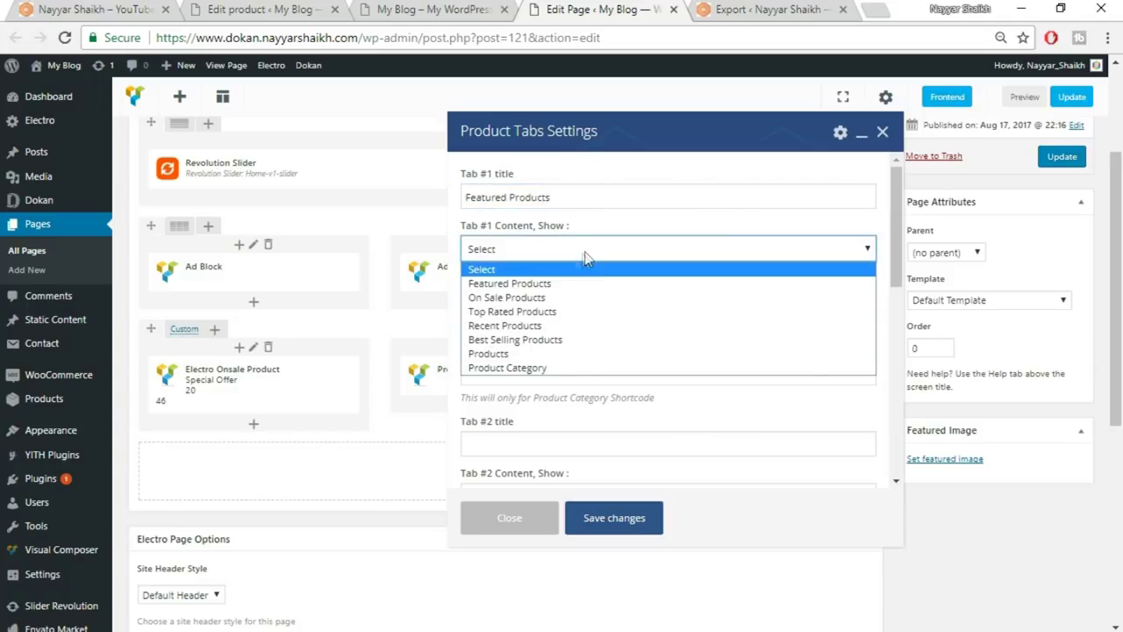
left_click(554, 284)
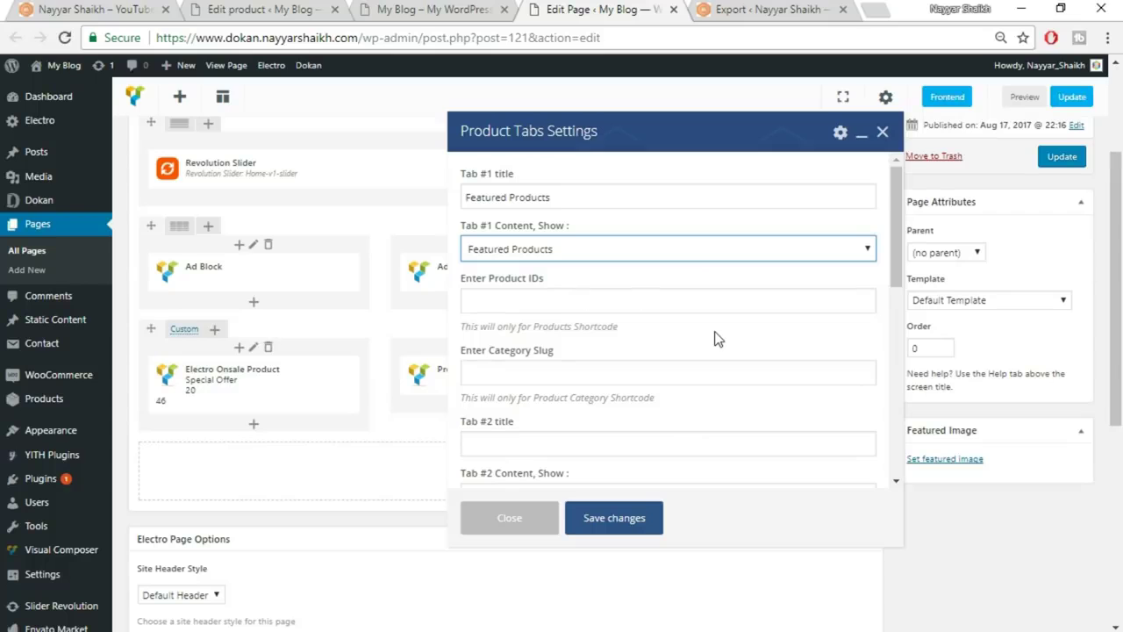
scroll(718, 339, "down", 1)
scroll(605, 316, "down", 1)
Title the second tab 'On Sale' and set it to show On Sale Products
left_click(509, 260)
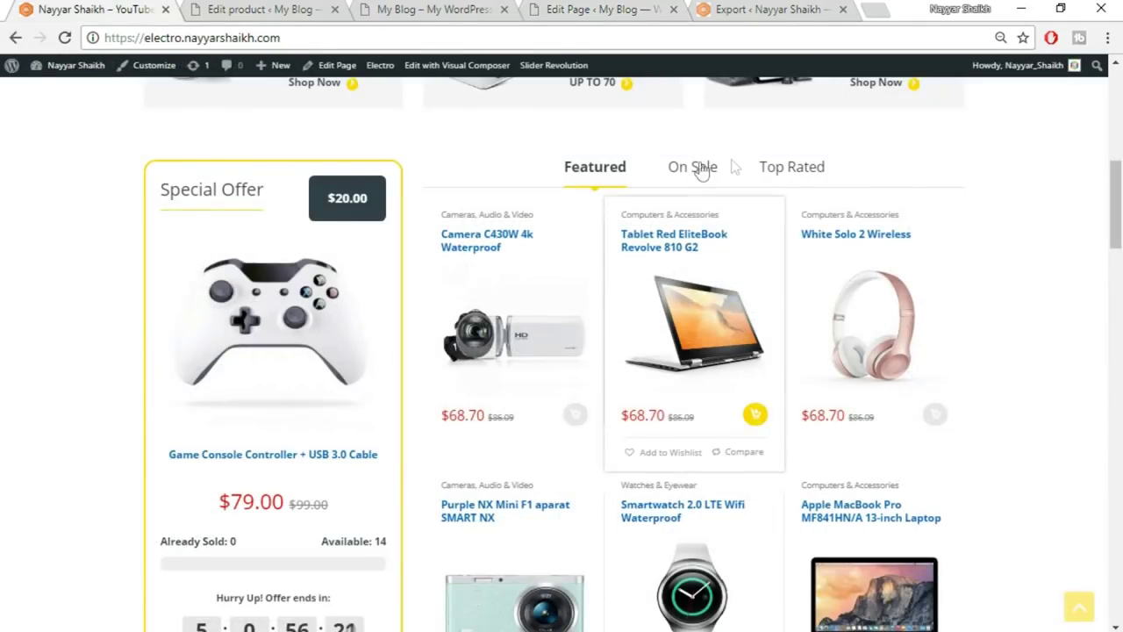
left_click_drag(719, 166, 669, 166)
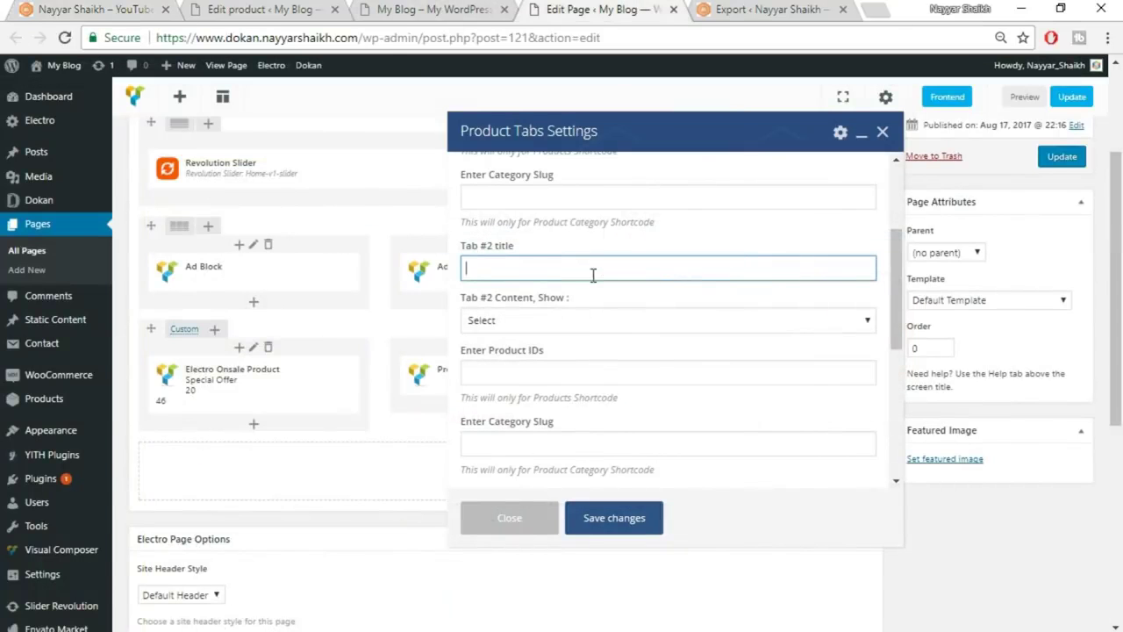
type("On Sale")
left_click(544, 320)
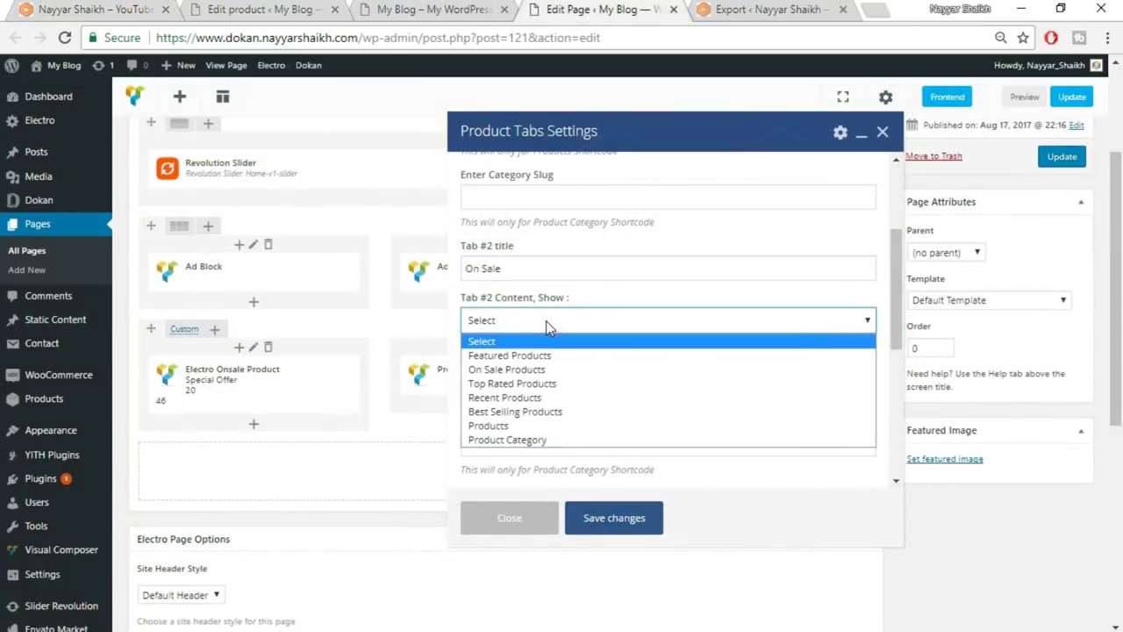
left_click(539, 369)
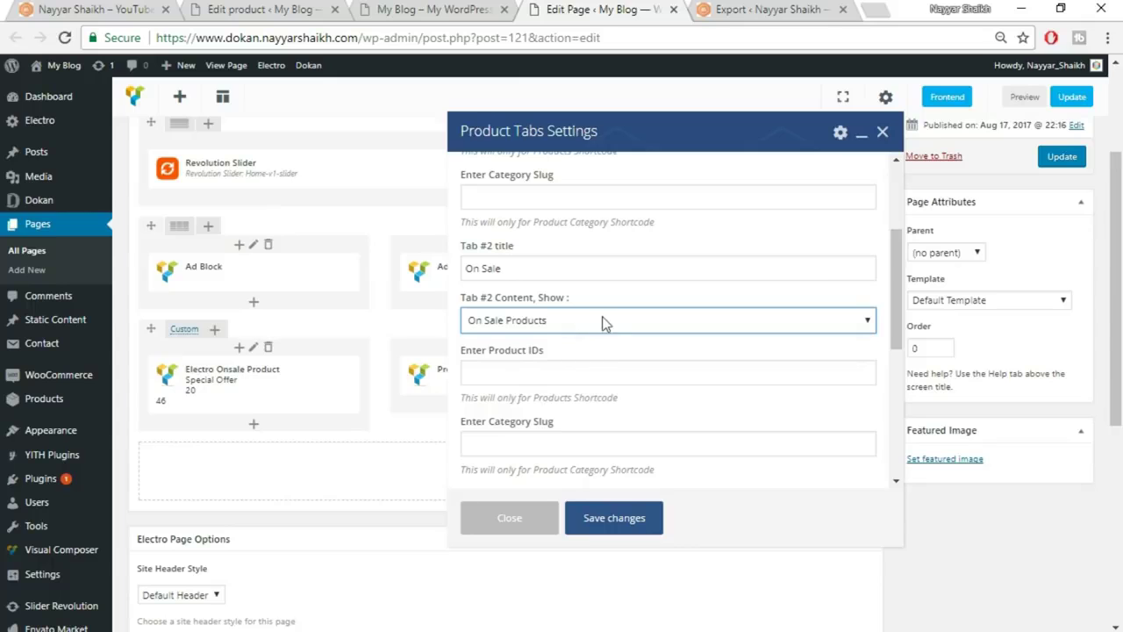
Title the third tab 'Top Rated', set it to Top Rated Products, and save
left_click(136, 7)
left_click_drag(827, 167, 760, 166)
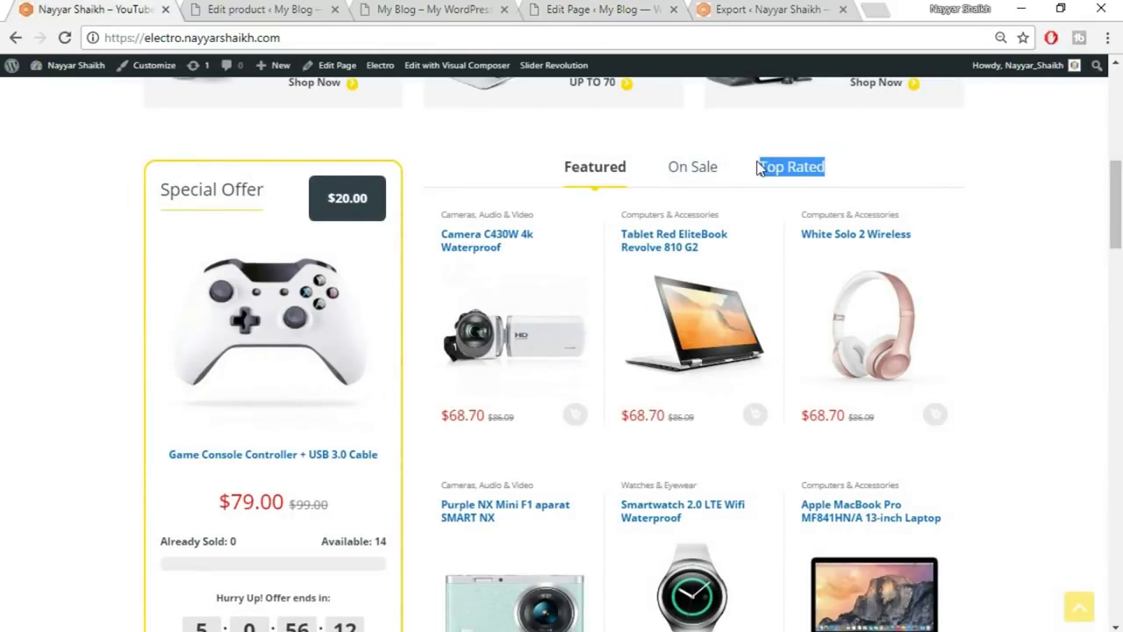
left_click(514, 7)
left_click(569, 7)
scroll(626, 367, "down", 3)
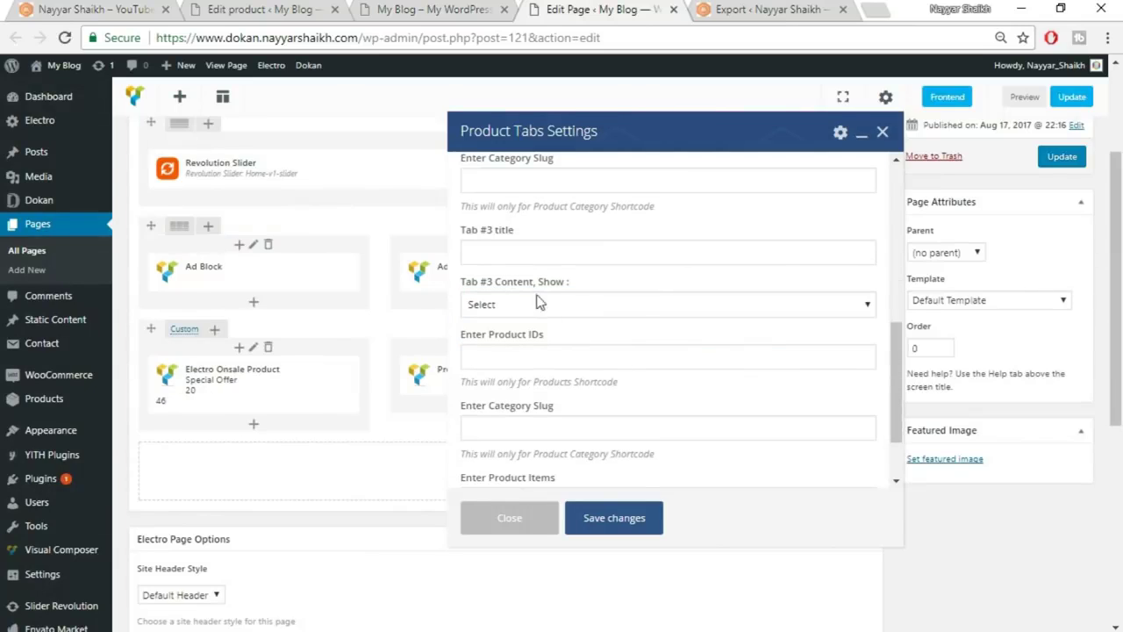
left_click(517, 250)
type("Top Rated")
left_click(556, 307)
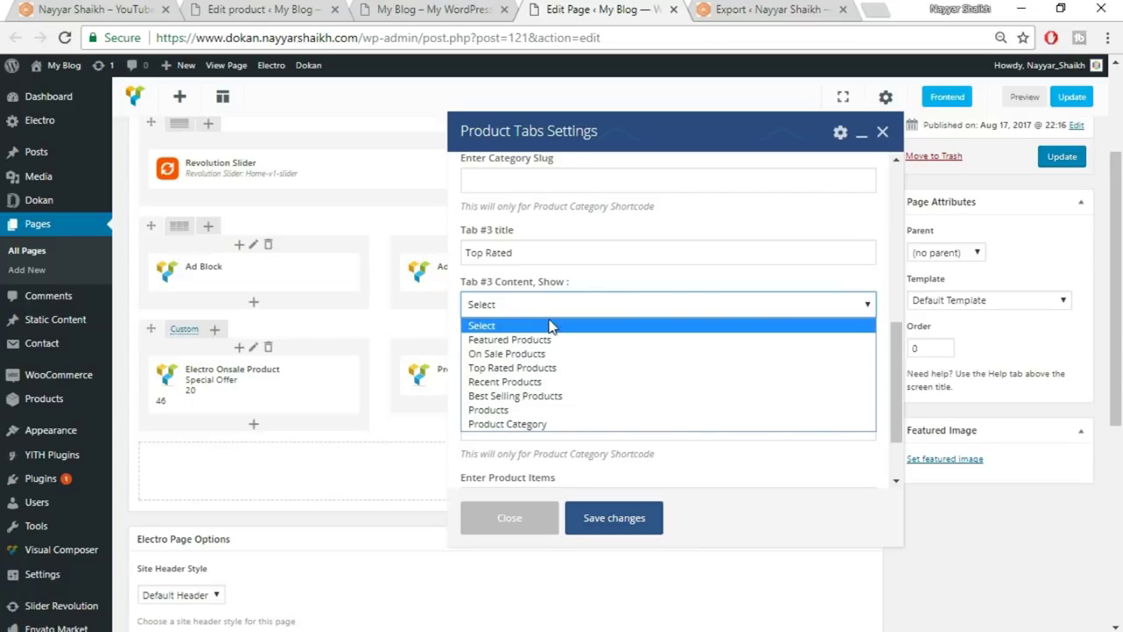
left_click(544, 369)
left_click(634, 517)
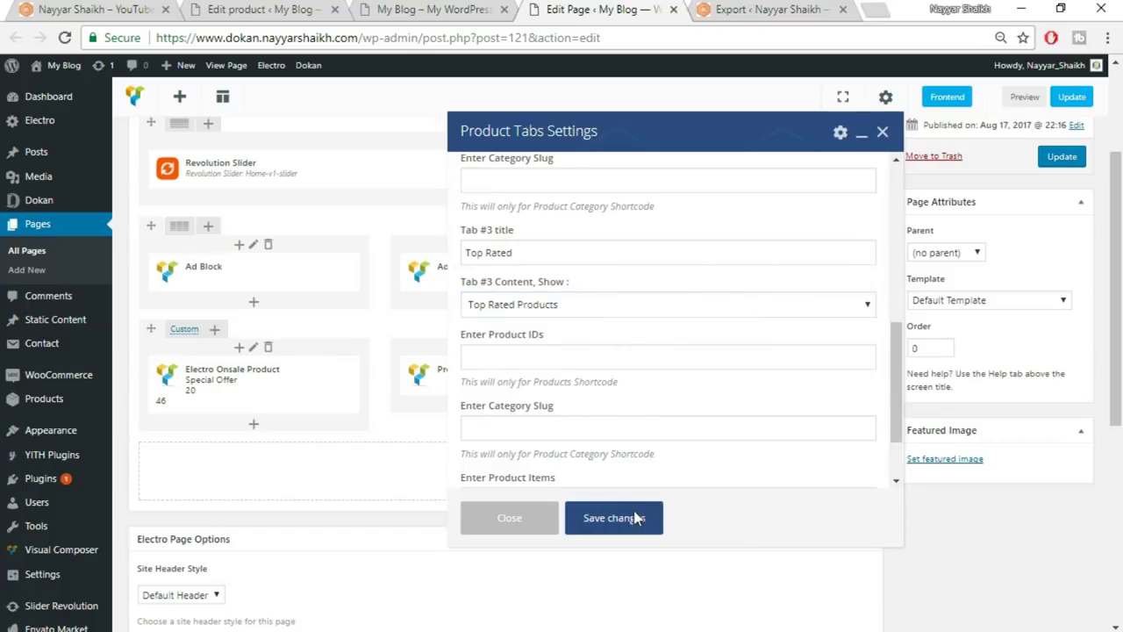
Update the homepage and reload the storefront
scroll(704, 518, "up", 3)
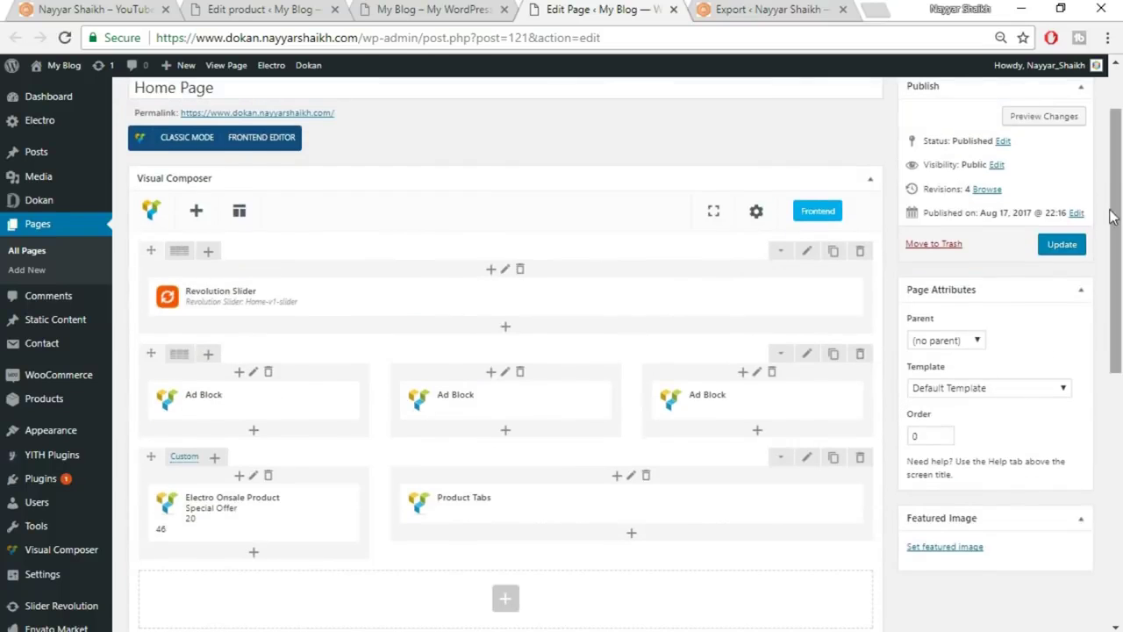
left_click(1072, 249)
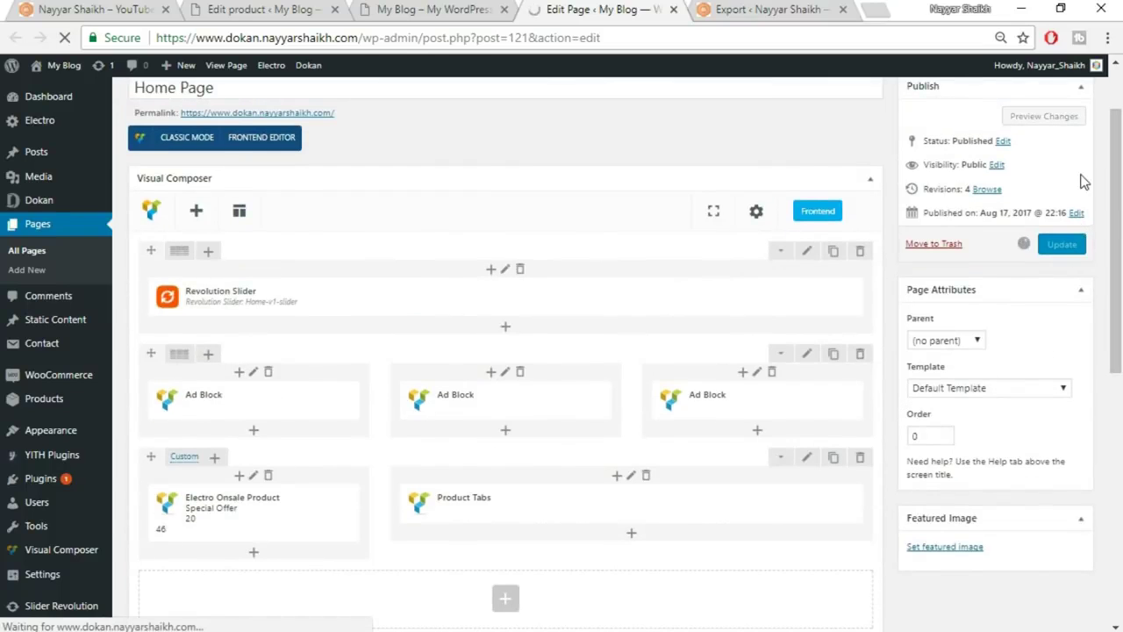
left_click(478, 7)
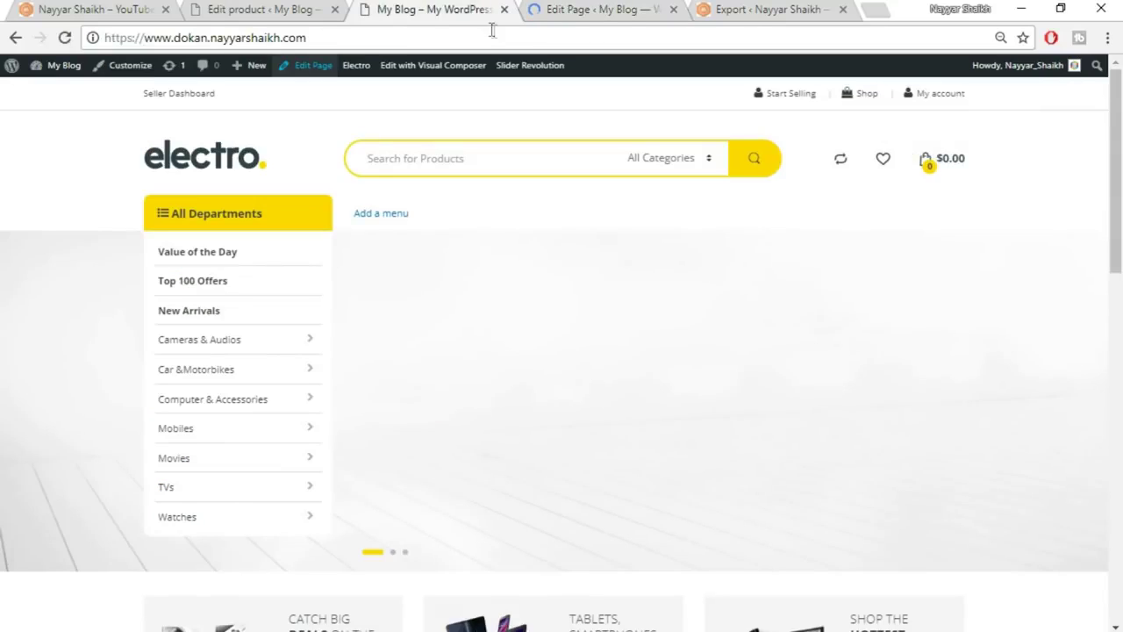
left_click(493, 32)
key("Return")
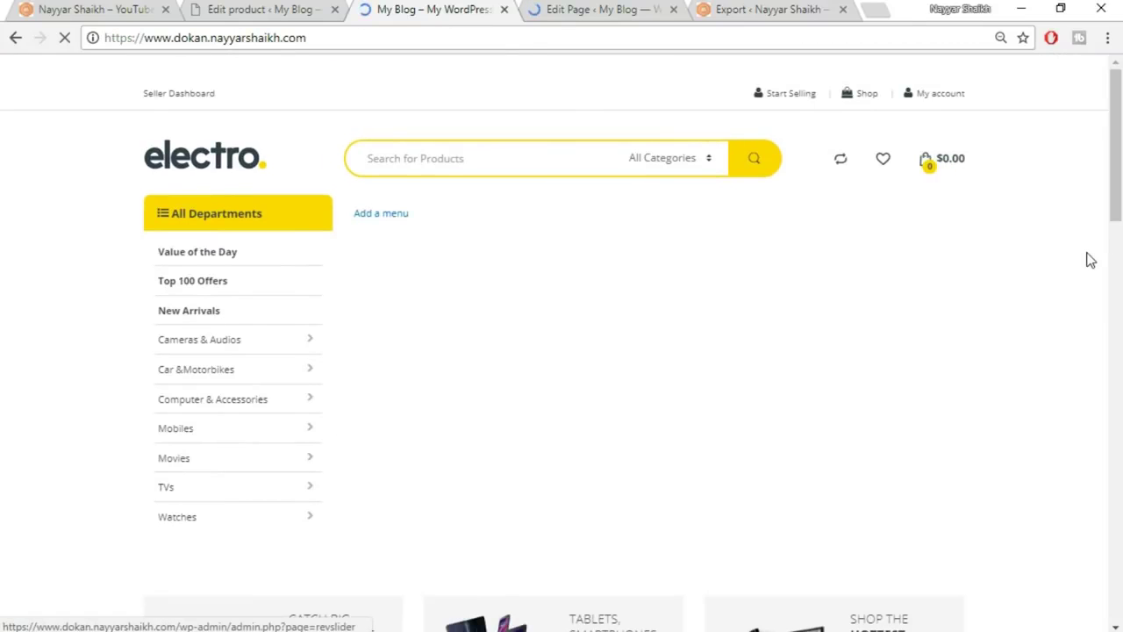
Browse the On Sale, Top Rated and Featured Products tabs, then compare with the demo site
scroll(1091, 260, "down", 7)
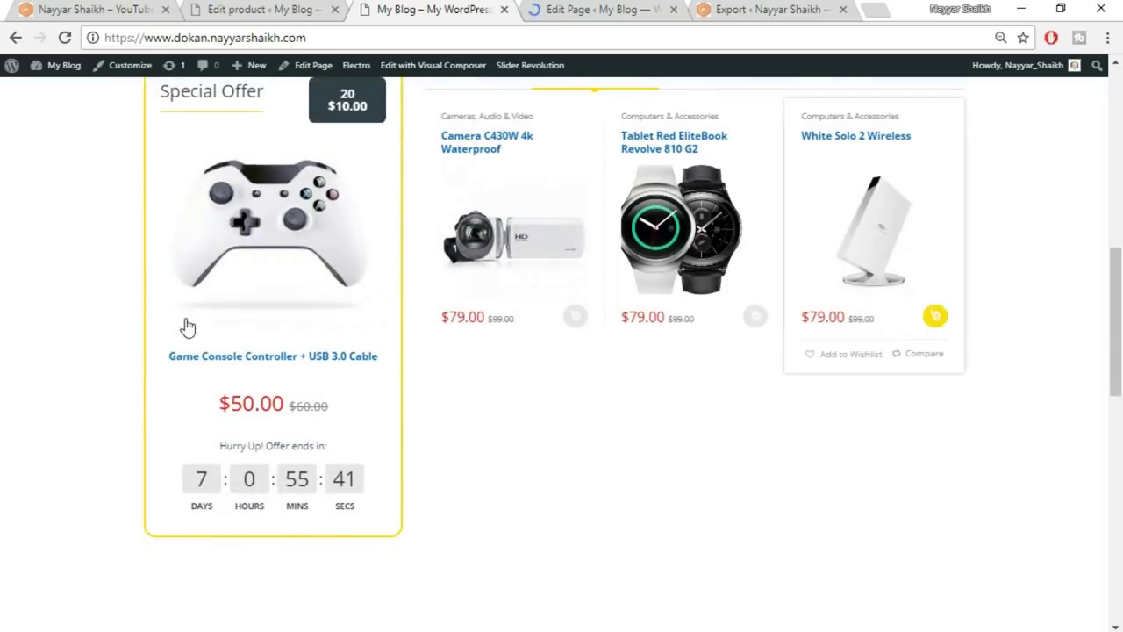
scroll(263, 303, "up", 1)
scroll(289, 293, "down", 1)
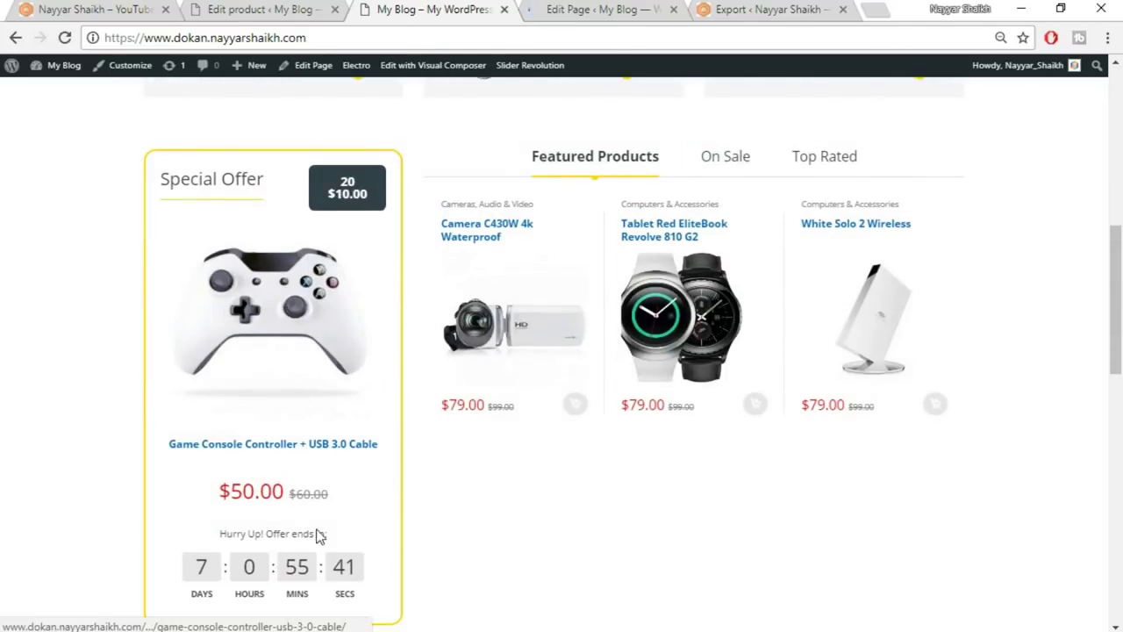
scroll(251, 587, "down", 1)
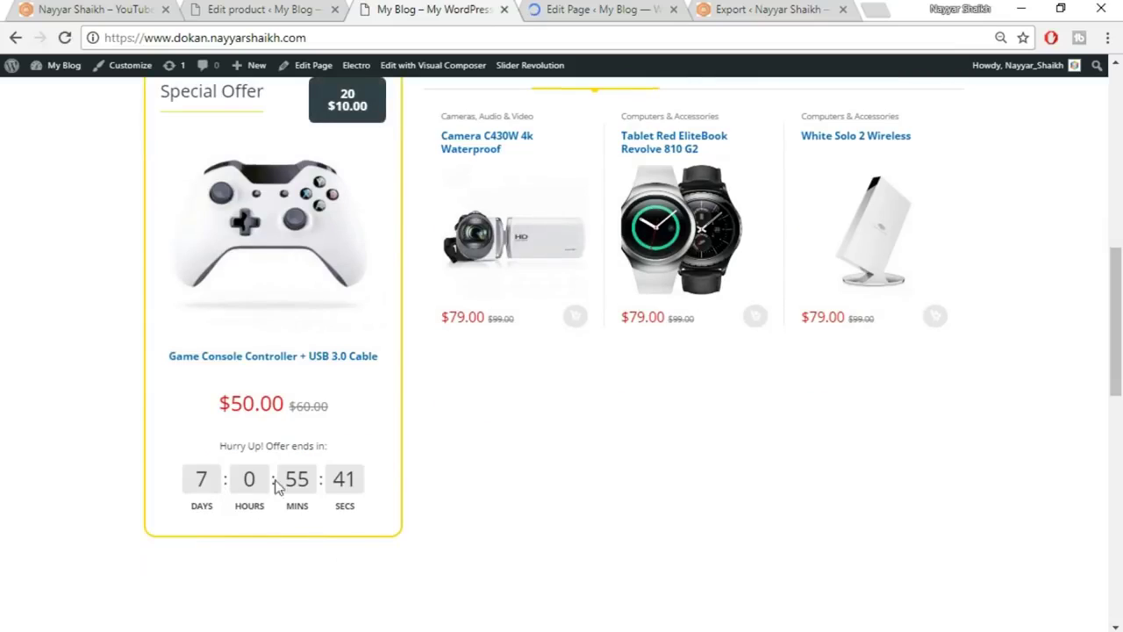
scroll(408, 395, "up", 1)
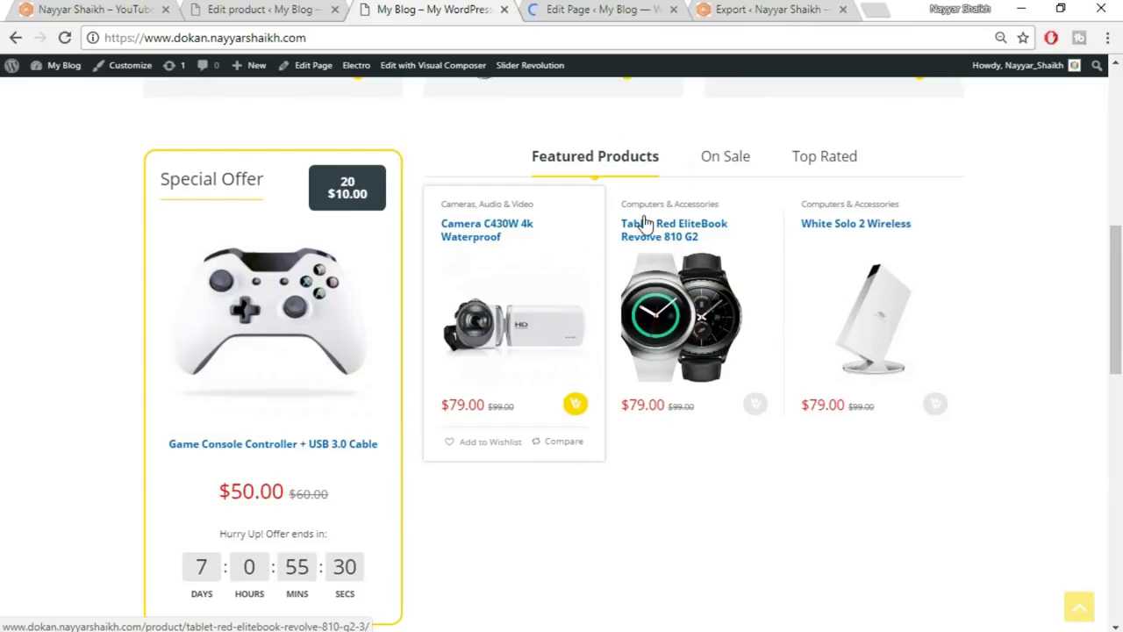
left_click(735, 157)
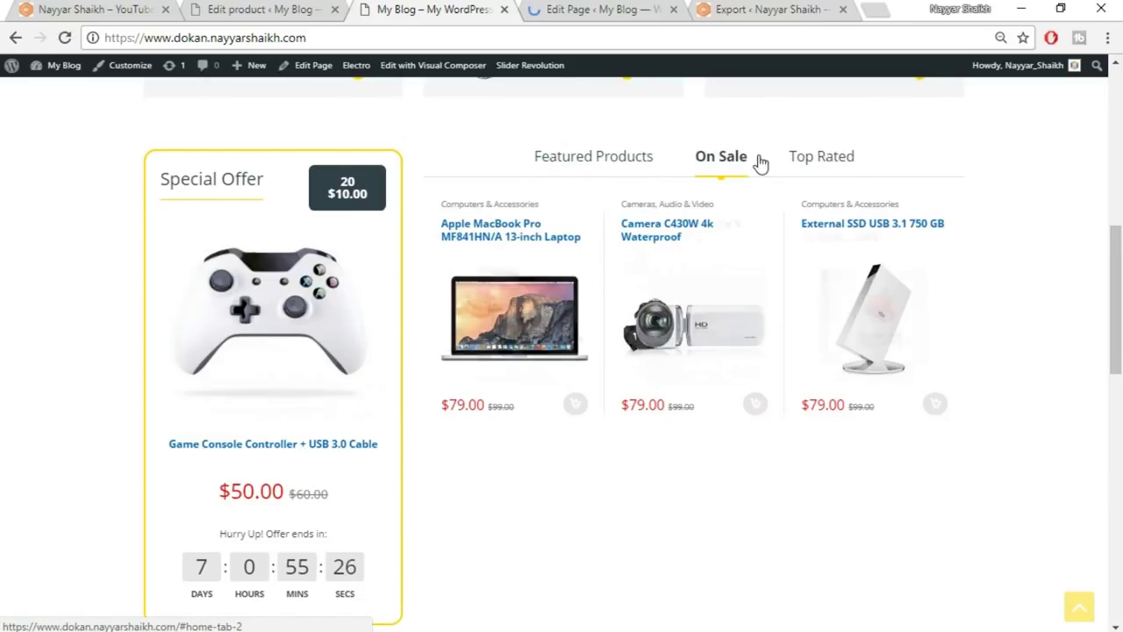
left_click(821, 158)
left_click(607, 162)
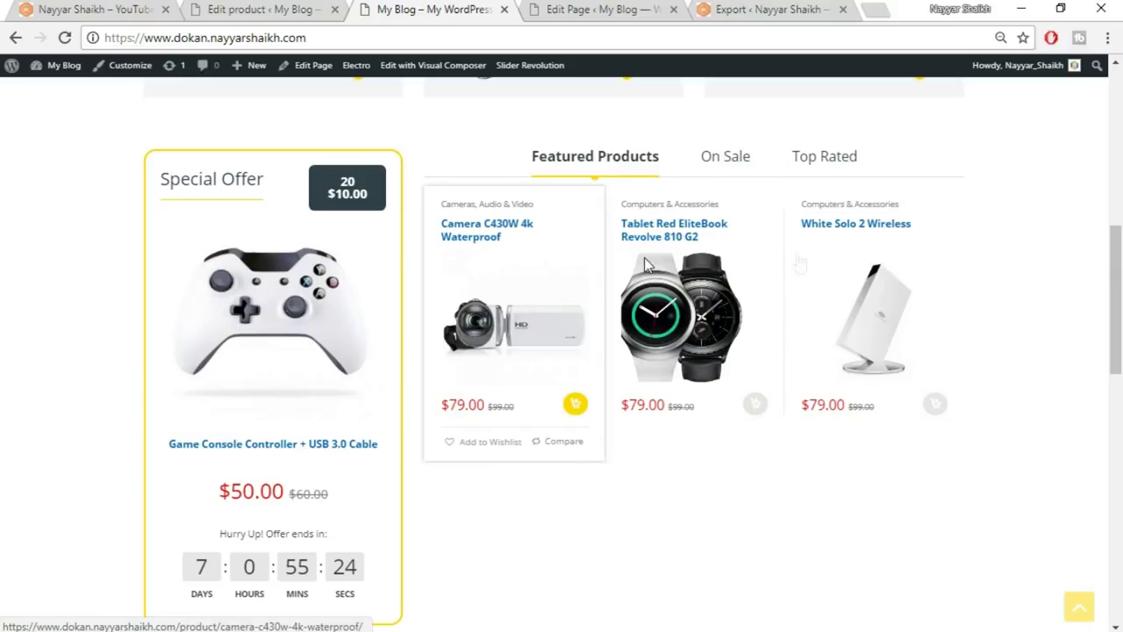
scroll(847, 386, "down", 1)
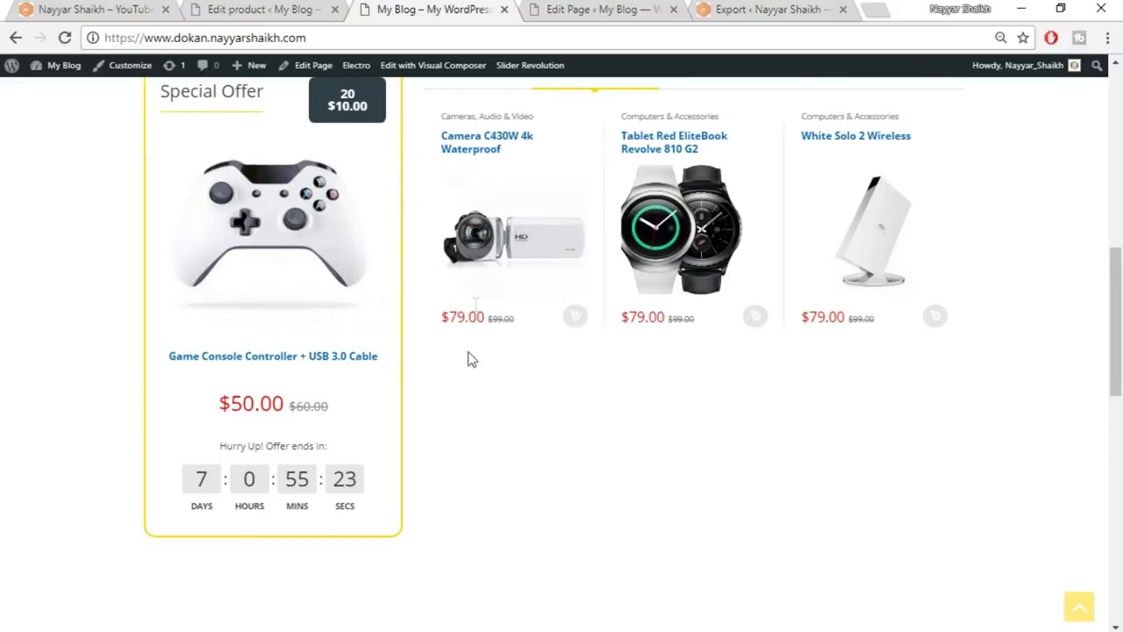
left_click(103, 7)
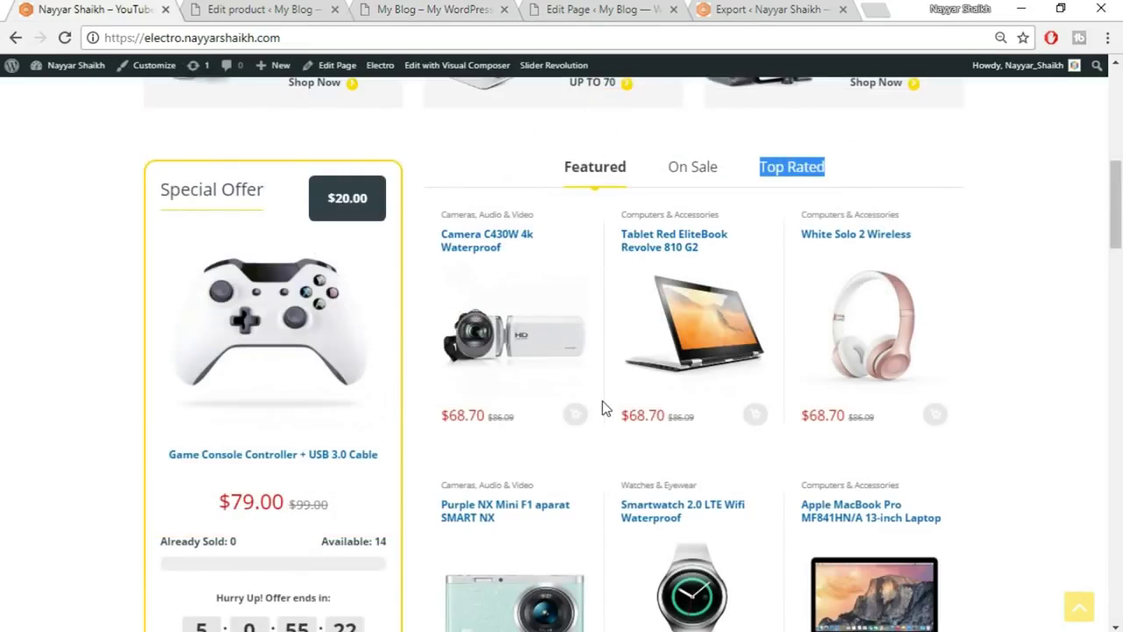
scroll(561, 351, "down", 2)
Set the Product Tabs element to 6 product items, save, and update the homepage
left_click(586, 7)
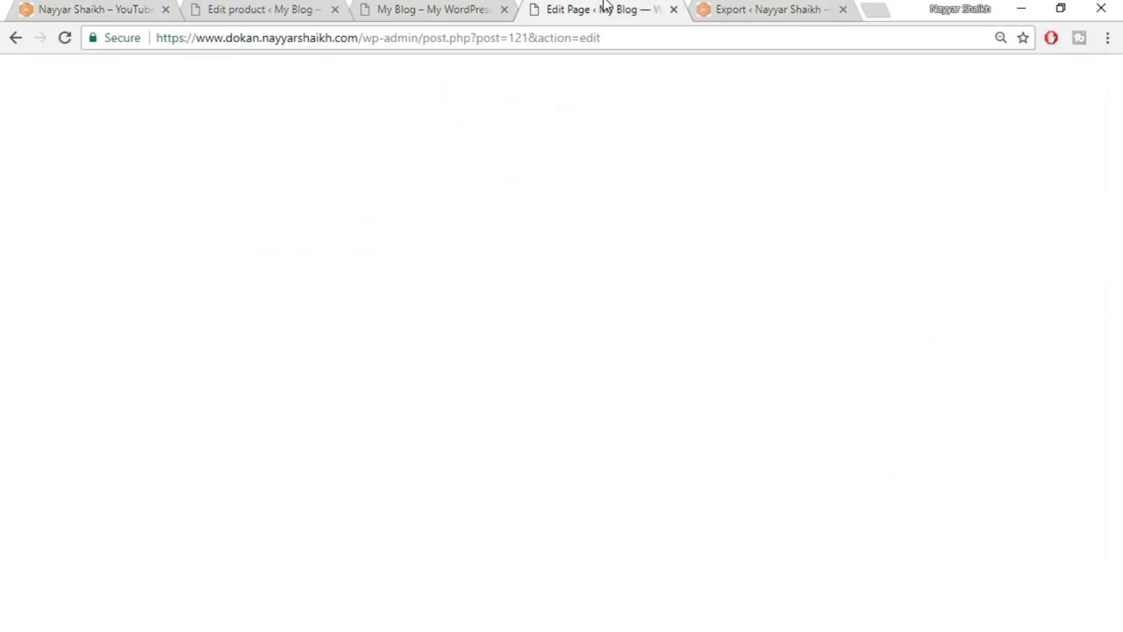
scroll(737, 332, "down", 3)
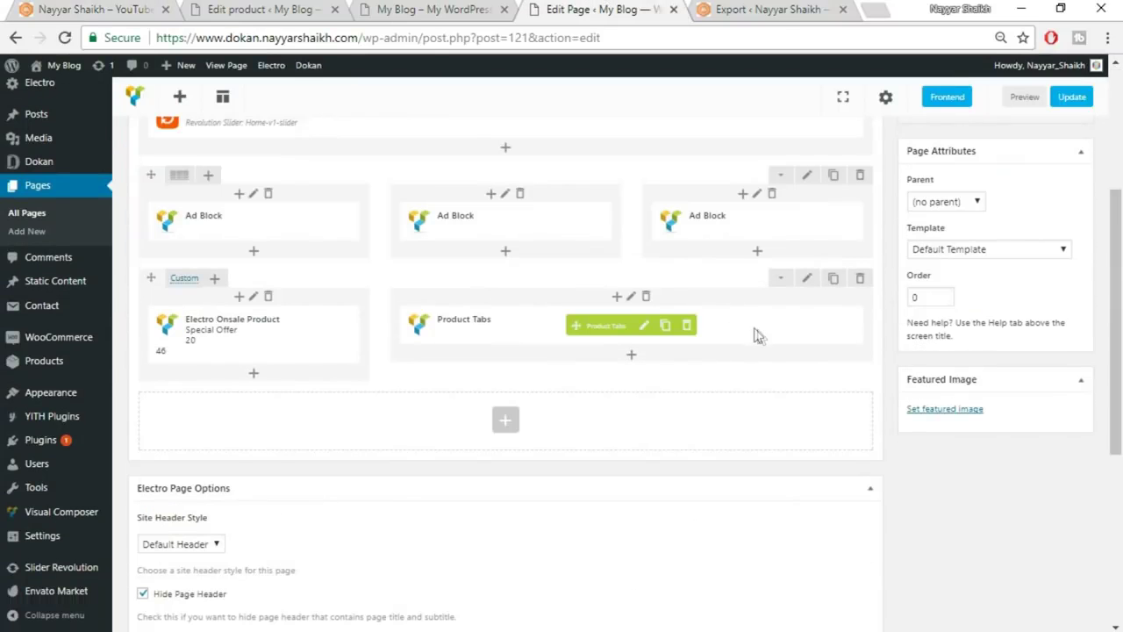
left_click(645, 327)
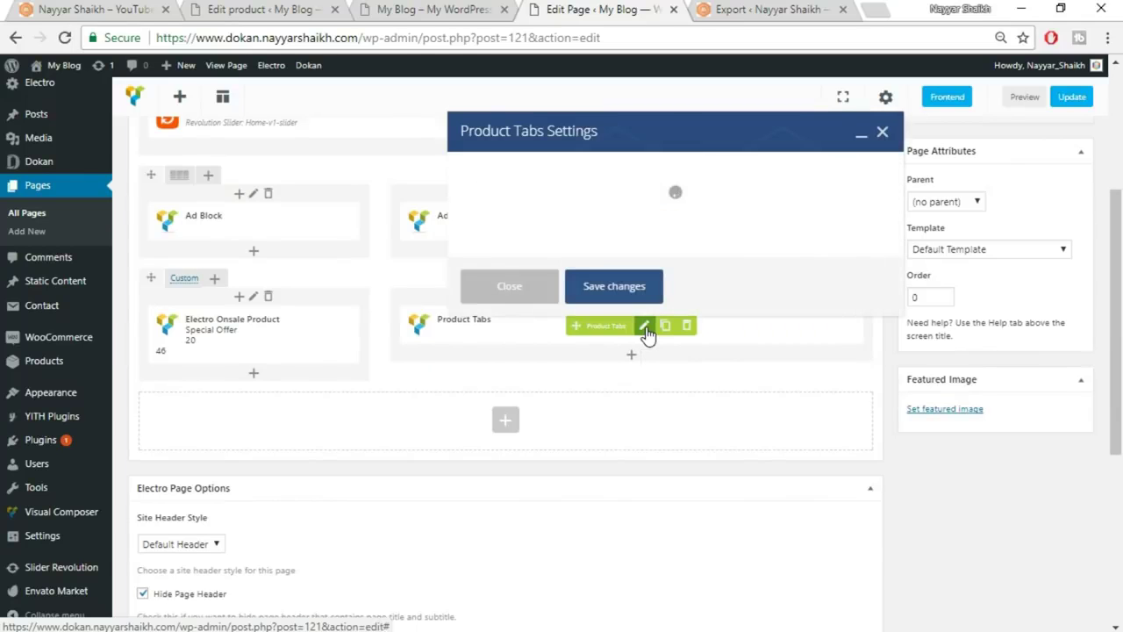
scroll(740, 316, "down", 10)
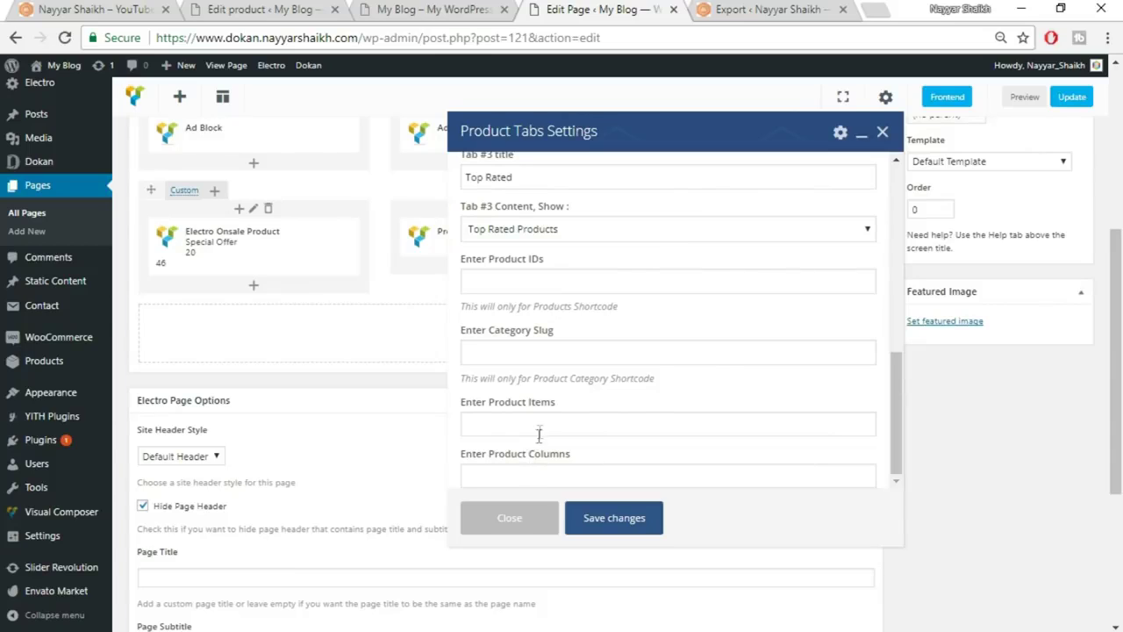
left_click(543, 428)
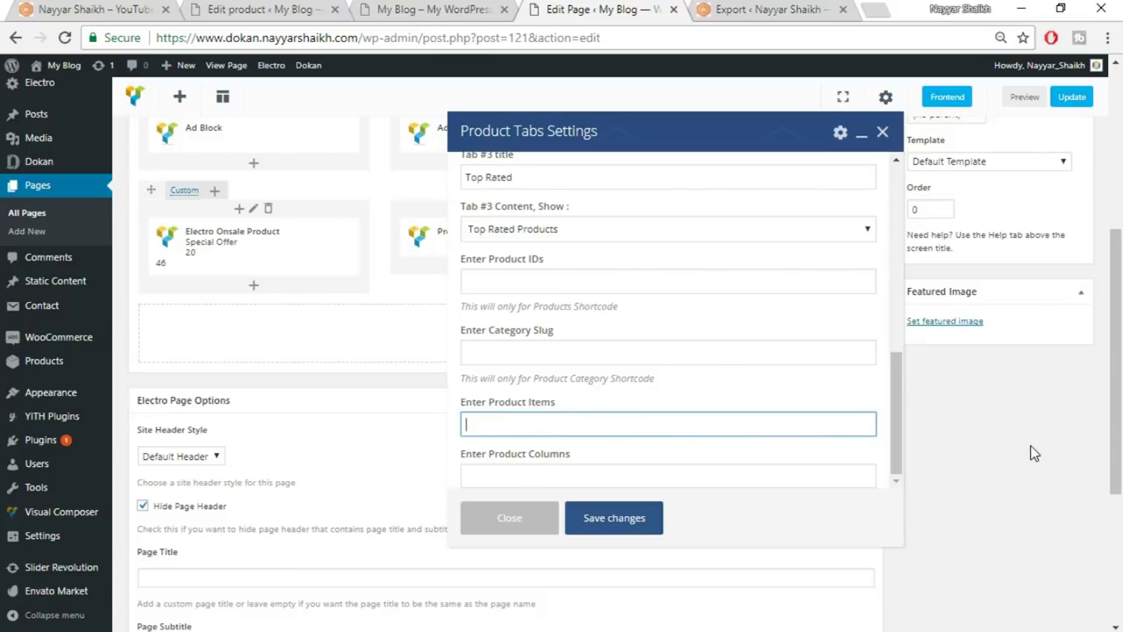
left_click(616, 521)
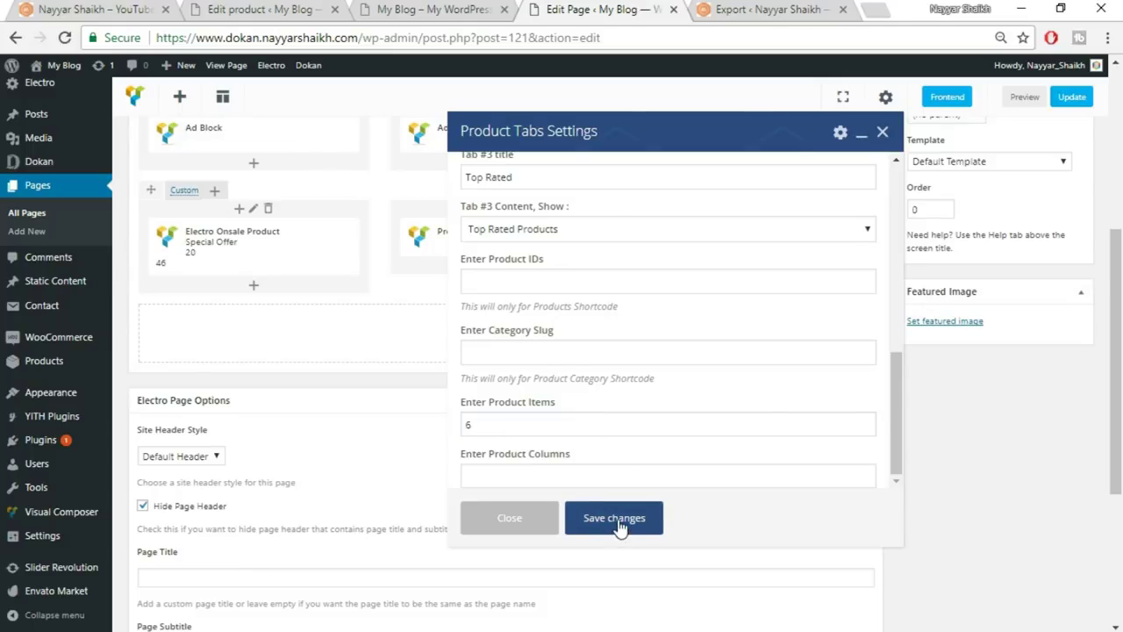
left_click(1082, 101)
Reload the storefront and scroll to the product tabs grid
left_click(439, 7)
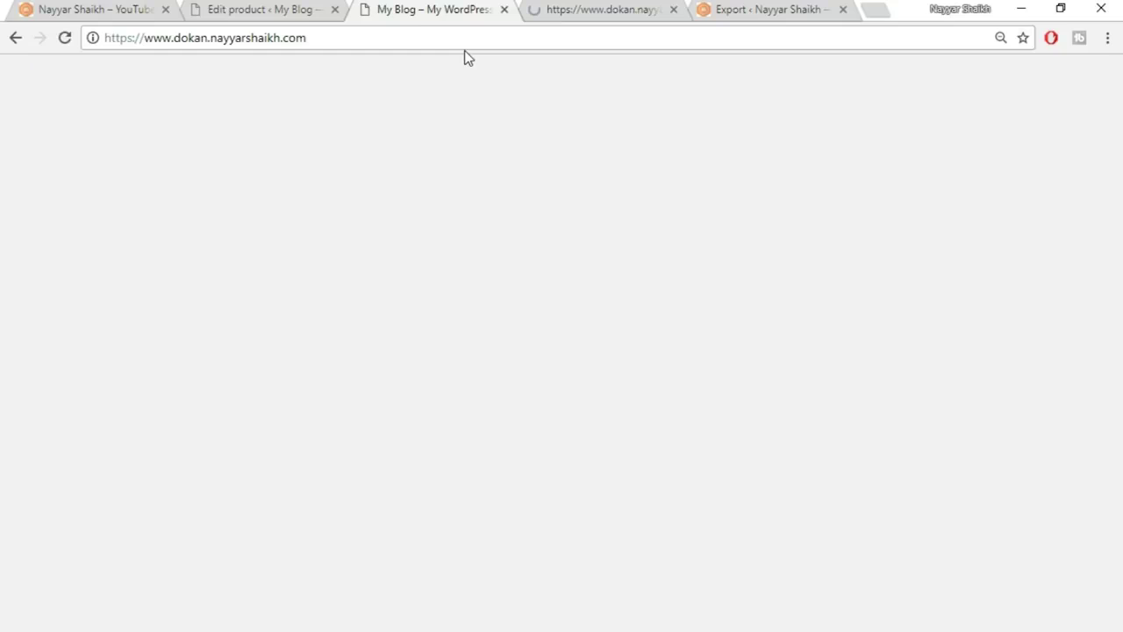
left_click(469, 39)
key("Return")
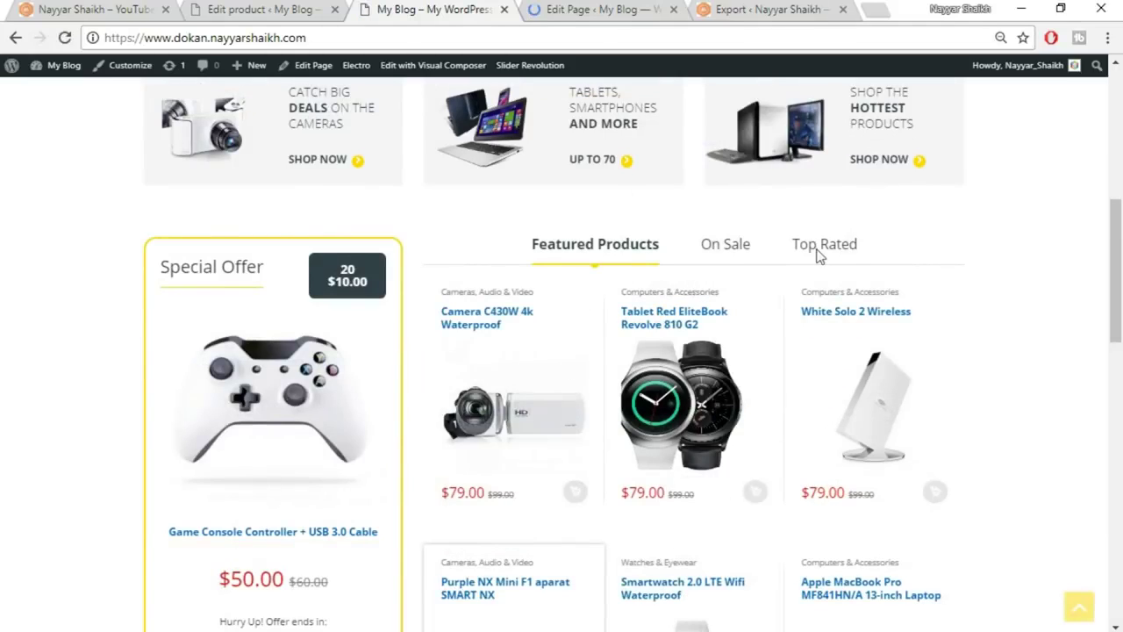
scroll(932, 254, "down", 6)
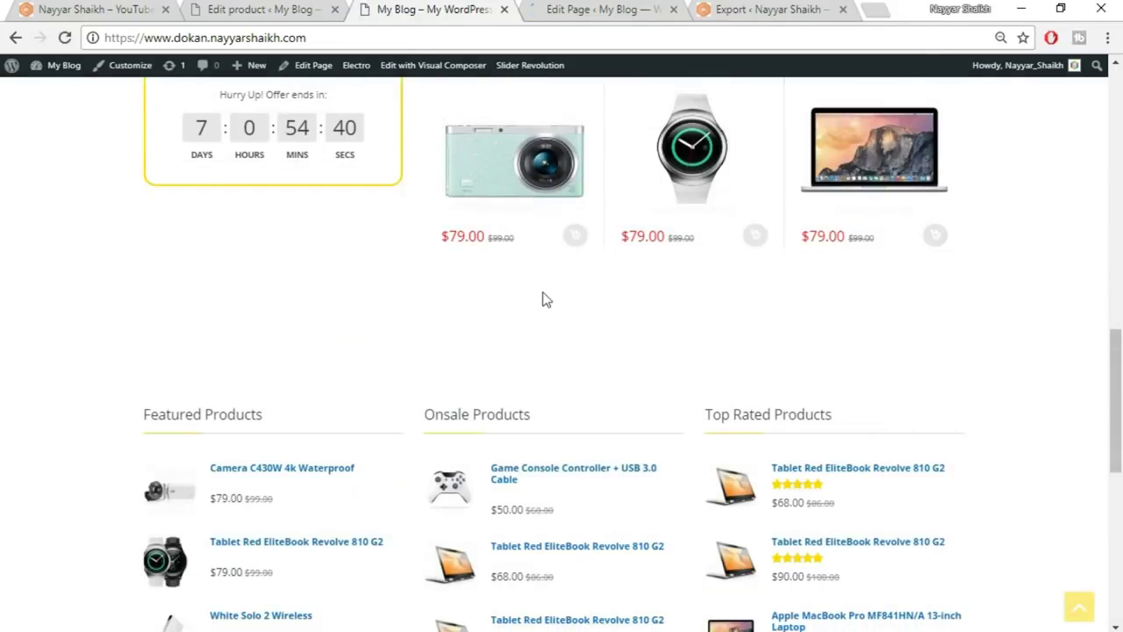
left_click(235, 7)
Compare the product grid with the Electro demo site, then go back to the homepage editor
key("ctrl+shift+Tab")
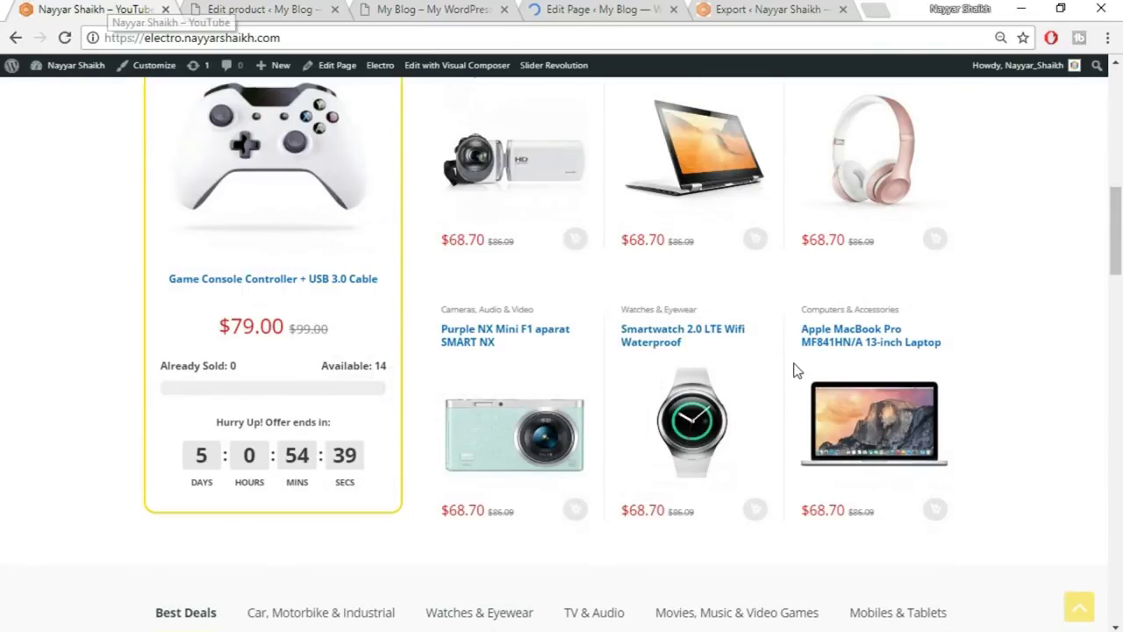
scroll(796, 371, "down", 4)
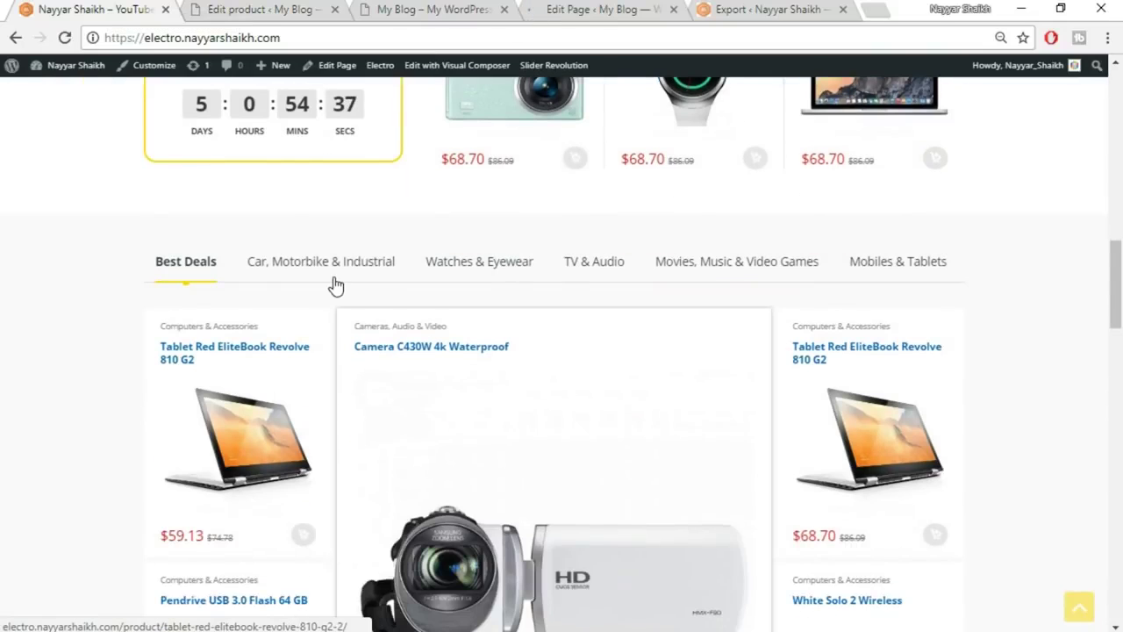
scroll(334, 285, "down", 2)
scroll(303, 276, "up", 1)
scroll(264, 265, "down", 1)
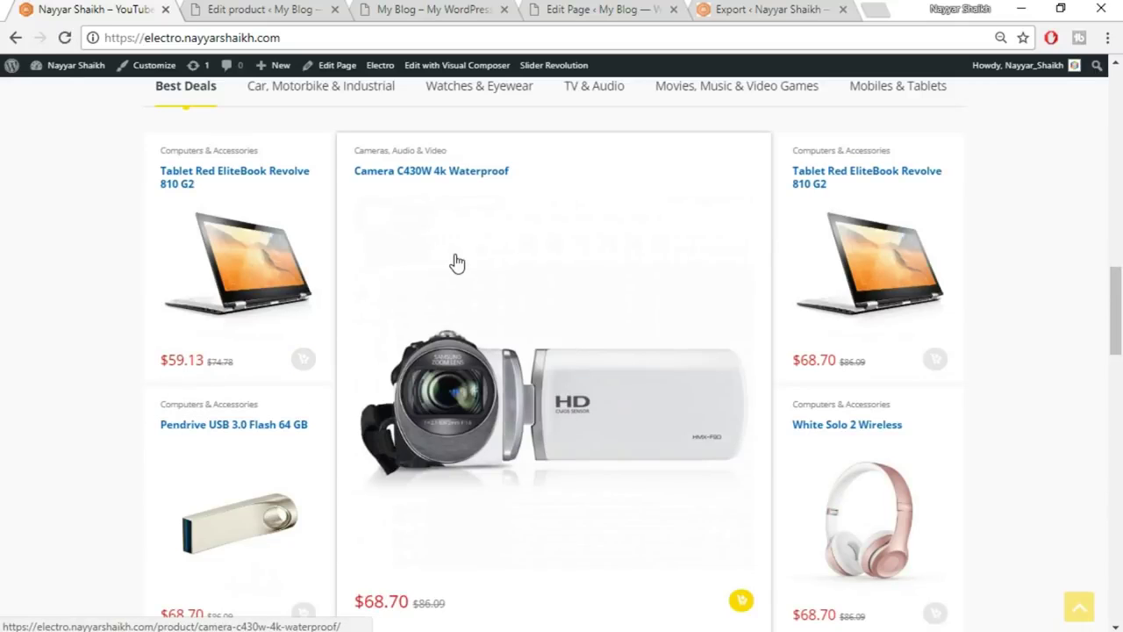
left_click(446, 7)
left_click(544, 9)
Add a Product 2-1-2 Grid element titled Best Deals to the empty row
scroll(825, 307, "down", 5)
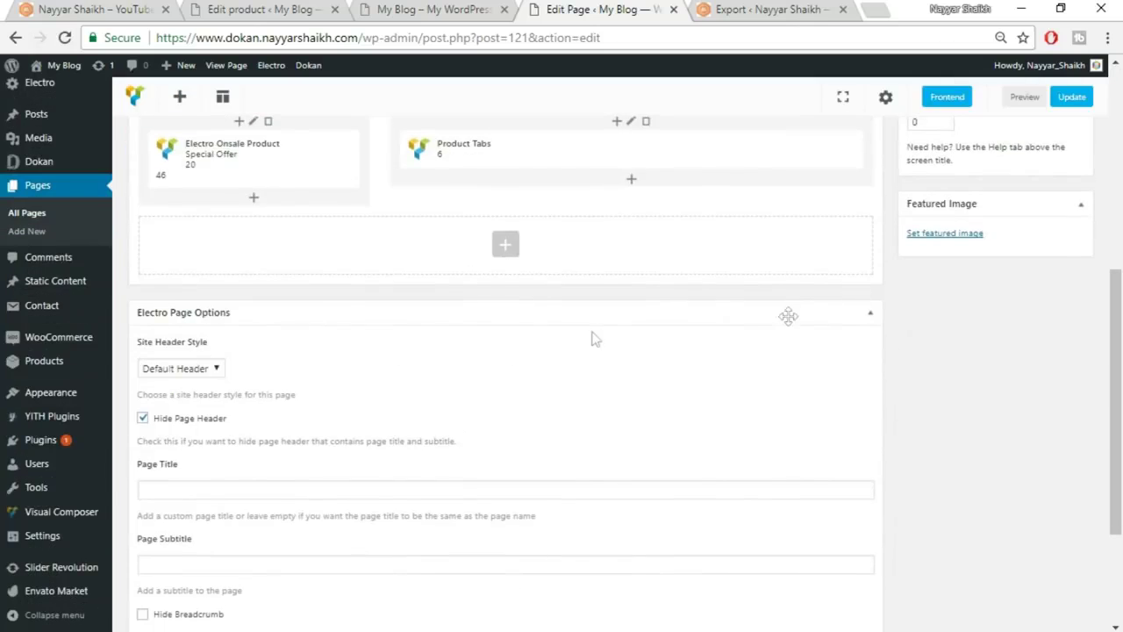
left_click(499, 253)
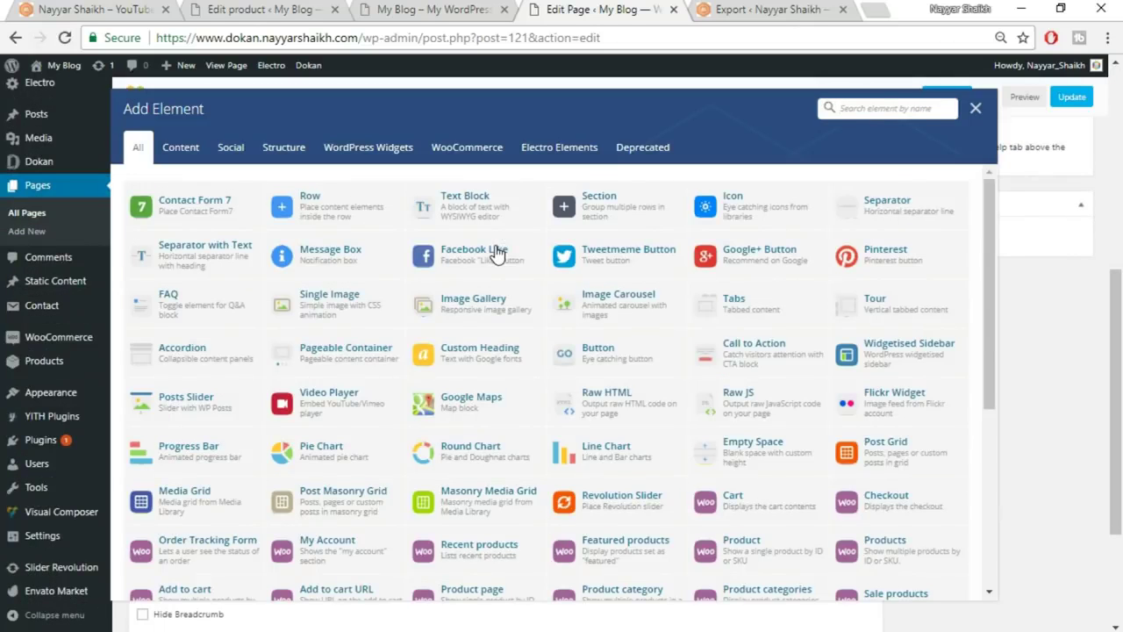
type("2")
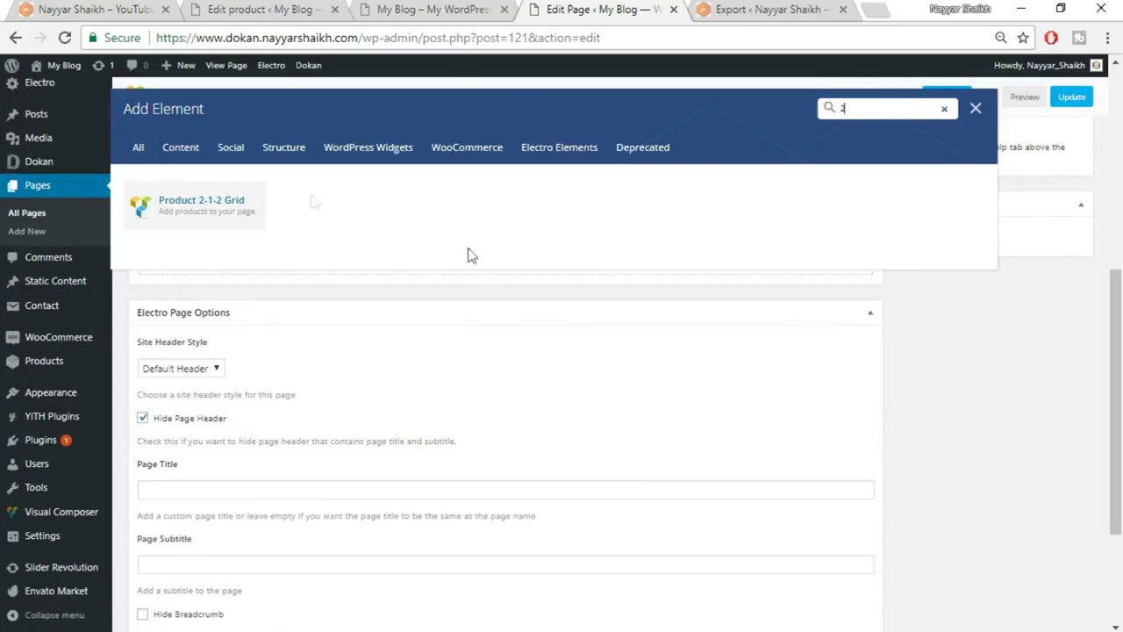
left_click(220, 222)
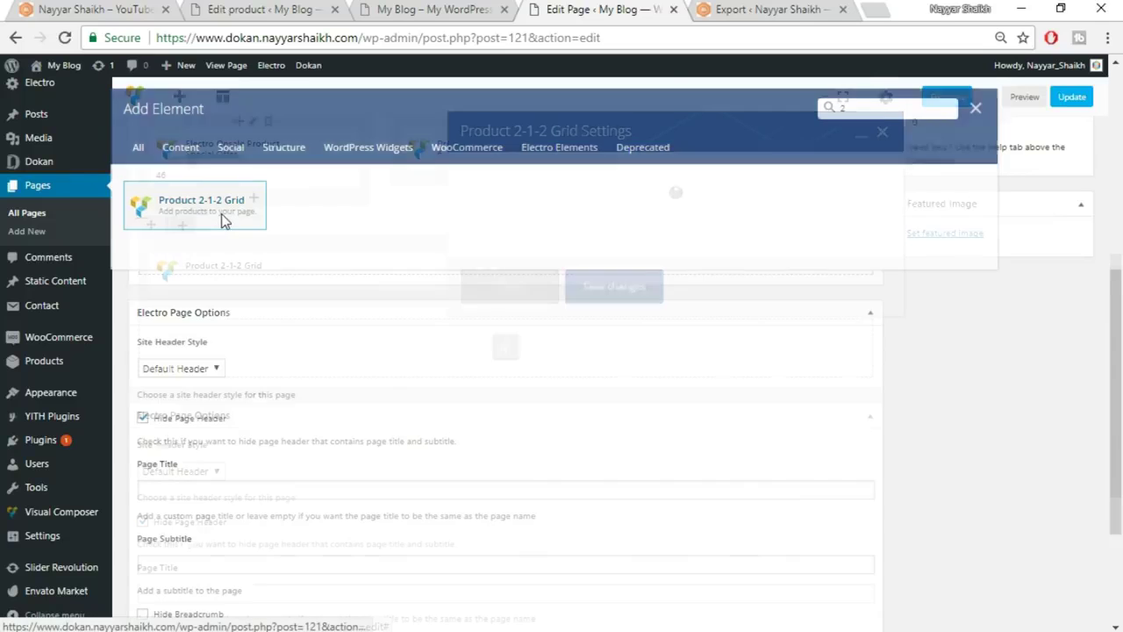
left_click(572, 203)
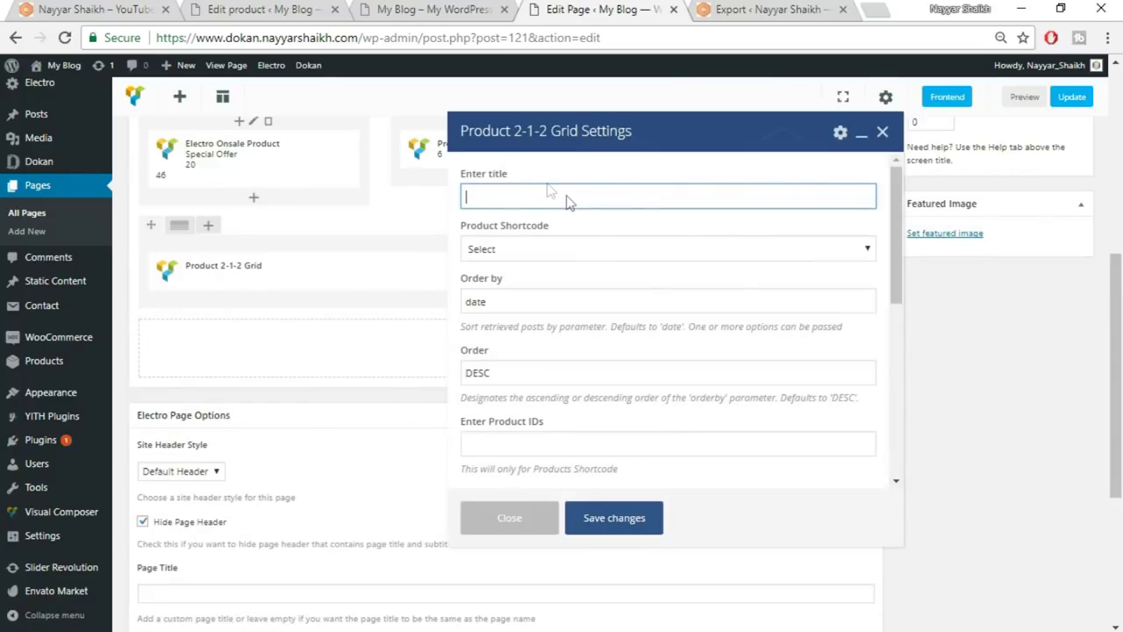
left_click(96, 9)
scroll(391, 244, "up", 3)
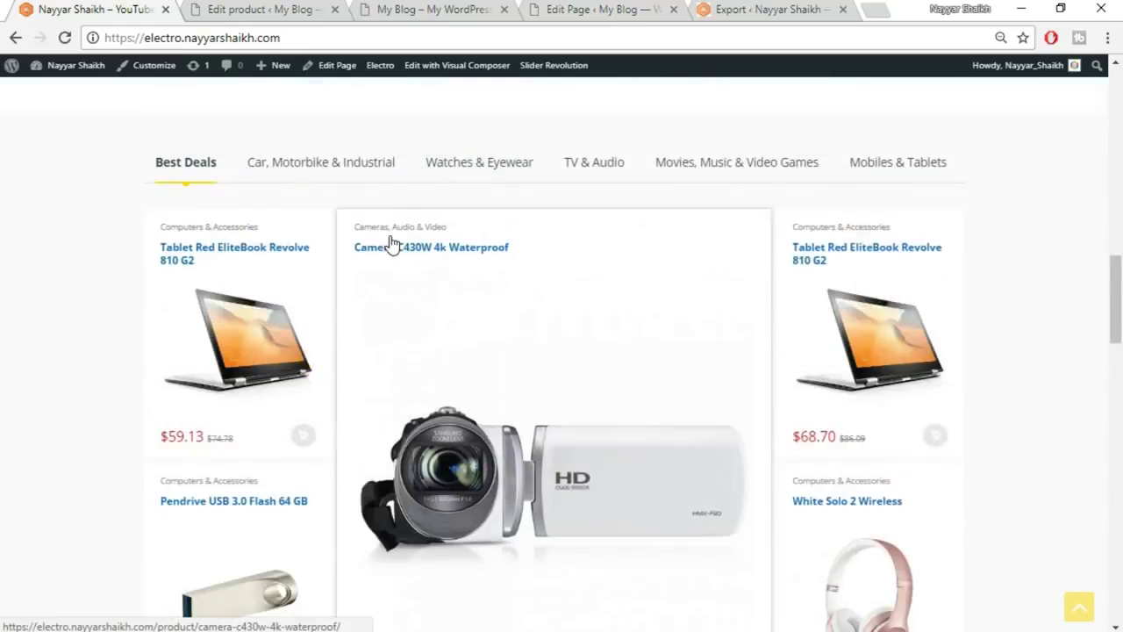
left_click(624, 9)
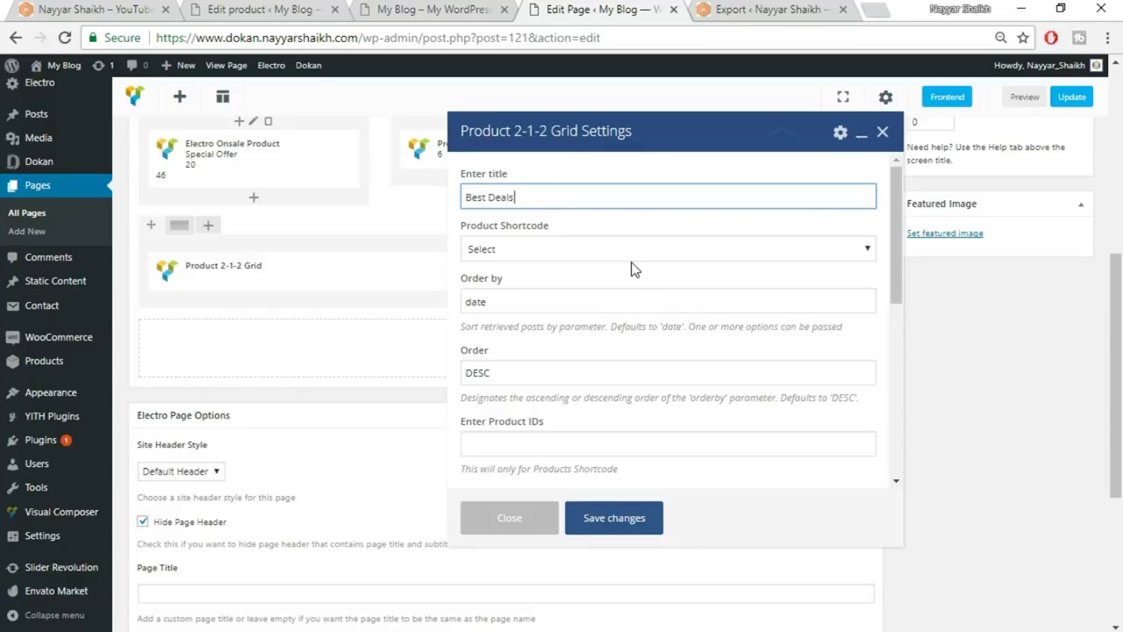
Set the grid to Featured Products with 5 categories and save its settings
left_click(540, 252)
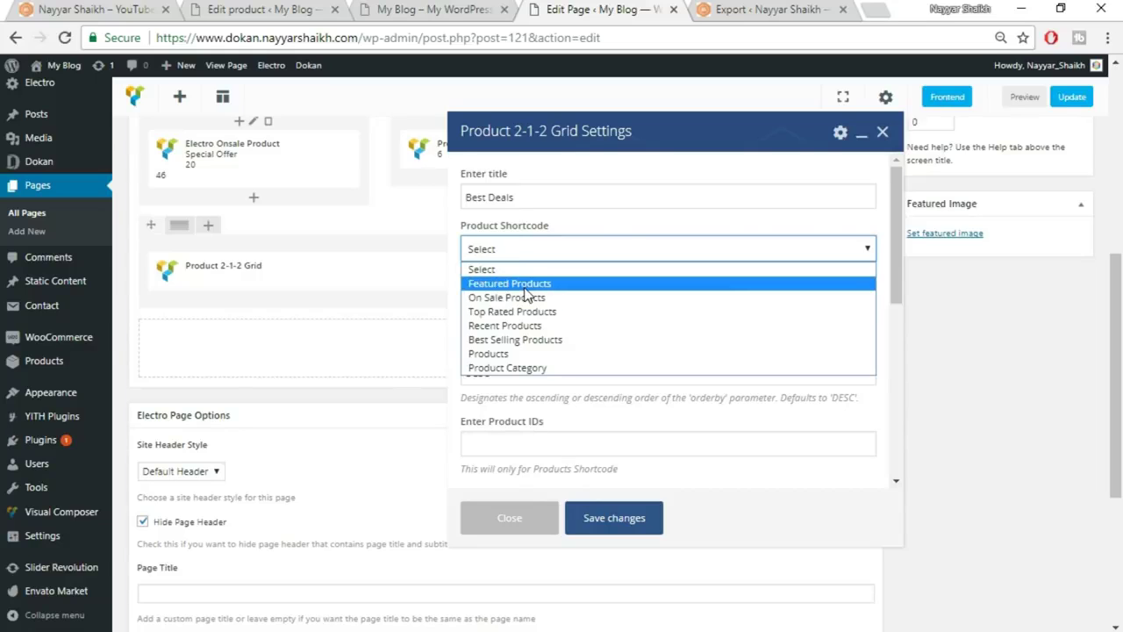
left_click(526, 285)
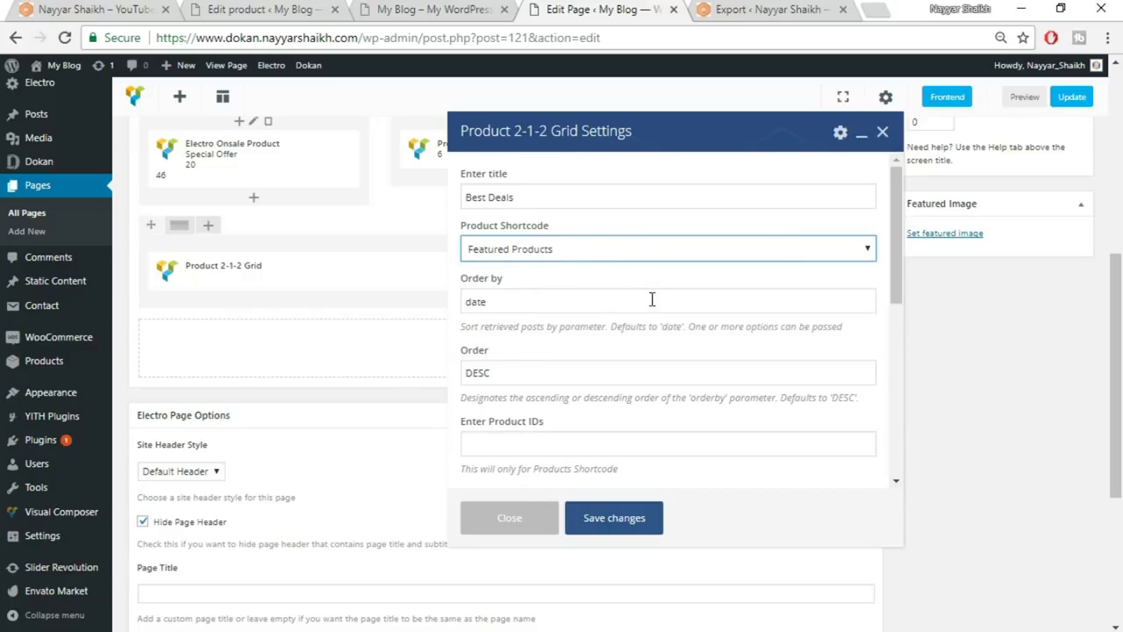
scroll(652, 299, "down", 1)
left_click(532, 358)
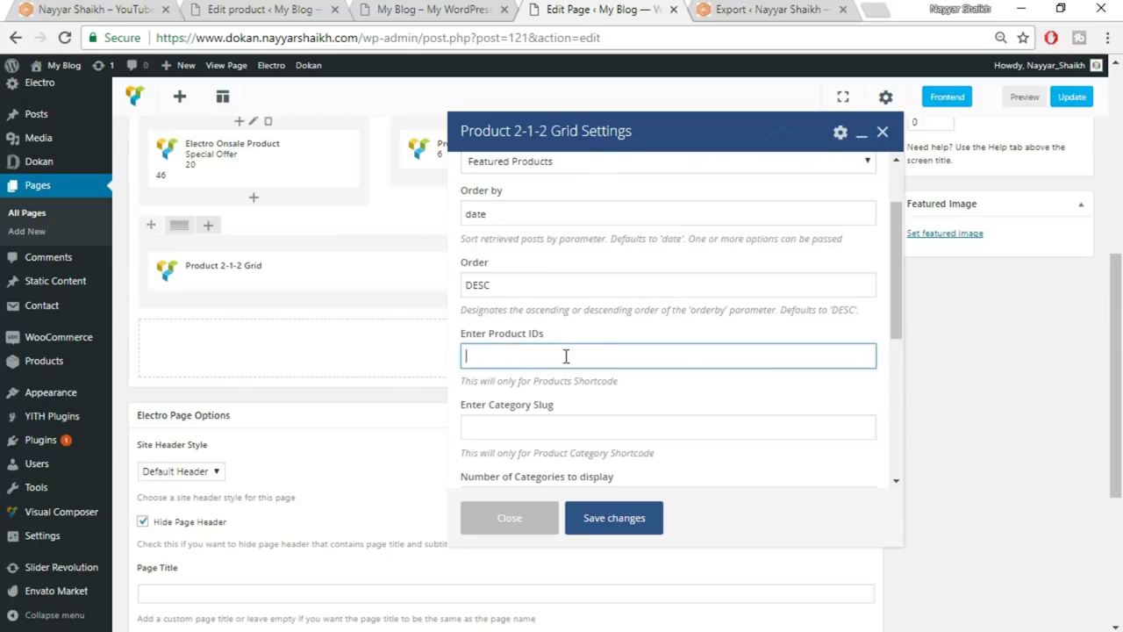
scroll(628, 356, "down", 2)
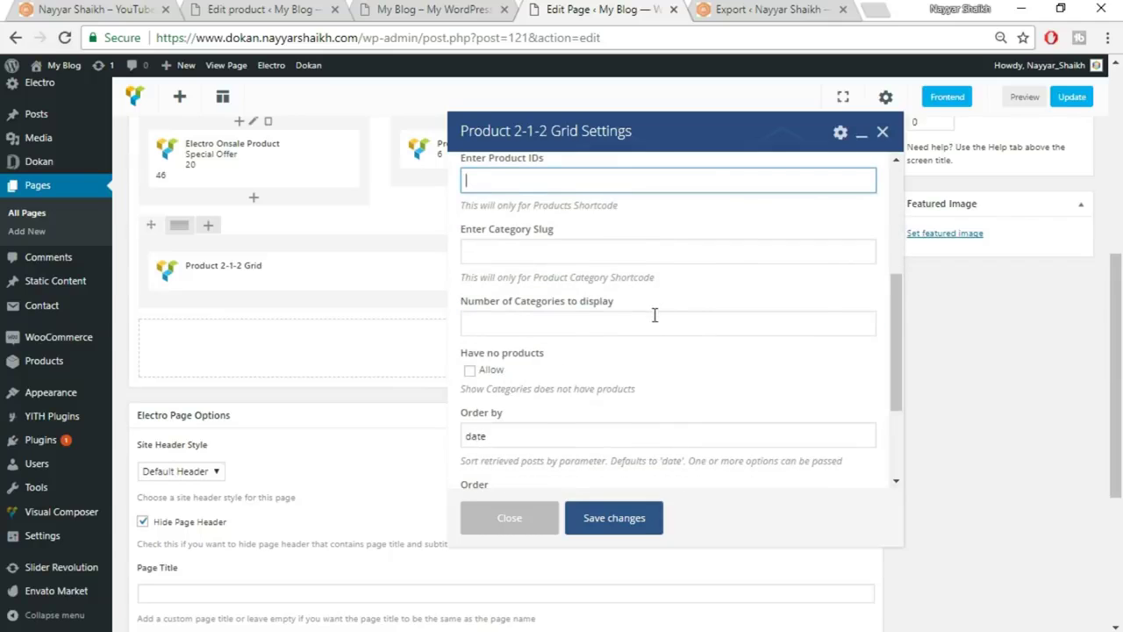
left_click(568, 327)
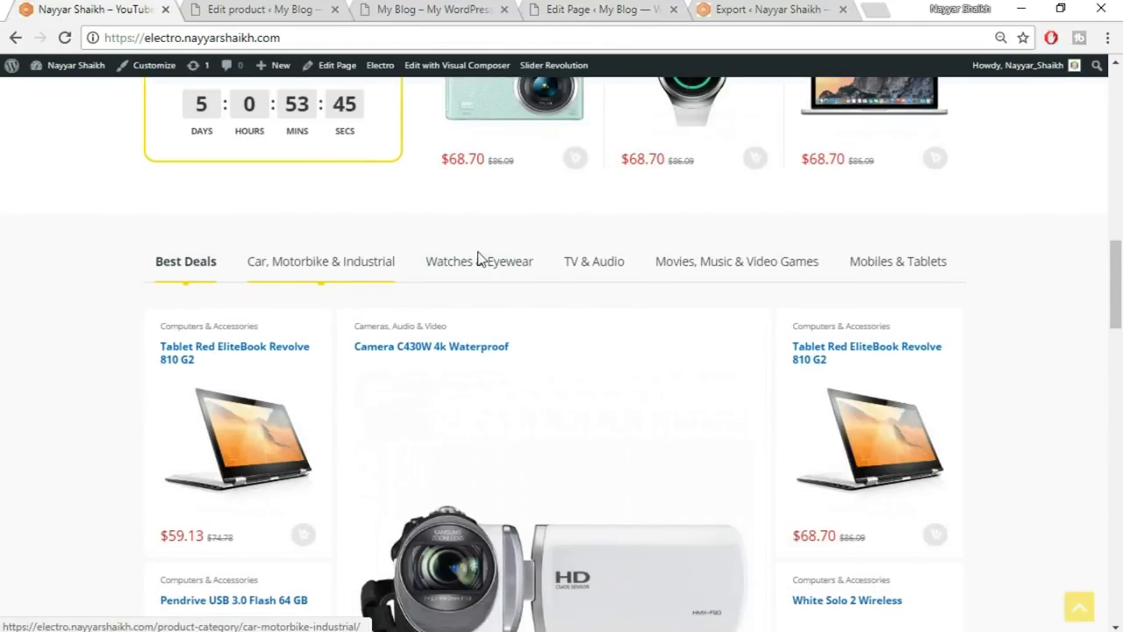
left_click(575, 10)
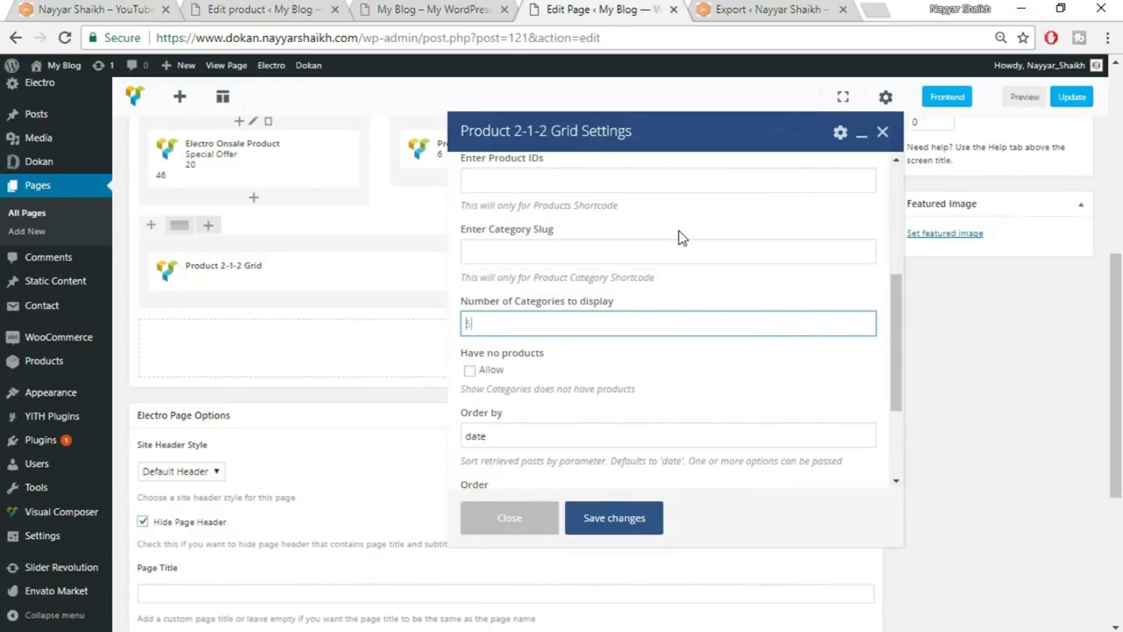
scroll(712, 366, "down", 3)
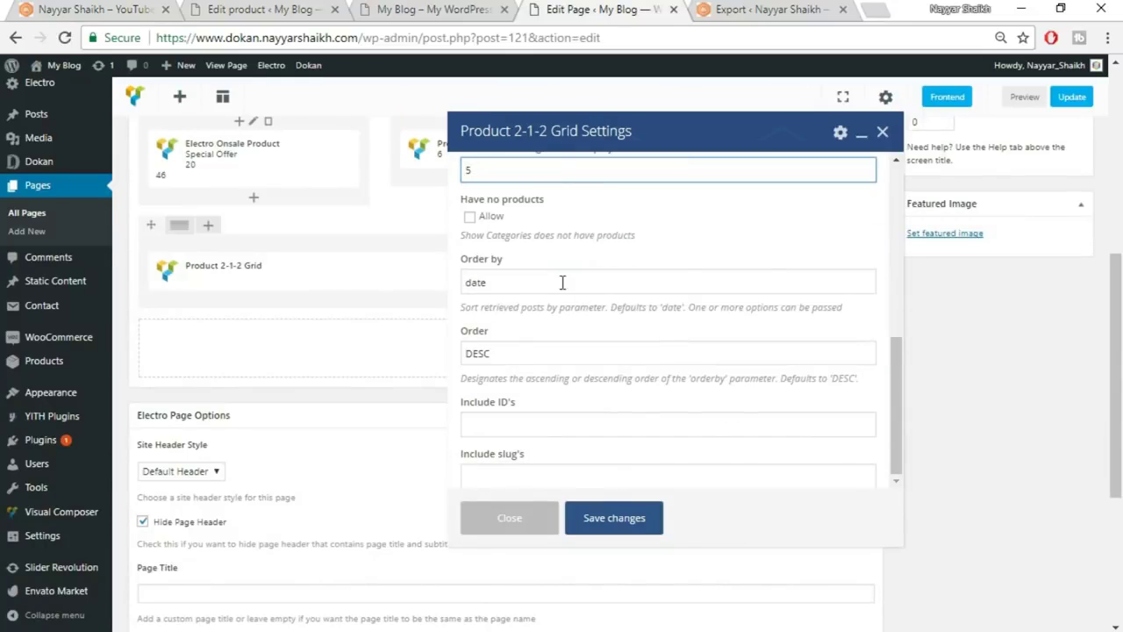
scroll(599, 343, "down", 2)
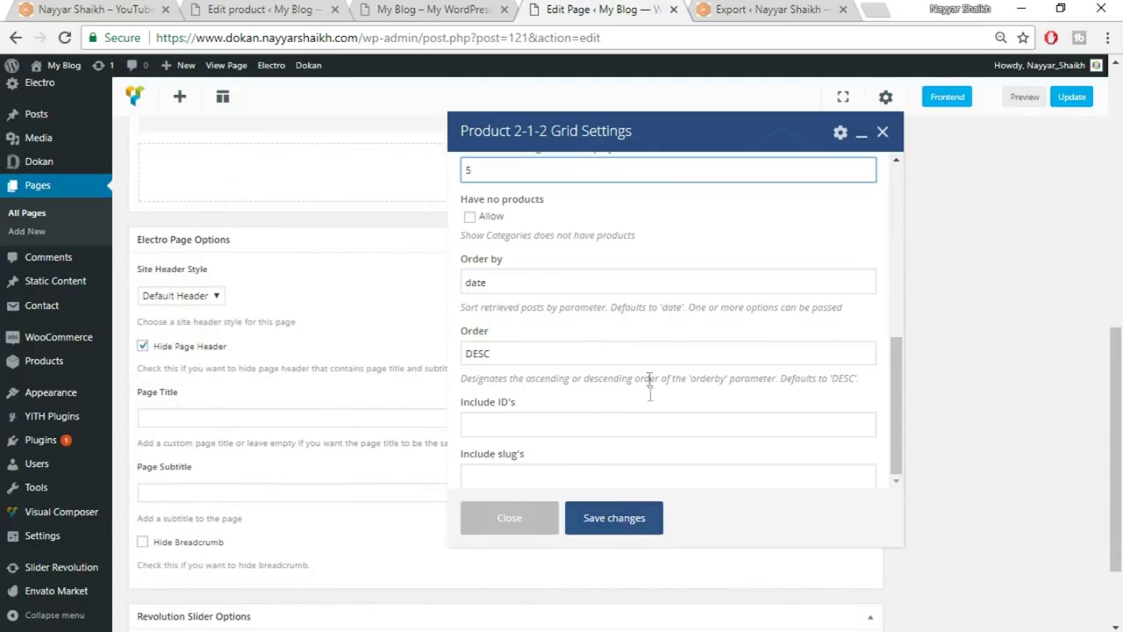
left_click(614, 518)
Update the homepage and reload both the reference and own storefronts
scroll(1082, 468, "up", 3)
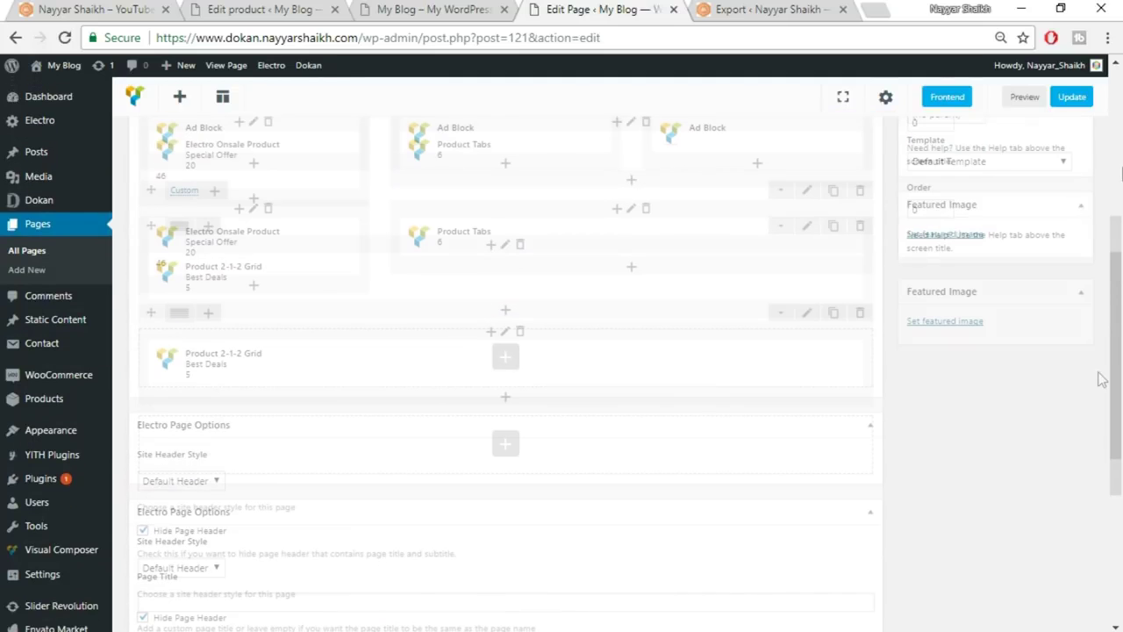
left_click(1081, 100)
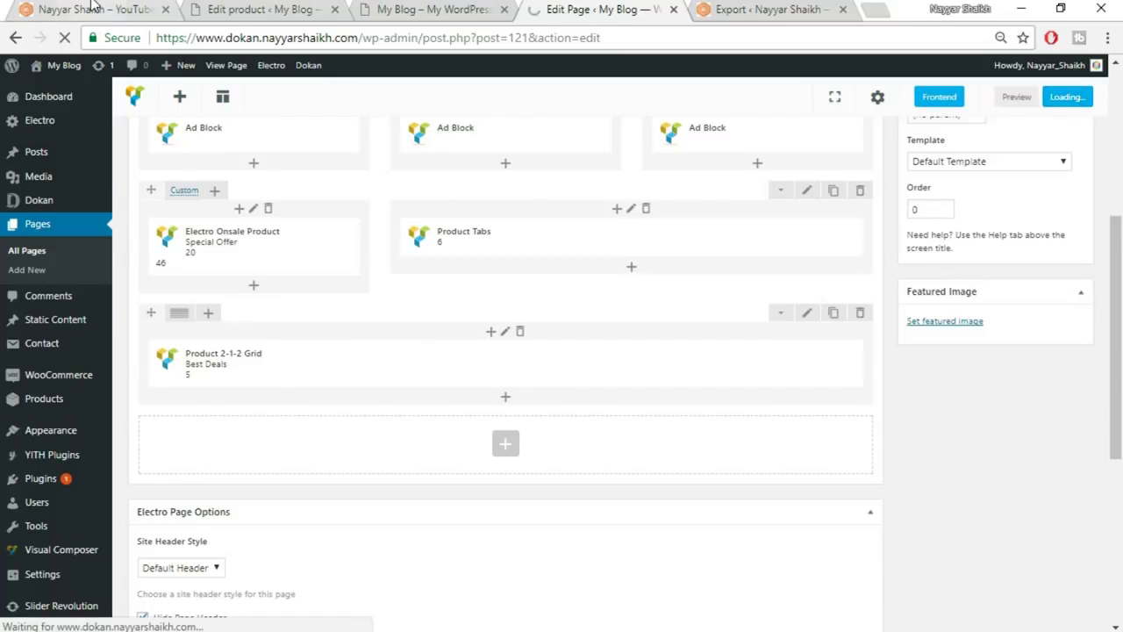
left_click(91, 7)
left_click(65, 38)
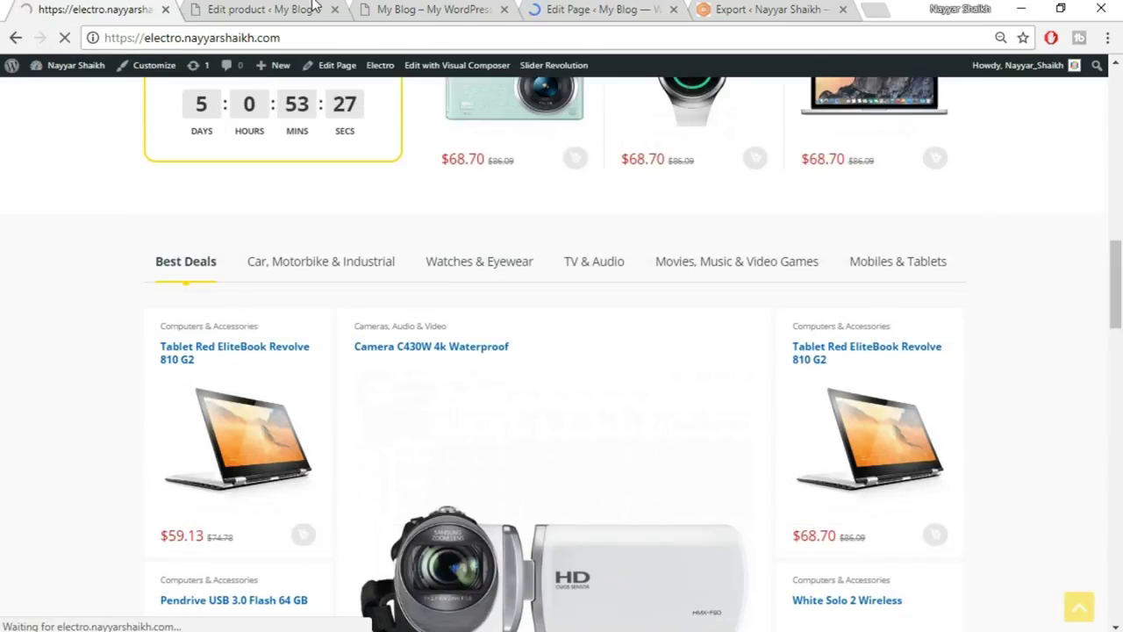
left_click(407, 8)
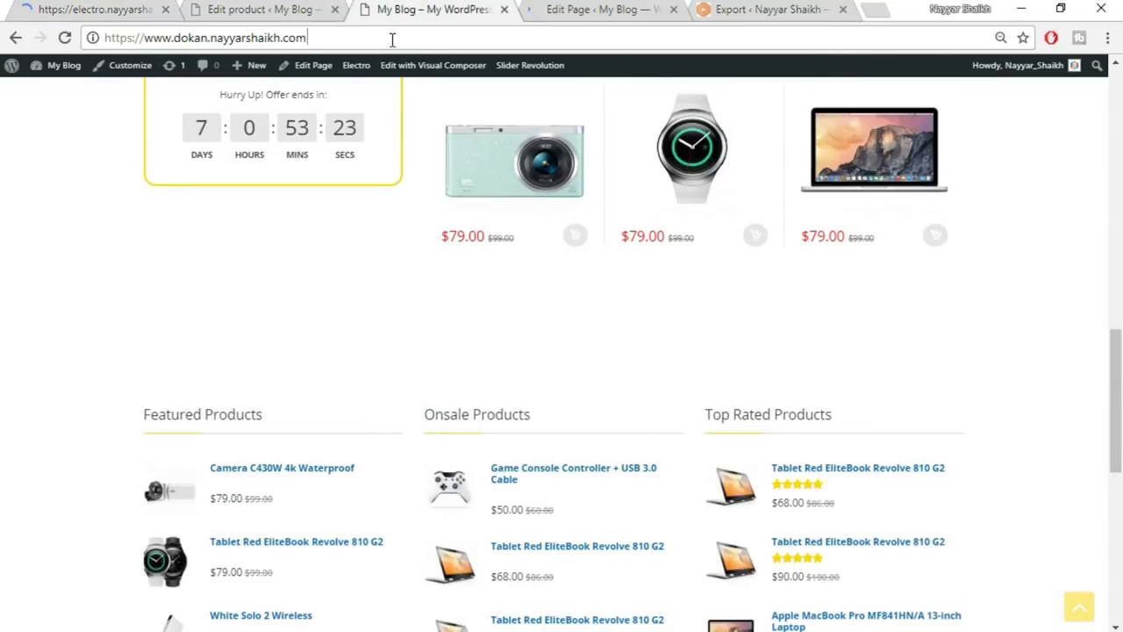
left_click(392, 38)
key("Return")
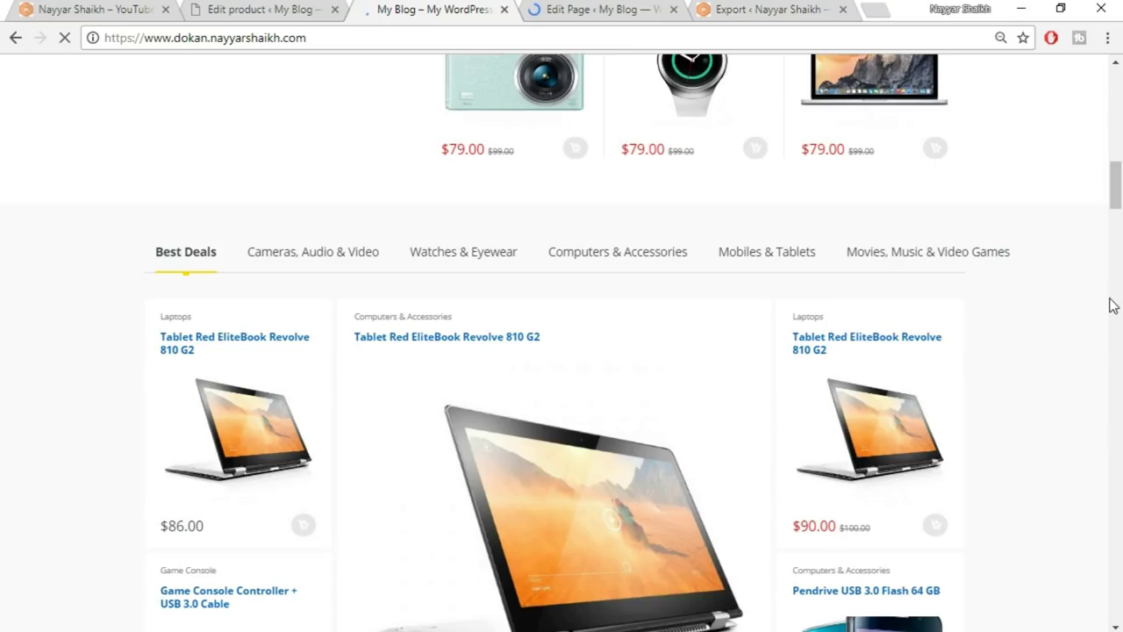
Compare the Best Deals 2-1-2 grid on both storefronts, then go back to the homepage editor
scroll(1111, 304, "down", 2)
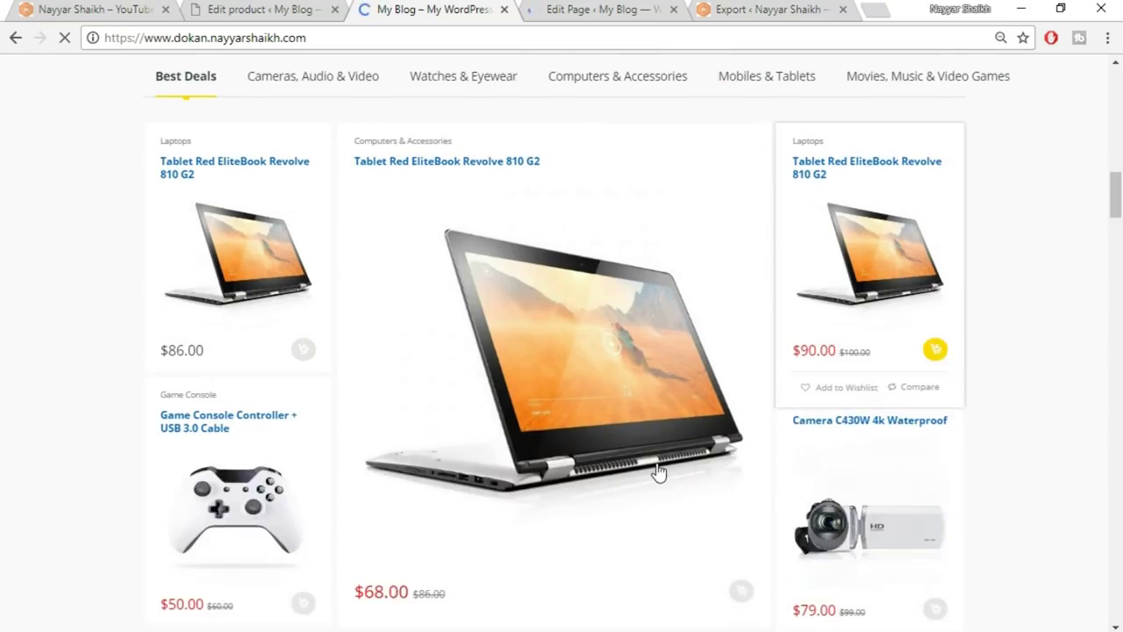
left_click(110, 9)
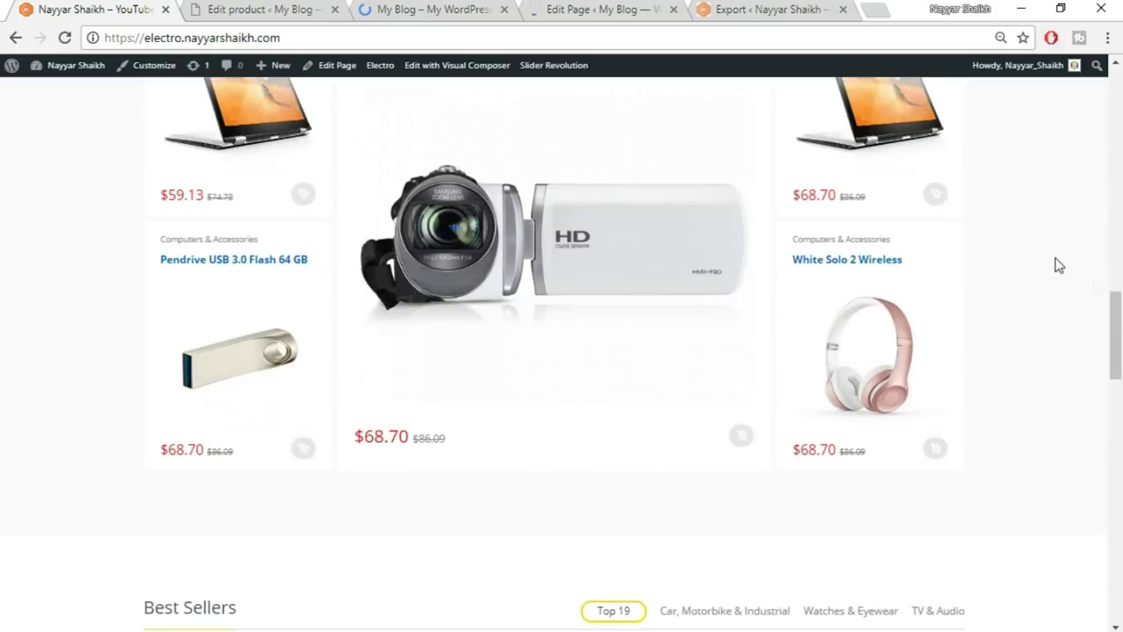
scroll(1103, 291, "down", 4)
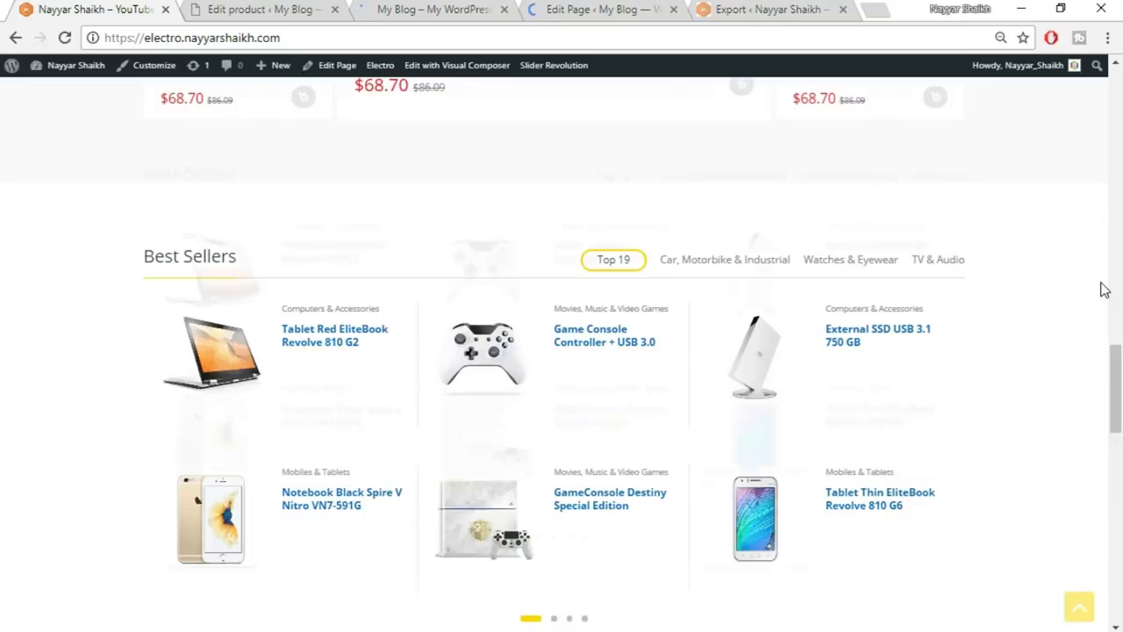
scroll(1103, 289, "down", 1)
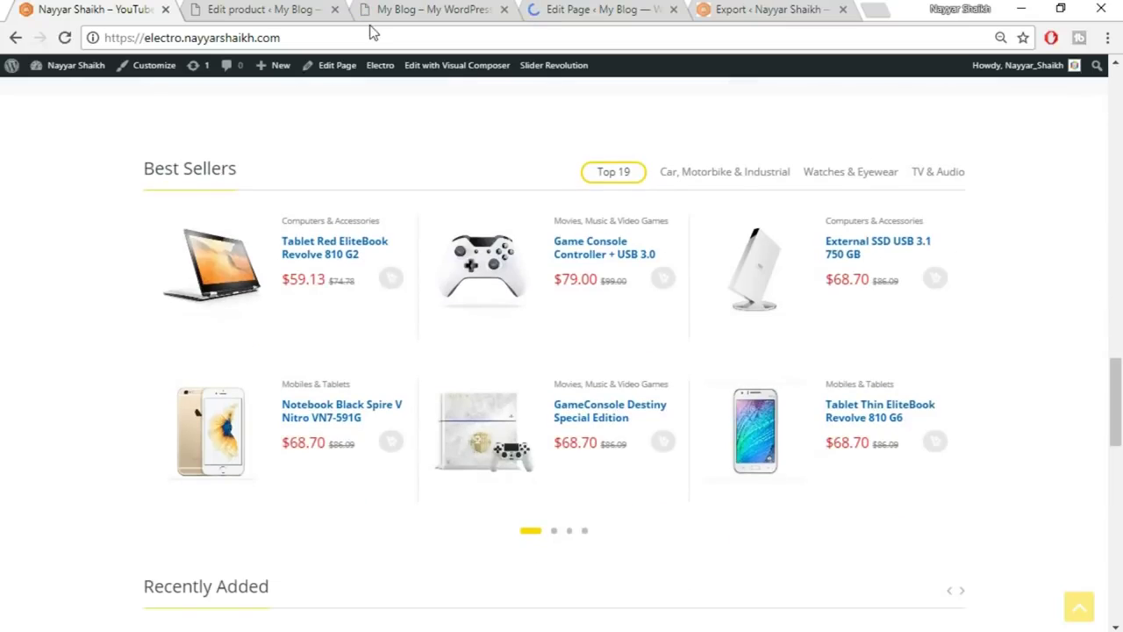
left_click(605, 4)
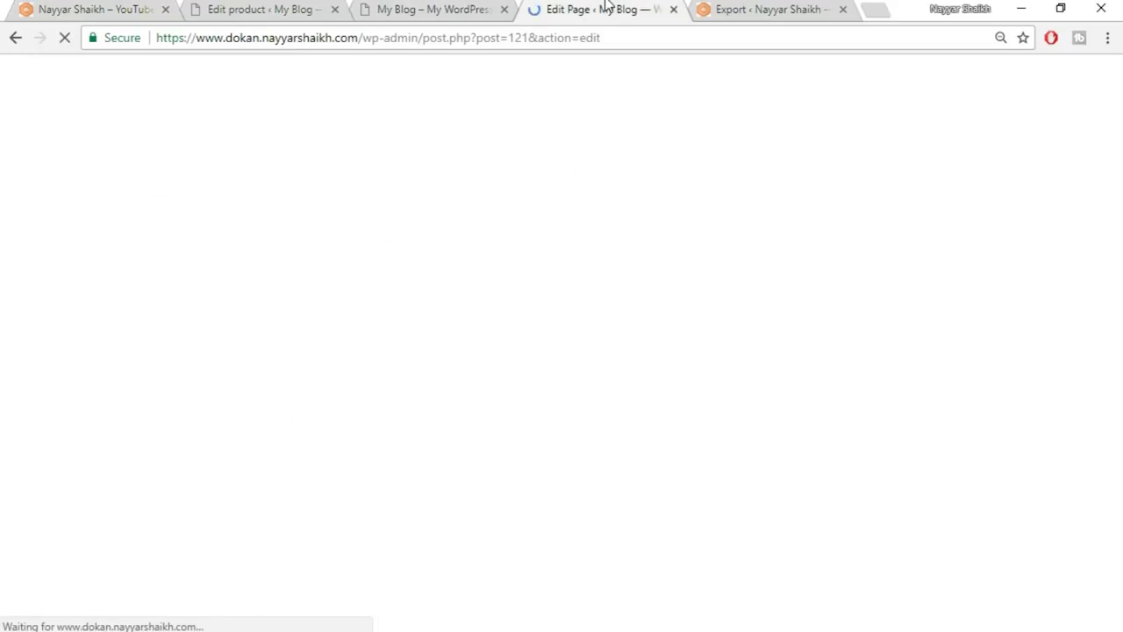
scroll(949, 289, "down", 8)
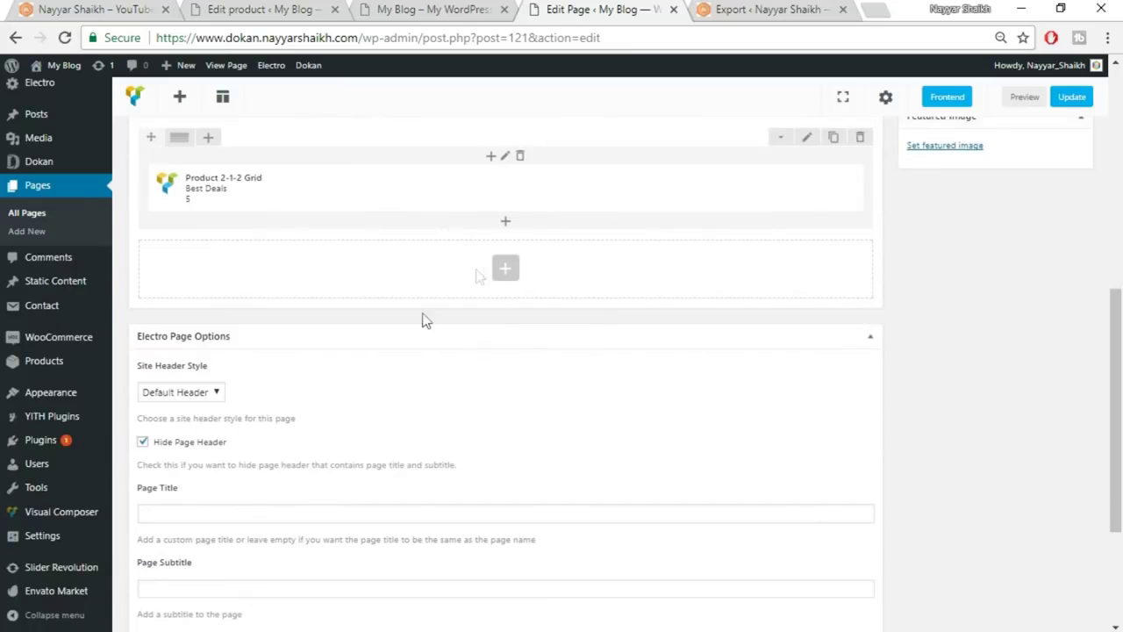
Add an Electro Products Cards Carousel element to the empty row
left_click(505, 269)
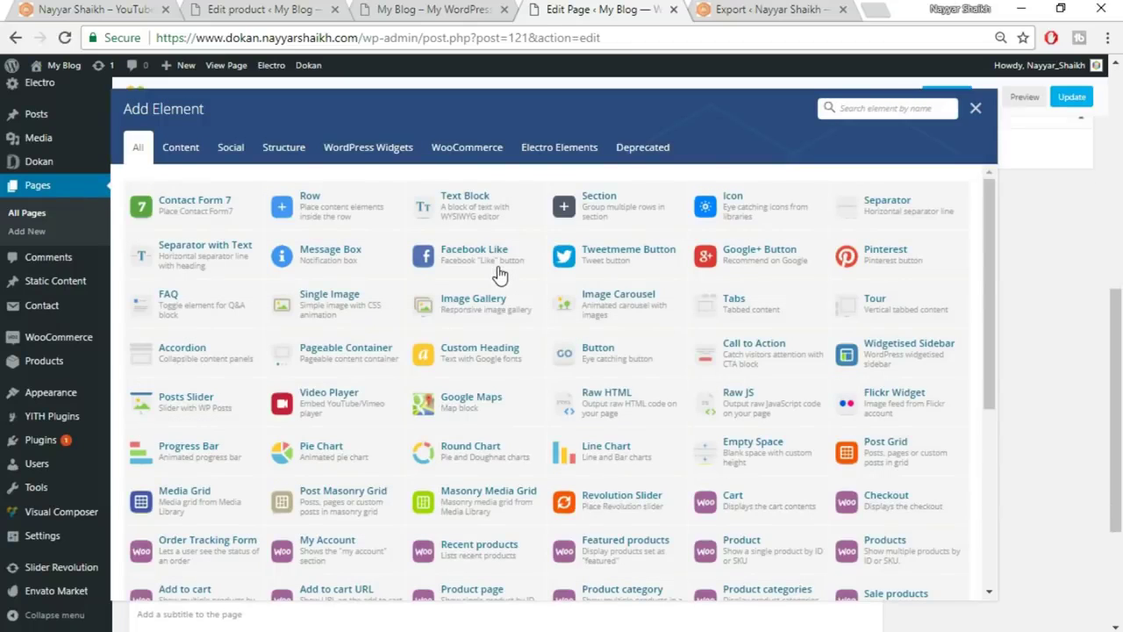
type("card")
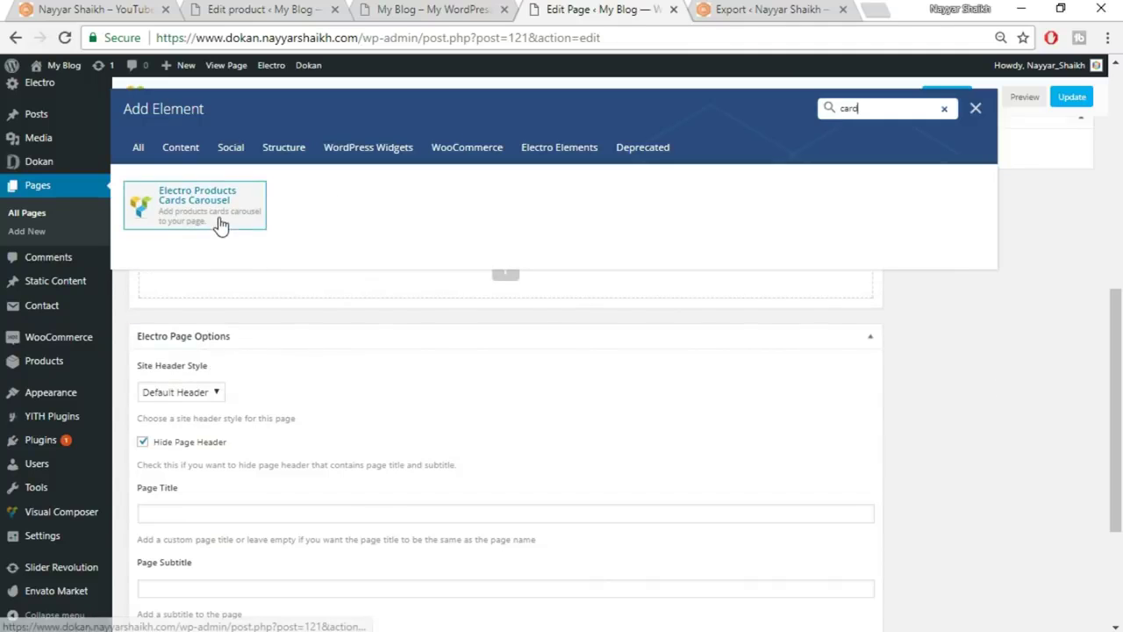
left_click(211, 215)
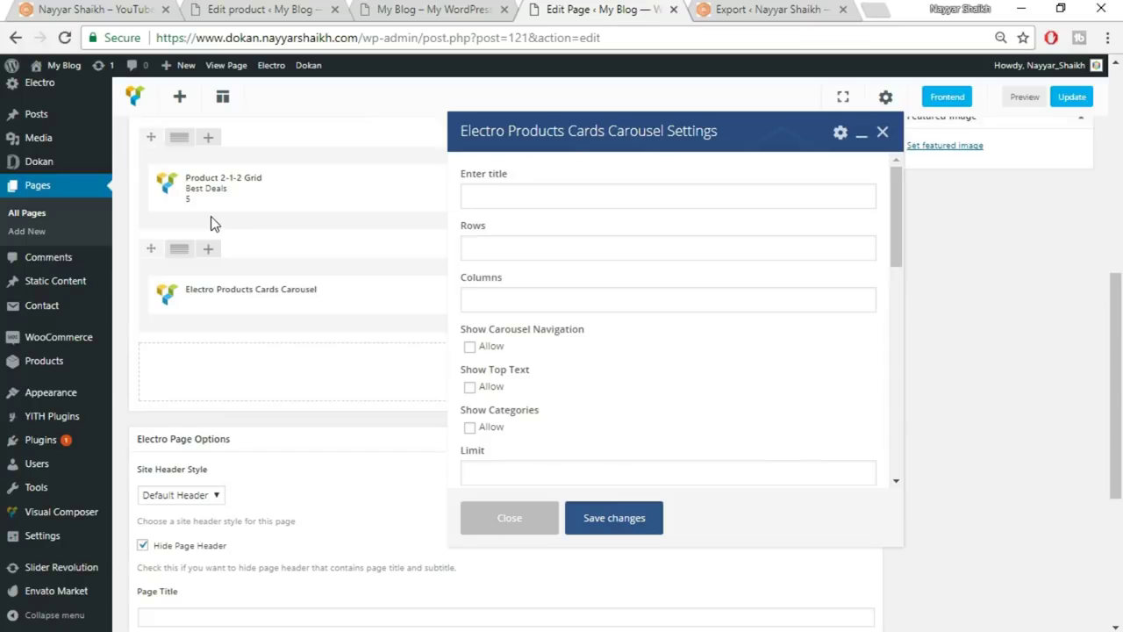
Copy the 'Best Sellers' heading from the reference store and paste it as the carousel title
left_click(104, 9)
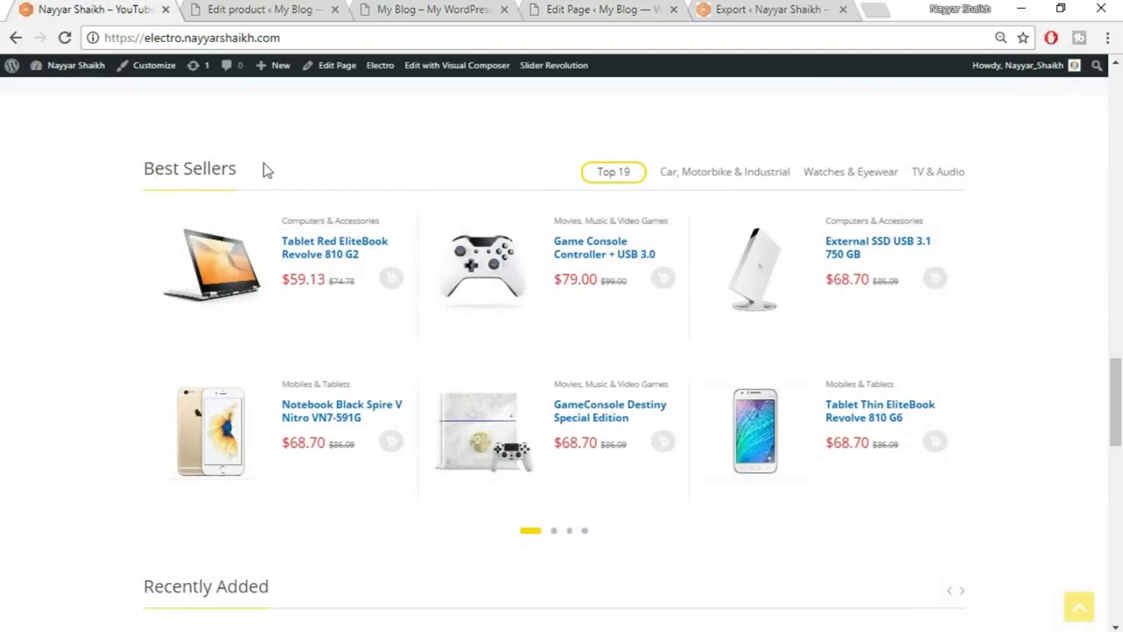
left_click_drag(267, 170, 154, 168)
left_click_drag(278, 169, 142, 170)
key("ctrl+c")
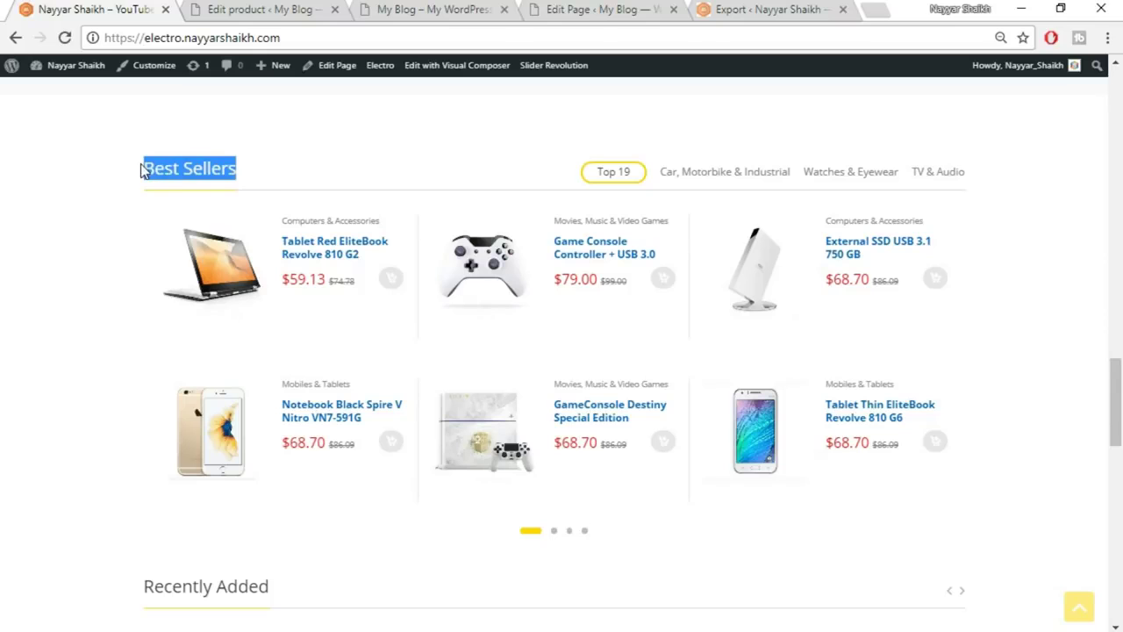
left_click(235, 7)
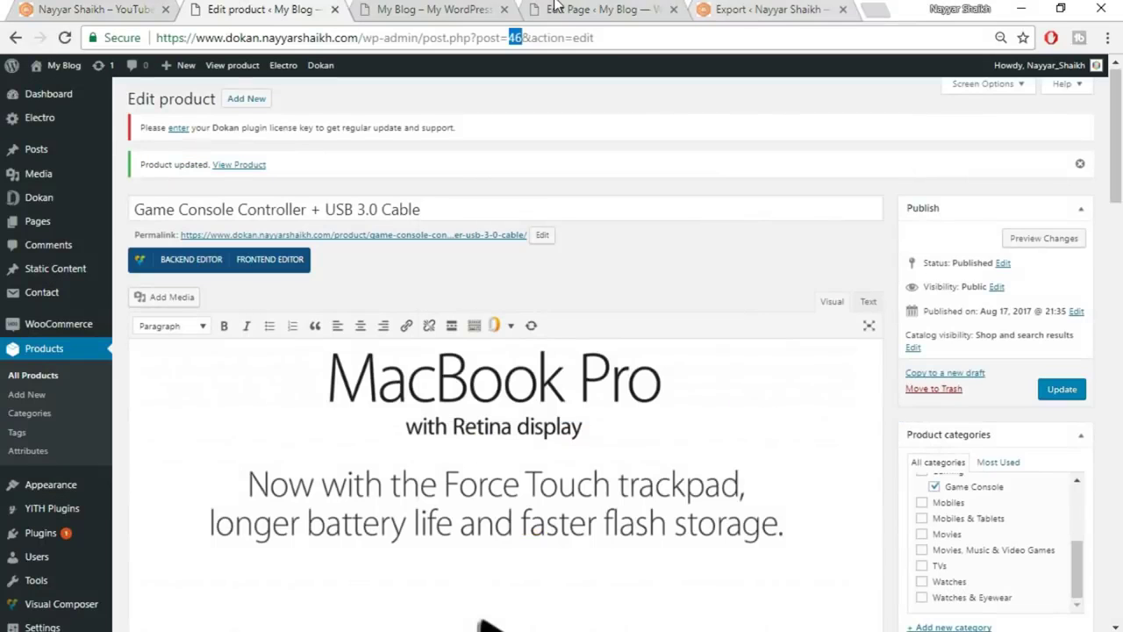
left_click(559, 7)
left_click(548, 197)
key("ctrl+v")
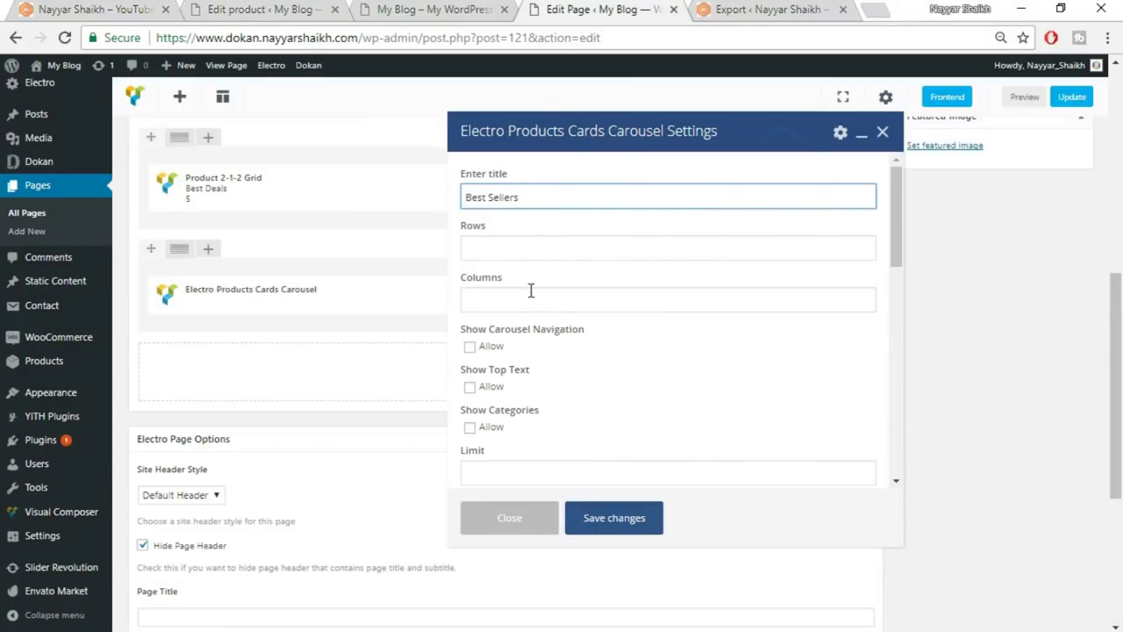
Set the carousel's product shortcode to Products and save its settings
scroll(605, 320, "down", 2)
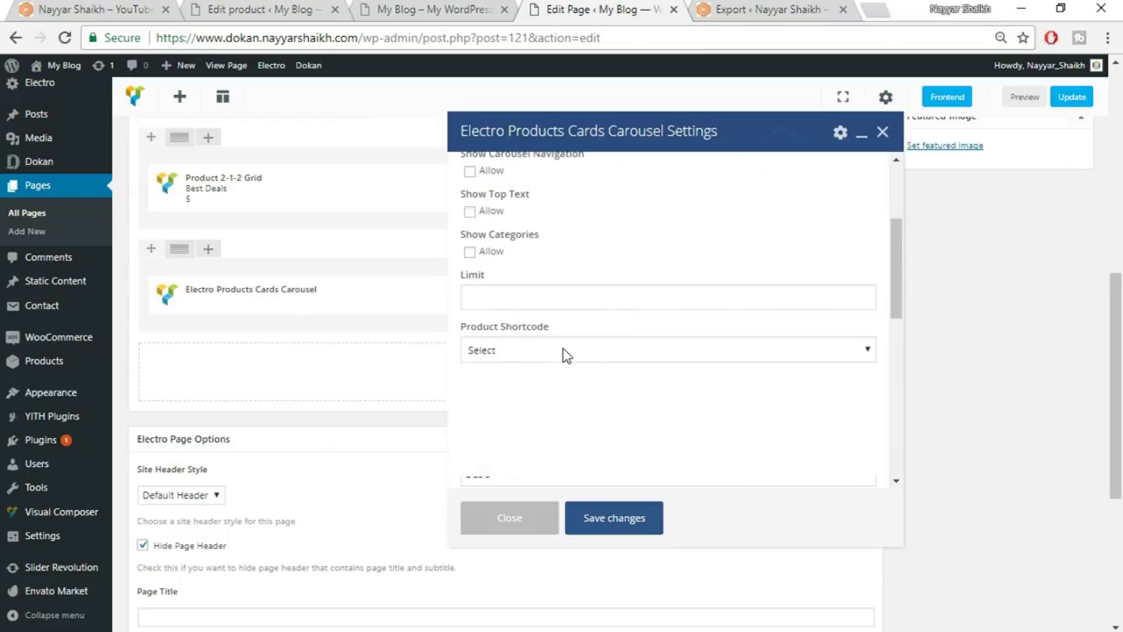
left_click(563, 352)
left_click(553, 456)
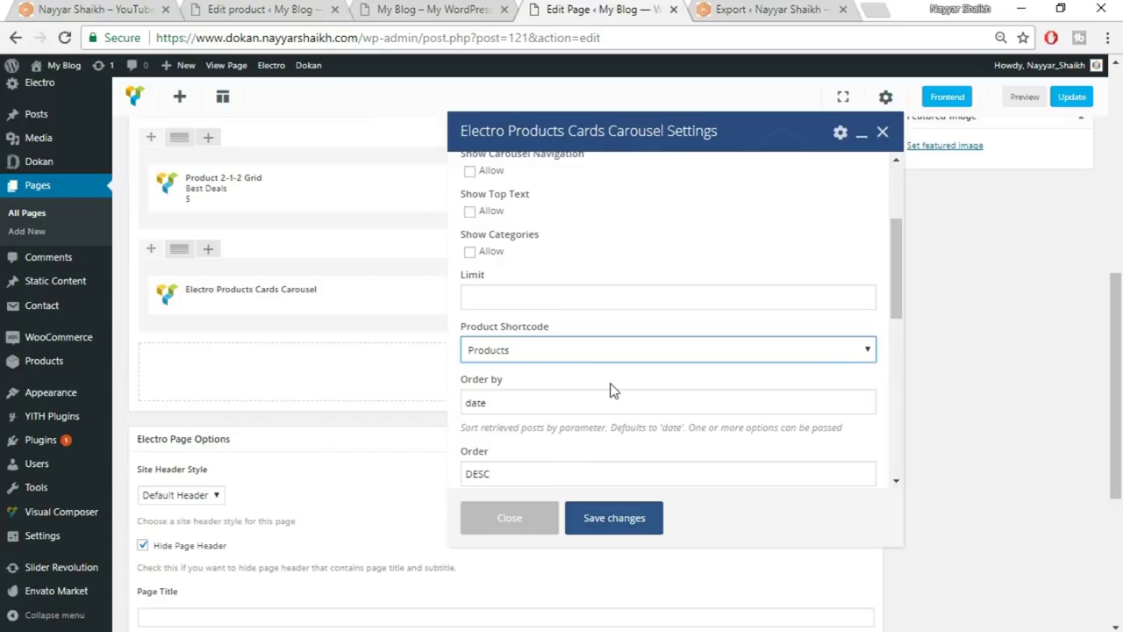
scroll(624, 394, "down", 3)
scroll(676, 355, "down", 3)
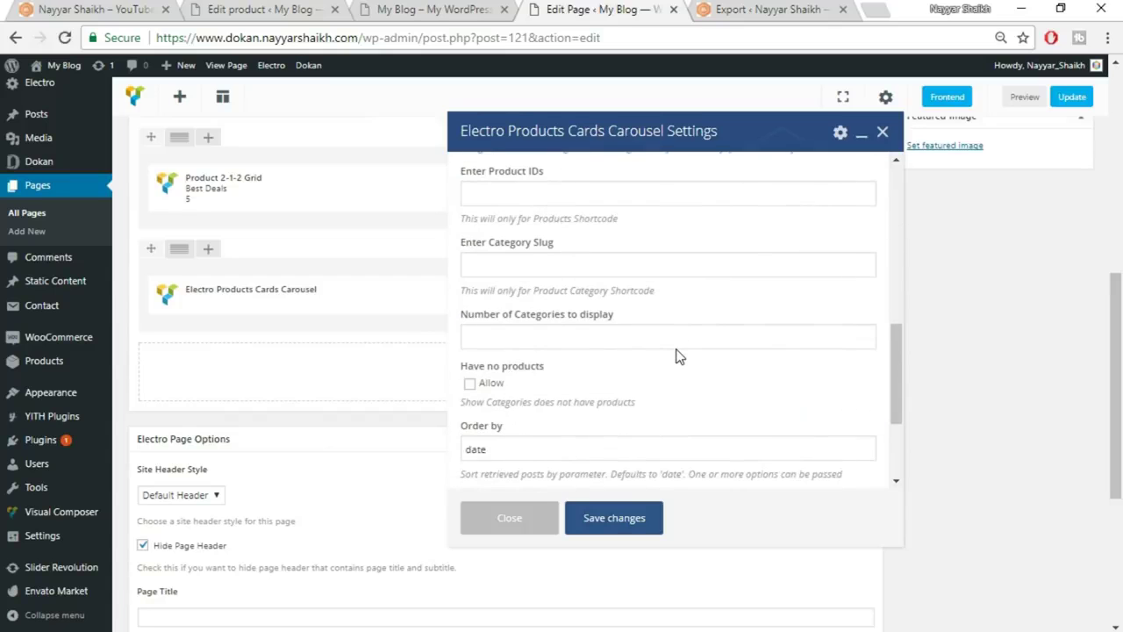
scroll(534, 291, "down", 1)
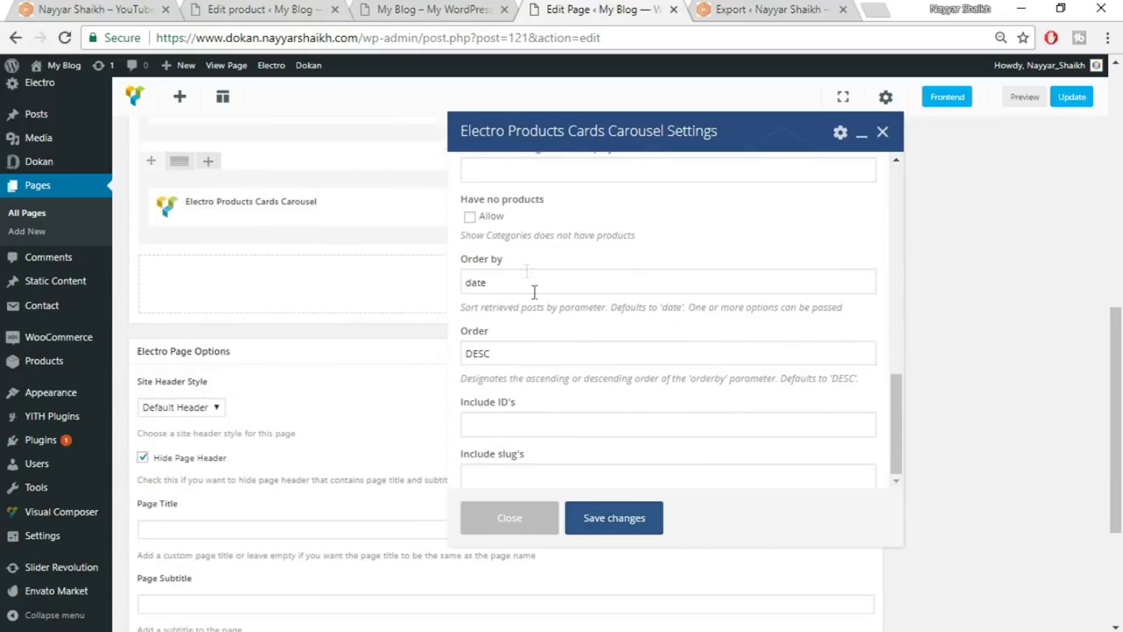
left_click(629, 523)
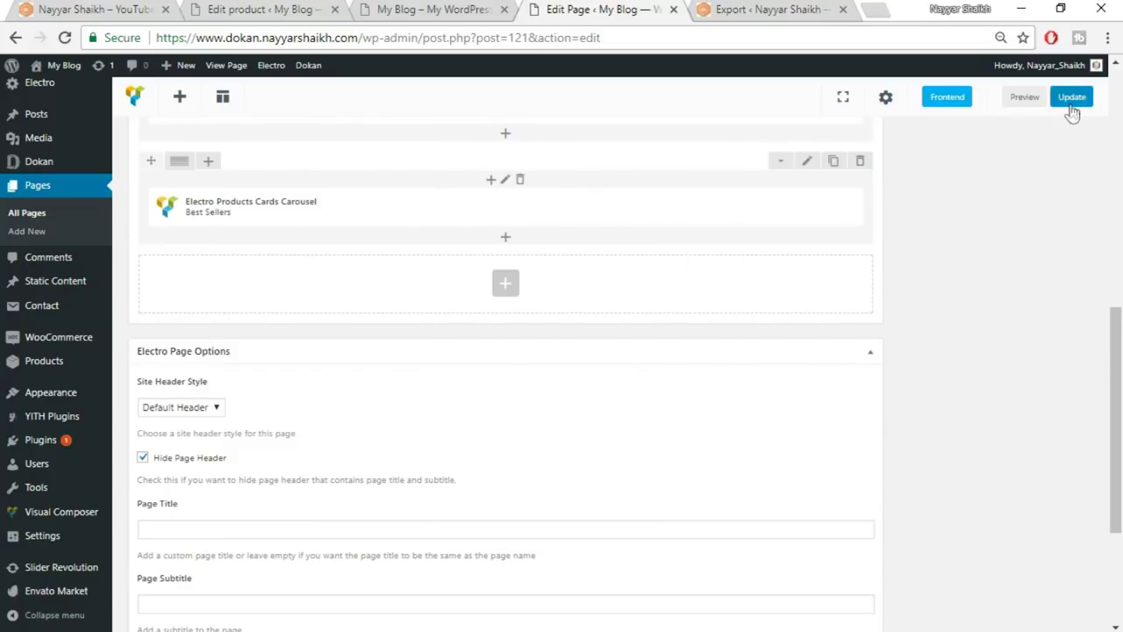
Update the homepage, reload the dokan storefront and compare its Best Sellers carousel with the demo
left_click(1070, 104)
left_click(86, 6)
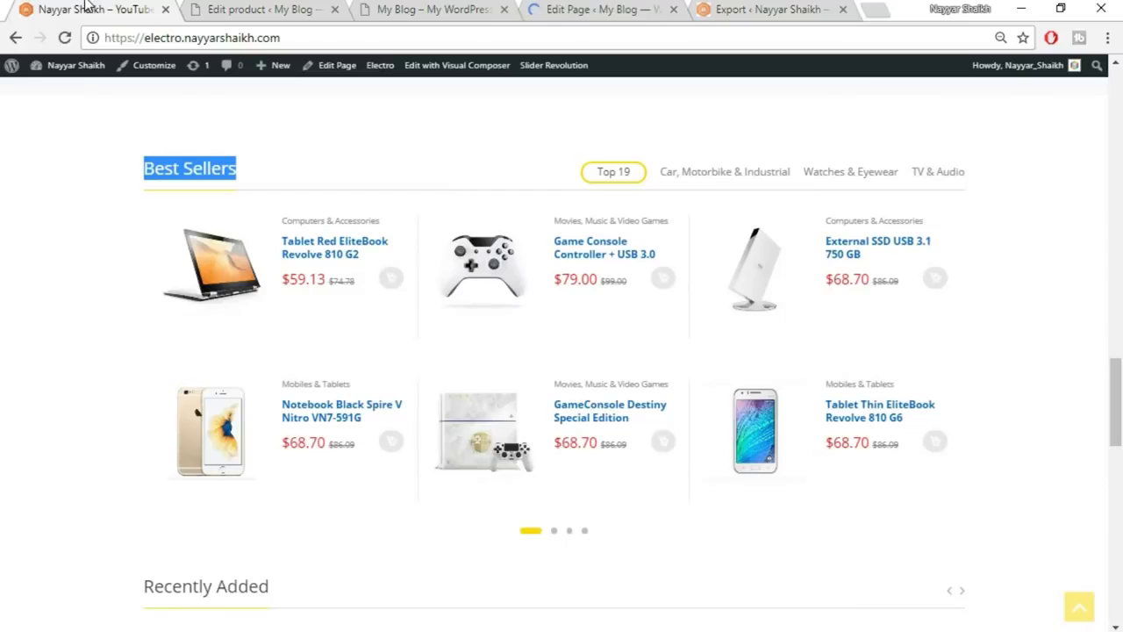
left_click(424, 7)
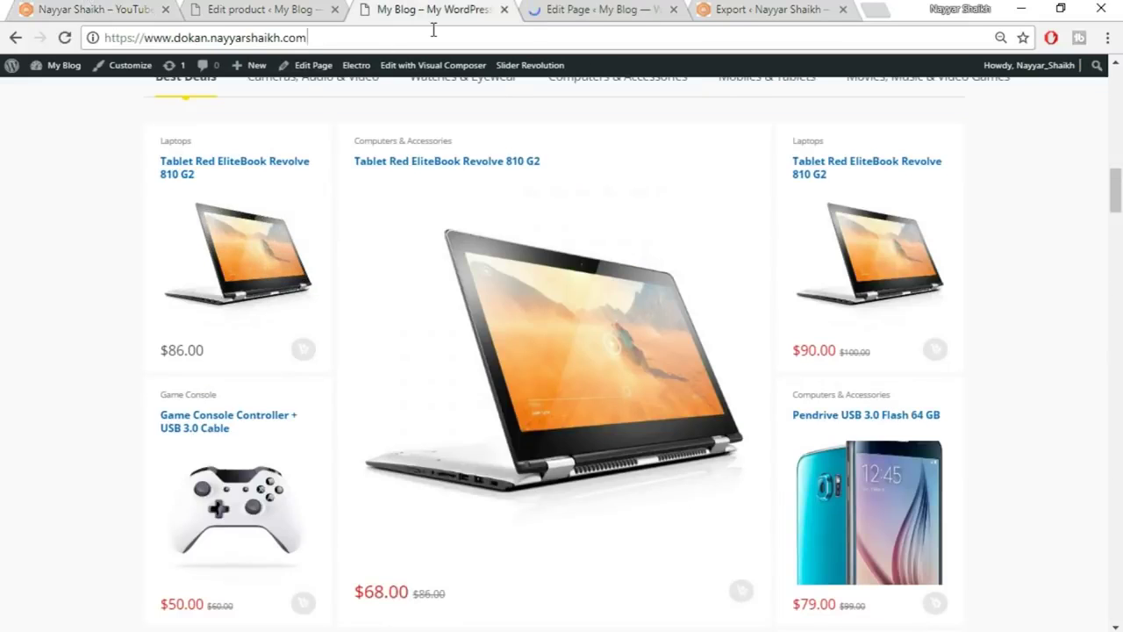
left_click(433, 33)
key("Return")
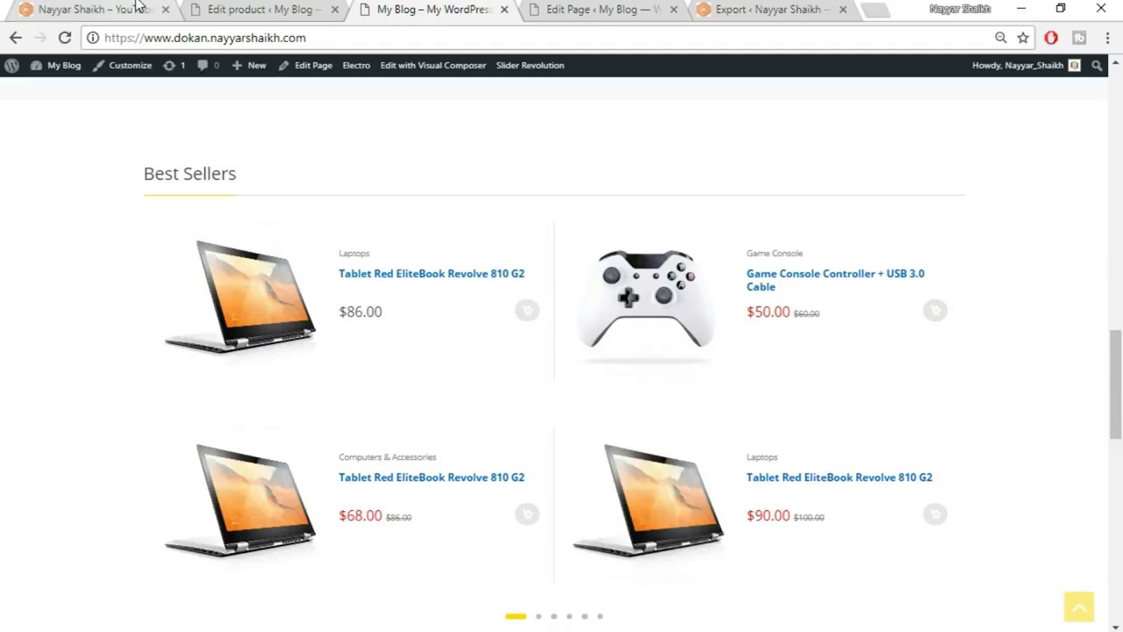
key("ctrl+1")
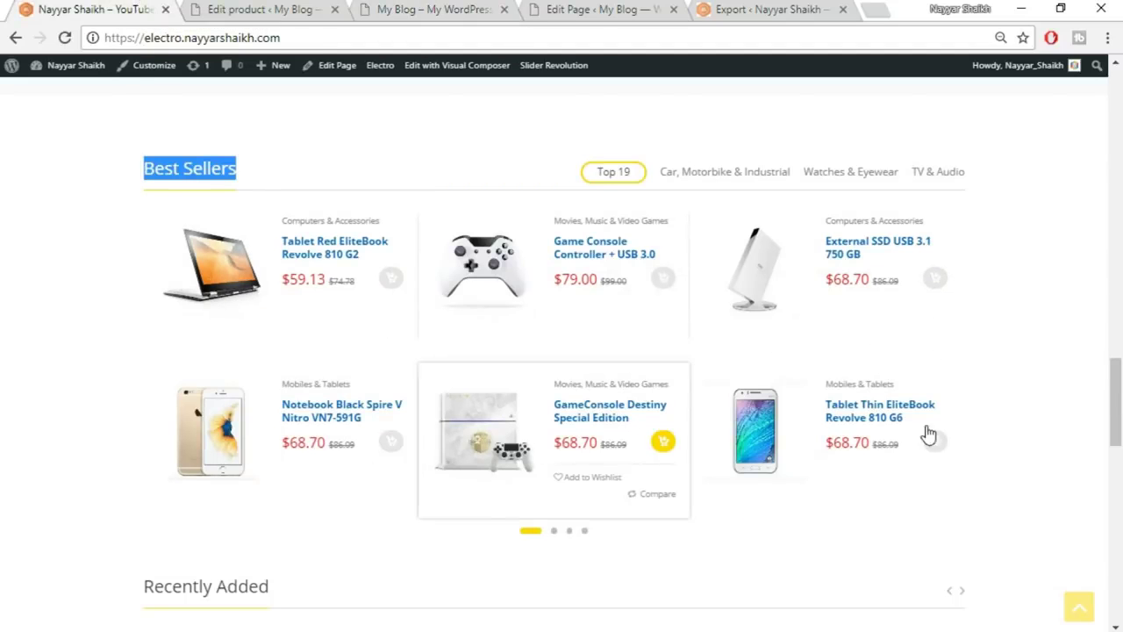
left_click(633, 7)
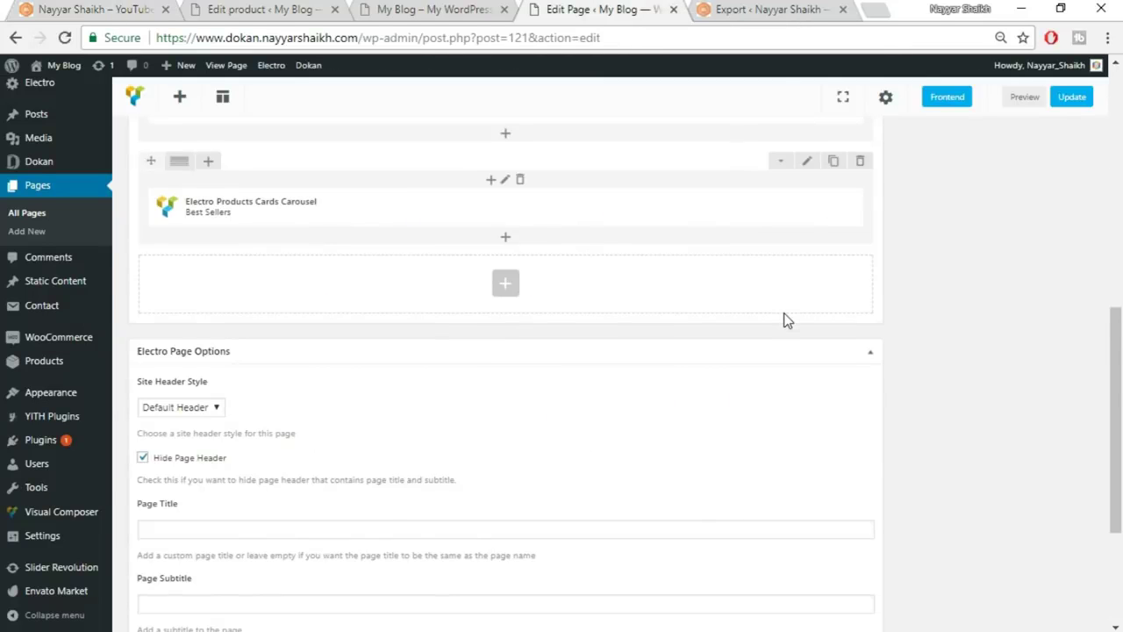
scroll(785, 320, "up", 2)
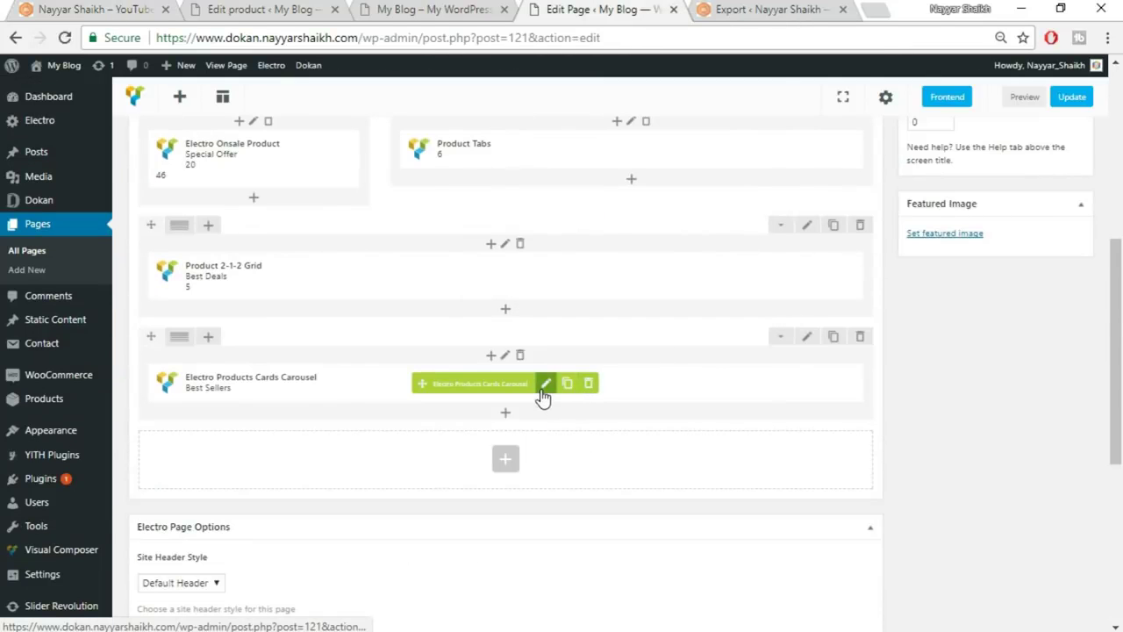
Set the Best Sellers carousel to 2 rows and 3 columns with navigation allowed
left_click(545, 383)
left_click(530, 243)
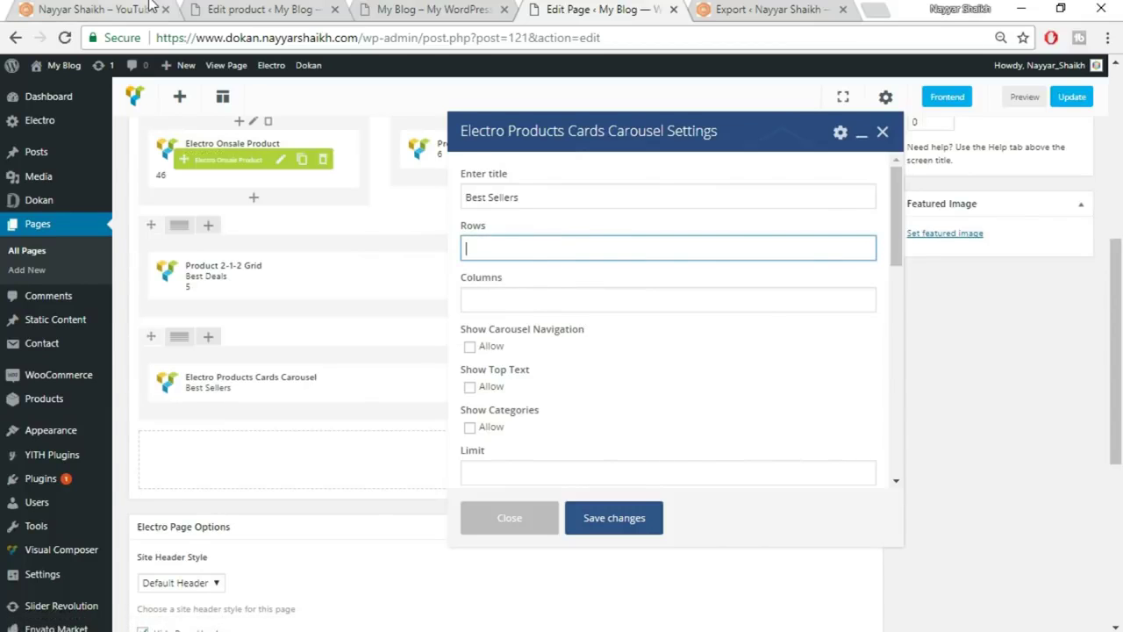
left_click(151, 7)
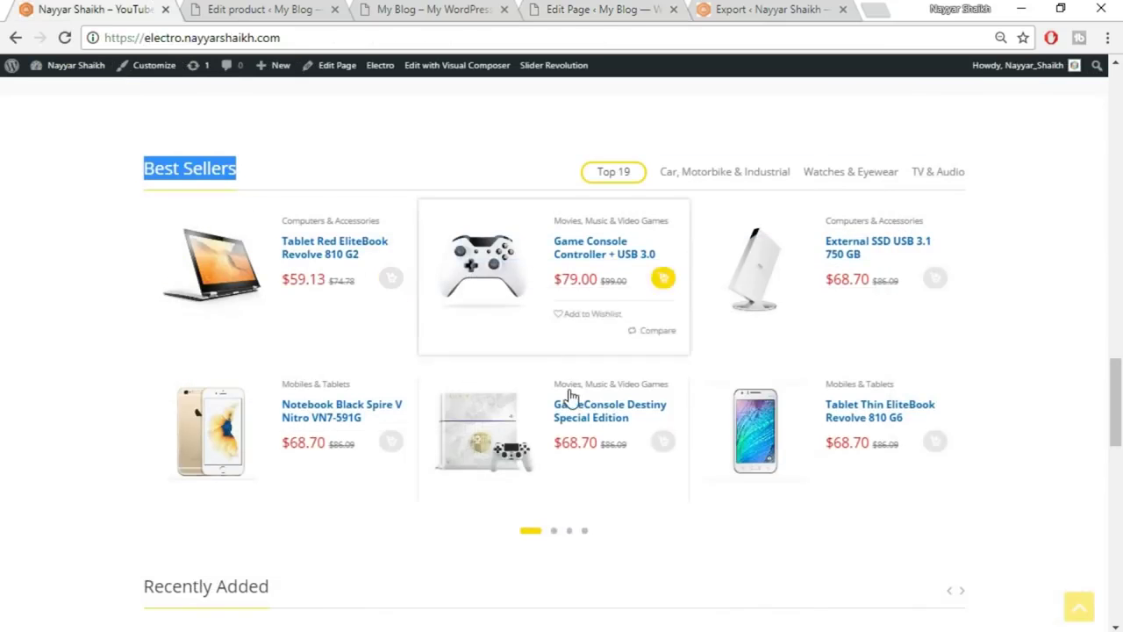
left_click(605, 10)
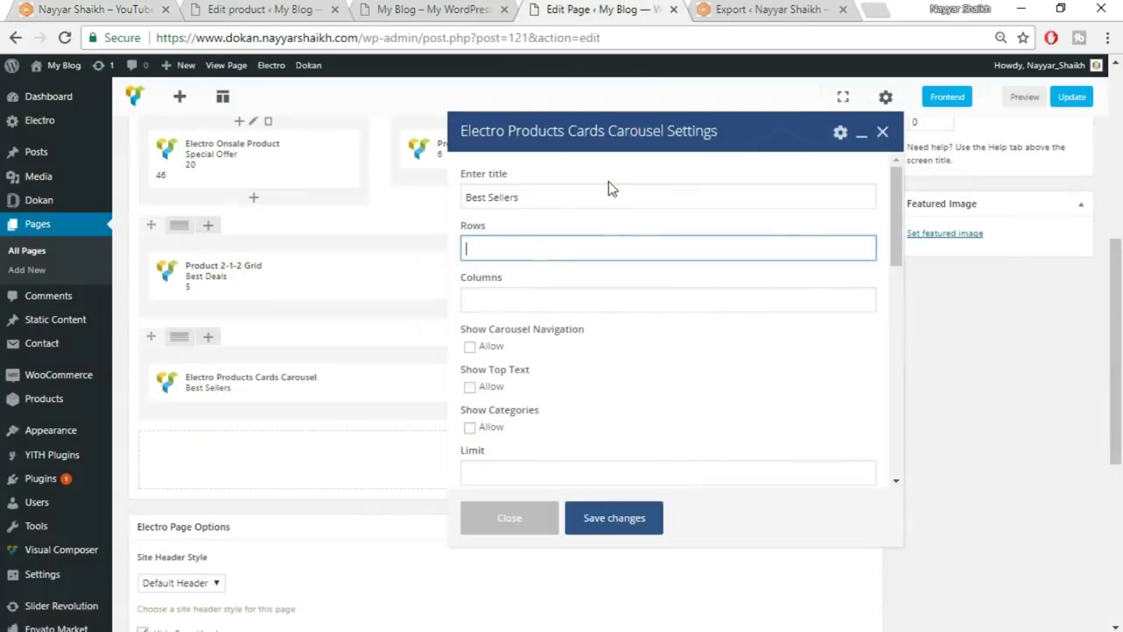
left_click(586, 302)
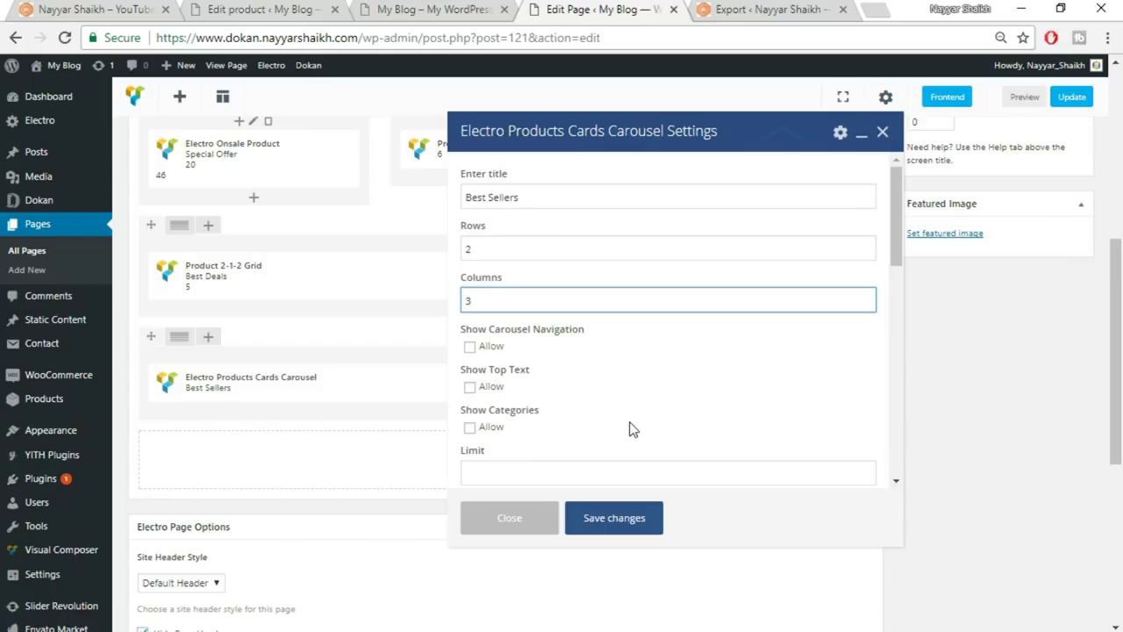
left_click(488, 360)
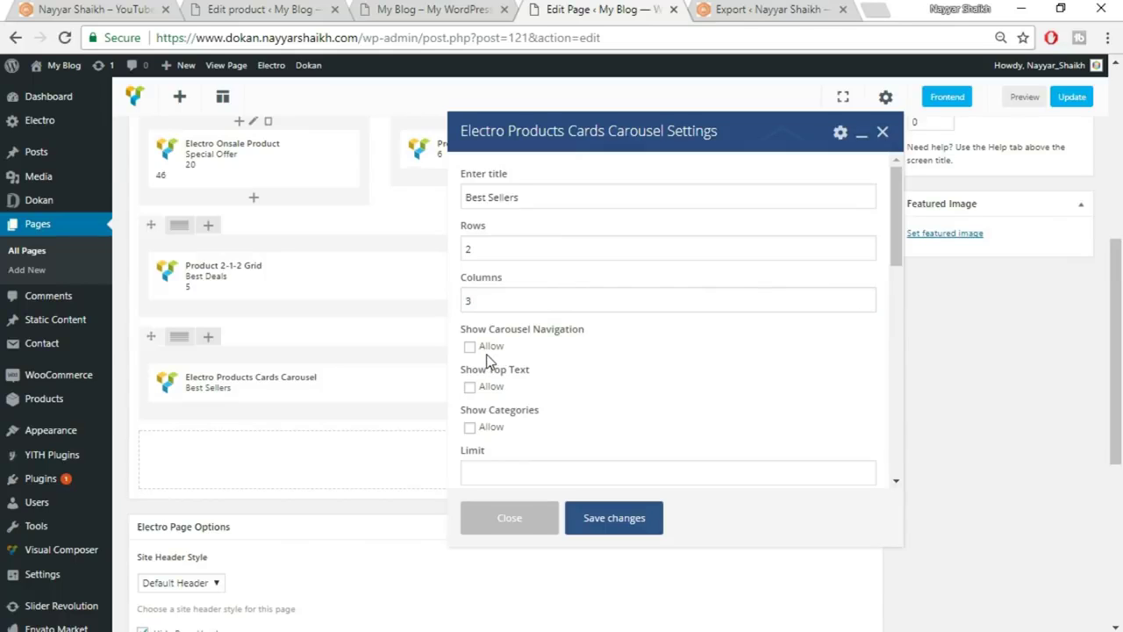
left_click(488, 349)
left_click(112, 7)
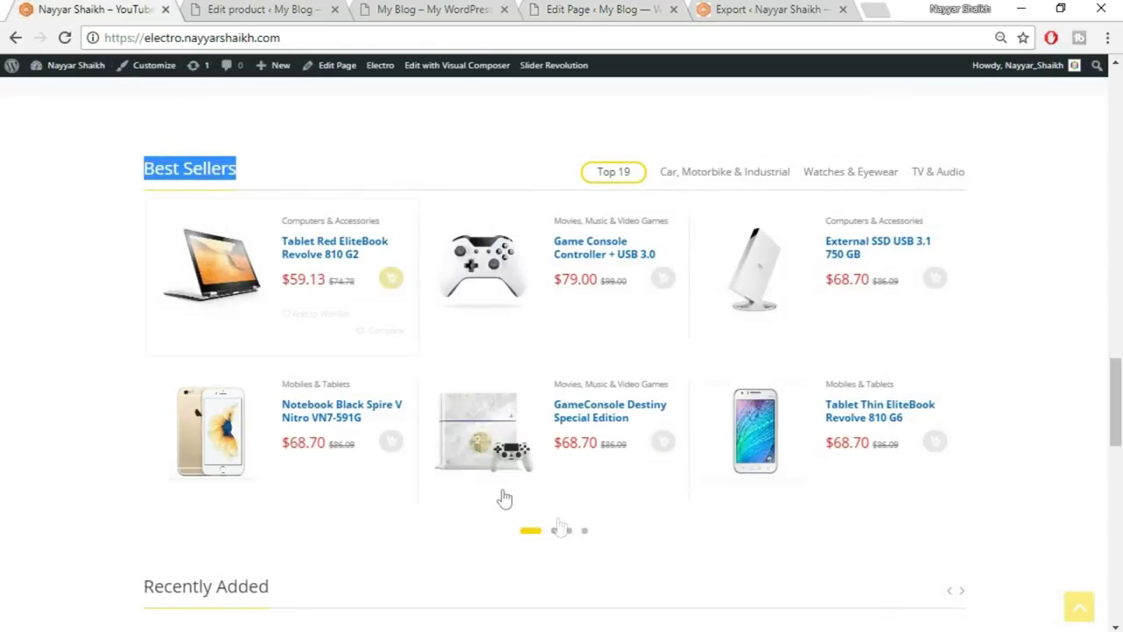
left_click(566, 7)
Allow the carousel's top text and categories
scroll(670, 412, "down", 1)
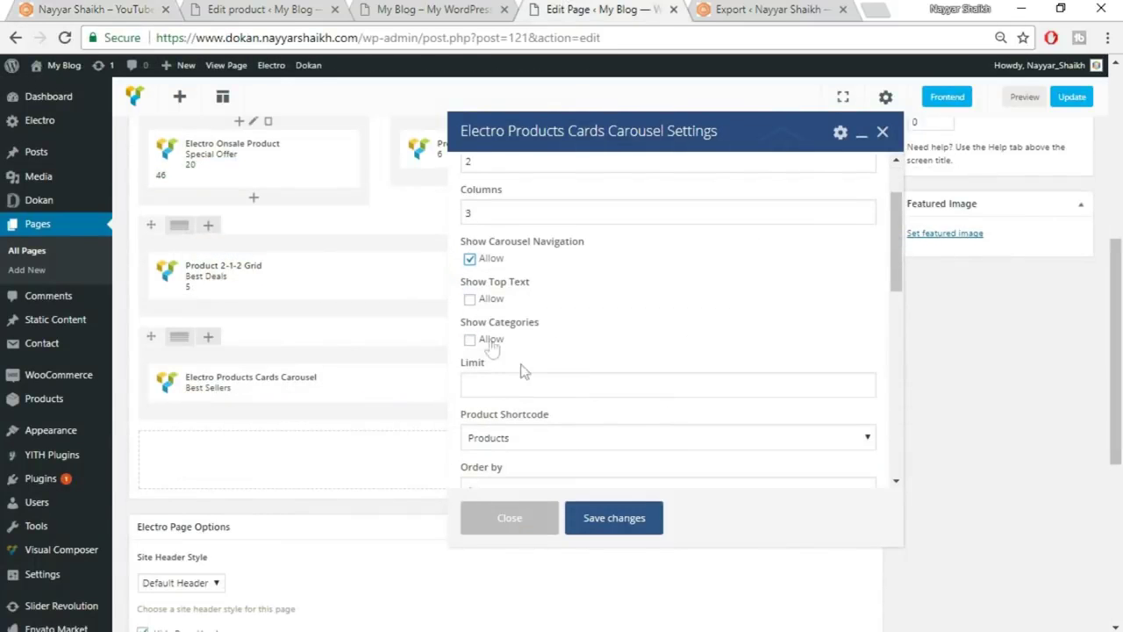
left_click(470, 300)
scroll(680, 301, "down", 1)
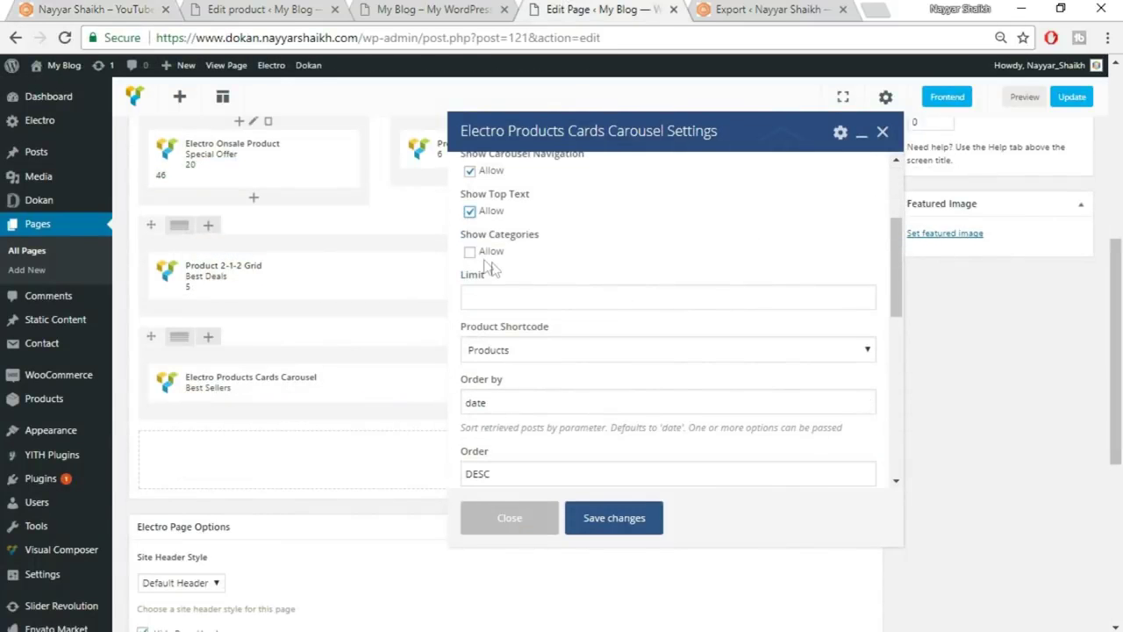
left_click(498, 298)
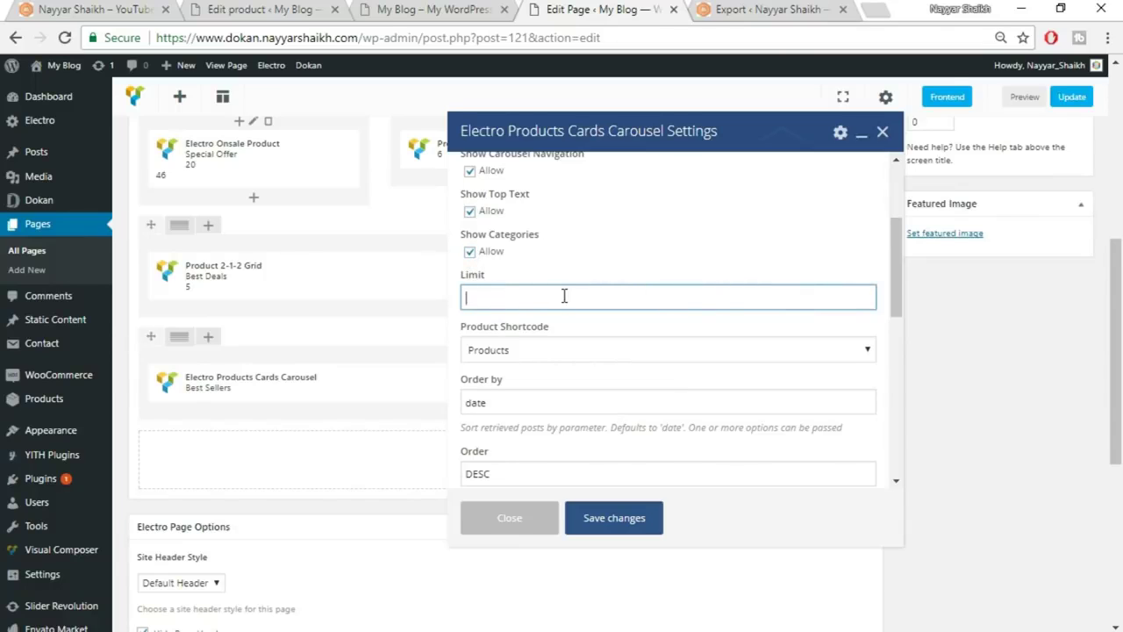
left_click(622, 254)
scroll(623, 254, "down", 2)
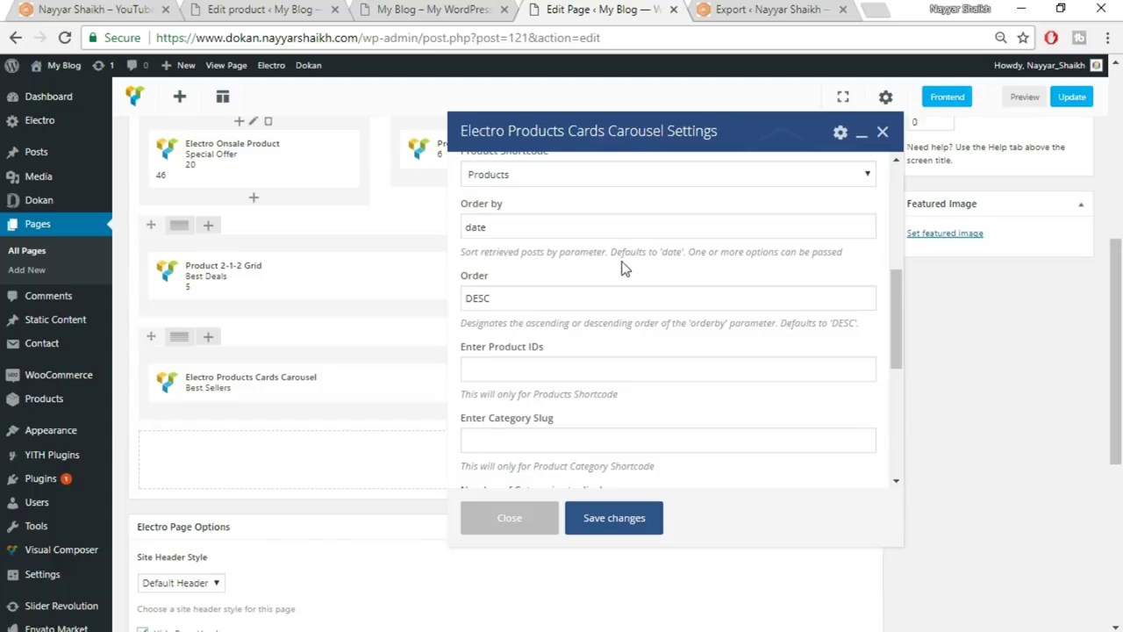
scroll(618, 294, "down", 1)
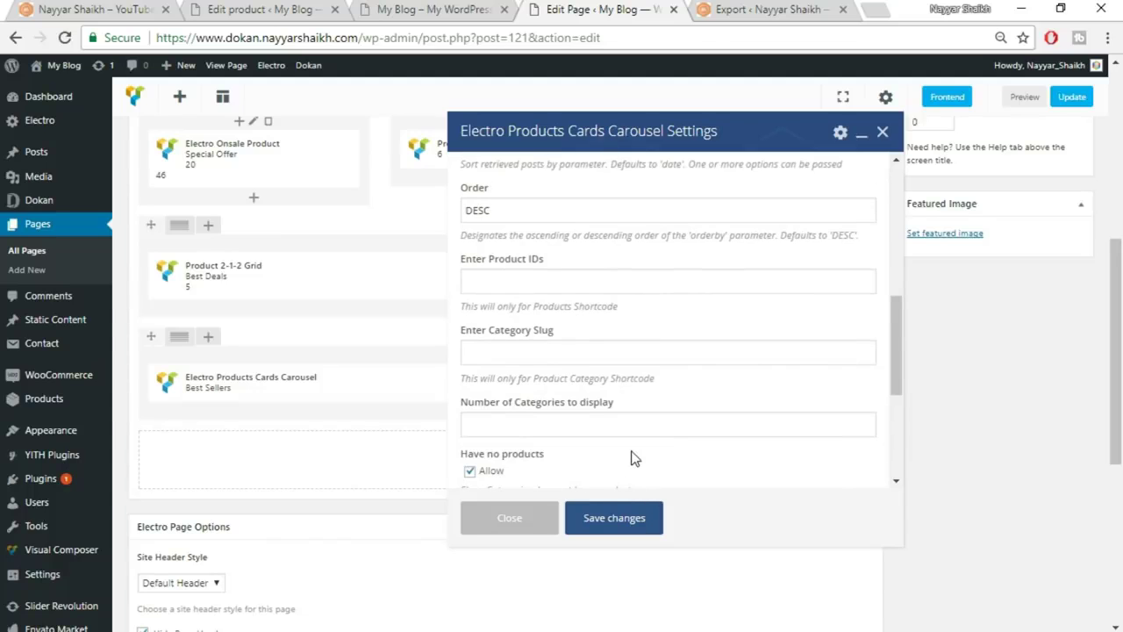
scroll(632, 450, "down", 1)
Set product limit 20 and 3 categories, save the carousel and update the homepage
left_click(570, 336)
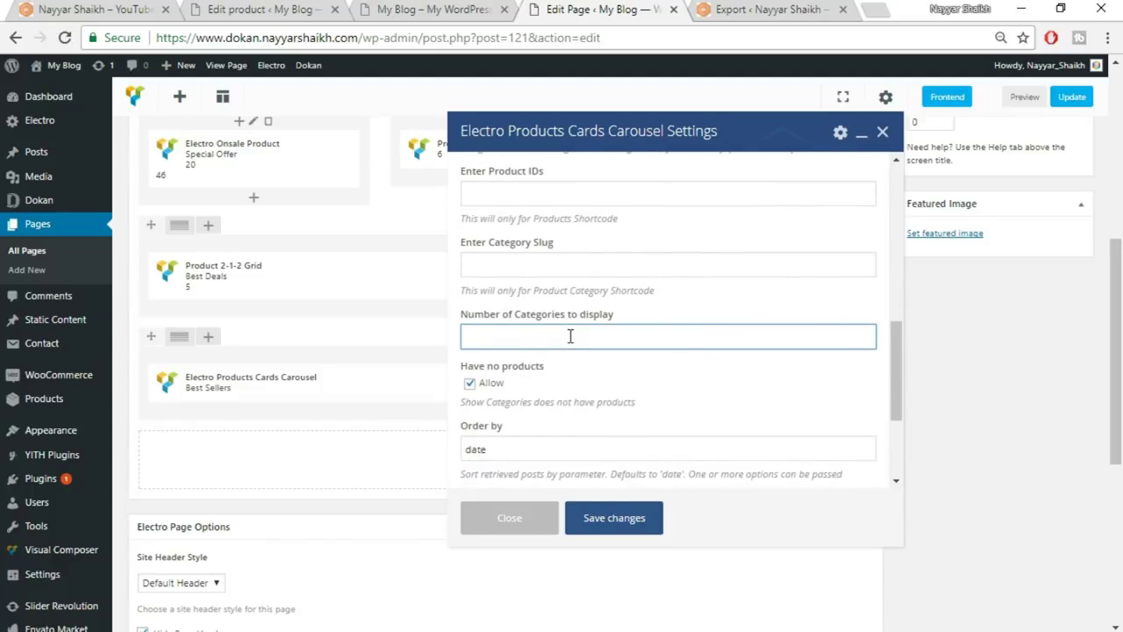
scroll(570, 338, "up", 4)
left_click_drag(492, 295, 462, 297)
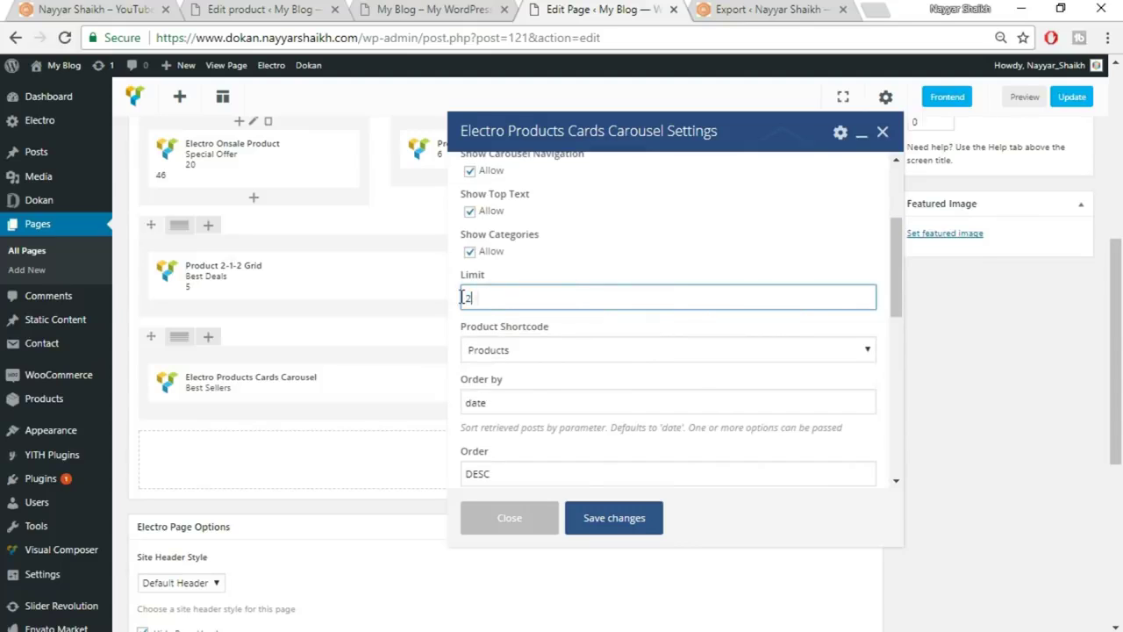
type("20")
scroll(700, 309, "down", 4)
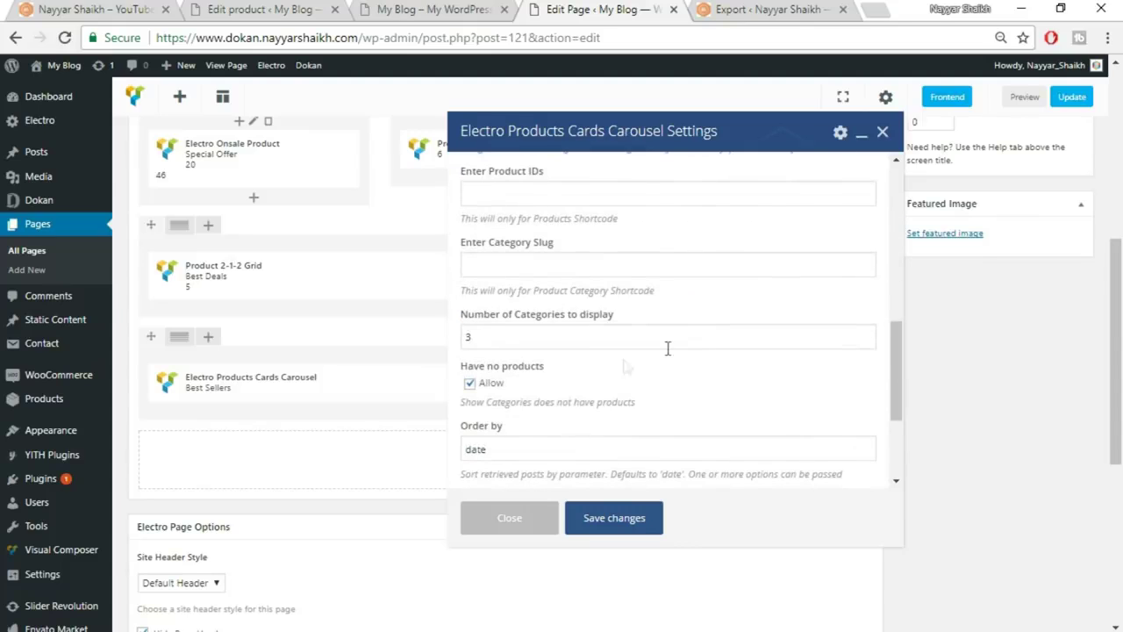
scroll(603, 337, "down", 2)
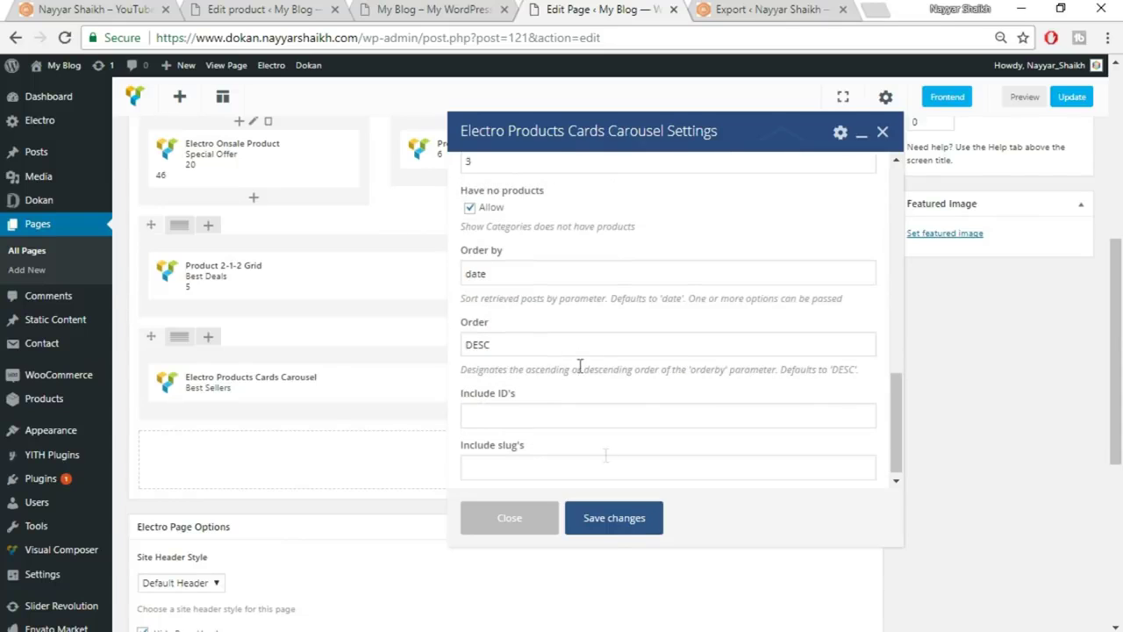
left_click(609, 517)
left_click(1074, 97)
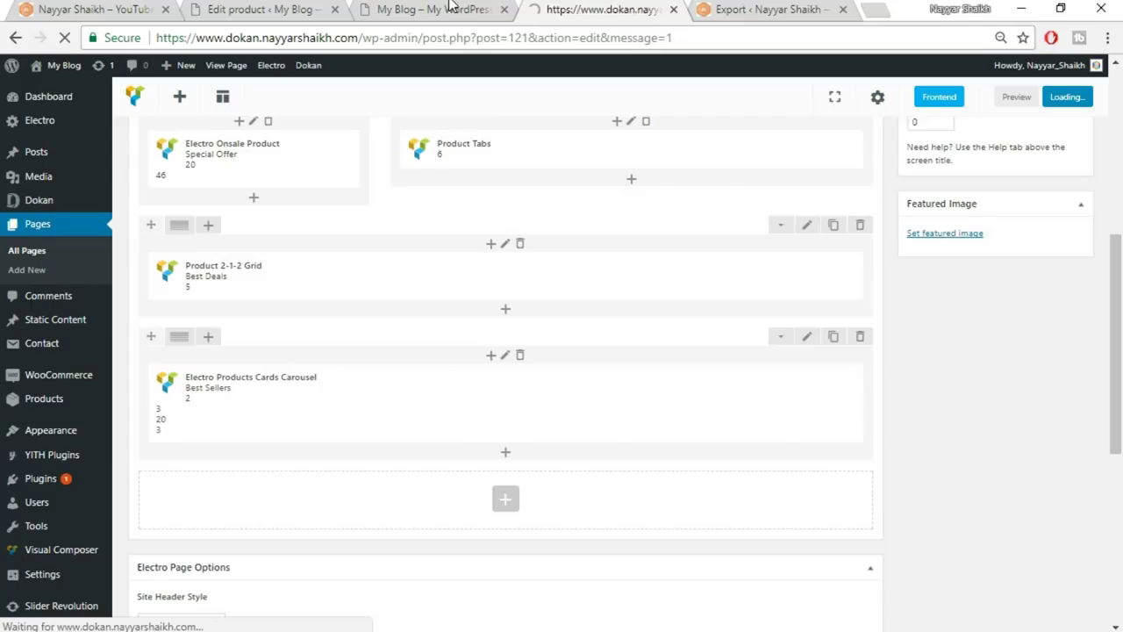
left_click(452, 9)
Reload the storefront to see the 2x3 Best Sellers carousel and review the reference Recently Added section
left_click(462, 38)
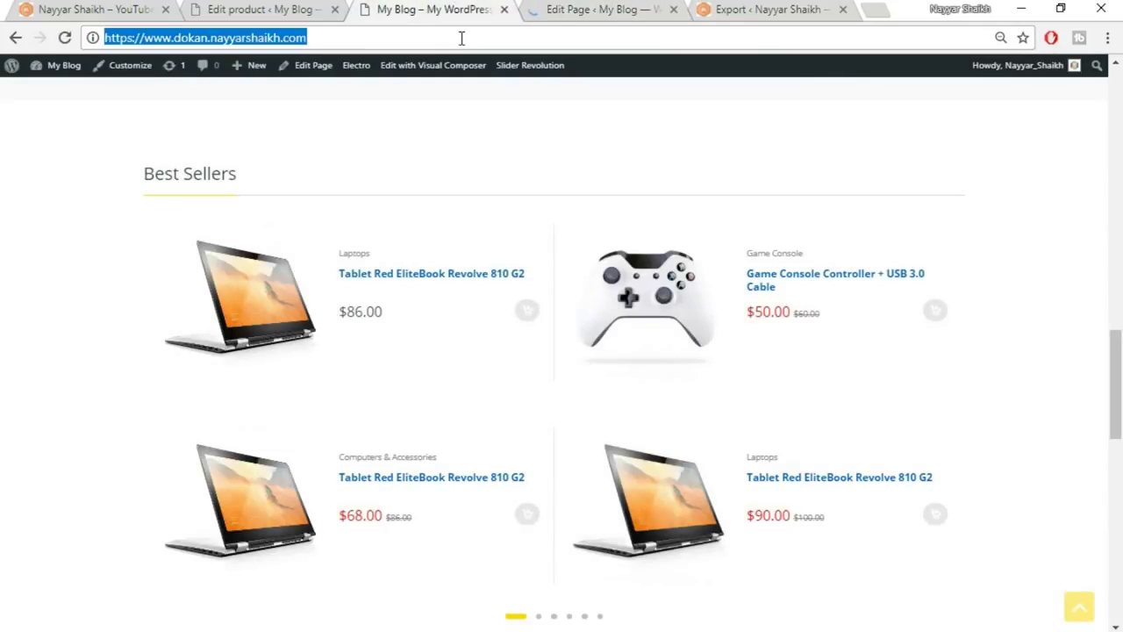
key("Return")
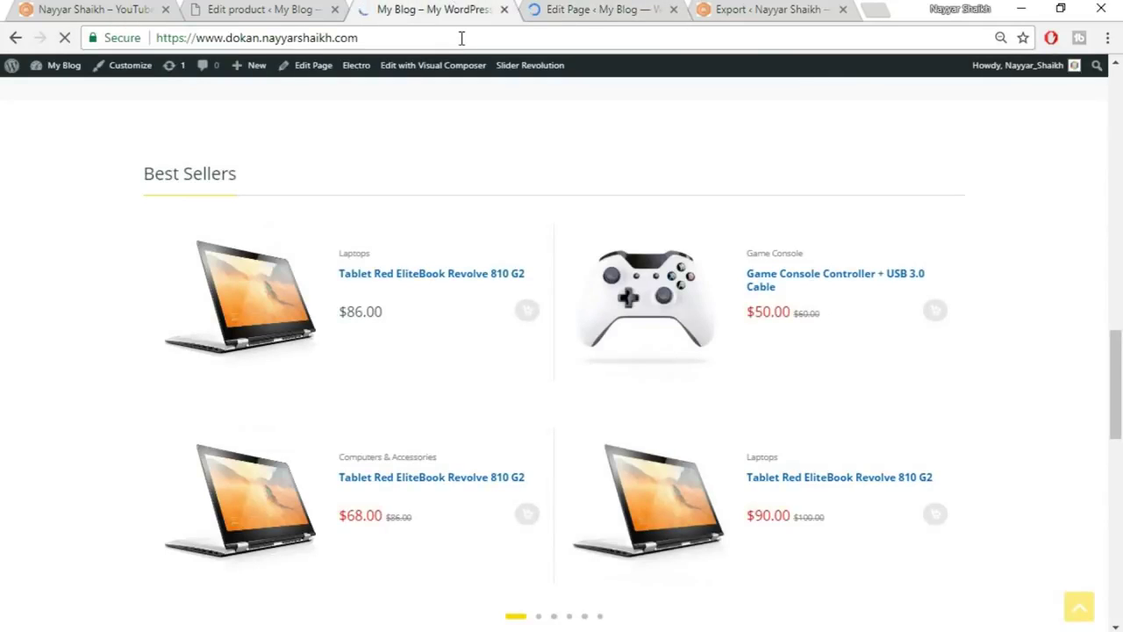
scroll(664, 242, "down", 4)
scroll(664, 241, "up", 4)
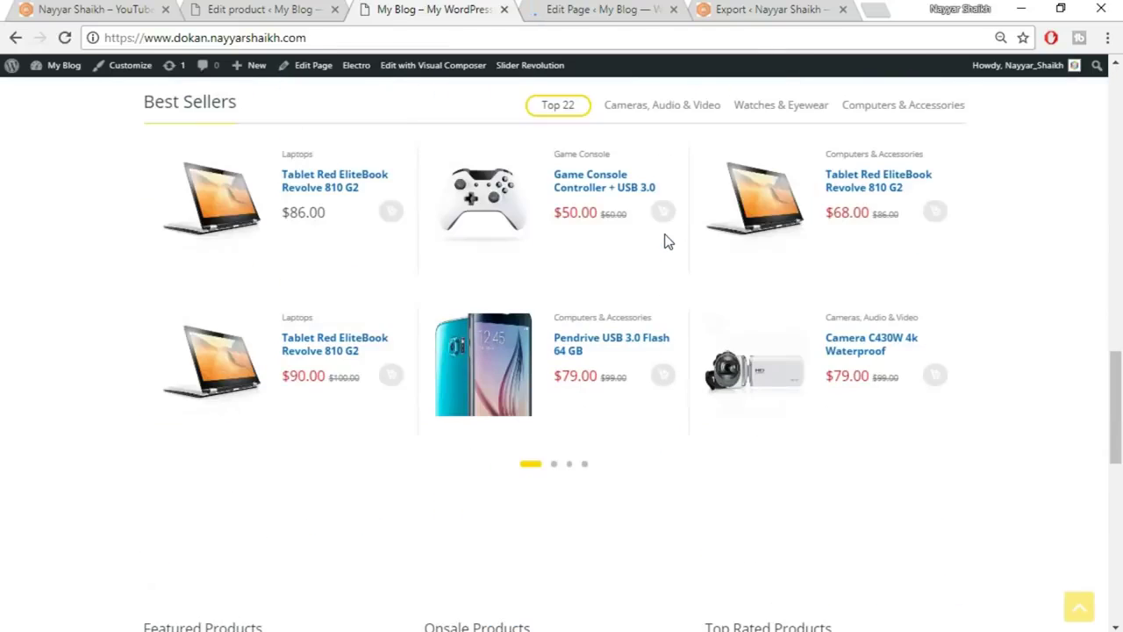
left_click(63, 6)
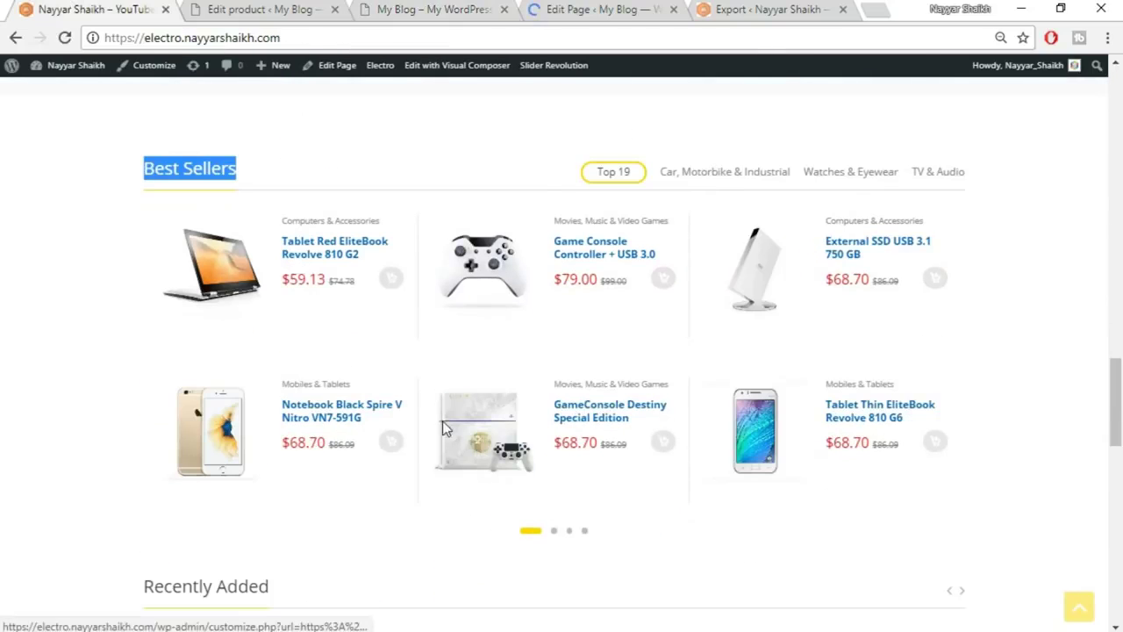
scroll(442, 420, "down", 4)
scroll(442, 427, "down", 4)
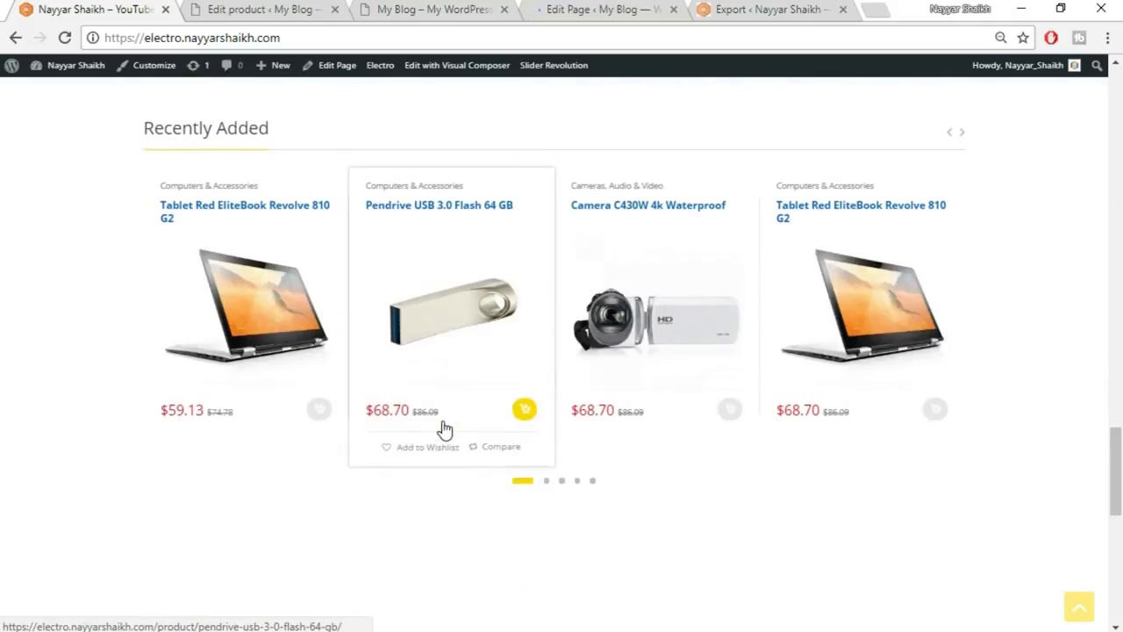
scroll(442, 428, "up", 3)
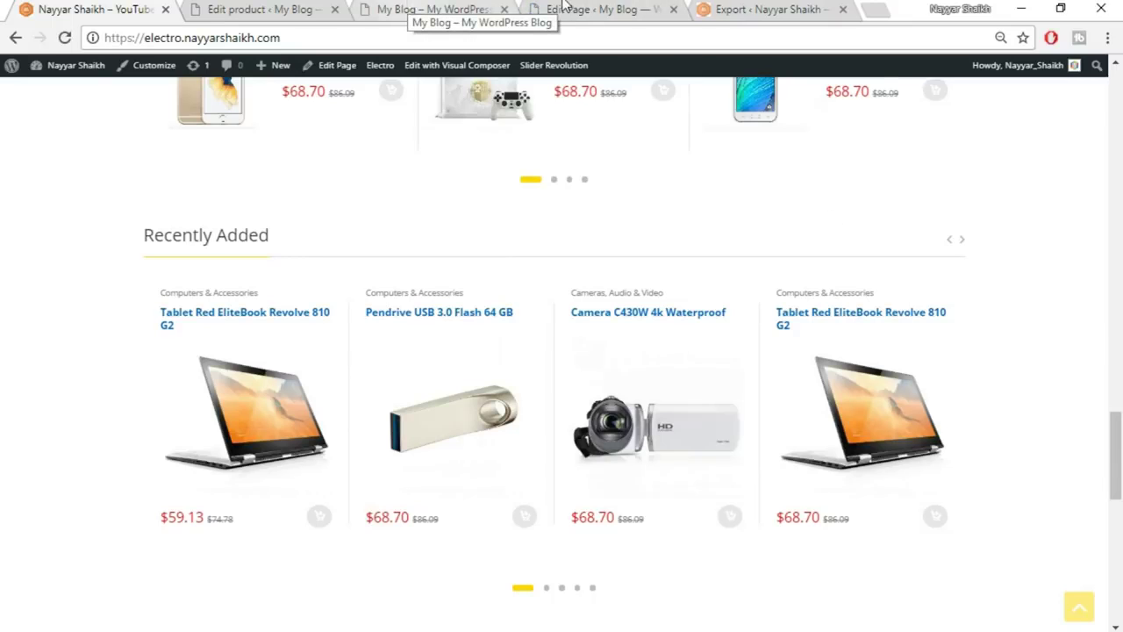
left_click(562, 7)
scroll(825, 382, "down", 8)
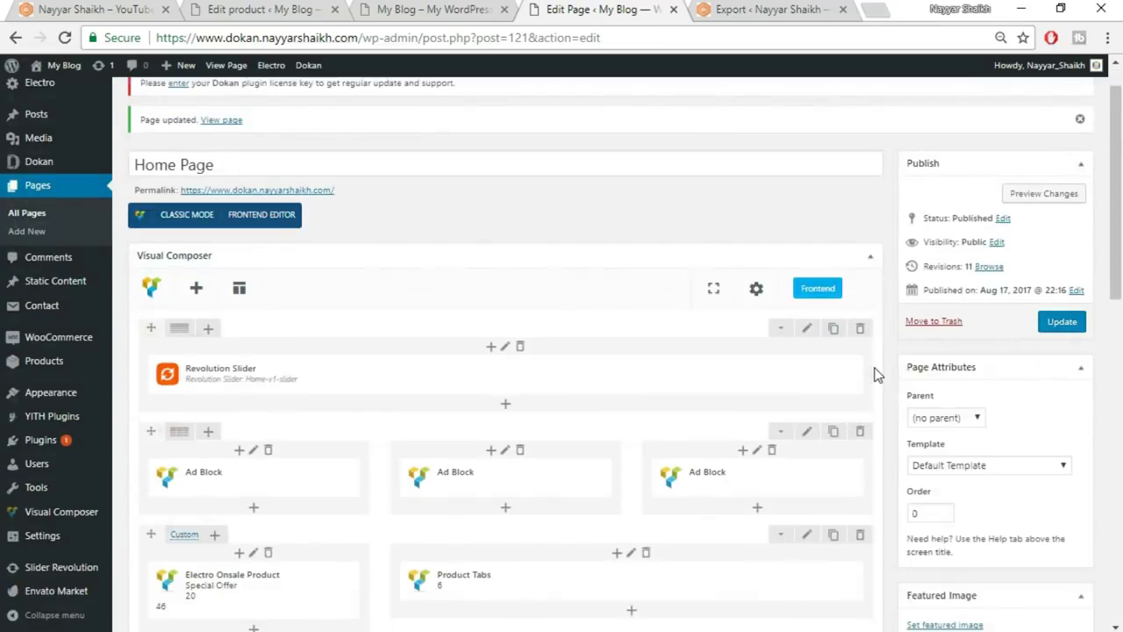
Add a Recent products element, then delete it and its empty row
left_click(505, 323)
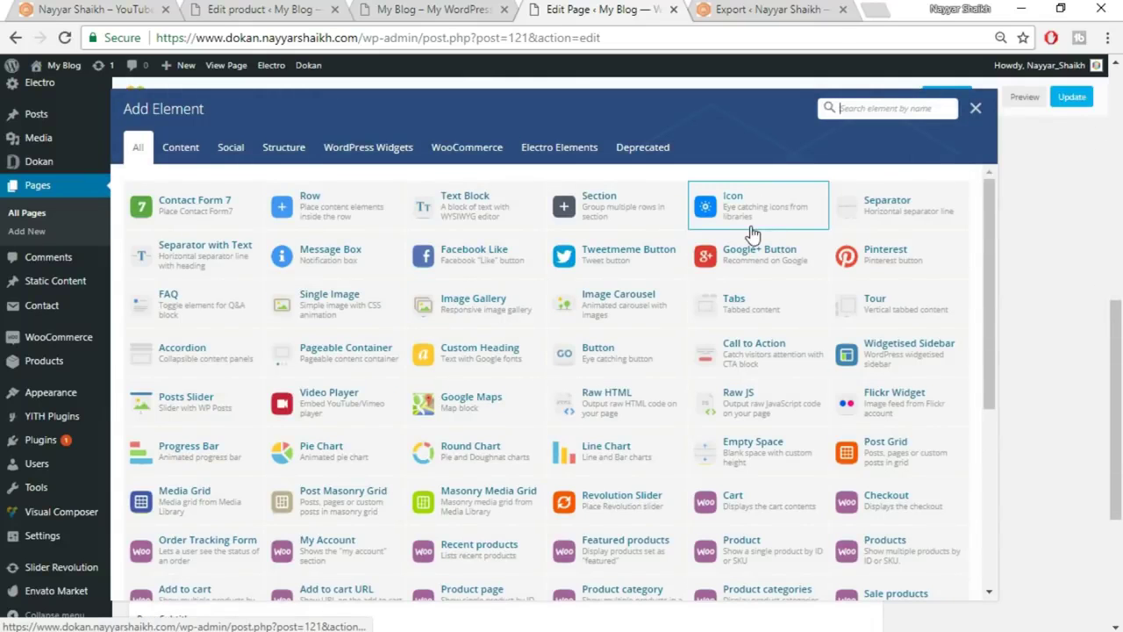
type("rec")
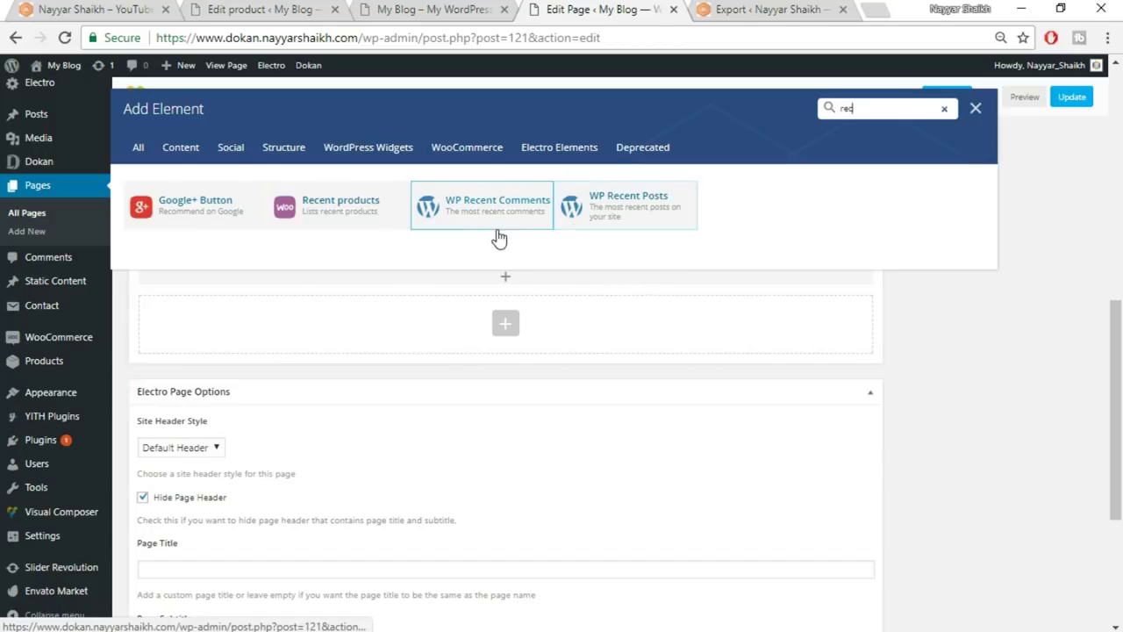
left_click(374, 211)
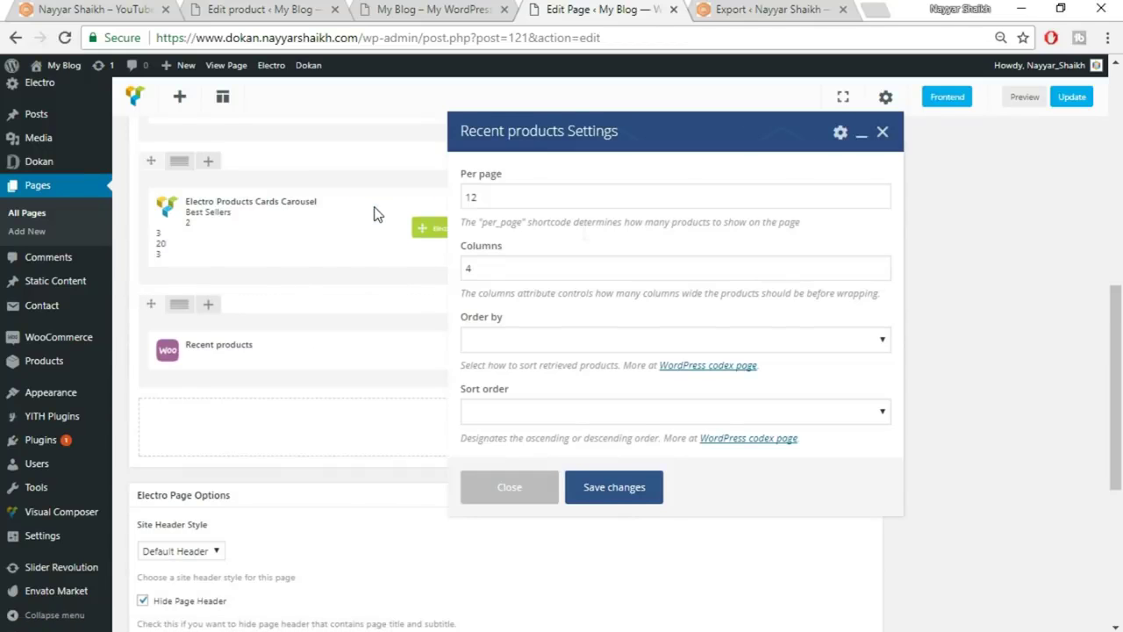
left_click(882, 134)
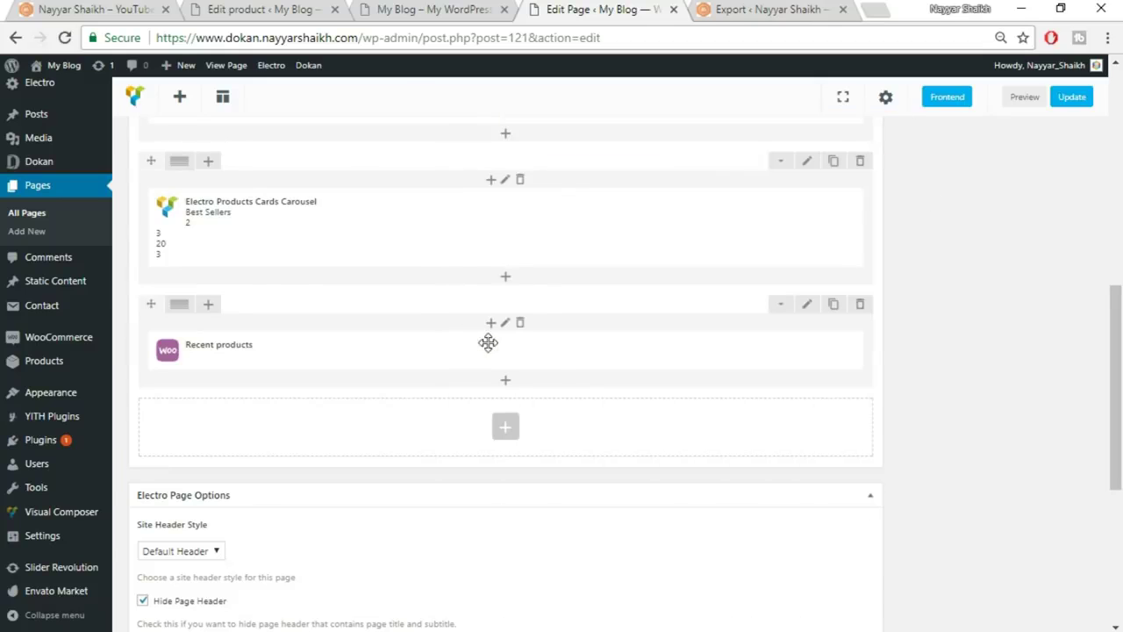
left_click(565, 351)
left_click(645, 139)
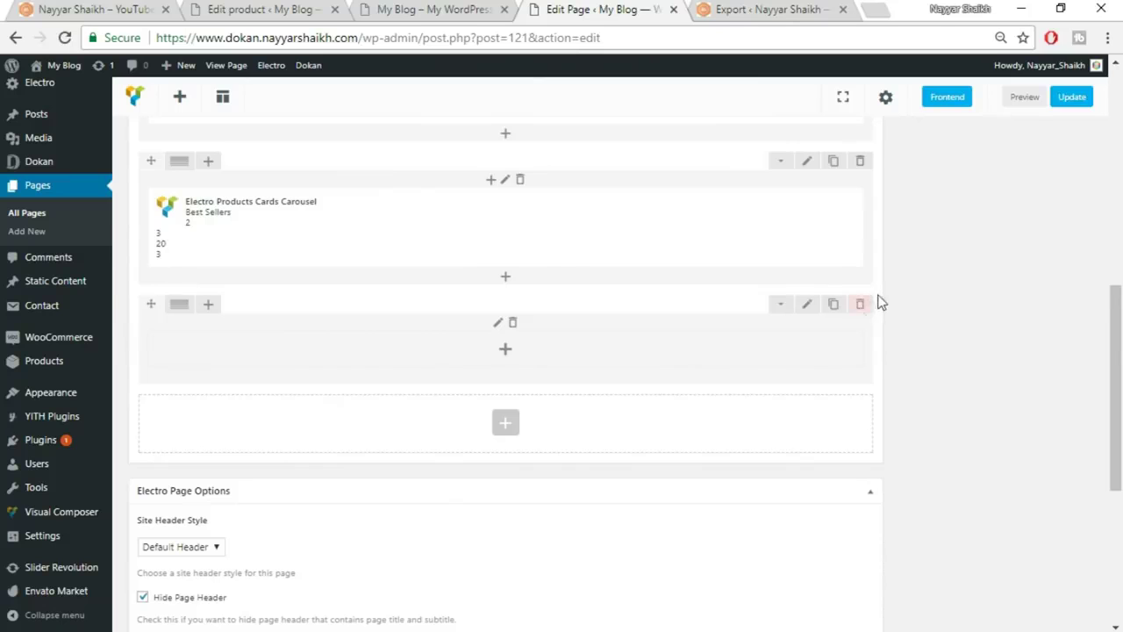
left_click(860, 303)
left_click(612, 143)
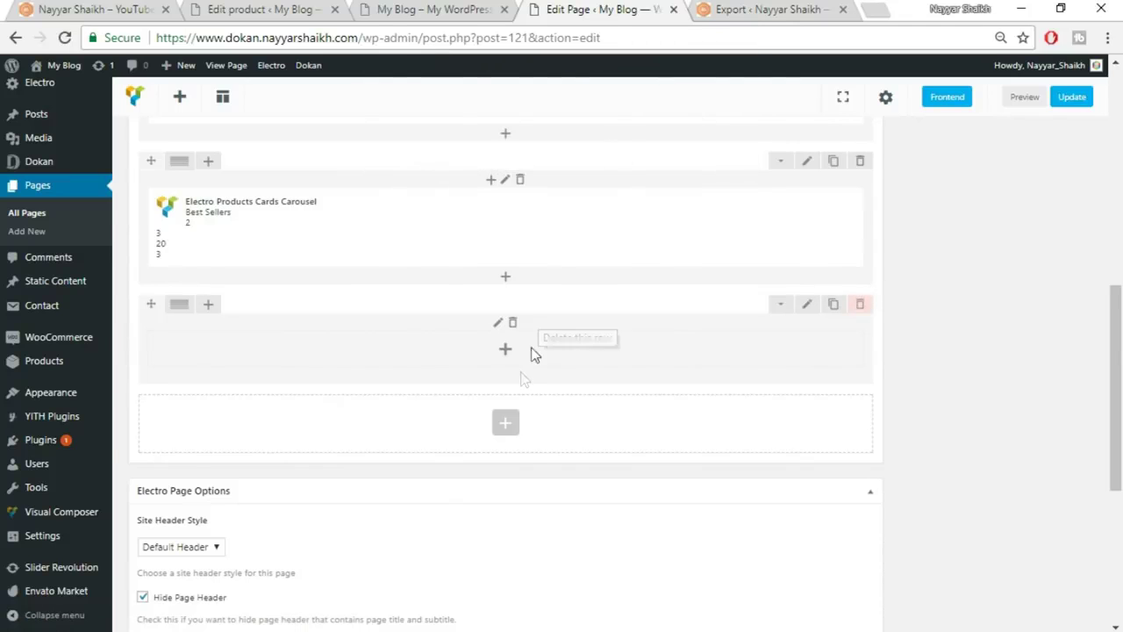
Add an Electro Products Carousel at the page end using the Recent Products shortcode
left_click(505, 326)
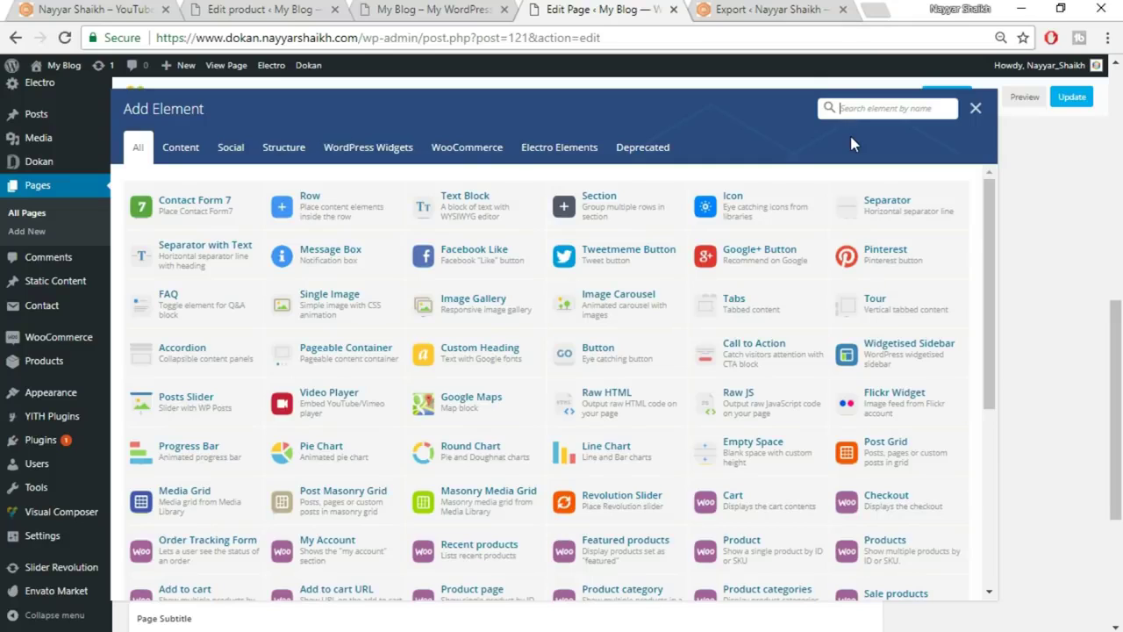
type("car")
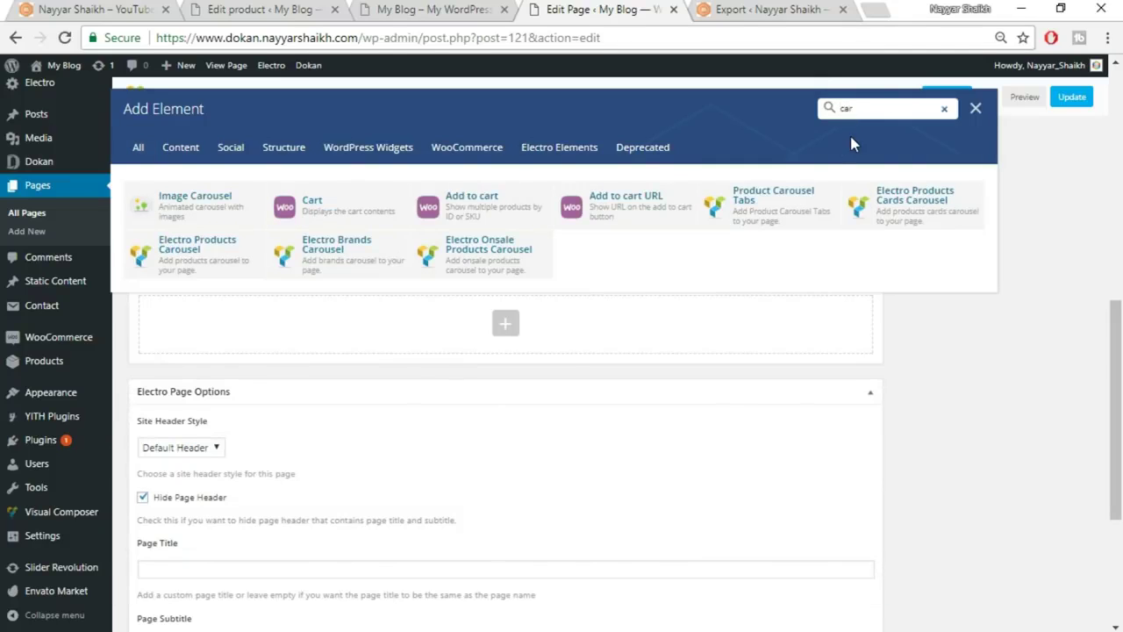
left_click(209, 267)
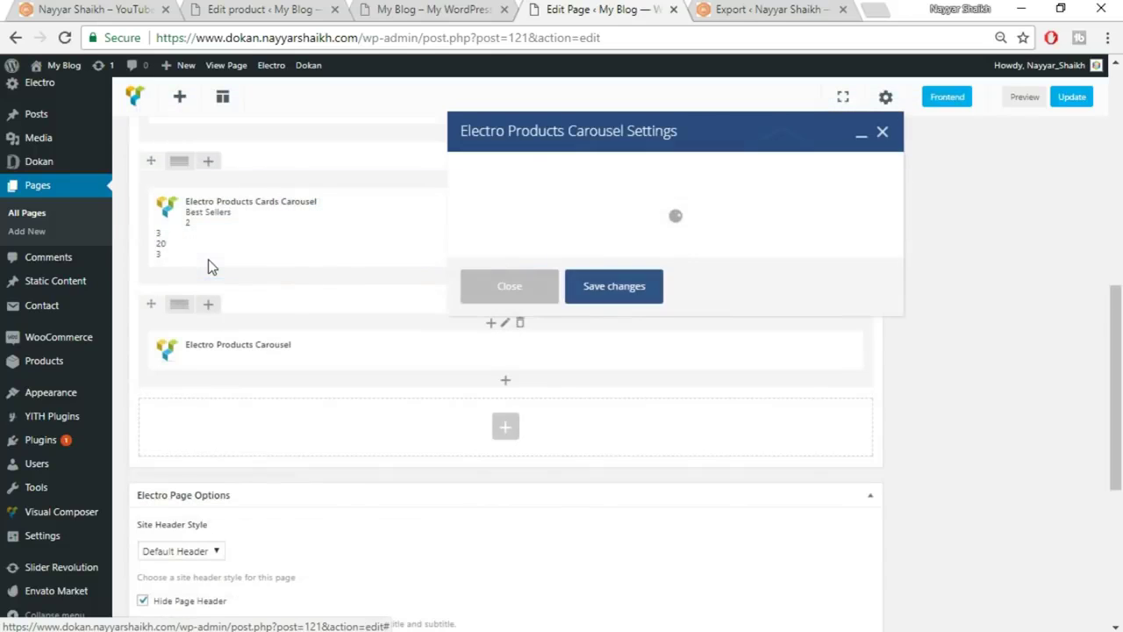
left_click(572, 248)
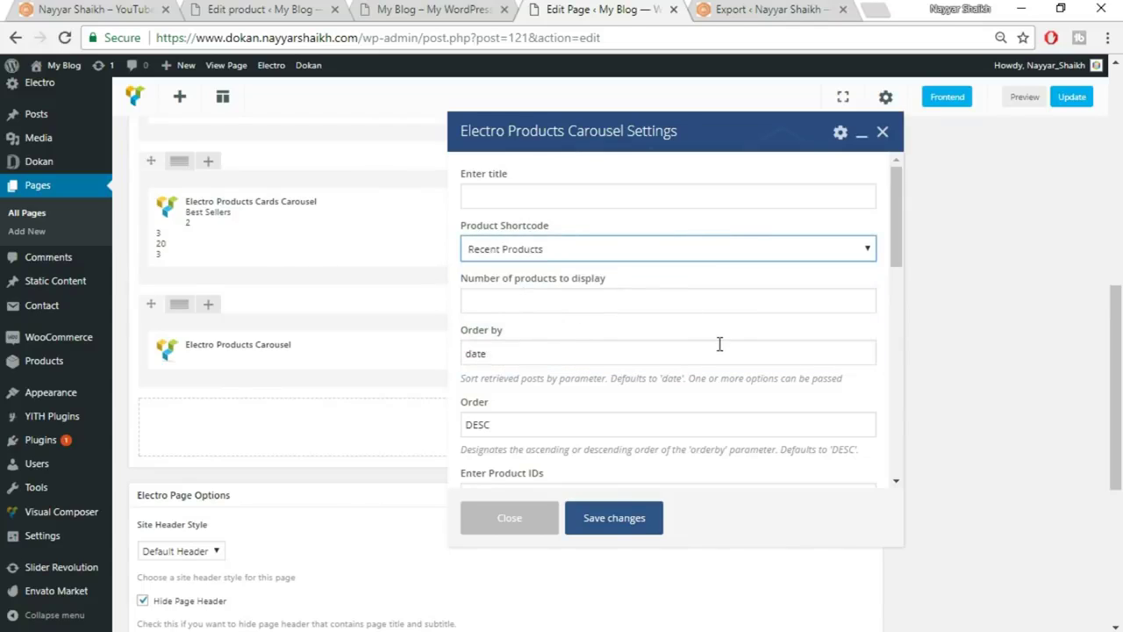
scroll(733, 381, "down", 5)
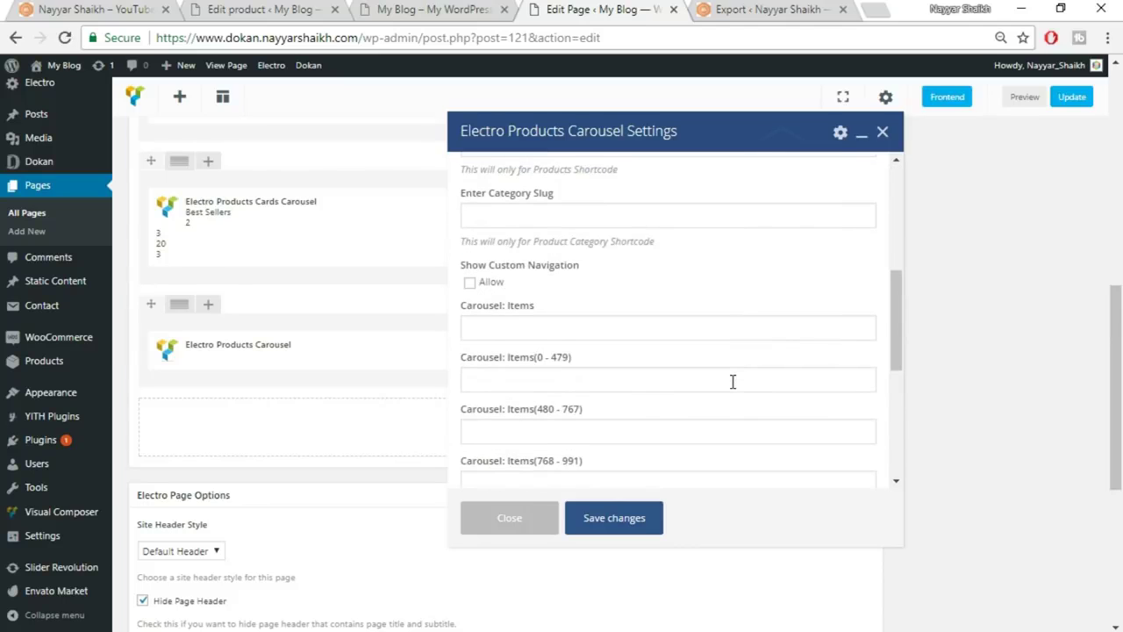
scroll(733, 382, "down", 10)
left_click(611, 517)
scroll(878, 351, "up", 3)
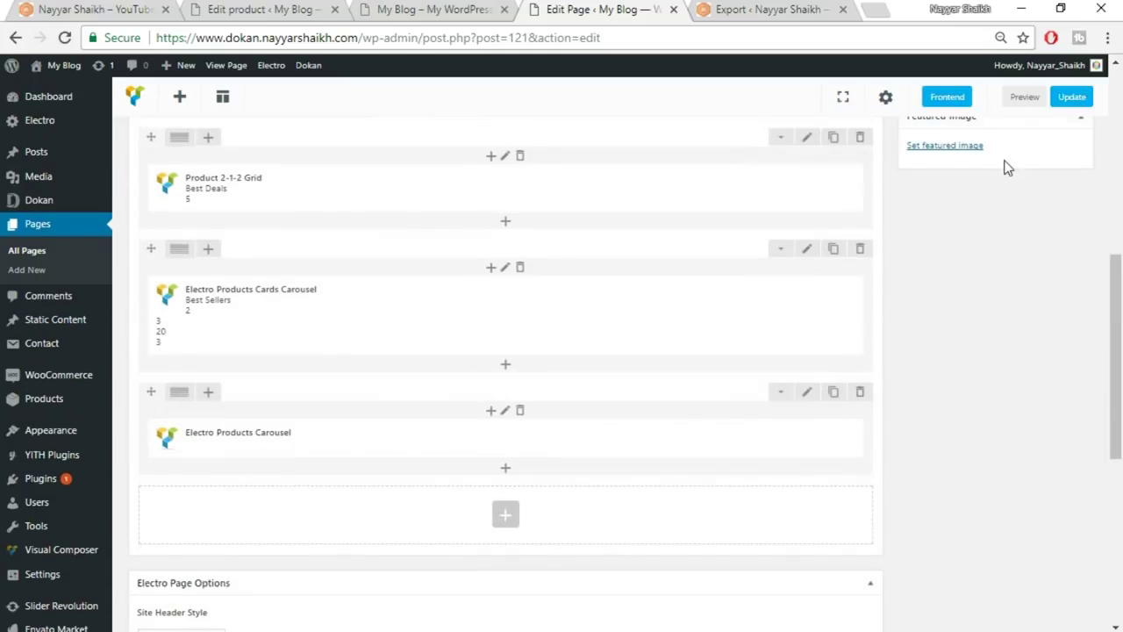
Update the Home Page and reload the live store to see the untitled carousel
left_click(1072, 99)
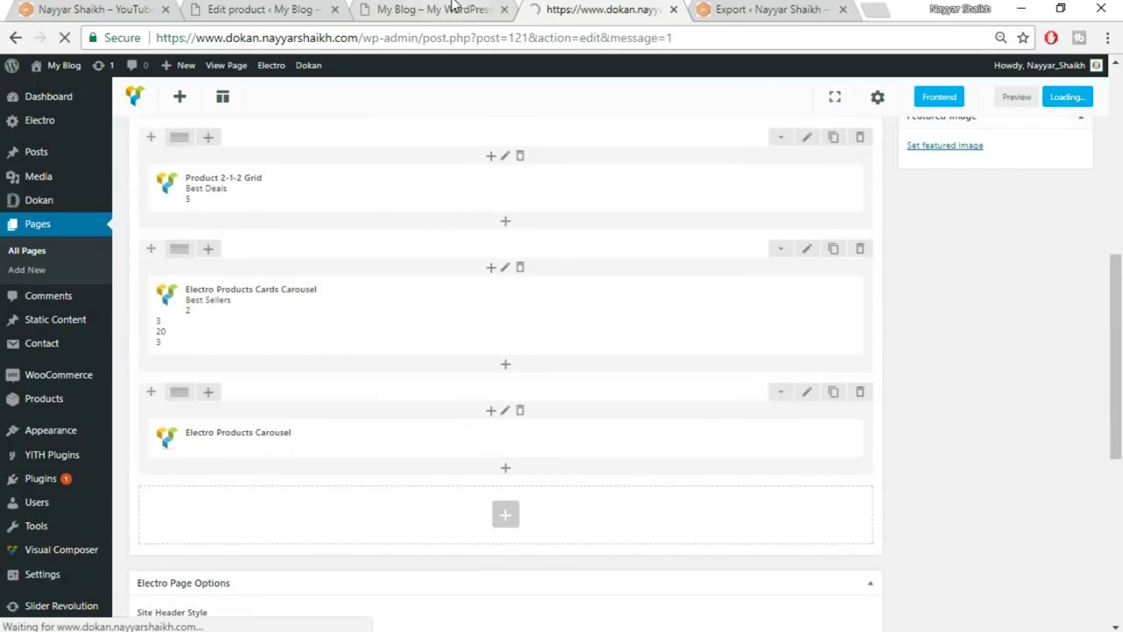
left_click(454, 7)
left_click(461, 37)
key("Return")
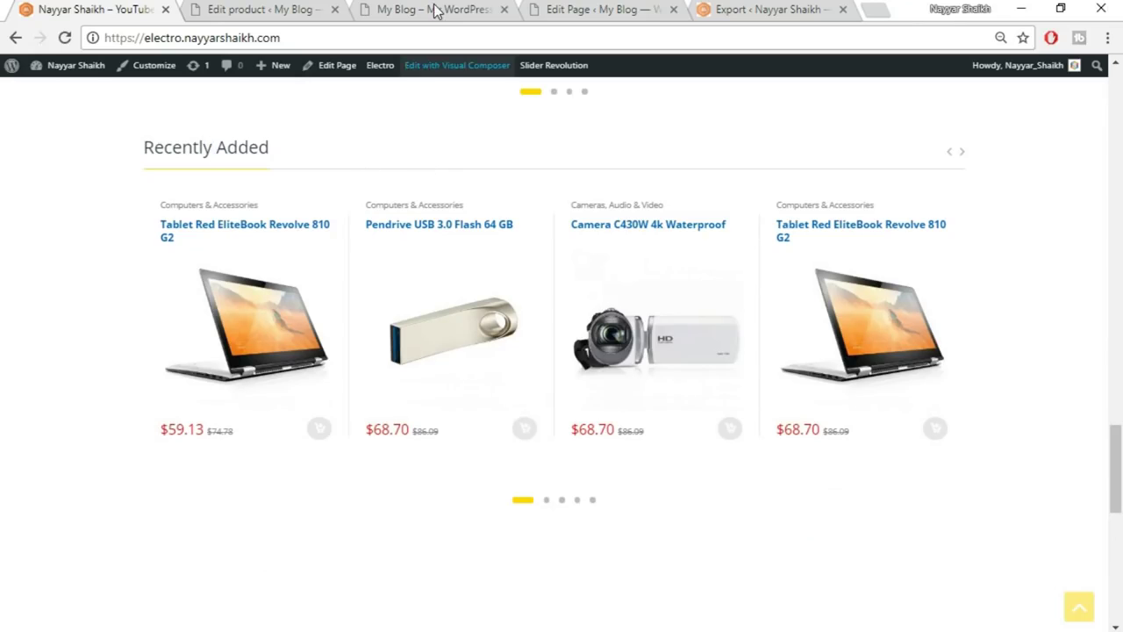
scroll(301, 215, "up", 3)
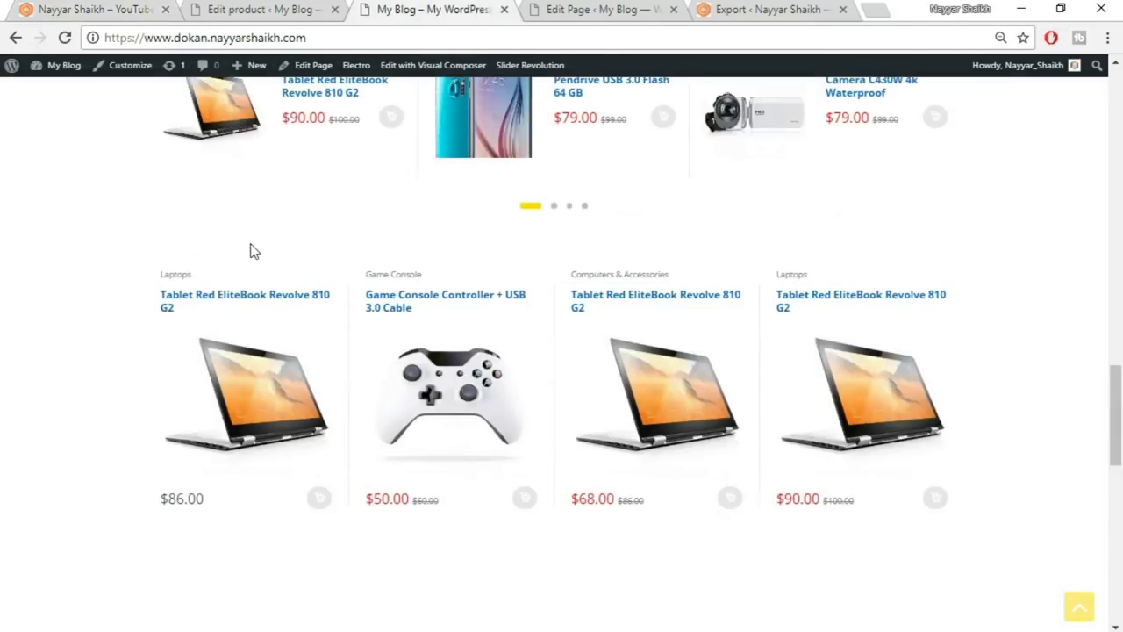
Copy the 'Recently Added' heading from the reference store and go back to the editor
left_click(101, 12)
left_click_drag(133, 153, 336, 155)
key("ctrl+c")
left_click(582, 9)
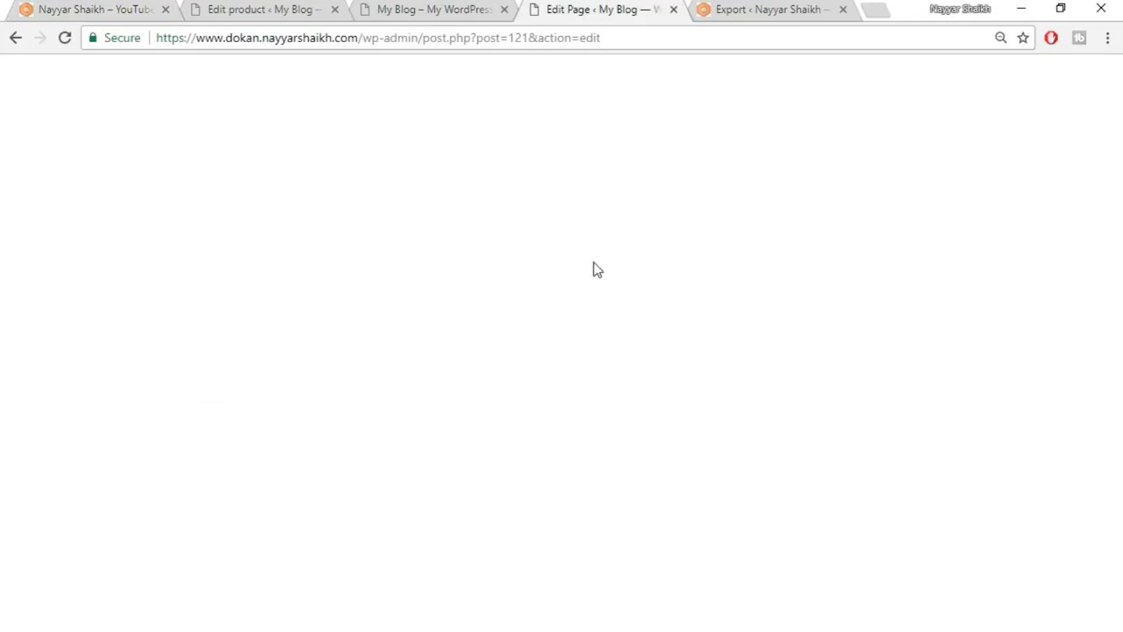
scroll(593, 268, "down", 4)
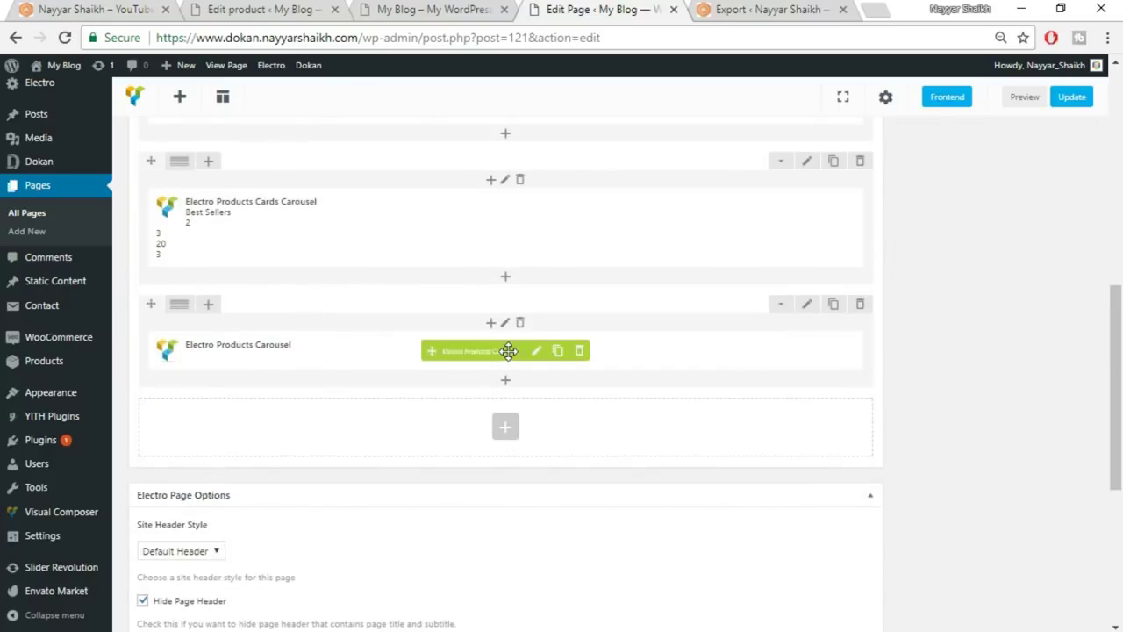
Title the carousel 'Recently Added', update the Home Page and reload the live store
left_click(538, 352)
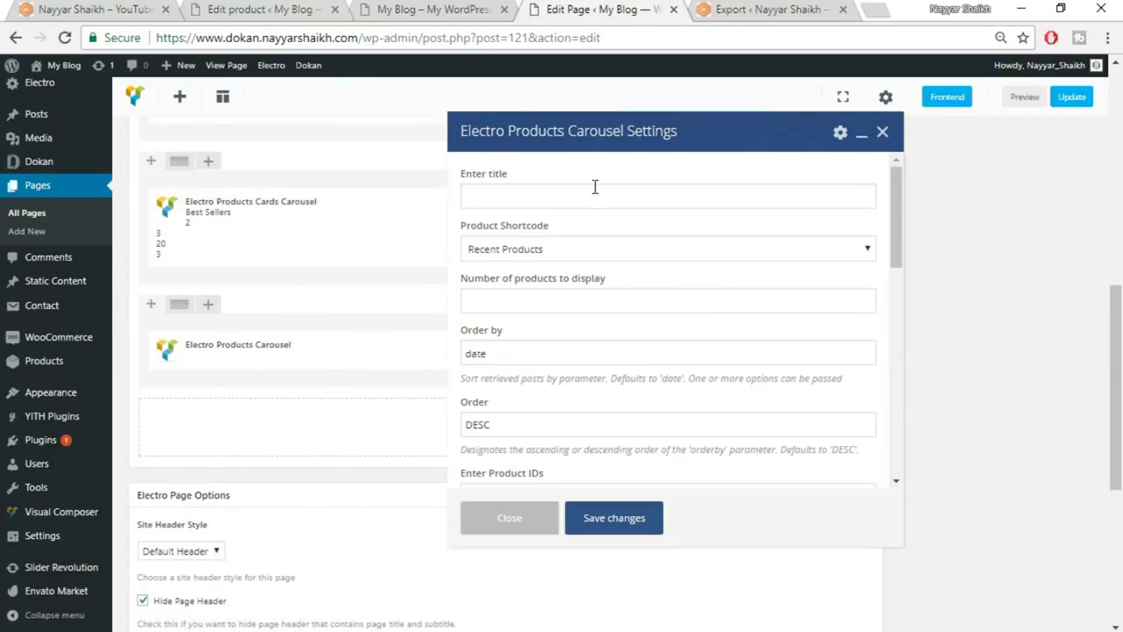
left_click(594, 187)
key("ctrl+v")
left_click(636, 526)
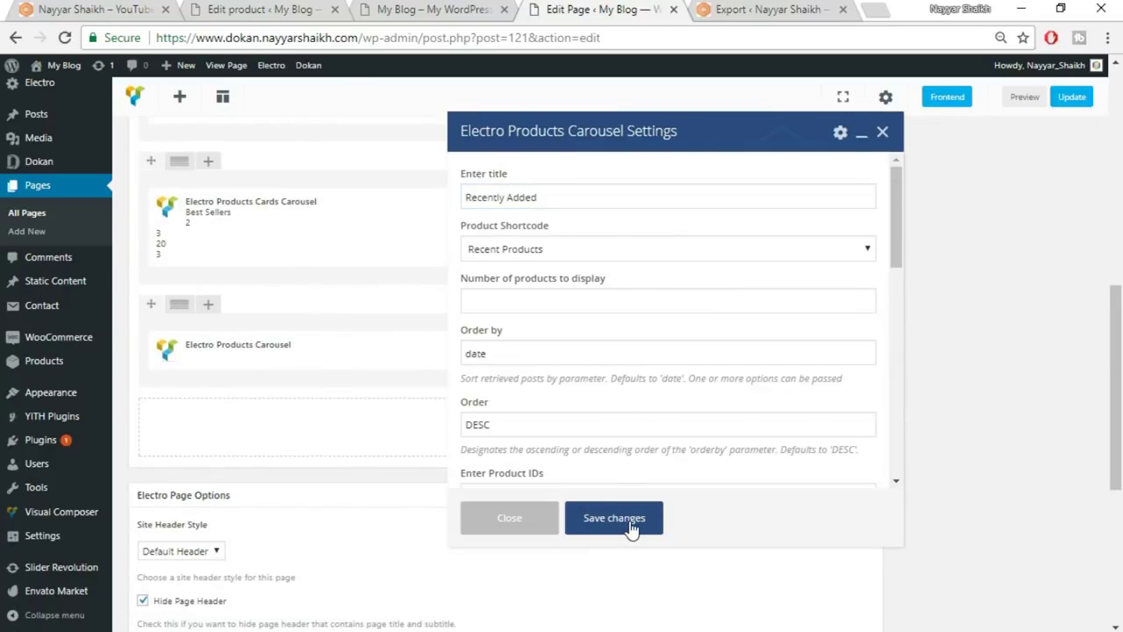
left_click(1073, 101)
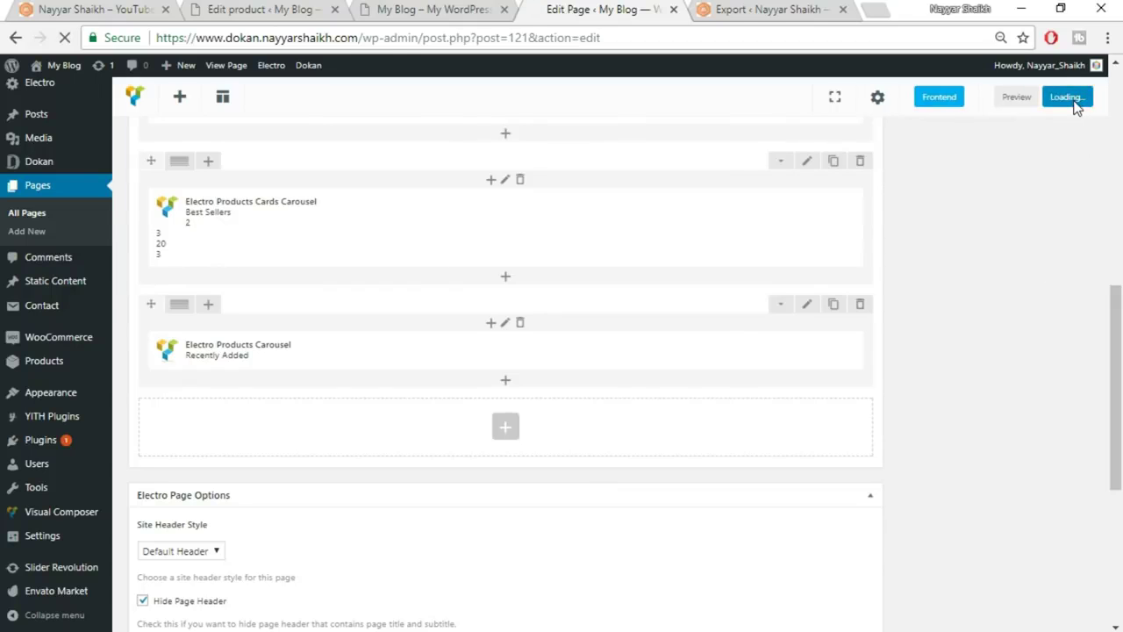
left_click(472, 9)
left_click(475, 39)
key("Return")
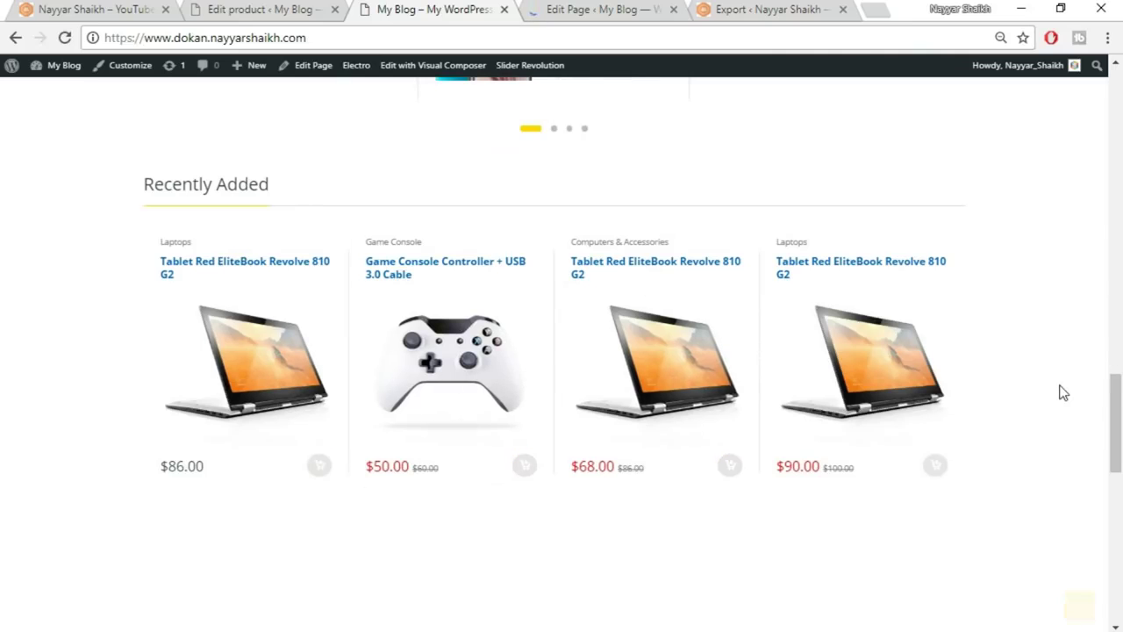
Browse the live and reference storefronts, then return to the Game Console Controller + USB 3.0 Cable editor
scroll(1060, 391, "down", 5)
scroll(417, 389, "down", 1)
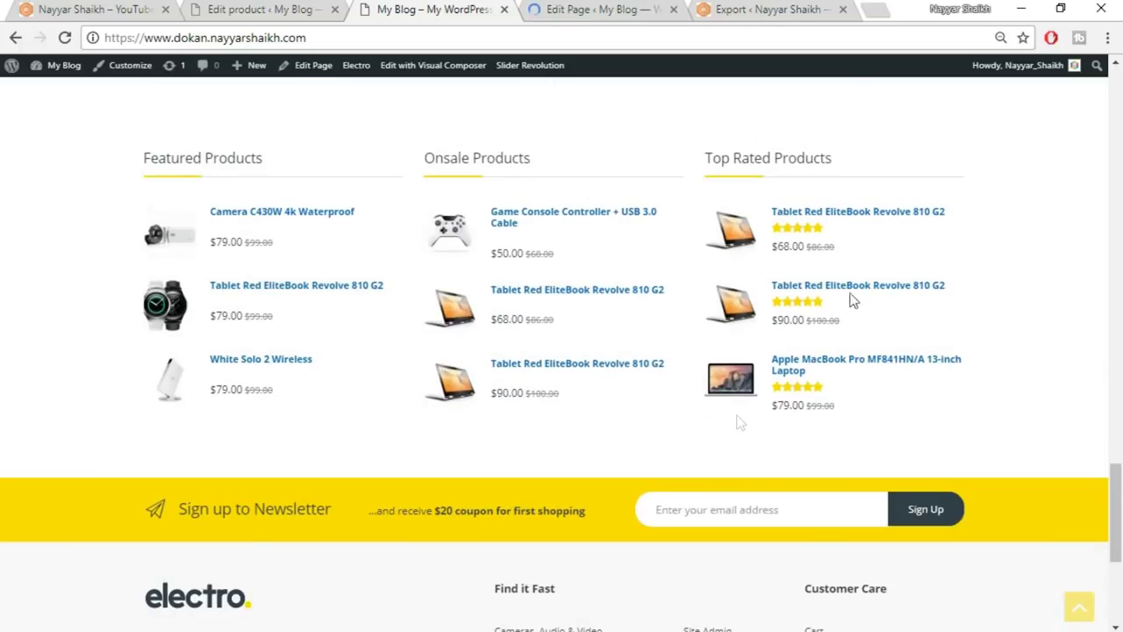
scroll(892, 295, "down", 3)
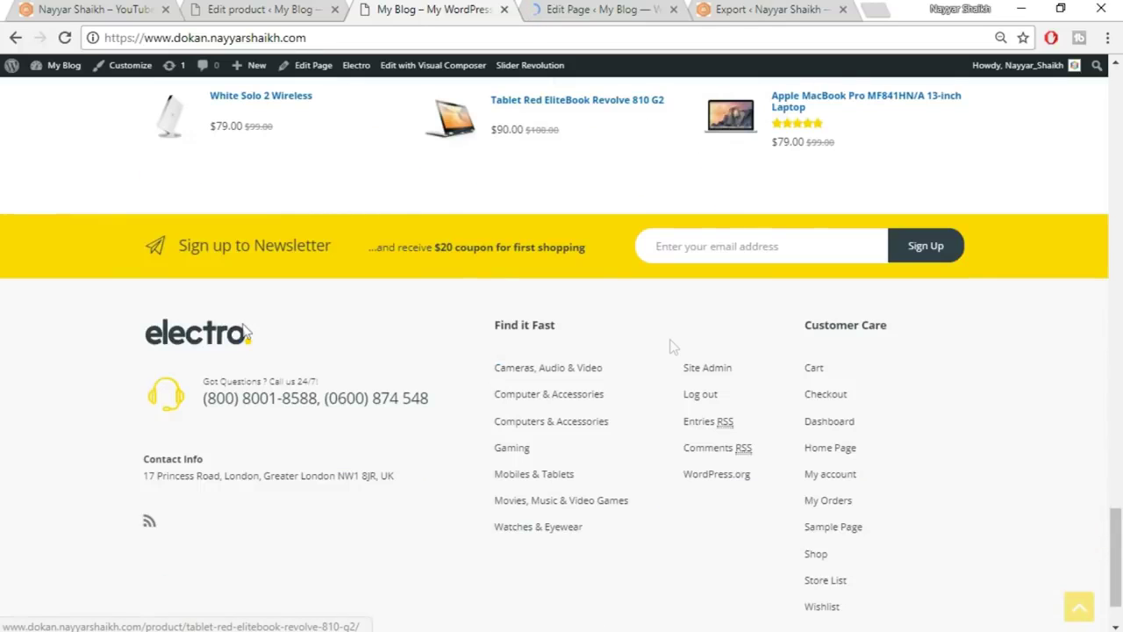
scroll(602, 343, "down", 1)
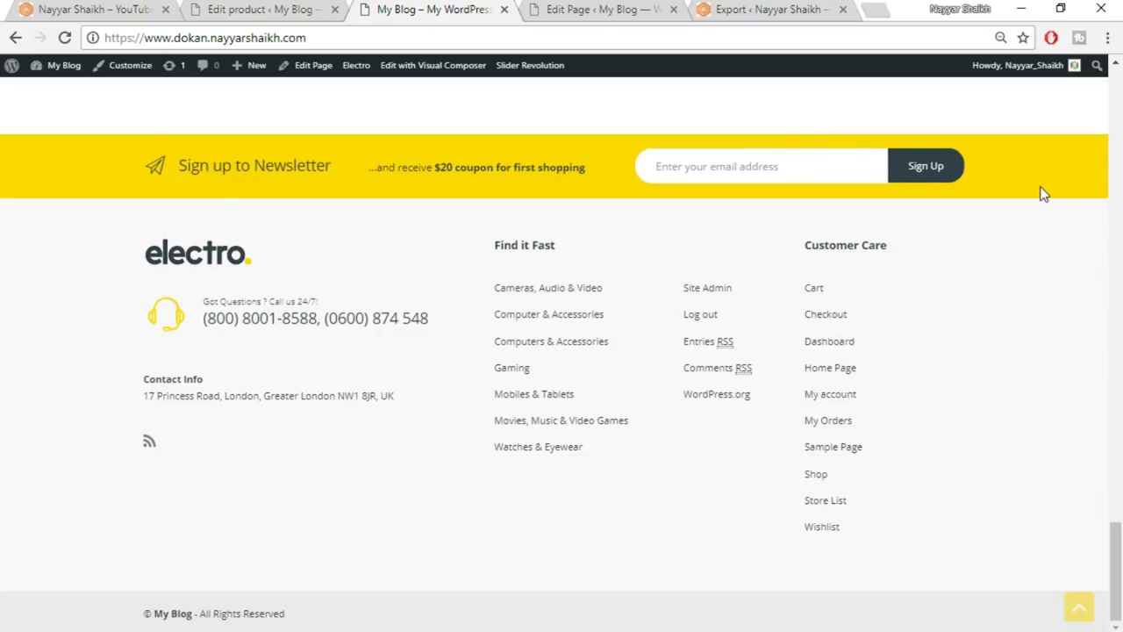
left_click(296, 9)
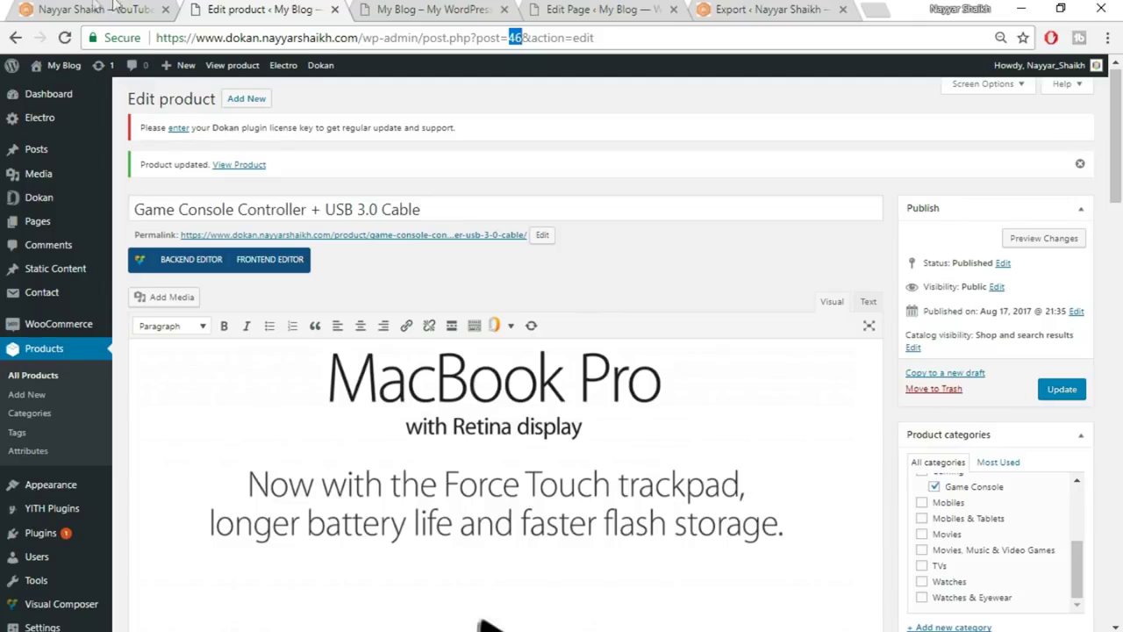
left_click(99, 8)
left_click_drag(1117, 474, 1113, 153)
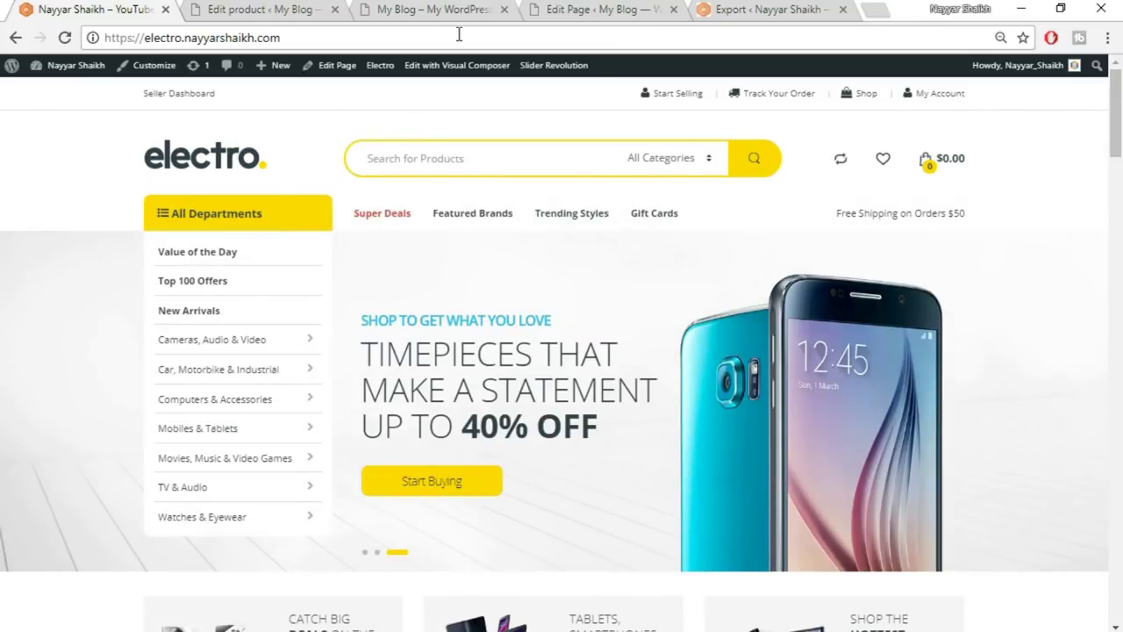
left_click(484, 11)
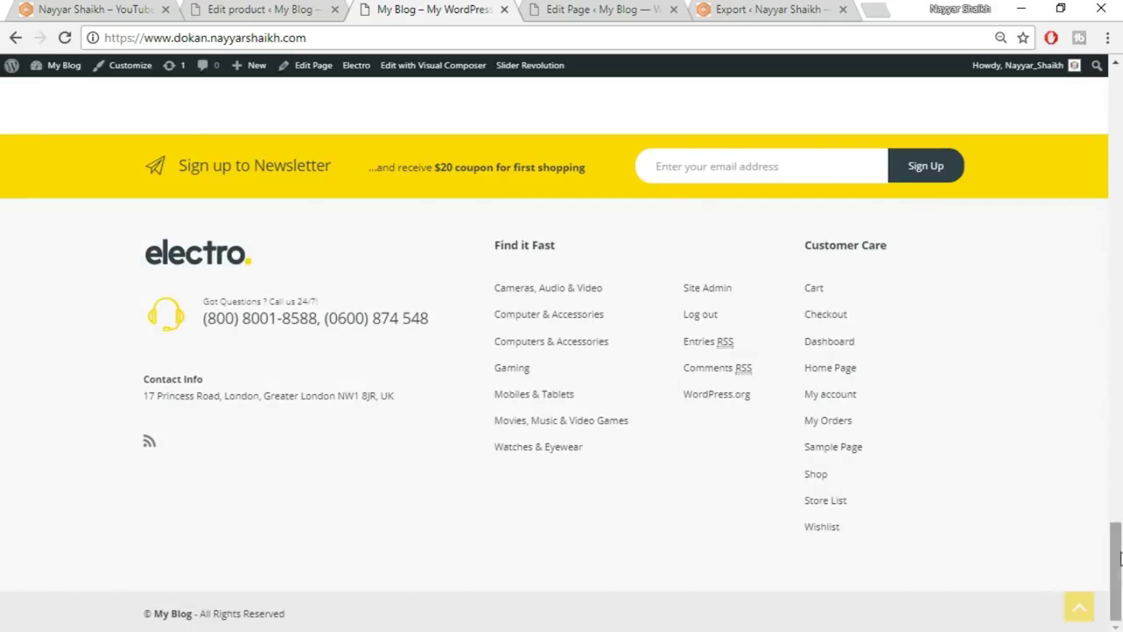
left_click(1079, 607)
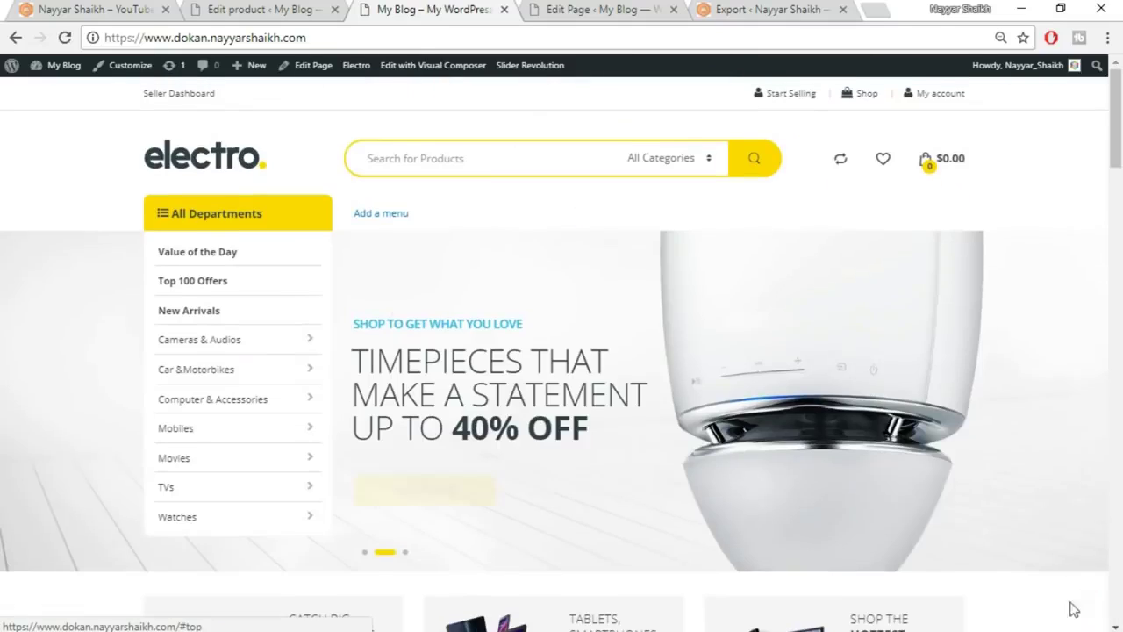
left_click(268, 9)
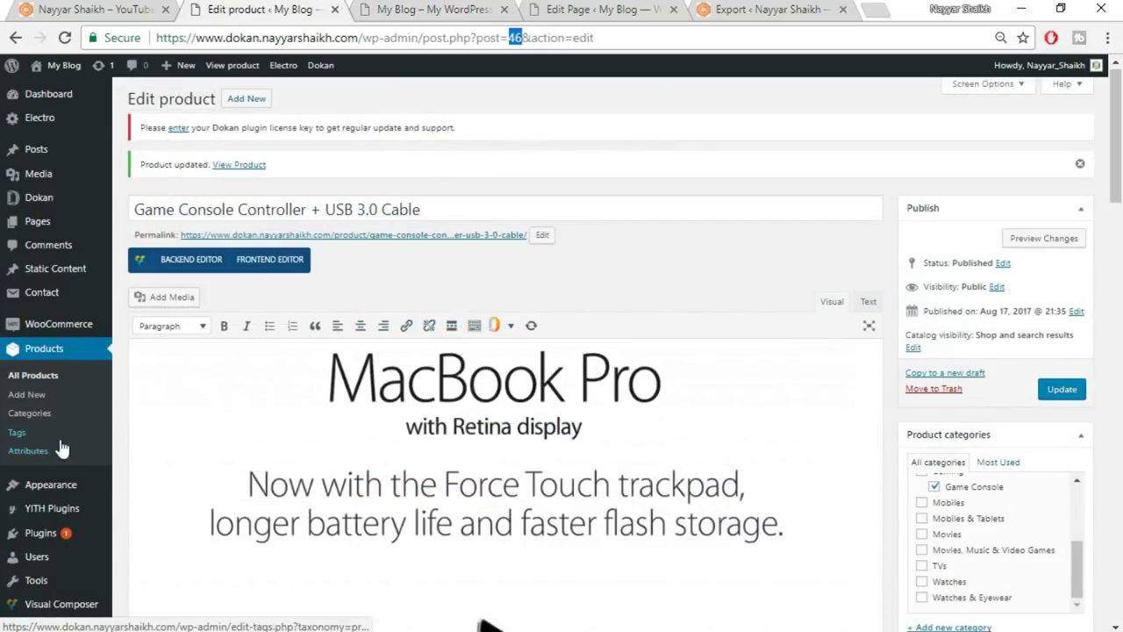
mouse_move(68, 494)
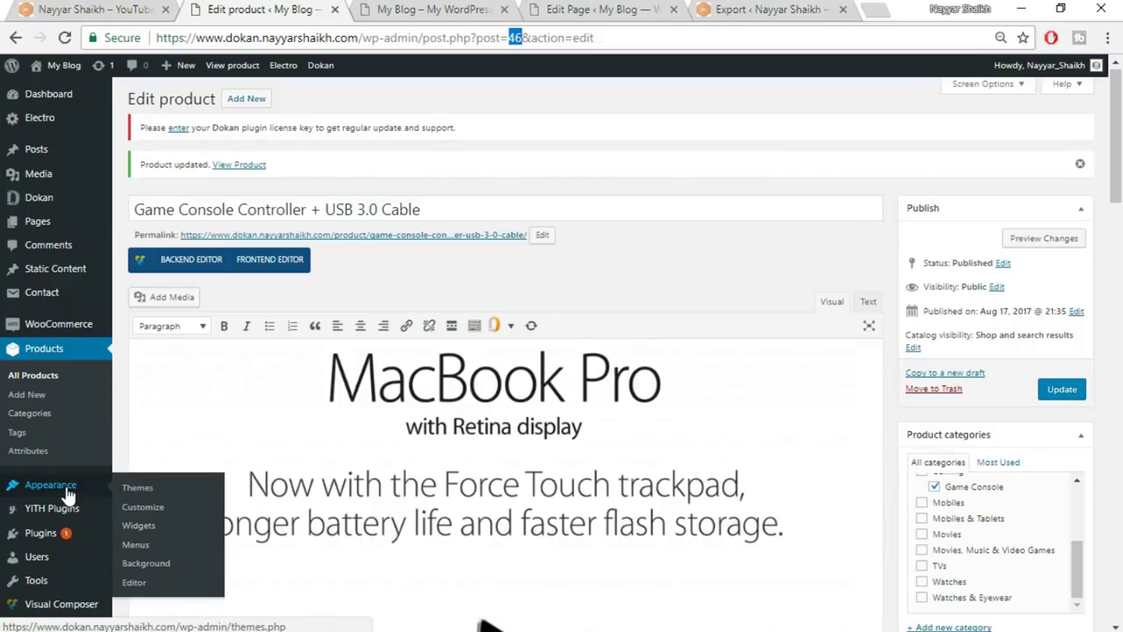
Create a menu named Secondary and assign it to the Secondary Nav location
left_click(154, 549)
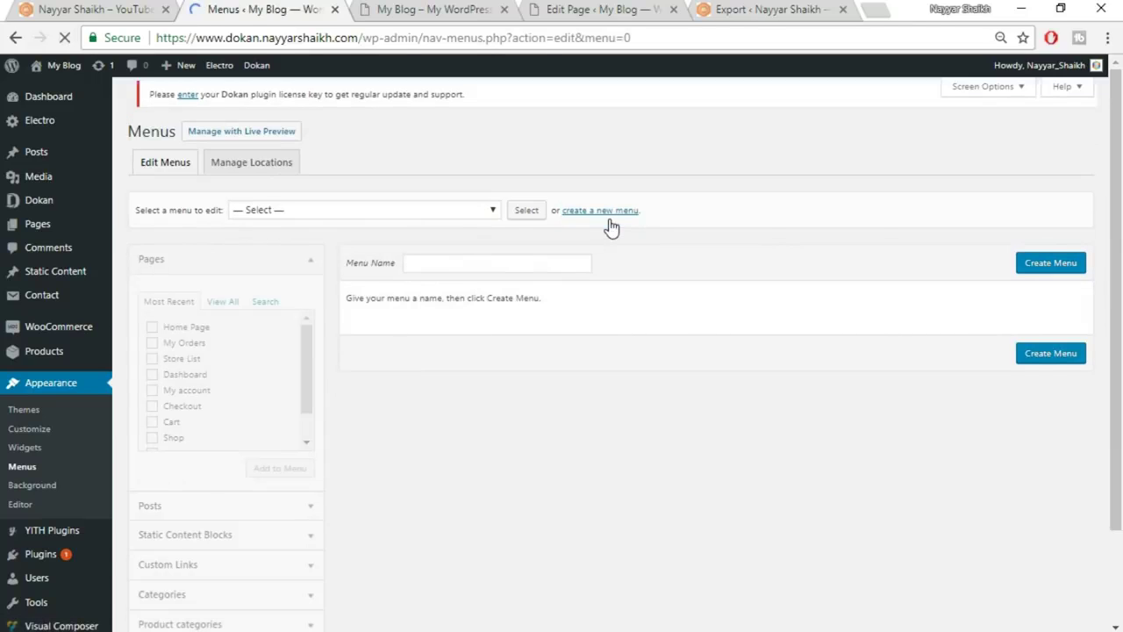
left_click(510, 267)
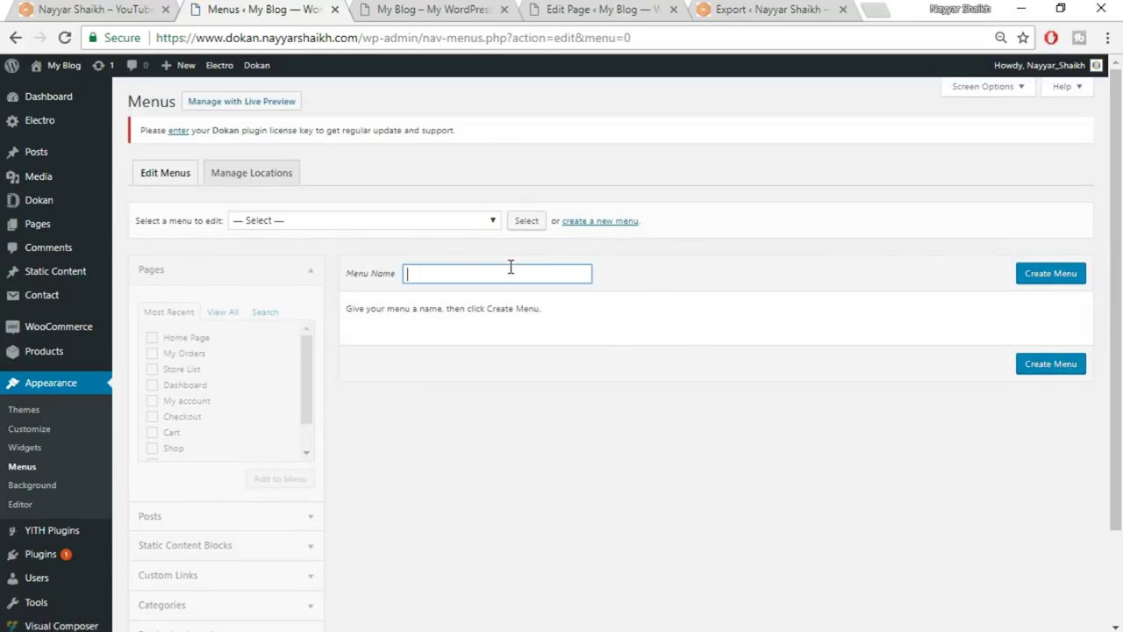
type("Secondary")
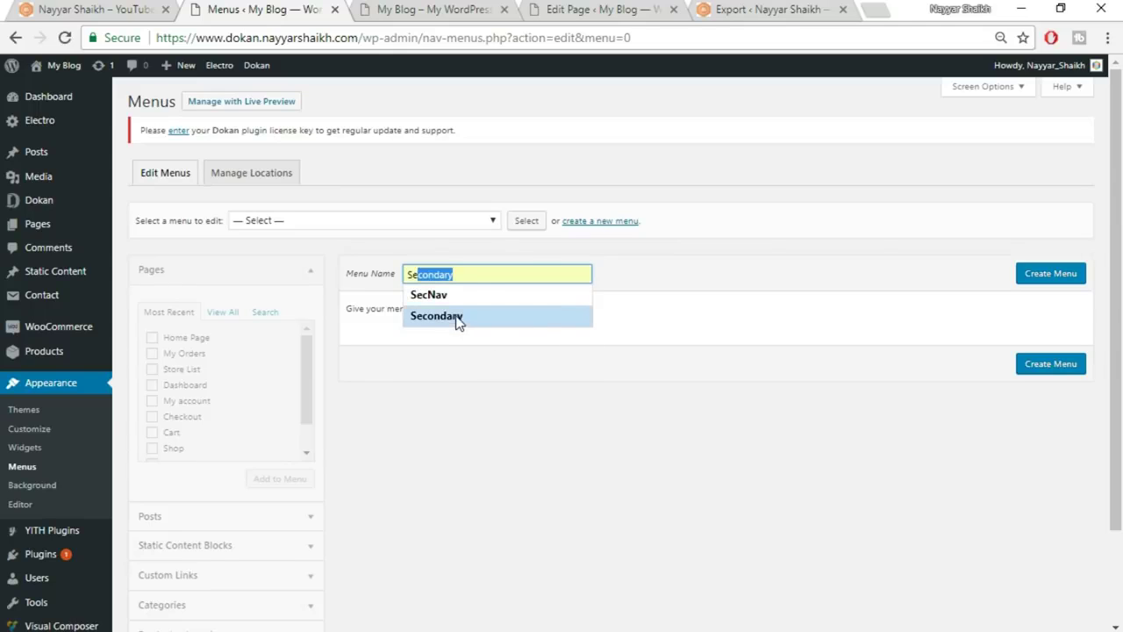
left_click(457, 322)
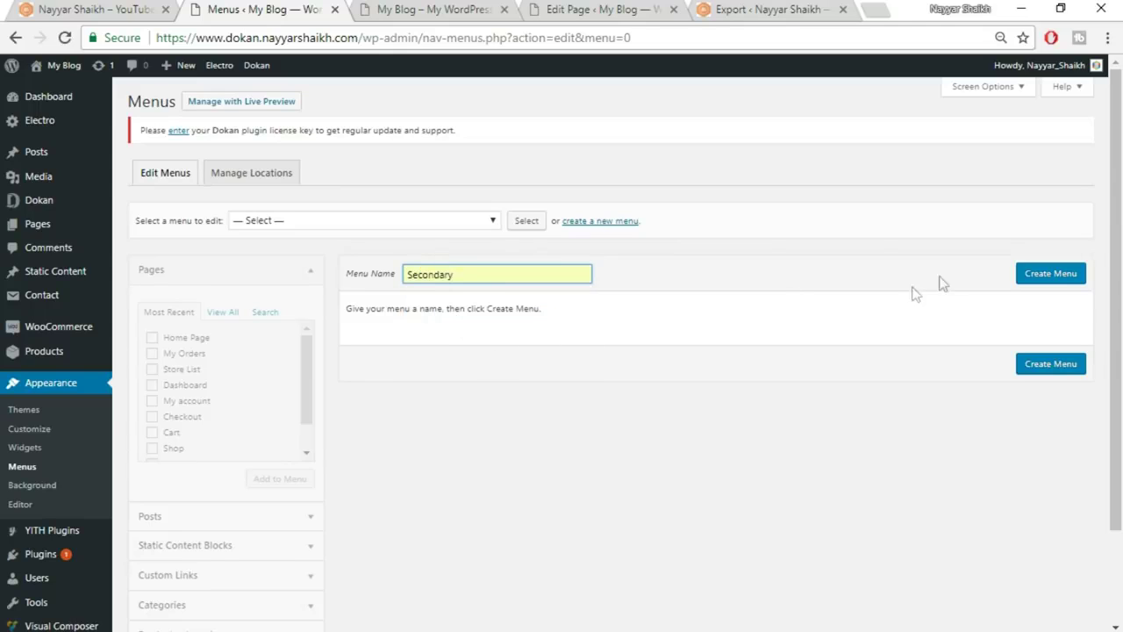
left_click(1053, 284)
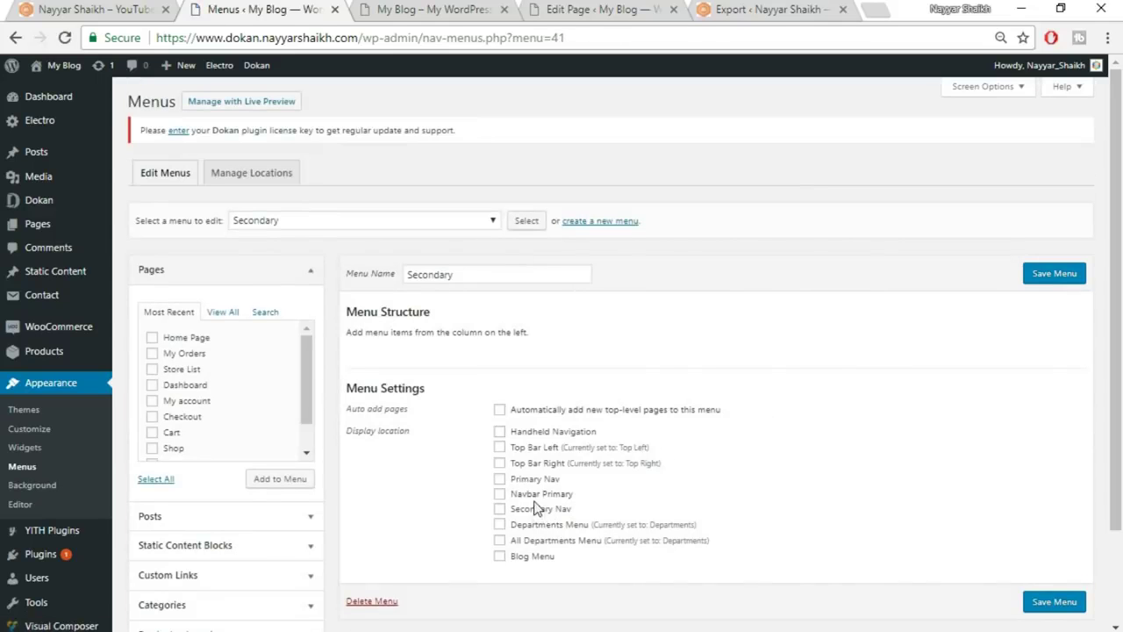
left_click(516, 510)
Add a Super Deals custom link with URL # to the menu
left_click(79, 9)
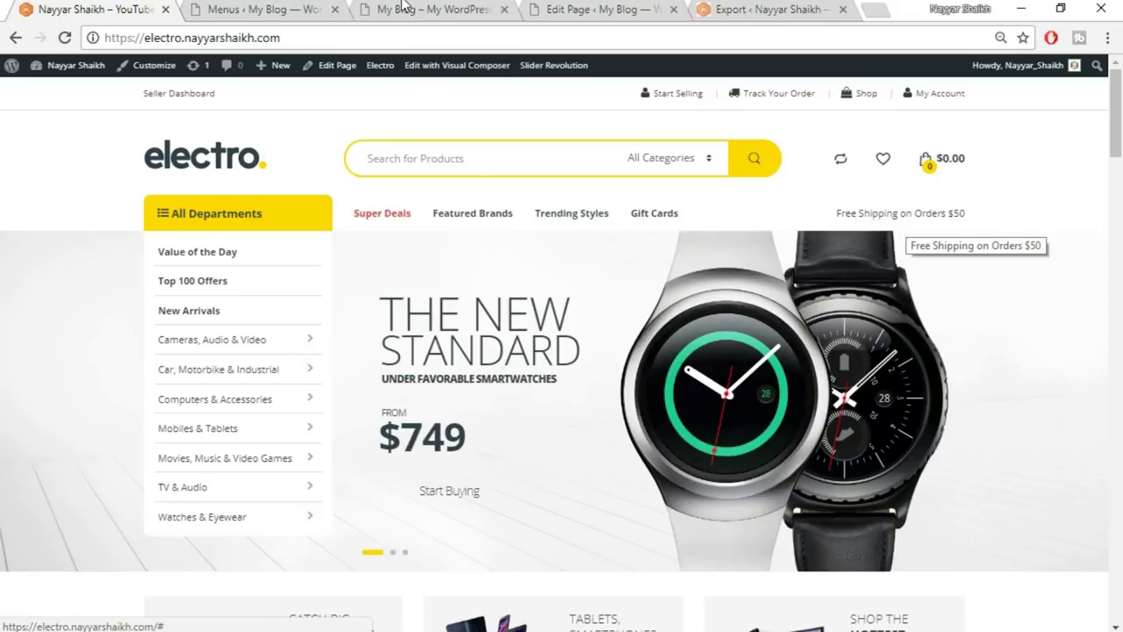
left_click(248, 7)
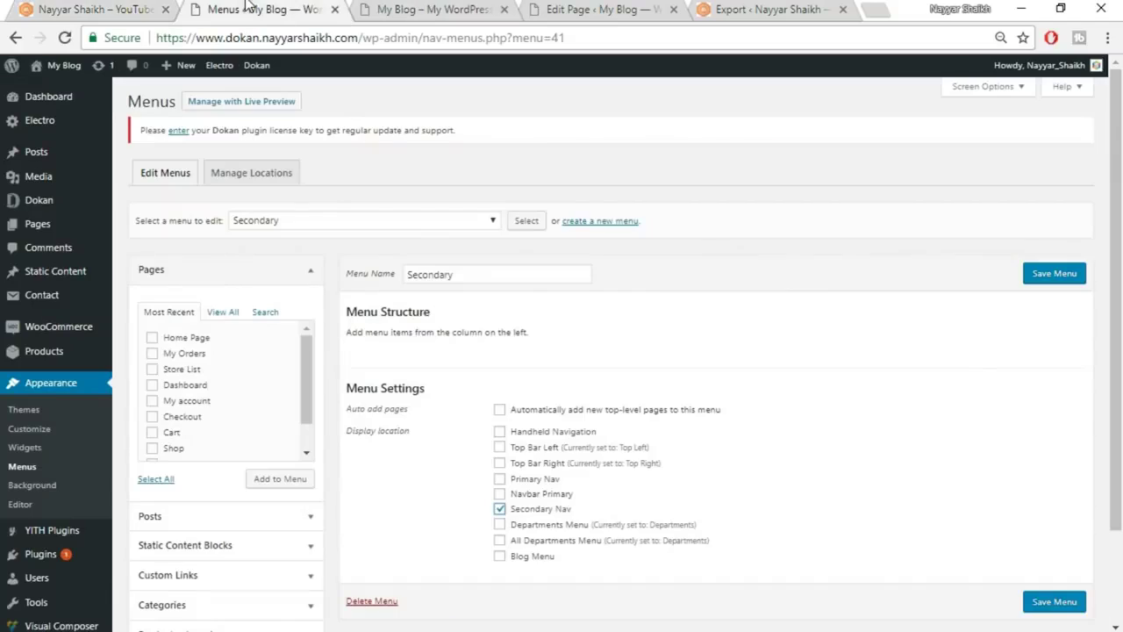
left_click(309, 272)
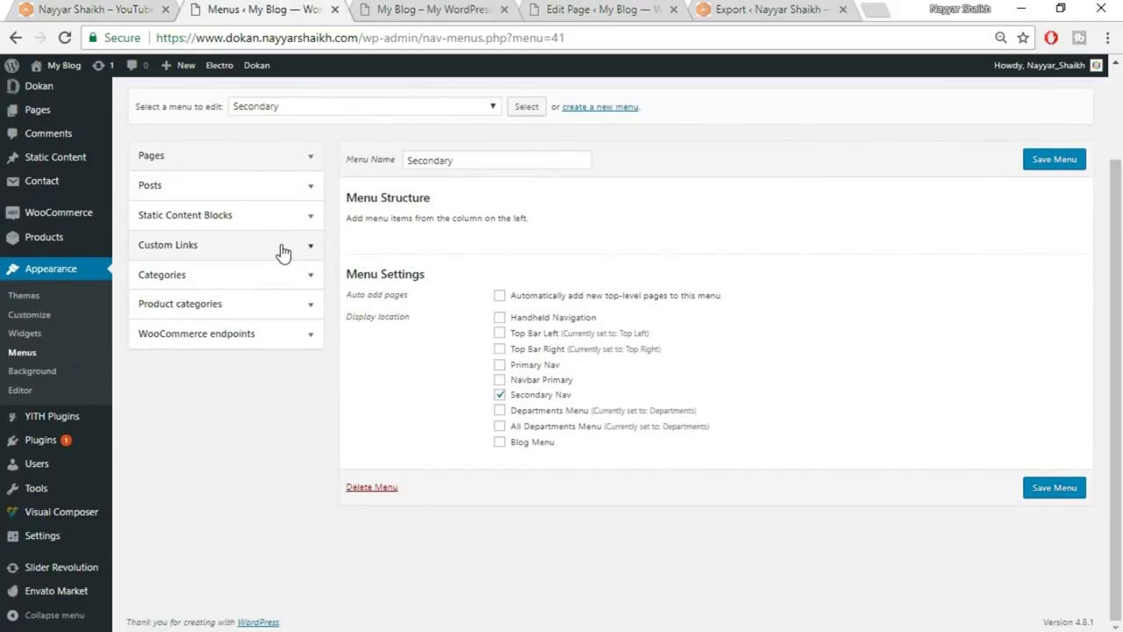
left_click(283, 248)
key("ctrl+shift+Tab")
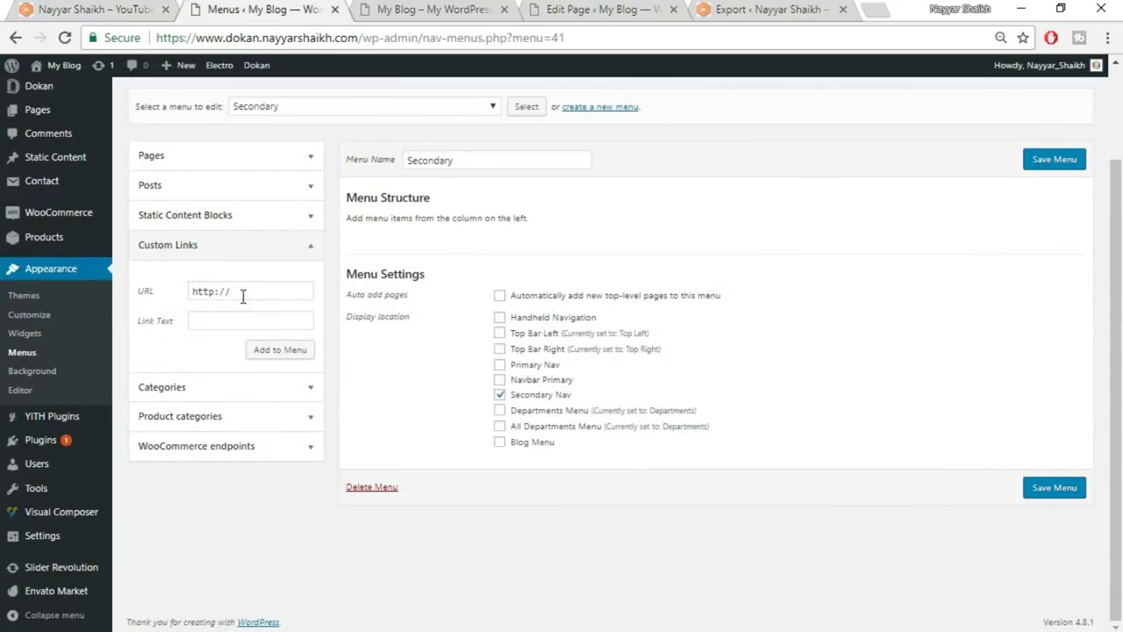
left_click_drag(243, 293, 125, 285)
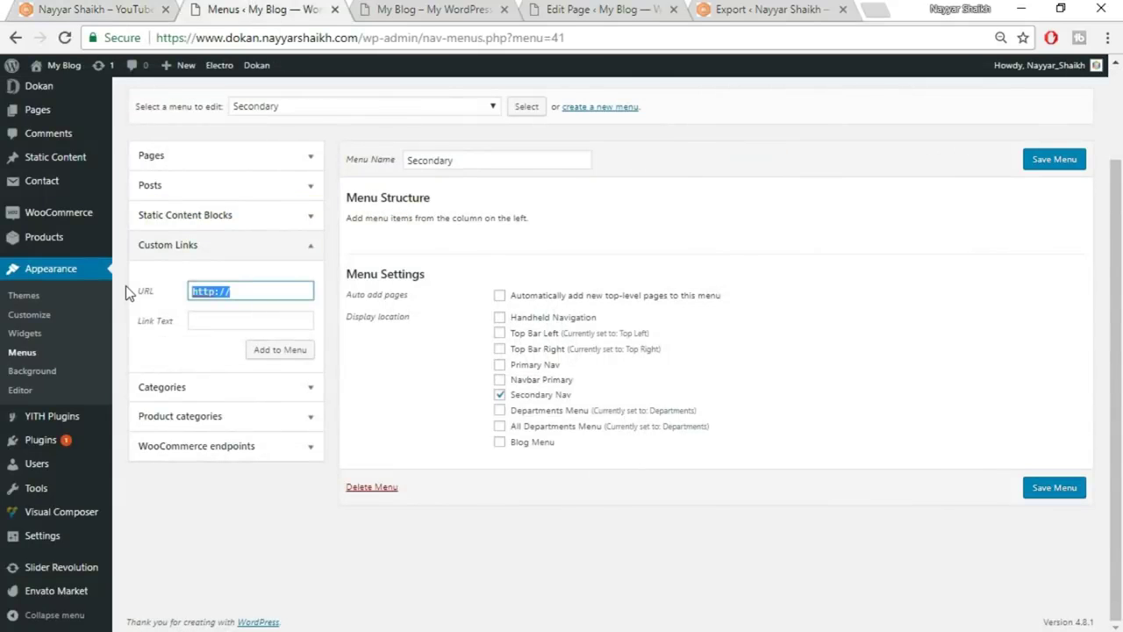
type("#")
key("Tab")
type("Super Deals")
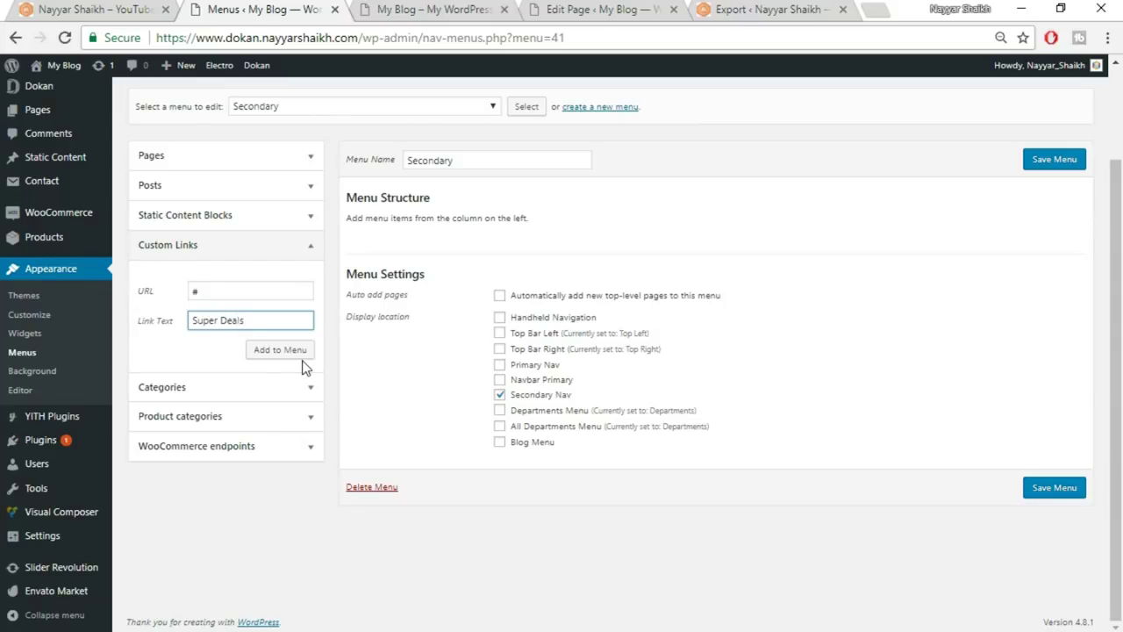
left_click(294, 355)
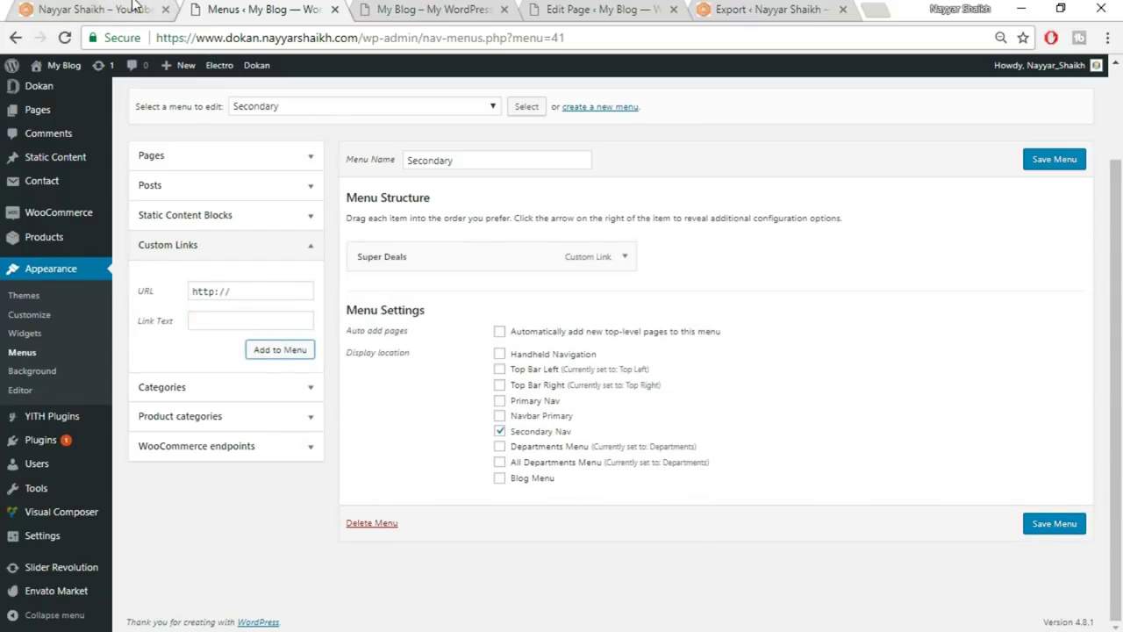
Add a Featured Brands custom link with URL # to the menu
left_click(133, 7)
left_click(283, 9)
left_click_drag(260, 291, 126, 293)
type("#")
key("Tab")
type("Featured Brands")
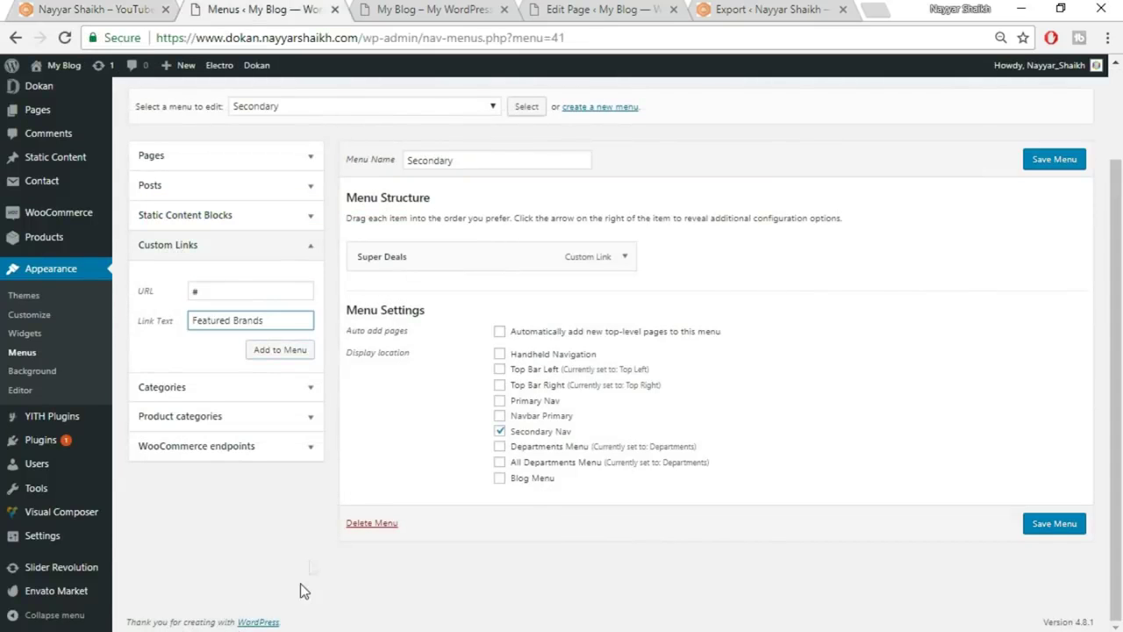
left_click(283, 353)
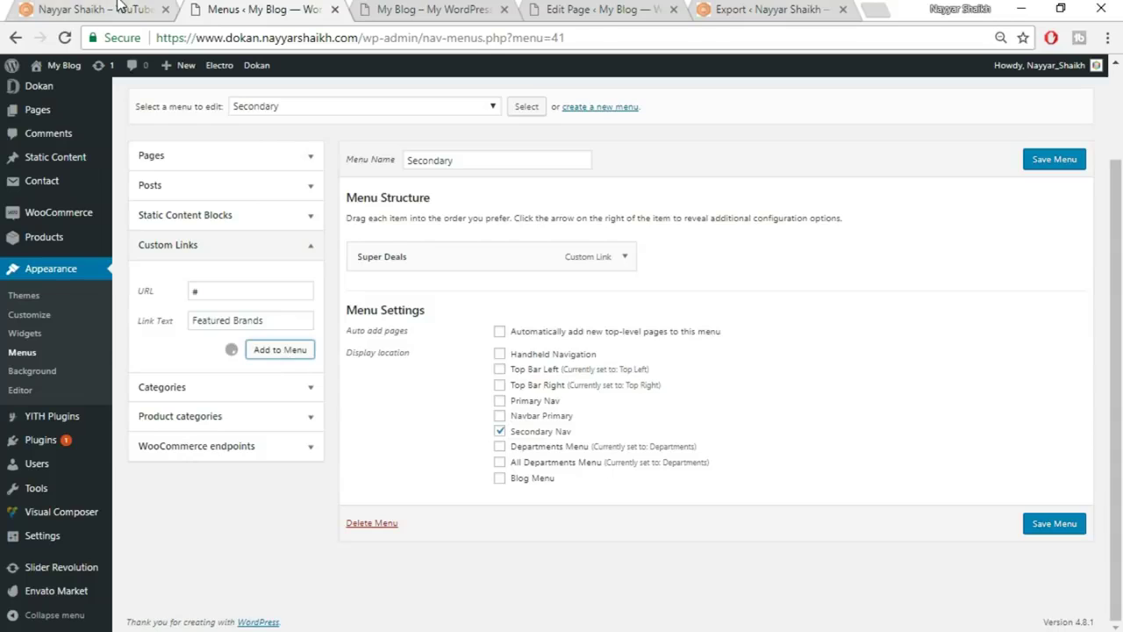
Add a Gift Cards custom link with URL # to the menu
left_click(121, 7)
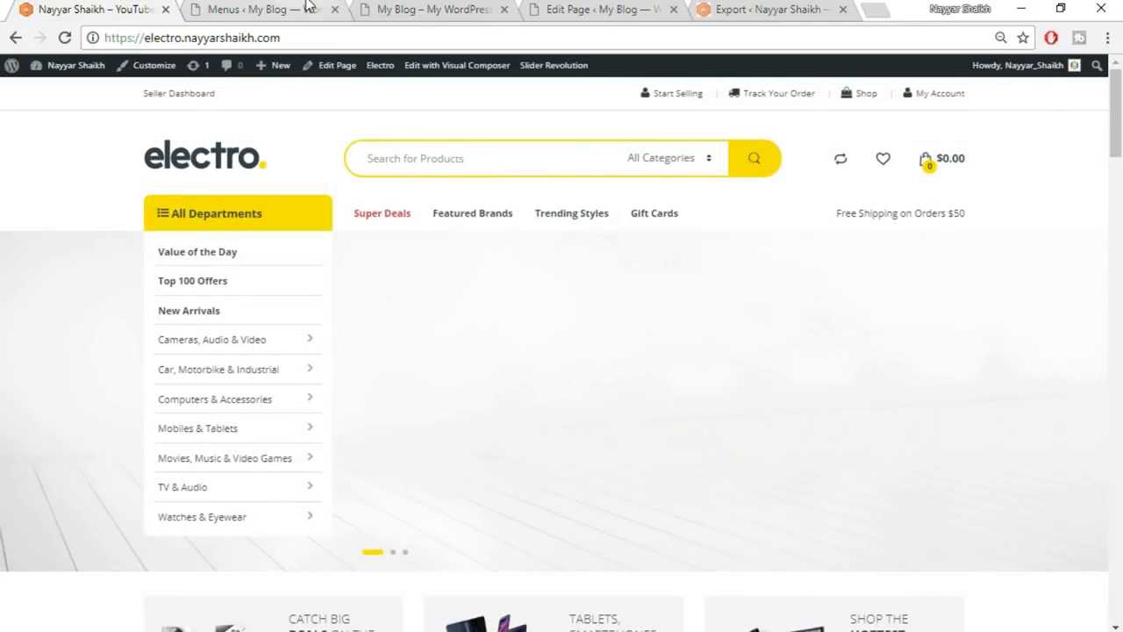
left_click(280, 8)
left_click(252, 297)
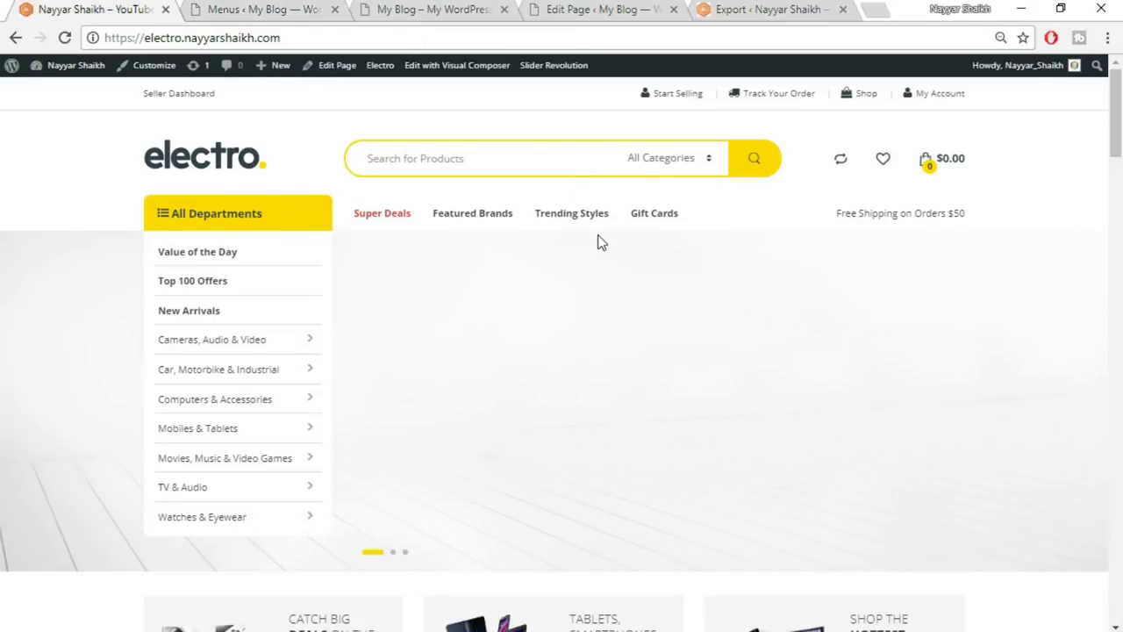
left_click(311, 8)
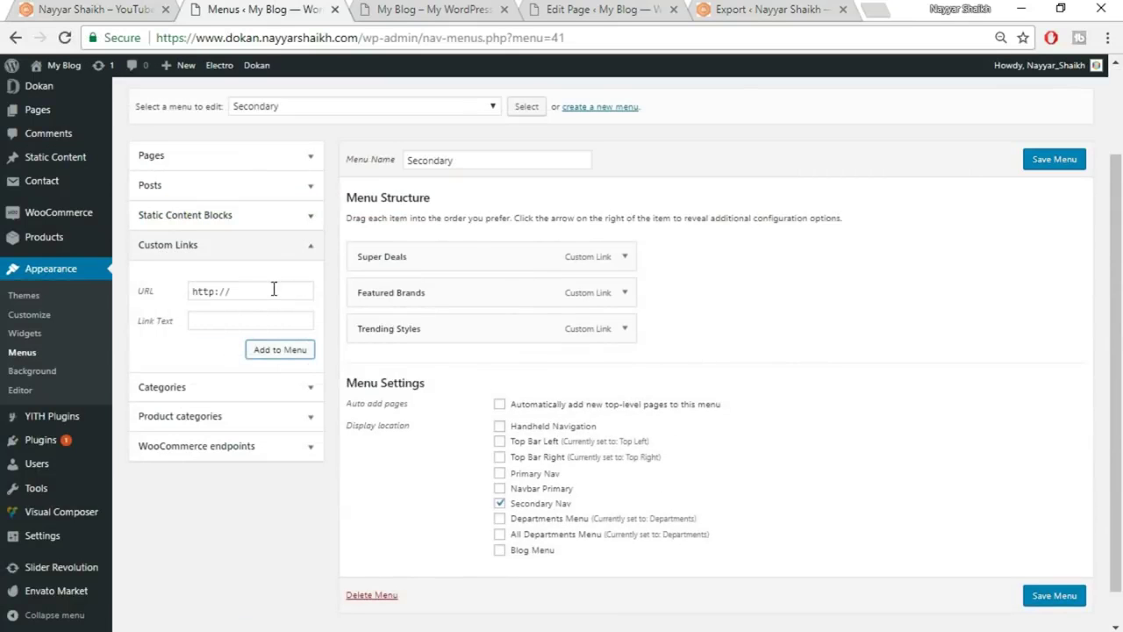
left_click(176, 291)
type("#")
left_click(279, 314)
type("Gift")
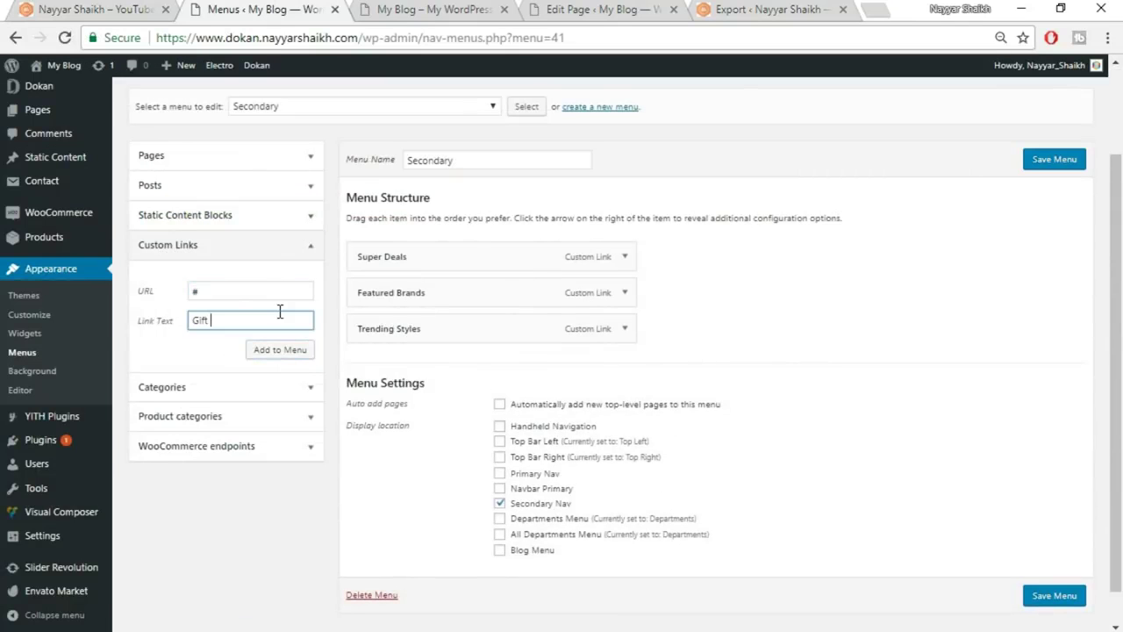
left_click(285, 351)
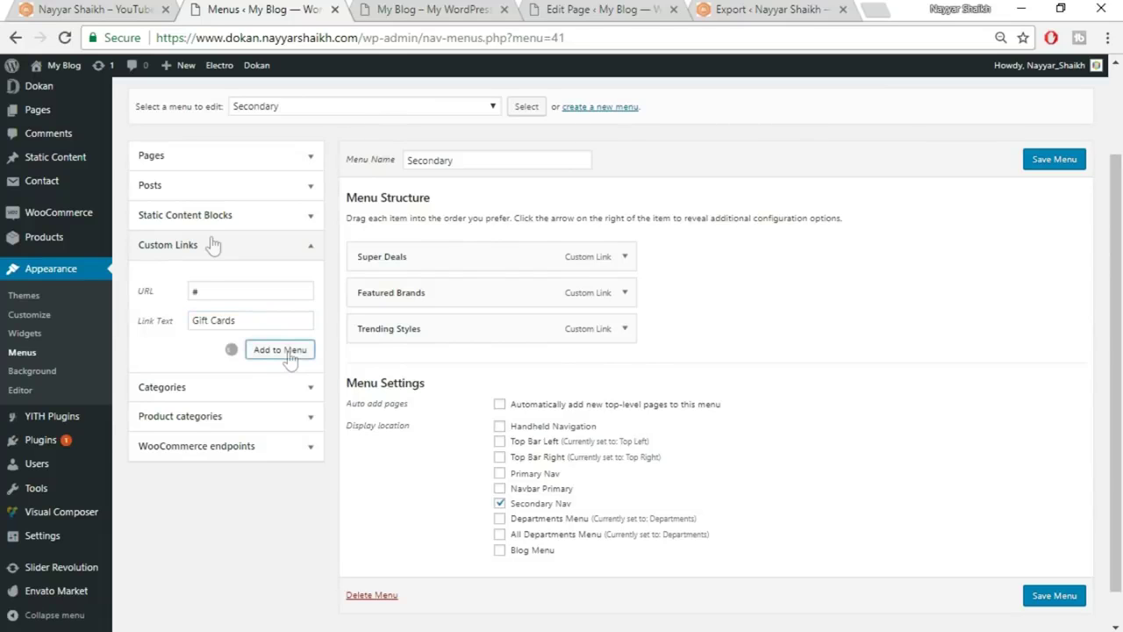
Add a Free Shipping over $50 custom link with URL # to the menu
left_click(82, 9)
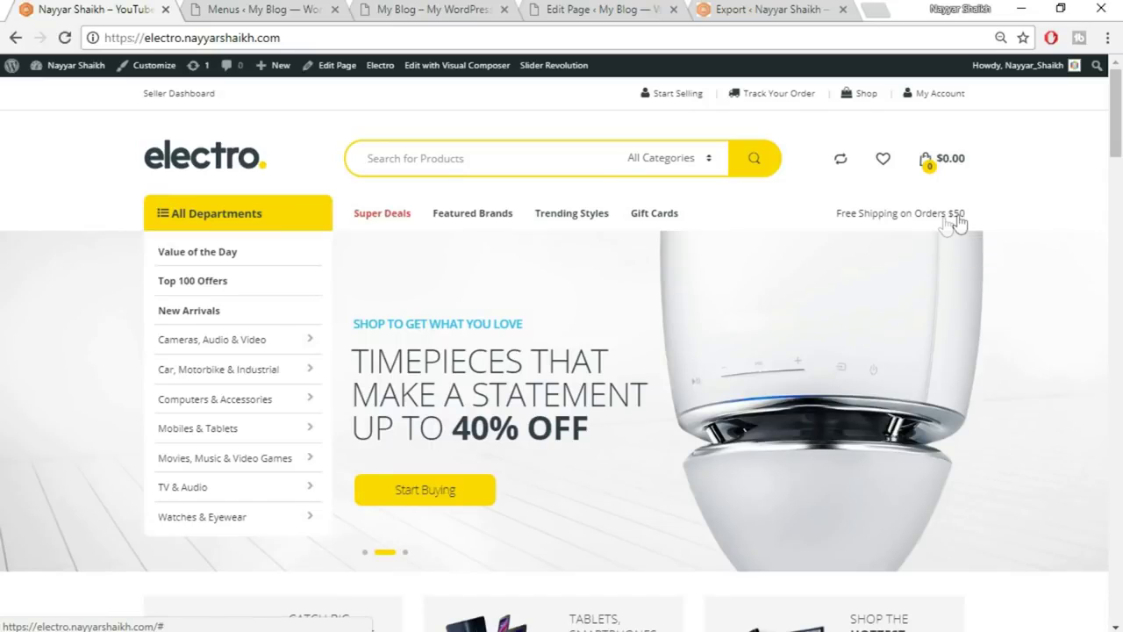
left_click(277, 10)
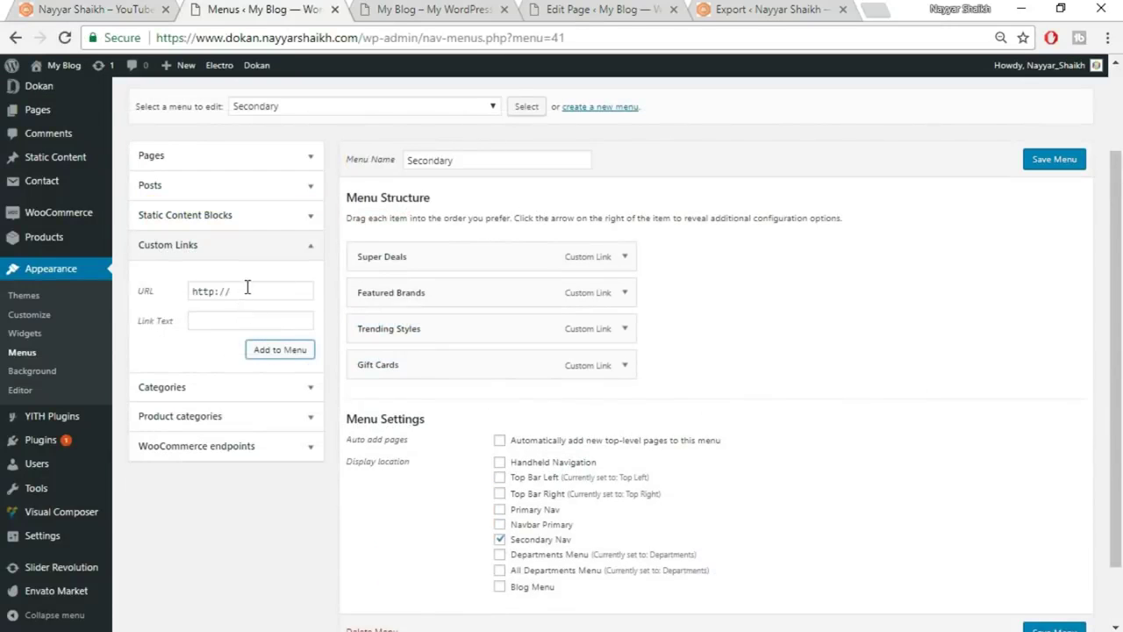
left_click_drag(249, 291, 146, 269)
type("#")
key("Tab")
type("Free S")
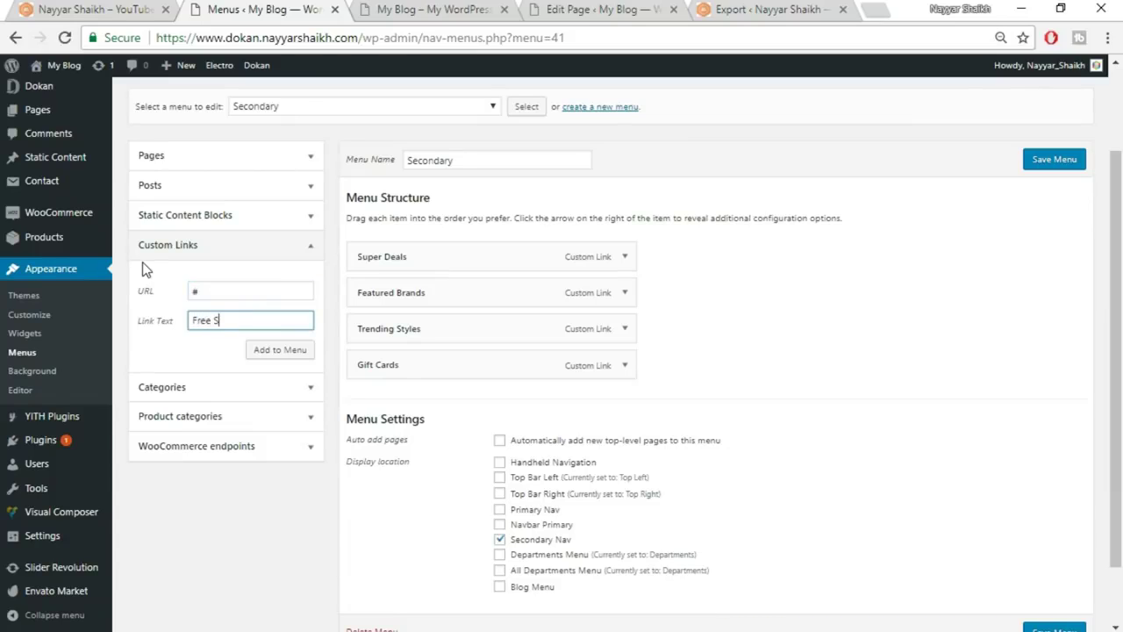
type("hipping ov")
left_click(272, 357)
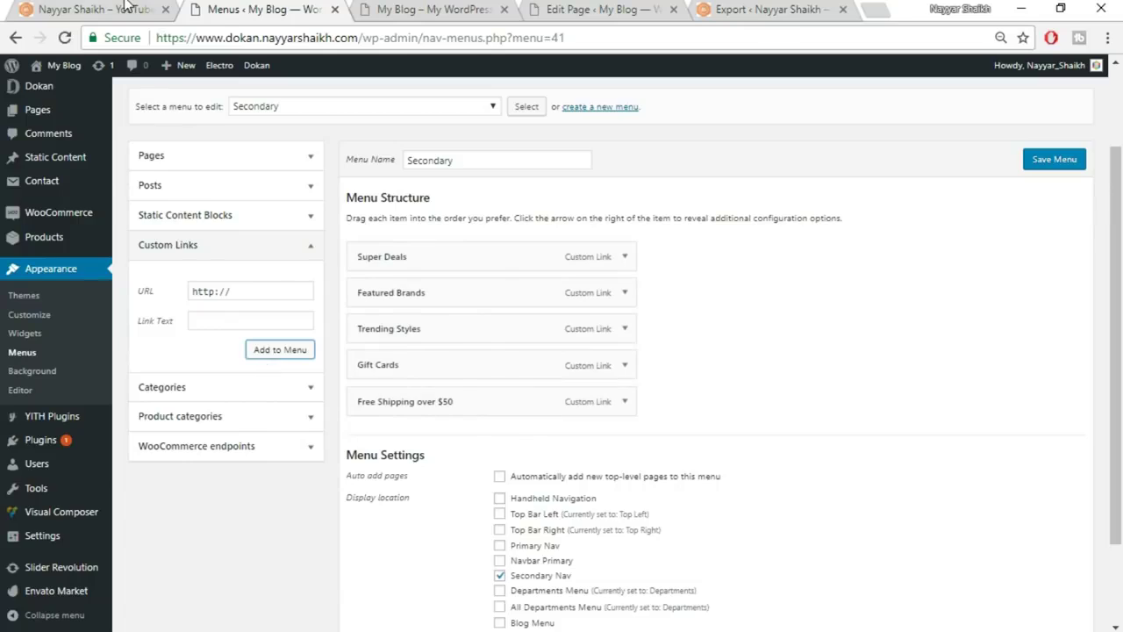
left_click(128, 7)
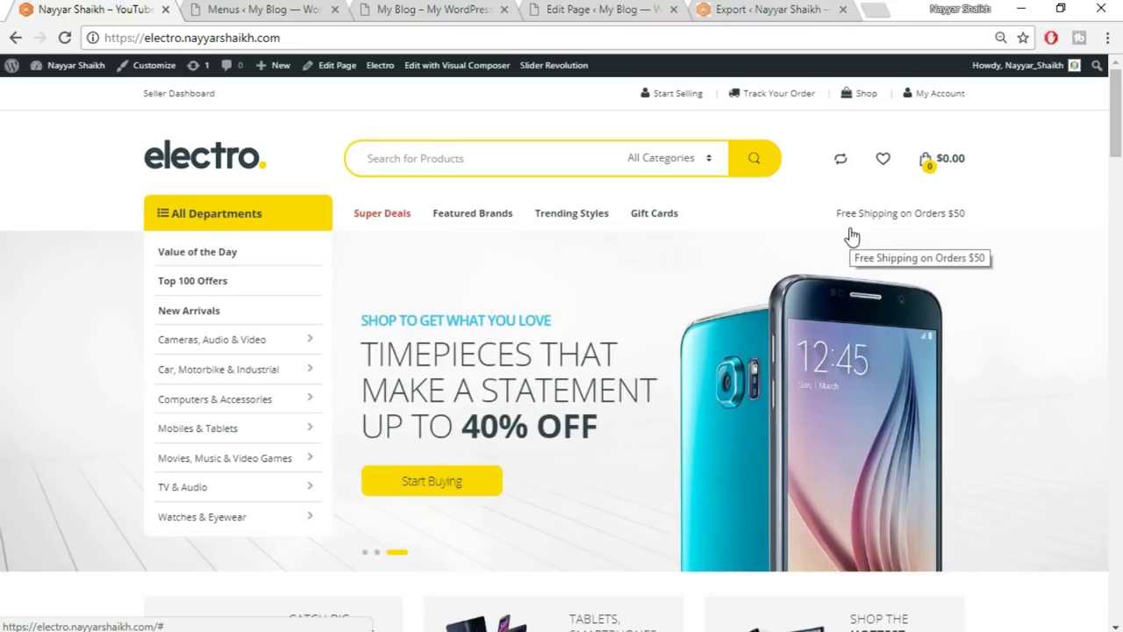
left_click(566, 7)
Give the Super Deals menu item the CSS class highlight
left_click(412, 7)
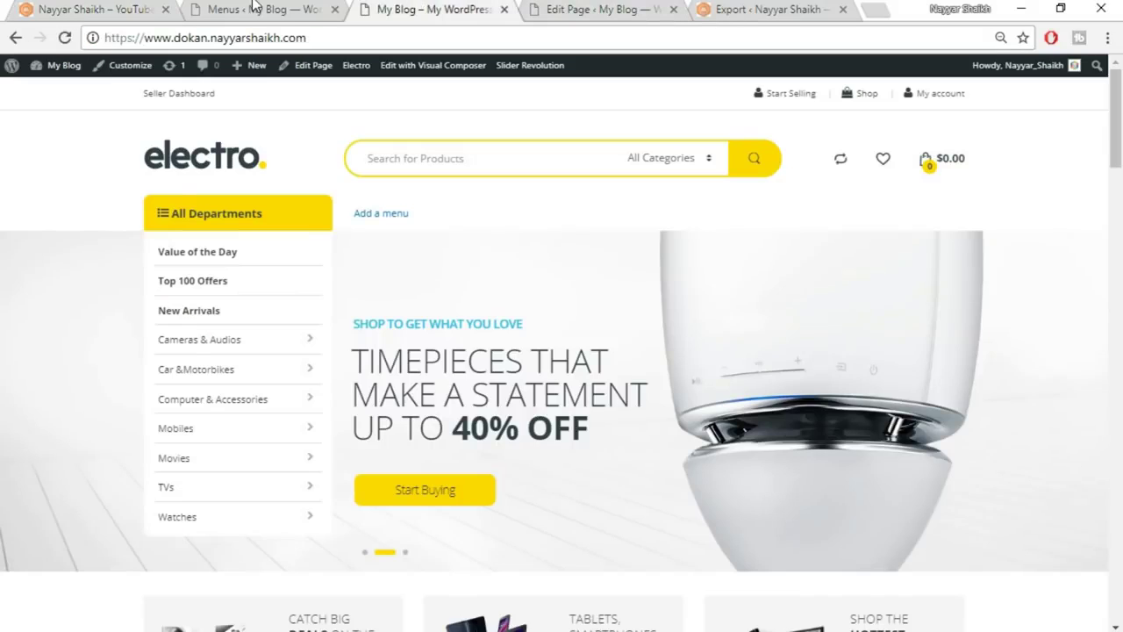
left_click(254, 9)
left_click(627, 258)
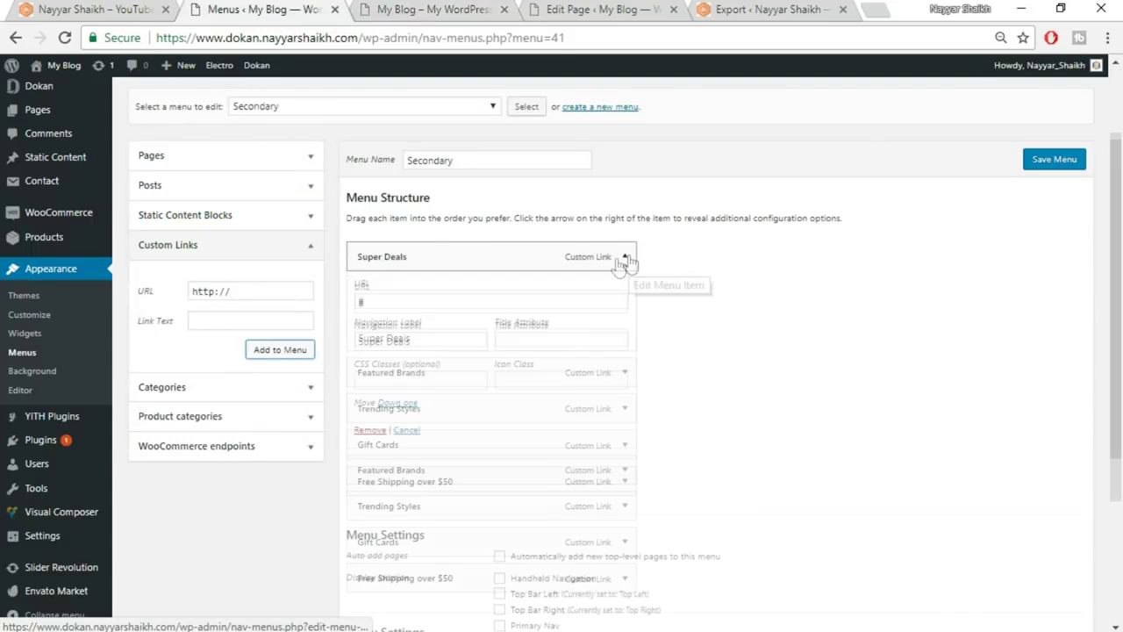
left_click(412, 378)
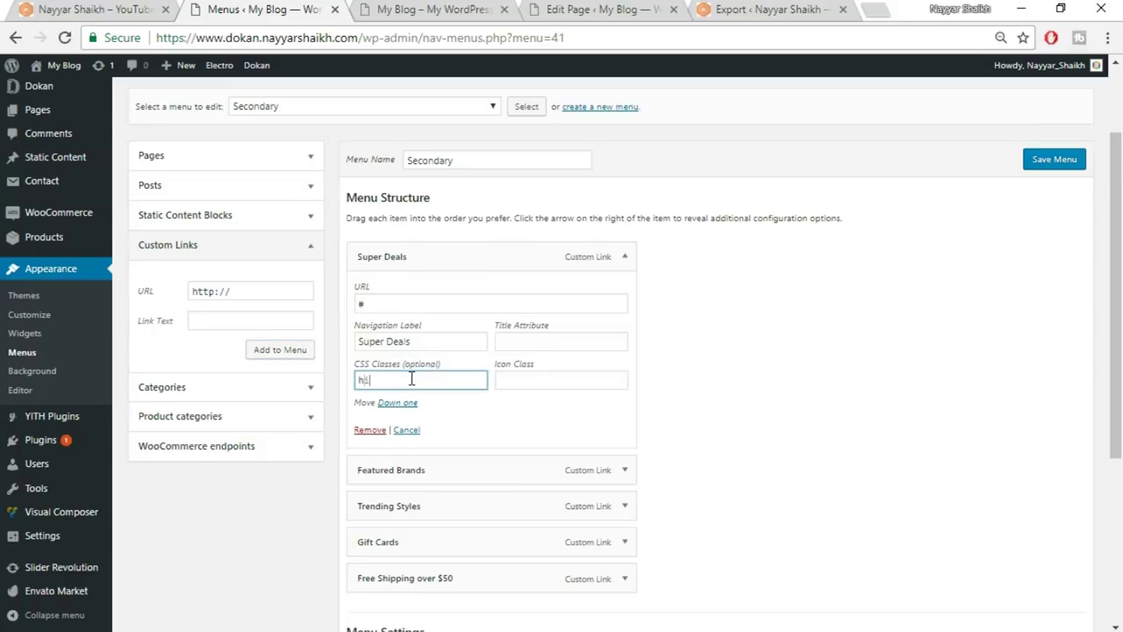
left_click(624, 256)
Set the Free Shipping over $50 item's CSS class to pull-right and save the Secondary menu
scroll(685, 313, "down", 1)
left_click(626, 314)
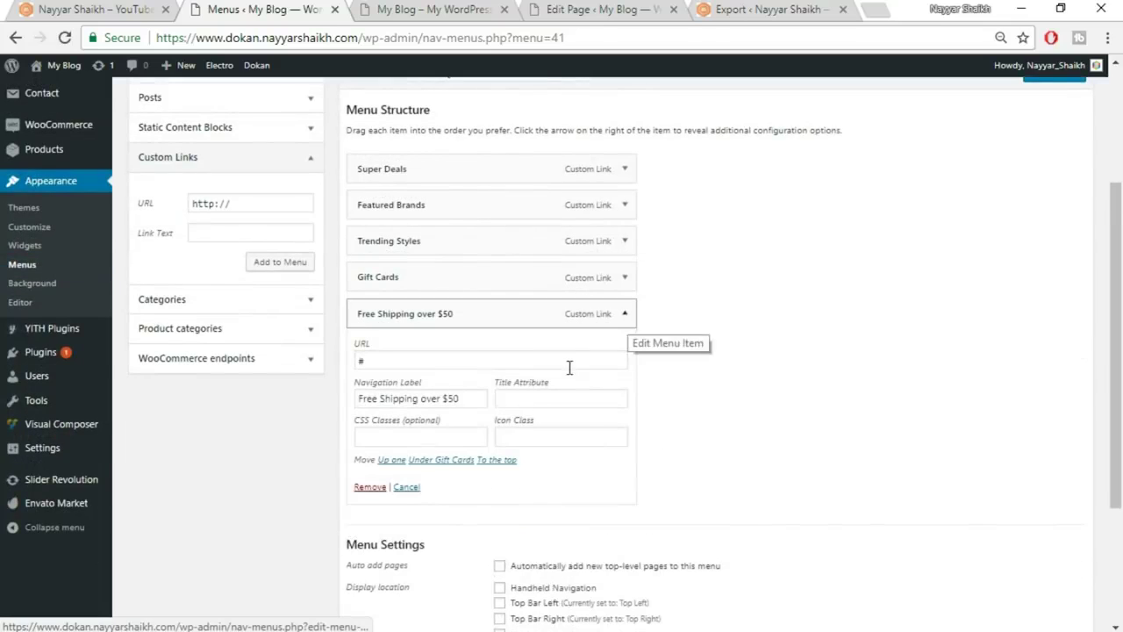
left_click(431, 441)
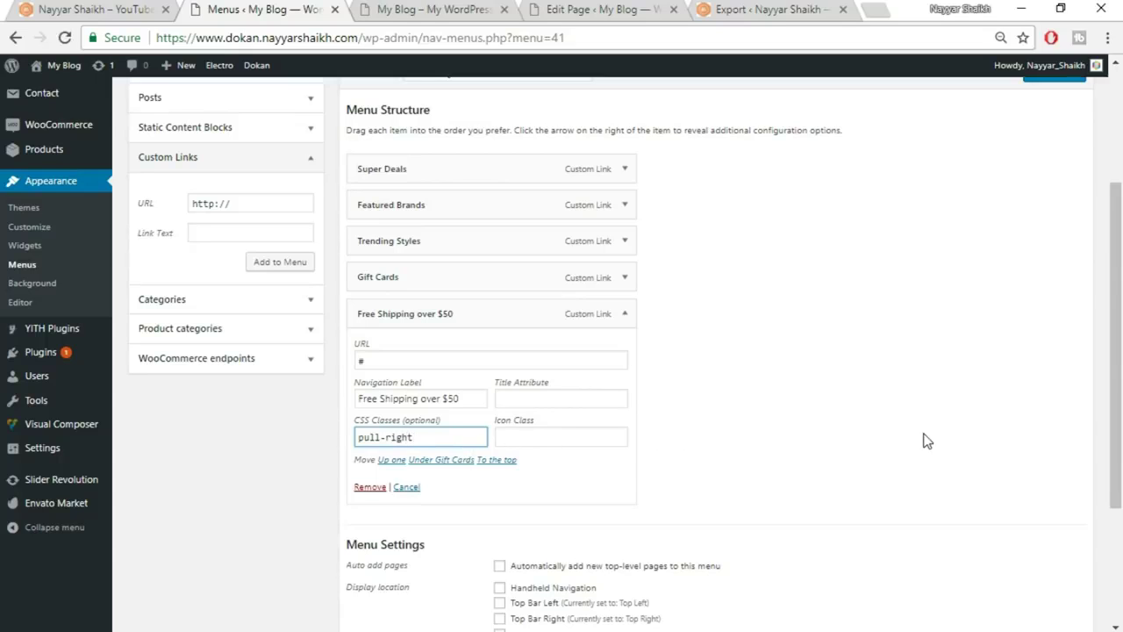
scroll(924, 440, "down", 3)
left_click(1053, 557)
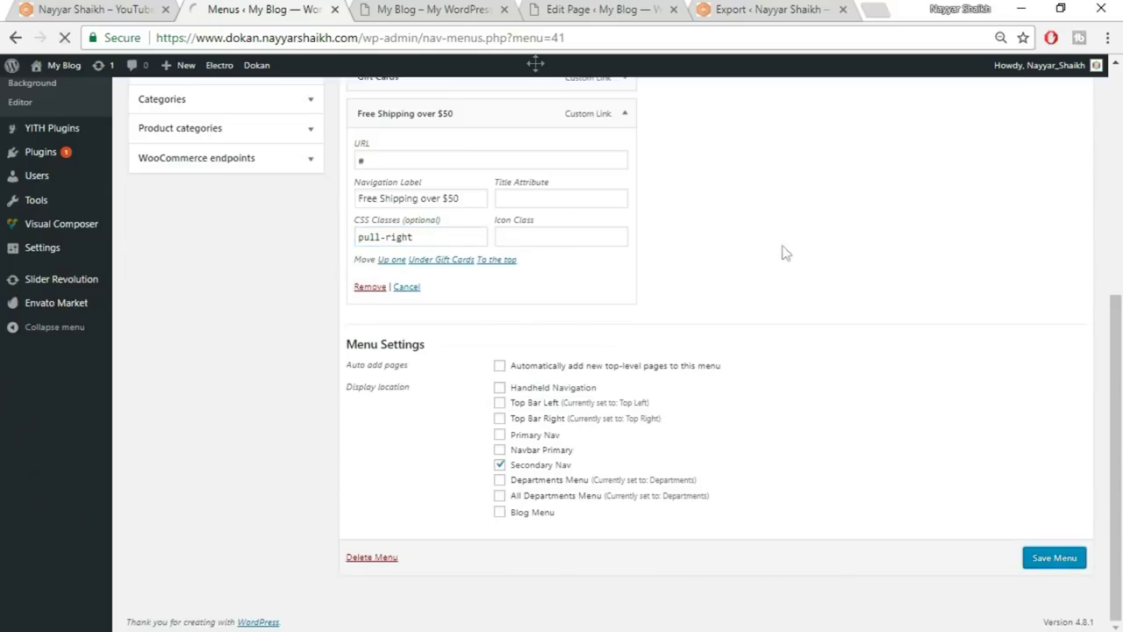
Reload the storefront to check the new secondary nav links
left_click(458, 11)
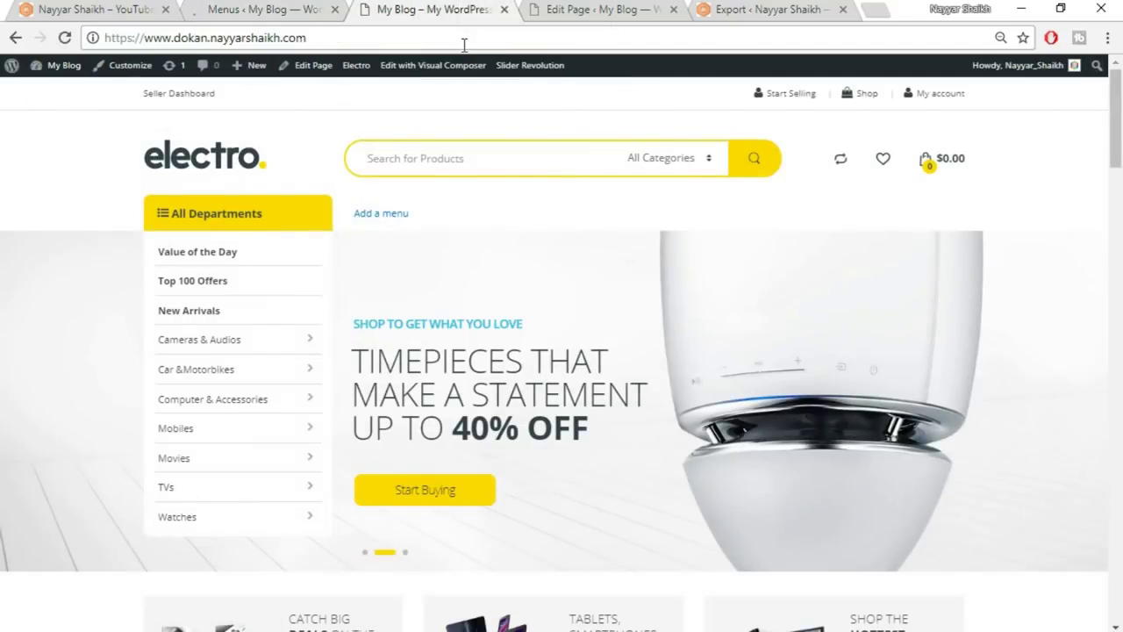
left_click(464, 40)
key("Return")
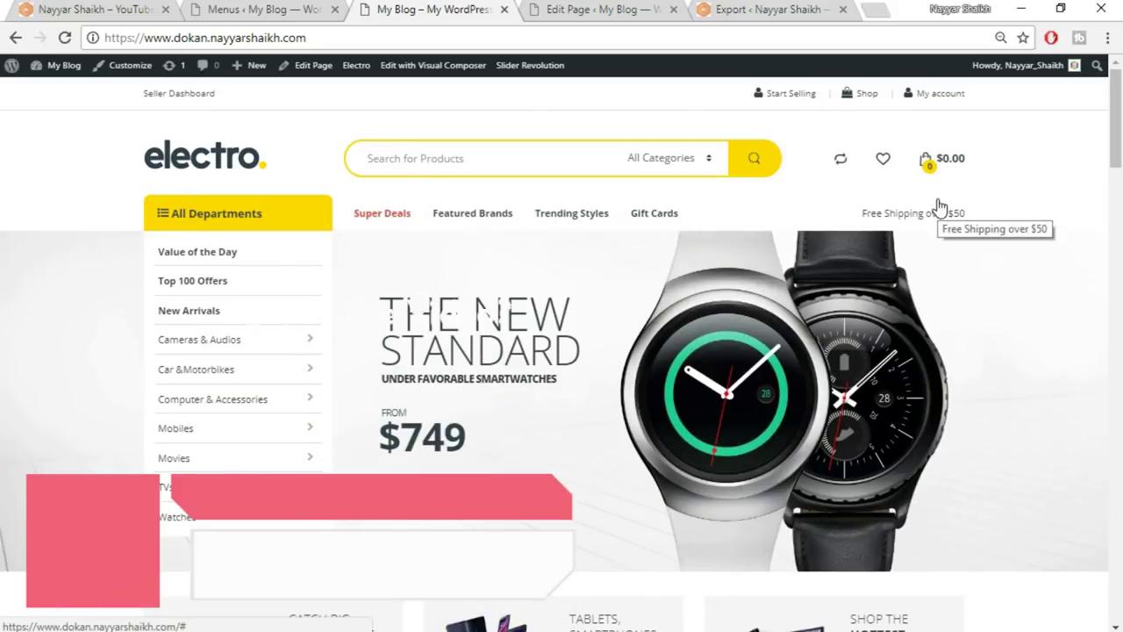
left_click_drag(1116, 123, 1118, 537)
scroll(1002, 496, "up", 15)
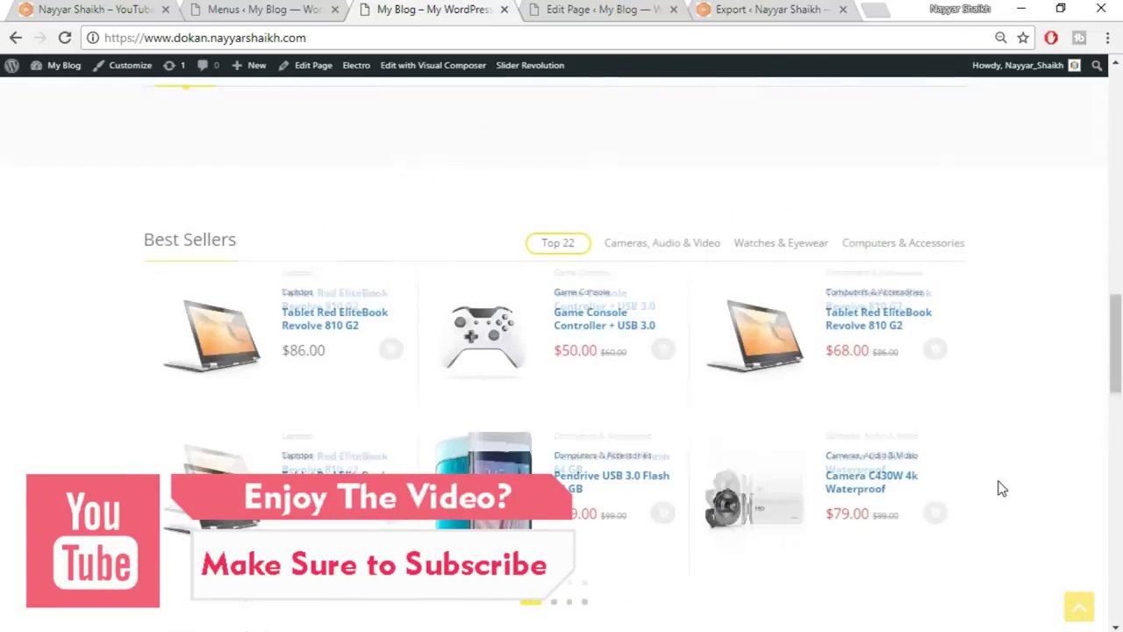
scroll(1000, 487, "up", 5)
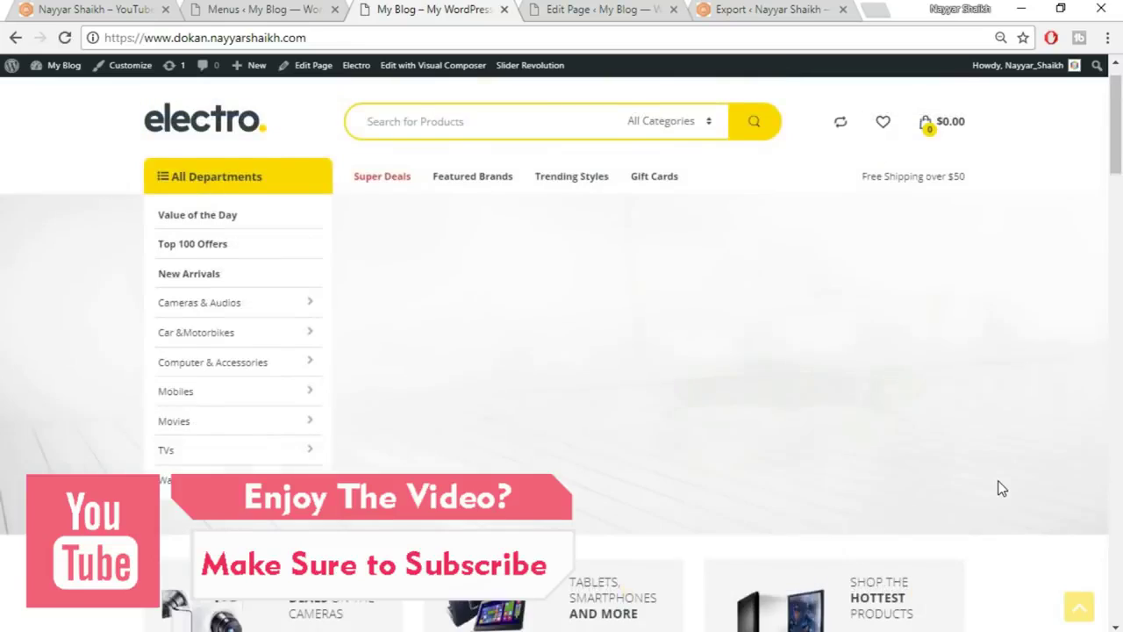
scroll(998, 486, "down", 5)
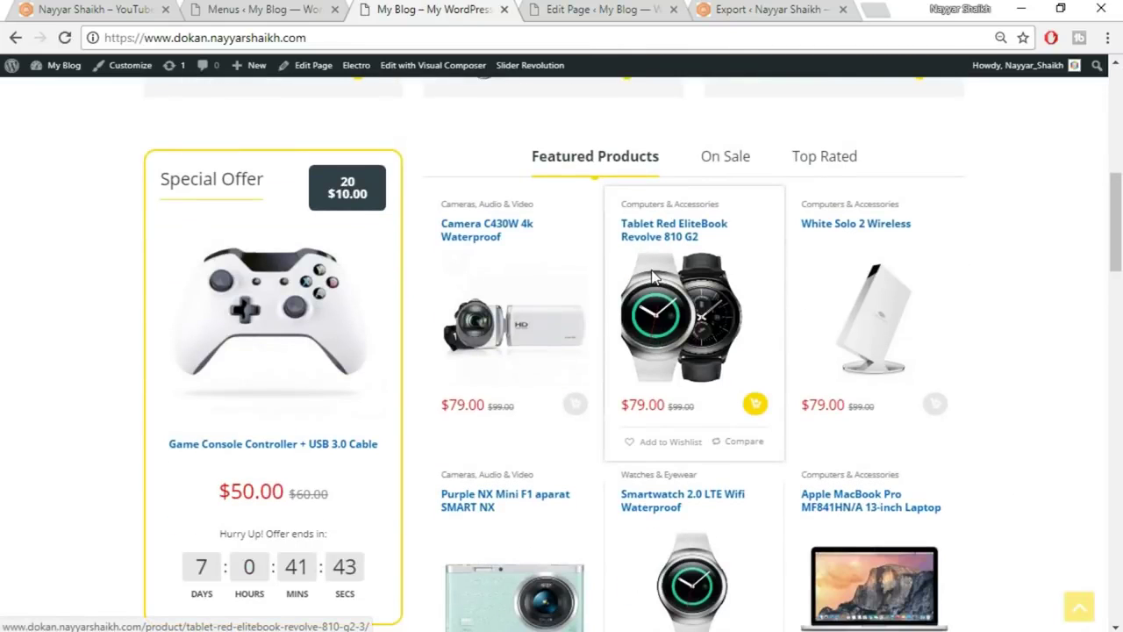
Open and browse the site's Tablet Red EliteBook product page
left_click(671, 306)
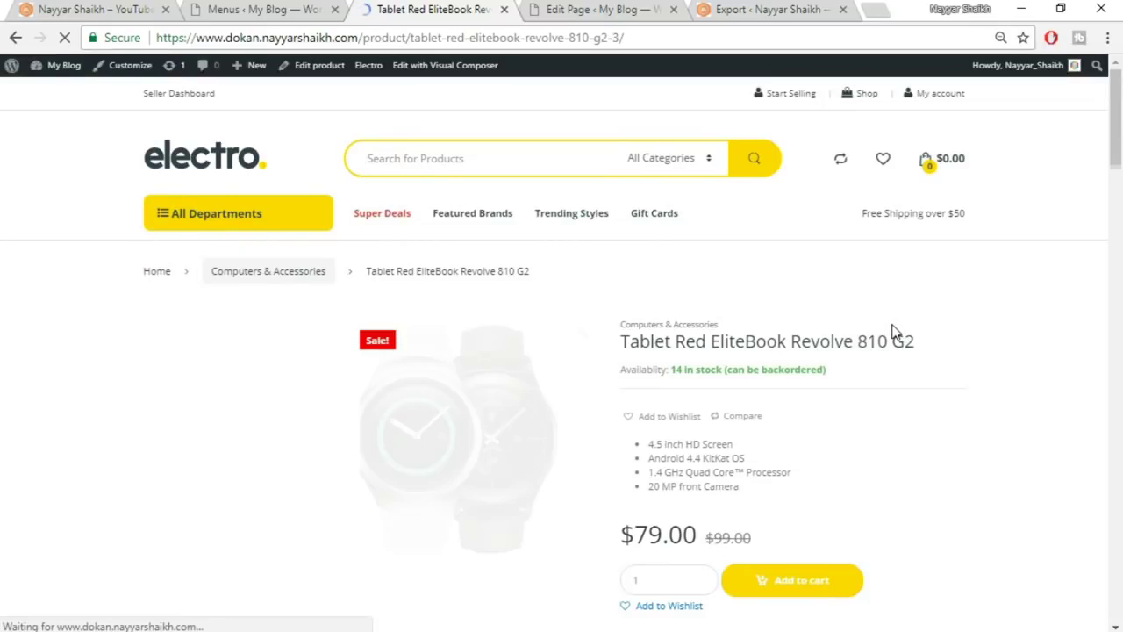
scroll(892, 329, "down", 3)
scroll(280, 413, "up", 4)
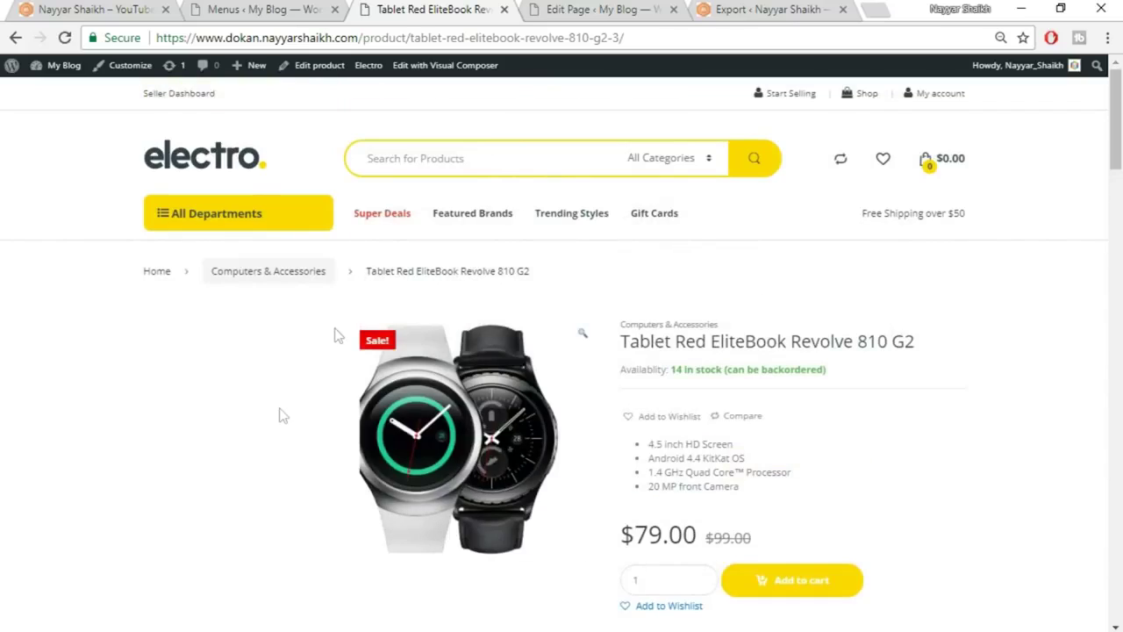
scroll(222, 268, "down", 1)
scroll(275, 307, "down", 4)
scroll(281, 307, "up", 5)
Compare with the reference store's Tablet Red EliteBook page, then return to Menus admin
left_click(131, 7)
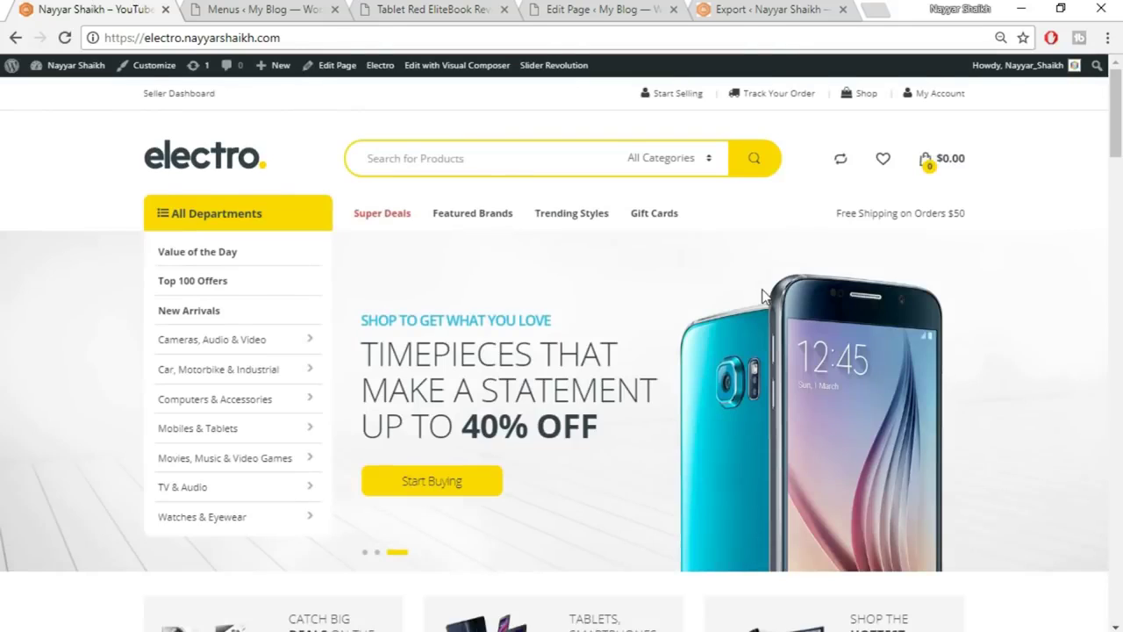
scroll(763, 296, "down", 7)
left_click(721, 294)
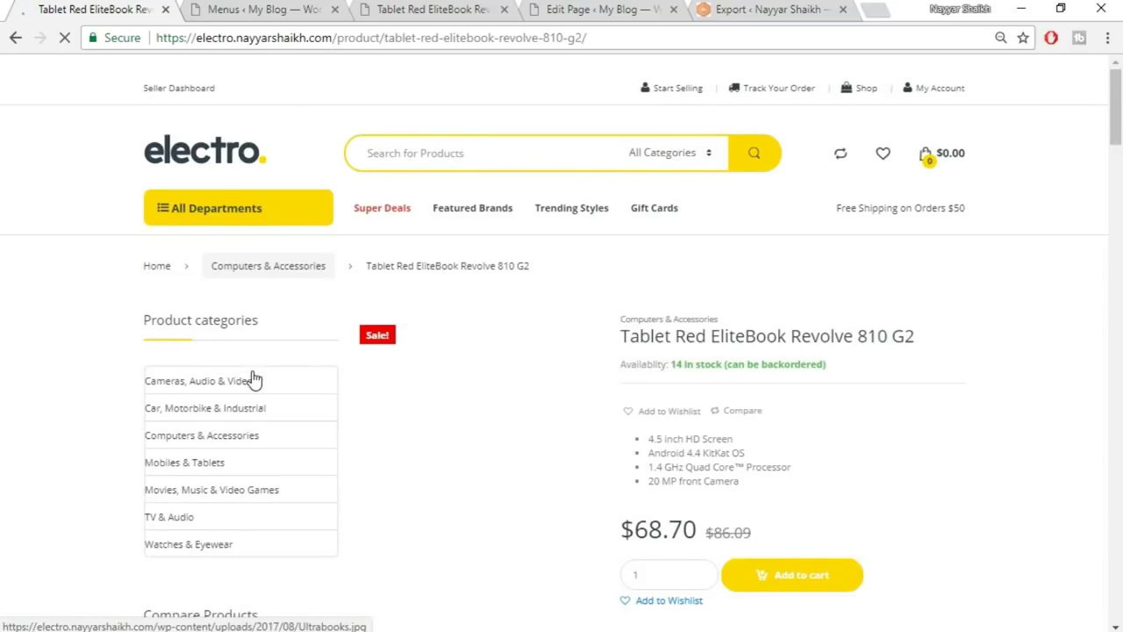
scroll(239, 314, "down", 3)
scroll(236, 433, "down", 3)
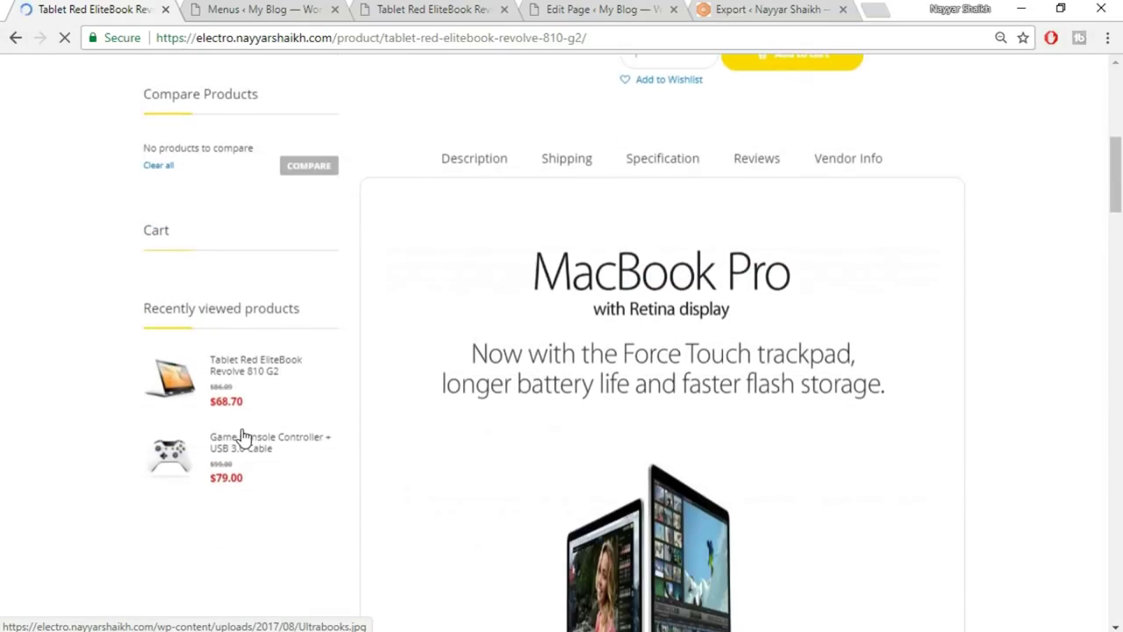
scroll(240, 439, "up", 4)
scroll(244, 437, "up", 2)
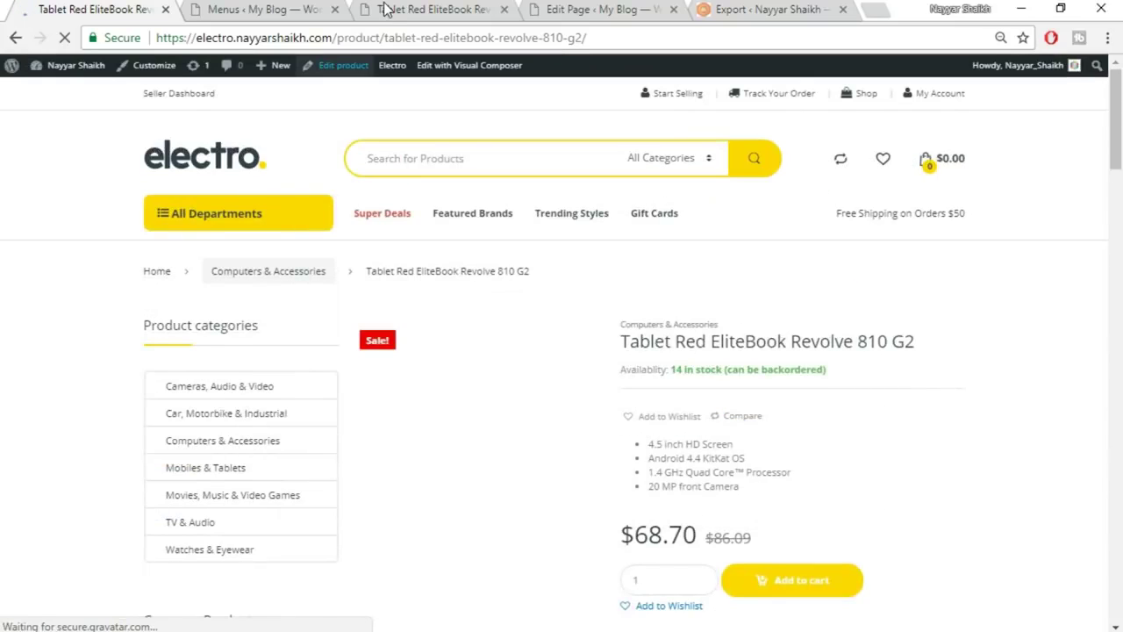
left_click(303, 7)
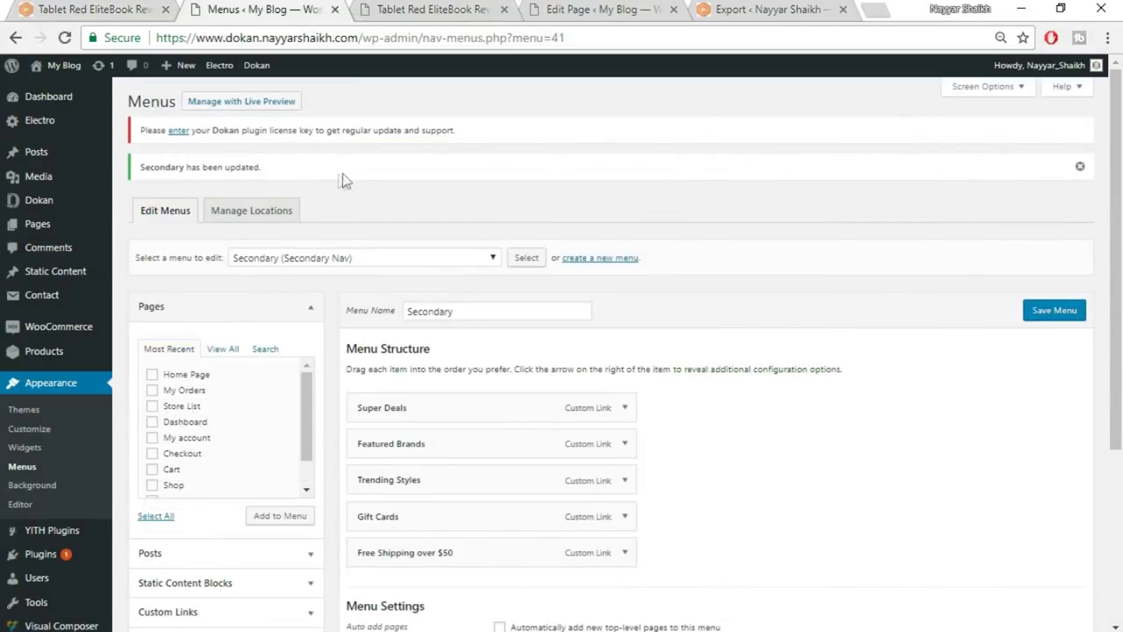
On the Widgets page, collapse Dokan Store Sidebar and expand the Shop Sidebar area
left_click(39, 455)
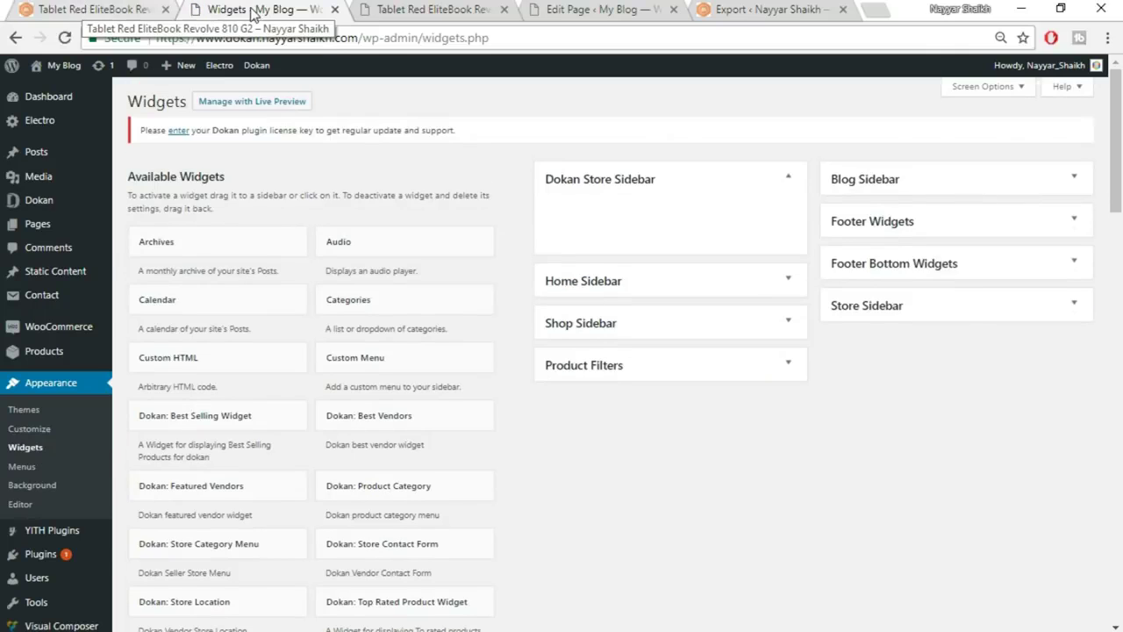
left_click(84, 9)
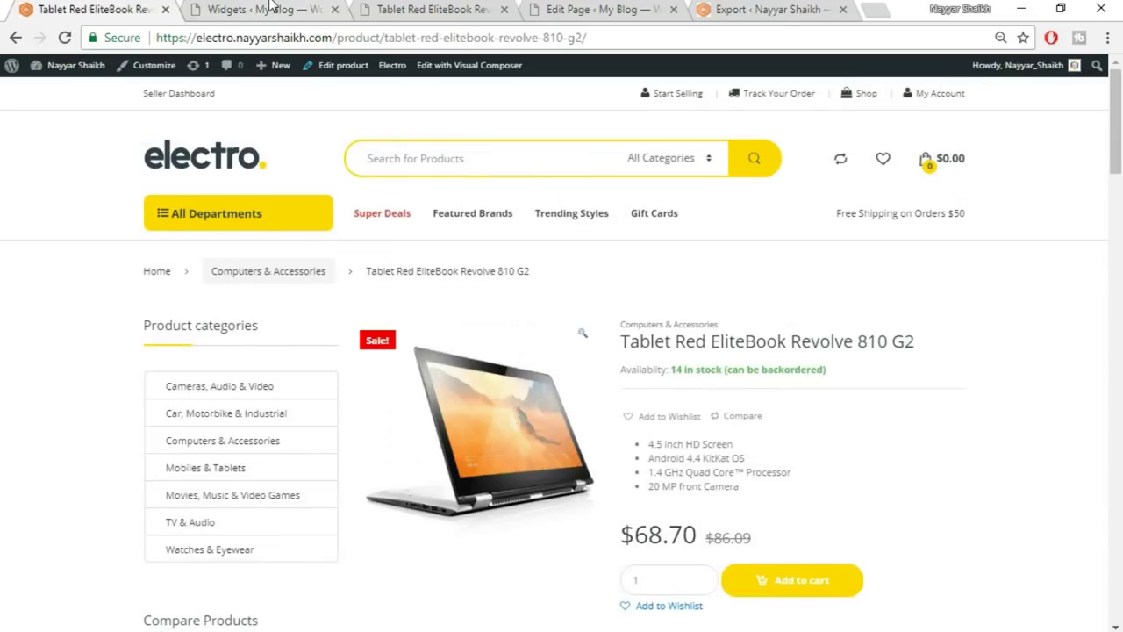
left_click(267, 11)
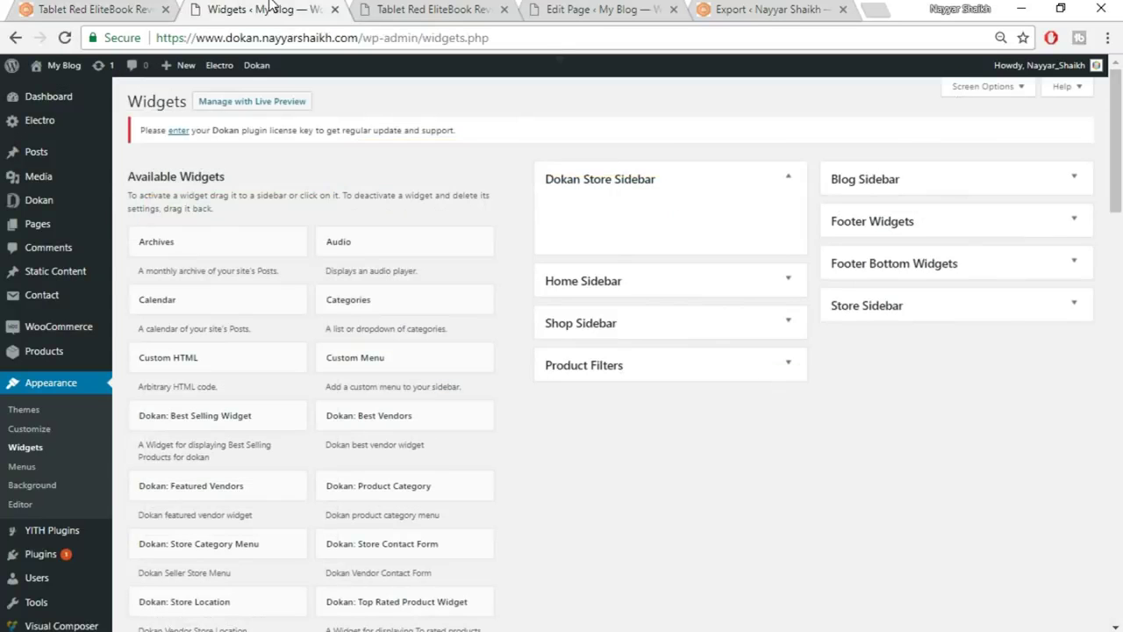
left_click(769, 182)
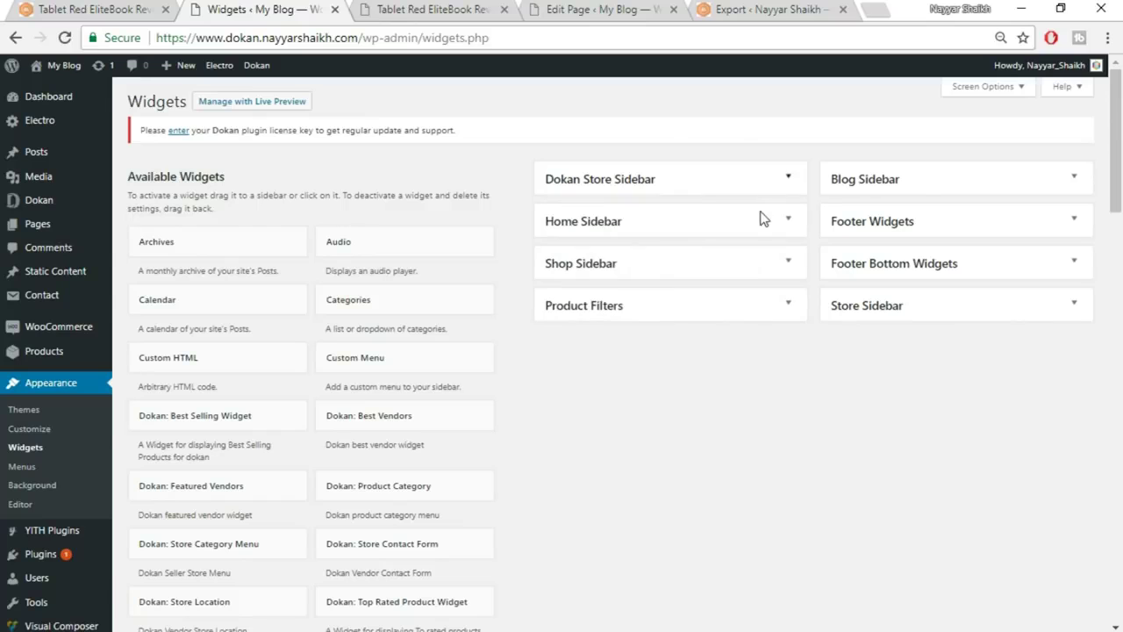
left_click(685, 268)
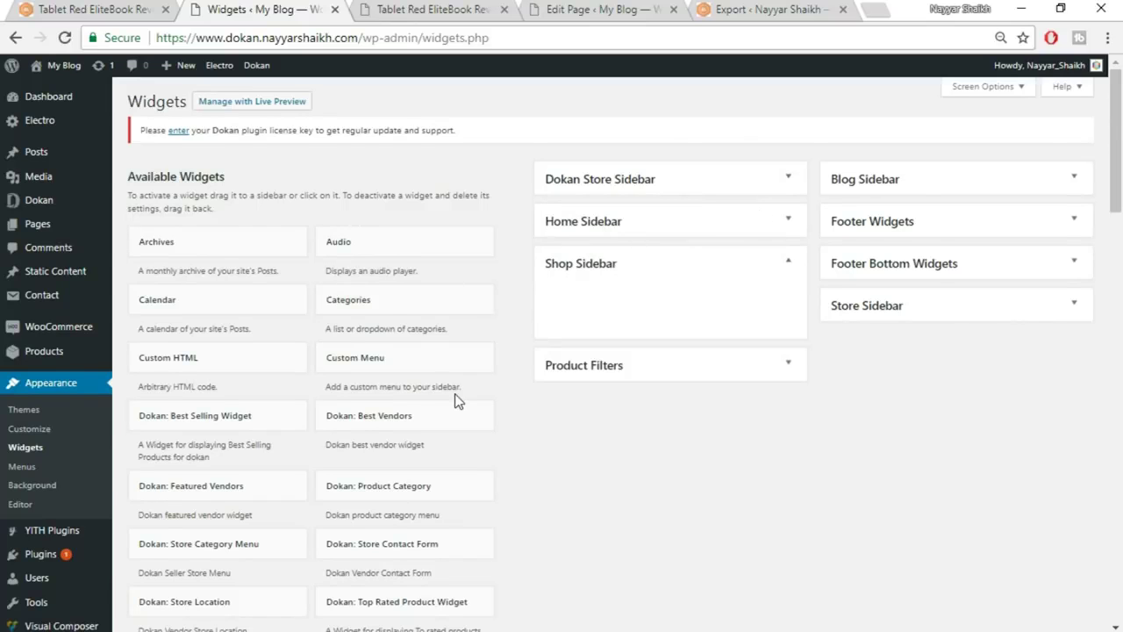
scroll(456, 397, "down", 3)
scroll(456, 401, "down", 4)
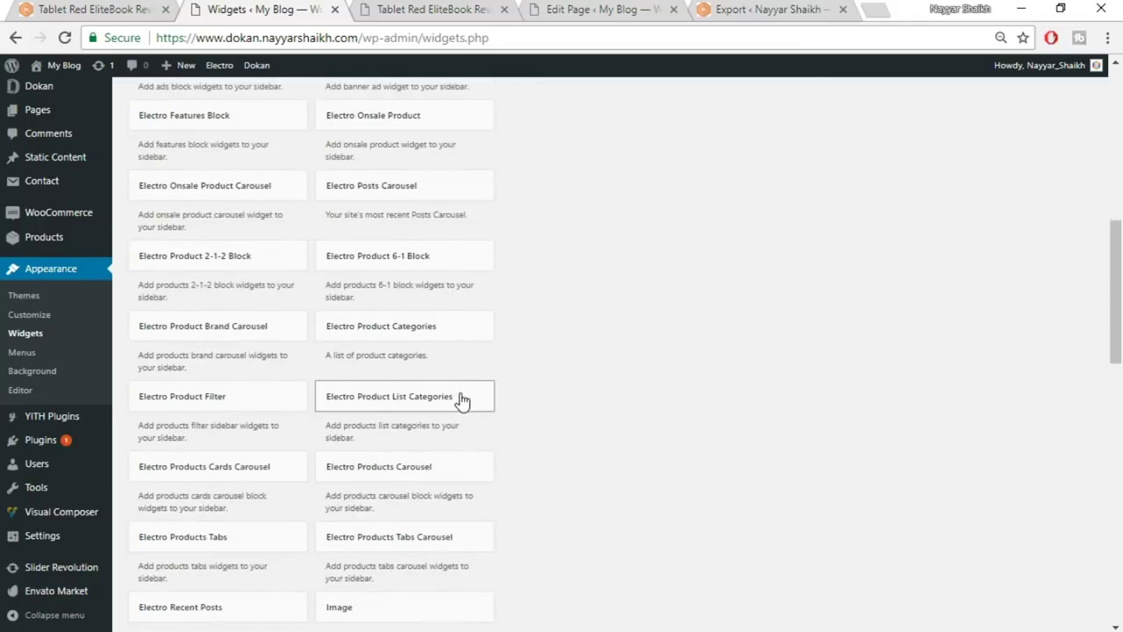
scroll(515, 403, "down", 6)
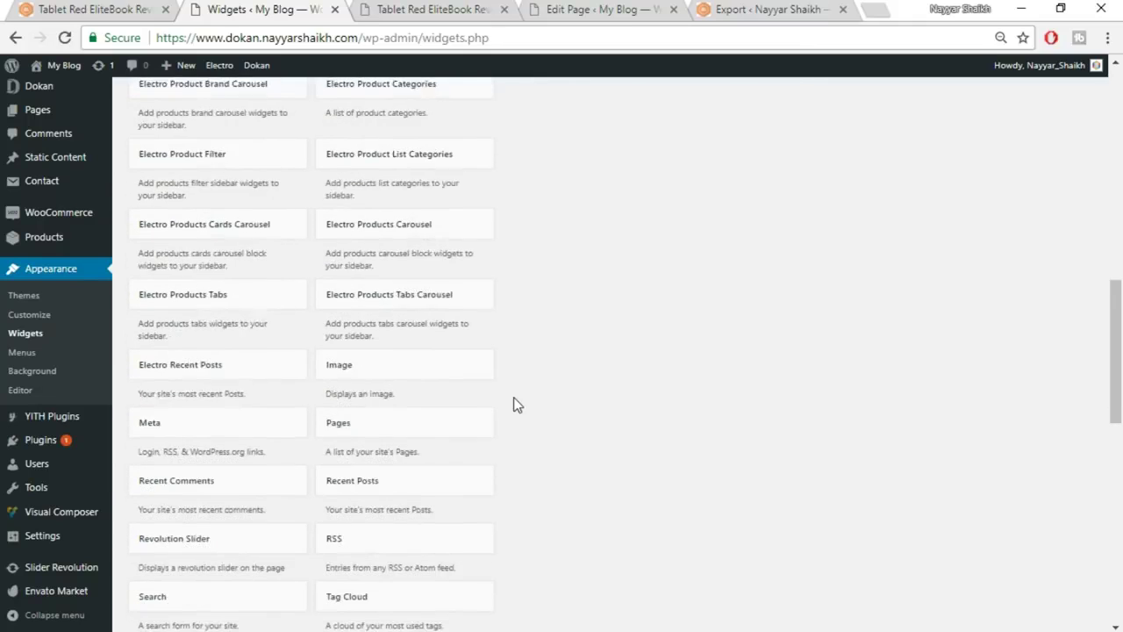
scroll(516, 405, "down", 3)
scroll(527, 443, "down", 1)
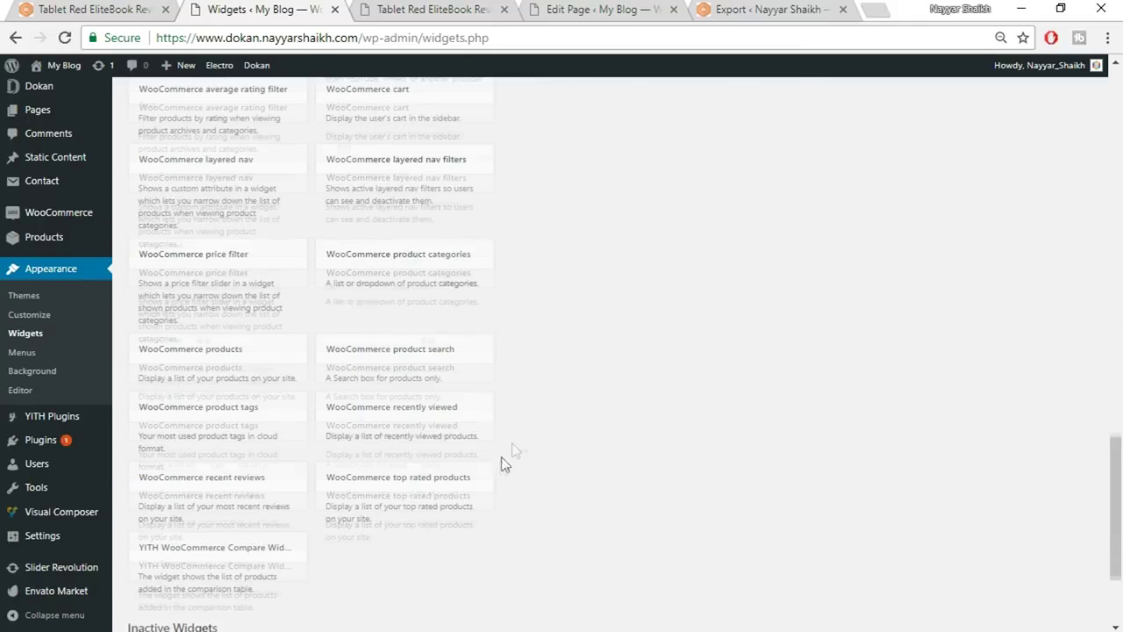
Add a WooCommerce product categories widget to the Shop Sidebar and save it
left_click(481, 268)
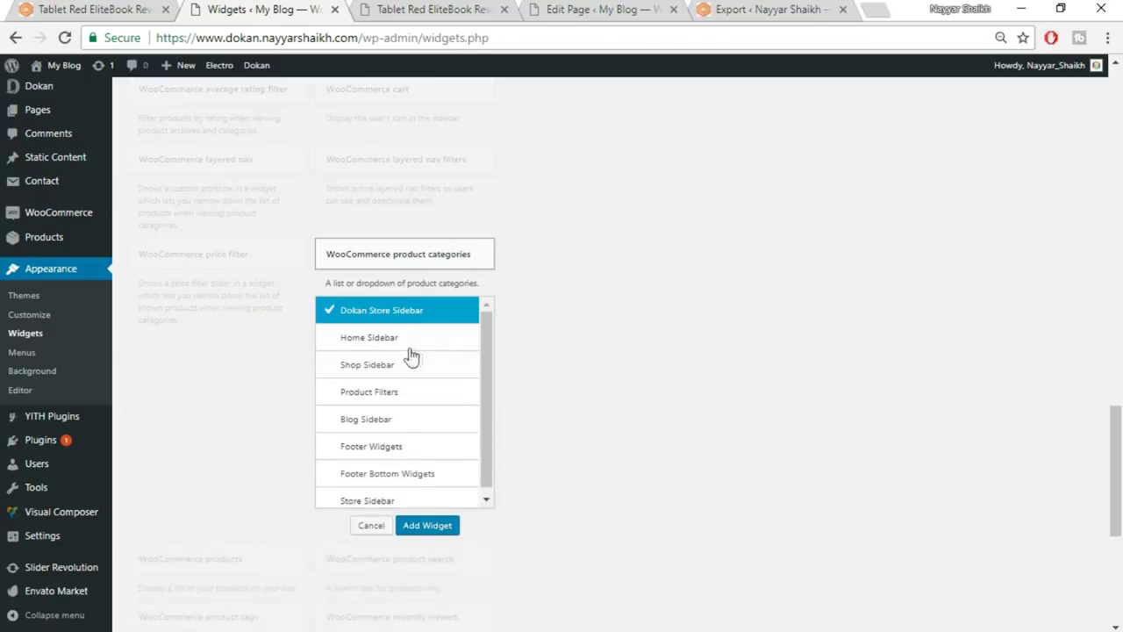
left_click(376, 370)
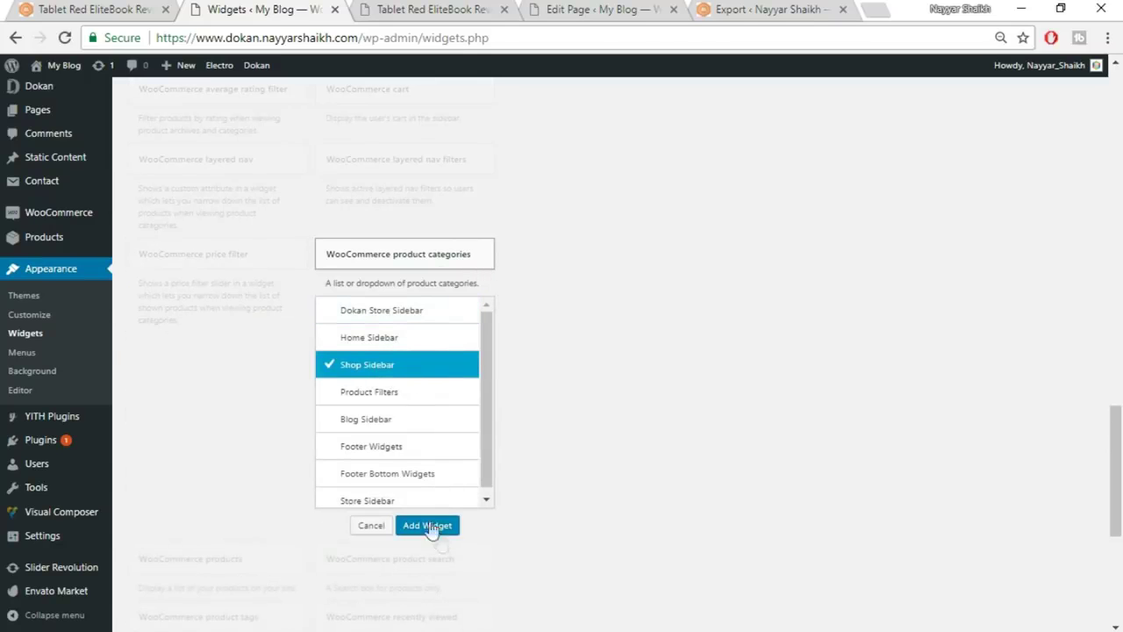
left_click(431, 526)
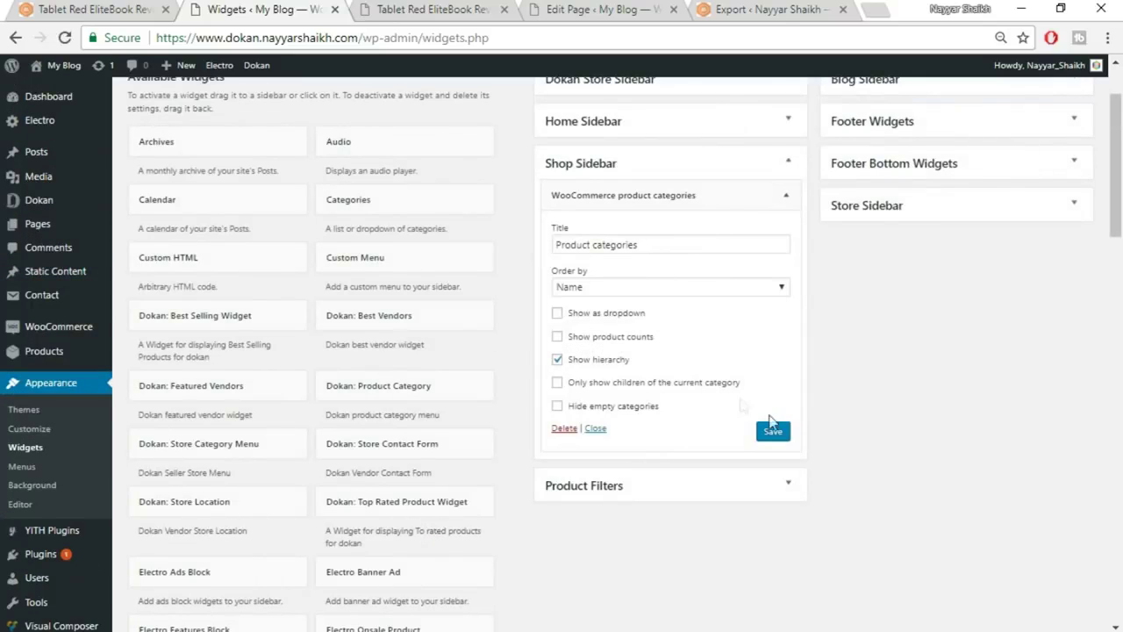
left_click(774, 432)
left_click(786, 196)
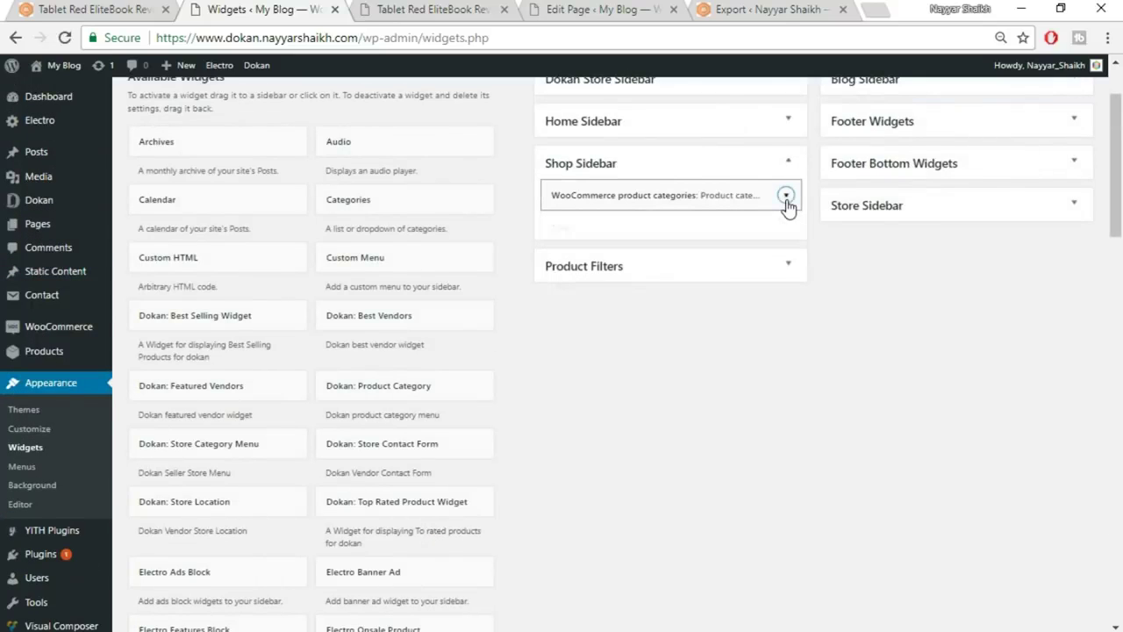
key("ctrl+1")
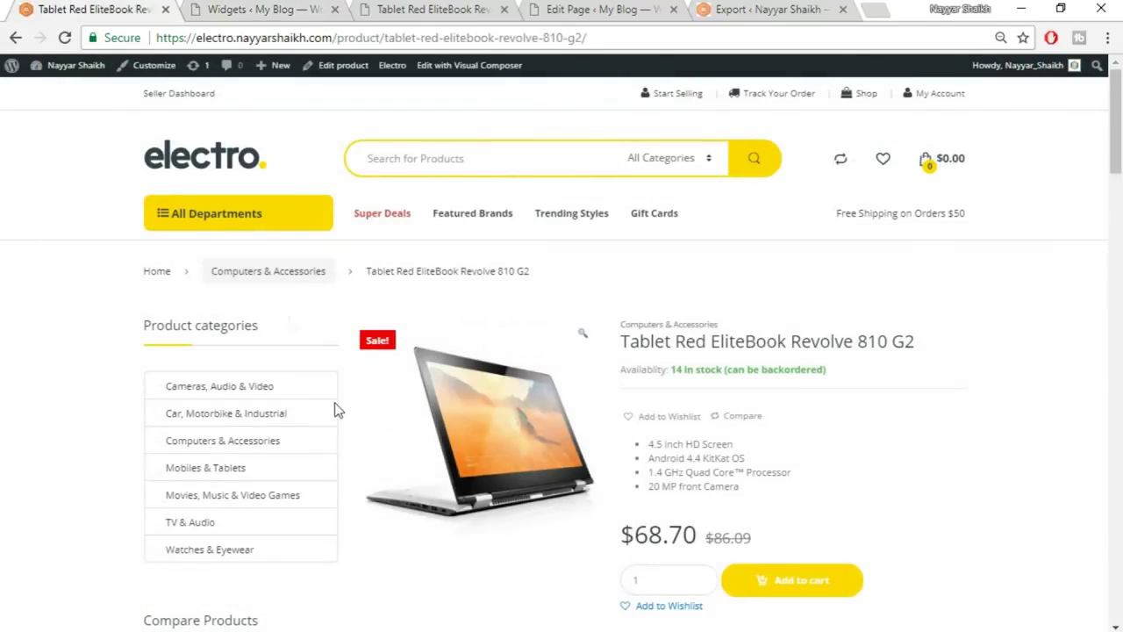
scroll(338, 415, "down", 2)
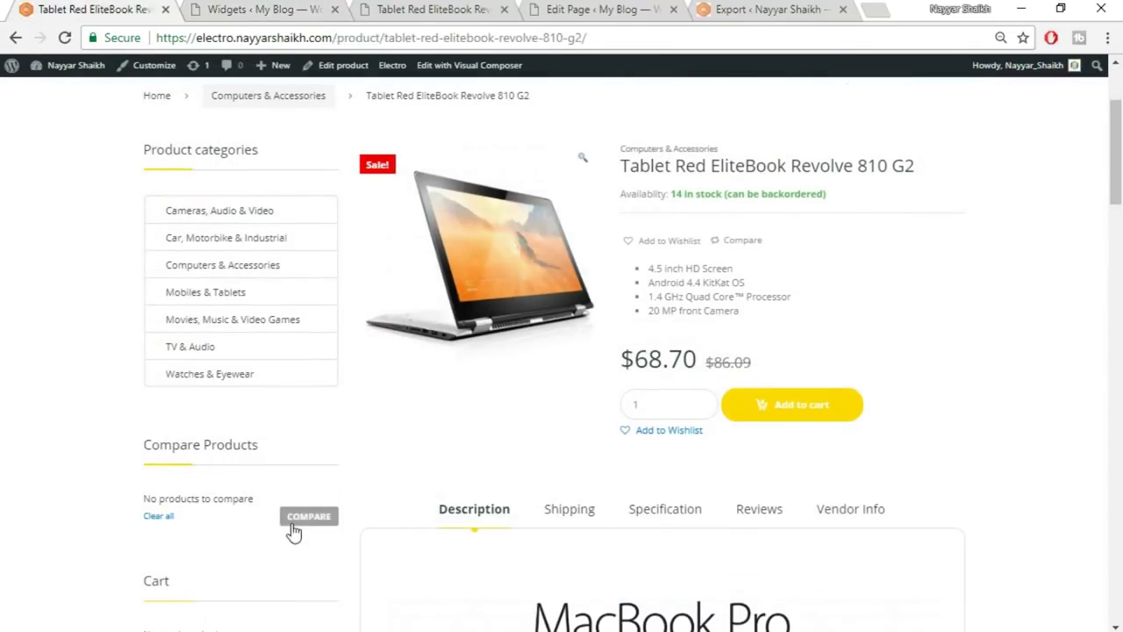
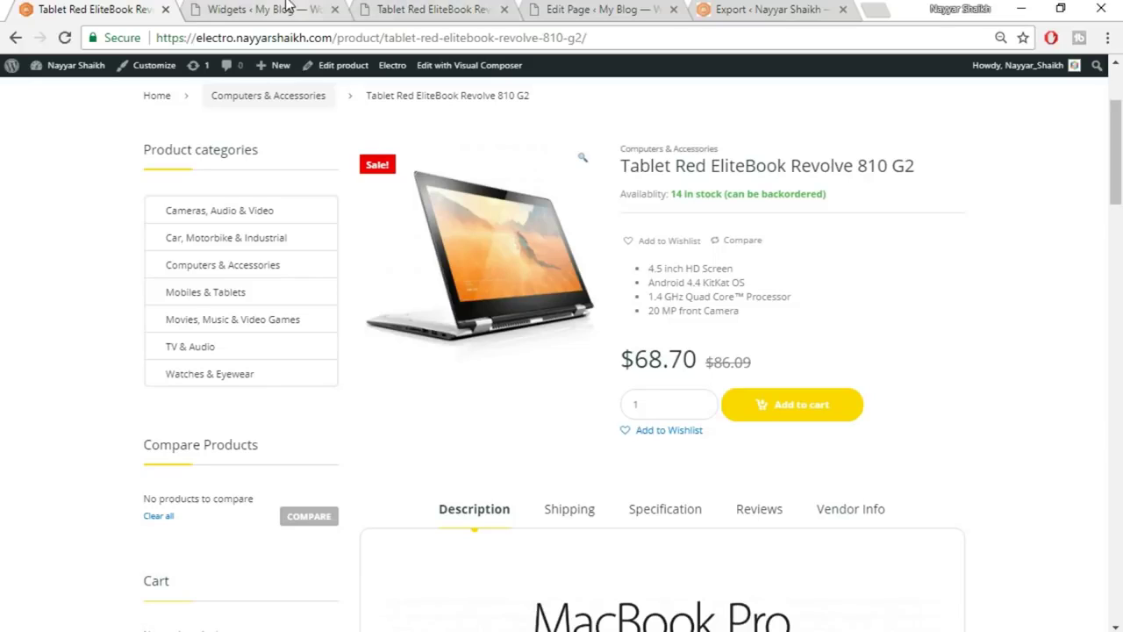
Add the YITH Compare widget to the Shop Sidebar, titled Compare Products
left_click(286, 7)
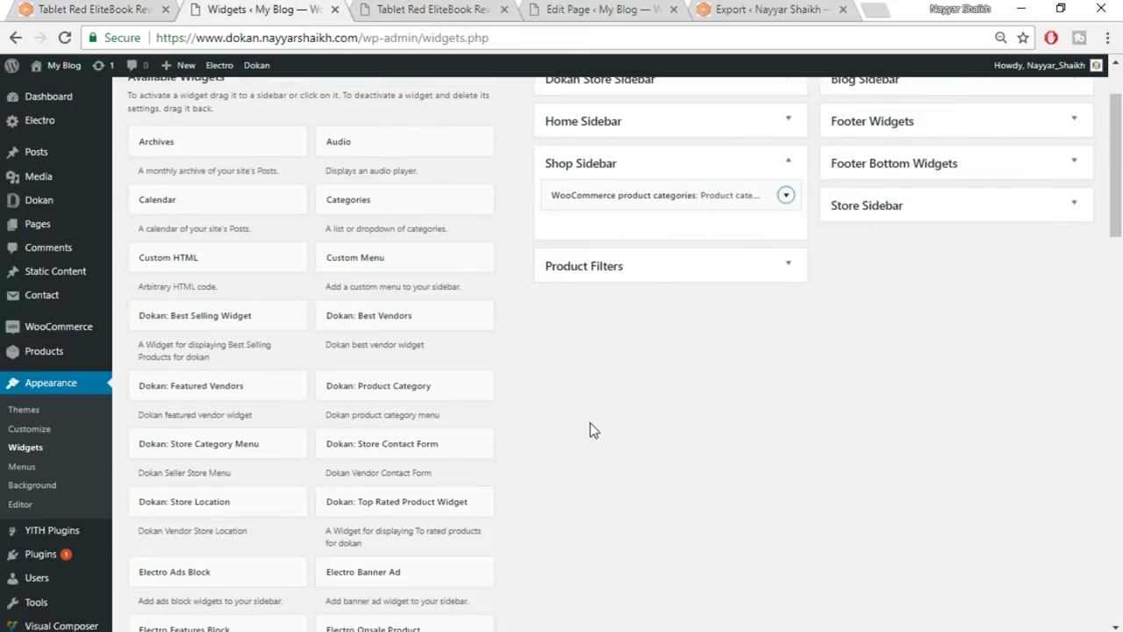
scroll(594, 430, "down", 10)
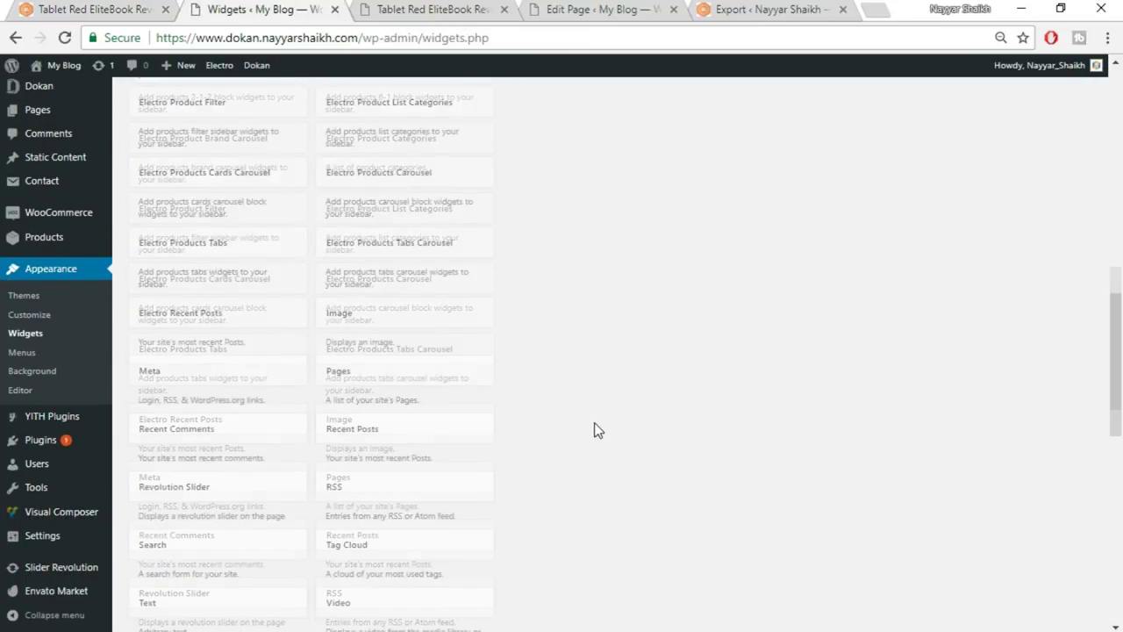
scroll(594, 430, "down", 4)
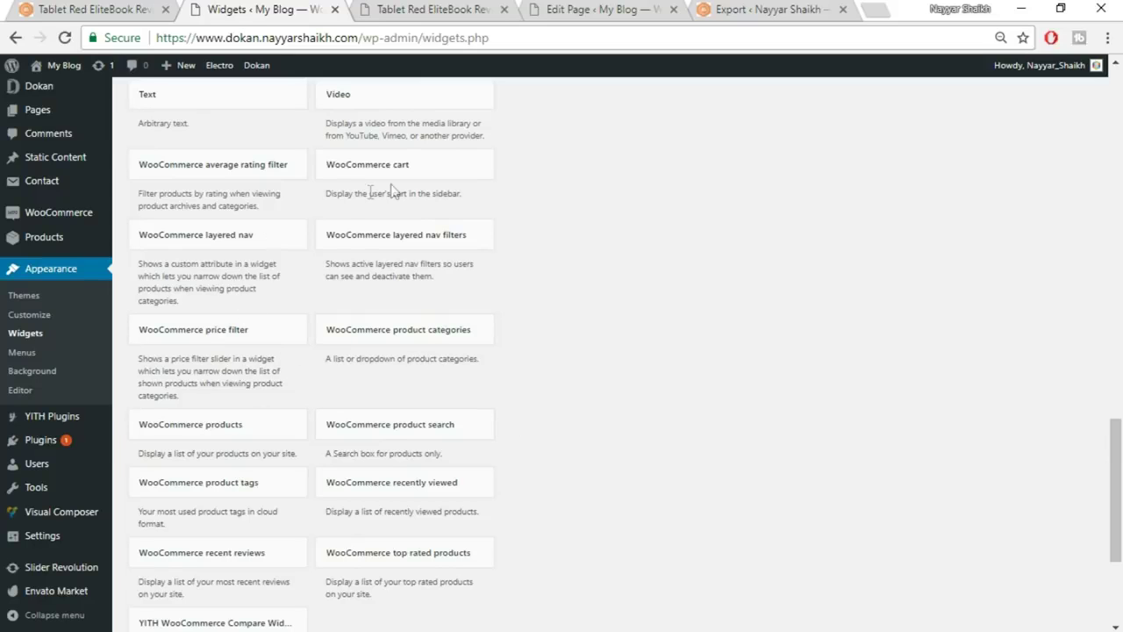
scroll(340, 248, "up", 1)
scroll(521, 374, "down", 3)
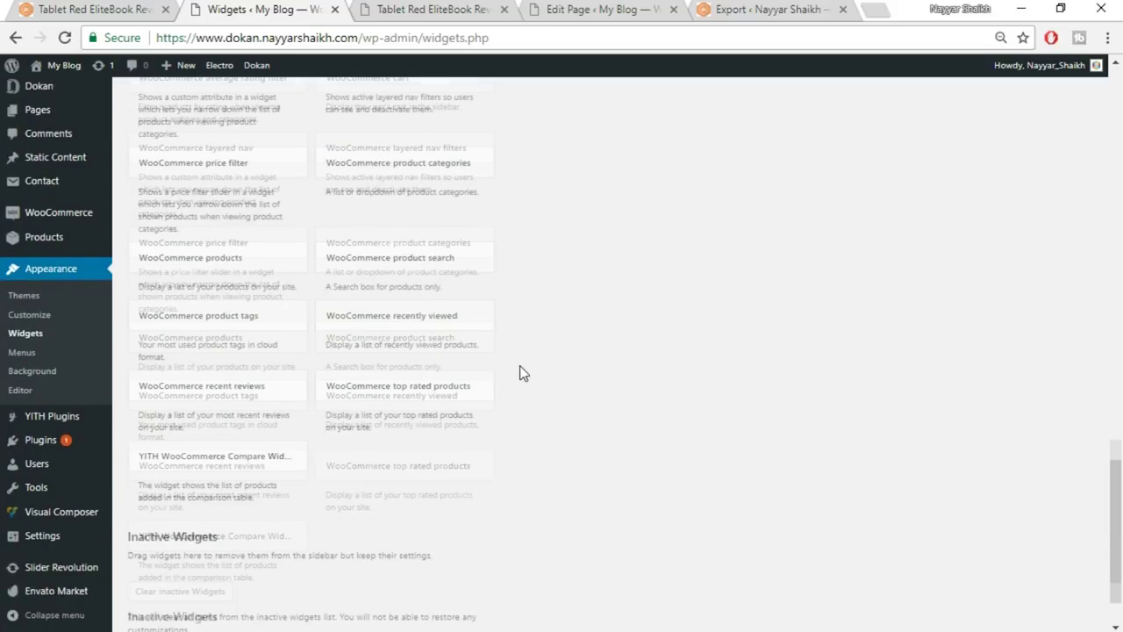
left_click(267, 458)
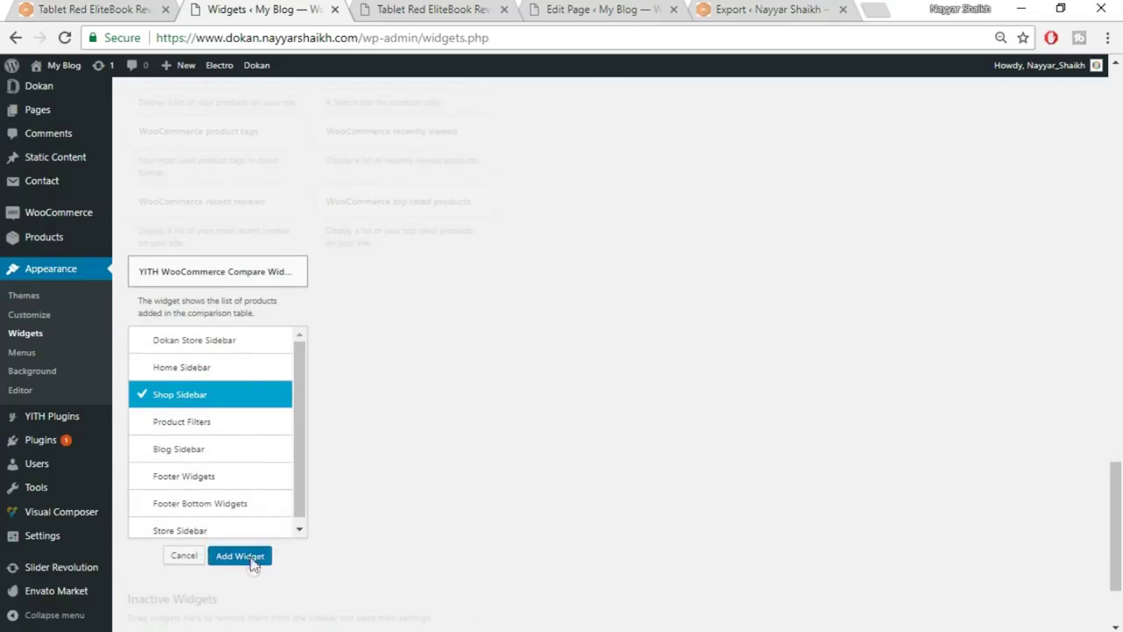
left_click(251, 562)
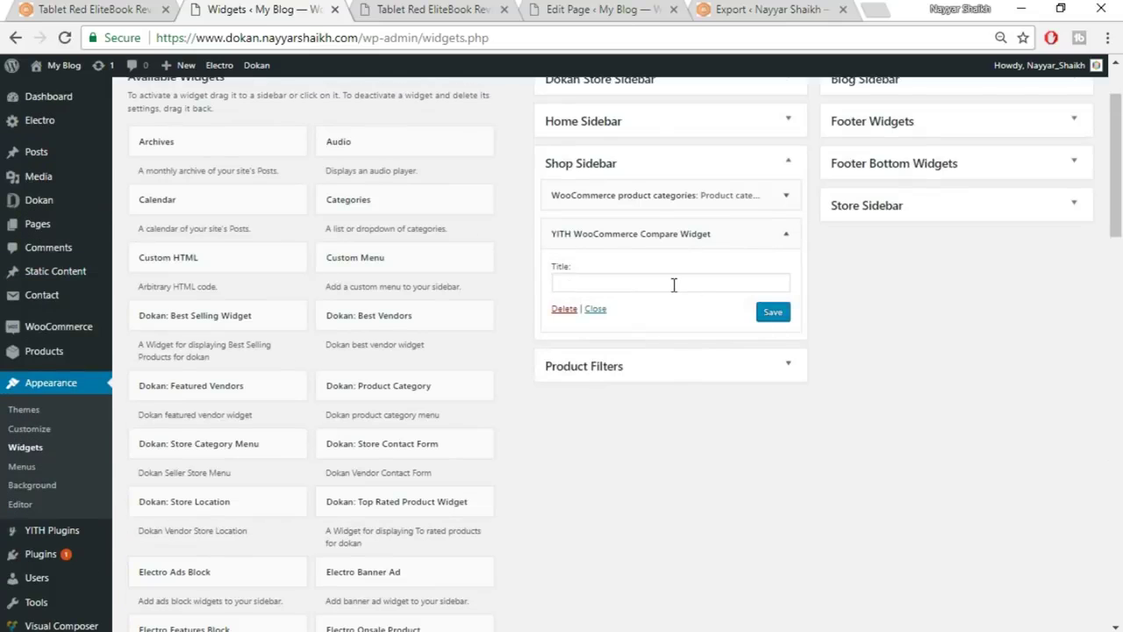
left_click(674, 284)
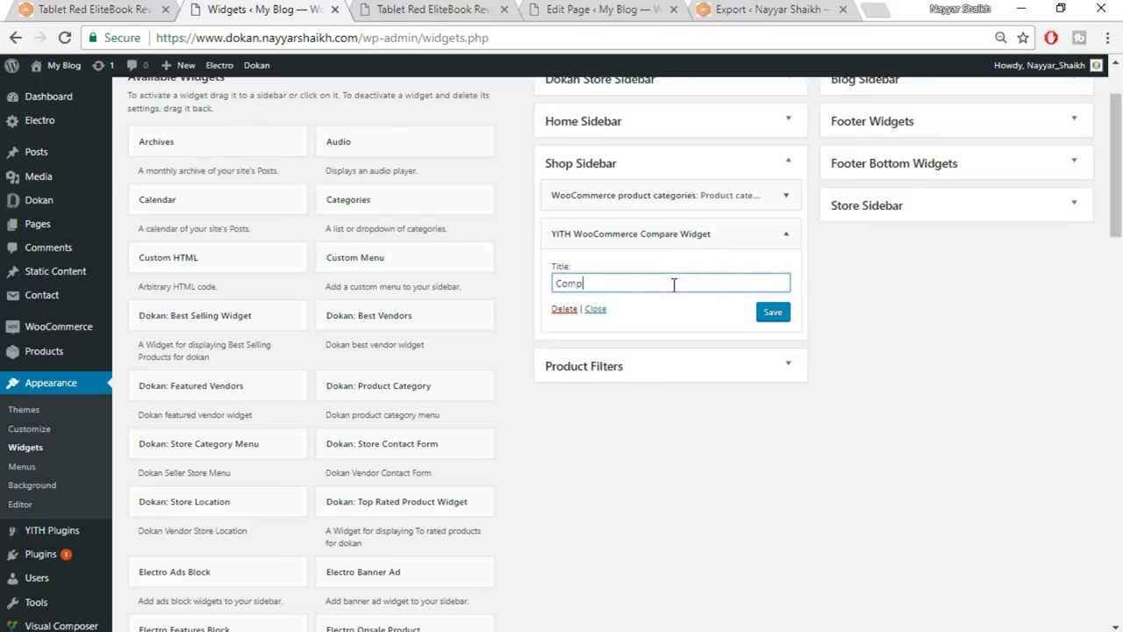
left_click(765, 310)
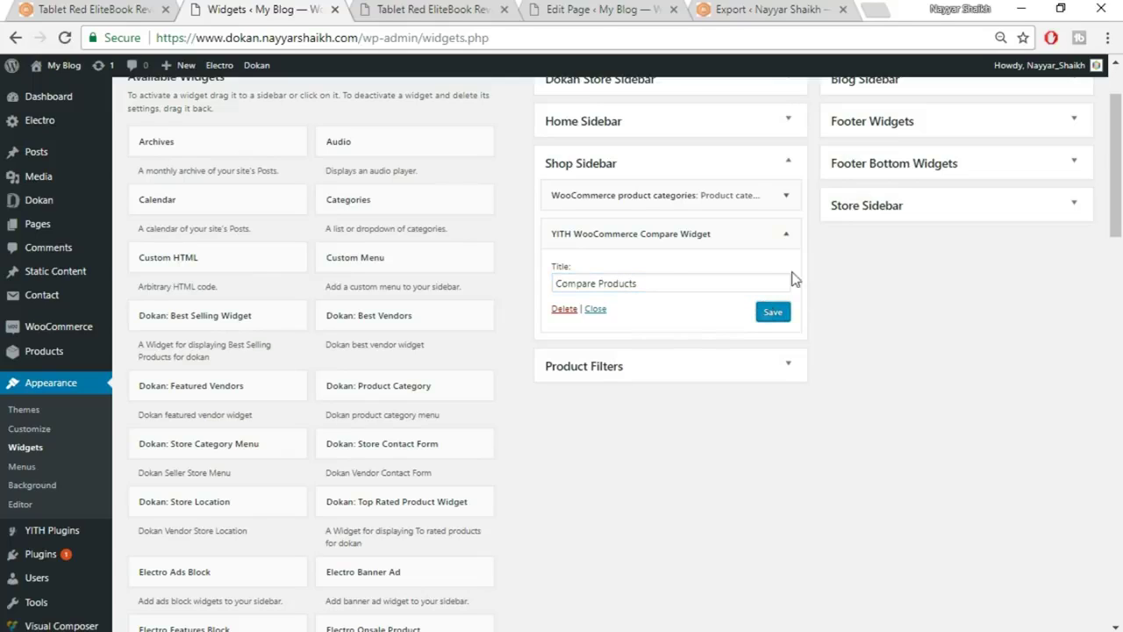
left_click(788, 234)
Add the WooCommerce Cart widget, titled Cart, to the Shop Sidebar
left_click(106, 9)
scroll(366, 286, "down", 3)
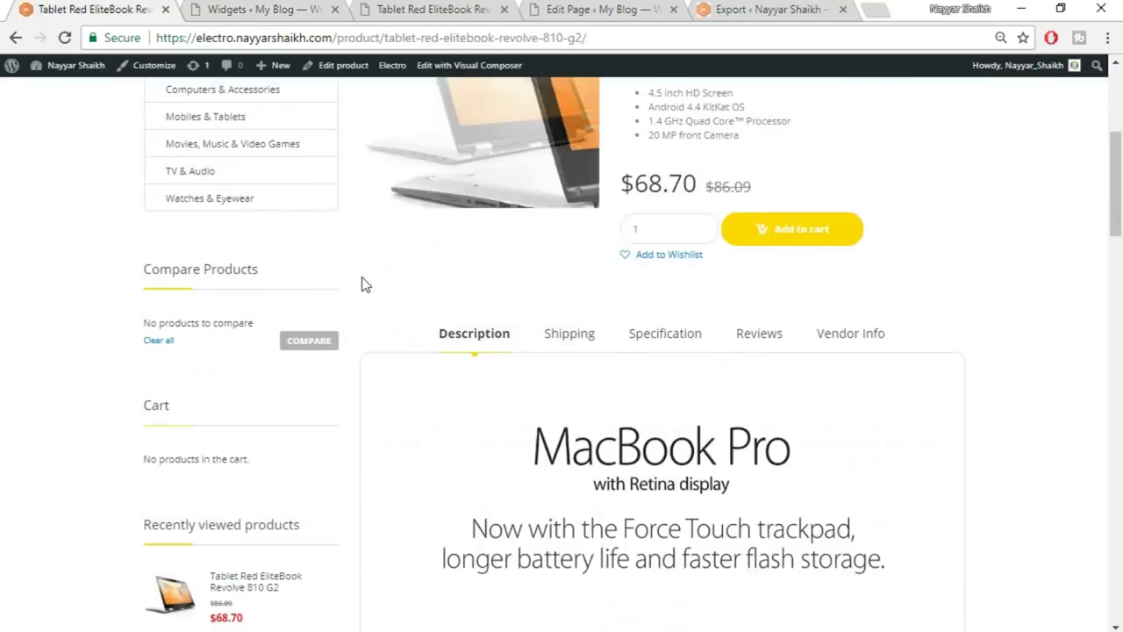
left_click(225, 9)
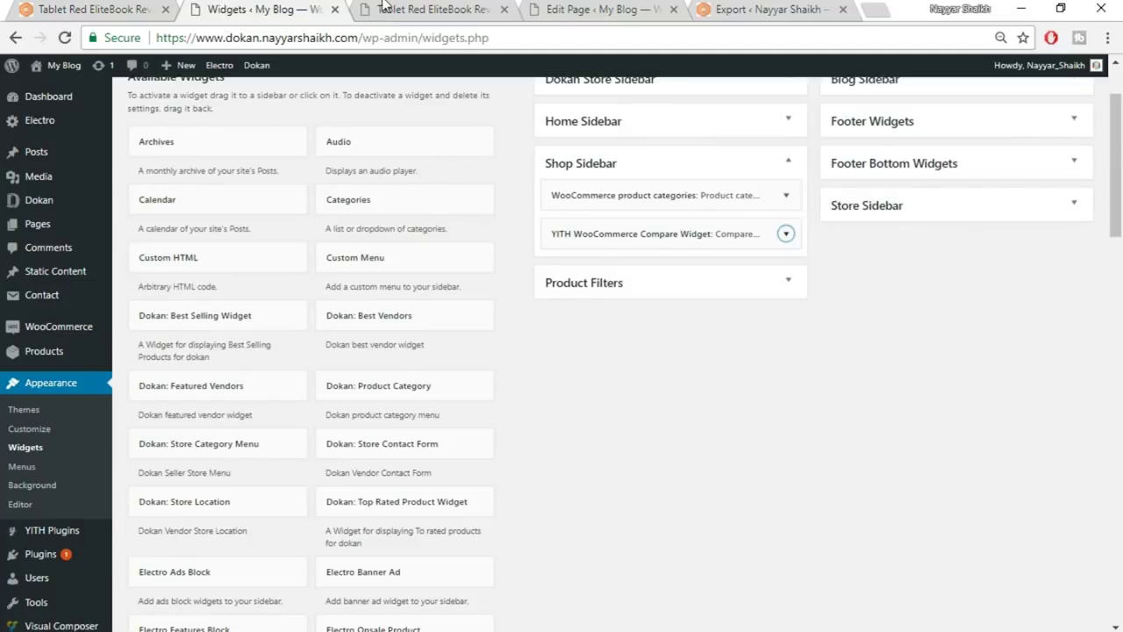
scroll(454, 290, "up", 1)
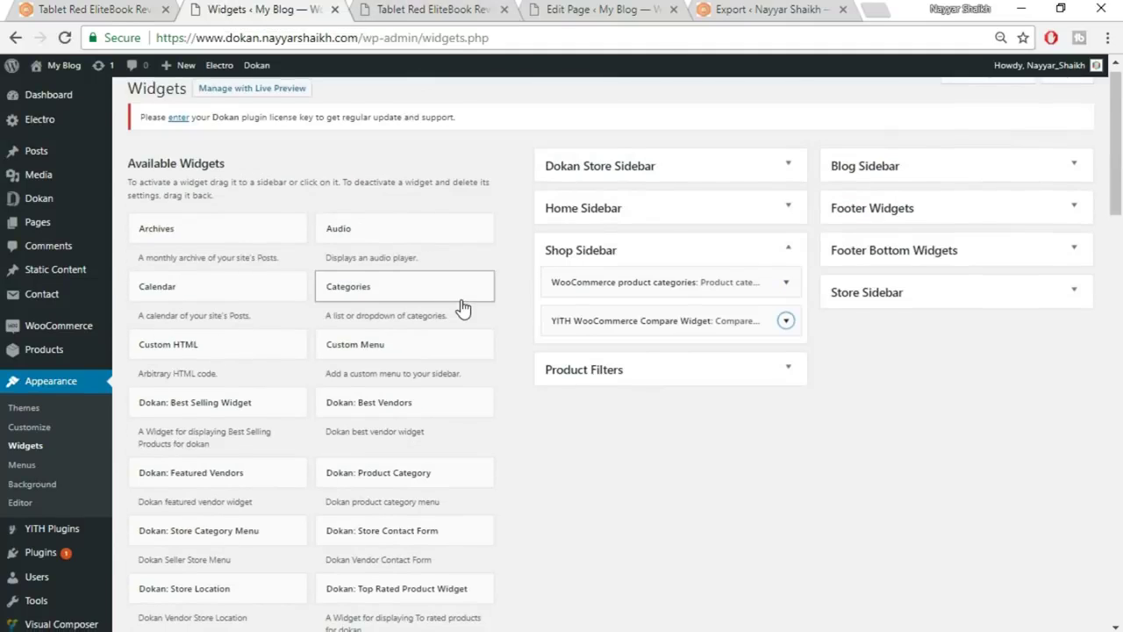
scroll(463, 306, "down", 2)
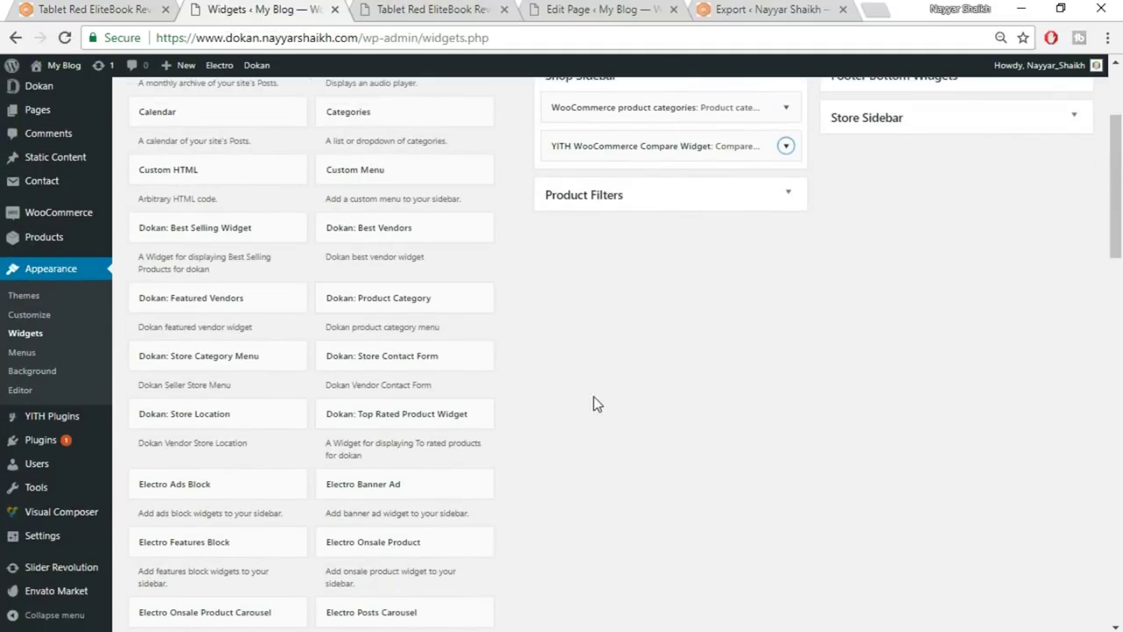
scroll(593, 403, "up", 1)
scroll(548, 427, "down", 14)
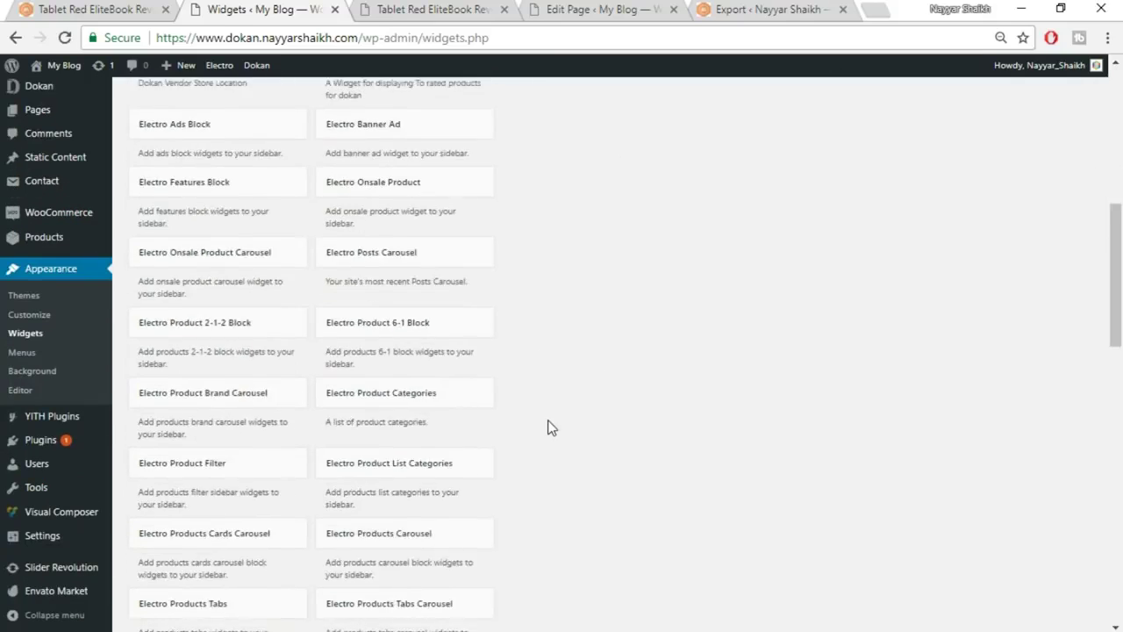
scroll(549, 428, "down", 3)
scroll(527, 394, "up", 4)
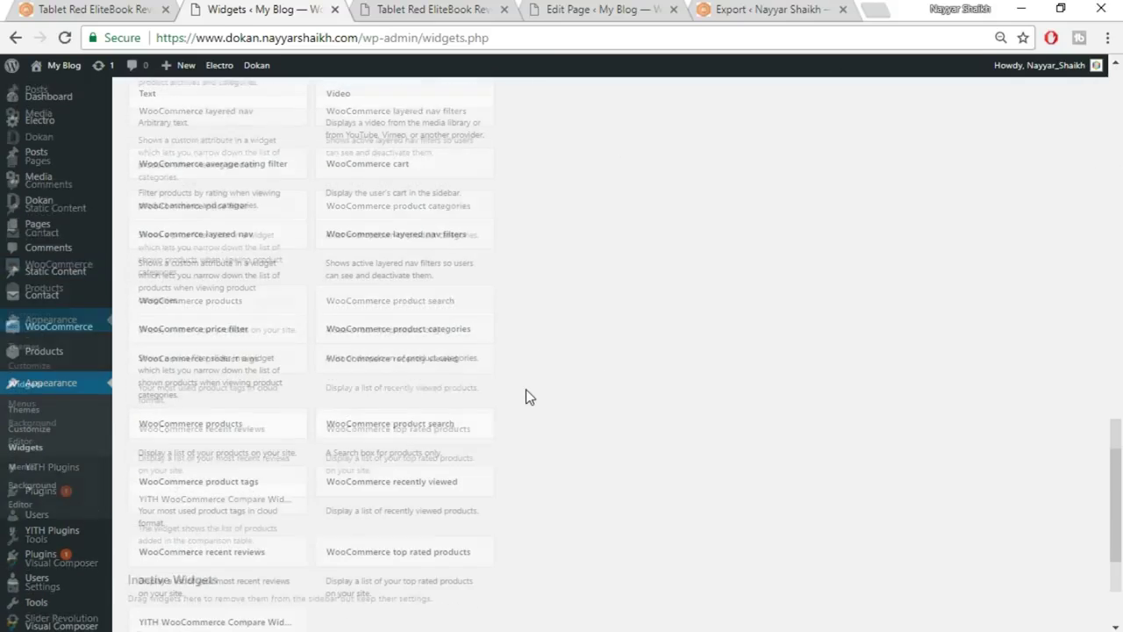
left_click(401, 349)
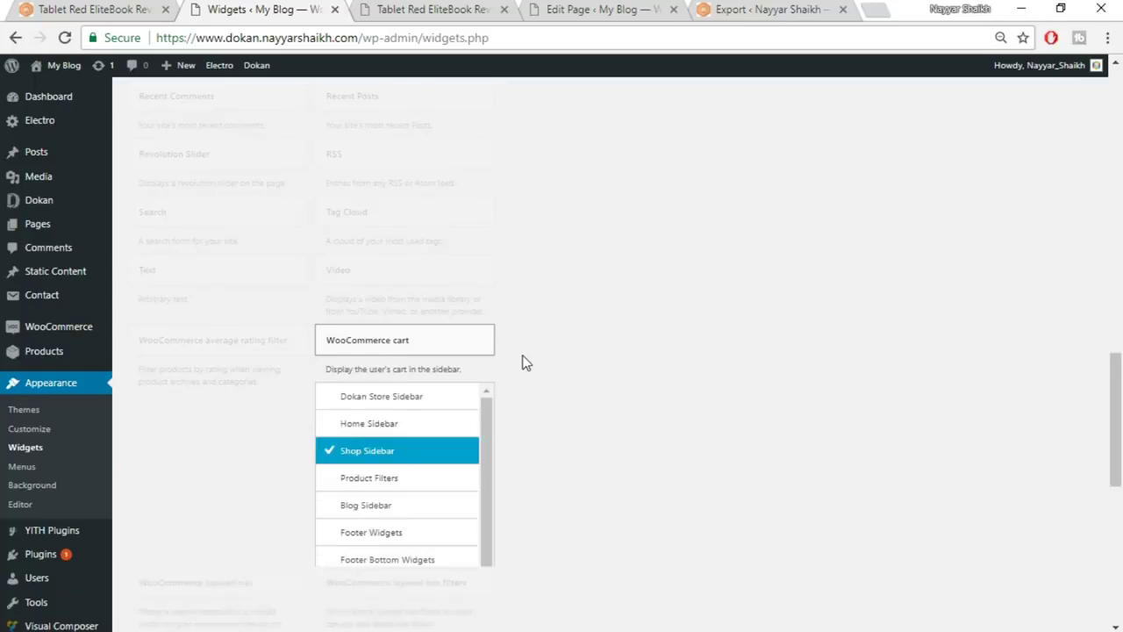
scroll(491, 422, "down", 1)
left_click(428, 525)
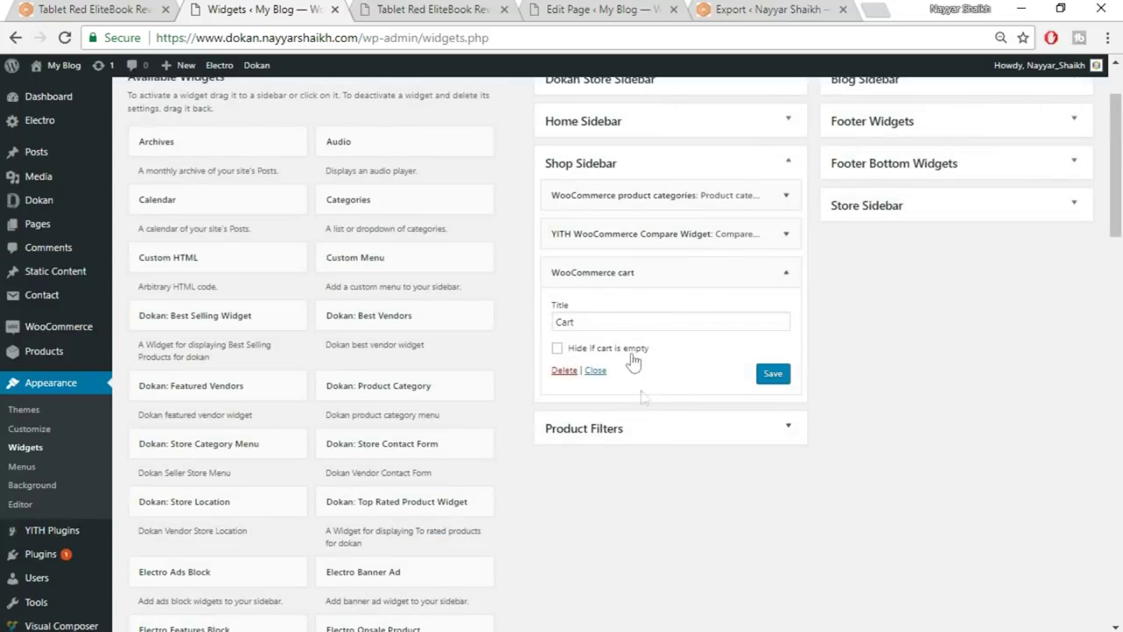
left_click(758, 374)
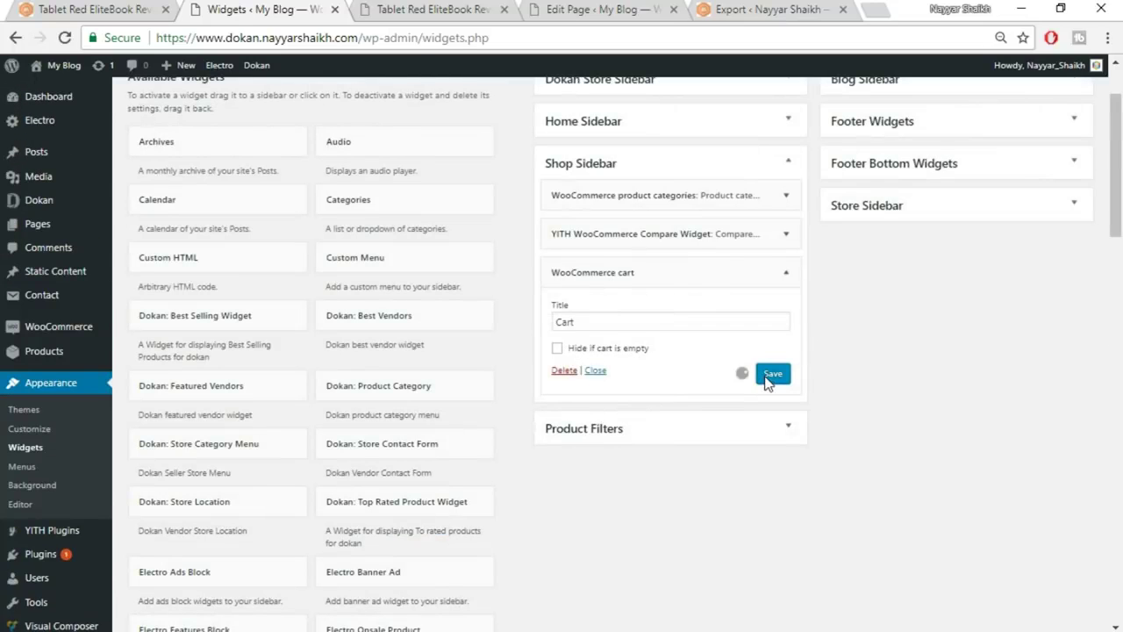
left_click(786, 275)
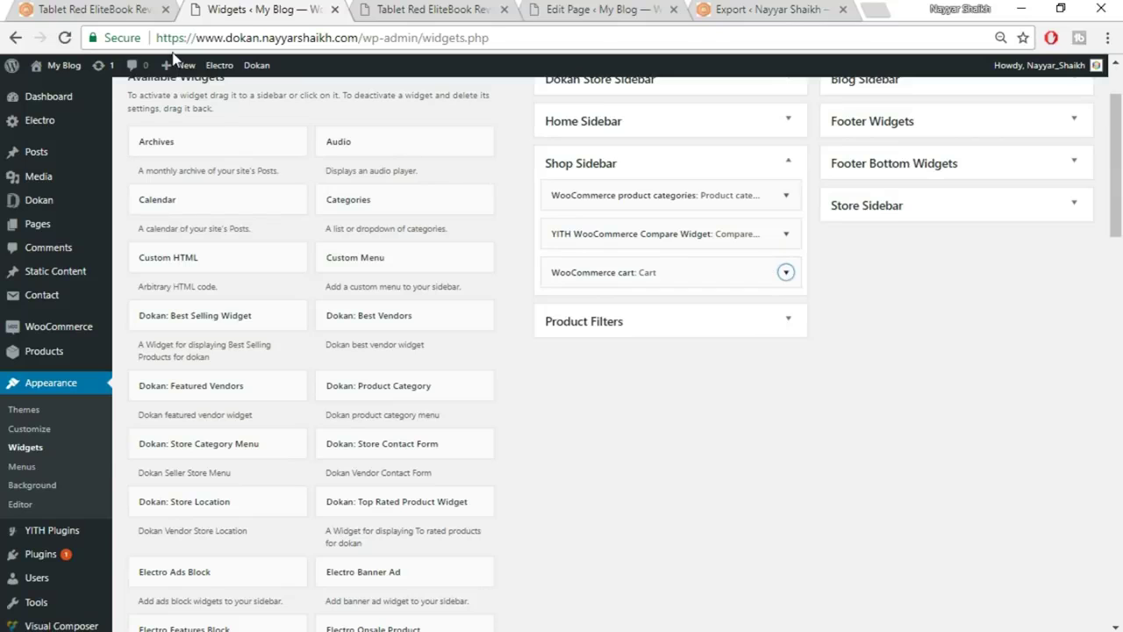
Add the WooCommerce Recently viewed products widget showing 5 products to the Shop Sidebar
scroll(501, 409, "down", 5)
scroll(501, 409, "down", 8)
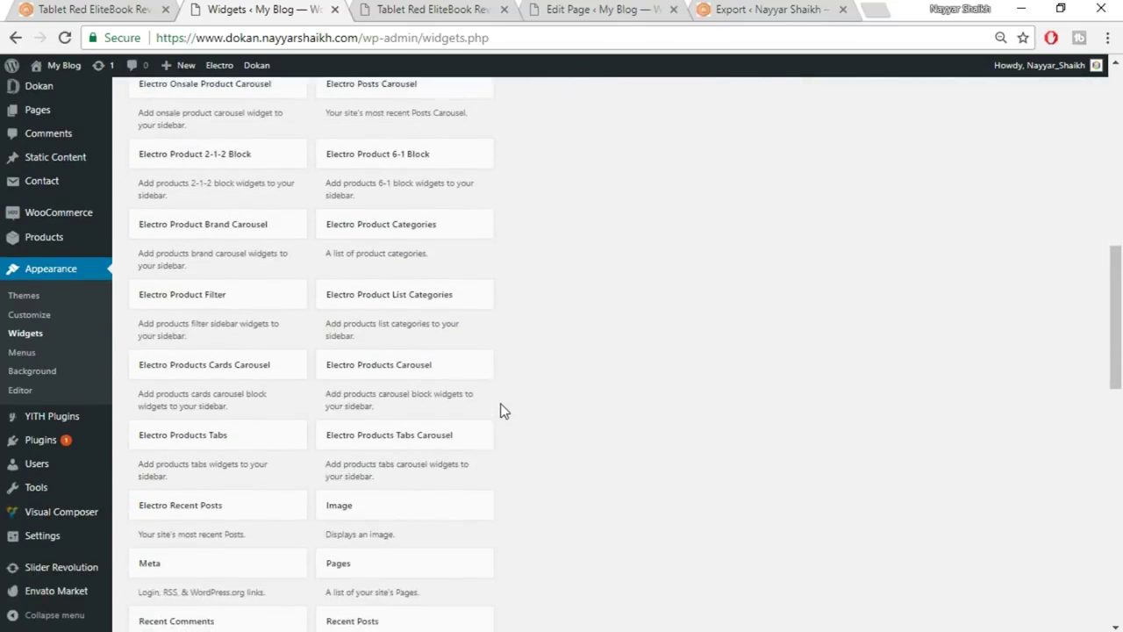
scroll(501, 409, "down", 4)
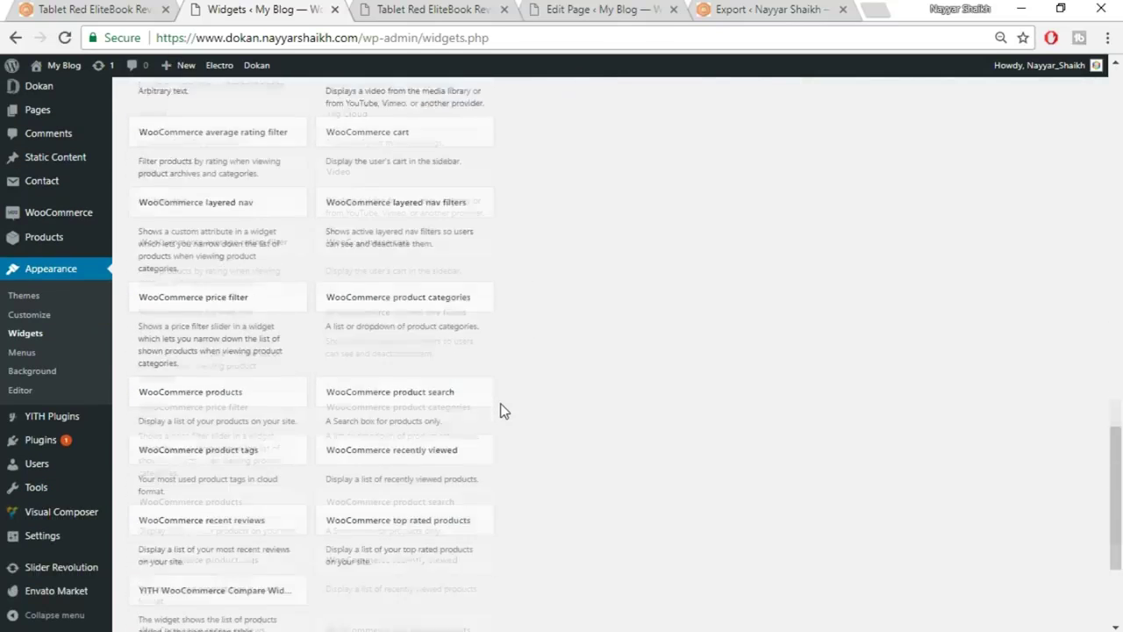
scroll(527, 409, "up", 1)
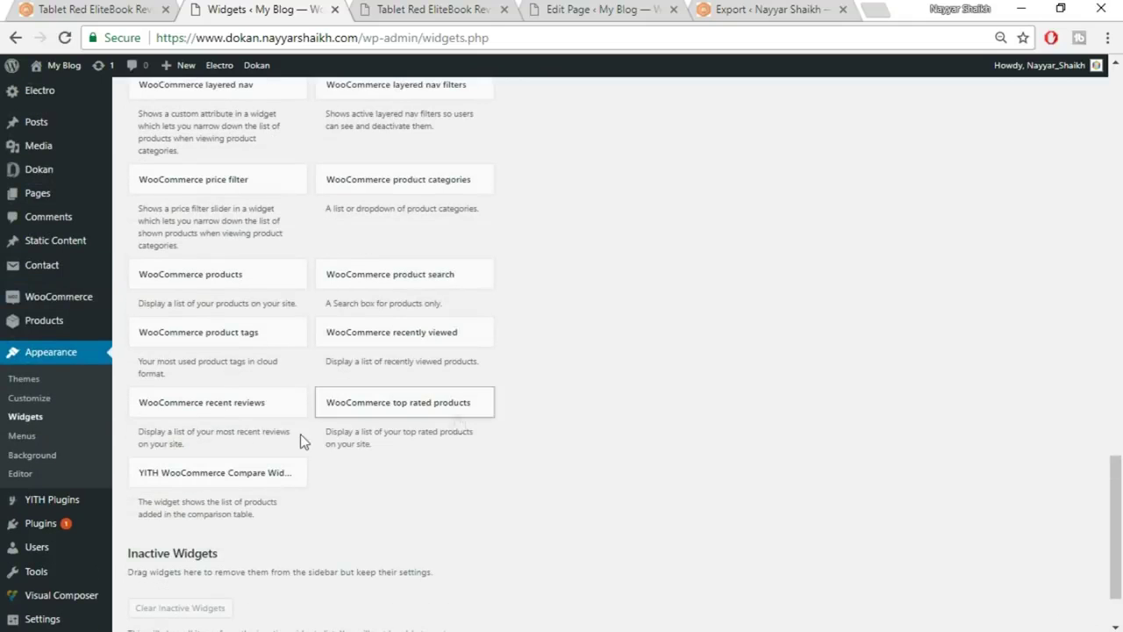
left_click(433, 333)
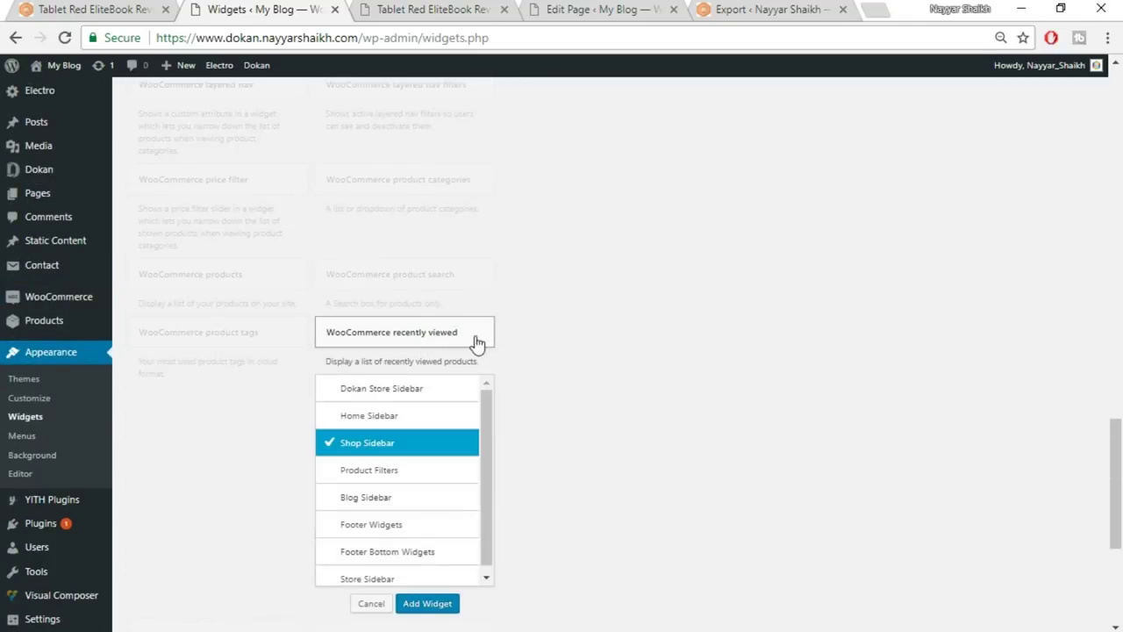
left_click(427, 604)
left_click(559, 401)
double_click(559, 401)
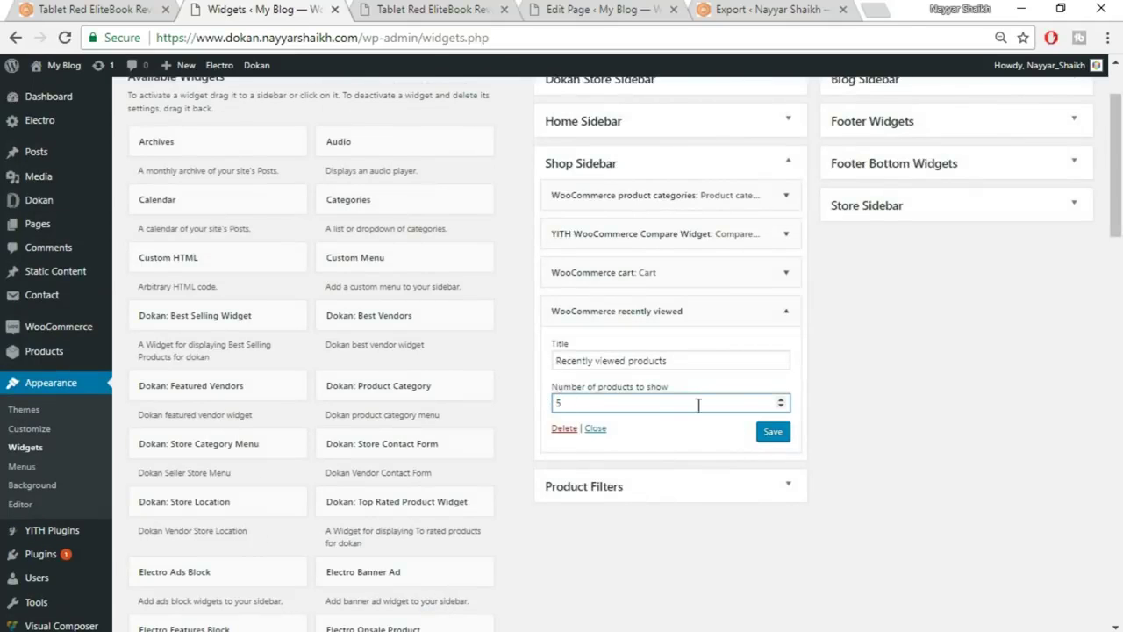
left_click(772, 432)
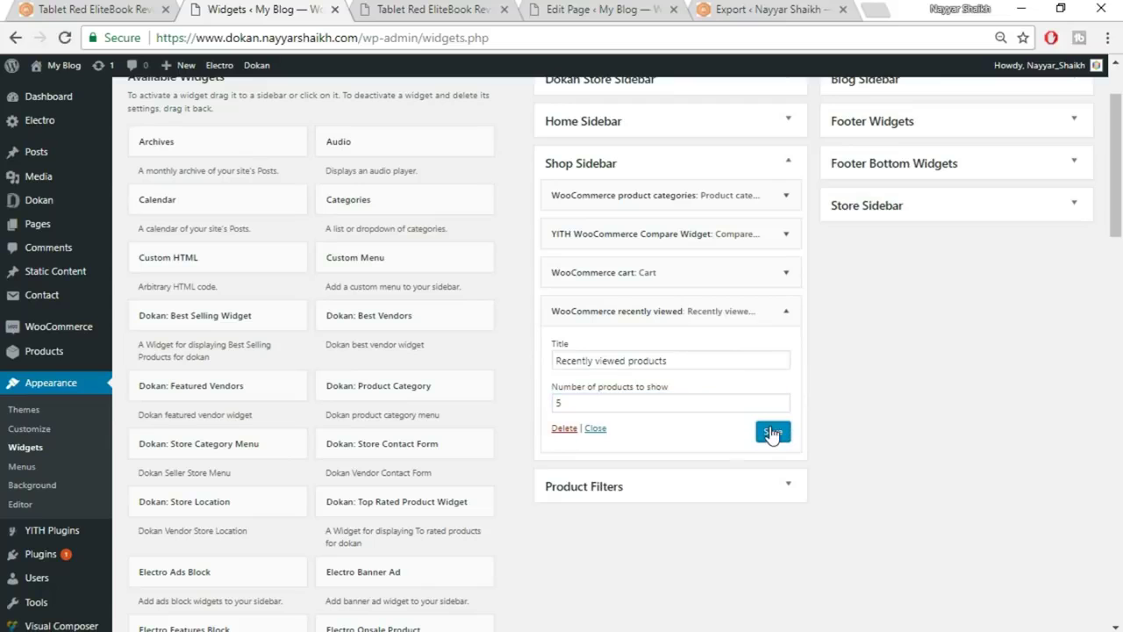
left_click(406, 7)
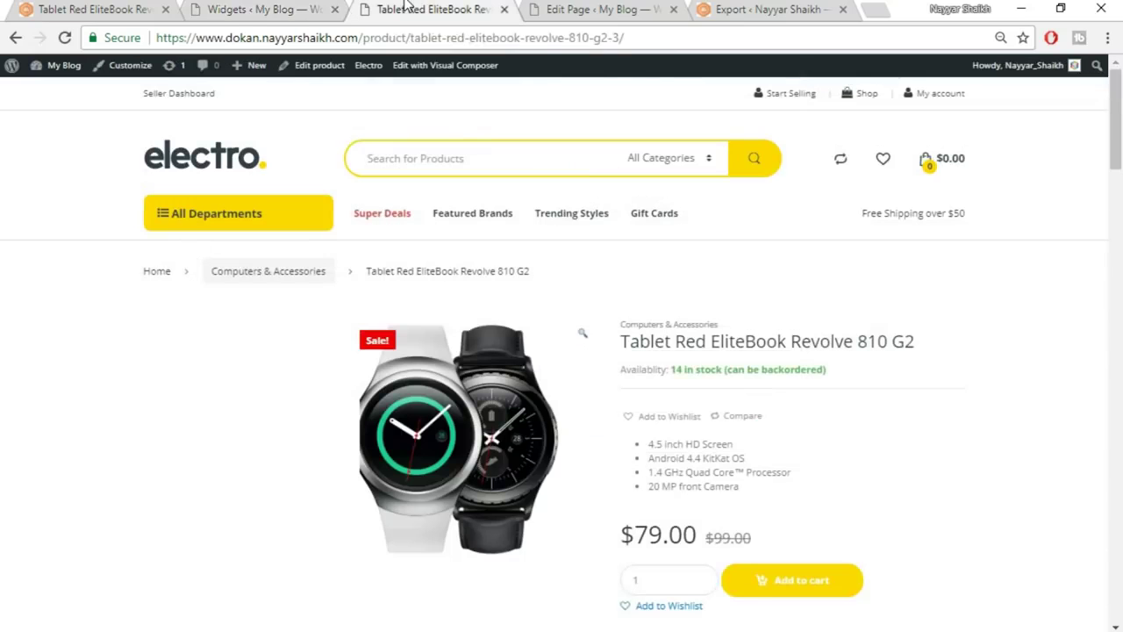
Reload the store's product page and check the new sidebar widgets
left_click(431, 37)
key("Return")
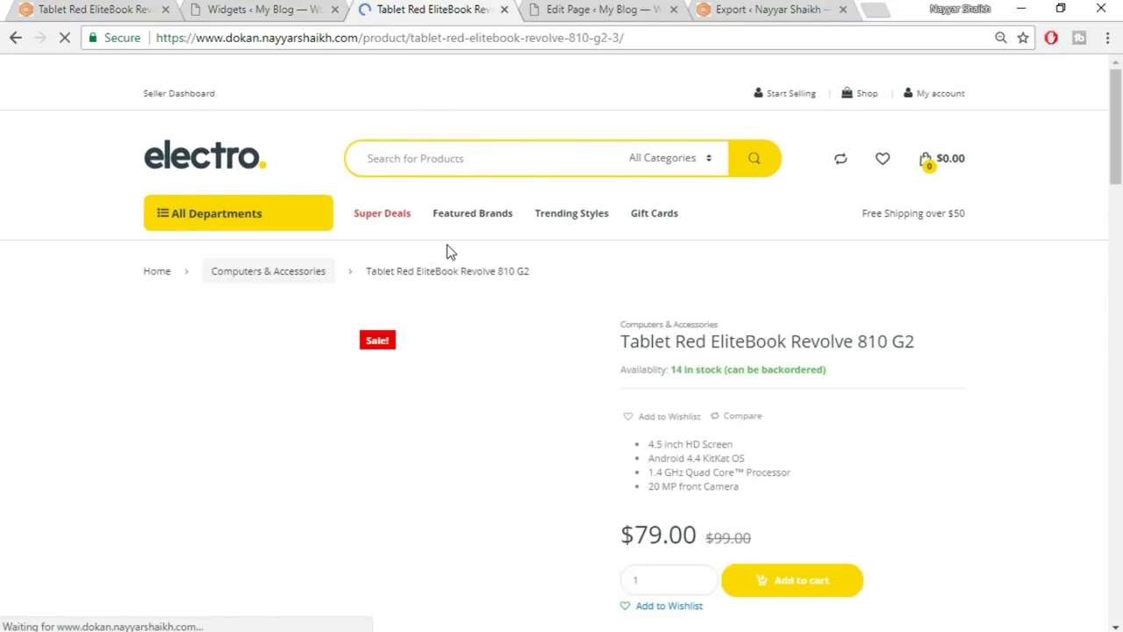
scroll(188, 281, "down", 1)
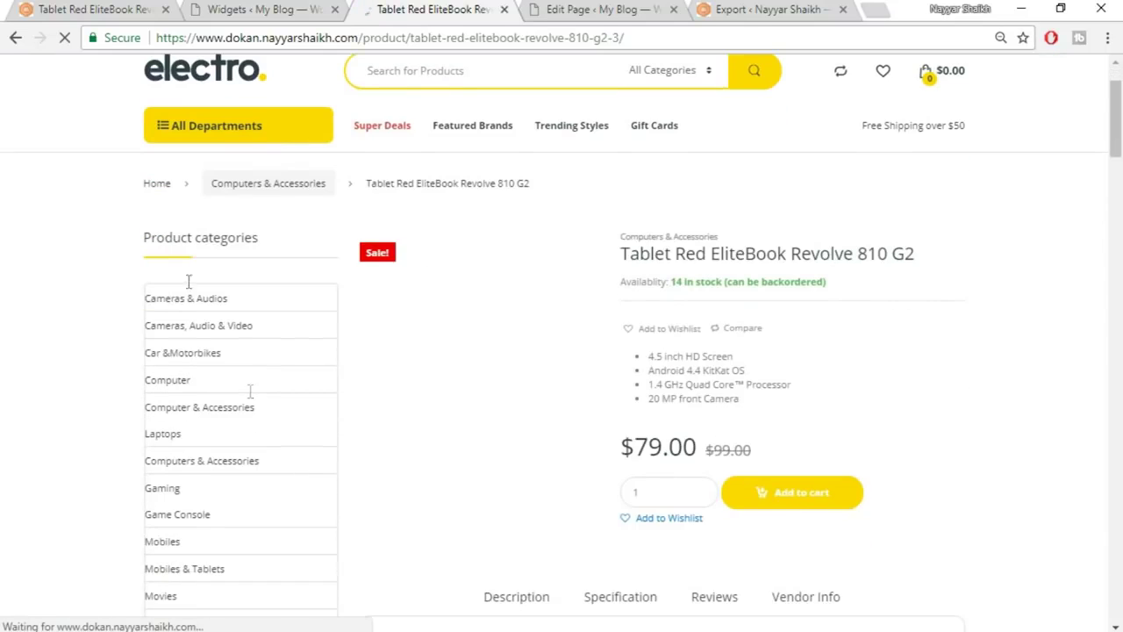
scroll(198, 337, "down", 4)
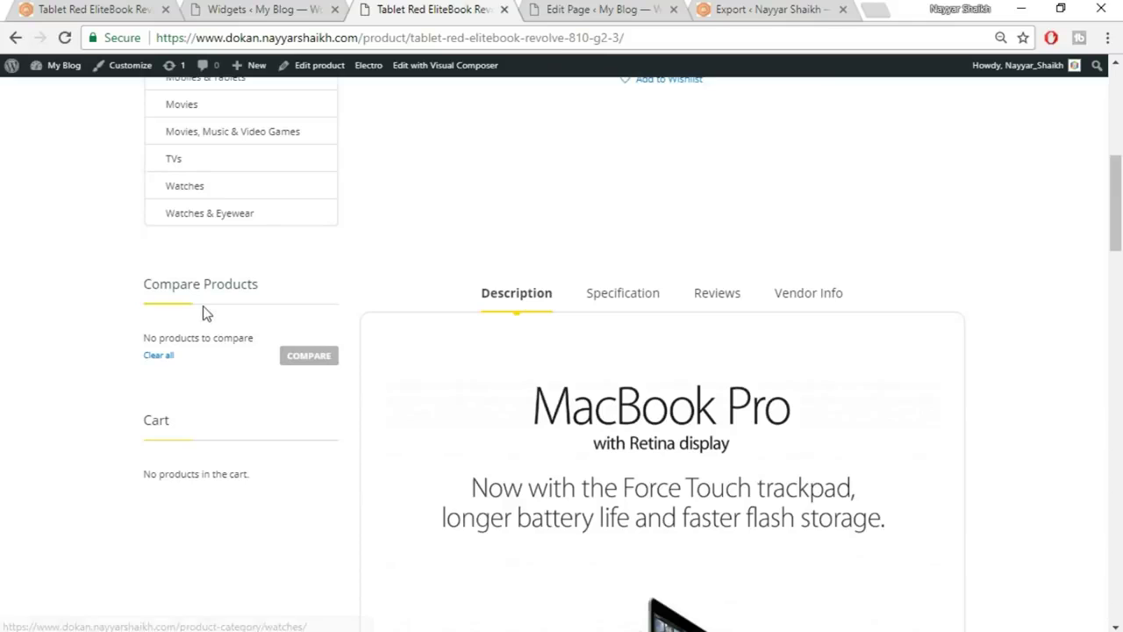
scroll(238, 383, "down", 2)
scroll(246, 469, "up", 5)
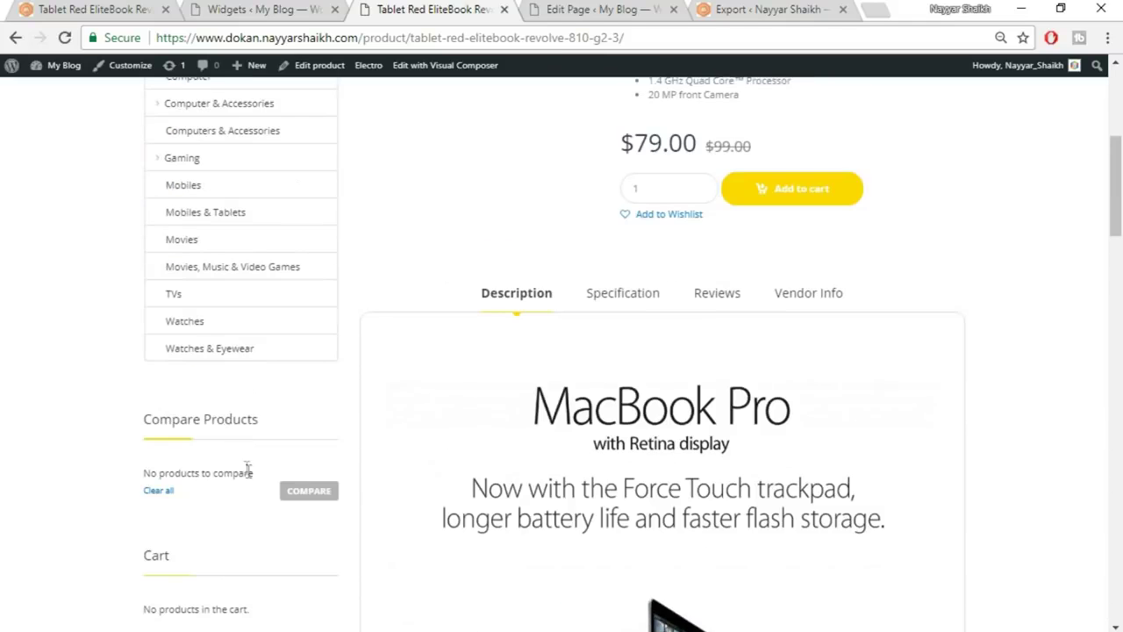
scroll(233, 483, "down", 5)
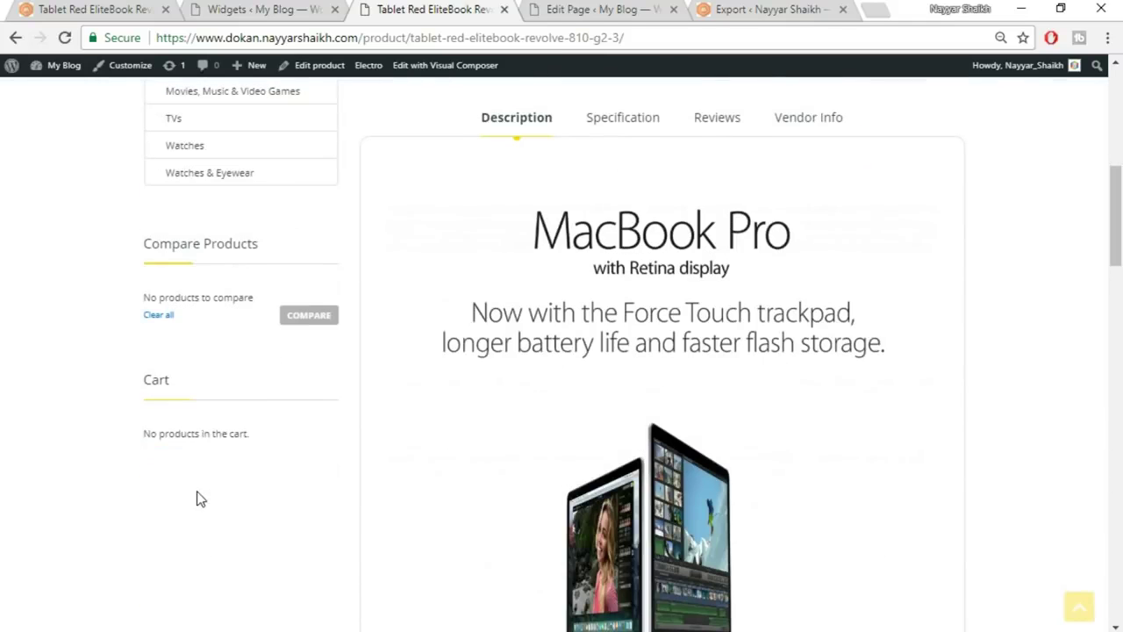
key("ctrl+a")
left_click(219, 451)
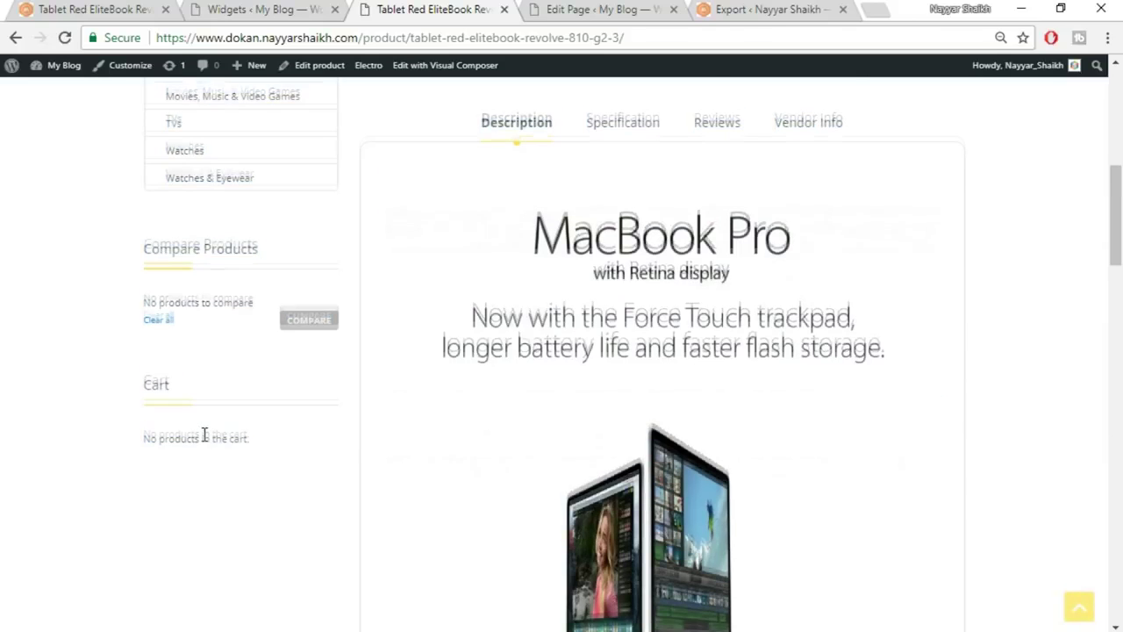
scroll(198, 430, "up", 6)
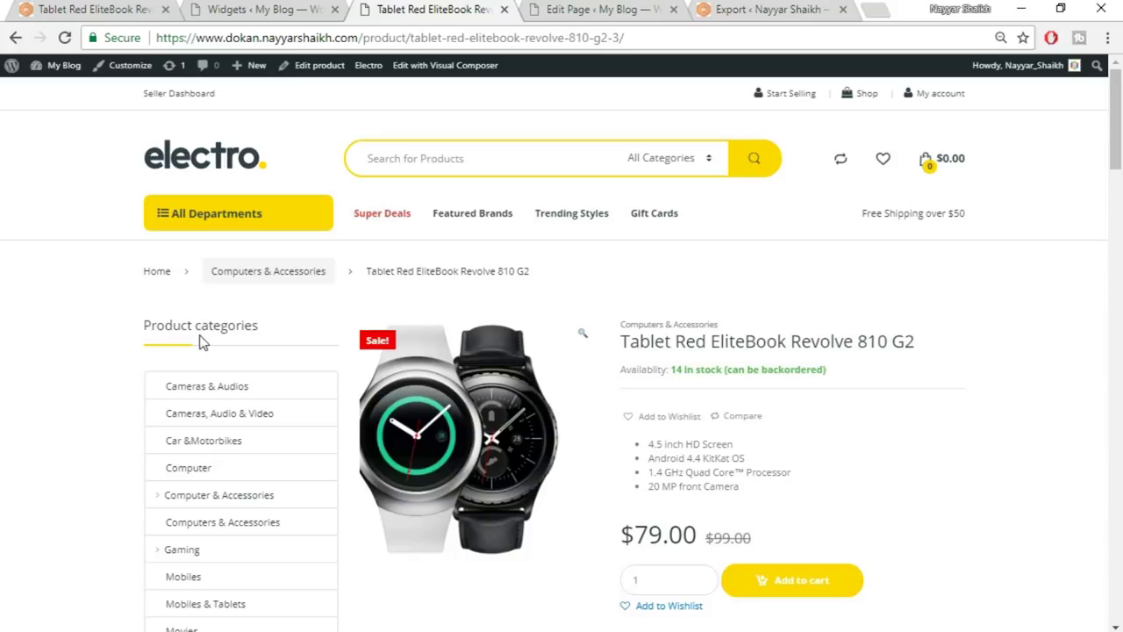
Review the Electro demo store's FAQ page, then return to the Widgets admin screen
left_click(31, 7)
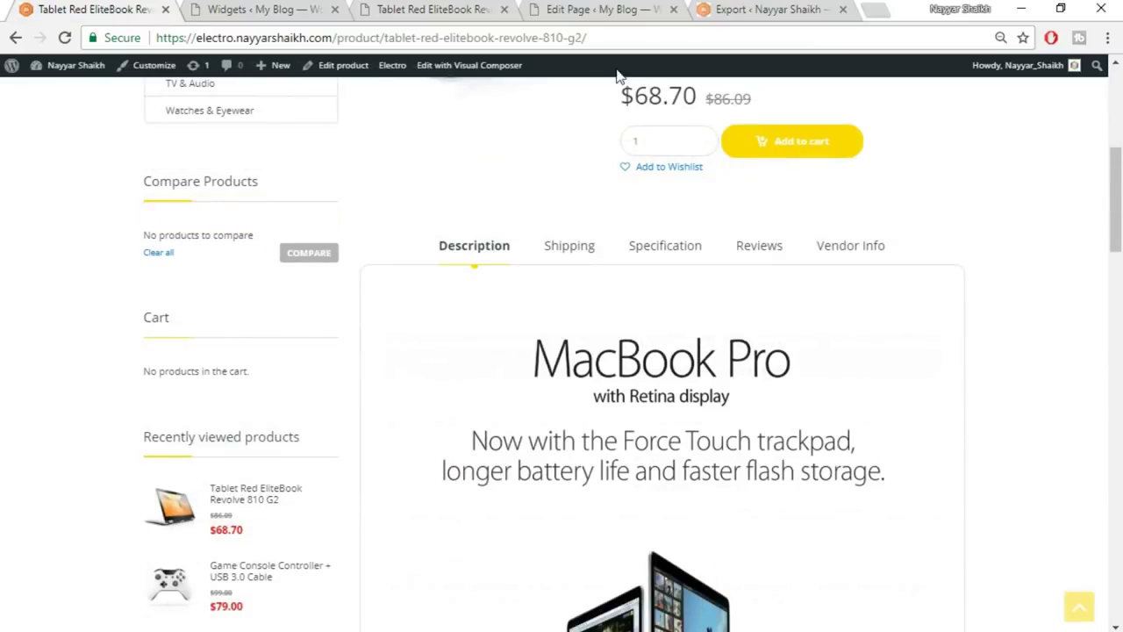
scroll(1057, 489, "down", 20)
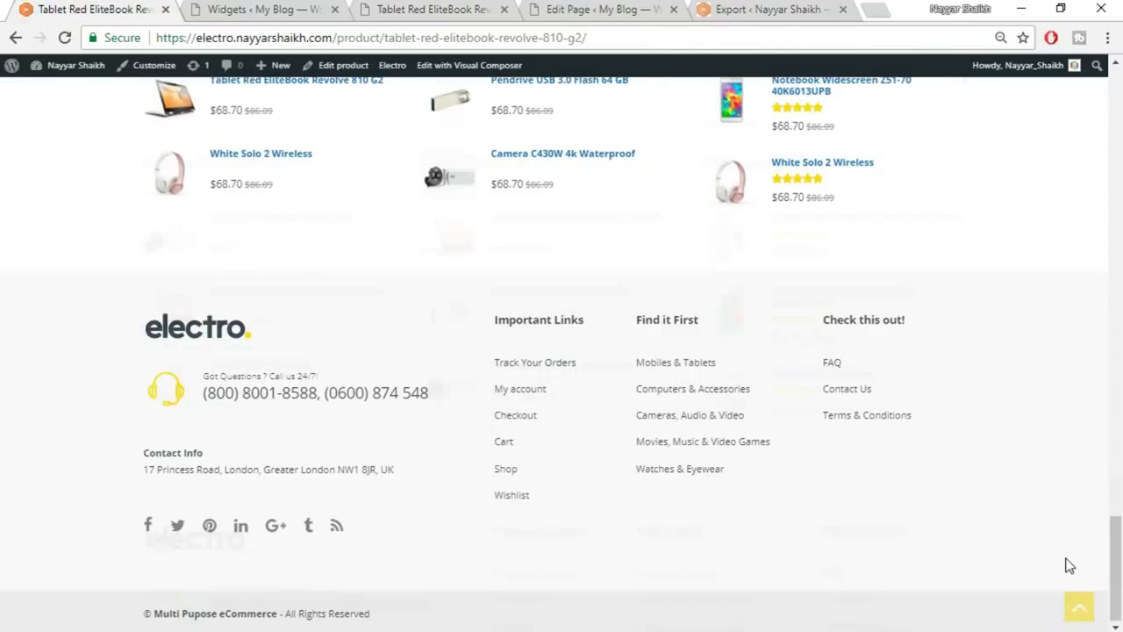
left_click(836, 367)
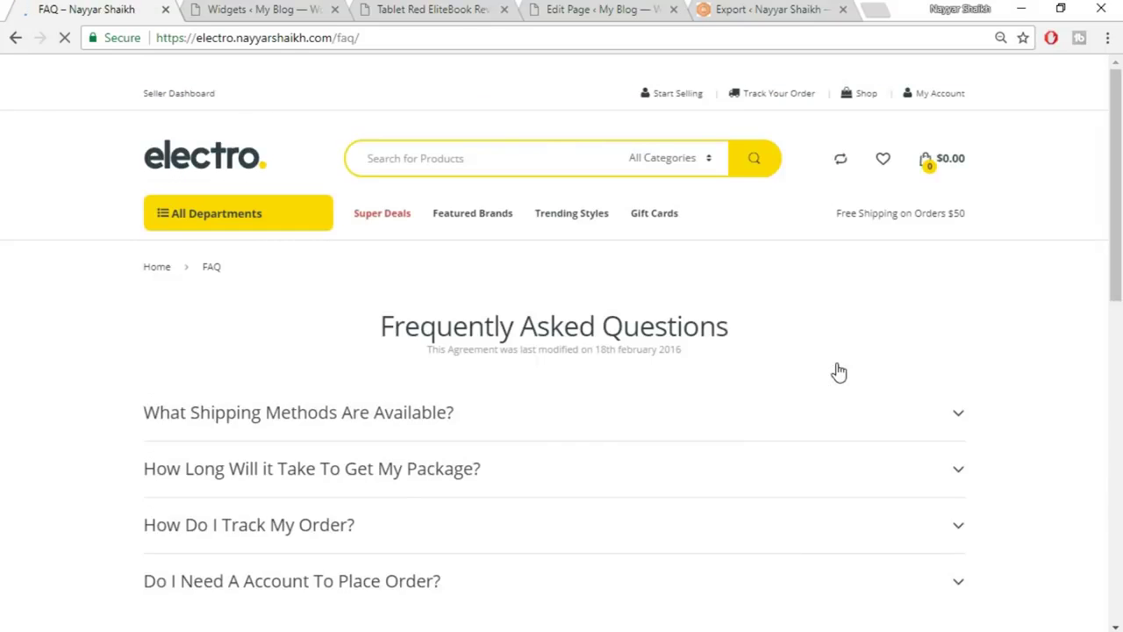
scroll(699, 388, "down", 2)
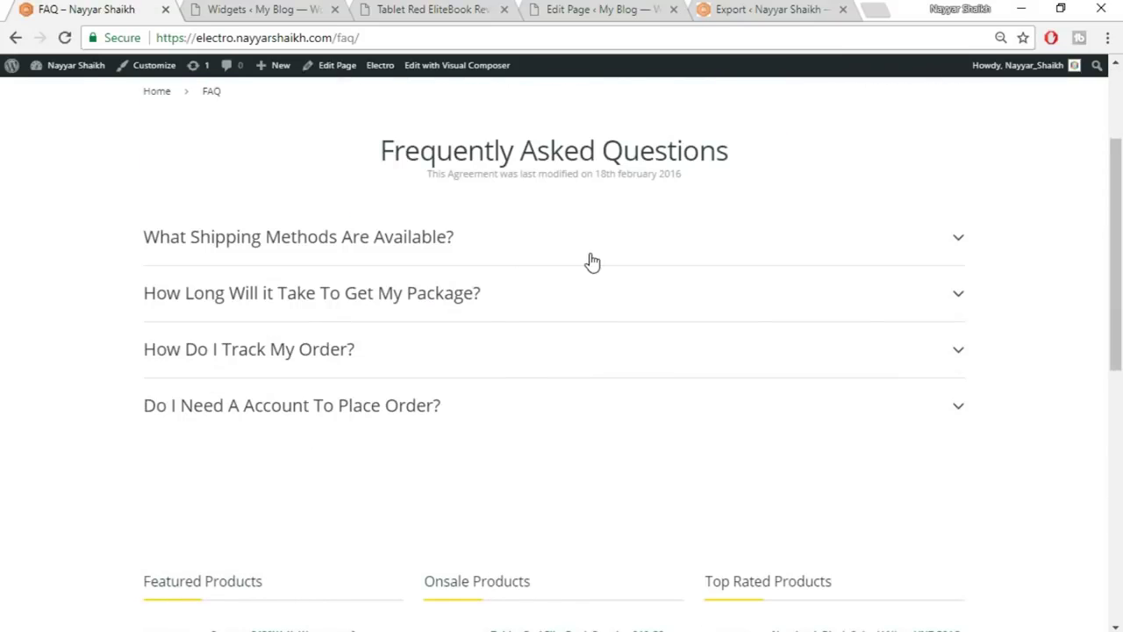
left_click(426, 9)
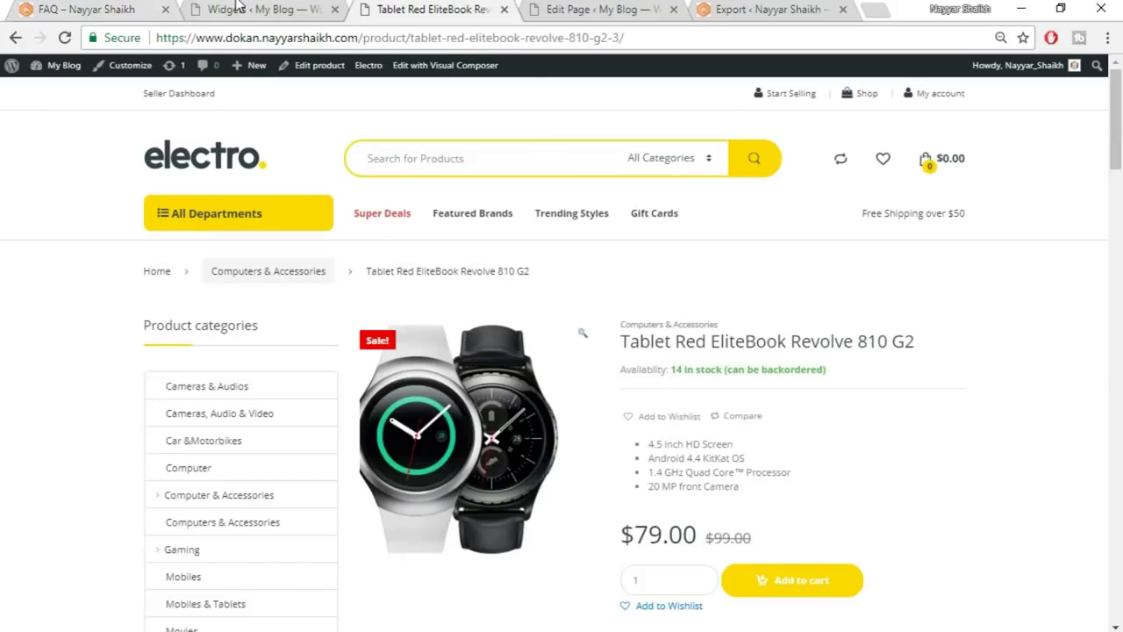
left_click(236, 7)
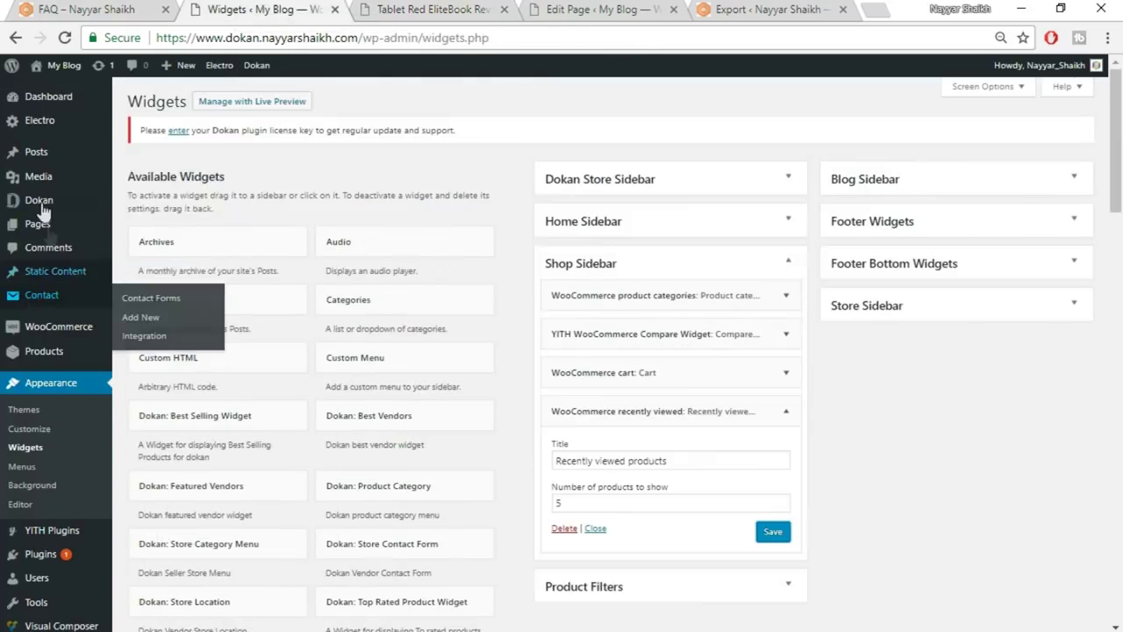
Create a new page titled FAQ in the Backend Editor and add an FAQ element
mouse_move(48, 235)
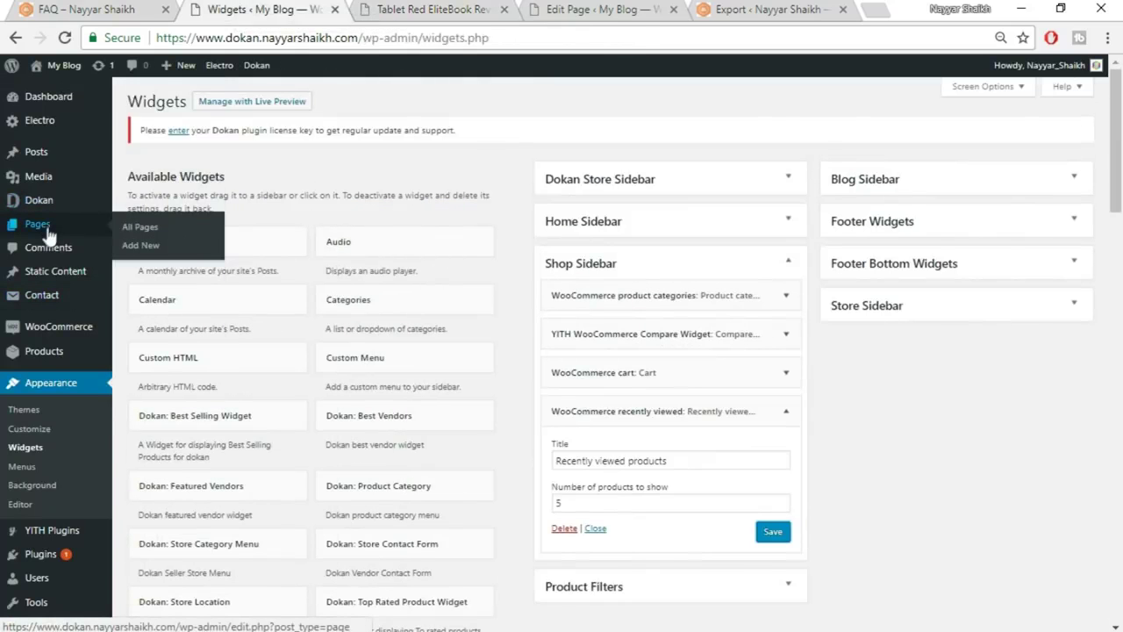
left_click(147, 254)
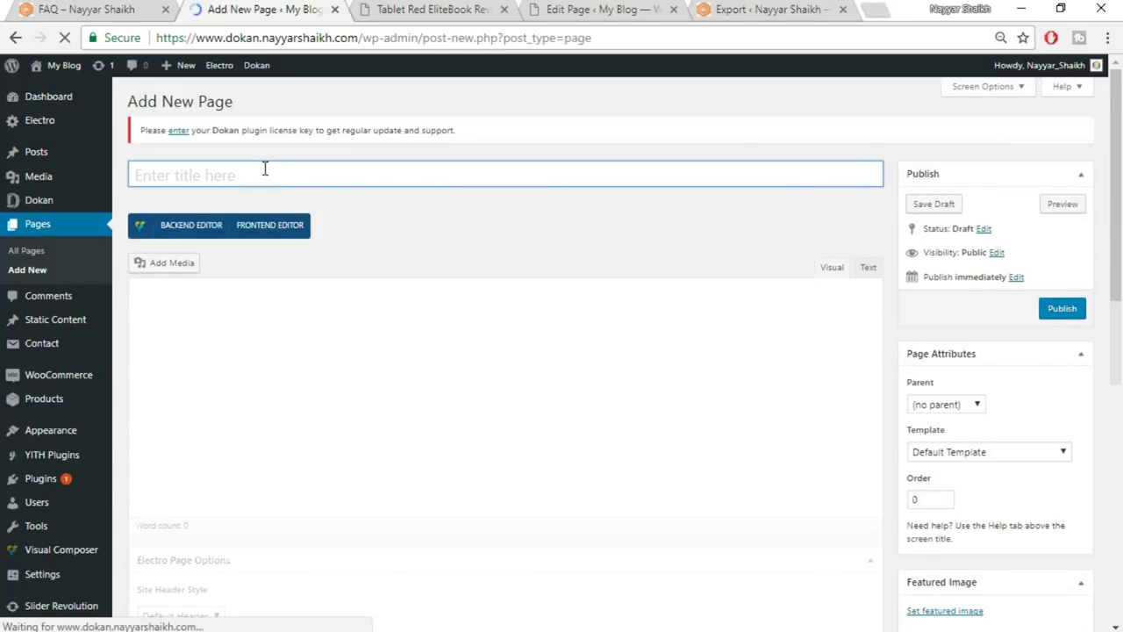
type("FAQ")
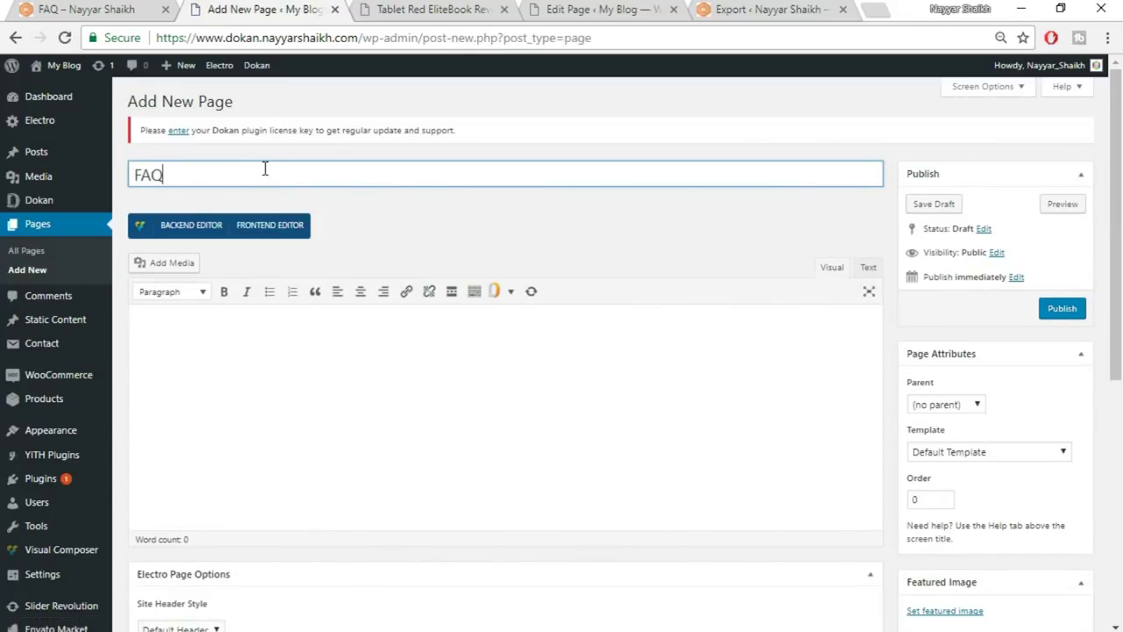
left_click(173, 243)
scroll(389, 461, "down", 1)
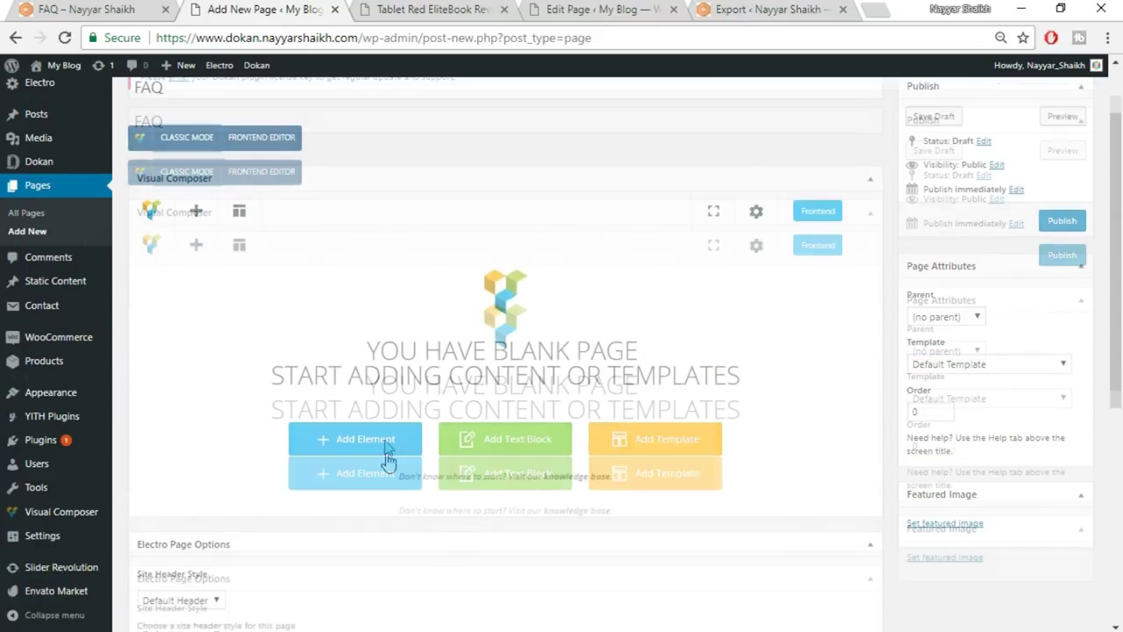
left_click(388, 439)
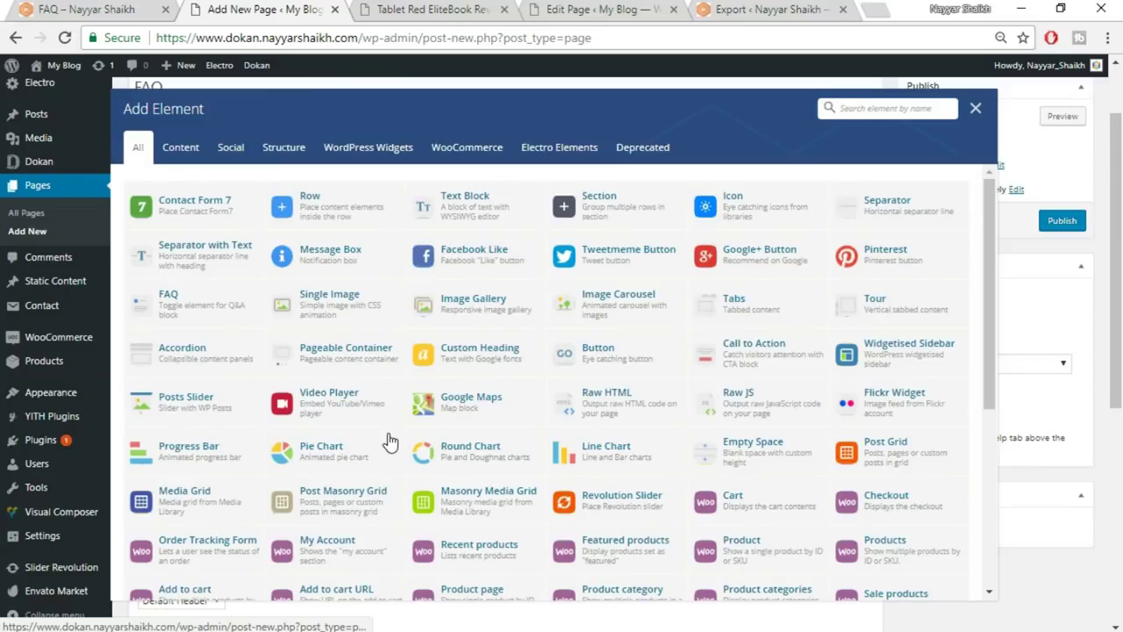
type("faq")
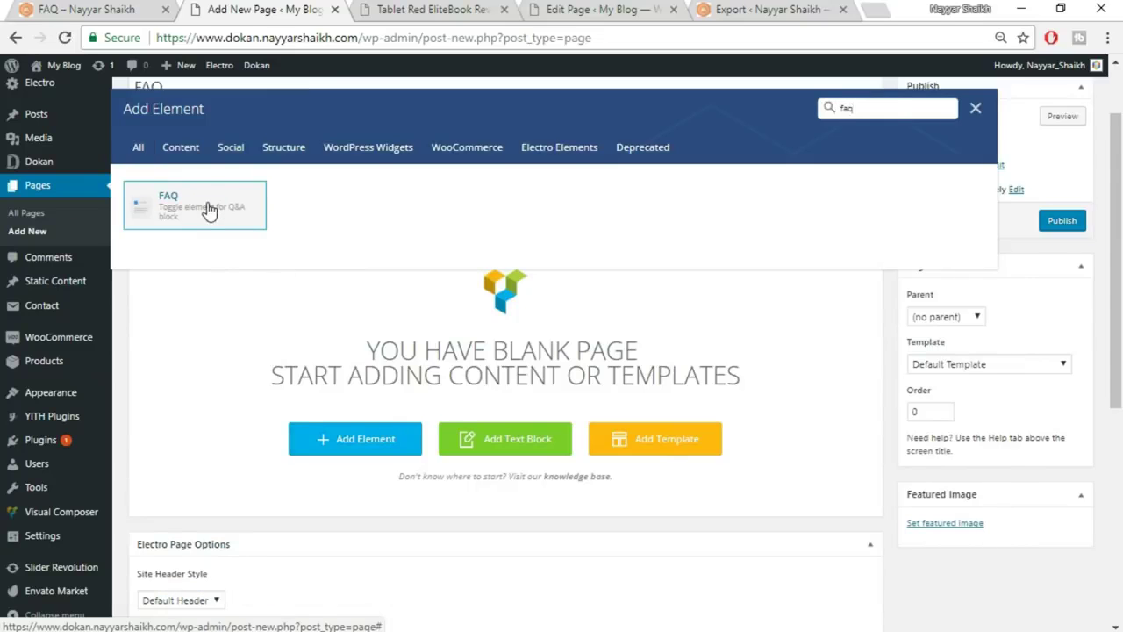
left_click(209, 211)
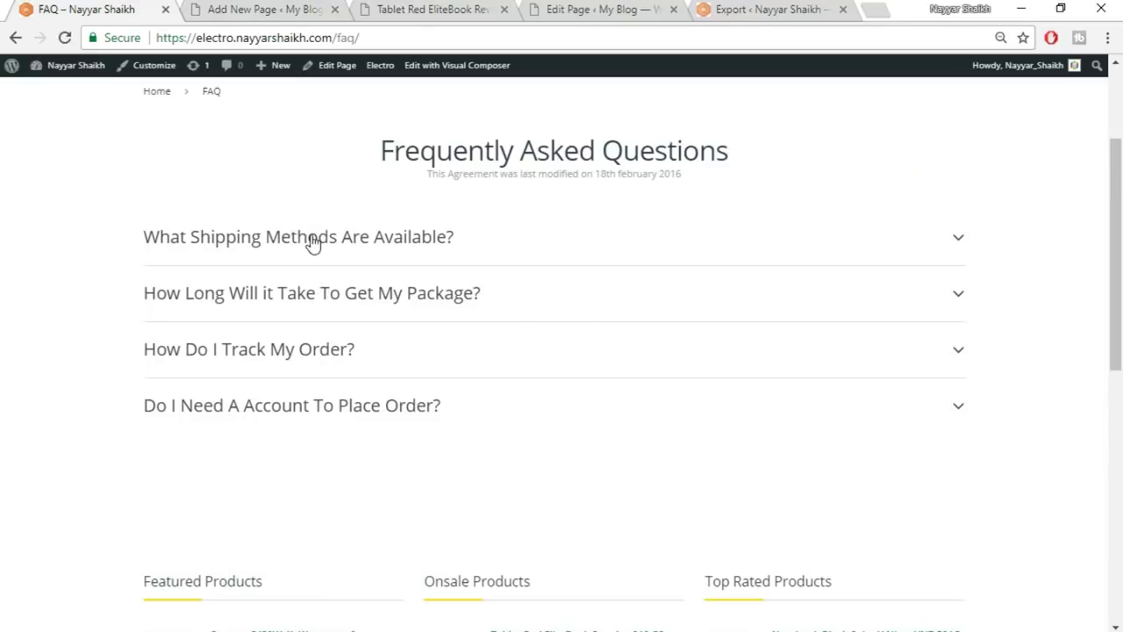
Copy the demo's Lorem ipsum sentence into the FAQ toggle title
left_click(311, 238)
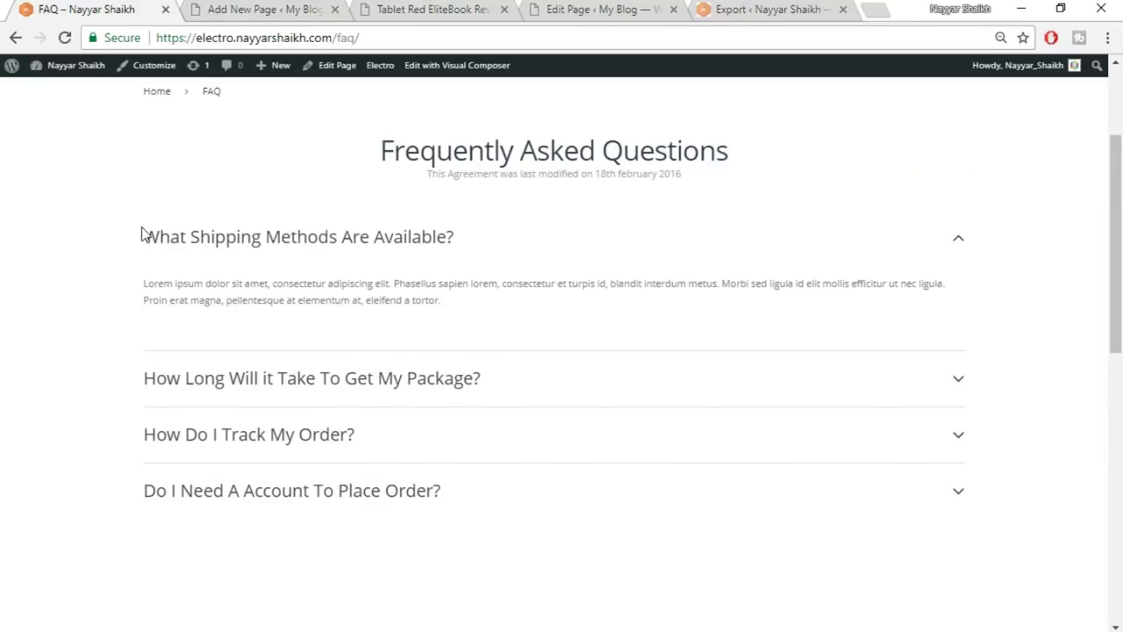
left_click(262, 239)
left_click(258, 297)
left_click_drag(142, 339, 365, 338)
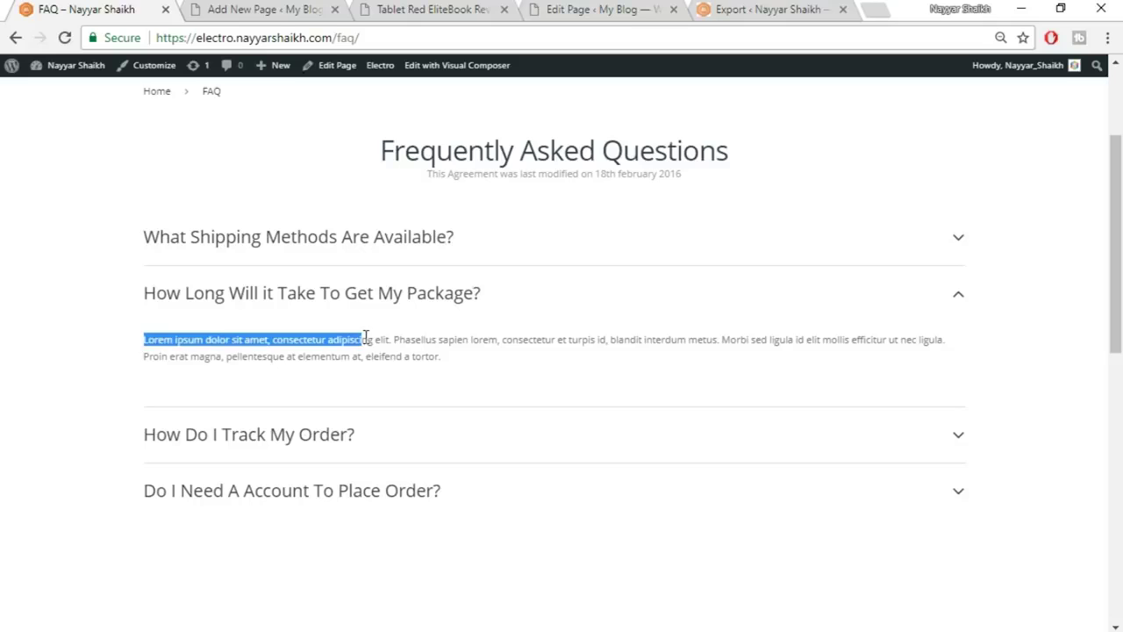
left_click(235, 7)
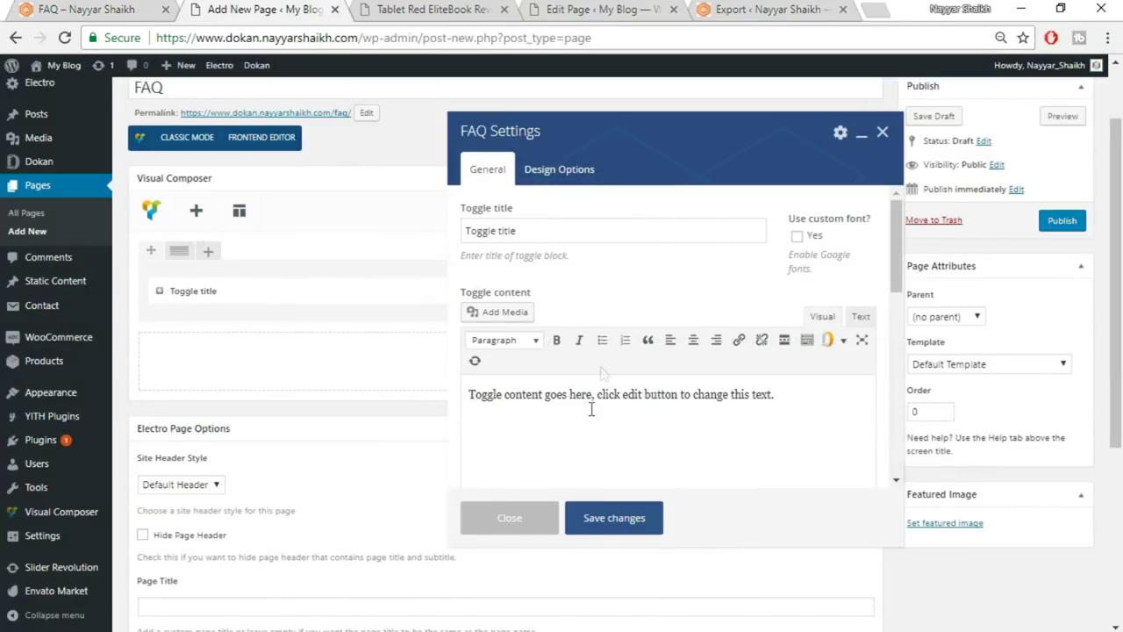
left_click_drag(609, 221, 465, 221)
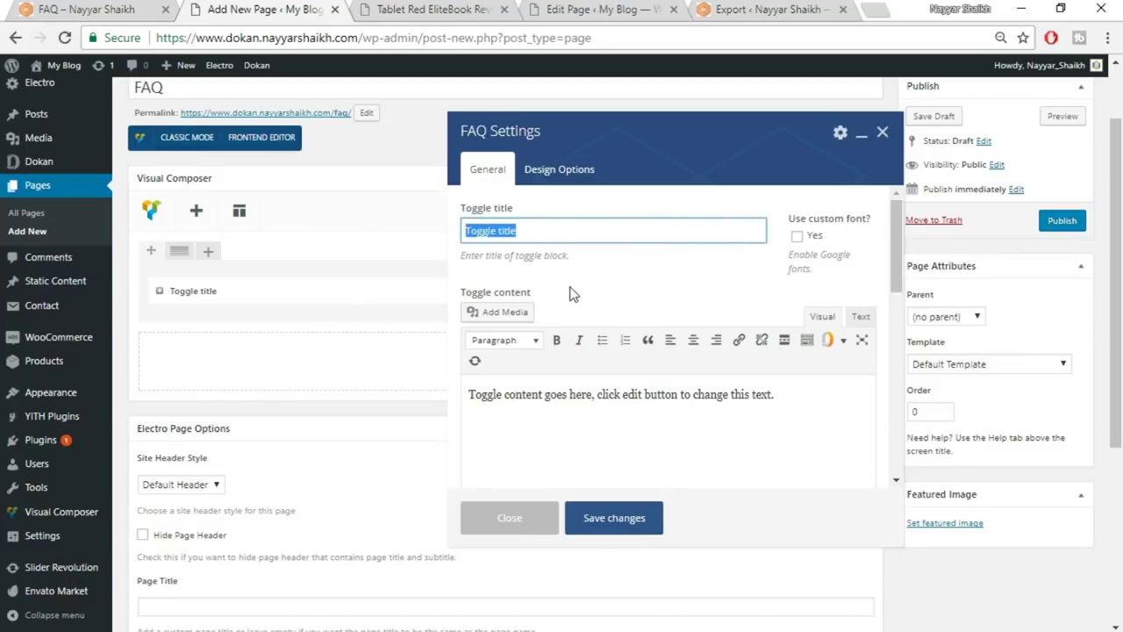
type("Lorem ipsum dolor sit amet, consectetur adipiscing elit.")
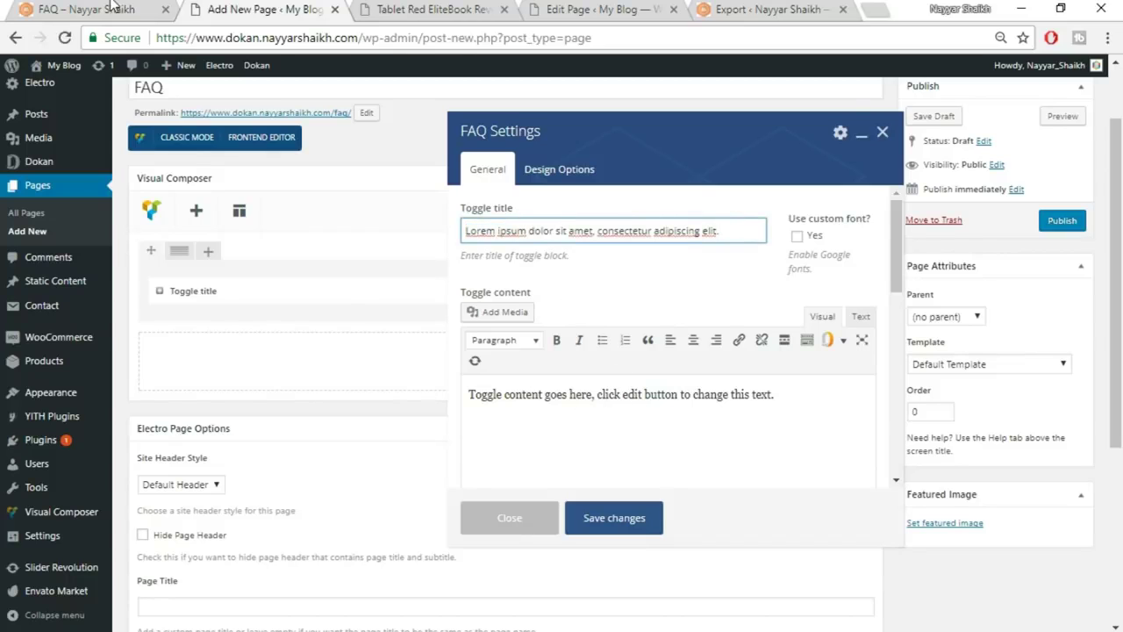
Replace the toggle content with the demo's Lorem ipsum answer paragraph and save the settings
left_click(111, 6)
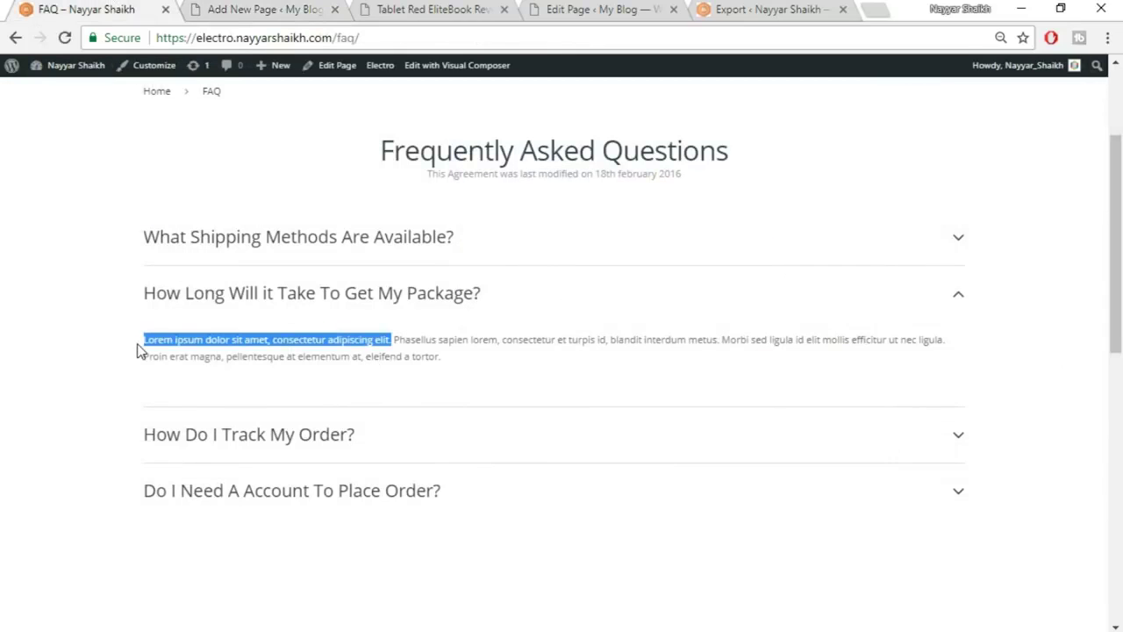
triple_click(333, 353)
key("ctrl+c")
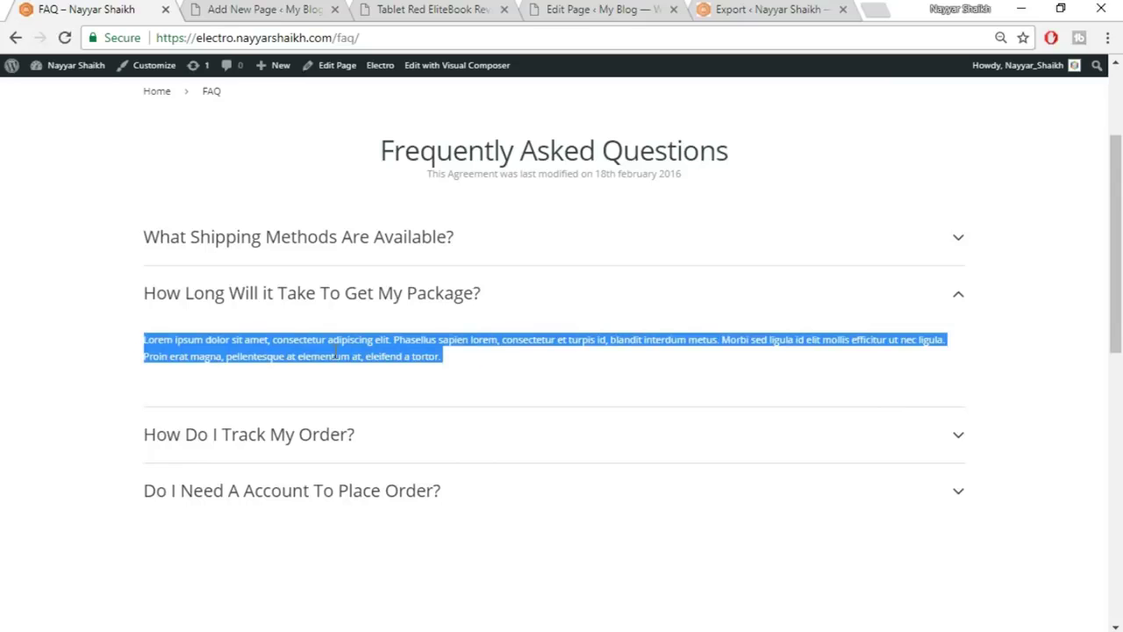
left_click(307, 6)
triple_click(576, 401)
key("ctrl+v")
left_click_drag(474, 445, 811, 521)
key("BackSpace")
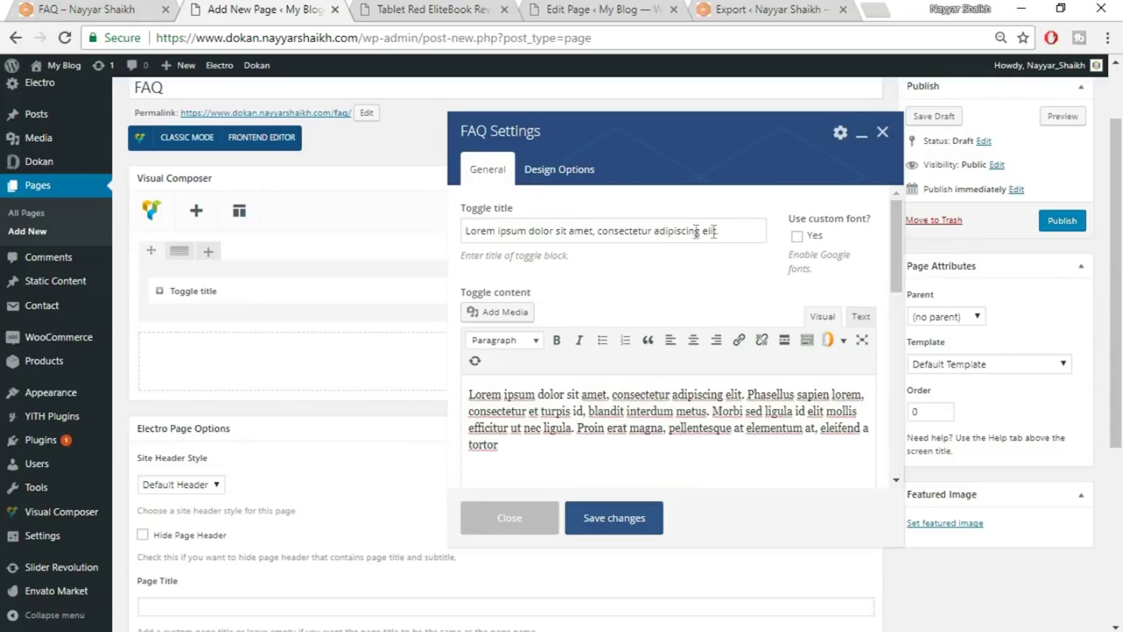
left_click(614, 518)
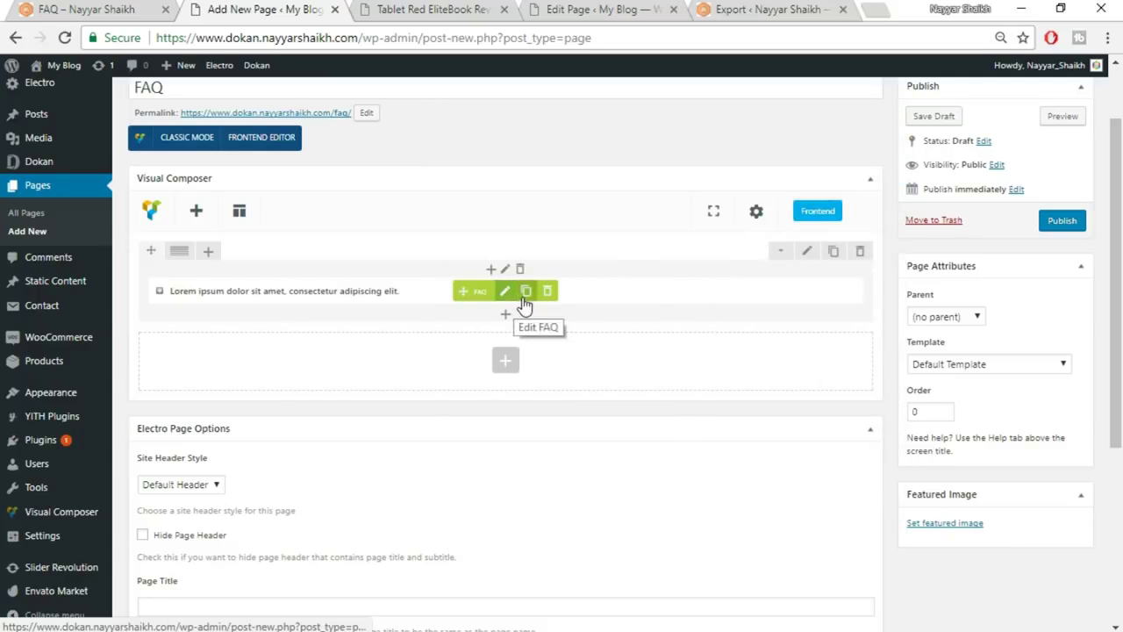
Clone the FAQ toggle four times for five toggles, then publish the FAQ page
left_click(524, 297)
left_click(524, 297)
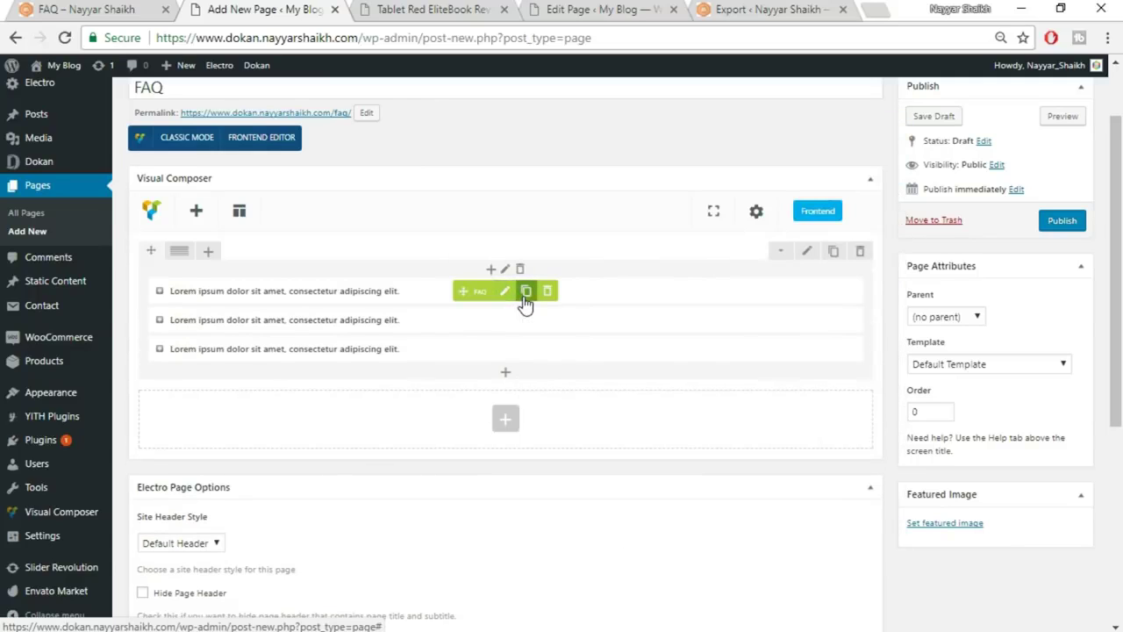
left_click(524, 296)
left_click(525, 297)
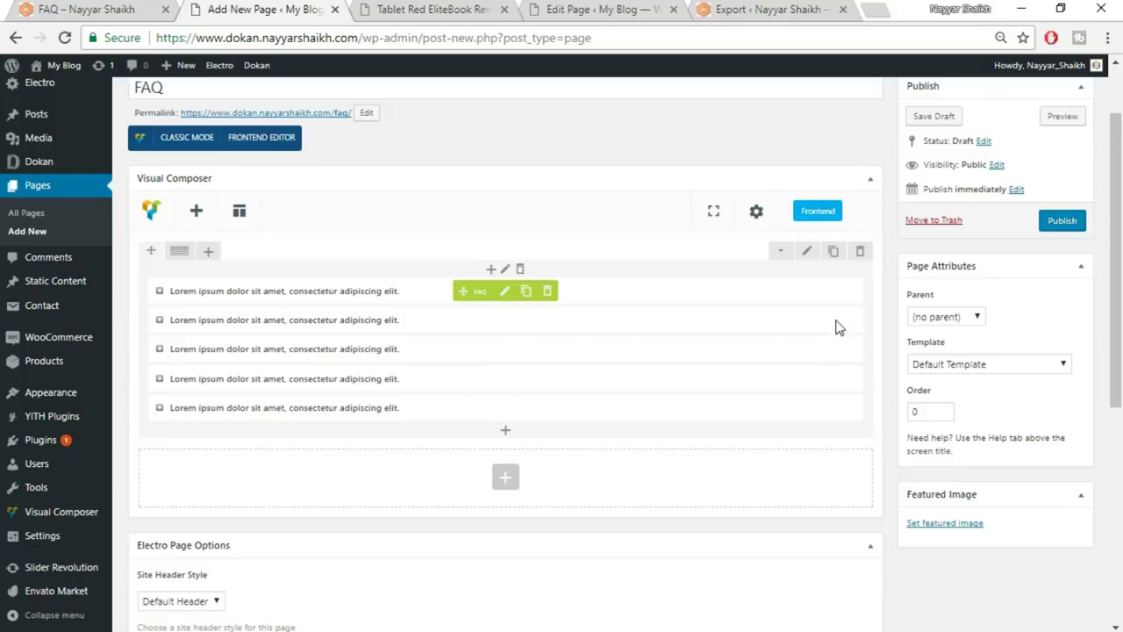
scroll(836, 327, "down", 5)
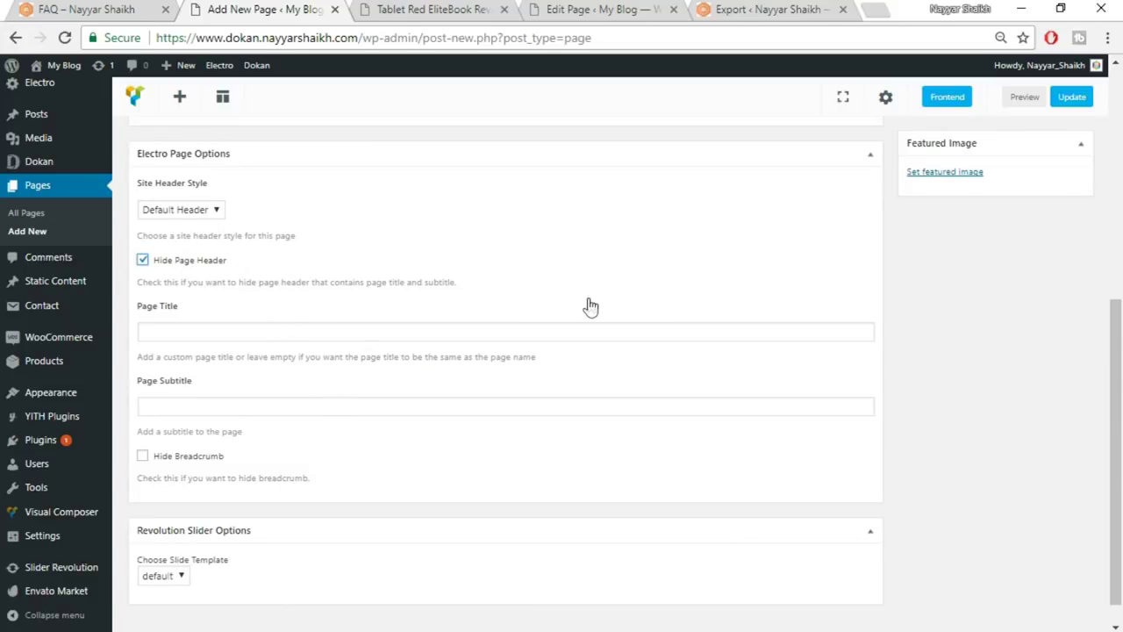
scroll(589, 303, "up", 3)
scroll(591, 306, "up", 2)
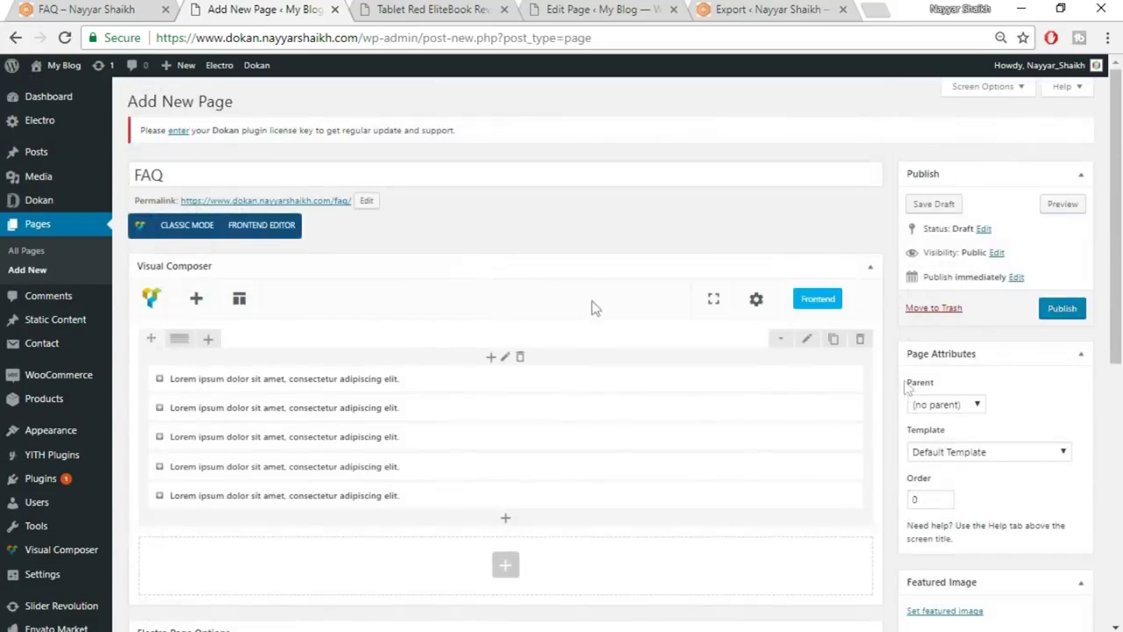
left_click(1060, 314)
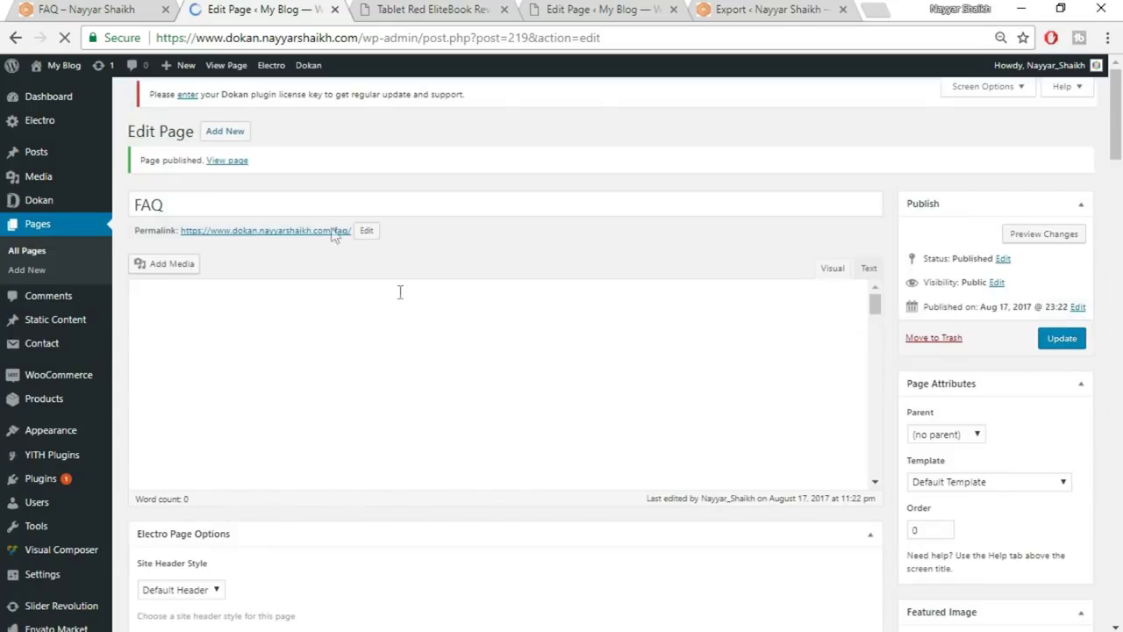
Open the published FAQ page in a new tab and test expanding its first question
right_click(233, 162)
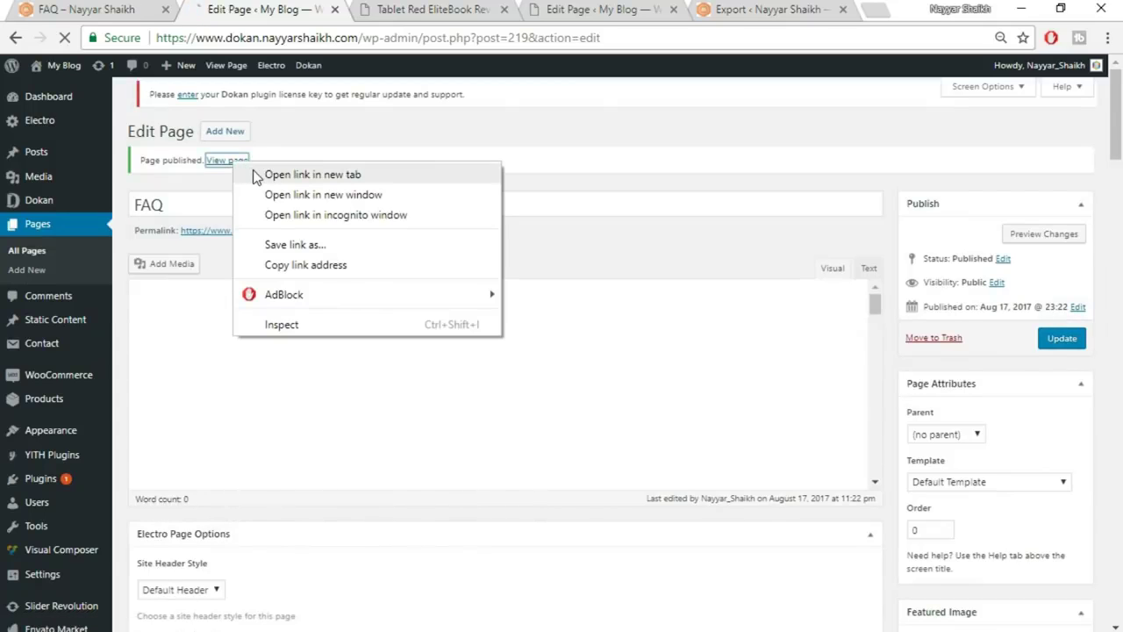
left_click(255, 175)
left_click(371, 9)
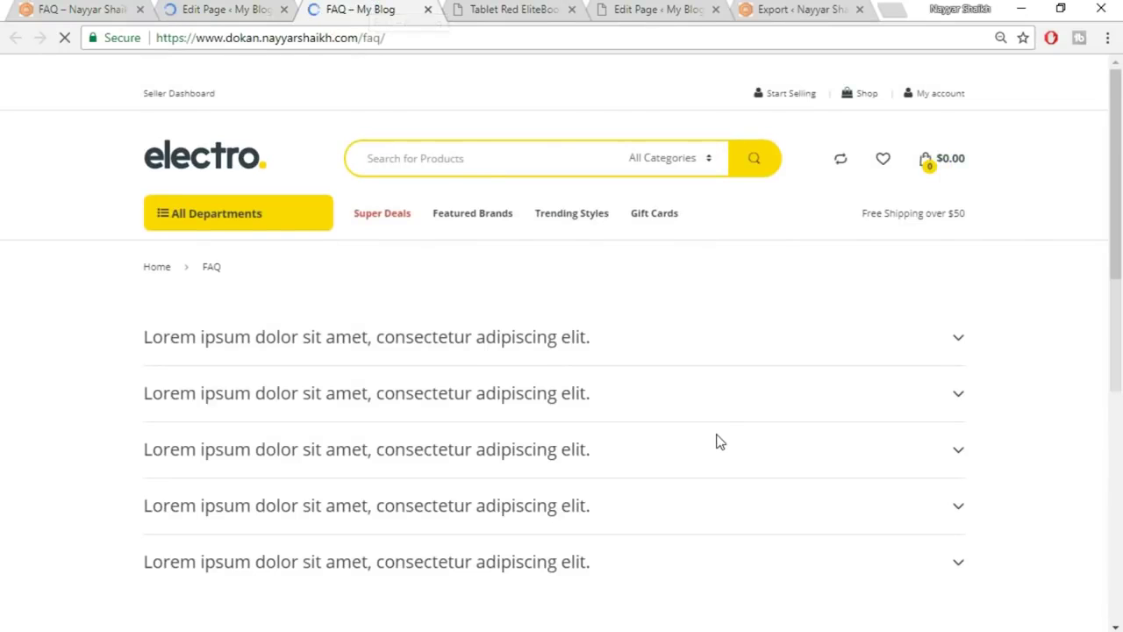
scroll(720, 439, "down", 3)
scroll(647, 339, "up", 3)
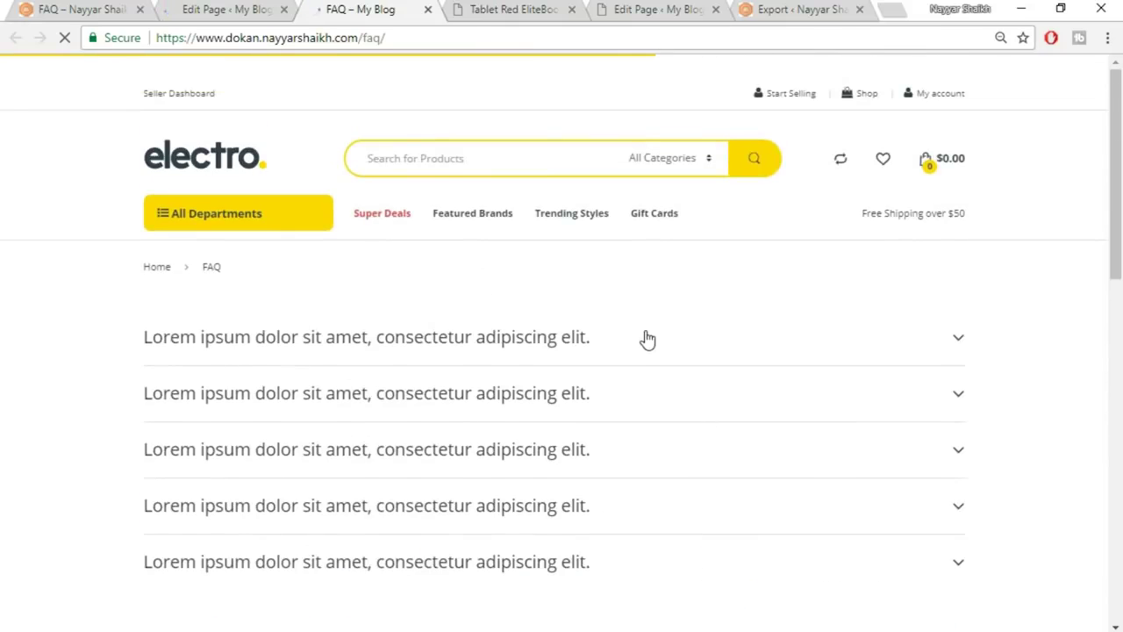
scroll(764, 368, "down", 1)
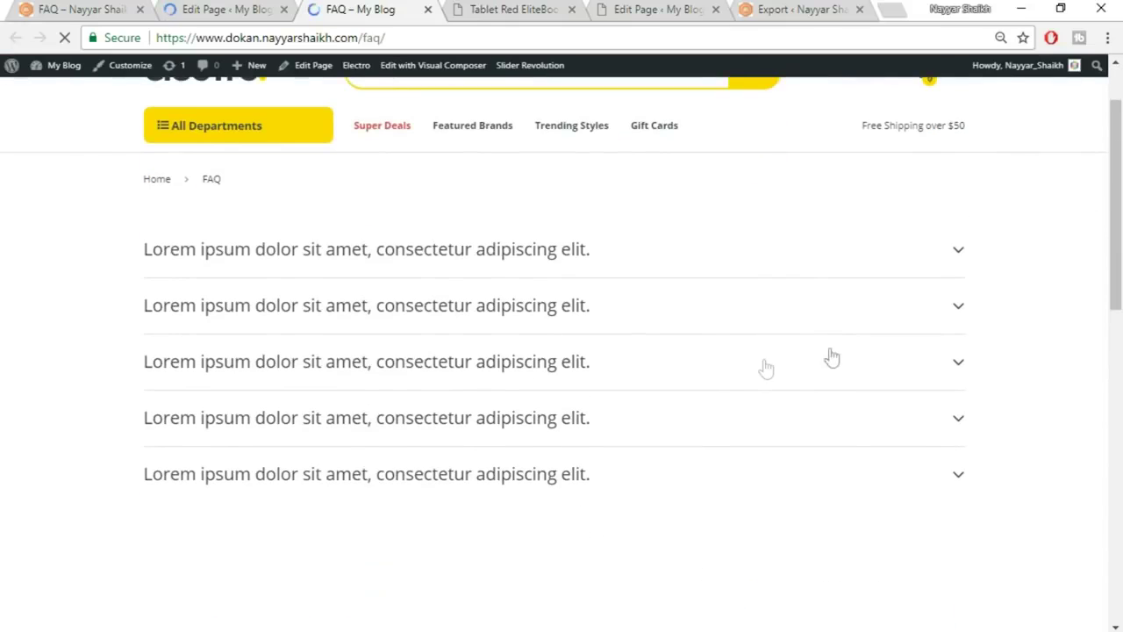
left_click(958, 254)
left_click(764, 266)
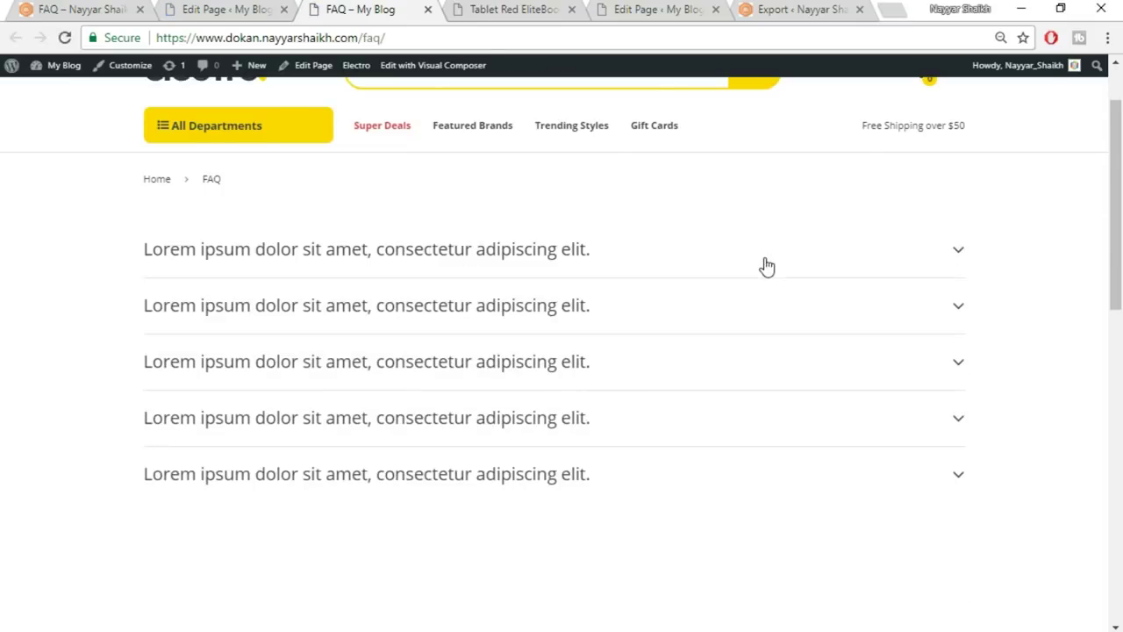
scroll(545, 399, "up", 1)
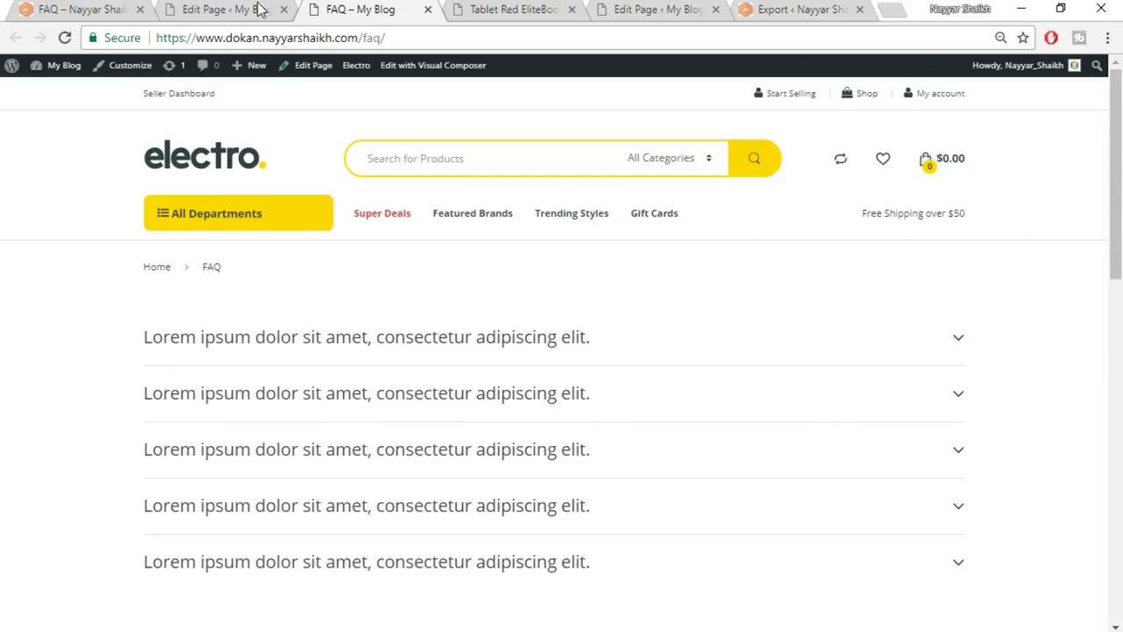
Open the demo store's Contact Us page and look over its map and message form
left_click(259, 9)
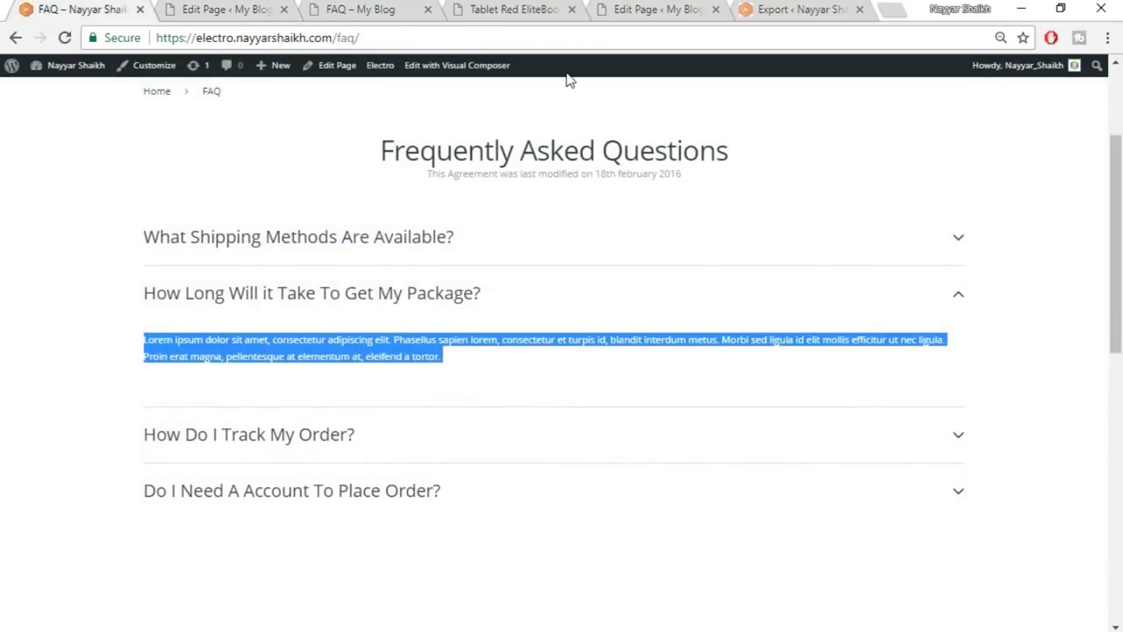
scroll(955, 490, "down", 3)
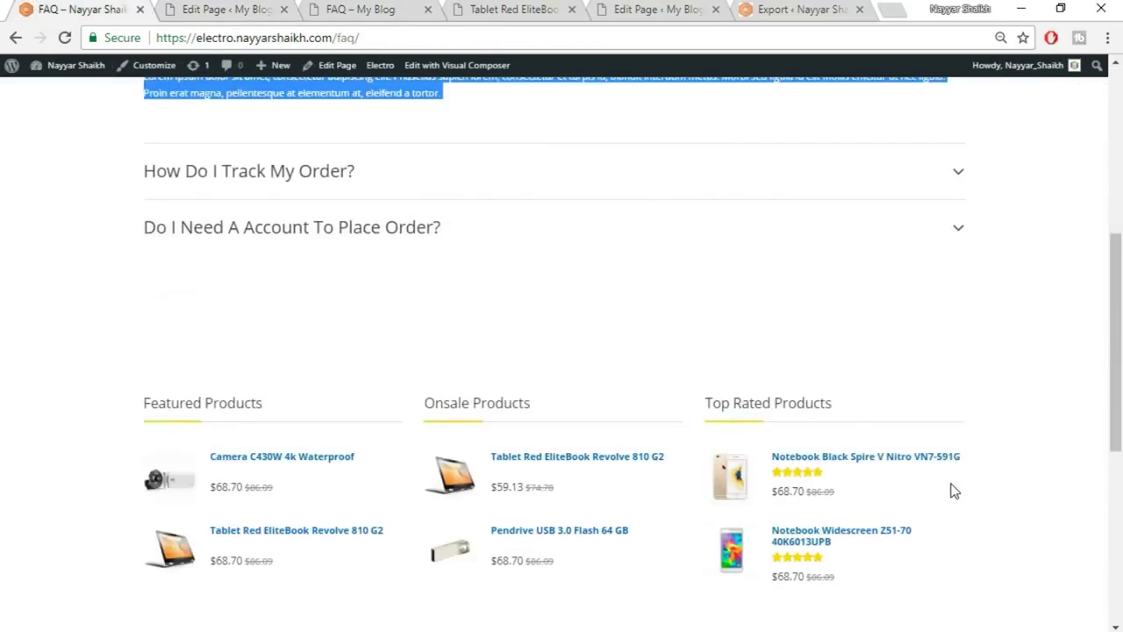
scroll(952, 491, "down", 5)
left_click(858, 389)
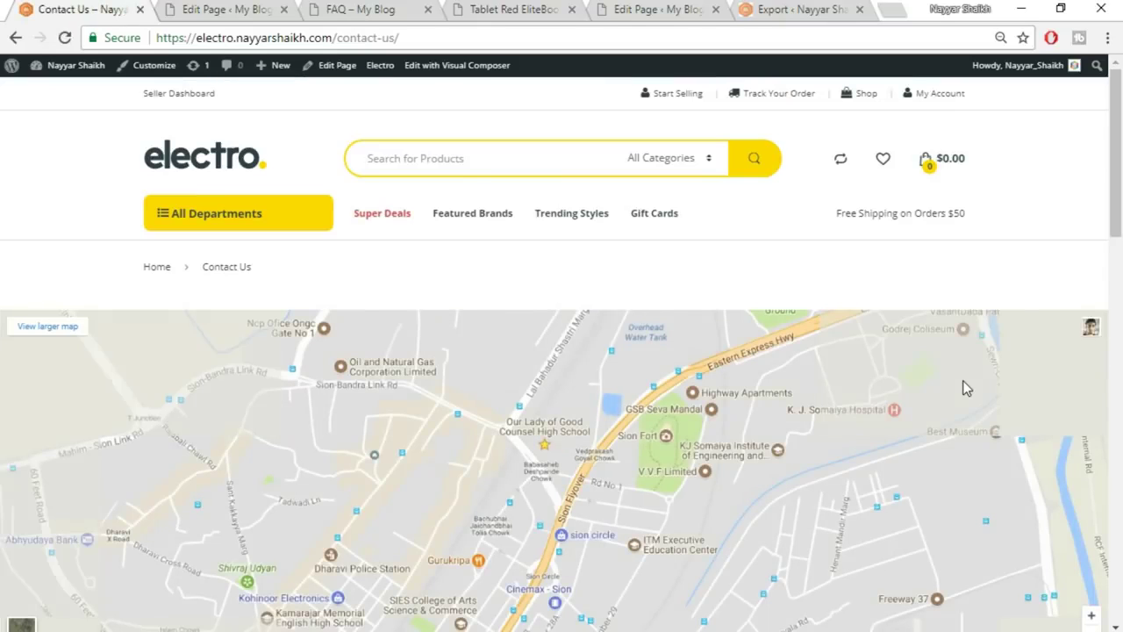
scroll(966, 388, "down", 2)
scroll(685, 366, "down", 4)
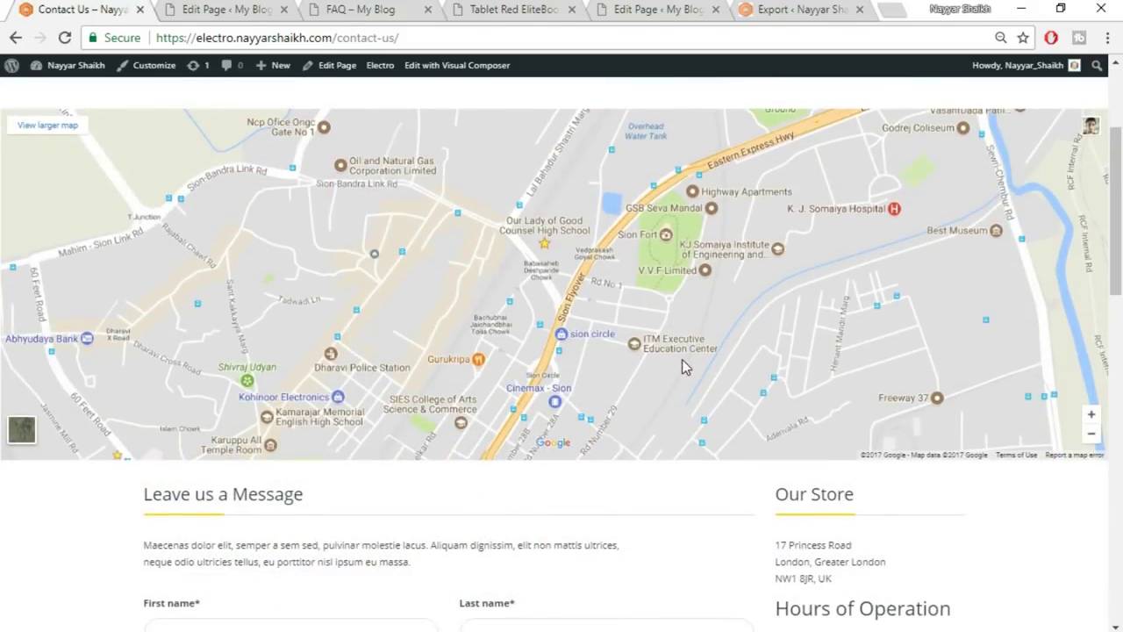
scroll(753, 466, "up", 6)
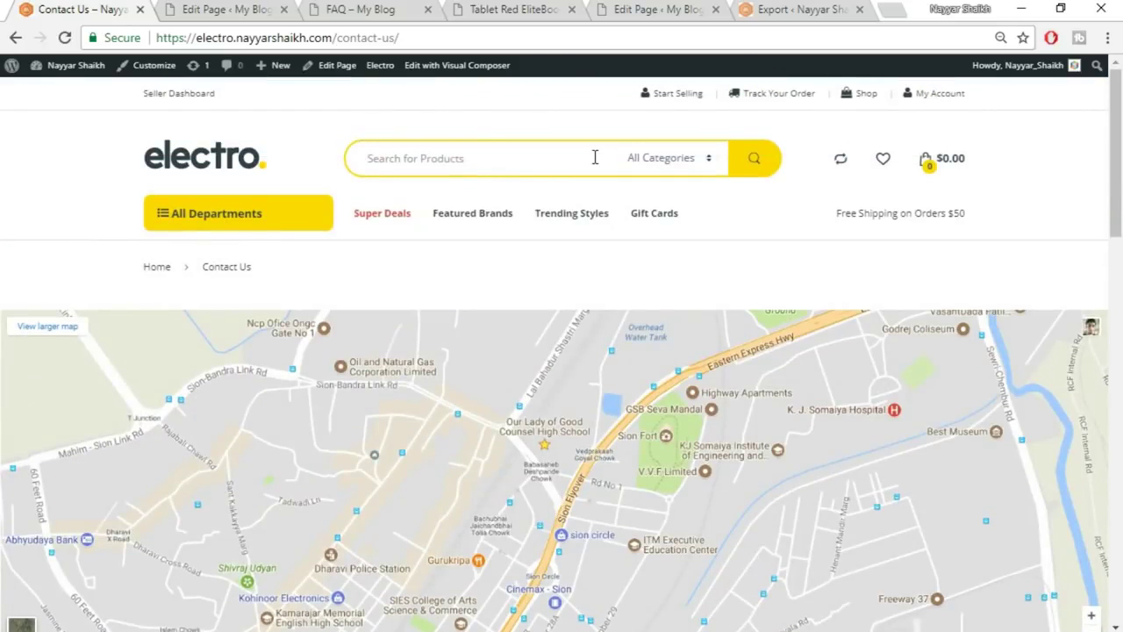
Create a new page titled 'Contact Us' in the Backend Editor and add a Google Maps element
left_click(237, 7)
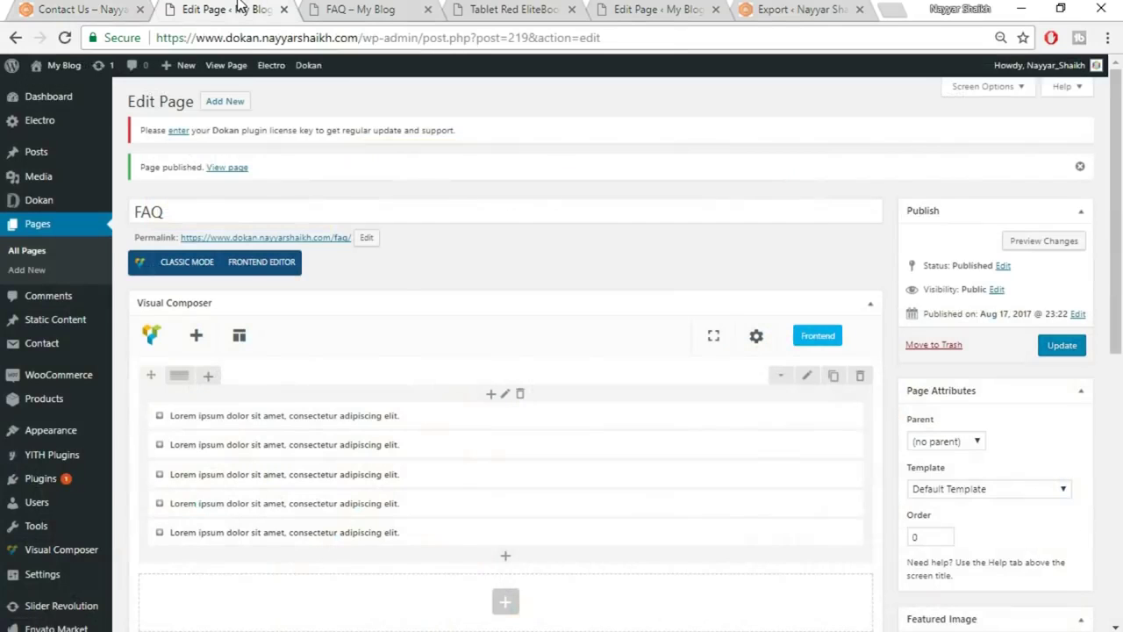
left_click(227, 103)
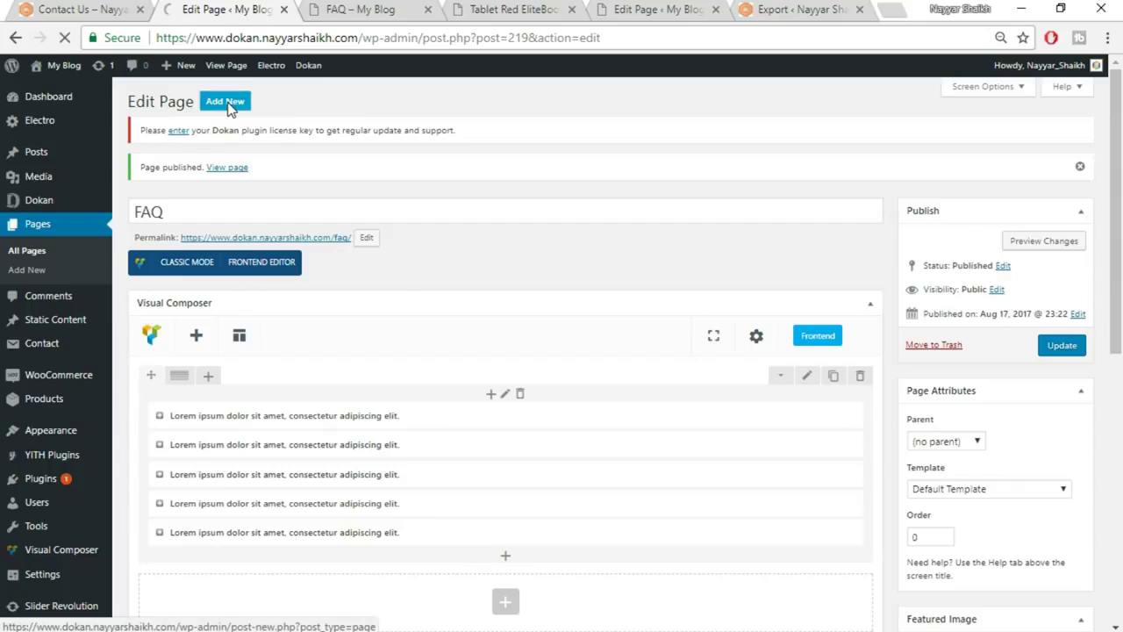
type("Contact Us")
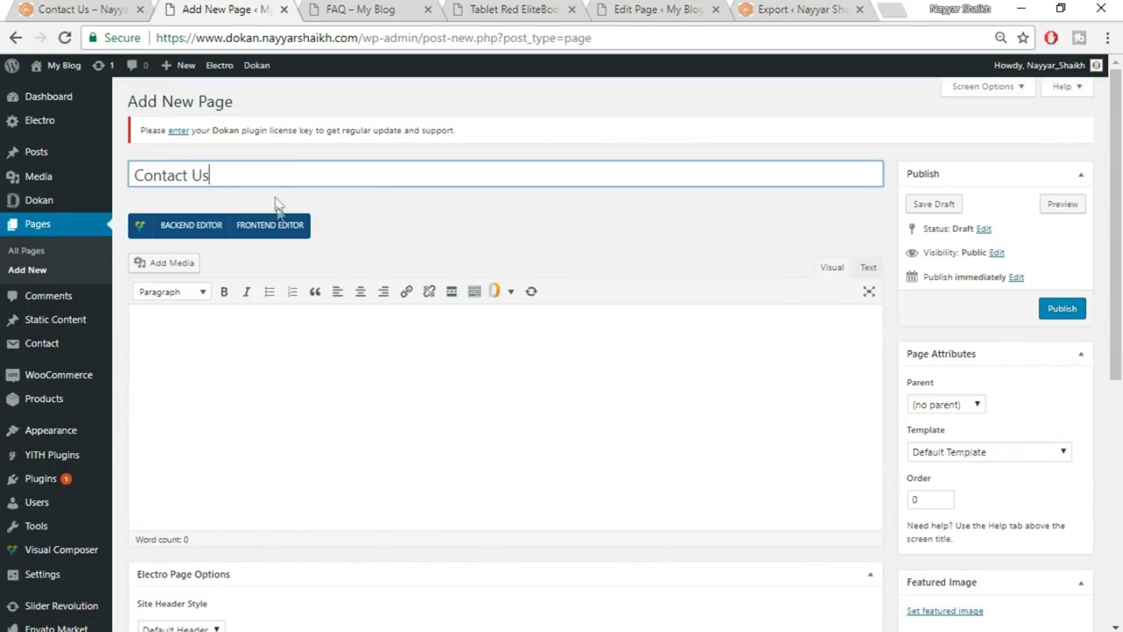
scroll(384, 296, "down", 1)
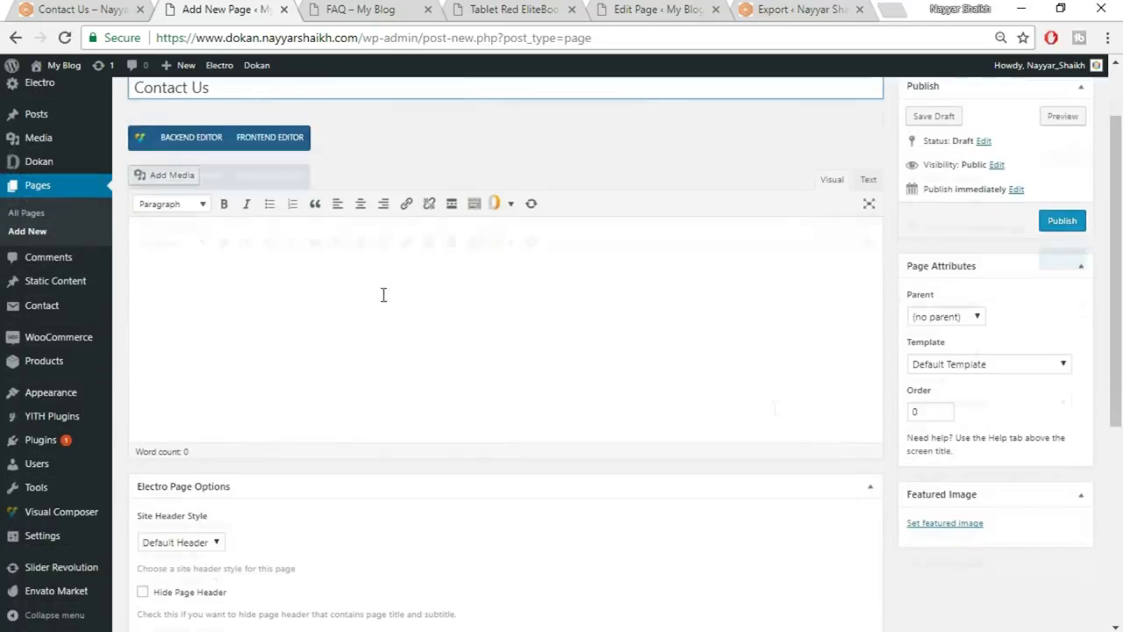
left_click(187, 136)
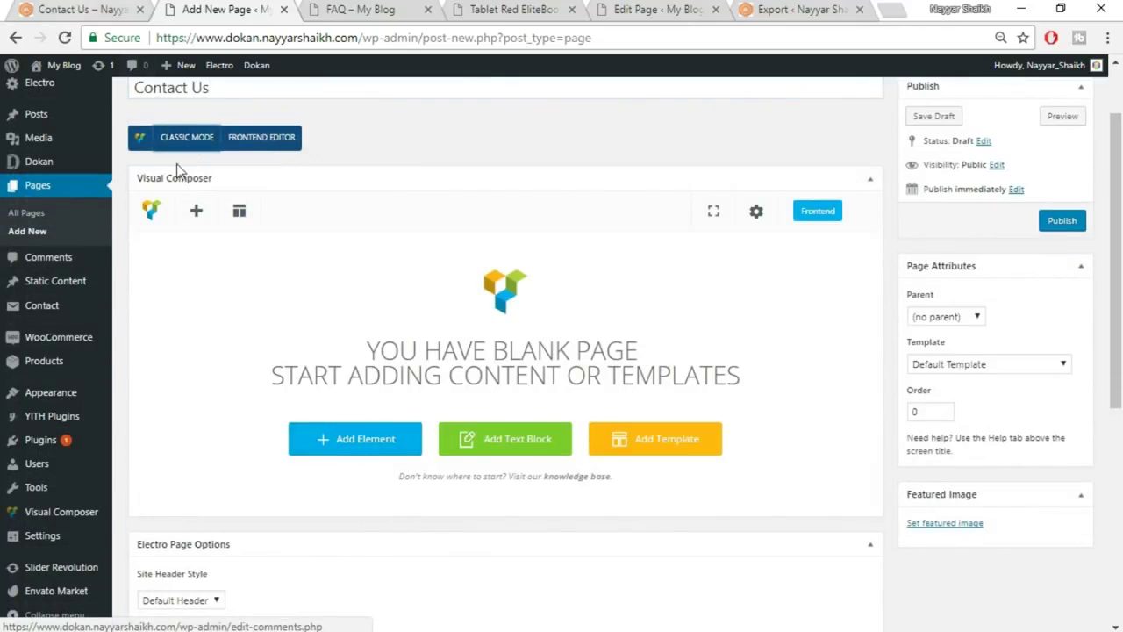
left_click(351, 439)
type("map")
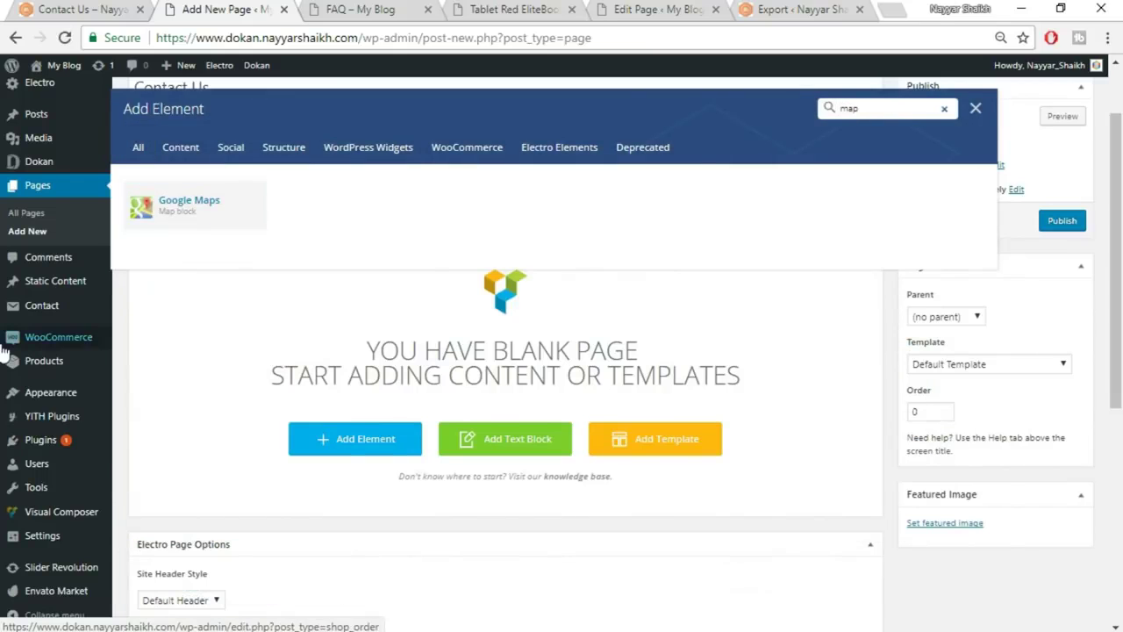
left_click(194, 206)
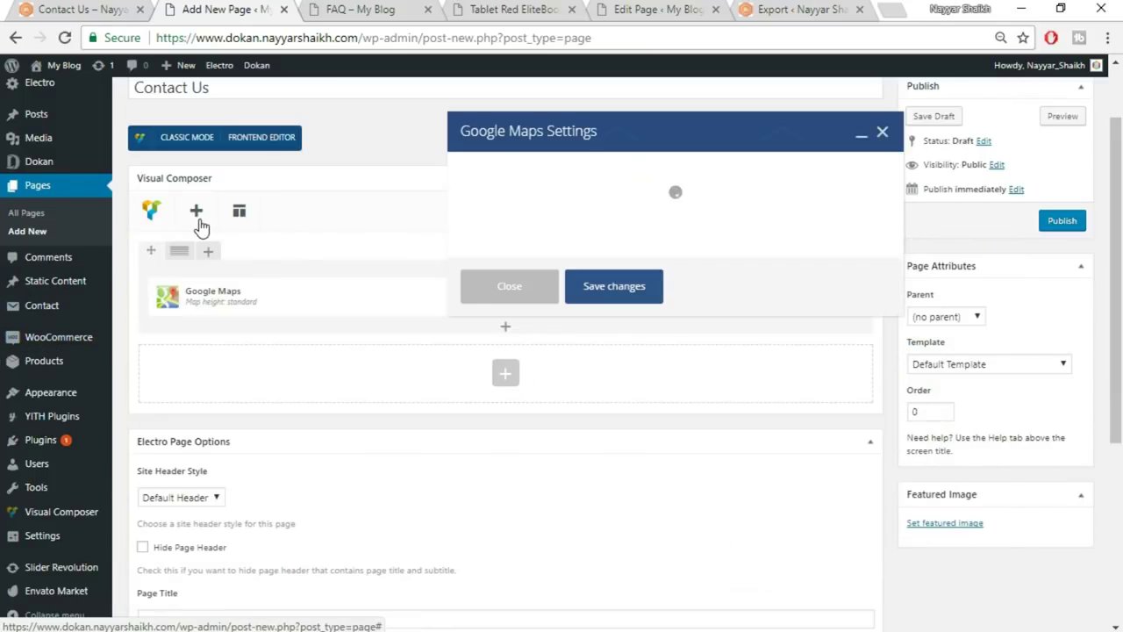
left_click_drag(872, 323, 873, 383)
In a new tab, open maps.google.com and search for Sion
left_click(892, 10)
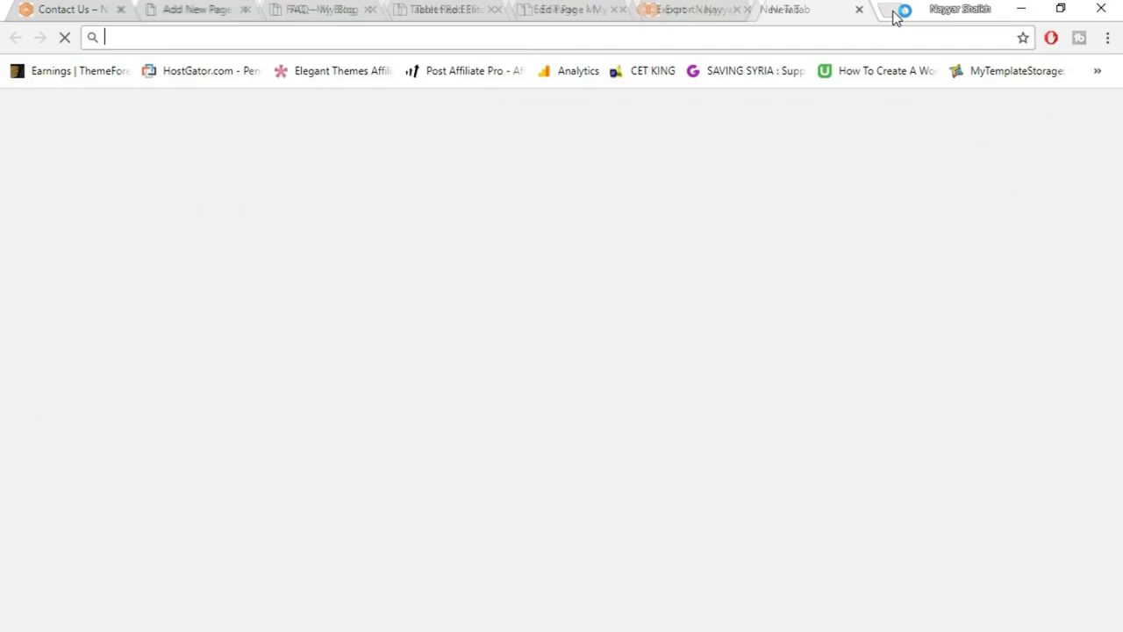
type("map")
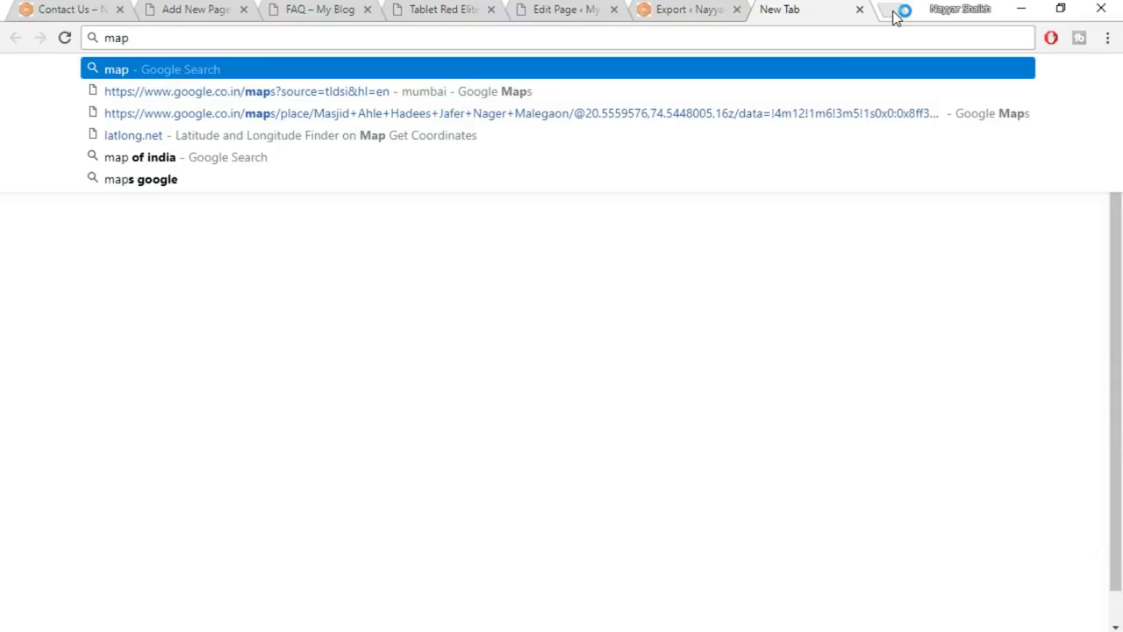
type(".goo")
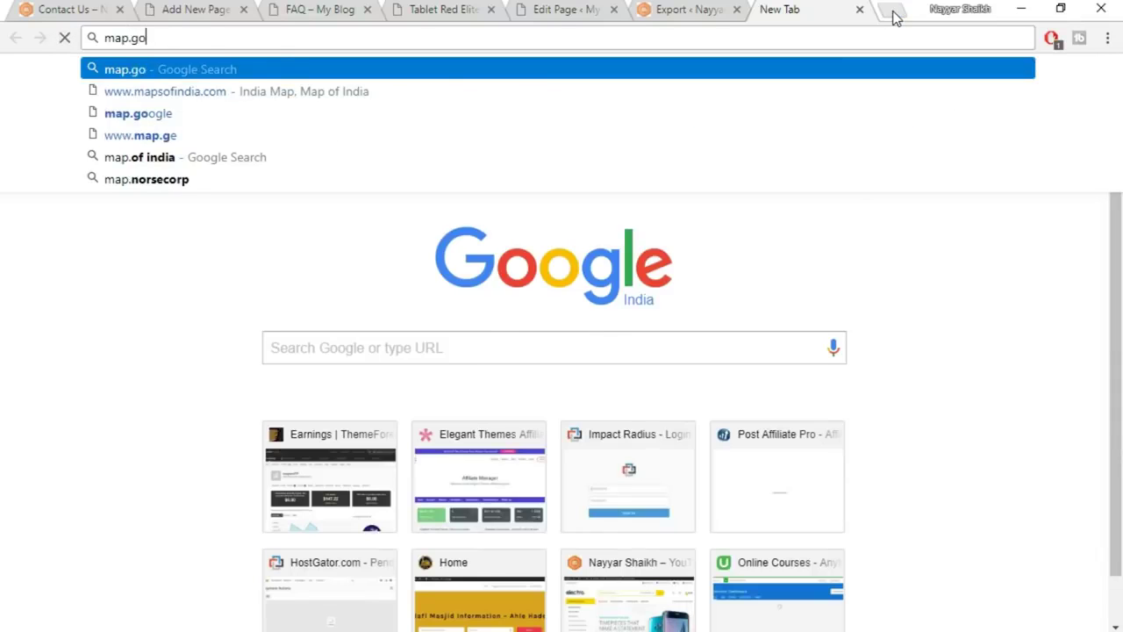
key("Down")
key("Down")
key("Down")
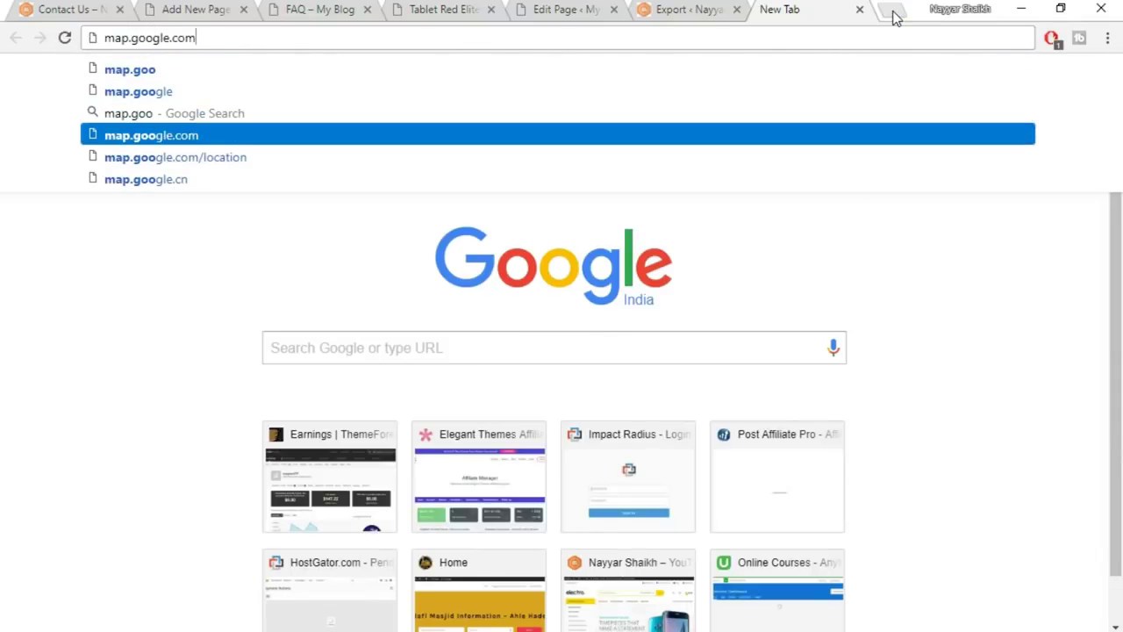
key("Return")
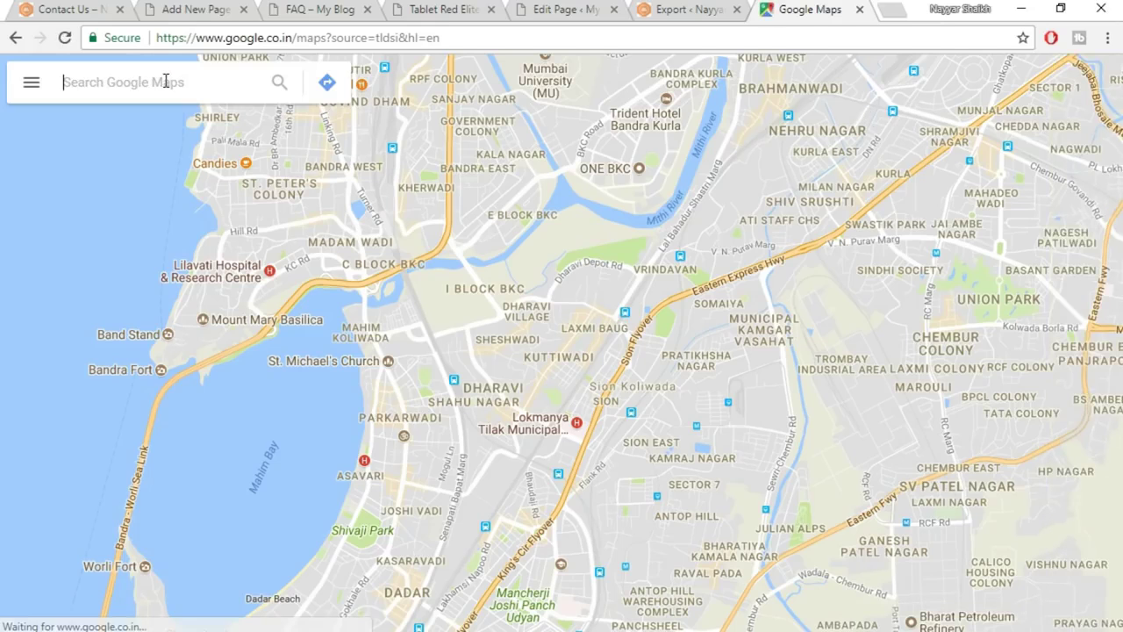
type("sion")
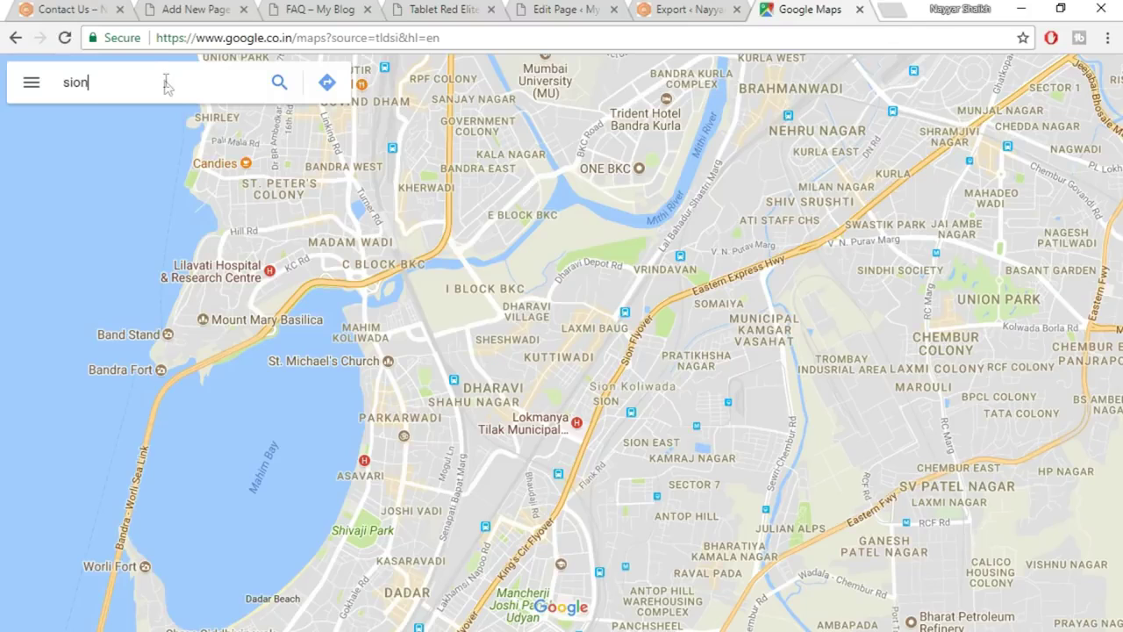
key("Return")
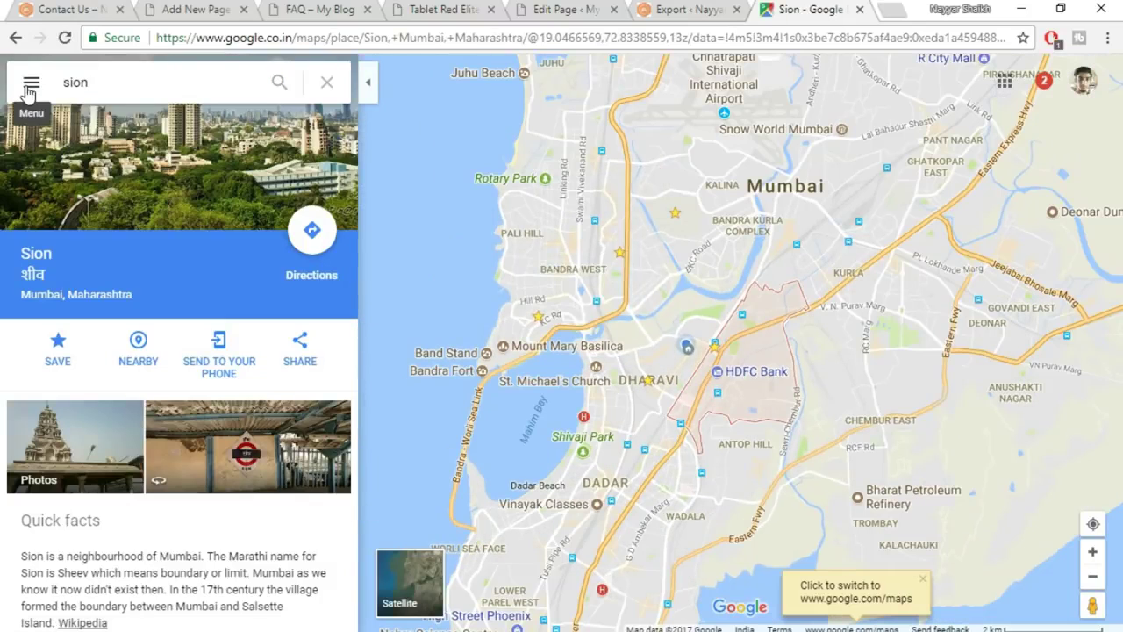
Copy the embed map iframe code for Sion, Mumbai
left_click(30, 84)
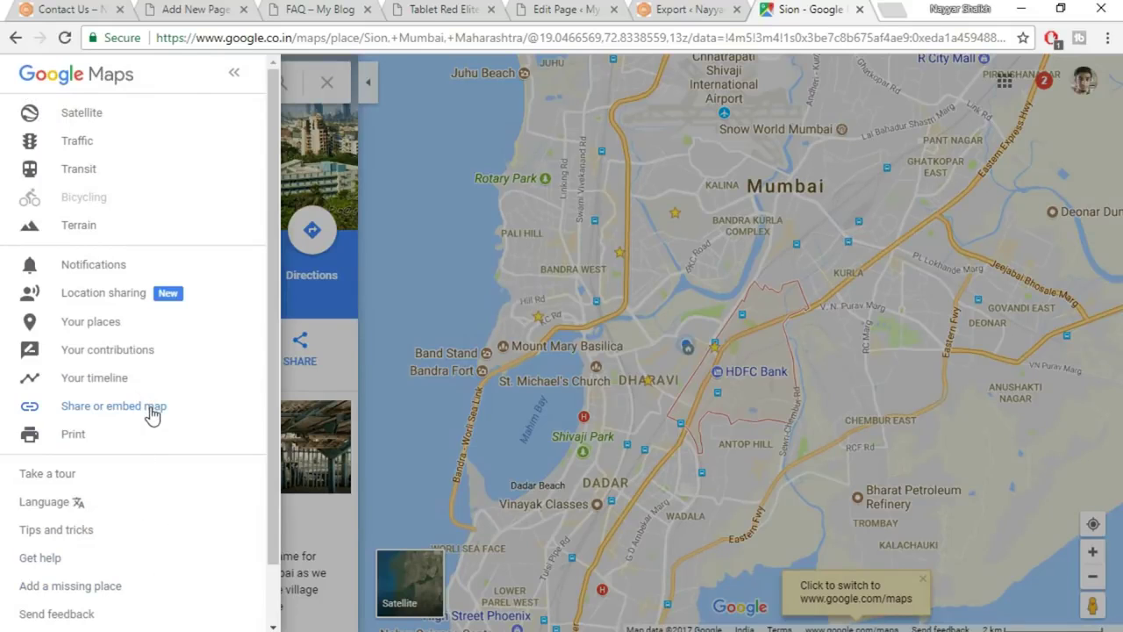
key("Escape")
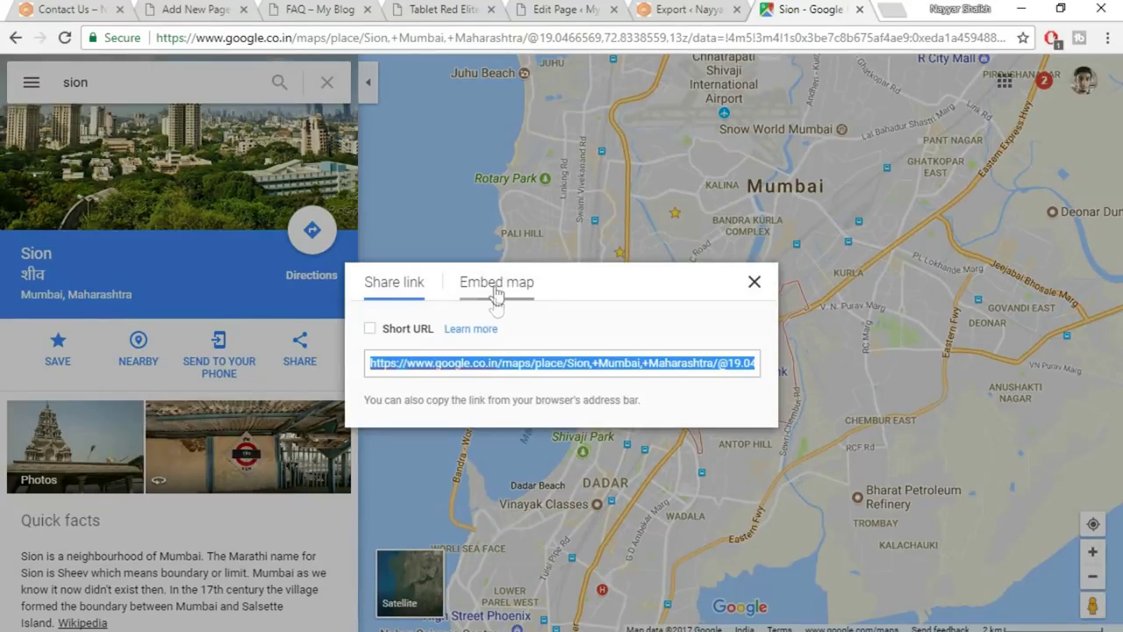
left_click(479, 291)
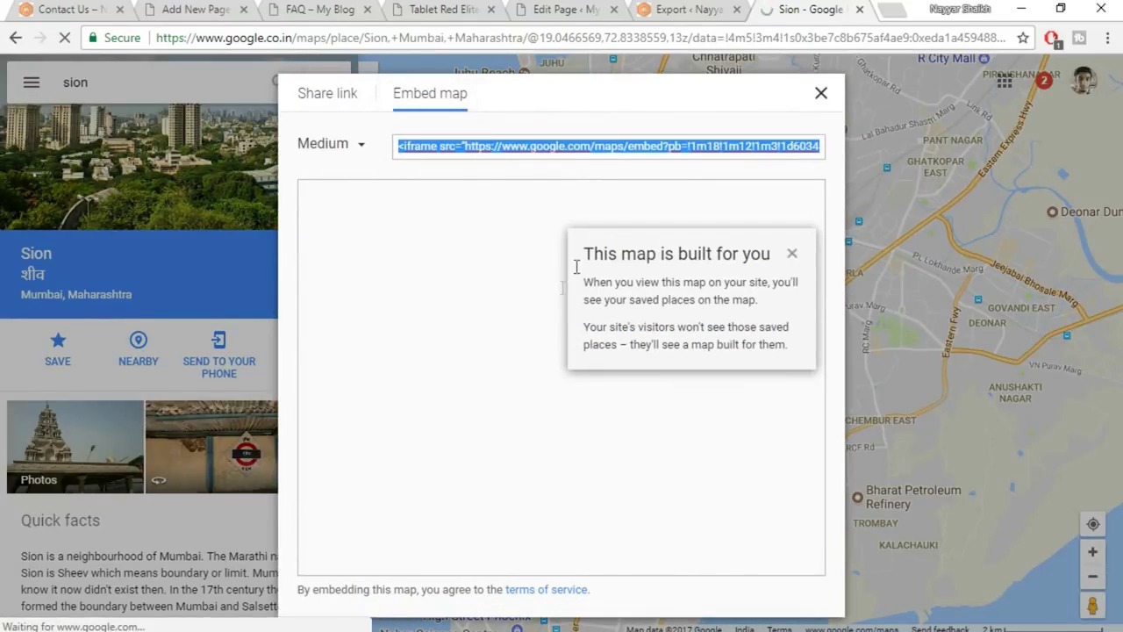
right_click(481, 150)
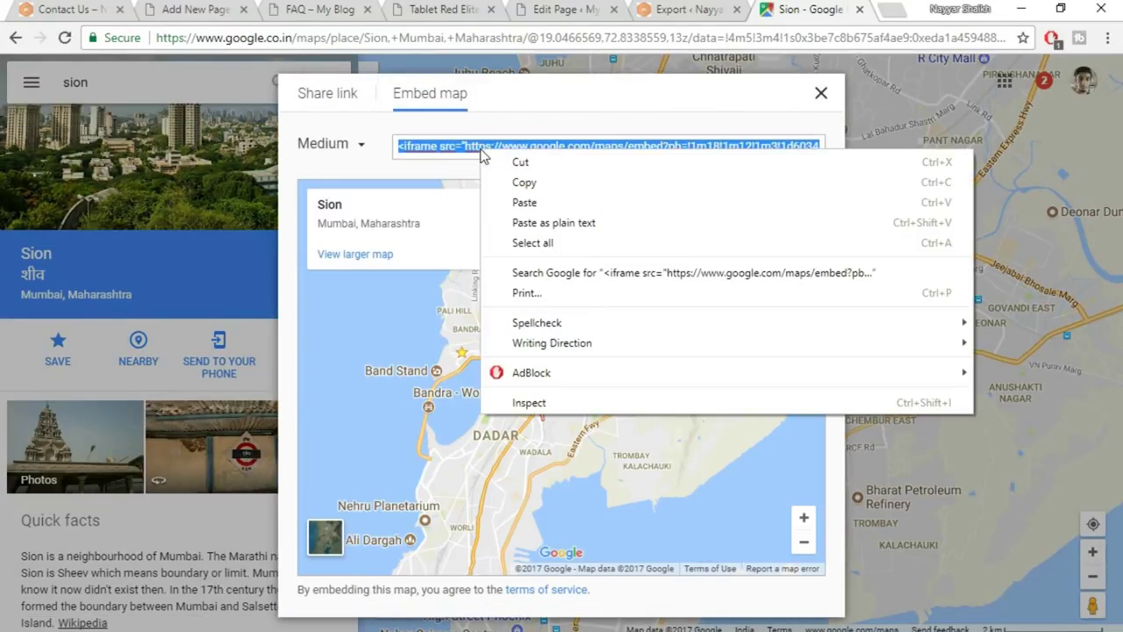
left_click(553, 183)
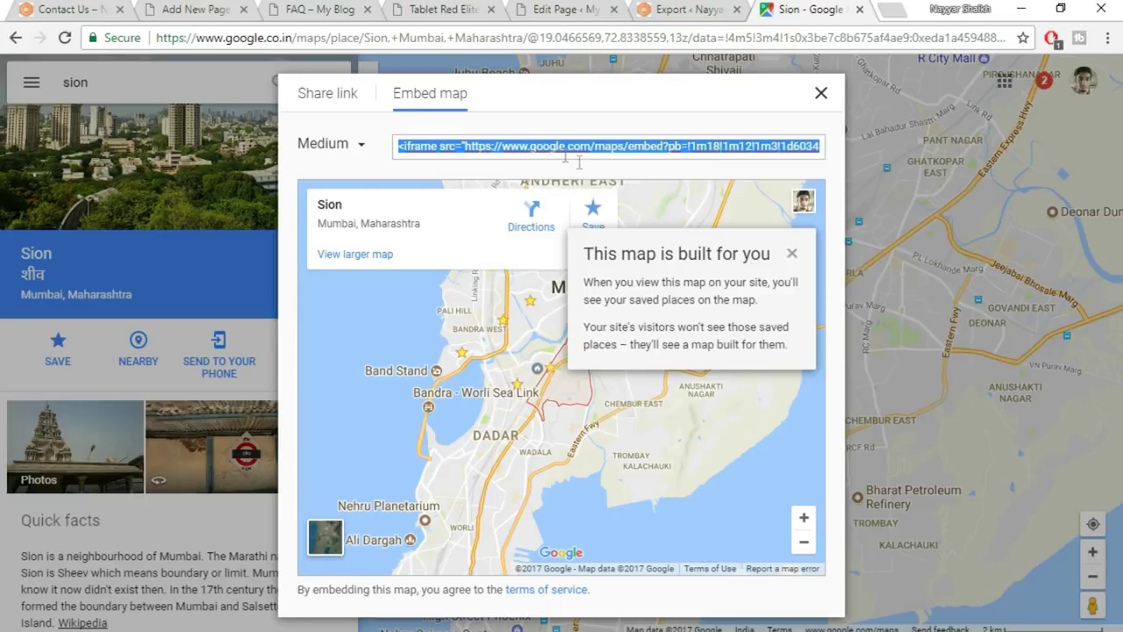
Replace the Google Maps element's embed code with the Sion map code and save
left_click(240, 9)
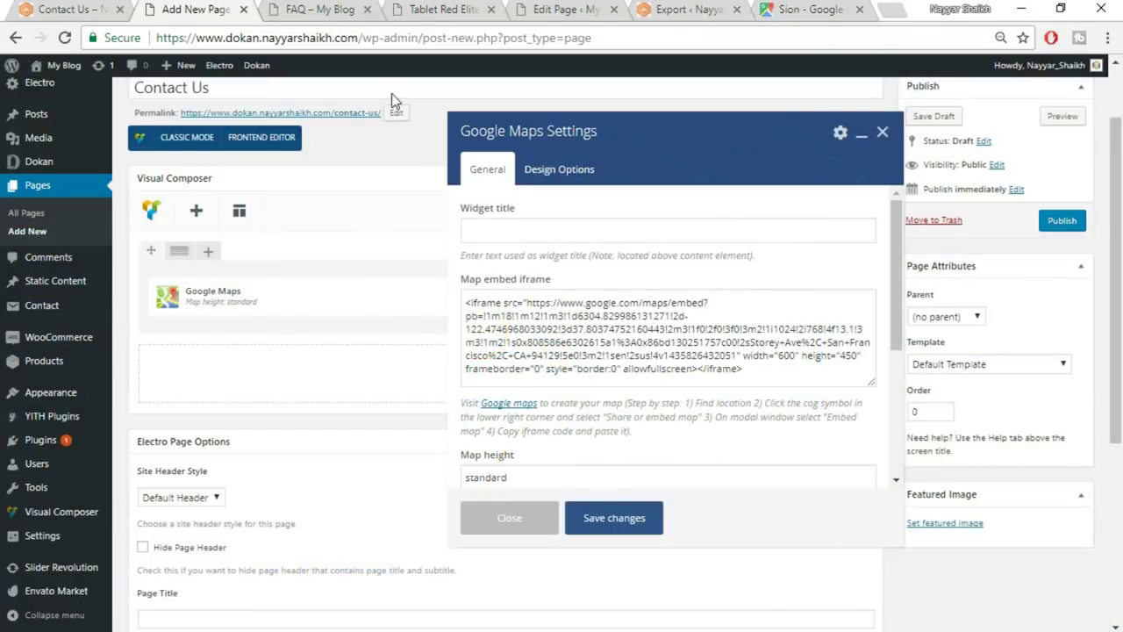
left_click(567, 317)
key("ctrl+a")
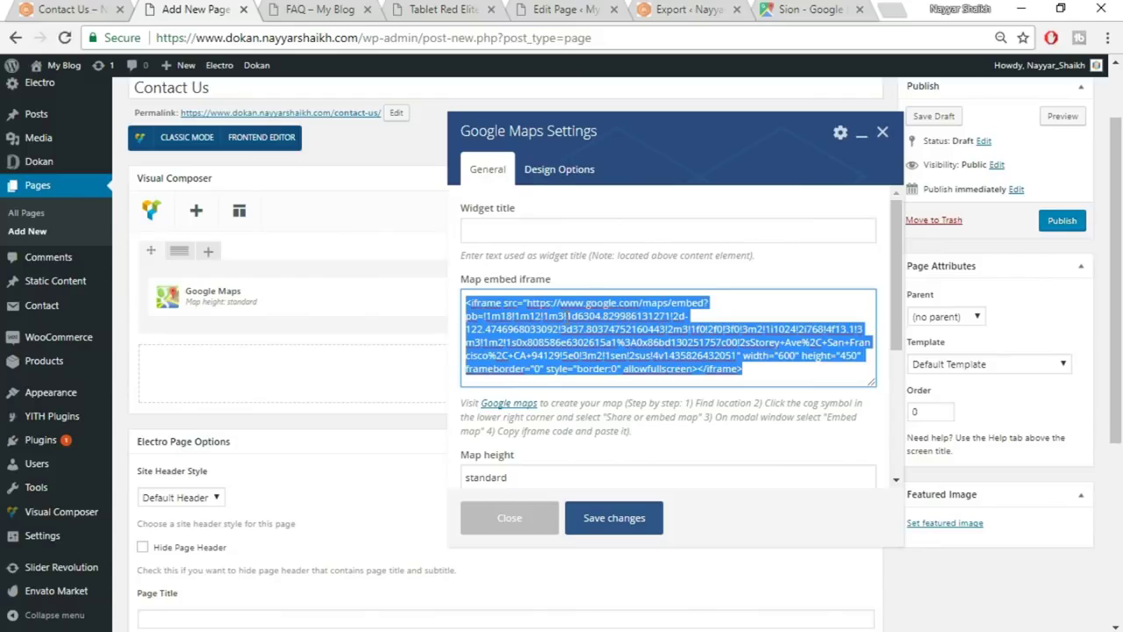
key("BackSpace")
key("ctrl+v")
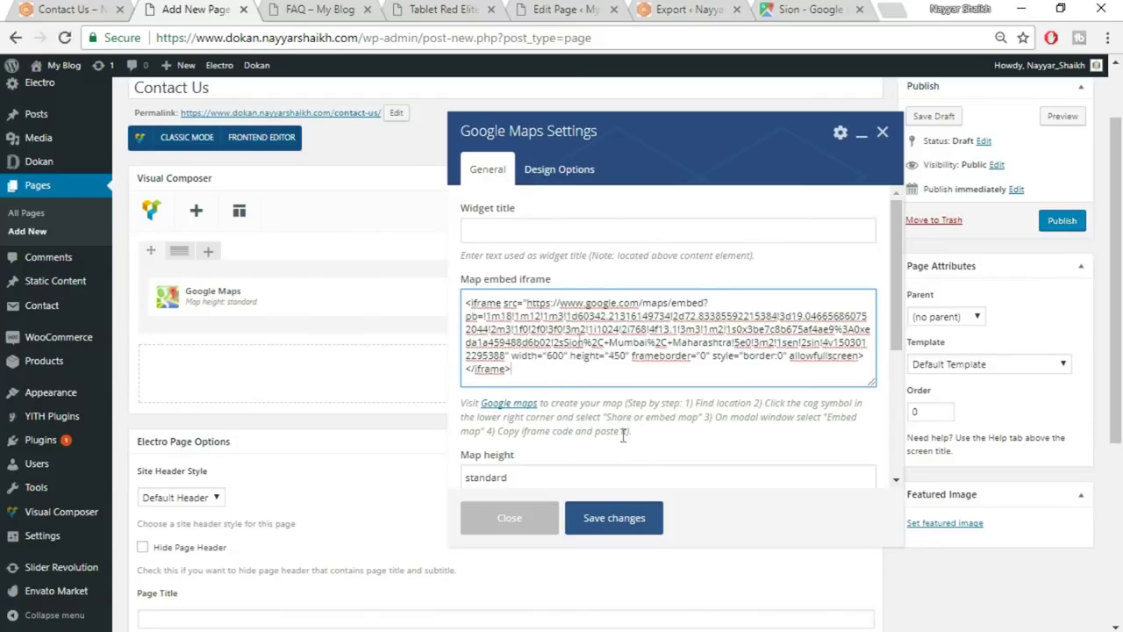
scroll(632, 439, "down", 1)
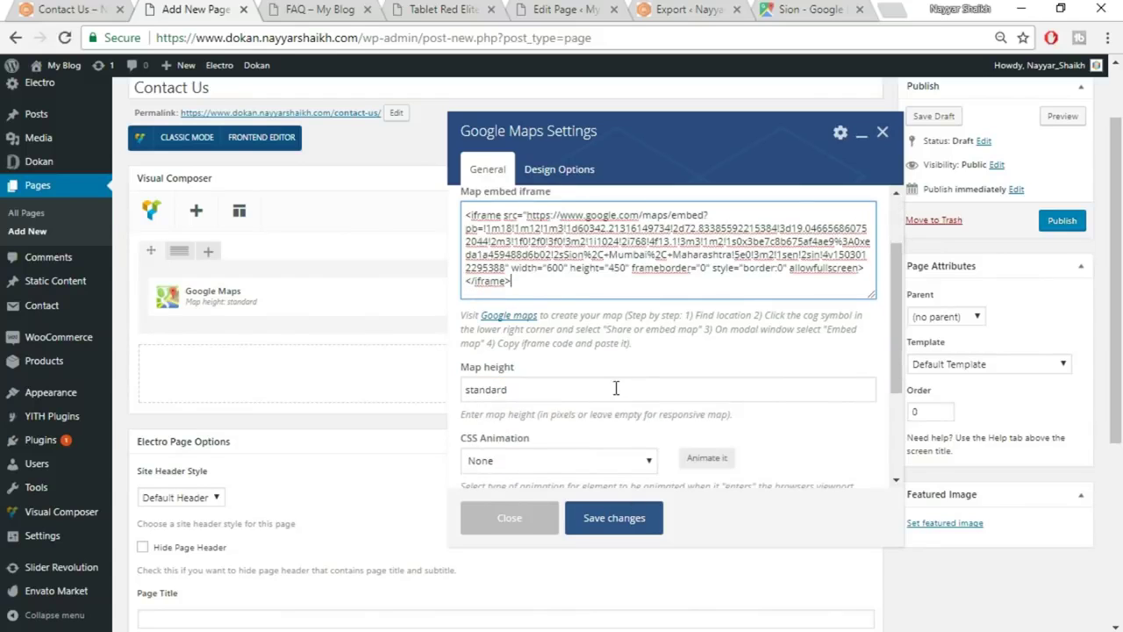
scroll(614, 390, "down", 1)
scroll(657, 439, "down", 3)
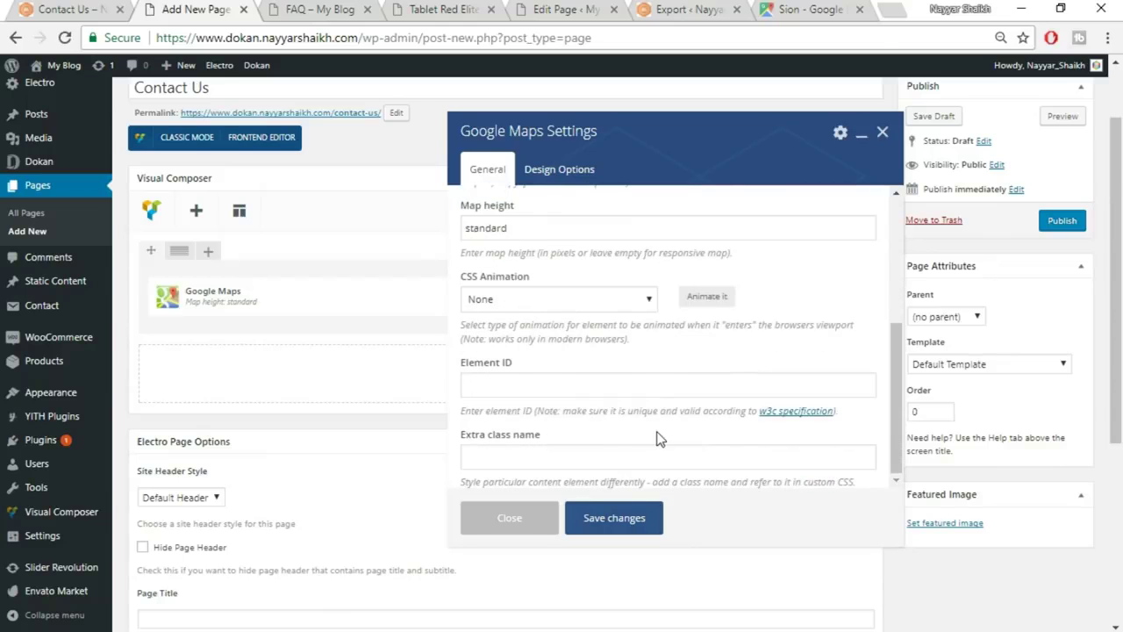
left_click(617, 518)
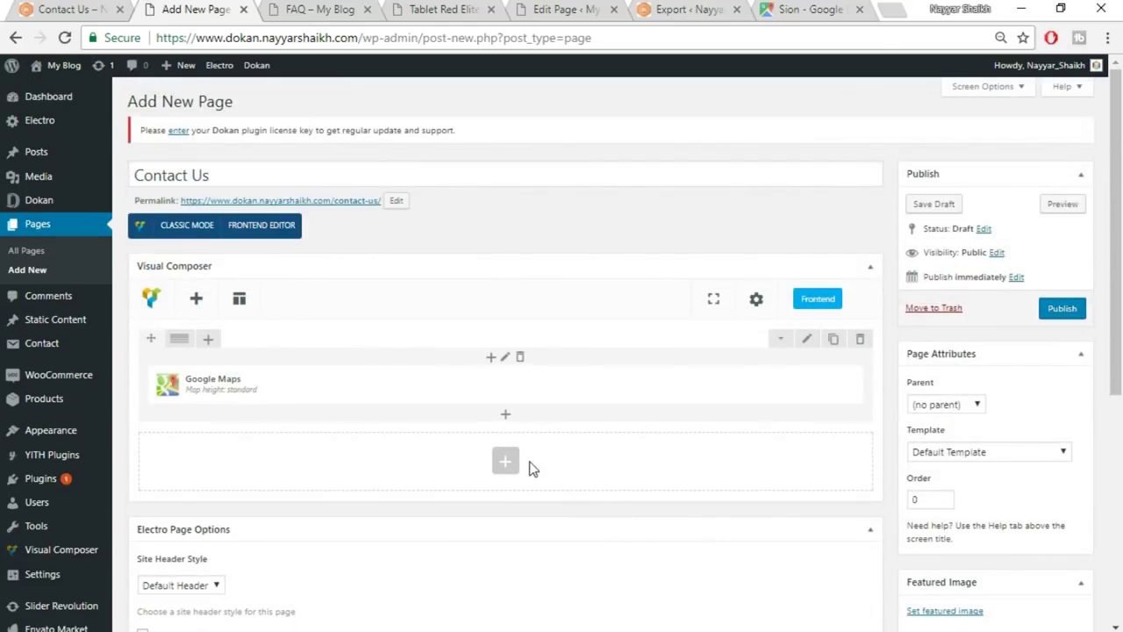
On the live Contact Us page, select the Leave us a Message heading and text
left_click(507, 465)
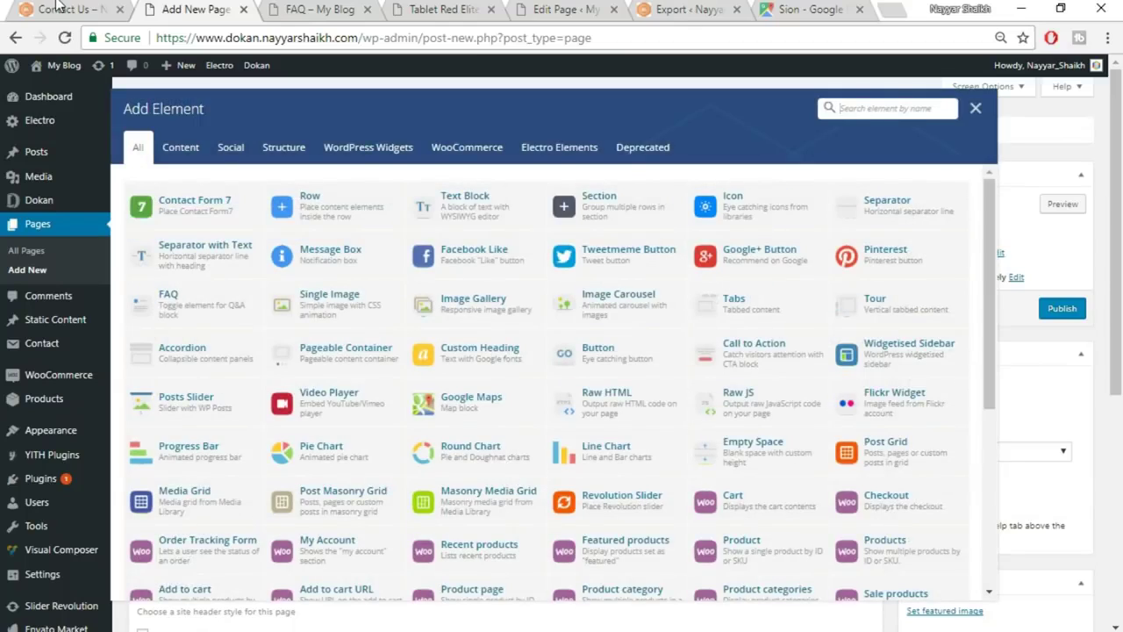
left_click(58, 8)
scroll(487, 318, "down", 5)
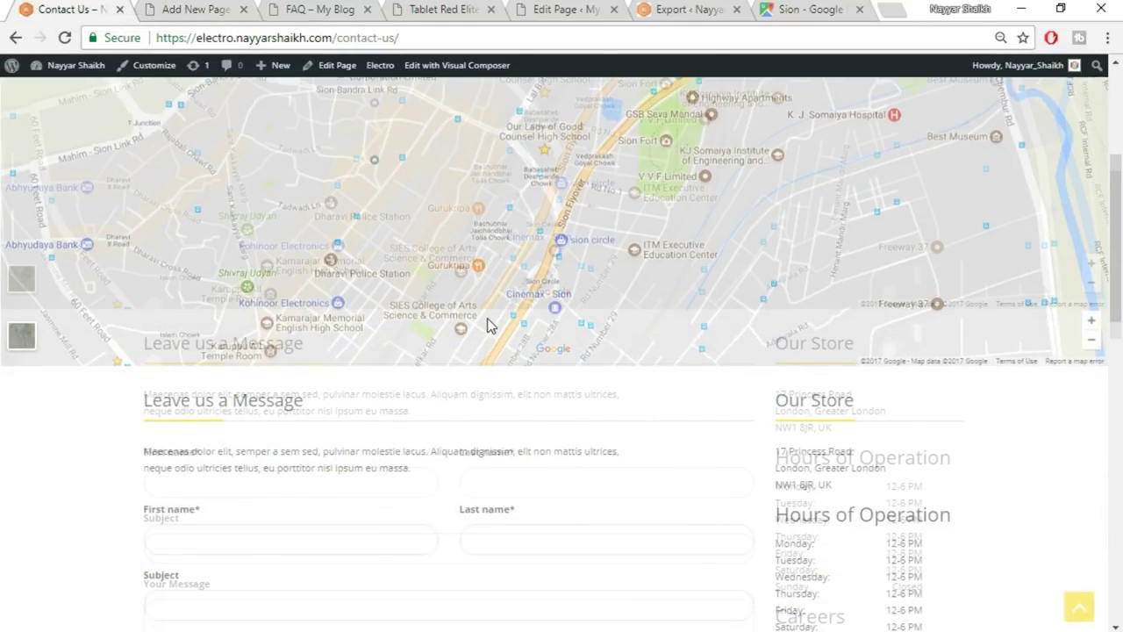
scroll(487, 321, "down", 3)
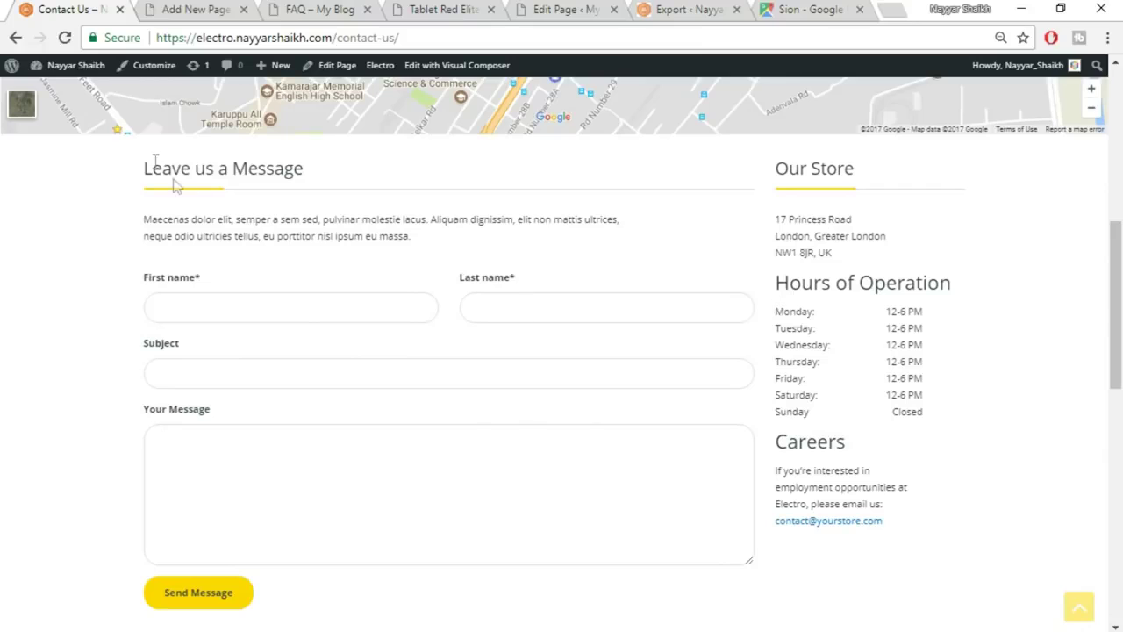
left_click_drag(139, 175, 470, 239)
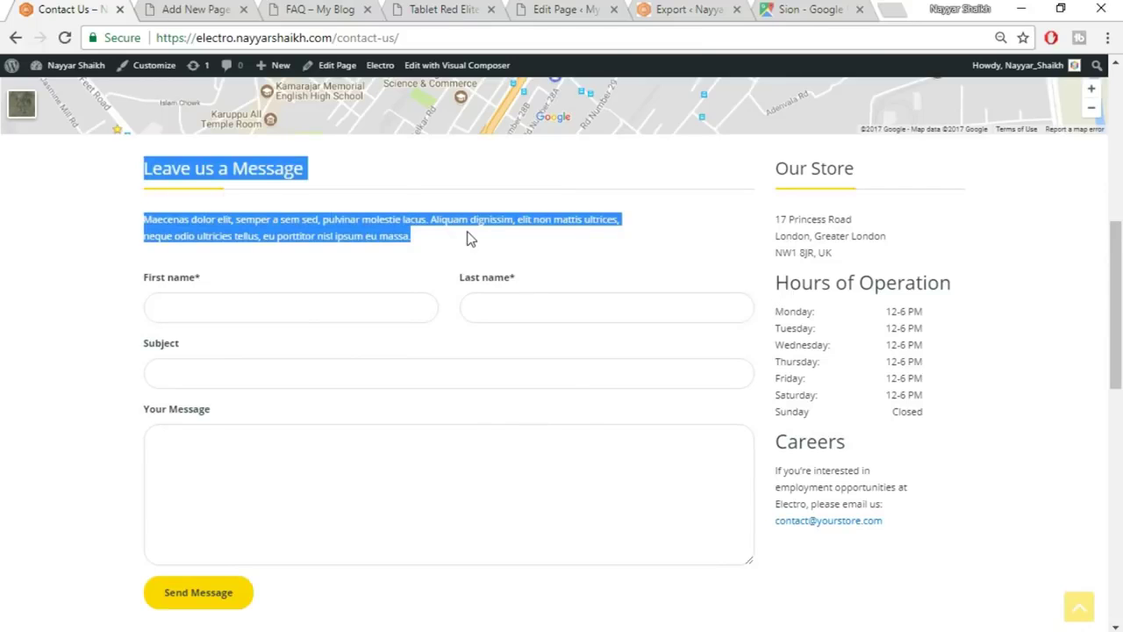
Add a Text Block element to the Contact Us page in the page editor
left_click(215, 311)
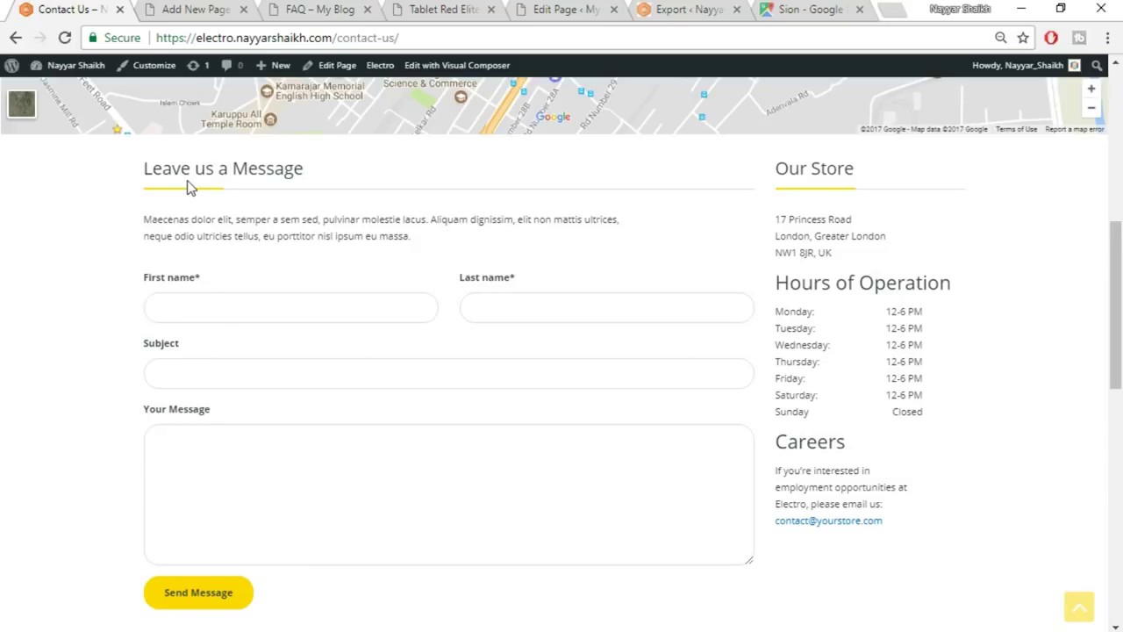
left_click(203, 8)
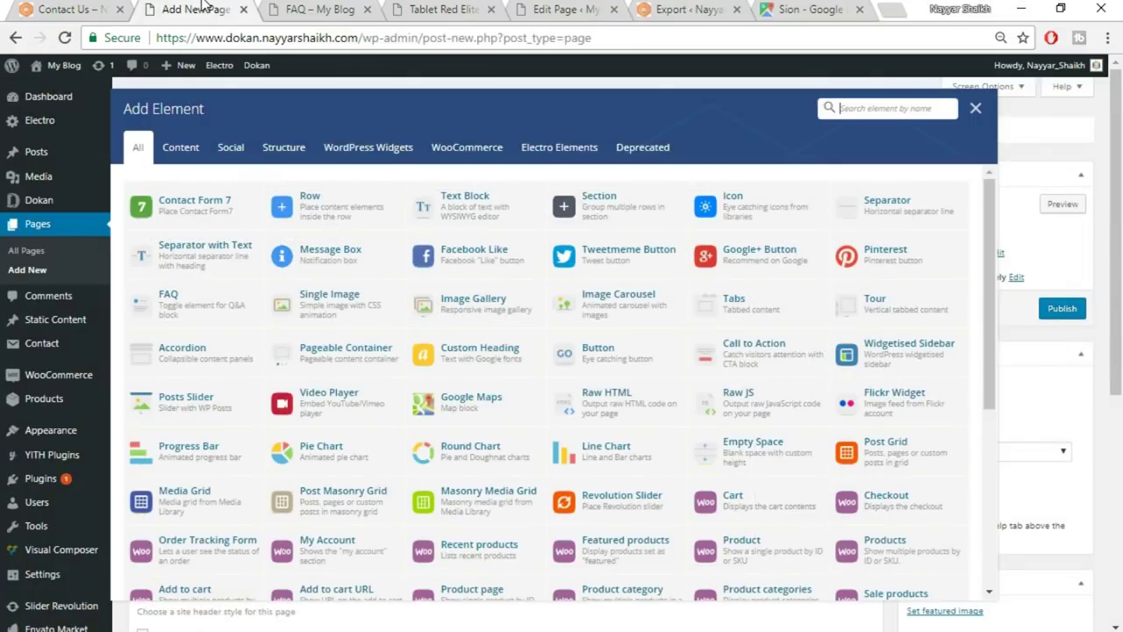
left_click(451, 211)
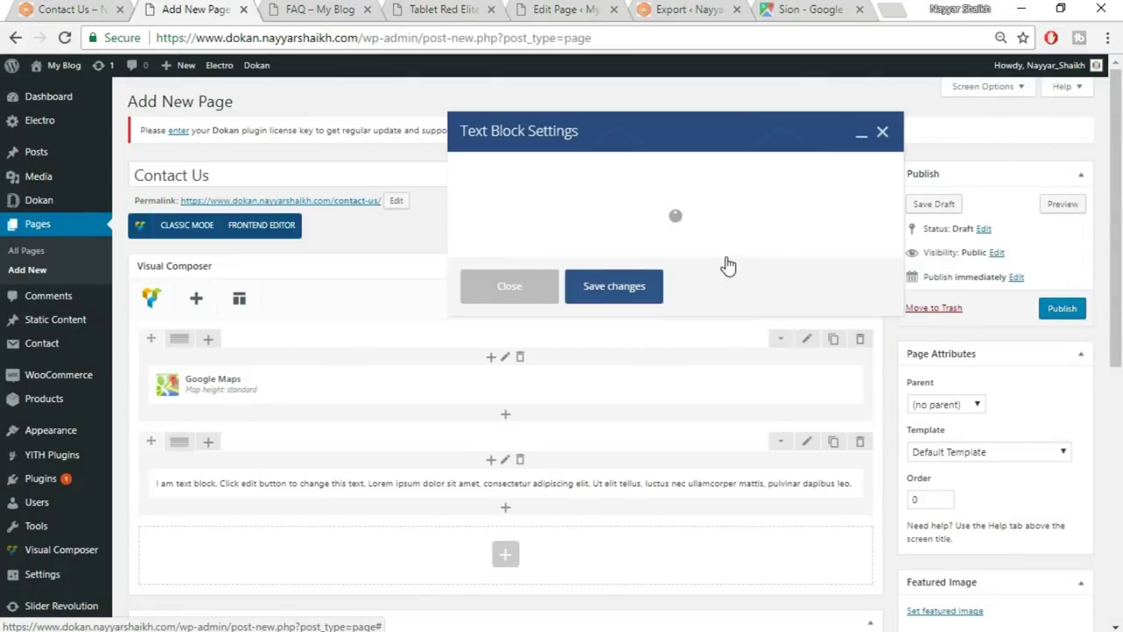
left_click(87, 7)
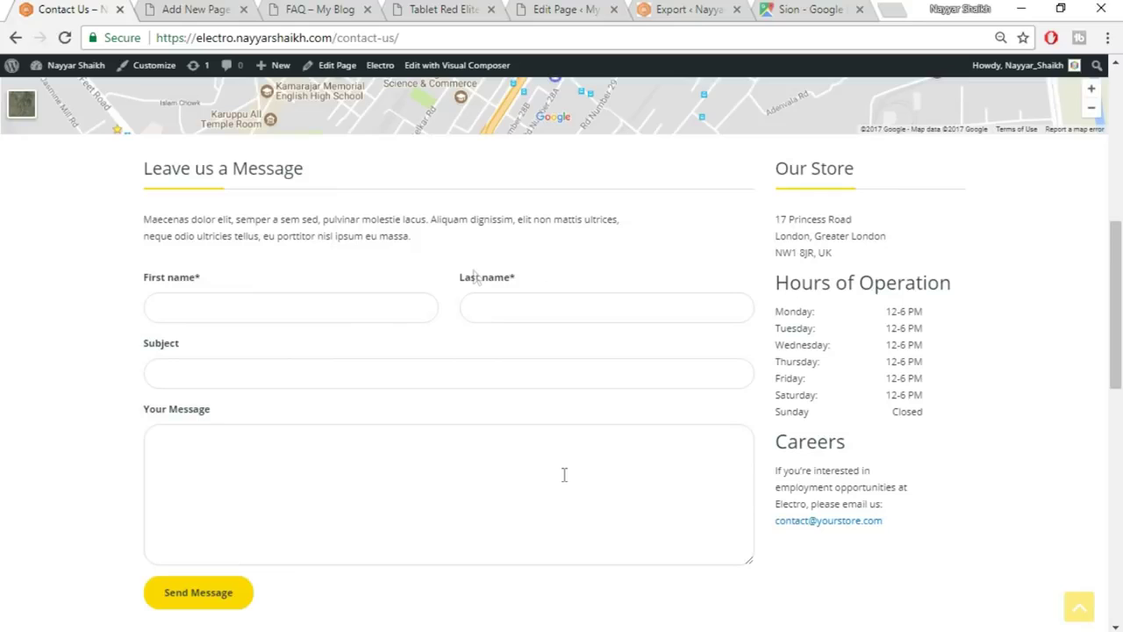
Fill the text block with the copied Leave us a Message heading and Maecenas paragraph, and save
key("alt+Tab")
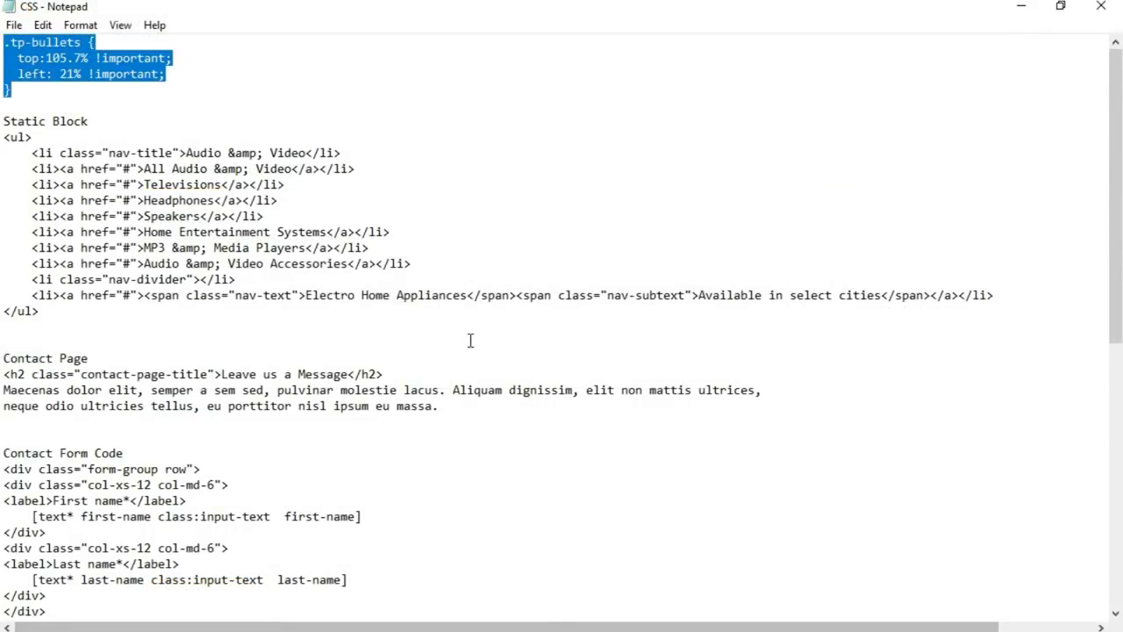
scroll(471, 341, "down", 2)
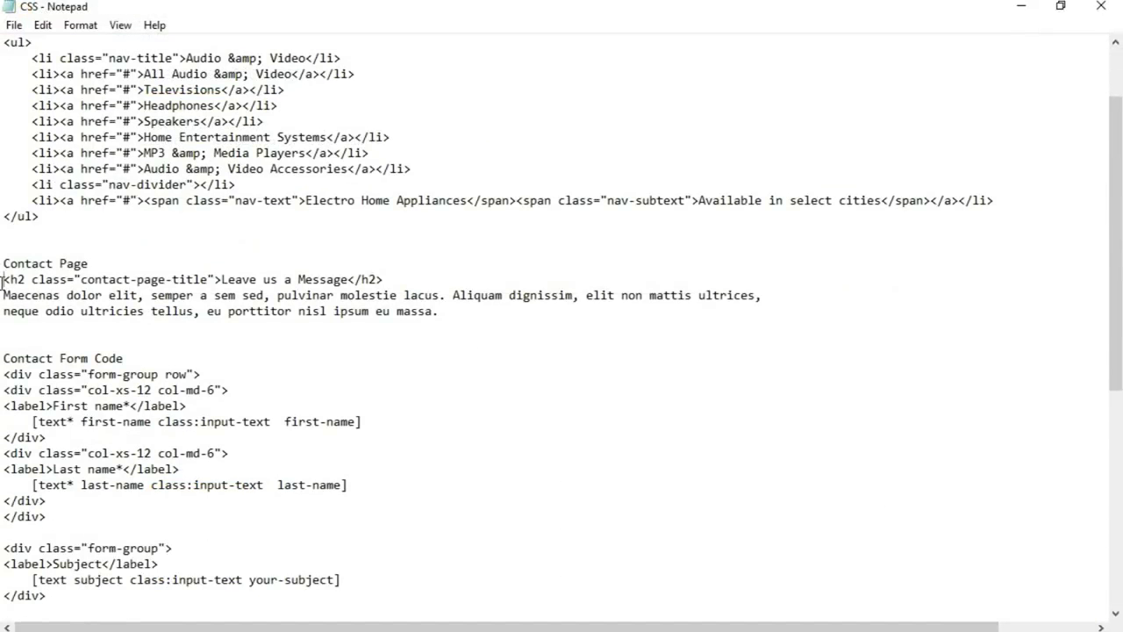
scroll(56, 318, "up", 2)
scroll(56, 318, "down", 1)
left_click_drag(3, 326, 568, 354)
key("ctrl+c")
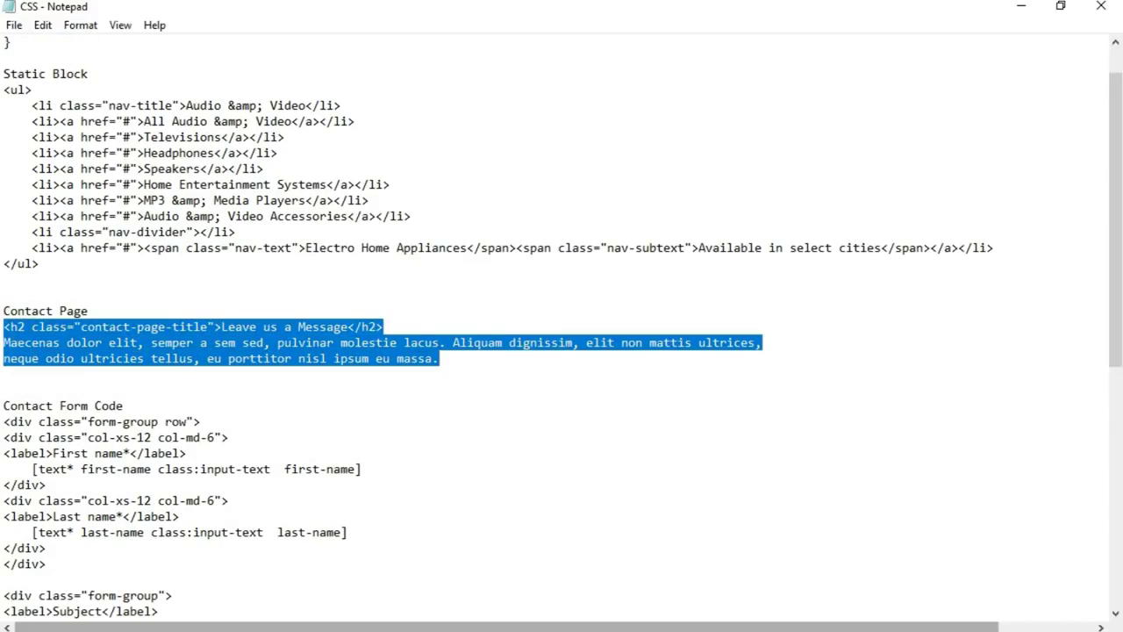
key("alt+Tab")
key("alt+Tab")
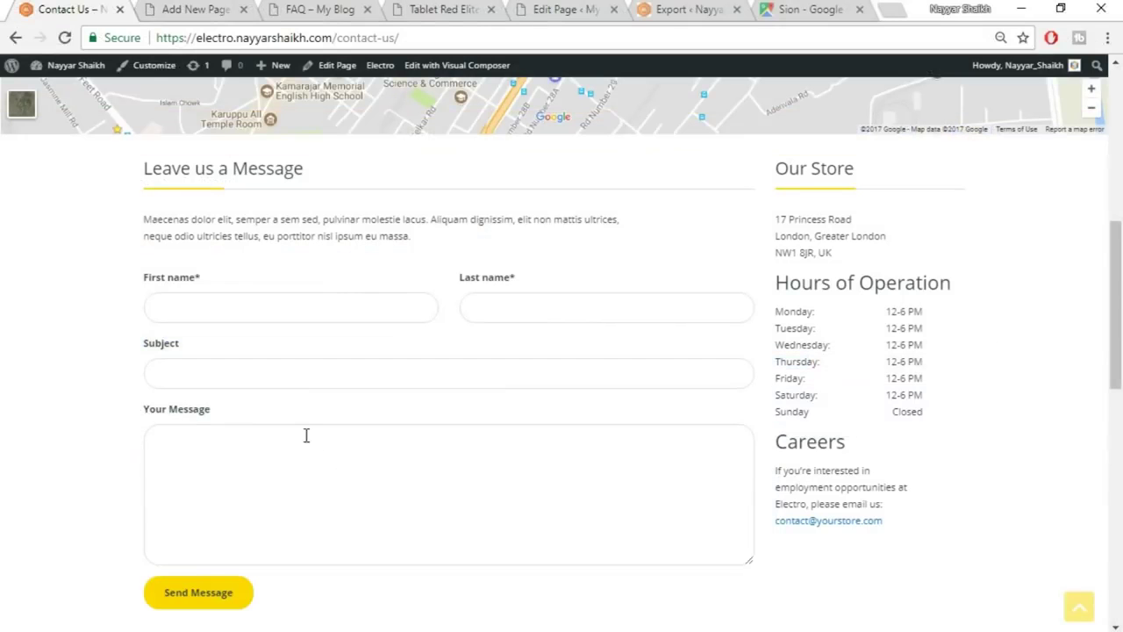
left_click(200, 8)
key("ctrl+a")
key("ctrl+v")
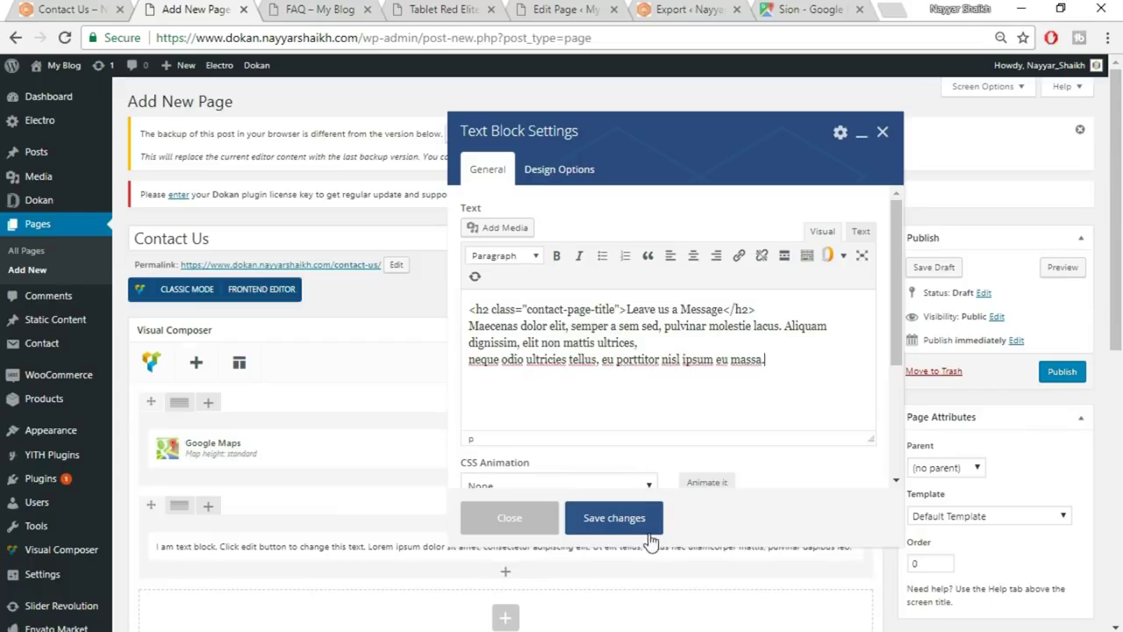
left_click(631, 525)
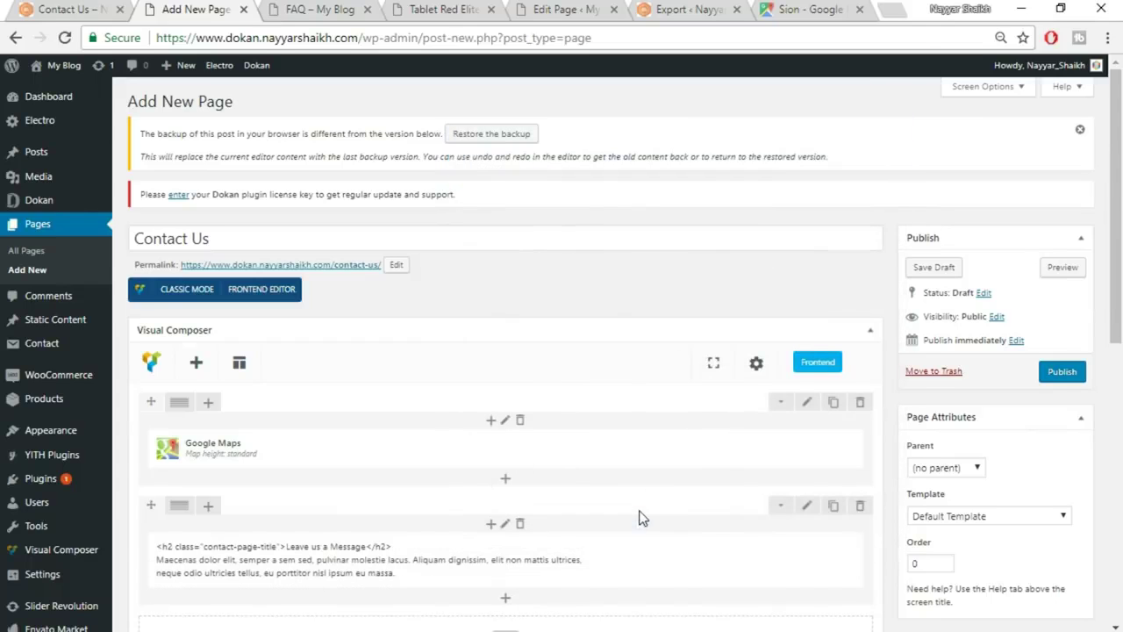
Check the live page, then publish the Contact Us page
left_click(77, 8)
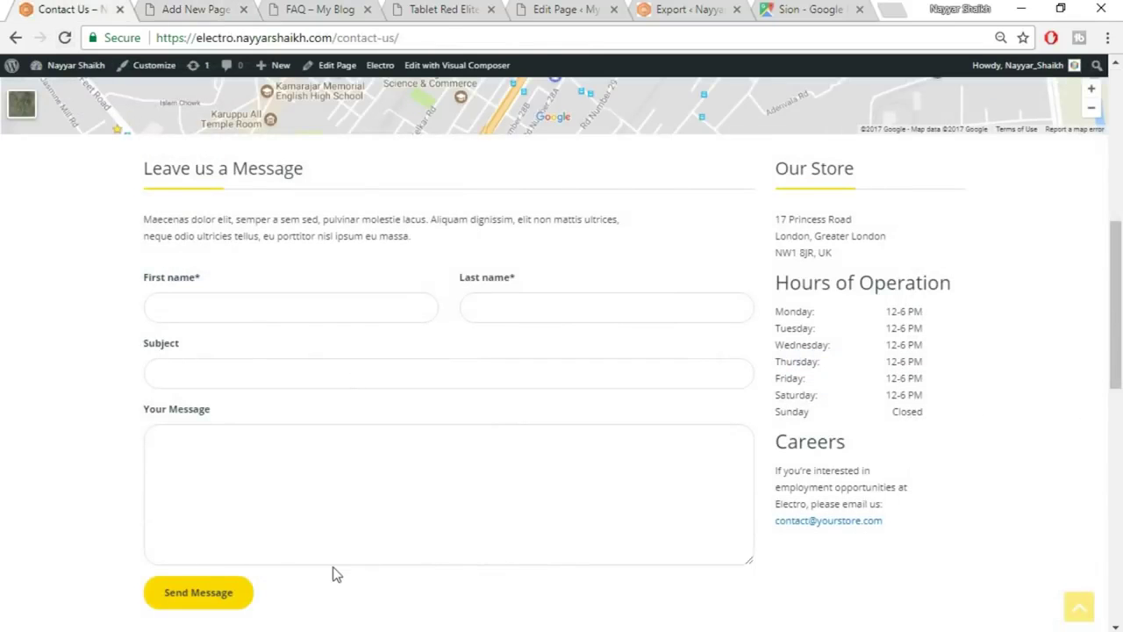
left_click(200, 8)
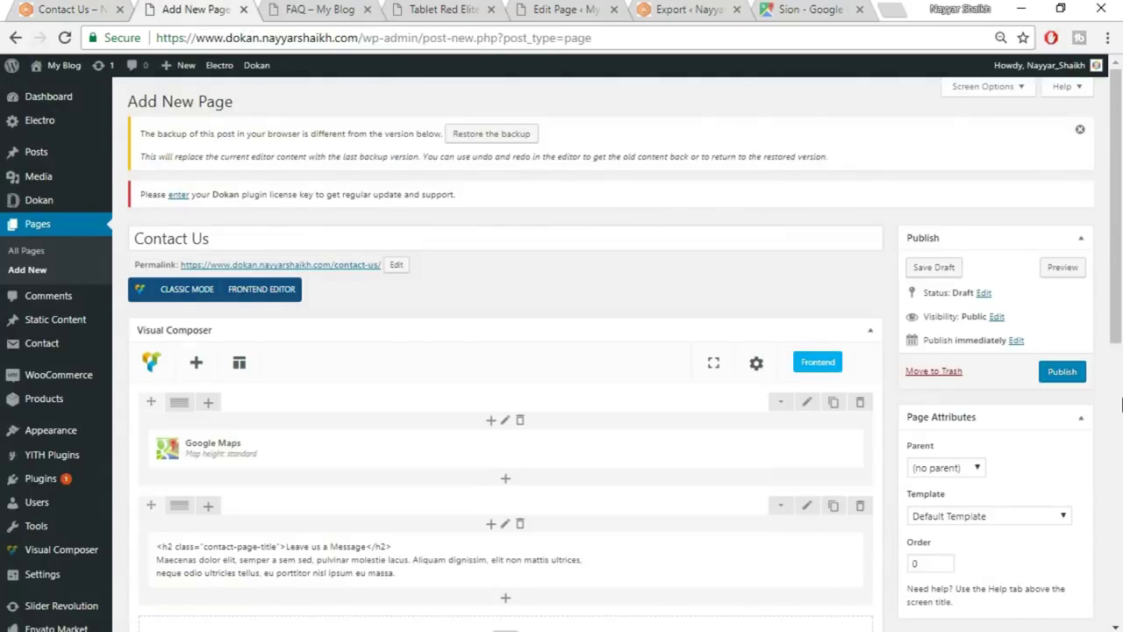
left_click(1059, 378)
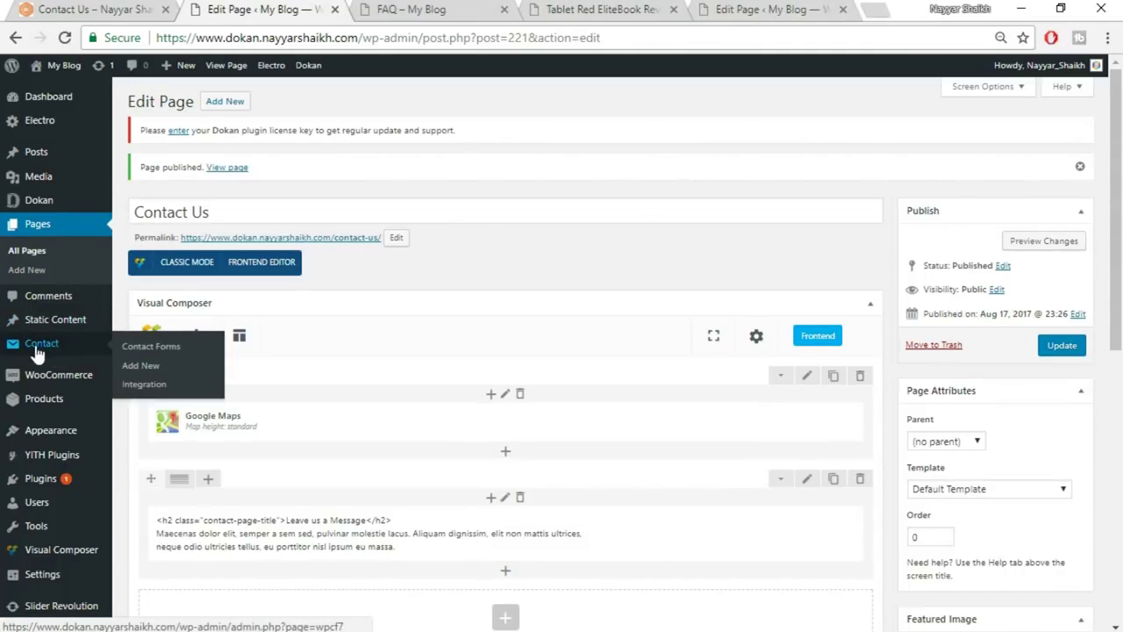
Open a new contact form in another tab and copy the custom form markup from Notepad
right_click(137, 376)
left_click(172, 382)
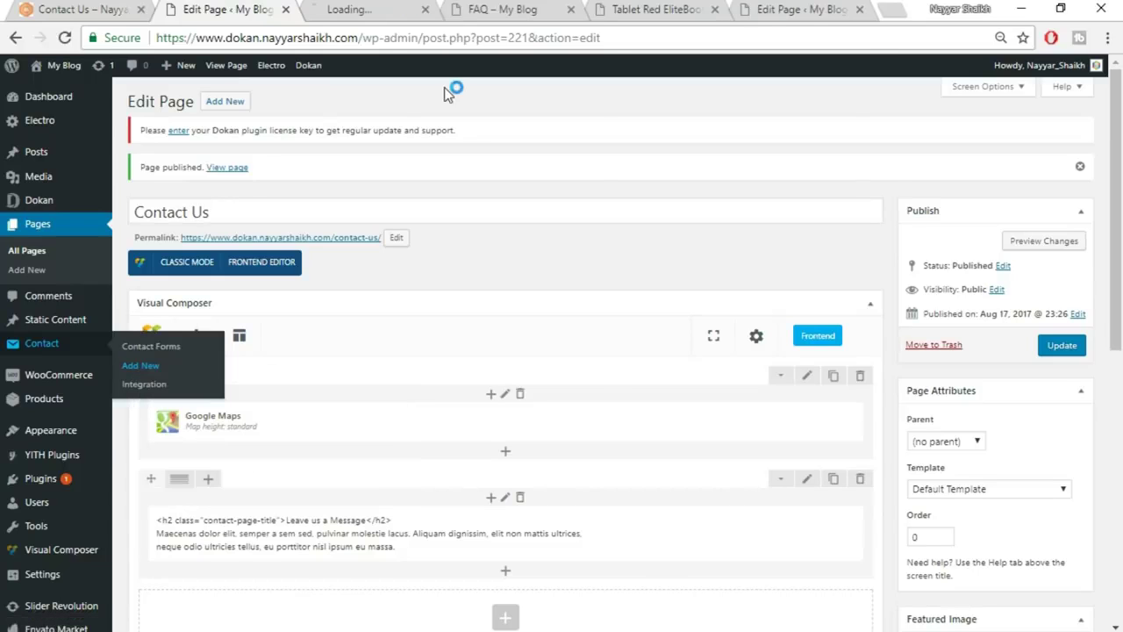
left_click(385, 14)
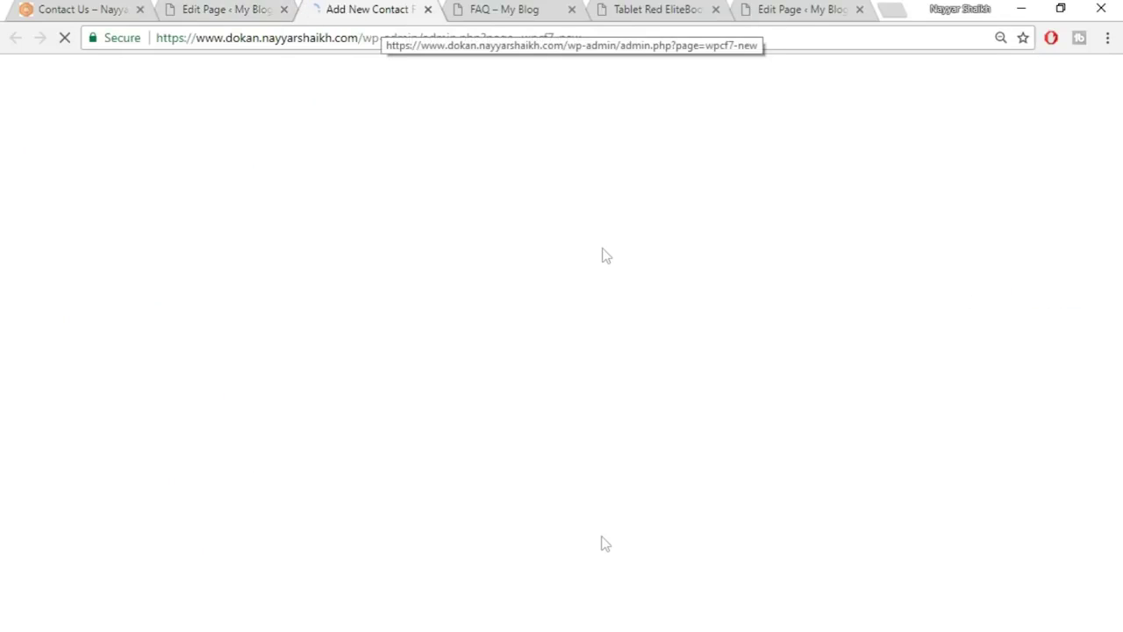
key("alt+Tab")
scroll(590, 404, "down", 4)
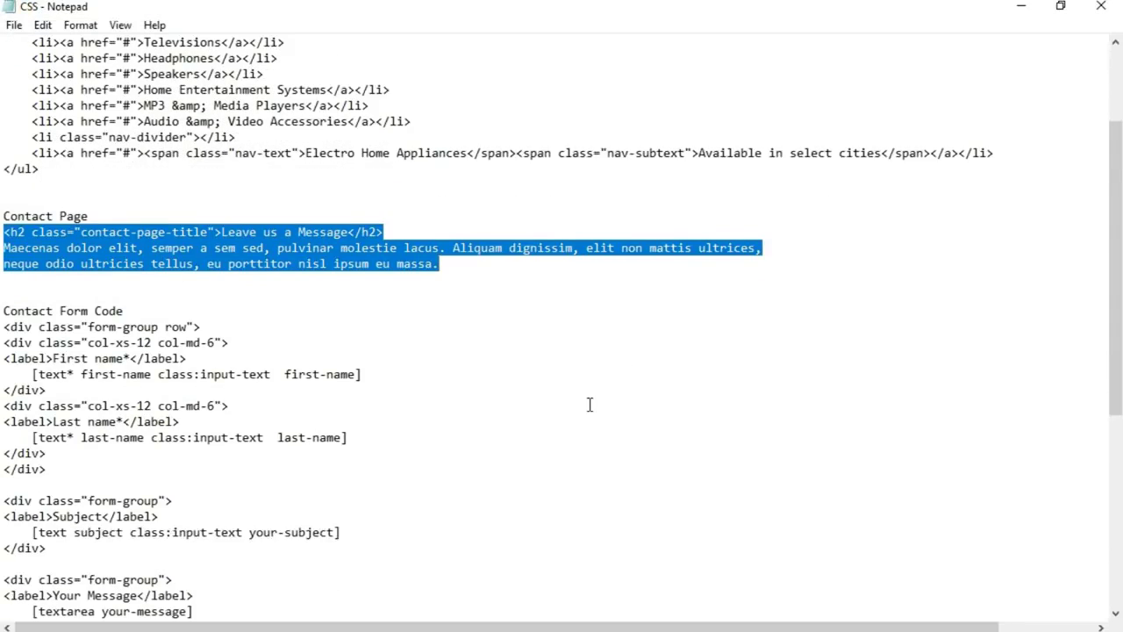
scroll(589, 405, "down", 1)
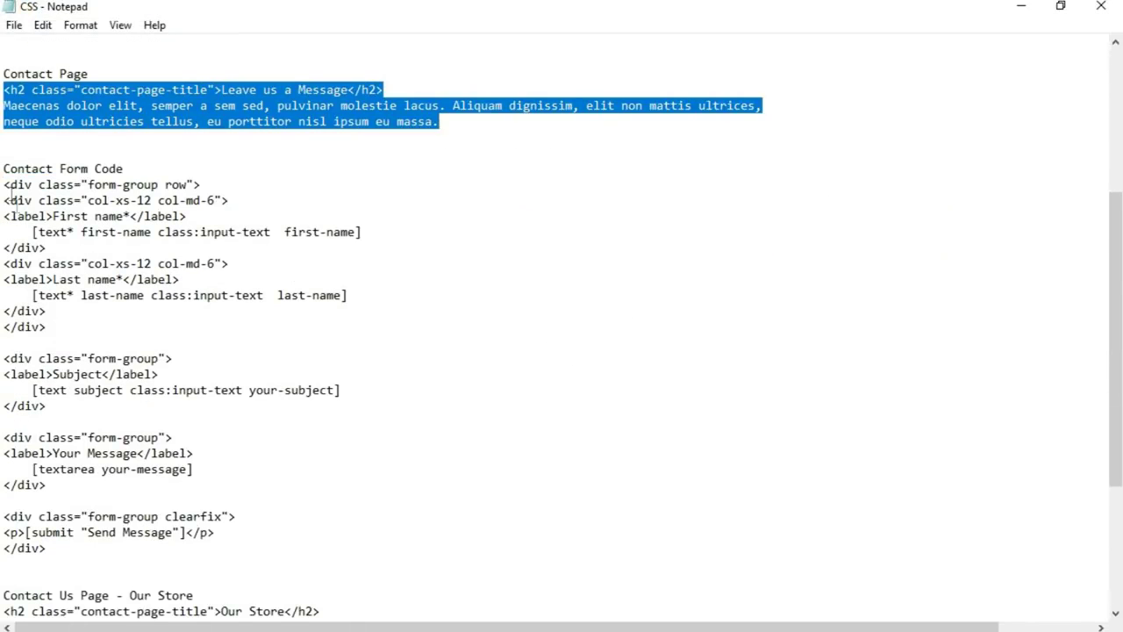
left_click_drag(3, 188, 222, 582)
key("ctrl+c")
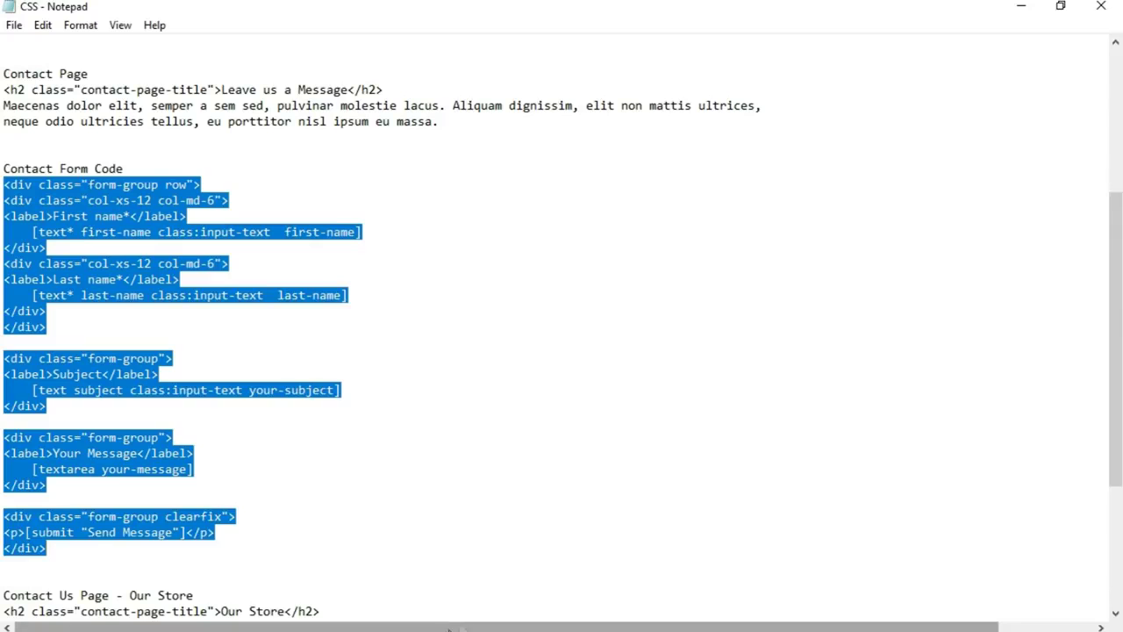
scroll(472, 463, "down", 1)
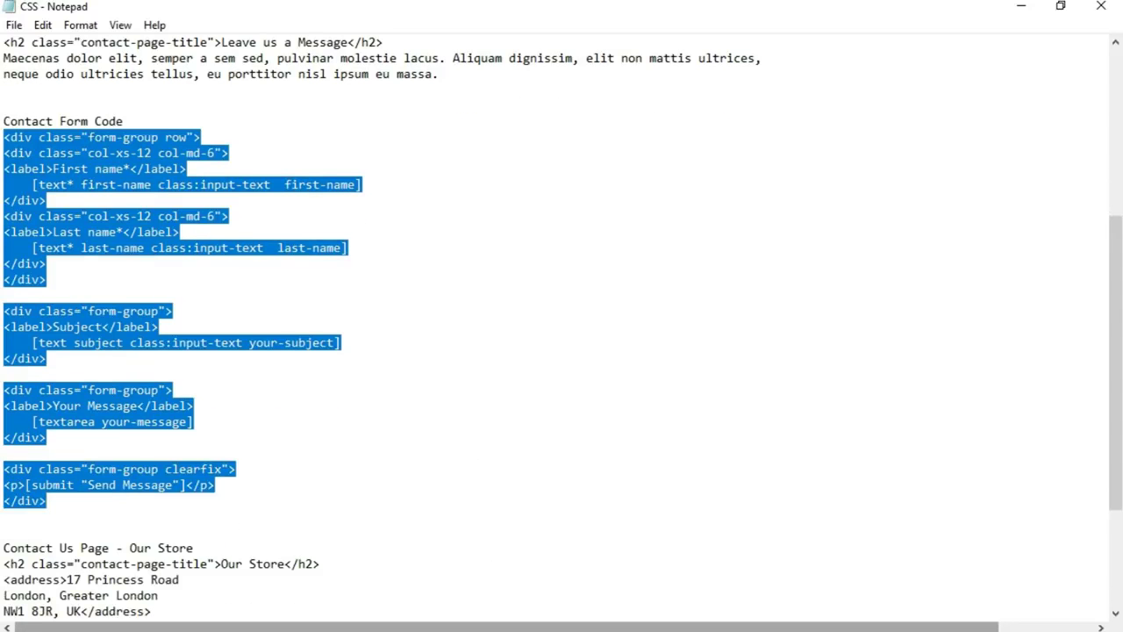
key("alt+Tab")
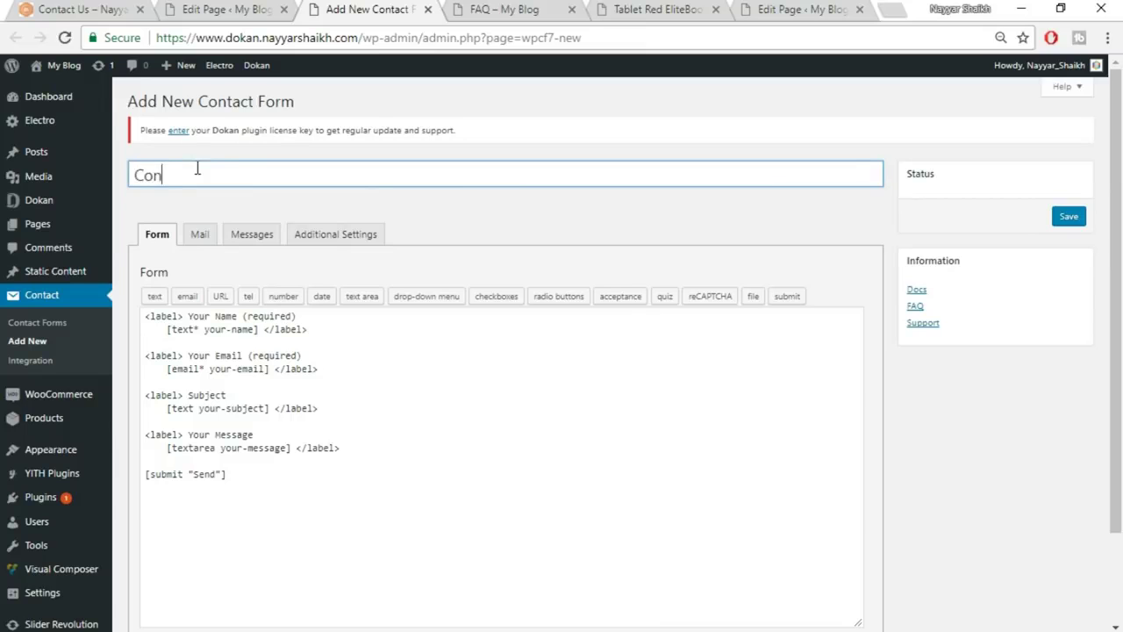
Replace the default form template with the custom markup and save the Cont form
left_click(211, 391)
key("ctrl+a")
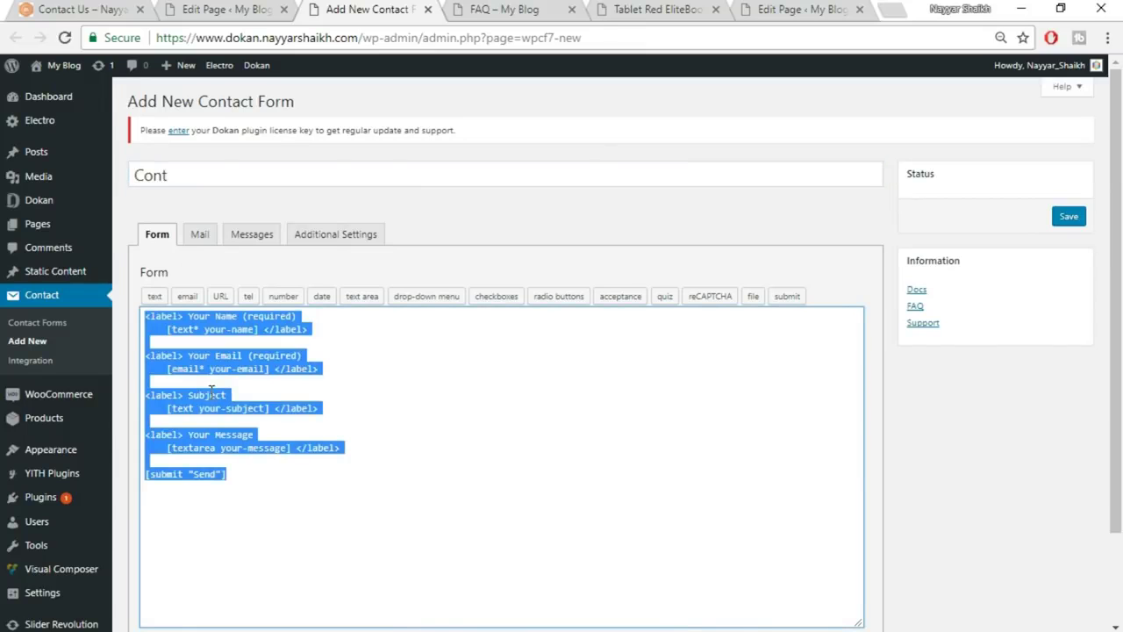
key("BackSpace")
key("ctrl+v")
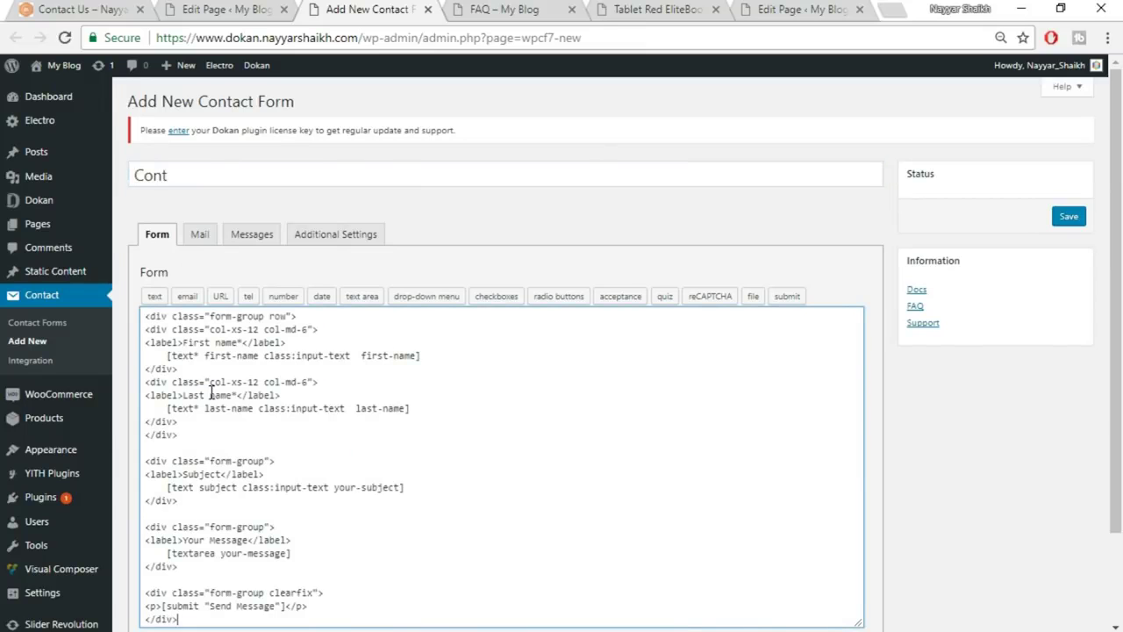
left_click(1068, 217)
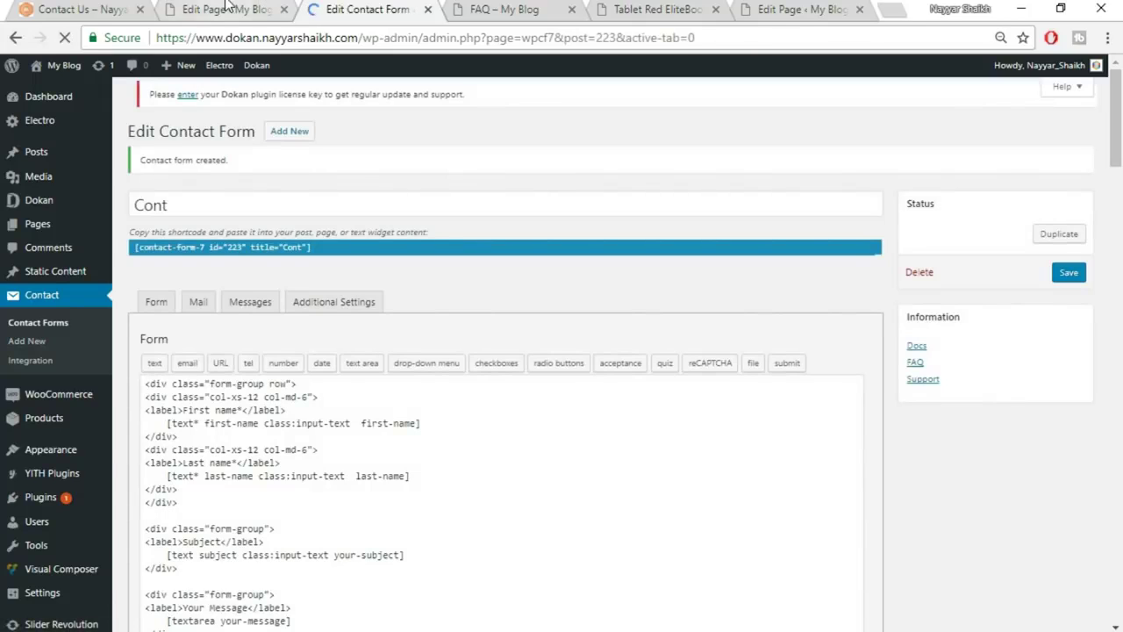
Insert a Contact Form 7 element using the Cont form below the message text block
left_click(226, 9)
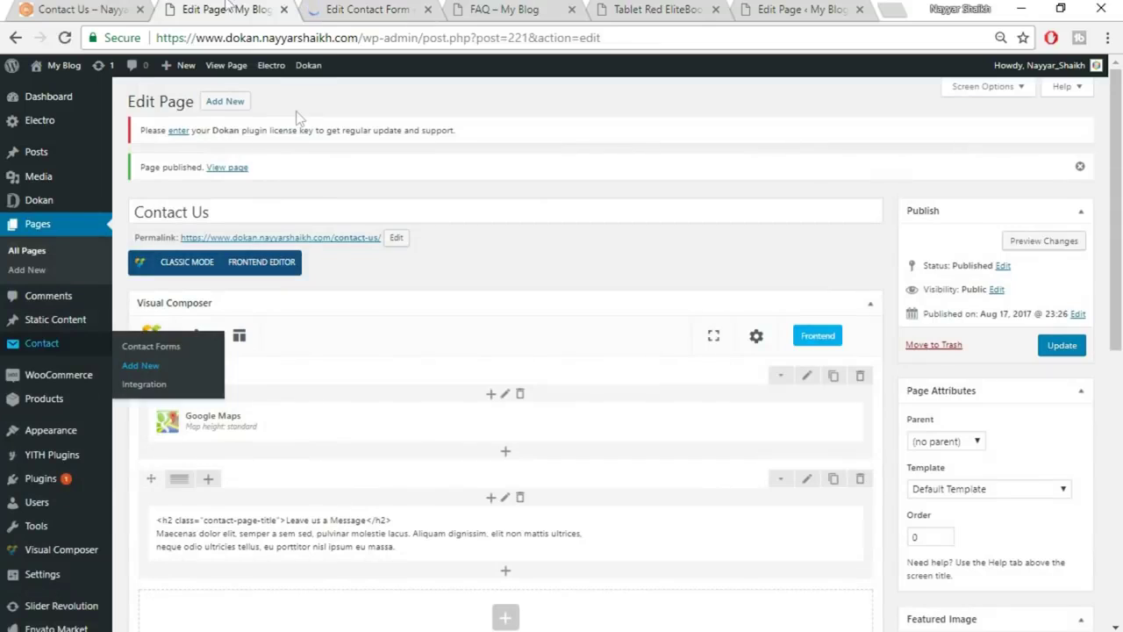
scroll(609, 255, "down", 4)
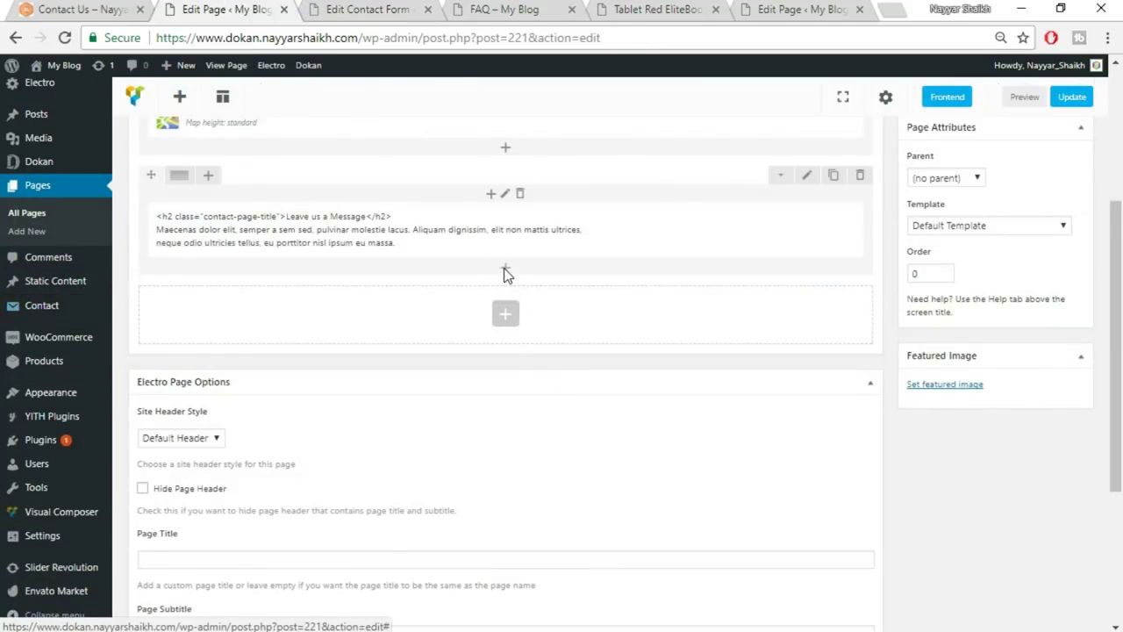
left_click(505, 269)
type("co")
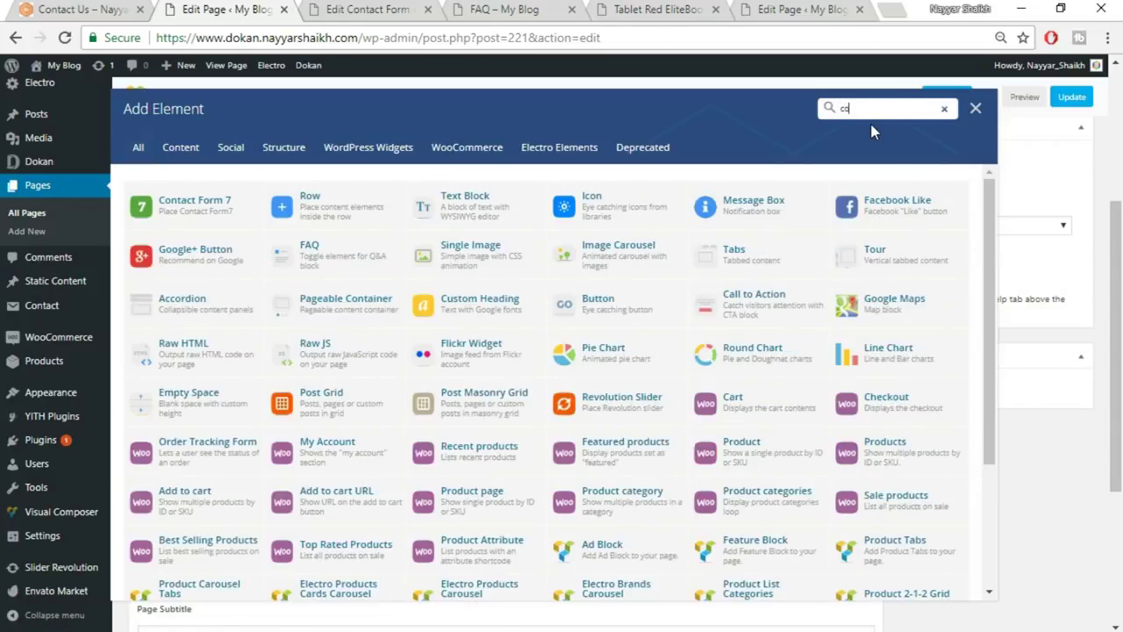
type("n")
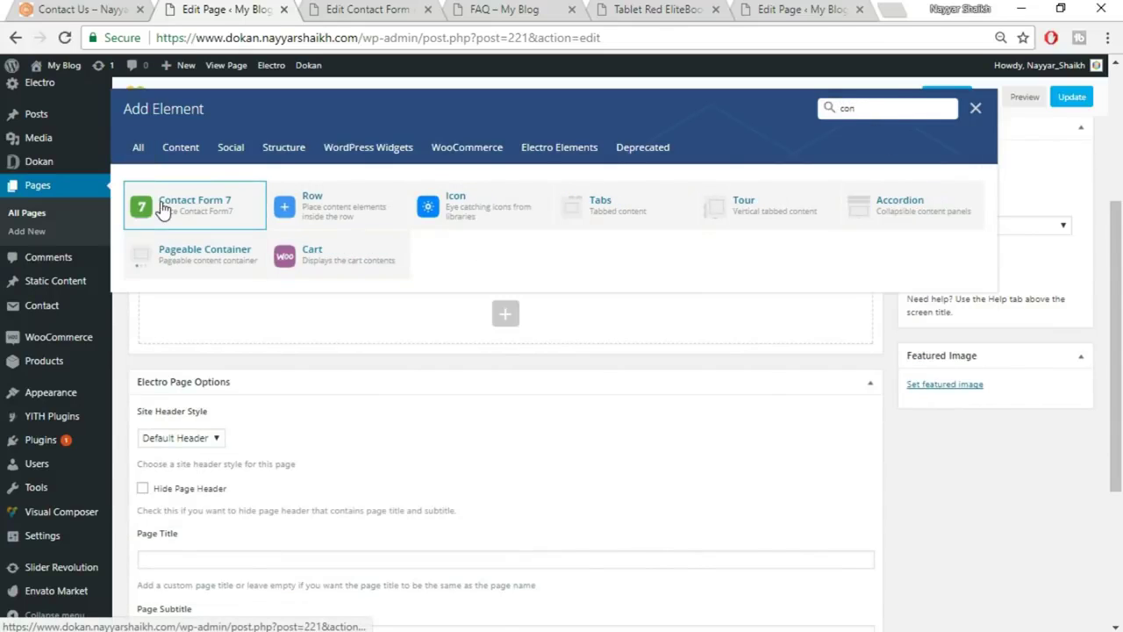
left_click(161, 207)
left_click(606, 198)
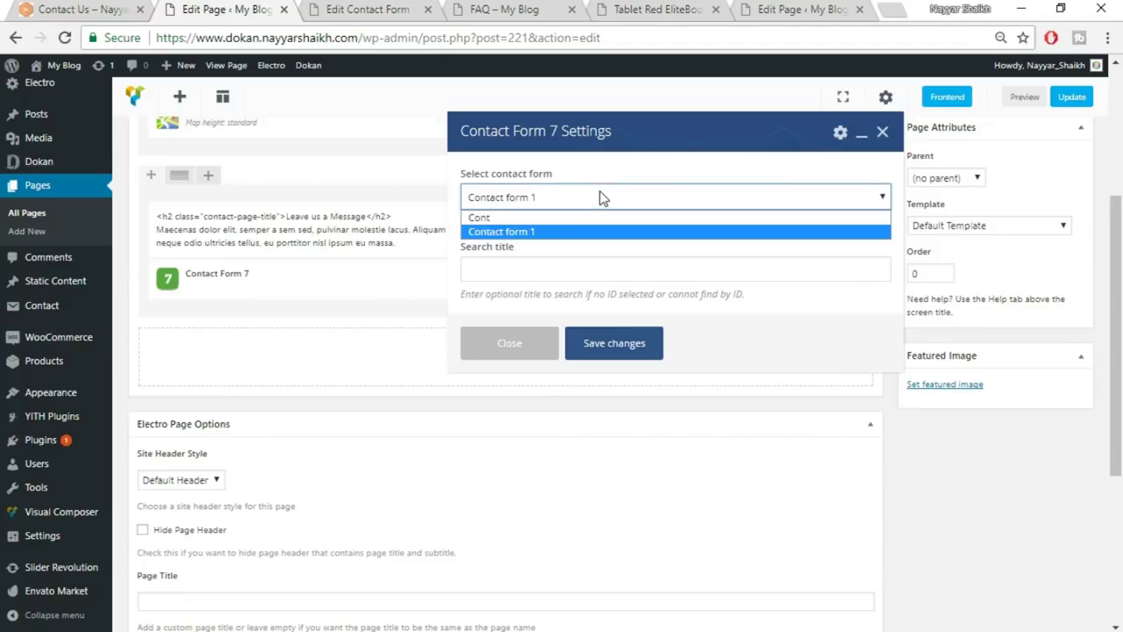
left_click(550, 220)
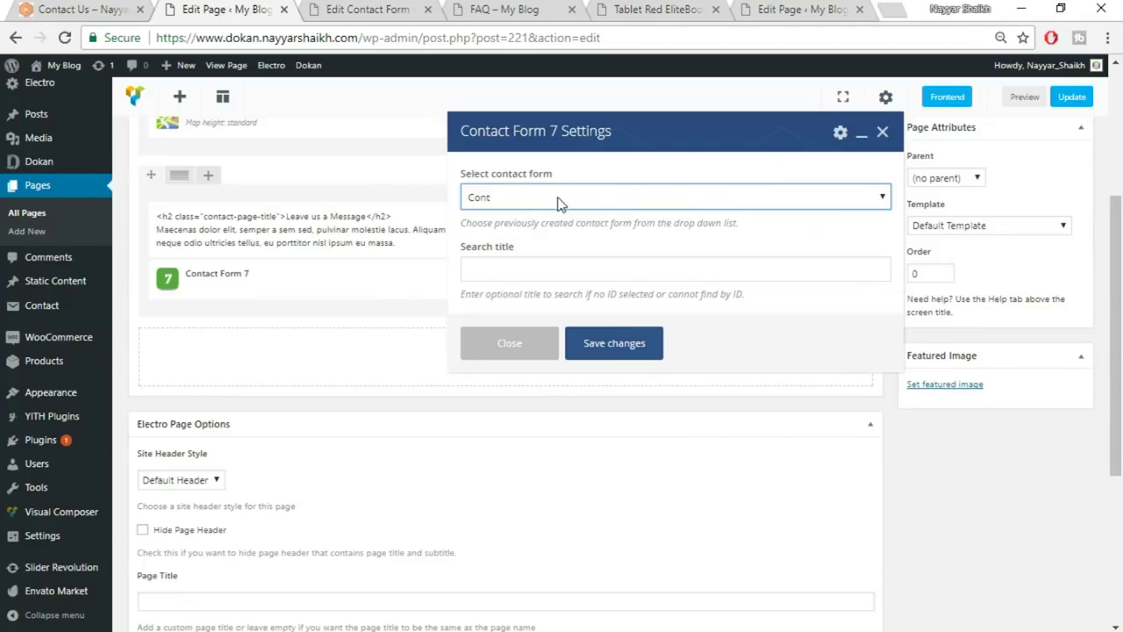
left_click(615, 343)
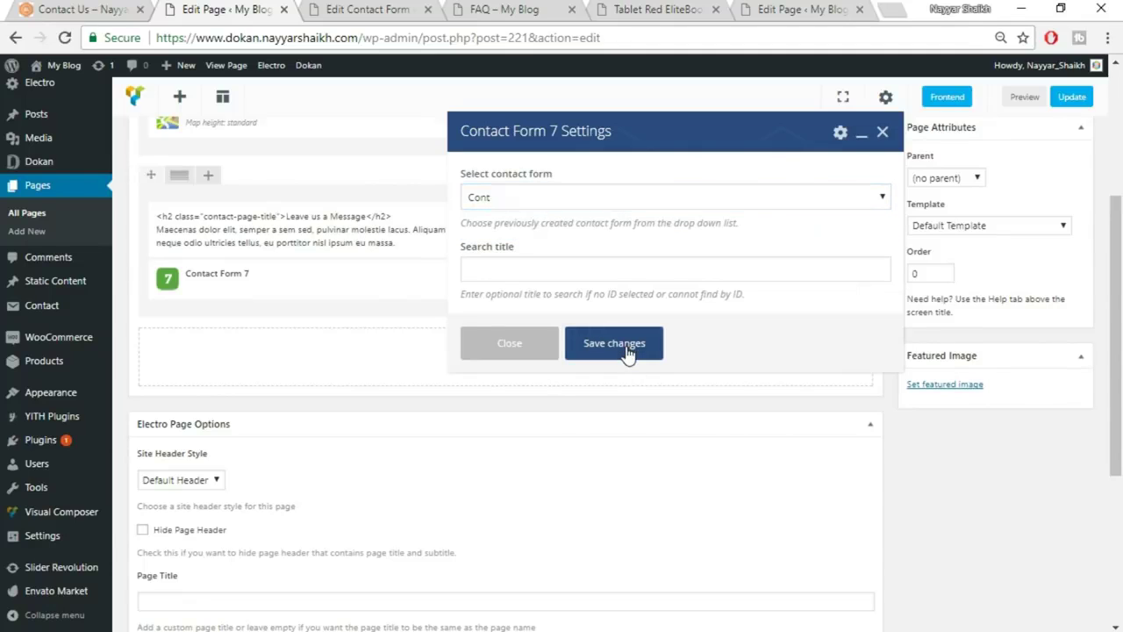
Change the row layout to a 2/3 + 1/3 column split
mouse_move(180, 175)
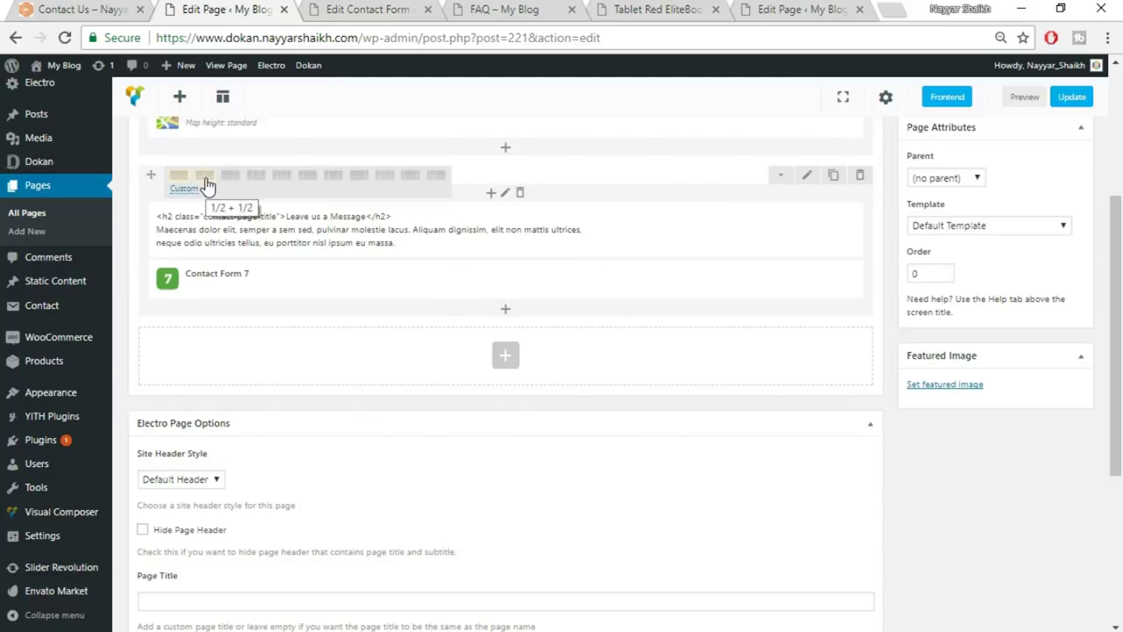
left_click(205, 181)
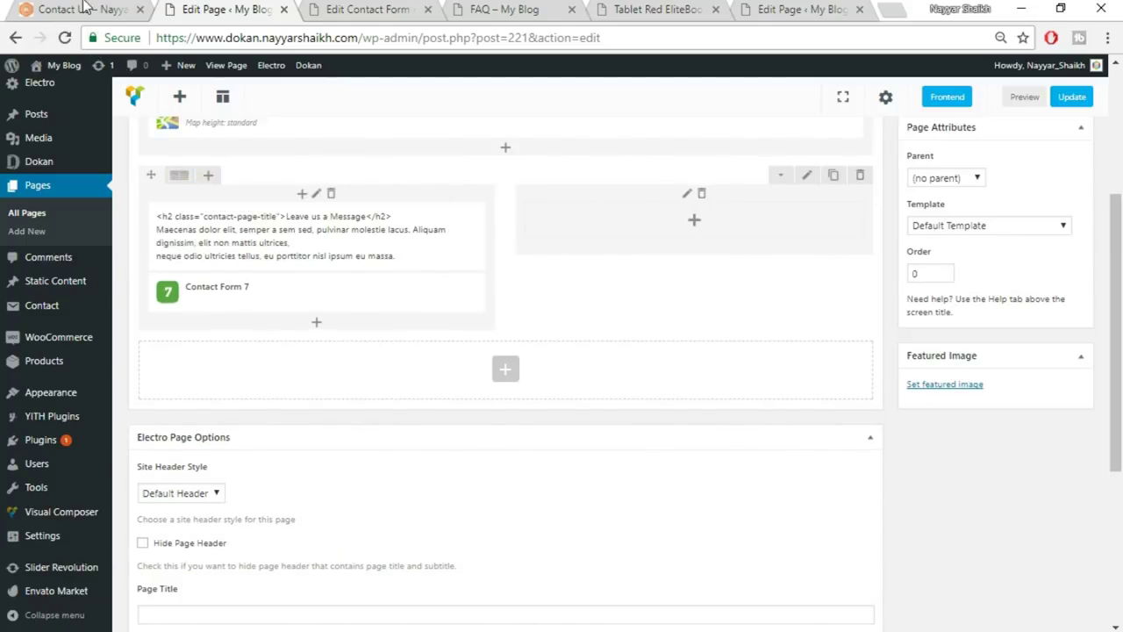
left_click(88, 9)
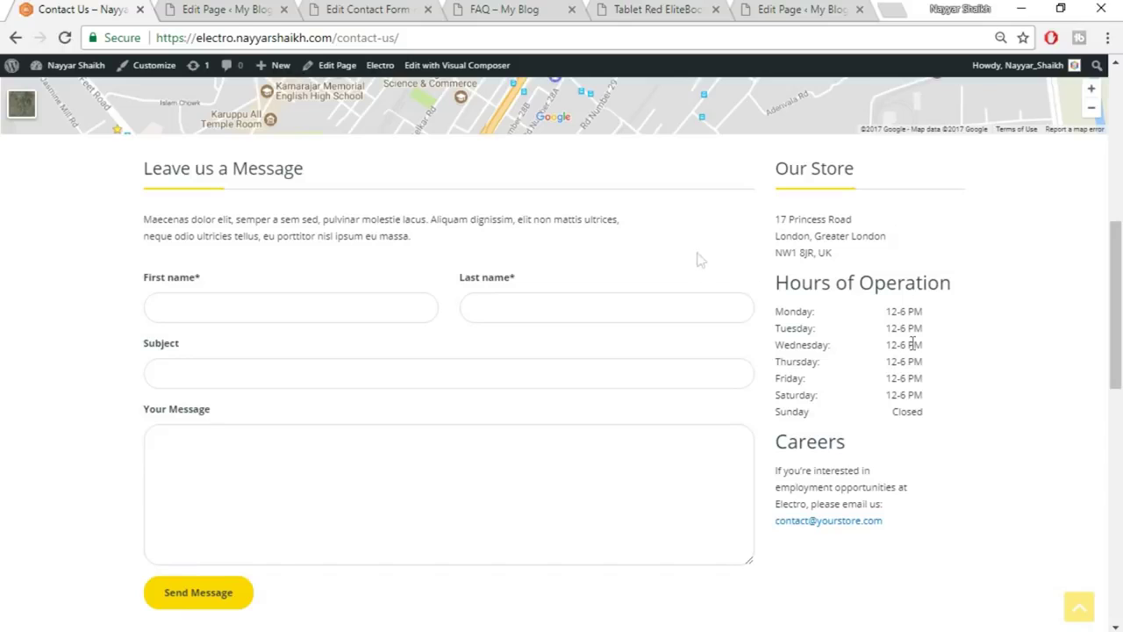
left_click(210, 7)
mouse_move(173, 180)
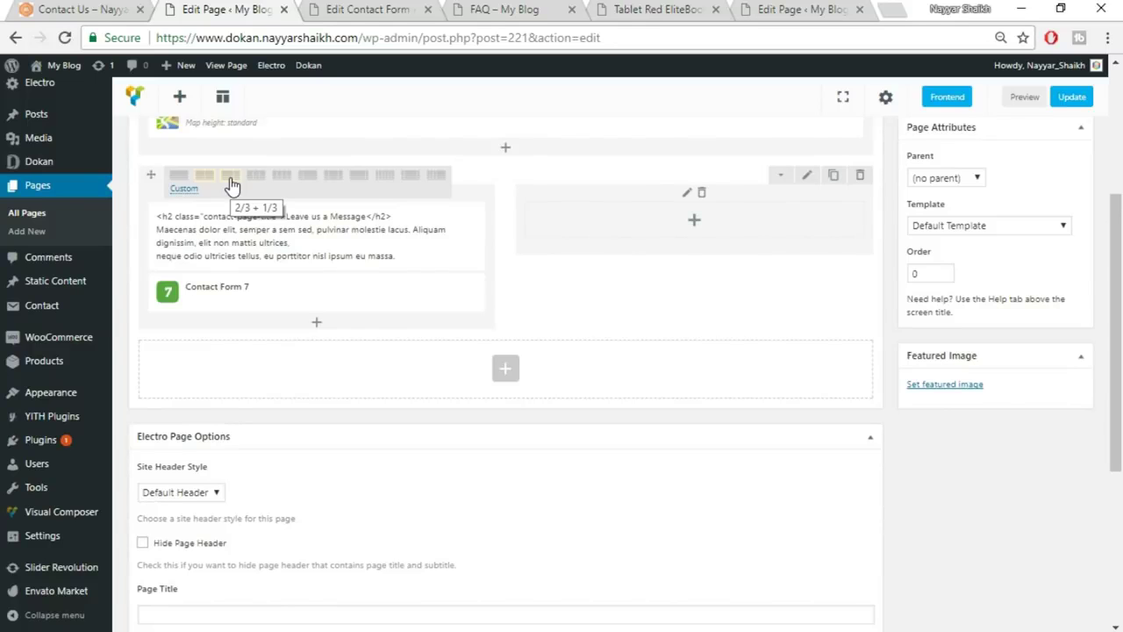
left_click(231, 186)
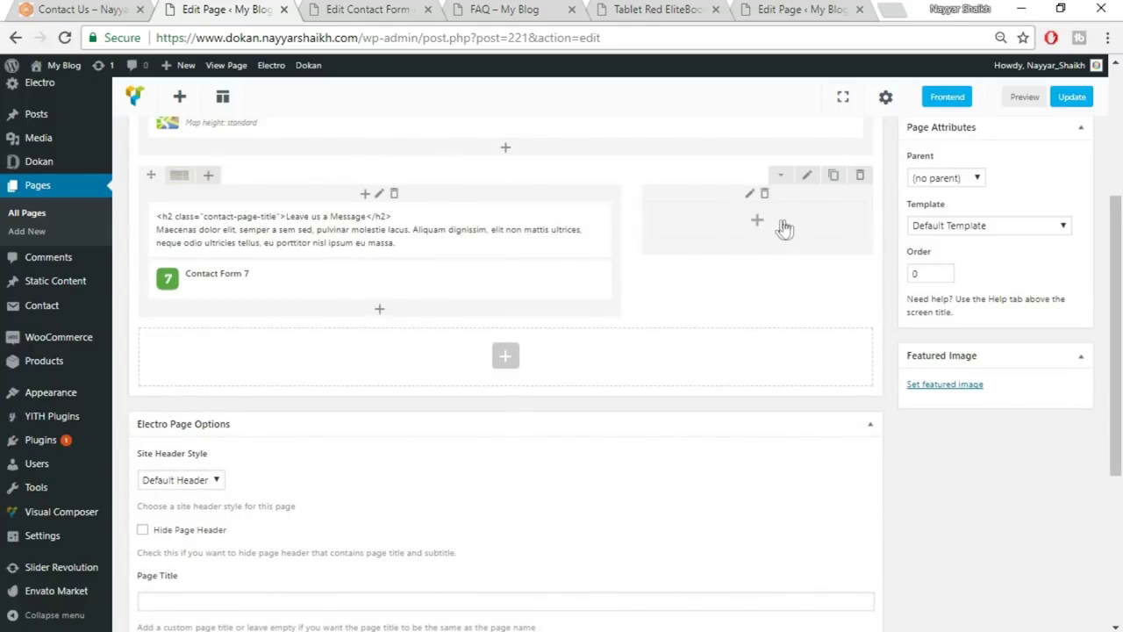
Add a Text Block to the right column and paste the Our Store HTML from Notepad
left_click(758, 221)
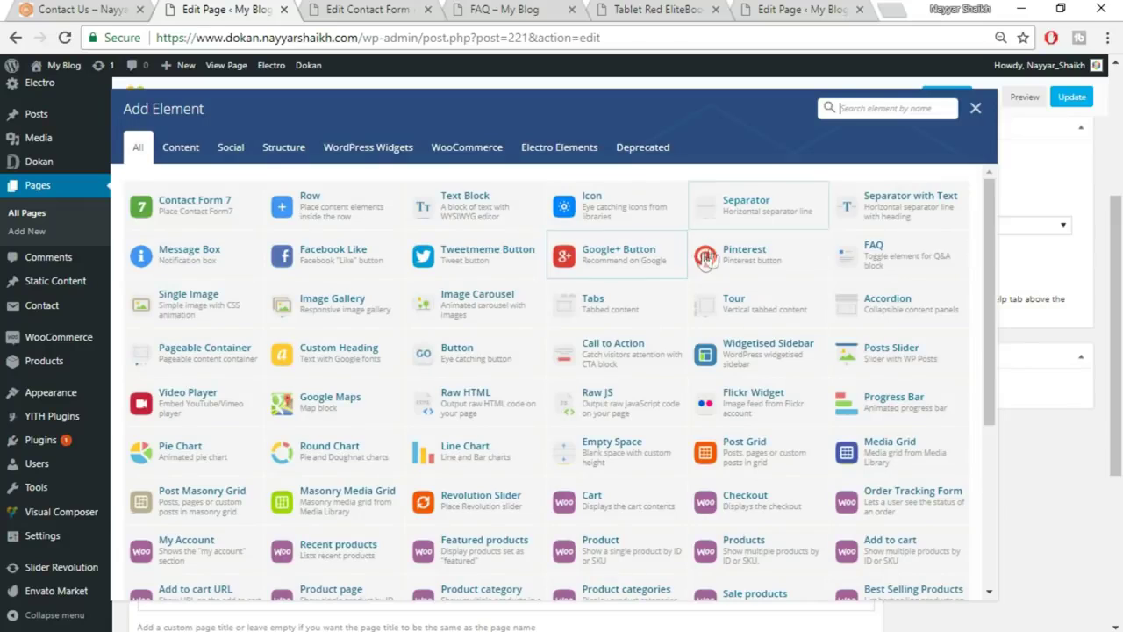
type("text")
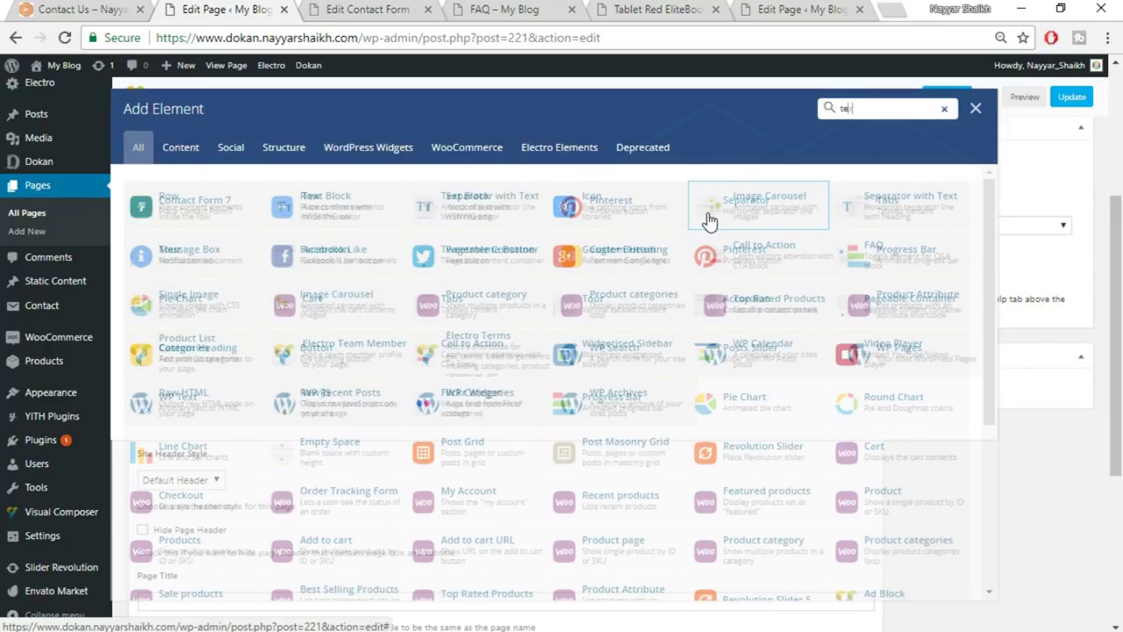
left_click(175, 204)
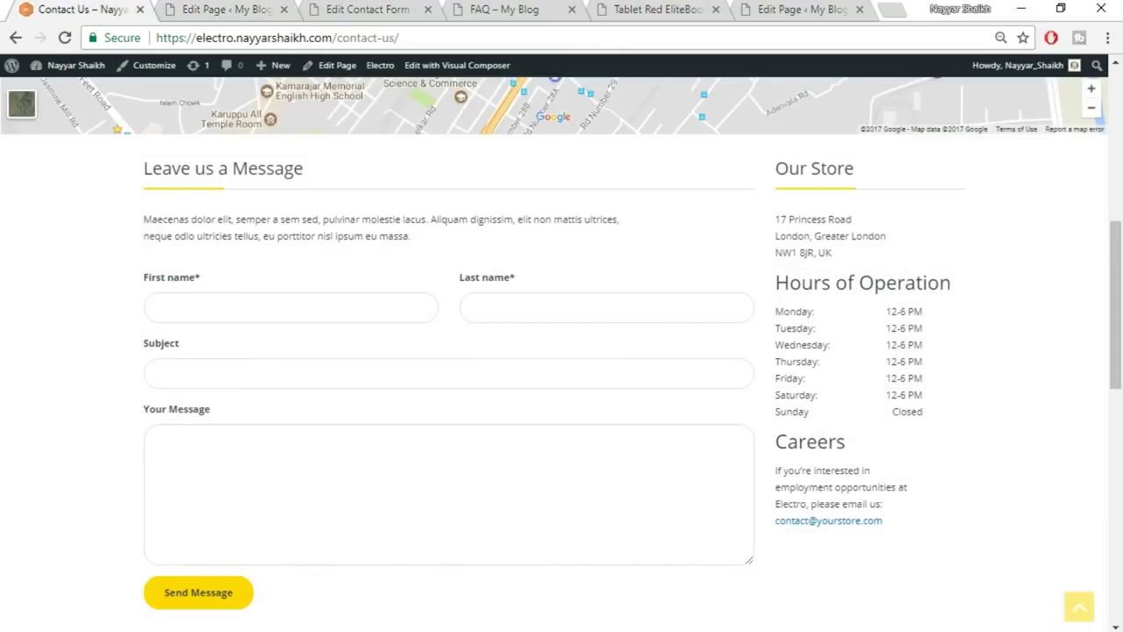
key("alt+Tab")
scroll(551, 509, "down", 4)
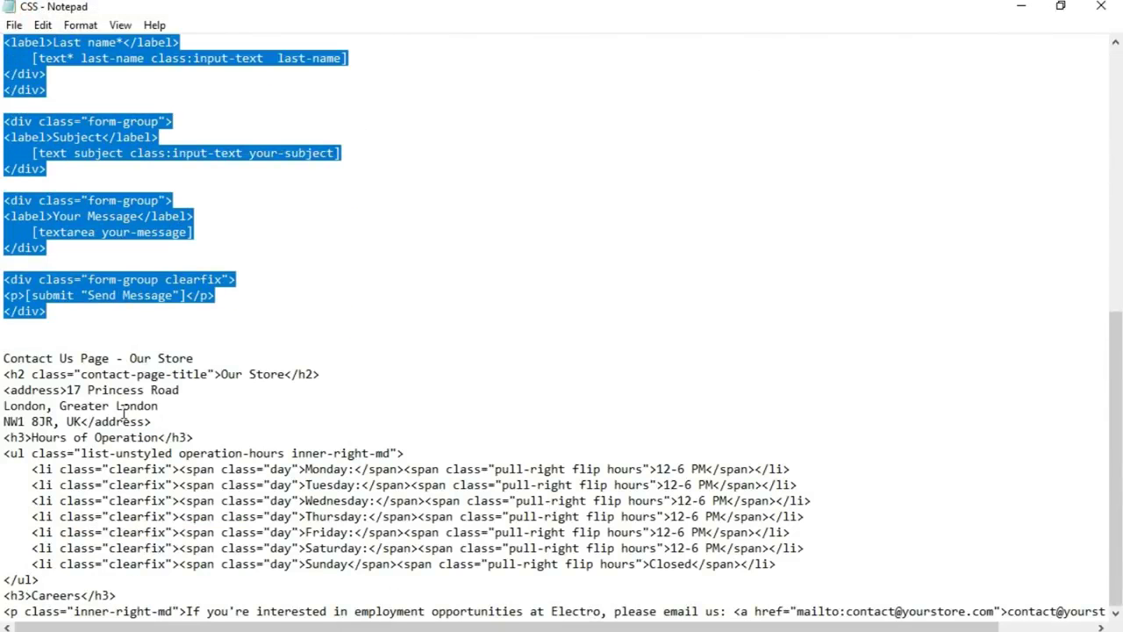
left_click_drag(4, 378, 1106, 611)
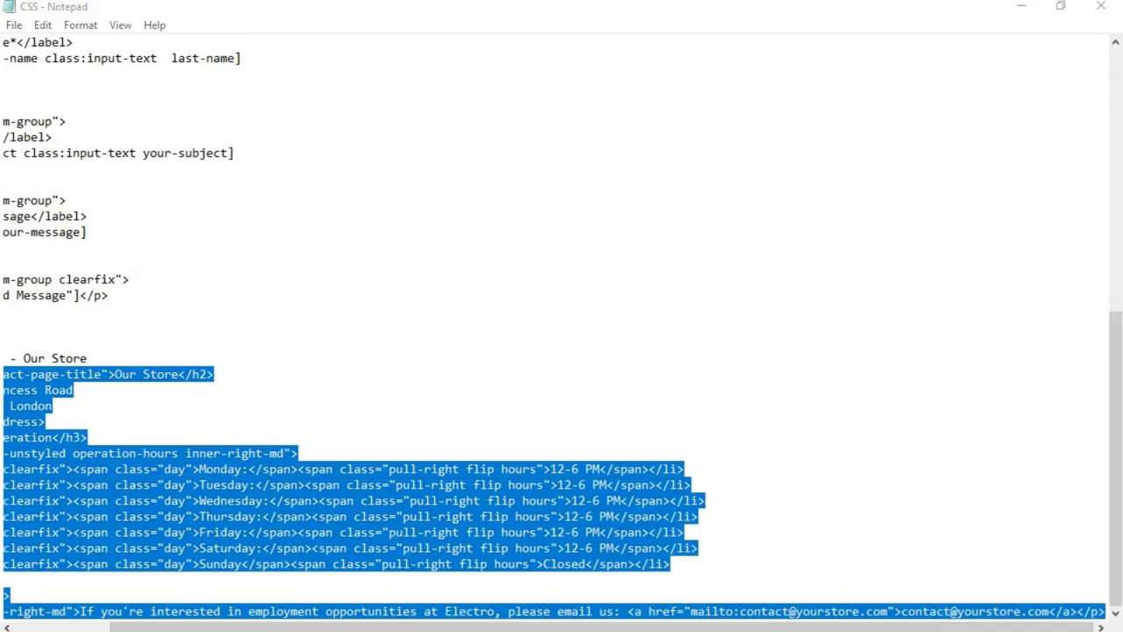
key("alt+Tab")
key("alt+Tab")
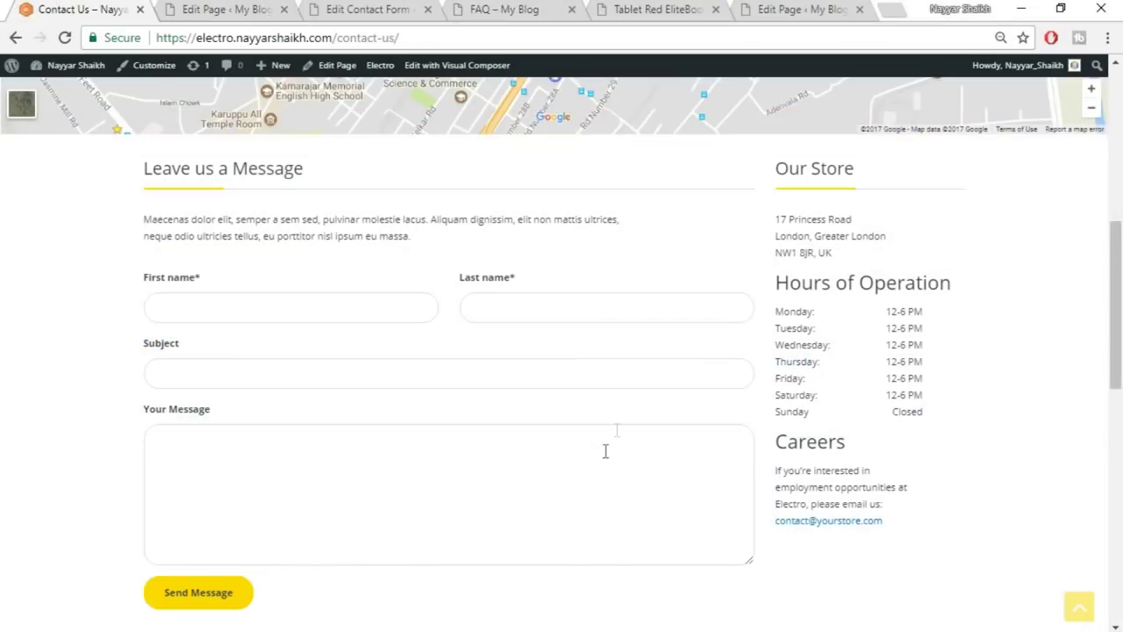
left_click(201, 8)
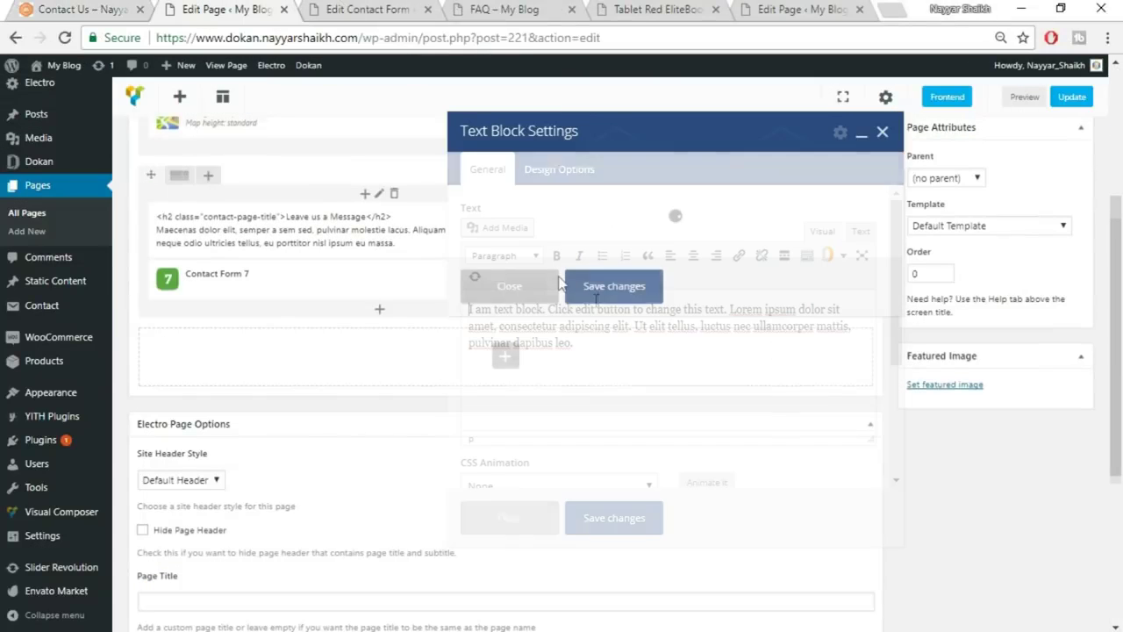
key("ctrl+a")
key("ctrl+v")
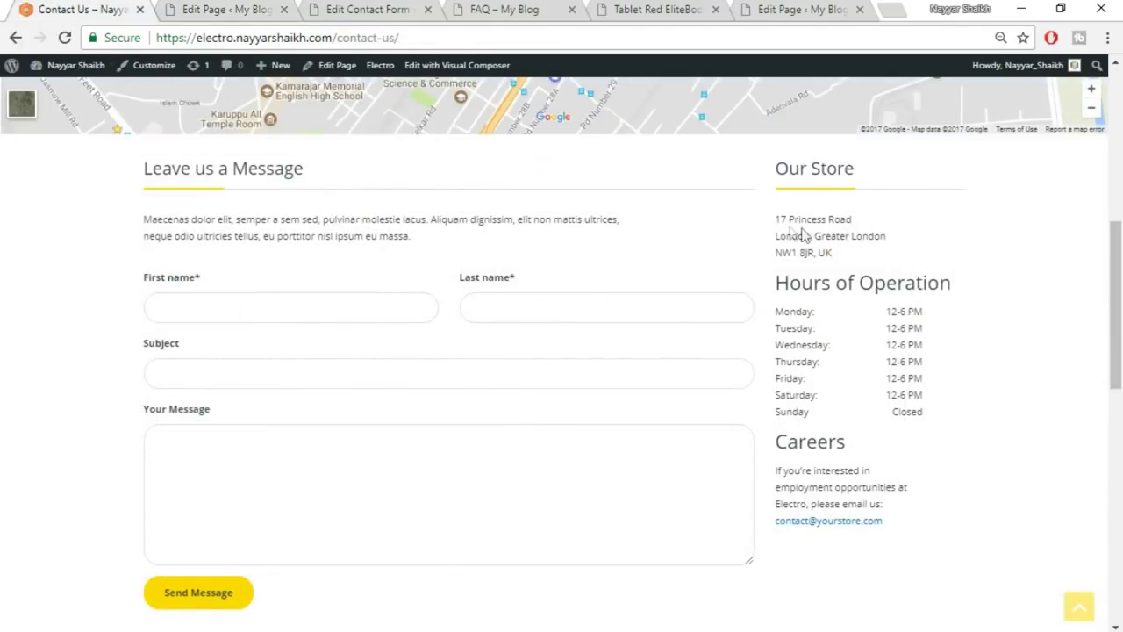
Compare the pasted address and careers email lines against the live Contact Us page
triple_click(813, 235)
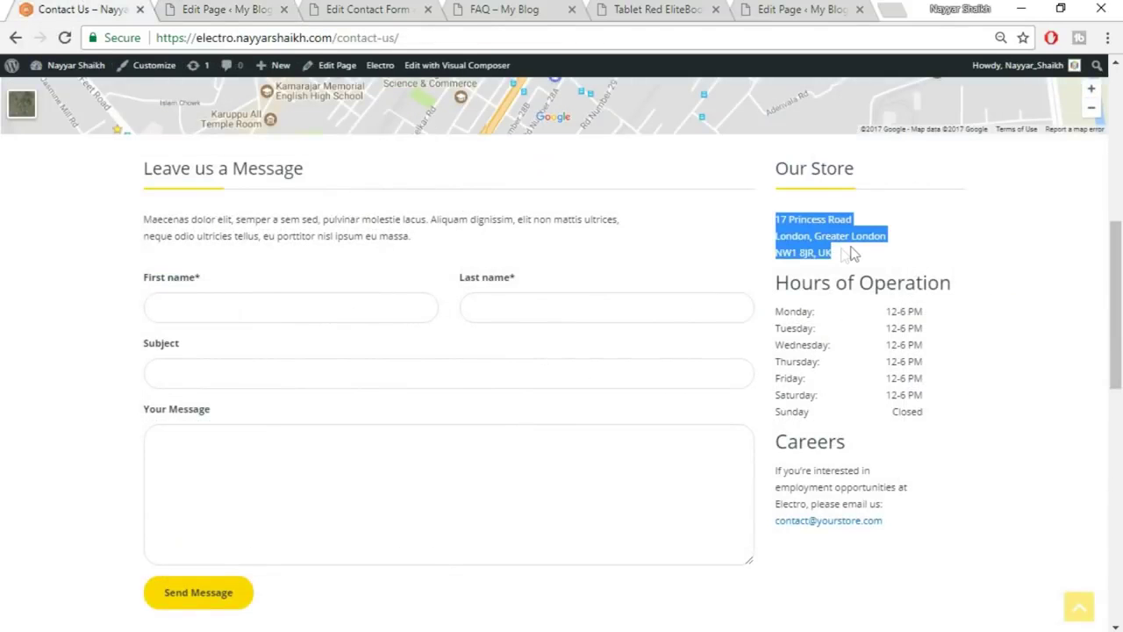
left_click(215, 7)
scroll(571, 365, "up", 3)
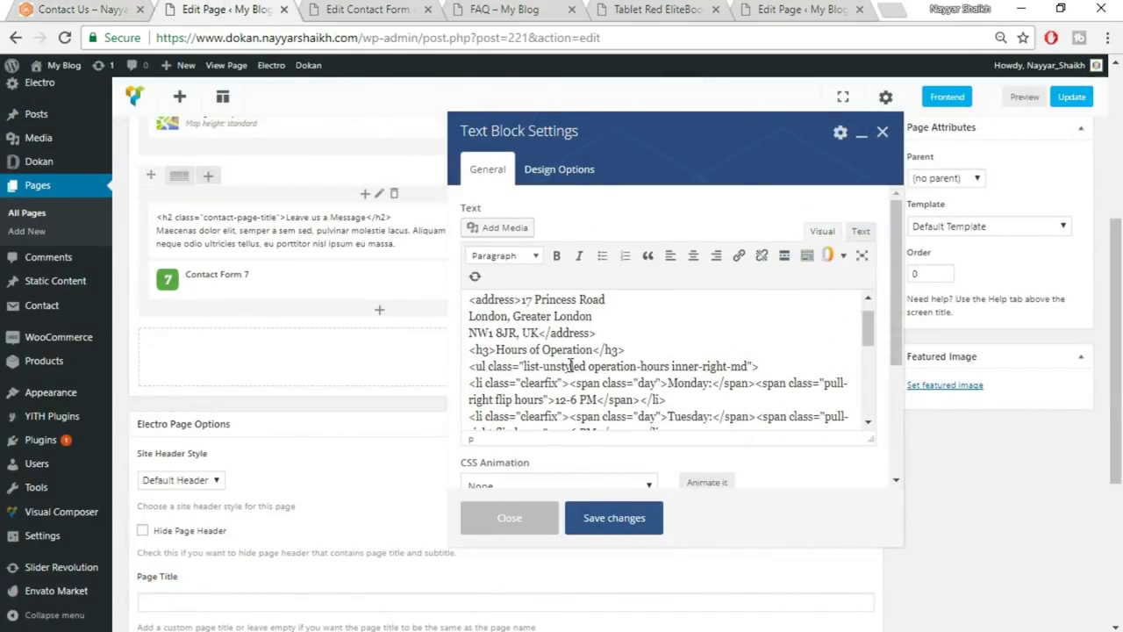
scroll(571, 365, "up", 1)
left_click_drag(524, 326, 543, 364)
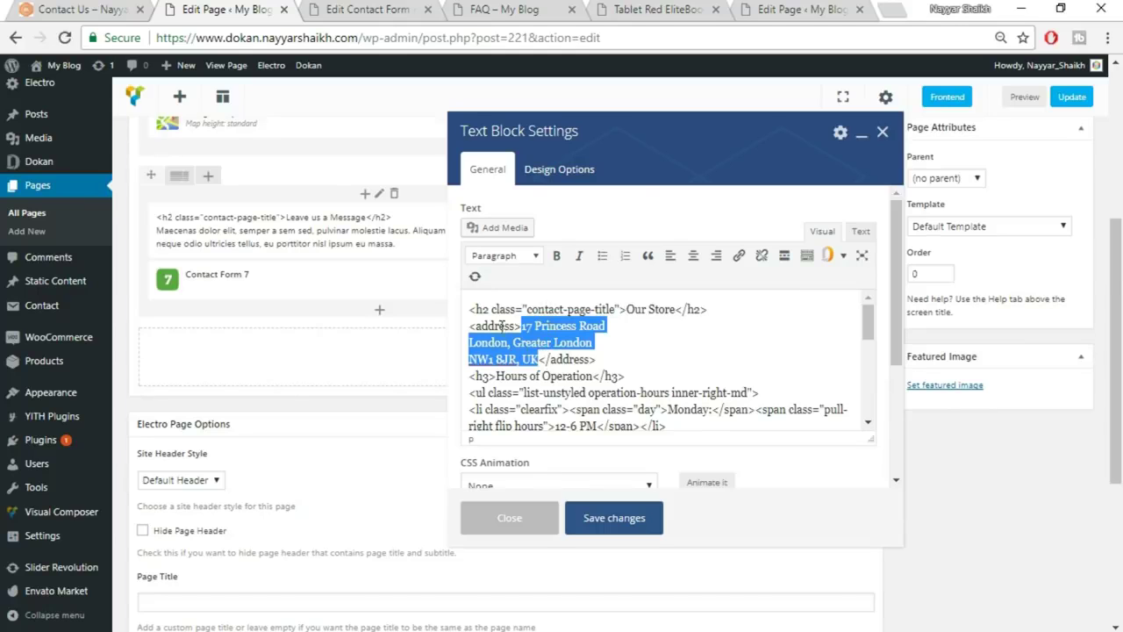
left_click(106, 9)
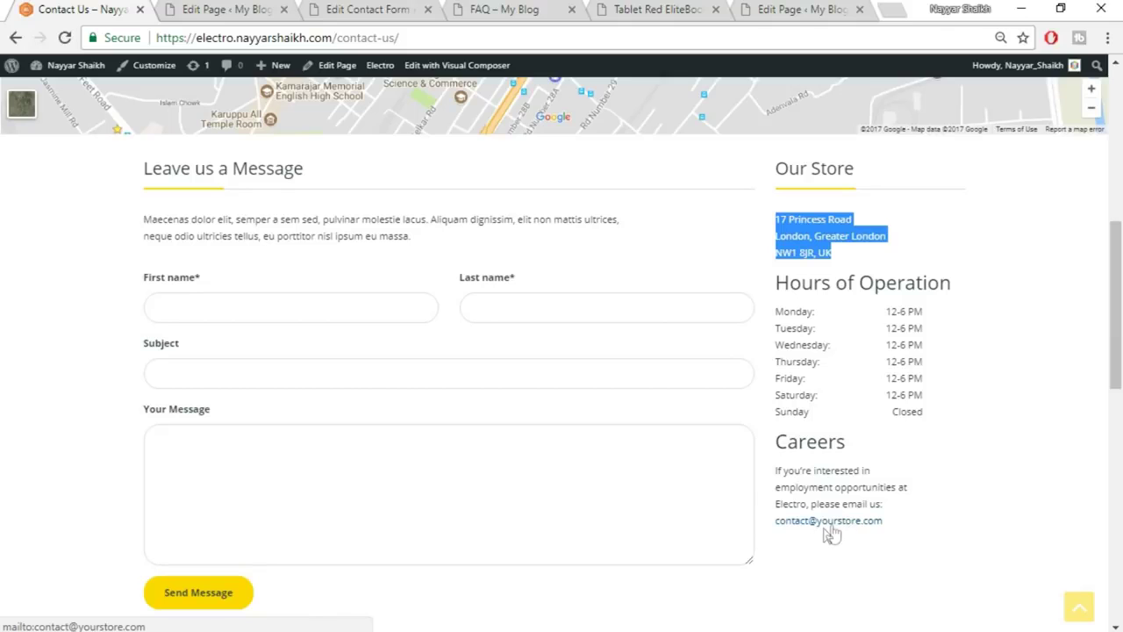
left_click(219, 9)
scroll(667, 407, "down", 5)
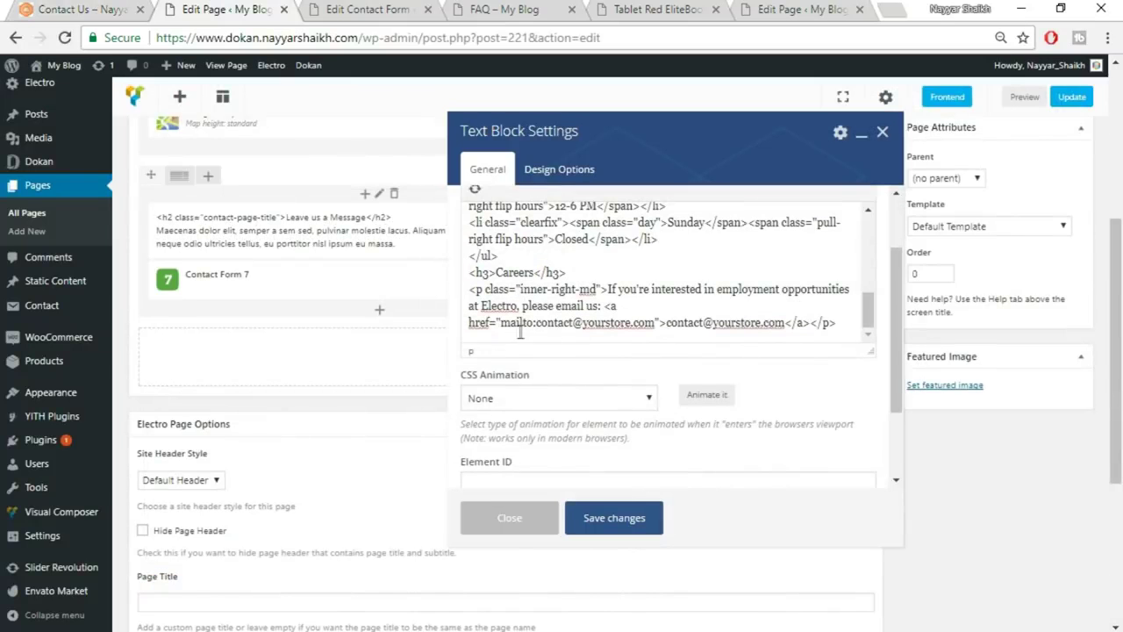
left_click_drag(669, 325, 788, 320)
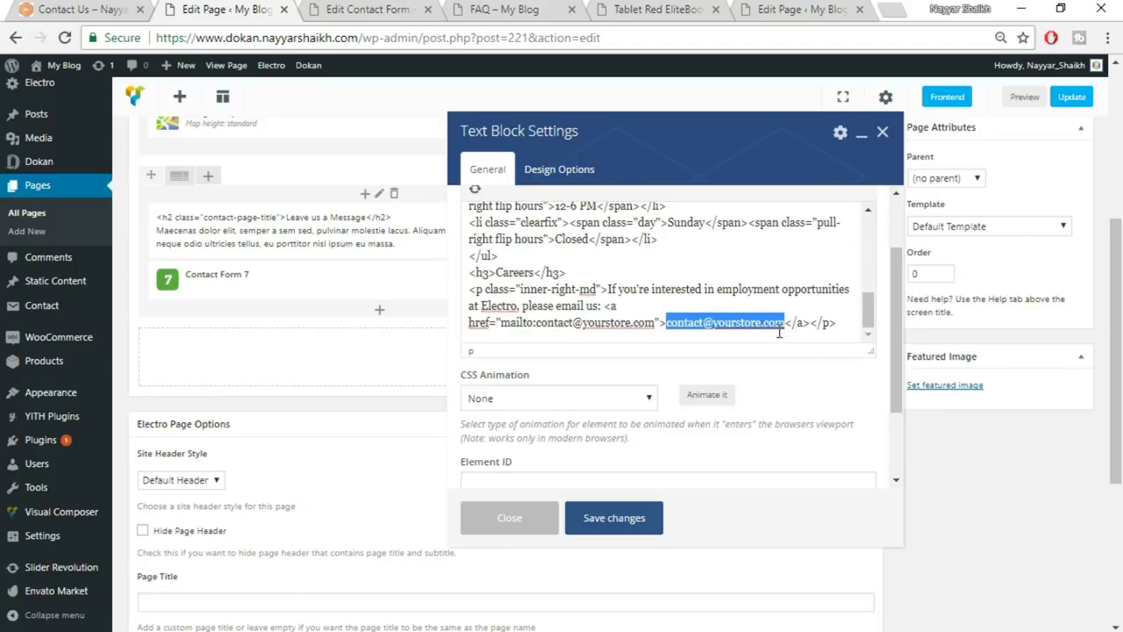
Save the store text block and update the Contact Us page
left_click(618, 531)
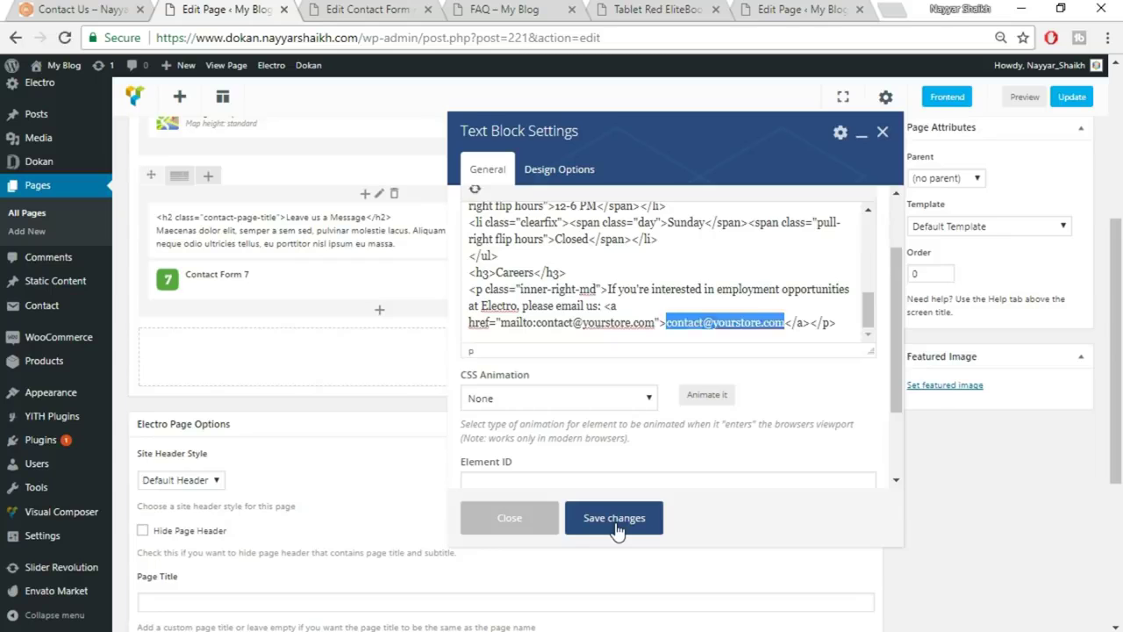
left_click(548, 531)
scroll(855, 488, "down", 8)
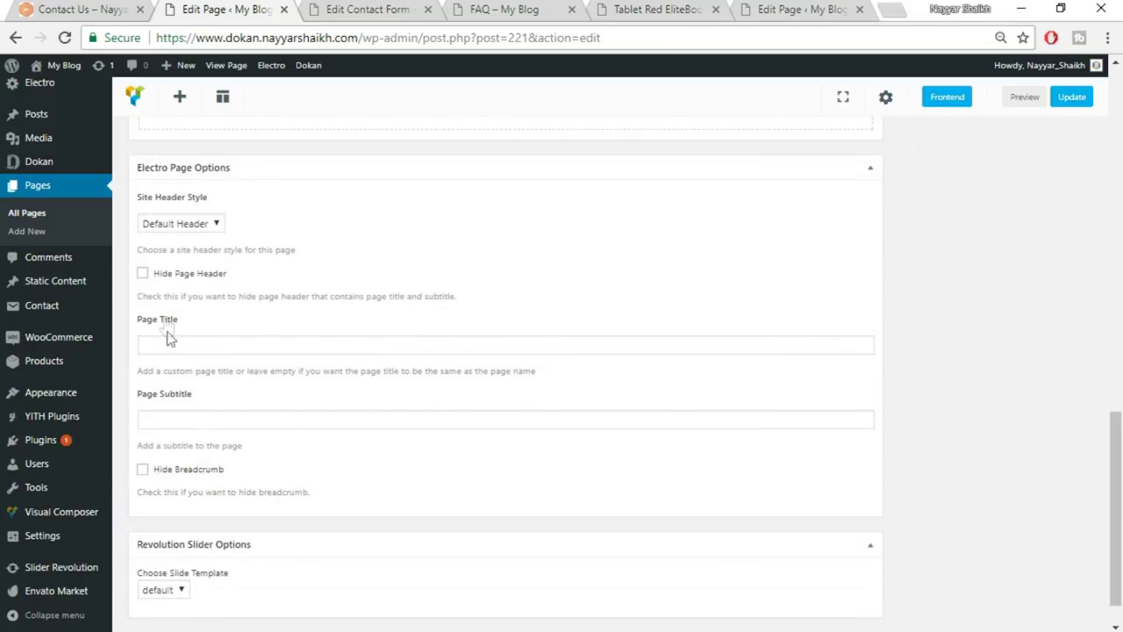
left_click_drag(1116, 468, 1119, 175)
left_click(1067, 261)
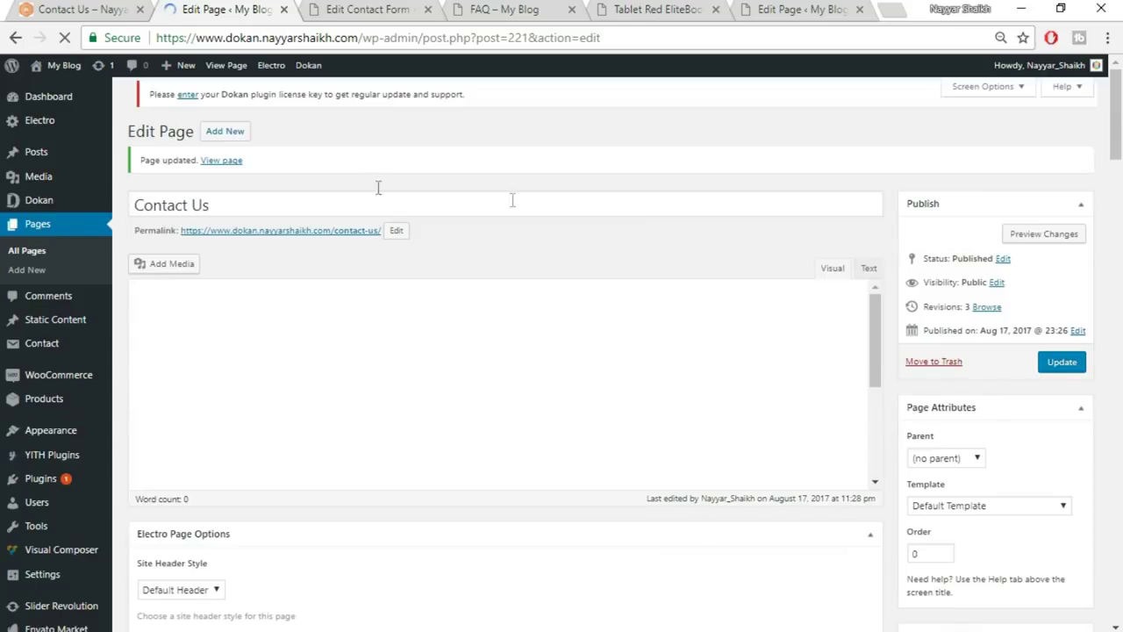
Open the live Contact Us page in a new tab, where both text blocks show raw HTML tags
left_click(222, 162)
right_click(225, 167)
left_click(255, 170)
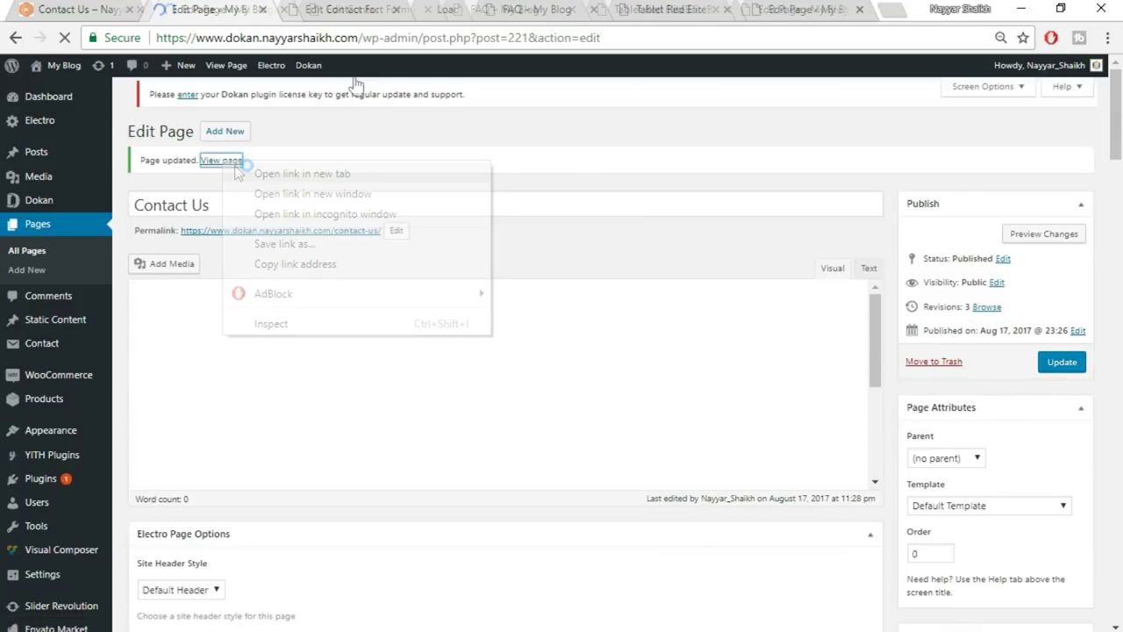
scroll(1059, 317, "up", 2)
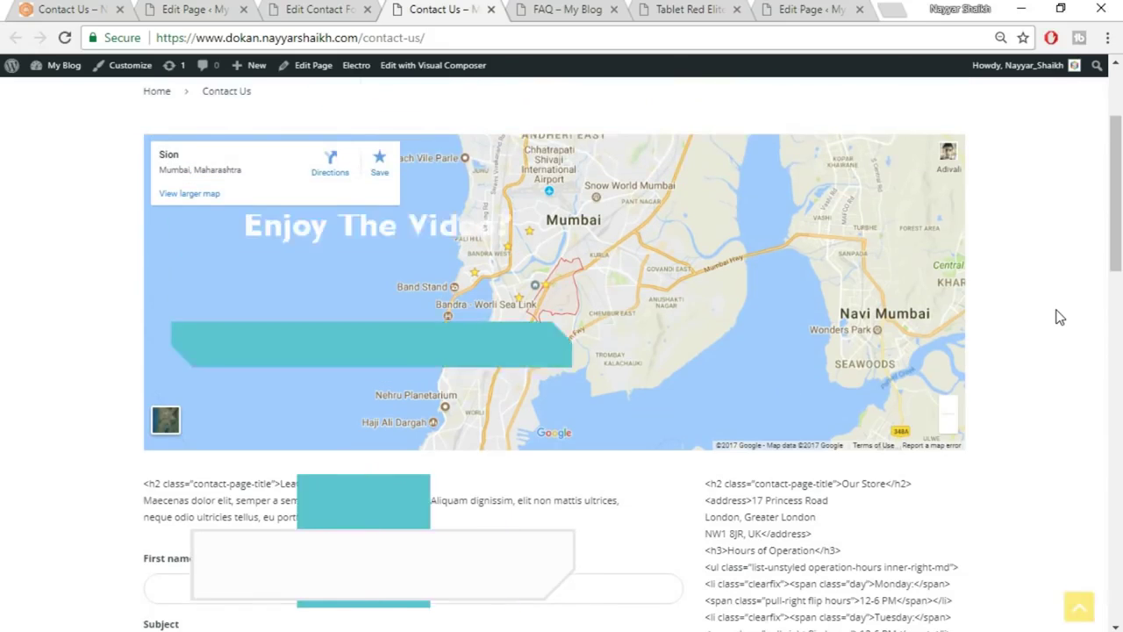
scroll(594, 394, "down", 3)
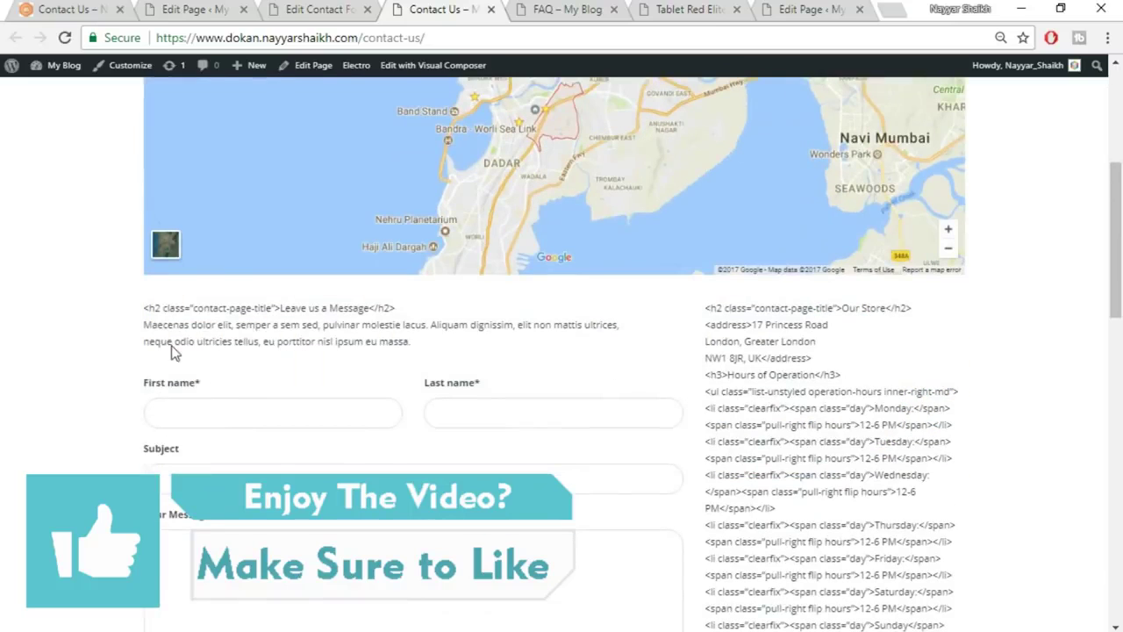
mouse_move(123, 318)
left_mouse_down()
mouse_move(404, 329)
mouse_move(131, 319)
left_mouse_up()
left_click(404, 331)
left_click(138, 318)
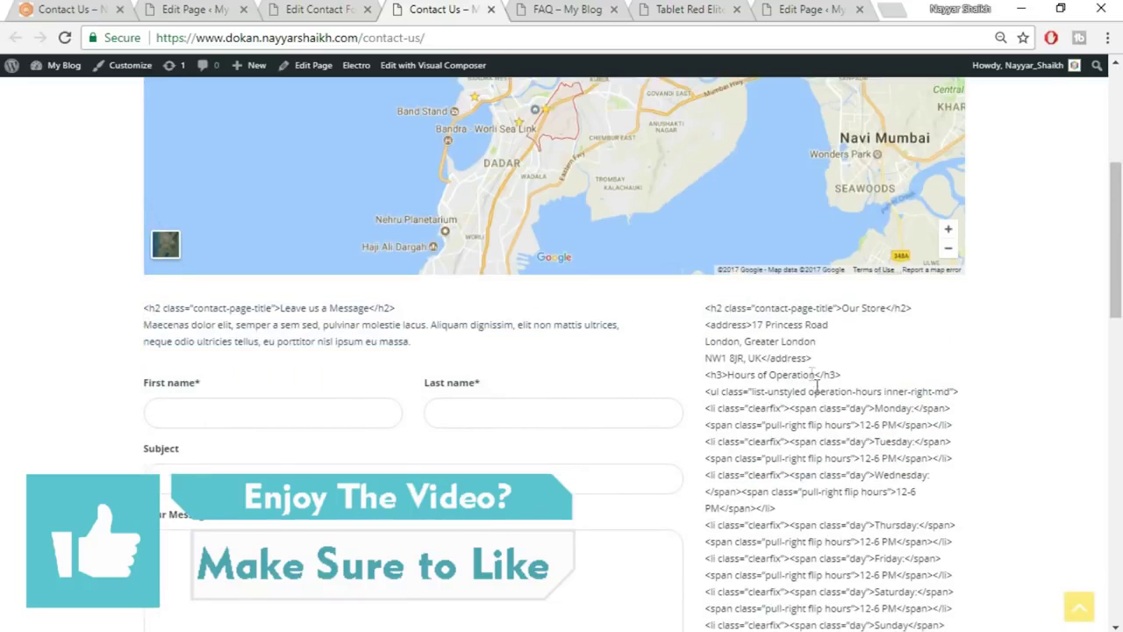
scroll(825, 439, "down", 2)
scroll(828, 465, "up", 1)
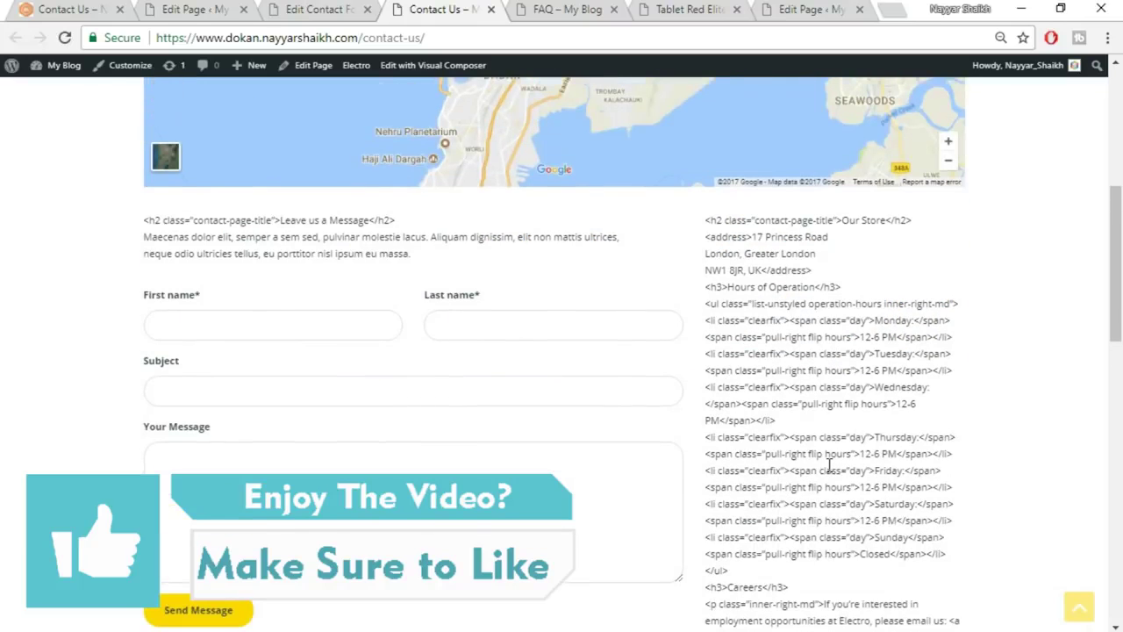
left_click(338, 7)
left_click(220, 9)
Re-paste the message block's heading and paragraph as HTML in the Text tab and save it
scroll(562, 358, "down", 3)
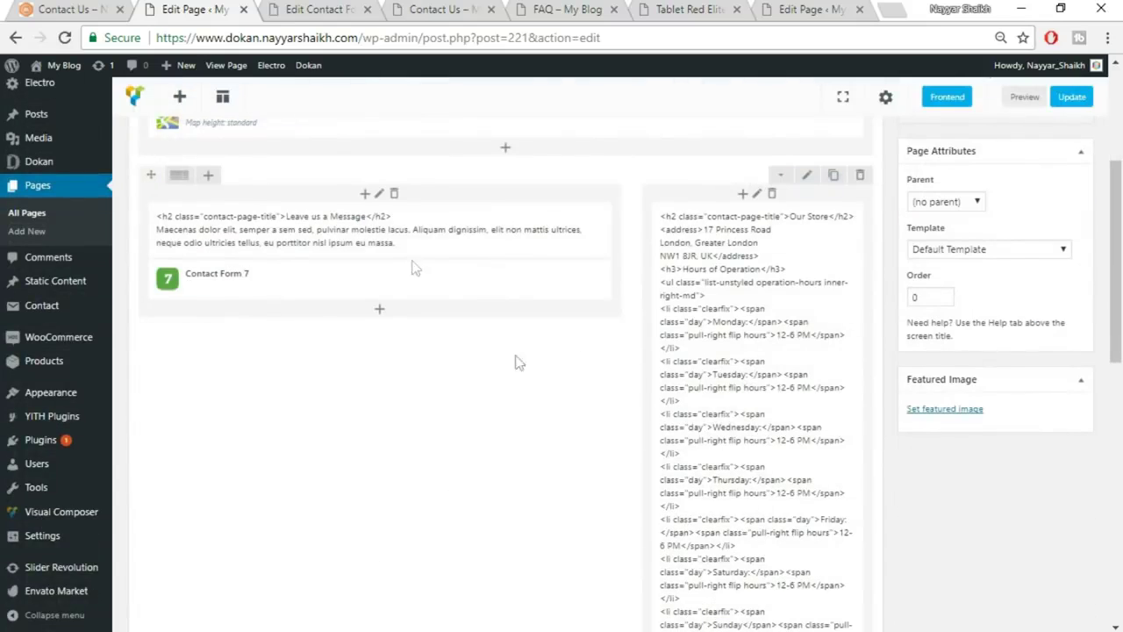
left_click(387, 232)
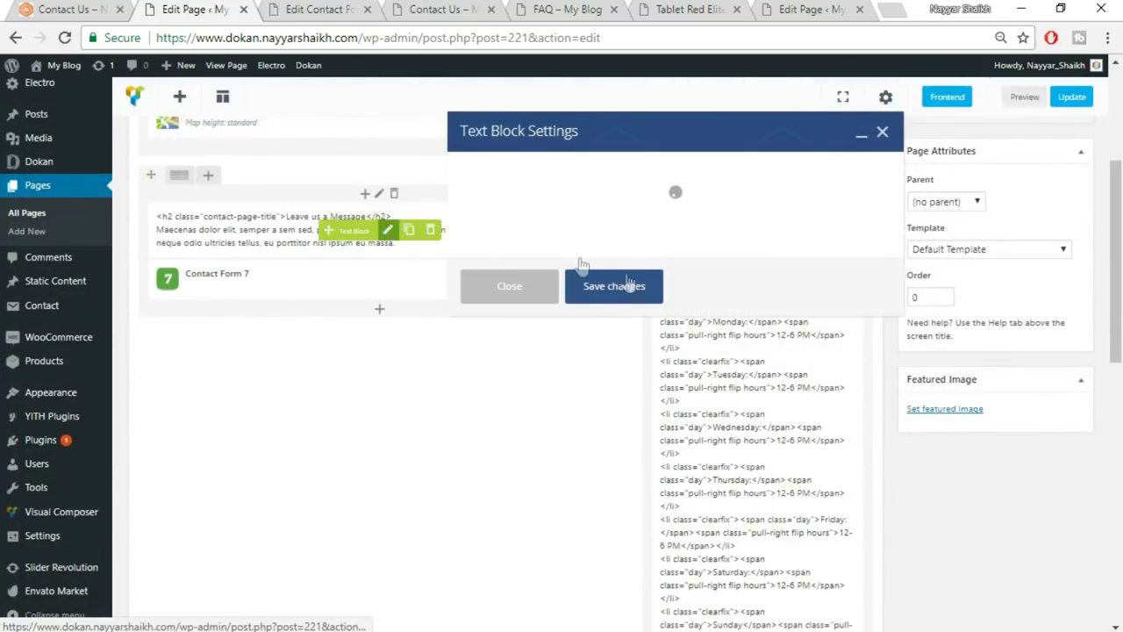
left_click(630, 321)
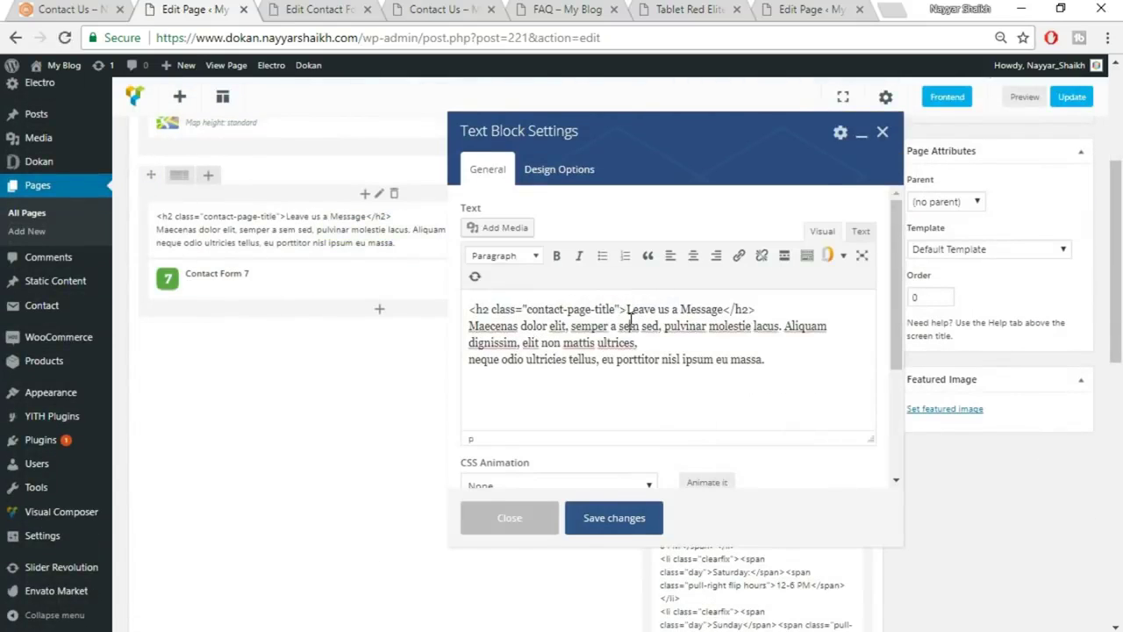
key("ctrl+a")
key("ctrl+c")
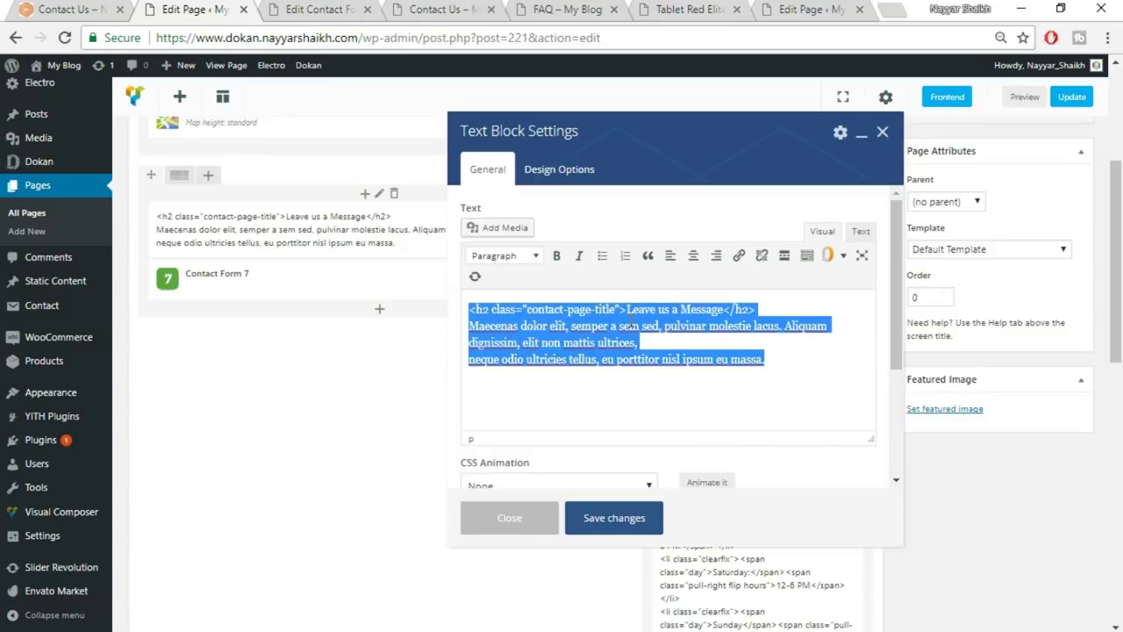
key("BackSpace")
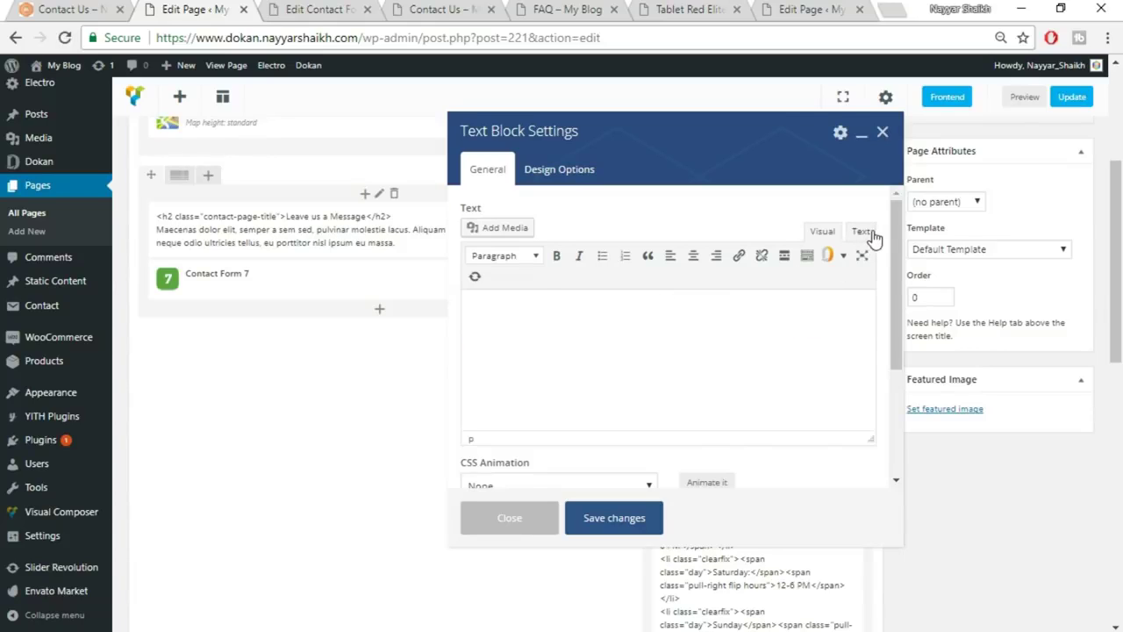
left_click(863, 232)
key("ctrl+v")
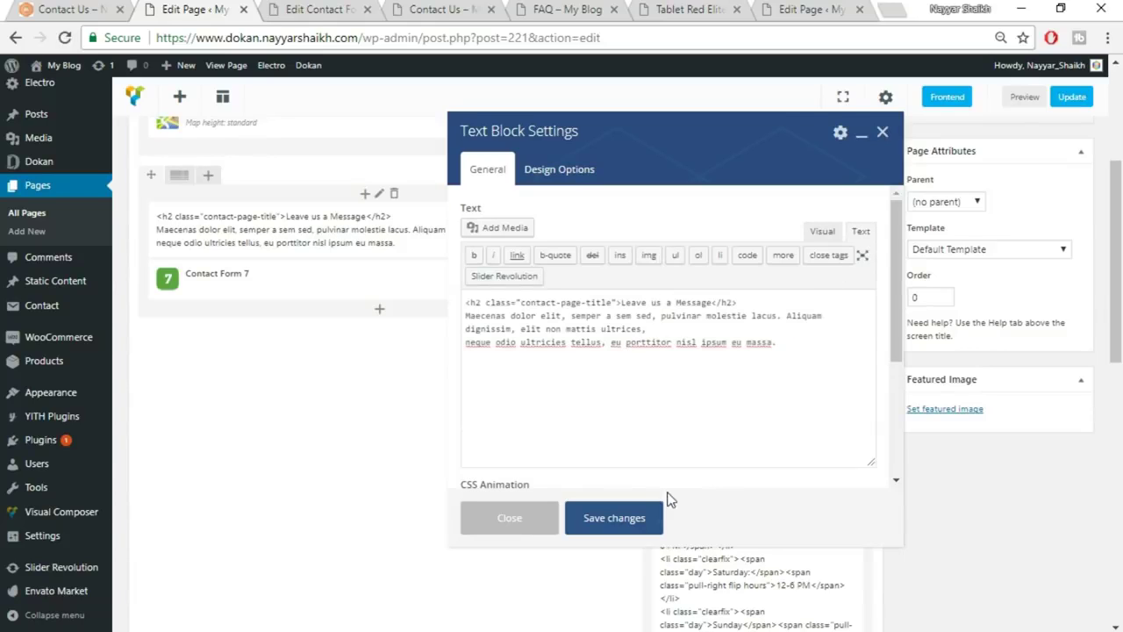
left_click(614, 518)
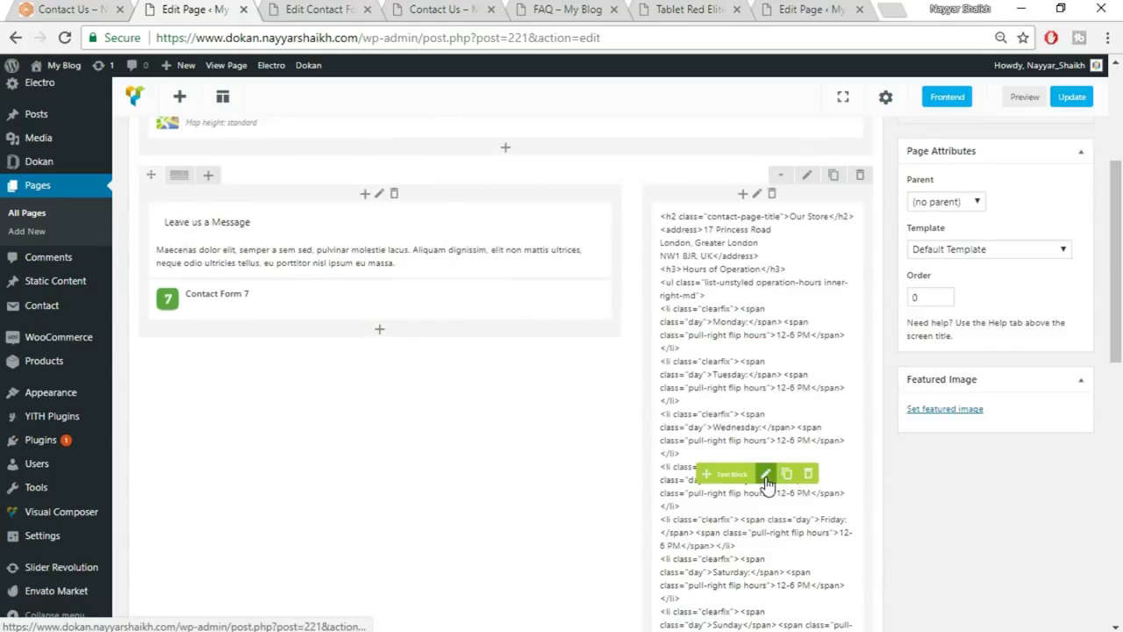
Re-paste the Our Store address, hours and Careers HTML in the Text tab, save, and update the page
left_click(765, 474)
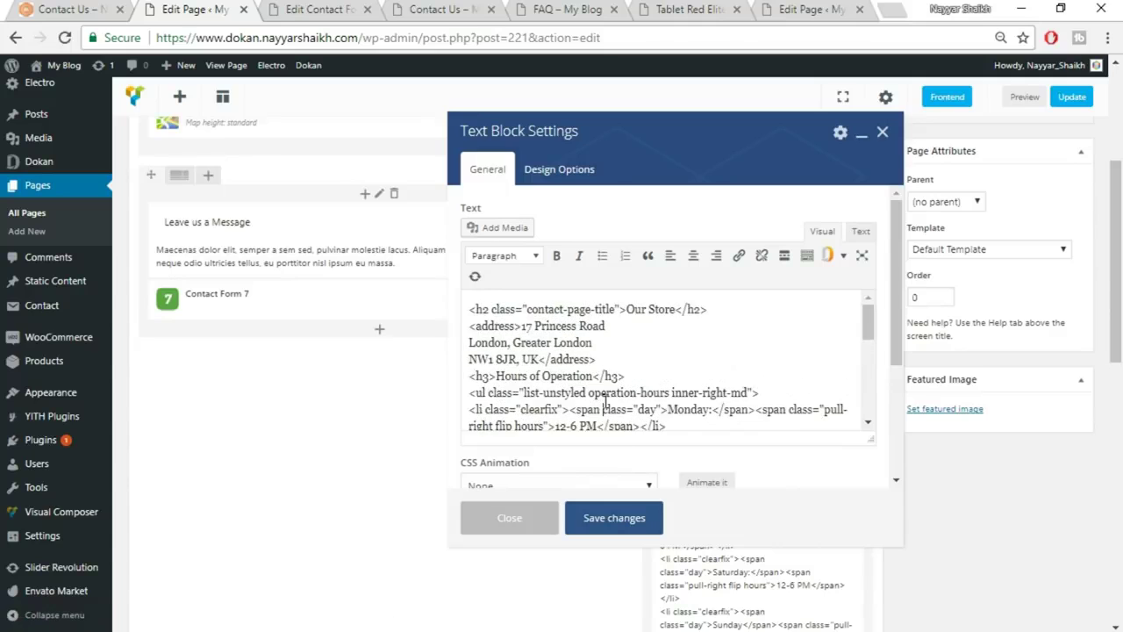
left_click(603, 401)
key("ctrl+a")
key("BackSpace")
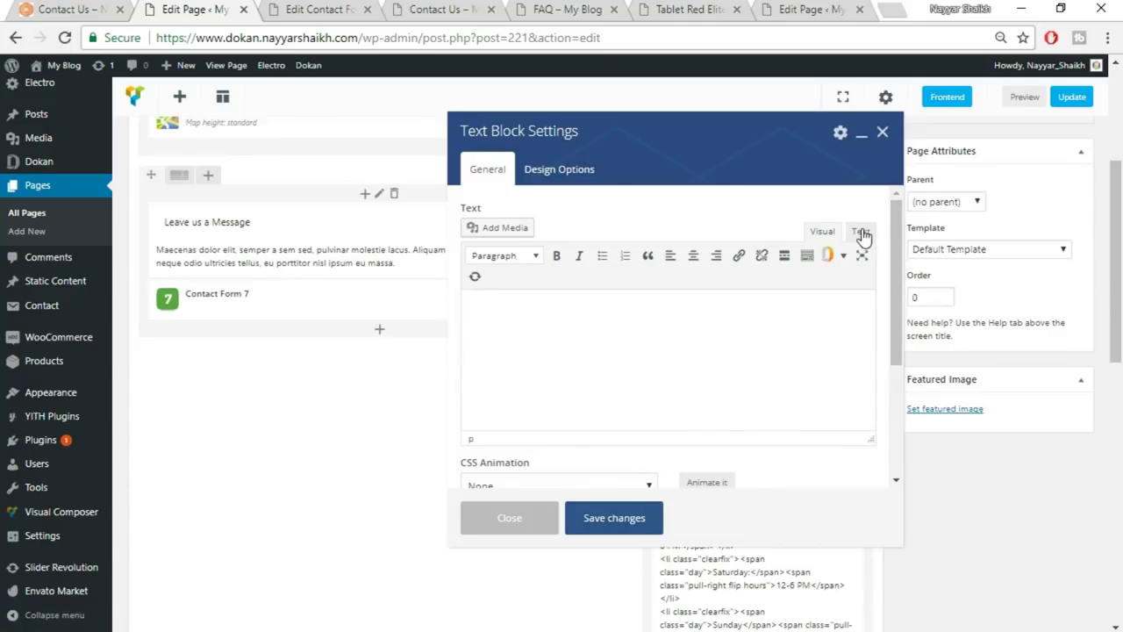
left_click(861, 232)
left_click(729, 338)
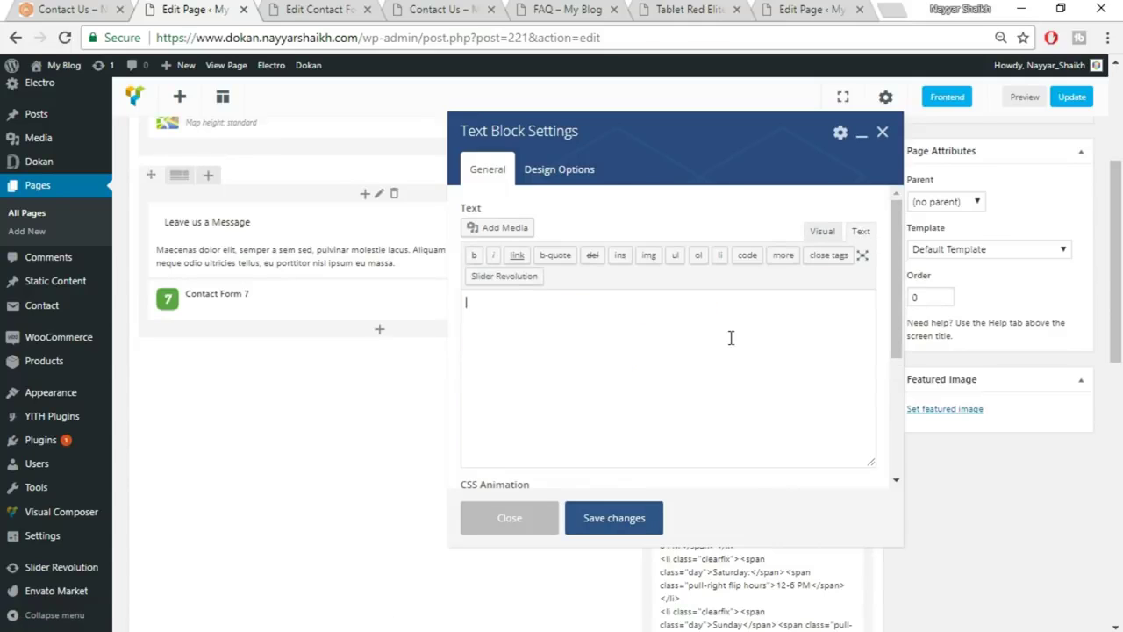
key("ctrl+v")
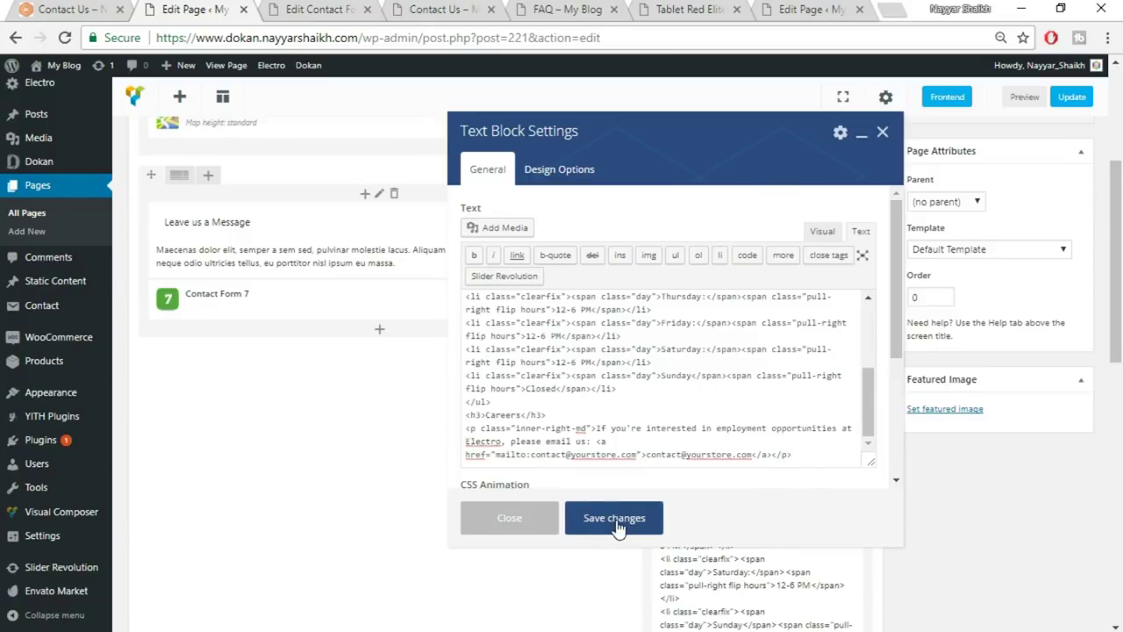
left_click(615, 518)
left_click(1061, 369)
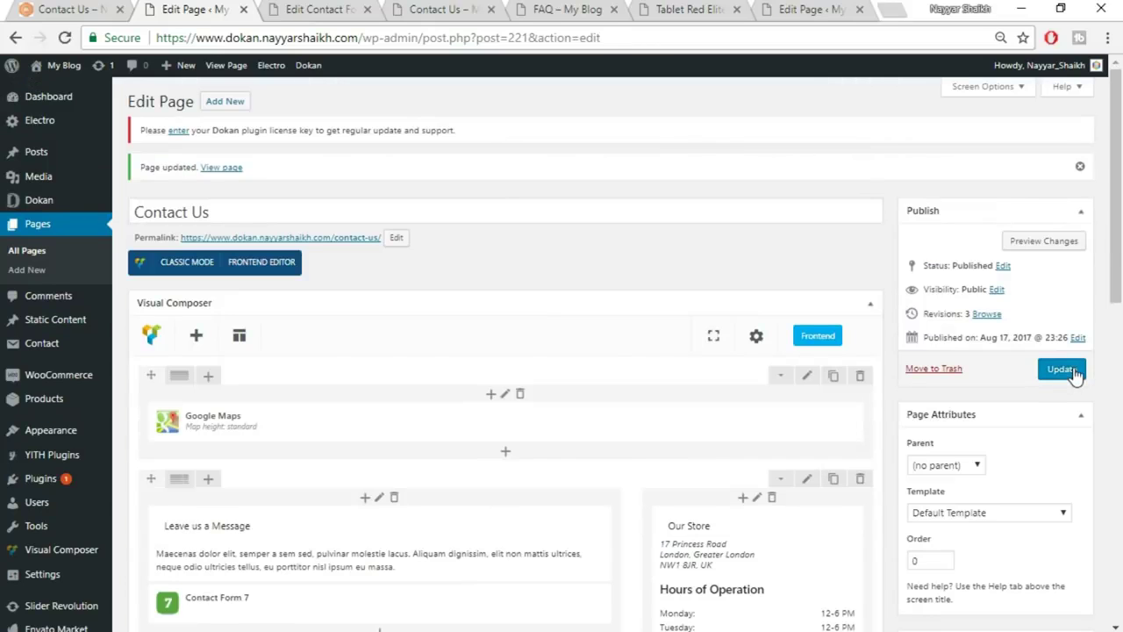
left_click(1062, 369)
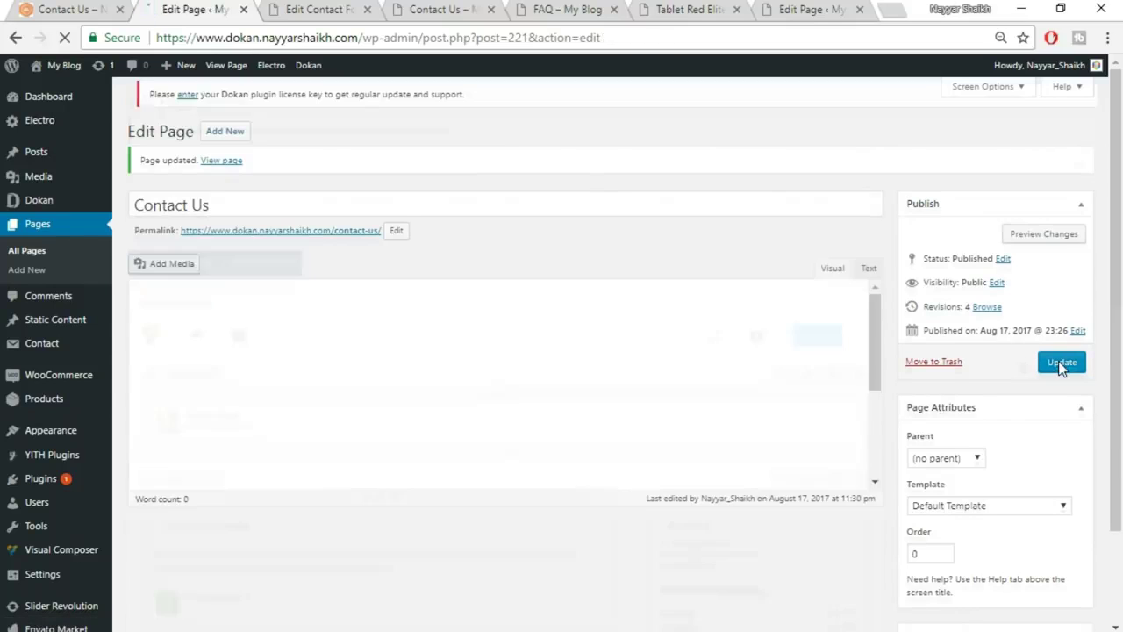
Reload the live Contact Us page and confirm the store, hours and careers text render cleanly
left_click(453, 9)
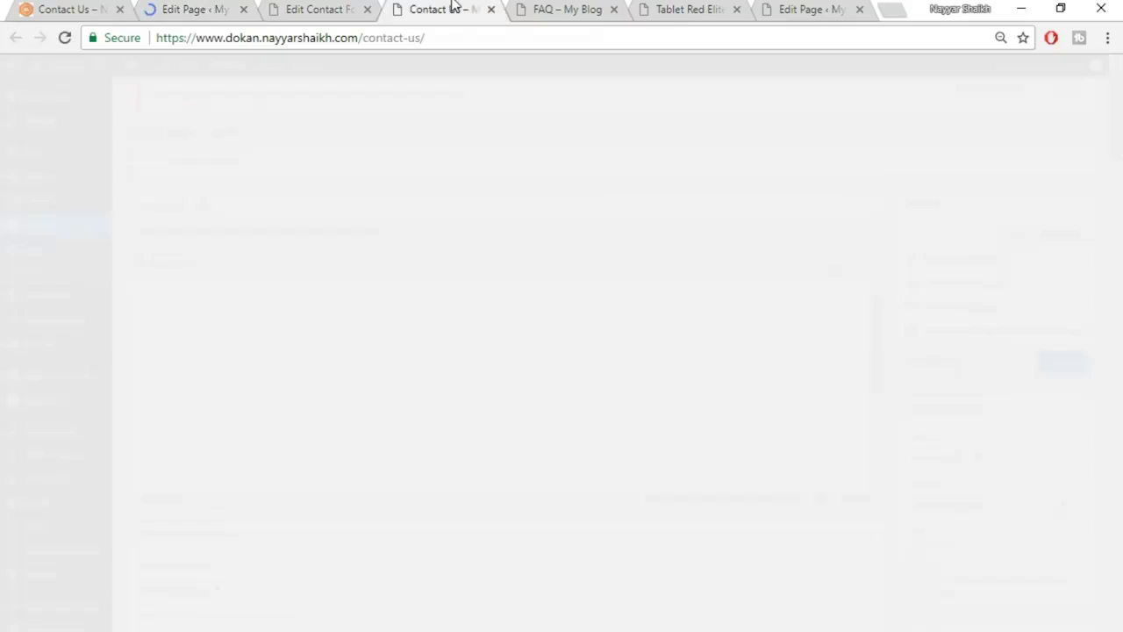
left_click(460, 30)
key("Return")
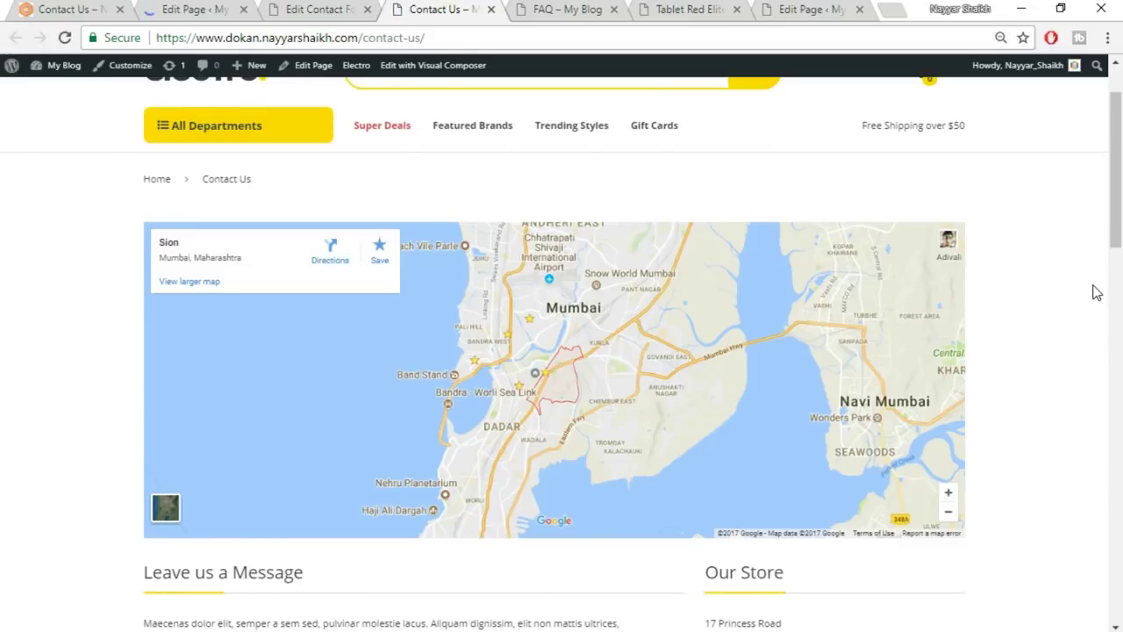
scroll(1096, 293, "down", 1)
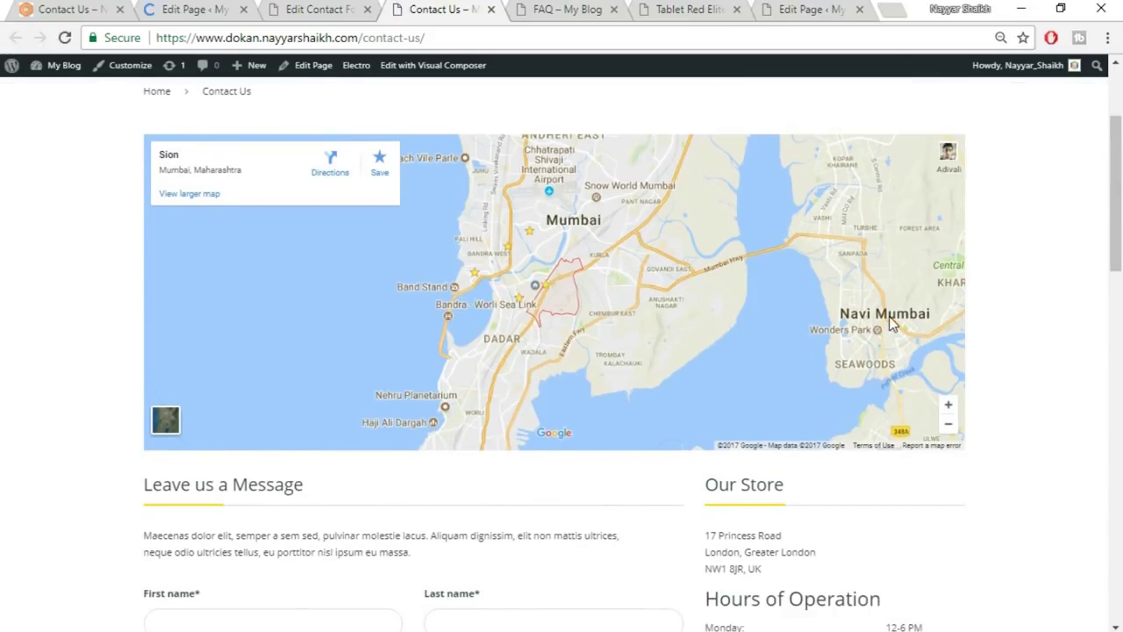
scroll(892, 324, "down", 4)
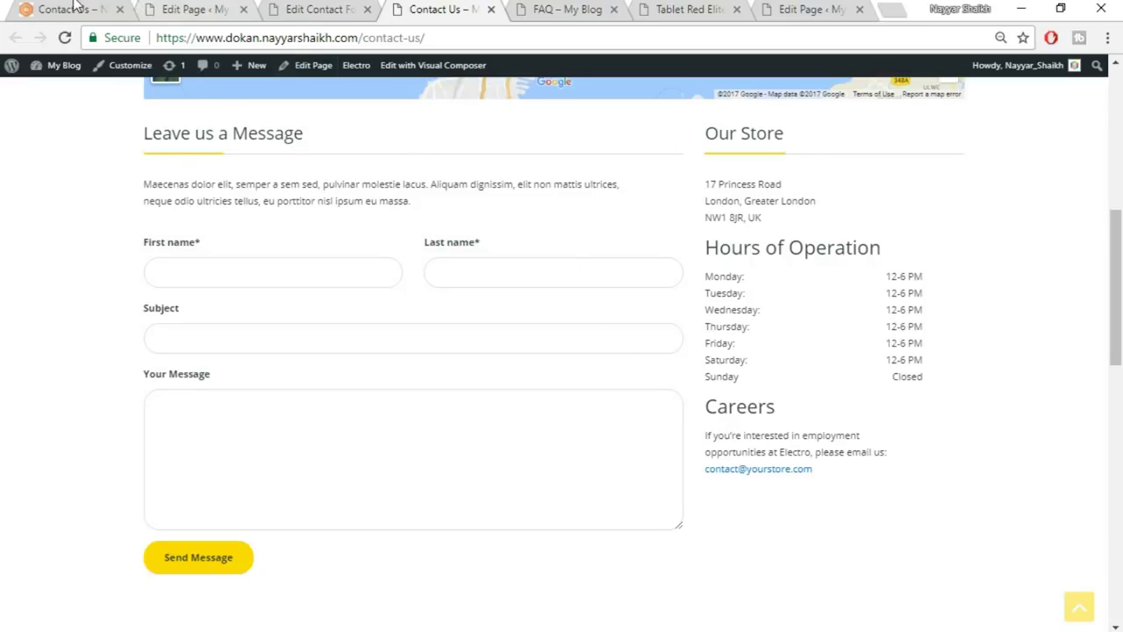
Review the electro demo site's footer, then return to the Contact Us page editor
left_click(70, 9)
scroll(865, 430, "down", 5)
scroll(865, 443, "down", 4)
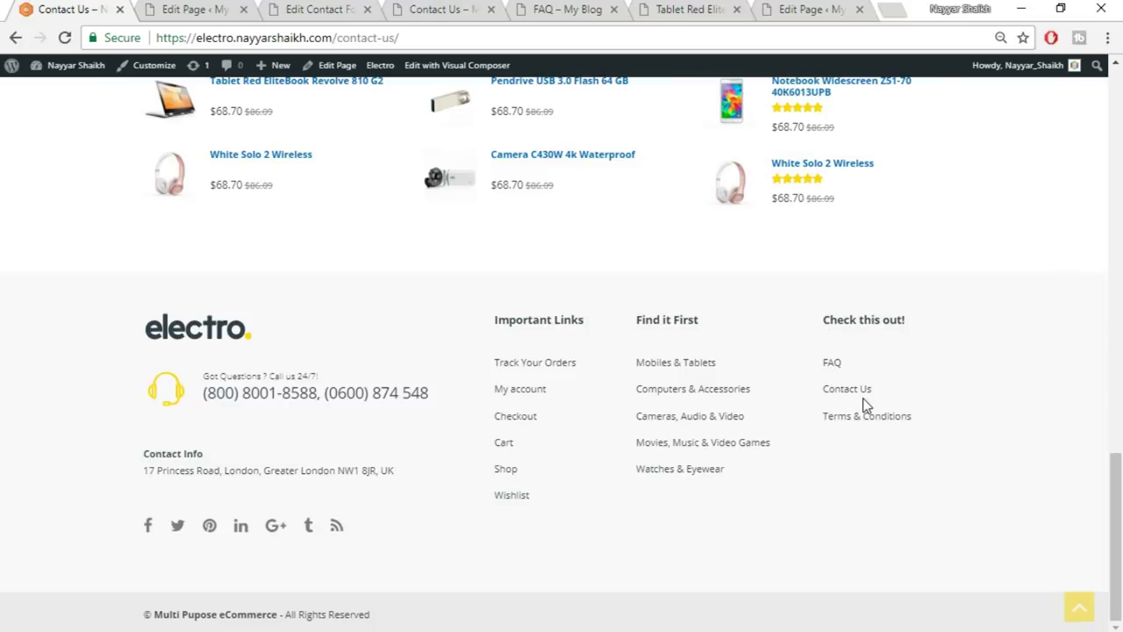
left_click(225, 7)
scroll(62, 373, "down", 2)
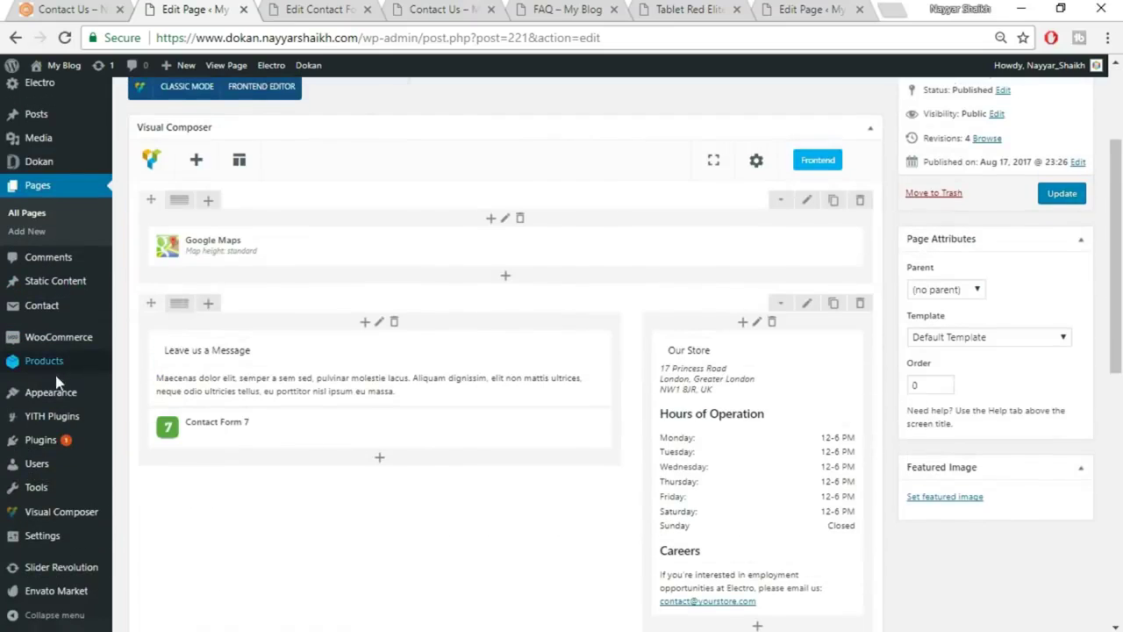
Create a new empty menu named FooterMenu under Appearance > Menus
mouse_move(51, 394)
left_click(152, 456)
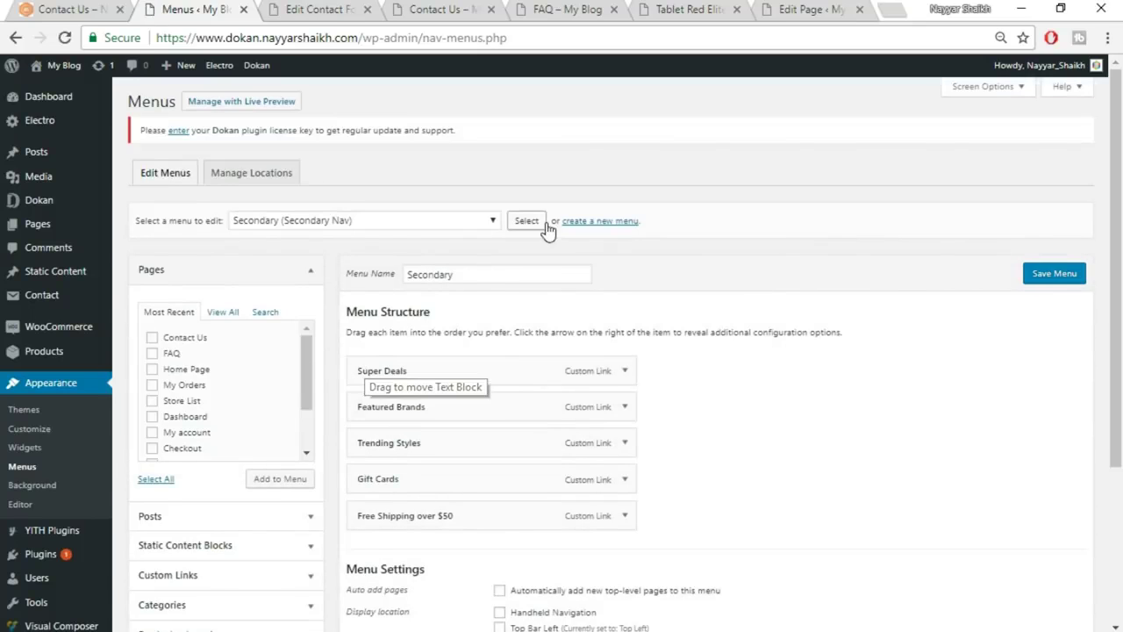
left_click(602, 220)
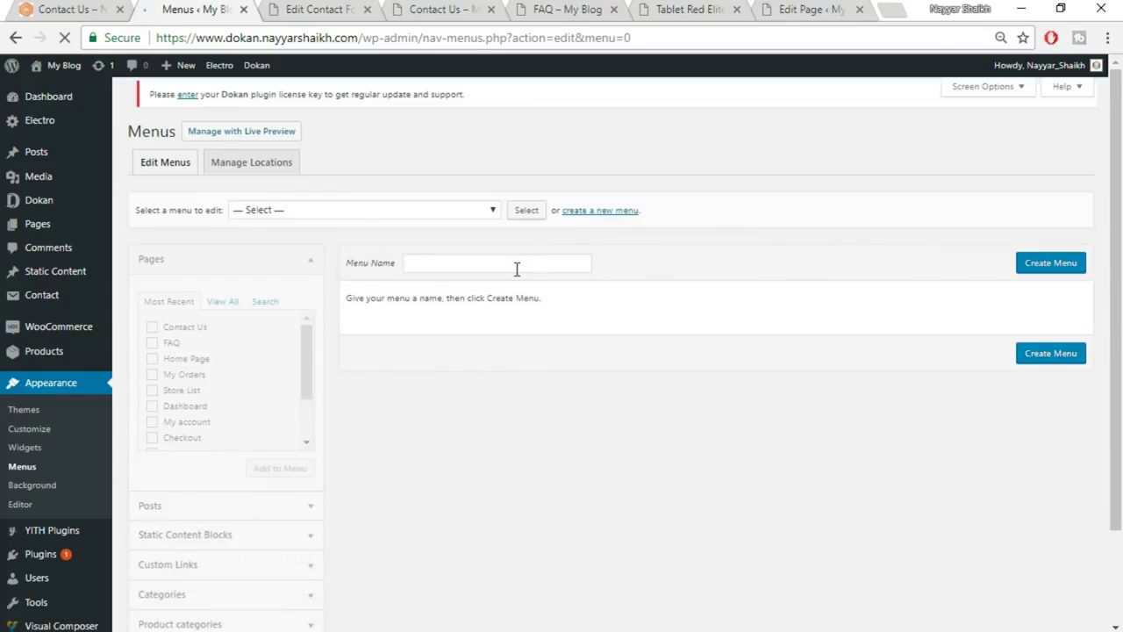
left_click(517, 269)
type("Foo")
key("Down")
key("Return")
key("Return")
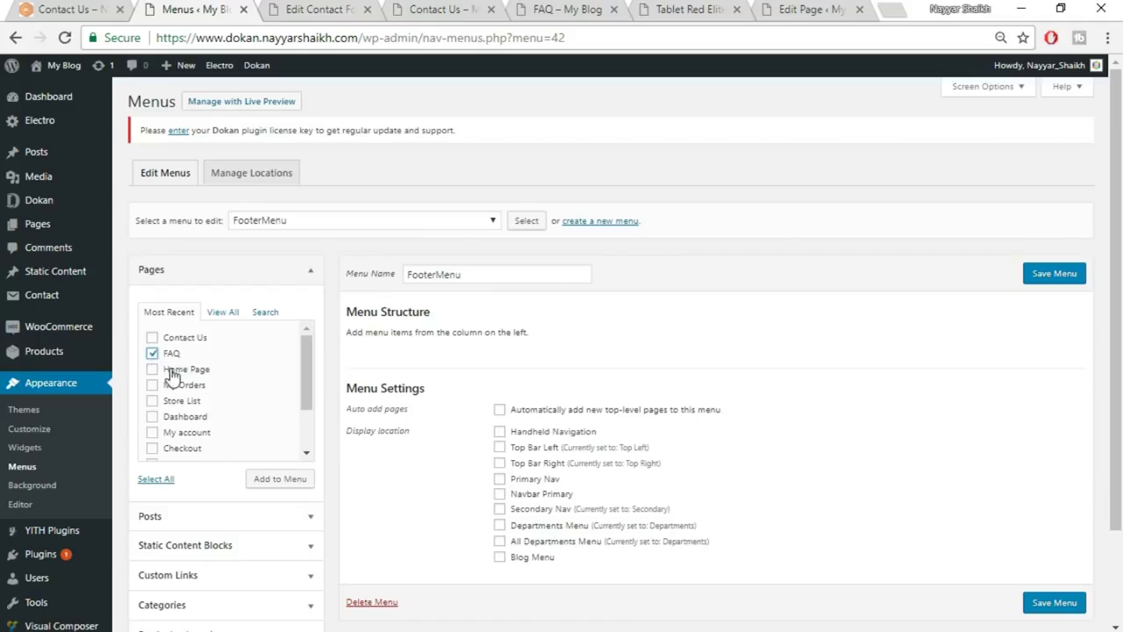
Add the Contact Us and FAQ pages to FooterMenu
scroll(206, 438, "down", 2)
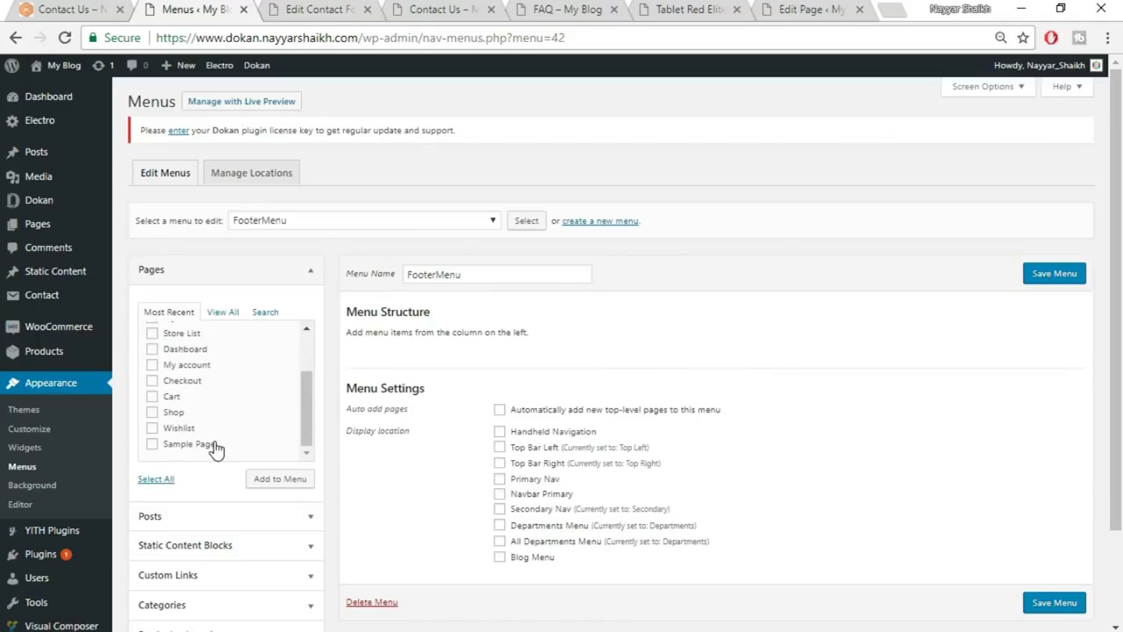
left_click(223, 315)
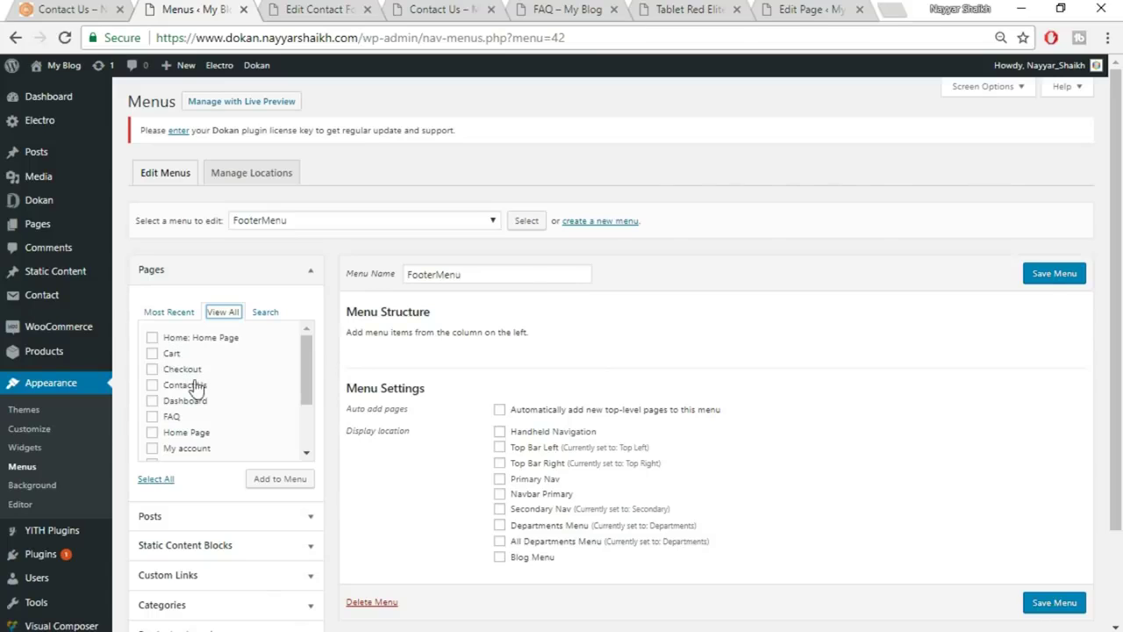
left_click(195, 391)
left_click(170, 419)
left_click(283, 485)
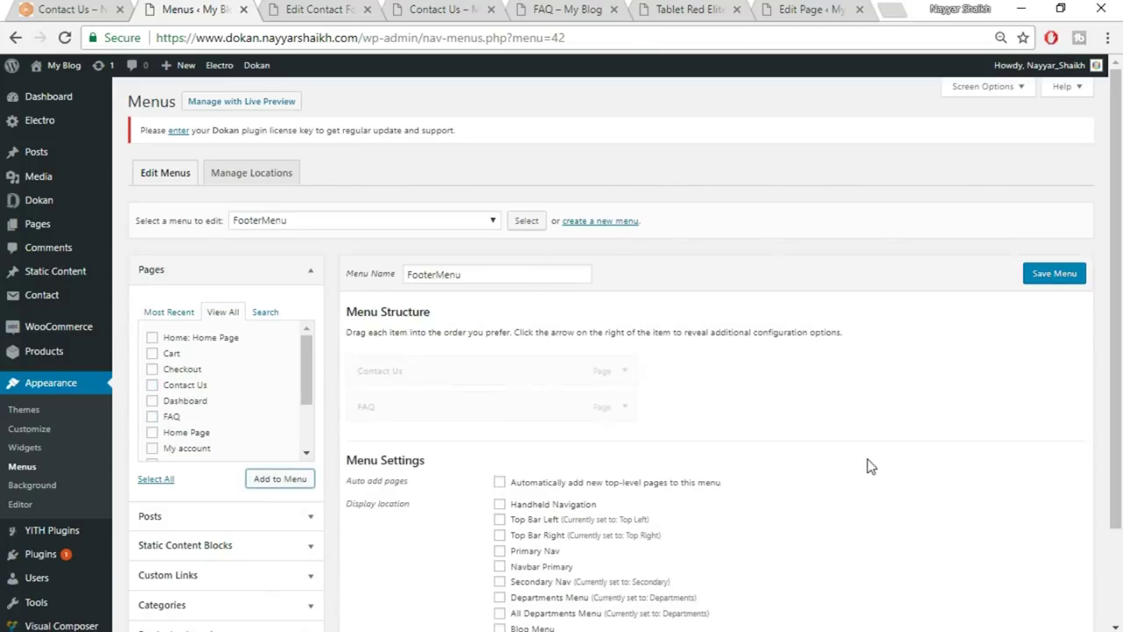
Add a custom link with URL '#' and text 'Terms & Conditions' to the menu
scroll(873, 445, "down", 1)
scroll(874, 445, "down", 1)
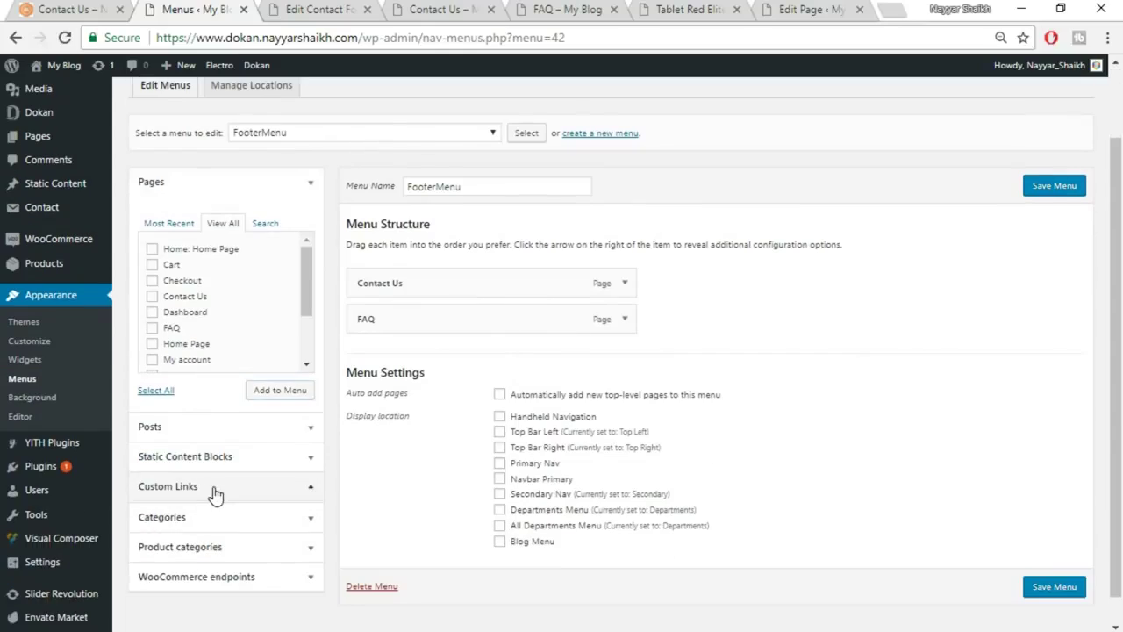
left_click(214, 486)
left_click_drag(246, 318, 174, 325)
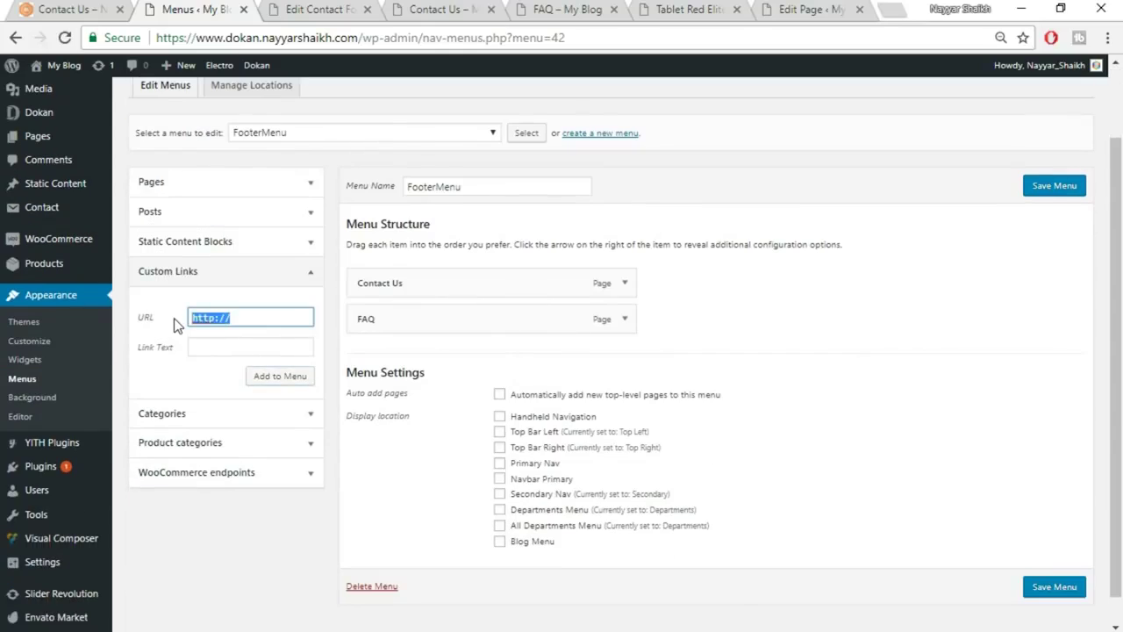
type("#")
key("Tab")
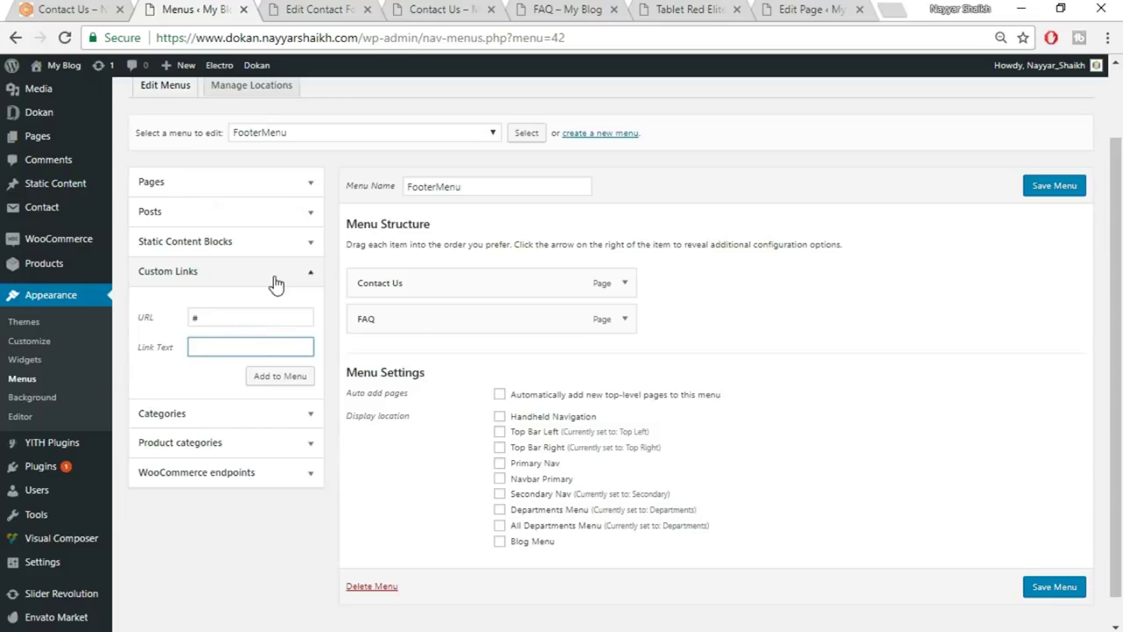
left_click(95, 7)
left_click_drag(952, 423, 825, 413)
key("ctrl+c")
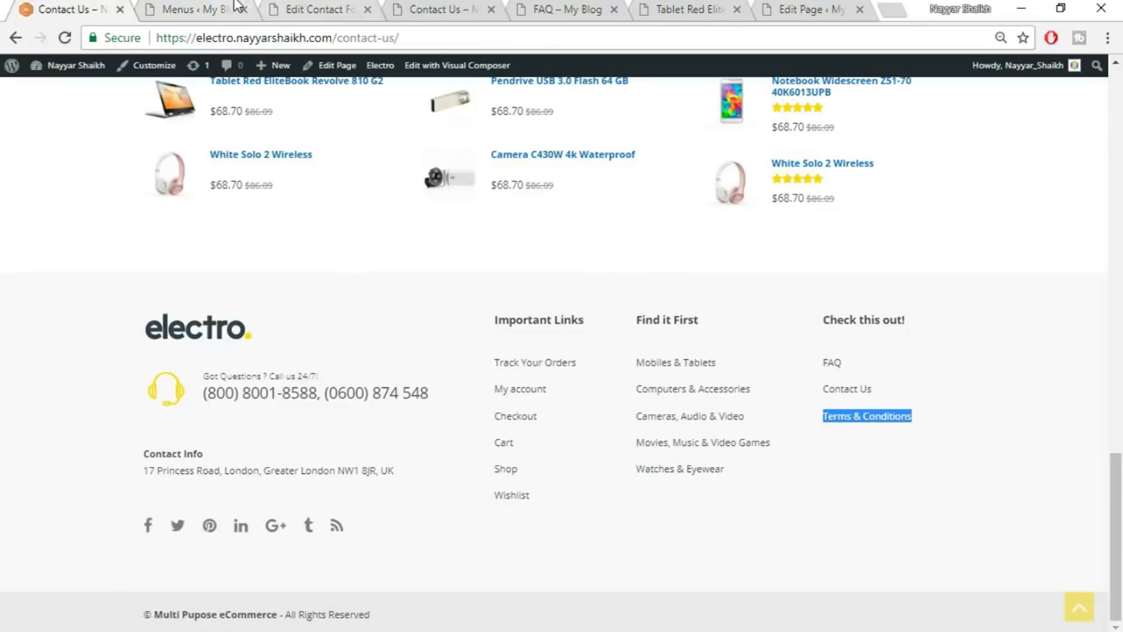
left_click(198, 9)
key("ctrl+v")
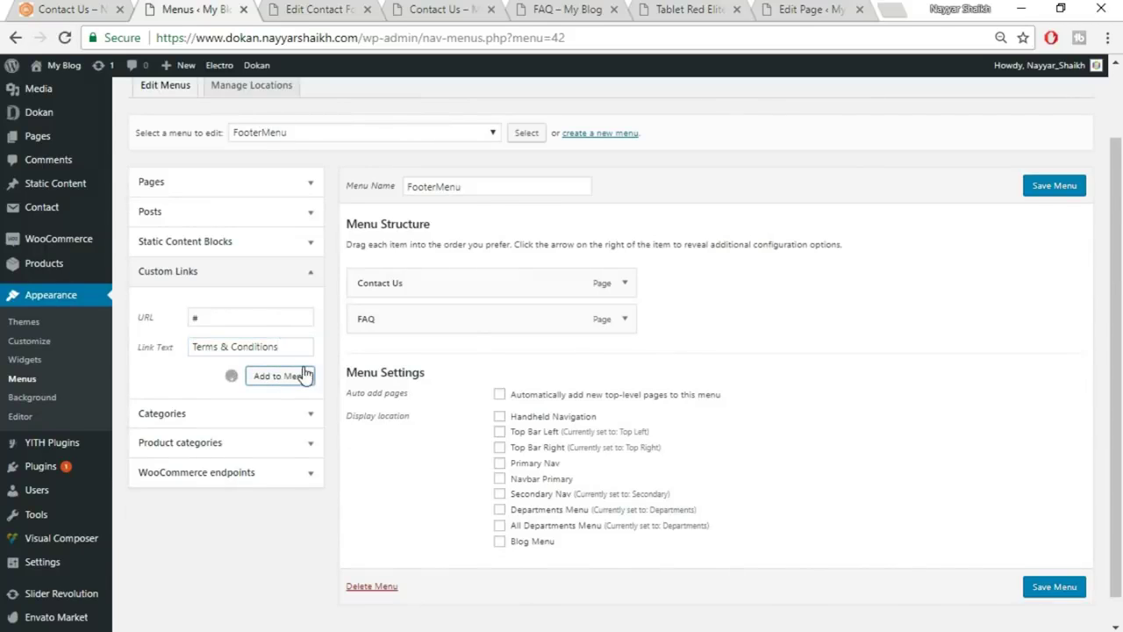
left_click(301, 377)
Move FAQ to the top of FooterMenu and save it, checking against the electro footer
left_click_drag(403, 319, 521, 284)
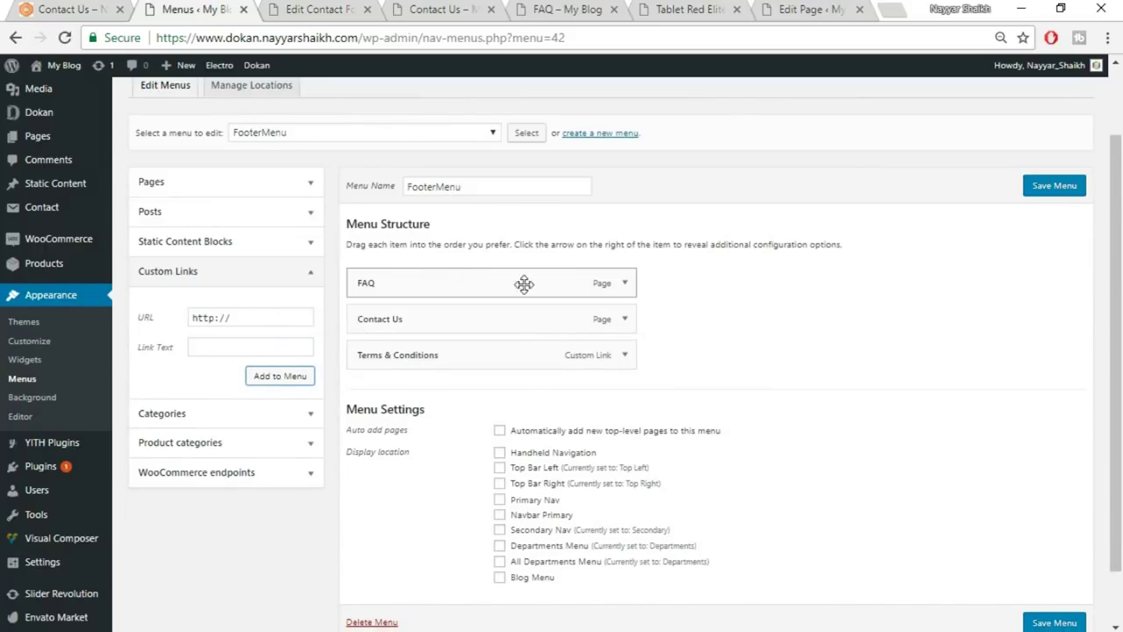
left_click(1054, 622)
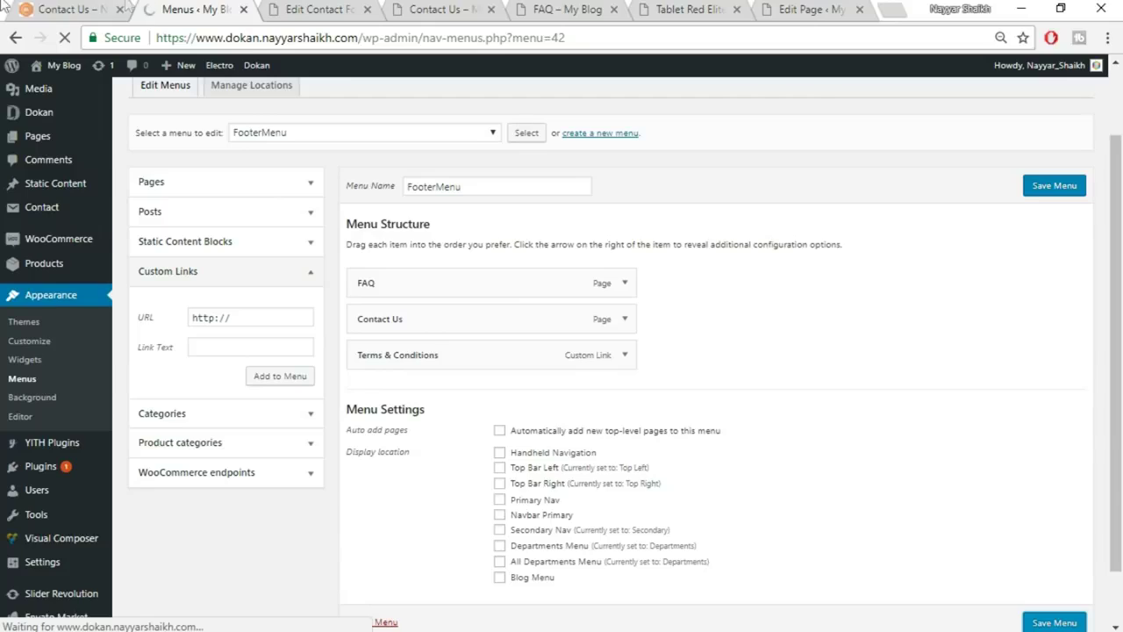
left_click(66, 9)
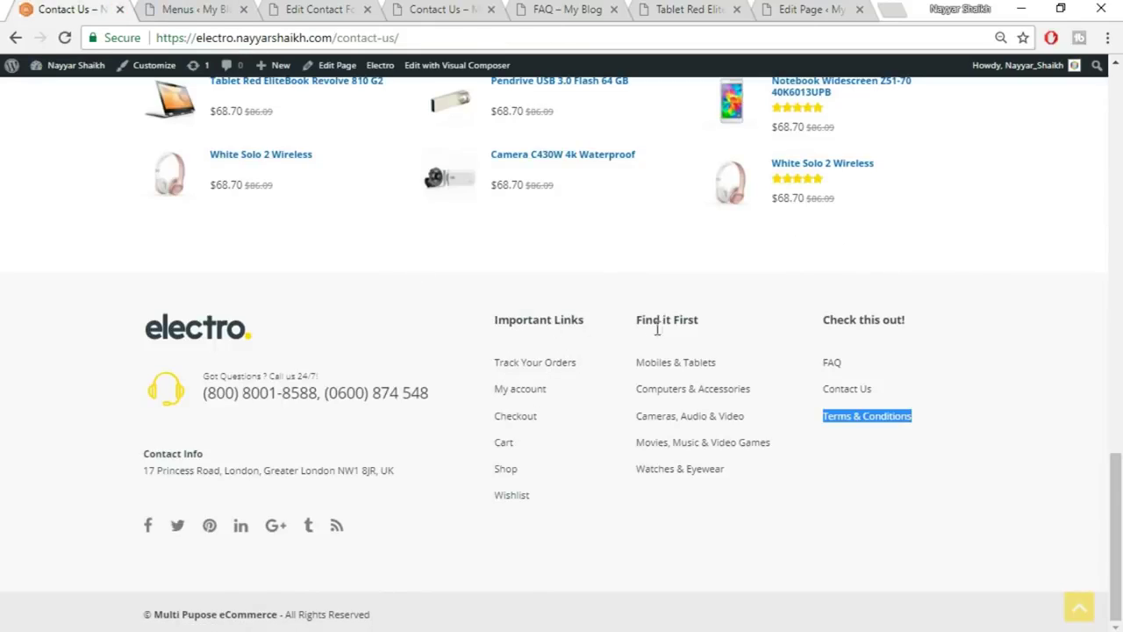
left_click(184, 8)
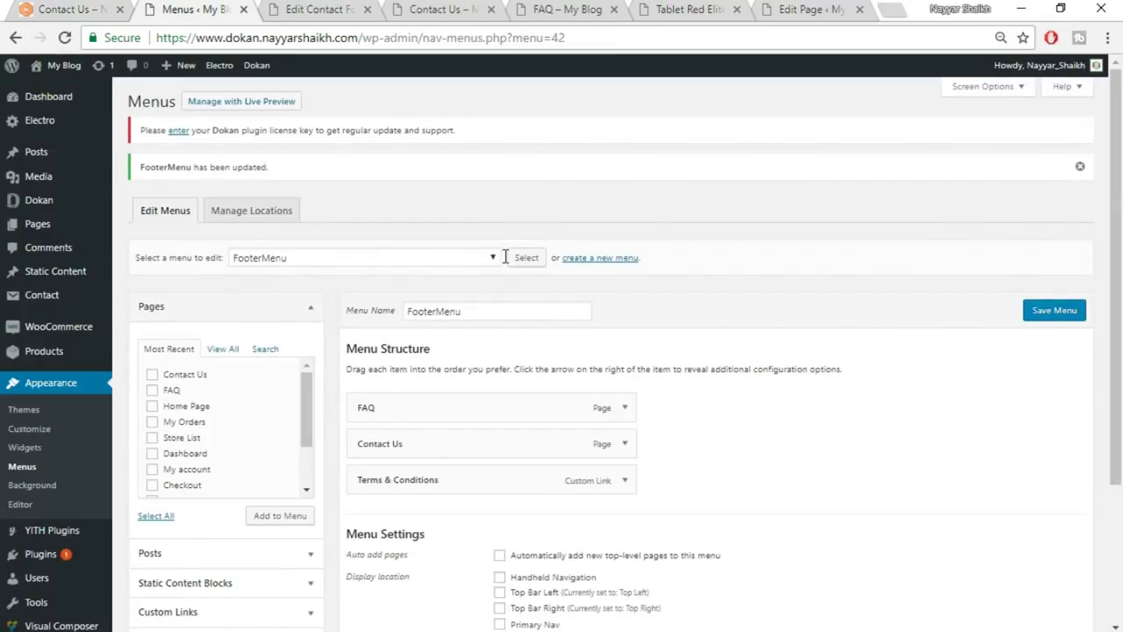
Create a new menu named 'Important Links', copying the name from the site footer heading
left_click(605, 263)
key("ctrl+shift+Tab")
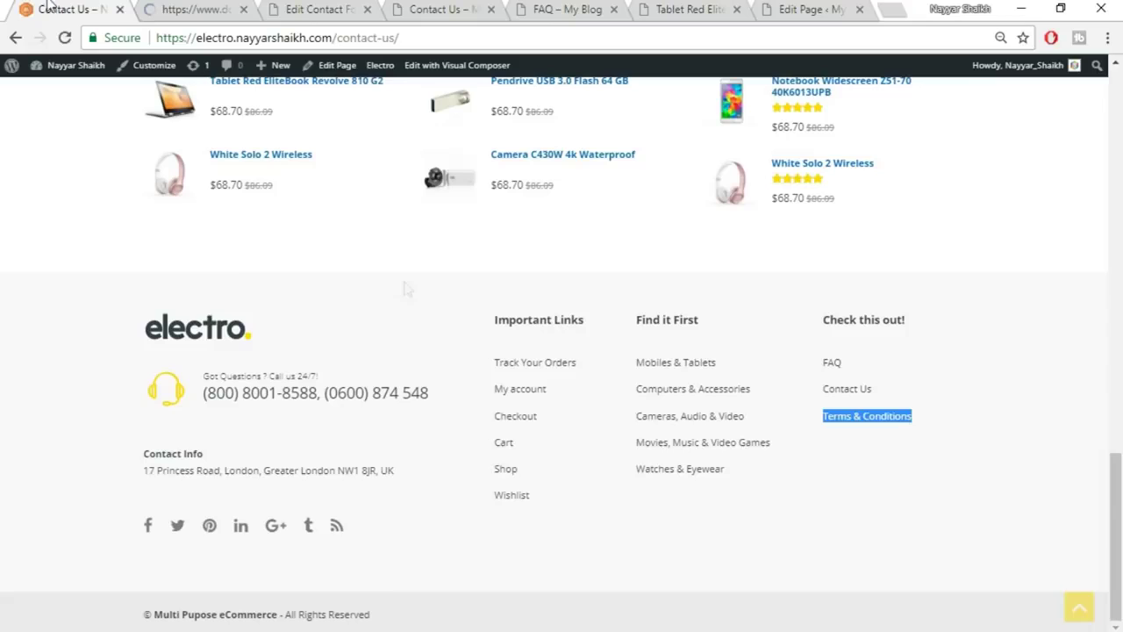
left_click_drag(552, 316, 529, 315)
triple_click(529, 320)
key("ctrl+c")
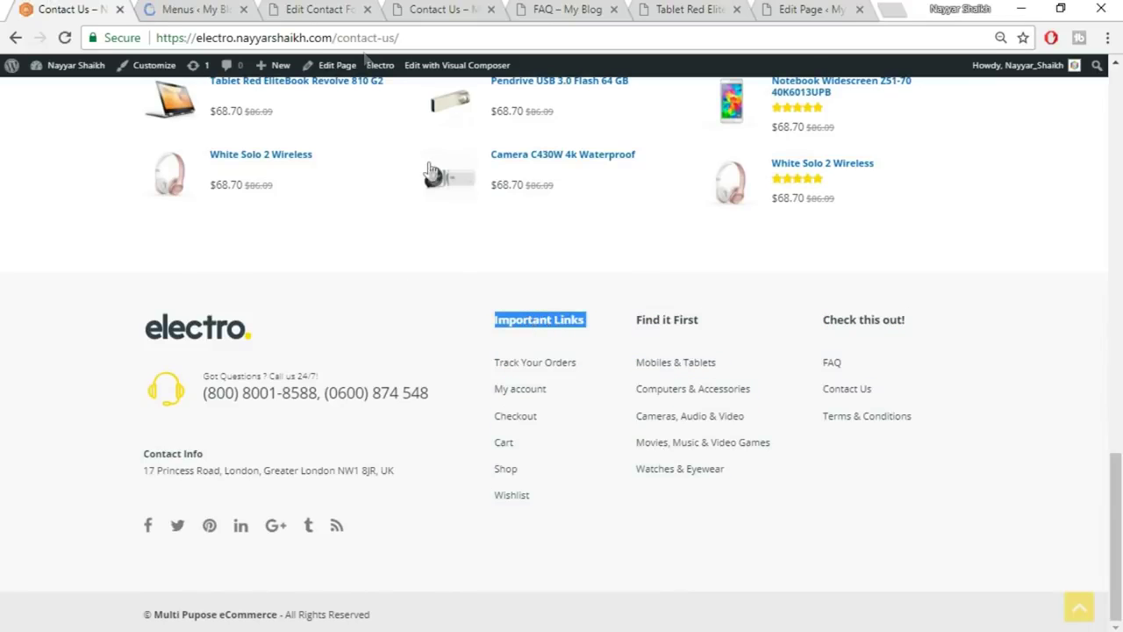
left_click(207, 7)
left_click(439, 277)
key("ctrl+v")
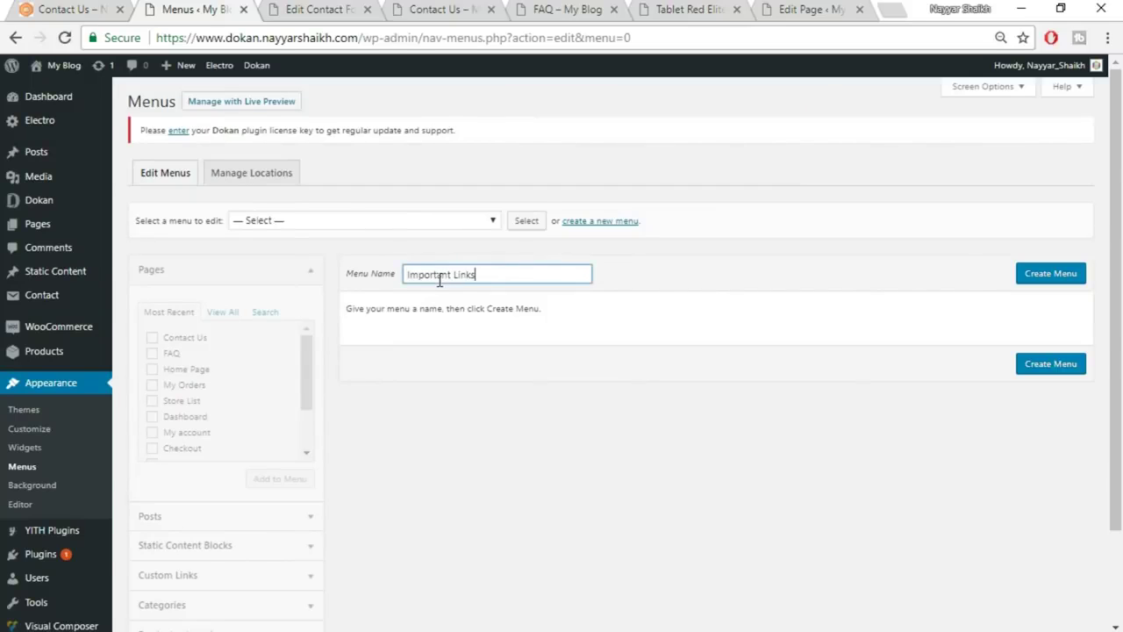
left_click(1035, 273)
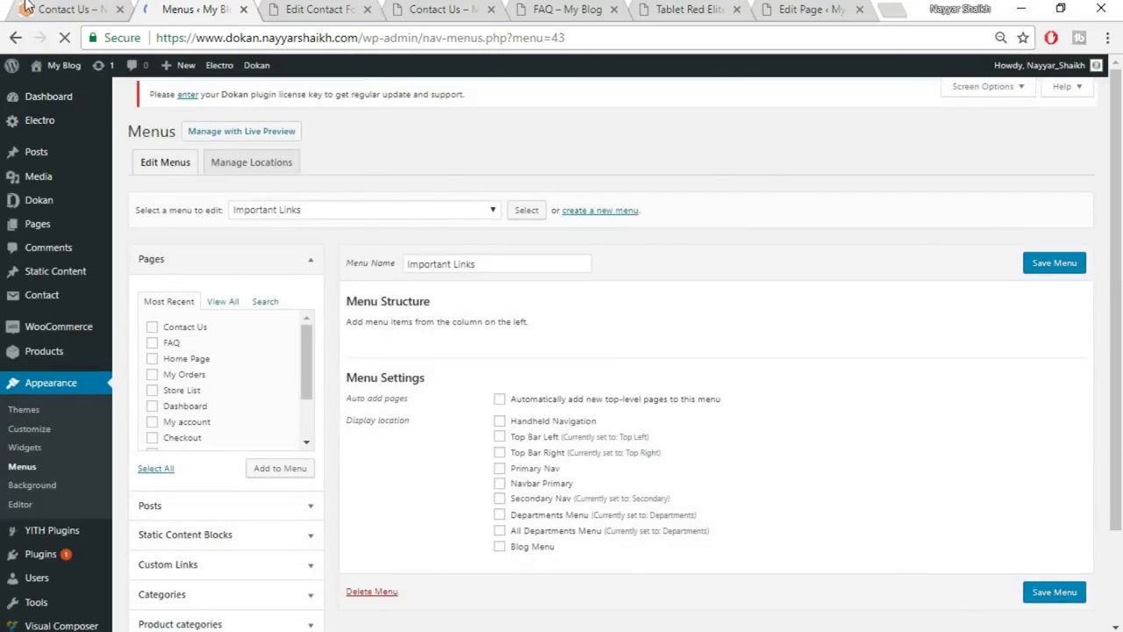
Add the My account, Wishlist and My Orders pages to Important Links and save it
left_click(53, 8)
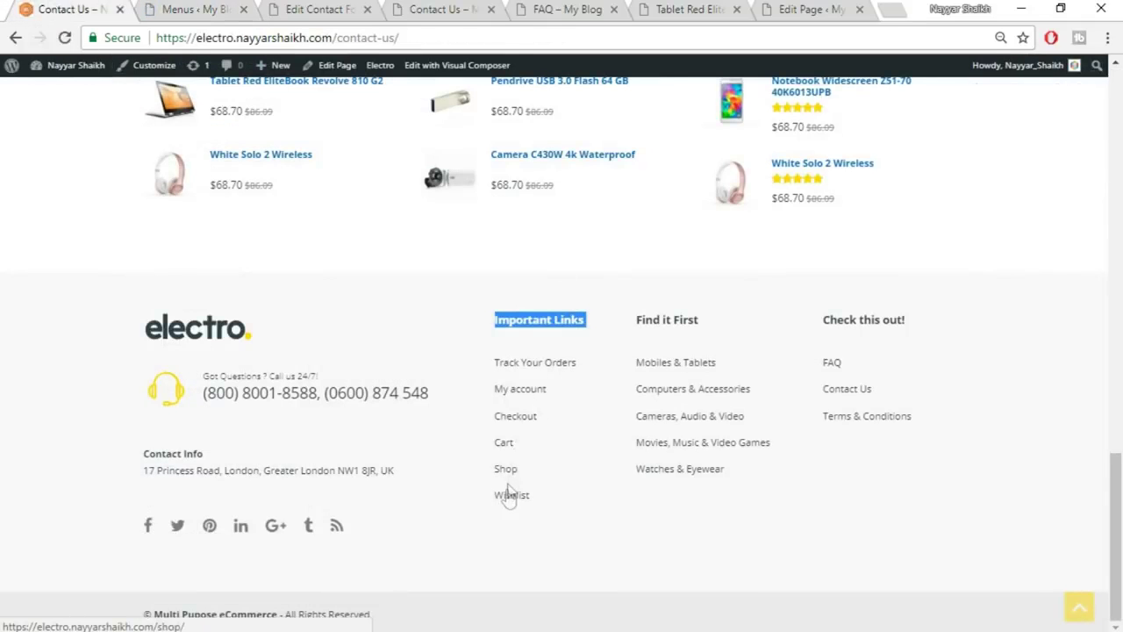
left_click(218, 9)
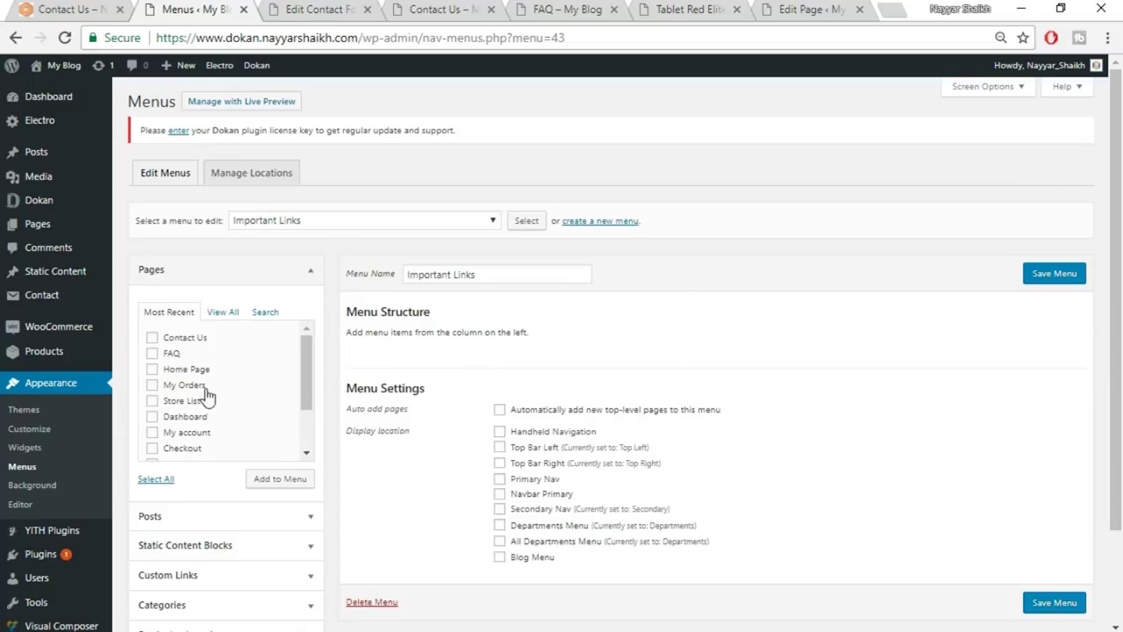
left_click(223, 312)
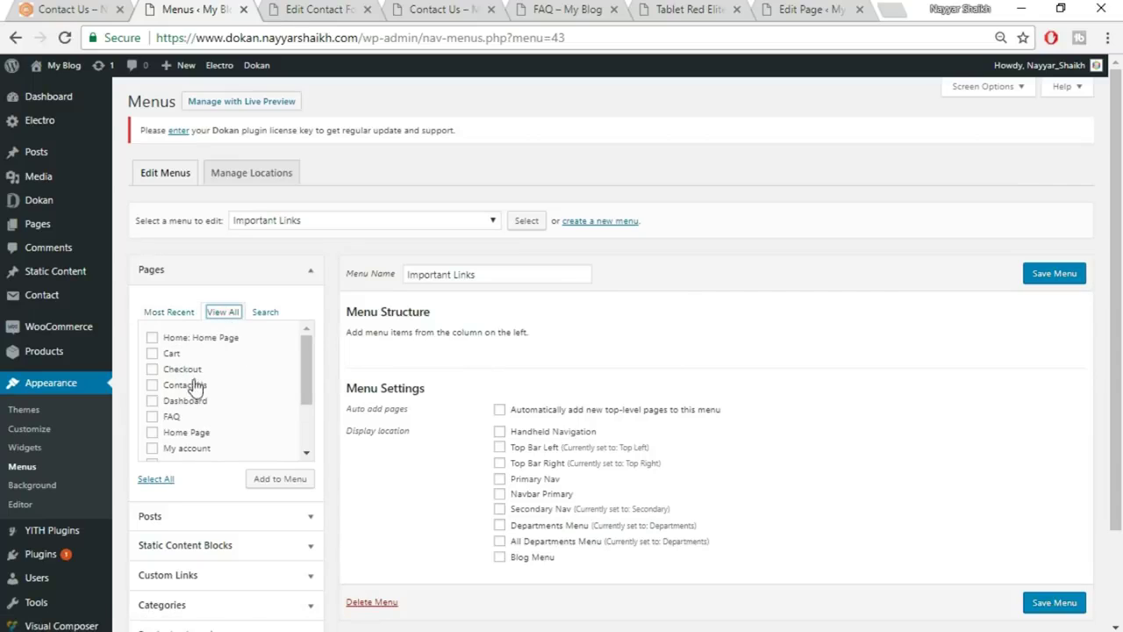
left_click(195, 449)
scroll(230, 396, "down", 1)
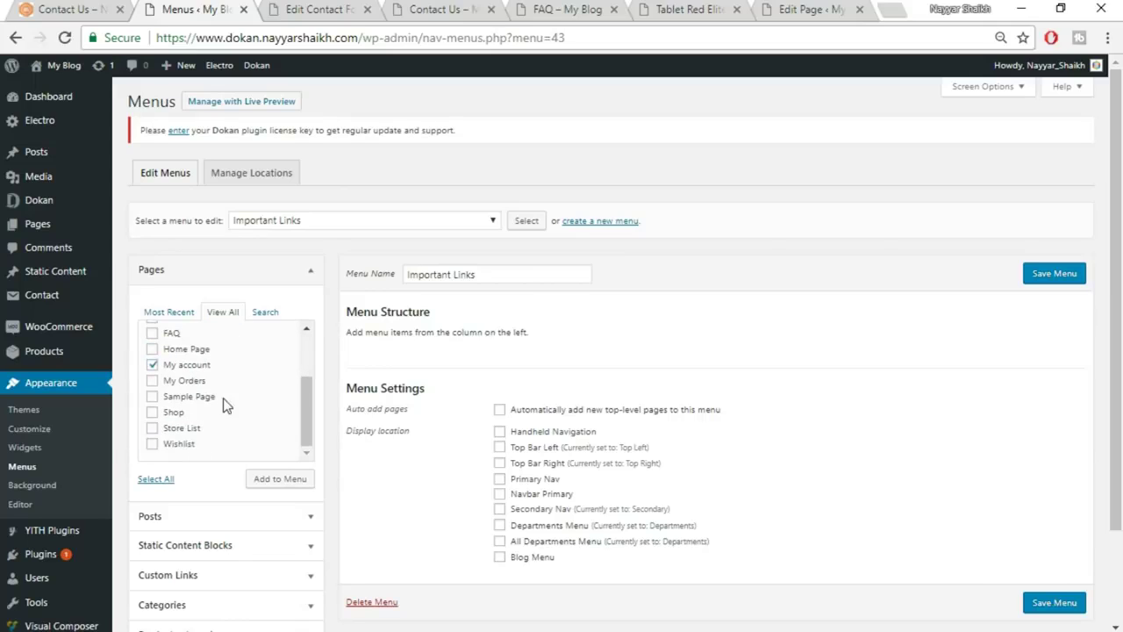
left_click(182, 446)
left_click(189, 381)
left_click(290, 481)
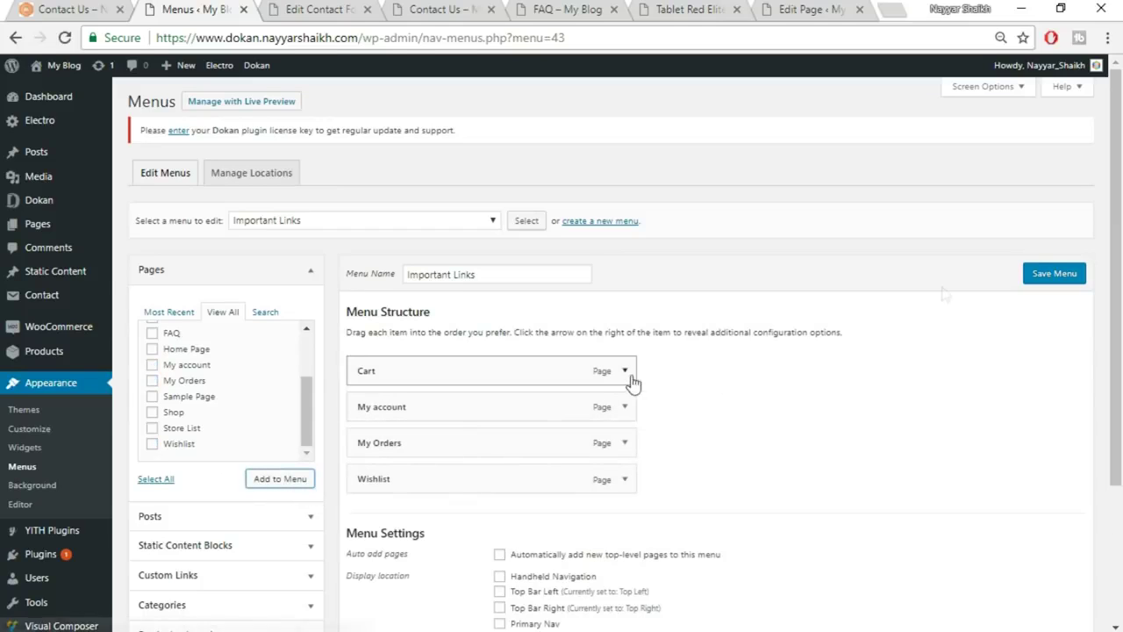
left_click(1051, 276)
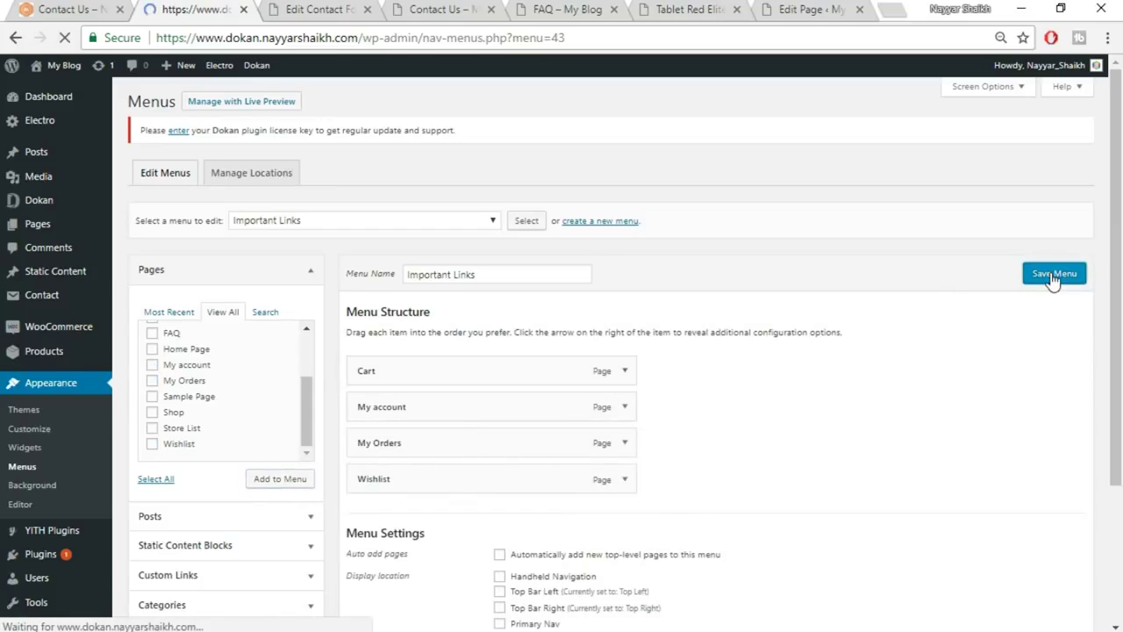
Copy the 'Find it First' heading from the storefront footer
left_click(77, 9)
triple_click(680, 323)
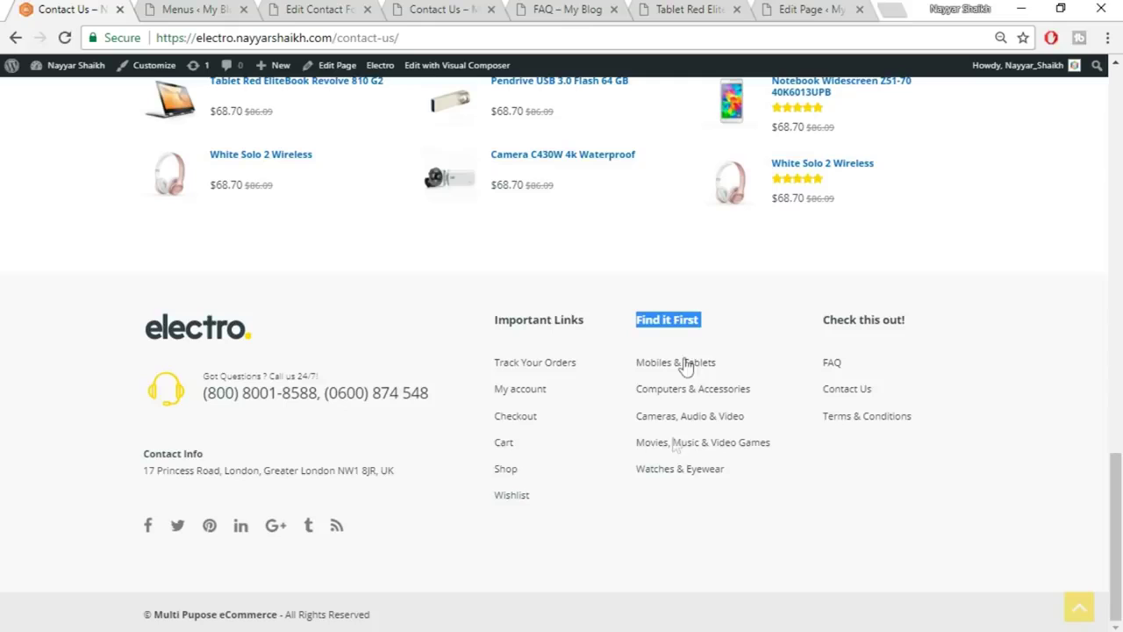
left_click(202, 9)
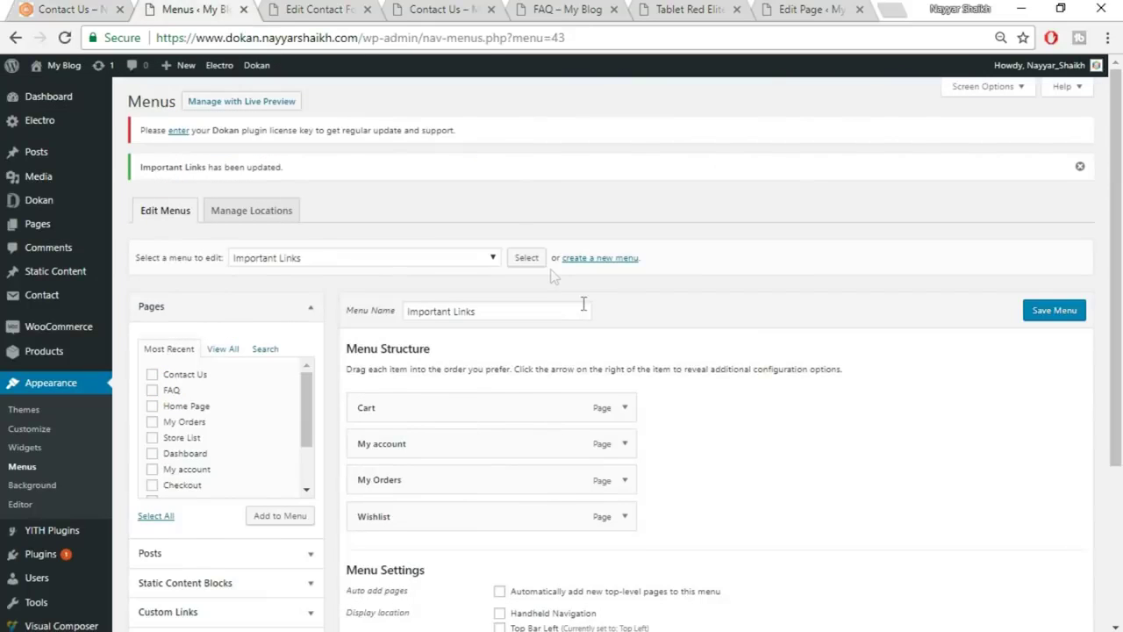
Create a new menu named 'Find It First'
left_click(593, 260)
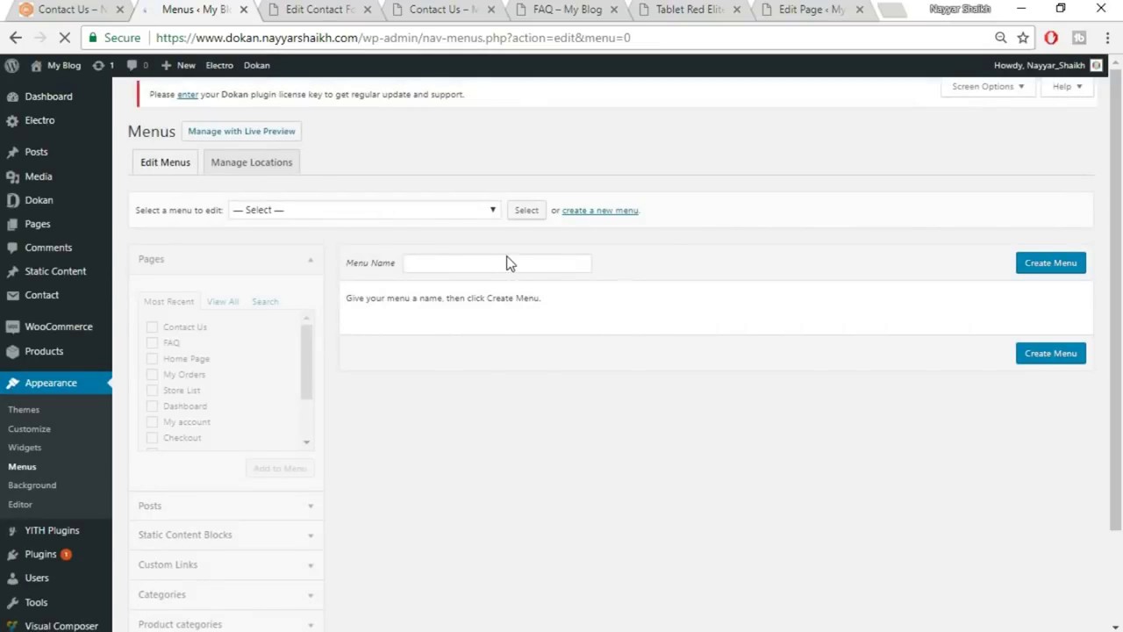
left_click(510, 276)
type("Find It First")
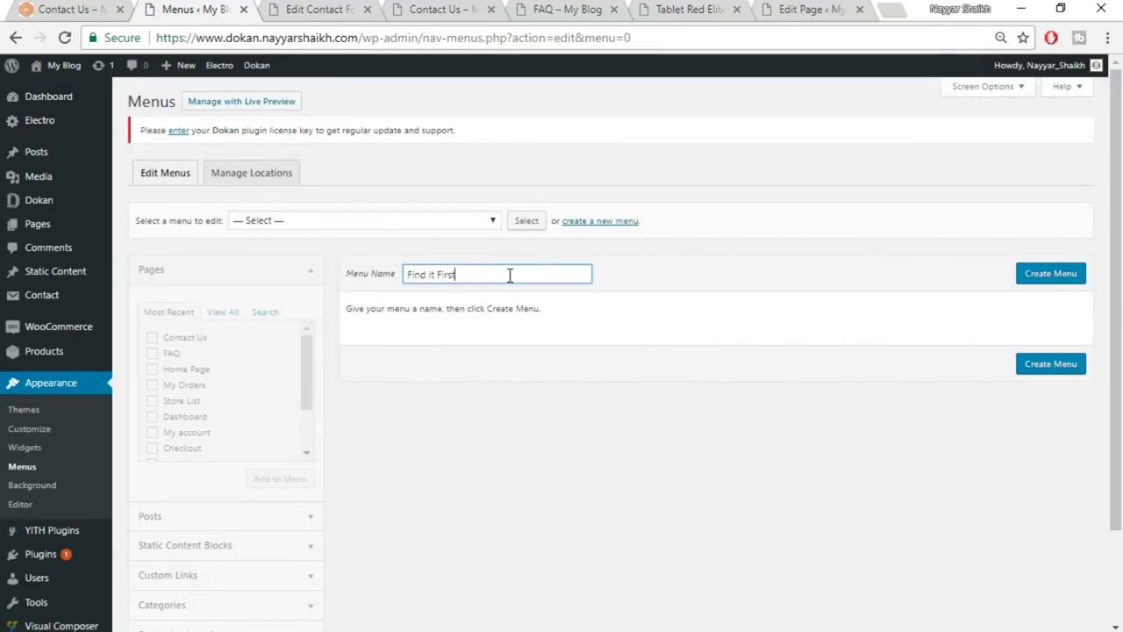
left_click(1048, 275)
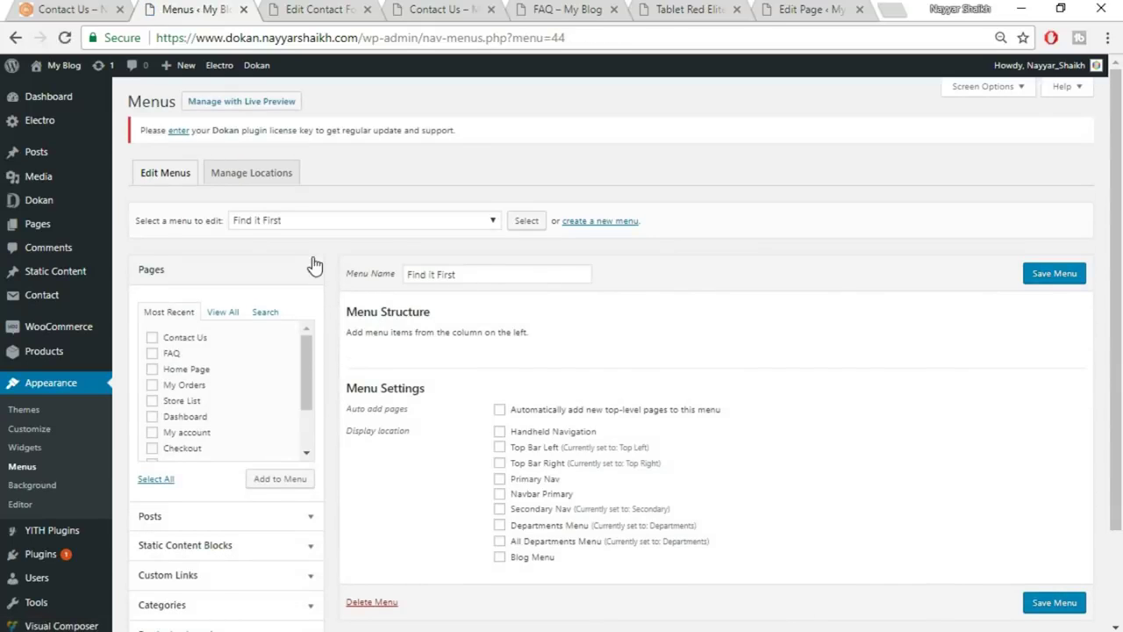
Tick six product categories, from Mobiles & Tablets through Laptops
left_click(314, 265)
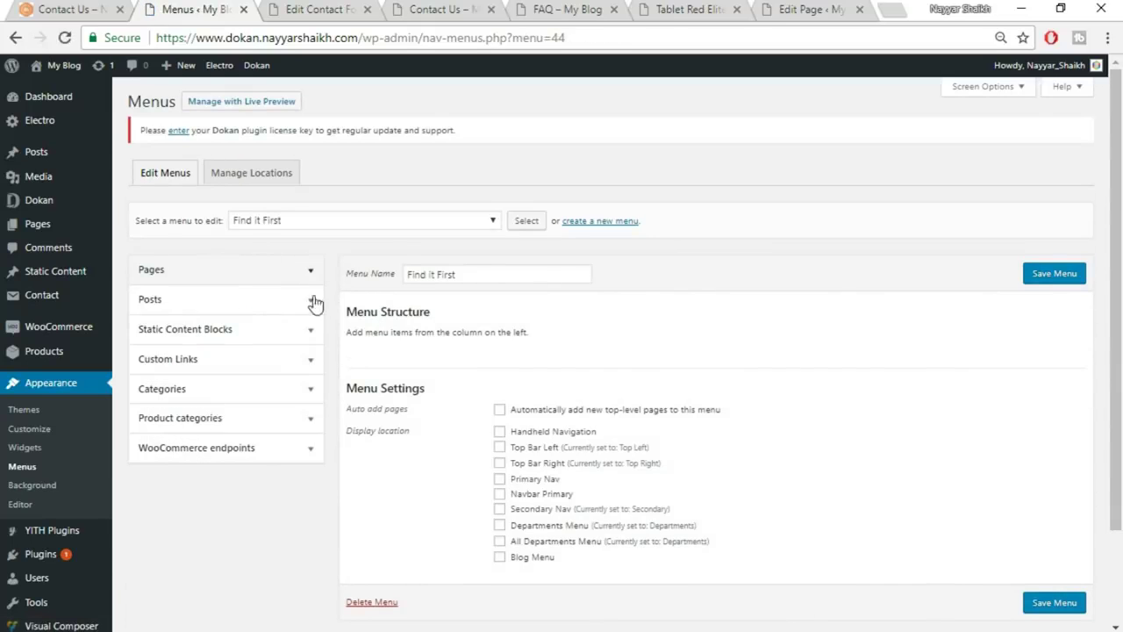
left_click(219, 397)
left_click(221, 398)
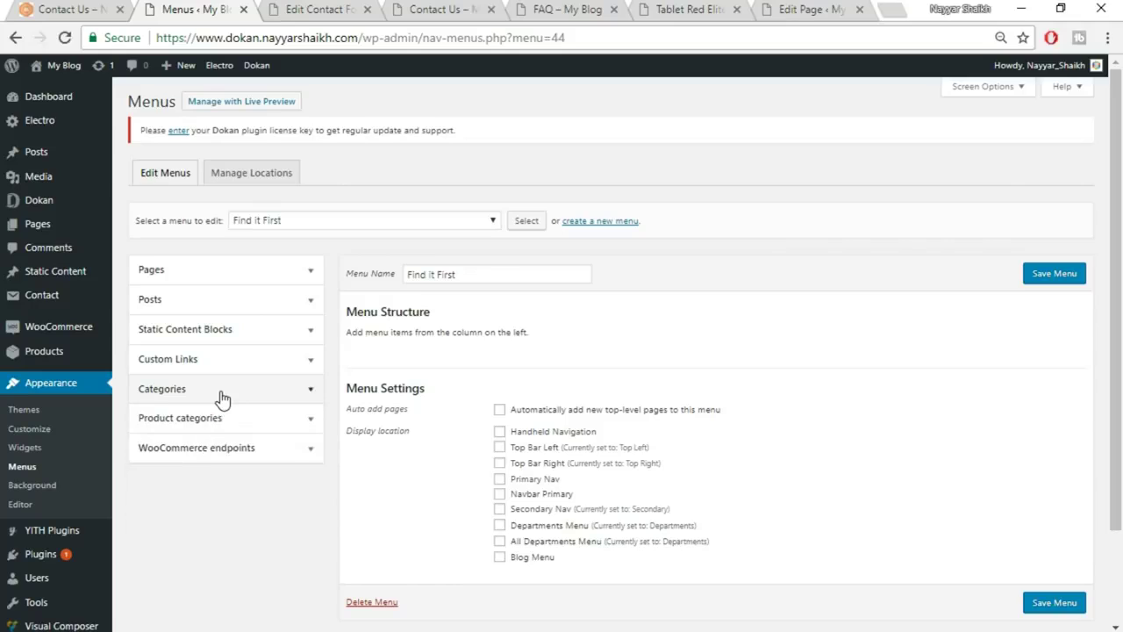
left_click(243, 428)
left_click(152, 485)
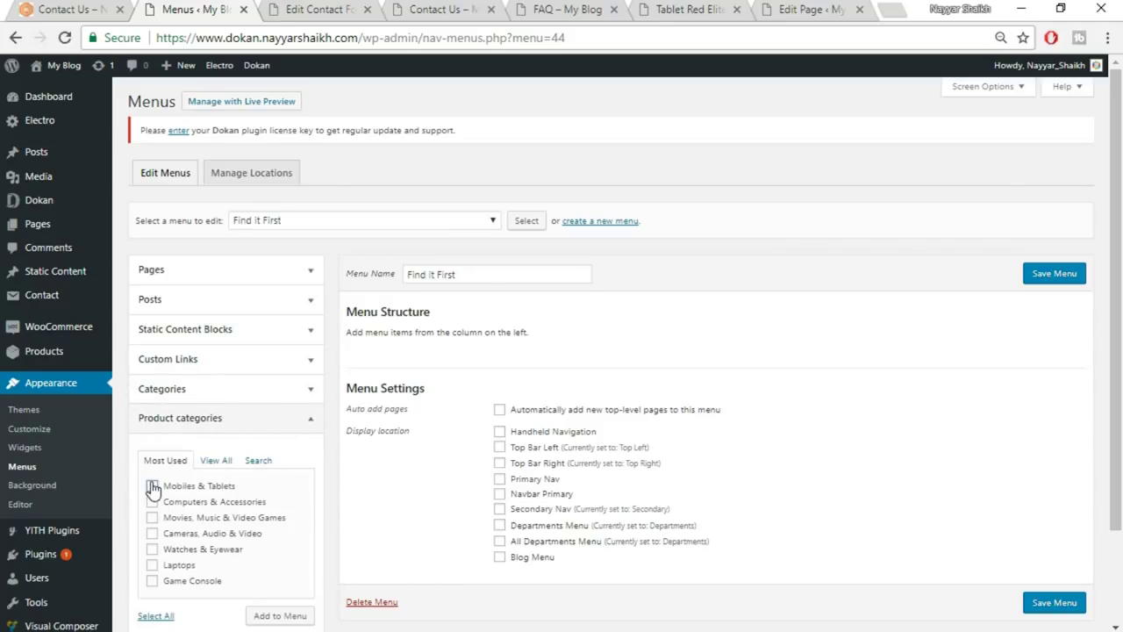
left_click(152, 501)
left_click(152, 517)
left_click(151, 533)
left_click(151, 549)
left_click(152, 564)
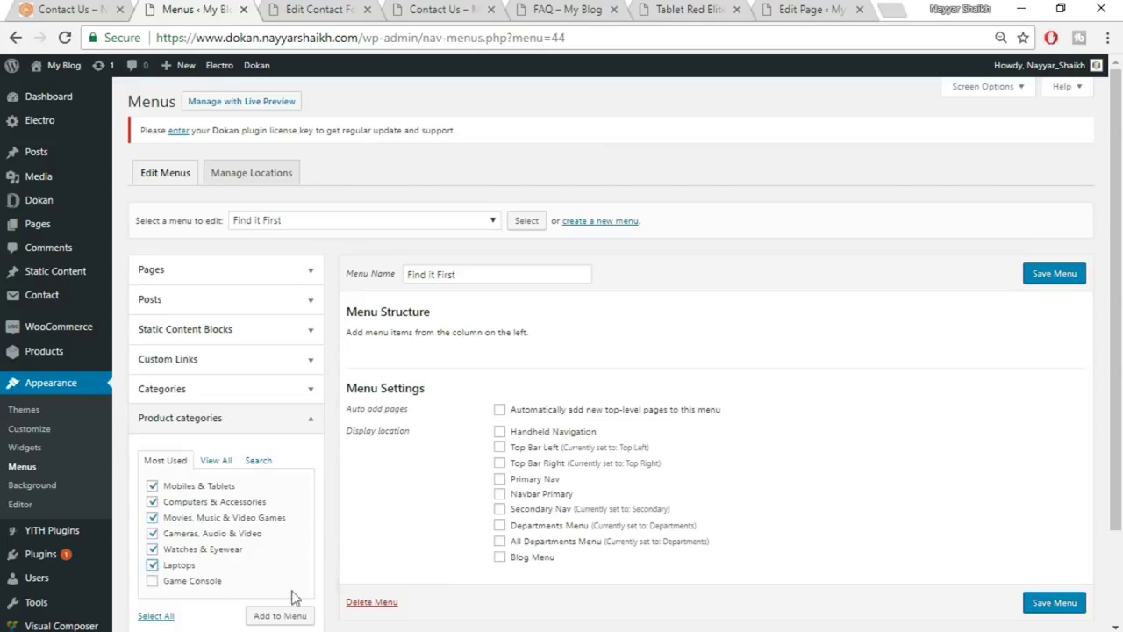
Add the ticked categories to Find It First and save the menu
left_click(278, 614)
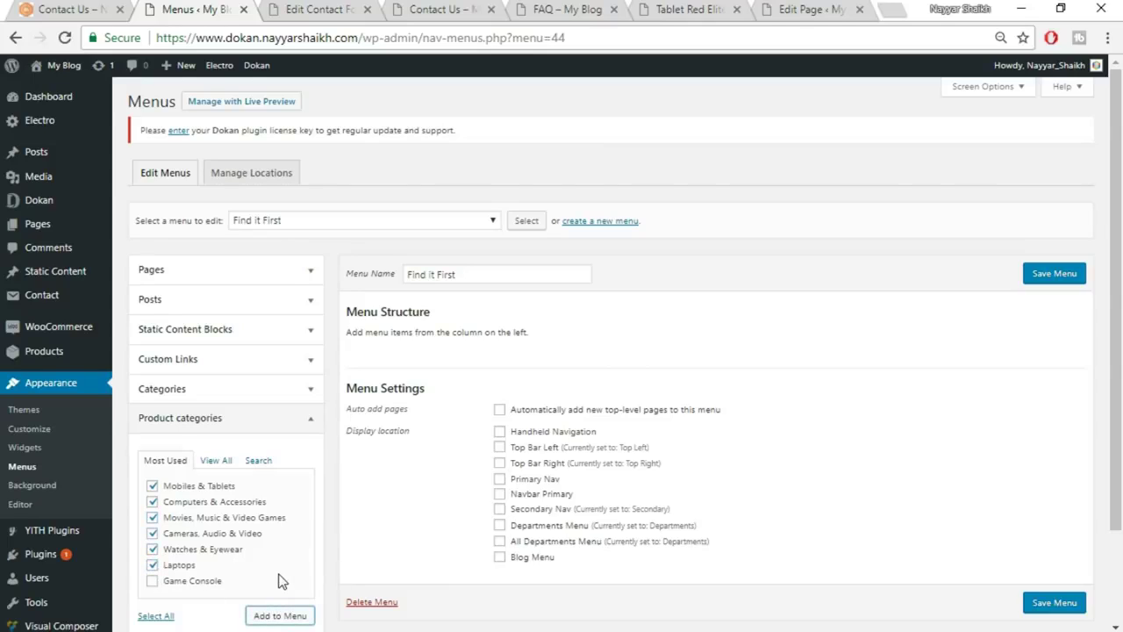
left_click(283, 616)
scroll(754, 351, "down", 5)
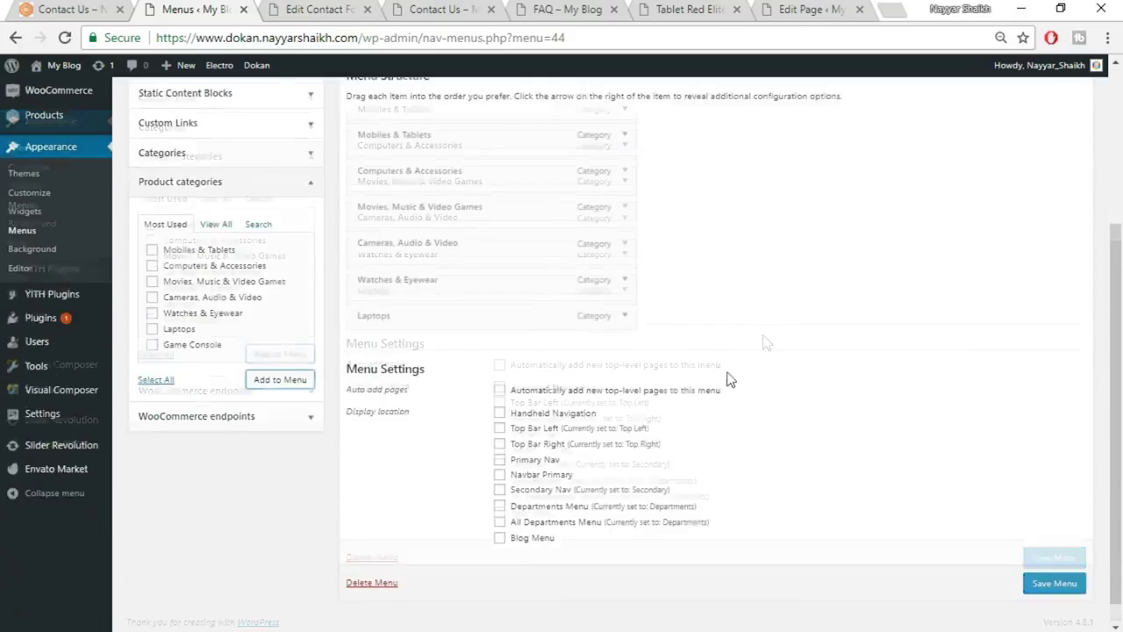
left_click(1064, 566)
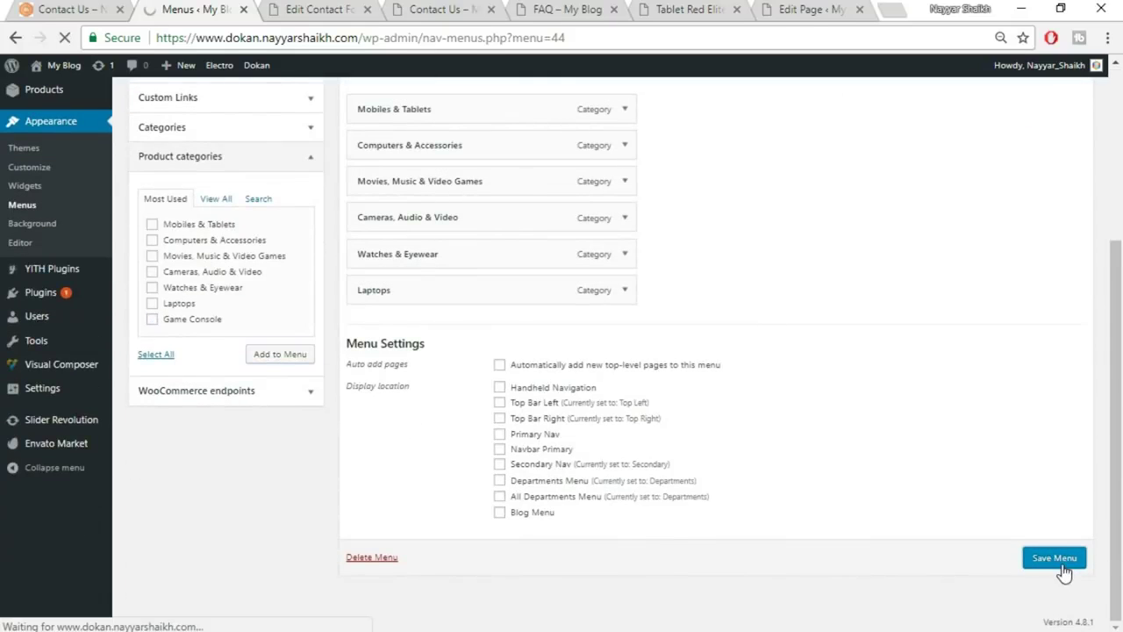
key("ctrl+shift+Tab")
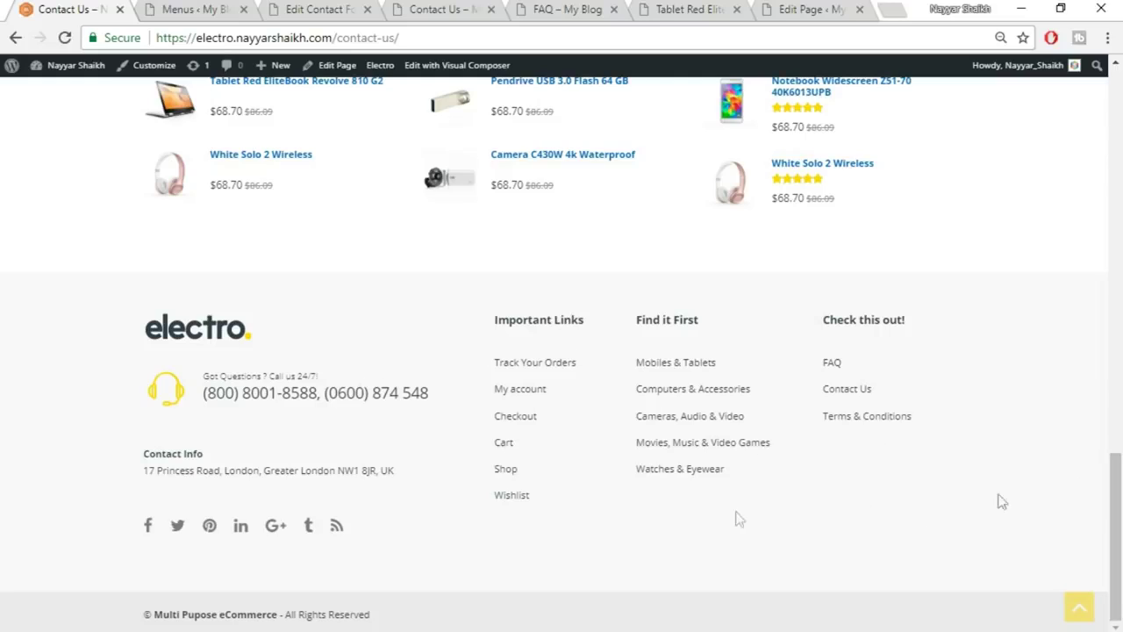
Open the Electro theme's Social Media settings
left_click(195, 10)
mouse_move(217, 68)
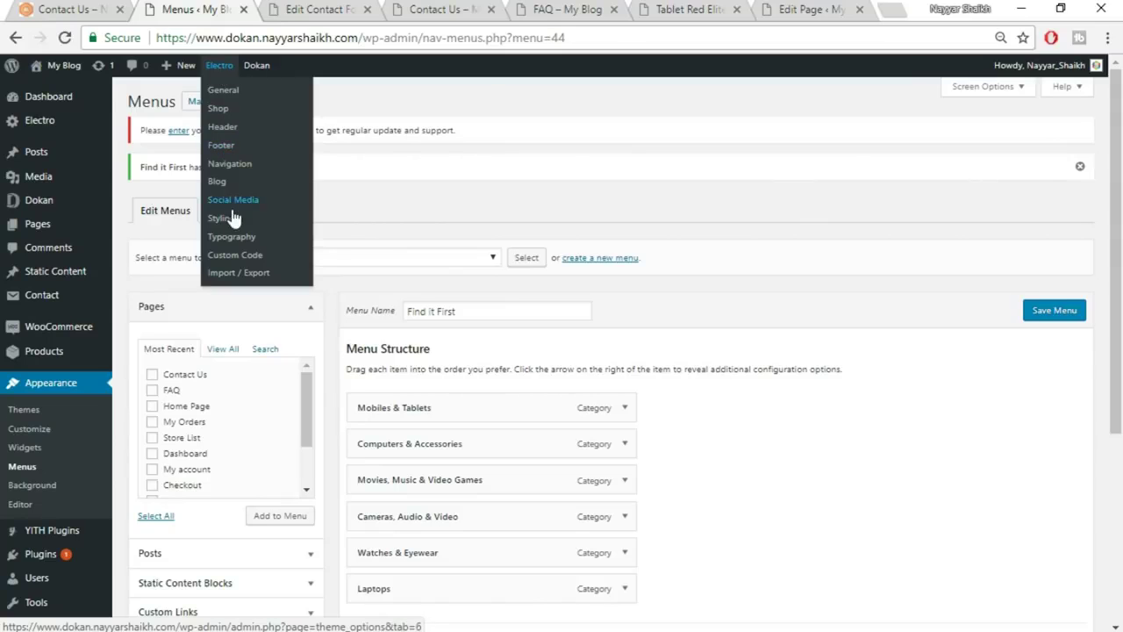
left_click(219, 184)
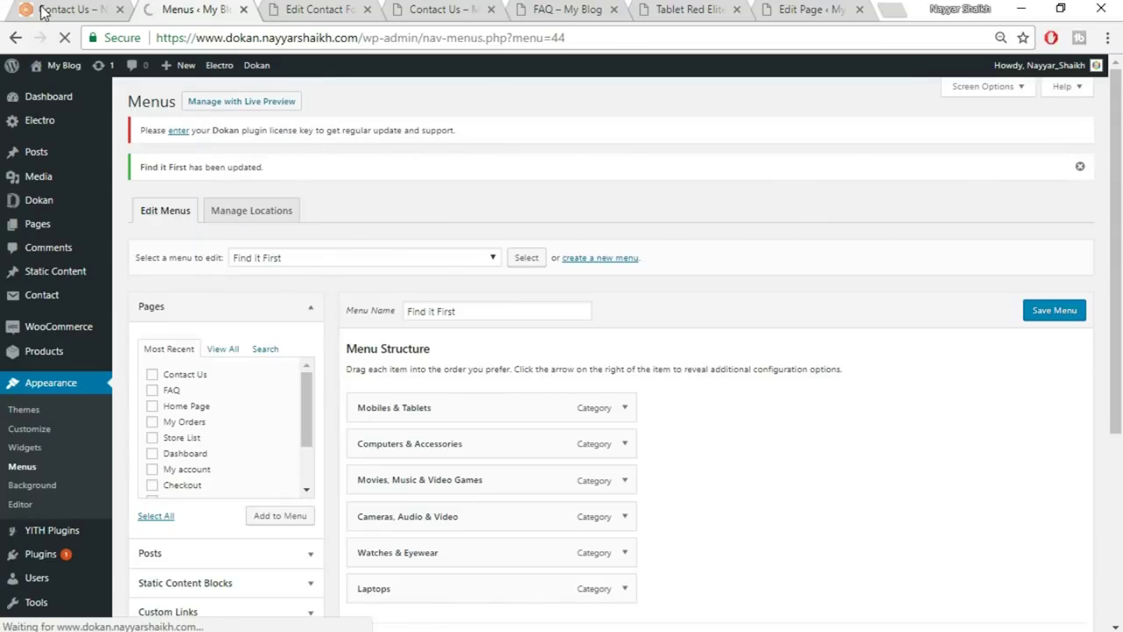
left_click(50, 12)
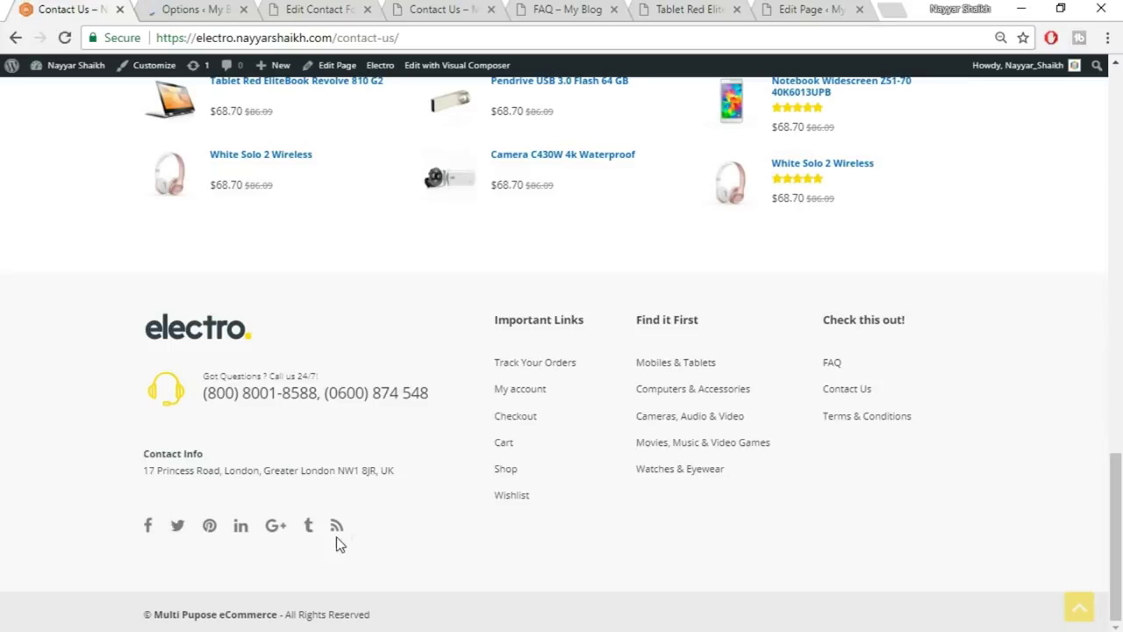
left_click(191, 10)
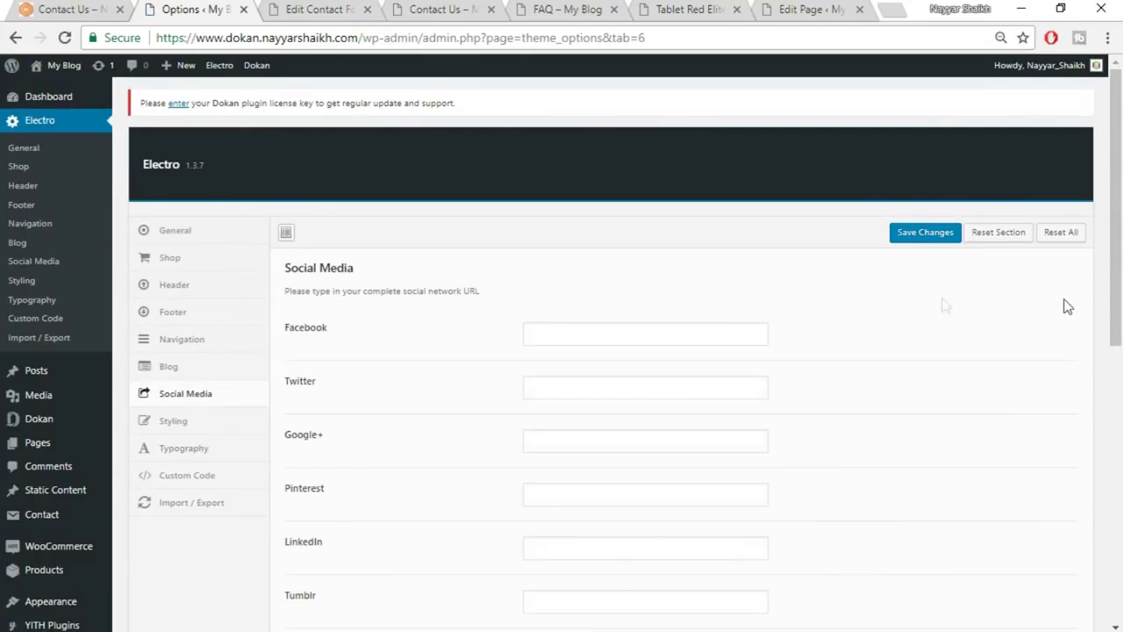
Set the Facebook, Twitter, Google+, Pinterest, LinkedIn and Tumblr links to '#'
left_click(666, 332)
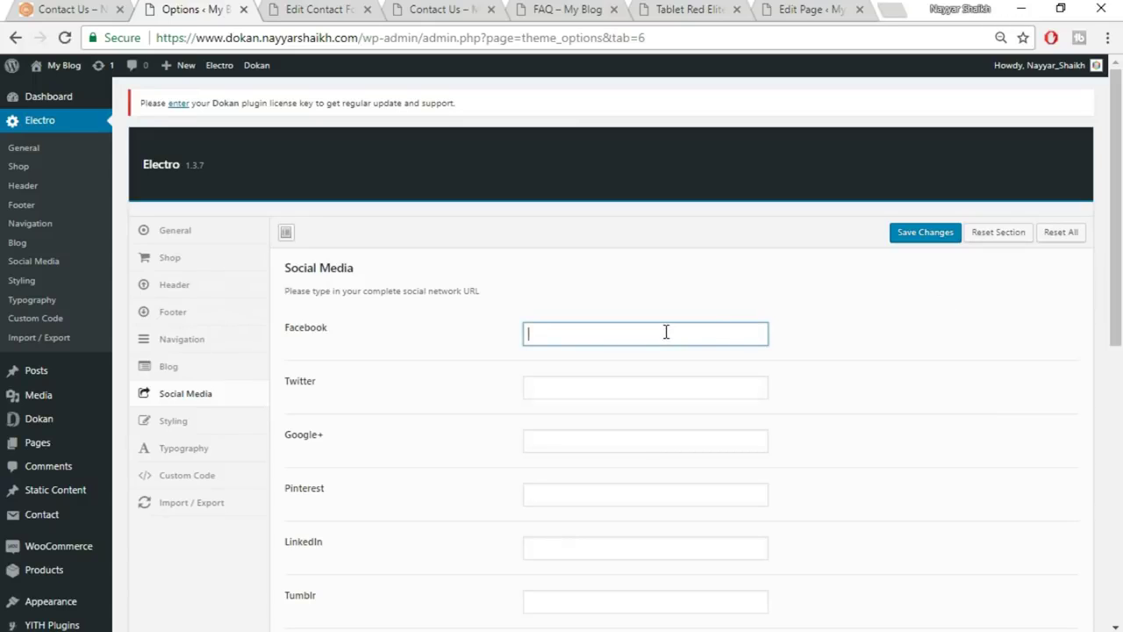
type("#")
left_click(640, 390)
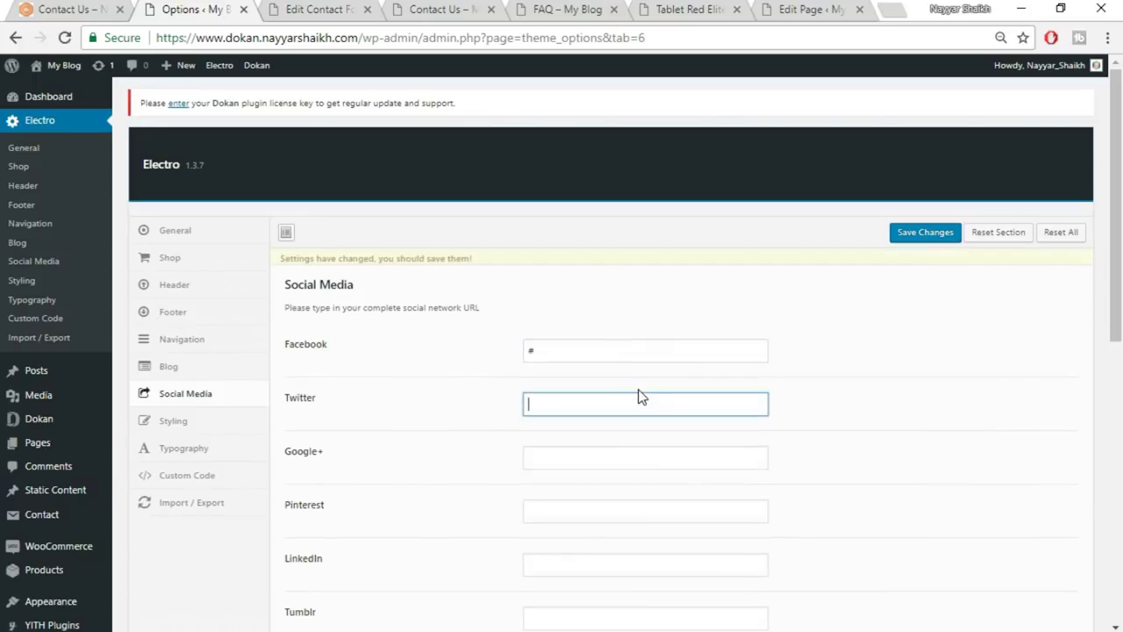
left_click_drag(537, 362, 513, 368)
key("ctrl+c")
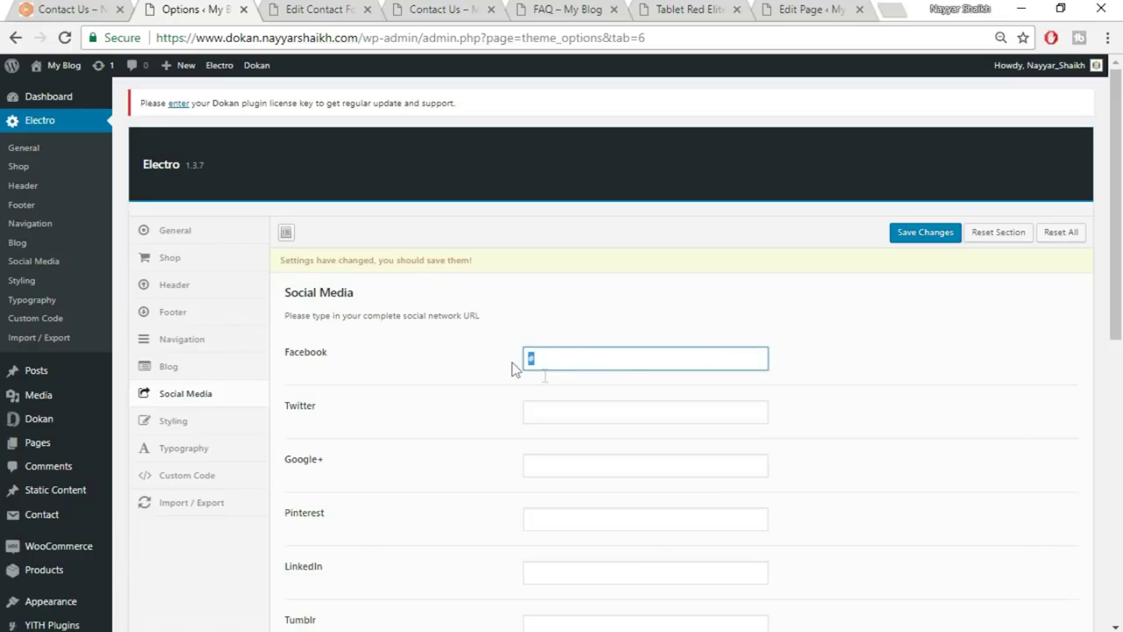
left_click(588, 406)
key("ctrl+v")
scroll(807, 444, "down", 2)
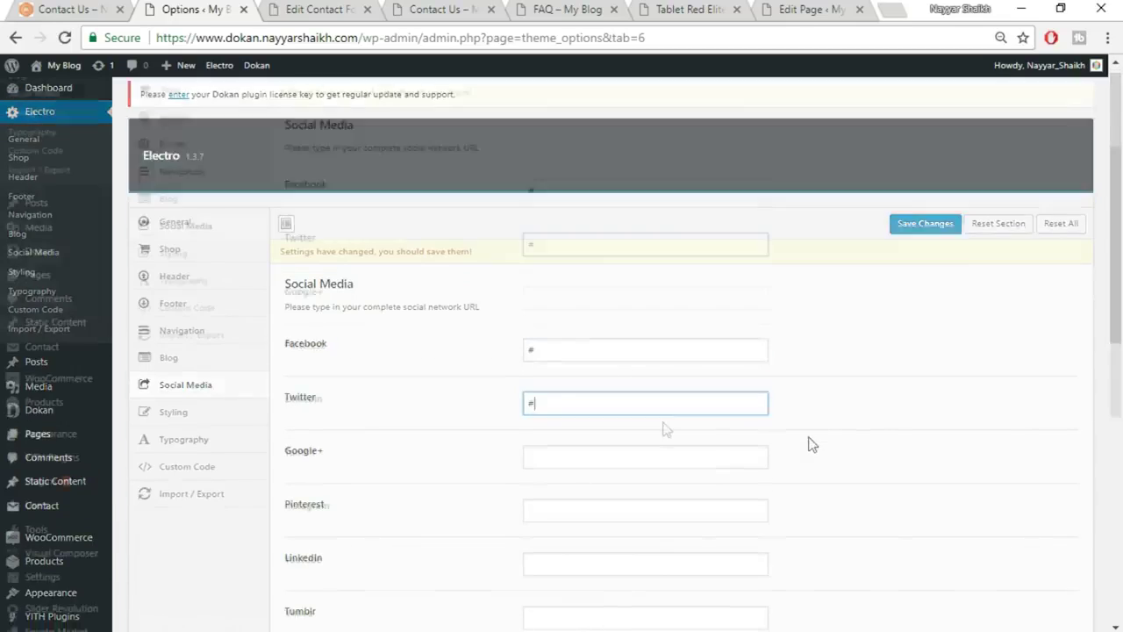
key("ctrl+v")
left_click(579, 342)
key("ctrl+v")
left_click(576, 393)
key("ctrl+v")
left_click(573, 448)
key("ctrl+v")
Set the Instagram link to '#' and save the social media settings
scroll(784, 474, "down", 2)
left_click(565, 352)
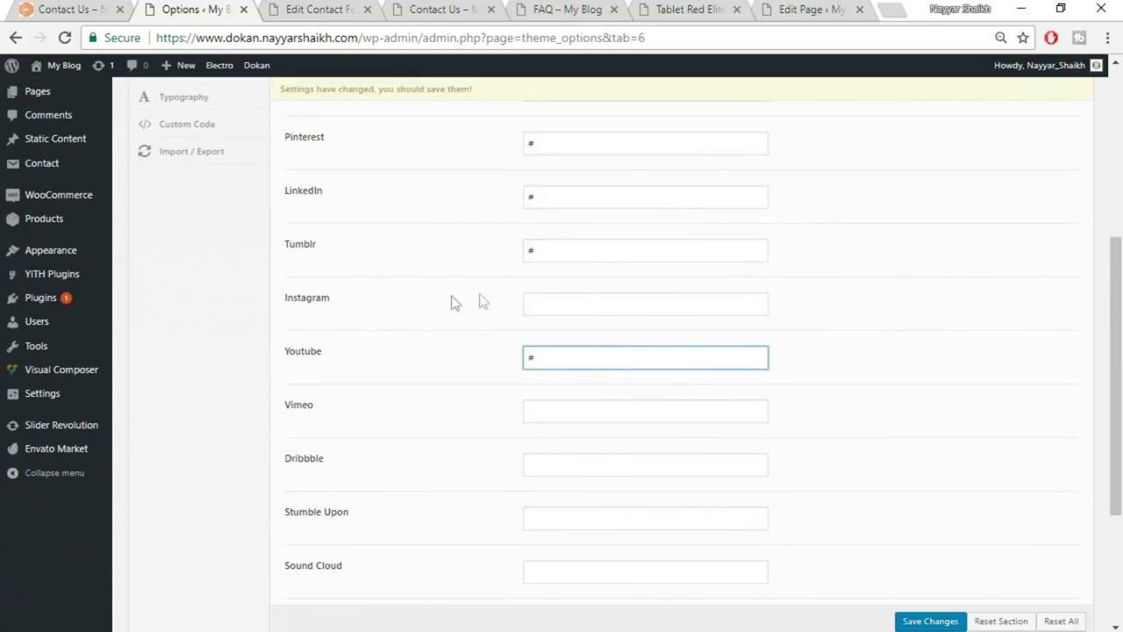
left_click(595, 313)
key("ctrl+v")
scroll(786, 430, "down", 2)
left_click(923, 588)
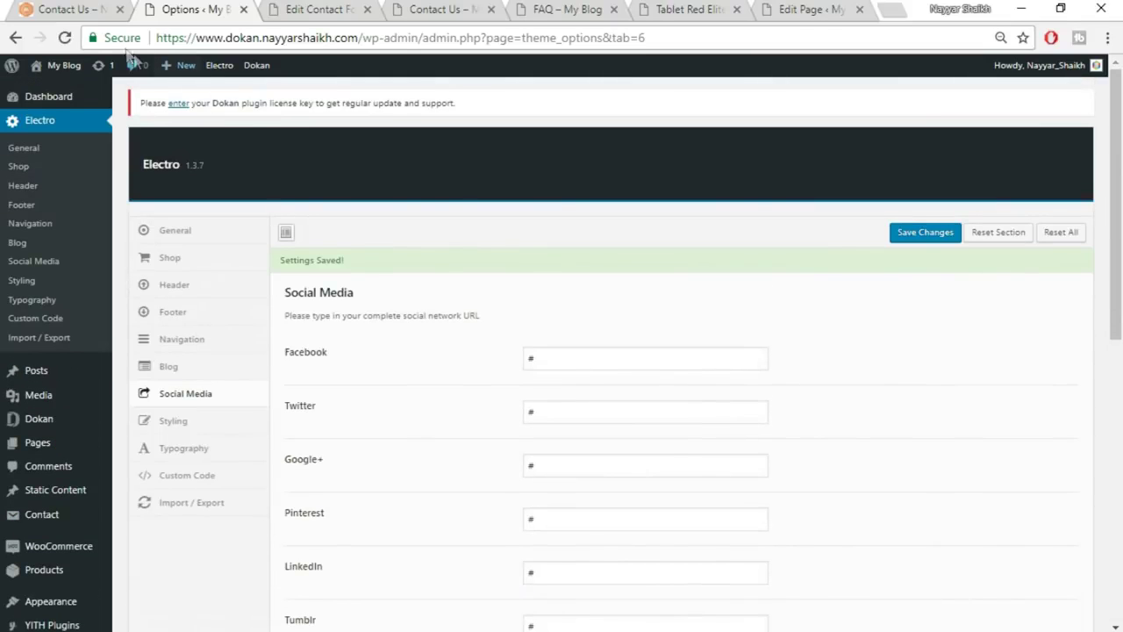
left_click(188, 318)
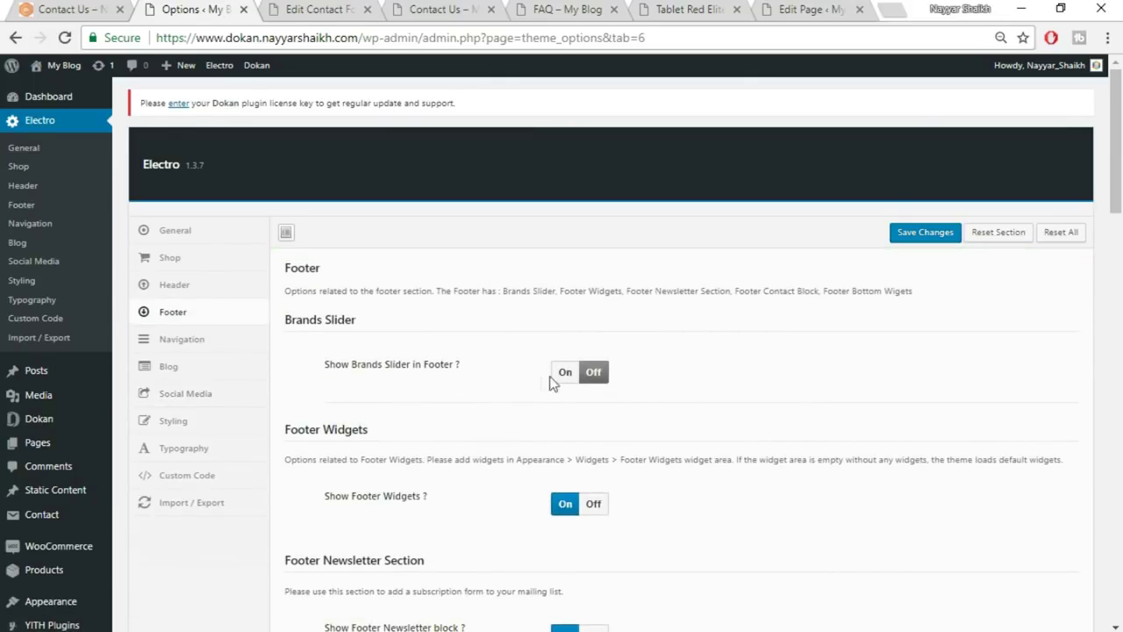
Turn off the footer newsletter block in Electro's Footer options
scroll(777, 406, "down", 1)
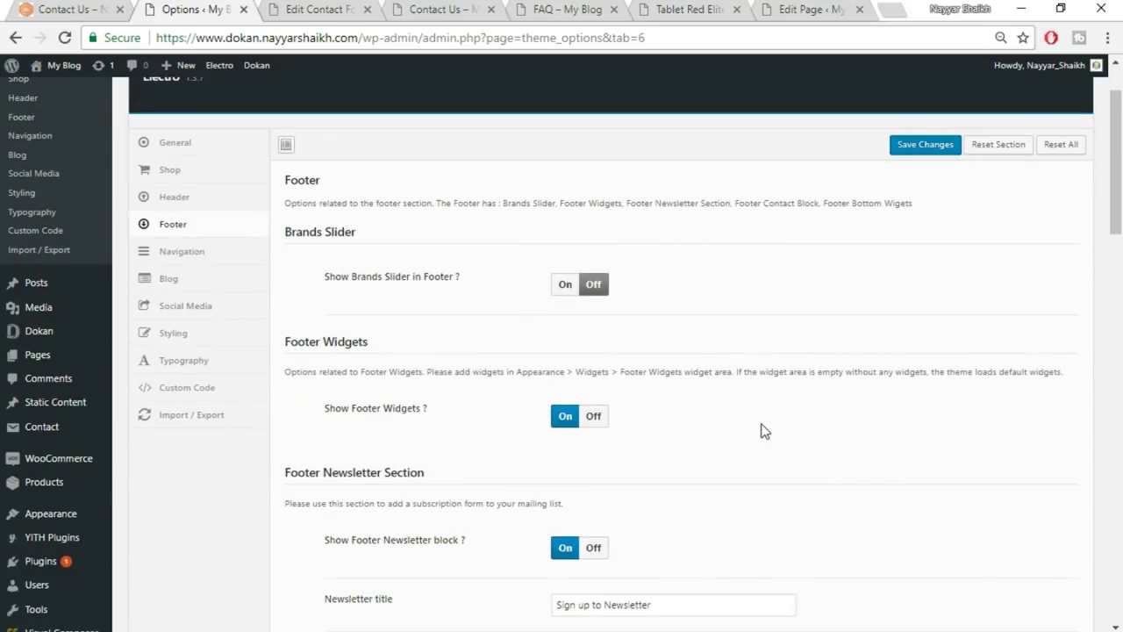
scroll(764, 429, "down", 2)
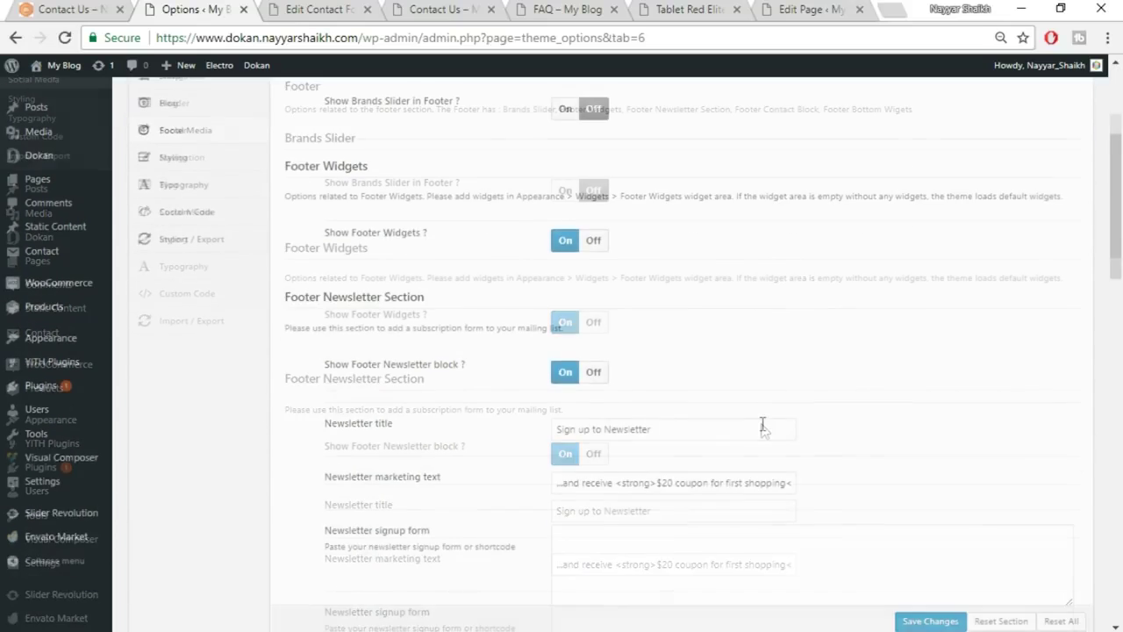
left_click(594, 379)
scroll(885, 394, "down", 5)
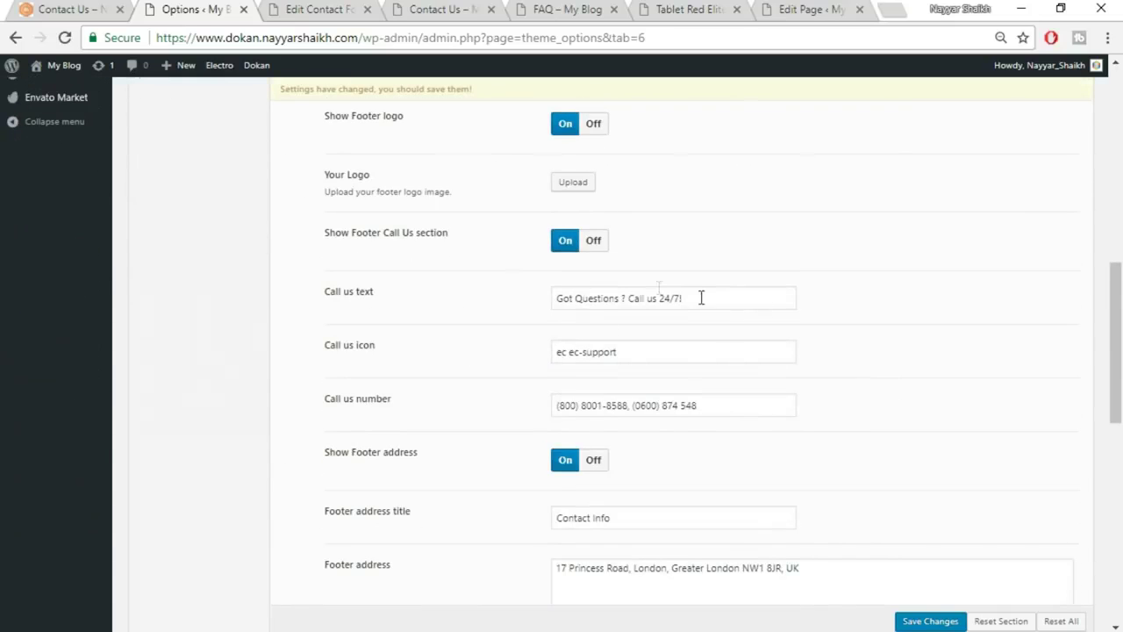
left_click(100, 9)
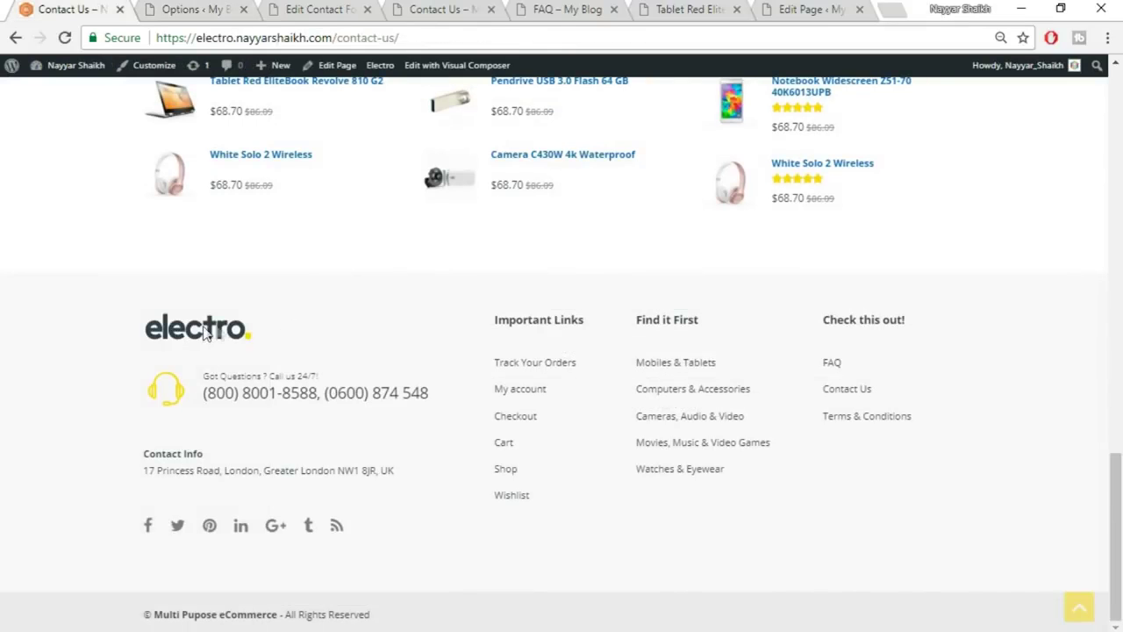
Compare the footer settings with the live footer's Got Questions call-us line
left_click(221, 8)
scroll(703, 325, "up", 1)
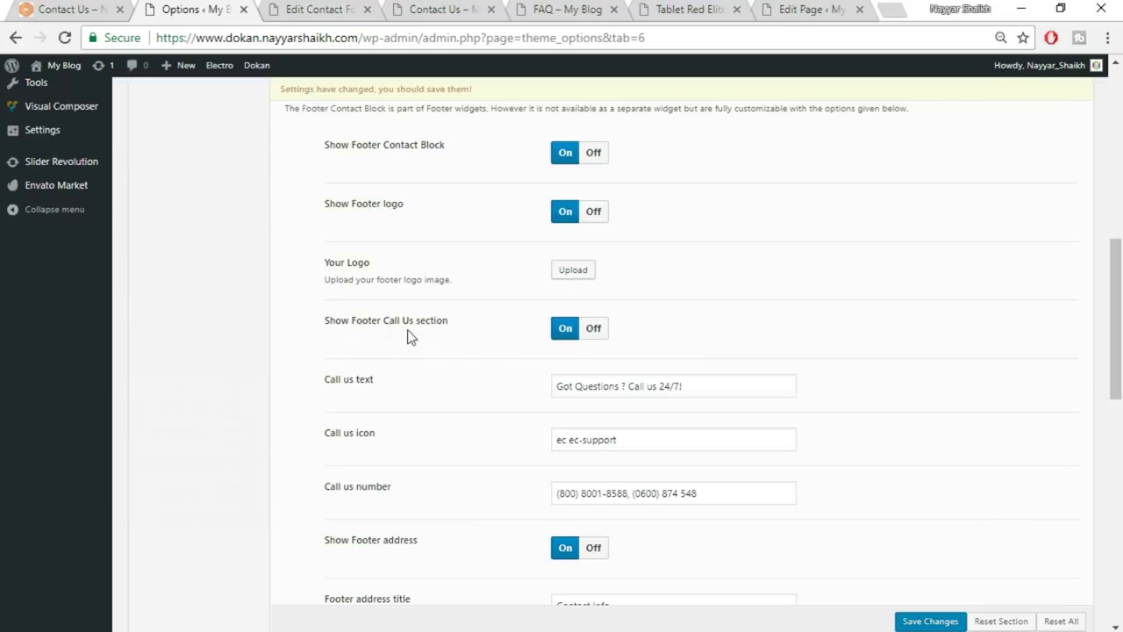
left_click(50, 8)
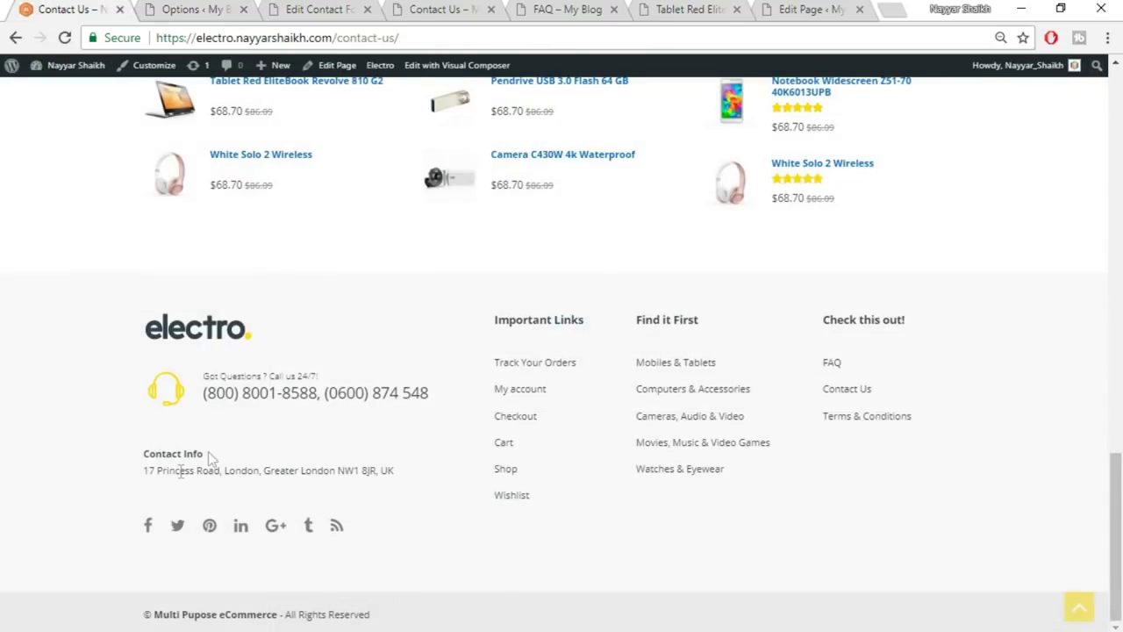
left_click(215, 8)
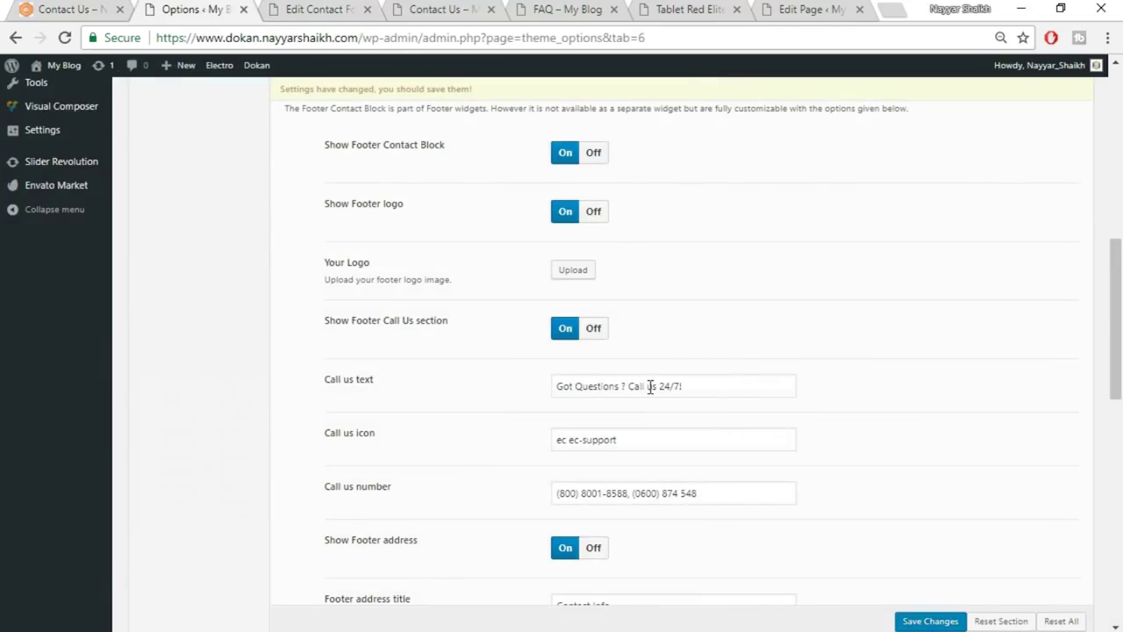
scroll(652, 388, "down", 1)
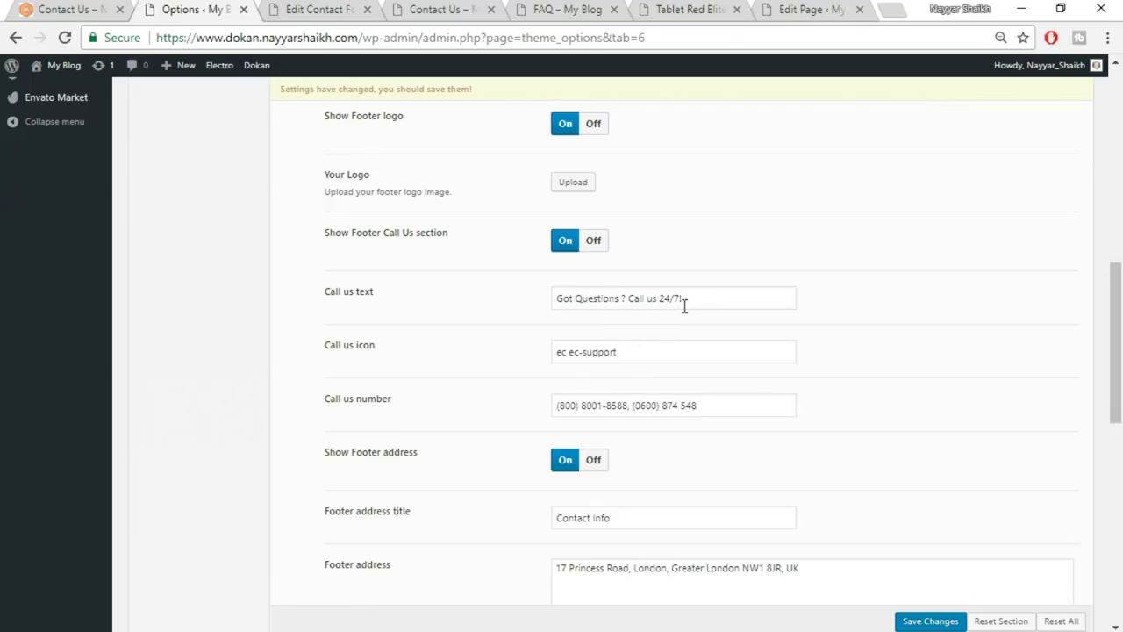
left_click(70, 9)
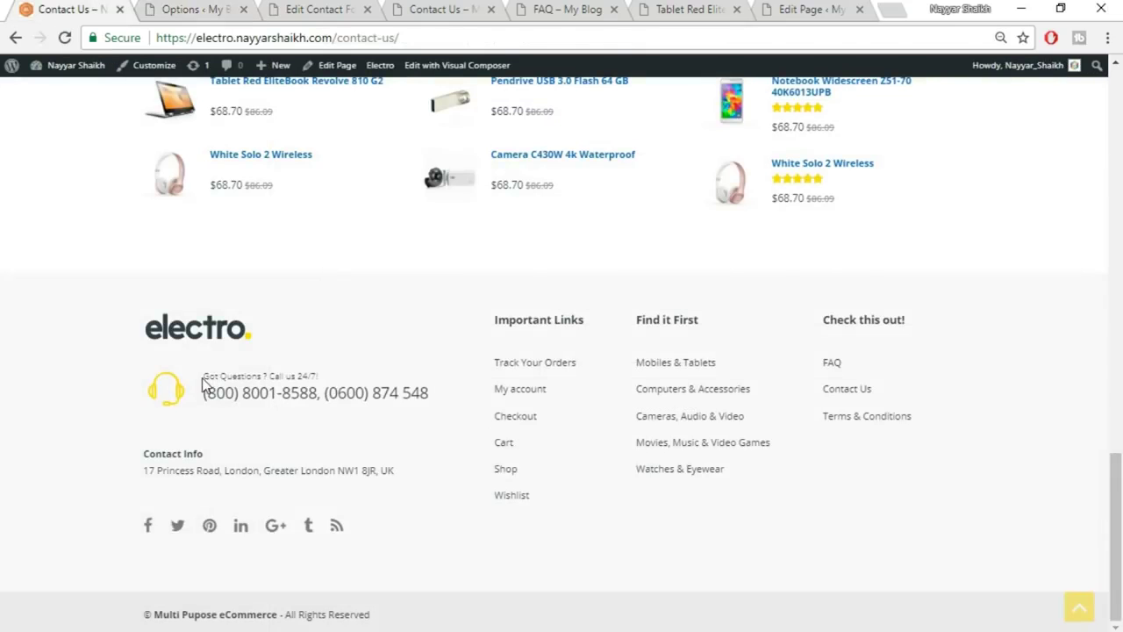
left_click_drag(204, 384, 339, 386)
left_click(338, 384)
left_click(180, 9)
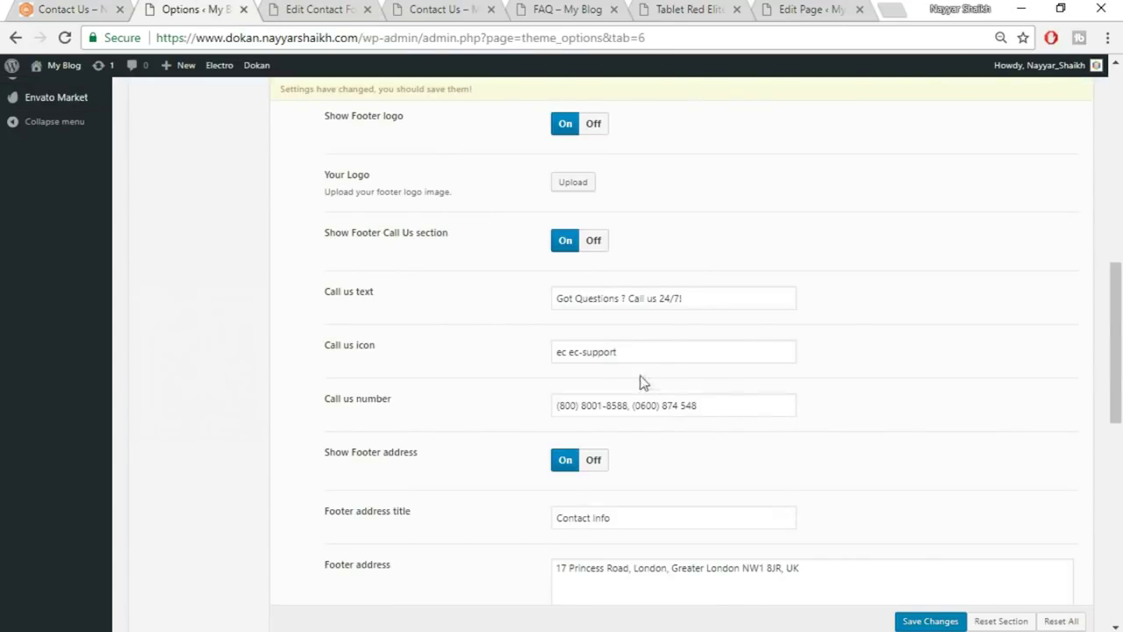
Check the call-us phone number in the settings against the live site footer
left_click_drag(713, 408, 561, 409)
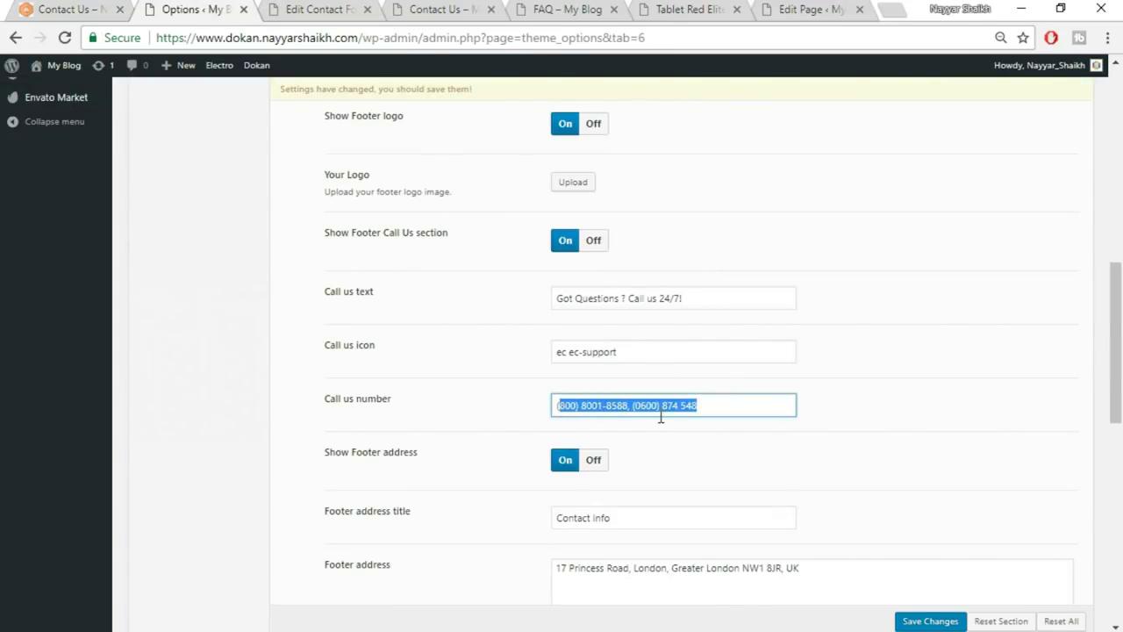
left_click(111, 8)
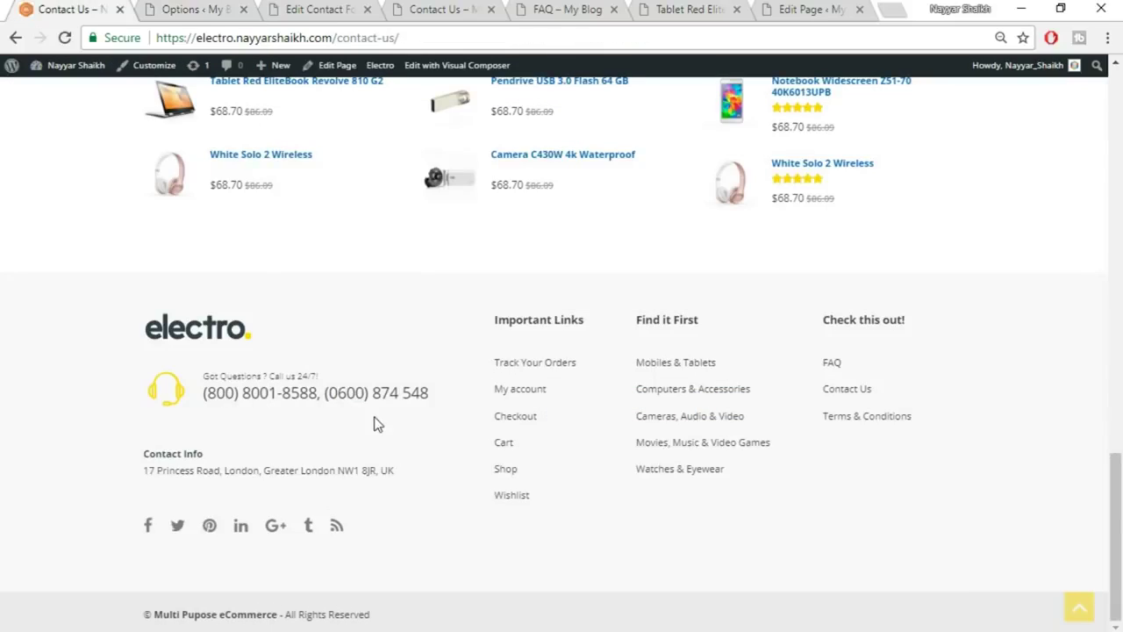
left_click(256, 12)
scroll(665, 439, "down", 2)
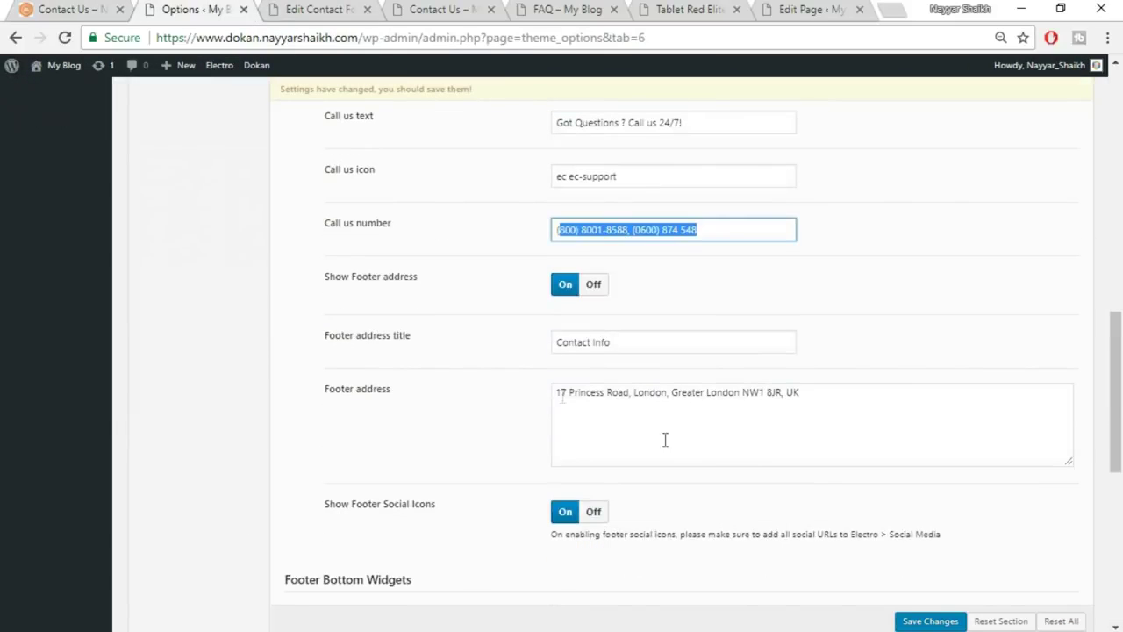
left_click(62, 7)
left_click(200, 7)
scroll(753, 392, "down", 6)
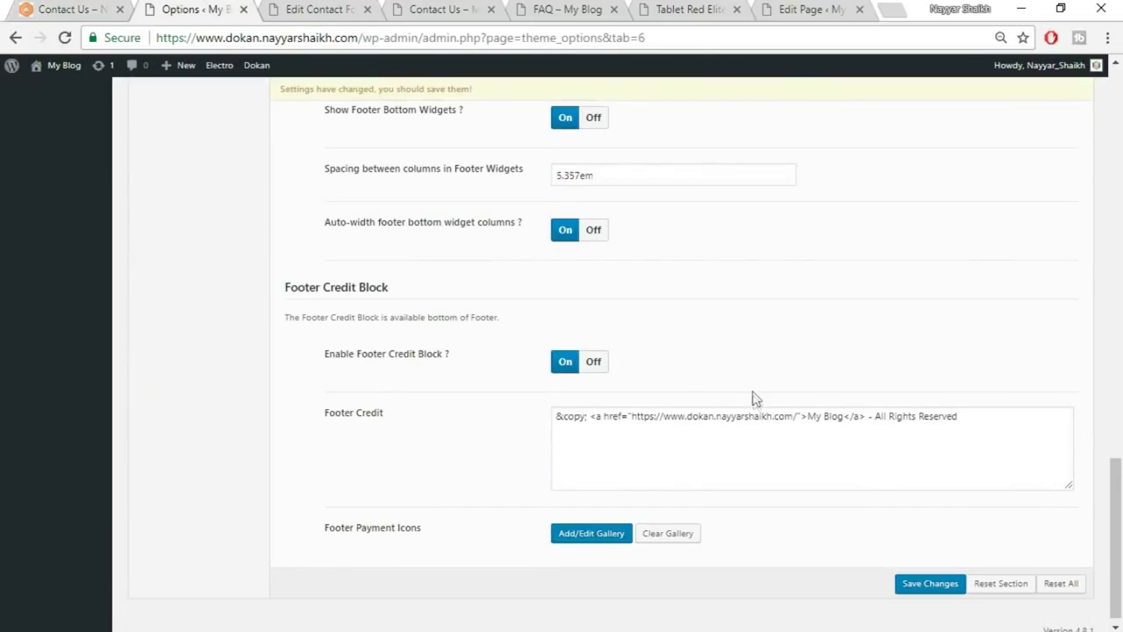
scroll(878, 527, "down", 1)
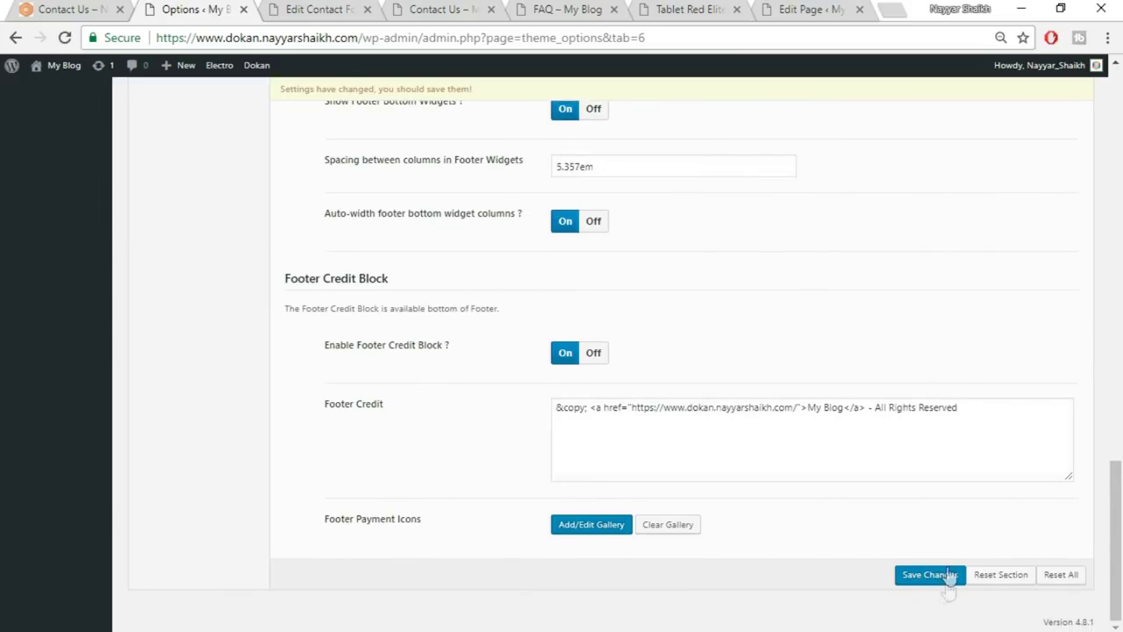
Save the footer settings and inspect the live footer copyright line
left_click(927, 577)
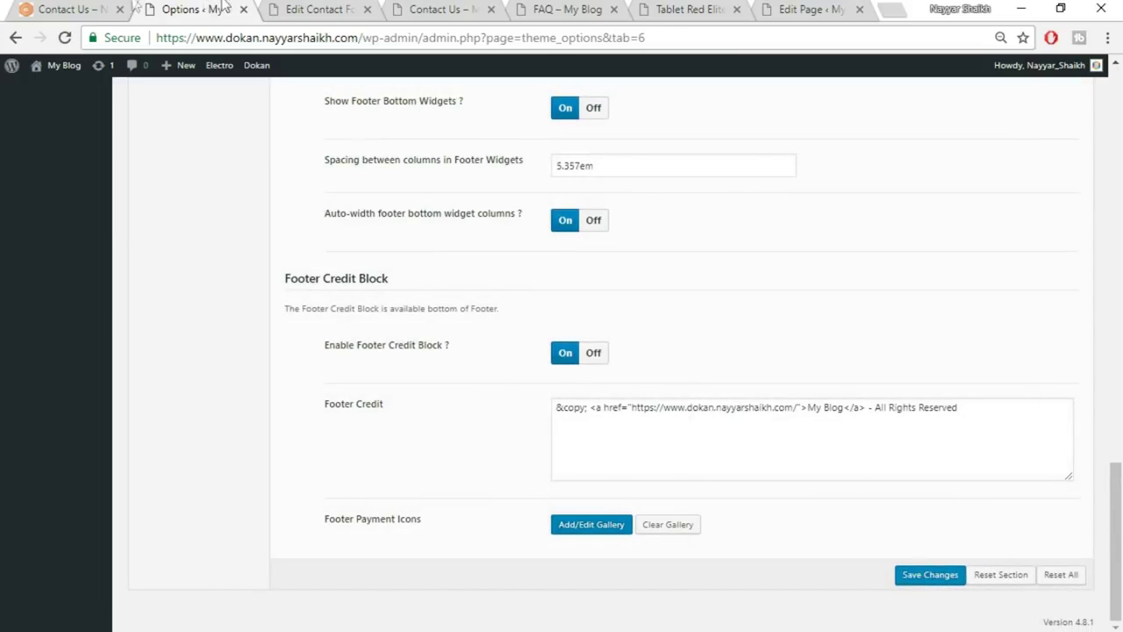
left_click(91, 7)
left_click_drag(141, 617, 445, 625)
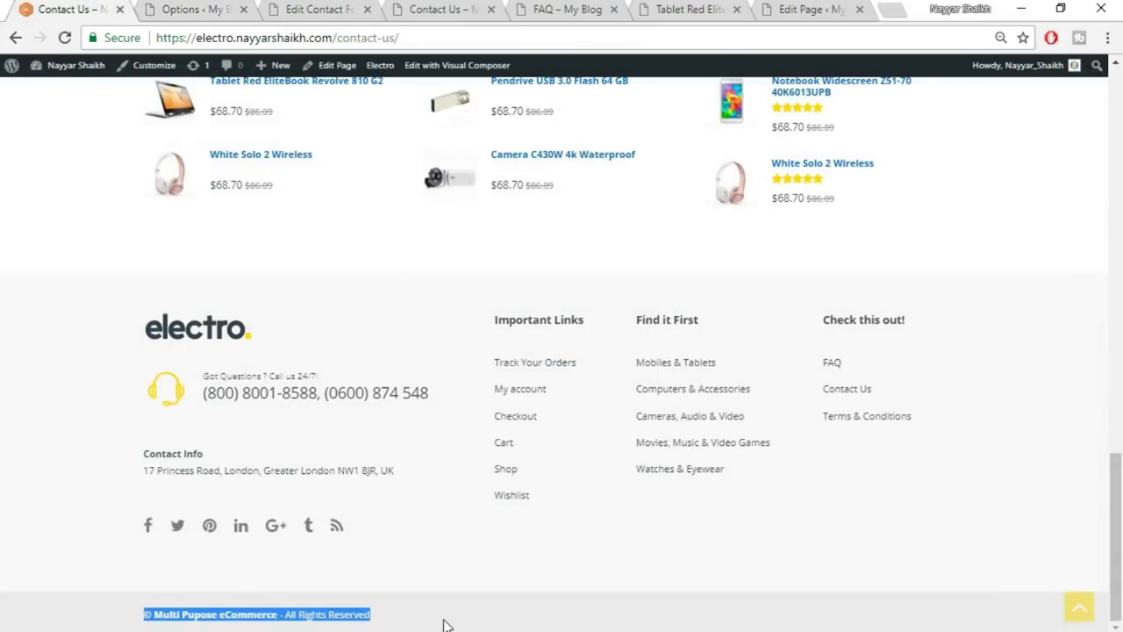
left_click(416, 621)
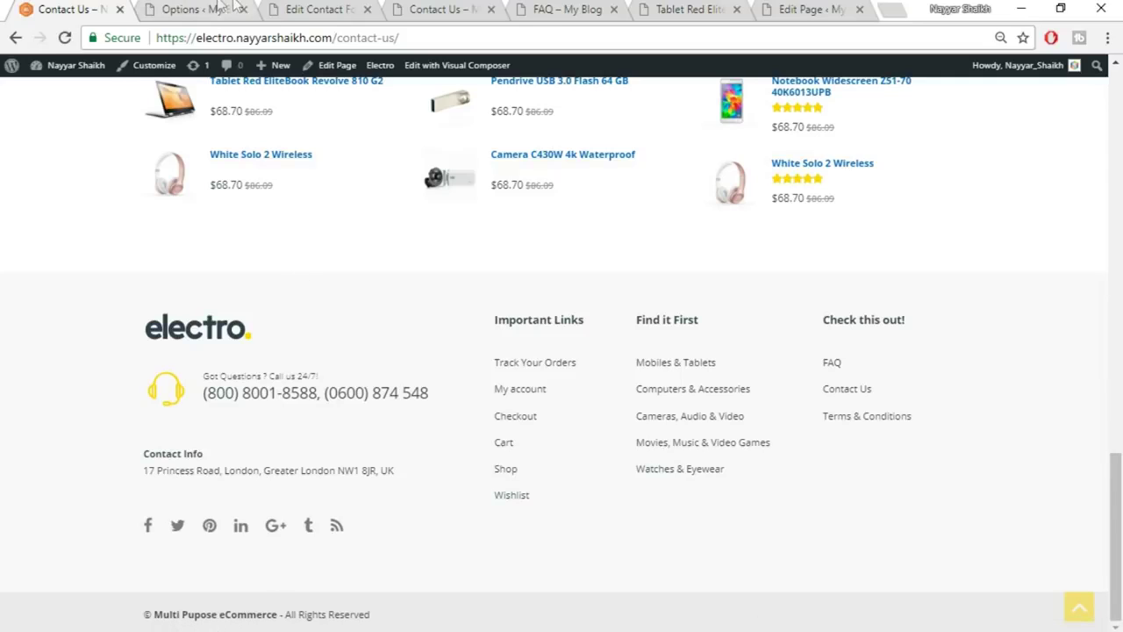
left_click(219, 9)
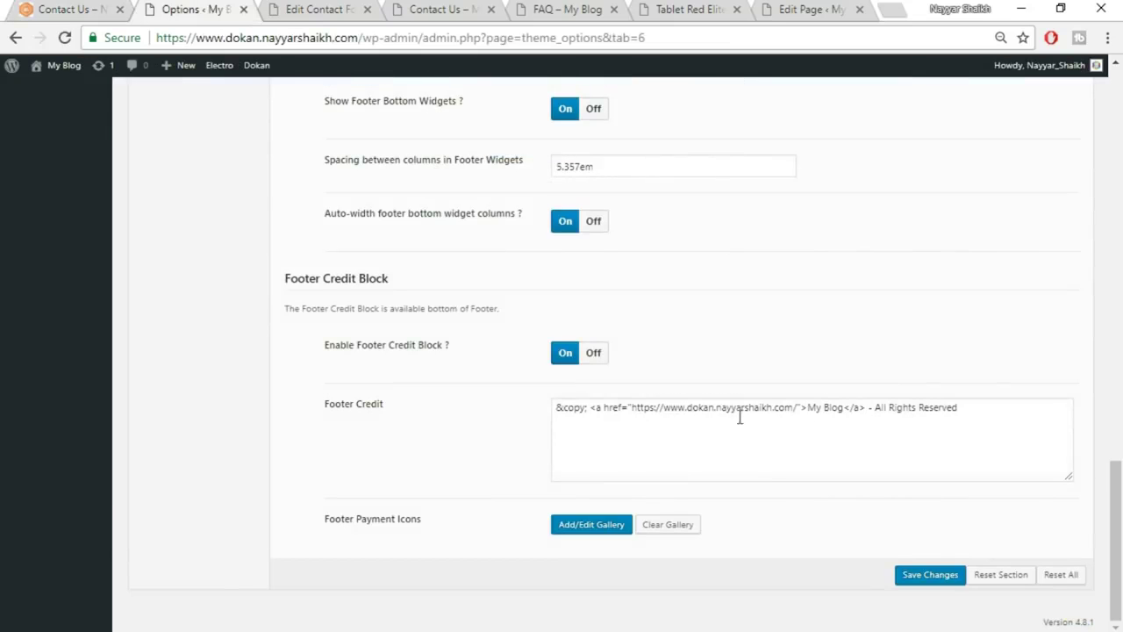
Replace 'My Blog' in the Footer Credit with the site owner's name and save
left_click_drag(809, 408, 840, 408)
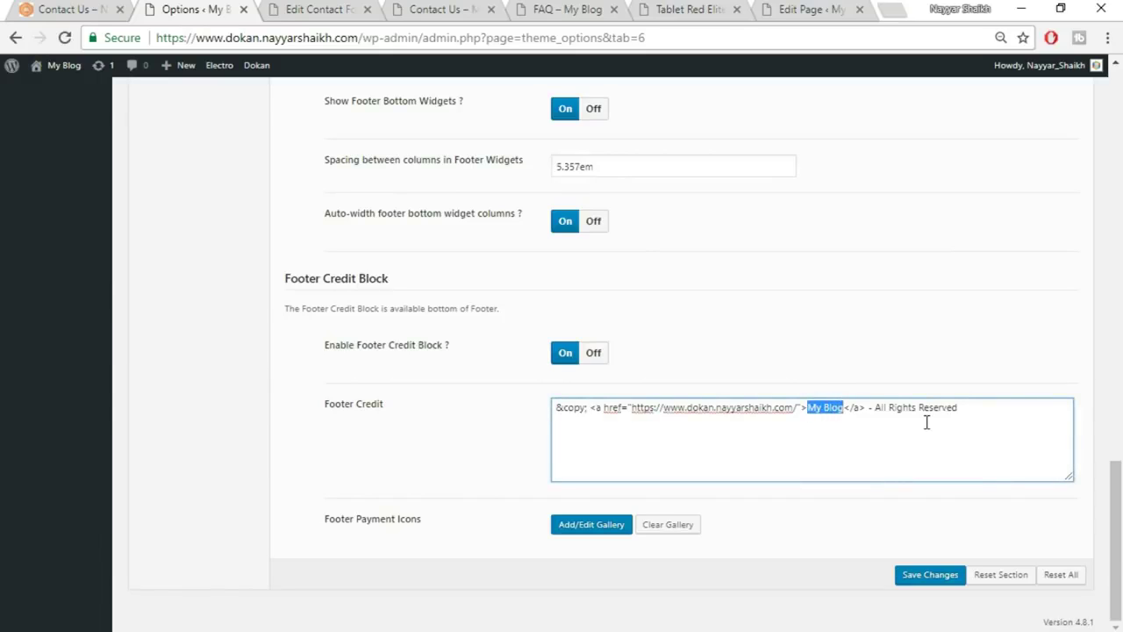
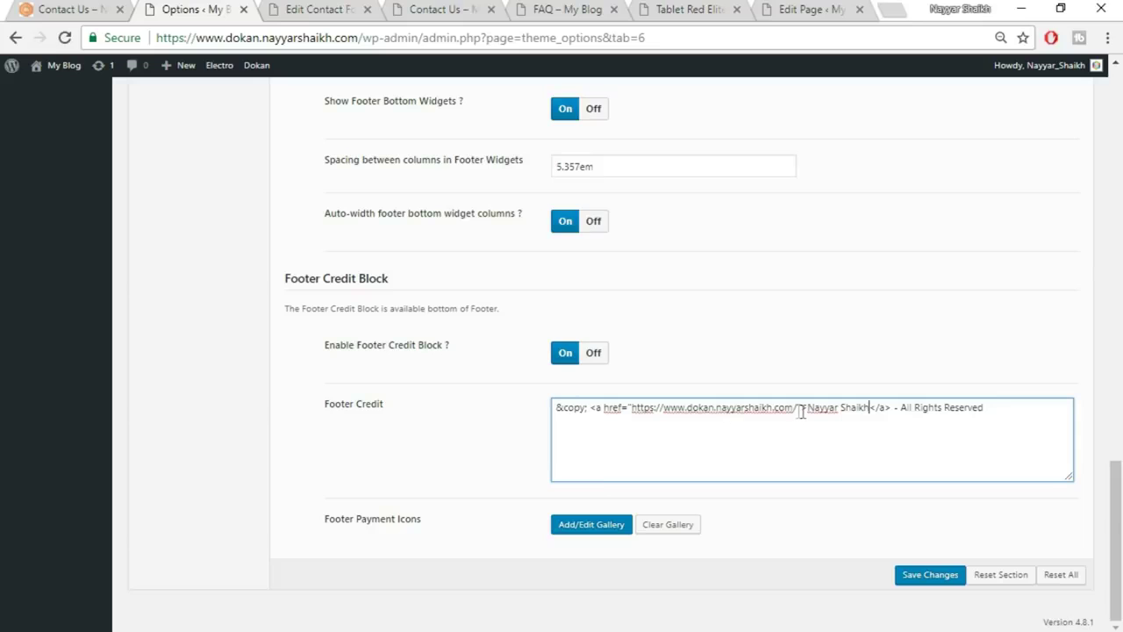
left_click(922, 579)
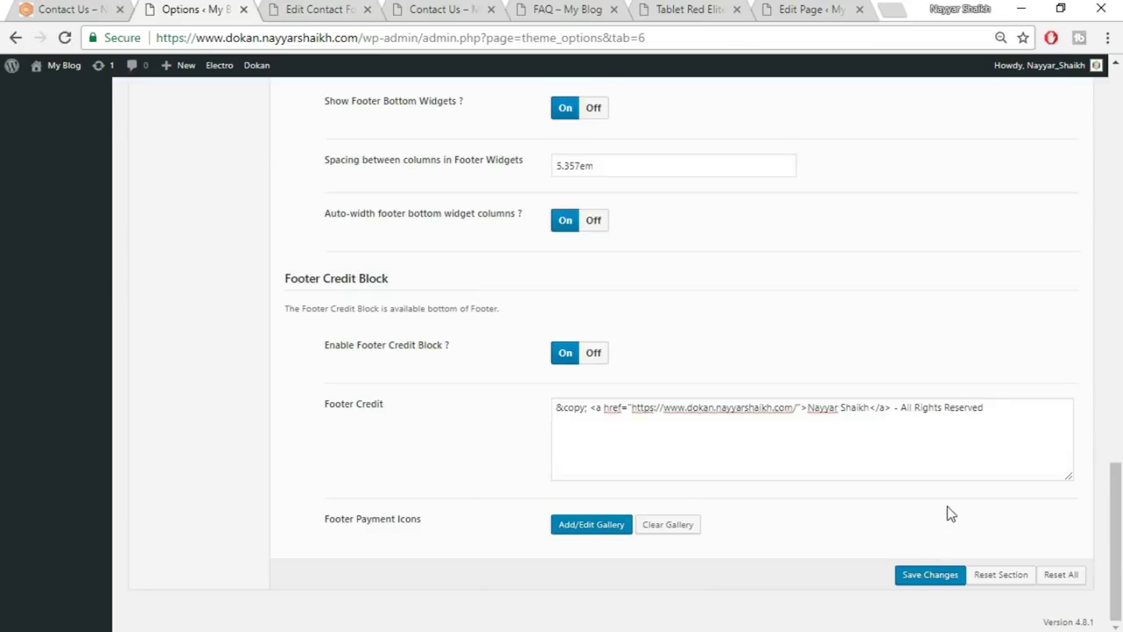
scroll(948, 513, "up", 15)
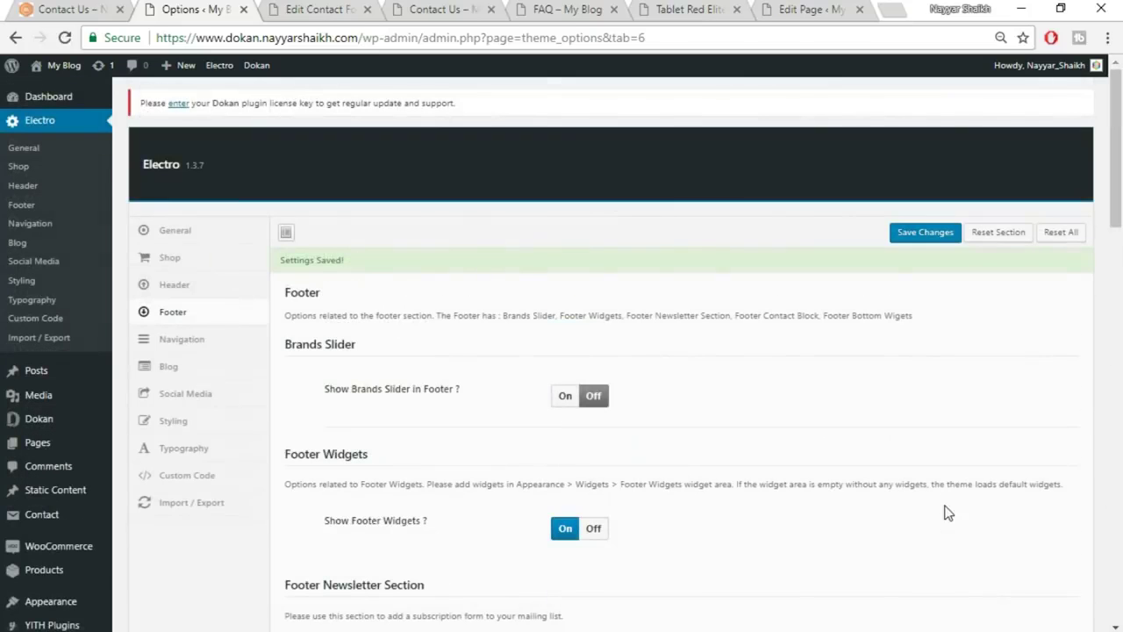
left_click(449, 13)
Reload the Contact Us page and scroll to the footer credit showing the owner's name
left_click(452, 31)
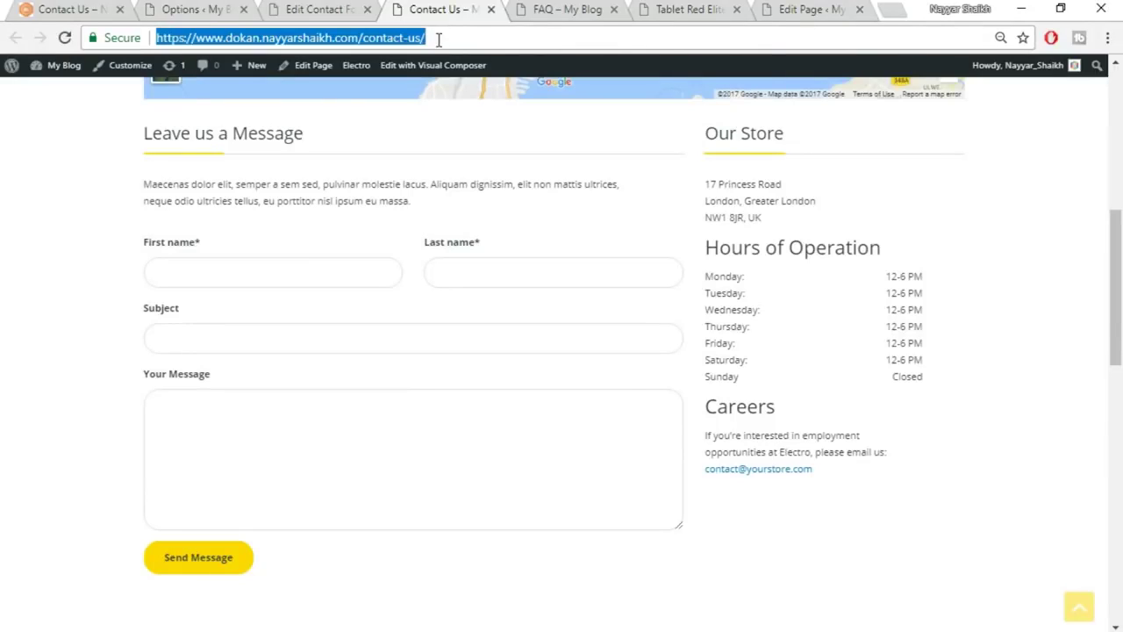
key("Return")
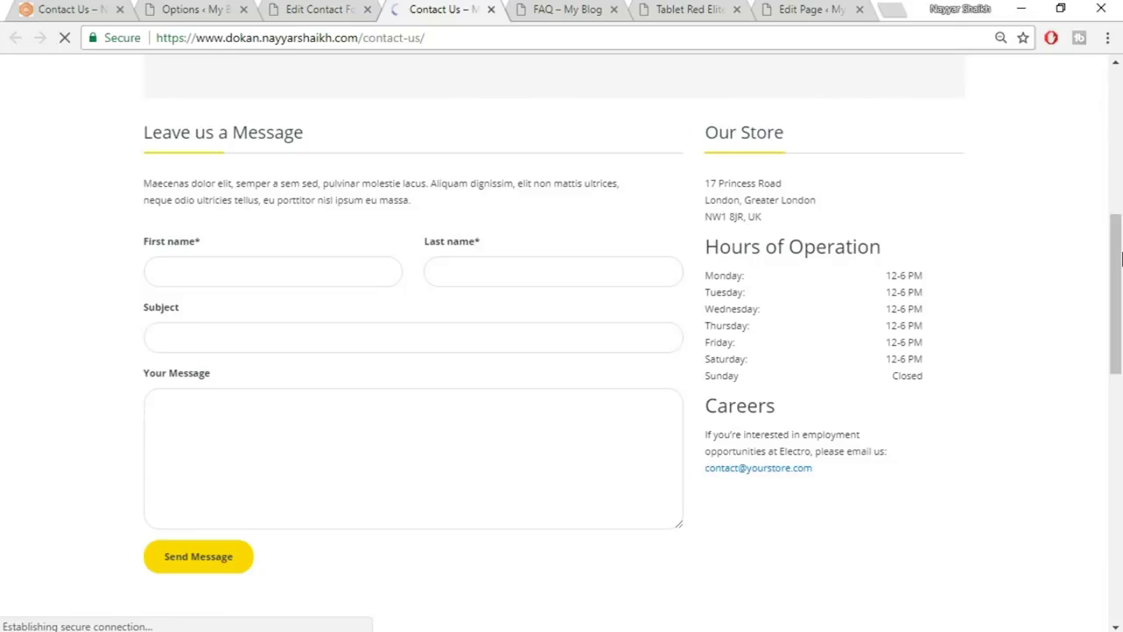
scroll(1121, 329, "down", 10)
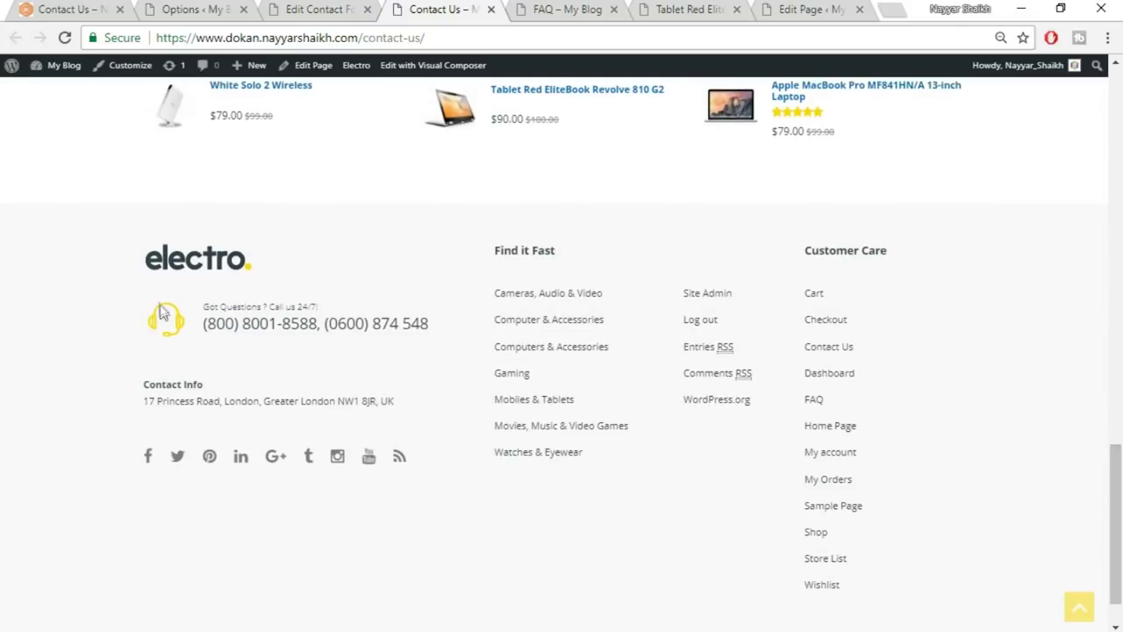
scroll(340, 403, "down", 1)
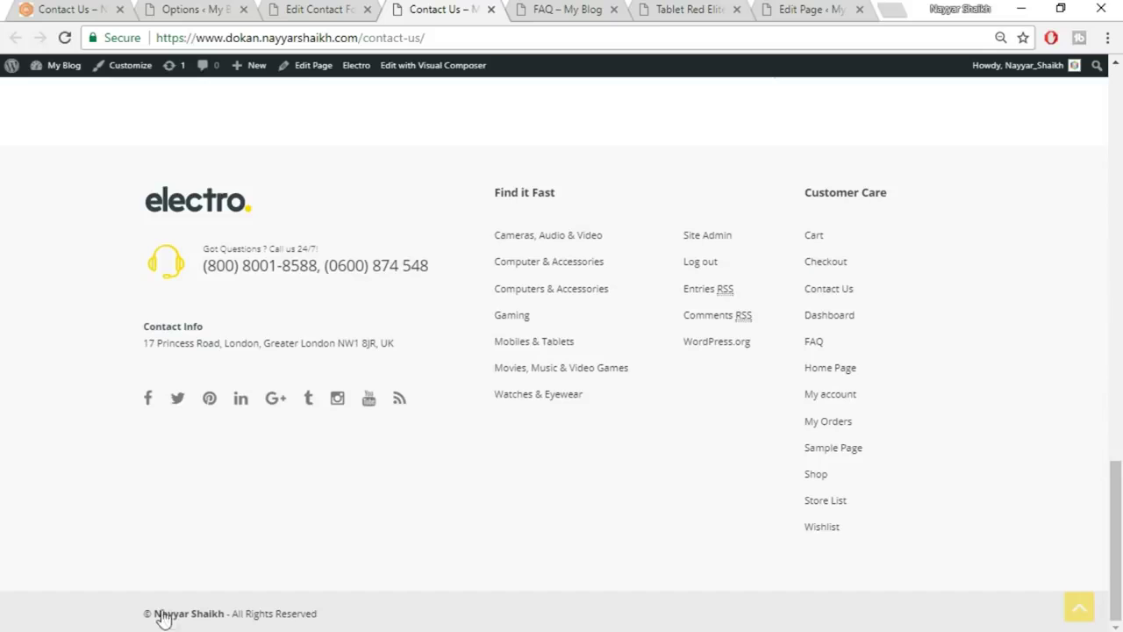
scroll(332, 560, "up", 1)
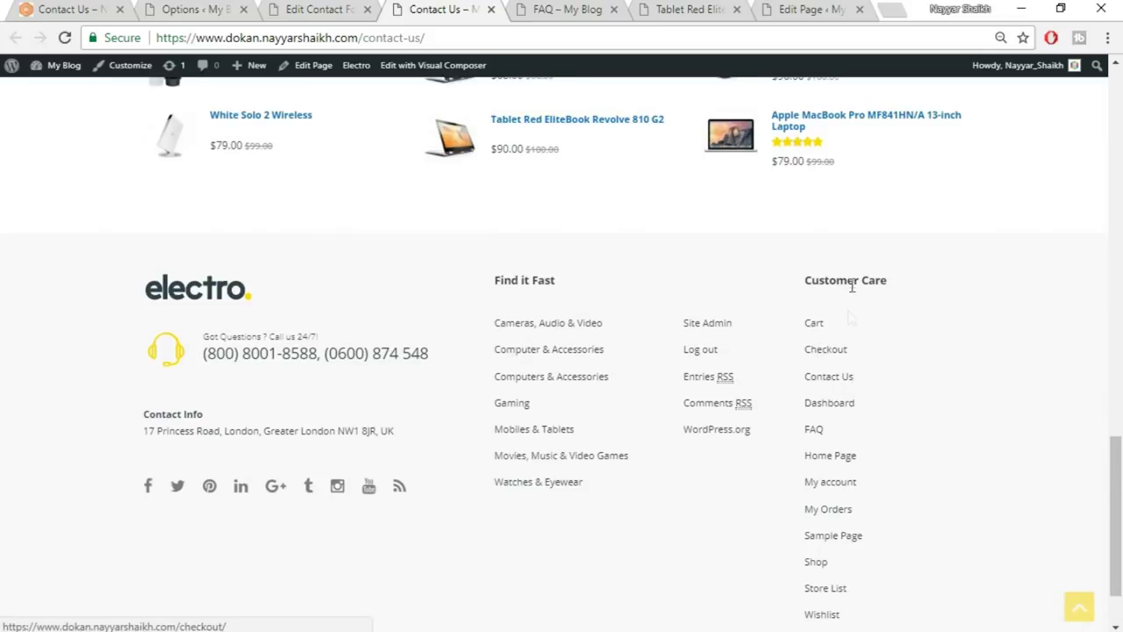
scroll(862, 316, "down", 1)
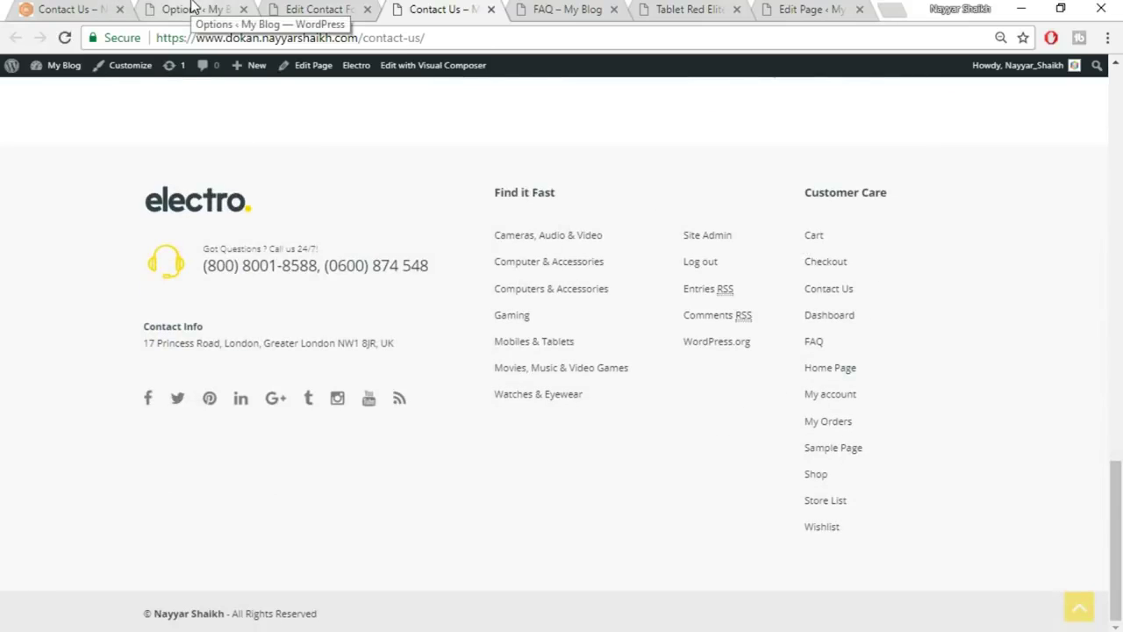
left_click(189, 8)
Open the Widgets management page and look over the Footer Bottom Widgets area
left_click(323, 6)
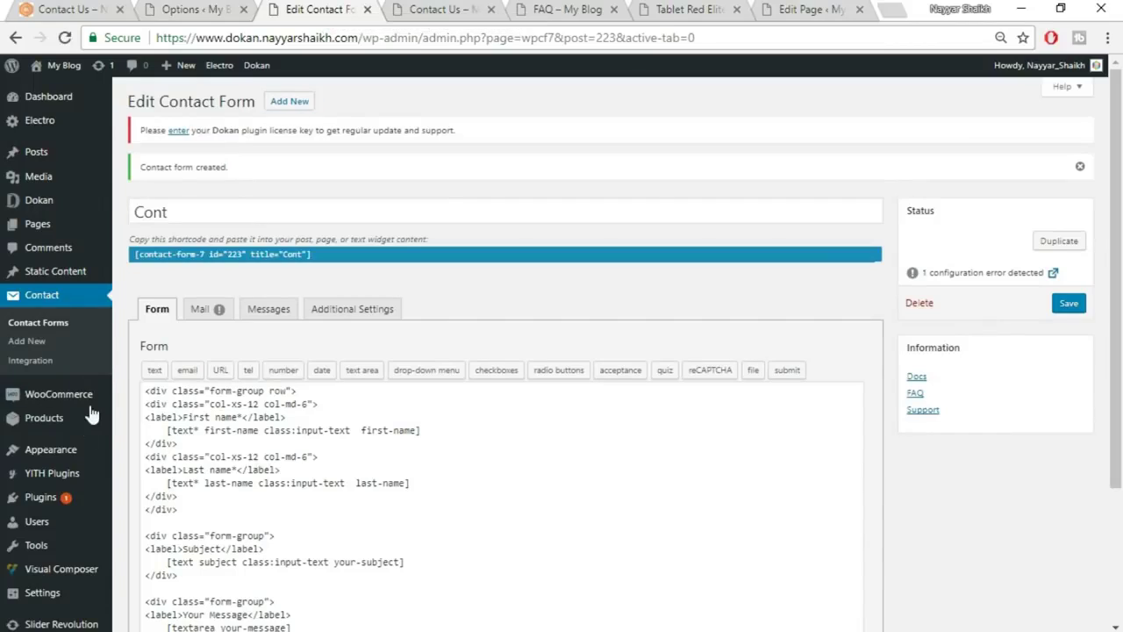
mouse_move(70, 452)
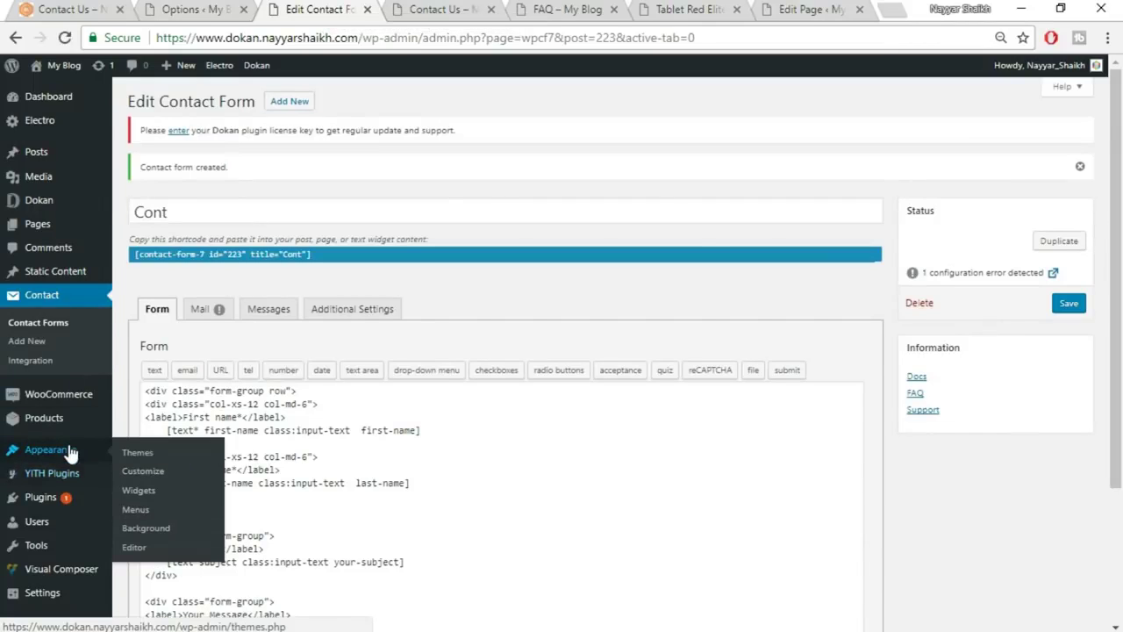
left_click(157, 501)
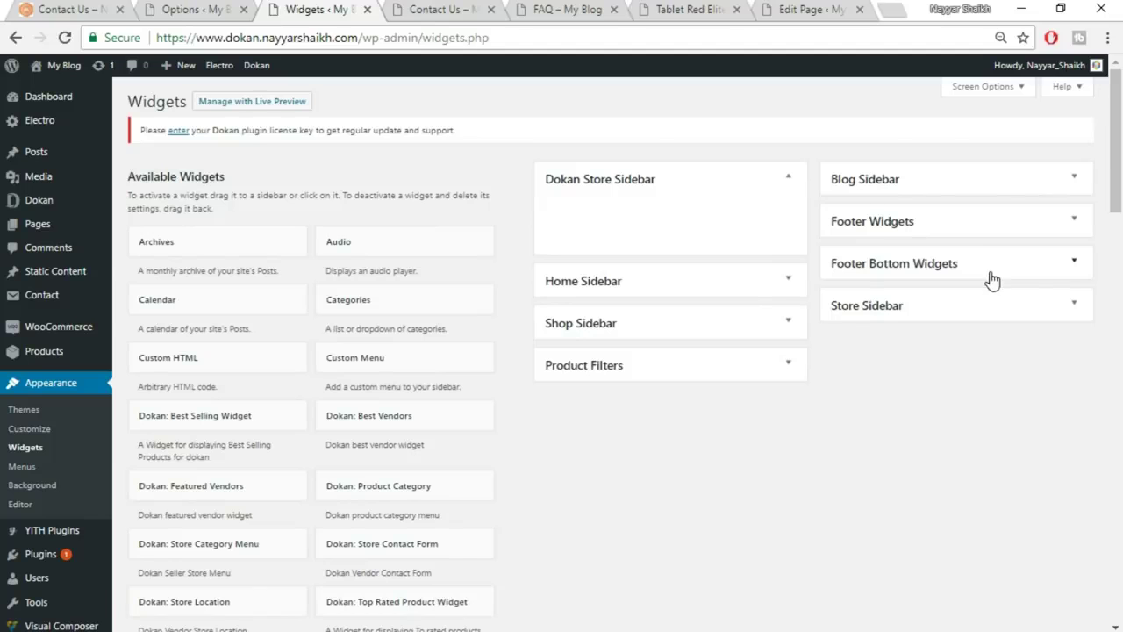
left_click(997, 277)
left_click(997, 277)
scroll(504, 463, "down", 4)
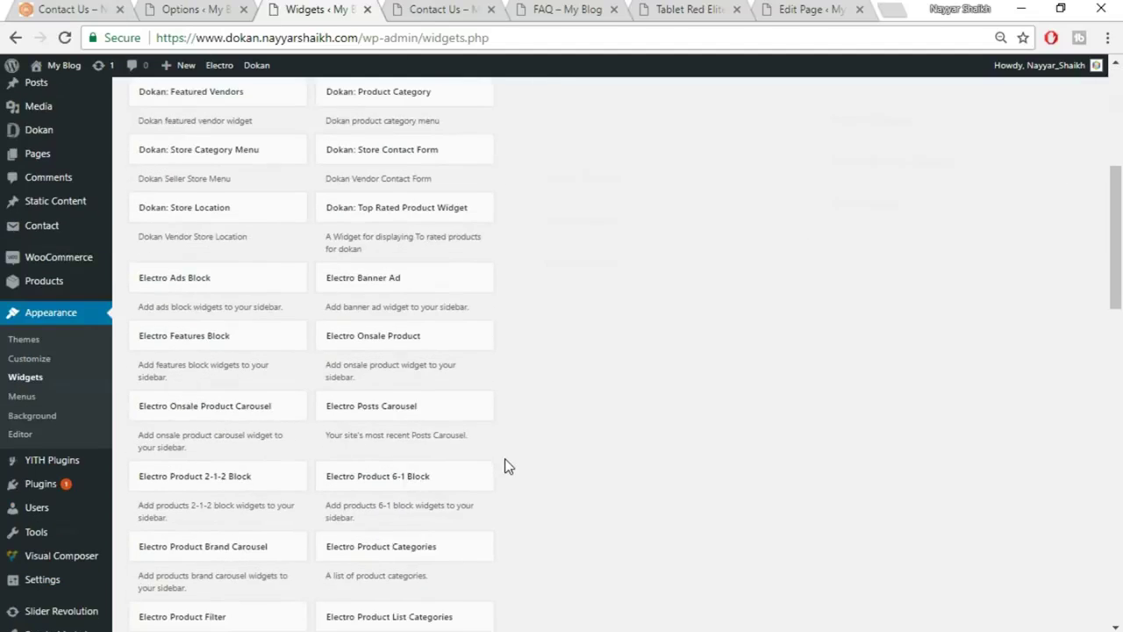
scroll(504, 463, "up", 4)
Add a Custom Menu widget titled 'Important Links', showing the Important Links menu, to Footer Bottom Widgets
left_click(400, 368)
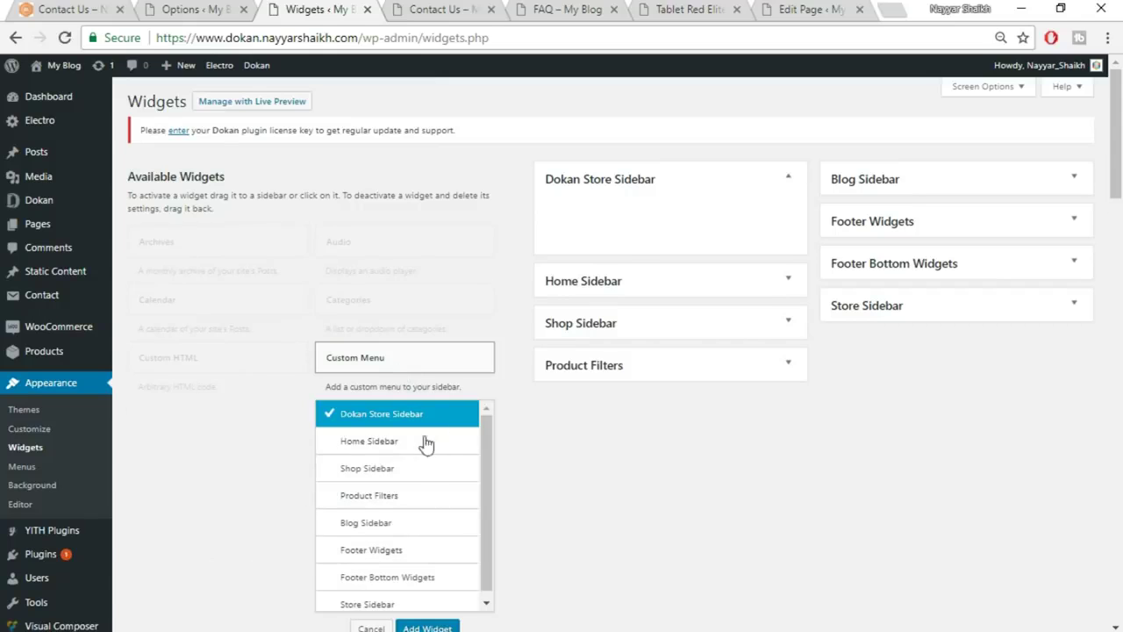
left_click(434, 579)
scroll(509, 599, "down", 2)
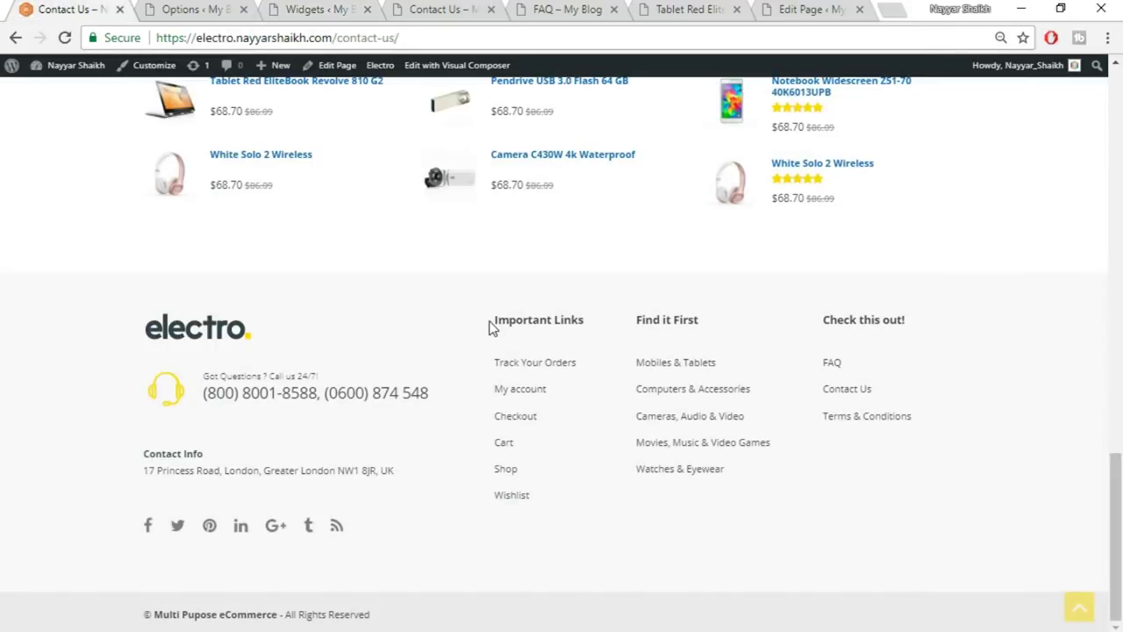
left_click_drag(492, 327, 592, 328)
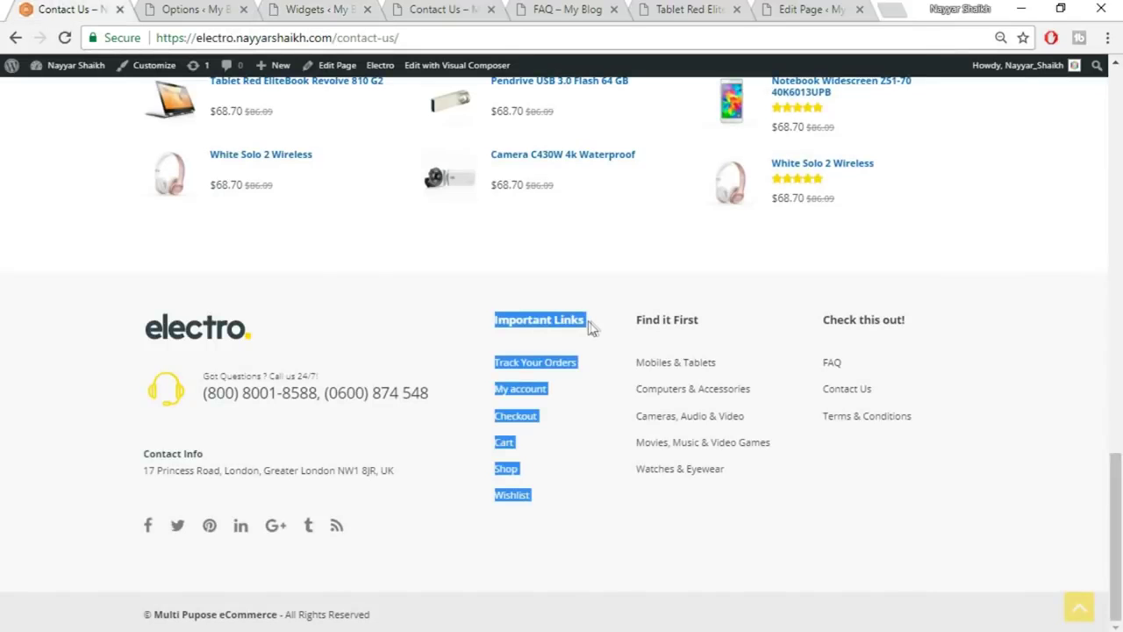
triple_click(580, 320)
key("ctrl+c")
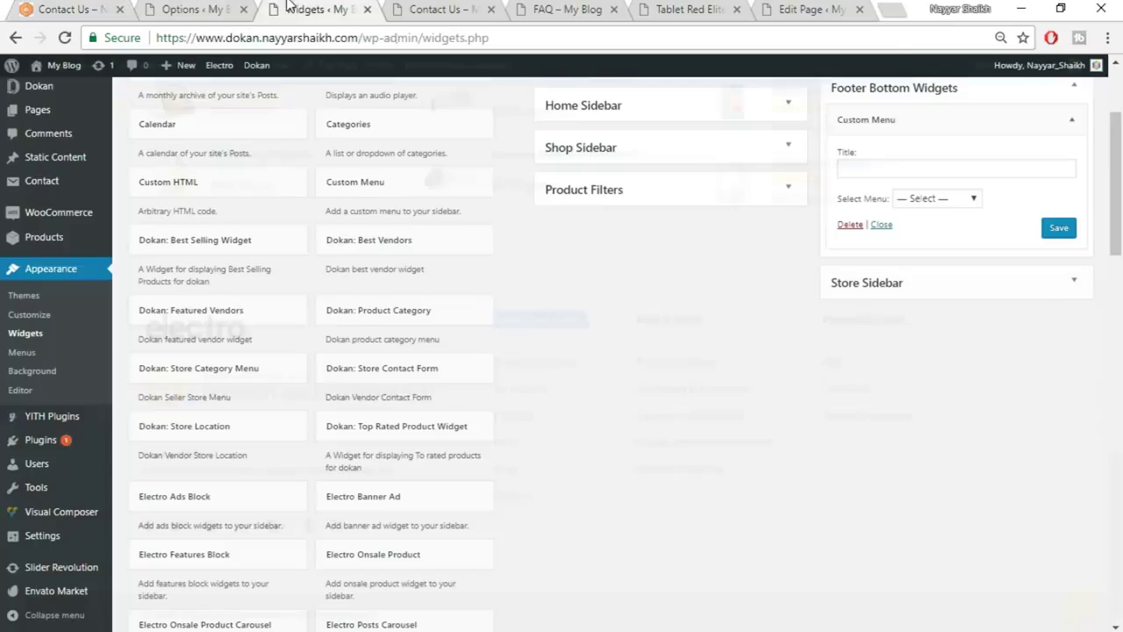
left_click(290, 8)
left_click(905, 166)
key("ctrl+v")
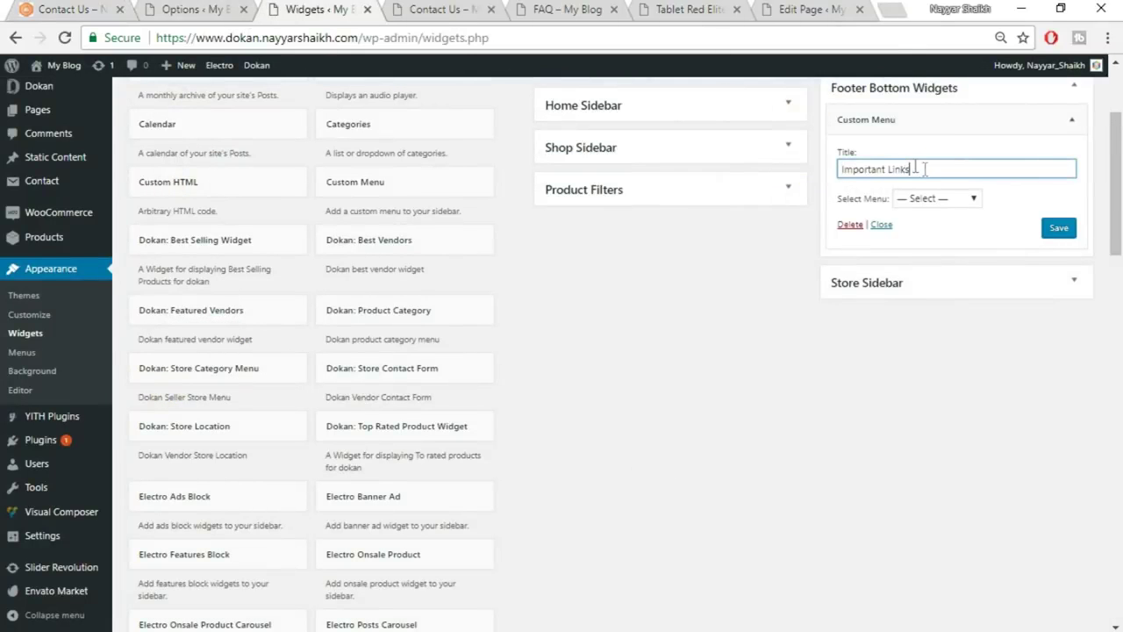
left_click(944, 208)
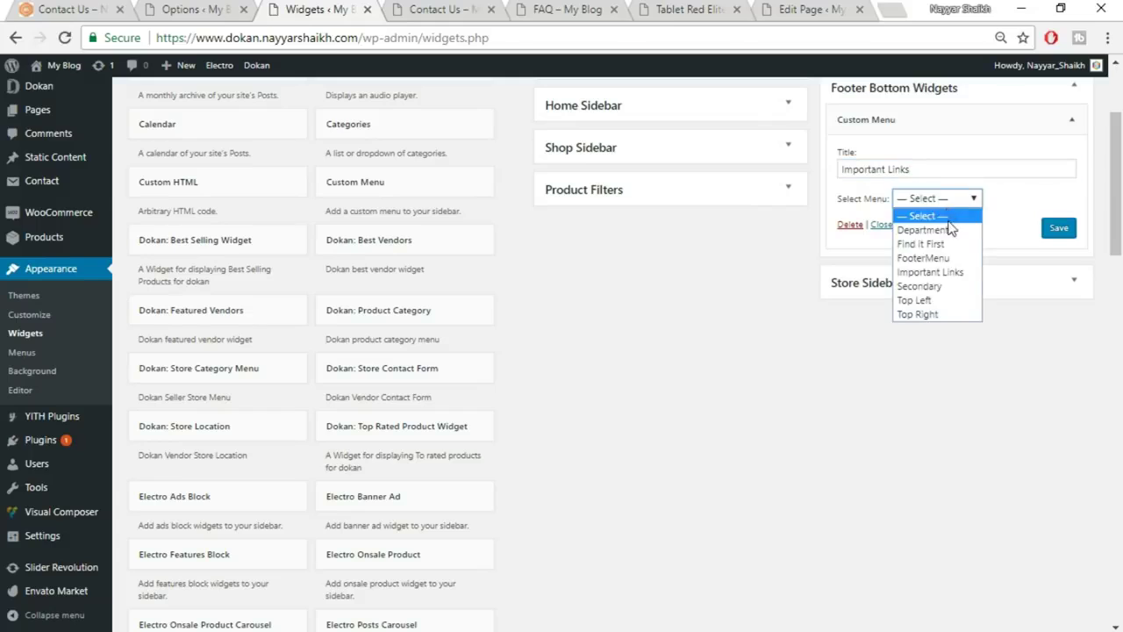
left_click(960, 277)
left_click(1070, 234)
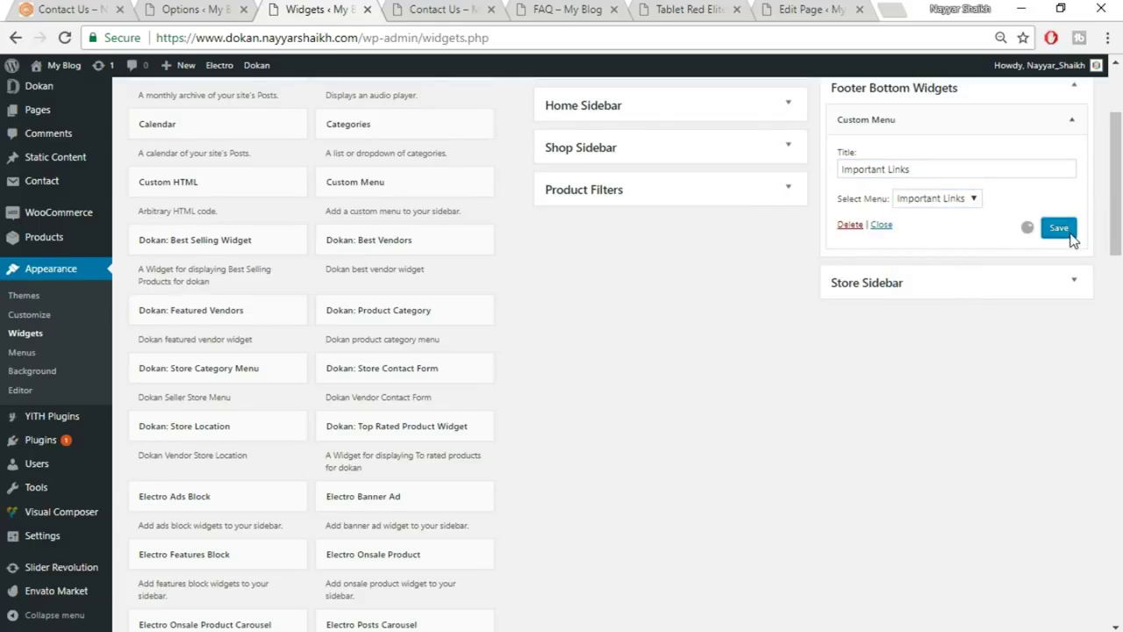
Add a second, empty Custom Menu widget to Footer Bottom Widgets
left_click(402, 184)
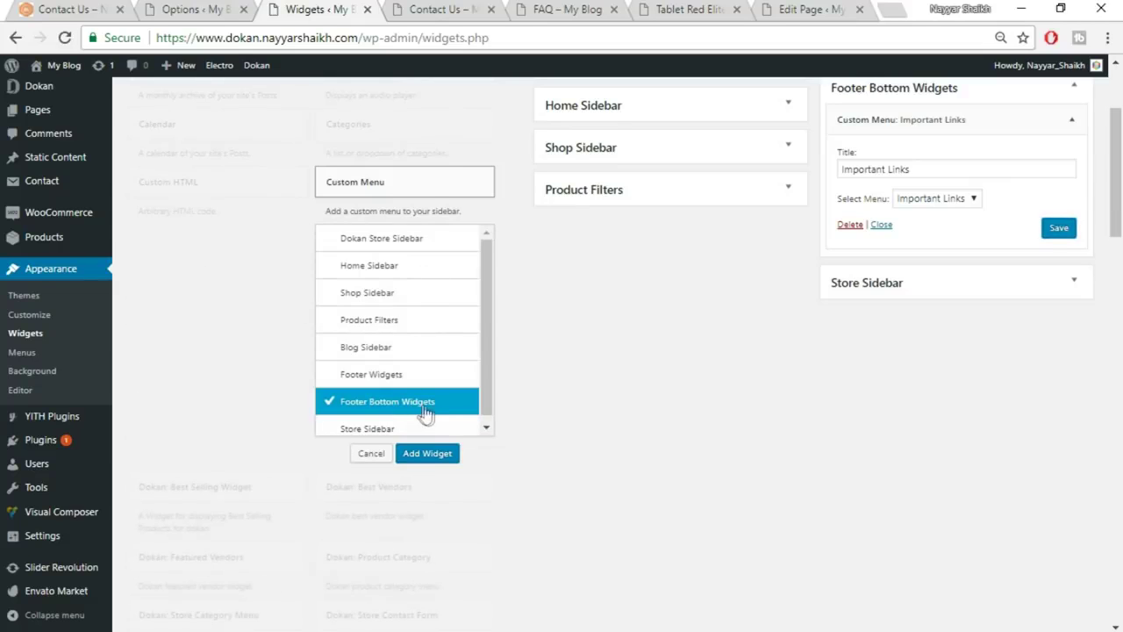
left_click(432, 452)
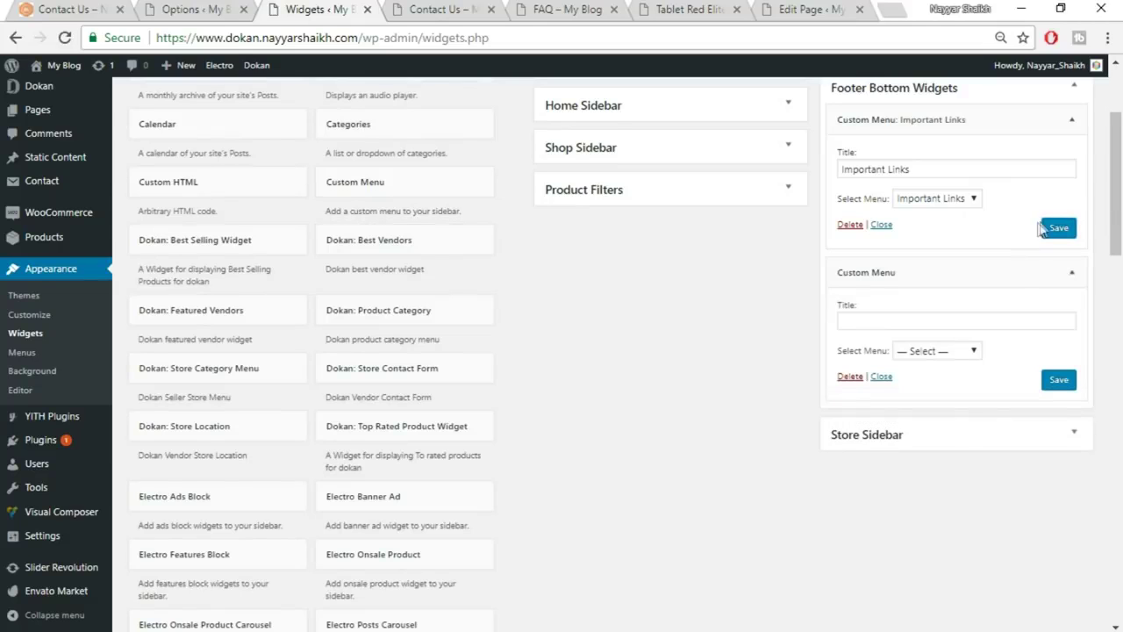
left_click(71, 9)
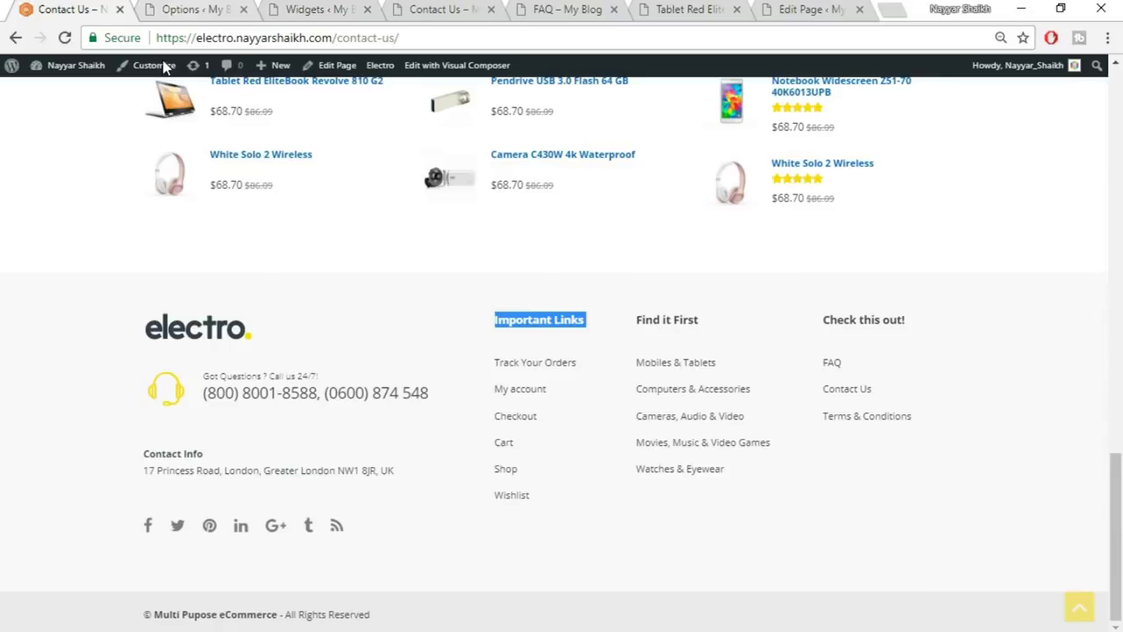
Title the second Custom Menu widget 'Find it First', set its menu to Find it First, and save
double_click(668, 320)
key("ctrl+c")
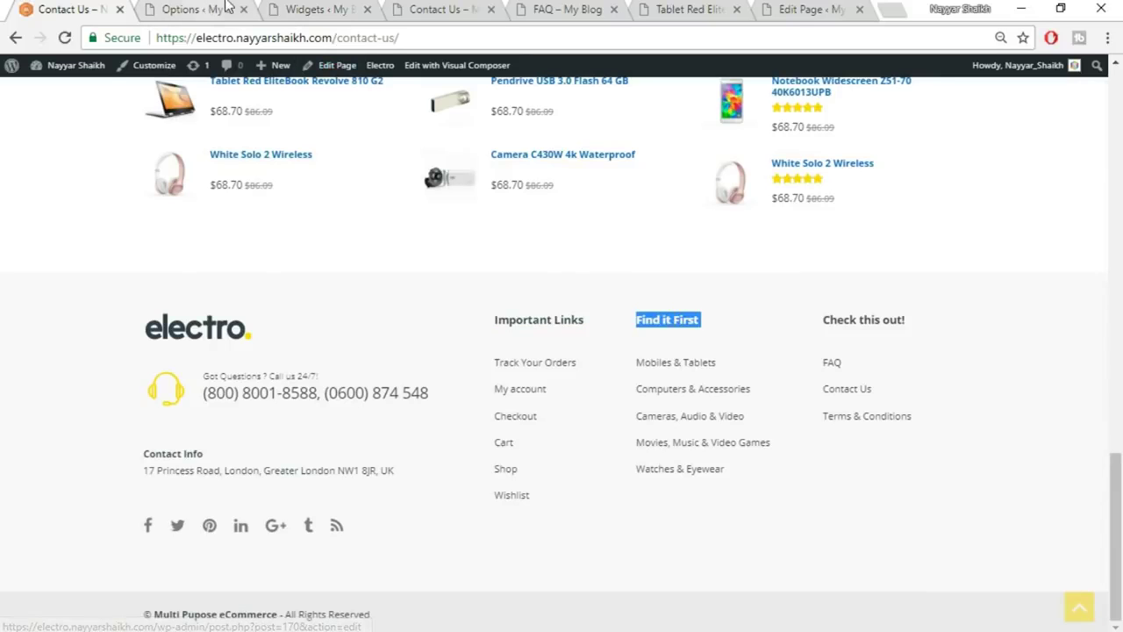
left_click(302, 10)
left_click(948, 326)
key("ctrl+v")
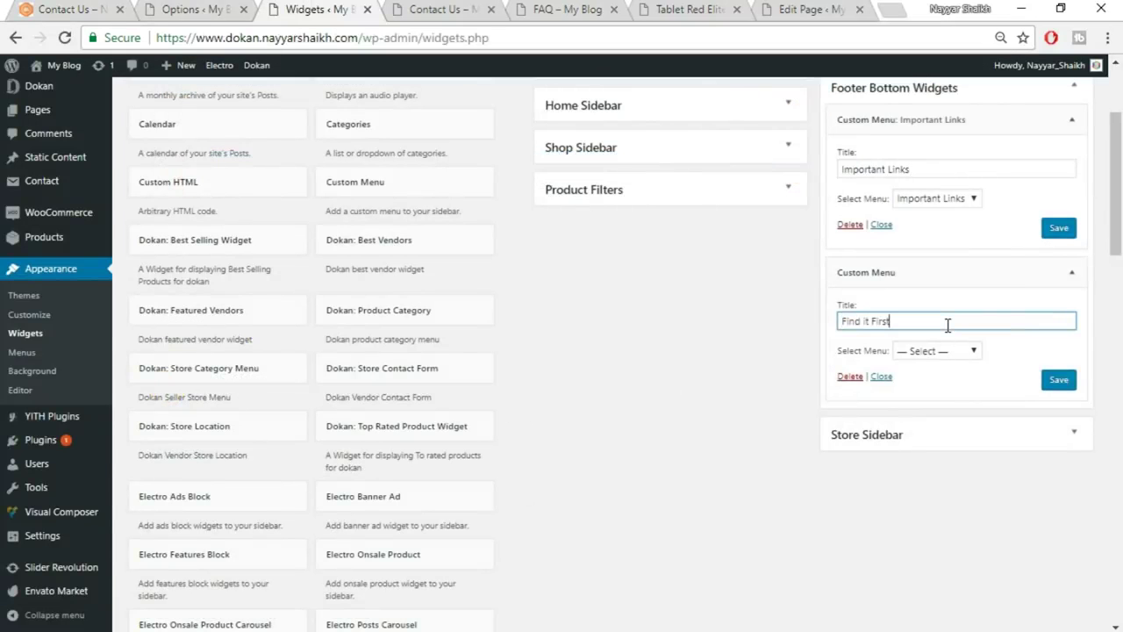
left_click(963, 351)
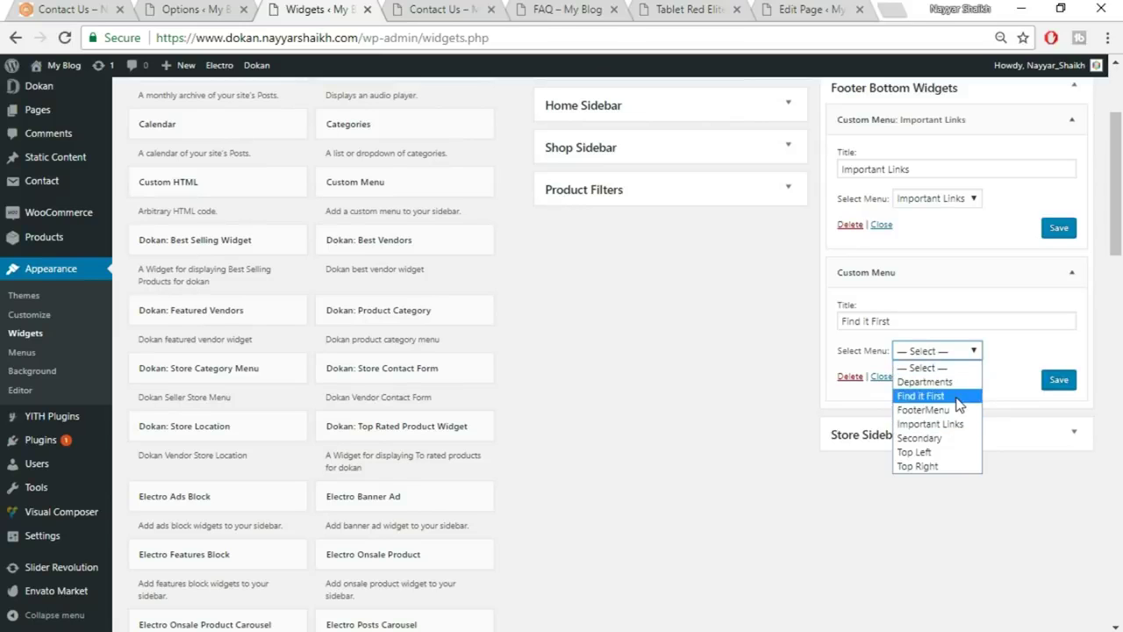
left_click(956, 394)
left_click(1060, 381)
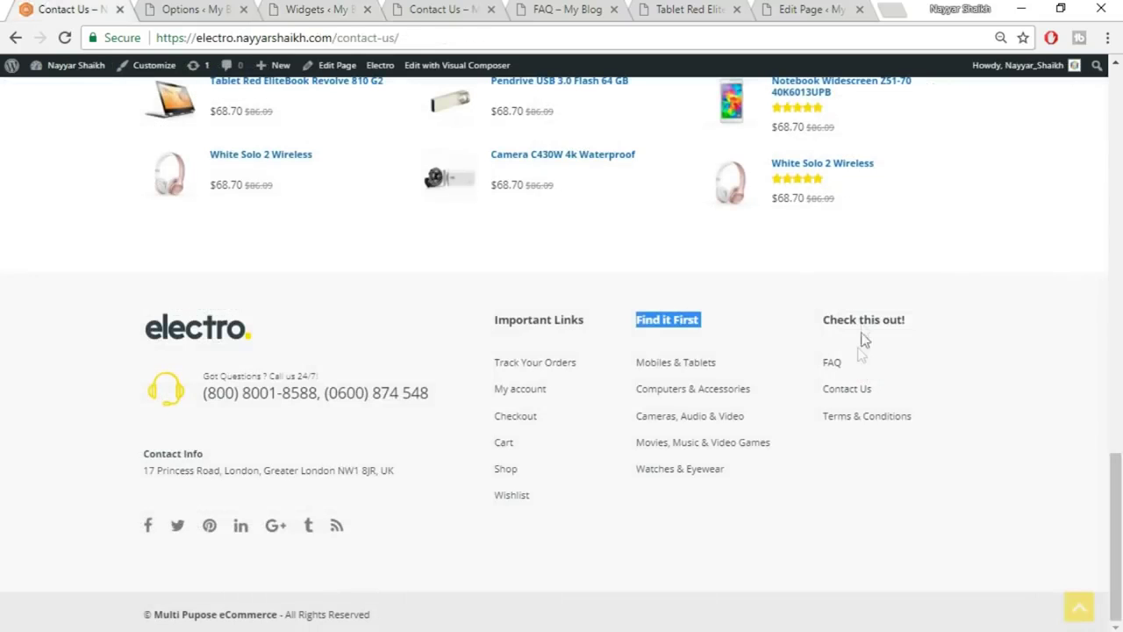
Add a third Custom Menu widget to Footer Bottom Widgets titled 'Check this out!'
triple_click(863, 321)
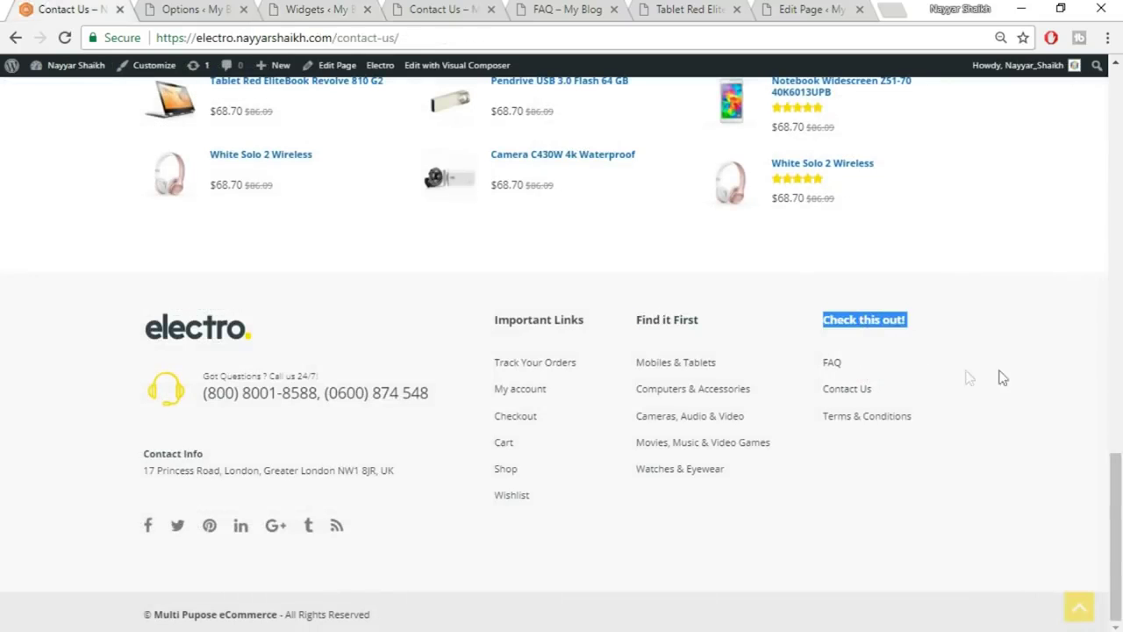
left_click(191, 10)
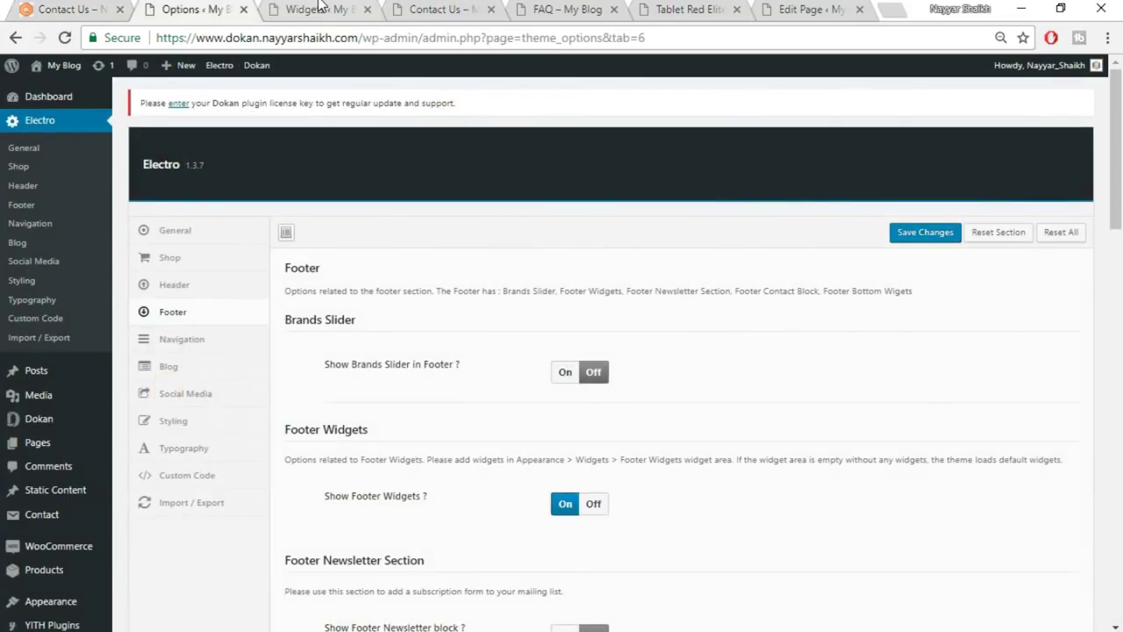
left_click(321, 9)
left_click(389, 187)
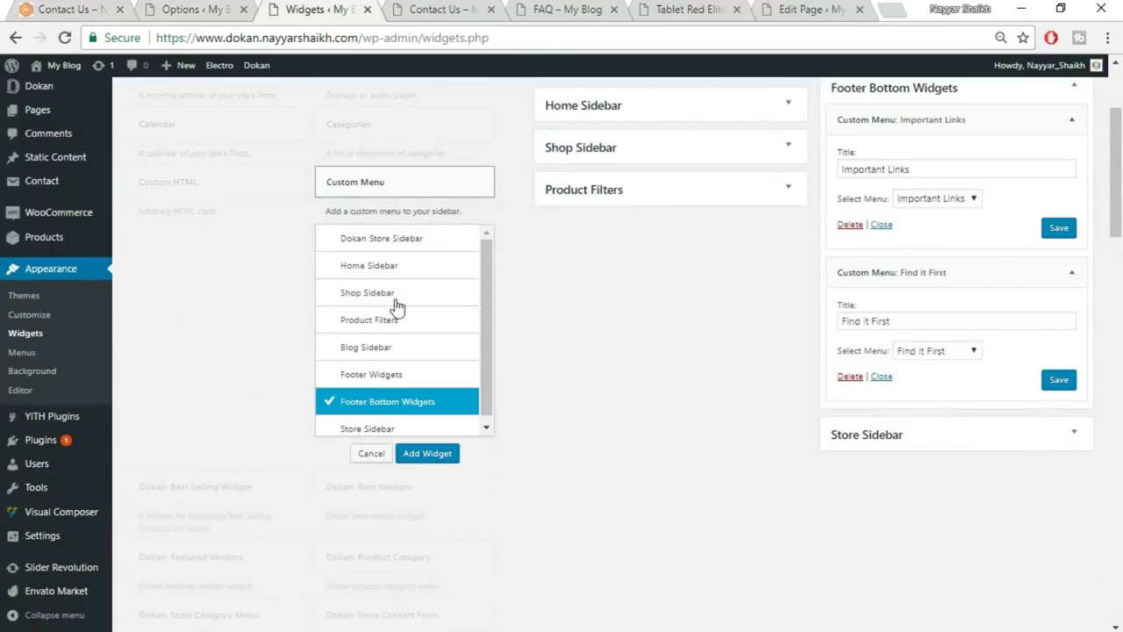
left_click(441, 459)
left_click(953, 473)
type("Check this out!")
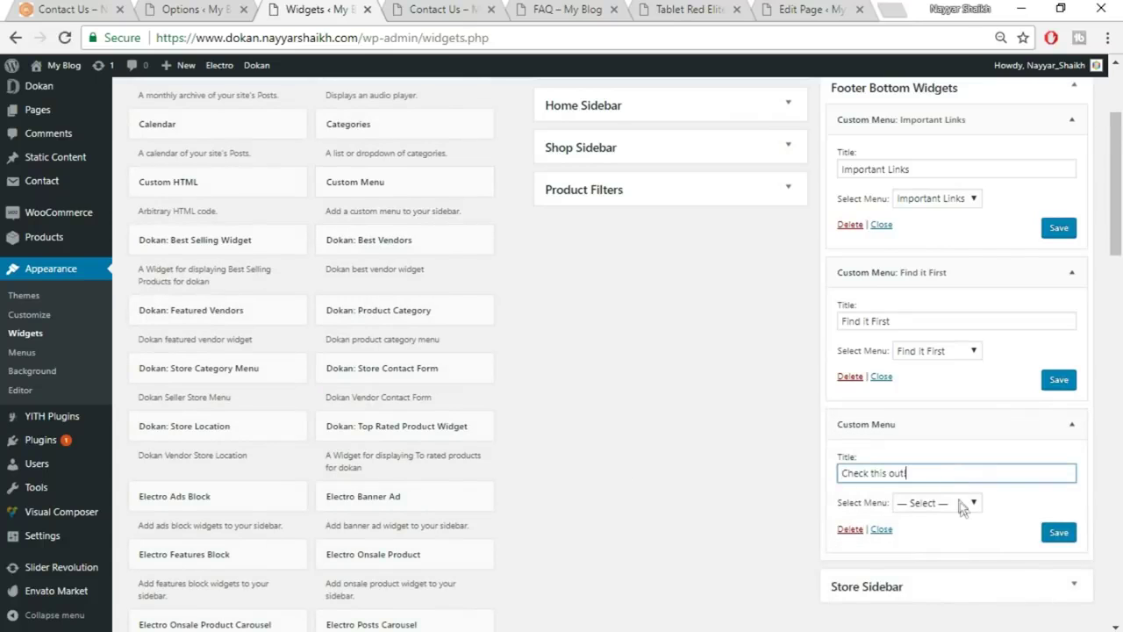
Set the Check this out! widget's menu to FooterMenu and save it
left_click(963, 506)
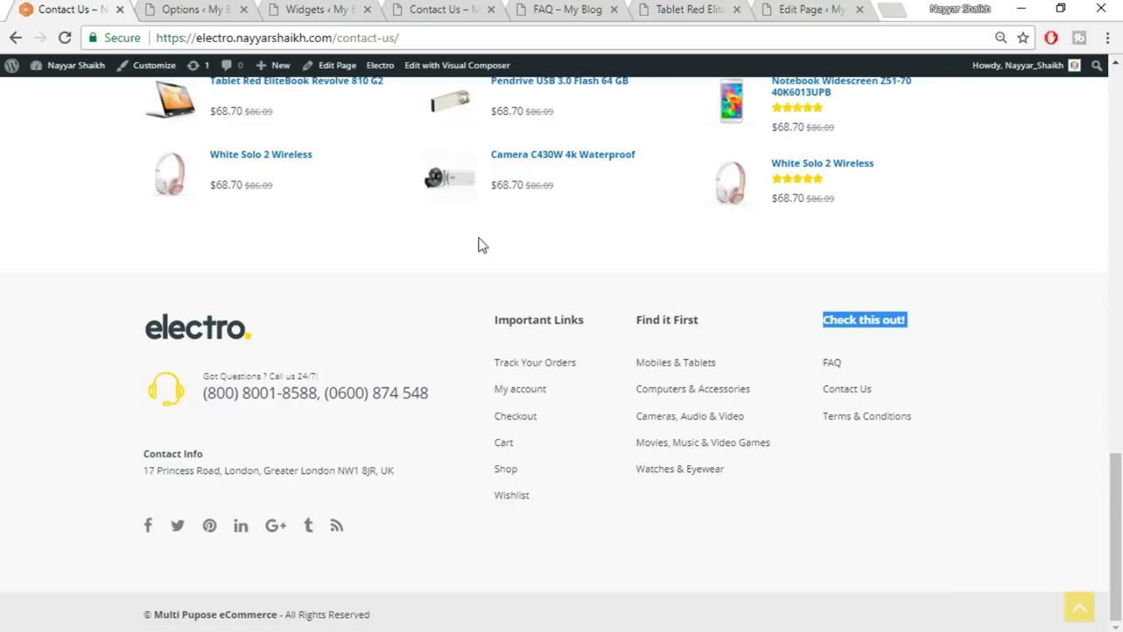
left_click(154, 9)
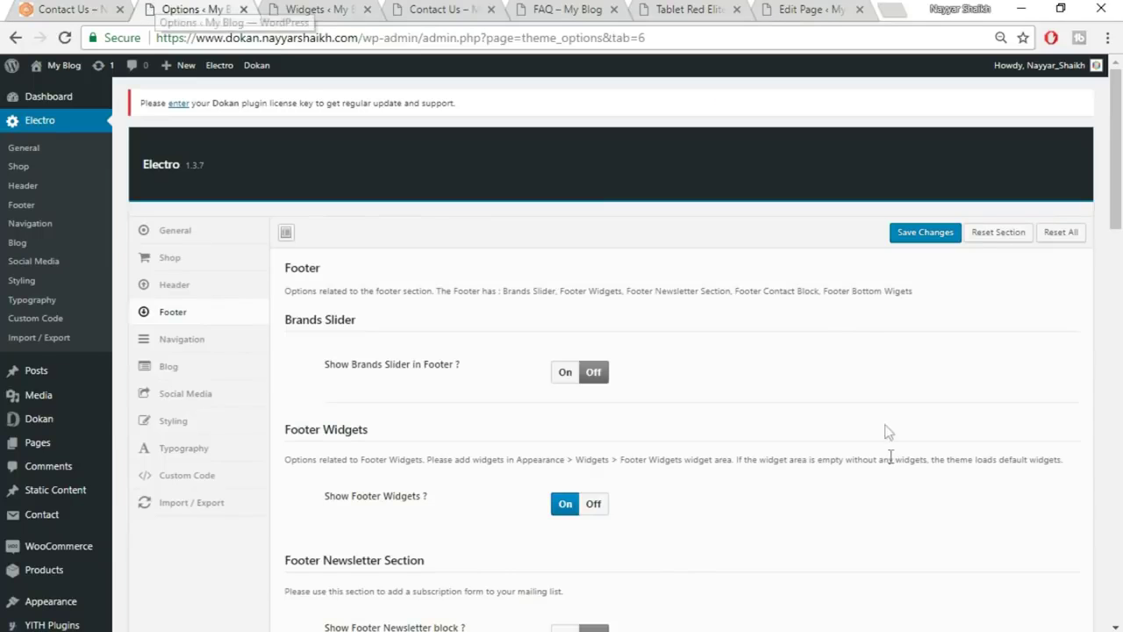
left_click(307, 9)
left_click(964, 504)
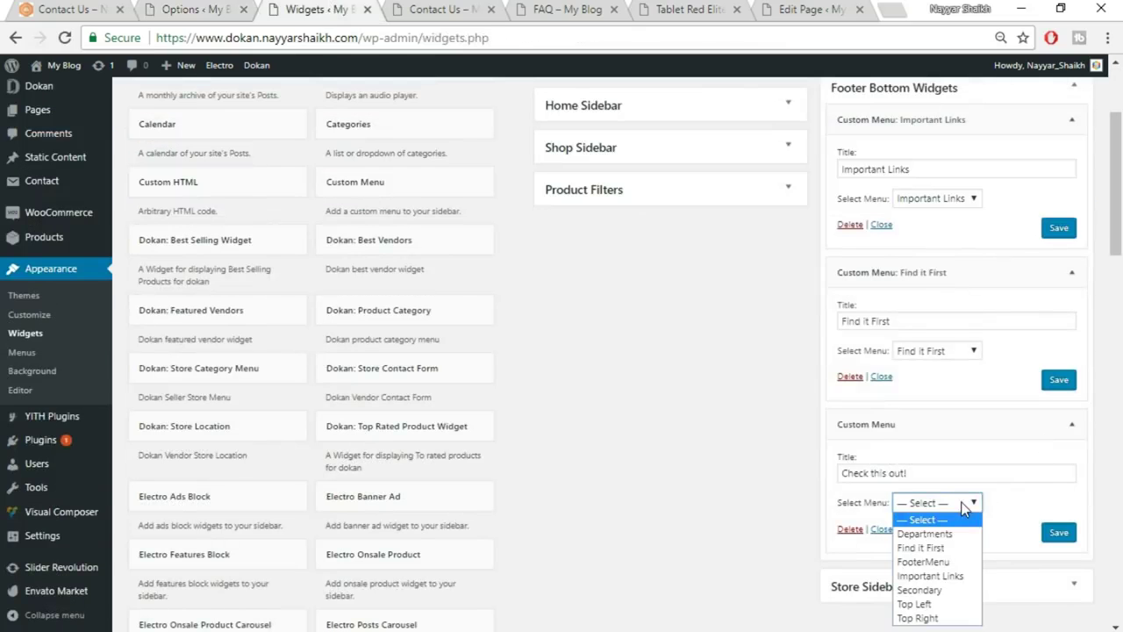
left_click(952, 562)
left_click(1060, 535)
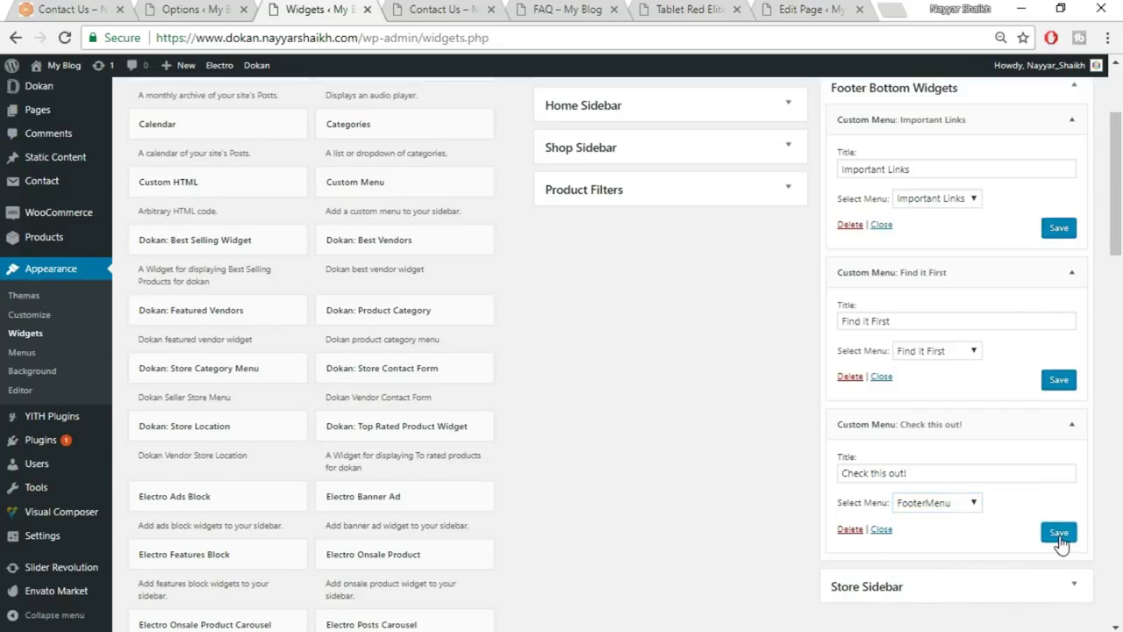
Reload the live Contact Us page and check the footer's Important Links, Find it First, Check this out! columns
left_click(418, 9)
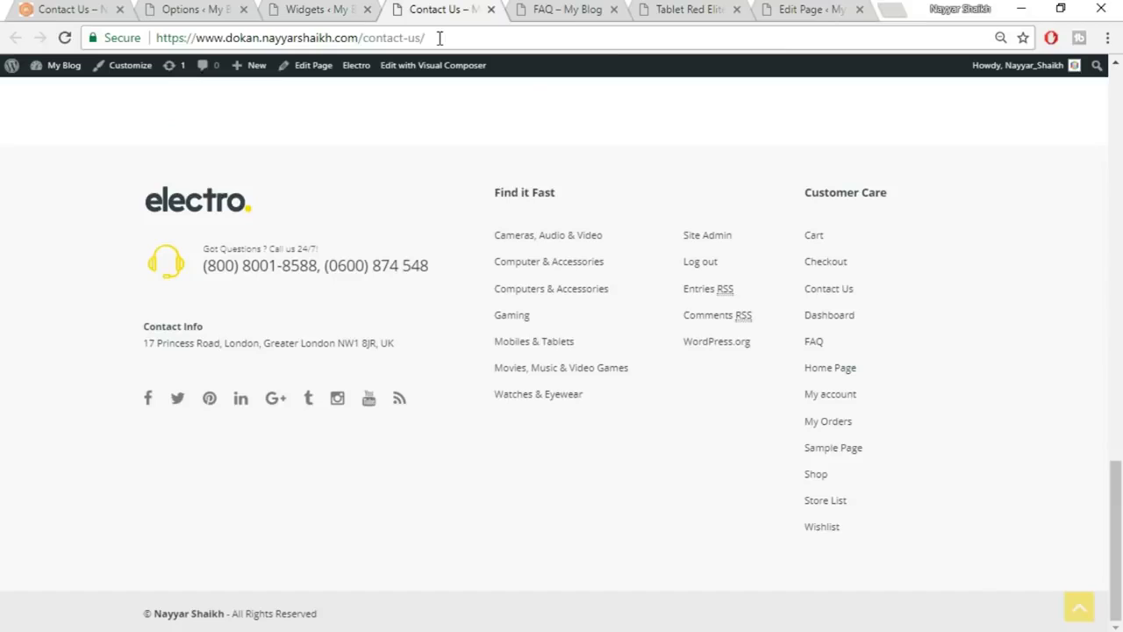
left_click(440, 38)
key("Return")
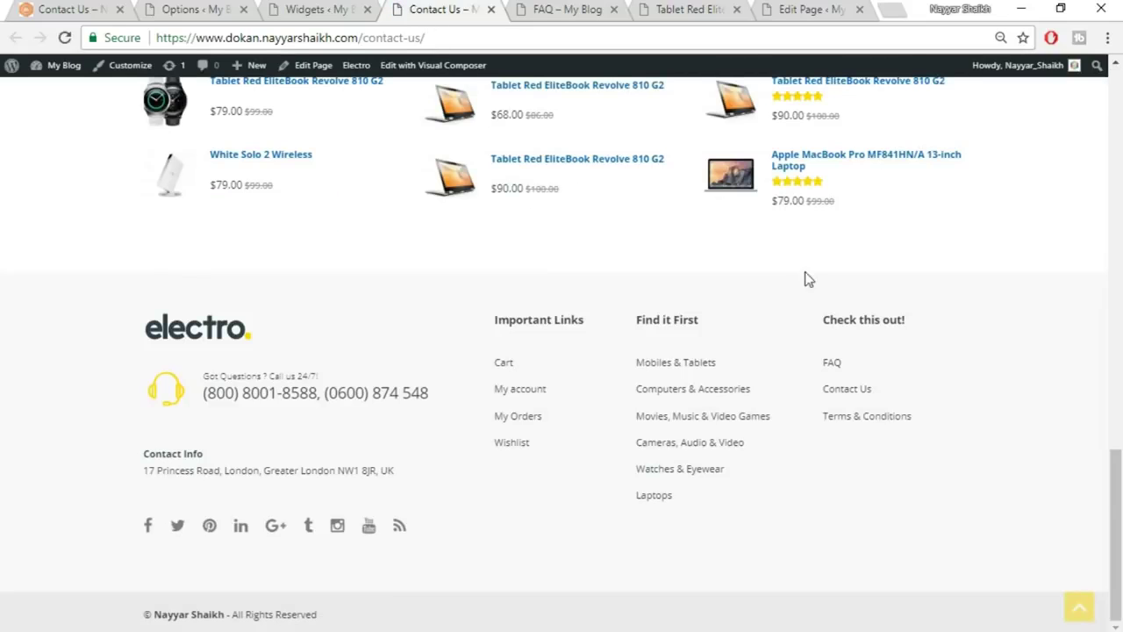
left_click(1090, 611)
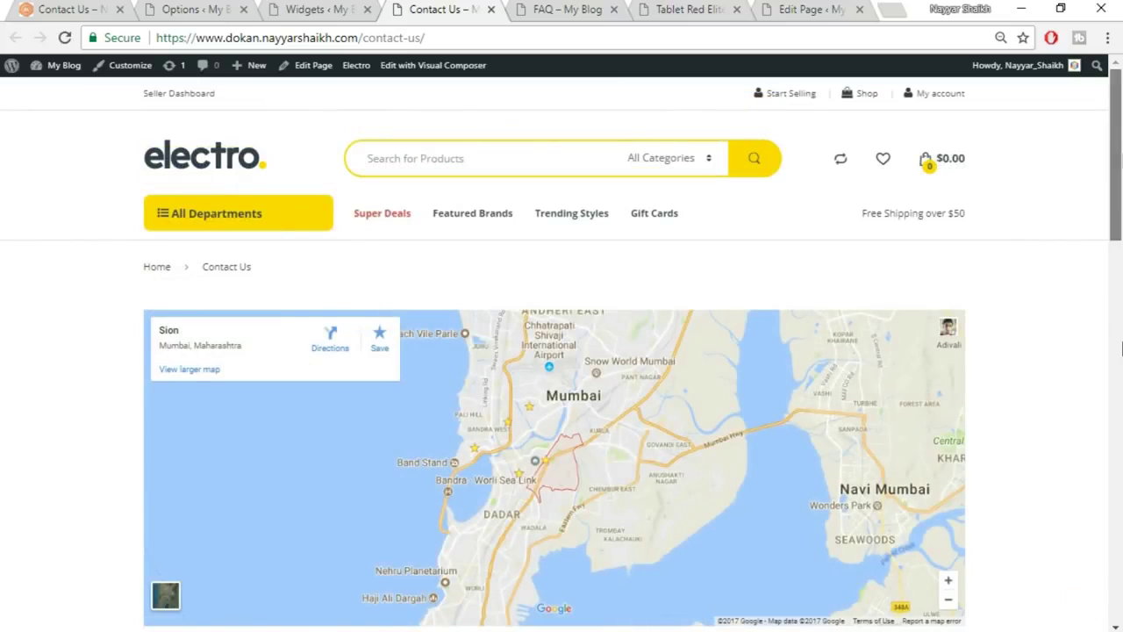
left_click_drag(1116, 202, 1120, 597)
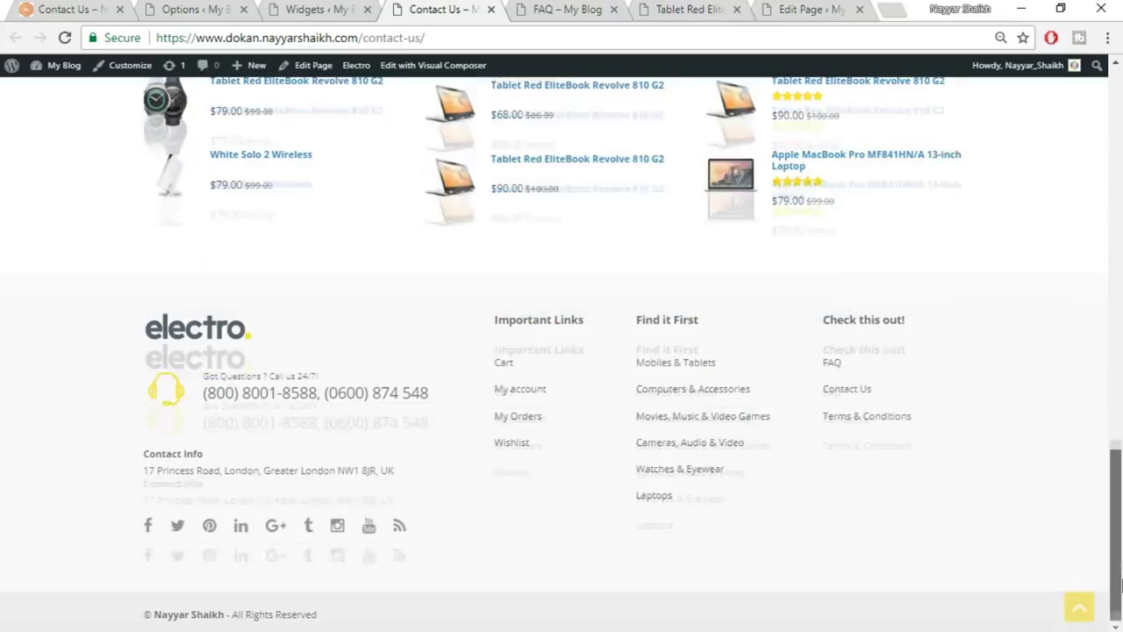
left_click(1079, 608)
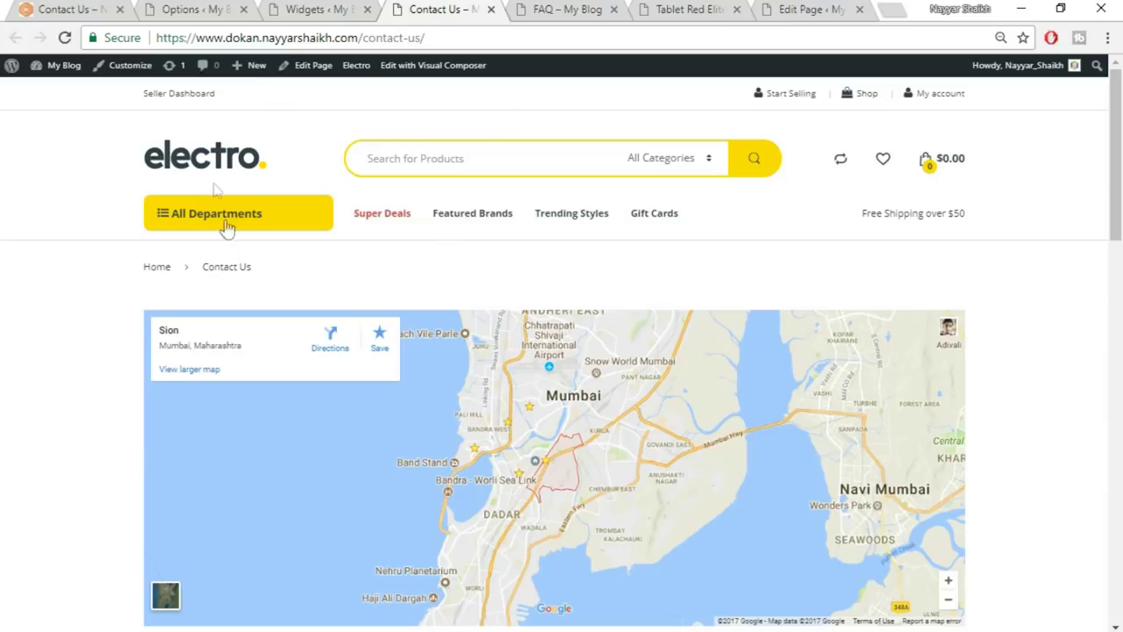
Go to the Header section of the Electro theme options
left_click(189, 7)
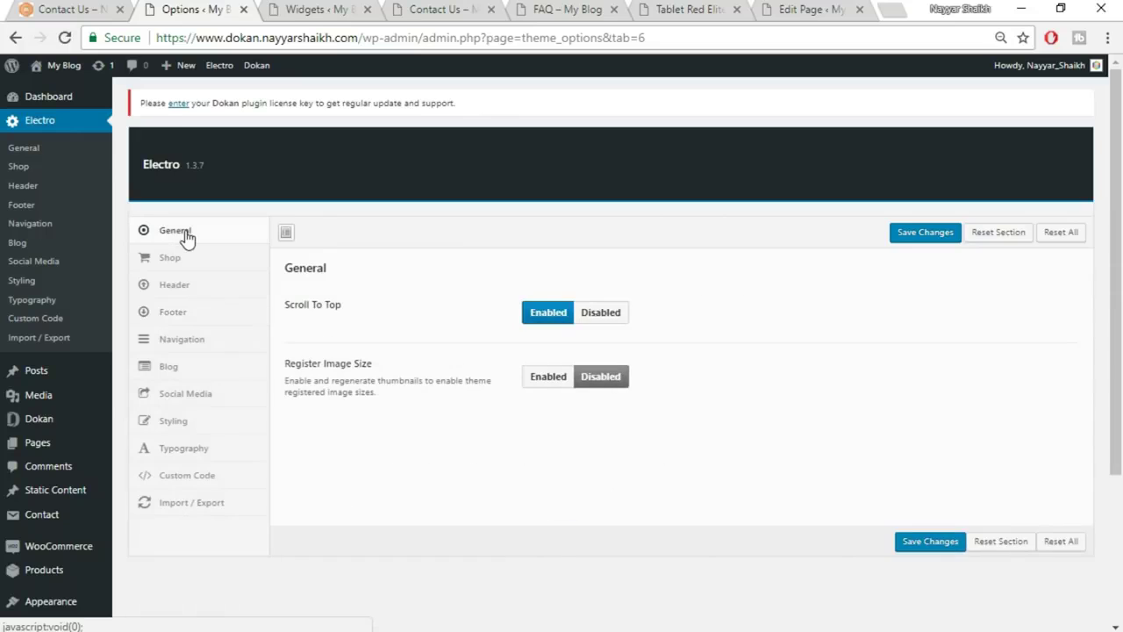
left_click(195, 290)
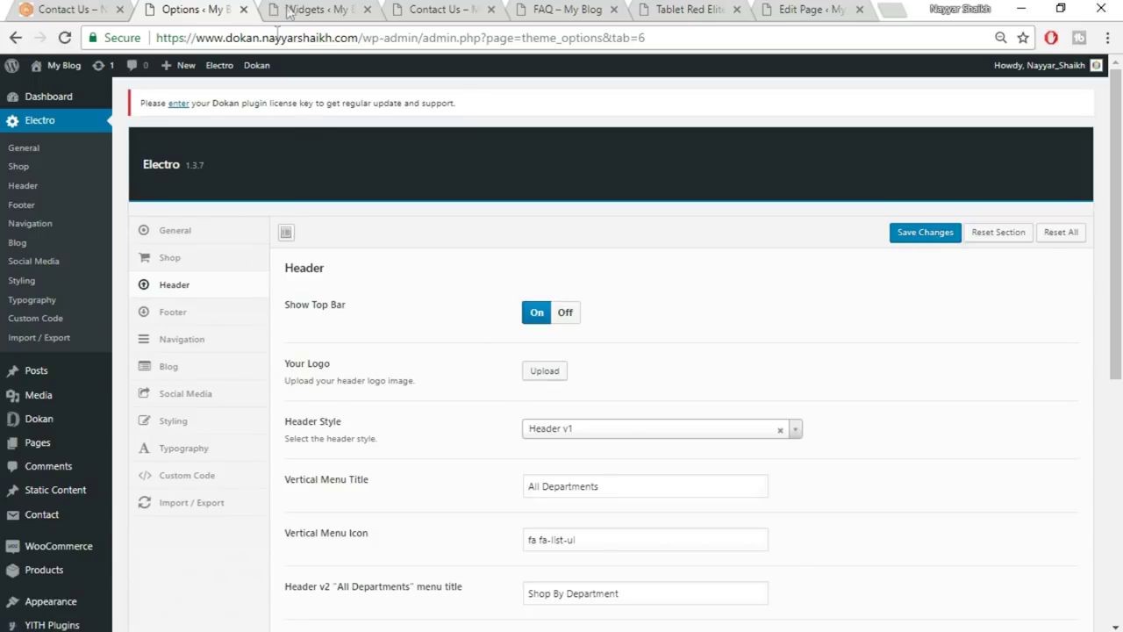
left_click(435, 9)
scroll(340, 140, "up", 15)
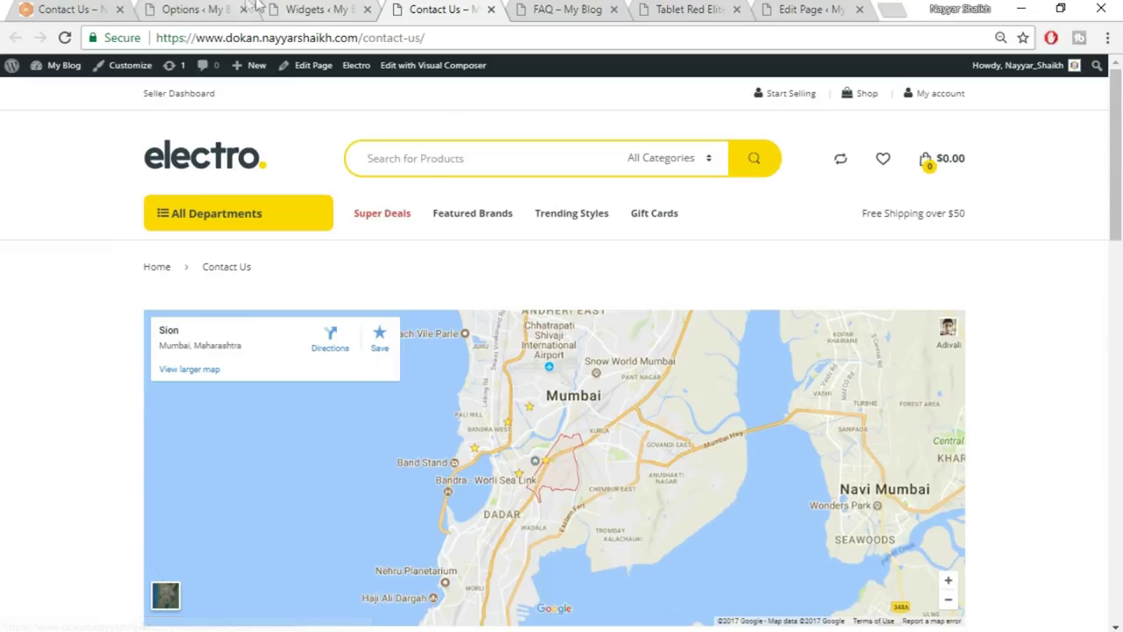
left_click(220, 6)
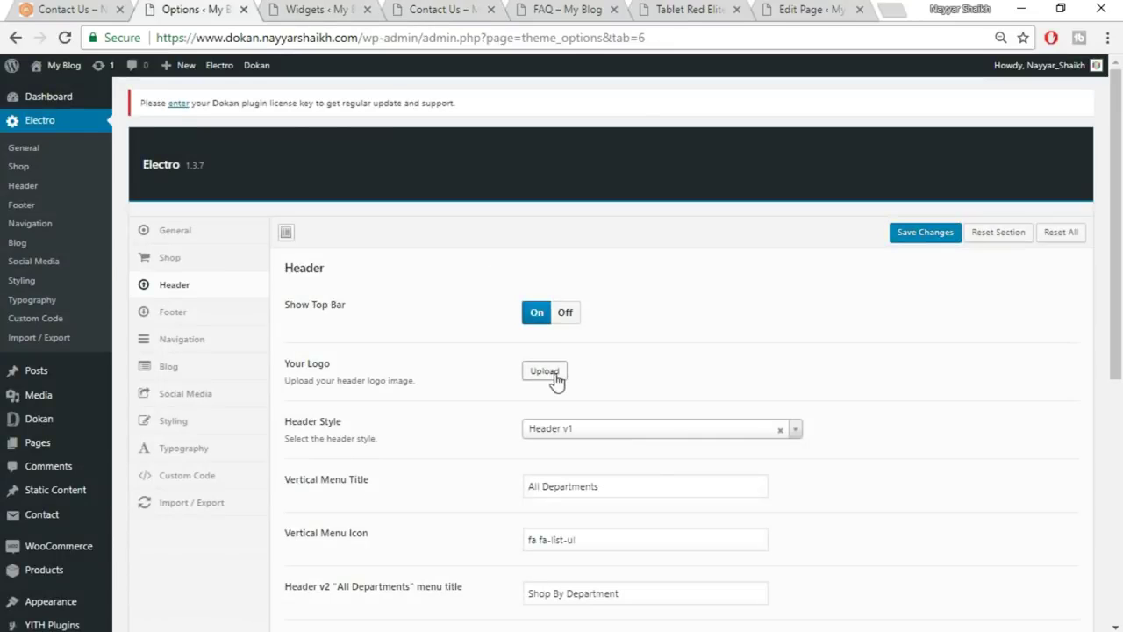